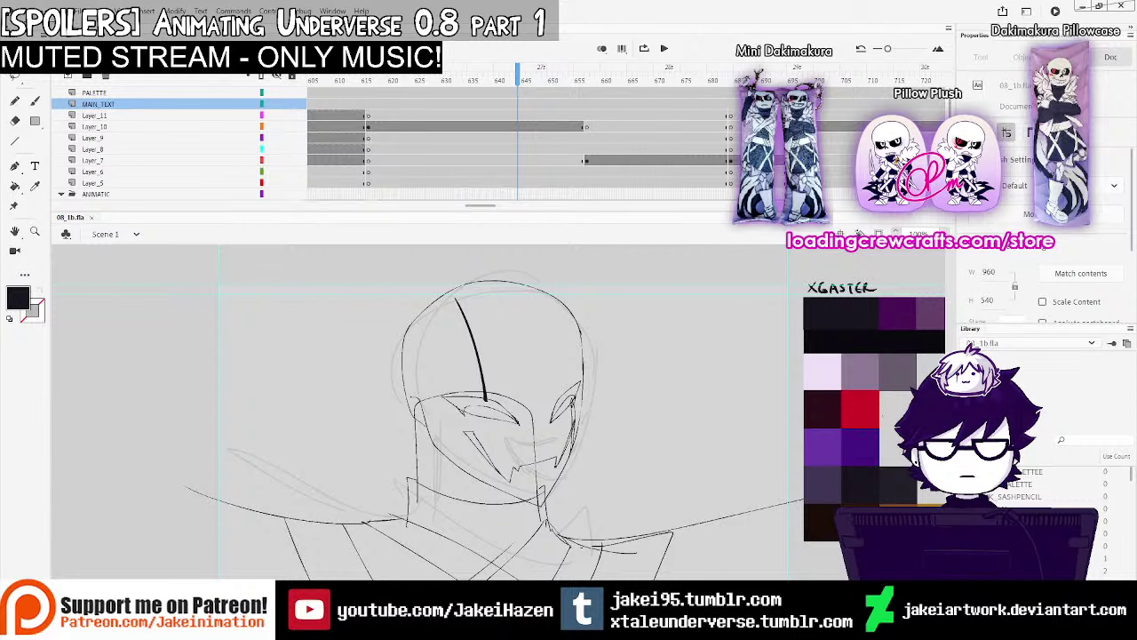
Open the head sketch symbol on Layer_10 for editing and make all of its layers visible
{"action": "left_click", "coordinate": [432, 126]}
{"action": "left_click_drag", "start_coordinate": [610, 411], "coordinate": [511, 384]}
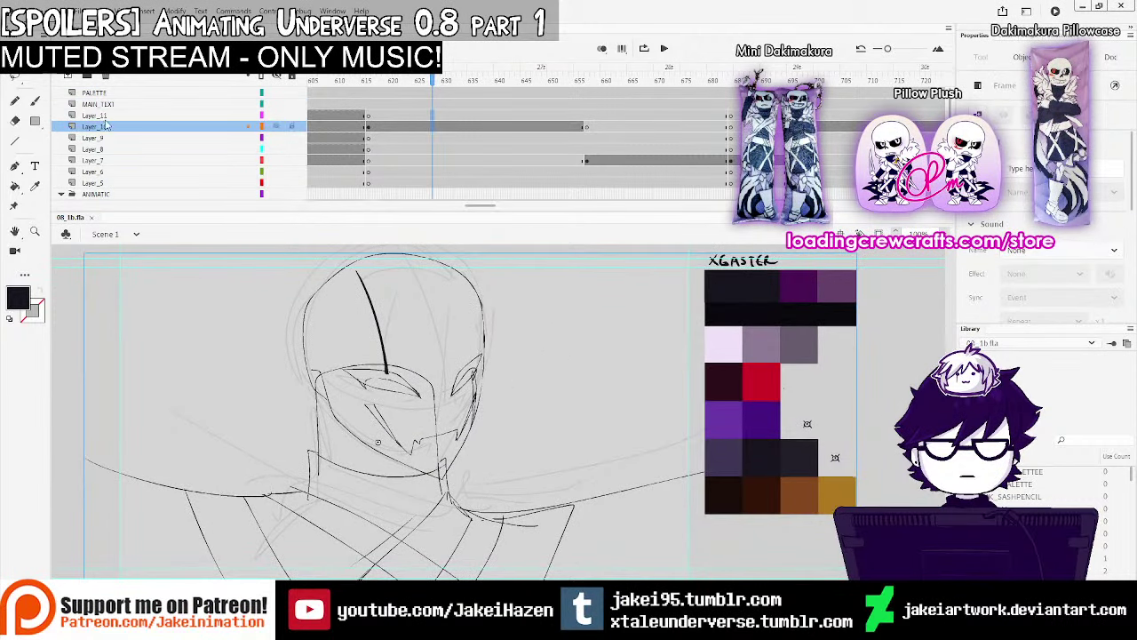
{"action": "key", "text": "q"}
{"action": "double_click", "coordinate": [484, 335]}
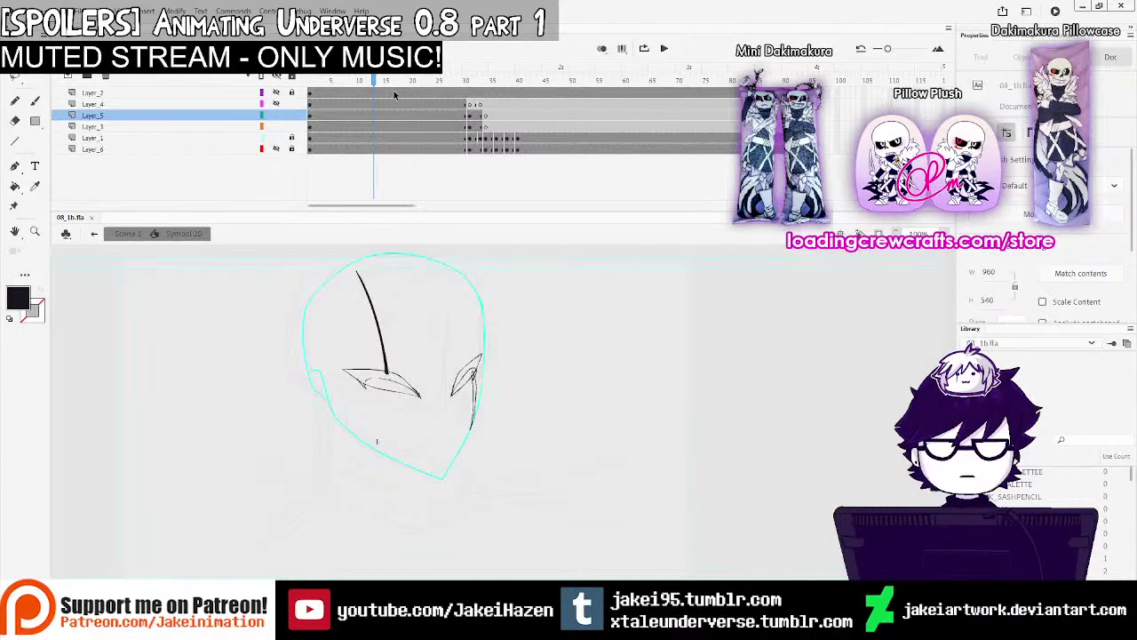
{"action": "left_click", "coordinate": [276, 77]}
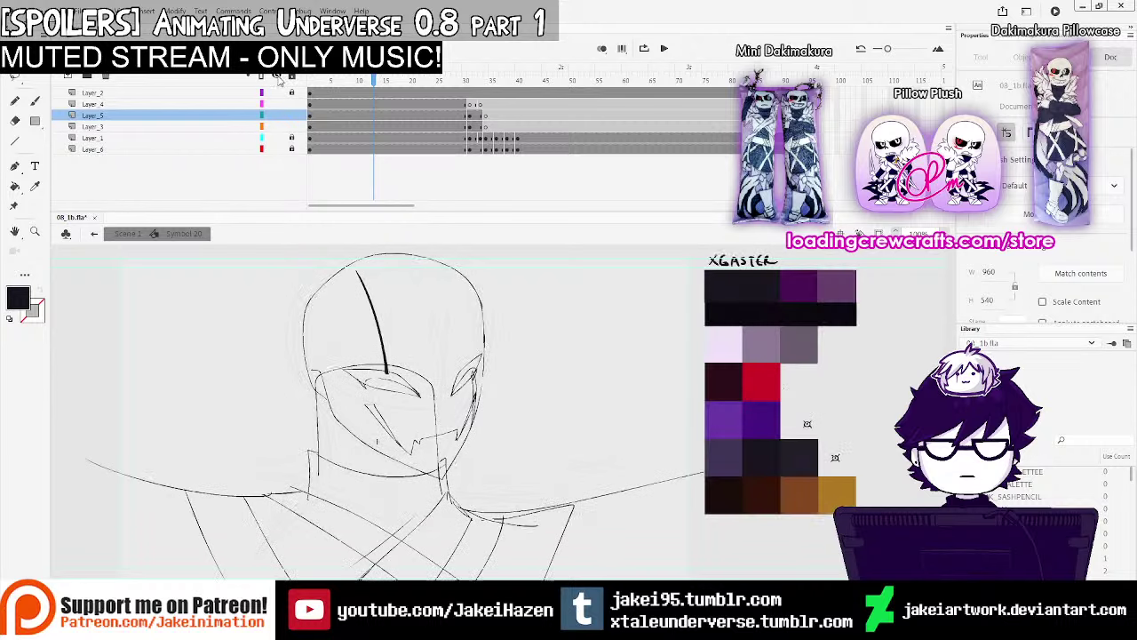
Compare the head drawings around frames 28 to 41, displaying Layer_1 as outlines to tell its lines apart
{"action": "left_click_drag", "start_coordinate": [411, 79], "coordinate": [530, 99]}
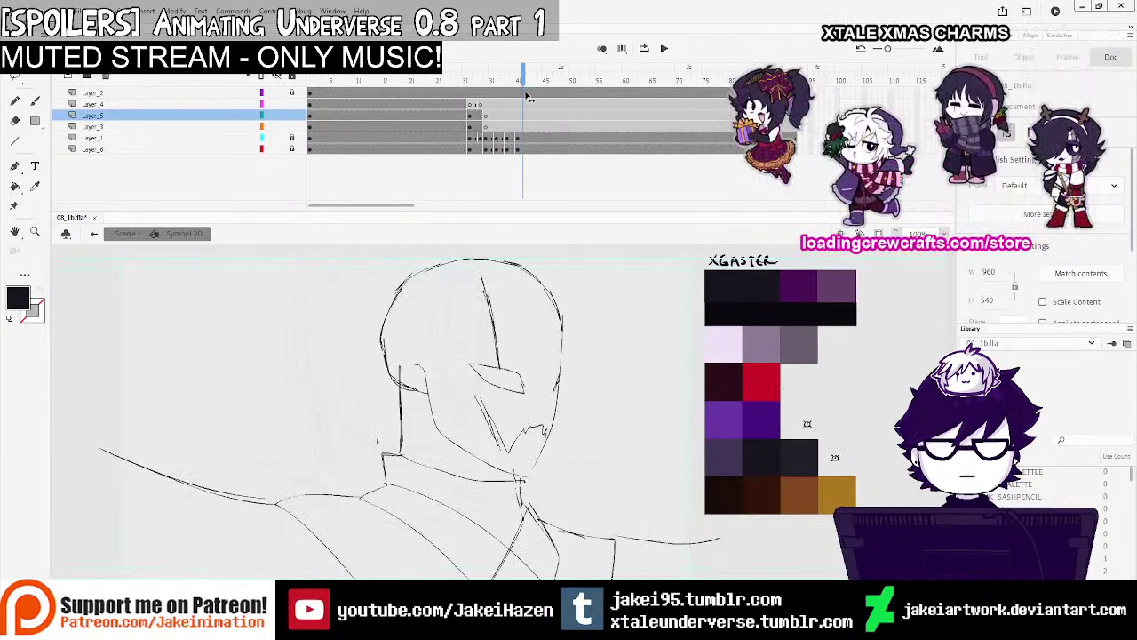
{"action": "left_click", "coordinate": [466, 126]}
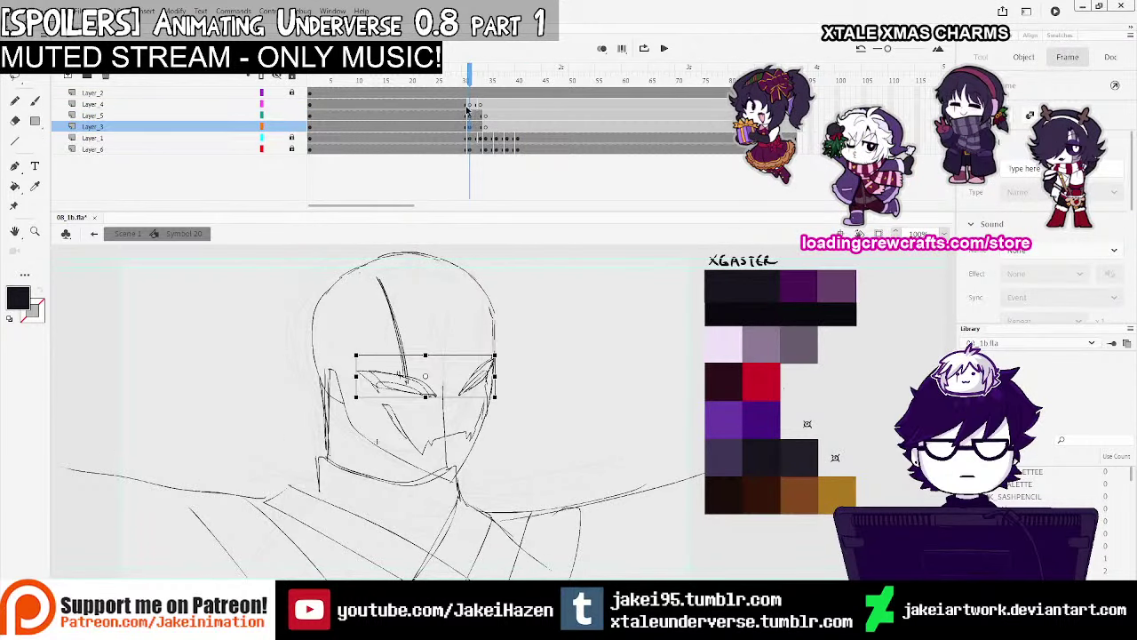
{"action": "left_click", "coordinate": [262, 138]}
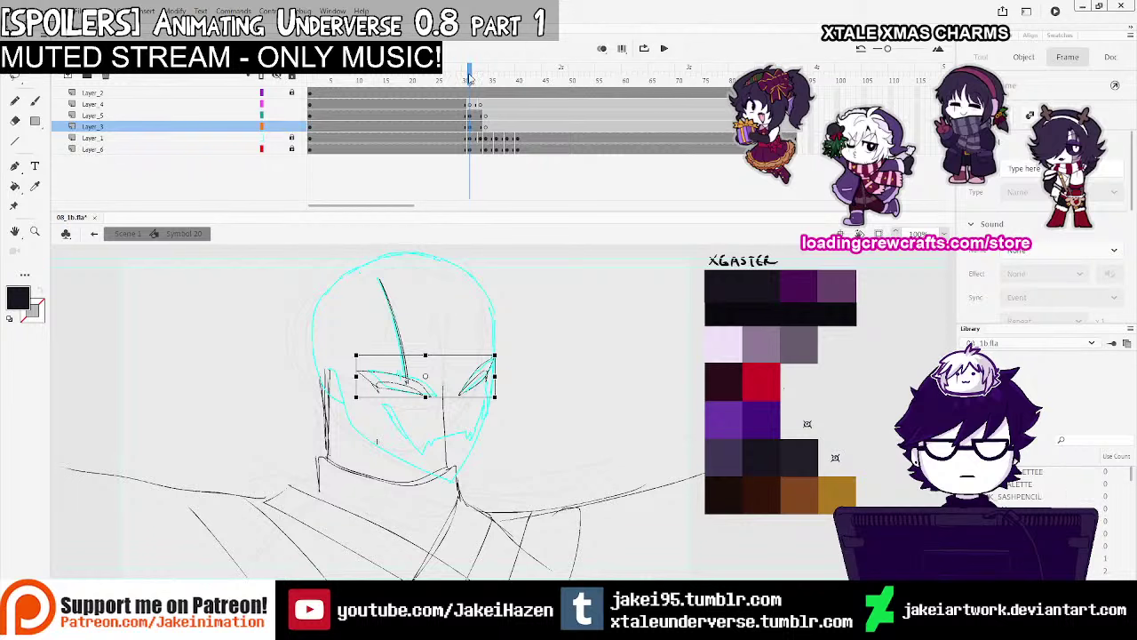
{"action": "left_click", "coordinate": [456, 127]}
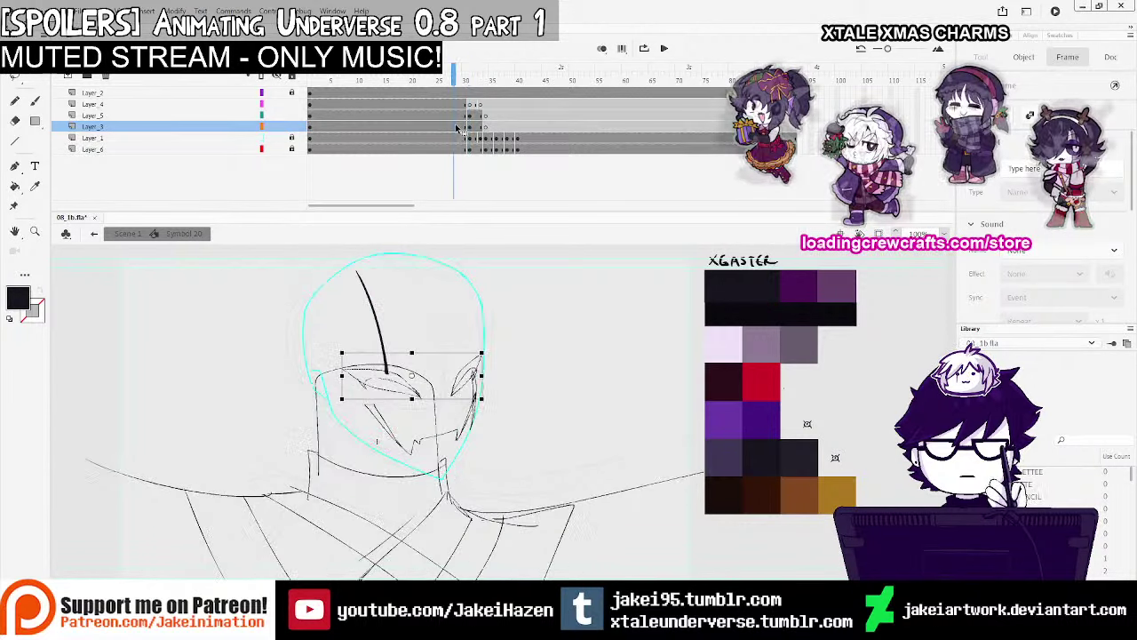
{"action": "left_click", "coordinate": [468, 138]}
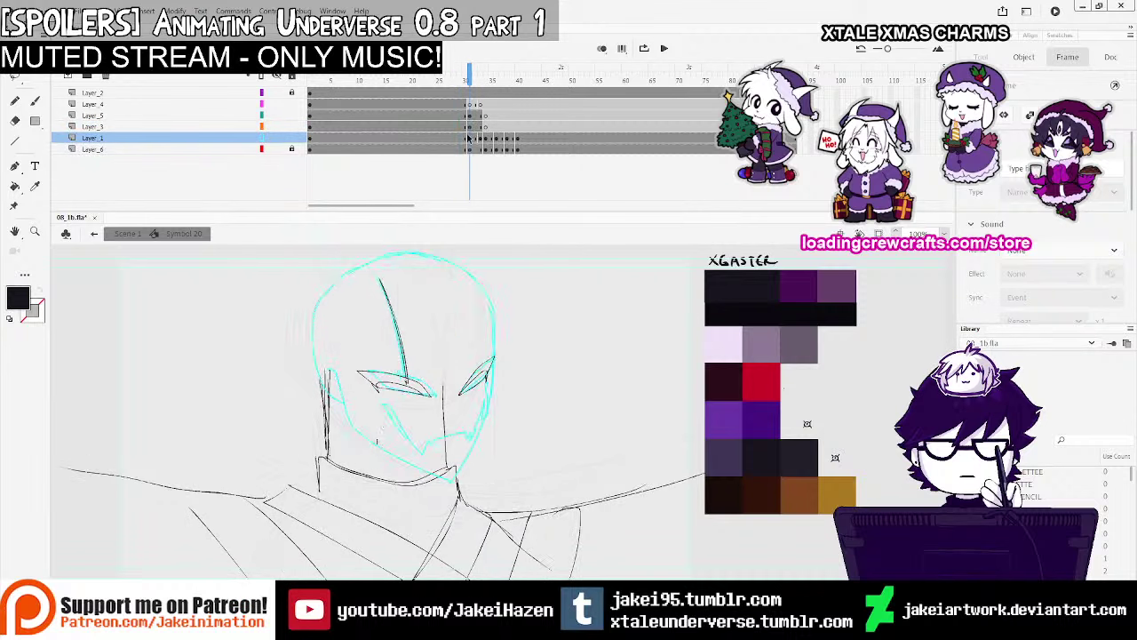
Show Layer_1's frame 33 without outline display and turn on onion skinning limited to the preceding frames
{"action": "left_click", "coordinate": [480, 140]}
{"action": "left_click", "coordinate": [487, 140]}
{"action": "left_click", "coordinate": [480, 140]}
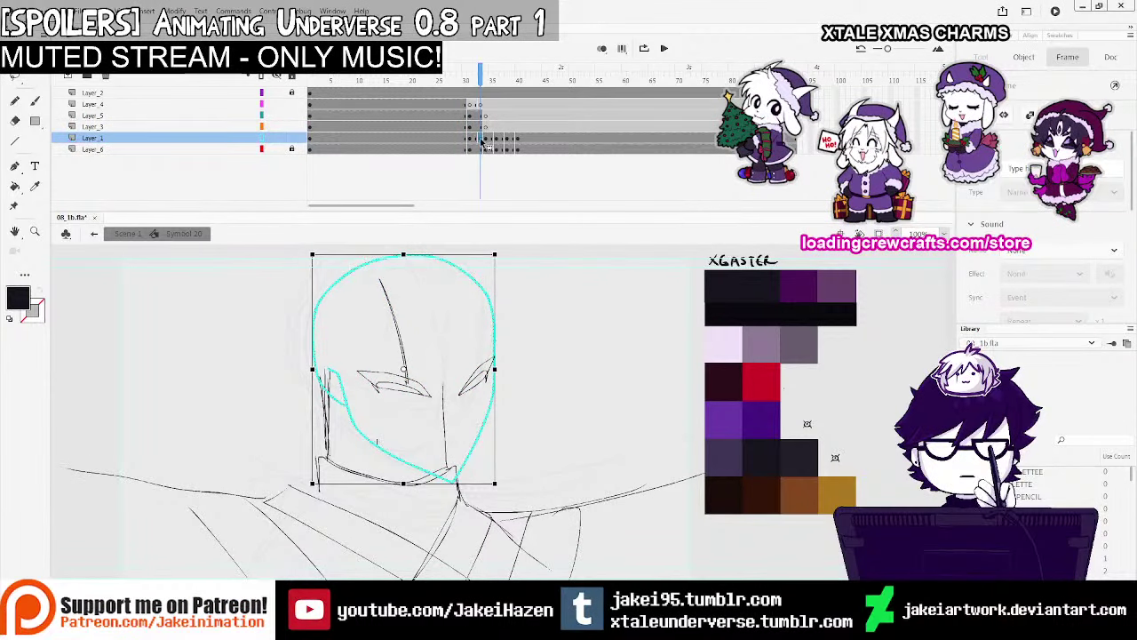
{"action": "left_click", "coordinate": [261, 138]}
{"action": "left_click", "coordinate": [602, 48]}
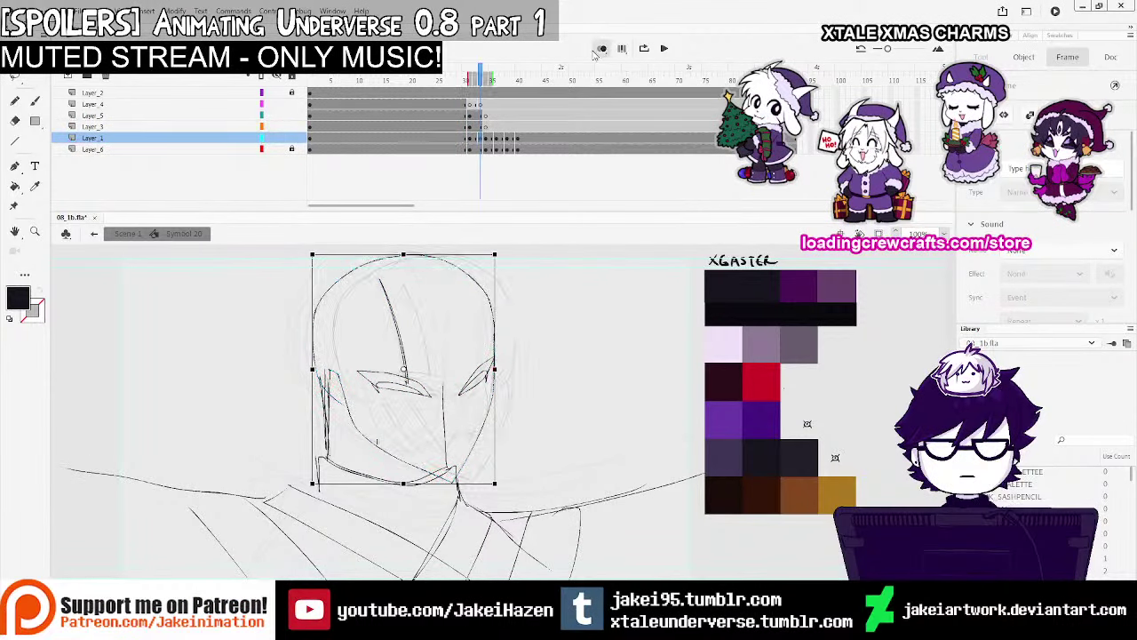
{"action": "left_click_drag", "start_coordinate": [485, 81], "coordinate": [478, 82]}
Trace the mask's jagged mouth and both cheek slits with the Brush tool on Layer_1's frame 33
{"action": "left_click", "coordinate": [35, 101]}
{"action": "left_click_drag", "start_coordinate": [452, 419], "coordinate": [439, 397]}
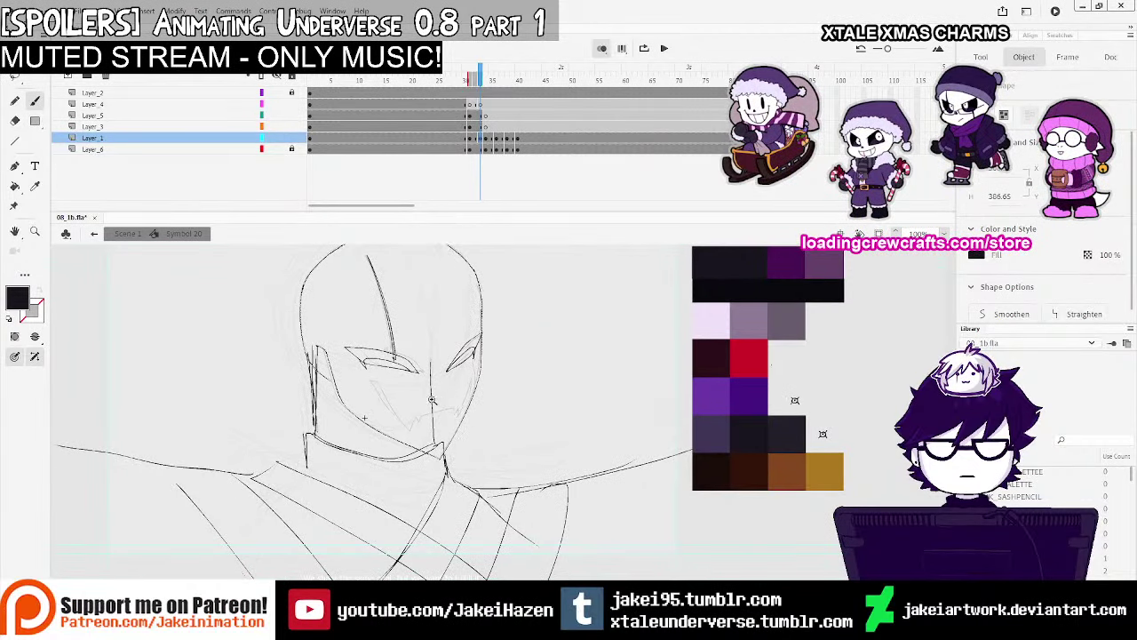
{"action": "left_click", "coordinate": [439, 385], "text": "ctrl"}
{"action": "left_click", "coordinate": [449, 425]}
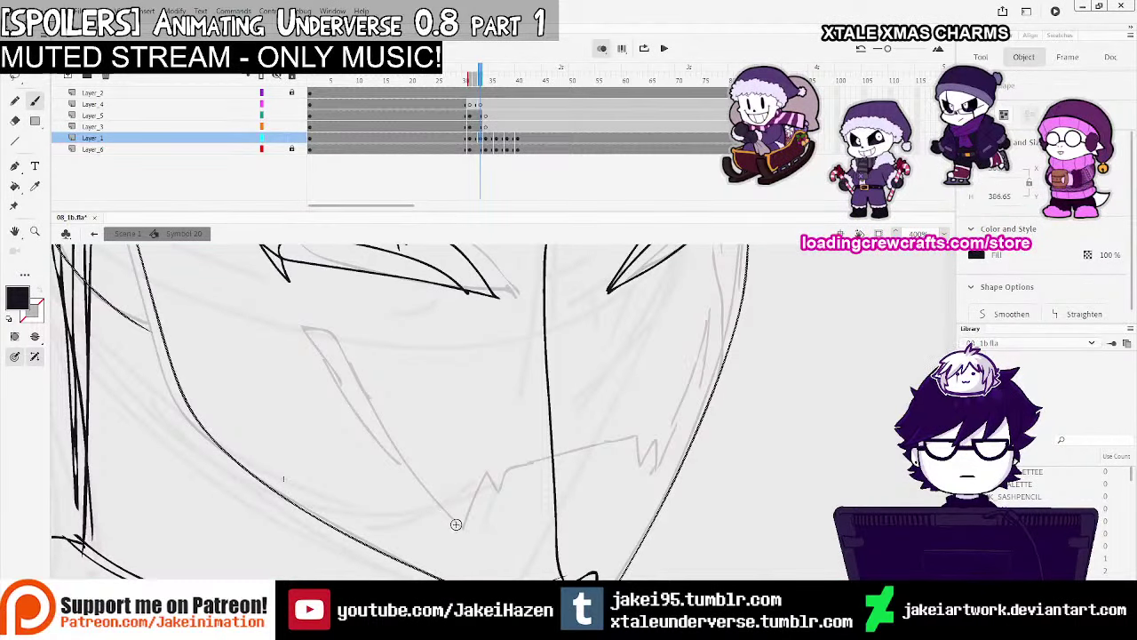
{"action": "mouse_move", "coordinate": [365, 391]}
{"action": "left_mouse_down"}
{"action": "mouse_move", "coordinate": [338, 341]}
{"action": "mouse_move", "coordinate": [313, 330]}
{"action": "mouse_move", "coordinate": [346, 394]}
{"action": "left_mouse_up"}
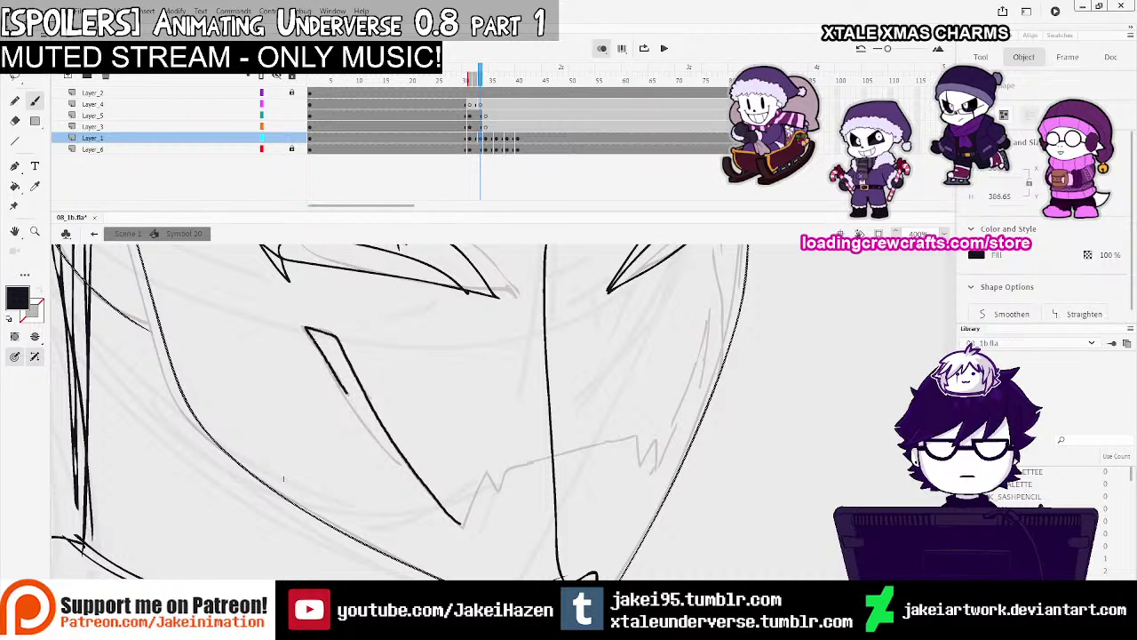
{"action": "left_click_drag", "start_coordinate": [461, 522], "coordinate": [489, 472]}
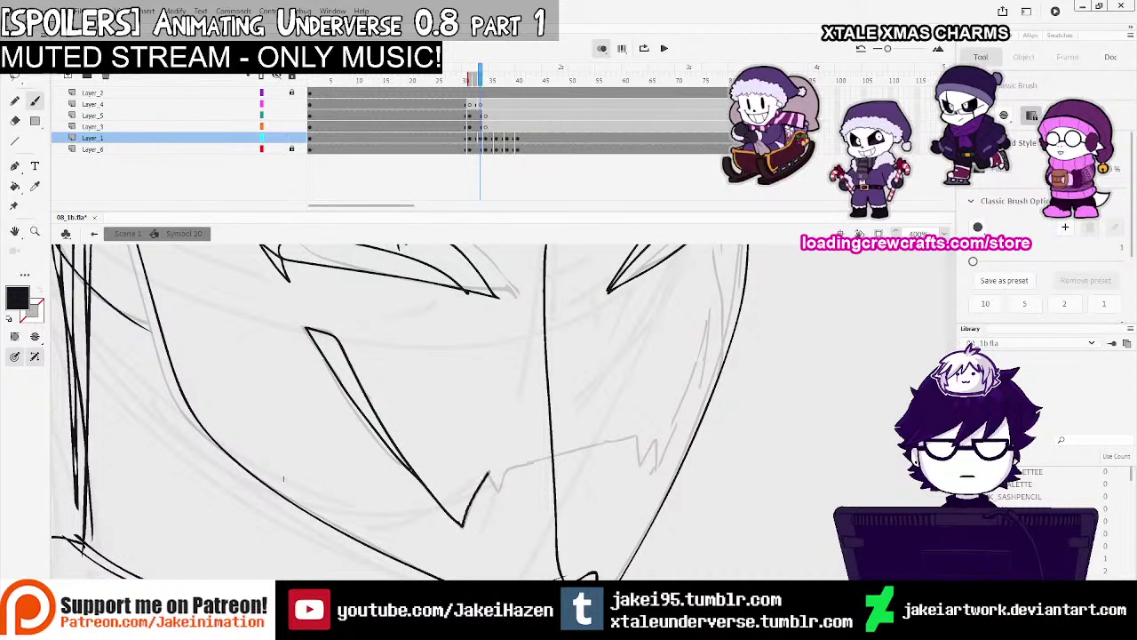
{"action": "mouse_move", "coordinate": [610, 451]}
{"action": "left_mouse_down"}
{"action": "mouse_move", "coordinate": [652, 436]}
{"action": "mouse_move", "coordinate": [660, 475]}
{"action": "mouse_move", "coordinate": [710, 298]}
{"action": "mouse_move", "coordinate": [711, 341]}
{"action": "mouse_move", "coordinate": [663, 464]}
{"action": "left_mouse_up"}
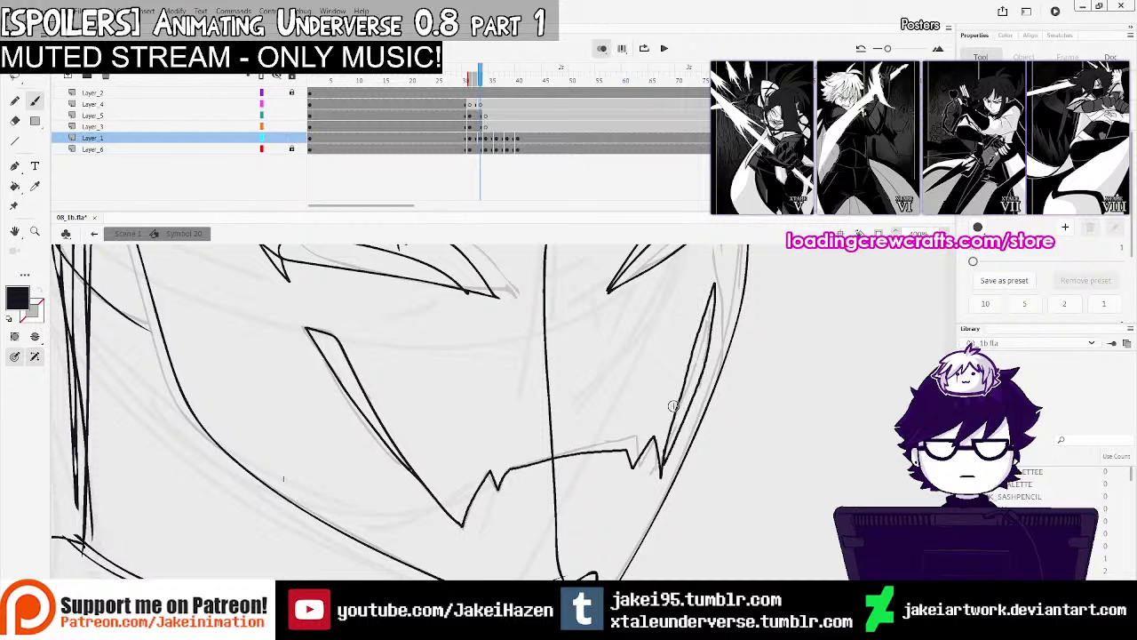
{"action": "left_click", "coordinate": [642, 418], "text": "ctrl+shift"}
{"action": "left_click", "coordinate": [626, 428], "text": "ctrl+shift"}
{"action": "left_click", "coordinate": [463, 446]}
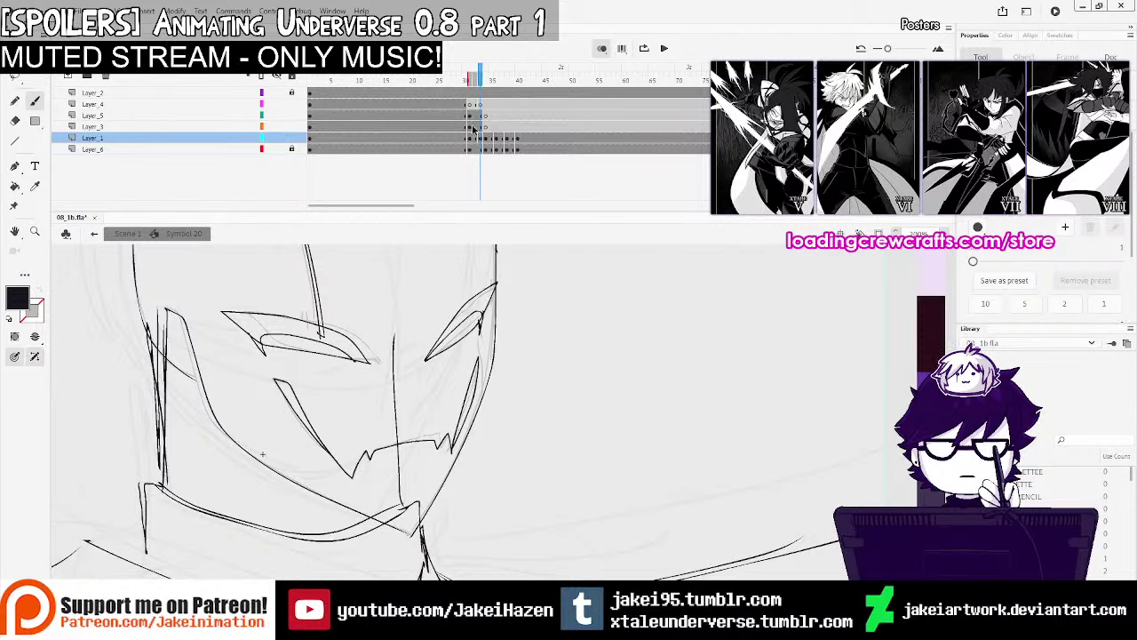
Compare the face details on Layer_3 and Layer_5 across frames 28 to 33
{"action": "left_click", "coordinate": [465, 127]}
{"action": "left_click", "coordinate": [471, 127]}
{"action": "left_click", "coordinate": [458, 117]}
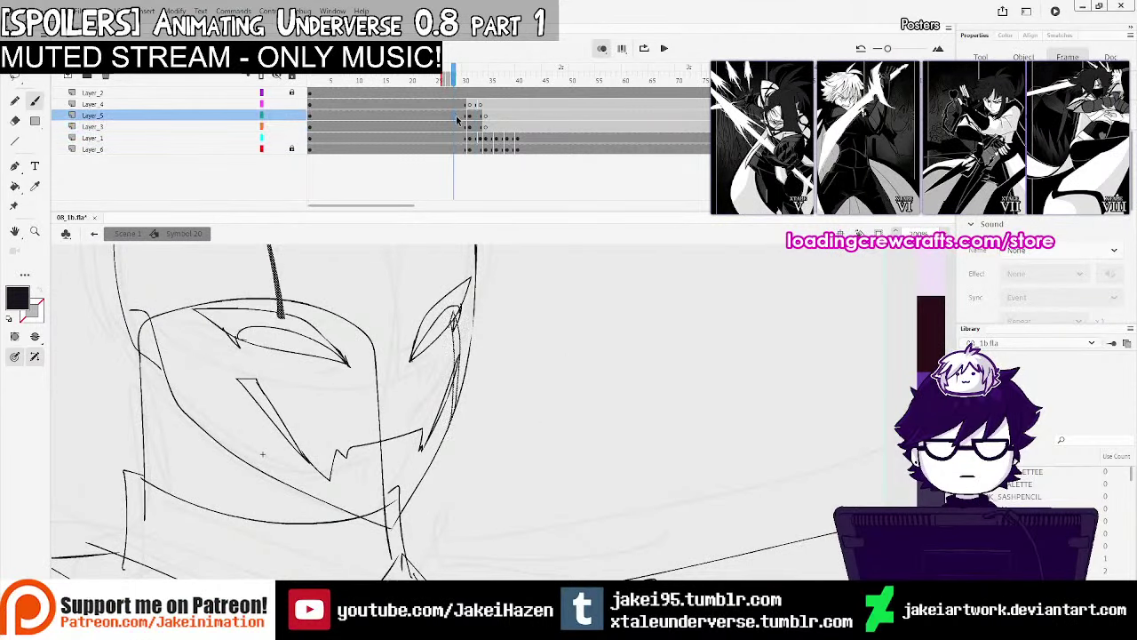
{"action": "left_click", "coordinate": [471, 116]}
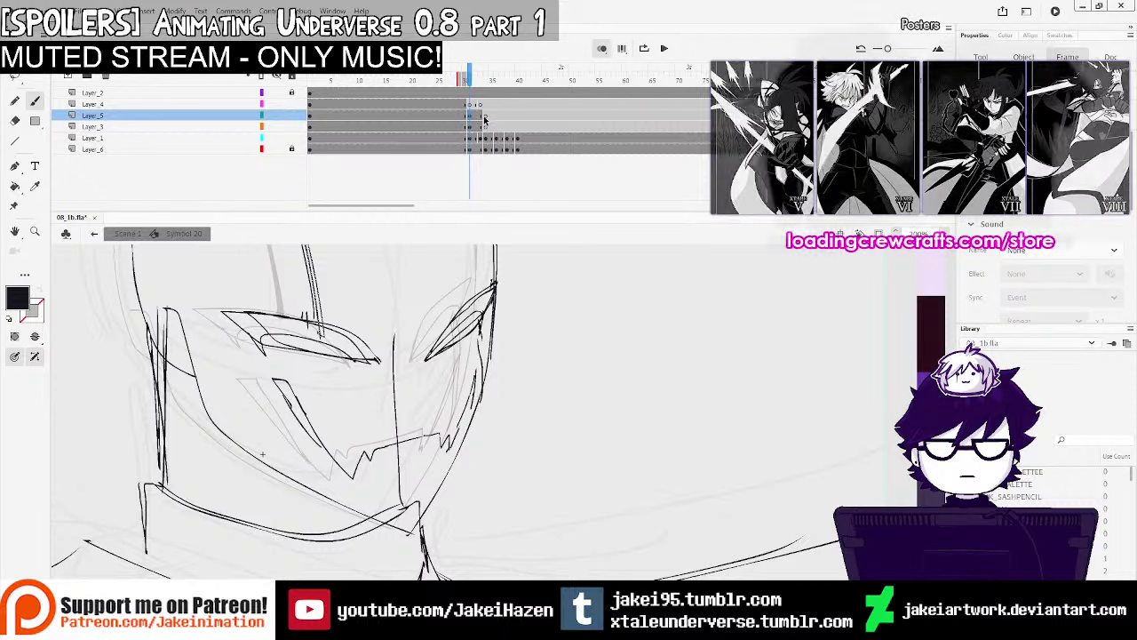
{"action": "left_click", "coordinate": [481, 116]}
{"action": "left_click", "coordinate": [490, 299], "text": "ctrl"}
{"action": "mouse_move", "coordinate": [463, 373]}
{"action": "left_mouse_down"}
{"action": "mouse_move", "coordinate": [466, 504]}
{"action": "mouse_move", "coordinate": [464, 342]}
{"action": "left_mouse_up"}
{"action": "key", "text": "ctrl+minus"}
{"action": "key", "text": "ctrl+minus"}
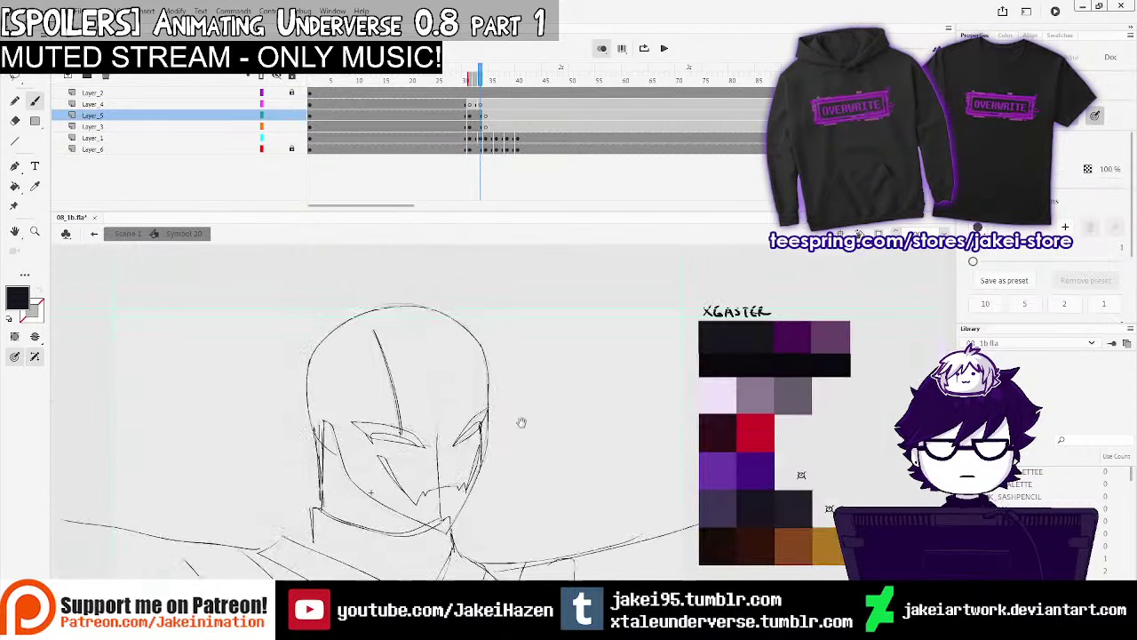
{"action": "left_click_drag", "start_coordinate": [523, 421], "coordinate": [517, 341]}
Delete the rough head drawing from Layer_1 at frame 35 and show onion skins of the preceding frames
{"action": "left_click", "coordinate": [478, 139]}
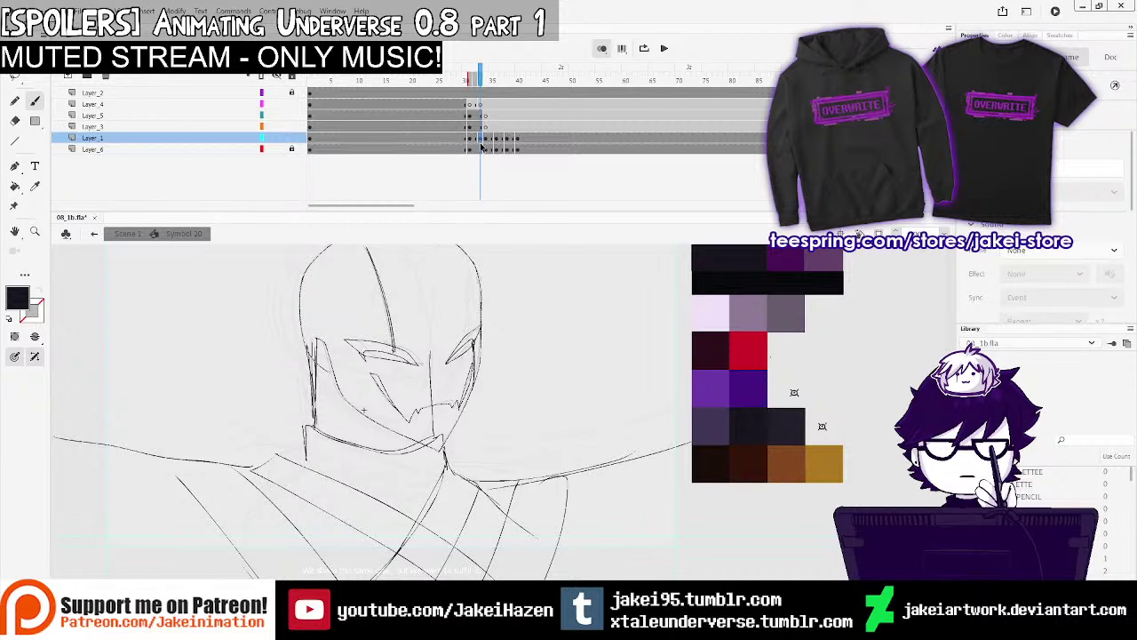
{"action": "left_click", "coordinate": [469, 74]}
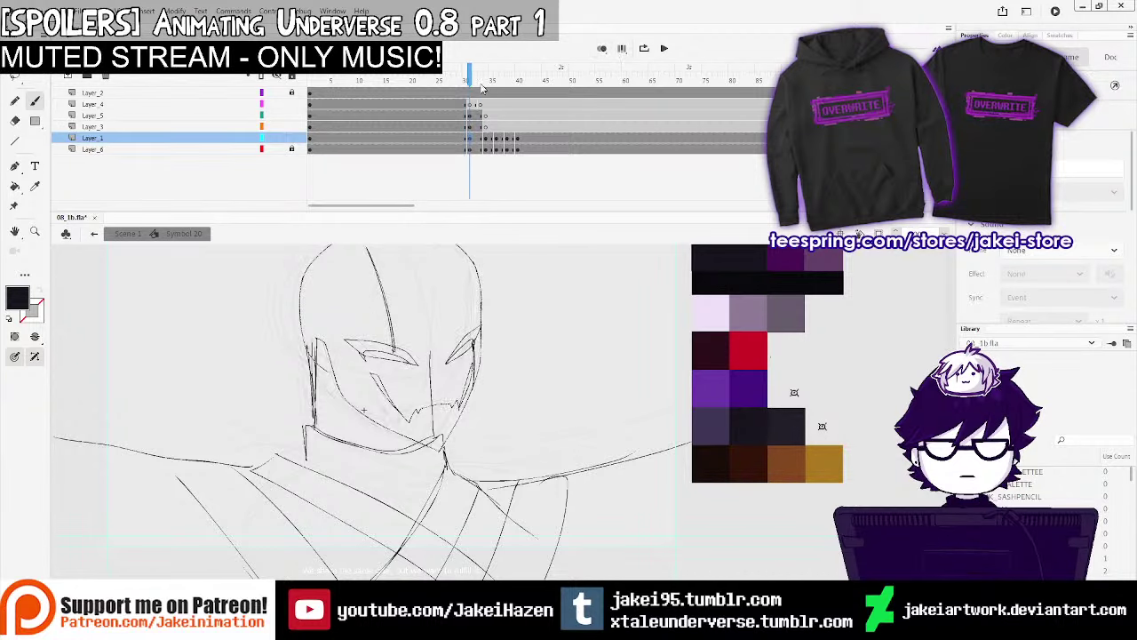
{"action": "mouse_move", "coordinate": [470, 78]}
{"action": "left_mouse_down"}
{"action": "mouse_move", "coordinate": [501, 86]}
{"action": "mouse_move", "coordinate": [464, 92]}
{"action": "mouse_move", "coordinate": [484, 96]}
{"action": "mouse_move", "coordinate": [491, 135]}
{"action": "left_mouse_up"}
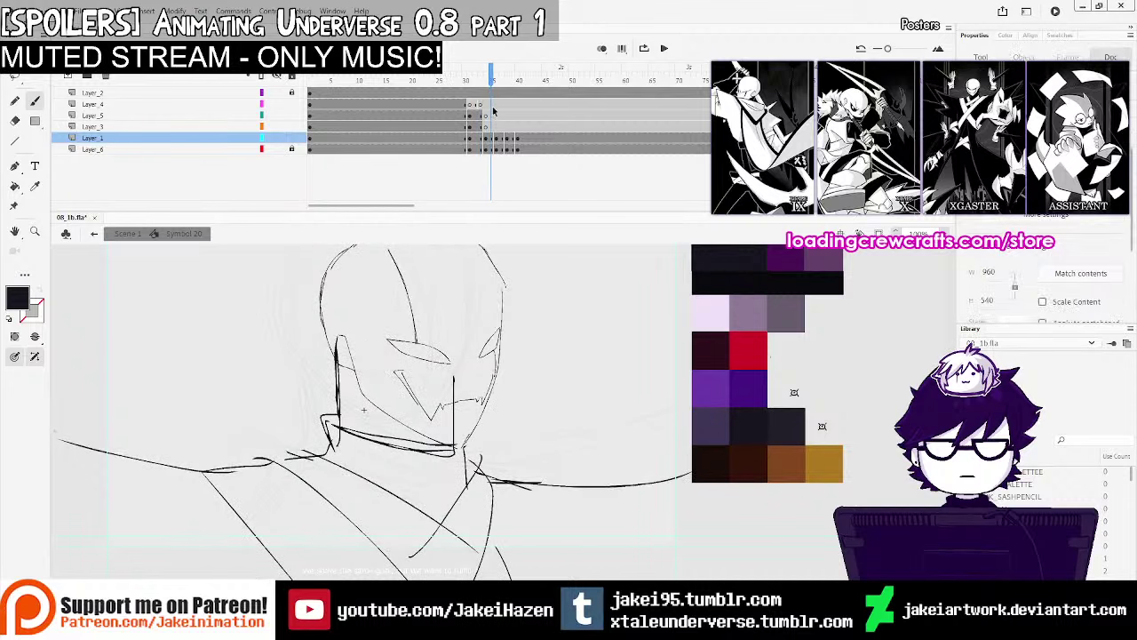
{"action": "key", "text": "Delete"}
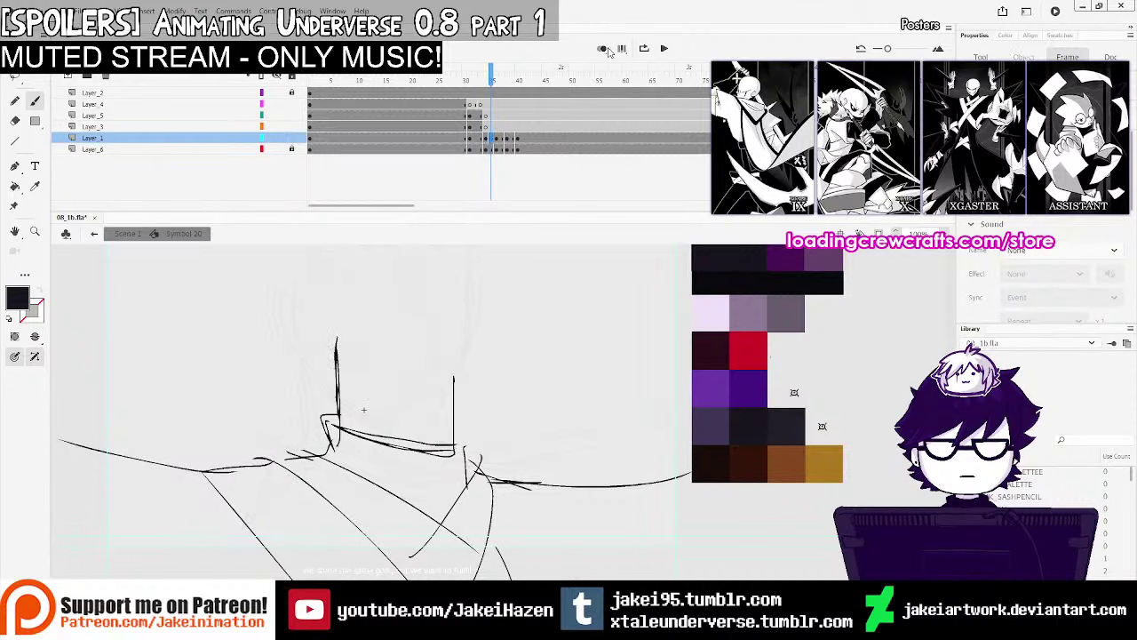
{"action": "left_click", "coordinate": [604, 50]}
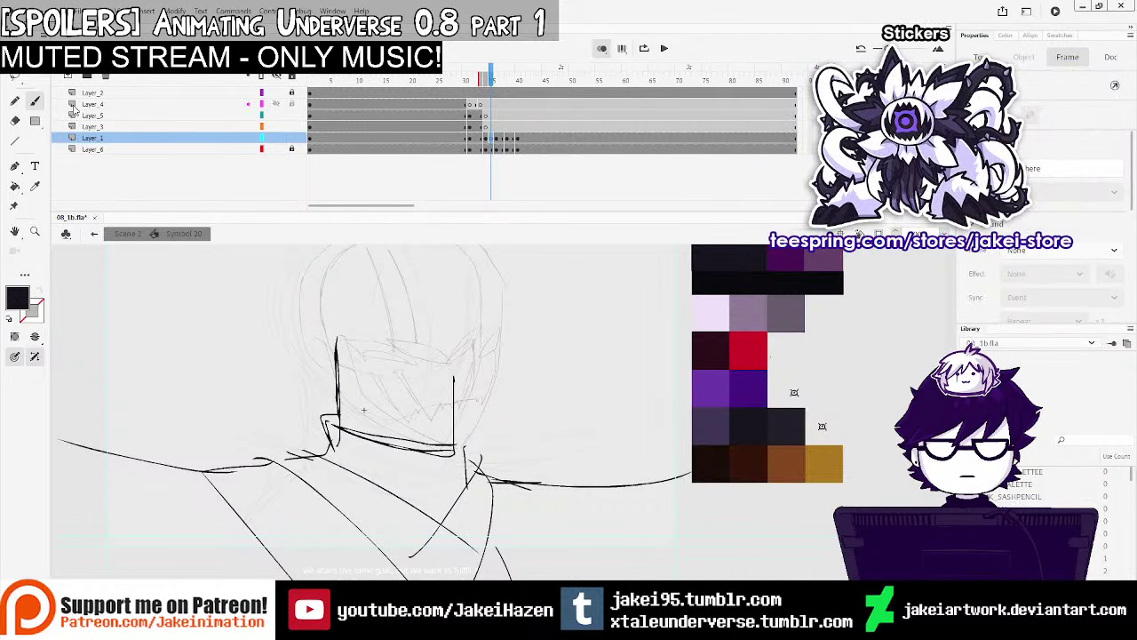
Brush the face's right contour down to the chin on frame 35, following the onion-skinned head
{"action": "scroll", "coordinate": [497, 272], "scroll_direction": "up", "scroll_amount": 2}
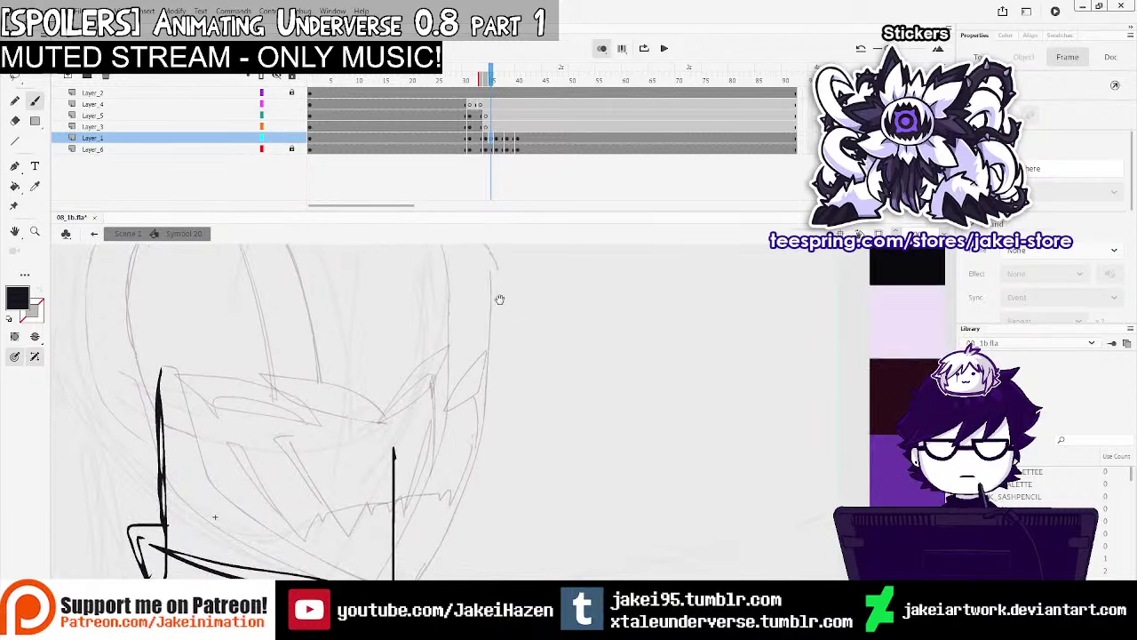
{"action": "left_click_drag", "start_coordinate": [496, 266], "coordinate": [488, 441]}
{"action": "key", "text": "ctrl+z"}
{"action": "left_click_drag", "start_coordinate": [495, 255], "coordinate": [481, 410]}
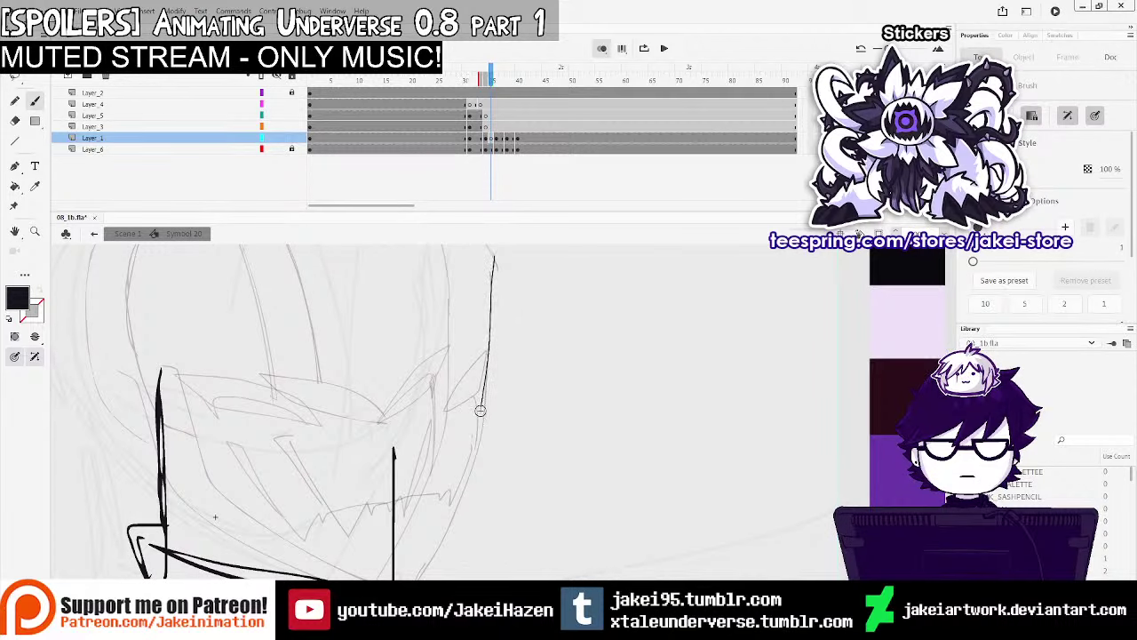
{"action": "key", "text": "ctrl+z"}
{"action": "mouse_move", "coordinate": [494, 260]}
{"action": "left_mouse_down"}
{"action": "mouse_move", "coordinate": [485, 406]}
{"action": "mouse_move", "coordinate": [491, 291]}
{"action": "mouse_move", "coordinate": [487, 388]}
{"action": "left_mouse_up"}
{"action": "key", "text": "ctrl+z"}
{"action": "left_click_drag", "start_coordinate": [453, 518], "coordinate": [410, 589]}
{"action": "left_click_drag", "start_coordinate": [533, 579], "coordinate": [558, 544]}
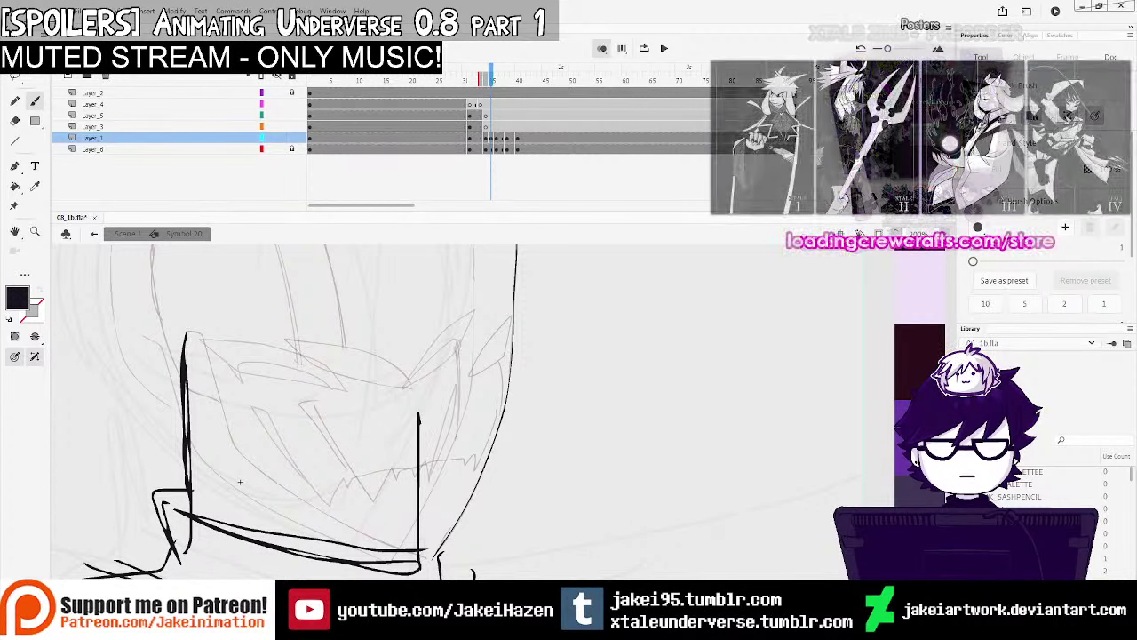
{"action": "left_click", "coordinate": [485, 139]}
{"action": "left_click", "coordinate": [491, 139]}
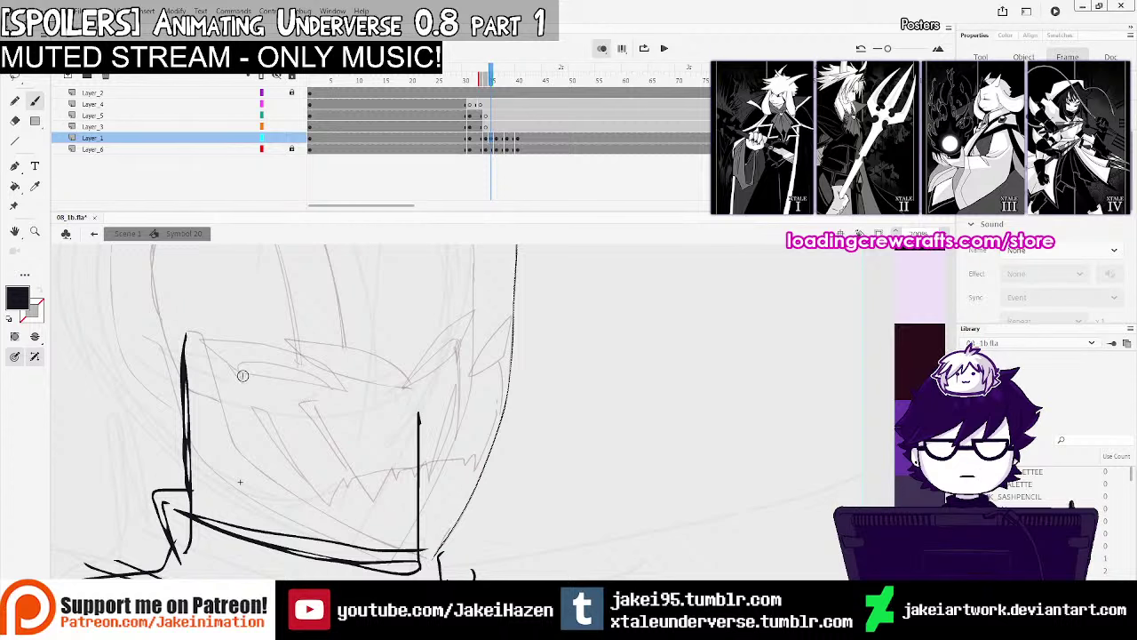
{"action": "mouse_move", "coordinate": [197, 332]}
{"action": "left_mouse_down"}
{"action": "mouse_move", "coordinate": [241, 450]}
{"action": "mouse_move", "coordinate": [369, 535]}
{"action": "left_mouse_up"}
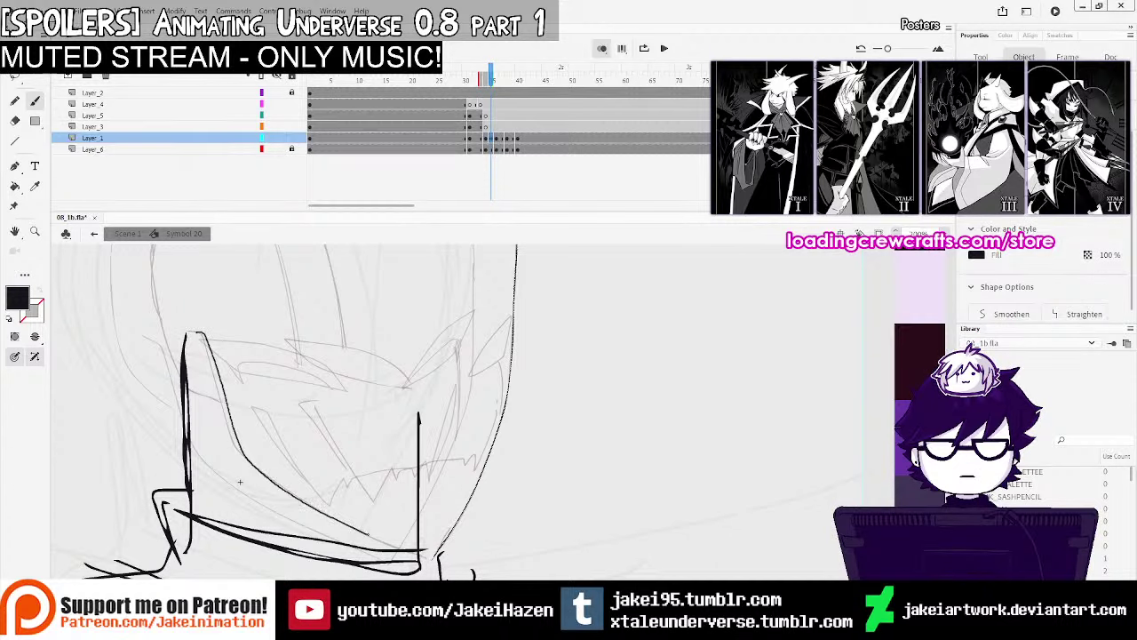
{"action": "left_click_drag", "start_coordinate": [345, 385], "coordinate": [423, 525]}
{"action": "left_click_drag", "start_coordinate": [298, 463], "coordinate": [302, 325]}
{"action": "key", "text": "ctrl+z"}
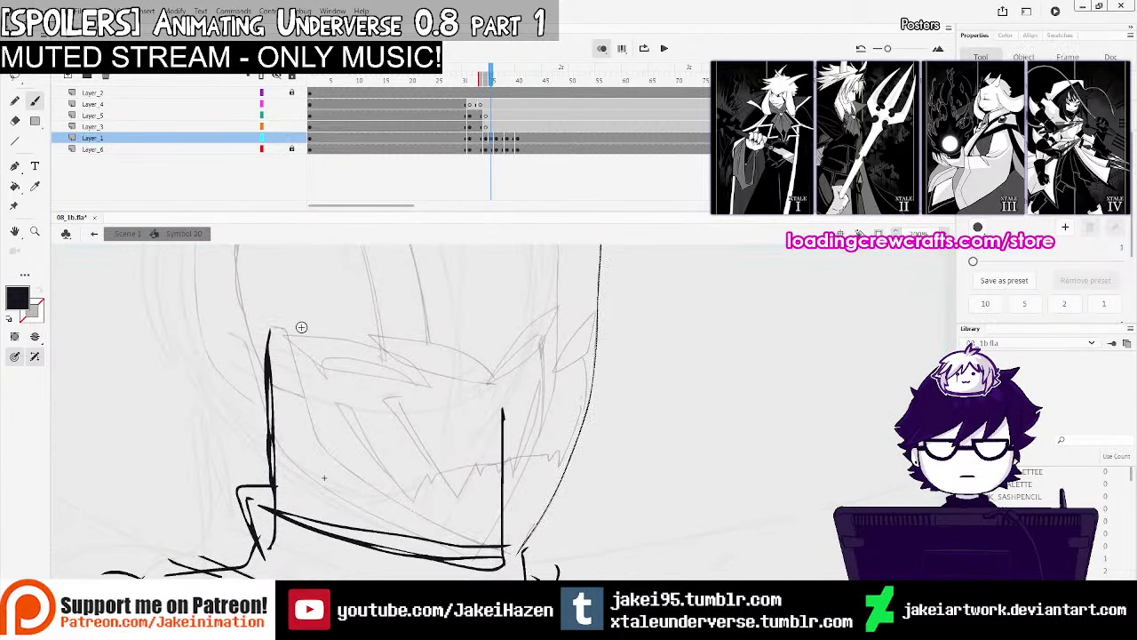
Check the mask in frame 34 and draw its left jaw edge from the ear towards the chin on frame 35
{"action": "left_click", "coordinate": [484, 139]}
{"action": "left_click", "coordinate": [486, 139]}
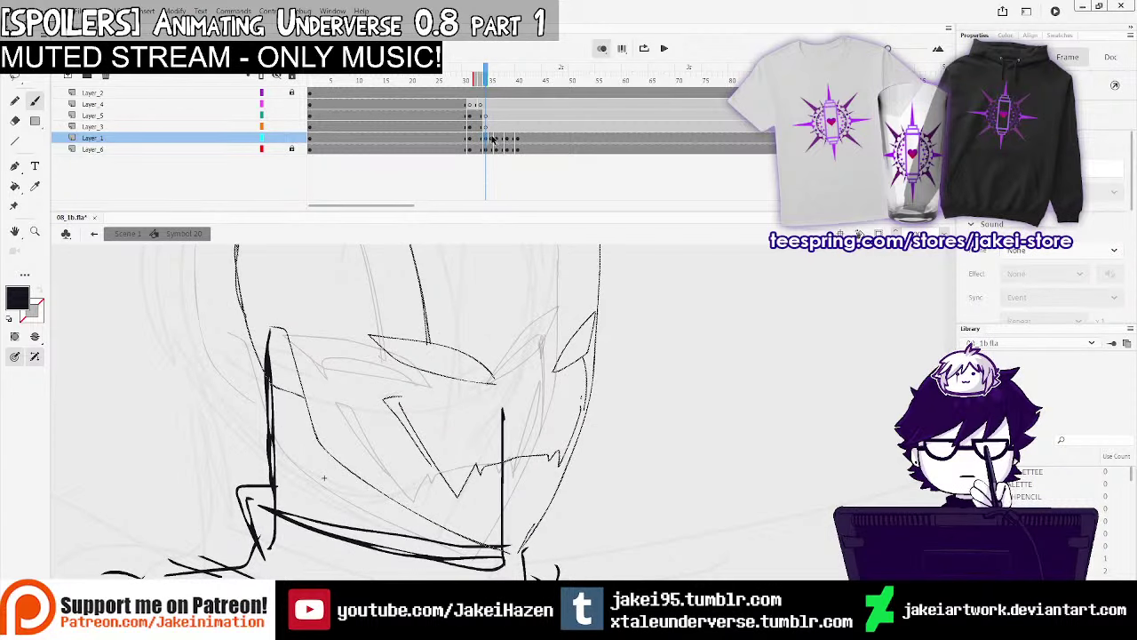
{"action": "left_click", "coordinate": [493, 140]}
{"action": "mouse_move", "coordinate": [273, 328]}
{"action": "left_mouse_down"}
{"action": "mouse_move", "coordinate": [286, 334]}
{"action": "mouse_move", "coordinate": [315, 431]}
{"action": "left_mouse_up"}
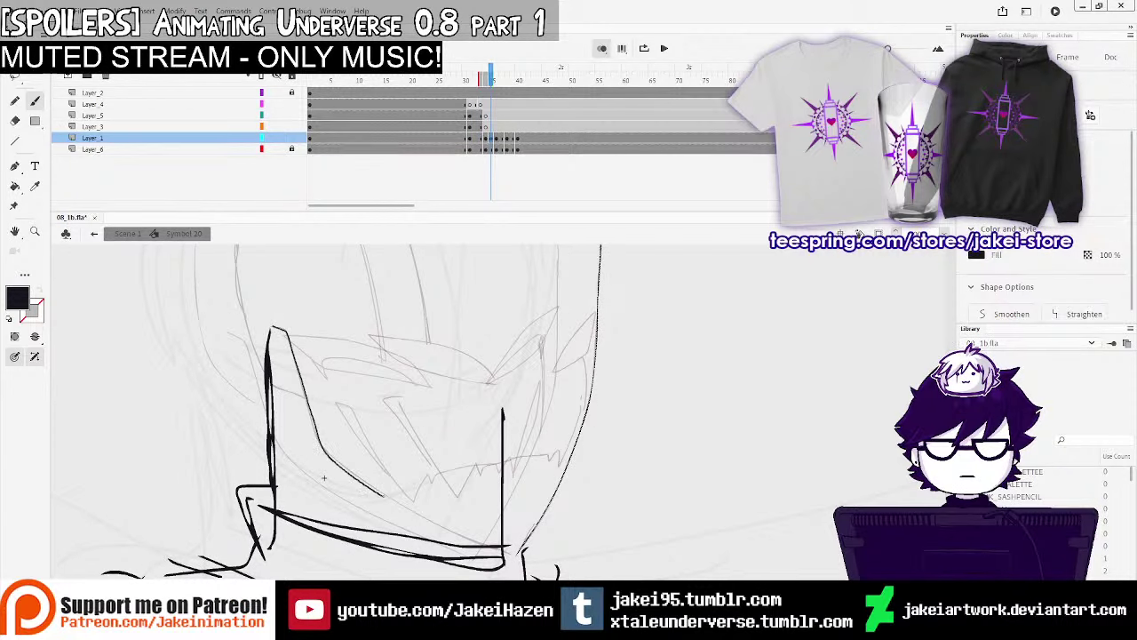
{"action": "left_click_drag", "start_coordinate": [476, 542], "coordinate": [510, 555]}
Finish the left jaw edge to the chin and brush the skull's left side and crown on frame 35
{"action": "mouse_move", "coordinate": [326, 368]}
{"action": "left_mouse_down"}
{"action": "mouse_move", "coordinate": [395, 437]}
{"action": "mouse_move", "coordinate": [404, 492]}
{"action": "left_mouse_up"}
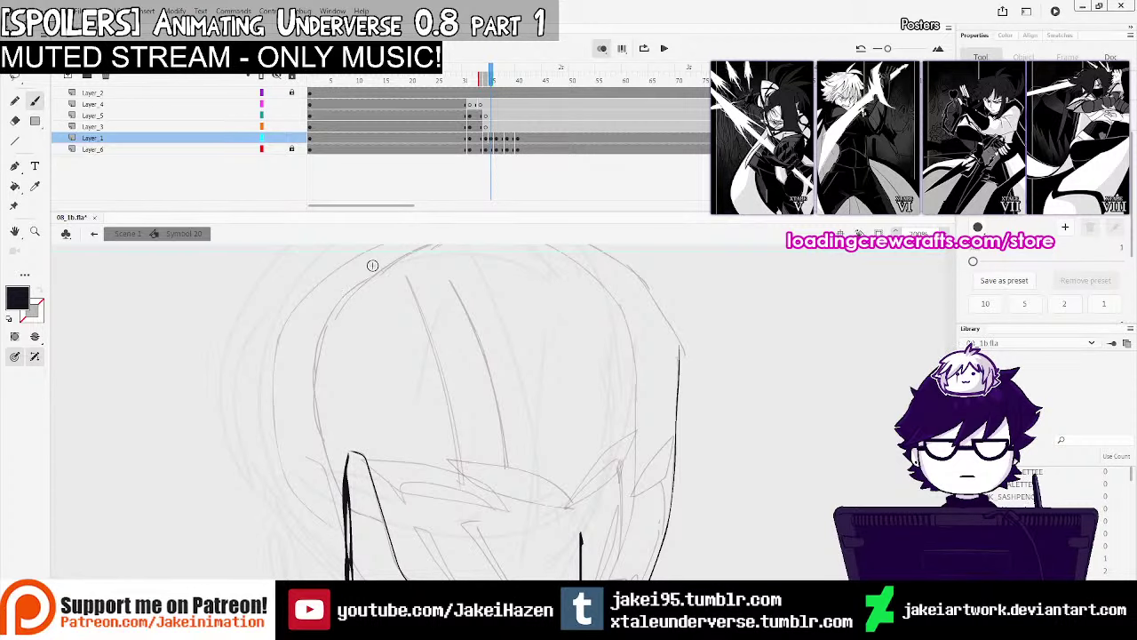
{"action": "mouse_move", "coordinate": [374, 262]}
{"action": "left_mouse_down"}
{"action": "mouse_move", "coordinate": [323, 322]}
{"action": "mouse_move", "coordinate": [313, 416]}
{"action": "mouse_move", "coordinate": [330, 483]}
{"action": "left_mouse_up"}
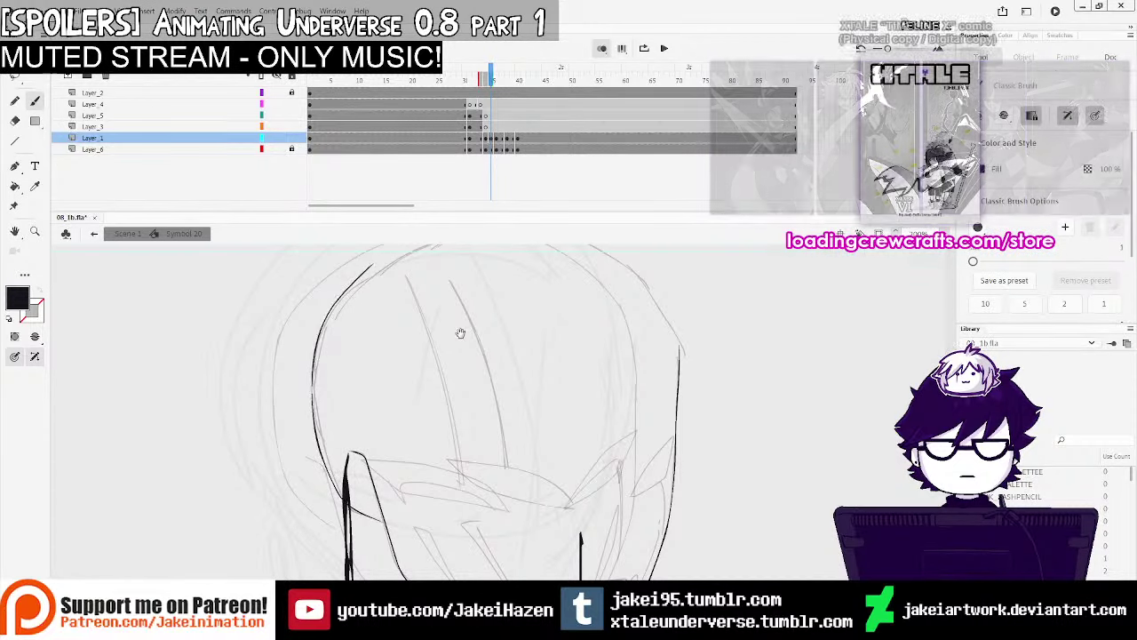
{"action": "left_click_drag", "start_coordinate": [459, 332], "coordinate": [421, 365]}
{"action": "mouse_move", "coordinate": [304, 329]}
{"action": "left_mouse_down"}
{"action": "mouse_move", "coordinate": [335, 301]}
{"action": "mouse_move", "coordinate": [435, 266]}
{"action": "left_mouse_up"}
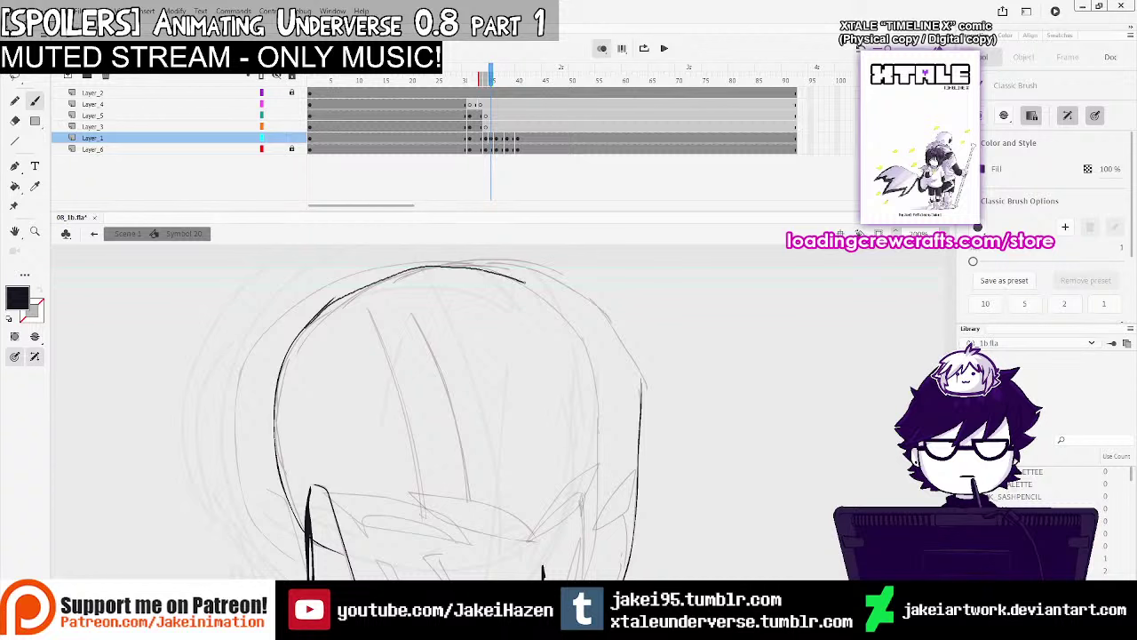
{"action": "key", "text": "ctrl+z"}
{"action": "mouse_move", "coordinate": [304, 330]}
{"action": "left_mouse_down"}
{"action": "mouse_move", "coordinate": [332, 302]}
{"action": "mouse_move", "coordinate": [416, 269]}
{"action": "mouse_move", "coordinate": [514, 273]}
{"action": "mouse_move", "coordinate": [594, 315]}
{"action": "mouse_move", "coordinate": [647, 396]}
{"action": "left_mouse_up"}
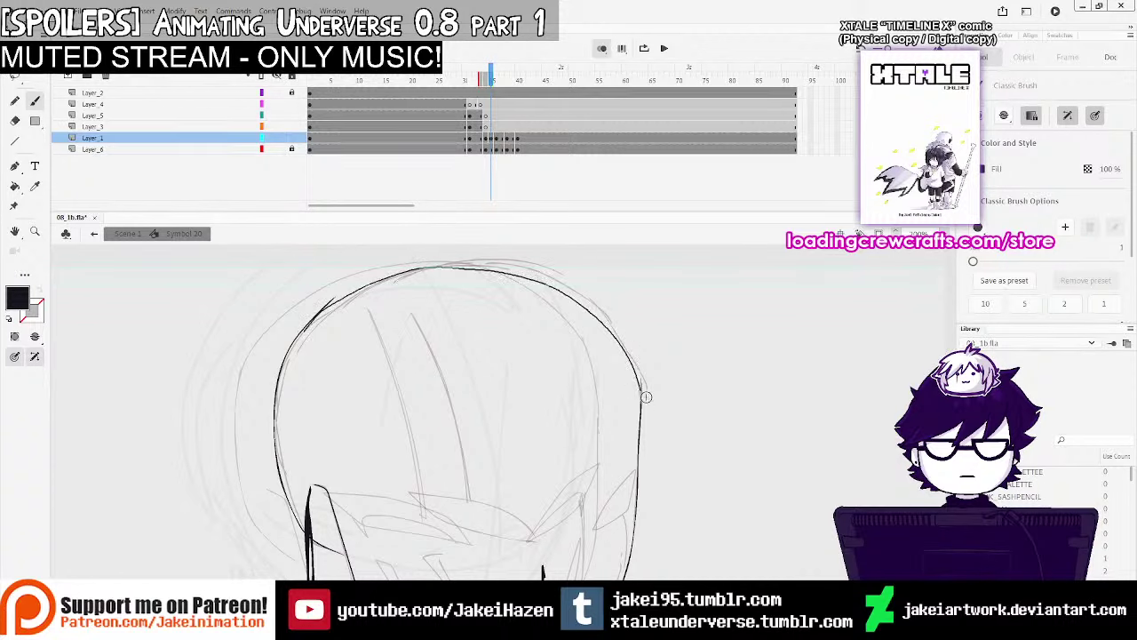
{"action": "key", "text": "ctrl+z"}
{"action": "mouse_move", "coordinate": [299, 330]}
{"action": "left_mouse_down"}
{"action": "mouse_move", "coordinate": [384, 279]}
{"action": "mouse_move", "coordinate": [520, 271]}
{"action": "mouse_move", "coordinate": [560, 287]}
{"action": "mouse_move", "coordinate": [623, 347]}
{"action": "mouse_move", "coordinate": [642, 393]}
{"action": "mouse_move", "coordinate": [638, 423]}
{"action": "mouse_move", "coordinate": [612, 422]}
{"action": "mouse_move", "coordinate": [585, 338]}
{"action": "left_mouse_up"}
Erase the stray overlapping lines along the skull's upper-left outline on Layer_1 at frame 35
{"action": "left_click", "coordinate": [612, 421], "text": "ctrl+shift"}
{"action": "left_click", "coordinate": [15, 121]}
{"action": "left_click", "coordinate": [434, 293], "text": "ctrl"}
{"action": "mouse_move", "coordinate": [282, 440]}
{"action": "left_mouse_down"}
{"action": "mouse_move", "coordinate": [367, 396]}
{"action": "mouse_move", "coordinate": [338, 369]}
{"action": "mouse_move", "coordinate": [348, 382]}
{"action": "left_mouse_up"}
{"action": "left_click", "coordinate": [587, 424], "text": "ctrl+shift"}
{"action": "left_click_drag", "start_coordinate": [587, 425], "coordinate": [446, 296]}
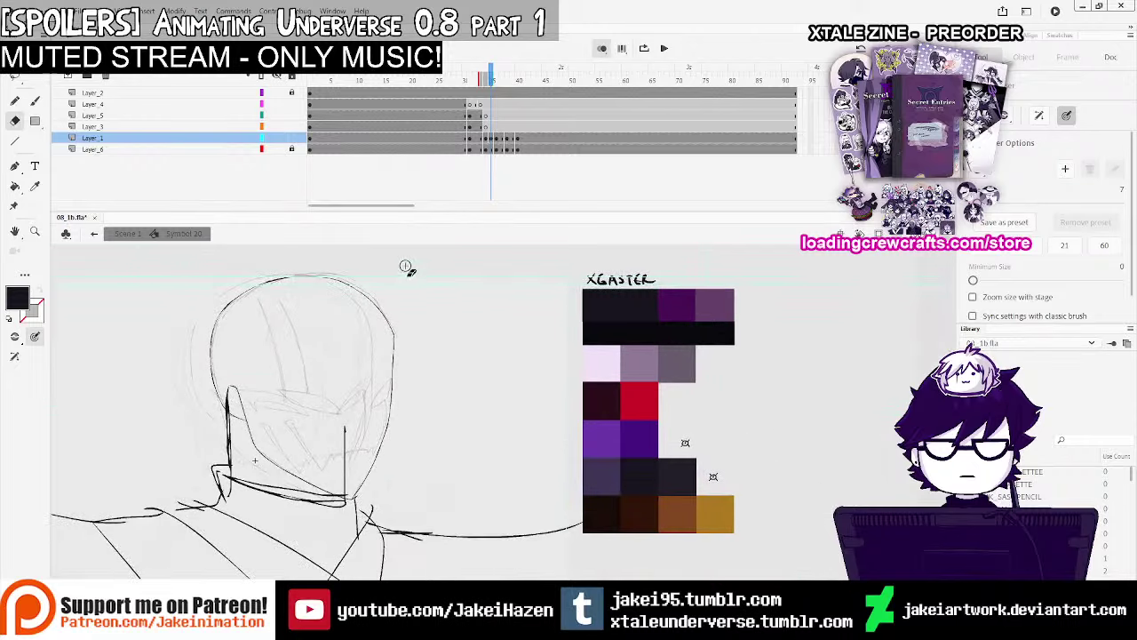
With the Brush active, check the mask's face in frame 34 and move to Layer_3 at frame 35
{"action": "left_click", "coordinate": [35, 101]}
{"action": "left_click", "coordinate": [486, 140]}
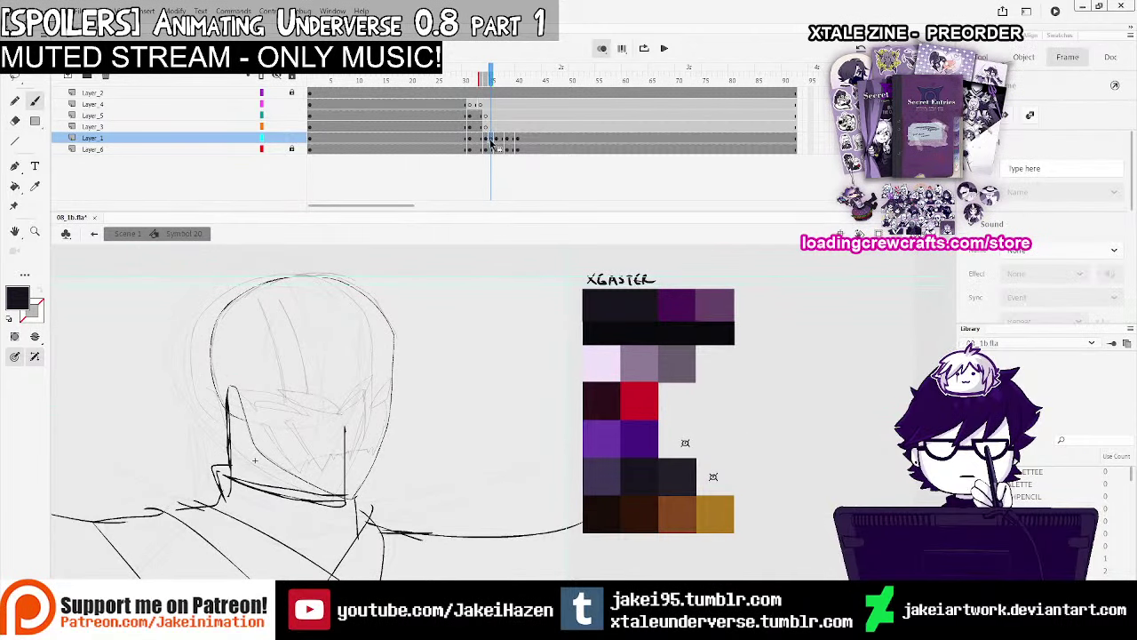
{"action": "left_click", "coordinate": [480, 126]}
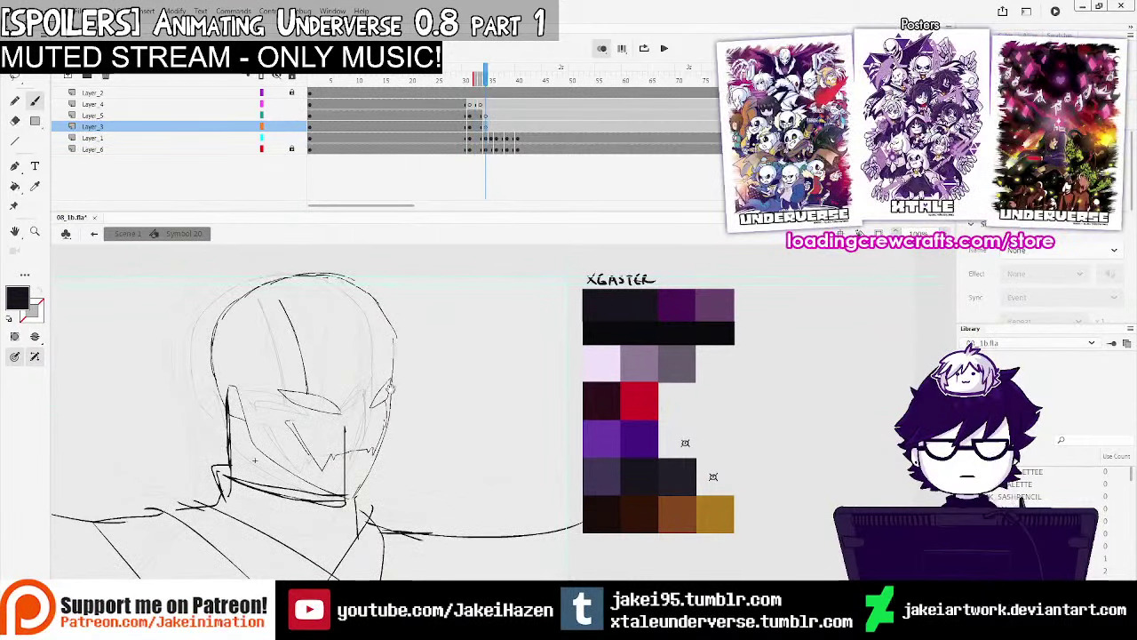
{"action": "left_click", "coordinate": [491, 126]}
{"action": "left_click", "coordinate": [373, 418]}
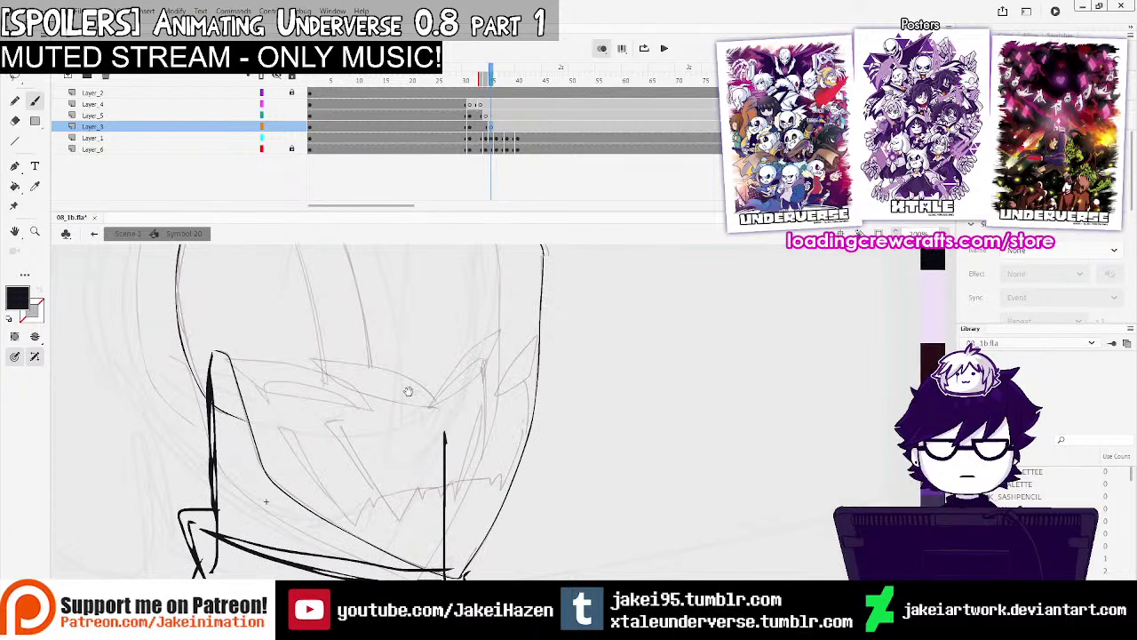
{"action": "mouse_move", "coordinate": [410, 375]}
{"action": "left_mouse_down"}
{"action": "mouse_move", "coordinate": [305, 355]}
{"action": "mouse_move", "coordinate": [367, 394]}
{"action": "left_mouse_up"}
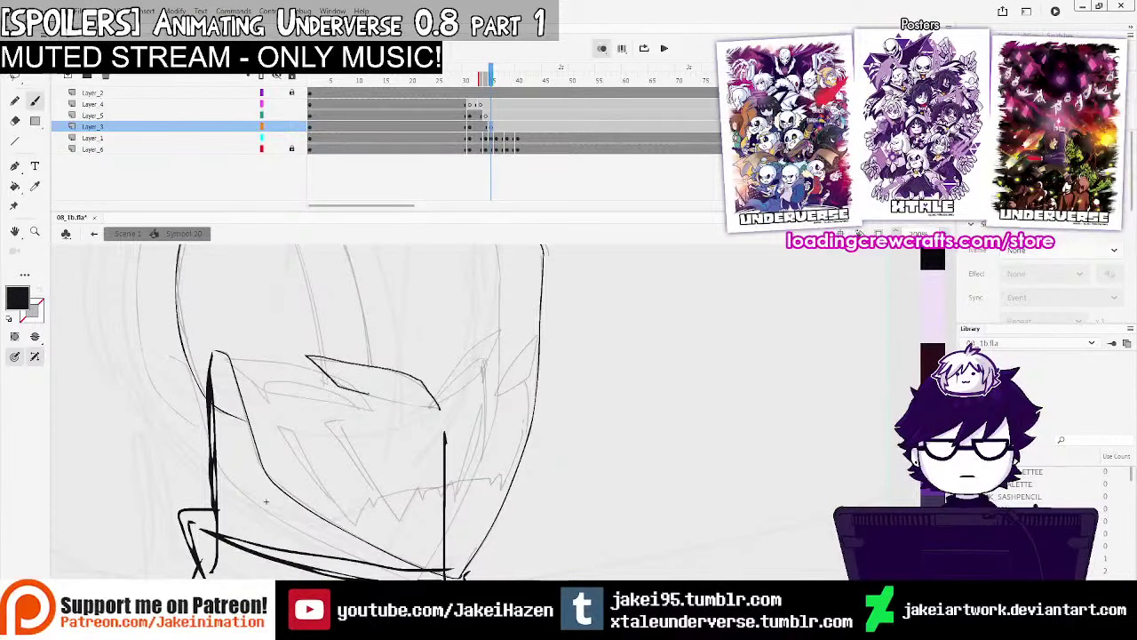
{"action": "key", "text": "ctrl+z"}
{"action": "mouse_move", "coordinate": [437, 409]}
{"action": "left_mouse_down"}
{"action": "mouse_move", "coordinate": [398, 371]}
{"action": "mouse_move", "coordinate": [301, 352]}
{"action": "left_mouse_up"}
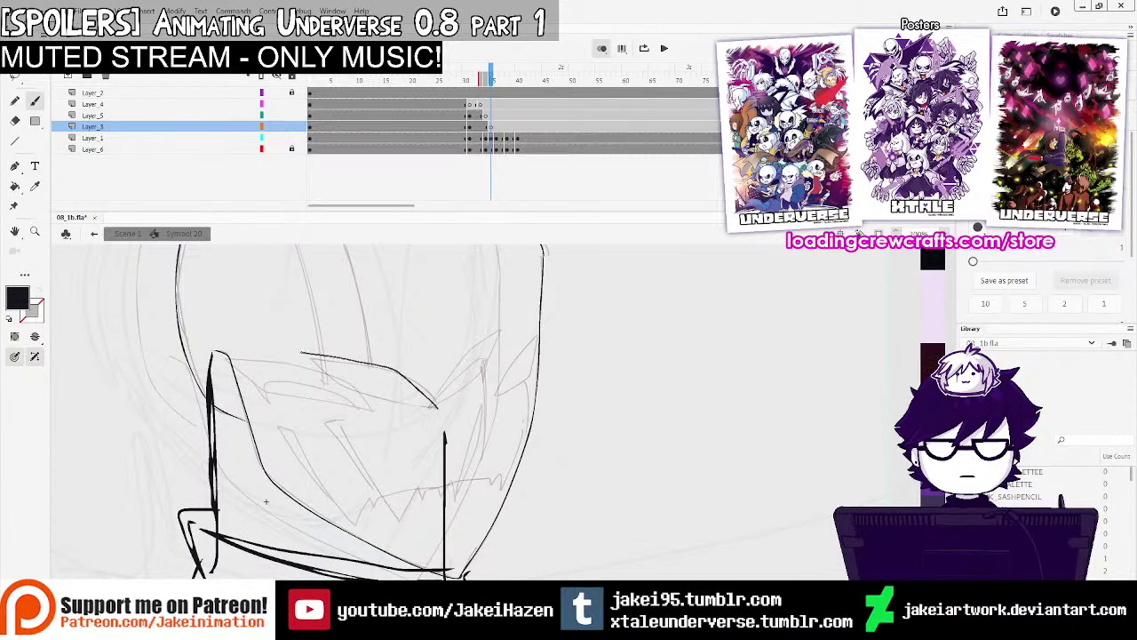
{"action": "left_click_drag", "start_coordinate": [495, 399], "coordinate": [540, 336]}
{"action": "key", "text": "ctrl+z"}
{"action": "key", "text": "ctrl+z"}
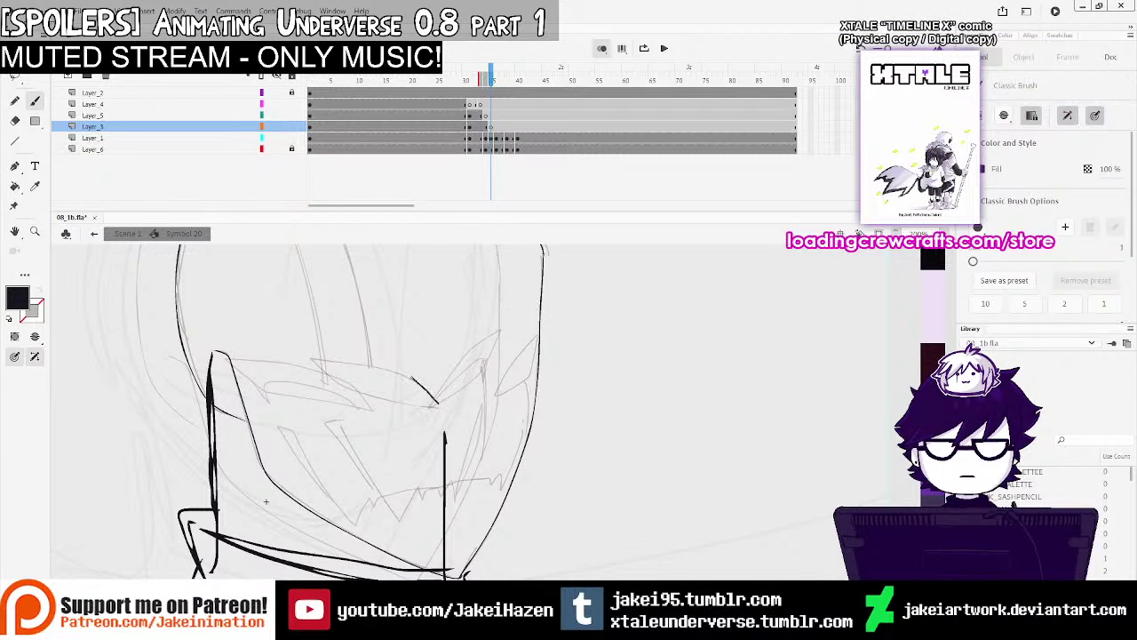
Outline the pointed left eye with its inner curve and the narrow right eye at the face's edge on Layer_3, frame 35
{"action": "left_click_drag", "start_coordinate": [412, 378], "coordinate": [299, 357]}
{"action": "key", "text": "ctrl+z"}
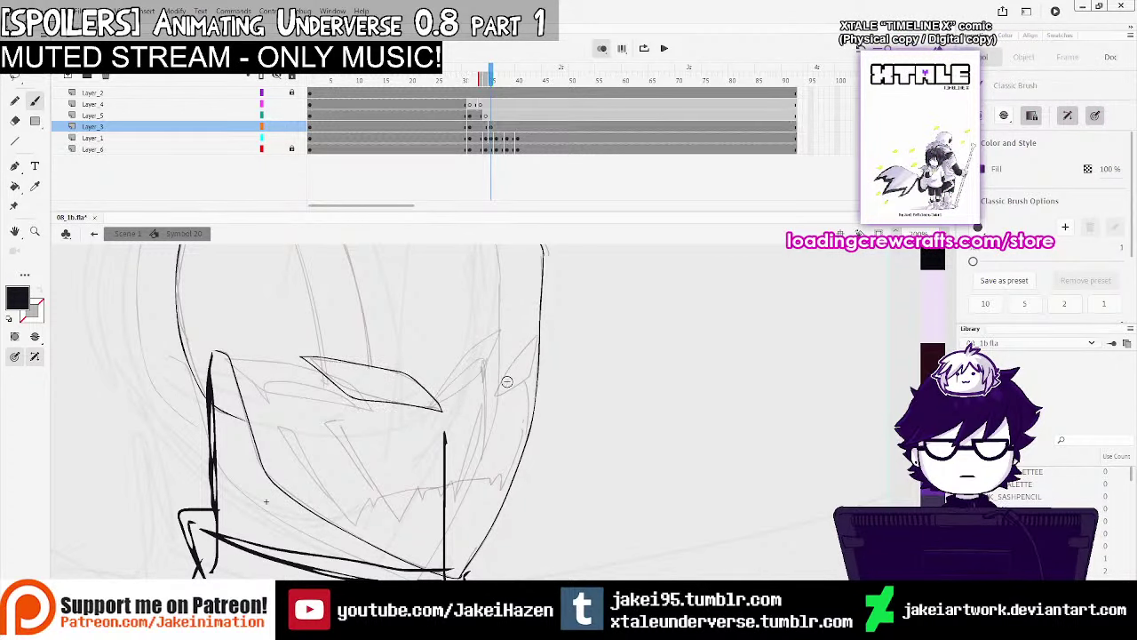
{"action": "key", "text": "ctrl+z"}
{"action": "mouse_move", "coordinate": [400, 374]}
{"action": "left_mouse_down"}
{"action": "mouse_move", "coordinate": [309, 357]}
{"action": "mouse_move", "coordinate": [406, 406]}
{"action": "mouse_move", "coordinate": [400, 374]}
{"action": "left_mouse_up"}
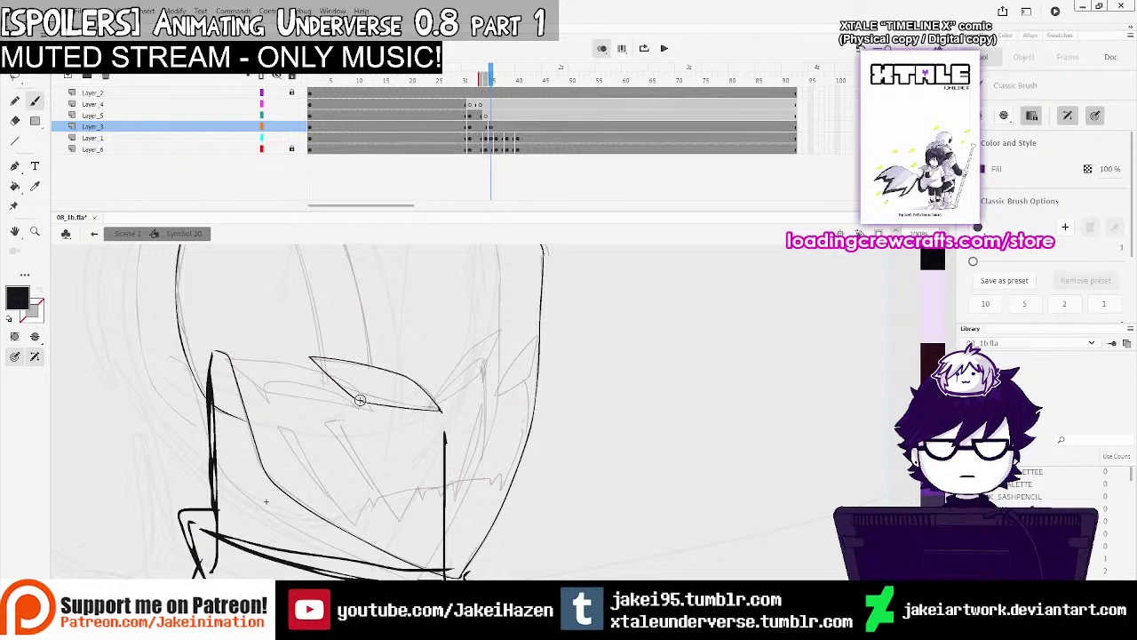
{"action": "mouse_move", "coordinate": [365, 409]}
{"action": "left_mouse_down"}
{"action": "mouse_move", "coordinate": [361, 389]}
{"action": "mouse_move", "coordinate": [439, 409]}
{"action": "mouse_move", "coordinate": [538, 333]}
{"action": "left_mouse_up"}
{"action": "key", "text": "ctrl+z"}
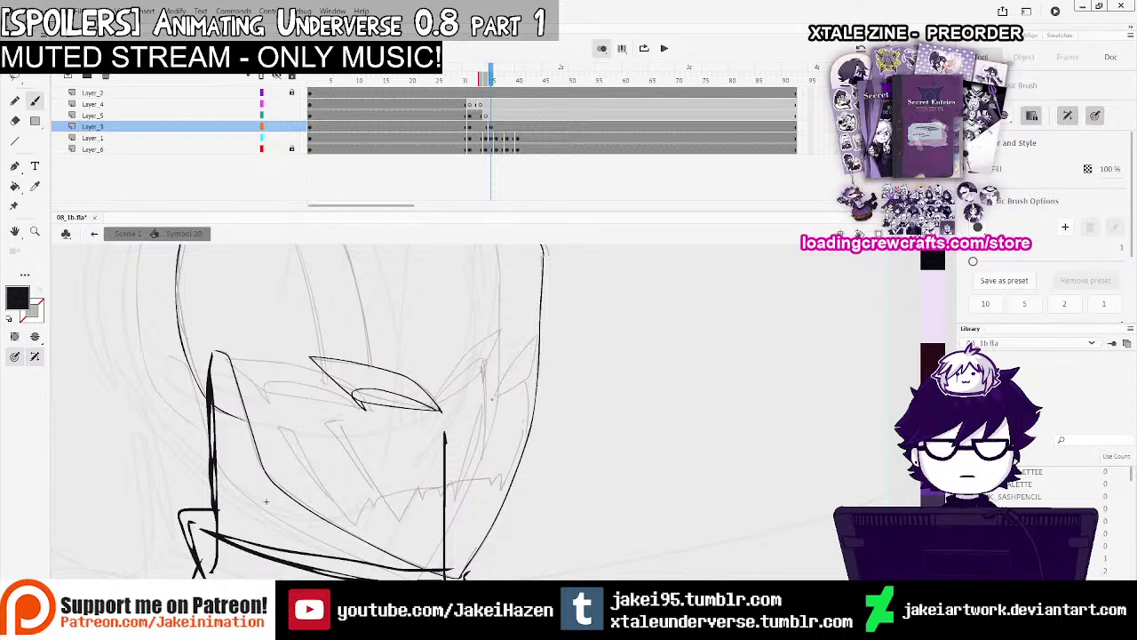
{"action": "key", "text": "ctrl+z"}
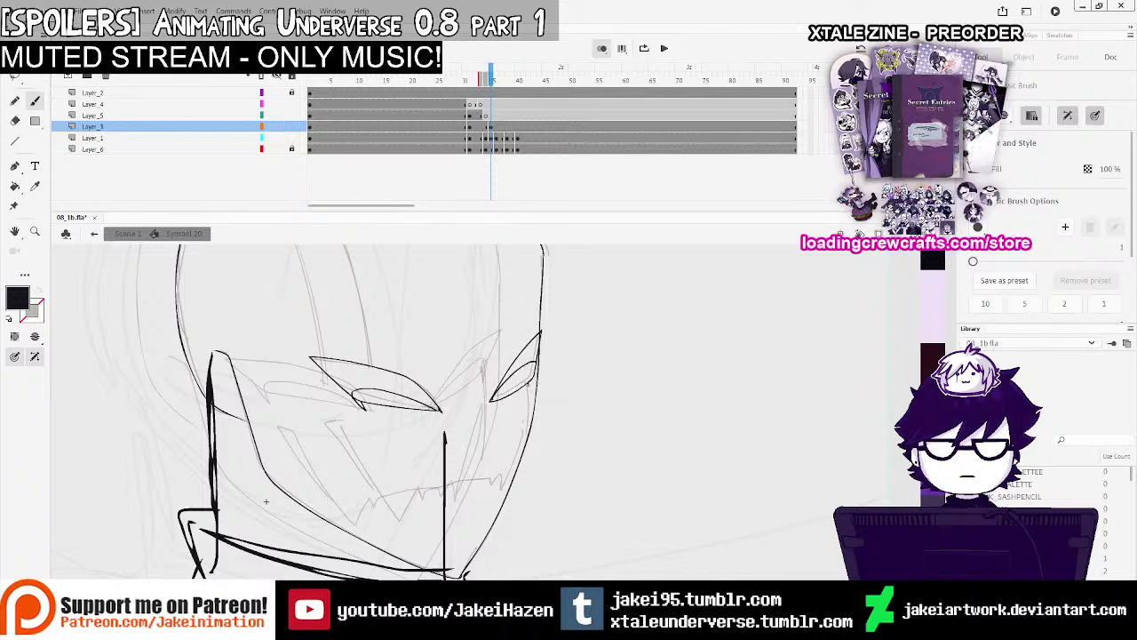
Compare the eyes and the forehead crack on Layer_3 and Layer_5 across frames 33 to 35
{"action": "scroll", "coordinate": [526, 349], "scroll_direction": "up", "scroll_amount": 3}
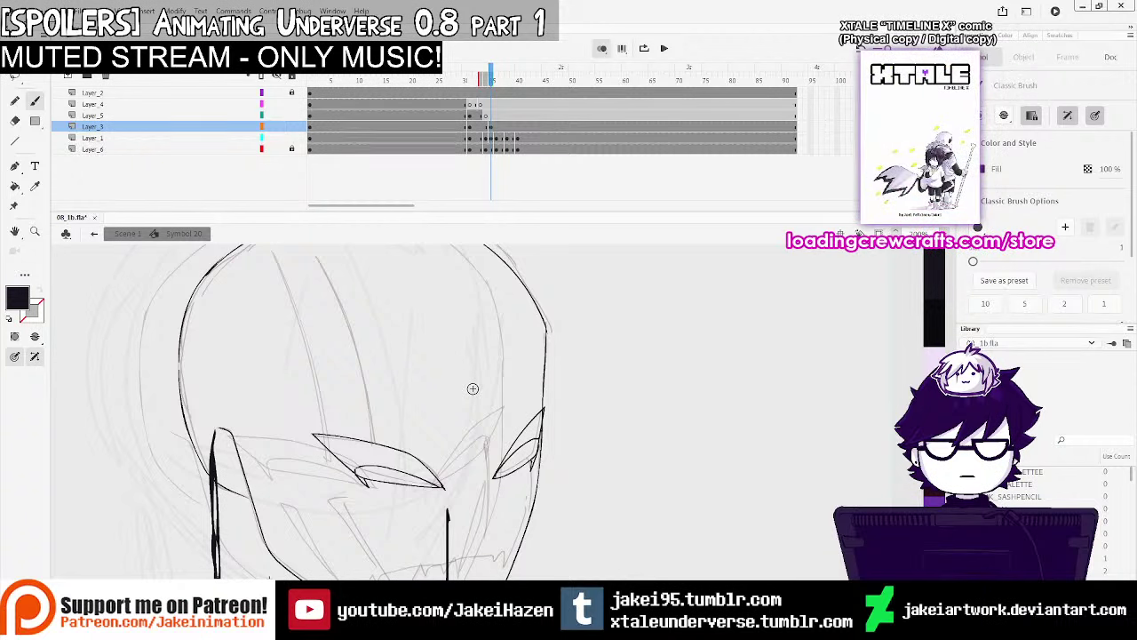
{"action": "left_click", "coordinate": [489, 128]}
{"action": "left_click", "coordinate": [483, 128]}
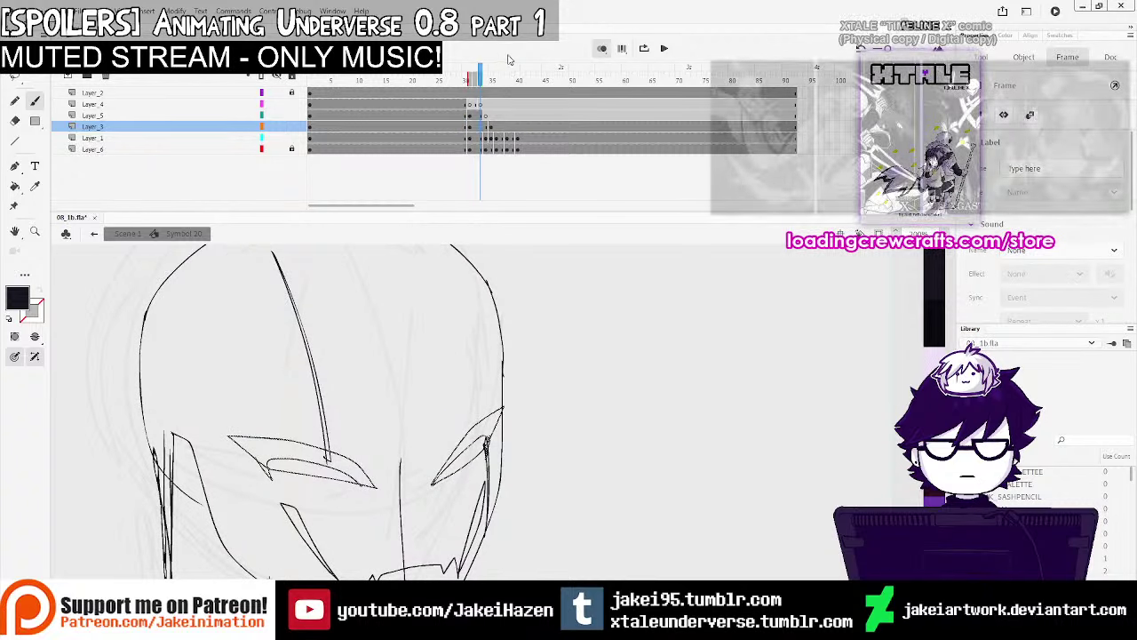
{"action": "left_click", "coordinate": [490, 129]}
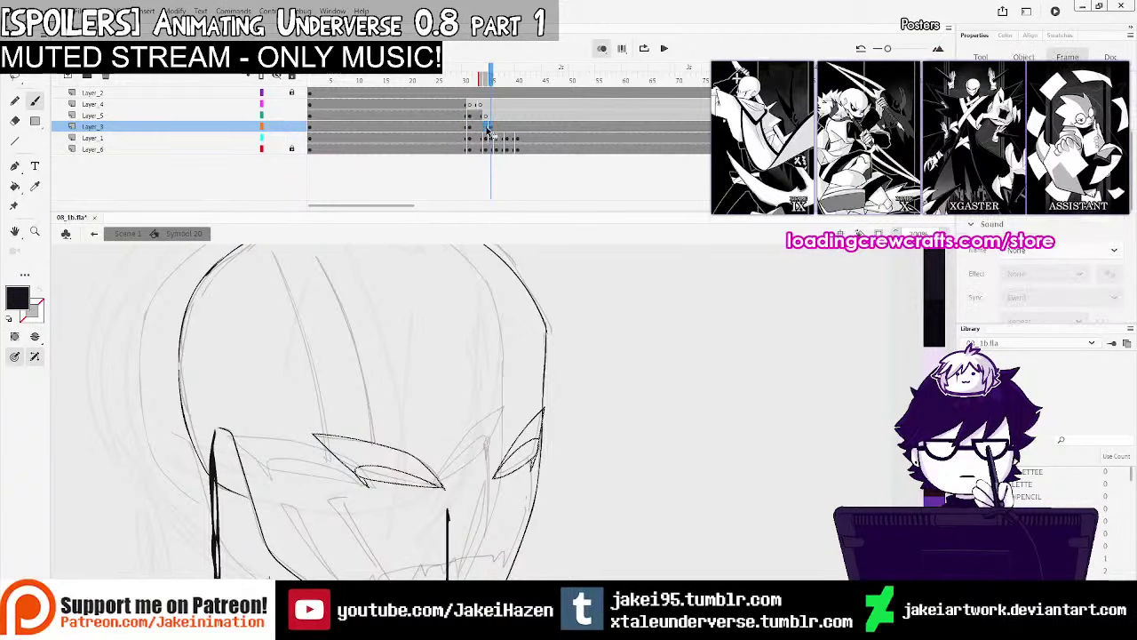
{"action": "key", "text": "comma"}
{"action": "key", "text": "period"}
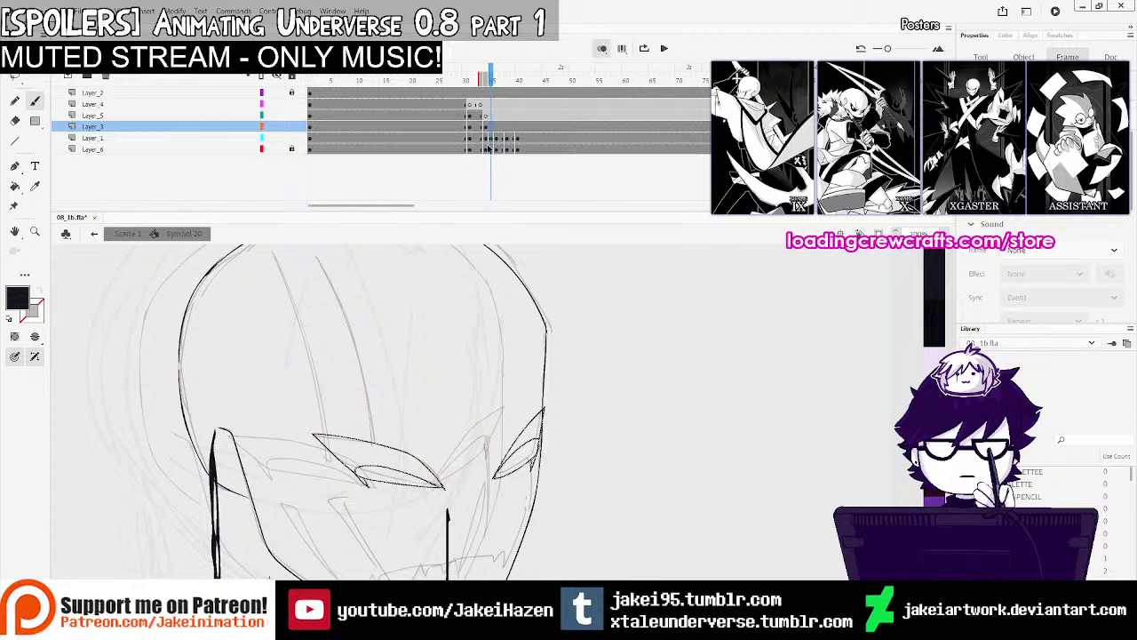
{"action": "left_click", "coordinate": [480, 115]}
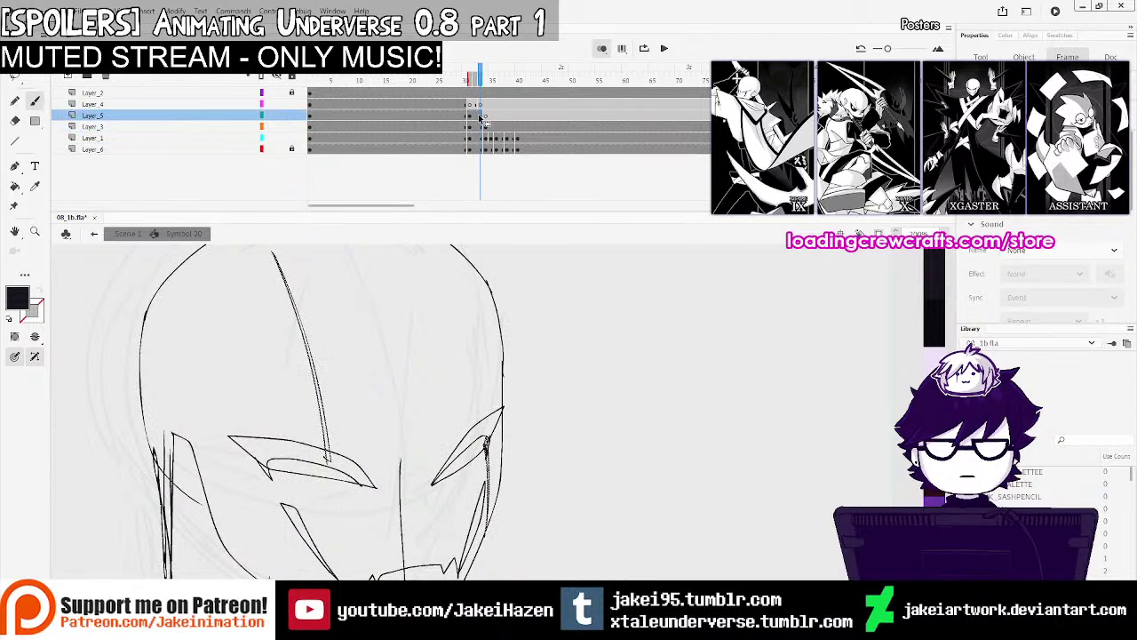
{"action": "left_click", "coordinate": [486, 116]}
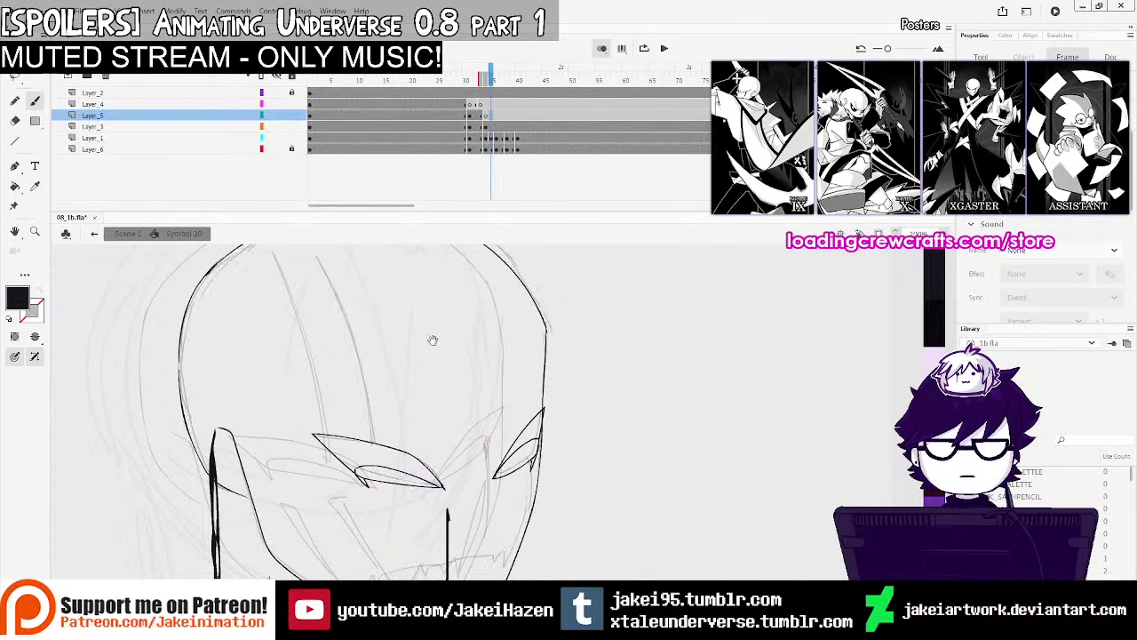
Brush the forehead crack down to the left eye and the crack below the right eye on Layer_5 at frame 35
{"action": "left_click", "coordinate": [491, 114]}
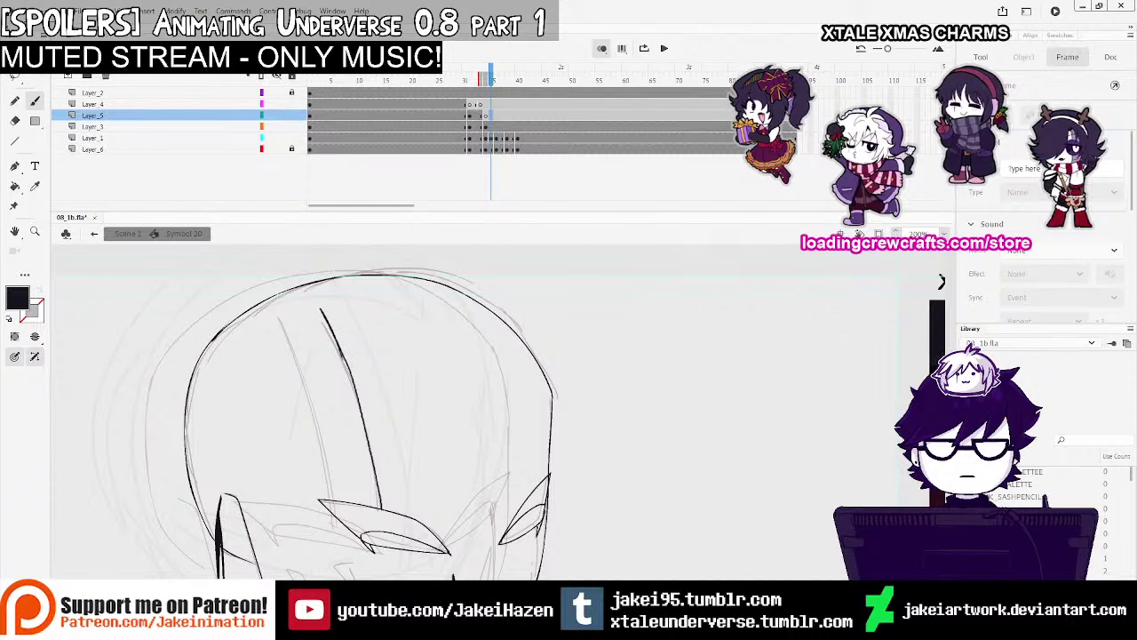
{"action": "left_click_drag", "start_coordinate": [383, 518], "coordinate": [384, 520]}
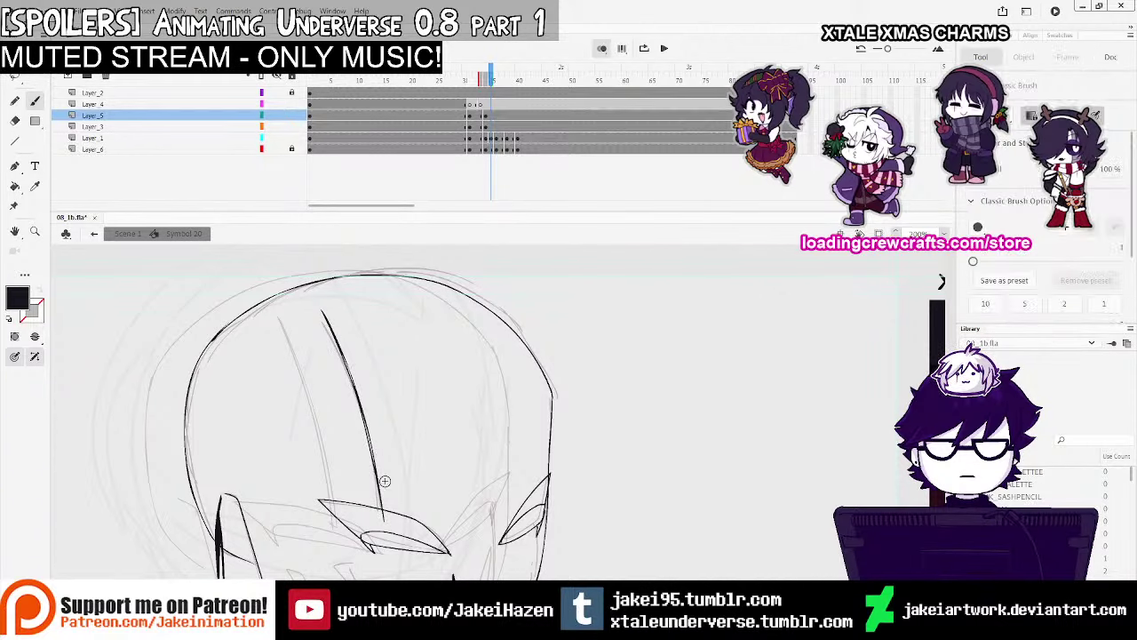
{"action": "scroll", "coordinate": [437, 412], "scroll_direction": "down", "scroll_amount": 3}
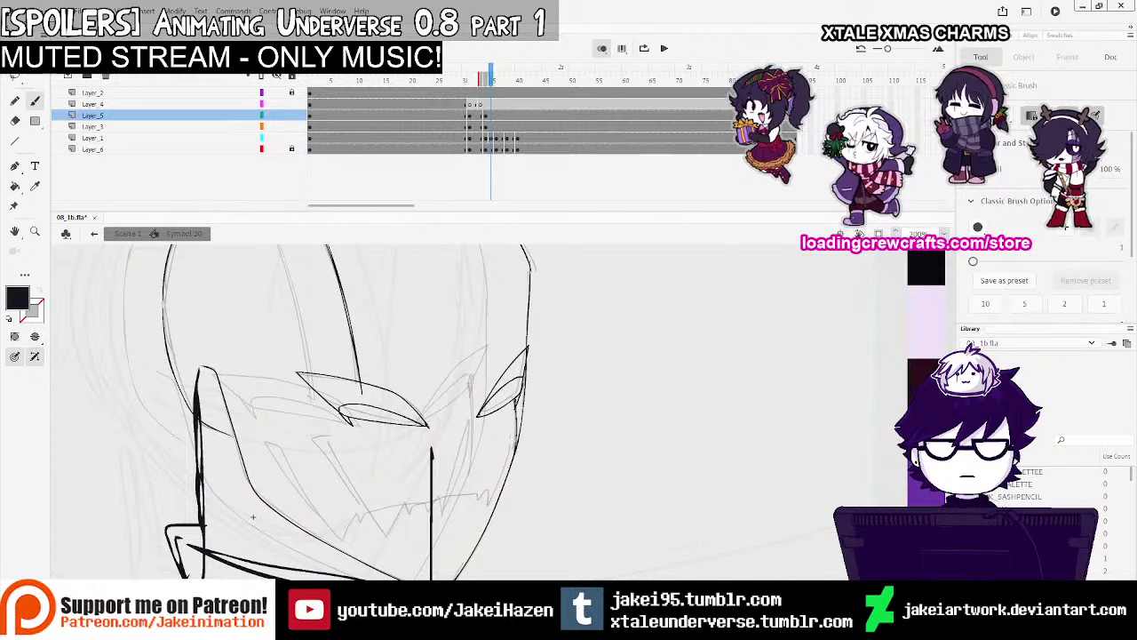
{"action": "left_click_drag", "start_coordinate": [514, 402], "coordinate": [512, 367]}
Check the mouth in frame 34 and draw the slanted cheek lines and jagged mouth on Layer_1 at frame 35
{"action": "left_click", "coordinate": [486, 138]}
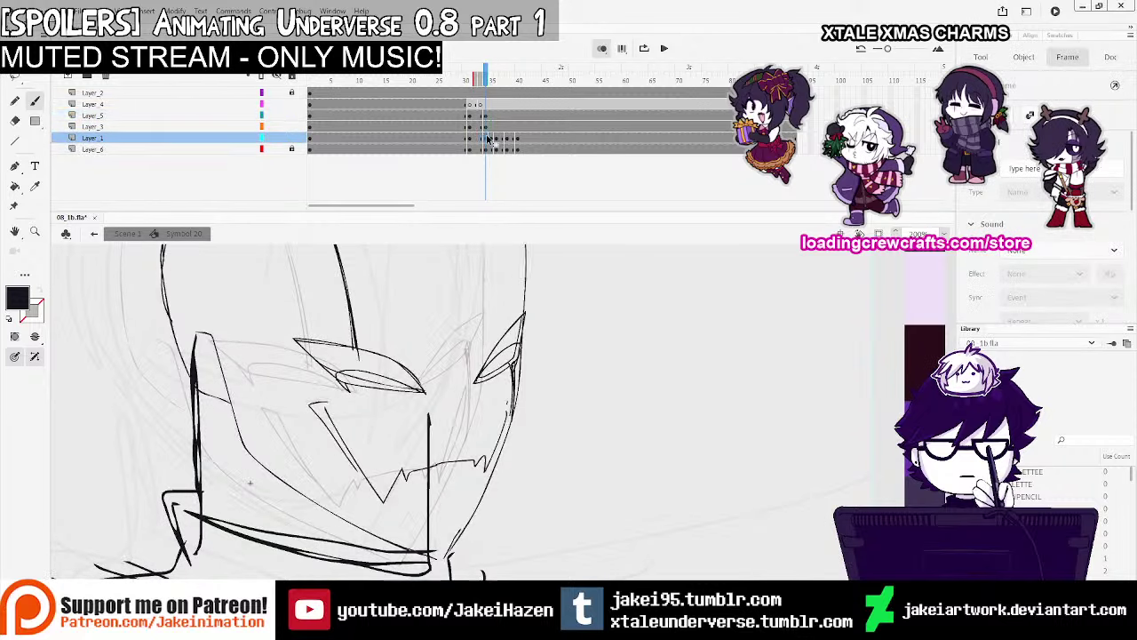
{"action": "left_click", "coordinate": [491, 137]}
{"action": "left_click_drag", "start_coordinate": [336, 402], "coordinate": [378, 494]}
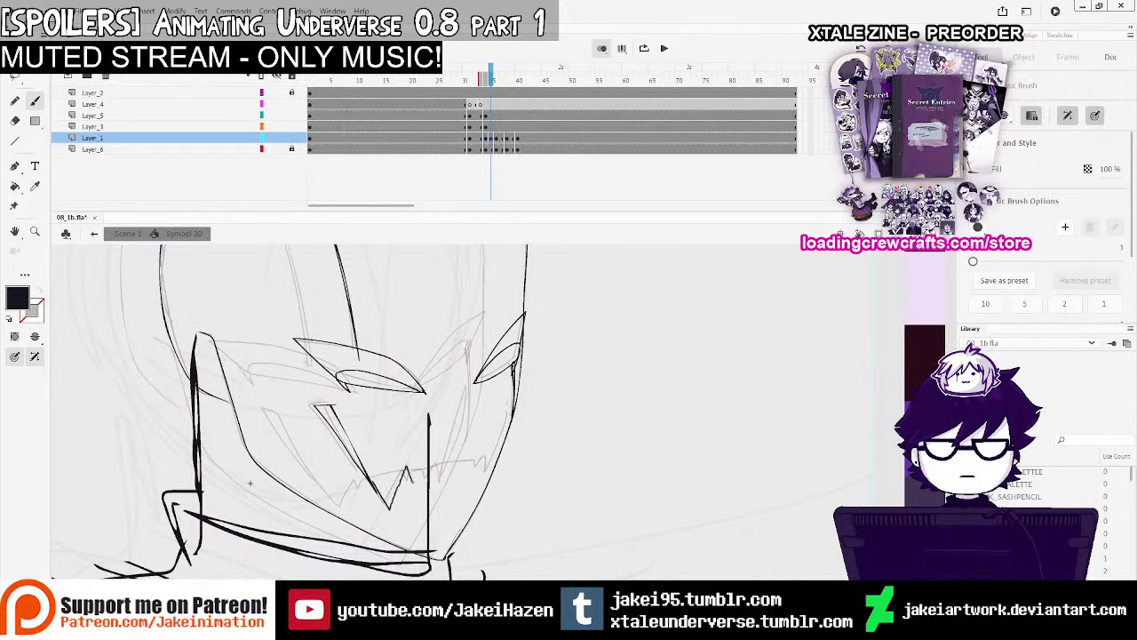
{"action": "left_click_drag", "start_coordinate": [501, 430], "coordinate": [486, 482]}
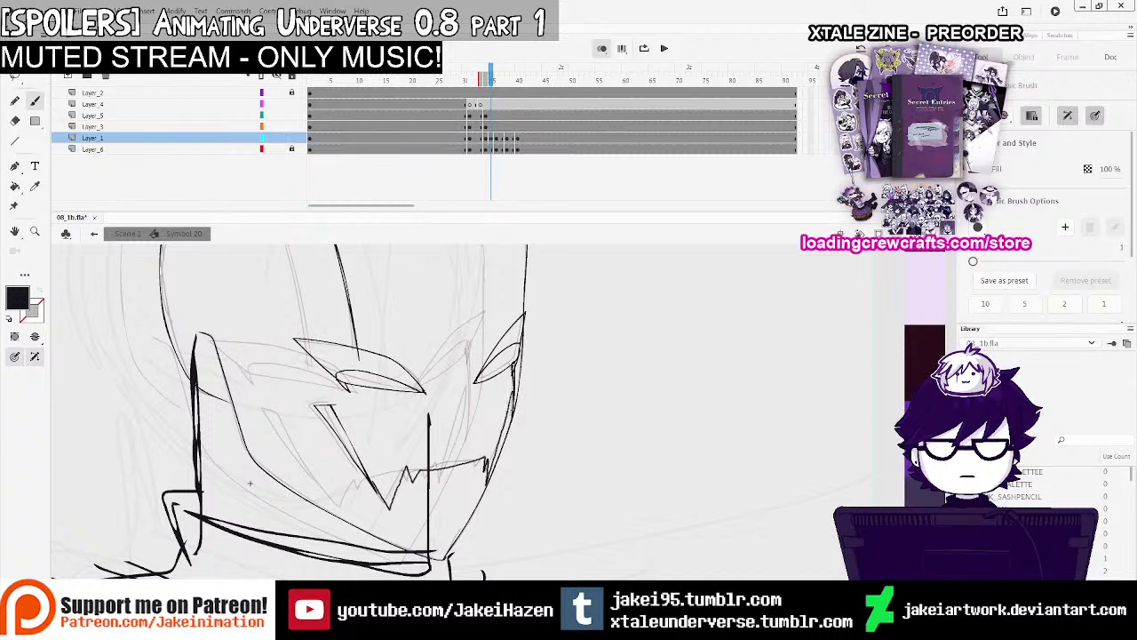
Play the animation from about frame 28 to review the redrawn head's motion
{"action": "left_click", "coordinate": [541, 423], "text": "ctrl+shift"}
{"action": "left_click", "coordinate": [524, 426], "text": "ctrl+shift"}
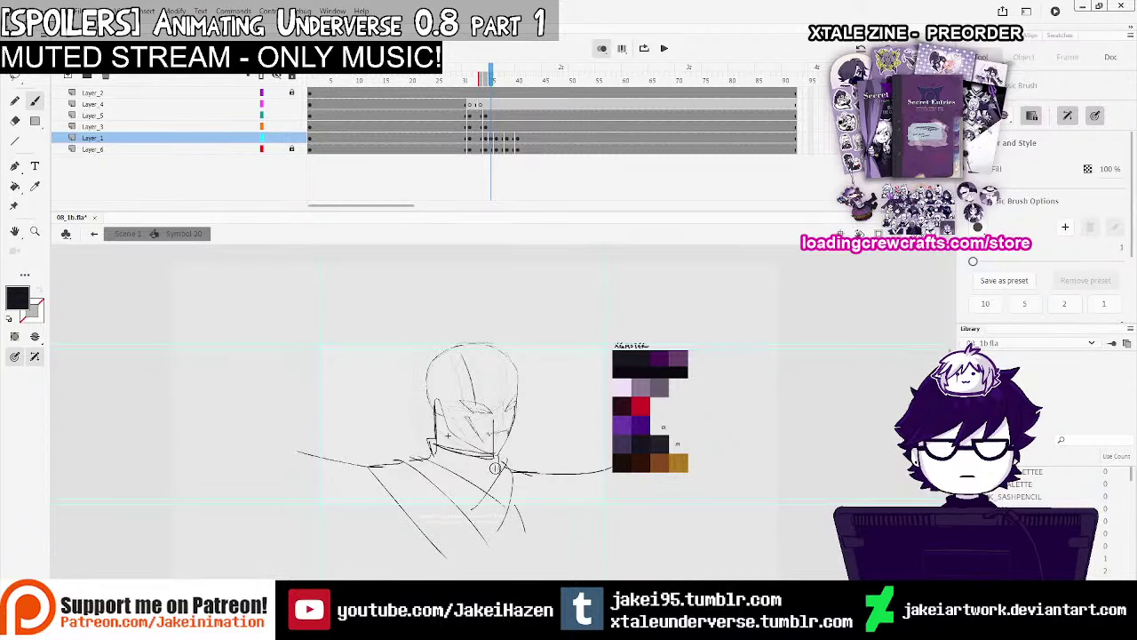
{"action": "left_click", "coordinate": [486, 139]}
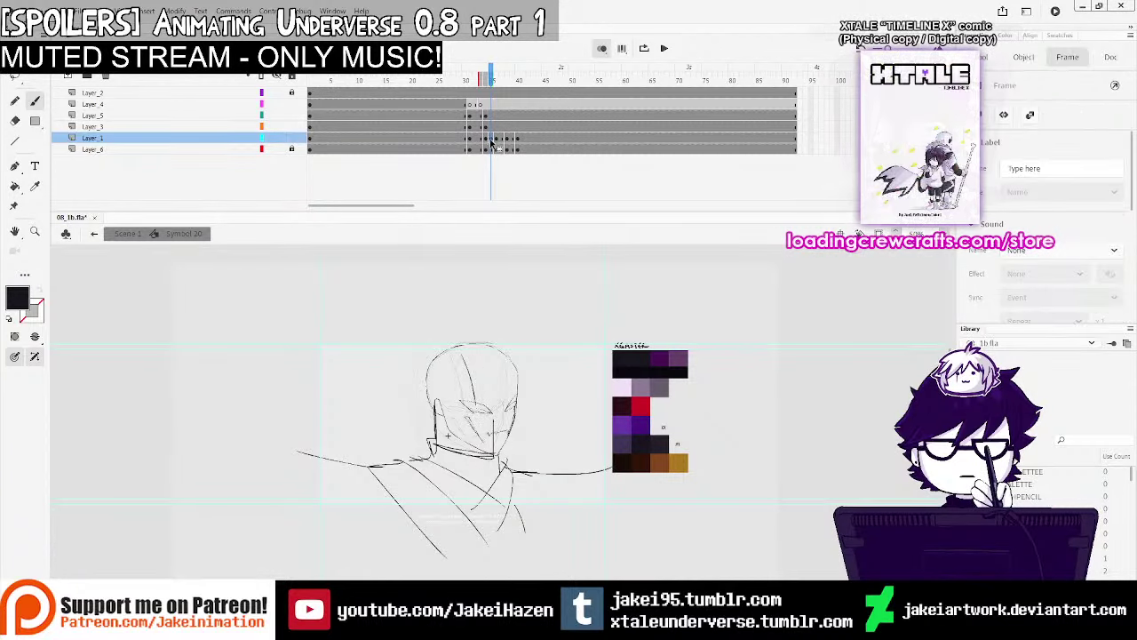
{"action": "left_click", "coordinate": [456, 105]}
{"action": "key", "text": "Return"}
{"action": "key", "text": "Return"}
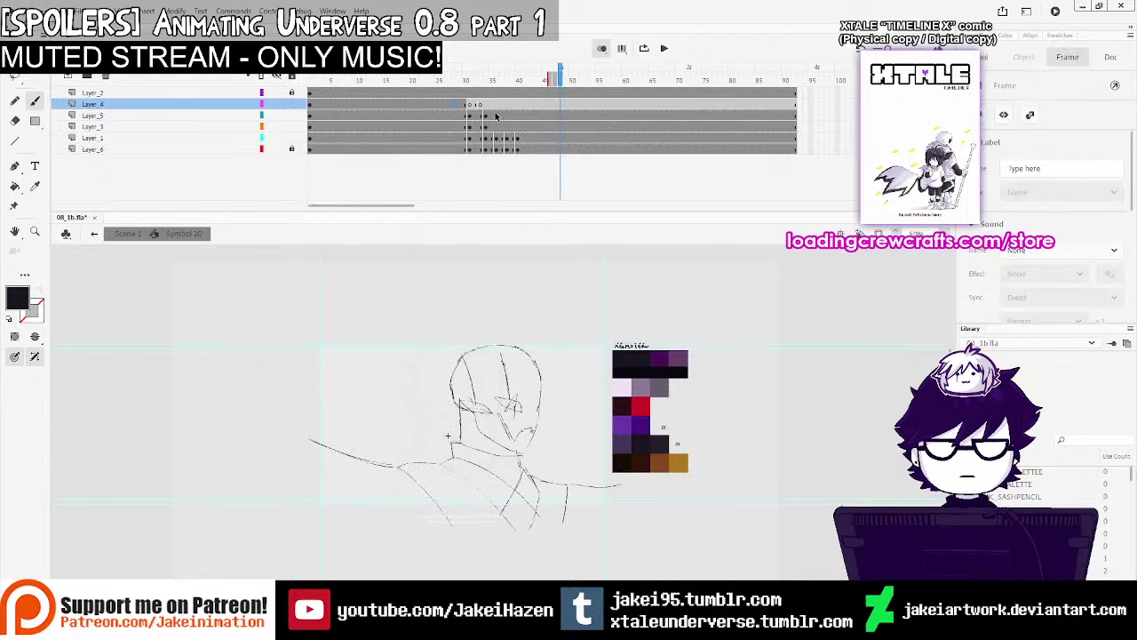
Insert blank keyframes on Layer_5 and Layer_3 at frame 36 and check the face there against frame 35
{"action": "left_click_drag", "start_coordinate": [496, 117], "coordinate": [497, 127]}
{"action": "key", "text": "F7"}
{"action": "left_click", "coordinate": [495, 441], "text": "ctrl"}
{"action": "left_click", "coordinate": [524, 402], "text": "ctrl"}
{"action": "left_click_drag", "start_coordinate": [525, 401], "coordinate": [467, 434]}
{"action": "left_click", "coordinate": [490, 126]}
{"action": "key", "text": "period"}
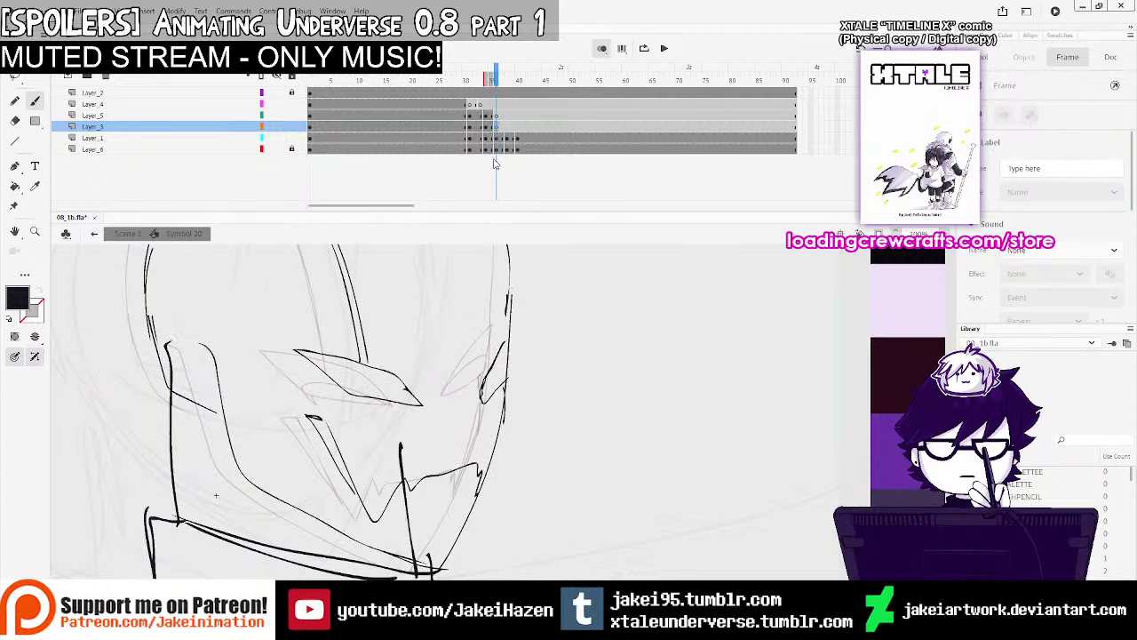
Delete the rough head drawing from Layer_1 at frame 37 and limit the onion skin to the preceding frame
{"action": "left_click", "coordinate": [503, 139]}
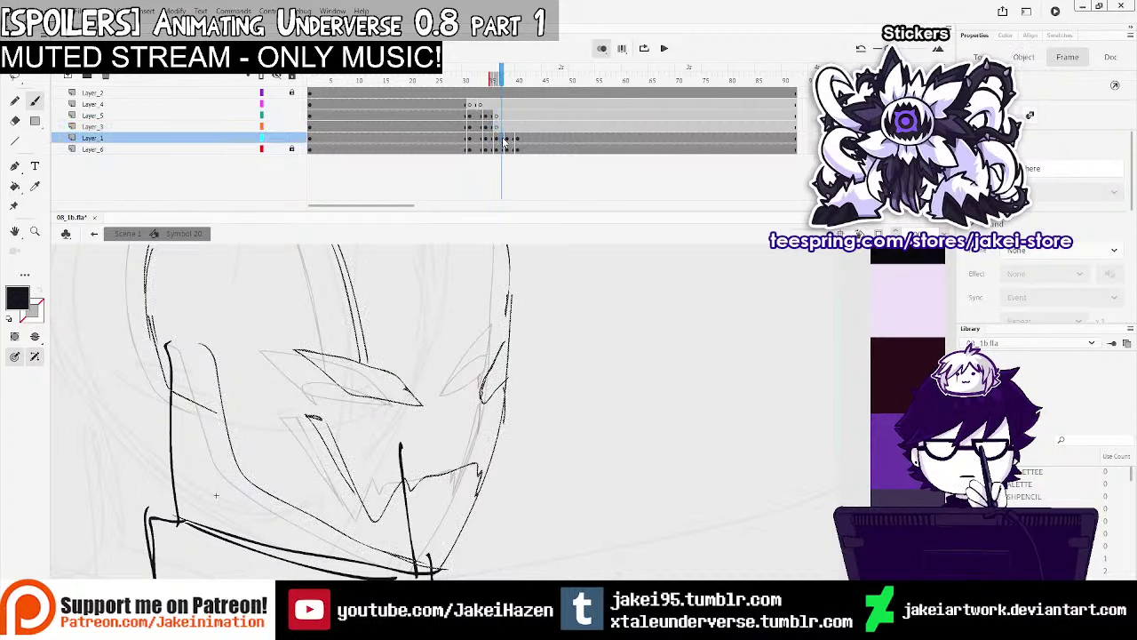
{"action": "key", "text": "Delete"}
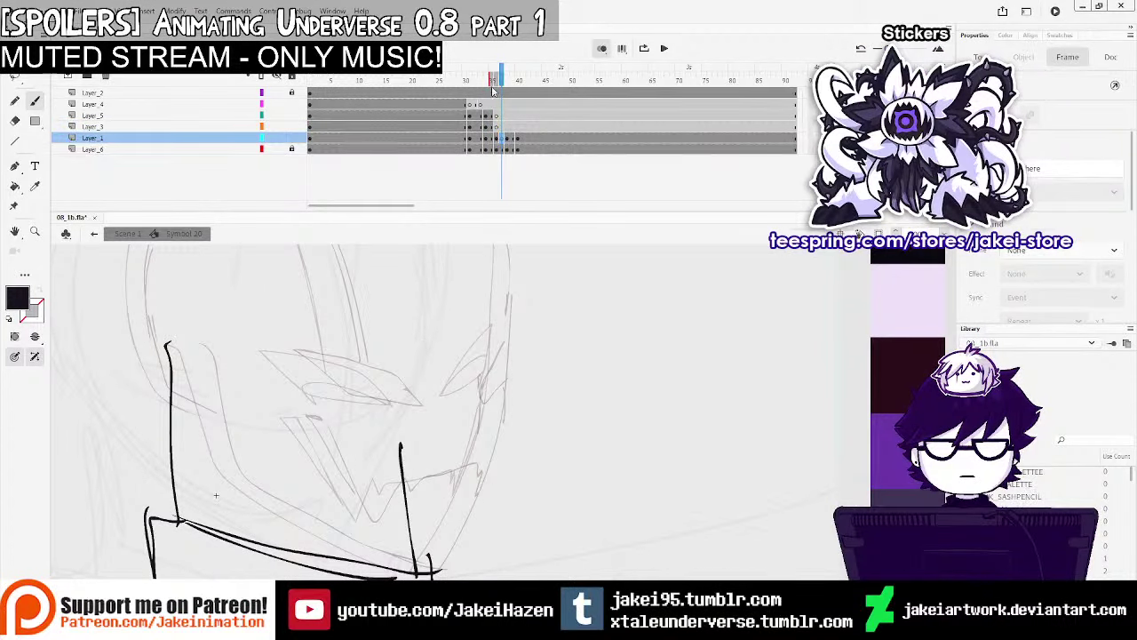
{"action": "left_click_drag", "start_coordinate": [494, 82], "coordinate": [498, 83]}
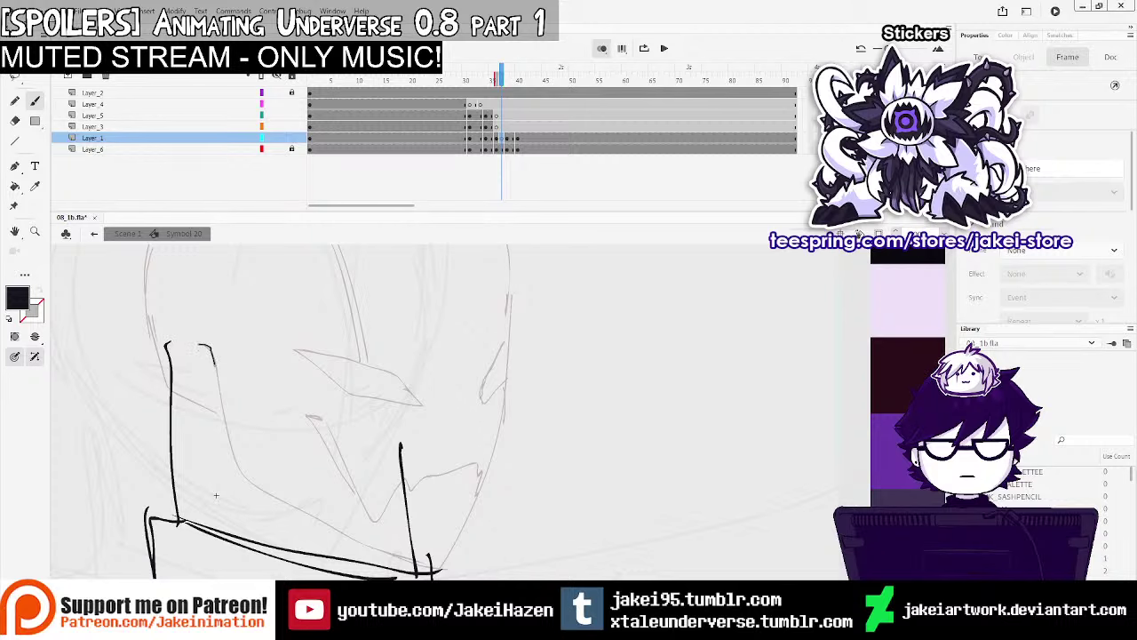
Draw the lower jaw line and the far side of the face on Layer_1 at frame 37, tracing the onion-skinned outline
{"action": "left_click_drag", "start_coordinate": [382, 549], "coordinate": [441, 564]}
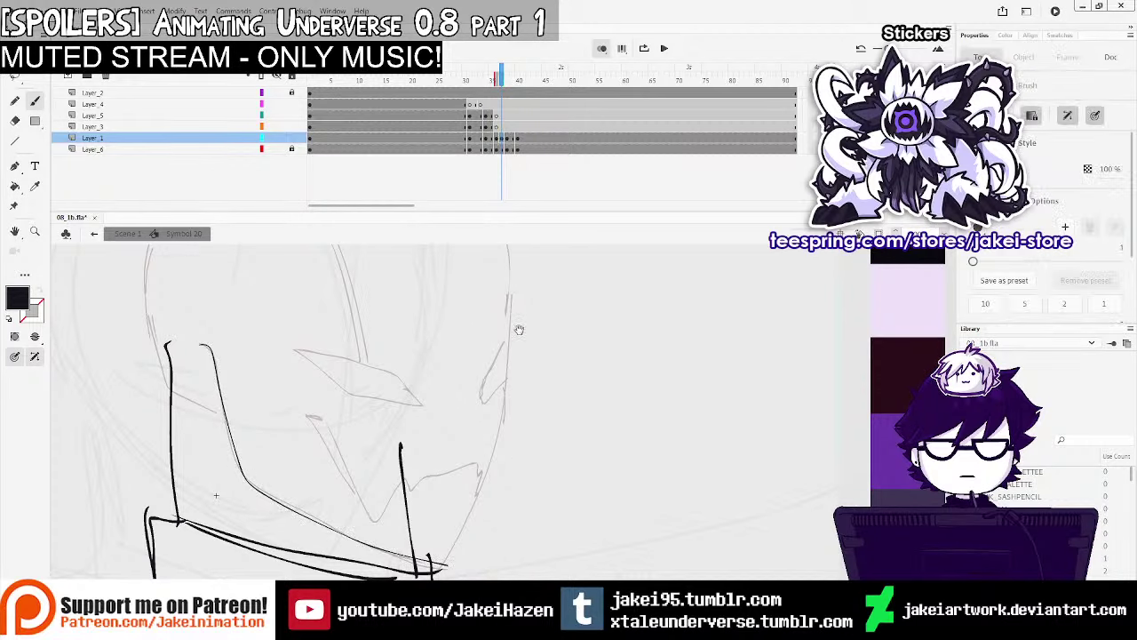
{"action": "left_click_drag", "start_coordinate": [517, 286], "coordinate": [484, 478]}
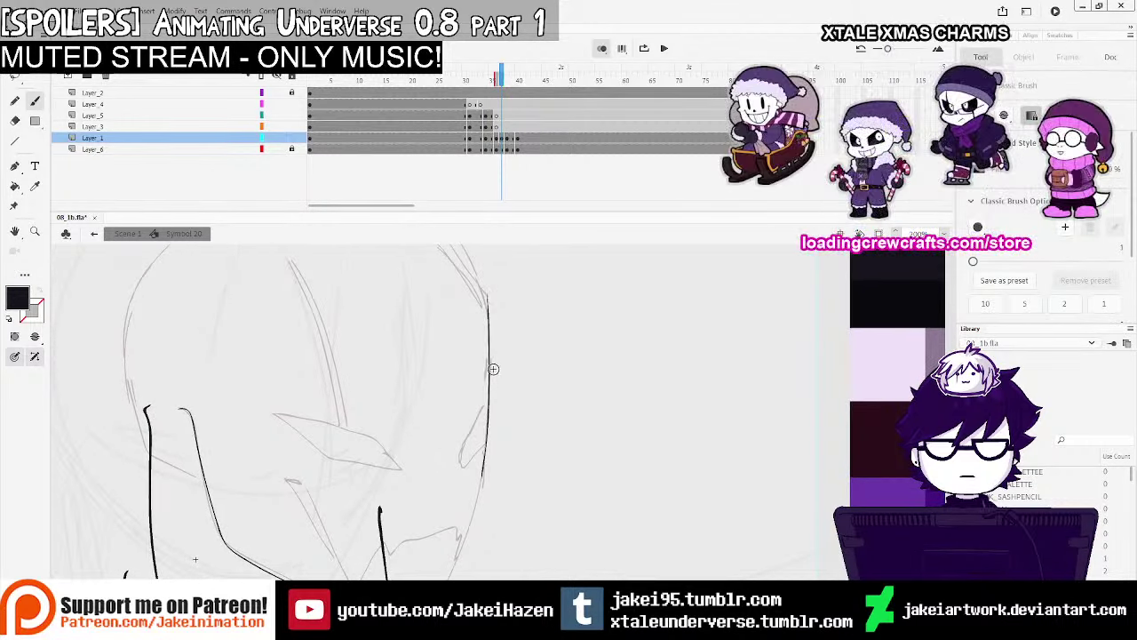
{"action": "key", "text": "ctrl+z"}
{"action": "mouse_move", "coordinate": [486, 297]}
{"action": "left_mouse_down"}
{"action": "mouse_move", "coordinate": [488, 397]}
{"action": "mouse_move", "coordinate": [491, 353]}
{"action": "left_mouse_up"}
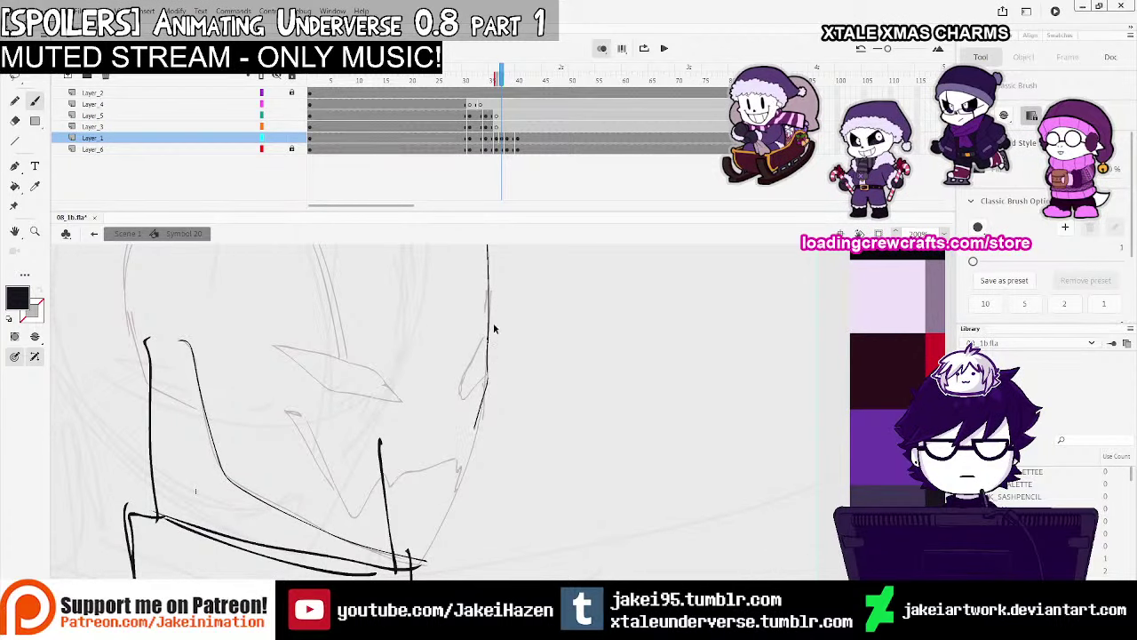
{"action": "key", "text": "ctrl+z"}
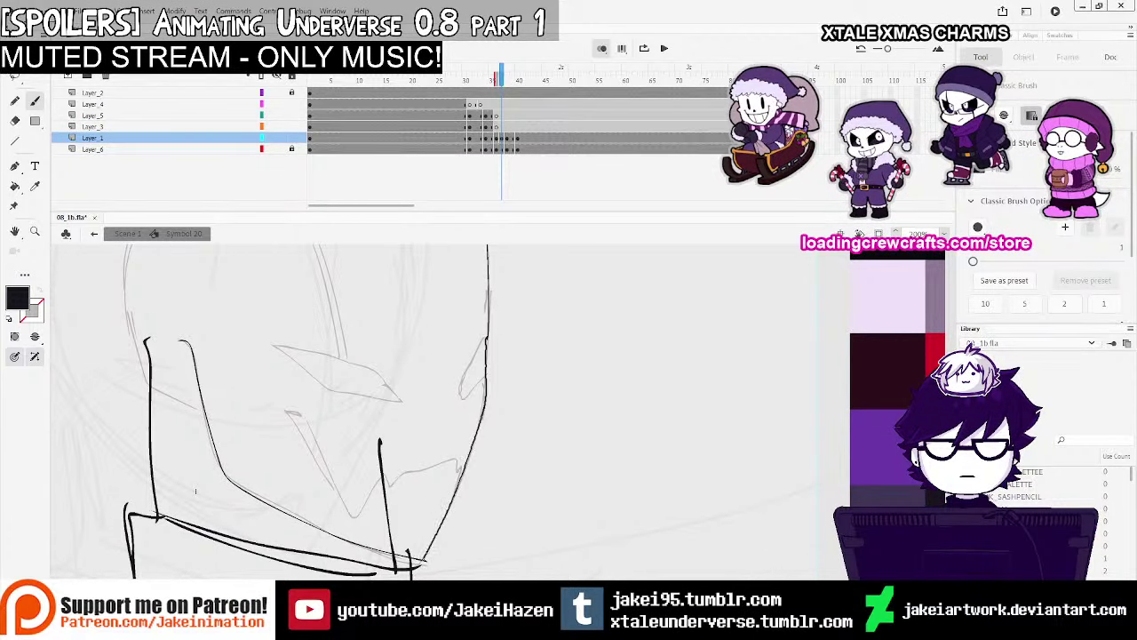
{"action": "left_click_drag", "start_coordinate": [436, 294], "coordinate": [516, 430]}
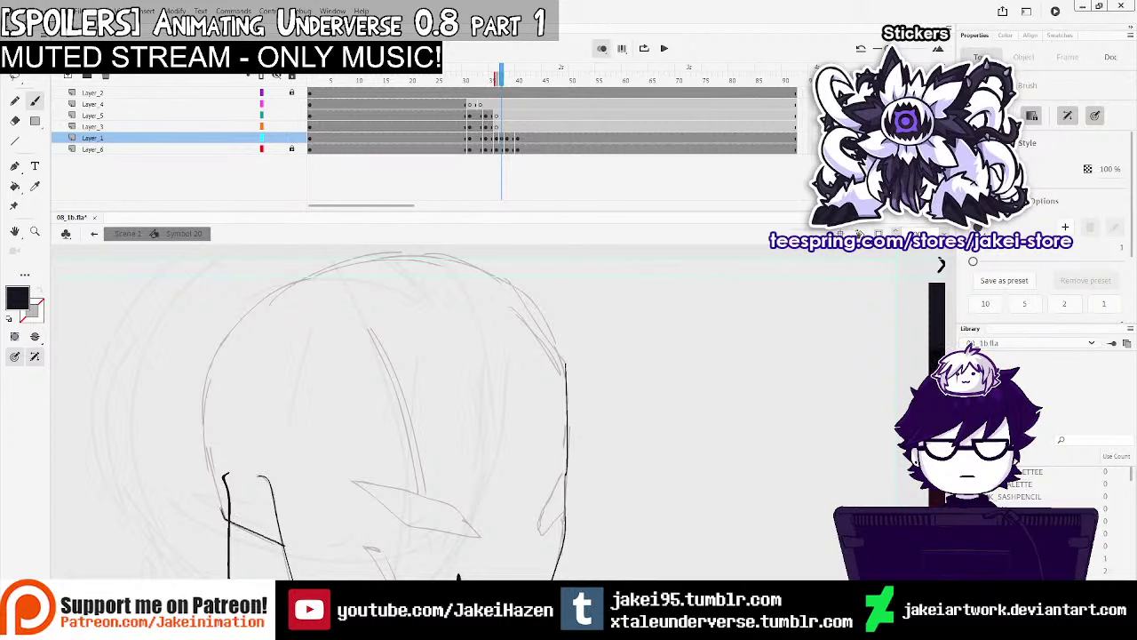
Draw the back and rounded crown of the head down to the brow corner at frame 37 and clean up the line joint there
{"action": "left_click_drag", "start_coordinate": [282, 289], "coordinate": [379, 264]}
{"action": "left_click_drag", "start_coordinate": [366, 399], "coordinate": [388, 408]}
{"action": "key", "text": "ctrl+z"}
{"action": "key", "text": "ctrl+z"}
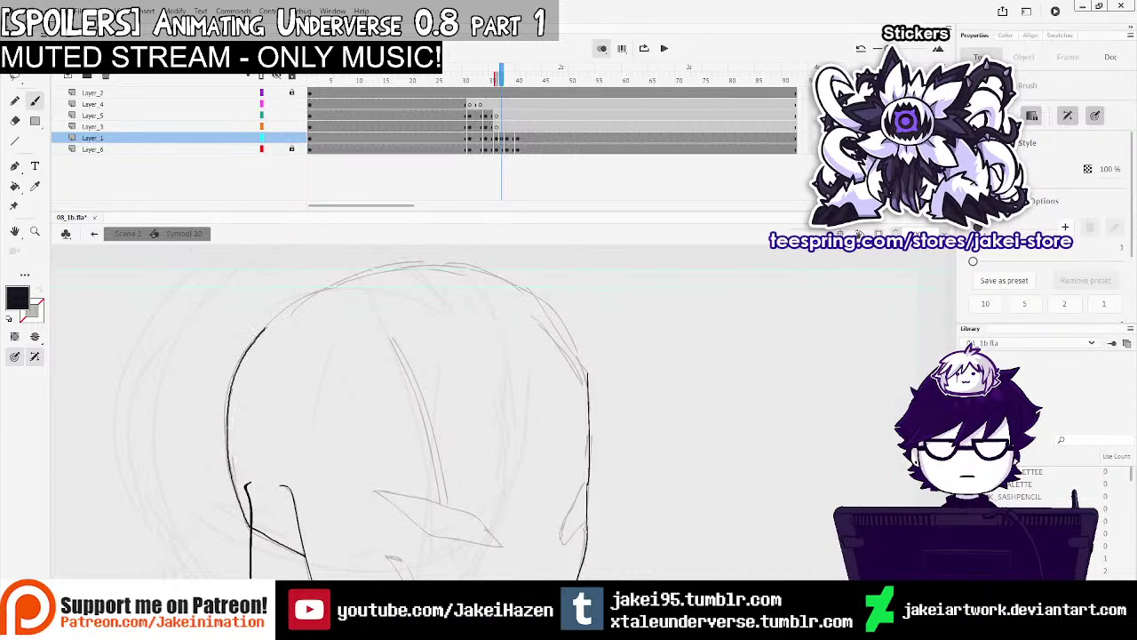
{"action": "mouse_move", "coordinate": [264, 326]}
{"action": "left_mouse_down"}
{"action": "mouse_move", "coordinate": [316, 292]}
{"action": "mouse_move", "coordinate": [412, 267]}
{"action": "mouse_move", "coordinate": [492, 281]}
{"action": "mouse_move", "coordinate": [535, 305]}
{"action": "left_mouse_up"}
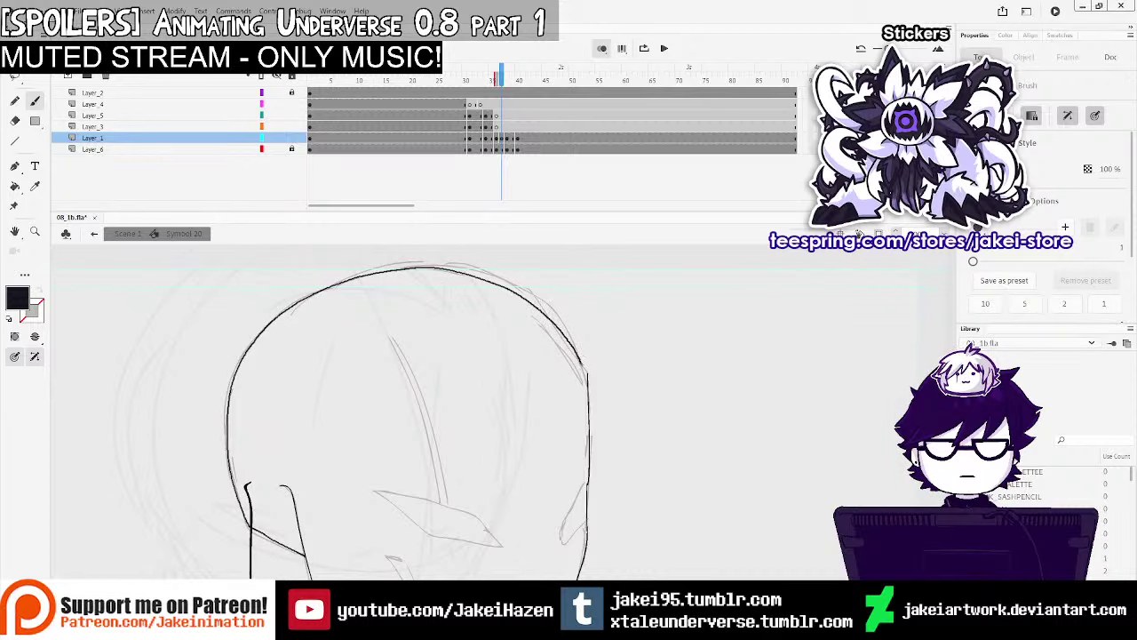
{"action": "left_click_drag", "start_coordinate": [582, 366], "coordinate": [587, 382]}
{"action": "key", "text": "ctrl+minus"}
{"action": "mouse_move", "coordinate": [577, 463]}
{"action": "left_mouse_down"}
{"action": "mouse_move", "coordinate": [554, 456]}
{"action": "mouse_move", "coordinate": [580, 412]}
{"action": "mouse_move", "coordinate": [534, 412]}
{"action": "mouse_move", "coordinate": [458, 457]}
{"action": "left_mouse_up"}
{"action": "key", "text": "ctrl+minus"}
{"action": "key", "text": "ctrl+equal"}
{"action": "key", "text": "ctrl+equal"}
{"action": "key", "text": "e"}
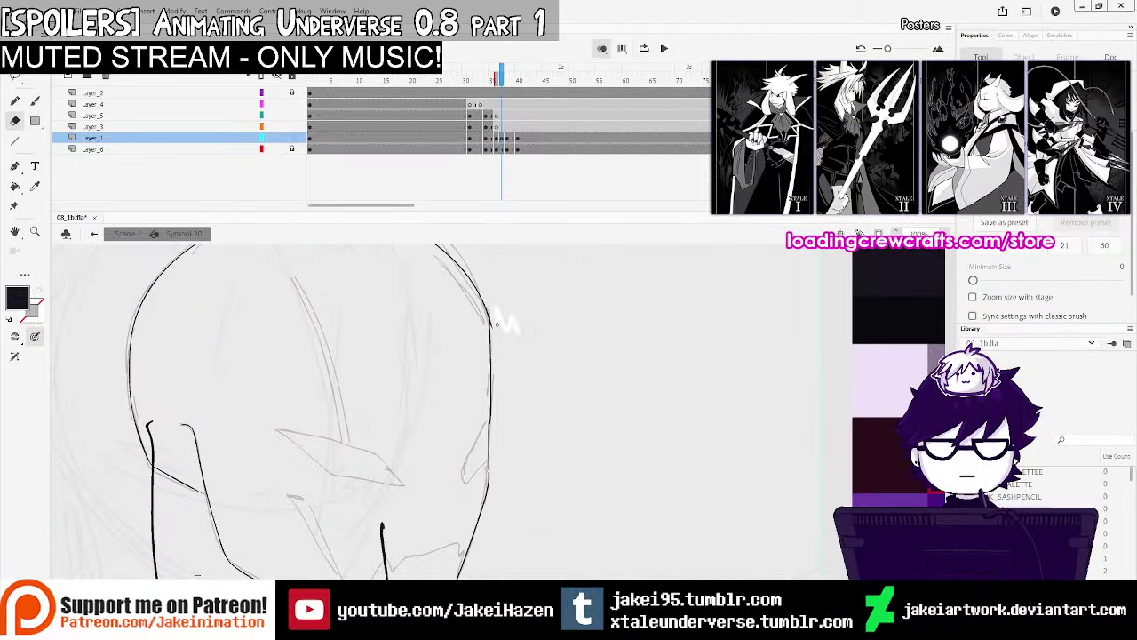
{"action": "key", "text": "b"}
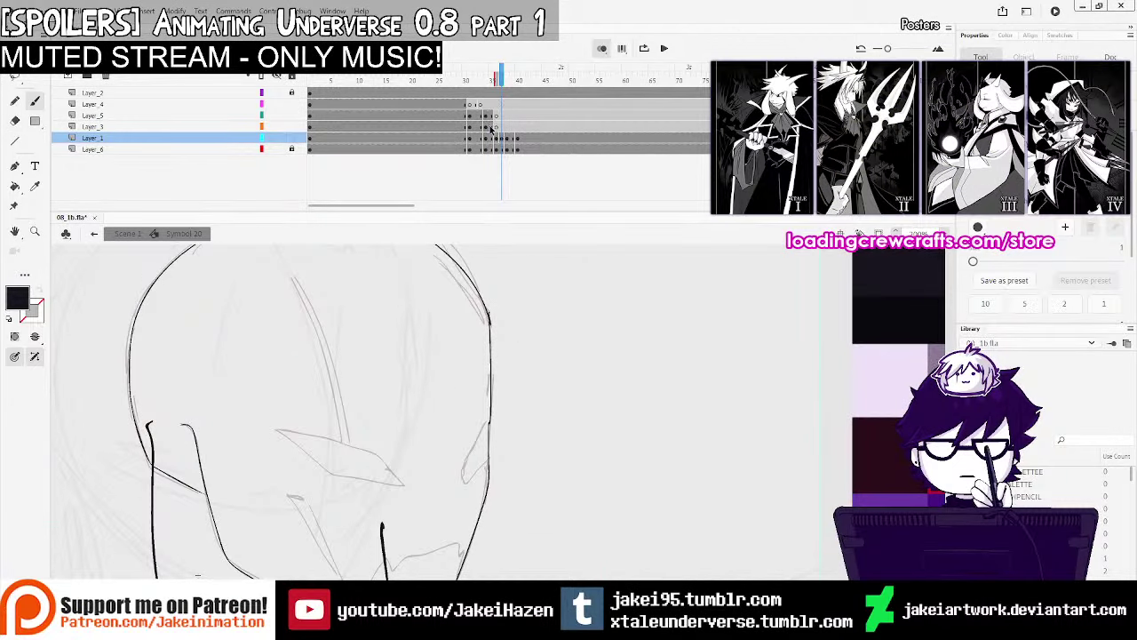
Check the eyes at frame 35, then draw both slanted eye outlines on Layer_3 at frame 37
{"action": "left_click", "coordinate": [491, 127]}
{"action": "left_click", "coordinate": [495, 130]}
{"action": "left_click_drag", "start_coordinate": [401, 398], "coordinate": [421, 375]}
{"action": "left_click", "coordinate": [492, 129]}
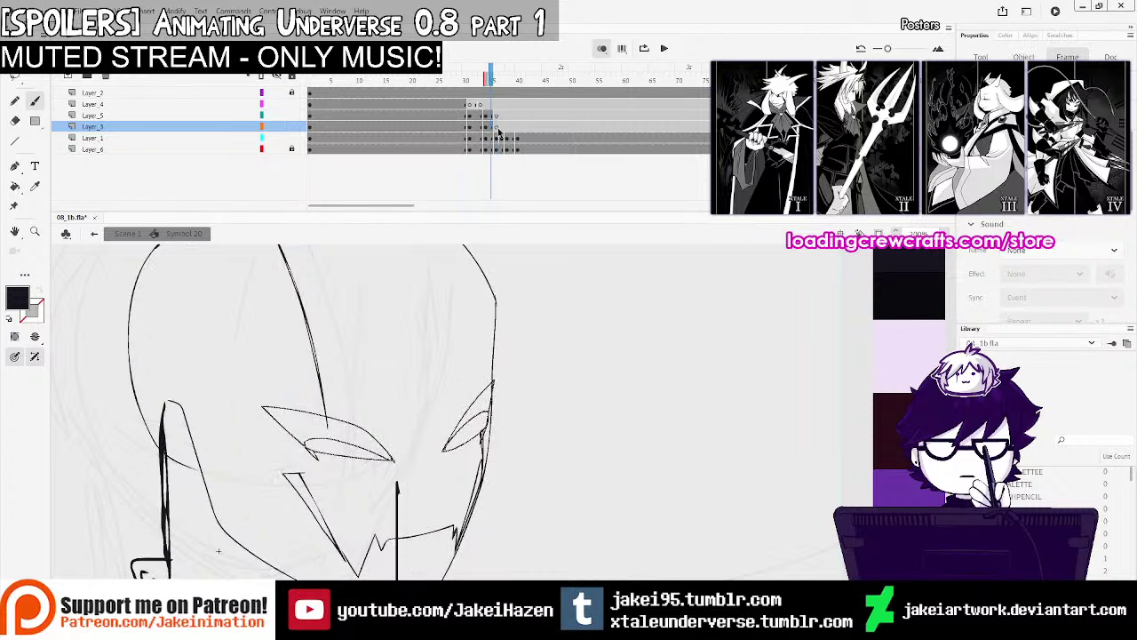
{"action": "left_click", "coordinate": [502, 129]}
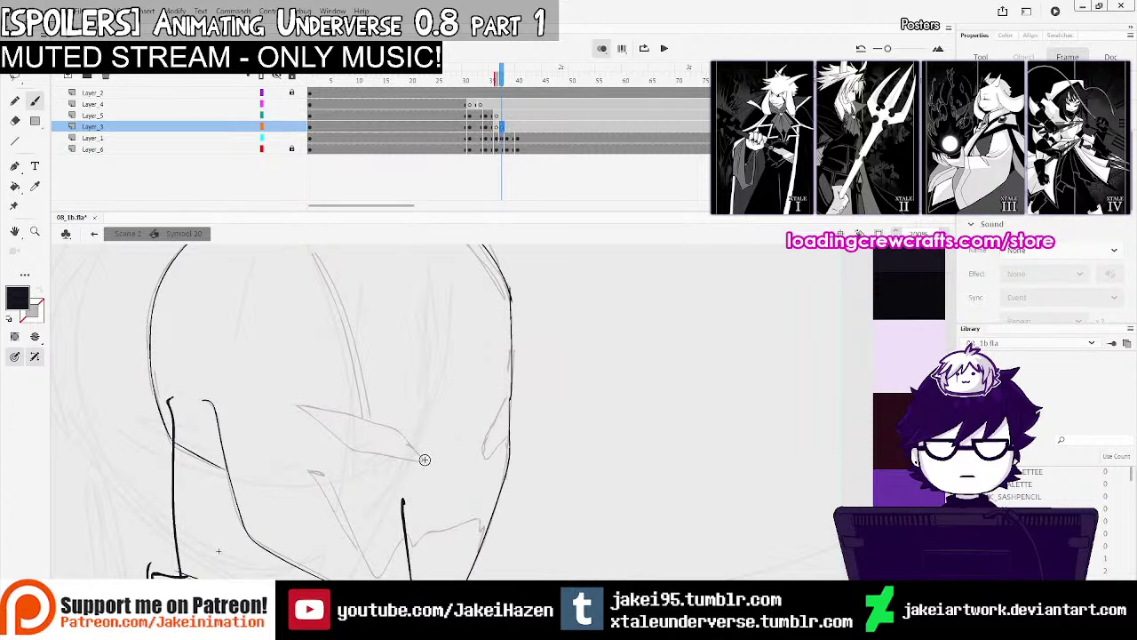
{"action": "mouse_move", "coordinate": [424, 459]}
{"action": "left_mouse_down"}
{"action": "mouse_move", "coordinate": [325, 406]}
{"action": "mouse_move", "coordinate": [336, 441]}
{"action": "left_mouse_up"}
{"action": "left_click_drag", "start_coordinate": [425, 460], "coordinate": [426, 461]}
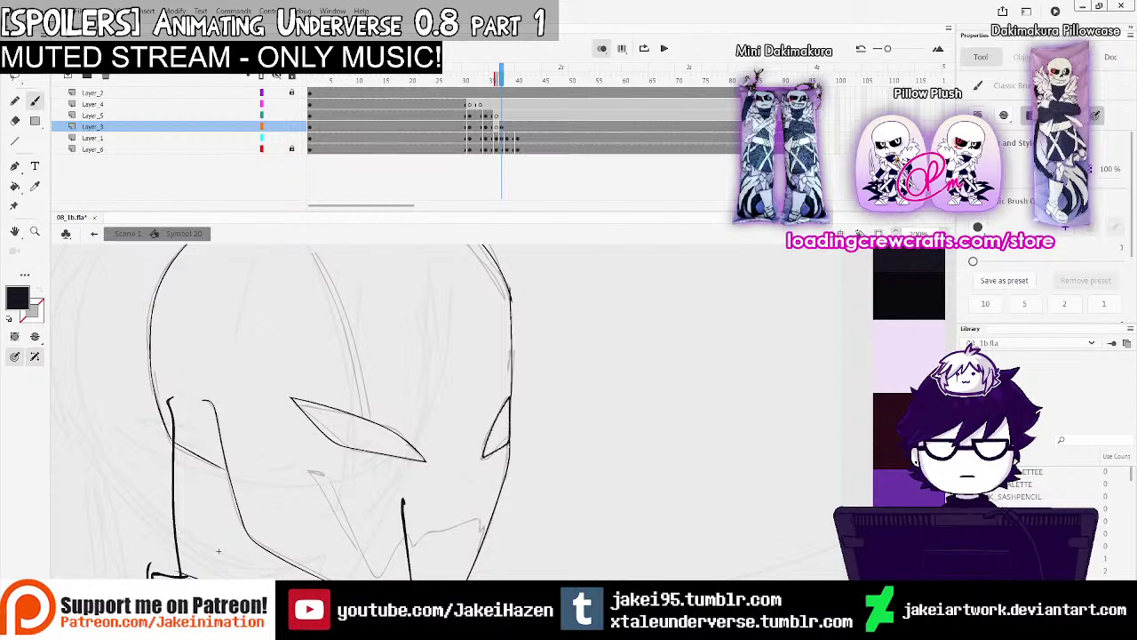
Draw the long, narrow curved crack from the forehead down to the near eye on Layer_5 at frame 37
{"action": "left_click_drag", "start_coordinate": [415, 370], "coordinate": [432, 441]}
{"action": "left_click", "coordinate": [500, 126]}
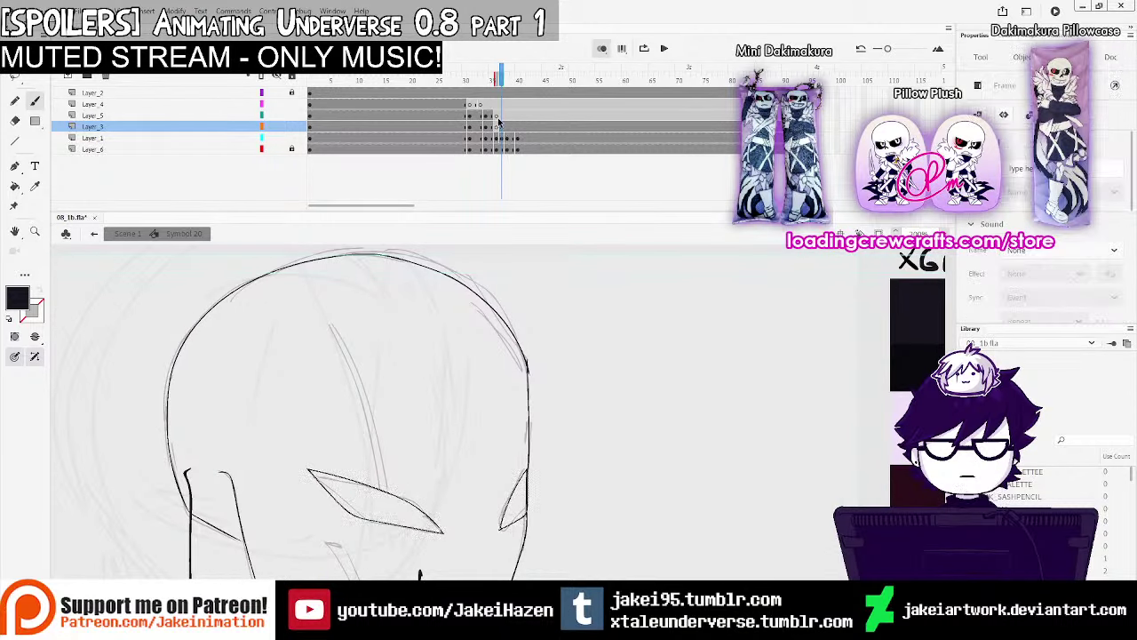
{"action": "left_click", "coordinate": [492, 116]}
{"action": "left_click", "coordinate": [501, 116]}
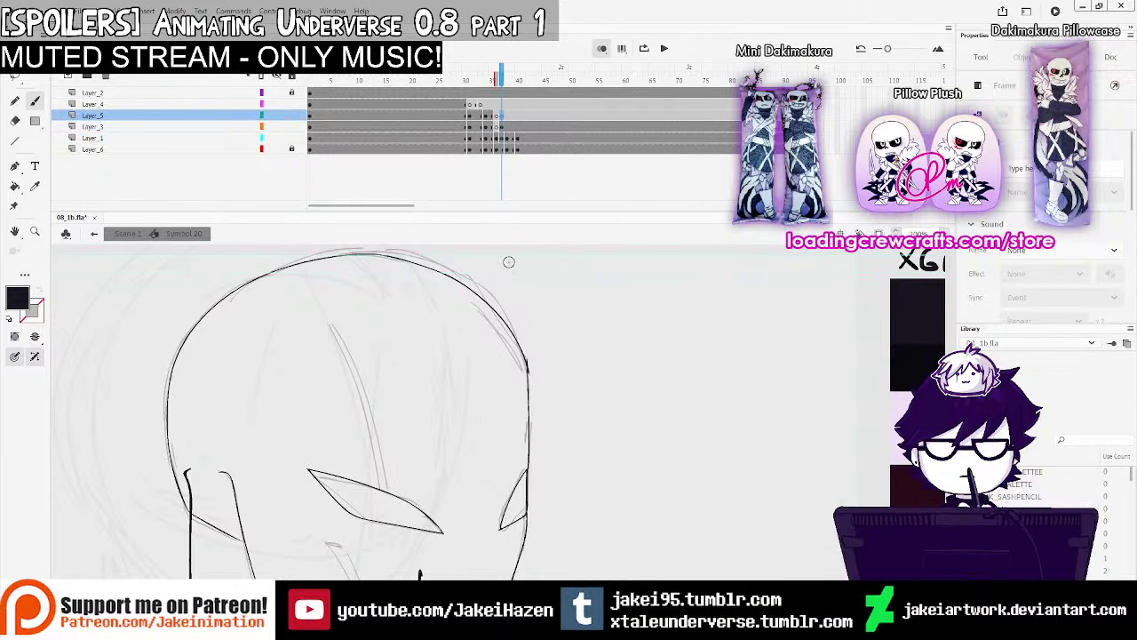
{"action": "mouse_move", "coordinate": [340, 327]}
{"action": "left_mouse_down"}
{"action": "mouse_move", "coordinate": [373, 406]}
{"action": "mouse_move", "coordinate": [386, 495]}
{"action": "left_mouse_up"}
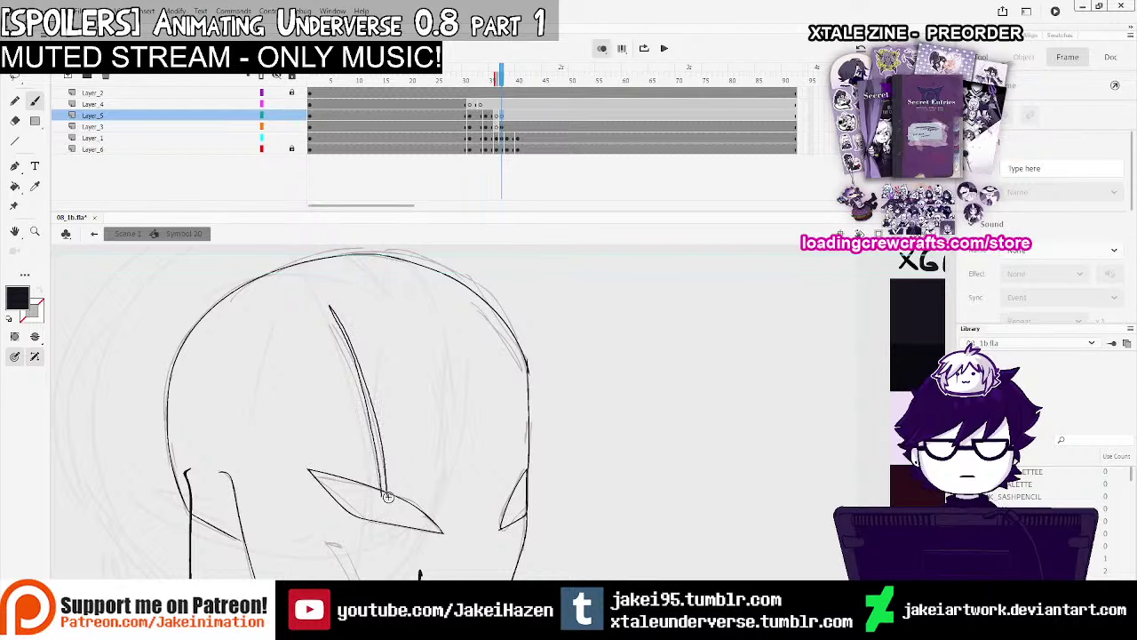
{"action": "key", "text": "ctrl+z"}
{"action": "left_click_drag", "start_coordinate": [322, 305], "coordinate": [361, 382]}
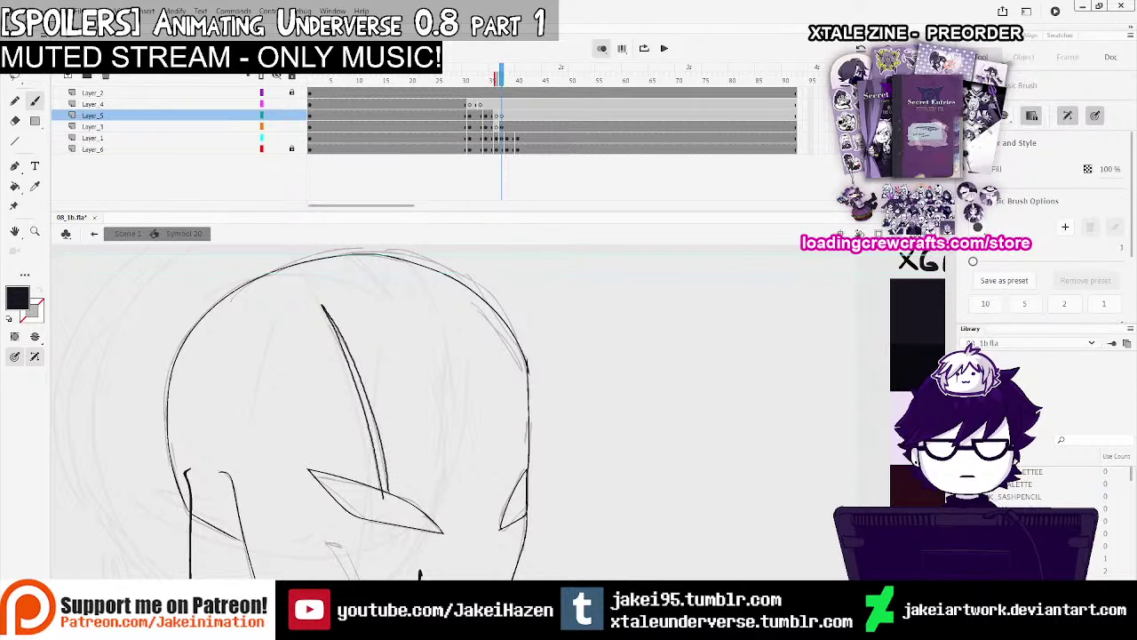
{"action": "left_click_drag", "start_coordinate": [388, 490], "coordinate": [384, 498]}
Draw the pointed cheek slash and the jagged mouth line on Layer_1 at frame 37
{"action": "left_click_drag", "start_coordinate": [484, 493], "coordinate": [469, 388]}
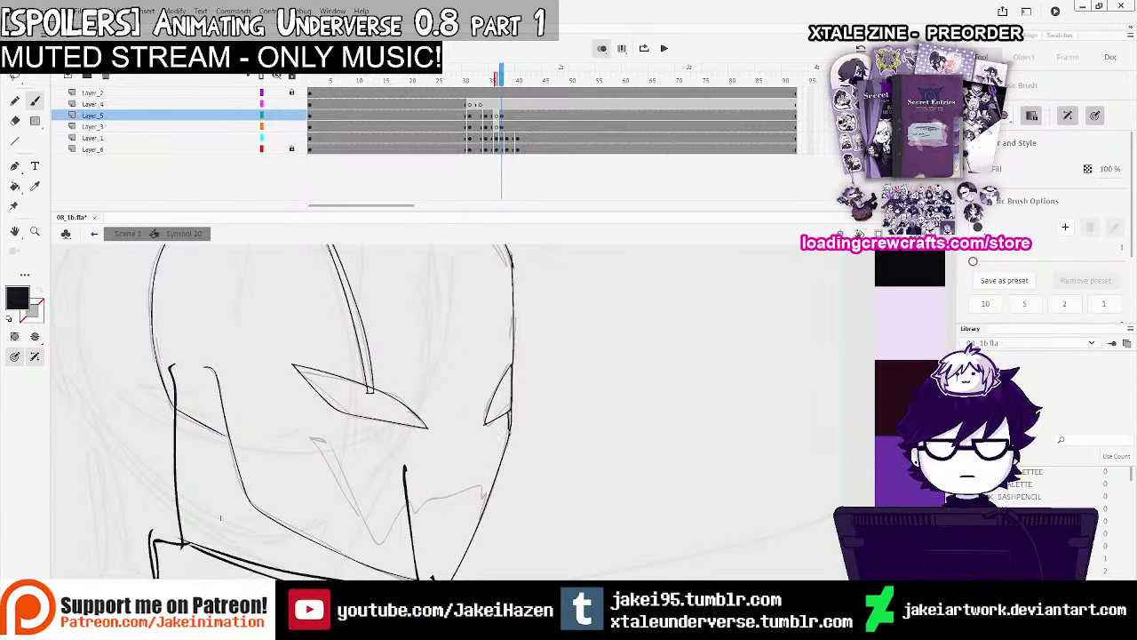
{"action": "left_click_drag", "start_coordinate": [517, 419], "coordinate": [528, 351]}
{"action": "left_click", "coordinate": [504, 139]}
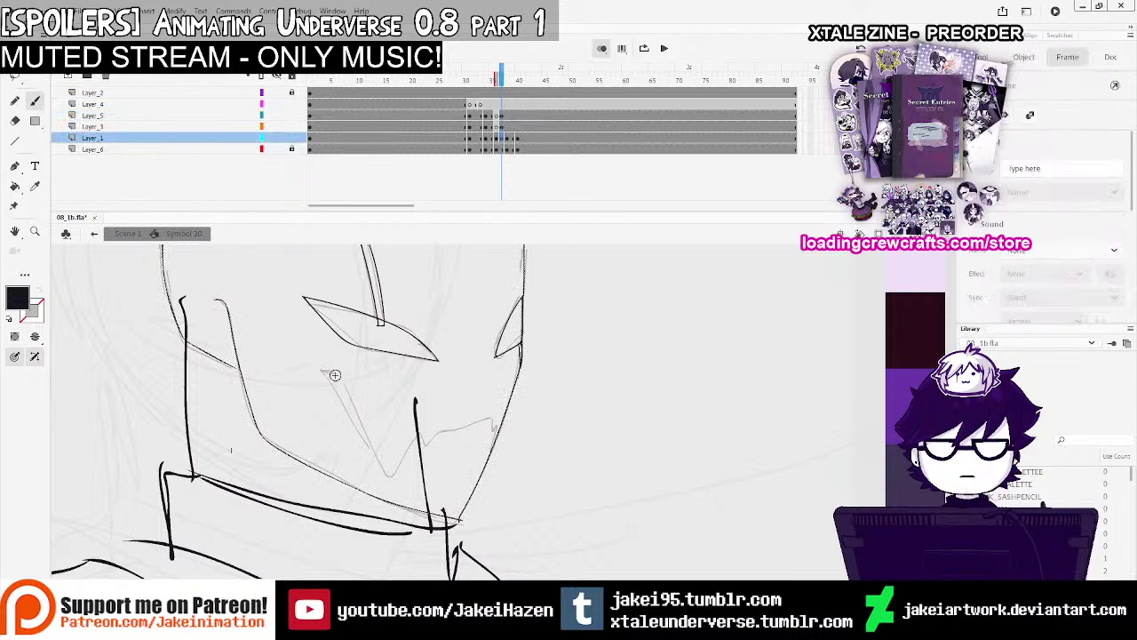
{"action": "left_click_drag", "start_coordinate": [345, 375], "coordinate": [322, 372]}
{"action": "left_click_drag", "start_coordinate": [378, 459], "coordinate": [344, 375]}
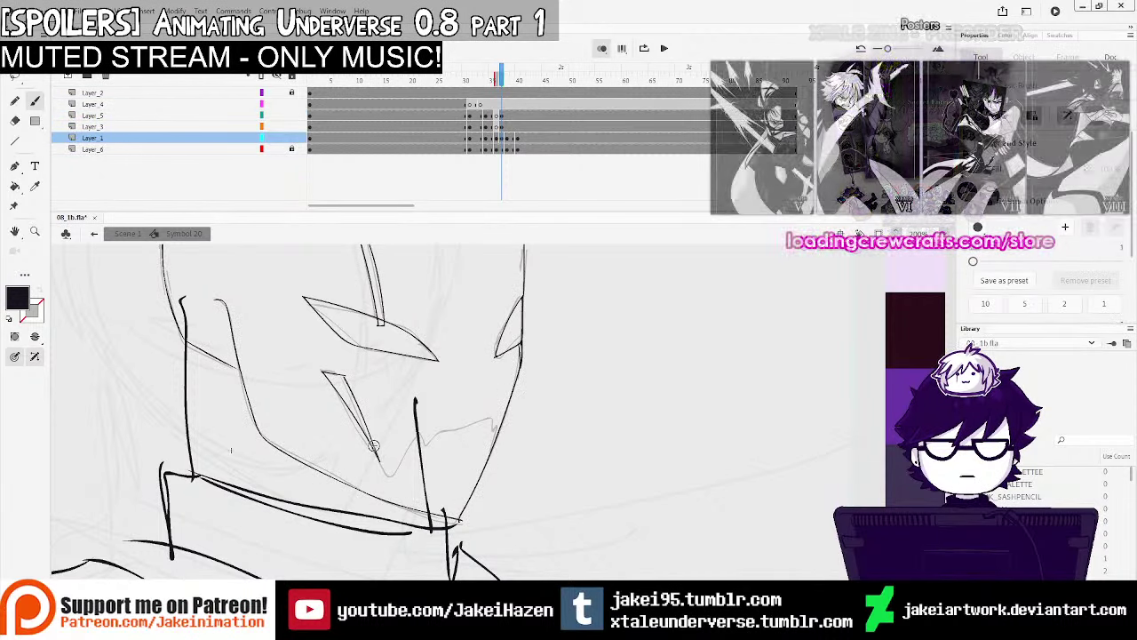
{"action": "left_click_drag", "start_coordinate": [371, 444], "coordinate": [404, 451]}
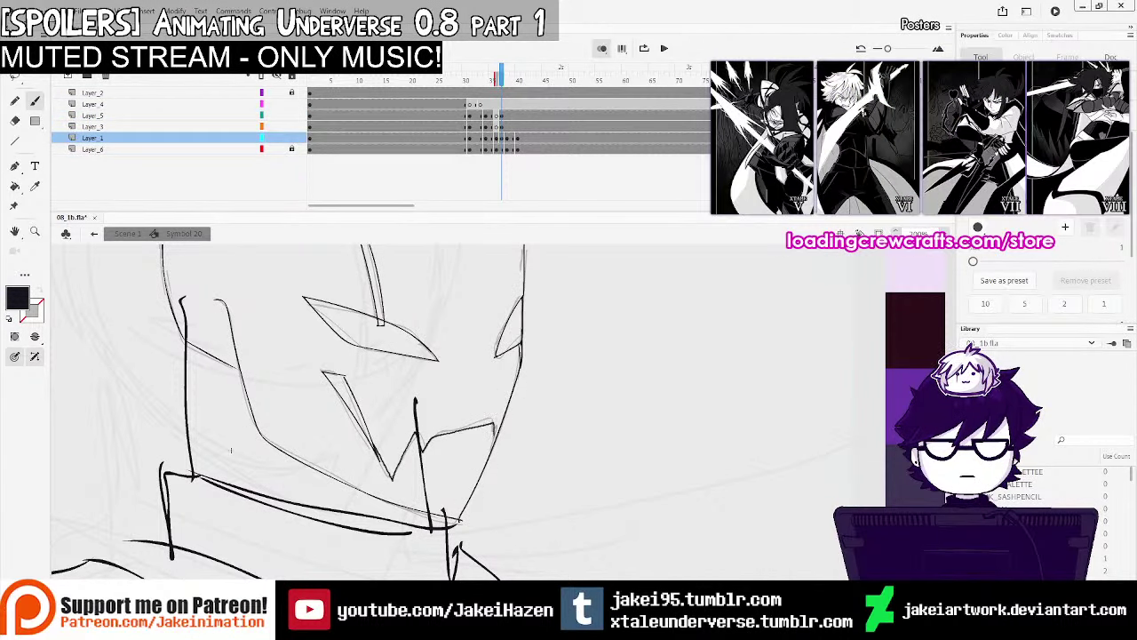
{"action": "left_click_drag", "start_coordinate": [495, 435], "coordinate": [513, 405]}
Turn off onion skinning, check the neighbouring frames, and insert blank keyframes on Layer_5 and Layer_3 at frame 38
{"action": "key", "text": "ctrl+minus"}
{"action": "key", "text": "ctrl+minus"}
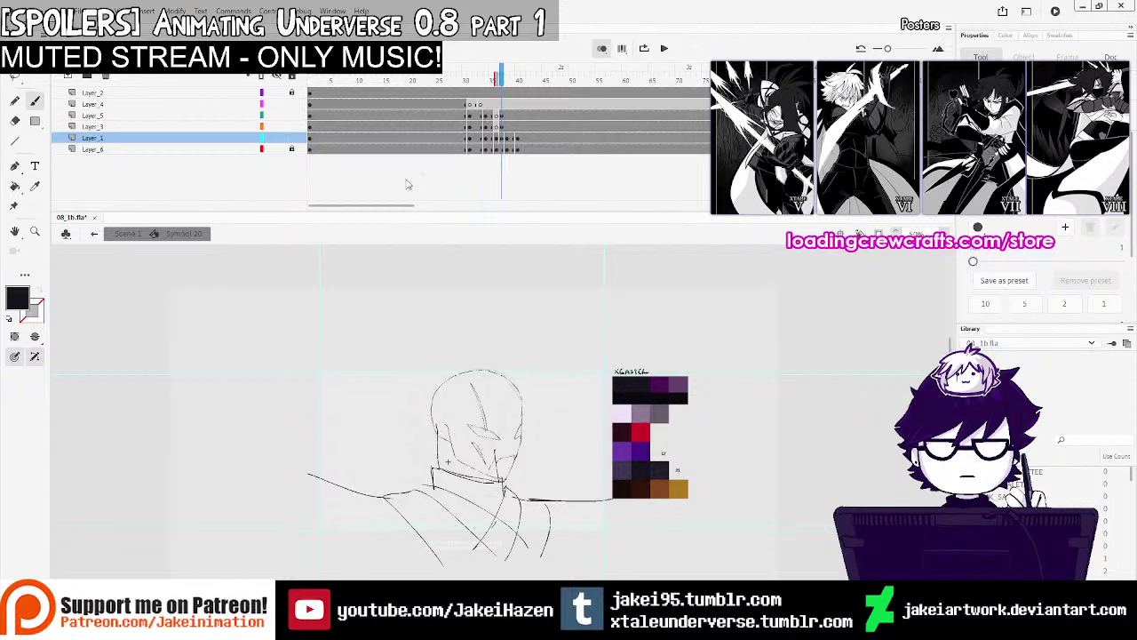
{"action": "left_click", "coordinate": [501, 116]}
{"action": "left_click_drag", "start_coordinate": [501, 118], "coordinate": [495, 117]}
{"action": "left_click", "coordinate": [597, 48]}
{"action": "mouse_move", "coordinate": [496, 77]}
{"action": "left_mouse_down"}
{"action": "mouse_move", "coordinate": [475, 82]}
{"action": "mouse_move", "coordinate": [511, 87]}
{"action": "left_mouse_up"}
{"action": "left_click", "coordinate": [508, 129]}
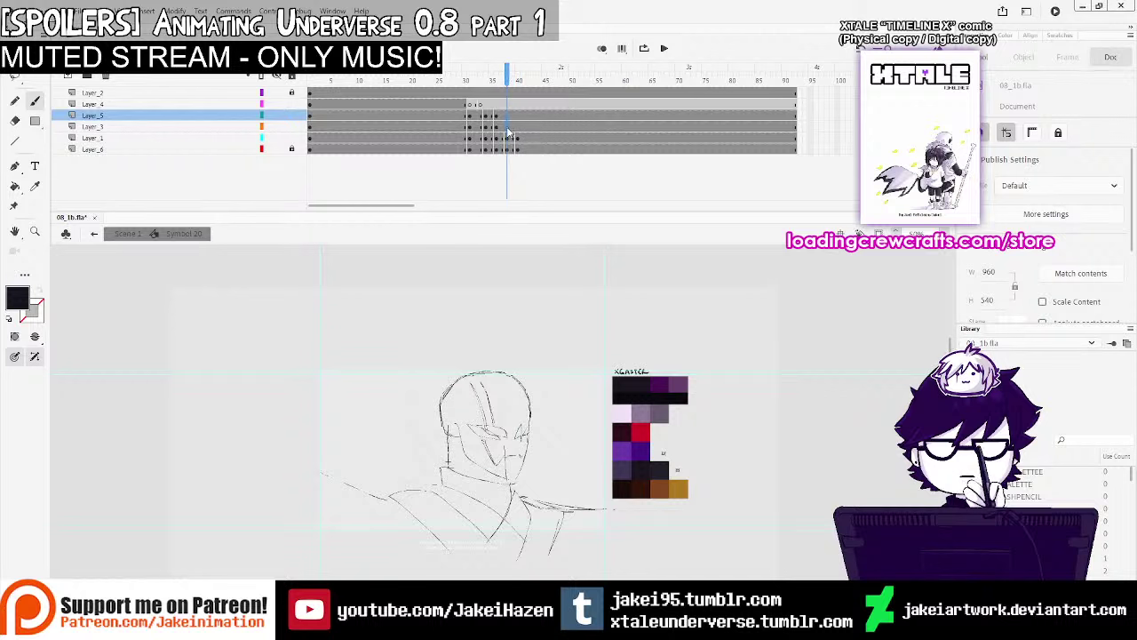
{"action": "key", "text": "F7"}
Clear the rough head drawing from Layer_1 at frame 39 and turn onion skinning back on
{"action": "left_click", "coordinate": [513, 139]}
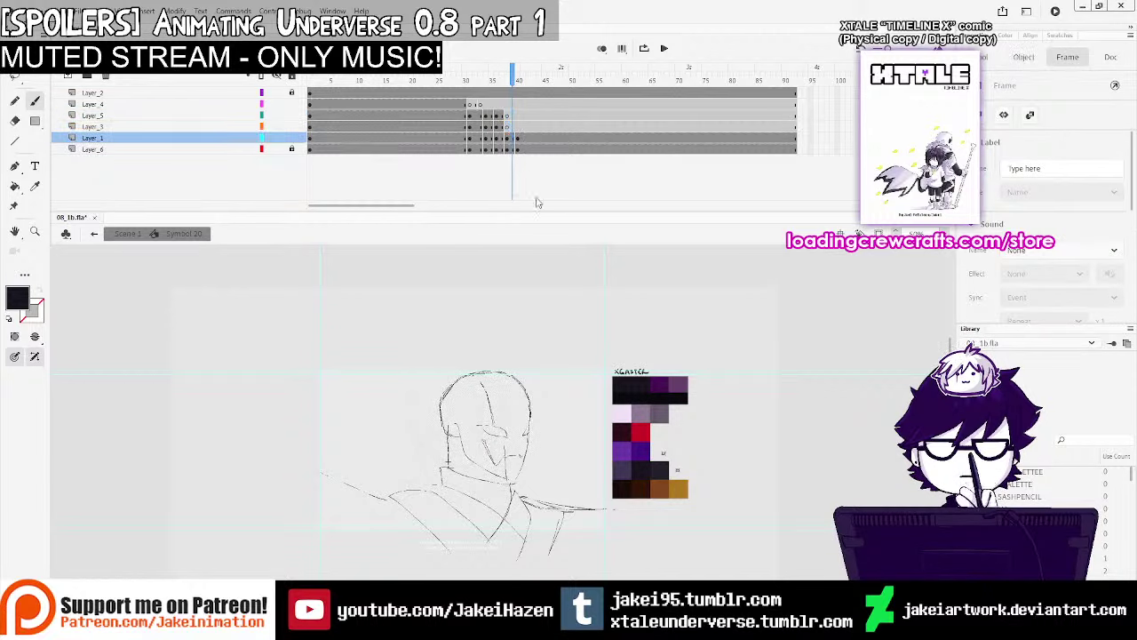
{"action": "key", "text": "F7"}
{"action": "left_click", "coordinate": [602, 48]}
{"action": "left_click", "coordinate": [510, 461], "text": "ctrl"}
{"action": "left_click", "coordinate": [483, 414], "text": "ctrl"}
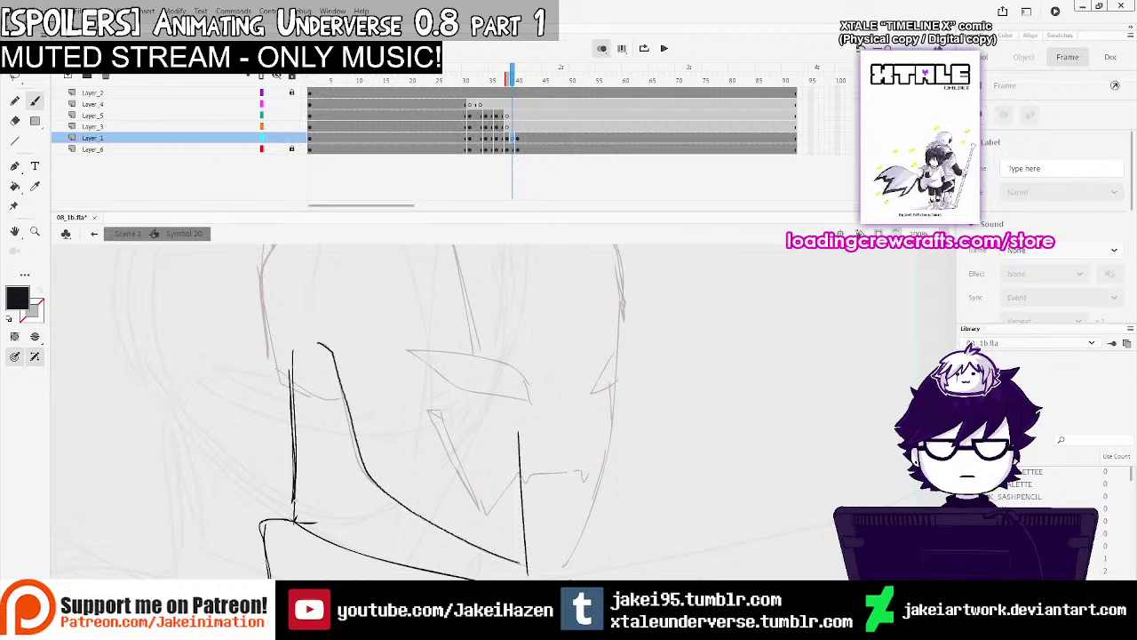
Draw the chin and the far side of the face on Layer_1 at frame 39
{"action": "left_click_drag", "start_coordinate": [520, 562], "coordinate": [562, 572]}
{"action": "left_click_drag", "start_coordinate": [618, 346], "coordinate": [552, 421]}
{"action": "mouse_move", "coordinate": [553, 323]}
{"action": "left_mouse_down"}
{"action": "mouse_move", "coordinate": [553, 422]}
{"action": "mouse_move", "coordinate": [558, 331]}
{"action": "left_mouse_up"}
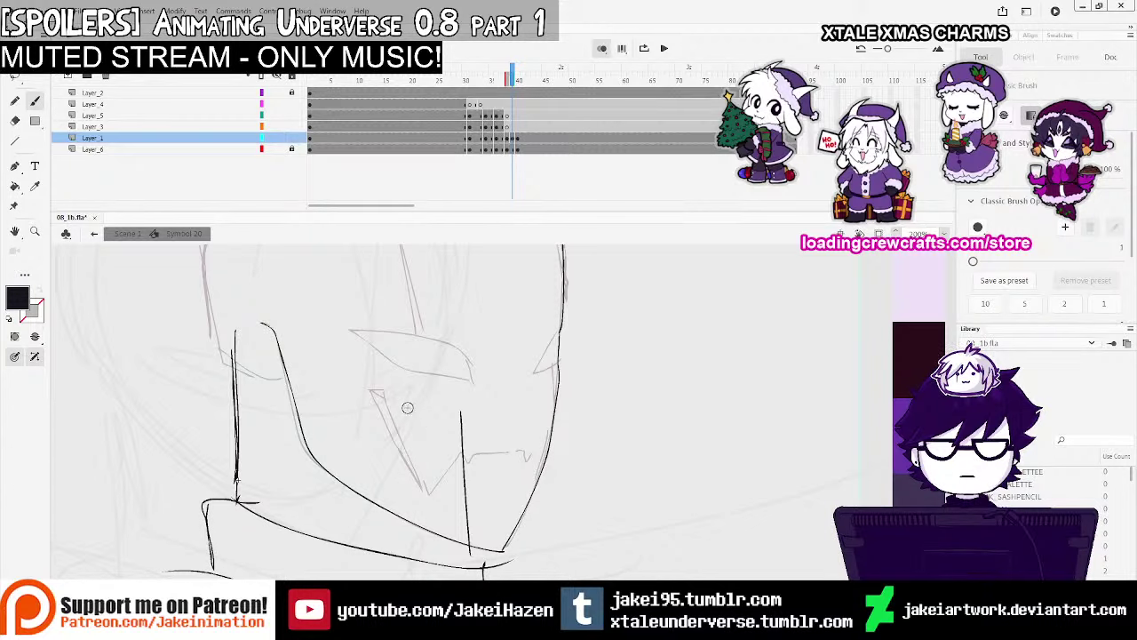
{"action": "mouse_move", "coordinate": [392, 395]}
{"action": "left_mouse_down"}
{"action": "mouse_move", "coordinate": [421, 475]}
{"action": "mouse_move", "coordinate": [458, 460]}
{"action": "left_mouse_up"}
{"action": "key", "text": "ctrl+z"}
{"action": "key", "text": "ctrl+z"}
{"action": "key", "text": "ctrl+z"}
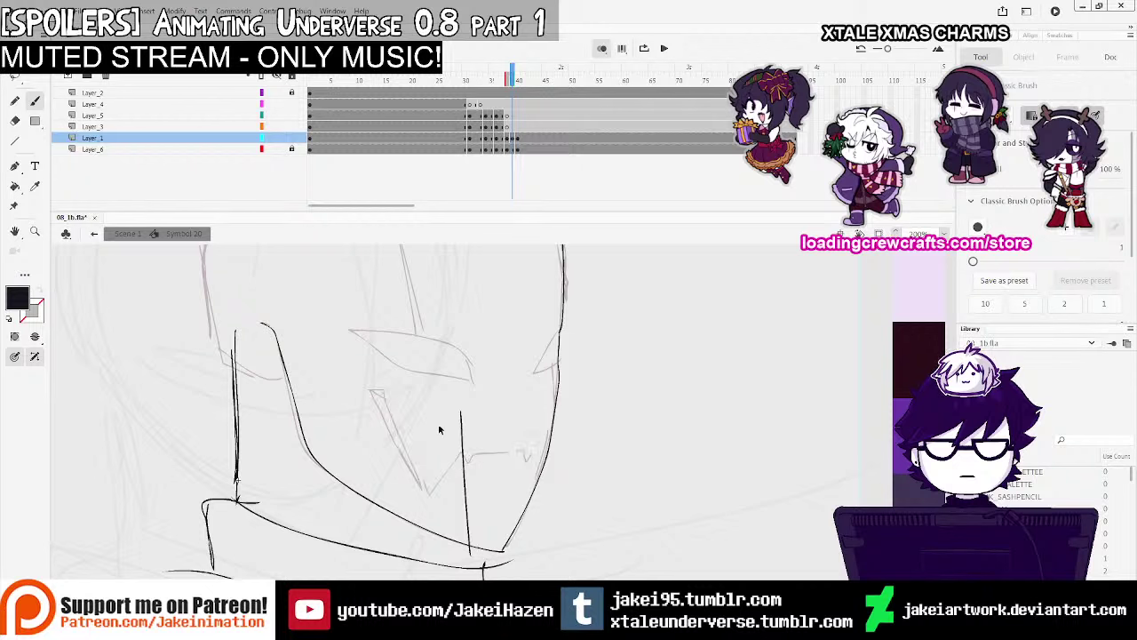
Draw the curved cheek slash and a jagged mouth reaching the far side of the face on Layer_1 at frame 39
{"action": "left_click_drag", "start_coordinate": [434, 481], "coordinate": [384, 393]}
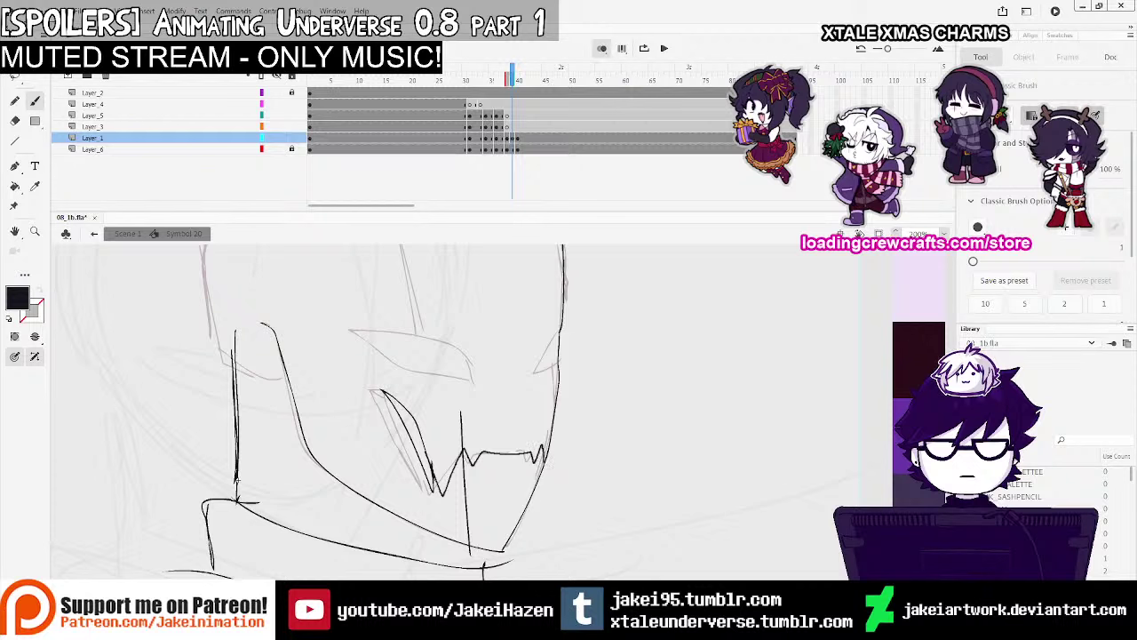
{"action": "key", "text": "ctrl+z"}
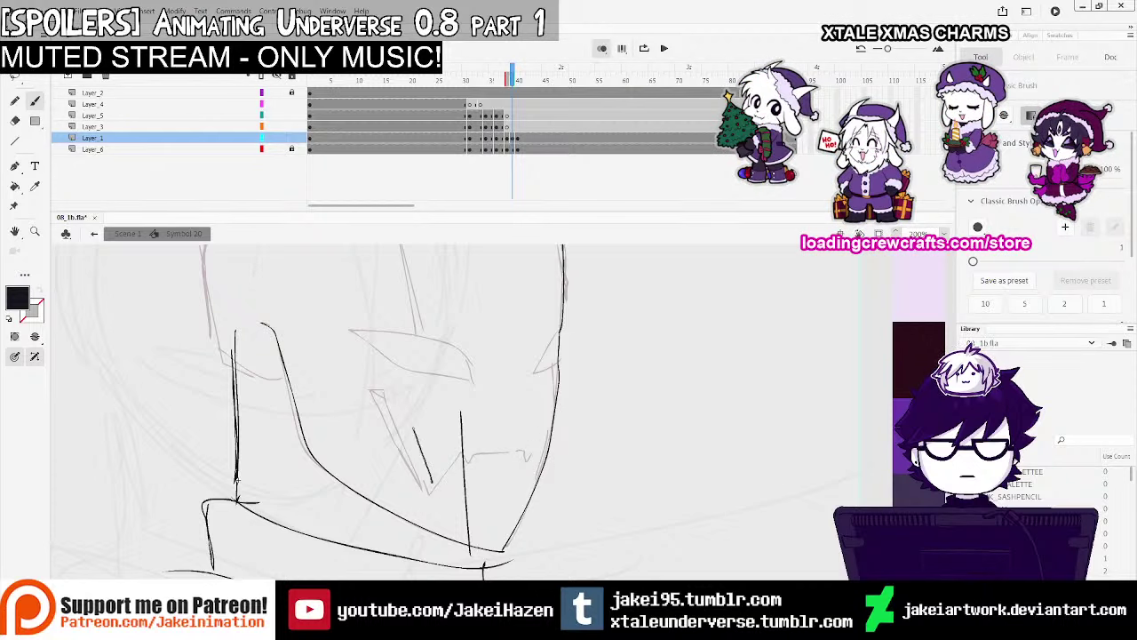
{"action": "key", "text": "ctrl+z"}
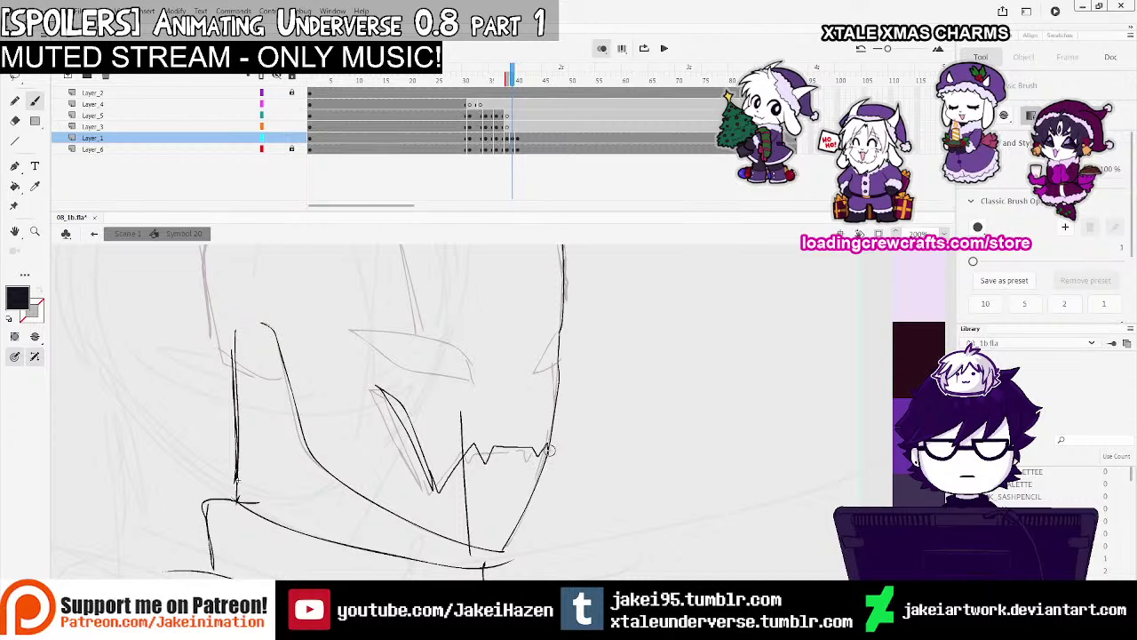
{"action": "left_click_drag", "start_coordinate": [561, 334], "coordinate": [560, 373]}
{"action": "left_click", "coordinate": [560, 373], "text": "ctrl+shift"}
{"action": "left_click", "coordinate": [531, 417], "text": "alt"}
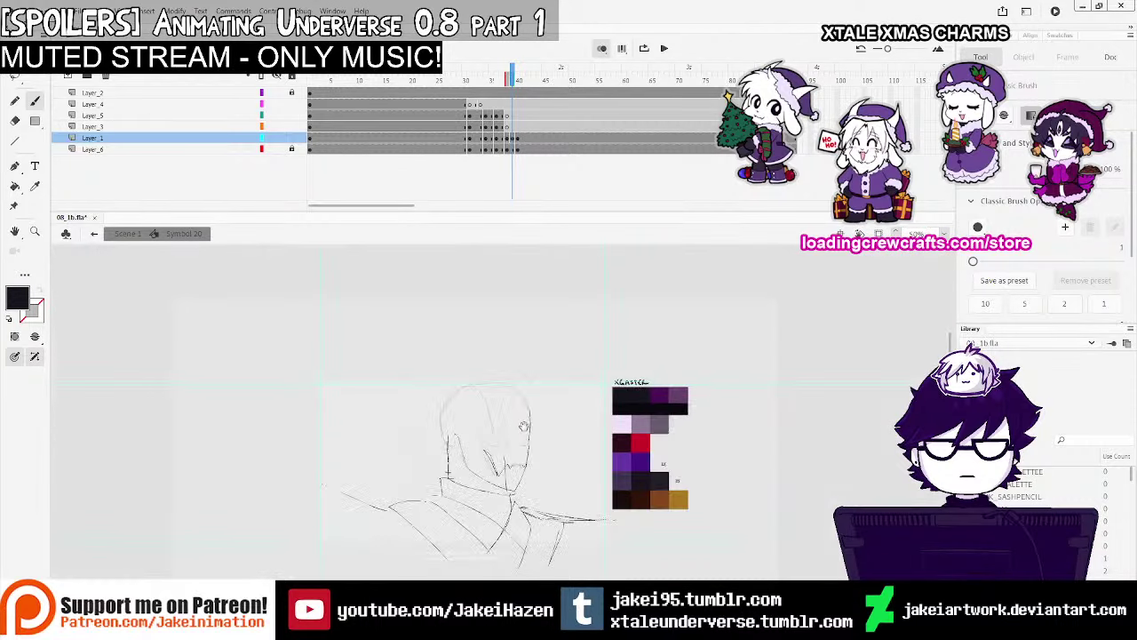
Play the animation from frame 30 to review the head's motion up to the drawing at frame 39
{"action": "left_click", "coordinate": [477, 116]}
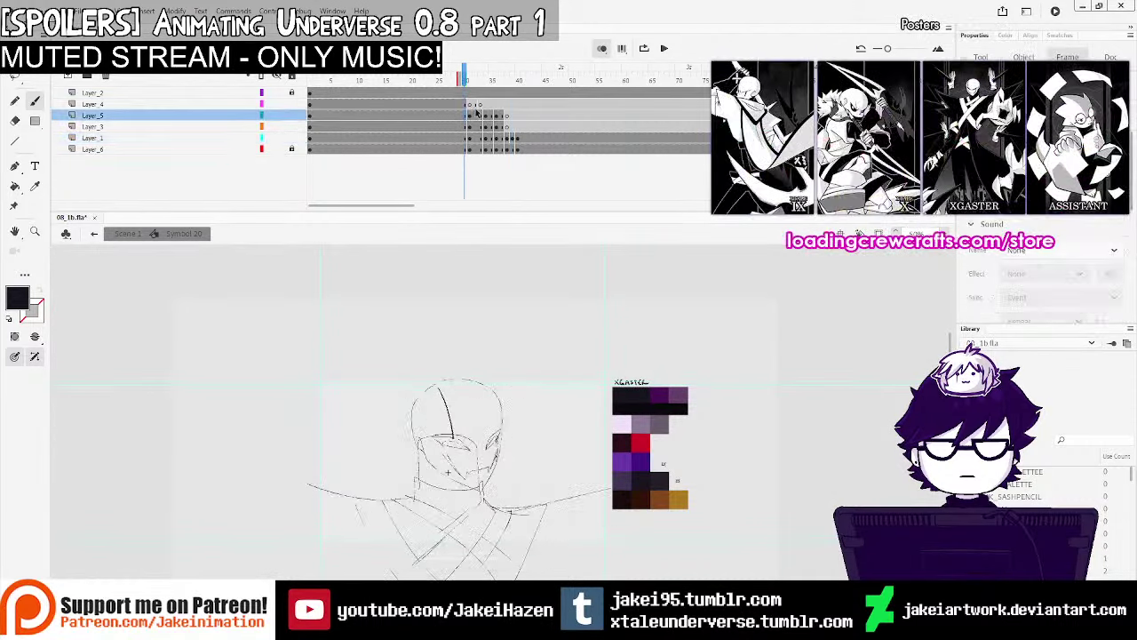
{"action": "key", "text": "Return"}
{"action": "left_click", "coordinate": [514, 138]}
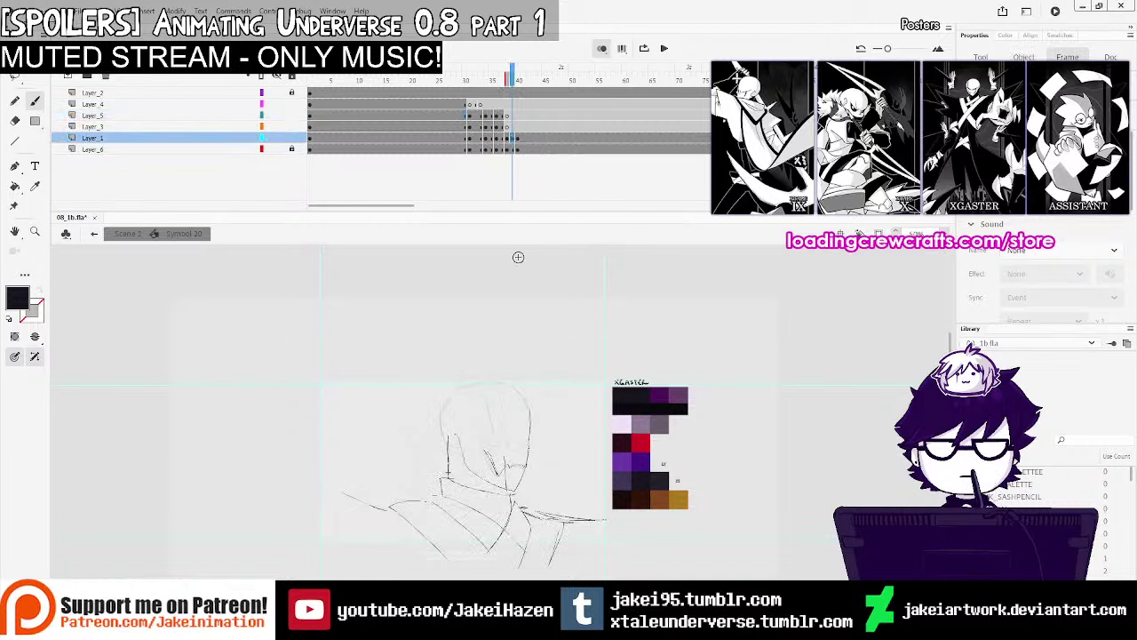
Draw the back of the head, the lower cheek edge and the rounded crown on Layer_1 at frame 39
{"action": "left_click", "coordinate": [515, 427]}
{"action": "left_click", "coordinate": [515, 427]}
{"action": "mouse_move", "coordinate": [513, 418]}
{"action": "left_mouse_down"}
{"action": "mouse_move", "coordinate": [500, 406]}
{"action": "mouse_move", "coordinate": [519, 428]}
{"action": "left_mouse_up"}
{"action": "left_click", "coordinate": [513, 139]}
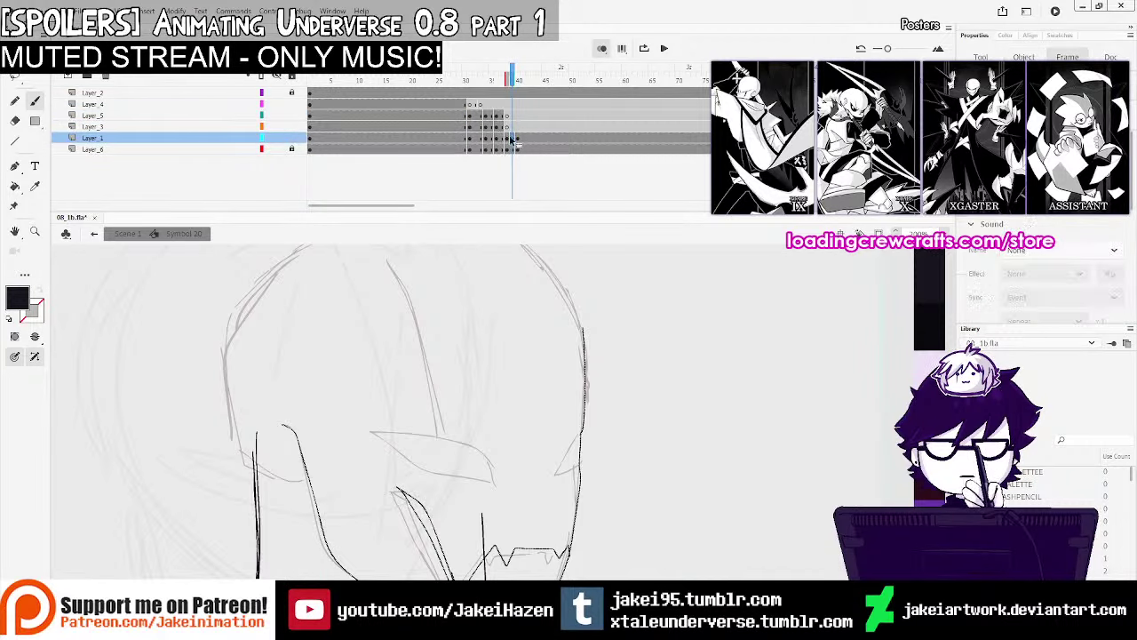
{"action": "left_click_drag", "start_coordinate": [304, 457], "coordinate": [345, 522]}
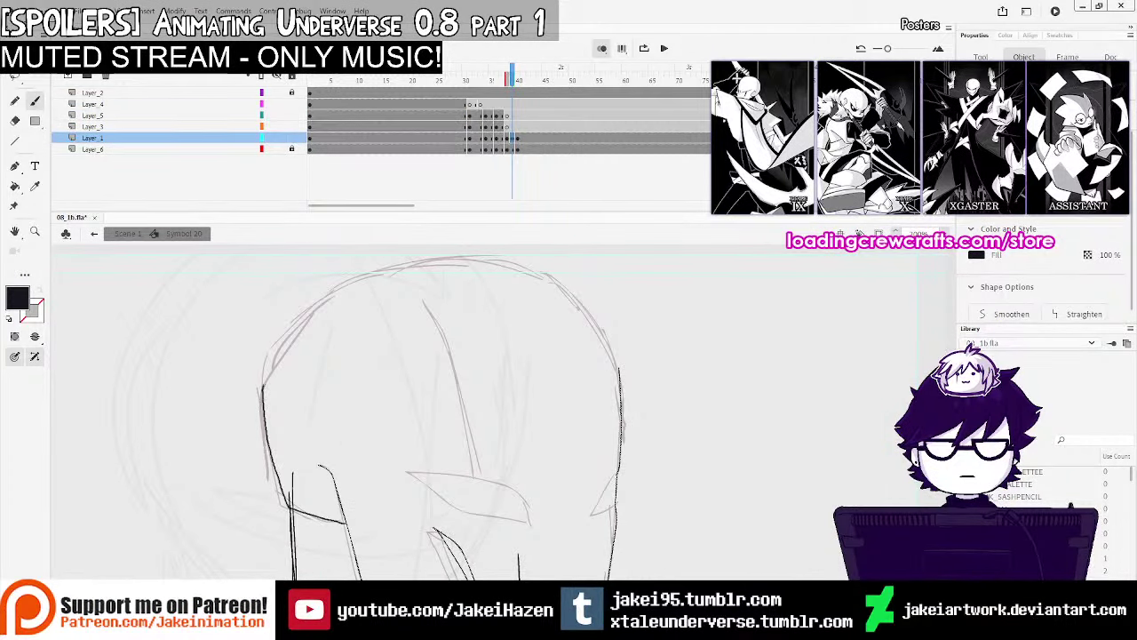
{"action": "mouse_move", "coordinate": [263, 387]}
{"action": "left_mouse_down"}
{"action": "mouse_move", "coordinate": [341, 290]}
{"action": "mouse_move", "coordinate": [458, 263]}
{"action": "mouse_move", "coordinate": [533, 275]}
{"action": "mouse_move", "coordinate": [563, 295]}
{"action": "mouse_move", "coordinate": [593, 324]}
{"action": "mouse_move", "coordinate": [621, 384]}
{"action": "left_mouse_up"}
Draw two wide round eyes with tiny pupils on the face at frame 39, the far eye as a narrow oval
{"action": "left_click_drag", "start_coordinate": [604, 422], "coordinate": [533, 334]}
{"action": "mouse_move", "coordinate": [396, 340]}
{"action": "left_mouse_down"}
{"action": "mouse_move", "coordinate": [369, 347]}
{"action": "mouse_move", "coordinate": [457, 383]}
{"action": "mouse_move", "coordinate": [373, 377]}
{"action": "left_mouse_up"}
{"action": "left_click_drag", "start_coordinate": [533, 362], "coordinate": [513, 377]}
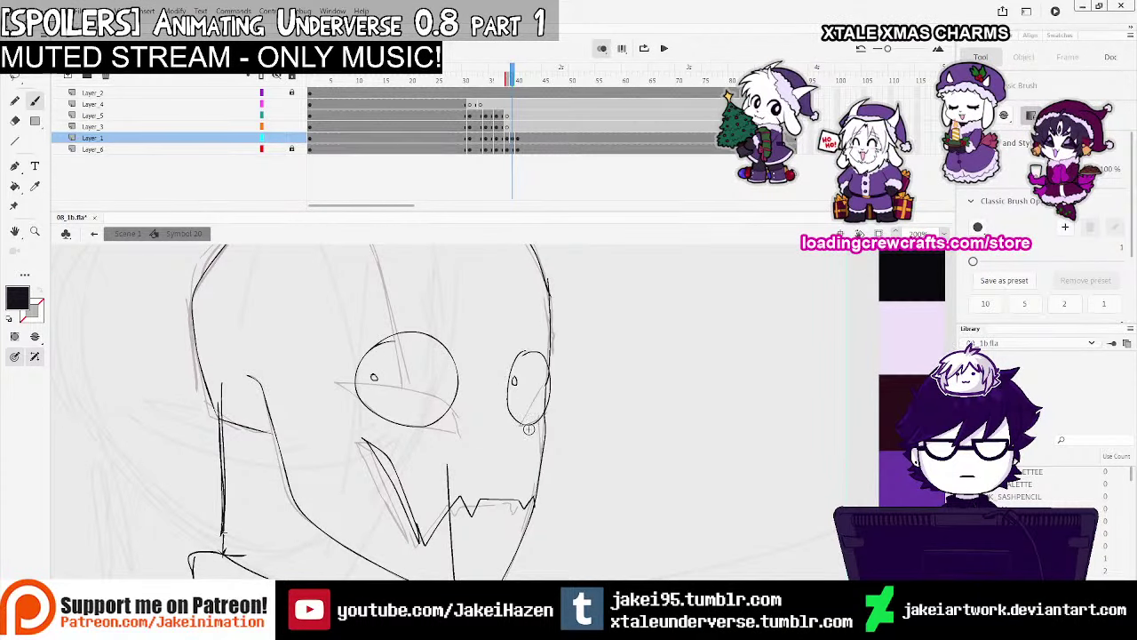
Undo the narrow far eye and the round near eye drawn on the face at frame 39
{"action": "key", "text": "ctrl+z"}
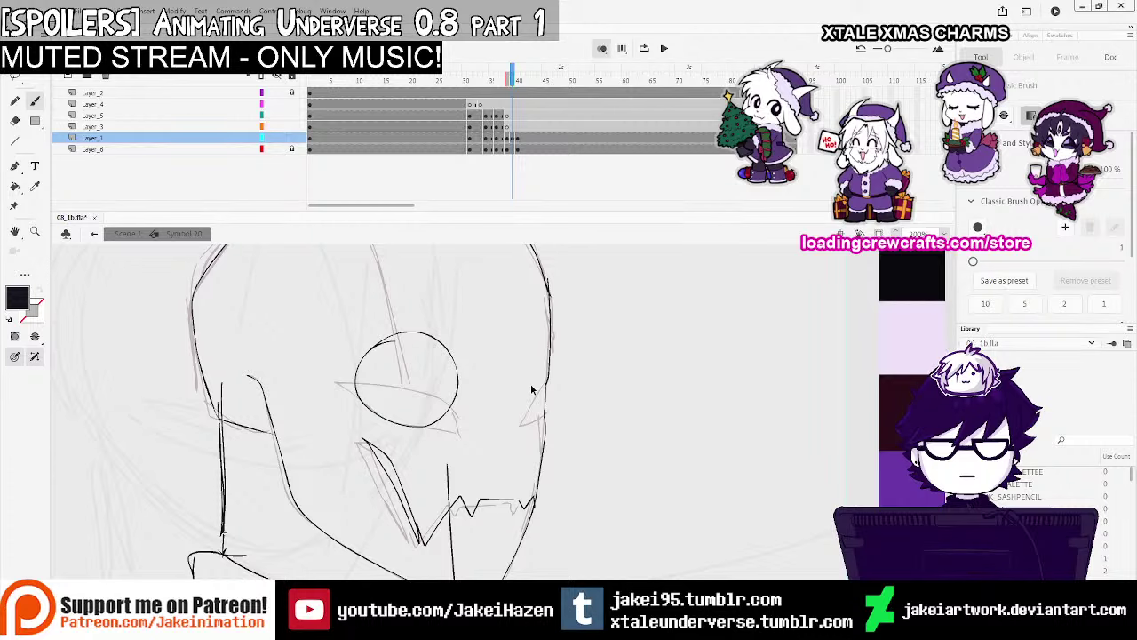
{"action": "key", "text": "ctrl+z"}
{"action": "left_click_drag", "start_coordinate": [530, 343], "coordinate": [534, 297]}
Draw a slanted, pointed near eye and a thin far eye on Layer_3 at frame 39, using frame 37 as reference
{"action": "left_click", "coordinate": [503, 137]}
{"action": "left_click", "coordinate": [503, 128]}
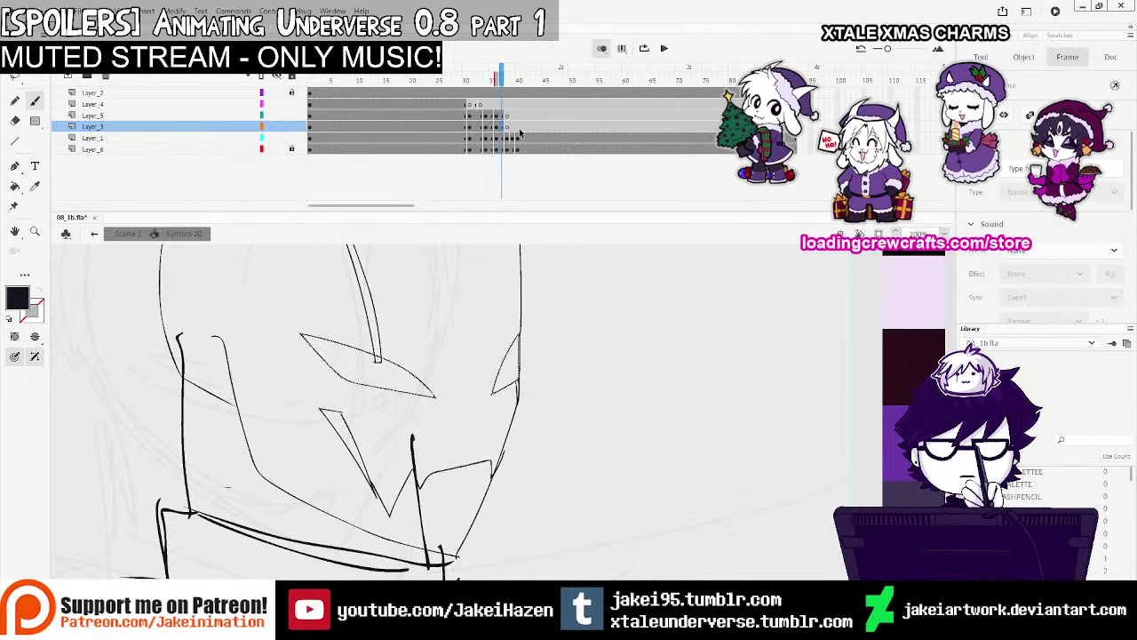
{"action": "left_click", "coordinate": [512, 130]}
{"action": "mouse_move", "coordinate": [462, 390]}
{"action": "left_mouse_down"}
{"action": "mouse_move", "coordinate": [453, 361]}
{"action": "mouse_move", "coordinate": [336, 329]}
{"action": "left_mouse_up"}
{"action": "key", "text": "ctrl+z"}
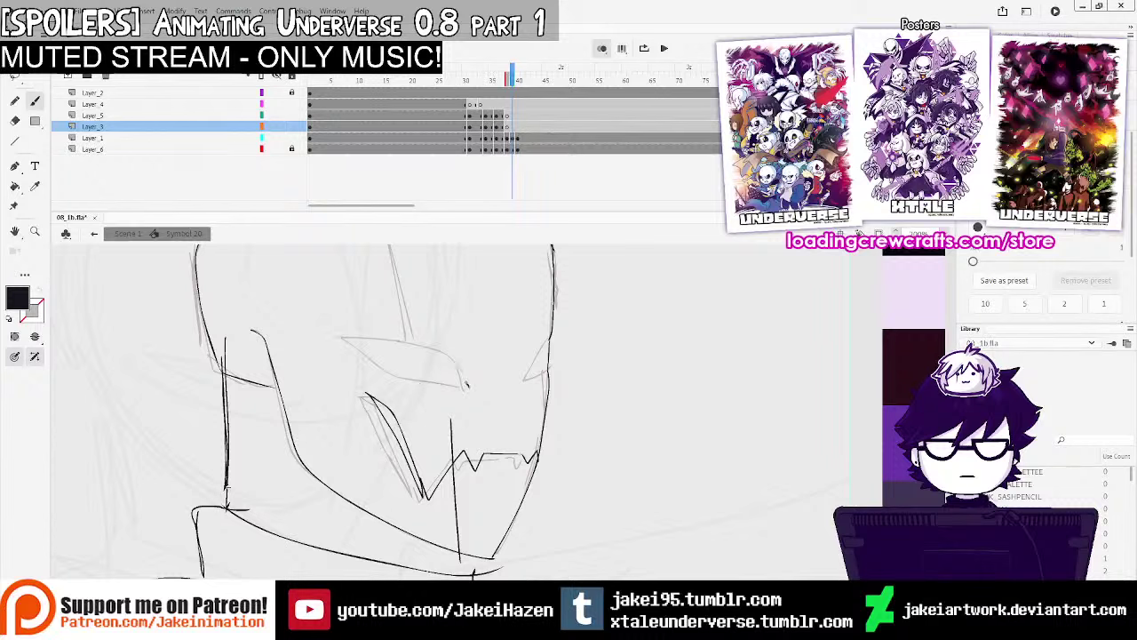
{"action": "mouse_move", "coordinate": [469, 388]}
{"action": "left_mouse_down"}
{"action": "mouse_move", "coordinate": [405, 342]}
{"action": "mouse_move", "coordinate": [345, 333]}
{"action": "left_mouse_up"}
{"action": "left_click_drag", "start_coordinate": [548, 374], "coordinate": [561, 403]}
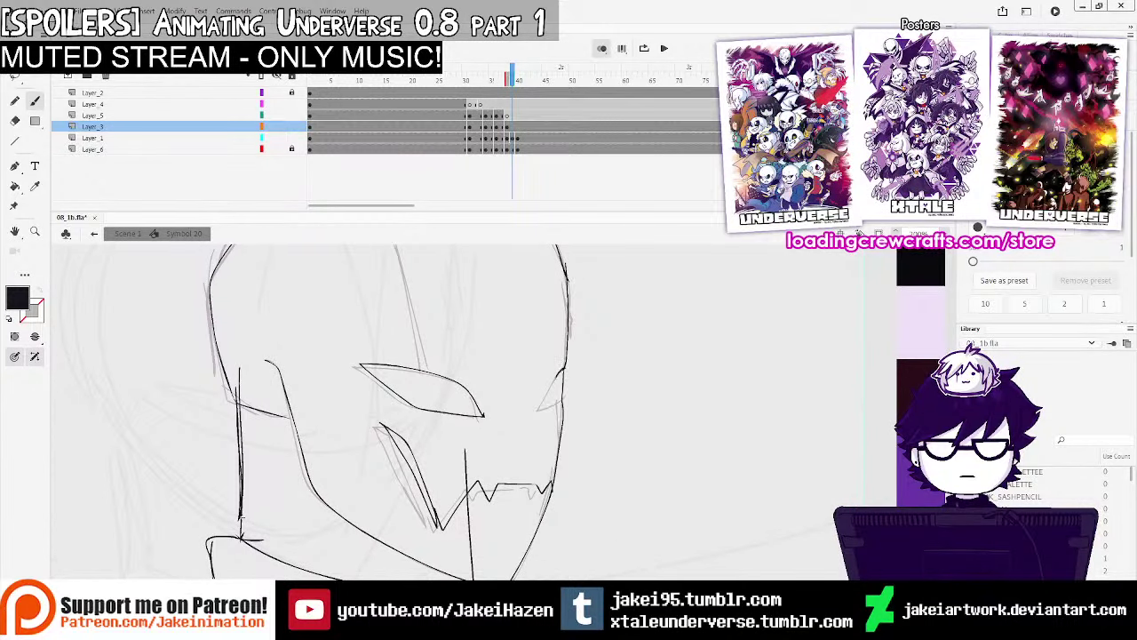
Draw the narrow double-lined crack running down the forehead to the near eye on Layer_5 at frame 39
{"action": "left_click_drag", "start_coordinate": [498, 294], "coordinate": [516, 406]}
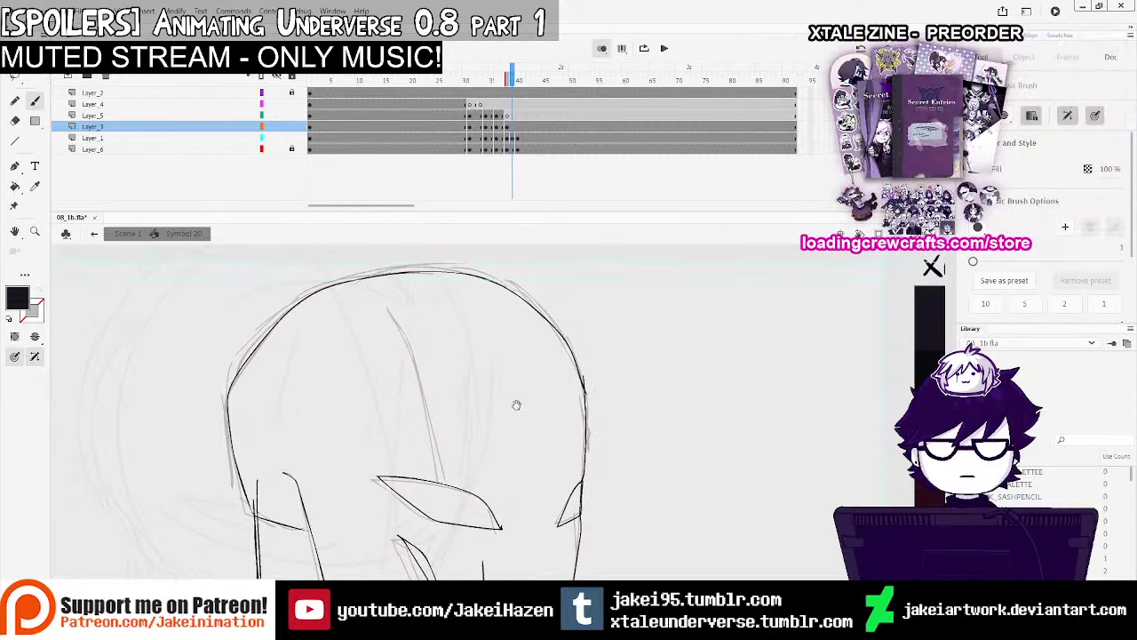
{"action": "left_click", "coordinate": [502, 117]}
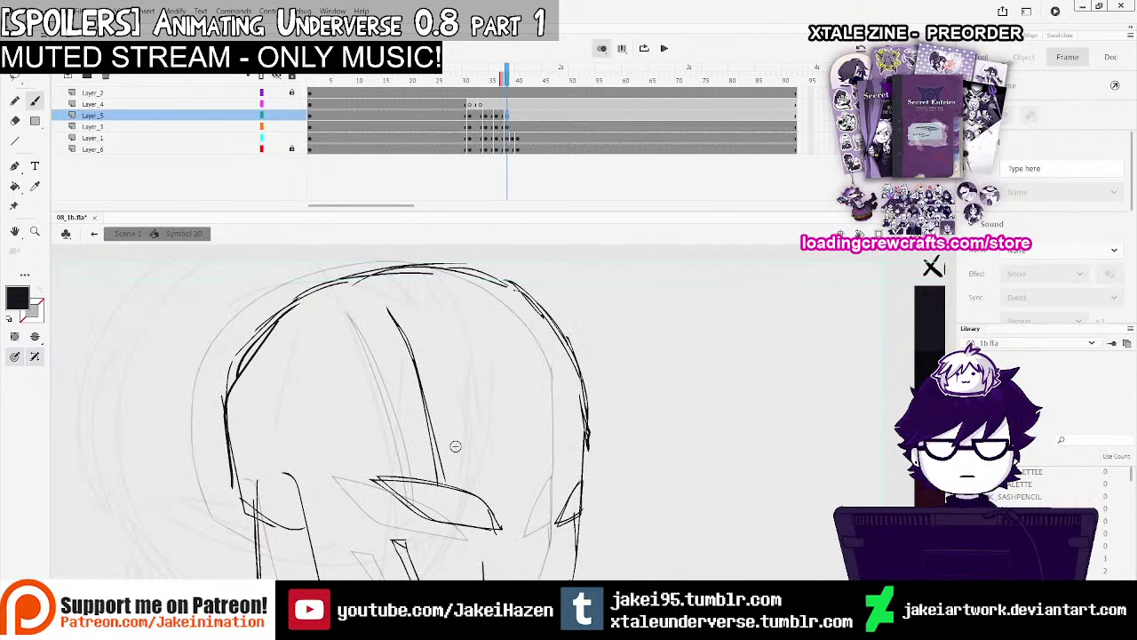
{"action": "left_click", "coordinate": [513, 116]}
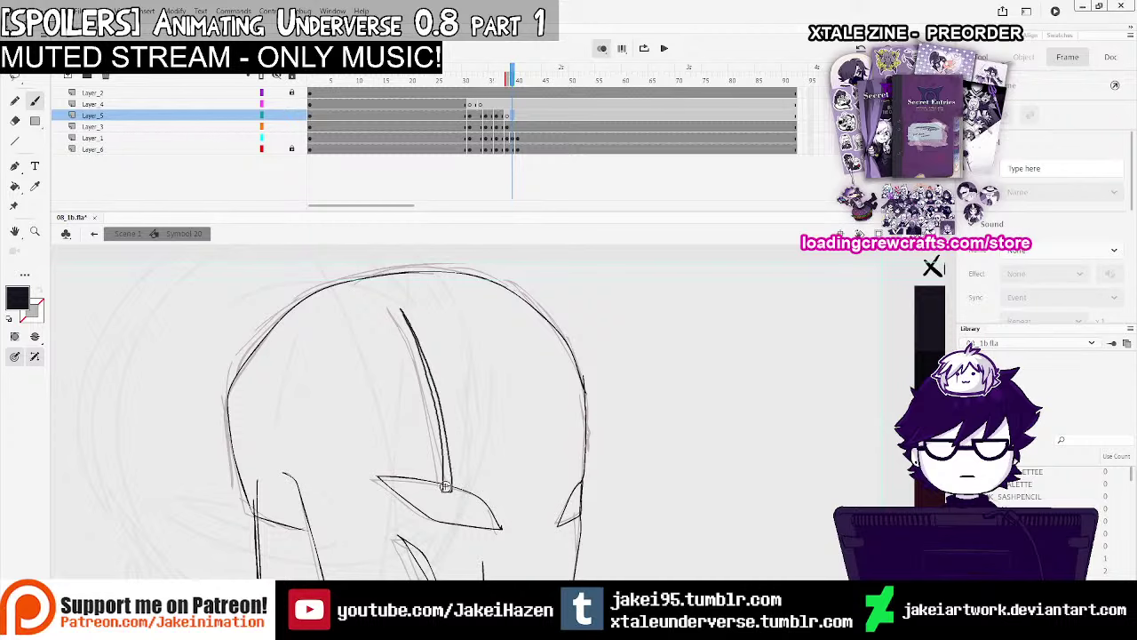
{"action": "left_click_drag", "start_coordinate": [446, 487], "coordinate": [446, 489]}
{"action": "left_click_drag", "start_coordinate": [591, 491], "coordinate": [558, 401]}
{"action": "key", "text": "ctrl+minus"}
{"action": "key", "text": "ctrl+minus"}
{"action": "left_click_drag", "start_coordinate": [545, 478], "coordinate": [563, 470]}
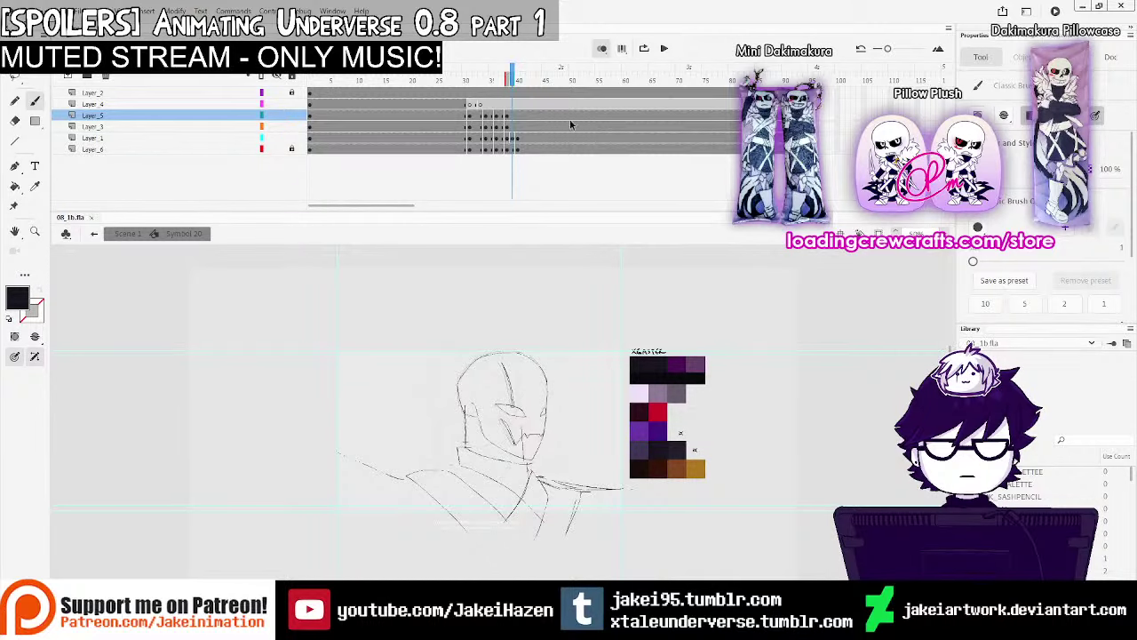
{"action": "key", "text": "ctrl+equal"}
Insert blank keyframes on Layer_5 and Layer_3 at frame 40 and check the neighbouring frames
{"action": "left_click", "coordinate": [512, 139]}
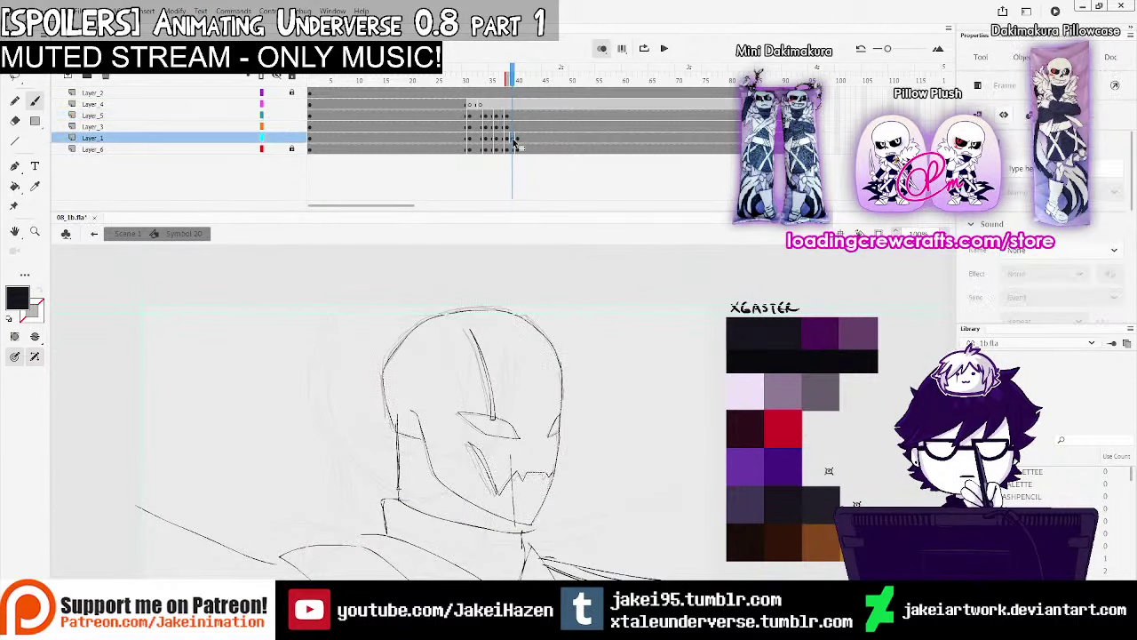
{"action": "left_click_drag", "start_coordinate": [518, 116], "coordinate": [518, 128]}
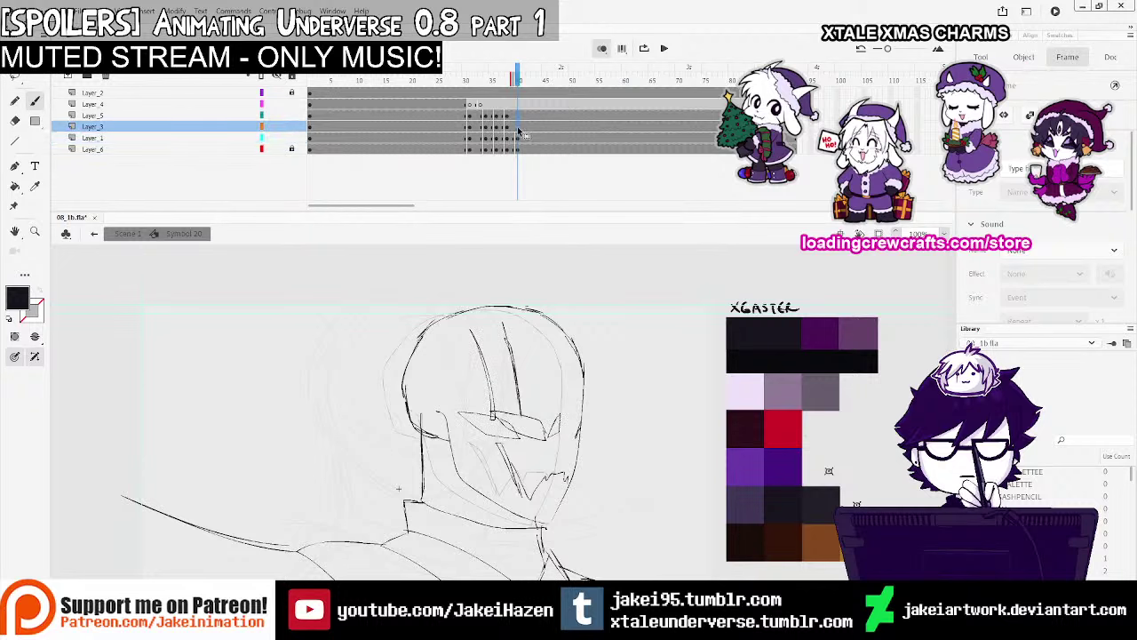
{"action": "key", "text": "F7"}
{"action": "left_click_drag", "start_coordinate": [551, 386], "coordinate": [501, 347]}
{"action": "mouse_move", "coordinate": [518, 78]}
{"action": "left_mouse_down"}
{"action": "mouse_move", "coordinate": [454, 73]}
{"action": "mouse_move", "coordinate": [534, 81]}
{"action": "left_mouse_up"}
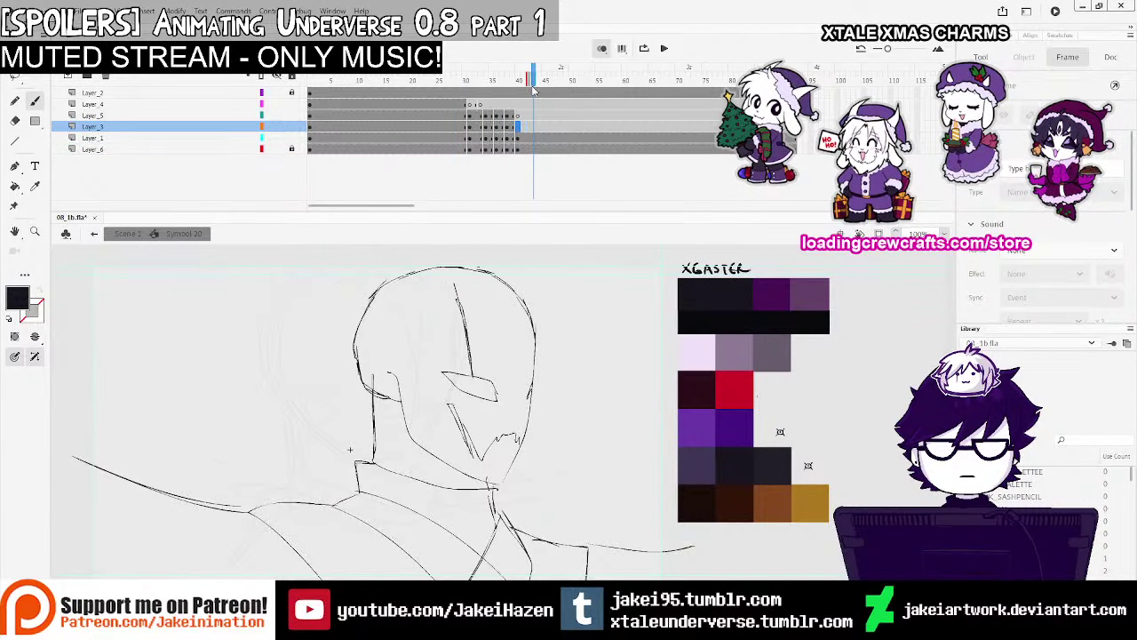
{"action": "left_click", "coordinate": [513, 129]}
{"action": "left_click", "coordinate": [522, 129]}
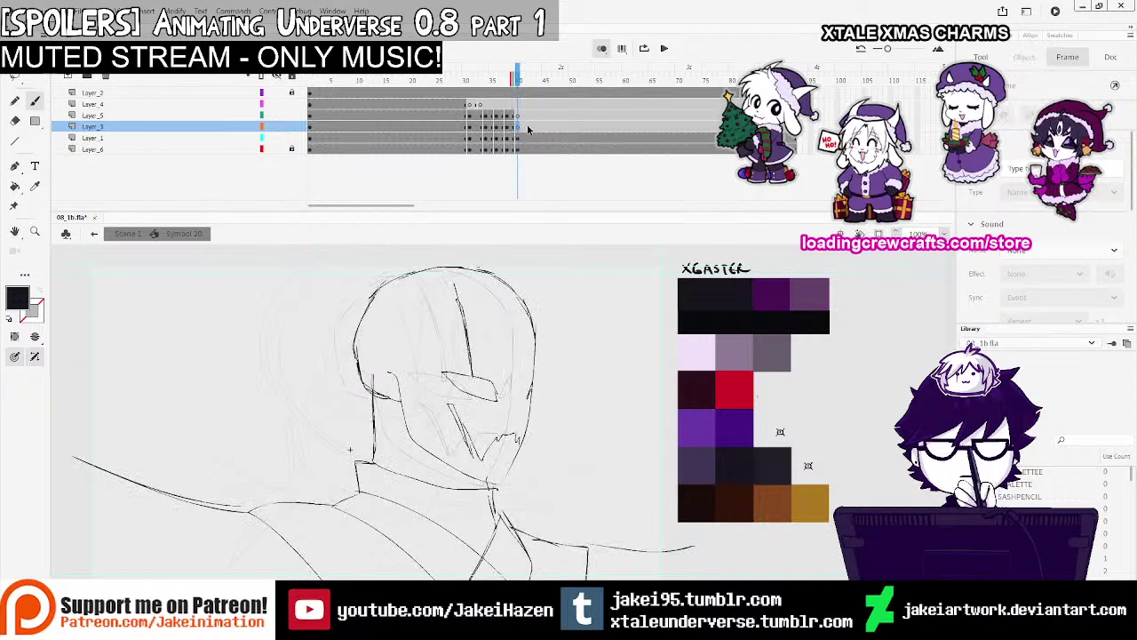
Draw the far side of the face and the jaw on Layer_1 at frame 41, erasing the overshoot at the chin
{"action": "left_click", "coordinate": [525, 139]}
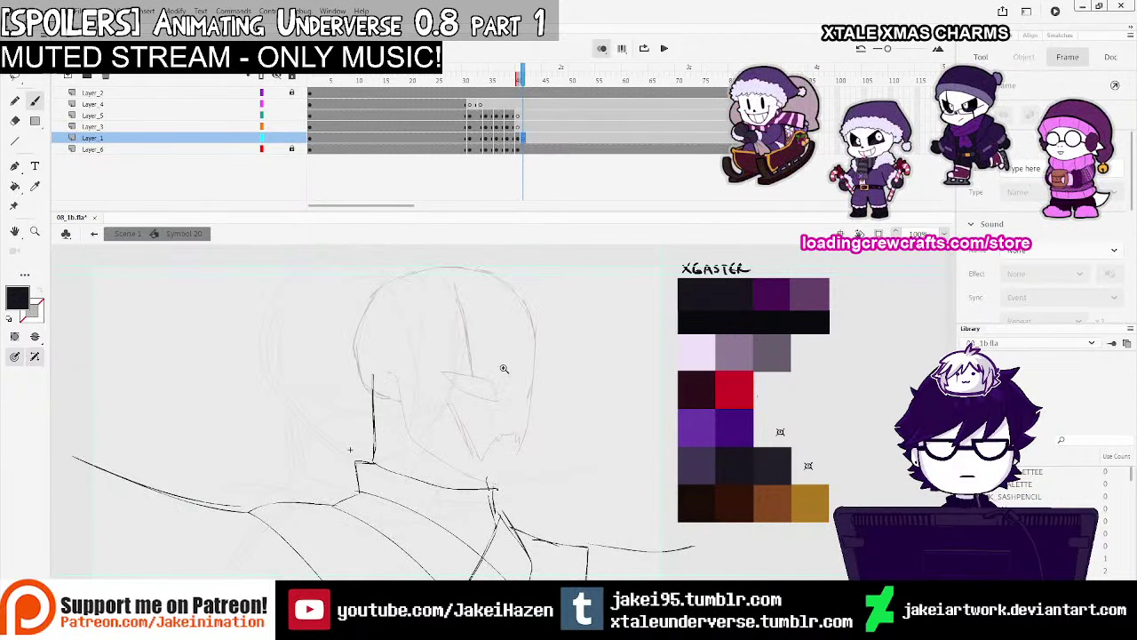
{"action": "key", "text": "ctrl+="}
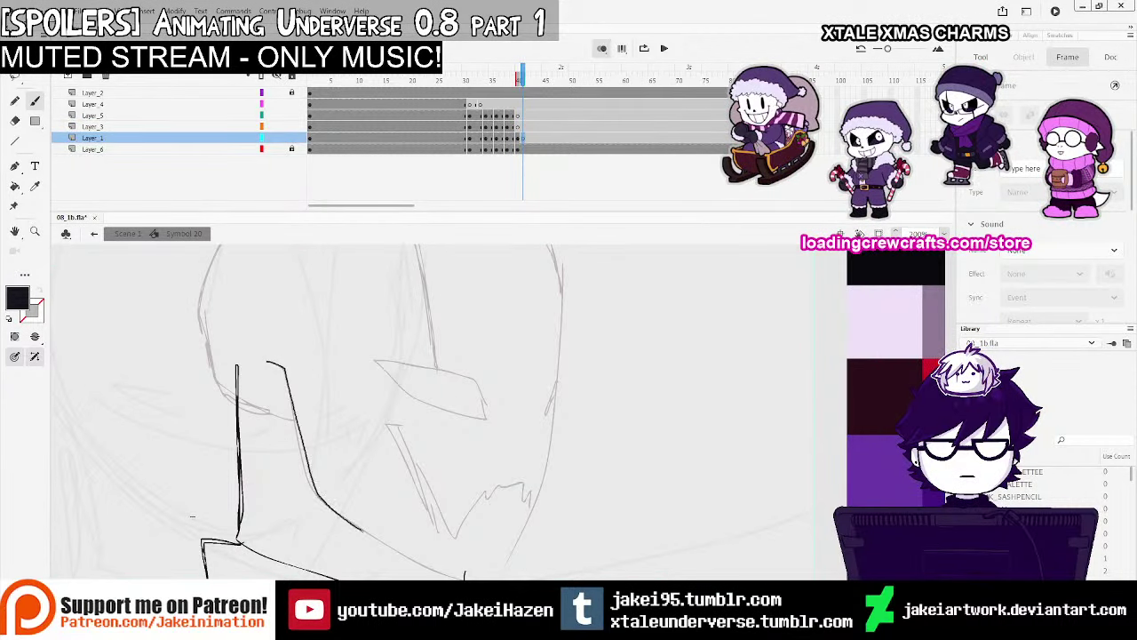
{"action": "left_click", "coordinate": [553, 391]}
{"action": "left_click_drag", "start_coordinate": [553, 387], "coordinate": [523, 403]}
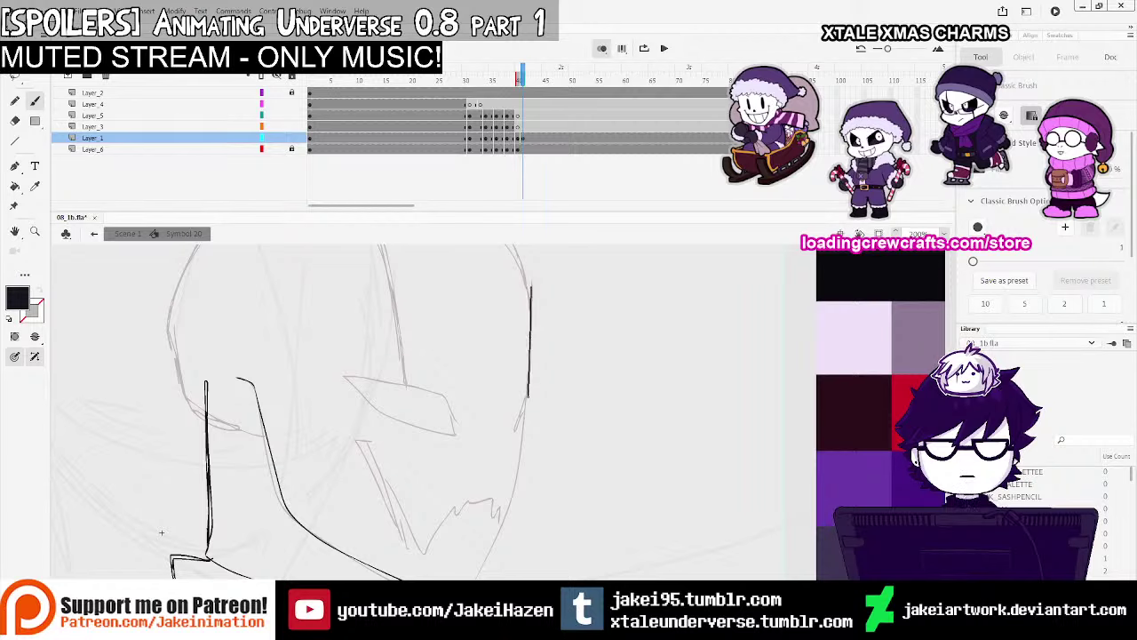
{"action": "key", "text": "ctrl+z"}
{"action": "mouse_move", "coordinate": [532, 285]}
{"action": "left_mouse_down"}
{"action": "mouse_move", "coordinate": [526, 416]}
{"action": "mouse_move", "coordinate": [528, 383]}
{"action": "left_mouse_up"}
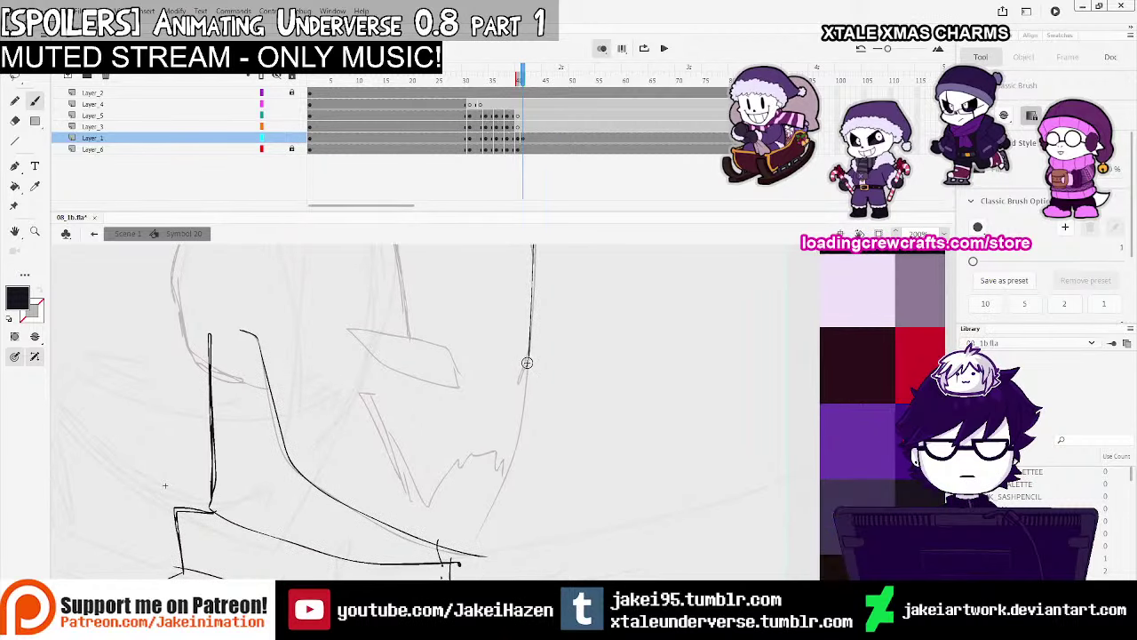
{"action": "left_click_drag", "start_coordinate": [483, 371], "coordinate": [426, 297]}
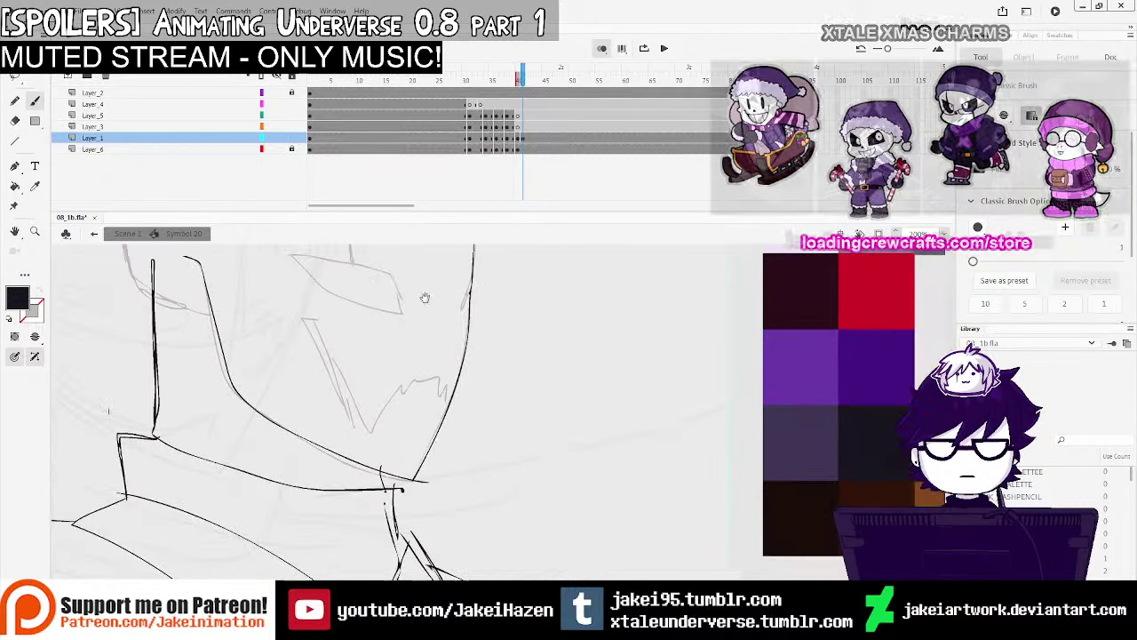
{"action": "key", "text": "e"}
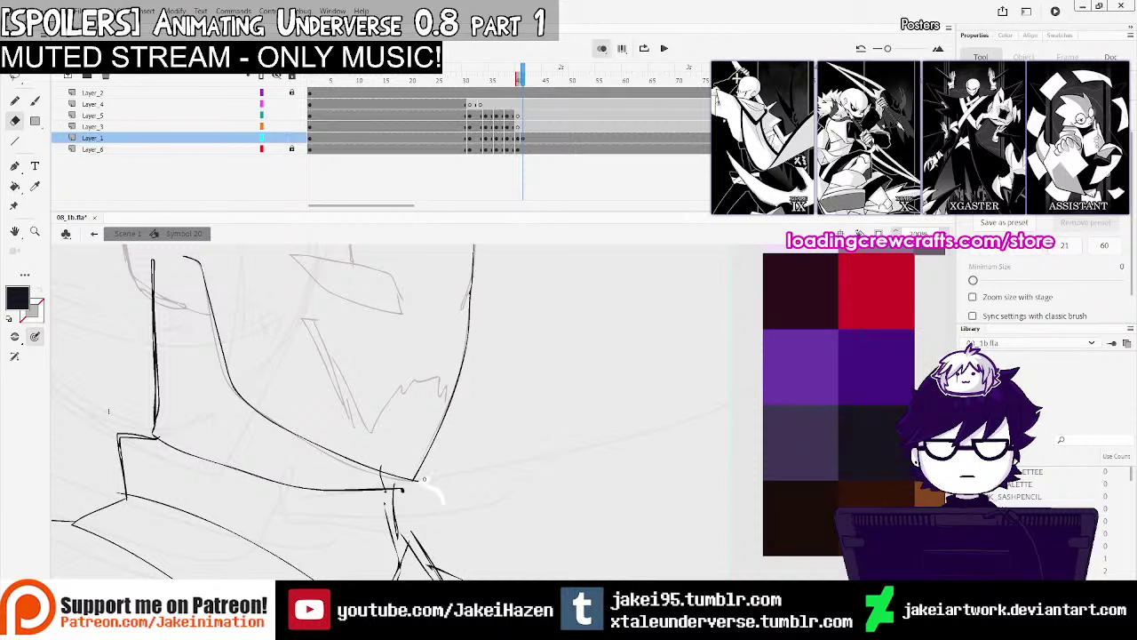
Draw the back of the head, the lower cheek edge and the rounded crown on Layer_1 at frame 41
{"action": "mouse_move", "coordinate": [285, 258]}
{"action": "left_mouse_down"}
{"action": "mouse_move", "coordinate": [344, 397]}
{"action": "mouse_move", "coordinate": [396, 460]}
{"action": "left_mouse_up"}
{"action": "left_click", "coordinate": [14, 101]}
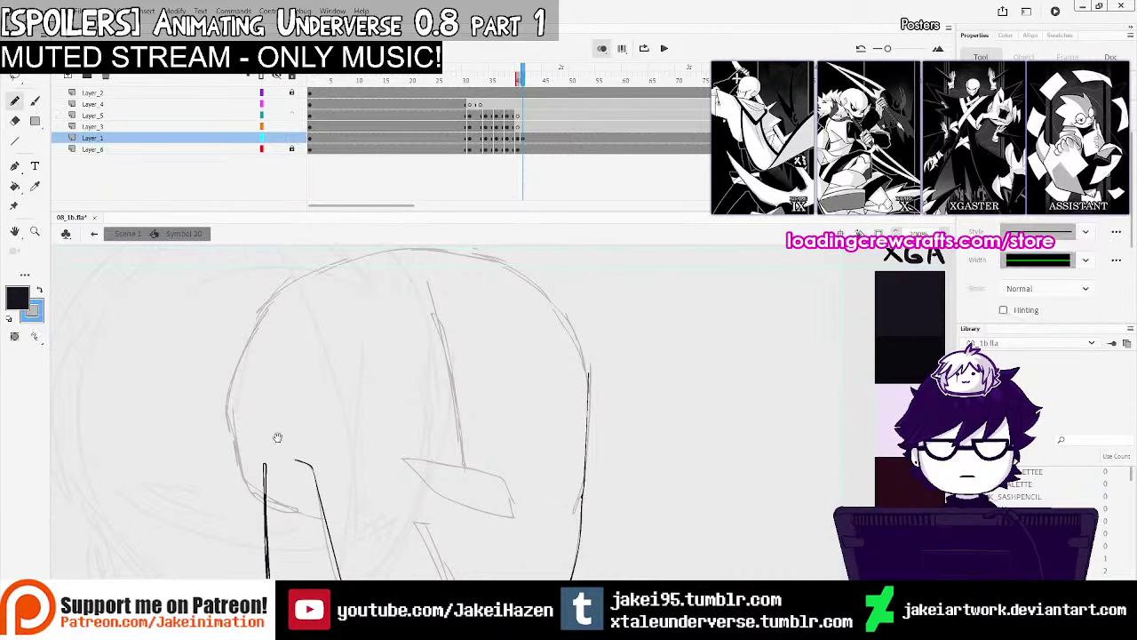
{"action": "left_click_drag", "start_coordinate": [315, 491], "coordinate": [338, 513]}
{"action": "left_click", "coordinate": [36, 102]}
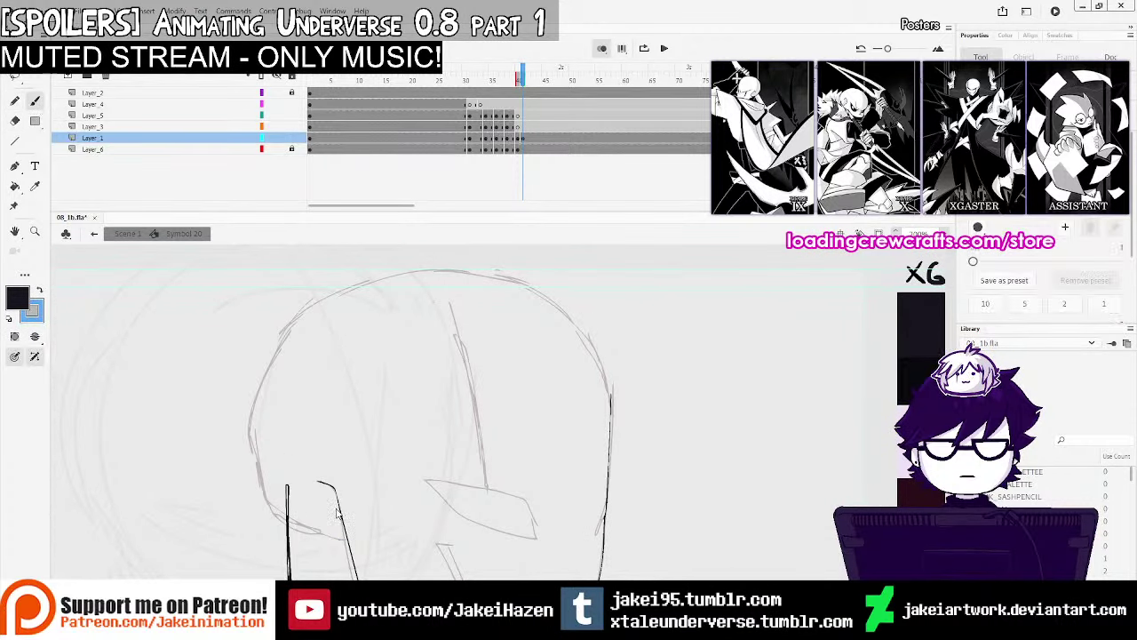
{"action": "mouse_move", "coordinate": [256, 404]}
{"action": "left_mouse_down"}
{"action": "mouse_move", "coordinate": [292, 329]}
{"action": "mouse_move", "coordinate": [323, 299]}
{"action": "mouse_move", "coordinate": [421, 271]}
{"action": "mouse_move", "coordinate": [470, 273]}
{"action": "left_mouse_up"}
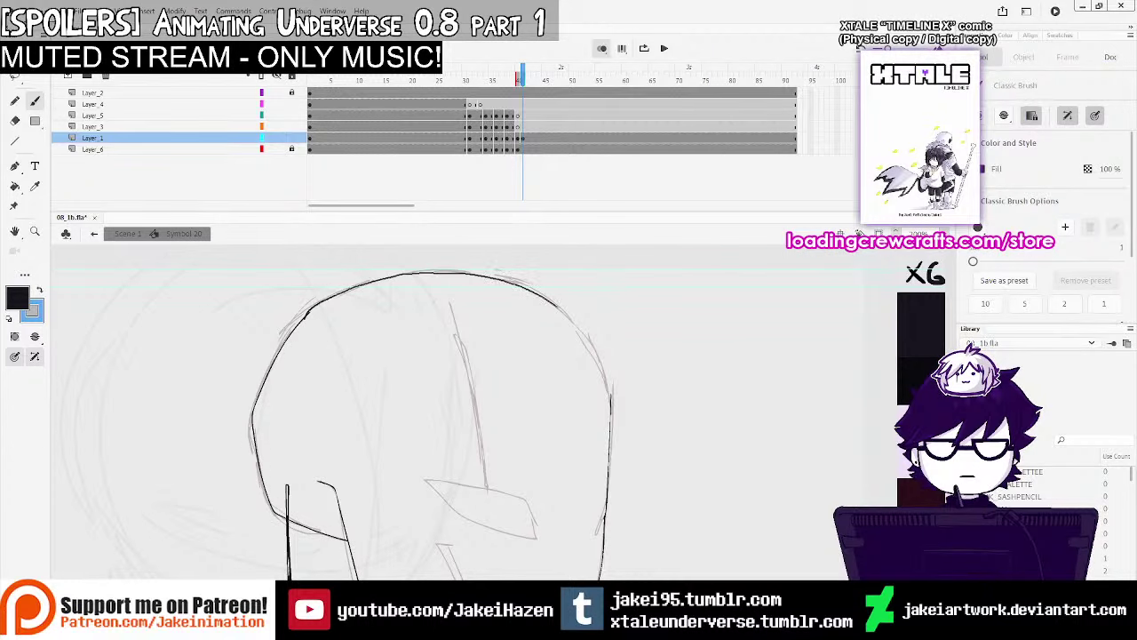
{"action": "key", "text": "ctrl+minus"}
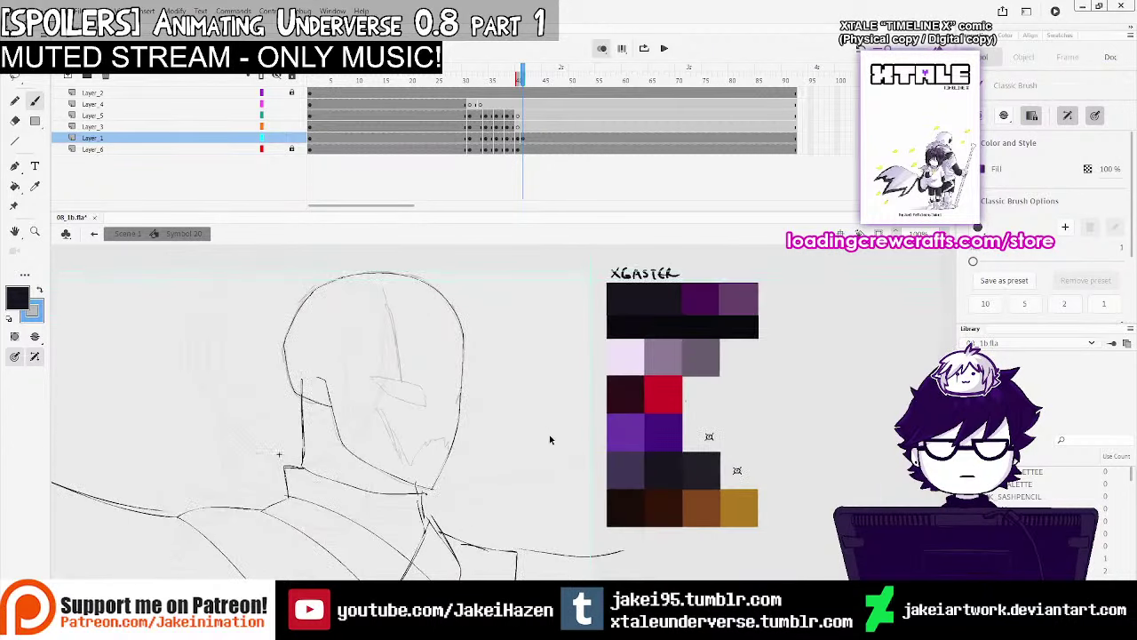
Return to Scene 1 and add a new layer above the PALETTE layer
{"action": "left_click", "coordinate": [95, 232]}
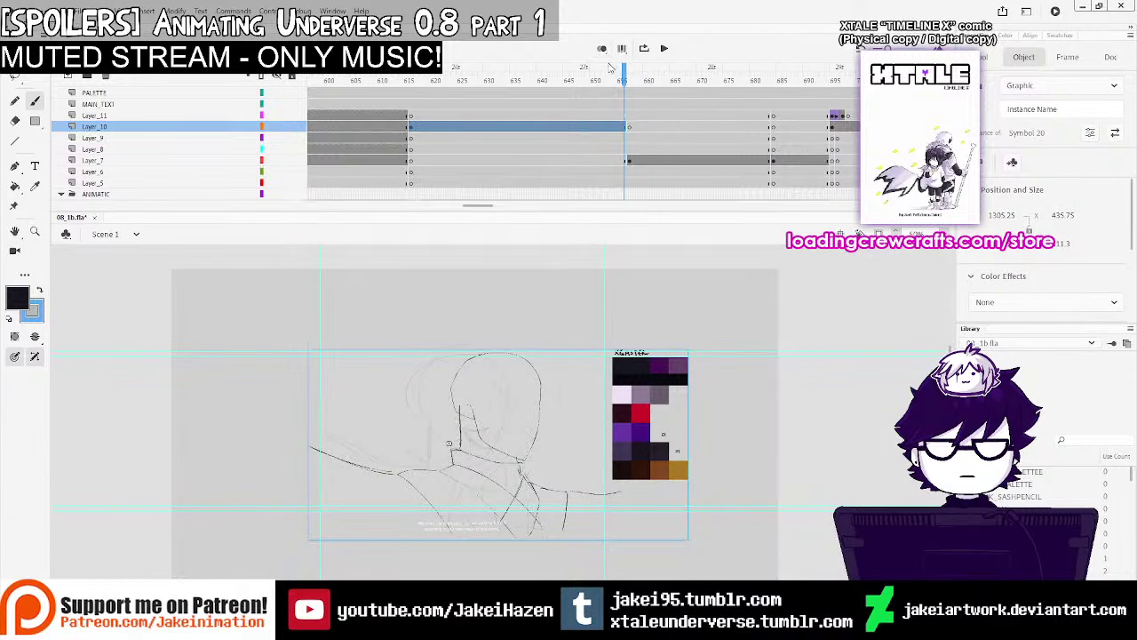
{"action": "left_click", "coordinate": [437, 115]}
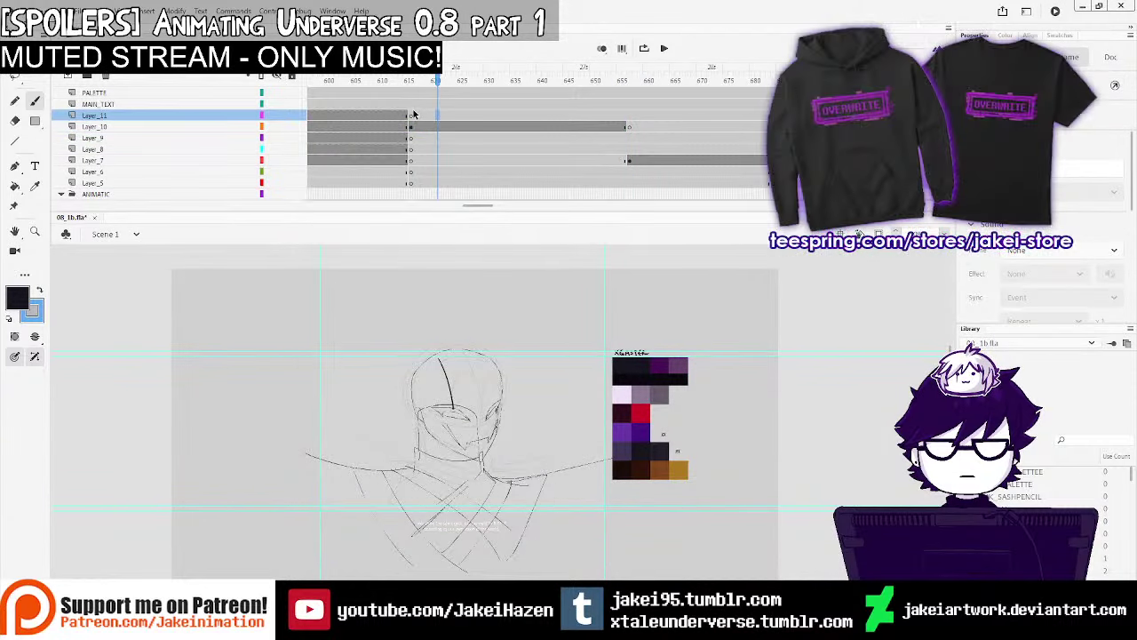
{"action": "left_click", "coordinate": [414, 115]}
{"action": "left_click", "coordinate": [414, 95]}
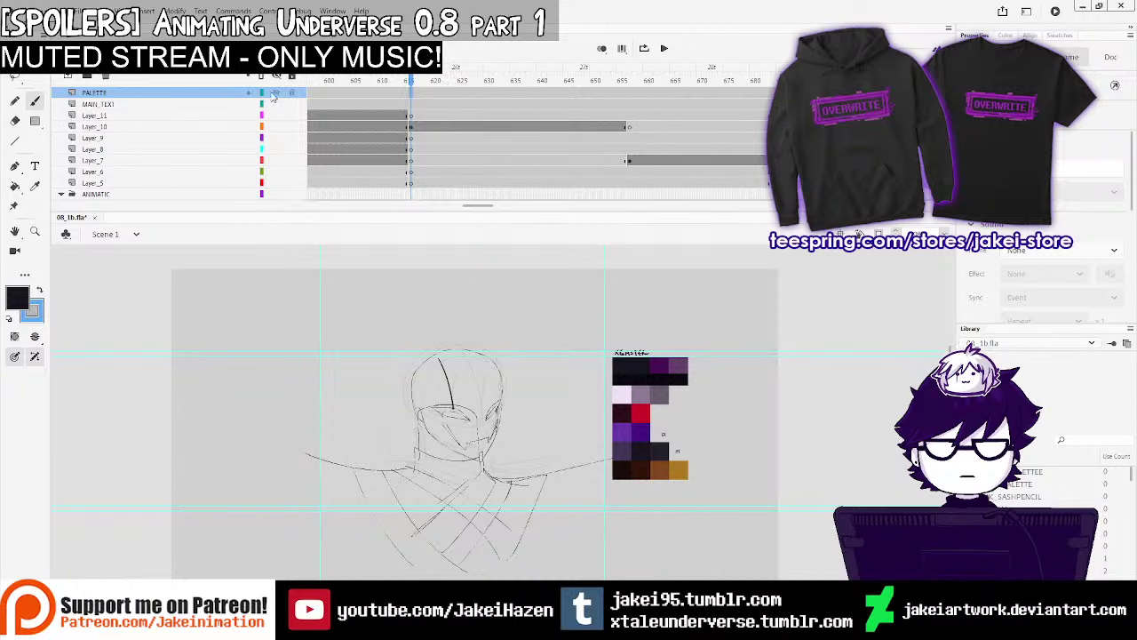
{"action": "left_click", "coordinate": [67, 77]}
Draw a dark rectangle covering the stage on the new layer and end it with a blank keyframe where the XGaster shot begins
{"action": "left_click", "coordinate": [37, 120]}
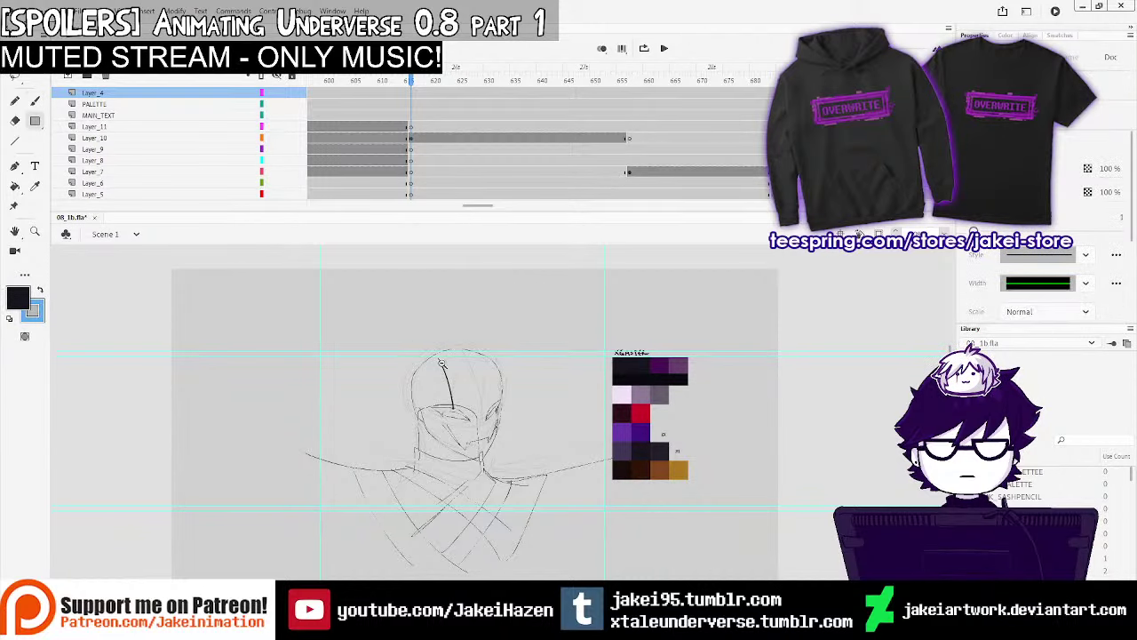
{"action": "key", "text": "ctrl+minus"}
{"action": "left_click_drag", "start_coordinate": [357, 365], "coordinate": [660, 572]}
{"action": "key", "text": "ctrl+equal"}
{"action": "left_click", "coordinate": [411, 94]}
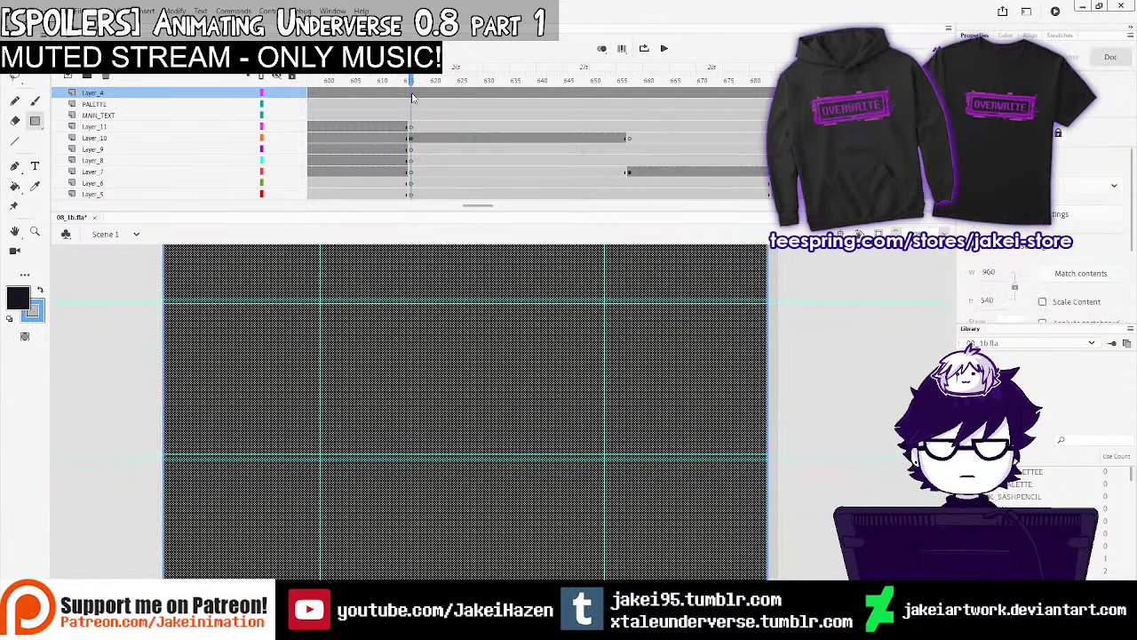
{"action": "key", "text": "F7"}
{"action": "left_click", "coordinate": [402, 92]}
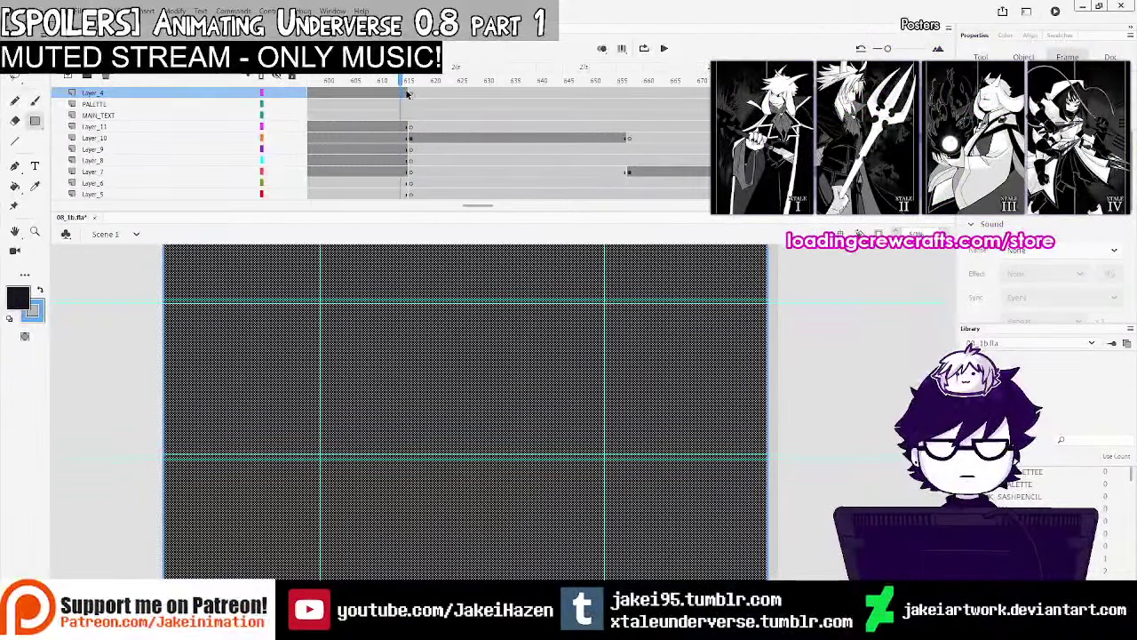
{"action": "left_click", "coordinate": [415, 92]}
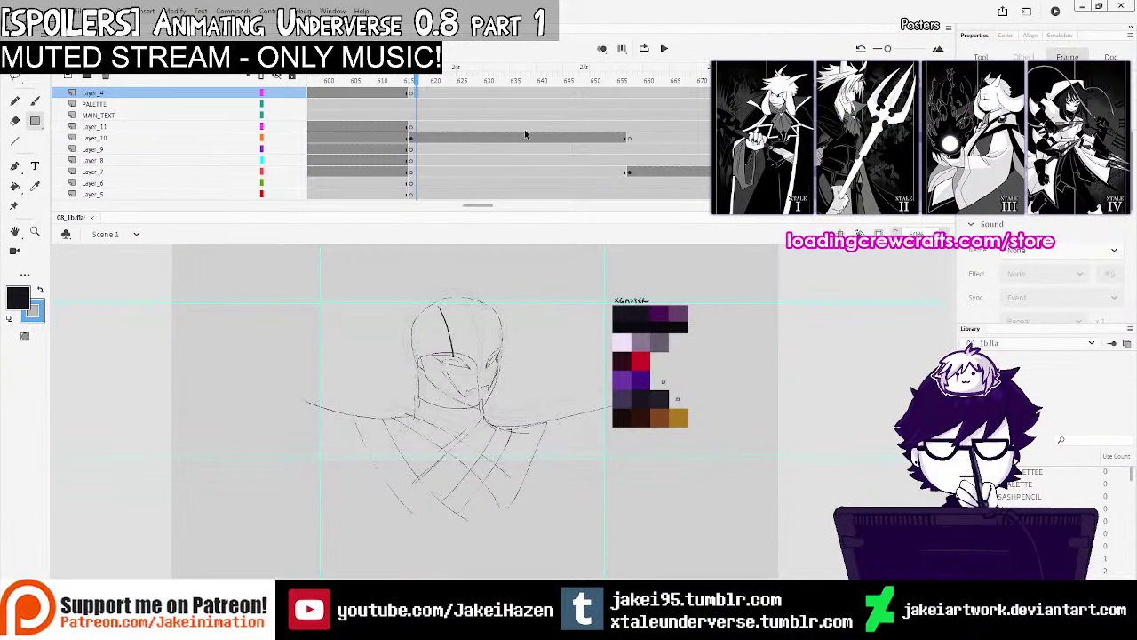
Reopen the XGaster head symbol, go to frame 41 on Layer_3 and turn on onion skinning
{"action": "key", "text": "ctrl+="}
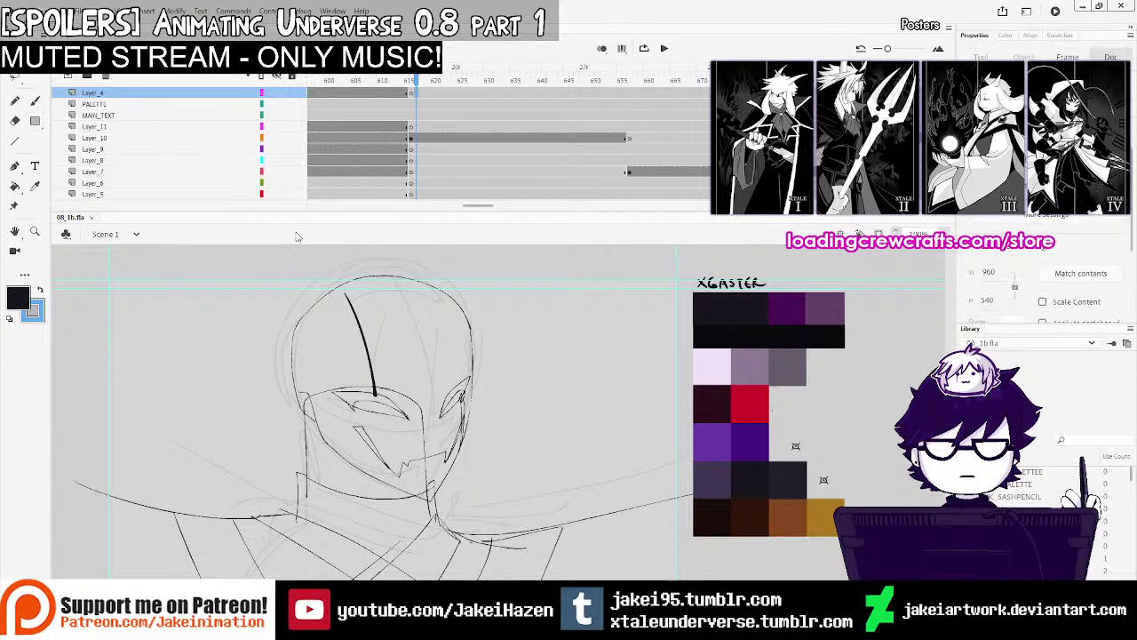
{"action": "double_click", "coordinate": [365, 364]}
{"action": "left_click", "coordinate": [36, 99]}
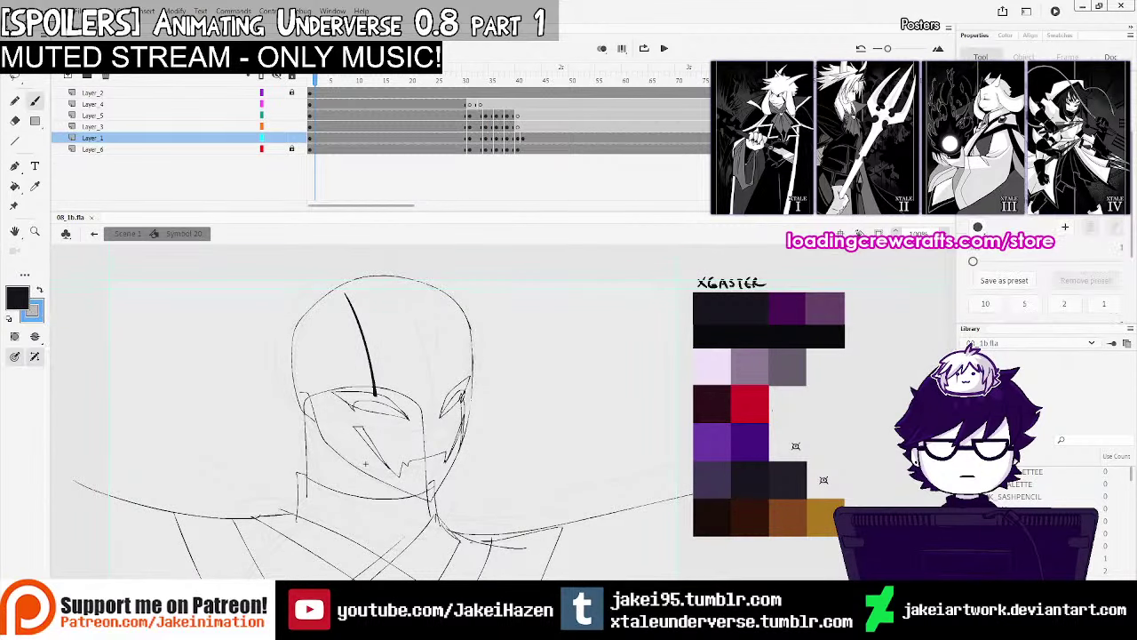
{"action": "left_click", "coordinate": [479, 103]}
{"action": "left_click_drag", "start_coordinate": [480, 85], "coordinate": [524, 92]}
{"action": "left_click", "coordinate": [517, 126]}
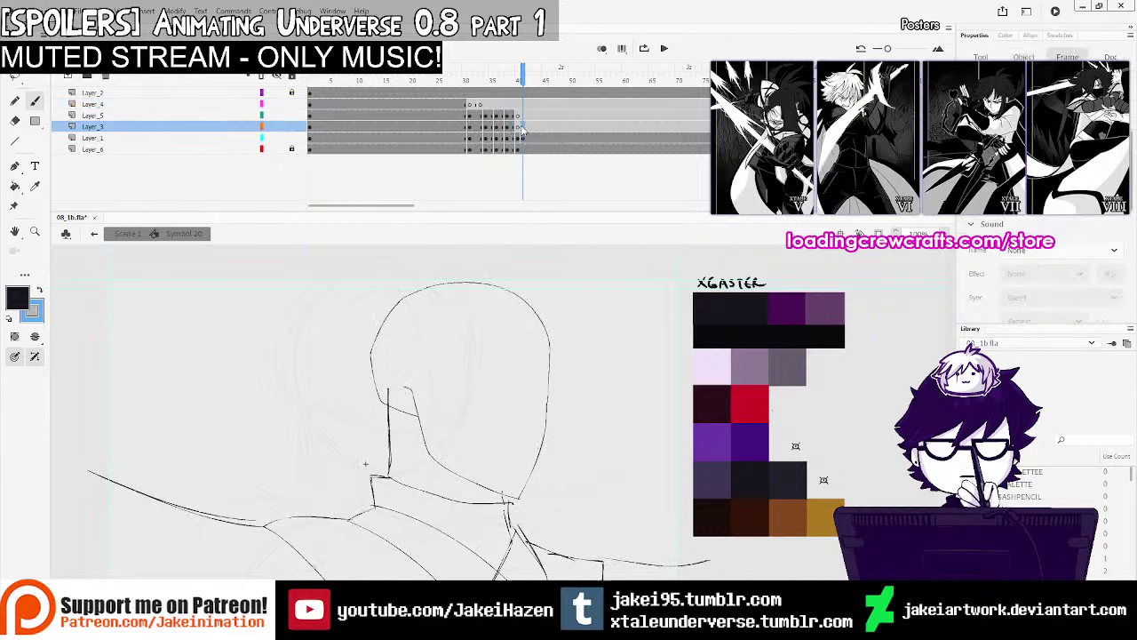
{"action": "left_click", "coordinate": [602, 47]}
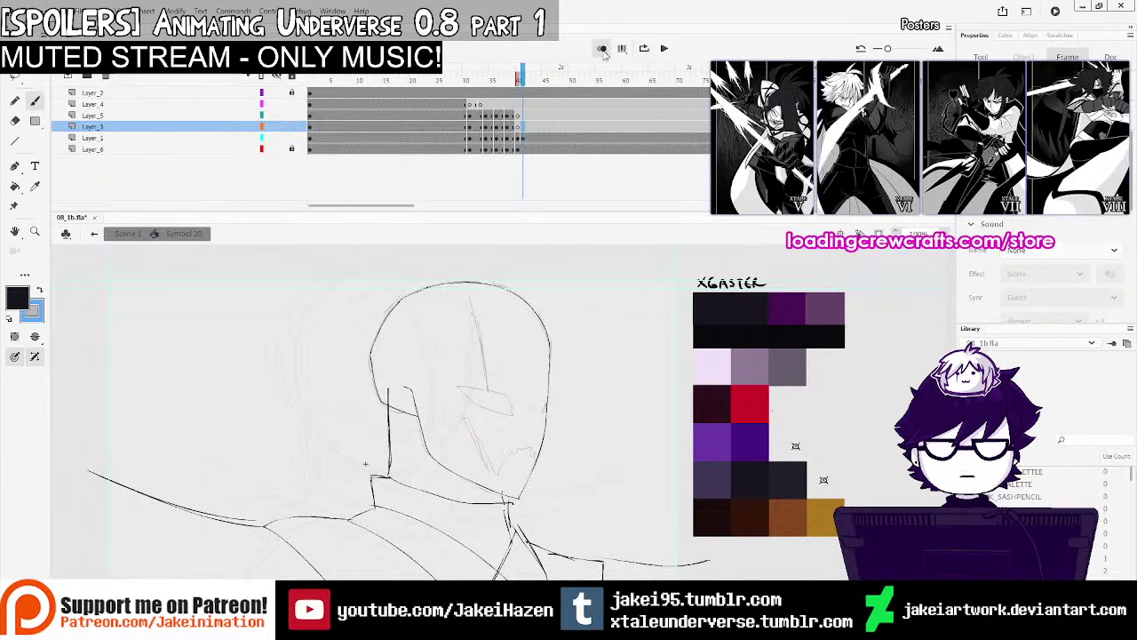
Draw the upper lid and start the lower lid of the near eye over the onion-skinned sketch at frame 41
{"action": "left_click", "coordinate": [490, 376], "text": "ctrl"}
{"action": "left_click", "coordinate": [490, 377], "text": "ctrl"}
{"action": "left_click_drag", "start_coordinate": [523, 308], "coordinate": [502, 226]}
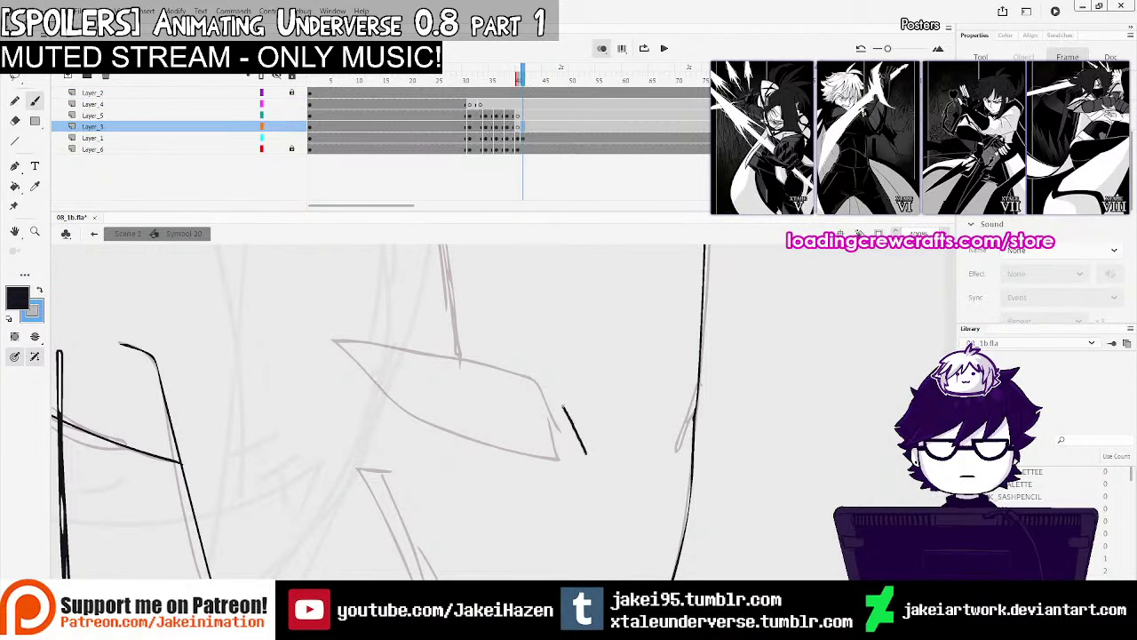
{"action": "mouse_move", "coordinate": [565, 407]}
{"action": "left_mouse_down"}
{"action": "mouse_move", "coordinate": [508, 373]}
{"action": "mouse_move", "coordinate": [363, 334]}
{"action": "mouse_move", "coordinate": [348, 339]}
{"action": "mouse_move", "coordinate": [451, 426]}
{"action": "mouse_move", "coordinate": [590, 462]}
{"action": "mouse_move", "coordinate": [549, 400]}
{"action": "mouse_move", "coordinate": [479, 364]}
{"action": "mouse_move", "coordinate": [333, 334]}
{"action": "left_mouse_up"}
{"action": "key", "text": "ctrl+z"}
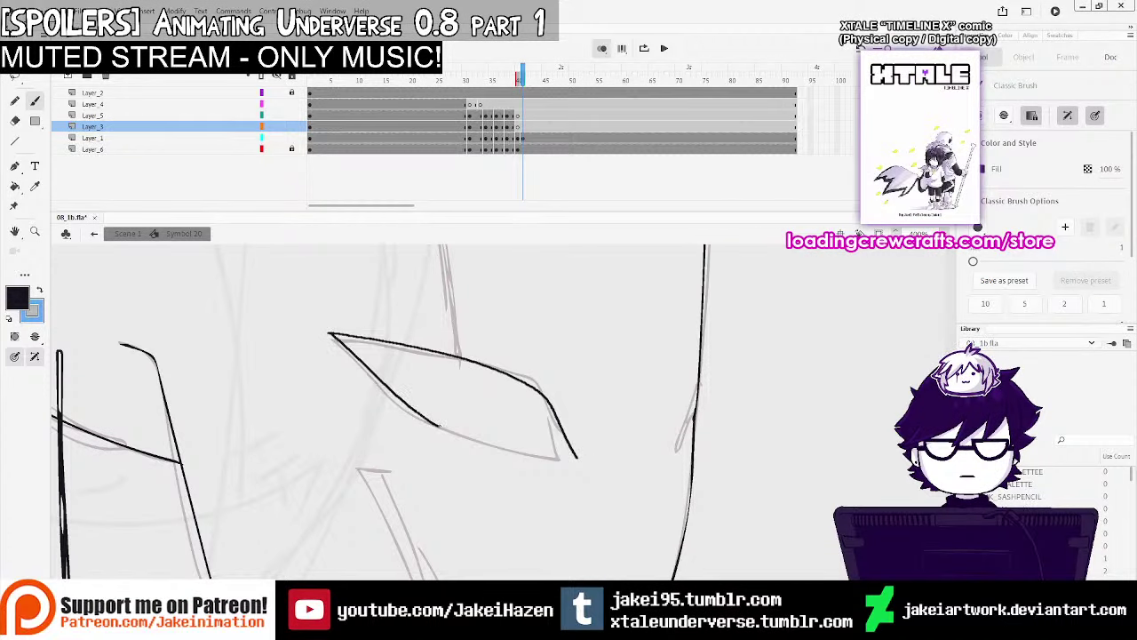
Step through the frames from 34 onward to compare the shape of the mask's eyes during the head turn
{"action": "left_click", "coordinate": [496, 138]}
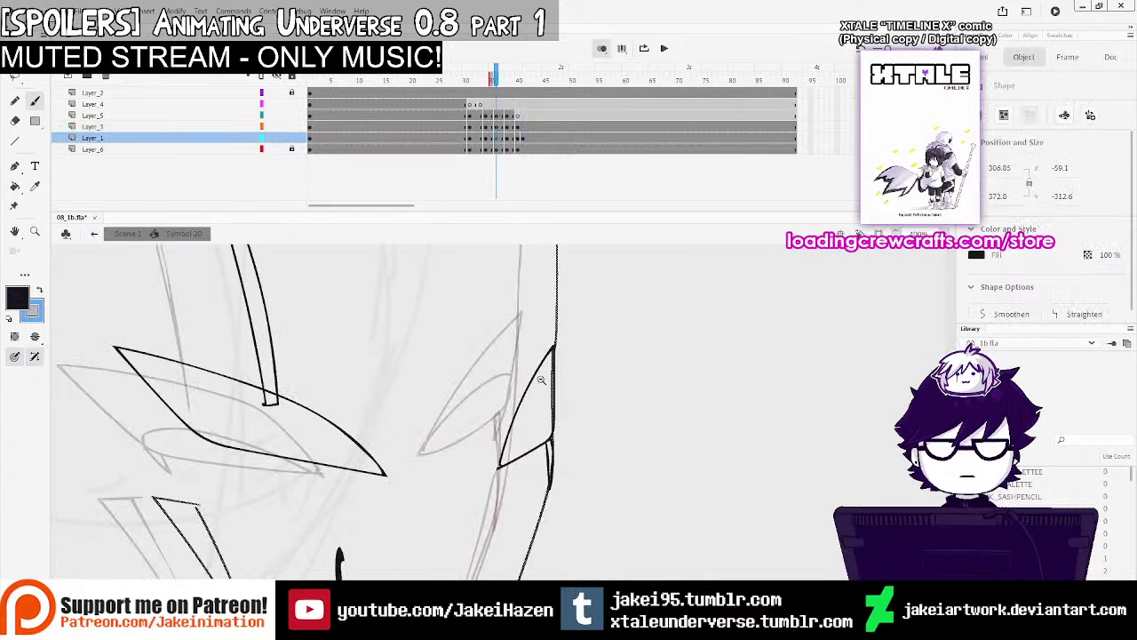
{"action": "key", "text": "ctrl+minus"}
{"action": "left_click", "coordinate": [486, 127]}
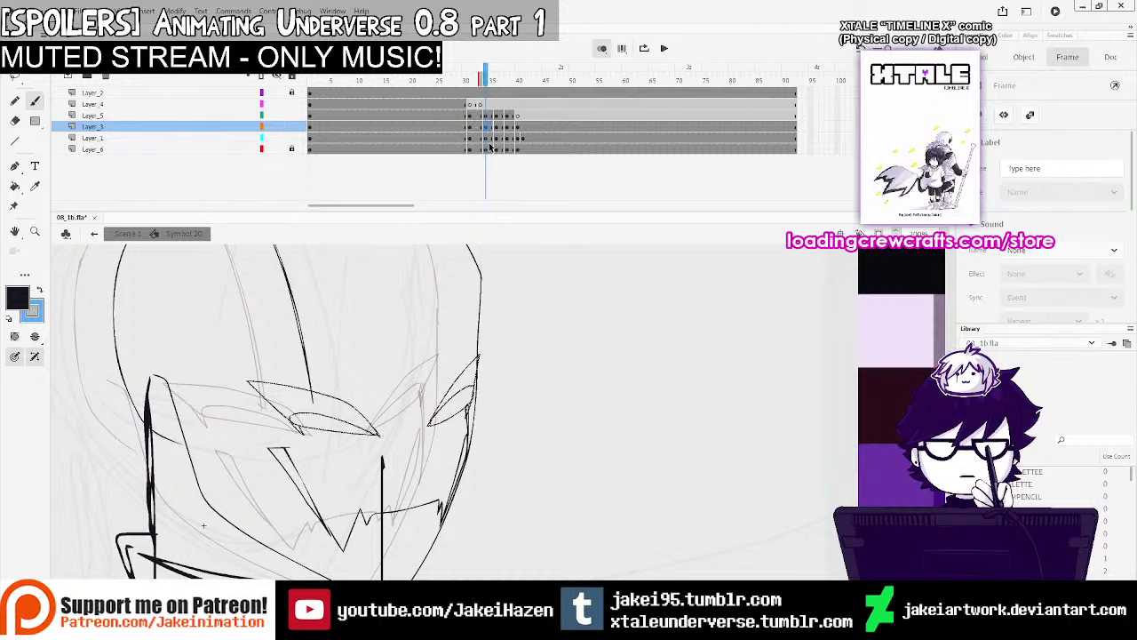
{"action": "key", "text": "ctrl+equal"}
{"action": "left_click", "coordinate": [495, 127]}
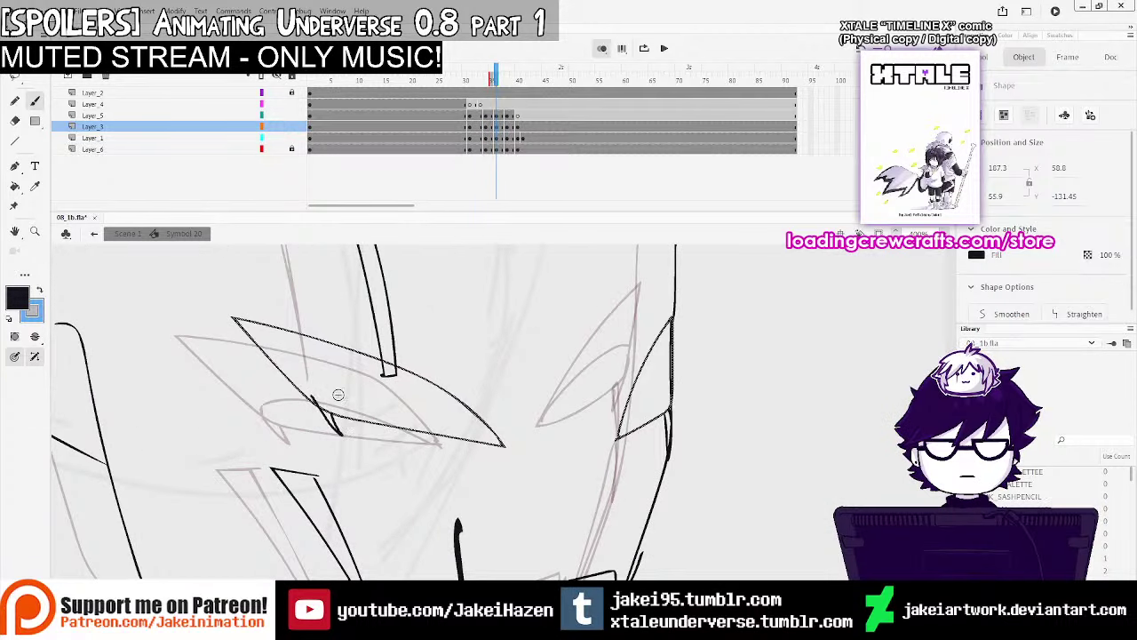
{"action": "key", "text": "period"}
{"action": "key", "text": "period"}
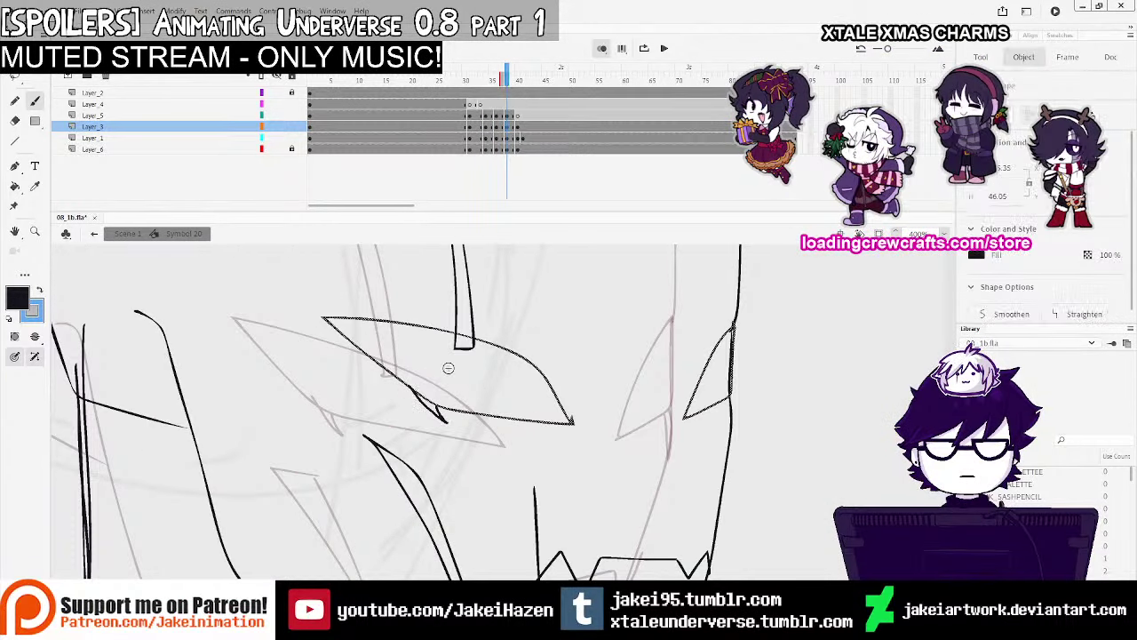
{"action": "key", "text": "period"}
{"action": "key", "text": "period"}
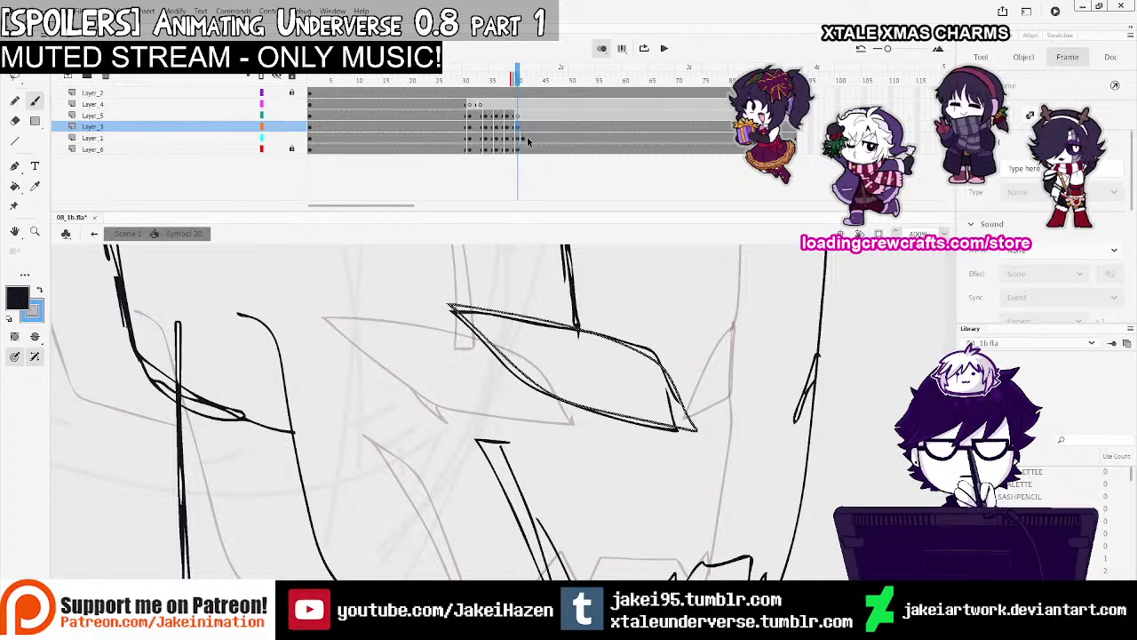
{"action": "key", "text": "period"}
{"action": "key", "text": "period"}
{"action": "key", "text": "ctrl+minus"}
{"action": "left_click_drag", "start_coordinate": [680, 336], "coordinate": [483, 261]}
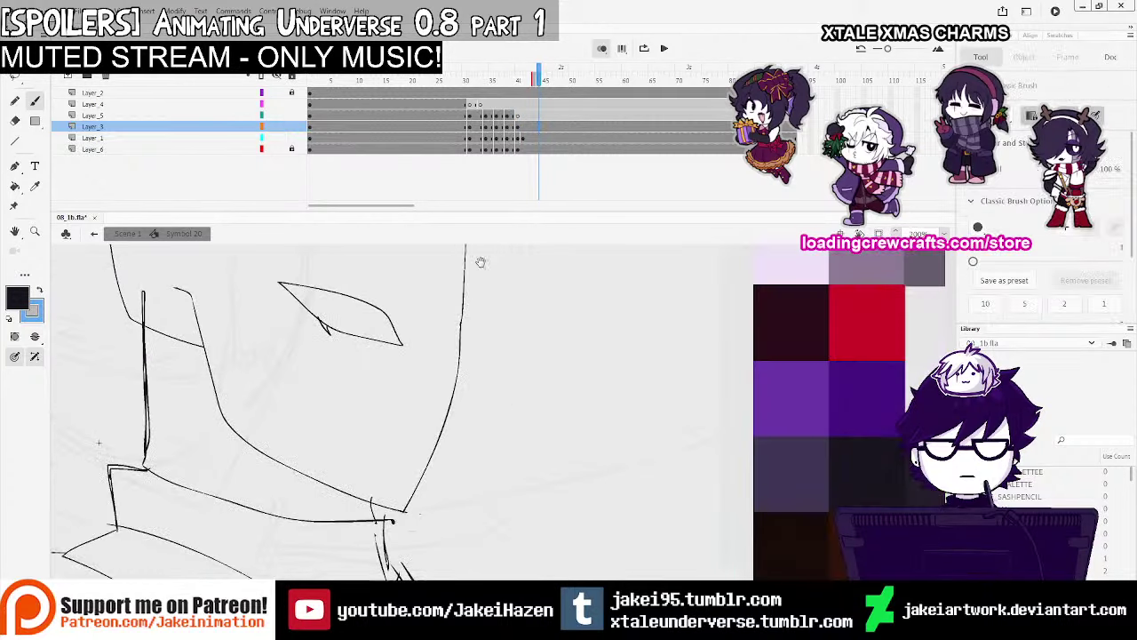
Draw the narrow far-eye sliver against the face's front edge on Layer_1 at frame 41
{"action": "left_click", "coordinate": [524, 139]}
{"action": "left_click", "coordinate": [472, 343]}
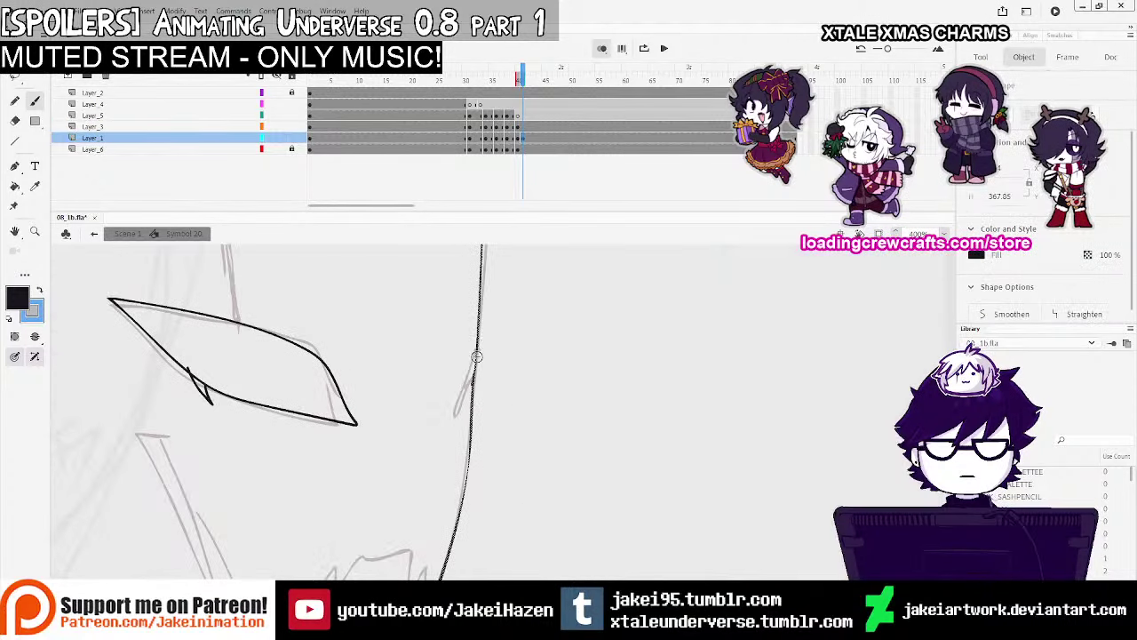
{"action": "left_click_drag", "start_coordinate": [454, 412], "coordinate": [474, 373]}
{"action": "key", "text": "ctrl+z"}
{"action": "key", "text": "ctrl+z"}
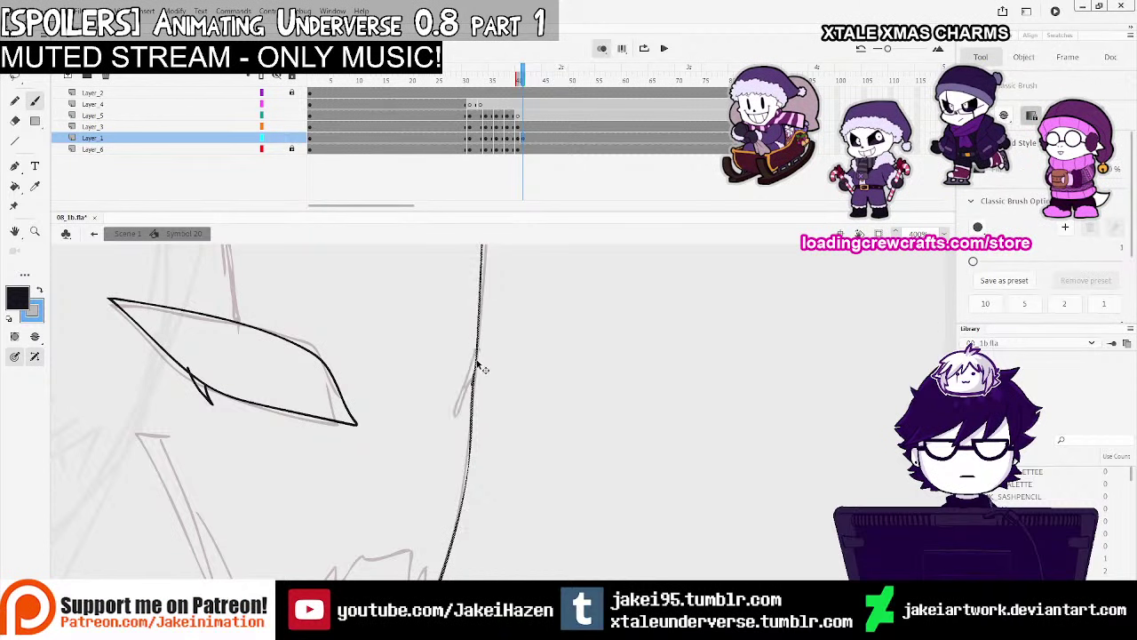
{"action": "key", "text": "ctrl+minus"}
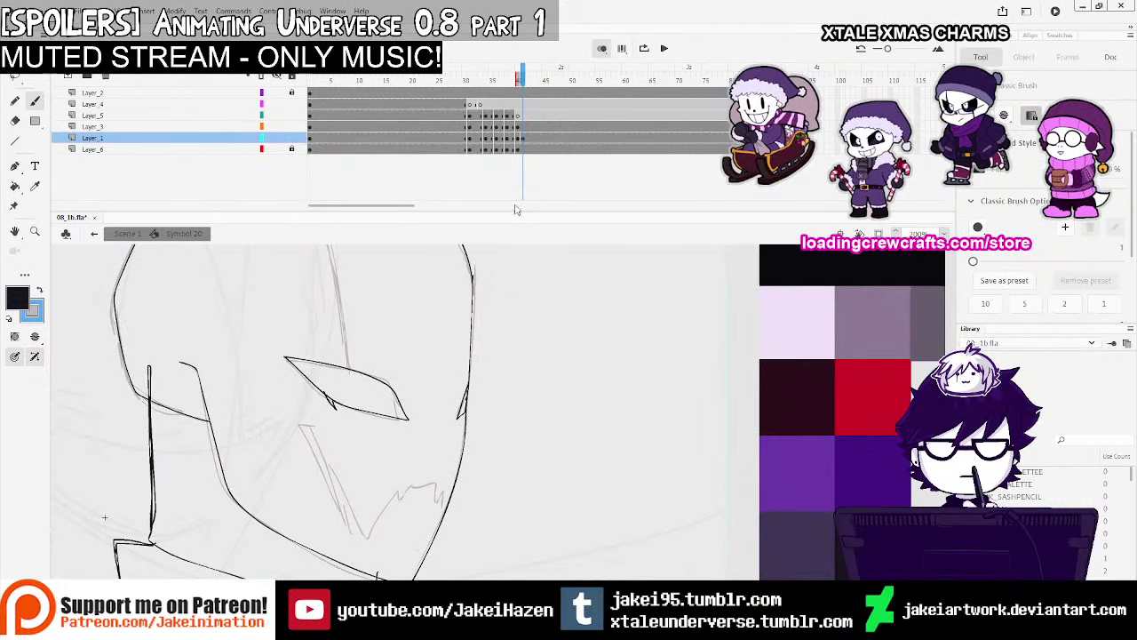
Widen the onion skin range to include earlier frames and draw the slanted cheek marking below the eye at frame 41
{"action": "left_click", "coordinate": [523, 138]}
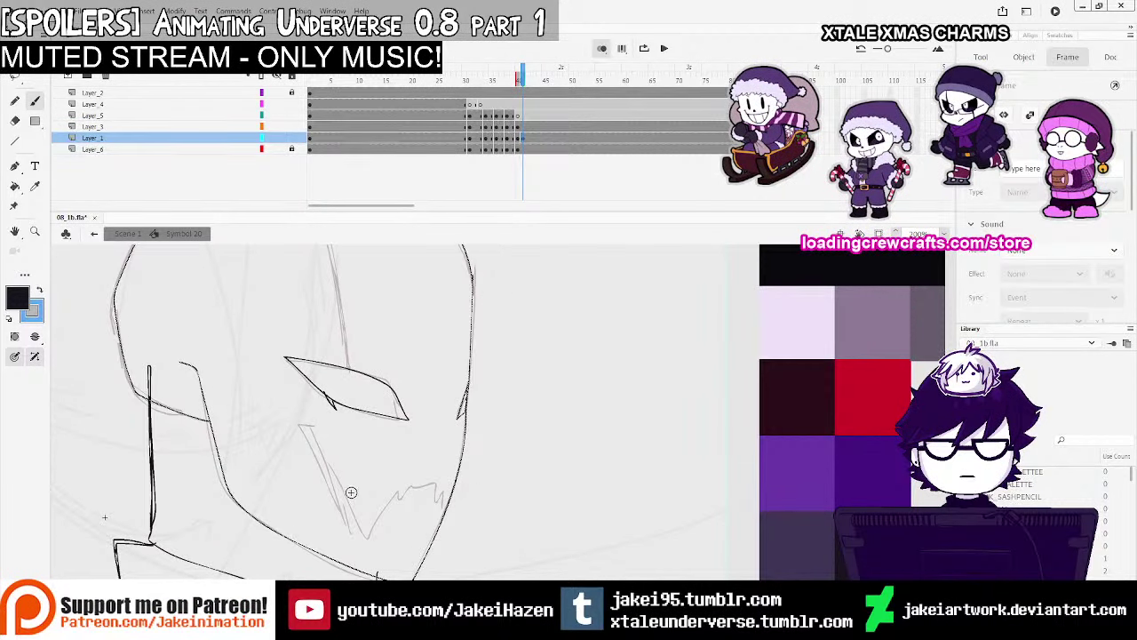
{"action": "left_click_drag", "start_coordinate": [518, 78], "coordinate": [507, 78]}
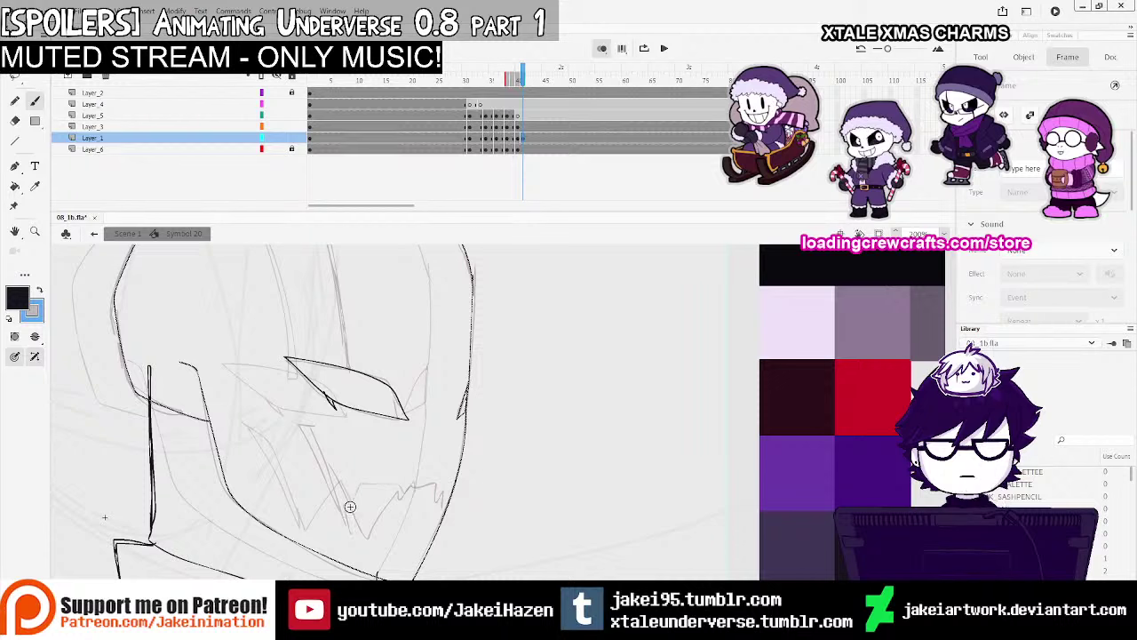
{"action": "left_click_drag", "start_coordinate": [349, 522], "coordinate": [331, 470]}
{"action": "mouse_move", "coordinate": [317, 426]}
{"action": "left_mouse_down"}
{"action": "mouse_move", "coordinate": [305, 429]}
{"action": "mouse_move", "coordinate": [347, 521]}
{"action": "left_mouse_up"}
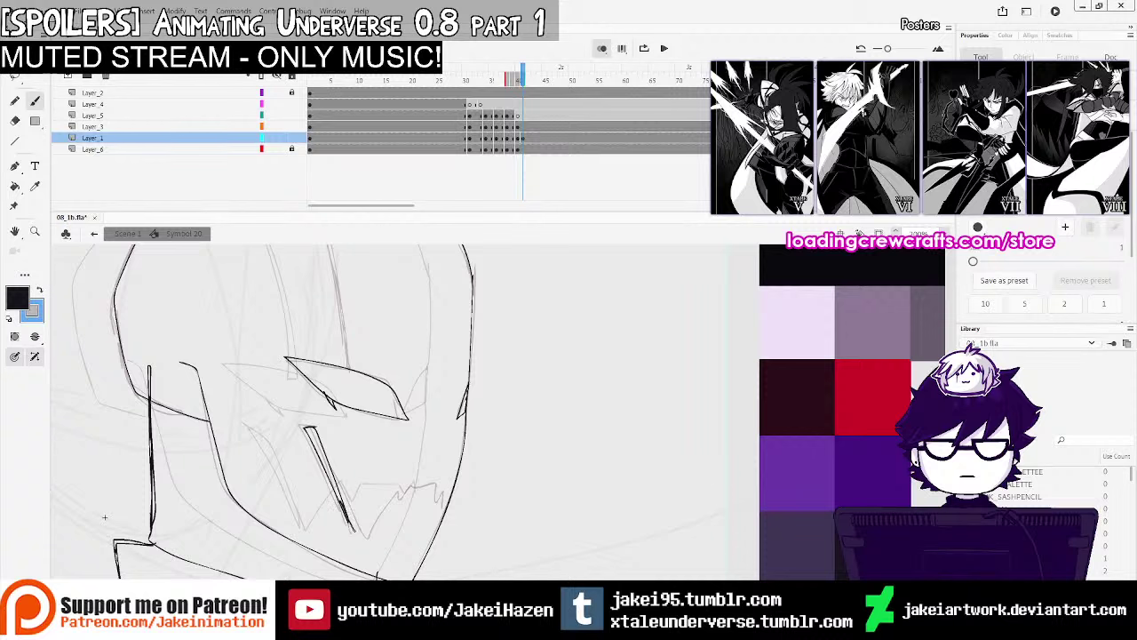
{"action": "left_click", "coordinate": [506, 435], "text": "alt"}
{"action": "left_click", "coordinate": [526, 442], "text": "alt"}
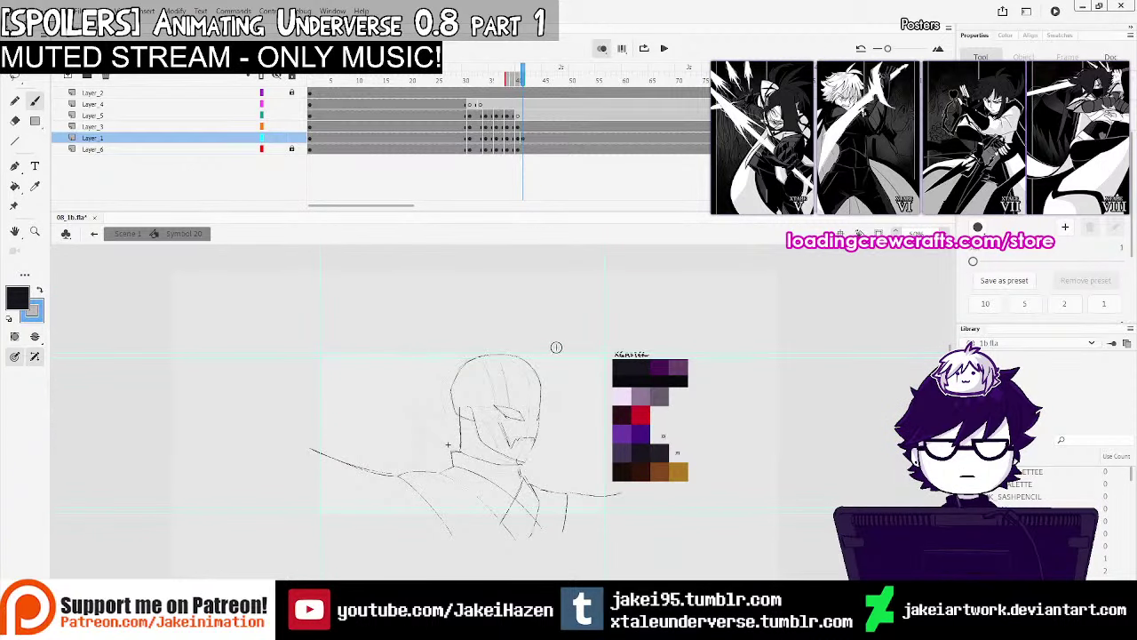
Scrub and play the frames from 31 to 42 to check how the head turn moves
{"action": "left_click", "coordinate": [531, 126]}
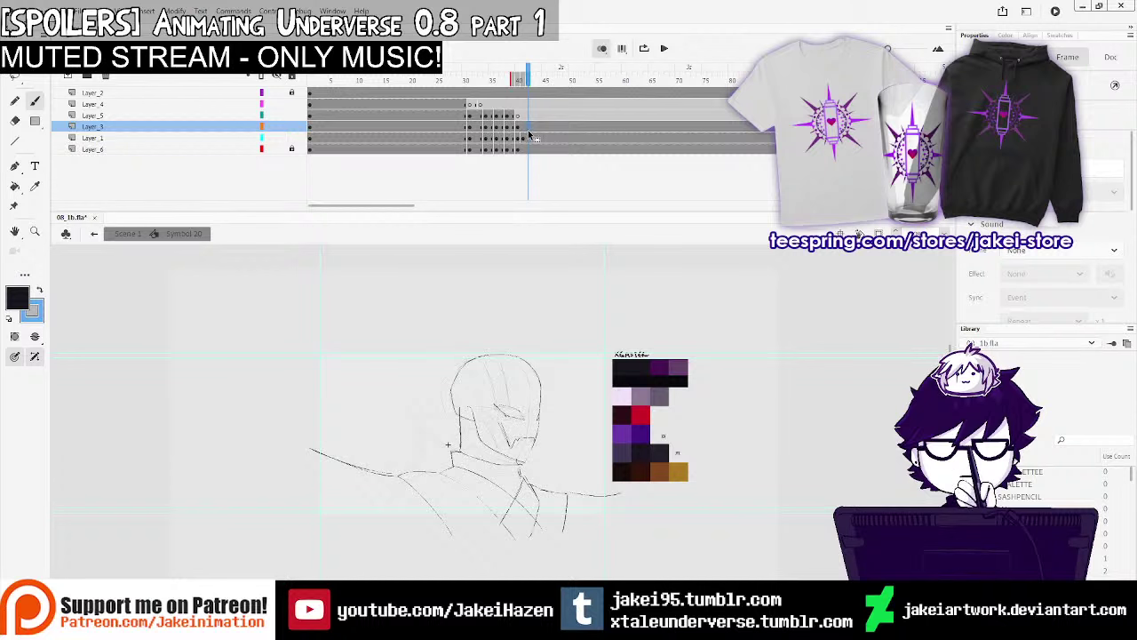
{"action": "left_click", "coordinate": [514, 127]}
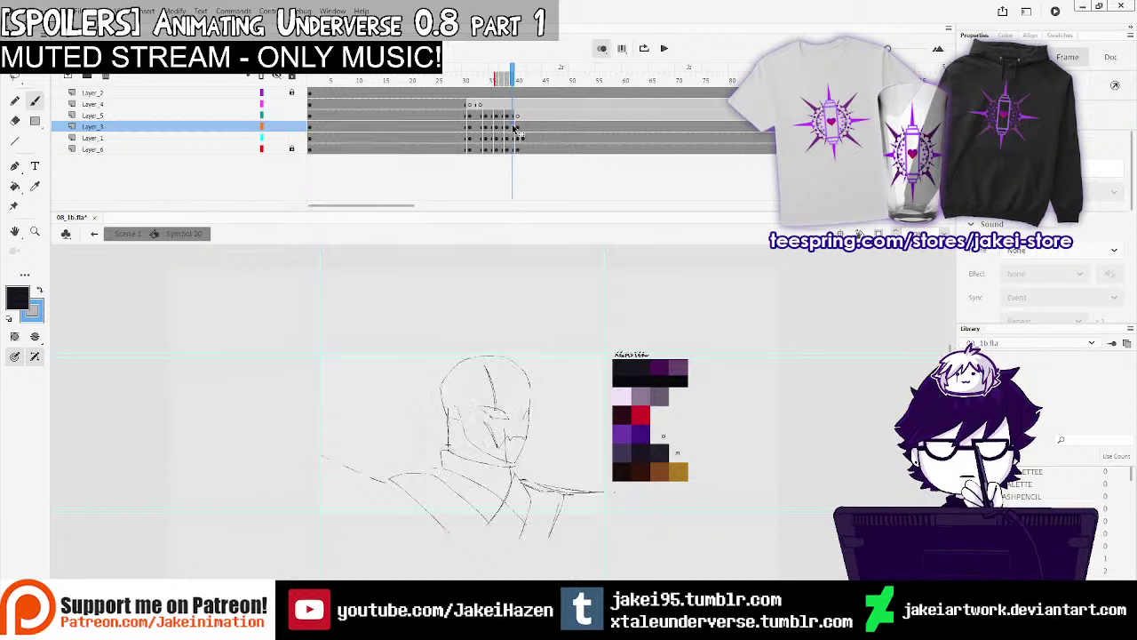
{"action": "left_click", "coordinate": [500, 126]}
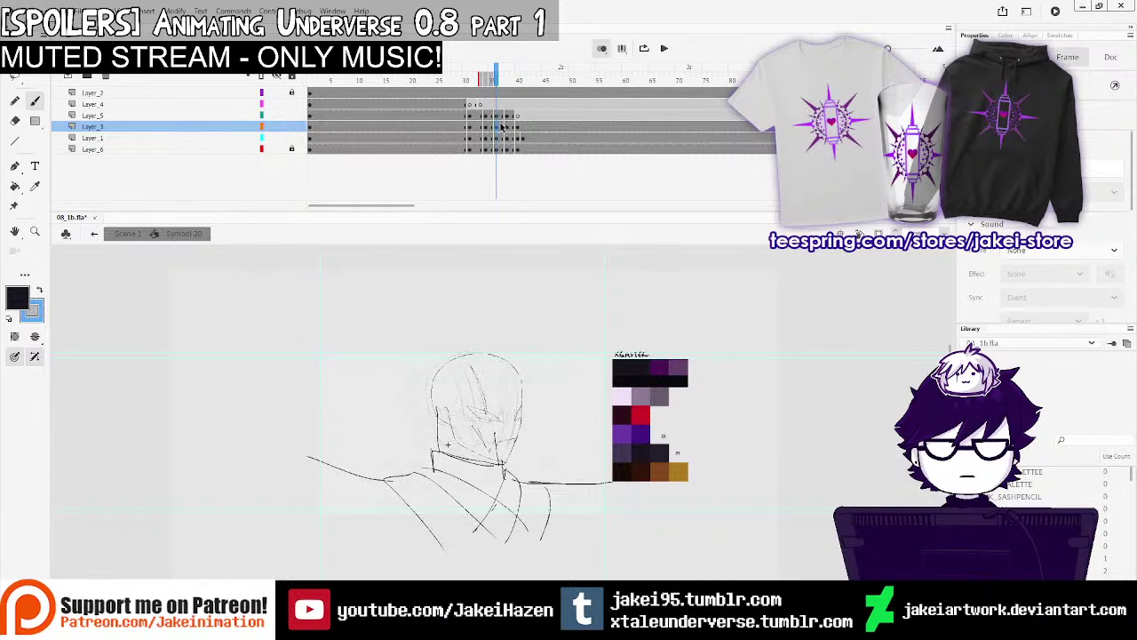
{"action": "left_click", "coordinate": [492, 130]}
{"action": "left_click", "coordinate": [470, 117]}
{"action": "key", "text": "Return"}
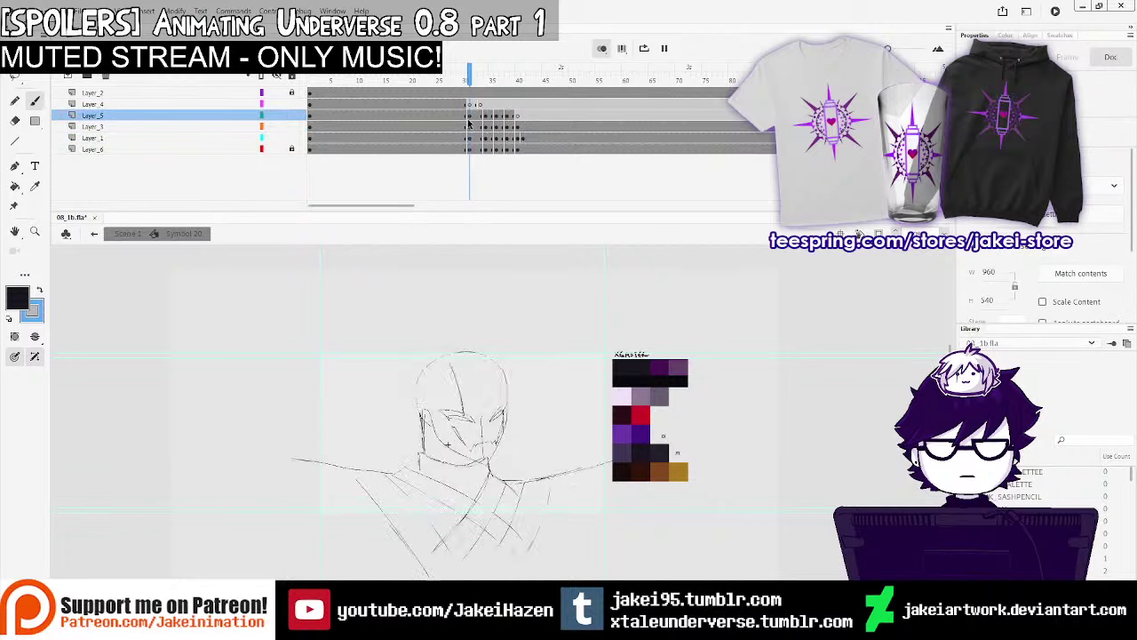
{"action": "left_click", "coordinate": [486, 118]}
{"action": "left_click", "coordinate": [518, 126]}
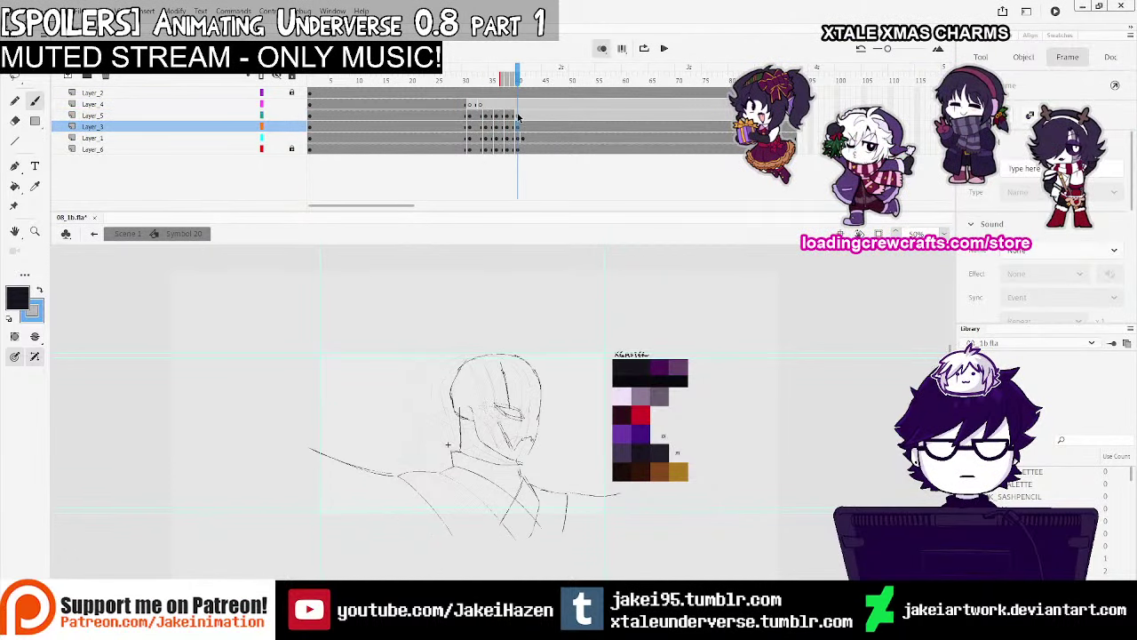
{"action": "left_click", "coordinate": [519, 116]}
{"action": "left_click", "coordinate": [529, 116]}
{"action": "left_click", "coordinate": [540, 381], "text": "ctrl"}
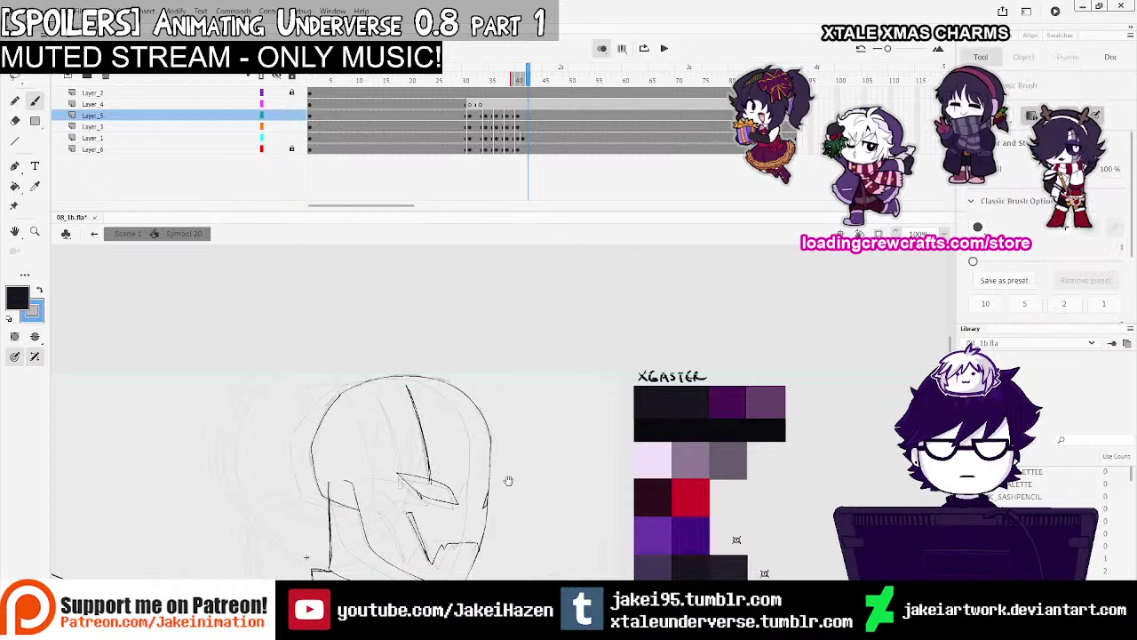
{"action": "mouse_move", "coordinate": [529, 492]}
{"action": "left_mouse_down"}
{"action": "mouse_move", "coordinate": [520, 428]}
{"action": "mouse_move", "coordinate": [535, 437]}
{"action": "left_mouse_up"}
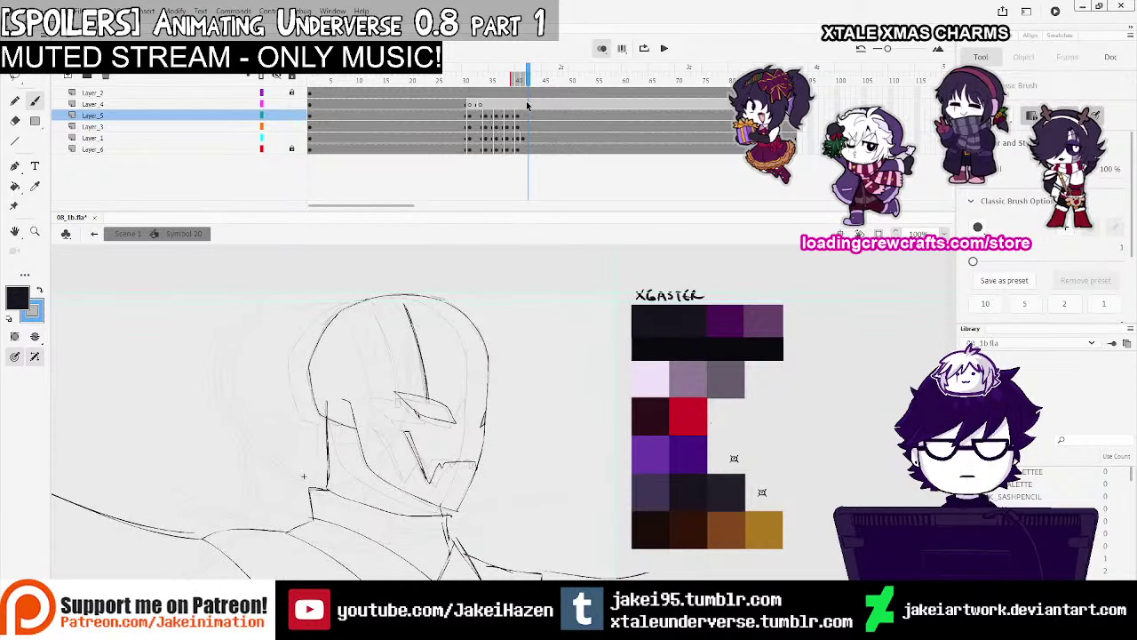
Clear the keyframe at frame 41 on Layer_1 and turn off onion skinning
{"action": "left_click", "coordinate": [523, 139]}
{"action": "key", "text": "shift+F6"}
{"action": "left_click", "coordinate": [518, 139]}
{"action": "left_click", "coordinate": [528, 286], "text": "ctrl+alt"}
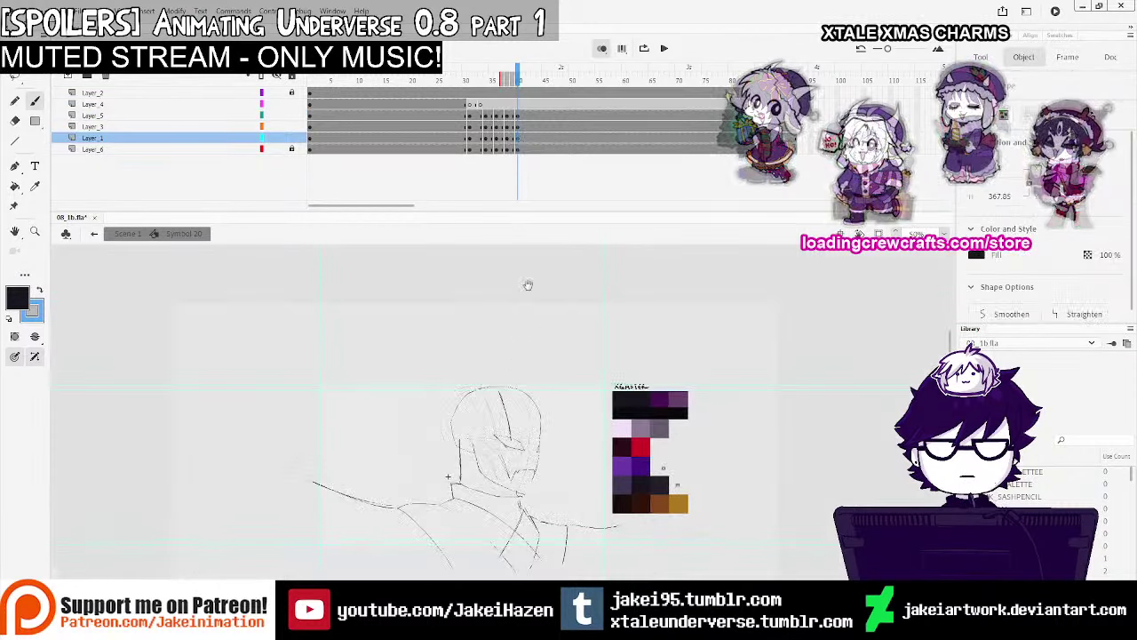
{"action": "left_click", "coordinate": [601, 49]}
{"action": "left_click_drag", "start_coordinate": [568, 325], "coordinate": [569, 257]}
Lock every layer except Layer_6, add a blank keyframe on it at frame 14 and turn on onion skinning
{"action": "left_click", "coordinate": [460, 149]}
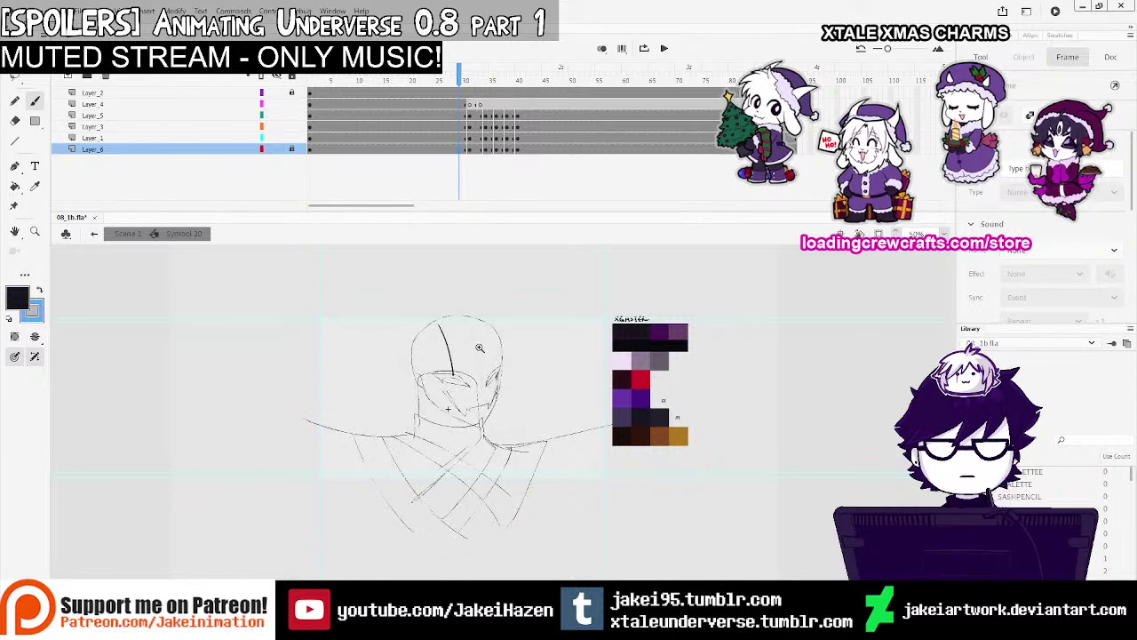
{"action": "left_click", "coordinate": [478, 430], "text": "ctrl"}
{"action": "left_click", "coordinate": [455, 150]}
{"action": "left_click", "coordinate": [291, 77]}
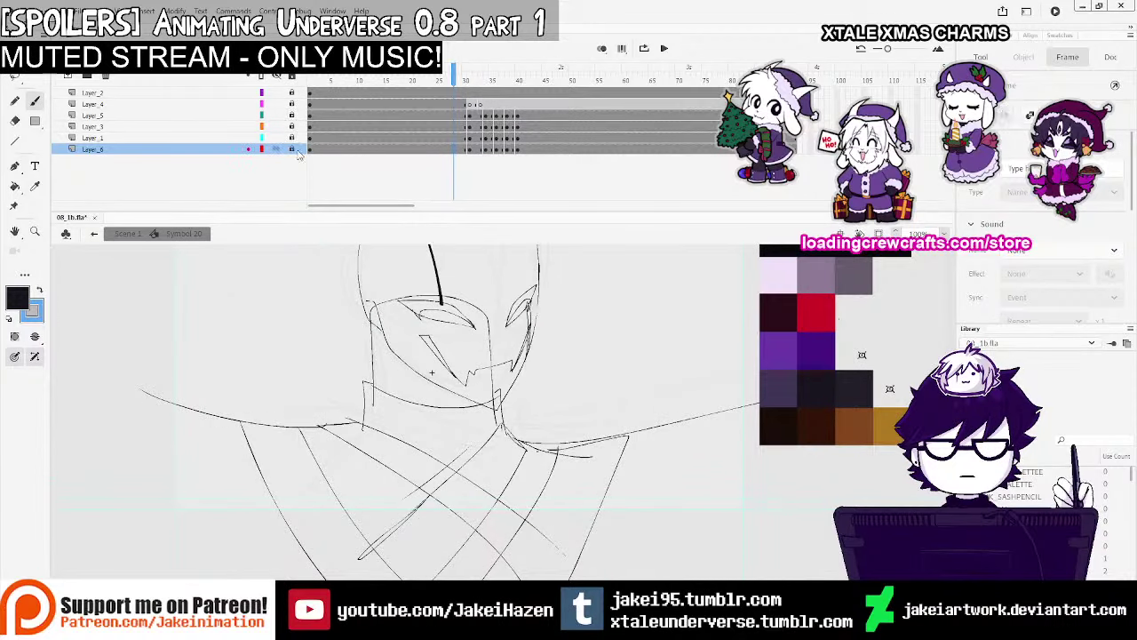
{"action": "left_click", "coordinate": [379, 148]}
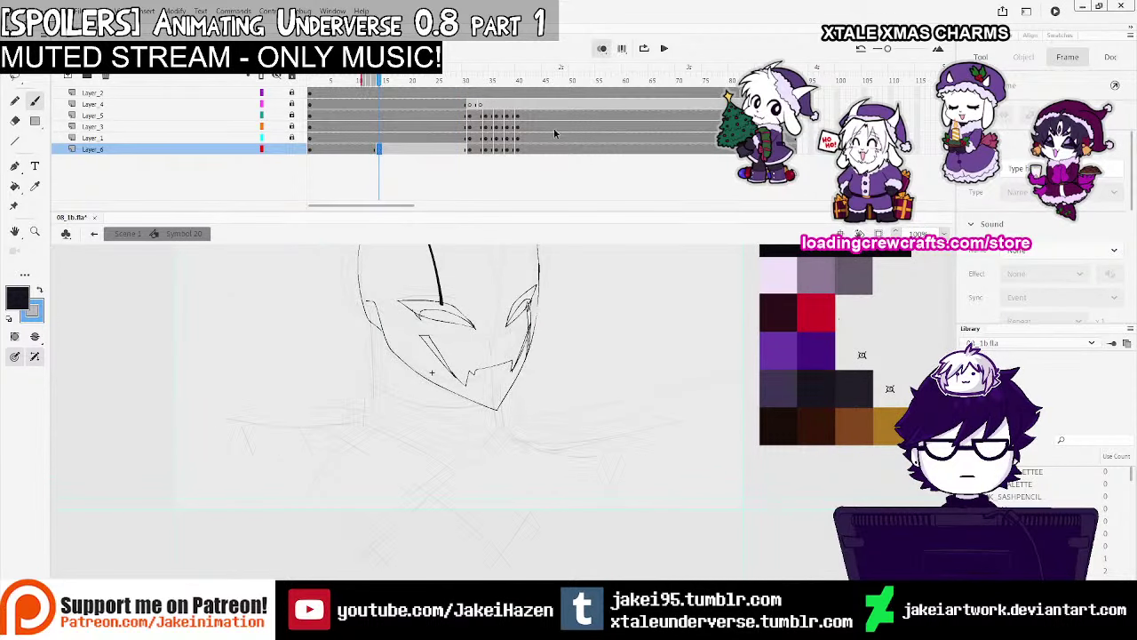
Draw the neck lines and the collar under the mask on Layer_6 at frame 14
{"action": "left_click", "coordinate": [405, 338], "text": "ctrl"}
{"action": "left_click_drag", "start_coordinate": [430, 374], "coordinate": [419, 308]}
{"action": "mouse_move", "coordinate": [431, 434]}
{"action": "left_mouse_down"}
{"action": "mouse_move", "coordinate": [432, 284]}
{"action": "mouse_move", "coordinate": [593, 257]}
{"action": "mouse_move", "coordinate": [655, 312]}
{"action": "left_mouse_up"}
{"action": "left_click_drag", "start_coordinate": [671, 478], "coordinate": [641, 327]}
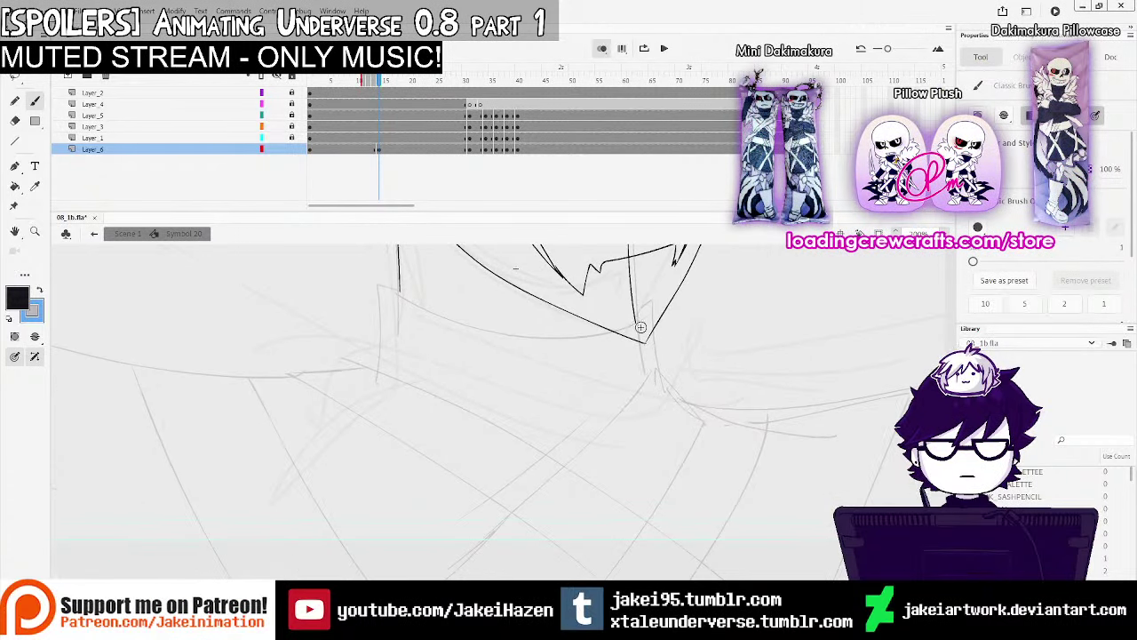
{"action": "mouse_move", "coordinate": [413, 308]}
{"action": "left_mouse_down"}
{"action": "mouse_move", "coordinate": [398, 290]}
{"action": "mouse_move", "coordinate": [380, 373]}
{"action": "left_mouse_up"}
{"action": "left_click", "coordinate": [647, 373], "text": "alt"}
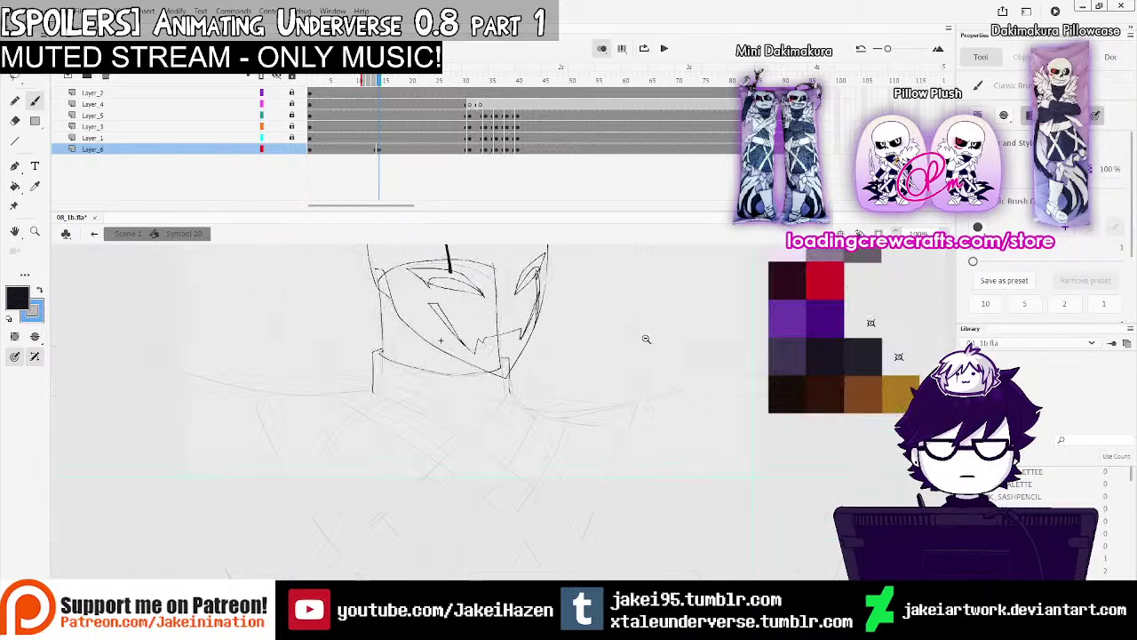
Draw both edges of the sash band running diagonally down from the front of the collar
{"action": "left_click", "coordinate": [645, 340]}
{"action": "left_click_drag", "start_coordinate": [469, 447], "coordinate": [618, 322]}
{"action": "mouse_move", "coordinate": [499, 271]}
{"action": "left_mouse_down"}
{"action": "mouse_move", "coordinate": [393, 389]}
{"action": "mouse_move", "coordinate": [251, 507]}
{"action": "left_mouse_up"}
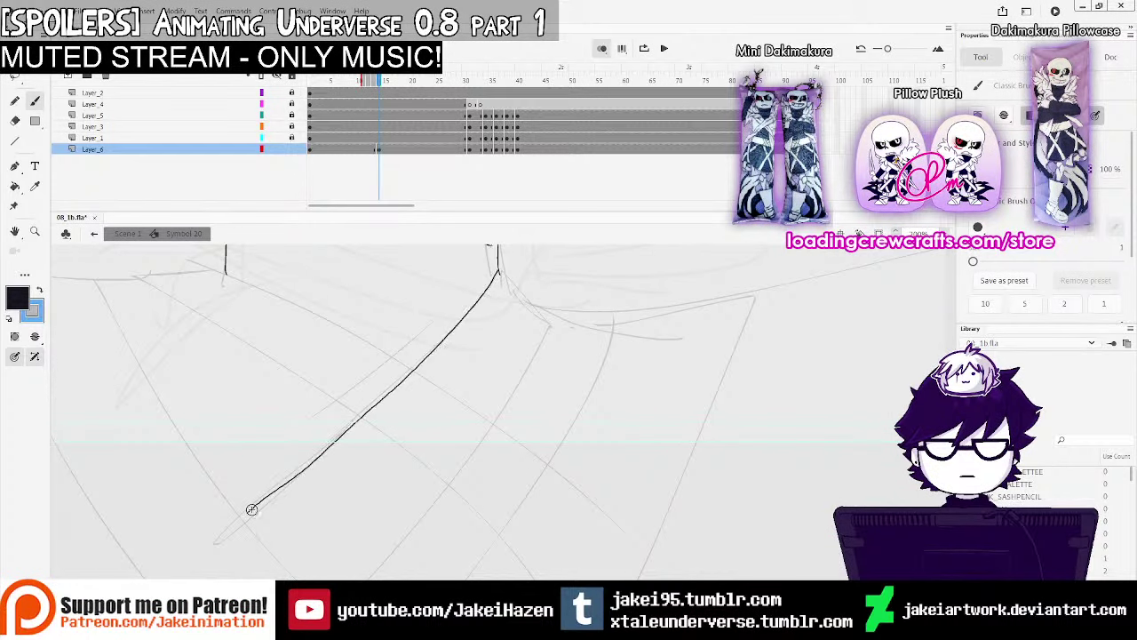
{"action": "mouse_move", "coordinate": [500, 267]}
{"action": "left_mouse_down"}
{"action": "mouse_move", "coordinate": [480, 442]}
{"action": "mouse_move", "coordinate": [379, 578]}
{"action": "left_mouse_up"}
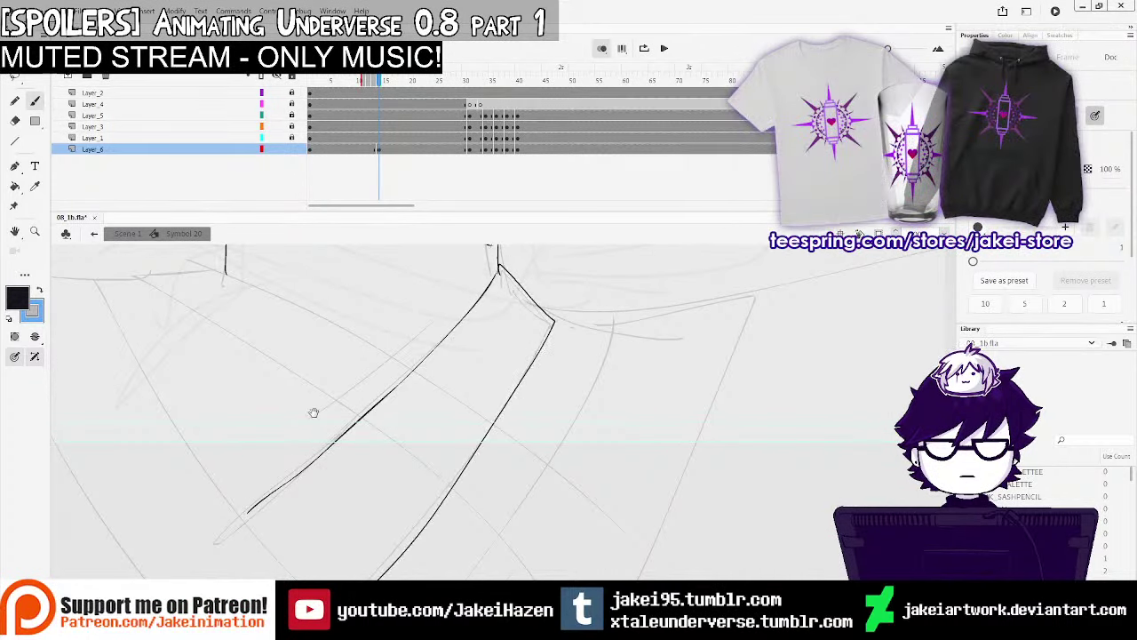
Draw the crossing sash band from the opposite shoulder to the first band and continue its edges past it
{"action": "left_click_drag", "start_coordinate": [312, 411], "coordinate": [417, 461]}
{"action": "left_click_drag", "start_coordinate": [312, 377], "coordinate": [444, 478]}
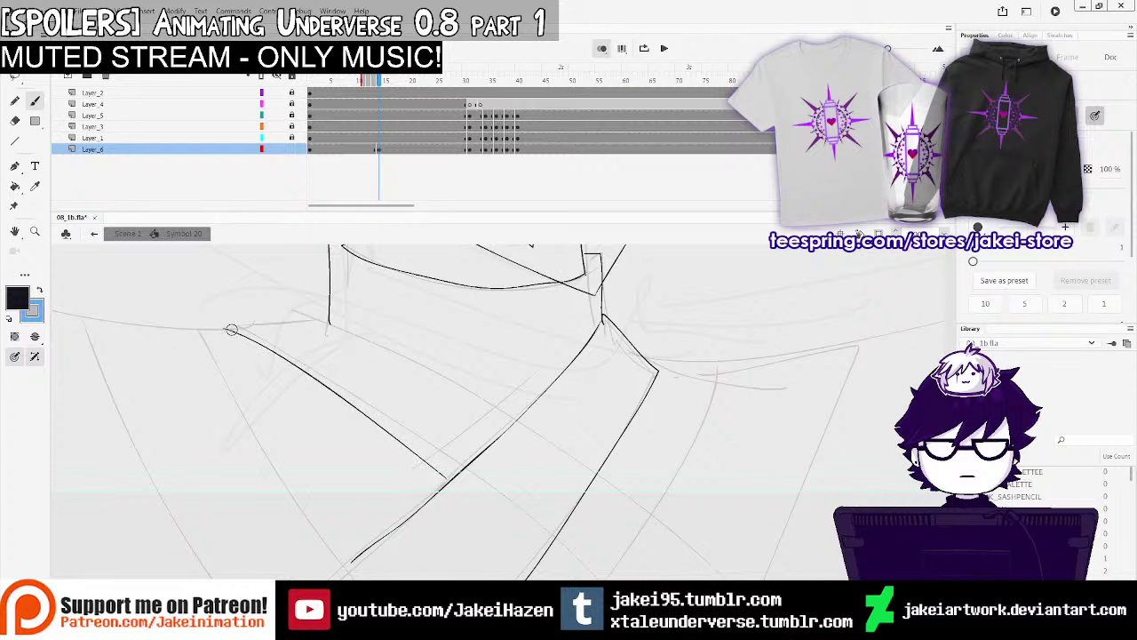
{"action": "left_click_drag", "start_coordinate": [509, 416], "coordinate": [517, 422]}
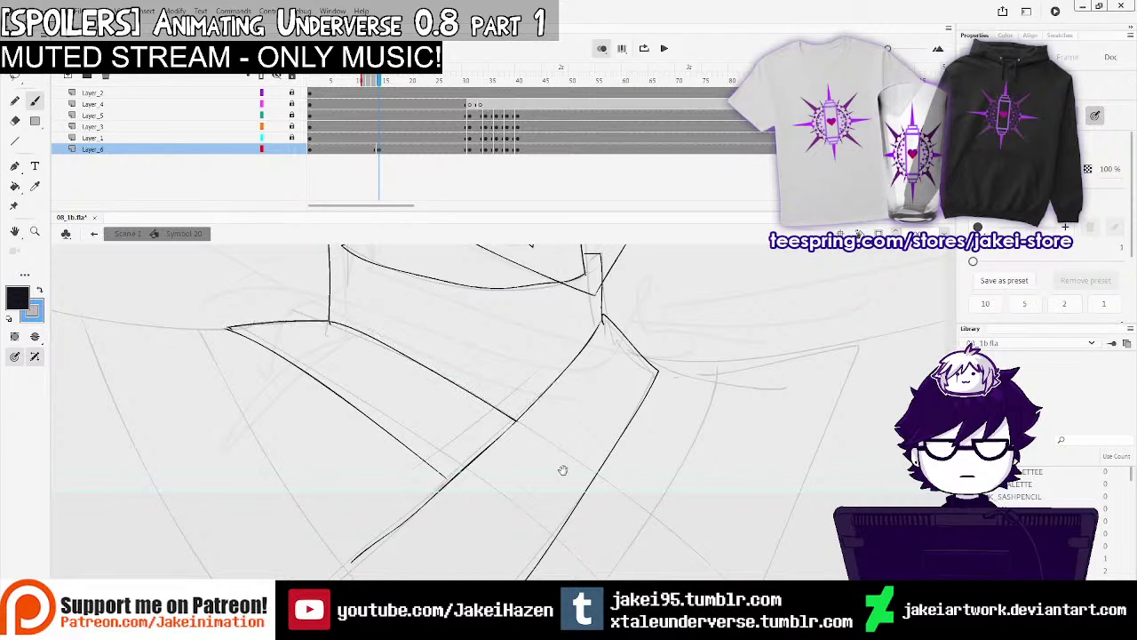
{"action": "left_click_drag", "start_coordinate": [561, 473], "coordinate": [479, 355]}
{"action": "left_click_drag", "start_coordinate": [551, 388], "coordinate": [566, 399]}
{"action": "left_click", "coordinate": [568, 397], "text": "ctrl+alt"}
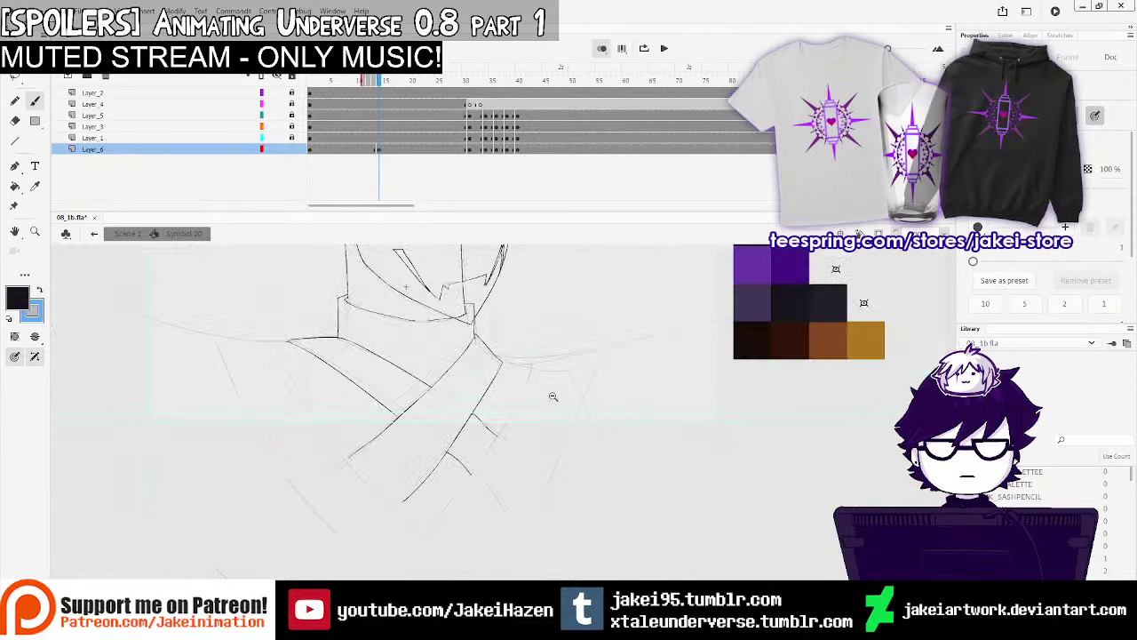
Draw the curved line running alongside the first sash band's outer edge, undoing and redrawing its upper part
{"action": "left_click_drag", "start_coordinate": [507, 437], "coordinate": [497, 435]}
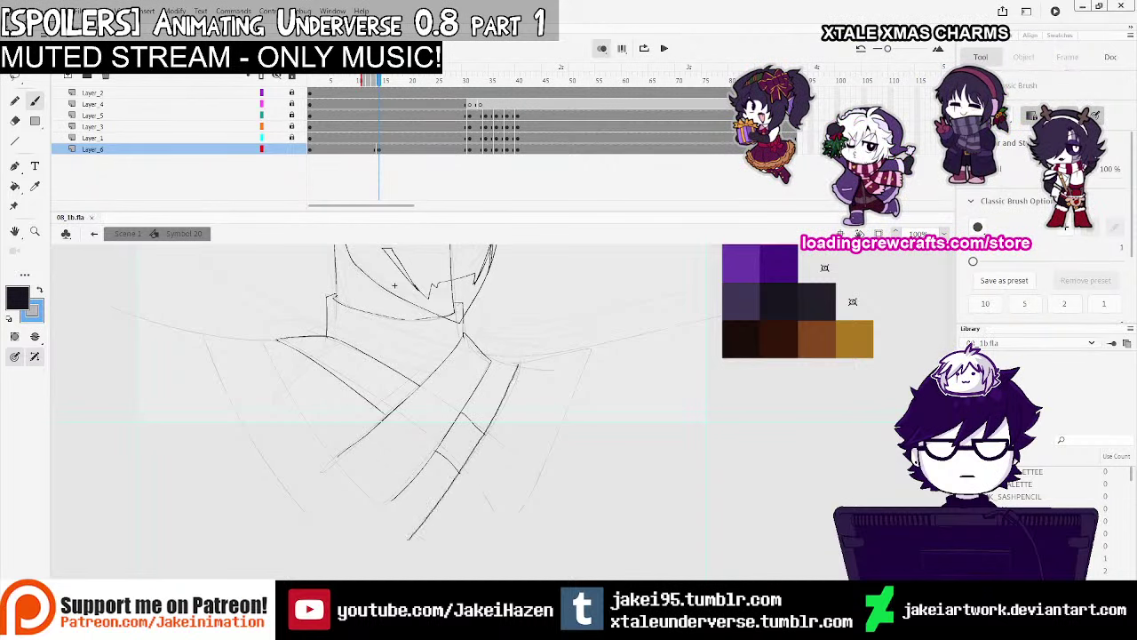
{"action": "key", "text": "ctrl+z"}
{"action": "key", "text": "ctrl+z"}
{"action": "left_click_drag", "start_coordinate": [515, 363], "coordinate": [472, 453]}
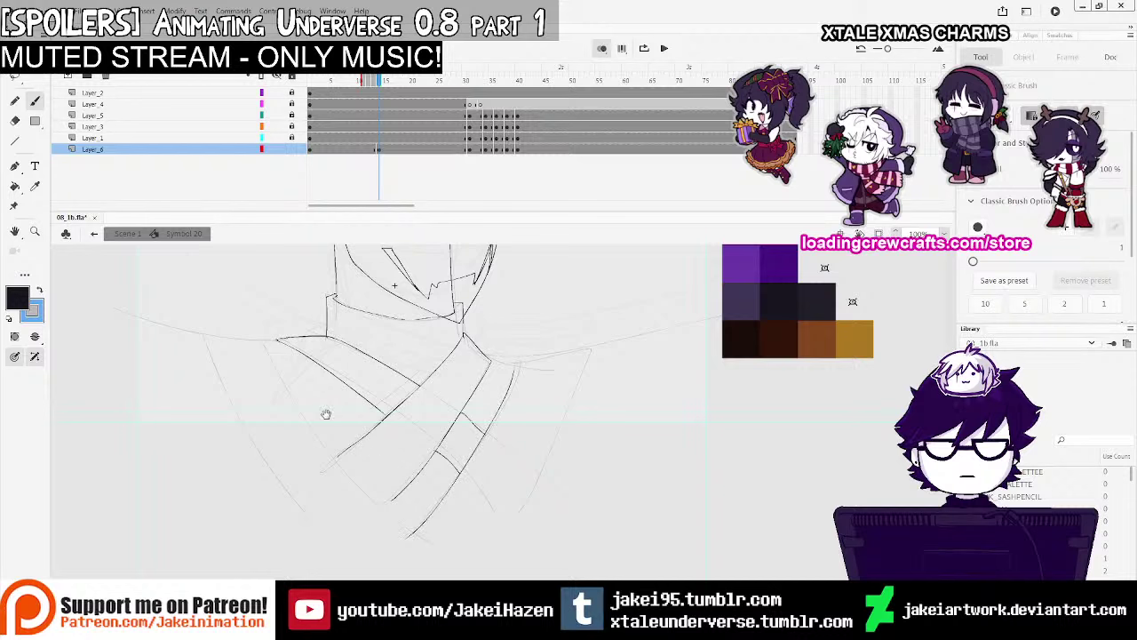
Draw the inner and outer robe edges running down from the shoulder beside the first sash band
{"action": "left_click_drag", "start_coordinate": [277, 371], "coordinate": [389, 507]}
{"action": "mouse_move", "coordinate": [205, 338]}
{"action": "left_mouse_down"}
{"action": "mouse_move", "coordinate": [213, 365]}
{"action": "mouse_move", "coordinate": [345, 562]}
{"action": "left_mouse_up"}
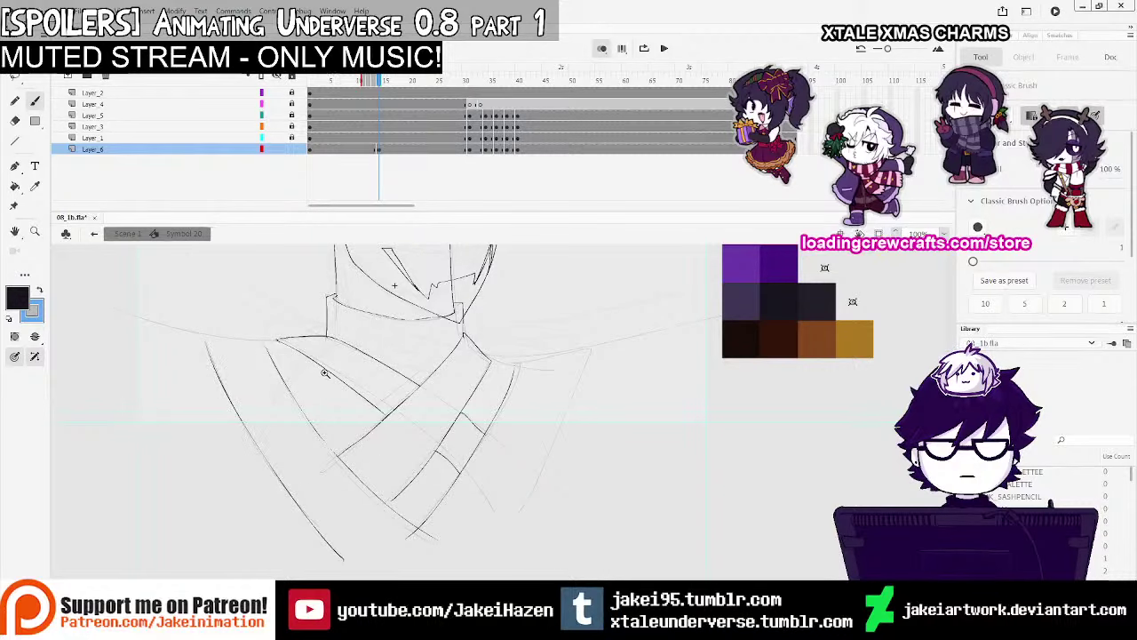
{"action": "left_click", "coordinate": [324, 374], "text": "ctrl"}
{"action": "left_click_drag", "start_coordinate": [256, 349], "coordinate": [379, 365]}
Close the top of the strip beside the crossing sash band and draw the robe's top and outer edge on that side
{"action": "left_click_drag", "start_coordinate": [800, 396], "coordinate": [530, 310]}
{"action": "left_click_drag", "start_coordinate": [607, 322], "coordinate": [570, 317]}
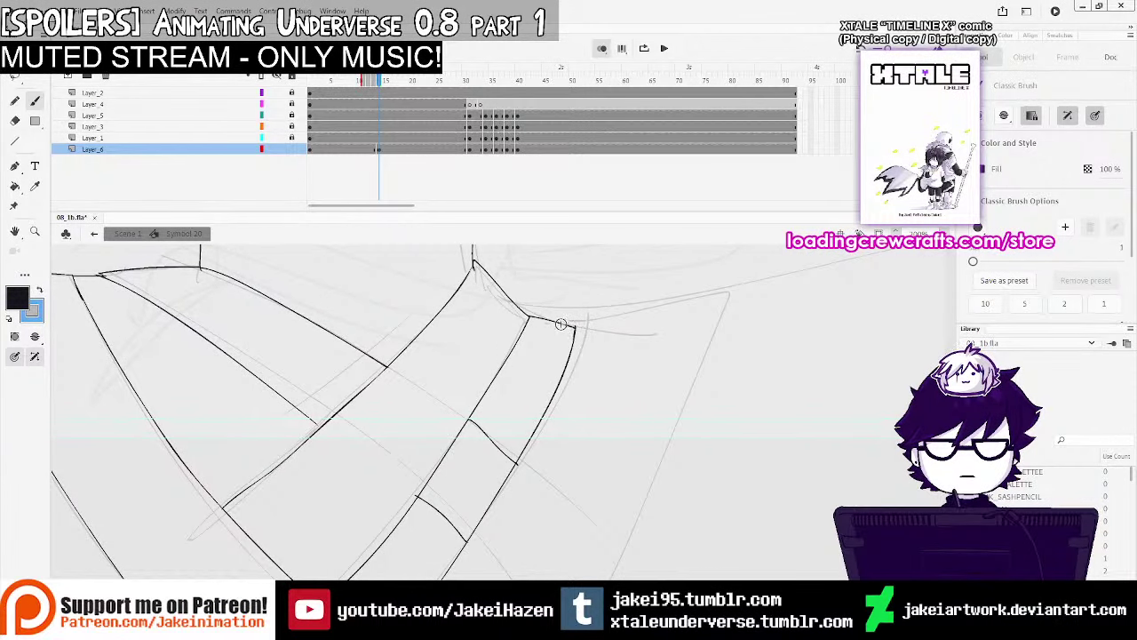
{"action": "left_click_drag", "start_coordinate": [680, 325], "coordinate": [584, 615]}
{"action": "key", "text": "ctrl+minus"}
{"action": "left_click_drag", "start_coordinate": [740, 401], "coordinate": [655, 406]}
{"action": "left_click_drag", "start_coordinate": [509, 400], "coordinate": [578, 417]}
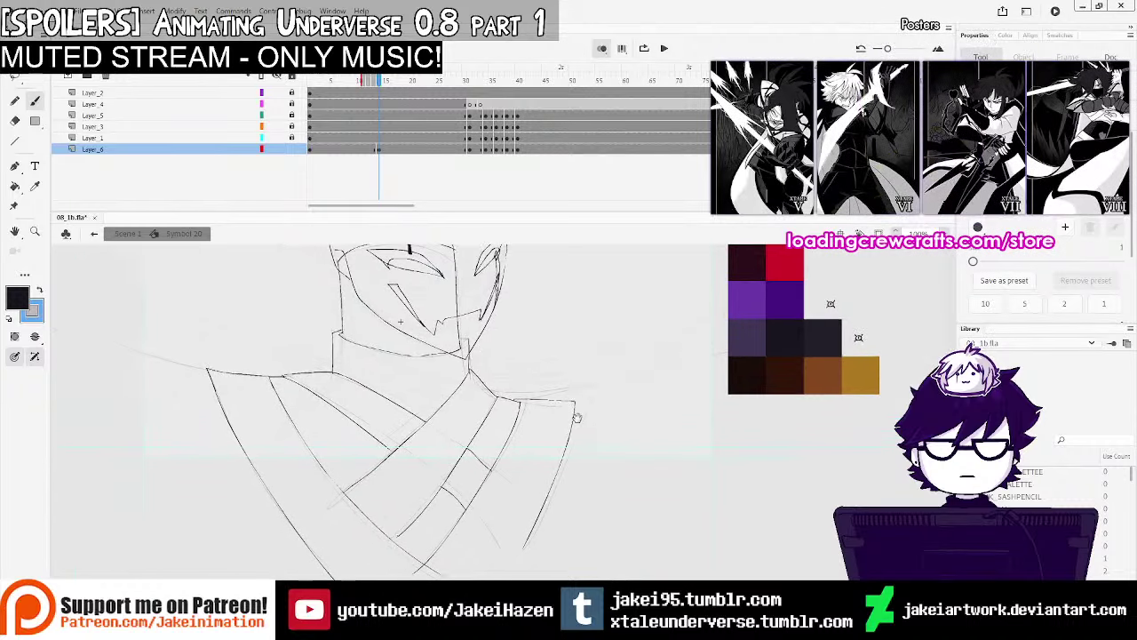
Draw the shoulder lines extending outward from both sides of the robe, undoing the stray arm stroke
{"action": "left_click_drag", "start_coordinate": [297, 387], "coordinate": [394, 390]}
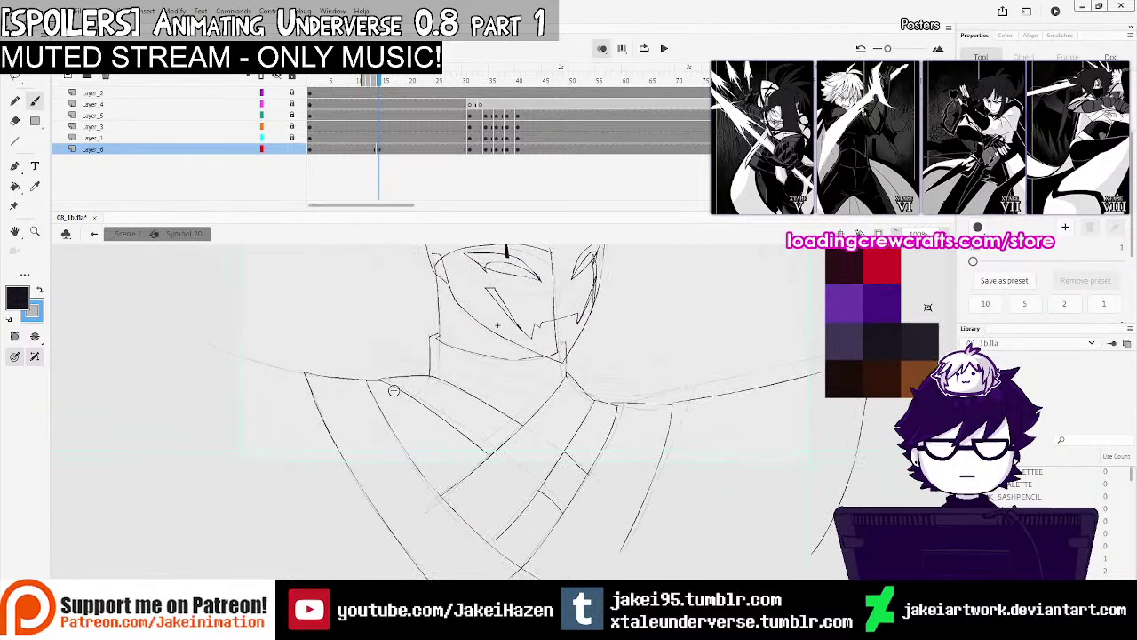
{"action": "left_click_drag", "start_coordinate": [205, 458], "coordinate": [238, 565]}
{"action": "key", "text": "ctrl+z"}
{"action": "key", "text": "ctrl+z"}
{"action": "left_click_drag", "start_coordinate": [204, 339], "coordinate": [165, 324]}
{"action": "left_click_drag", "start_coordinate": [580, 370], "coordinate": [455, 483]}
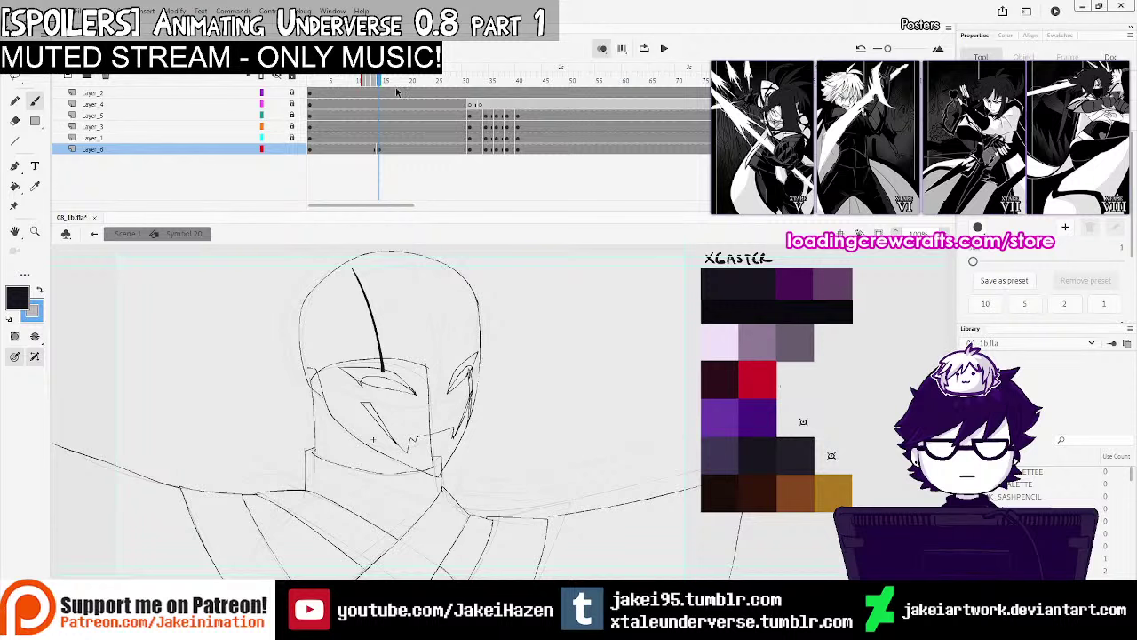
Turn off onion skinning, move the cleaned frame 14 drawing to the start of Layer_6 and check frames 30 to 34
{"action": "left_click", "coordinate": [601, 47]}
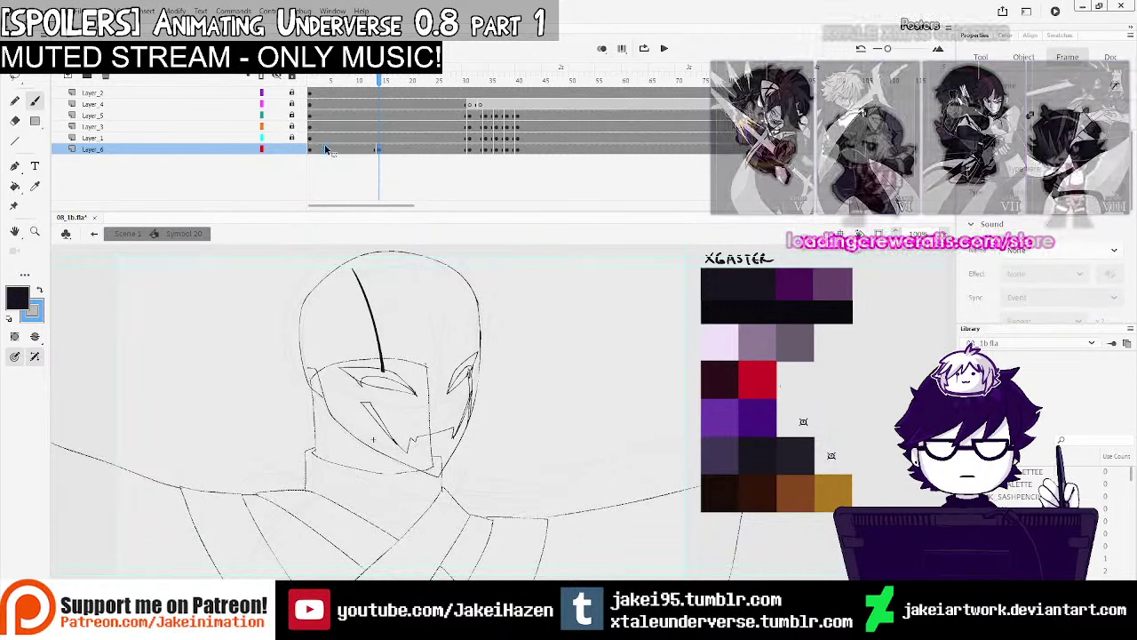
{"action": "left_click", "coordinate": [459, 150]}
{"action": "left_click", "coordinate": [466, 150]}
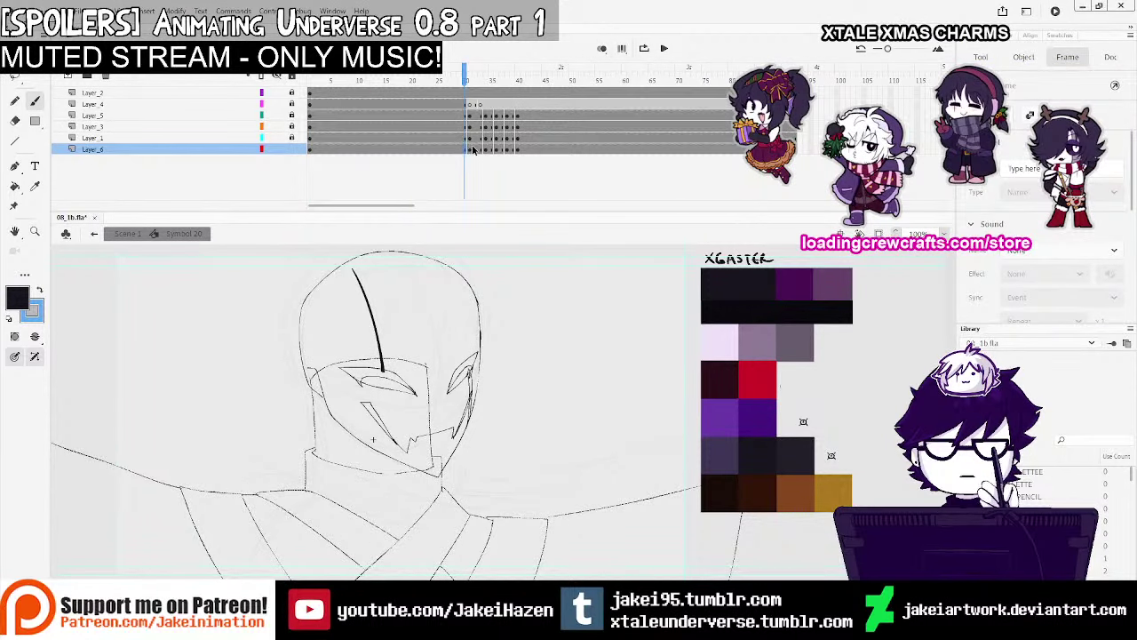
{"action": "left_click", "coordinate": [470, 149]}
{"action": "mouse_move", "coordinate": [470, 82]}
{"action": "left_mouse_down"}
{"action": "mouse_move", "coordinate": [534, 89]}
{"action": "mouse_move", "coordinate": [465, 91]}
{"action": "mouse_move", "coordinate": [469, 151]}
{"action": "mouse_move", "coordinate": [516, 152]}
{"action": "mouse_move", "coordinate": [471, 150]}
{"action": "mouse_move", "coordinate": [485, 150]}
{"action": "left_mouse_up"}
Create Layer_7 beneath Layer_6 and move the rough body frames from frame 31 onward onto it
{"action": "left_click", "coordinate": [68, 77]}
{"action": "left_click_drag", "start_coordinate": [97, 147], "coordinate": [113, 157]}
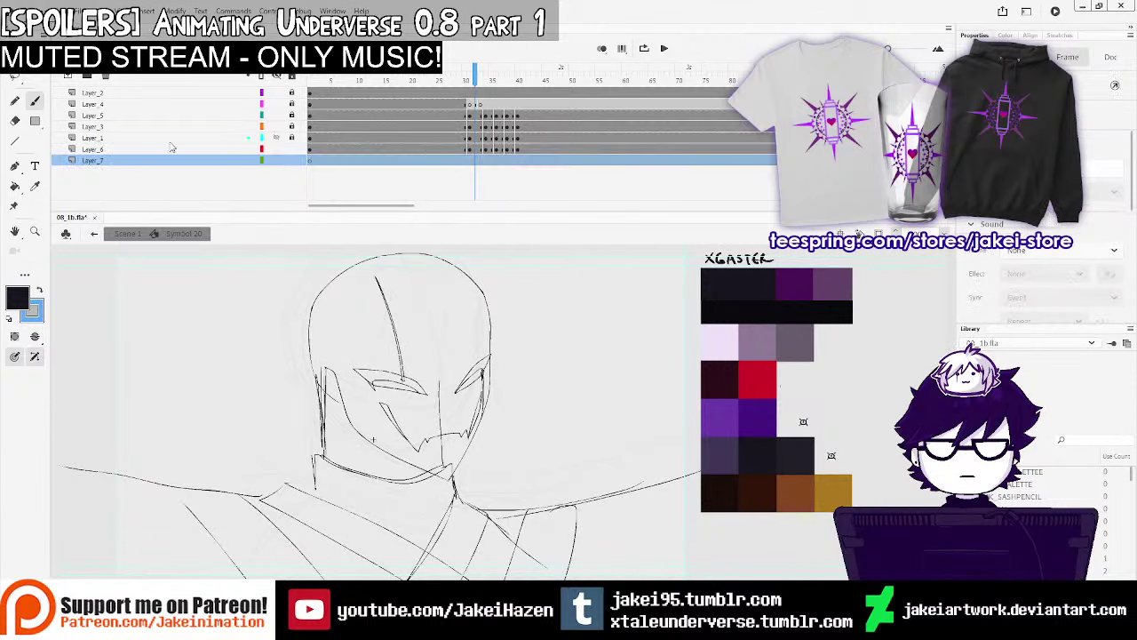
{"action": "left_click", "coordinate": [261, 161]}
{"action": "mouse_move", "coordinate": [469, 150]}
{"action": "left_mouse_down"}
{"action": "mouse_move", "coordinate": [527, 153]}
{"action": "mouse_move", "coordinate": [486, 161]}
{"action": "left_mouse_up"}
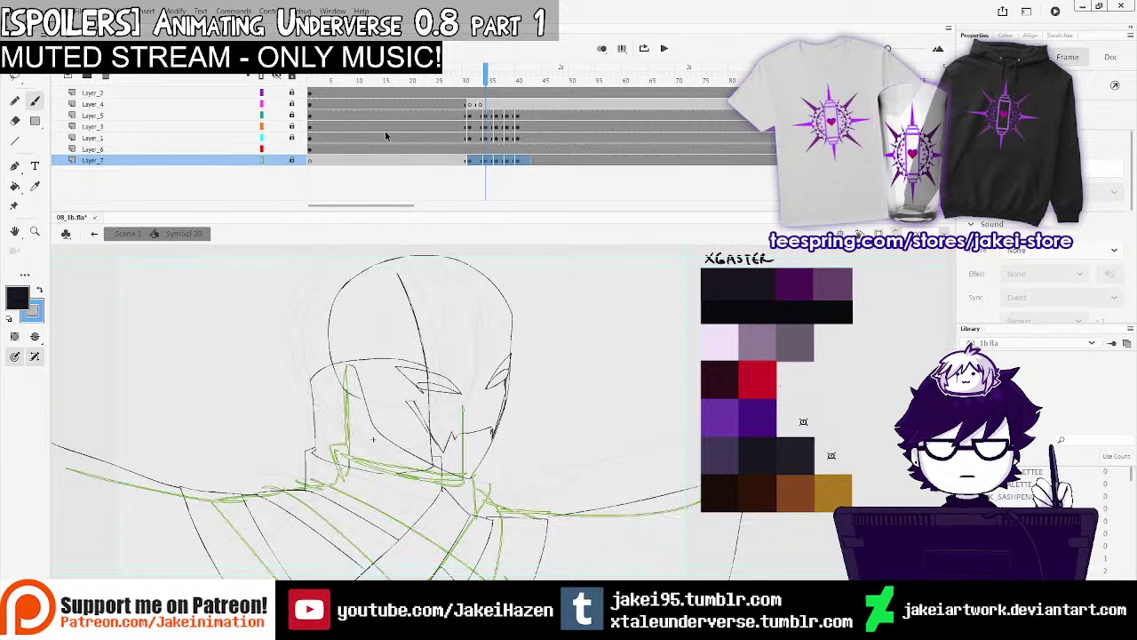
Prepare a blank keyframe at frame 31 on Layer_6 and make Layer_7 semi-transparent as a tracing guide
{"action": "left_click", "coordinate": [470, 149]}
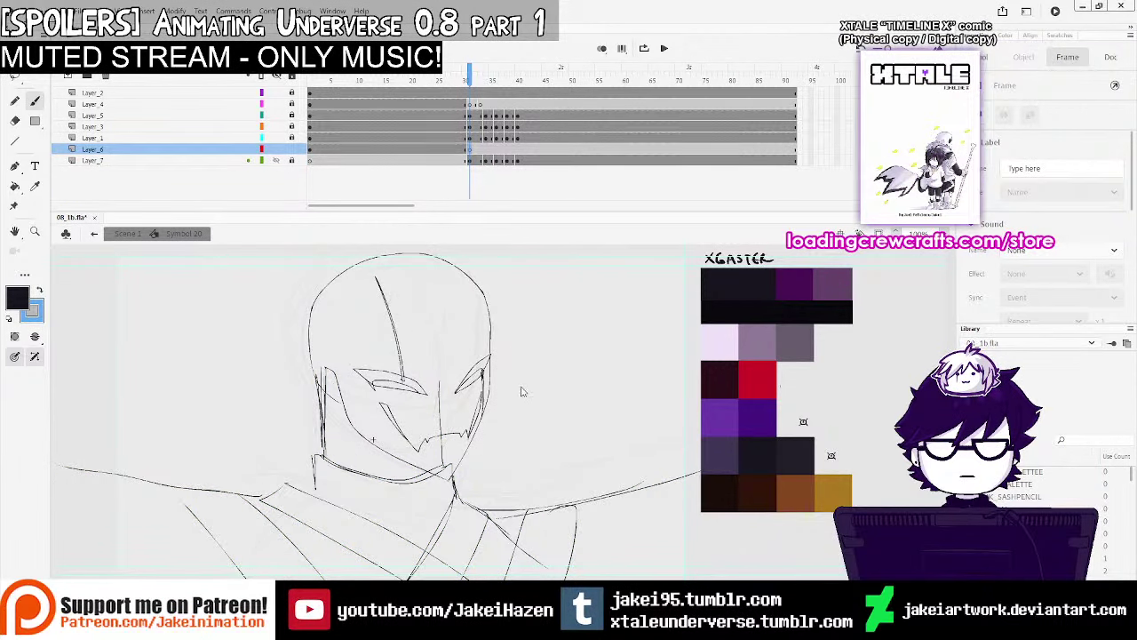
{"action": "left_click", "coordinate": [275, 160], "text": "shift"}
{"action": "left_click", "coordinate": [464, 150]}
{"action": "left_click", "coordinate": [470, 149]}
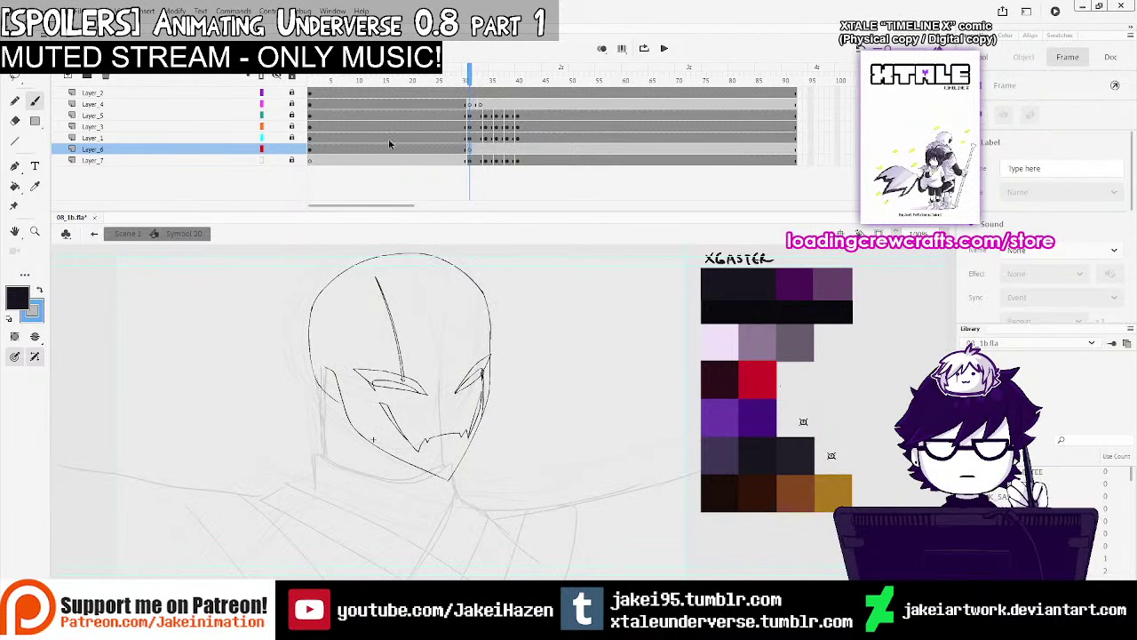
{"action": "left_click", "coordinate": [423, 450]}
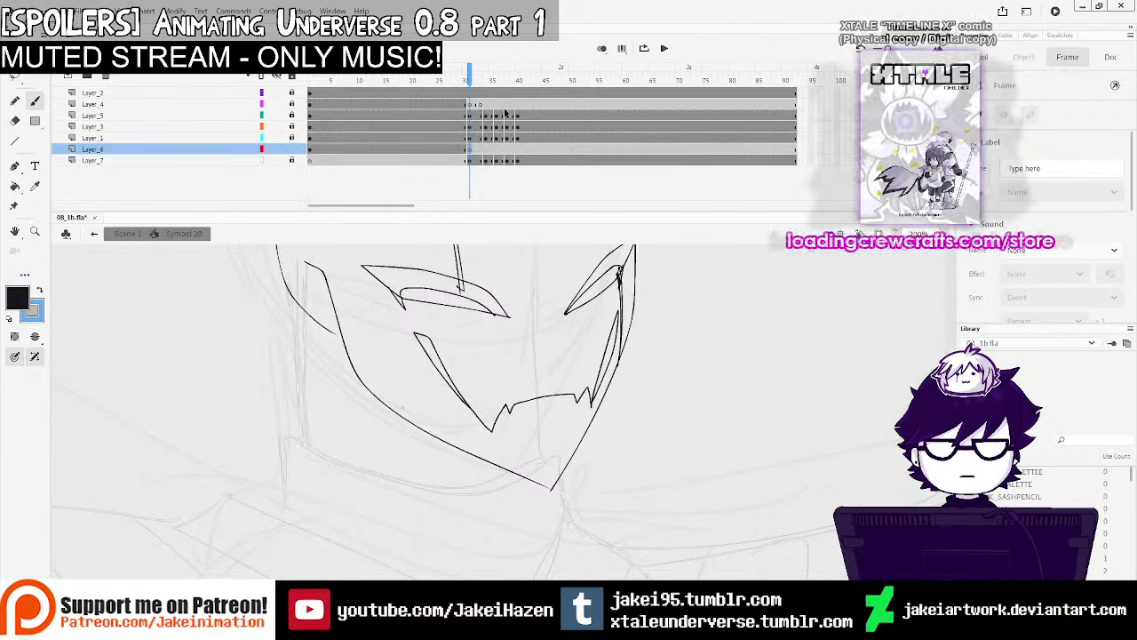
Turn on onion skinning and draw the hood edge, neck lines and collar around the mask at frame 31
{"action": "left_click", "coordinate": [602, 49]}
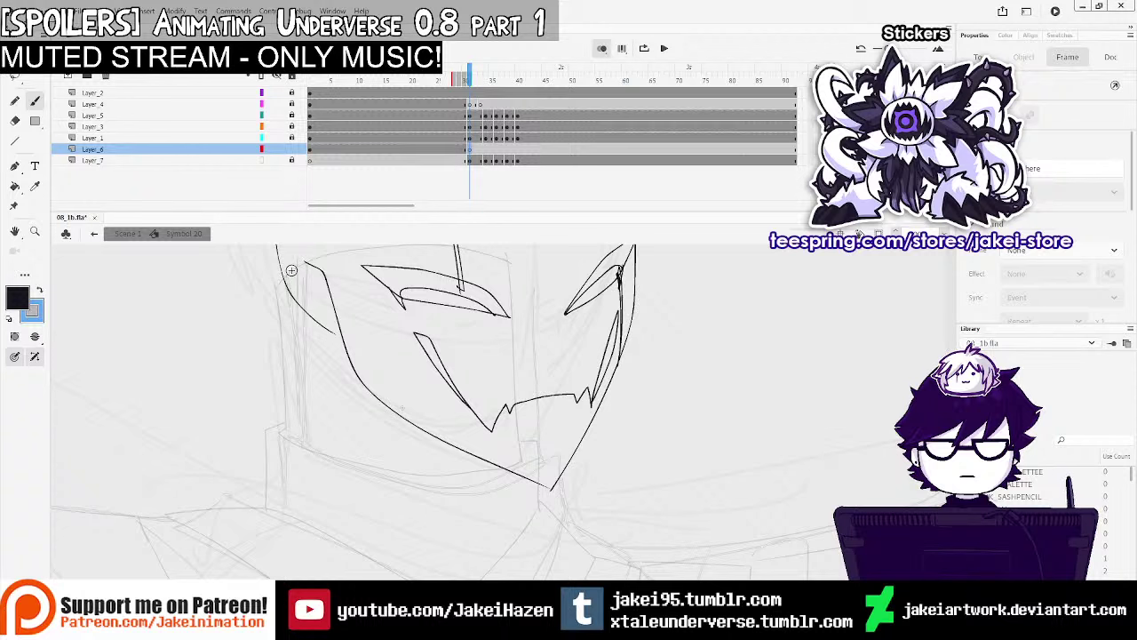
{"action": "left_click_drag", "start_coordinate": [290, 269], "coordinate": [294, 434]}
{"action": "mouse_move", "coordinate": [293, 264]}
{"action": "left_mouse_down"}
{"action": "mouse_move", "coordinate": [412, 252]}
{"action": "mouse_move", "coordinate": [543, 279]}
{"action": "mouse_move", "coordinate": [519, 369]}
{"action": "mouse_move", "coordinate": [523, 460]}
{"action": "left_mouse_up"}
{"action": "left_click_drag", "start_coordinate": [330, 458], "coordinate": [296, 438]}
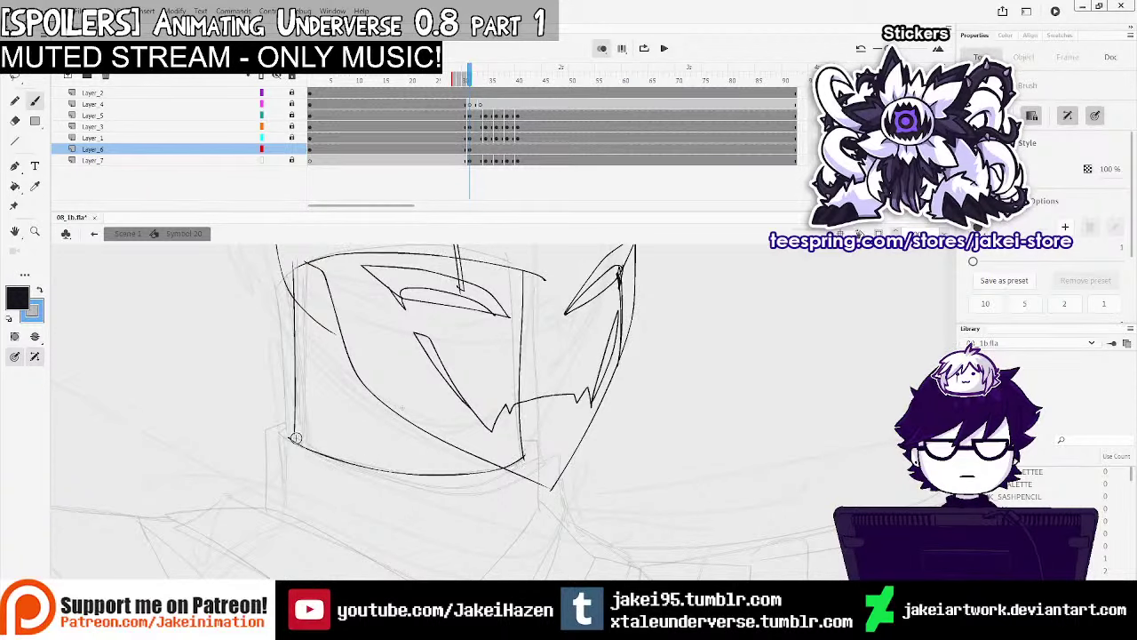
{"action": "left_click_drag", "start_coordinate": [436, 411], "coordinate": [406, 334]}
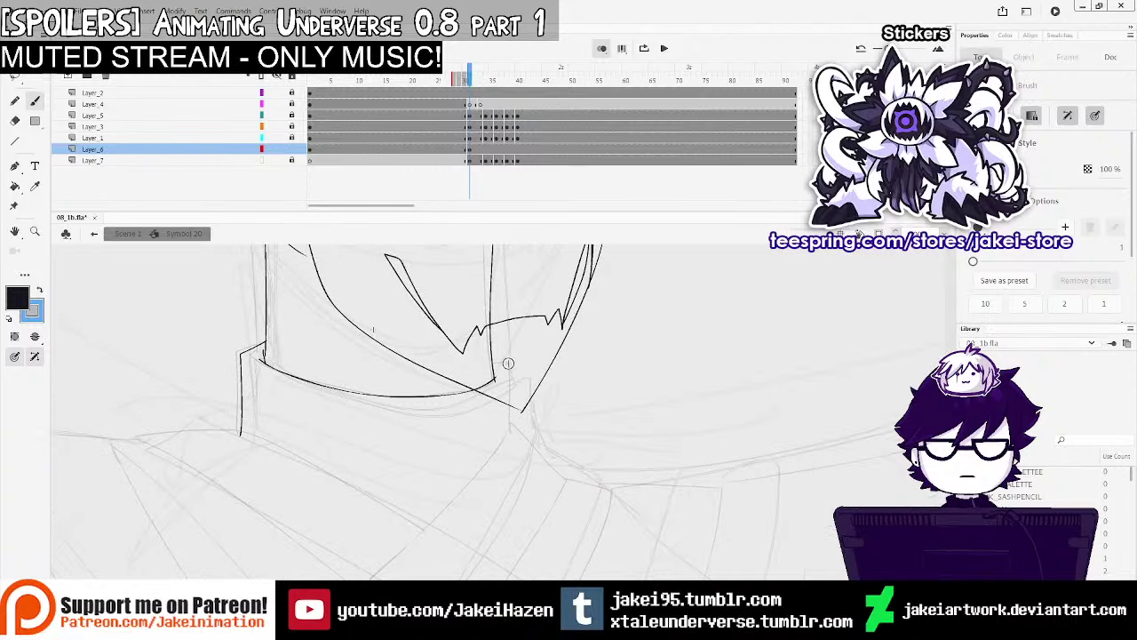
{"action": "scroll", "coordinate": [508, 278], "scroll_direction": "down", "scroll_amount": 3}
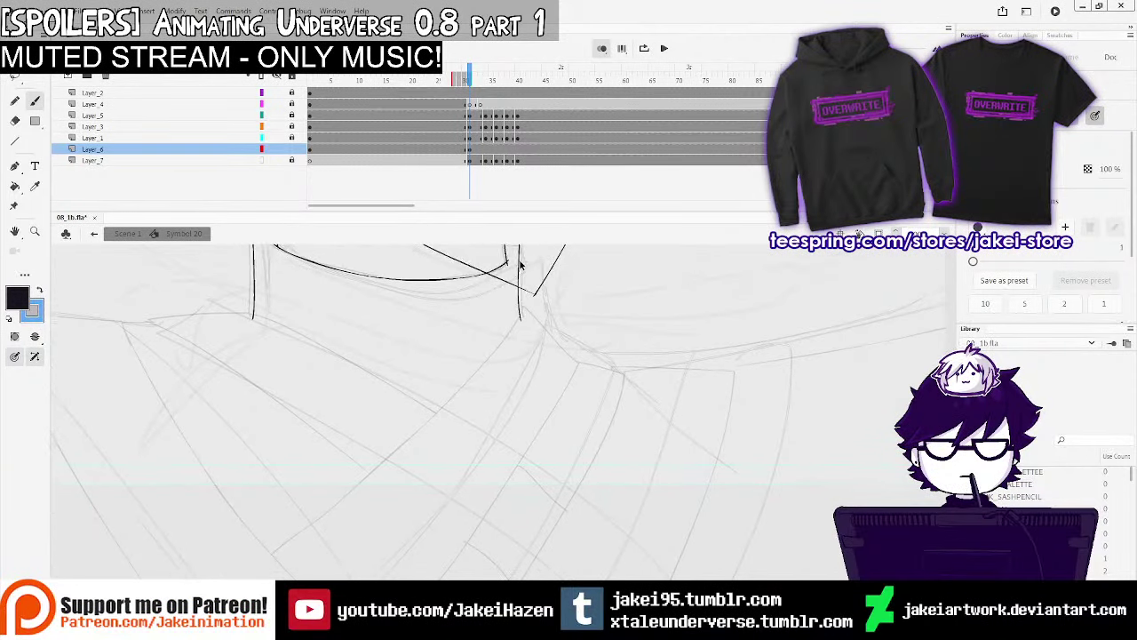
{"action": "mouse_move", "coordinate": [519, 361]}
{"action": "left_mouse_down"}
{"action": "mouse_move", "coordinate": [510, 323]}
{"action": "mouse_move", "coordinate": [501, 352]}
{"action": "mouse_move", "coordinate": [375, 461]}
{"action": "left_mouse_up"}
{"action": "key", "text": "ctrl+z"}
{"action": "scroll", "coordinate": [510, 308], "scroll_direction": "down", "scroll_amount": 3}
{"action": "key", "text": "ctrl+z"}
Hide Layer_7 and draw both long edges and the top edge of the sash band descending from the front of the collar
{"action": "left_click", "coordinate": [276, 161]}
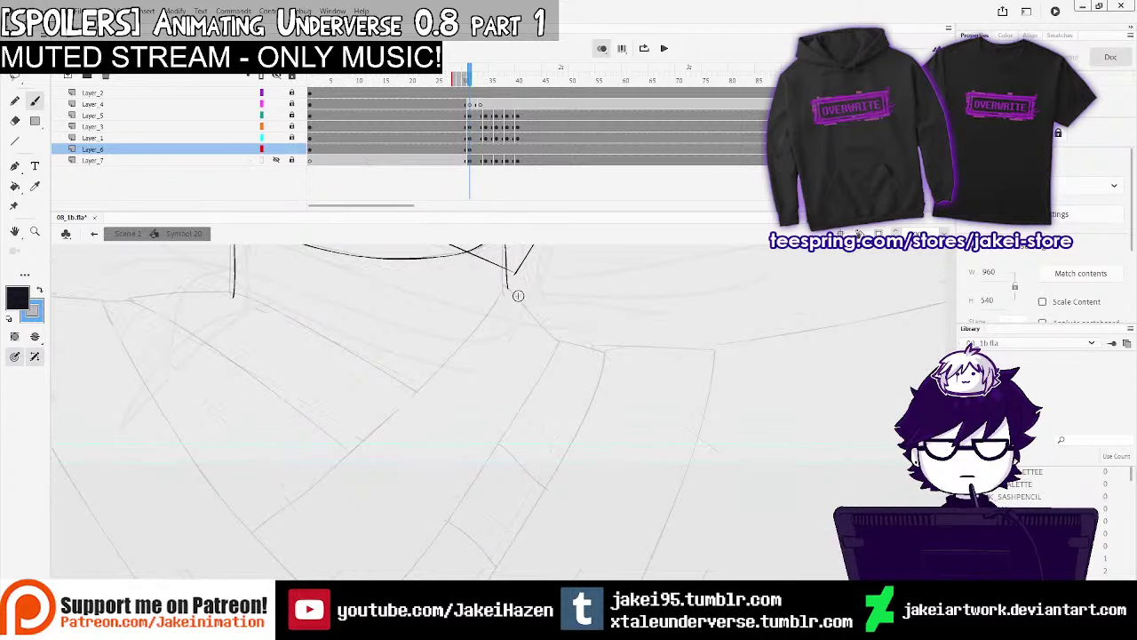
{"action": "mouse_move", "coordinate": [529, 299]}
{"action": "left_mouse_down"}
{"action": "mouse_move", "coordinate": [570, 340]}
{"action": "mouse_move", "coordinate": [402, 439]}
{"action": "mouse_move", "coordinate": [277, 543]}
{"action": "mouse_move", "coordinate": [415, 409]}
{"action": "mouse_move", "coordinate": [276, 551]}
{"action": "left_mouse_up"}
{"action": "key", "text": "ctrl+z"}
{"action": "left_click_drag", "start_coordinate": [526, 414], "coordinate": [418, 578]}
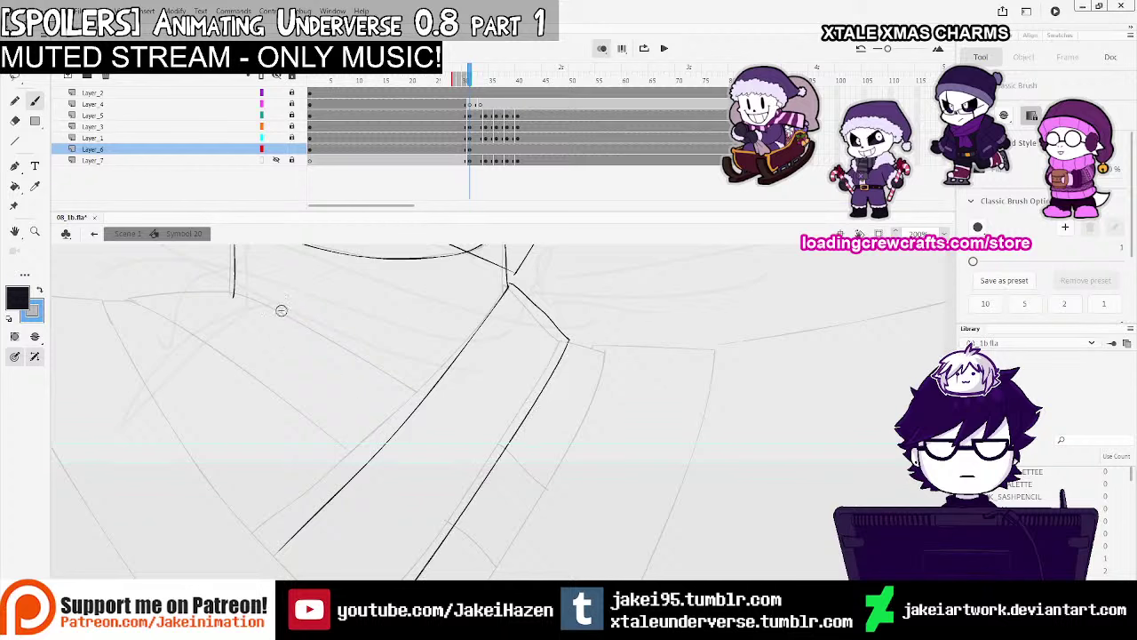
Trim the end of the collar's side line and draw the opposite shoulder's sash band up to the crossing band
{"action": "key", "text": "b"}
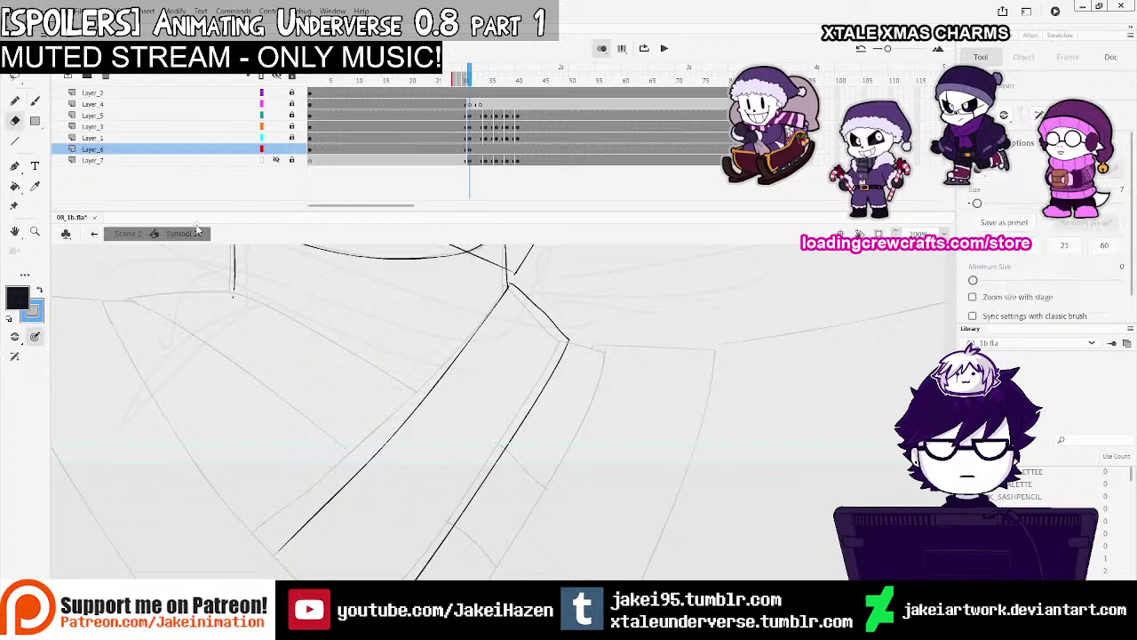
{"action": "key", "text": "b"}
{"action": "left_click_drag", "start_coordinate": [353, 359], "coordinate": [421, 393]}
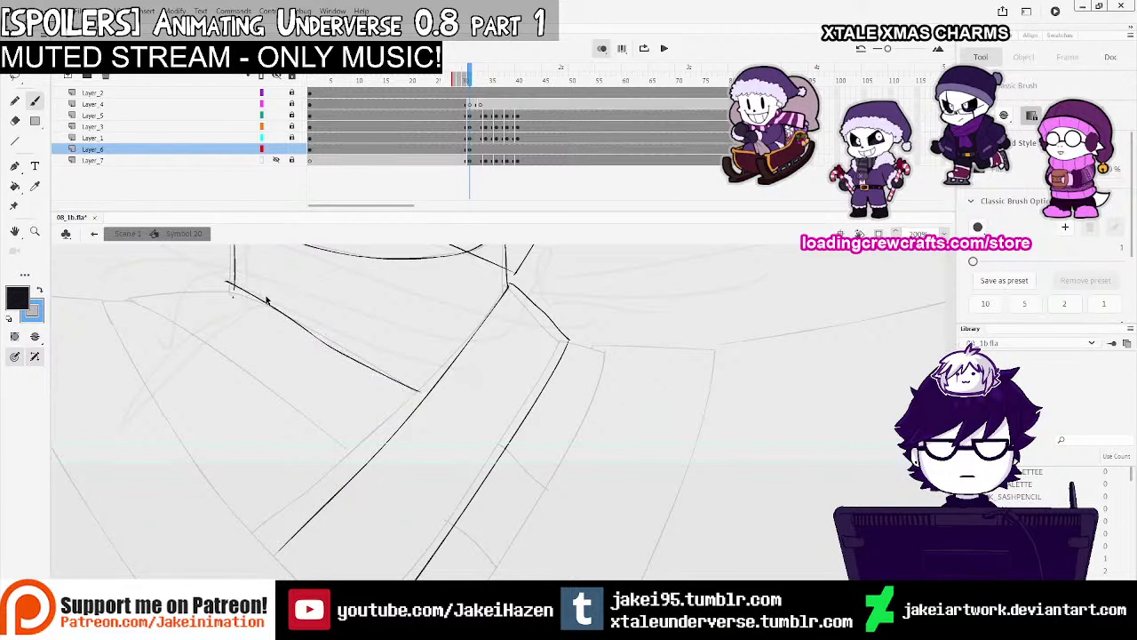
{"action": "key", "text": "ctrl+z"}
{"action": "left_click_drag", "start_coordinate": [230, 286], "coordinate": [295, 309]}
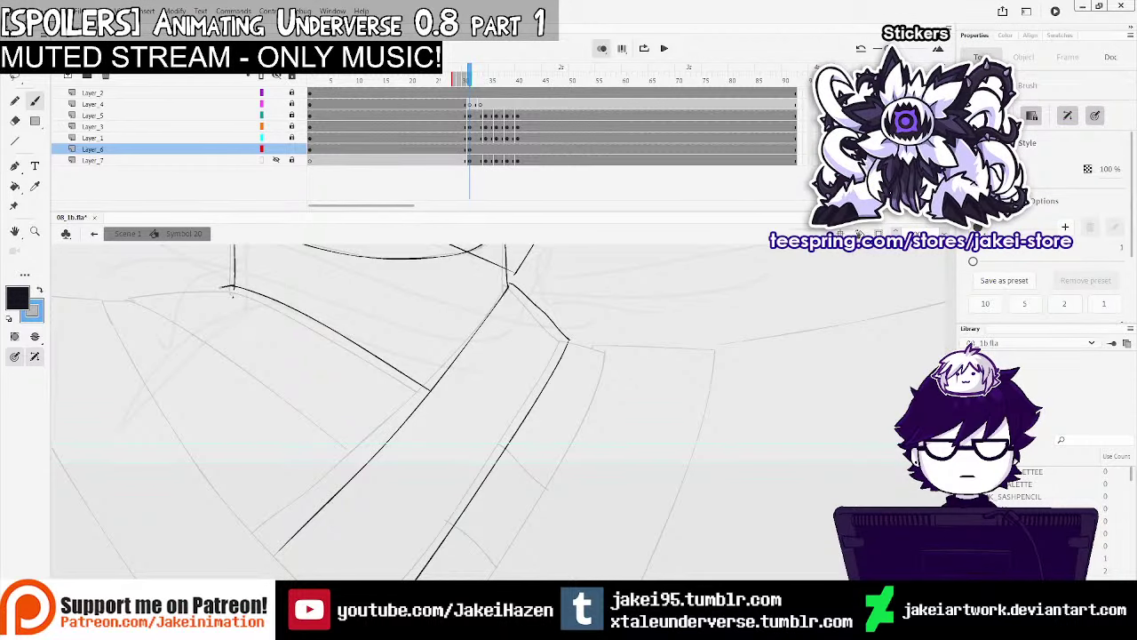
{"action": "left_click_drag", "start_coordinate": [308, 411], "coordinate": [364, 460]}
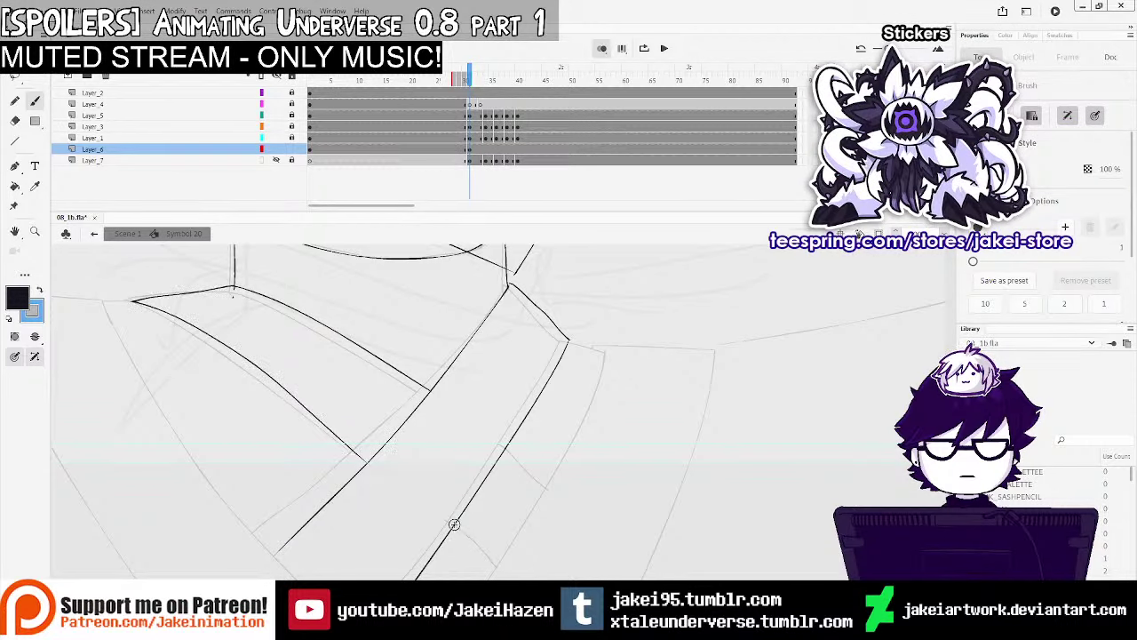
Draw the sash pieces continuing past the crossing band and the robe edge outside them
{"action": "key", "text": "ctrl+z"}
{"action": "left_click_drag", "start_coordinate": [522, 446], "coordinate": [507, 422]}
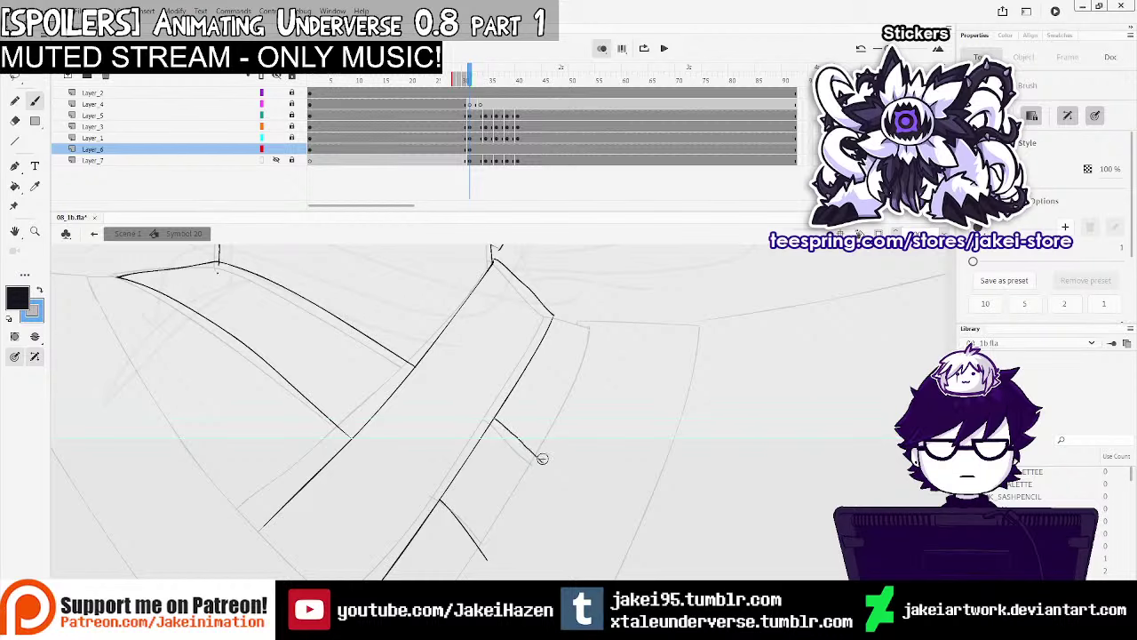
{"action": "left_click_drag", "start_coordinate": [609, 351], "coordinate": [594, 314]}
{"action": "key", "text": "ctrl+z"}
{"action": "mouse_move", "coordinate": [537, 278]}
{"action": "left_mouse_down"}
{"action": "mouse_move", "coordinate": [575, 290]}
{"action": "mouse_move", "coordinate": [443, 550]}
{"action": "mouse_move", "coordinate": [672, 277]}
{"action": "mouse_move", "coordinate": [652, 421]}
{"action": "mouse_move", "coordinate": [581, 614]}
{"action": "left_mouse_up"}
{"action": "key", "text": "ctrl+minus"}
Draw the robe's inner and outer edges and the shoulder line on the other side, redrawing the inner edge once
{"action": "left_click_drag", "start_coordinate": [278, 340], "coordinate": [452, 535]}
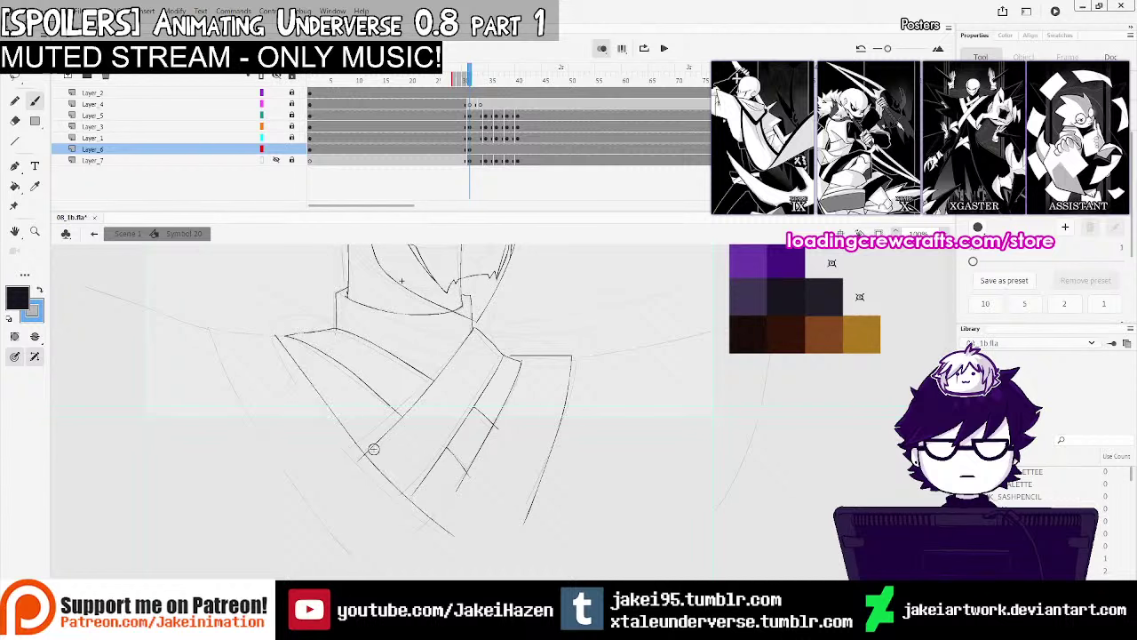
{"action": "key", "text": "ctrl+z"}
{"action": "left_click_drag", "start_coordinate": [281, 341], "coordinate": [447, 539]}
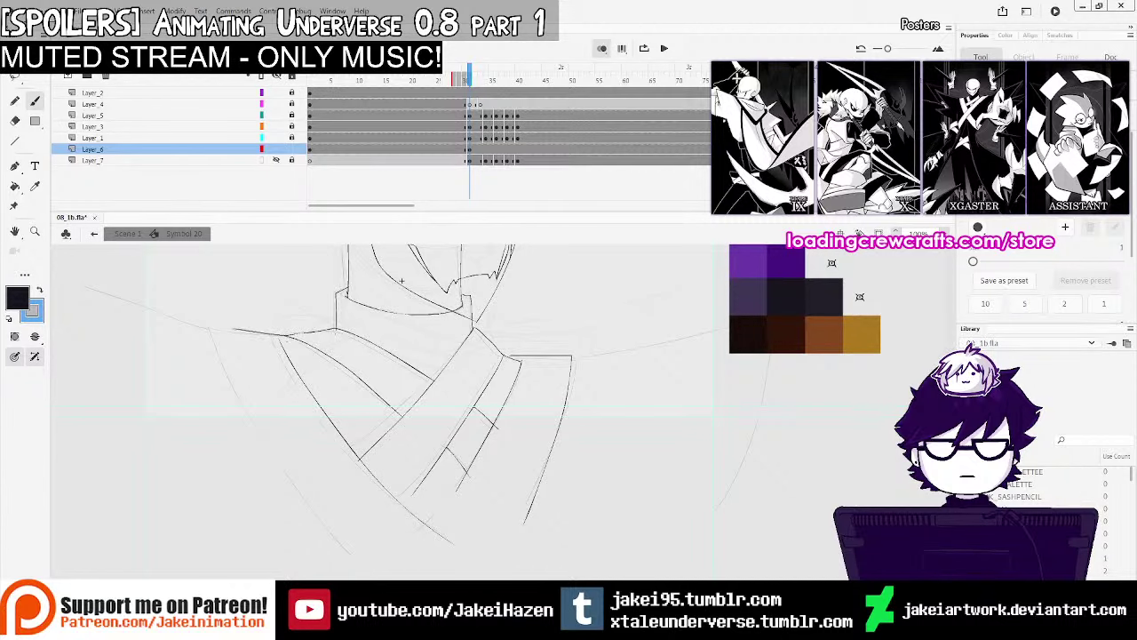
{"action": "left_click_drag", "start_coordinate": [271, 440], "coordinate": [351, 564]}
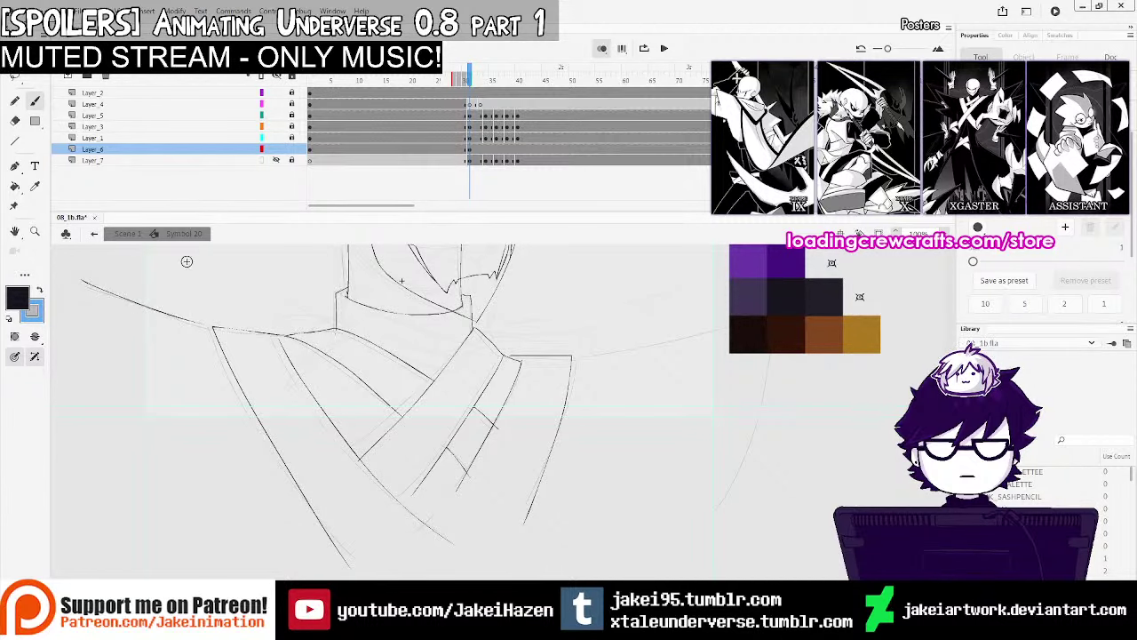
Draw the remaining shoulder line and the outer arm line beyond the robe at frame 31
{"action": "left_click_drag", "start_coordinate": [571, 422], "coordinate": [559, 434]}
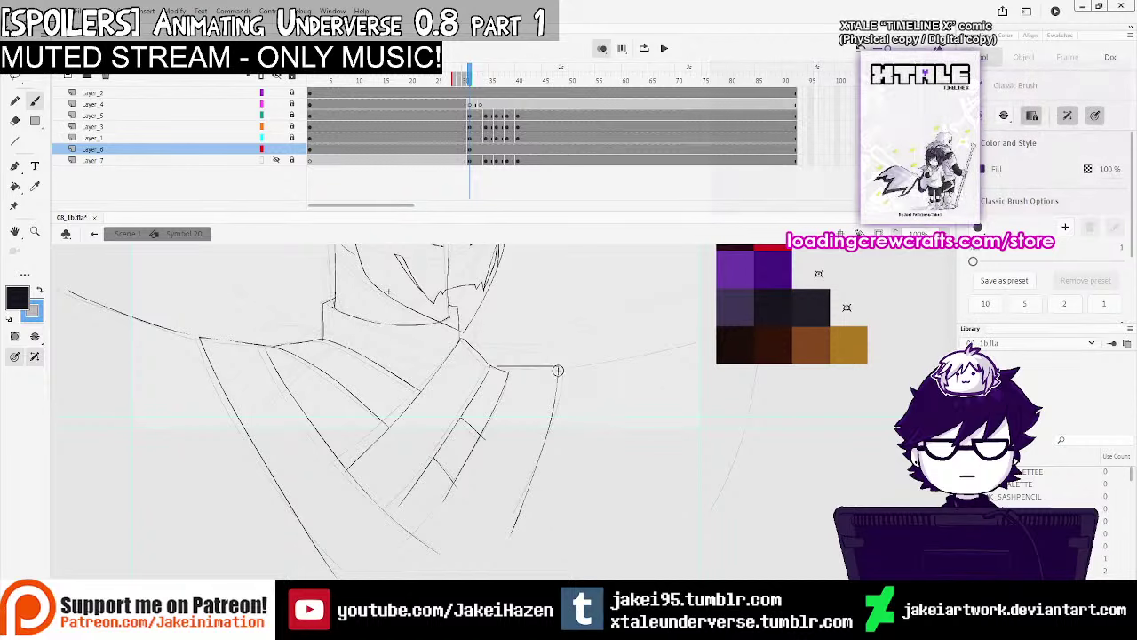
{"action": "left_click_drag", "start_coordinate": [559, 365], "coordinate": [604, 361]}
{"action": "left_click_drag", "start_coordinate": [731, 426], "coordinate": [697, 492]}
{"action": "key", "text": "ctrl+minus"}
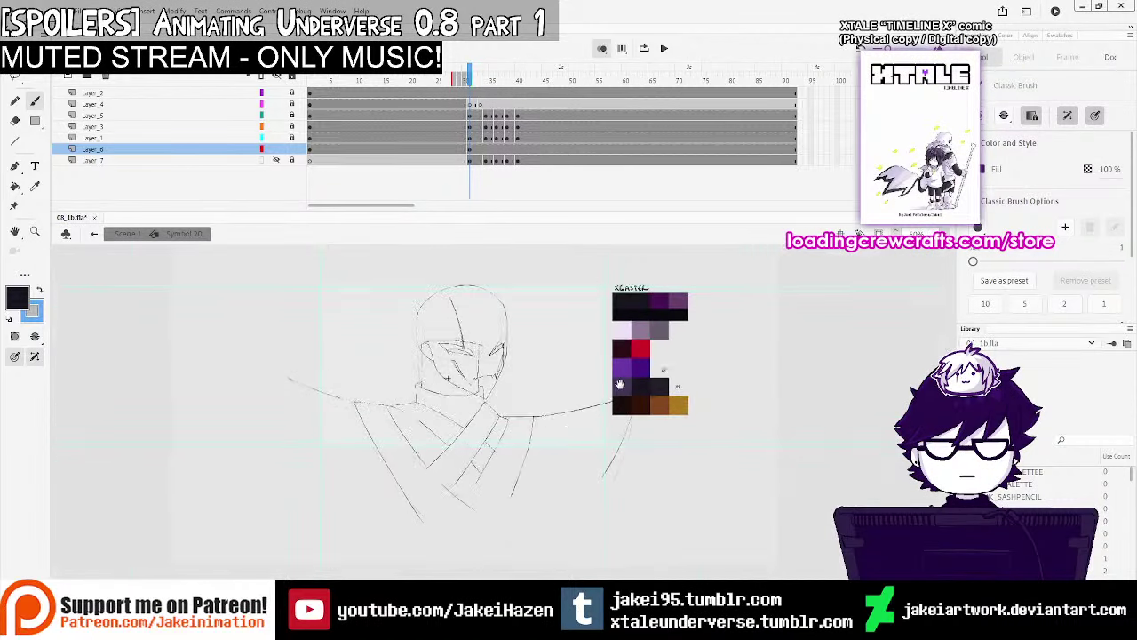
Turn off onion skinning, compare the neighbouring frames and slightly skew the frame 31 body drawing with Free Transform
{"action": "left_click", "coordinate": [602, 49]}
{"action": "mouse_move", "coordinate": [471, 78]}
{"action": "left_mouse_down"}
{"action": "mouse_move", "coordinate": [461, 80]}
{"action": "mouse_move", "coordinate": [482, 85]}
{"action": "left_mouse_up"}
{"action": "left_click", "coordinate": [469, 149]}
{"action": "key", "text": "comma"}
{"action": "key", "text": "comma"}
{"action": "key", "text": "period"}
{"action": "key", "text": "period"}
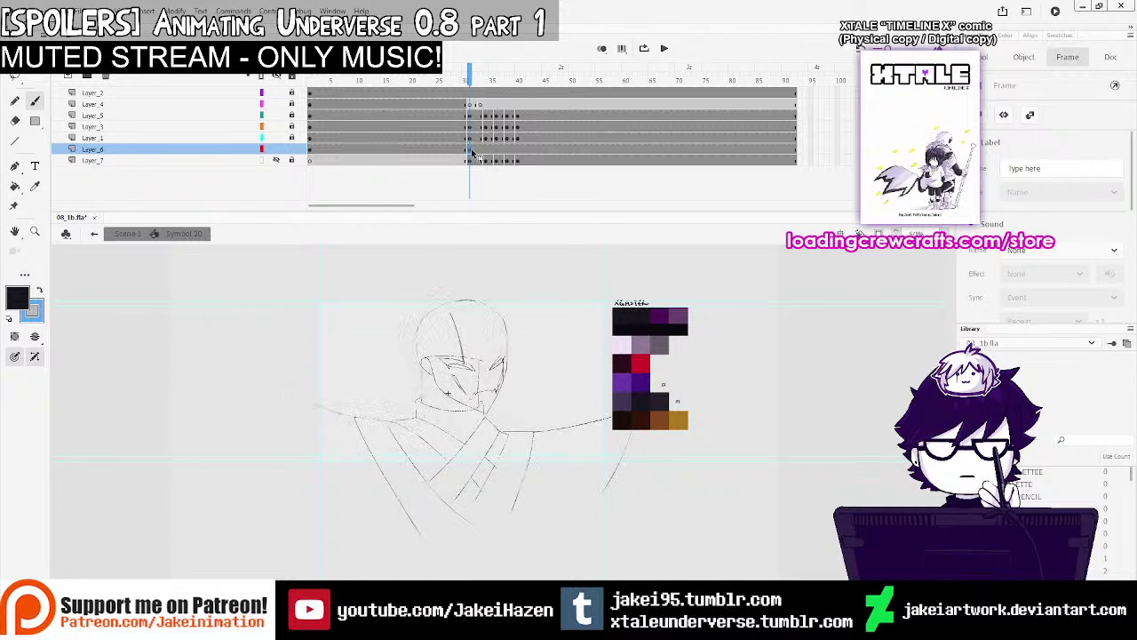
{"action": "key", "text": "q"}
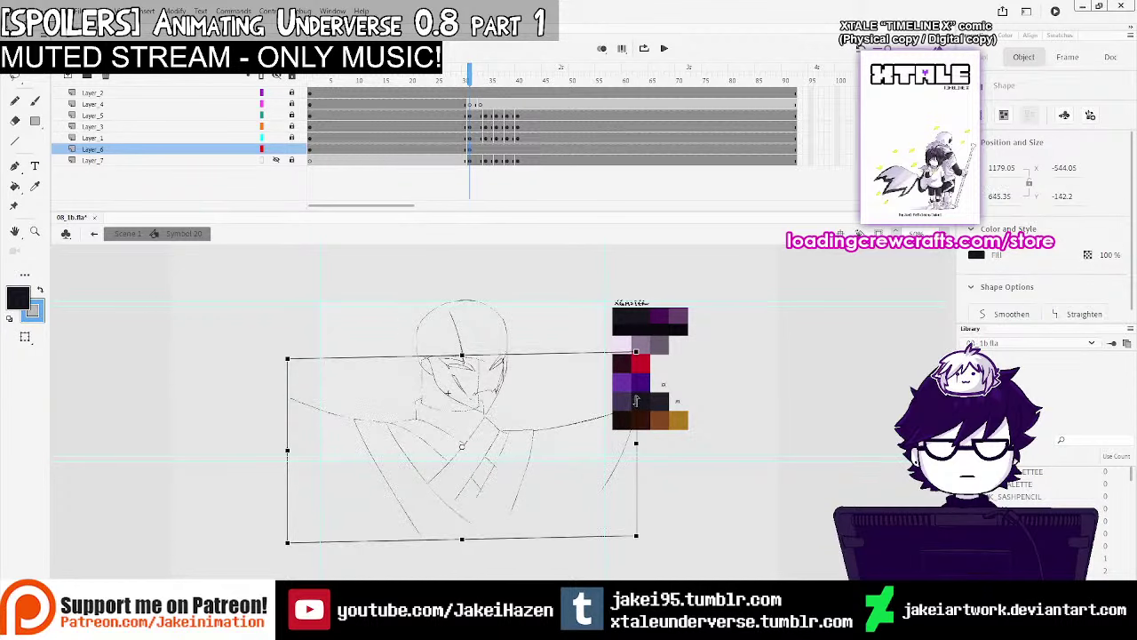
{"action": "left_click", "coordinate": [464, 79]}
{"action": "left_click_drag", "start_coordinate": [463, 82], "coordinate": [487, 95]}
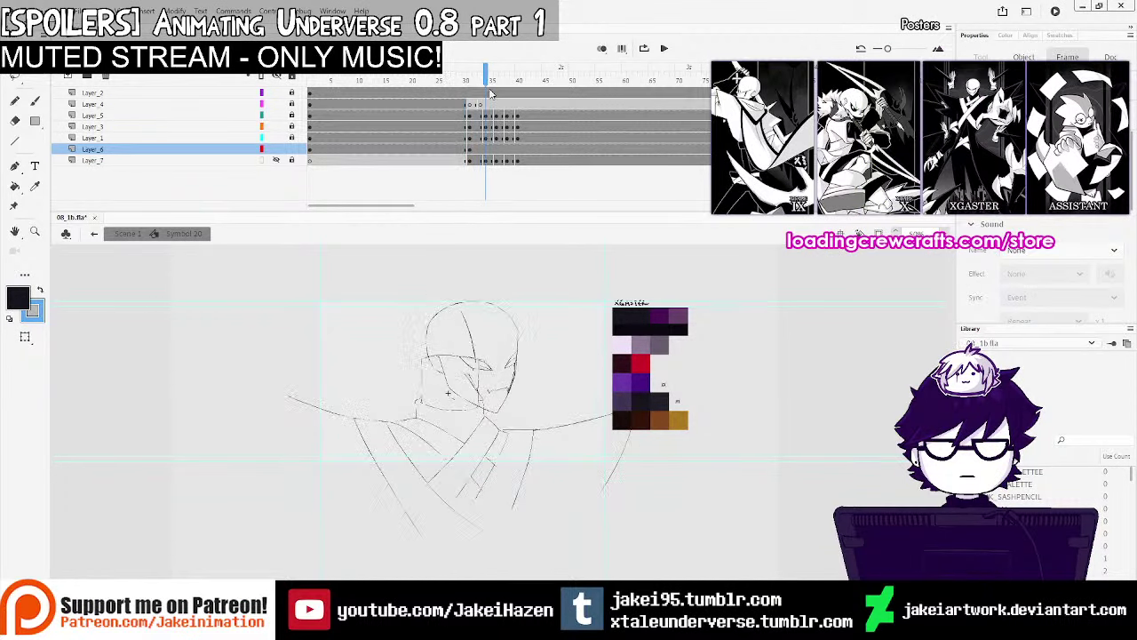
Insert a blank keyframe at frame 34 on Layer_6 and turn on onion skinning for brush drawing
{"action": "left_click", "coordinate": [486, 150]}
{"action": "key", "text": "F7"}
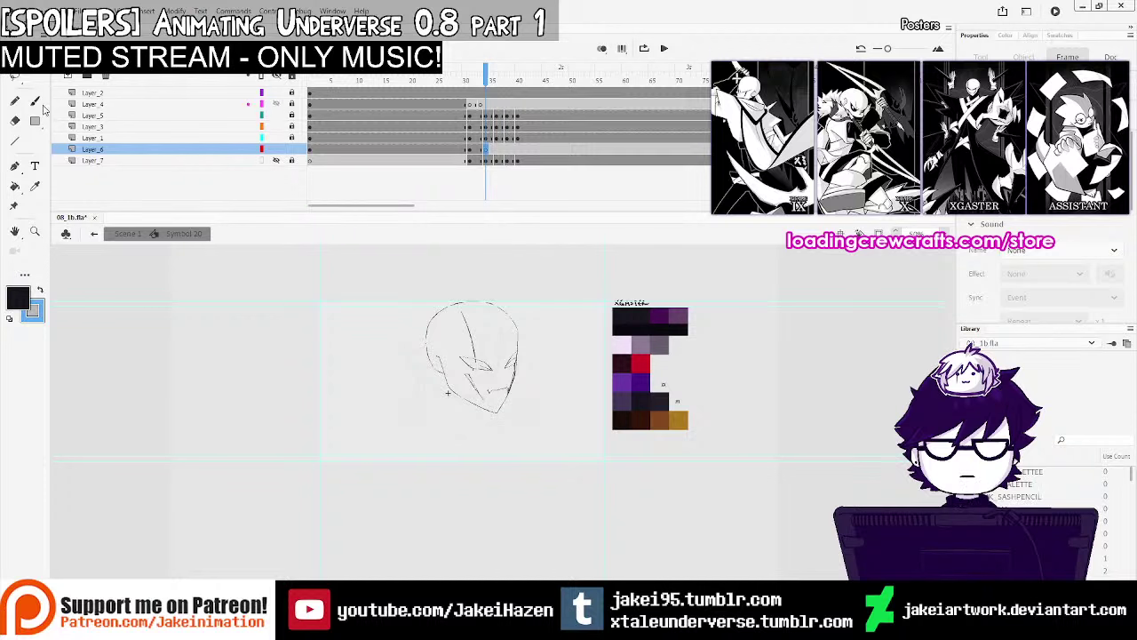
{"action": "key", "text": "b"}
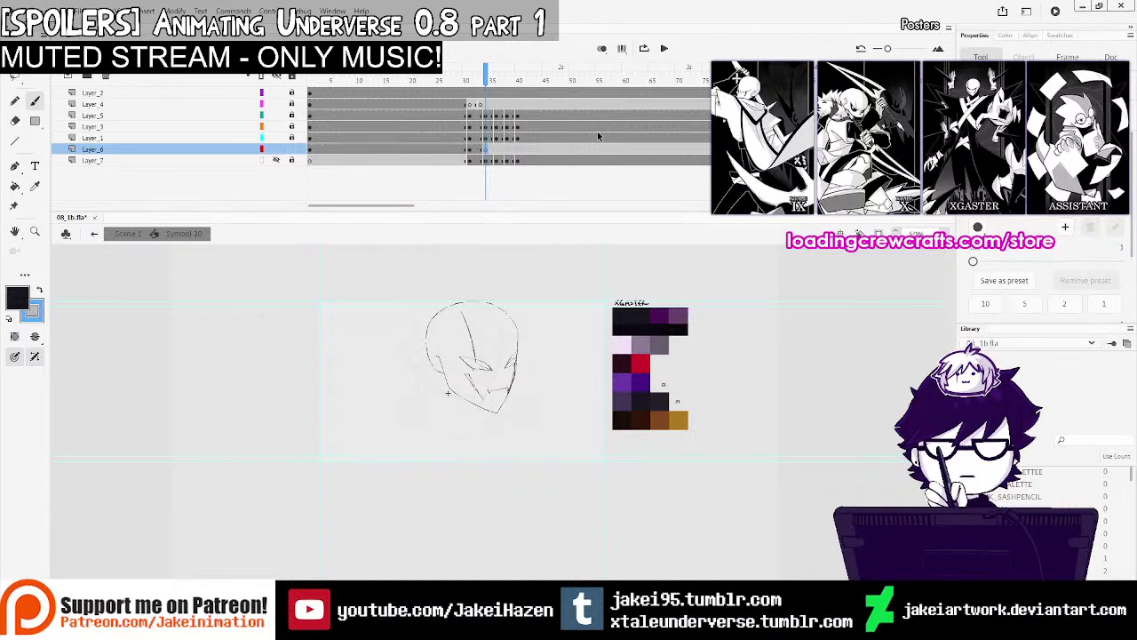
{"action": "left_click", "coordinate": [602, 49]}
{"action": "left_click", "coordinate": [480, 425], "text": "ctrl"}
{"action": "left_click", "coordinate": [480, 424], "text": "ctrl"}
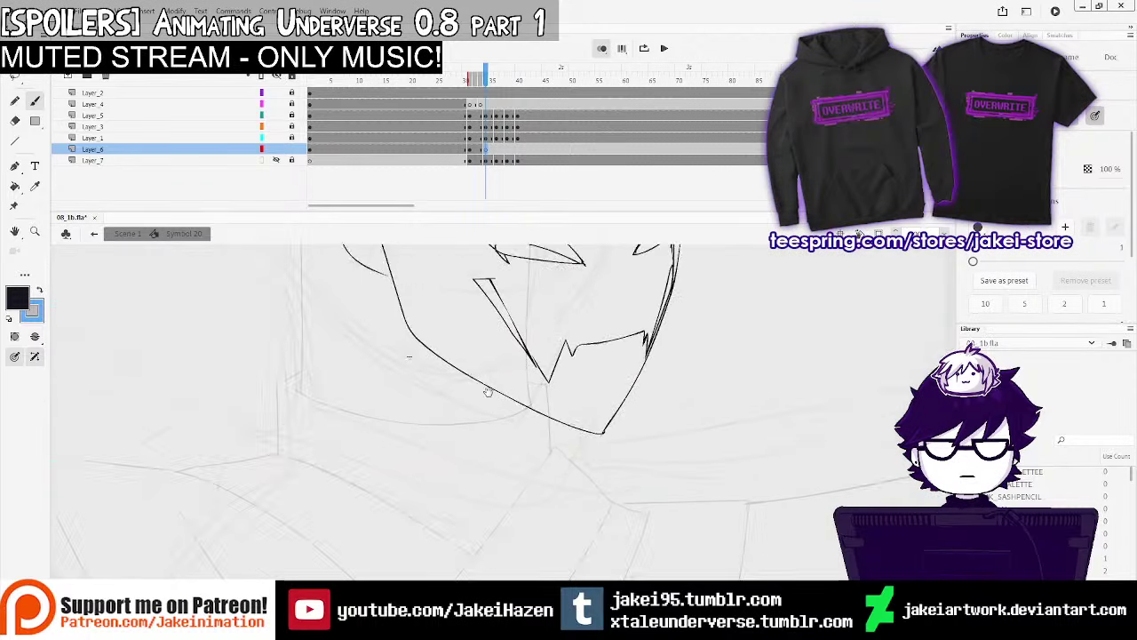
Draw the neck's back edge, top curve and front edge beneath the mask at frame 34, redrawing the back edge once
{"action": "left_click_drag", "start_coordinate": [487, 391], "coordinate": [462, 467]}
{"action": "left_click_drag", "start_coordinate": [319, 298], "coordinate": [337, 485]}
{"action": "key", "text": "ctrl+z"}
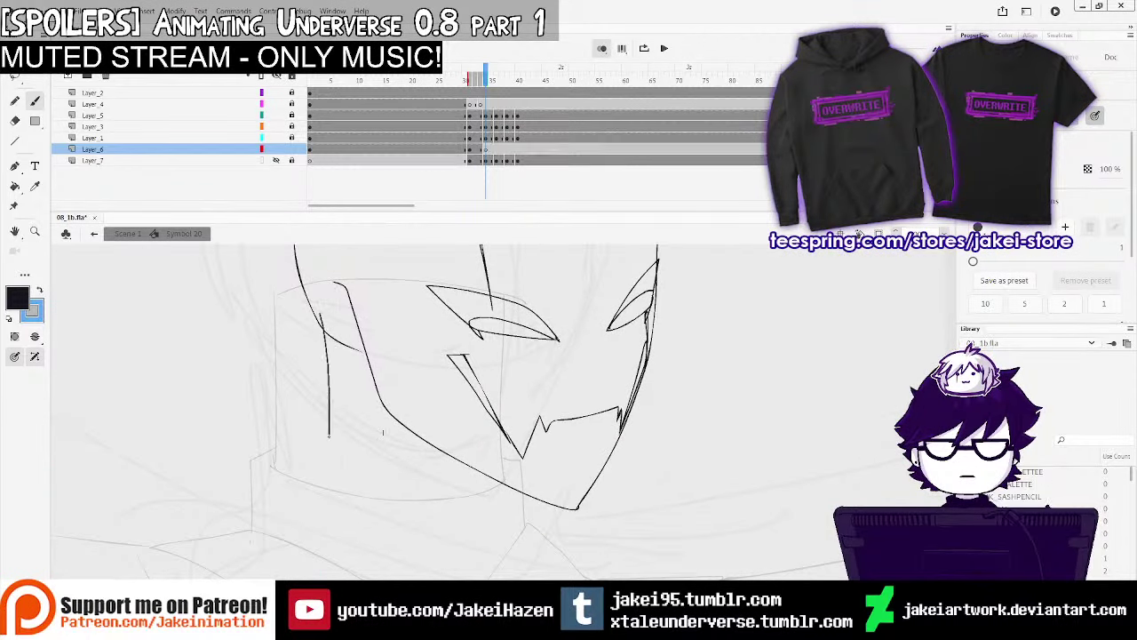
{"action": "left_click_drag", "start_coordinate": [321, 315], "coordinate": [327, 471]}
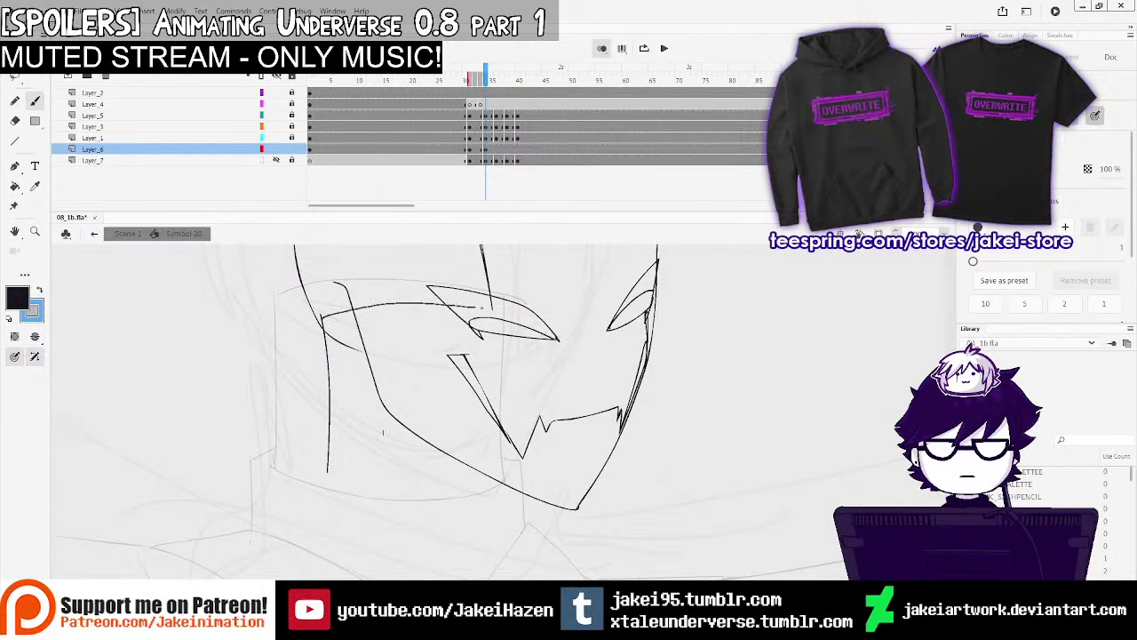
{"action": "left_click_drag", "start_coordinate": [523, 314], "coordinate": [528, 460]}
{"action": "scroll", "coordinate": [444, 426], "scroll_direction": "down", "scroll_amount": 3}
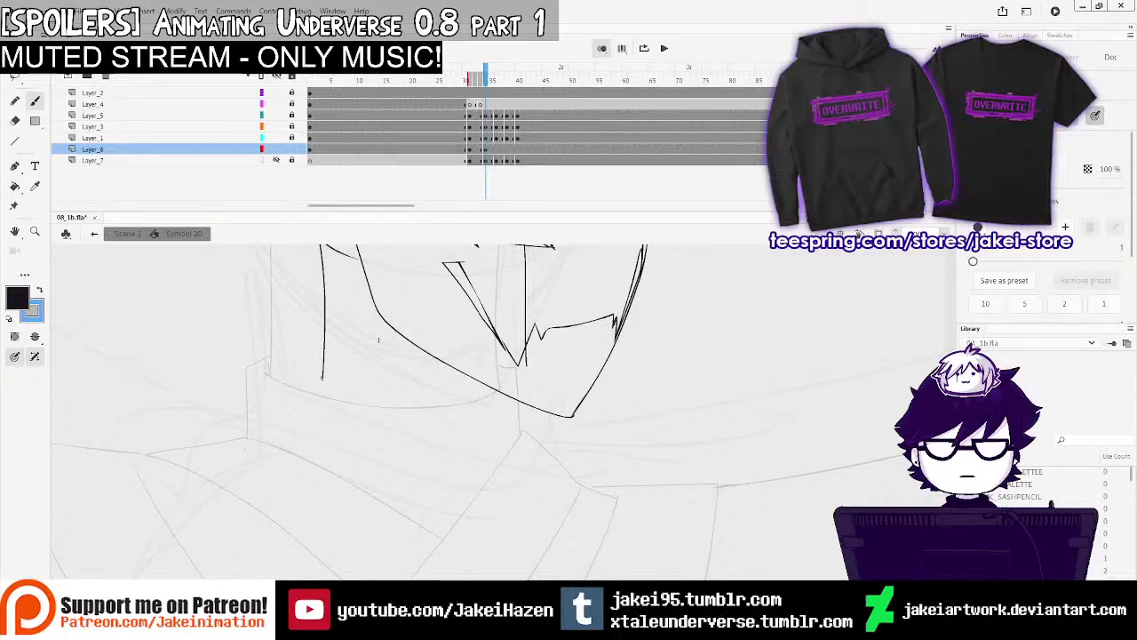
Try several versions of the curved base line joining the two sides of the neck
{"action": "mouse_move", "coordinate": [318, 384]}
{"action": "left_mouse_down"}
{"action": "mouse_move", "coordinate": [436, 403]}
{"action": "mouse_move", "coordinate": [549, 359]}
{"action": "mouse_move", "coordinate": [485, 395]}
{"action": "mouse_move", "coordinate": [535, 374]}
{"action": "left_mouse_up"}
{"action": "key", "text": "ctrl+z"}
{"action": "key", "text": "ctrl+z"}
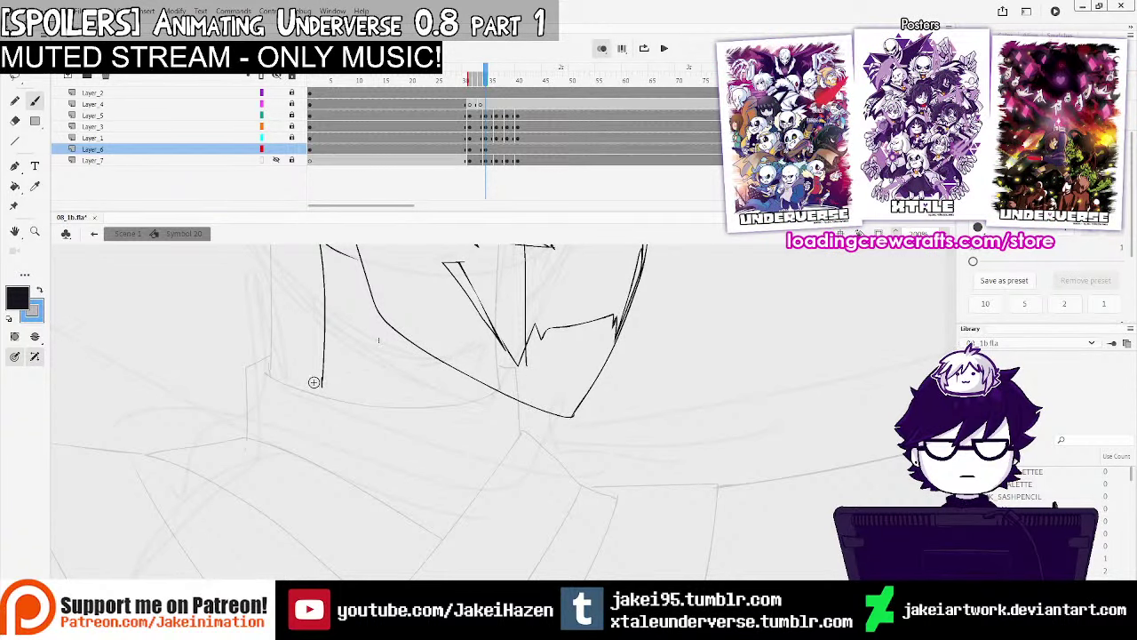
{"action": "mouse_move", "coordinate": [315, 382]}
{"action": "left_mouse_down"}
{"action": "mouse_move", "coordinate": [399, 400]}
{"action": "mouse_move", "coordinate": [551, 383]}
{"action": "left_mouse_up"}
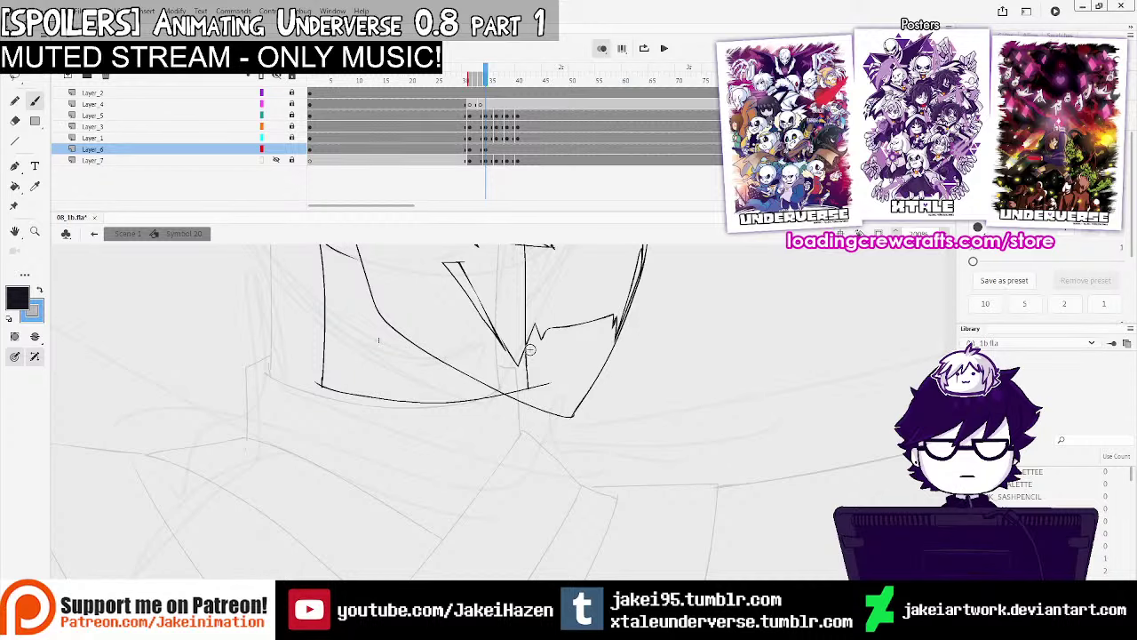
{"action": "key", "text": "ctrl+minus"}
{"action": "left_click_drag", "start_coordinate": [552, 422], "coordinate": [559, 386]}
{"action": "key", "text": "ctrl+F9"}
{"action": "key", "text": "ctrl+equal"}
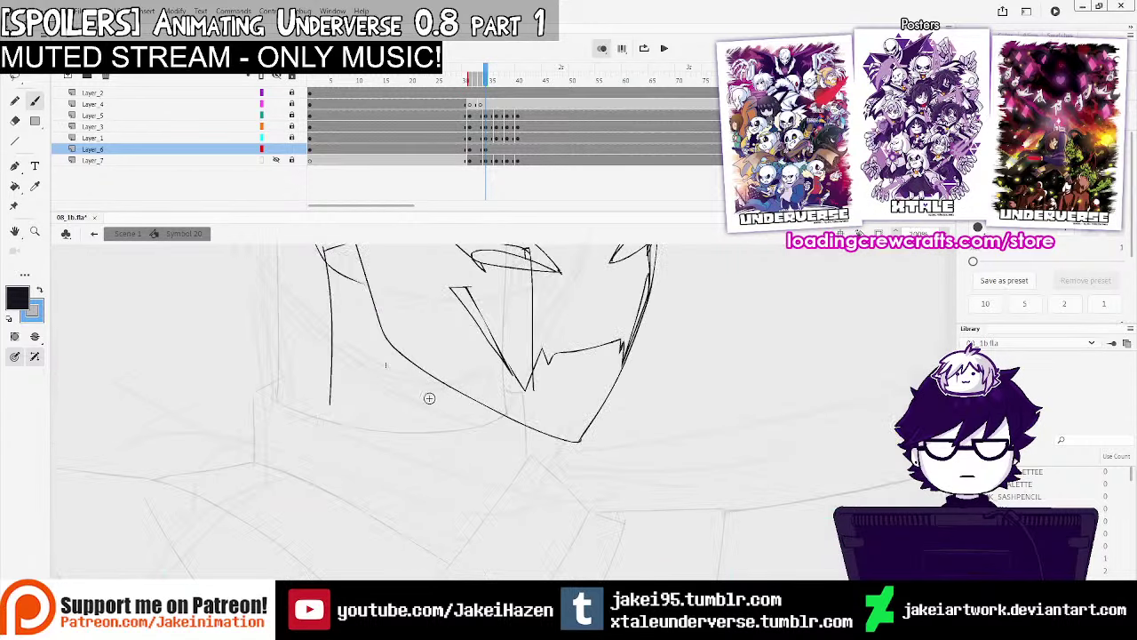
{"action": "mouse_move", "coordinate": [325, 400]}
{"action": "left_mouse_down"}
{"action": "mouse_move", "coordinate": [430, 428]}
{"action": "mouse_move", "coordinate": [521, 414]}
{"action": "left_mouse_up"}
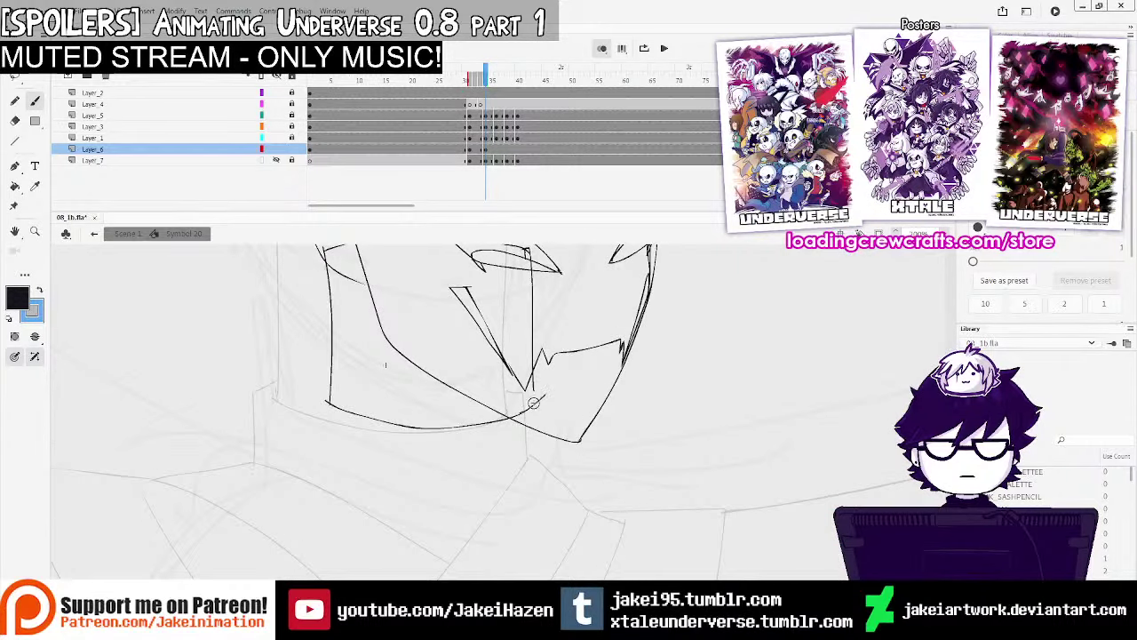
{"action": "key", "text": "ctrl+minus"}
{"action": "key", "text": "ctrl+F9"}
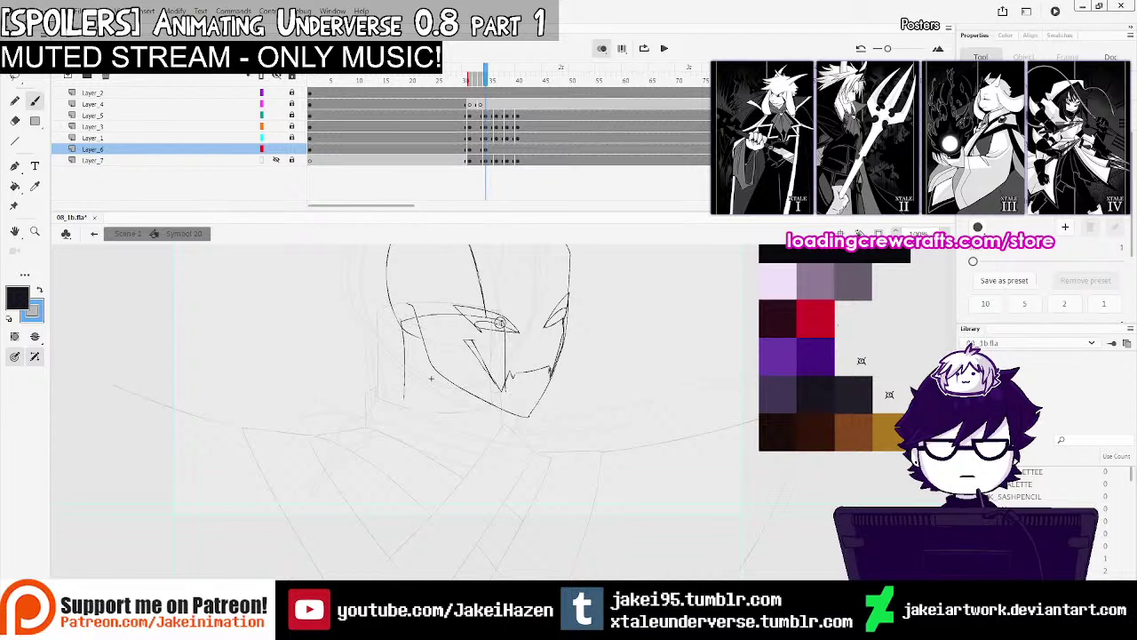
Redraw the neck's top curve, front edge and curved base with the brush at frame 34
{"action": "key", "text": "e"}
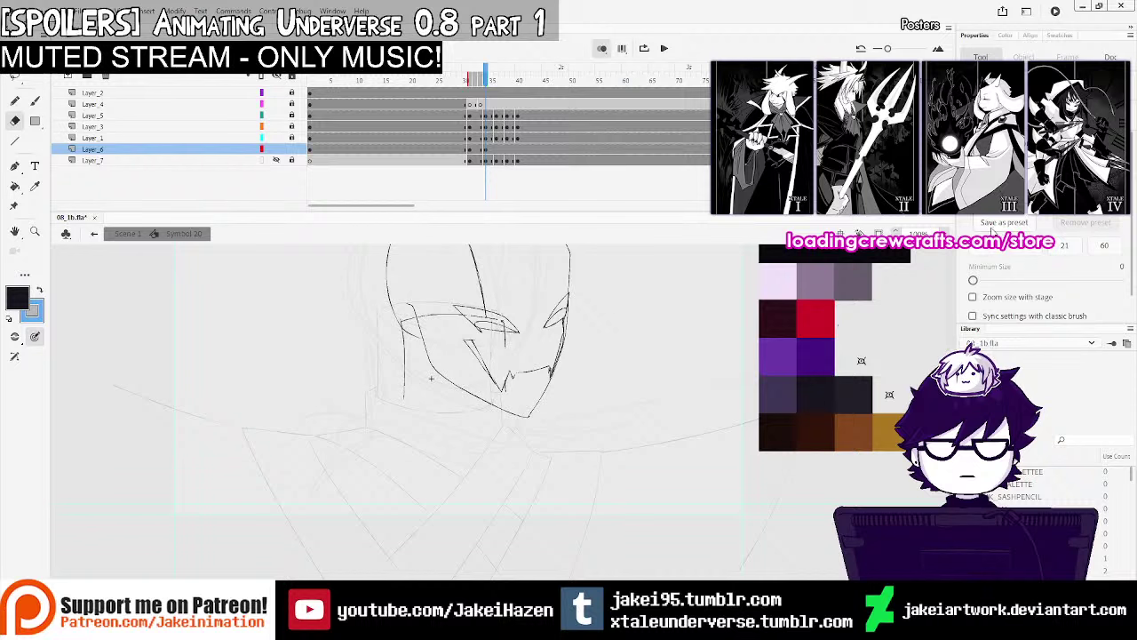
{"action": "left_click", "coordinate": [36, 100]}
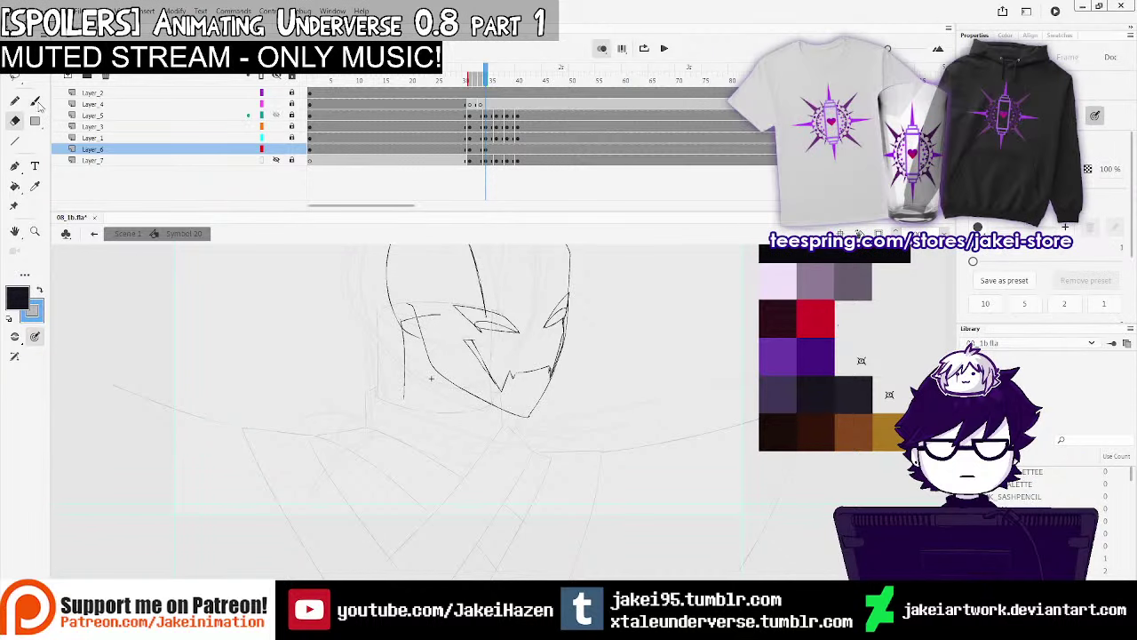
{"action": "left_click_drag", "start_coordinate": [430, 312], "coordinate": [531, 330]}
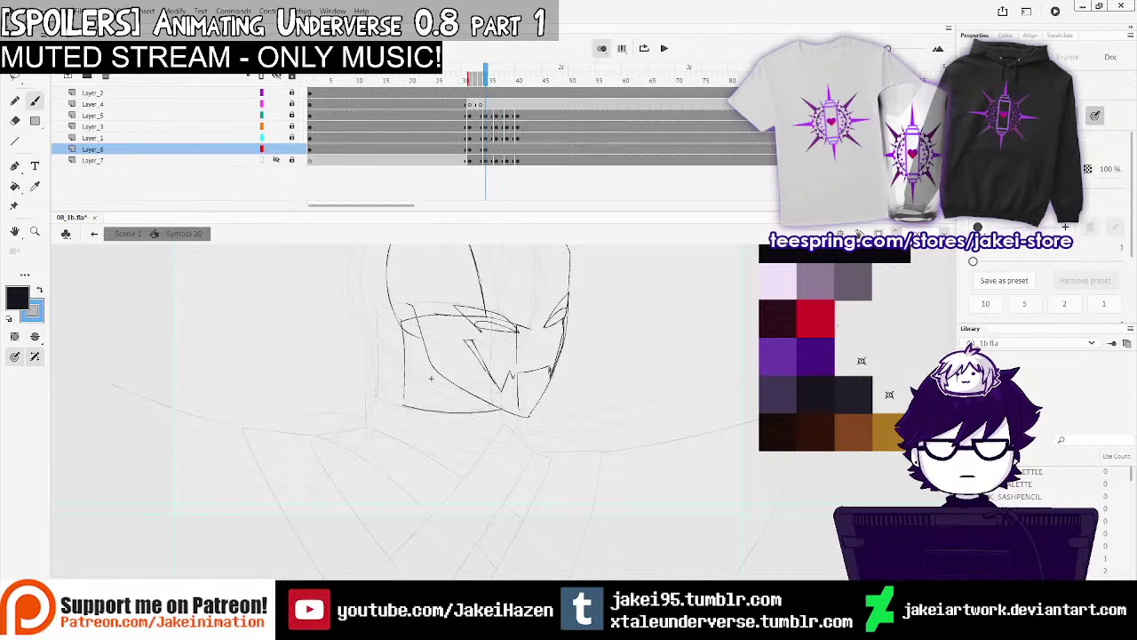
{"action": "key", "text": "ctrl+z"}
{"action": "left_click_drag", "start_coordinate": [404, 399], "coordinate": [528, 408]}
Draw the collar around the neck base and the sash's diagonal edge running down from it, redrawing the diagonal until it fits
{"action": "mouse_move", "coordinate": [529, 406]}
{"action": "left_mouse_down"}
{"action": "mouse_move", "coordinate": [531, 448]}
{"action": "mouse_move", "coordinate": [542, 405]}
{"action": "mouse_move", "coordinate": [429, 564]}
{"action": "left_mouse_up"}
{"action": "key", "text": "ctrl+z"}
{"action": "key", "text": "ctrl+z"}
{"action": "left_click_drag", "start_coordinate": [543, 393], "coordinate": [454, 533]}
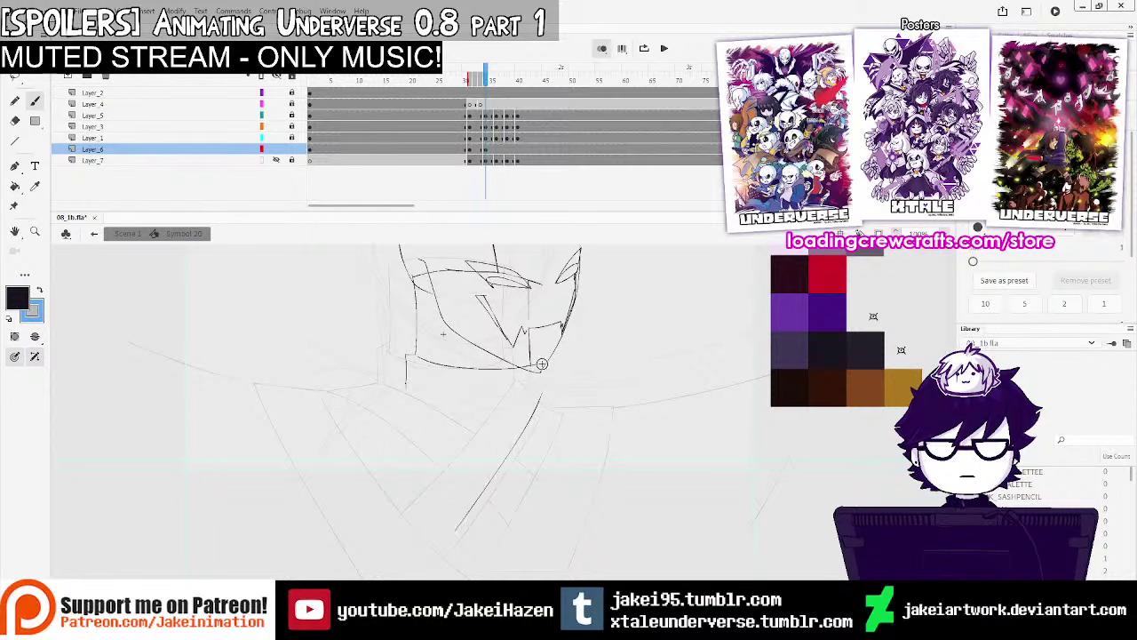
{"action": "key", "text": "ctrl+z"}
{"action": "left_click_drag", "start_coordinate": [543, 392], "coordinate": [449, 527]}
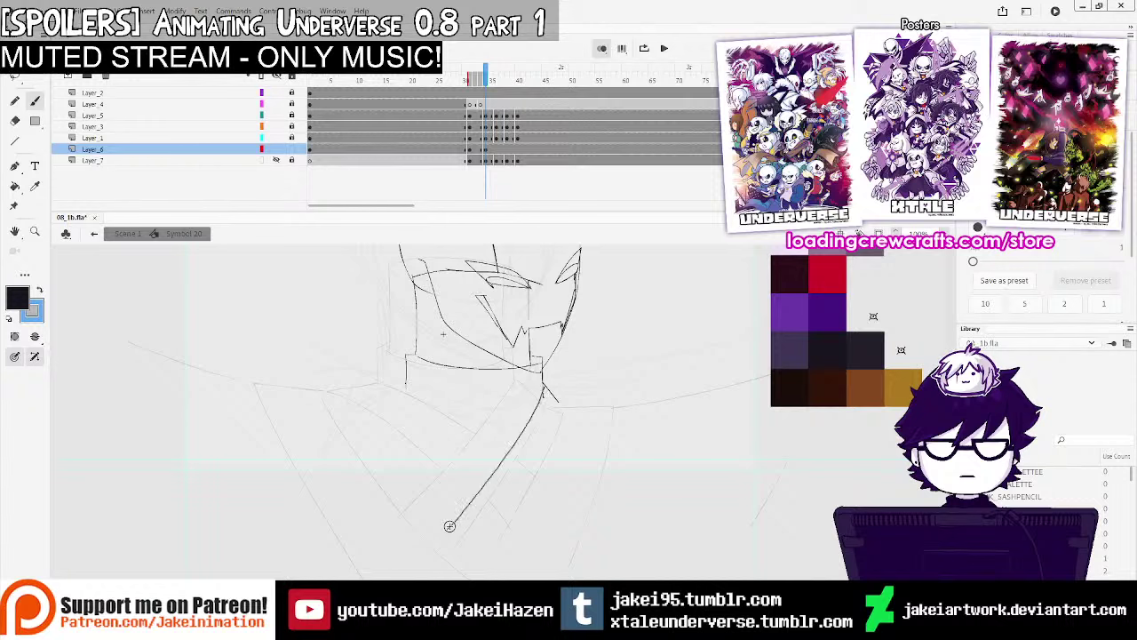
Draw the remaining sash edges and folds across the chest, plus the robe's outer edge on the left of the drawing
{"action": "mouse_move", "coordinate": [565, 408]}
{"action": "left_mouse_down"}
{"action": "mouse_move", "coordinate": [500, 565]}
{"action": "mouse_move", "coordinate": [561, 412]}
{"action": "mouse_move", "coordinate": [511, 574]}
{"action": "left_mouse_up"}
{"action": "key", "text": "ctrl+z"}
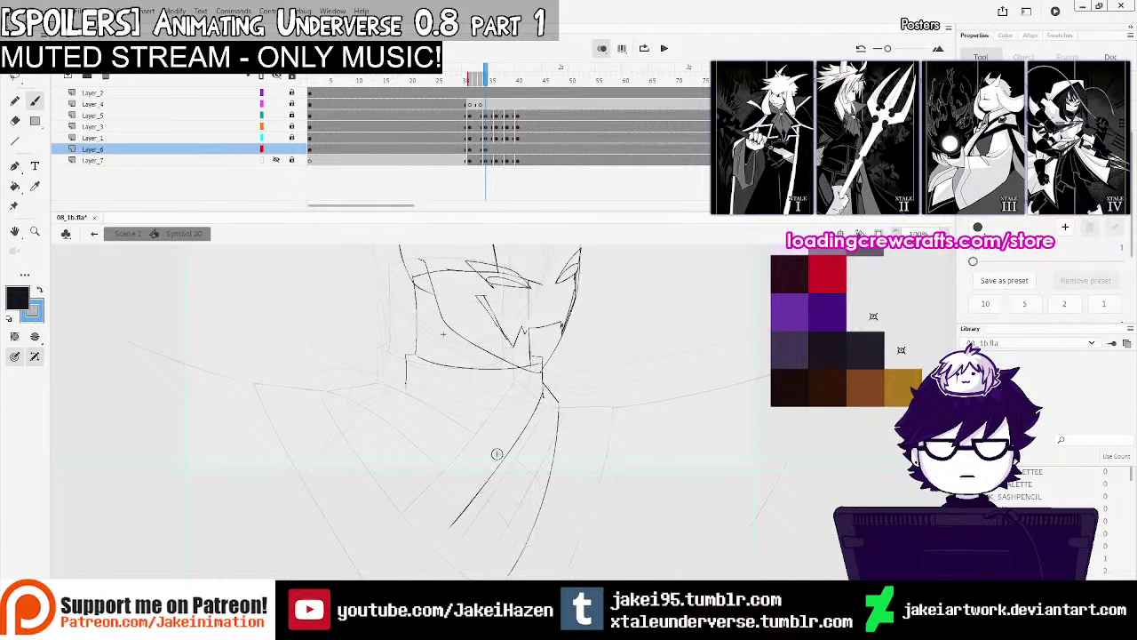
{"action": "left_click_drag", "start_coordinate": [393, 383], "coordinate": [444, 396]}
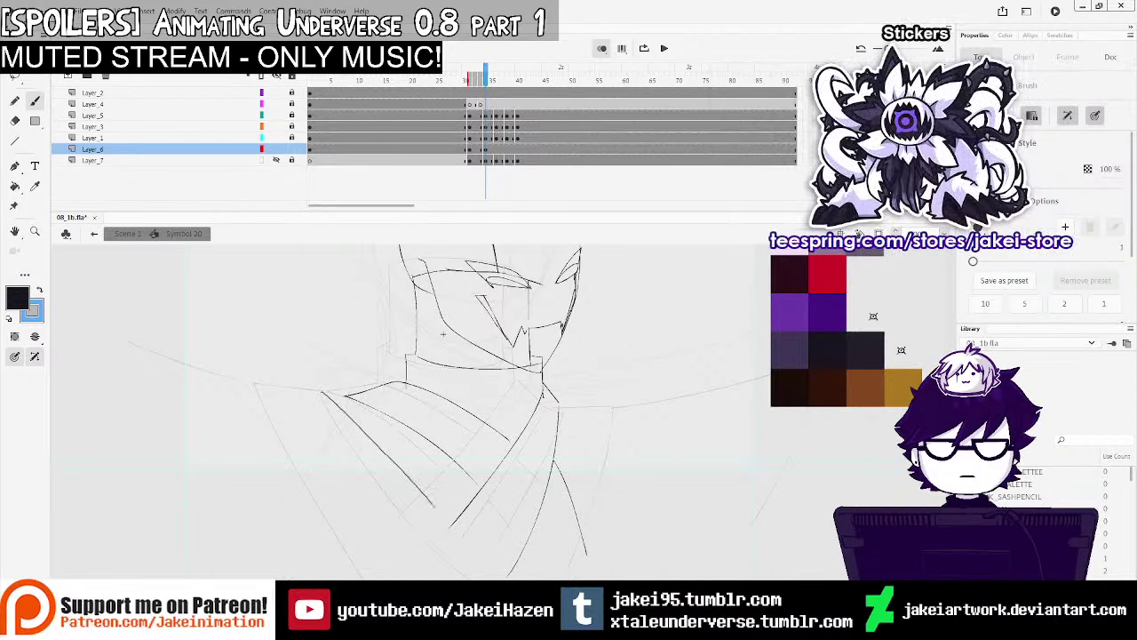
{"action": "left_click_drag", "start_coordinate": [313, 462], "coordinate": [377, 576]}
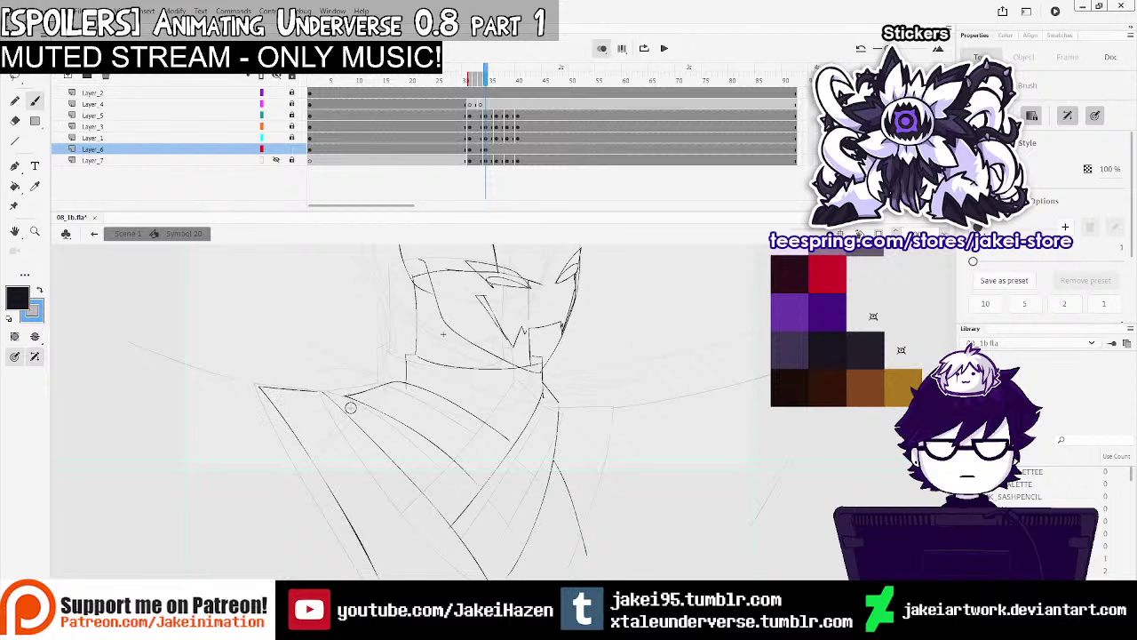
Draw the robe's inner and outer edges on the opposite side of the chest, redrawing the outer edge as a rounder curve
{"action": "left_click_drag", "start_coordinate": [587, 351], "coordinate": [582, 347]}
{"action": "left_click_drag", "start_coordinate": [566, 401], "coordinate": [547, 403]}
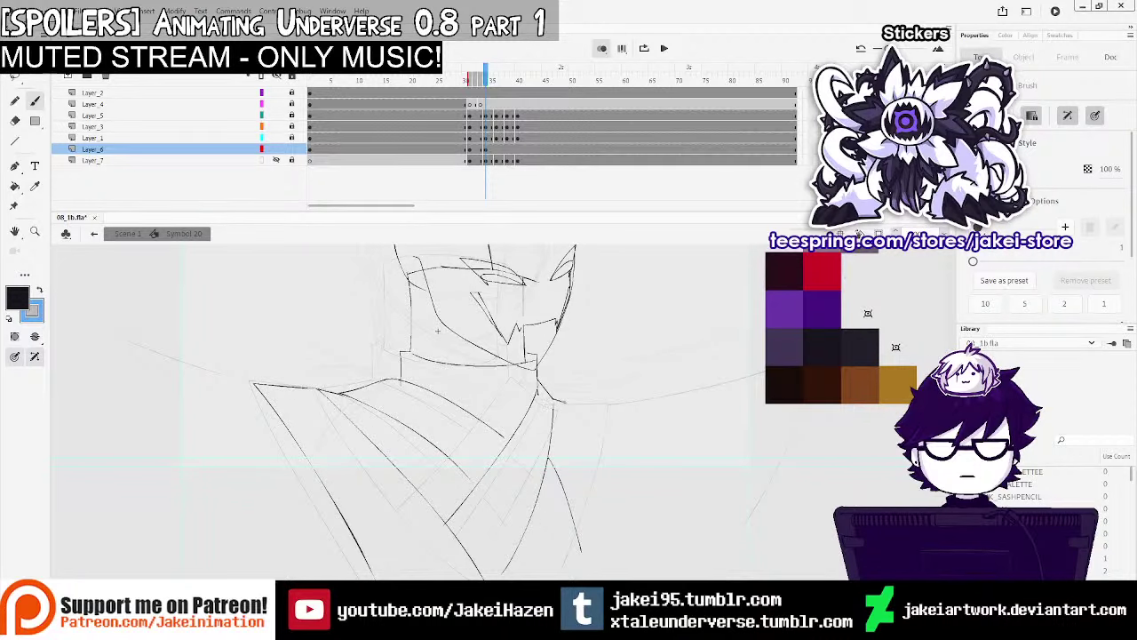
{"action": "mouse_move", "coordinate": [579, 547]}
{"action": "left_mouse_down"}
{"action": "mouse_move", "coordinate": [573, 403]}
{"action": "mouse_move", "coordinate": [593, 565]}
{"action": "left_mouse_up"}
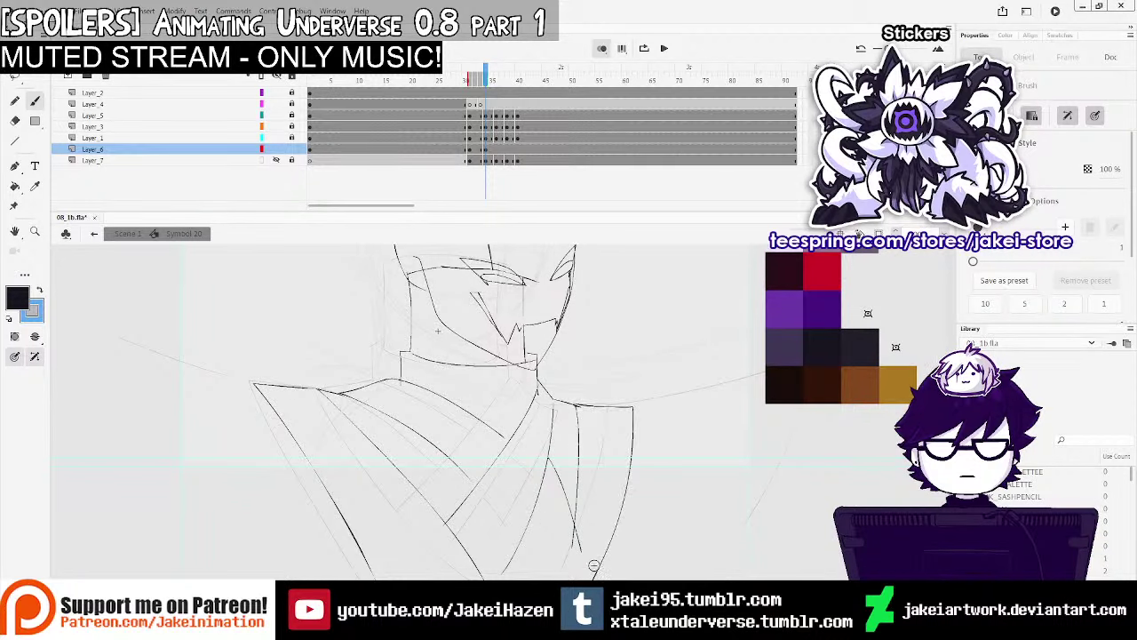
{"action": "key", "text": "ctrl+z"}
{"action": "key", "text": "ctrl+z"}
{"action": "left_click_drag", "start_coordinate": [599, 406], "coordinate": [630, 579]}
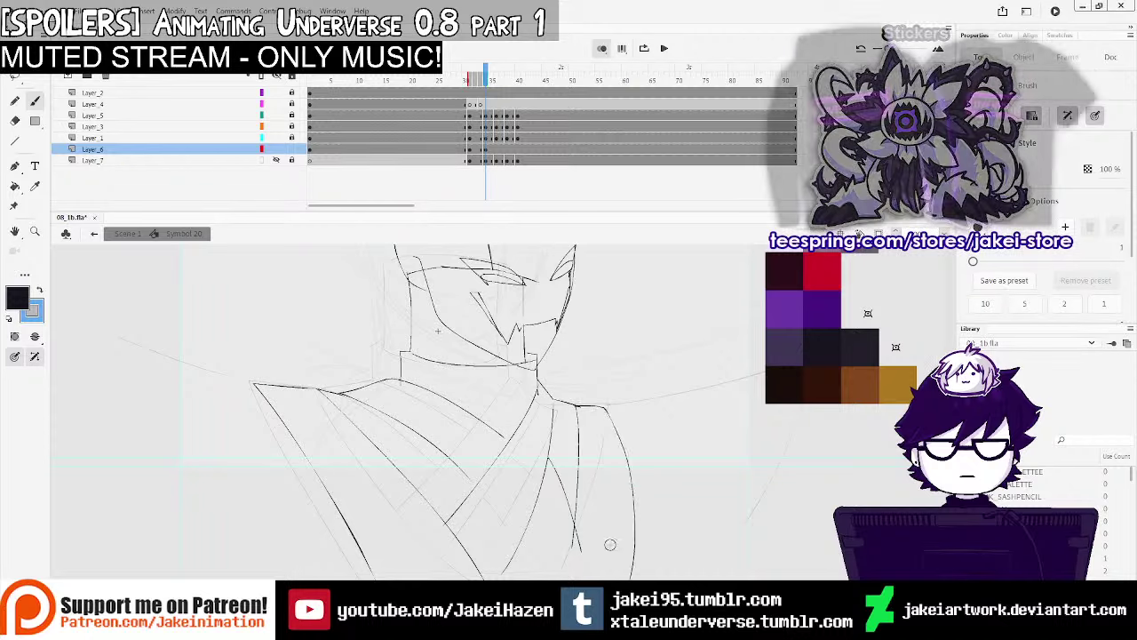
Draw both outer shoulder lines and the arm line beyond the robe at frame 34, redrawing the arm line once
{"action": "left_click_drag", "start_coordinate": [529, 411], "coordinate": [628, 430]}
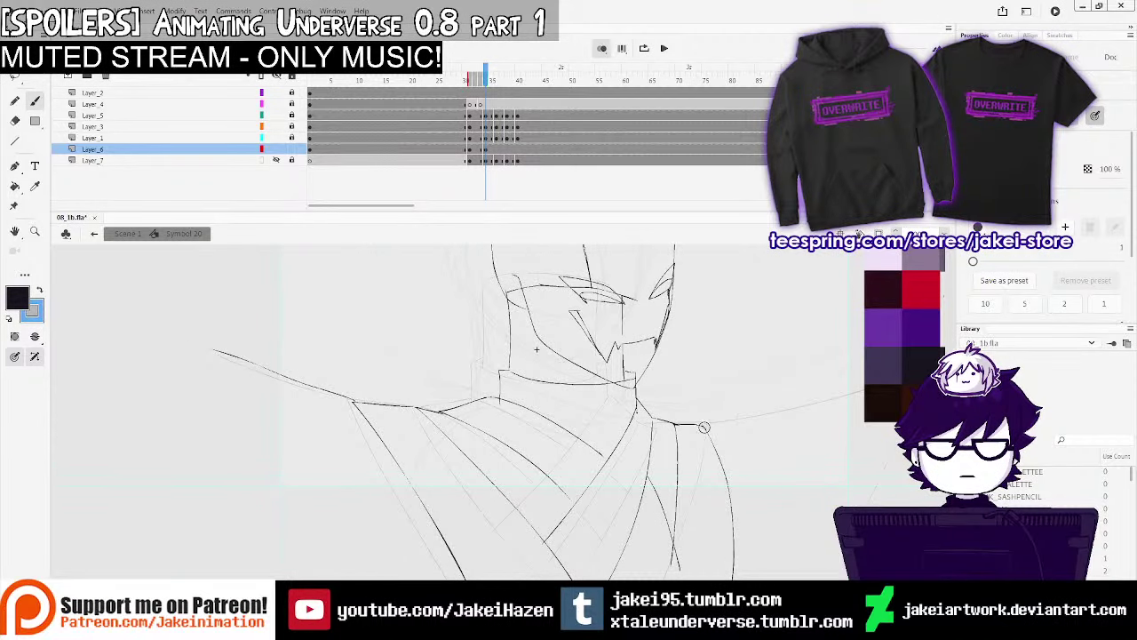
{"action": "mouse_move", "coordinate": [762, 411]}
{"action": "left_mouse_down"}
{"action": "mouse_move", "coordinate": [883, 381]}
{"action": "mouse_move", "coordinate": [872, 383]}
{"action": "mouse_move", "coordinate": [784, 579]}
{"action": "left_mouse_up"}
{"action": "key", "text": "ctrl+z"}
{"action": "left_click", "coordinate": [858, 444], "text": "ctrl+alt"}
{"action": "mouse_move", "coordinate": [598, 415]}
{"action": "left_mouse_down"}
{"action": "mouse_move", "coordinate": [702, 507]}
{"action": "mouse_move", "coordinate": [690, 534]}
{"action": "left_mouse_up"}
{"action": "left_click", "coordinate": [578, 458], "text": "ctrl"}
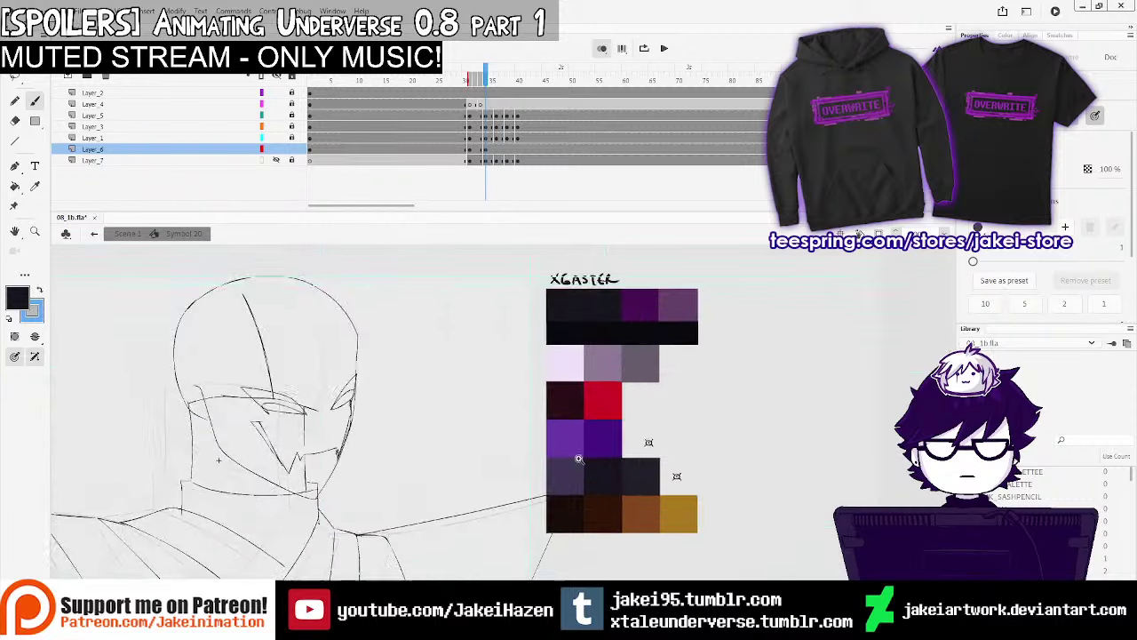
Turn off onion skinning and compare the frame 34 body drawing with the earlier frames back to frame 30
{"action": "left_click_drag", "start_coordinate": [480, 436], "coordinate": [533, 397]}
{"action": "left_click", "coordinate": [598, 50]}
{"action": "mouse_move", "coordinate": [486, 76]}
{"action": "left_mouse_down"}
{"action": "mouse_move", "coordinate": [455, 85]}
{"action": "mouse_move", "coordinate": [496, 89]}
{"action": "mouse_move", "coordinate": [464, 94]}
{"action": "mouse_move", "coordinate": [483, 98]}
{"action": "mouse_move", "coordinate": [464, 104]}
{"action": "left_mouse_up"}
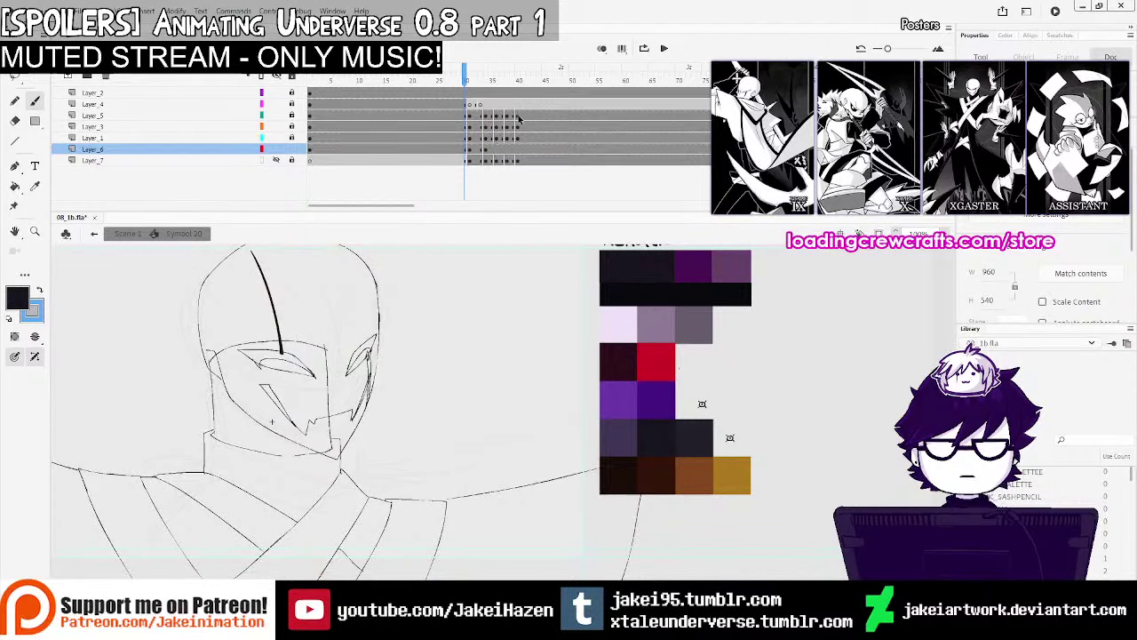
Insert a blank keyframe at frame 36 on Layer_6 and turn onion skinning back on
{"action": "left_click", "coordinate": [486, 150]}
{"action": "left_click", "coordinate": [496, 149]}
{"action": "key", "text": "F7"}
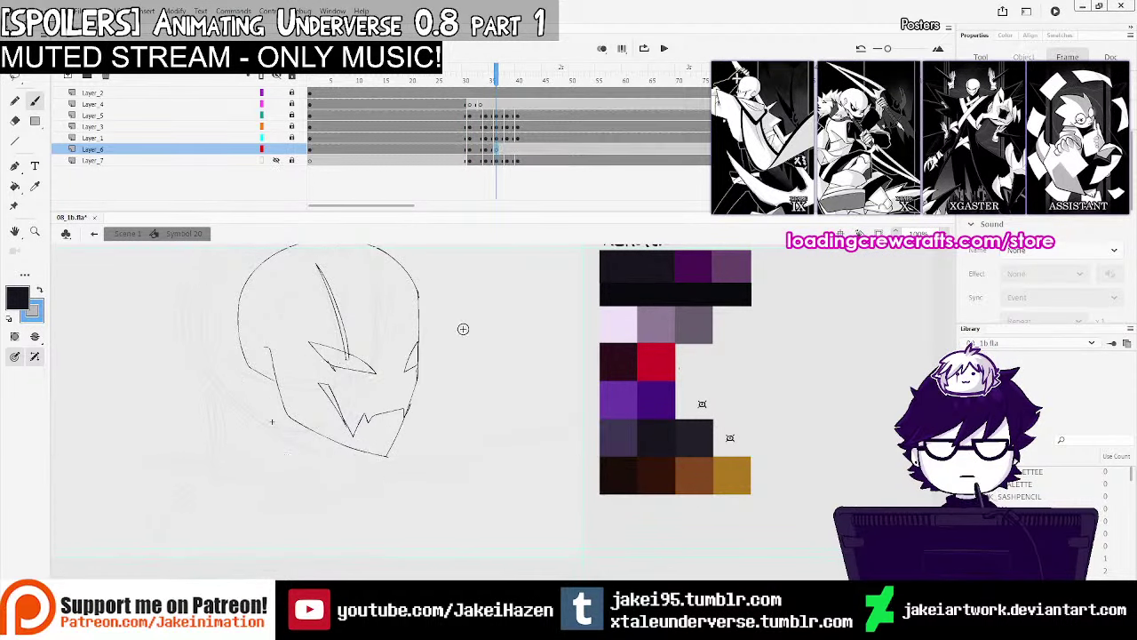
{"action": "left_click_drag", "start_coordinate": [463, 329], "coordinate": [525, 288]}
{"action": "left_click", "coordinate": [602, 49]}
Draw the neck, collar and inner sash folds at frame 36, redrawing the sash's diagonal edge once
{"action": "mouse_move", "coordinate": [319, 314]}
{"action": "left_mouse_down"}
{"action": "mouse_move", "coordinate": [322, 404]}
{"action": "mouse_move", "coordinate": [372, 313]}
{"action": "left_mouse_up"}
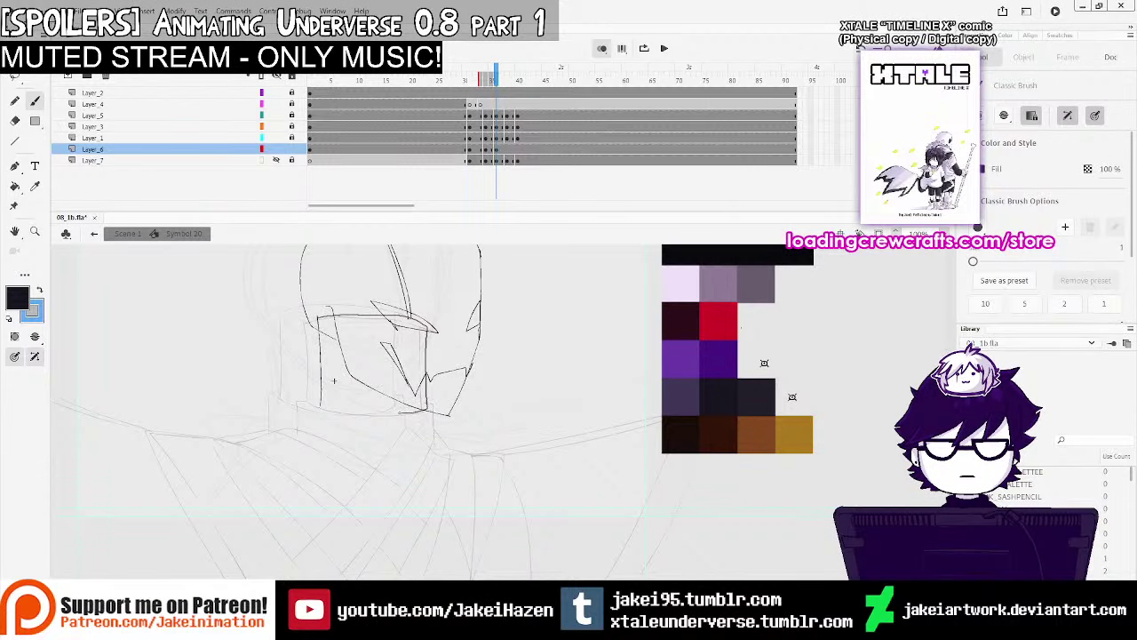
{"action": "left_click_drag", "start_coordinate": [320, 405], "coordinate": [306, 431]}
{"action": "mouse_move", "coordinate": [451, 449]}
{"action": "left_mouse_down"}
{"action": "mouse_move", "coordinate": [469, 390]}
{"action": "mouse_move", "coordinate": [384, 530]}
{"action": "left_mouse_up"}
{"action": "key", "text": "ctrl+z"}
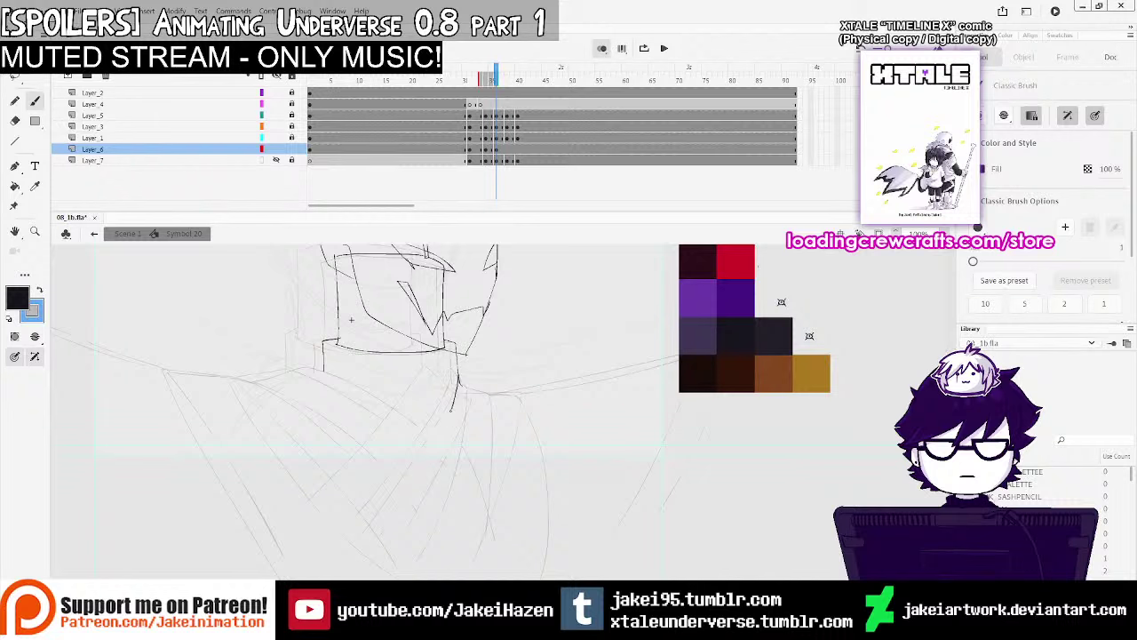
{"action": "left_click_drag", "start_coordinate": [458, 387], "coordinate": [396, 534]}
{"action": "left_click_drag", "start_coordinate": [436, 431], "coordinate": [302, 386]}
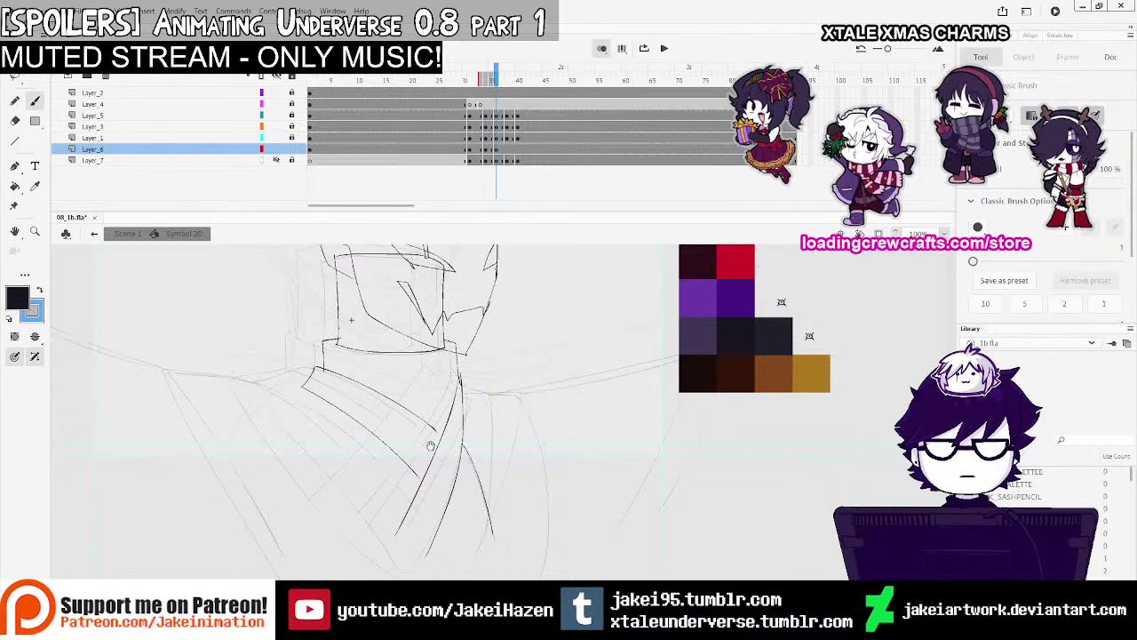
Try to draw the outer sash diagonal with the surrounding robe edges and shoulder lines at frame 36
{"action": "left_click_drag", "start_coordinate": [430, 445], "coordinate": [471, 431]}
{"action": "mouse_move", "coordinate": [277, 361]}
{"action": "left_mouse_down"}
{"action": "mouse_move", "coordinate": [416, 453]}
{"action": "mouse_move", "coordinate": [487, 555]}
{"action": "mouse_move", "coordinate": [456, 524]}
{"action": "left_mouse_up"}
{"action": "key", "text": "ctrl+z"}
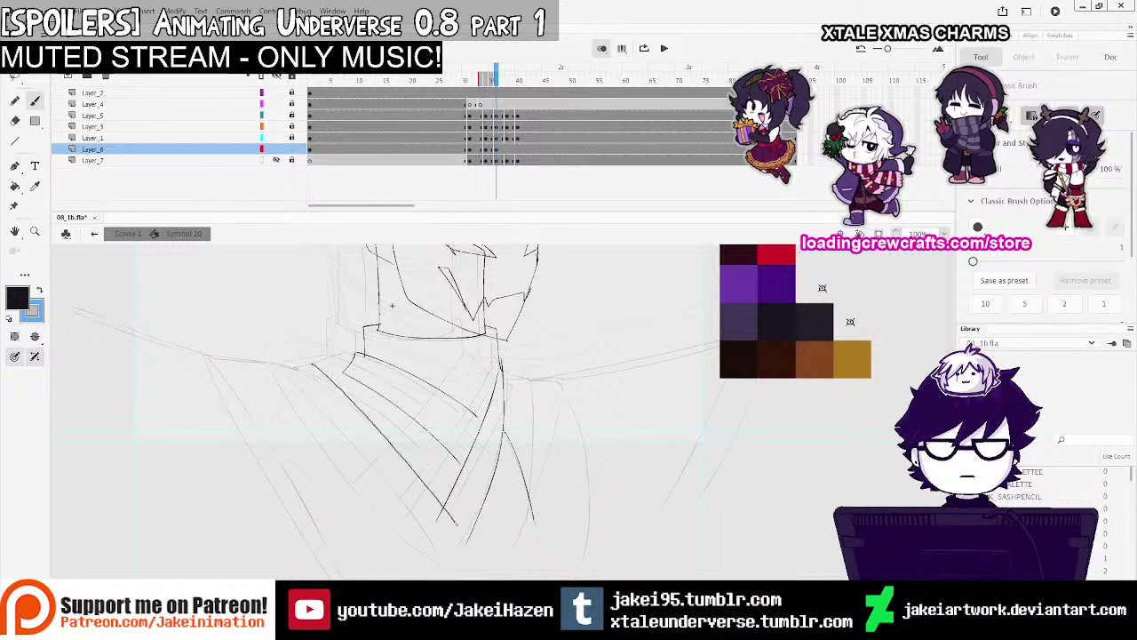
{"action": "left_click_drag", "start_coordinate": [250, 370], "coordinate": [382, 576]}
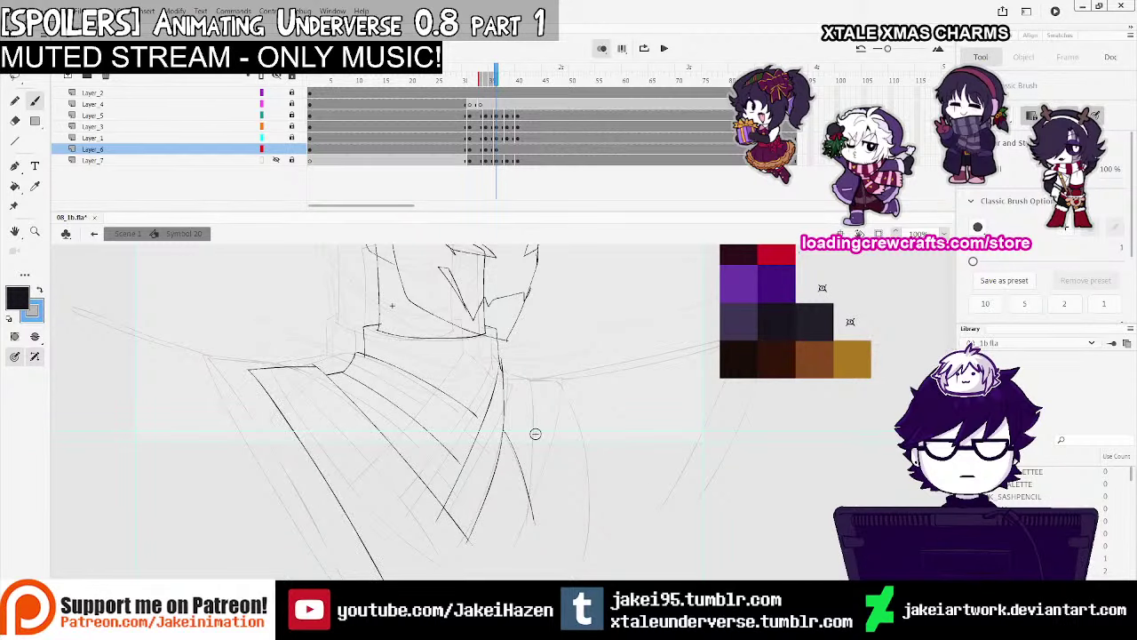
{"action": "left_click_drag", "start_coordinate": [529, 387], "coordinate": [517, 495]}
{"action": "mouse_move", "coordinate": [502, 364]}
{"action": "left_mouse_down"}
{"action": "mouse_move", "coordinate": [585, 536]}
{"action": "mouse_move", "coordinate": [584, 579]}
{"action": "mouse_move", "coordinate": [684, 345]}
{"action": "mouse_move", "coordinate": [724, 337]}
{"action": "left_mouse_up"}
{"action": "left_click_drag", "start_coordinate": [727, 355], "coordinate": [639, 580]}
{"action": "left_click_drag", "start_coordinate": [542, 424], "coordinate": [609, 425]}
{"action": "key", "text": "ctrl+z"}
{"action": "key", "text": "ctrl+z"}
{"action": "key", "text": "ctrl+z"}
{"action": "key", "text": "ctrl+z"}
{"action": "key", "text": "ctrl+z"}
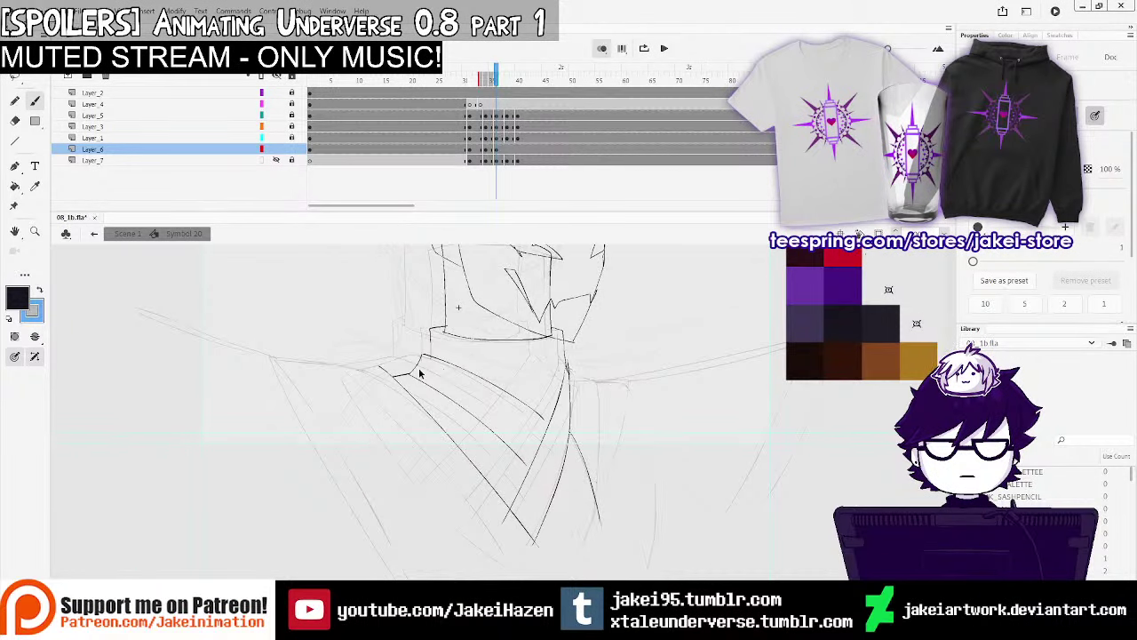
{"action": "key", "text": "ctrl+z"}
Redraw the outer sash diagonal as one longer line from the shoulder down across the chest
{"action": "left_click_drag", "start_coordinate": [381, 367], "coordinate": [523, 567]}
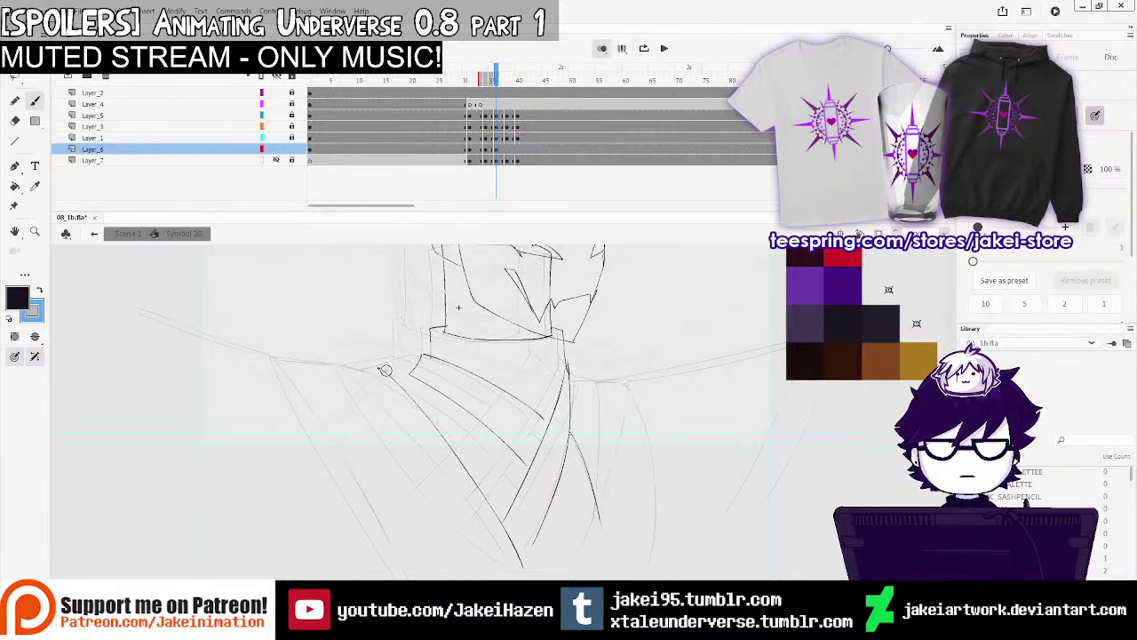
{"action": "left_click_drag", "start_coordinate": [351, 432], "coordinate": [422, 560]}
{"action": "key", "text": "ctrl+z"}
{"action": "key", "text": "ctrl+z"}
{"action": "left_click_drag", "start_coordinate": [385, 370], "coordinate": [537, 580]}
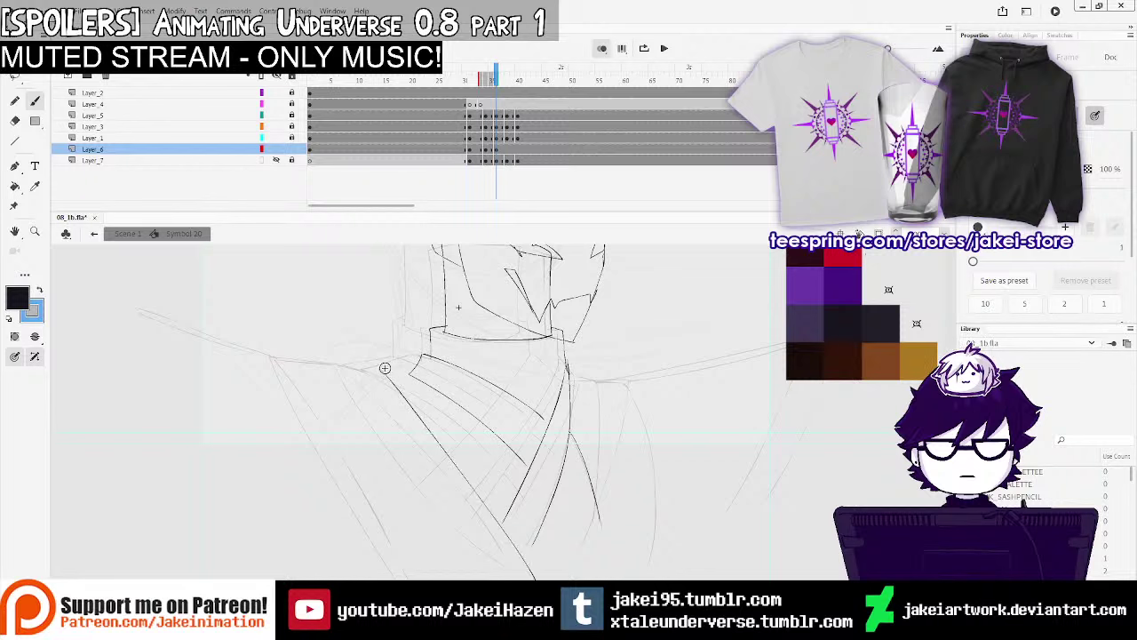
Try a first version of the robe's outer edge and shoulder line on the left of the drawing
{"action": "left_click_drag", "start_coordinate": [311, 361], "coordinate": [418, 575]}
{"action": "mouse_move", "coordinate": [122, 322]}
{"action": "left_mouse_down"}
{"action": "mouse_move", "coordinate": [312, 361]}
{"action": "mouse_move", "coordinate": [185, 334]}
{"action": "left_mouse_up"}
{"action": "key", "text": "ctrl+z"}
{"action": "key", "text": "ctrl+z"}
{"action": "key", "text": "ctrl+z"}
{"action": "key", "text": "ctrl+z"}
Draw the robe's outer edge and shoulder line on the left of the drawing, plus the robe edges on the opposite side
{"action": "left_click_drag", "start_coordinate": [310, 363], "coordinate": [417, 578]}
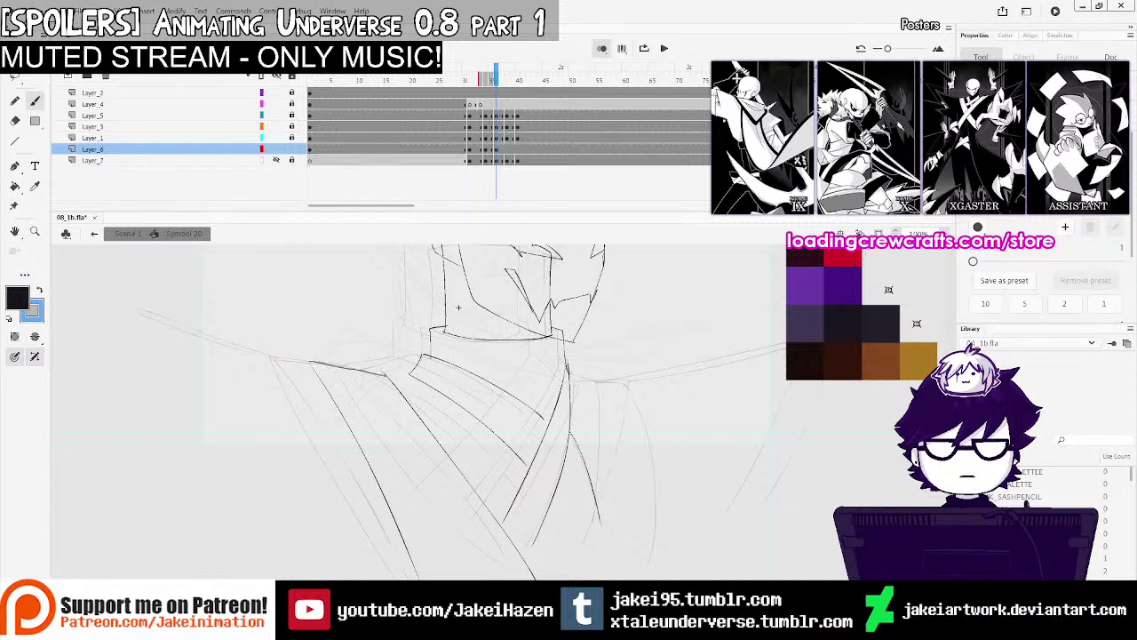
{"action": "mouse_move", "coordinate": [419, 361]}
{"action": "left_mouse_down"}
{"action": "mouse_move", "coordinate": [290, 357]}
{"action": "mouse_move", "coordinate": [143, 302]}
{"action": "left_mouse_up"}
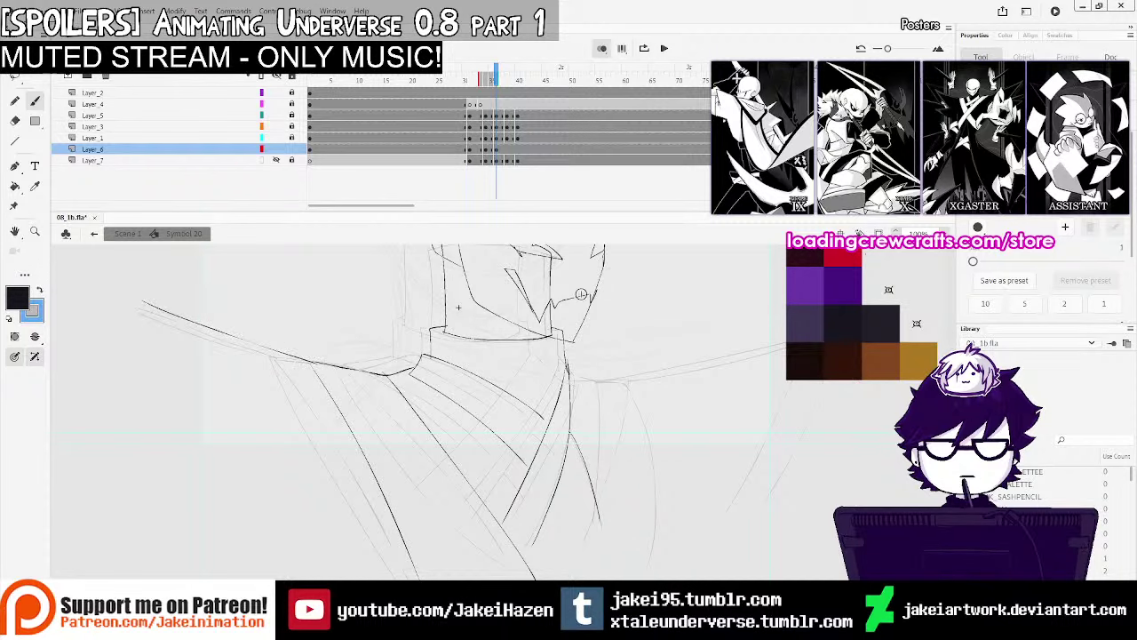
{"action": "mouse_move", "coordinate": [571, 377]}
{"action": "left_mouse_down"}
{"action": "mouse_move", "coordinate": [598, 529]}
{"action": "mouse_move", "coordinate": [646, 549]}
{"action": "left_mouse_up"}
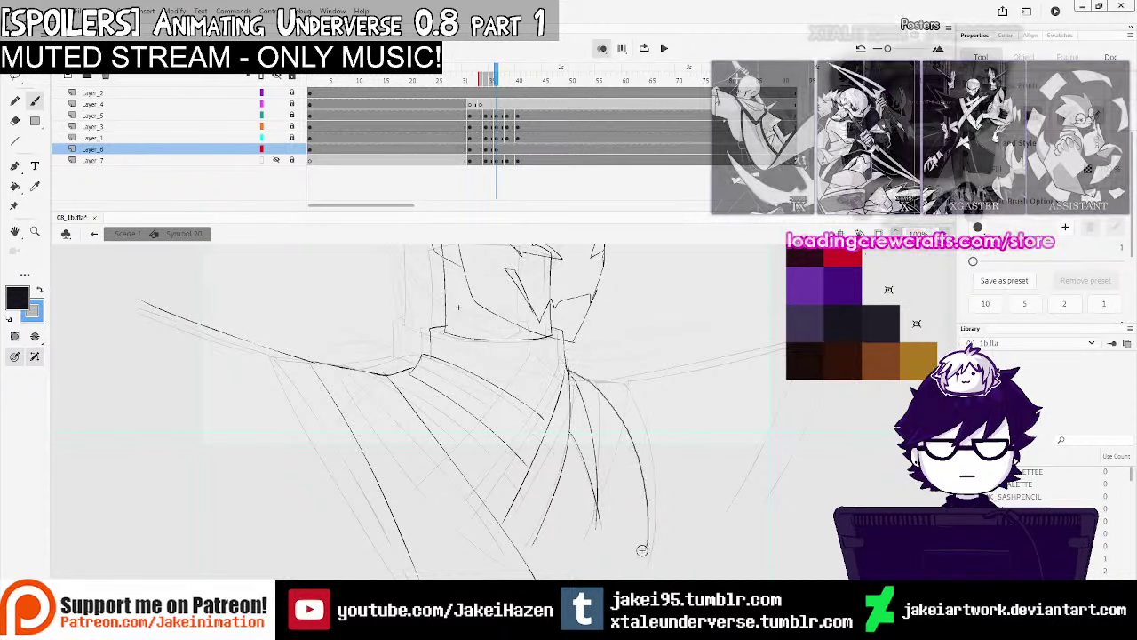
Try to draw the shoulder line and outer arm line on the side the mask faces at frame 36
{"action": "left_click_drag", "start_coordinate": [570, 371], "coordinate": [788, 329]}
{"action": "left_click_drag", "start_coordinate": [787, 329], "coordinate": [683, 567]}
{"action": "key", "text": "ctrl+z"}
{"action": "key", "text": "ctrl+z"}
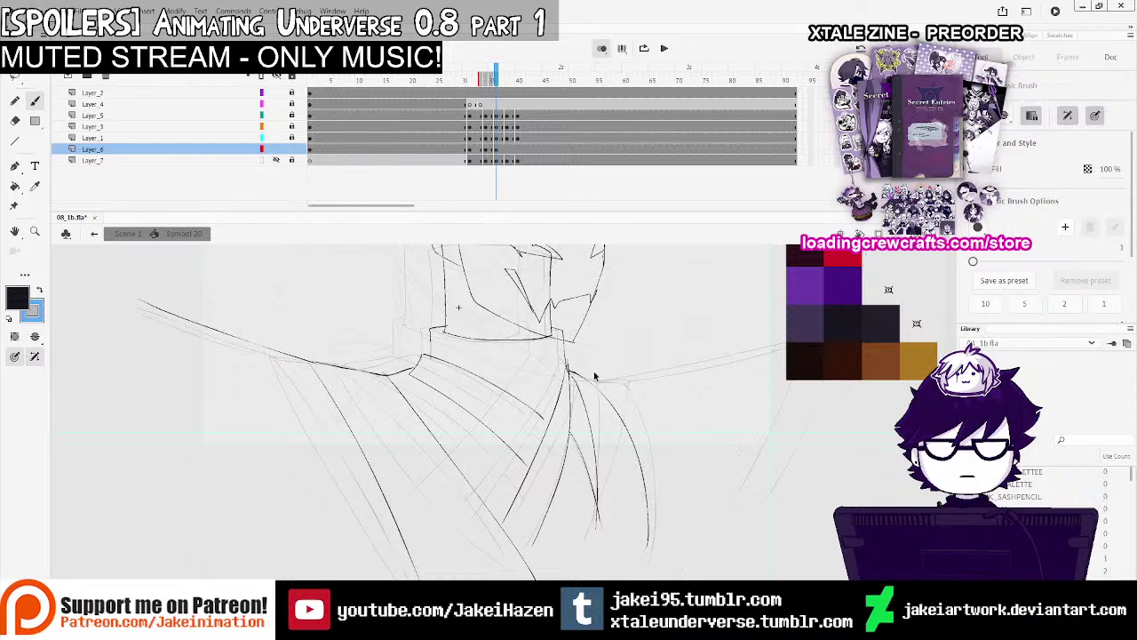
Draw the shoulder line and the outer arm line on the side the mask faces at frame 36
{"action": "left_click_drag", "start_coordinate": [569, 367], "coordinate": [779, 327]}
{"action": "left_click_drag", "start_coordinate": [779, 328], "coordinate": [704, 560]}
{"action": "left_click", "coordinate": [692, 516]}
{"action": "left_click", "coordinate": [578, 444]}
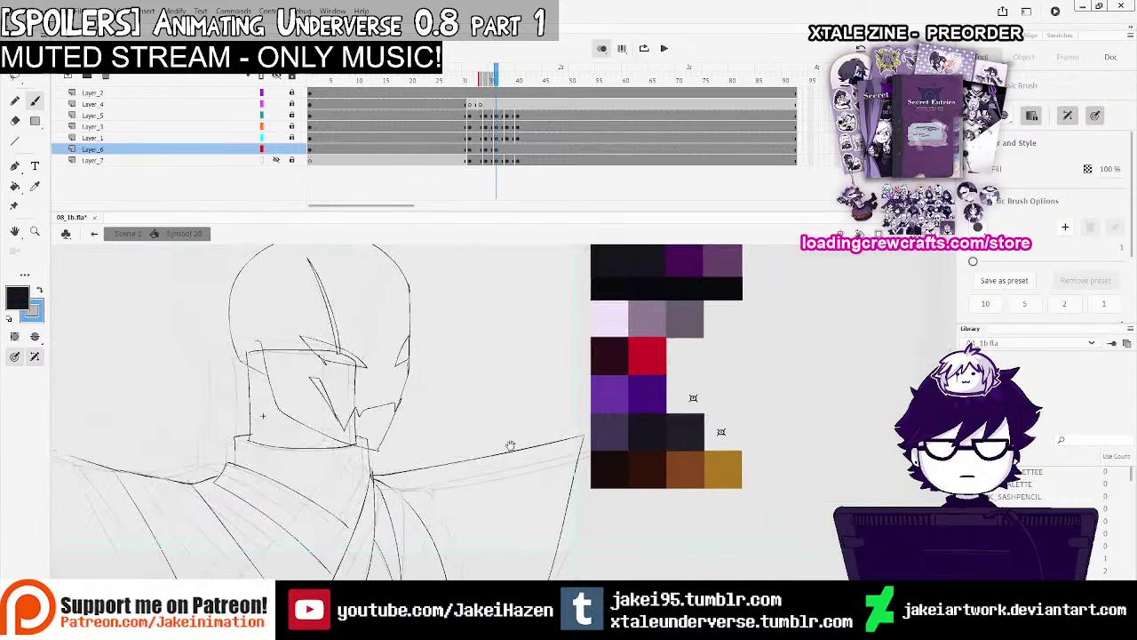
{"action": "left_click_drag", "start_coordinate": [510, 444], "coordinate": [547, 487]}
Play back the redrawn frames and insert a blank keyframe at frame 38 on Layer_6
{"action": "left_click", "coordinate": [600, 49]}
{"action": "left_click", "coordinate": [465, 125]}
{"action": "key", "text": "Return"}
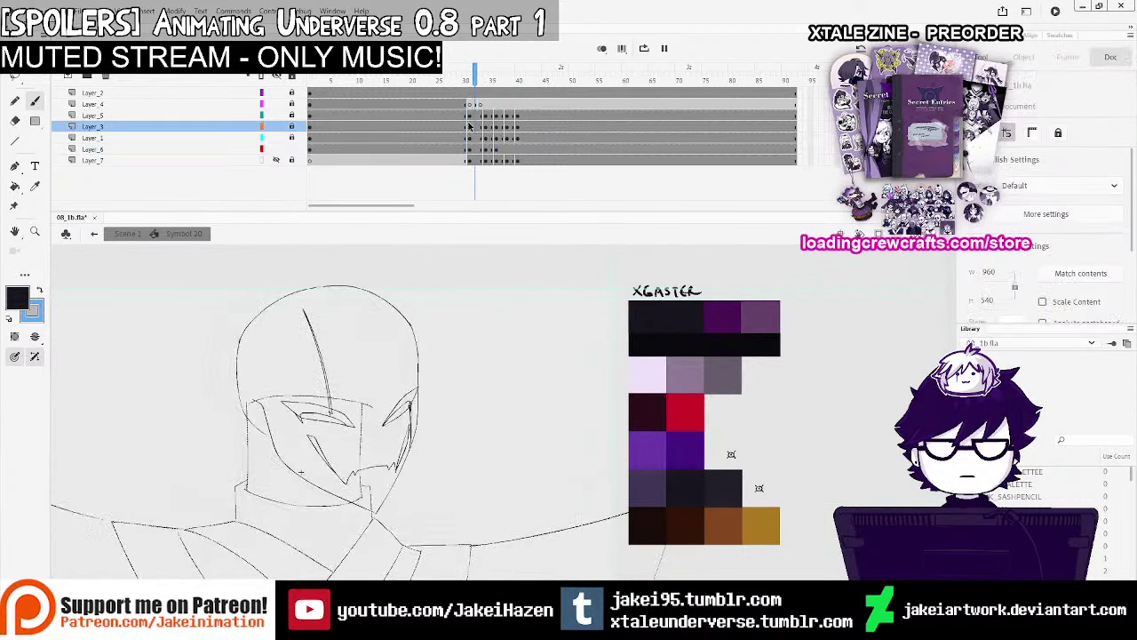
{"action": "key", "text": "Return"}
{"action": "left_click", "coordinate": [495, 149]}
{"action": "mouse_move", "coordinate": [498, 76]}
{"action": "left_mouse_down"}
{"action": "mouse_move", "coordinate": [462, 89]}
{"action": "mouse_move", "coordinate": [503, 103]}
{"action": "mouse_move", "coordinate": [470, 107]}
{"action": "mouse_move", "coordinate": [501, 108]}
{"action": "left_mouse_up"}
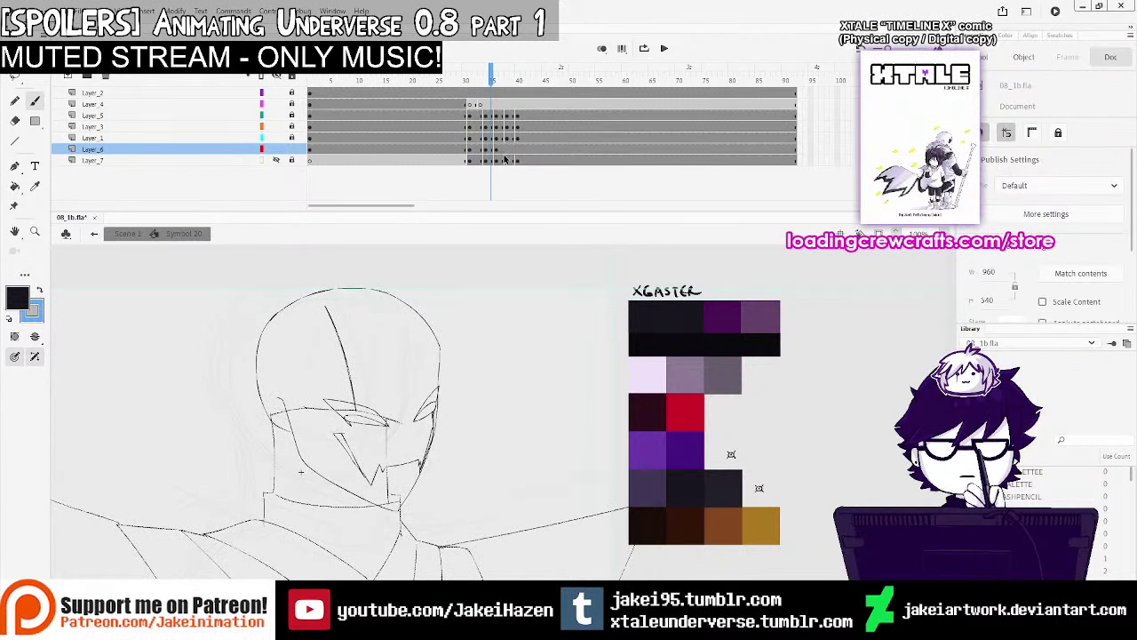
{"action": "left_click", "coordinate": [503, 150]}
{"action": "left_click", "coordinate": [508, 151]}
{"action": "key", "text": "F7"}
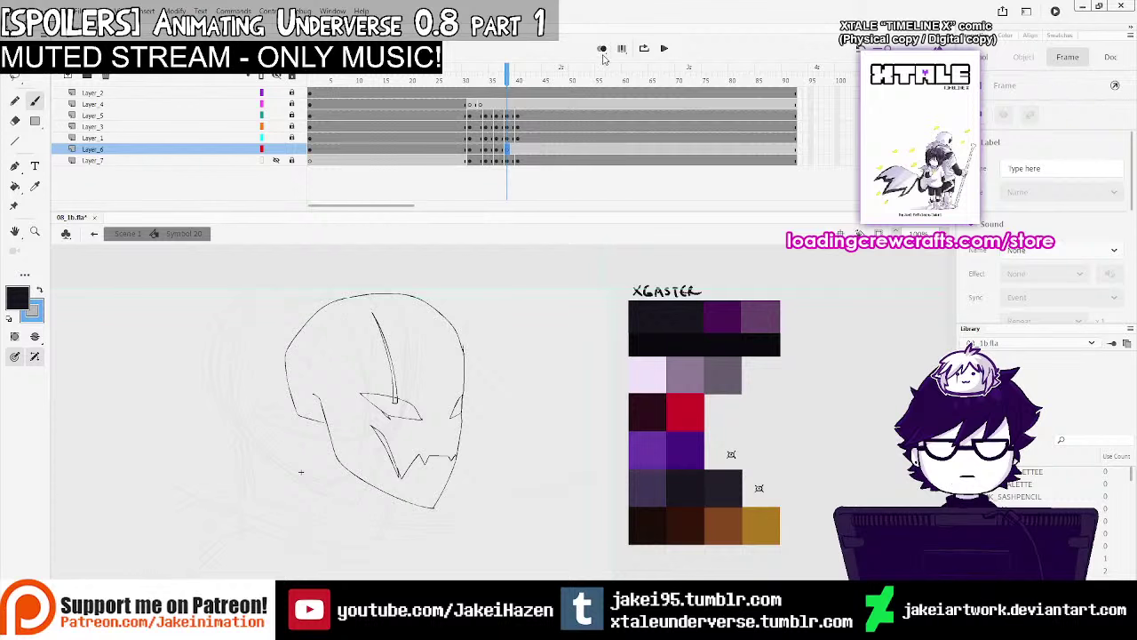
Draw the neck outline and the top edge of the collar at frame 38 with onion skinning on
{"action": "left_click", "coordinate": [602, 49]}
{"action": "left_click_drag", "start_coordinate": [420, 388], "coordinate": [463, 344]}
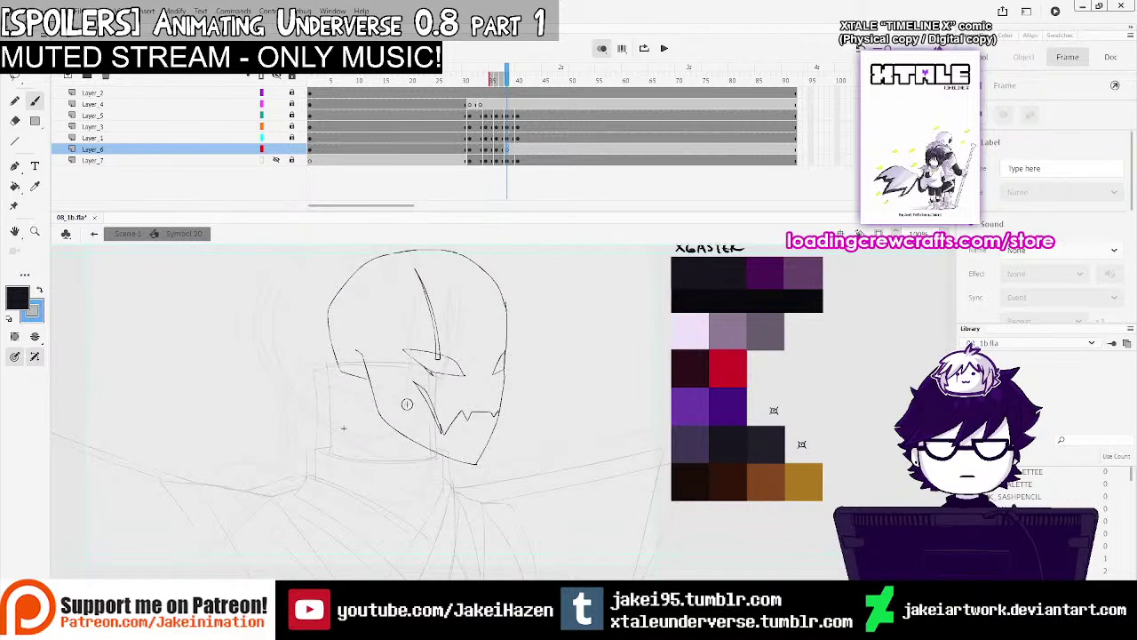
{"action": "mouse_move", "coordinate": [344, 363]}
{"action": "left_mouse_down"}
{"action": "mouse_move", "coordinate": [347, 453]}
{"action": "mouse_move", "coordinate": [452, 369]}
{"action": "mouse_move", "coordinate": [450, 451]}
{"action": "left_mouse_up"}
{"action": "key", "text": "ctrl+z"}
{"action": "key", "text": "ctrl+z"}
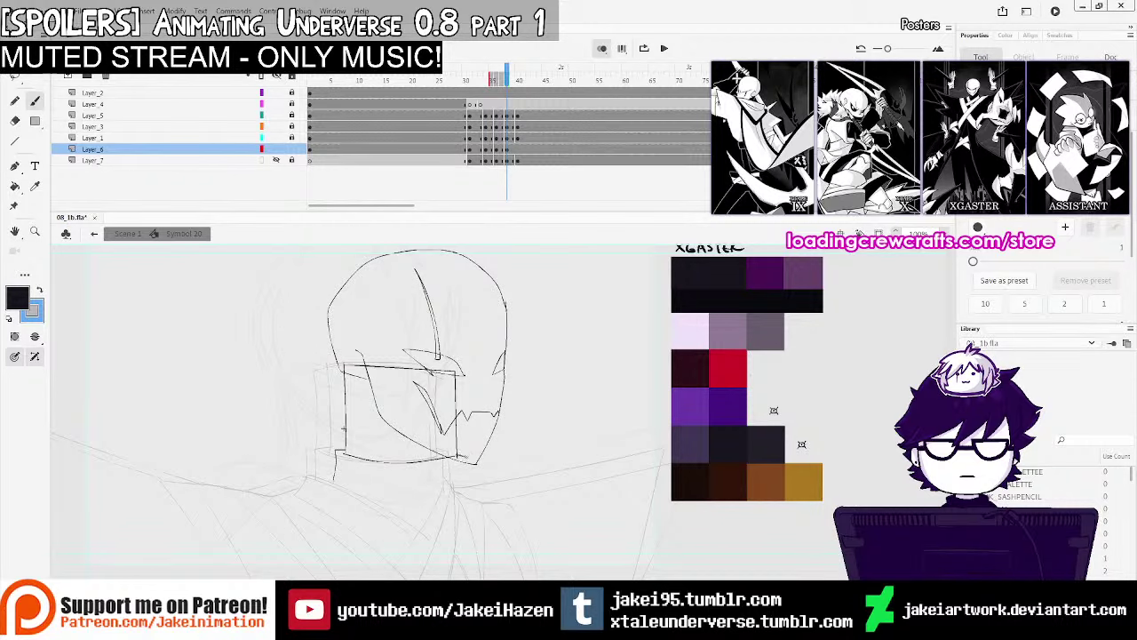
Try a first version of the crossing sash bands running from the collar down the chest
{"action": "mouse_move", "coordinate": [478, 475]}
{"action": "left_mouse_down"}
{"action": "mouse_move", "coordinate": [516, 429]}
{"action": "mouse_move", "coordinate": [487, 579]}
{"action": "left_mouse_up"}
{"action": "mouse_move", "coordinate": [365, 411]}
{"action": "left_mouse_down"}
{"action": "mouse_move", "coordinate": [453, 440]}
{"action": "mouse_move", "coordinate": [586, 557]}
{"action": "left_mouse_up"}
{"action": "key", "text": "ctrl+z"}
{"action": "left_click_drag", "start_coordinate": [500, 506], "coordinate": [574, 578]}
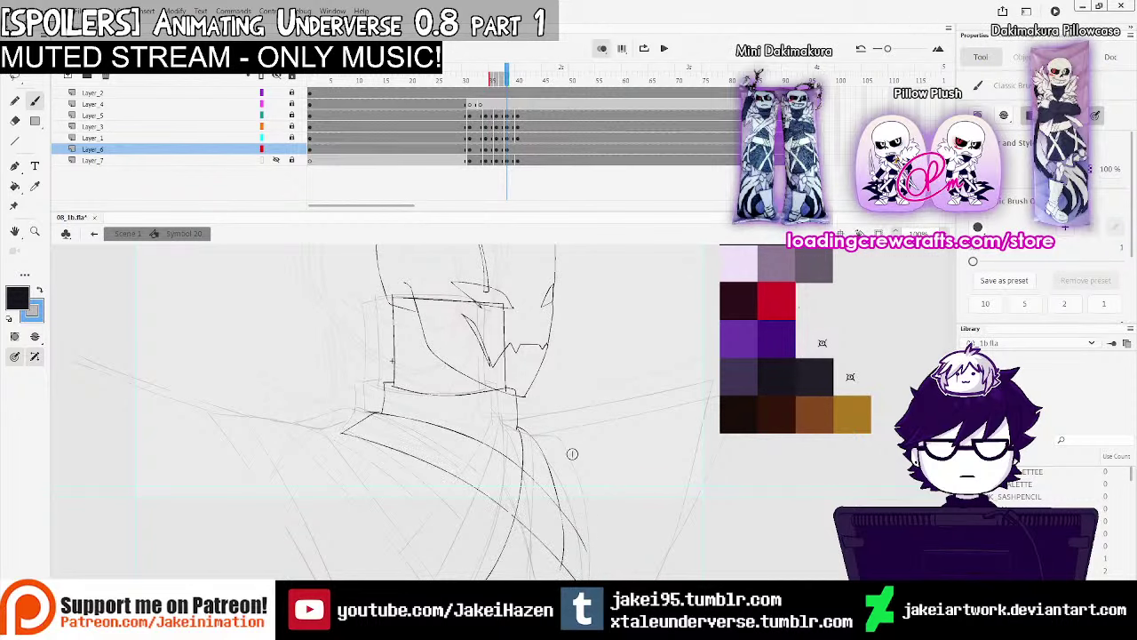
{"action": "left_click_drag", "start_coordinate": [571, 454], "coordinate": [604, 434]}
{"action": "key", "text": "ctrl+z"}
{"action": "key", "text": "ctrl+z"}
{"action": "key", "text": "ctrl+z"}
{"action": "left_click_drag", "start_coordinate": [413, 388], "coordinate": [607, 539]}
{"action": "key", "text": "ctrl+z"}
{"action": "key", "text": "ctrl+z"}
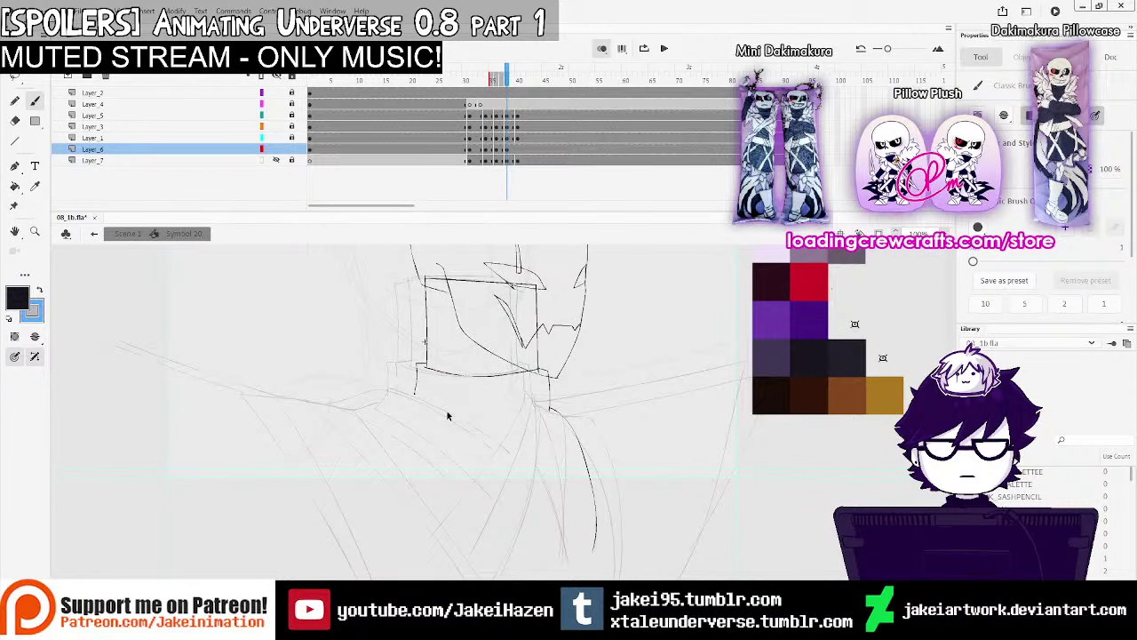
Draw the shoulder sash's upper and lower edges diagonally from the collar down across the chest
{"action": "left_click_drag", "start_coordinate": [411, 390], "coordinate": [621, 579]}
{"action": "left_click_drag", "start_coordinate": [415, 391], "coordinate": [364, 408]}
{"action": "left_click_drag", "start_coordinate": [364, 407], "coordinate": [540, 575]}
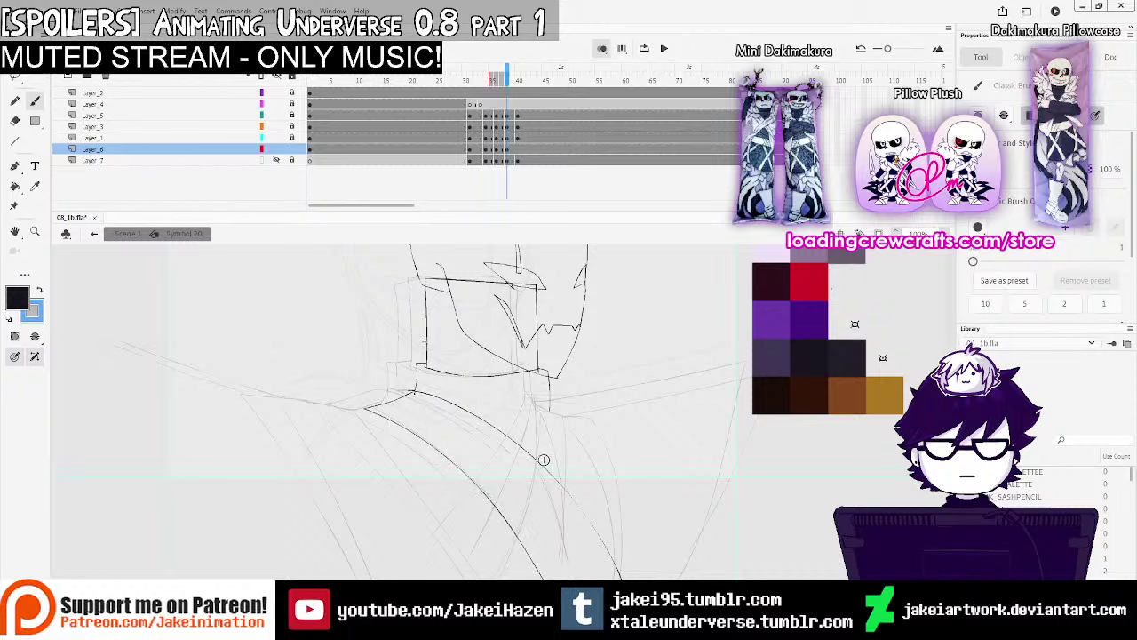
{"action": "key", "text": "ctrl+z"}
{"action": "left_click_drag", "start_coordinate": [552, 392], "coordinate": [610, 557]}
{"action": "key", "text": "ctrl+z"}
{"action": "key", "text": "ctrl+z"}
{"action": "key", "text": "ctrl+z"}
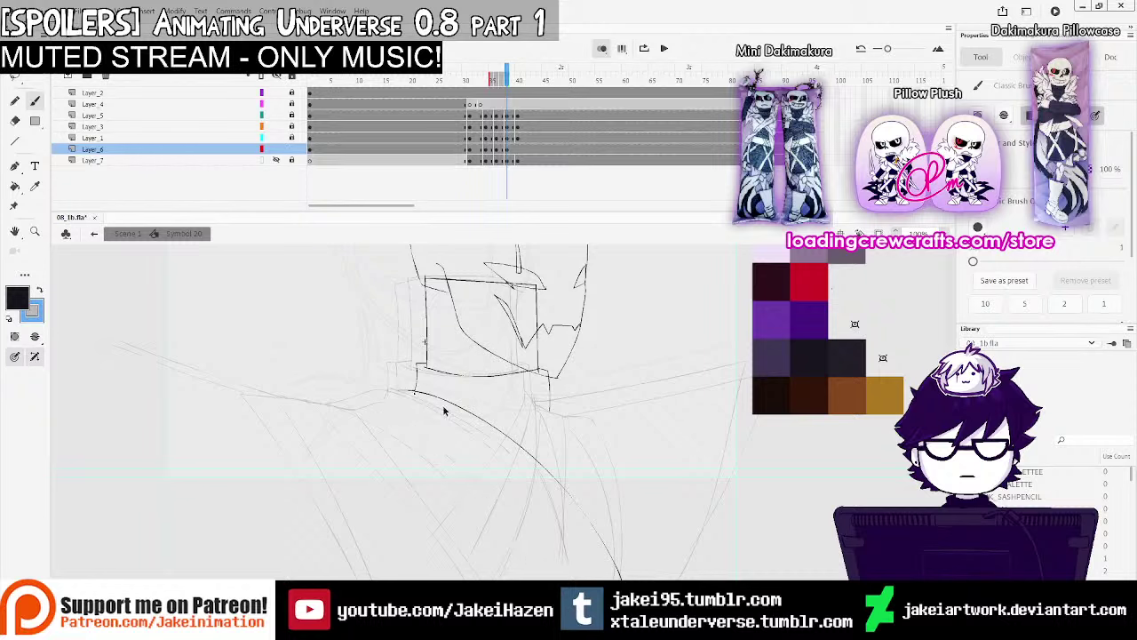
{"action": "left_click_drag", "start_coordinate": [408, 392], "coordinate": [579, 541]}
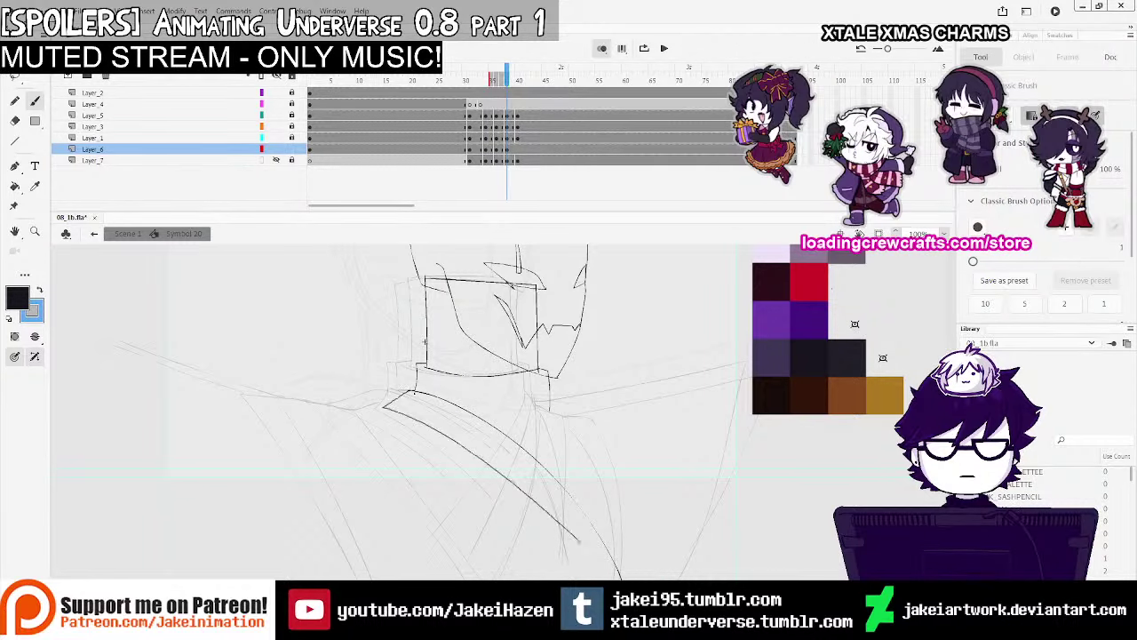
Draw the opposite sash's two curved edges from the collar down to cross the diagonal sash
{"action": "key", "text": "ctrl+z"}
{"action": "mouse_move", "coordinate": [550, 405]}
{"action": "left_mouse_down"}
{"action": "mouse_move", "coordinate": [585, 515]}
{"action": "mouse_move", "coordinate": [609, 552]}
{"action": "left_mouse_up"}
{"action": "key", "text": "ctrl+z"}
{"action": "left_click_drag", "start_coordinate": [550, 406], "coordinate": [604, 543]}
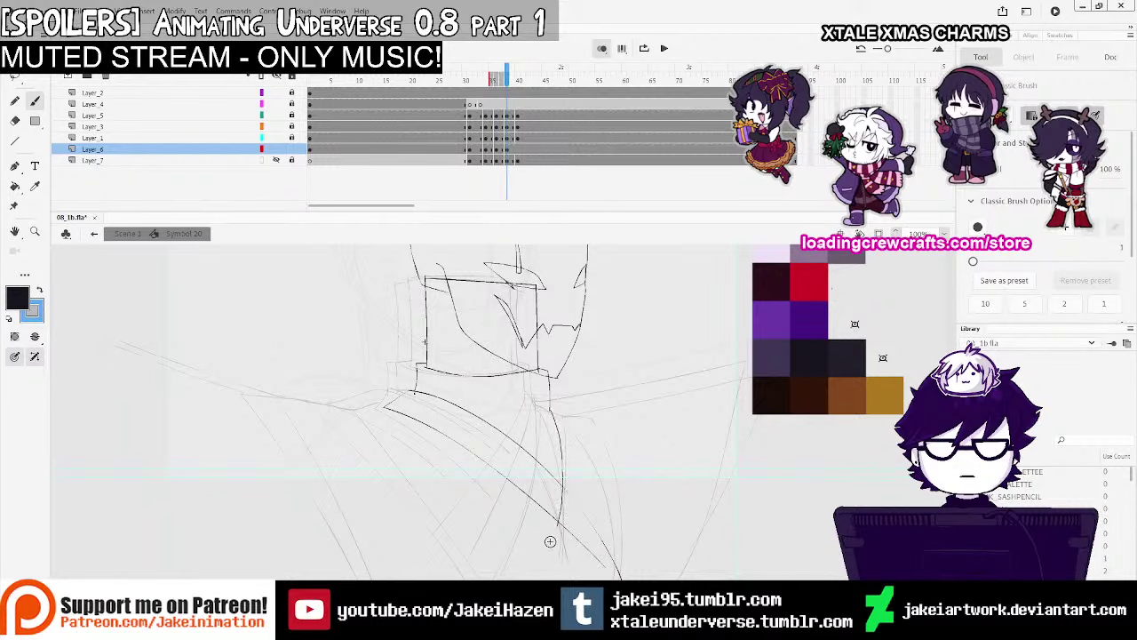
{"action": "left_click_drag", "start_coordinate": [564, 411], "coordinate": [603, 547]}
{"action": "key", "text": "ctrl+z"}
{"action": "left_click_drag", "start_coordinate": [550, 404], "coordinate": [591, 558]}
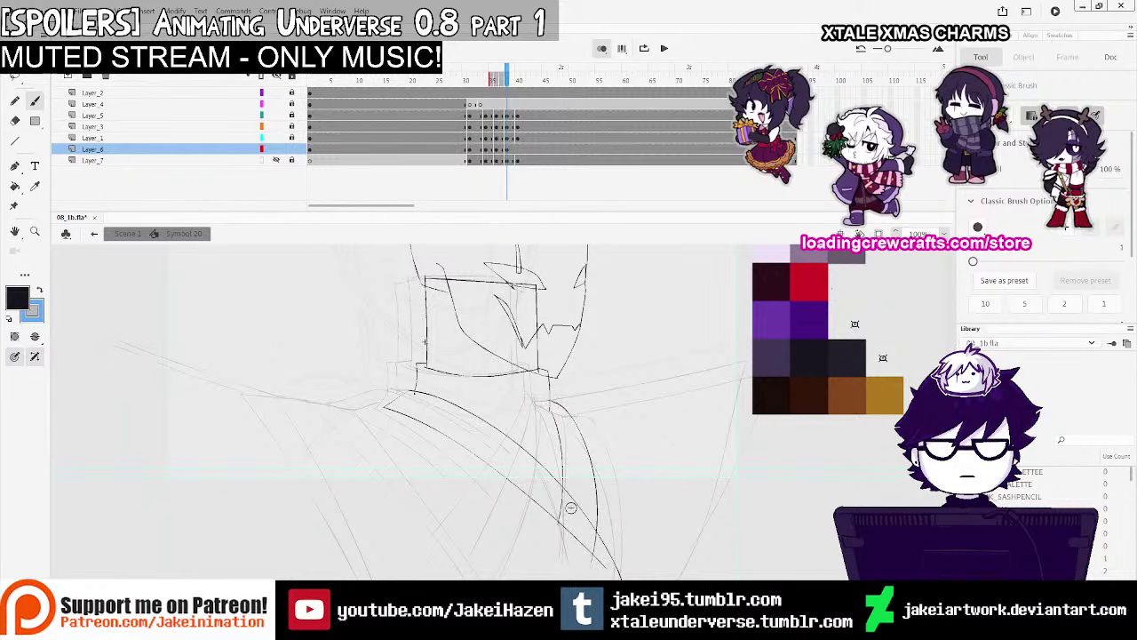
Review the motion in playback and skew the sash lines at frame 38 so their lower ends shift toward the left of the drawing
{"action": "key", "text": "ctrl+minus"}
{"action": "left_click_drag", "start_coordinate": [601, 406], "coordinate": [608, 458]}
{"action": "left_click", "coordinate": [466, 139]}
{"action": "key", "text": "Return"}
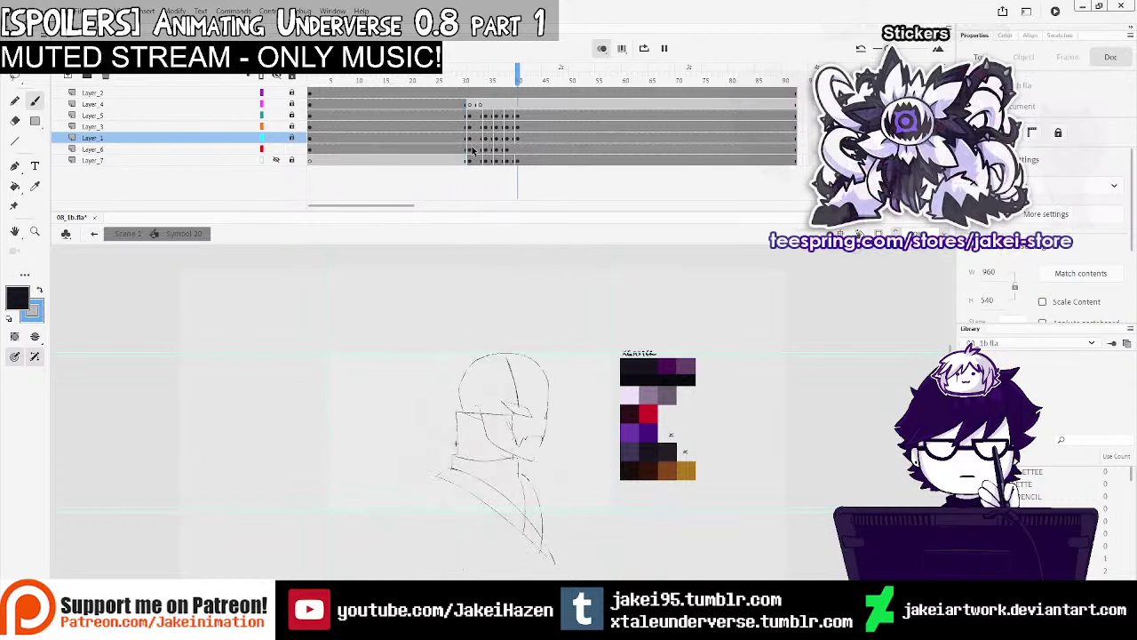
{"action": "key", "text": "Return"}
{"action": "left_click", "coordinate": [508, 151]}
{"action": "key", "text": "q"}
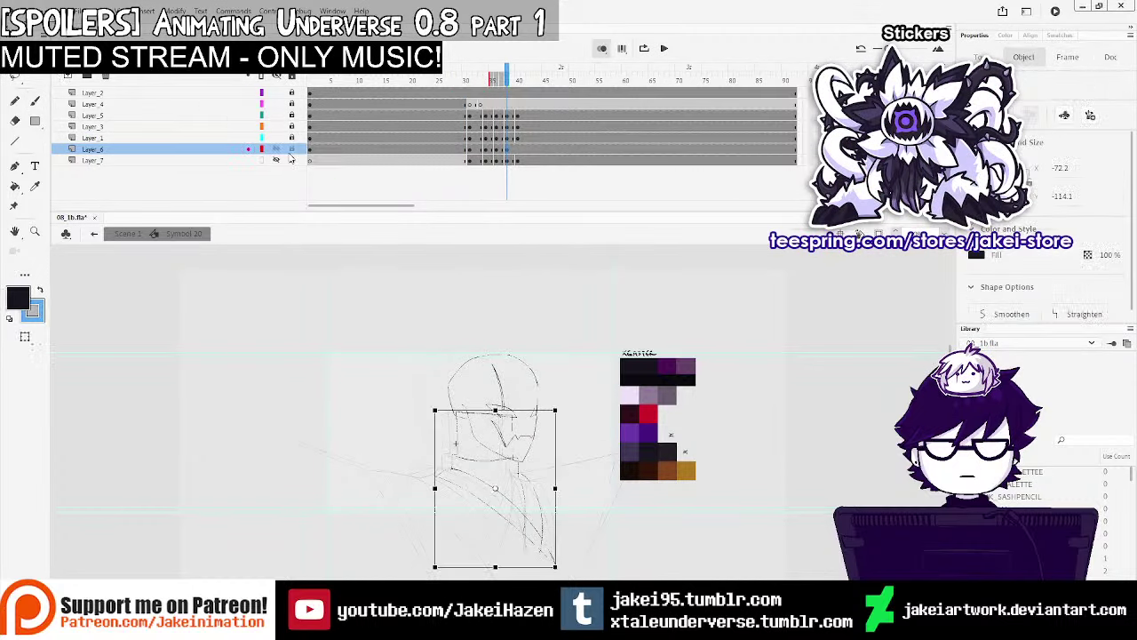
{"action": "left_click_drag", "start_coordinate": [502, 483], "coordinate": [494, 444]}
{"action": "mouse_move", "coordinate": [384, 574]}
{"action": "left_mouse_down"}
{"action": "mouse_move", "coordinate": [495, 507]}
{"action": "mouse_move", "coordinate": [560, 431]}
{"action": "left_mouse_up"}
{"action": "left_click_drag", "start_coordinate": [518, 527], "coordinate": [500, 527]}
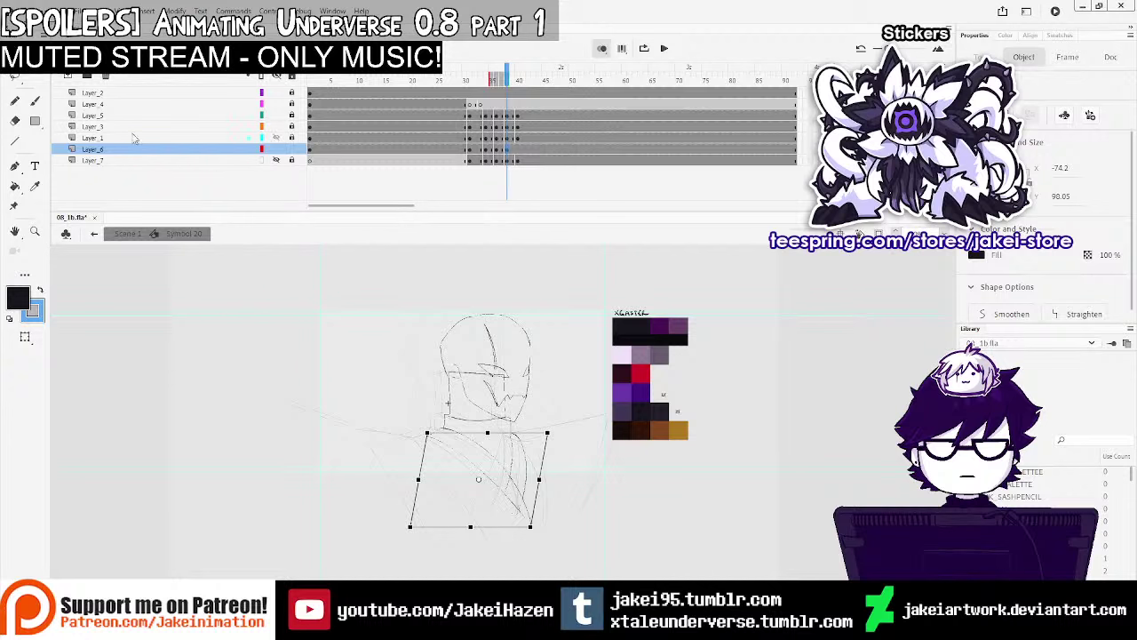
{"action": "key", "text": "b"}
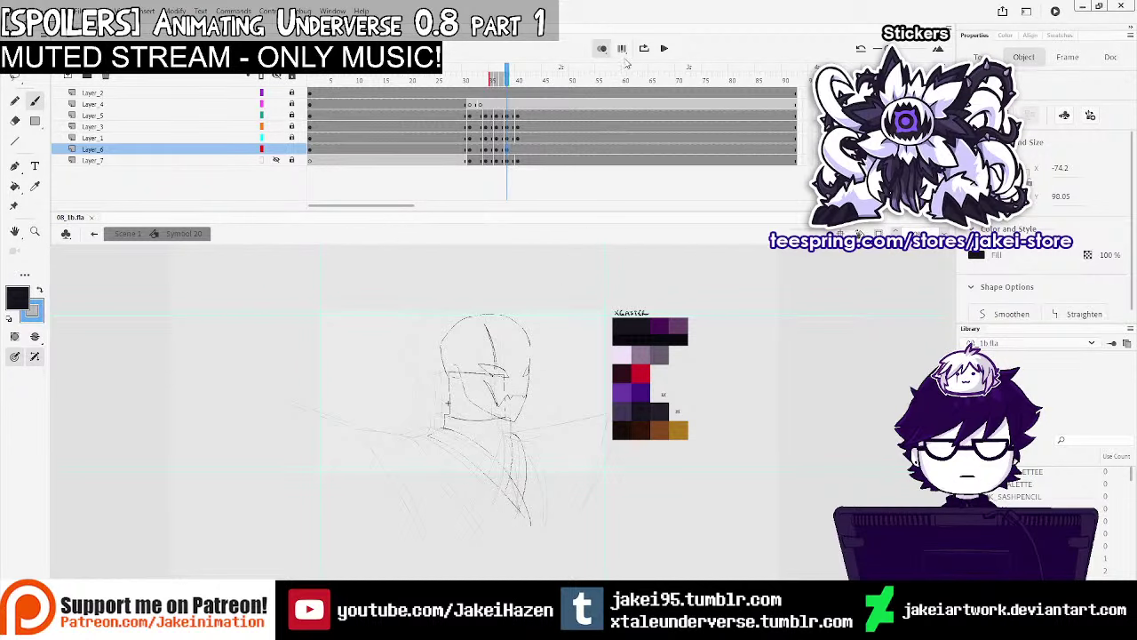
Draw the outer sash diagonal, the shoulder line and the robe's outer edge on the left of the drawing
{"action": "left_click", "coordinate": [475, 468], "text": "ctrl"}
{"action": "left_click_drag", "start_coordinate": [417, 368], "coordinate": [546, 551]}
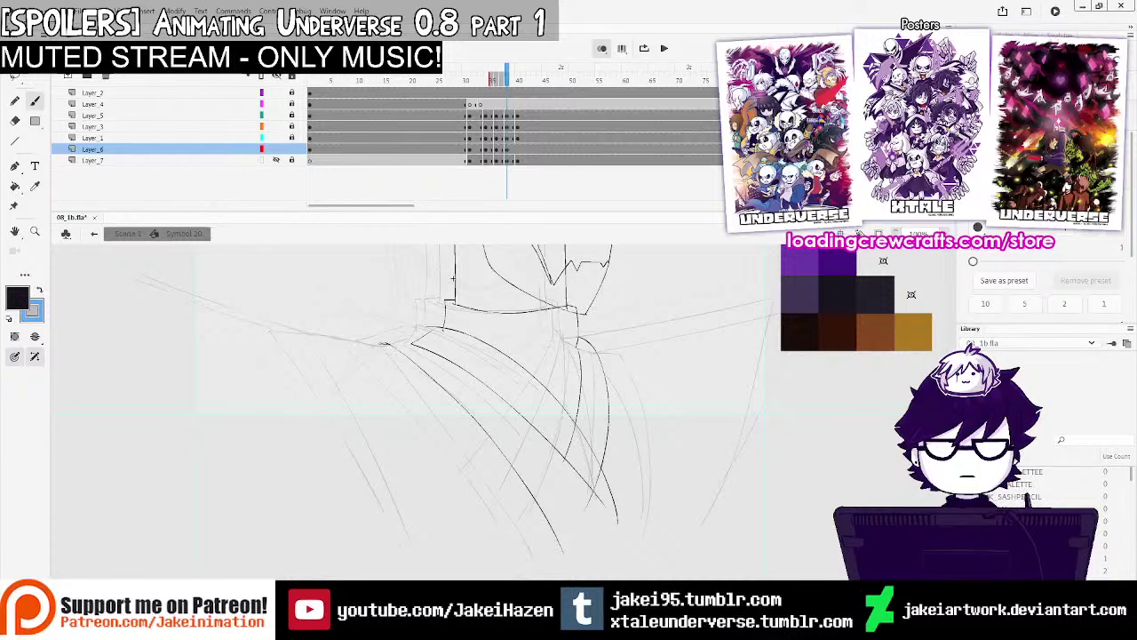
{"action": "mouse_move", "coordinate": [386, 343]}
{"action": "left_mouse_down"}
{"action": "mouse_move", "coordinate": [418, 477]}
{"action": "mouse_move", "coordinate": [460, 576]}
{"action": "left_mouse_up"}
{"action": "key", "text": "ctrl+z"}
{"action": "left_click_drag", "start_coordinate": [384, 345], "coordinate": [453, 576]}
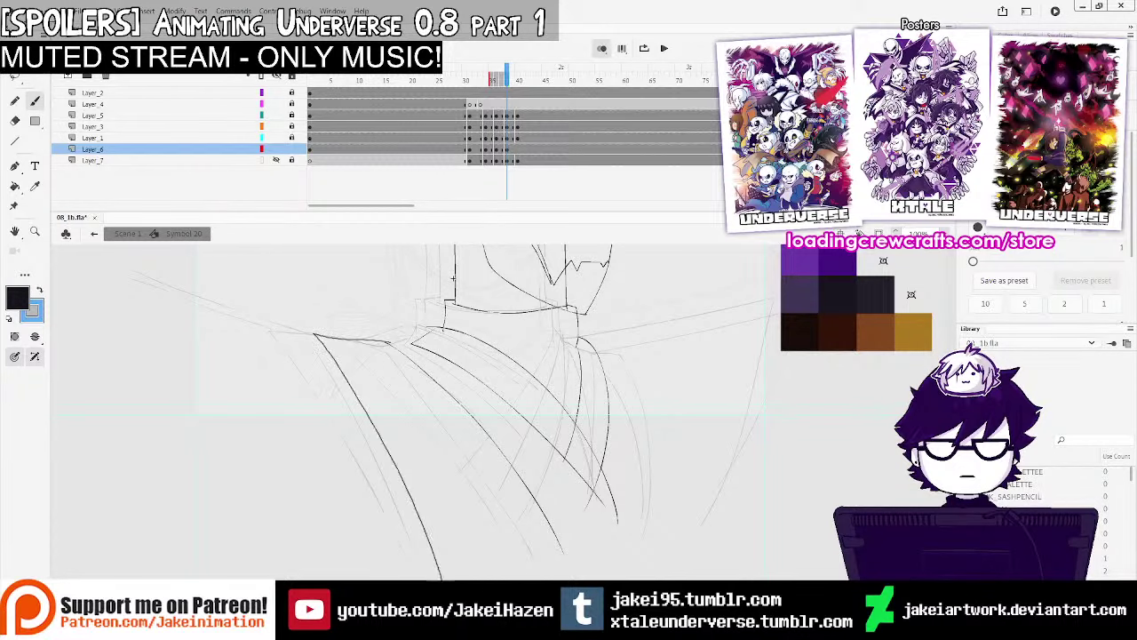
{"action": "key", "text": "ctrl+z"}
{"action": "mouse_move", "coordinate": [345, 340]}
{"action": "left_mouse_down"}
{"action": "mouse_move", "coordinate": [337, 366]}
{"action": "mouse_move", "coordinate": [441, 577]}
{"action": "left_mouse_up"}
{"action": "mouse_move", "coordinate": [405, 351]}
{"action": "left_mouse_down"}
{"action": "mouse_move", "coordinate": [439, 376]}
{"action": "mouse_move", "coordinate": [466, 579]}
{"action": "left_mouse_up"}
{"action": "key", "text": "ctrl+z"}
{"action": "key", "text": "ctrl+z"}
{"action": "mouse_move", "coordinate": [426, 370]}
{"action": "left_mouse_down"}
{"action": "mouse_move", "coordinate": [348, 361]}
{"action": "mouse_move", "coordinate": [442, 579]}
{"action": "left_mouse_up"}
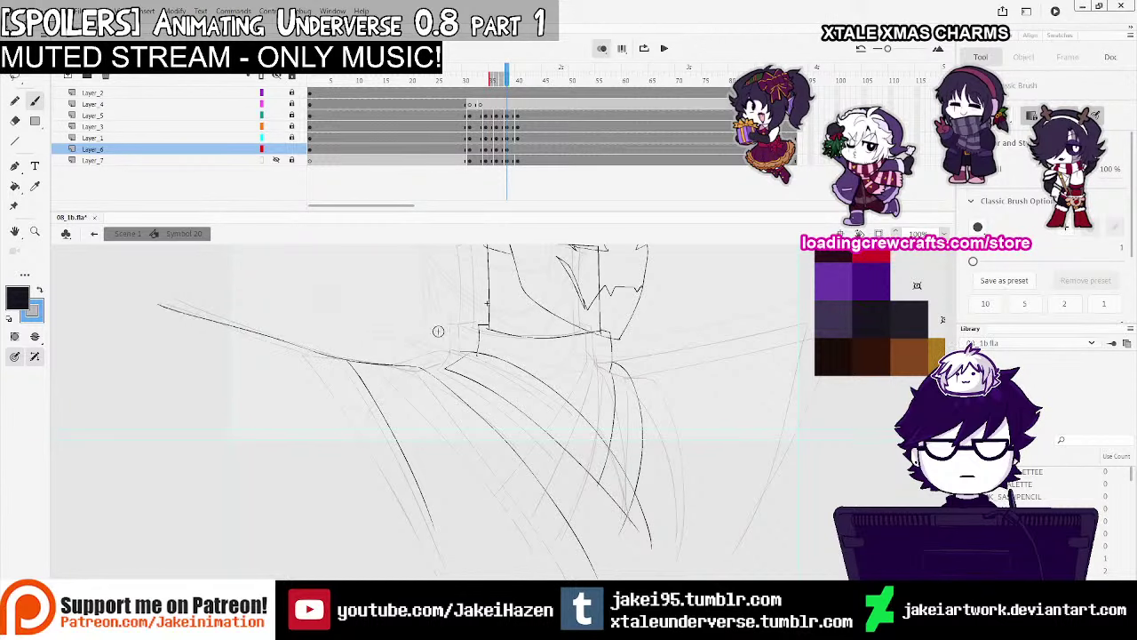
Try to draw the robe folds falling from the collar on the side the mask faces
{"action": "left_click_drag", "start_coordinate": [688, 379], "coordinate": [600, 380]}
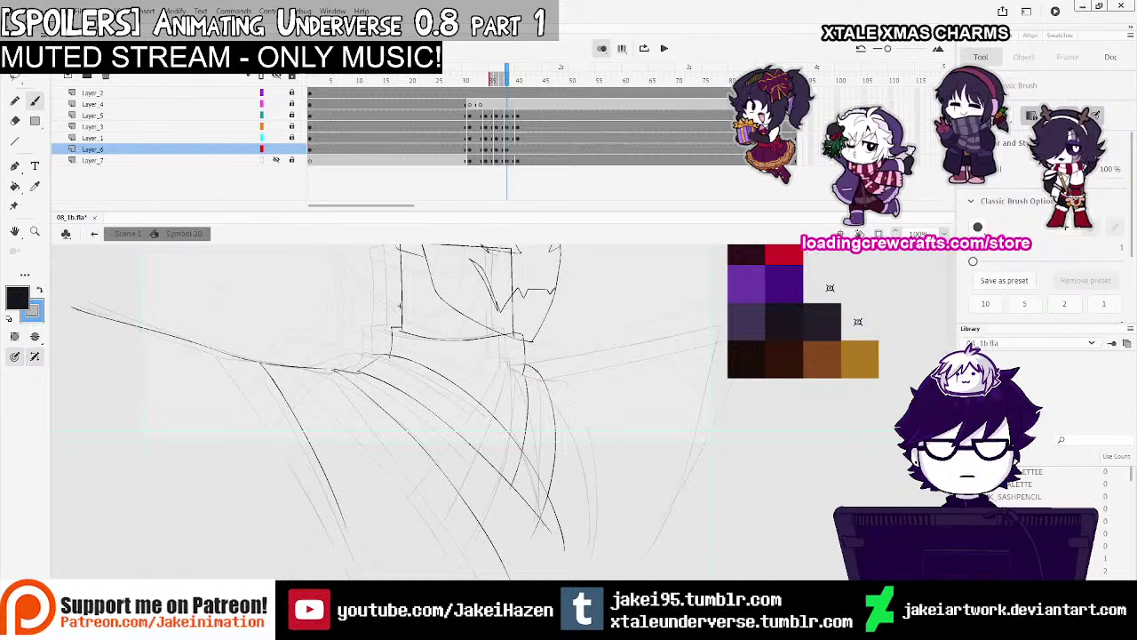
{"action": "left_click_drag", "start_coordinate": [562, 454], "coordinate": [555, 564]}
{"action": "key", "text": "ctrl+z"}
{"action": "left_click_drag", "start_coordinate": [541, 376], "coordinate": [554, 567]}
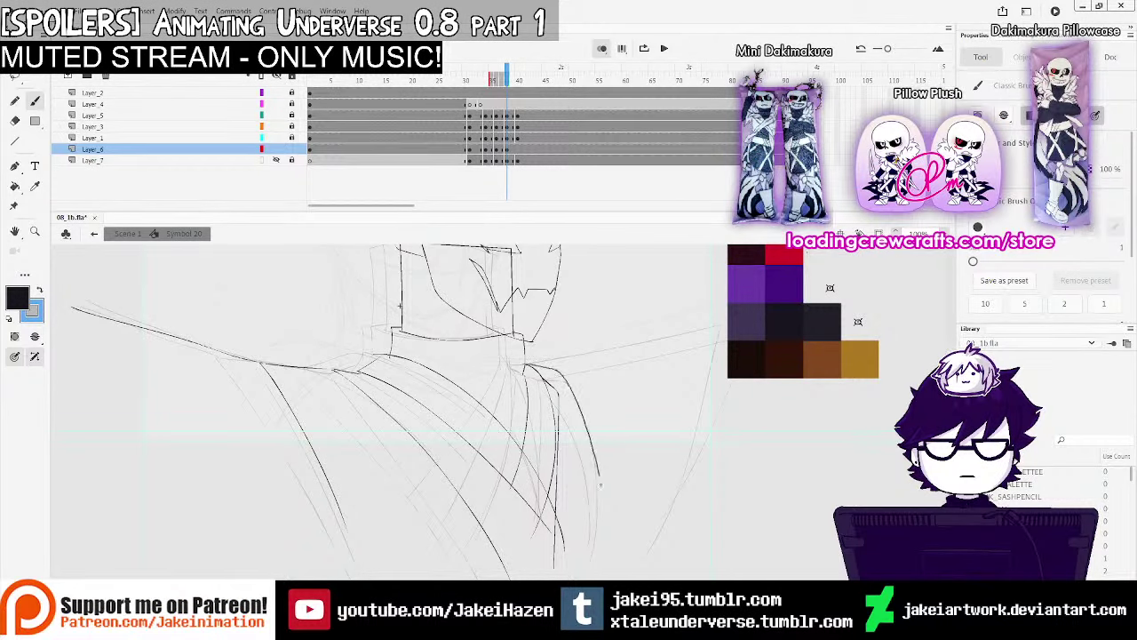
{"action": "left_click_drag", "start_coordinate": [601, 485], "coordinate": [588, 573]}
{"action": "key", "text": "ctrl+z"}
{"action": "key", "text": "ctrl+z"}
{"action": "key", "text": "ctrl+z"}
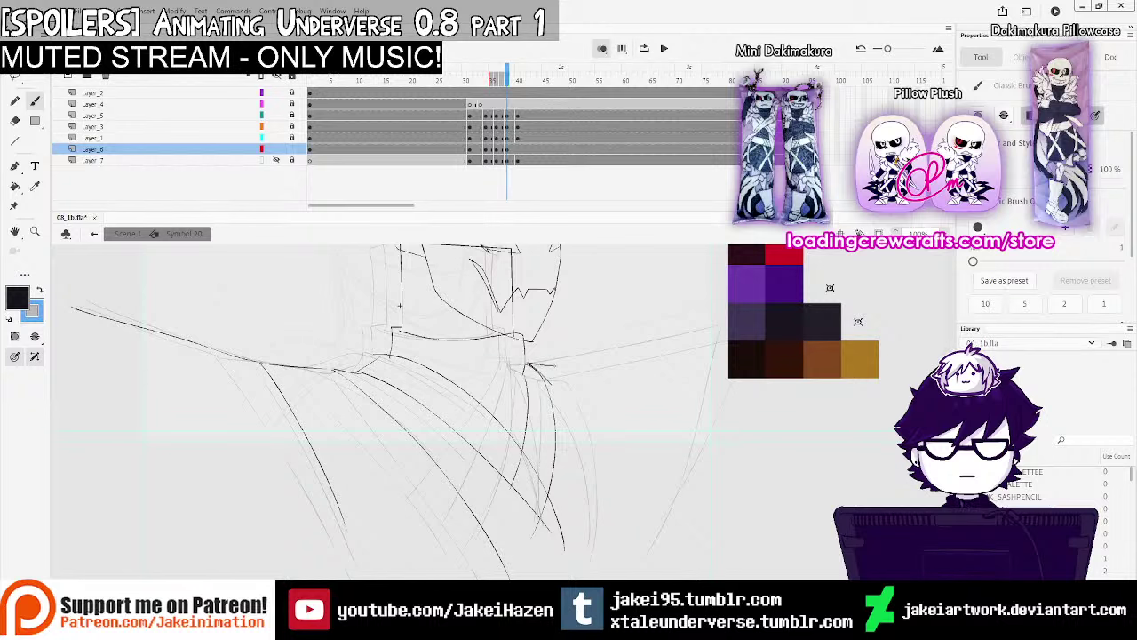
Draw the robe fold, shoulder line and outer arm line on the side the mask faces at frame 38
{"action": "left_click_drag", "start_coordinate": [535, 365], "coordinate": [595, 550]}
{"action": "key", "text": "ctrl+z"}
{"action": "left_click_drag", "start_coordinate": [533, 364], "coordinate": [596, 575]}
{"action": "left_click_drag", "start_coordinate": [665, 325], "coordinate": [723, 310]}
{"action": "key", "text": "ctrl+z"}
{"action": "mouse_move", "coordinate": [530, 363]}
{"action": "left_mouse_down"}
{"action": "mouse_move", "coordinate": [715, 318]}
{"action": "mouse_move", "coordinate": [710, 353]}
{"action": "mouse_move", "coordinate": [624, 564]}
{"action": "left_mouse_up"}
{"action": "key", "text": "ctrl+minus"}
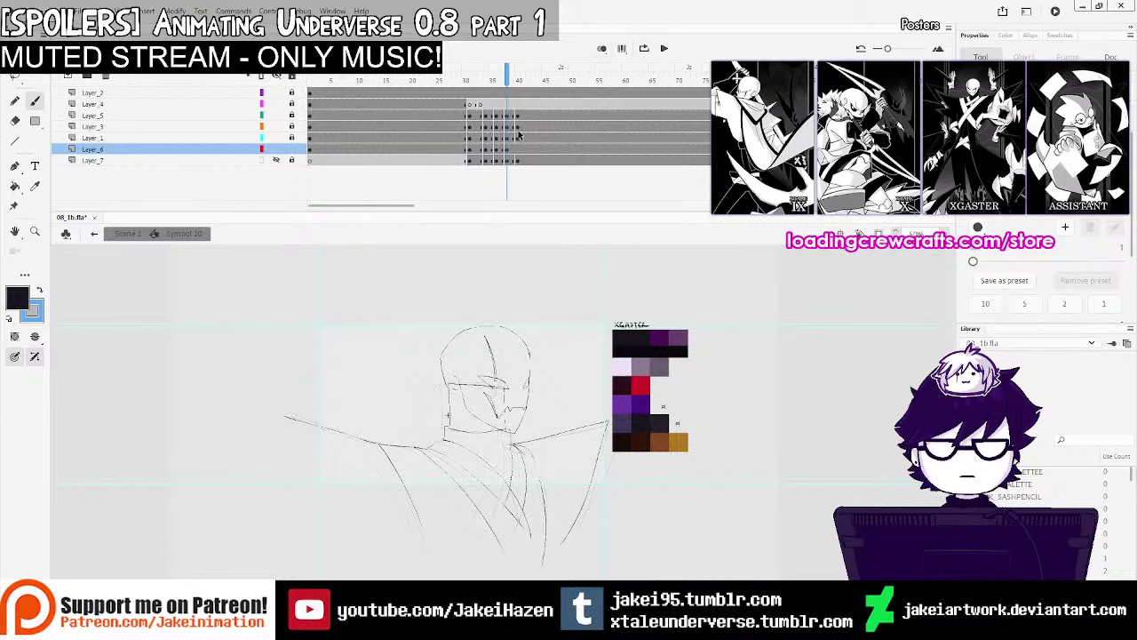
Compare frame 38 with the starting pose in playback and insert a blank keyframe at frame 40 on Layer_6
{"action": "left_click", "coordinate": [469, 131]}
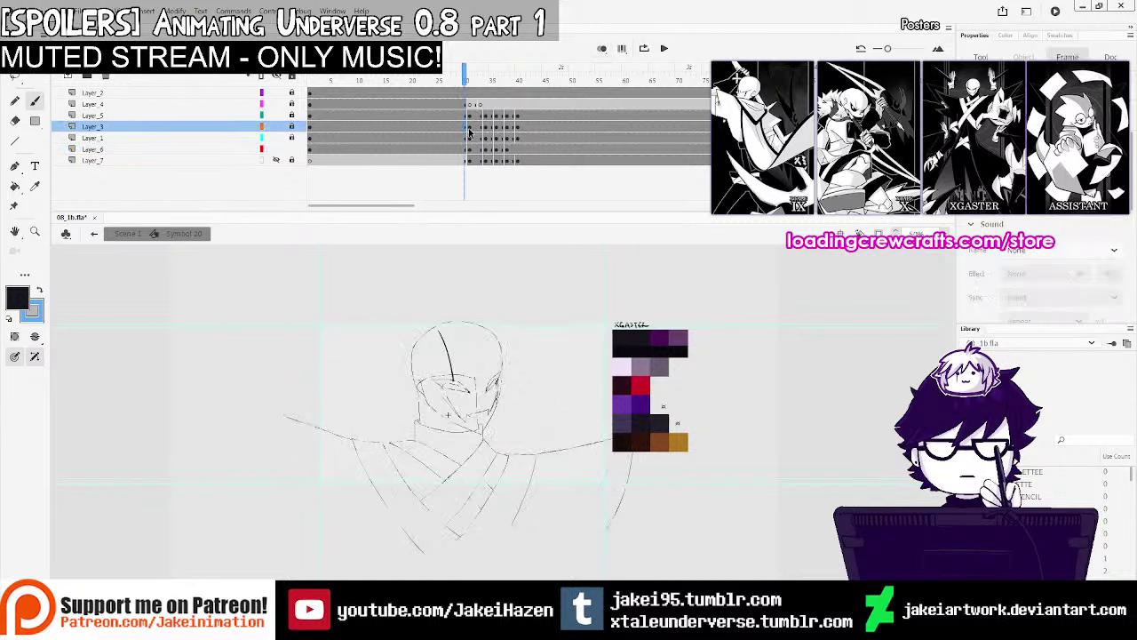
{"action": "left_click", "coordinate": [507, 149]}
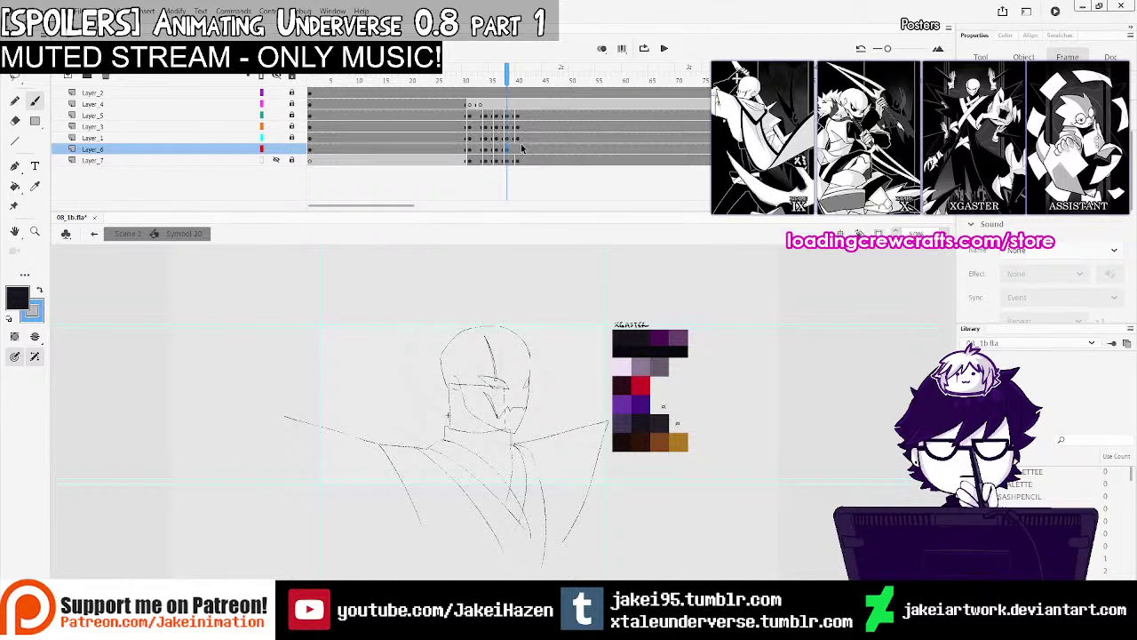
{"action": "left_click", "coordinate": [518, 150]}
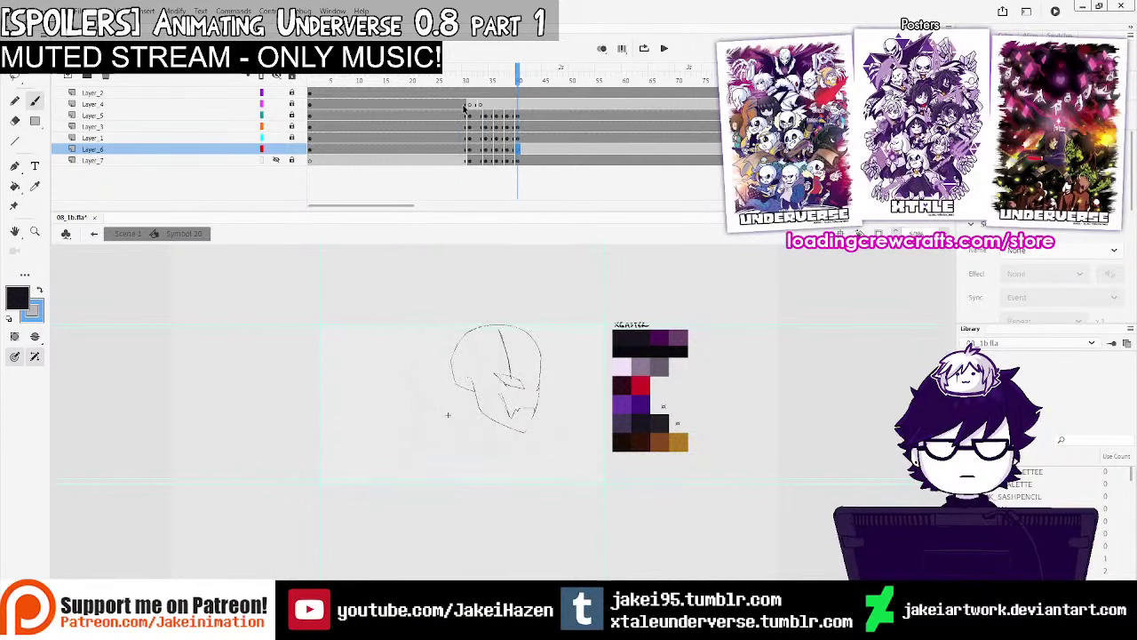
{"action": "left_click", "coordinate": [463, 114]}
{"action": "key", "text": "Return"}
{"action": "key", "text": "Return"}
{"action": "left_click", "coordinate": [519, 150]}
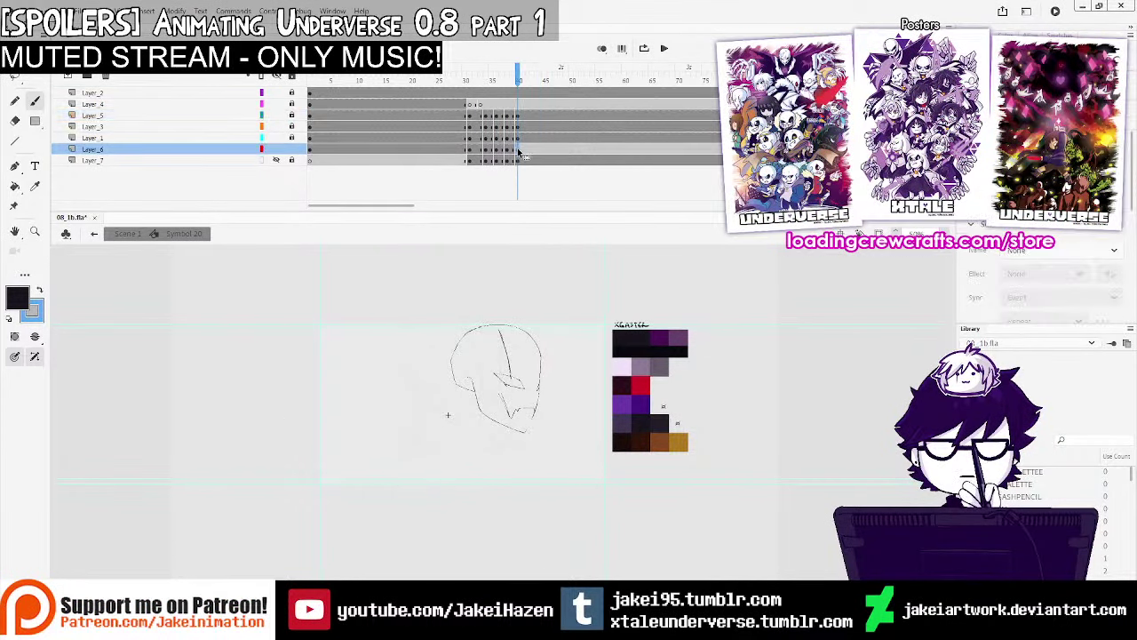
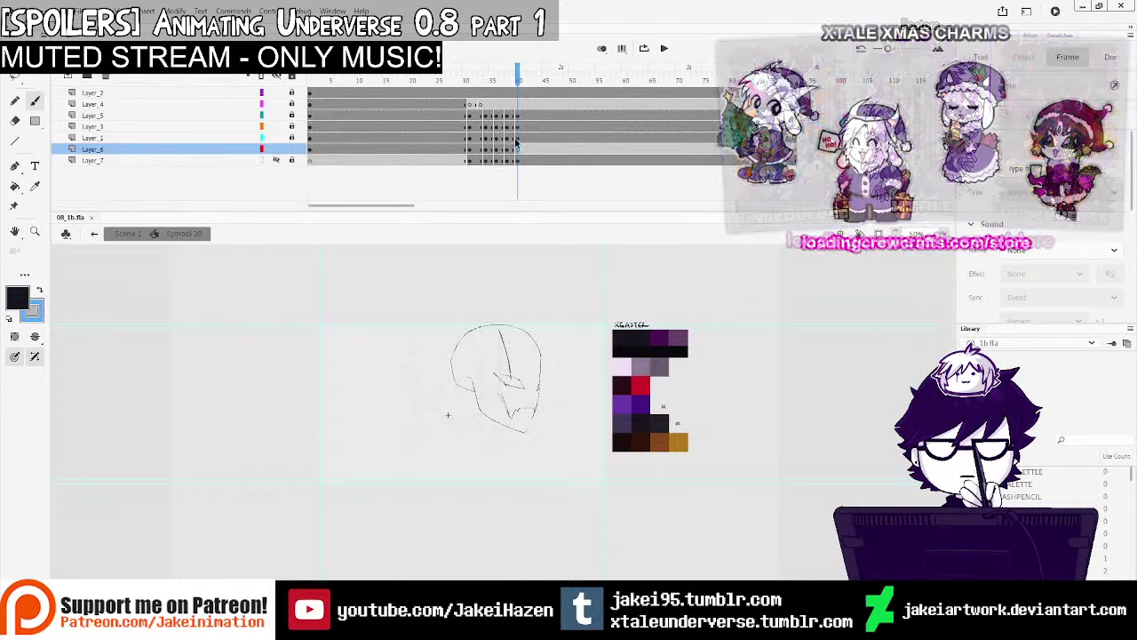
Draw the neck's sides and upper edge behind the mask at frame 40 with onion skinning on
{"action": "key", "text": "ctrl+equal"}
{"action": "key", "text": "ctrl+equal"}
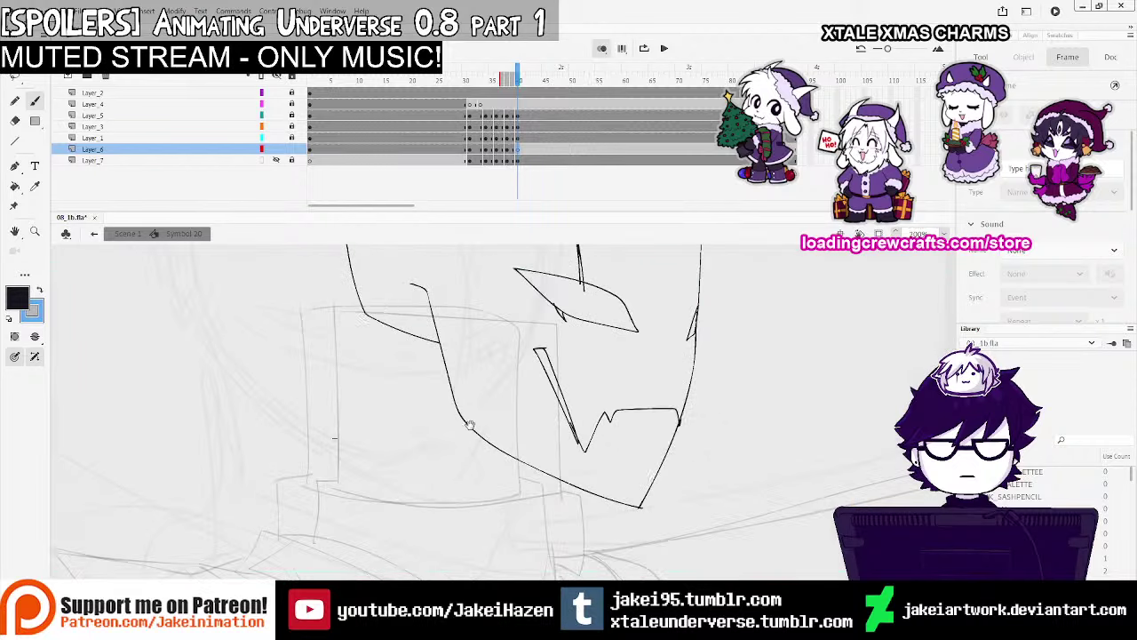
{"action": "left_click_drag", "start_coordinate": [370, 304], "coordinate": [373, 496]}
{"action": "mouse_move", "coordinate": [369, 299]}
{"action": "left_mouse_down"}
{"action": "mouse_move", "coordinate": [503, 295]}
{"action": "mouse_move", "coordinate": [582, 318]}
{"action": "left_mouse_up"}
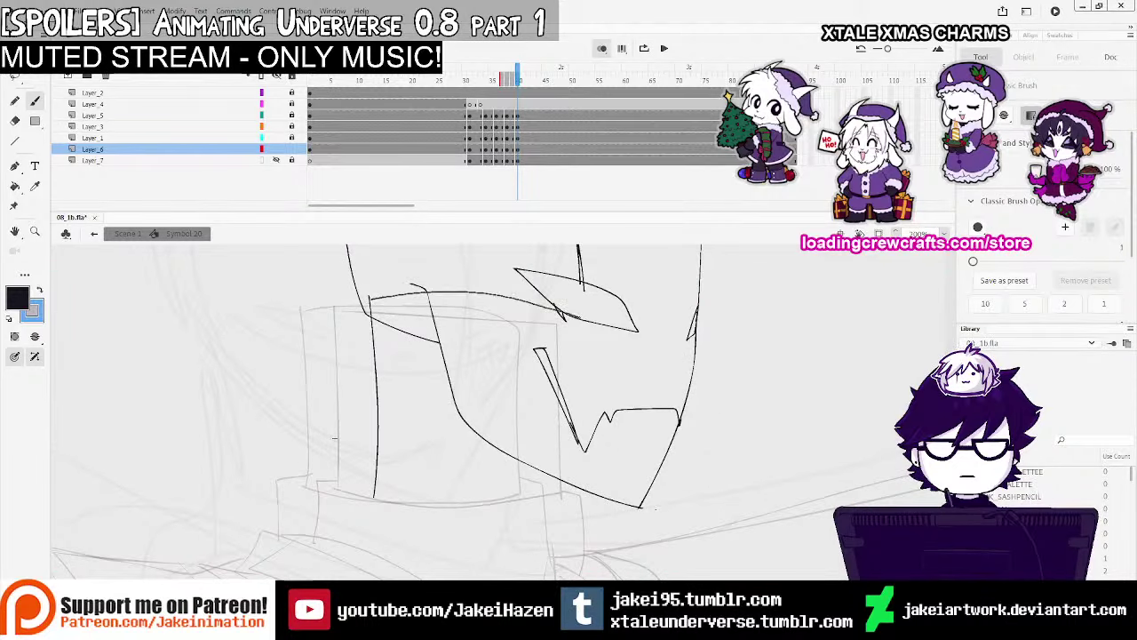
{"action": "key", "text": "ctrl+minus"}
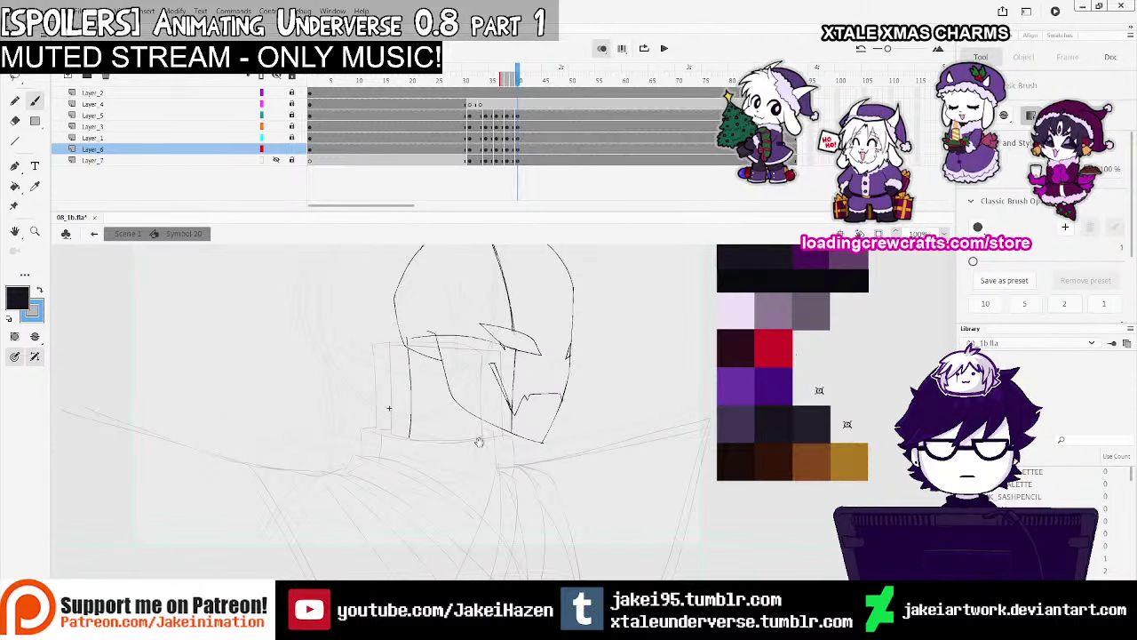
Try to draw the long shoulder line on the left of the drawing at frame 40
{"action": "left_click_drag", "start_coordinate": [478, 442], "coordinate": [546, 380]}
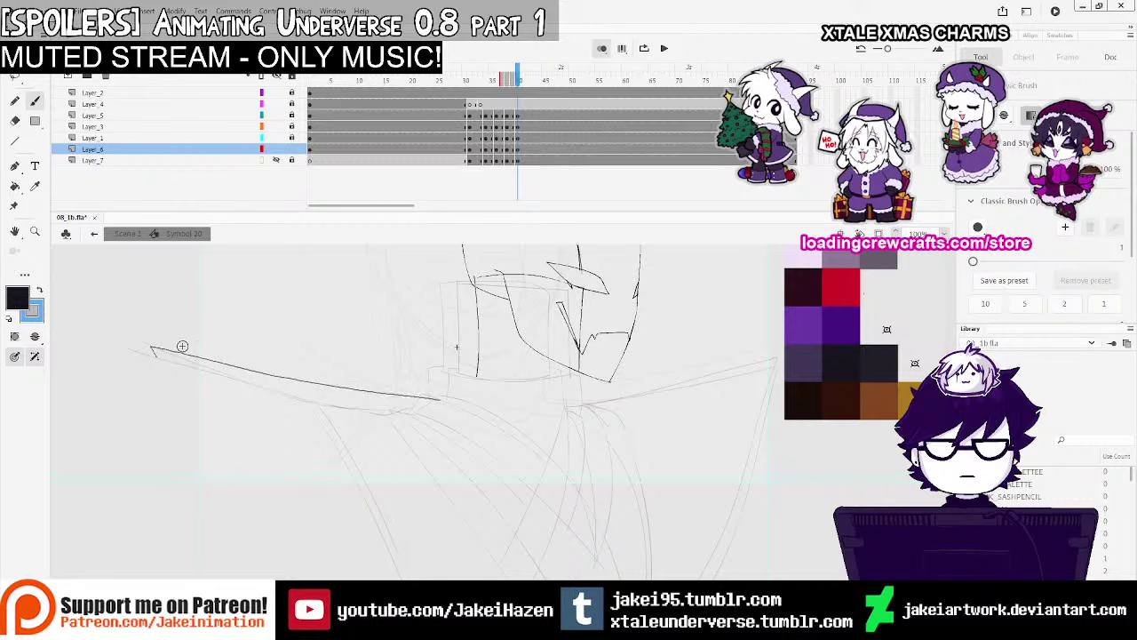
{"action": "key", "text": "ctrl+z"}
{"action": "left_click_drag", "start_coordinate": [436, 418], "coordinate": [162, 343]}
{"action": "key", "text": "ctrl+z"}
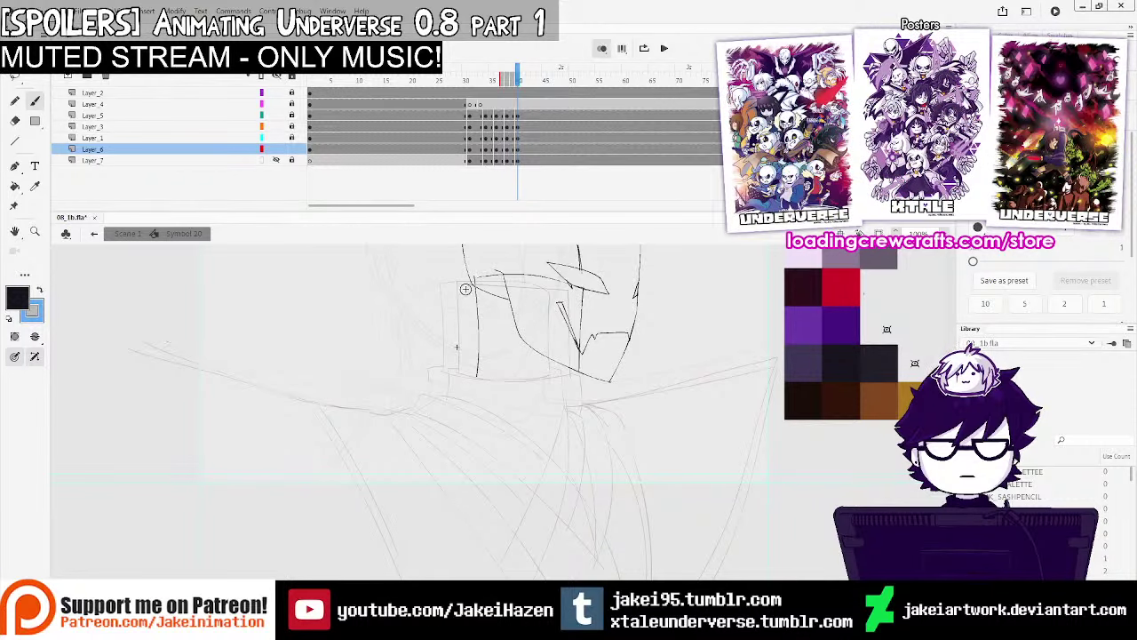
Erase the long shoulder line on the left of the figure at frame 38 on Layer_6
{"action": "left_click", "coordinate": [601, 49]}
{"action": "mouse_move", "coordinate": [519, 81]}
{"action": "left_mouse_down"}
{"action": "mouse_move", "coordinate": [469, 82]}
{"action": "mouse_move", "coordinate": [528, 87]}
{"action": "mouse_move", "coordinate": [488, 94]}
{"action": "left_mouse_up"}
{"action": "left_click", "coordinate": [492, 160]}
{"action": "left_click", "coordinate": [496, 160]}
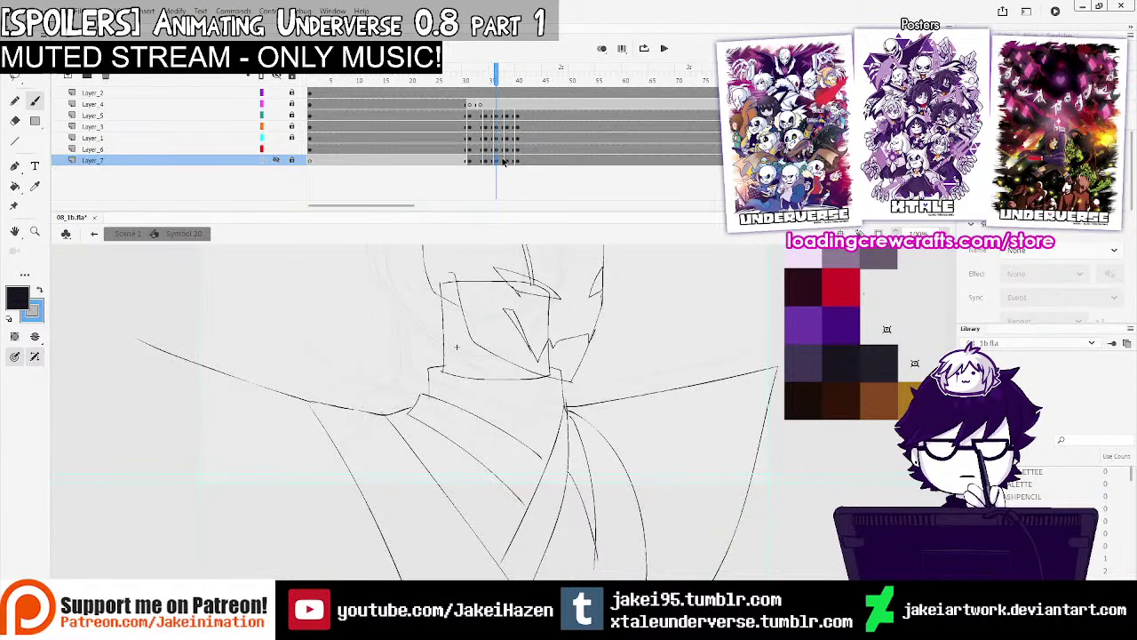
{"action": "left_click", "coordinate": [15, 120]}
{"action": "left_click", "coordinate": [506, 161]}
{"action": "left_click", "coordinate": [601, 49]}
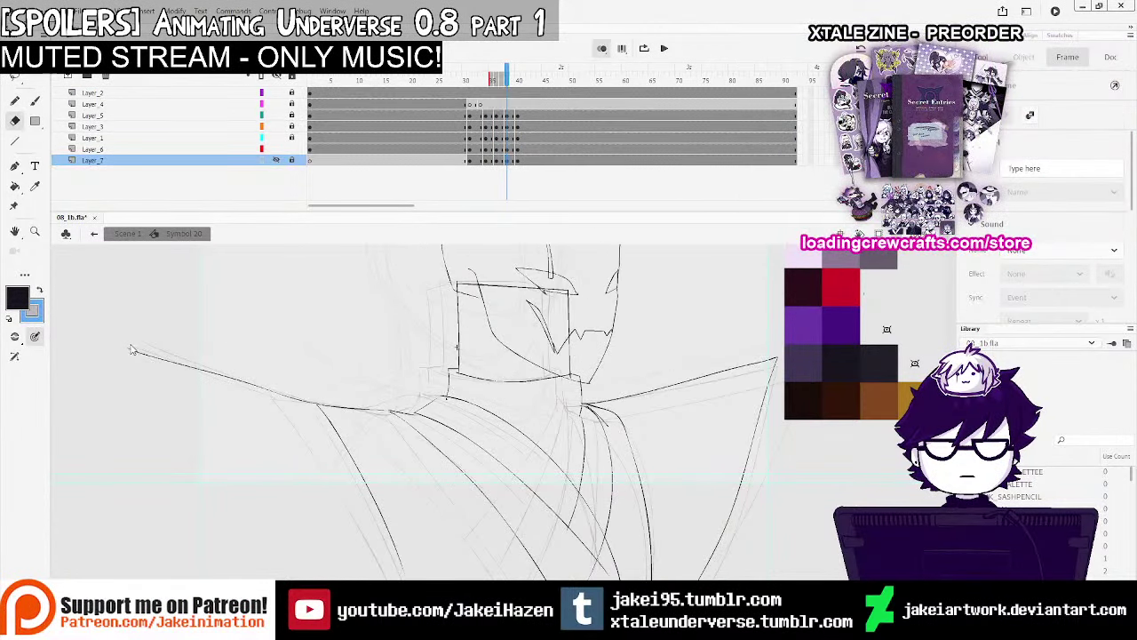
{"action": "left_click", "coordinate": [512, 148]}
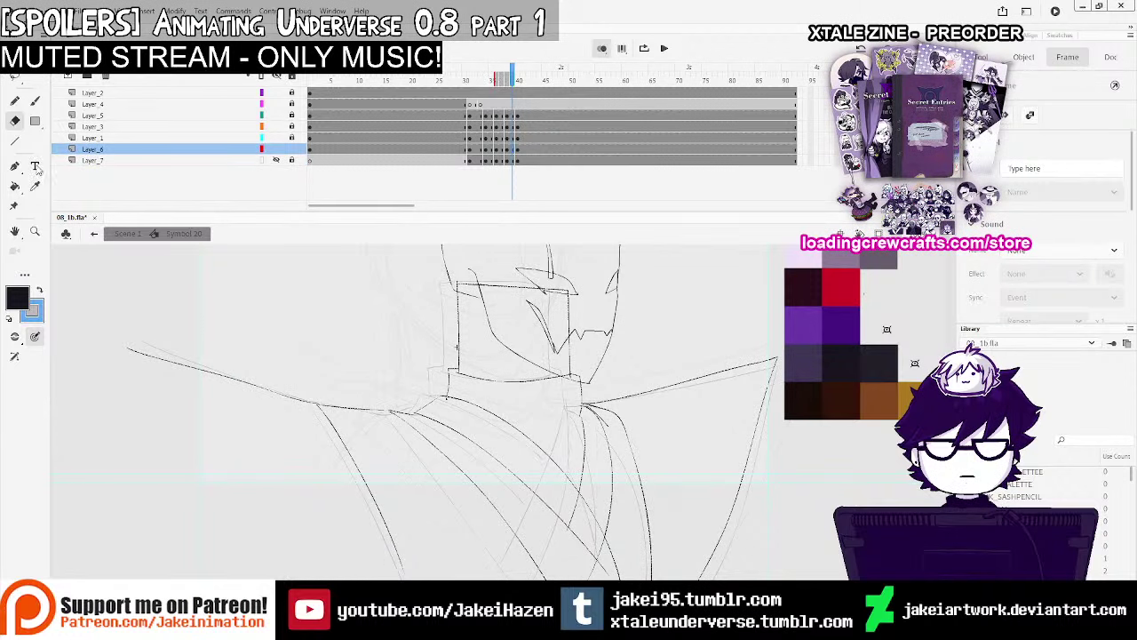
{"action": "mouse_move", "coordinate": [131, 328]}
{"action": "left_mouse_down"}
{"action": "mouse_move", "coordinate": [165, 356]}
{"action": "mouse_move", "coordinate": [316, 411]}
{"action": "left_mouse_up"}
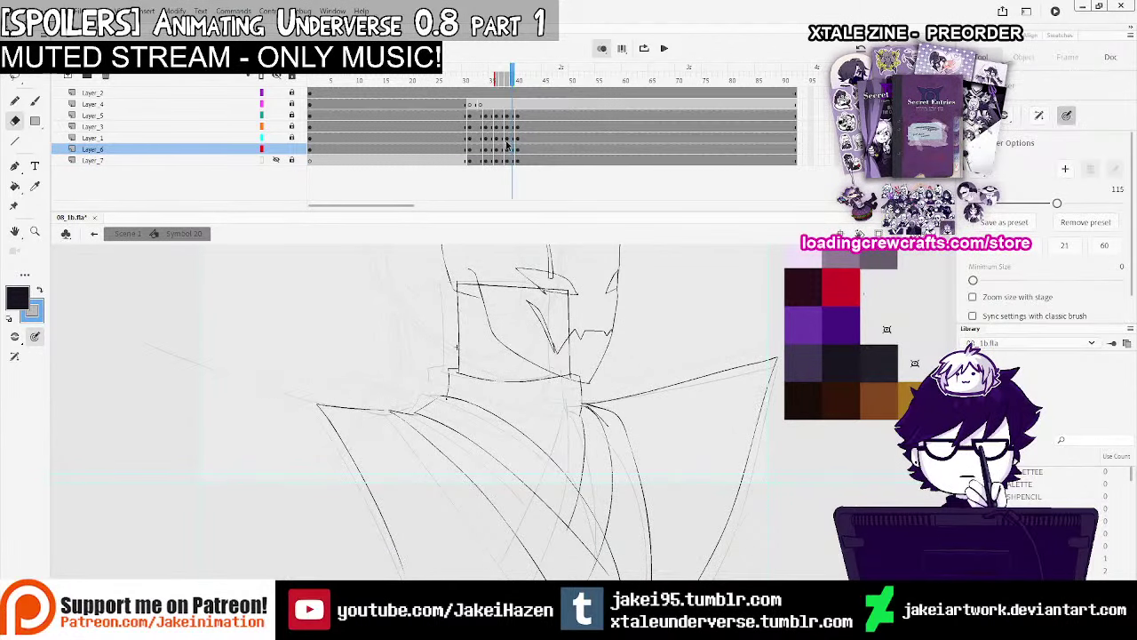
Redraw the long left shoulder line at frame 38 and add the outer arm line running down from its tip
{"action": "left_click", "coordinate": [510, 153]}
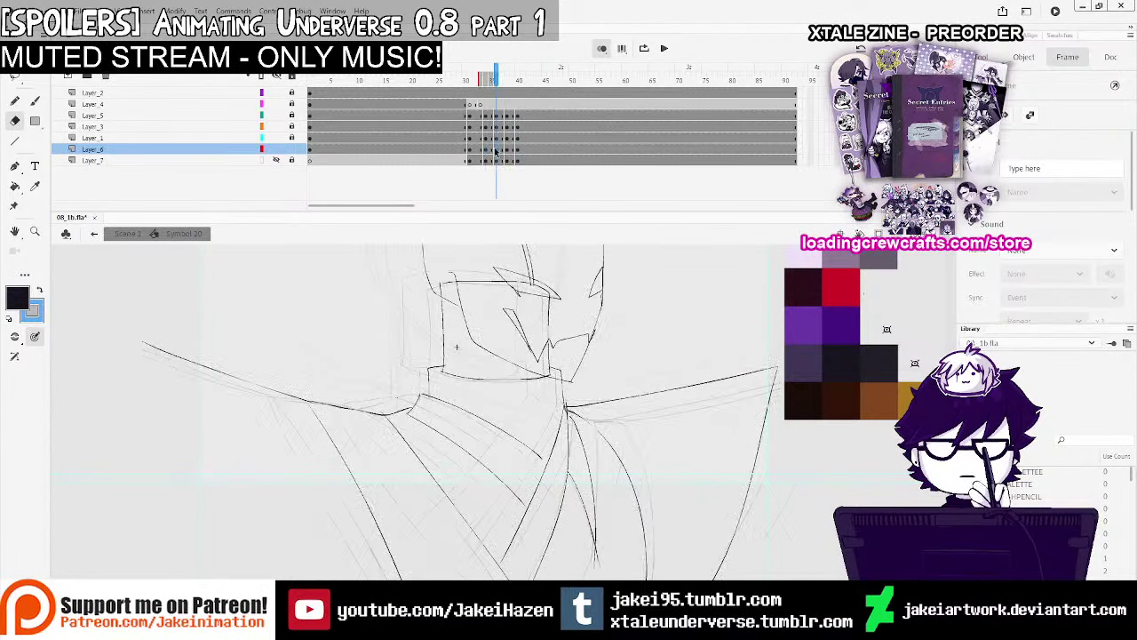
{"action": "key", "text": "b"}
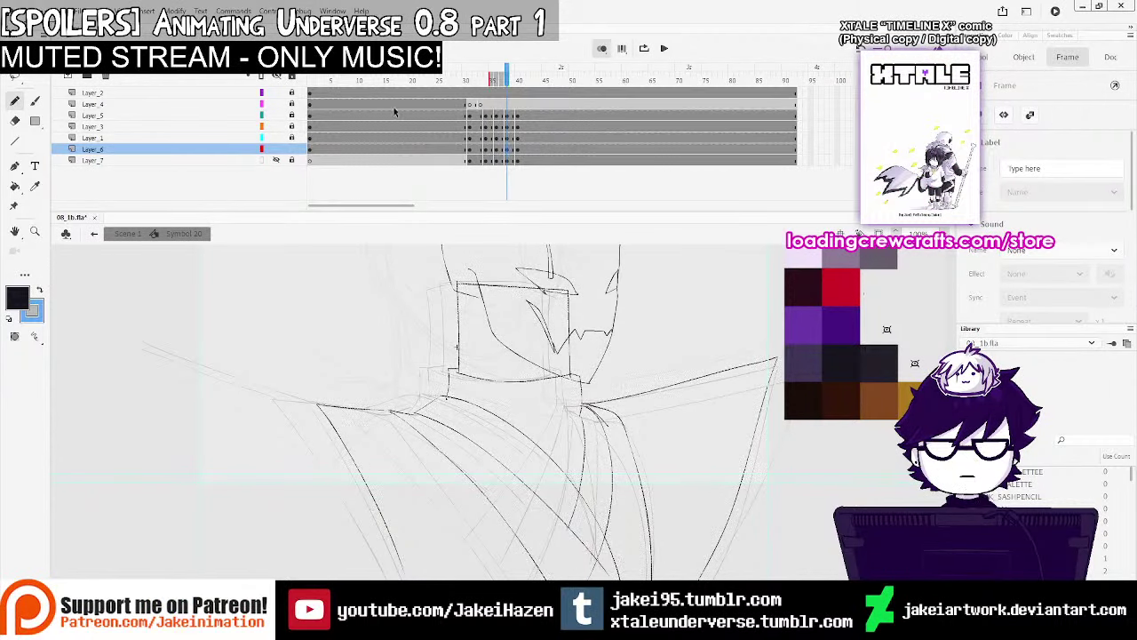
{"action": "left_click", "coordinate": [37, 103]}
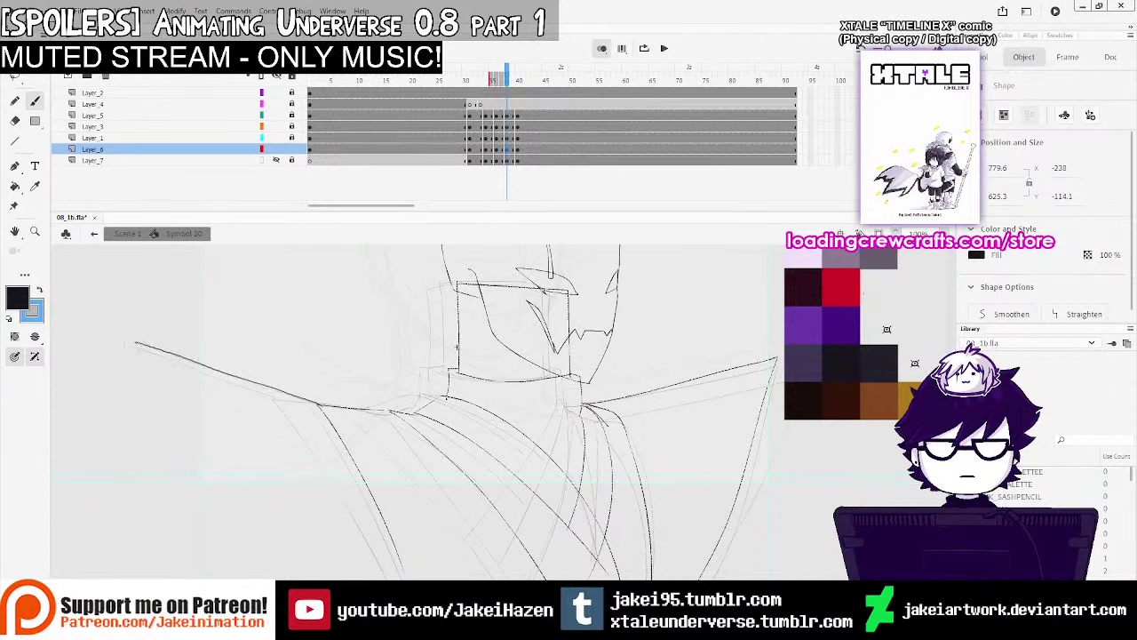
{"action": "left_click_drag", "start_coordinate": [185, 468], "coordinate": [253, 538]}
{"action": "key", "text": "ctrl+z"}
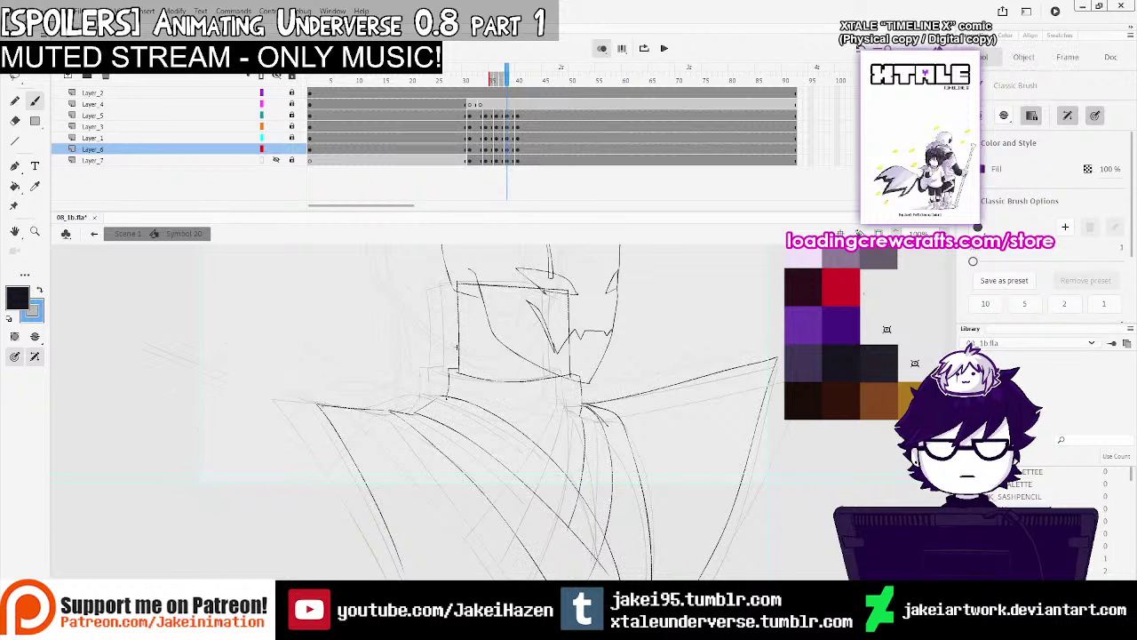
{"action": "key", "text": "ctrl+z"}
{"action": "left_click_drag", "start_coordinate": [147, 347], "coordinate": [232, 536]}
Try to draw the neck's curved lower edge and the collar's left side at frame 40
{"action": "key", "text": "period"}
{"action": "key", "text": "period"}
{"action": "key", "text": "period"}
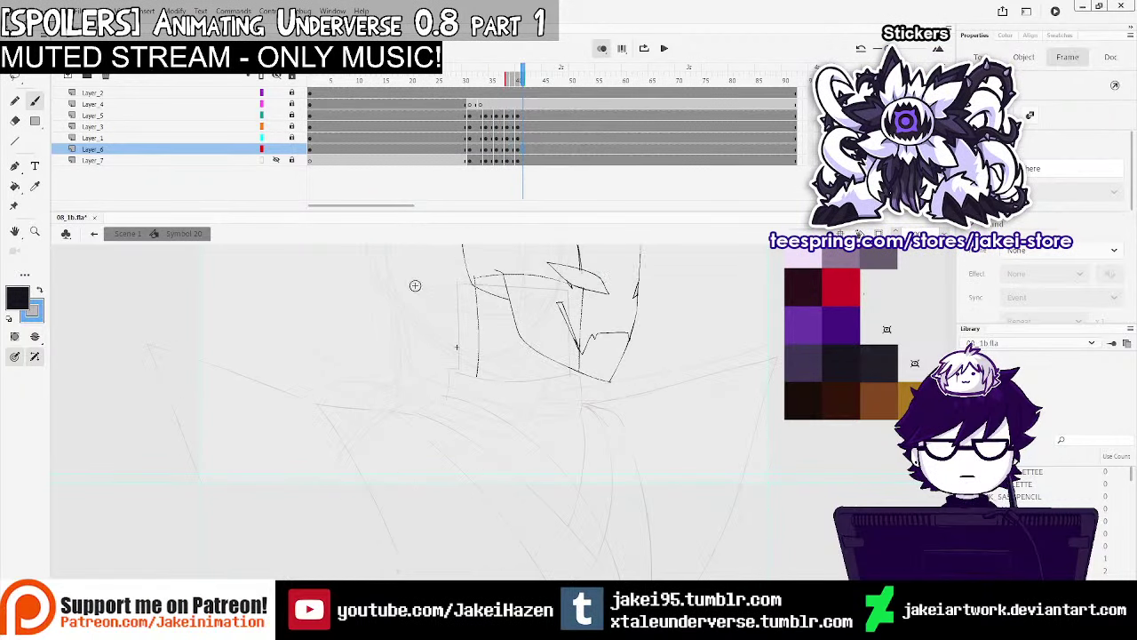
{"action": "left_click", "coordinate": [515, 152]}
{"action": "left_click_drag", "start_coordinate": [541, 366], "coordinate": [522, 361]}
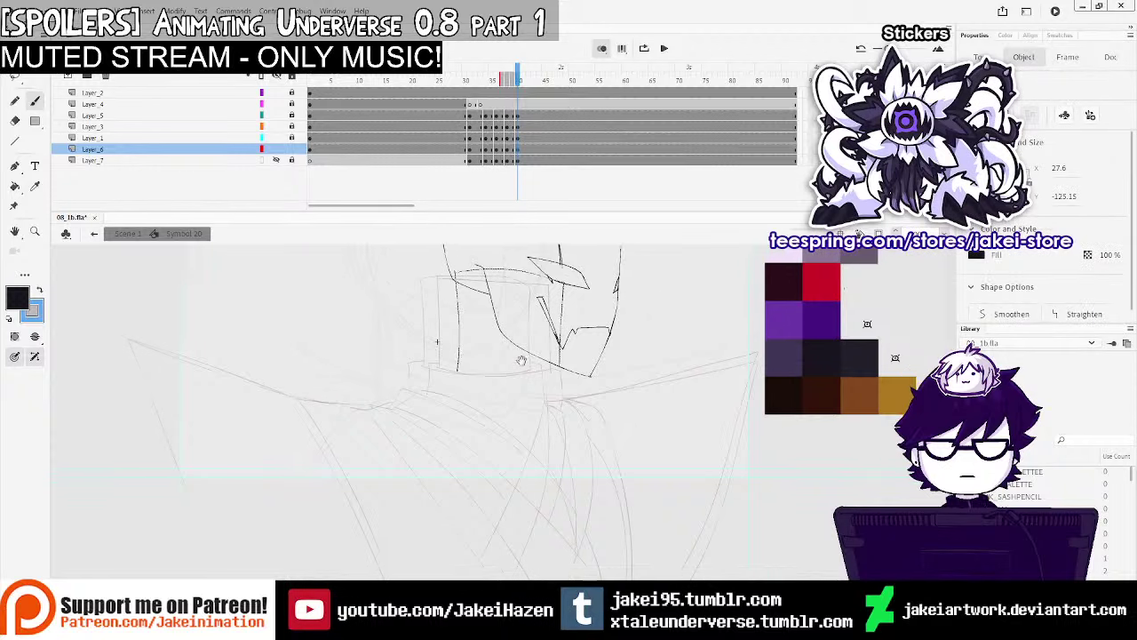
{"action": "key", "text": "b"}
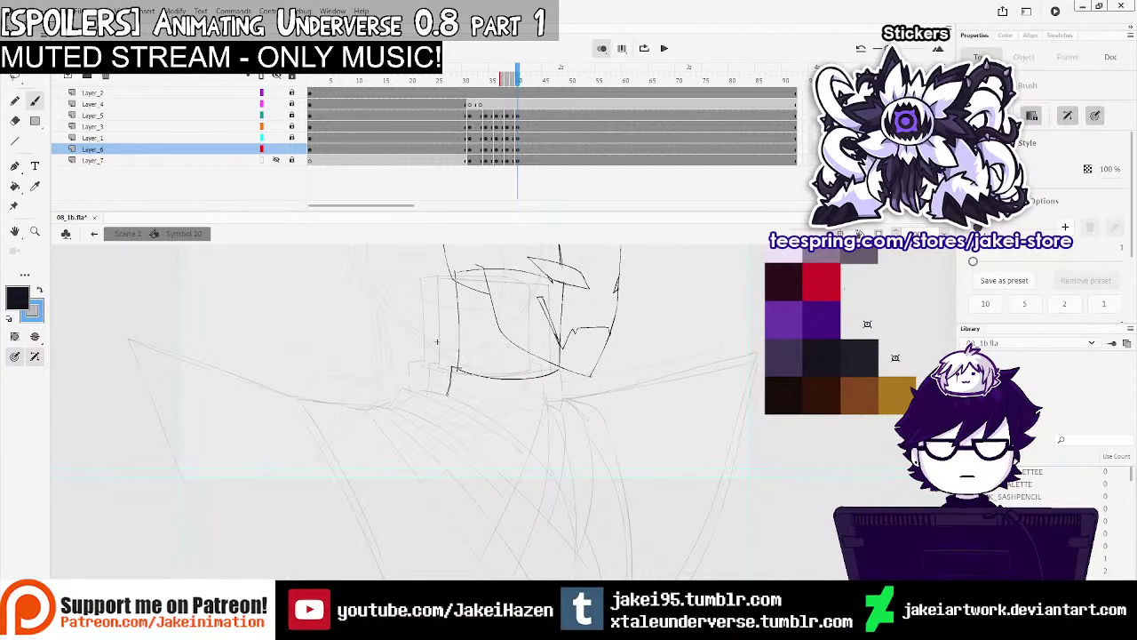
{"action": "left_click", "coordinate": [444, 130]}
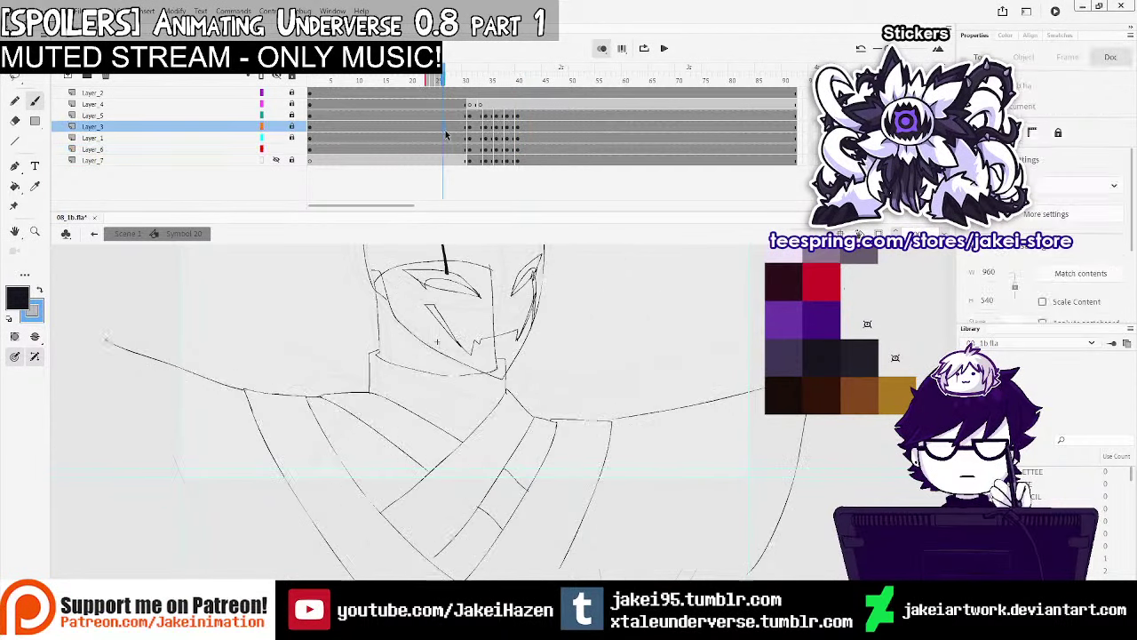
{"action": "left_click", "coordinate": [518, 148]}
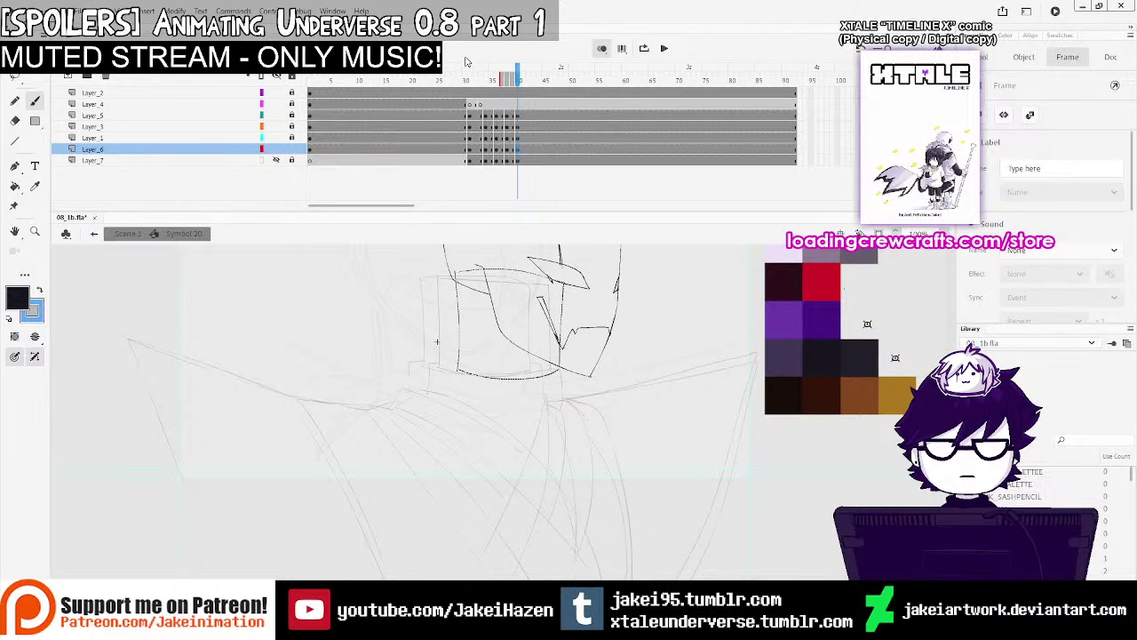
Erase the neck's curved lower edge in the frame 40 drawing on Layer_6
{"action": "left_click", "coordinate": [18, 122]}
{"action": "left_click", "coordinate": [513, 150]}
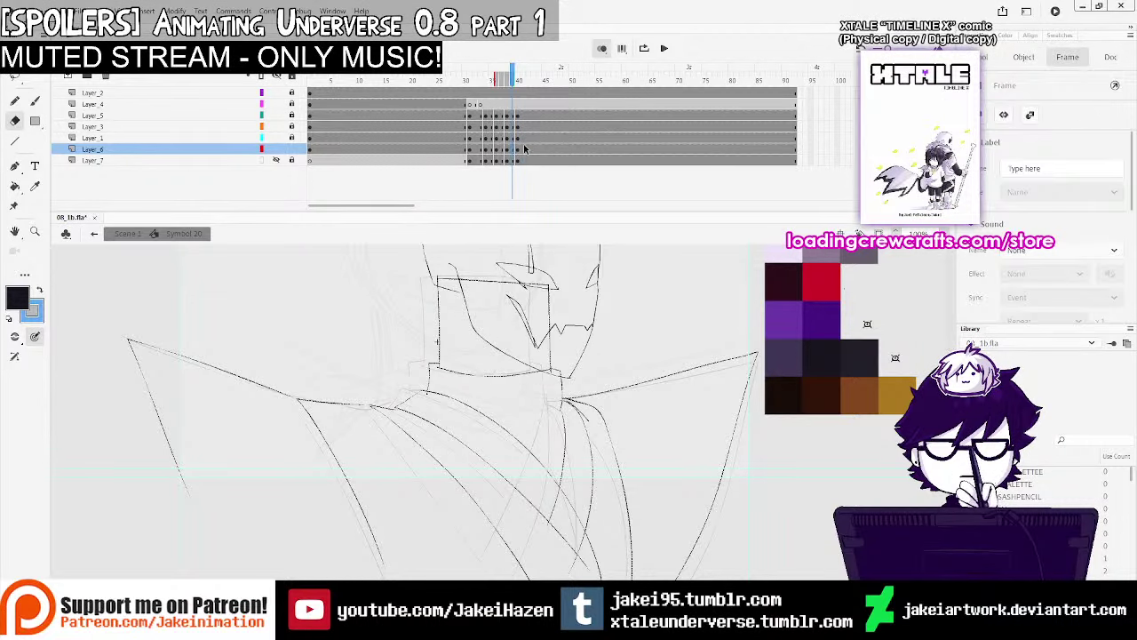
{"action": "left_click", "coordinate": [523, 140]}
{"action": "left_click", "coordinate": [499, 380]}
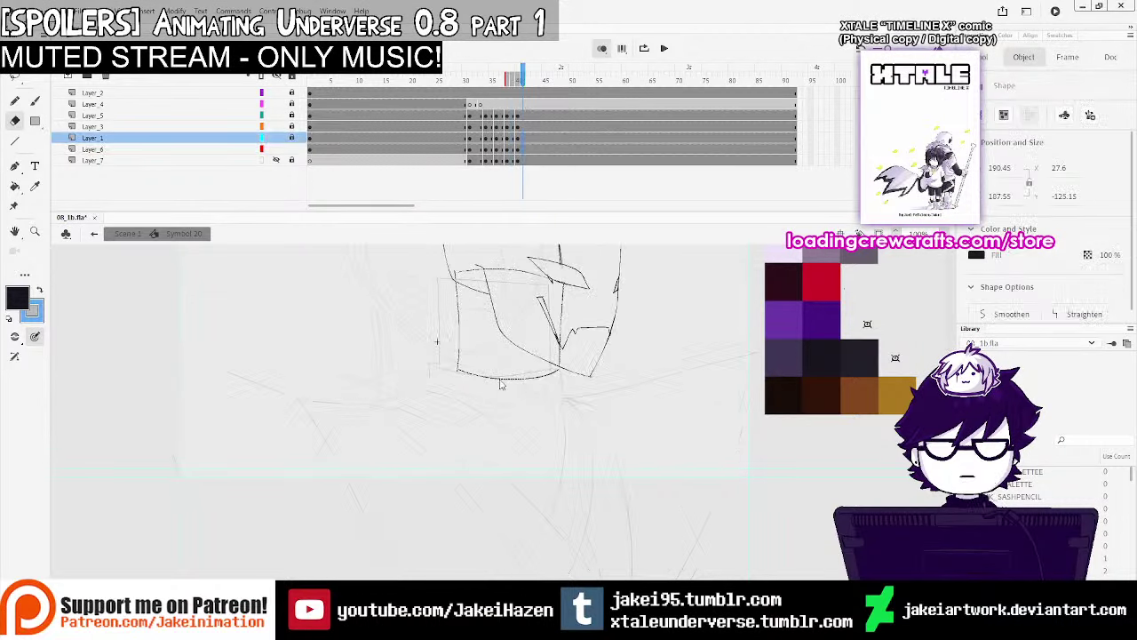
{"action": "left_click", "coordinate": [527, 149]}
{"action": "left_click_drag", "start_coordinate": [455, 367], "coordinate": [552, 389]}
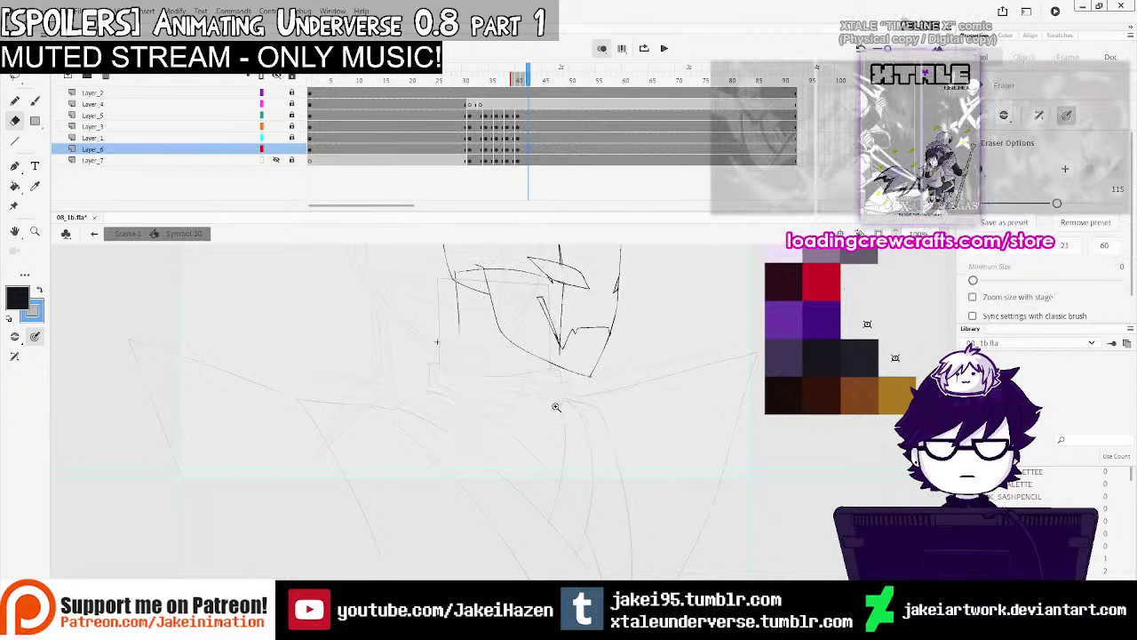
{"action": "key", "text": "ctrl+z"}
{"action": "left_click", "coordinate": [553, 405], "text": "ctrl"}
{"action": "mouse_move", "coordinate": [266, 338]}
{"action": "left_mouse_down"}
{"action": "mouse_move", "coordinate": [495, 399]}
{"action": "mouse_move", "coordinate": [557, 331]}
{"action": "left_mouse_up"}
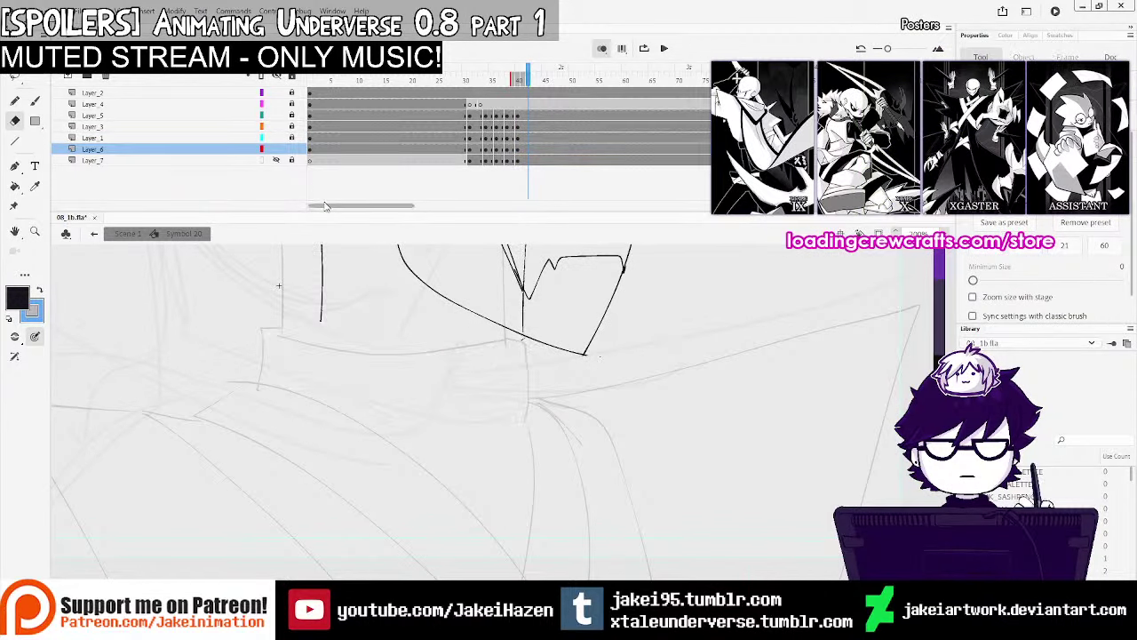
Draw a flatter lower neck edge and the collar's two short sides in the frame 40 drawing
{"action": "left_click", "coordinate": [34, 101]}
{"action": "left_click_drag", "start_coordinate": [345, 331], "coordinate": [524, 336]}
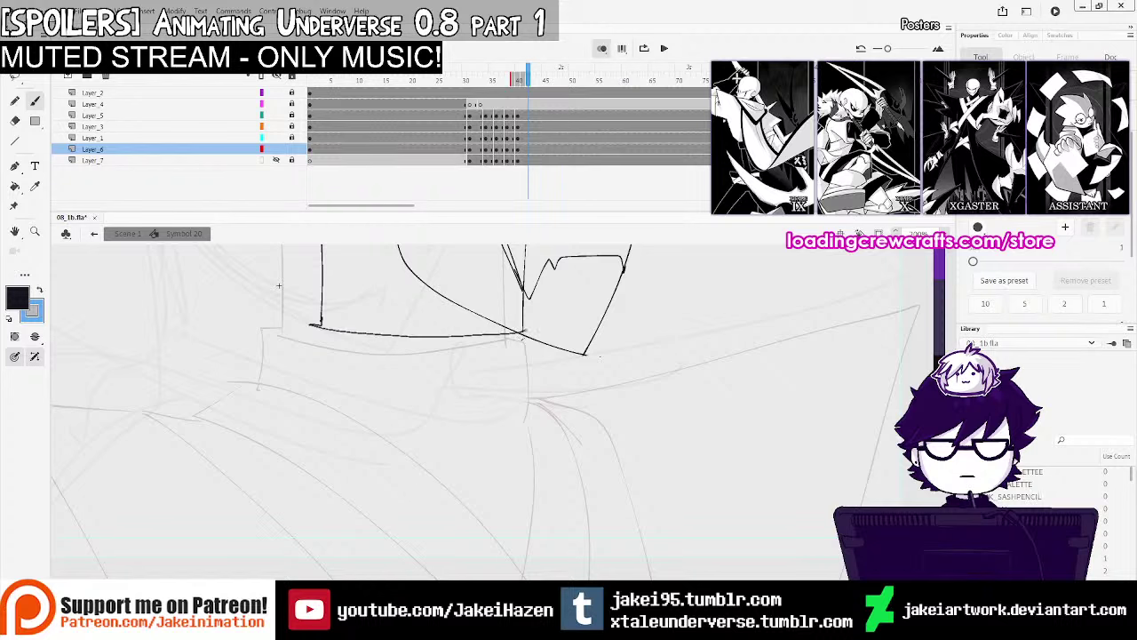
{"action": "mouse_move", "coordinate": [268, 324]}
{"action": "left_mouse_down"}
{"action": "mouse_move", "coordinate": [276, 383]}
{"action": "mouse_move", "coordinate": [291, 323]}
{"action": "mouse_move", "coordinate": [323, 320]}
{"action": "left_mouse_up"}
{"action": "key", "text": "ctrl+z"}
{"action": "left_click", "coordinate": [545, 423]}
Draw the long diagonal sash line across the chest and the robe edge to its left in the frame 40 drawing
{"action": "left_click_drag", "start_coordinate": [464, 439], "coordinate": [534, 394]}
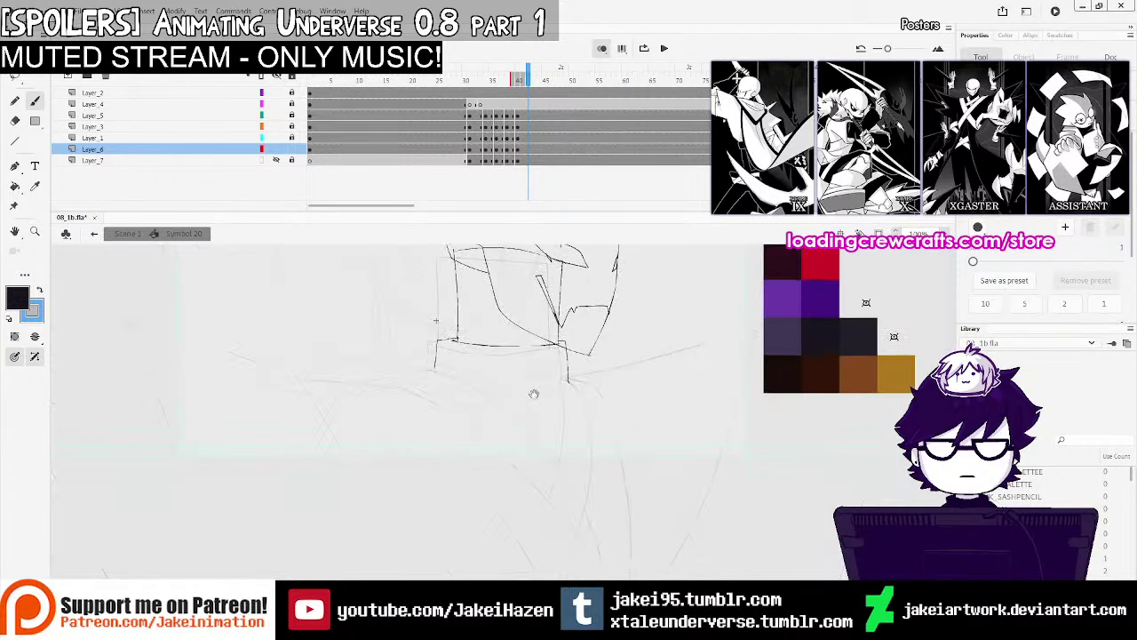
{"action": "left_click_drag", "start_coordinate": [381, 384], "coordinate": [552, 569]}
{"action": "key", "text": "ctrl+z"}
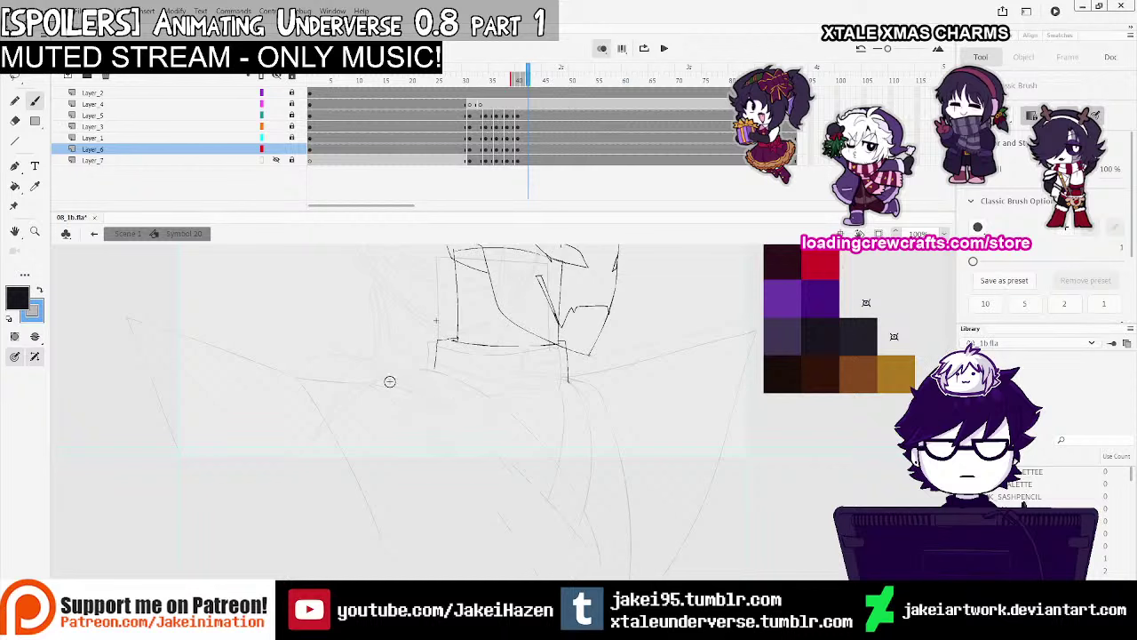
{"action": "left_click_drag", "start_coordinate": [389, 381], "coordinate": [577, 553]}
{"action": "left_click_drag", "start_coordinate": [375, 381], "coordinate": [425, 551]}
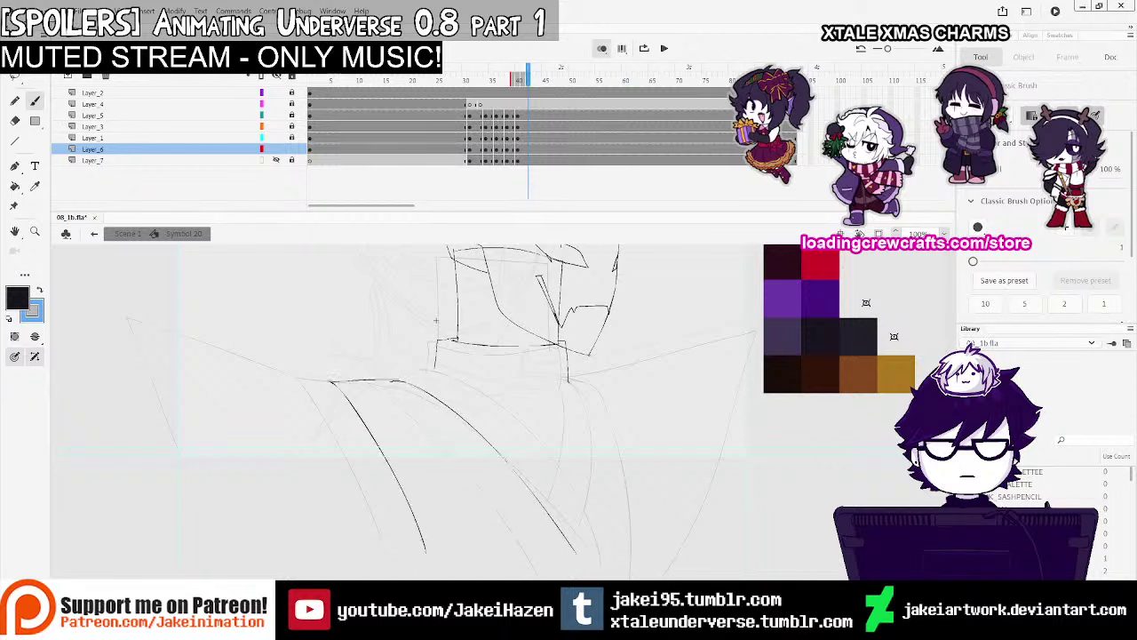
Draw the long left shoulder line and the outer arm line descending from its tip in the frame 40 drawing
{"action": "key", "text": "ctrl+z"}
{"action": "left_click_drag", "start_coordinate": [191, 336], "coordinate": [242, 501]}
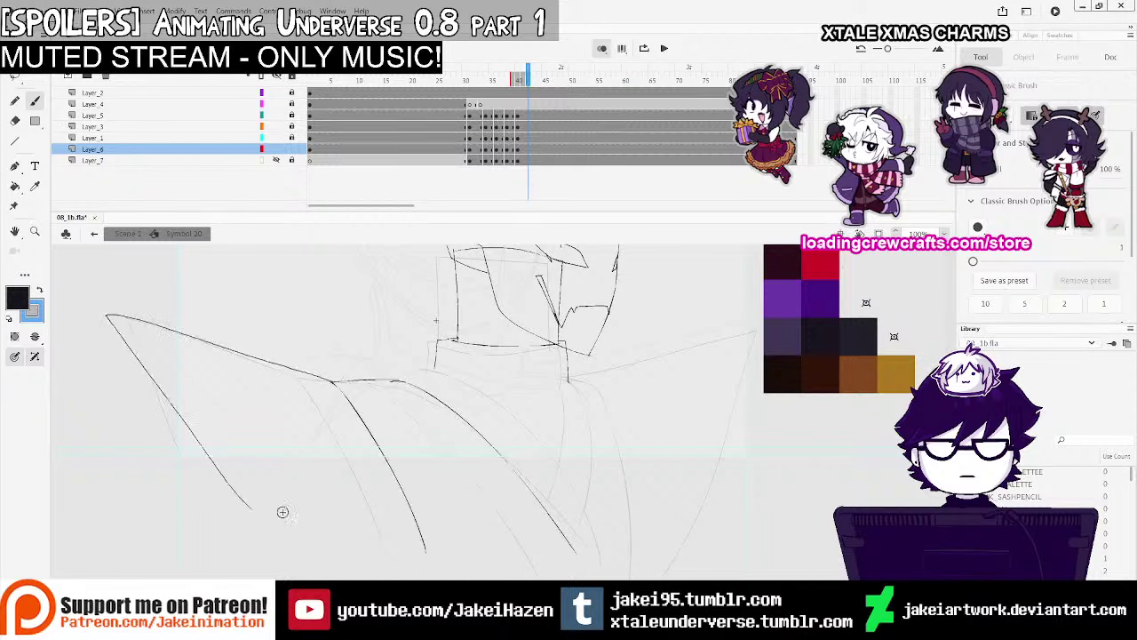
{"action": "key", "text": "ctrl+z"}
{"action": "mouse_move", "coordinate": [330, 382]}
{"action": "left_mouse_down"}
{"action": "mouse_move", "coordinate": [127, 318]}
{"action": "mouse_move", "coordinate": [222, 511]}
{"action": "left_mouse_up"}
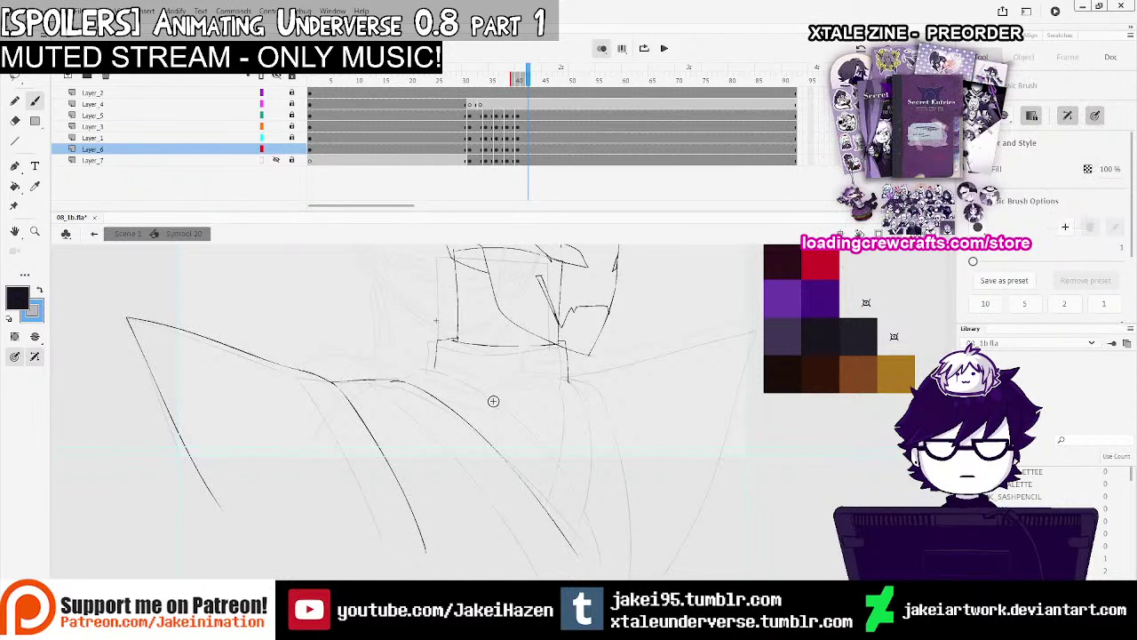
Draw the collar's front edge, the inner sash line and the curved sash line below the chin in the frame 40 drawing
{"action": "left_click_drag", "start_coordinate": [567, 374], "coordinate": [578, 565]}
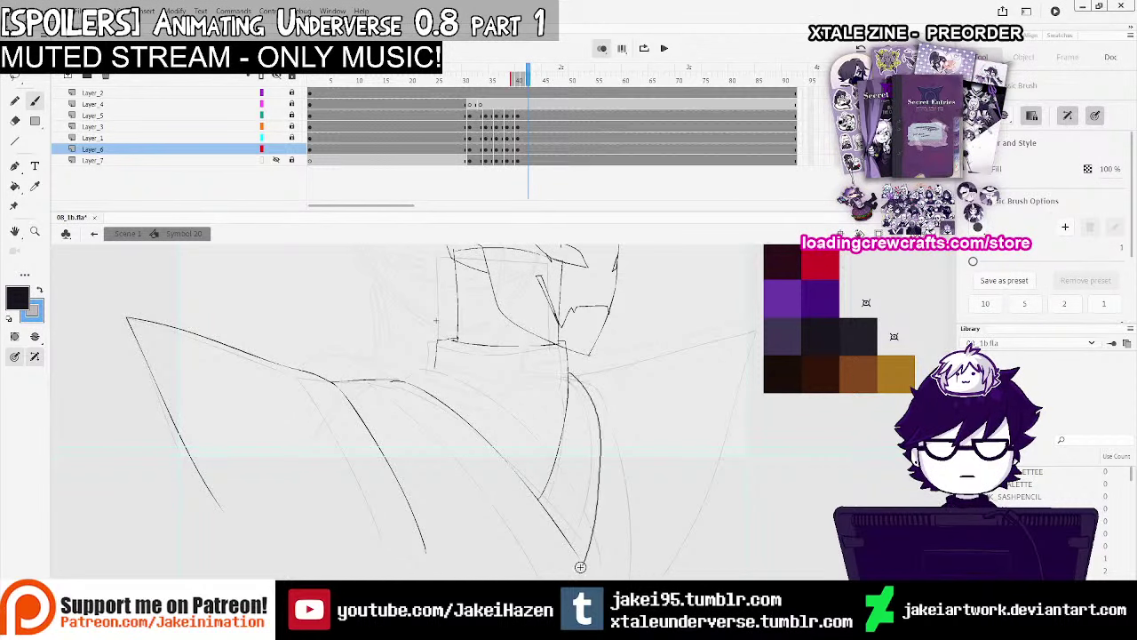
{"action": "key", "text": "ctrl+z"}
{"action": "left_click_drag", "start_coordinate": [571, 377], "coordinate": [575, 565]}
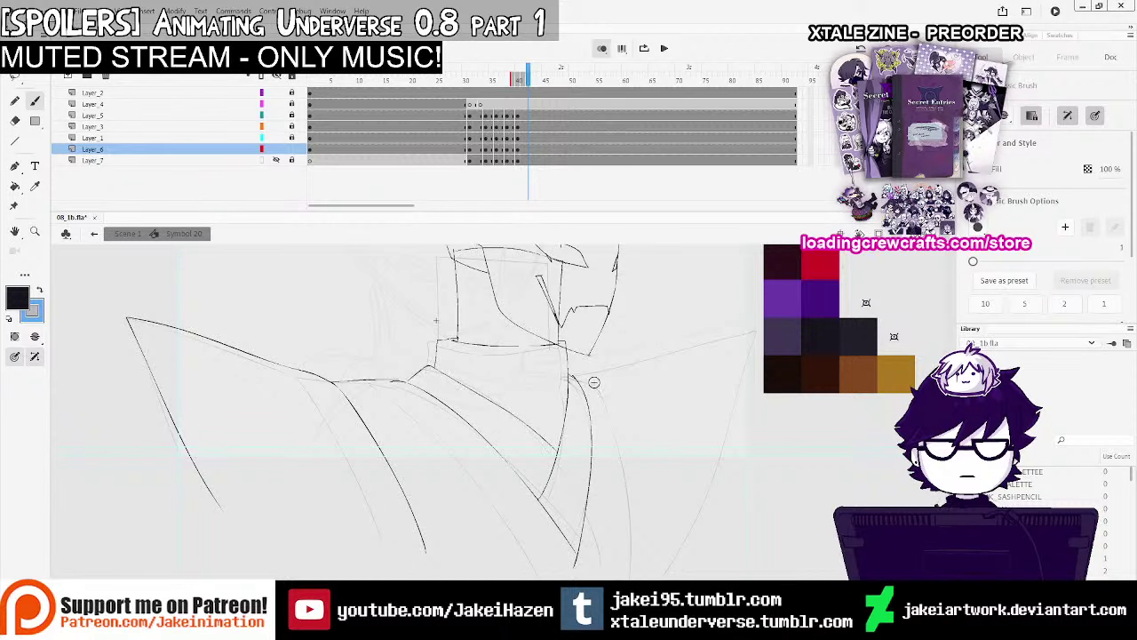
Draw the robe fold, shoulder line and outer arm line on the mask-facing side of the frame 40 drawing
{"action": "left_click_drag", "start_coordinate": [626, 478], "coordinate": [633, 576]}
{"action": "mouse_move", "coordinate": [571, 372]}
{"action": "left_mouse_down"}
{"action": "mouse_move", "coordinate": [717, 342]}
{"action": "mouse_move", "coordinate": [744, 333]}
{"action": "mouse_move", "coordinate": [715, 332]}
{"action": "mouse_move", "coordinate": [751, 322]}
{"action": "left_mouse_up"}
{"action": "key", "text": "ctrl+z"}
{"action": "left_click_drag", "start_coordinate": [750, 322], "coordinate": [663, 557]}
Review the whole figure and its head-turn motion back to frame 33 with onion skinning off
{"action": "key", "text": "ctrl+minus"}
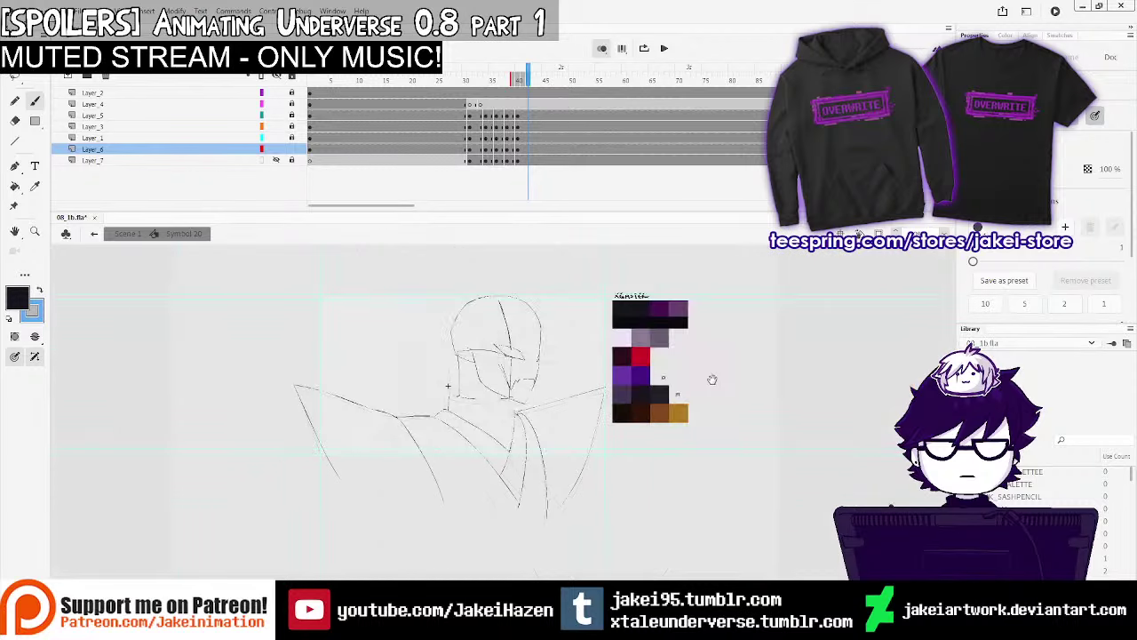
{"action": "key", "text": "ctrl+equal"}
{"action": "mouse_move", "coordinate": [711, 380]}
{"action": "left_mouse_down"}
{"action": "mouse_move", "coordinate": [649, 432]}
{"action": "mouse_move", "coordinate": [581, 413]}
{"action": "mouse_move", "coordinate": [653, 469]}
{"action": "left_mouse_up"}
{"action": "left_click", "coordinate": [603, 48]}
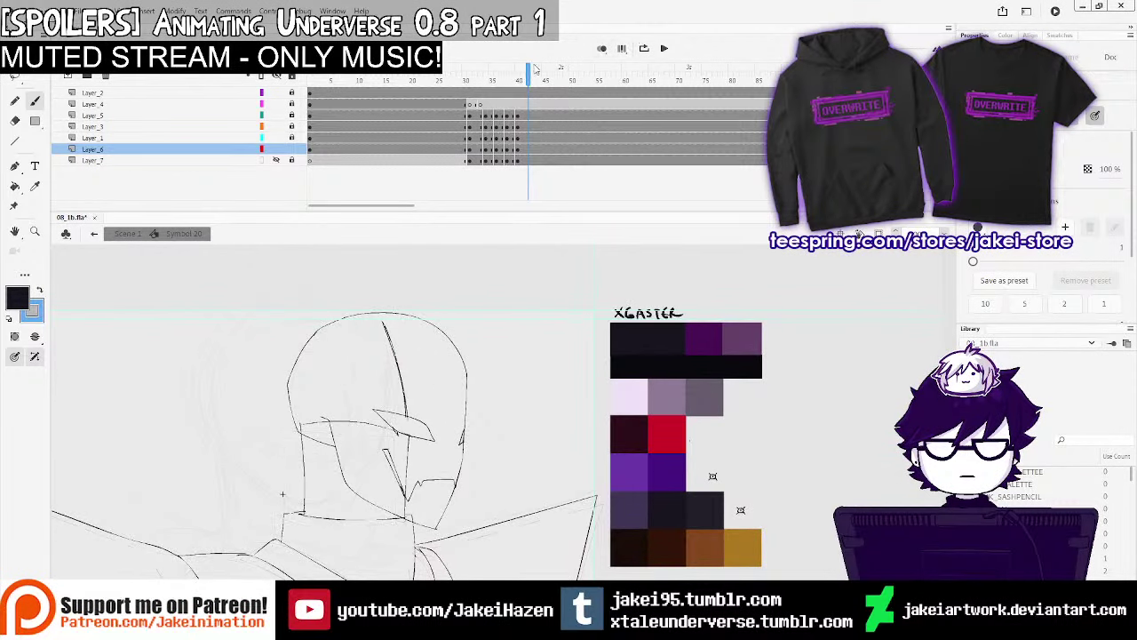
{"action": "mouse_move", "coordinate": [526, 81]}
{"action": "left_mouse_down"}
{"action": "mouse_move", "coordinate": [461, 92]}
{"action": "mouse_move", "coordinate": [519, 85]}
{"action": "mouse_move", "coordinate": [502, 87]}
{"action": "mouse_move", "coordinate": [482, 128]}
{"action": "mouse_move", "coordinate": [506, 133]}
{"action": "mouse_move", "coordinate": [480, 129]}
{"action": "left_mouse_up"}
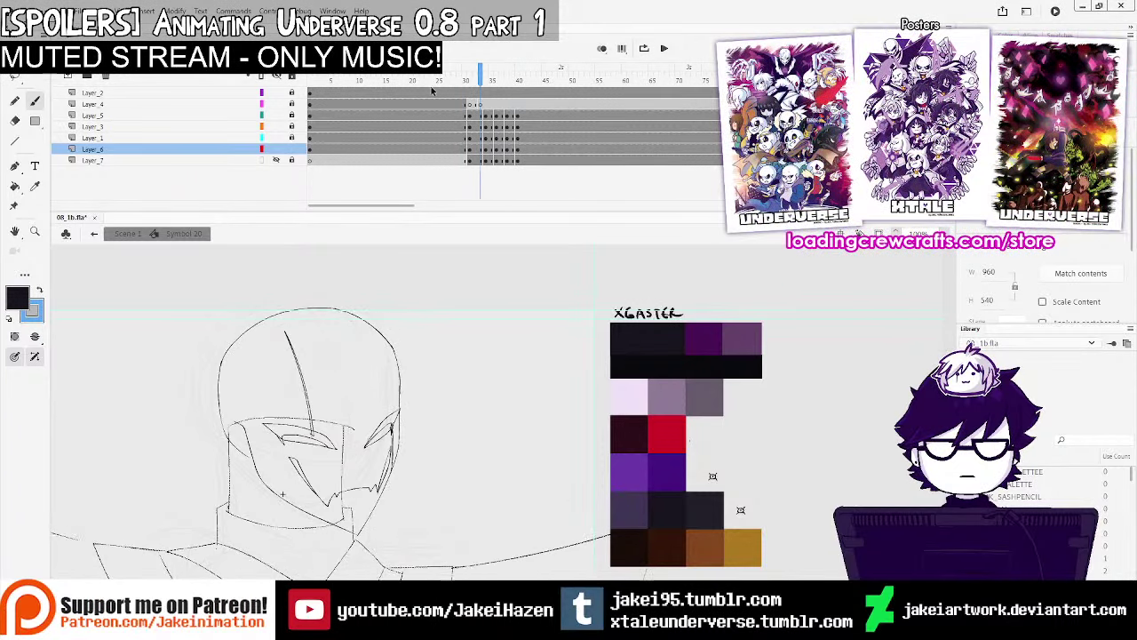
Show and unlock the old sketch layer Layer_7, delete it, and check the remaining frames
{"action": "left_click", "coordinate": [276, 161]}
{"action": "left_click", "coordinate": [292, 161]}
{"action": "left_click", "coordinate": [135, 162]}
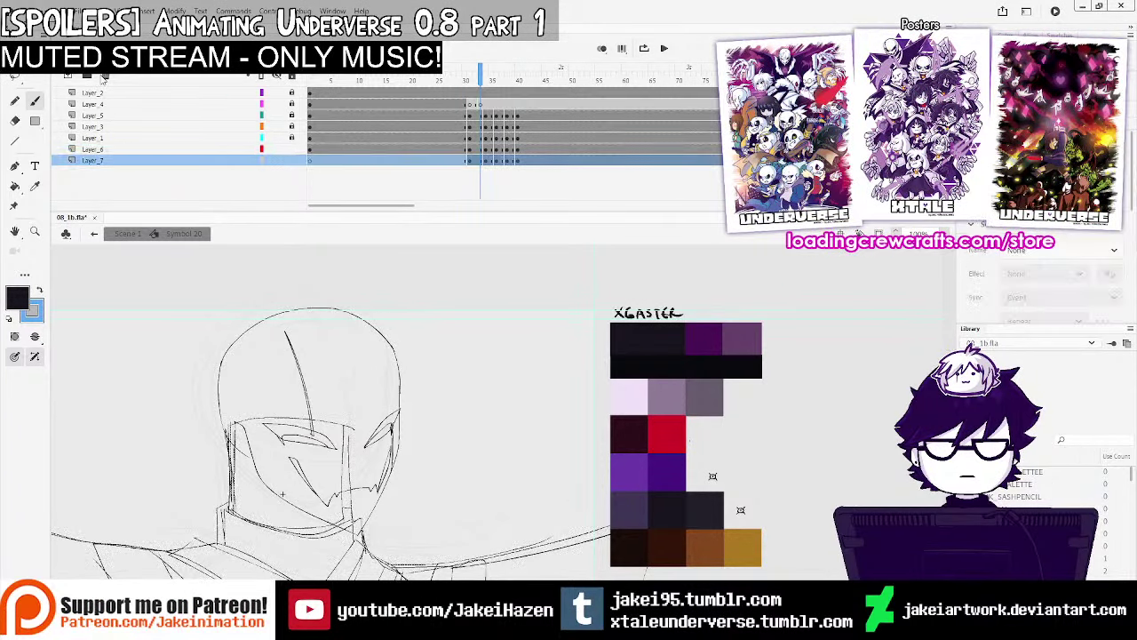
{"action": "left_click", "coordinate": [104, 76]}
{"action": "left_click_drag", "start_coordinate": [480, 77], "coordinate": [536, 86]}
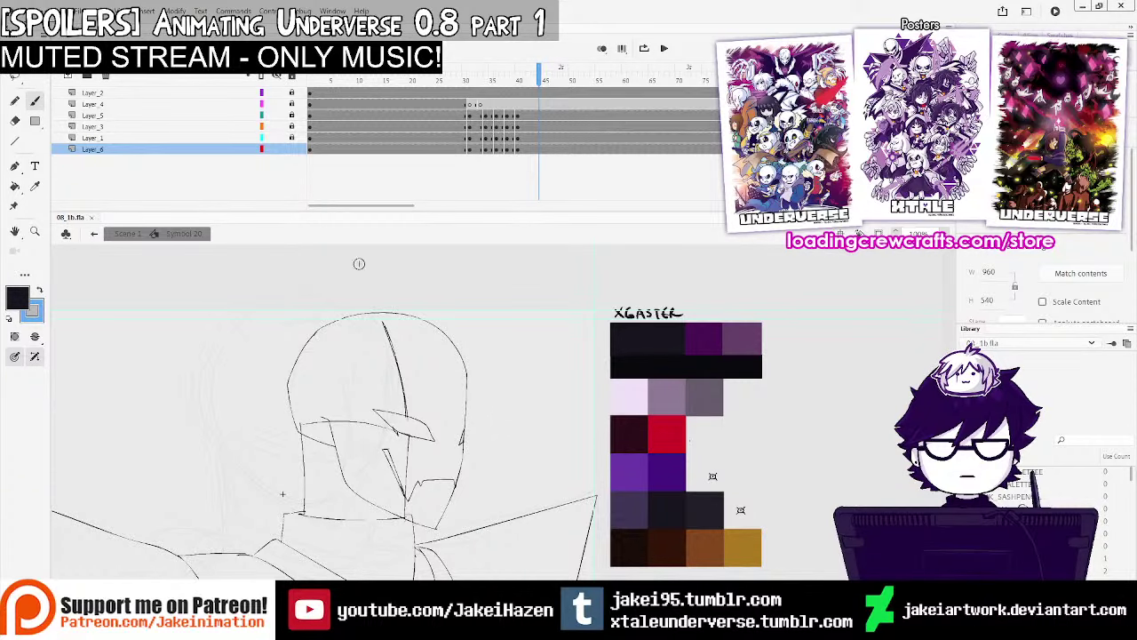
Return to Scene 1, find the shot of the fur-hooded character on Layer_7 and open its symbol for editing
{"action": "left_click", "coordinate": [94, 234]}
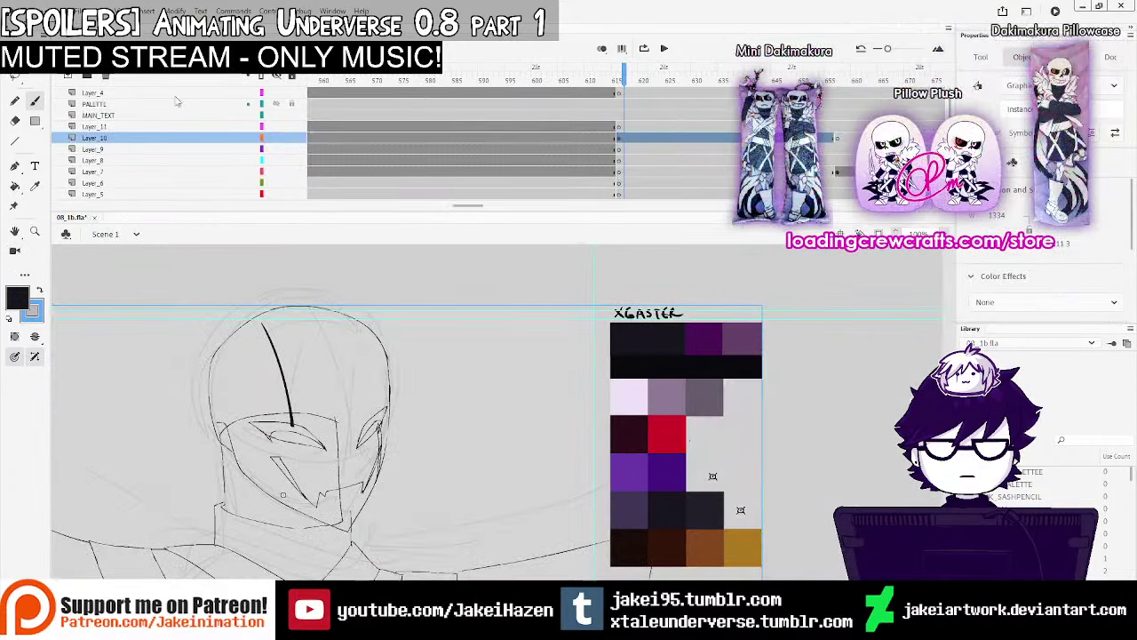
{"action": "key", "text": "q"}
{"action": "mouse_move", "coordinate": [469, 415]}
{"action": "left_mouse_down"}
{"action": "mouse_move", "coordinate": [510, 378]}
{"action": "mouse_move", "coordinate": [550, 365]}
{"action": "mouse_move", "coordinate": [538, 390]}
{"action": "left_mouse_up"}
{"action": "mouse_move", "coordinate": [625, 78]}
{"action": "left_mouse_down"}
{"action": "mouse_move", "coordinate": [764, 78]}
{"action": "mouse_move", "coordinate": [866, 114]}
{"action": "left_mouse_up"}
{"action": "left_click_drag", "start_coordinate": [470, 206], "coordinate": [487, 208]}
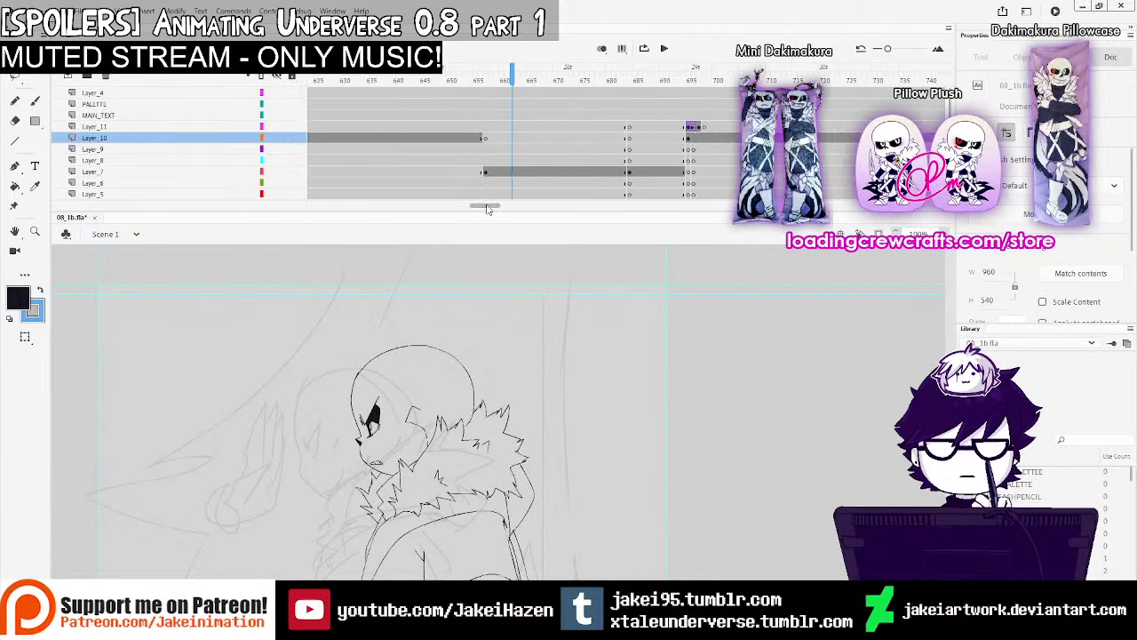
{"action": "left_click", "coordinate": [494, 174]}
{"action": "double_click", "coordinate": [378, 422]}
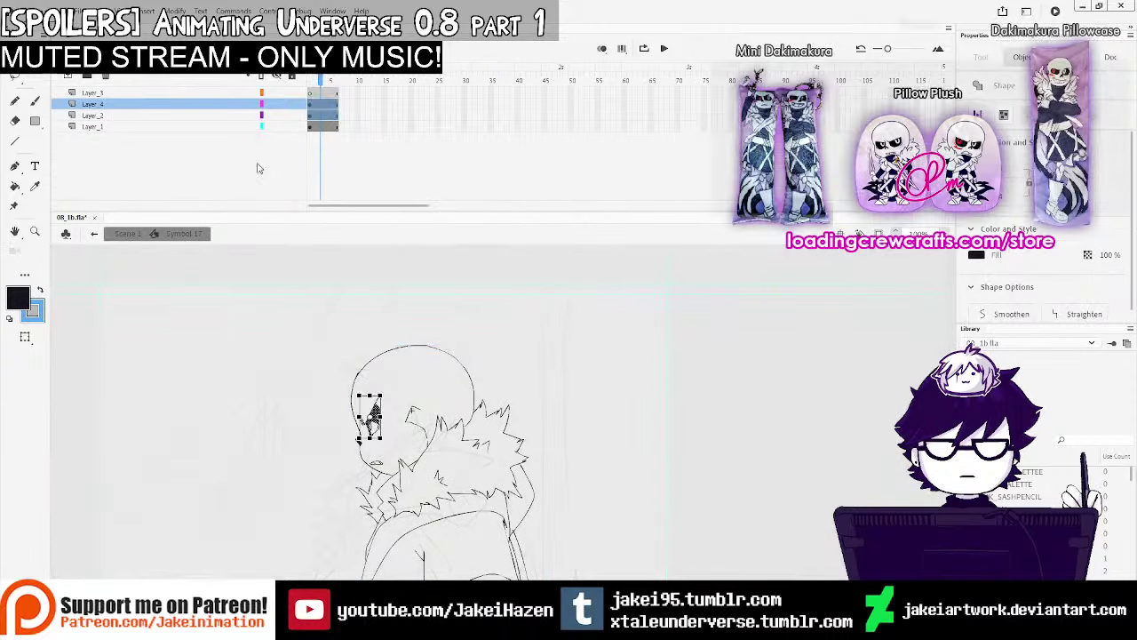
Draw the pointed fingers and palm outline of the character's raised hand on Layer_3, frame 1, in front of his face
{"action": "left_click", "coordinate": [35, 104]}
{"action": "left_click", "coordinate": [309, 93]}
{"action": "left_click", "coordinate": [357, 474], "text": "ctrl"}
{"action": "mouse_move", "coordinate": [371, 450]}
{"action": "left_mouse_down"}
{"action": "mouse_move", "coordinate": [303, 423]}
{"action": "mouse_move", "coordinate": [339, 369]}
{"action": "mouse_move", "coordinate": [319, 477]}
{"action": "mouse_move", "coordinate": [286, 470]}
{"action": "mouse_move", "coordinate": [293, 416]}
{"action": "mouse_move", "coordinate": [345, 364]}
{"action": "mouse_move", "coordinate": [312, 468]}
{"action": "left_mouse_up"}
{"action": "key", "text": "ctrl+z"}
{"action": "mouse_move", "coordinate": [278, 430]}
{"action": "left_mouse_down"}
{"action": "mouse_move", "coordinate": [302, 338]}
{"action": "mouse_move", "coordinate": [329, 313]}
{"action": "mouse_move", "coordinate": [311, 380]}
{"action": "mouse_move", "coordinate": [370, 286]}
{"action": "left_mouse_up"}
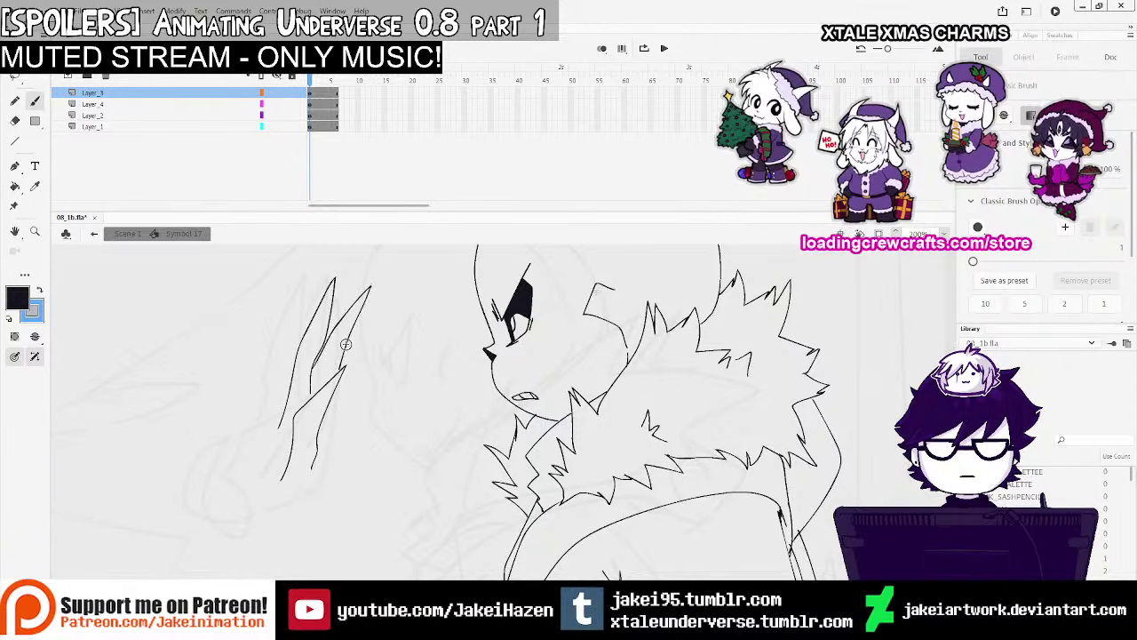
{"action": "left_click_drag", "start_coordinate": [388, 335], "coordinate": [368, 366]}
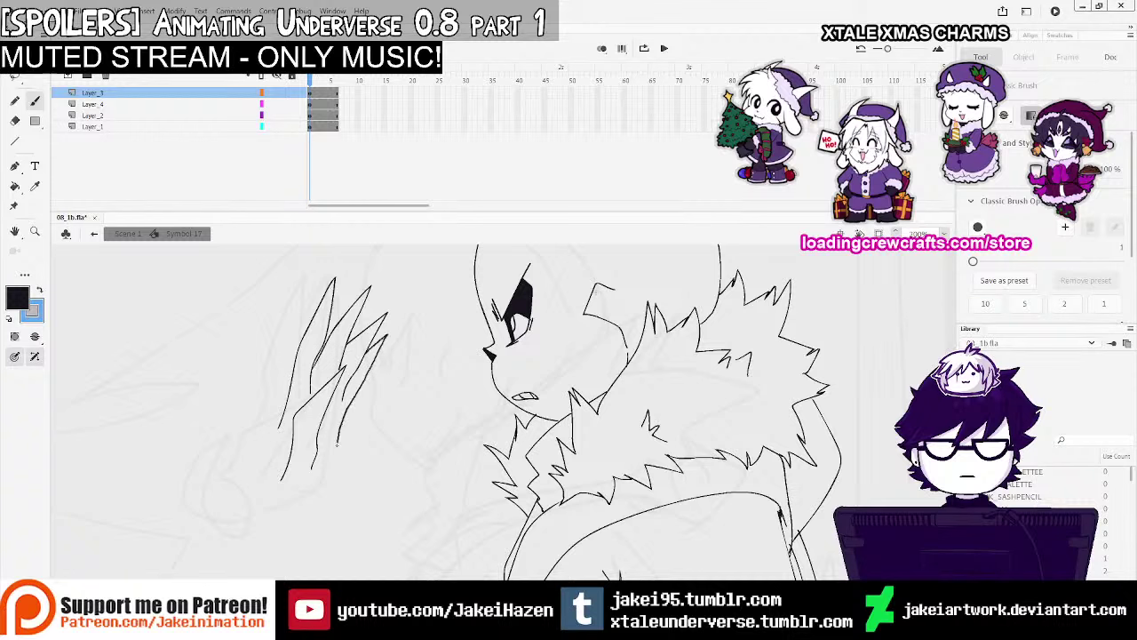
{"action": "left_click_drag", "start_coordinate": [337, 444], "coordinate": [307, 510]}
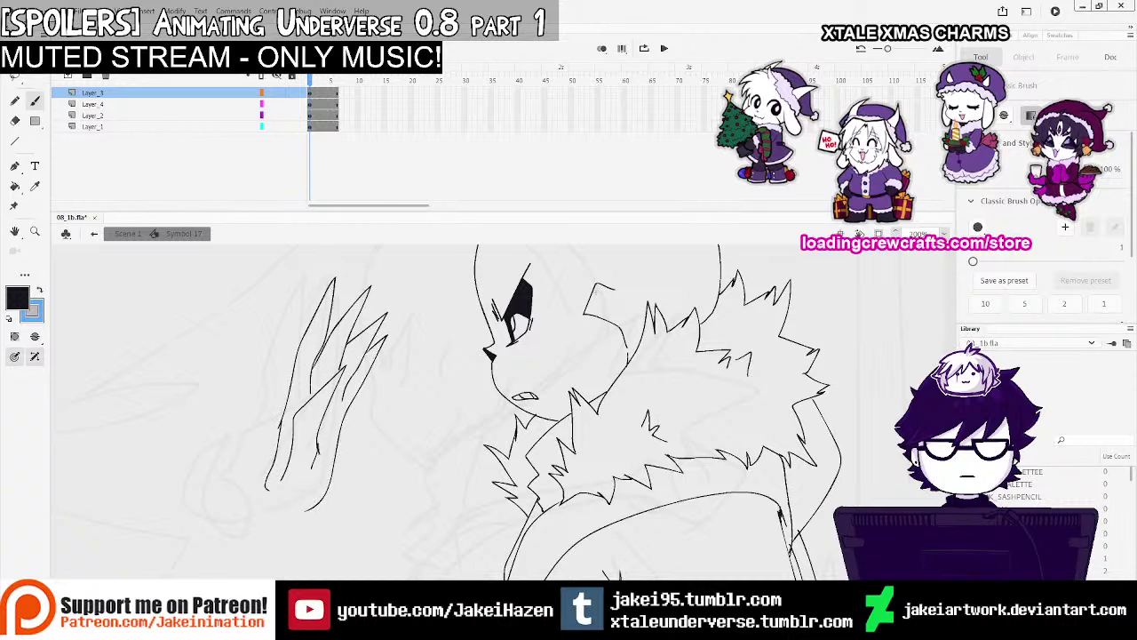
Erase the stray line at the base of the raised hand and draw its wrist and cuff
{"action": "left_click", "coordinate": [12, 127]}
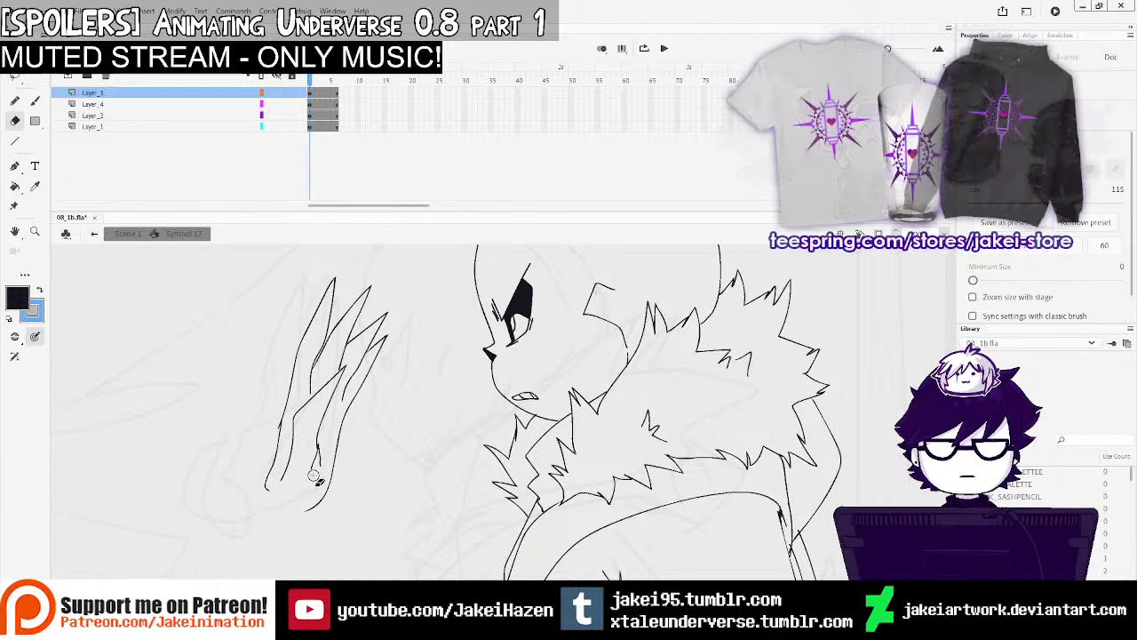
{"action": "left_click_drag", "start_coordinate": [306, 478], "coordinate": [308, 466]}
{"action": "key", "text": "ctrl+z"}
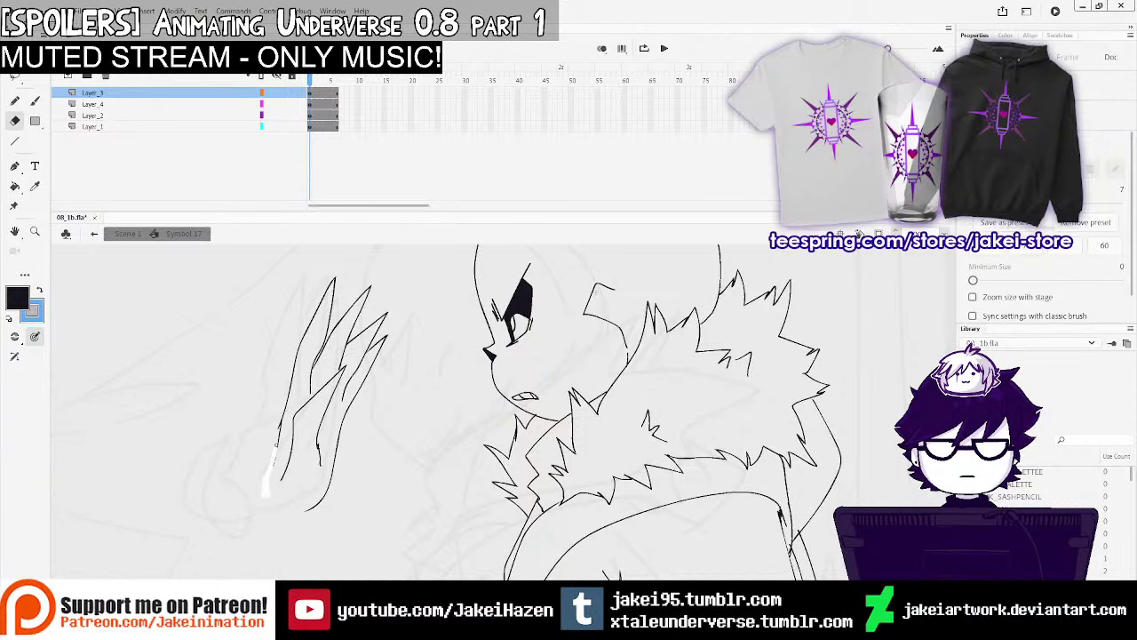
{"action": "left_click_drag", "start_coordinate": [266, 477], "coordinate": [266, 480]}
{"action": "key", "text": "b"}
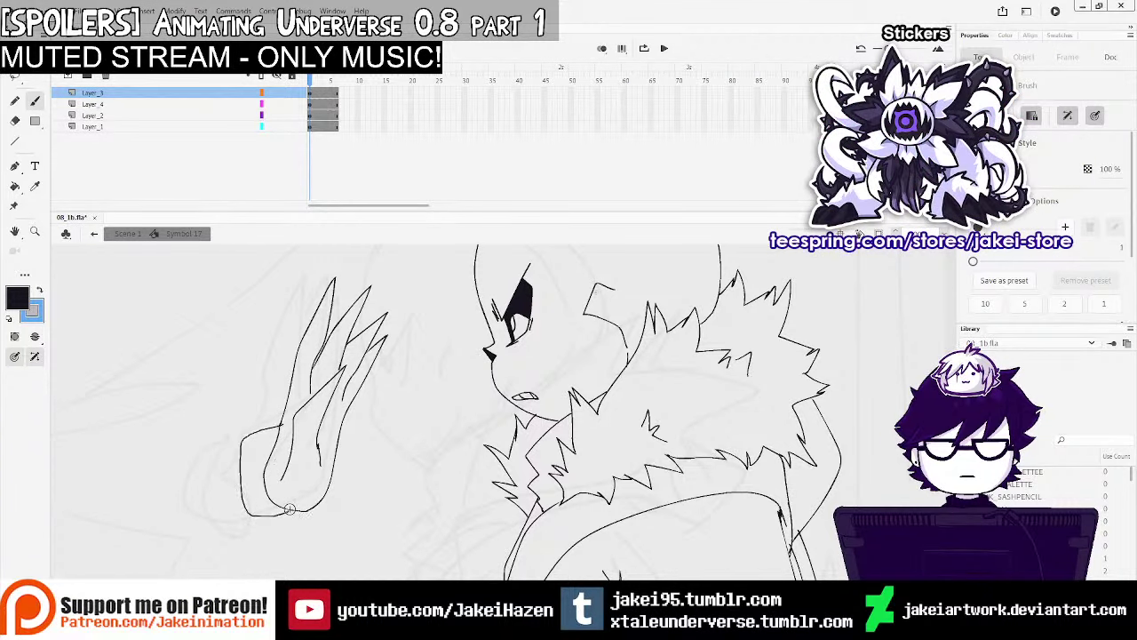
{"action": "key", "text": "ctrl+z"}
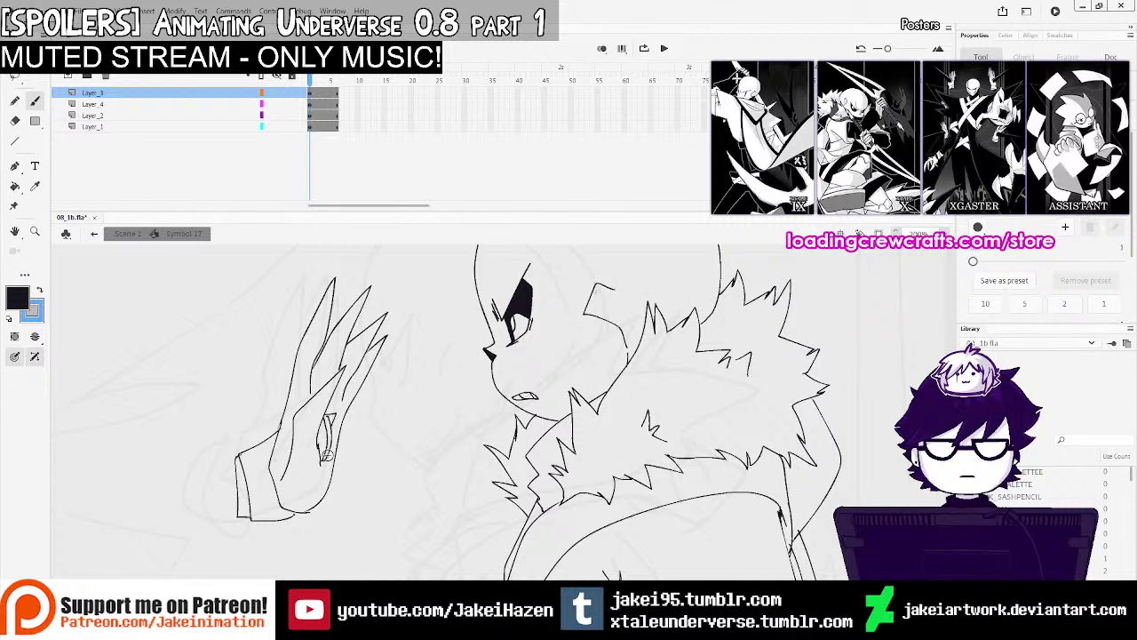
Fill the narrow gap outlined in the palm with black and return to Scene 1
{"action": "key", "text": "k"}
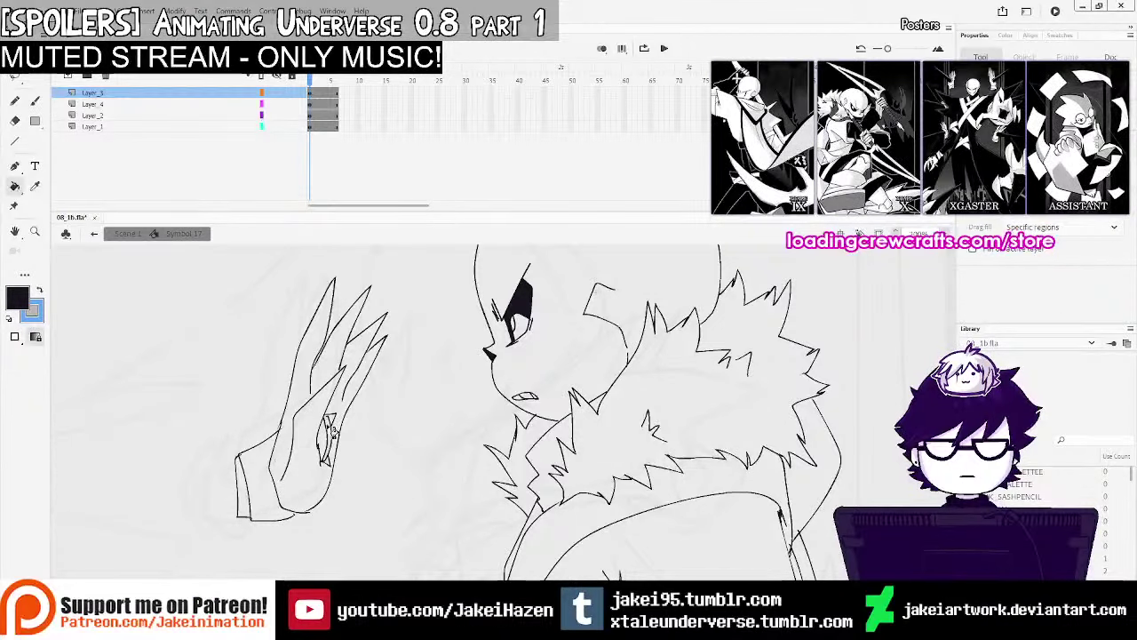
{"action": "left_click", "coordinate": [331, 434]}
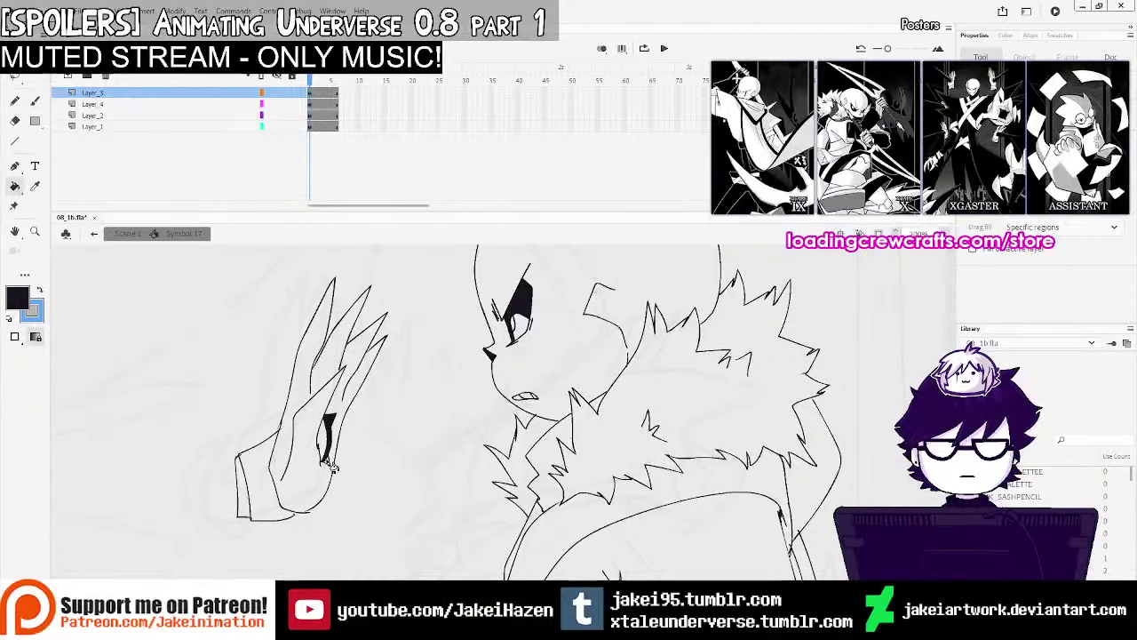
{"action": "left_click", "coordinate": [474, 384], "text": "ctrl+shift"}
{"action": "left_click", "coordinate": [94, 235]}
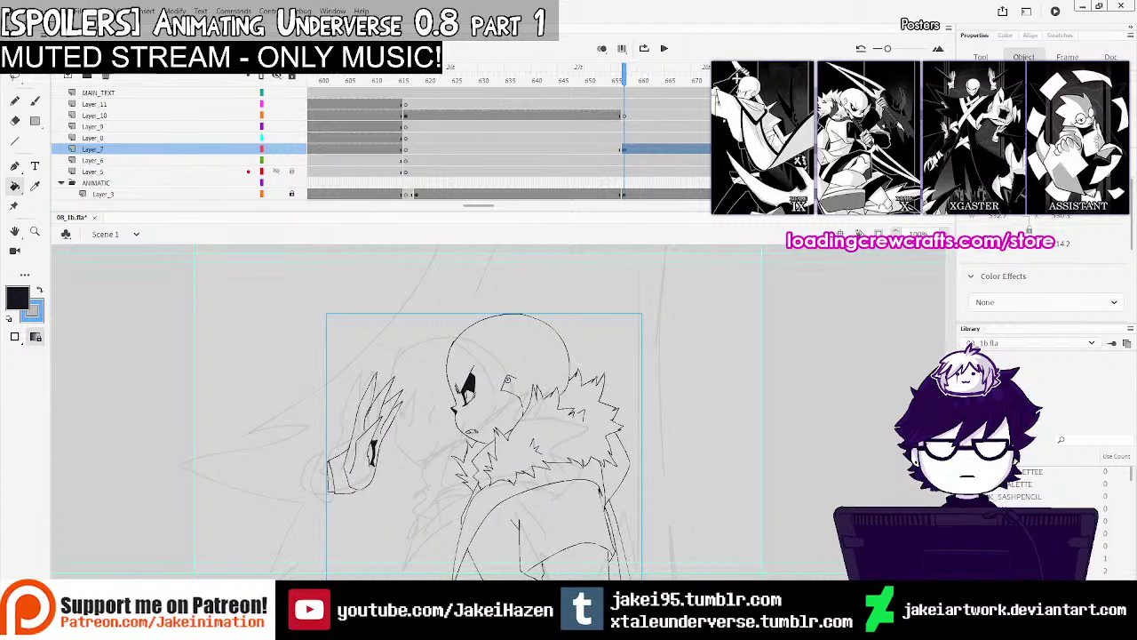
Enlarge the hand drawing inside the character's symbol, move it slightly closer to his face, and return to Scene 1
{"action": "double_click", "coordinate": [369, 444]}
{"action": "left_click_drag", "start_coordinate": [305, 332], "coordinate": [419, 524]}
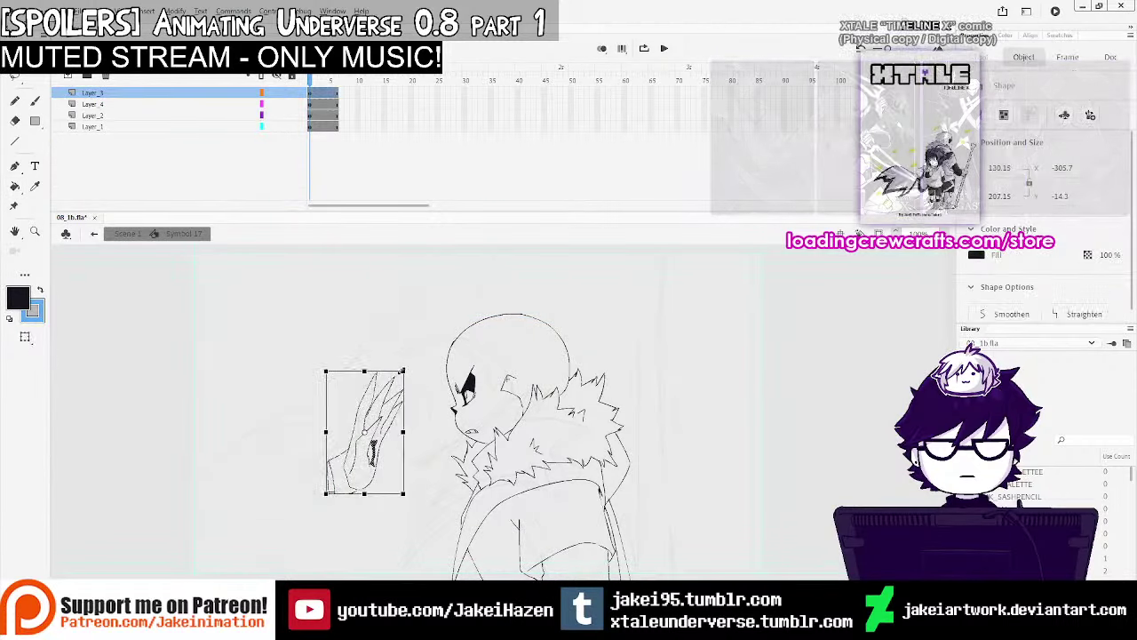
{"action": "left_click_drag", "start_coordinate": [403, 370], "coordinate": [413, 347]}
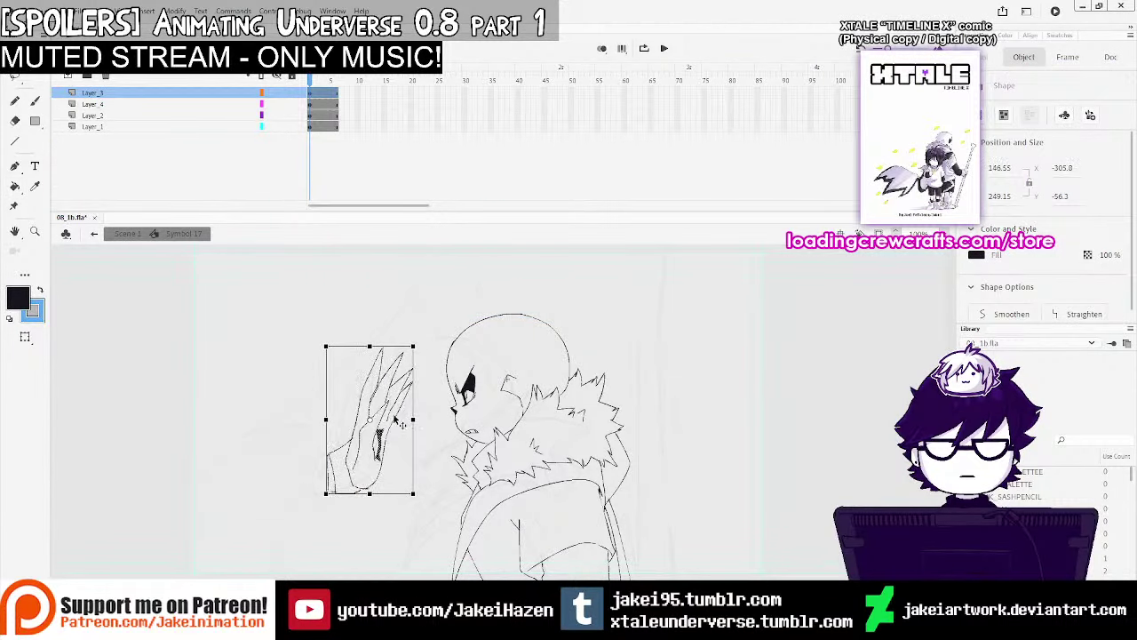
{"action": "left_click_drag", "start_coordinate": [395, 419], "coordinate": [409, 430]}
{"action": "left_click", "coordinate": [396, 312]}
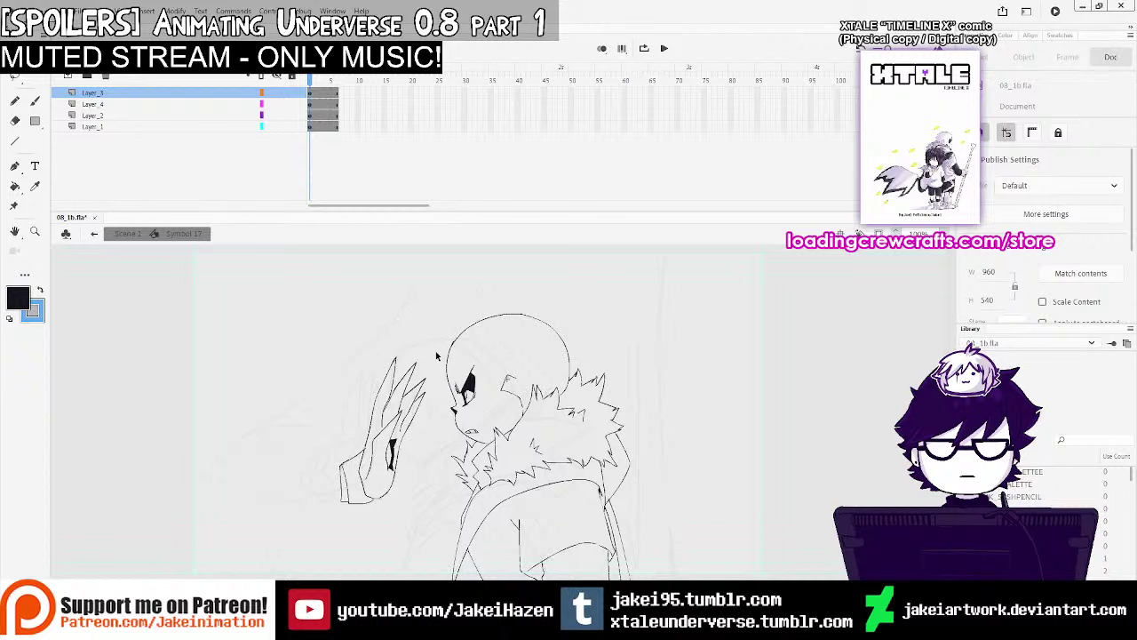
{"action": "left_click_drag", "start_coordinate": [462, 312], "coordinate": [409, 362]}
{"action": "double_click", "coordinate": [417, 326]}
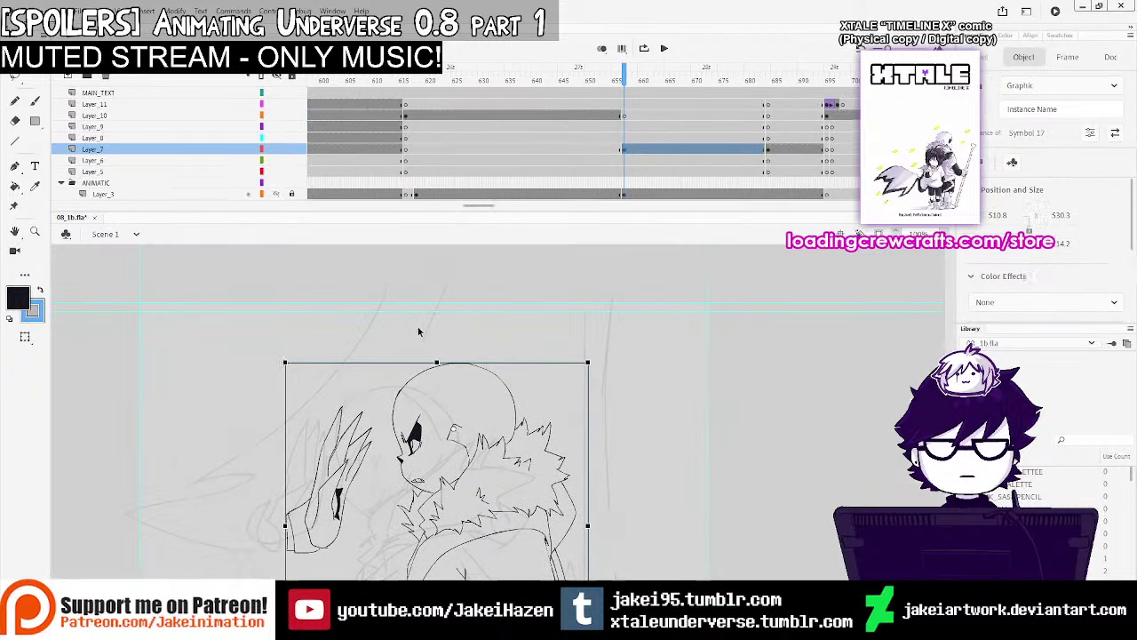
Draw the long curved back edge of the cape on Layer_6 at frame 656, undoing the first rough attempt at the outline
{"action": "left_click", "coordinate": [624, 161]}
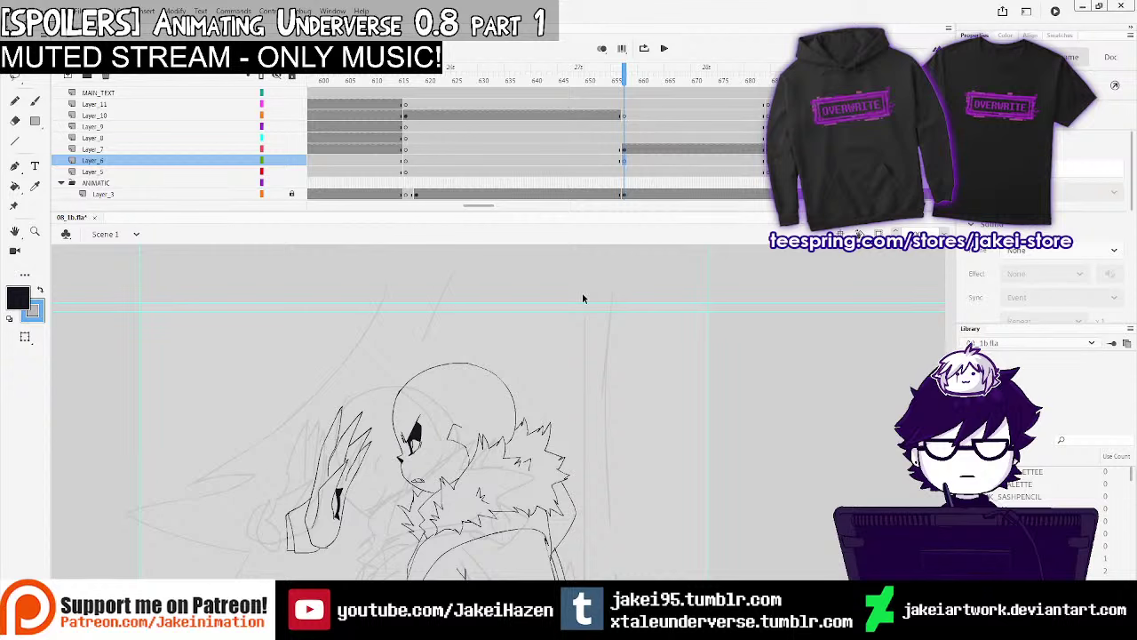
{"action": "key", "text": "b"}
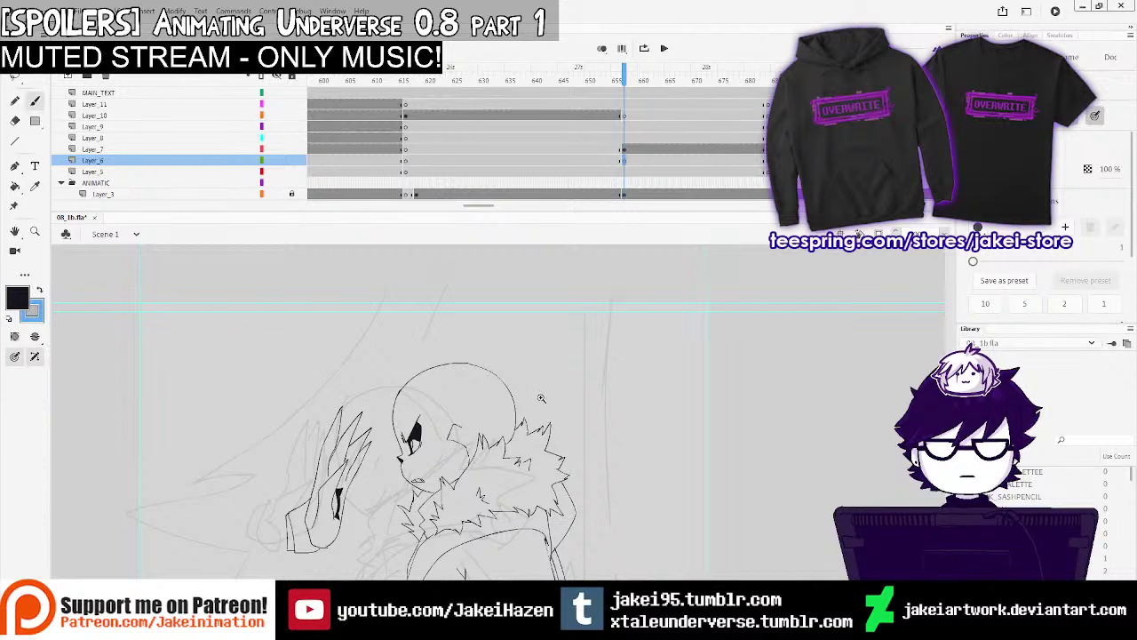
{"action": "left_click", "coordinate": [541, 398], "text": "ctrl+alt"}
{"action": "left_click_drag", "start_coordinate": [604, 407], "coordinate": [604, 361]}
{"action": "left_click", "coordinate": [471, 361], "text": "ctrl"}
{"action": "left_click_drag", "start_coordinate": [482, 393], "coordinate": [472, 375]}
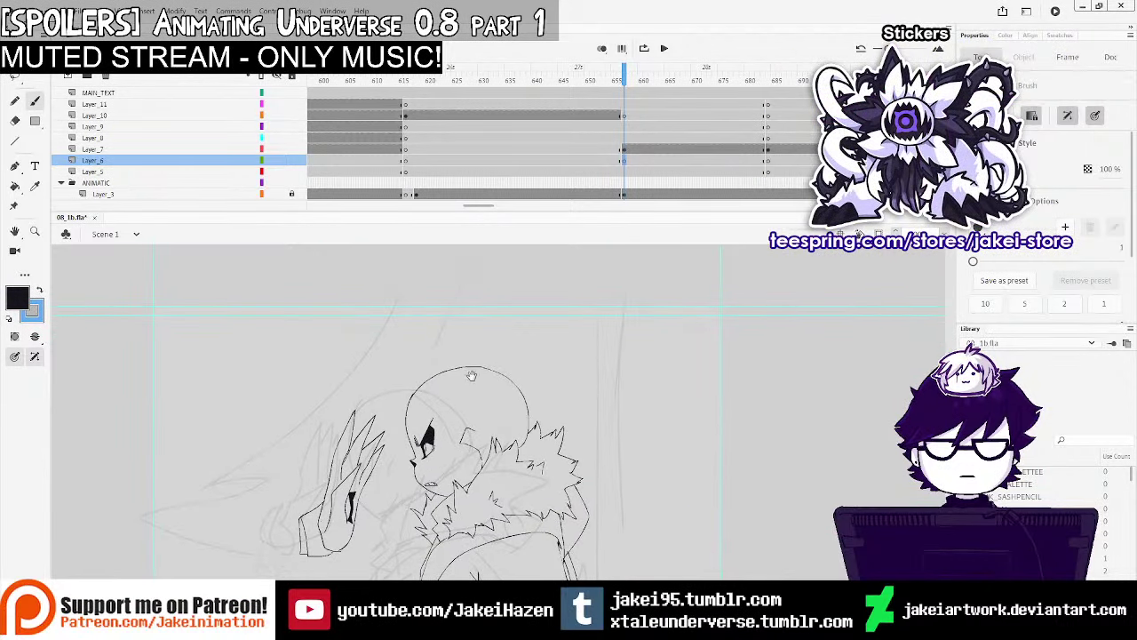
{"action": "left_click", "coordinate": [582, 407], "text": "ctrl+alt"}
{"action": "mouse_move", "coordinate": [542, 296]}
{"action": "left_mouse_down"}
{"action": "mouse_move", "coordinate": [498, 541]}
{"action": "mouse_move", "coordinate": [500, 529]}
{"action": "left_mouse_up"}
{"action": "key", "text": "ctrl+z"}
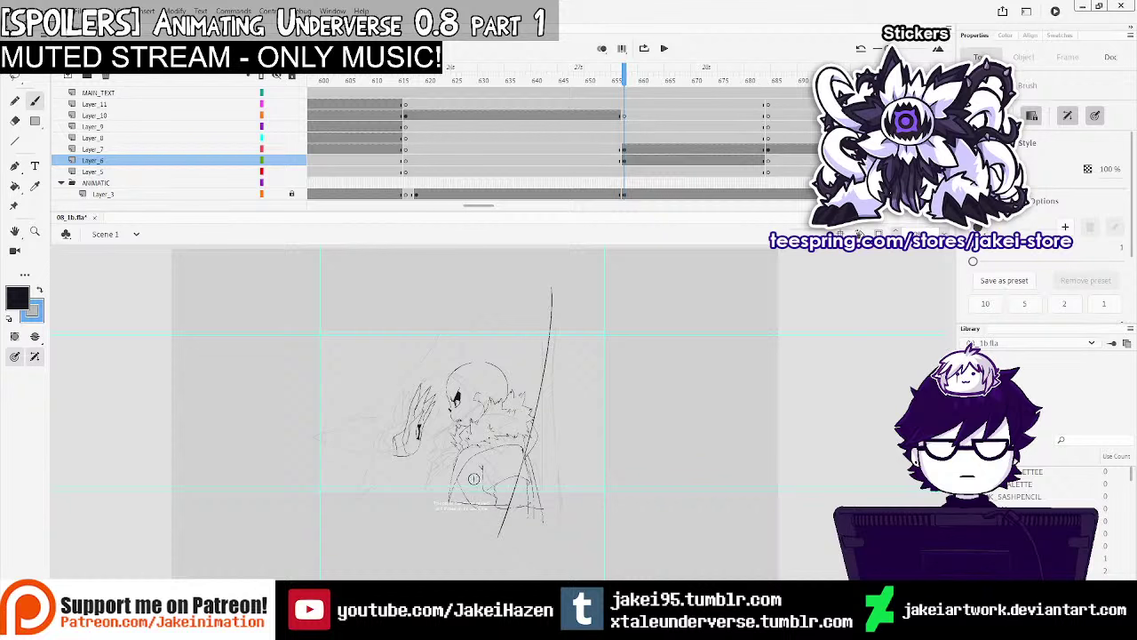
{"action": "key", "text": "ctrl+z"}
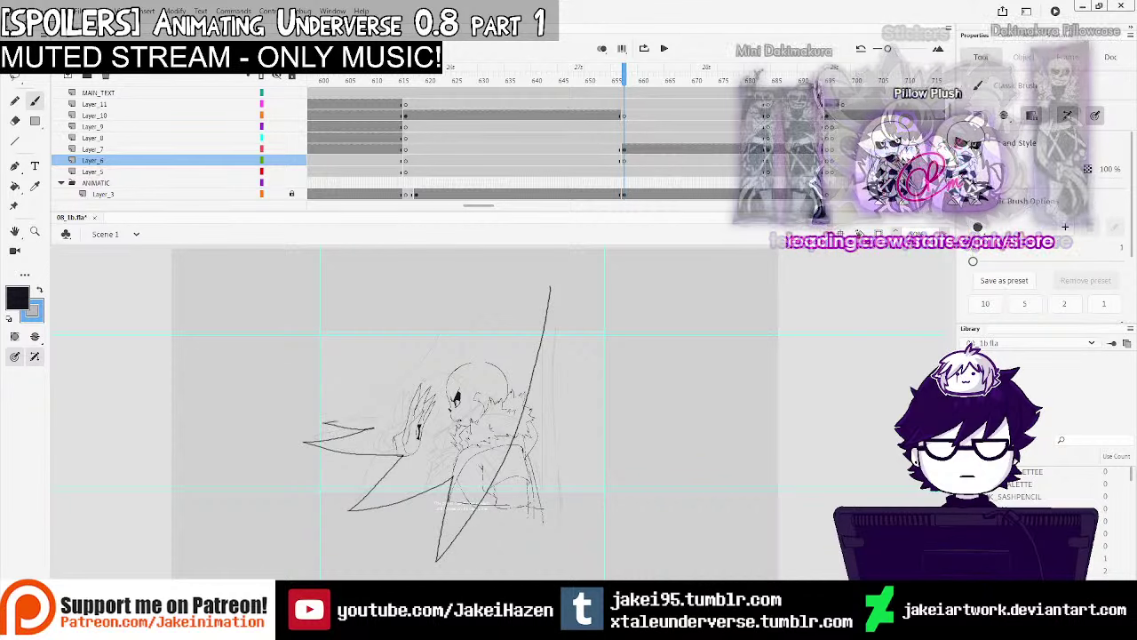
{"action": "left_click_drag", "start_coordinate": [484, 258], "coordinate": [373, 430]}
{"action": "scroll", "coordinate": [540, 382], "scroll_direction": "up", "scroll_amount": 2}
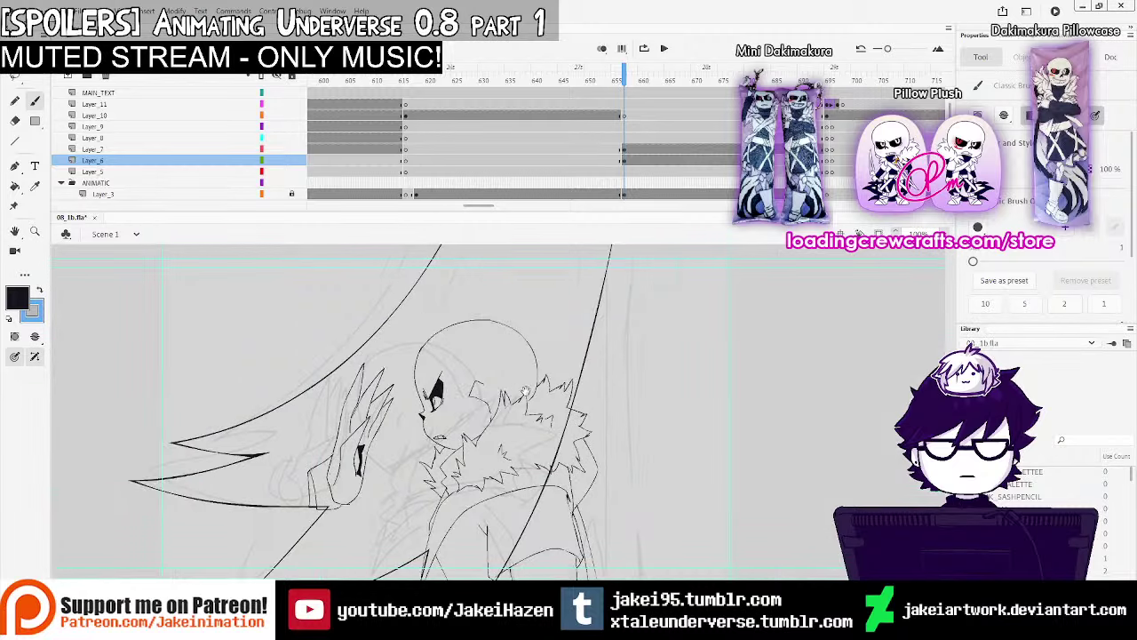
{"action": "left_click_drag", "start_coordinate": [498, 392], "coordinate": [471, 391]}
{"action": "key", "text": "ctrl+z"}
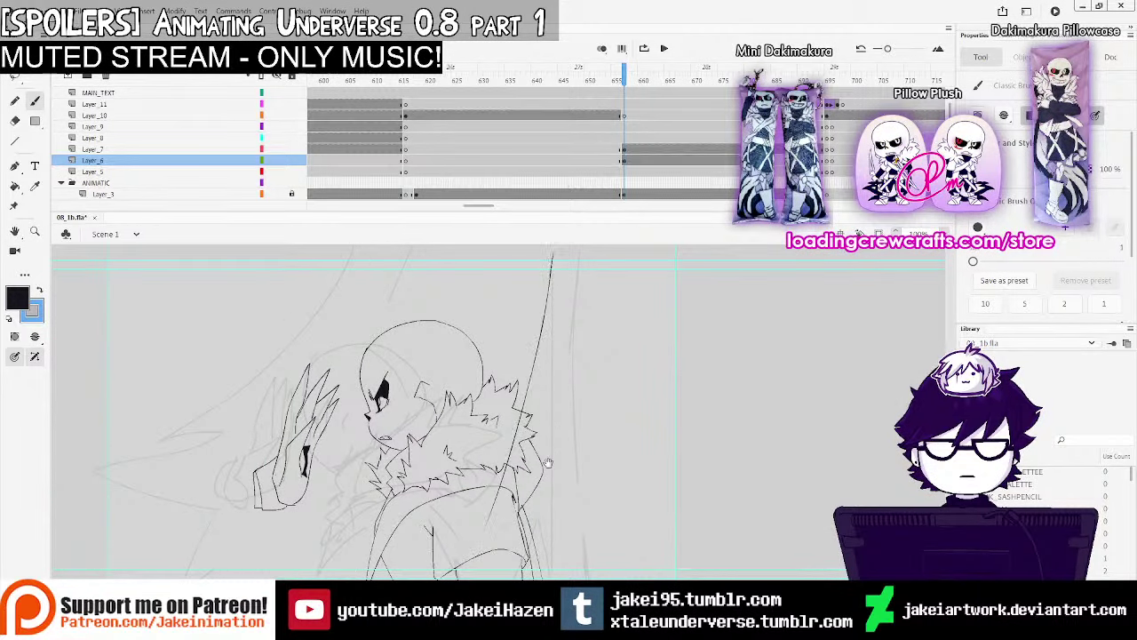
Draw the cape's jagged pointed tips and the long curve rising above the raised hand
{"action": "left_click_drag", "start_coordinate": [543, 463], "coordinate": [571, 356]}
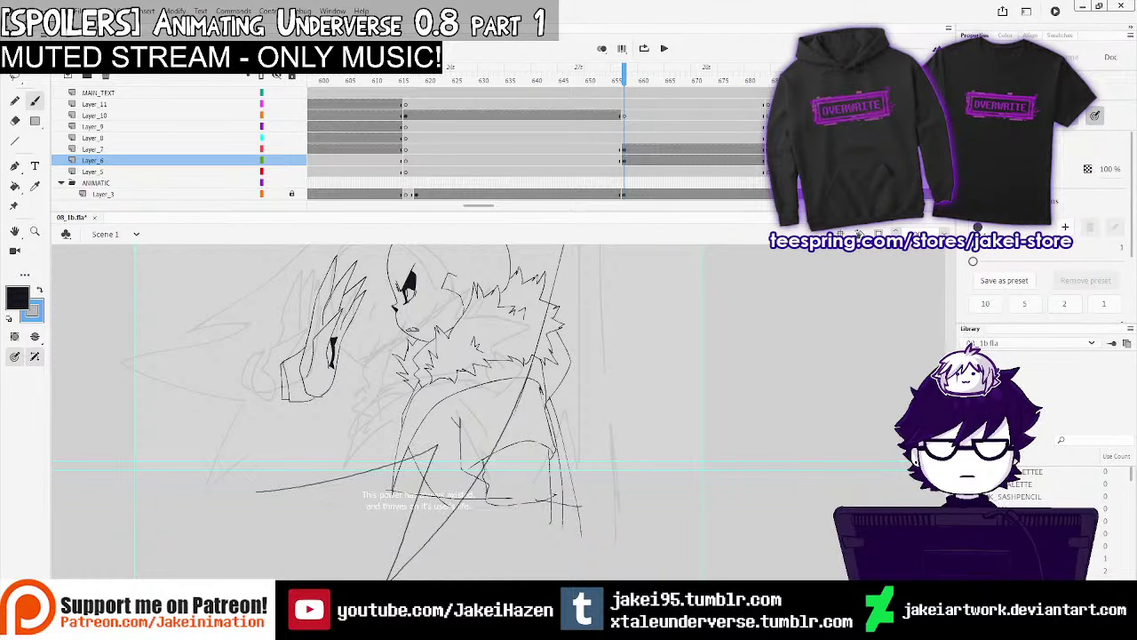
{"action": "left_click_drag", "start_coordinate": [208, 360], "coordinate": [266, 338]}
{"action": "left_click_drag", "start_coordinate": [253, 345], "coordinate": [288, 494]}
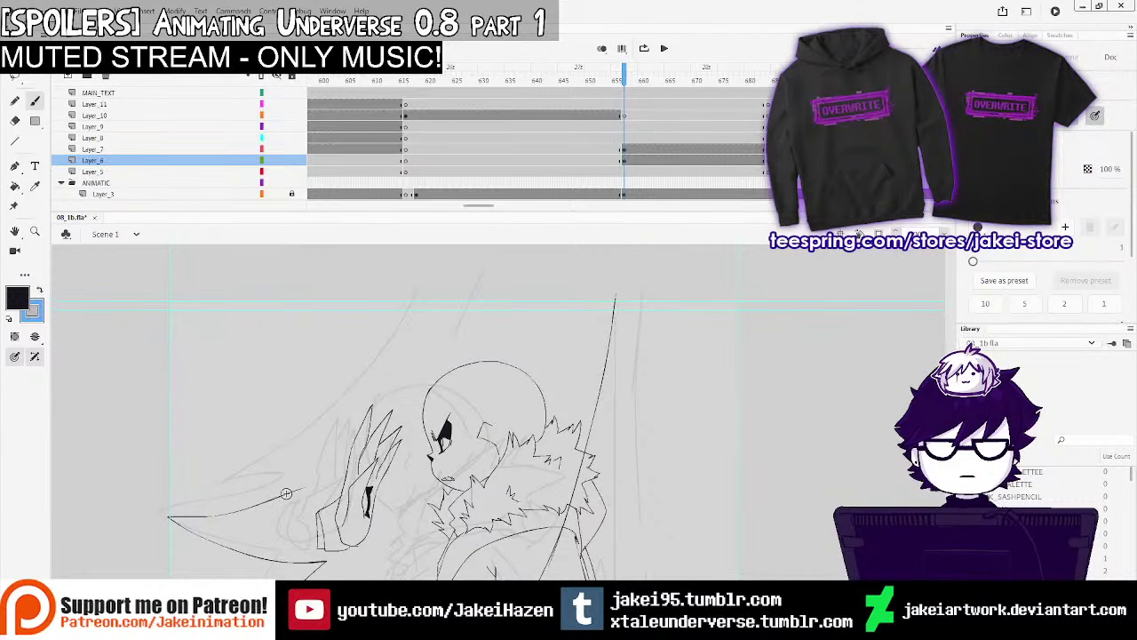
{"action": "left_click_drag", "start_coordinate": [365, 378], "coordinate": [438, 245]}
{"action": "mouse_move", "coordinate": [623, 309]}
{"action": "left_mouse_down"}
{"action": "mouse_move", "coordinate": [581, 299]}
{"action": "mouse_move", "coordinate": [569, 327]}
{"action": "left_mouse_up"}
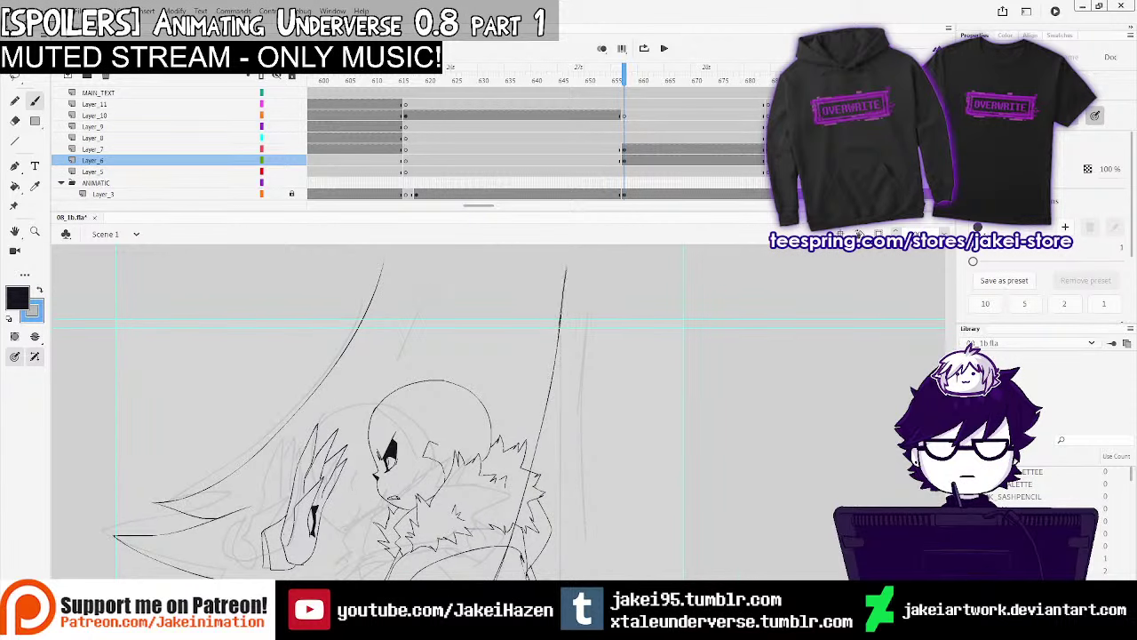
{"action": "left_click_drag", "start_coordinate": [462, 334], "coordinate": [483, 282]}
Convert the cape drawing on Layer_6 into a graphic symbol and open it for editing
{"action": "left_click", "coordinate": [624, 162]}
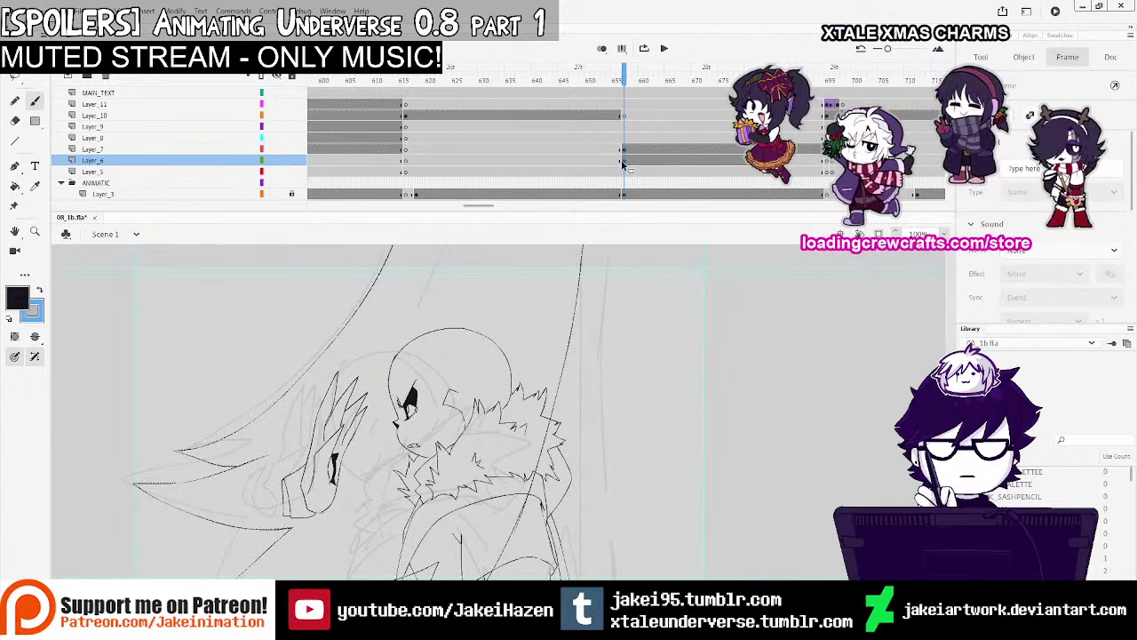
{"action": "key", "text": "F8"}
{"action": "left_click", "coordinate": [751, 53]}
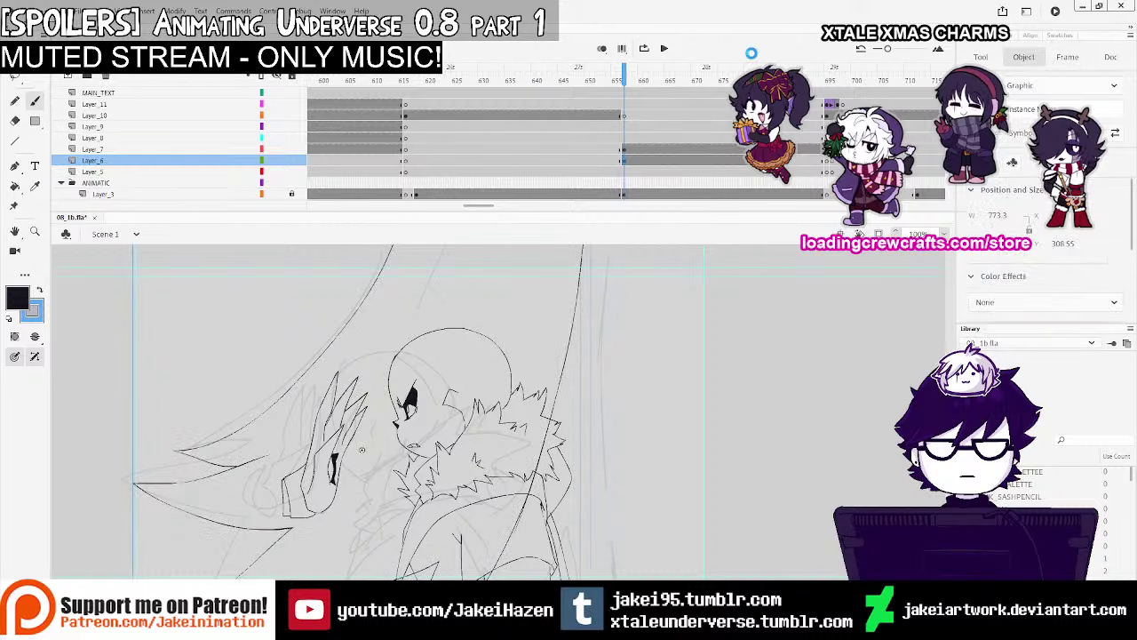
{"action": "left_click", "coordinate": [35, 56]}
{"action": "double_click", "coordinate": [375, 292]}
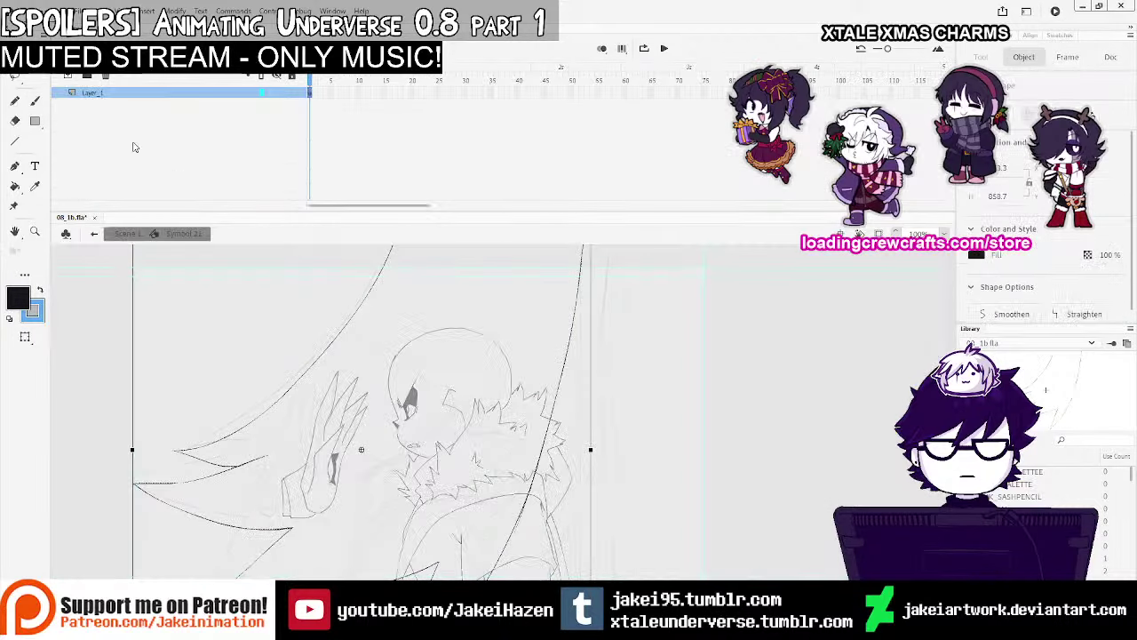
Enlarge the stage area, insert a blank keyframe at frame 3 of the cape symbol and turn on onion skinning
{"action": "key", "text": "b"}
{"action": "left_click_drag", "start_coordinate": [389, 212], "coordinate": [390, 148]}
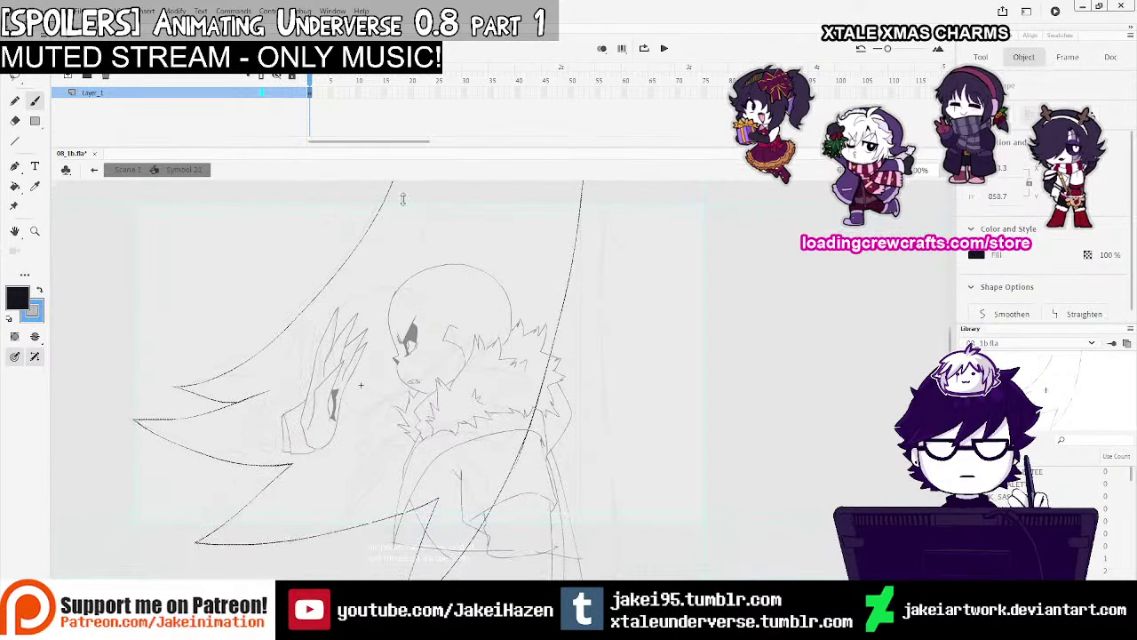
{"action": "left_click", "coordinate": [319, 93]}
{"action": "key", "text": "F7"}
{"action": "left_click", "coordinate": [601, 49]}
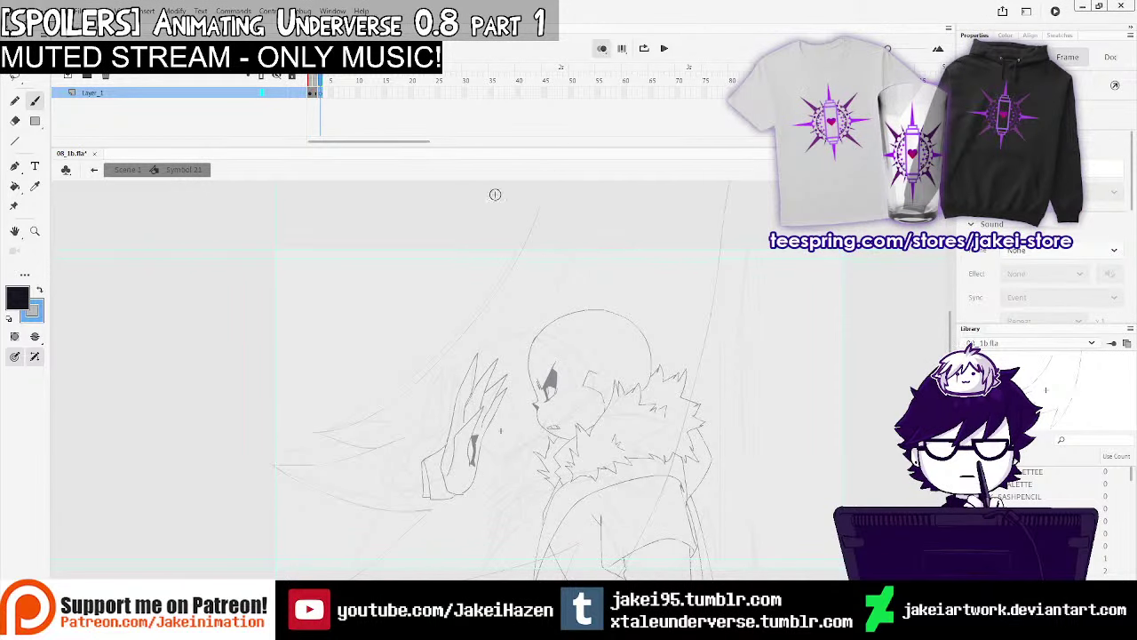
Draw the cape's front curve and jagged tips on frame 3, slightly shifted from the onion-skinned first drawing
{"action": "left_click_drag", "start_coordinate": [538, 200], "coordinate": [510, 271]}
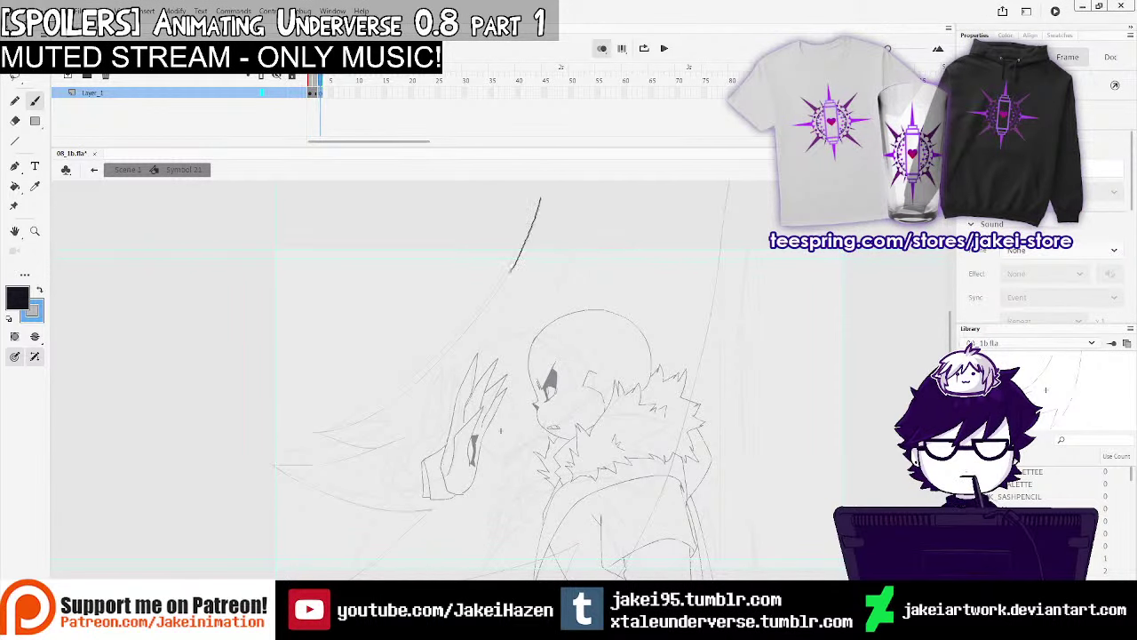
{"action": "key", "text": "ctrl+z"}
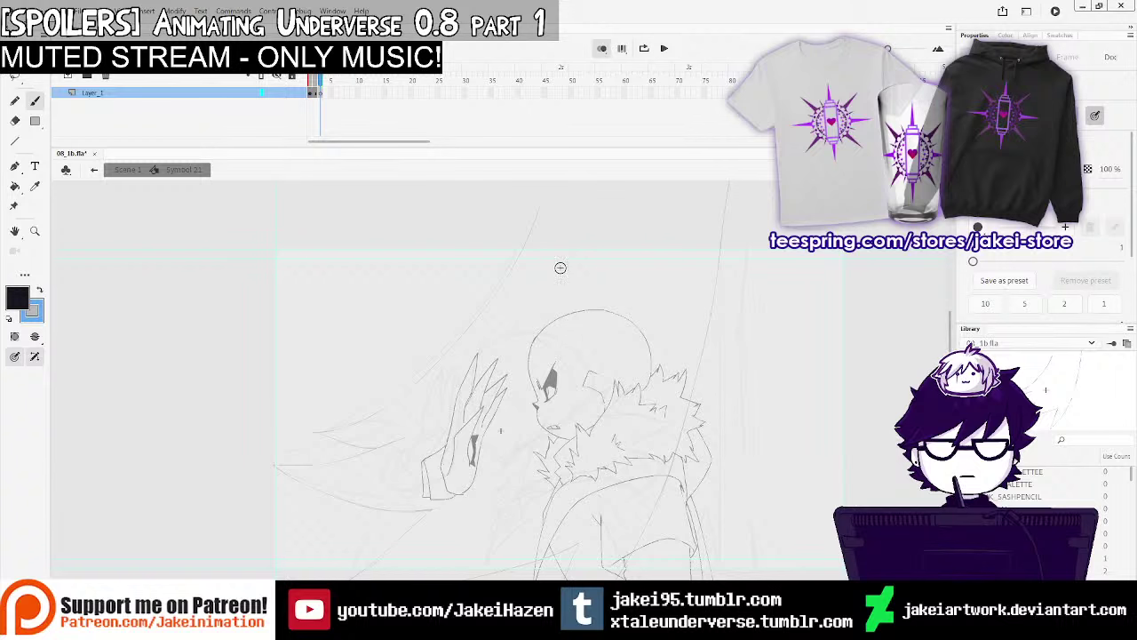
{"action": "mouse_move", "coordinate": [542, 192]}
{"action": "left_mouse_down"}
{"action": "mouse_move", "coordinate": [482, 308]}
{"action": "mouse_move", "coordinate": [416, 375]}
{"action": "left_mouse_up"}
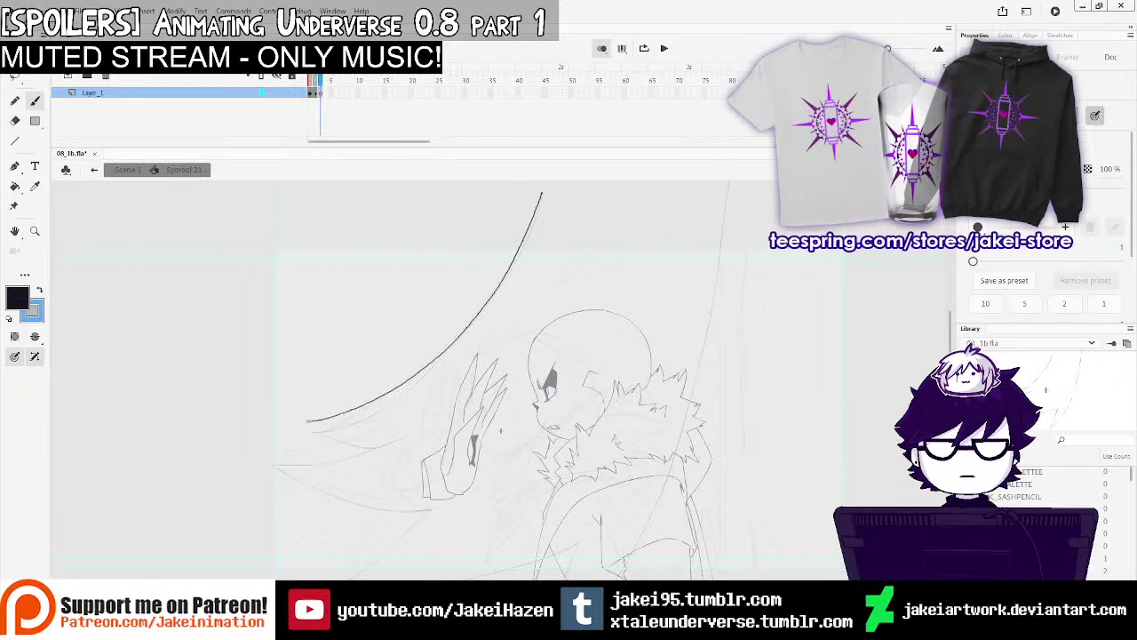
{"action": "left_click_drag", "start_coordinate": [308, 422], "coordinate": [401, 434]}
{"action": "mouse_move", "coordinate": [433, 424]}
{"action": "left_mouse_down"}
{"action": "mouse_move", "coordinate": [461, 364]}
{"action": "mouse_move", "coordinate": [405, 383]}
{"action": "left_mouse_up"}
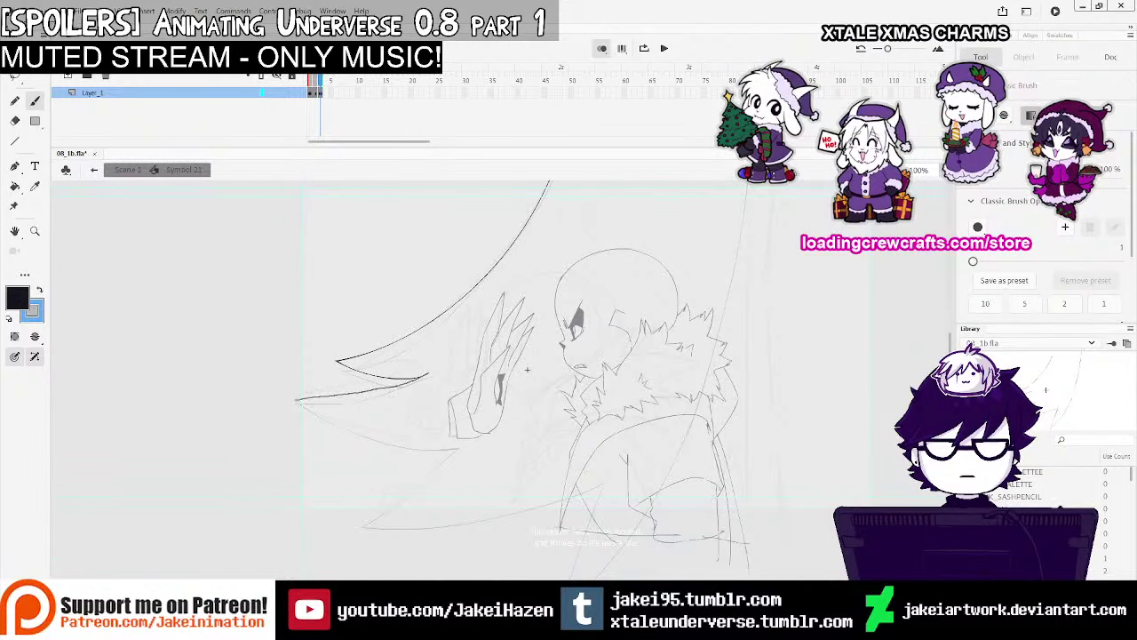
{"action": "mouse_move", "coordinate": [414, 441]}
{"action": "left_mouse_down"}
{"action": "mouse_move", "coordinate": [415, 482]}
{"action": "mouse_move", "coordinate": [362, 526]}
{"action": "left_mouse_up"}
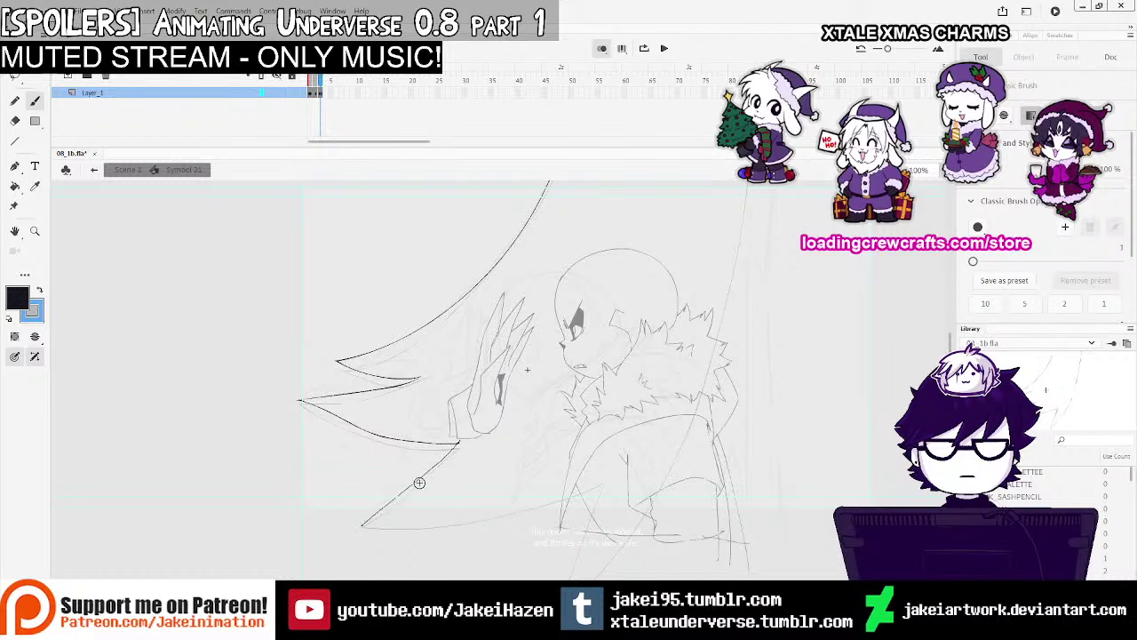
Draw the cape's long back edge and lower pointed tip on frame 3, slightly offset from the onion-skinned drawing
{"action": "left_click_drag", "start_coordinate": [734, 317], "coordinate": [696, 352]}
{"action": "left_click_drag", "start_coordinate": [703, 234], "coordinate": [690, 270]}
{"action": "left_click_drag", "start_coordinate": [699, 195], "coordinate": [675, 343]}
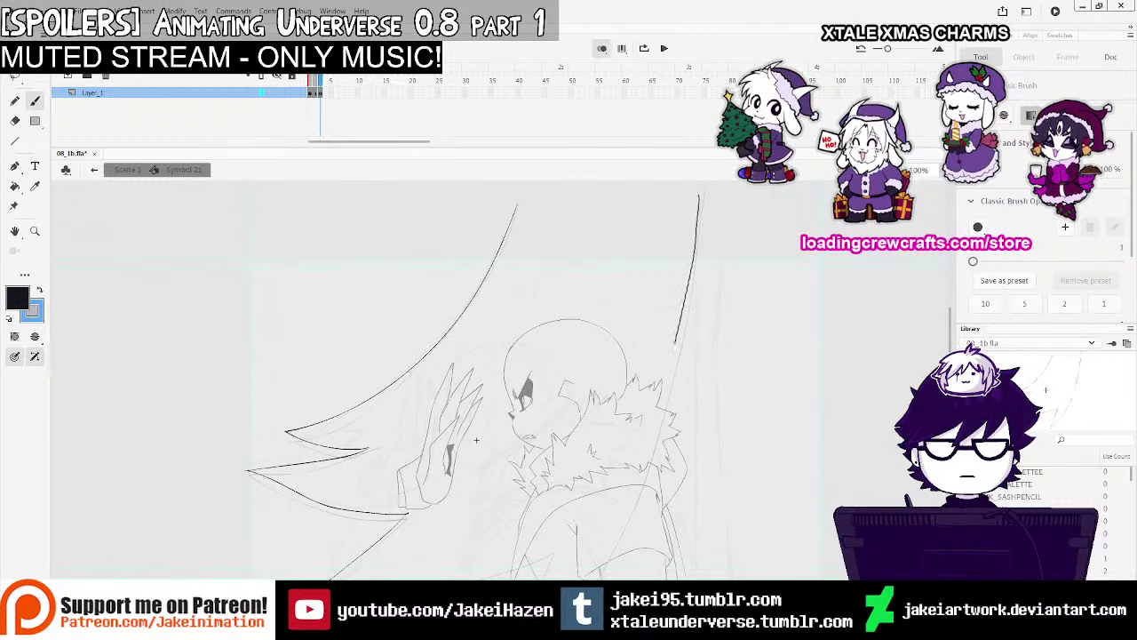
{"action": "left_click_drag", "start_coordinate": [654, 381], "coordinate": [620, 394]}
{"action": "key", "text": "ctrl+z"}
{"action": "mouse_move", "coordinate": [661, 428]}
{"action": "left_mouse_down"}
{"action": "mouse_move", "coordinate": [625, 432]}
{"action": "mouse_move", "coordinate": [543, 382]}
{"action": "left_mouse_up"}
{"action": "left_click_drag", "start_coordinate": [534, 183], "coordinate": [474, 427]}
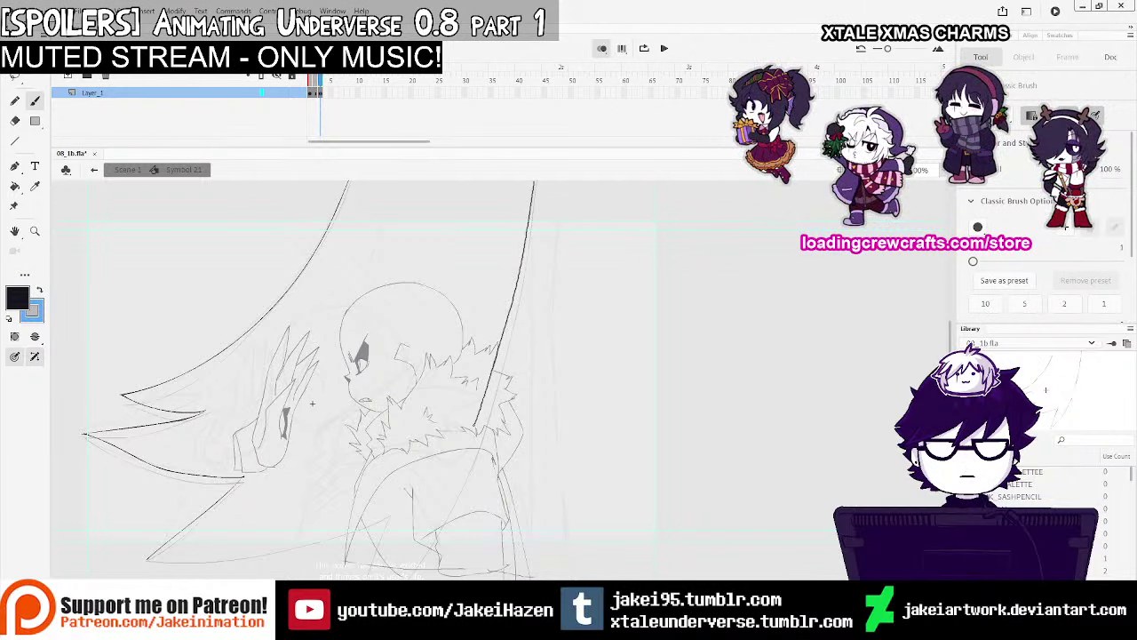
{"action": "left_click_drag", "start_coordinate": [401, 568], "coordinate": [447, 462]}
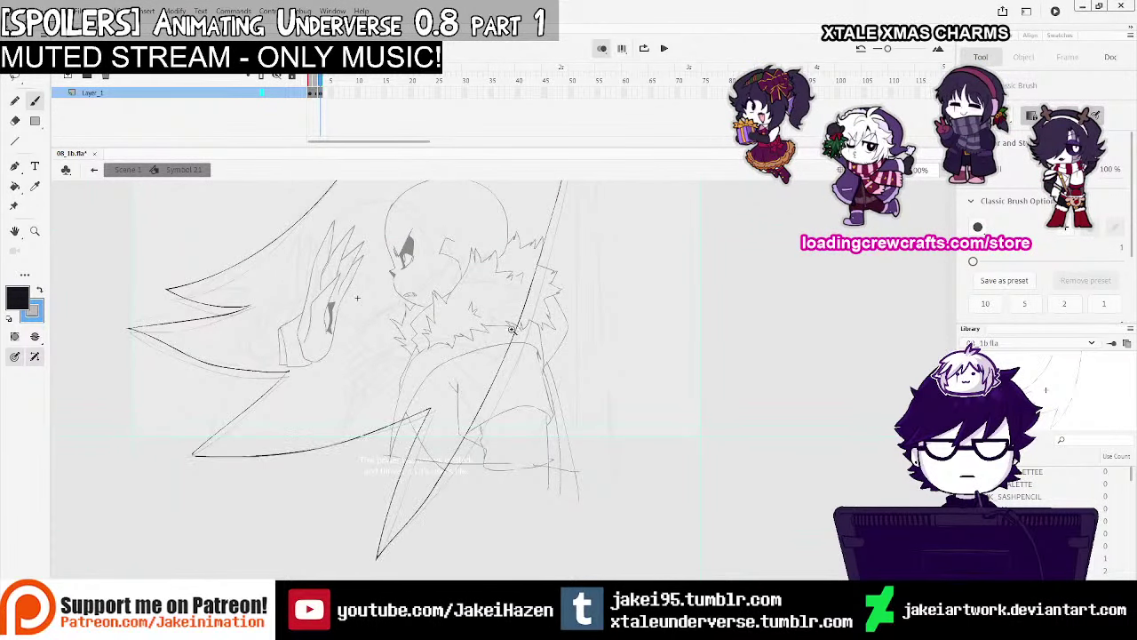
{"action": "key", "text": "ctrl+z"}
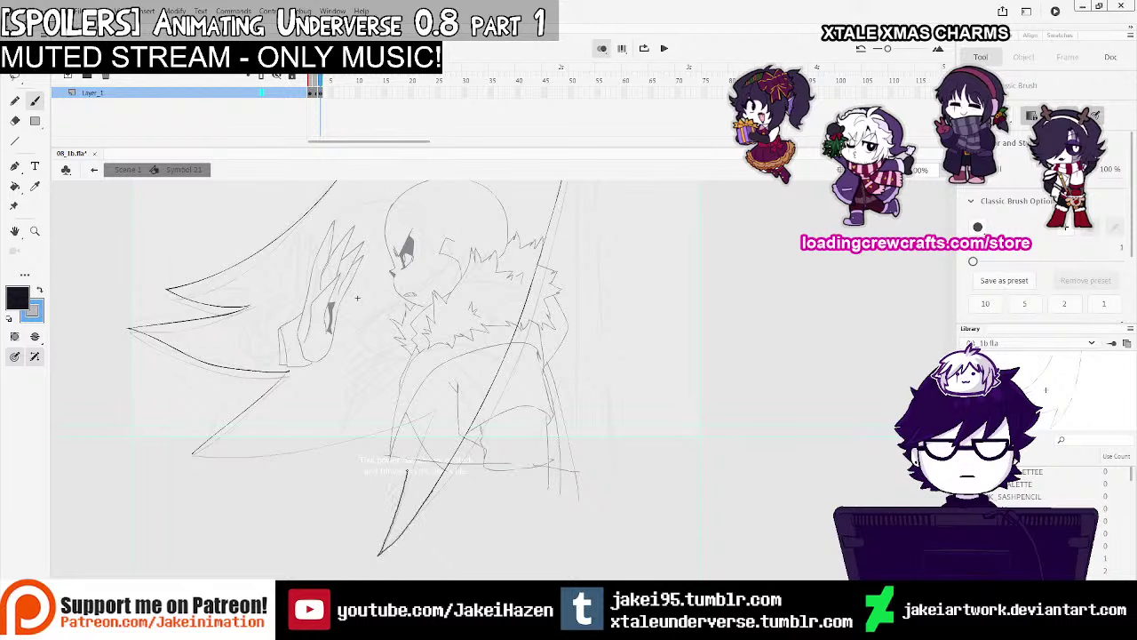
{"action": "left_click_drag", "start_coordinate": [357, 298], "coordinate": [353, 387]}
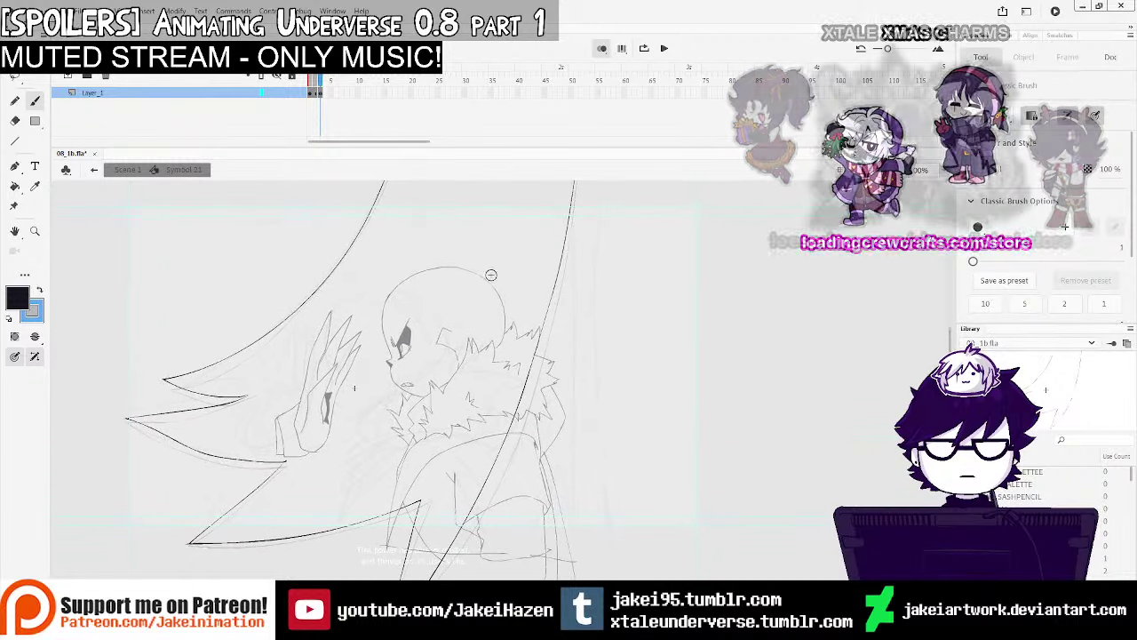
Add a blank keyframe at frame 5, turn on onion skinning and draw the cape's shifted front curve and jagged tips
{"action": "left_click", "coordinate": [345, 92]}
{"action": "left_click", "coordinate": [332, 93]}
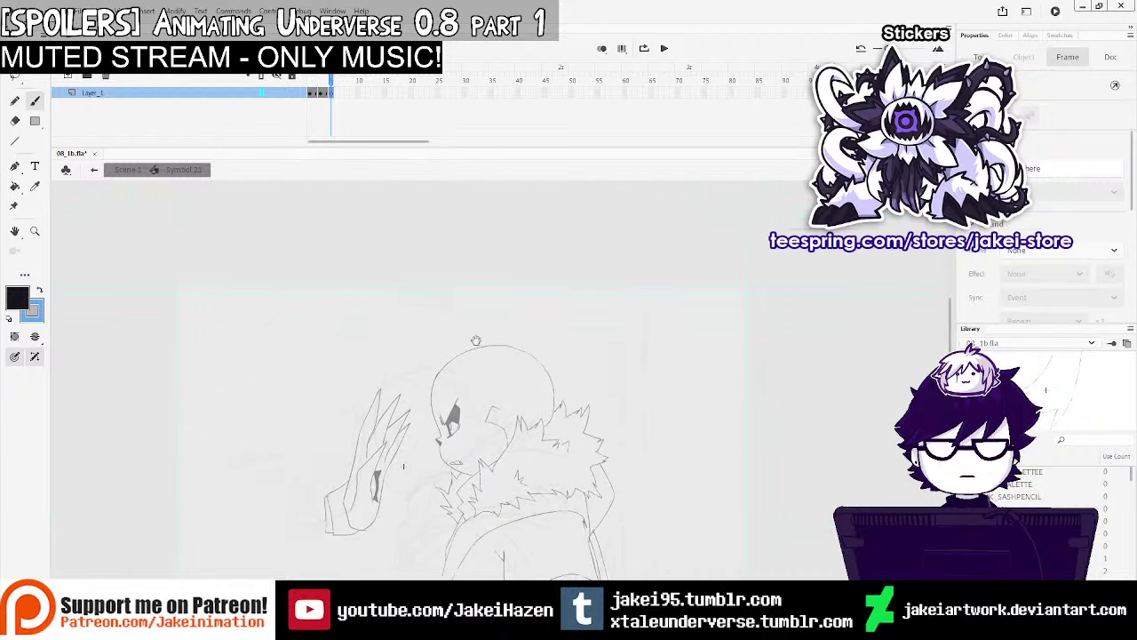
{"action": "left_click", "coordinate": [601, 48]}
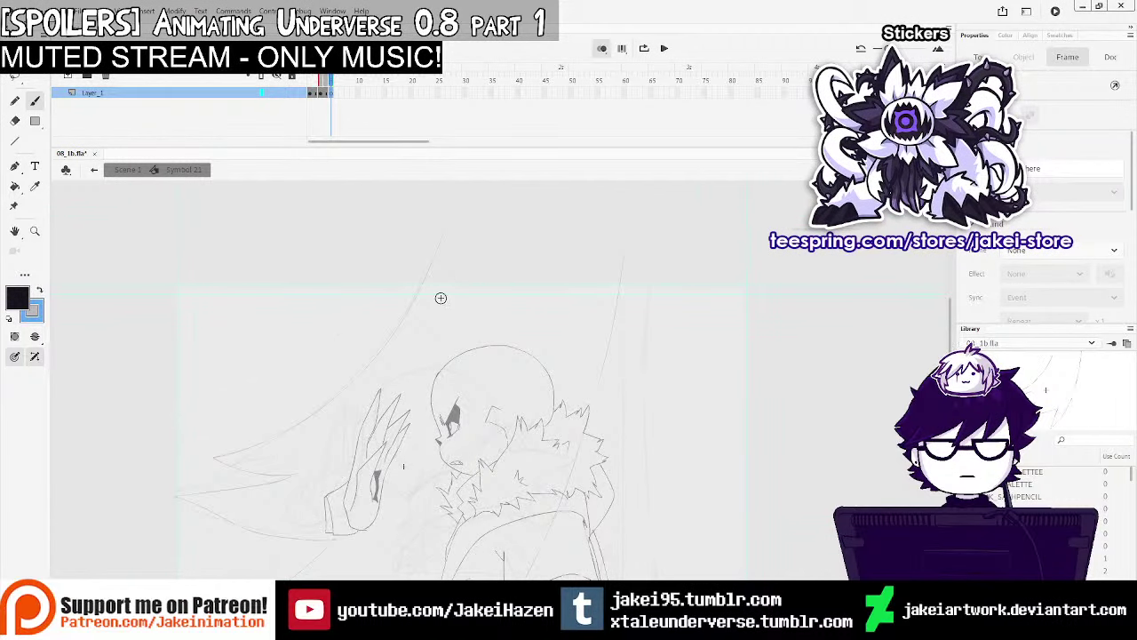
{"action": "mouse_move", "coordinate": [435, 233]}
{"action": "left_mouse_down"}
{"action": "mouse_move", "coordinate": [410, 306]}
{"action": "mouse_move", "coordinate": [358, 370]}
{"action": "left_mouse_up"}
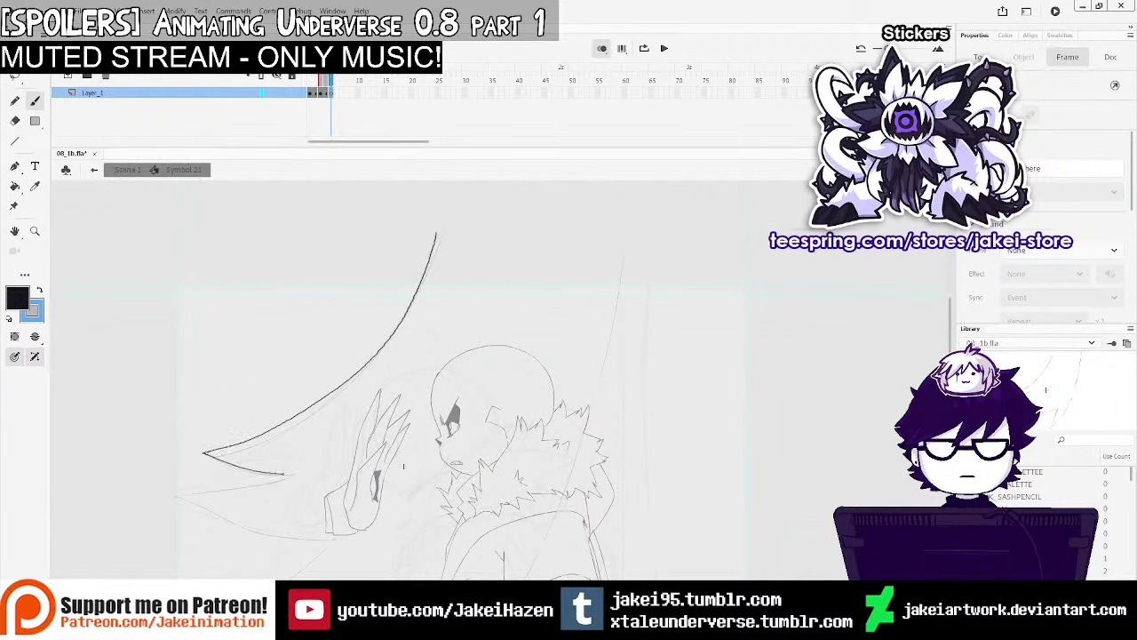
{"action": "mouse_move", "coordinate": [283, 473]}
{"action": "left_mouse_down"}
{"action": "mouse_move", "coordinate": [175, 488]}
{"action": "mouse_move", "coordinate": [247, 522]}
{"action": "mouse_move", "coordinate": [347, 532]}
{"action": "left_mouse_up"}
{"action": "mouse_move", "coordinate": [403, 483]}
{"action": "left_mouse_down"}
{"action": "mouse_move", "coordinate": [418, 359]}
{"action": "mouse_move", "coordinate": [448, 288]}
{"action": "left_mouse_up"}
{"action": "mouse_move", "coordinate": [384, 341]}
{"action": "left_mouse_down"}
{"action": "mouse_move", "coordinate": [273, 418]}
{"action": "mouse_move", "coordinate": [345, 420]}
{"action": "mouse_move", "coordinate": [311, 393]}
{"action": "left_mouse_up"}
{"action": "key", "text": "ctrl+z"}
{"action": "left_click_drag", "start_coordinate": [380, 420], "coordinate": [512, 379]}
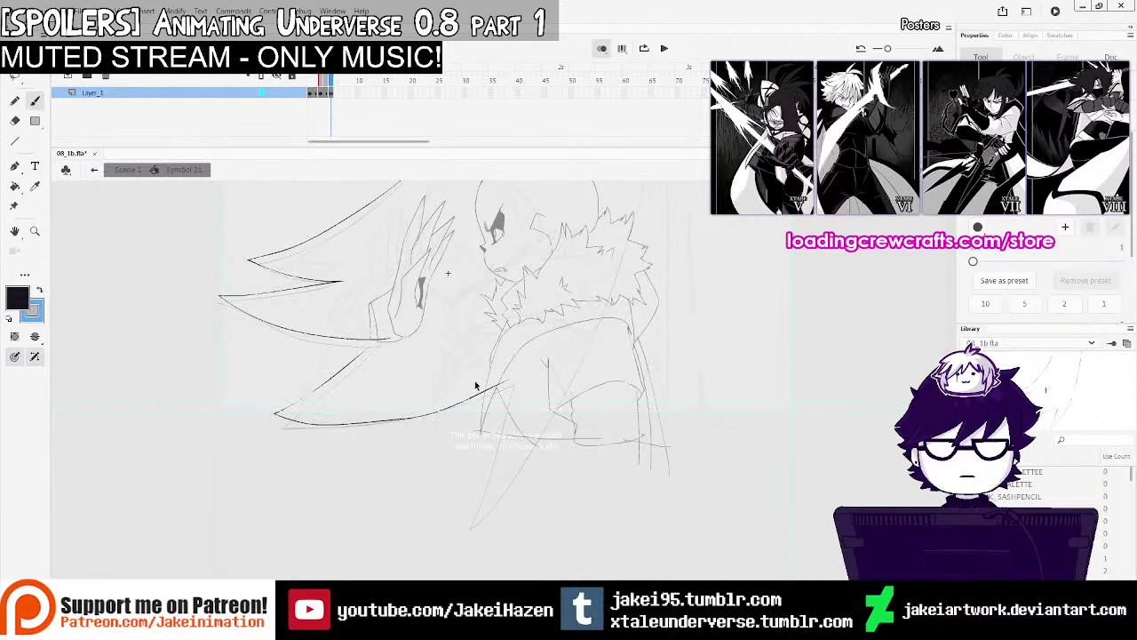
Draw the cape's back edge and lowest tip on frame 5, erasing the stray line end where they meet
{"action": "key", "text": "ctrl+z"}
{"action": "left_click_drag", "start_coordinate": [604, 340], "coordinate": [468, 532]}
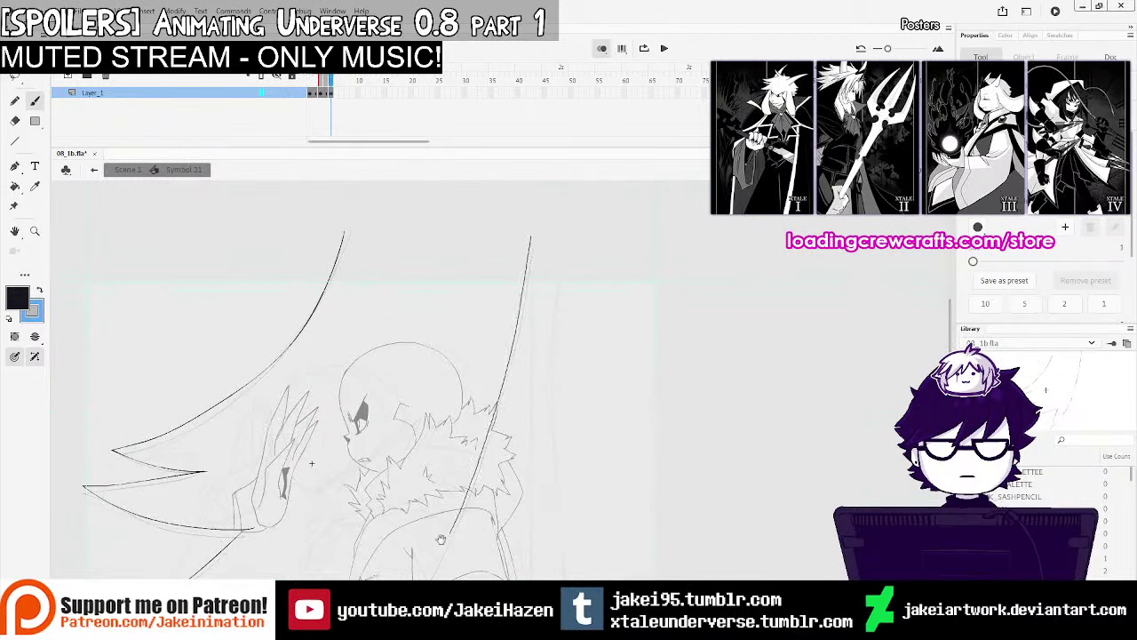
{"action": "left_click_drag", "start_coordinate": [311, 462], "coordinate": [334, 241]}
{"action": "left_click", "coordinate": [16, 122]}
{"action": "left_click", "coordinate": [17, 121]}
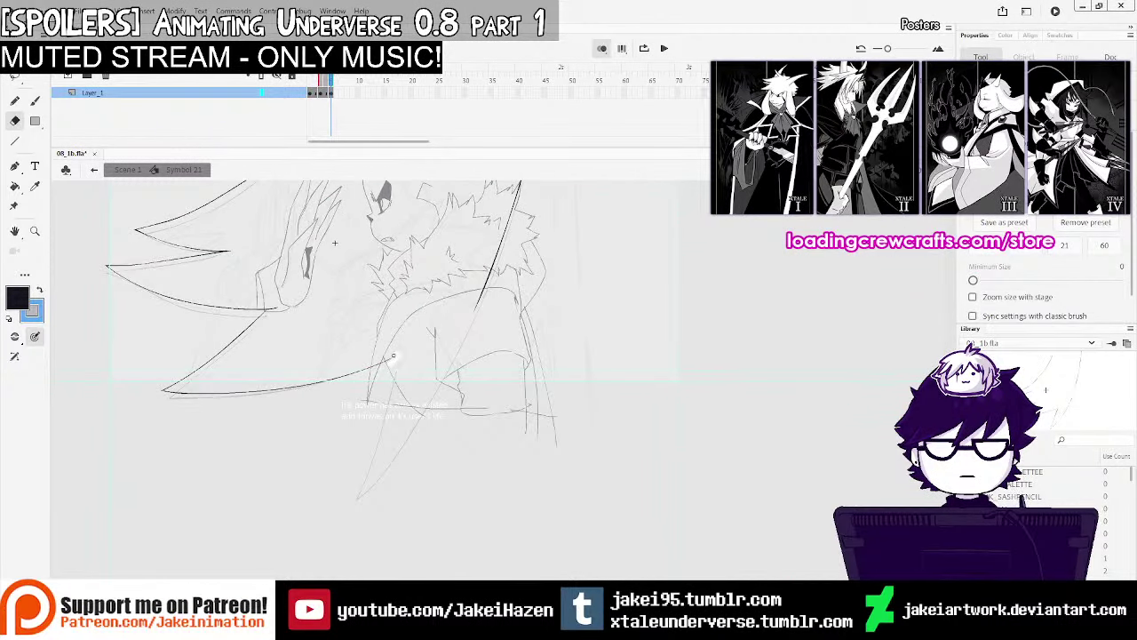
{"action": "left_click", "coordinate": [35, 100]}
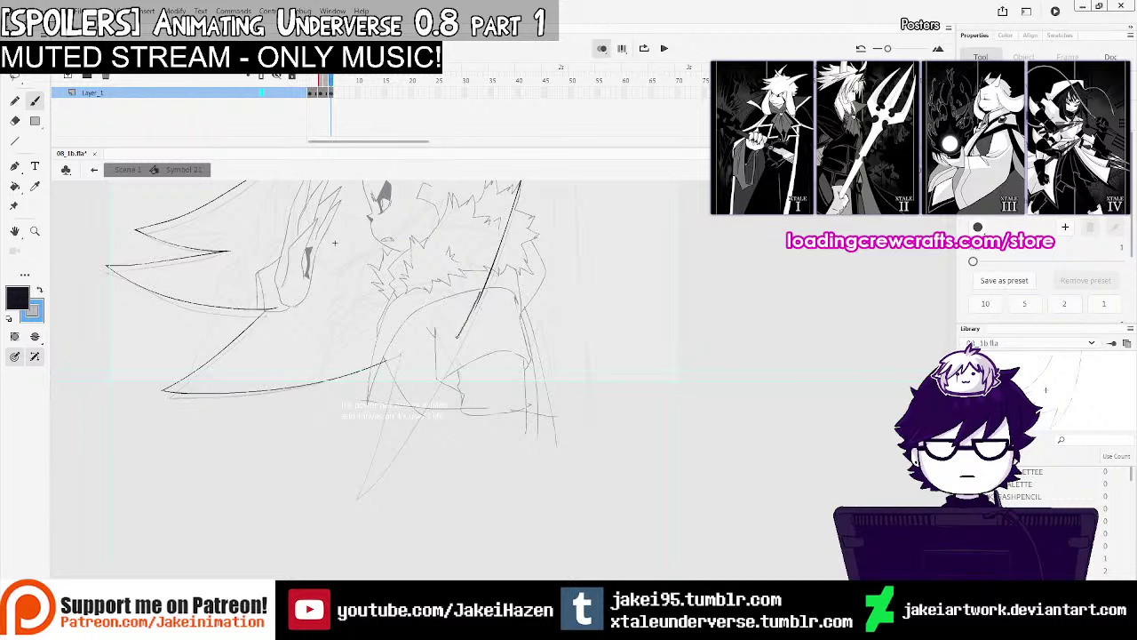
{"action": "left_click_drag", "start_coordinate": [389, 362], "coordinate": [393, 357]}
Step and scrub through the cape symbol's frames to check the motion, and turn off onion skinning
{"action": "key", "text": "ctrl+minus"}
{"action": "left_click_drag", "start_coordinate": [535, 289], "coordinate": [548, 335]}
{"action": "left_click", "coordinate": [317, 95]}
{"action": "key", "text": "comma"}
{"action": "key", "text": "comma"}
{"action": "key", "text": "comma"}
{"action": "key", "text": "comma"}
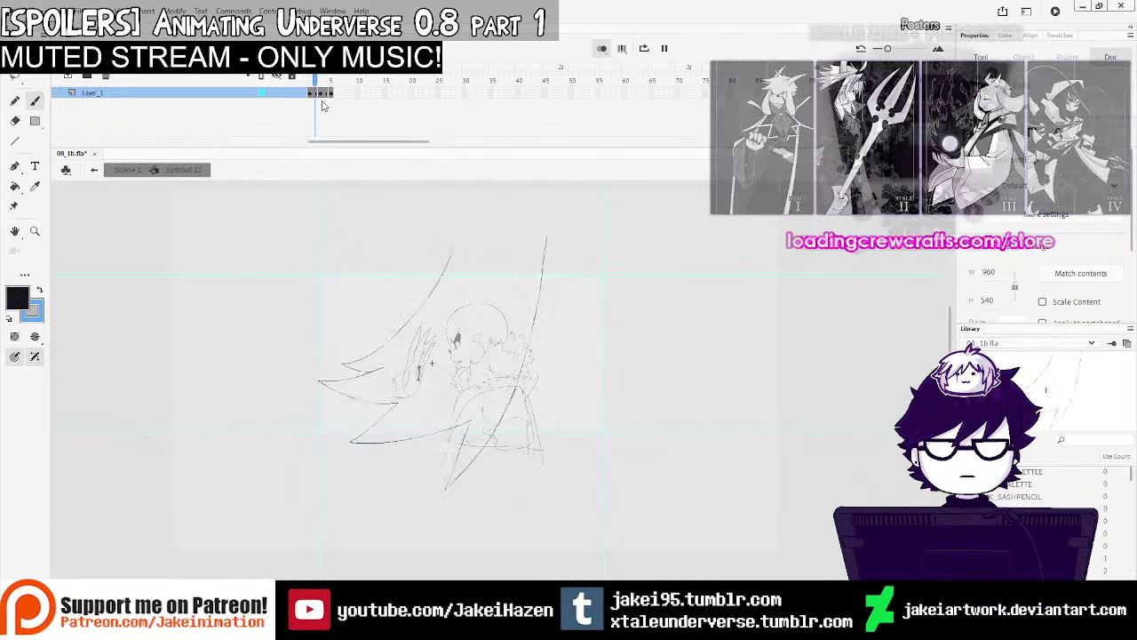
{"action": "key", "text": "period"}
{"action": "key", "text": "period"}
{"action": "key", "text": "period"}
{"action": "key", "text": "period"}
{"action": "left_click", "coordinate": [322, 79]}
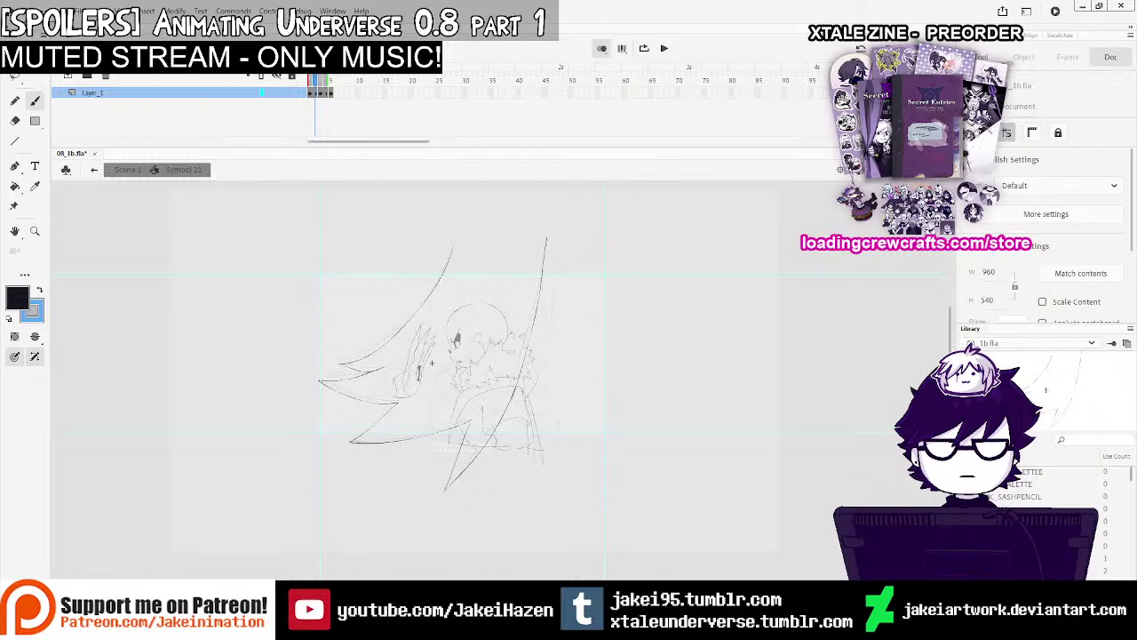
{"action": "left_click_drag", "start_coordinate": [315, 80], "coordinate": [325, 80]}
{"action": "left_click", "coordinate": [602, 50]}
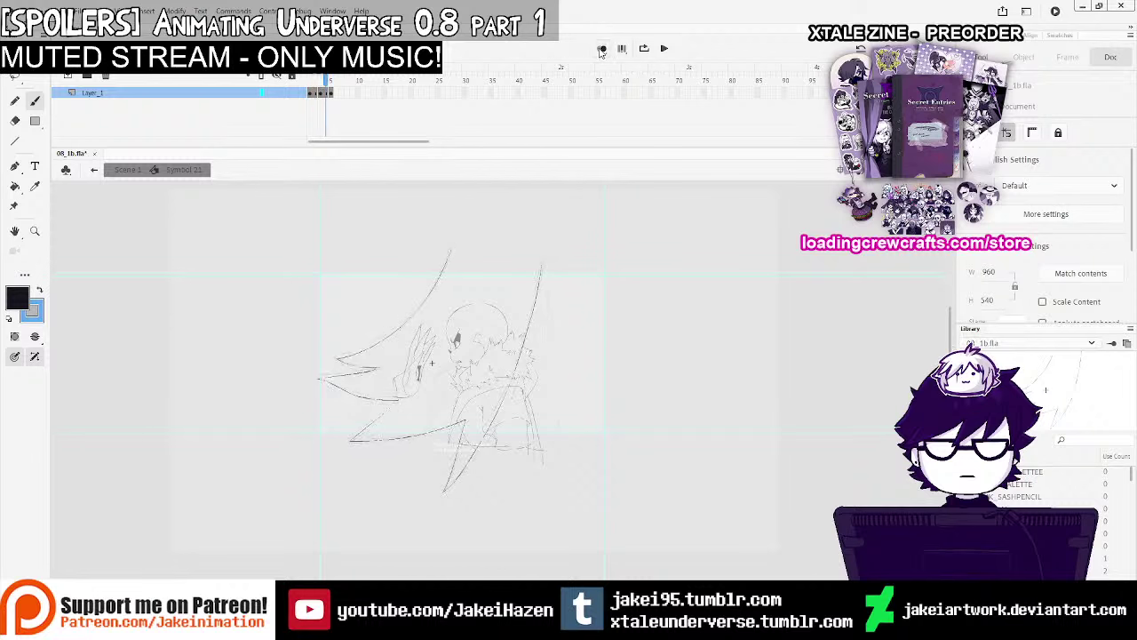
Insert extra frames to hold the cape drawings longer and play back the slower motion
{"action": "key", "text": "period"}
{"action": "key", "text": "F5"}
{"action": "key", "text": "F5"}
{"action": "key", "text": "Return"}
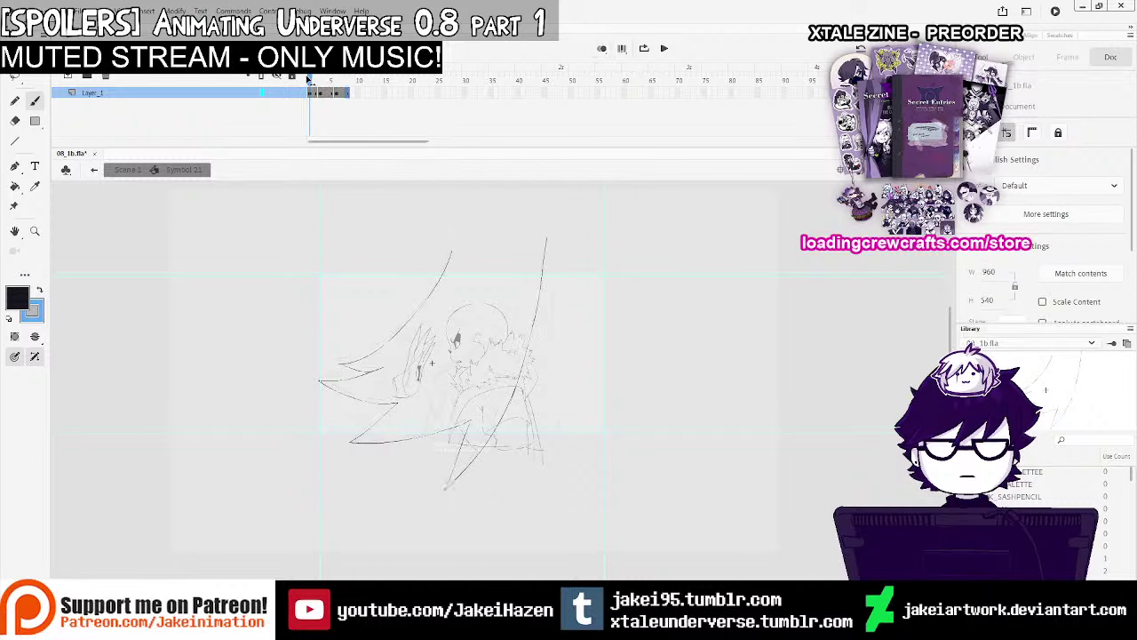
{"action": "key", "text": "Return"}
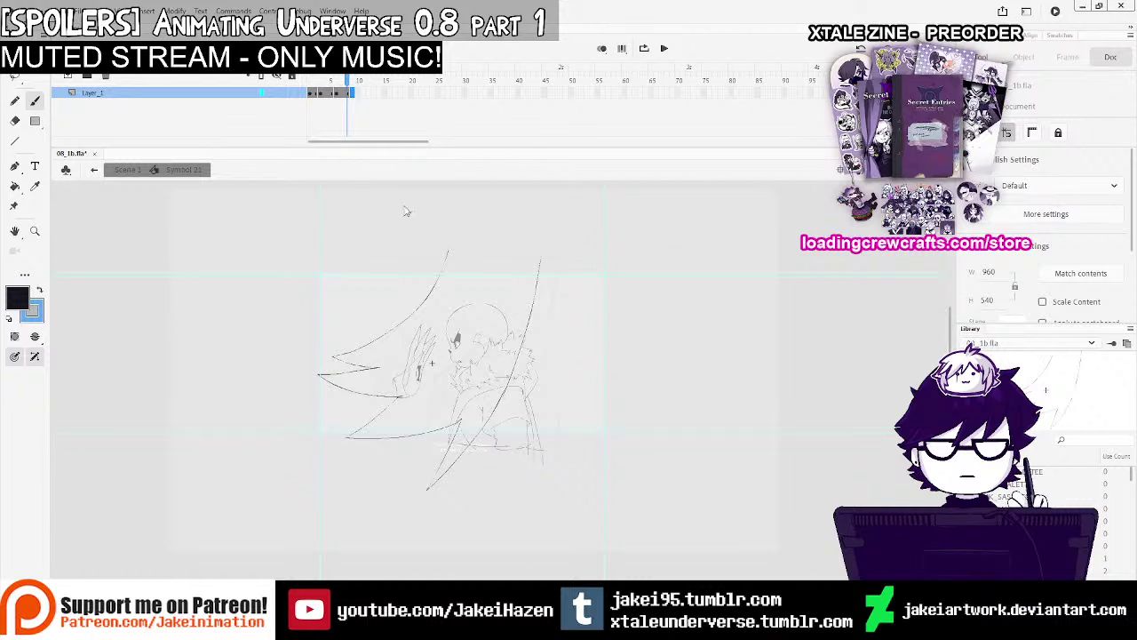
Add a blank keyframe at frame 9, turn on onion skinning and draw the cape's upper front curve and first tip
{"action": "key", "text": "F7"}
{"action": "left_click", "coordinate": [602, 50]}
{"action": "key", "text": "ctrl+equal"}
{"action": "mouse_move", "coordinate": [352, 232]}
{"action": "left_mouse_down"}
{"action": "mouse_move", "coordinate": [459, 330]}
{"action": "mouse_move", "coordinate": [485, 325]}
{"action": "left_mouse_up"}
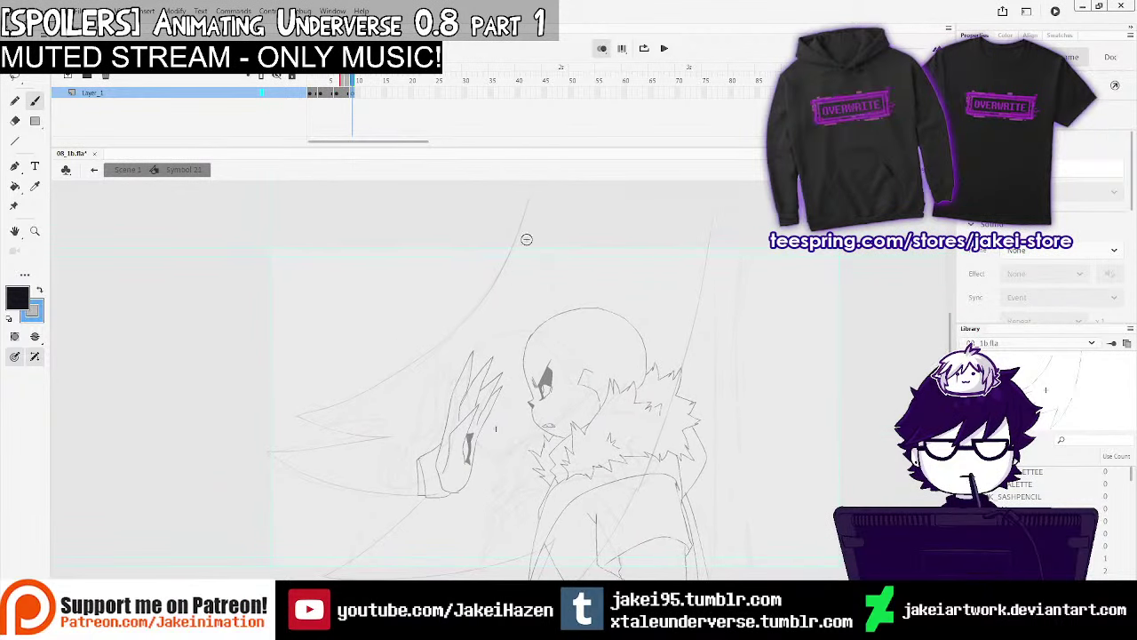
{"action": "left_click_drag", "start_coordinate": [529, 193], "coordinate": [485, 291]}
{"action": "left_click_drag", "start_coordinate": [302, 400], "coordinate": [392, 426]}
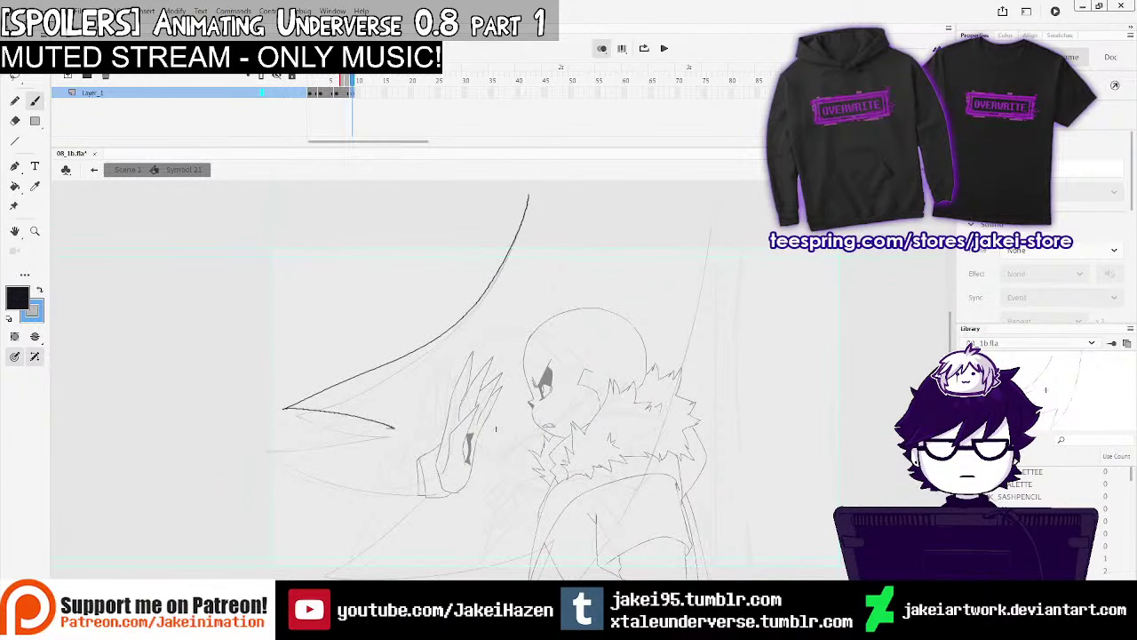
Draw the remaining jagged tips and the long back edge of the cape on frame 9
{"action": "left_click_drag", "start_coordinate": [428, 490], "coordinate": [435, 491]}
{"action": "left_click_drag", "start_coordinate": [454, 478], "coordinate": [455, 375]}
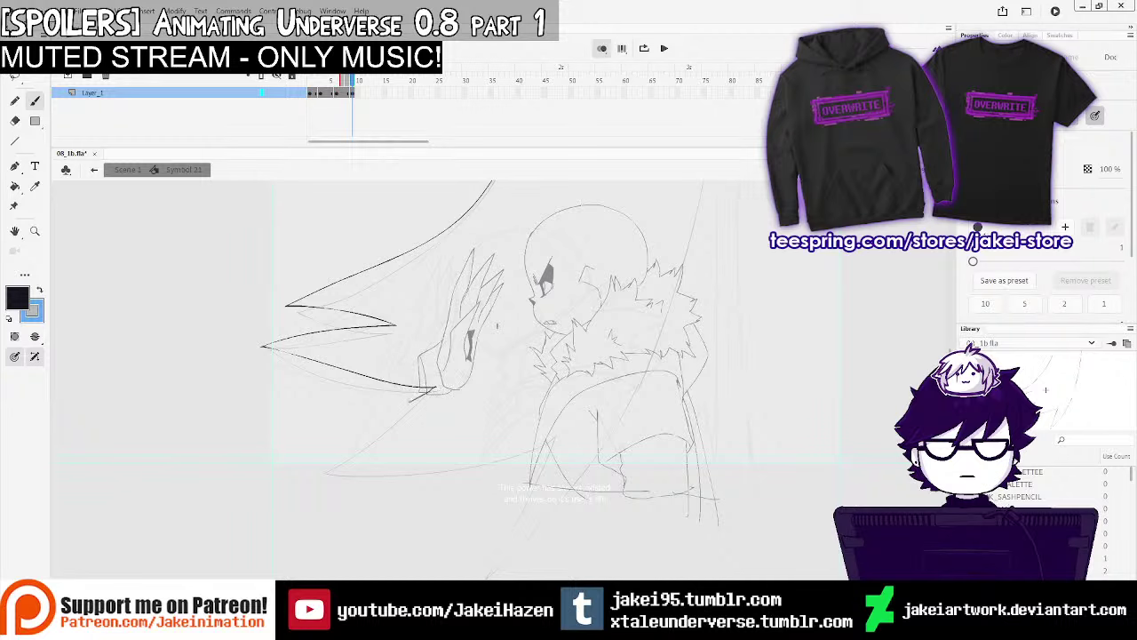
{"action": "mouse_move", "coordinate": [382, 467]}
{"action": "left_mouse_down"}
{"action": "mouse_move", "coordinate": [534, 444]}
{"action": "mouse_move", "coordinate": [537, 409]}
{"action": "left_mouse_up"}
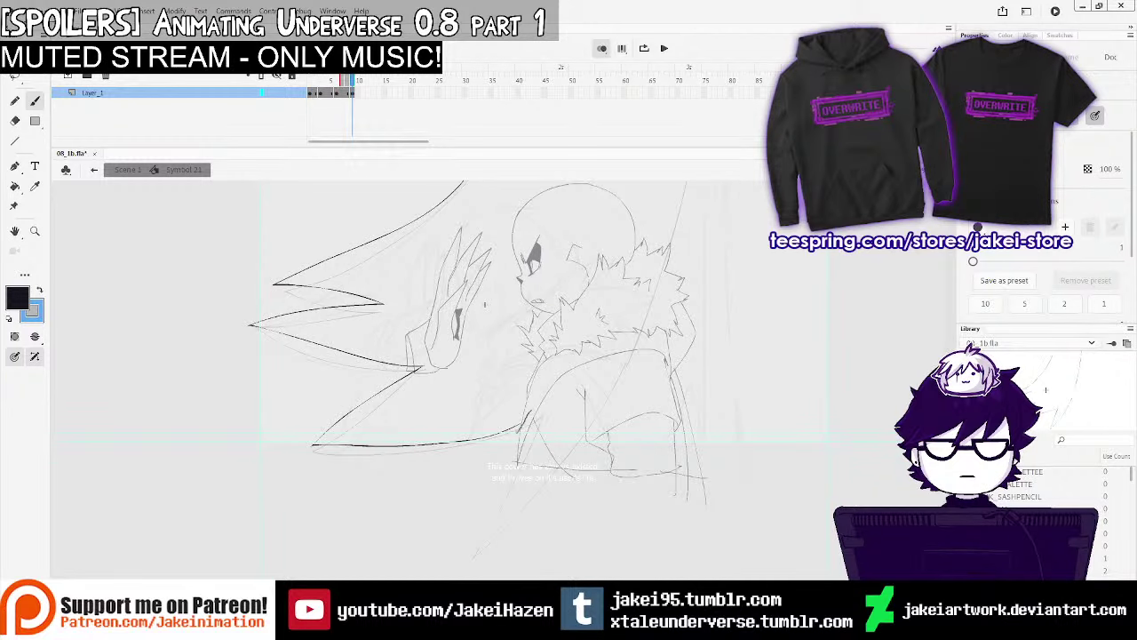
{"action": "mouse_move", "coordinate": [624, 348]}
{"action": "left_mouse_down"}
{"action": "mouse_move", "coordinate": [665, 218]}
{"action": "mouse_move", "coordinate": [494, 475]}
{"action": "mouse_move", "coordinate": [516, 338]}
{"action": "left_mouse_up"}
{"action": "key", "text": "ctrl+minus"}
{"action": "left_click_drag", "start_coordinate": [535, 449], "coordinate": [532, 376]}
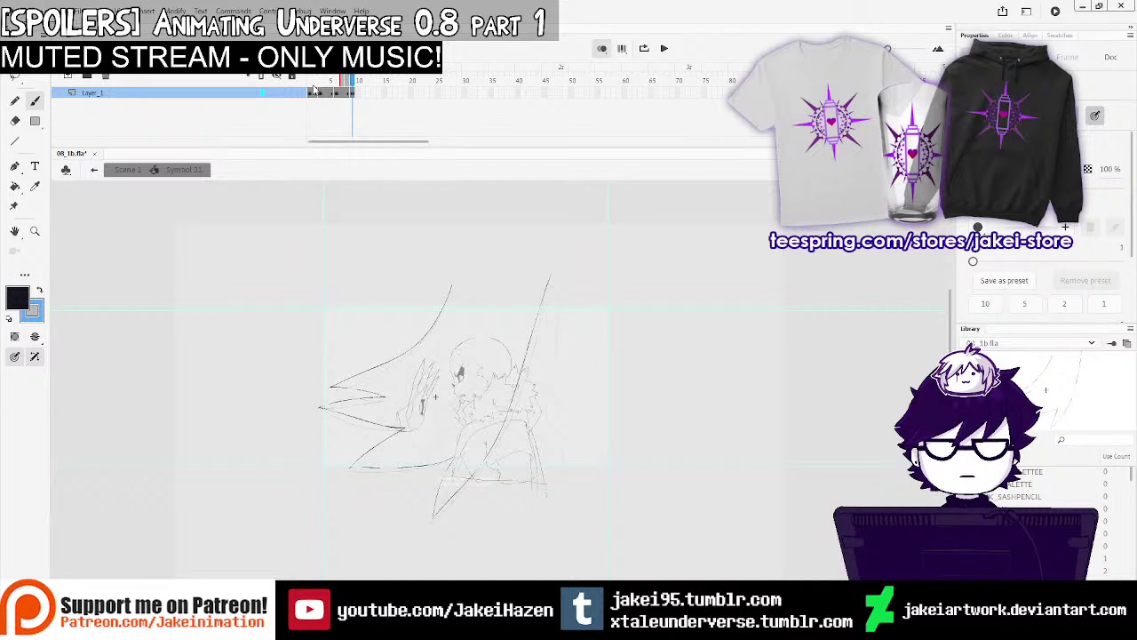
Play back the cape animation and insert blank keyframes between the existing drawings for in-betweens
{"action": "left_click", "coordinate": [313, 90]}
{"action": "key", "text": "Return"}
{"action": "key", "text": "Return"}
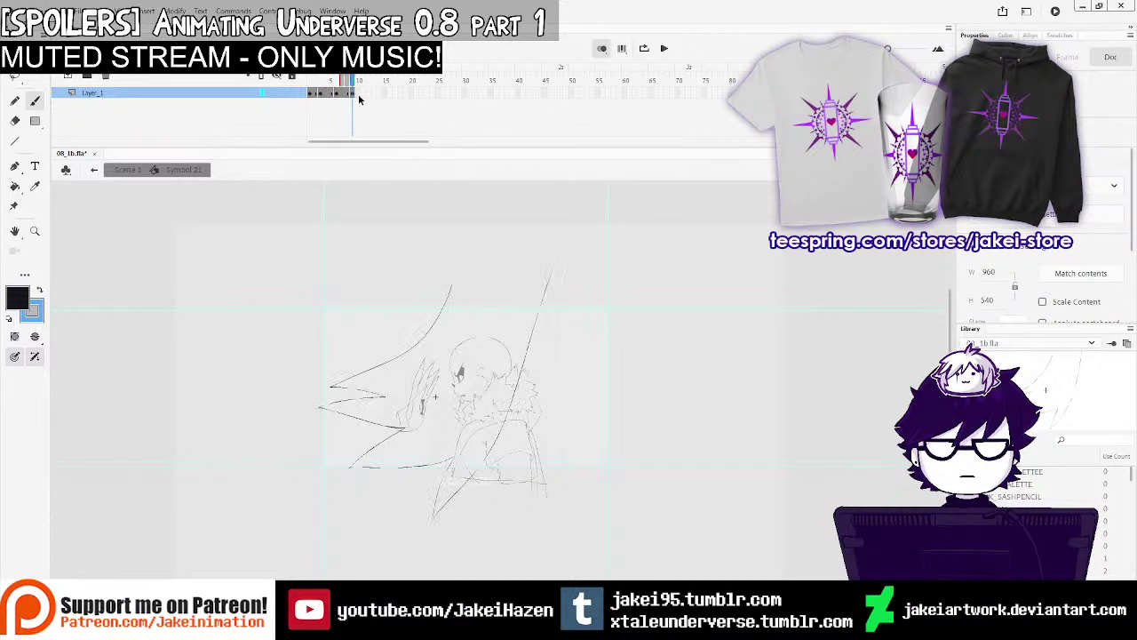
{"action": "left_click", "coordinate": [356, 80]}
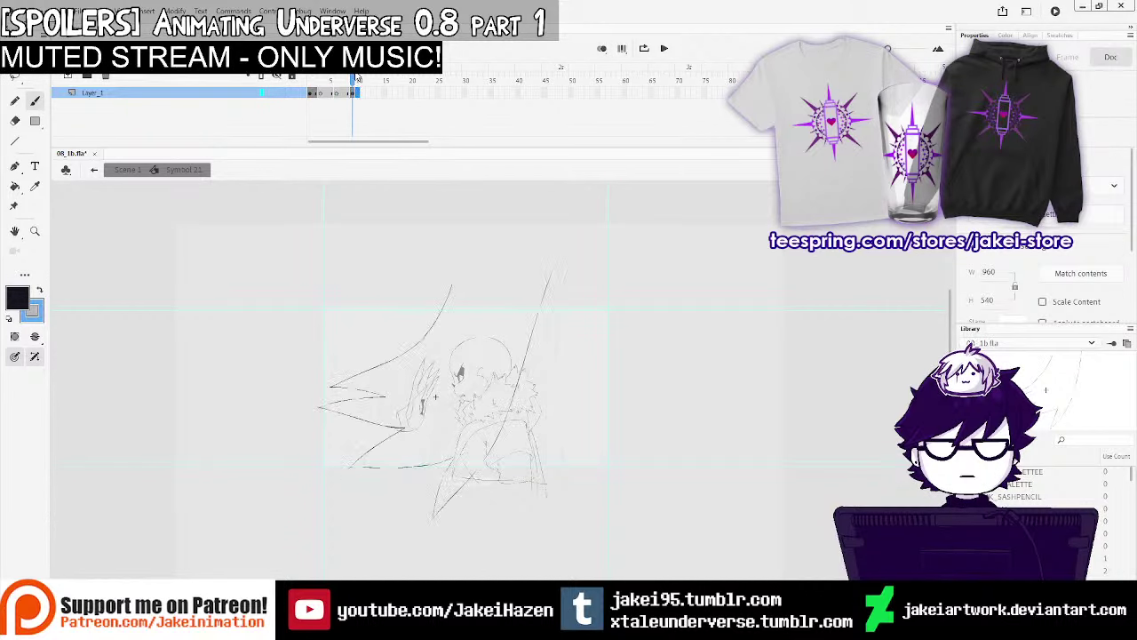
{"action": "left_click", "coordinate": [352, 95]}
{"action": "key", "text": "Return"}
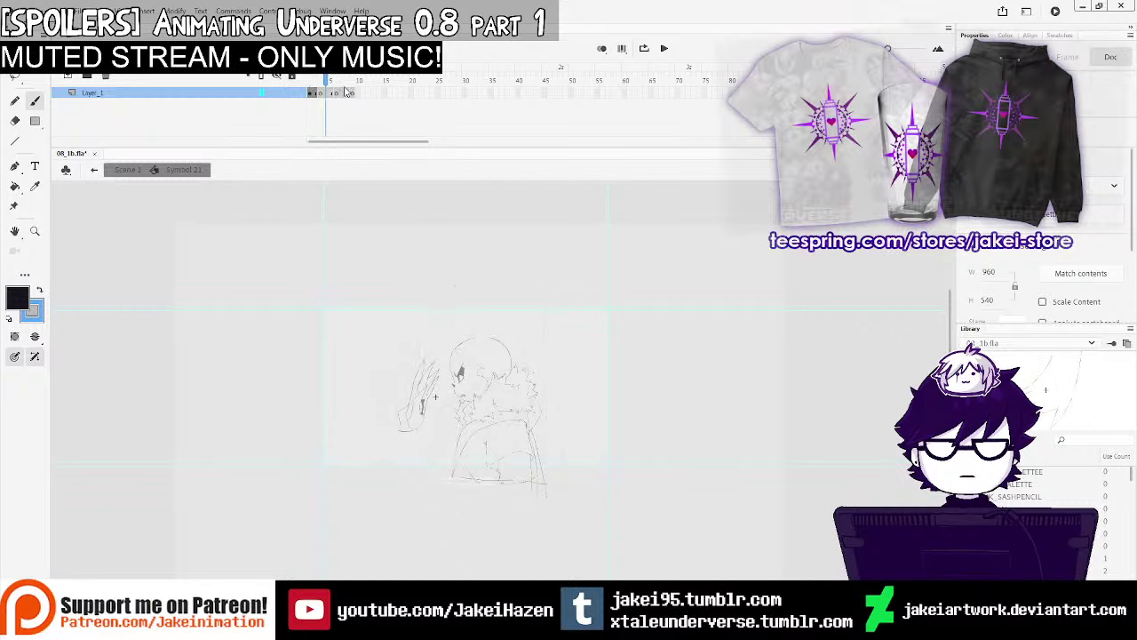
Draw the in-between cape's front curve and jagged tips on frame 3 with onion skinning on, redoing the first tip strokes
{"action": "left_click", "coordinate": [322, 94]}
{"action": "left_click", "coordinate": [602, 49]}
{"action": "left_click", "coordinate": [437, 363], "text": "ctrl"}
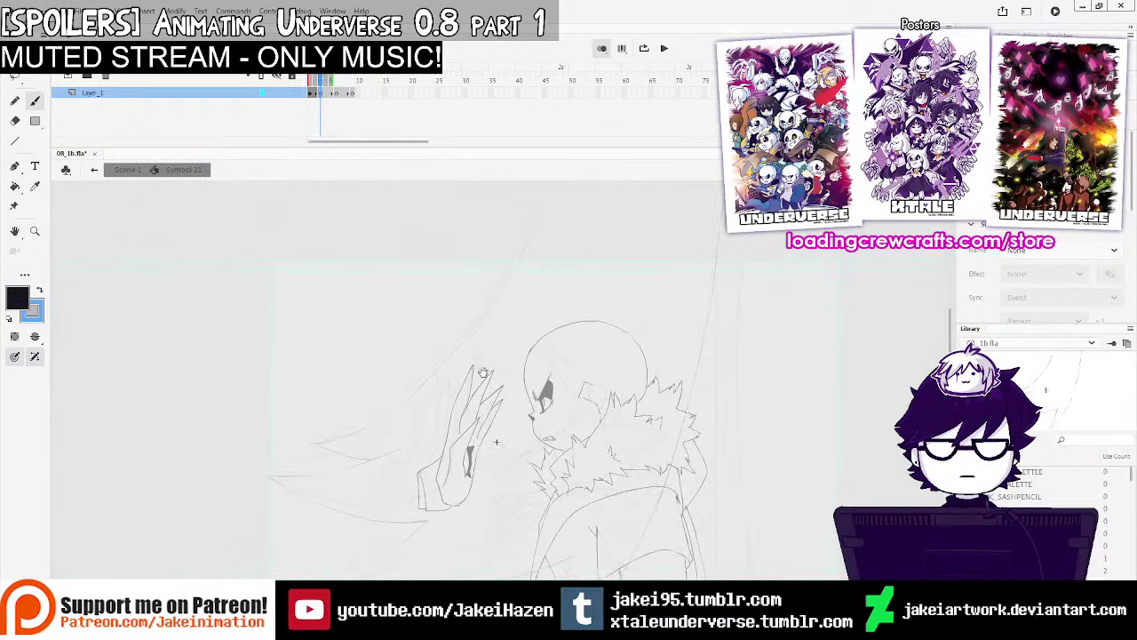
{"action": "left_click_drag", "start_coordinate": [538, 206], "coordinate": [460, 351]}
{"action": "mouse_move", "coordinate": [311, 449]}
{"action": "left_mouse_down"}
{"action": "mouse_move", "coordinate": [374, 457]}
{"action": "mouse_move", "coordinate": [447, 430]}
{"action": "mouse_move", "coordinate": [423, 354]}
{"action": "left_mouse_up"}
{"action": "mouse_move", "coordinate": [298, 402]}
{"action": "left_mouse_down"}
{"action": "mouse_move", "coordinate": [341, 423]}
{"action": "mouse_move", "coordinate": [455, 430]}
{"action": "left_mouse_up"}
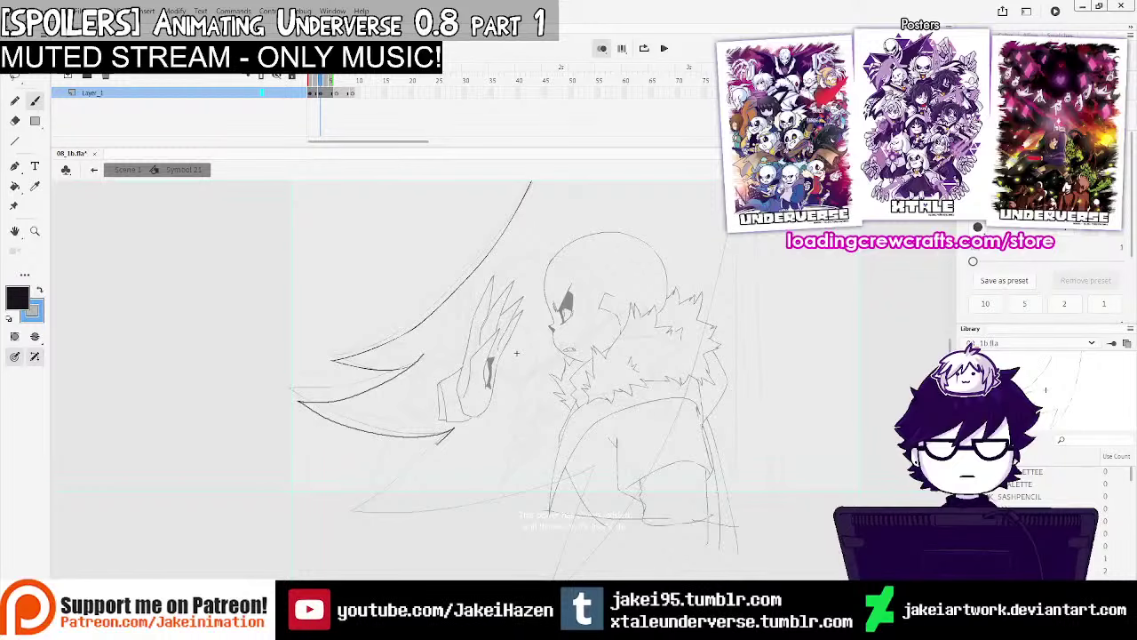
{"action": "key", "text": "ctrl+z"}
{"action": "key", "text": "ctrl+z"}
{"action": "key", "text": "ctrl+z"}
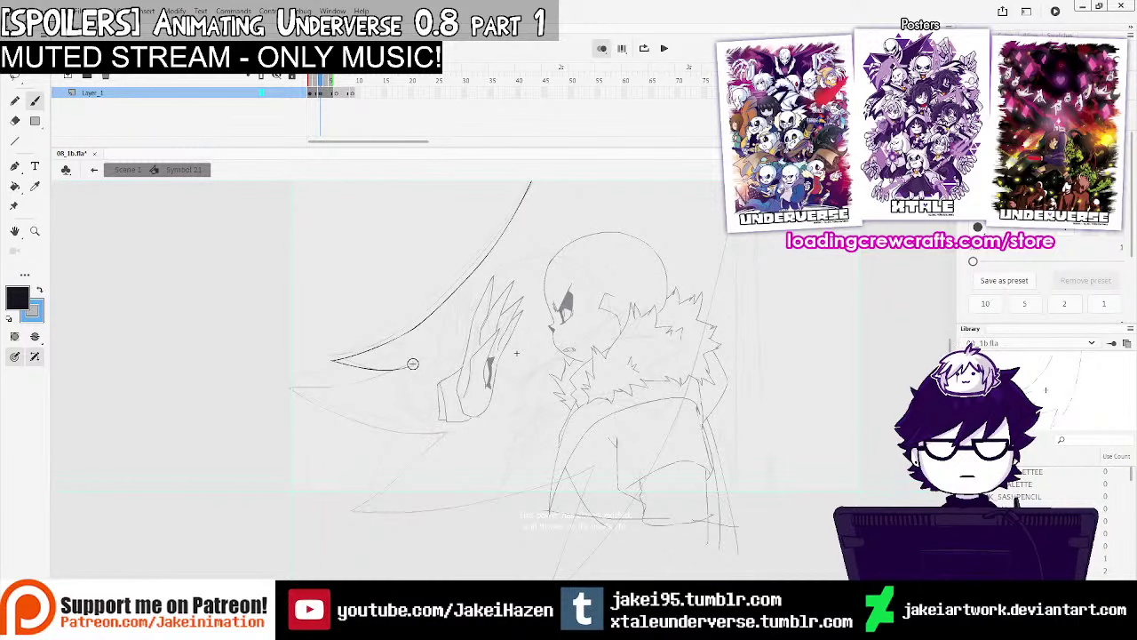
{"action": "mouse_move", "coordinate": [316, 396]}
{"action": "left_mouse_down"}
{"action": "mouse_move", "coordinate": [451, 428]}
{"action": "mouse_move", "coordinate": [369, 513]}
{"action": "left_mouse_up"}
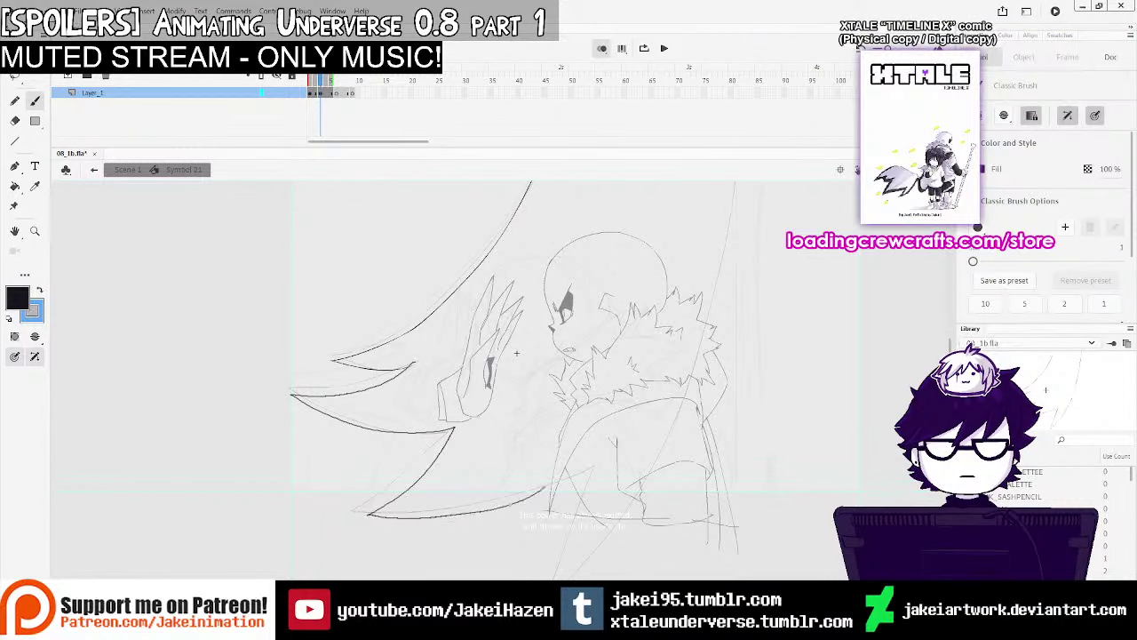
Erase the in-between cape's lower pointed tip on frame 3 and redraw it closer to the onion-skinned outline
{"action": "left_click_drag", "start_coordinate": [641, 412], "coordinate": [557, 370]}
{"action": "key", "text": "e"}
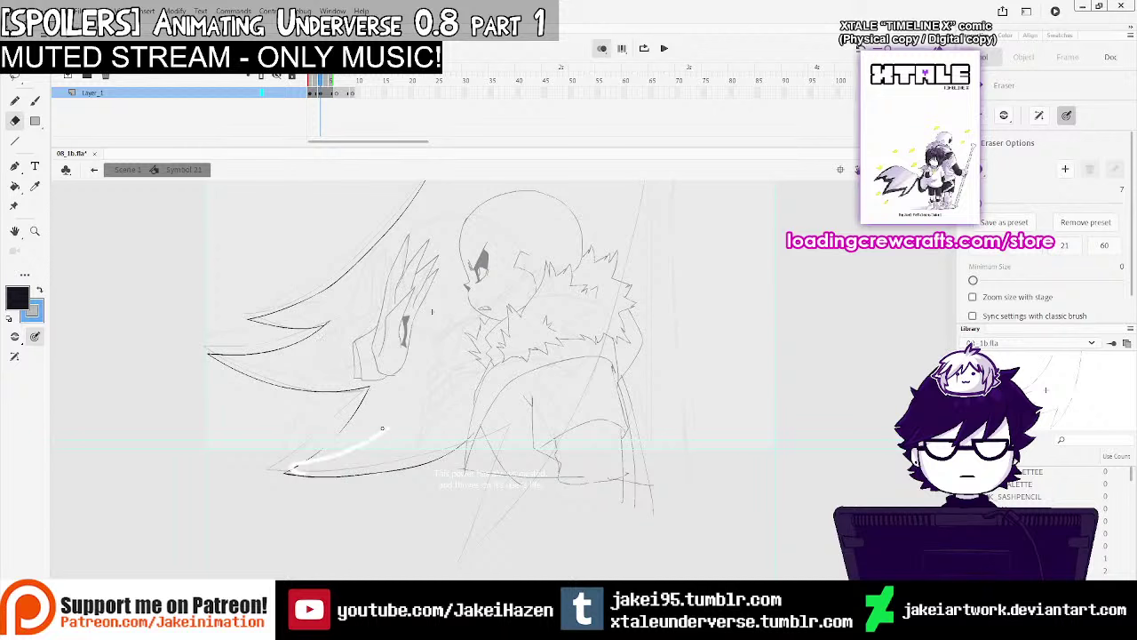
{"action": "left_click_drag", "start_coordinate": [382, 428], "coordinate": [384, 427]}
{"action": "mouse_move", "coordinate": [262, 476]}
{"action": "left_mouse_down"}
{"action": "mouse_move", "coordinate": [494, 432]}
{"action": "mouse_move", "coordinate": [369, 431]}
{"action": "left_mouse_up"}
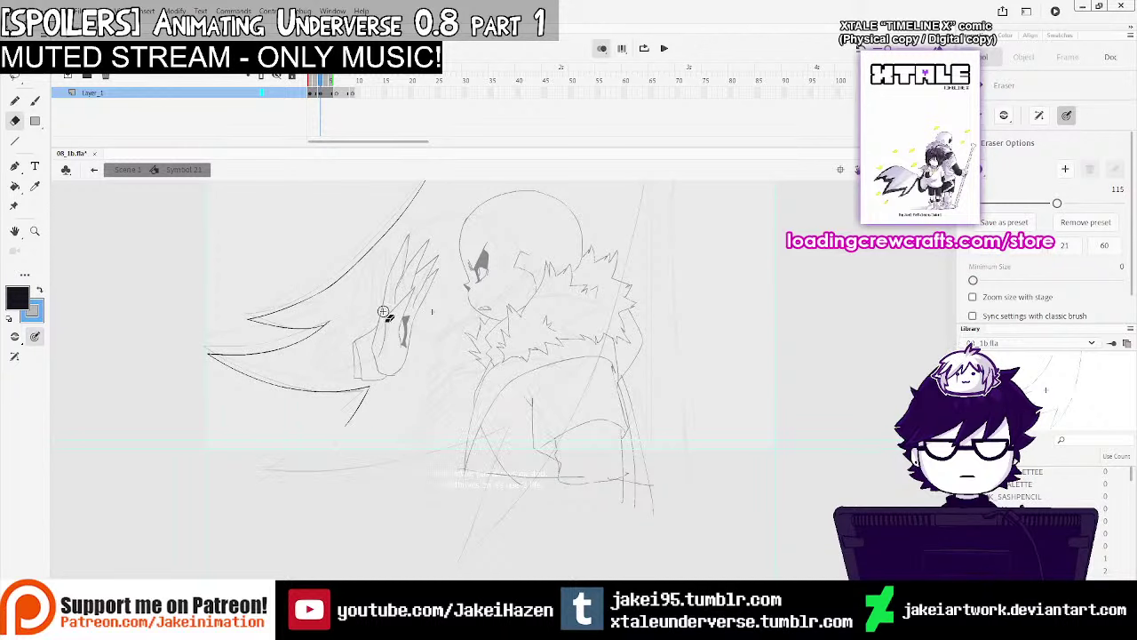
{"action": "key", "text": "b"}
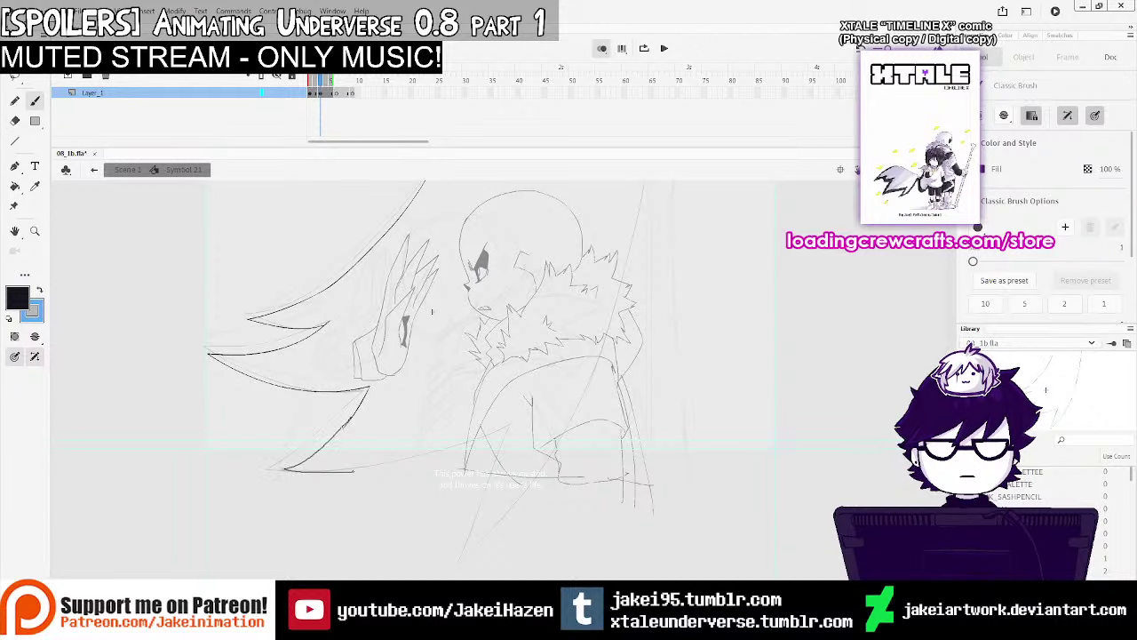
Draw the long back edge of the in-between cape on frame 3, undoing the unwanted strokes
{"action": "mouse_move", "coordinate": [539, 442]}
{"action": "left_mouse_down"}
{"action": "mouse_move", "coordinate": [515, 442]}
{"action": "mouse_move", "coordinate": [488, 516]}
{"action": "mouse_move", "coordinate": [604, 293]}
{"action": "mouse_move", "coordinate": [465, 325]}
{"action": "mouse_move", "coordinate": [379, 397]}
{"action": "mouse_move", "coordinate": [429, 183]}
{"action": "left_mouse_up"}
{"action": "key", "text": "ctrl+z"}
{"action": "left_click_drag", "start_coordinate": [390, 446], "coordinate": [432, 182]}
{"action": "key", "text": "ctrl+z"}
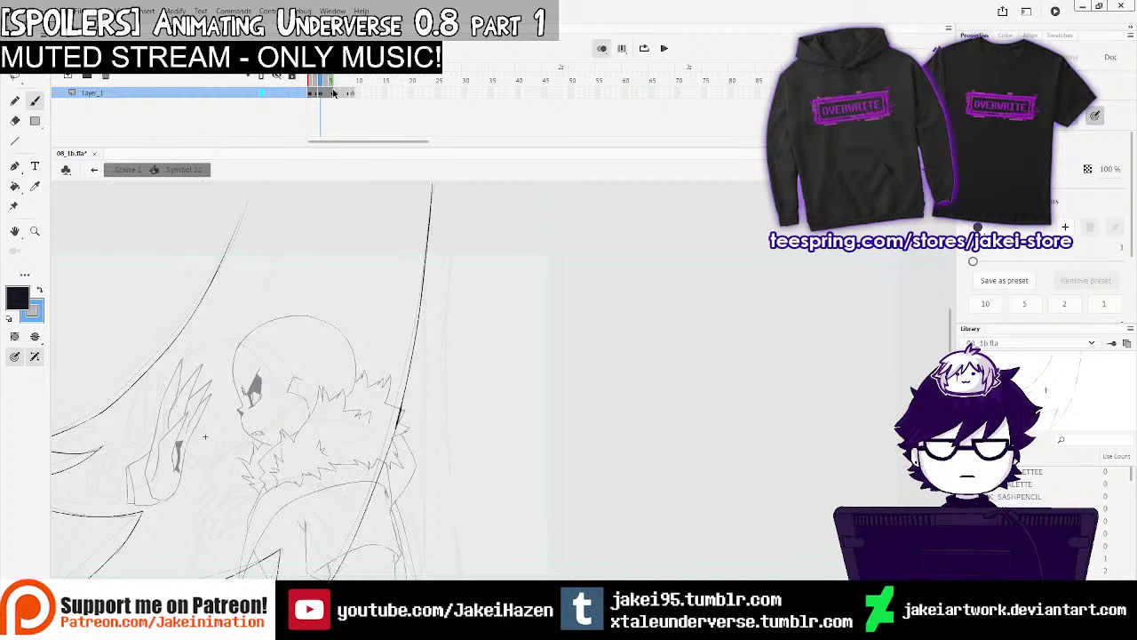
Draw the in-between cape's front curve, jagged front tips and lower edge on frame 6 over the onion-skinned outlines
{"action": "left_click", "coordinate": [336, 93]}
{"action": "left_click_drag", "start_coordinate": [345, 348], "coordinate": [539, 334]}
{"action": "mouse_move", "coordinate": [429, 221]}
{"action": "left_mouse_down"}
{"action": "mouse_move", "coordinate": [257, 429]}
{"action": "mouse_move", "coordinate": [293, 435]}
{"action": "mouse_move", "coordinate": [222, 480]}
{"action": "mouse_move", "coordinate": [338, 496]}
{"action": "left_mouse_up"}
{"action": "left_click_drag", "start_coordinate": [409, 473], "coordinate": [424, 349]}
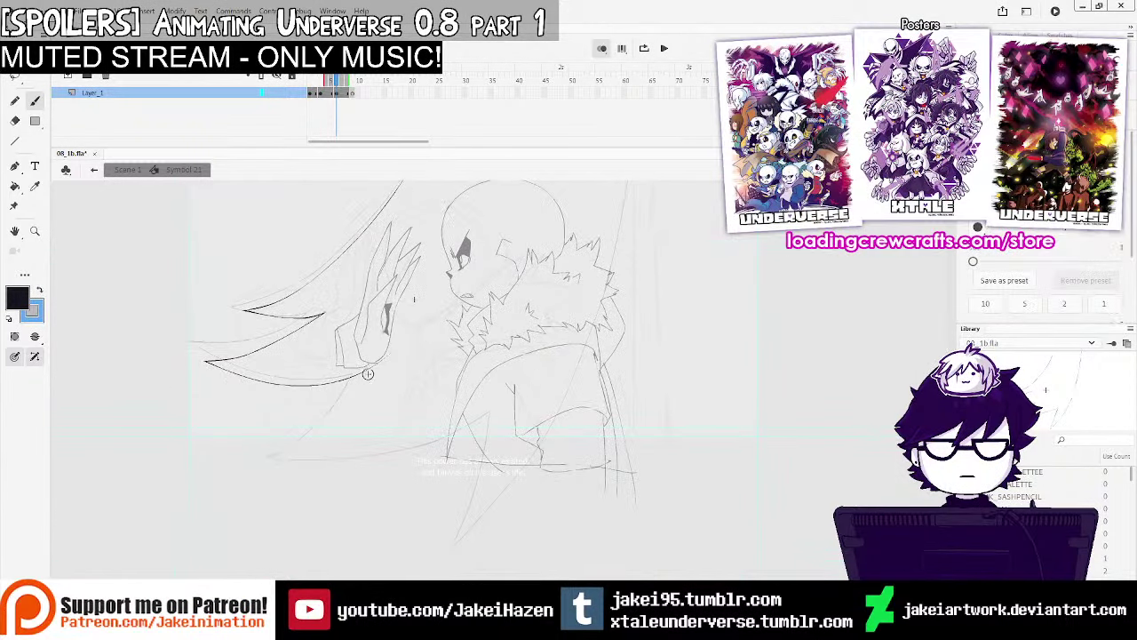
{"action": "left_click_drag", "start_coordinate": [555, 419], "coordinate": [406, 458]}
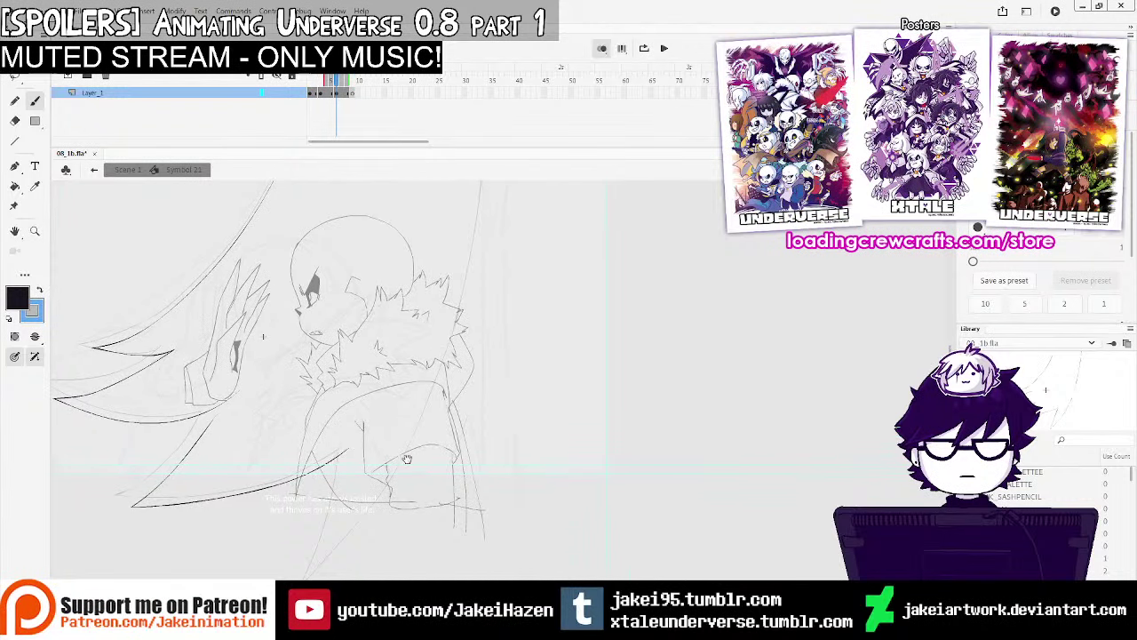
{"action": "left_click_drag", "start_coordinate": [345, 561], "coordinate": [460, 355]}
Draw the inner edge of the in-between cape's lowest pointed tip on frame 6, undoing the unwanted stroke
{"action": "left_click_drag", "start_coordinate": [508, 299], "coordinate": [577, 301]}
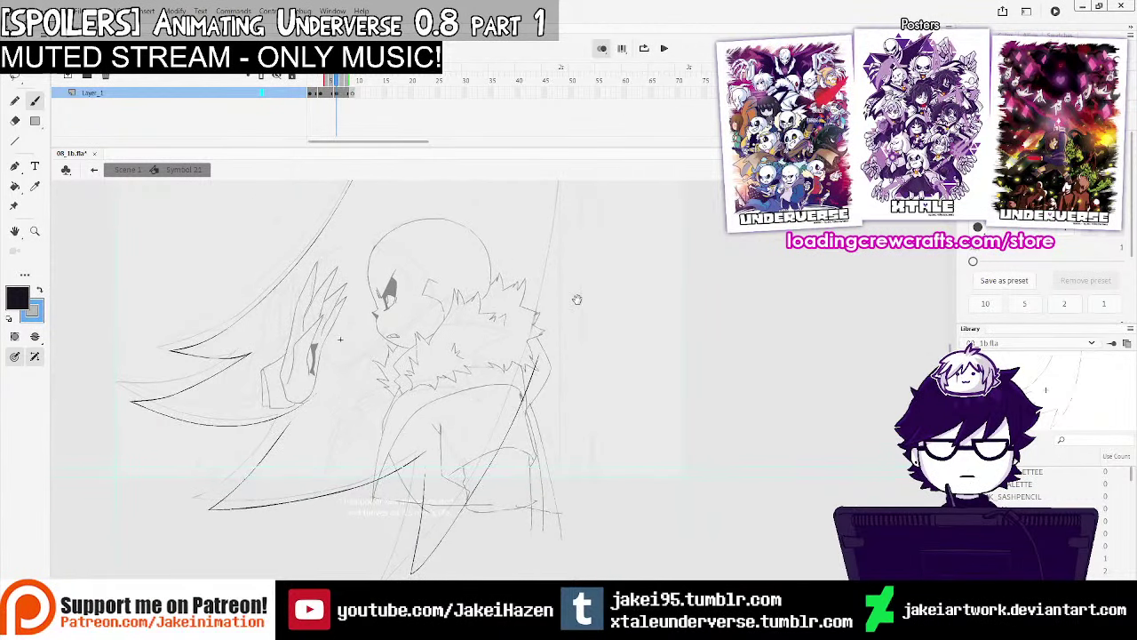
{"action": "left_click_drag", "start_coordinate": [492, 447], "coordinate": [485, 417]}
{"action": "key", "text": "ctrl+z"}
{"action": "left_click_drag", "start_coordinate": [416, 424], "coordinate": [400, 533]}
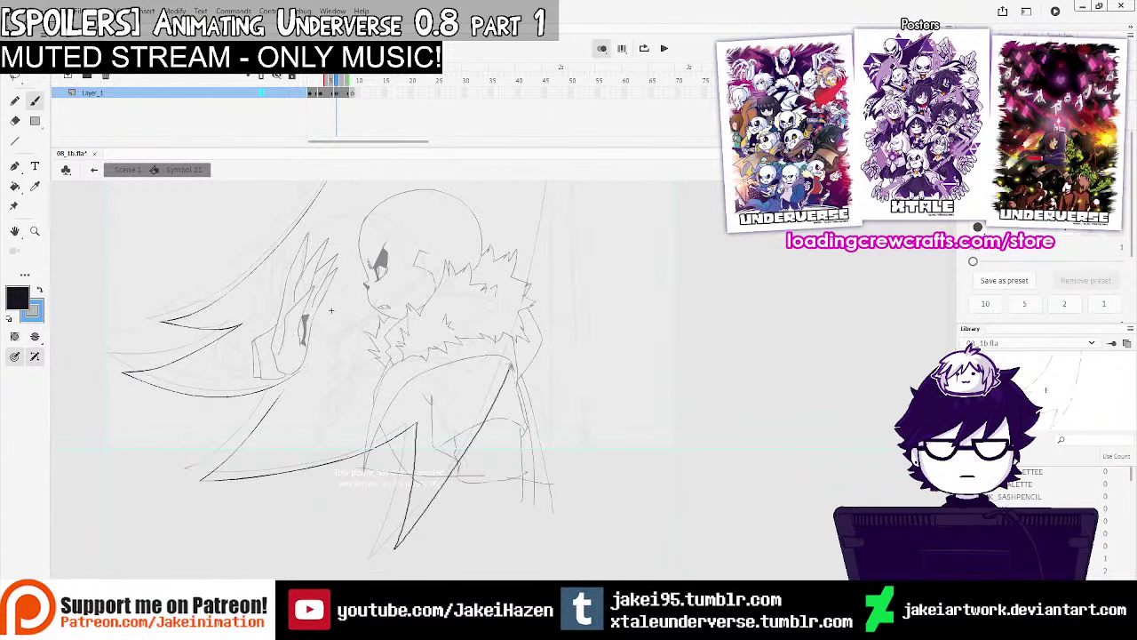
Redraw the cape's long back edge on frame 6 as one sweeping stroke, undoing the earlier back-edge and lower-tip strokes
{"action": "left_click_drag", "start_coordinate": [512, 366], "coordinate": [552, 196]}
{"action": "key", "text": "ctrl+minus"}
{"action": "key", "text": "ctrl+z"}
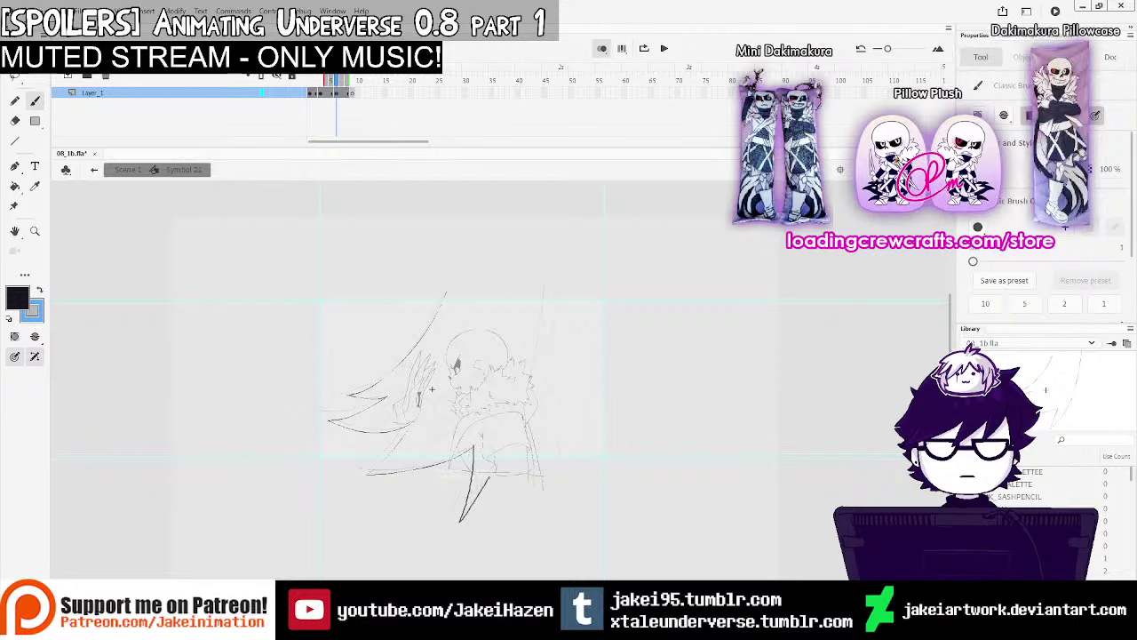
{"action": "mouse_move", "coordinate": [548, 321]}
{"action": "left_mouse_down"}
{"action": "mouse_move", "coordinate": [548, 302]}
{"action": "mouse_move", "coordinate": [544, 315]}
{"action": "left_mouse_up"}
{"action": "key", "text": "ctrl+z"}
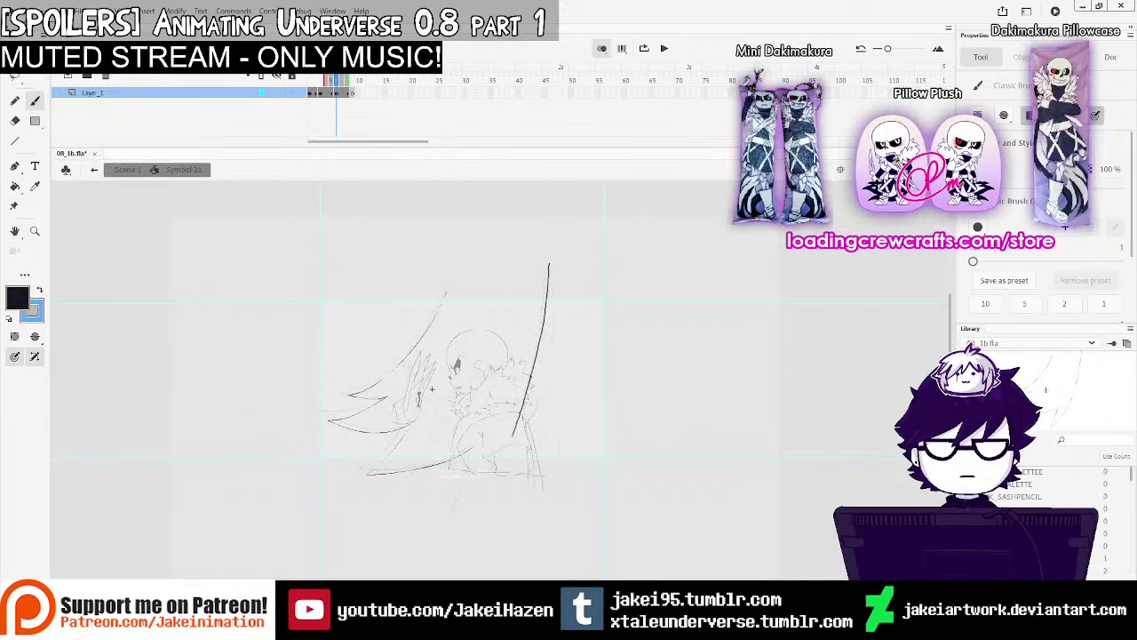
{"action": "mouse_move", "coordinate": [514, 436]}
{"action": "left_mouse_down"}
{"action": "mouse_move", "coordinate": [471, 516]}
{"action": "mouse_move", "coordinate": [522, 373]}
{"action": "left_mouse_up"}
Erase the lower end of the cape's back edge on frame 6 and redraw it with the lowest pointed tip
{"action": "key", "text": "ctrl+equal"}
{"action": "left_click", "coordinate": [16, 123]}
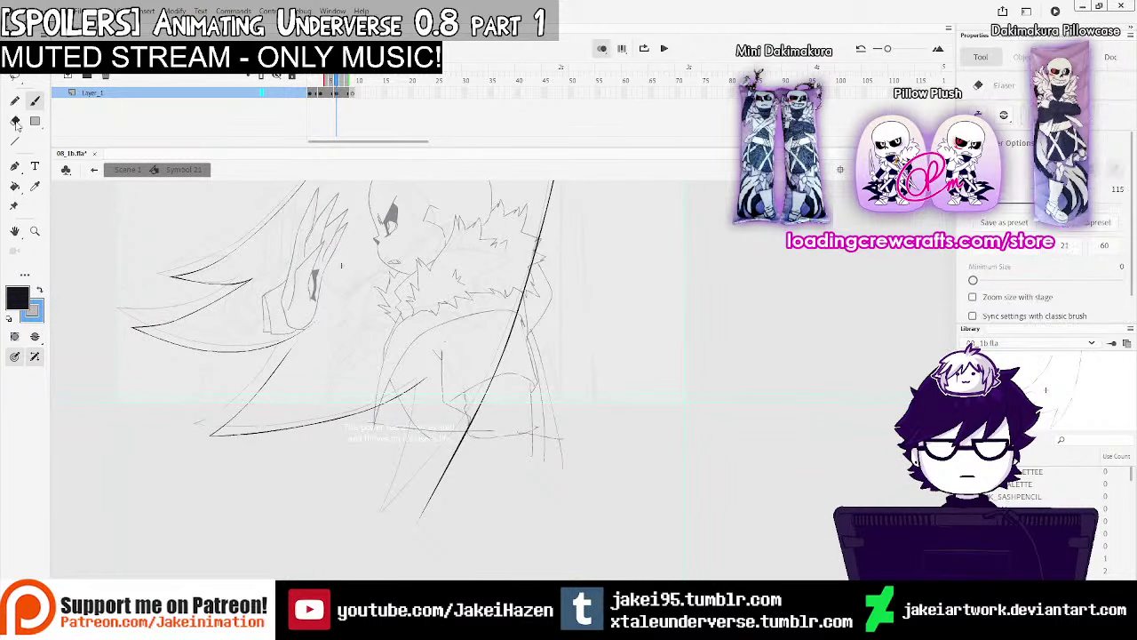
{"action": "mouse_move", "coordinate": [431, 531]}
{"action": "left_mouse_down"}
{"action": "mouse_move", "coordinate": [456, 444]}
{"action": "mouse_move", "coordinate": [493, 387]}
{"action": "left_mouse_up"}
{"action": "key", "text": "b"}
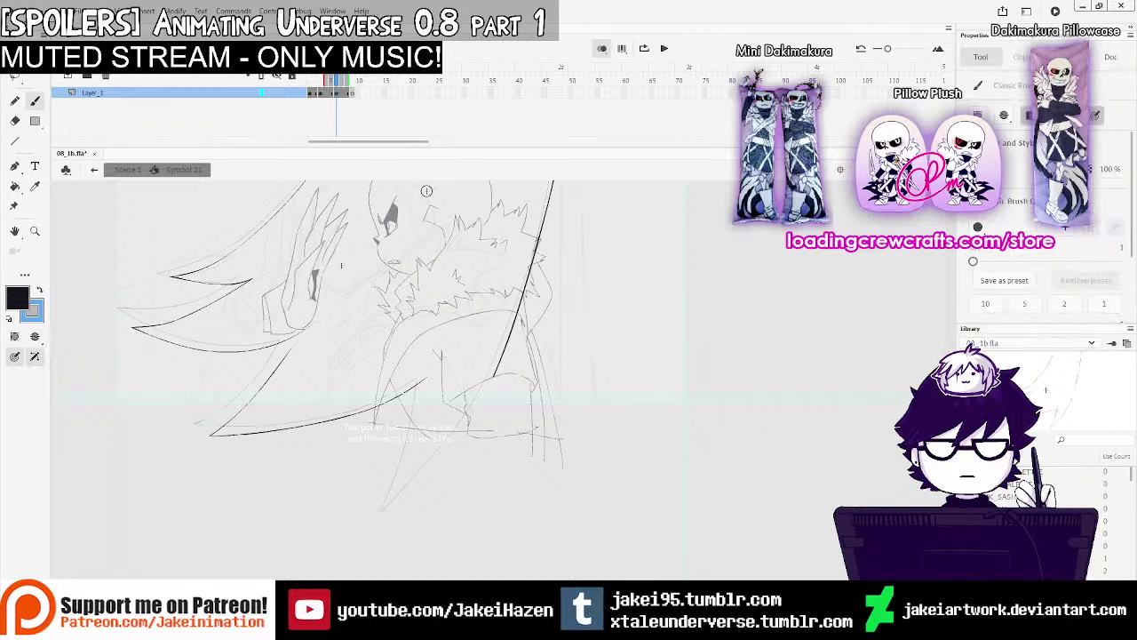
{"action": "left_click_drag", "start_coordinate": [407, 491], "coordinate": [389, 507]}
{"action": "key", "text": "ctrl+z"}
{"action": "left_click_drag", "start_coordinate": [496, 377], "coordinate": [377, 525]}
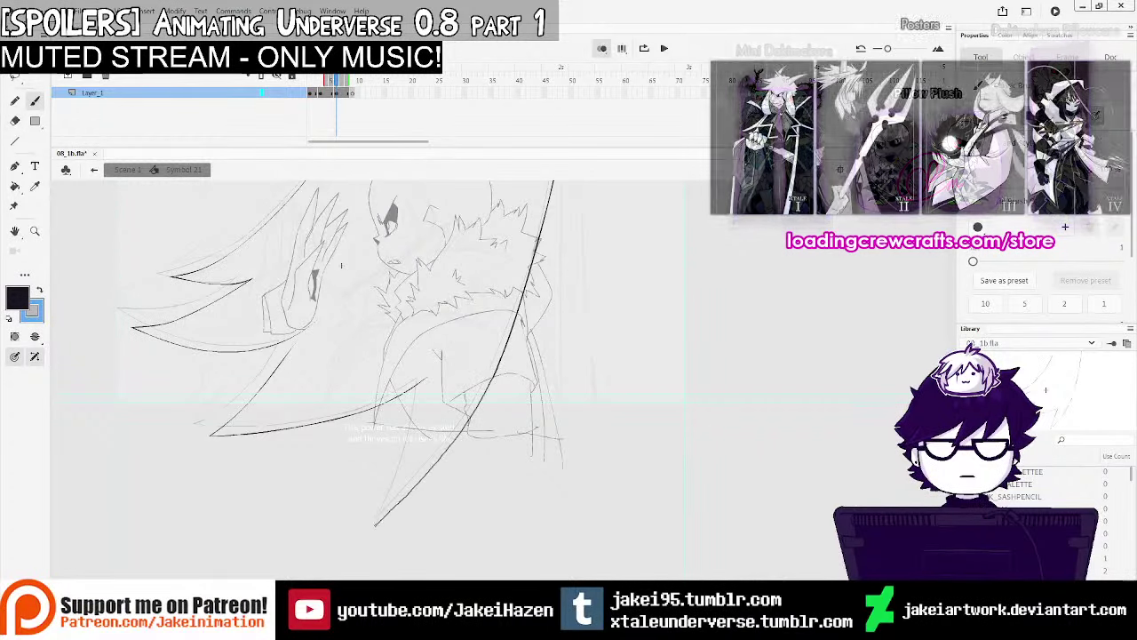
{"action": "left_click_drag", "start_coordinate": [422, 382], "coordinate": [378, 524]}
Scrub through the new cape drawings and remove the extra hold frame at frame 5
{"action": "left_click", "coordinate": [570, 362], "text": "ctrl+alt"}
{"action": "scroll", "coordinate": [586, 355], "scroll_direction": "up", "scroll_amount": 1}
{"action": "mouse_move", "coordinate": [337, 82]}
{"action": "left_mouse_down"}
{"action": "mouse_move", "coordinate": [320, 82]}
{"action": "mouse_move", "coordinate": [347, 82]}
{"action": "left_mouse_up"}
{"action": "left_click", "coordinate": [330, 94]}
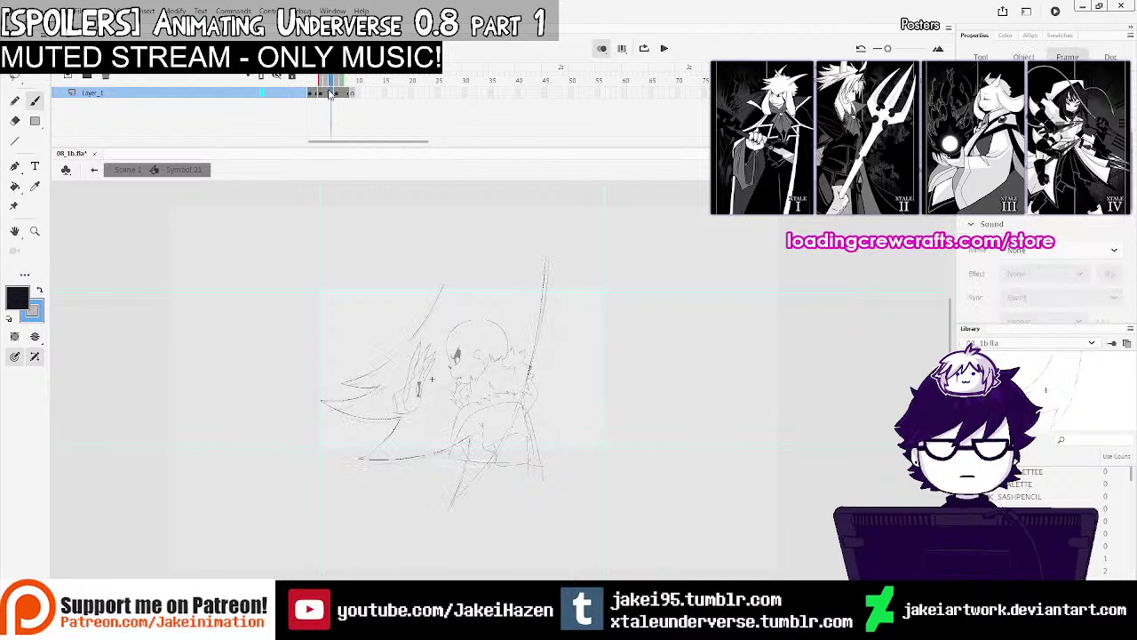
{"action": "key", "text": "shift+F5"}
{"action": "left_click", "coordinate": [321, 93]}
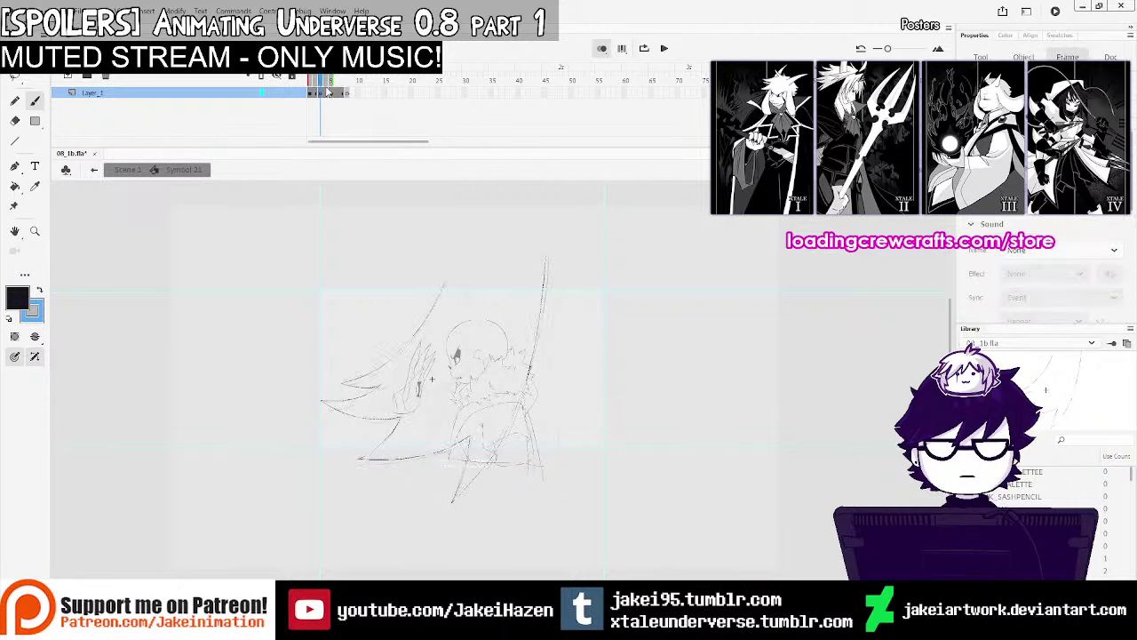
Play back the cape animation and trim the remaining hold frames between the drawings
{"action": "key", "text": "Return"}
{"action": "key", "text": "Return"}
{"action": "left_click_drag", "start_coordinate": [327, 96], "coordinate": [316, 93]}
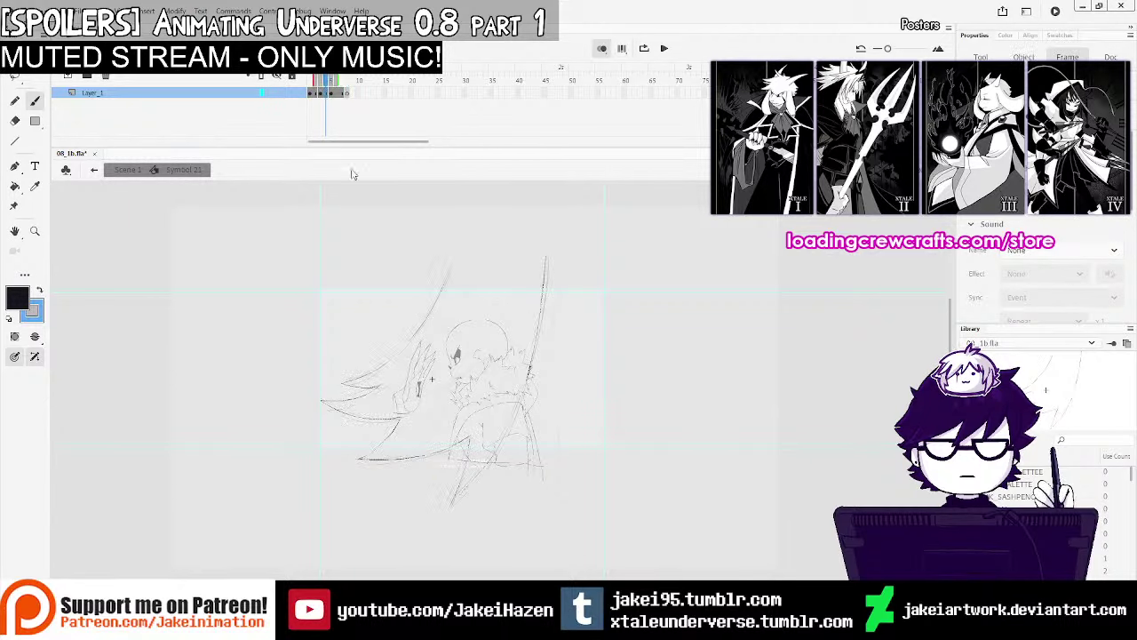
{"action": "left_click", "coordinate": [311, 93]}
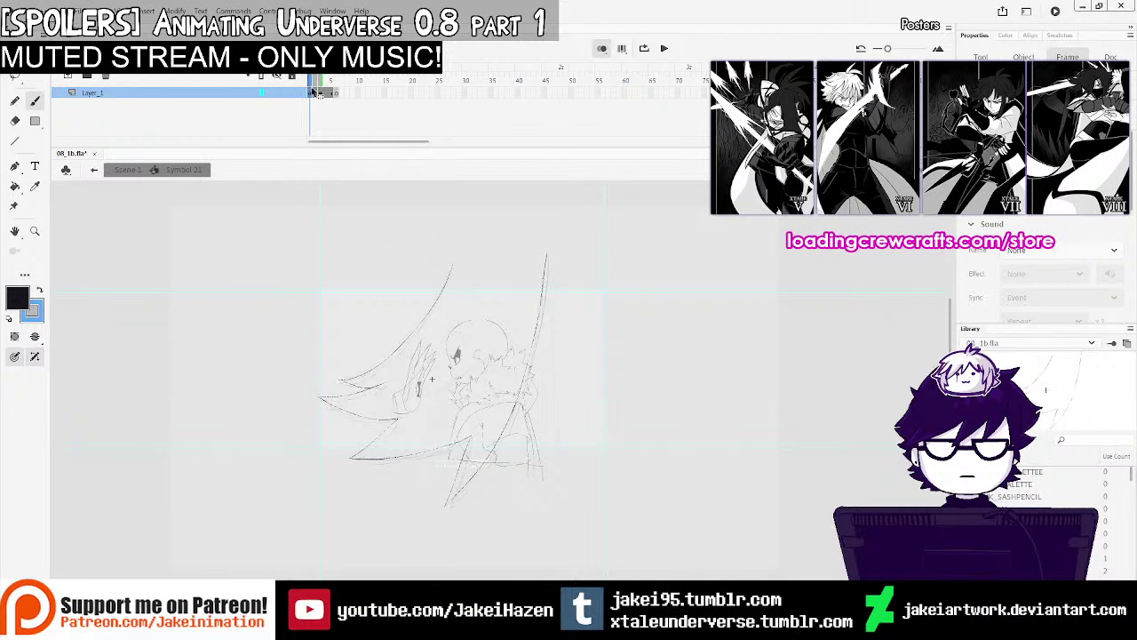
{"action": "key", "text": "Return"}
{"action": "key", "text": "Return"}
{"action": "left_click", "coordinate": [331, 95]}
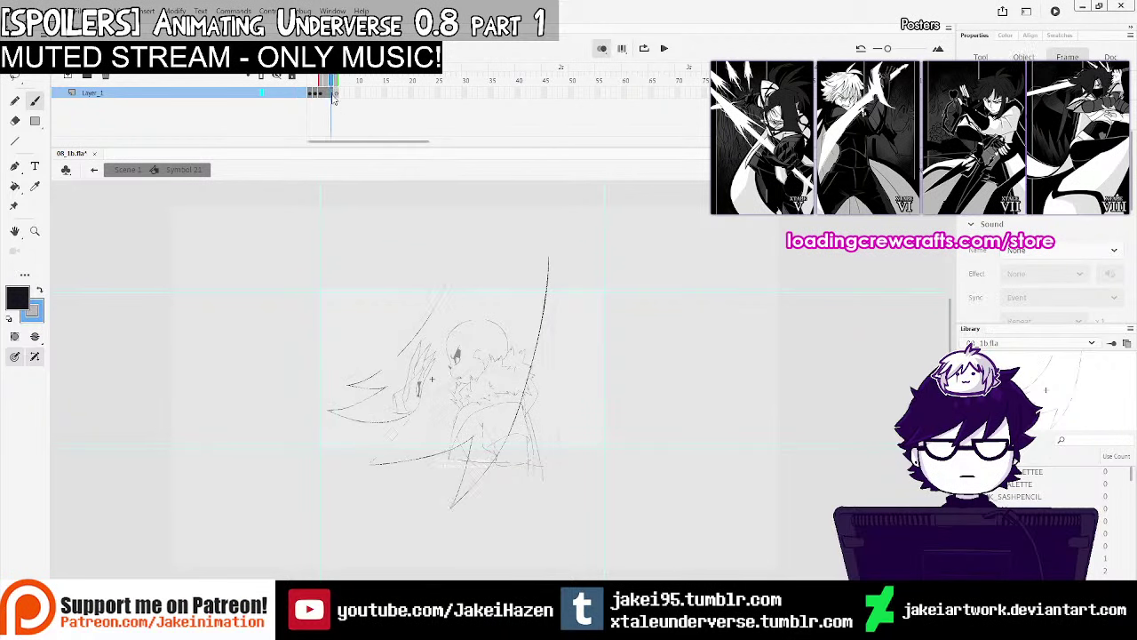
Insert a blank keyframe and draw the full cape outline on frame 5, redoing the first back-edge stroke
{"action": "key", "text": "F7"}
{"action": "mouse_move", "coordinate": [550, 250]}
{"action": "left_mouse_down"}
{"action": "mouse_move", "coordinate": [504, 449]}
{"action": "mouse_move", "coordinate": [543, 329]}
{"action": "left_mouse_up"}
{"action": "key", "text": "ctrl+z"}
{"action": "mouse_move", "coordinate": [470, 478]}
{"action": "left_mouse_down"}
{"action": "mouse_move", "coordinate": [474, 440]}
{"action": "mouse_move", "coordinate": [328, 425]}
{"action": "mouse_move", "coordinate": [392, 391]}
{"action": "mouse_move", "coordinate": [446, 235]}
{"action": "left_mouse_up"}
Scrub through the cape frames and turn off onion skinning to review the motion
{"action": "left_click", "coordinate": [343, 92]}
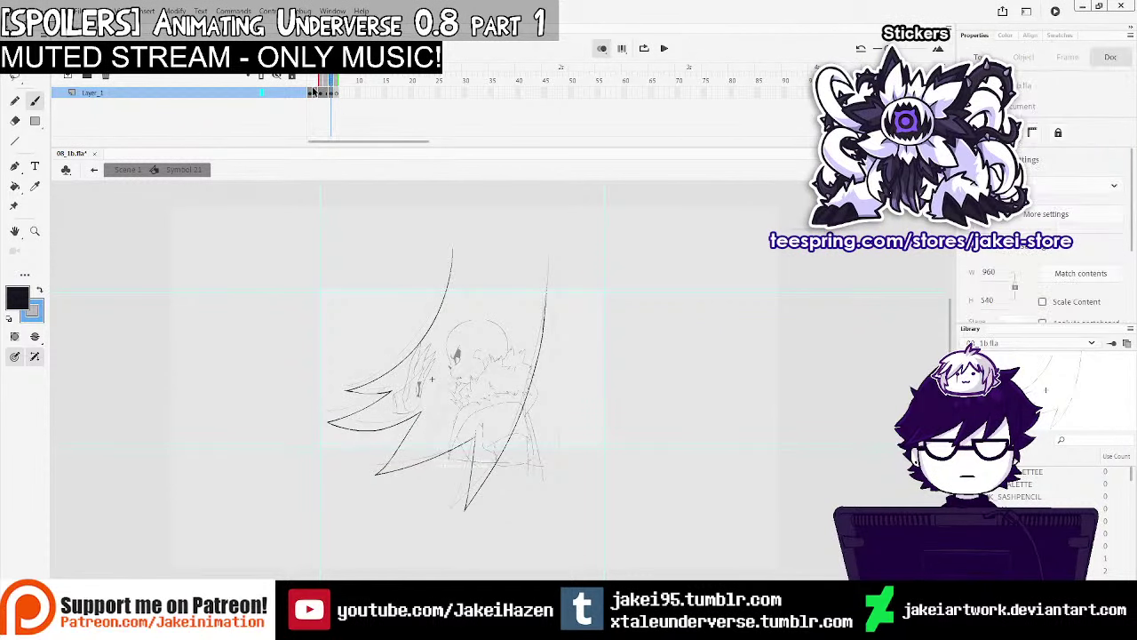
{"action": "left_click_drag", "start_coordinate": [343, 92], "coordinate": [395, 76]}
{"action": "left_click", "coordinate": [605, 49]}
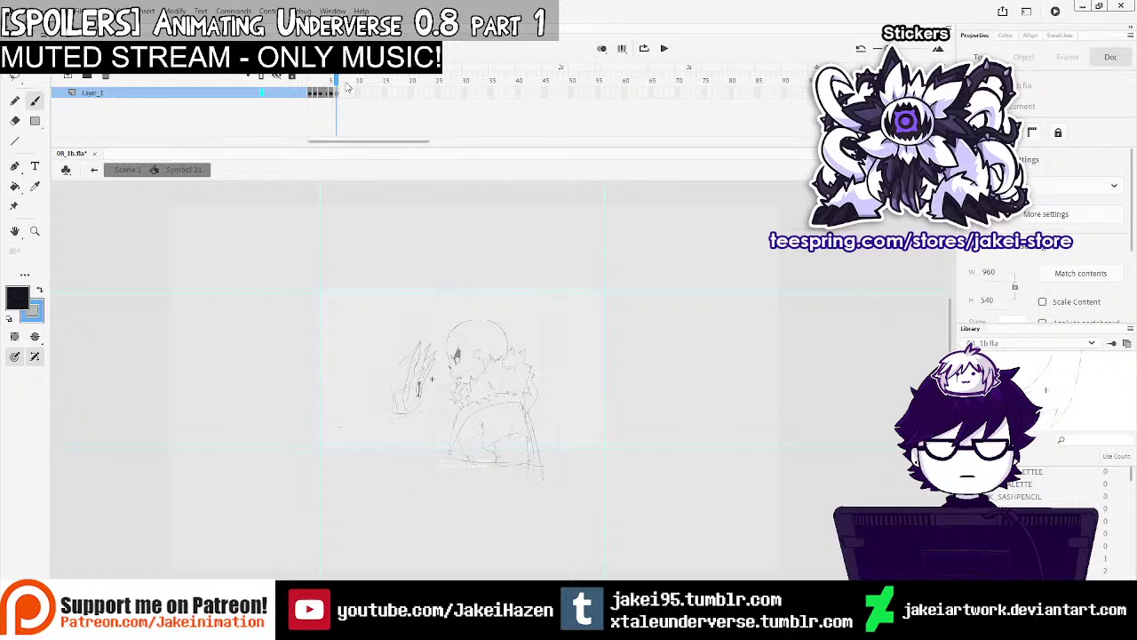
Add a blank keyframe on frame 7 and draw the next cape outline with onion skinning on
{"action": "left_click", "coordinate": [337, 98]}
{"action": "left_click", "coordinate": [342, 95]}
{"action": "left_click", "coordinate": [342, 98]}
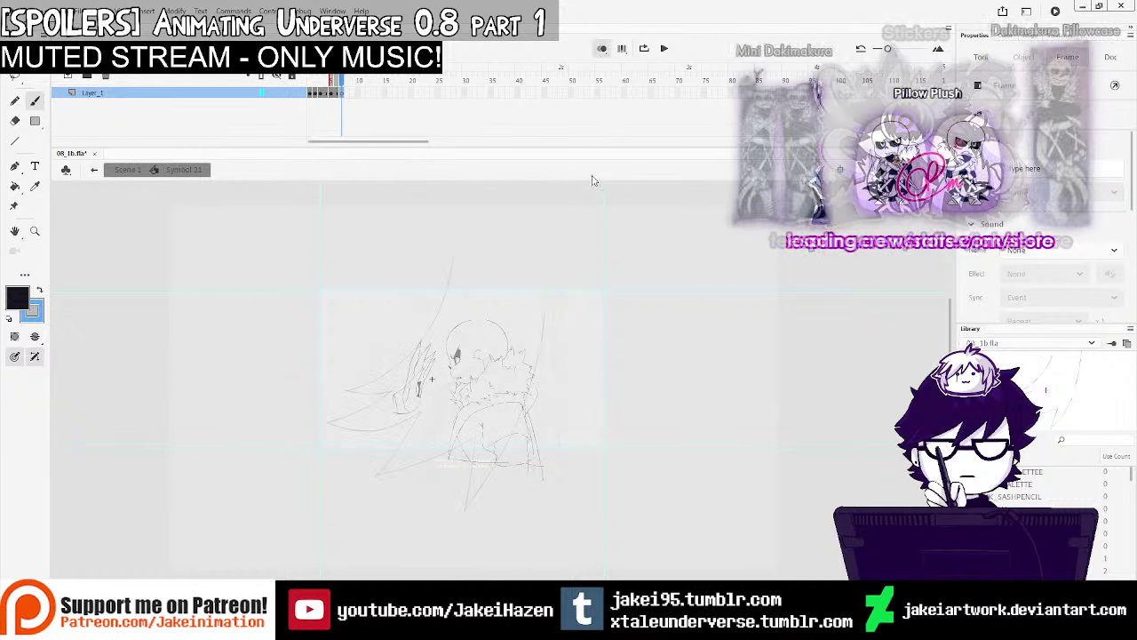
{"action": "left_click_drag", "start_coordinate": [544, 264], "coordinate": [494, 501]}
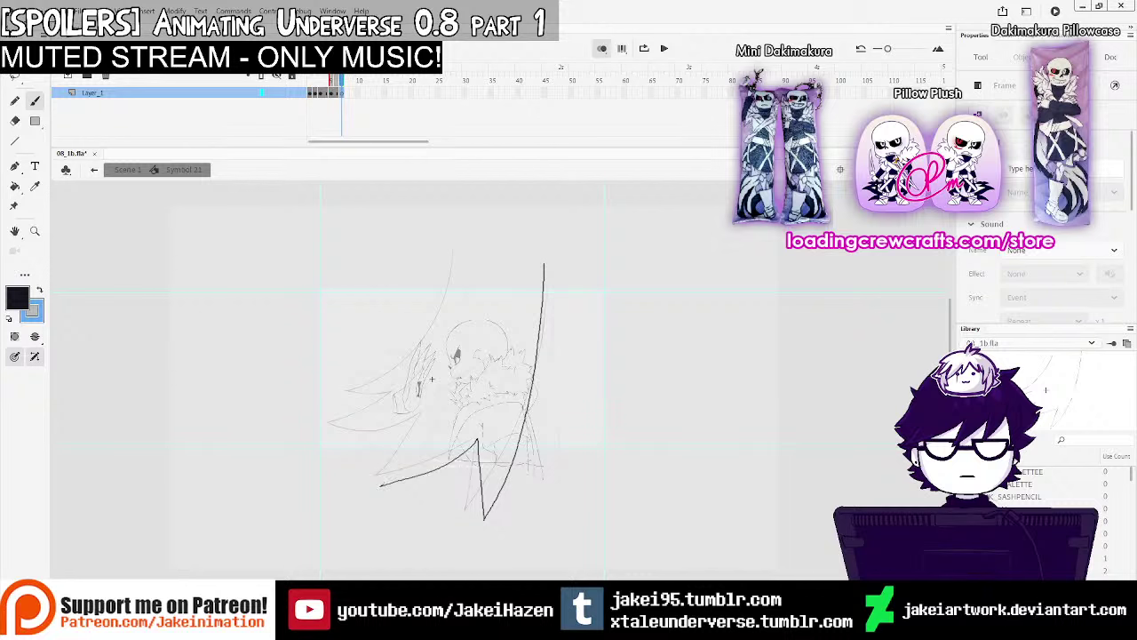
{"action": "left_click_drag", "start_coordinate": [462, 237], "coordinate": [413, 355]}
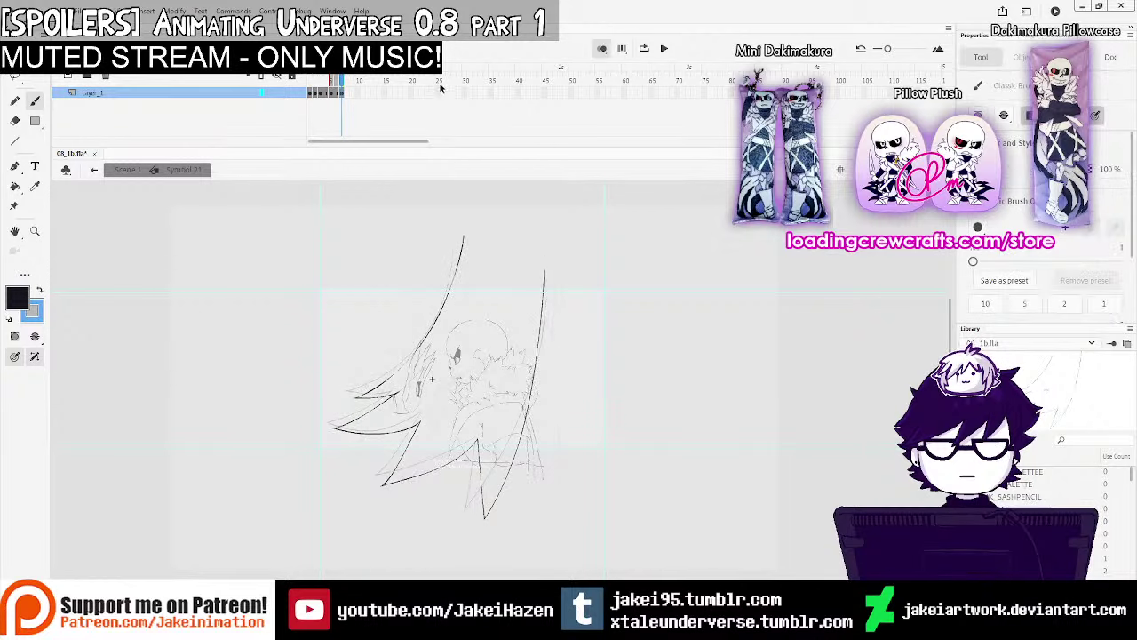
Add a blank keyframe at frame 8 and draw the next pose of the jagged cape outline over the onion-skinned drawing
{"action": "left_click", "coordinate": [349, 96]}
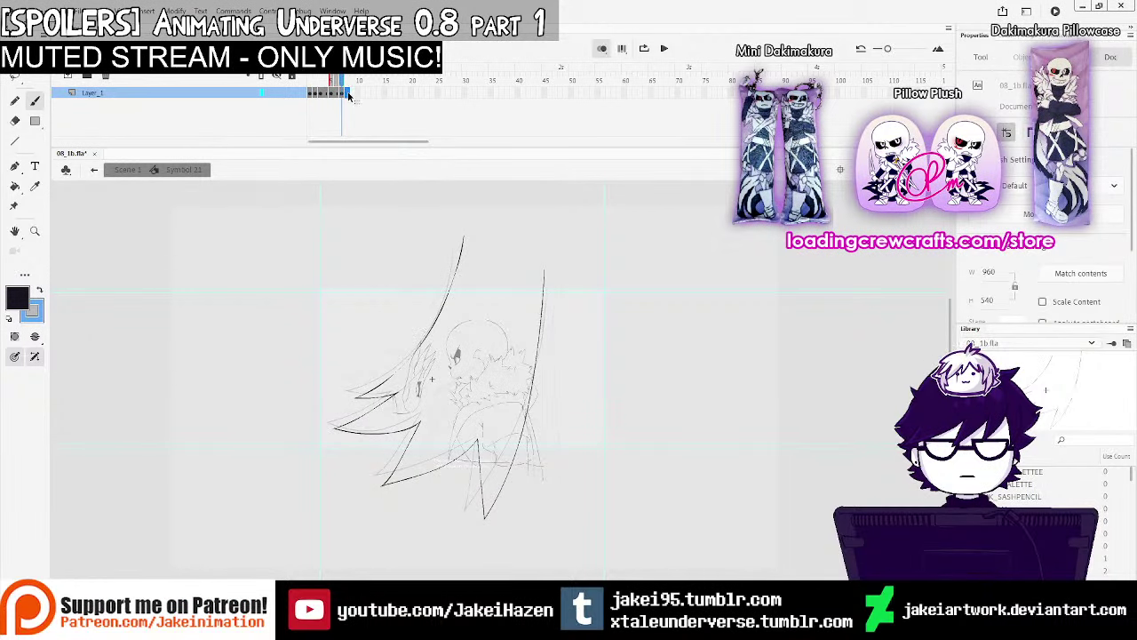
{"action": "key", "text": "F7"}
{"action": "mouse_move", "coordinate": [543, 253]}
{"action": "left_mouse_down"}
{"action": "mouse_move", "coordinate": [488, 507]}
{"action": "mouse_move", "coordinate": [470, 431]}
{"action": "mouse_move", "coordinate": [446, 453]}
{"action": "left_mouse_up"}
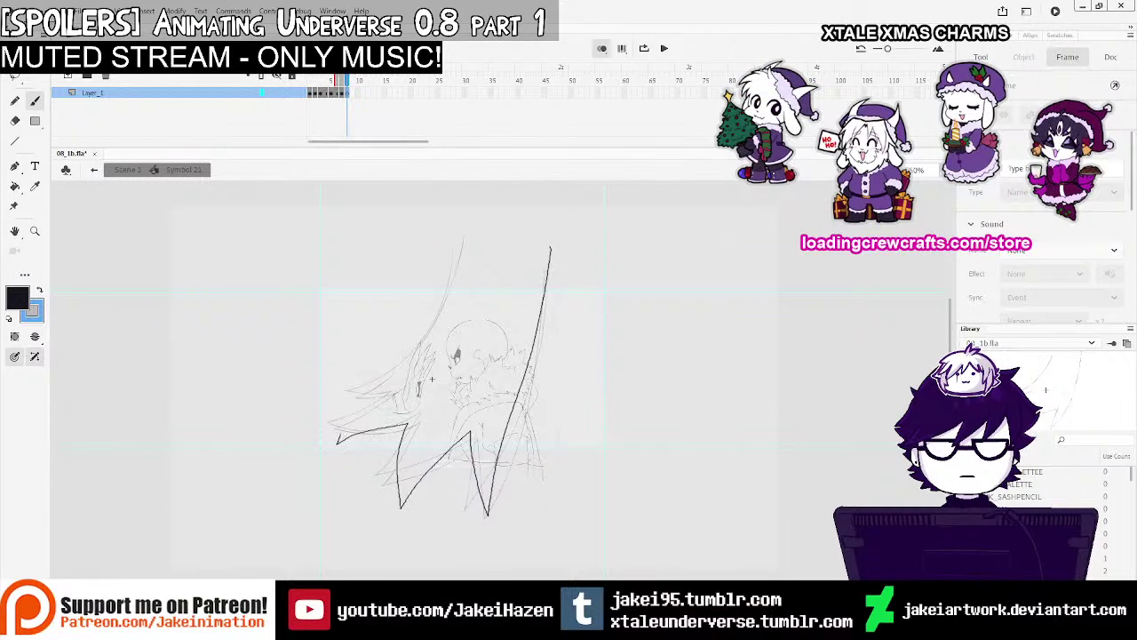
{"action": "mouse_move", "coordinate": [377, 391]}
{"action": "left_mouse_down"}
{"action": "mouse_move", "coordinate": [450, 293]}
{"action": "mouse_move", "coordinate": [468, 220]}
{"action": "left_mouse_up"}
Turn off onion skinning, extend the last cape drawing to frame 10, and compare it with the neighbouring frame
{"action": "mouse_move", "coordinate": [348, 81]}
{"action": "left_mouse_down"}
{"action": "mouse_move", "coordinate": [321, 97]}
{"action": "mouse_move", "coordinate": [330, 108]}
{"action": "mouse_move", "coordinate": [321, 94]}
{"action": "mouse_move", "coordinate": [411, 78]}
{"action": "left_mouse_up"}
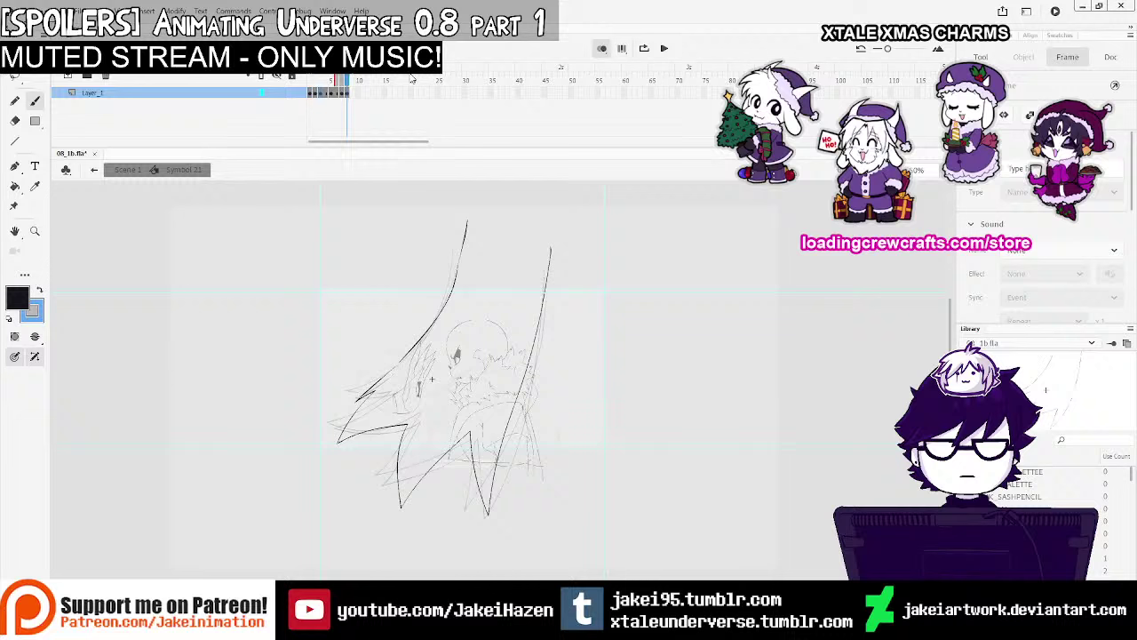
{"action": "left_click", "coordinate": [326, 82]}
{"action": "left_click", "coordinate": [601, 49]}
{"action": "left_click_drag", "start_coordinate": [327, 82], "coordinate": [359, 82]}
{"action": "key", "text": "F5"}
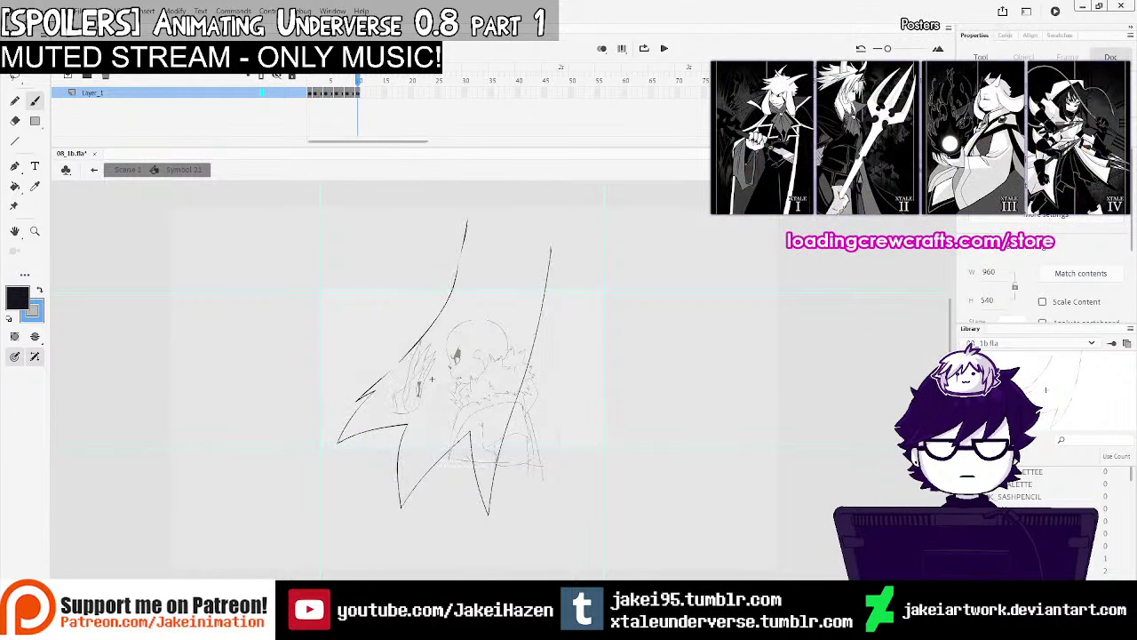
{"action": "key", "text": "comma"}
{"action": "key", "text": "period"}
Erase the rough upper tip and the uneven section of the cape's left outline with the Eraser at size 21
{"action": "key", "text": "e"}
{"action": "left_click", "coordinate": [481, 315], "text": "ctrl"}
{"action": "left_click", "coordinate": [495, 317], "text": "ctrl"}
{"action": "mouse_move", "coordinate": [480, 237]}
{"action": "left_mouse_down"}
{"action": "mouse_move", "coordinate": [450, 299]}
{"action": "mouse_move", "coordinate": [434, 212]}
{"action": "left_mouse_up"}
{"action": "key", "text": "ctrl+z"}
{"action": "key", "text": "b"}
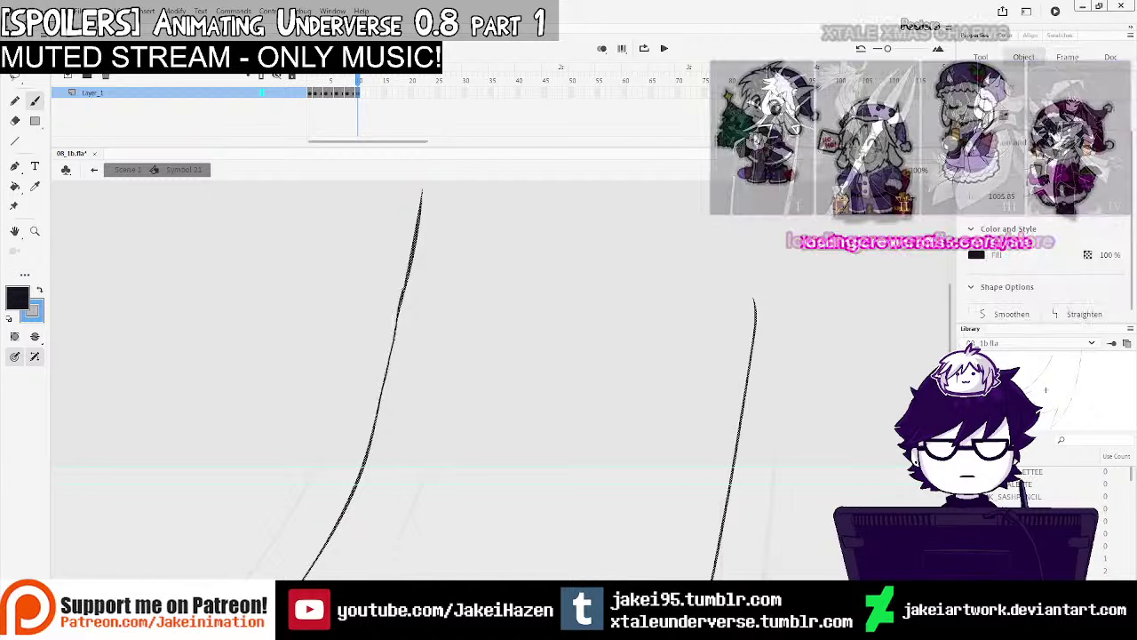
{"action": "left_click", "coordinate": [14, 121]}
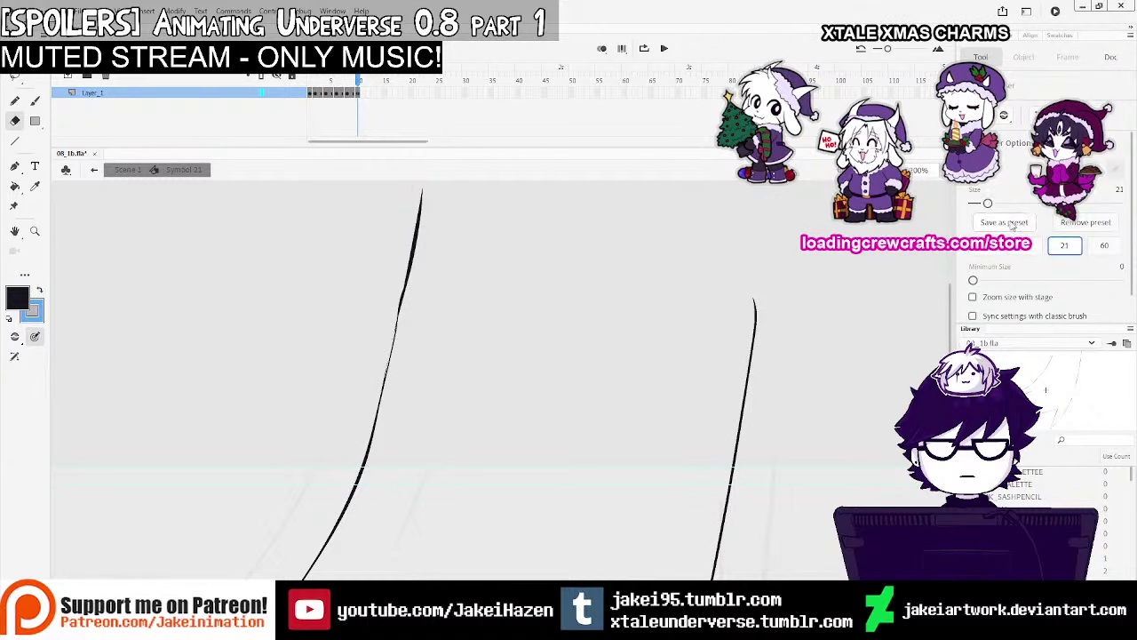
{"action": "left_click_drag", "start_coordinate": [413, 305], "coordinate": [431, 186]}
{"action": "mouse_move", "coordinate": [423, 440]}
{"action": "left_mouse_down"}
{"action": "mouse_move", "coordinate": [497, 264]}
{"action": "mouse_move", "coordinate": [540, 211]}
{"action": "left_mouse_up"}
{"action": "left_click_drag", "start_coordinate": [344, 460], "coordinate": [424, 335]}
Redraw the erased gap in the cape's left outline with the Classic Brush and play the animation back
{"action": "key", "text": "b"}
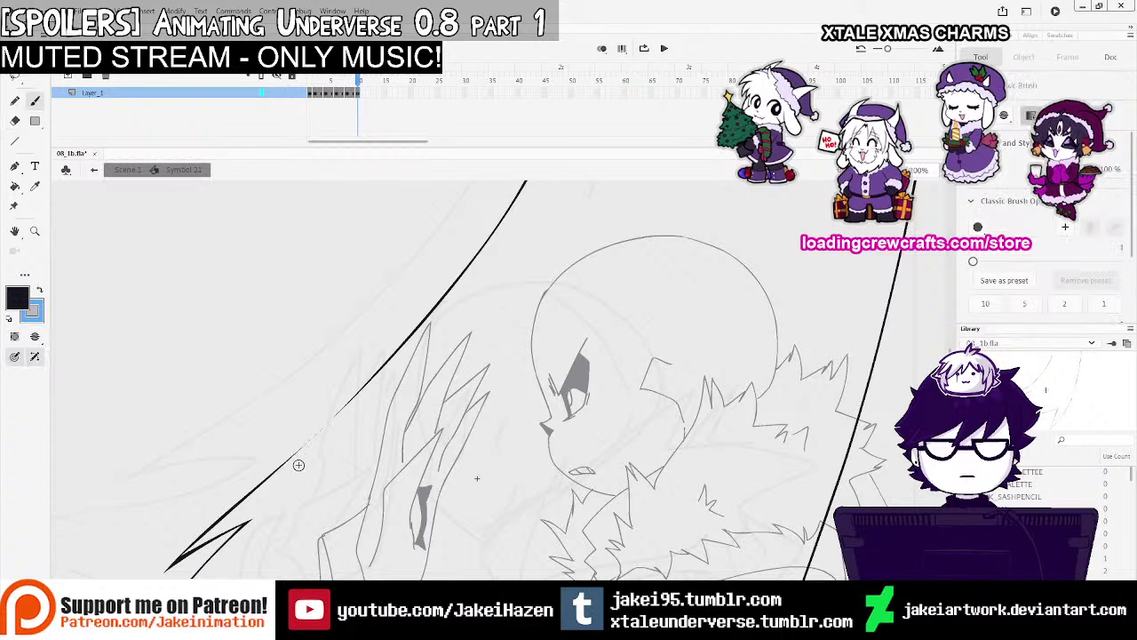
{"action": "left_click_drag", "start_coordinate": [333, 417], "coordinate": [367, 382]}
{"action": "key", "text": "ctrl+z"}
{"action": "left_click_drag", "start_coordinate": [287, 460], "coordinate": [370, 381]}
{"action": "key", "text": "ctrl+z"}
{"action": "left_click_drag", "start_coordinate": [284, 463], "coordinate": [375, 375]}
{"action": "key", "text": "ctrl+minus"}
{"action": "key", "text": "ctrl+minus"}
{"action": "left_click_drag", "start_coordinate": [579, 358], "coordinate": [568, 341]}
{"action": "left_click", "coordinate": [317, 83]}
{"action": "key", "text": "Return"}
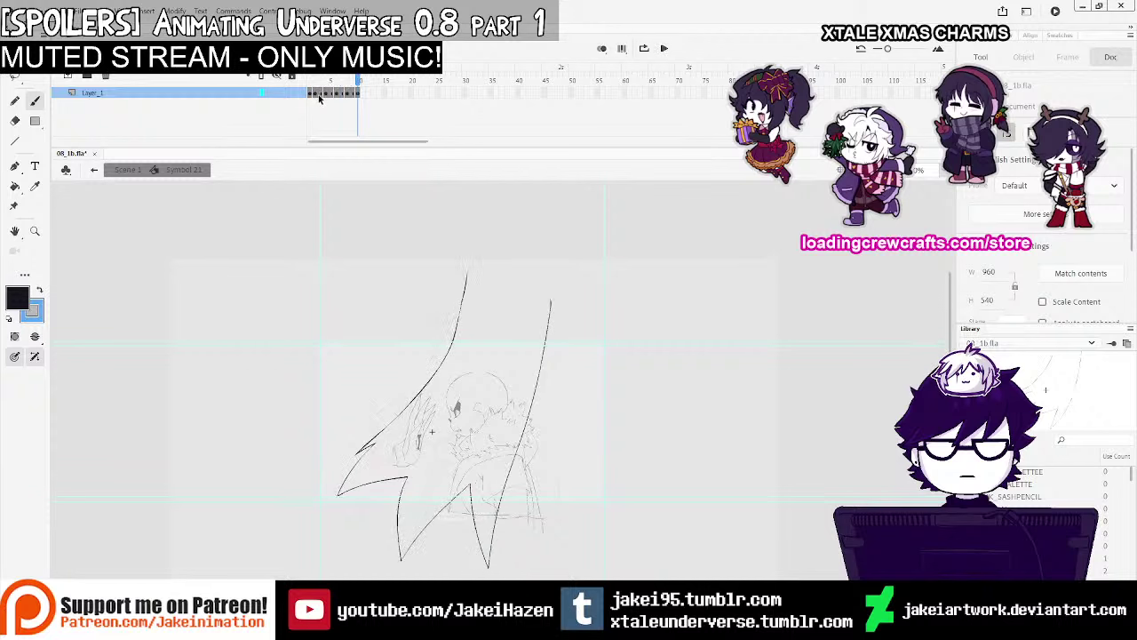
Add blank keyframes at frames 12 and 17, and paste the cape drawing from frame 1 in place on frame 17
{"action": "key", "text": "F7"}
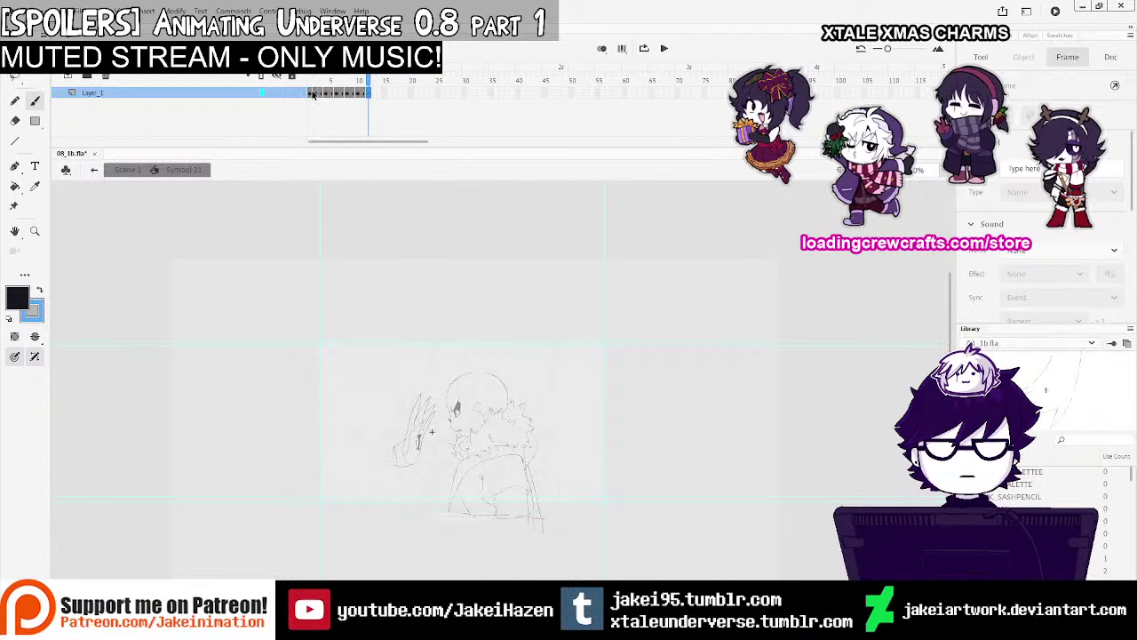
{"action": "left_click", "coordinate": [312, 92]}
{"action": "key", "text": "ctrl+x"}
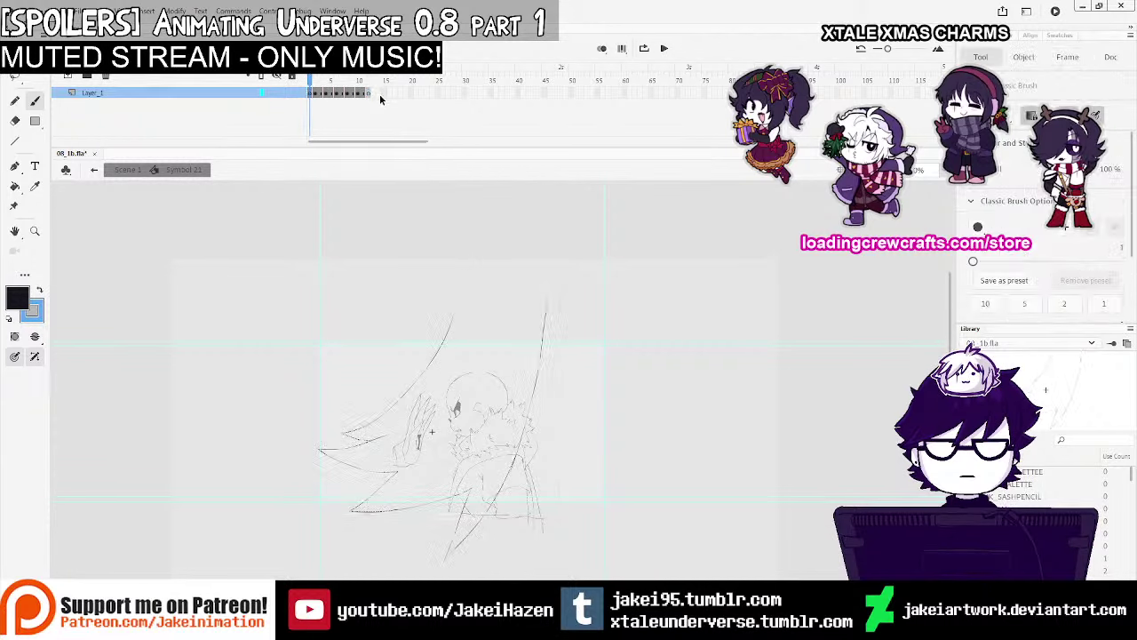
{"action": "left_click", "coordinate": [393, 93]}
{"action": "key", "text": "F7"}
{"action": "left_click", "coordinate": [365, 93]}
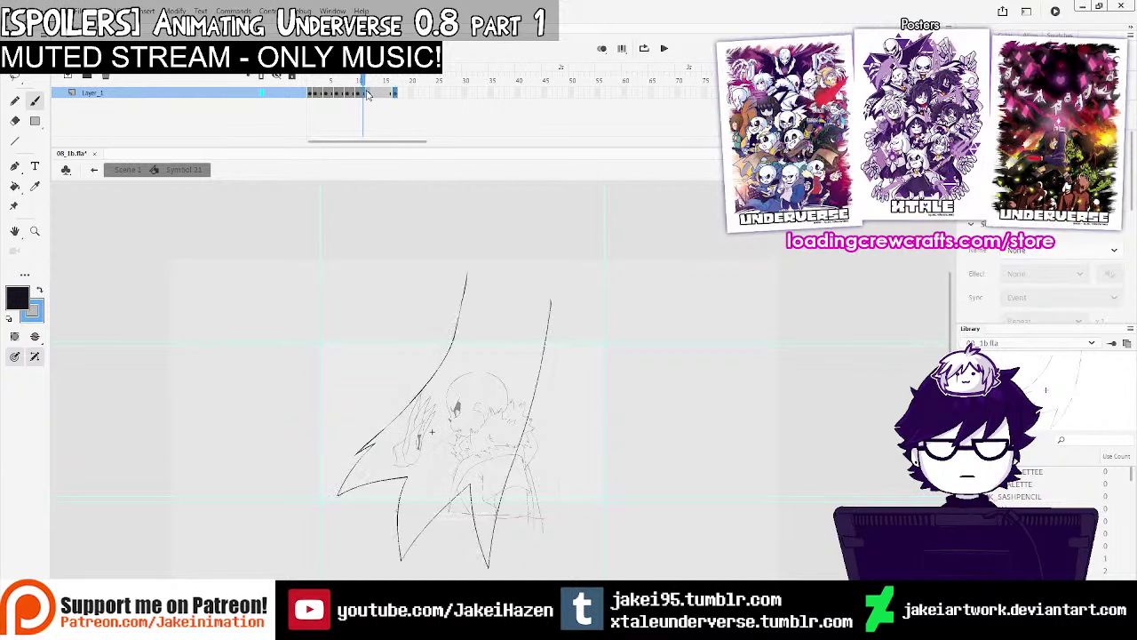
{"action": "left_click", "coordinate": [394, 92]}
{"action": "key", "text": "ctrl+shift+v"}
Turn on onion skinning and draw the next pose of the cape outline with its four jagged tips on frame 12
{"action": "left_click", "coordinate": [370, 93]}
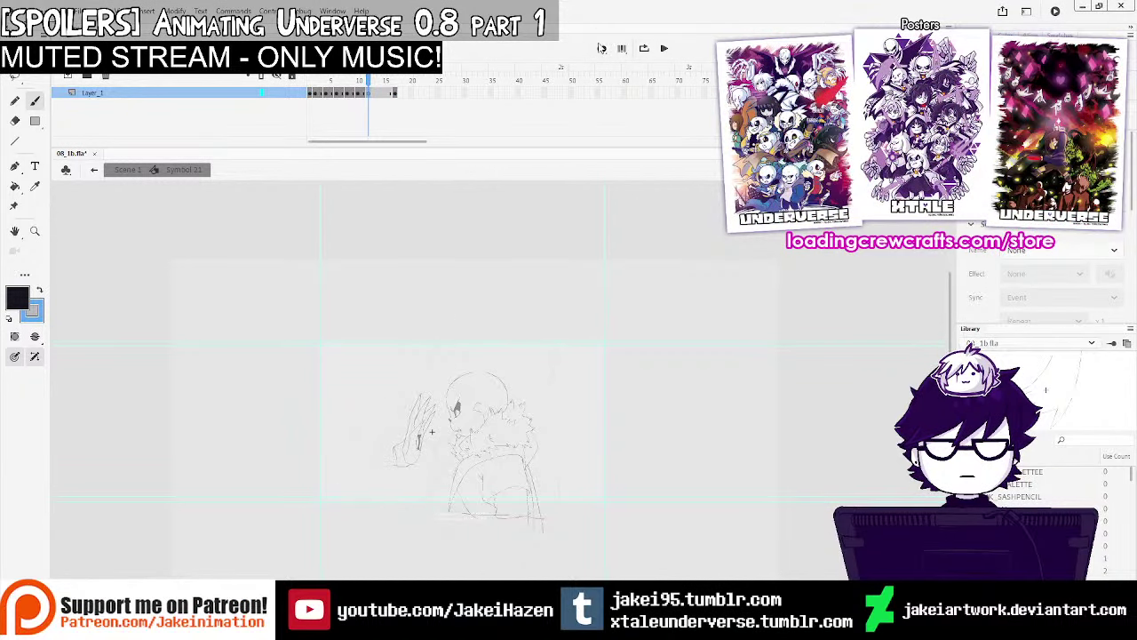
{"action": "left_click", "coordinate": [600, 48]}
{"action": "left_click_drag", "start_coordinate": [473, 371], "coordinate": [479, 369]}
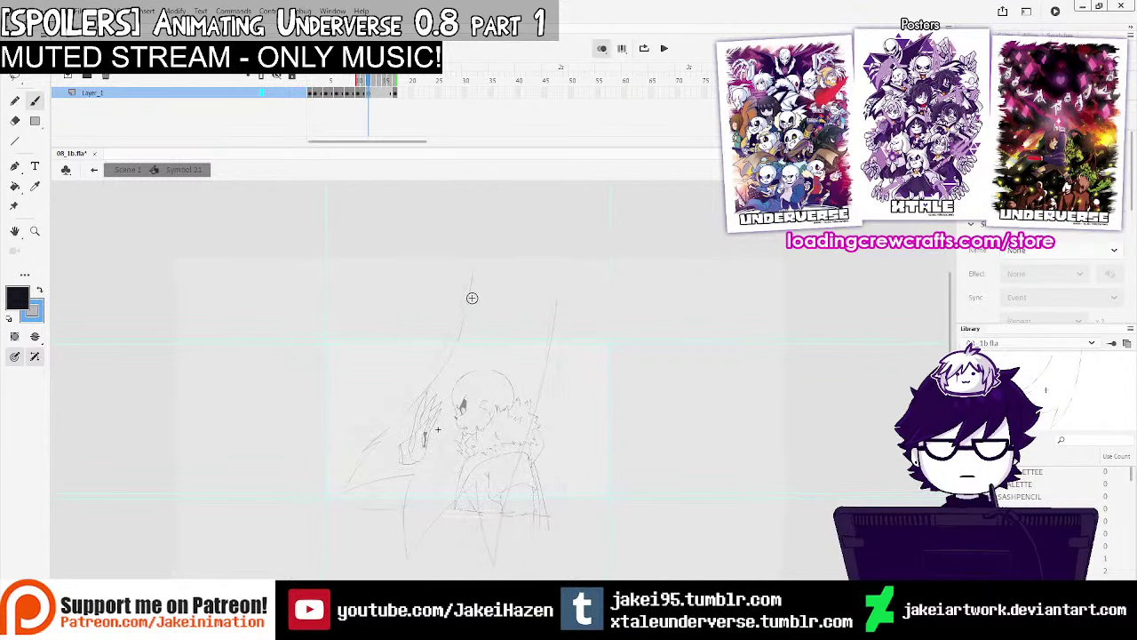
{"action": "left_click_drag", "start_coordinate": [474, 269], "coordinate": [458, 337]}
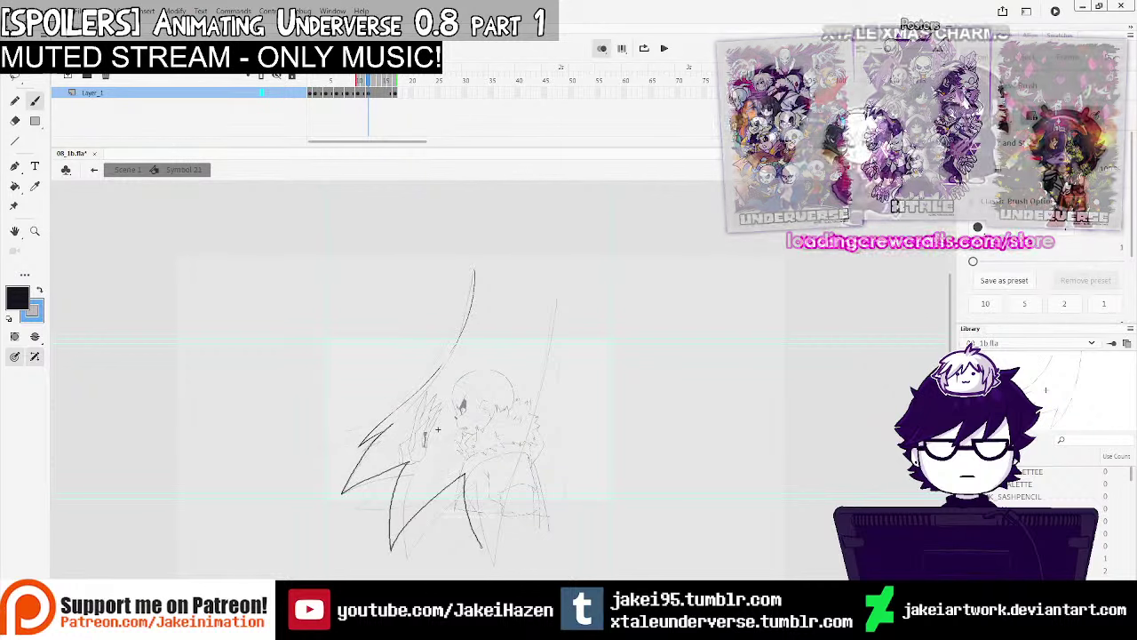
{"action": "left_click_drag", "start_coordinate": [481, 548], "coordinate": [502, 482]}
Add a blank keyframe at frame 14 and draw the cape outline with its lower tips swung slightly further left
{"action": "key", "text": "Return"}
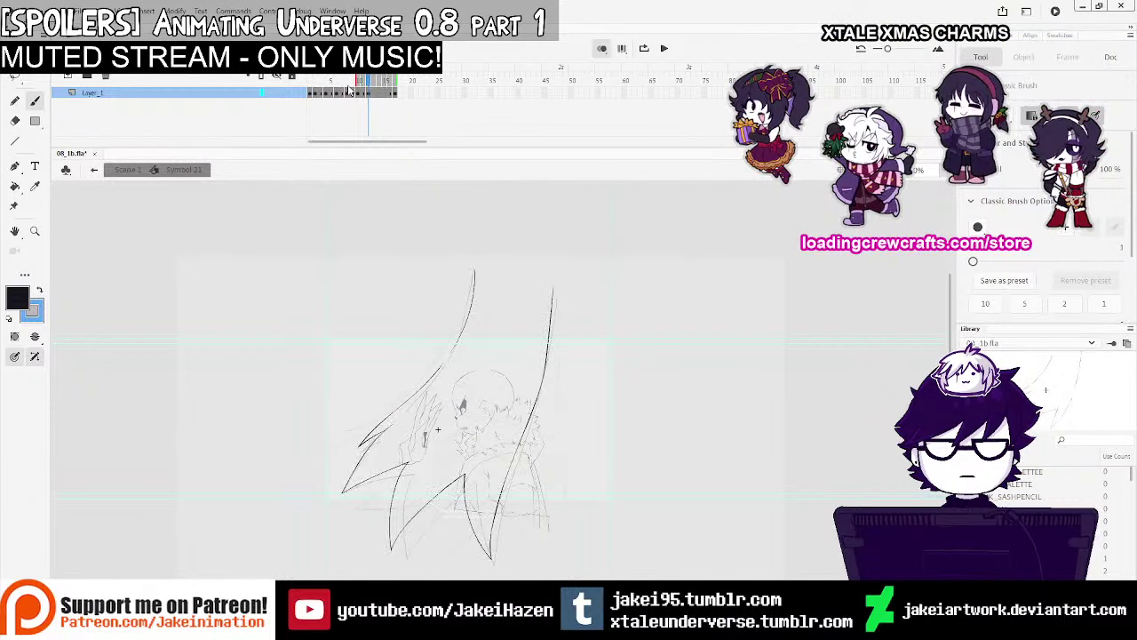
{"action": "key", "text": "Return"}
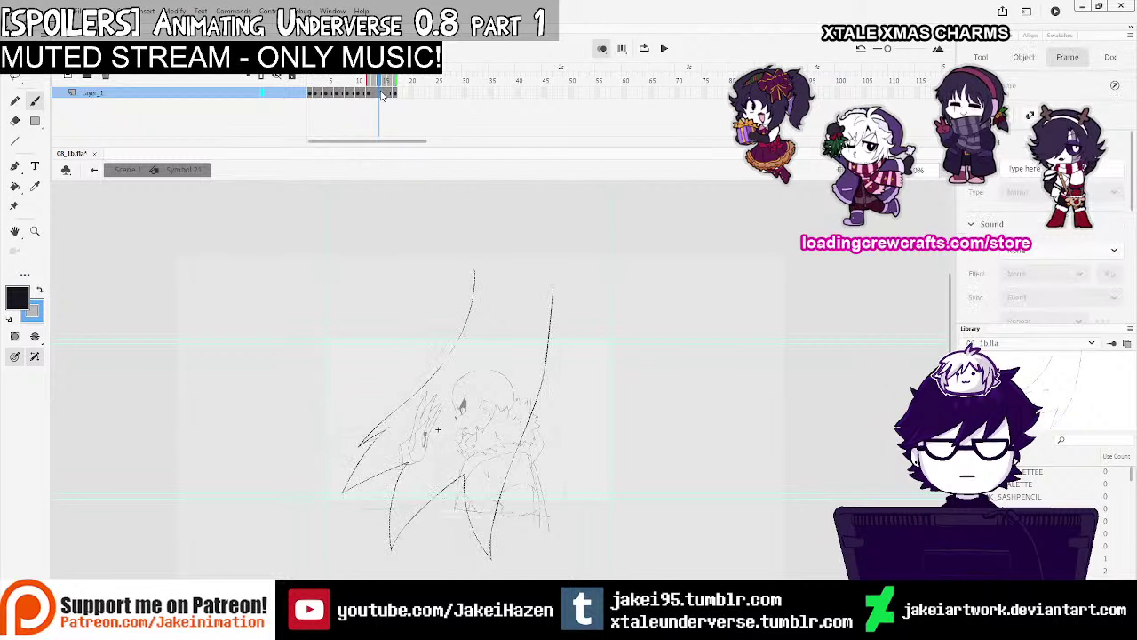
{"action": "left_click_drag", "start_coordinate": [477, 265], "coordinate": [425, 366]}
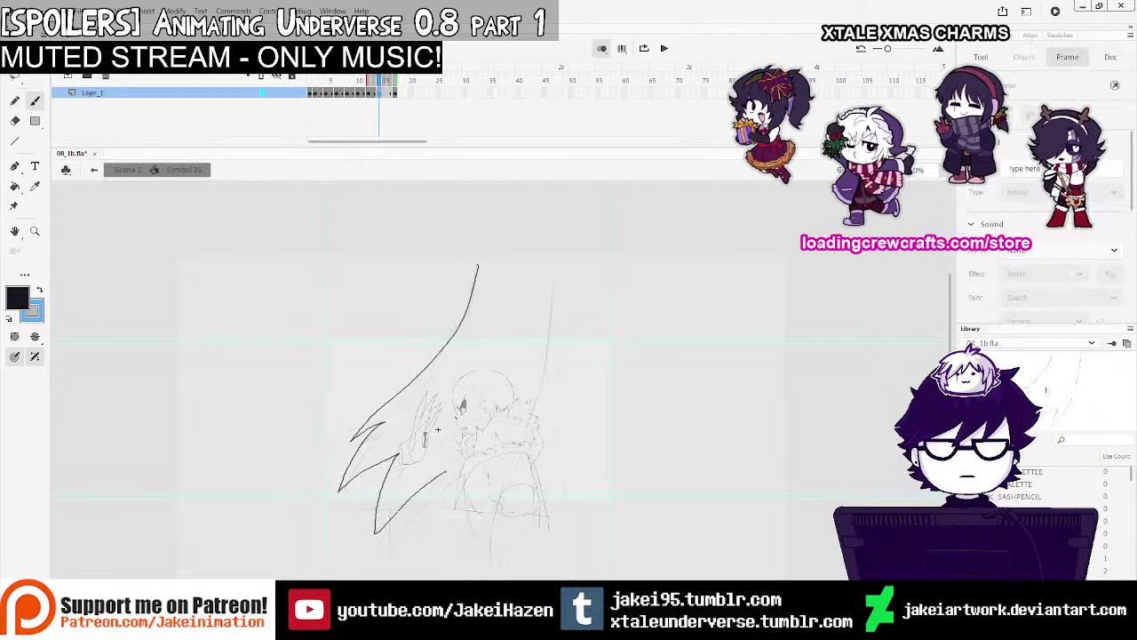
{"action": "mouse_move", "coordinate": [446, 469]}
{"action": "left_mouse_down"}
{"action": "mouse_move", "coordinate": [454, 509]}
{"action": "mouse_move", "coordinate": [484, 497]}
{"action": "mouse_move", "coordinate": [530, 412]}
{"action": "left_mouse_up"}
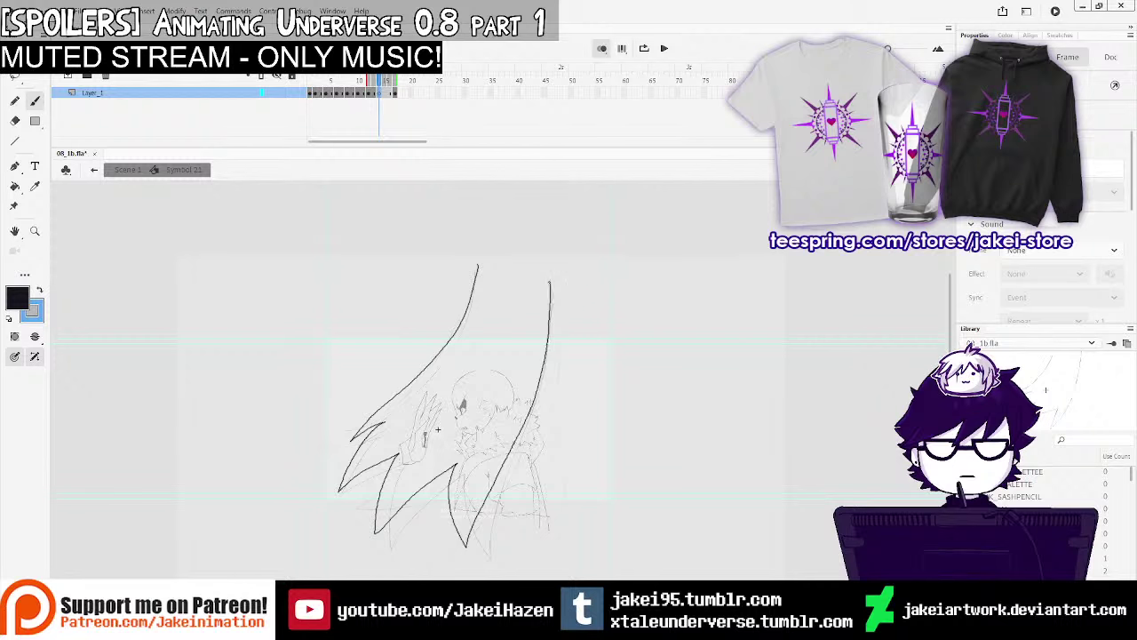
Add a blank keyframe at frame 16, draw the following cape outline pose on it, and play the animation
{"action": "key", "text": "Return"}
{"action": "key", "text": "Return"}
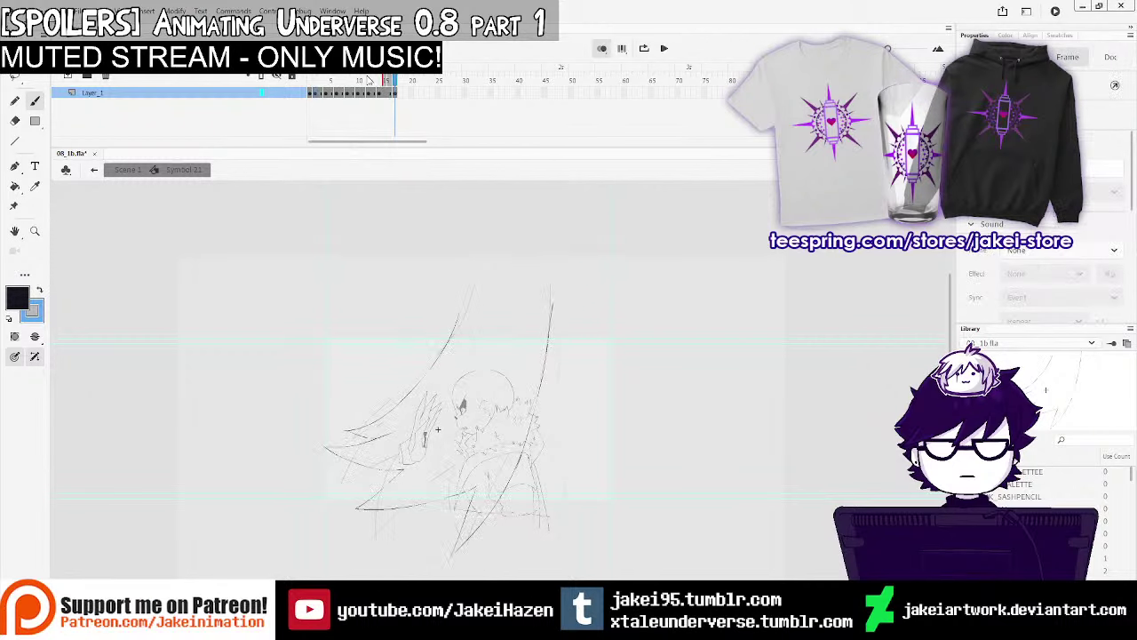
{"action": "left_click", "coordinate": [389, 95]}
{"action": "key", "text": "F7"}
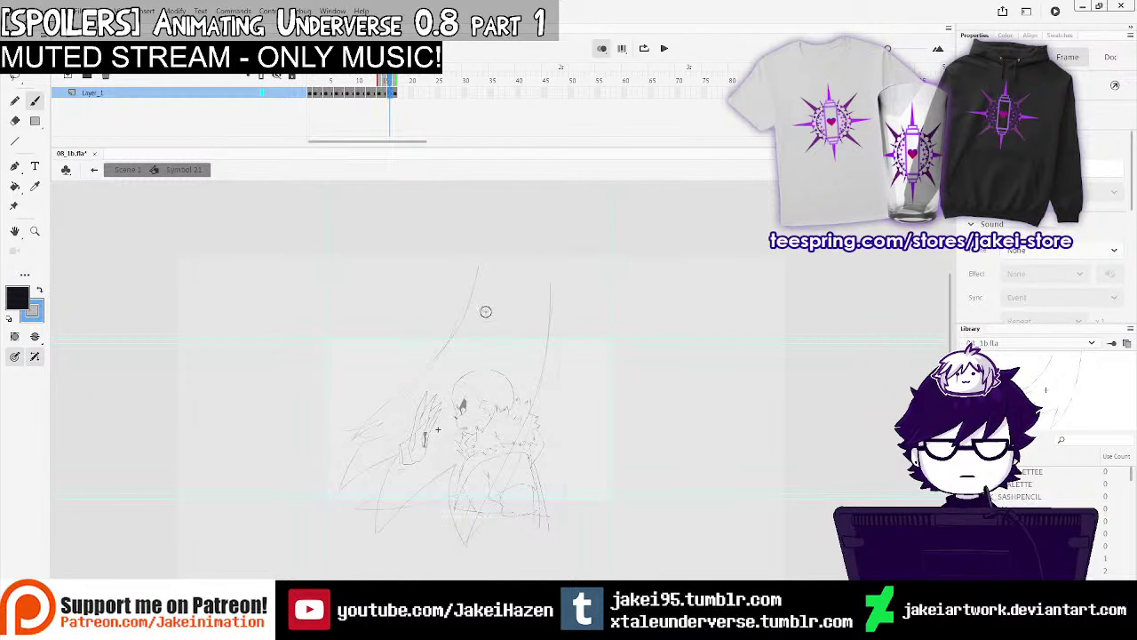
{"action": "left_click_drag", "start_coordinate": [478, 263], "coordinate": [444, 339]}
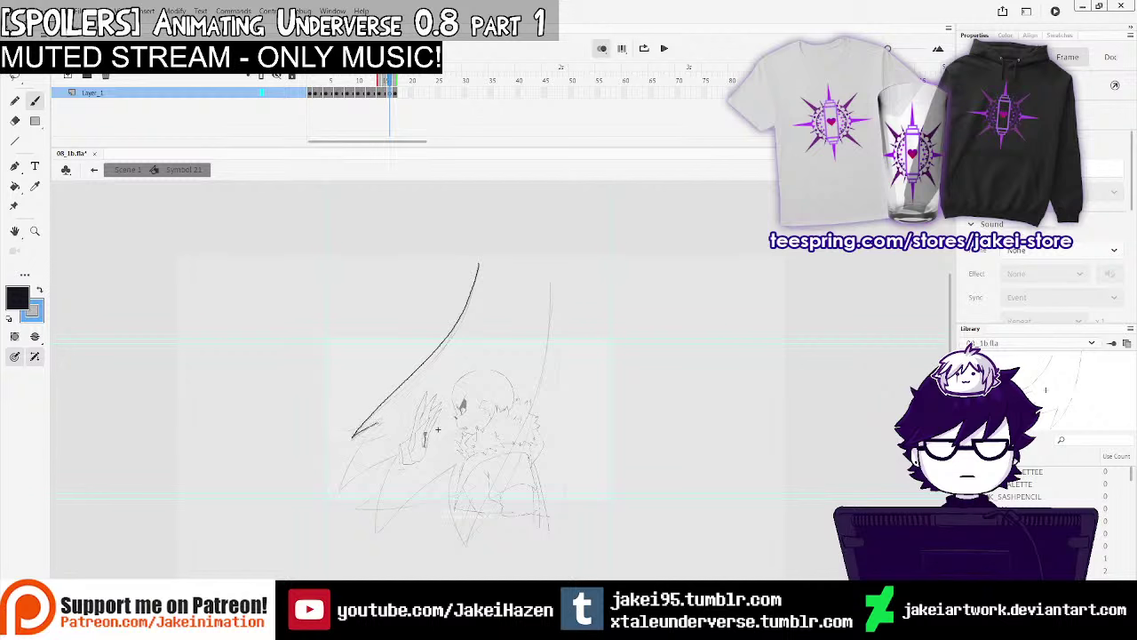
{"action": "left_click_drag", "start_coordinate": [442, 463], "coordinate": [375, 529]}
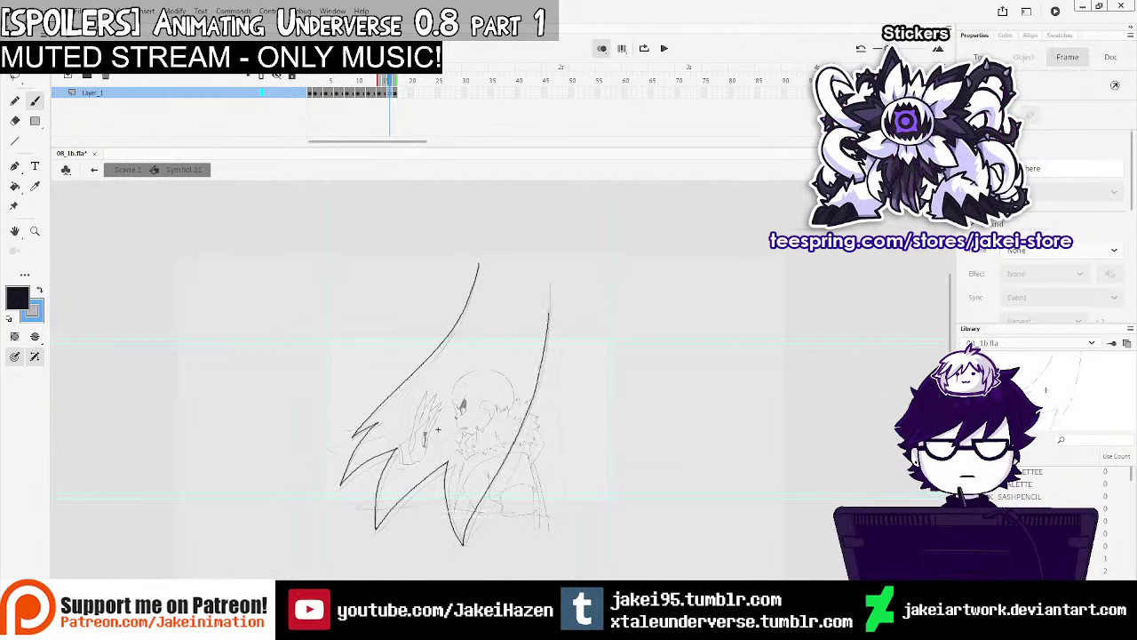
{"action": "left_click", "coordinate": [450, 95]}
{"action": "left_click", "coordinate": [312, 94]}
{"action": "key", "text": "Return"}
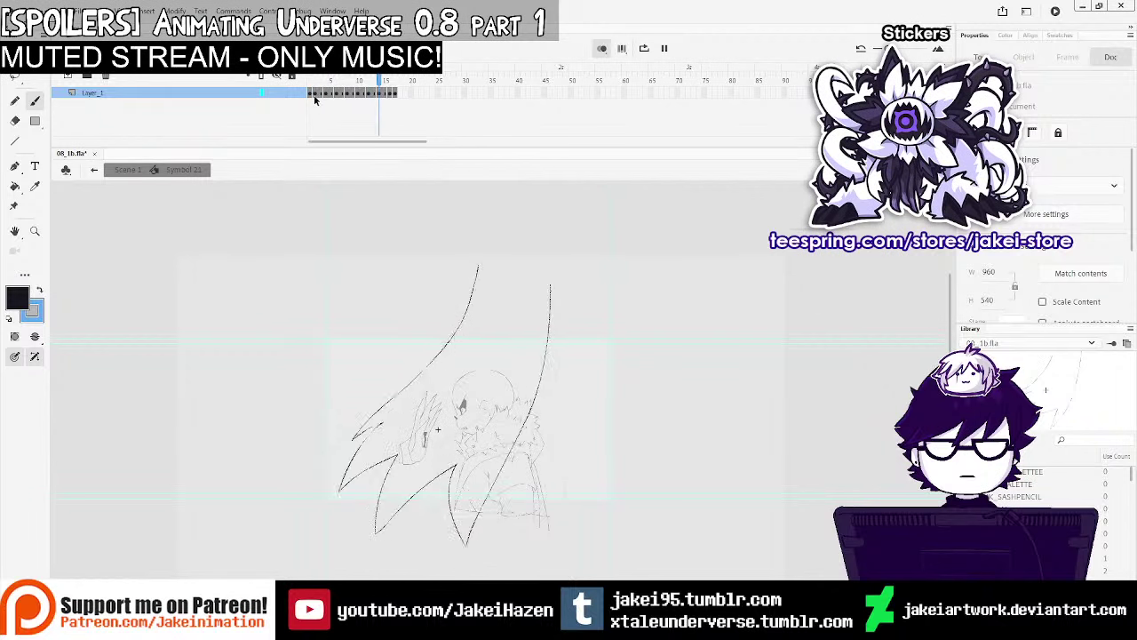
Extend the cape animation to frame 21 and add a blank keyframe at frame 19
{"action": "left_click", "coordinate": [416, 93]}
{"action": "key", "text": "F5"}
{"action": "left_click", "coordinate": [406, 94]}
{"action": "key", "text": "F7"}
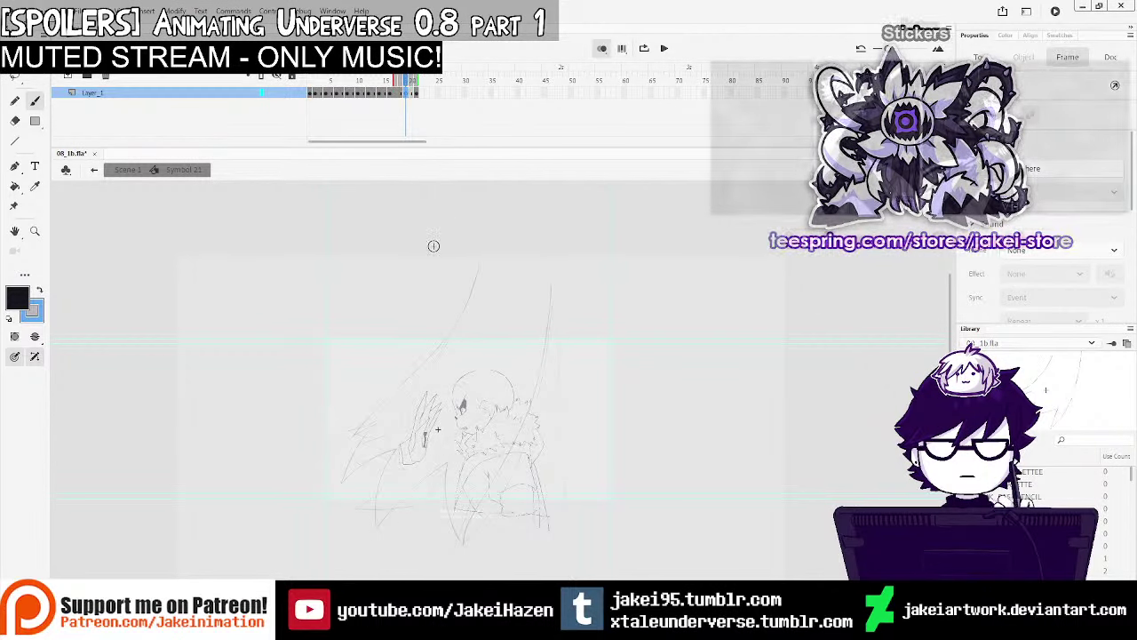
{"action": "left_click_drag", "start_coordinate": [477, 270], "coordinate": [451, 325]}
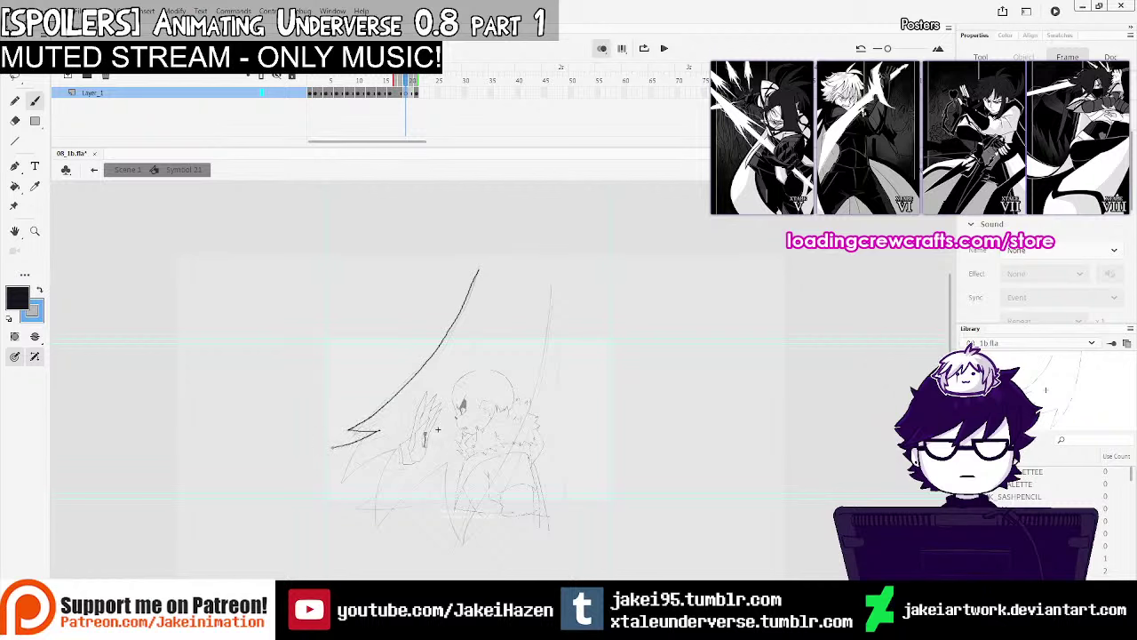
{"action": "left_click_drag", "start_coordinate": [334, 447], "coordinate": [331, 449]}
{"action": "key", "text": "ctrl+z"}
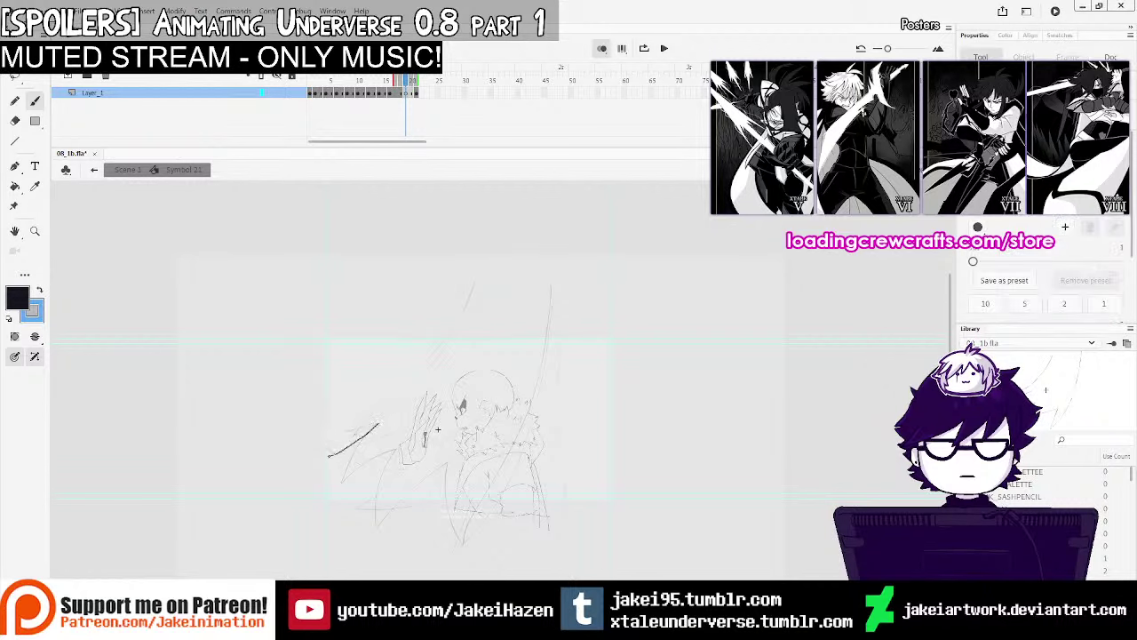
Draw the cape's jagged lower tips and both side edges on frame 19 as an in-between leading back to the first pose
{"action": "mouse_move", "coordinate": [394, 447]}
{"action": "left_mouse_down"}
{"action": "mouse_move", "coordinate": [332, 458]}
{"action": "mouse_move", "coordinate": [398, 444]}
{"action": "mouse_move", "coordinate": [467, 453]}
{"action": "left_mouse_up"}
{"action": "key", "text": "ctrl+z"}
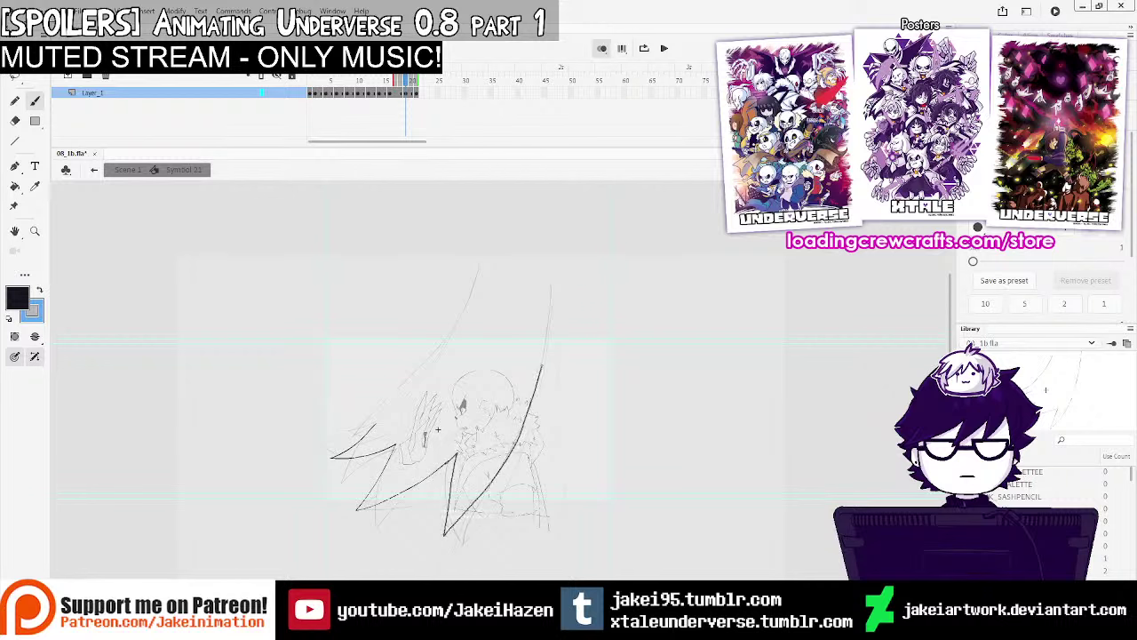
{"action": "left_click_drag", "start_coordinate": [542, 366], "coordinate": [555, 275]}
{"action": "mouse_move", "coordinate": [375, 425]}
{"action": "left_mouse_down"}
{"action": "mouse_move", "coordinate": [351, 428]}
{"action": "mouse_move", "coordinate": [402, 389]}
{"action": "left_mouse_up"}
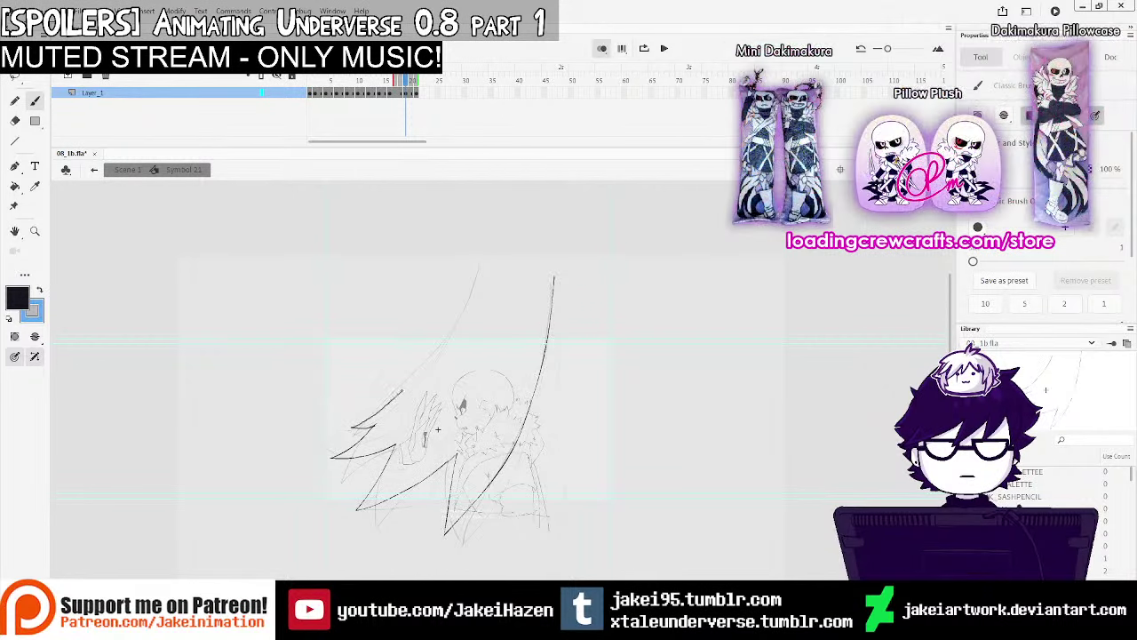
Turn off onion skinning and remove frame 21, which repeats the first cape pose
{"action": "key", "text": "Return"}
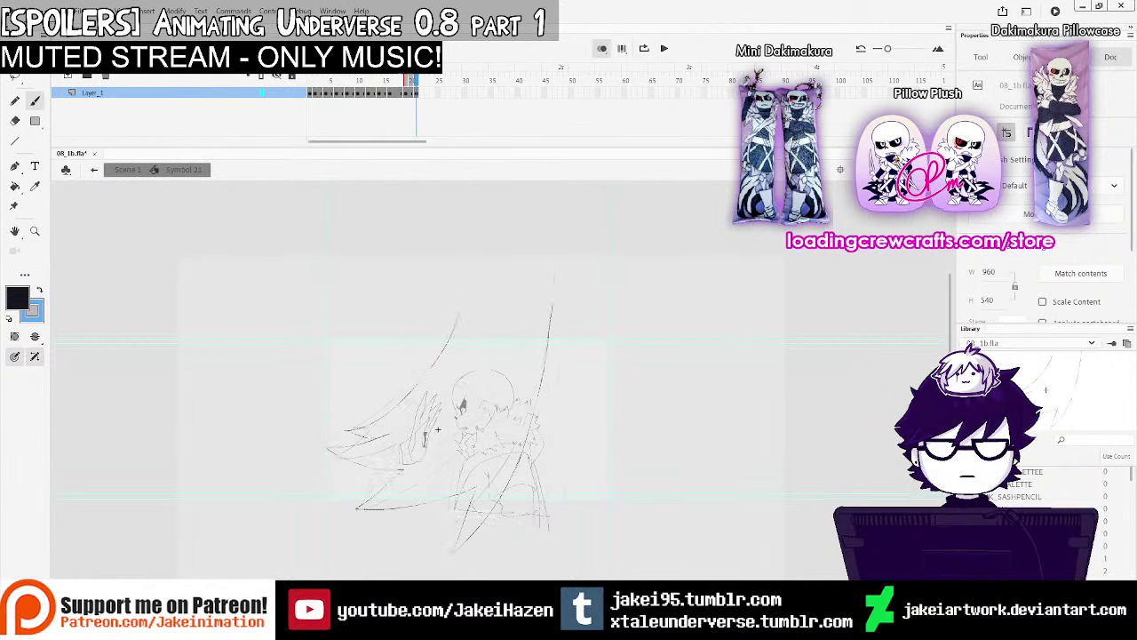
{"action": "left_click", "coordinate": [600, 49]}
{"action": "left_click", "coordinate": [415, 94]}
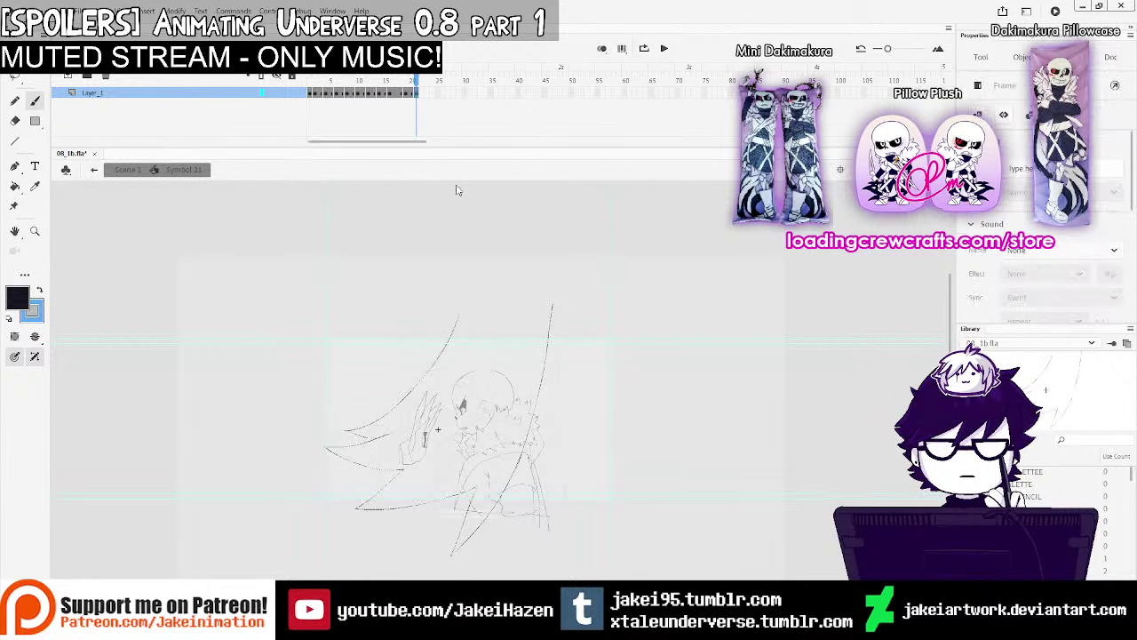
{"action": "key", "text": "shift+F5"}
Play the cape animation in a loop and compare the drawings on frames 18, 19 and 1
{"action": "key", "text": "Return"}
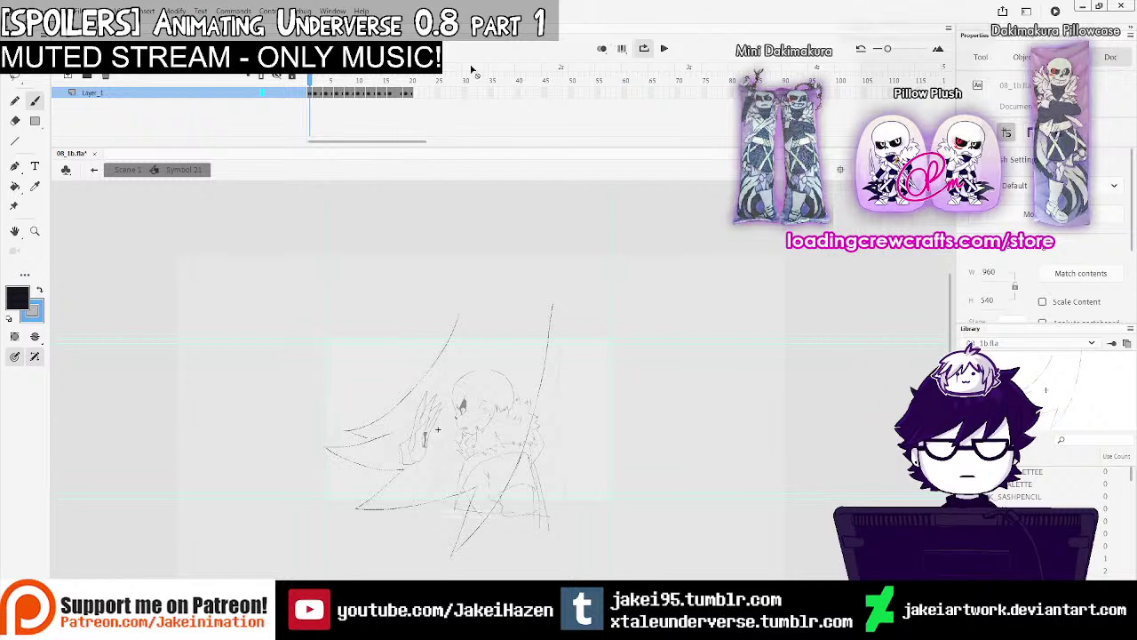
{"action": "key", "text": "Return"}
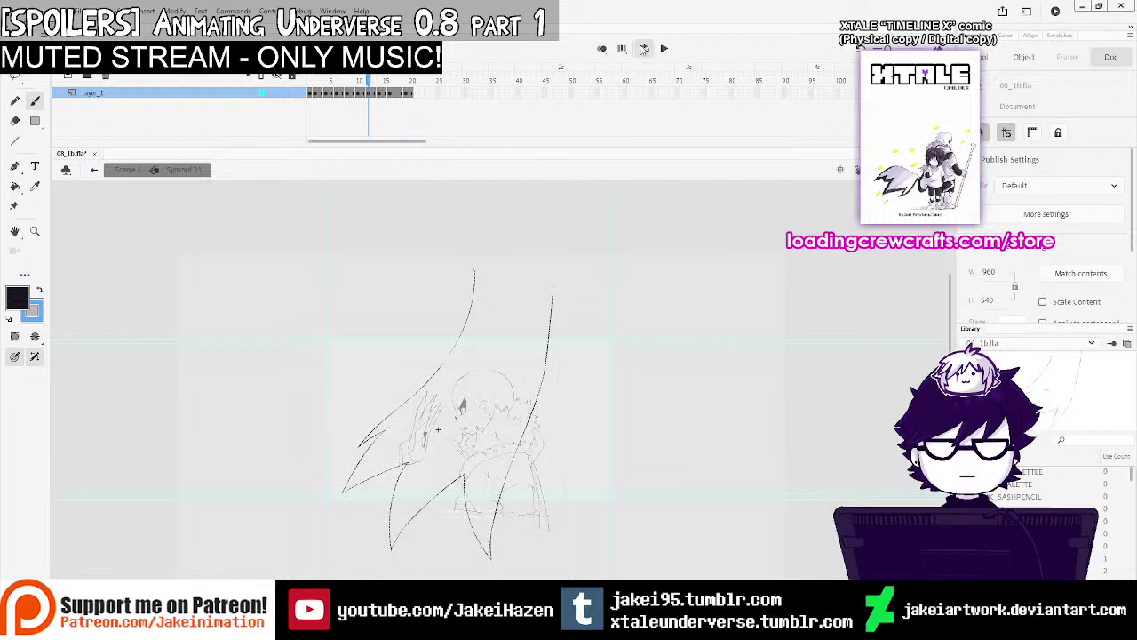
{"action": "left_click", "coordinate": [405, 93]}
{"action": "key", "text": "comma"}
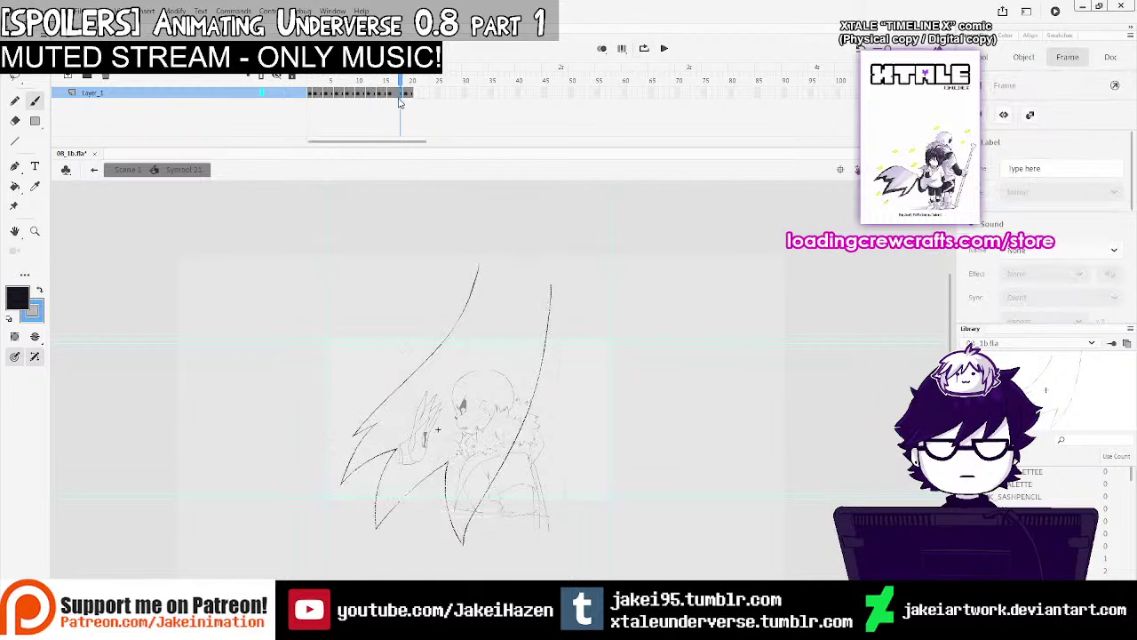
{"action": "key", "text": "period"}
{"action": "key", "text": "period"}
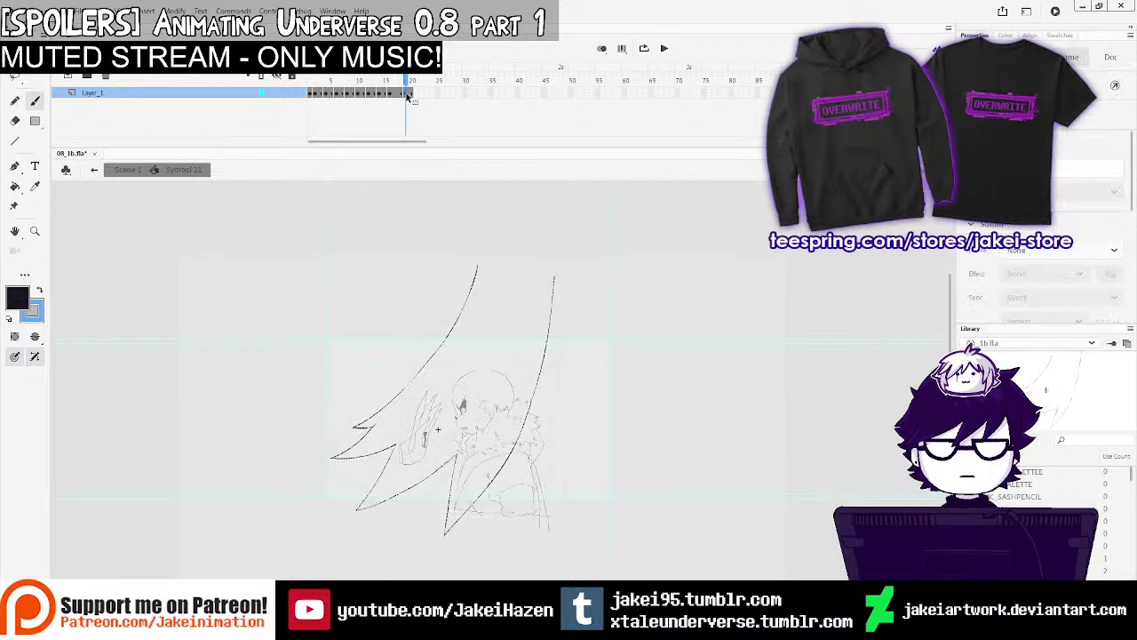
{"action": "left_click", "coordinate": [402, 97]}
{"action": "left_click", "coordinate": [312, 98]}
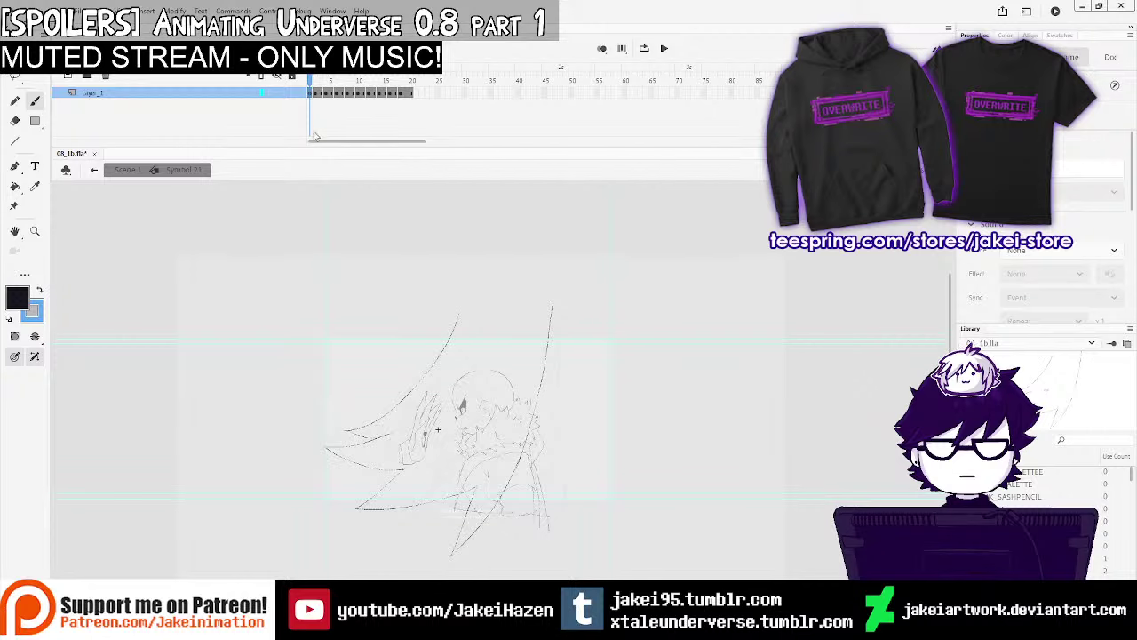
Extend the cape animation to frame 23 with the first cape pose pasted there, and clear the drawing on frame 21
{"action": "left_click", "coordinate": [426, 97]}
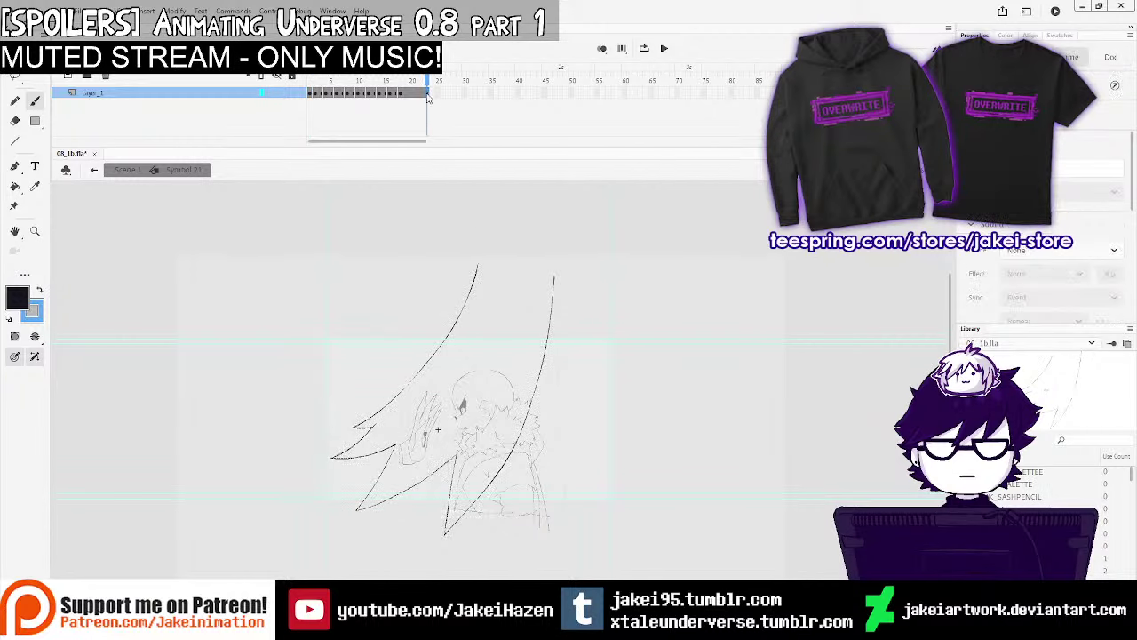
{"action": "key", "text": "ctrl+alt+v"}
{"action": "left_click", "coordinate": [416, 98]}
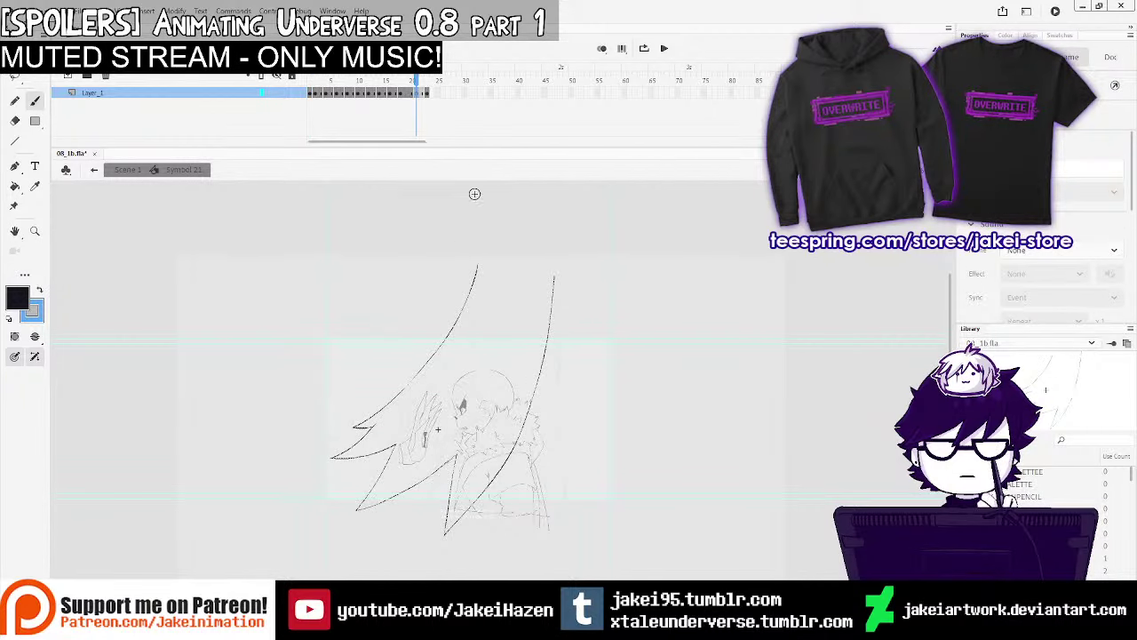
{"action": "key", "text": "Delete"}
Using onion skinning, draw the cape's jagged lower tips and both side edges on frame 21 as an in-between
{"action": "left_click", "coordinate": [602, 50]}
{"action": "left_click", "coordinate": [428, 364], "text": "ctrl"}
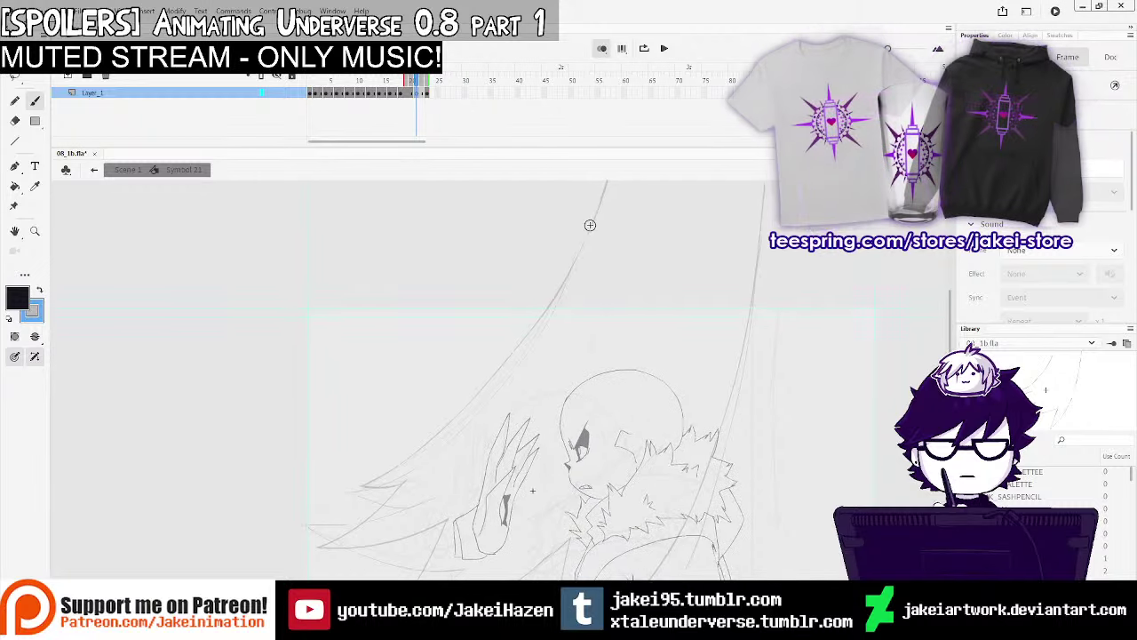
{"action": "mouse_move", "coordinate": [597, 204]}
{"action": "left_mouse_down"}
{"action": "mouse_move", "coordinate": [567, 277]}
{"action": "mouse_move", "coordinate": [491, 383]}
{"action": "left_mouse_up"}
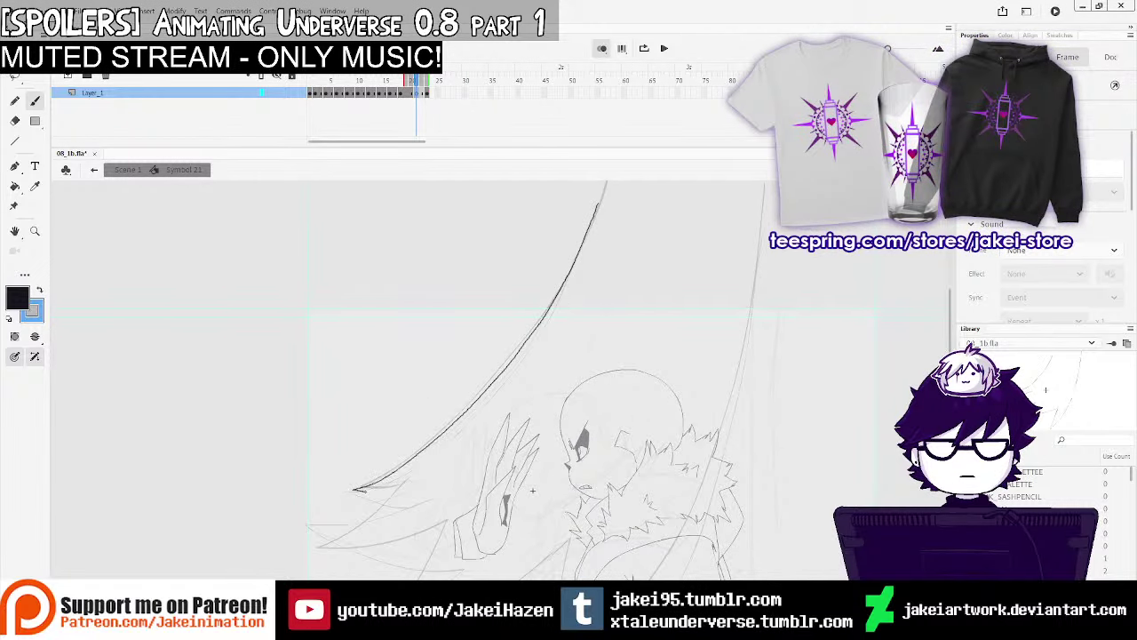
{"action": "mouse_move", "coordinate": [365, 492]}
{"action": "left_mouse_down"}
{"action": "mouse_move", "coordinate": [432, 488]}
{"action": "mouse_move", "coordinate": [446, 435]}
{"action": "left_mouse_up"}
{"action": "key", "text": "ctrl+minus"}
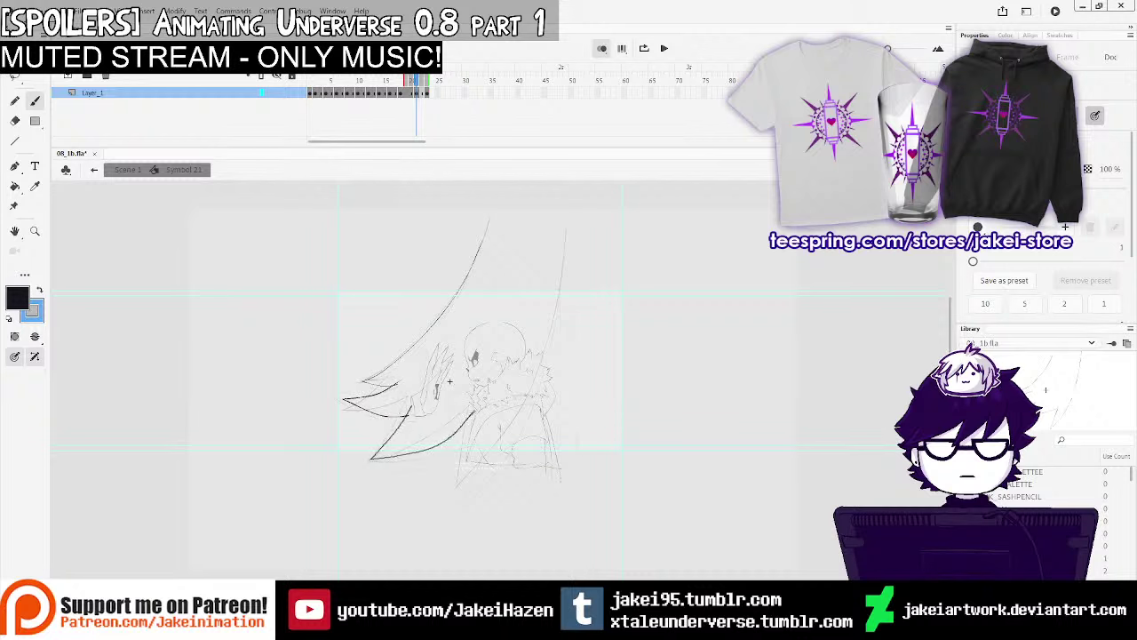
{"action": "key", "text": "ctrl+z"}
{"action": "key", "text": "ctrl+z"}
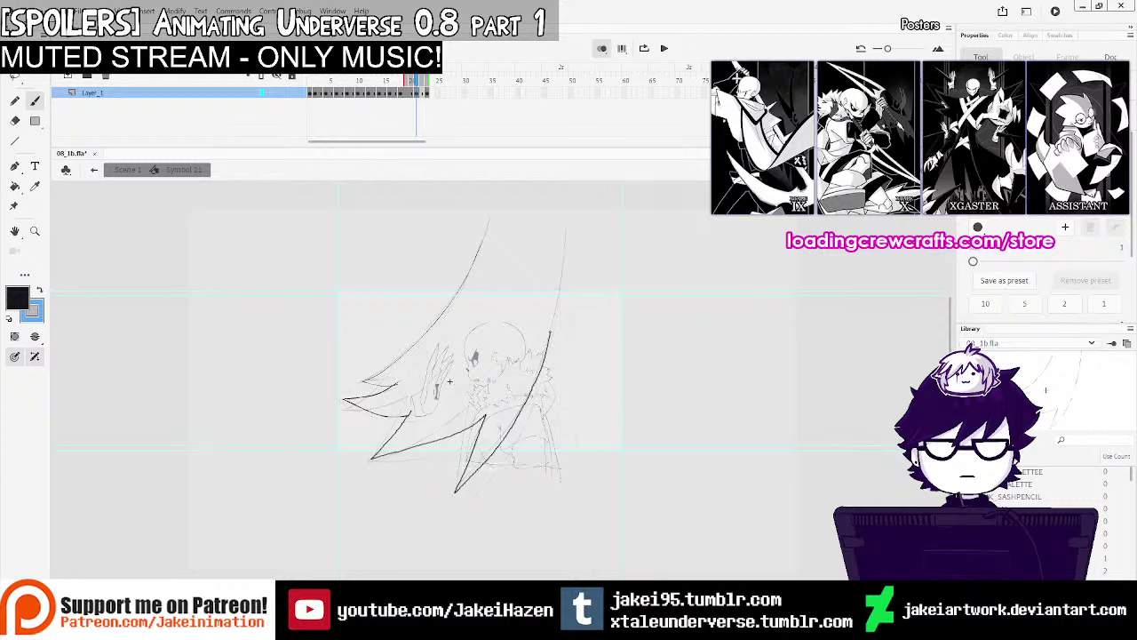
{"action": "left_click_drag", "start_coordinate": [564, 269], "coordinate": [567, 228]}
Turn off onion skinning, play the cape animation, and remove frame 23 with the repeated first pose
{"action": "left_click", "coordinate": [602, 48]}
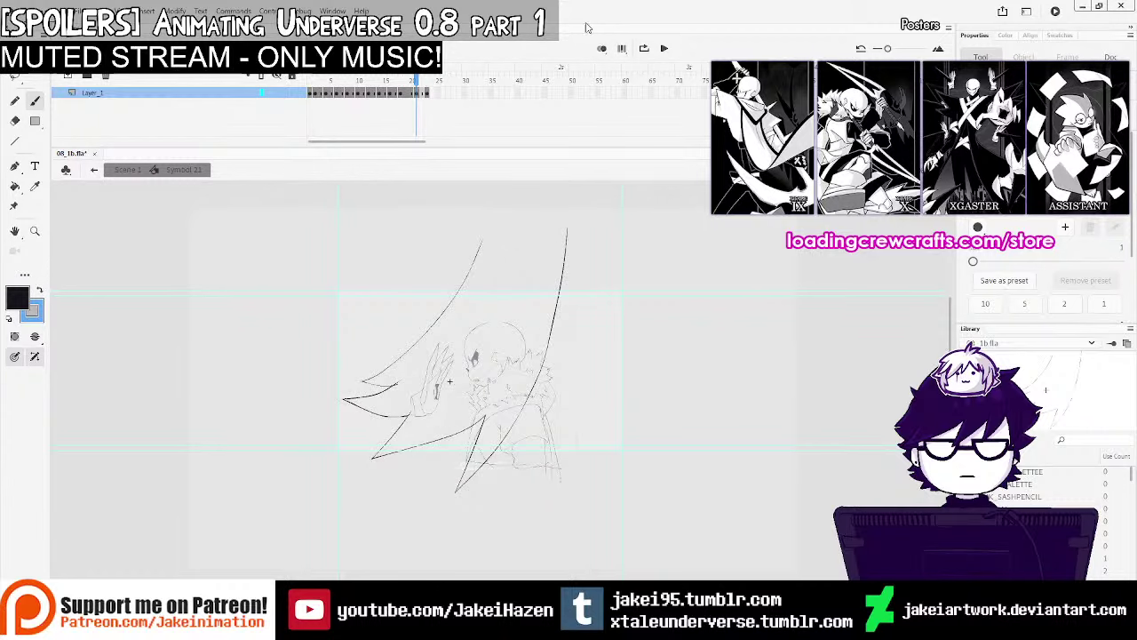
{"action": "left_click", "coordinate": [318, 95]}
{"action": "key", "text": "Return"}
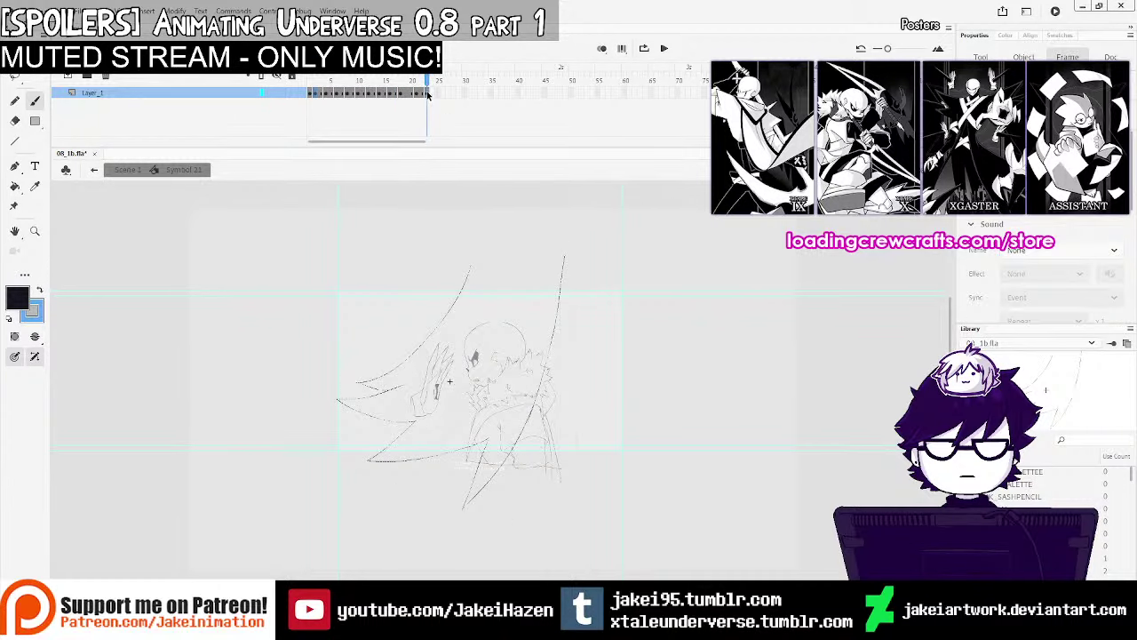
{"action": "key", "text": "Return"}
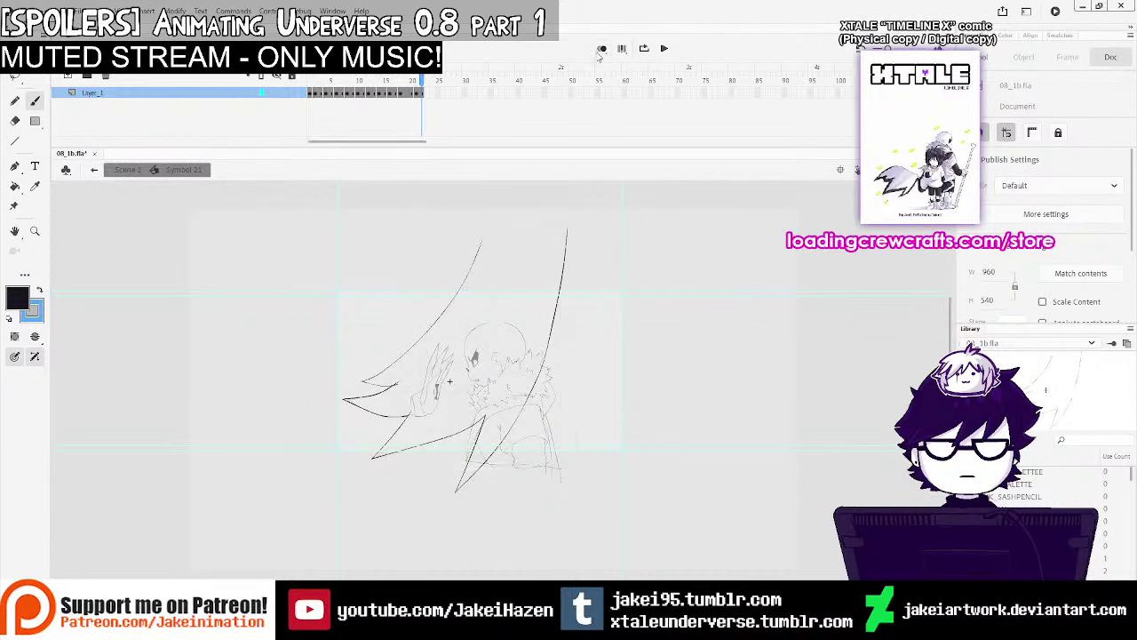
Add a layer above the cape and draw a tall dark rectangle without a stroke beside the character
{"action": "left_click", "coordinate": [87, 76]}
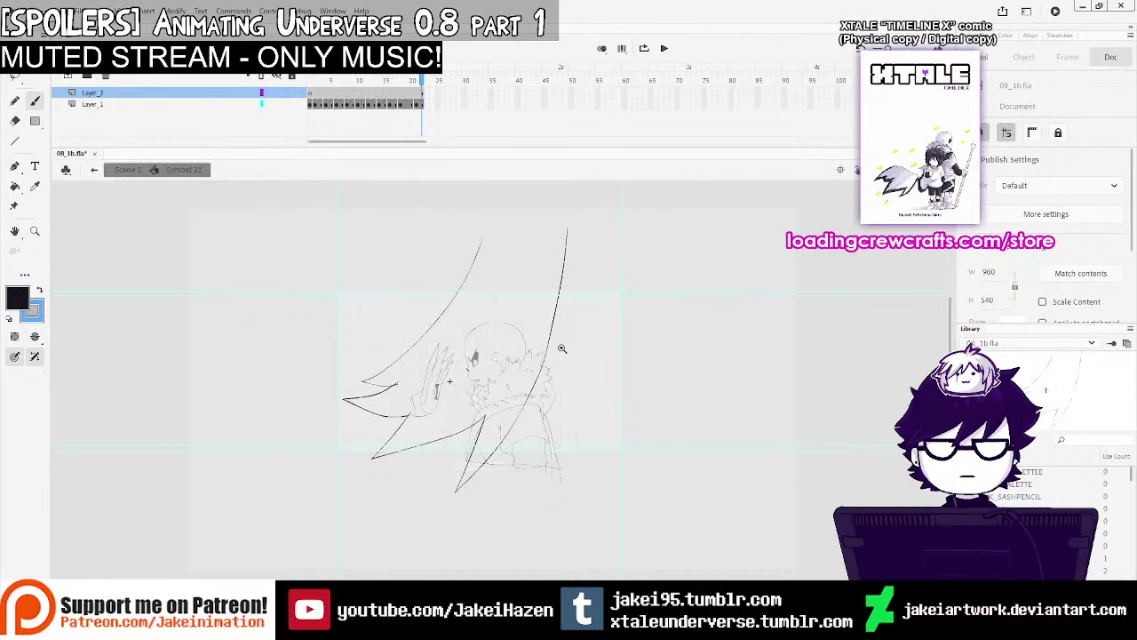
{"action": "left_click_drag", "start_coordinate": [576, 304], "coordinate": [559, 318]}
{"action": "key", "text": "r"}
{"action": "left_click_drag", "start_coordinate": [482, 223], "coordinate": [558, 394]}
{"action": "key", "text": "ctrl+z"}
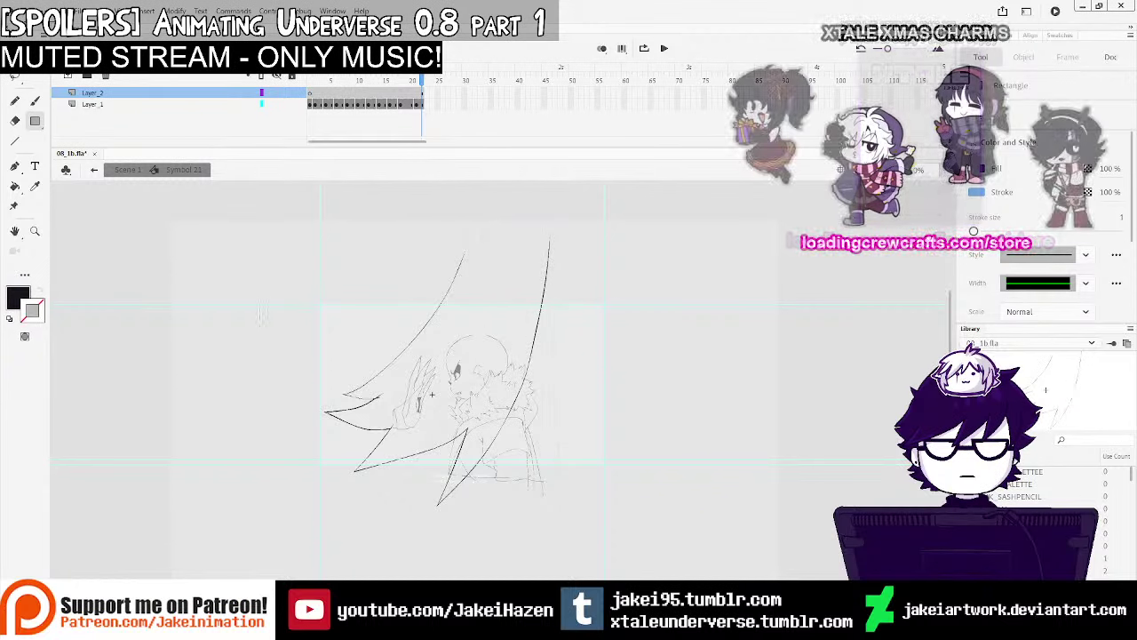
{"action": "scroll", "coordinate": [644, 362], "scroll_direction": "up", "scroll_amount": 2}
{"action": "left_click_drag", "start_coordinate": [508, 232], "coordinate": [618, 530]}
Convert the tall rectangle to a symbol and, inside it, make the rectangle wider and about 450 px high
{"action": "key", "text": "v"}
{"action": "left_click", "coordinate": [604, 362]}
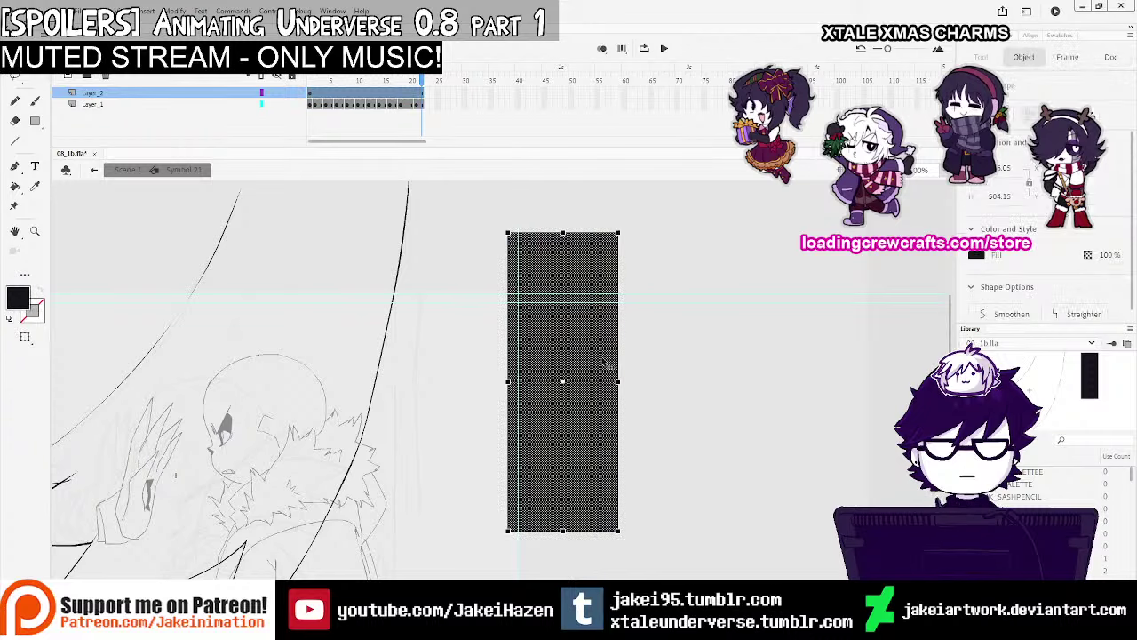
{"action": "key", "text": "F8"}
{"action": "key", "text": "Return"}
{"action": "double_click", "coordinate": [595, 374]}
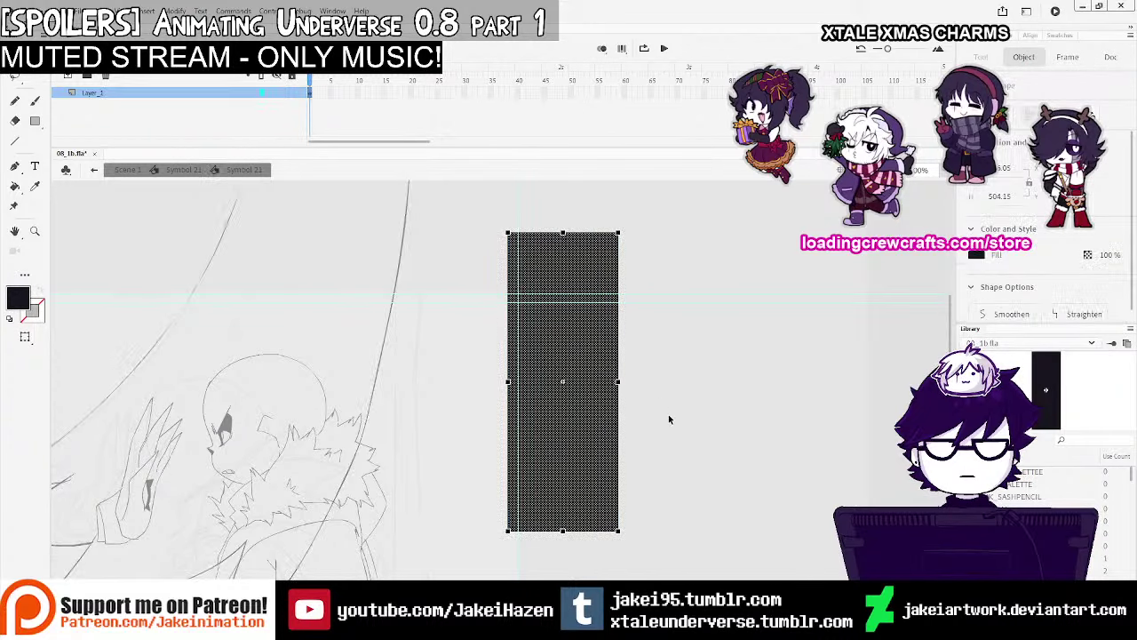
{"action": "scroll", "coordinate": [597, 373], "scroll_direction": "down", "scroll_amount": 2}
{"action": "left_click_drag", "start_coordinate": [619, 461], "coordinate": [628, 445]}
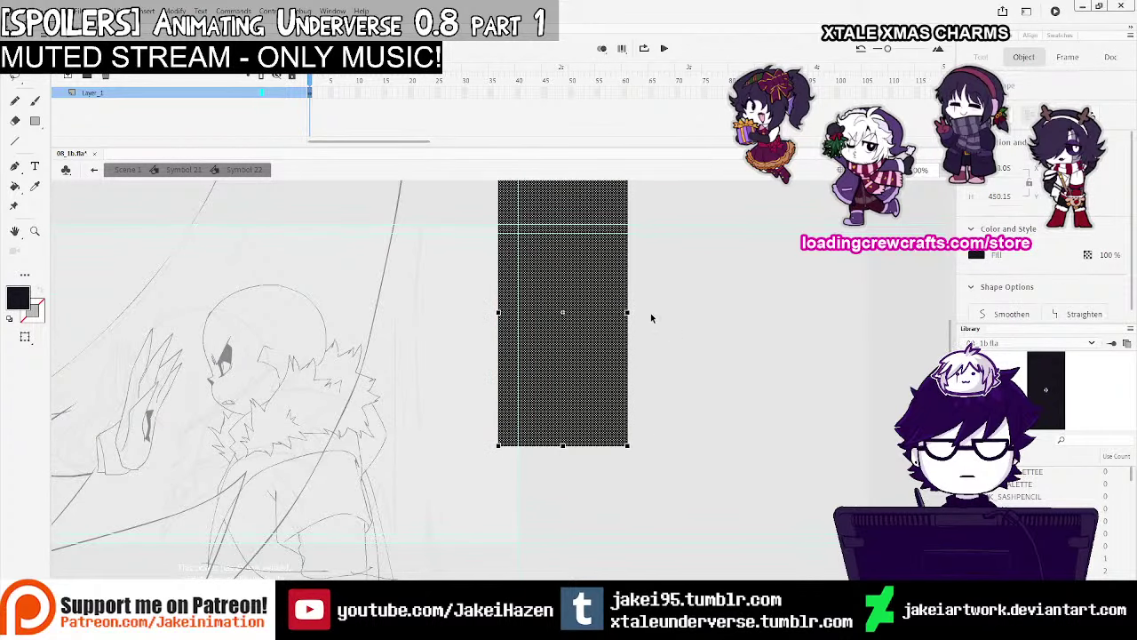
On a new layer inside the bar's symbol, draw overlapping rectangles that form stepped blocks hanging from its lower end
{"action": "left_click", "coordinate": [68, 76]}
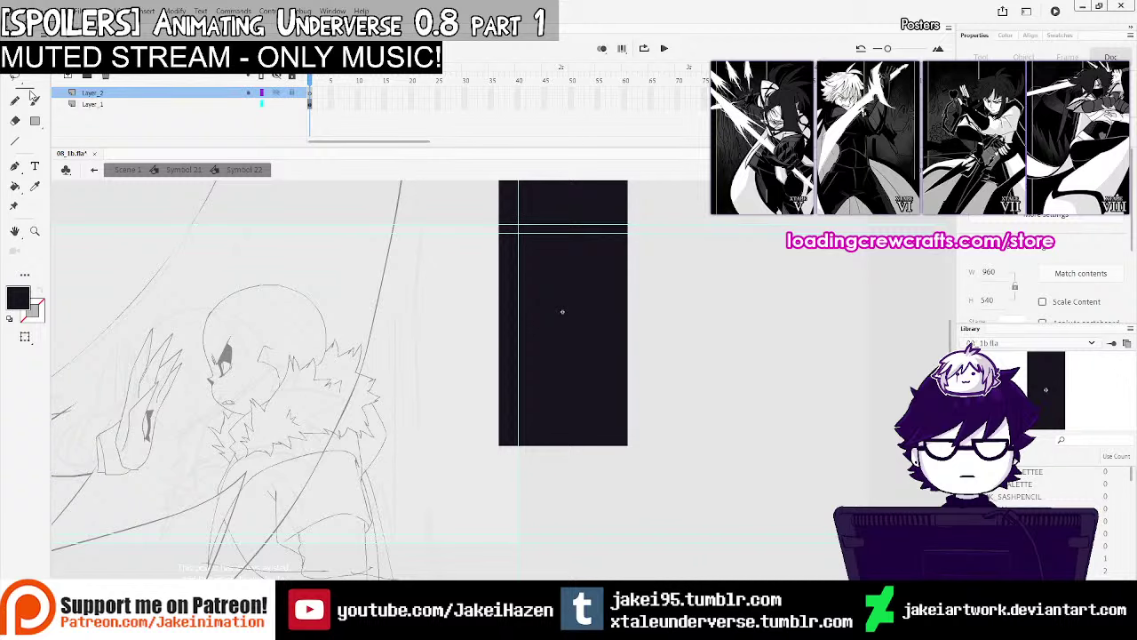
{"action": "left_click", "coordinate": [34, 121]}
{"action": "scroll", "coordinate": [587, 382], "scroll_direction": "down", "scroll_amount": 3}
{"action": "left_click_drag", "start_coordinate": [499, 351], "coordinate": [545, 477]}
{"action": "left_click_drag", "start_coordinate": [538, 320], "coordinate": [563, 448]}
{"action": "left_click_drag", "start_coordinate": [538, 410], "coordinate": [565, 537]}
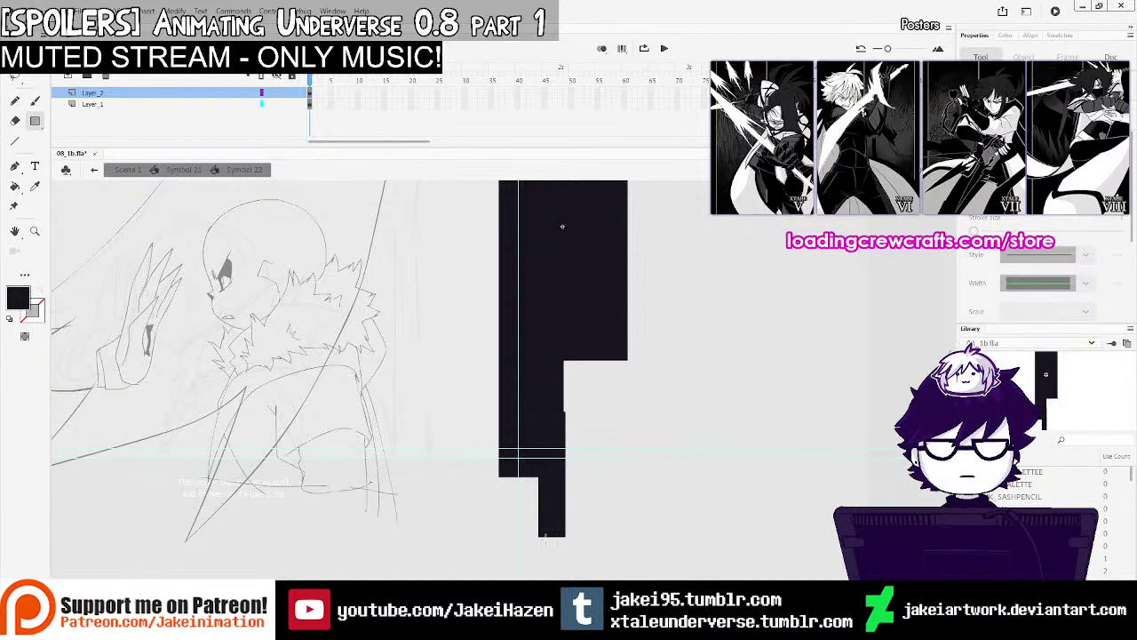
Add detached narrow blocks below the bar and fill out its lower corner with more overlapping rectangles
{"action": "left_click_drag", "start_coordinate": [520, 490], "coordinate": [531, 550]}
{"action": "left_click_drag", "start_coordinate": [560, 348], "coordinate": [599, 454]}
{"action": "left_click_drag", "start_coordinate": [606, 351], "coordinate": [617, 451]}
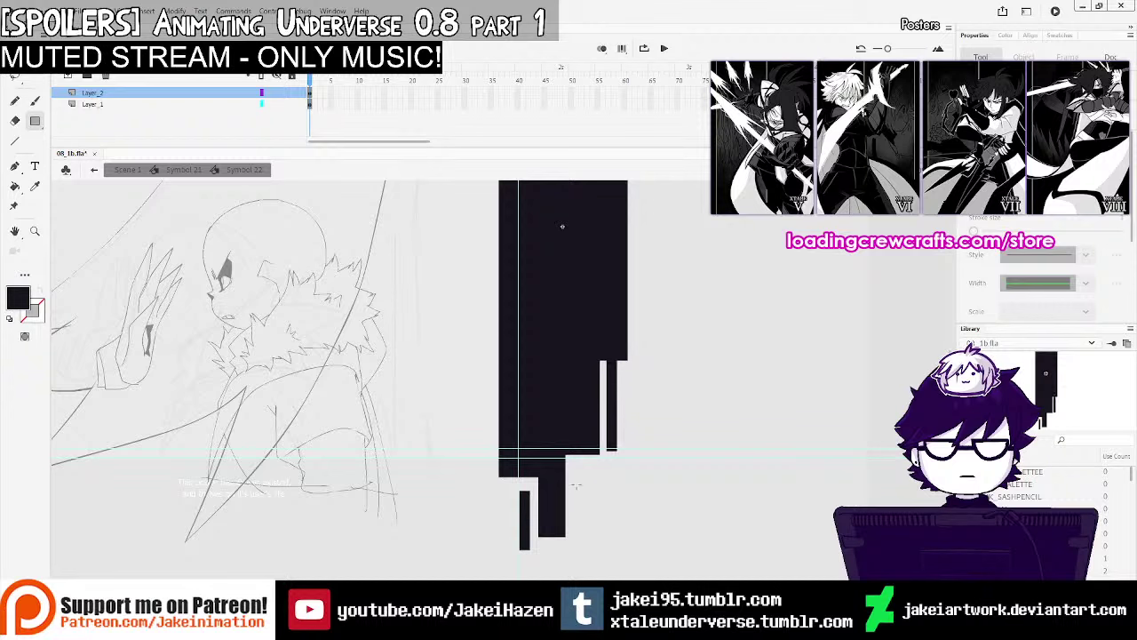
{"action": "left_click_drag", "start_coordinate": [577, 485], "coordinate": [610, 569]}
{"action": "left_click_drag", "start_coordinate": [592, 347], "coordinate": [618, 466]}
{"action": "left_click_drag", "start_coordinate": [612, 367], "coordinate": [624, 470]}
{"action": "left_click_drag", "start_coordinate": [525, 466], "coordinate": [526, 434]}
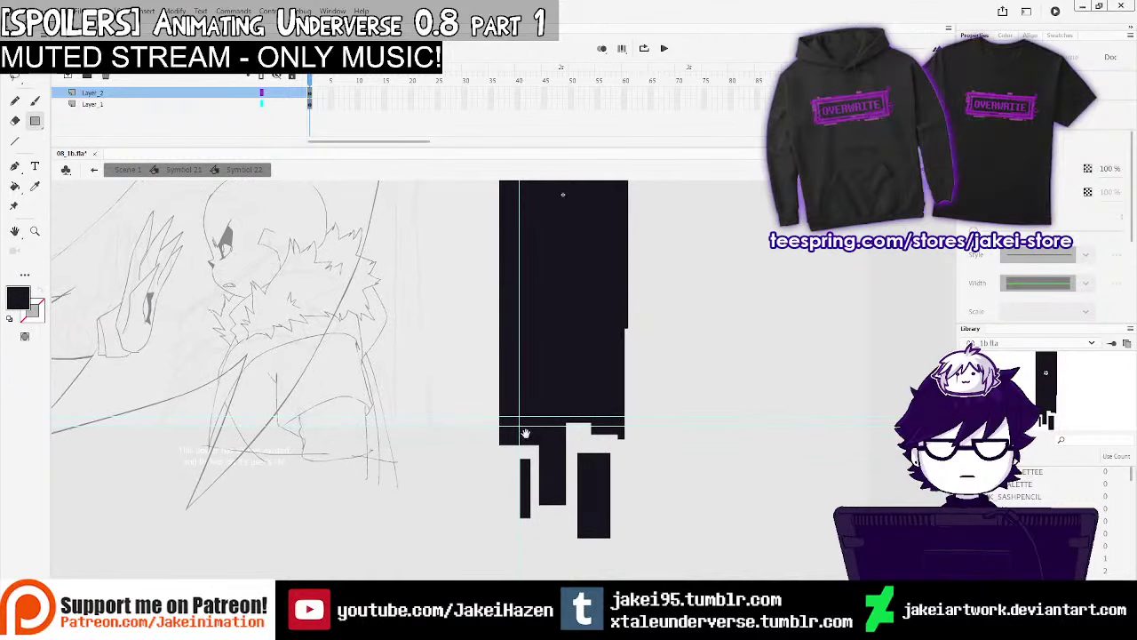
Handwrite "Thank you" with a heart and an exclamation mark beside the dark bar using the brush
{"action": "key", "text": "b"}
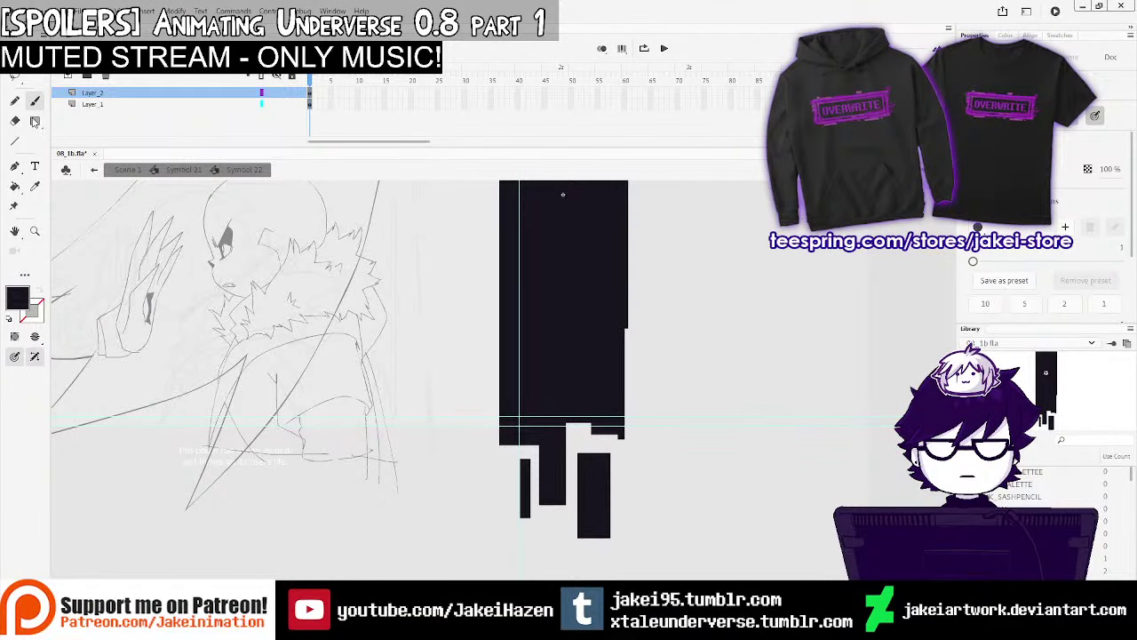
{"action": "left_click_drag", "start_coordinate": [658, 302], "coordinate": [706, 300]}
{"action": "mouse_move", "coordinate": [677, 302]}
{"action": "left_mouse_down"}
{"action": "mouse_move", "coordinate": [679, 342]}
{"action": "mouse_move", "coordinate": [706, 339]}
{"action": "left_mouse_up"}
{"action": "left_click_drag", "start_coordinate": [720, 315], "coordinate": [743, 323]}
{"action": "mouse_move", "coordinate": [746, 279]}
{"action": "left_mouse_down"}
{"action": "mouse_move", "coordinate": [762, 325]}
{"action": "mouse_move", "coordinate": [721, 375]}
{"action": "mouse_move", "coordinate": [757, 349]}
{"action": "left_mouse_up"}
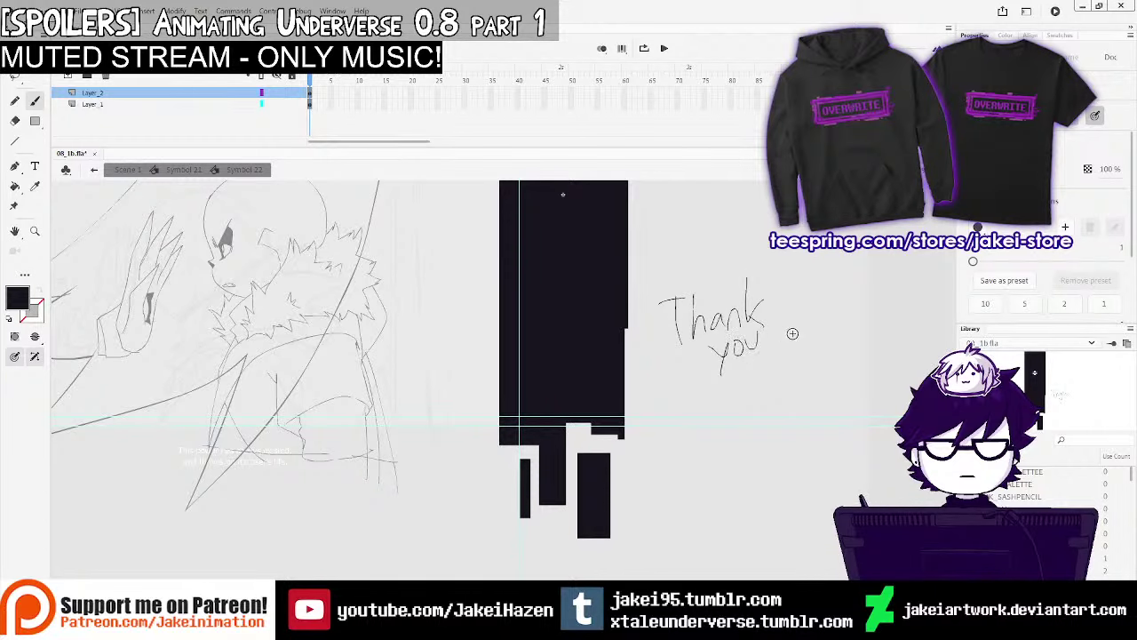
{"action": "left_click", "coordinate": [825, 342]}
{"action": "mouse_move", "coordinate": [827, 304]}
{"action": "left_mouse_down"}
{"action": "mouse_move", "coordinate": [825, 330]}
{"action": "mouse_move", "coordinate": [771, 315]}
{"action": "left_mouse_up"}
Lasso the handwritten thank-you note and delete it
{"action": "left_click", "coordinate": [21, 78]}
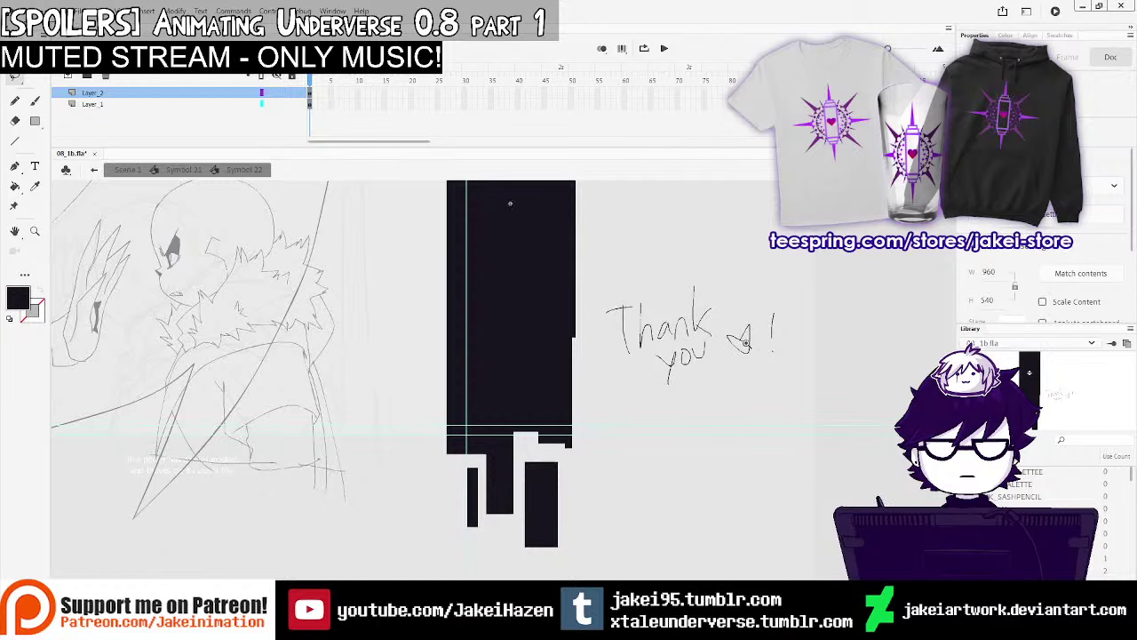
{"action": "left_click", "coordinate": [726, 333], "text": "ctrl"}
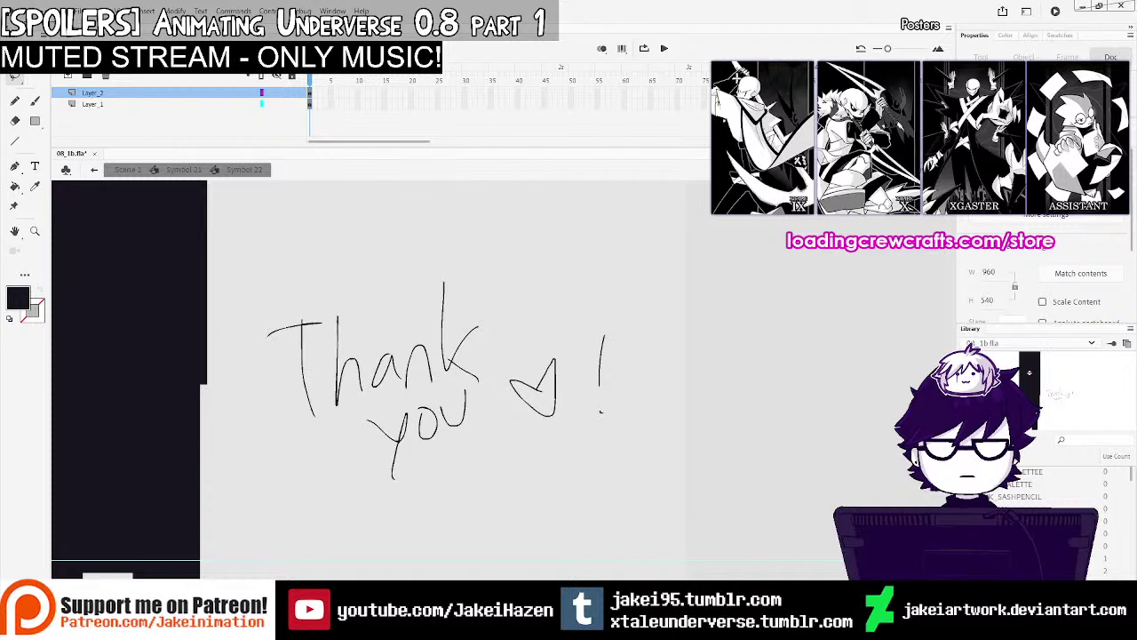
{"action": "left_click", "coordinate": [545, 389], "text": "ctrl+alt"}
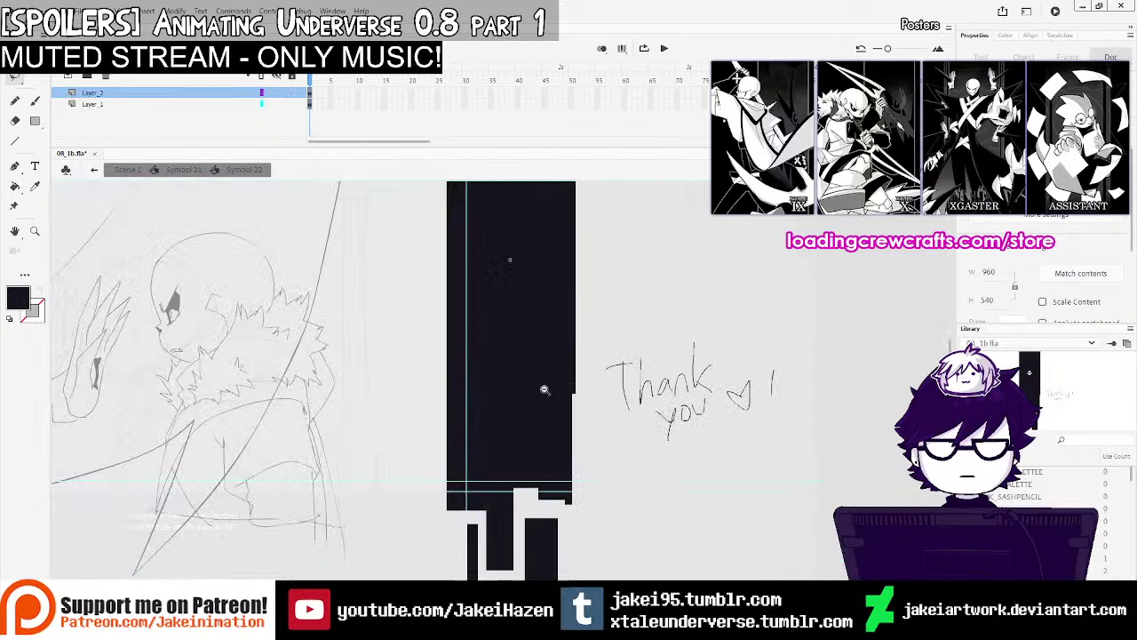
{"action": "mouse_move", "coordinate": [724, 327]}
{"action": "left_mouse_down"}
{"action": "mouse_move", "coordinate": [622, 454]}
{"action": "mouse_move", "coordinate": [760, 325]}
{"action": "left_mouse_up"}
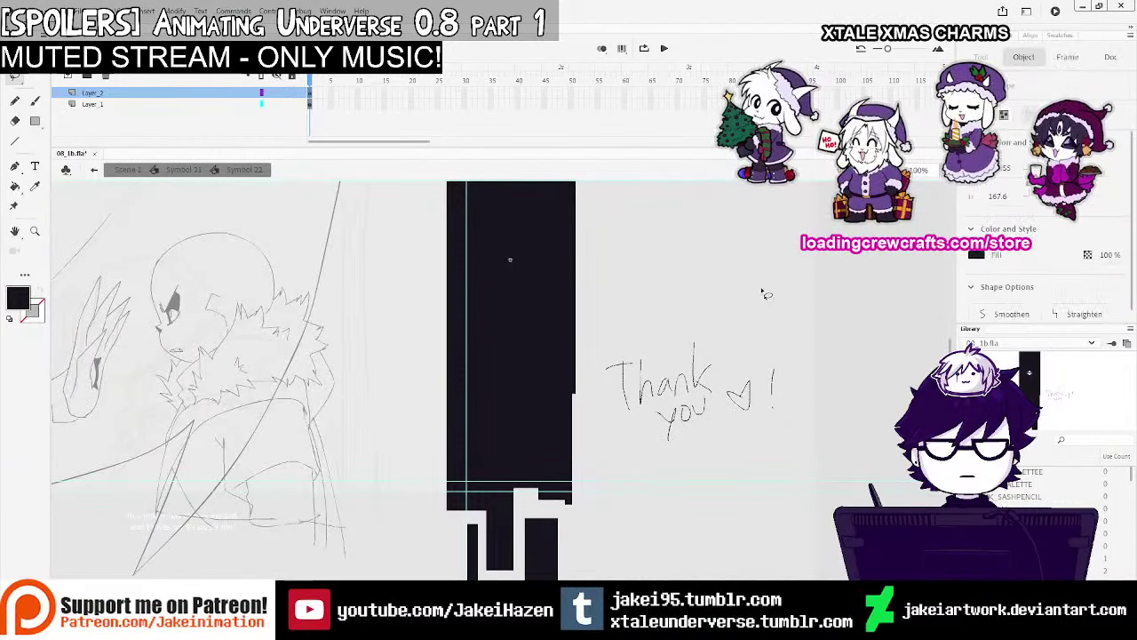
{"action": "key", "text": "Delete"}
Try larger rectangular columns along the bar's lower end, and undo them back to the earlier block arrangement
{"action": "left_click", "coordinate": [674, 372], "text": "alt"}
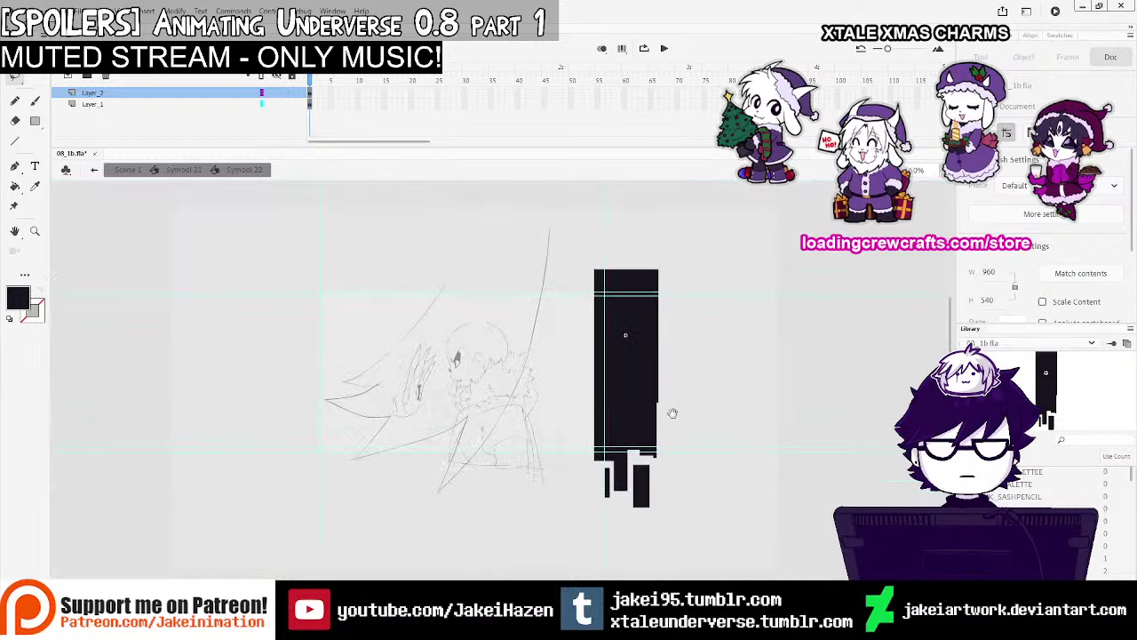
{"action": "scroll", "coordinate": [673, 406], "scroll_direction": "down", "scroll_amount": 1}
{"action": "left_click", "coordinate": [34, 121]}
{"action": "left_click", "coordinate": [309, 92]}
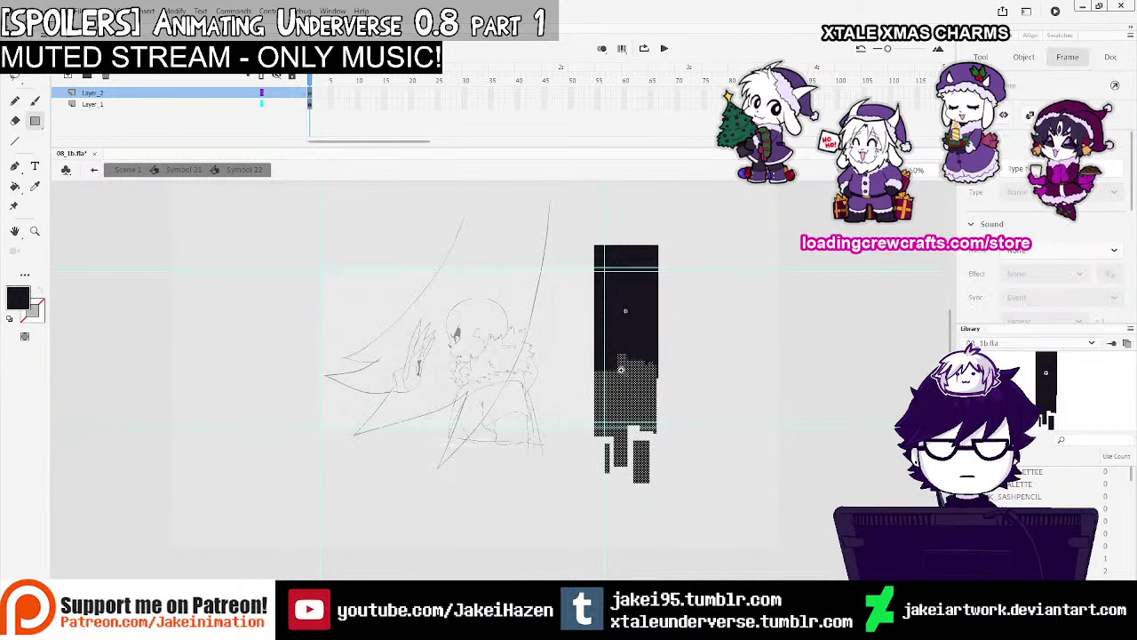
{"action": "left_click", "coordinate": [640, 394], "text": "ctrl"}
{"action": "left_click_drag", "start_coordinate": [644, 398], "coordinate": [644, 337]}
{"action": "left_click_drag", "start_coordinate": [581, 366], "coordinate": [623, 557]}
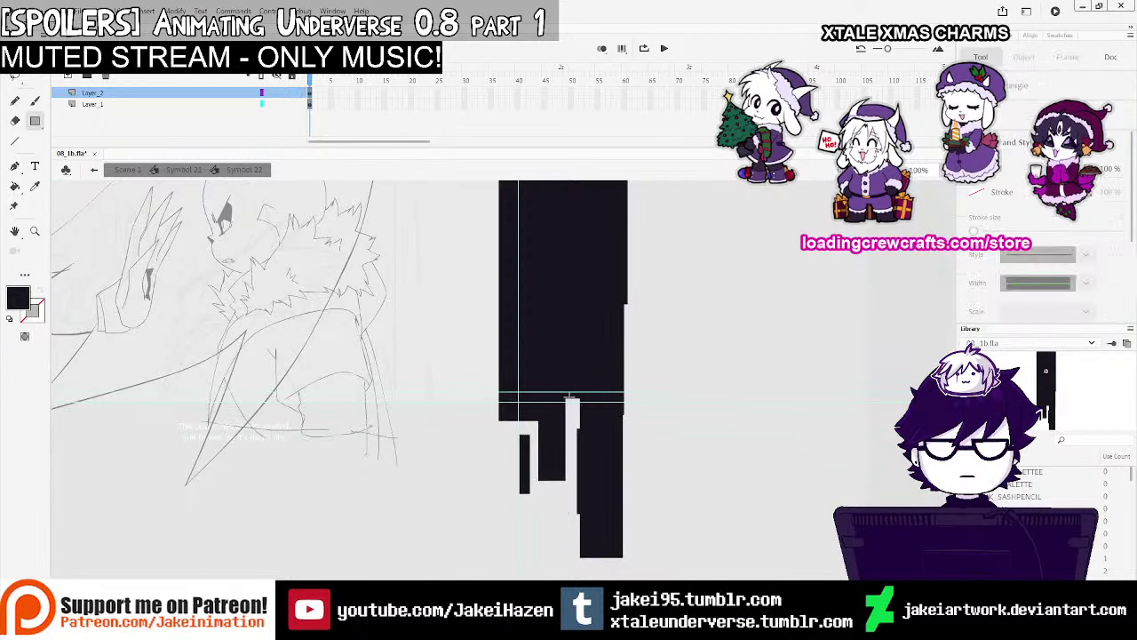
{"action": "left_click_drag", "start_coordinate": [561, 392], "coordinate": [585, 454]}
{"action": "key", "text": "ctrl+z"}
{"action": "left_click_drag", "start_coordinate": [625, 329], "coordinate": [645, 441]}
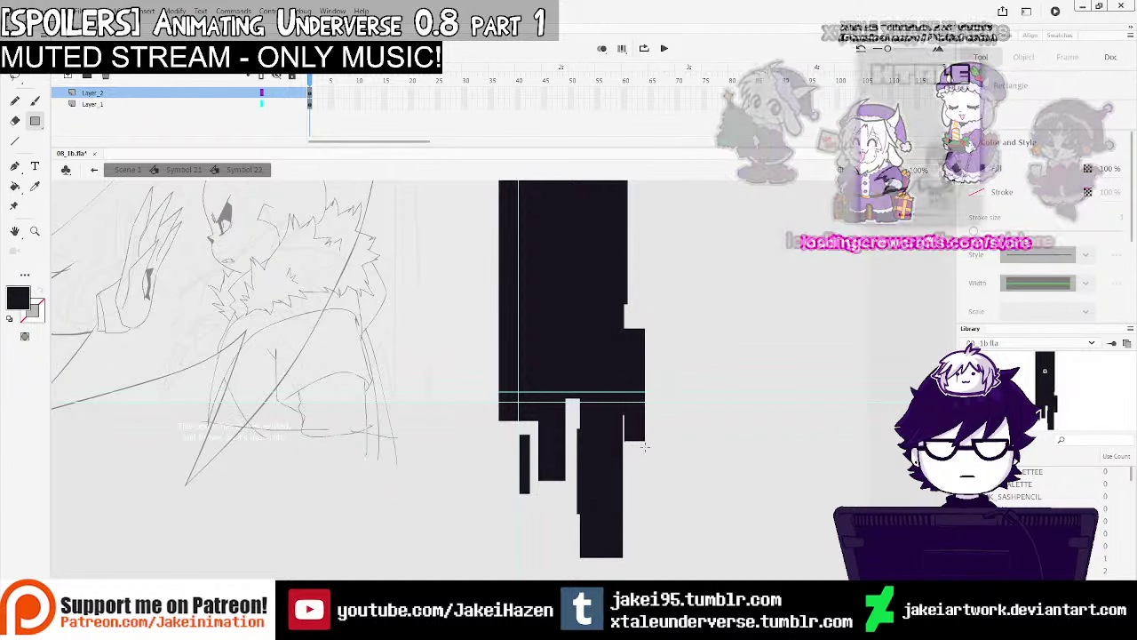
{"action": "mouse_move", "coordinate": [499, 411]}
{"action": "left_mouse_down"}
{"action": "mouse_move", "coordinate": [510, 472]}
{"action": "mouse_move", "coordinate": [555, 568]}
{"action": "left_mouse_up"}
{"action": "key", "text": "ctrl+z"}
{"action": "key", "text": "ctrl+z"}
{"action": "key", "text": "ctrl+z"}
{"action": "key", "text": "ctrl+z"}
{"action": "key", "text": "ctrl+z"}
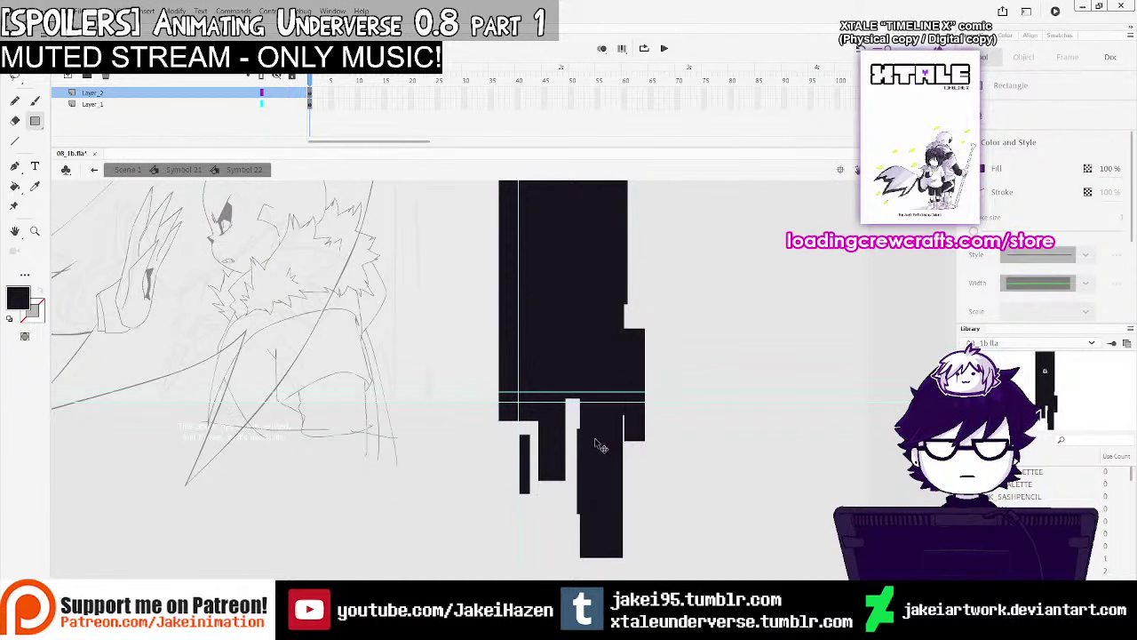
{"action": "left_click_drag", "start_coordinate": [571, 397], "coordinate": [592, 430]}
{"action": "key", "text": "ctrl+z"}
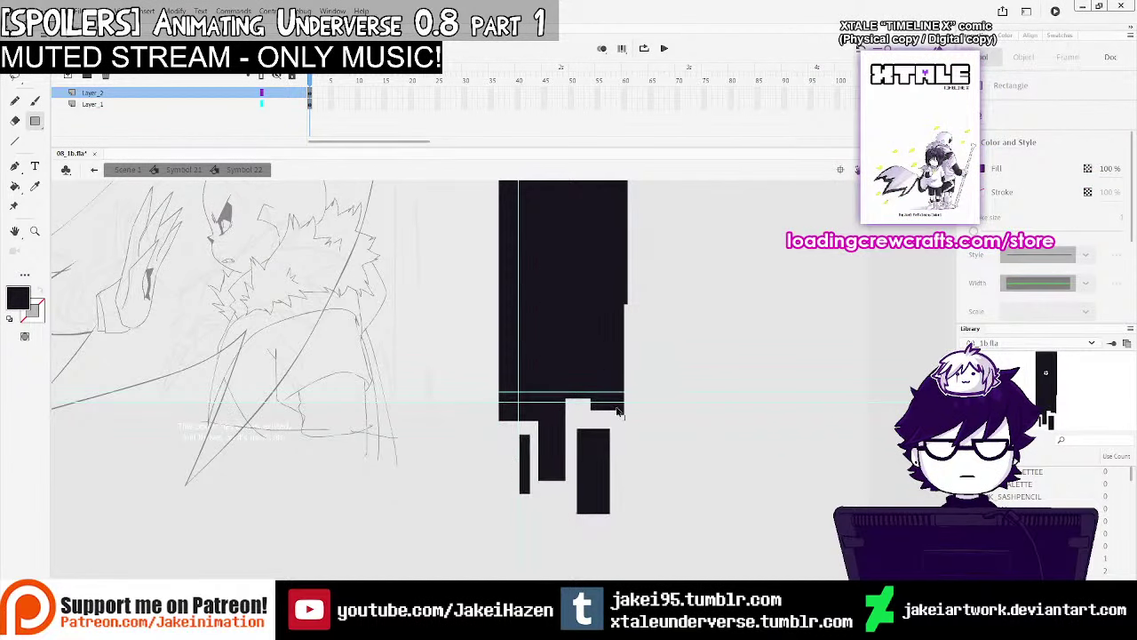
Add a block at the bar's lower corner, a small detached sliver beneath it, and a larger loose block lower down
{"action": "left_click_drag", "start_coordinate": [616, 368], "coordinate": [632, 453]}
{"action": "left_click_drag", "start_coordinate": [532, 508], "coordinate": [564, 568]}
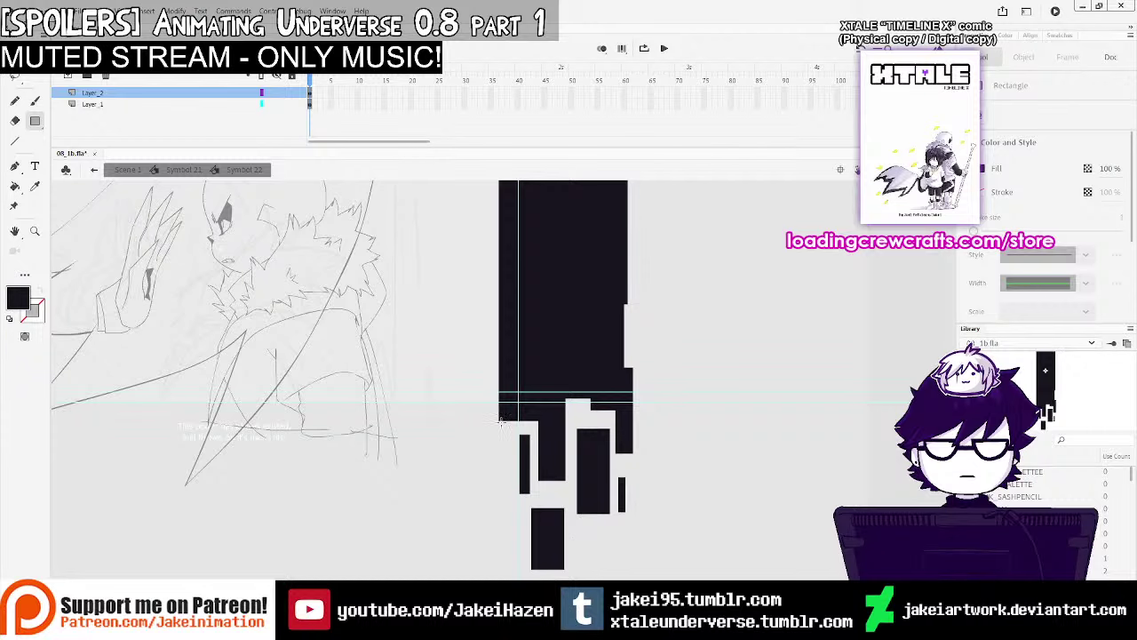
{"action": "key", "text": "ctrl+minus"}
{"action": "left_click_drag", "start_coordinate": [540, 289], "coordinate": [633, 330]}
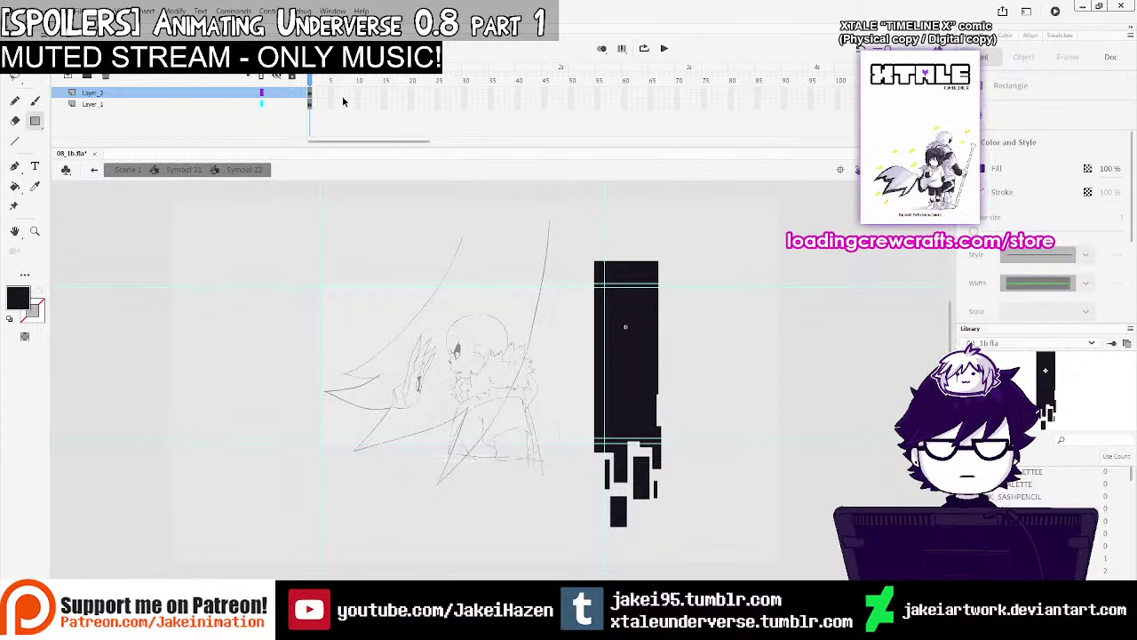
Extend the plain bar on Layer_1 to frame 21 and insert a blank keyframe at frame 4 of Layer_2
{"action": "left_click", "coordinate": [415, 105]}
{"action": "key", "text": "F5"}
{"action": "left_click", "coordinate": [325, 95]}
{"action": "key", "text": "F7"}
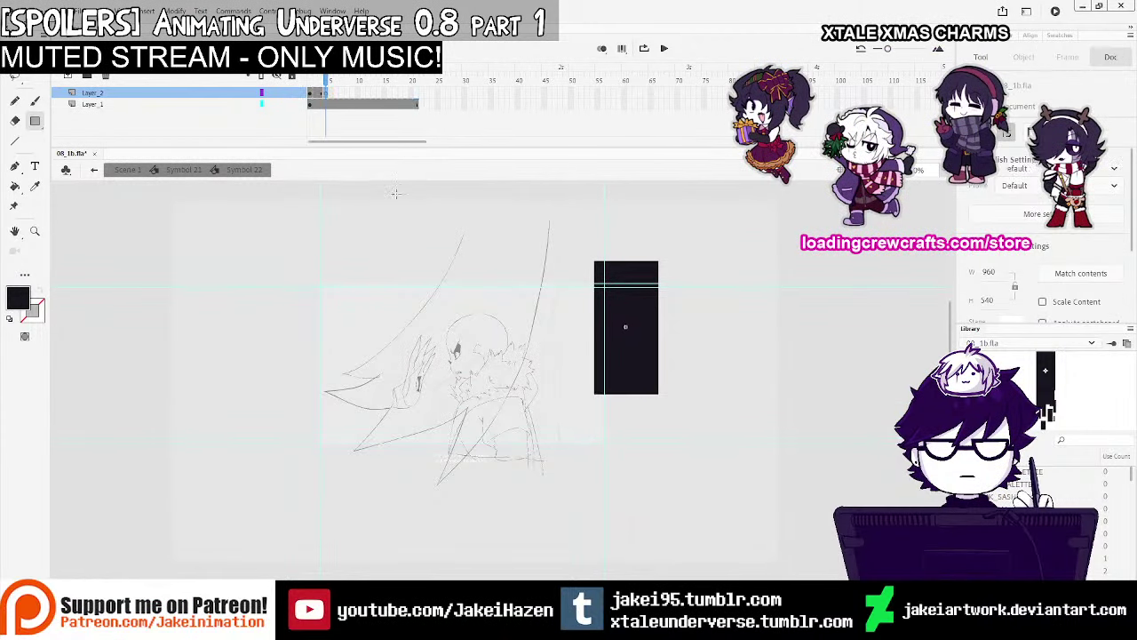
With onion skinning on, draw frame 4's long edge column and loose rectangular blocks slightly lower than in the preceding drawing
{"action": "left_click", "coordinate": [595, 412], "text": "ctrl"}
{"action": "left_click", "coordinate": [603, 50]}
{"action": "left_click_drag", "start_coordinate": [557, 387], "coordinate": [557, 313]}
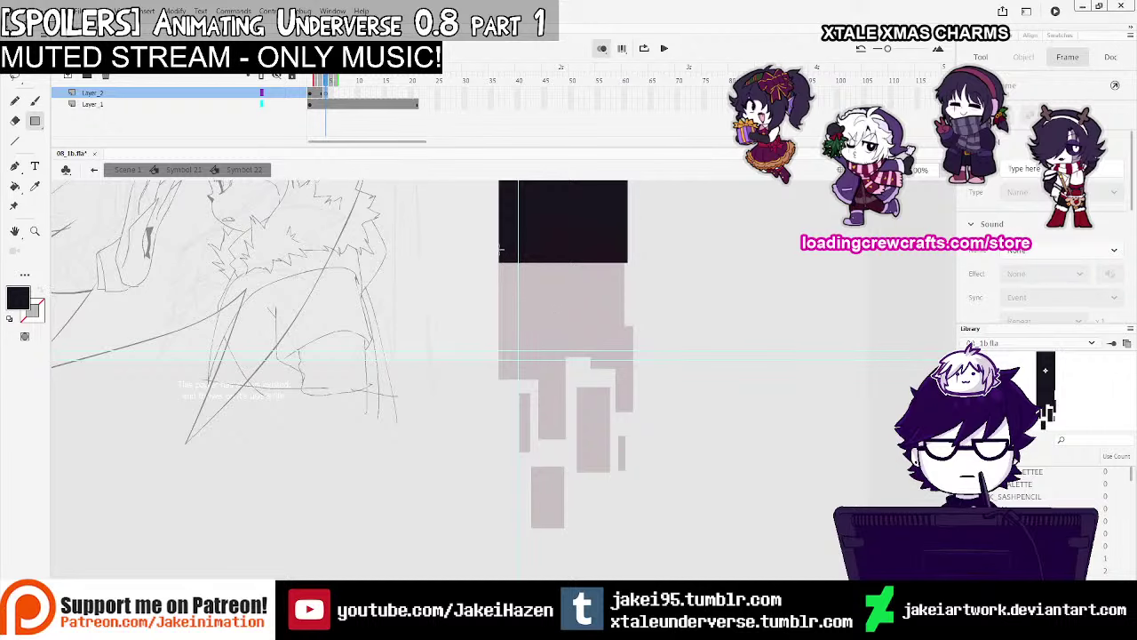
{"action": "left_click_drag", "start_coordinate": [498, 262], "coordinate": [531, 402]}
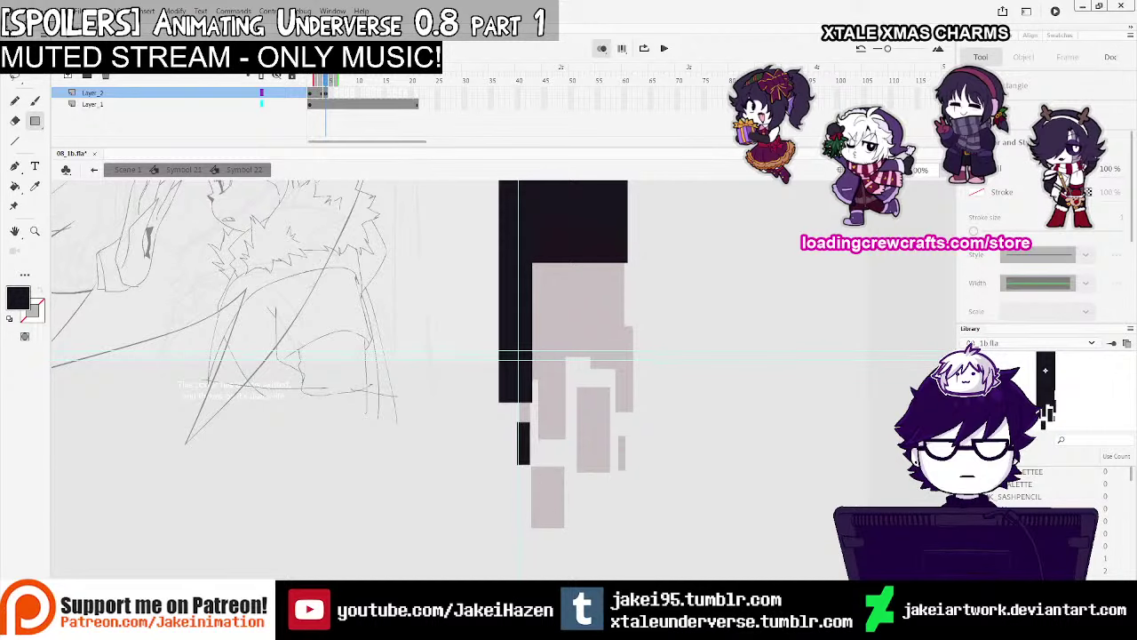
{"action": "left_click_drag", "start_coordinate": [531, 497], "coordinate": [565, 562]}
{"action": "mouse_move", "coordinate": [540, 383]}
{"action": "left_mouse_down"}
{"action": "mouse_move", "coordinate": [564, 464]}
{"action": "mouse_move", "coordinate": [615, 505]}
{"action": "left_mouse_up"}
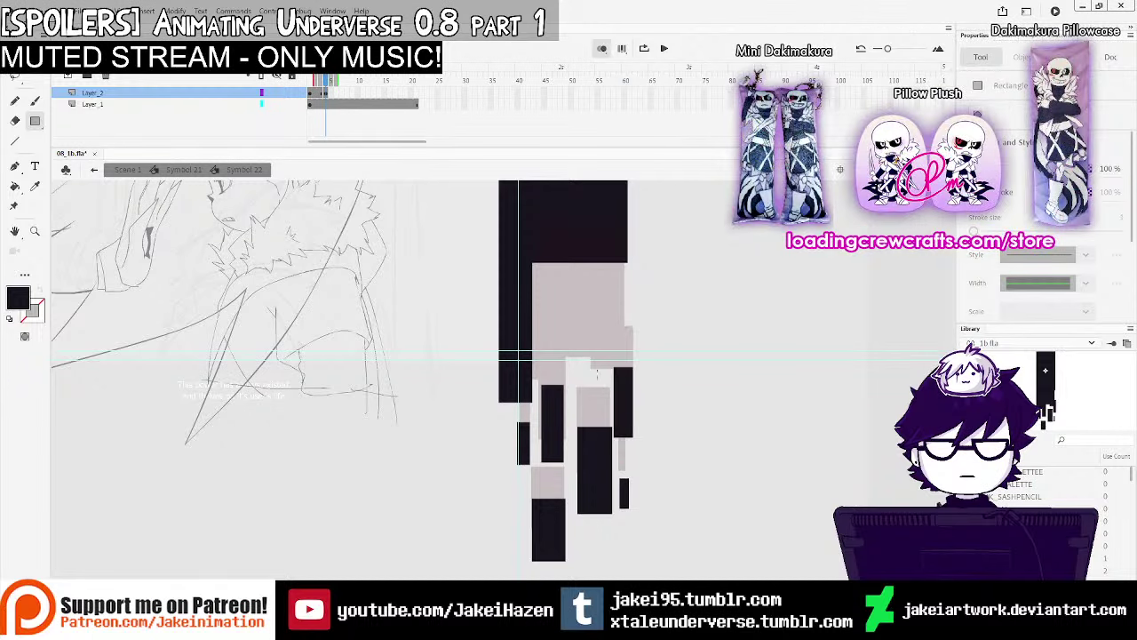
Fill the gap between the plain bar and the loose blocks at frame 4 with uneven dark columns
{"action": "left_click_drag", "start_coordinate": [590, 349], "coordinate": [625, 417]}
{"action": "left_click_drag", "start_coordinate": [530, 264], "coordinate": [564, 381]}
{"action": "left_click_drag", "start_coordinate": [564, 263], "coordinate": [588, 372]}
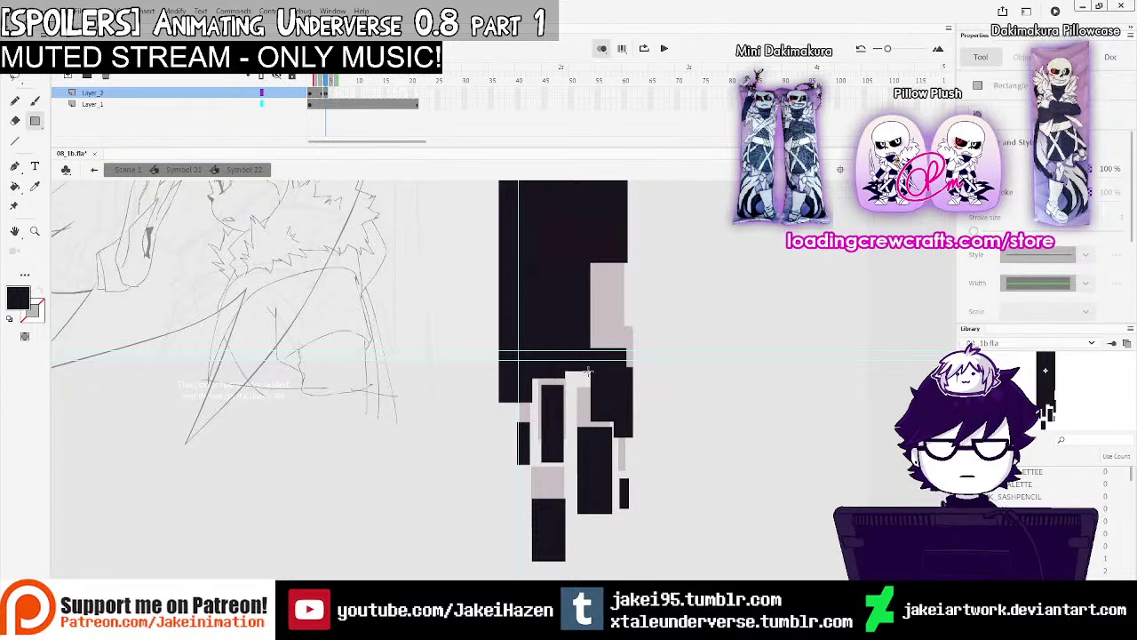
{"action": "left_click_drag", "start_coordinate": [590, 261], "coordinate": [627, 351]}
{"action": "key", "text": "ctrl+z"}
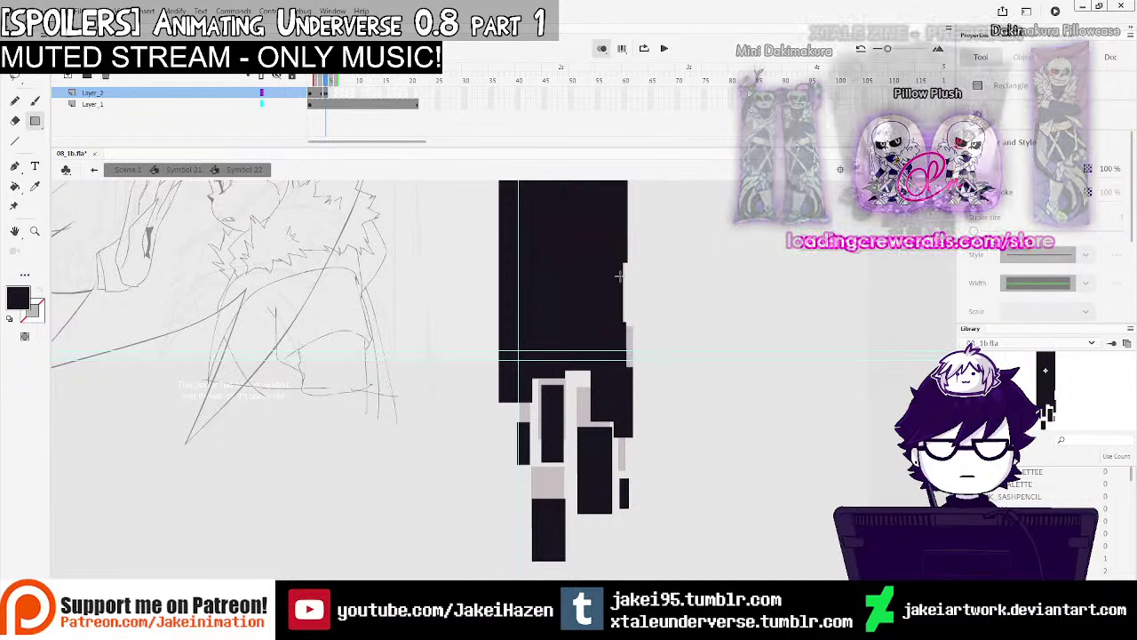
Insert a blank keyframe at frame 7 of Layer_2 and draw a stepped edge column with loose blocks shifted further down
{"action": "left_click", "coordinate": [343, 94]}
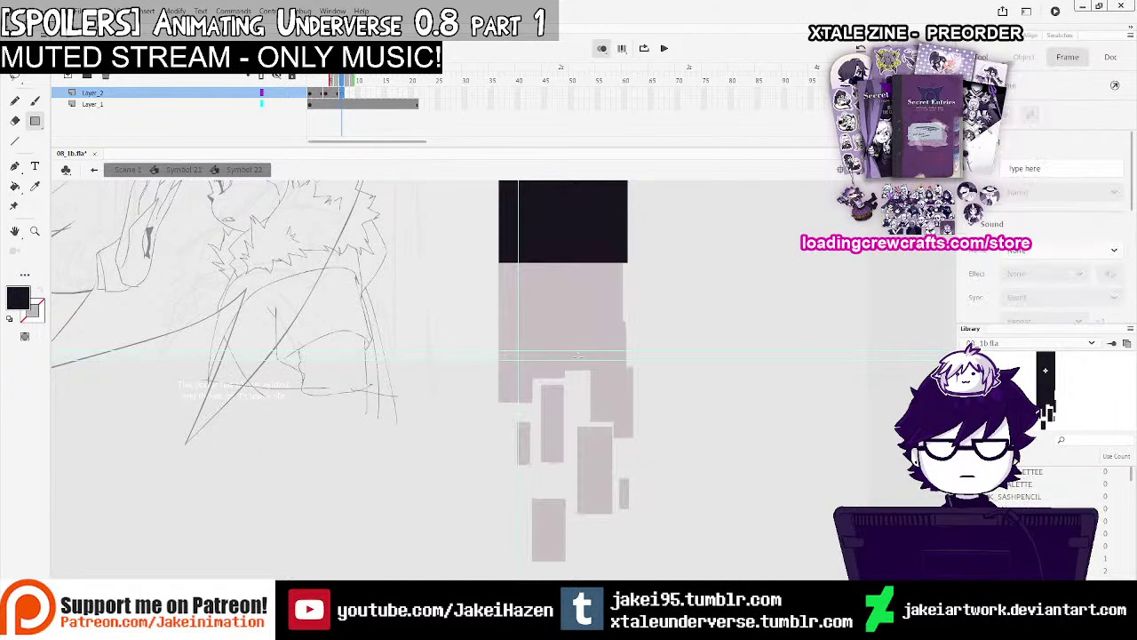
{"action": "left_click_drag", "start_coordinate": [500, 393], "coordinate": [526, 437]}
{"action": "key", "text": "ctrl+z"}
{"action": "mouse_move", "coordinate": [499, 257]}
{"action": "left_mouse_down"}
{"action": "mouse_move", "coordinate": [524, 324]}
{"action": "mouse_move", "coordinate": [529, 312]}
{"action": "mouse_move", "coordinate": [533, 424]}
{"action": "left_mouse_up"}
{"action": "key", "text": "ctrl+z"}
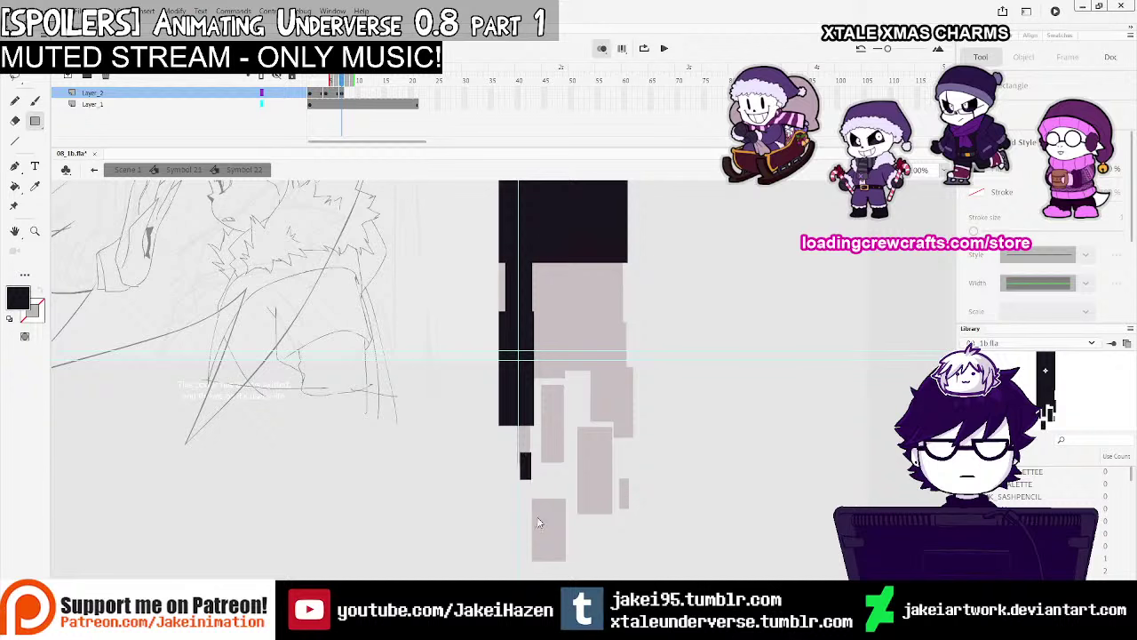
{"action": "left_click_drag", "start_coordinate": [534, 535], "coordinate": [569, 582]}
{"action": "mouse_move", "coordinate": [540, 413]}
{"action": "left_mouse_down"}
{"action": "mouse_move", "coordinate": [569, 485]}
{"action": "mouse_move", "coordinate": [613, 538]}
{"action": "mouse_move", "coordinate": [633, 534]}
{"action": "left_mouse_up"}
Fill in the bar's broken lower end at frame 7 with uneven columns, leaving small notches along both edges
{"action": "left_click_drag", "start_coordinate": [588, 384], "coordinate": [635, 475]}
{"action": "mouse_move", "coordinate": [533, 264]}
{"action": "left_mouse_down"}
{"action": "mouse_move", "coordinate": [556, 373]}
{"action": "mouse_move", "coordinate": [575, 403]}
{"action": "left_mouse_up"}
{"action": "left_click_drag", "start_coordinate": [576, 262], "coordinate": [597, 383]}
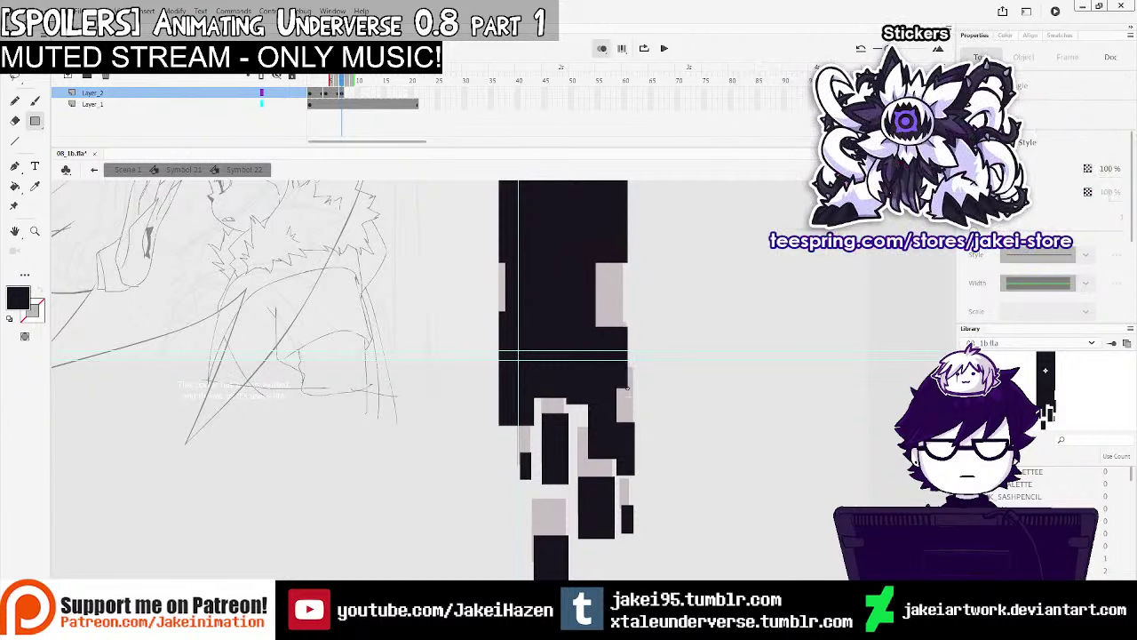
{"action": "left_click_drag", "start_coordinate": [614, 324], "coordinate": [632, 416]}
{"action": "left_click_drag", "start_coordinate": [597, 263], "coordinate": [625, 304]}
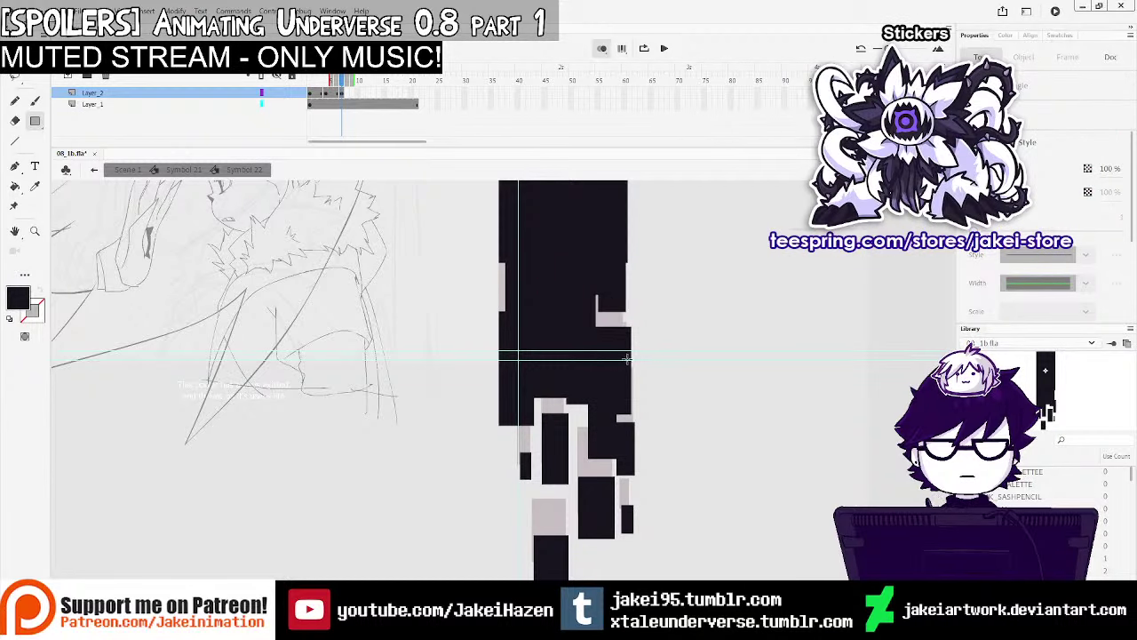
Play back the block animation and insert a blank keyframe at frame 10 of Layer_2
{"action": "left_click", "coordinate": [647, 380], "text": "ctrl+shift"}
{"action": "key", "text": "Return"}
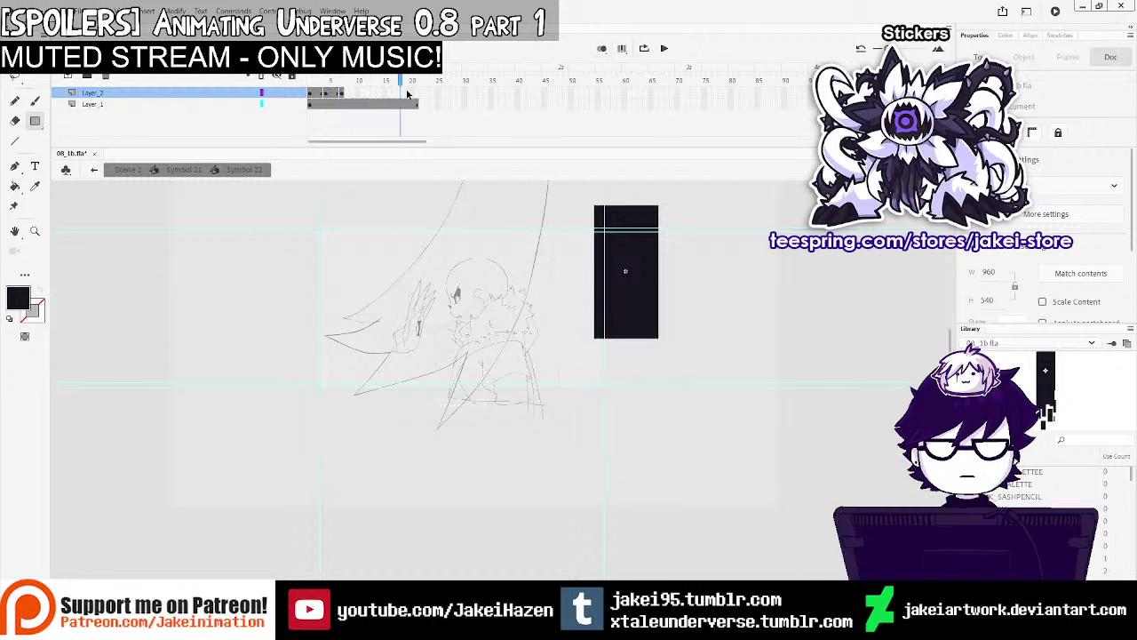
{"action": "key", "text": "Return"}
{"action": "left_click", "coordinate": [357, 94]}
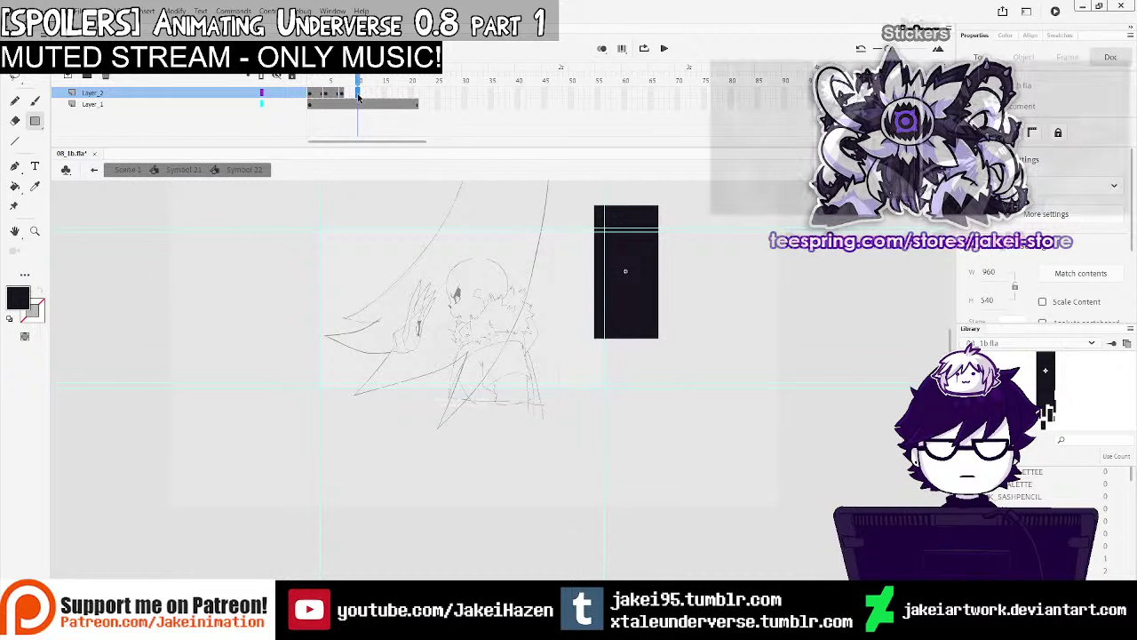
{"action": "key", "text": "F7"}
{"action": "key", "text": "Return"}
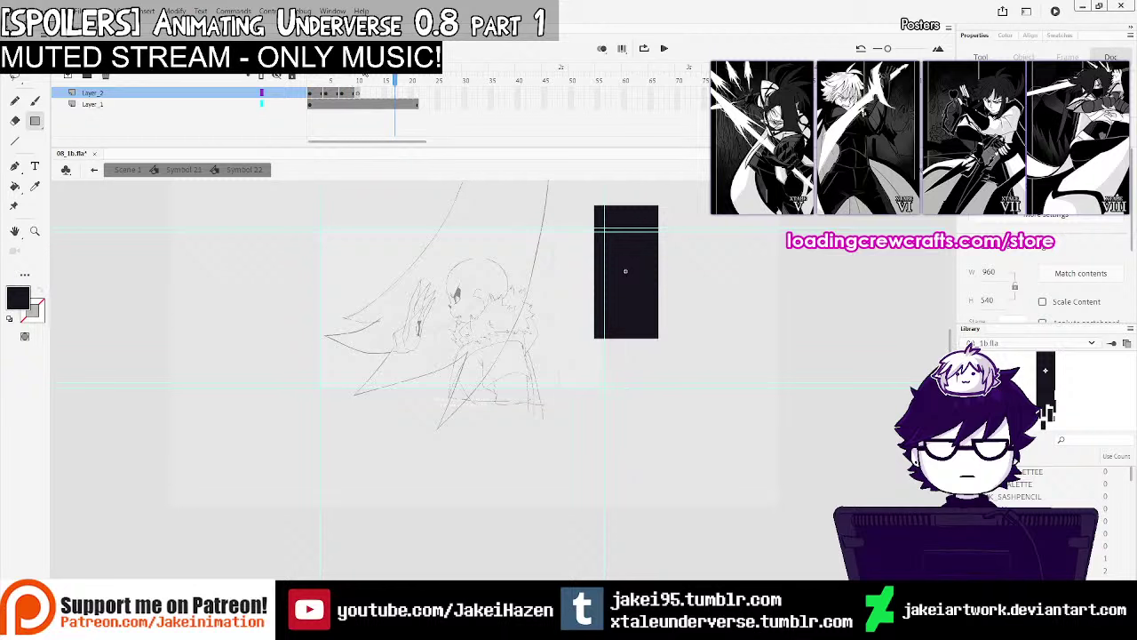
{"action": "left_click", "coordinate": [360, 95]}
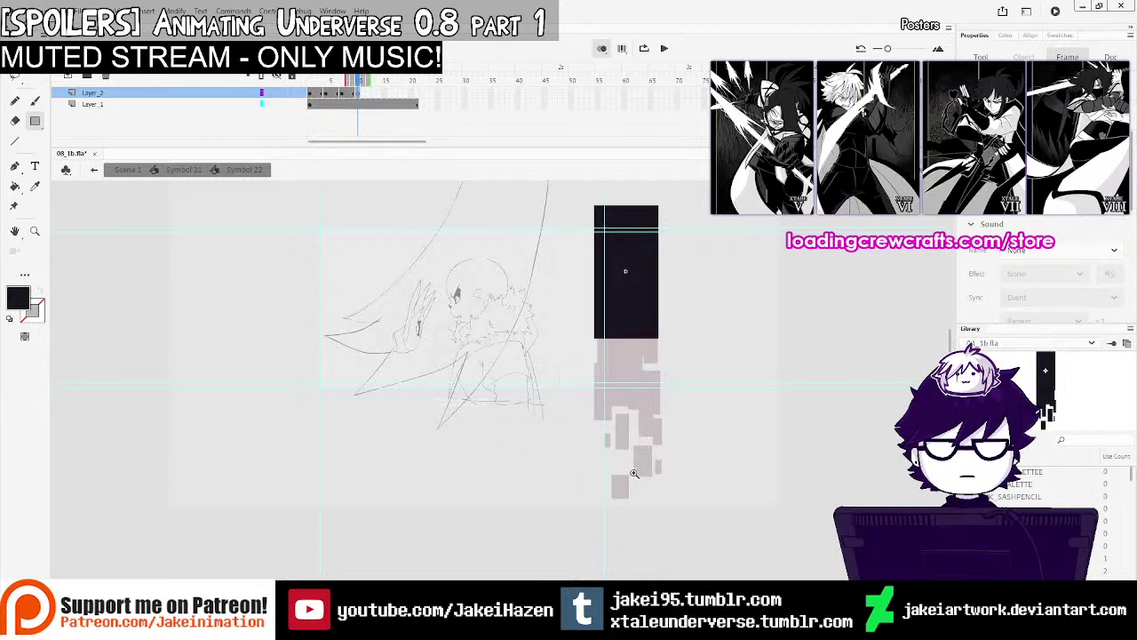
Draw smaller, shrinking loose blocks at frame 10 over the lower parts of the onion-skinned blocks
{"action": "left_click", "coordinate": [634, 473]}
{"action": "left_click_drag", "start_coordinate": [564, 453], "coordinate": [563, 463]}
{"action": "left_click_drag", "start_coordinate": [582, 404], "coordinate": [613, 425]}
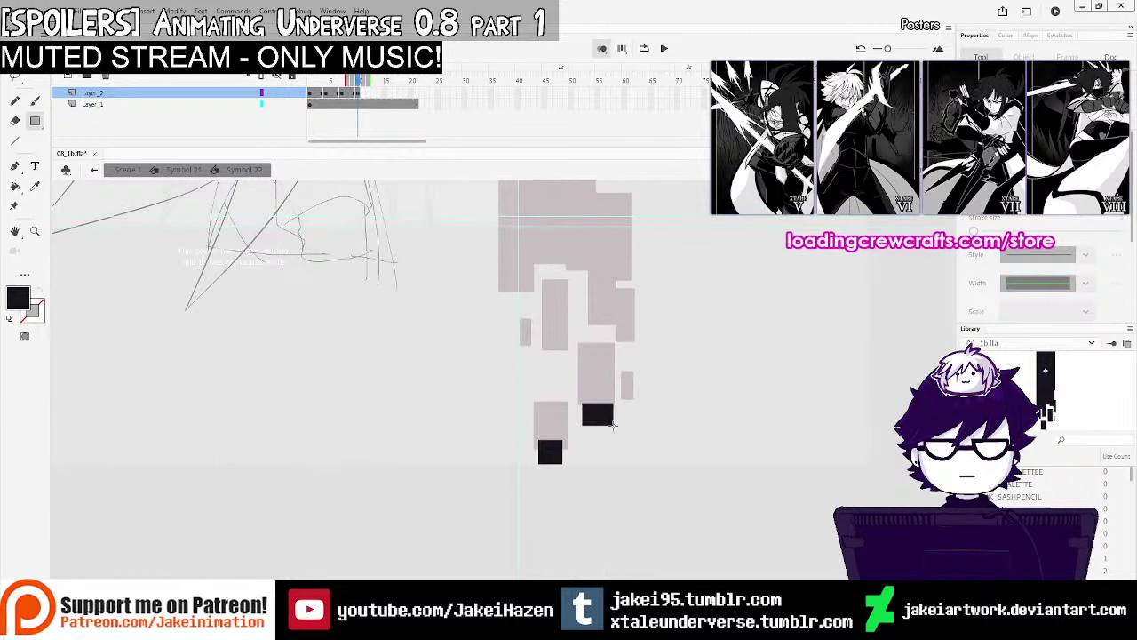
{"action": "left_click_drag", "start_coordinate": [620, 339], "coordinate": [633, 384]}
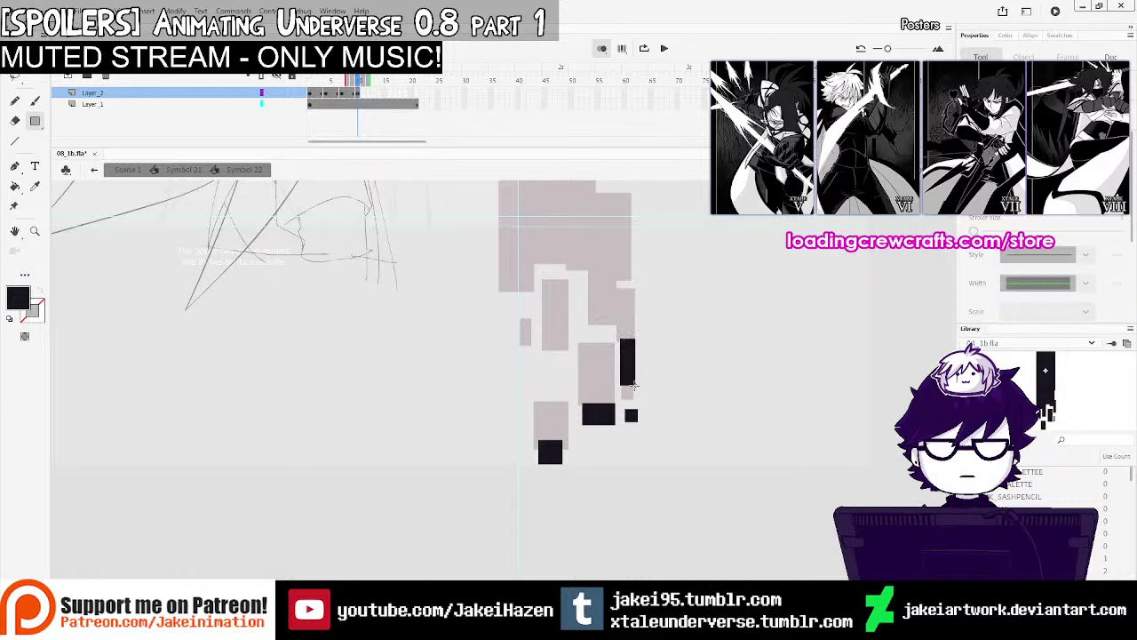
{"action": "mouse_move", "coordinate": [540, 330]}
{"action": "left_mouse_down"}
{"action": "mouse_move", "coordinate": [570, 390]}
{"action": "mouse_move", "coordinate": [530, 431]}
{"action": "left_mouse_up"}
{"action": "scroll", "coordinate": [551, 391], "scroll_direction": "up", "scroll_amount": 4}
{"action": "key", "text": "ctrl+z"}
Draw the uneven lower columns of the bar's broken end at frame 10, slightly below the onion-skinned shape
{"action": "left_click_drag", "start_coordinate": [499, 355], "coordinate": [534, 434]}
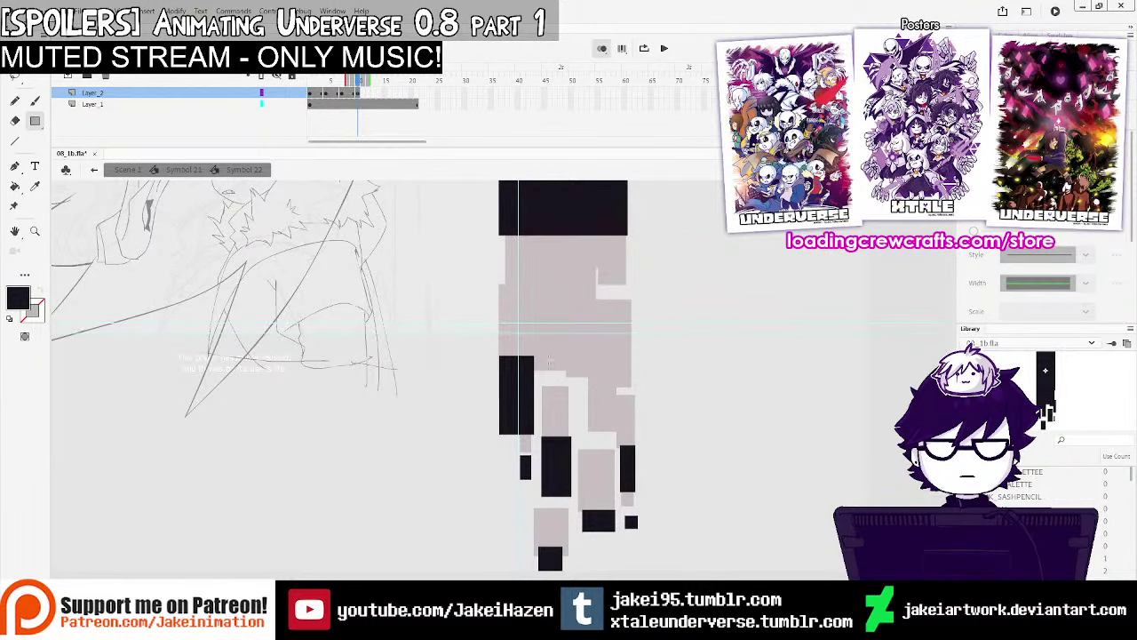
{"action": "left_click_drag", "start_coordinate": [546, 365], "coordinate": [568, 402]}
{"action": "key", "text": "ctrl+z"}
{"action": "mouse_move", "coordinate": [534, 338]}
{"action": "left_mouse_down"}
{"action": "mouse_move", "coordinate": [570, 410]}
{"action": "mouse_move", "coordinate": [587, 405]}
{"action": "mouse_move", "coordinate": [620, 456]}
{"action": "left_mouse_up"}
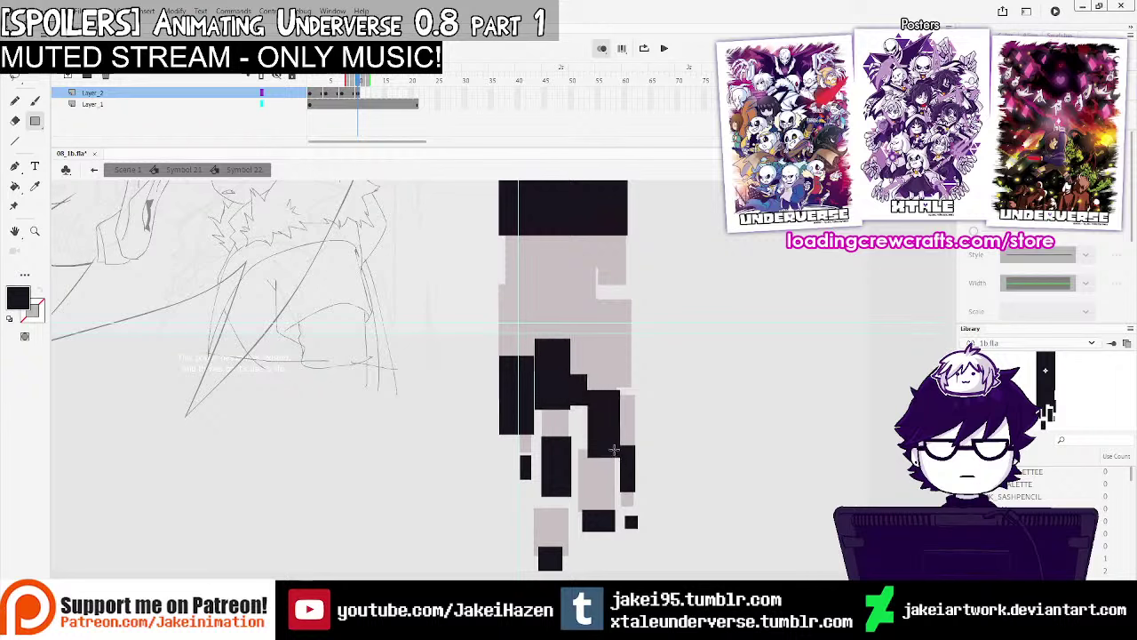
{"action": "left_click_drag", "start_coordinate": [594, 316], "coordinate": [634, 422]}
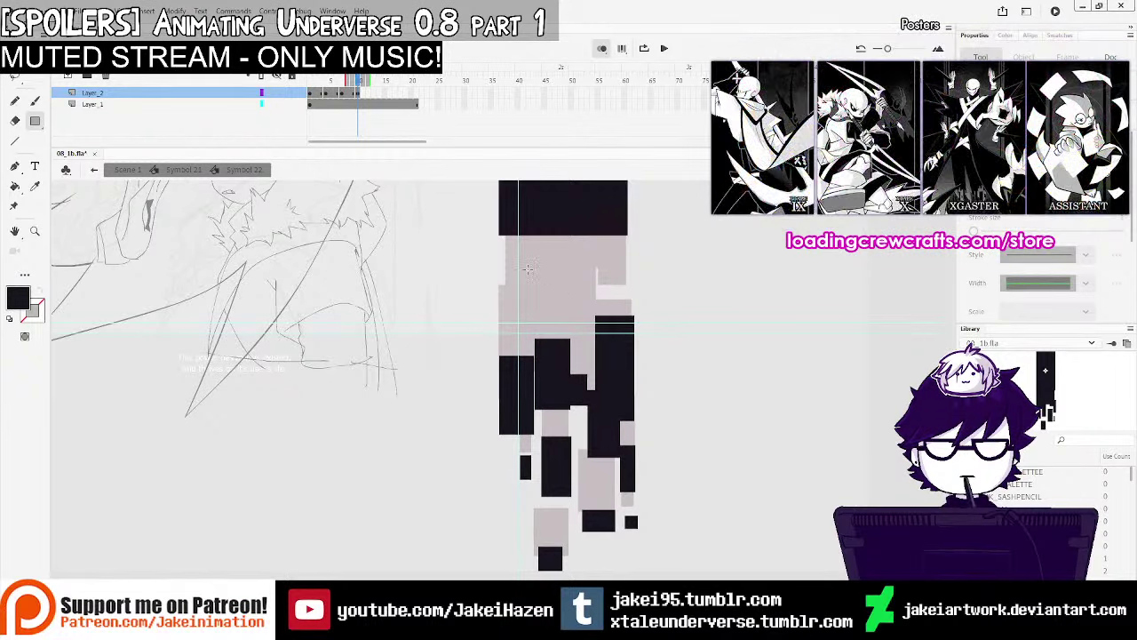
Join frame 10's lower columns to the plain bar with overlapping rectangles, keeping small notches along the edges
{"action": "left_click_drag", "start_coordinate": [499, 305], "coordinate": [539, 382]}
{"action": "left_click_drag", "start_coordinate": [507, 229], "coordinate": [536, 312]}
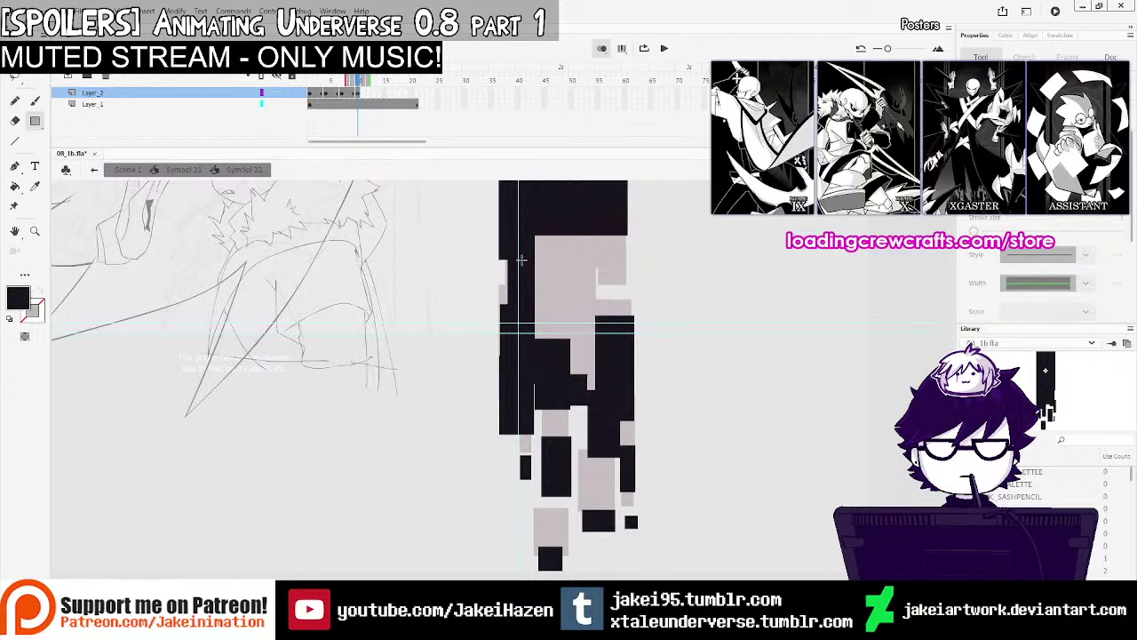
{"action": "left_click_drag", "start_coordinate": [530, 230], "coordinate": [599, 391]}
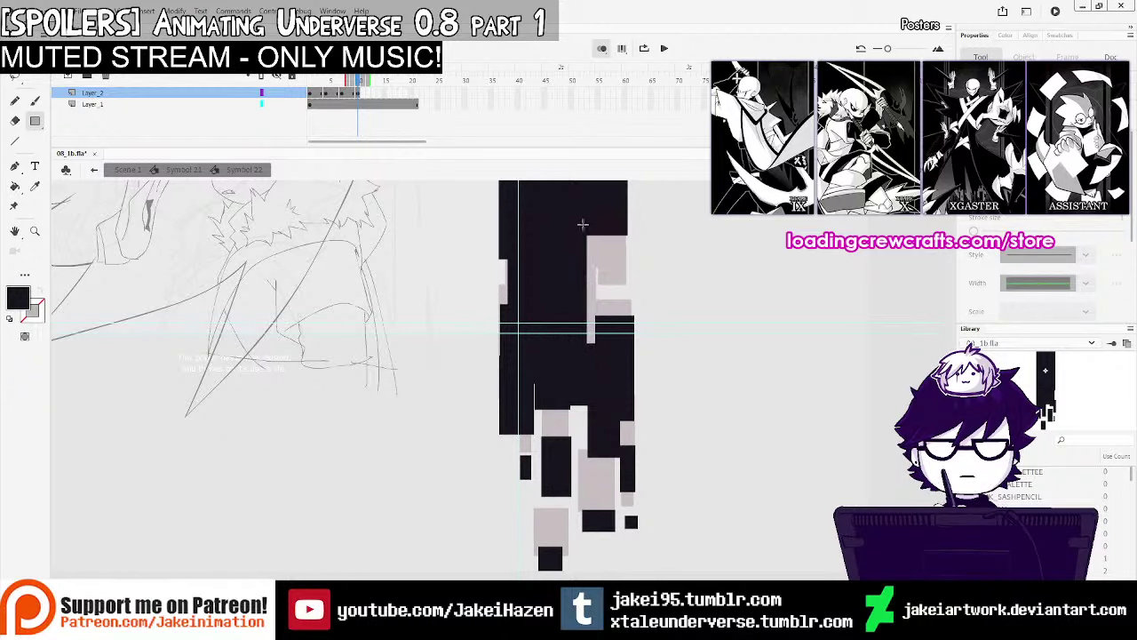
{"action": "left_click_drag", "start_coordinate": [583, 225], "coordinate": [629, 316]}
{"action": "key", "text": "ctrl+z"}
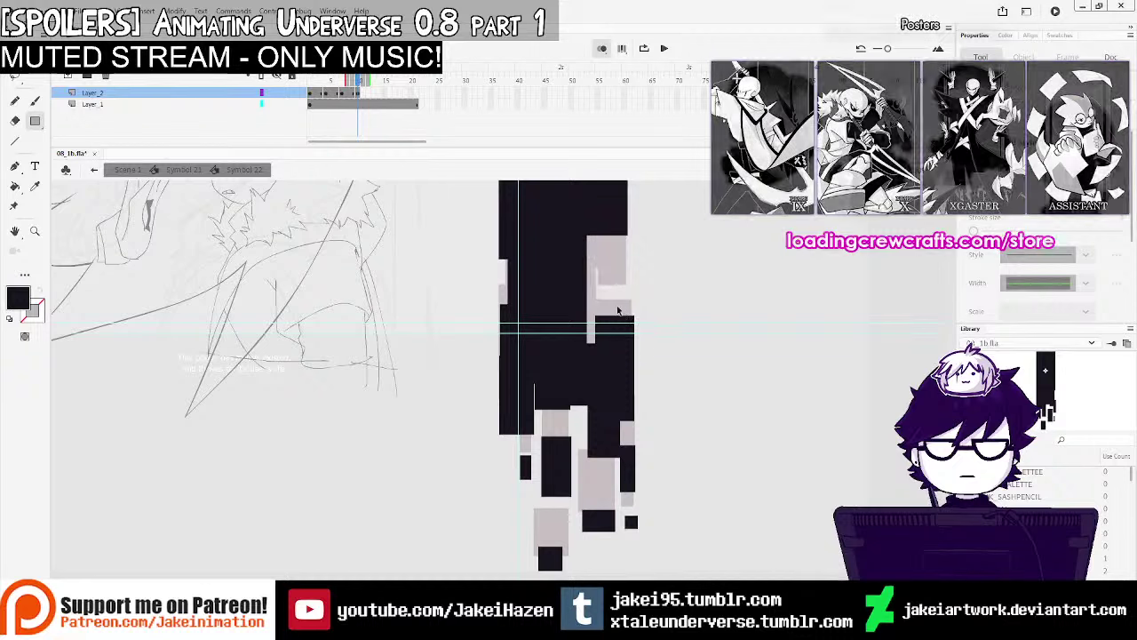
{"action": "left_click_drag", "start_coordinate": [592, 246], "coordinate": [611, 358]}
Copy the opening block arrangement to frame 18 of Layer_2 with onion skinning off, and play back the loop
{"action": "left_click", "coordinate": [646, 367], "text": "ctrl+shift"}
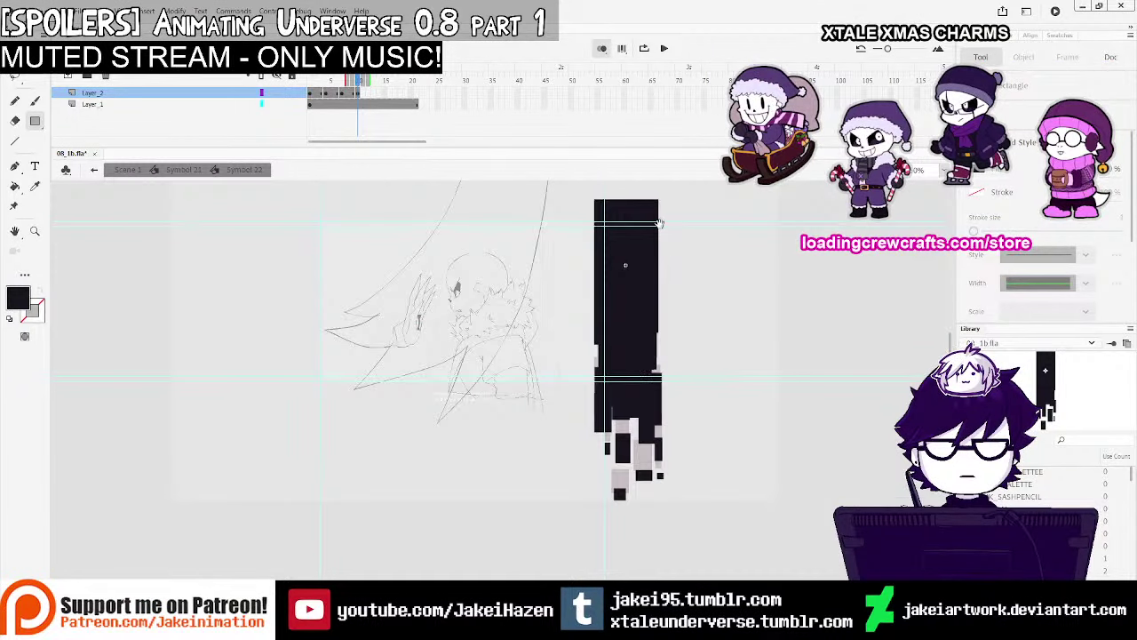
{"action": "left_click", "coordinate": [602, 48]}
{"action": "left_click", "coordinate": [323, 95]}
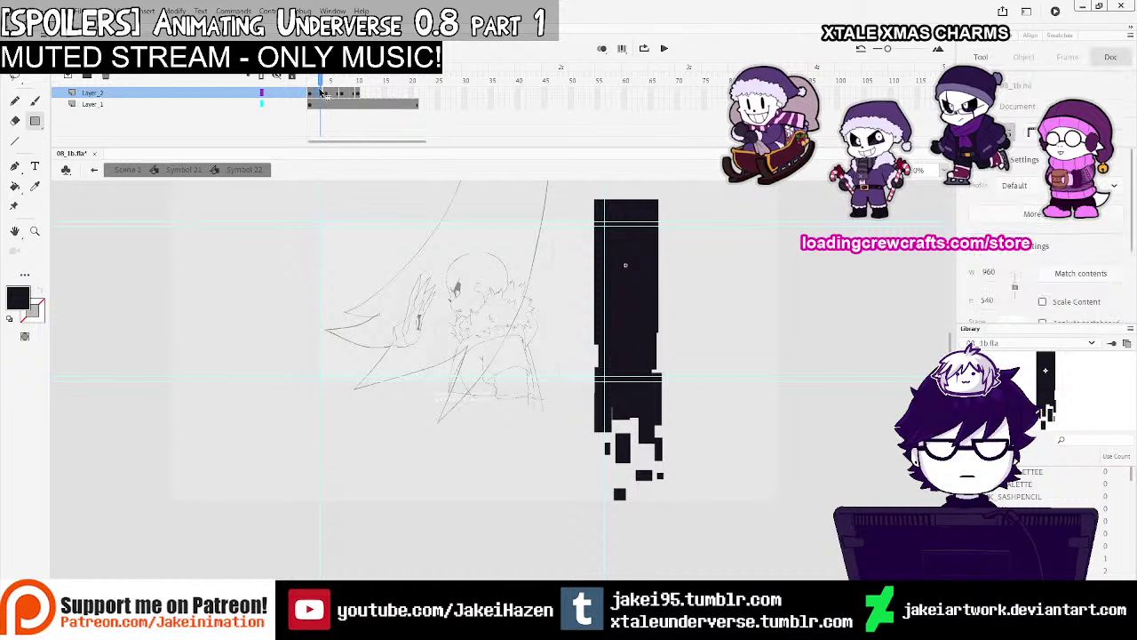
{"action": "left_click_drag", "start_coordinate": [397, 96], "coordinate": [399, 95]}
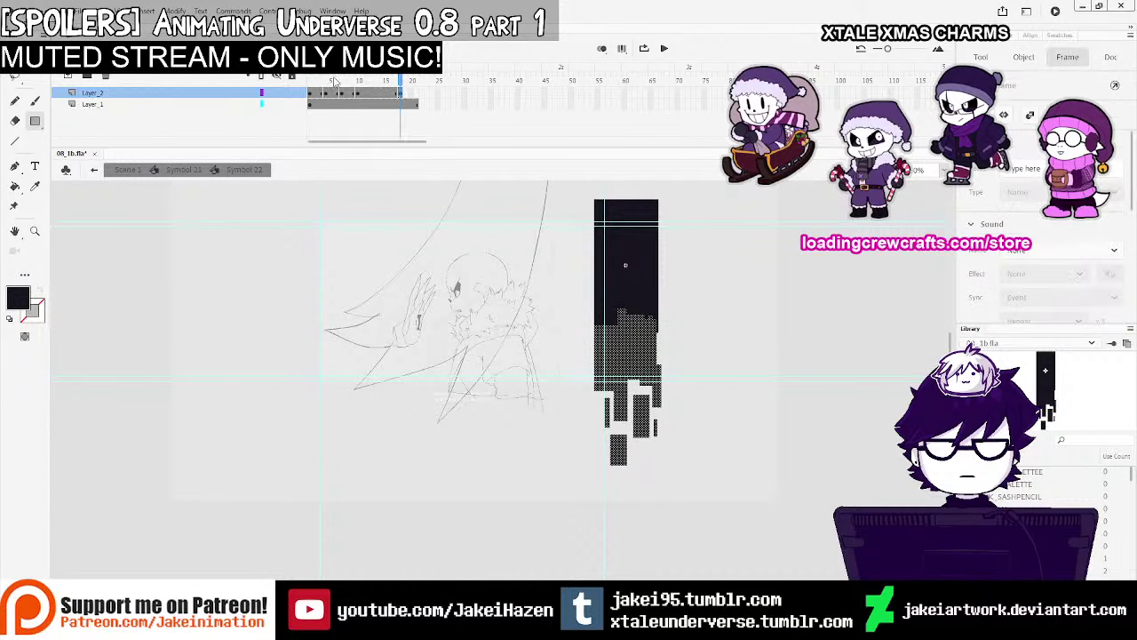
{"action": "key", "text": "Return"}
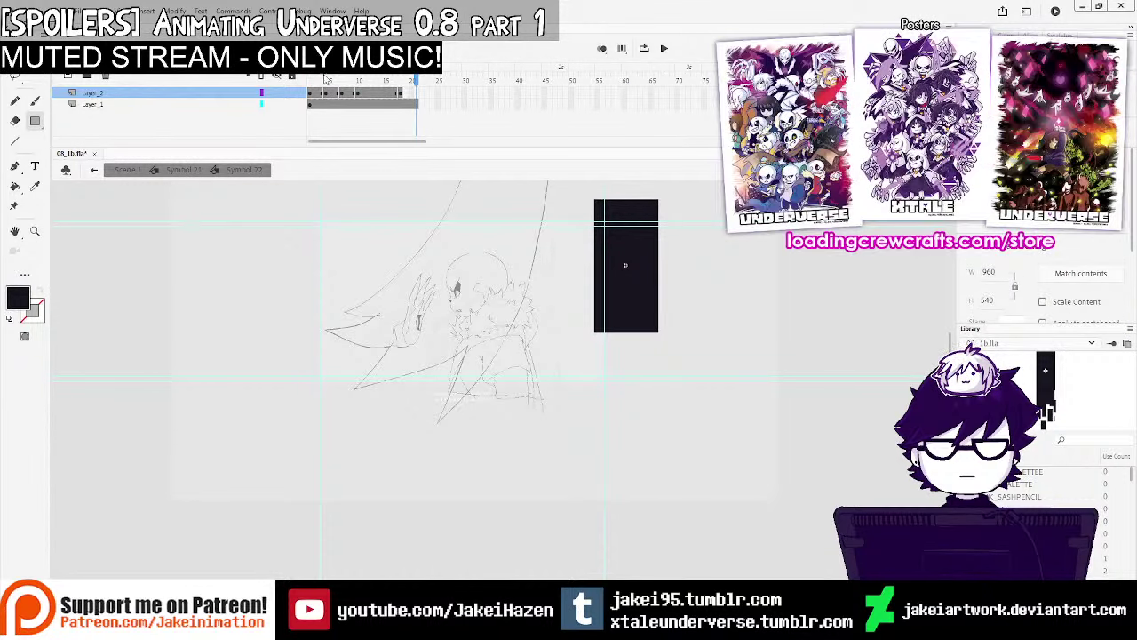
{"action": "key", "text": "Return"}
Insert a blank keyframe at frame 13 of Layer_2 and extend the onion skin range to include frame 18
{"action": "left_click", "coordinate": [375, 94]}
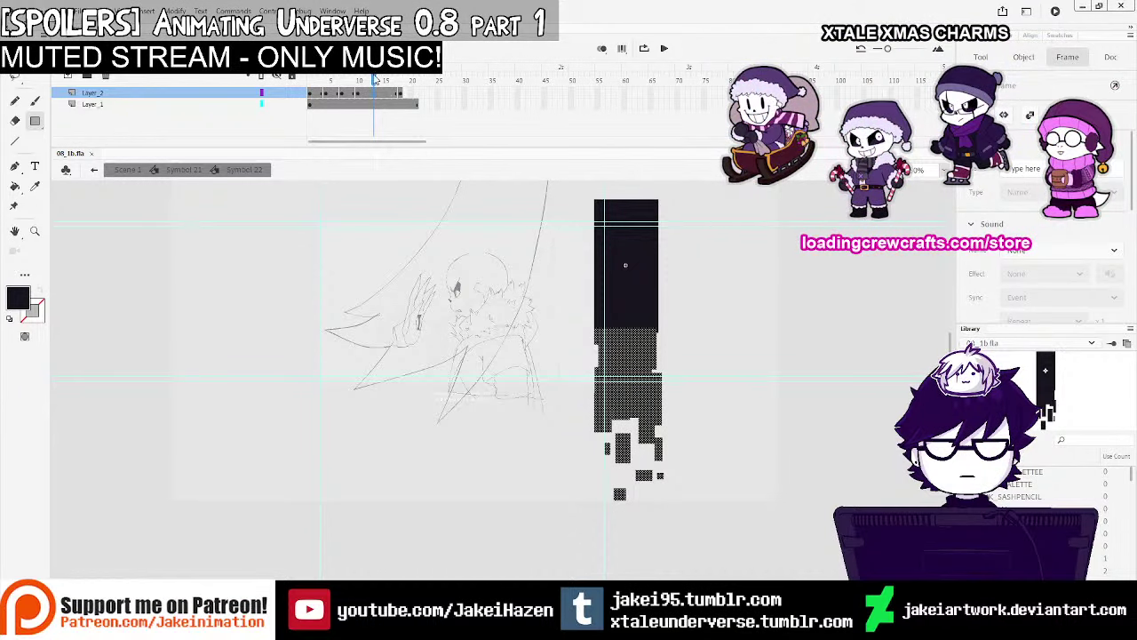
{"action": "key", "text": "F7"}
{"action": "left_click", "coordinate": [602, 49]}
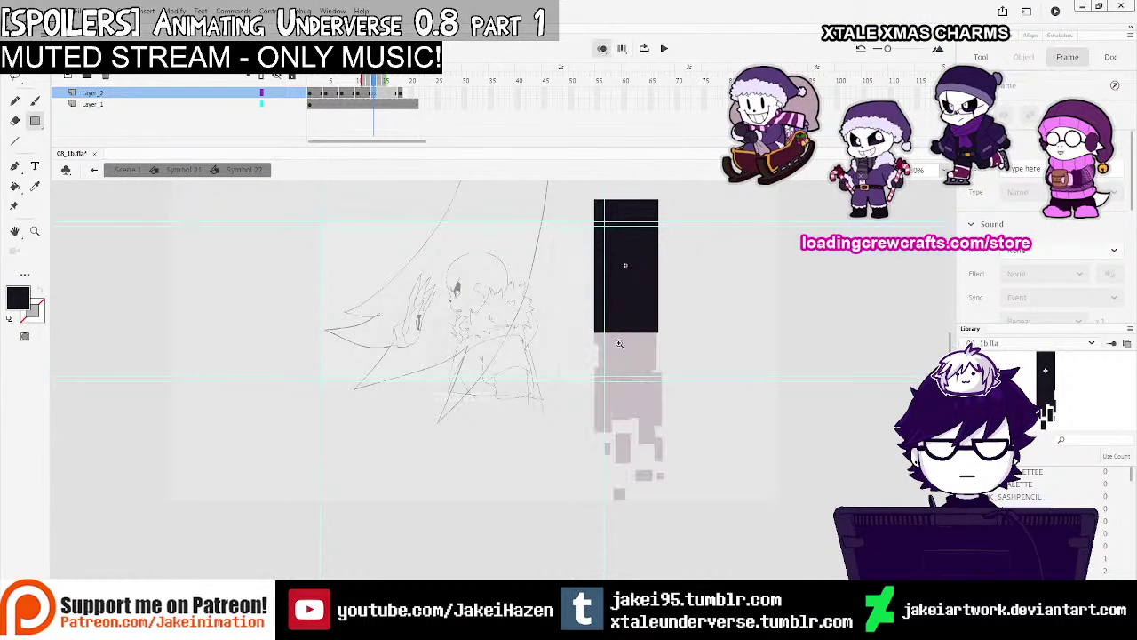
{"action": "key", "text": "ctrl+equal"}
{"action": "left_click_drag", "start_coordinate": [385, 80], "coordinate": [407, 81]}
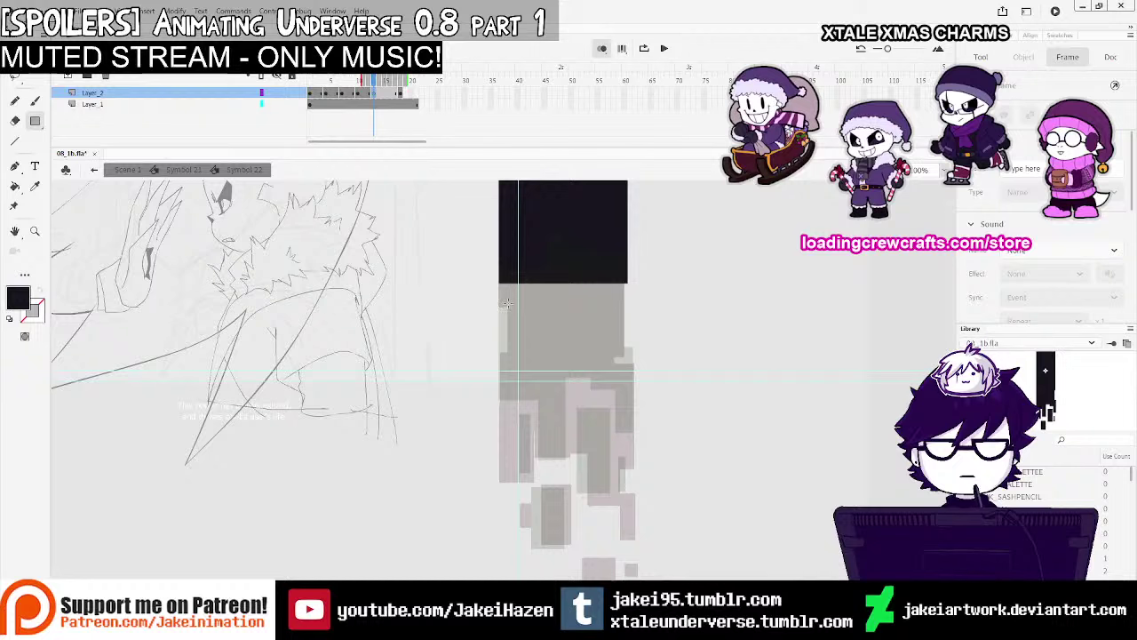
Draw a broken two-piece column along the bar's edge at frame 13 and tiny loose blocks below it
{"action": "left_click_drag", "start_coordinate": [506, 307], "coordinate": [517, 418]}
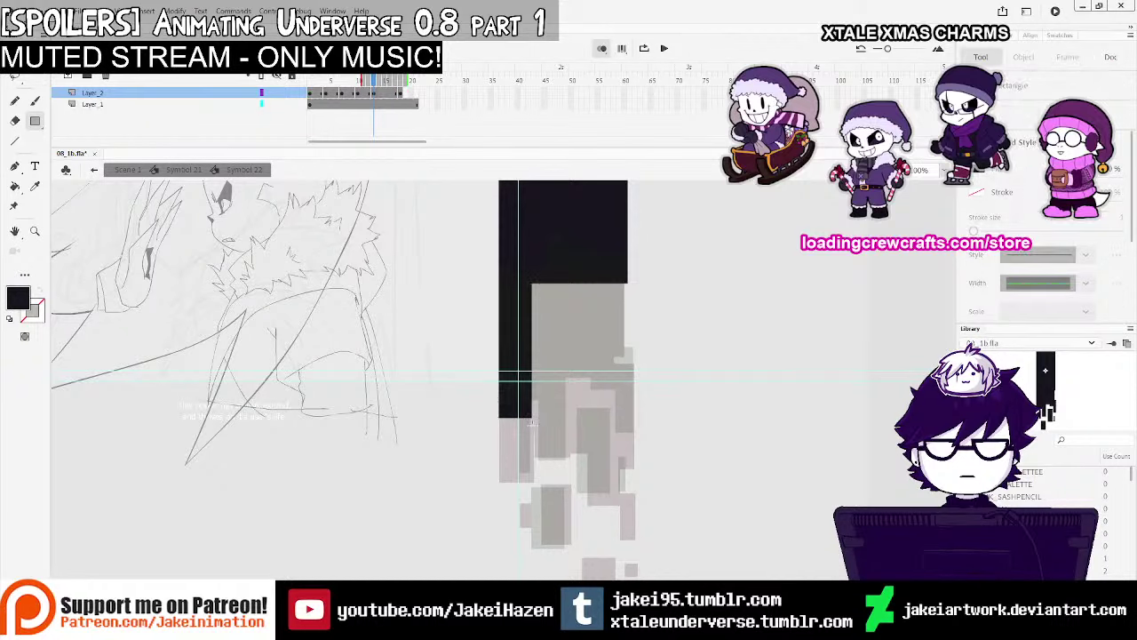
{"action": "key", "text": "ctrl+z"}
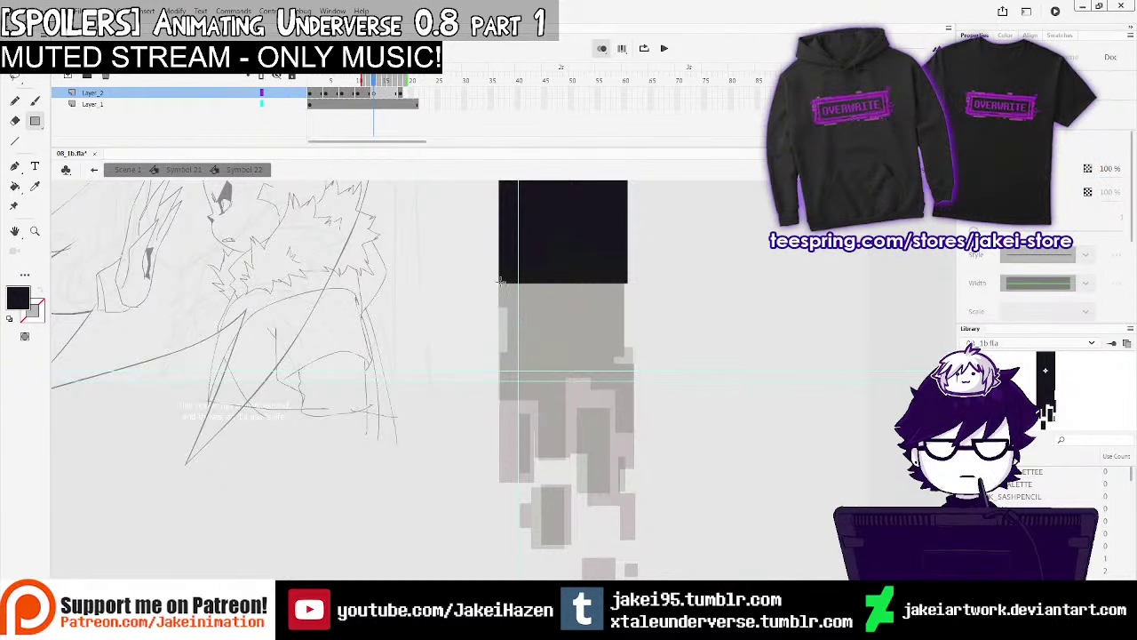
{"action": "mouse_move", "coordinate": [500, 281]}
{"action": "left_mouse_down"}
{"action": "mouse_move", "coordinate": [520, 337]}
{"action": "mouse_move", "coordinate": [531, 460]}
{"action": "left_mouse_up"}
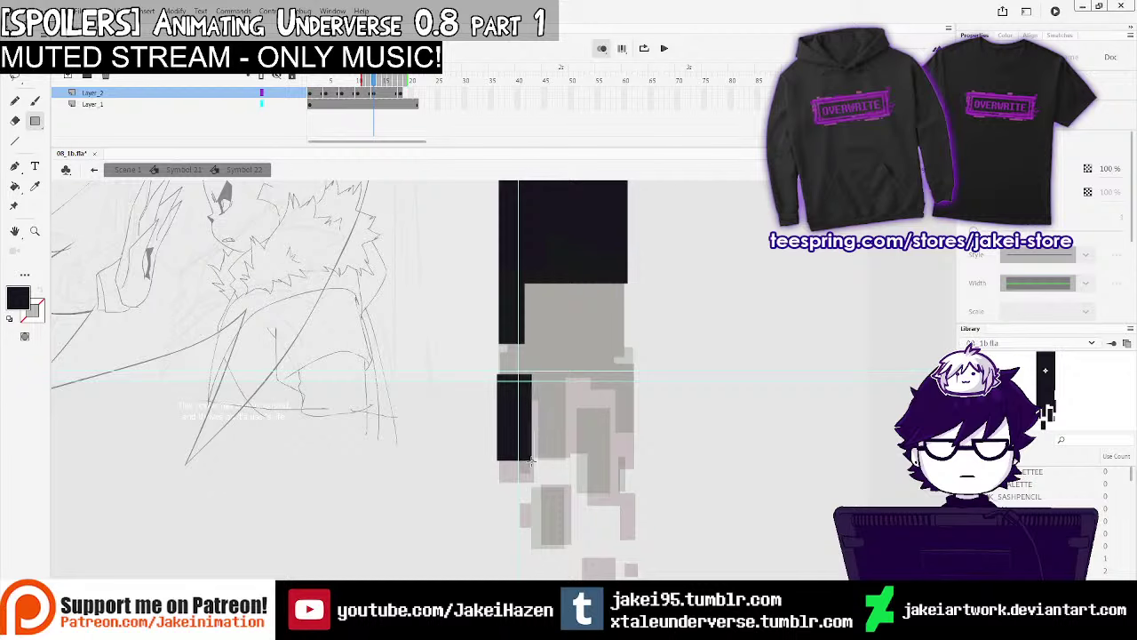
{"action": "scroll", "coordinate": [559, 444], "scroll_direction": "down", "scroll_amount": 1}
{"action": "left_click_drag", "start_coordinate": [546, 510], "coordinate": [562, 530]}
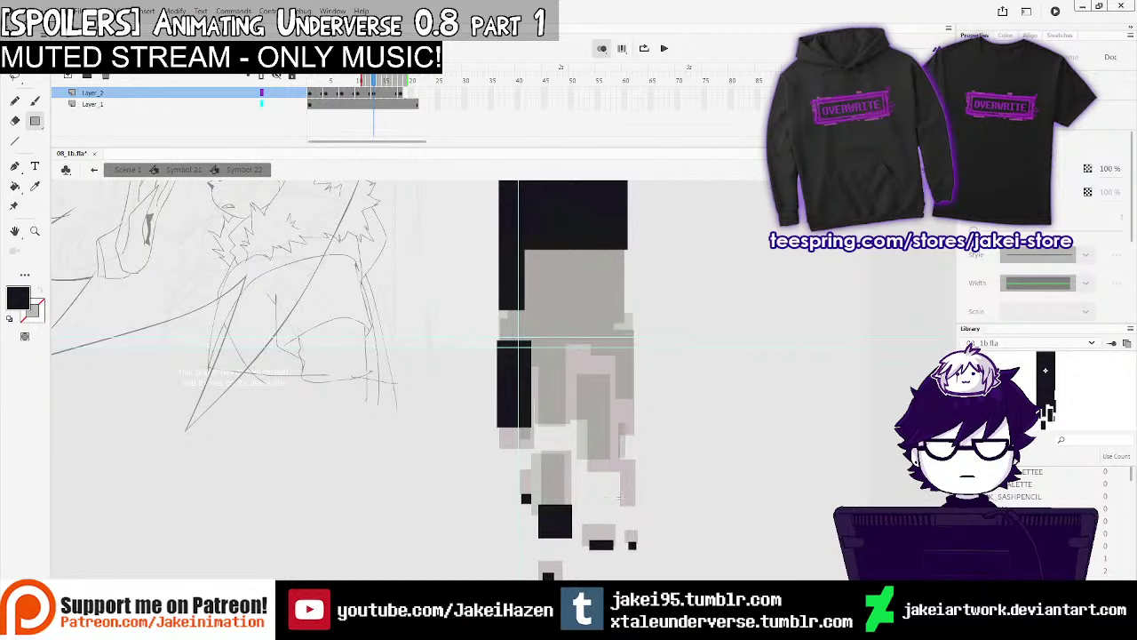
{"action": "mouse_move", "coordinate": [579, 413]}
{"action": "left_mouse_down"}
{"action": "mouse_move", "coordinate": [593, 479]}
{"action": "mouse_move", "coordinate": [613, 502]}
{"action": "left_mouse_up"}
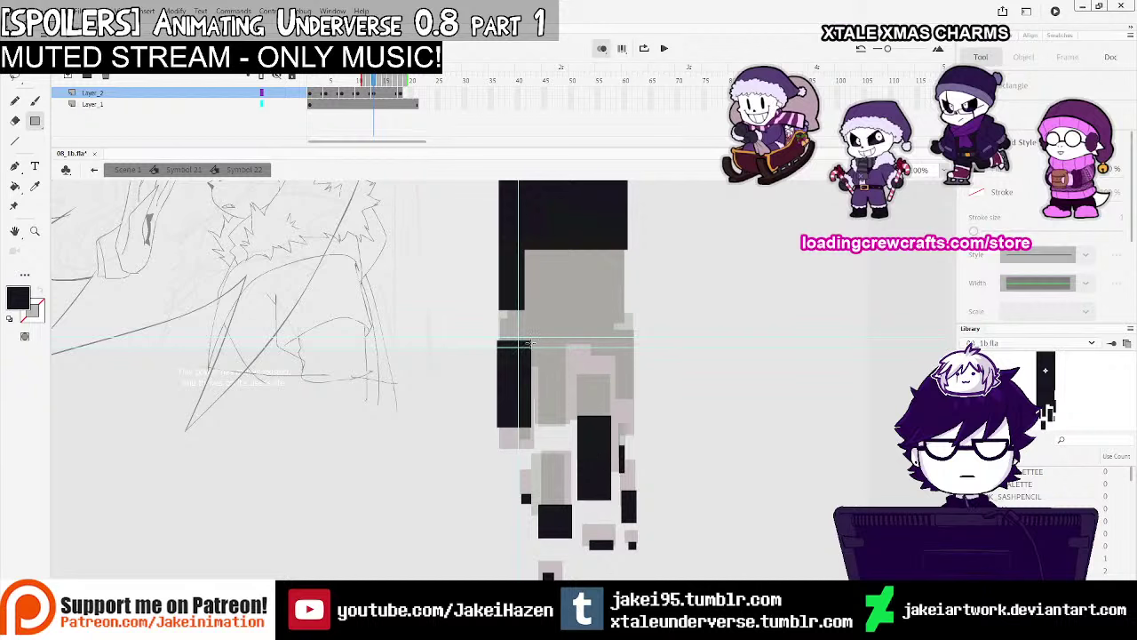
{"action": "left_click_drag", "start_coordinate": [532, 343], "coordinate": [567, 462]}
{"action": "key", "text": "ctrl+z"}
{"action": "key", "text": "ctrl+z"}
{"action": "key", "text": "ctrl+z"}
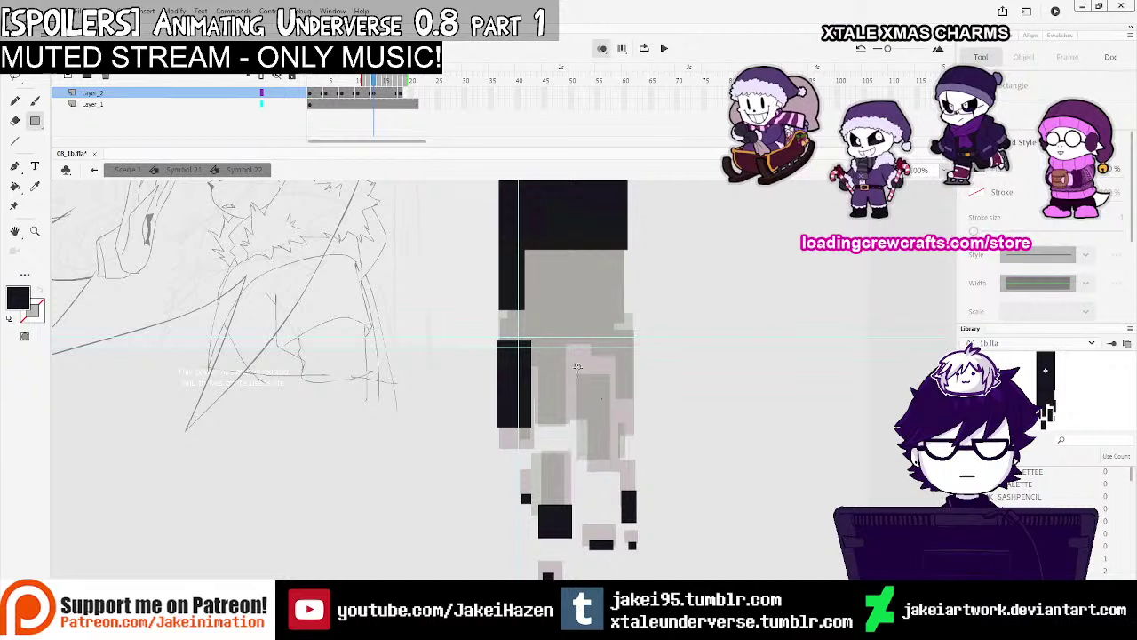
Fill the gaps in frame 13's bar with overlapping rectangles down to its ragged end, and play back the loop without onion skinning
{"action": "left_click_drag", "start_coordinate": [577, 366], "coordinate": [622, 501]}
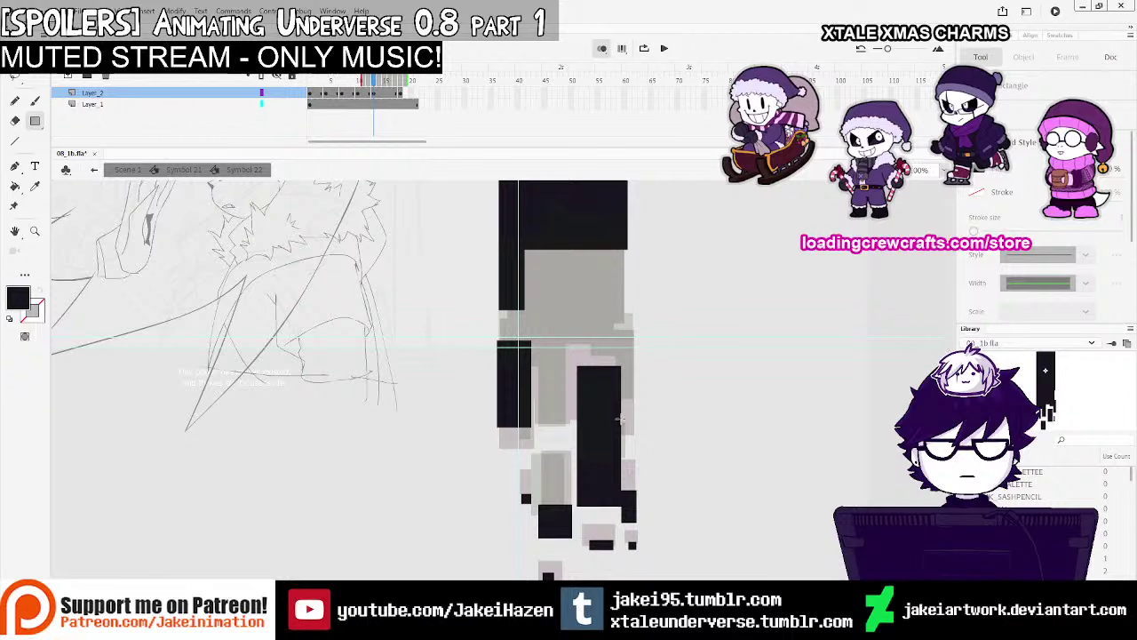
{"action": "left_click_drag", "start_coordinate": [611, 238], "coordinate": [630, 399]}
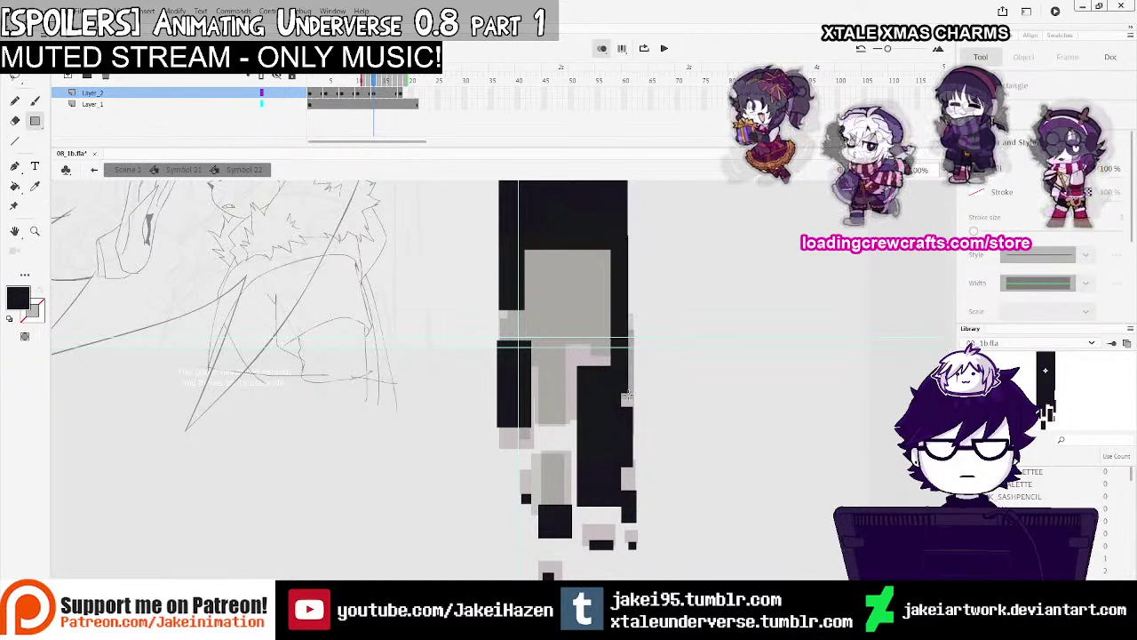
{"action": "mouse_move", "coordinate": [516, 271]}
{"action": "left_mouse_down"}
{"action": "mouse_move", "coordinate": [532, 380]}
{"action": "mouse_move", "coordinate": [545, 389]}
{"action": "left_mouse_up"}
{"action": "left_click_drag", "start_coordinate": [524, 242], "coordinate": [612, 412]}
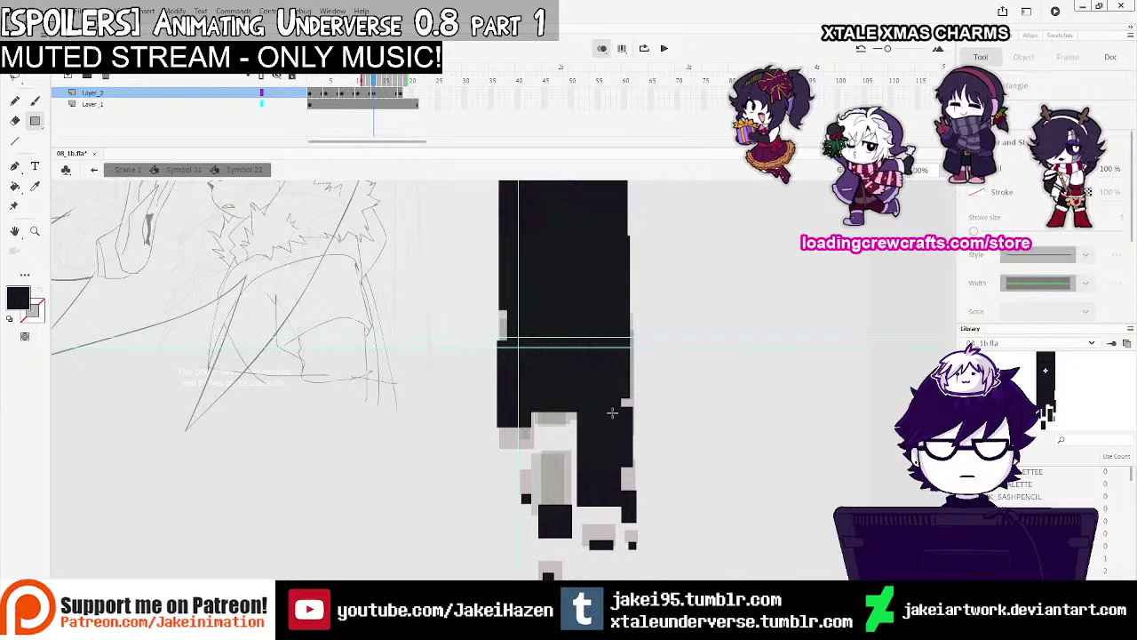
{"action": "left_click_drag", "start_coordinate": [540, 416], "coordinate": [573, 496]}
{"action": "key", "text": "ctrl+minus"}
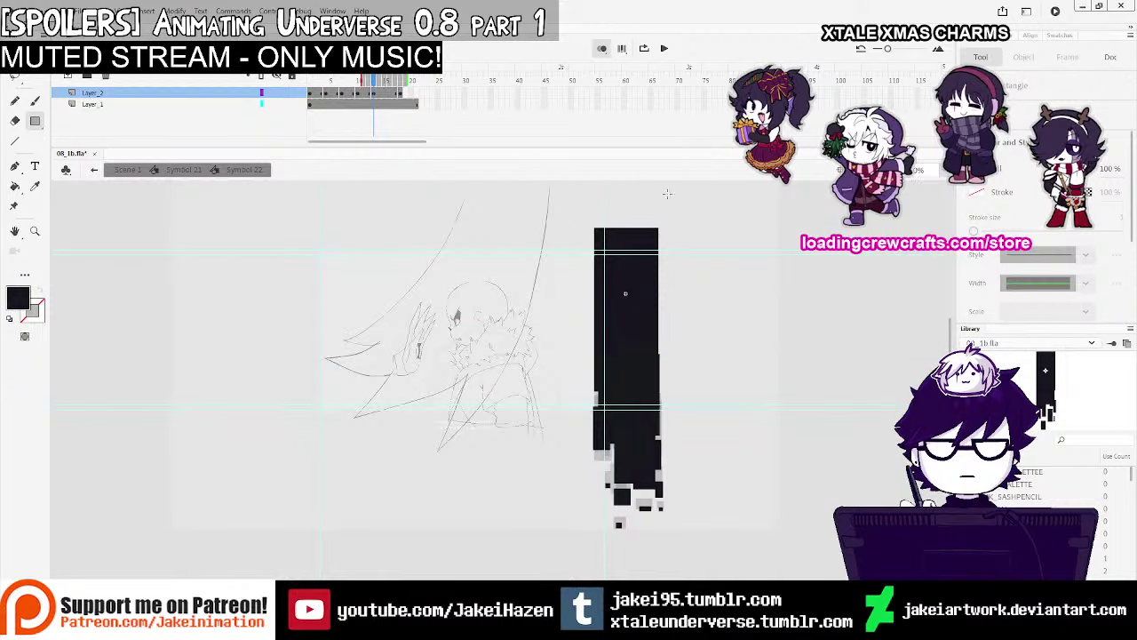
{"action": "left_click", "coordinate": [602, 50]}
{"action": "key", "text": "Return"}
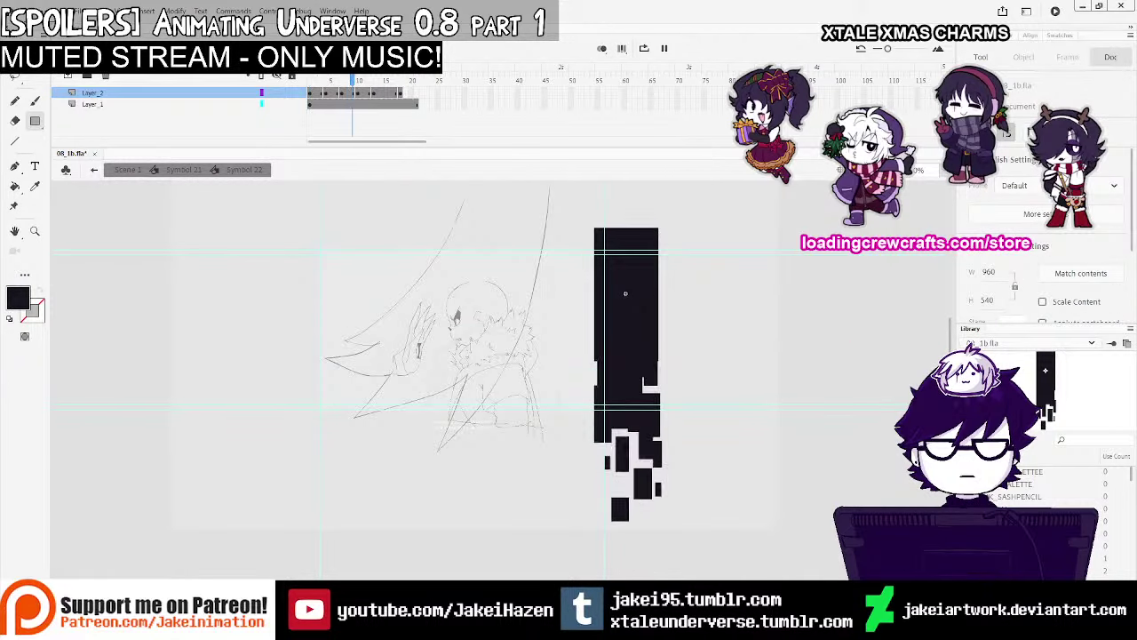
Remove the frames after frame 15 from both layers and play back the shortened loop
{"action": "left_click", "coordinate": [401, 104]}
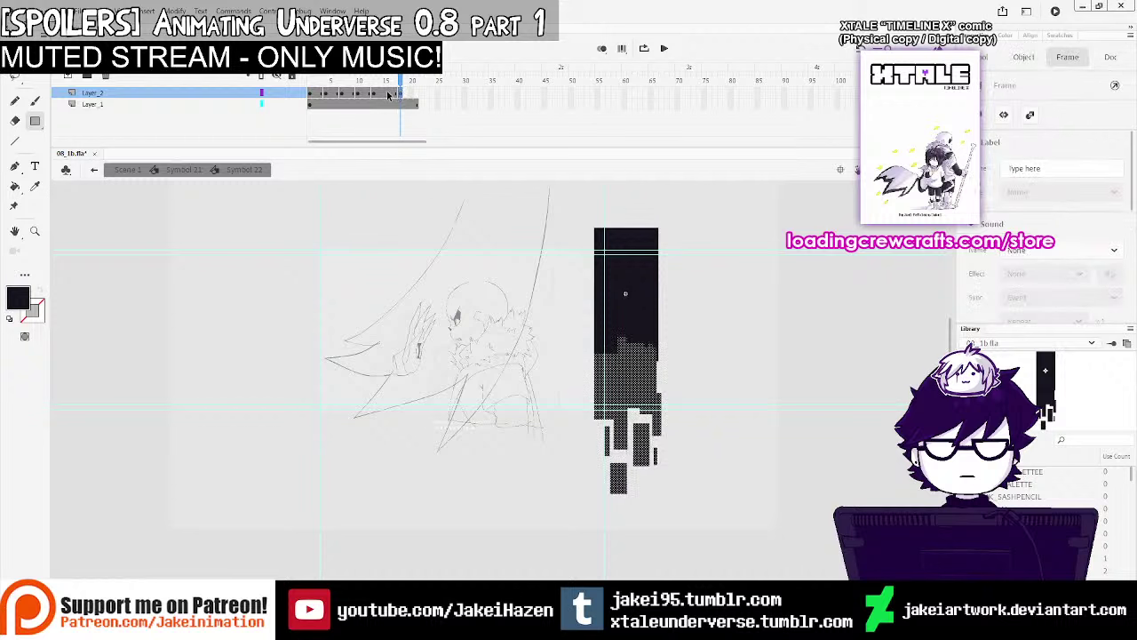
{"action": "left_click_drag", "start_coordinate": [387, 92], "coordinate": [417, 104]}
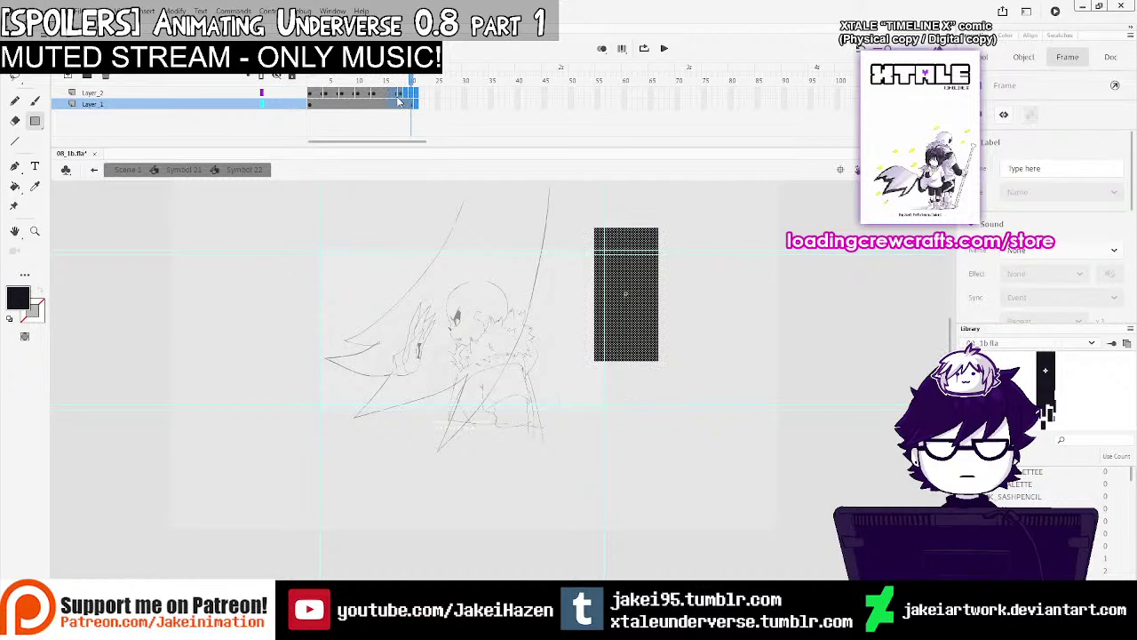
{"action": "key", "text": "shift+F5"}
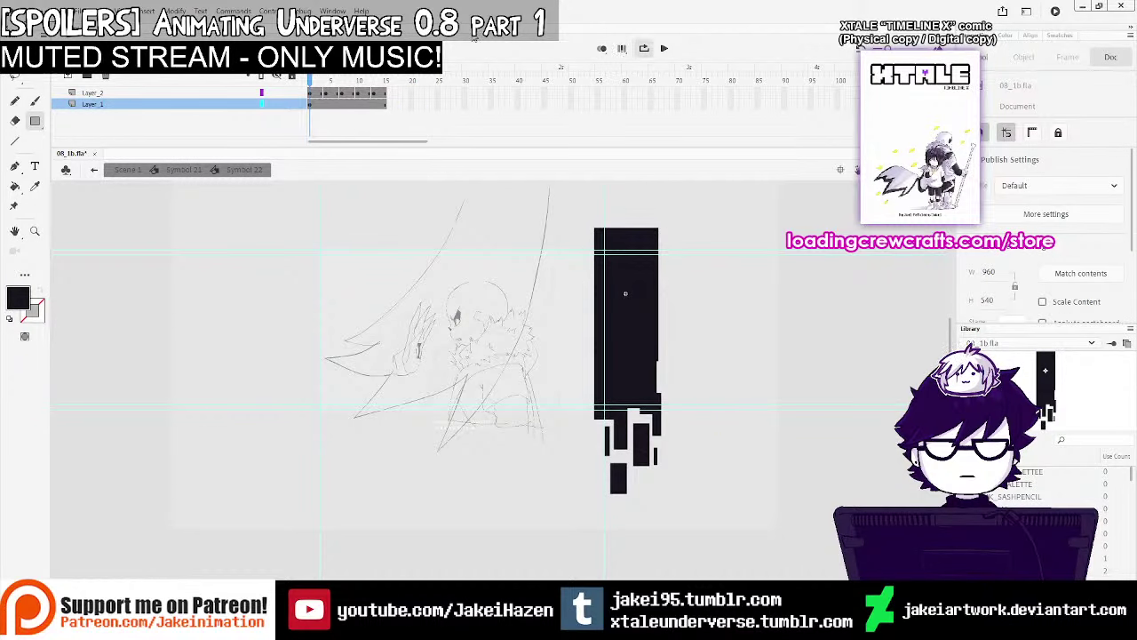
{"action": "key", "text": "Return"}
{"action": "key", "text": "Return"}
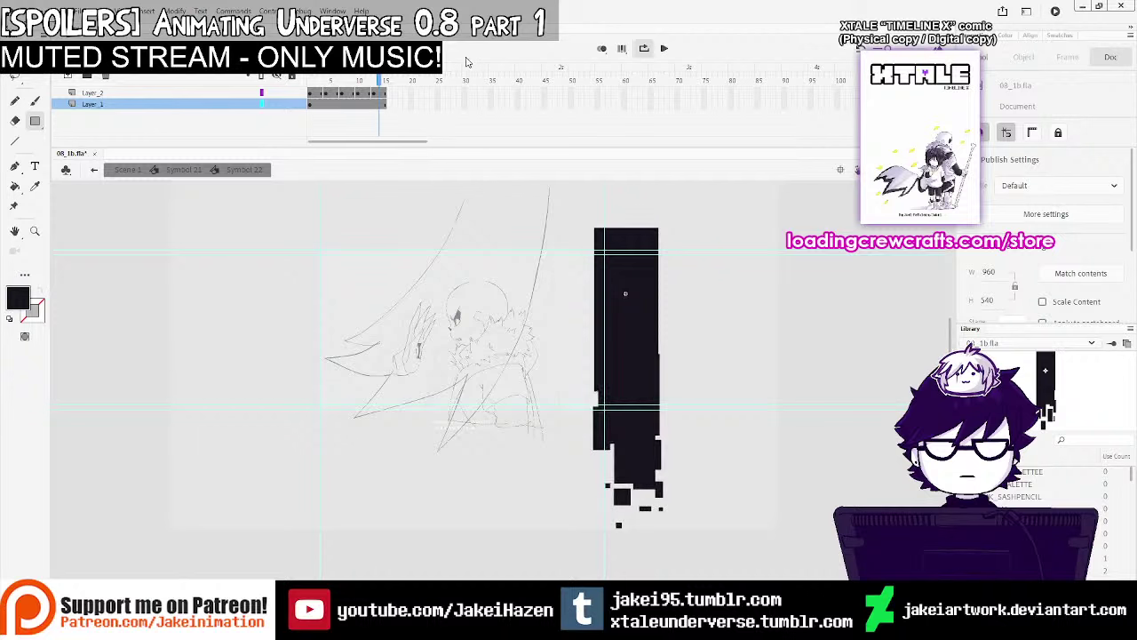
Copy the opening block arrangement to frame 20 of Layer_2 and insert a blank keyframe at frame 16 with onion skinning on
{"action": "left_click", "coordinate": [380, 92]}
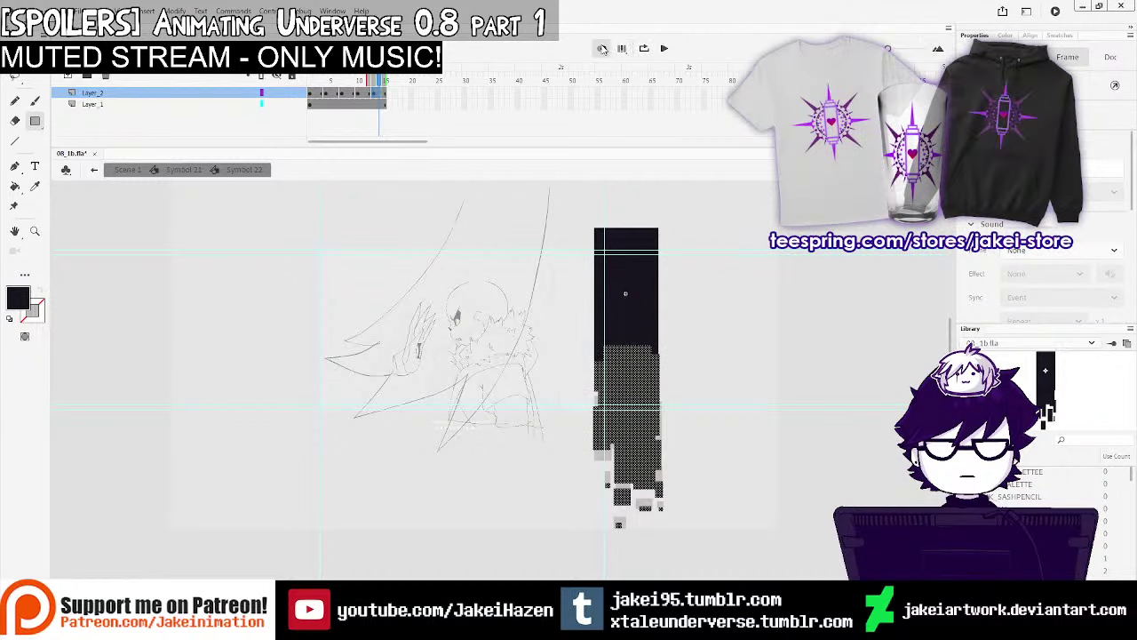
{"action": "left_click", "coordinate": [315, 94]}
{"action": "key", "text": "Return"}
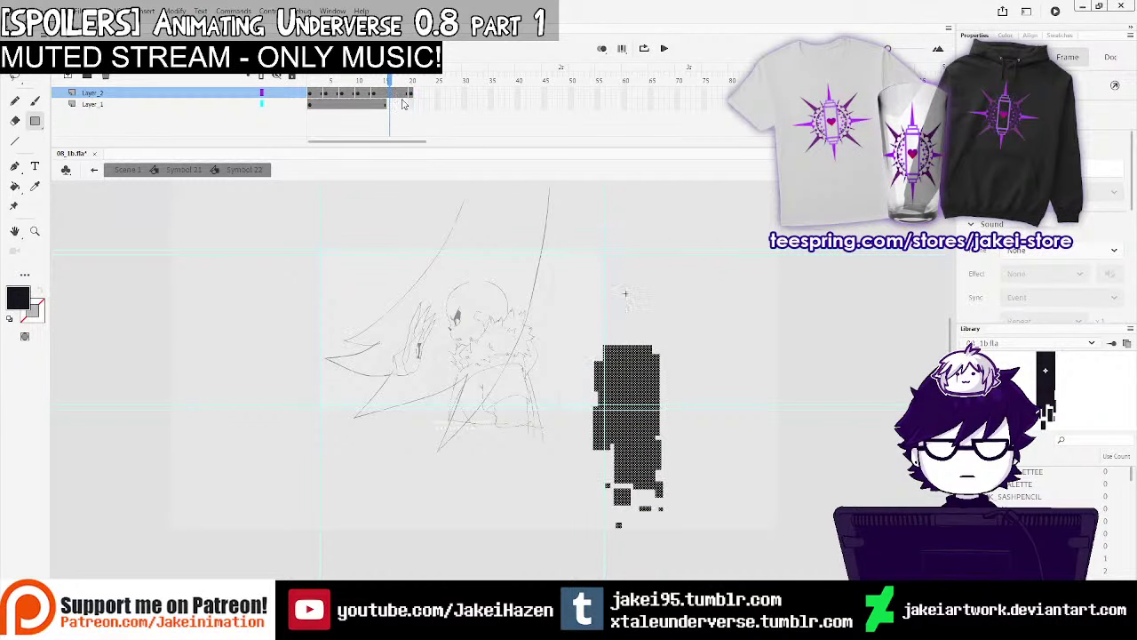
{"action": "left_click", "coordinate": [608, 382], "text": "ctrl"}
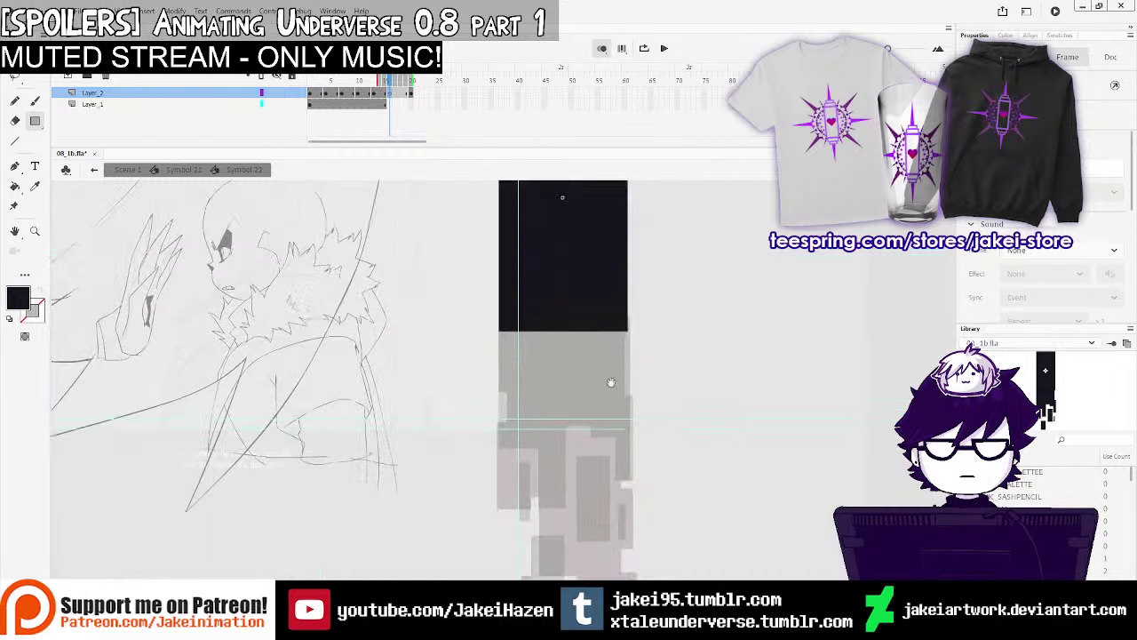
{"action": "left_click_drag", "start_coordinate": [516, 363], "coordinate": [513, 317]}
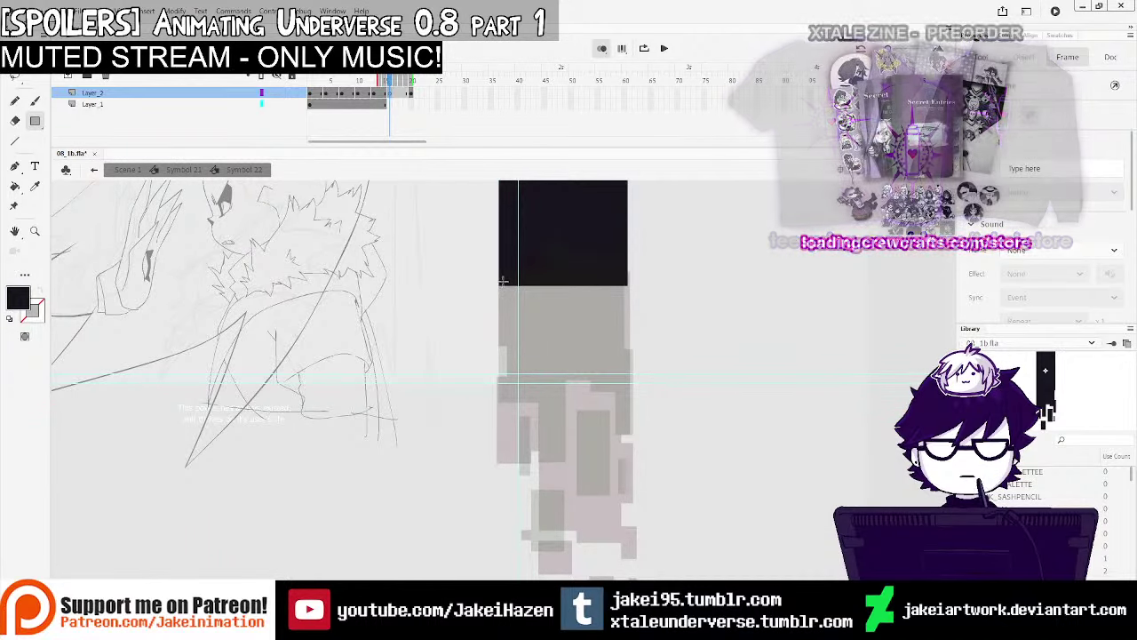
{"action": "left_click", "coordinate": [414, 96]}
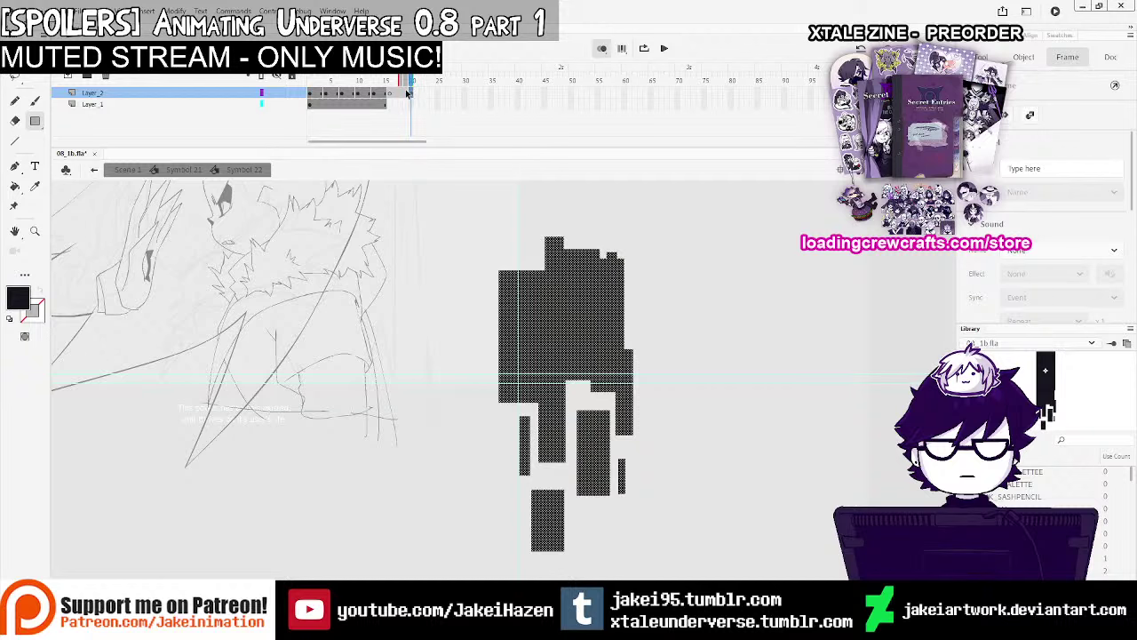
{"action": "left_click", "coordinate": [389, 92]}
{"action": "left_click", "coordinate": [384, 92]}
{"action": "left_click", "coordinate": [391, 92]}
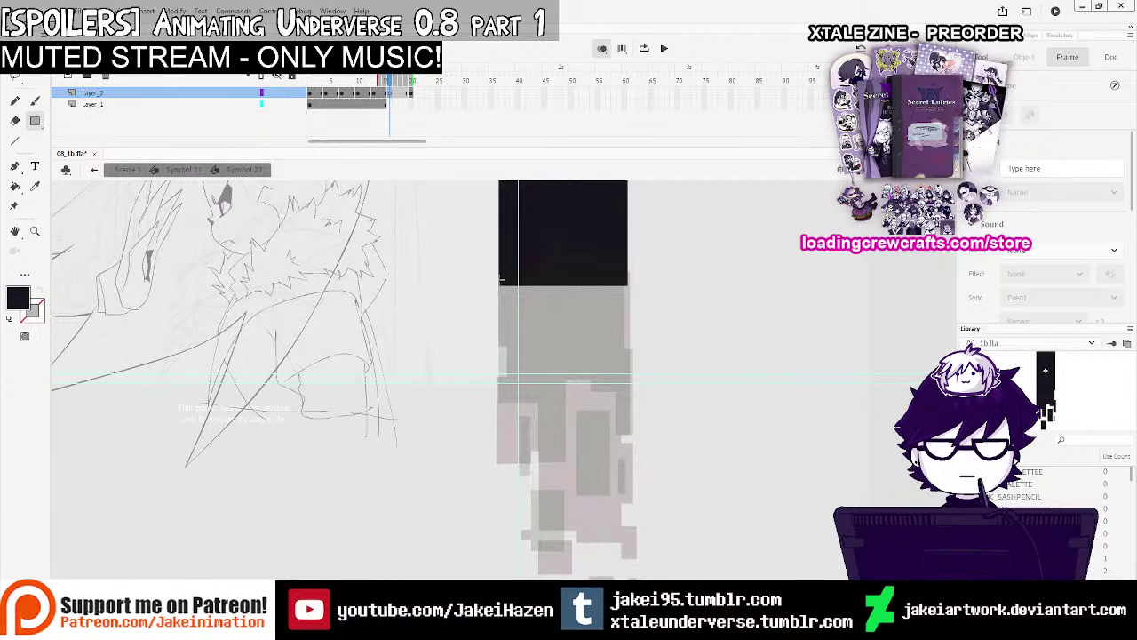
{"action": "left_click_drag", "start_coordinate": [500, 281], "coordinate": [526, 370]}
{"action": "left_click_drag", "start_coordinate": [515, 415], "coordinate": [526, 437]}
{"action": "key", "text": "ctrl+z"}
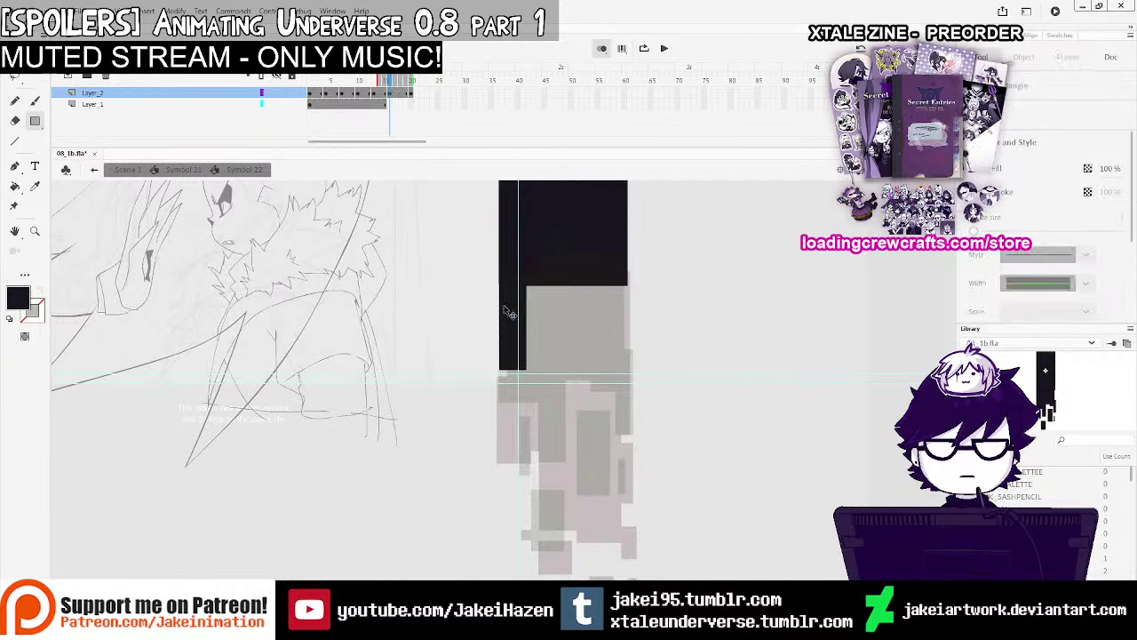
{"action": "key", "text": "ctrl+z"}
Build frame 16's block mass from overlapping rectangles with edge notches and a loose square below, and play back the loop without onion skinning
{"action": "left_click_drag", "start_coordinate": [501, 282], "coordinate": [538, 474]}
{"action": "left_click_drag", "start_coordinate": [530, 536], "coordinate": [563, 568]}
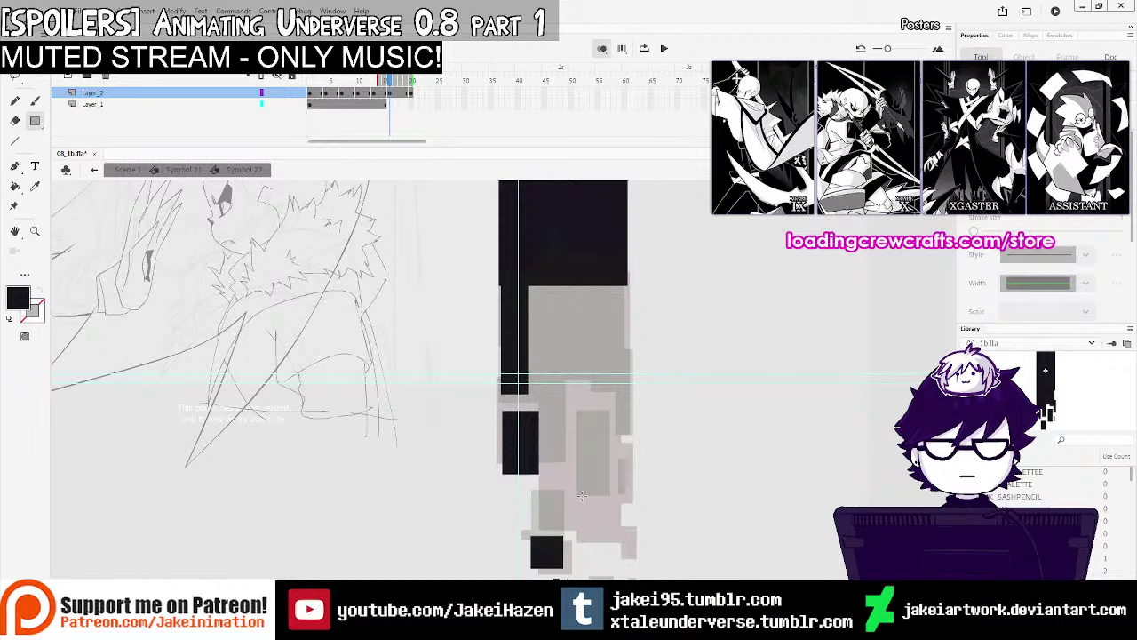
{"action": "left_click_drag", "start_coordinate": [528, 283], "coordinate": [570, 508]}
{"action": "left_click_drag", "start_coordinate": [570, 439], "coordinate": [614, 540]}
{"action": "left_click_drag", "start_coordinate": [618, 395], "coordinate": [633, 469]}
{"action": "left_click_drag", "start_coordinate": [570, 359], "coordinate": [618, 444]}
{"action": "left_click_drag", "start_coordinate": [570, 284], "coordinate": [619, 385]}
{"action": "left_click_drag", "start_coordinate": [611, 296], "coordinate": [631, 374]}
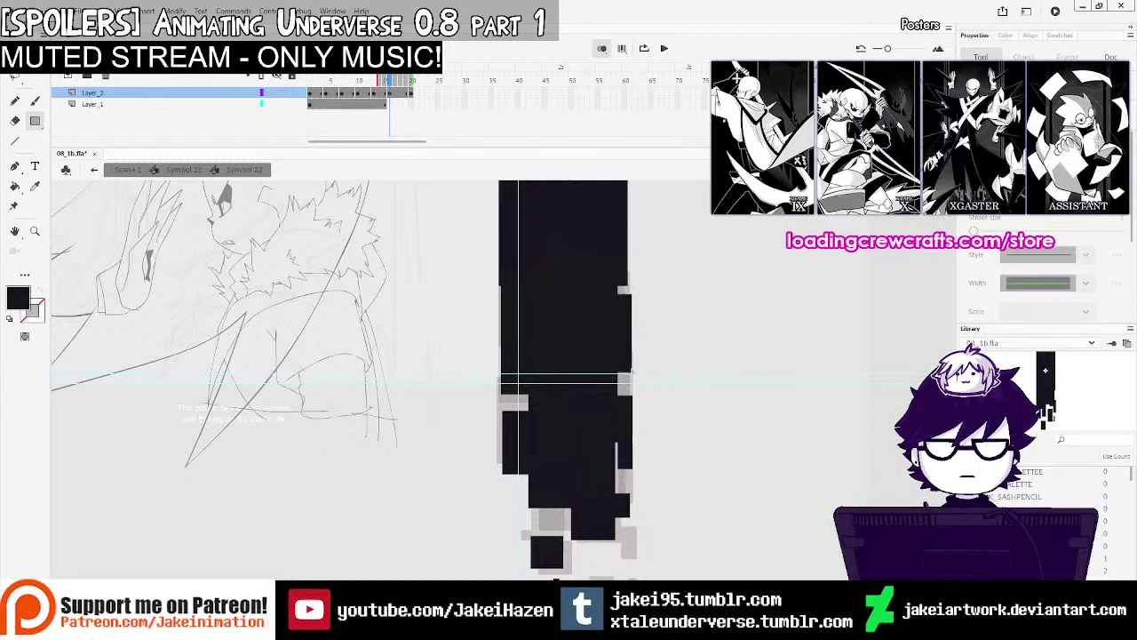
{"action": "left_click", "coordinate": [633, 462], "text": "ctrl+alt"}
{"action": "left_click", "coordinate": [602, 48]}
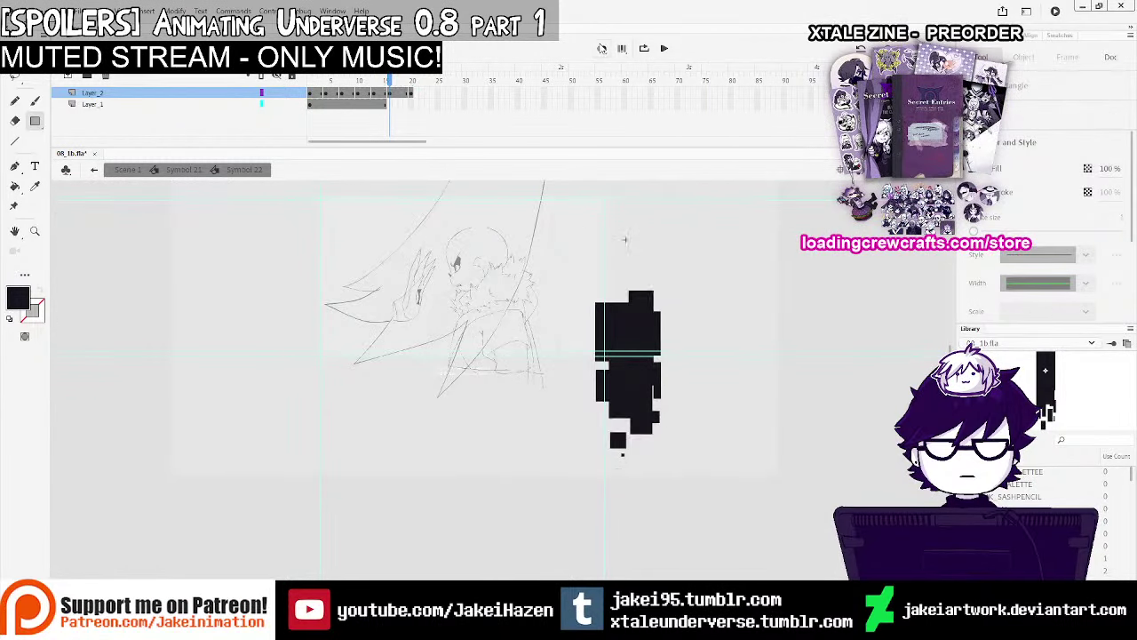
{"action": "key", "text": "Return"}
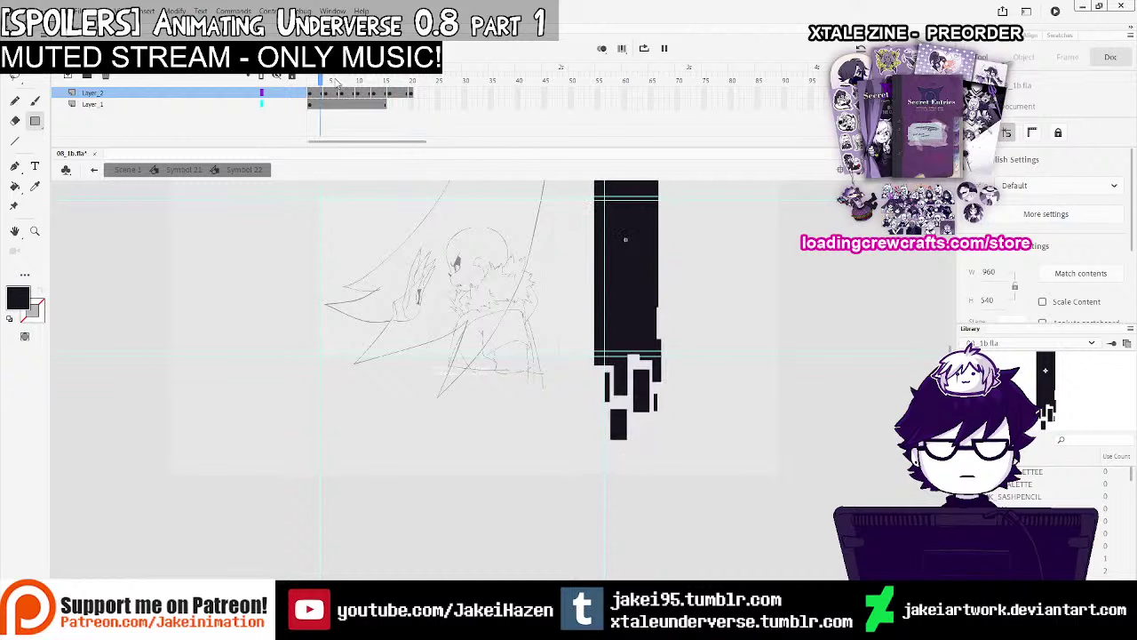
Shift Layer_2's closing block arrangement to frame 22 and insert a blank keyframe at frame 19 with onion skinning on
{"action": "left_click", "coordinate": [412, 93]}
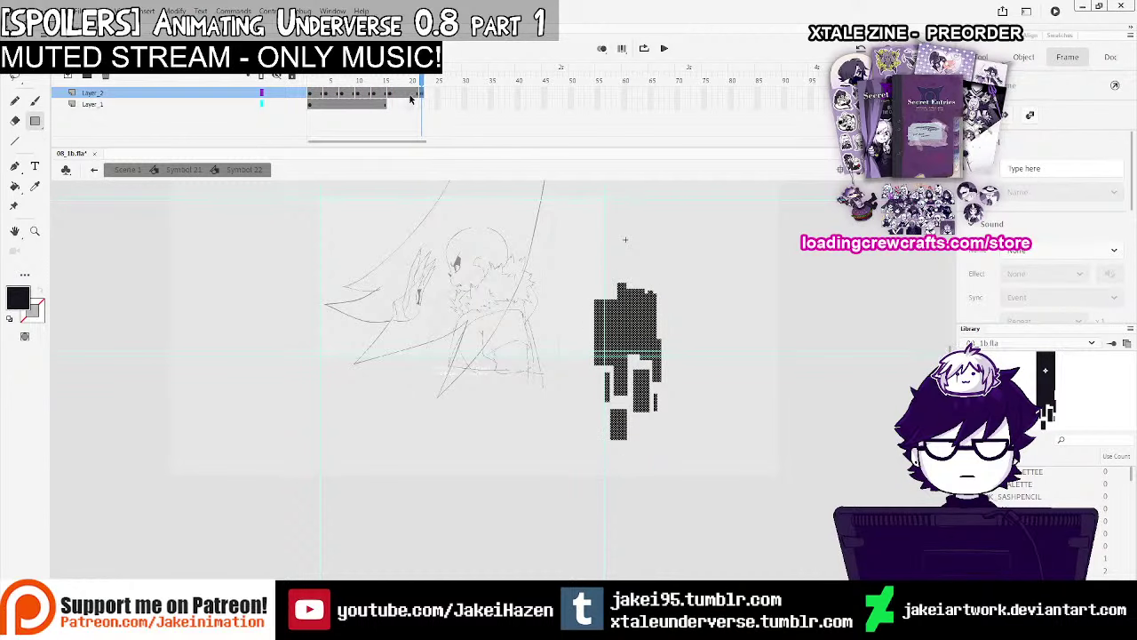
{"action": "left_click", "coordinate": [410, 95]}
{"action": "left_click", "coordinate": [408, 93]}
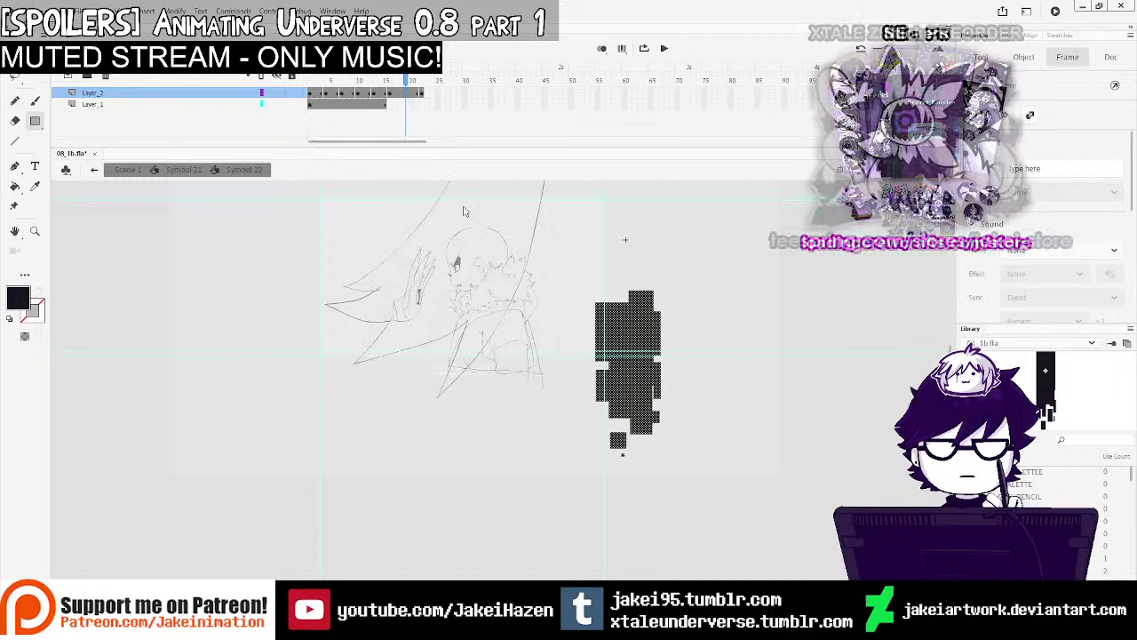
{"action": "left_click", "coordinate": [603, 49]}
{"action": "left_click", "coordinate": [628, 370]}
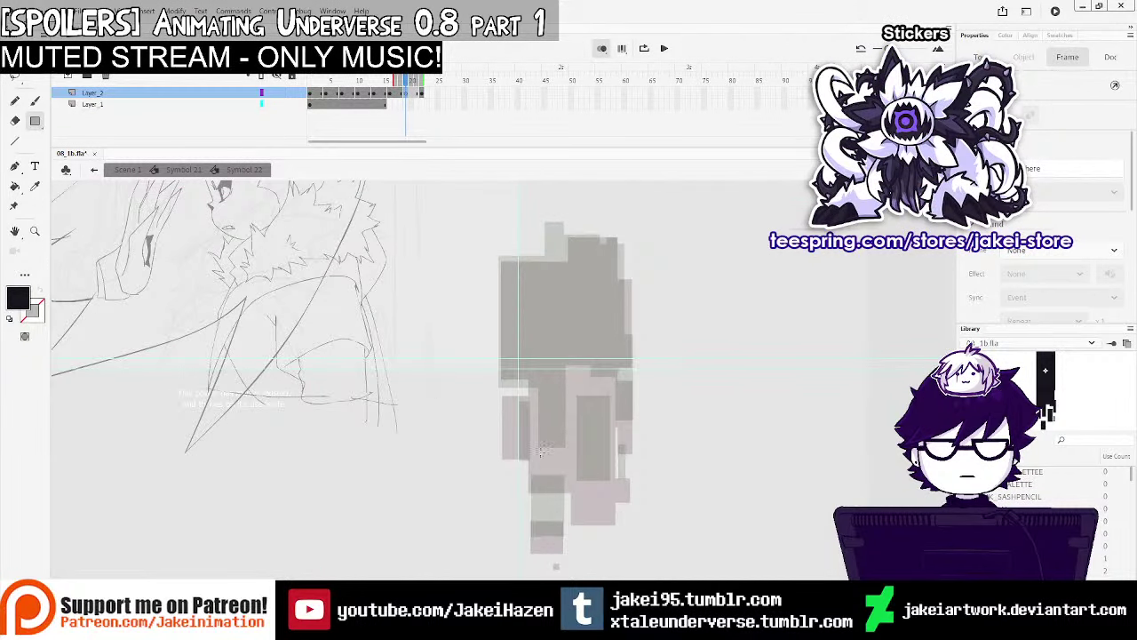
{"action": "left_click_drag", "start_coordinate": [531, 432], "coordinate": [554, 495]}
{"action": "key", "text": "ctrl+z"}
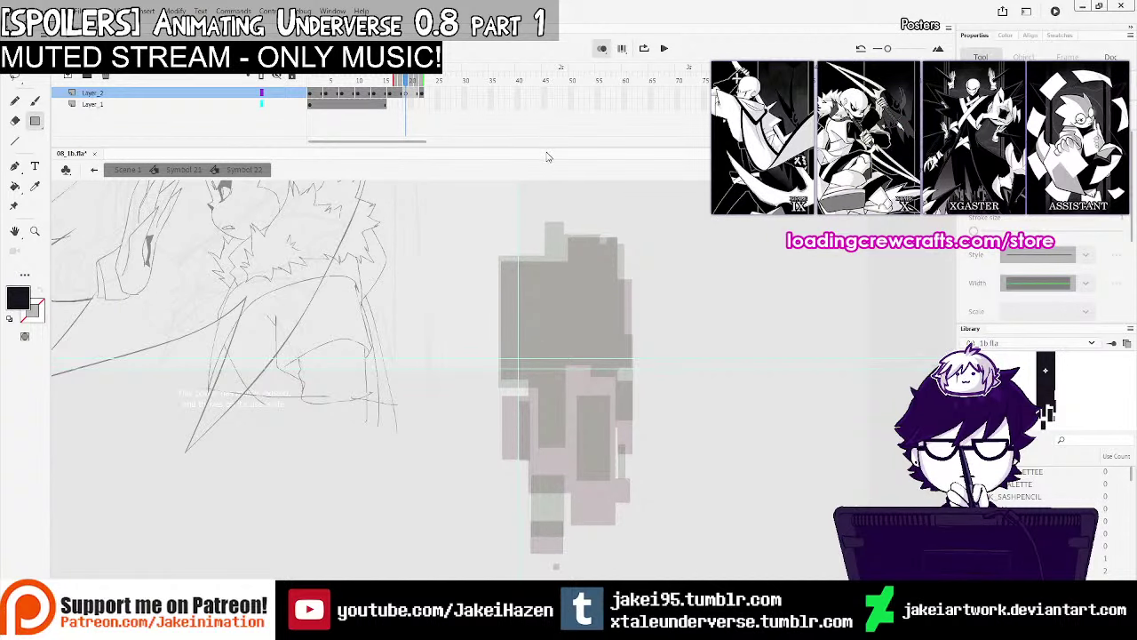
Clear the block drawings from the frame 13 and frame 16 keyframes of Layer_2
{"action": "left_click", "coordinate": [382, 93]}
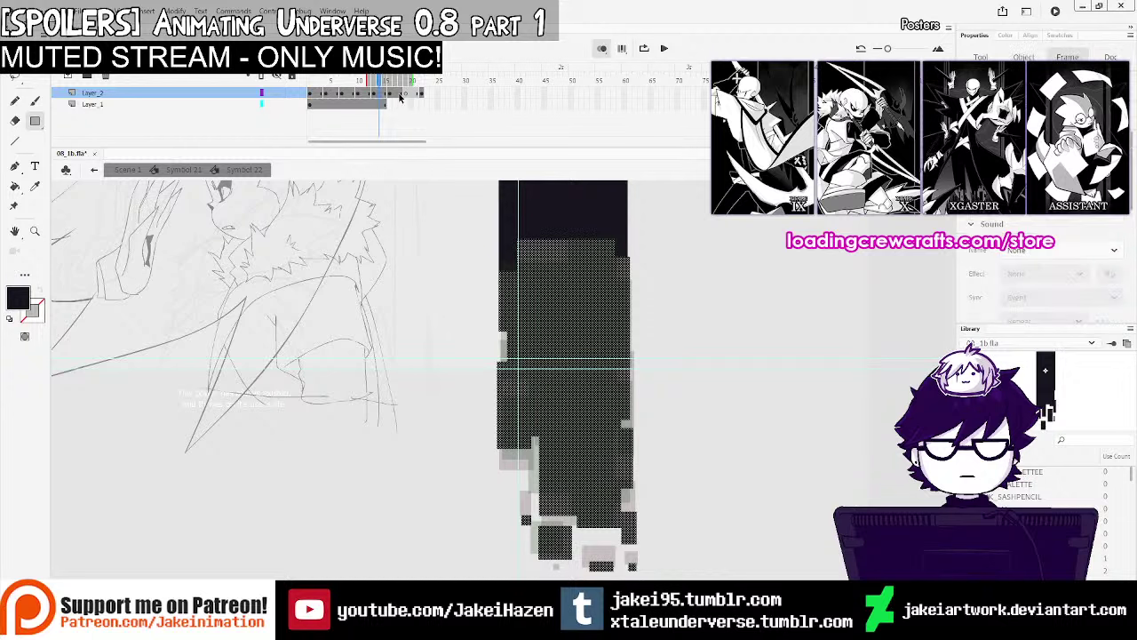
{"action": "key", "text": "Delete"}
{"action": "left_click", "coordinate": [390, 93]}
{"action": "key", "text": "Delete"}
{"action": "left_click", "coordinate": [378, 94]}
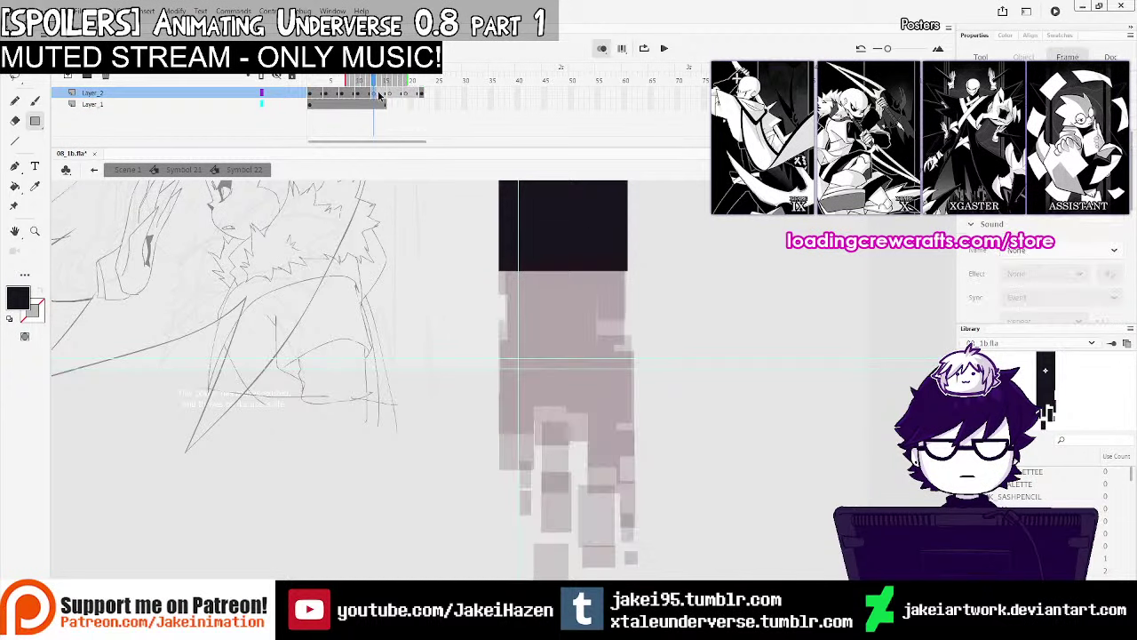
Draw separate narrow columns and a loose block slightly above the closing arrangement's pieces, on the frame just before it
{"action": "left_click", "coordinate": [421, 93]}
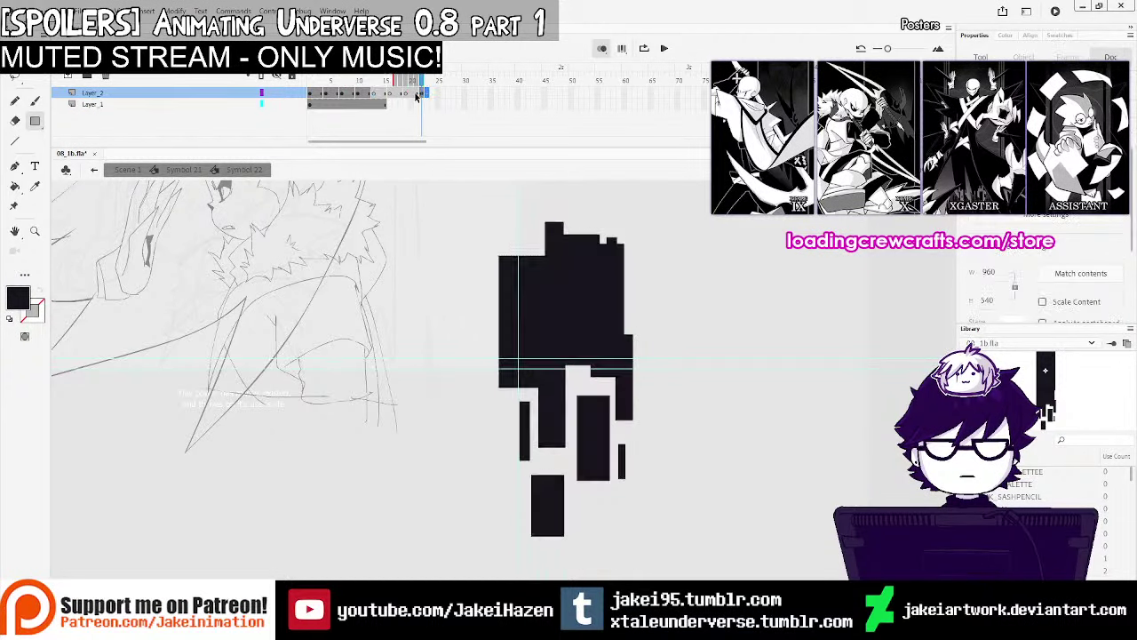
{"action": "key", "text": "comma"}
{"action": "mouse_move", "coordinate": [539, 334]}
{"action": "left_mouse_down"}
{"action": "mouse_move", "coordinate": [564, 428]}
{"action": "mouse_move", "coordinate": [562, 503]}
{"action": "left_mouse_up"}
{"action": "left_click_drag", "start_coordinate": [517, 397], "coordinate": [535, 441]}
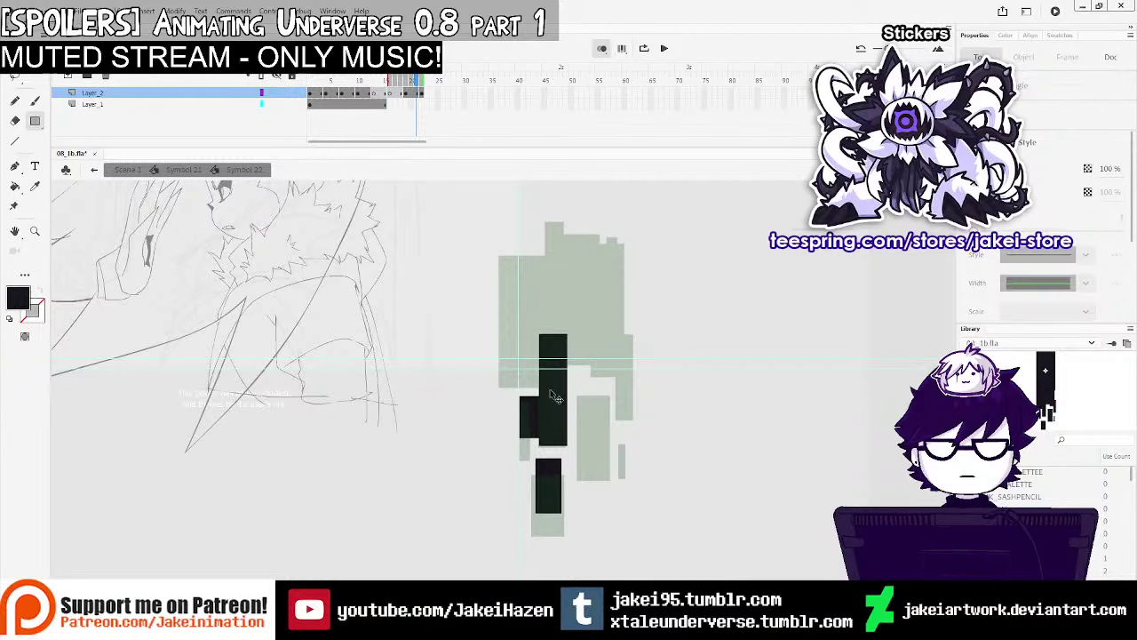
{"action": "key", "text": "ctrl+z"}
{"action": "left_click_drag", "start_coordinate": [519, 385], "coordinate": [530, 426]}
{"action": "key", "text": "ctrl+z"}
{"action": "left_click_drag", "start_coordinate": [514, 349], "coordinate": [530, 432]}
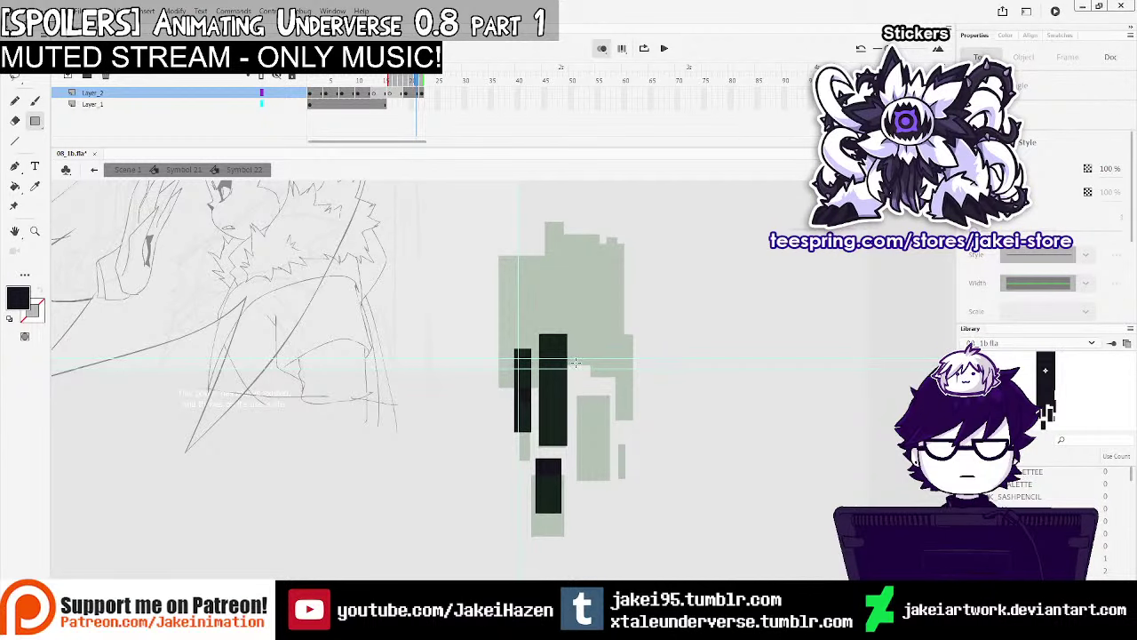
{"action": "left_click_drag", "start_coordinate": [579, 345], "coordinate": [613, 441]}
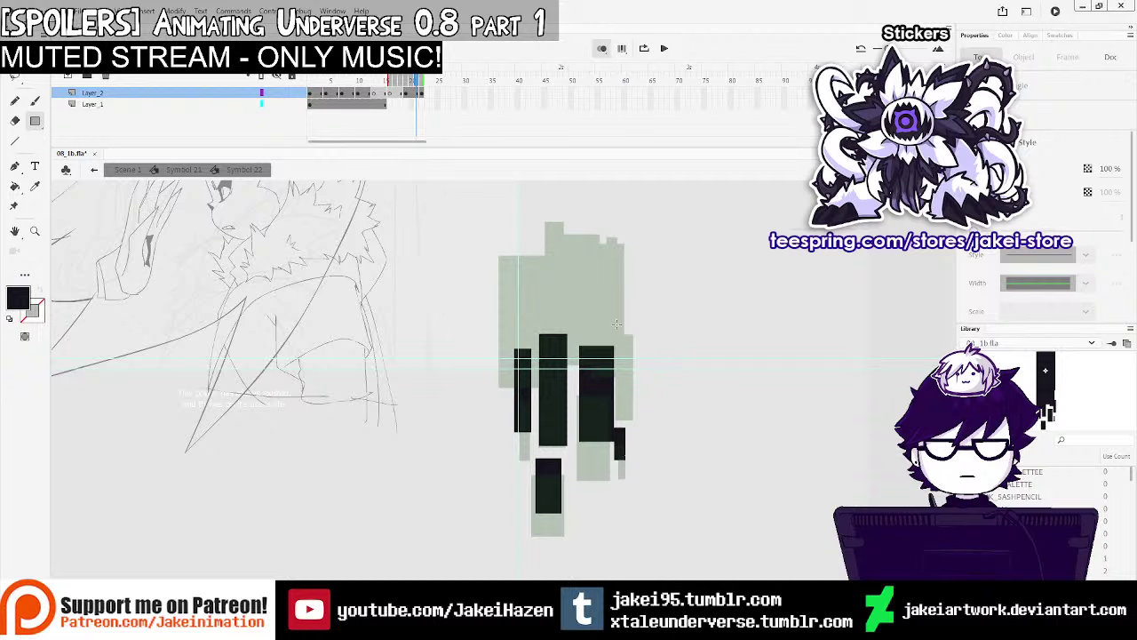
{"action": "left_click_drag", "start_coordinate": [611, 305], "coordinate": [635, 406]}
Fill the body above the loose columns with three large overlapping rectangles, leaving a stepped upper edge and narrow gaps below
{"action": "left_click", "coordinate": [682, 399], "text": "ctrl+alt"}
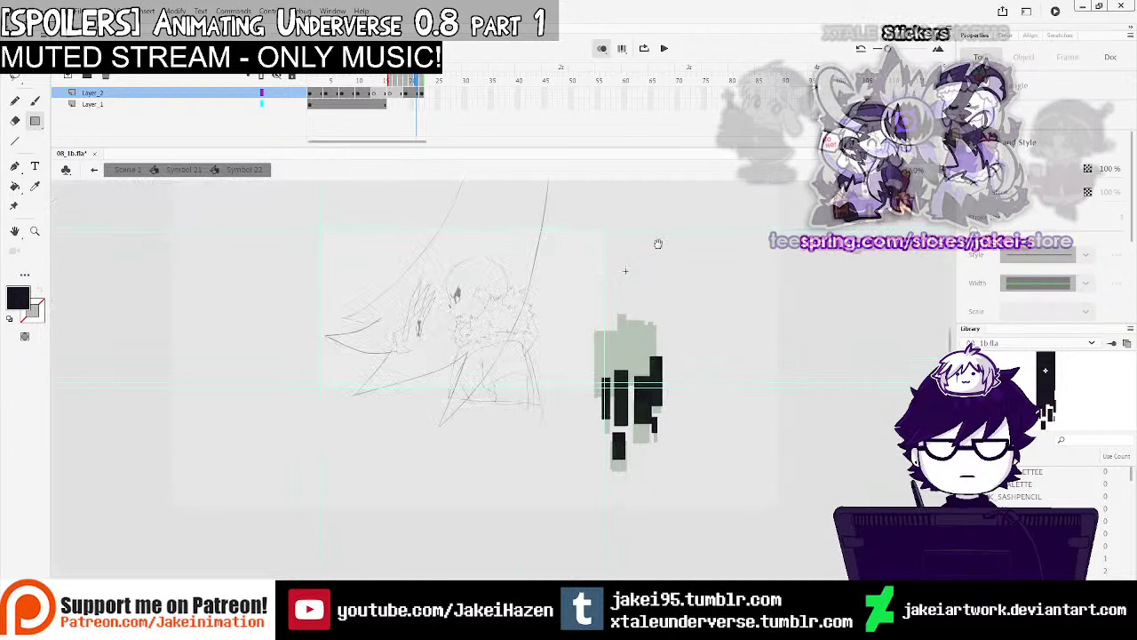
{"action": "left_click", "coordinate": [601, 49]}
{"action": "mouse_move", "coordinate": [419, 80]}
{"action": "left_mouse_down"}
{"action": "mouse_move", "coordinate": [407, 83]}
{"action": "mouse_move", "coordinate": [428, 84]}
{"action": "left_mouse_up"}
{"action": "left_click", "coordinate": [417, 93]}
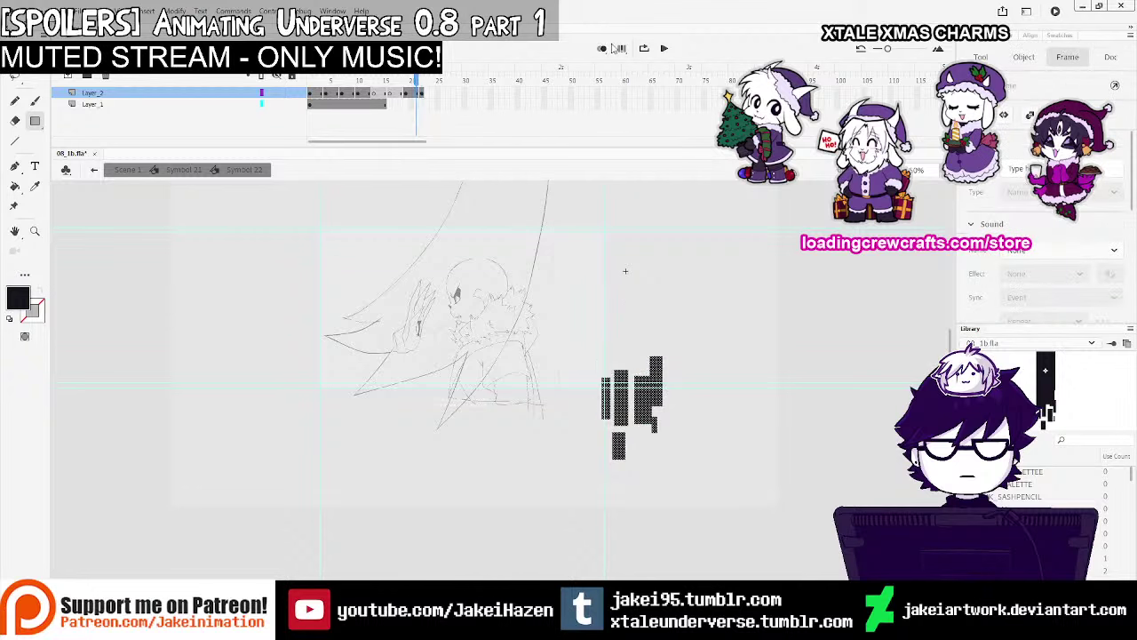
{"action": "left_click", "coordinate": [602, 51]}
{"action": "left_click", "coordinate": [689, 410], "text": "ctrl"}
{"action": "mouse_move", "coordinate": [499, 245]}
{"action": "left_mouse_down"}
{"action": "mouse_move", "coordinate": [587, 366]}
{"action": "mouse_move", "coordinate": [557, 382]}
{"action": "left_mouse_up"}
{"action": "left_click_drag", "start_coordinate": [534, 244], "coordinate": [605, 358]}
{"action": "left_click_drag", "start_coordinate": [543, 213], "coordinate": [621, 348]}
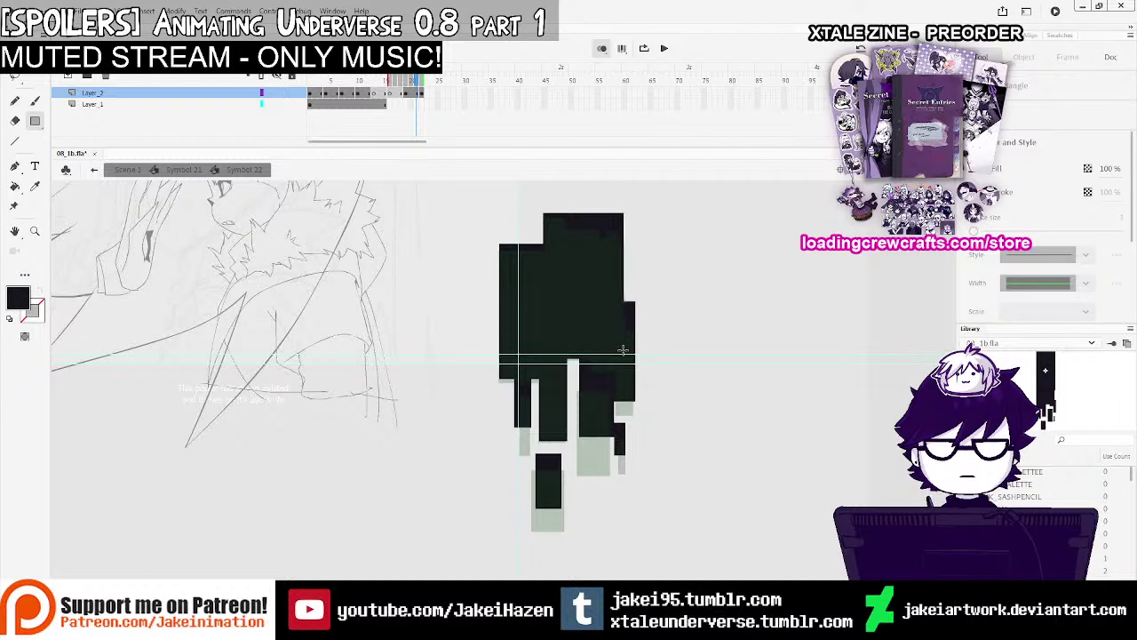
Go to frame 18 of Layer_2 and adjust the onion skin range to include the drawings before and after it
{"action": "left_click", "coordinate": [401, 89]}
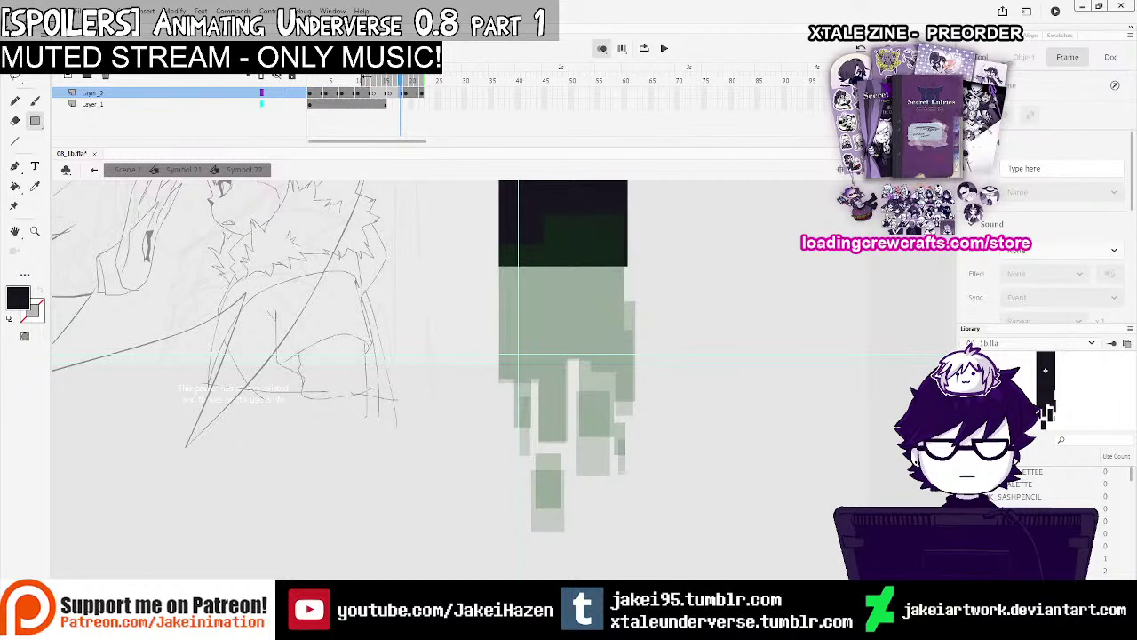
{"action": "left_click_drag", "start_coordinate": [366, 78], "coordinate": [416, 80]}
{"action": "scroll", "coordinate": [522, 295], "scroll_direction": "up", "scroll_amount": 1}
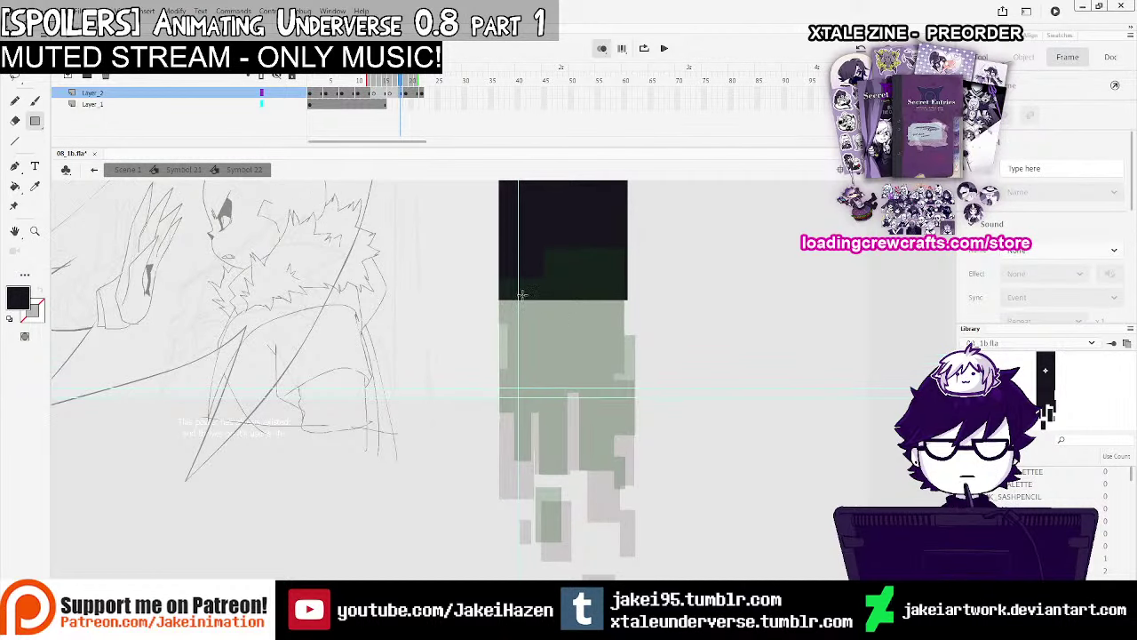
Extend the dark bar's body downward at frame 18 of Layer_2 and draw uneven overlapping columns beneath it, following the onion-skinned drawings
{"action": "left_click_drag", "start_coordinate": [498, 277], "coordinate": [630, 395]}
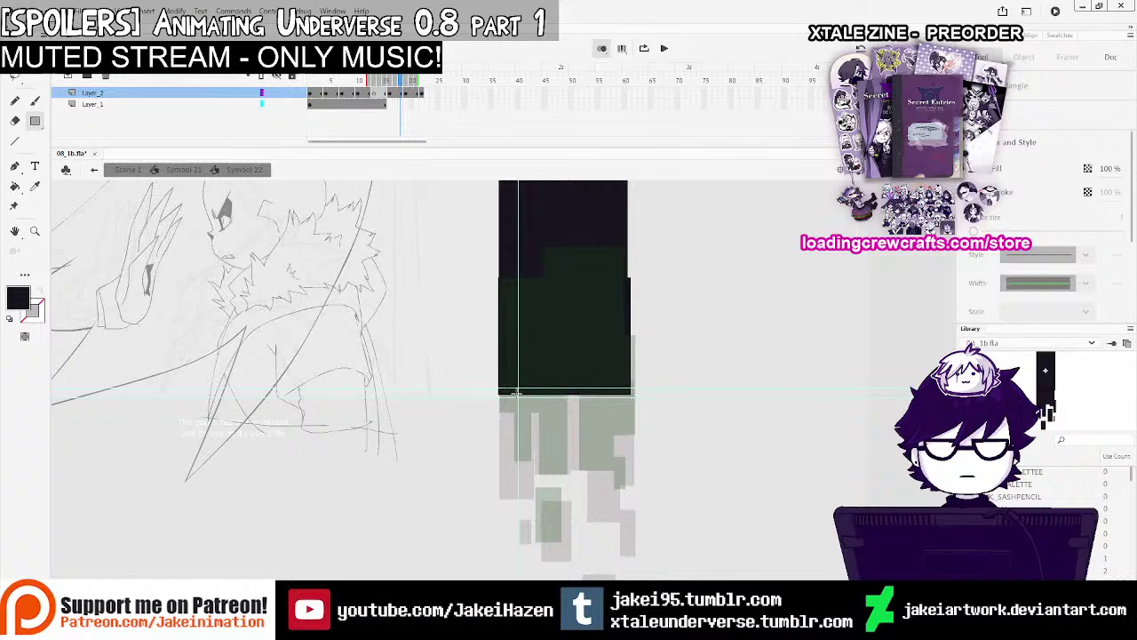
{"action": "mouse_move", "coordinate": [498, 387]}
{"action": "left_mouse_down"}
{"action": "mouse_move", "coordinate": [525, 407]}
{"action": "mouse_move", "coordinate": [531, 454]}
{"action": "mouse_move", "coordinate": [531, 415]}
{"action": "mouse_move", "coordinate": [564, 452]}
{"action": "left_mouse_up"}
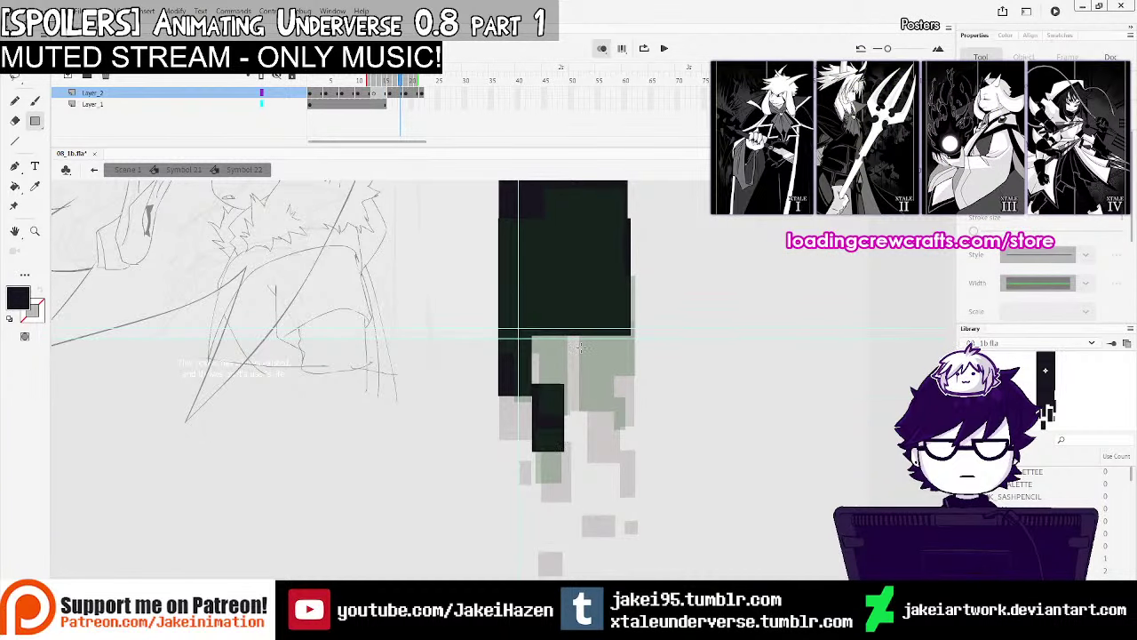
{"action": "left_click_drag", "start_coordinate": [531, 304], "coordinate": [570, 392]}
{"action": "left_click_drag", "start_coordinate": [565, 315], "coordinate": [612, 405]}
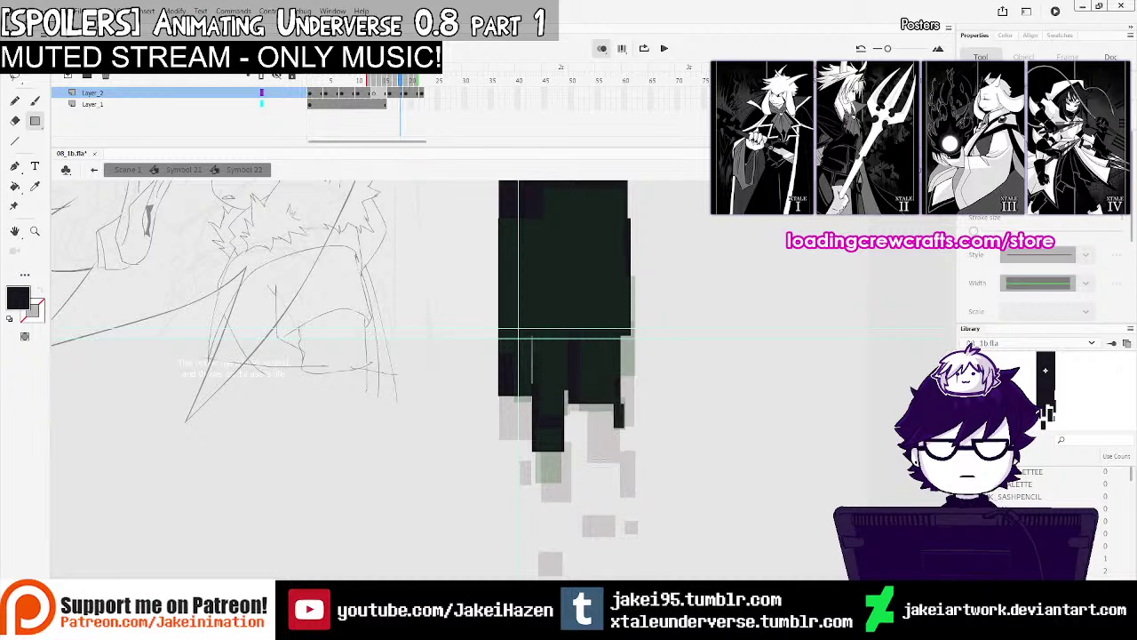
{"action": "left_click_drag", "start_coordinate": [617, 318], "coordinate": [631, 371]}
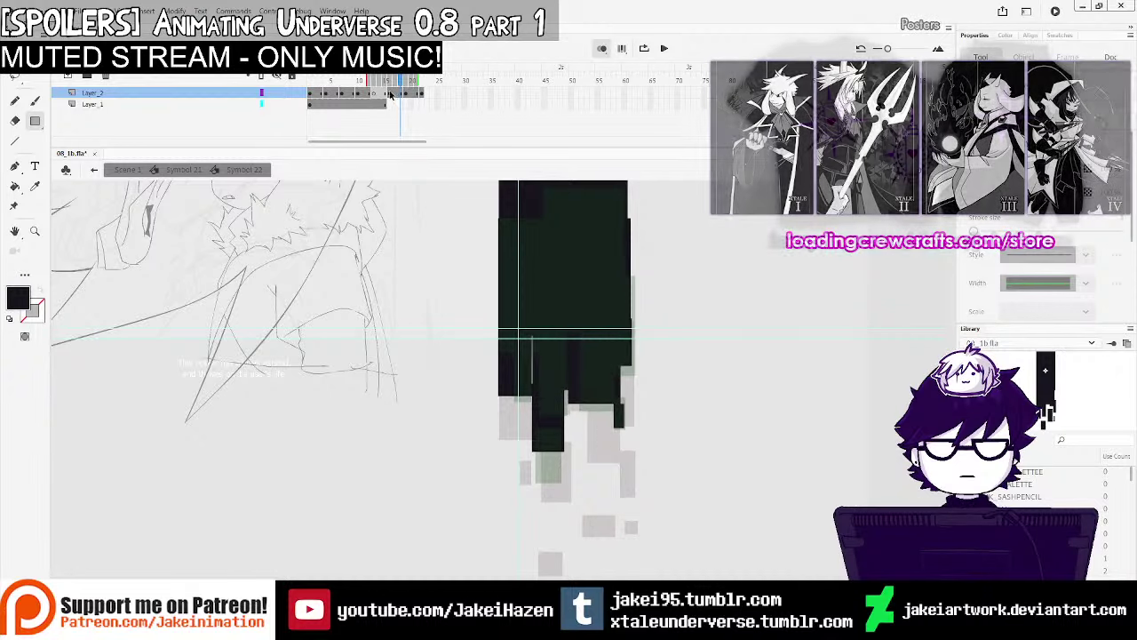
Fill the bar's body on frame 13 of Layer_2 with overlapping rectangles, forming a stepped lower edge
{"action": "left_click", "coordinate": [384, 91]}
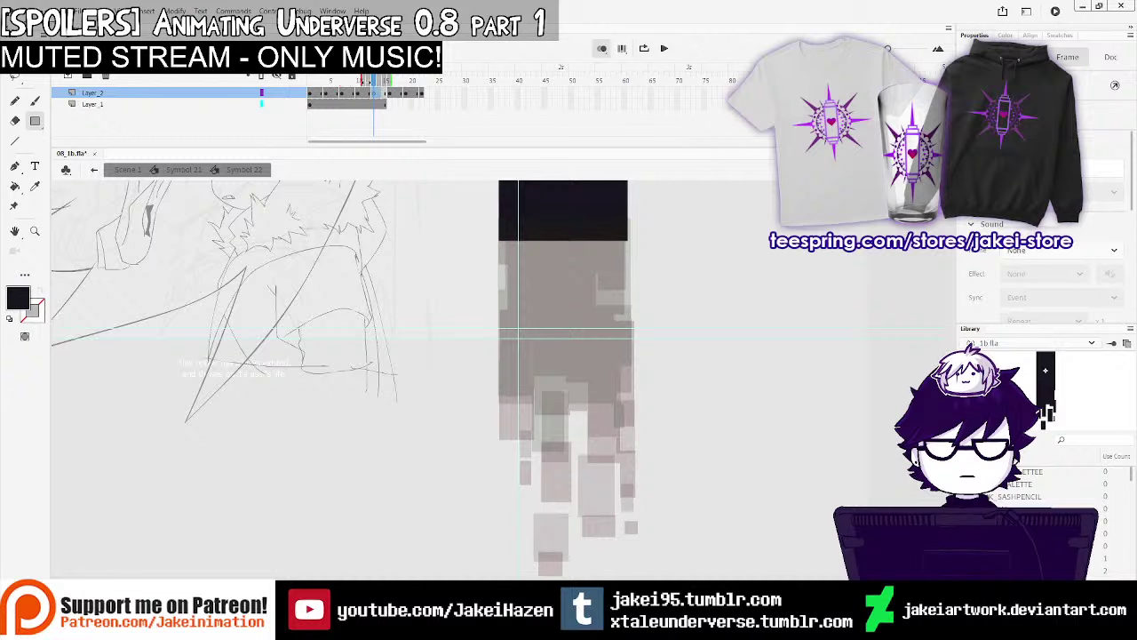
{"action": "mouse_move", "coordinate": [499, 238]}
{"action": "left_mouse_down"}
{"action": "mouse_move", "coordinate": [601, 333]}
{"action": "mouse_move", "coordinate": [628, 375]}
{"action": "left_mouse_up"}
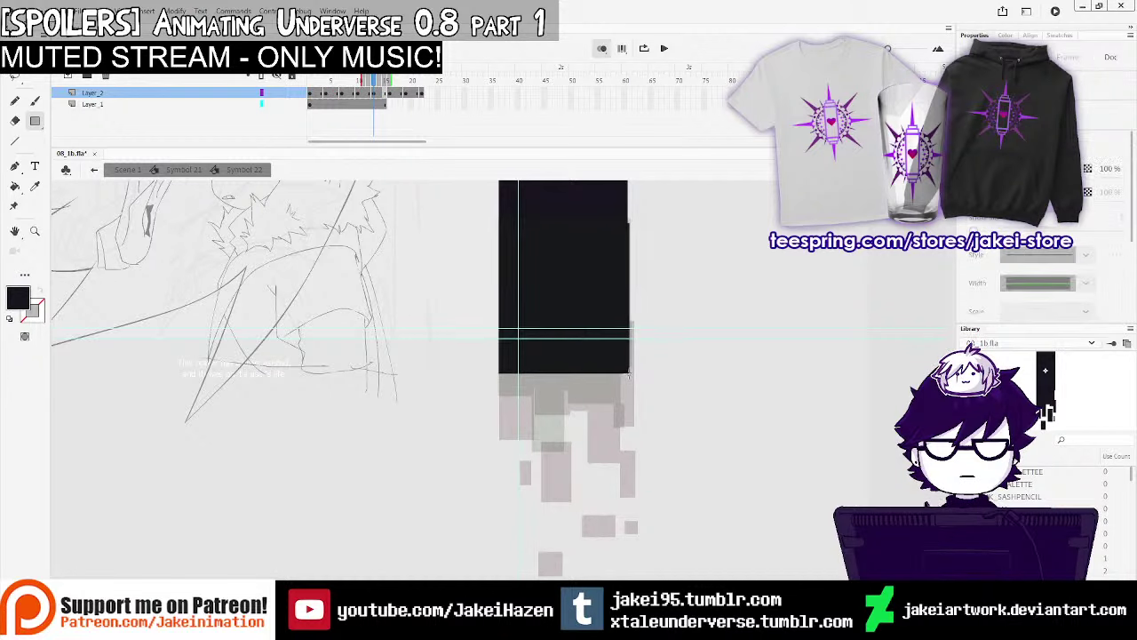
{"action": "left_click_drag", "start_coordinate": [500, 352], "coordinate": [565, 426]}
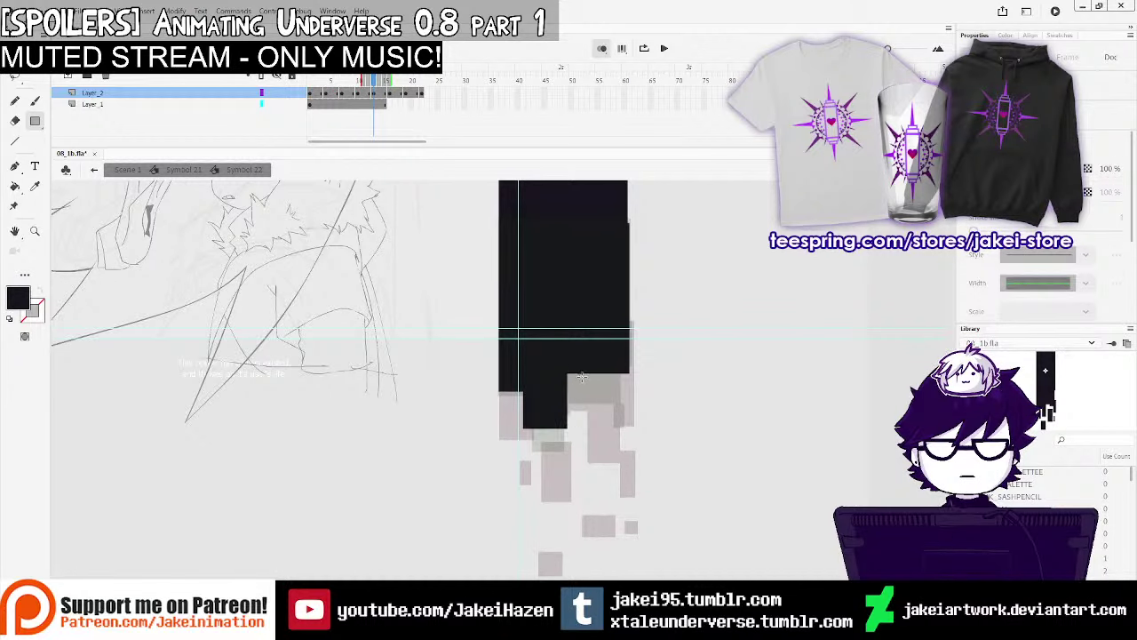
{"action": "left_click_drag", "start_coordinate": [567, 366], "coordinate": [620, 401]}
Turn off onion skinning and scrub through the bar's frames to review the break-up motion
{"action": "key", "text": "ctrl+minus"}
{"action": "left_click", "coordinate": [603, 49]}
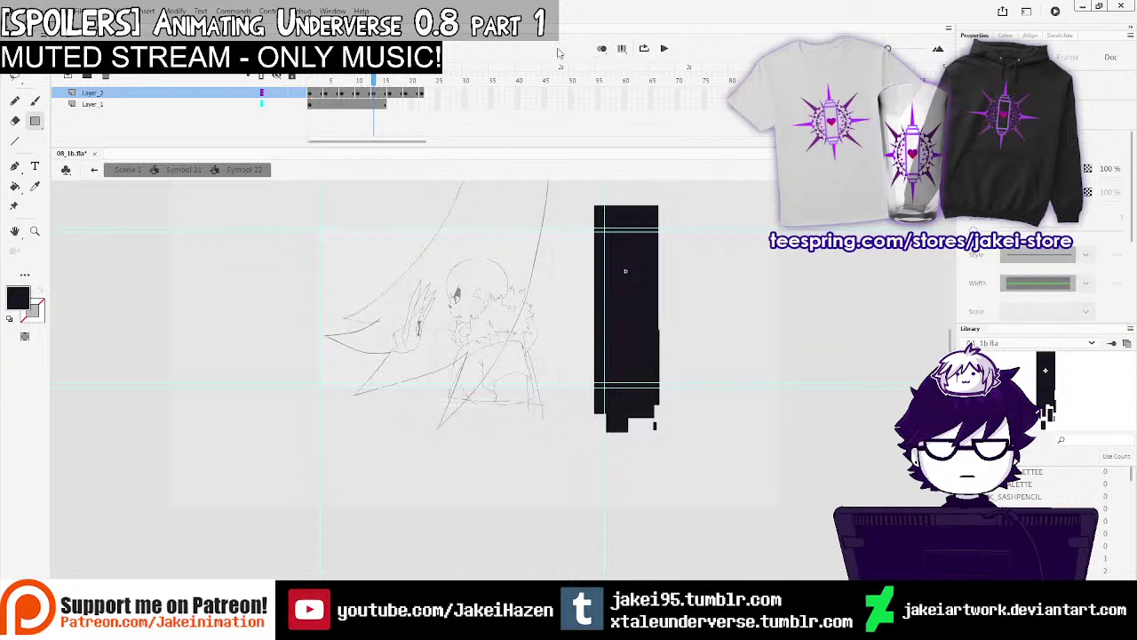
{"action": "mouse_move", "coordinate": [373, 80]}
{"action": "left_mouse_down"}
{"action": "mouse_move", "coordinate": [335, 82]}
{"action": "mouse_move", "coordinate": [453, 104]}
{"action": "left_mouse_up"}
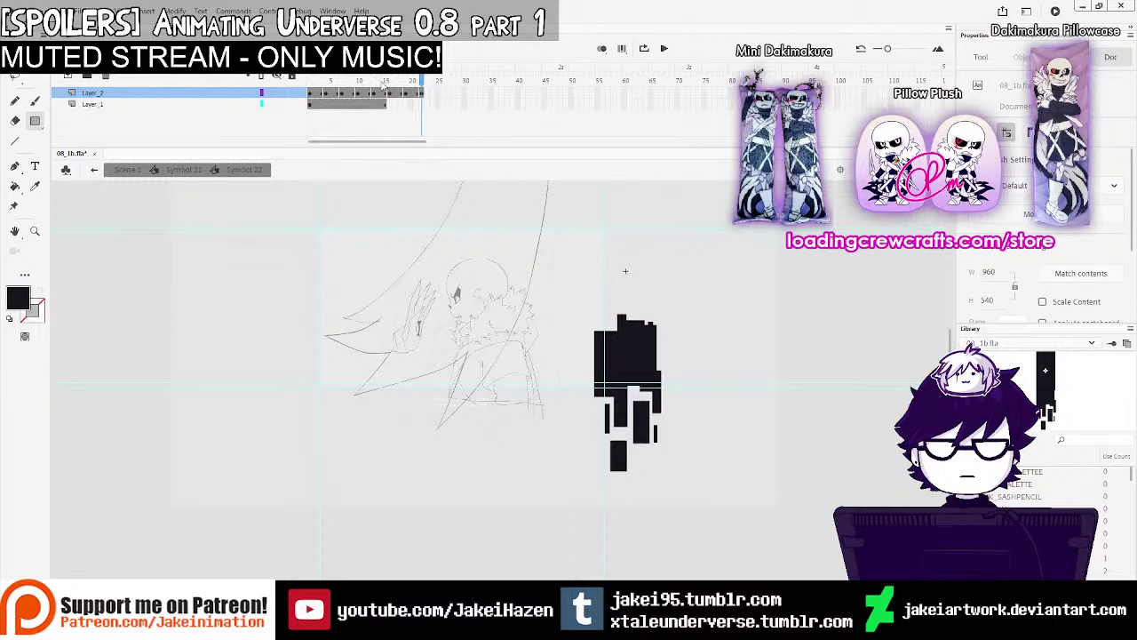
{"action": "left_click", "coordinate": [348, 92]}
{"action": "left_click", "coordinate": [361, 93]}
Draw loose blocks of varied sizes below the body on frame 13 of Layer_2, slightly lower than the onion-skinned pieces
{"action": "key", "text": "ctrl+equal"}
{"action": "left_click", "coordinate": [374, 94]}
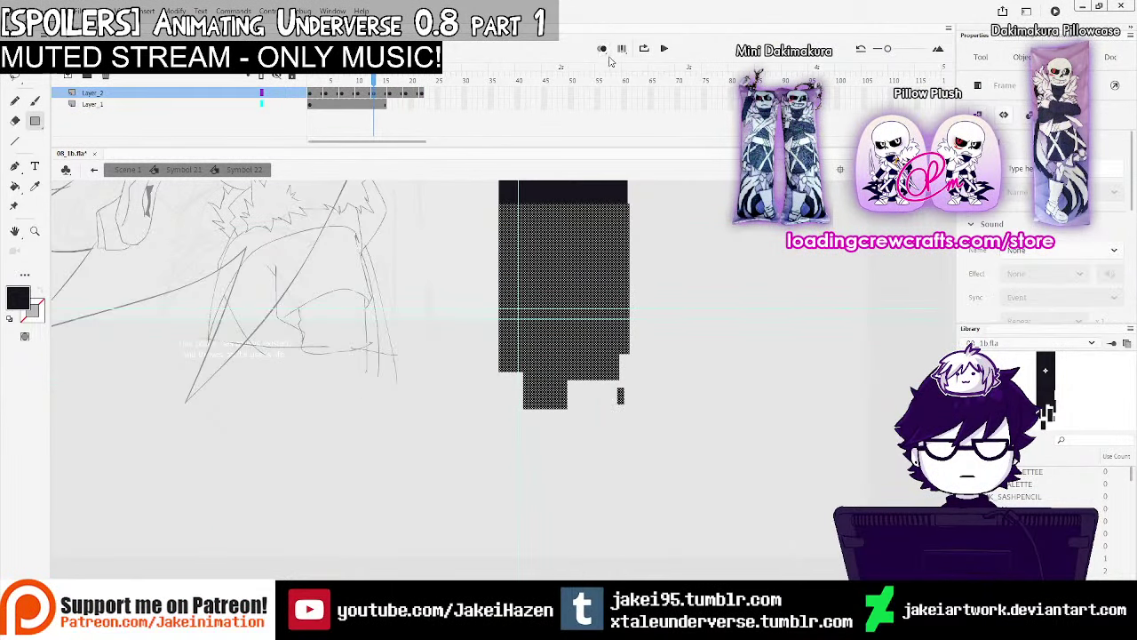
{"action": "left_click_drag", "start_coordinate": [541, 413], "coordinate": [572, 463]}
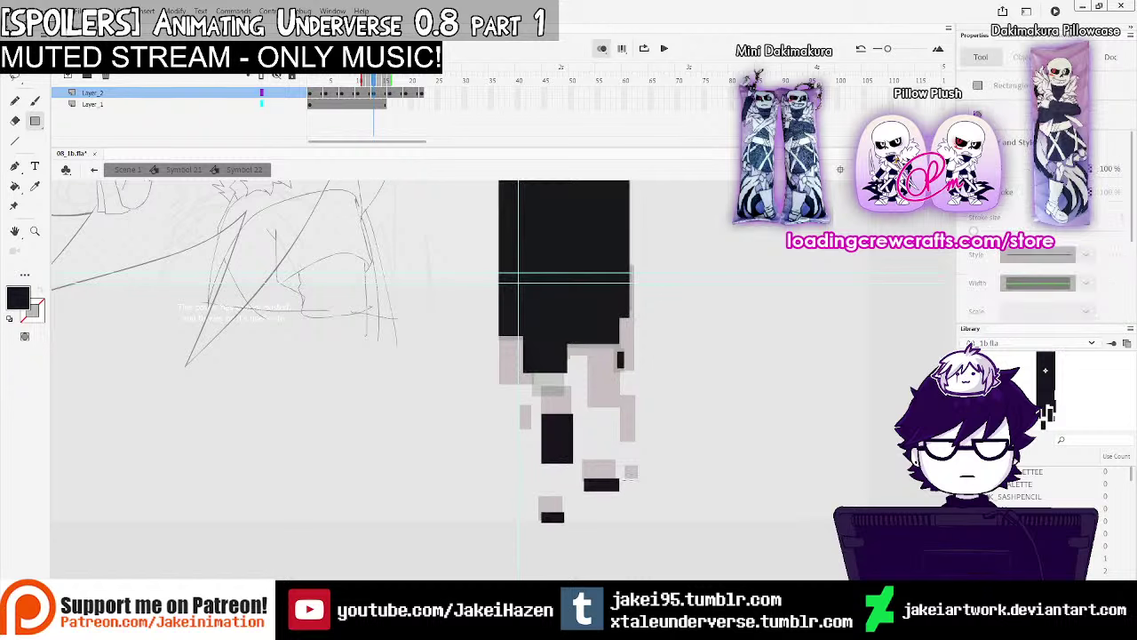
{"action": "left_click_drag", "start_coordinate": [619, 415], "coordinate": [636, 451]}
{"action": "left_click_drag", "start_coordinate": [588, 382], "coordinate": [620, 433]}
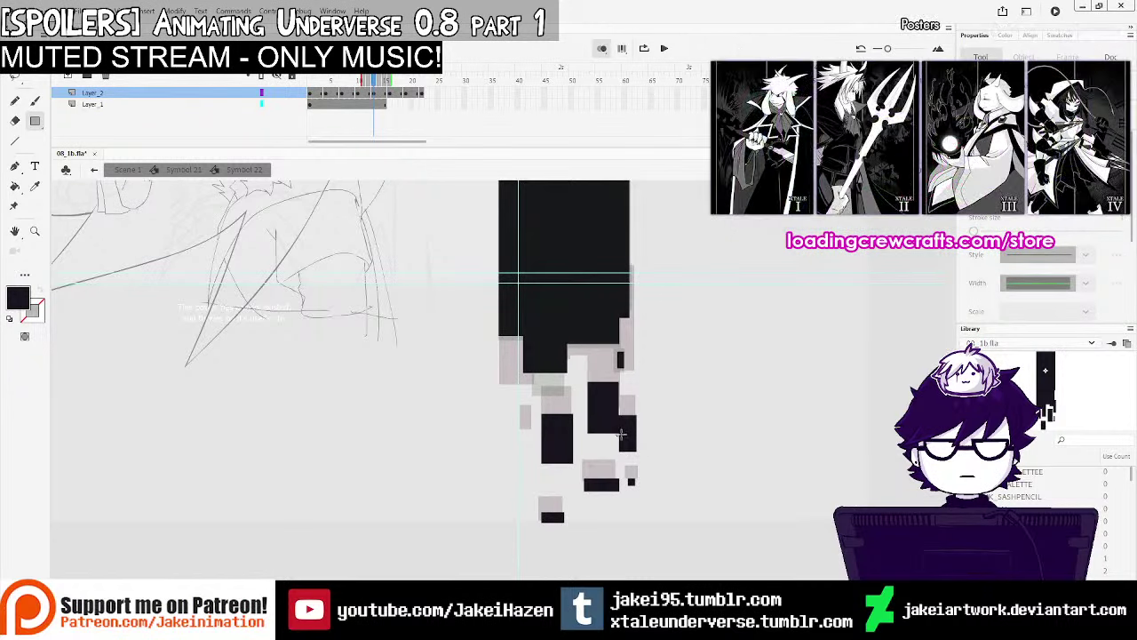
{"action": "left_click_drag", "start_coordinate": [504, 367], "coordinate": [527, 406]}
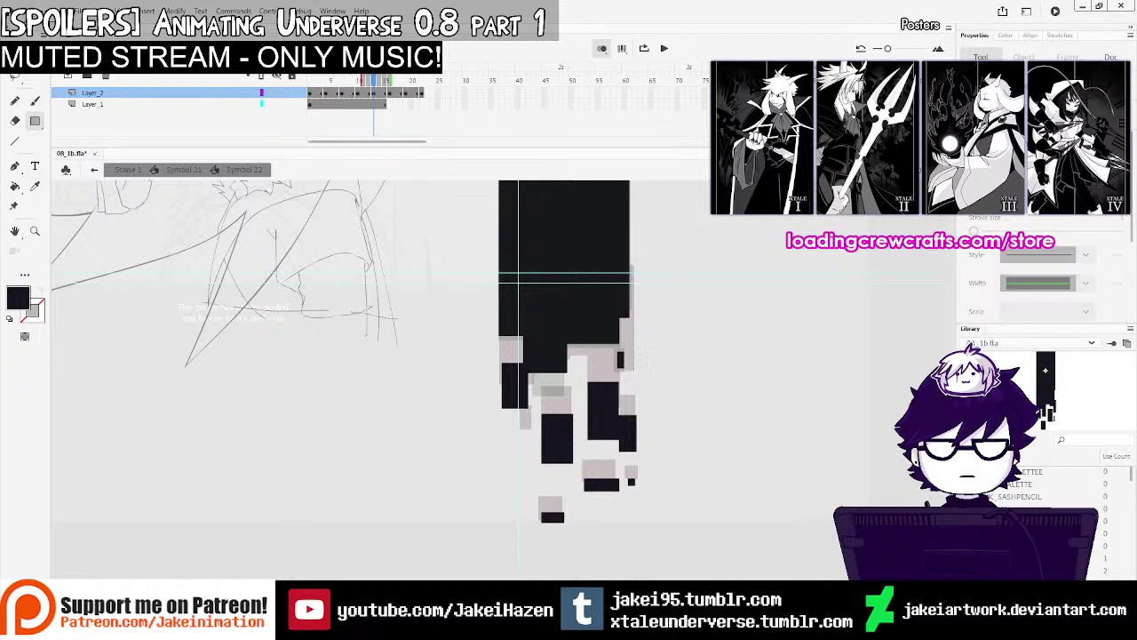
Draw progressively smaller and lower loose blocks beneath the columns on frames 16 and 19 of Layer_2
{"action": "left_click", "coordinate": [391, 95]}
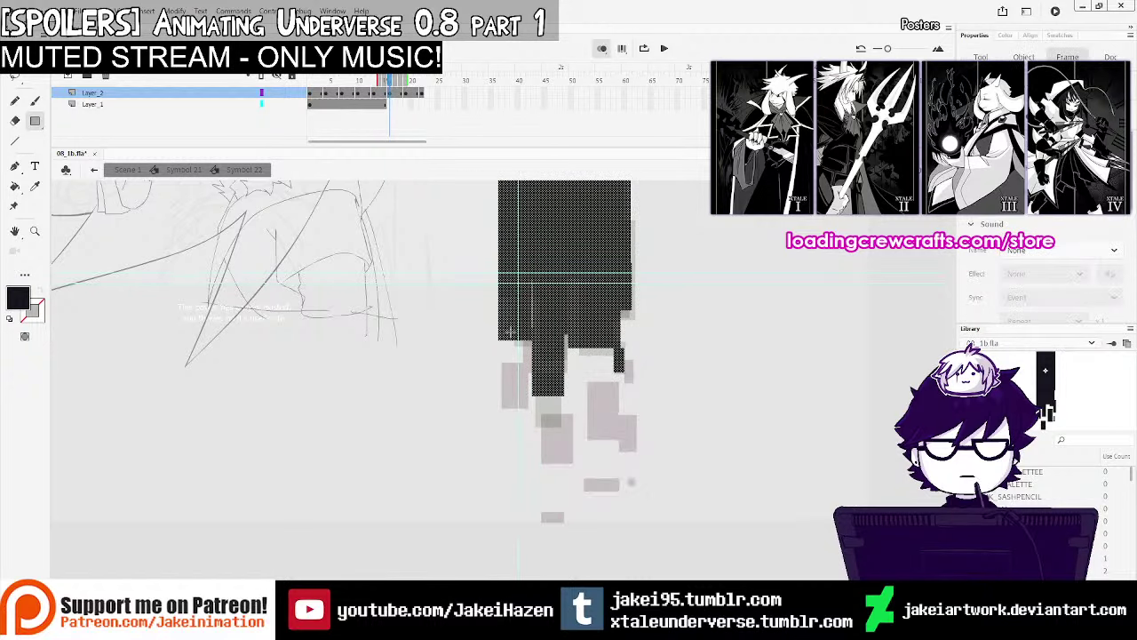
{"action": "mouse_move", "coordinate": [500, 390]}
{"action": "left_mouse_down"}
{"action": "mouse_move", "coordinate": [568, 476]}
{"action": "mouse_move", "coordinate": [619, 494]}
{"action": "left_mouse_up"}
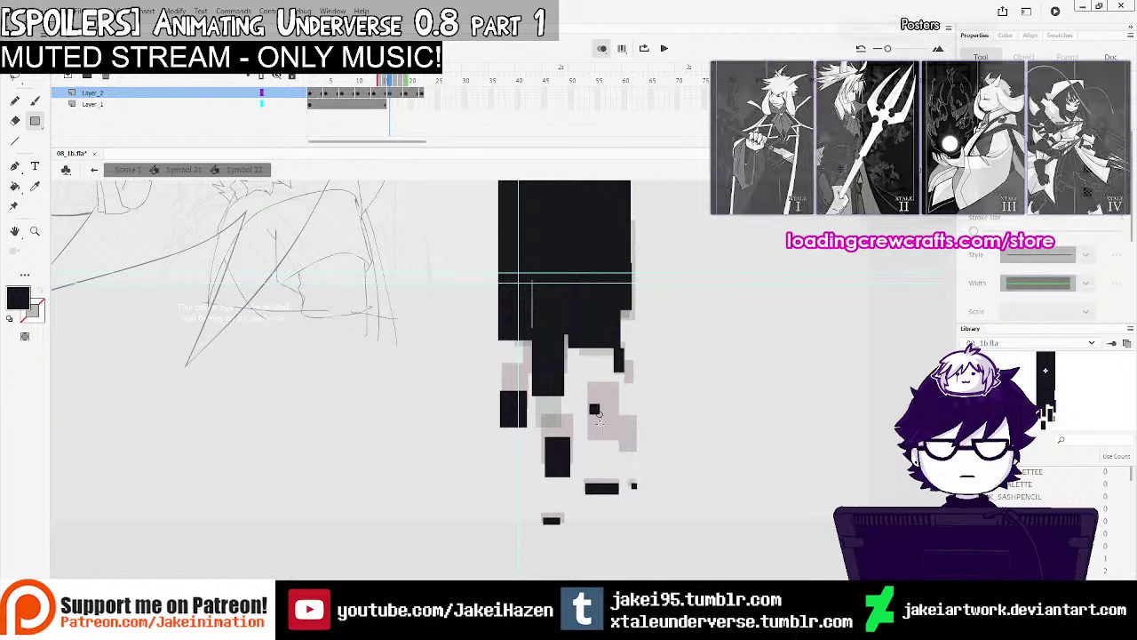
{"action": "mouse_move", "coordinate": [589, 405]}
{"action": "left_mouse_down"}
{"action": "mouse_move", "coordinate": [618, 464]}
{"action": "mouse_move", "coordinate": [635, 469]}
{"action": "left_mouse_up"}
{"action": "left_click_drag", "start_coordinate": [623, 360], "coordinate": [629, 384]}
{"action": "left_click", "coordinate": [410, 81]}
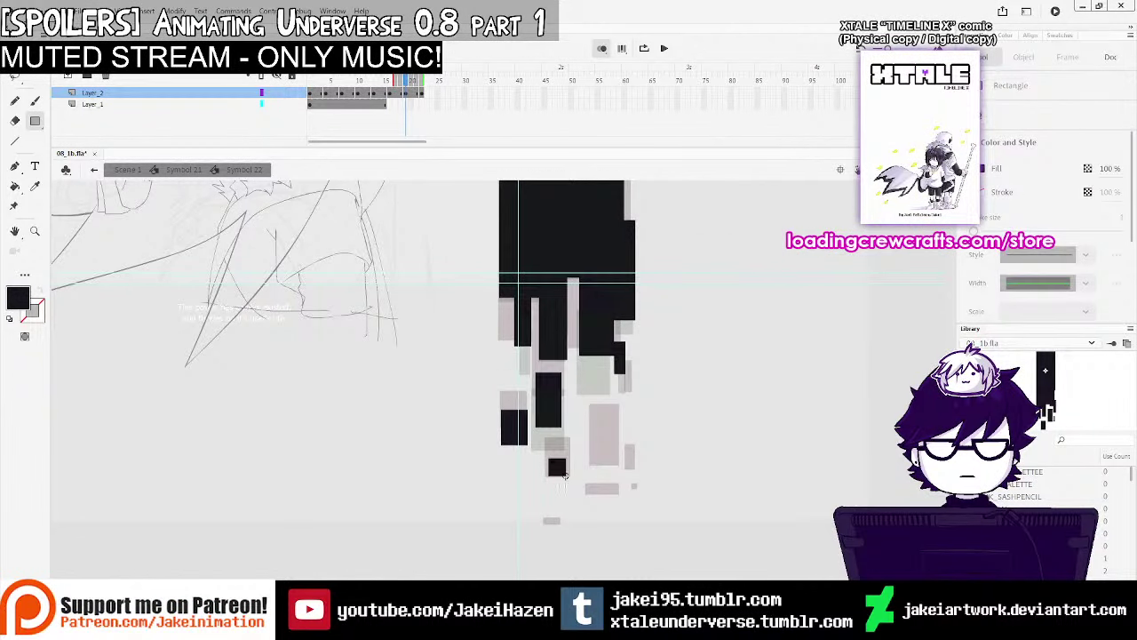
{"action": "left_click_drag", "start_coordinate": [590, 429], "coordinate": [620, 474]}
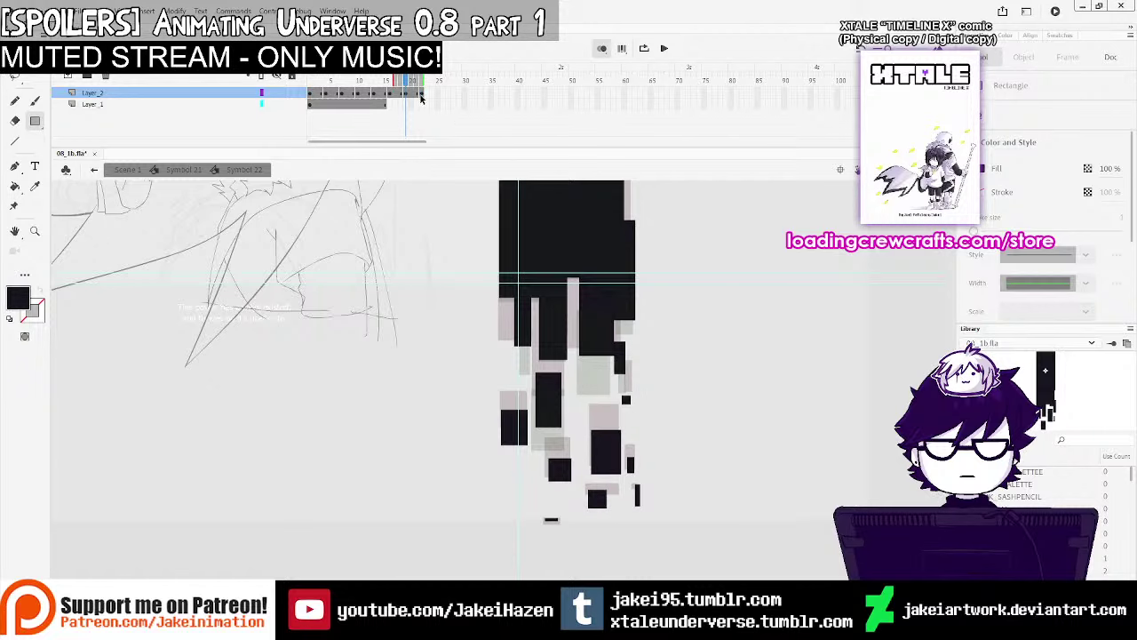
Play the bar animation without onion skinning to review the falling blocks
{"action": "key", "text": "Return"}
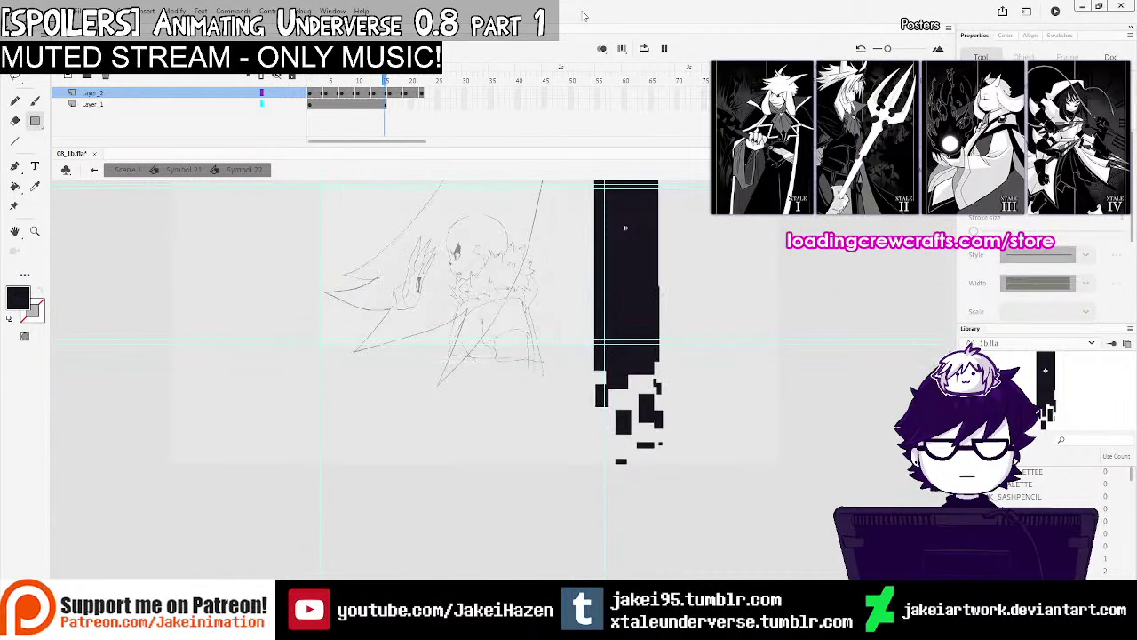
{"action": "key", "text": "Return"}
{"action": "key", "text": "ctrl+minus"}
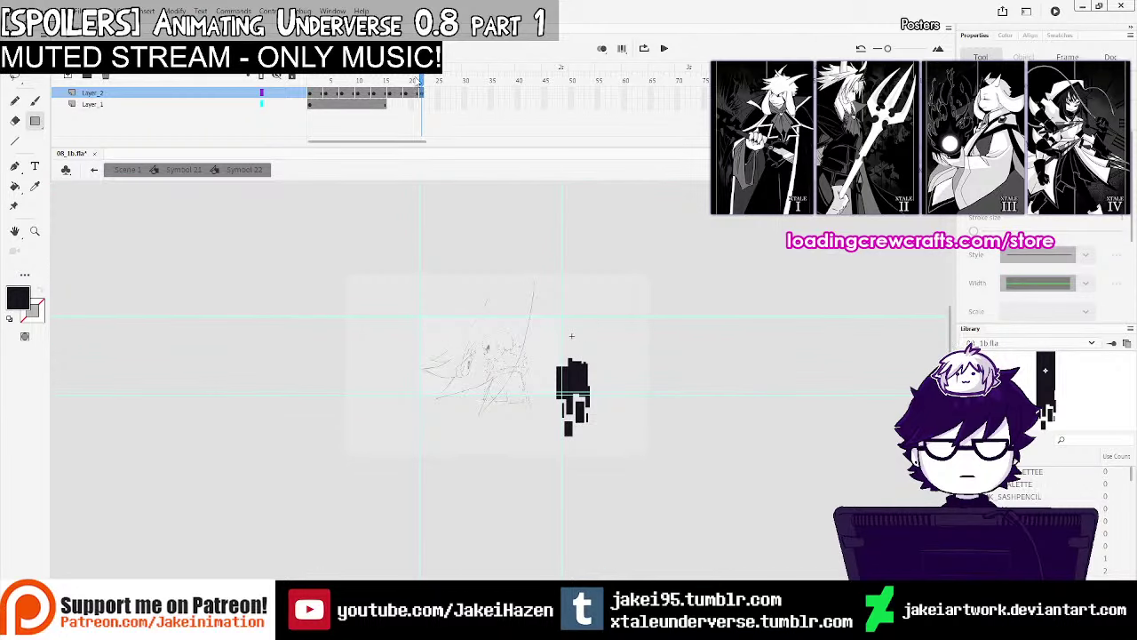
Remove frame 22 from Layer_2 and extend Layer_1 to frame 21
{"action": "left_click", "coordinate": [423, 93]}
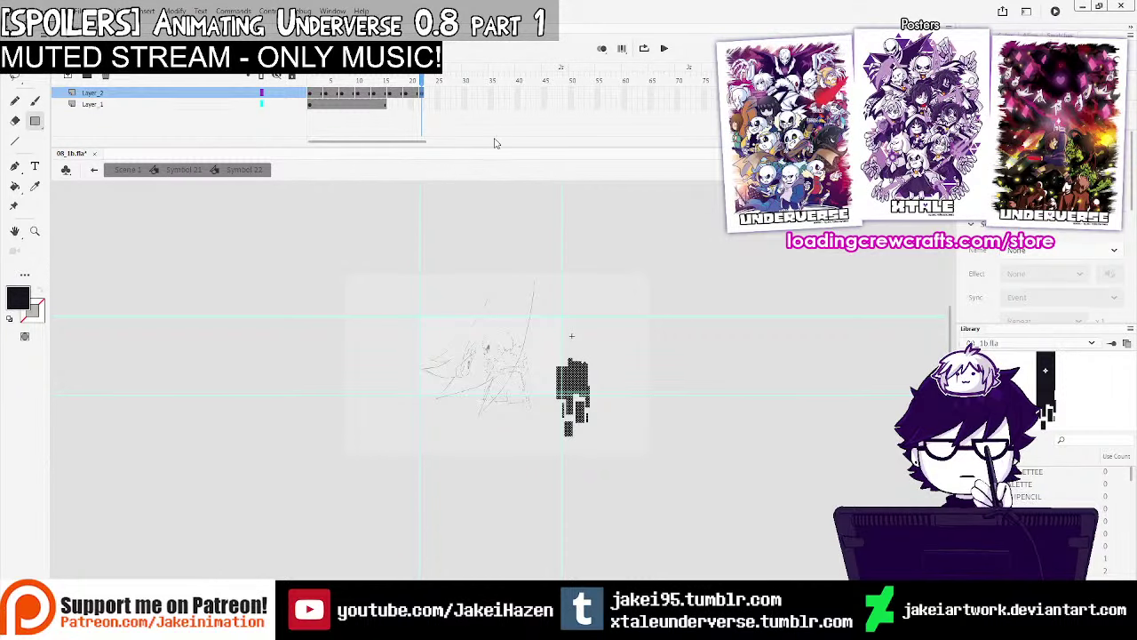
{"action": "key", "text": "comma"}
{"action": "left_click", "coordinate": [307, 91]}
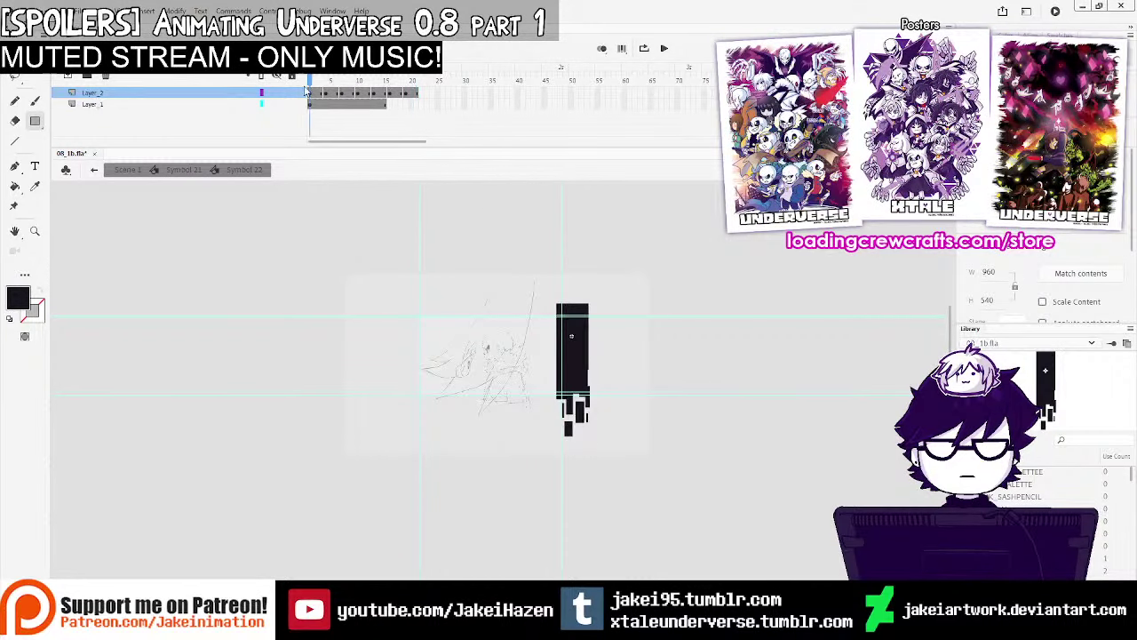
{"action": "left_click", "coordinate": [418, 104]}
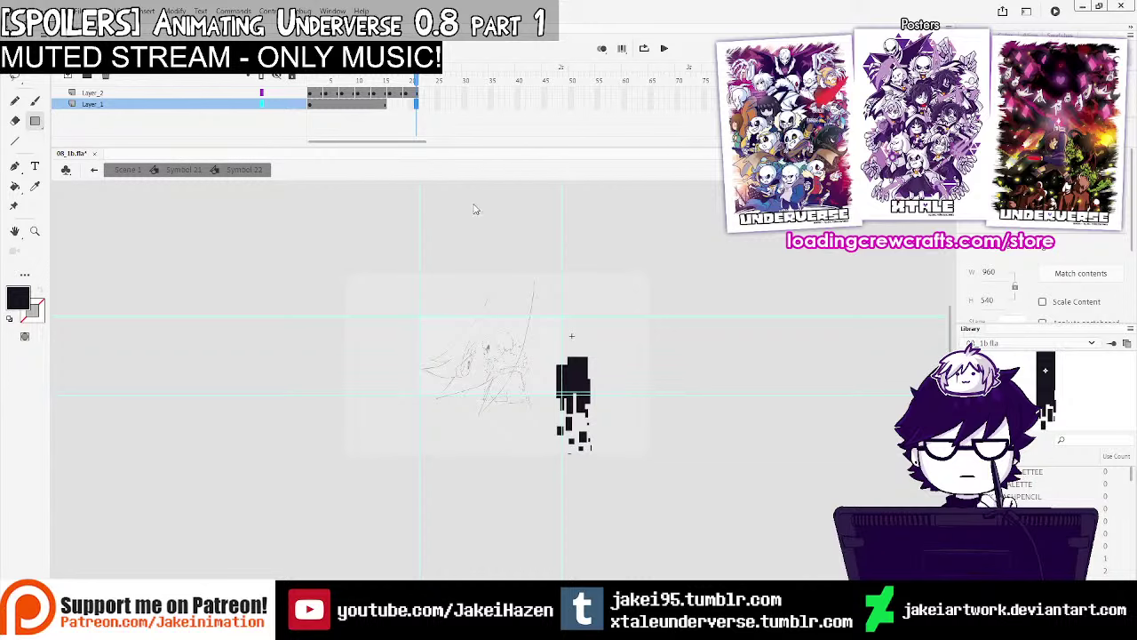
Play the bar animation from frame 1 with looping enabled to check the cycle
{"action": "key", "text": "Return"}
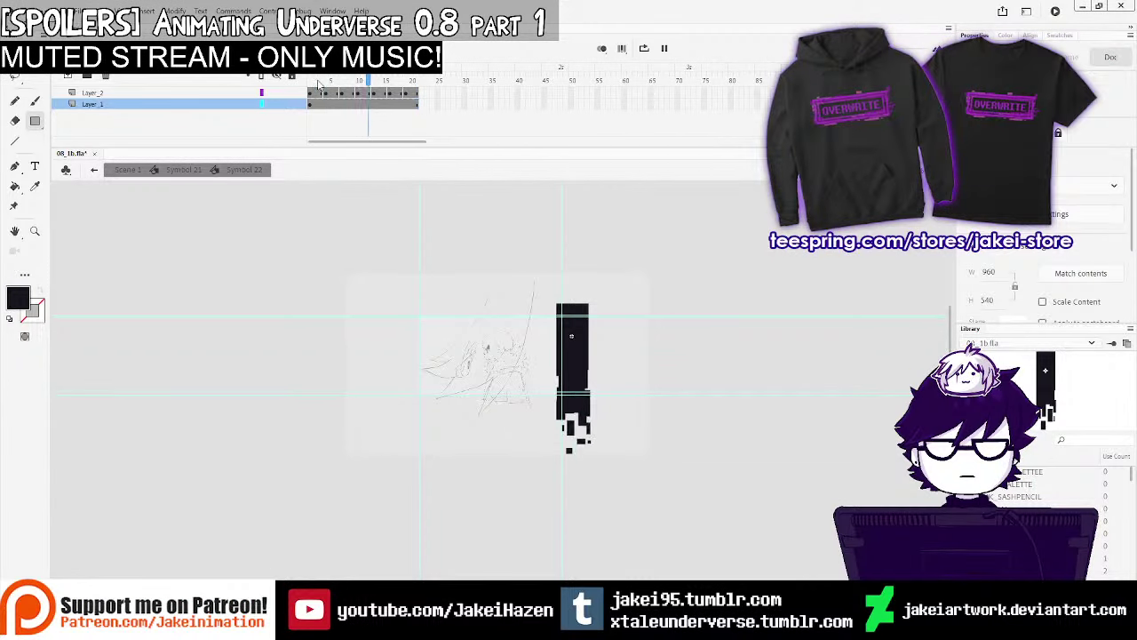
{"action": "left_click", "coordinate": [308, 81]}
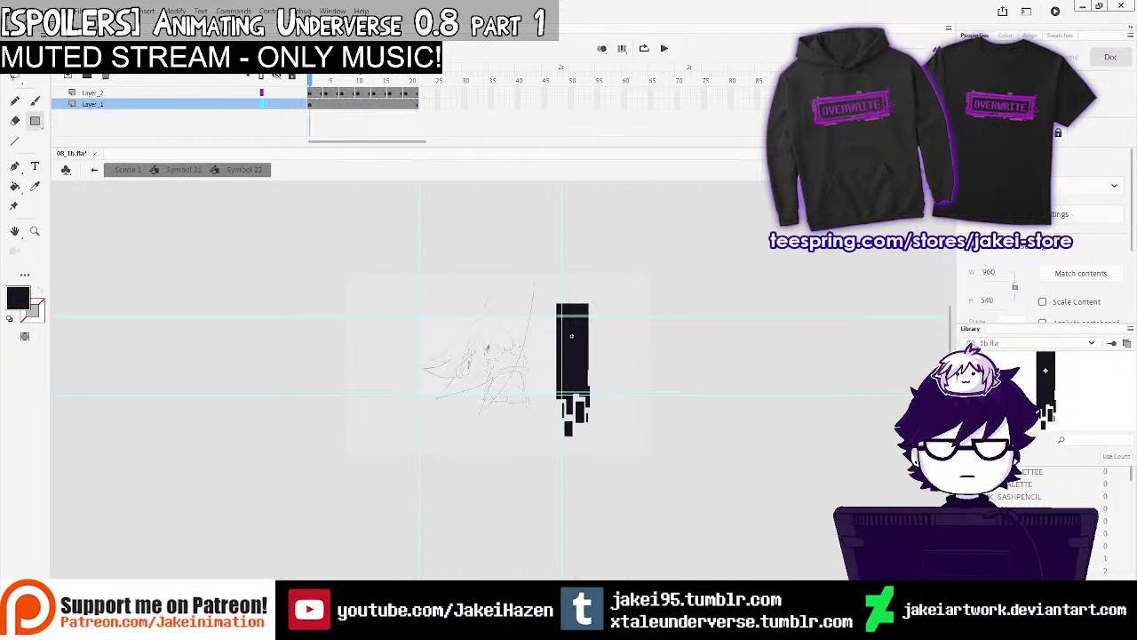
{"action": "left_click", "coordinate": [664, 48]}
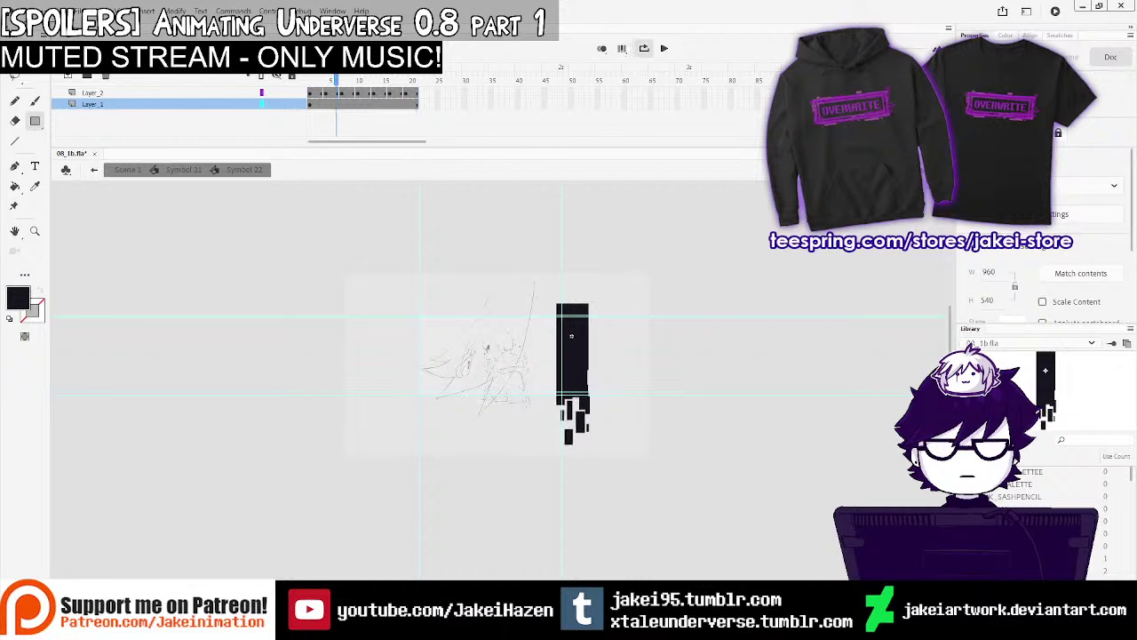
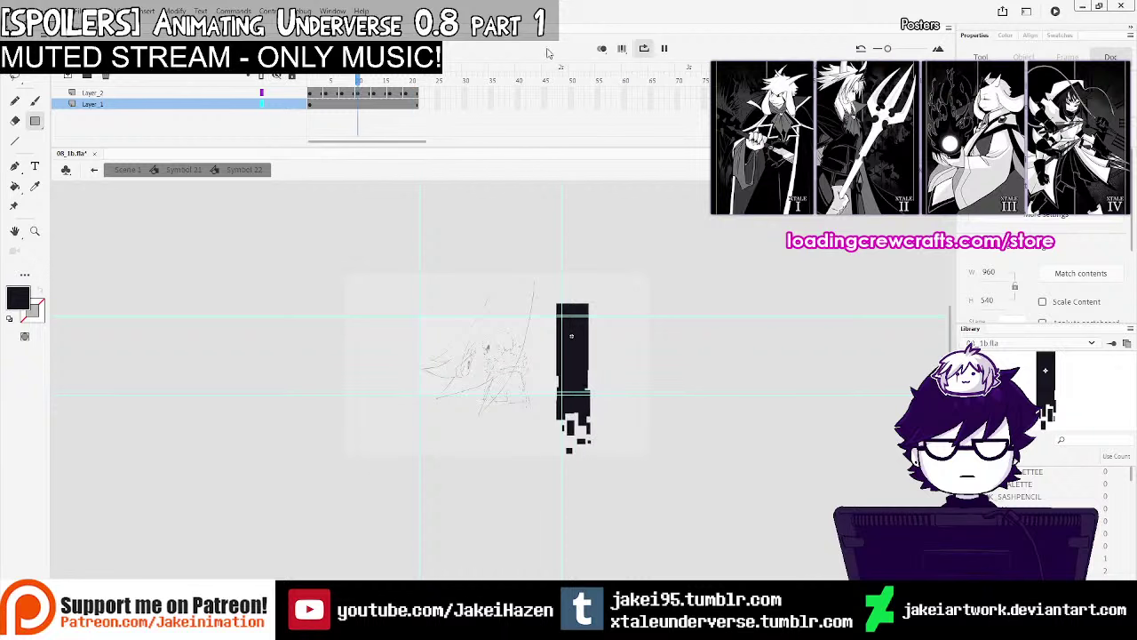
{"action": "left_click", "coordinate": [663, 48]}
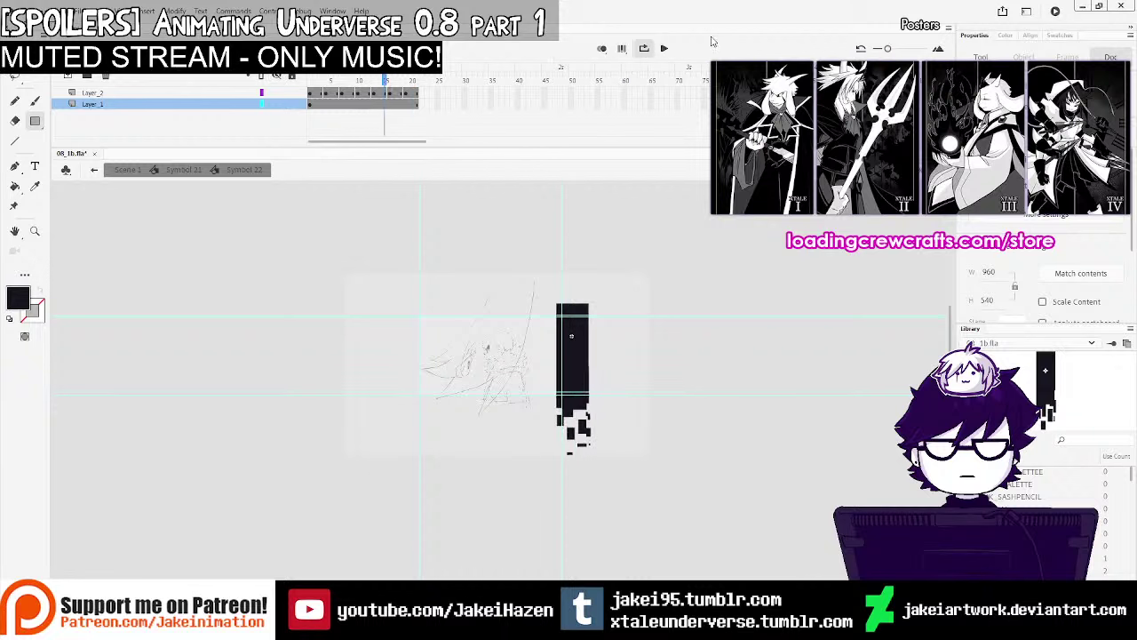
Return to Symbol 21 and move the dark bar symbol up and left, over the back of the character sketch
{"action": "left_click", "coordinate": [94, 170]}
{"action": "key", "text": "ctrl+="}
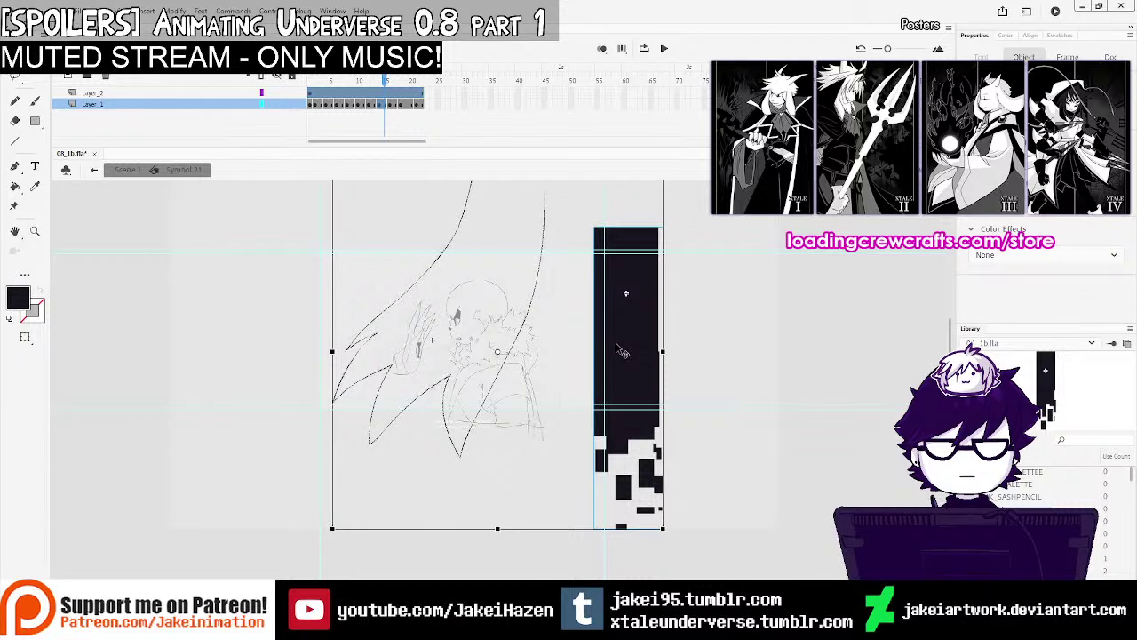
{"action": "double_click", "coordinate": [621, 352]}
{"action": "left_click", "coordinate": [622, 352]}
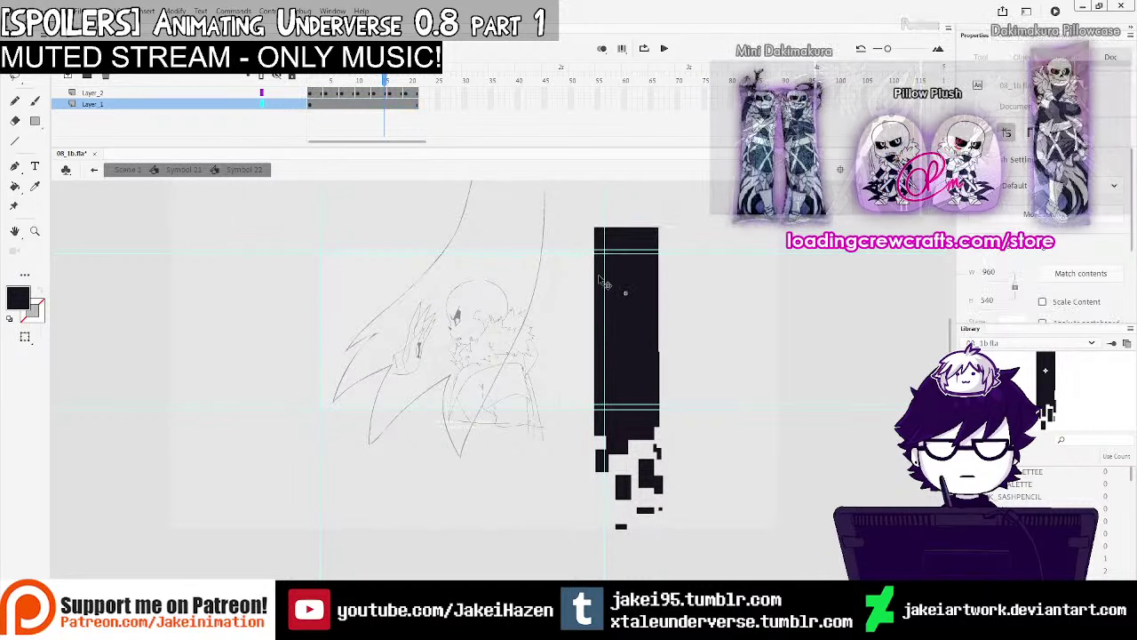
{"action": "left_click", "coordinate": [95, 170]}
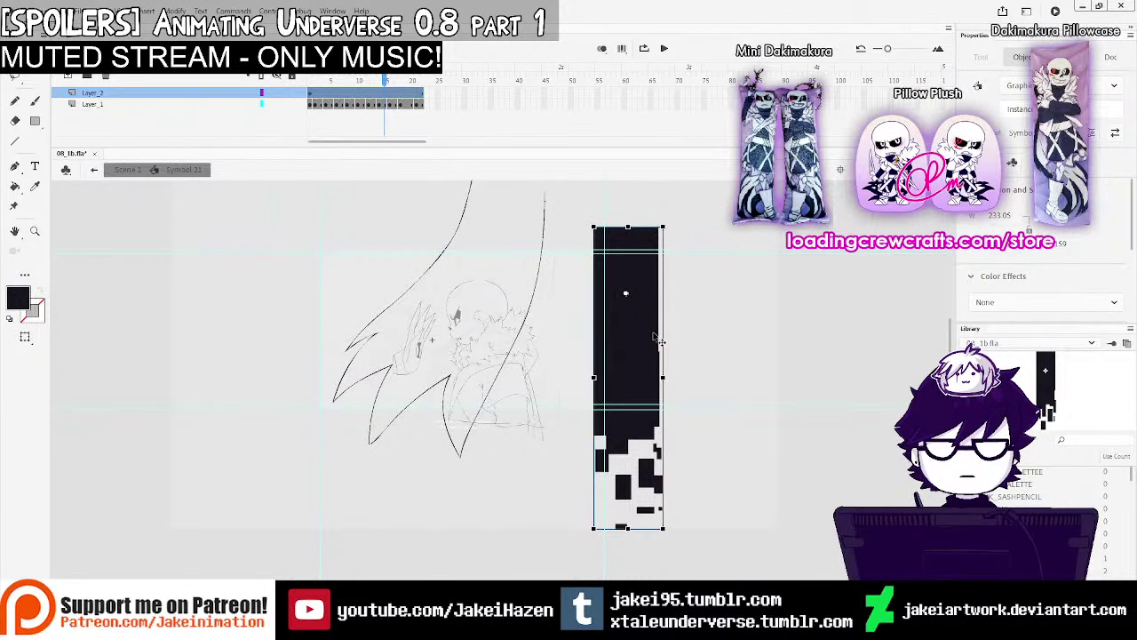
{"action": "left_click_drag", "start_coordinate": [647, 306], "coordinate": [556, 270]}
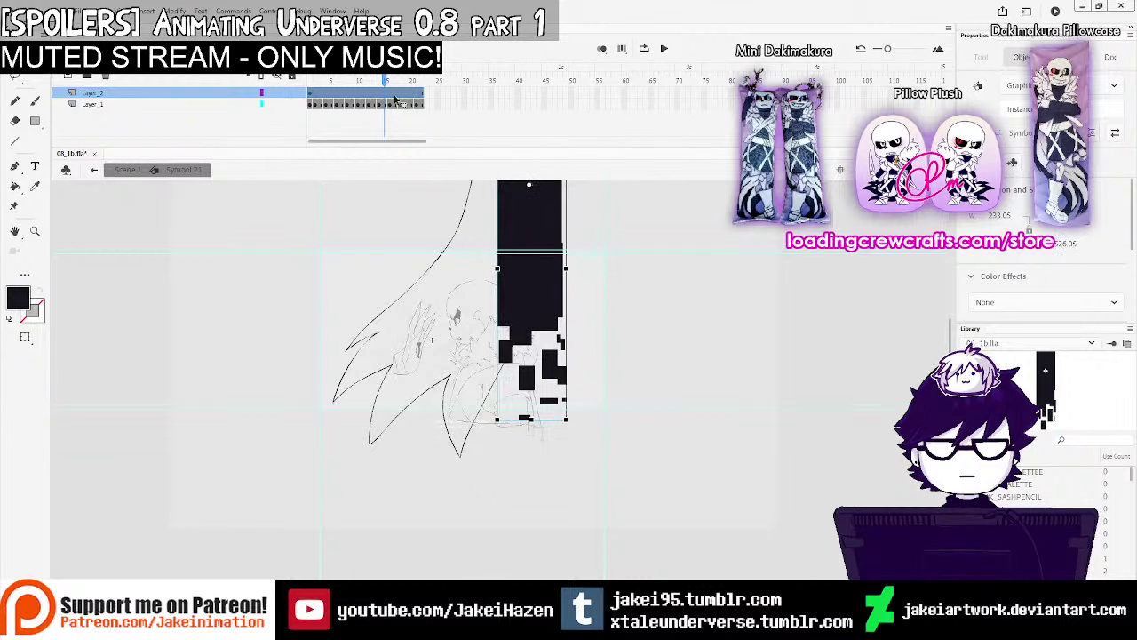
Shift the bar symbol down and slightly right after comparing it with the cape at several frames, and open it for editing at frame 8
{"action": "left_click", "coordinate": [340, 80]}
{"action": "left_click_drag", "start_coordinate": [340, 78], "coordinate": [364, 80]}
{"action": "left_click", "coordinate": [580, 253]}
{"action": "left_click", "coordinate": [538, 257]}
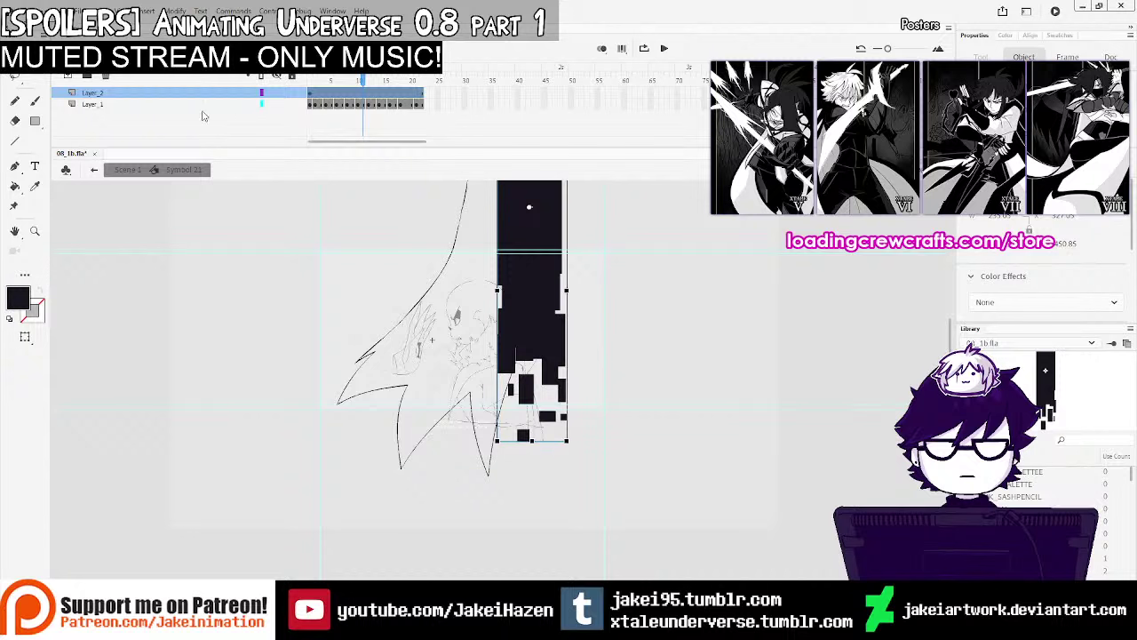
{"action": "left_click", "coordinate": [156, 104]}
{"action": "left_click", "coordinate": [345, 97]}
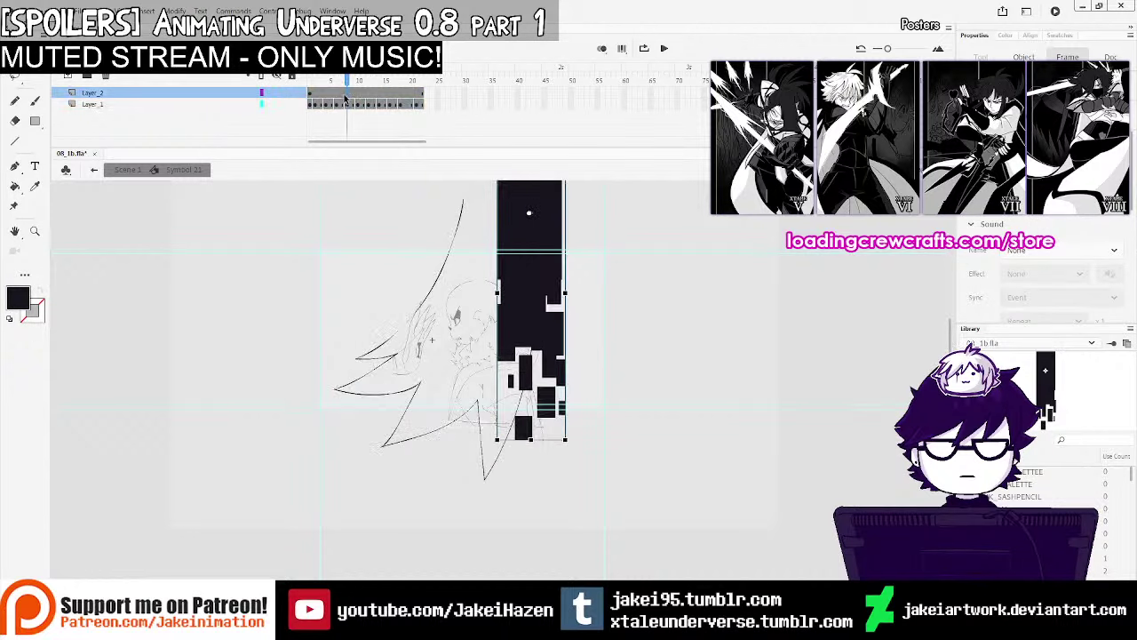
{"action": "key", "text": "shift+Right"}
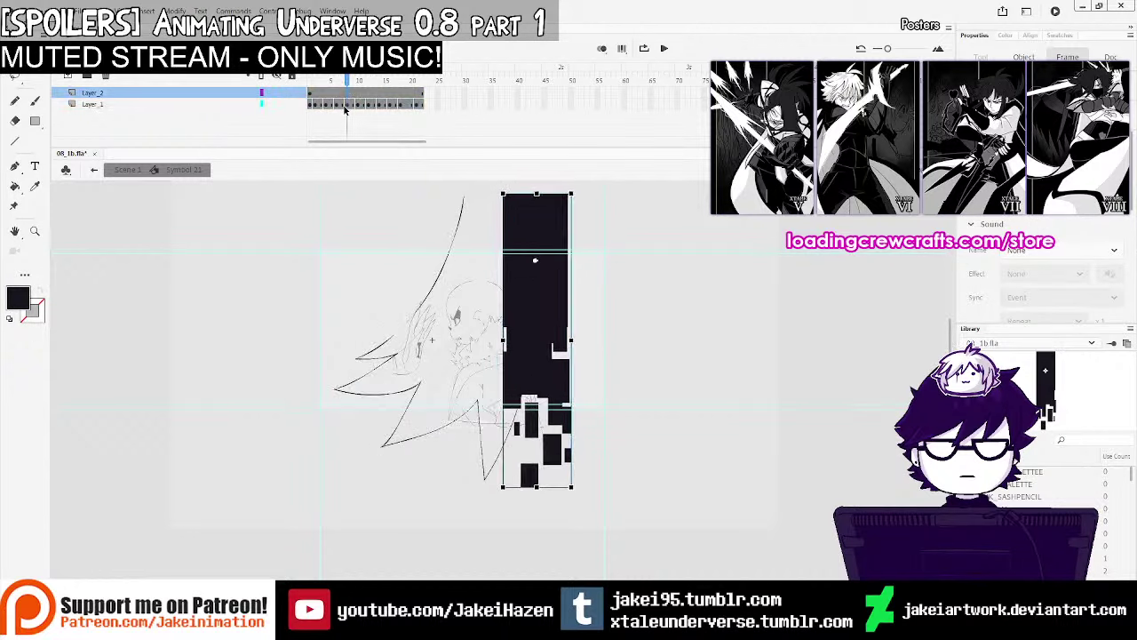
{"action": "double_click", "coordinate": [531, 277]}
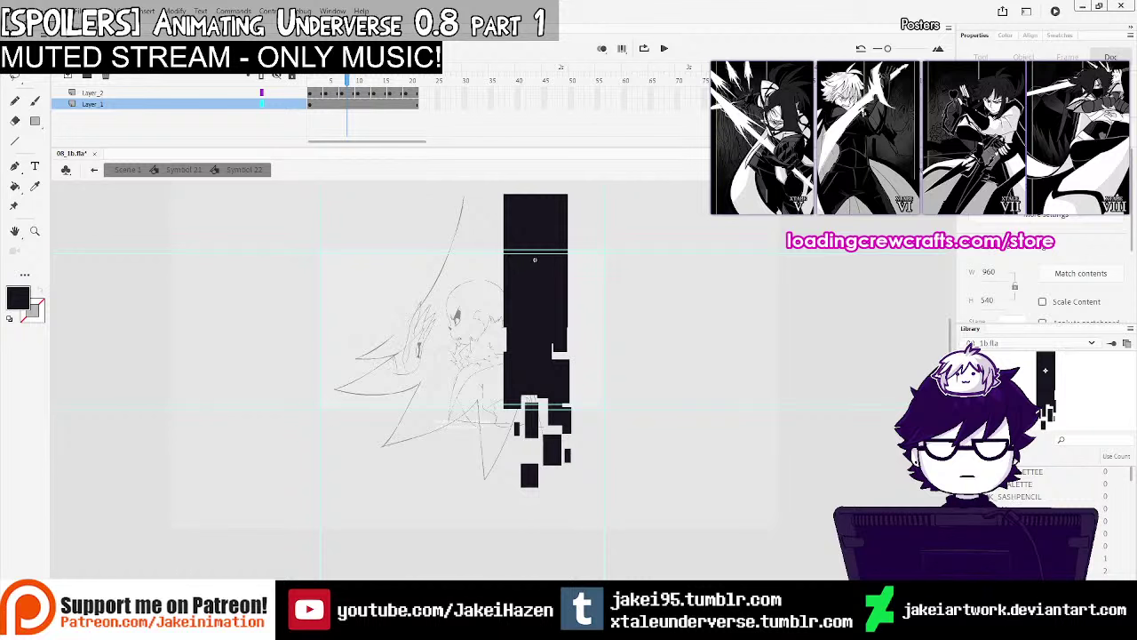
Select the bar artwork across all frames of its symbol and taper it so the bar narrows toward its lower end
{"action": "mouse_move", "coordinate": [348, 80]}
{"action": "left_mouse_down"}
{"action": "mouse_move", "coordinate": [309, 81]}
{"action": "mouse_move", "coordinate": [367, 80]}
{"action": "left_mouse_up"}
{"action": "left_click", "coordinate": [622, 49]}
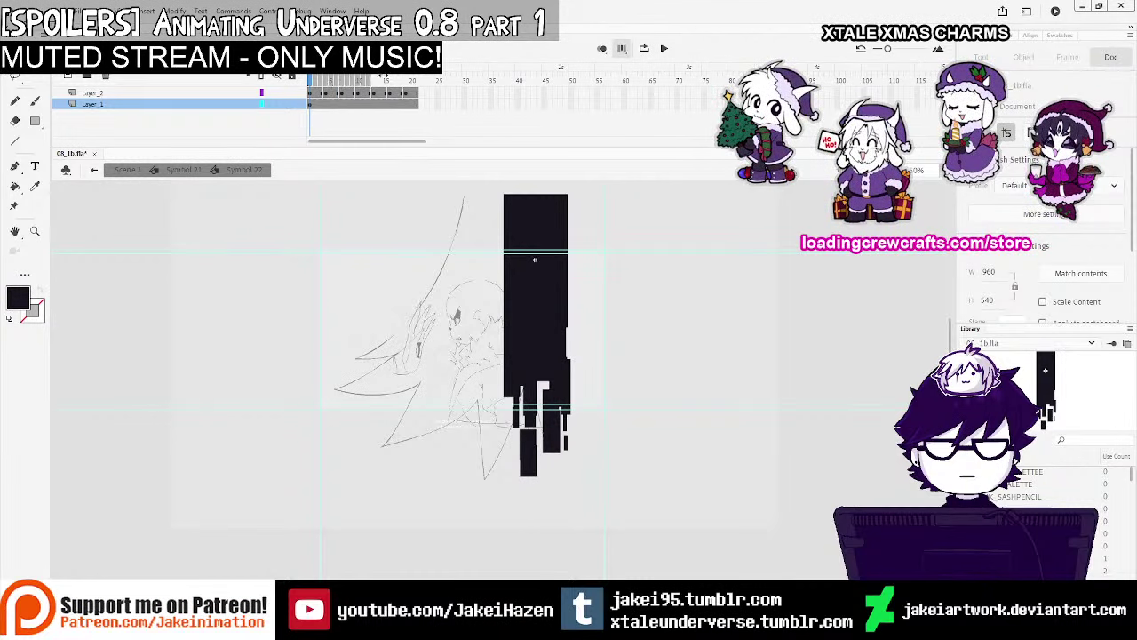
{"action": "left_click_drag", "start_coordinate": [461, 179], "coordinate": [708, 577]}
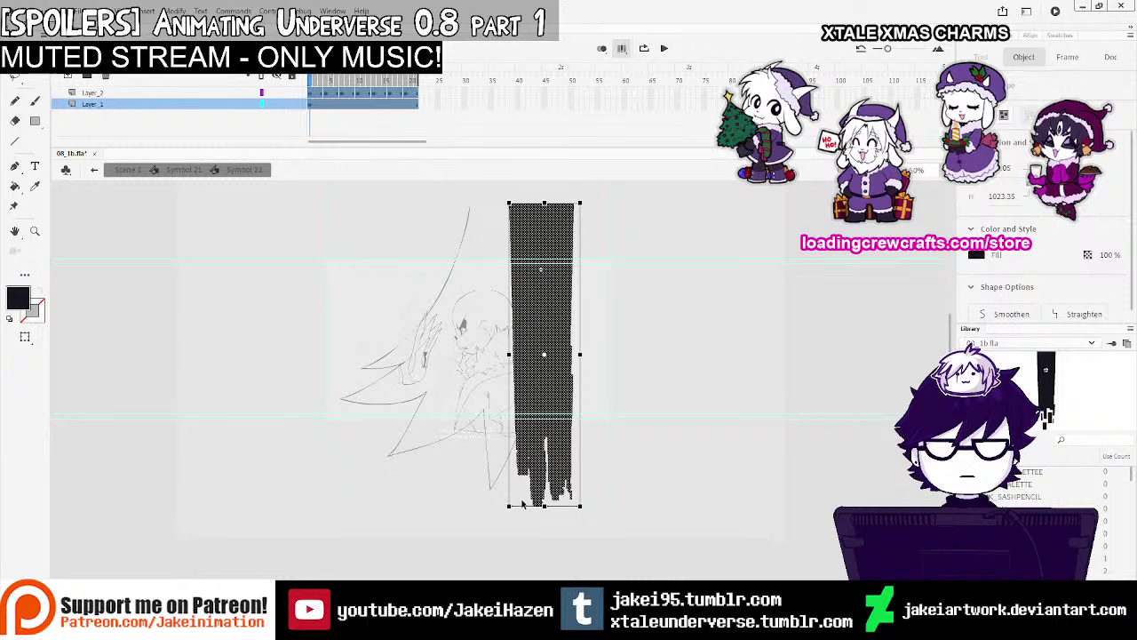
{"action": "left_click", "coordinate": [668, 233]}
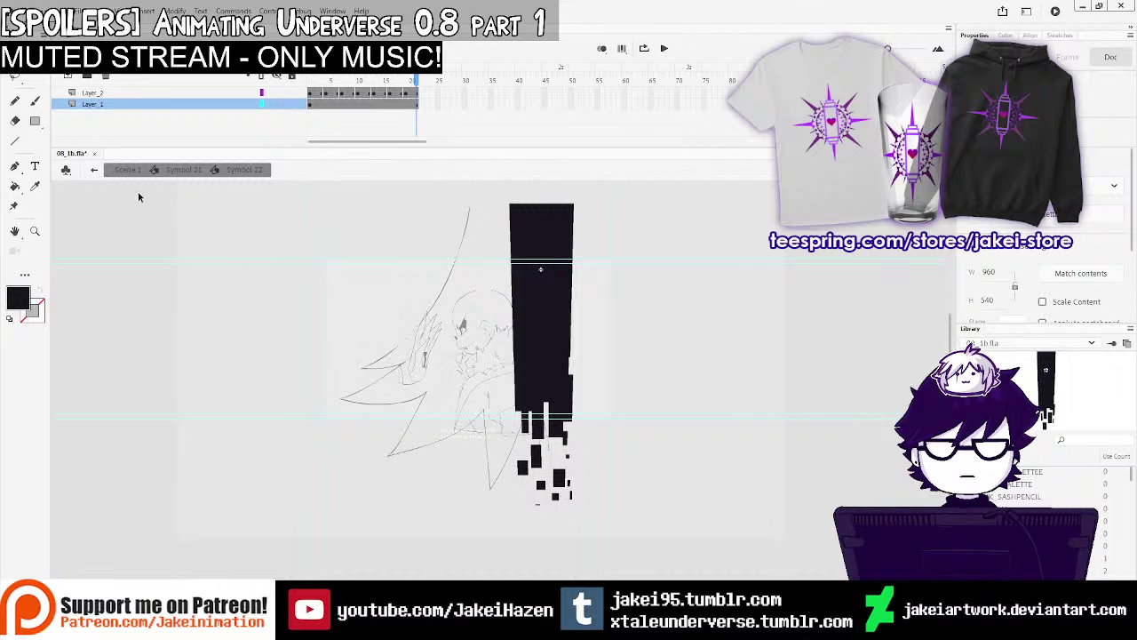
Back in Symbol 21, place Layer_2 beneath Layer_1, show Layer_1 as outlines, and nudge the bar symbol down
{"action": "left_click", "coordinate": [94, 172]}
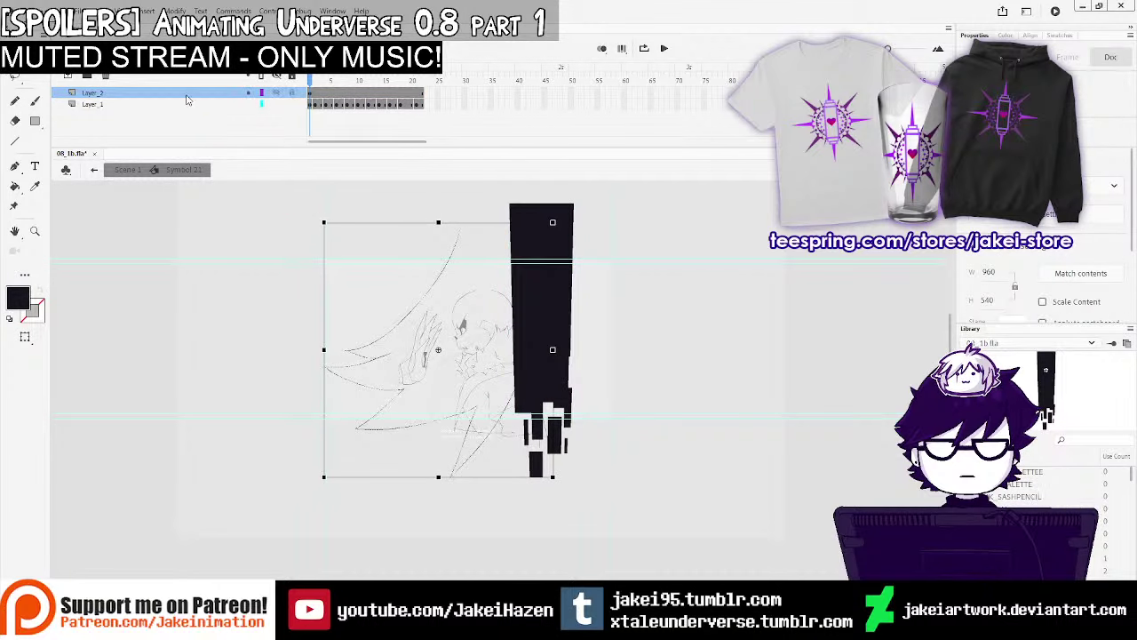
{"action": "mouse_move", "coordinate": [176, 94]}
{"action": "left_mouse_down"}
{"action": "mouse_move", "coordinate": [177, 116]}
{"action": "mouse_move", "coordinate": [177, 106]}
{"action": "left_mouse_up"}
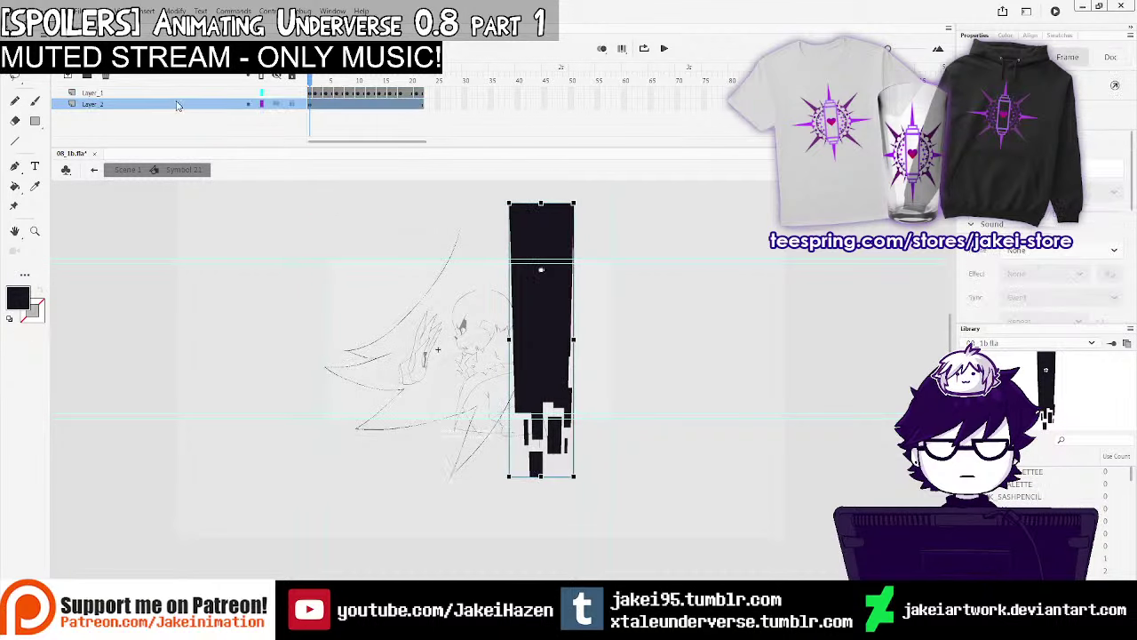
{"action": "left_click", "coordinate": [261, 93]}
{"action": "key", "text": "shift+Down"}
{"action": "key", "text": "shift+Down"}
{"action": "key", "text": "shift+Down"}
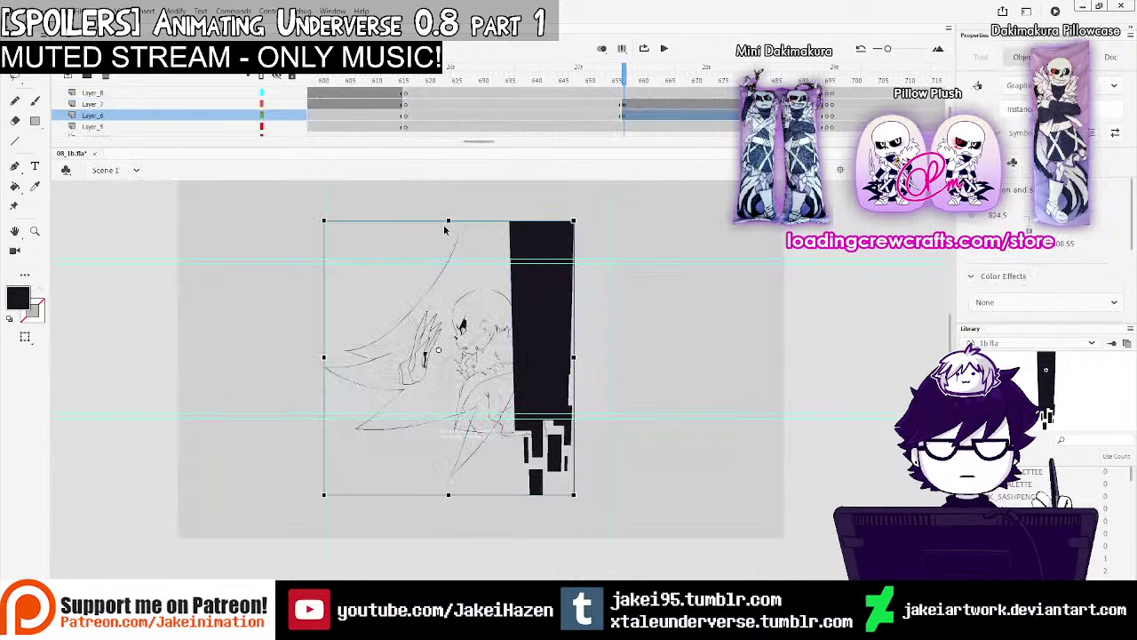
Return to Scene 1, nudge the combined cape and bar symbol up, and play the shot to check it
{"action": "left_click", "coordinate": [93, 169]}
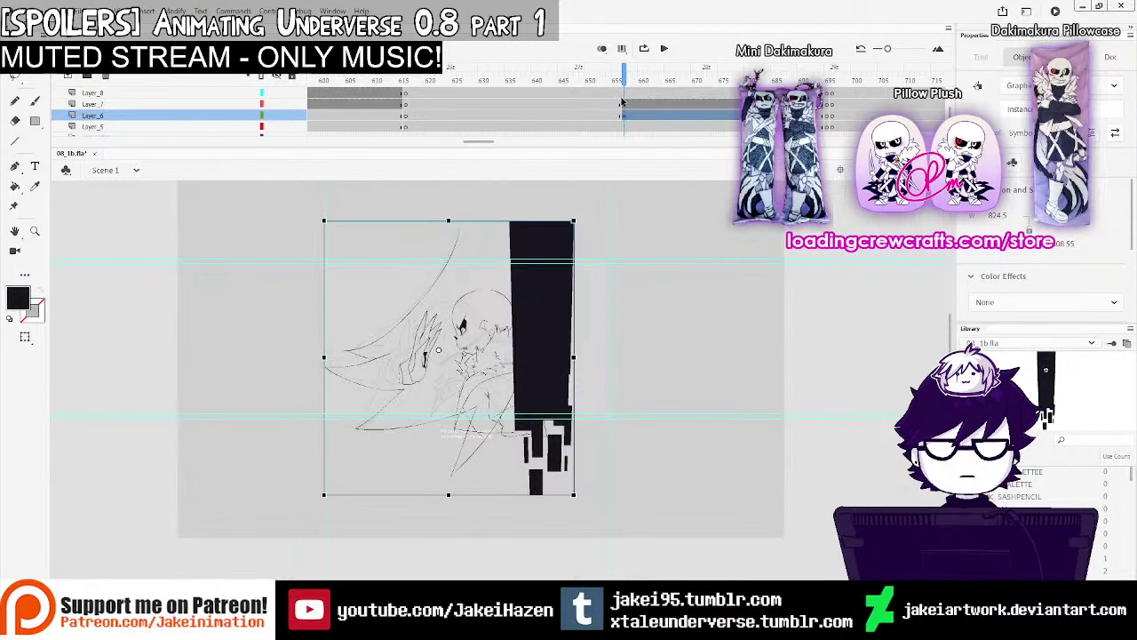
{"action": "key", "text": "shift+Up"}
{"action": "key", "text": "shift+Up"}
{"action": "key", "text": "shift+Up"}
{"action": "key", "text": "shift+Up"}
{"action": "left_click", "coordinate": [659, 75]}
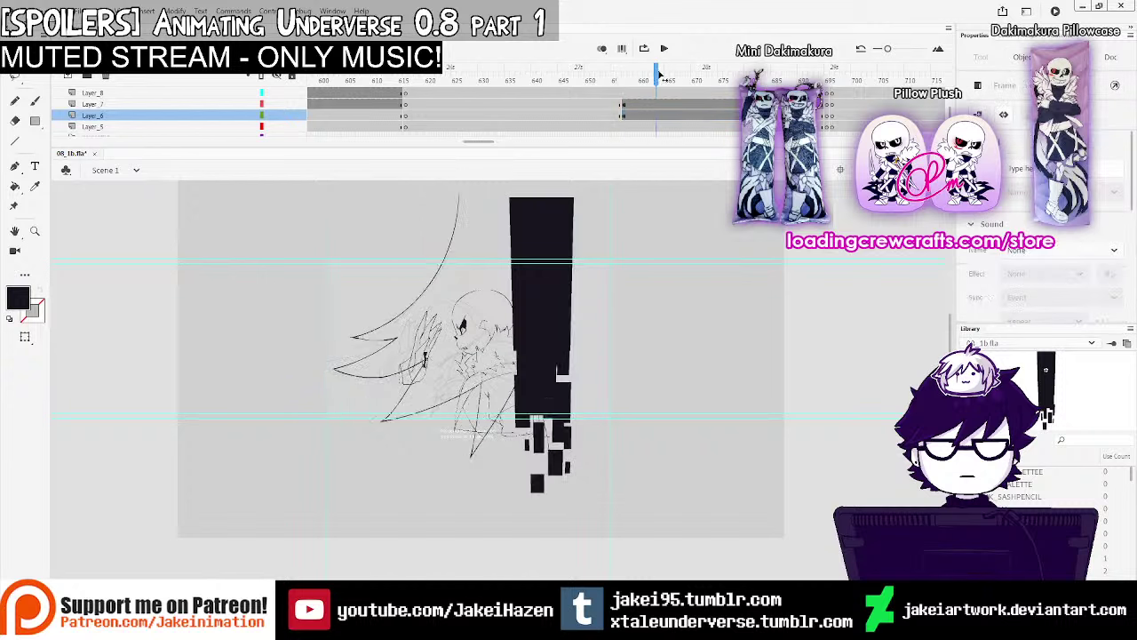
{"action": "key", "text": "Return"}
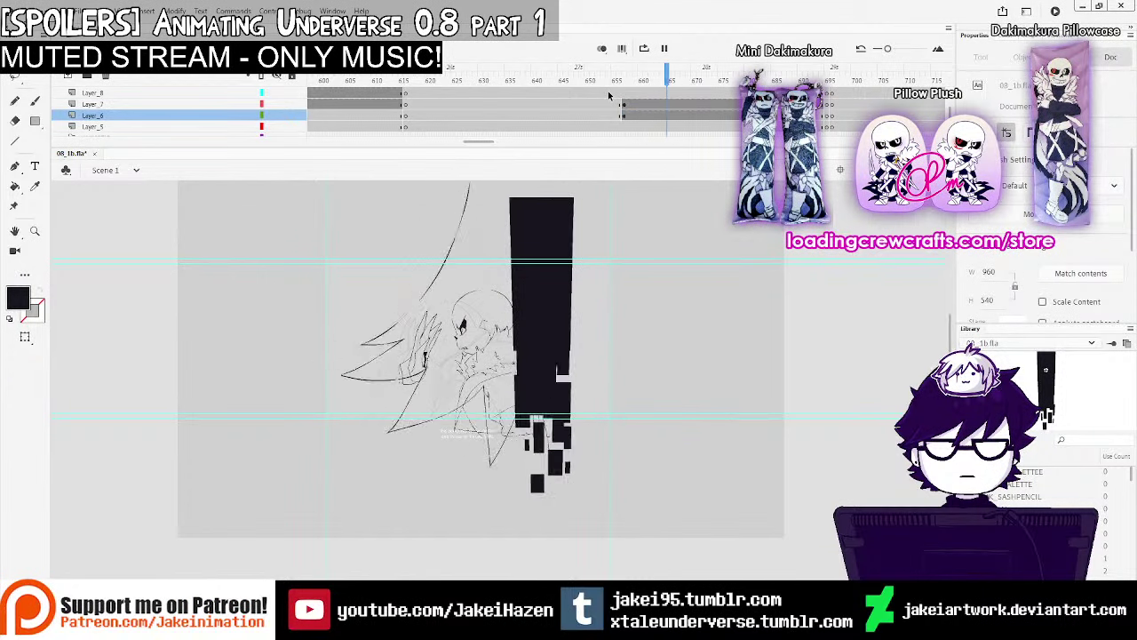
Reopen the bar symbol and skew its artwork on all frames so the lower end leans left, then return to Symbol 21
{"action": "double_click", "coordinate": [536, 283]}
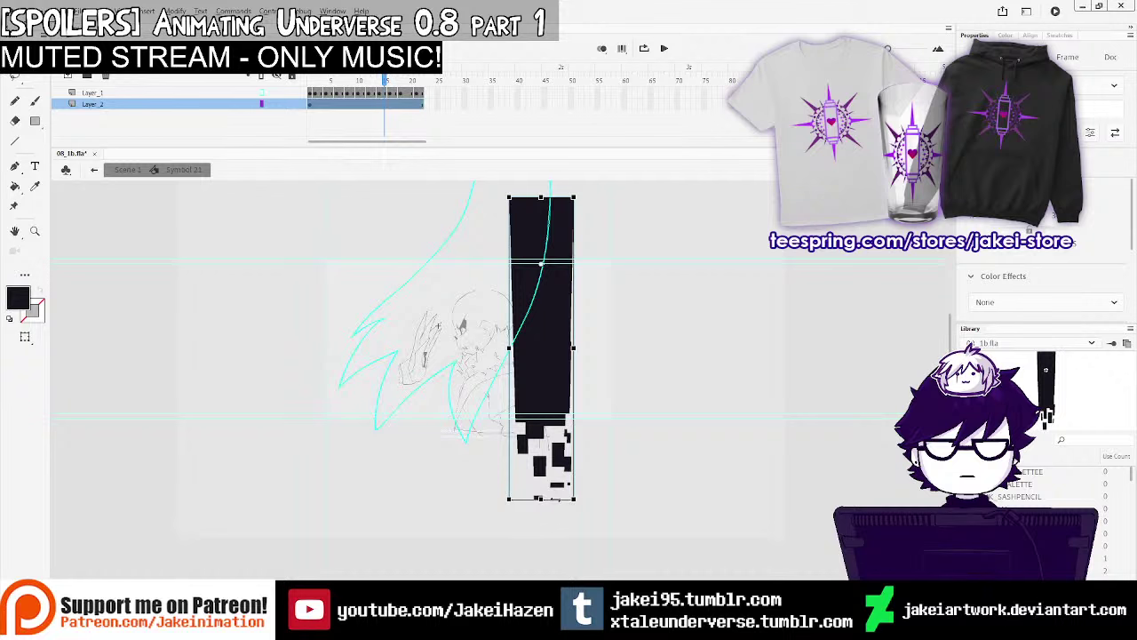
{"action": "double_click", "coordinate": [550, 389]}
{"action": "key", "text": "Return"}
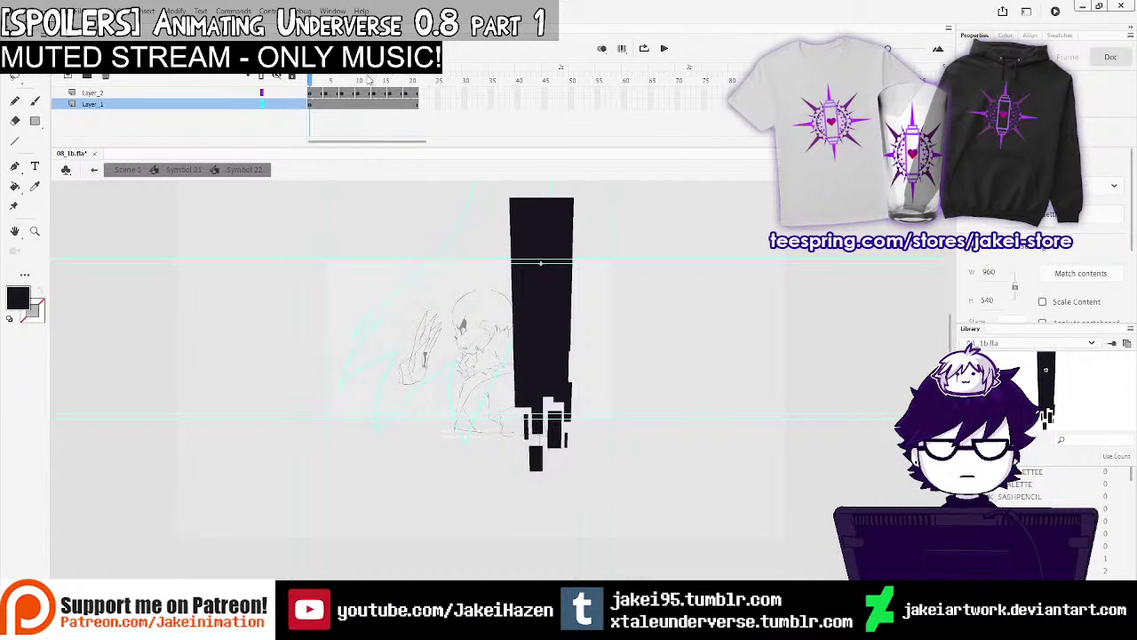
{"action": "left_click", "coordinate": [622, 48]}
{"action": "left_click_drag", "start_coordinate": [483, 186], "coordinate": [646, 555]}
{"action": "mouse_move", "coordinate": [551, 499]}
{"action": "left_mouse_down"}
{"action": "mouse_move", "coordinate": [527, 486]}
{"action": "mouse_move", "coordinate": [568, 486]}
{"action": "left_mouse_up"}
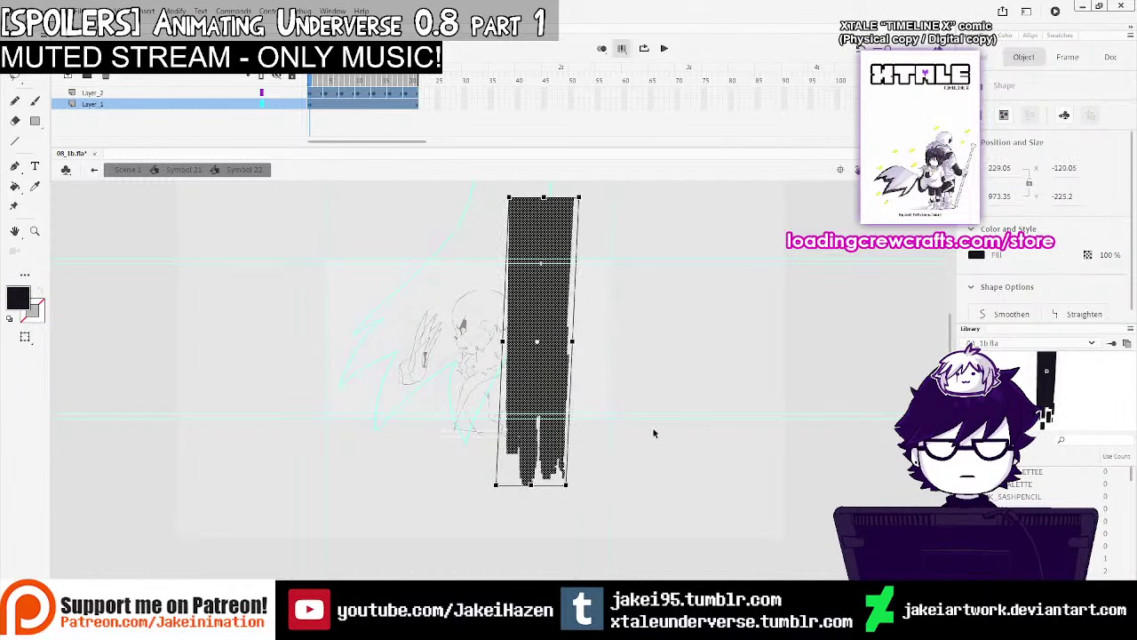
{"action": "double_click", "coordinate": [665, 384]}
{"action": "left_click", "coordinate": [624, 46]}
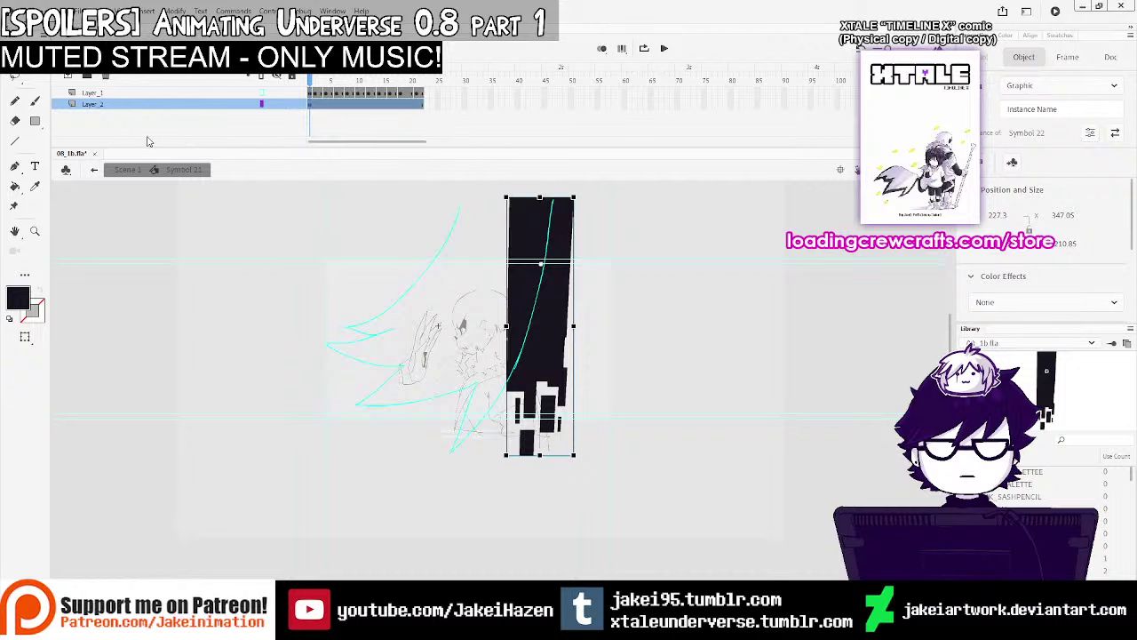
Add a new layer beneath Layer_2, lock Layer_1 and Layer_2, and get the brush ready on frame 1
{"action": "left_click", "coordinate": [72, 76]}
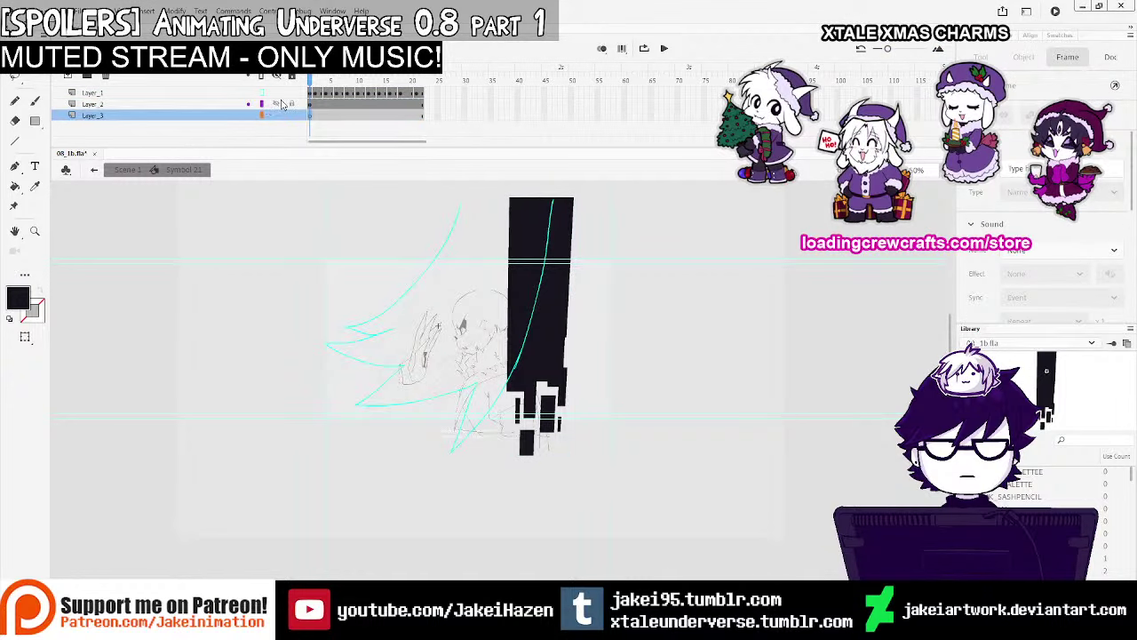
{"action": "key", "text": "b"}
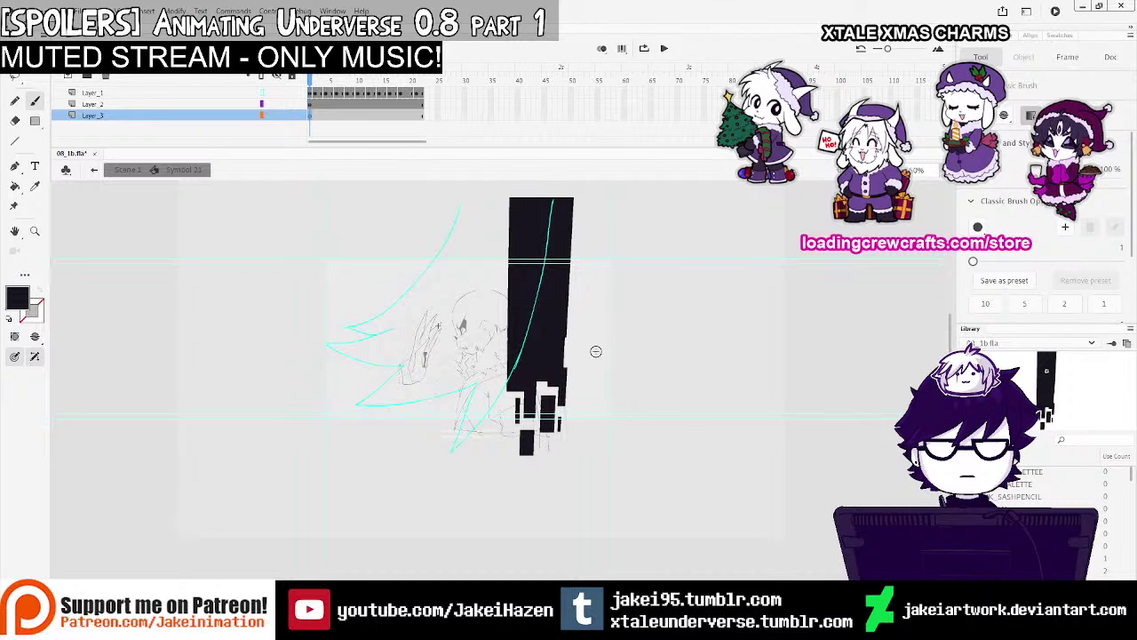
{"action": "left_click", "coordinate": [613, 325]}
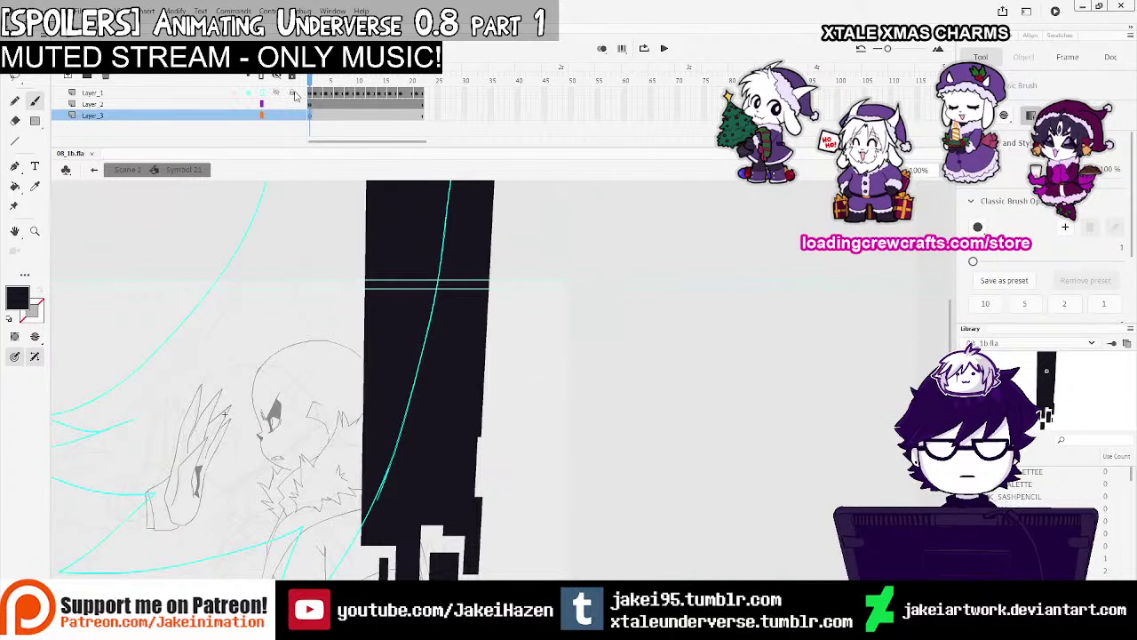
{"action": "left_click", "coordinate": [310, 117]}
{"action": "mouse_move", "coordinate": [562, 384]}
{"action": "left_mouse_down"}
{"action": "mouse_move", "coordinate": [551, 363]}
{"action": "mouse_move", "coordinate": [559, 370]}
{"action": "mouse_move", "coordinate": [578, 323]}
{"action": "left_mouse_up"}
{"action": "key", "text": "ctrl+minus"}
{"action": "left_click_drag", "start_coordinate": [569, 256], "coordinate": [568, 437]}
{"action": "left_click_drag", "start_coordinate": [569, 251], "coordinate": [579, 465]}
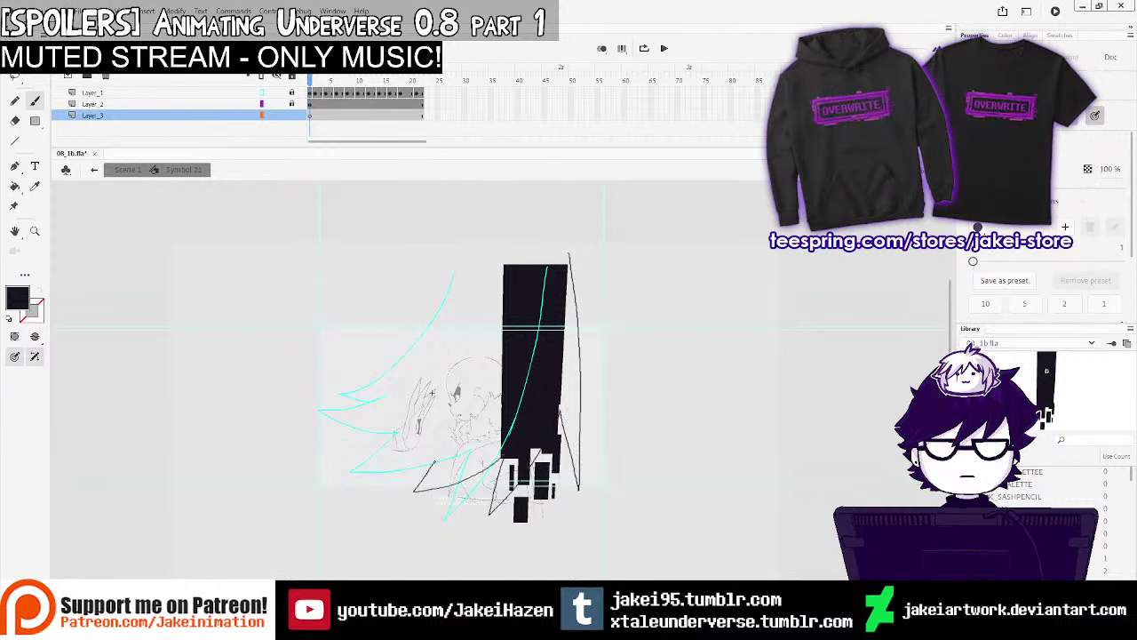
{"action": "left_click_drag", "start_coordinate": [397, 417], "coordinate": [508, 269]}
{"action": "key", "text": "ctrl+z"}
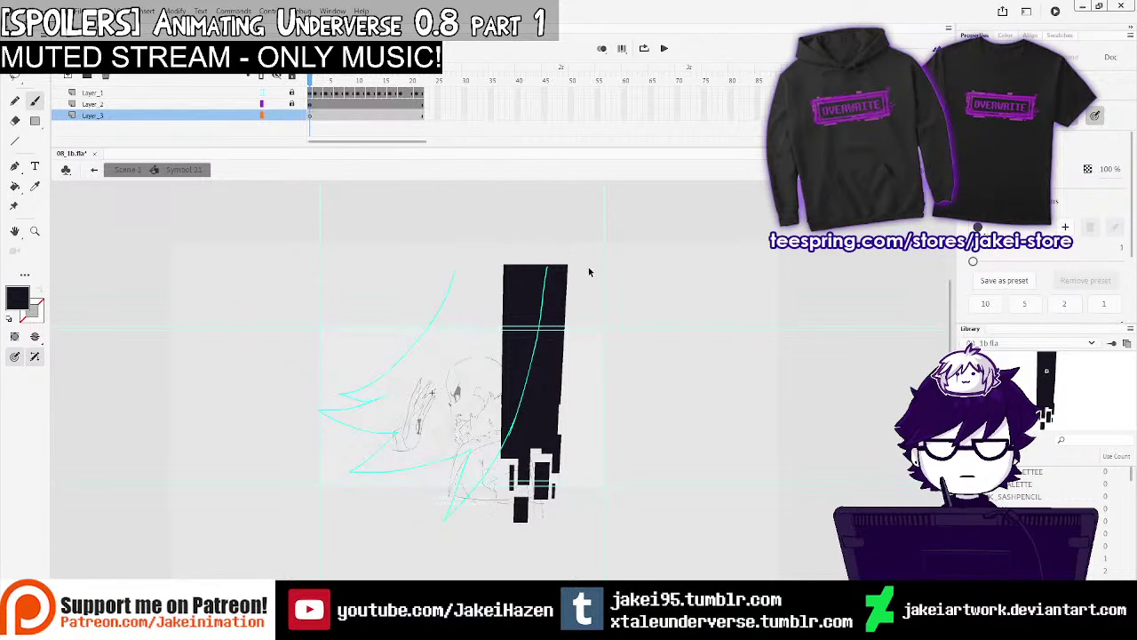
{"action": "left_click_drag", "start_coordinate": [573, 237], "coordinate": [580, 387]}
{"action": "key", "text": "ctrl+z"}
Draw the jagged rear cape outline around the bar on frame 1 of Layer_3, add a blank keyframe after it and enable onion skinning
{"action": "left_click_drag", "start_coordinate": [560, 235], "coordinate": [581, 483]}
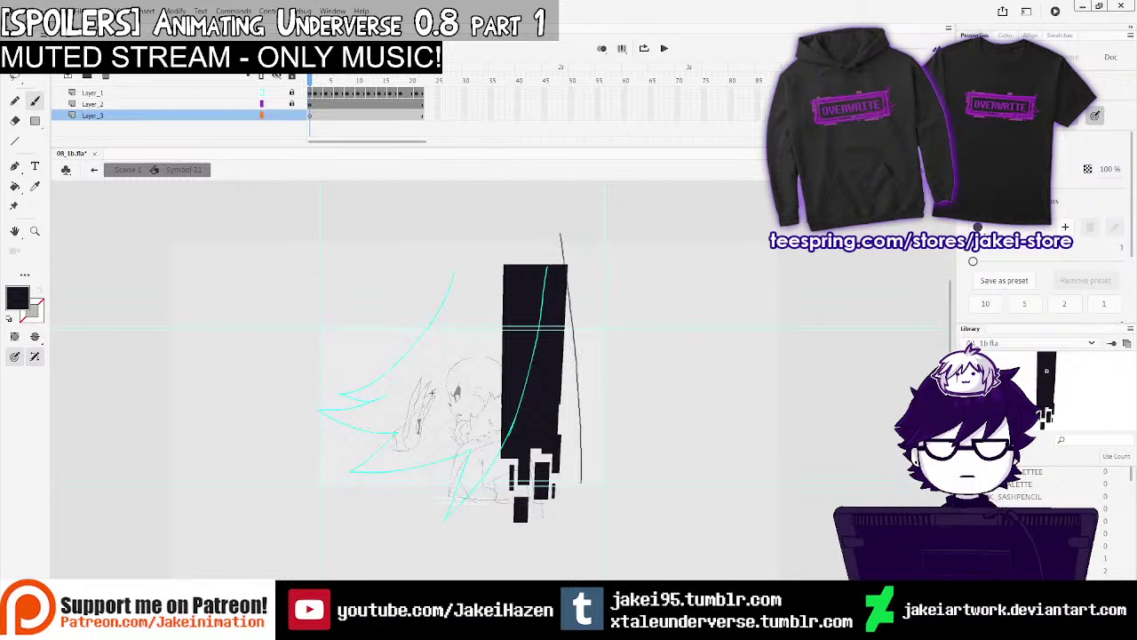
{"action": "mouse_move", "coordinate": [401, 494]}
{"action": "left_mouse_down"}
{"action": "mouse_move", "coordinate": [449, 444]}
{"action": "mouse_move", "coordinate": [389, 420]}
{"action": "mouse_move", "coordinate": [431, 378]}
{"action": "mouse_move", "coordinate": [501, 233]}
{"action": "left_mouse_up"}
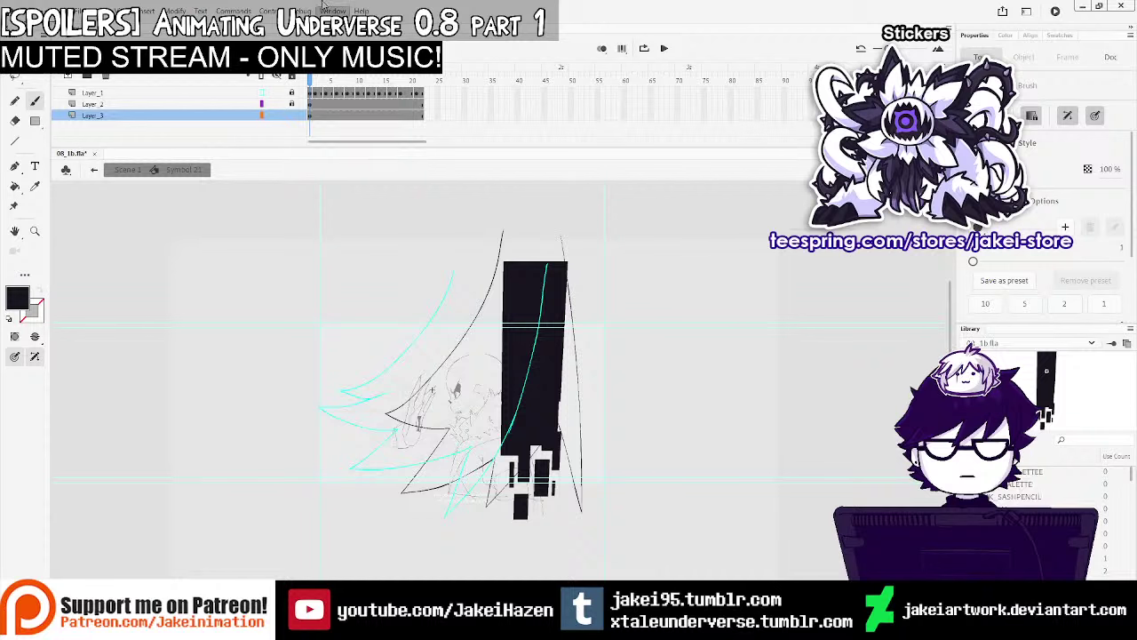
{"action": "left_click", "coordinate": [316, 117]}
{"action": "key", "text": "F7"}
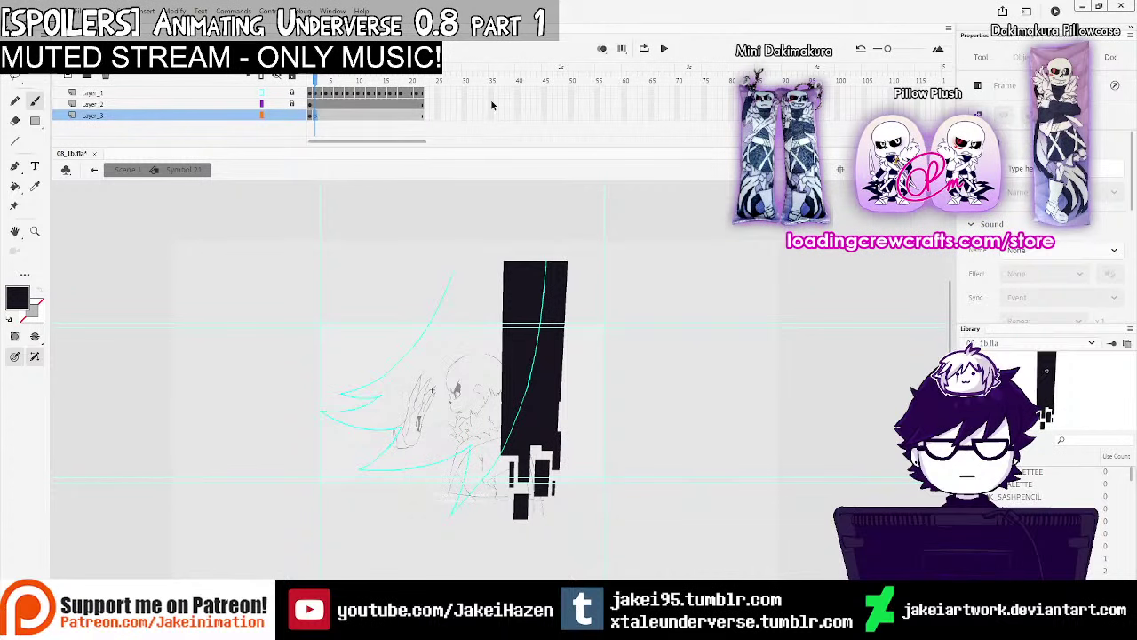
{"action": "left_click", "coordinate": [602, 47]}
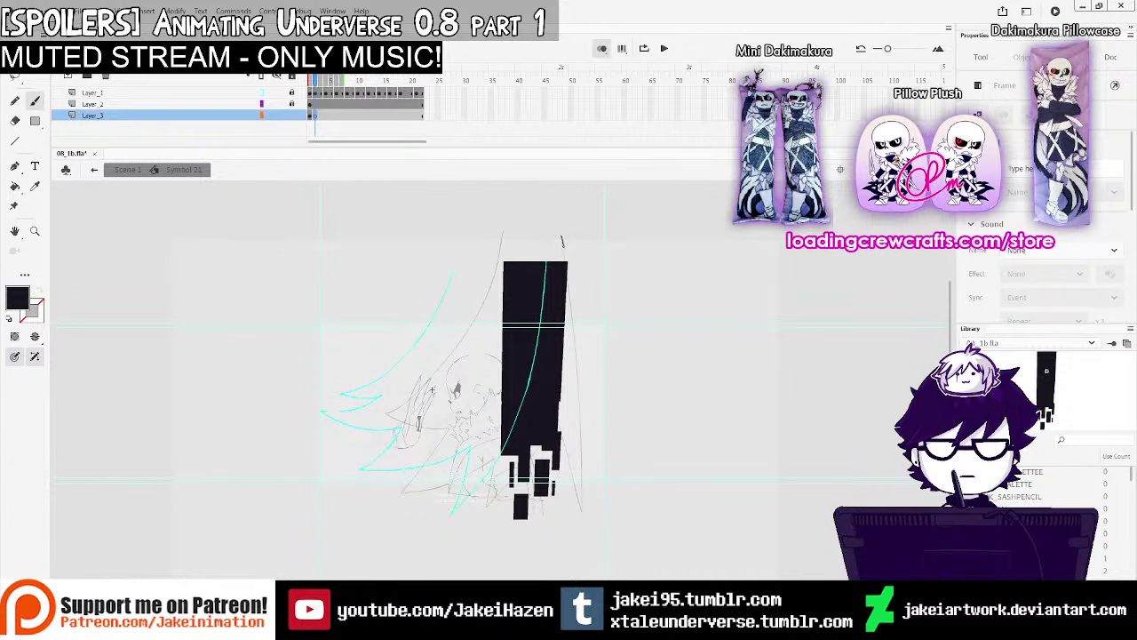
Move the blank keyframe to frame 3 of Layer_3 and draw the second rear cape pose there, slightly offset from the first
{"action": "left_click_drag", "start_coordinate": [573, 349], "coordinate": [574, 350]}
{"action": "key", "text": "ctrl+z"}
{"action": "left_click", "coordinate": [316, 116]}
{"action": "left_click_drag", "start_coordinate": [315, 117], "coordinate": [321, 118]}
{"action": "left_click_drag", "start_coordinate": [562, 242], "coordinate": [578, 368]}
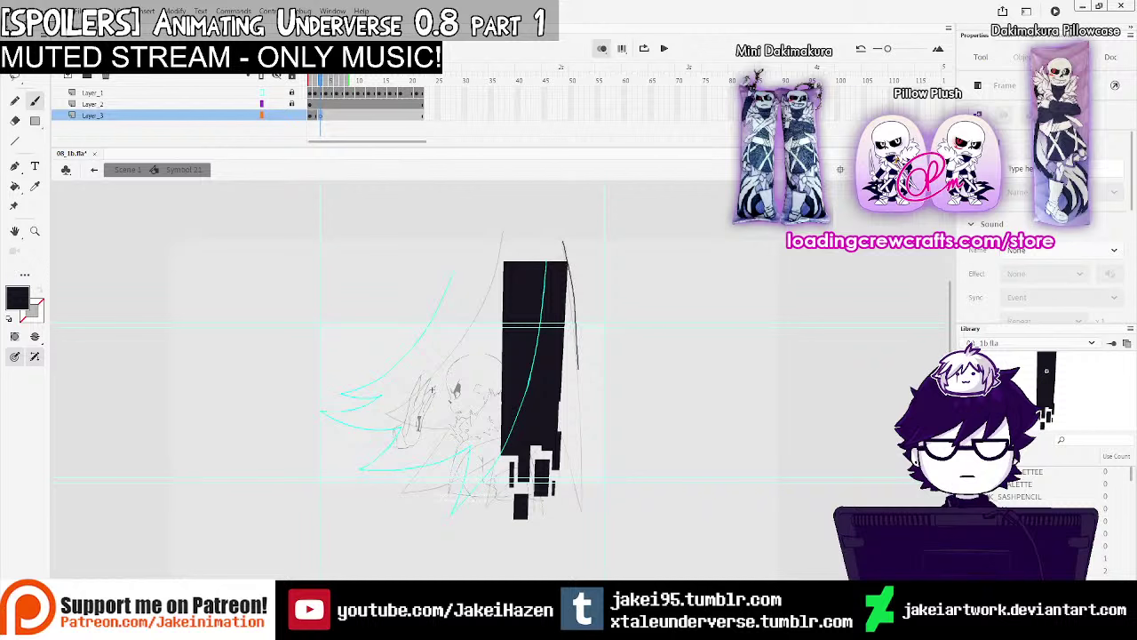
{"action": "mouse_move", "coordinate": [574, 481]}
{"action": "left_mouse_down"}
{"action": "mouse_move", "coordinate": [559, 430]}
{"action": "mouse_move", "coordinate": [492, 502]}
{"action": "left_mouse_up"}
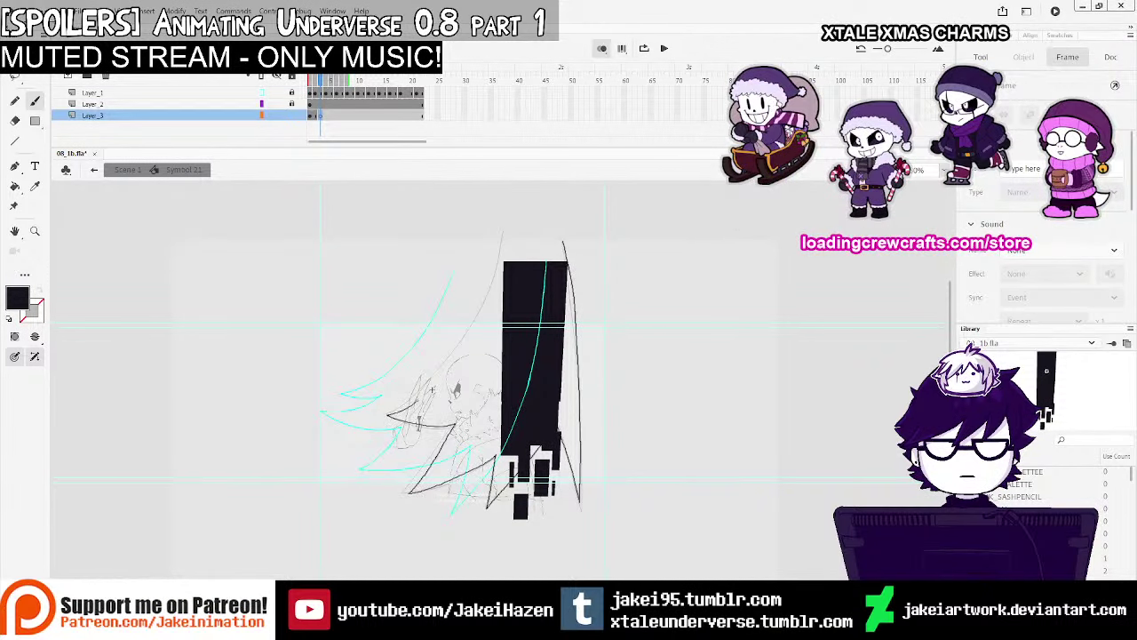
{"action": "left_click_drag", "start_coordinate": [416, 402], "coordinate": [502, 231]}
Show Layer_2 as outlines and draw the third rear cape pose on frame 5 of Layer_3
{"action": "left_click", "coordinate": [262, 104]}
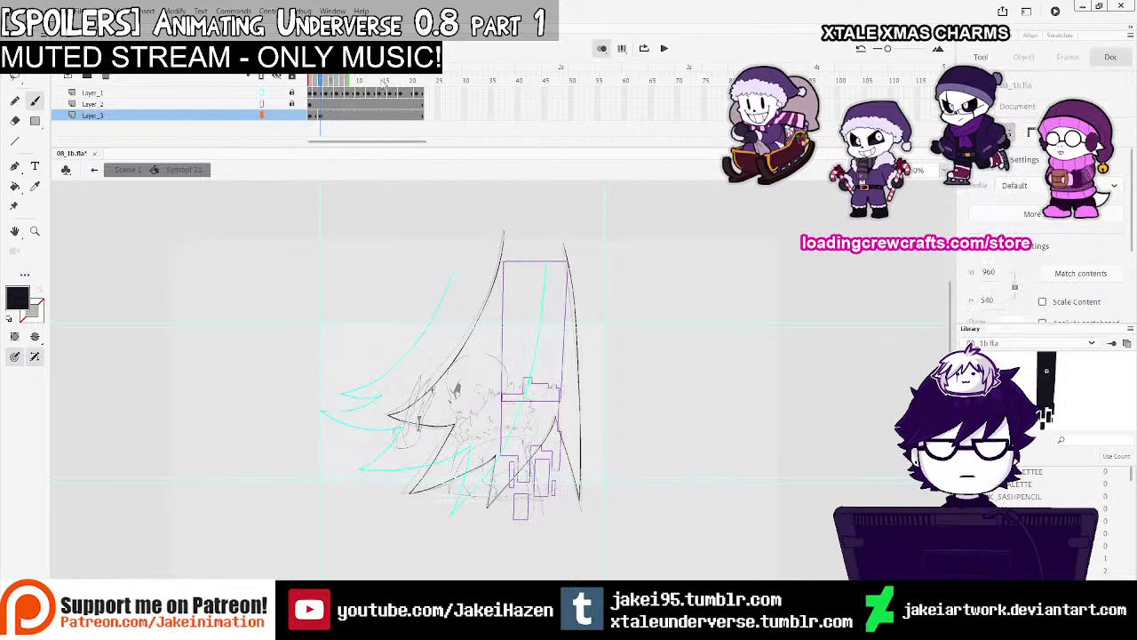
{"action": "left_click", "coordinate": [330, 116]}
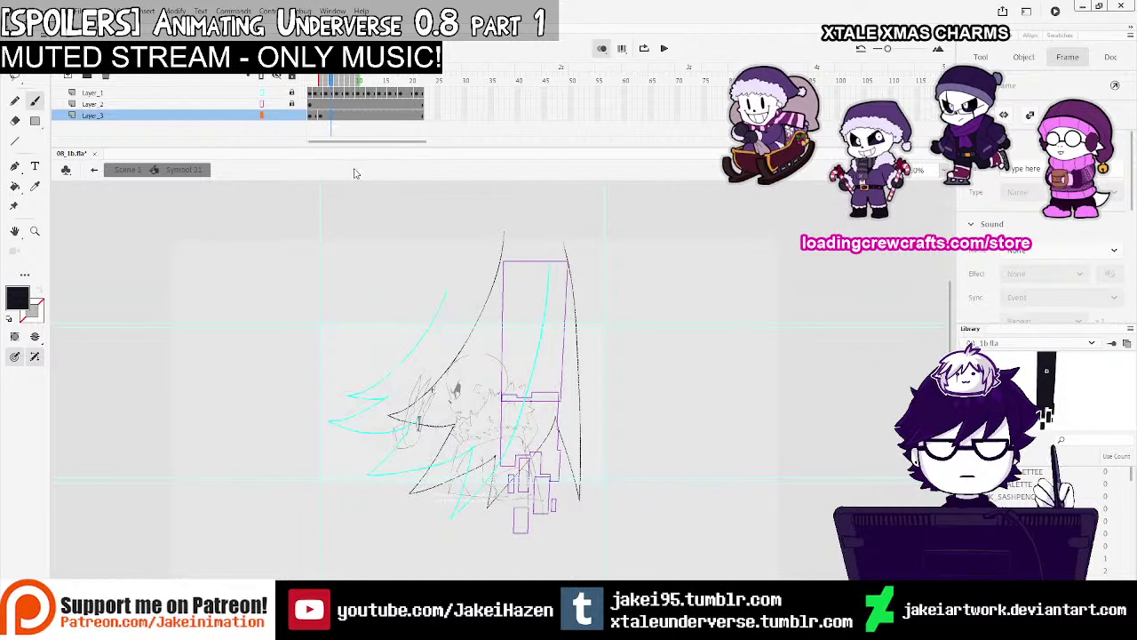
{"action": "mouse_move", "coordinate": [565, 241]}
{"action": "left_mouse_down"}
{"action": "mouse_move", "coordinate": [579, 498]}
{"action": "mouse_move", "coordinate": [555, 414]}
{"action": "mouse_move", "coordinate": [486, 506]}
{"action": "left_mouse_up"}
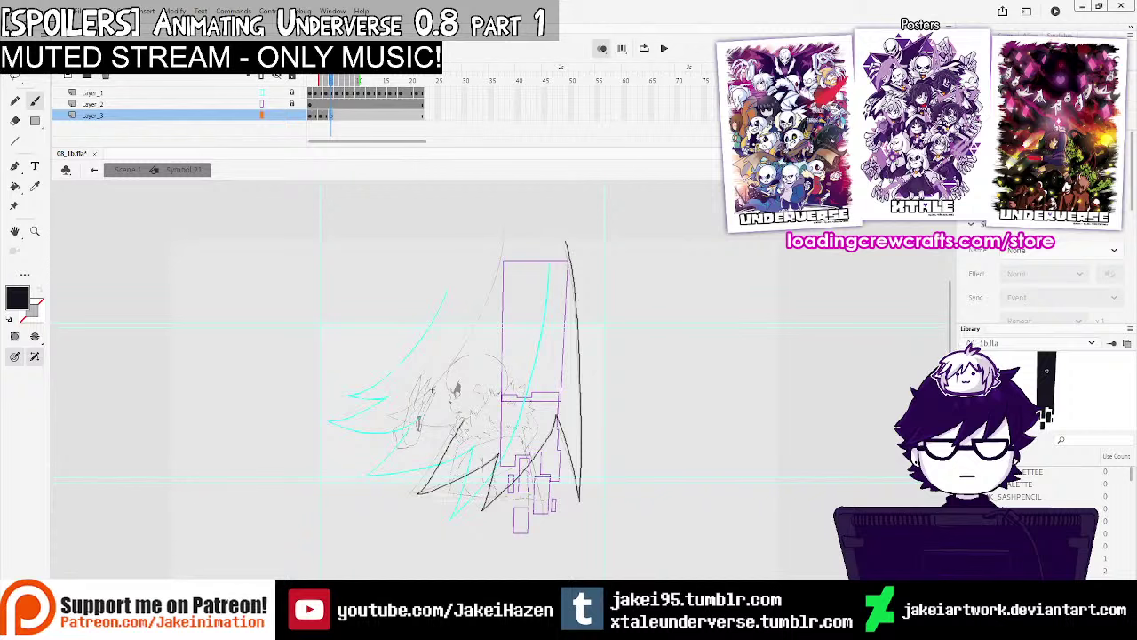
{"action": "left_click_drag", "start_coordinate": [397, 418], "coordinate": [511, 224]}
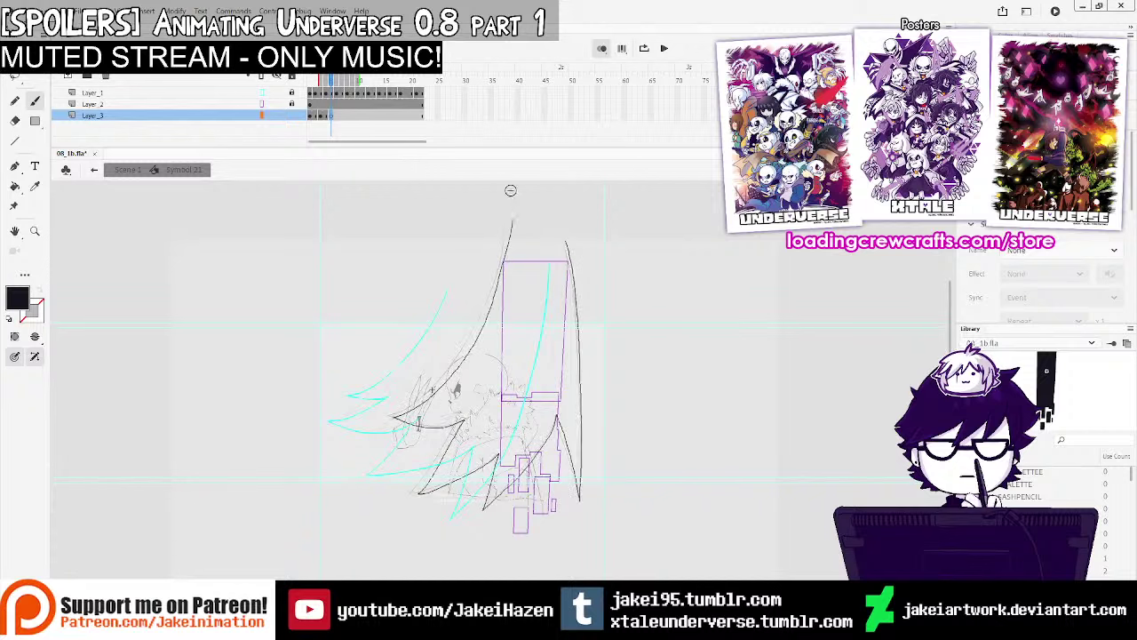
Add a blank keyframe at frame 7 of Layer_3 and draw the rear cape with its jagged tips shifted slightly
{"action": "left_click", "coordinate": [343, 117]}
{"action": "key", "text": "F7"}
{"action": "left_click_drag", "start_coordinate": [568, 238], "coordinate": [582, 346]}
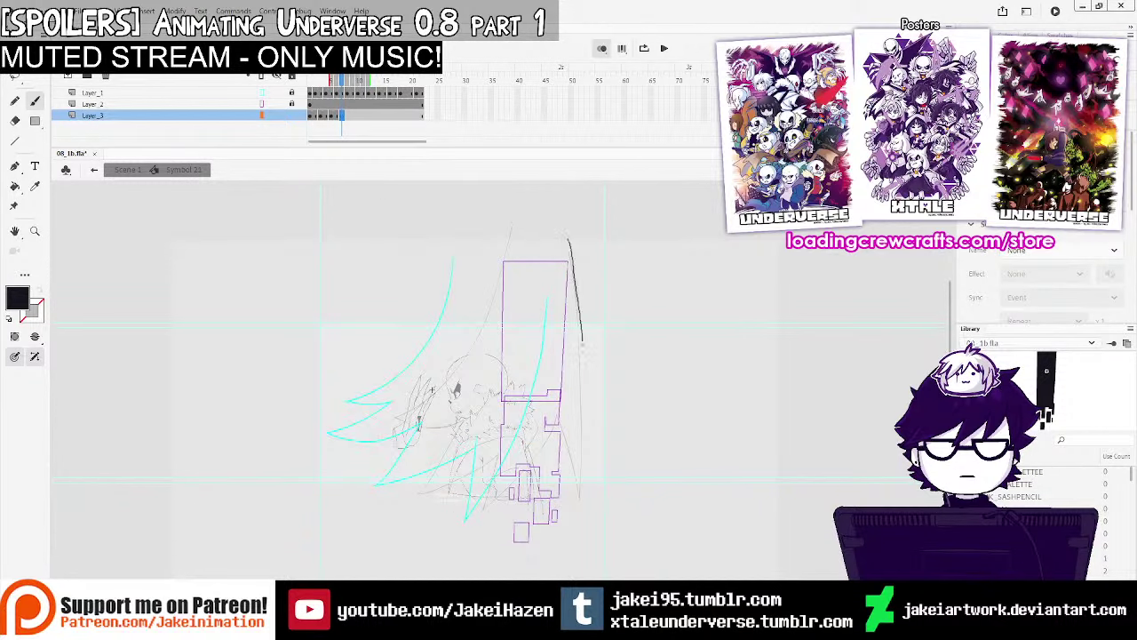
{"action": "mouse_move", "coordinate": [484, 511]}
{"action": "left_mouse_down"}
{"action": "mouse_move", "coordinate": [500, 453]}
{"action": "mouse_move", "coordinate": [441, 488]}
{"action": "left_mouse_up"}
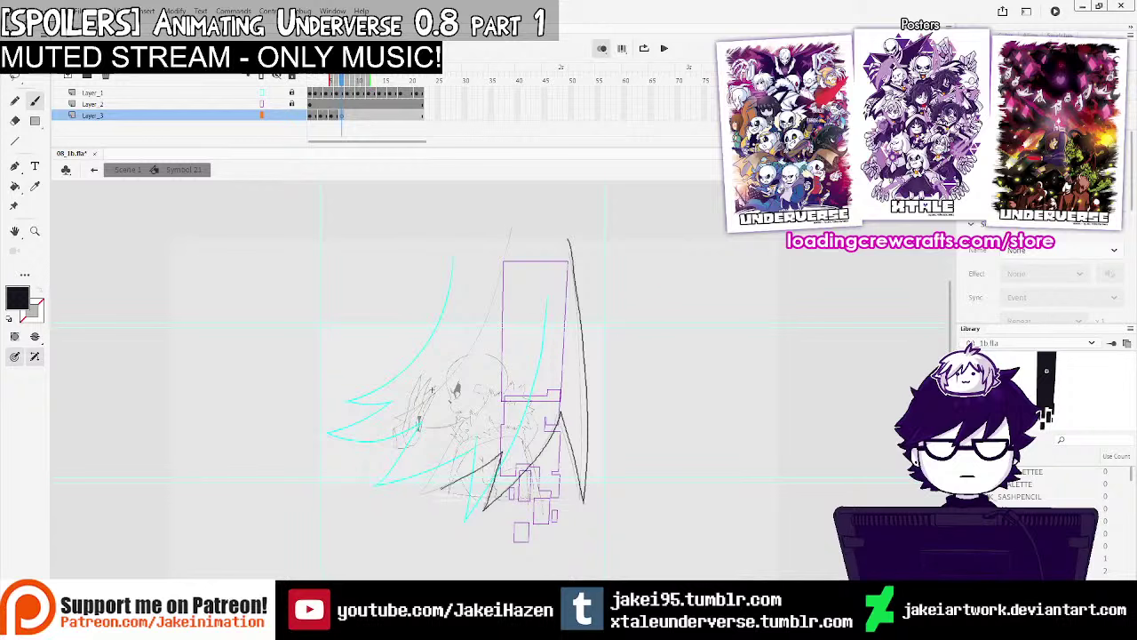
{"action": "left_click_drag", "start_coordinate": [469, 416], "coordinate": [389, 435]}
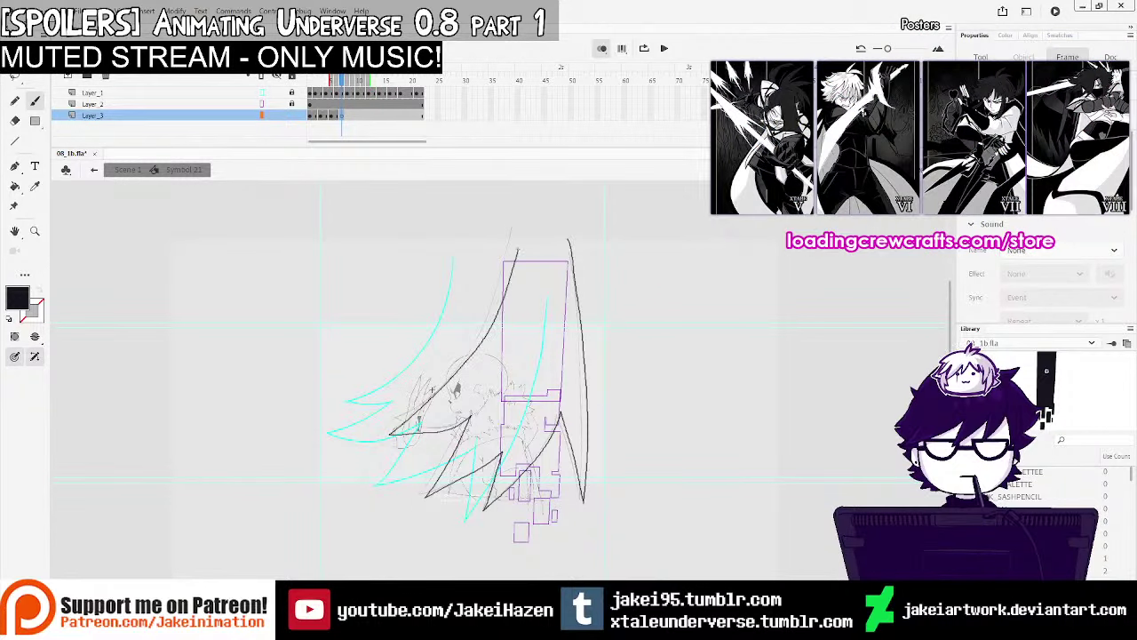
Play the animation from frame 1 to check the motion of the rear cape drawings
{"action": "left_click", "coordinate": [312, 105]}
{"action": "key", "text": "Return"}
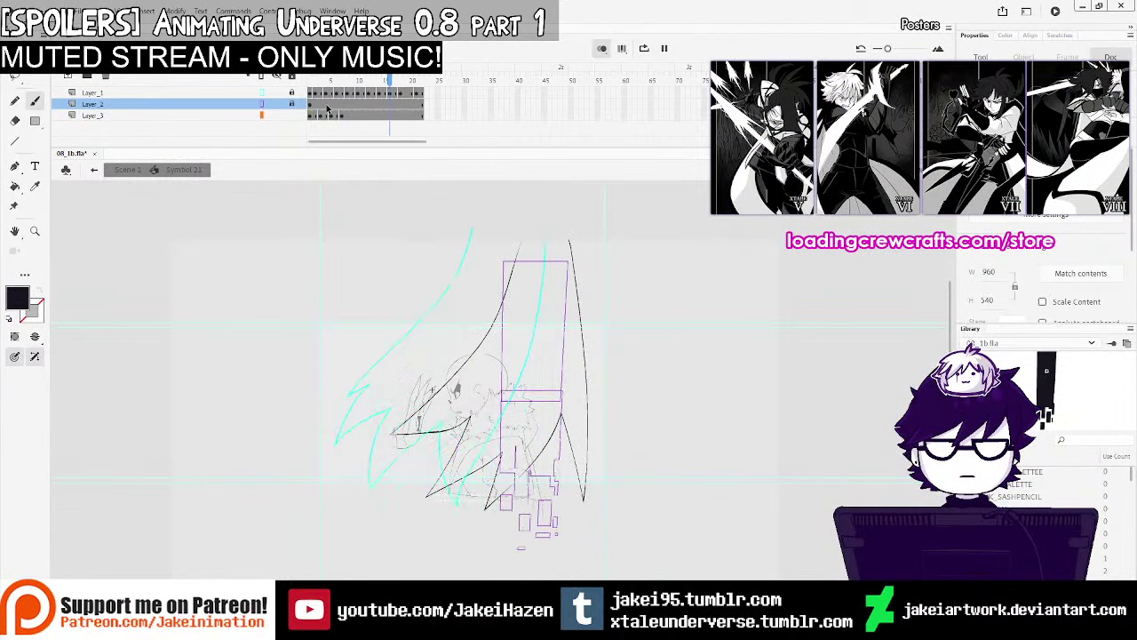
{"action": "key", "text": "Return"}
Add a blank keyframe at frame 9 of Layer_3 and draw the next rear cape pose there with its jagged tips slightly shifted
{"action": "left_click", "coordinate": [351, 116]}
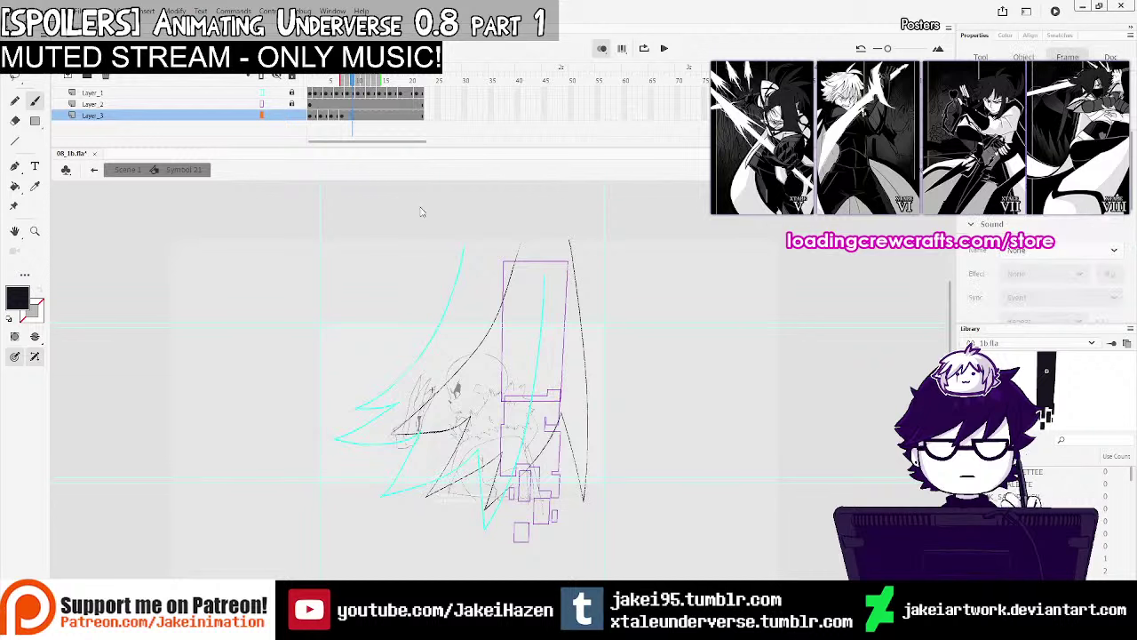
{"action": "left_click_drag", "start_coordinate": [567, 229], "coordinate": [586, 360]}
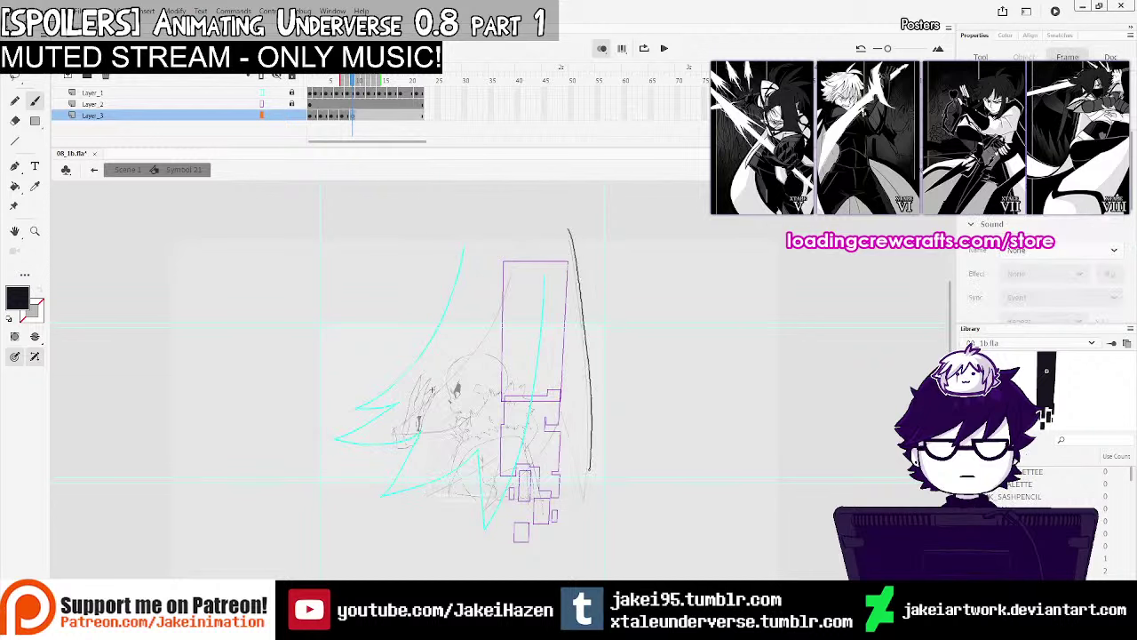
{"action": "mouse_move", "coordinate": [528, 476]}
{"action": "left_mouse_down"}
{"action": "mouse_move", "coordinate": [491, 507]}
{"action": "mouse_move", "coordinate": [468, 478]}
{"action": "mouse_move", "coordinate": [434, 493]}
{"action": "left_mouse_up"}
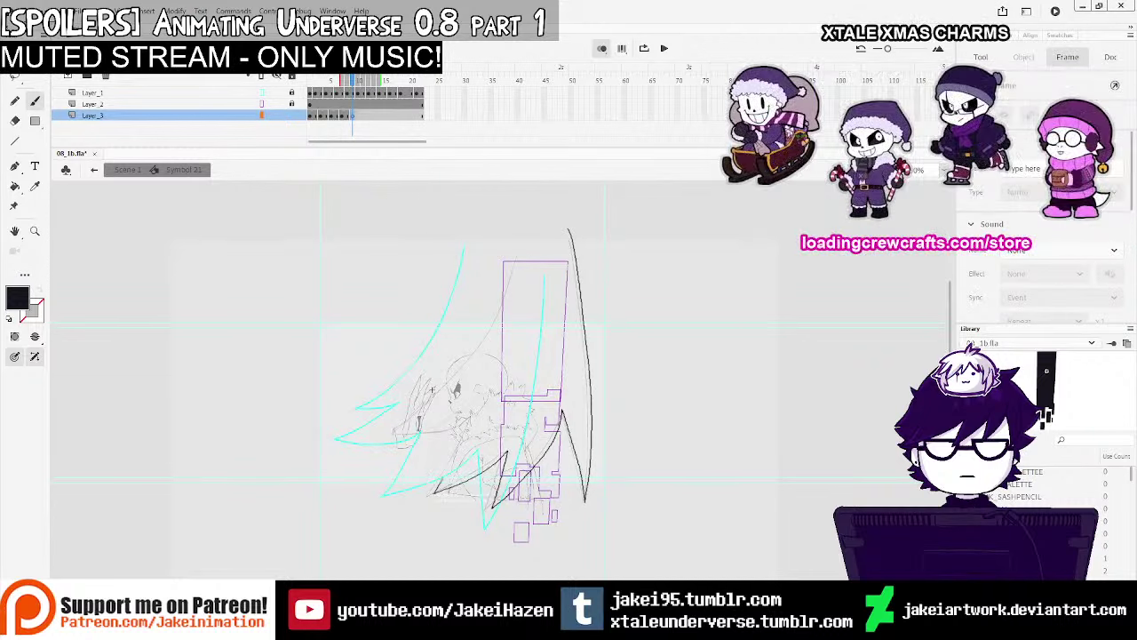
{"action": "left_click_drag", "start_coordinate": [507, 284], "coordinate": [410, 423]}
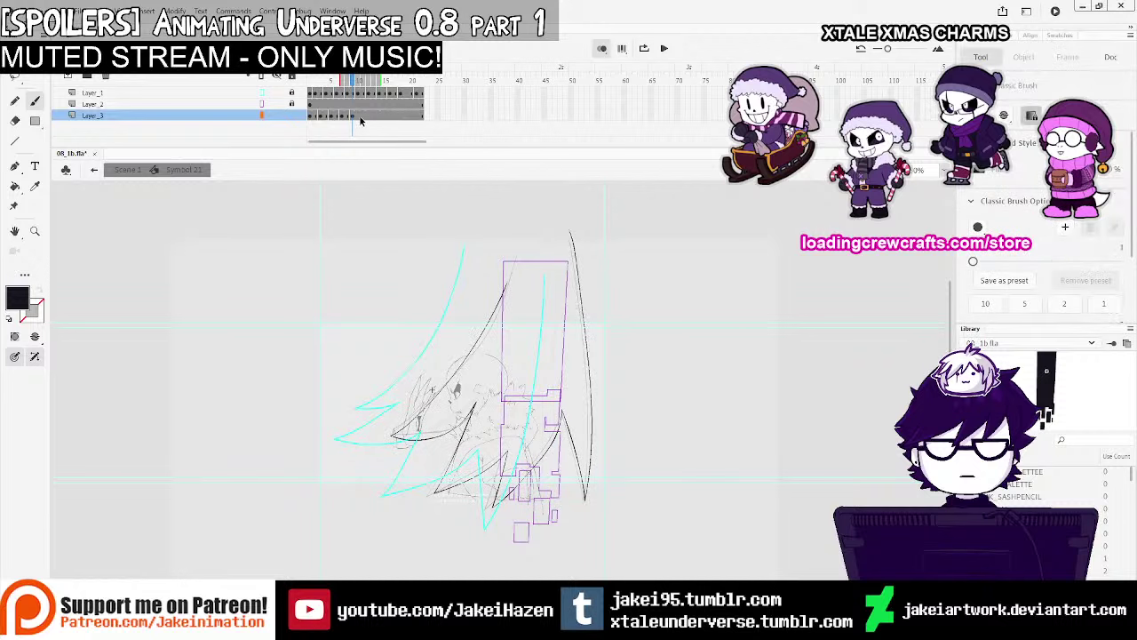
{"action": "key", "text": "e"}
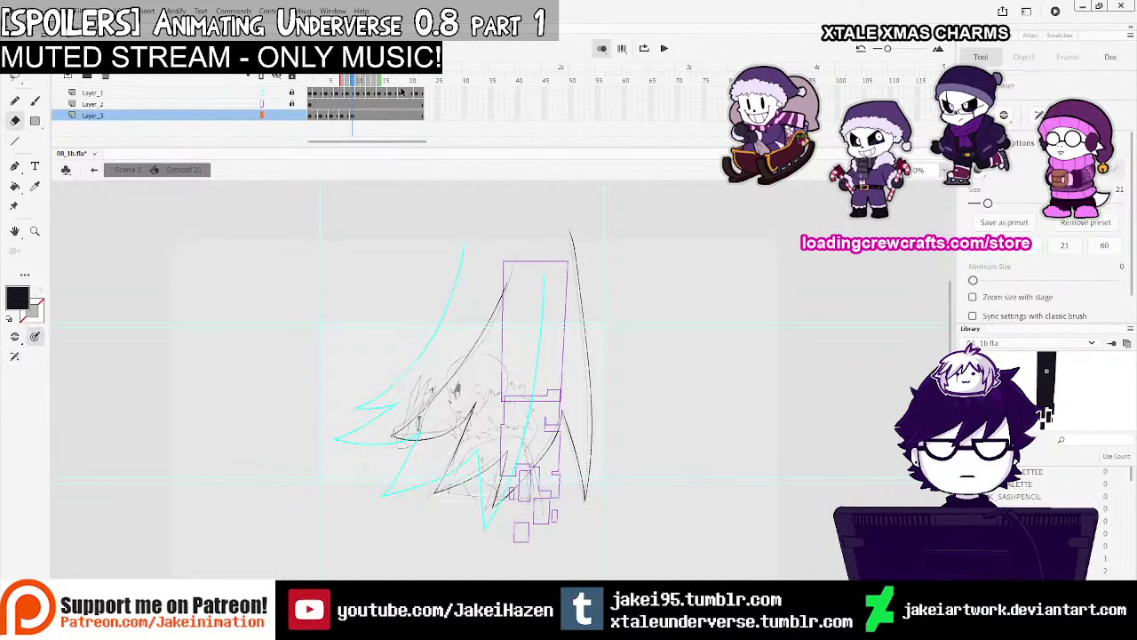
Add a blank keyframe at frame 11 of Layer_3 and draw the rear cape there with a bent fold in its front edge
{"action": "left_click", "coordinate": [362, 115]}
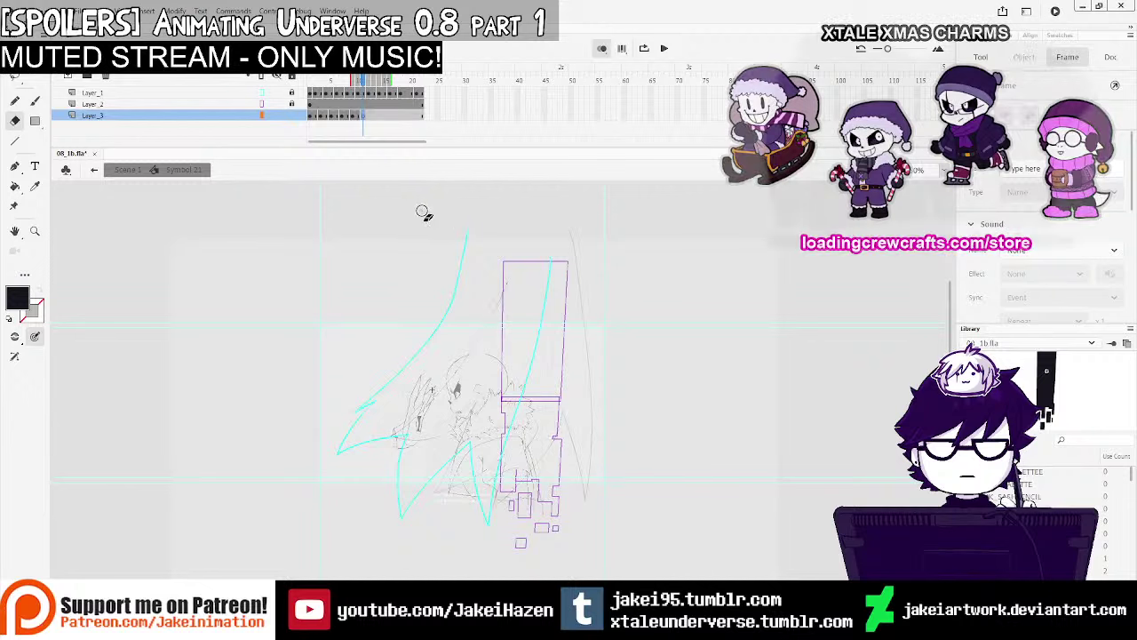
{"action": "key", "text": "b"}
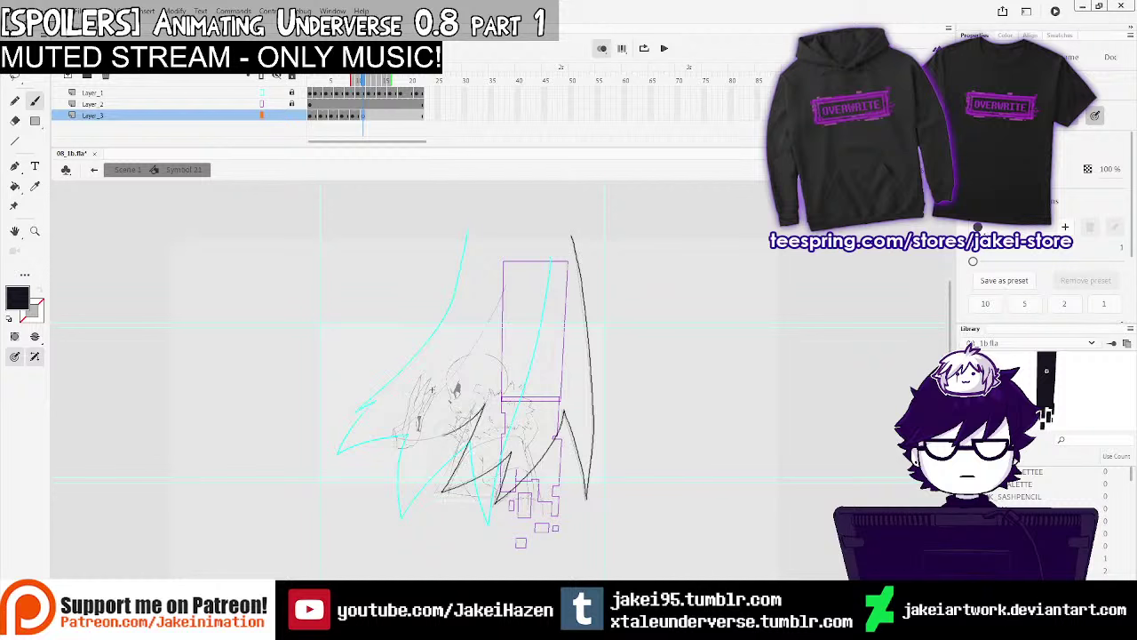
{"action": "left_click_drag", "start_coordinate": [398, 436], "coordinate": [405, 434]}
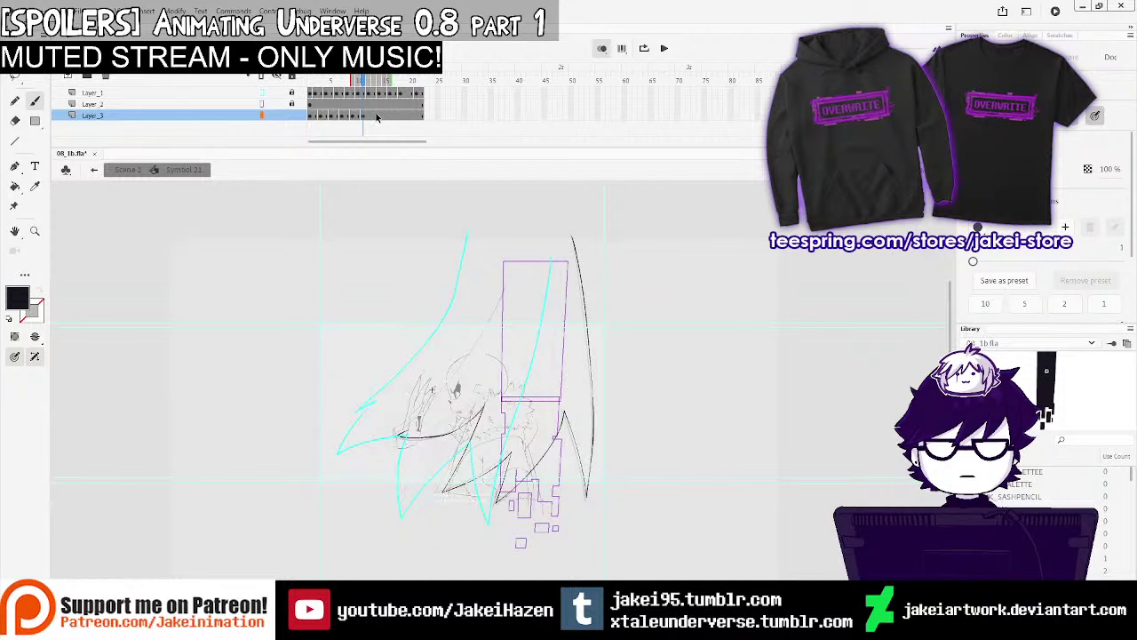
{"action": "mouse_move", "coordinate": [431, 432]}
{"action": "left_mouse_down"}
{"action": "mouse_move", "coordinate": [426, 360]}
{"action": "mouse_move", "coordinate": [522, 233]}
{"action": "left_mouse_up"}
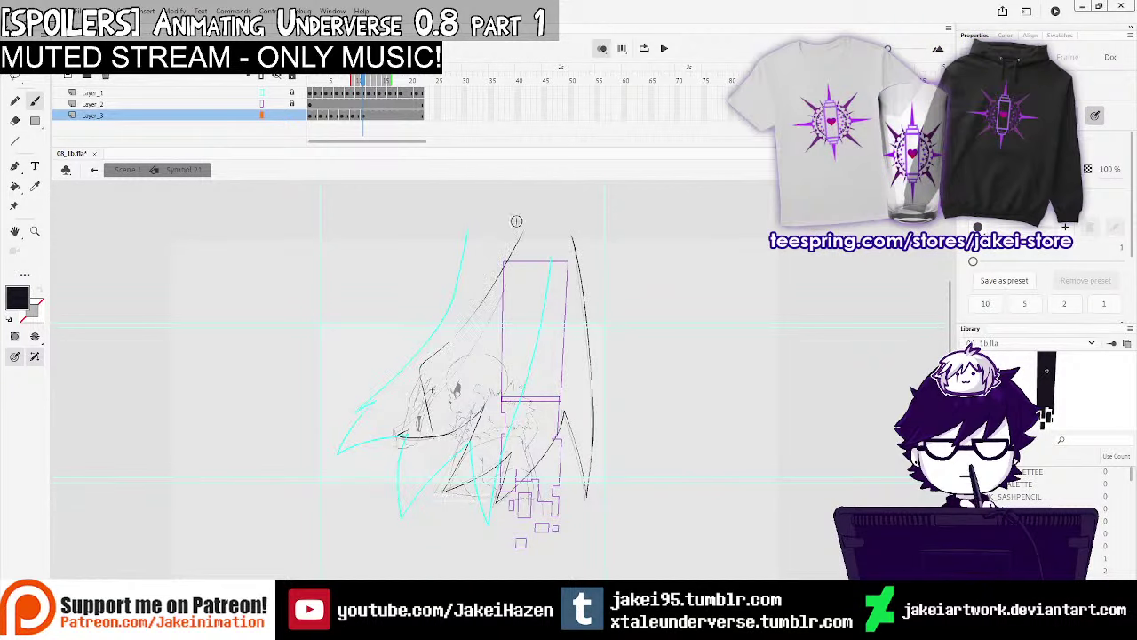
Rework the front tip of the rear cape drawings on frames 9, 7 and 5, adding a short vertical fold line and erasing the pointed corner
{"action": "left_click", "coordinate": [360, 116]}
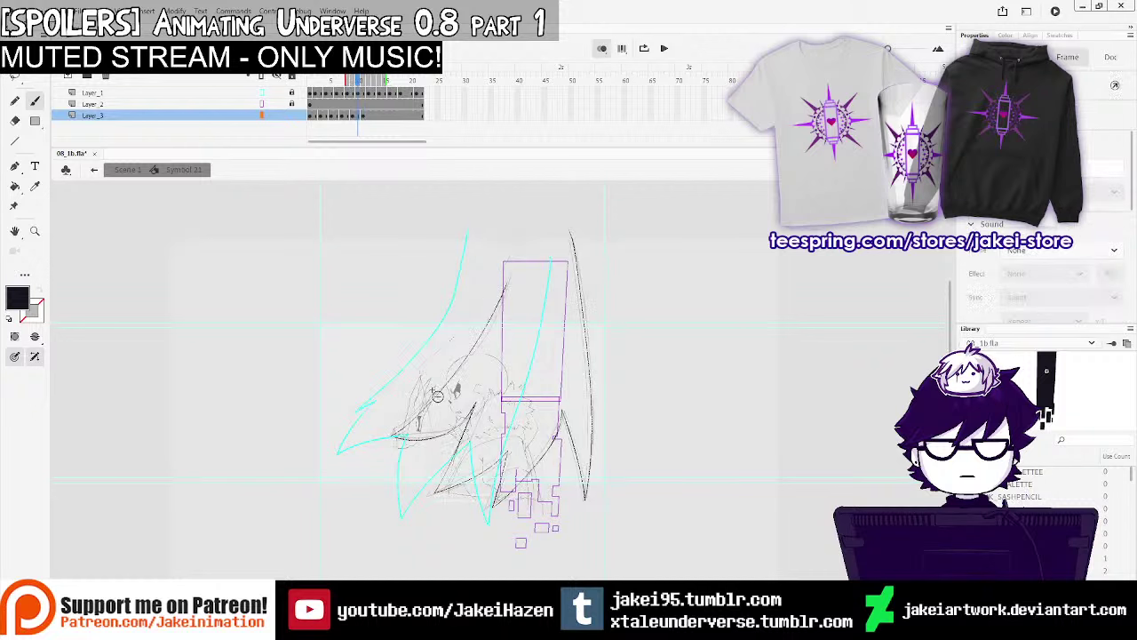
{"action": "left_click", "coordinate": [305, 254]}
{"action": "key", "text": "e"}
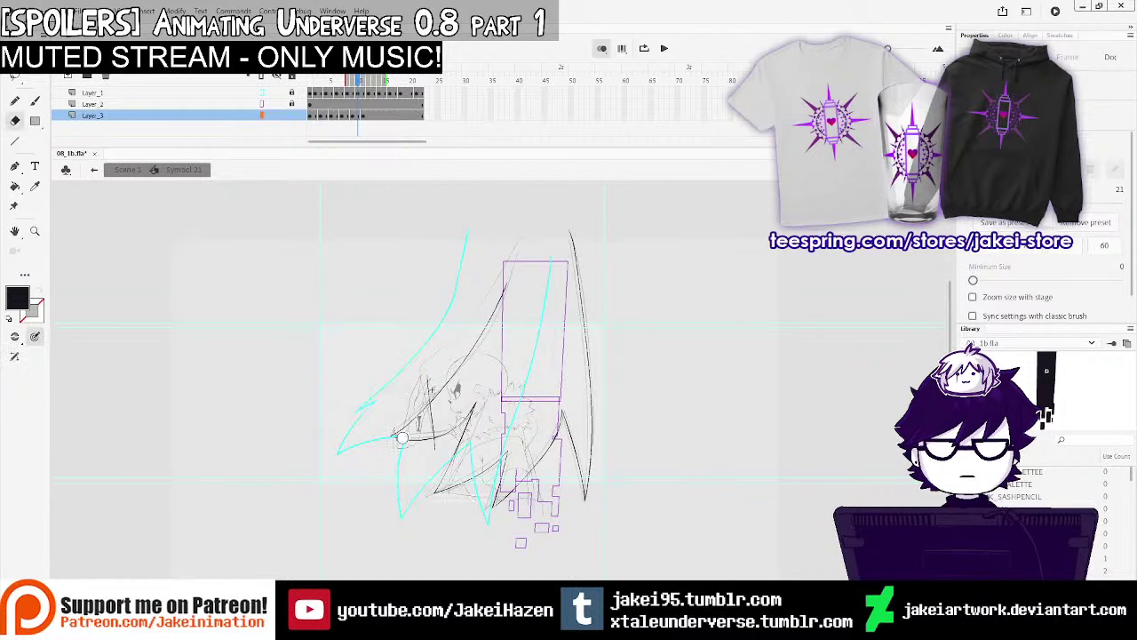
{"action": "mouse_move", "coordinate": [416, 418]}
{"action": "left_mouse_down"}
{"action": "mouse_move", "coordinate": [401, 439]}
{"action": "mouse_move", "coordinate": [427, 400]}
{"action": "left_mouse_up"}
{"action": "left_click", "coordinate": [342, 116]}
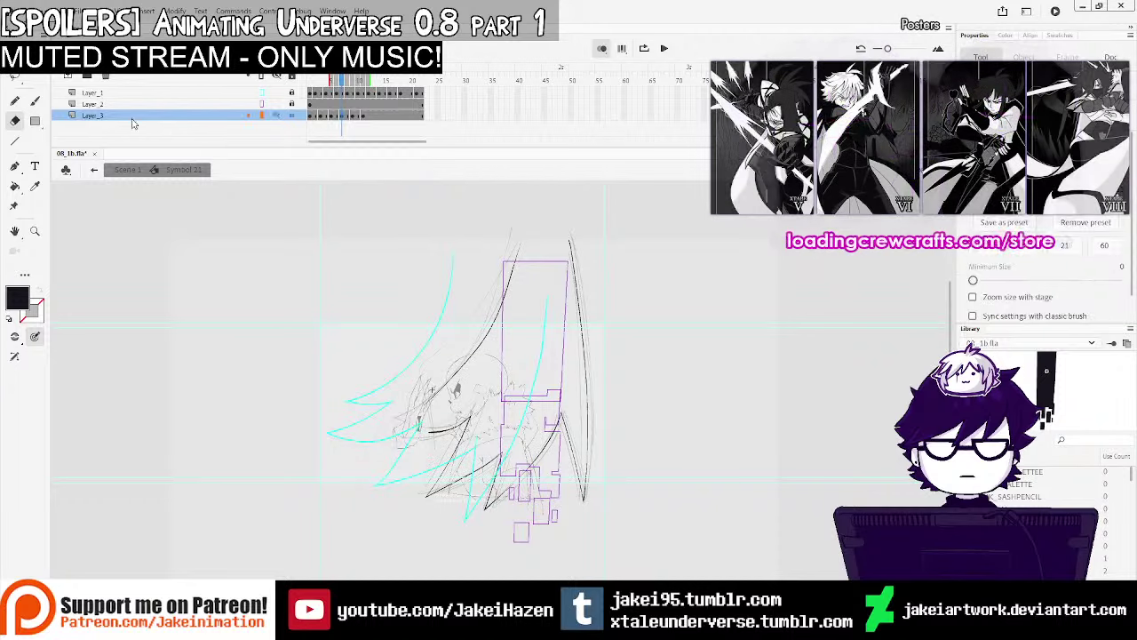
{"action": "key", "text": "b"}
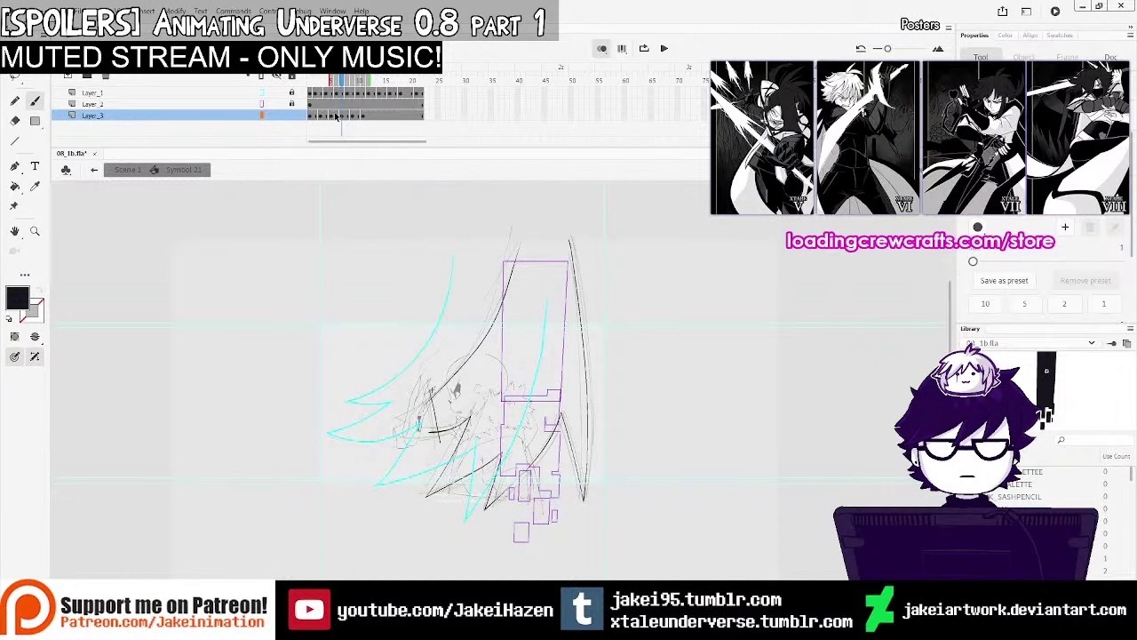
{"action": "left_click", "coordinate": [333, 117]}
{"action": "key", "text": "e"}
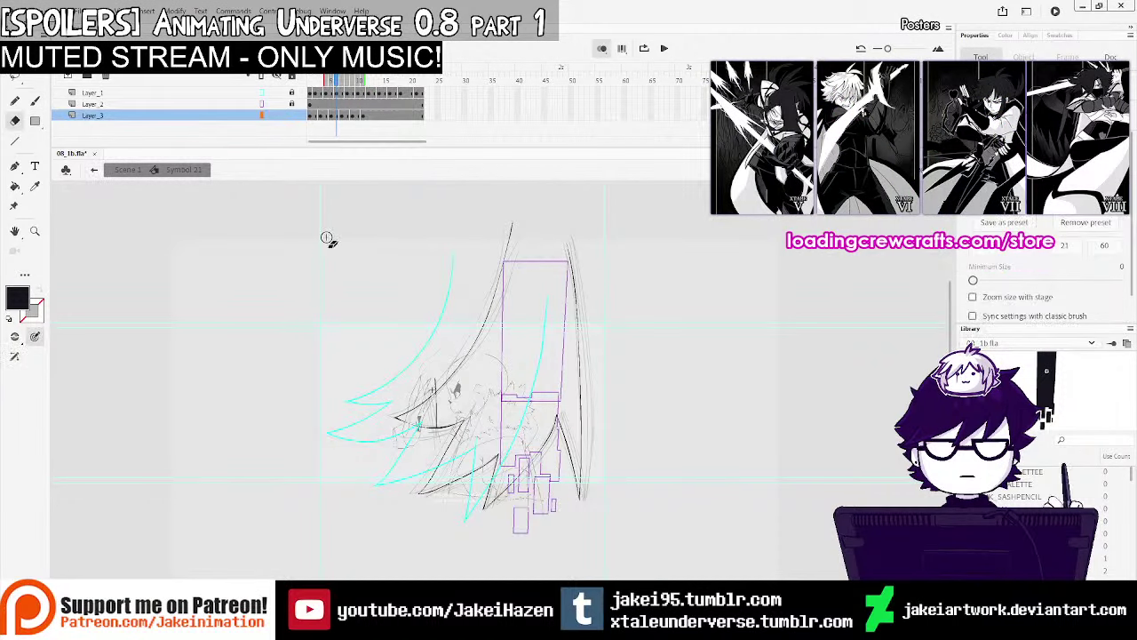
Return to the first rear cape pose and play the animation to check the reworked front tip
{"action": "key", "text": "comma"}
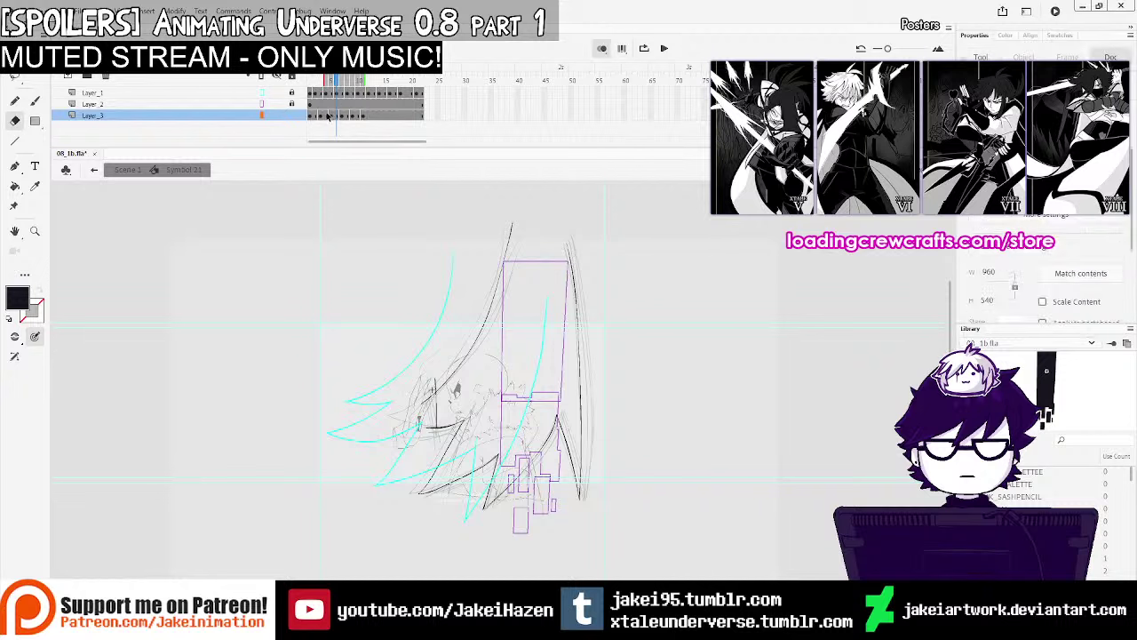
{"action": "key", "text": "comma"}
{"action": "key", "text": "comma"}
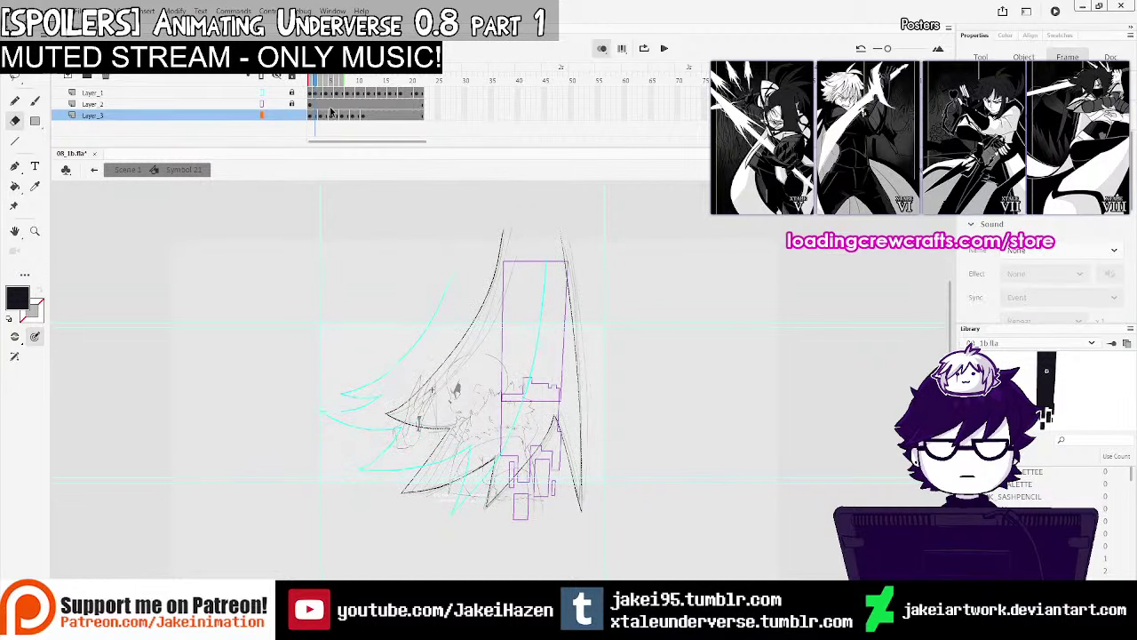
{"action": "key", "text": "Return"}
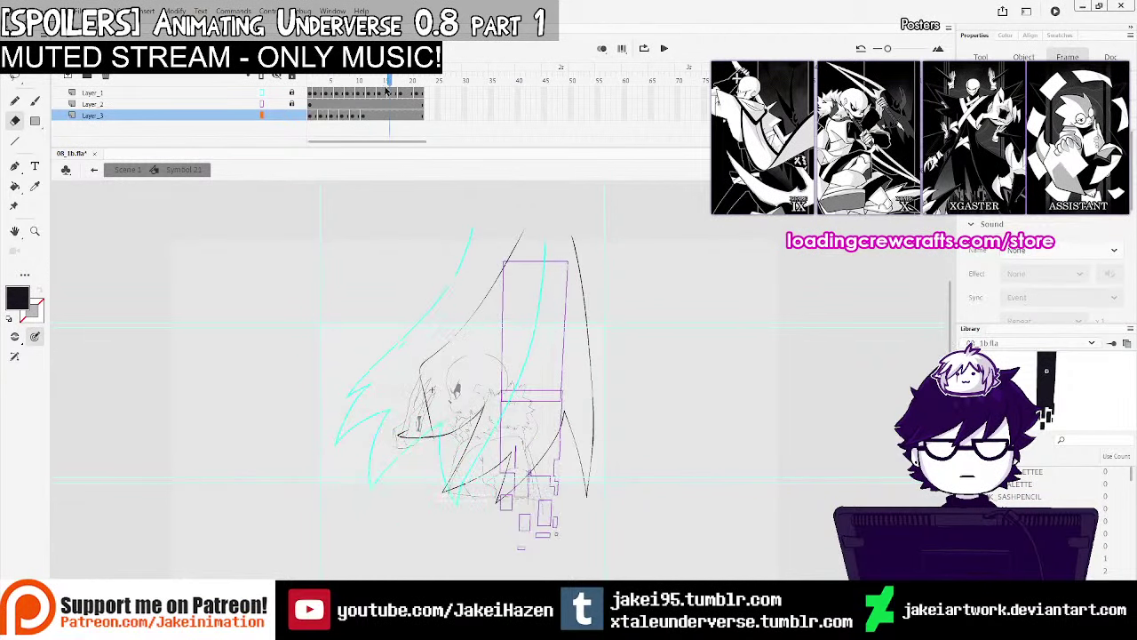
Add a blank keyframe at frame 13 of Layer_3, turn on onion skinning and draw the rear cape with its front edge swung inward
{"action": "key", "text": "b"}
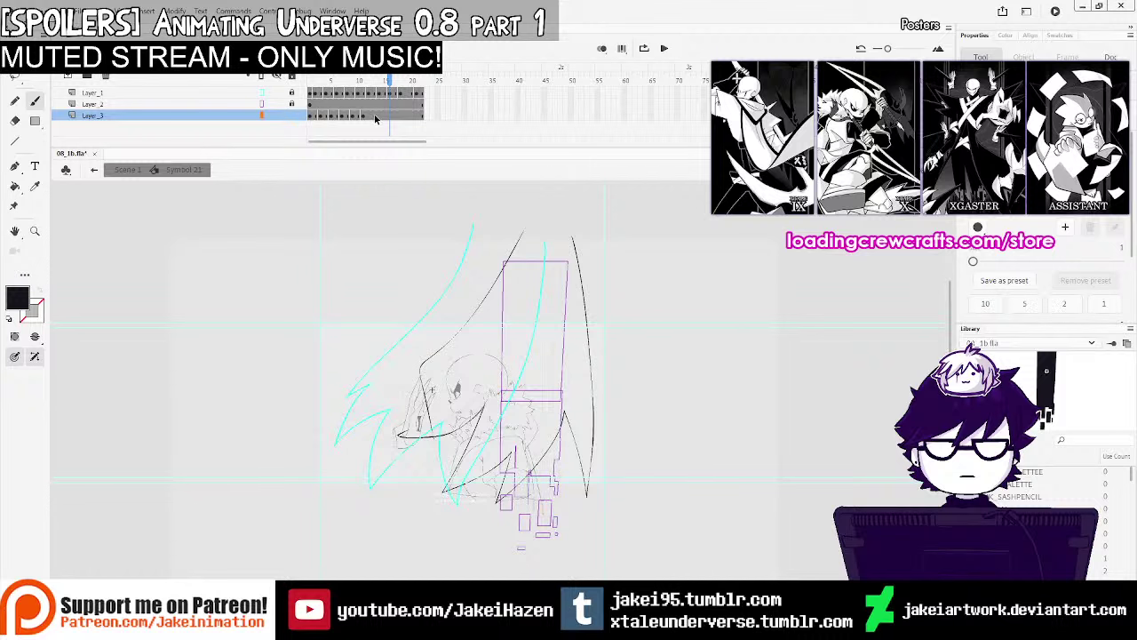
{"action": "left_click", "coordinate": [364, 117]}
{"action": "left_click", "coordinate": [373, 114]}
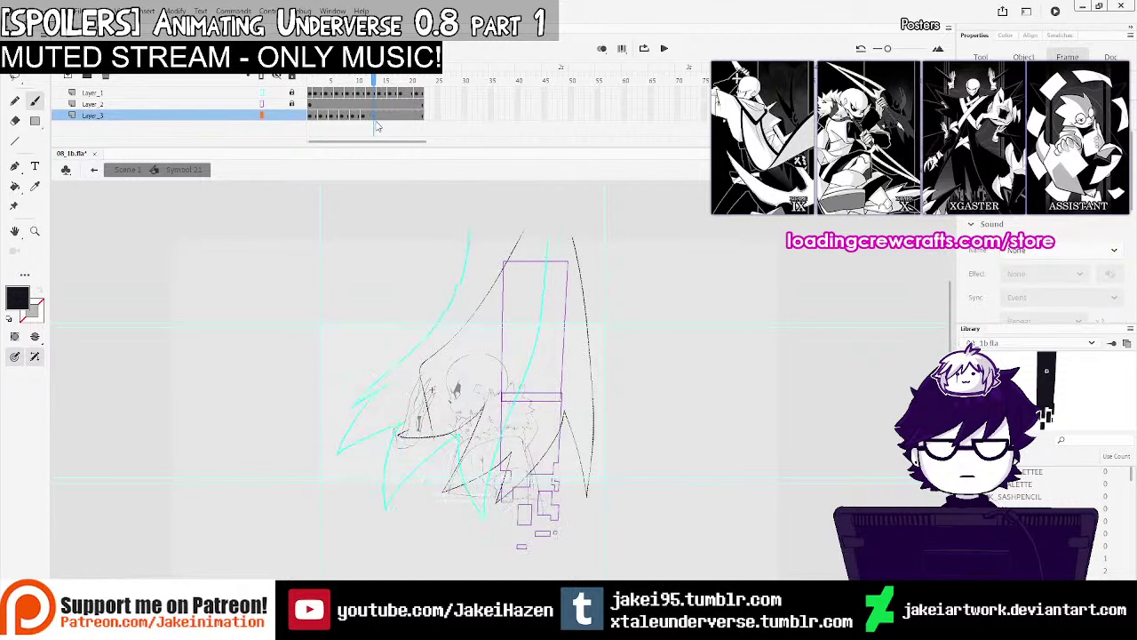
{"action": "left_click", "coordinate": [603, 48]}
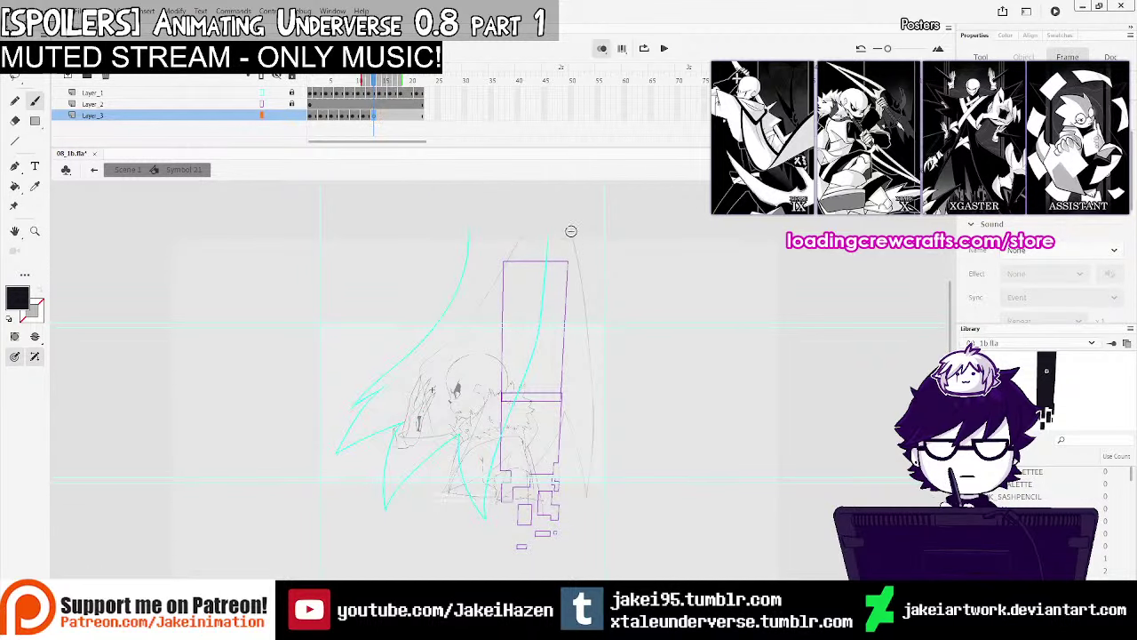
{"action": "left_click_drag", "start_coordinate": [583, 350], "coordinate": [587, 490]}
{"action": "left_click_drag", "start_coordinate": [572, 231], "coordinate": [580, 318]}
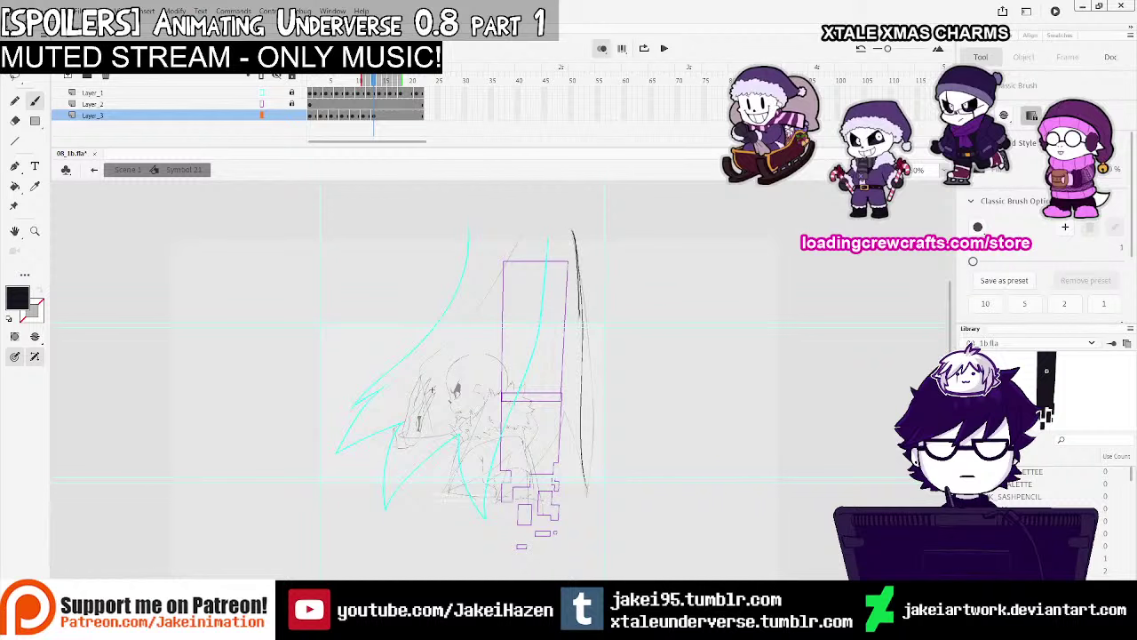
{"action": "key", "text": "ctrl+z"}
{"action": "left_click_drag", "start_coordinate": [571, 227], "coordinate": [581, 288]}
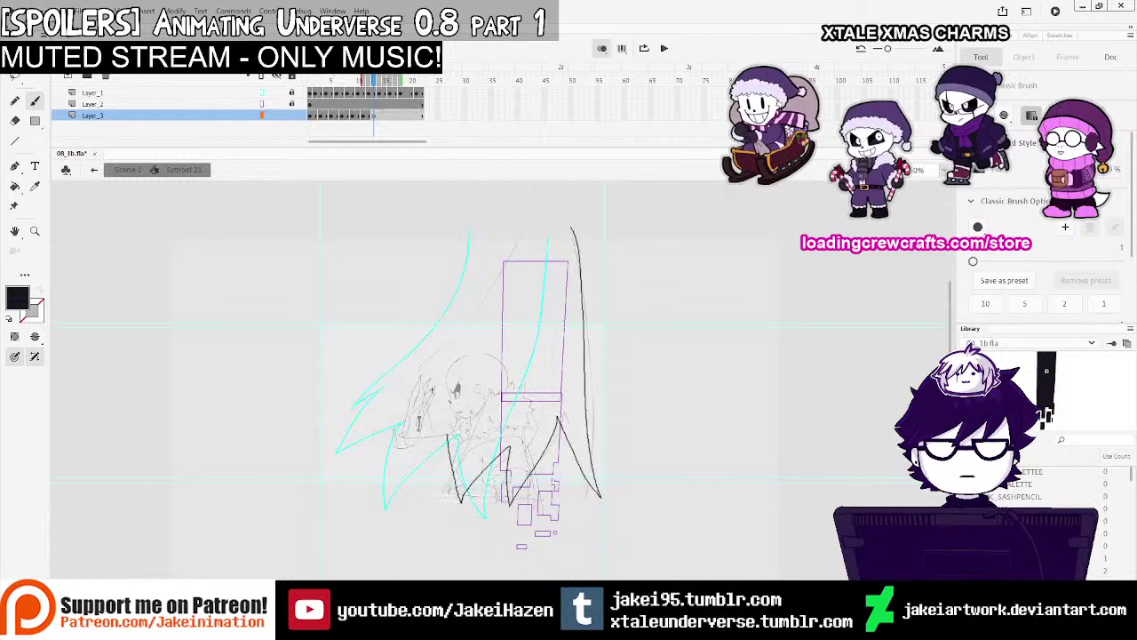
{"action": "left_click_drag", "start_coordinate": [427, 382], "coordinate": [542, 228]}
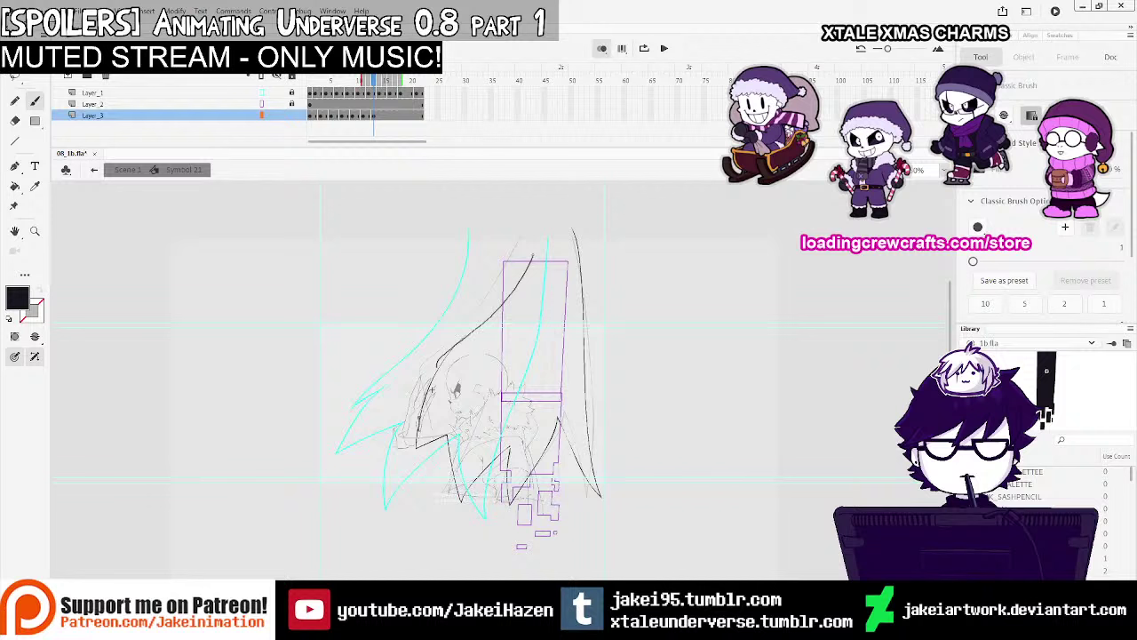
Draw the next, narrower rear cape pose on frame 15 of Layer_3 and add a blank keyframe at frame 17
{"action": "left_click", "coordinate": [383, 115]}
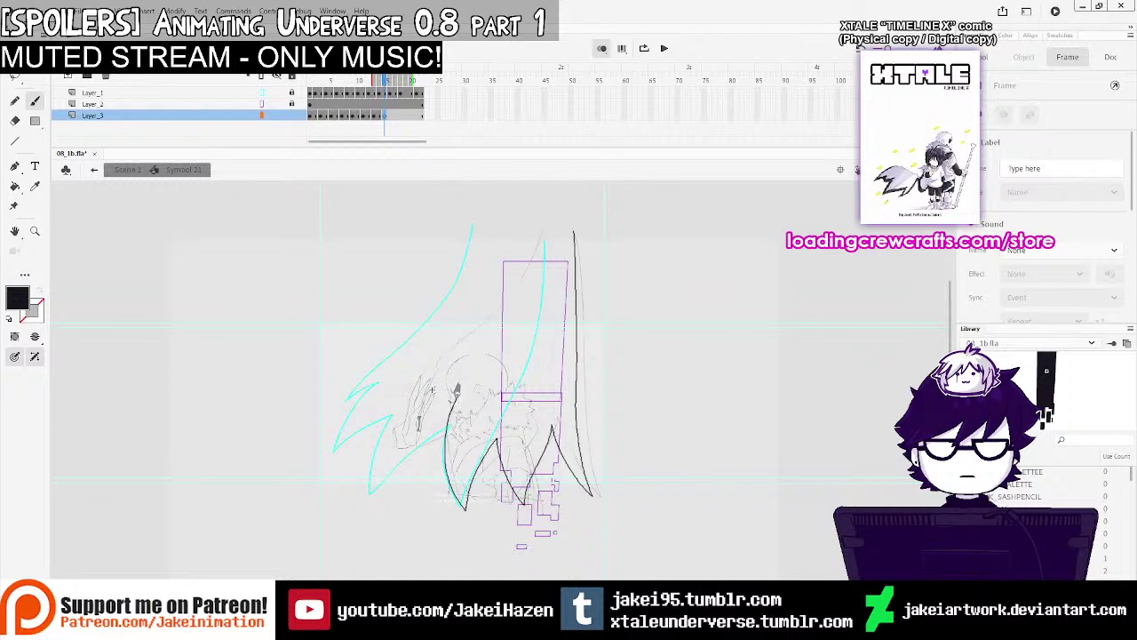
{"action": "left_click_drag", "start_coordinate": [433, 390], "coordinate": [457, 397]}
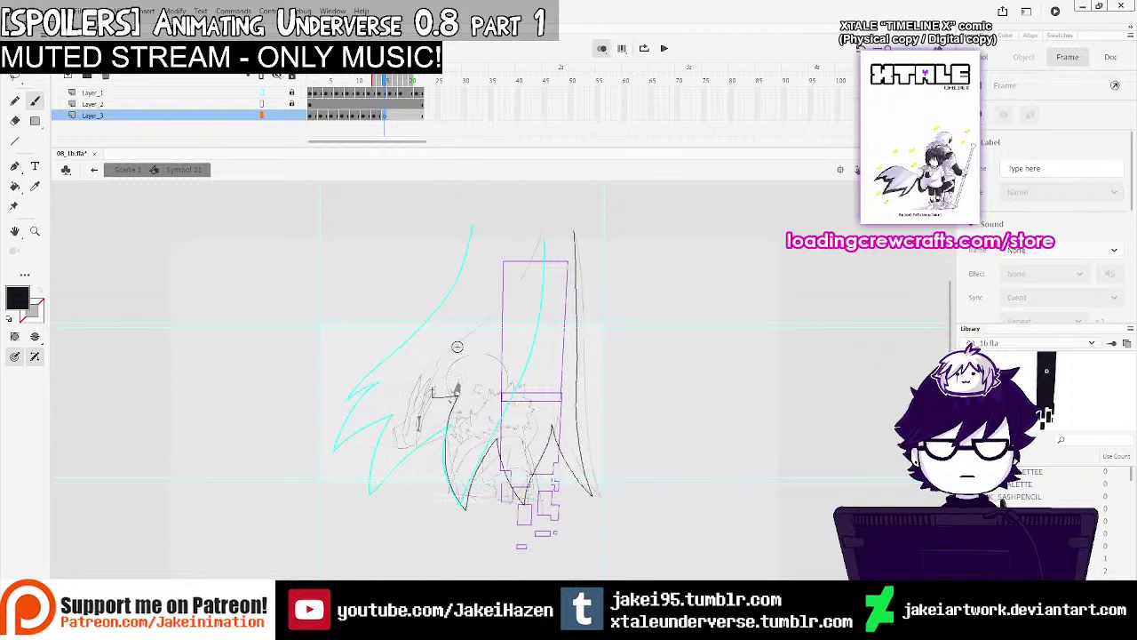
{"action": "left_click", "coordinate": [397, 115]}
{"action": "key", "text": "F7"}
Copy the first rear cape pose to frame 23 of Layer_3 and play the animation to check the loop
{"action": "left_click", "coordinate": [316, 116]}
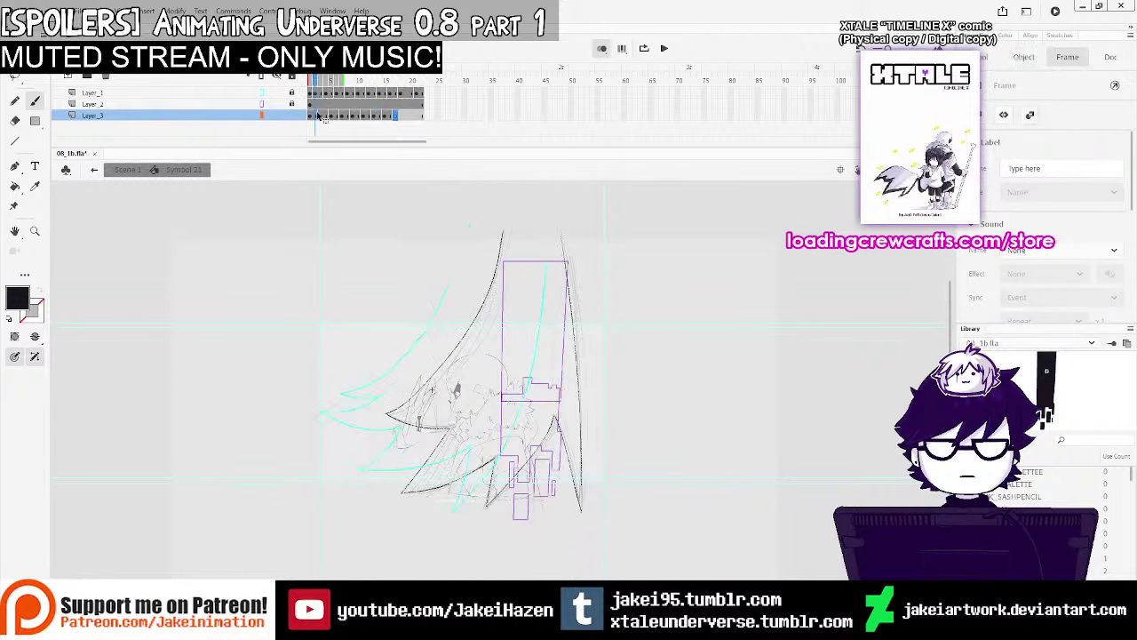
{"action": "left_click_drag", "start_coordinate": [426, 119], "coordinate": [427, 116]}
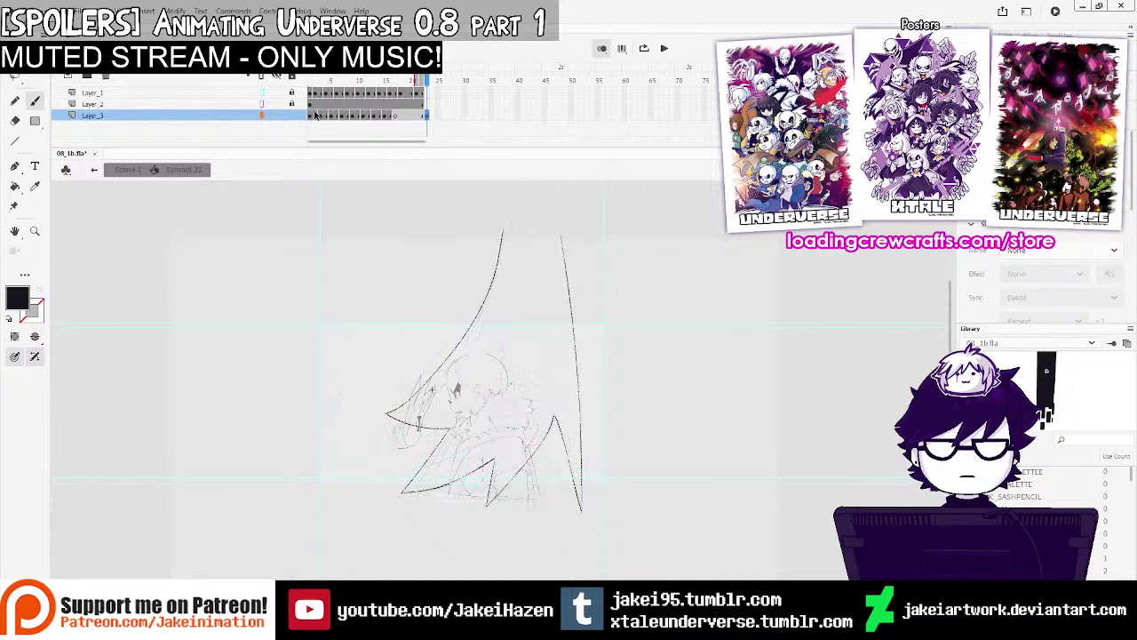
{"action": "key", "text": "Return"}
{"action": "left_click", "coordinate": [318, 105]}
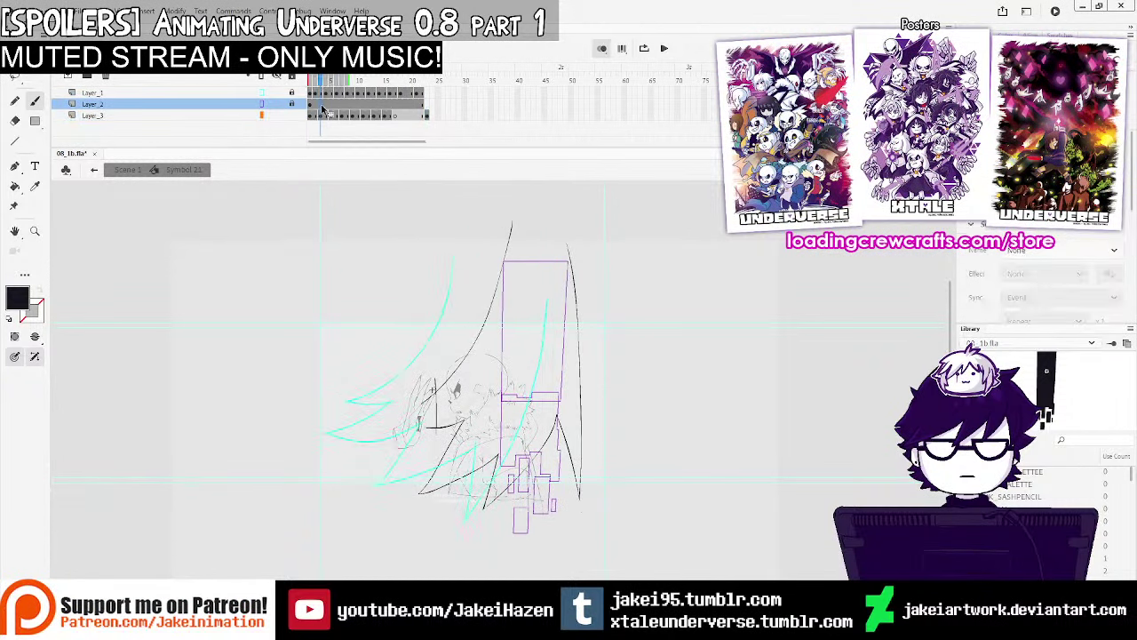
{"action": "key", "text": "Return"}
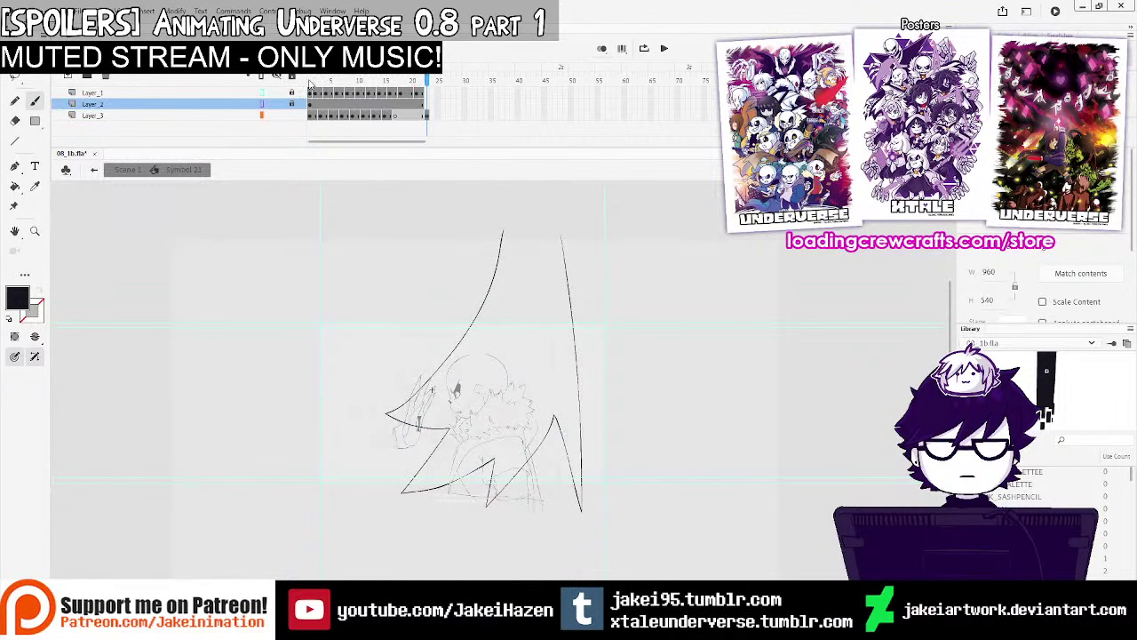
Slow the animation by inserting extra frames between the keyframes across all three layers, and play it back
{"action": "left_click", "coordinate": [318, 86]}
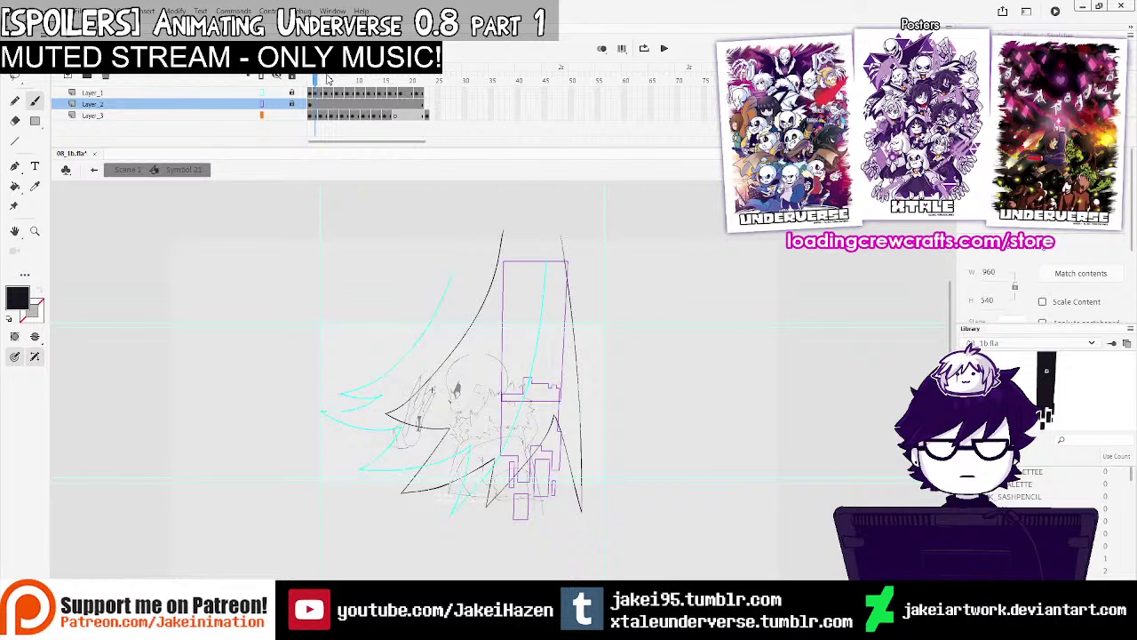
{"action": "key", "text": "F5"}
{"action": "key", "text": "F5"}
{"action": "left_click", "coordinate": [346, 80]}
{"action": "key", "text": "F5"}
{"action": "left_click", "coordinate": [355, 80]}
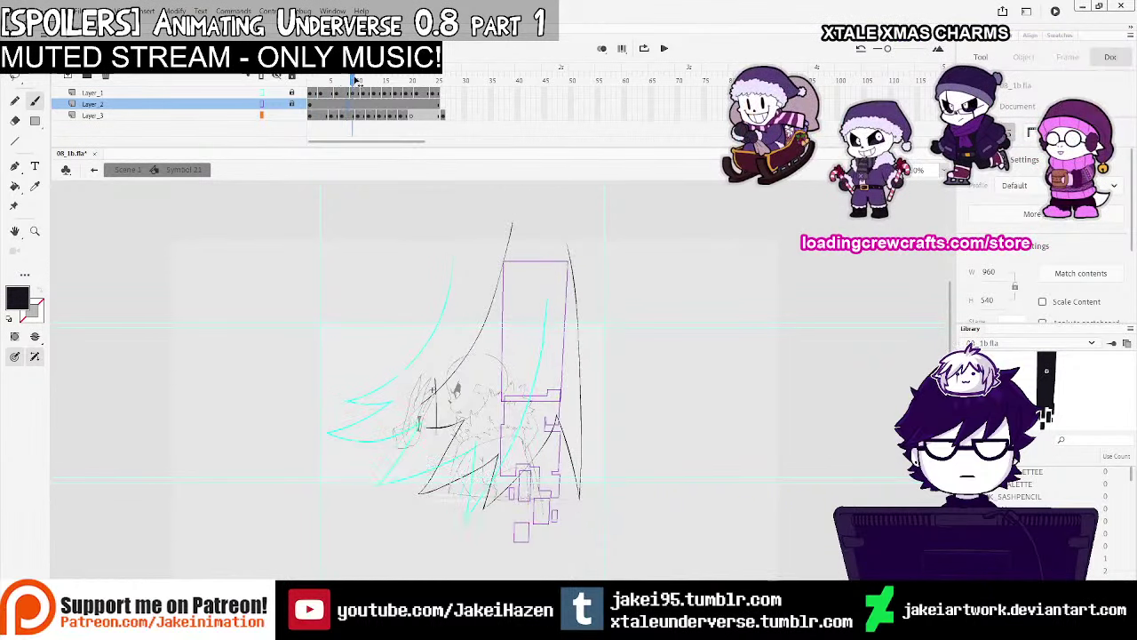
{"action": "left_click_drag", "start_coordinate": [358, 83], "coordinate": [402, 81]}
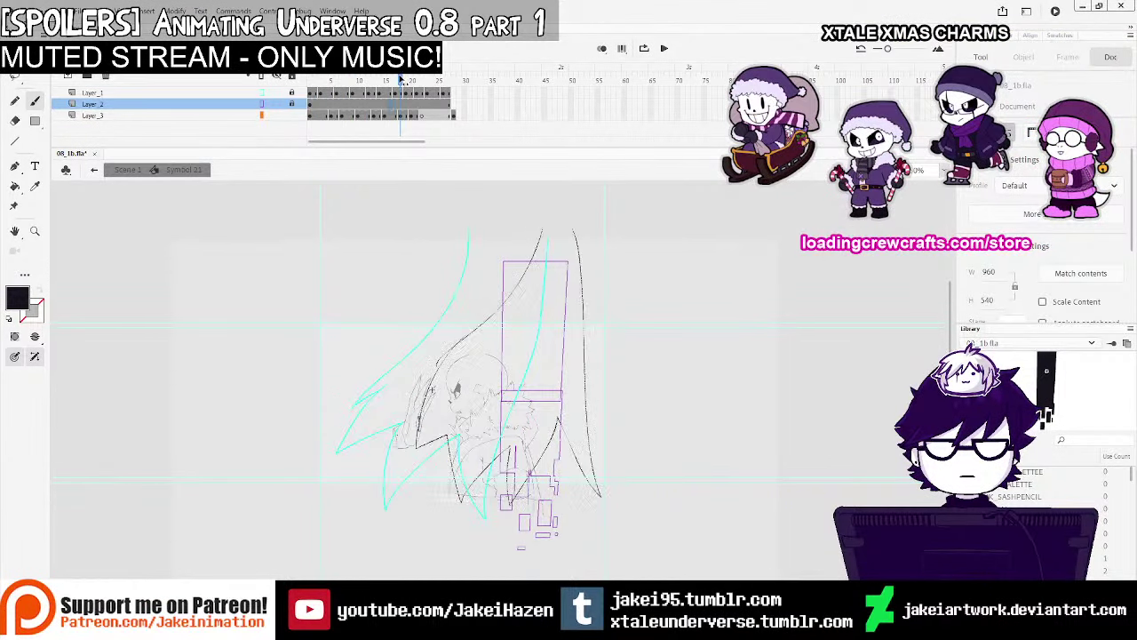
{"action": "key", "text": "Return"}
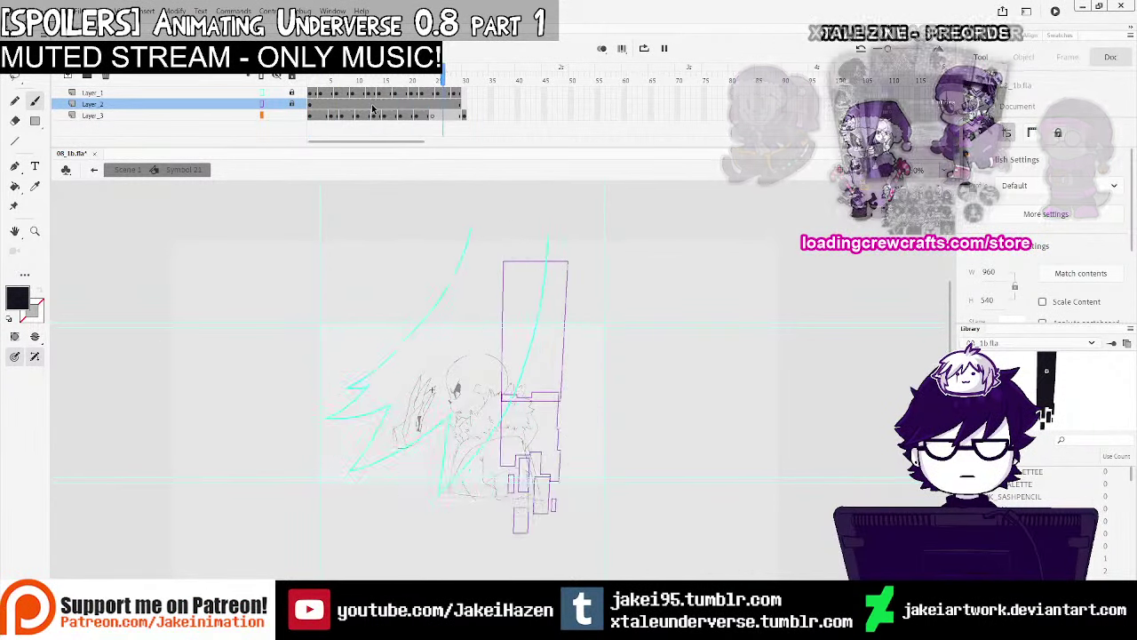
{"action": "left_click", "coordinate": [429, 116]}
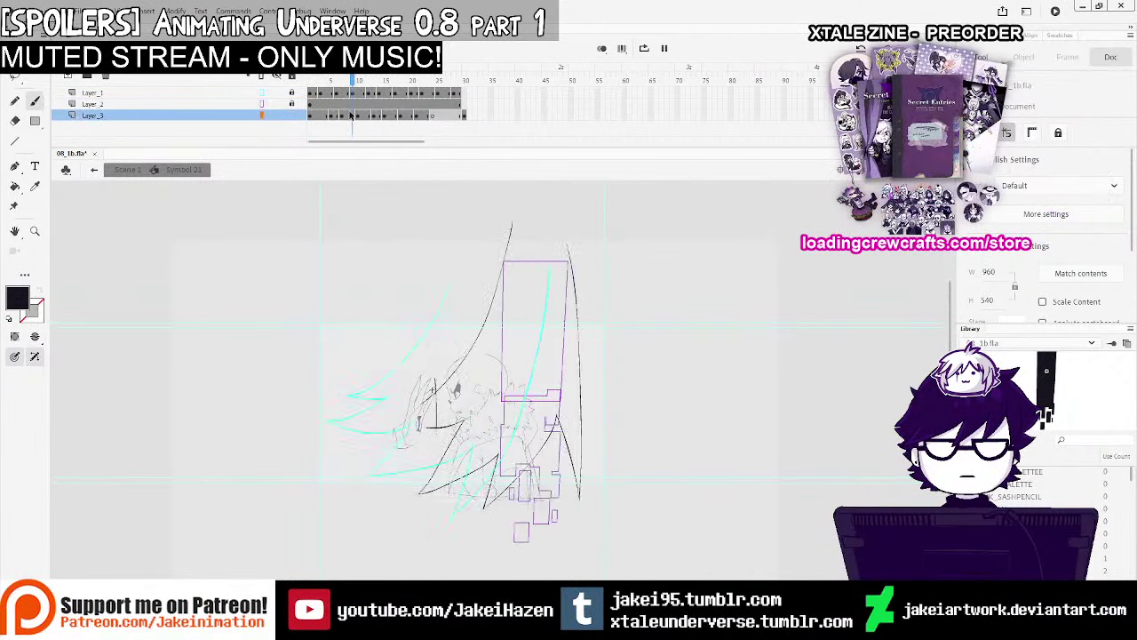
{"action": "left_click", "coordinate": [432, 117]}
{"action": "left_click", "coordinate": [601, 48]}
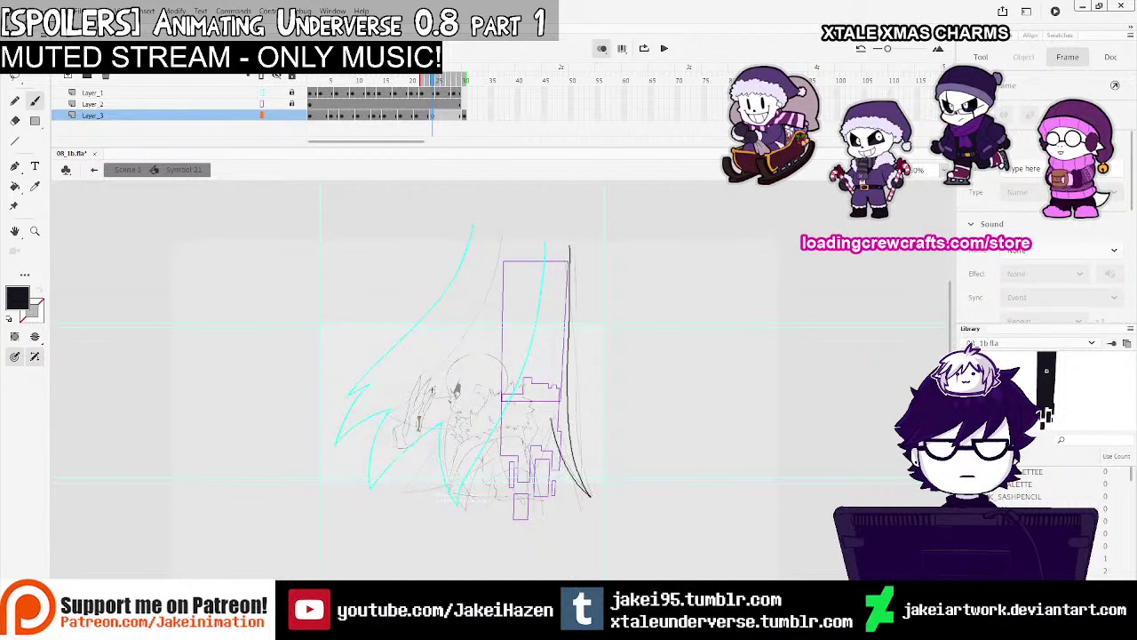
{"action": "left_click_drag", "start_coordinate": [493, 496], "coordinate": [487, 507]}
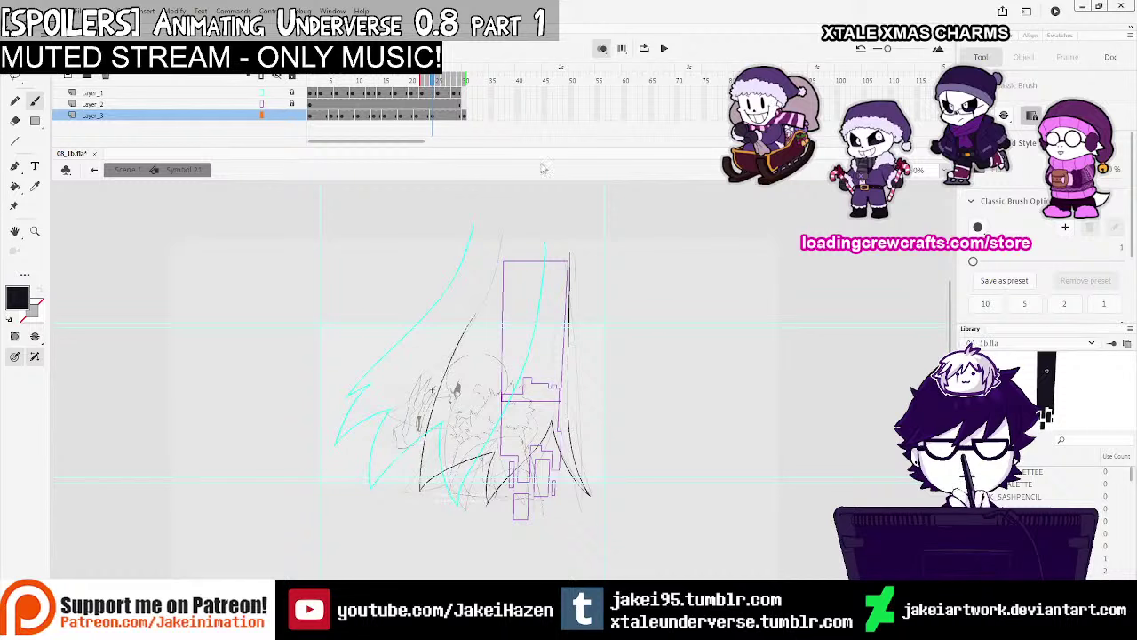
{"action": "left_click", "coordinate": [405, 80]}
{"action": "left_click_drag", "start_coordinate": [405, 81], "coordinate": [399, 81]}
{"action": "left_click", "coordinate": [432, 114]}
{"action": "key", "text": "Delete"}
Hide Layer_1, preview the loop, and draw a narrower rear cape pose on frame 24 of Layer_3 with onion skinning on
{"action": "left_click", "coordinate": [276, 92]}
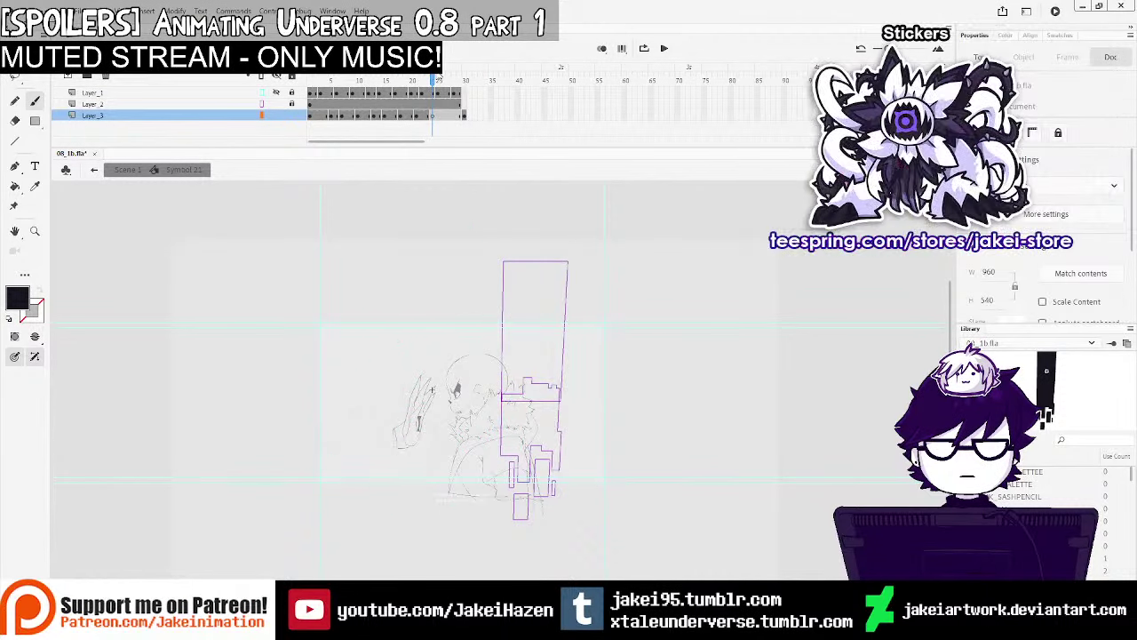
{"action": "left_click", "coordinate": [394, 103]}
{"action": "key", "text": "Return"}
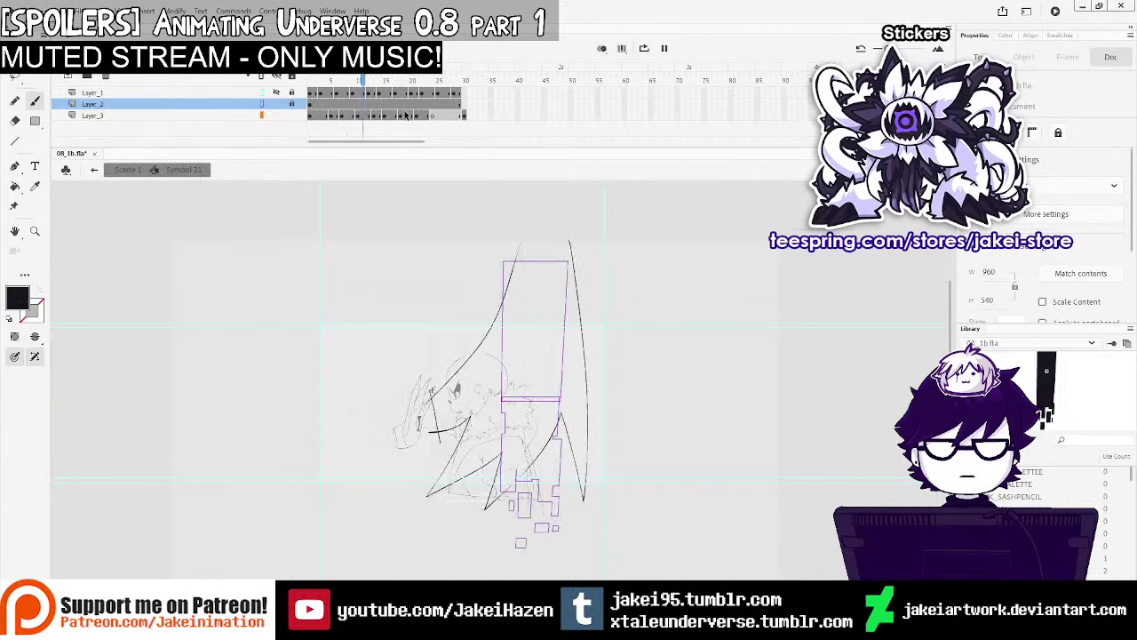
{"action": "left_click", "coordinate": [434, 116]}
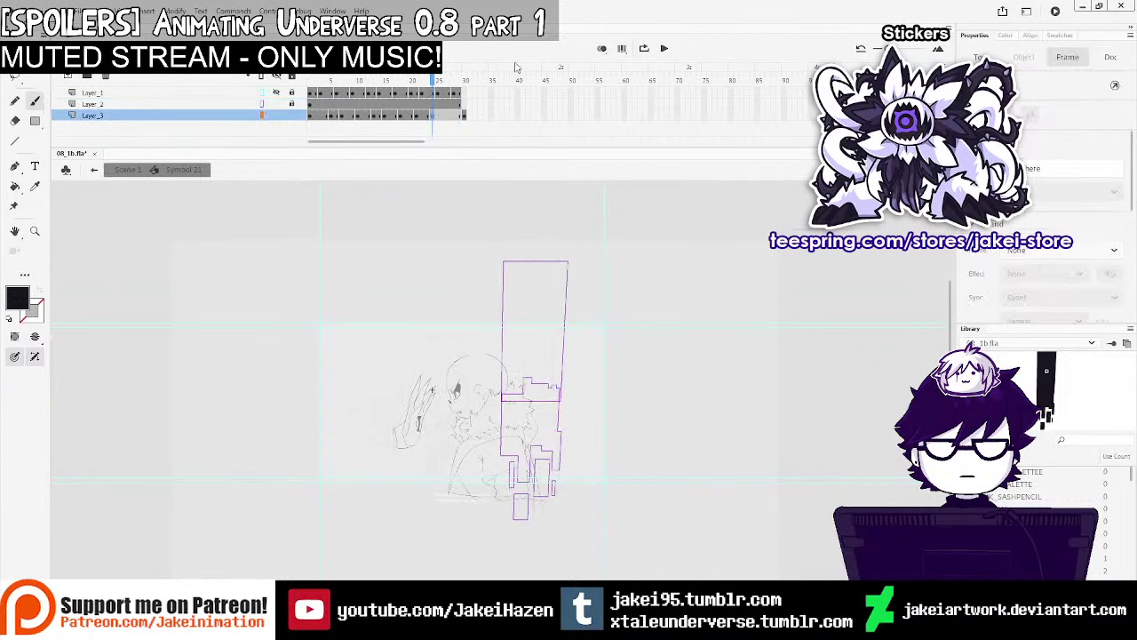
{"action": "left_click", "coordinate": [602, 50]}
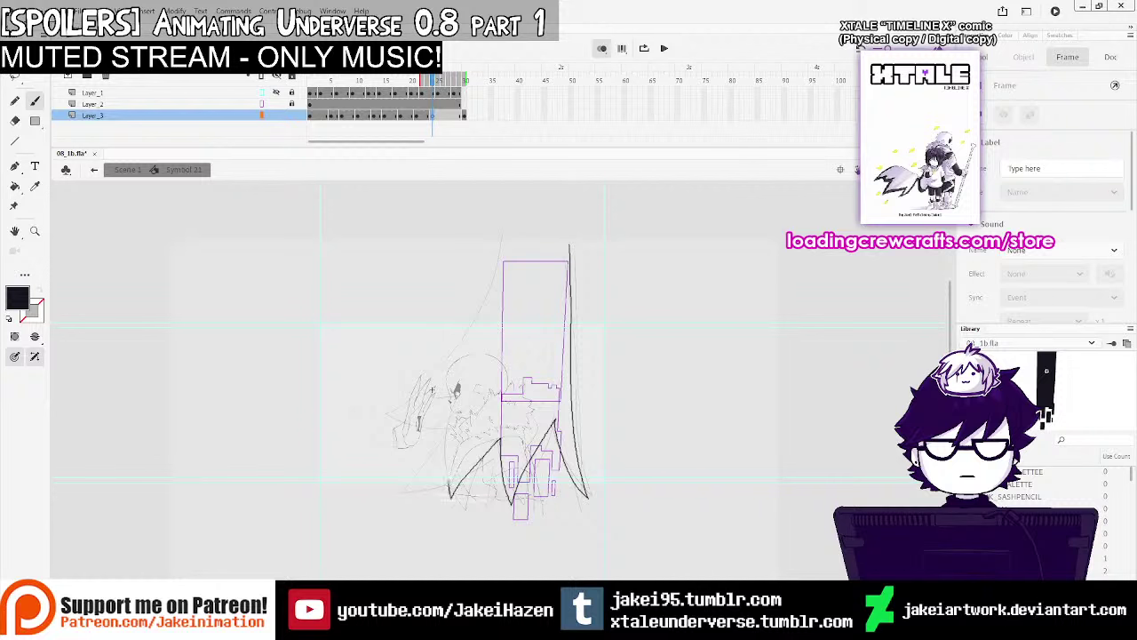
Add a blank keyframe at frame 27 of Layer_3, draw the next rear cape pose with jagged points, and play the animation
{"action": "left_click", "coordinate": [449, 115]}
{"action": "key", "text": "F7"}
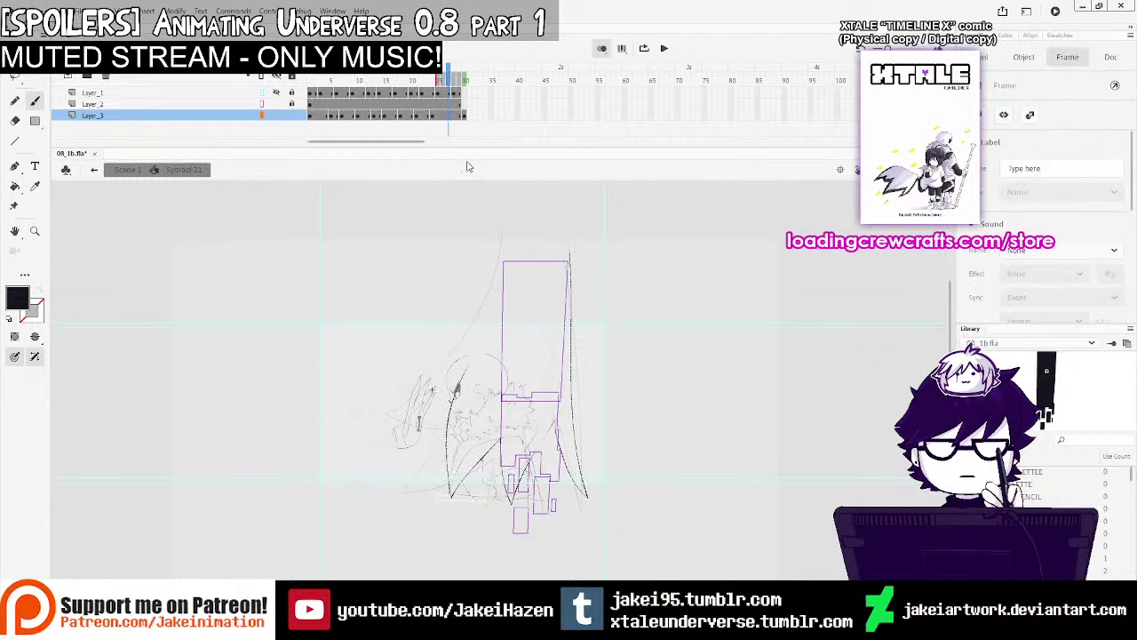
{"action": "left_click_drag", "start_coordinate": [503, 237], "coordinate": [453, 373]}
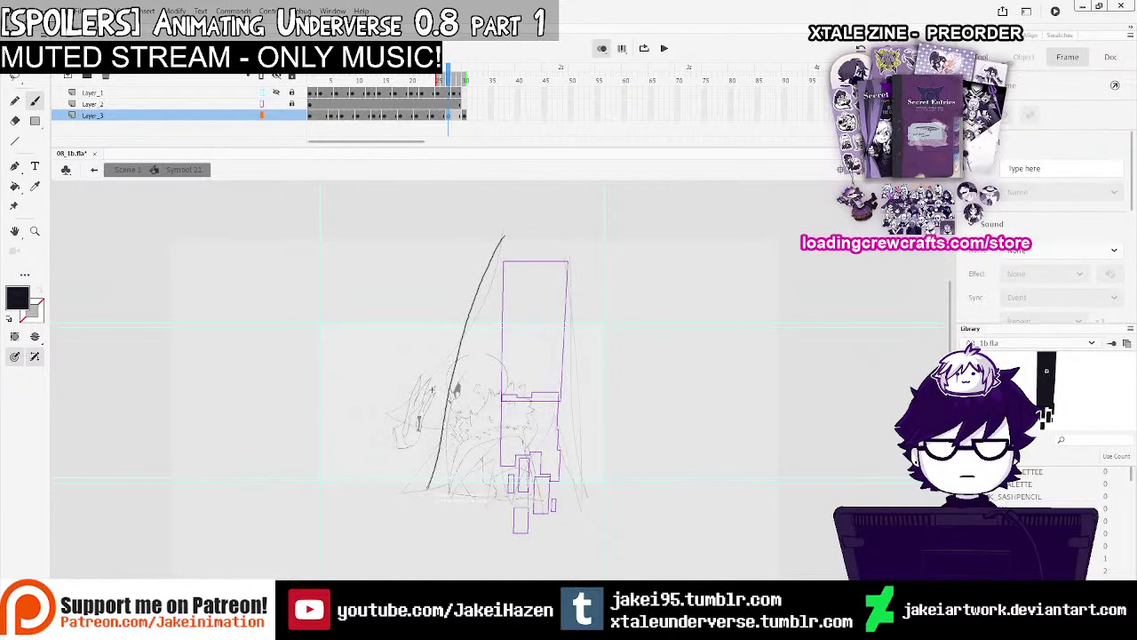
{"action": "key", "text": "ctrl+z"}
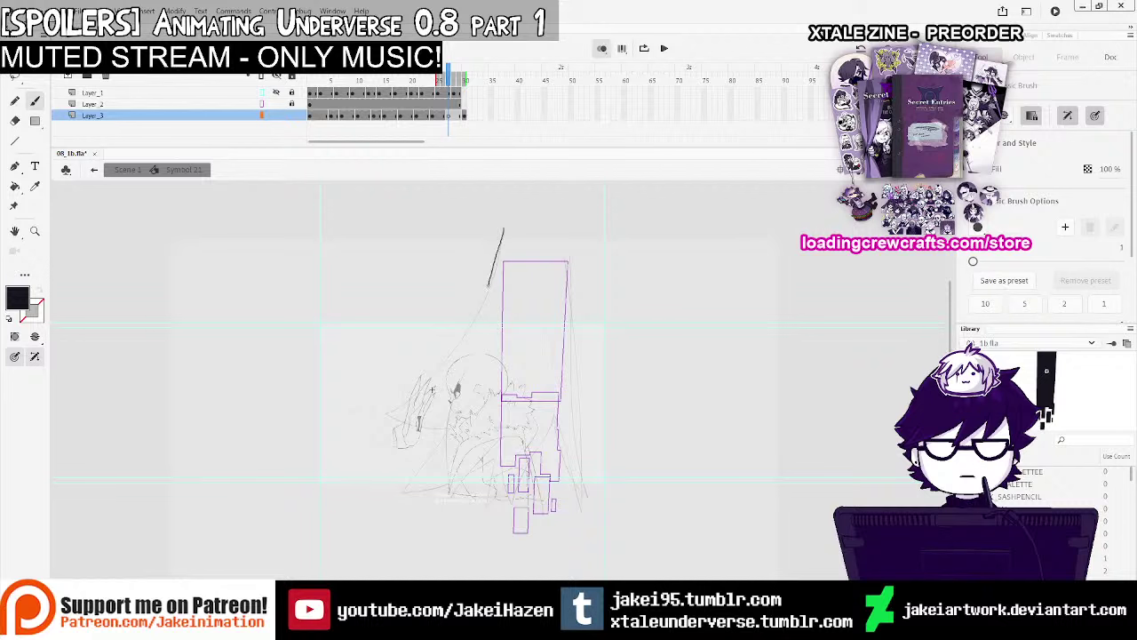
{"action": "key", "text": "ctrl+z"}
{"action": "left_click_drag", "start_coordinate": [499, 235], "coordinate": [460, 356]}
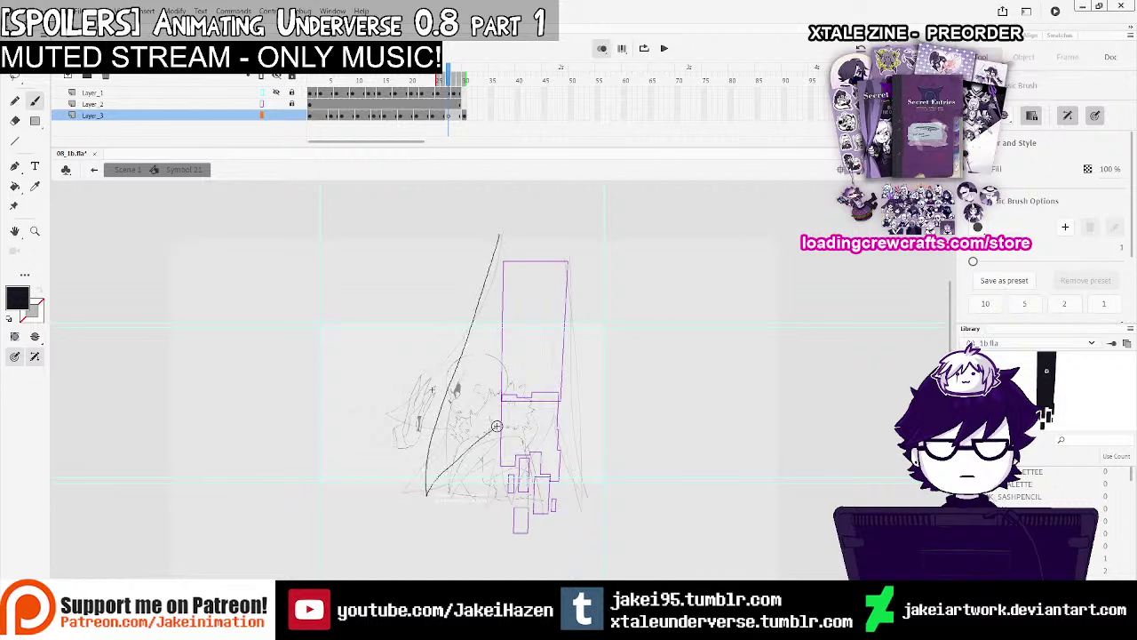
{"action": "mouse_move", "coordinate": [493, 429]}
{"action": "left_mouse_down"}
{"action": "mouse_move", "coordinate": [497, 501]}
{"action": "mouse_move", "coordinate": [552, 416]}
{"action": "left_mouse_up"}
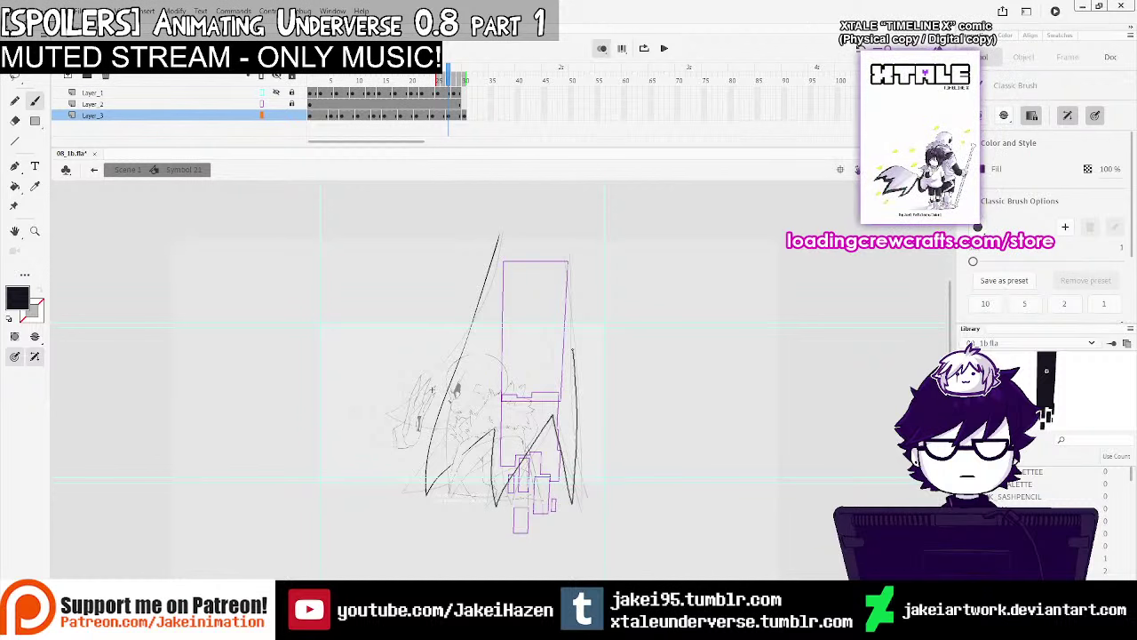
{"action": "left_click_drag", "start_coordinate": [573, 349], "coordinate": [569, 252]}
{"action": "left_click", "coordinate": [464, 115]}
{"action": "left_click", "coordinate": [392, 94]}
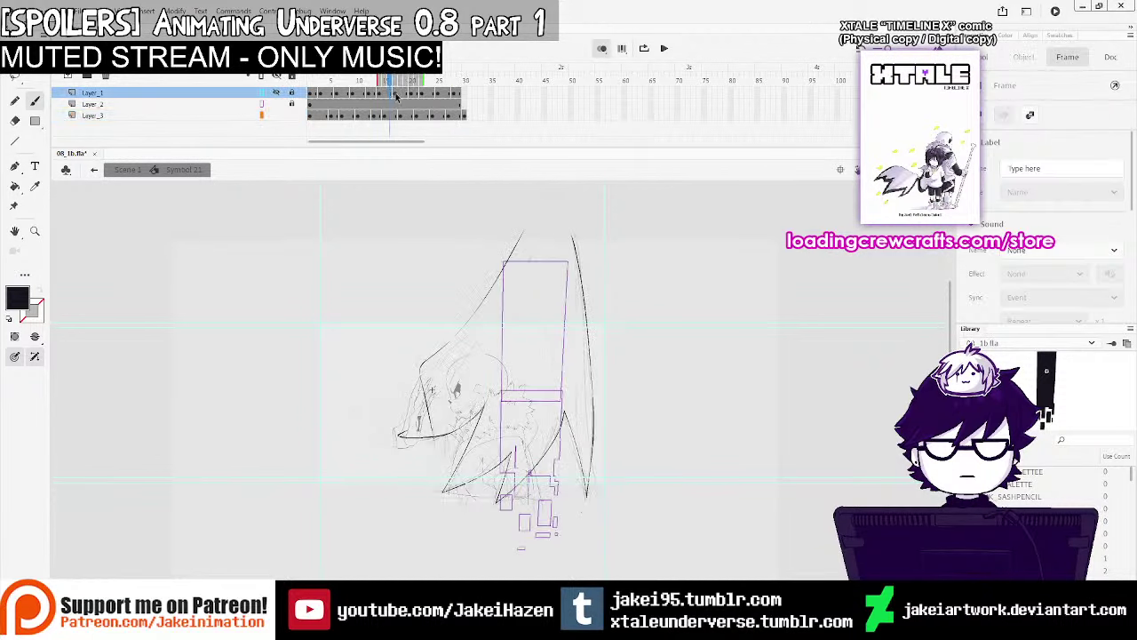
{"action": "key", "text": "Return"}
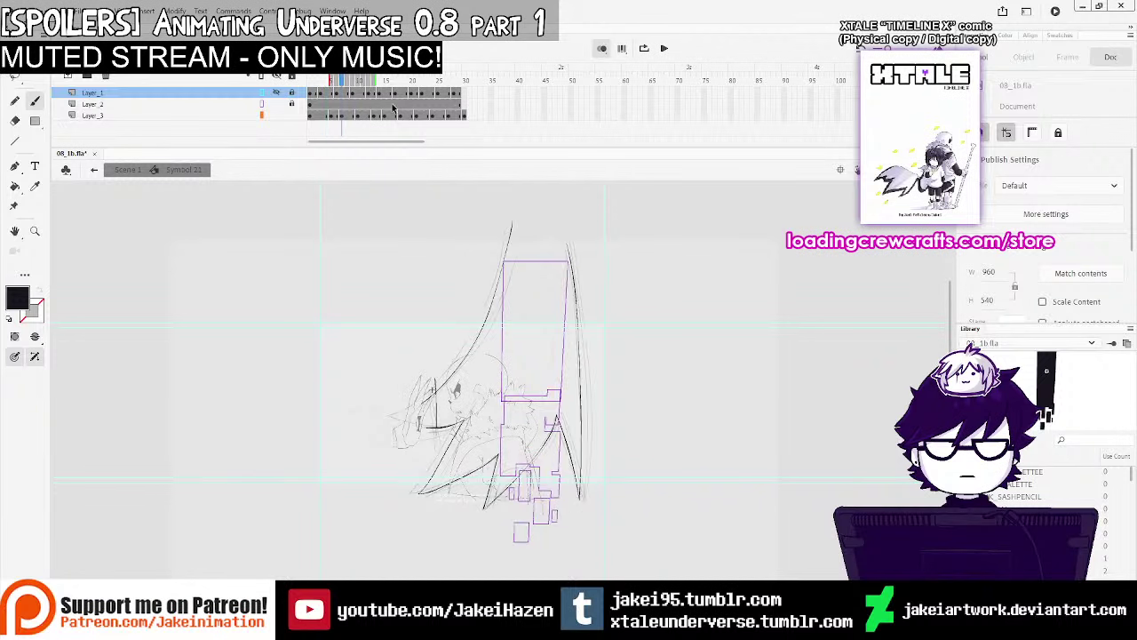
Erase and redraw the rear cape's front point on frame 21 of Layer_3, with onion skinning on and Layer_1 and Layer_2 hidden
{"action": "left_click", "coordinate": [329, 114]}
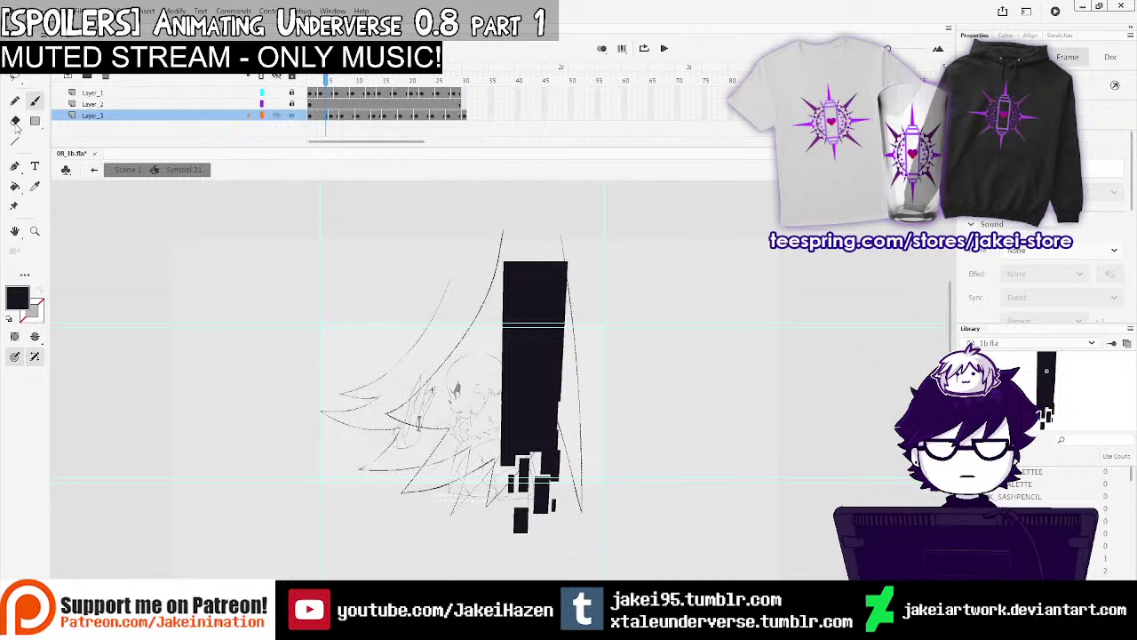
{"action": "mouse_move", "coordinate": [330, 80]}
{"action": "left_mouse_down"}
{"action": "mouse_move", "coordinate": [428, 86]}
{"action": "mouse_move", "coordinate": [415, 88]}
{"action": "left_mouse_up"}
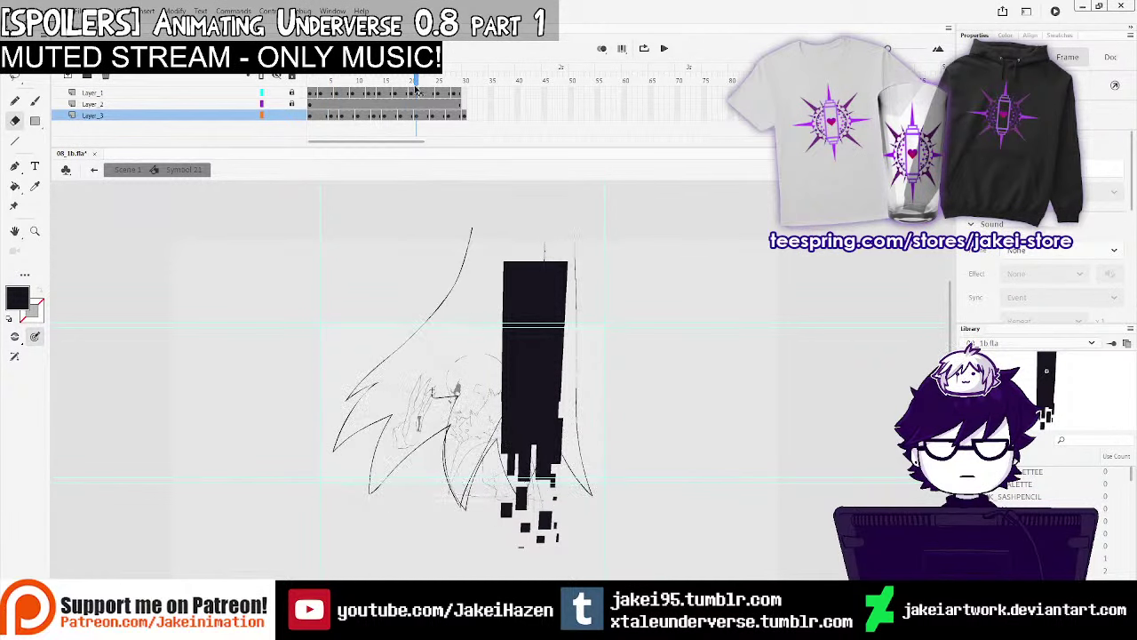
{"action": "mouse_move", "coordinate": [457, 434]}
{"action": "left_mouse_down"}
{"action": "mouse_move", "coordinate": [452, 489]}
{"action": "mouse_move", "coordinate": [496, 434]}
{"action": "left_mouse_up"}
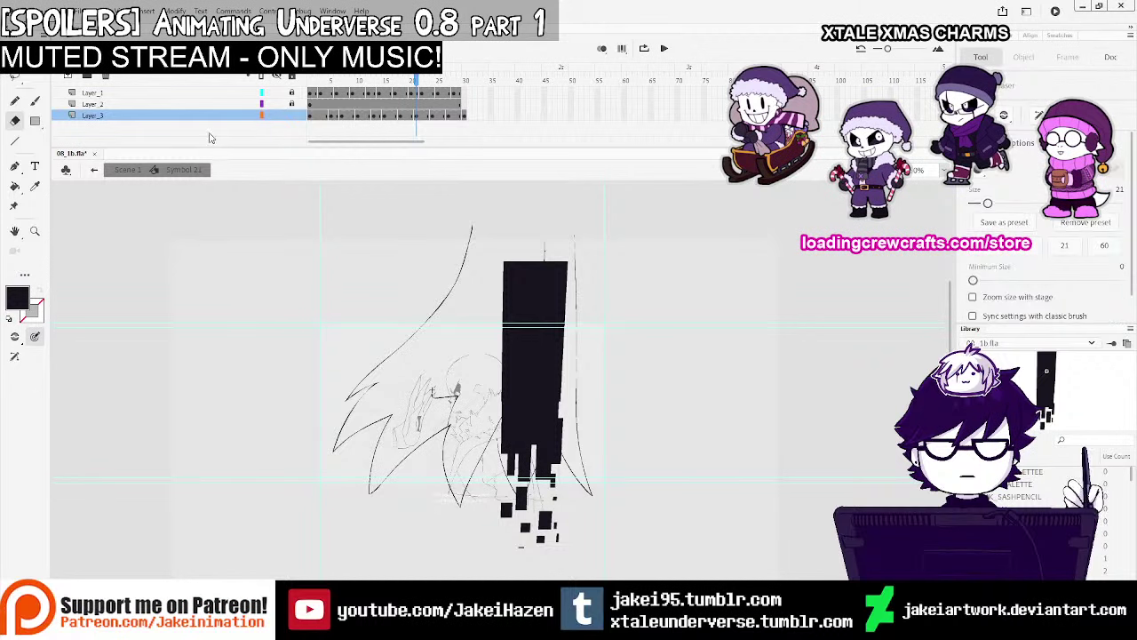
{"action": "left_click", "coordinate": [34, 101]}
{"action": "left_click", "coordinate": [601, 48]}
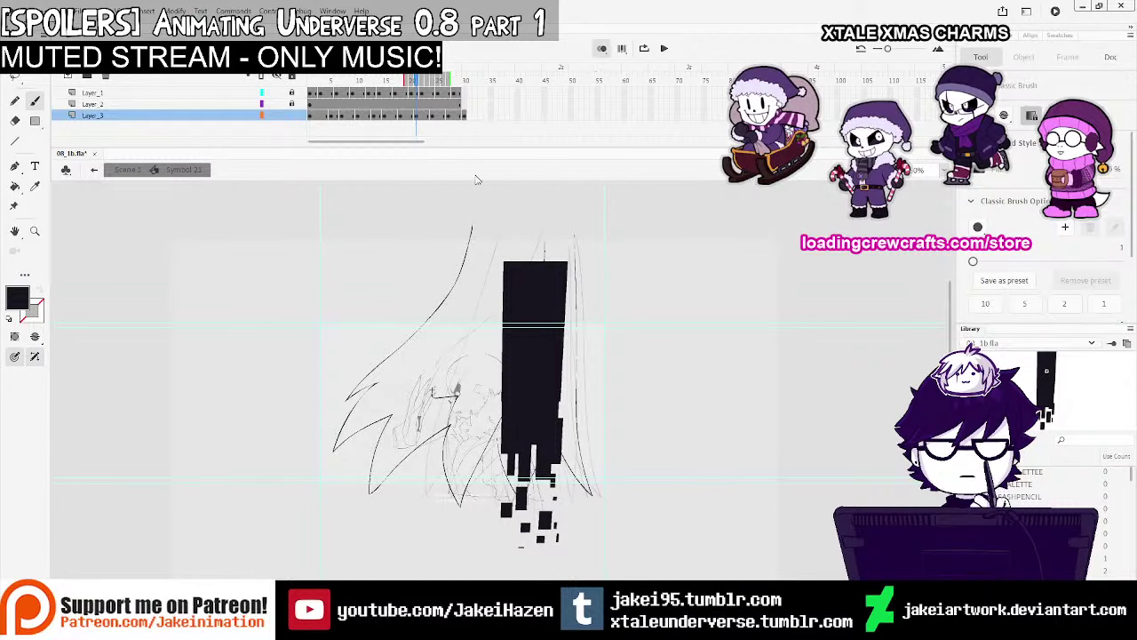
{"action": "left_click_drag", "start_coordinate": [276, 92], "coordinate": [277, 104]}
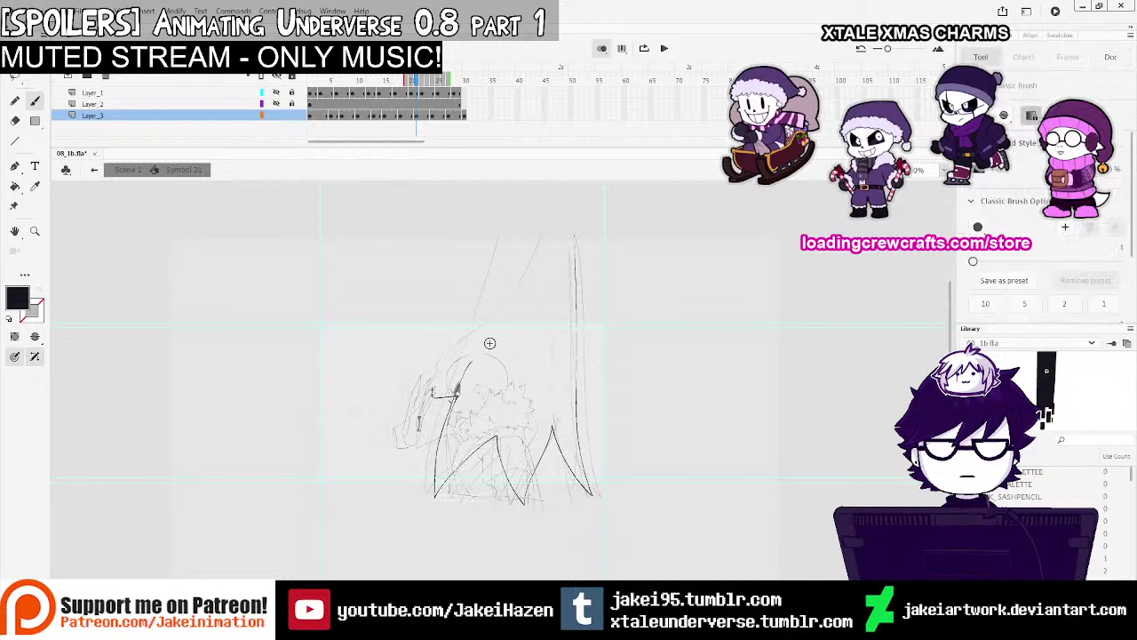
Erase the front point of the Layer_3 rear cape pose that starts at frame 24 and redraw it reaching farther forward
{"action": "left_click", "coordinate": [417, 117]}
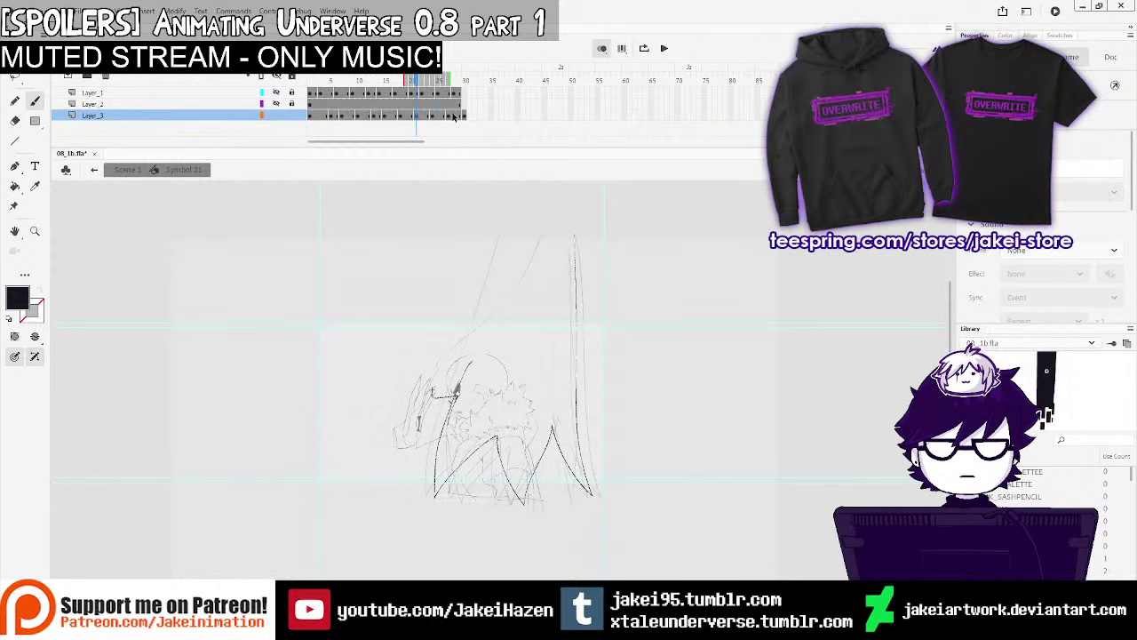
{"action": "left_click", "coordinate": [435, 116]}
{"action": "key", "text": "e"}
{"action": "mouse_move", "coordinate": [456, 497]}
{"action": "left_mouse_down"}
{"action": "mouse_move", "coordinate": [460, 396]}
{"action": "mouse_move", "coordinate": [489, 428]}
{"action": "mouse_move", "coordinate": [473, 462]}
{"action": "mouse_move", "coordinate": [459, 362]}
{"action": "left_mouse_up"}
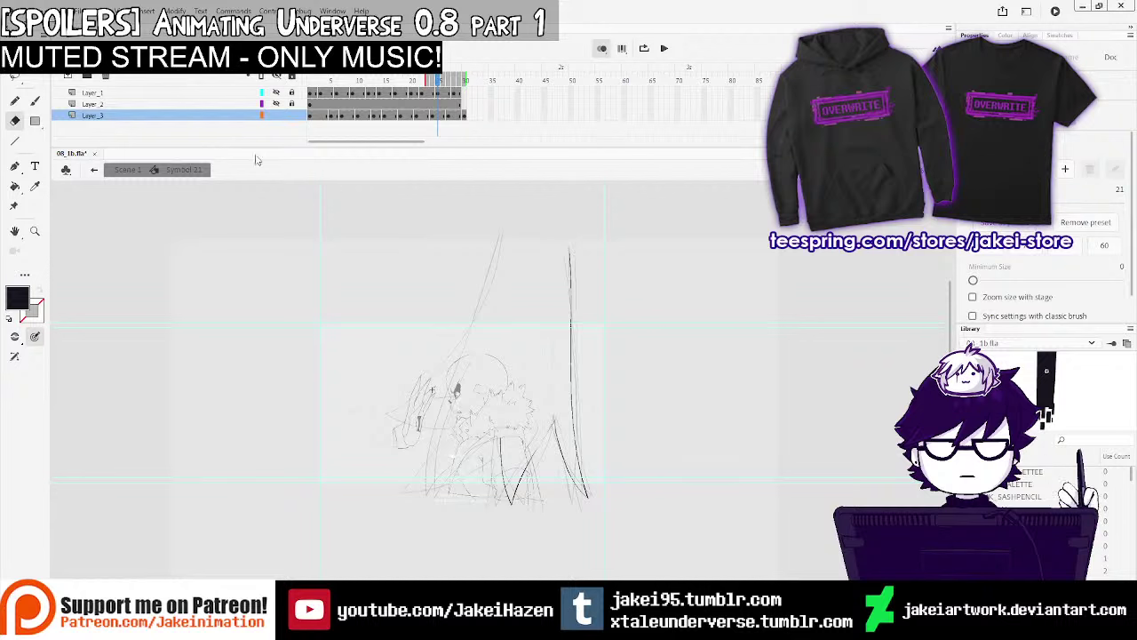
{"action": "key", "text": "b"}
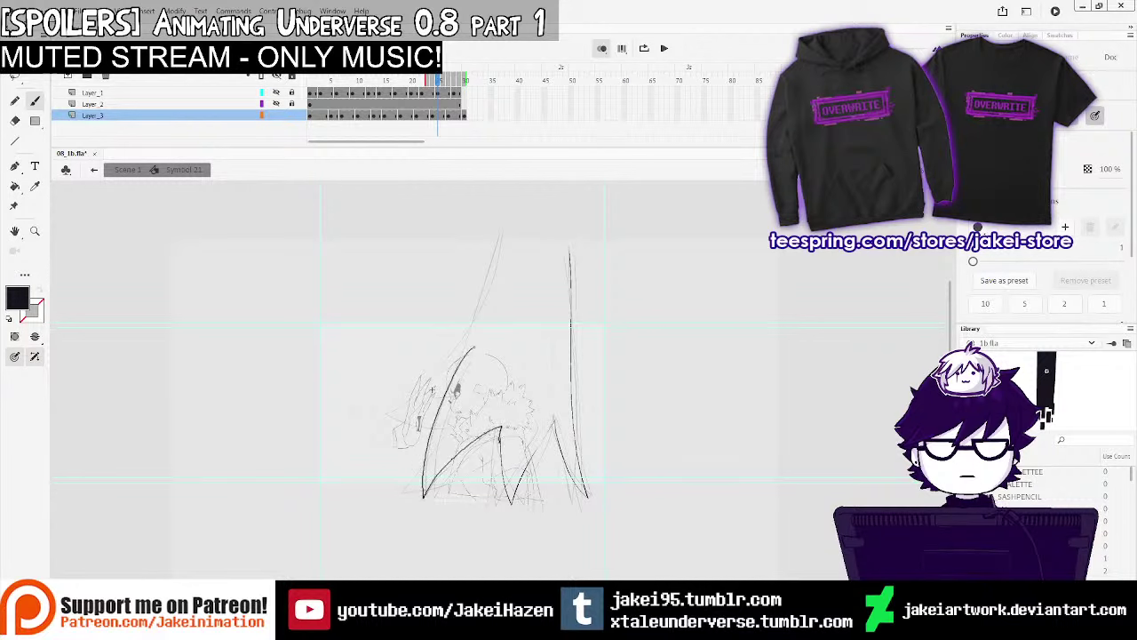
Erase the front point of the rear cape on frame 27 of Layer_3 and redraw it extending farther toward the character's hand
{"action": "left_click", "coordinate": [453, 117]}
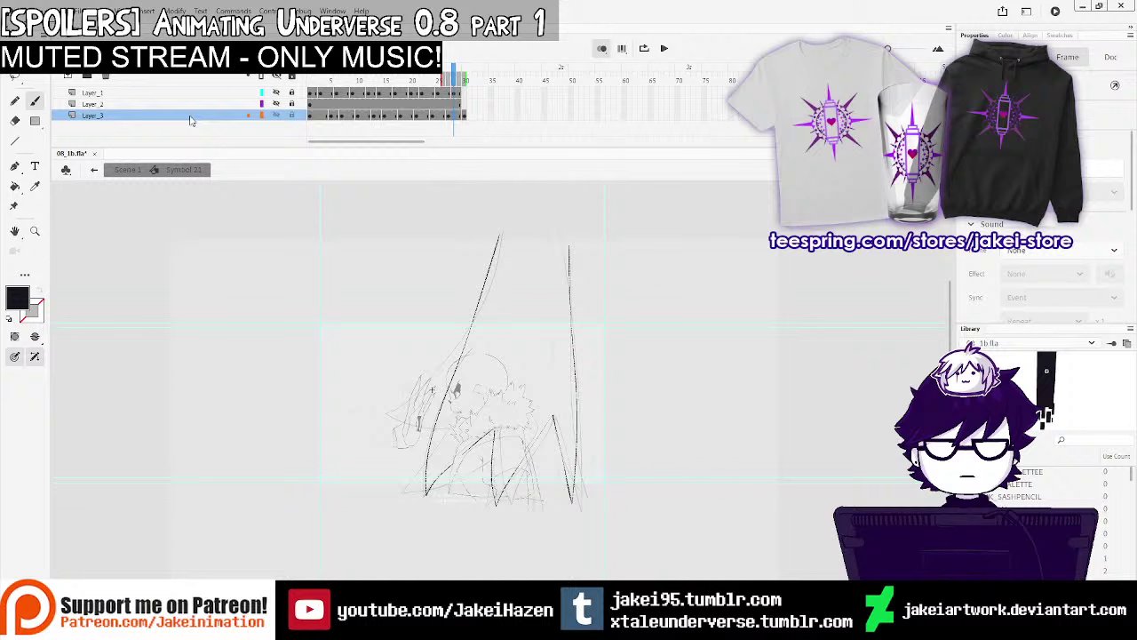
{"action": "key", "text": "e"}
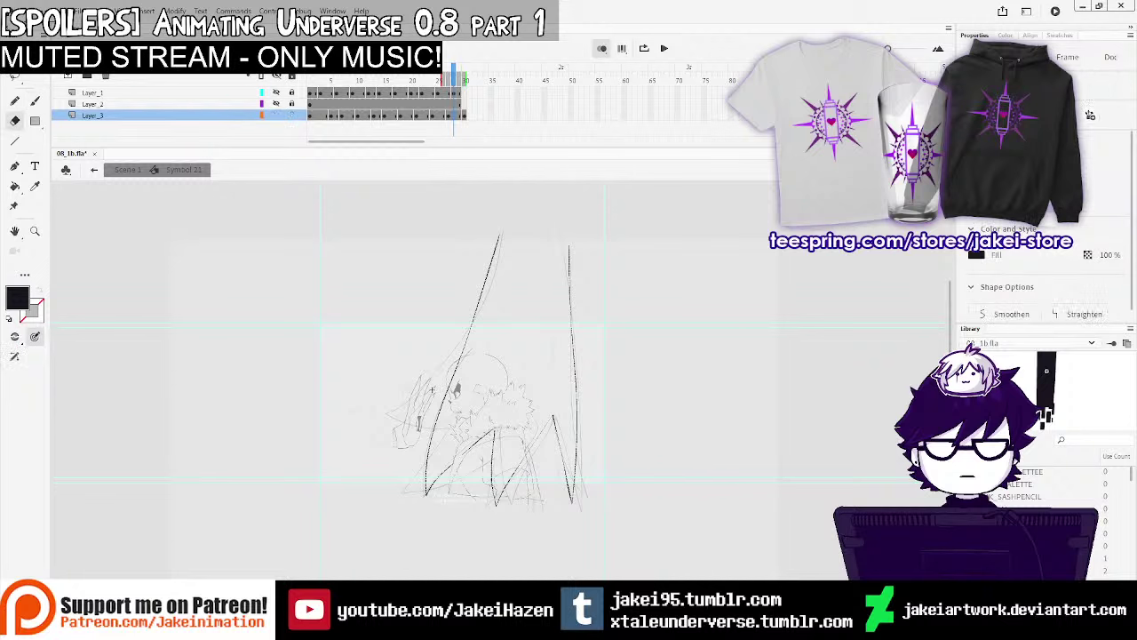
{"action": "left_click", "coordinate": [463, 116]}
{"action": "left_click", "coordinate": [448, 116]}
{"action": "left_click_drag", "start_coordinate": [428, 480], "coordinate": [502, 356]}
{"action": "key", "text": "b"}
{"action": "scroll", "coordinate": [396, 256], "scroll_direction": "up", "scroll_amount": 3}
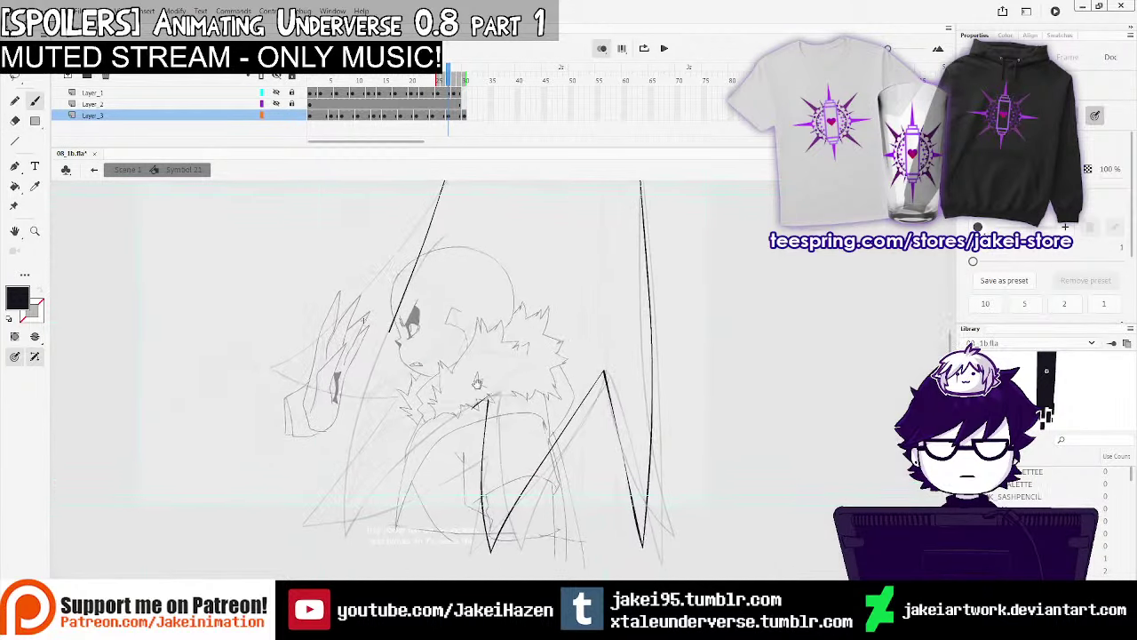
{"action": "left_click_drag", "start_coordinate": [425, 335], "coordinate": [449, 338]}
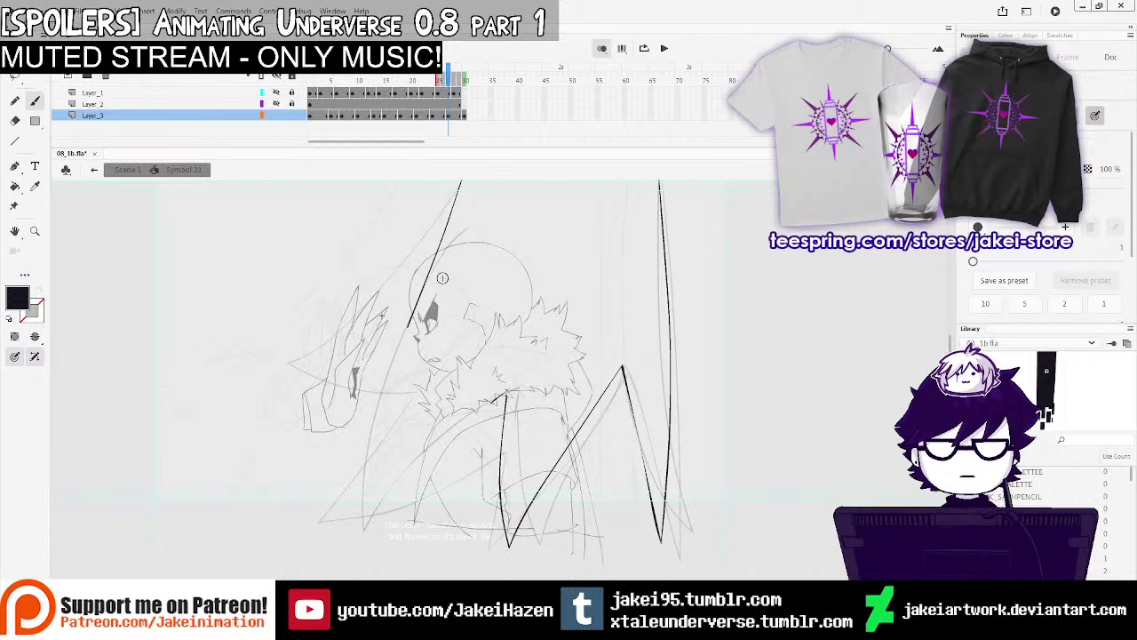
{"action": "left_click_drag", "start_coordinate": [443, 230], "coordinate": [313, 508]}
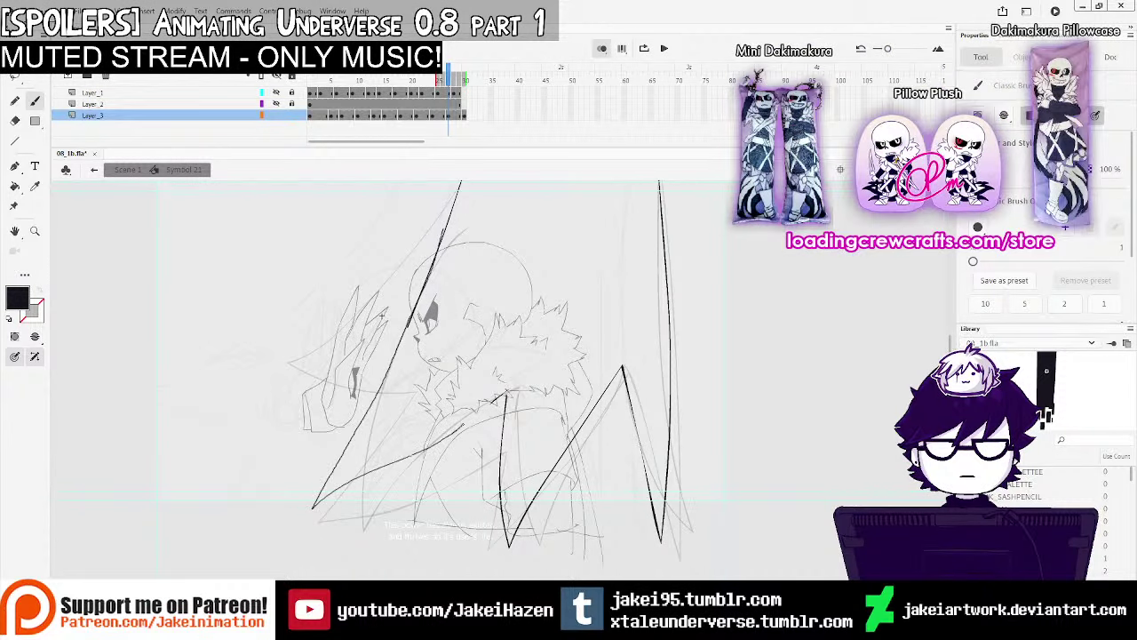
Turn off onion skinning and play the animation to check the corrected rear cape poses
{"action": "key", "text": "ctrl+minus"}
{"action": "key", "text": "ctrl+minus"}
{"action": "left_click", "coordinate": [603, 49]}
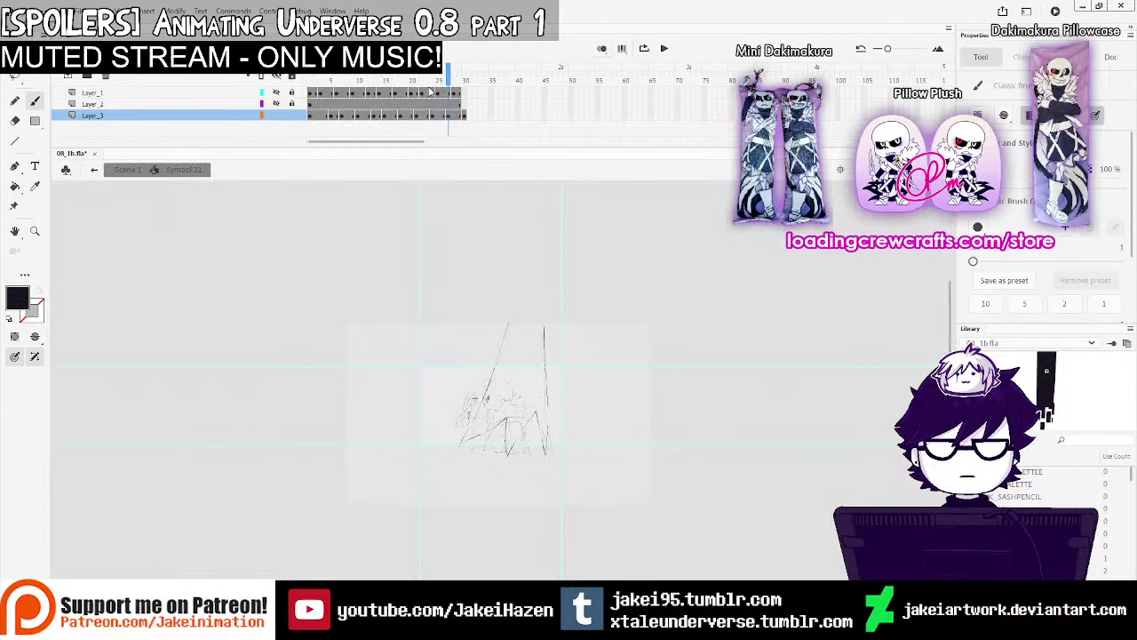
{"action": "left_click_drag", "start_coordinate": [450, 76], "coordinate": [464, 77]}
{"action": "key", "text": "Return"}
{"action": "key", "text": "Return"}
Remove the surplus frame 30 from the end of Layer_3 and make all the layers visible
{"action": "left_click", "coordinate": [465, 117]}
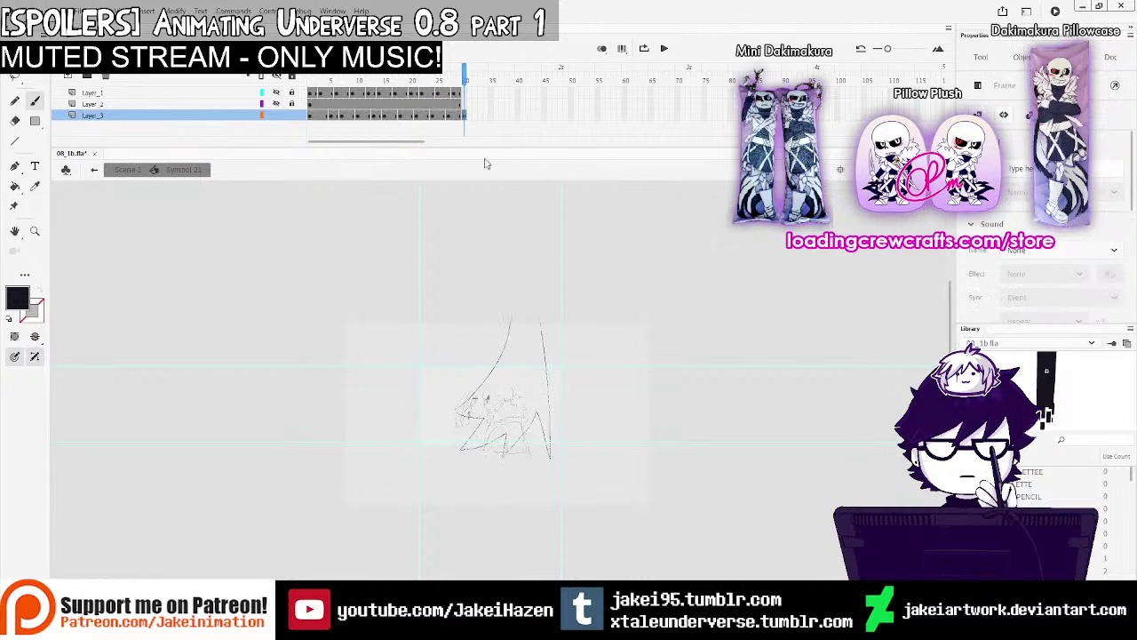
{"action": "key", "text": "shift+F5"}
{"action": "left_click", "coordinate": [276, 77]}
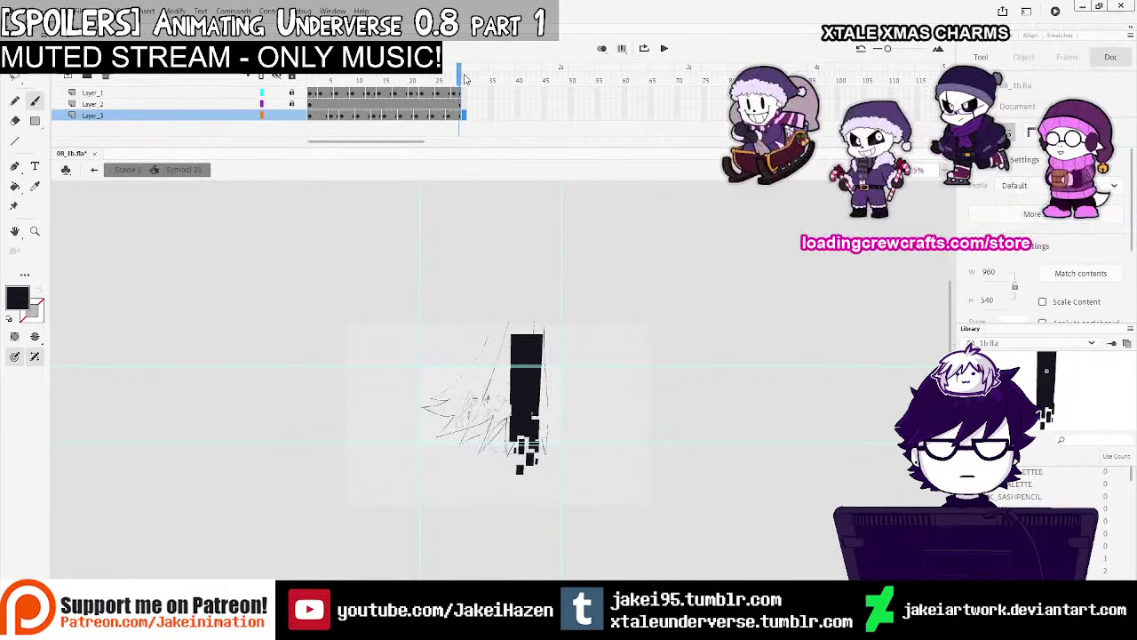
Return to frame 1 and add a new layer above Layer_1 inside the cape symbol
{"action": "left_click_drag", "start_coordinate": [459, 77], "coordinate": [309, 78]}
{"action": "left_click", "coordinate": [80, 93]}
{"action": "left_click", "coordinate": [66, 74]}
{"action": "scroll", "coordinate": [601, 421], "scroll_direction": "up", "scroll_amount": 3}
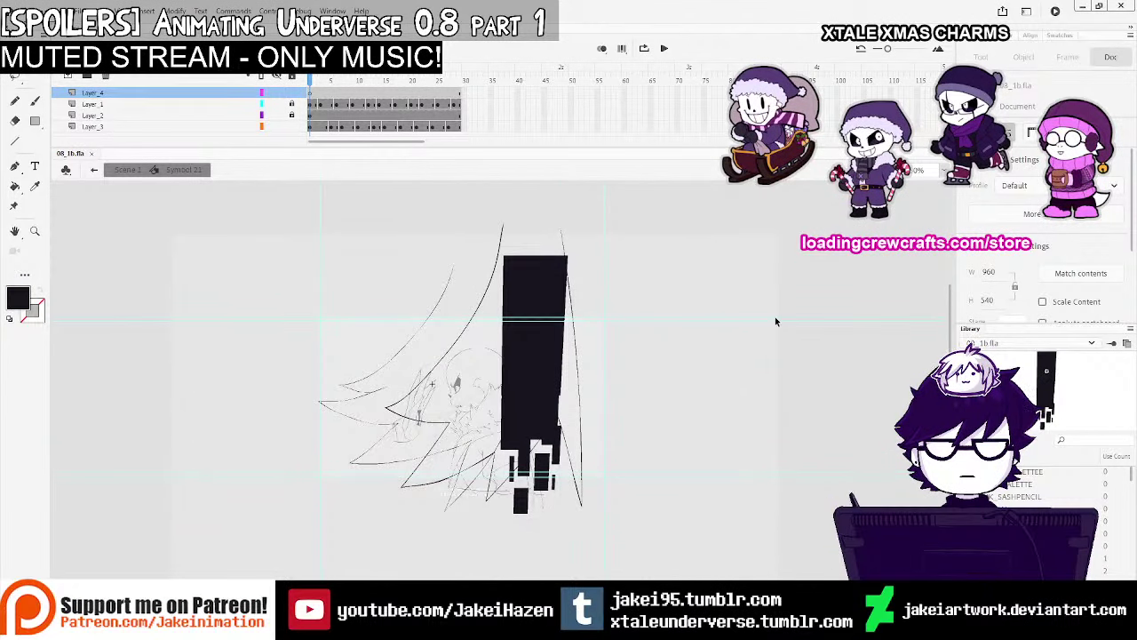
Return to Scene 1, move the cape symbol on Layer_6 left until it clears the character, and play the scene
{"action": "left_click", "coordinate": [94, 170]}
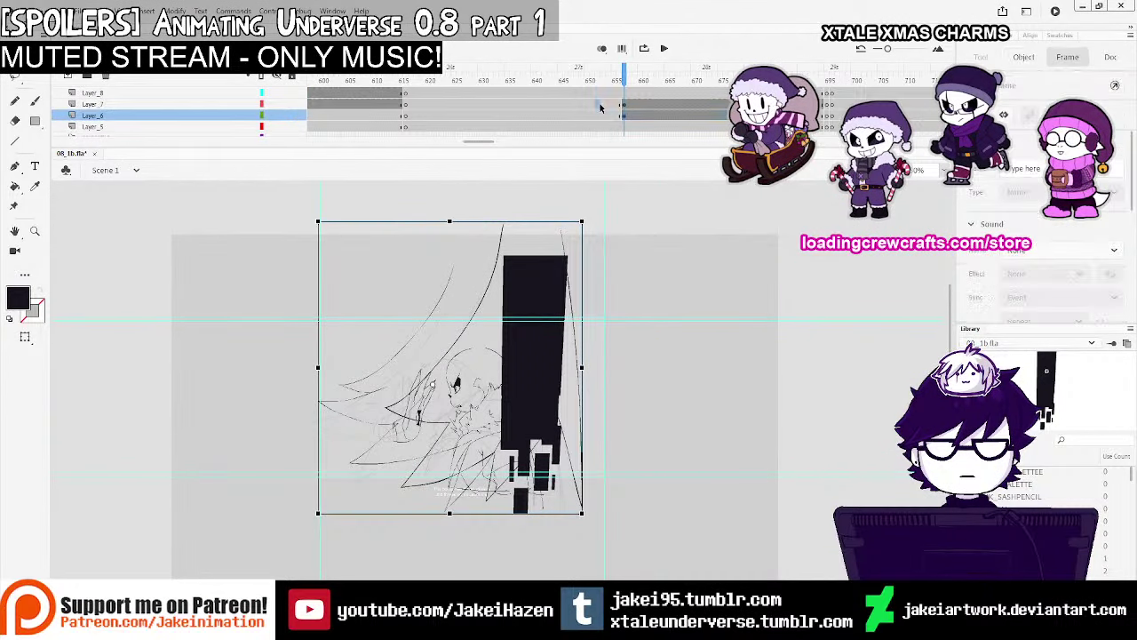
{"action": "left_click", "coordinate": [623, 116]}
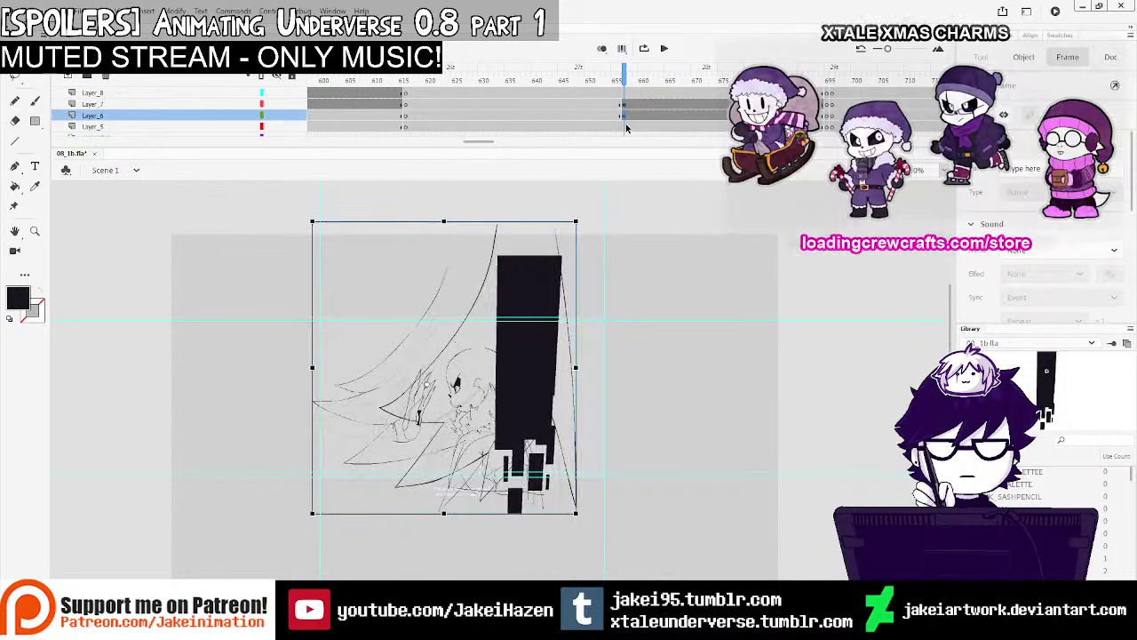
{"action": "key", "text": "Return"}
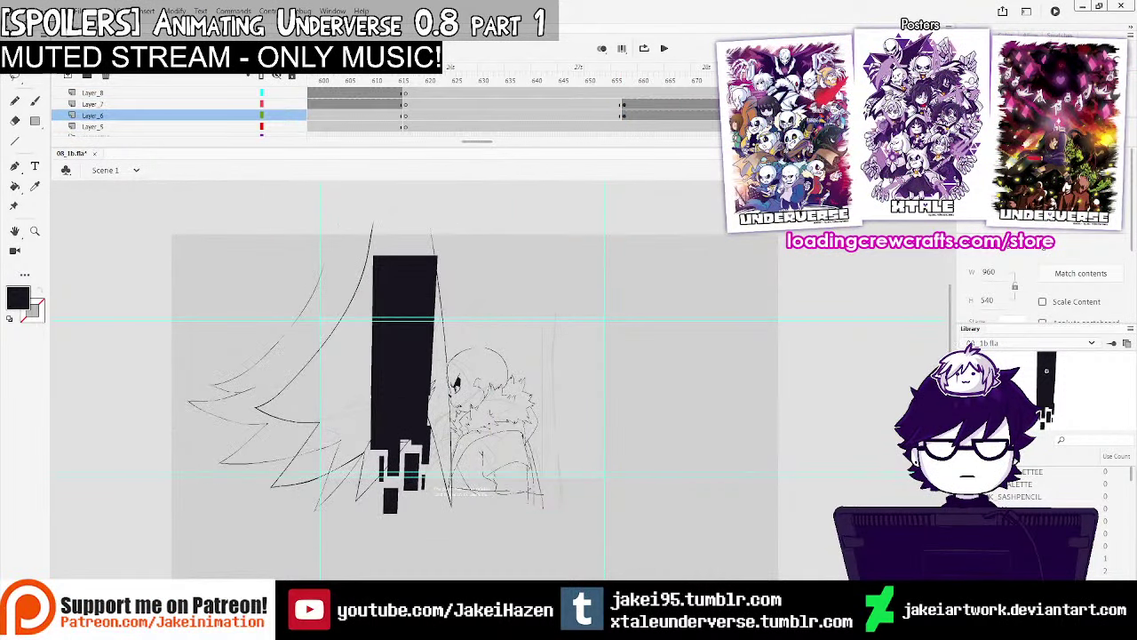
{"action": "left_click", "coordinate": [628, 106]}
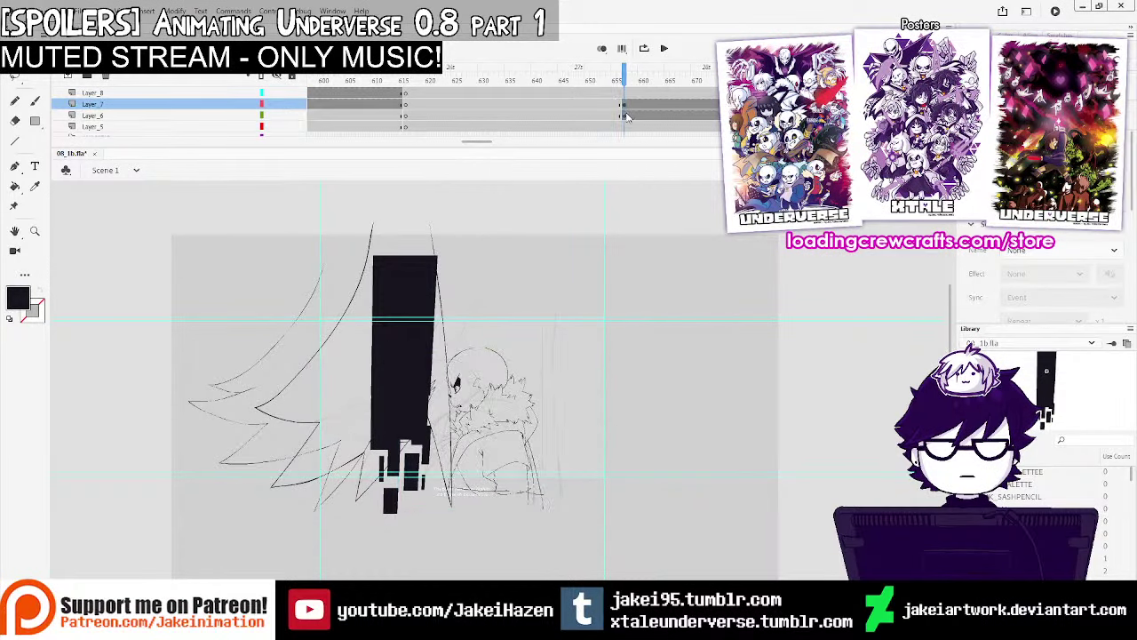
Create a classic tween for the cape symbol on Layer_6, running from its starting keyframe to the end of the shot
{"action": "left_click", "coordinate": [623, 115]}
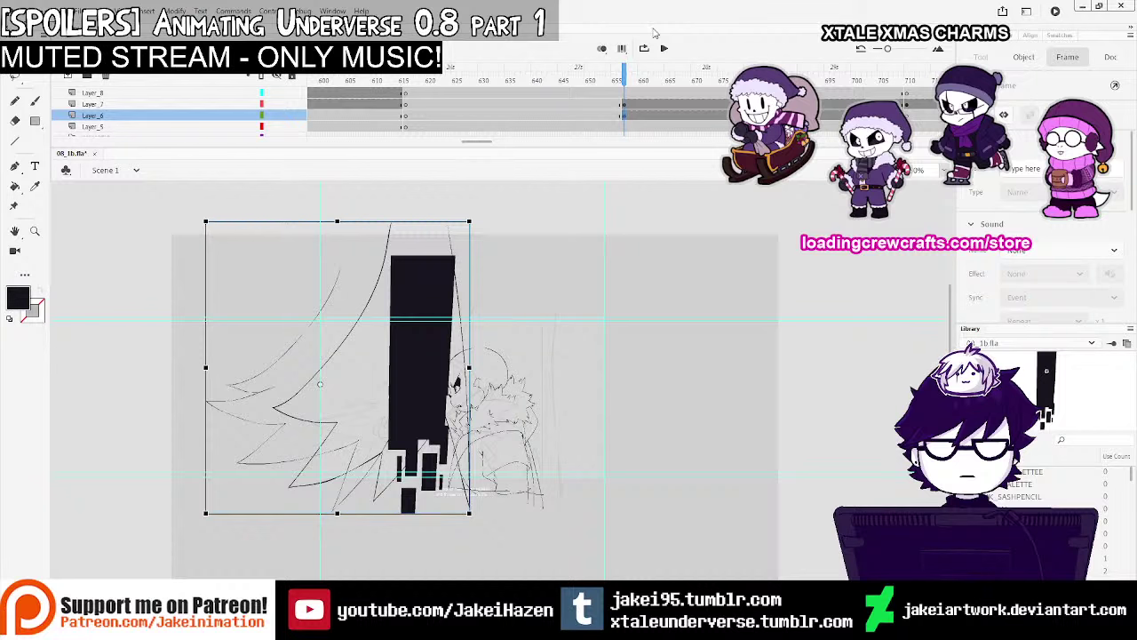
{"action": "left_click_drag", "start_coordinate": [622, 72], "coordinate": [820, 92]}
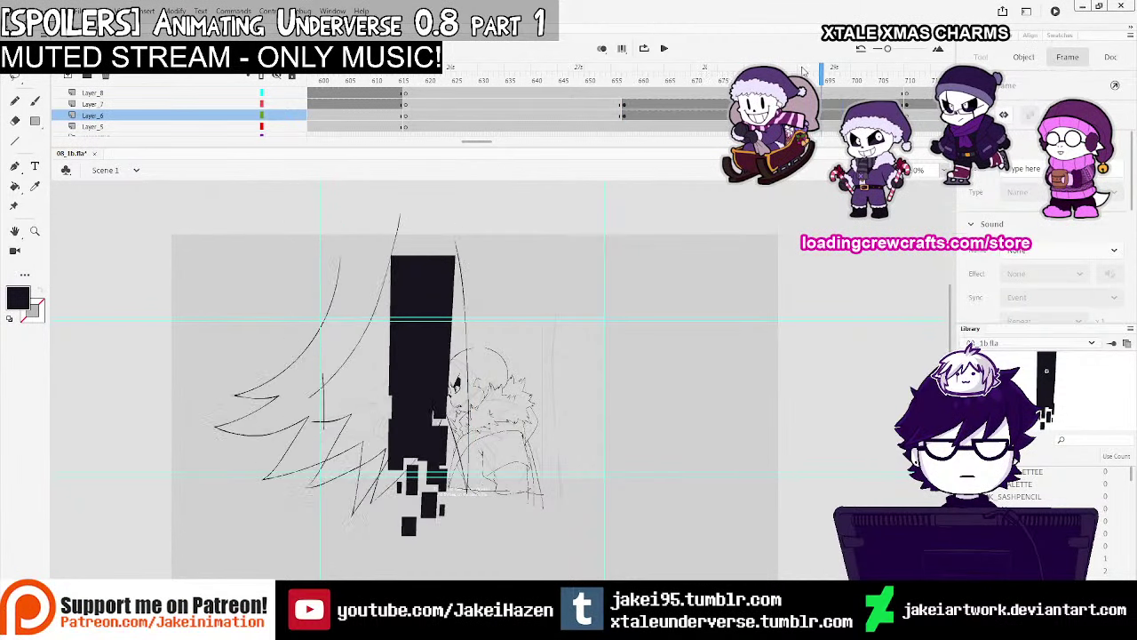
{"action": "left_click", "coordinate": [830, 116]}
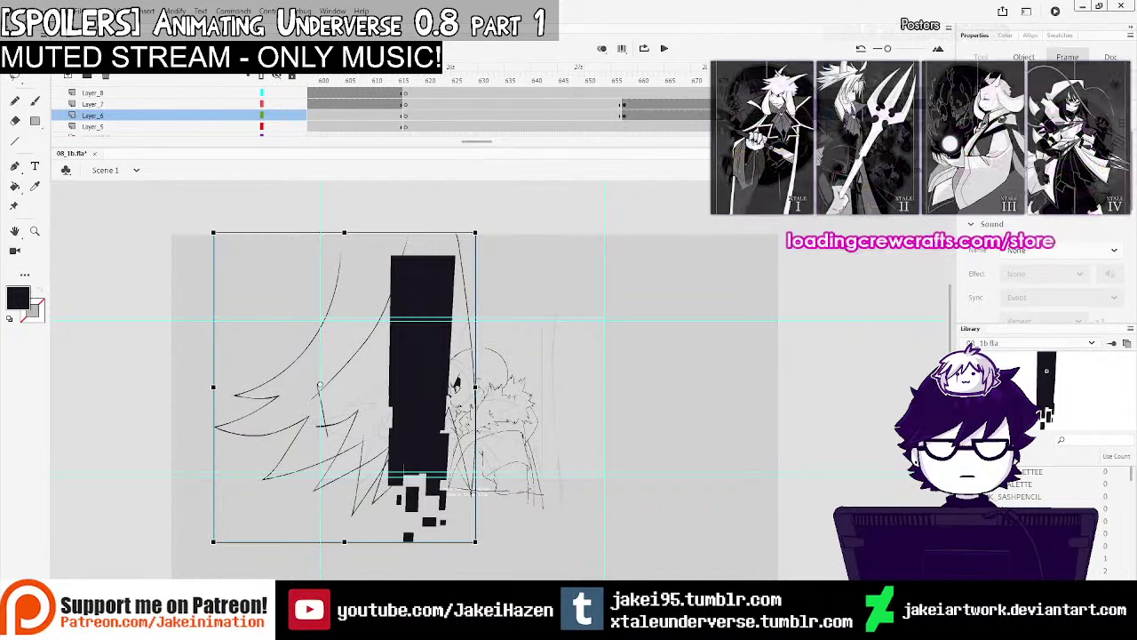
{"action": "left_click", "coordinate": [836, 116]}
{"action": "left_click", "coordinate": [845, 116]}
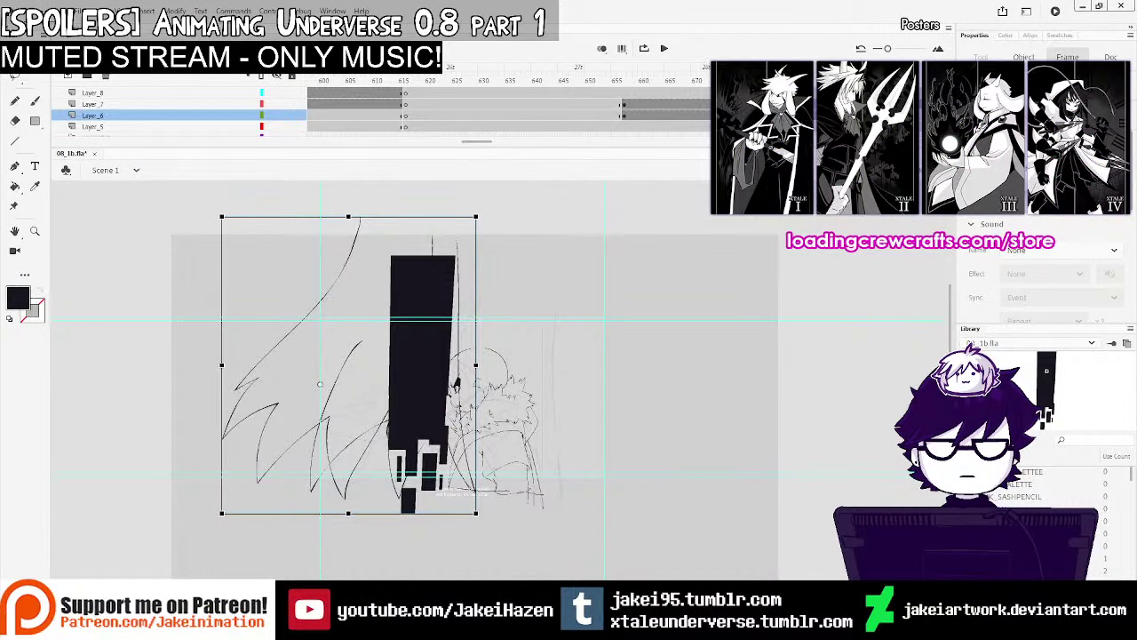
{"action": "right_click", "coordinate": [835, 115]}
{"action": "left_click", "coordinate": [880, 126]}
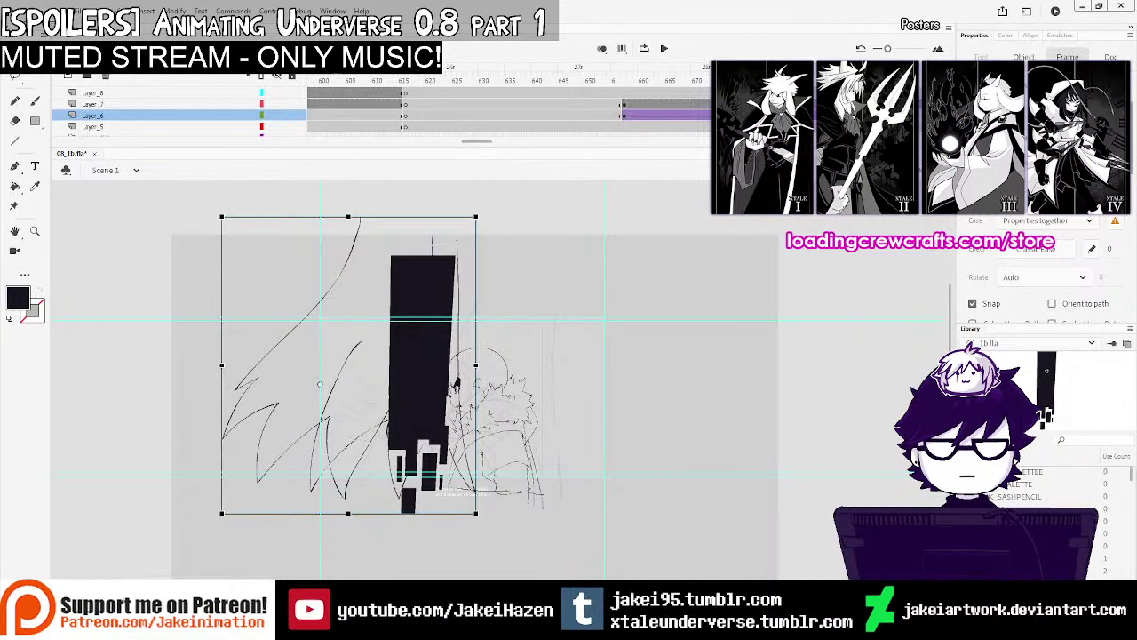
{"action": "left_click", "coordinate": [632, 115]}
{"action": "left_click", "coordinate": [624, 116]}
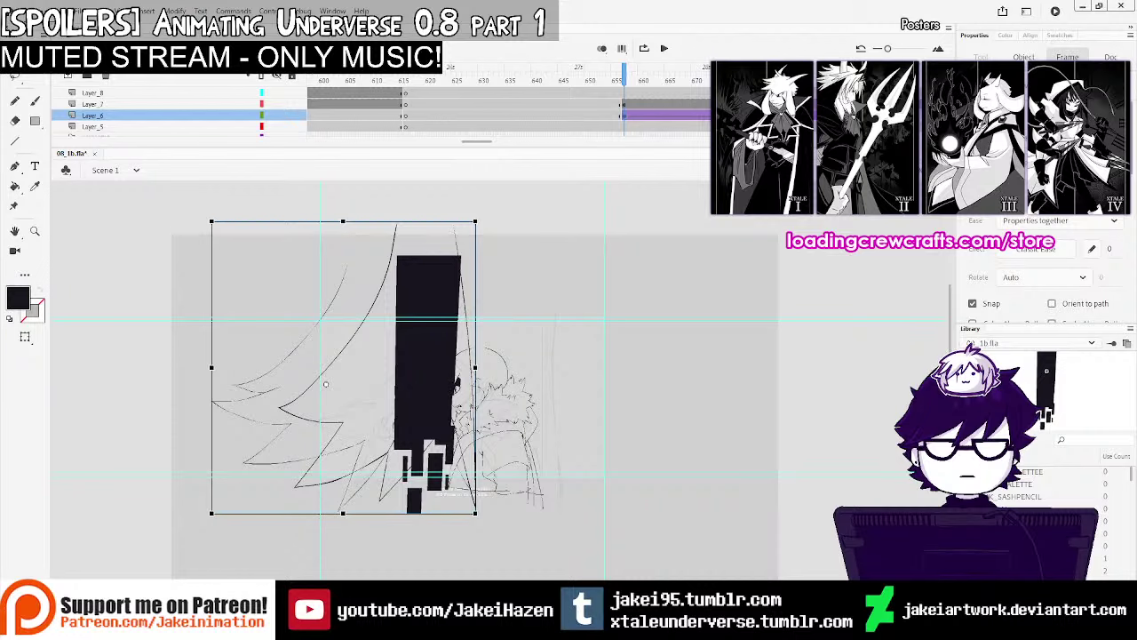
{"action": "key", "text": "shift+Left"}
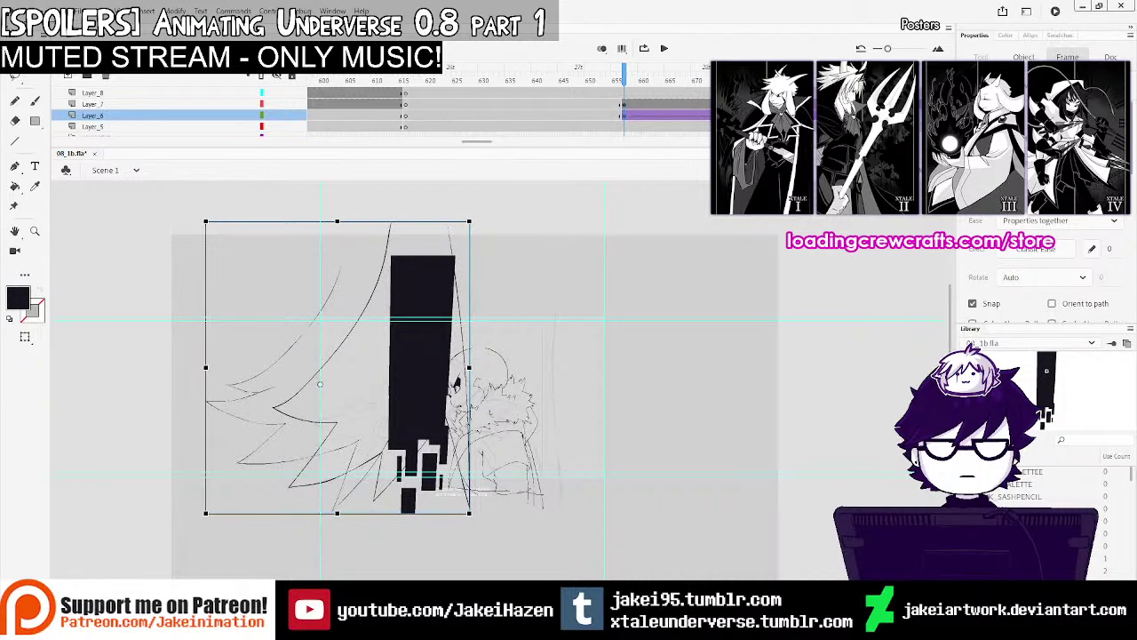
Move the cape symbol right over the crouching character at the end of the Layer_6 tween and play the motion
{"action": "left_click", "coordinate": [747, 116]}
{"action": "key", "text": "shift+Right"}
{"action": "key", "text": "shift+Right"}
{"action": "key", "text": "shift+Right"}
{"action": "key", "text": "shift+Right"}
{"action": "key", "text": "shift+Right"}
{"action": "key", "text": "shift+Right"}
{"action": "key", "text": "shift+Right"}
{"action": "key", "text": "shift+Right"}
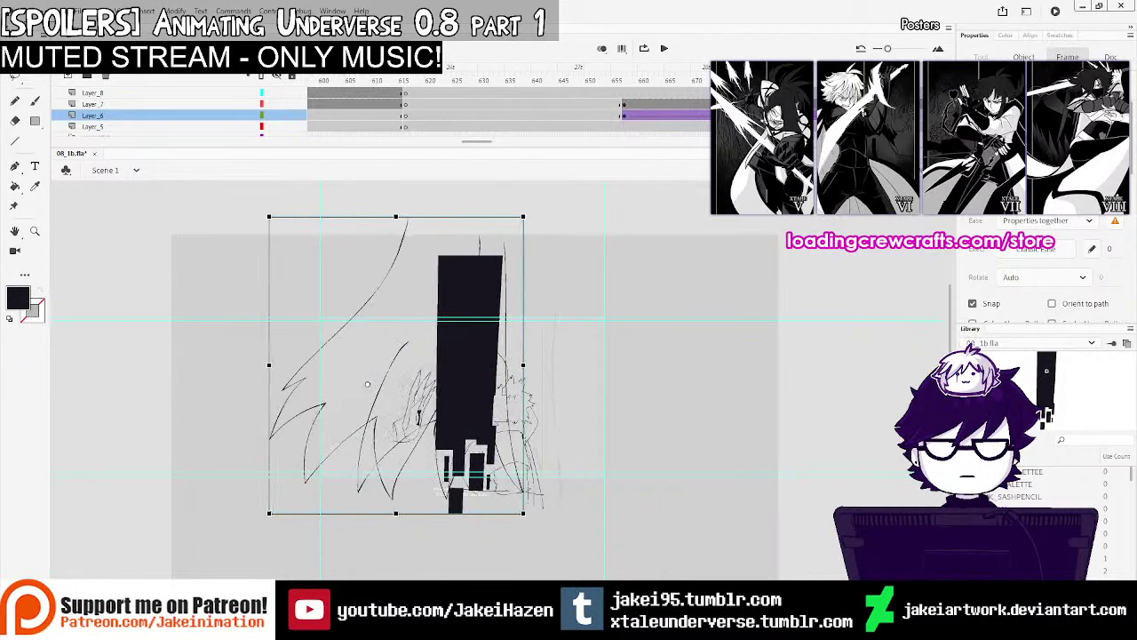
{"action": "key", "text": "shift+Right"}
{"action": "key", "text": "shift+Right"}
{"action": "key", "text": "shift+Right"}
{"action": "key", "text": "shift+Right"}
{"action": "key", "text": "Return"}
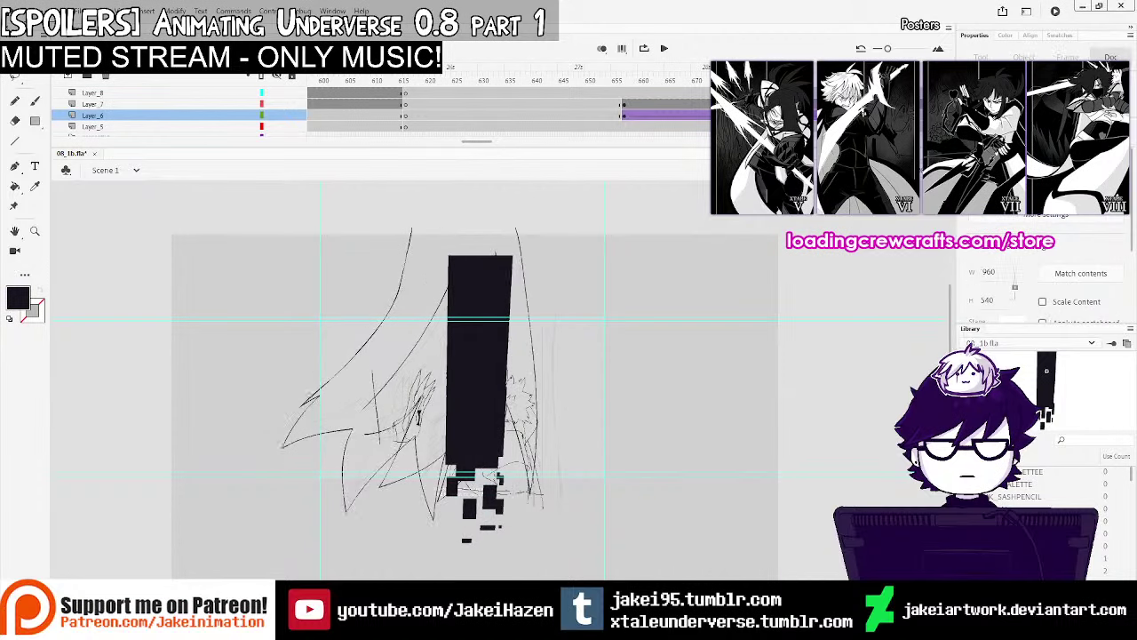
{"action": "key", "text": "Return"}
Shift the cape's end pose further right until the black bar passes the character's head, and play the tween again
{"action": "key", "text": "shift+Right"}
{"action": "key", "text": "shift+Right"}
{"action": "key", "text": "shift+Right"}
{"action": "key", "text": "shift+Right"}
{"action": "key", "text": "shift+Right"}
{"action": "key", "text": "shift+Right"}
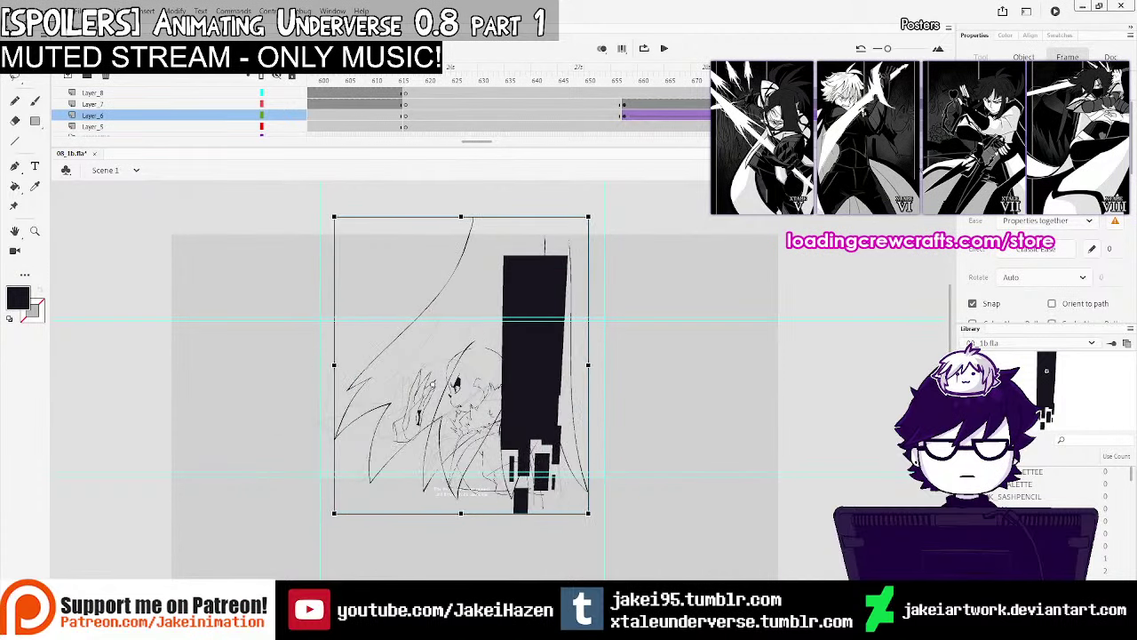
{"action": "key", "text": "shift+Right"}
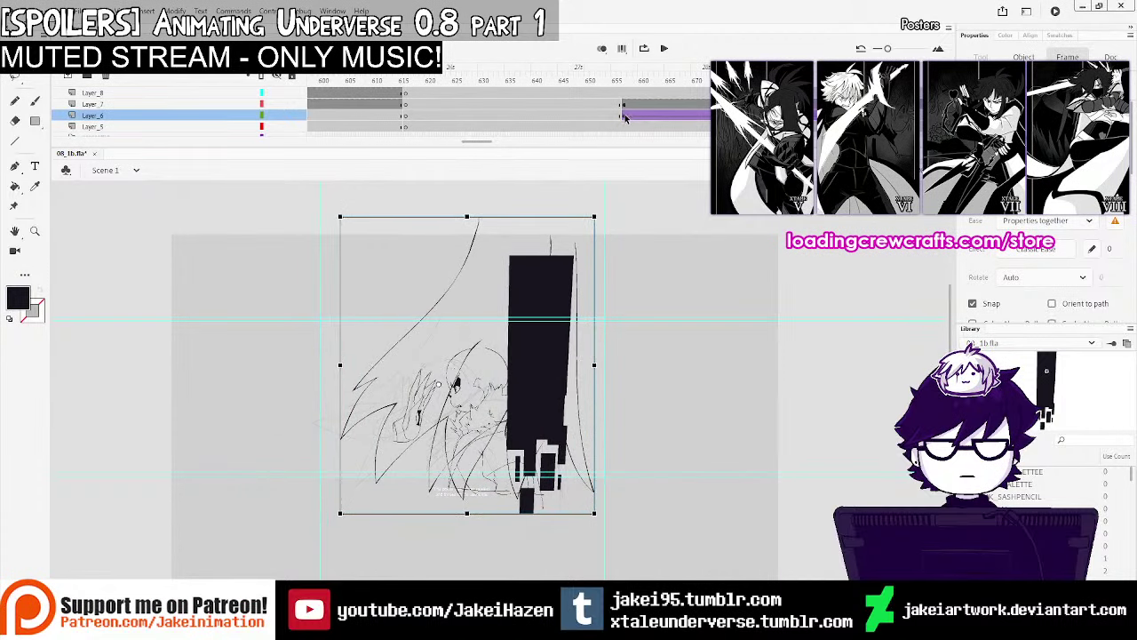
{"action": "key", "text": "Return"}
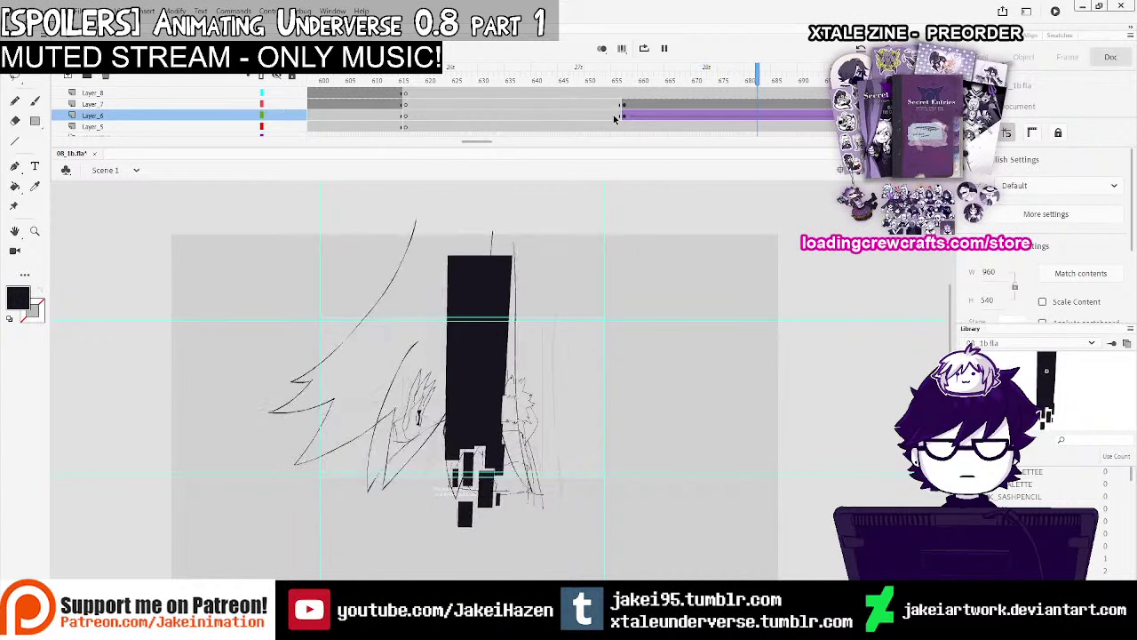
{"action": "key", "text": "Return"}
Try intermediate keyframes in the Layer_6 tween with slight vertical shifts of the cape, and play the result
{"action": "left_click", "coordinate": [710, 117]}
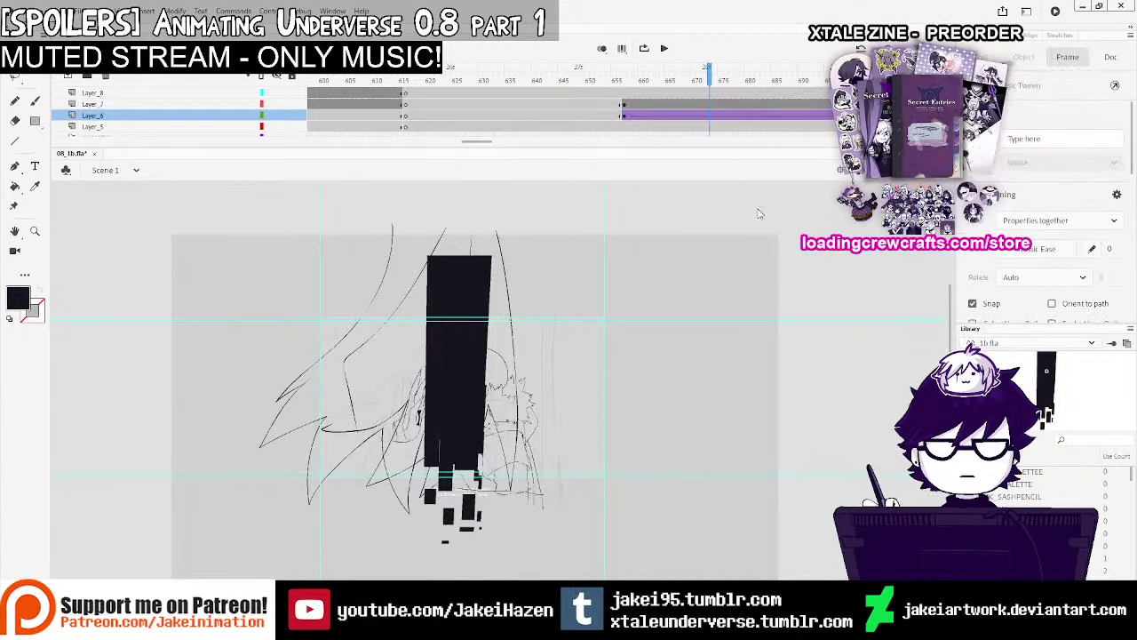
{"action": "left_click", "coordinate": [816, 115]}
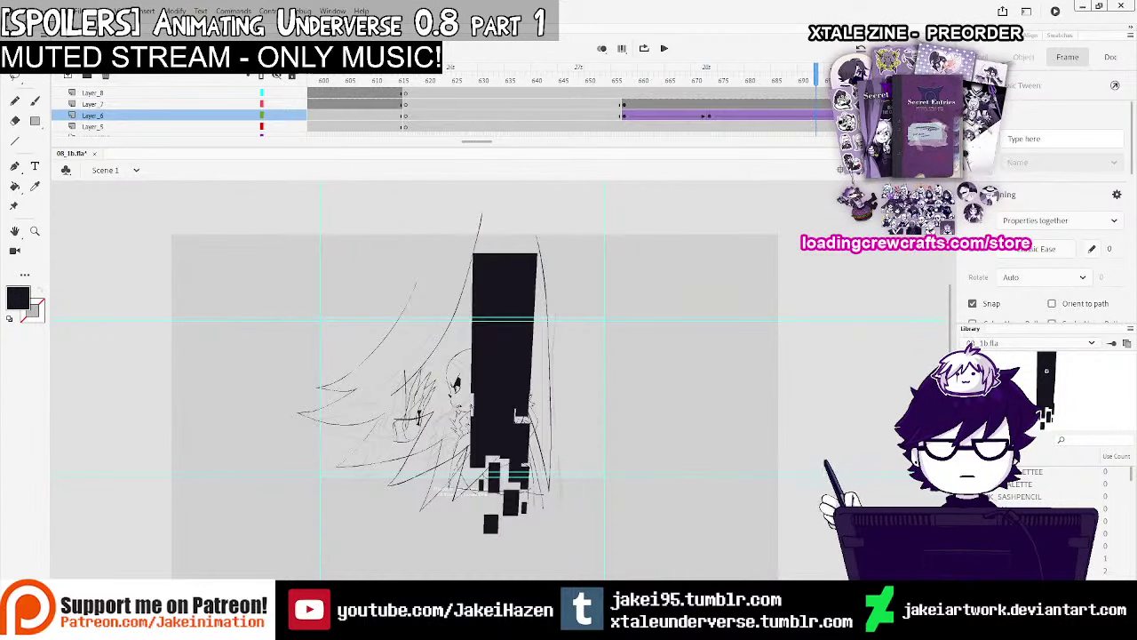
{"action": "left_click", "coordinate": [403, 382]}
{"action": "left_click", "coordinate": [662, 106]}
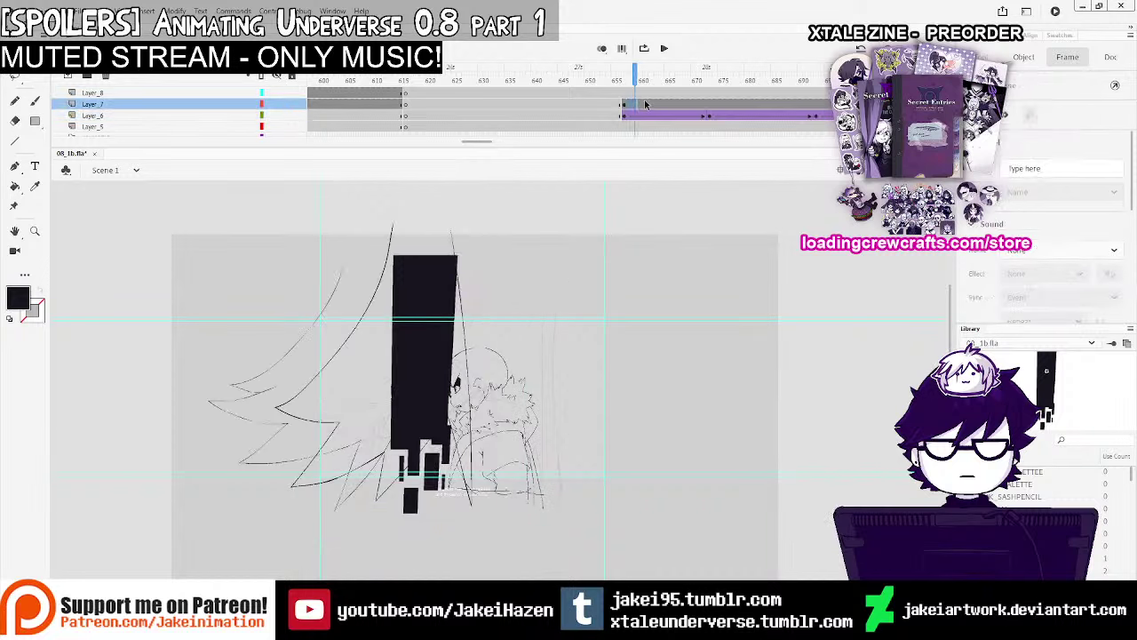
{"action": "key", "text": "Return"}
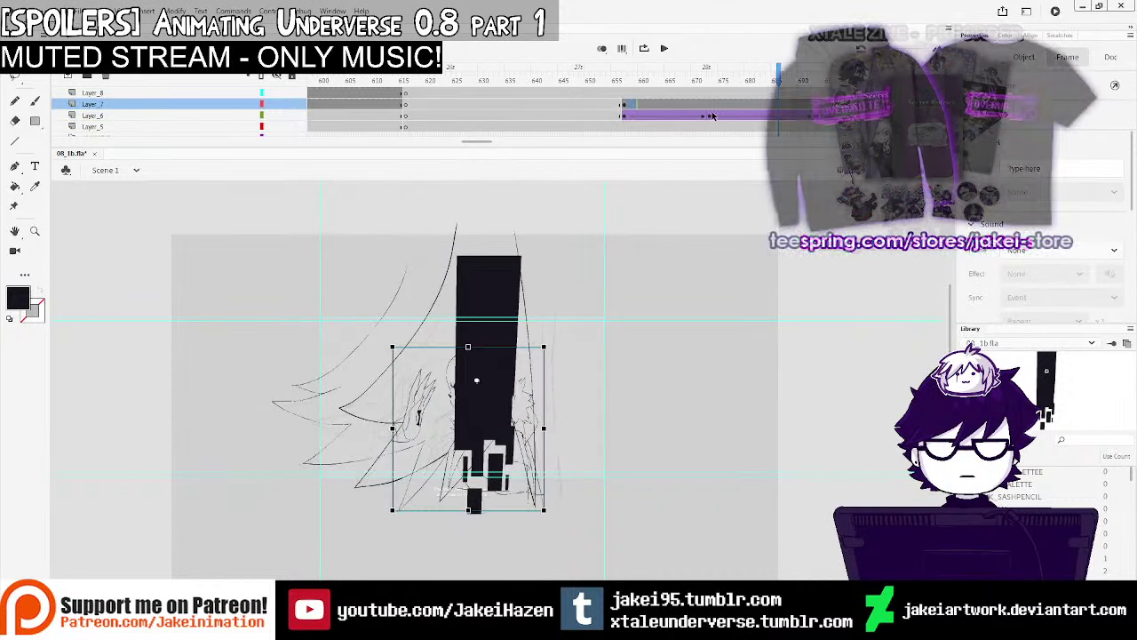
Clear the intermediate keyframes from the Layer_6 tween and play the plain start-to-end motion
{"action": "left_click", "coordinate": [711, 115]}
{"action": "left_click", "coordinate": [754, 236]}
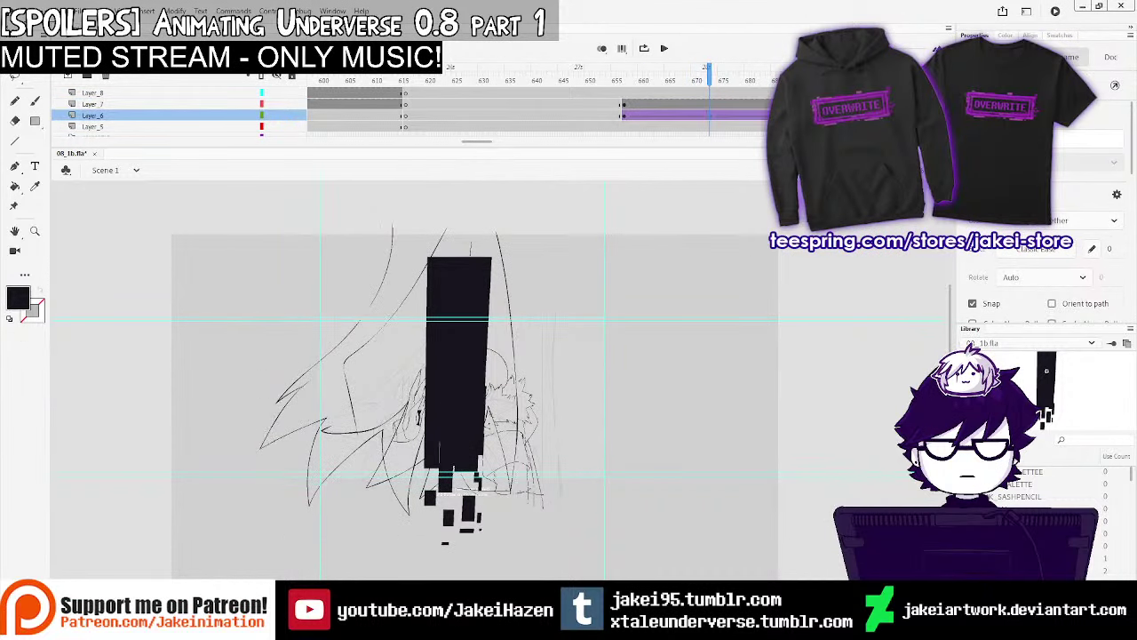
{"action": "key", "text": "shift+F6"}
{"action": "key", "text": "Return"}
{"action": "left_click", "coordinate": [646, 106]}
{"action": "key", "text": "Return"}
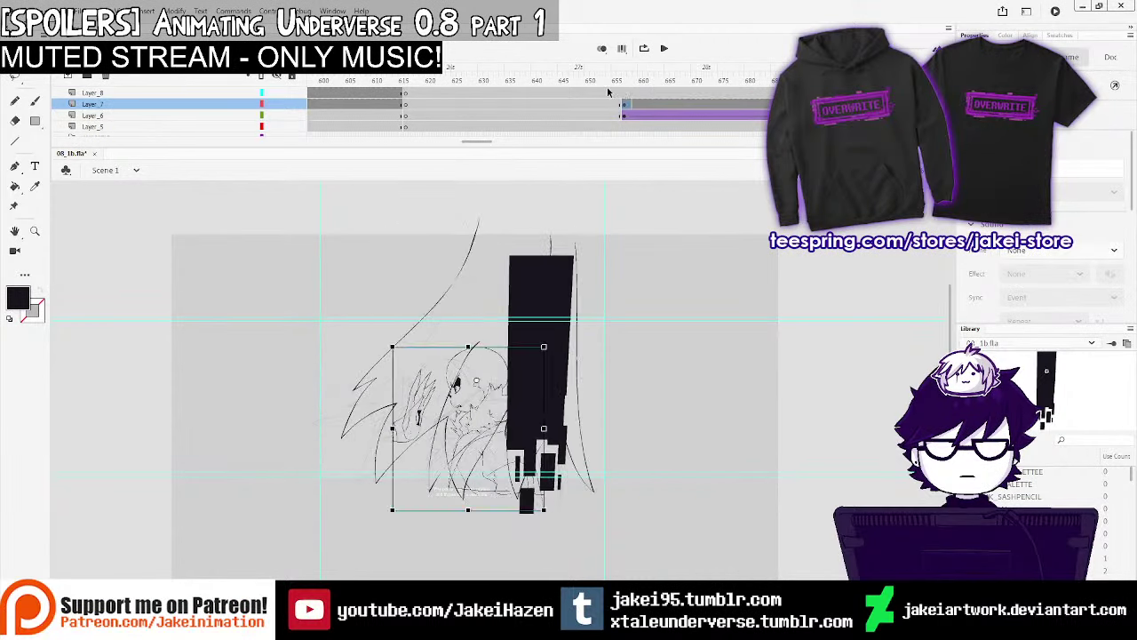
Move the cape symbol further left at the tween's starting keyframe so its bar clears the character's face, and play the scene
{"action": "left_click", "coordinate": [620, 95]}
{"action": "left_click", "coordinate": [623, 116]}
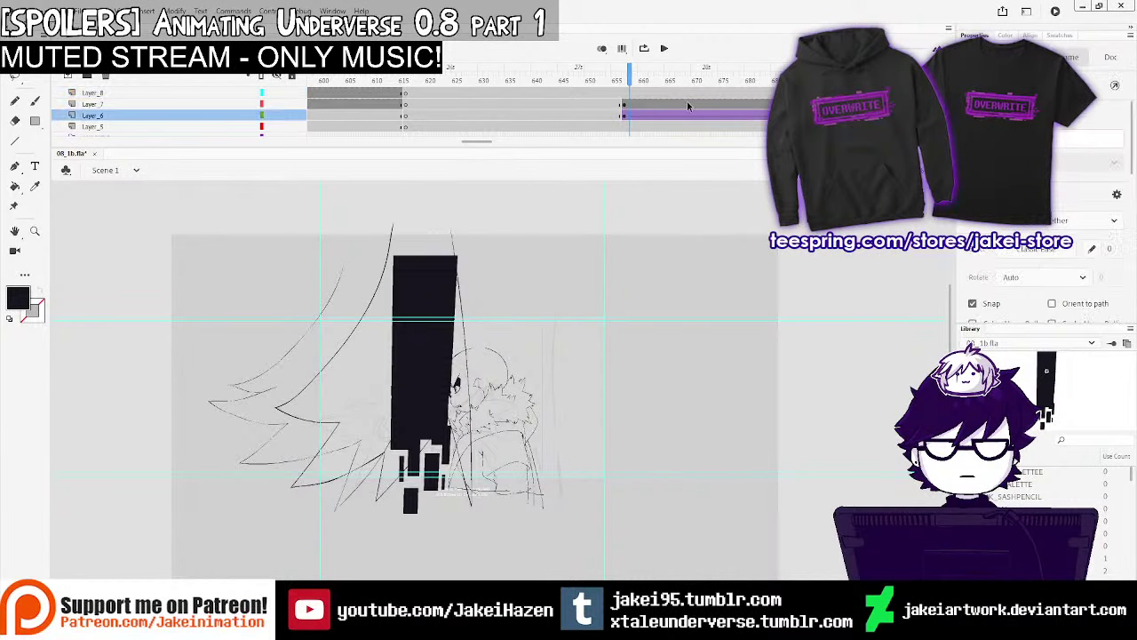
{"action": "left_click", "coordinate": [620, 104]}
{"action": "key", "text": "Return"}
{"action": "left_click", "coordinate": [622, 116]}
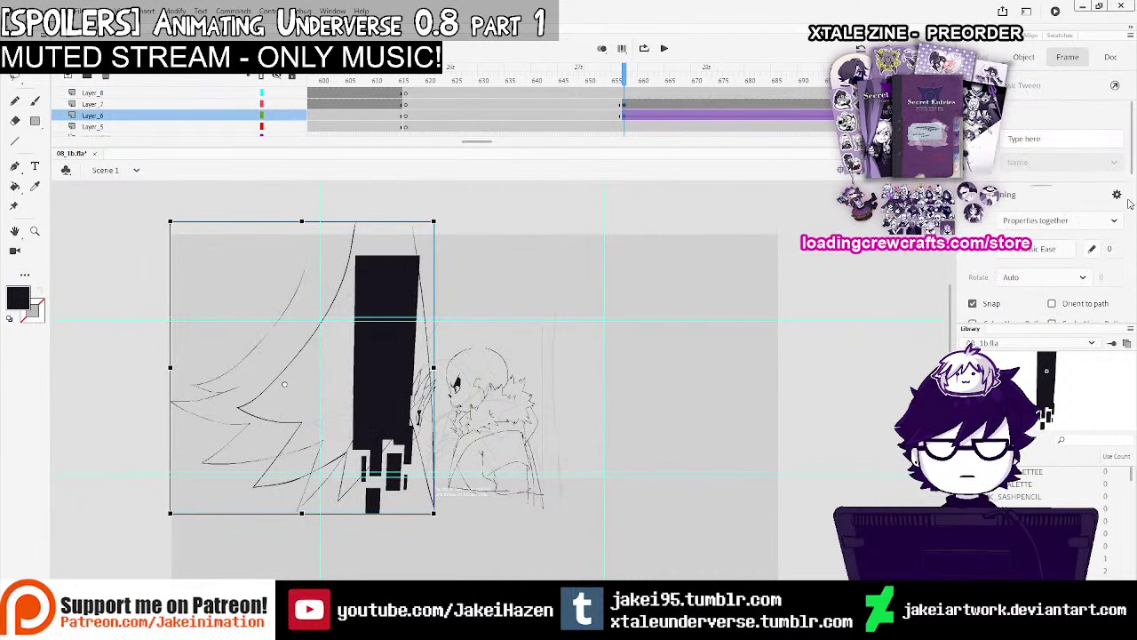
{"action": "left_click", "coordinate": [623, 115]}
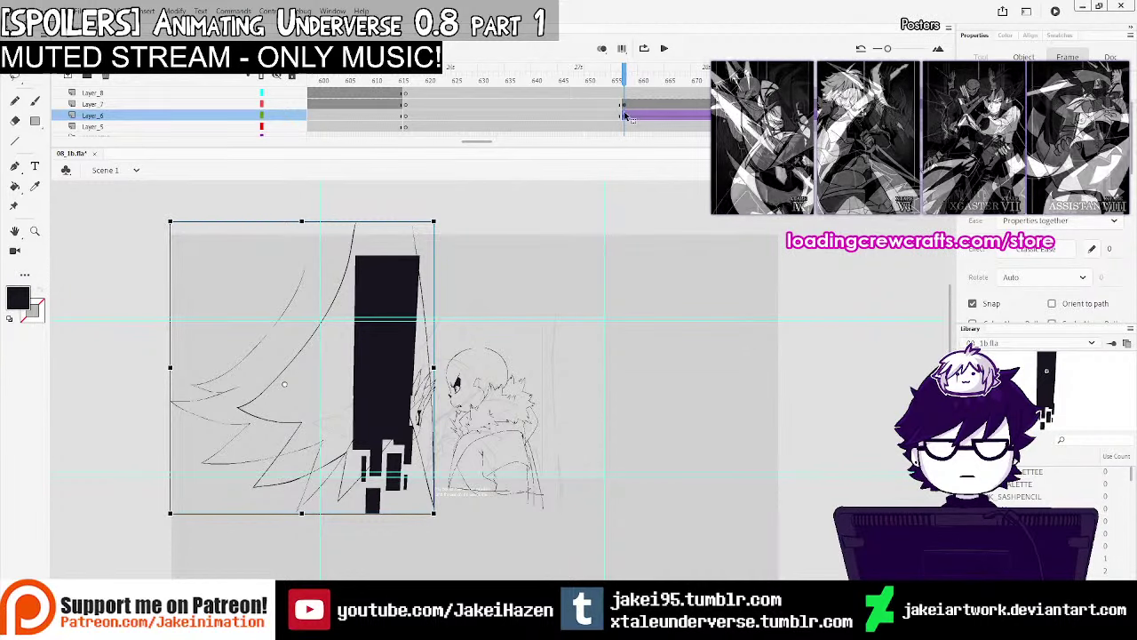
{"action": "key", "text": "Return"}
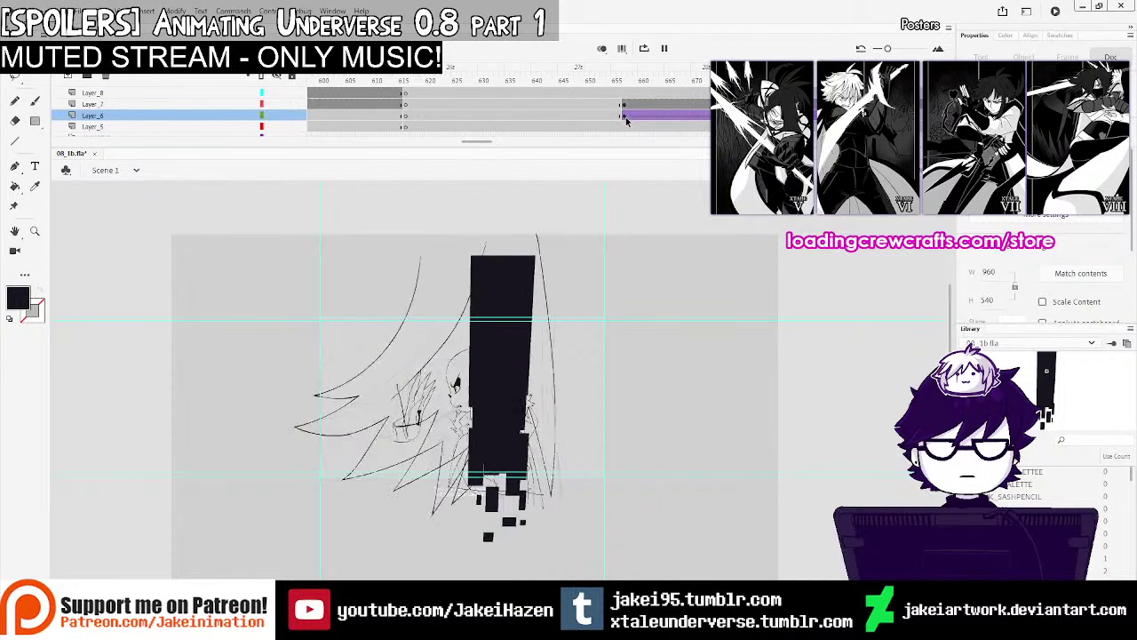
Hide Layer_3 in the ANIMATIC folder and frame the character and the cape's black bar more closely
{"action": "left_click_drag", "start_coordinate": [515, 142], "coordinate": [488, 142]}
{"action": "left_click", "coordinate": [555, 106]}
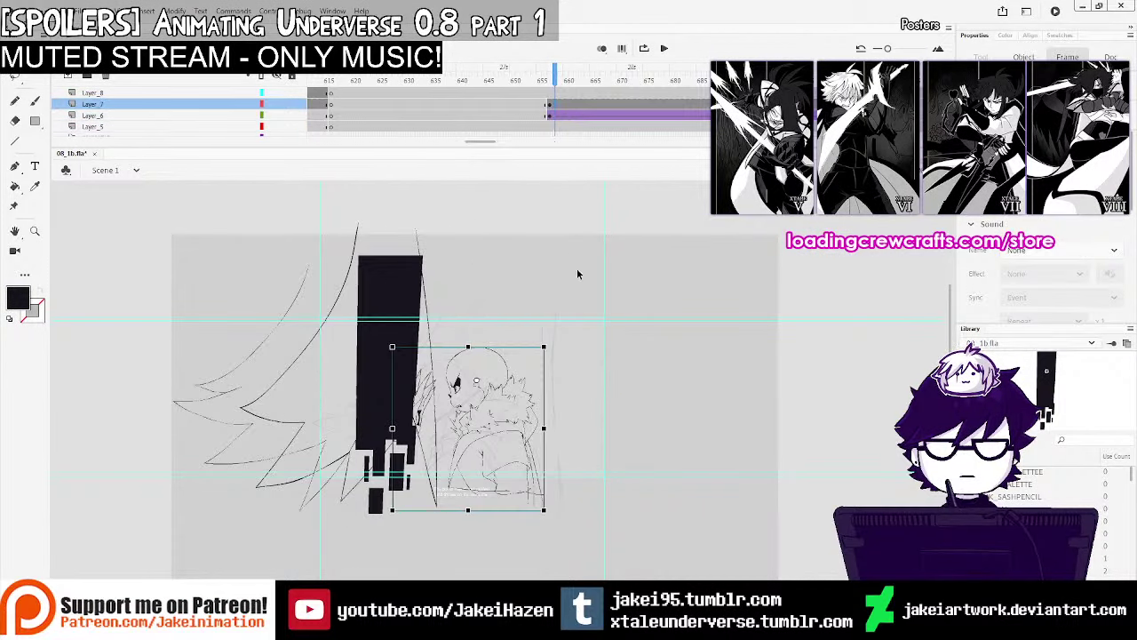
{"action": "scroll", "coordinate": [610, 94], "scroll_direction": "down", "scroll_amount": 2}
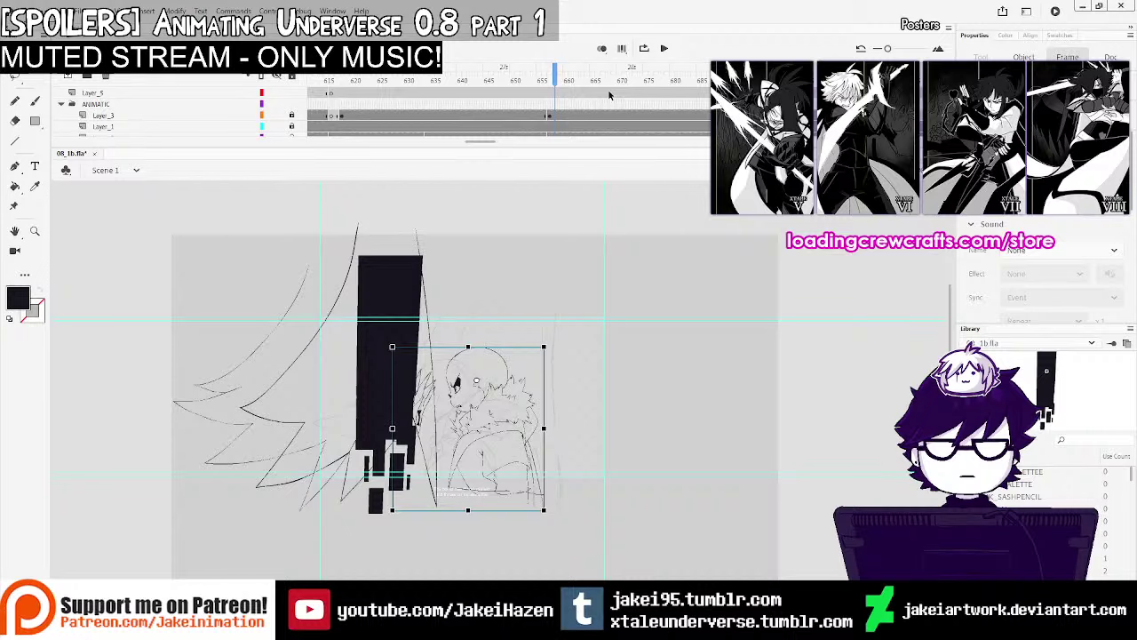
{"action": "left_click", "coordinate": [278, 116]}
{"action": "key", "text": "ctrl+equal"}
{"action": "left_click_drag", "start_coordinate": [508, 355], "coordinate": [561, 355]}
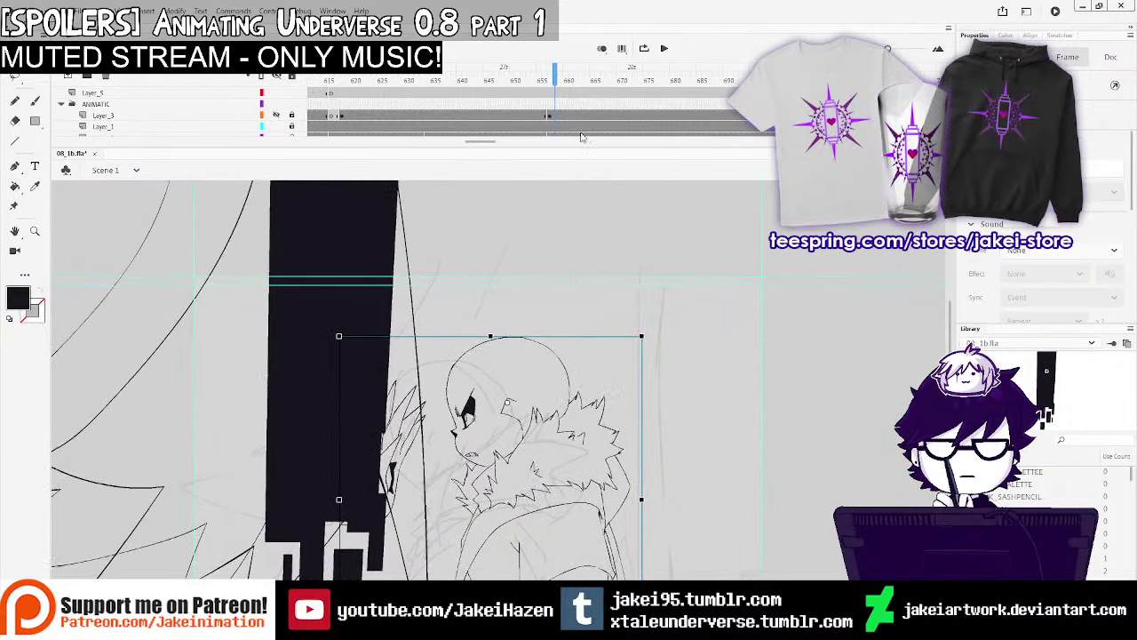
Try an ease-out preset on the cape's Layer_6 tween and play the motion from its starting keyframe
{"action": "left_click", "coordinate": [550, 116]}
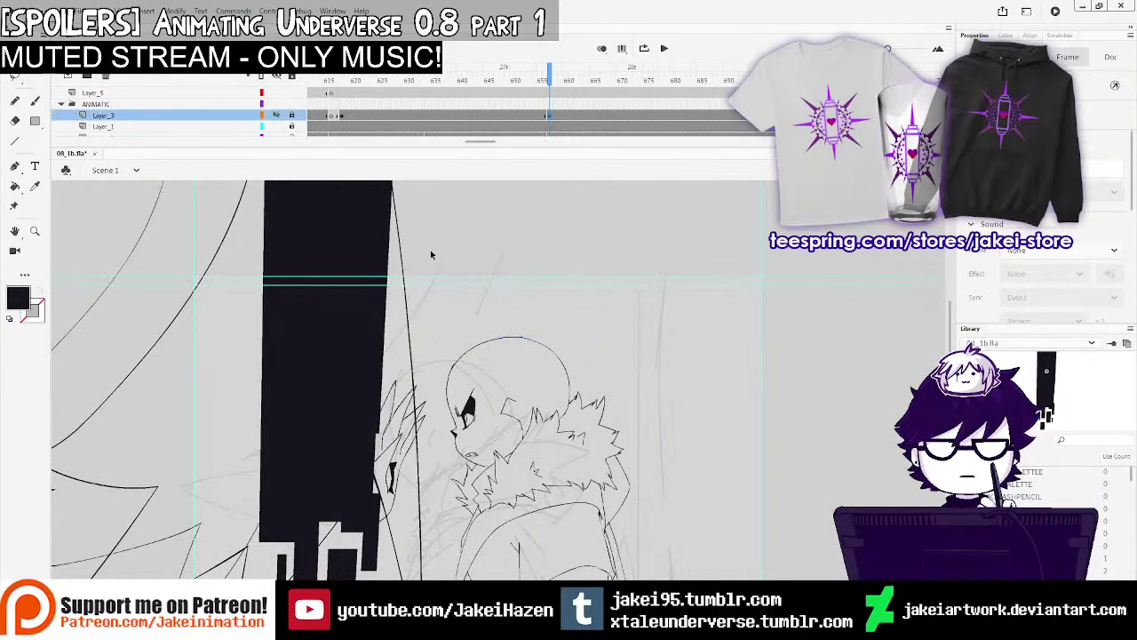
{"action": "left_click", "coordinate": [368, 229]}
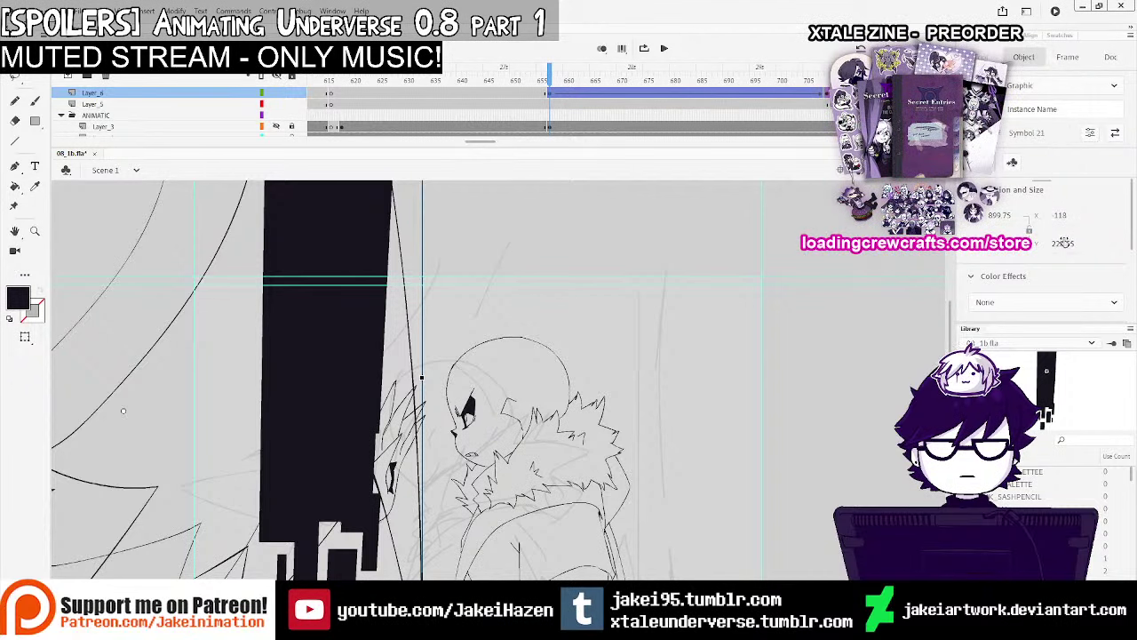
{"action": "left_click", "coordinate": [552, 95]}
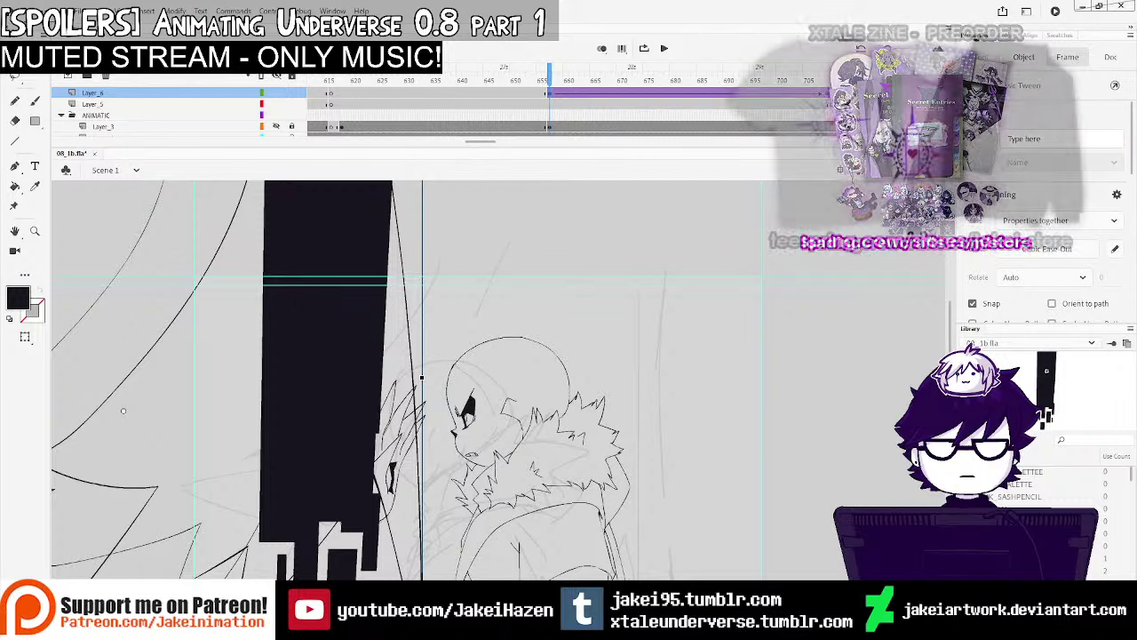
{"action": "key", "text": "Return"}
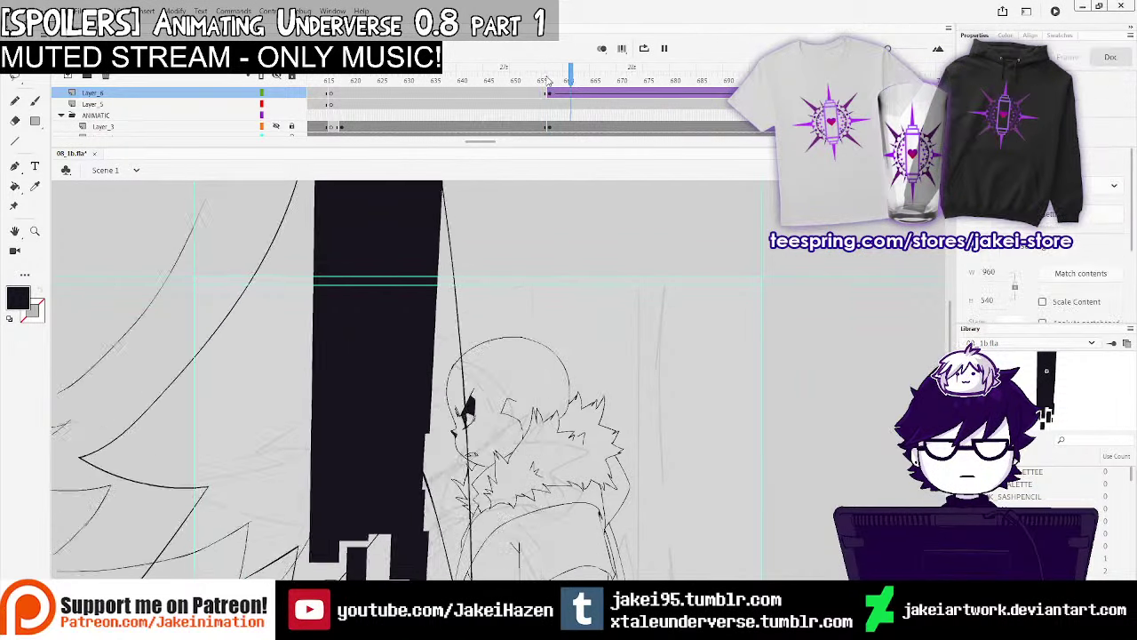
{"action": "key", "text": "Return"}
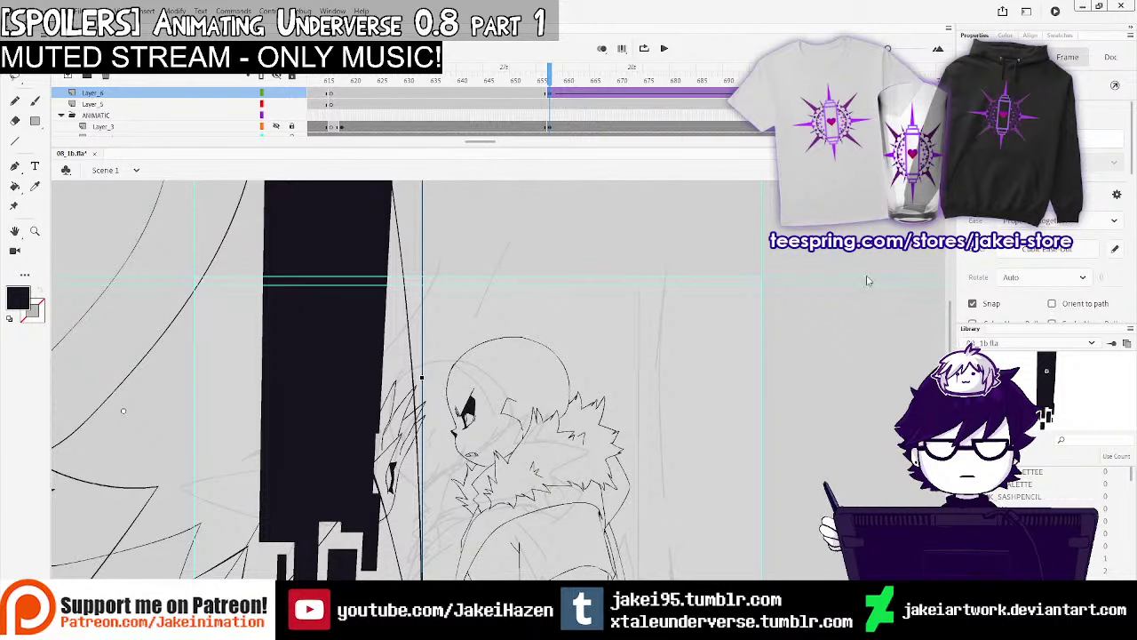
{"action": "key", "text": "Return"}
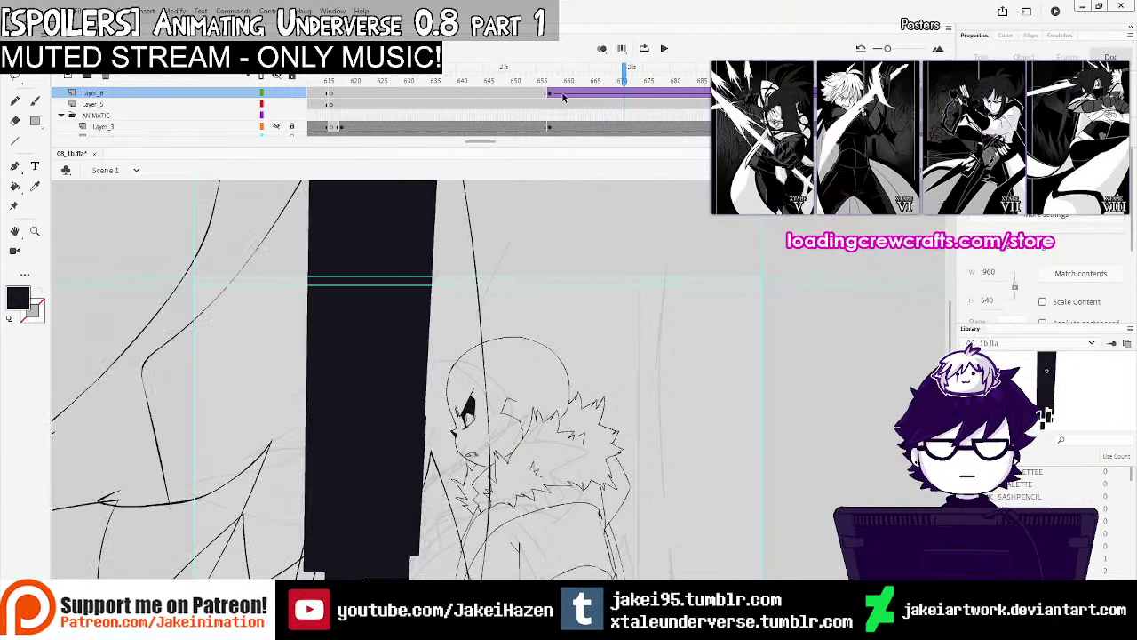
Change the cape tween's easing to Quad Ease-In-Out and play the motion
{"action": "left_click", "coordinate": [551, 98]}
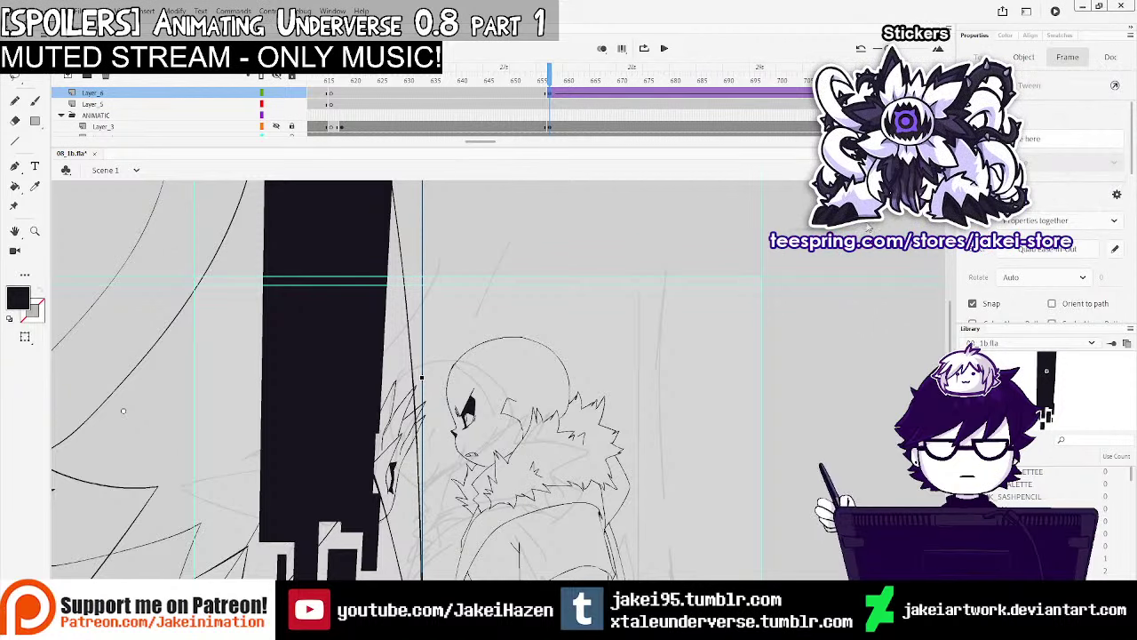
{"action": "left_click", "coordinate": [662, 425]}
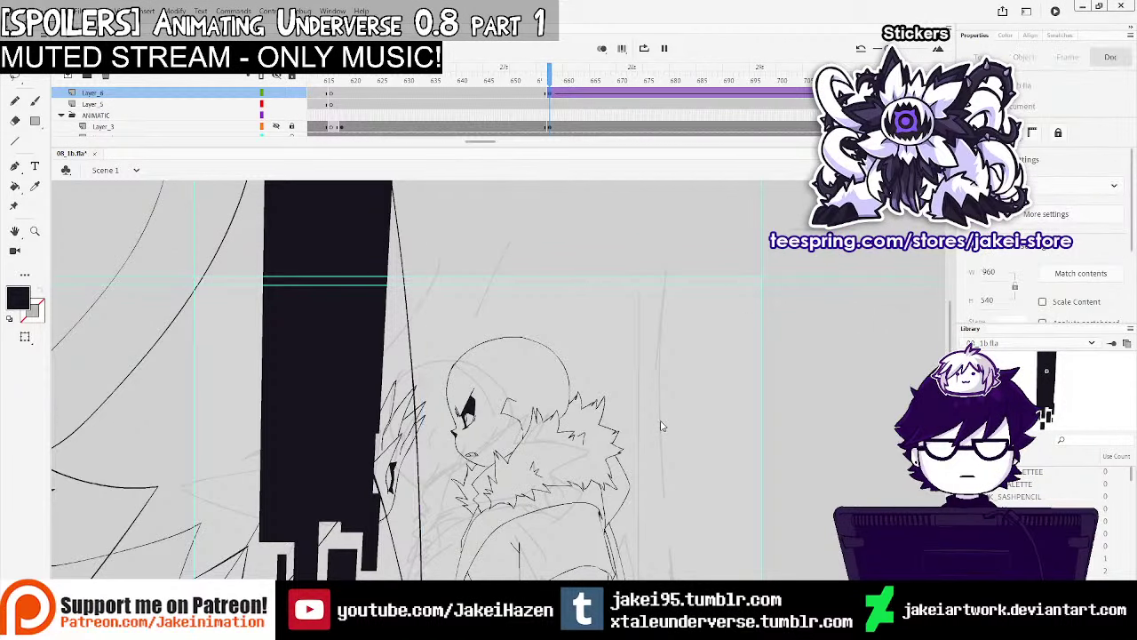
{"action": "key", "text": "Return"}
{"action": "key", "text": "Escape"}
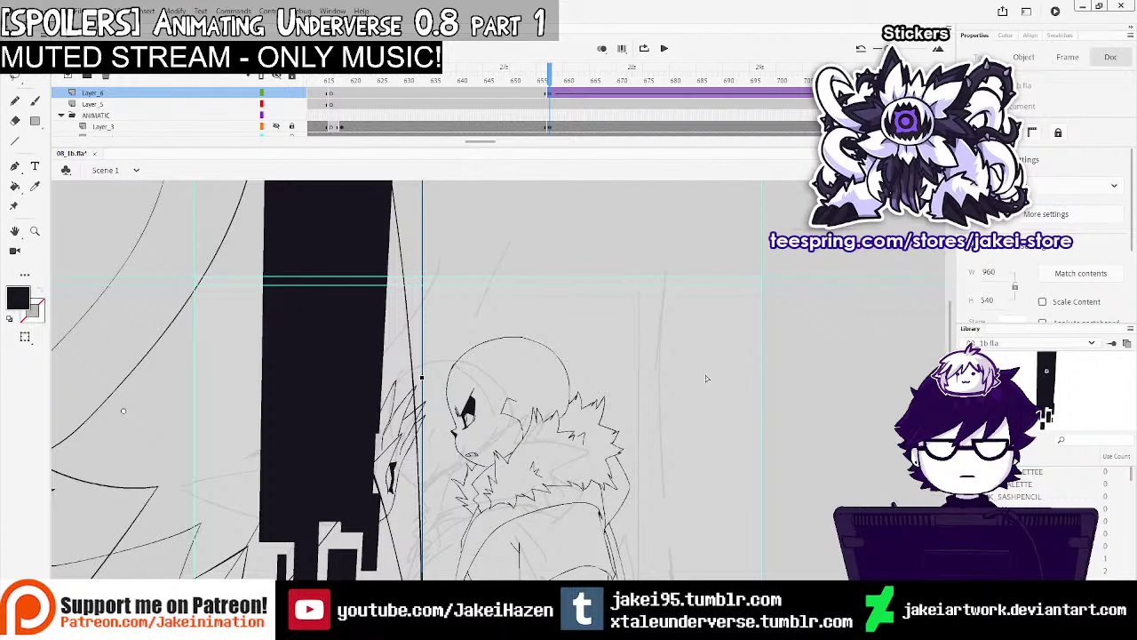
{"action": "key", "text": "Return"}
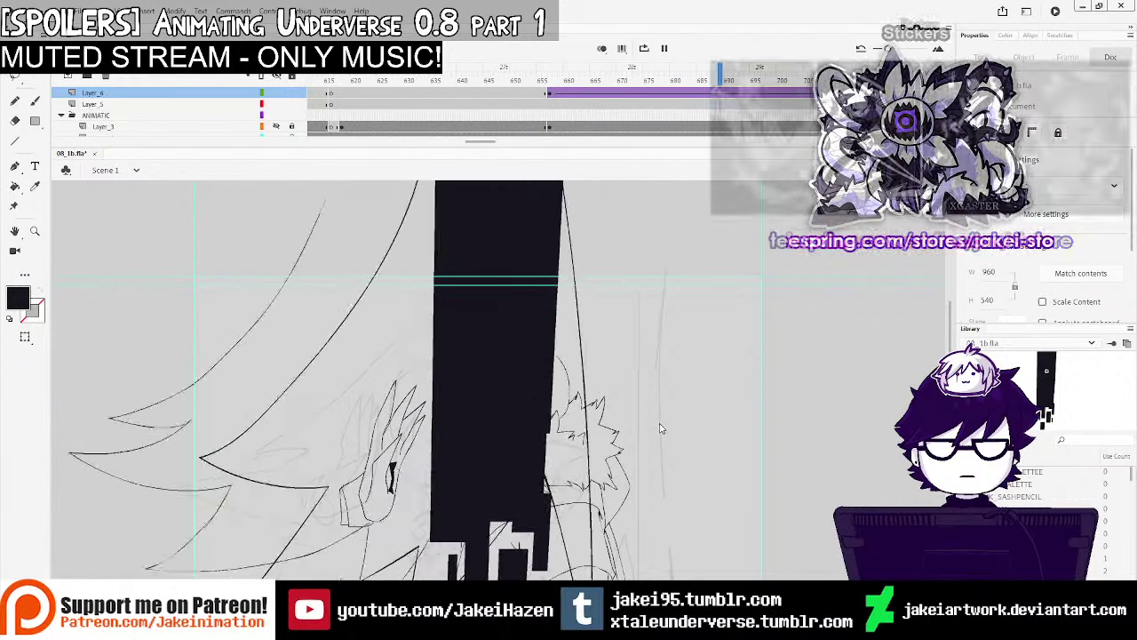
Play the cape's tweened pass across the character several times from its starting keyframe to judge the easing
{"action": "key", "text": "Return"}
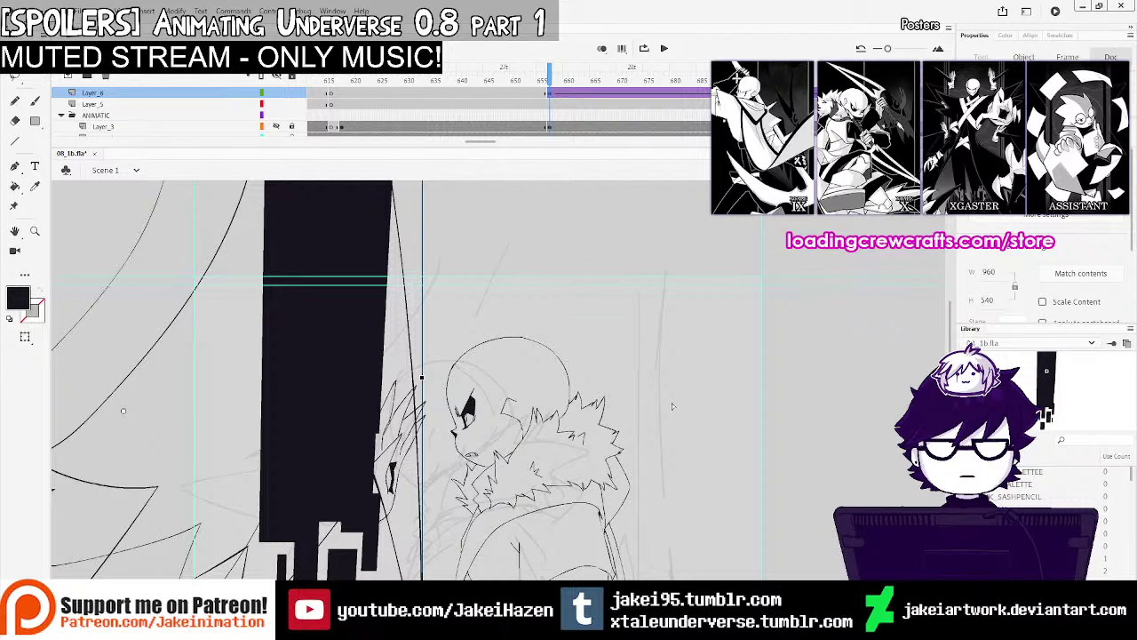
{"action": "key", "text": "Return"}
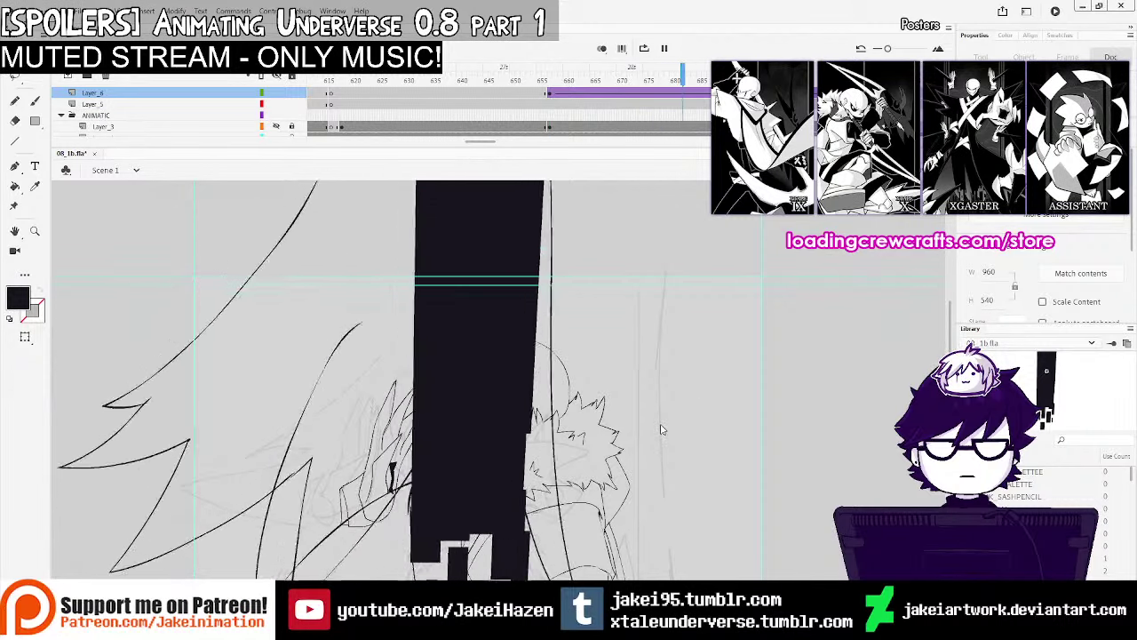
{"action": "key", "text": "Return"}
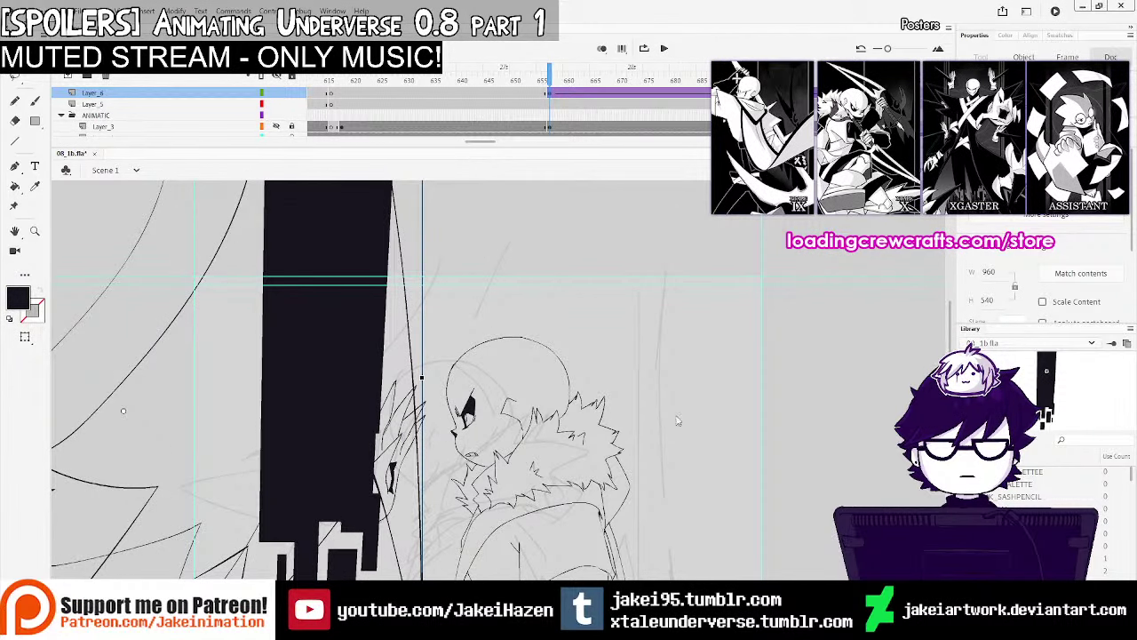
{"action": "key", "text": "Return"}
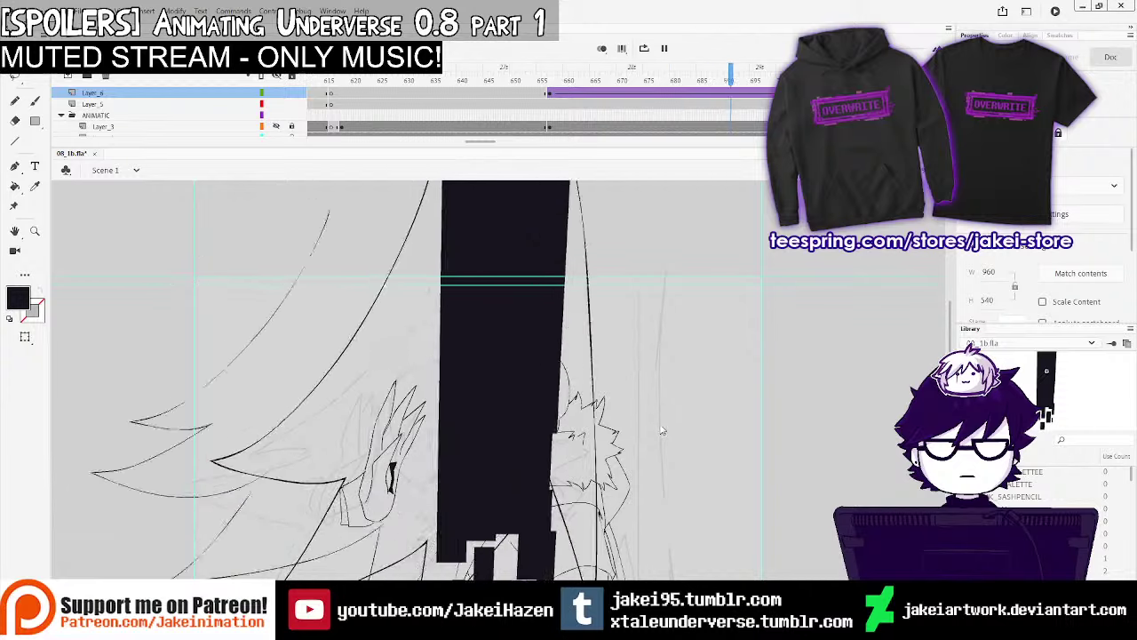
{"action": "key", "text": "Return"}
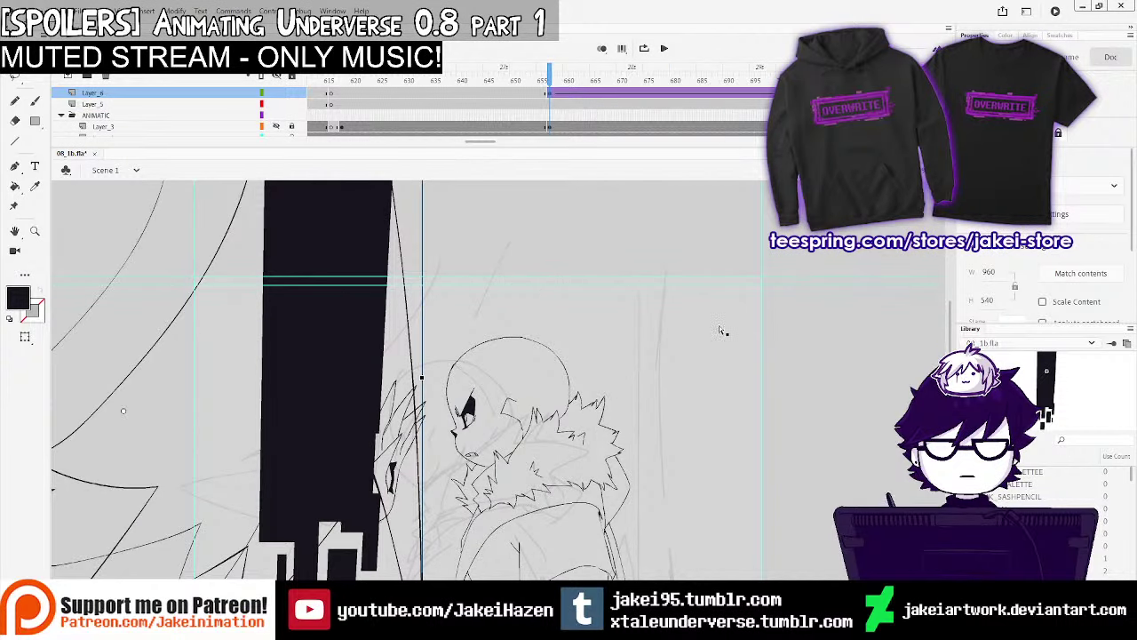
{"action": "key", "text": "Return"}
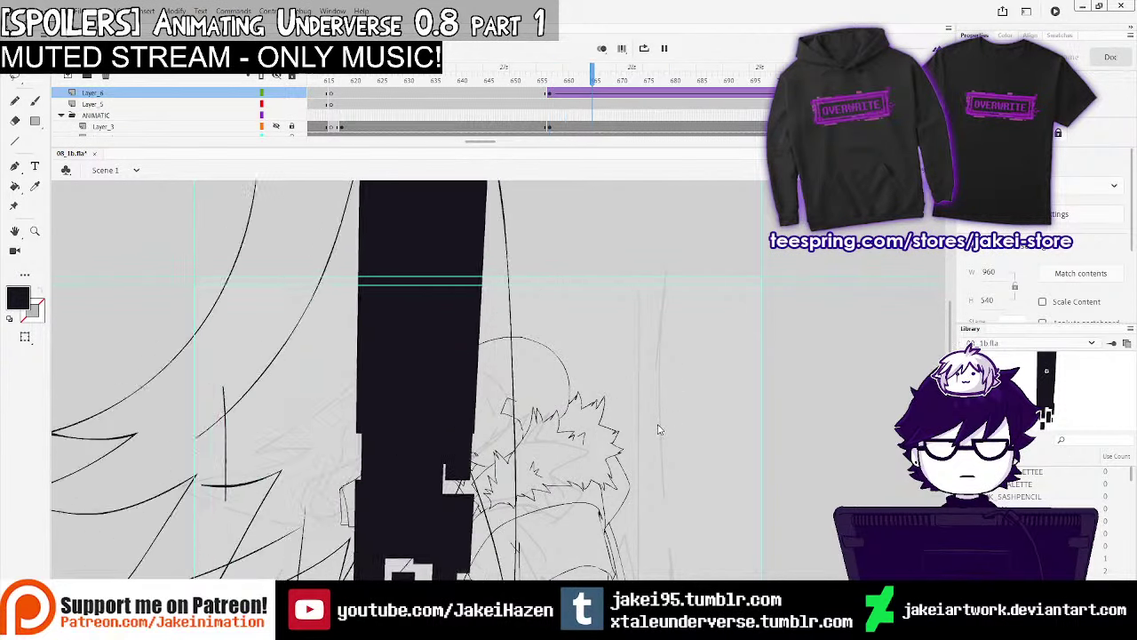
{"action": "key", "text": "Return"}
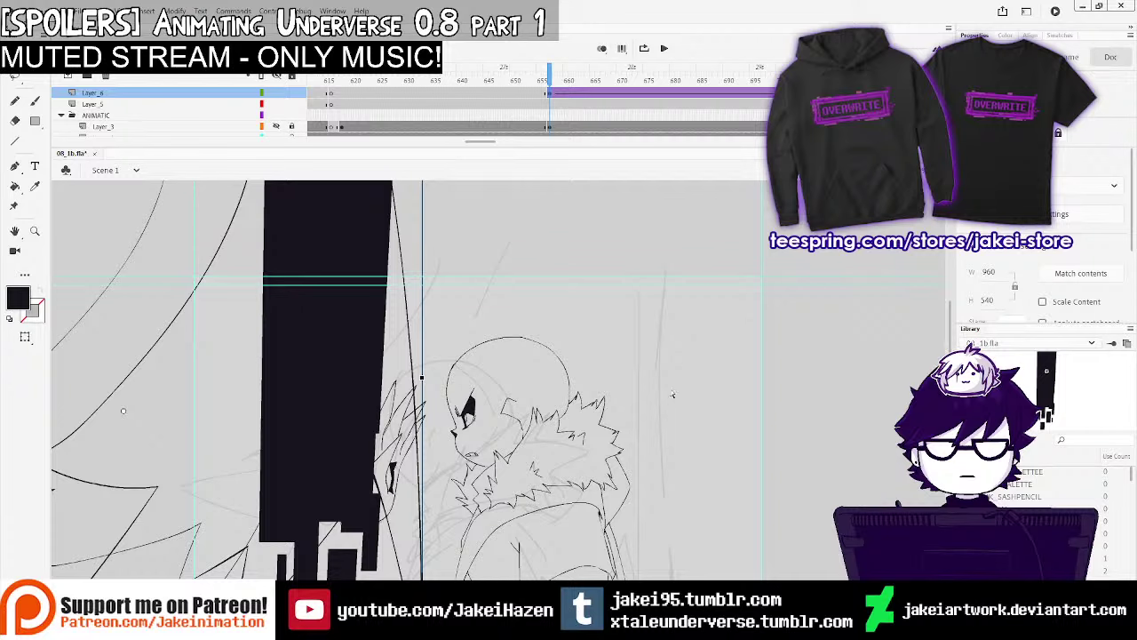
{"action": "key", "text": "Return"}
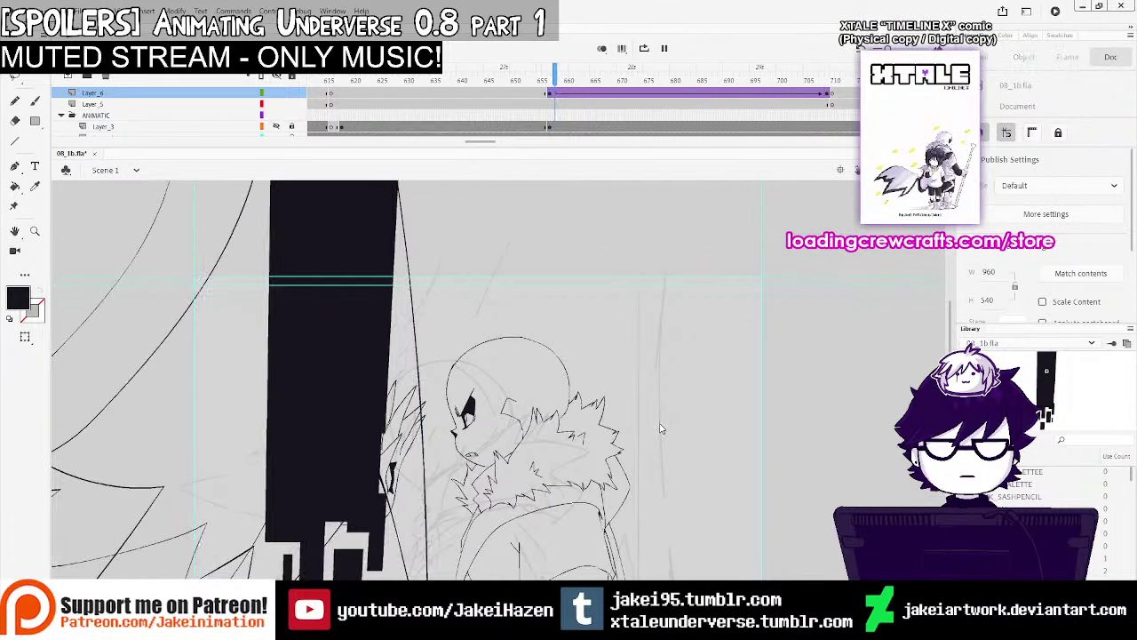
{"action": "key", "text": "Return"}
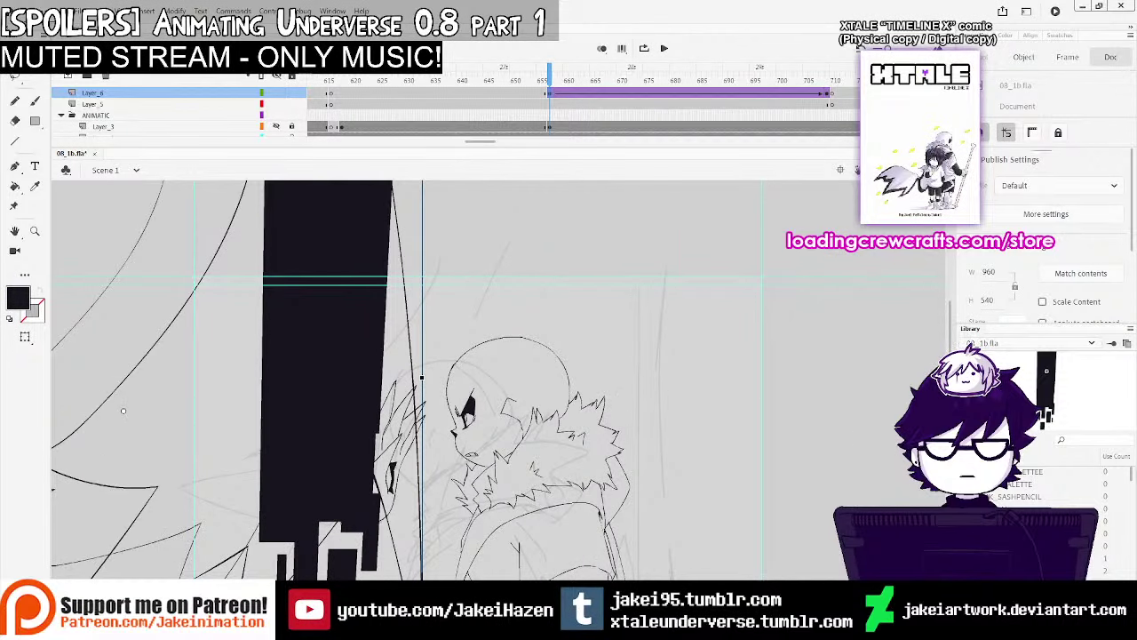
Zoom out, enlarge the timeline area and open the cape symbol on the stage for editing
{"action": "scroll", "coordinate": [657, 134], "scroll_direction": "up", "scroll_amount": 1}
{"action": "key", "text": "ctrl+minus"}
{"action": "mouse_move", "coordinate": [590, 359]}
{"action": "left_mouse_down"}
{"action": "mouse_move", "coordinate": [566, 370]}
{"action": "mouse_move", "coordinate": [576, 370]}
{"action": "left_mouse_up"}
{"action": "left_click_drag", "start_coordinate": [735, 153], "coordinate": [736, 195]}
{"action": "double_click", "coordinate": [423, 364]}
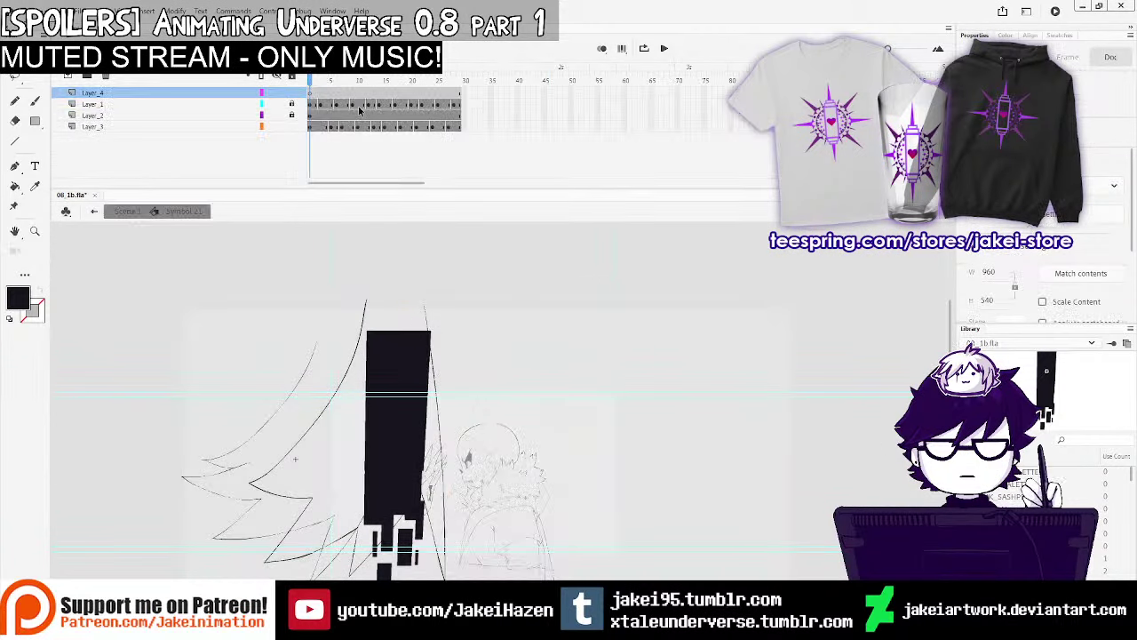
Check the first Layer_3 poses and insert a frame at frame 2 across all layers of the cape symbol
{"action": "left_click", "coordinate": [331, 128]}
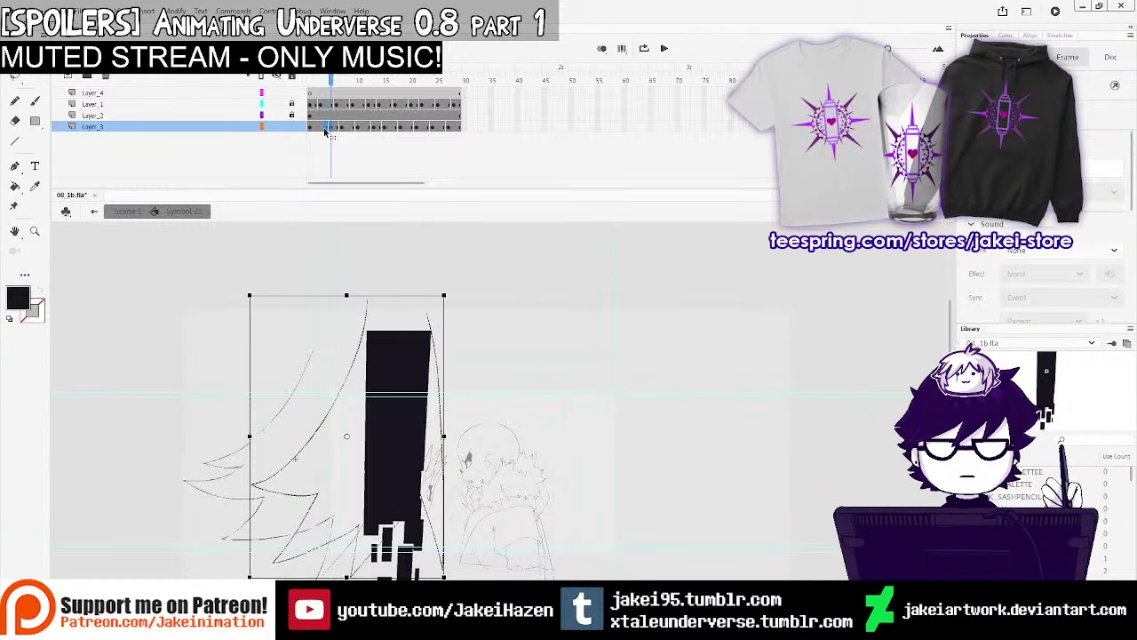
{"action": "left_click", "coordinate": [342, 129]}
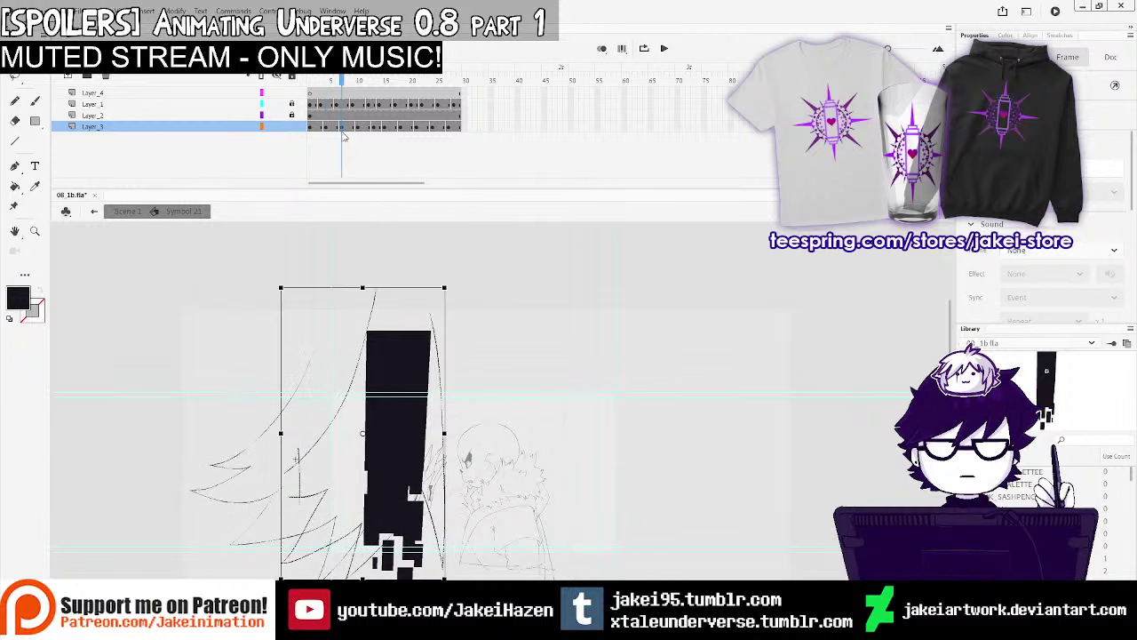
{"action": "left_click_drag", "start_coordinate": [343, 80], "coordinate": [310, 80]}
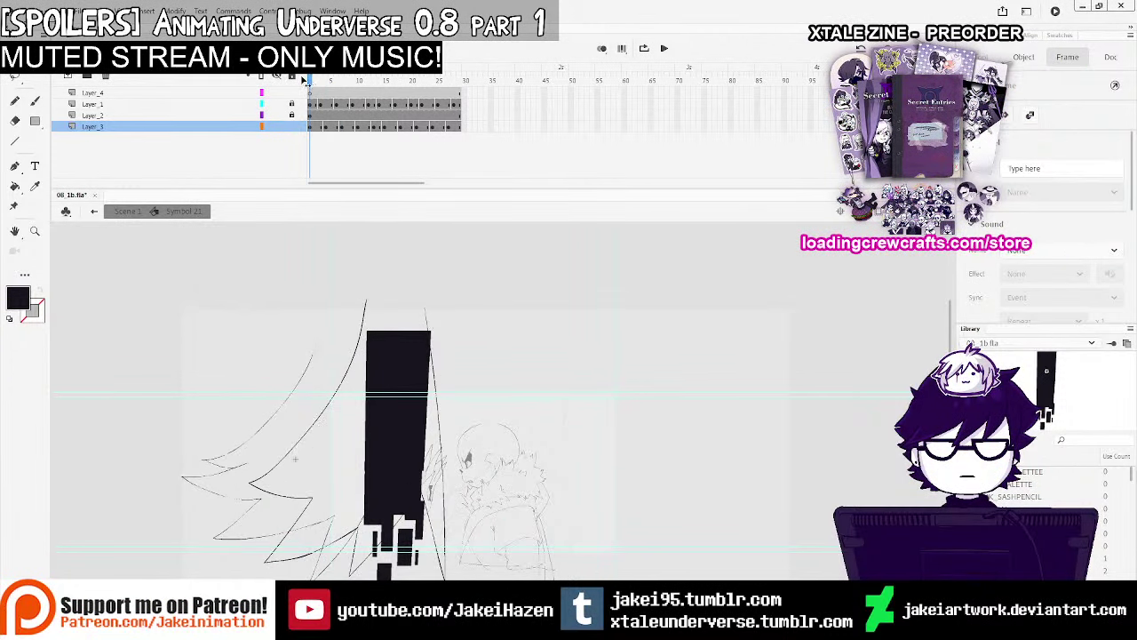
{"action": "left_click", "coordinate": [316, 104]}
{"action": "left_click", "coordinate": [317, 81]}
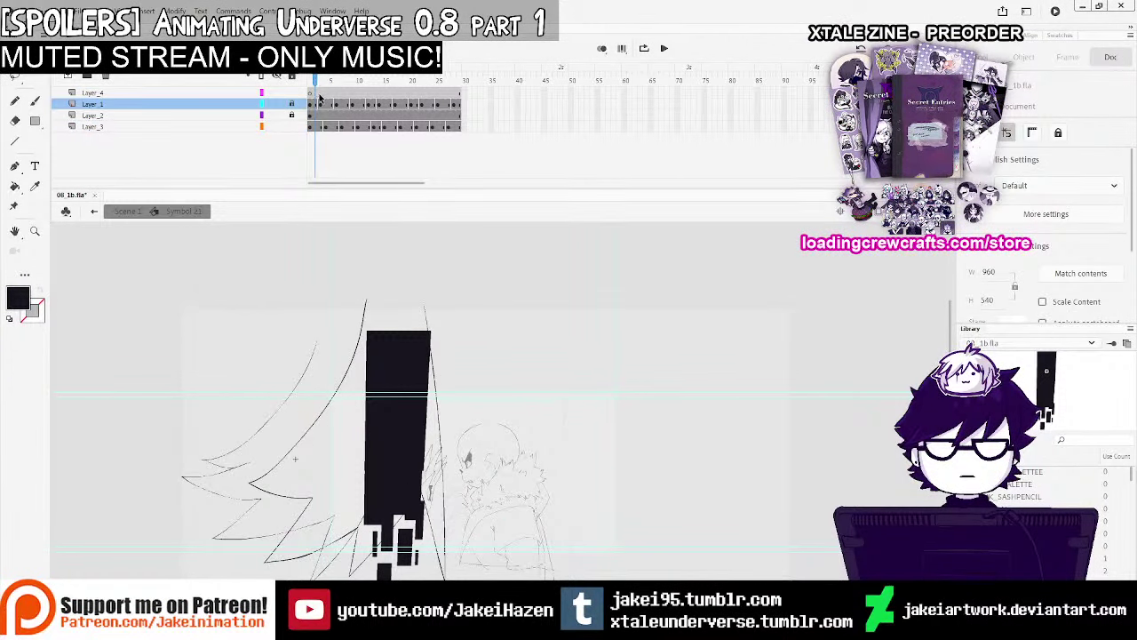
{"action": "key", "text": "F5"}
Go through Layer_3's cape poses and insert a hold frame near frame 14 across all the symbol's layers
{"action": "left_click", "coordinate": [328, 127]}
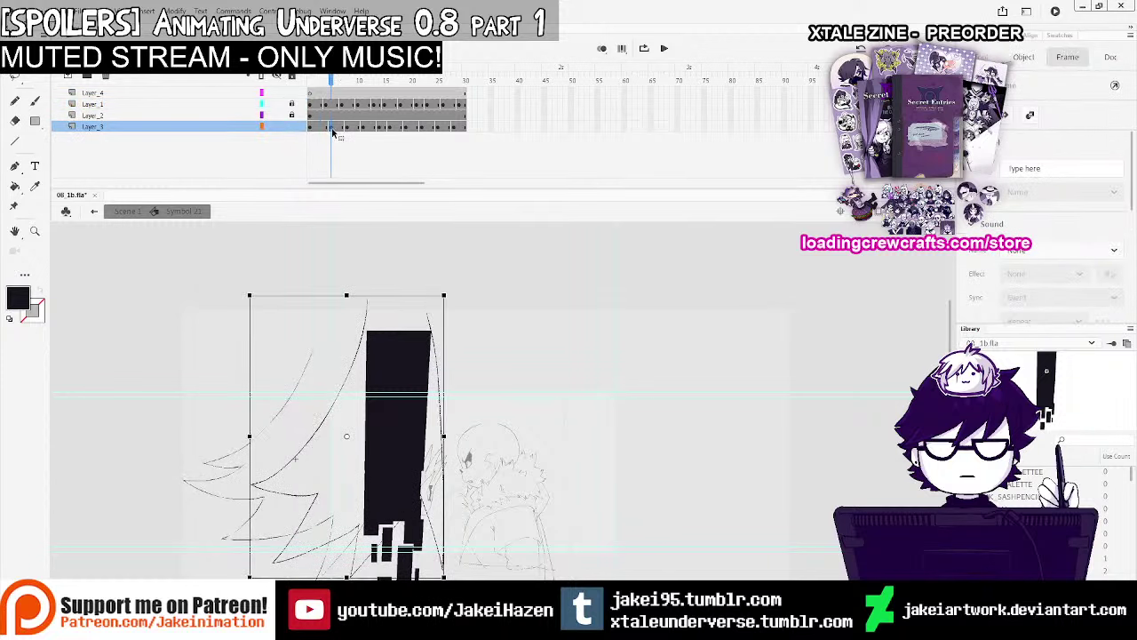
{"action": "left_click", "coordinate": [348, 131]}
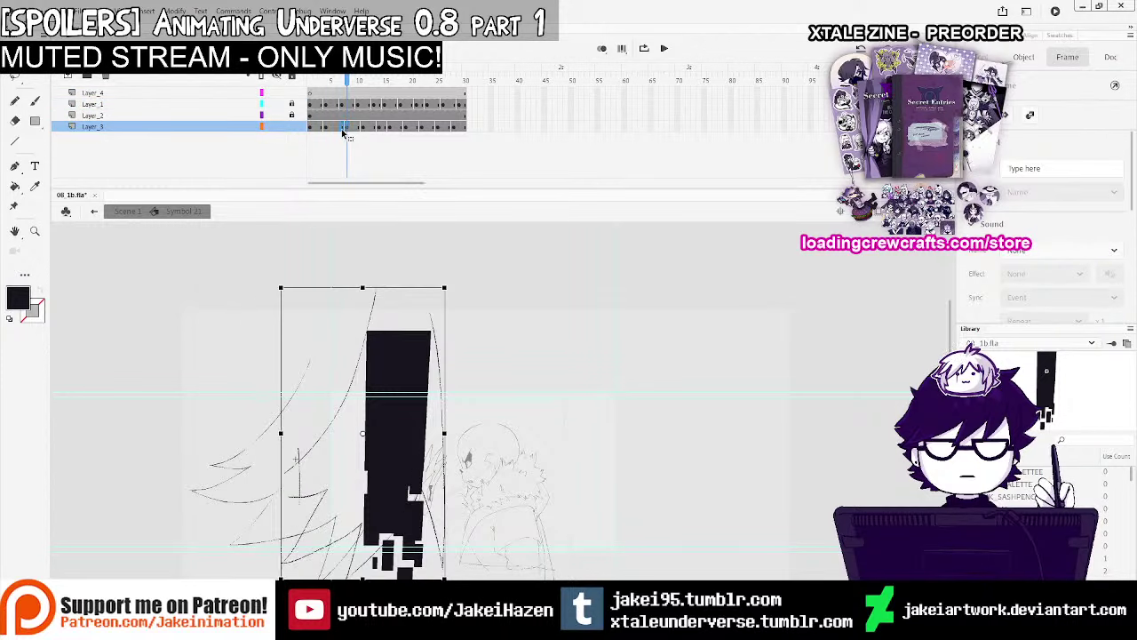
{"action": "left_click", "coordinate": [361, 131]}
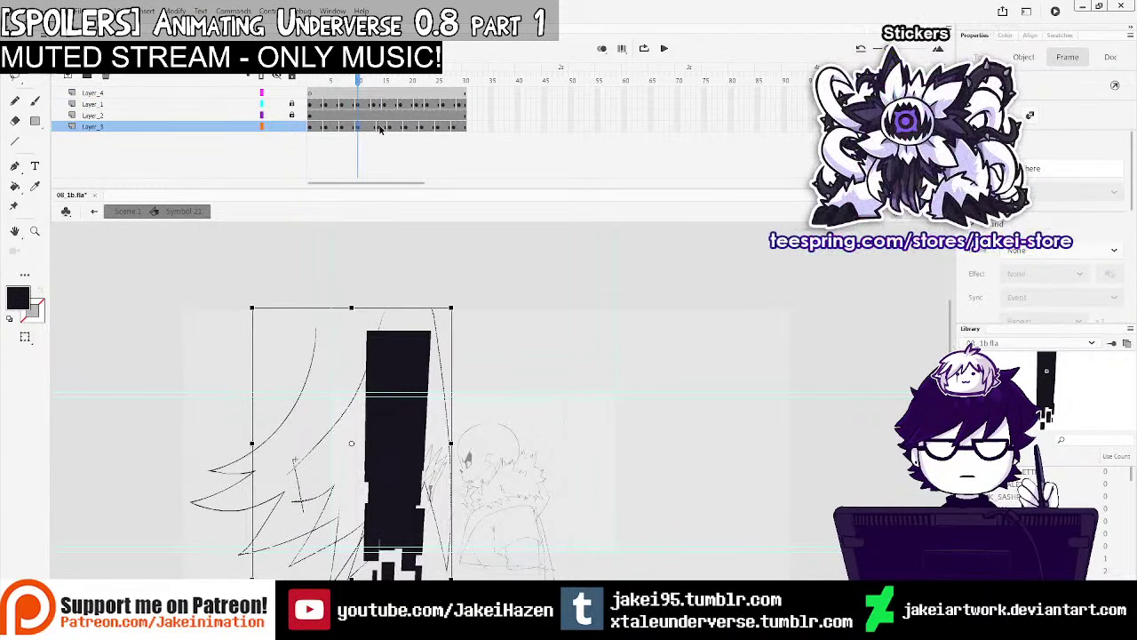
{"action": "left_click", "coordinate": [374, 129]}
{"action": "left_click", "coordinate": [391, 127]}
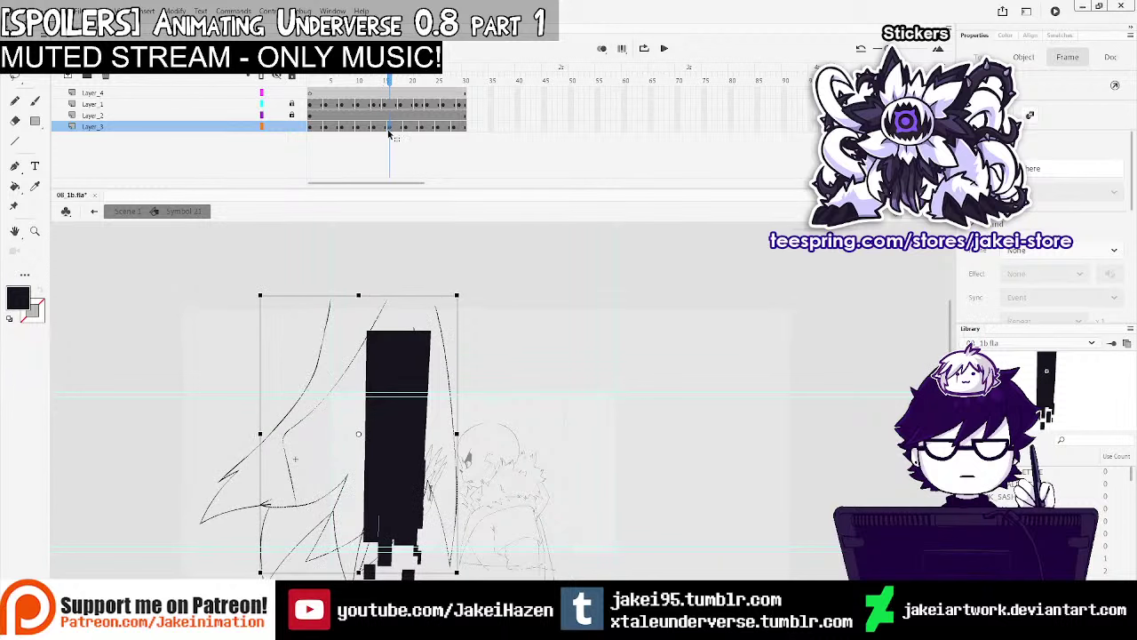
{"action": "left_click", "coordinate": [400, 130]}
{"action": "left_click", "coordinate": [405, 131]}
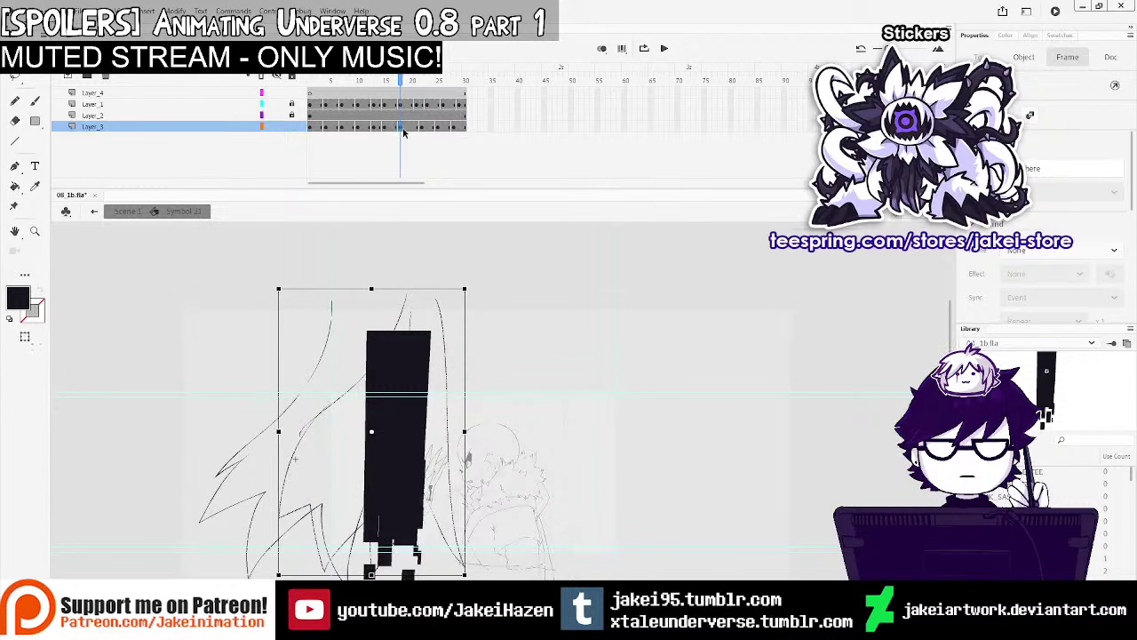
{"action": "left_click", "coordinate": [380, 81]}
{"action": "key", "text": "F5"}
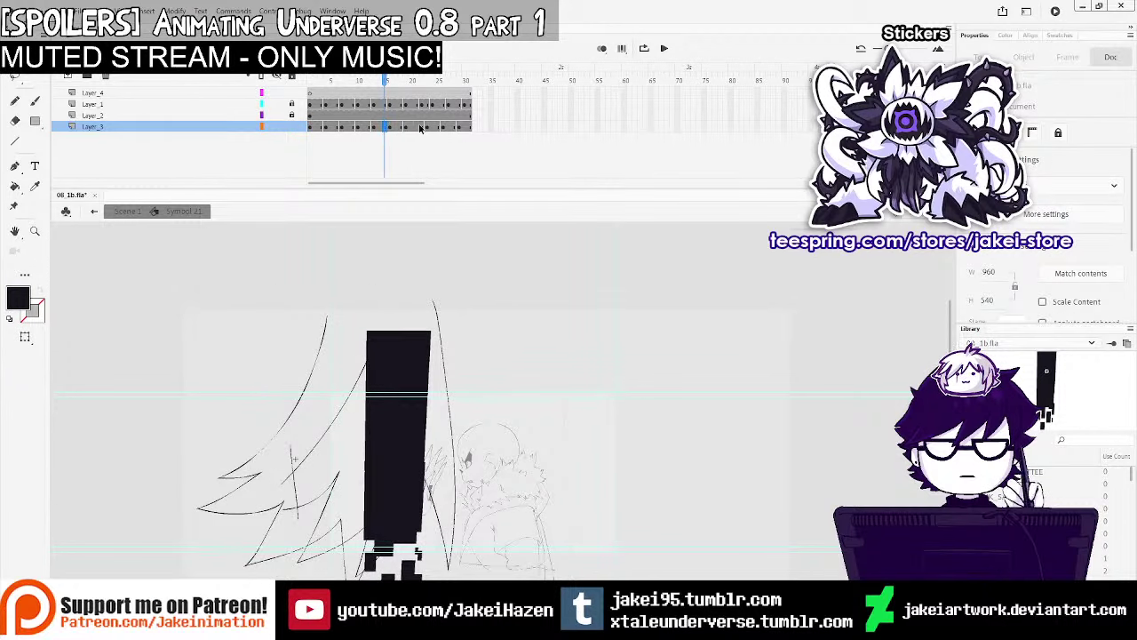
Check the remaining Layer_3 poses and insert a hold frame near frame 24 across all the symbol's layers
{"action": "left_click", "coordinate": [424, 130]}
{"action": "left_click", "coordinate": [439, 129]}
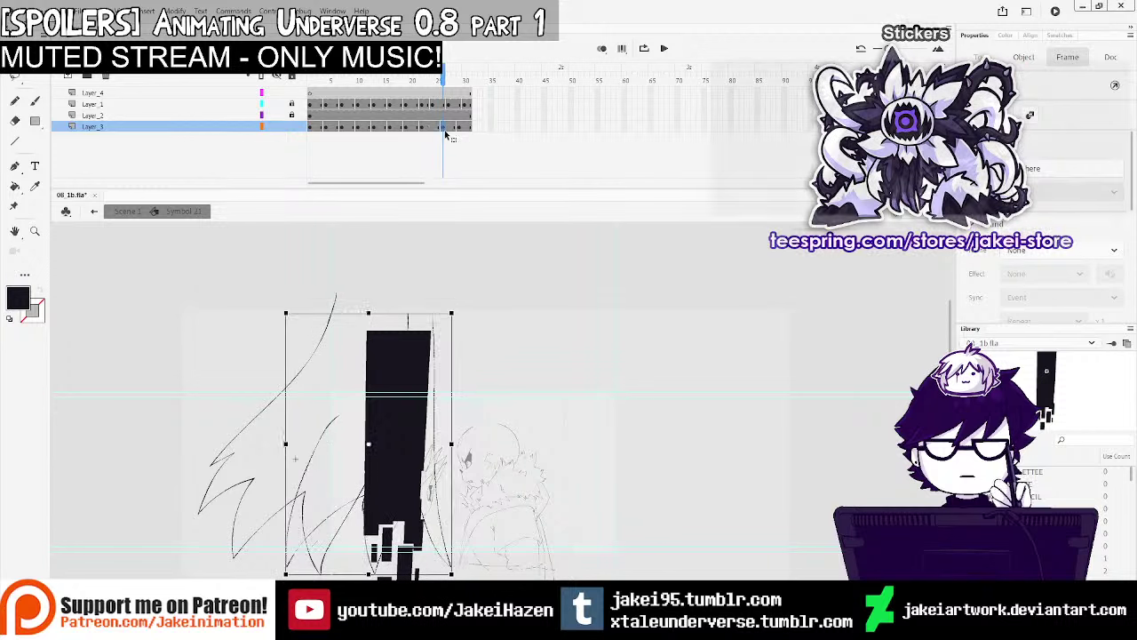
{"action": "left_click", "coordinate": [433, 106]}
{"action": "left_click", "coordinate": [434, 106]}
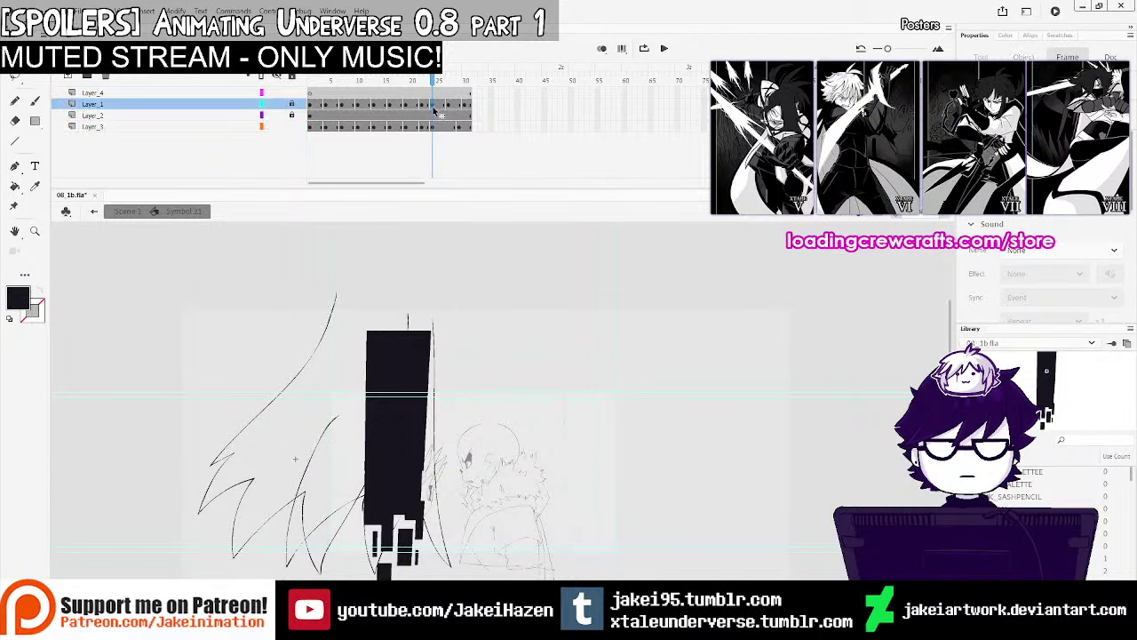
{"action": "left_click", "coordinate": [454, 126]}
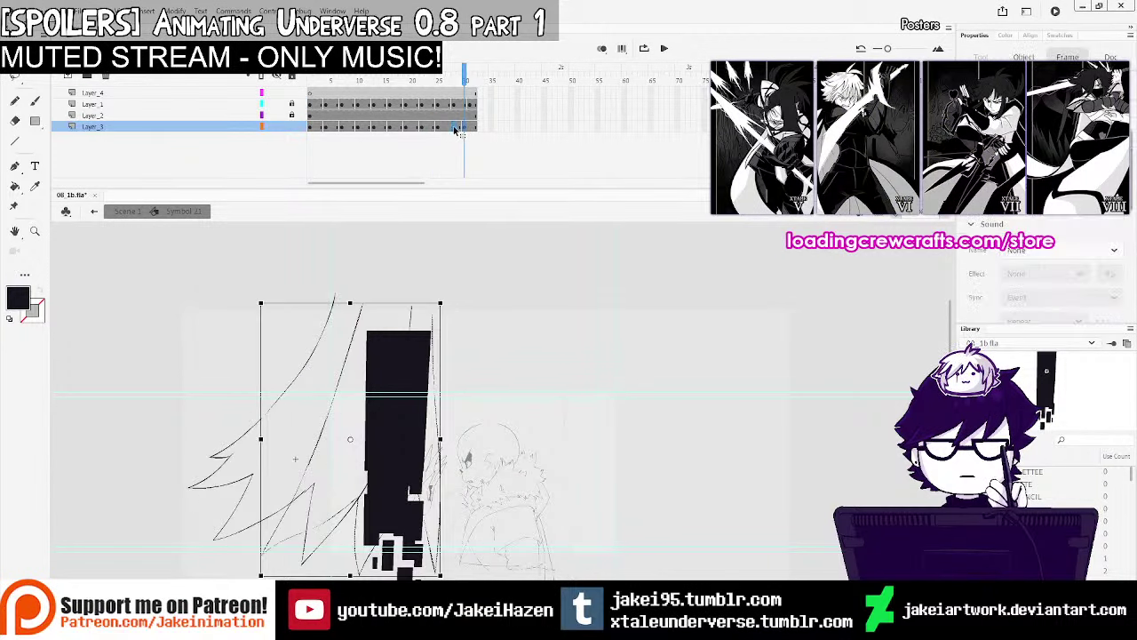
Play the retimed cape loop inside the symbol and check its timing around Layer_3's last keyframes
{"action": "key", "text": "Return"}
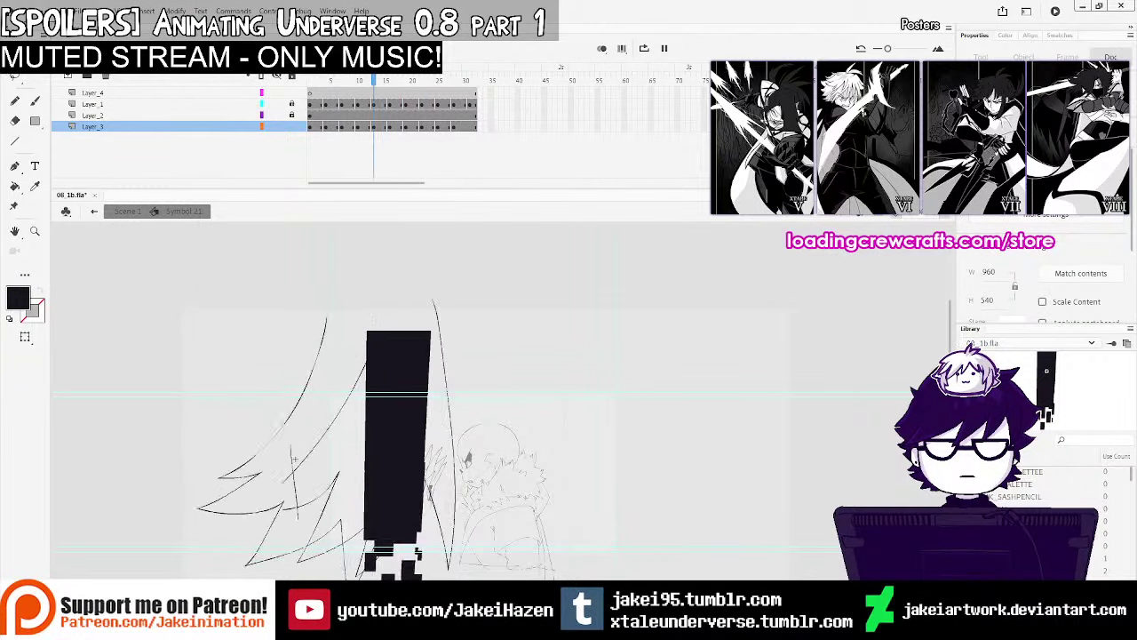
{"action": "left_click", "coordinate": [455, 127]}
{"action": "left_click", "coordinate": [459, 127]}
{"action": "left_click", "coordinate": [315, 127]}
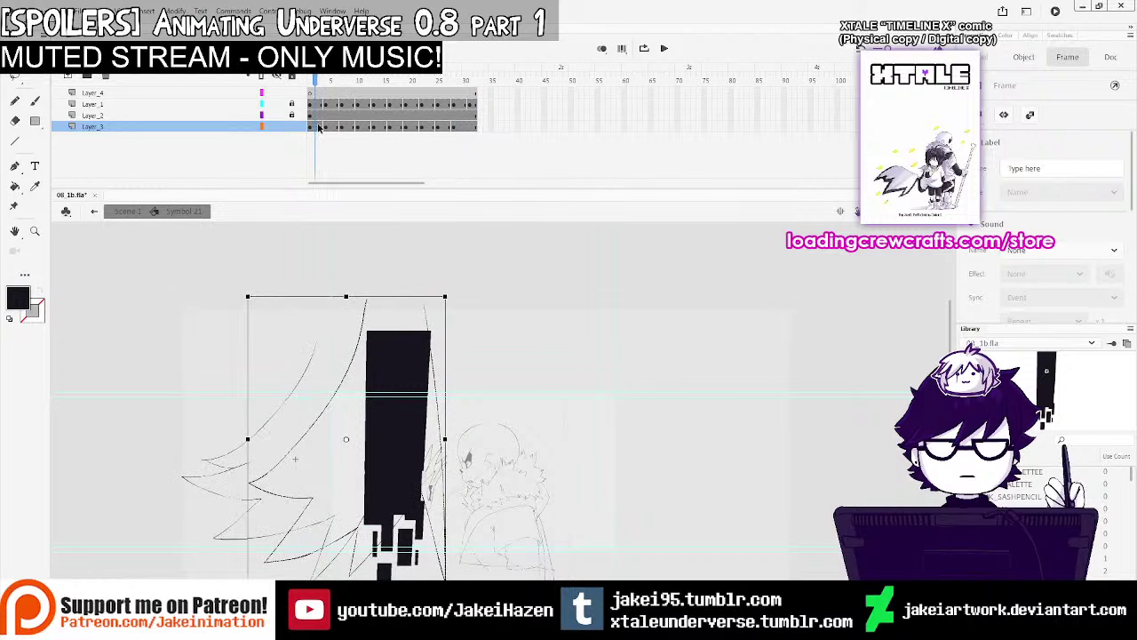
{"action": "key", "text": "Return"}
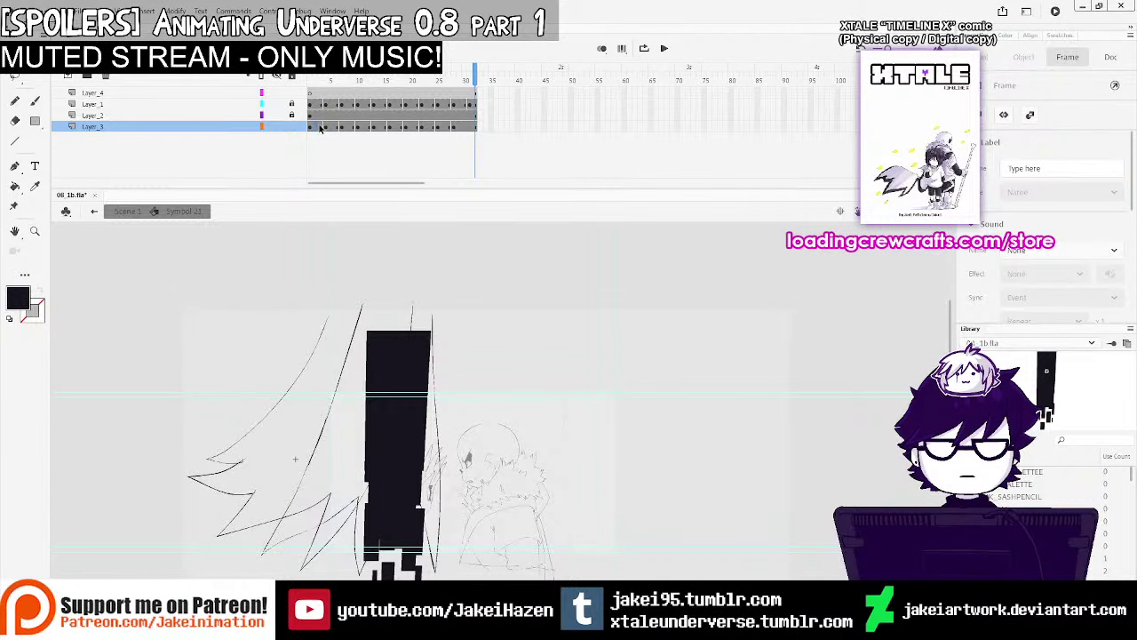
Hide every layer except Layer_3 and copy its early cape keyframe past the loop's end as a drawing reference
{"action": "left_click", "coordinate": [321, 129]}
{"action": "left_click_drag", "start_coordinate": [315, 130], "coordinate": [484, 129]}
{"action": "left_click", "coordinate": [457, 129]}
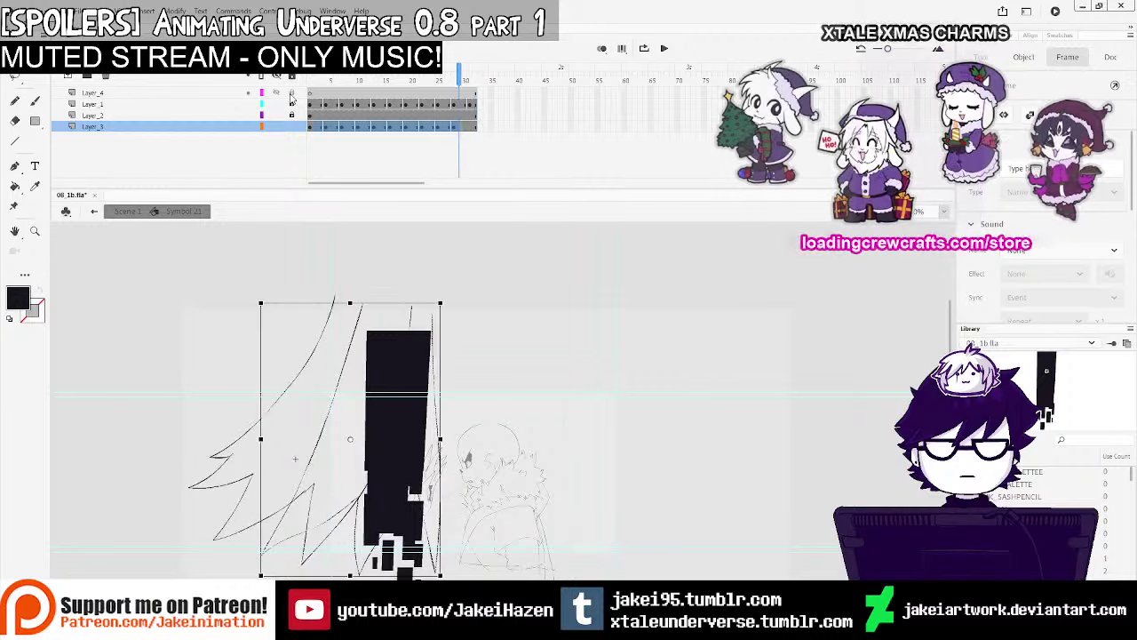
{"action": "left_click", "coordinate": [277, 76]}
{"action": "left_click", "coordinate": [276, 127]}
{"action": "left_click", "coordinate": [321, 130]}
{"action": "left_click_drag", "start_coordinate": [321, 130], "coordinate": [485, 127]}
{"action": "left_click", "coordinate": [470, 128]}
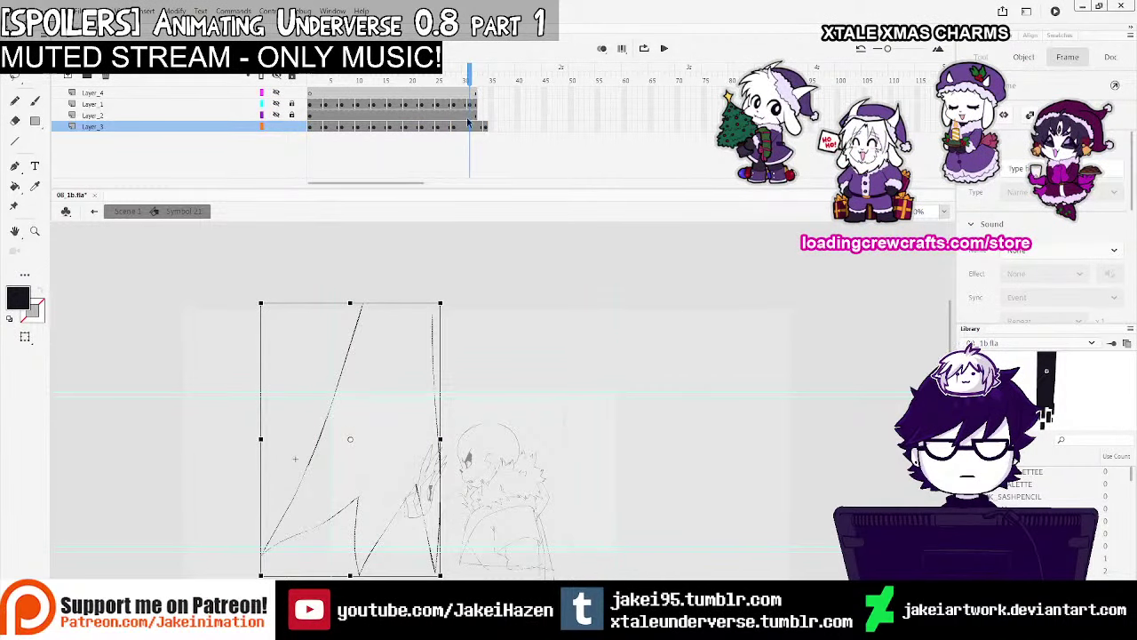
Redraw the cape outline as an in-between on Layer_3's frame 31 using onion skin, and remove the reference copy past the loop's end
{"action": "key", "text": "Delete"}
{"action": "key", "text": "b"}
{"action": "left_click", "coordinate": [601, 49]}
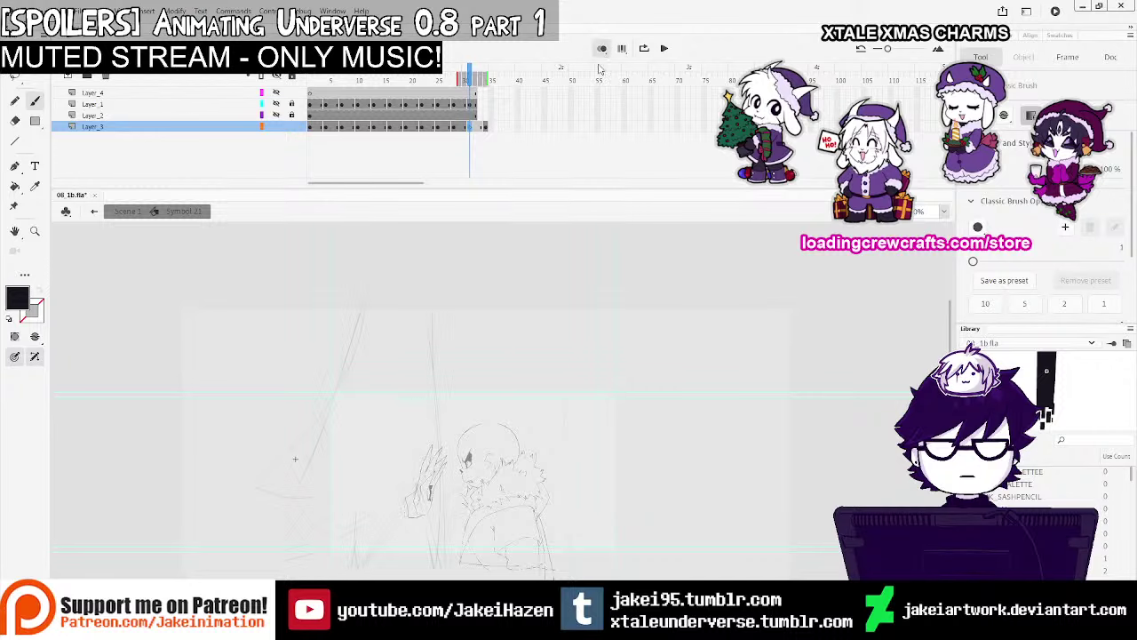
{"action": "left_click", "coordinate": [420, 403], "text": "ctrl"}
{"action": "key", "text": "ctrl+minus"}
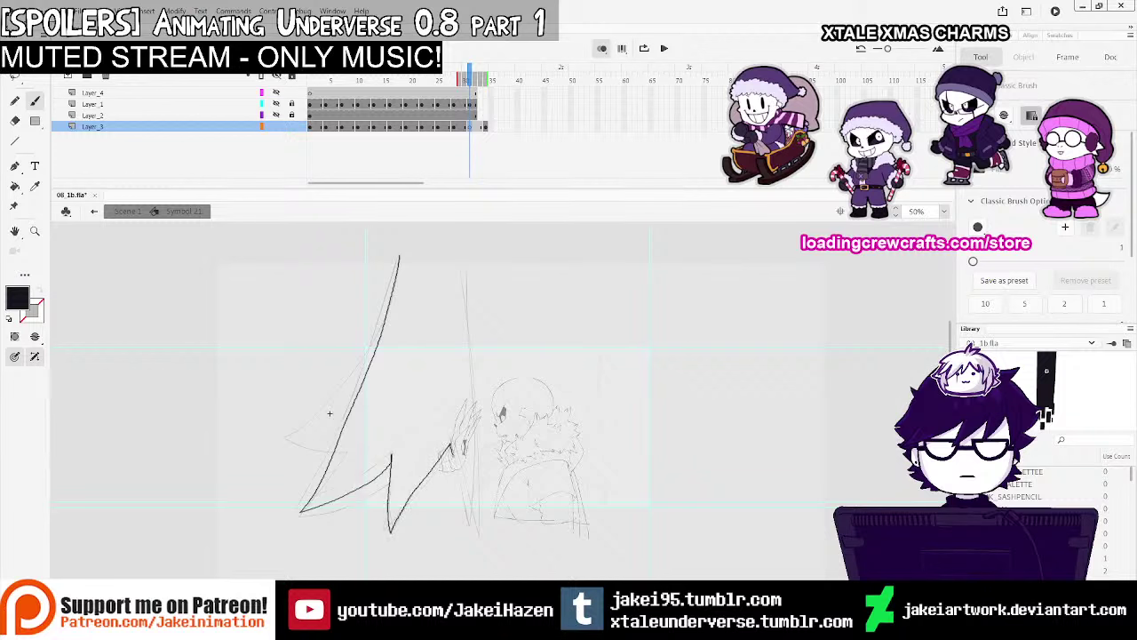
{"action": "left_click_drag", "start_coordinate": [469, 259], "coordinate": [469, 339]}
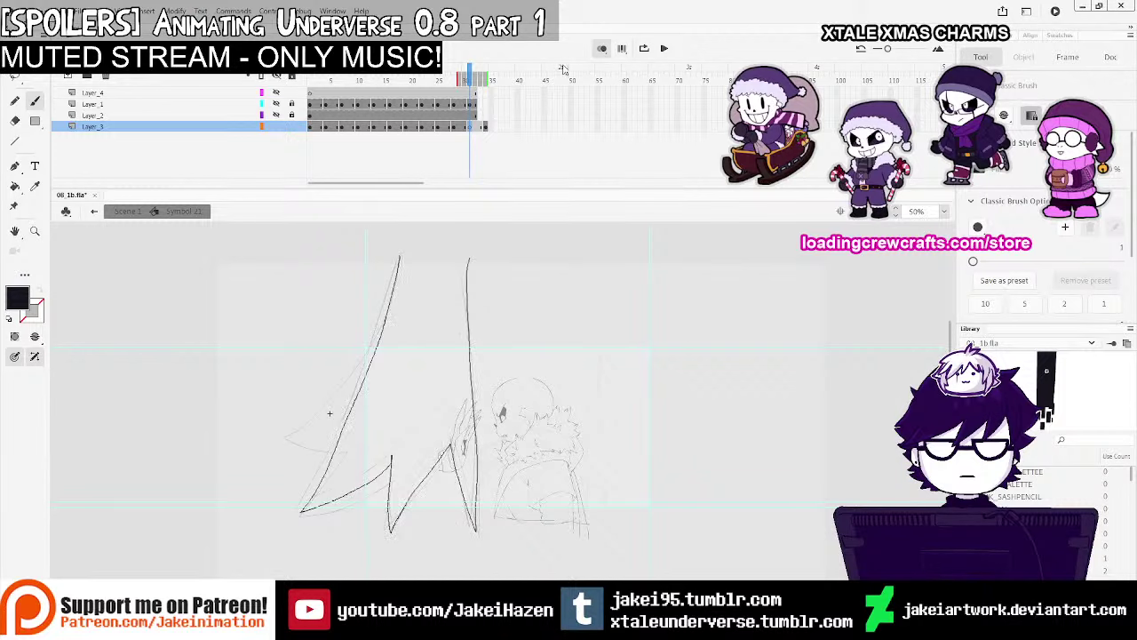
{"action": "left_click", "coordinate": [485, 127]}
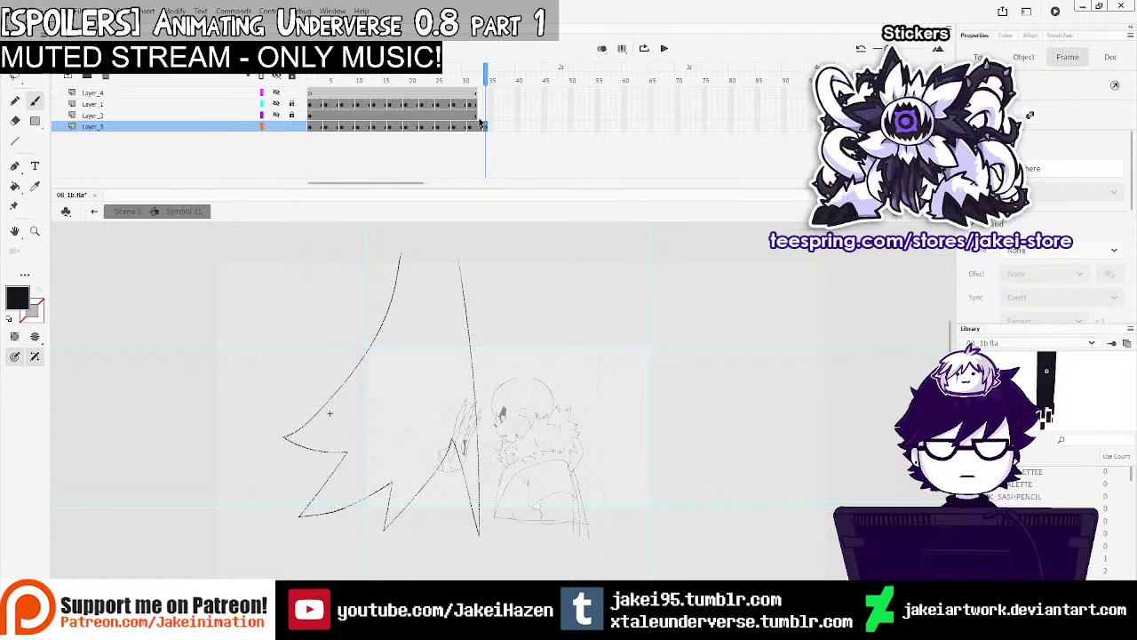
{"action": "key", "text": "Return"}
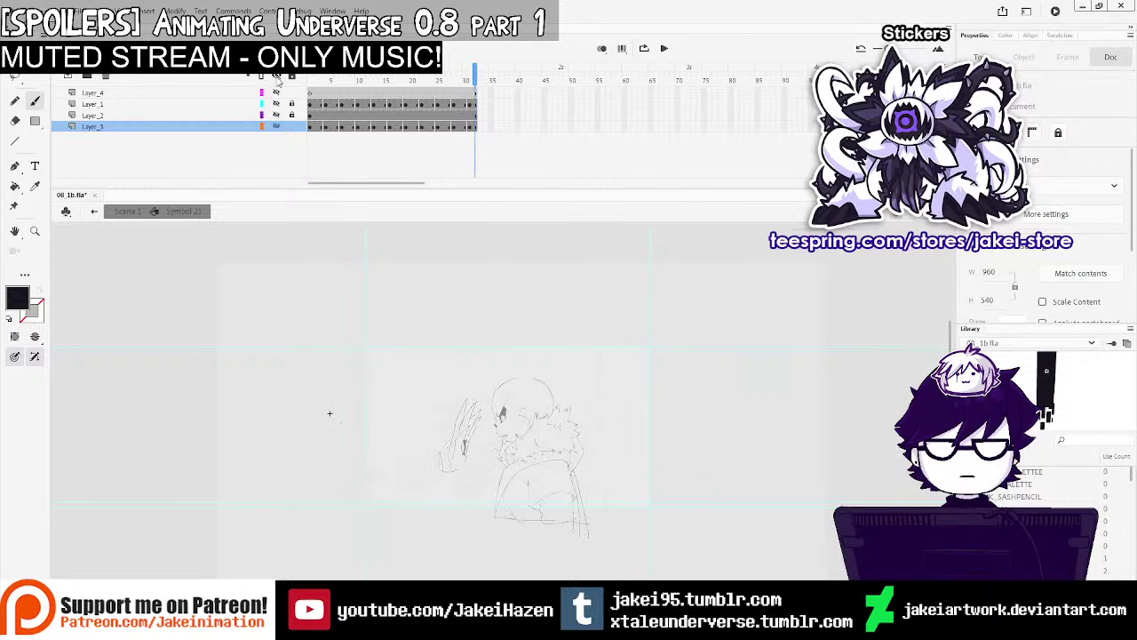
Return to Scene 1 and play the cape's motion from the start of its tween
{"action": "left_click", "coordinate": [94, 212]}
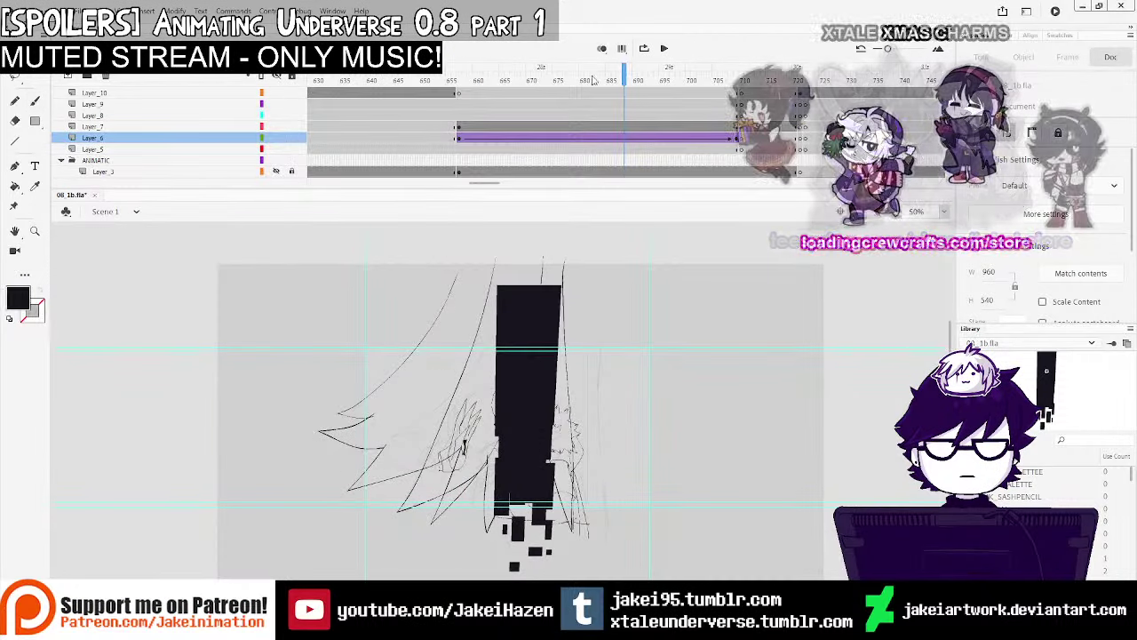
{"action": "left_click", "coordinate": [460, 115]}
{"action": "key", "text": "Return"}
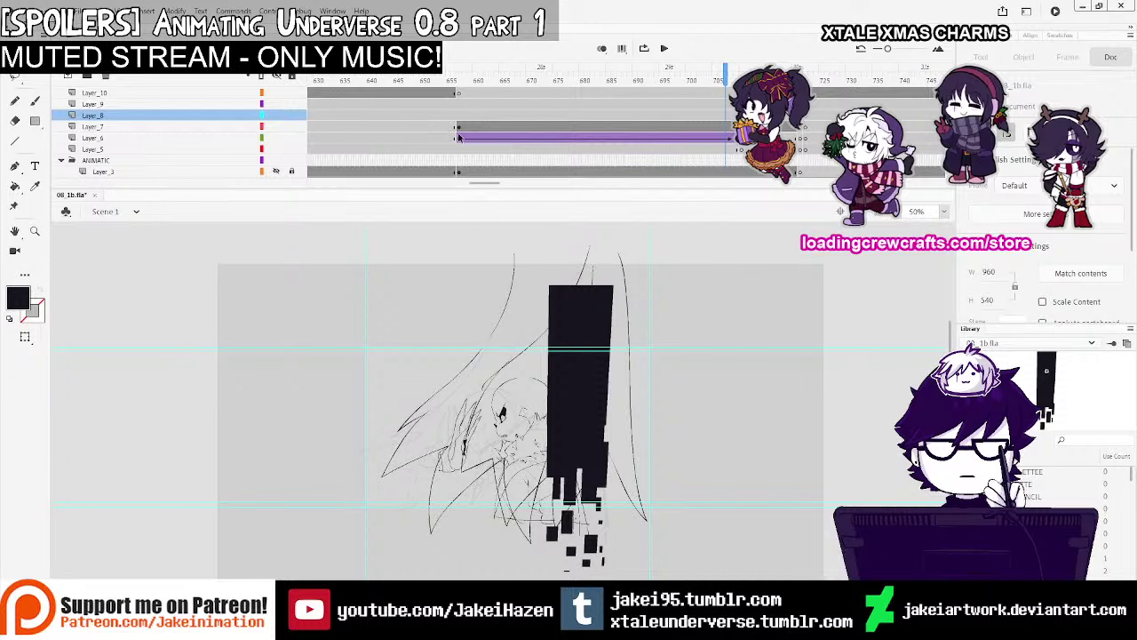
Select Layer_6's cape tween, open the cape symbol at the tween's start to check its first keyframes, and return to Scene 1
{"action": "double_click", "coordinate": [474, 138]}
{"action": "key", "text": "q"}
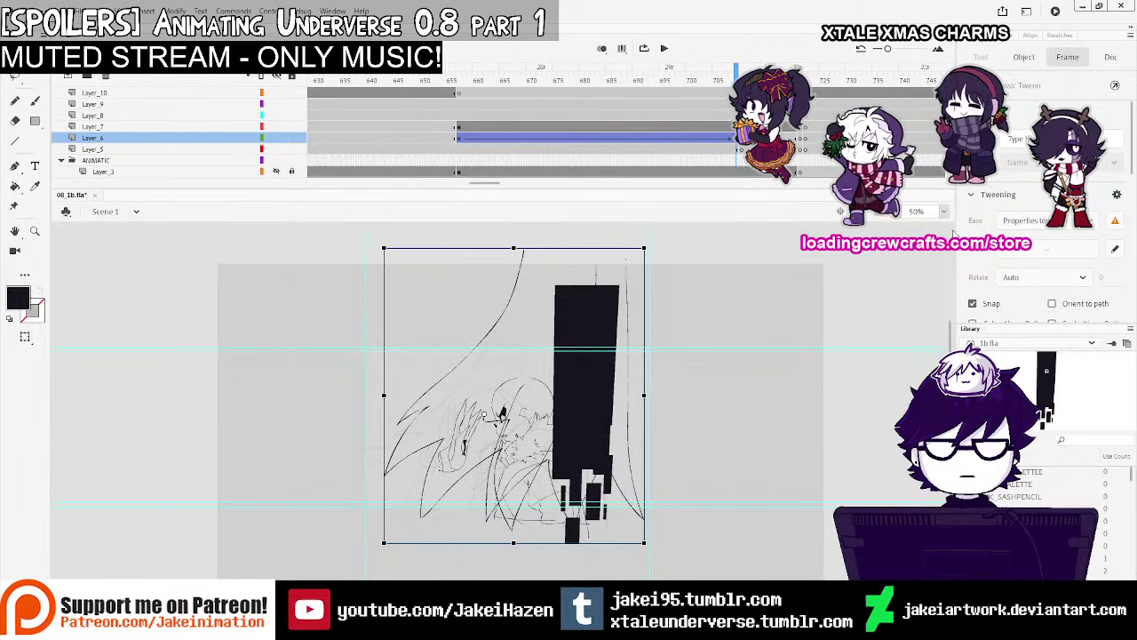
{"action": "left_click", "coordinate": [461, 139]}
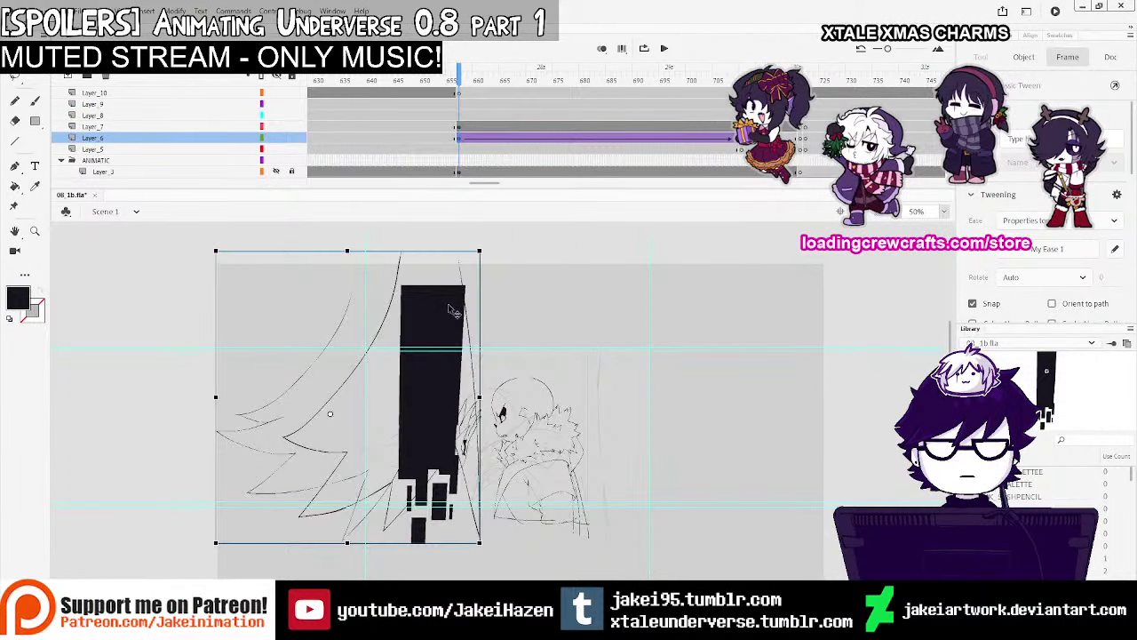
{"action": "double_click", "coordinate": [454, 310]}
{"action": "left_click", "coordinate": [311, 105]}
{"action": "left_click", "coordinate": [325, 106]}
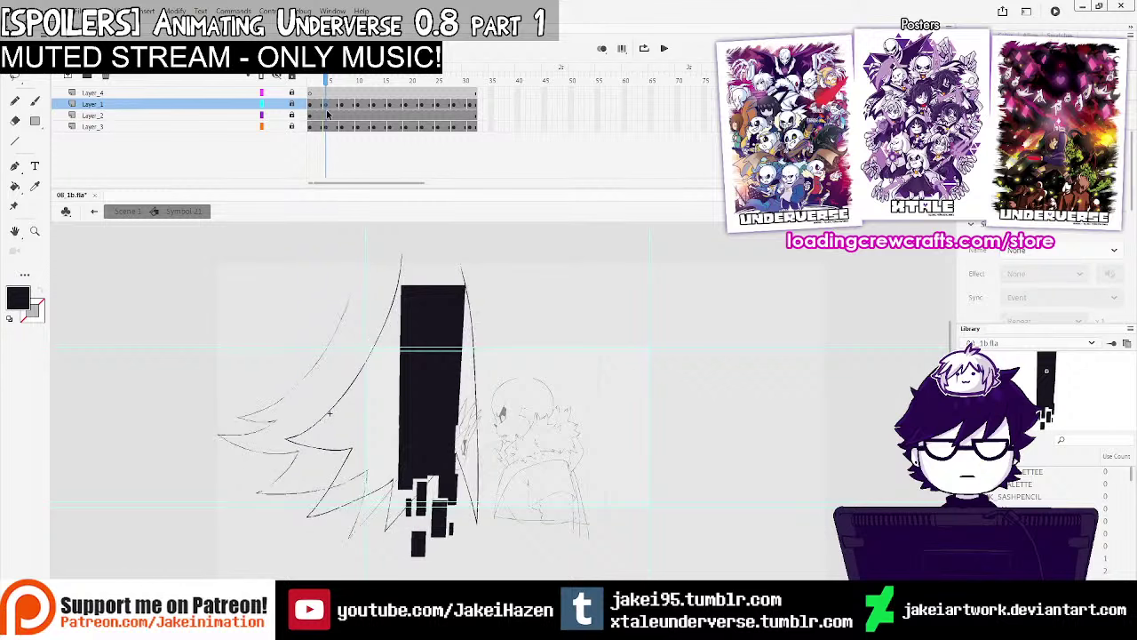
{"action": "left_click", "coordinate": [93, 212]}
Try to convert Layer_6's cape tween into evenly spaced keyframes and play the motion
{"action": "left_click", "coordinate": [609, 139]}
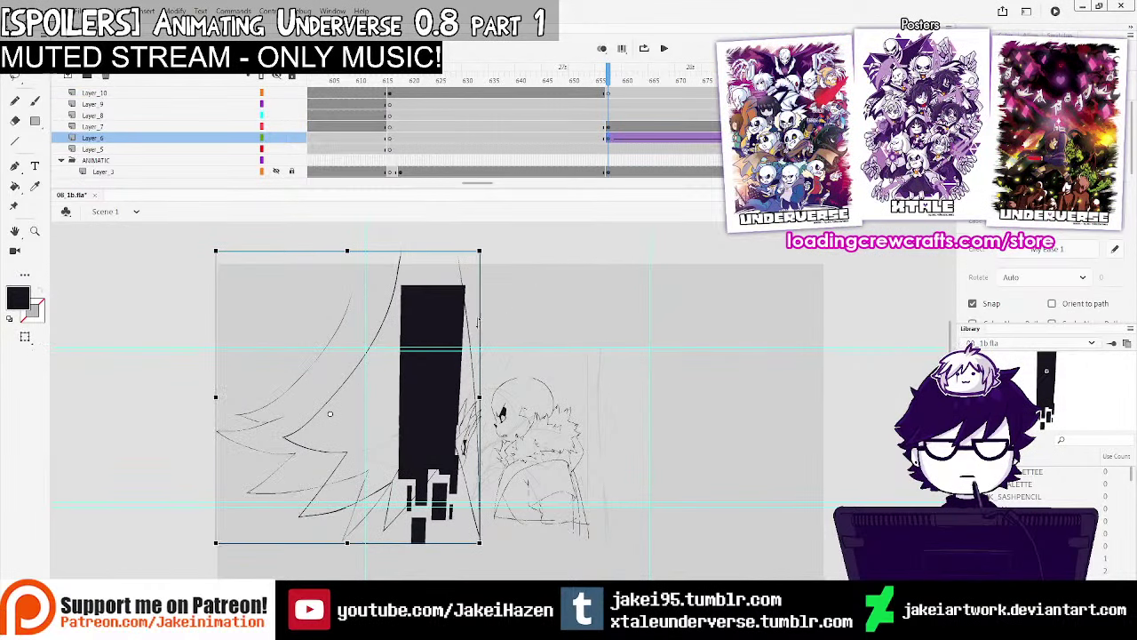
{"action": "left_click_drag", "start_coordinate": [466, 306], "coordinate": [632, 303]}
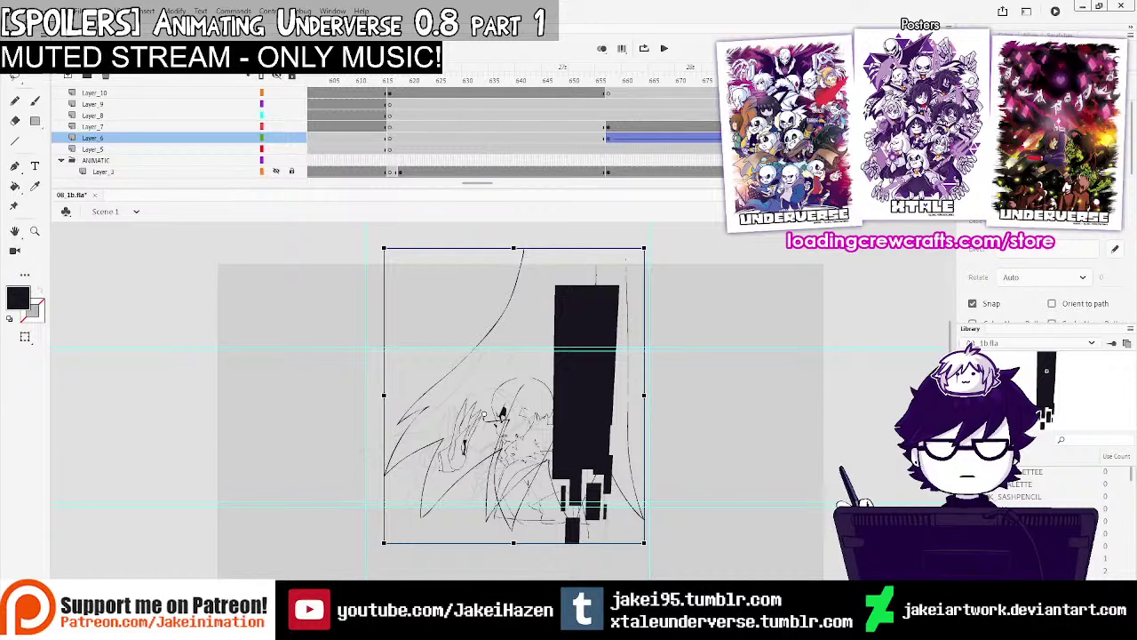
{"action": "key", "text": "F6"}
{"action": "left_click", "coordinate": [610, 116]}
{"action": "key", "text": "Return"}
{"action": "key", "text": "Return"}
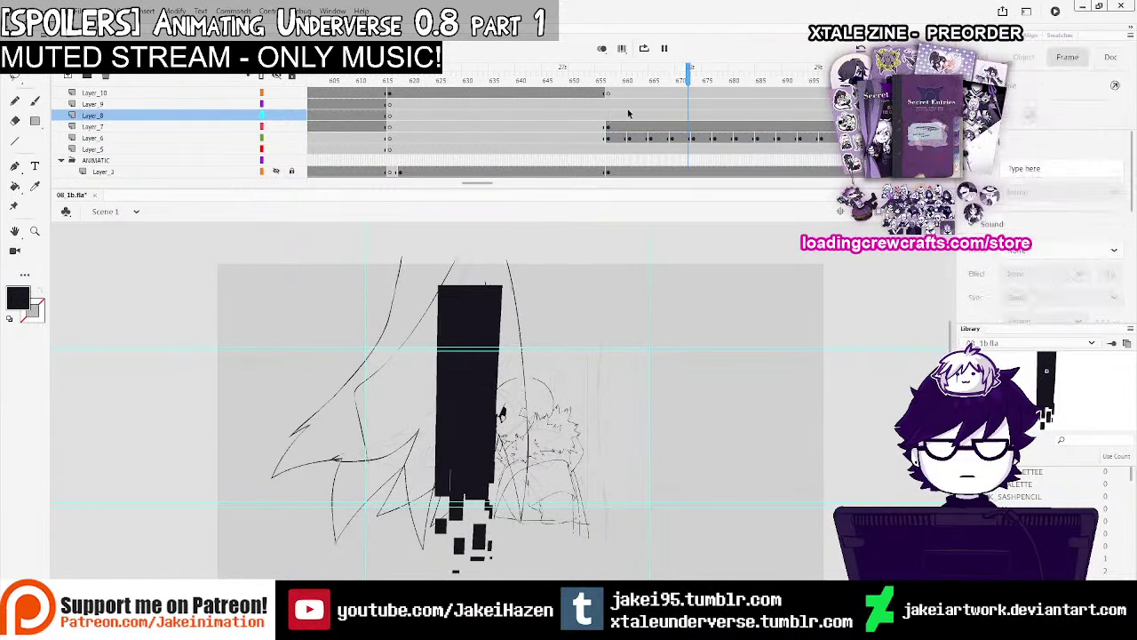
{"action": "key", "text": "ctrl+z"}
{"action": "key", "text": "ctrl+z"}
{"action": "key", "text": "ctrl+z"}
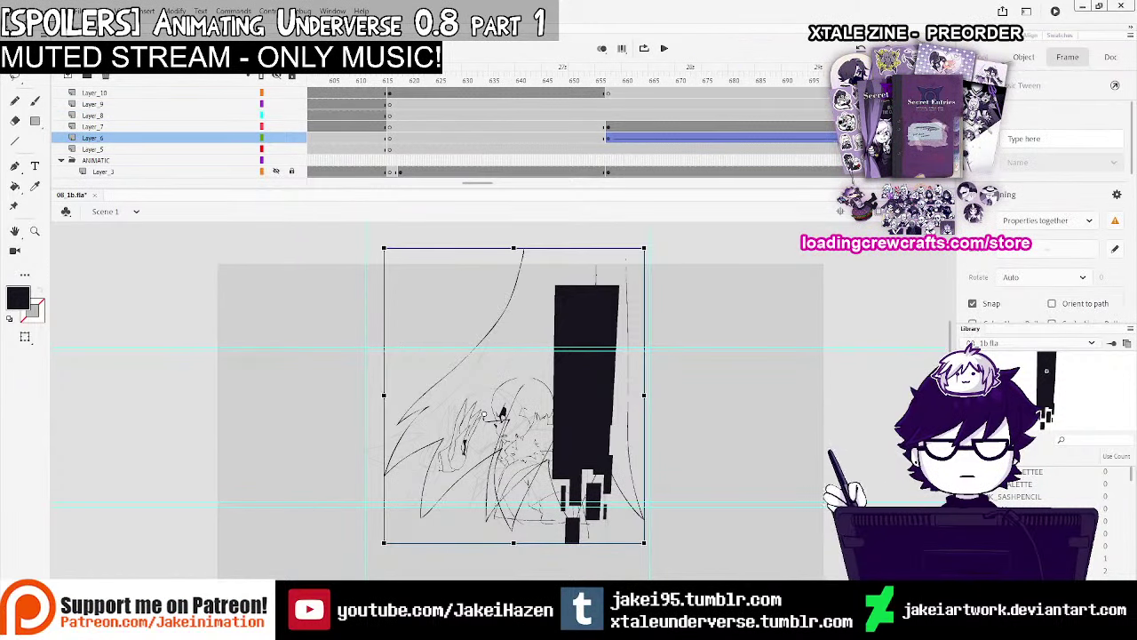
Convert Layer_6's cape tween into keyframes every three frames and play the stepped motion
{"action": "key", "text": "F6"}
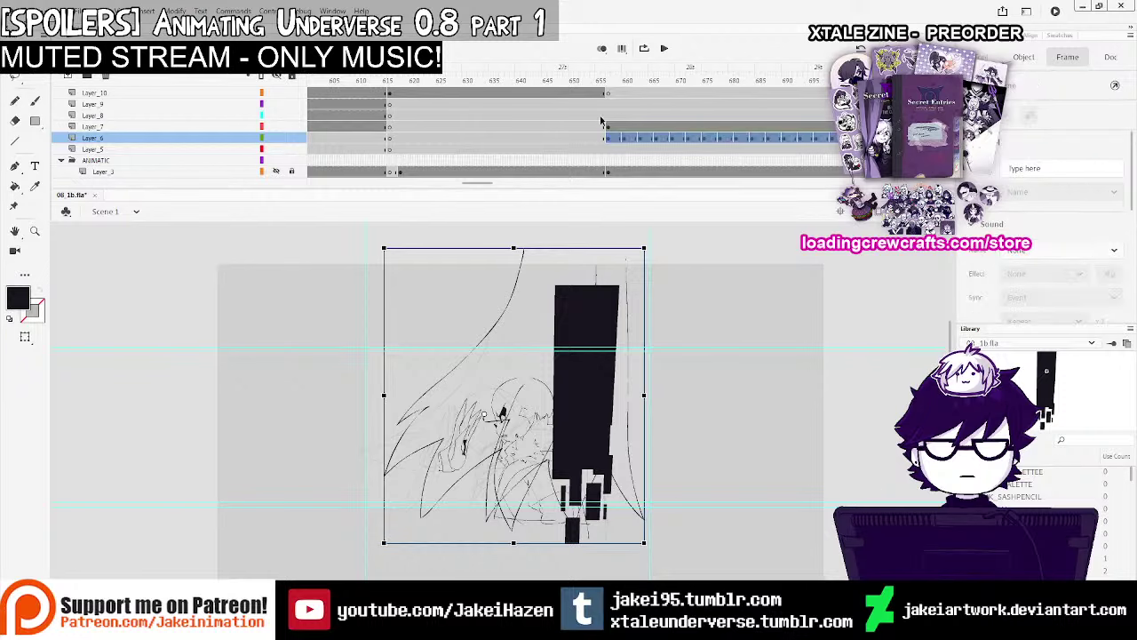
{"action": "left_click", "coordinate": [605, 117]}
{"action": "key", "text": "Return"}
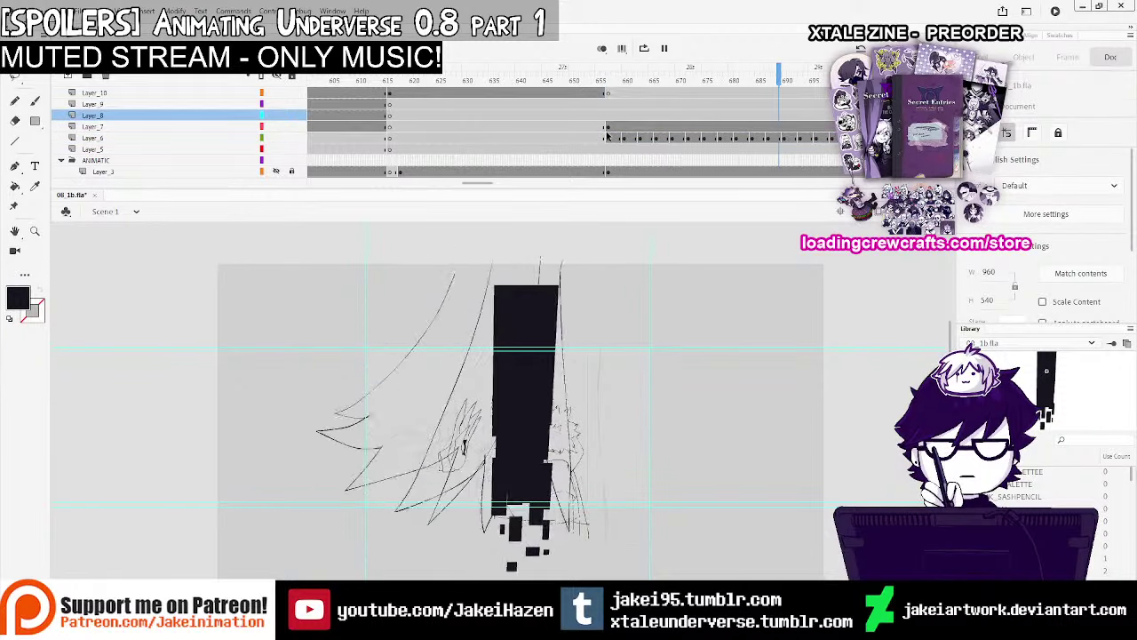
{"action": "key", "text": "Return"}
{"action": "left_click", "coordinate": [539, 431]}
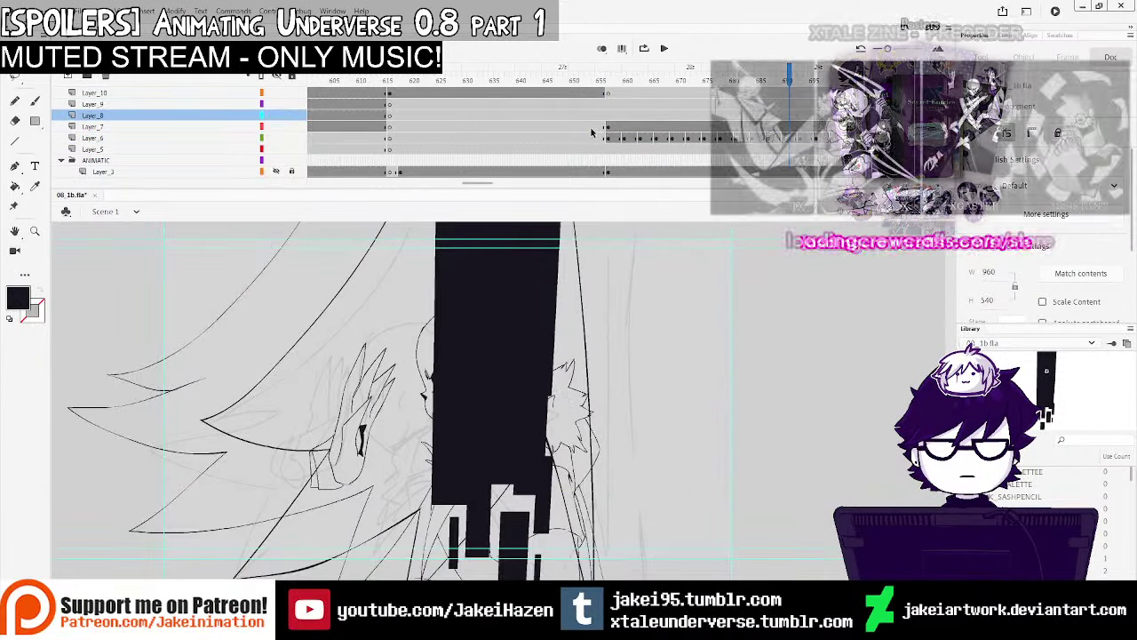
{"action": "left_click", "coordinate": [603, 127]}
{"action": "key", "text": "Return"}
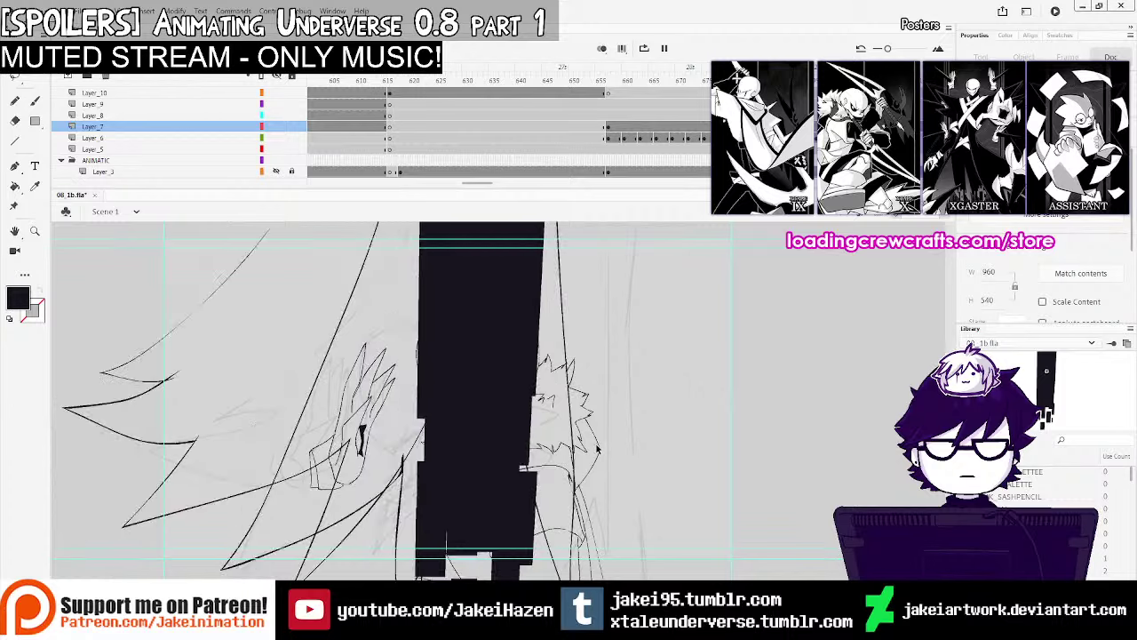
{"action": "key", "text": "Return"}
Examine the cape's position against the character at Layer_6's first keyframes
{"action": "left_click", "coordinate": [613, 138]}
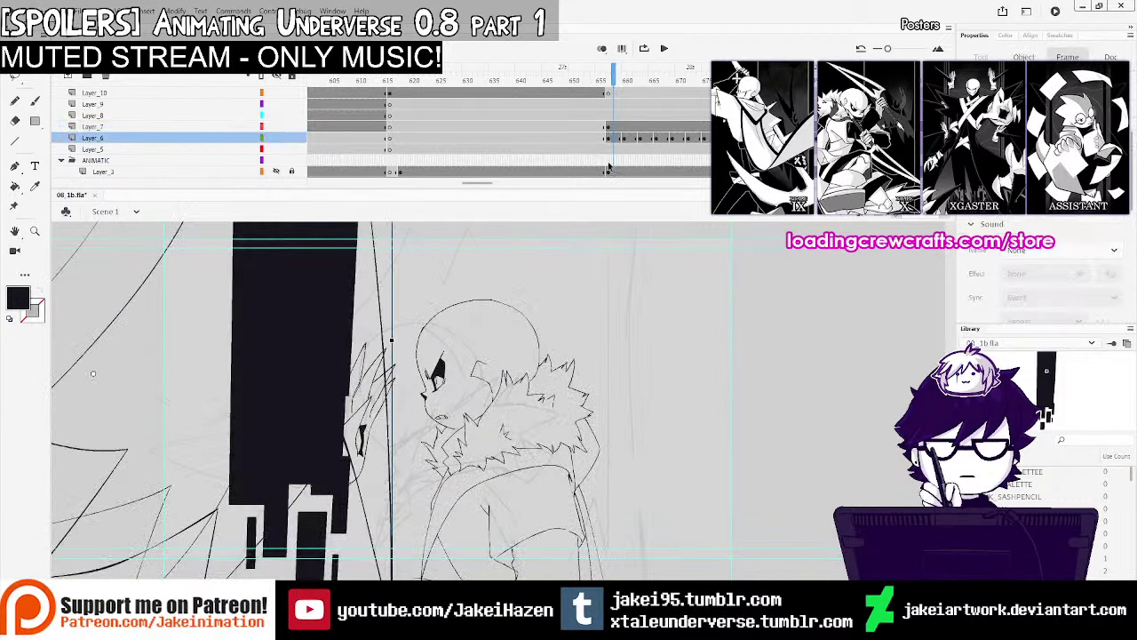
{"action": "key", "text": "comma"}
{"action": "key", "text": "ctrl+equal"}
{"action": "key", "text": "ctrl+equal"}
{"action": "mouse_move", "coordinate": [710, 382]}
{"action": "left_mouse_down"}
{"action": "mouse_move", "coordinate": [578, 382]}
{"action": "mouse_move", "coordinate": [621, 345]}
{"action": "left_mouse_up"}
{"action": "key", "text": "ctrl+minus"}
{"action": "key", "text": "ctrl+minus"}
{"action": "key", "text": "ctrl+minus"}
Play the stepped cape motion across the character in close-up and replay it from the motion's start
{"action": "left_click", "coordinate": [625, 127]}
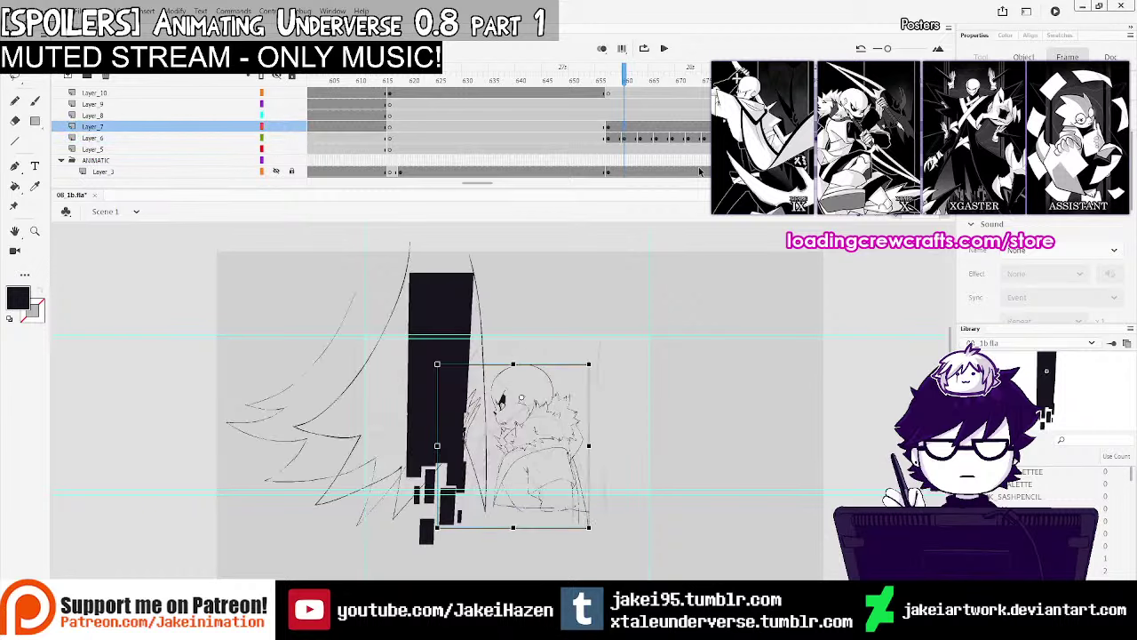
{"action": "key", "text": "ctrl+equal"}
{"action": "mouse_move", "coordinate": [676, 292]}
{"action": "left_mouse_down"}
{"action": "mouse_move", "coordinate": [602, 361]}
{"action": "mouse_move", "coordinate": [646, 320]}
{"action": "left_mouse_up"}
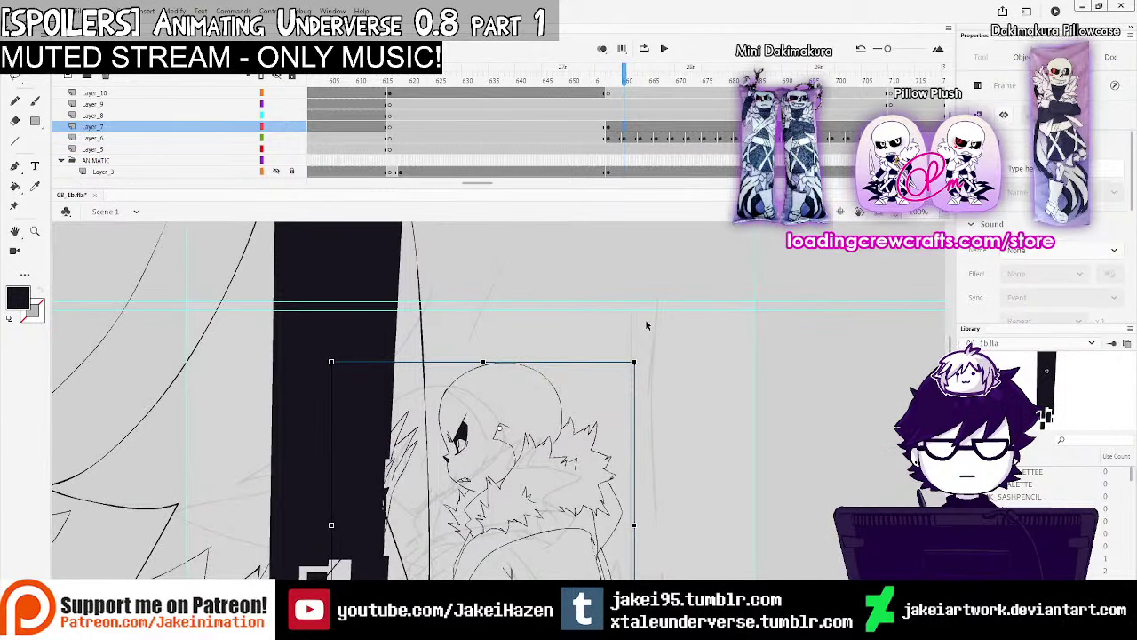
{"action": "key", "text": "Return"}
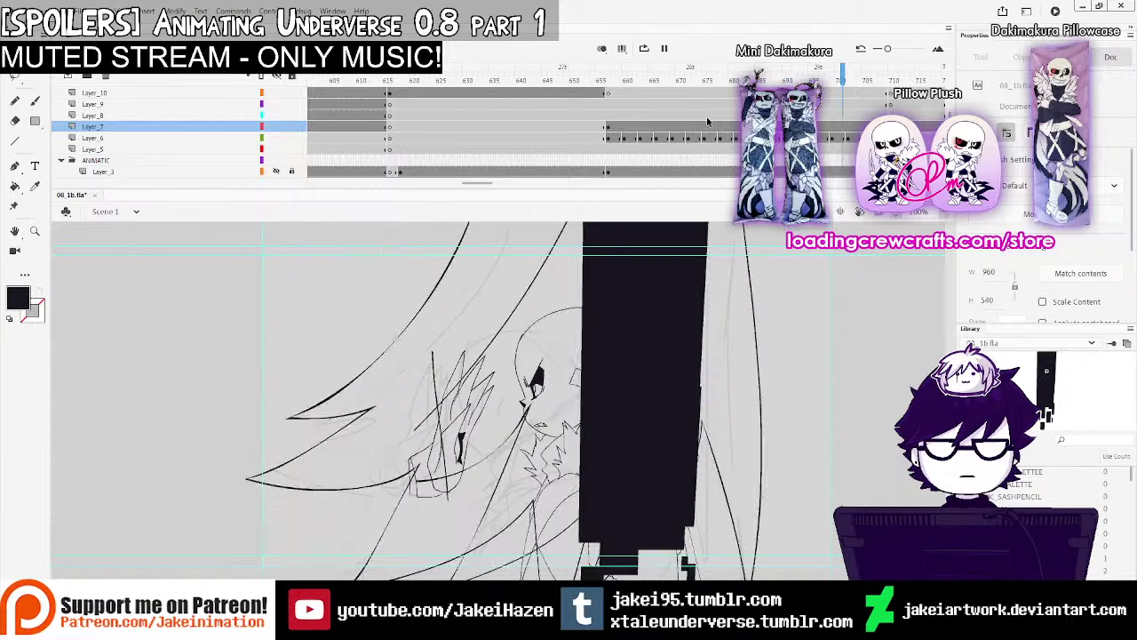
{"action": "left_click", "coordinate": [620, 138]}
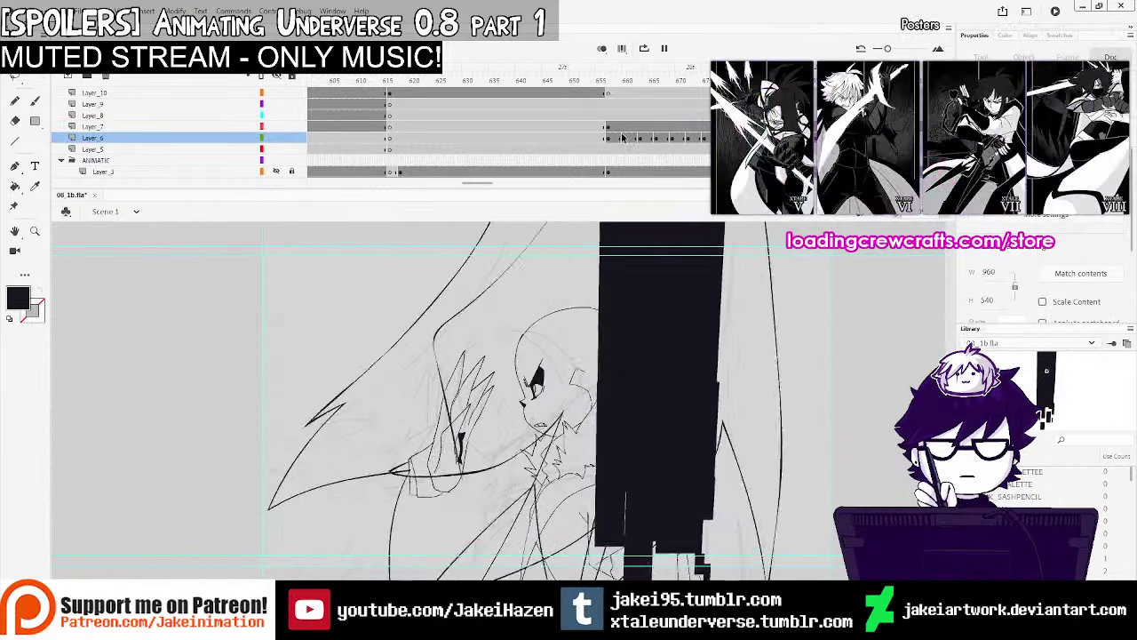
{"action": "left_click", "coordinate": [606, 138]}
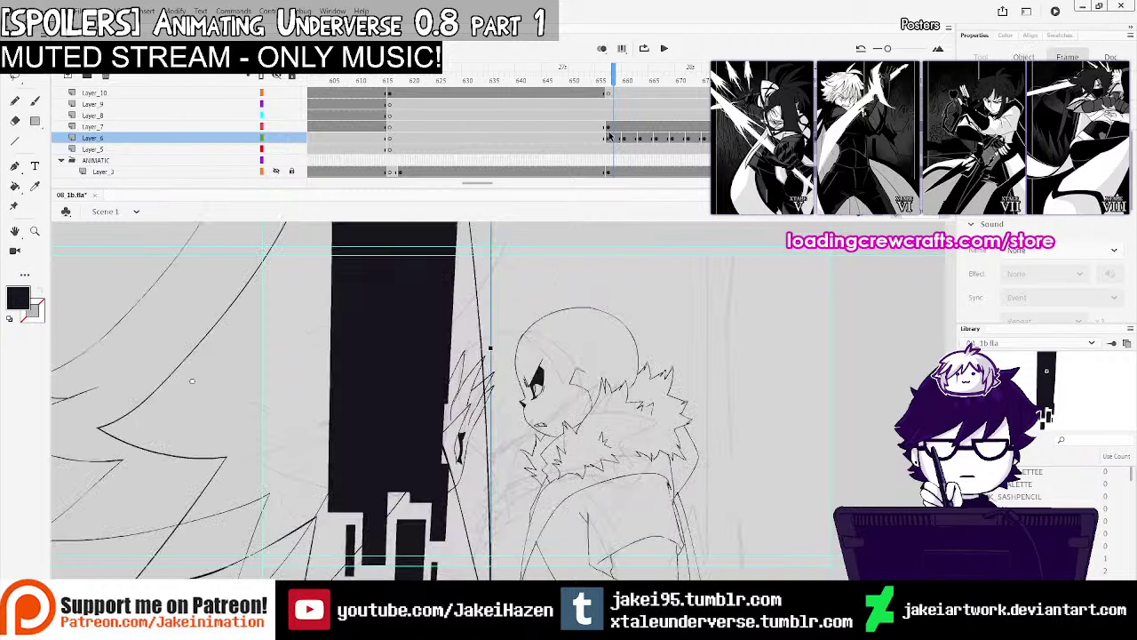
{"action": "key", "text": "Return"}
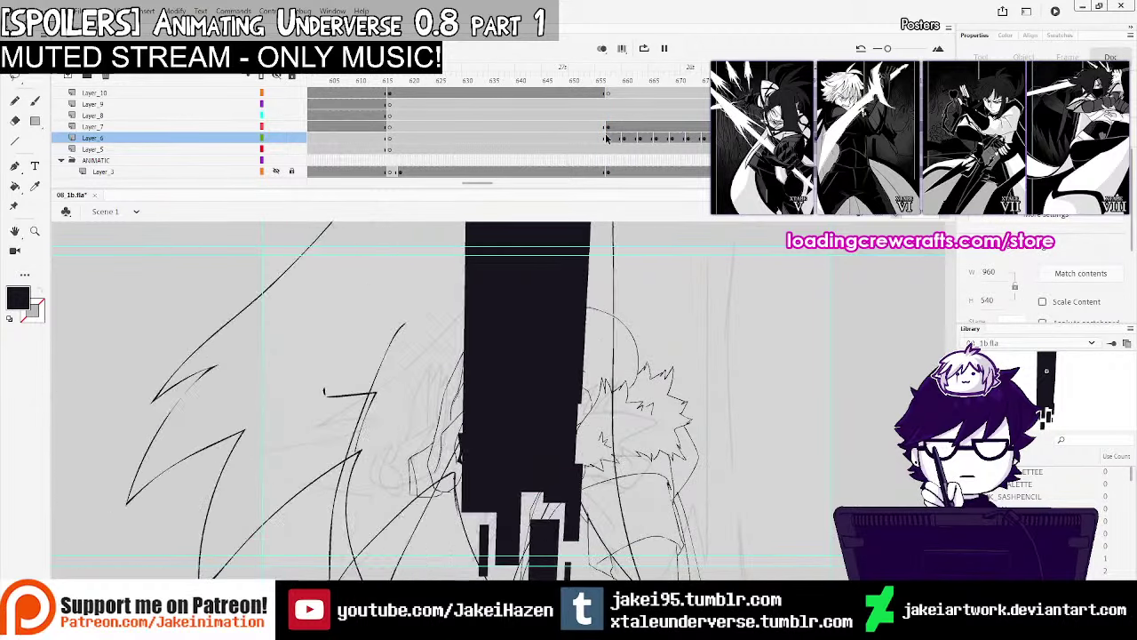
{"action": "left_click", "coordinate": [610, 158]}
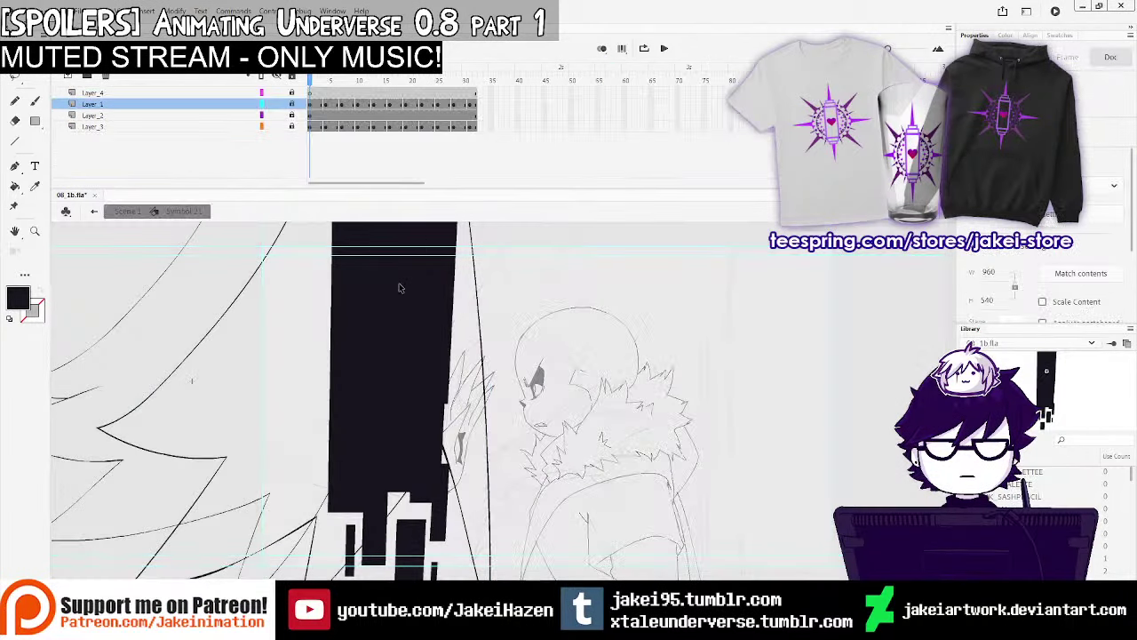
Open the cape symbol, unlock Layer_1, and hide every other layer
{"action": "double_click", "coordinate": [402, 290]}
{"action": "left_click", "coordinate": [276, 115]}
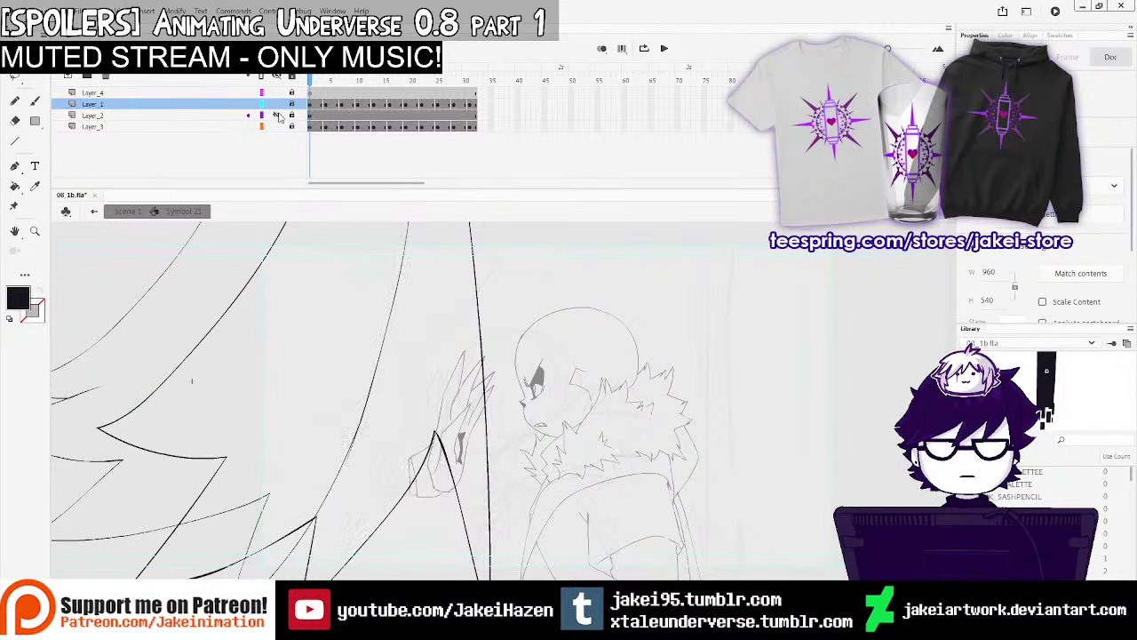
{"action": "left_click", "coordinate": [277, 117]}
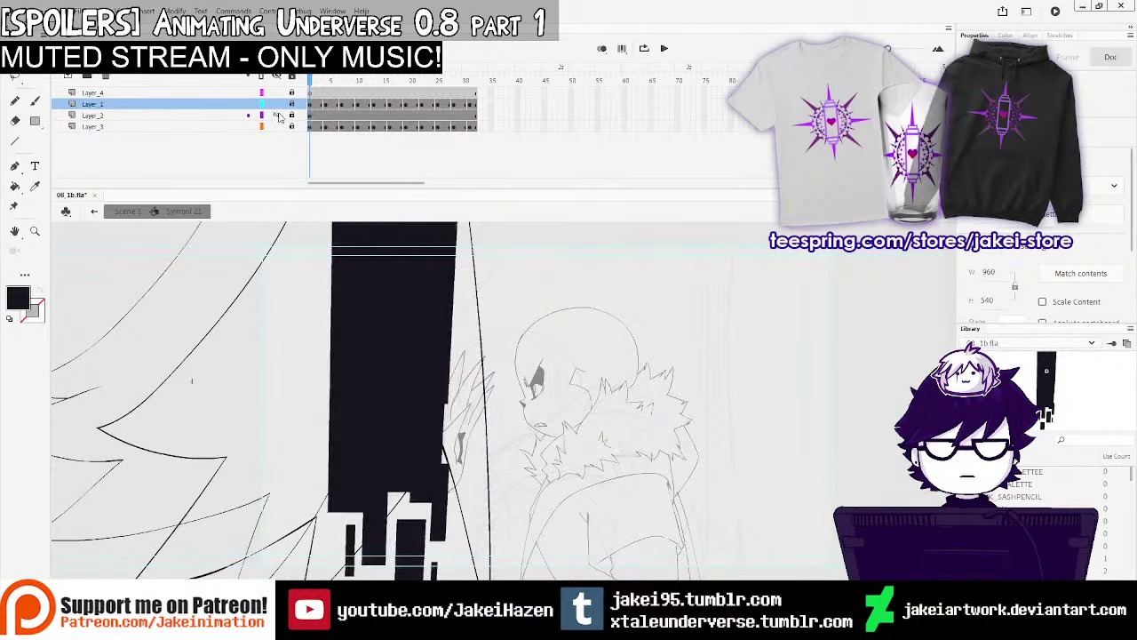
{"action": "left_click", "coordinate": [327, 106]}
{"action": "left_click_drag", "start_coordinate": [511, 364], "coordinate": [515, 468]}
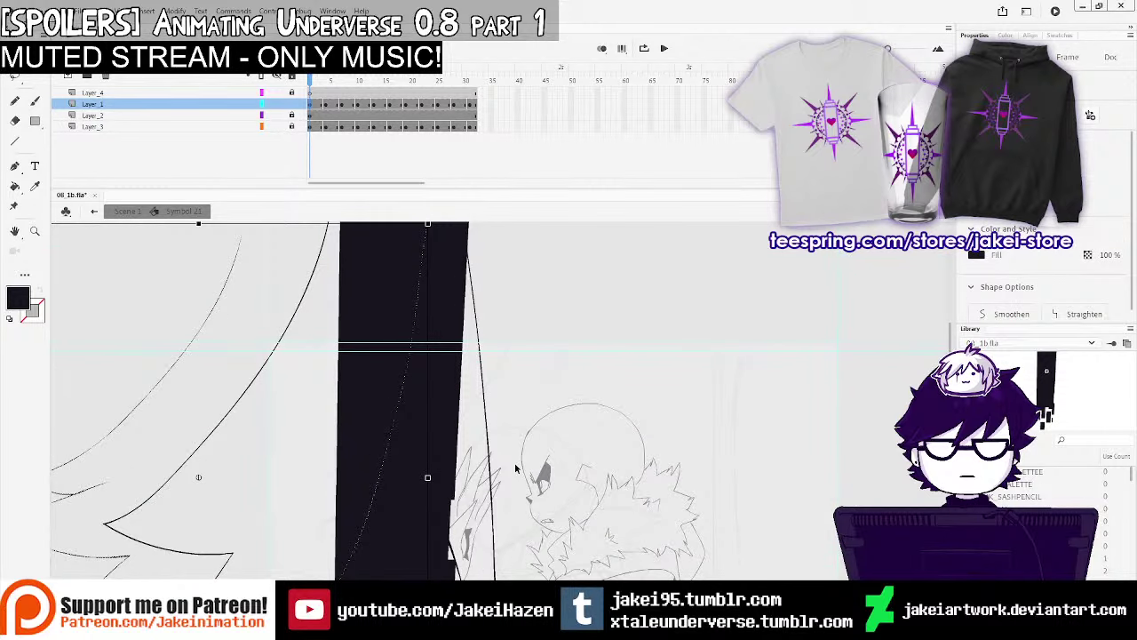
{"action": "left_click", "coordinate": [276, 75]}
{"action": "left_click", "coordinate": [277, 104]}
Draw a black Brush line across the top of Layer_1's cape outline and switch to the Pencil in red
{"action": "left_click", "coordinate": [35, 101]}
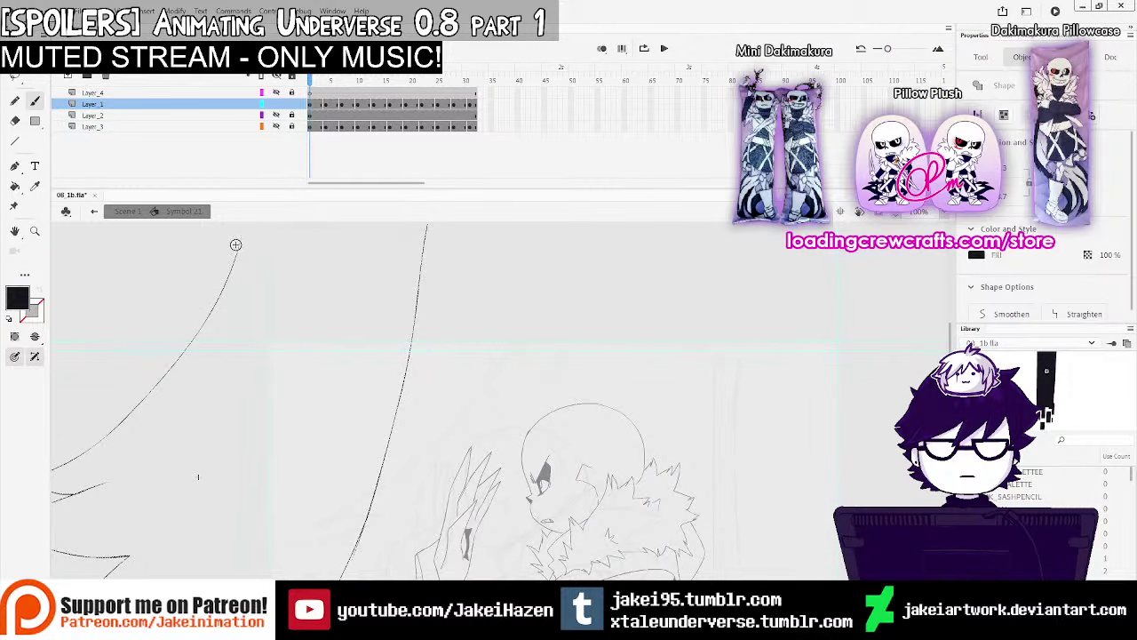
{"action": "mouse_move", "coordinate": [235, 244]}
{"action": "left_mouse_down"}
{"action": "mouse_move", "coordinate": [471, 233]}
{"action": "mouse_move", "coordinate": [338, 225]}
{"action": "mouse_move", "coordinate": [347, 292]}
{"action": "mouse_move", "coordinate": [404, 338]}
{"action": "mouse_move", "coordinate": [481, 350]}
{"action": "left_mouse_up"}
{"action": "left_click", "coordinate": [16, 100]}
{"action": "key", "text": "ctrl+z"}
{"action": "left_click", "coordinate": [83, 397]}
Try sketching a red edge with pointed tips just inside the cape's left outline on Layer_1
{"action": "left_click_drag", "start_coordinate": [426, 247], "coordinate": [349, 403]}
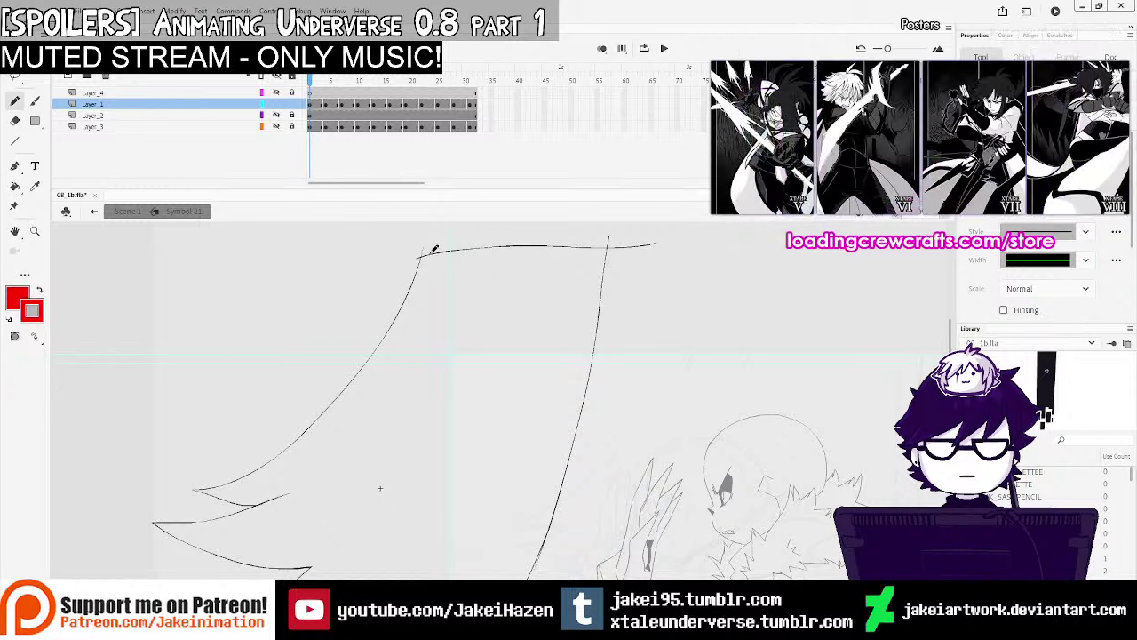
{"action": "left_click_drag", "start_coordinate": [427, 248], "coordinate": [382, 357]}
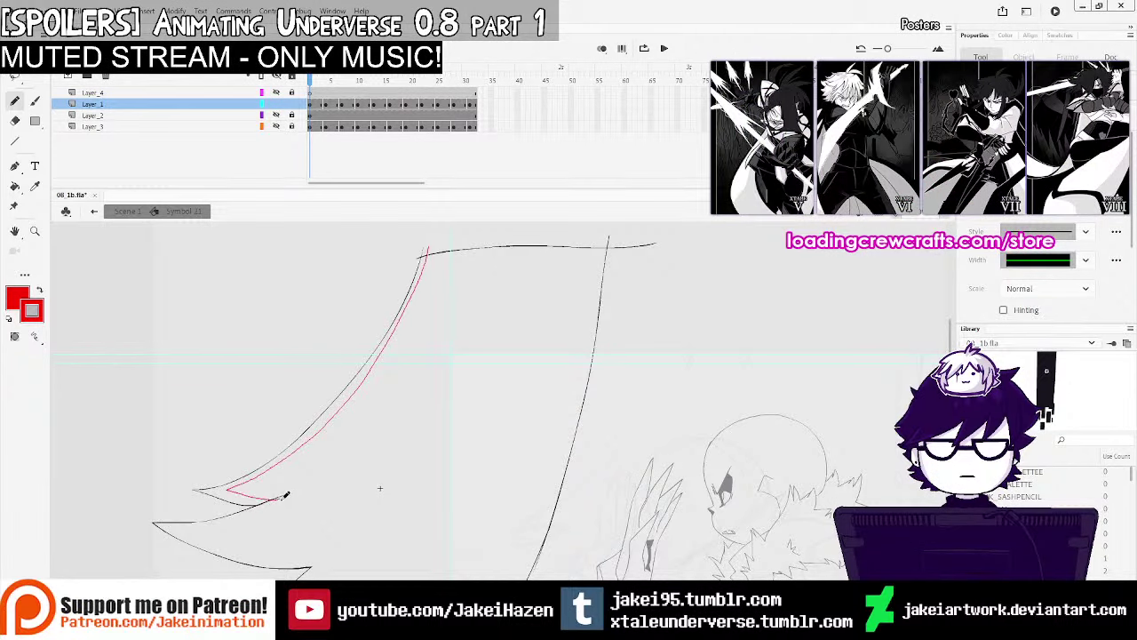
{"action": "left_click_drag", "start_coordinate": [286, 495], "coordinate": [331, 406]}
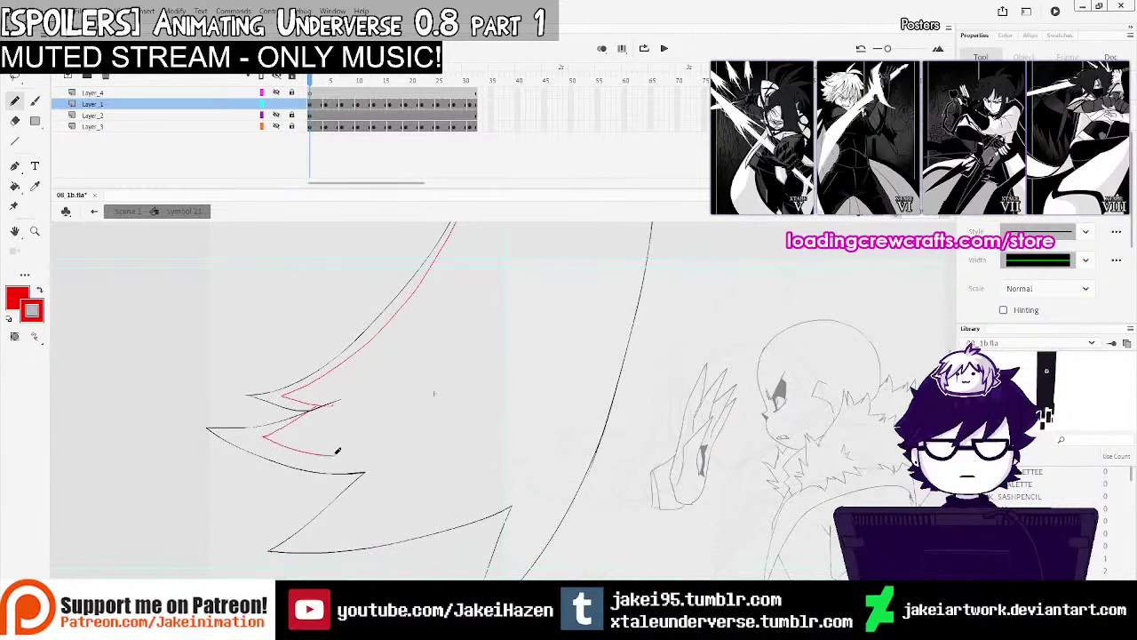
{"action": "key", "text": "ctrl+z"}
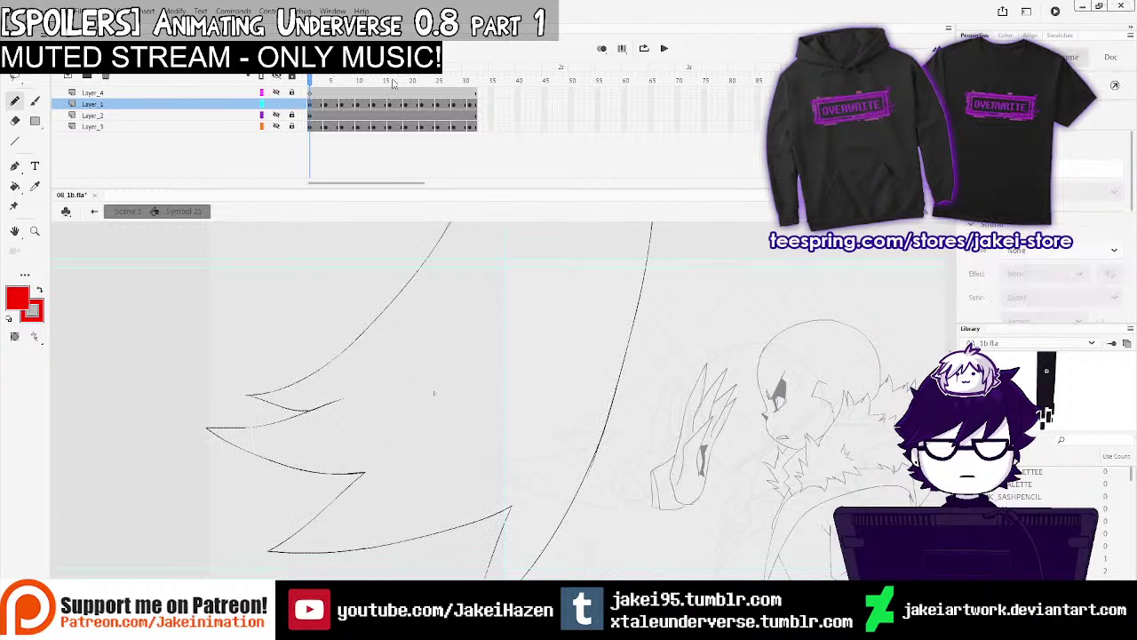
{"action": "key", "text": "ctrl+minus"}
{"action": "left_click_drag", "start_coordinate": [596, 354], "coordinate": [477, 365]}
{"action": "key", "text": "ctrl+equal"}
{"action": "left_click_drag", "start_coordinate": [284, 318], "coordinate": [515, 353]}
{"action": "left_click_drag", "start_coordinate": [485, 261], "coordinate": [444, 354]}
{"action": "key", "text": "ctrl+z"}
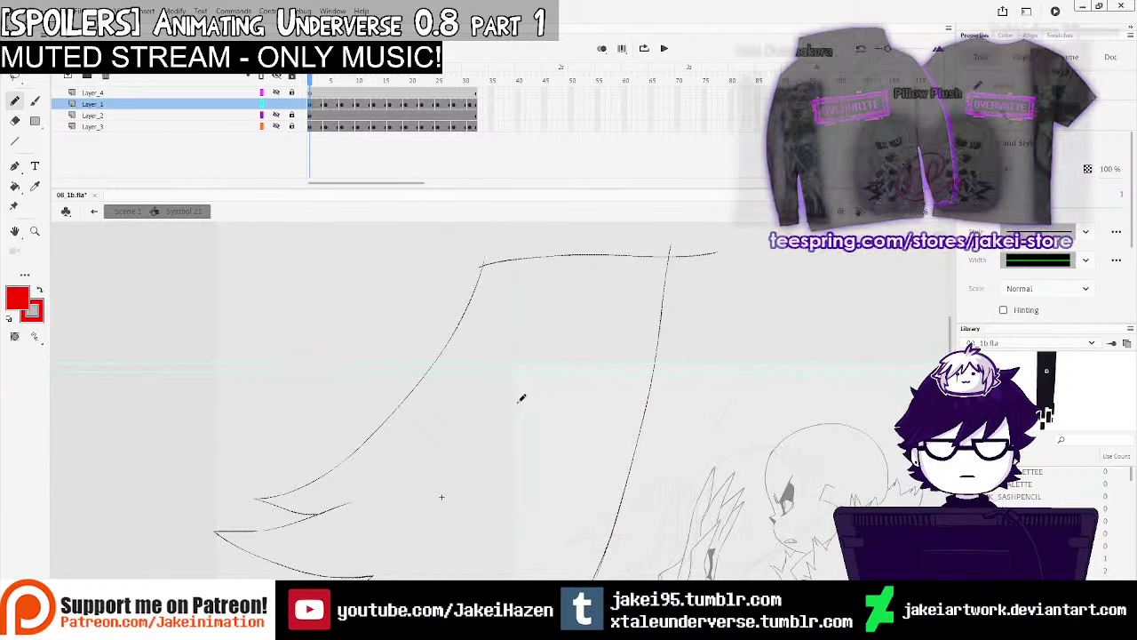
{"action": "left_click_drag", "start_coordinate": [533, 403], "coordinate": [520, 357]}
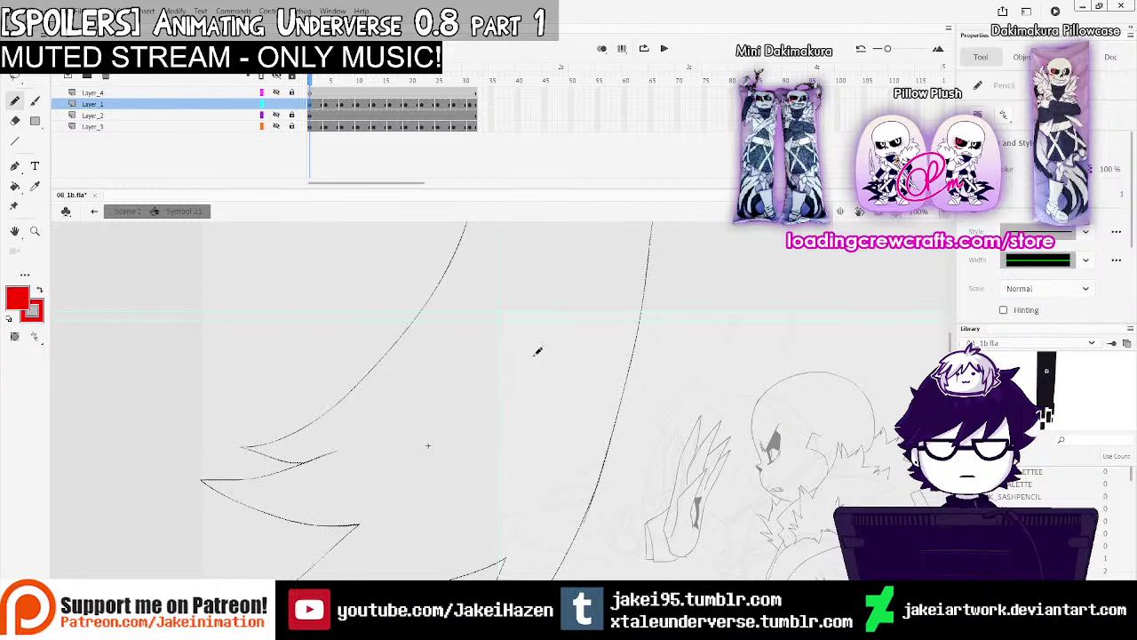
Try alternative red zigzag edges running from the cape's top line down across its left-hand points
{"action": "key", "text": "ctrl+minus"}
{"action": "left_click_drag", "start_coordinate": [406, 282], "coordinate": [387, 327]}
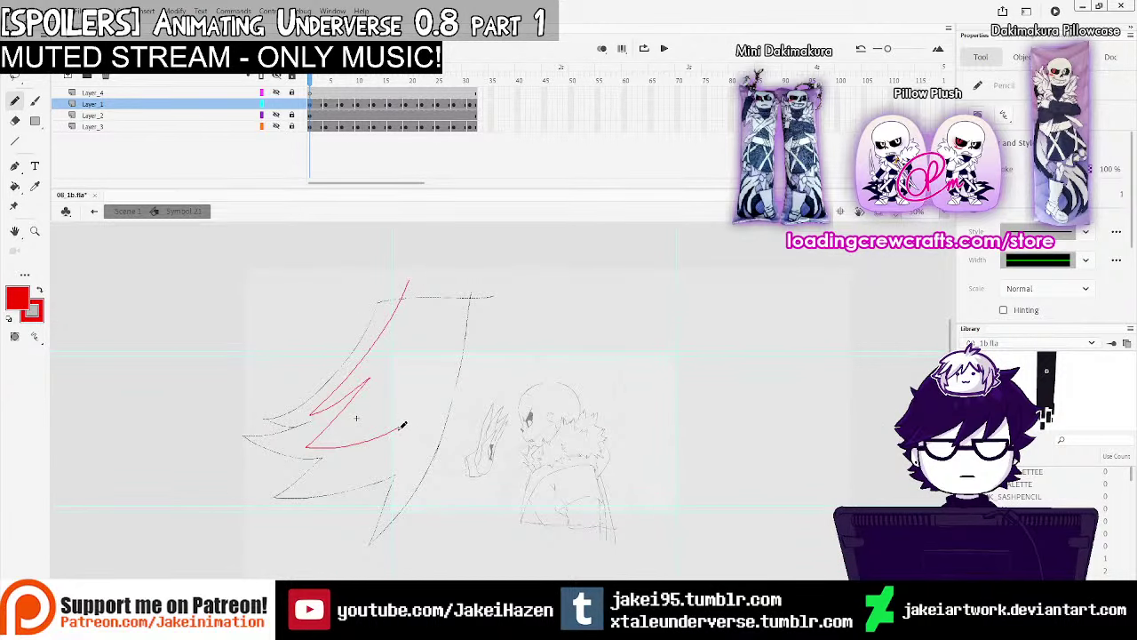
{"action": "key", "text": "ctrl+z"}
{"action": "left_click_drag", "start_coordinate": [399, 283], "coordinate": [344, 383]}
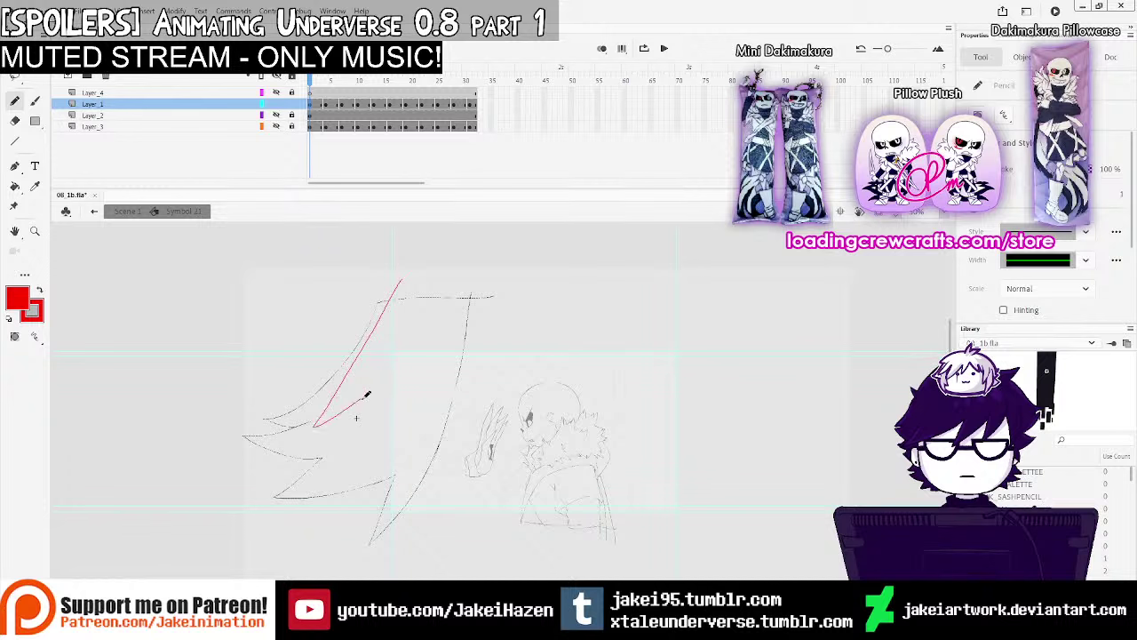
{"action": "key", "text": "ctrl+z"}
{"action": "mouse_move", "coordinate": [394, 283]}
{"action": "left_mouse_down"}
{"action": "mouse_move", "coordinate": [366, 352]}
{"action": "mouse_move", "coordinate": [307, 417]}
{"action": "mouse_move", "coordinate": [338, 405]}
{"action": "mouse_move", "coordinate": [243, 465]}
{"action": "left_mouse_up"}
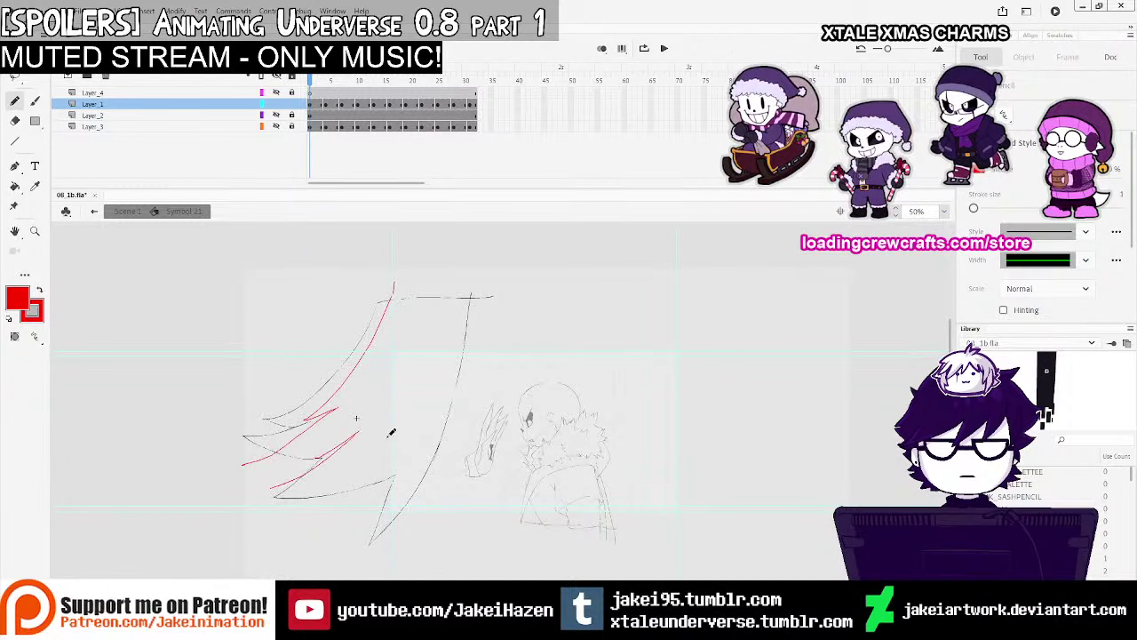
{"action": "key", "text": "ctrl+z"}
Try further red zigzag edges from the cape's top line down inside its left-hand points on Layer_1's first keyframe
{"action": "left_click_drag", "start_coordinate": [457, 272], "coordinate": [321, 421]}
{"action": "key", "text": "ctrl+z"}
{"action": "mouse_move", "coordinate": [404, 280]}
{"action": "left_mouse_down"}
{"action": "mouse_move", "coordinate": [387, 346]}
{"action": "mouse_move", "coordinate": [390, 413]}
{"action": "mouse_move", "coordinate": [342, 526]}
{"action": "left_mouse_up"}
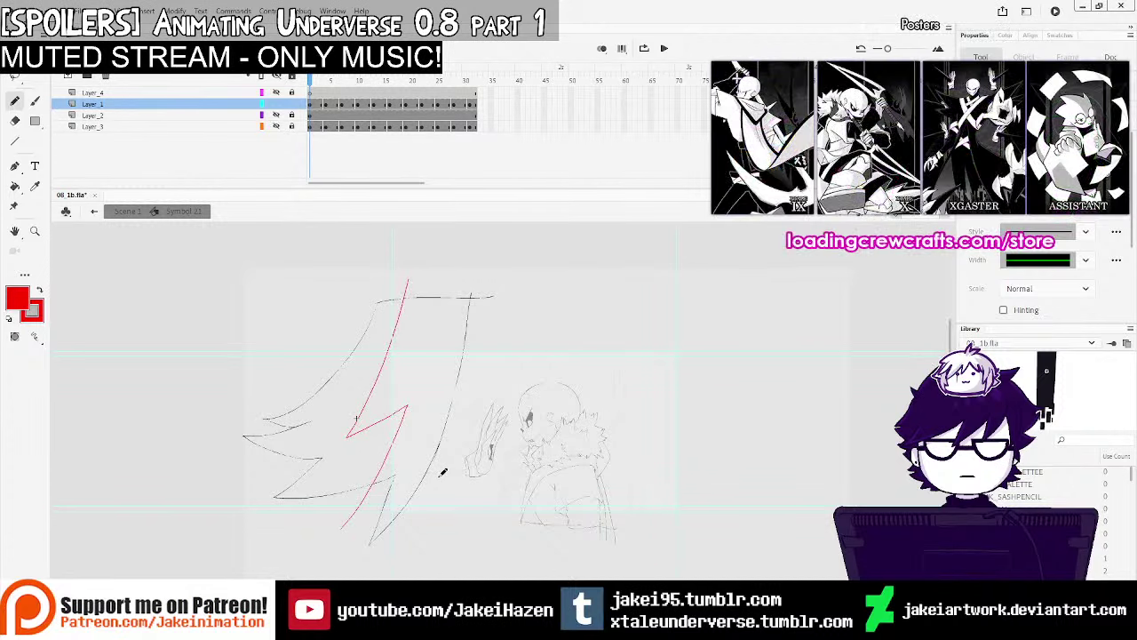
{"action": "key", "text": "ctrl+z"}
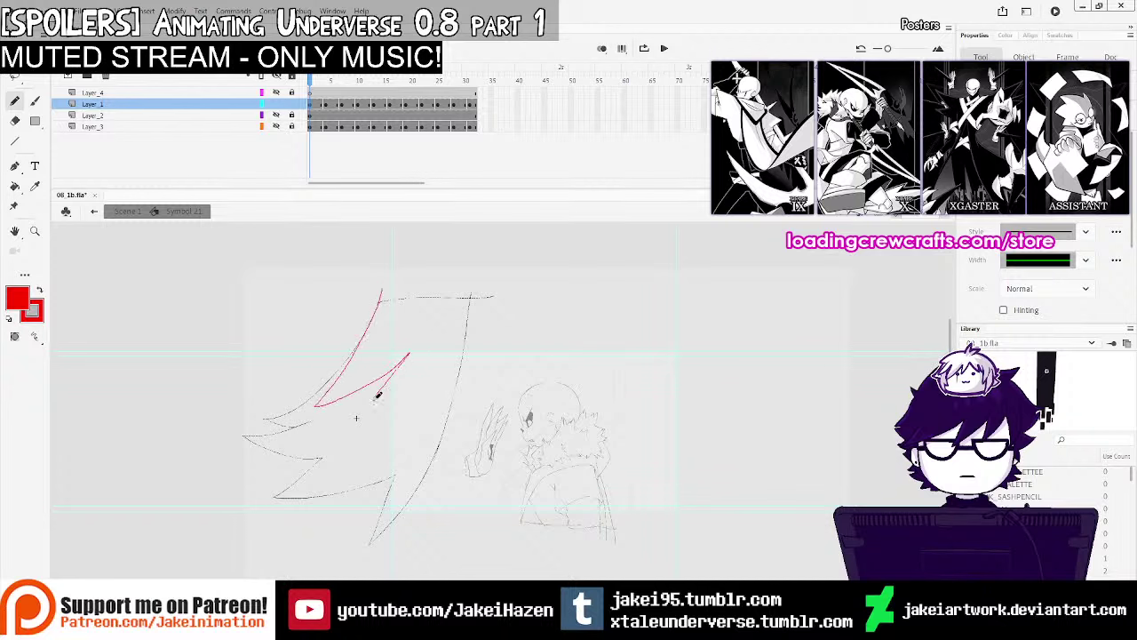
{"action": "left_click_drag", "start_coordinate": [453, 381], "coordinate": [462, 368]}
{"action": "key", "text": "ctrl+z"}
{"action": "left_click_drag", "start_coordinate": [389, 286], "coordinate": [343, 393]}
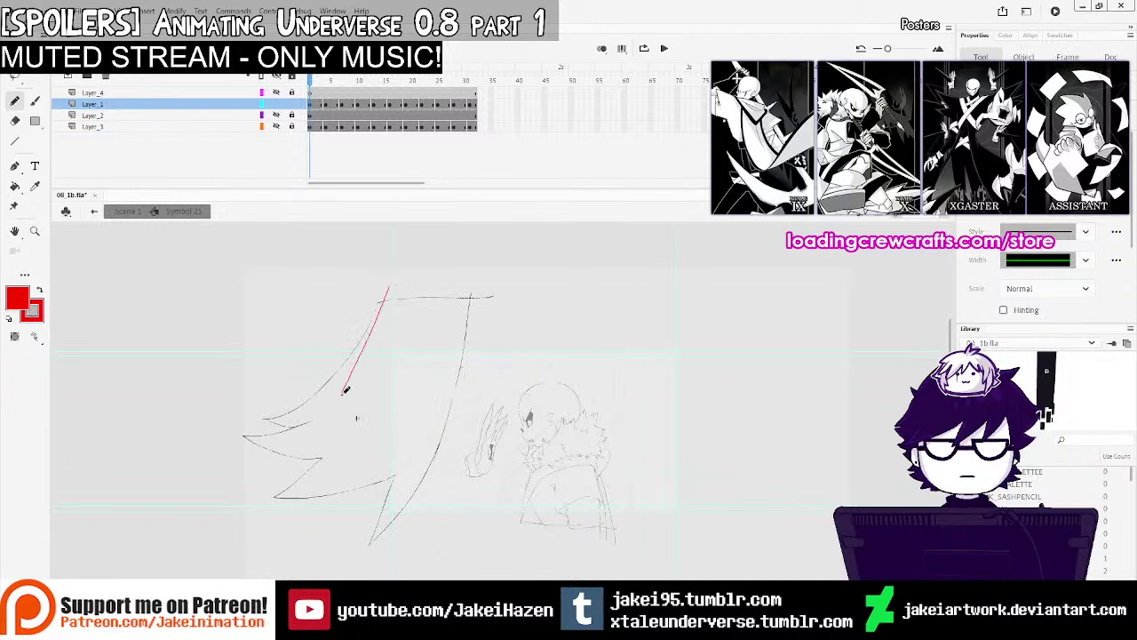
{"action": "left_click_drag", "start_coordinate": [417, 408], "coordinate": [355, 546]}
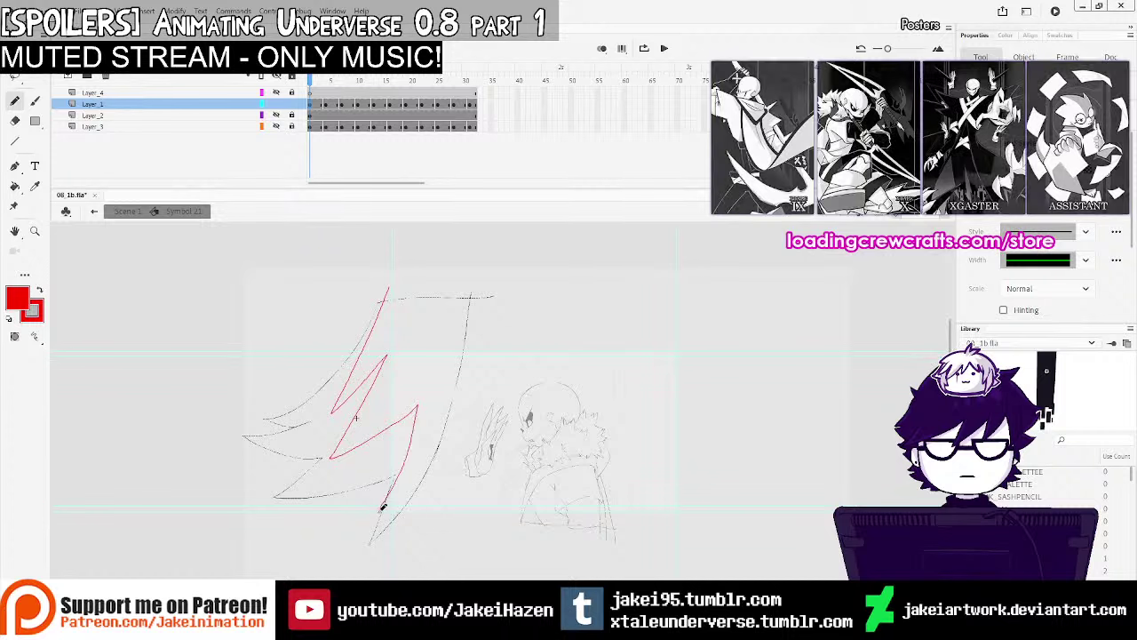
Go to Layer_1's second keyframe and enable onion skinning
{"action": "left_click", "coordinate": [328, 105]}
{"action": "left_click", "coordinate": [329, 105]}
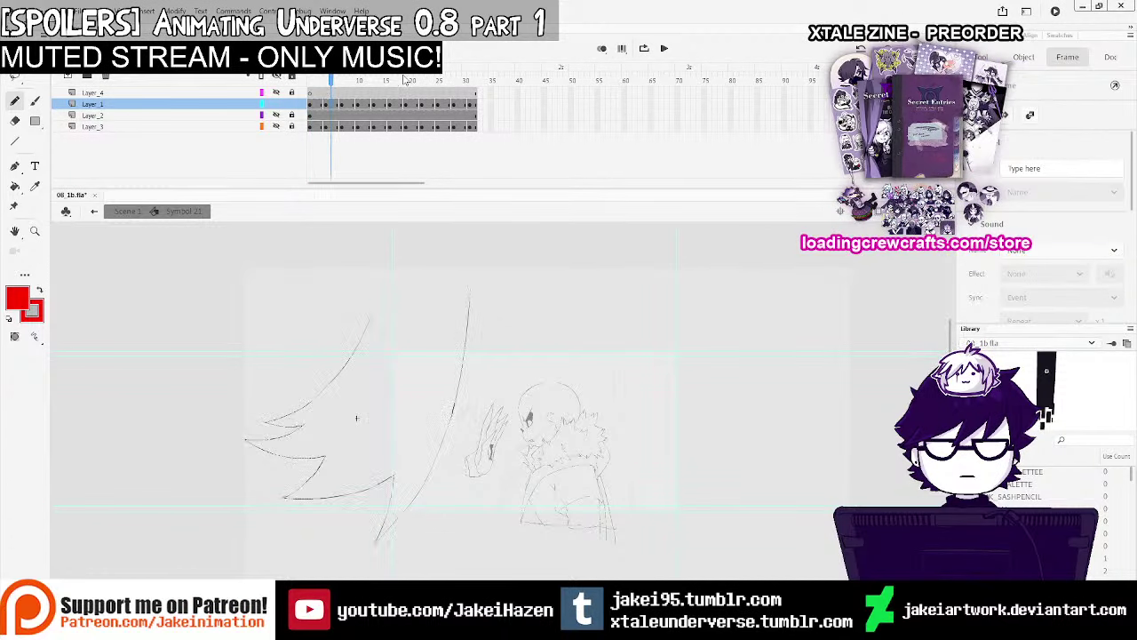
{"action": "left_click", "coordinate": [601, 49]}
Try a red top line and zigzag edge on the second keyframe, and undo the red sketches on both keyframes
{"action": "left_click_drag", "start_coordinate": [360, 312], "coordinate": [524, 302]}
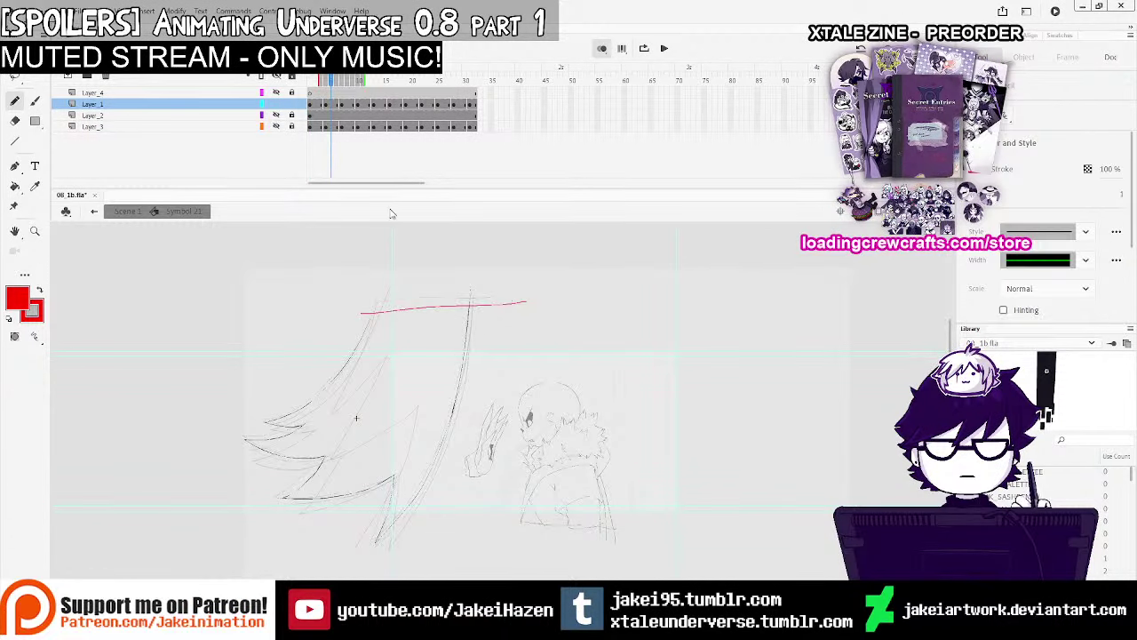
{"action": "left_click_drag", "start_coordinate": [374, 303], "coordinate": [335, 410]}
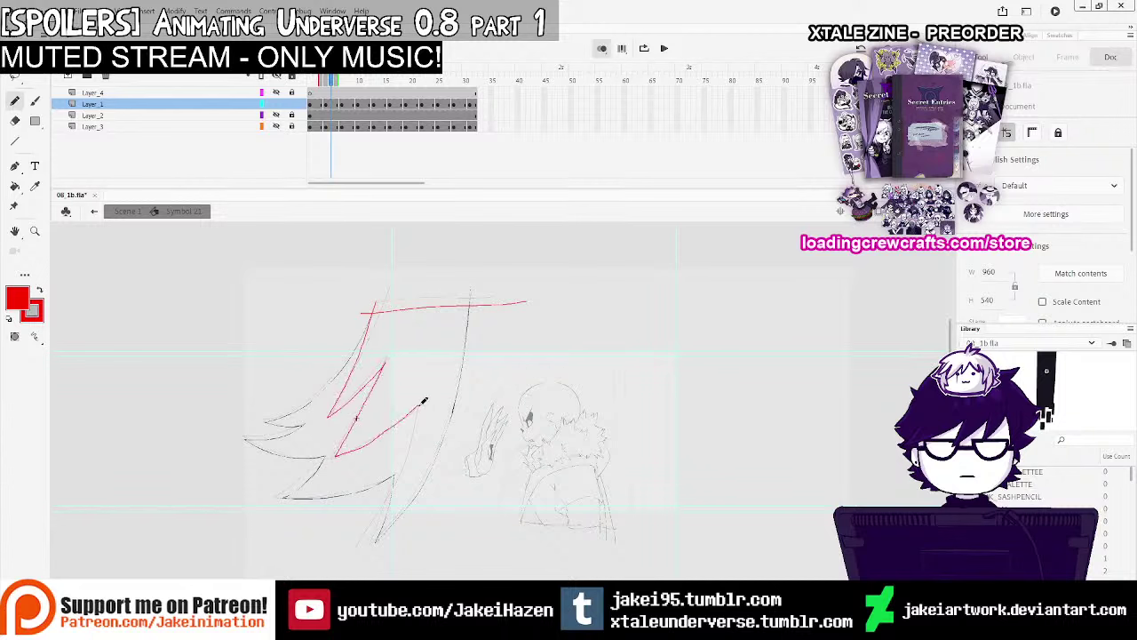
{"action": "key", "text": "ctrl+z"}
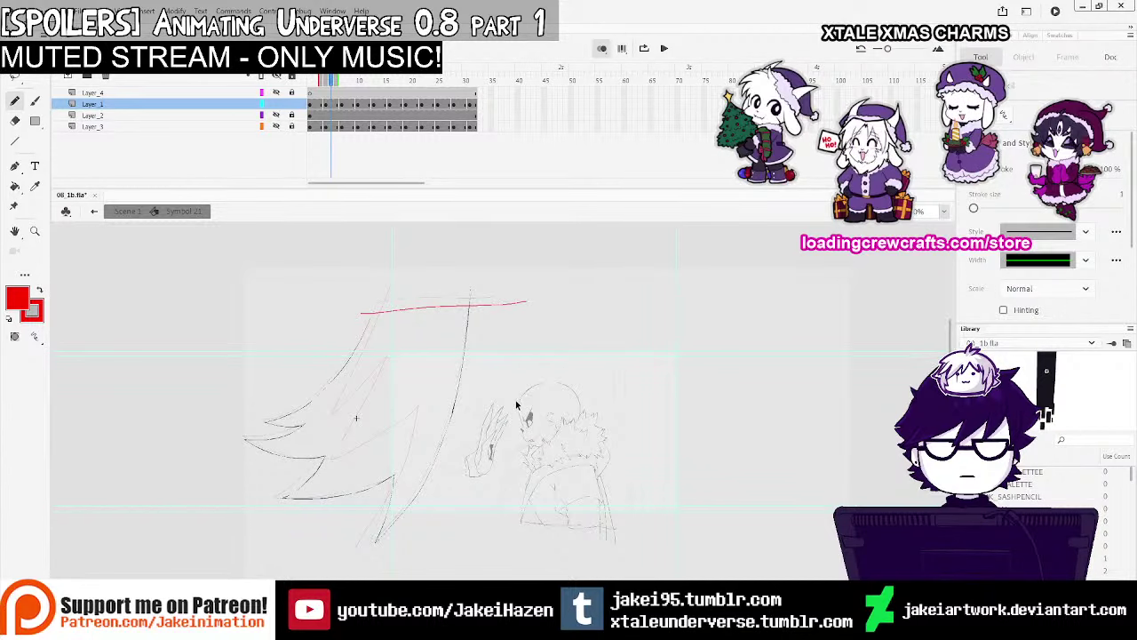
{"action": "key", "text": "ctrl+z"}
{"action": "key", "text": "ctrl+z"}
{"action": "key", "text": "ctrl+z"}
{"action": "key", "text": "ctrl+z"}
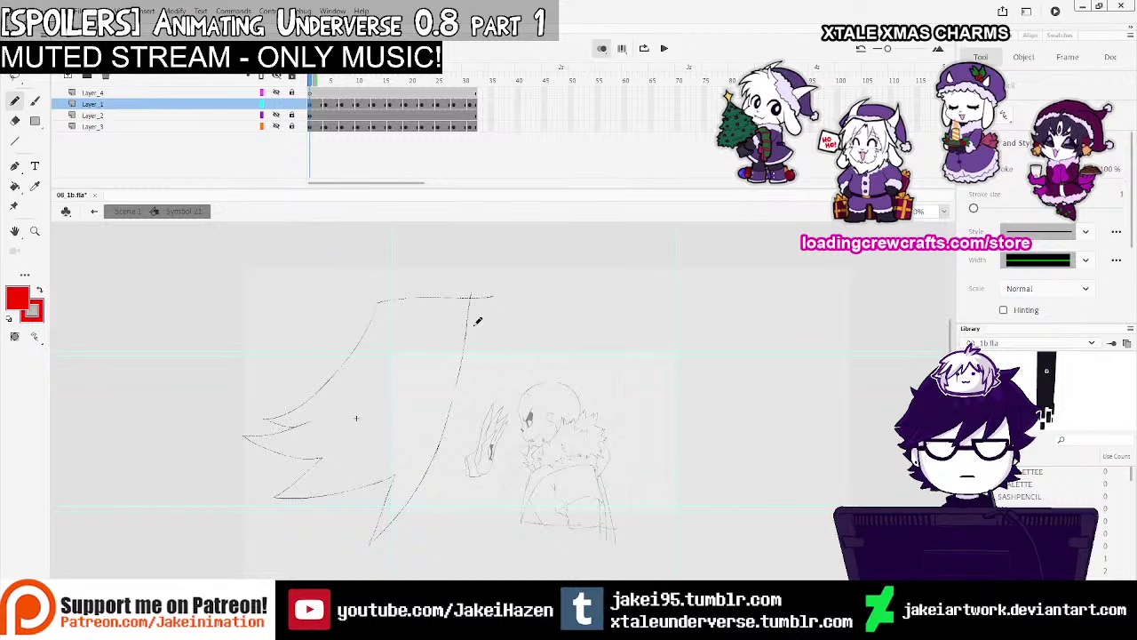
Sketch a red contour with one point inside the cape's right and lower edges on the first two keyframes, adding a top line on the second
{"action": "mouse_move", "coordinate": [465, 291]}
{"action": "left_mouse_down"}
{"action": "mouse_move", "coordinate": [449, 378]}
{"action": "mouse_move", "coordinate": [404, 489]}
{"action": "left_mouse_up"}
{"action": "left_click_drag", "start_coordinate": [275, 495], "coordinate": [263, 499]}
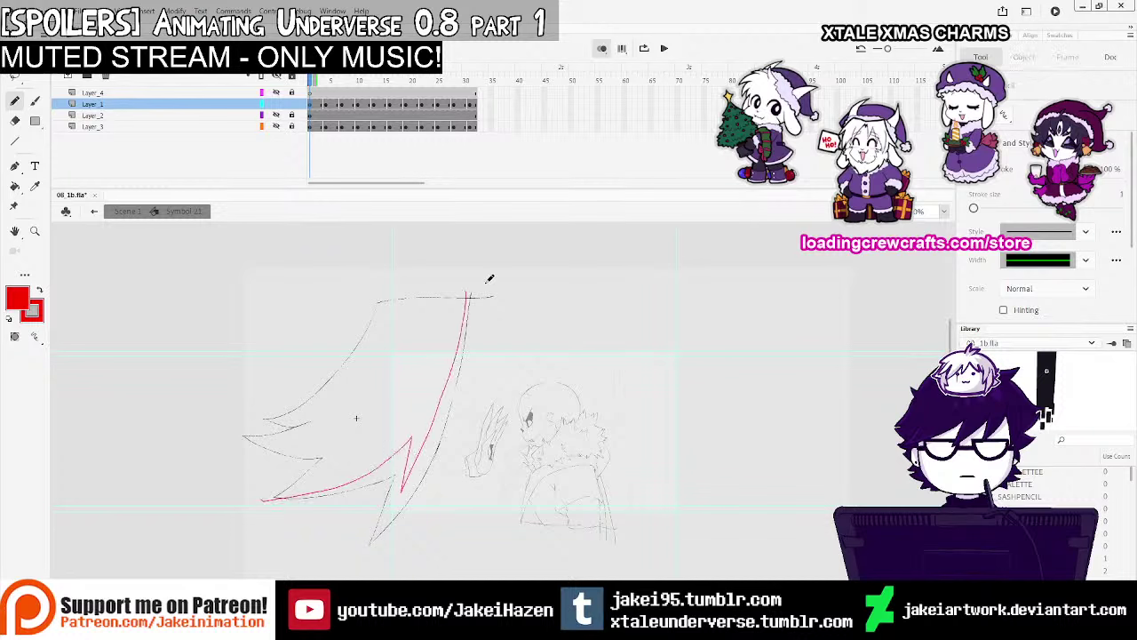
{"action": "left_click", "coordinate": [326, 105]}
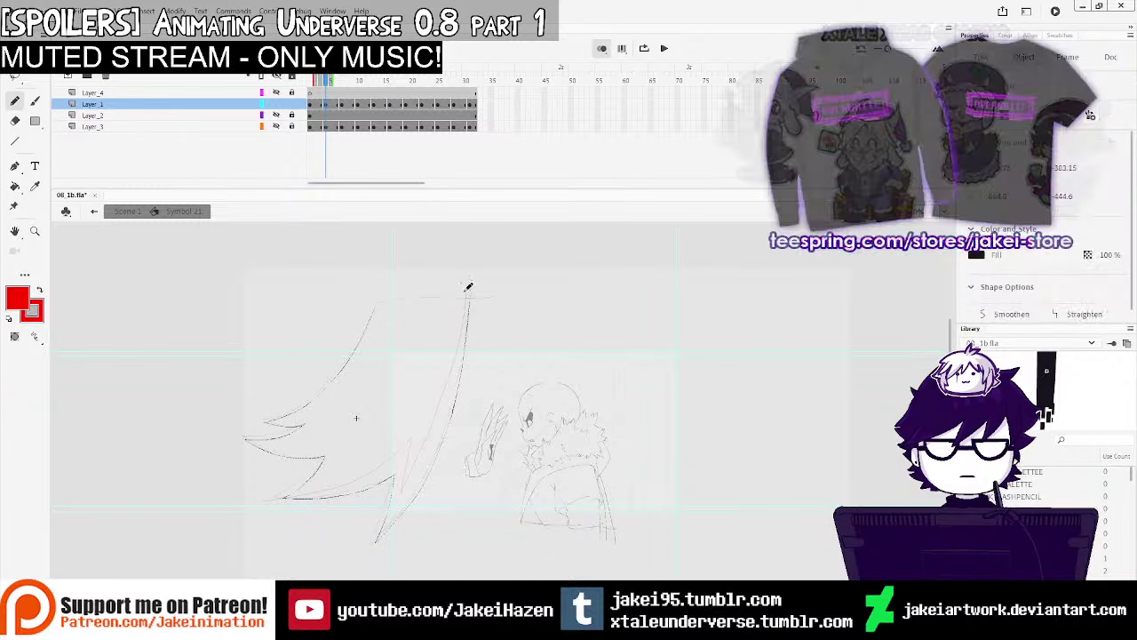
{"action": "mouse_move", "coordinate": [463, 291]}
{"action": "left_mouse_down"}
{"action": "mouse_move", "coordinate": [459, 334]}
{"action": "mouse_move", "coordinate": [481, 307]}
{"action": "mouse_move", "coordinate": [348, 315]}
{"action": "left_mouse_up"}
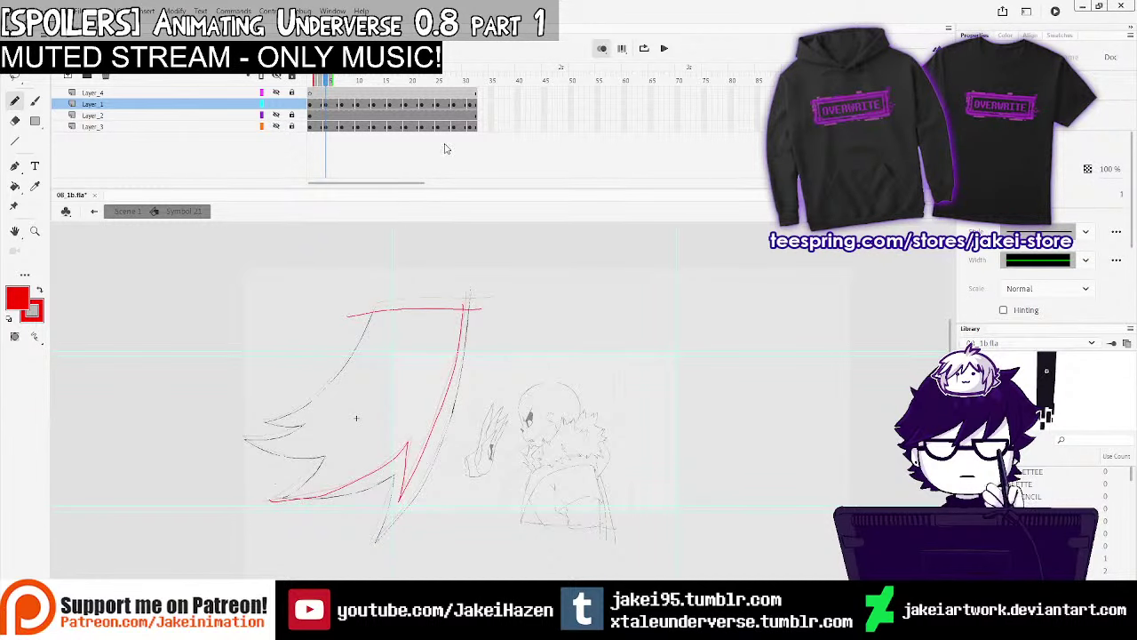
Sketch the red top line and the pointed contour inside the cape's right and lower edges on Layer_1's third keyframe
{"action": "left_click", "coordinate": [345, 105]}
{"action": "left_click_drag", "start_coordinate": [345, 325], "coordinate": [344, 326]}
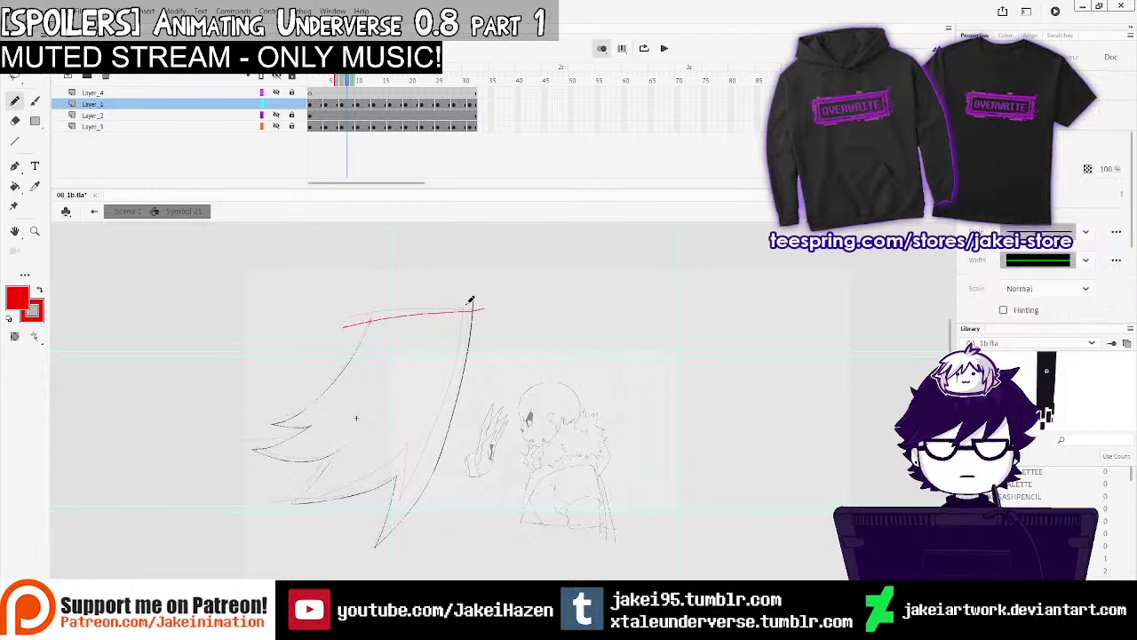
{"action": "left_click_drag", "start_coordinate": [403, 447], "coordinate": [294, 503]}
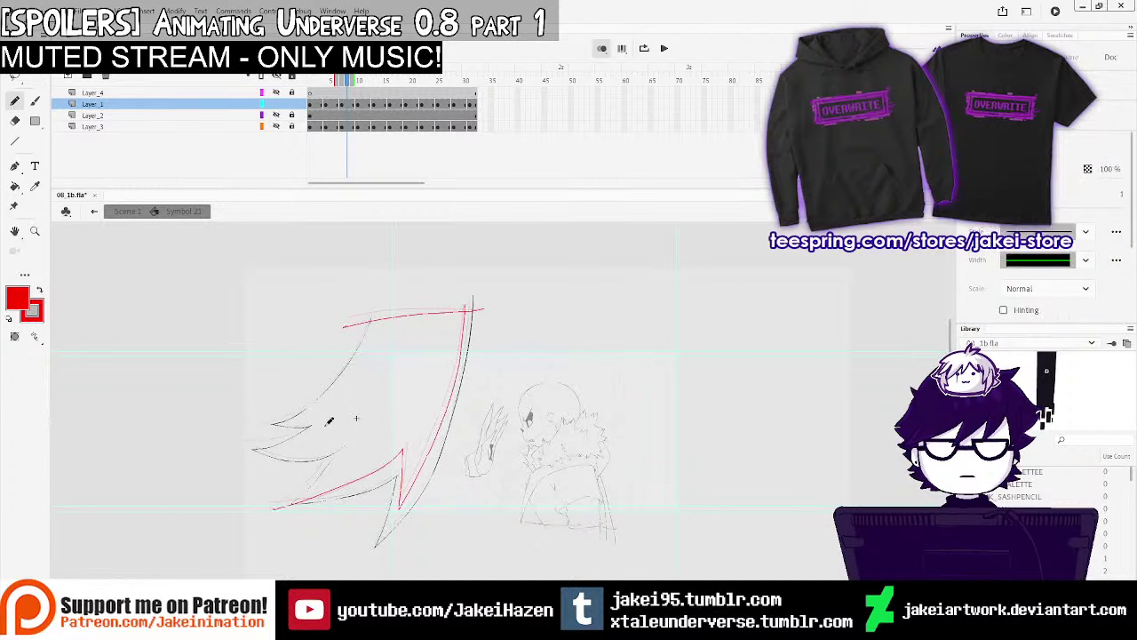
On Layer_1's fourth keyframe, extend the cape's right outline upward in red and sketch the top line and pointed inner contour
{"action": "left_click", "coordinate": [360, 105]}
{"action": "left_click_drag", "start_coordinate": [469, 342], "coordinate": [481, 283]}
{"action": "left_click_drag", "start_coordinate": [481, 328], "coordinate": [353, 310]}
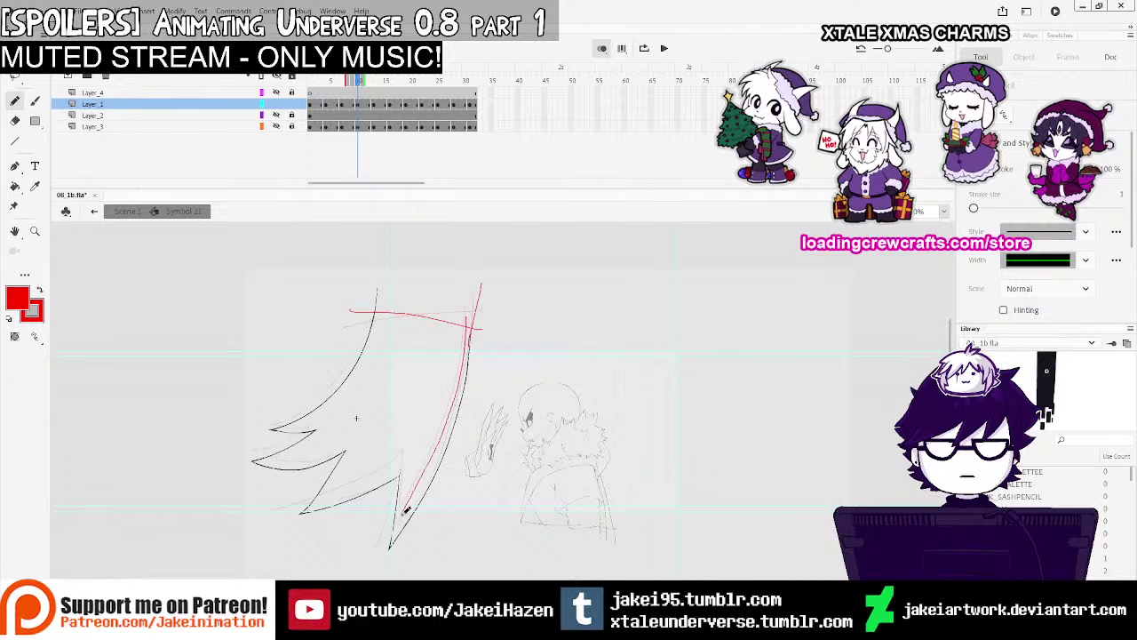
{"action": "left_click_drag", "start_coordinate": [370, 472], "coordinate": [286, 514]}
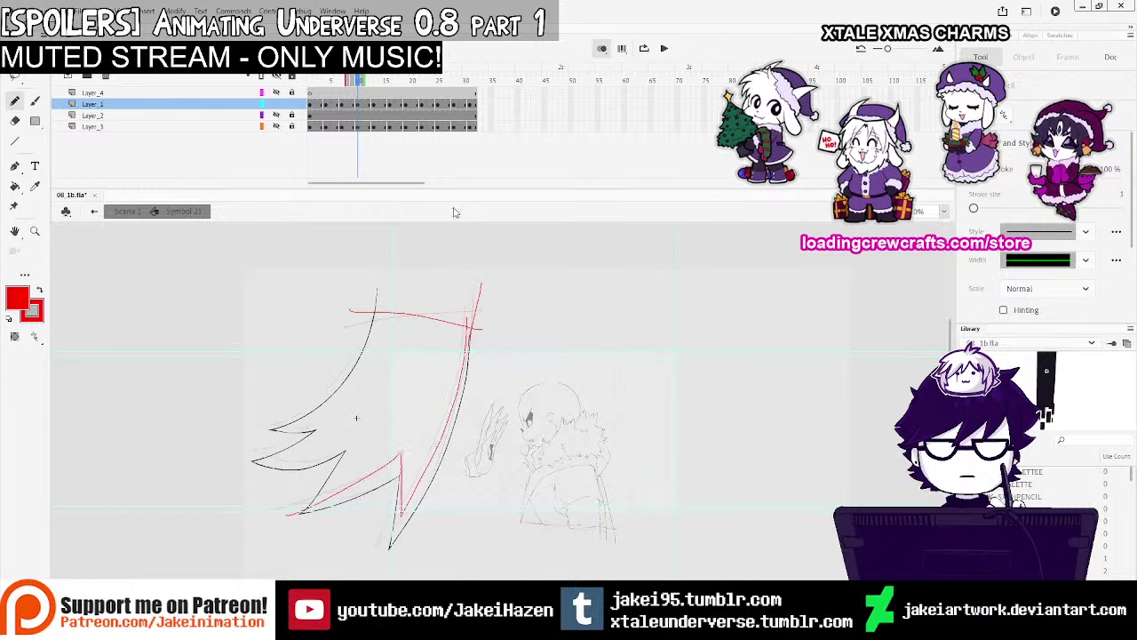
Sketch a red top line reaching past the cape's right edge and the pointed inner contour on Layer_1's fifth keyframe
{"action": "left_click", "coordinate": [377, 105]}
{"action": "left_click_drag", "start_coordinate": [373, 297], "coordinate": [536, 311]}
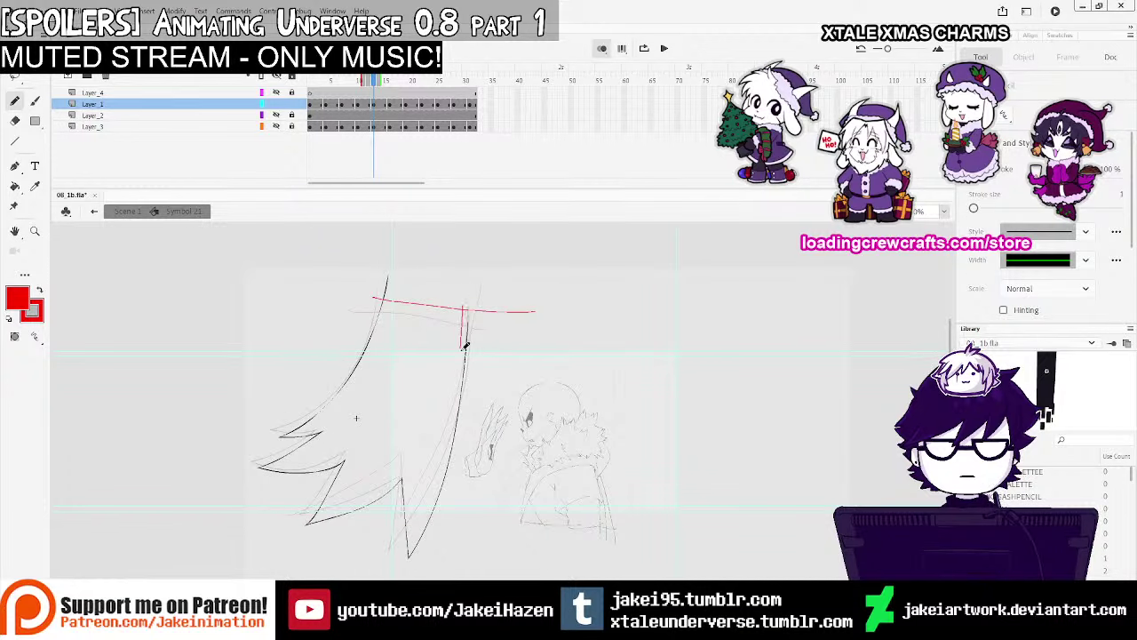
{"action": "mouse_move", "coordinate": [435, 493]}
{"action": "left_mouse_down"}
{"action": "mouse_move", "coordinate": [407, 549]}
{"action": "mouse_move", "coordinate": [298, 535]}
{"action": "left_mouse_up"}
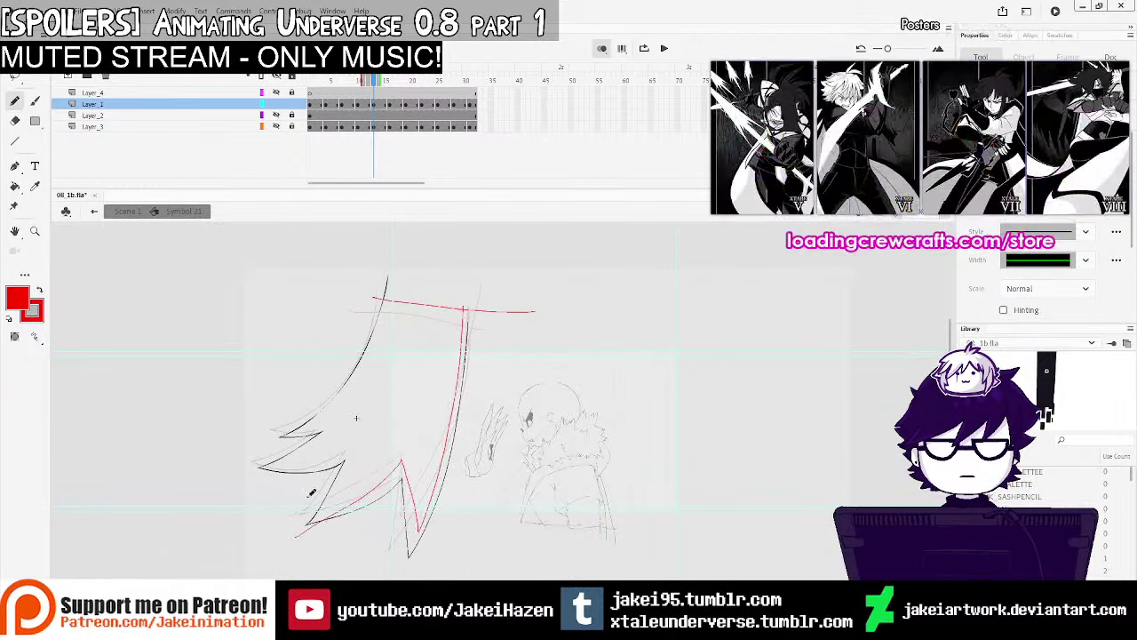
On Layer_1 around frame 17, draw the red inner edge and jagged hem of the coat tail, redoing the edge stroke
{"action": "left_click", "coordinate": [396, 105]}
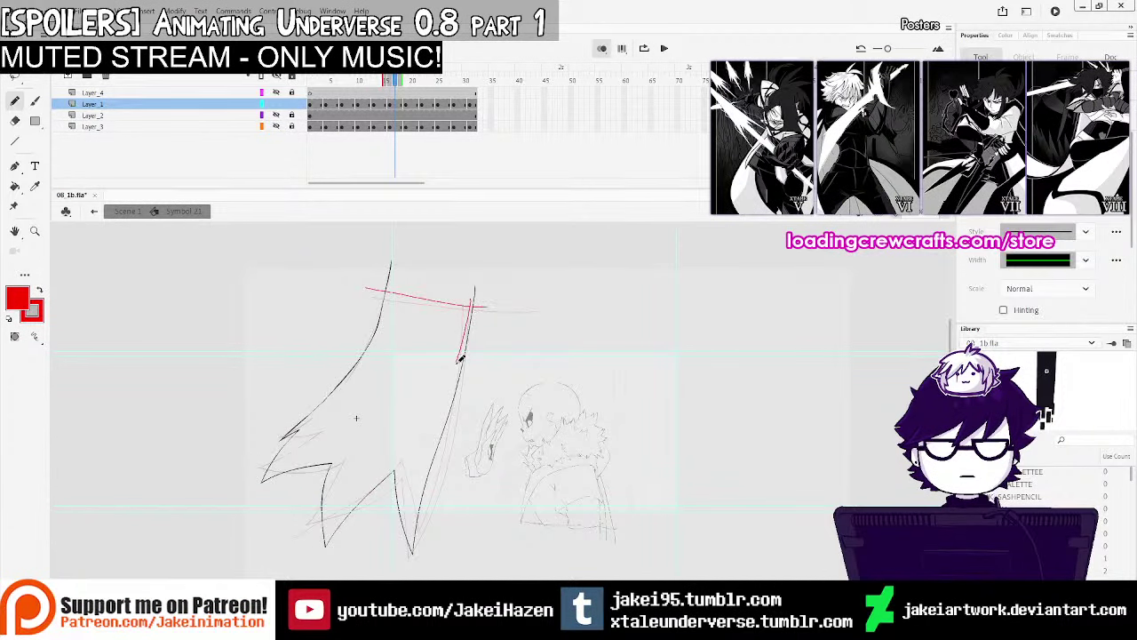
{"action": "key", "text": "ctrl+z"}
{"action": "left_click_drag", "start_coordinate": [470, 296], "coordinate": [444, 423]}
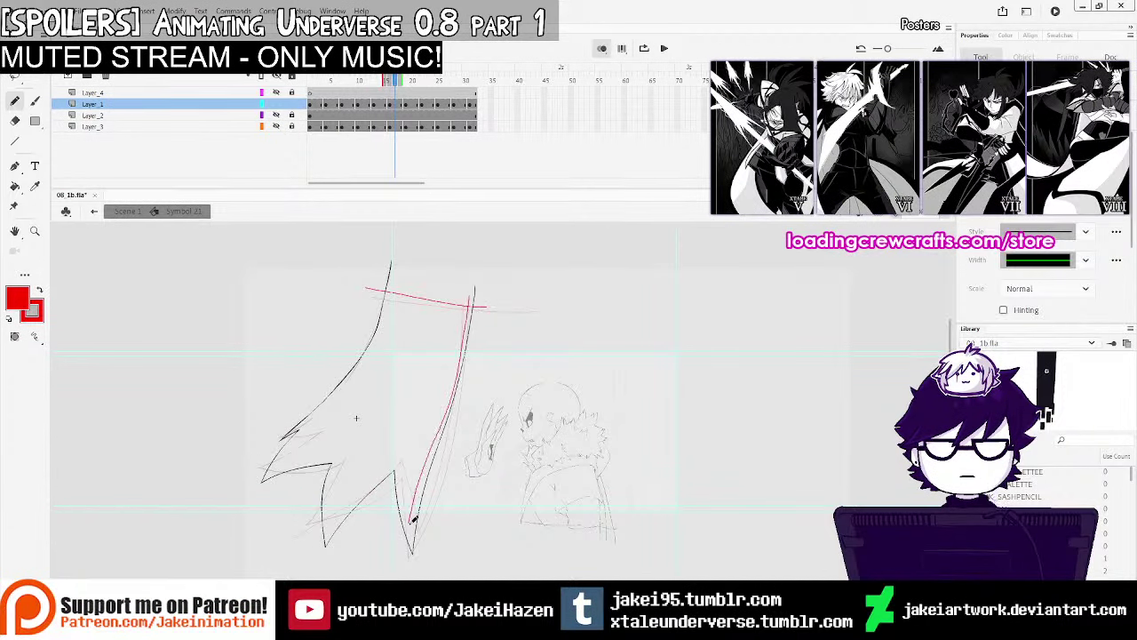
{"action": "left_click_drag", "start_coordinate": [323, 558], "coordinate": [322, 560]}
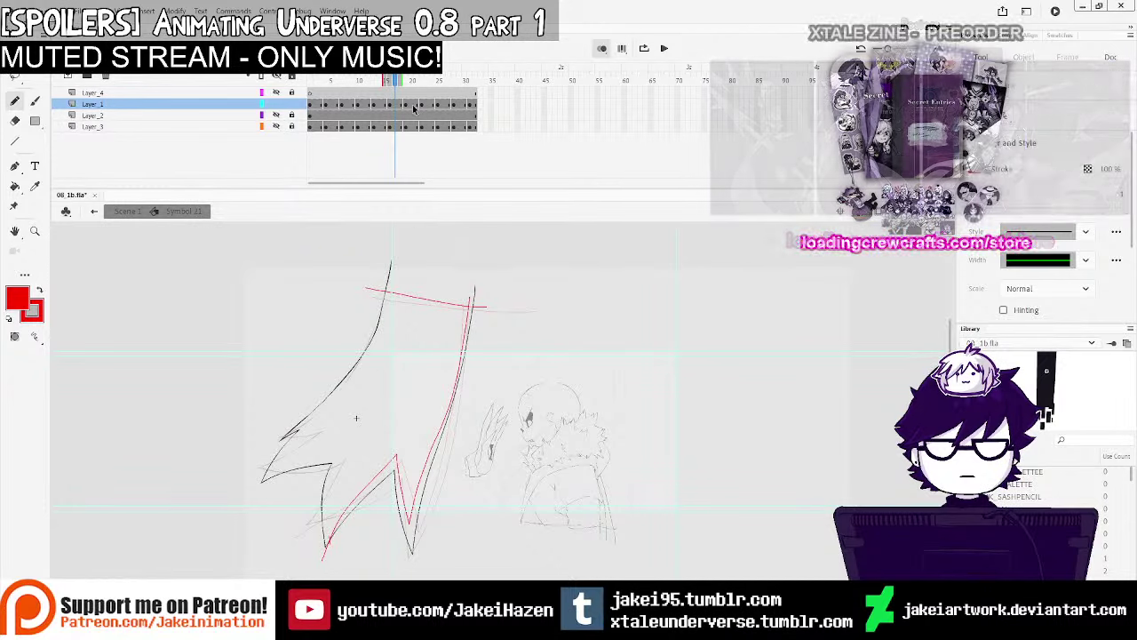
On the drawing around frame 20, draw the coat tail's red top line and inner edge, redoing the edge stroke
{"action": "left_click", "coordinate": [411, 105]}
{"action": "left_click_drag", "start_coordinate": [380, 295], "coordinate": [520, 299]}
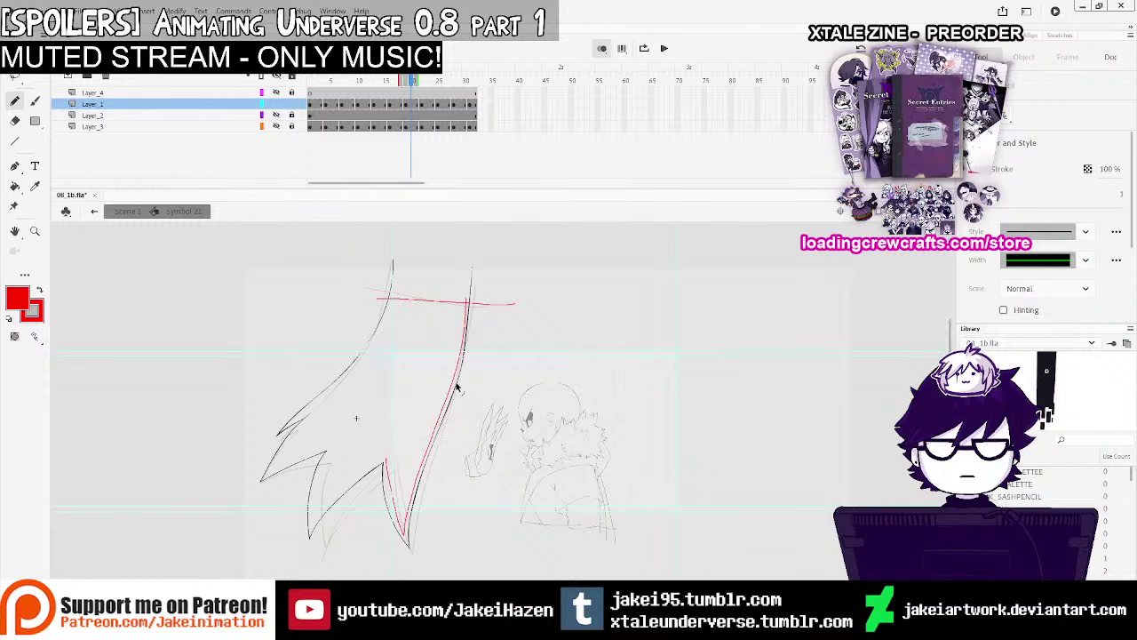
{"action": "key", "text": "ctrl+z"}
{"action": "left_click_drag", "start_coordinate": [464, 295], "coordinate": [465, 318]}
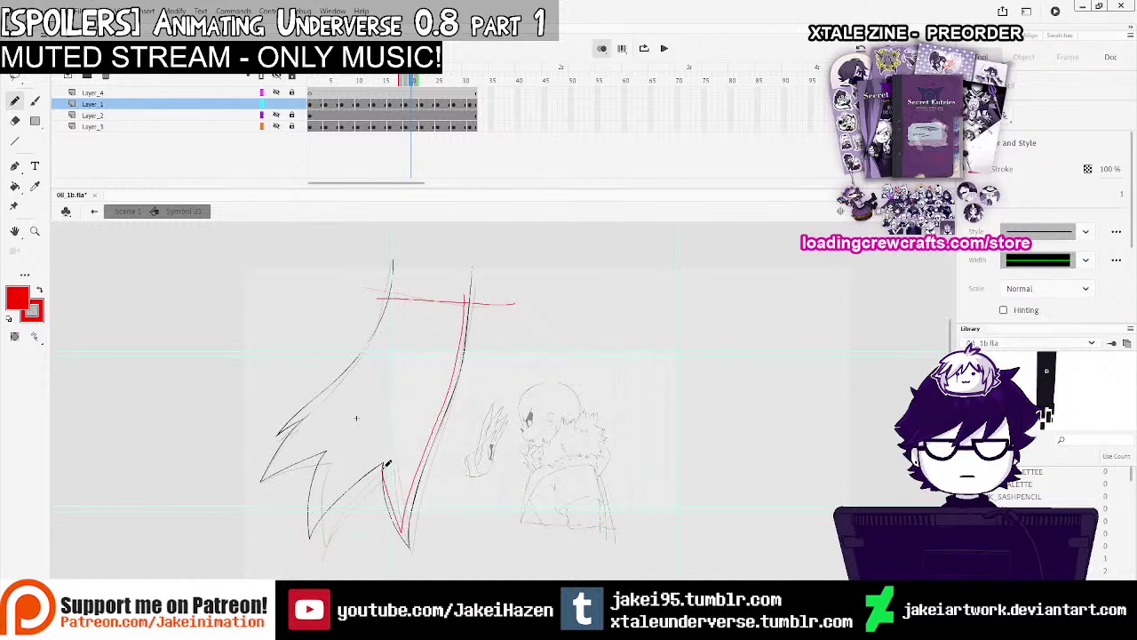
Around frame 23, draw the coat tail's red top line, inner edge and jagged hem along the black outline
{"action": "left_click", "coordinate": [430, 105]}
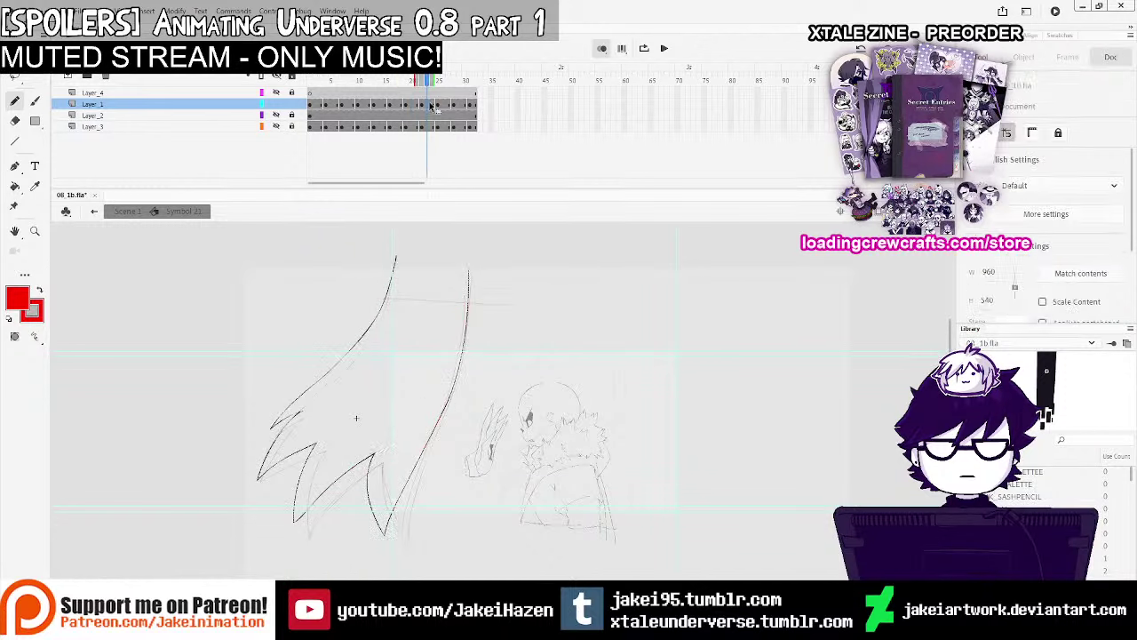
{"action": "left_click_drag", "start_coordinate": [377, 284], "coordinate": [529, 288]}
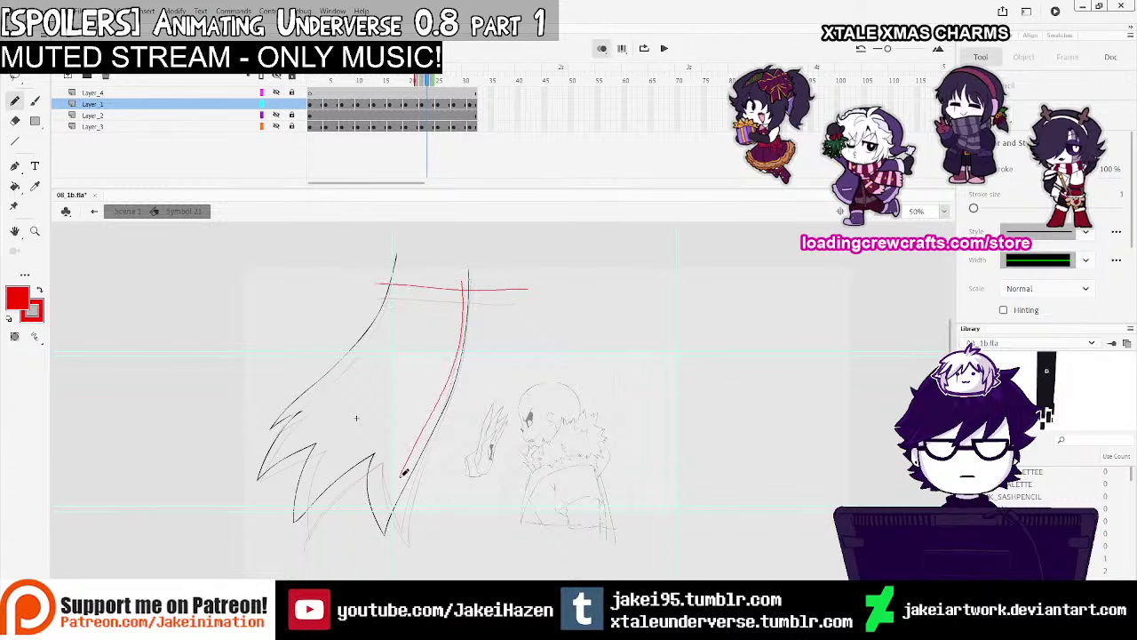
{"action": "left_click_drag", "start_coordinate": [371, 444], "coordinate": [291, 548]}
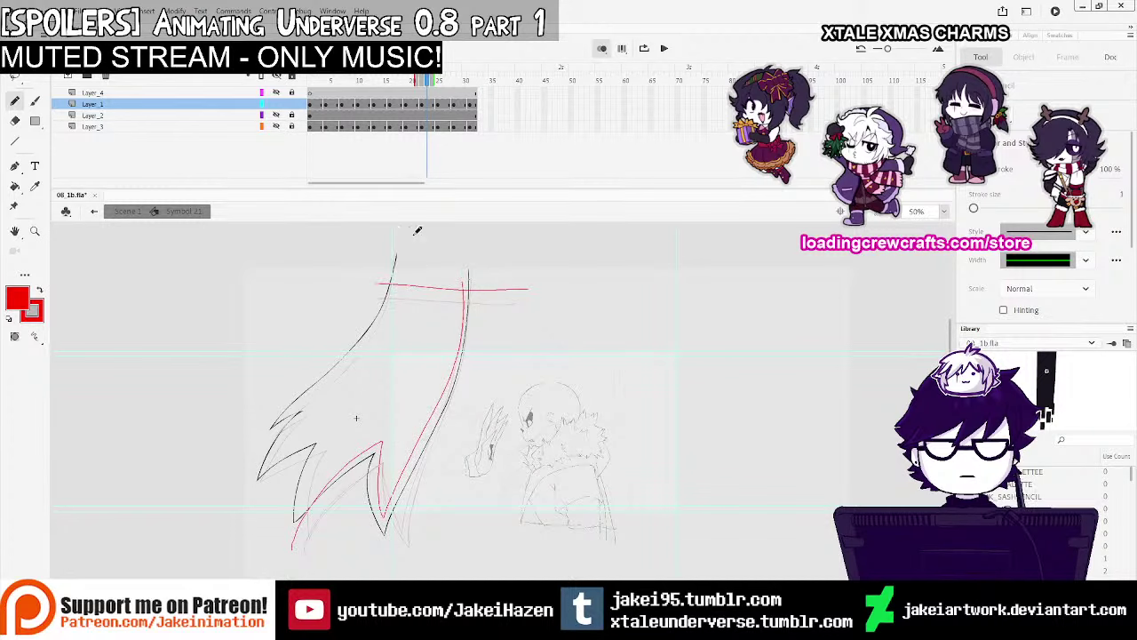
Compare with the neighbouring drawings, and draw the coat tail's red top line and inner edge around frame 25
{"action": "left_click", "coordinate": [323, 104]}
{"action": "left_click", "coordinate": [442, 105]}
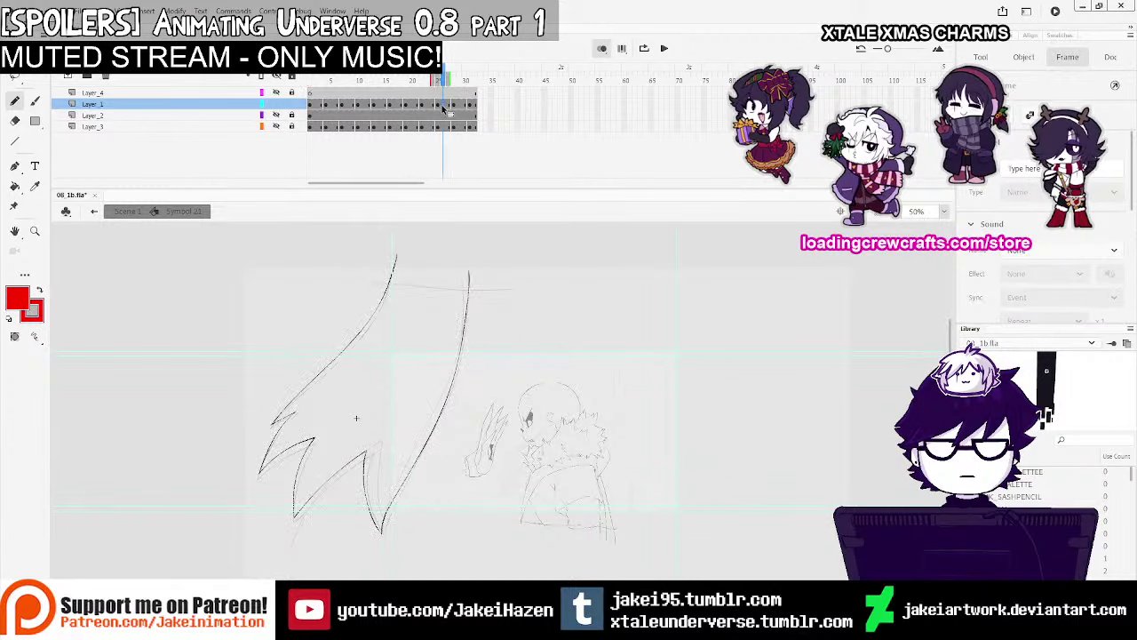
{"action": "left_click", "coordinate": [413, 105]}
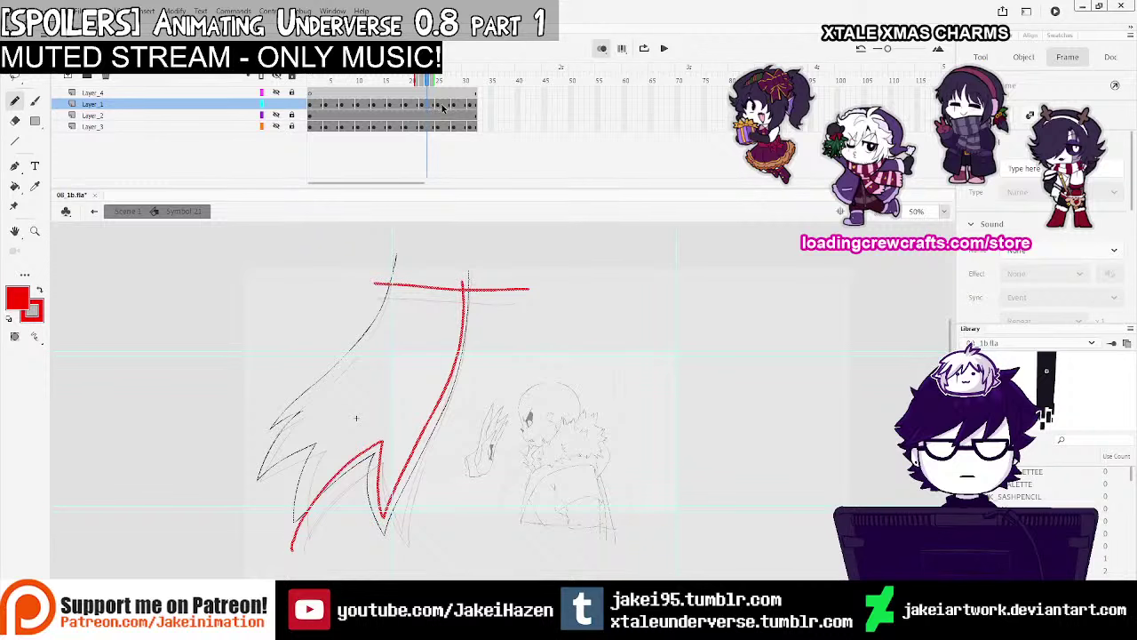
{"action": "left_click", "coordinate": [440, 106]}
{"action": "left_click_drag", "start_coordinate": [478, 280], "coordinate": [368, 277]}
{"action": "left_click_drag", "start_coordinate": [467, 269], "coordinate": [446, 391]}
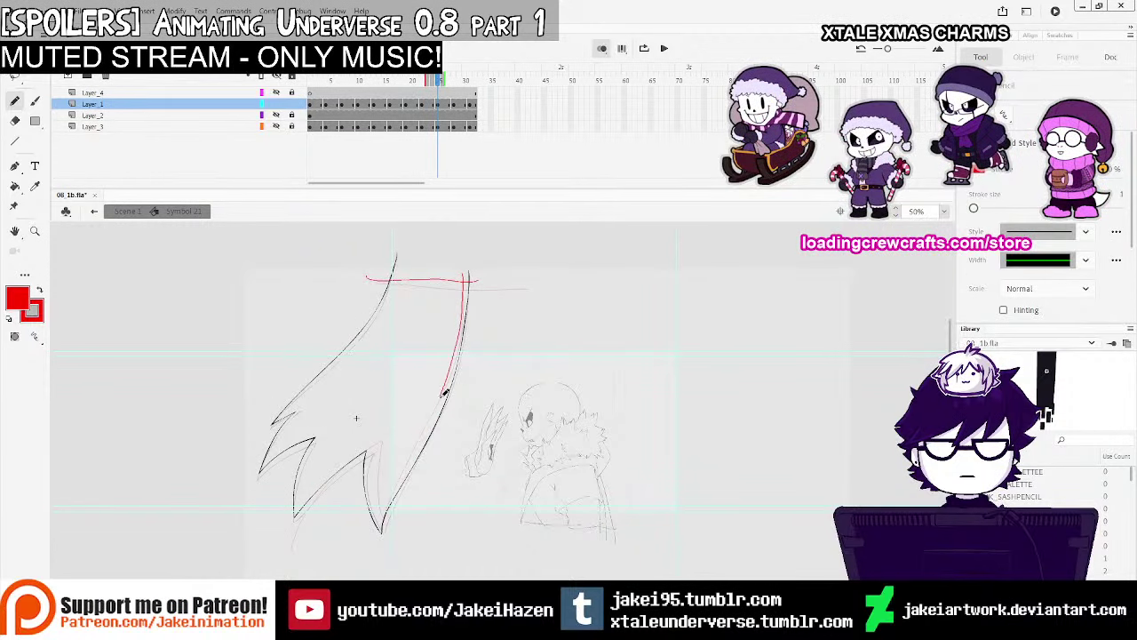
Around frame 28, draw the red top line, inner edge and pointed hem of the coat tail
{"action": "left_click", "coordinate": [455, 105]}
{"action": "left_click_drag", "start_coordinate": [377, 278], "coordinate": [507, 286]}
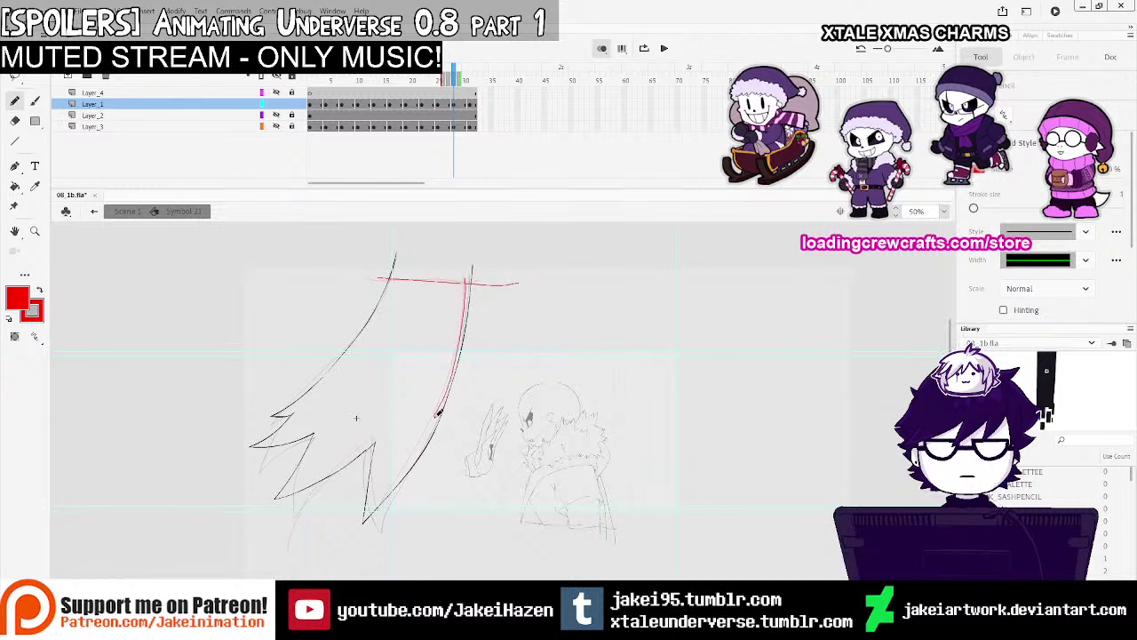
{"action": "left_click_drag", "start_coordinate": [341, 457], "coordinate": [265, 514]}
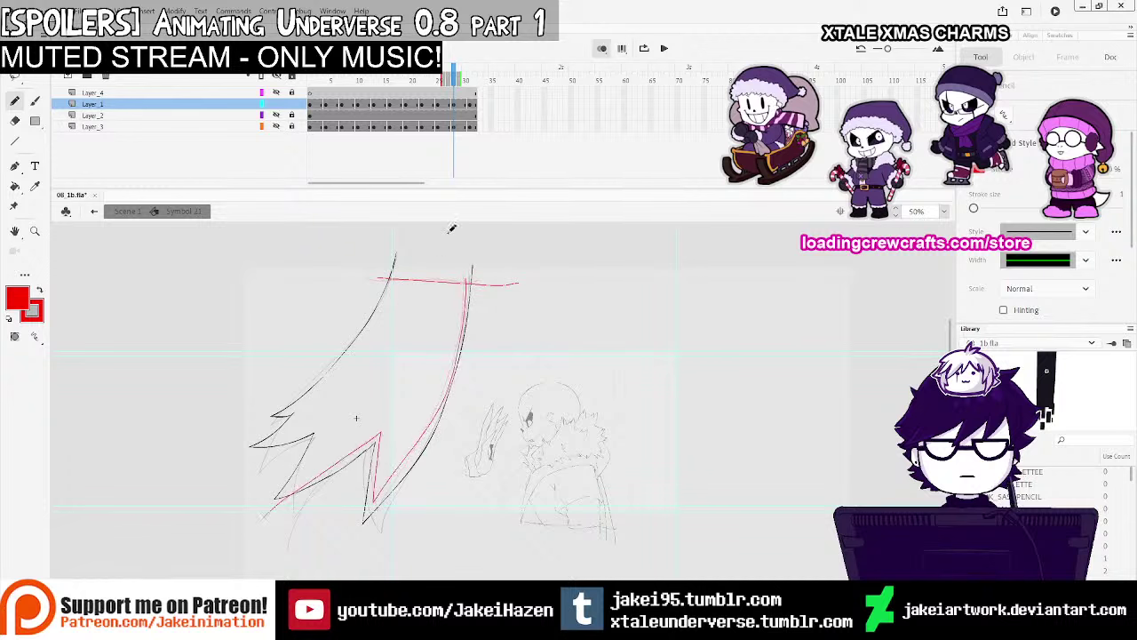
Around frame 31, draw the red top line, inner edge and hem of the coat tail, redoing strokes that miss the outline
{"action": "left_click", "coordinate": [472, 105]}
{"action": "left_click_drag", "start_coordinate": [449, 375], "coordinate": [372, 512]}
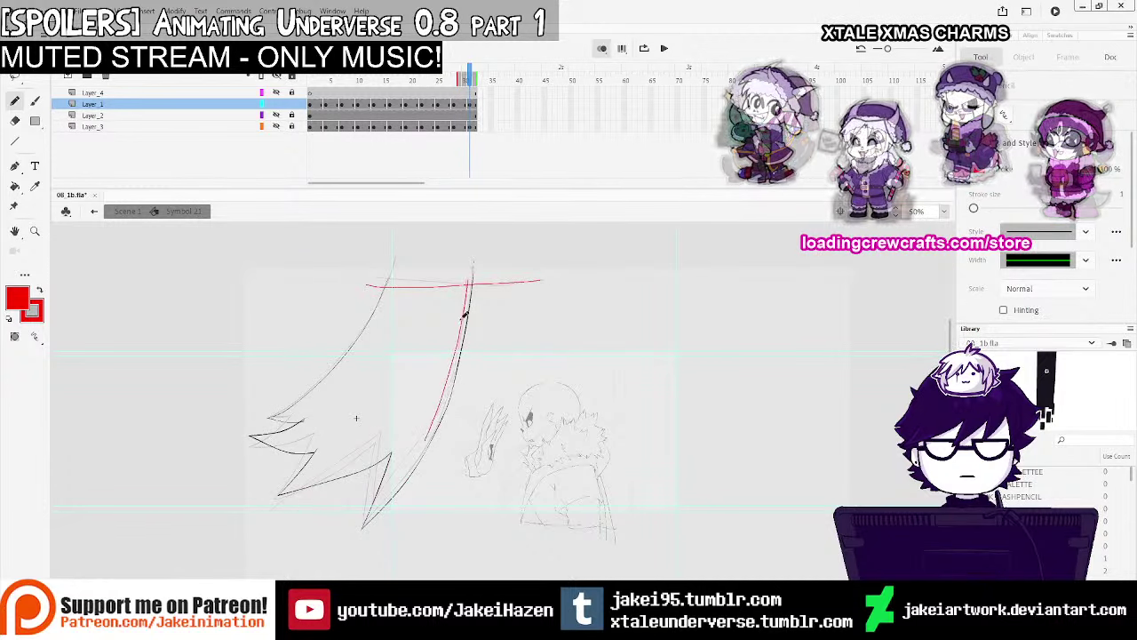
{"action": "key", "text": "ctrl+z"}
{"action": "left_click_drag", "start_coordinate": [467, 279], "coordinate": [464, 332]}
{"action": "mouse_move", "coordinate": [405, 475]}
{"action": "left_mouse_down"}
{"action": "mouse_move", "coordinate": [402, 443]}
{"action": "mouse_move", "coordinate": [265, 503]}
{"action": "left_mouse_up"}
{"action": "key", "text": "ctrl+z"}
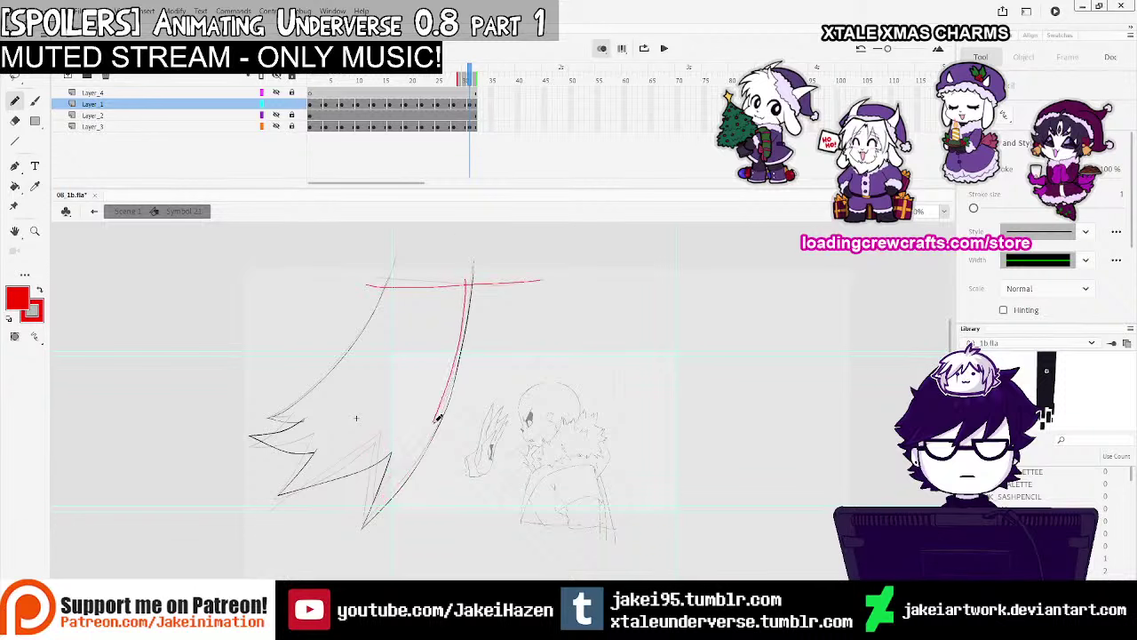
{"action": "left_click_drag", "start_coordinate": [253, 491], "coordinate": [254, 494]}
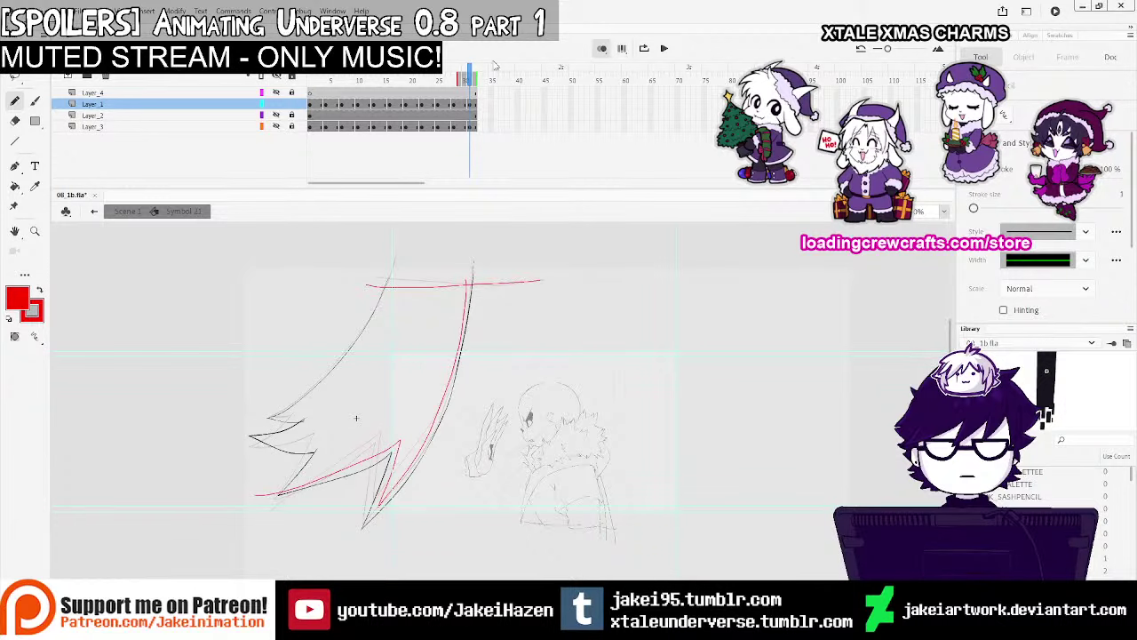
Reveal all hidden layers and place the XGASTER colour palette from the library on the stage over the character sketch
{"action": "left_click", "coordinate": [279, 77]}
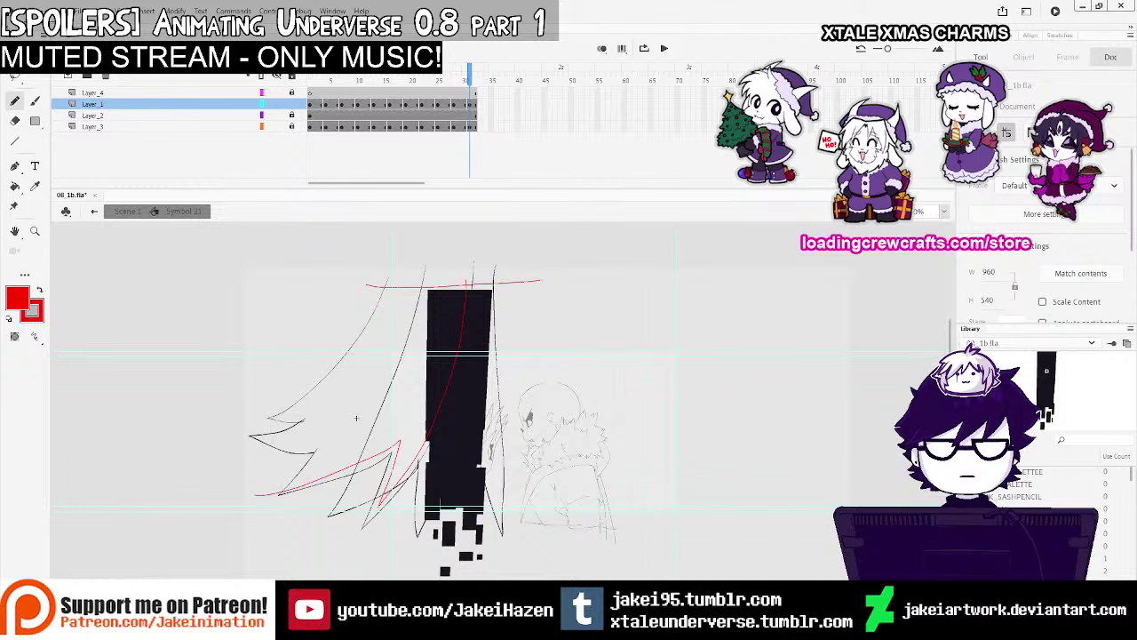
{"action": "key", "text": "v"}
{"action": "left_click", "coordinate": [1028, 475]}
{"action": "left_click", "coordinate": [1027, 486]}
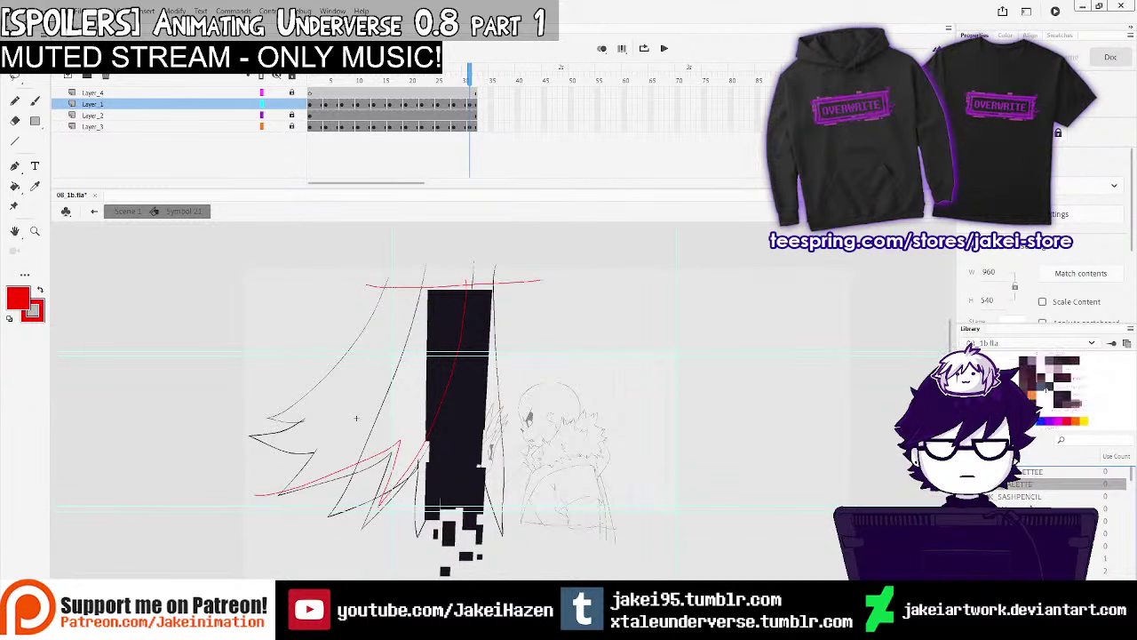
{"action": "key", "text": "Down"}
{"action": "key", "text": "Down"}
{"action": "key", "text": "Down"}
{"action": "key", "text": "Down"}
{"action": "key", "text": "Down"}
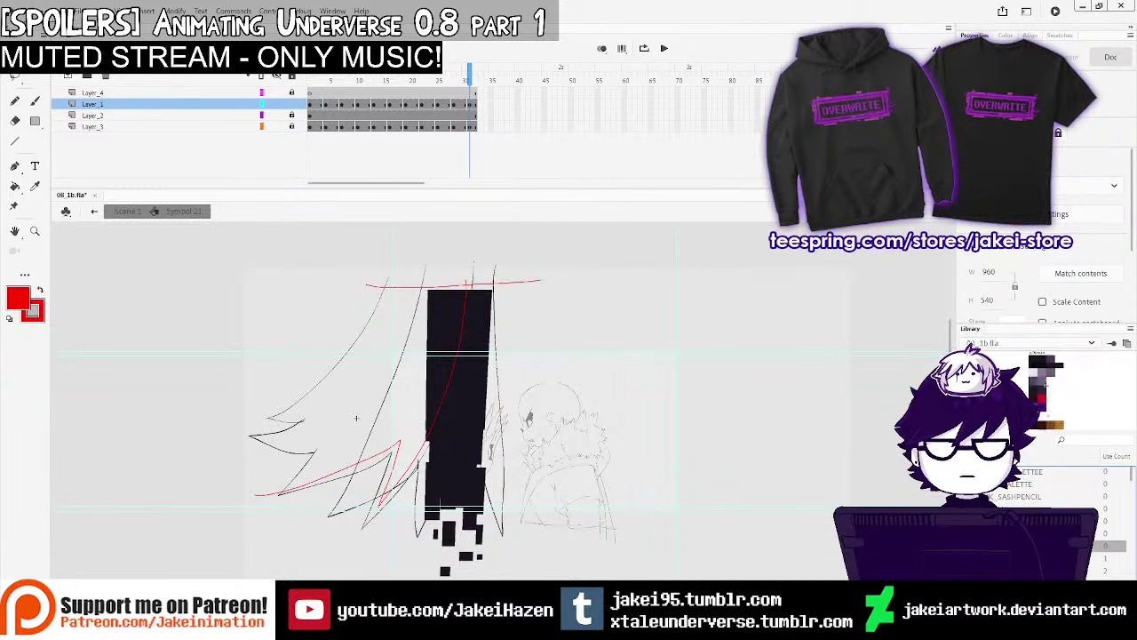
{"action": "left_click", "coordinate": [1024, 570]}
{"action": "left_click_drag", "start_coordinate": [1023, 571], "coordinate": [571, 361]}
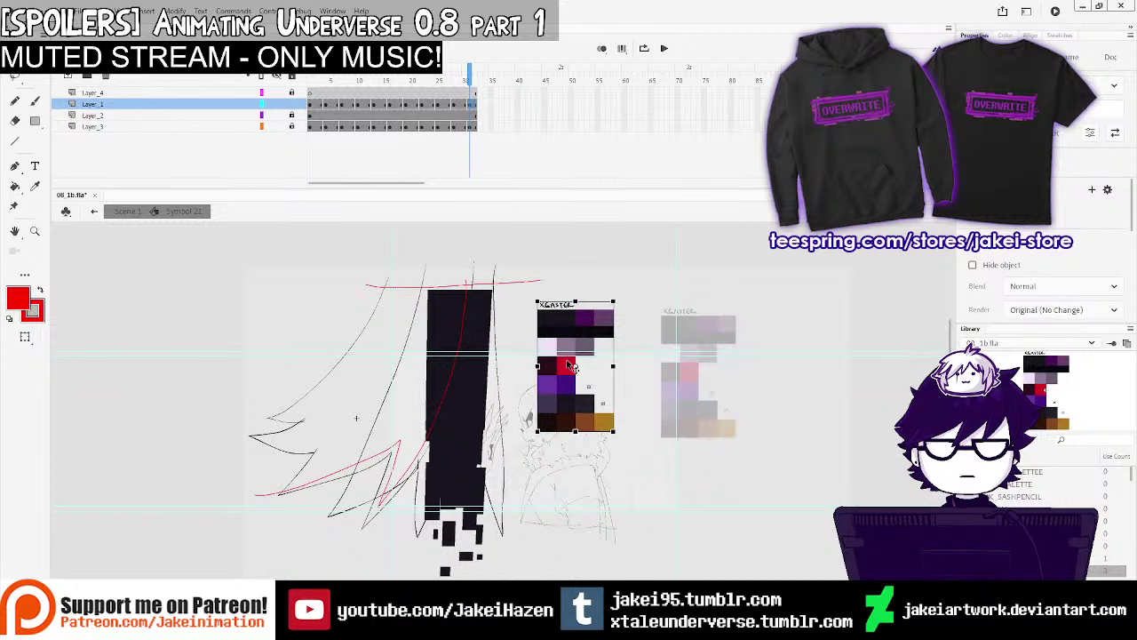
Sample the near-black swatch from the XGASTER palette, fill the coat tail around frame 31 with it, and check the fill's edges
{"action": "key", "text": "ctrl+equal"}
{"action": "left_click", "coordinate": [33, 188]}
{"action": "left_click", "coordinate": [478, 373]}
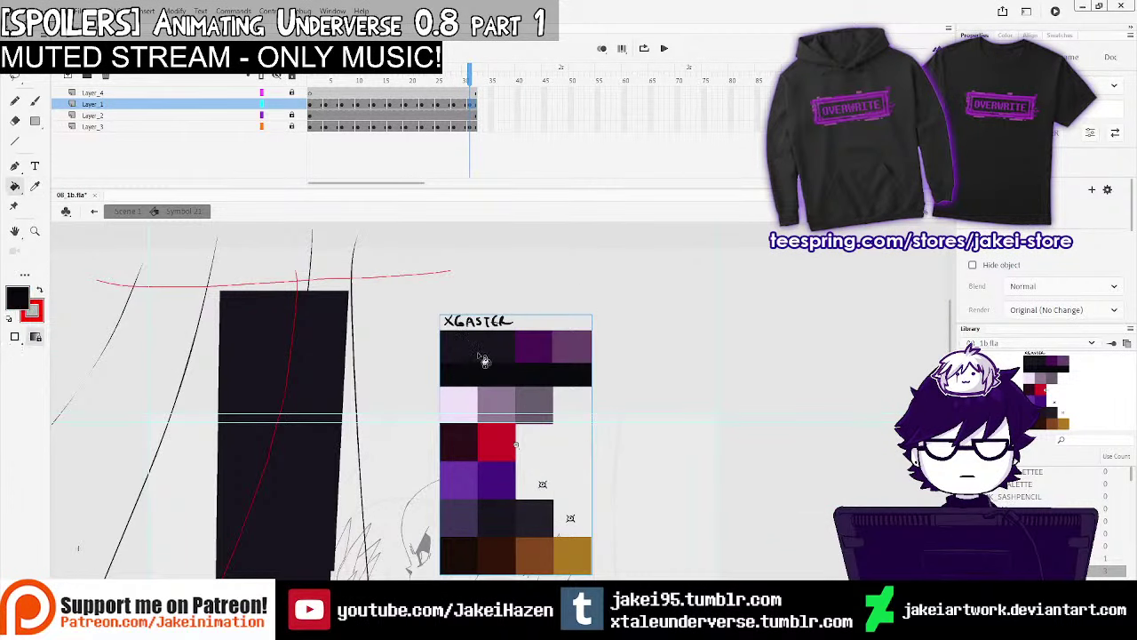
{"action": "left_click_drag", "start_coordinate": [256, 349], "coordinate": [349, 331]}
{"action": "left_click", "coordinate": [257, 330]}
{"action": "left_click", "coordinate": [315, 368], "text": "ctrl"}
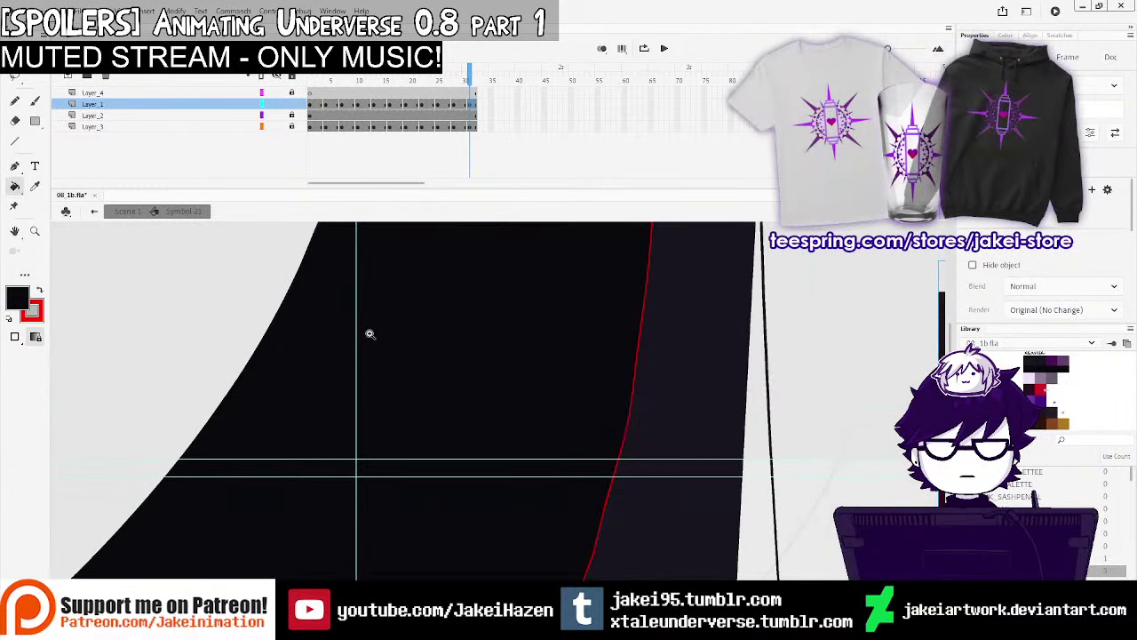
{"action": "left_click", "coordinate": [365, 327], "text": "ctrl"}
{"action": "left_click", "coordinate": [415, 296], "text": "ctrl"}
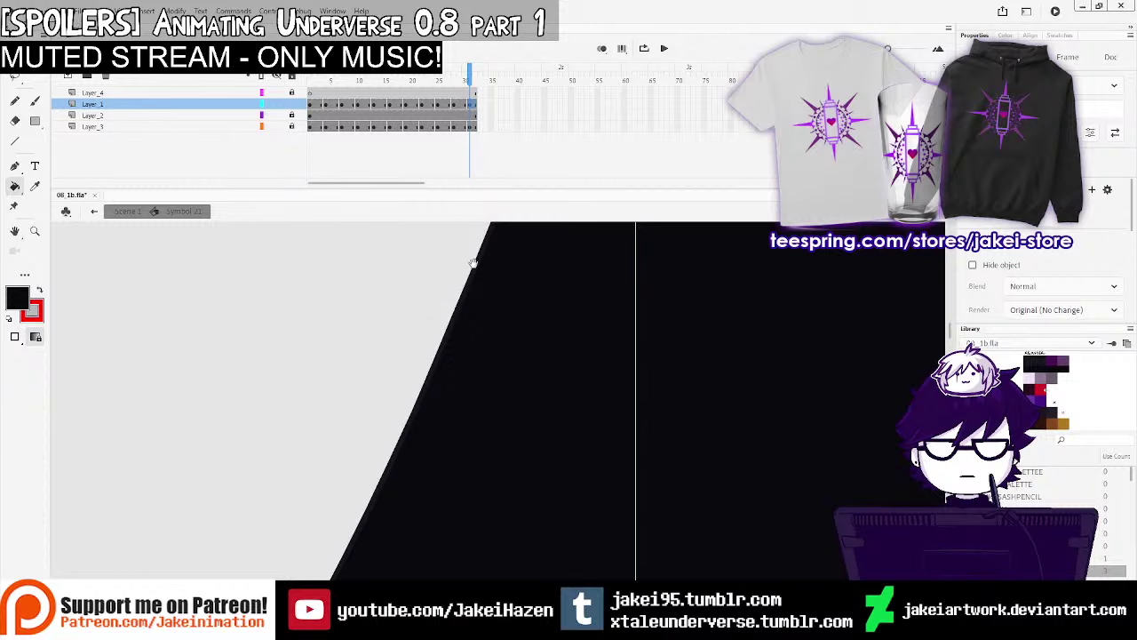
{"action": "left_click", "coordinate": [484, 320], "text": "ctrl+alt"}
{"action": "left_click", "coordinate": [498, 358], "text": "ctrl+alt"}
{"action": "left_click", "coordinate": [524, 382], "text": "ctrl+alt"}
{"action": "left_click_drag", "start_coordinate": [624, 470], "coordinate": [509, 259]}
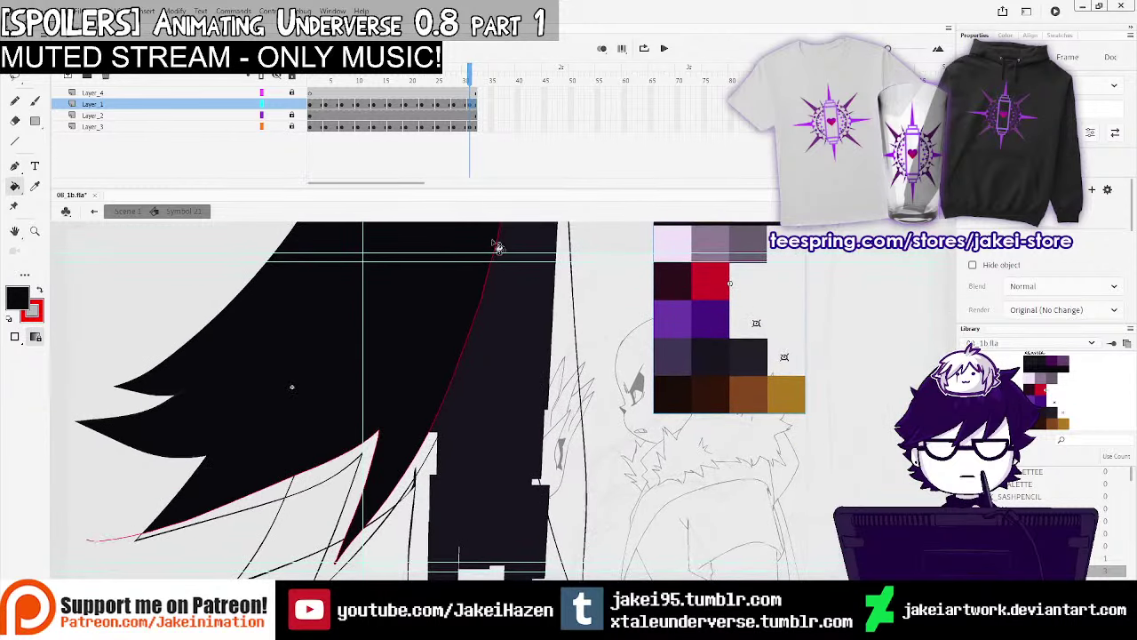
Fill the coat tail with the sampled near-black on the preceding drawings, working back to about frame 23
{"action": "key", "text": "comma"}
{"action": "key", "text": "comma"}
{"action": "key", "text": "comma"}
{"action": "key", "text": "comma"}
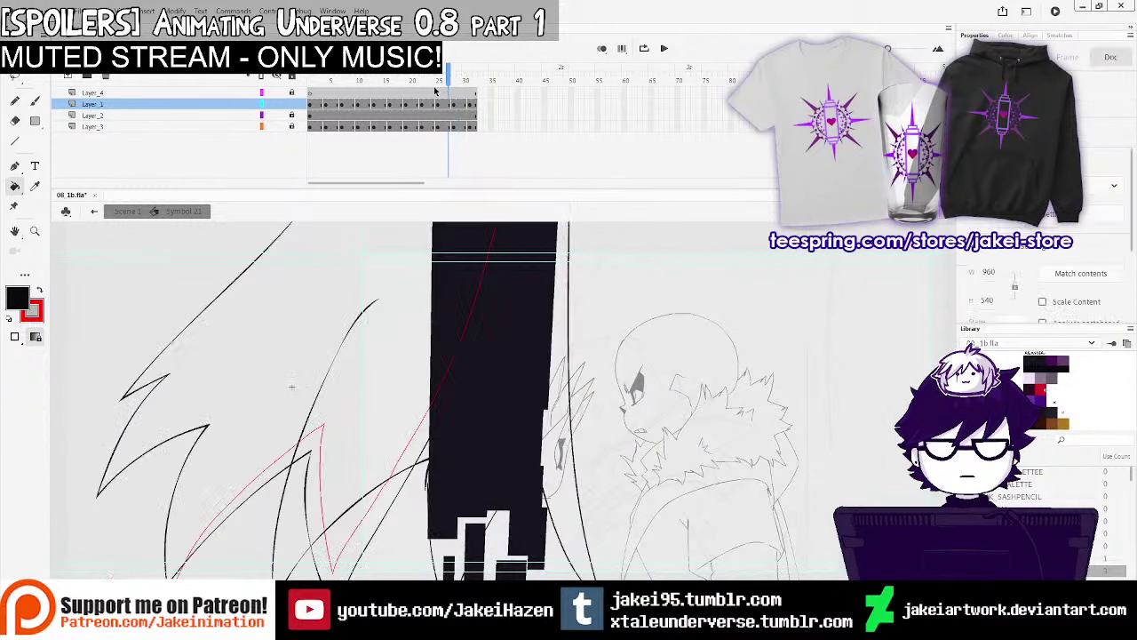
{"action": "key", "text": "comma"}
{"action": "key", "text": "comma"}
{"action": "key", "text": "comma"}
{"action": "key", "text": "comma"}
{"action": "key", "text": "comma"}
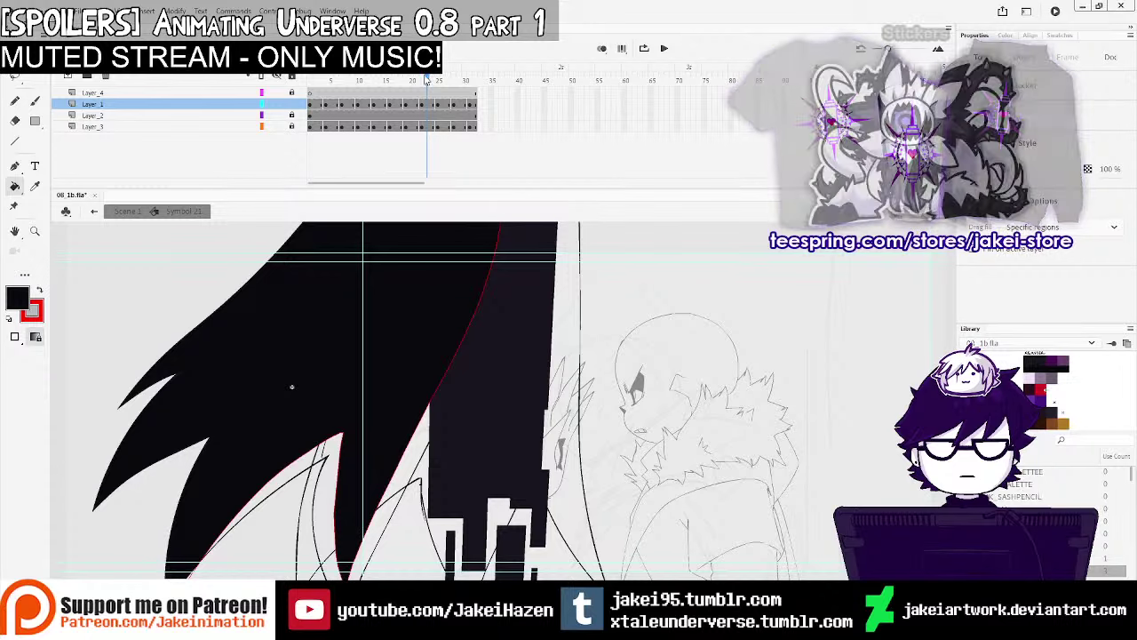
Continue the near-black coat tail fill on the drawings from about frame 20 back to frame 12
{"action": "key", "text": "comma"}
{"action": "key", "text": "comma"}
{"action": "key", "text": "comma"}
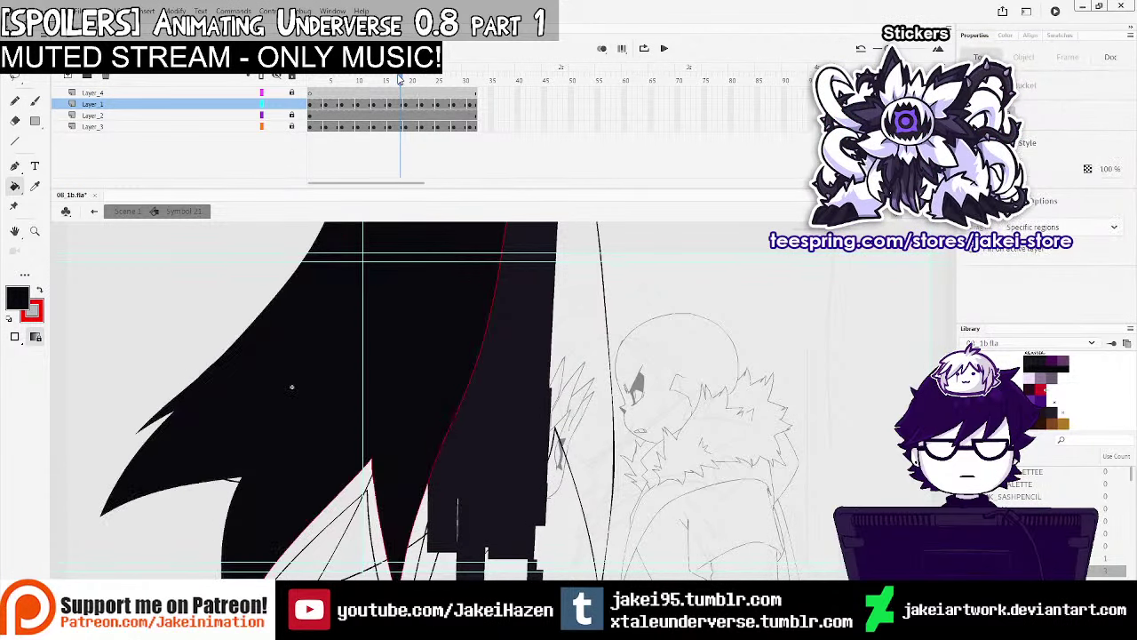
{"action": "key", "text": "comma"}
{"action": "key", "text": "comma"}
{"action": "key", "text": "comma"}
{"action": "key", "text": "comma"}
{"action": "key", "text": "comma"}
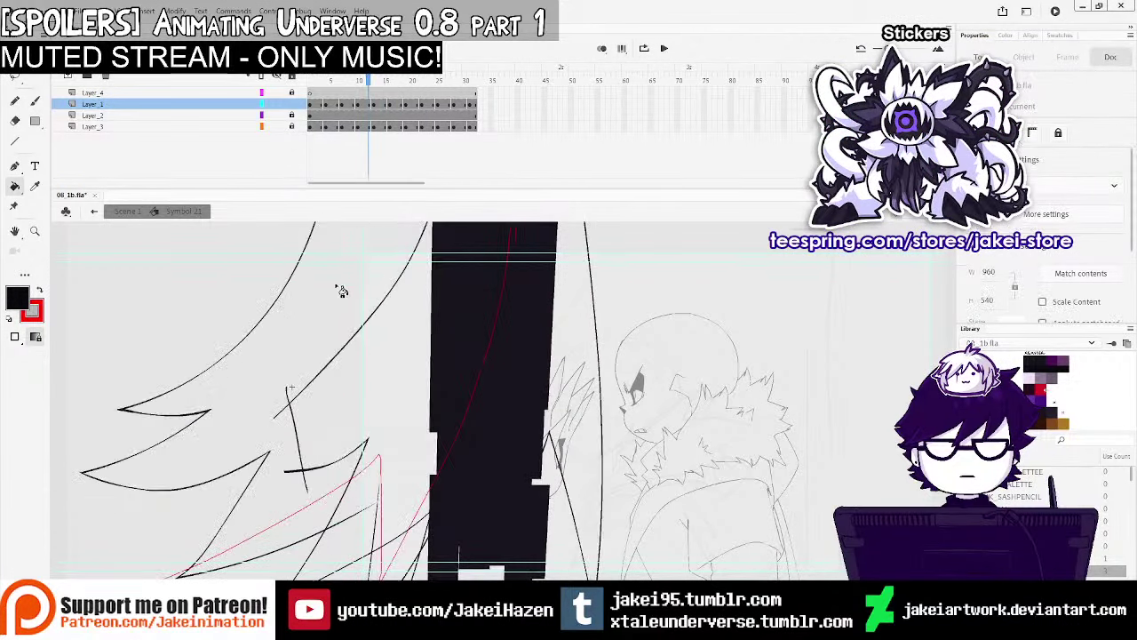
{"action": "key", "text": "comma"}
{"action": "key", "text": "comma"}
{"action": "key", "text": "comma"}
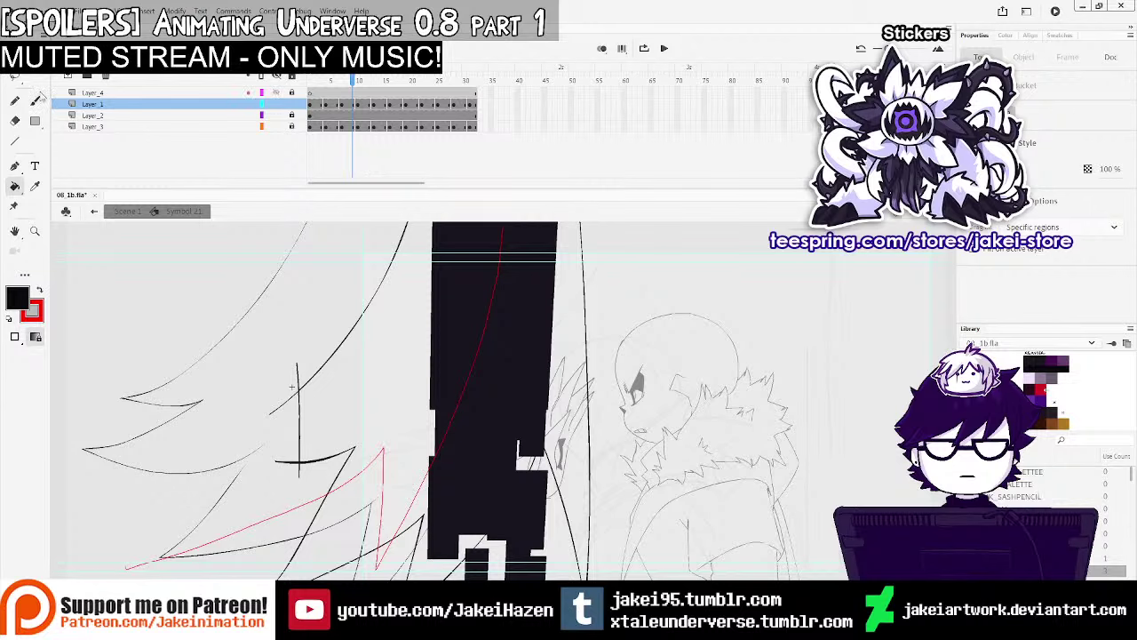
Close the open gaps in the coat tail's outline around frame 8 with red pencil strokes
{"action": "left_click", "coordinate": [14, 101]}
{"action": "key", "text": "period"}
{"action": "key", "text": "period"}
{"action": "key", "text": "period"}
{"action": "scroll", "coordinate": [421, 312], "scroll_direction": "up", "scroll_amount": 3}
{"action": "left_click", "coordinate": [347, 104]}
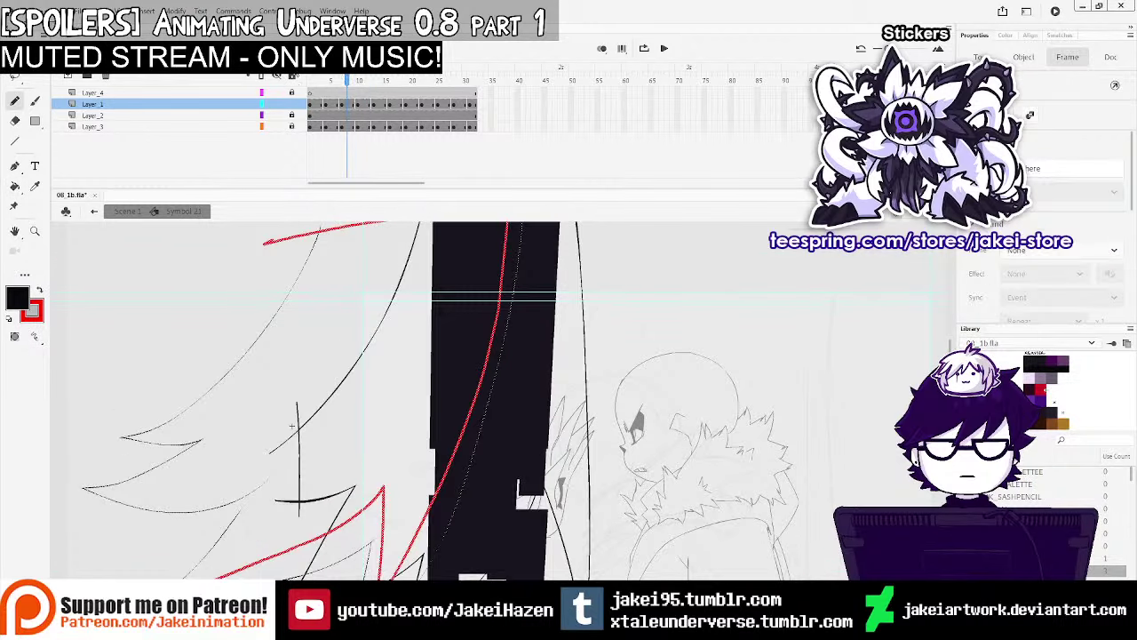
{"action": "key", "text": "Escape"}
{"action": "left_click", "coordinate": [387, 437], "text": "ctrl"}
{"action": "left_click", "coordinate": [515, 440], "text": "ctrl+shift"}
{"action": "left_click", "coordinate": [538, 444], "text": "ctrl+shift"}
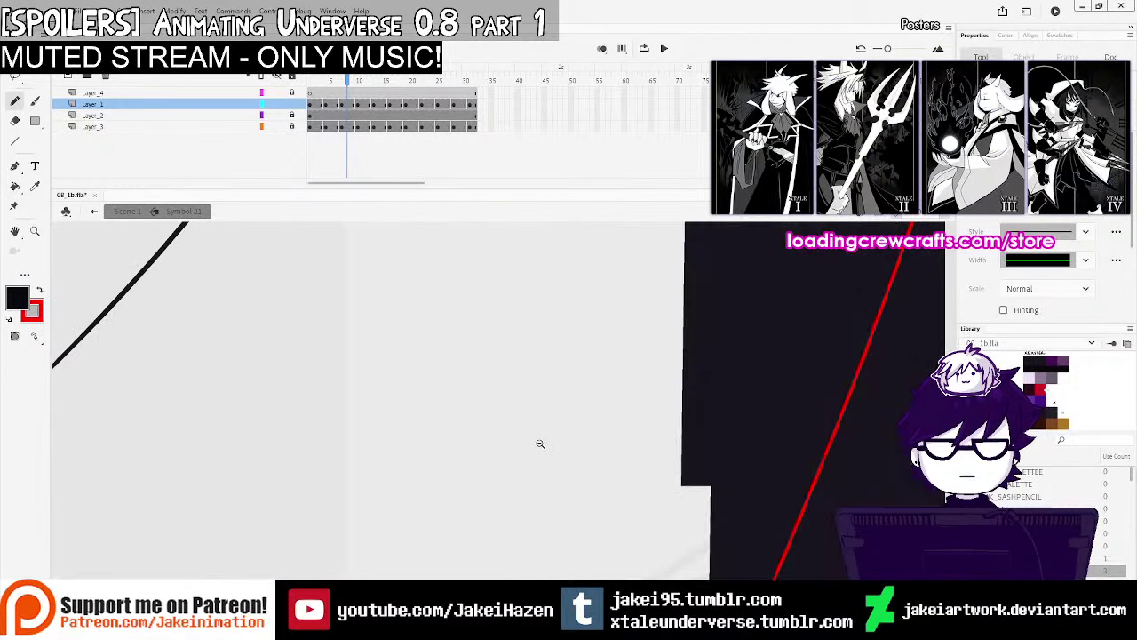
{"action": "left_click", "coordinate": [549, 455], "text": "ctrl+shift"}
{"action": "left_click", "coordinate": [551, 451], "text": "ctrl+shift"}
{"action": "left_click", "coordinate": [367, 449], "text": "ctrl"}
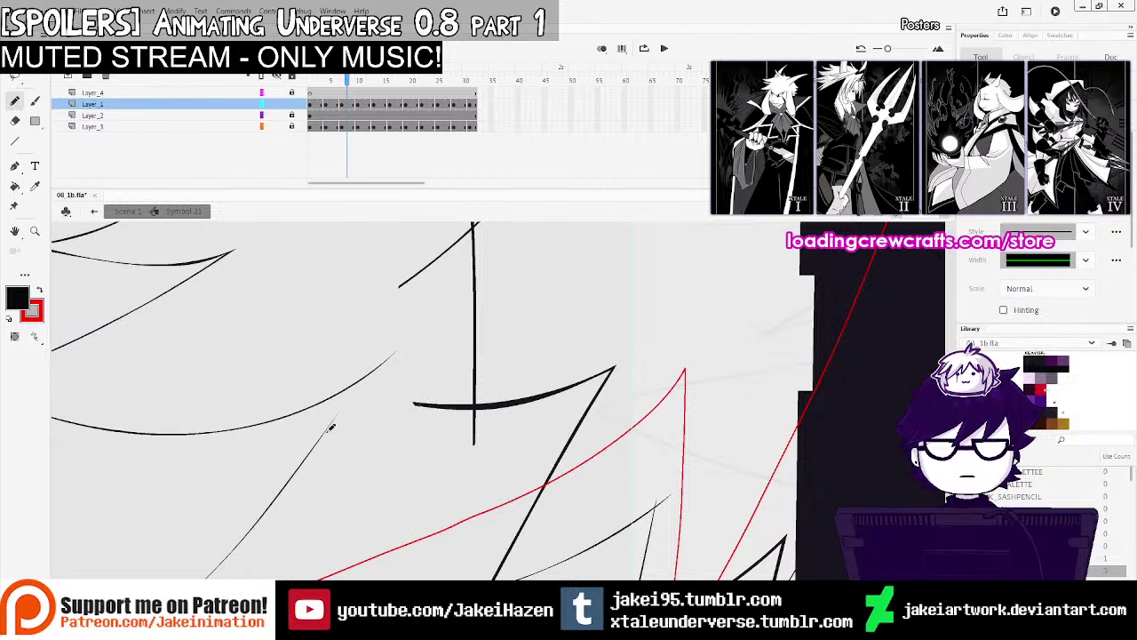
Fill the closed coat tail shape around frame 8 with near-black
{"action": "key", "text": "k"}
{"action": "left_click", "coordinate": [529, 334]}
{"action": "left_click", "coordinate": [619, 333], "text": "ctrl+shift"}
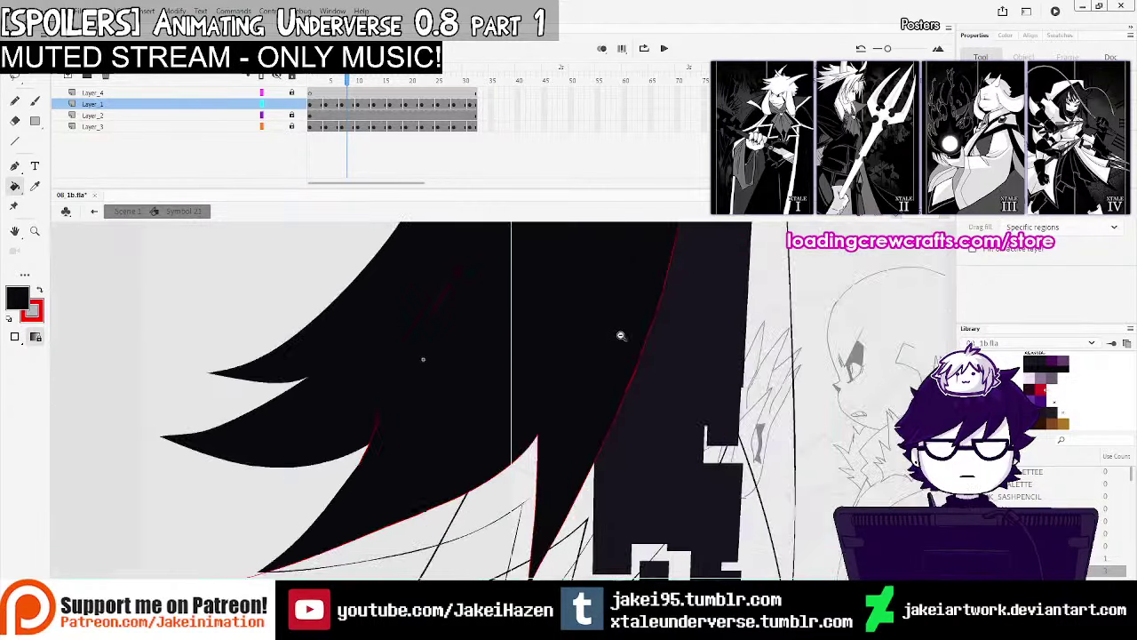
{"action": "left_click", "coordinate": [668, 323], "text": "ctrl+shift"}
{"action": "mouse_move", "coordinate": [677, 320]}
{"action": "left_mouse_down"}
{"action": "mouse_move", "coordinate": [562, 349]}
{"action": "mouse_move", "coordinate": [562, 336]}
{"action": "left_mouse_up"}
Fill the coat tail with near-black on the two earliest drawings, around frames 6 and 3
{"action": "key", "text": "comma"}
{"action": "key", "text": "comma"}
{"action": "left_click", "coordinate": [287, 366]}
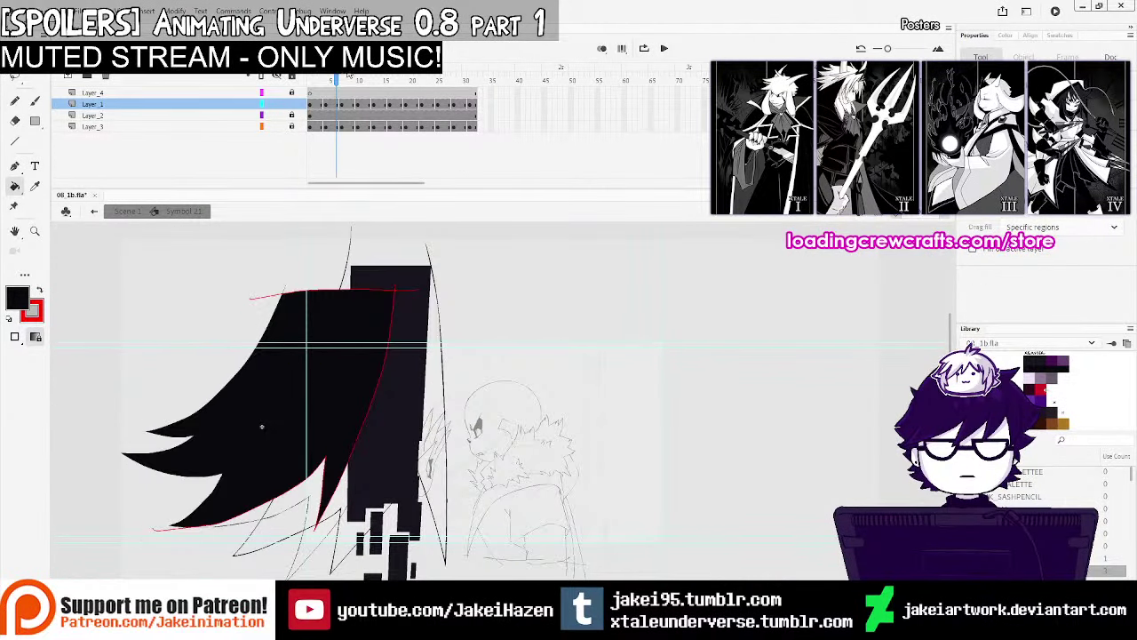
{"action": "key", "text": "comma"}
{"action": "key", "text": "comma"}
{"action": "key", "text": "comma"}
{"action": "left_click", "coordinate": [296, 349]}
{"action": "key", "text": "i"}
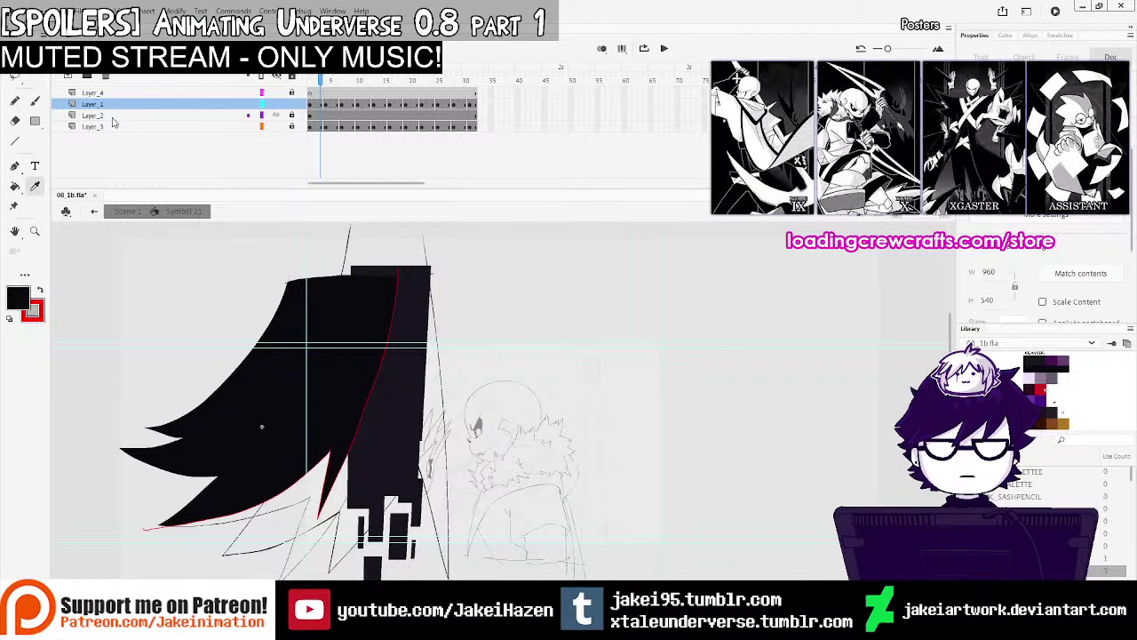
Sample the dark purple from the XGASTER palette and fill the coat tail's inner edge strip on the last drawing, around frame 32
{"action": "left_click_drag", "start_coordinate": [333, 82], "coordinate": [484, 89]}
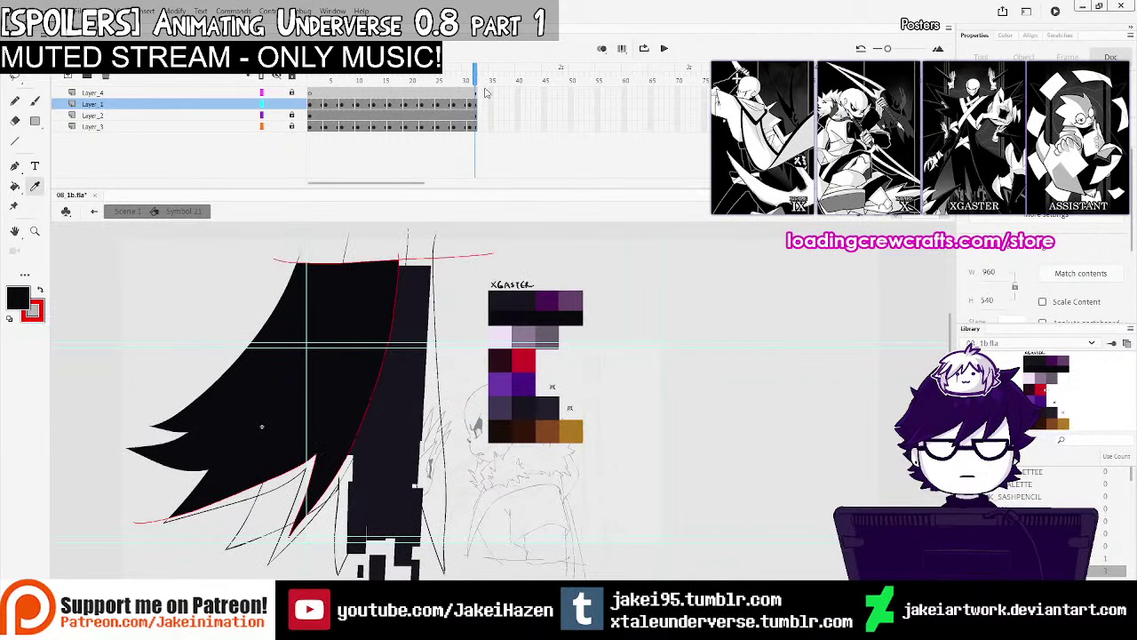
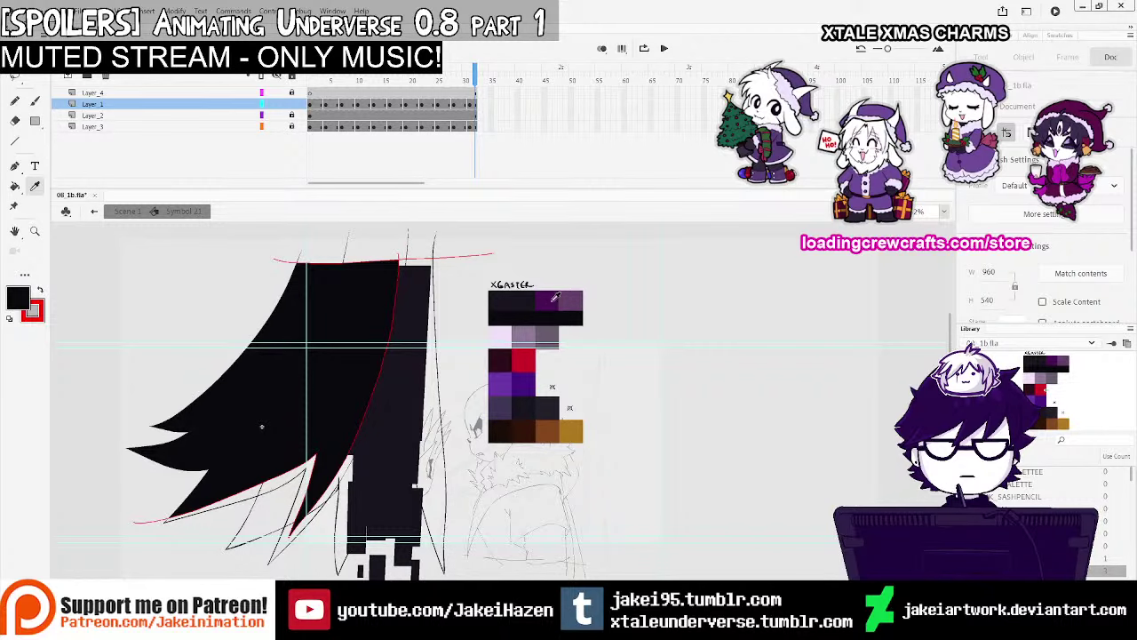
{"action": "left_click", "coordinate": [555, 298]}
{"action": "left_click", "coordinate": [343, 483]}
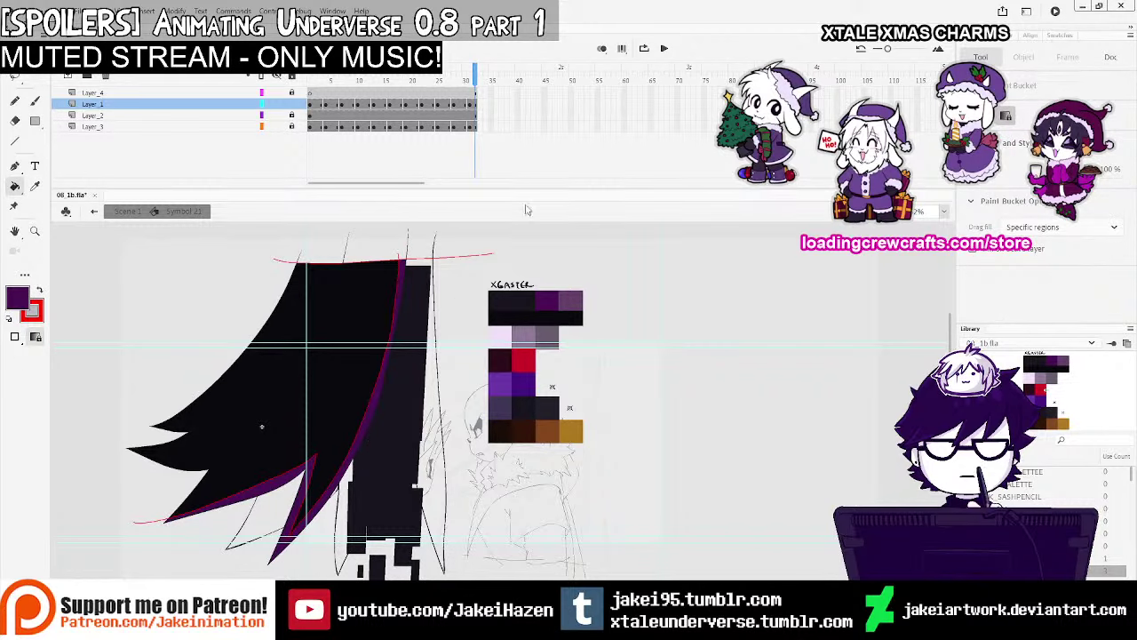
Try to fill the coat tail's inner edge strip with dark purple on the drawing around frame 29
{"action": "left_click", "coordinate": [464, 80]}
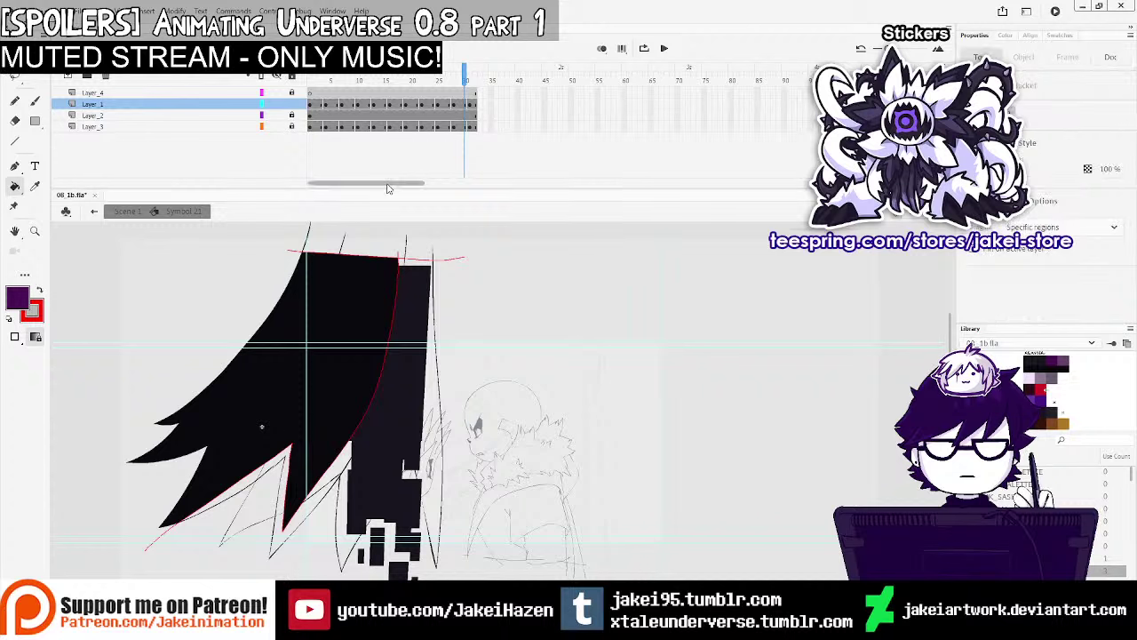
{"action": "key", "text": "period"}
{"action": "key", "text": "period"}
{"action": "left_click", "coordinate": [274, 471]}
{"action": "key", "text": "ctrl+z"}
{"action": "left_click", "coordinate": [462, 84]}
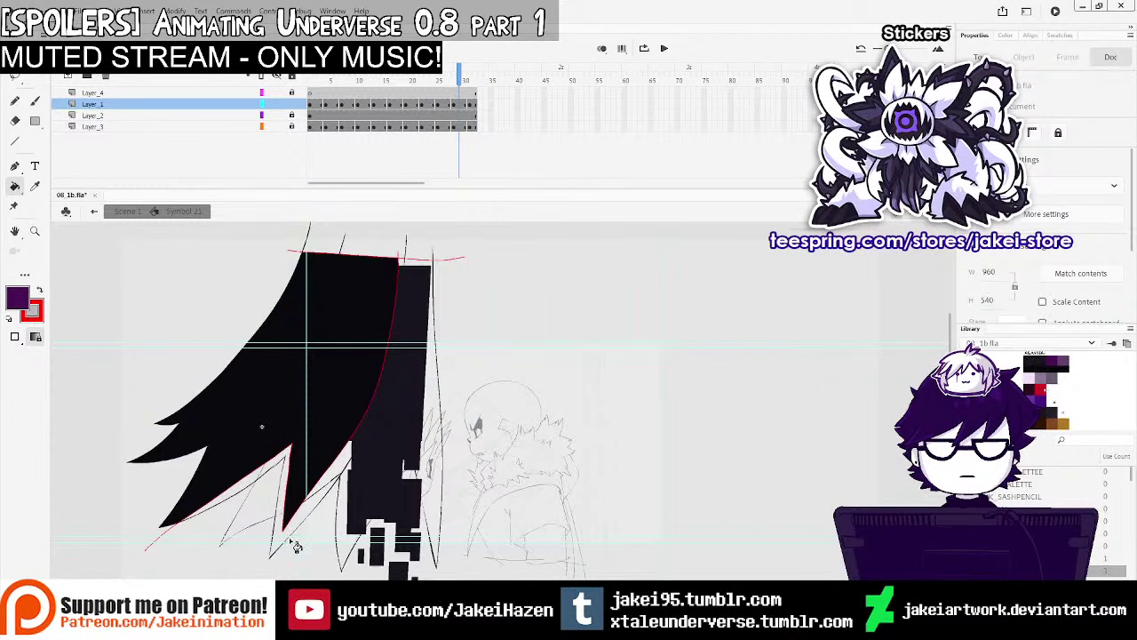
{"action": "left_click", "coordinate": [290, 529]}
Isolate Layer_1 by hiding the other layers and close the gap at the coat tail's lower tip around frame 29 with the red pencil
{"action": "left_click", "coordinate": [277, 77]}
{"action": "left_click", "coordinate": [276, 104]}
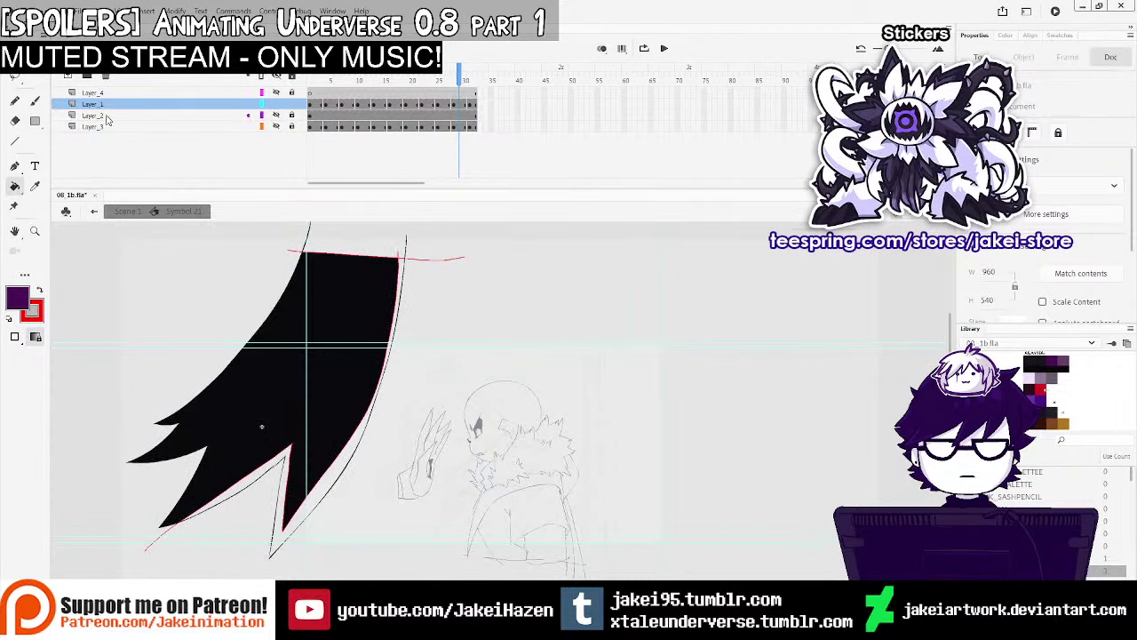
{"action": "left_click", "coordinate": [15, 102]}
{"action": "left_click", "coordinate": [432, 350], "text": "ctrl"}
{"action": "left_click_drag", "start_coordinate": [360, 530], "coordinate": [444, 237]}
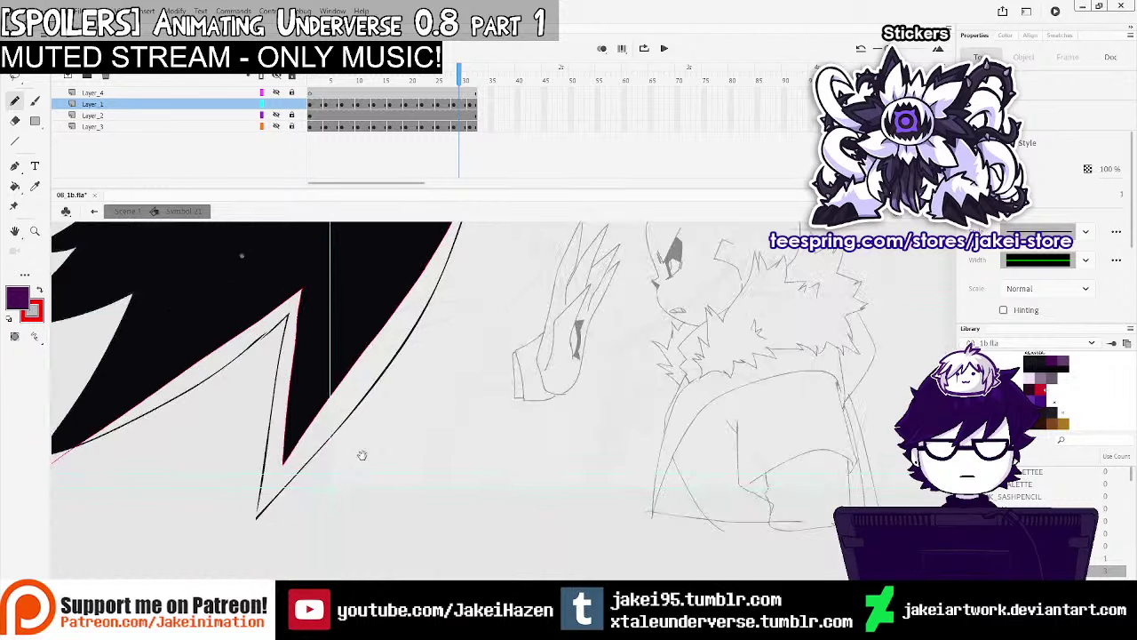
{"action": "left_click", "coordinate": [366, 457], "text": "ctrl"}
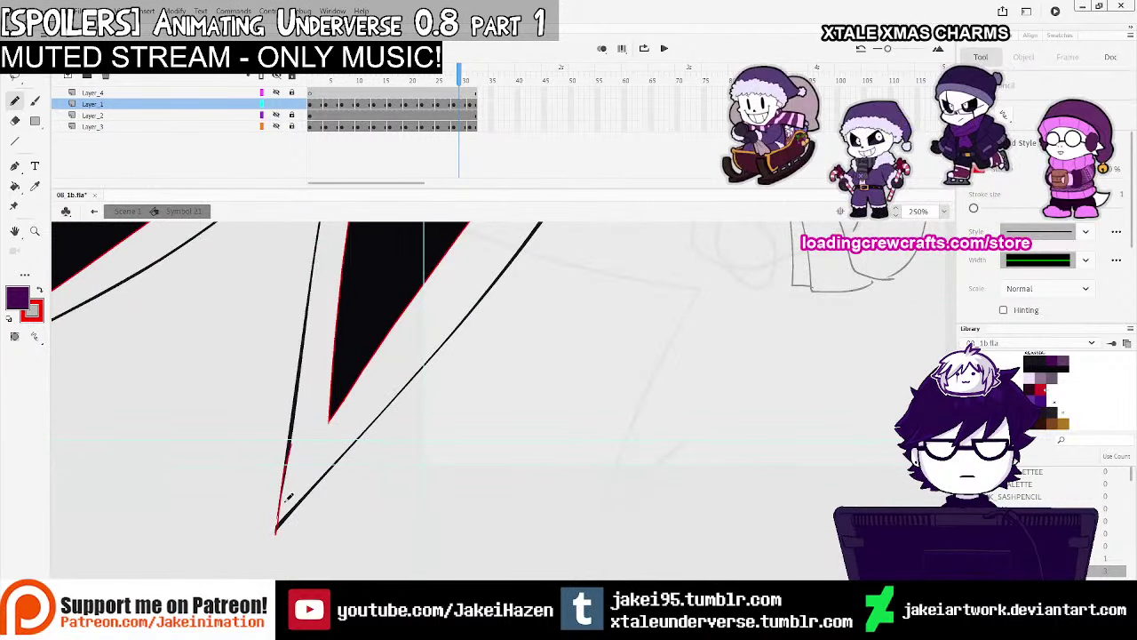
Close the remaining gaps in the edge strip's outline around frame 29 with short red pencil strokes
{"action": "left_click", "coordinate": [15, 187]}
{"action": "left_click_drag", "start_coordinate": [380, 441], "coordinate": [460, 405]}
{"action": "left_click", "coordinate": [16, 101]}
{"action": "left_click", "coordinate": [457, 105]}
{"action": "left_click", "coordinate": [450, 416], "text": "ctrl"}
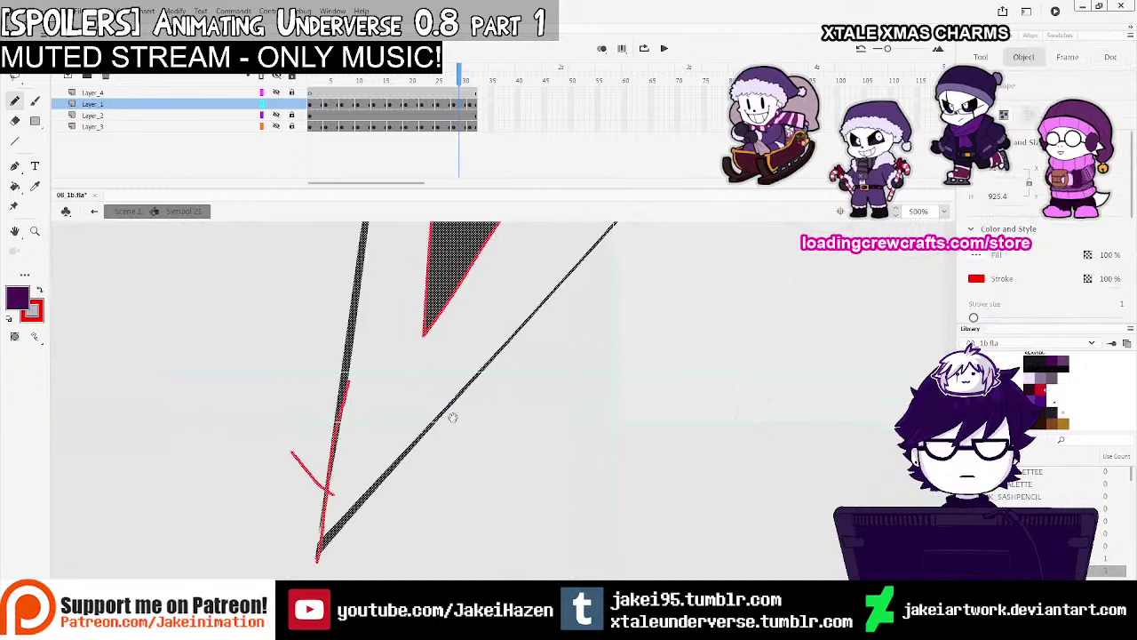
{"action": "left_click_drag", "start_coordinate": [292, 342], "coordinate": [321, 378]}
{"action": "left_click_drag", "start_coordinate": [213, 280], "coordinate": [465, 553]}
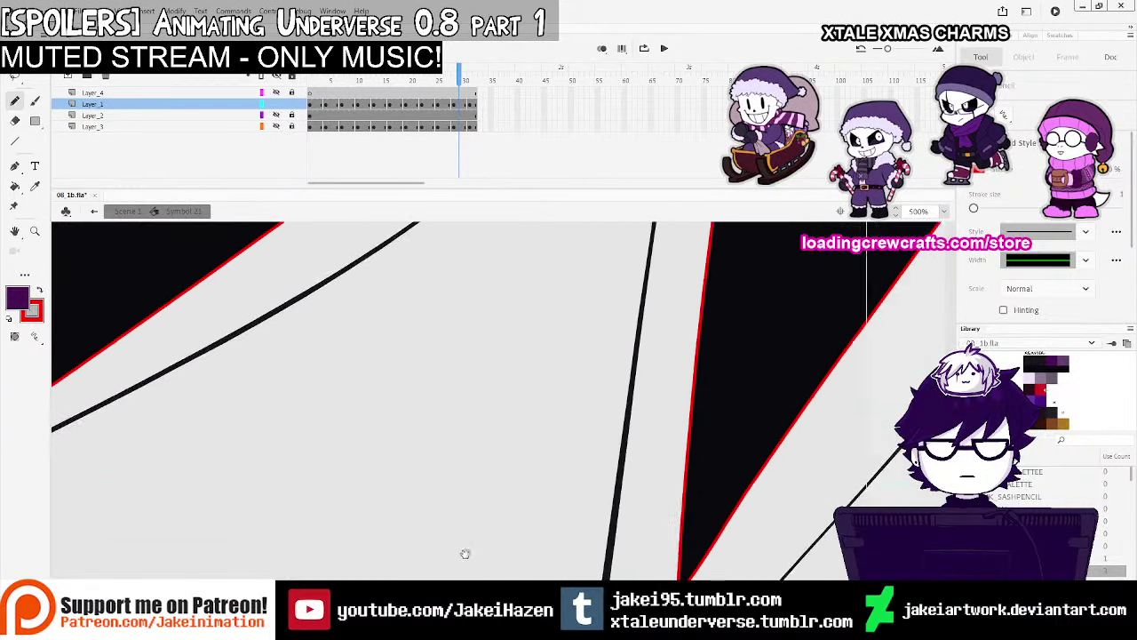
{"action": "mouse_move", "coordinate": [393, 373]}
{"action": "left_mouse_down"}
{"action": "mouse_move", "coordinate": [592, 356]}
{"action": "mouse_move", "coordinate": [458, 411]}
{"action": "mouse_move", "coordinate": [213, 569]}
{"action": "left_mouse_up"}
{"action": "left_click_drag", "start_coordinate": [512, 323], "coordinate": [378, 437]}
{"action": "left_click_drag", "start_coordinate": [328, 376], "coordinate": [385, 366]}
Fill the closed inner edge strip around frame 29 with dark purple
{"action": "left_click", "coordinate": [15, 187]}
{"action": "left_click", "coordinate": [330, 352]}
{"action": "left_click", "coordinate": [637, 367], "text": "ctrl+shift"}
{"action": "left_click", "coordinate": [637, 367], "text": "ctrl+shift"}
{"action": "left_click", "coordinate": [609, 385], "text": "ctrl+shift"}
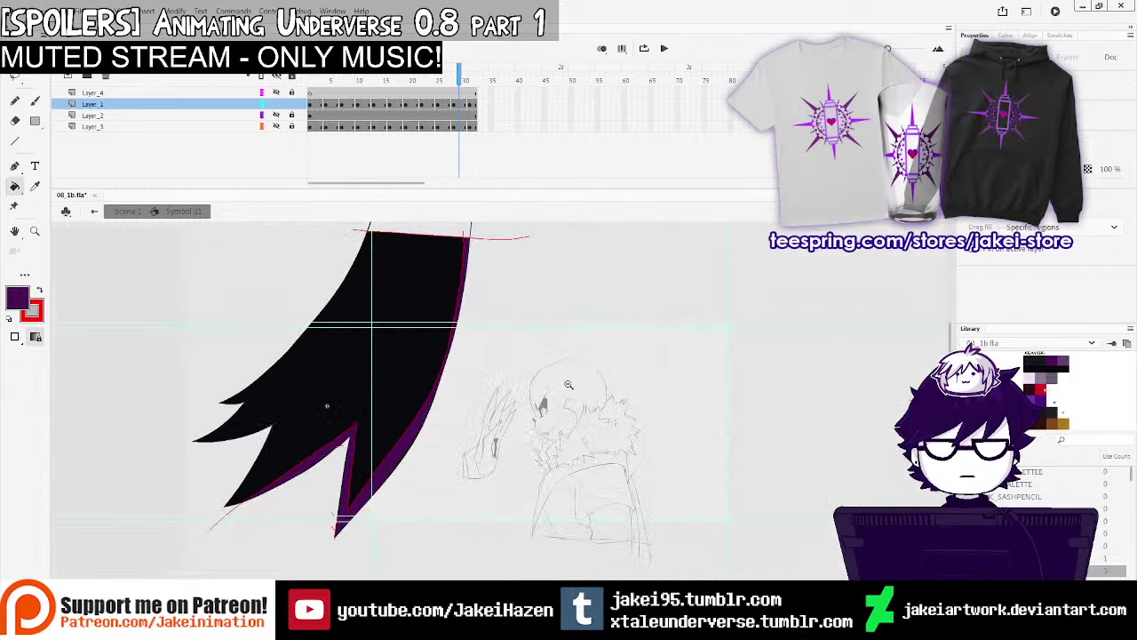
Fill the coat tail's inner edge strip with dark purple on the drawings from about frame 27 back to frame 21
{"action": "left_click", "coordinate": [450, 80]}
{"action": "left_click", "coordinate": [365, 508]}
{"action": "left_click", "coordinate": [435, 83]}
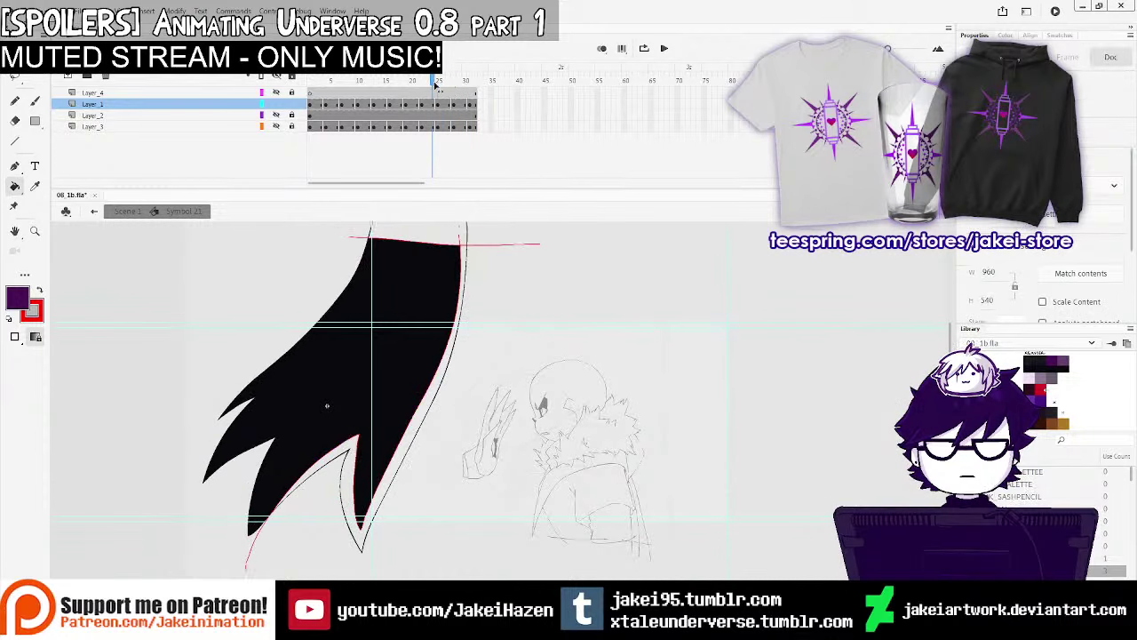
{"action": "left_click_drag", "start_coordinate": [433, 80], "coordinate": [418, 83]}
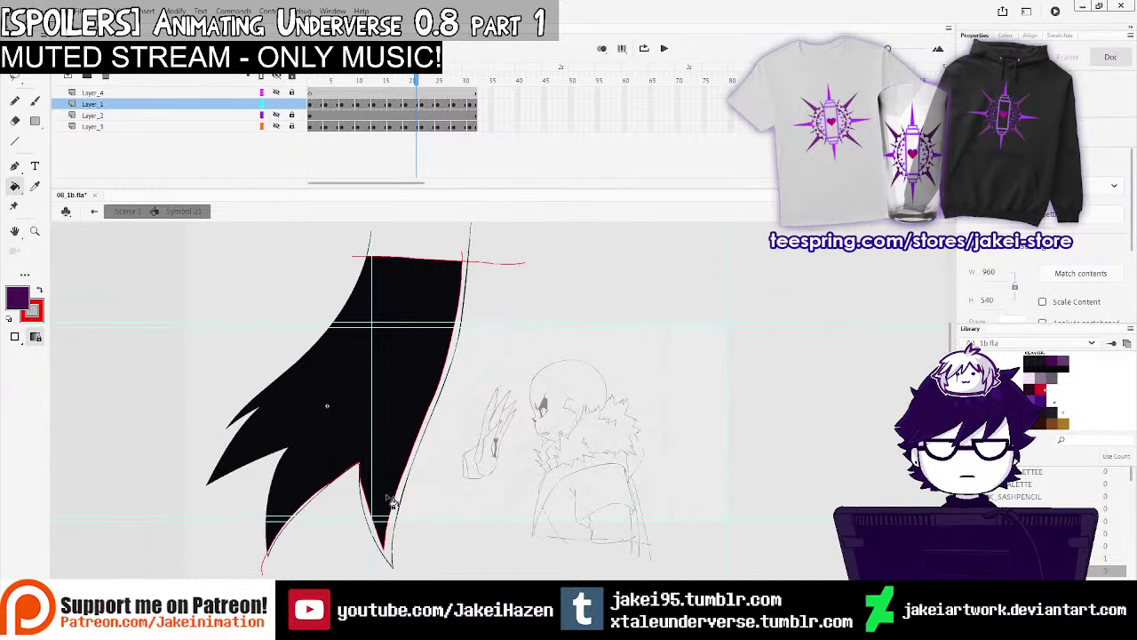
{"action": "left_click", "coordinate": [394, 551]}
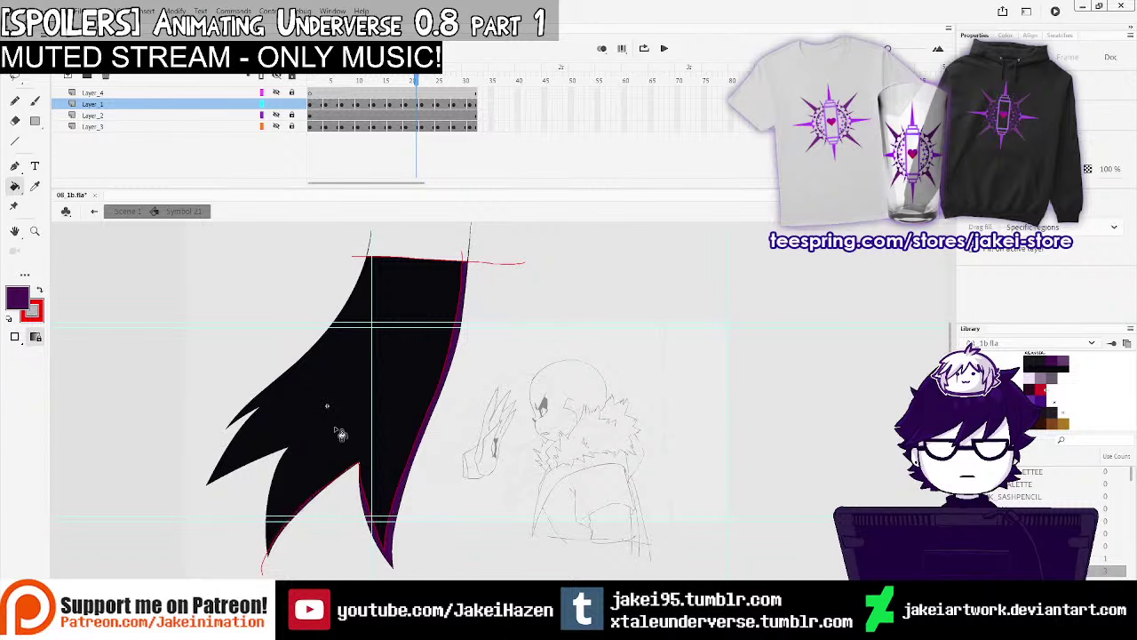
Continue the dark purple edge strip fill on the drawings from about frame 18 back to frame 9
{"action": "left_click_drag", "start_coordinate": [418, 81], "coordinate": [382, 87]}
{"action": "left_click", "coordinate": [463, 295]}
{"action": "key", "text": "ctrl+z"}
{"action": "left_click", "coordinate": [406, 503]}
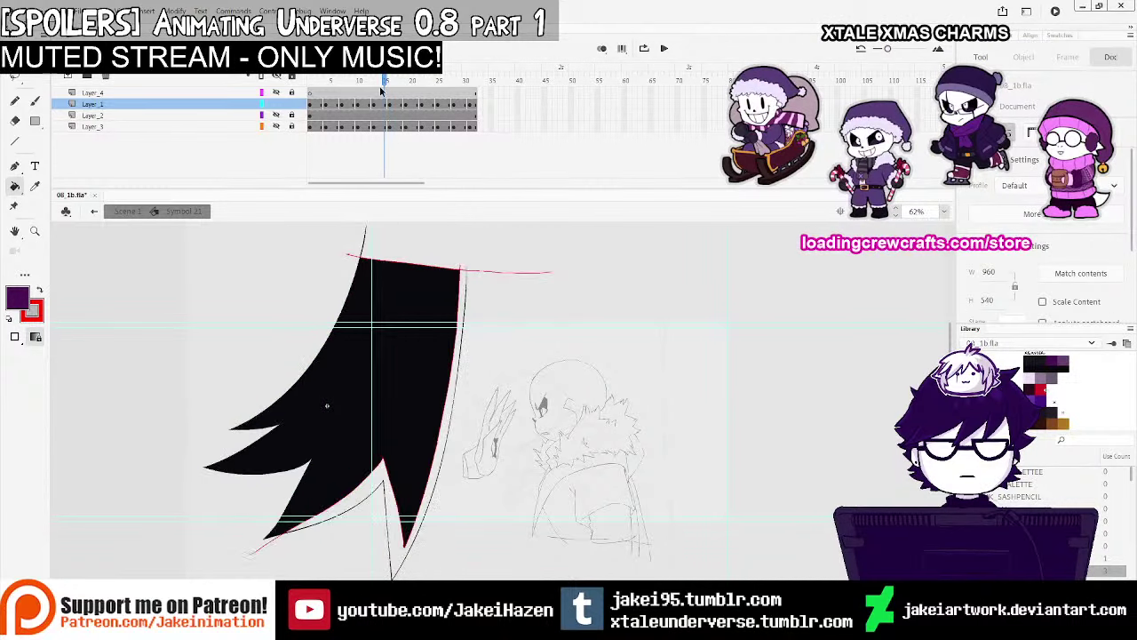
{"action": "left_click", "coordinate": [389, 480]}
{"action": "key", "text": "comma"}
{"action": "key", "text": "comma"}
{"action": "key", "text": "comma"}
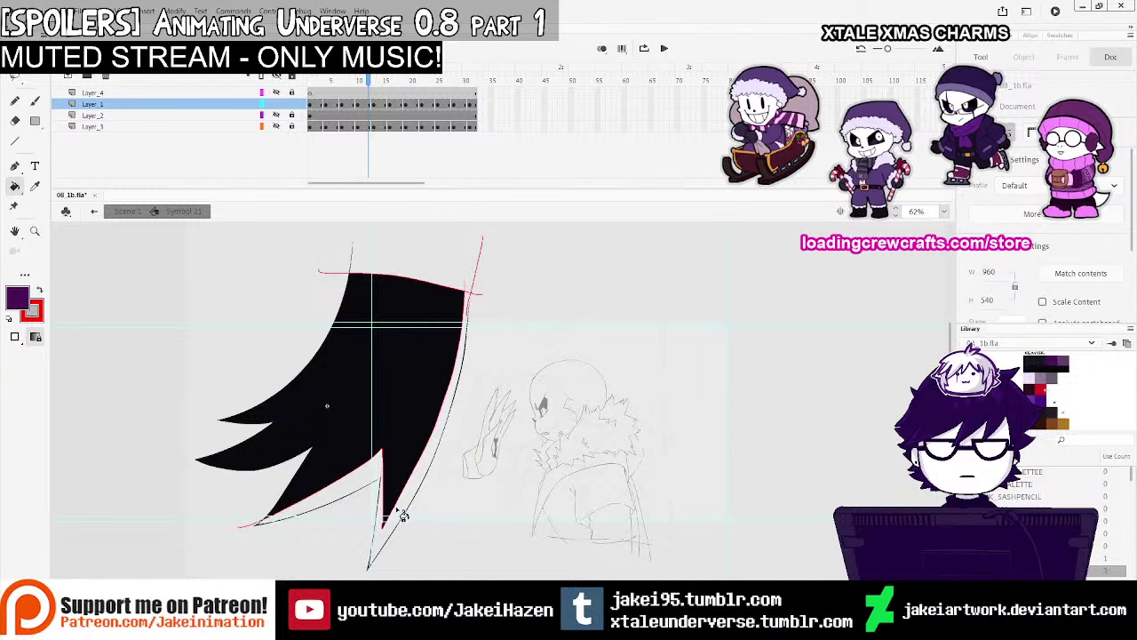
{"action": "left_click", "coordinate": [397, 513]}
{"action": "left_click", "coordinate": [355, 81]}
{"action": "left_click", "coordinate": [451, 391]}
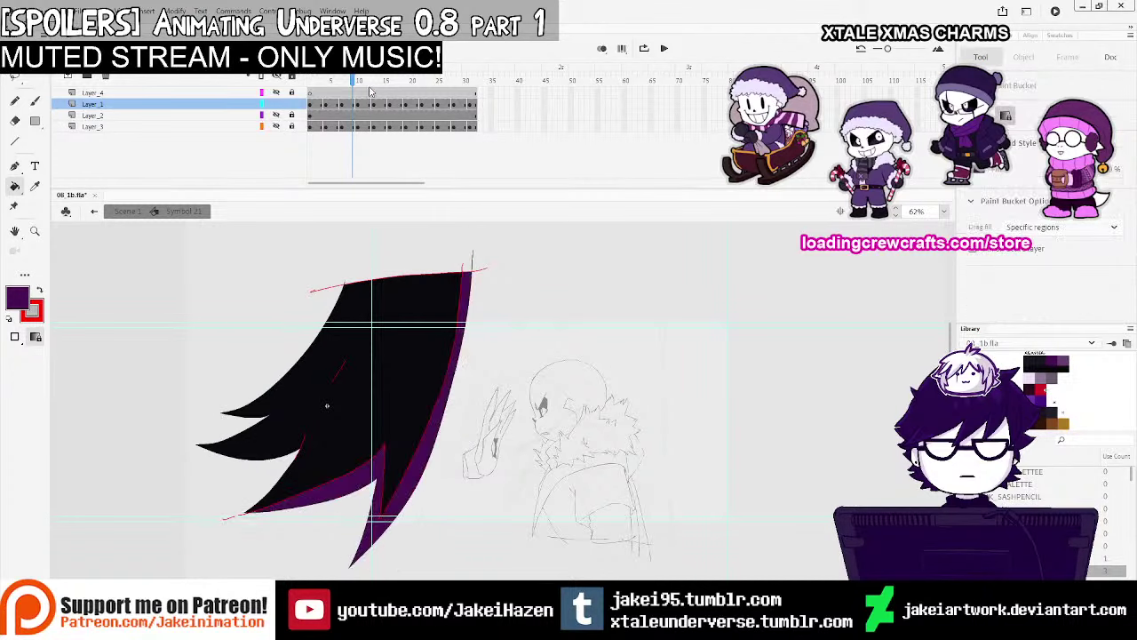
Fill the edge strip with dark purple on the two earliest drawings, around frames 6 and 3, and play the animation
{"action": "left_click", "coordinate": [337, 93]}
{"action": "left_click", "coordinate": [443, 409]}
{"action": "key", "text": "comma"}
{"action": "key", "text": "comma"}
{"action": "key", "text": "comma"}
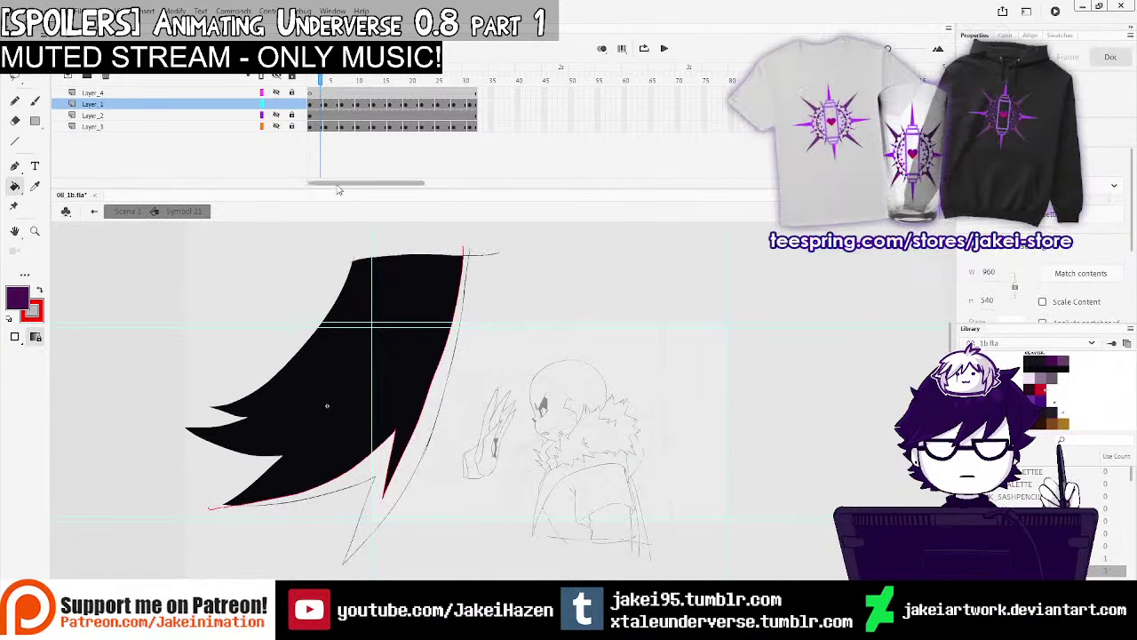
{"action": "left_click", "coordinate": [430, 426]}
{"action": "key", "text": "Return"}
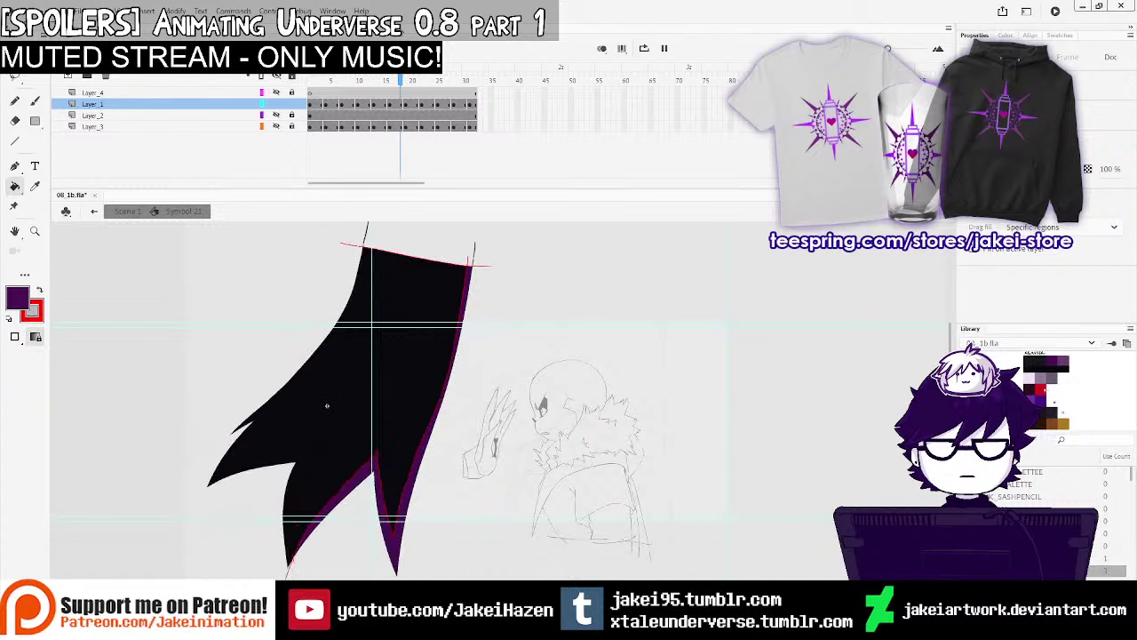
Sample the muted purple from the XGASTER palette and isolate Layer_3 by hiding the other layers
{"action": "left_click", "coordinate": [277, 76]}
{"action": "left_click", "coordinate": [34, 187]}
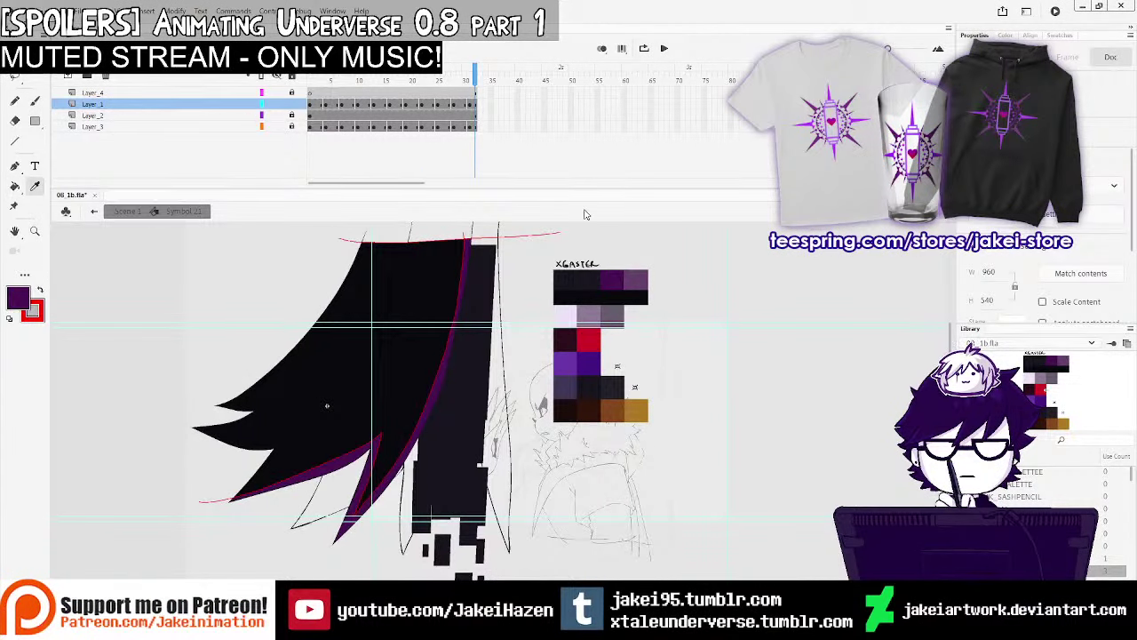
{"action": "left_click", "coordinate": [595, 309]}
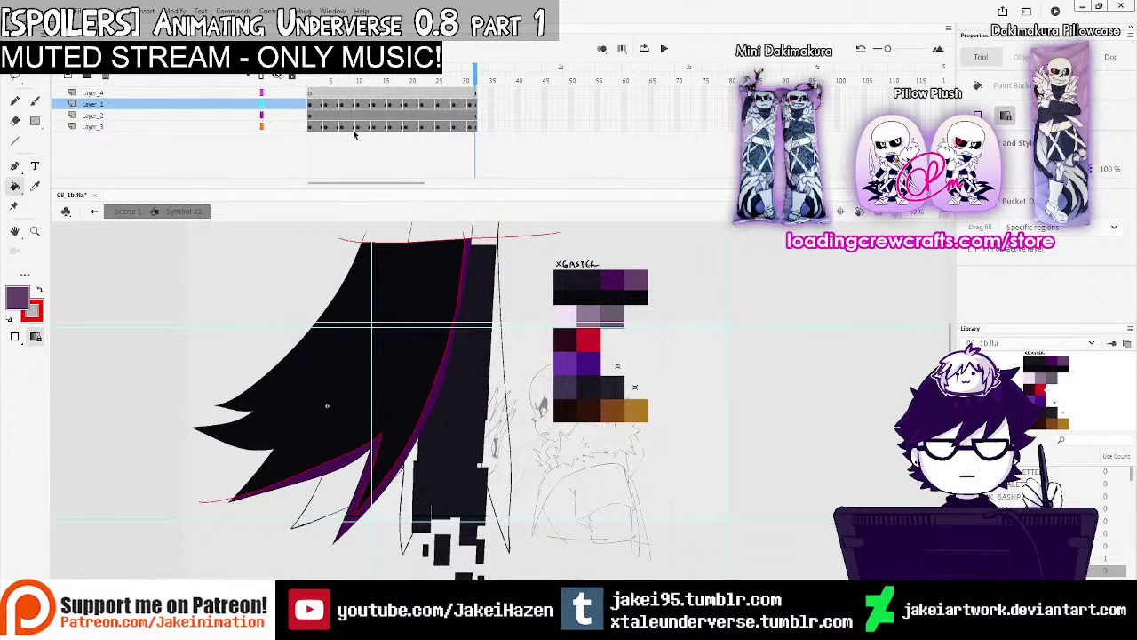
{"action": "left_click", "coordinate": [280, 76]}
{"action": "left_click", "coordinate": [277, 126]}
{"action": "key", "text": "shift+y"}
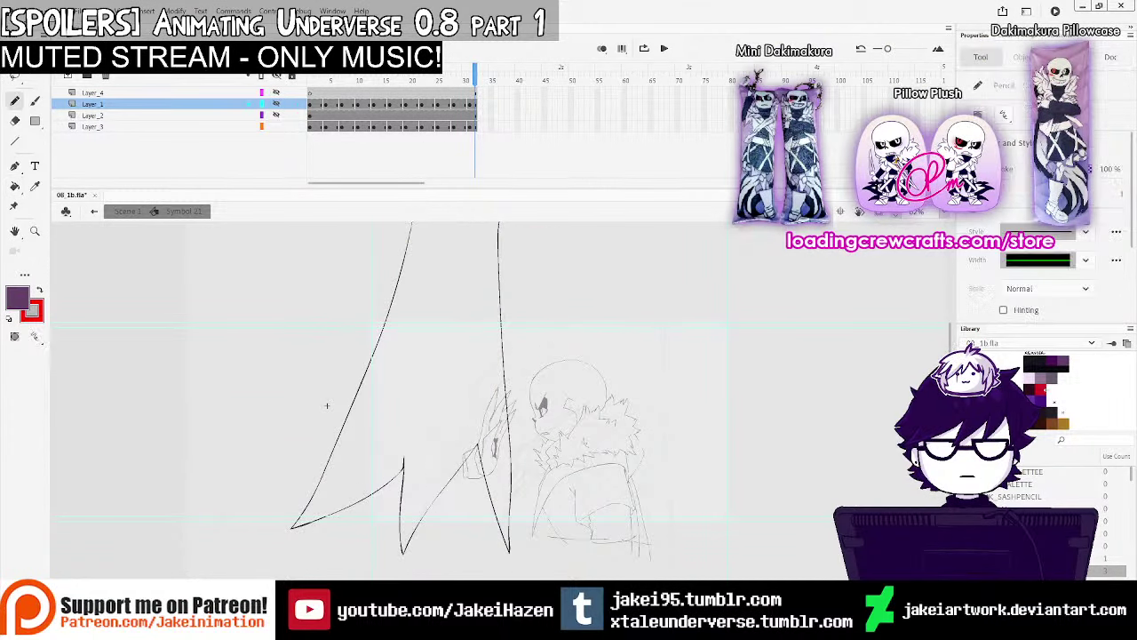
Draw red pencil lines across the top of the Layer_3 coat tail on the drawings from about frame 3 to frame 14
{"action": "left_click", "coordinate": [315, 127]}
{"action": "scroll", "coordinate": [485, 256], "scroll_direction": "up", "scroll_amount": 1}
{"action": "mouse_move", "coordinate": [399, 271]}
{"action": "left_mouse_down"}
{"action": "mouse_move", "coordinate": [581, 270]}
{"action": "mouse_move", "coordinate": [574, 288]}
{"action": "left_mouse_up"}
{"action": "left_click", "coordinate": [331, 127]}
{"action": "left_click", "coordinate": [347, 127]}
{"action": "key", "text": "."}
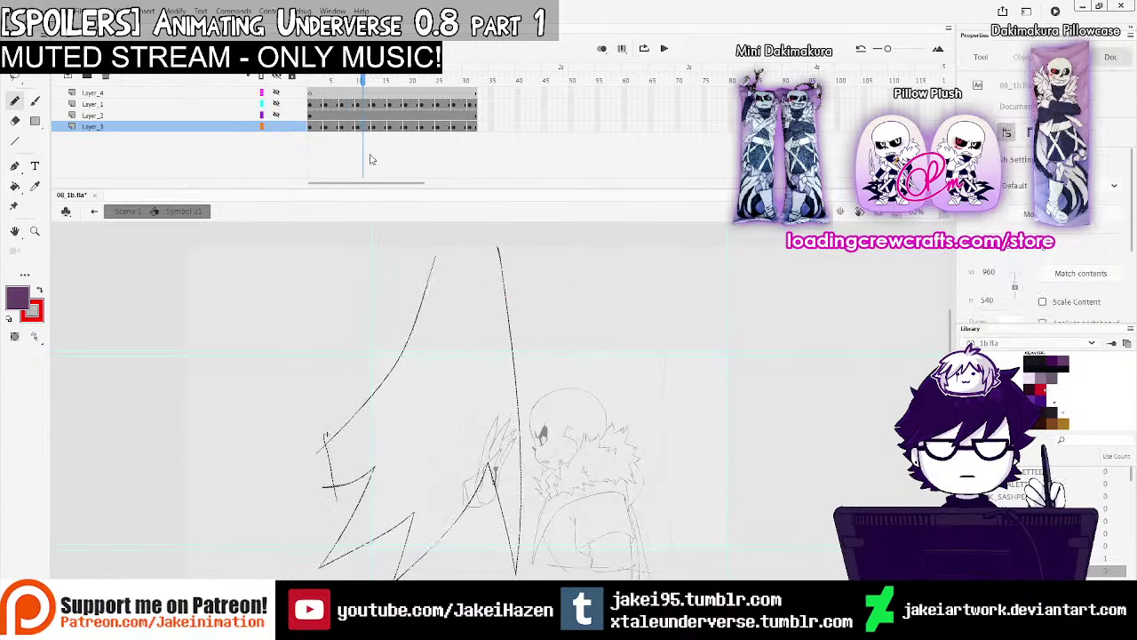
{"action": "left_click_drag", "start_coordinate": [418, 268], "coordinate": [569, 284]}
{"action": "key", "text": "."}
{"action": "left_click_drag", "start_coordinate": [418, 274], "coordinate": [562, 278]}
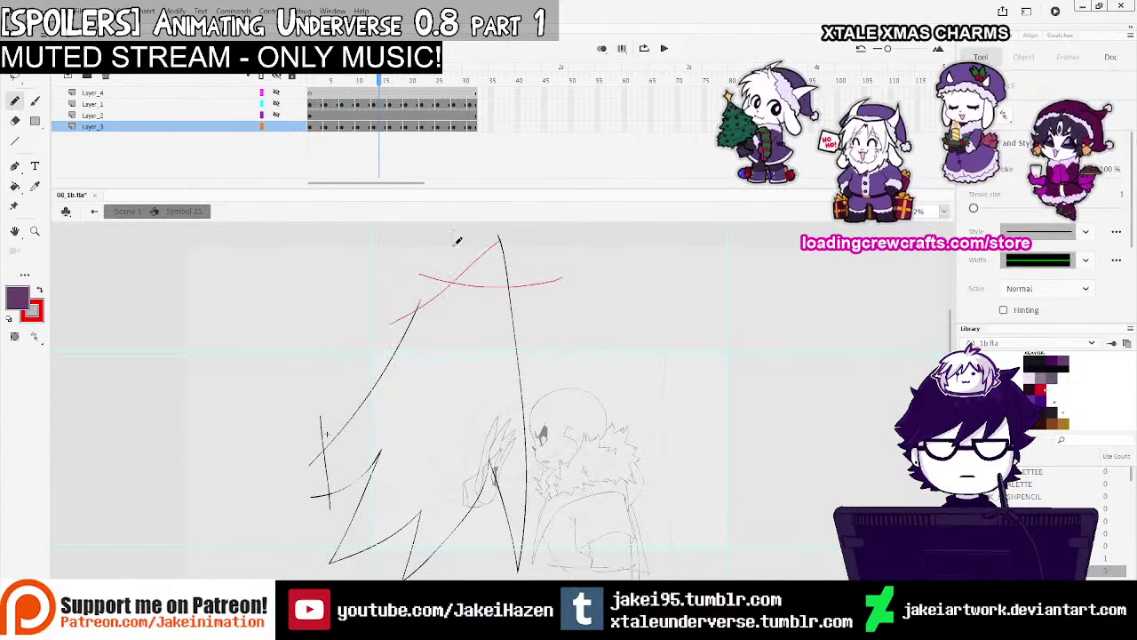
Continue the red closing lines across the top of the Layer_3 coat tail from about frame 17 to frame 26
{"action": "left_click", "coordinate": [394, 127]}
{"action": "left_click_drag", "start_coordinate": [406, 287], "coordinate": [561, 280]}
{"action": "left_click", "coordinate": [414, 128]}
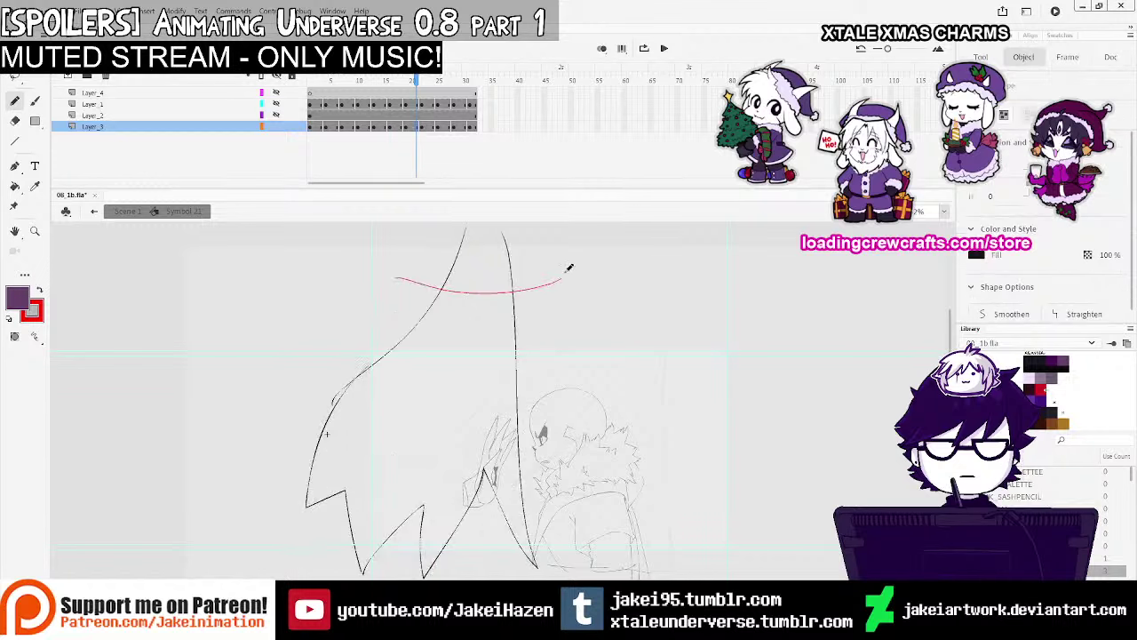
{"action": "key", "text": "."}
{"action": "mouse_move", "coordinate": [436, 277]}
{"action": "left_mouse_down"}
{"action": "mouse_move", "coordinate": [405, 330]}
{"action": "mouse_move", "coordinate": [446, 252]}
{"action": "mouse_move", "coordinate": [464, 292]}
{"action": "mouse_move", "coordinate": [379, 297]}
{"action": "left_mouse_up"}
{"action": "left_click", "coordinate": [443, 130]}
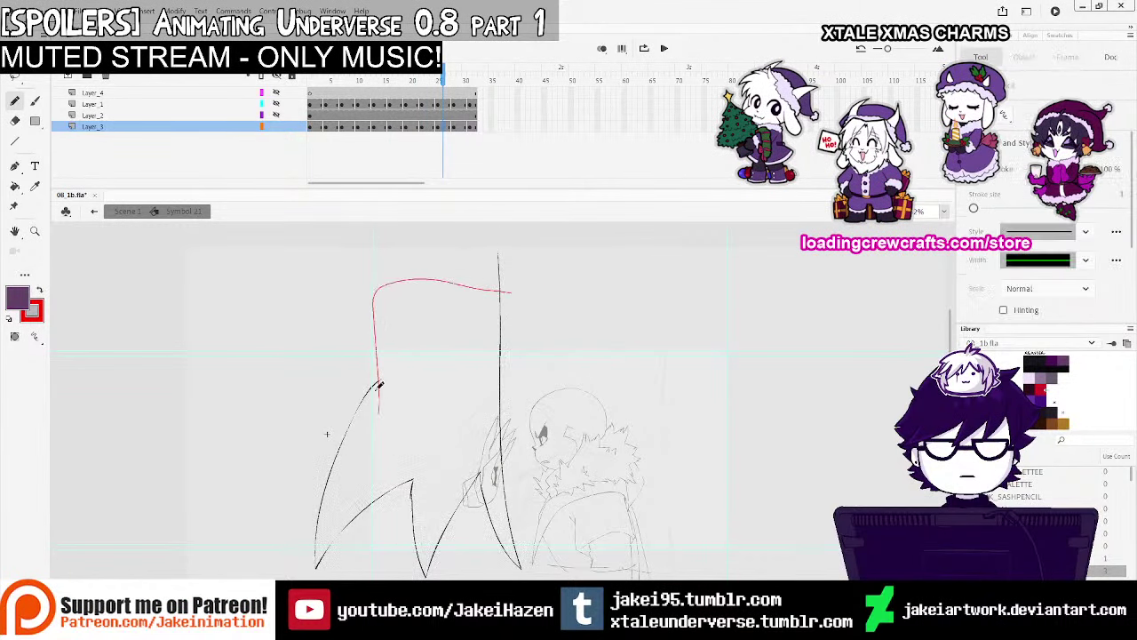
Close the top of the last two Layer_3 drawings with red lines and fill the one at frame 32 with muted purple
{"action": "left_click", "coordinate": [459, 130]}
{"action": "left_click_drag", "start_coordinate": [509, 293], "coordinate": [370, 278]}
{"action": "left_click", "coordinate": [475, 128]}
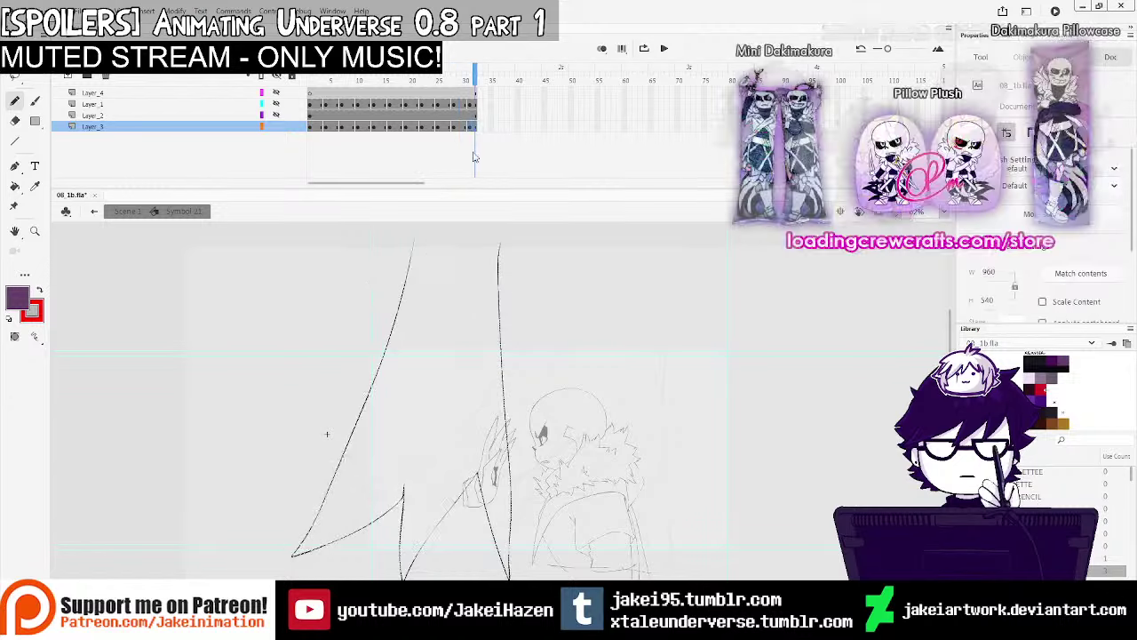
{"action": "left_click_drag", "start_coordinate": [508, 293], "coordinate": [361, 273]}
{"action": "left_click", "coordinate": [16, 185]}
{"action": "left_click", "coordinate": [452, 377]}
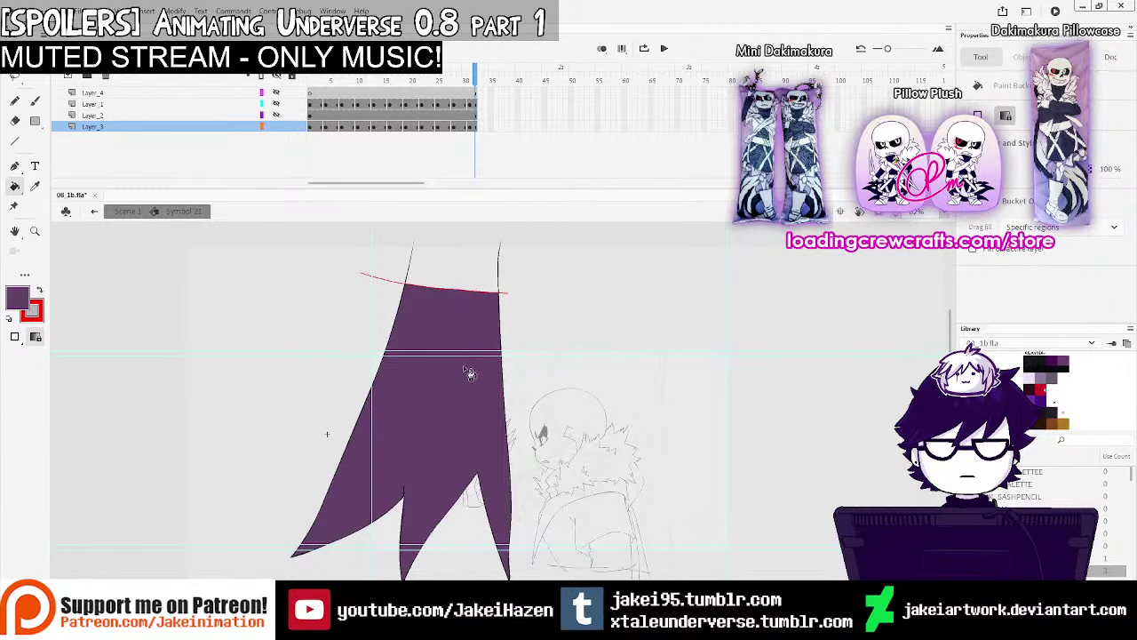
Close the outline gaps at the notch and the lower tip of the Layer_3 coat tail around frame 30 with red pencil strokes
{"action": "left_click", "coordinate": [16, 100]}
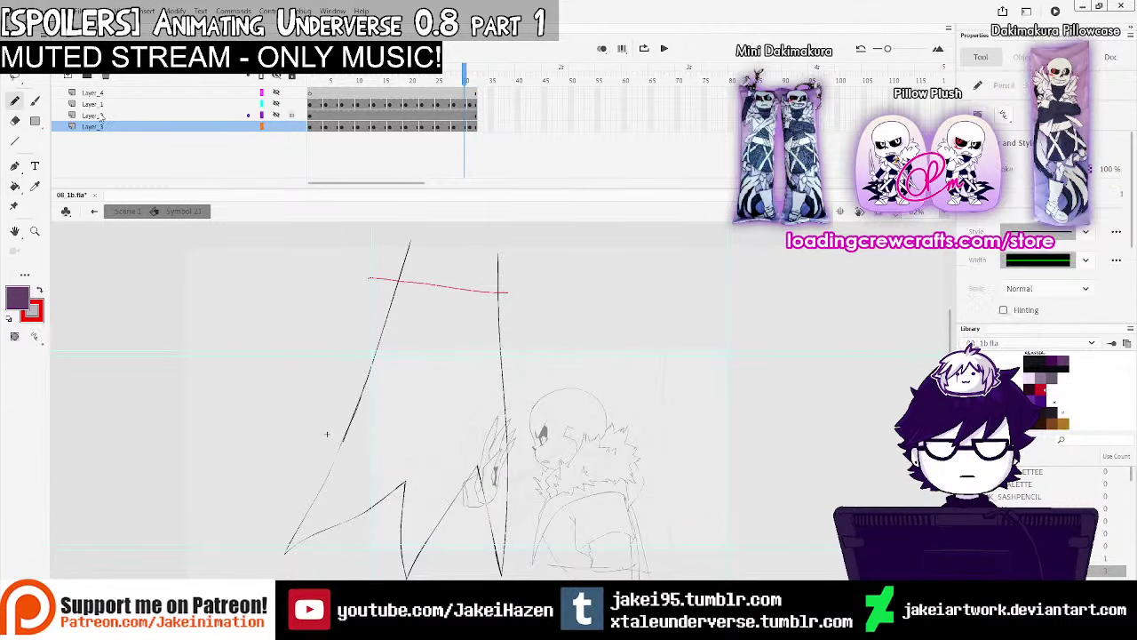
{"action": "left_click", "coordinate": [434, 449], "text": "ctrl"}
{"action": "left_click", "coordinate": [487, 440], "text": "ctrl"}
{"action": "left_click_drag", "start_coordinate": [336, 422], "coordinate": [505, 373]}
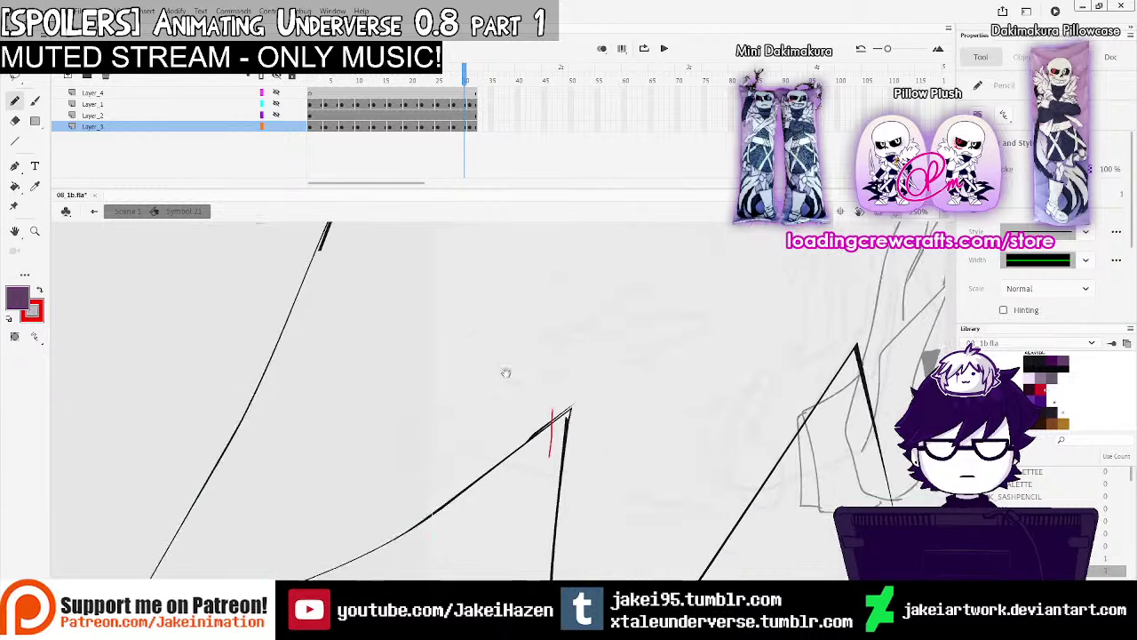
{"action": "mouse_move", "coordinate": [388, 541]}
{"action": "left_mouse_down"}
{"action": "mouse_move", "coordinate": [472, 360]}
{"action": "mouse_move", "coordinate": [478, 299]}
{"action": "left_mouse_up"}
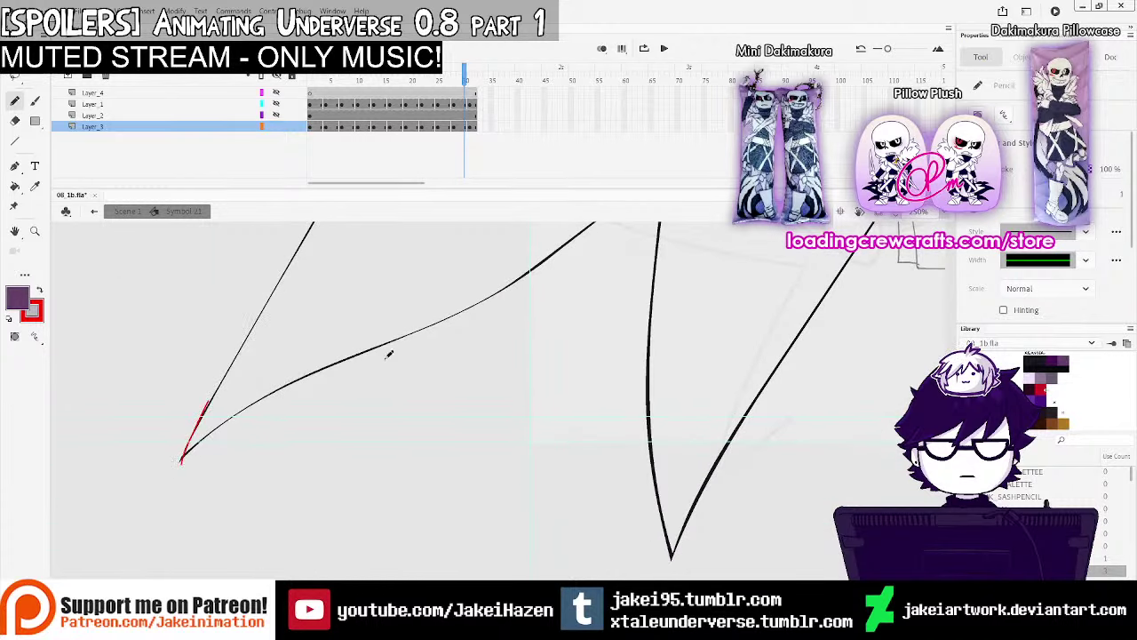
Fill the Layer_3 coat tail with muted purple on the drawings around frames 30 and 28
{"action": "left_click", "coordinate": [778, 343], "text": "ctrl+shift"}
{"action": "left_click_drag", "start_coordinate": [787, 364], "coordinate": [625, 465]}
{"action": "left_click", "coordinate": [15, 187]}
{"action": "left_click", "coordinate": [355, 306]}
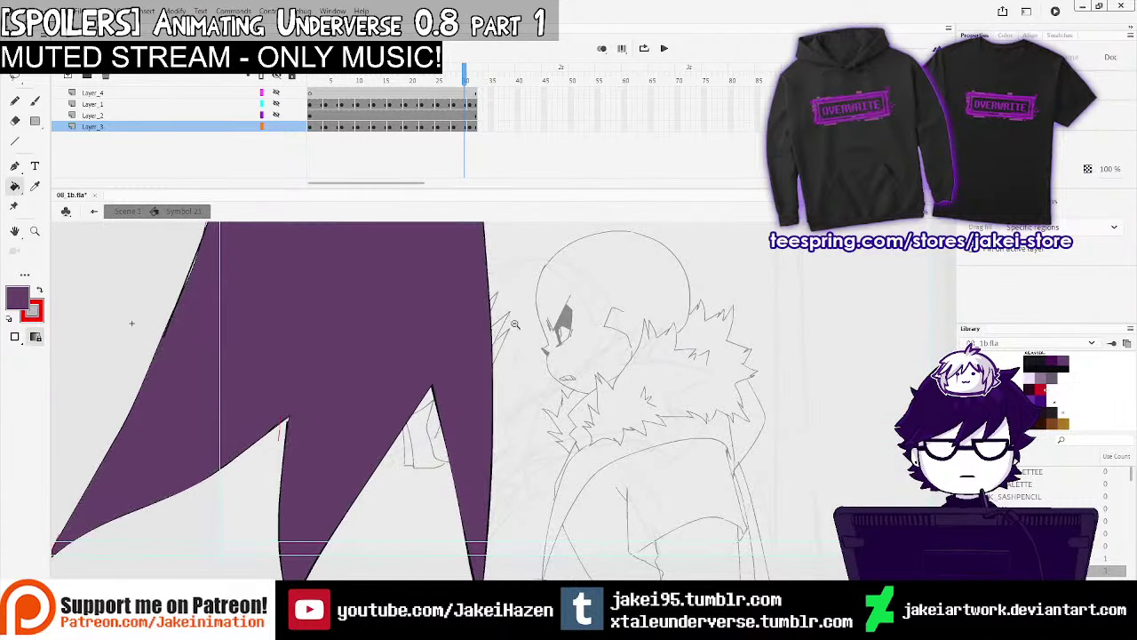
{"action": "scroll", "coordinate": [515, 324], "scroll_direction": "down", "scroll_amount": 2}
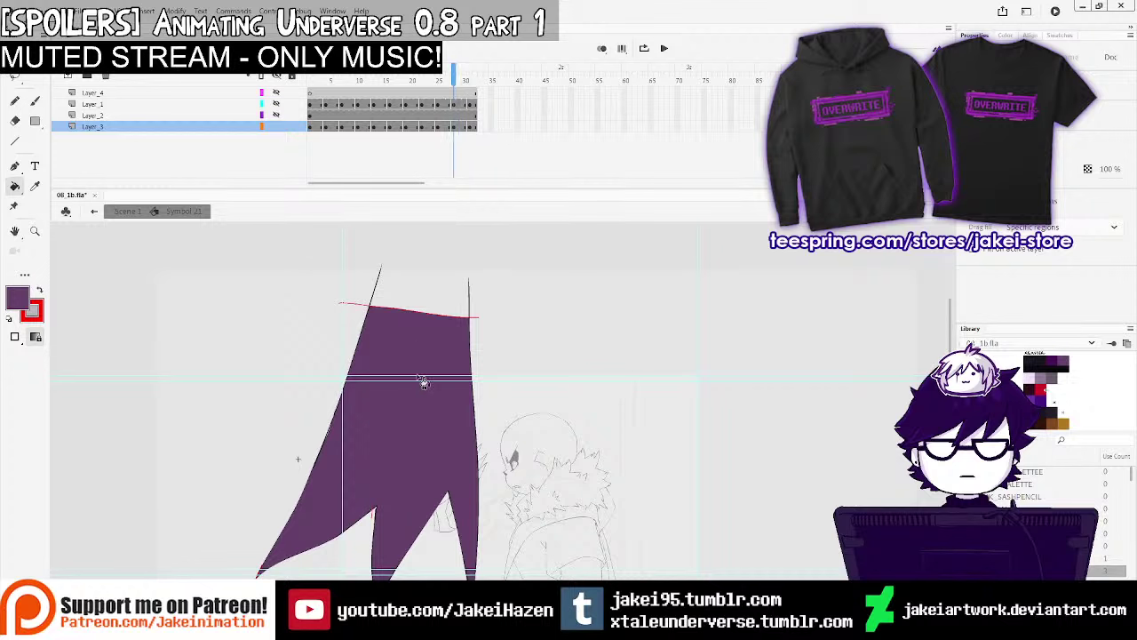
Close the gap at the coat tail's notch around frame 25 with a red pencil stroke and fill the shape with muted purple
{"action": "key", "text": "comma"}
{"action": "key", "text": "y"}
{"action": "scroll", "coordinate": [381, 454], "scroll_direction": "up", "scroll_amount": 5}
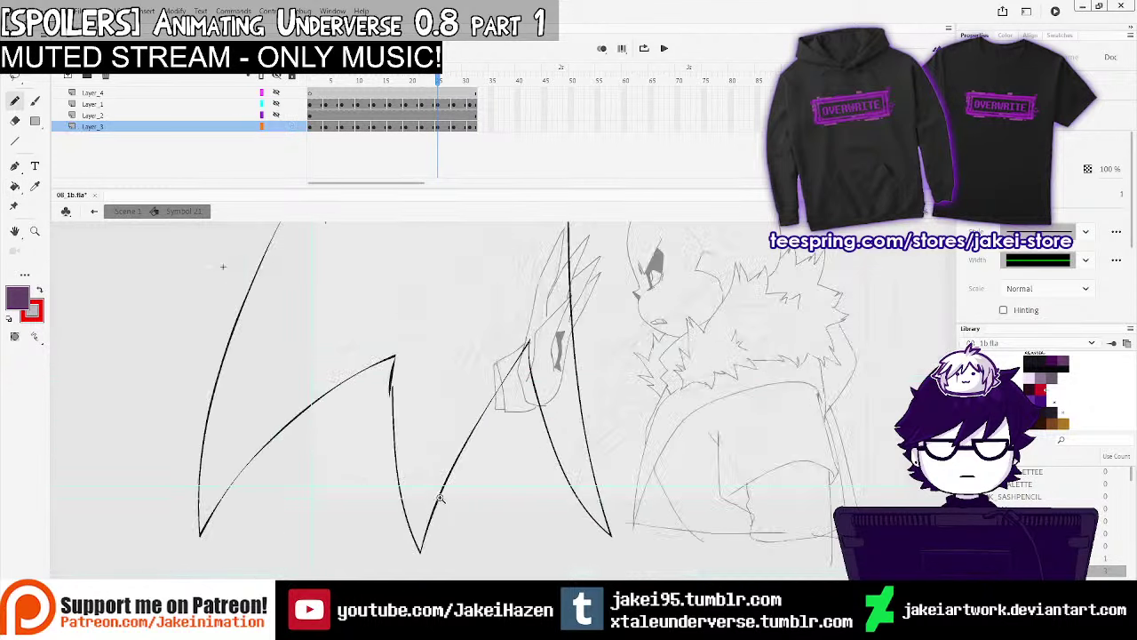
{"action": "left_click", "coordinate": [14, 186]}
{"action": "left_click", "coordinate": [509, 354]}
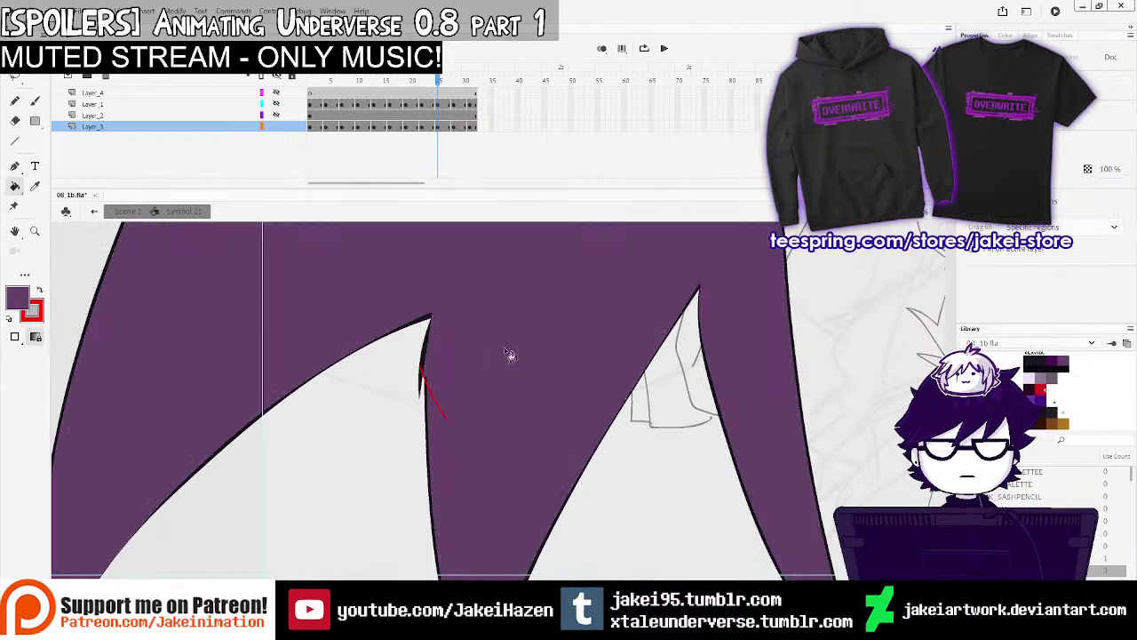
Close the outline gap at the Layer_3 coat tail's notch at frame 23 with red pencil strokes and fill the shape with muted purple
{"action": "key", "text": "comma"}
{"action": "key", "text": "comma"}
{"action": "key", "text": "comma"}
{"action": "key", "text": "comma"}
{"action": "key", "text": "comma"}
{"action": "left_click", "coordinate": [15, 100]}
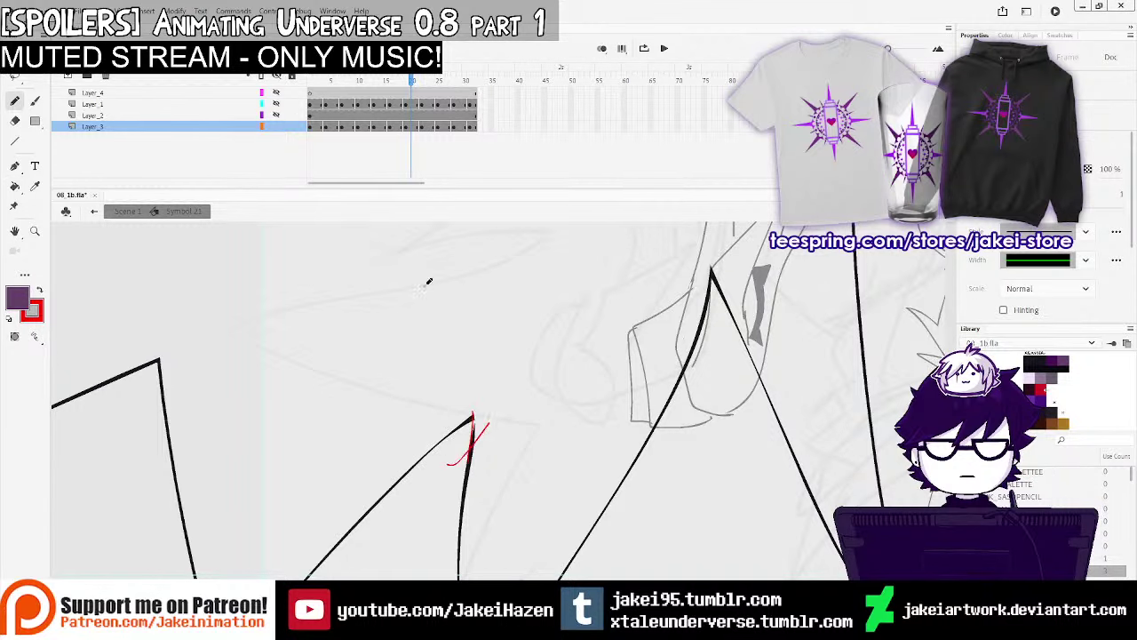
{"action": "key", "text": "period"}
{"action": "key", "text": "period"}
{"action": "key", "text": "period"}
{"action": "left_click_drag", "start_coordinate": [520, 253], "coordinate": [463, 500]}
{"action": "left_click", "coordinate": [520, 423]}
{"action": "mouse_move", "coordinate": [536, 413]}
{"action": "left_mouse_down"}
{"action": "mouse_move", "coordinate": [492, 342]}
{"action": "mouse_move", "coordinate": [461, 437]}
{"action": "left_mouse_up"}
{"action": "left_click_drag", "start_coordinate": [423, 409], "coordinate": [413, 408]}
{"action": "left_click", "coordinate": [14, 187]}
{"action": "left_click", "coordinate": [302, 358]}
{"action": "key", "text": "ctrl+minus"}
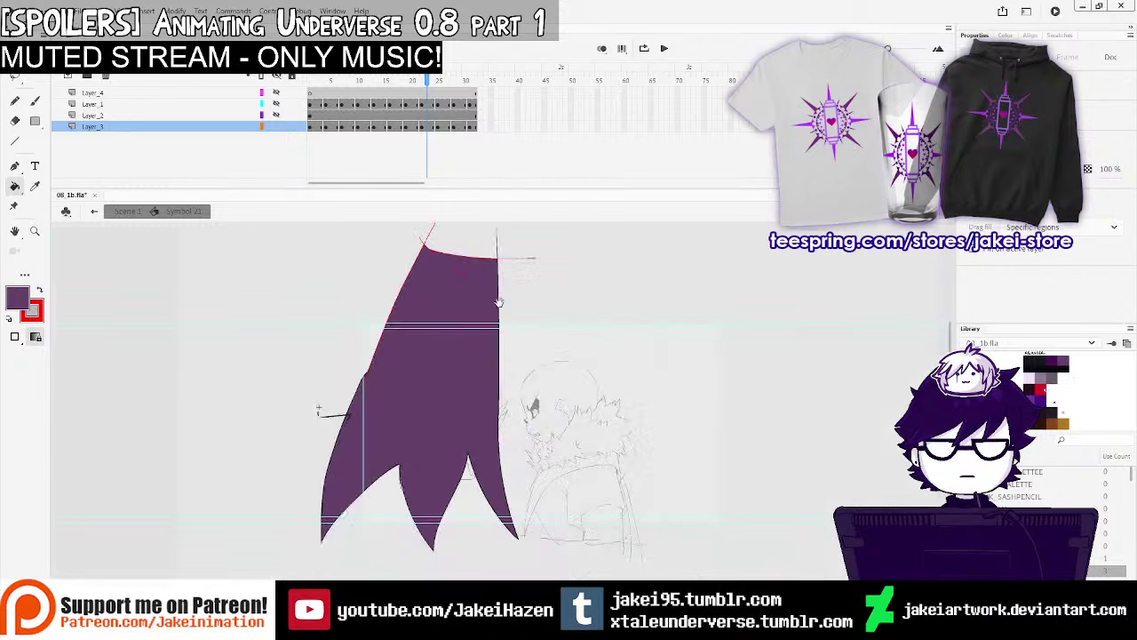
Fill the remaining Layer_3 coat tail drawings with muted purple and make the hidden layers visible
{"action": "key", "text": "period"}
{"action": "mouse_move", "coordinate": [436, 80]}
{"action": "left_mouse_down"}
{"action": "mouse_move", "coordinate": [444, 121]}
{"action": "mouse_move", "coordinate": [382, 82]}
{"action": "mouse_move", "coordinate": [318, 84]}
{"action": "left_mouse_up"}
{"action": "left_click", "coordinate": [447, 312]}
{"action": "left_click", "coordinate": [437, 319]}
{"action": "left_click", "coordinate": [436, 318]}
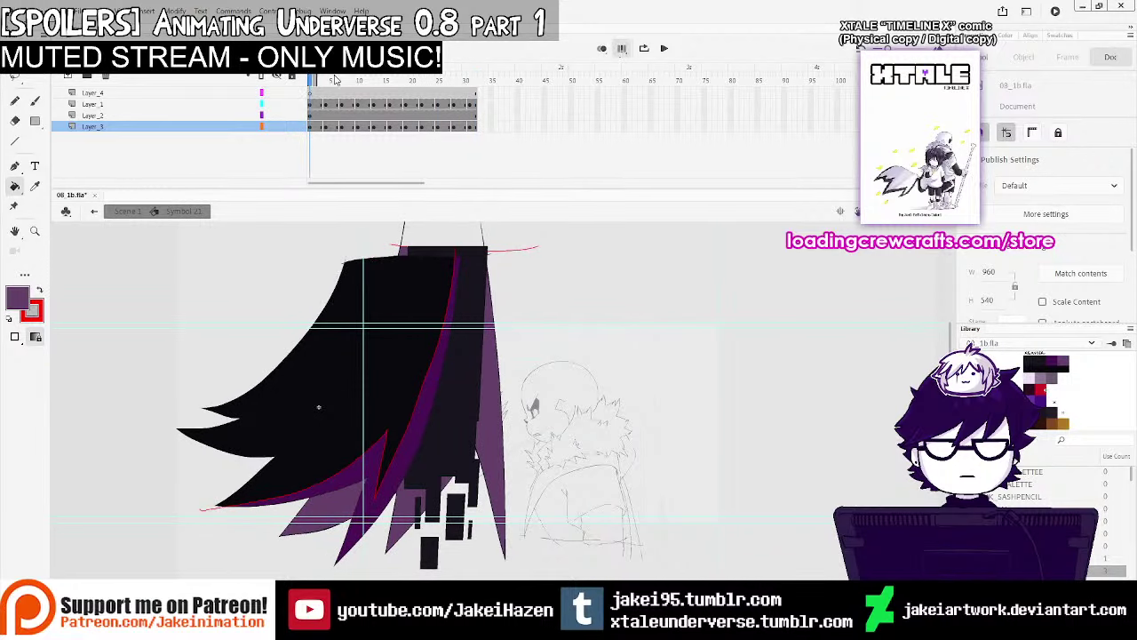
Remove the red strokes from the coat drawings on all frames at once, using multiple-frame editing across the whole animation
{"action": "left_click_drag", "start_coordinate": [321, 77], "coordinate": [473, 80]}
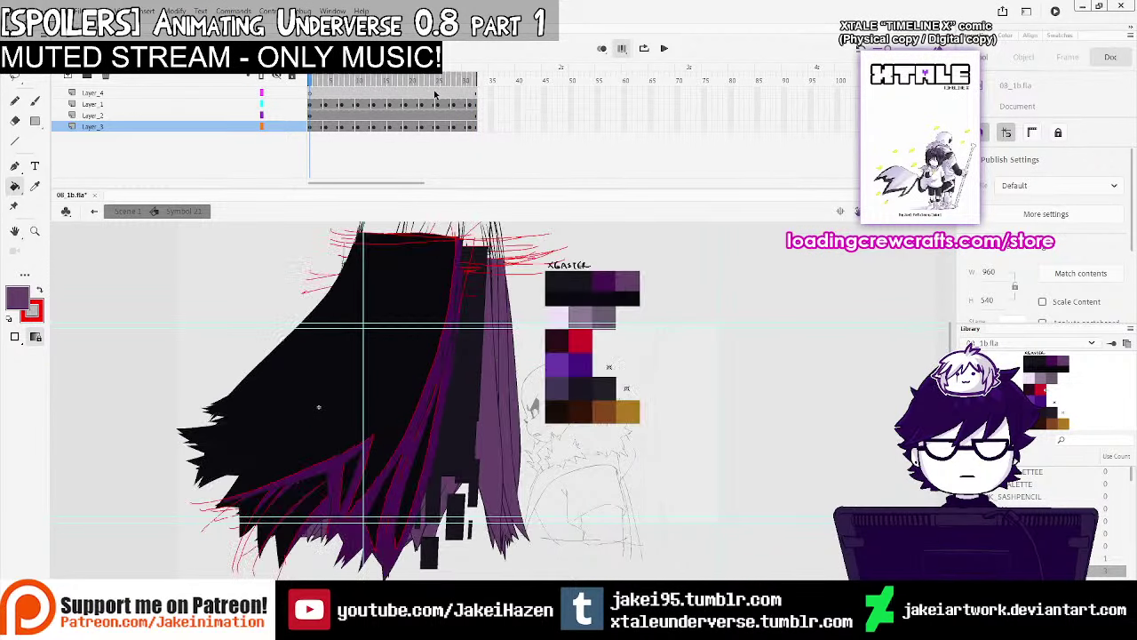
{"action": "key", "text": "v"}
{"action": "key", "text": "ctrl+minus"}
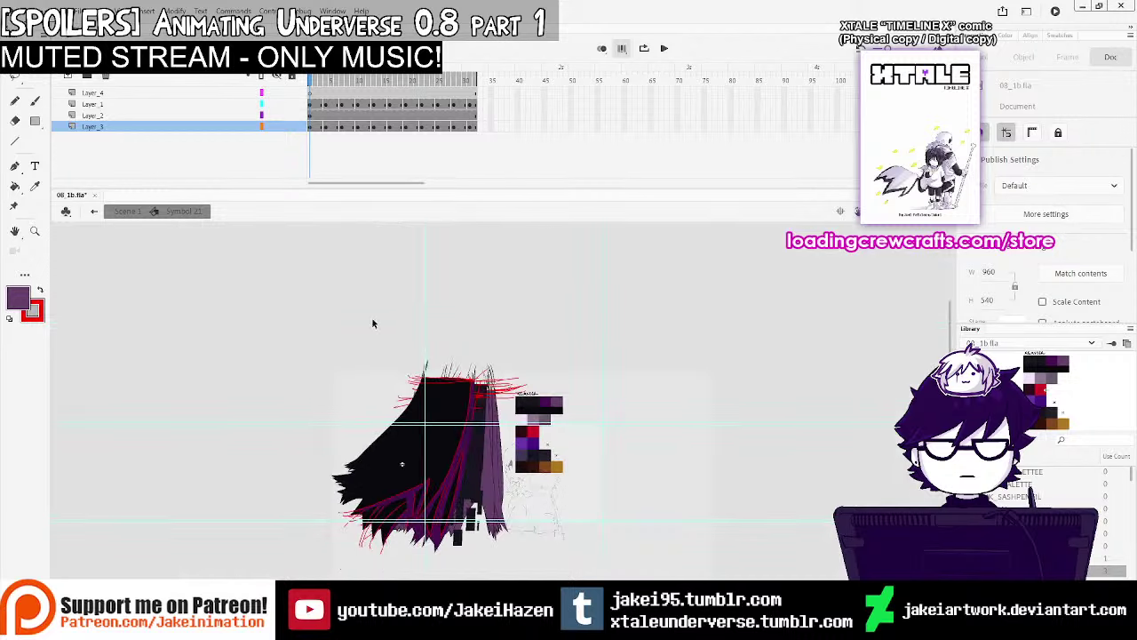
{"action": "left_click_drag", "start_coordinate": [288, 321], "coordinate": [640, 578]}
{"action": "left_click", "coordinate": [38, 314]}
{"action": "left_click", "coordinate": [252, 322]}
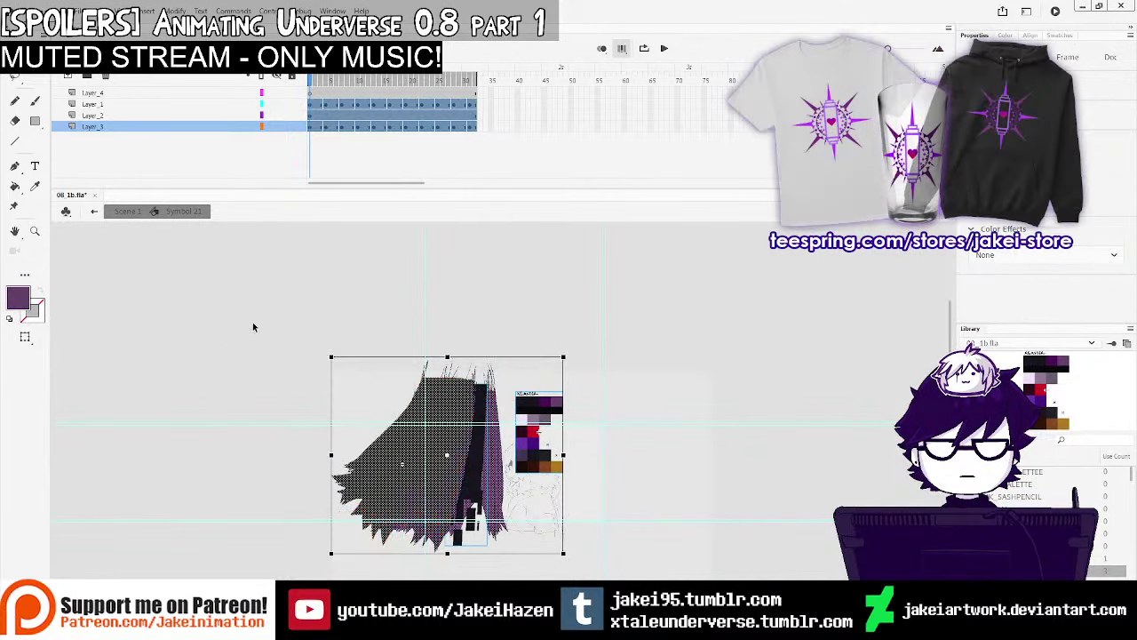
{"action": "left_click", "coordinate": [253, 323]}
{"action": "left_click", "coordinate": [621, 48]}
{"action": "key", "text": "ctrl+equal"}
{"action": "mouse_move", "coordinate": [488, 437]}
{"action": "left_mouse_down"}
{"action": "mouse_move", "coordinate": [463, 402]}
{"action": "mouse_move", "coordinate": [461, 350]}
{"action": "left_mouse_up"}
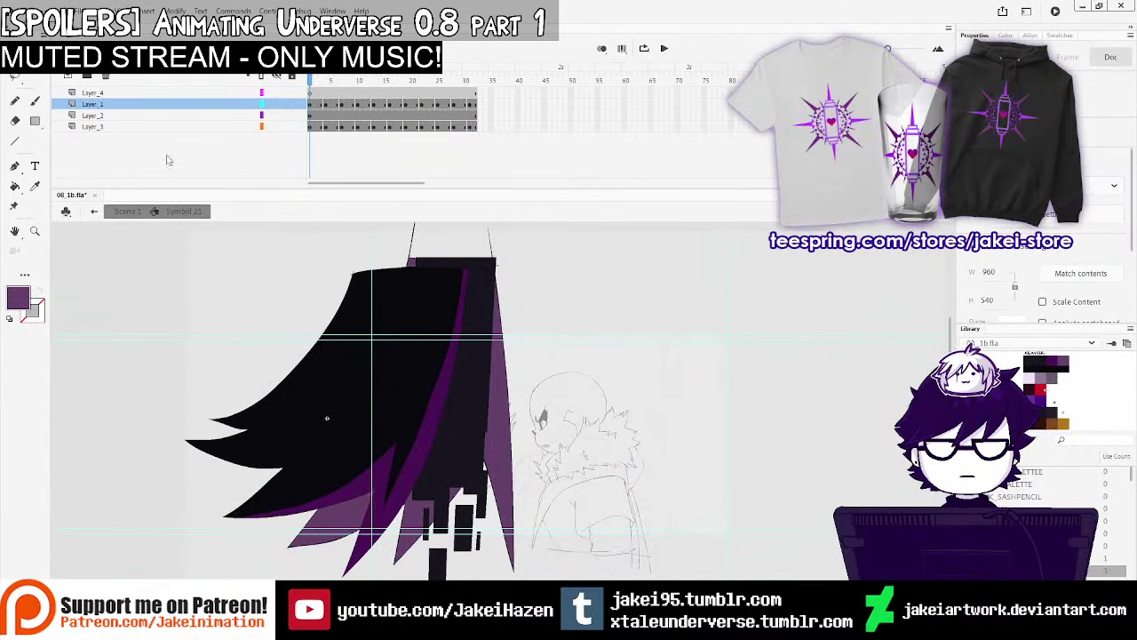
Draw a red zigzag pencil line on Layer_4 at frame 1, running from the black coat tail's top edge to its lower tip
{"action": "left_click", "coordinate": [15, 101]}
{"action": "left_click", "coordinate": [314, 93]}
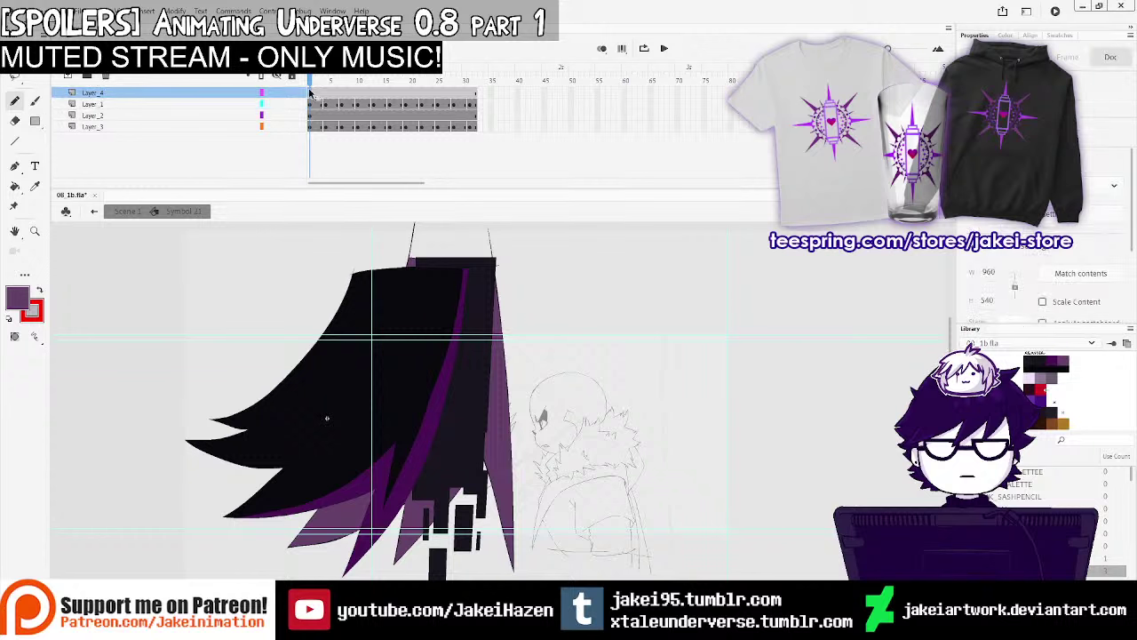
{"action": "left_click_drag", "start_coordinate": [326, 401], "coordinate": [432, 295]}
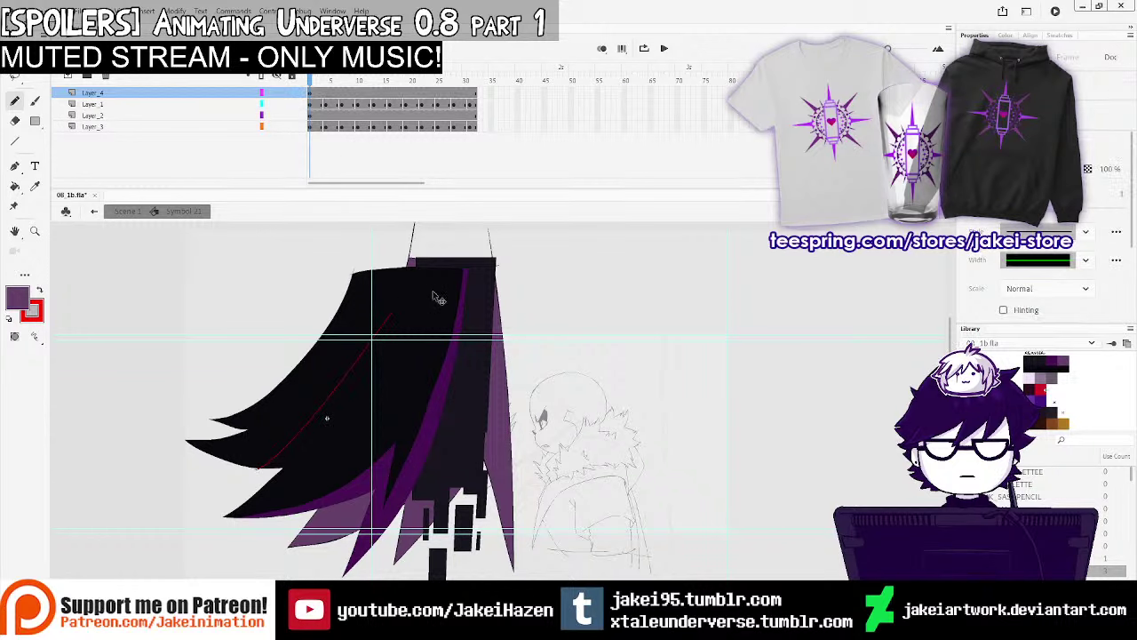
{"action": "key", "text": "ctrl+z"}
{"action": "key", "text": "ctrl+z"}
{"action": "mouse_move", "coordinate": [410, 439]}
{"action": "left_mouse_down"}
{"action": "mouse_move", "coordinate": [427, 375]}
{"action": "mouse_move", "coordinate": [379, 402]}
{"action": "left_mouse_up"}
{"action": "left_click_drag", "start_coordinate": [378, 319], "coordinate": [396, 291]}
{"action": "key", "text": "ctrl+z"}
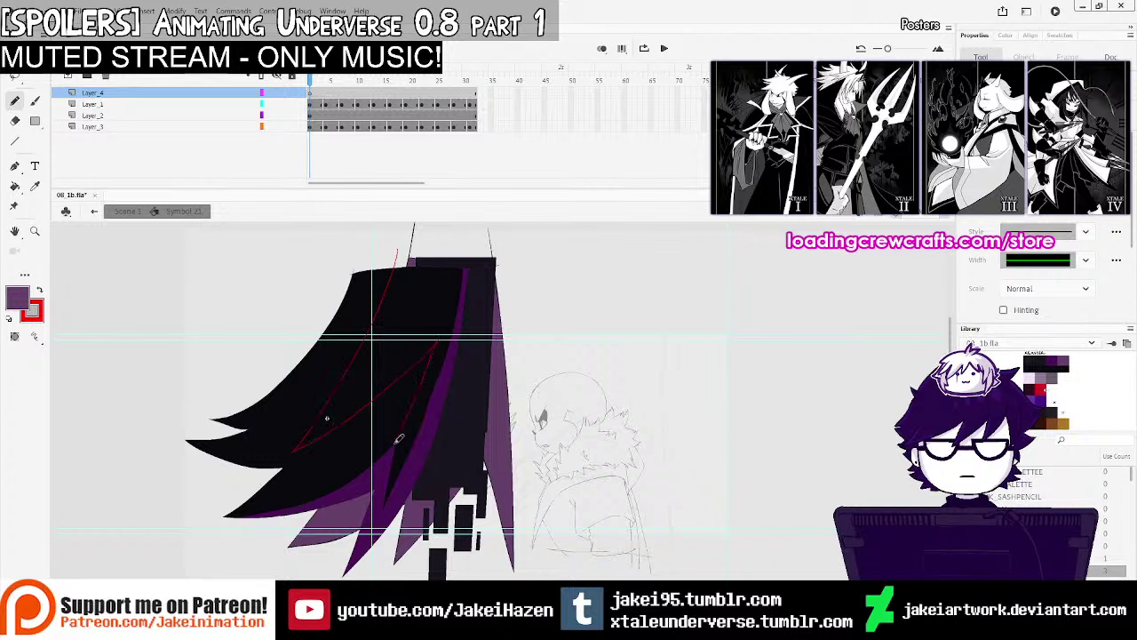
{"action": "left_click_drag", "start_coordinate": [401, 258], "coordinate": [397, 280]}
{"action": "left_click_drag", "start_coordinate": [381, 513], "coordinate": [382, 511]}
Sample the coat lining's dark purple as the fill colour and try it on the black coat tail
{"action": "left_click", "coordinate": [38, 187]}
{"action": "left_click", "coordinate": [435, 412]}
{"action": "left_click", "coordinate": [440, 347]}
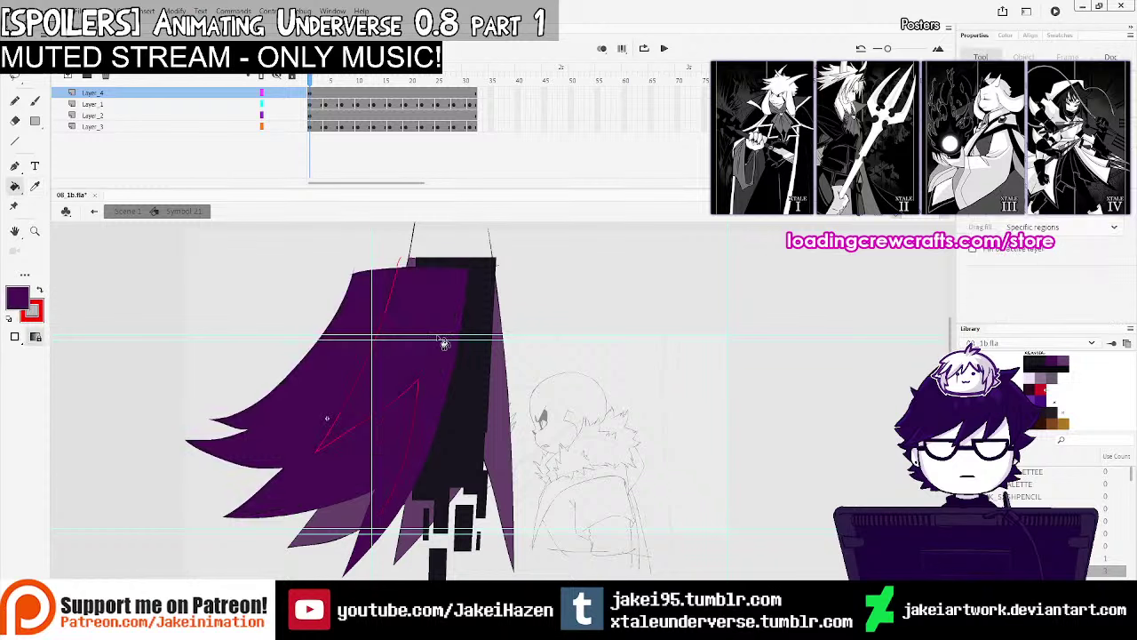
{"action": "key", "text": "ctrl+z"}
Move the red zigzag line in place onto Layer_1 and fill the coat area it separates with dark purple
{"action": "left_click", "coordinate": [35, 56]}
{"action": "double_click", "coordinate": [391, 297]}
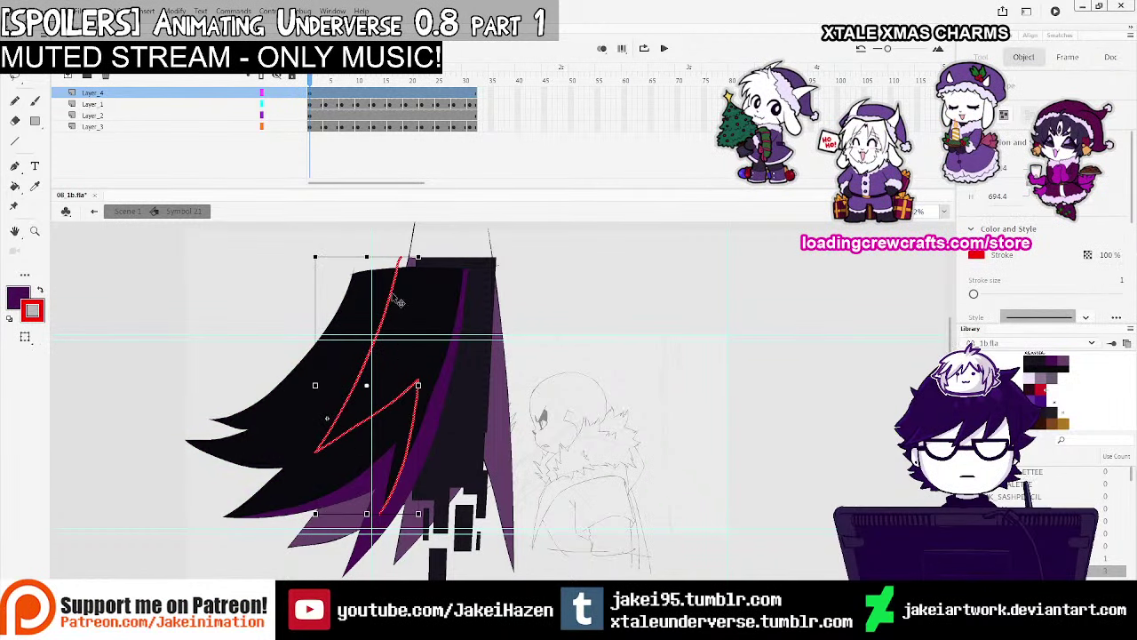
{"action": "key", "text": "ctrl+x"}
{"action": "left_click", "coordinate": [315, 105]}
{"action": "key", "text": "ctrl+shift+v"}
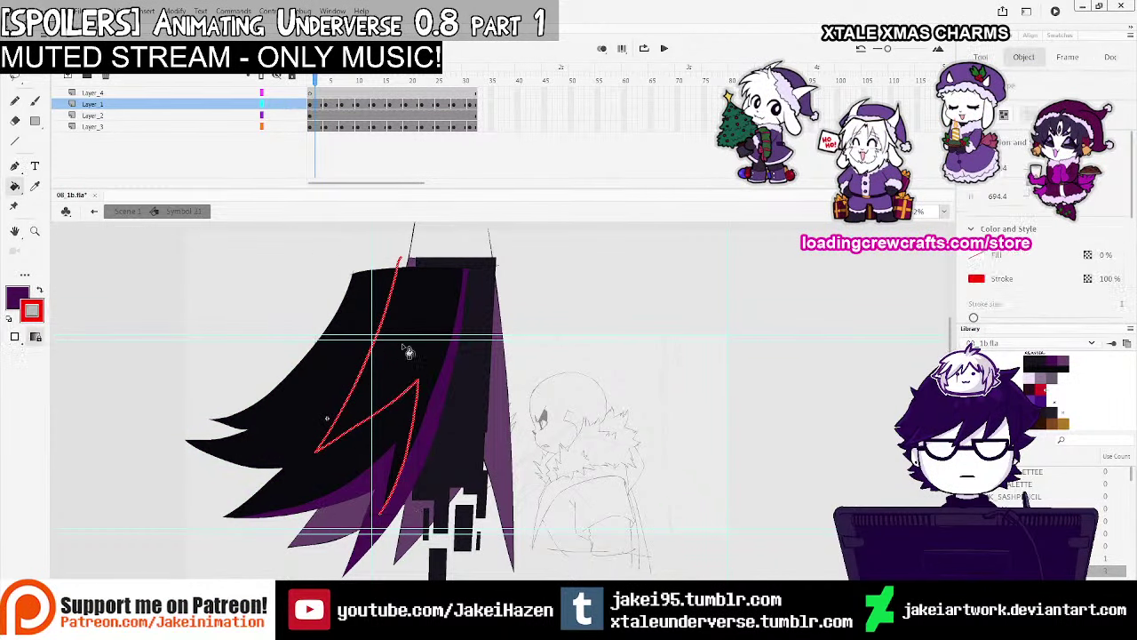
{"action": "left_click", "coordinate": [406, 351]}
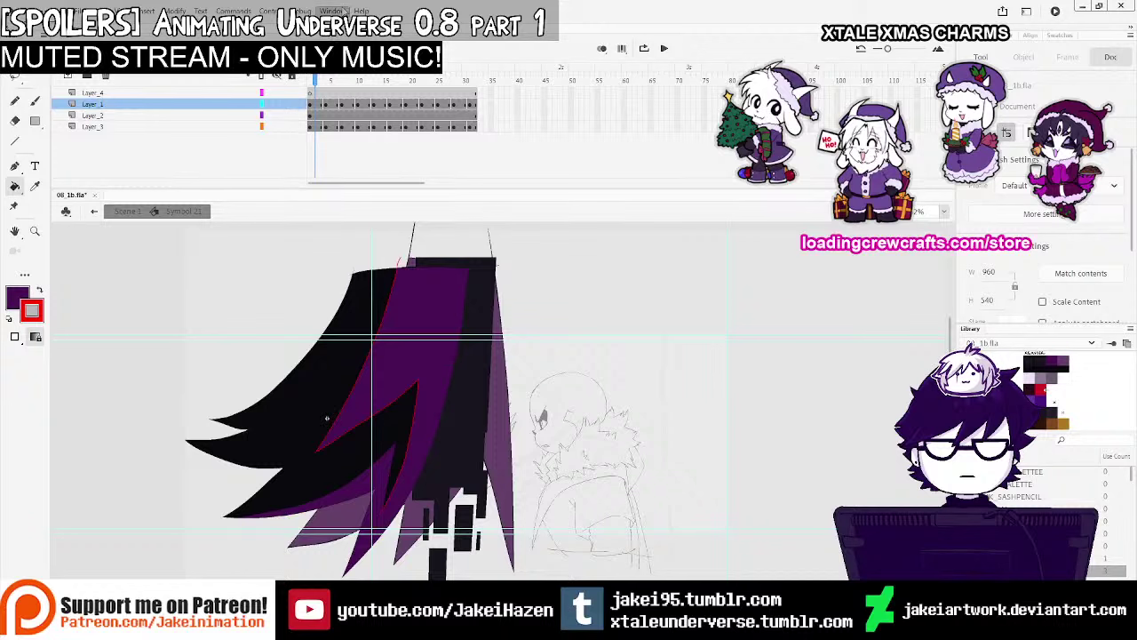
Move the red zigzag line from Layer_1 back to the same position on Layer_4
{"action": "left_click", "coordinate": [391, 316]}
{"action": "key", "text": "ctrl+x"}
{"action": "left_click", "coordinate": [315, 94]}
{"action": "key", "text": "ctrl+shift+v"}
Insert a blank keyframe on Layer_4 at frame 4 with the other layers locked, and turn on onion skinning
{"action": "left_click", "coordinate": [325, 94]}
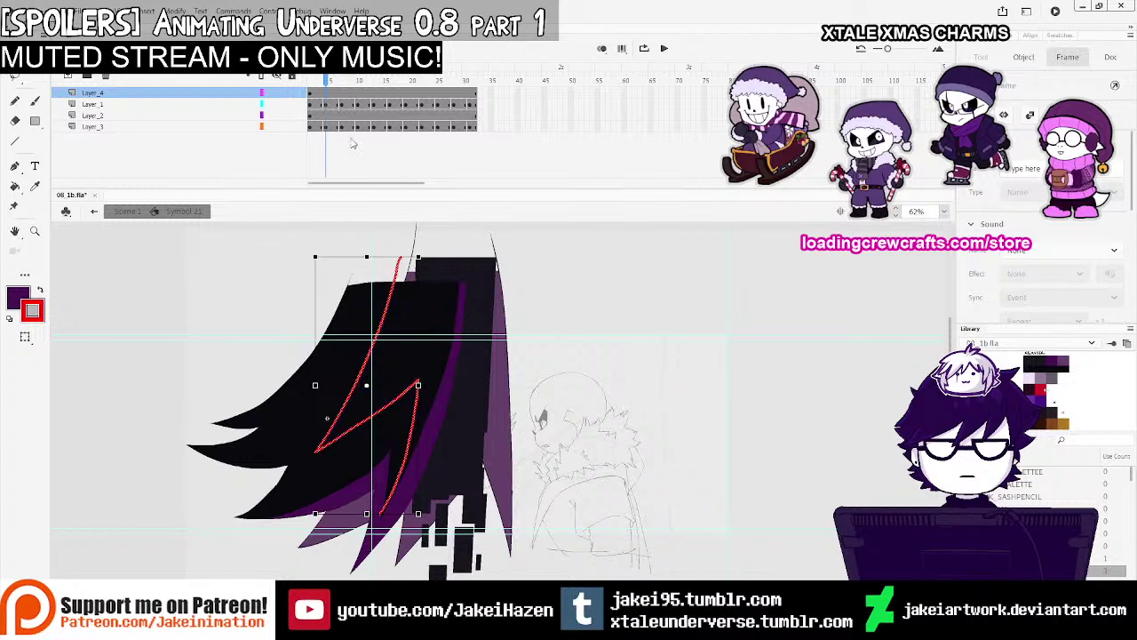
{"action": "key", "text": "F7"}
{"action": "key", "text": "y"}
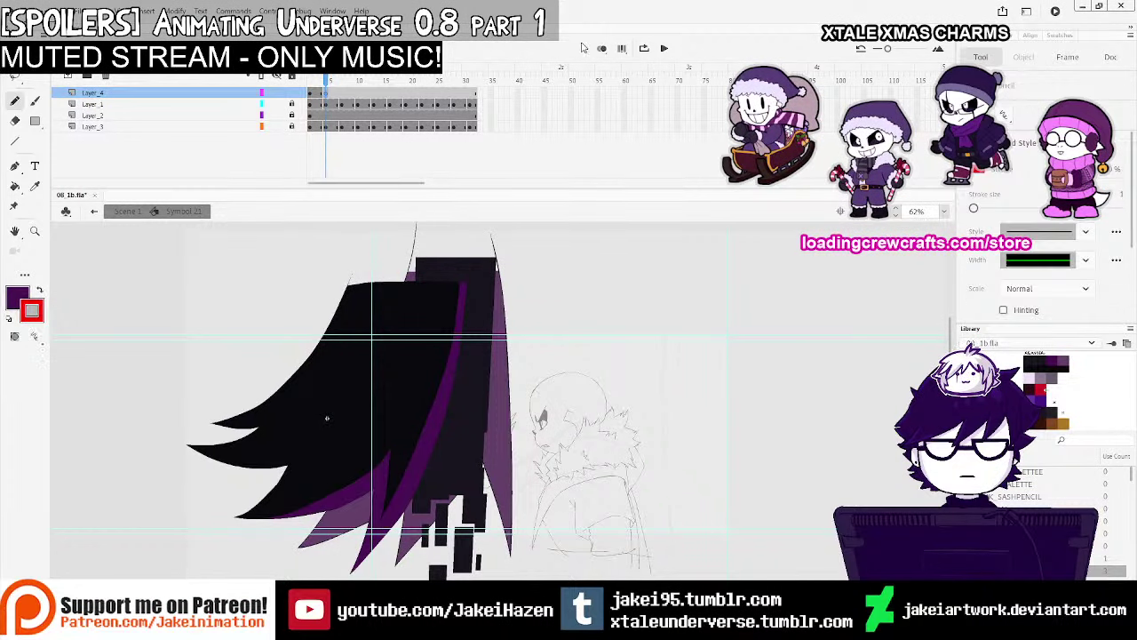
{"action": "left_click", "coordinate": [601, 48]}
{"action": "left_click", "coordinate": [330, 94]}
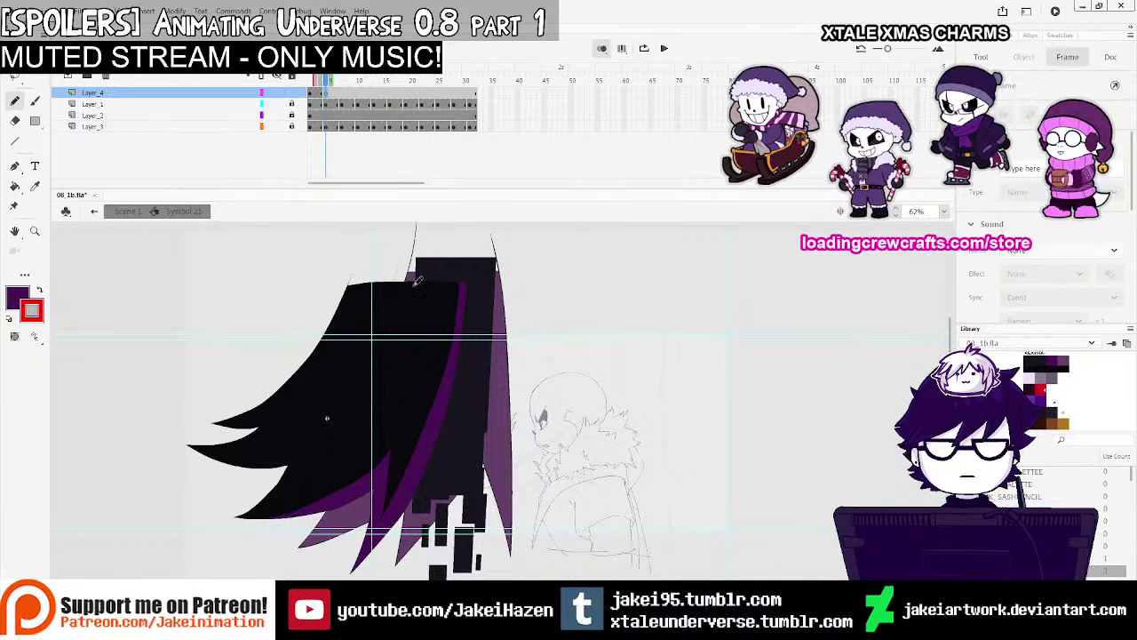
Draw the red zigzag line across the black coat tail on Layer_4 at frame 4, following the frame 1 drawing
{"action": "left_click", "coordinate": [316, 93]}
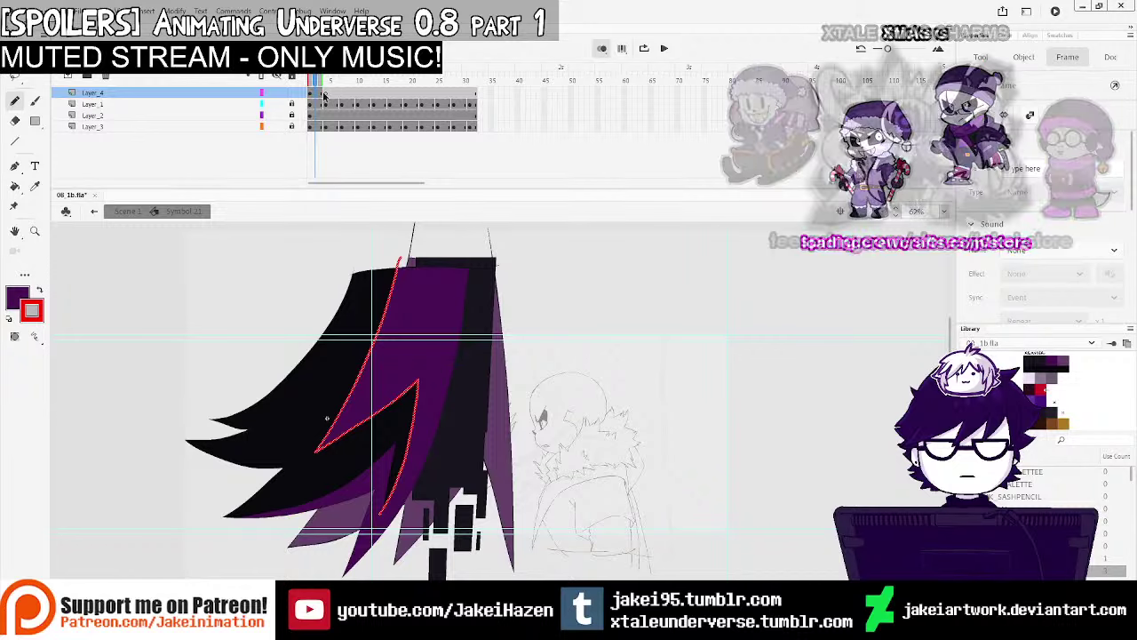
{"action": "left_click", "coordinate": [325, 93]}
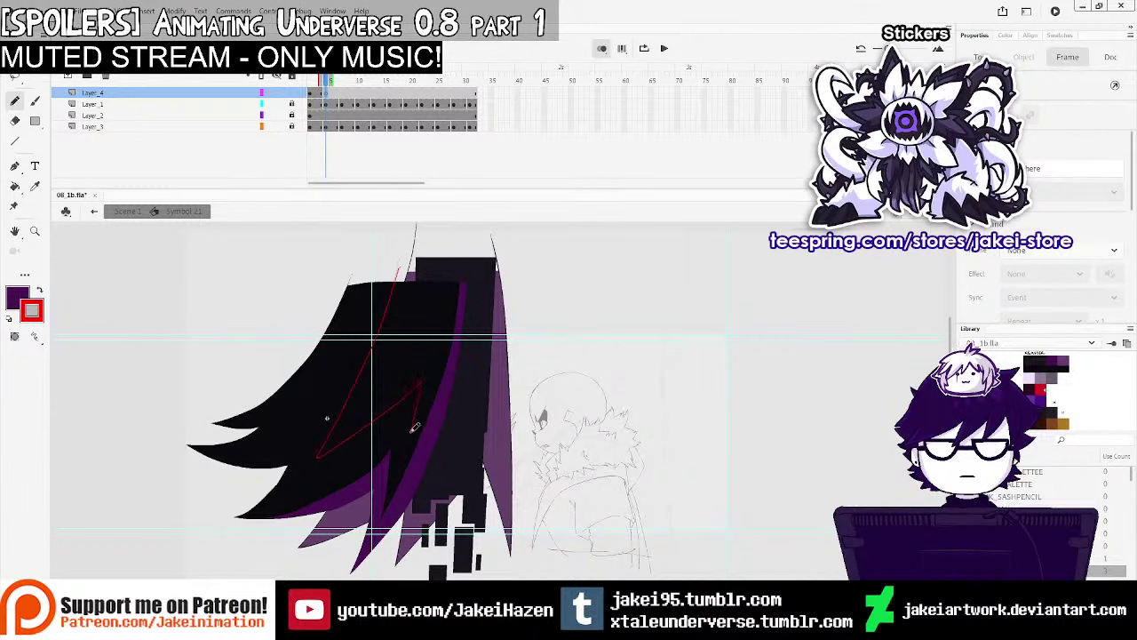
{"action": "left_click_drag", "start_coordinate": [412, 432], "coordinate": [383, 518]}
Draw the red zigzag line on new Layer_4 keyframes at frames 7 and 10, matching the coat tail's movement
{"action": "left_click", "coordinate": [341, 90]}
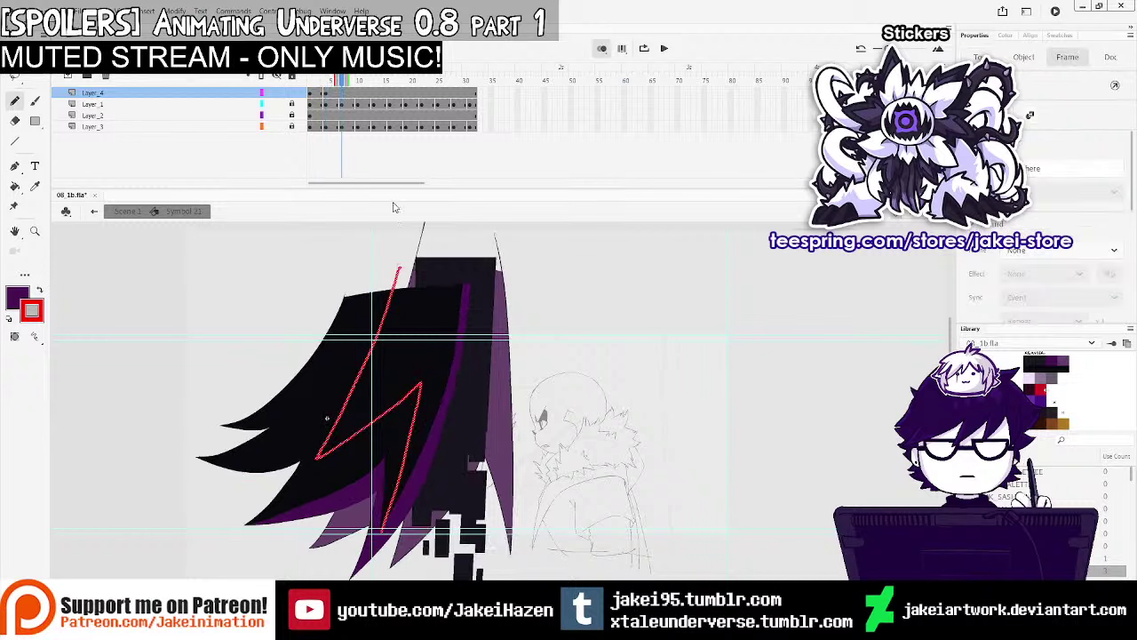
{"action": "left_click_drag", "start_coordinate": [387, 317], "coordinate": [325, 459]}
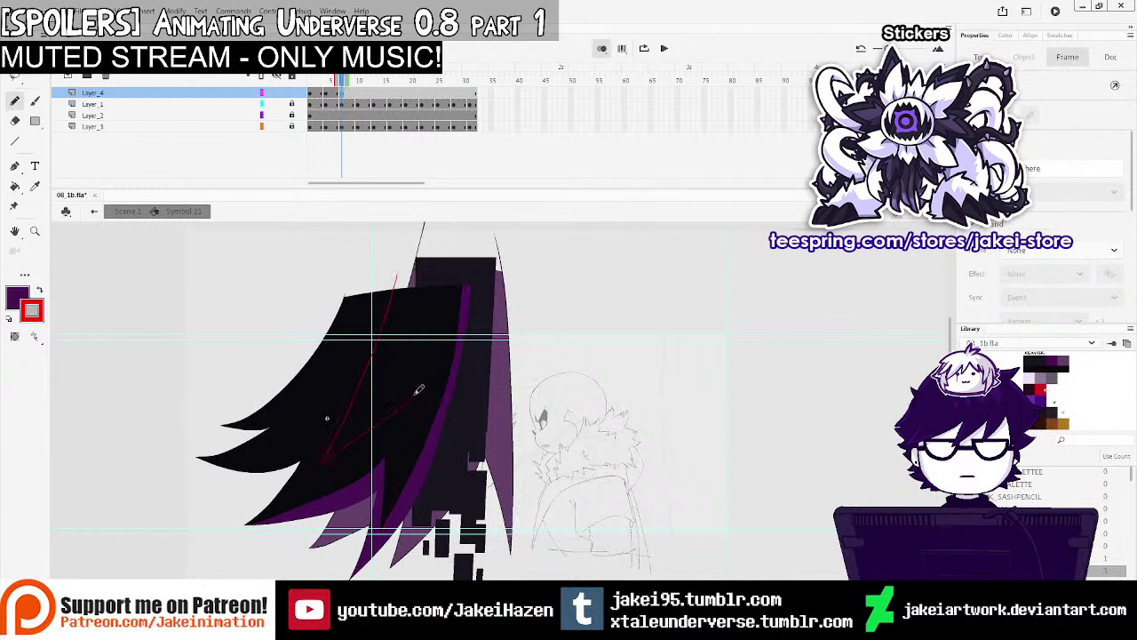
{"action": "left_click_drag", "start_coordinate": [419, 390], "coordinate": [381, 543]}
{"action": "left_click", "coordinate": [358, 92]}
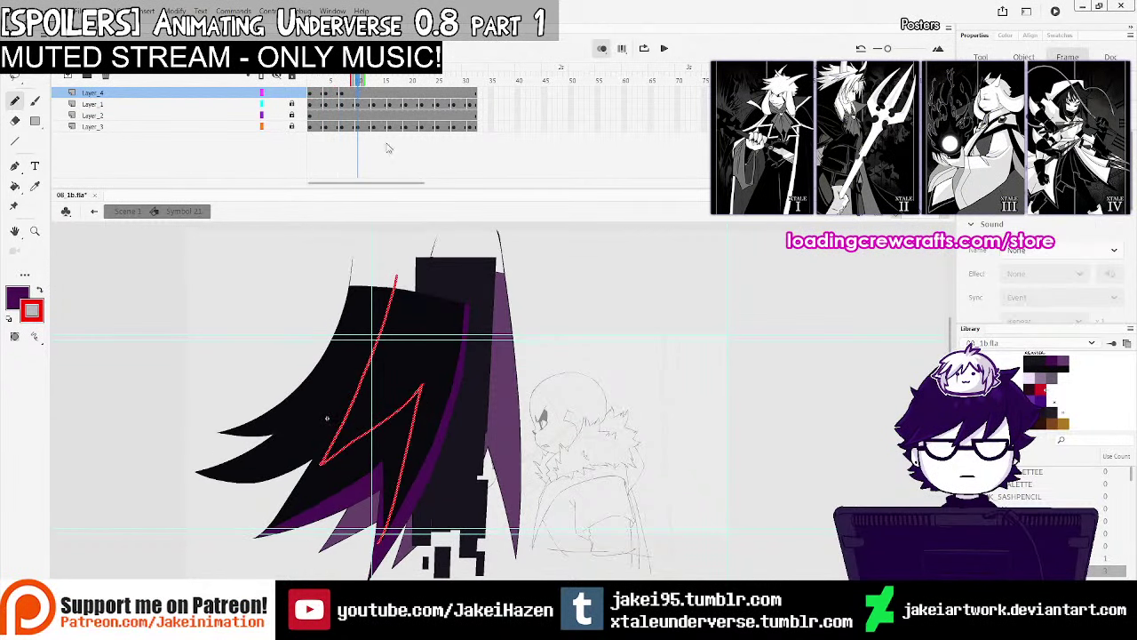
{"action": "key", "text": "F7"}
{"action": "left_click_drag", "start_coordinate": [396, 279], "coordinate": [328, 461]}
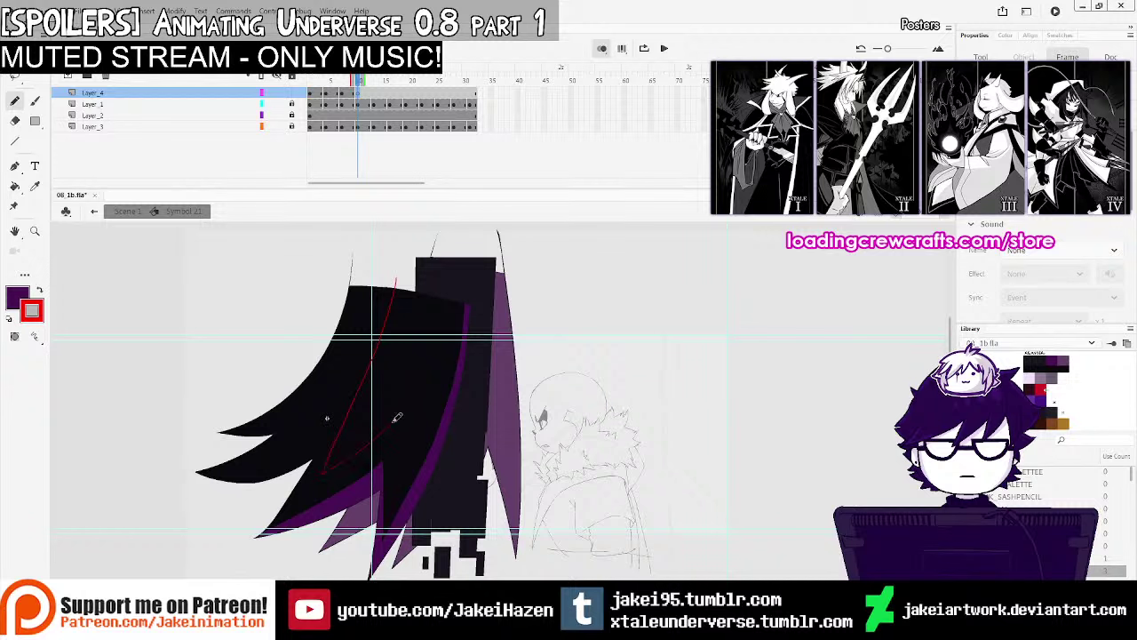
{"action": "left_click_drag", "start_coordinate": [413, 426], "coordinate": [387, 522]}
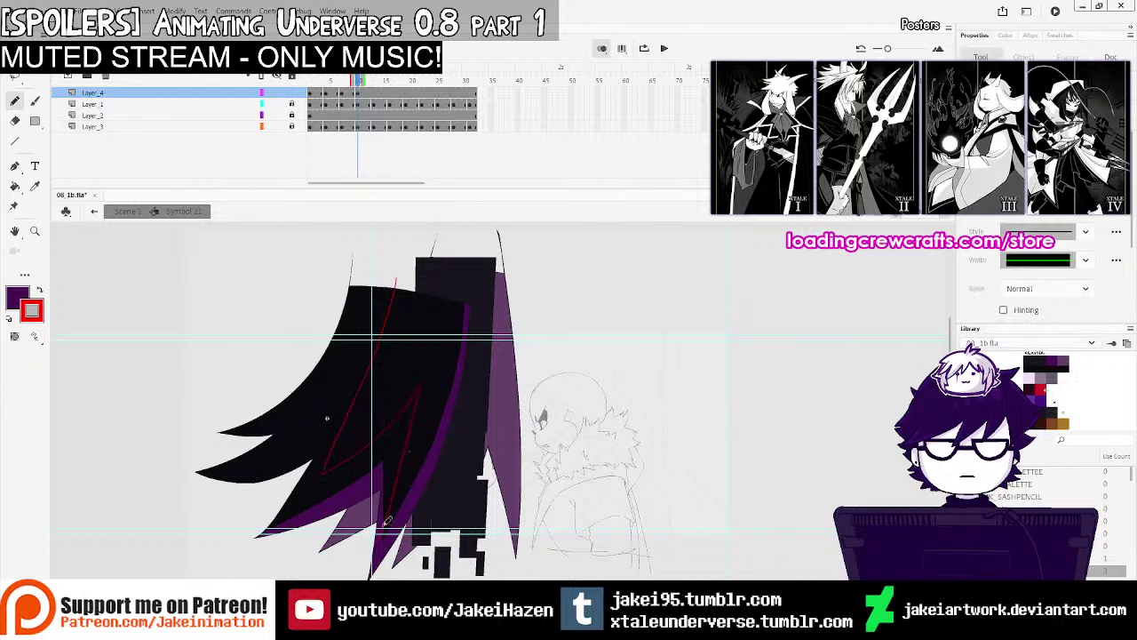
Draw the red zigzag line on a Layer_4 keyframe at frame 13, redoing the strokes that do not fit
{"action": "left_click", "coordinate": [373, 94]}
{"action": "left_click_drag", "start_coordinate": [399, 269], "coordinate": [386, 339]}
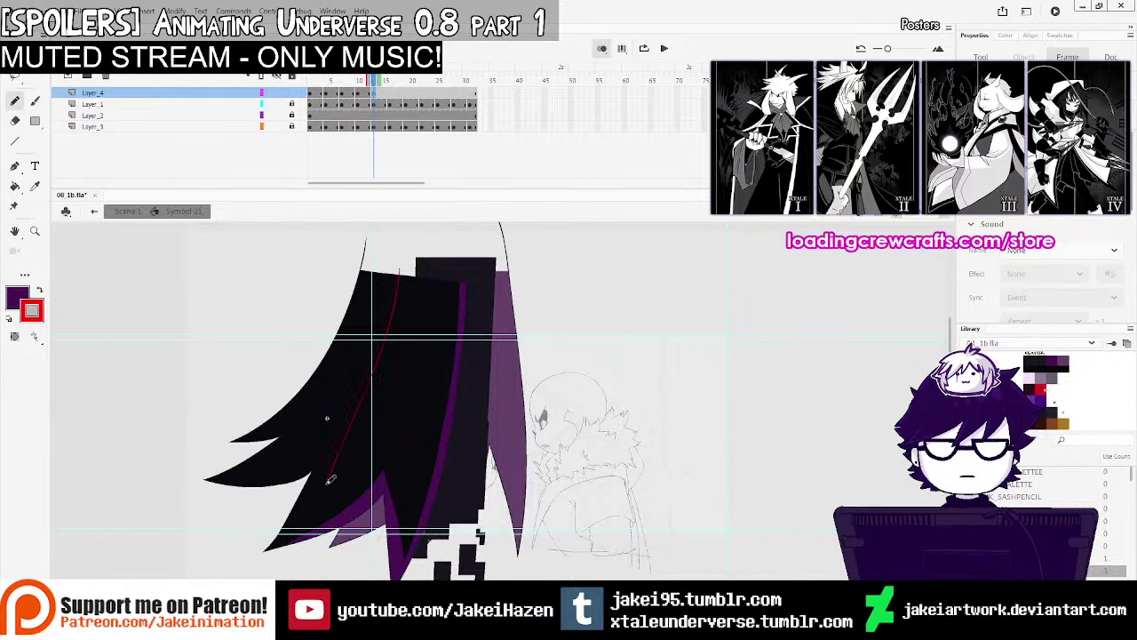
{"action": "mouse_move", "coordinate": [403, 474]}
{"action": "left_mouse_down"}
{"action": "mouse_move", "coordinate": [394, 526]}
{"action": "mouse_move", "coordinate": [407, 478]}
{"action": "left_mouse_up"}
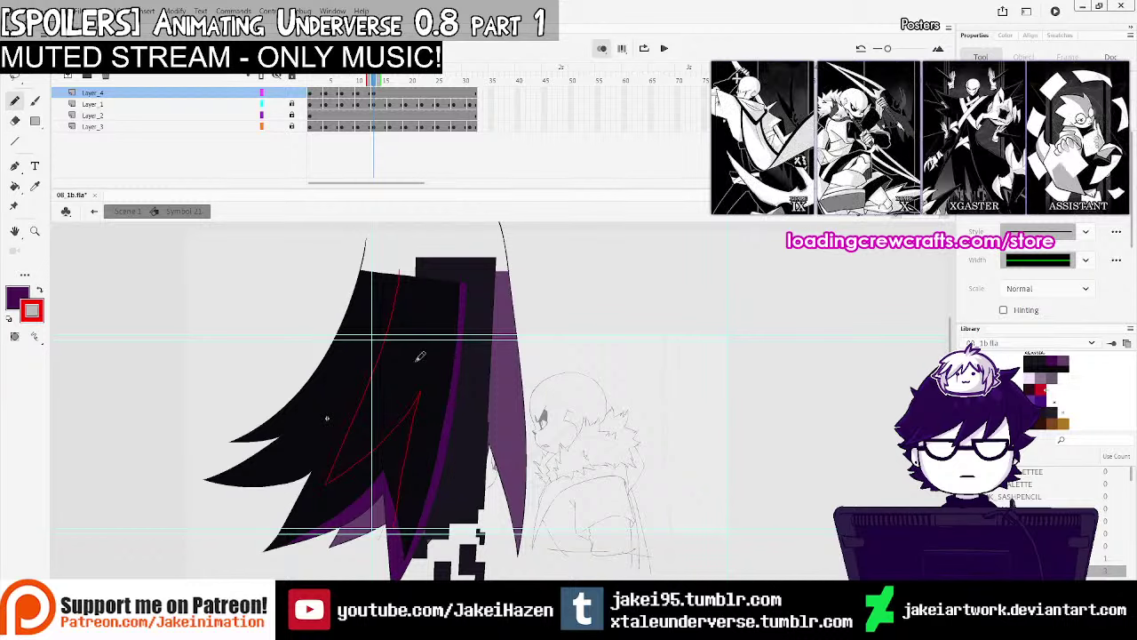
{"action": "key", "text": "ctrl+z"}
{"action": "left_click_drag", "start_coordinate": [401, 263], "coordinate": [390, 324]}
{"action": "left_click_drag", "start_coordinate": [420, 393], "coordinate": [401, 557]}
Draw the red zigzag line on new Layer_4 keyframes at frames 16, 19 and 22, following the coat tail's swing
{"action": "left_click", "coordinate": [391, 93]}
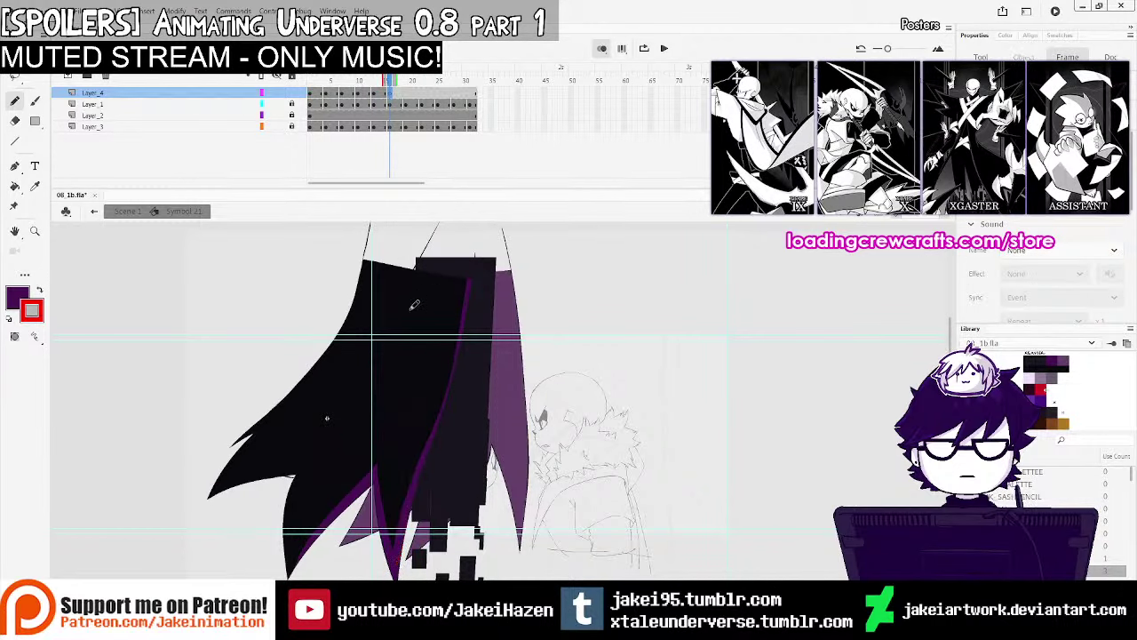
{"action": "left_click_drag", "start_coordinate": [405, 290], "coordinate": [398, 309]}
{"action": "key", "text": "ctrl+z"}
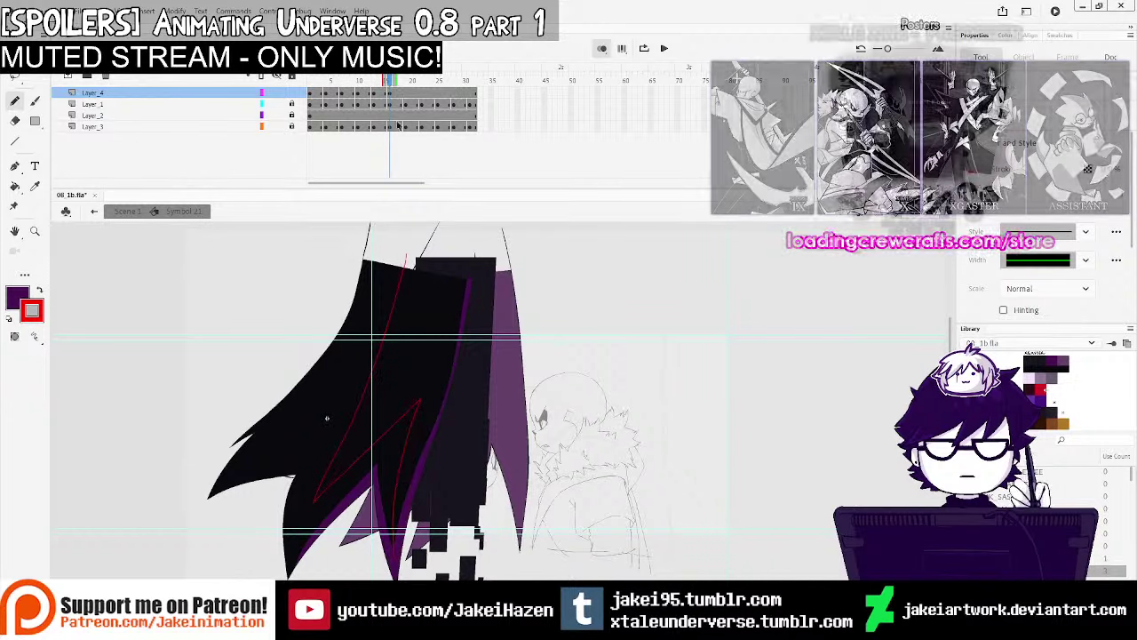
{"action": "left_click", "coordinate": [406, 93]}
{"action": "key", "text": "F7"}
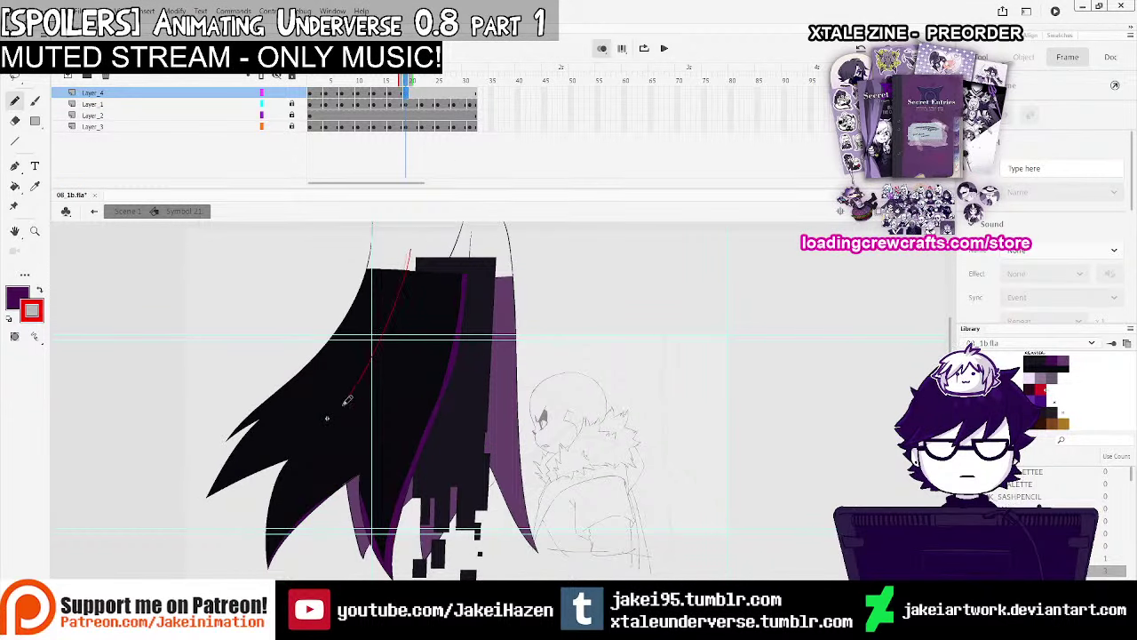
{"action": "left_click_drag", "start_coordinate": [391, 464], "coordinate": [397, 531]}
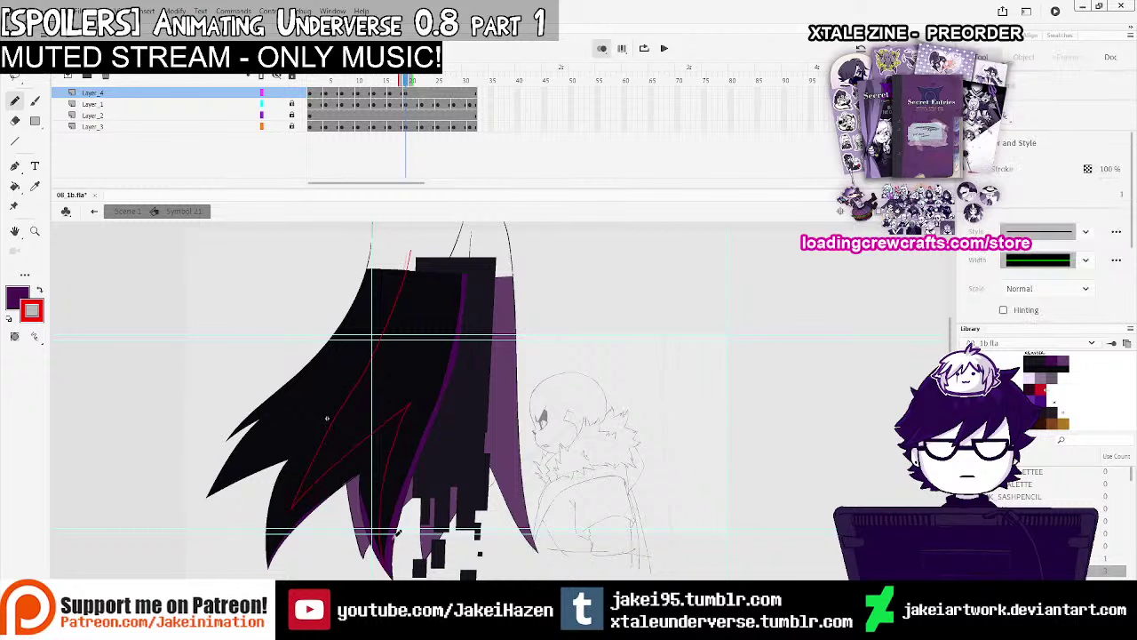
{"action": "left_click", "coordinate": [423, 93]}
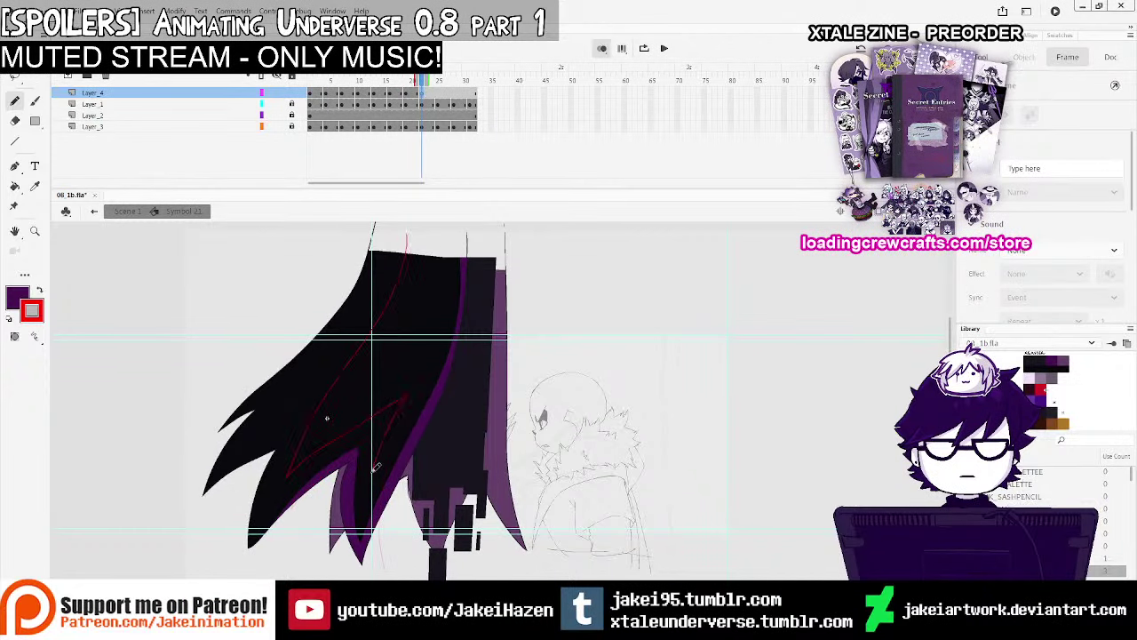
Add a Layer_4 keyframe at frame 25 and copy the red zigzag line from frame 1 to frame 33
{"action": "left_click", "coordinate": [437, 89]}
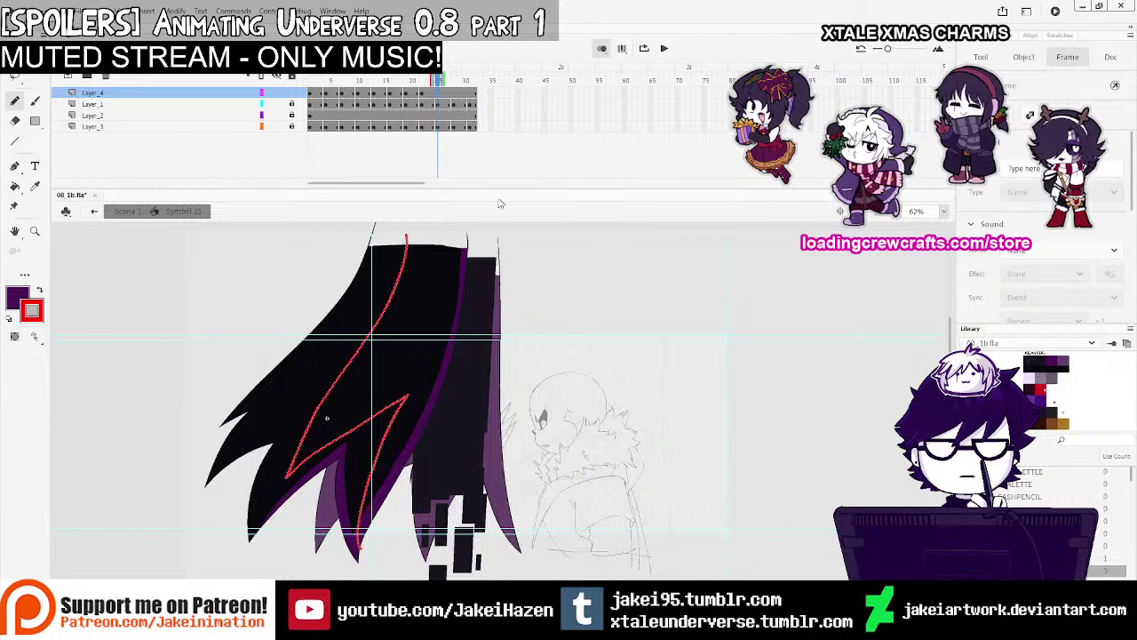
{"action": "left_click", "coordinate": [327, 91]}
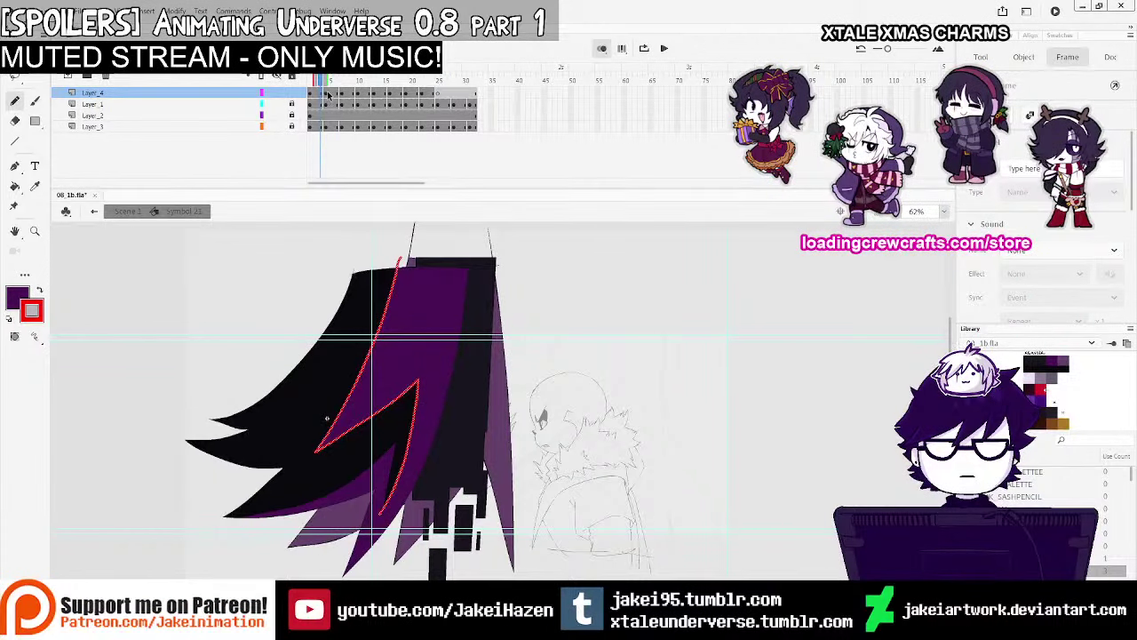
{"action": "left_click", "coordinate": [482, 93]}
Draw the red zigzag line across the coat tail on Layer_4 at frame 25, redoing the strokes that do not fit
{"action": "left_click", "coordinate": [438, 97]}
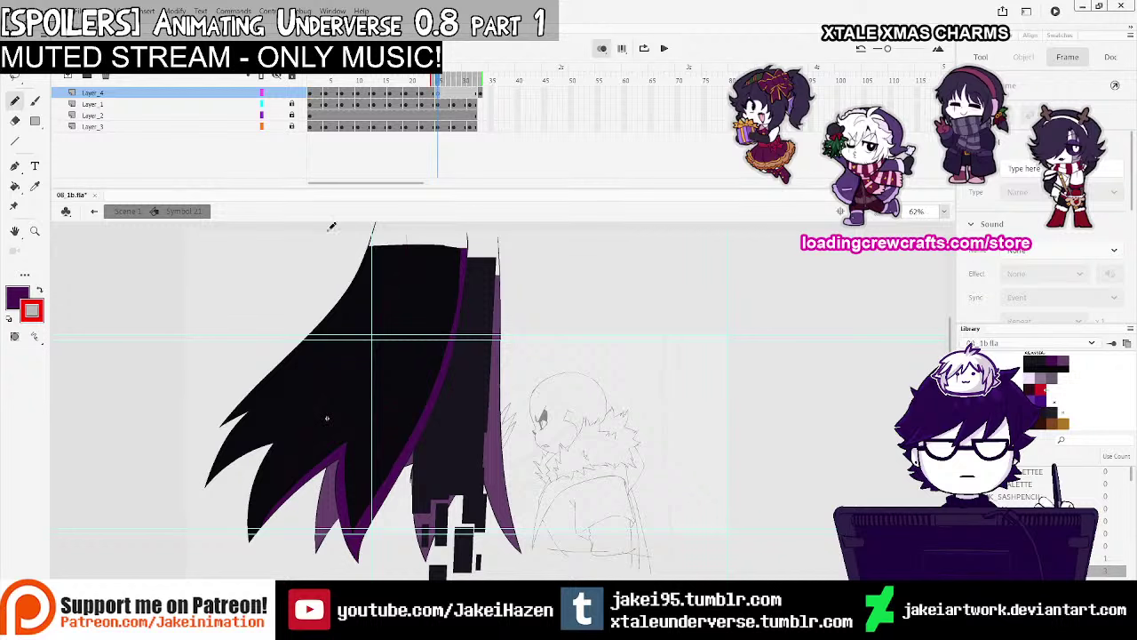
{"action": "left_click_drag", "start_coordinate": [396, 345], "coordinate": [397, 365]}
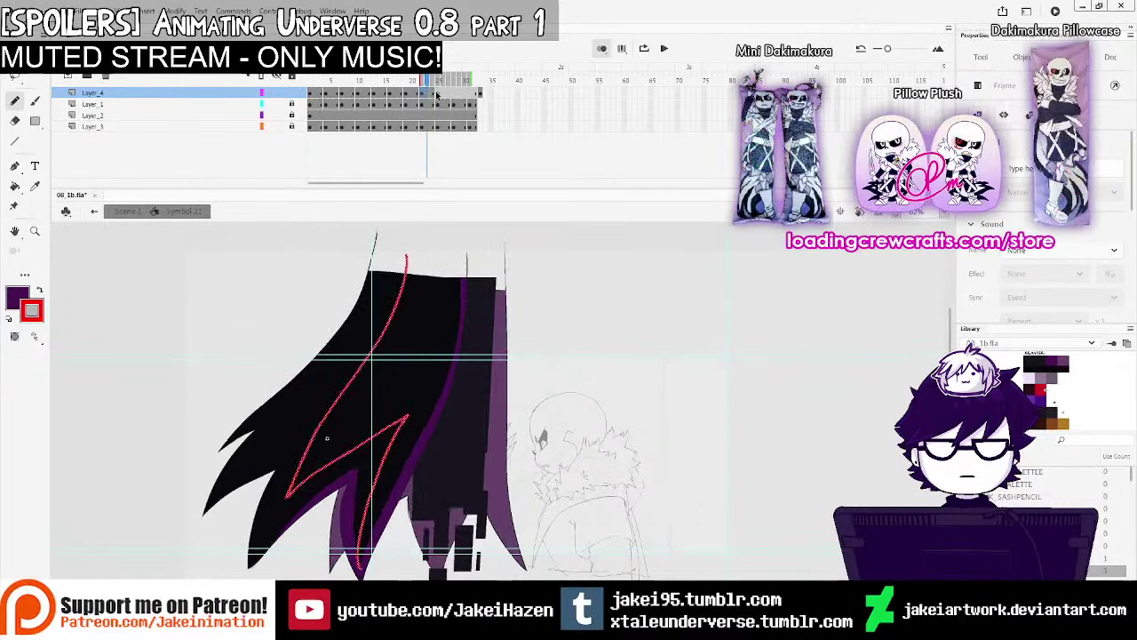
{"action": "left_click_drag", "start_coordinate": [408, 253], "coordinate": [353, 364]}
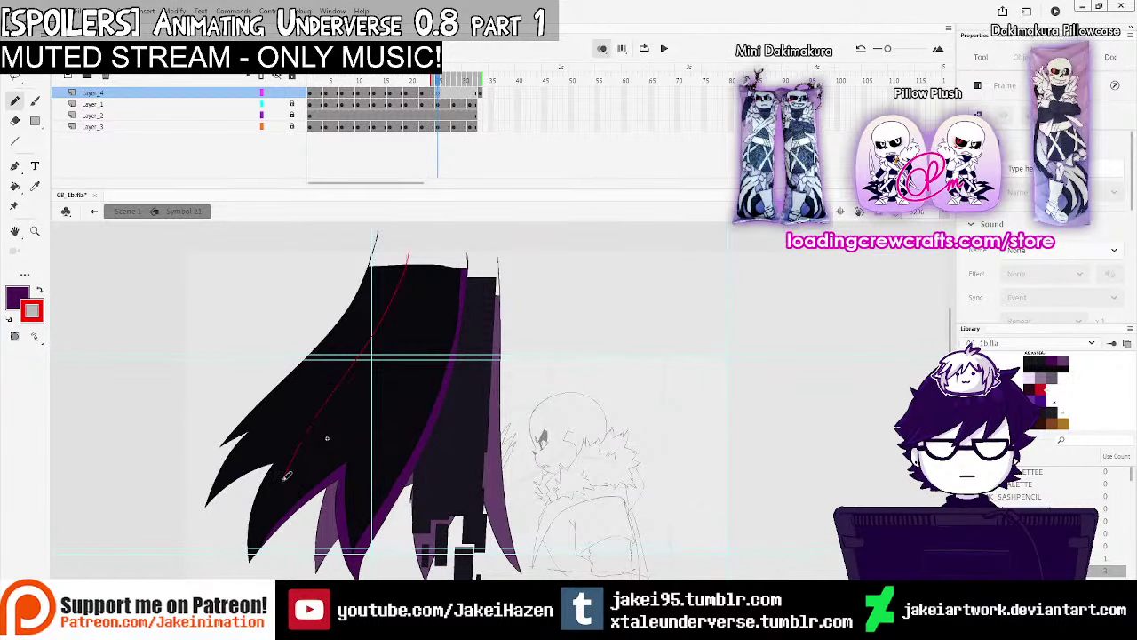
{"action": "mouse_move", "coordinate": [392, 408]}
{"action": "left_mouse_down"}
{"action": "mouse_move", "coordinate": [366, 466]}
{"action": "mouse_move", "coordinate": [360, 558]}
{"action": "left_mouse_up"}
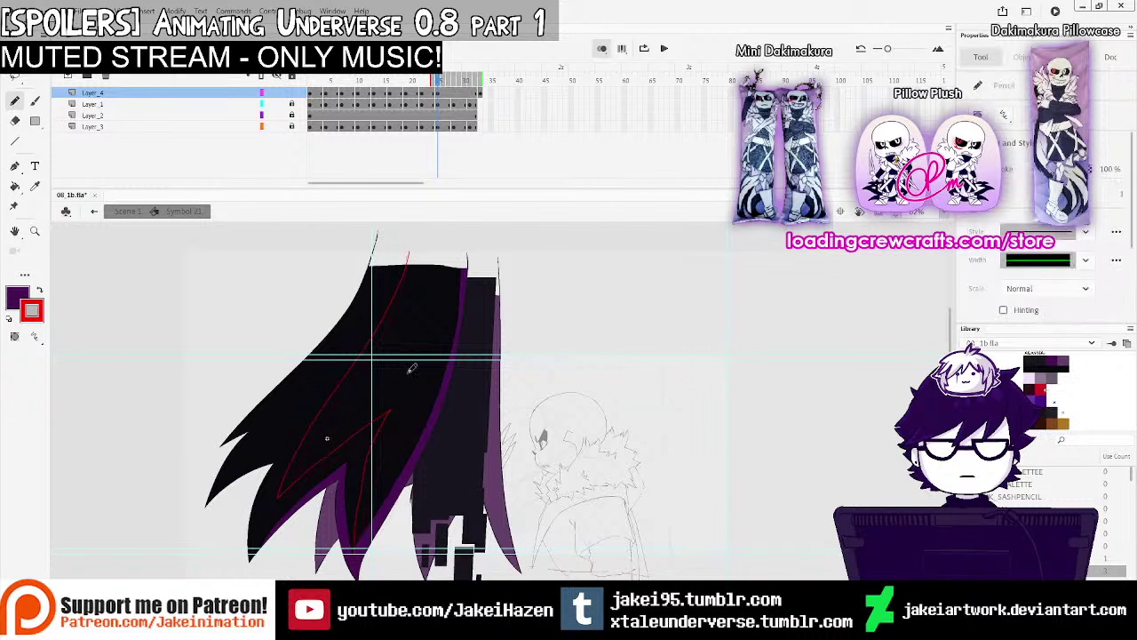
{"action": "left_click", "coordinate": [438, 93]}
{"action": "key", "text": "Delete"}
{"action": "key", "text": "comma"}
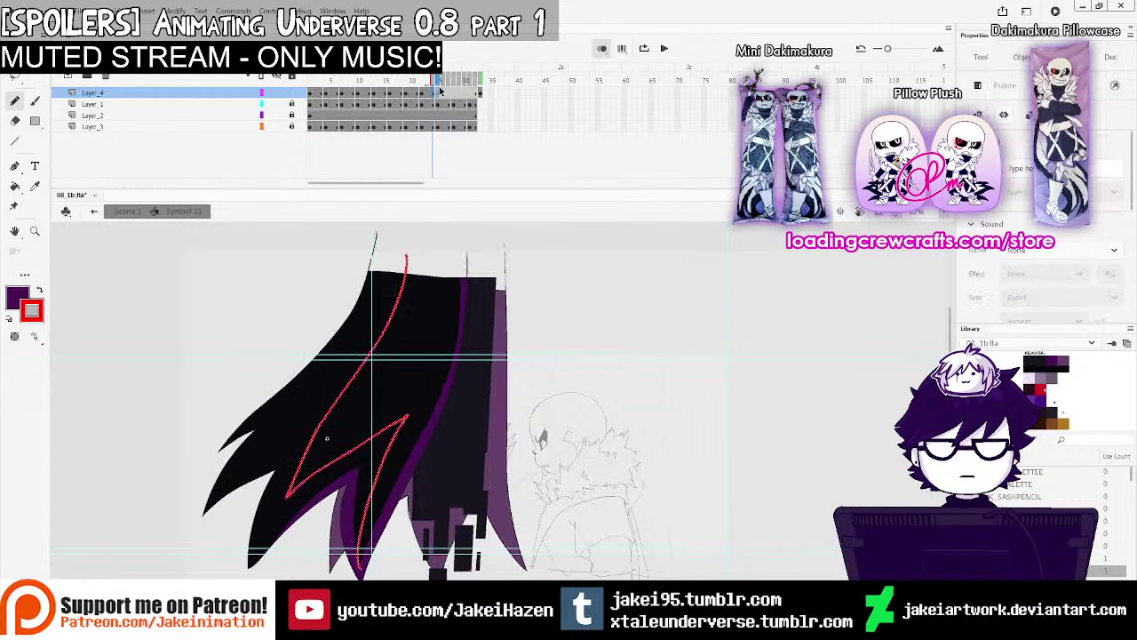
{"action": "key", "text": "period"}
{"action": "mouse_move", "coordinate": [297, 462]}
{"action": "left_mouse_down"}
{"action": "mouse_move", "coordinate": [283, 498]}
{"action": "mouse_move", "coordinate": [402, 410]}
{"action": "mouse_move", "coordinate": [369, 482]}
{"action": "mouse_move", "coordinate": [356, 556]}
{"action": "left_mouse_up"}
Draw the red zigzag line on new Layer_4 keyframes at frames 28 and 31, following the coat tail's swing
{"action": "left_click", "coordinate": [453, 92]}
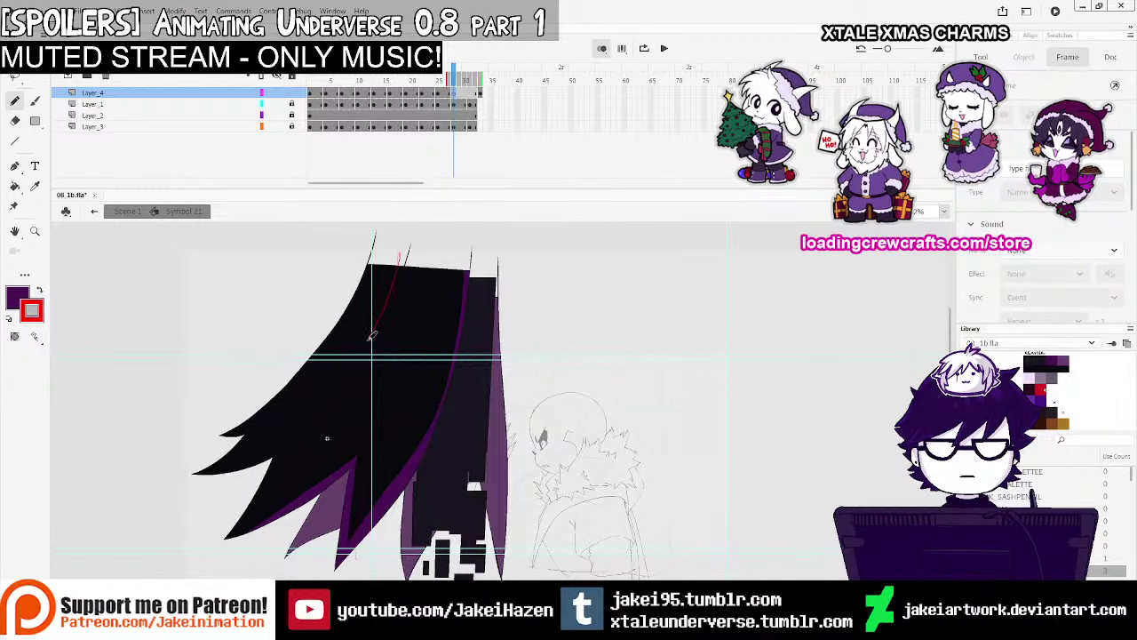
{"action": "left_click_drag", "start_coordinate": [330, 463], "coordinate": [403, 407]}
{"action": "left_click_drag", "start_coordinate": [352, 548], "coordinate": [348, 554]}
{"action": "left_click", "coordinate": [470, 93]}
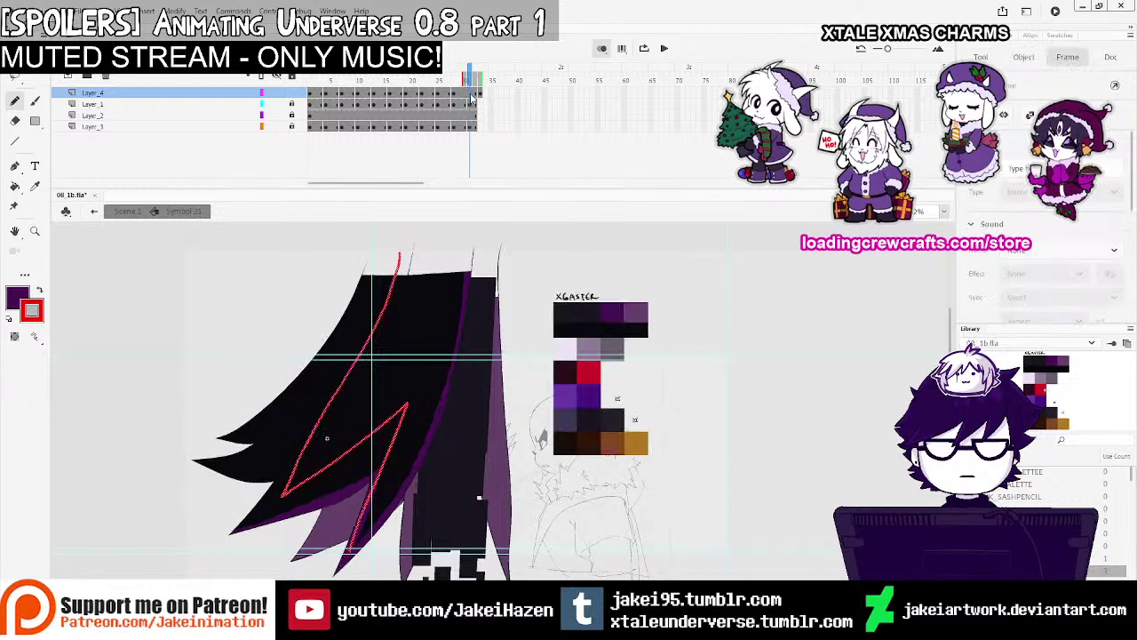
{"action": "key", "text": "F7"}
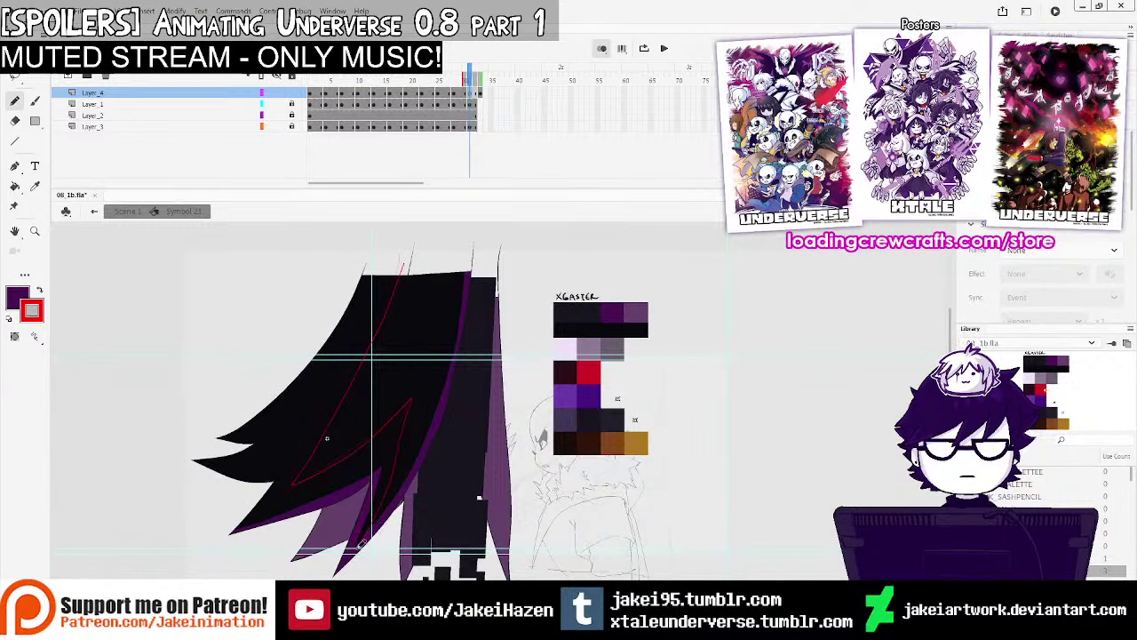
{"action": "left_click_drag", "start_coordinate": [358, 546], "coordinate": [355, 550]}
Move the red zigzag line of every Layer_4 keyframe from frame 1 to 31 in place into the matching Layer_1 drawing
{"action": "left_click", "coordinate": [14, 186]}
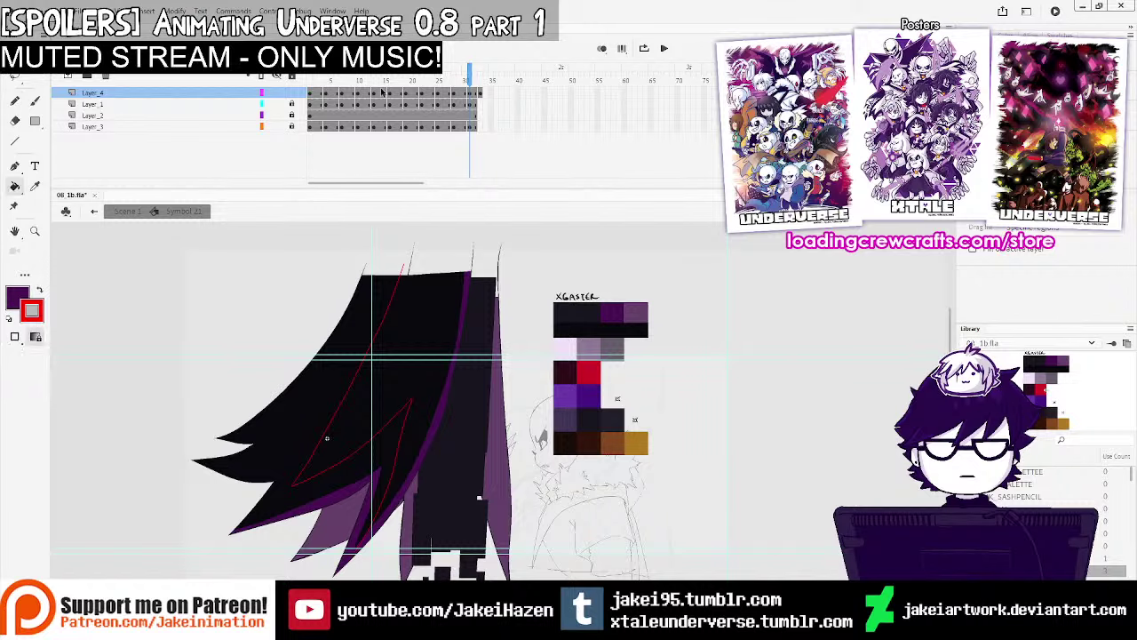
{"action": "left_click", "coordinate": [310, 94]}
{"action": "key", "text": "ctrl+x"}
{"action": "left_click", "coordinate": [316, 104]}
{"action": "key", "text": "ctrl+shift+v"}
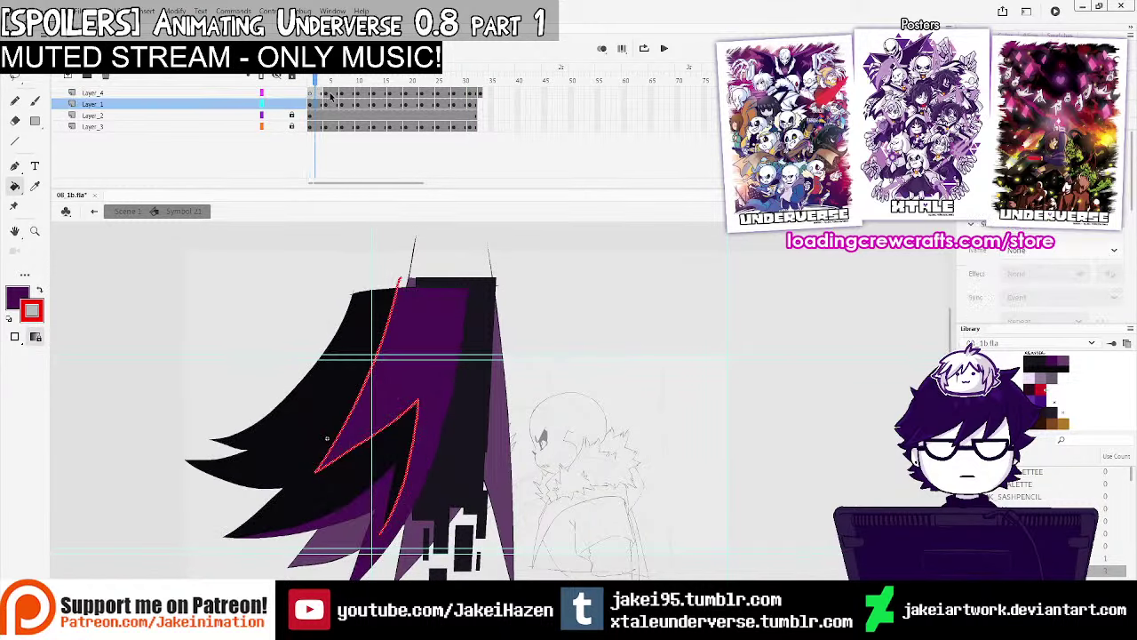
{"action": "left_click", "coordinate": [330, 94]}
{"action": "key", "text": "ctrl+x"}
{"action": "left_click", "coordinate": [332, 104]}
{"action": "left_click", "coordinate": [347, 94]}
{"action": "key", "text": "ctrl+x"}
{"action": "mouse_move", "coordinate": [349, 105]}
{"action": "left_mouse_down"}
{"action": "mouse_move", "coordinate": [462, 105]}
{"action": "mouse_move", "coordinate": [496, 64]}
{"action": "left_mouse_up"}
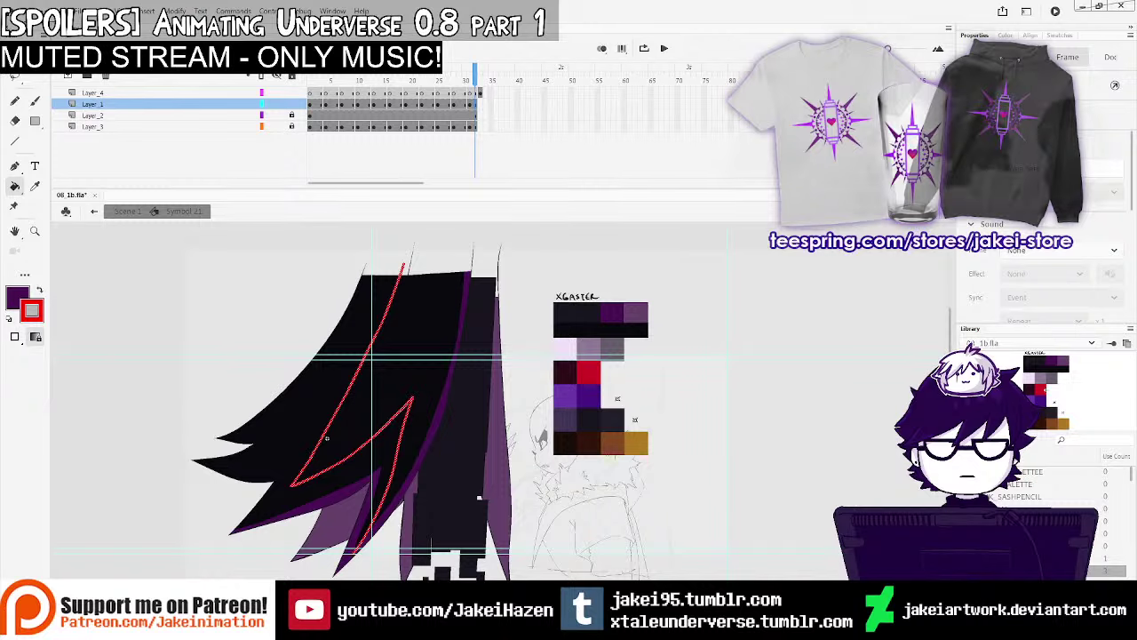
Delete Layer_4 and fill the zigzag area of the frame 1 coat tail on Layer_1 with dark purple
{"action": "left_click", "coordinate": [482, 93]}
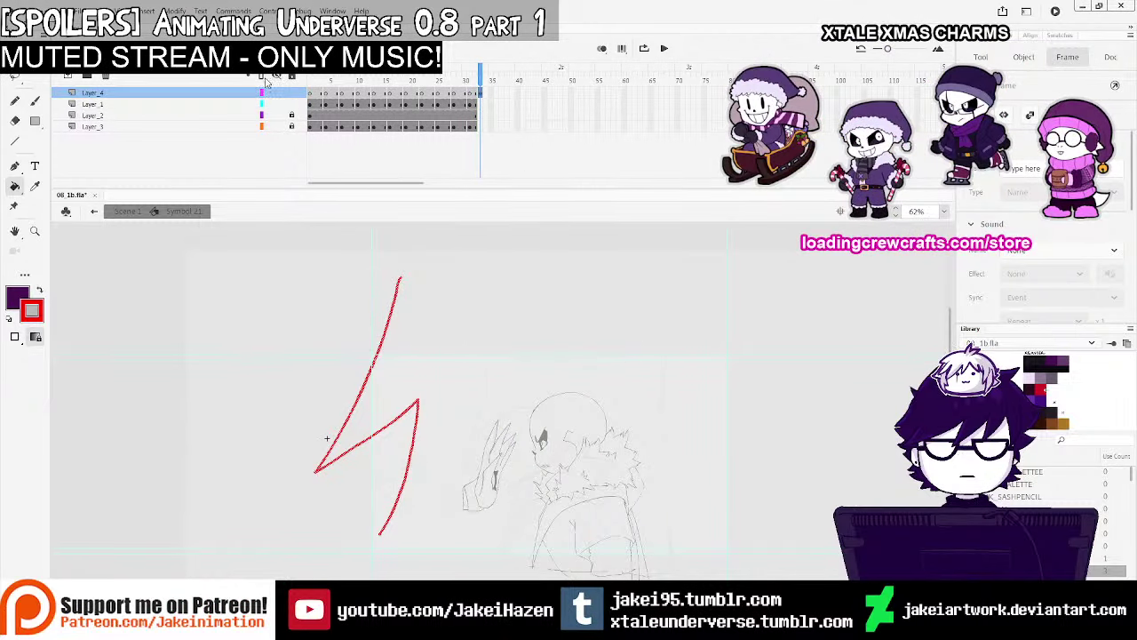
{"action": "key", "text": "ctrl+z"}
{"action": "key", "text": "ctrl+z"}
{"action": "key", "text": "ctrl+z"}
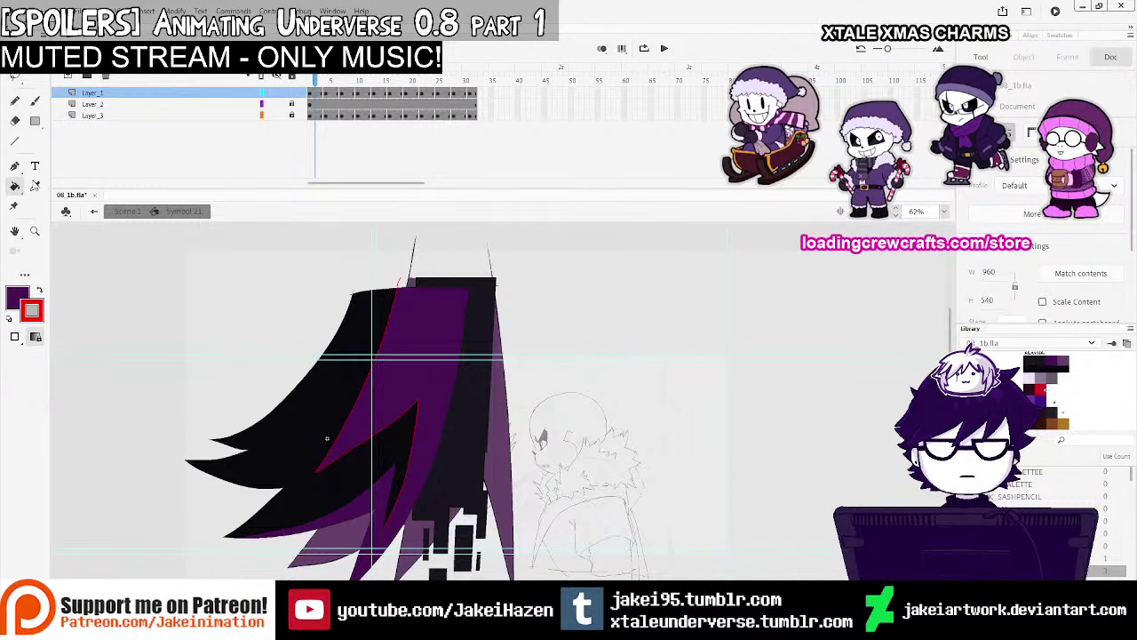
Fill the zigzag area of the Layer_1 coat tail with dark purple at frames 4, 7 and 10
{"action": "left_click", "coordinate": [326, 93]}
{"action": "left_click", "coordinate": [428, 335]}
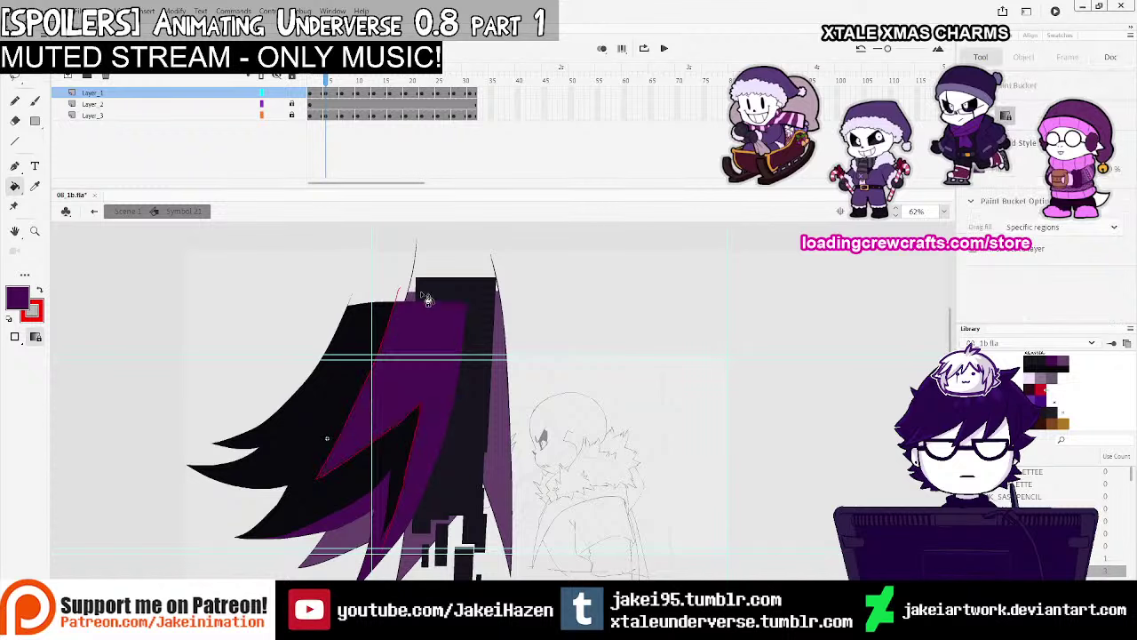
{"action": "key", "text": "period"}
{"action": "key", "text": "period"}
{"action": "key", "text": "period"}
{"action": "key", "text": "period"}
{"action": "key", "text": "period"}
{"action": "key", "text": "period"}
{"action": "key", "text": "period"}
{"action": "key", "text": "period"}
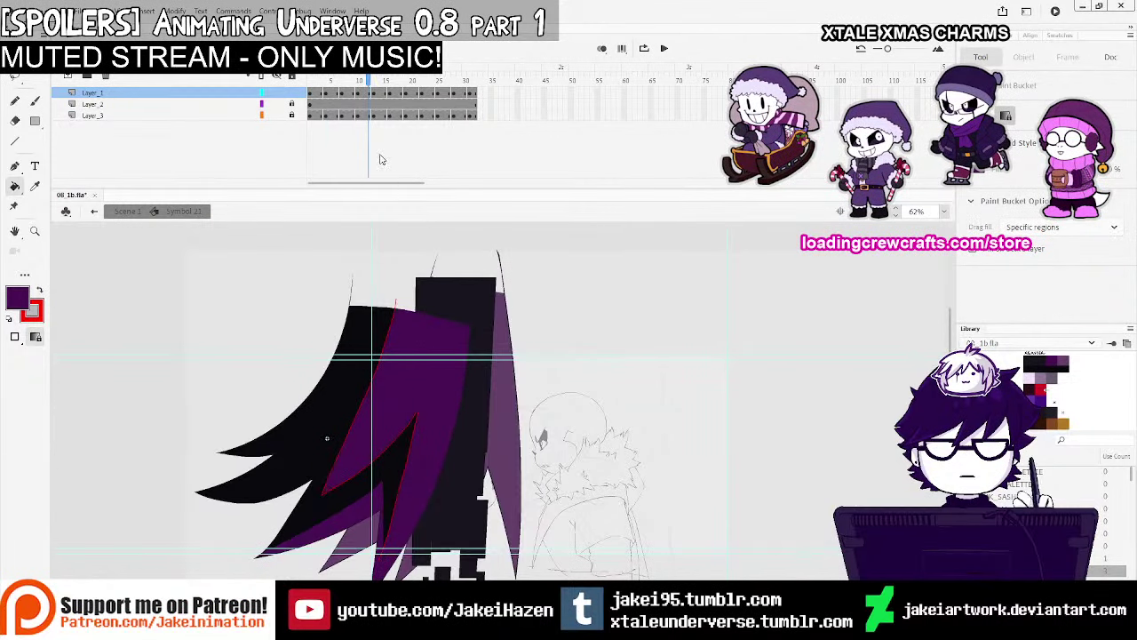
Fill the zigzag area of the Layer_1 coat tail with dark purple at frames 13, 16, 19 and 22
{"action": "left_click", "coordinate": [382, 93]}
{"action": "left_click", "coordinate": [416, 331]}
{"action": "left_click", "coordinate": [396, 92]}
{"action": "left_click", "coordinate": [418, 315]}
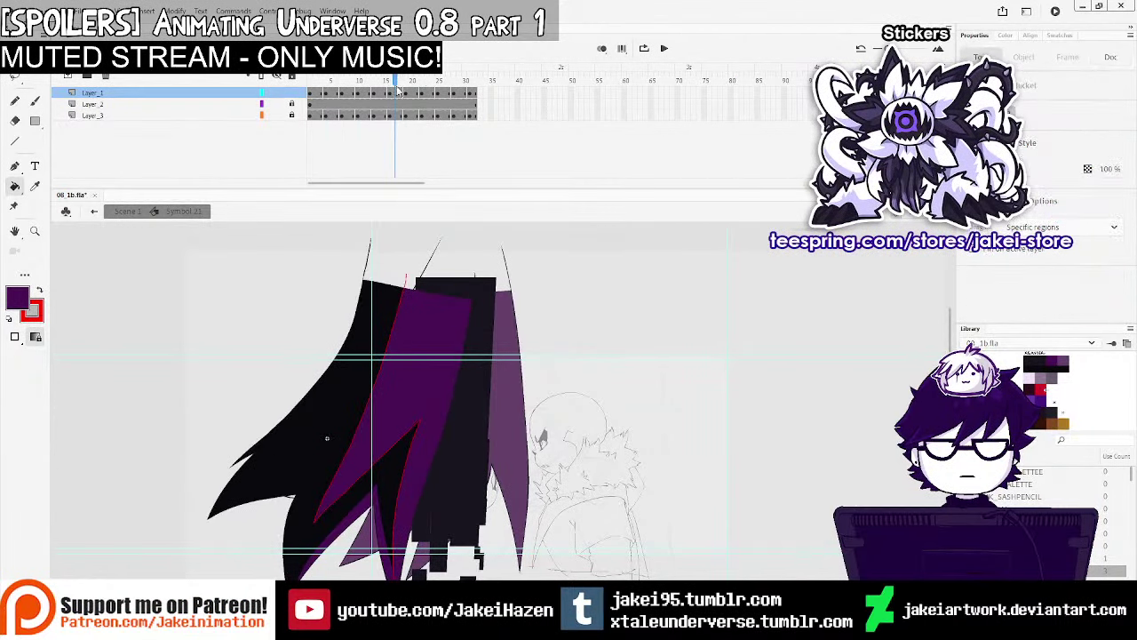
{"action": "left_click", "coordinate": [411, 83]}
{"action": "left_click", "coordinate": [427, 357]}
{"action": "left_click", "coordinate": [427, 84]}
{"action": "left_click", "coordinate": [425, 335]}
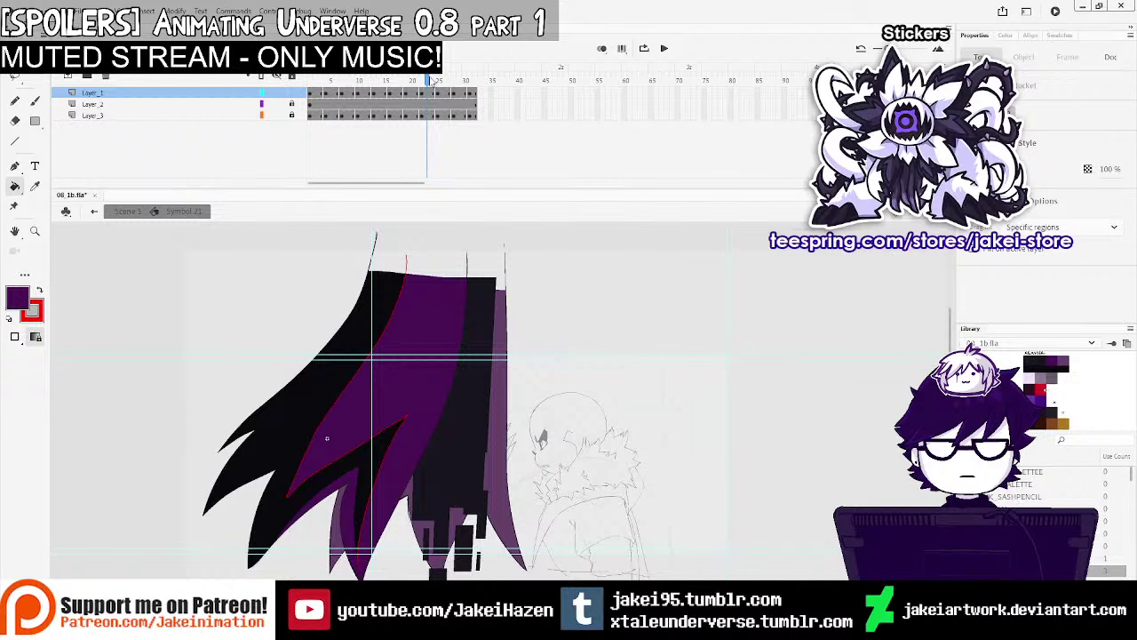
Fill the coat tail's zigzag area with dark purple at frames 25, 28 and 31, and delete the XGASTER palette from the drawing
{"action": "left_click_drag", "start_coordinate": [433, 82], "coordinate": [473, 95]}
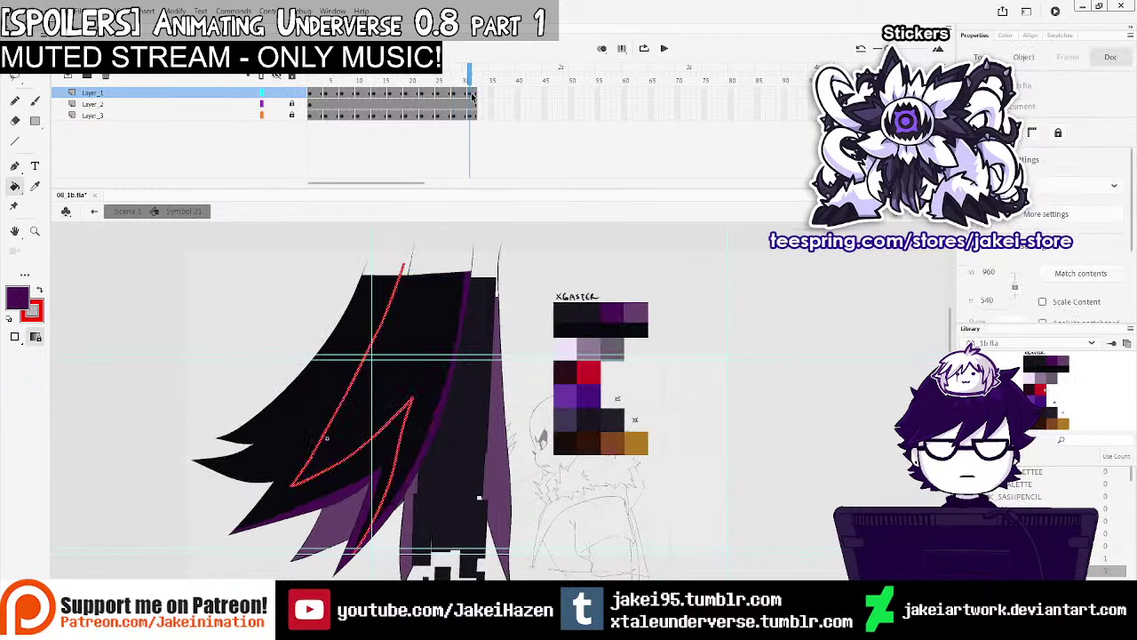
{"action": "left_click", "coordinate": [461, 300]}
{"action": "key", "text": "q"}
{"action": "key", "text": "ctrl+minus"}
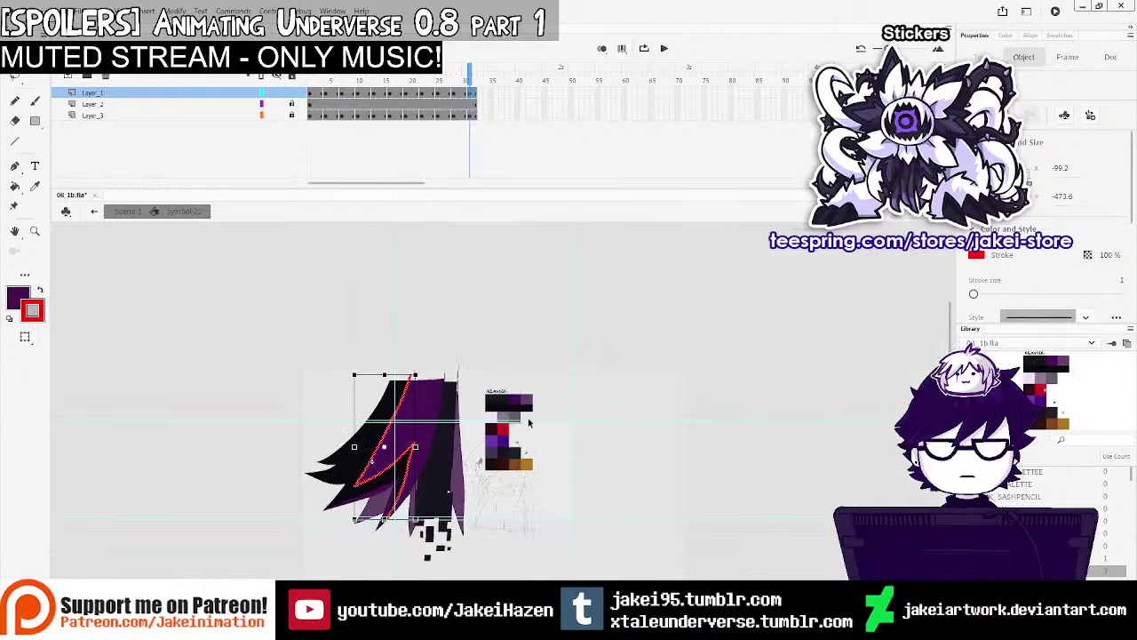
{"action": "left_click", "coordinate": [528, 409]}
{"action": "key", "text": "Delete"}
{"action": "key", "text": "Return"}
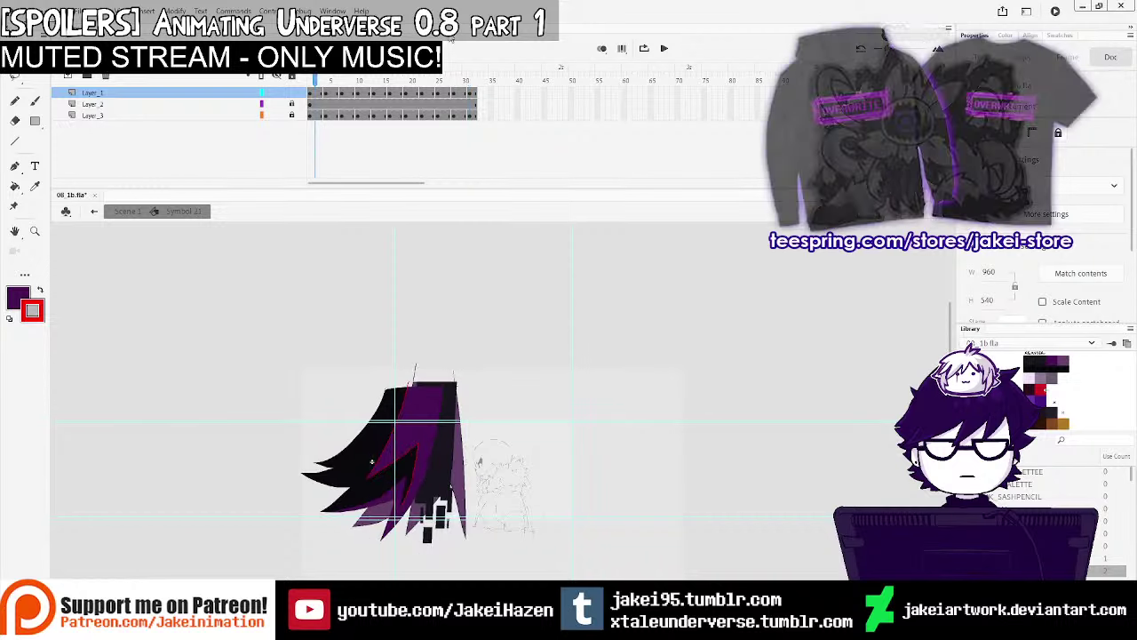
Select the Layer_1 drawings across all frames together and remove their red guide strokes
{"action": "left_click_drag", "start_coordinate": [260, 325], "coordinate": [573, 577]}
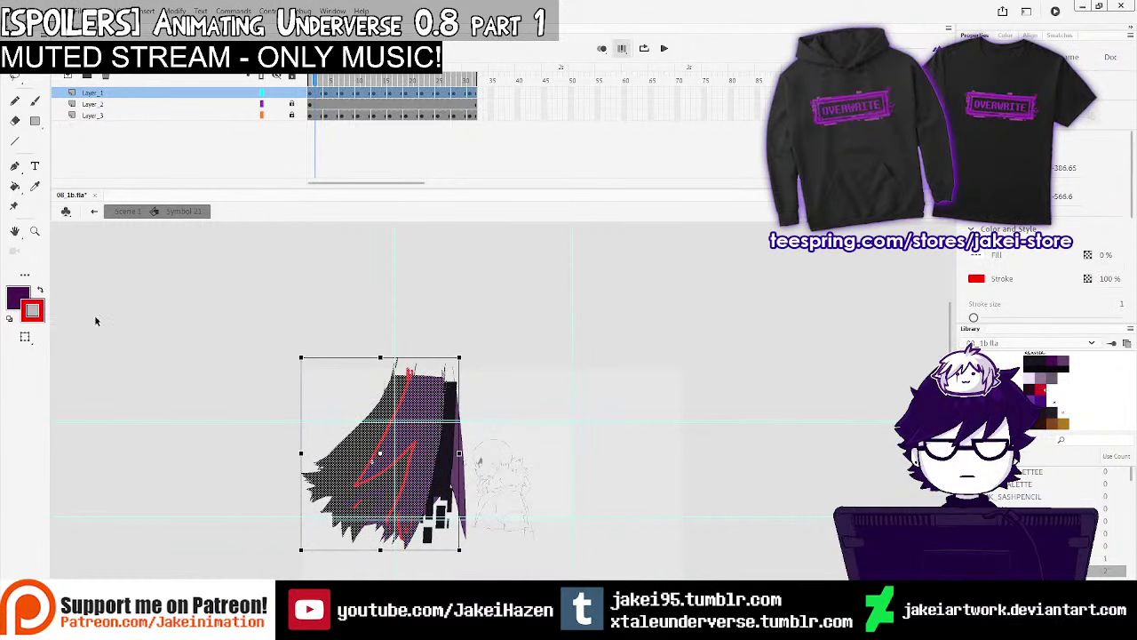
{"action": "left_click", "coordinate": [233, 336]}
{"action": "key", "text": "ctrl+equal"}
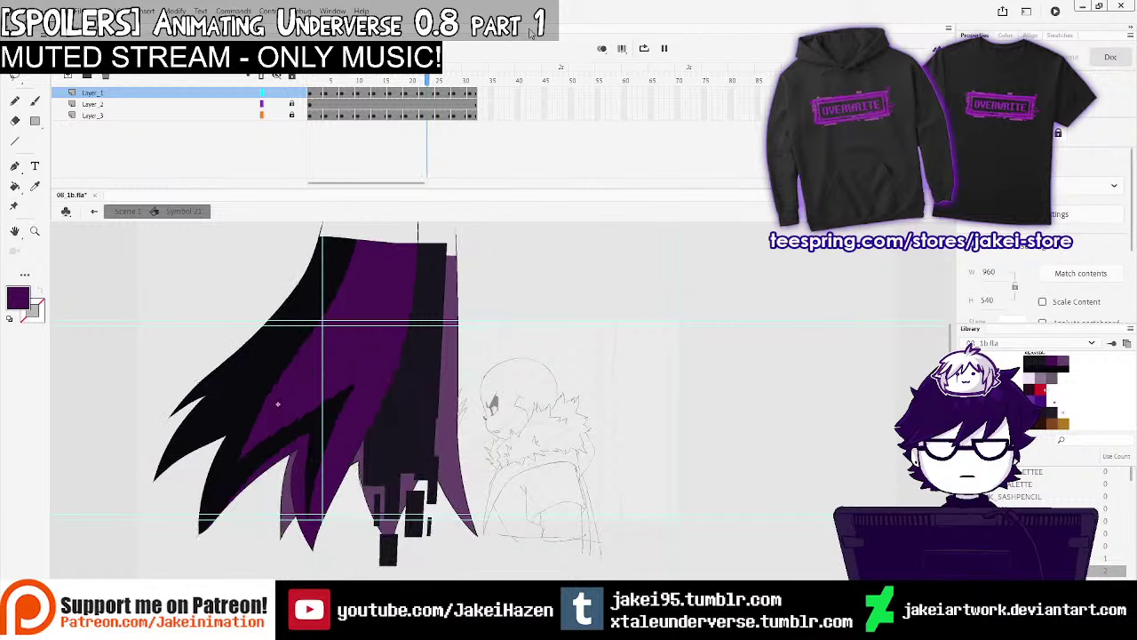
Return to Scene 1 and play back the coloured coat tail animation within the shot
{"action": "left_click", "coordinate": [94, 213]}
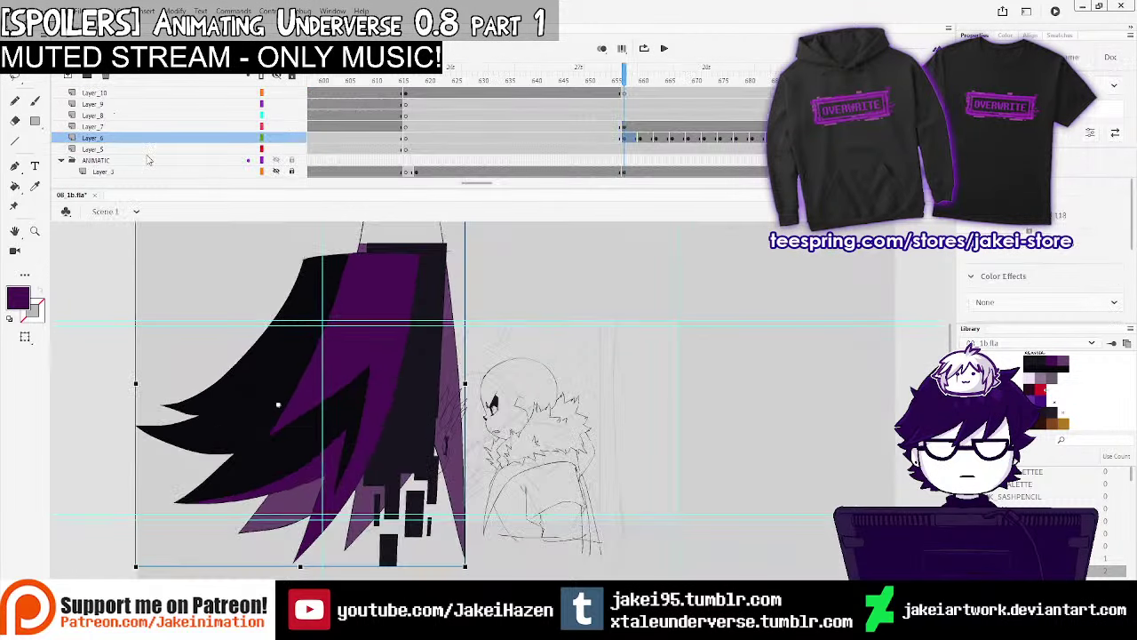
{"action": "key", "text": "Return"}
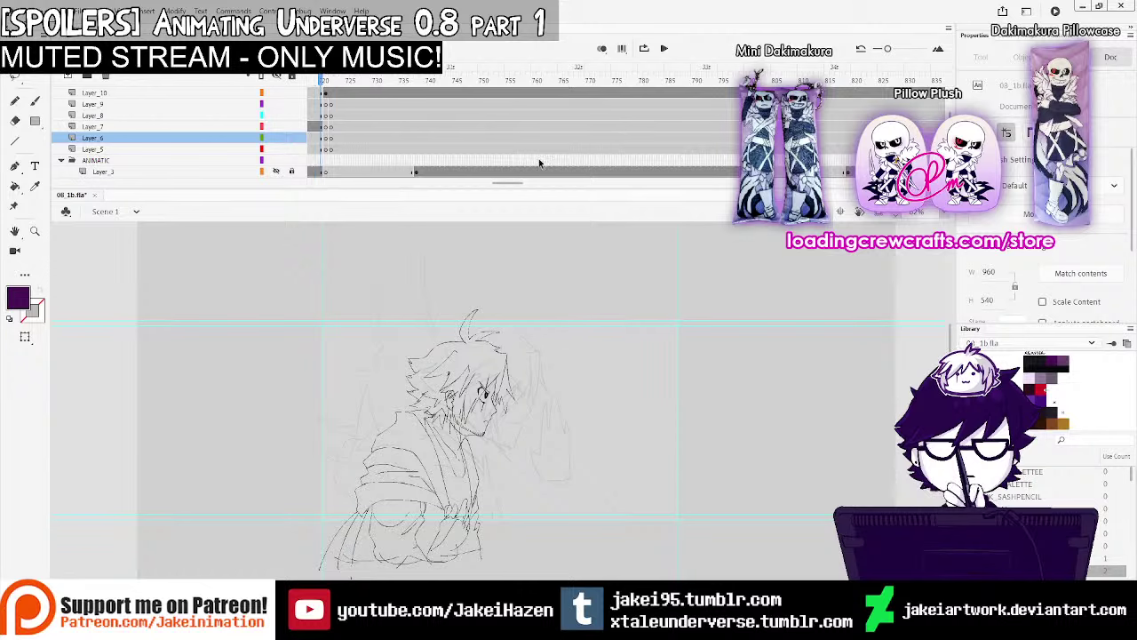
{"action": "left_click", "coordinate": [458, 119]}
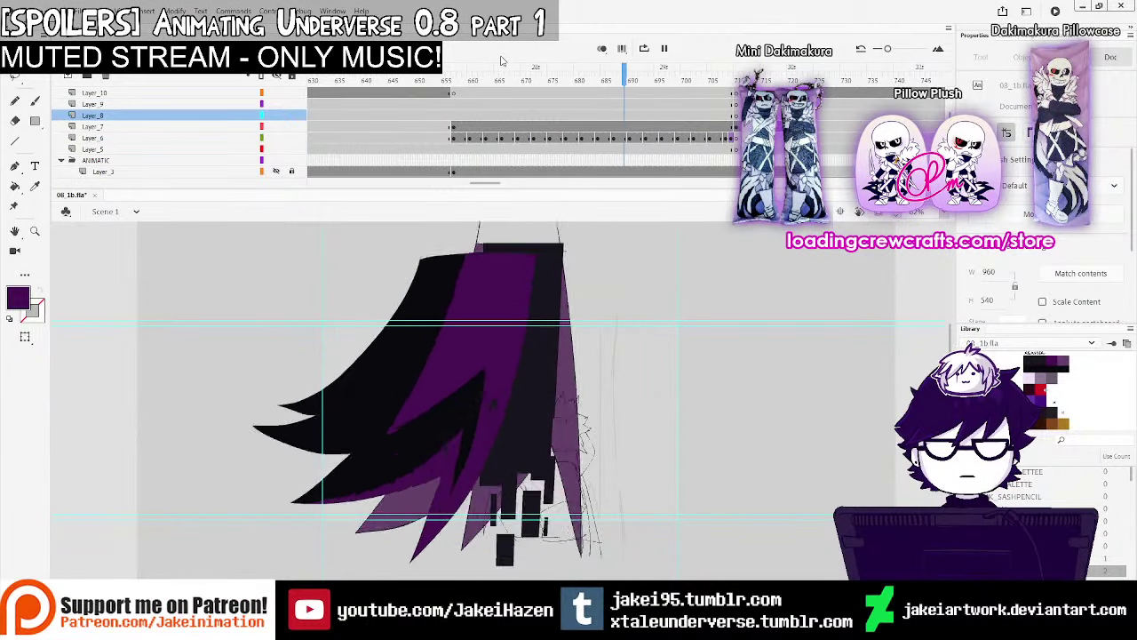
{"action": "key", "text": "Return"}
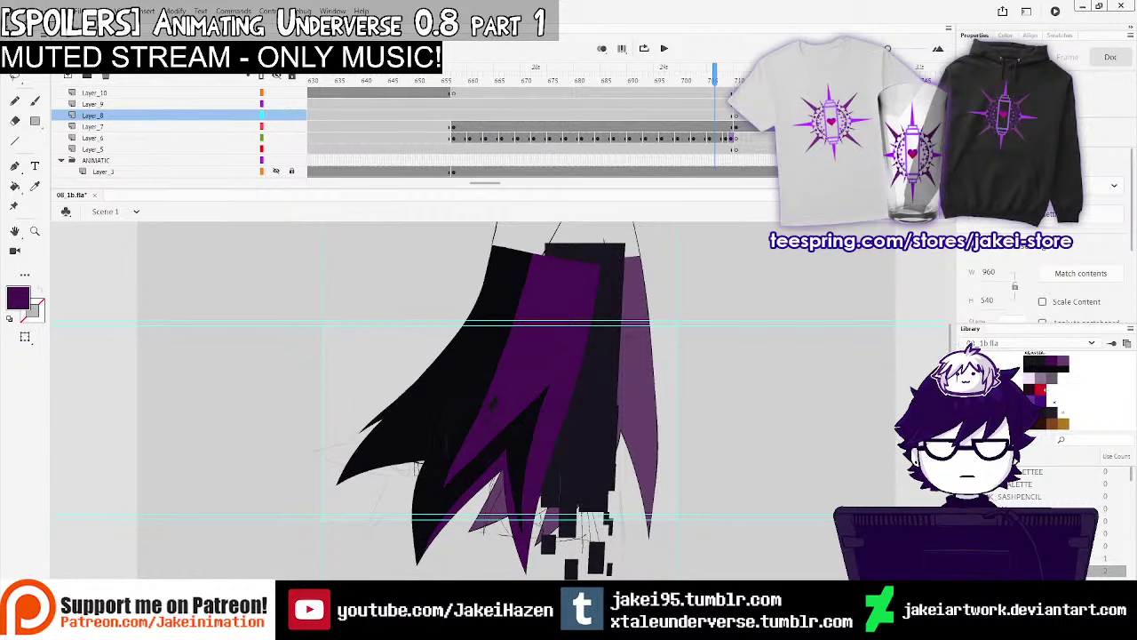
{"action": "left_click", "coordinate": [458, 126]}
{"action": "left_click_drag", "start_coordinate": [459, 81], "coordinate": [634, 111]}
Inside the coat symbol, unlock Layer_2 and move its dark coat piece upward, then check the movement in Scene 1
{"action": "double_click", "coordinate": [565, 338]}
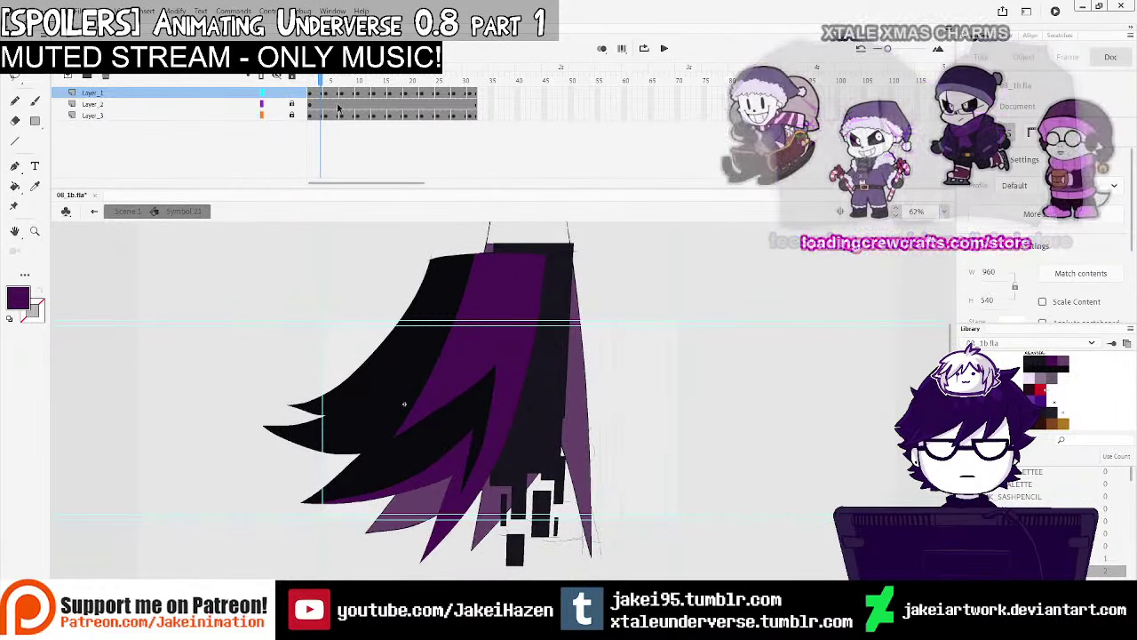
{"action": "left_click", "coordinate": [292, 104]}
{"action": "left_click", "coordinate": [315, 104]}
{"action": "key", "text": "shift+Up"}
{"action": "key", "text": "shift+Up"}
{"action": "key", "text": "shift+Up"}
{"action": "key", "text": "shift+Up"}
{"action": "key", "text": "shift+Up"}
{"action": "key", "text": "shift+Up"}
{"action": "key", "text": "shift+Up"}
{"action": "key", "text": "shift+Up"}
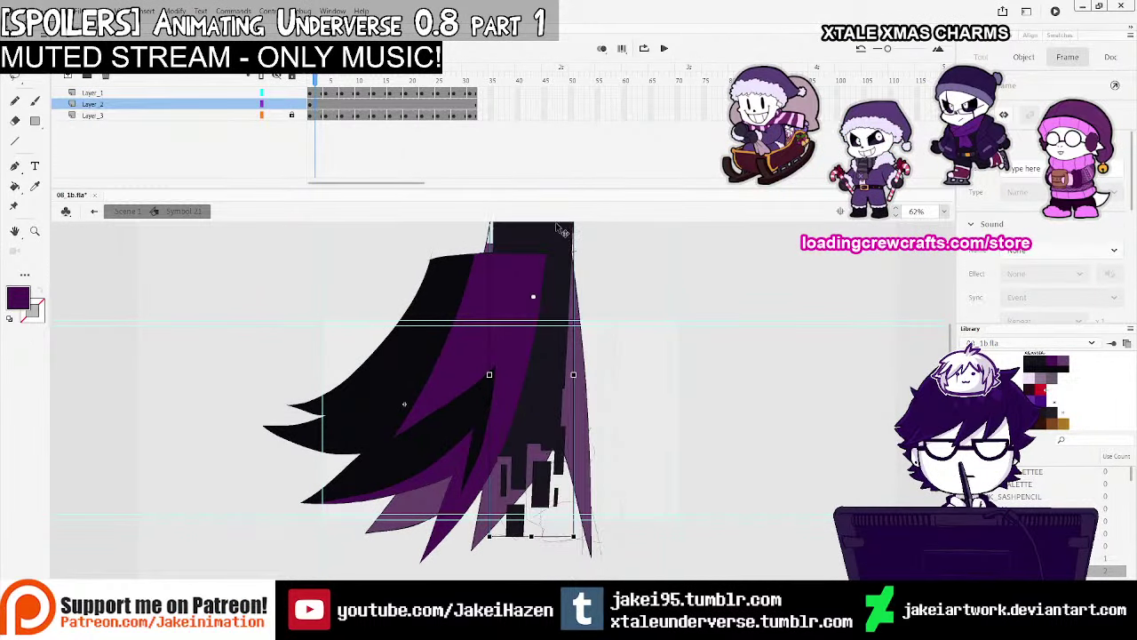
{"action": "key", "text": "Return"}
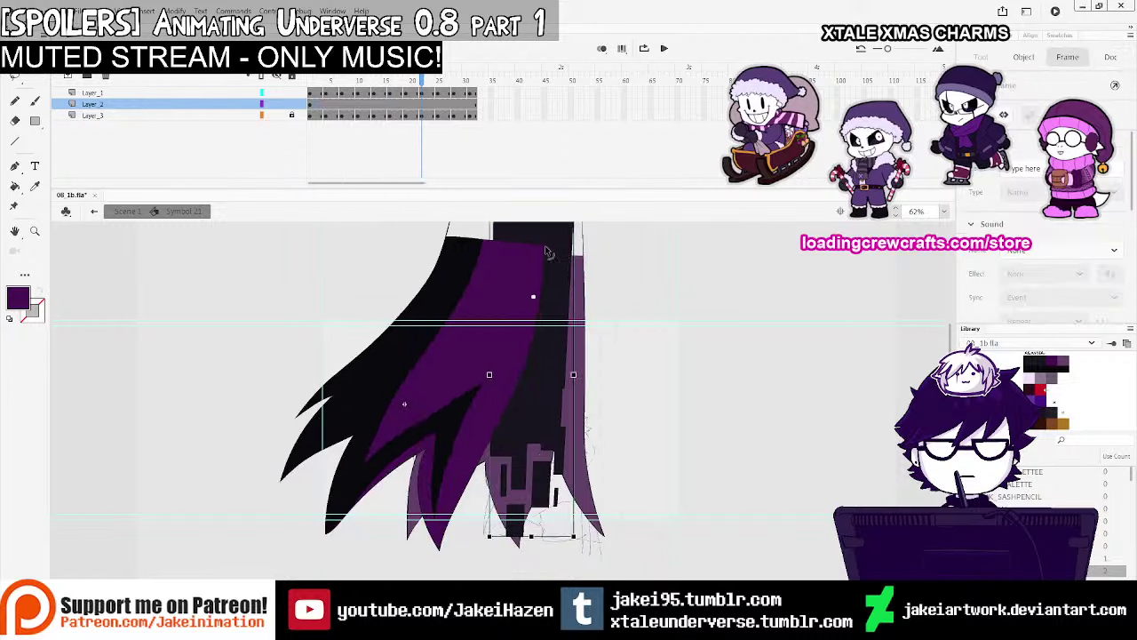
{"action": "left_click", "coordinate": [123, 212]}
{"action": "left_click_drag", "start_coordinate": [451, 116], "coordinate": [730, 121]}
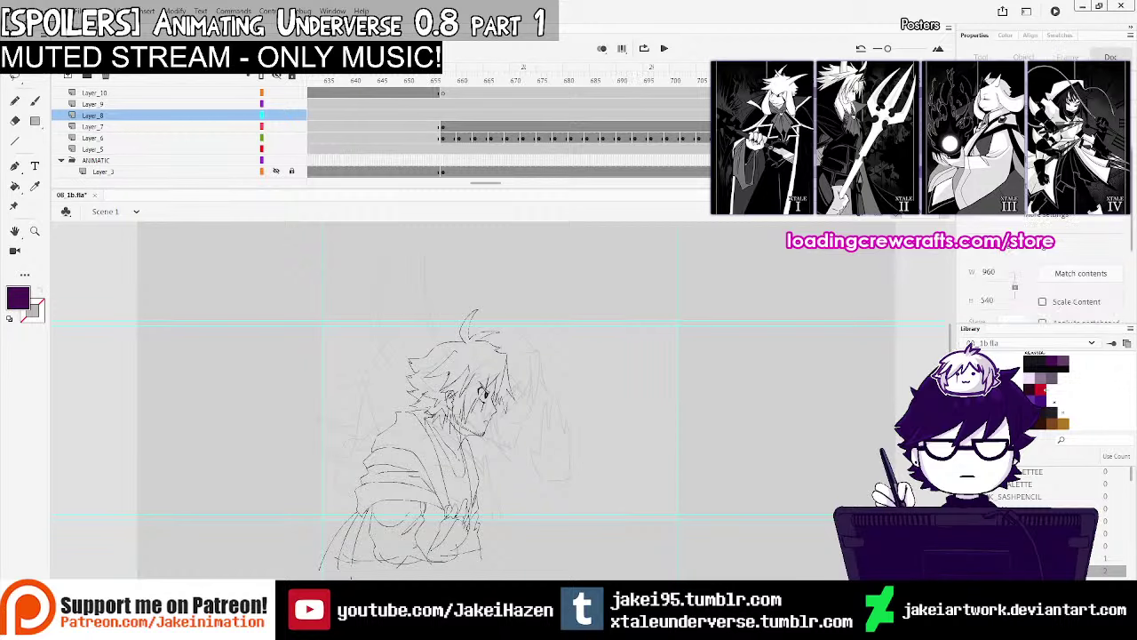
Go to the animatic sketch of the crowd shot around frame 1056 on Layer_6
{"action": "left_click", "coordinate": [526, 405], "text": "ctrl"}
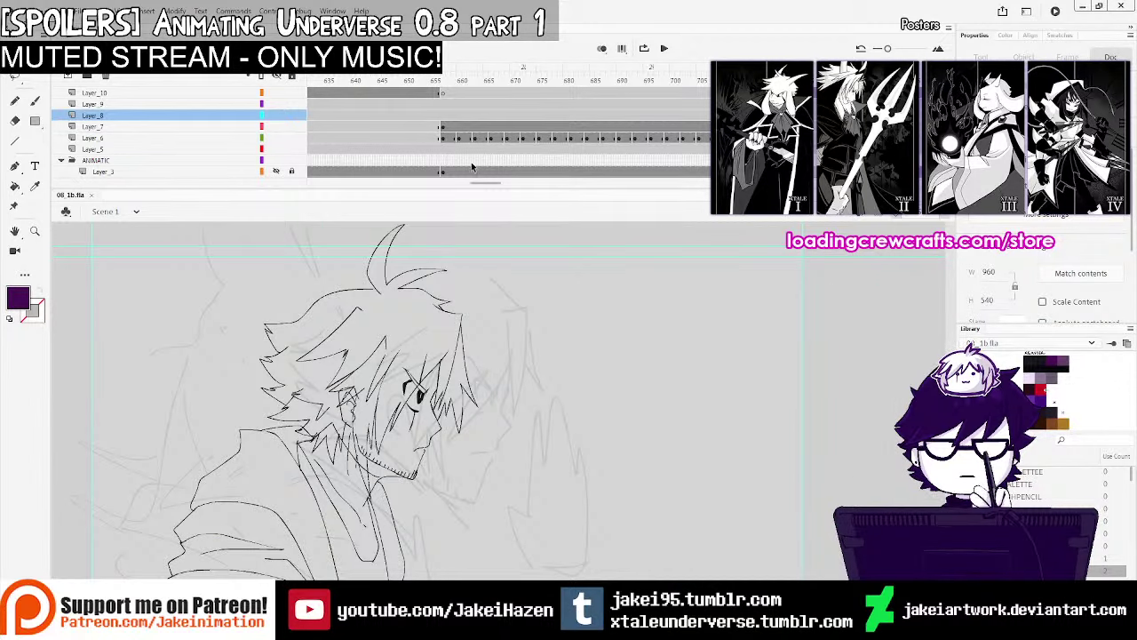
{"action": "left_click_drag", "start_coordinate": [486, 185], "coordinate": [582, 184]}
{"action": "left_click", "coordinate": [598, 137]}
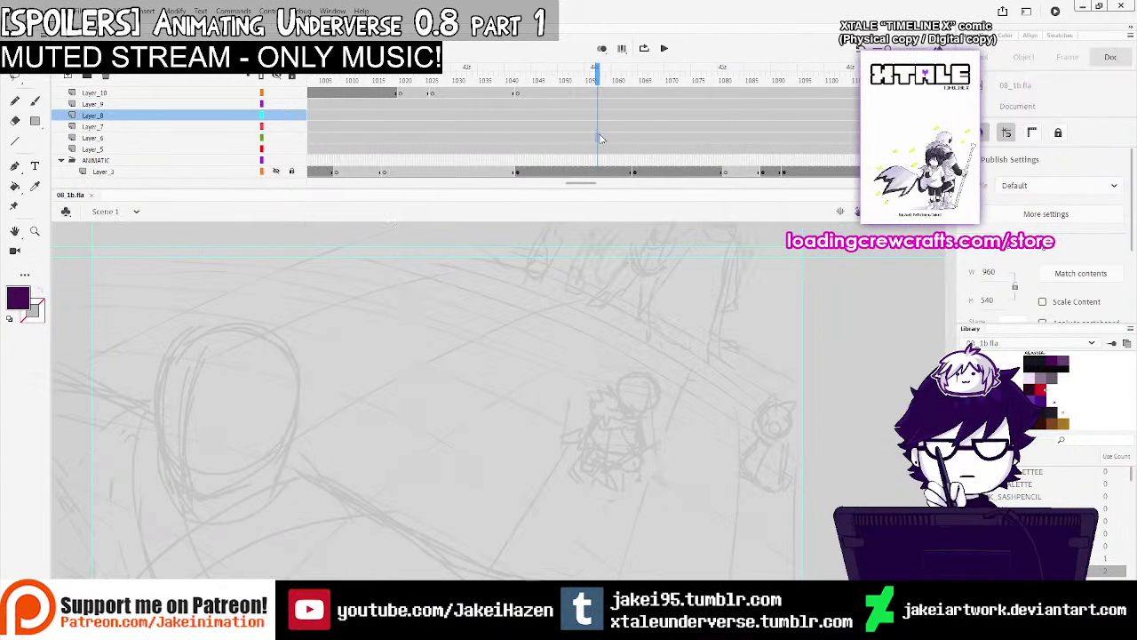
{"action": "left_click_drag", "start_coordinate": [469, 454], "coordinate": [494, 449]}
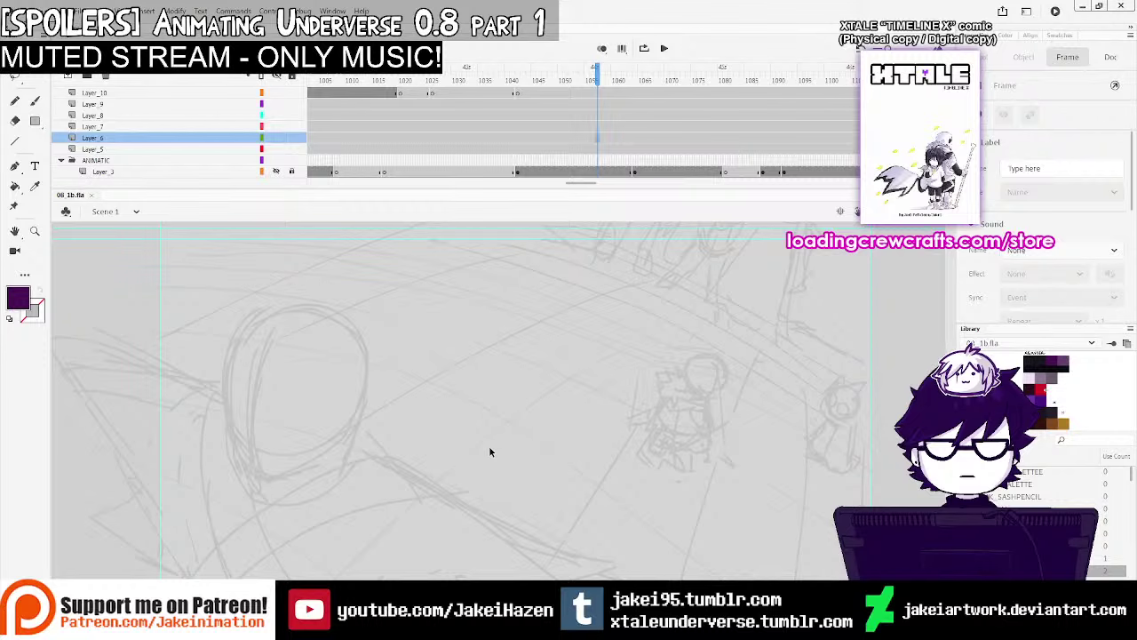
Insert blank keyframes on Layer_5 through Layer_10 where the crowd shot's animatic drawing begins
{"action": "left_click_drag", "start_coordinate": [567, 105], "coordinate": [519, 149]}
{"action": "left_click", "coordinate": [544, 122]}
{"action": "left_click", "coordinate": [512, 148]}
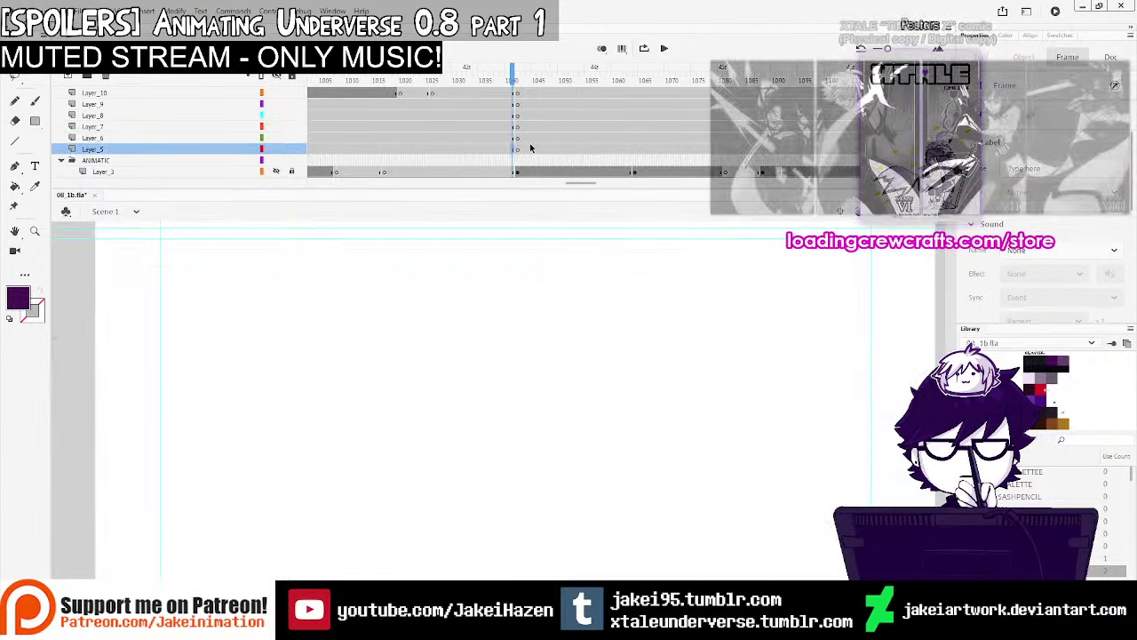
Find the XGASTER colour palette among the library symbols and place it on Layer_6 in the crowd shot
{"action": "left_click", "coordinate": [533, 137]}
{"action": "left_click", "coordinate": [37, 102]}
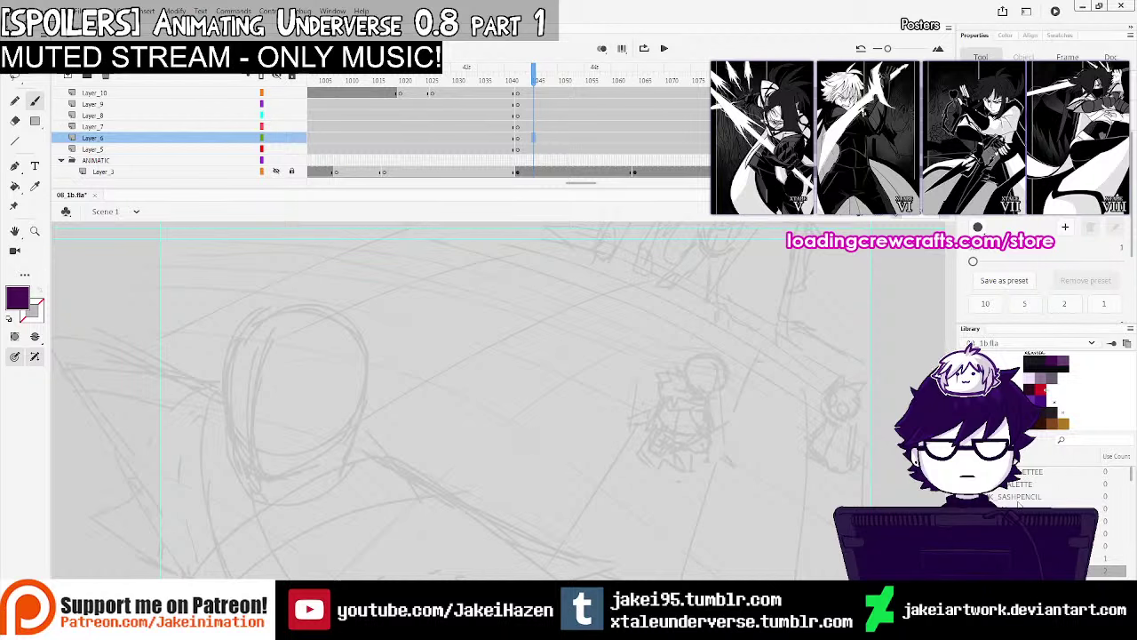
{"action": "left_click", "coordinate": [1021, 521]}
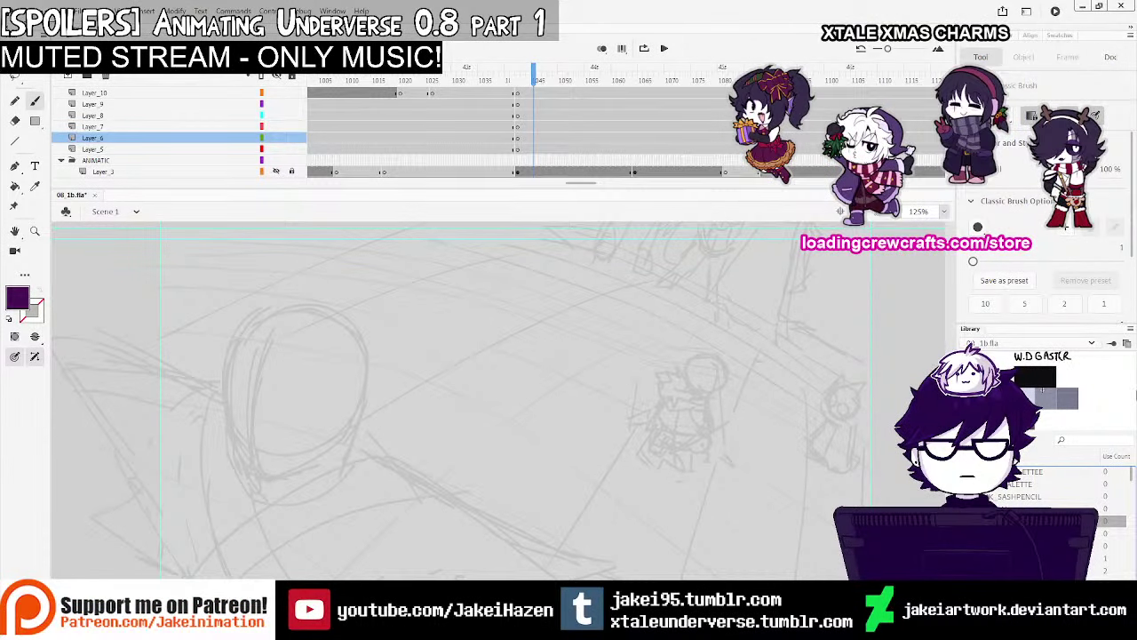
{"action": "left_click", "coordinate": [1007, 497]}
{"action": "left_click", "coordinate": [1016, 484]}
{"action": "left_click", "coordinate": [1020, 472]}
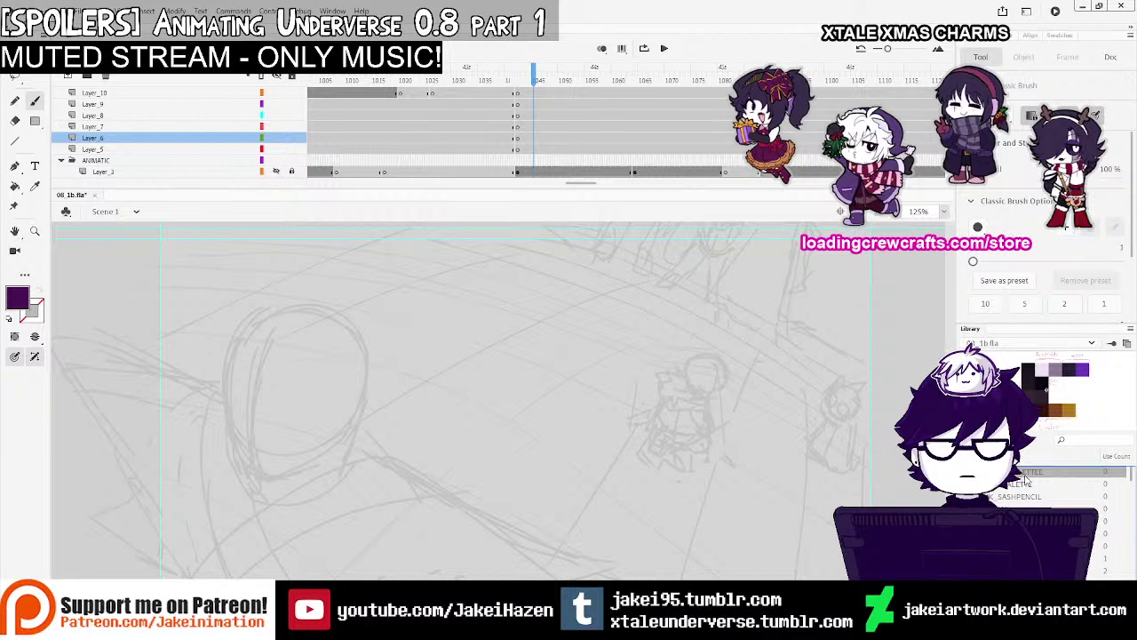
{"action": "left_click", "coordinate": [1031, 484]}
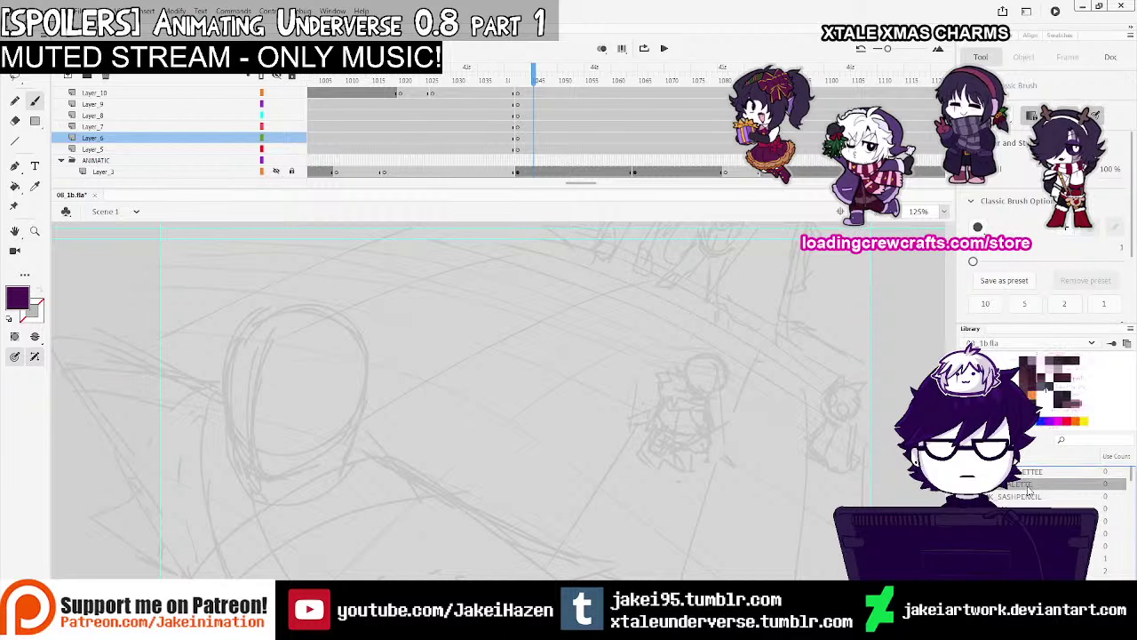
{"action": "left_click", "coordinate": [1021, 522]}
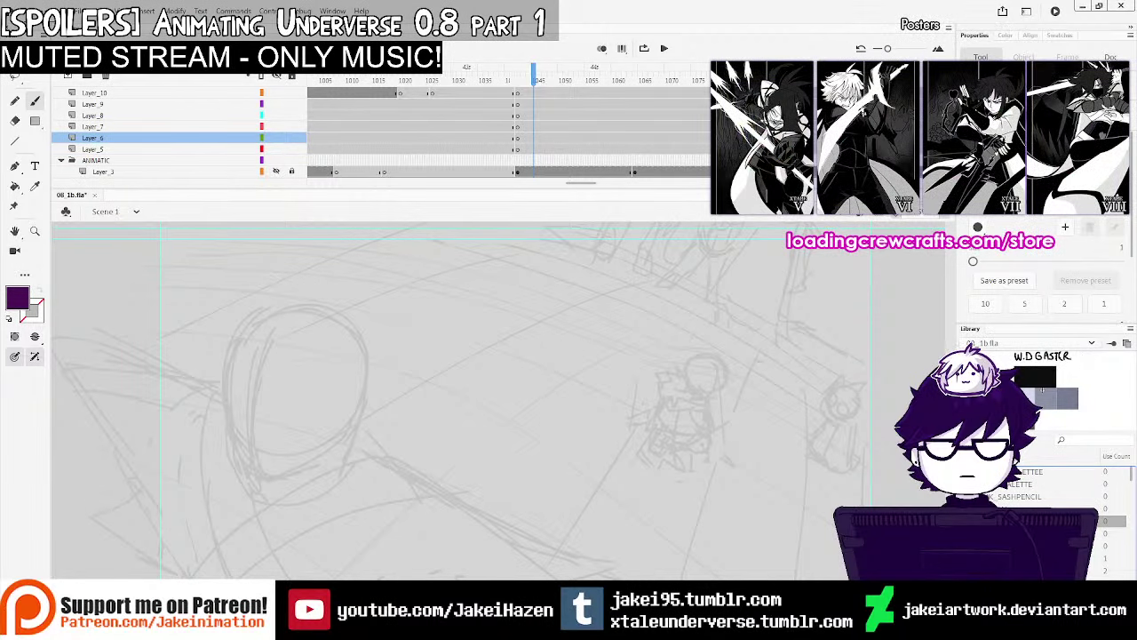
{"action": "left_click", "coordinate": [1022, 545]}
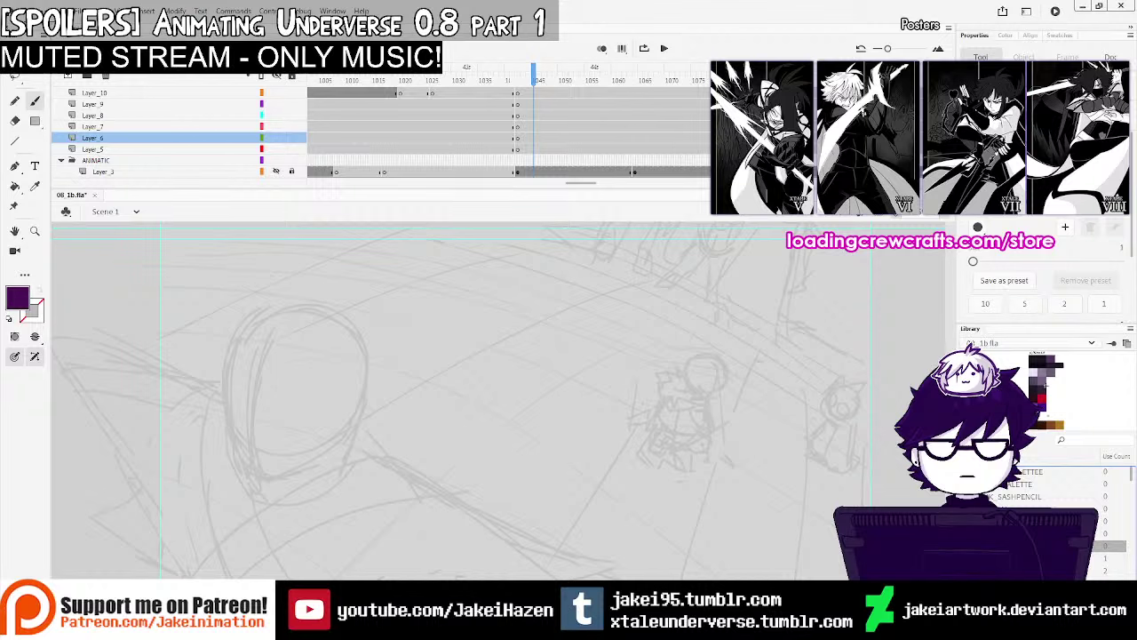
{"action": "left_click", "coordinate": [1021, 570]}
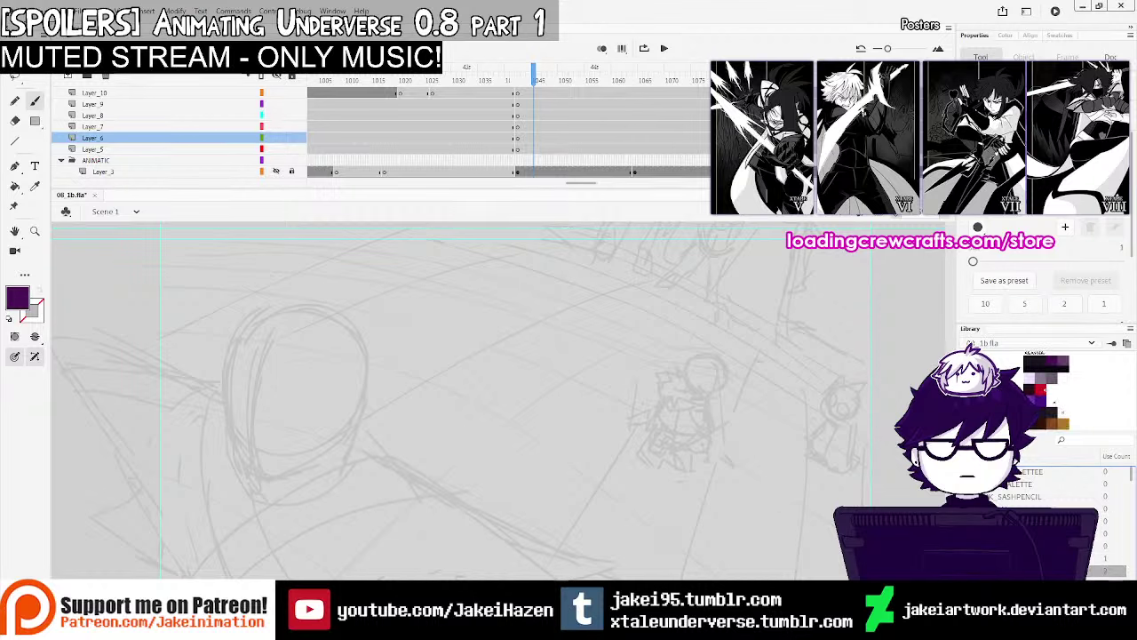
{"action": "left_click", "coordinate": [1021, 522]}
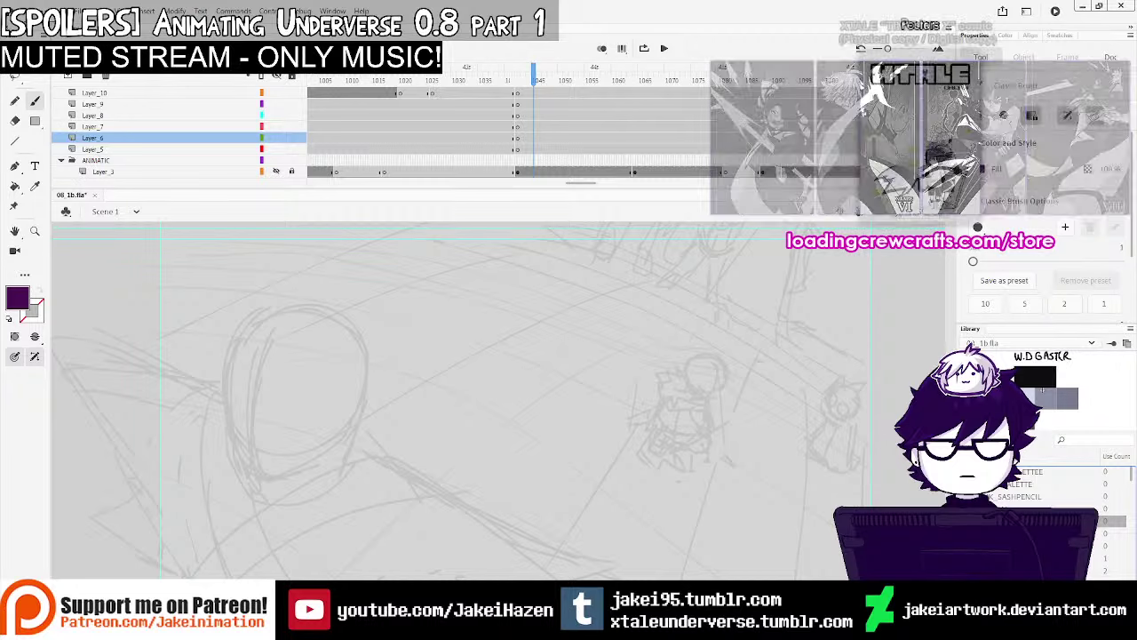
{"action": "left_click_drag", "start_coordinate": [1022, 570], "coordinate": [586, 321]}
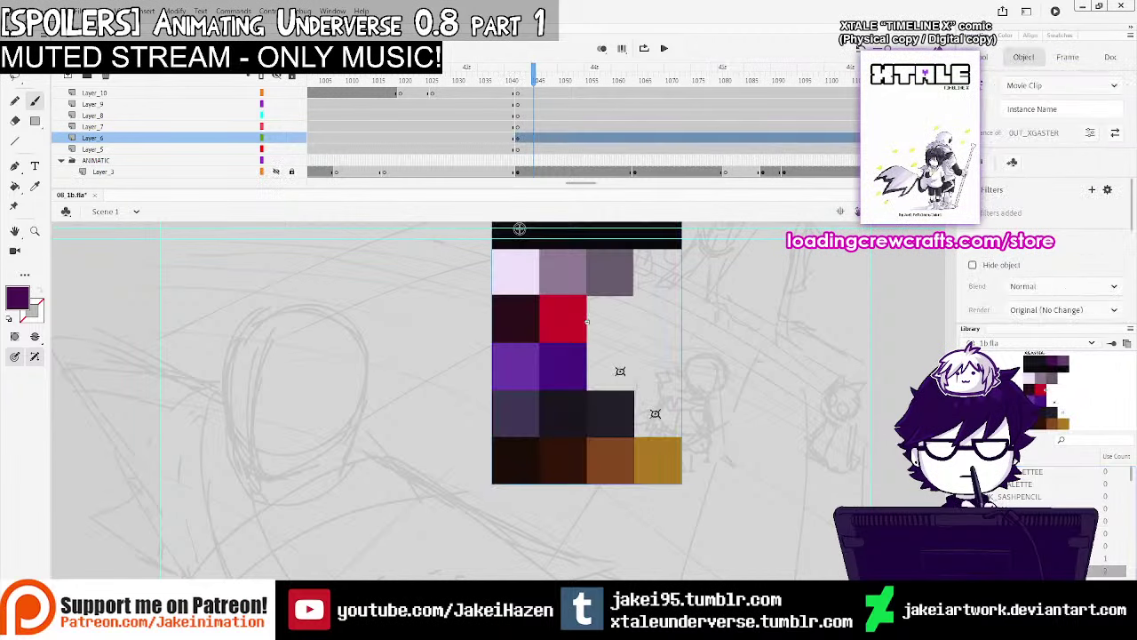
Move the XGASTER palette down until its title is in view and sample its dark near-black swatch for the brush
{"action": "left_click", "coordinate": [530, 383]}
{"action": "left_click", "coordinate": [34, 58]}
{"action": "left_click_drag", "start_coordinate": [562, 285], "coordinate": [576, 379]}
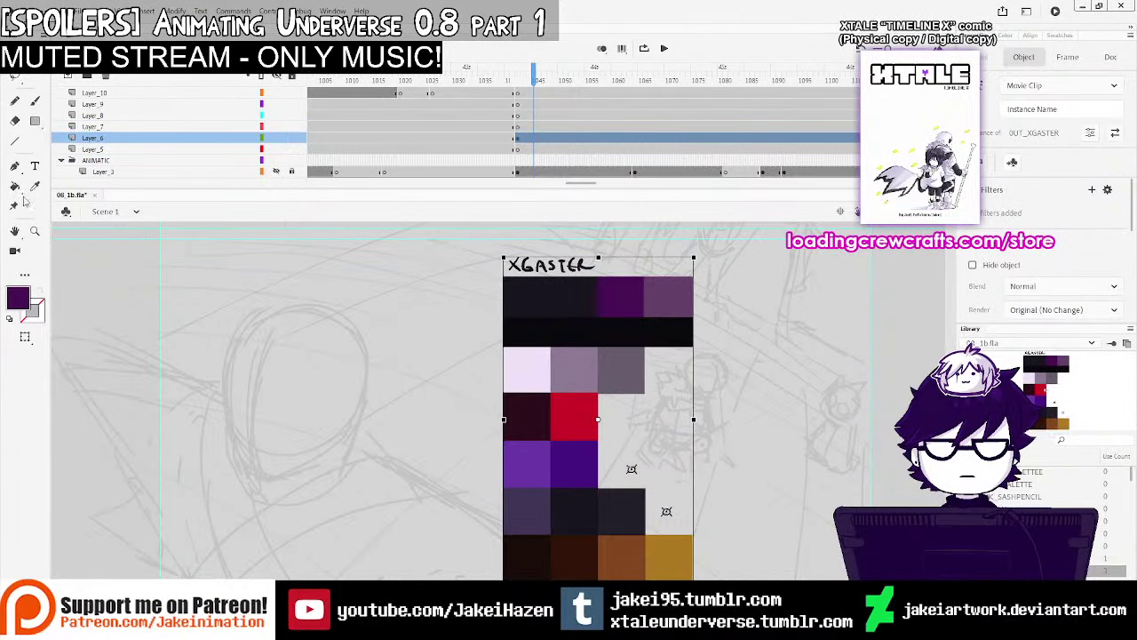
{"action": "key", "text": "k"}
{"action": "key", "text": "b"}
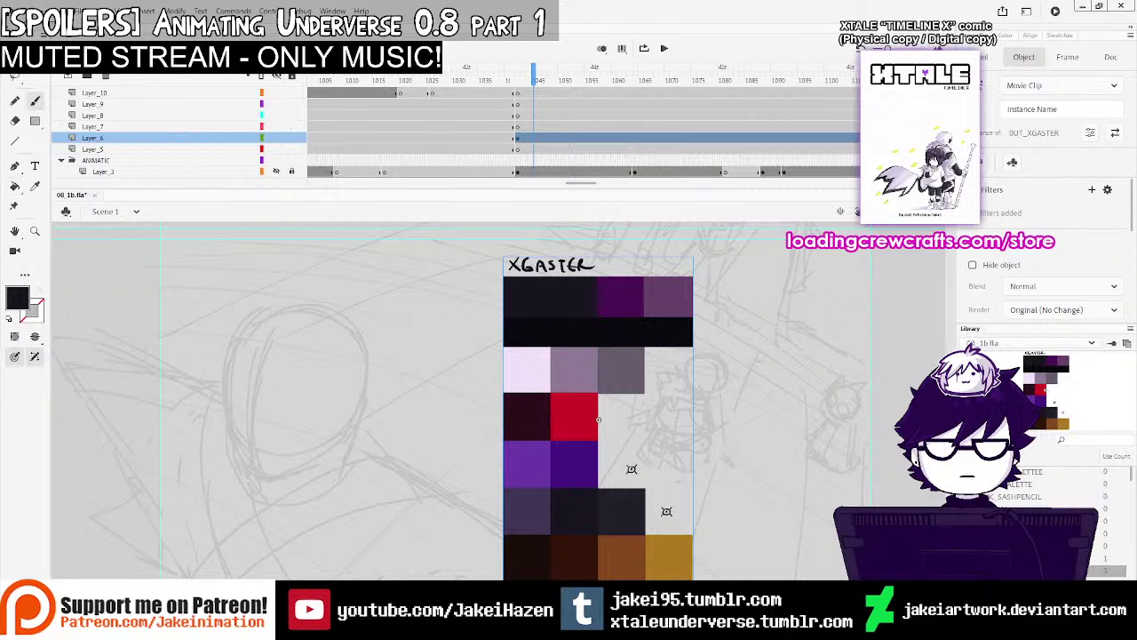
On Layer_7 at the start of the shot, ink the large foreground head's face edge, pointed chin and jawline over the animatic sketch
{"action": "left_click", "coordinate": [517, 127]}
{"action": "left_click_drag", "start_coordinate": [364, 398], "coordinate": [444, 355]}
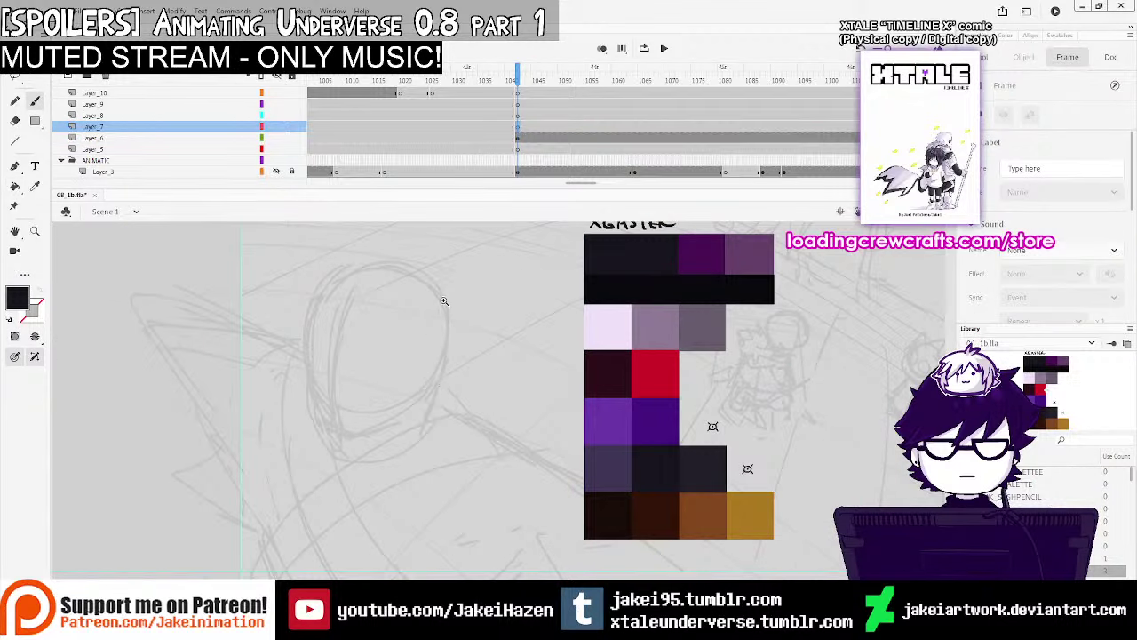
{"action": "left_click", "coordinate": [398, 392]}
{"action": "left_click_drag", "start_coordinate": [399, 398], "coordinate": [370, 431]}
{"action": "mouse_move", "coordinate": [297, 310]}
{"action": "left_mouse_down"}
{"action": "mouse_move", "coordinate": [310, 465]}
{"action": "mouse_move", "coordinate": [290, 340]}
{"action": "mouse_move", "coordinate": [345, 530]}
{"action": "left_mouse_up"}
{"action": "key", "text": "ctrl+z"}
{"action": "key", "text": "ctrl+z"}
{"action": "key", "text": "ctrl+z"}
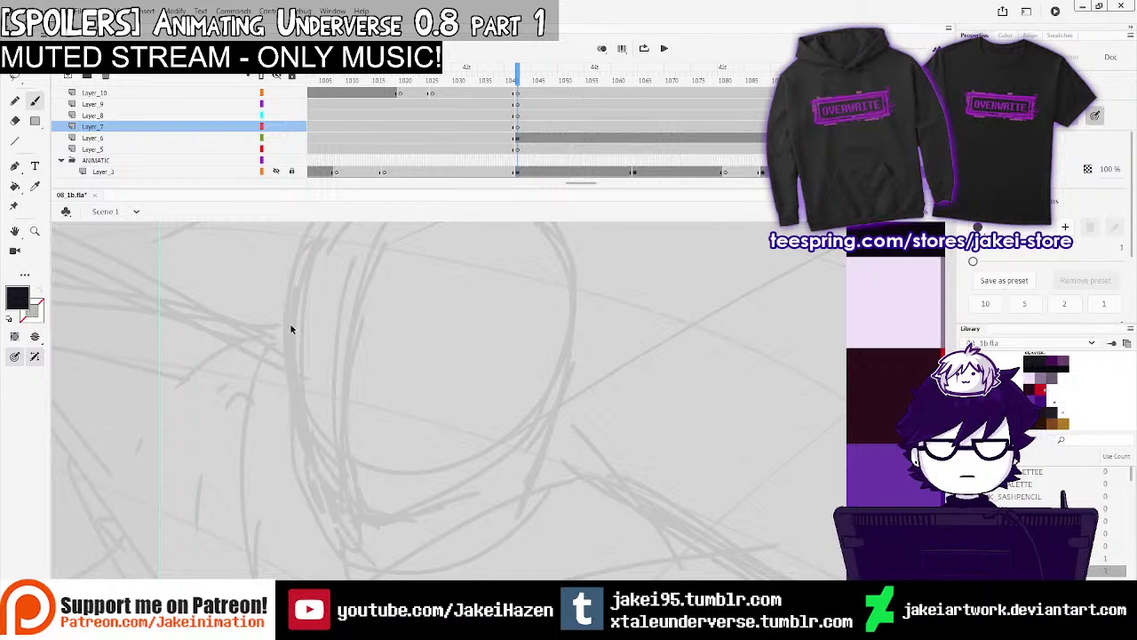
{"action": "mouse_move", "coordinate": [300, 444]}
{"action": "left_mouse_down"}
{"action": "mouse_move", "coordinate": [354, 549]}
{"action": "mouse_move", "coordinate": [435, 508]}
{"action": "left_mouse_up"}
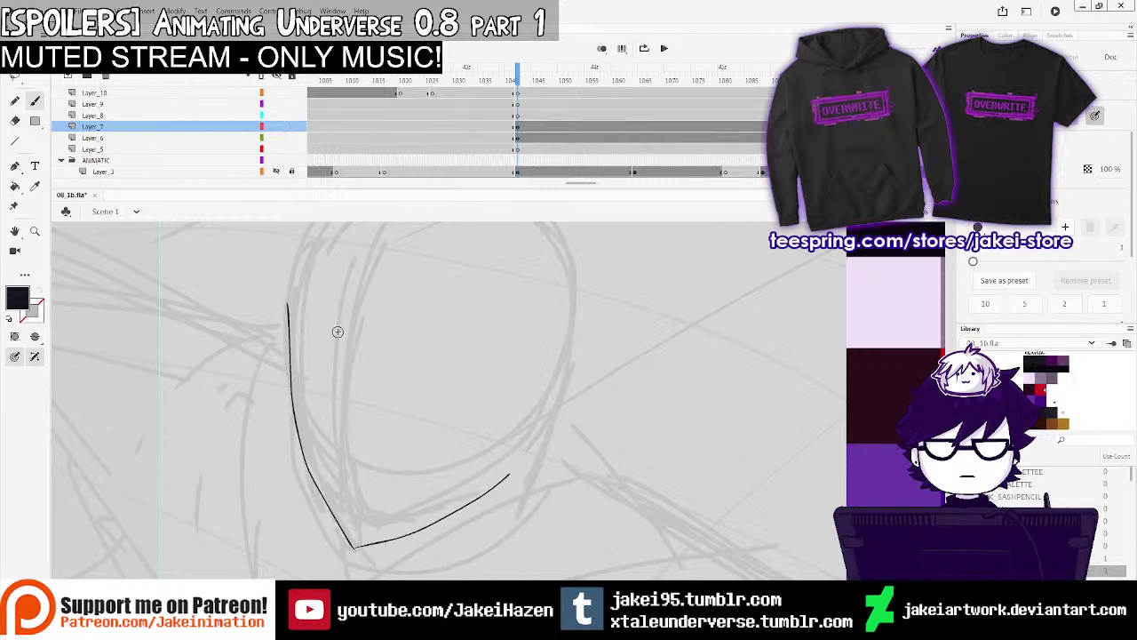
{"action": "key", "text": "ctrl+z"}
{"action": "mouse_move", "coordinate": [285, 289]}
{"action": "left_mouse_down"}
{"action": "mouse_move", "coordinate": [286, 342]}
{"action": "mouse_move", "coordinate": [345, 531]}
{"action": "mouse_move", "coordinate": [414, 525]}
{"action": "mouse_move", "coordinate": [508, 478]}
{"action": "mouse_move", "coordinate": [523, 403]}
{"action": "mouse_move", "coordinate": [549, 371]}
{"action": "left_mouse_up"}
{"action": "left_click_drag", "start_coordinate": [482, 329], "coordinate": [491, 425]}
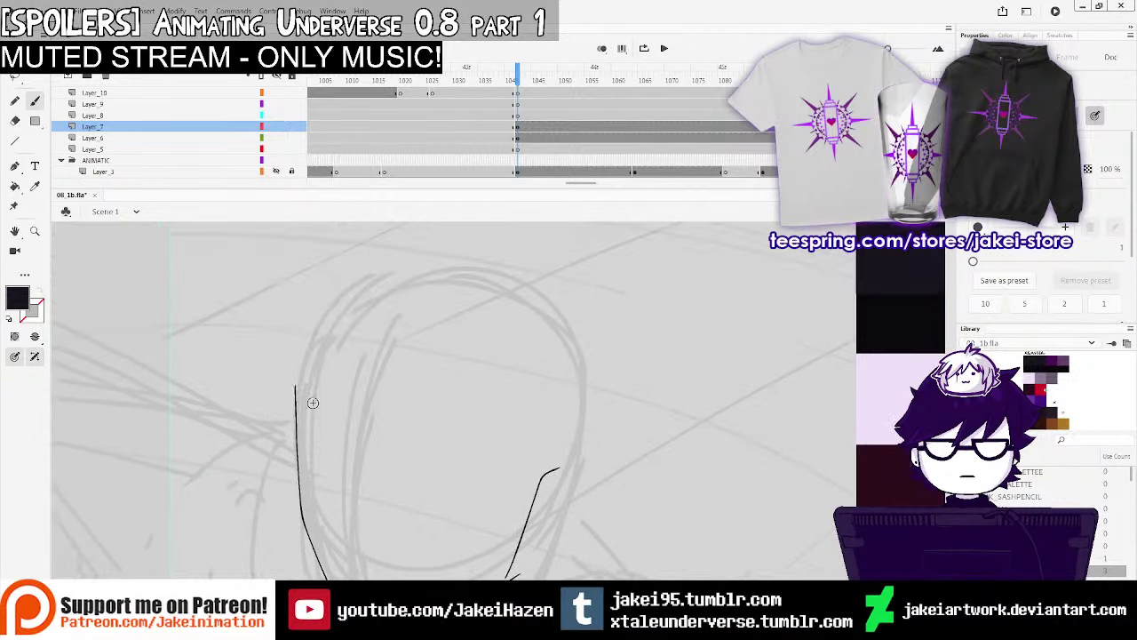
Ink the rounded top of the foreground head, connecting the face edge to the back of the skull
{"action": "mouse_move", "coordinate": [296, 407]}
{"action": "left_mouse_down"}
{"action": "mouse_move", "coordinate": [348, 308]}
{"action": "mouse_move", "coordinate": [453, 275]}
{"action": "mouse_move", "coordinate": [312, 341]}
{"action": "mouse_move", "coordinate": [482, 273]}
{"action": "mouse_move", "coordinate": [554, 335]}
{"action": "mouse_move", "coordinate": [302, 379]}
{"action": "mouse_move", "coordinate": [445, 281]}
{"action": "mouse_move", "coordinate": [530, 312]}
{"action": "mouse_move", "coordinate": [302, 363]}
{"action": "mouse_move", "coordinate": [436, 283]}
{"action": "mouse_move", "coordinate": [543, 328]}
{"action": "mouse_move", "coordinate": [580, 421]}
{"action": "mouse_move", "coordinate": [574, 354]}
{"action": "mouse_move", "coordinate": [569, 399]}
{"action": "left_mouse_up"}
{"action": "key", "text": "ctrl+z"}
{"action": "key", "text": "ctrl+z"}
{"action": "key", "text": "ctrl+z"}
{"action": "key", "text": "ctrl+z"}
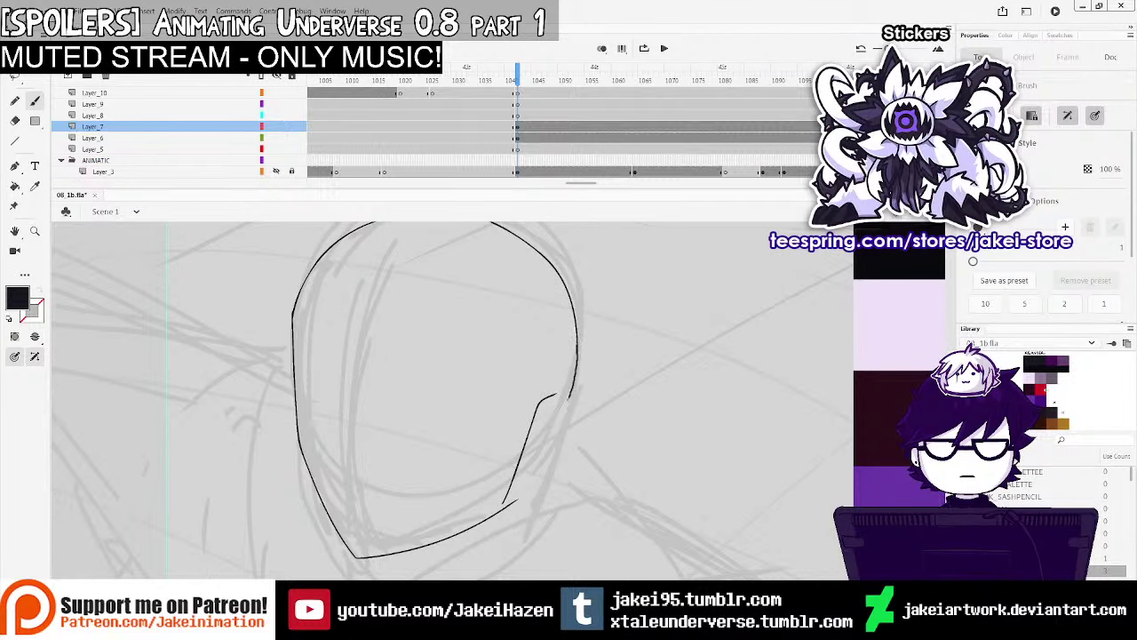
Redraw the lower back of the skull down to the jaw and trim the excess line at the jaw corner
{"action": "key", "text": "ctrl+z"}
{"action": "mouse_move", "coordinate": [577, 348]}
{"action": "left_mouse_down"}
{"action": "mouse_move", "coordinate": [566, 404]}
{"action": "mouse_move", "coordinate": [522, 449]}
{"action": "left_mouse_up"}
{"action": "left_click_drag", "start_coordinate": [432, 309], "coordinate": [431, 284]}
{"action": "key", "text": "e"}
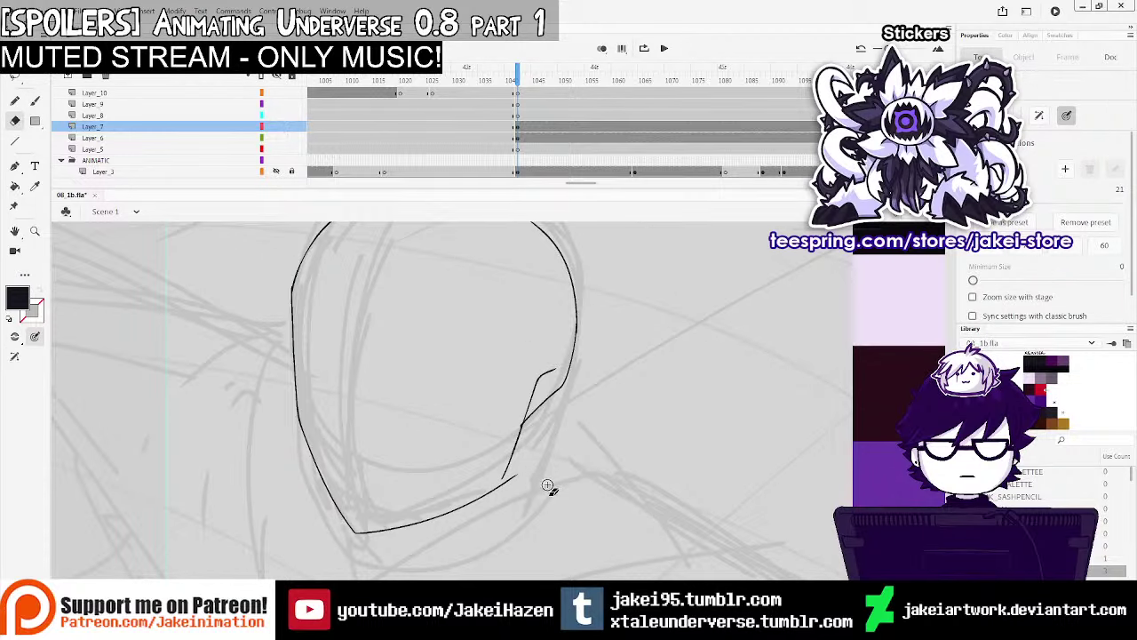
{"action": "left_click_drag", "start_coordinate": [543, 483], "coordinate": [516, 481]}
{"action": "key", "text": "b"}
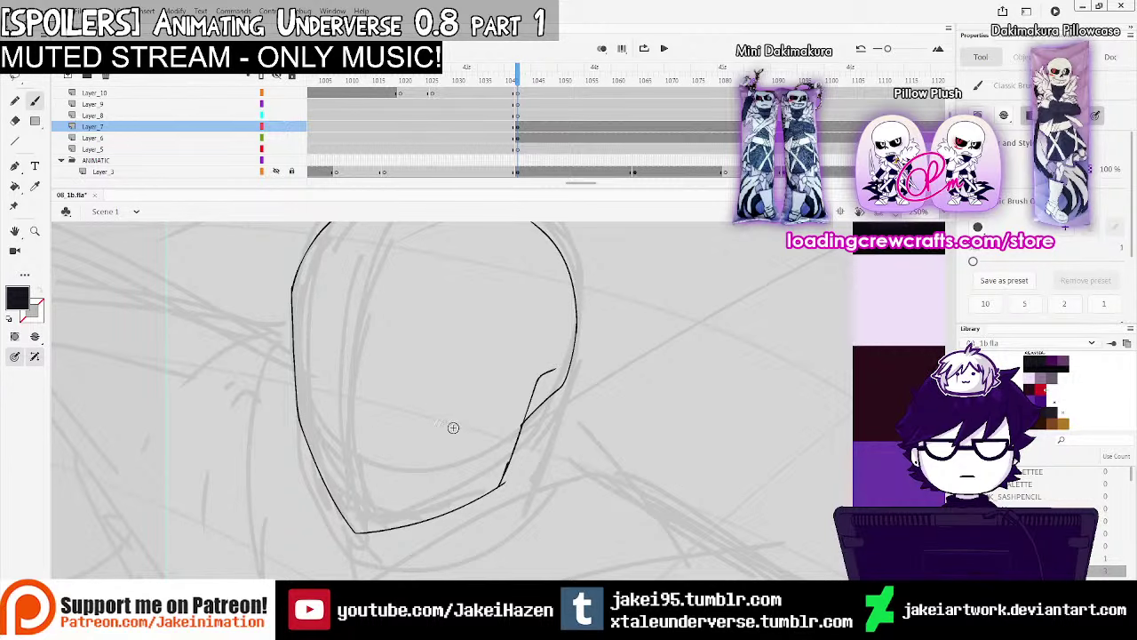
{"action": "key", "text": "ctrl+minus"}
{"action": "left_click_drag", "start_coordinate": [500, 441], "coordinate": [512, 396]}
{"action": "key", "text": "ctrl+equal"}
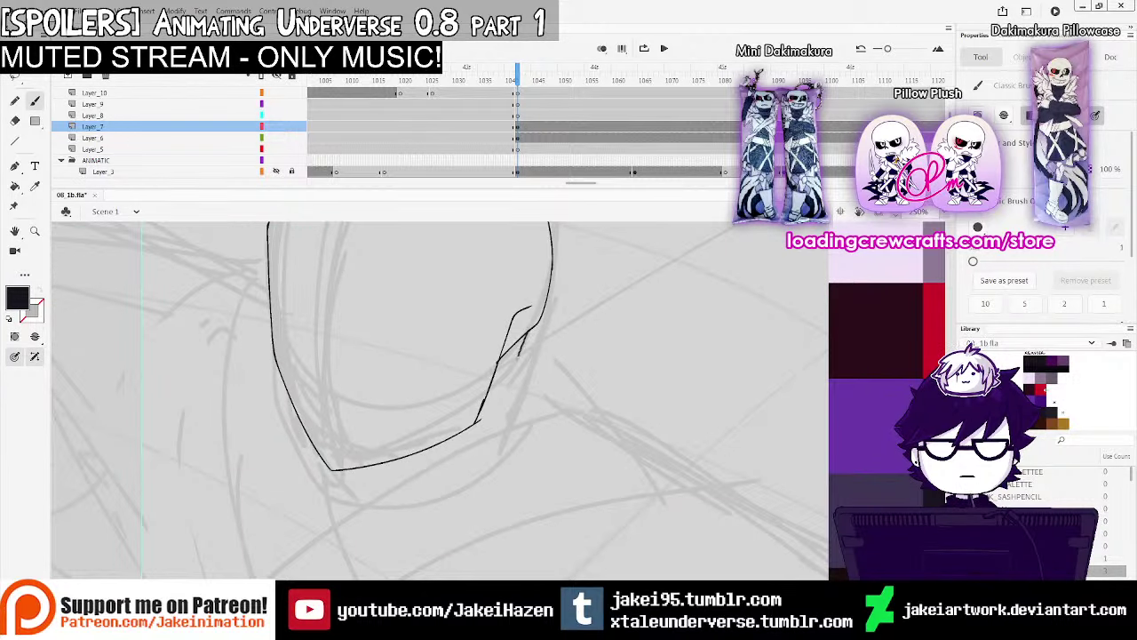
{"action": "mouse_move", "coordinate": [519, 357]}
{"action": "left_mouse_down"}
{"action": "mouse_move", "coordinate": [506, 400]}
{"action": "mouse_move", "coordinate": [486, 410]}
{"action": "mouse_move", "coordinate": [522, 377]}
{"action": "left_mouse_up"}
{"action": "key", "text": "ctrl+z"}
{"action": "left_click_drag", "start_coordinate": [530, 328], "coordinate": [519, 384]}
{"action": "key", "text": "ctrl+z"}
{"action": "key", "text": "ctrl+z"}
Convert the head line art on Layer_7 to a graphic symbol and open it for editing
{"action": "left_click", "coordinate": [522, 127]}
{"action": "key", "text": "comma"}
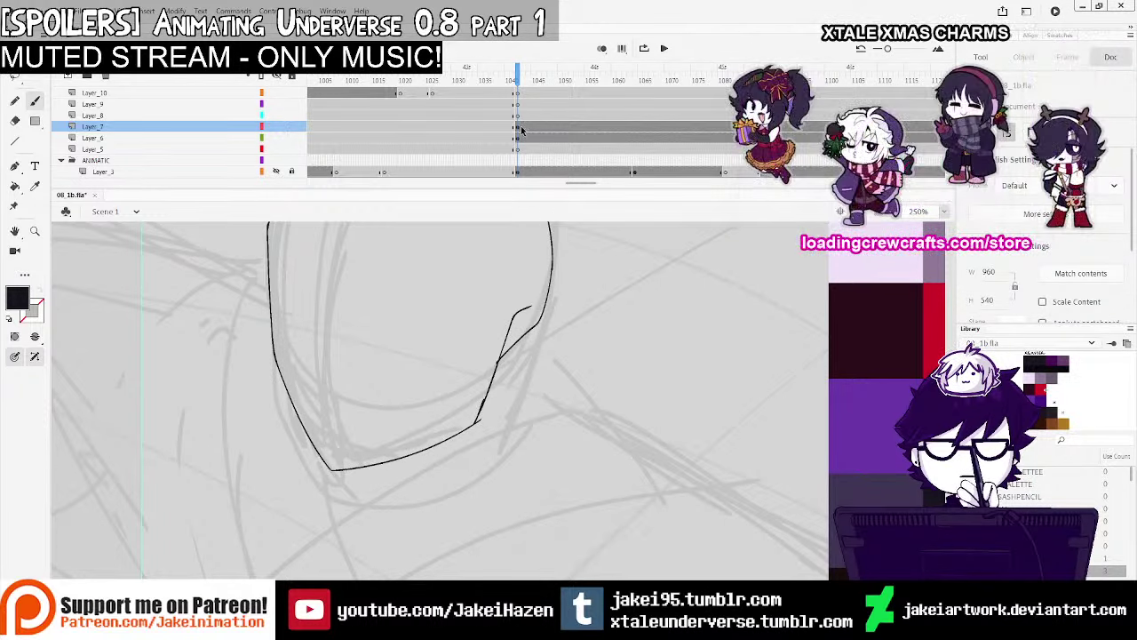
{"action": "left_click", "coordinate": [522, 127]}
{"action": "key", "text": "F8"}
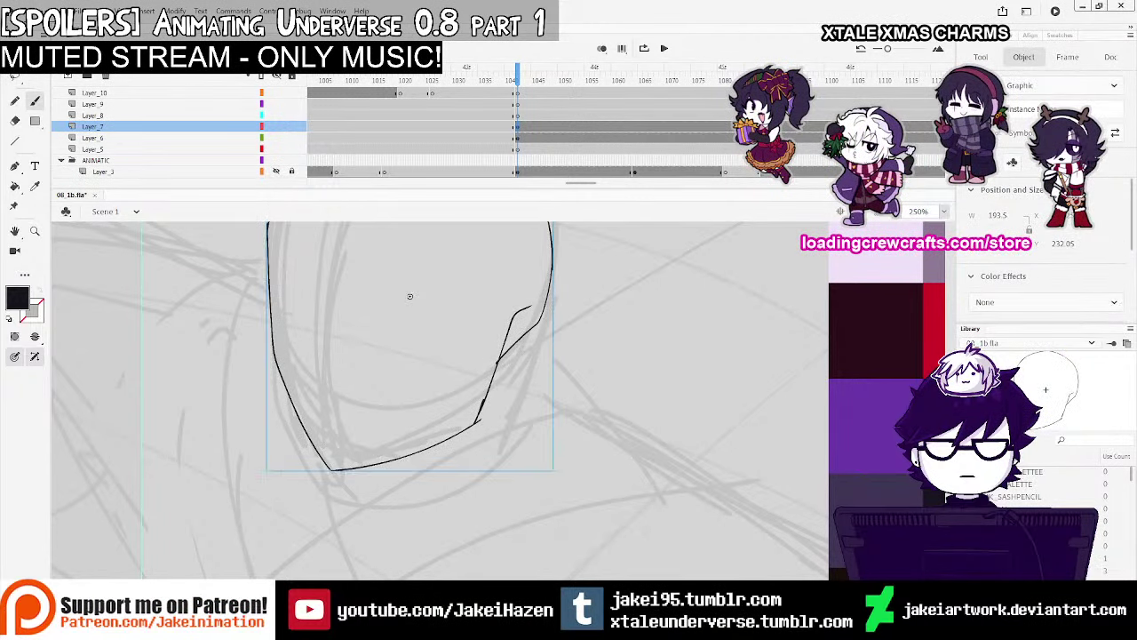
{"action": "key", "text": "q"}
{"action": "double_click", "coordinate": [531, 333]}
Inside the head symbol, erase the line overshooting the jaw corner and add a new layer beneath Layer_1
{"action": "key", "text": "e"}
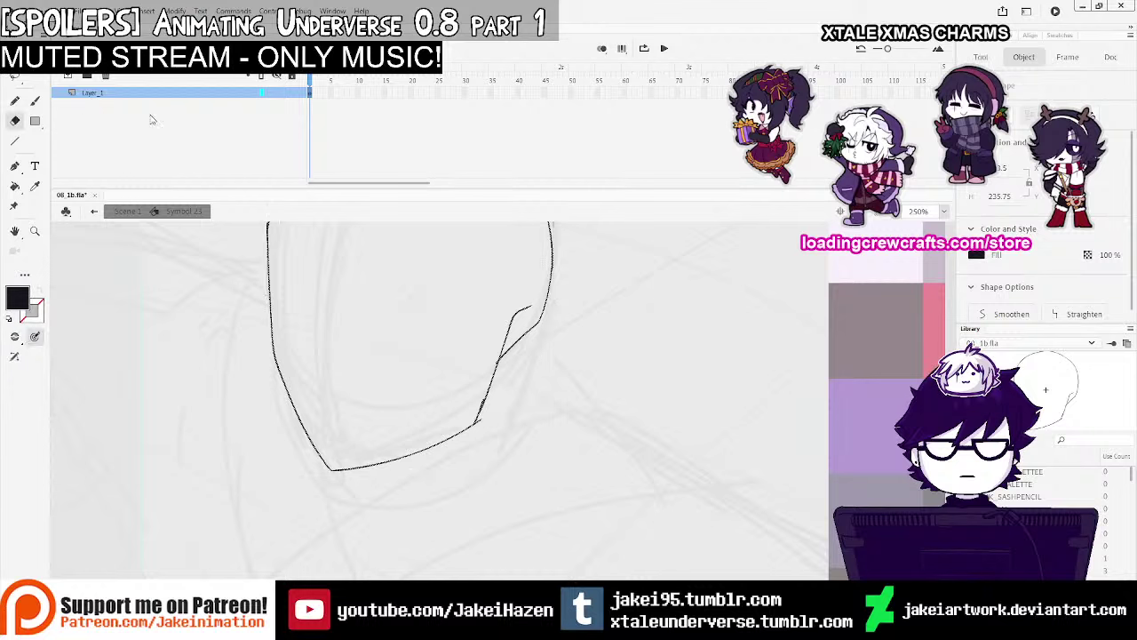
{"action": "mouse_move", "coordinate": [495, 418]}
{"action": "left_mouse_down"}
{"action": "mouse_move", "coordinate": [495, 399]}
{"action": "mouse_move", "coordinate": [478, 432]}
{"action": "left_mouse_up"}
{"action": "key", "text": "ctrl+z"}
{"action": "left_click", "coordinate": [69, 76]}
{"action": "left_click_drag", "start_coordinate": [73, 92], "coordinate": [50, 109]}
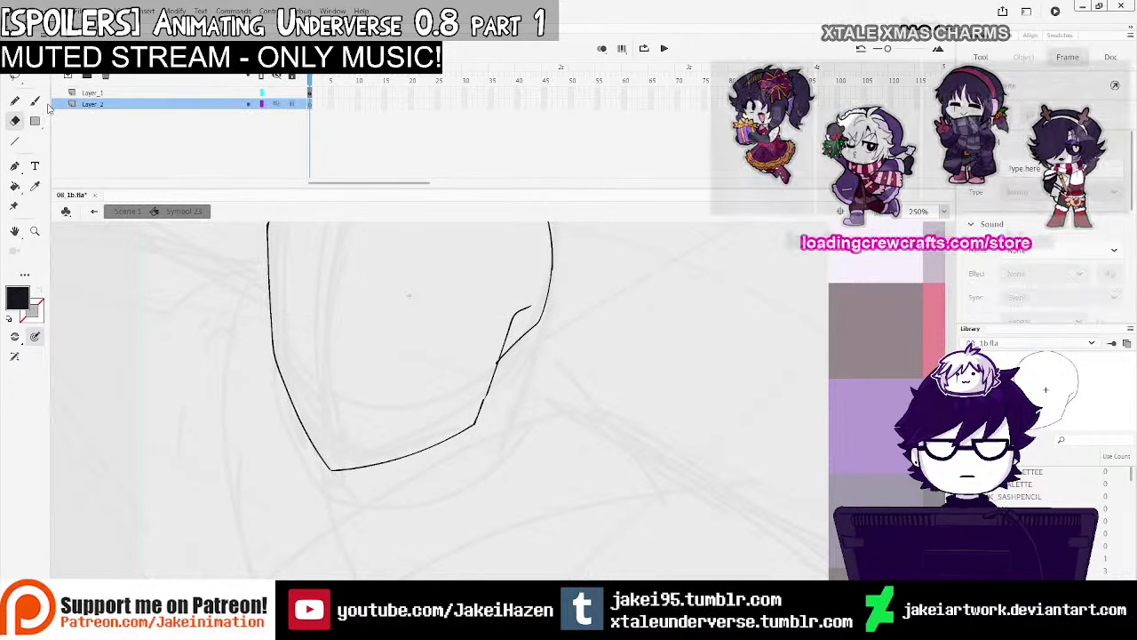
On Layer_2, draw the small lines behind the jaw and the back edge of the neck
{"action": "key", "text": "b"}
{"action": "left_click_drag", "start_coordinate": [536, 361], "coordinate": [538, 372]}
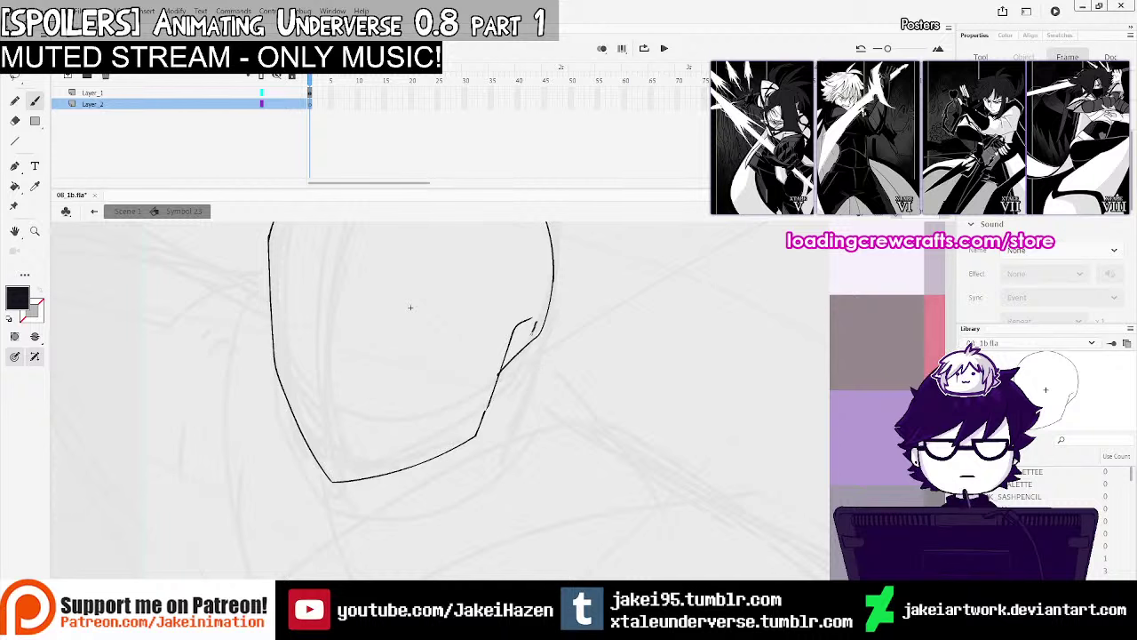
{"action": "mouse_move", "coordinate": [533, 331]}
{"action": "left_mouse_down"}
{"action": "mouse_move", "coordinate": [512, 397]}
{"action": "mouse_move", "coordinate": [428, 435]}
{"action": "left_mouse_up"}
{"action": "key", "text": "ctrl+z"}
{"action": "left_click_drag", "start_coordinate": [533, 317], "coordinate": [451, 430]}
{"action": "left_click_drag", "start_coordinate": [521, 348], "coordinate": [526, 385]}
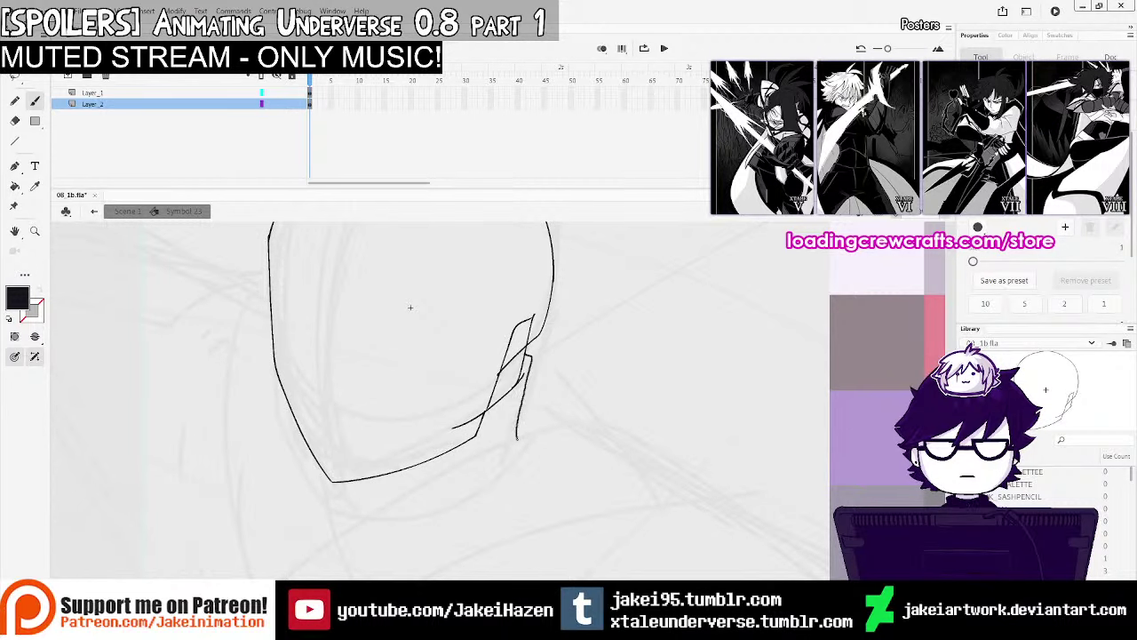
{"action": "key", "text": "ctrl+z"}
{"action": "key", "text": "ctrl+minus"}
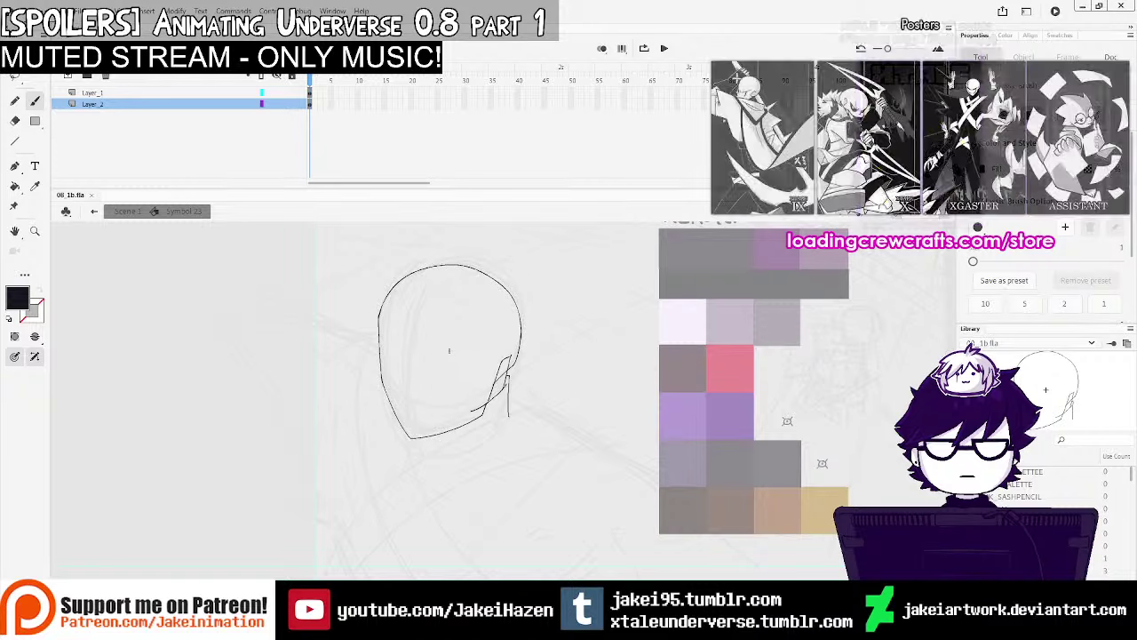
Draw the wide curved collar band below the head on Layer_2, replacing the first attempt with a cleaner shape
{"action": "left_click", "coordinate": [309, 105]}
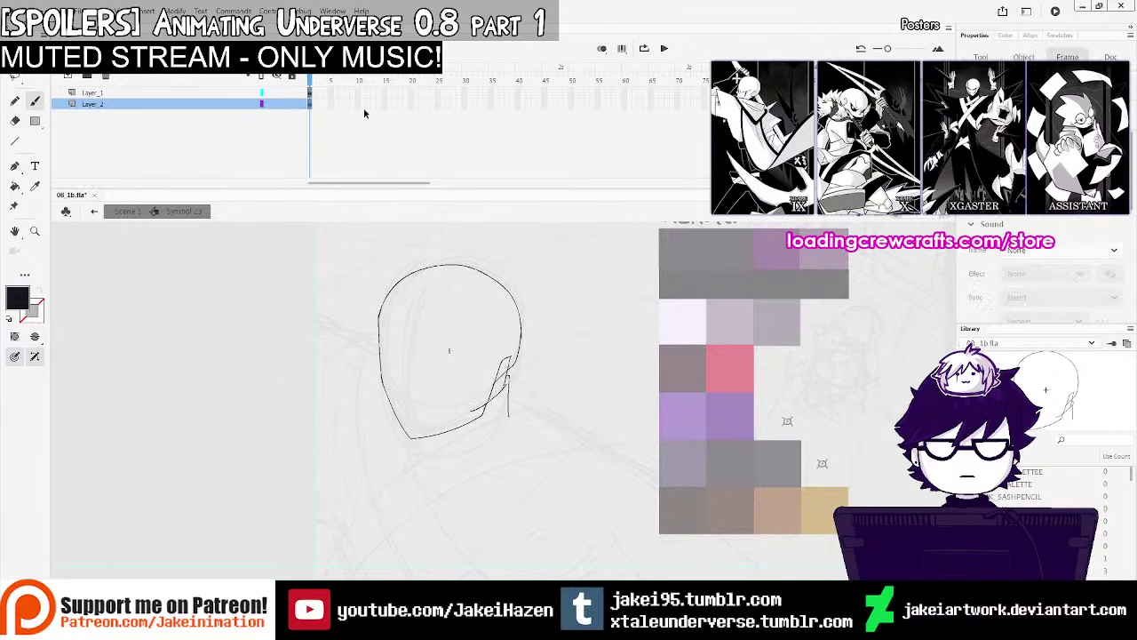
{"action": "left_click_drag", "start_coordinate": [532, 396], "coordinate": [574, 339]}
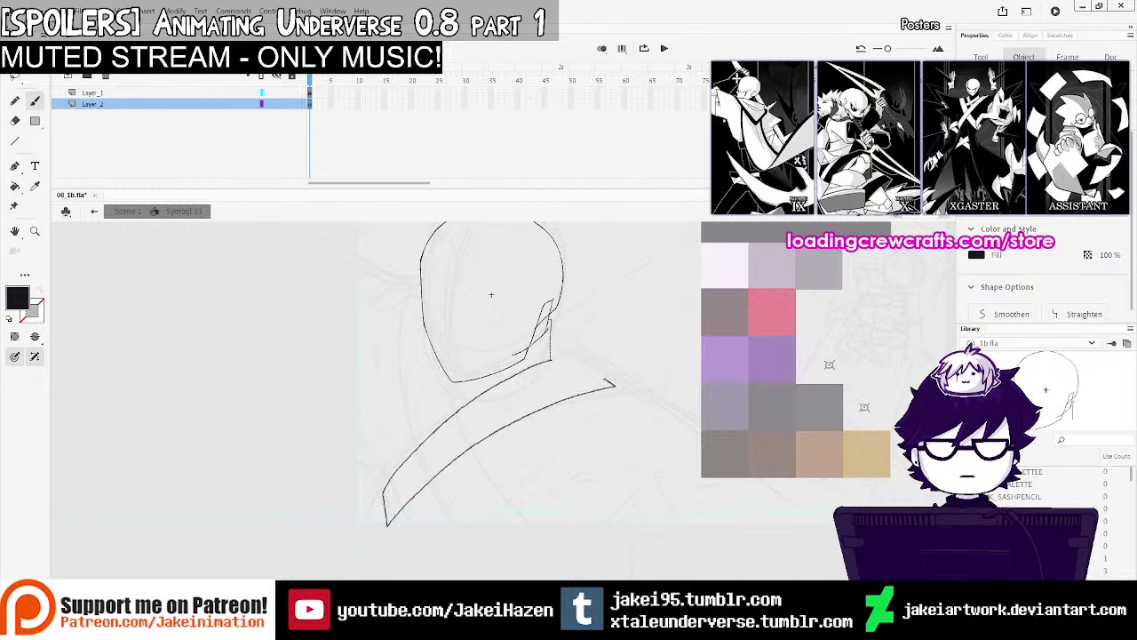
{"action": "key", "text": "Delete"}
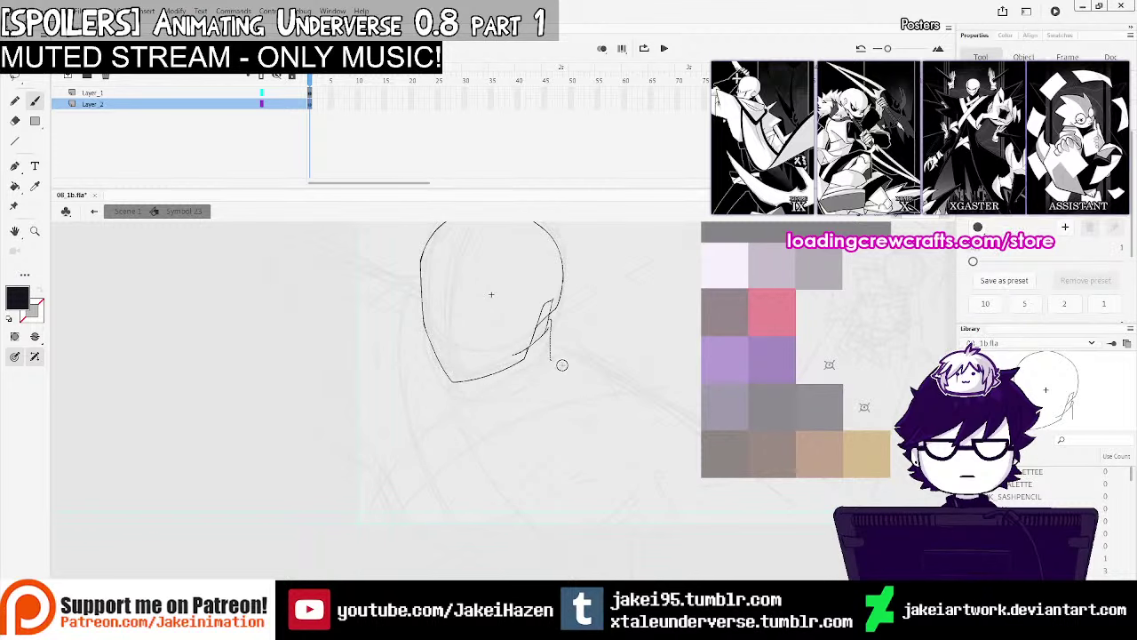
{"action": "mouse_move", "coordinate": [567, 361]}
{"action": "left_mouse_down"}
{"action": "mouse_move", "coordinate": [497, 390]}
{"action": "mouse_move", "coordinate": [410, 459]}
{"action": "left_mouse_up"}
{"action": "mouse_move", "coordinate": [389, 530]}
{"action": "left_mouse_down"}
{"action": "mouse_move", "coordinate": [451, 470]}
{"action": "mouse_move", "coordinate": [548, 413]}
{"action": "left_mouse_up"}
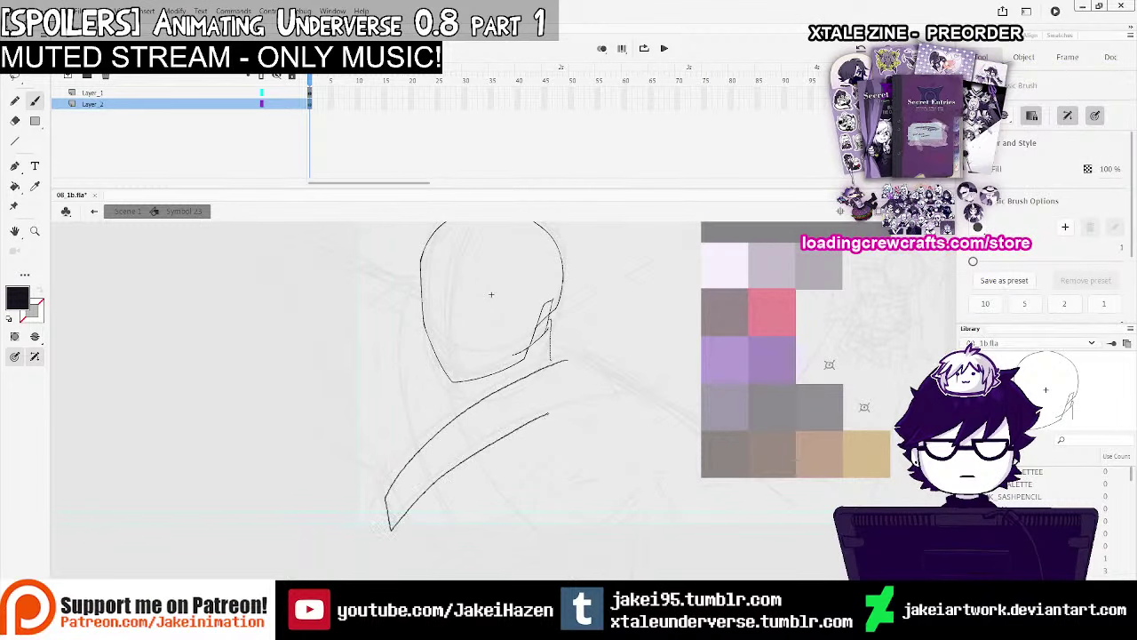
{"action": "key", "text": "ctrl+z"}
{"action": "key", "text": "ctrl+z"}
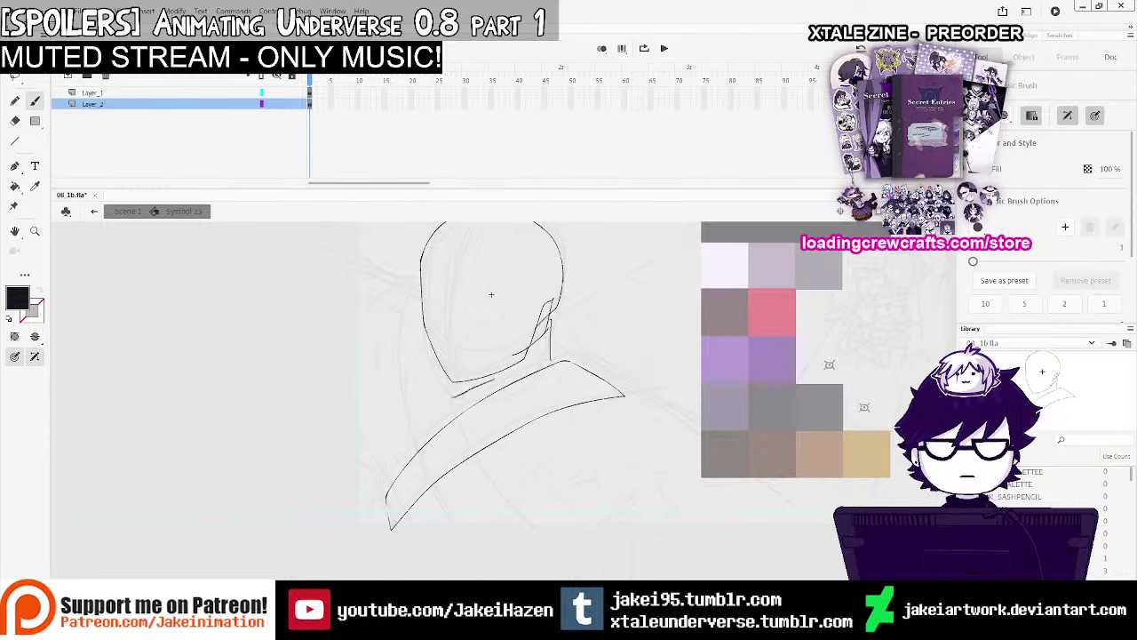
Draw the curved neckline under the jaw on Layer_2 and erase the excess line at the base of the neck
{"action": "key", "text": "ctrl+z"}
{"action": "left_click_drag", "start_coordinate": [453, 397], "coordinate": [552, 344]}
{"action": "left_click", "coordinate": [553, 380]}
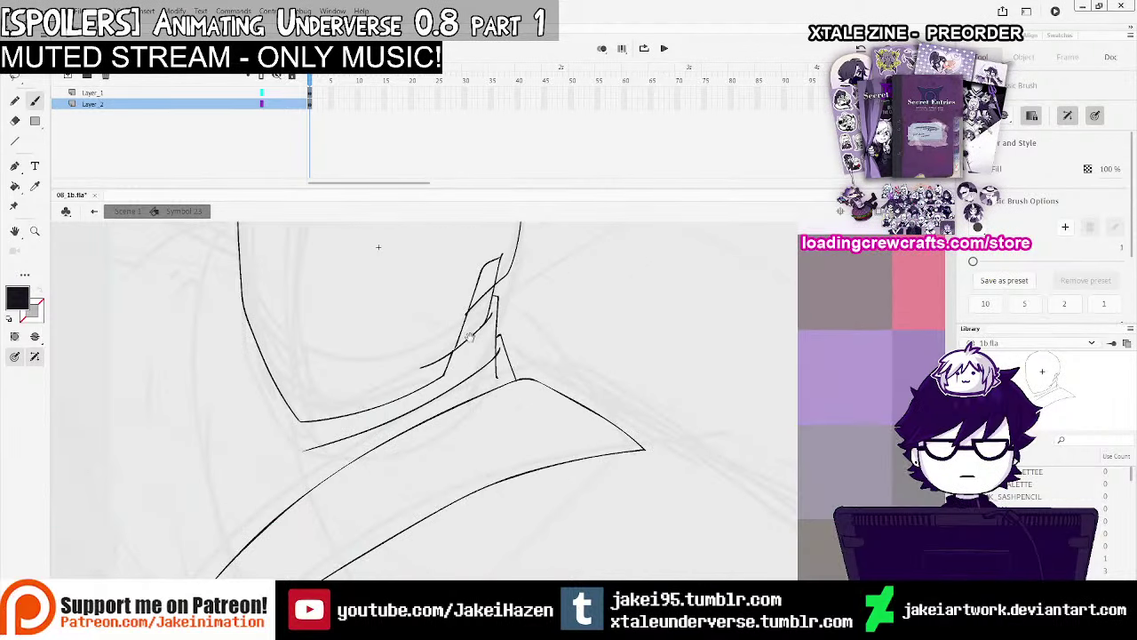
{"action": "left_click", "coordinate": [15, 122]}
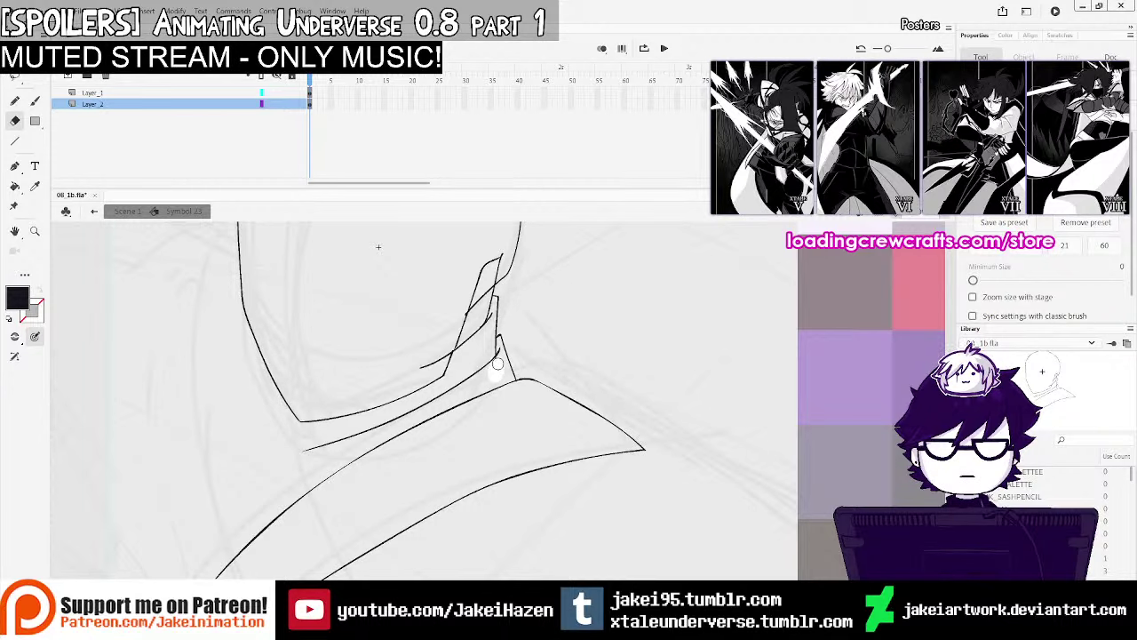
{"action": "left_click_drag", "start_coordinate": [497, 363], "coordinate": [536, 290]}
{"action": "left_click", "coordinate": [536, 330], "text": "ctrl+alt"}
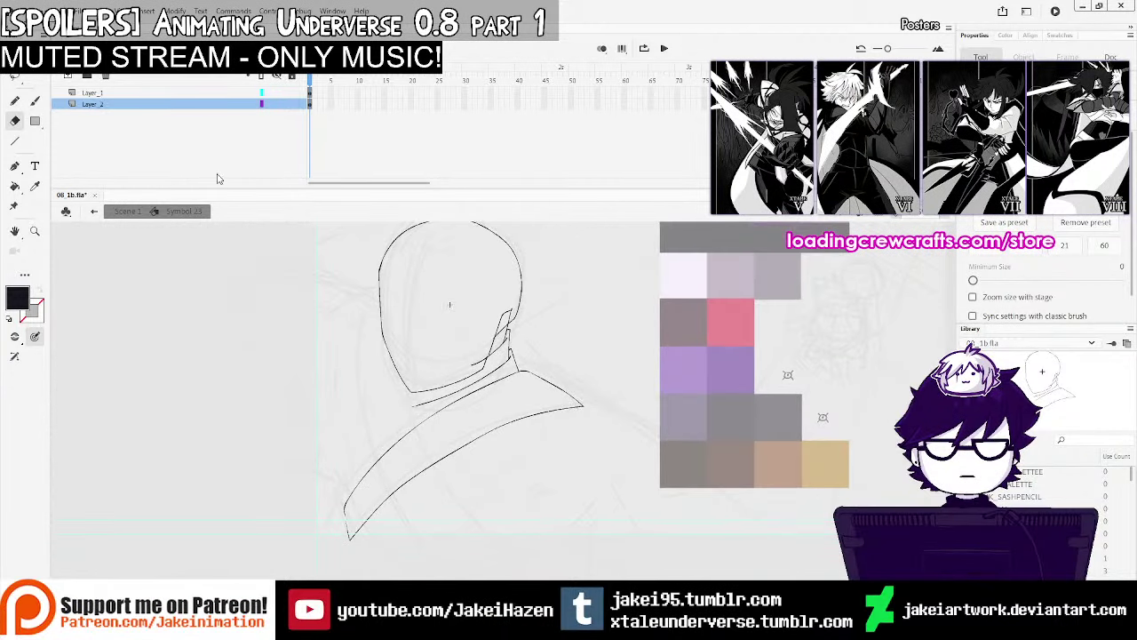
Draw the cloth strip on Layer_2 running from the side of the head down to the collar and continuing below it
{"action": "left_click", "coordinate": [35, 100]}
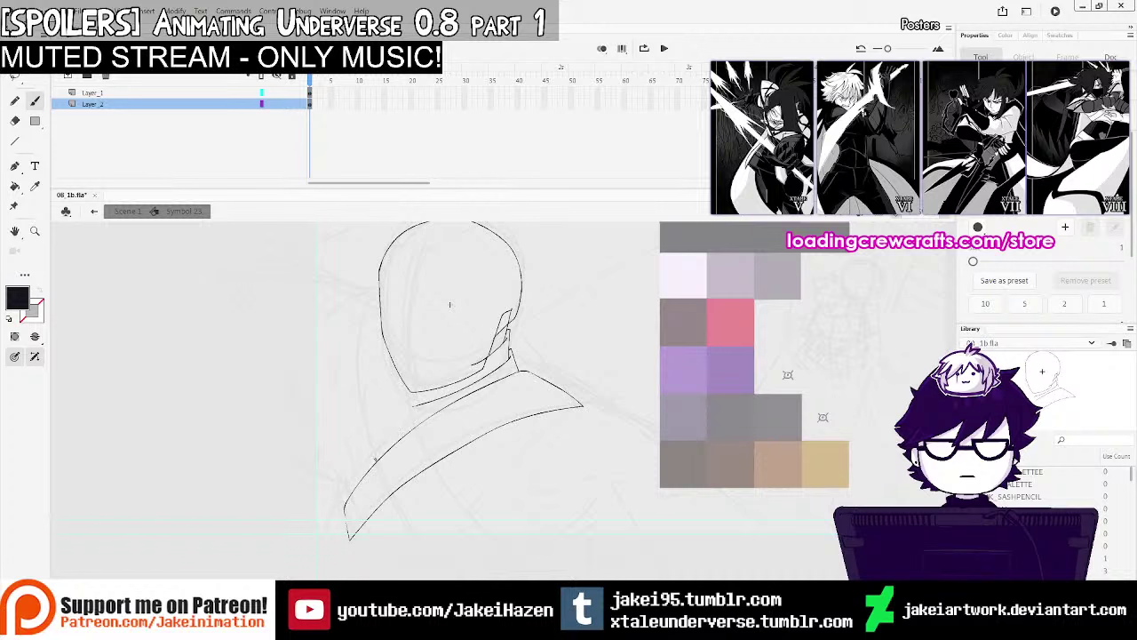
{"action": "left_click_drag", "start_coordinate": [374, 459], "coordinate": [368, 307]}
{"action": "key", "text": "ctrl+z"}
{"action": "mouse_move", "coordinate": [373, 463]}
{"action": "left_mouse_down"}
{"action": "mouse_move", "coordinate": [363, 409]}
{"action": "mouse_move", "coordinate": [371, 306]}
{"action": "mouse_move", "coordinate": [398, 305]}
{"action": "mouse_move", "coordinate": [395, 386]}
{"action": "mouse_move", "coordinate": [410, 431]}
{"action": "left_mouse_up"}
{"action": "key", "text": "ctrl+z"}
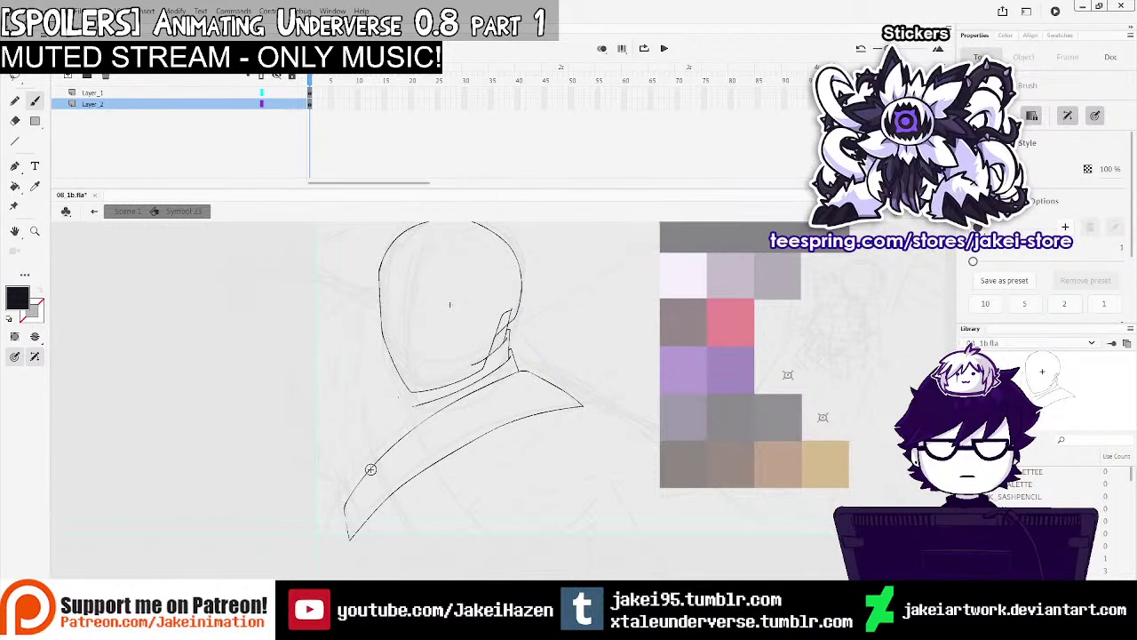
{"action": "mouse_move", "coordinate": [372, 465]}
{"action": "left_mouse_down"}
{"action": "mouse_move", "coordinate": [360, 315]}
{"action": "mouse_move", "coordinate": [380, 307]}
{"action": "mouse_move", "coordinate": [370, 318]}
{"action": "mouse_move", "coordinate": [373, 461]}
{"action": "left_mouse_up"}
{"action": "key", "text": "ctrl+z"}
{"action": "mouse_move", "coordinate": [378, 302]}
{"action": "left_mouse_down"}
{"action": "mouse_move", "coordinate": [392, 382]}
{"action": "mouse_move", "coordinate": [409, 431]}
{"action": "left_mouse_up"}
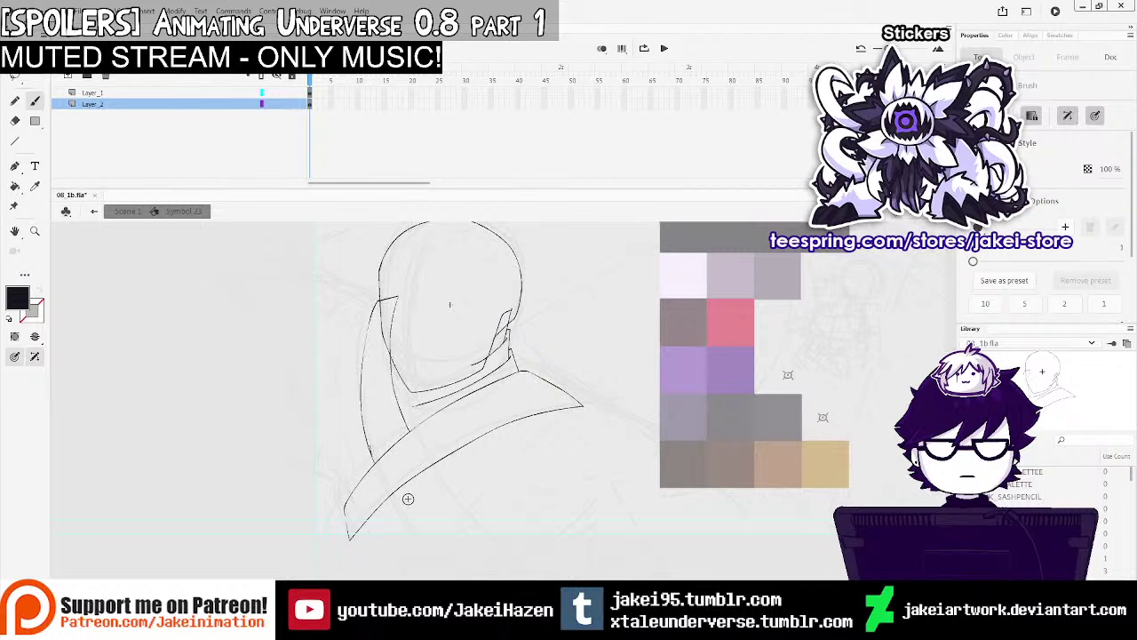
{"action": "left_click_drag", "start_coordinate": [388, 496], "coordinate": [440, 555]}
{"action": "left_click_drag", "start_coordinate": [451, 504], "coordinate": [486, 542]}
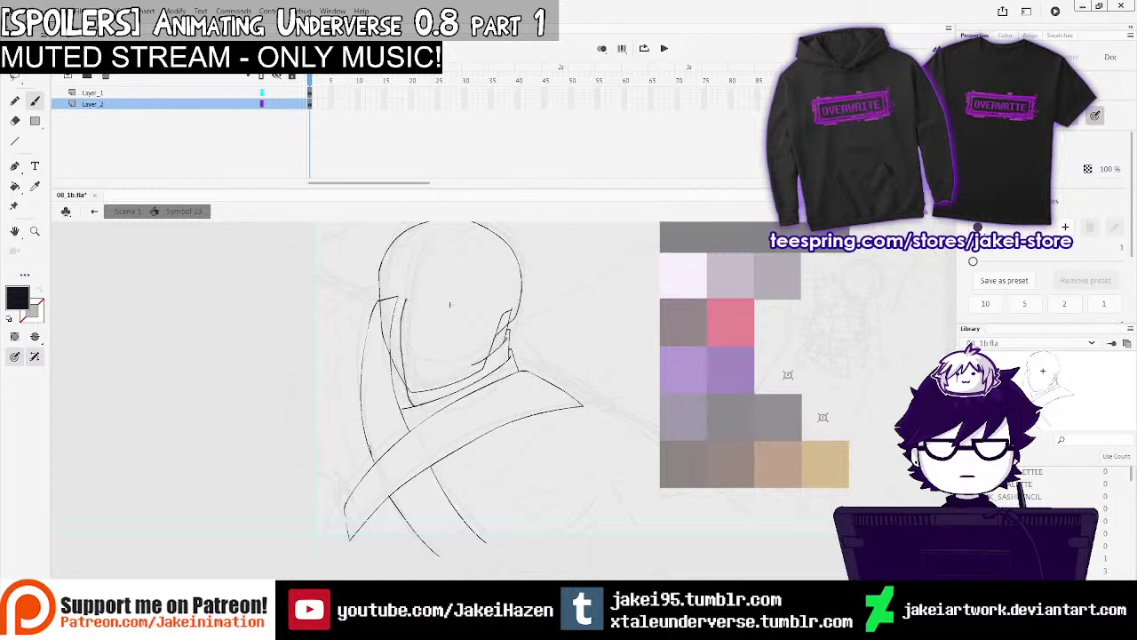
Draw the face opening of the wrap on Layer_2, with its inner side edge and the curved upper and lower edges
{"action": "left_click_drag", "start_coordinate": [408, 369], "coordinate": [403, 298]}
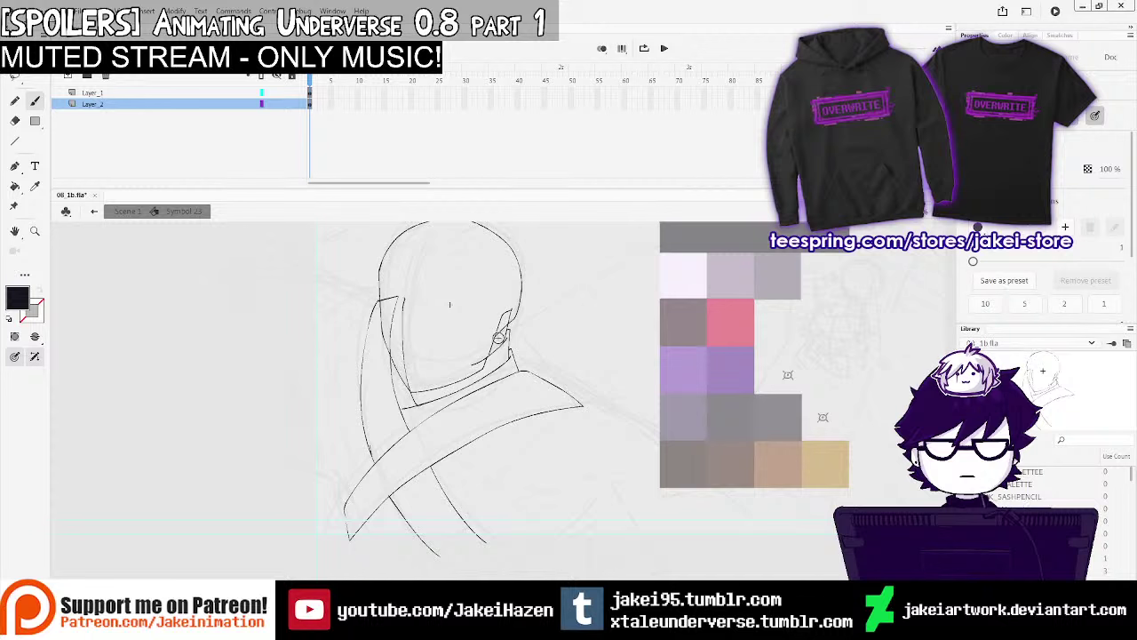
{"action": "left_click_drag", "start_coordinate": [476, 364], "coordinate": [405, 354]}
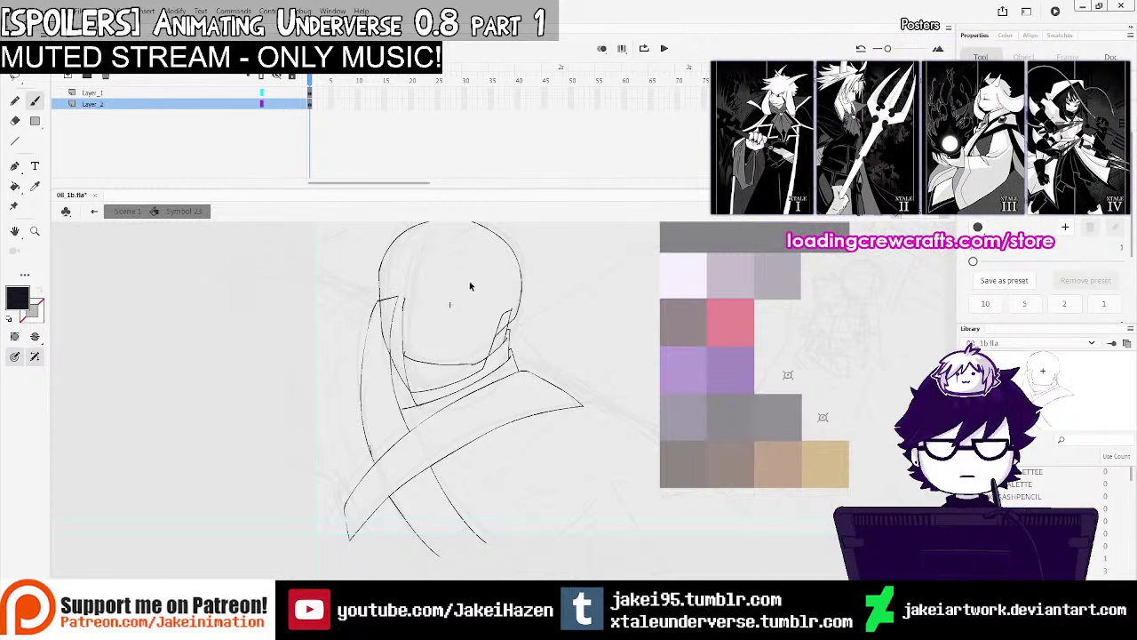
{"action": "key", "text": "ctrl+z"}
{"action": "left_click_drag", "start_coordinate": [511, 313], "coordinate": [380, 300]}
{"action": "left_click_drag", "start_coordinate": [476, 360], "coordinate": [406, 364]}
Draw the large pointed cloak outlines spreading out from both sides of the collar on Layer_2
{"action": "mouse_move", "coordinate": [374, 295]}
{"action": "left_mouse_down"}
{"action": "mouse_move", "coordinate": [406, 280]}
{"action": "mouse_move", "coordinate": [435, 318]}
{"action": "mouse_move", "coordinate": [296, 274]}
{"action": "mouse_move", "coordinate": [375, 449]}
{"action": "left_mouse_up"}
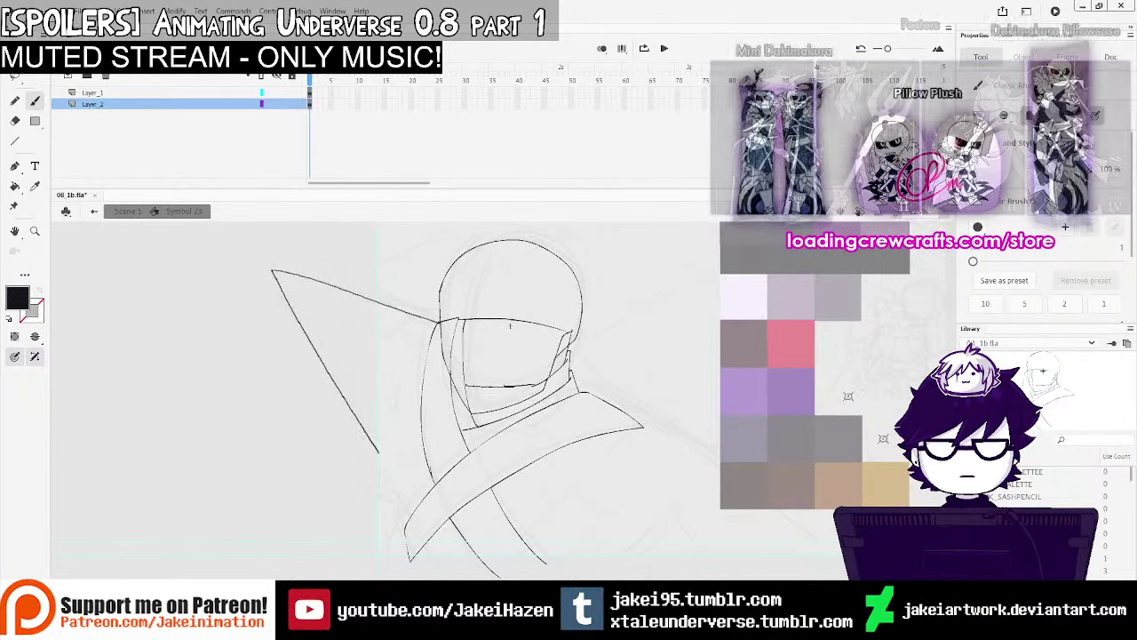
{"action": "left_click_drag", "start_coordinate": [400, 522], "coordinate": [405, 527]}
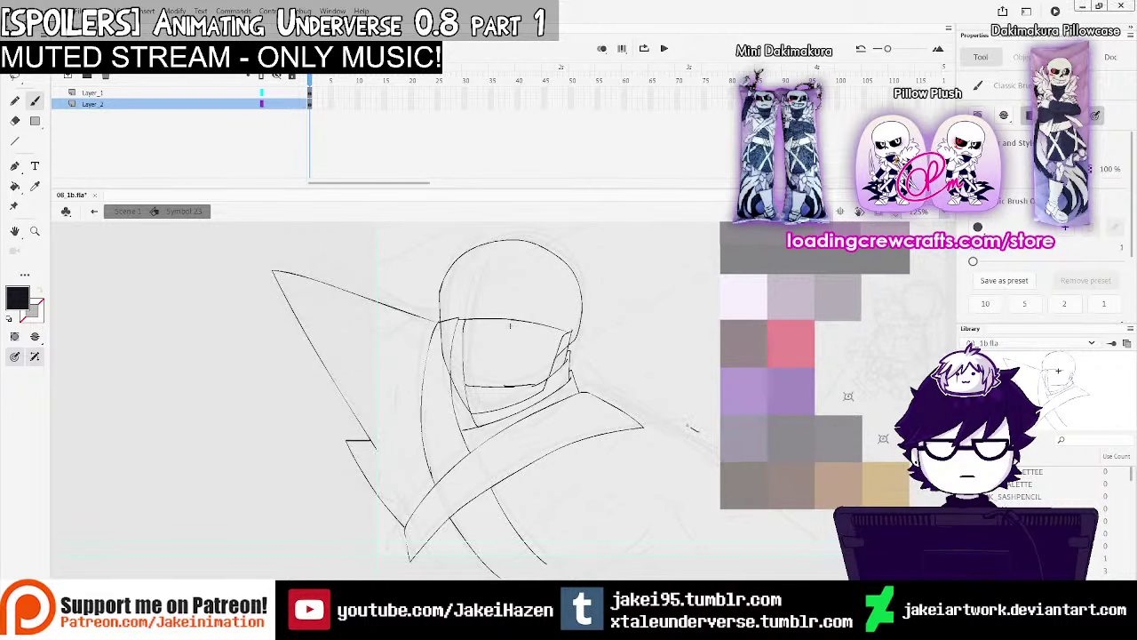
{"action": "mouse_move", "coordinate": [658, 393]}
{"action": "left_mouse_down"}
{"action": "mouse_move", "coordinate": [427, 302]}
{"action": "mouse_move", "coordinate": [525, 379]}
{"action": "mouse_move", "coordinate": [491, 454]}
{"action": "mouse_move", "coordinate": [374, 482]}
{"action": "mouse_move", "coordinate": [431, 506]}
{"action": "mouse_move", "coordinate": [400, 512]}
{"action": "left_mouse_up"}
{"action": "key", "text": "ctrl+z"}
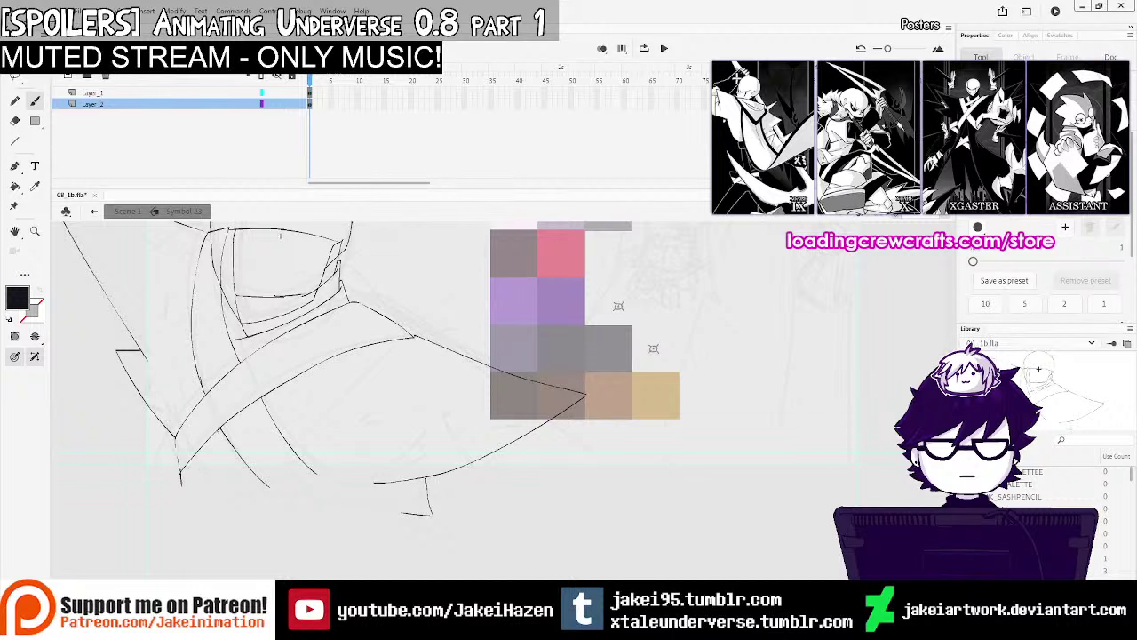
Draw the side lines of the torso below the collar and extend the lower cloak edge across the chest
{"action": "left_click_drag", "start_coordinate": [219, 433], "coordinate": [167, 543]}
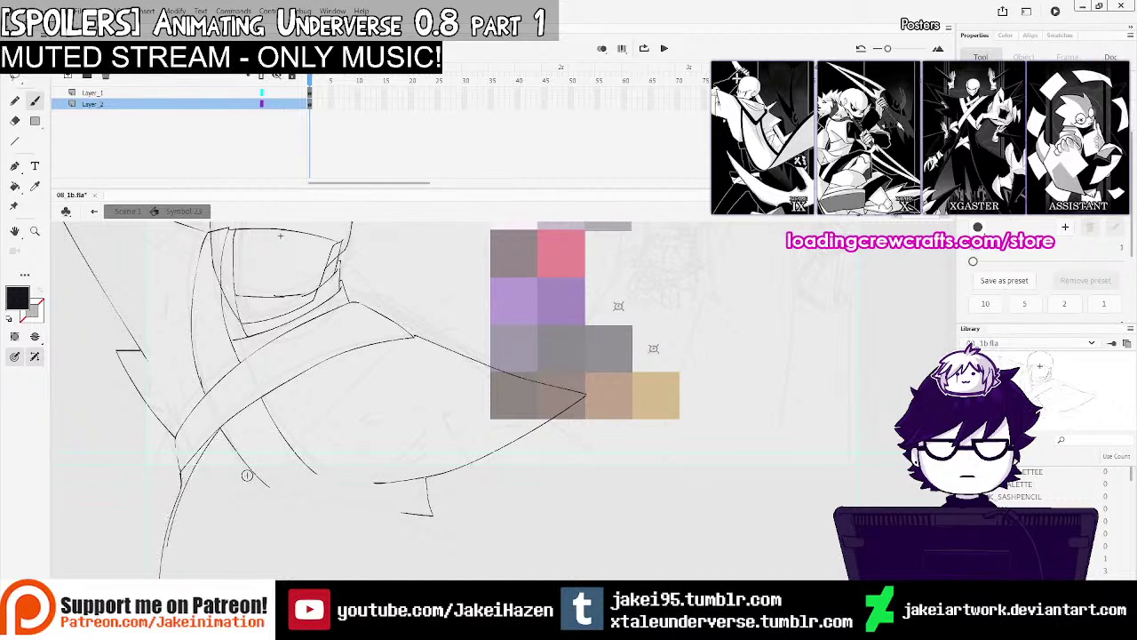
{"action": "mouse_move", "coordinate": [360, 477]}
{"action": "left_mouse_down"}
{"action": "mouse_move", "coordinate": [272, 503]}
{"action": "mouse_move", "coordinate": [280, 577]}
{"action": "left_mouse_up"}
{"action": "key", "text": "ctrl+z"}
{"action": "left_click_drag", "start_coordinate": [274, 501], "coordinate": [297, 577]}
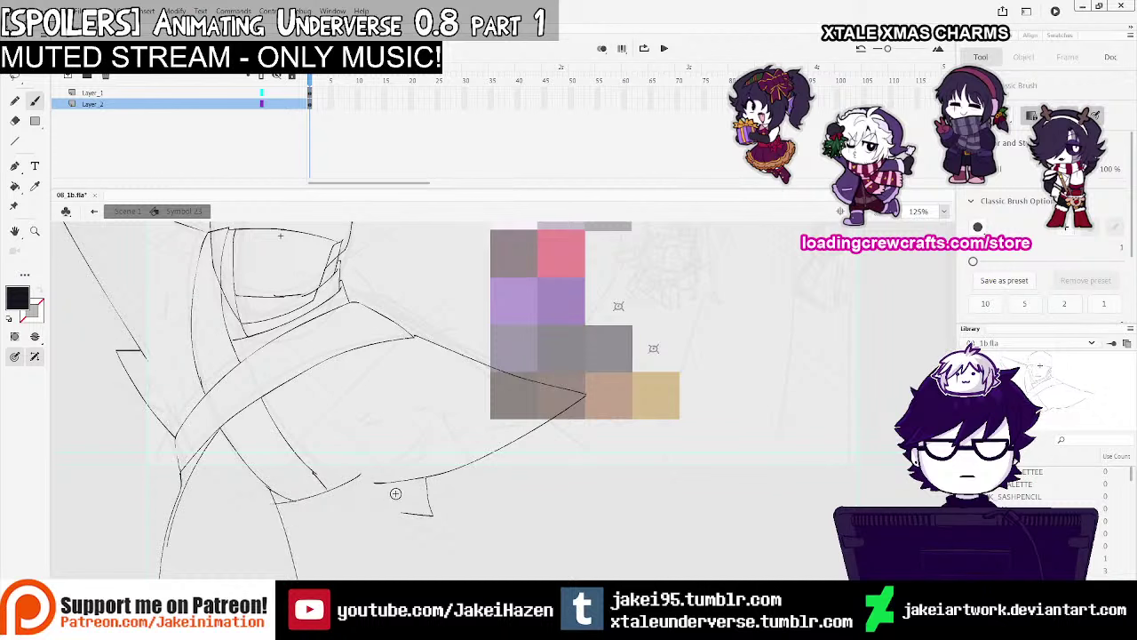
{"action": "left_click_drag", "start_coordinate": [359, 475], "coordinate": [382, 484]}
{"action": "mouse_move", "coordinate": [145, 399]}
{"action": "left_mouse_down"}
{"action": "mouse_move", "coordinate": [175, 452]}
{"action": "mouse_move", "coordinate": [151, 438]}
{"action": "mouse_move", "coordinate": [148, 450]}
{"action": "mouse_move", "coordinate": [174, 450]}
{"action": "mouse_move", "coordinate": [149, 485]}
{"action": "mouse_move", "coordinate": [171, 455]}
{"action": "left_mouse_up"}
{"action": "key", "text": "ctrl+z"}
{"action": "left_click_drag", "start_coordinate": [148, 506], "coordinate": [183, 494]}
Lock Layer_2 and fade its line art so the head stands out, and add a new layer above Layer_1
{"action": "key", "text": "ctrl+minus"}
{"action": "mouse_move", "coordinate": [539, 308]}
{"action": "left_mouse_down"}
{"action": "mouse_move", "coordinate": [521, 439]}
{"action": "mouse_move", "coordinate": [419, 457]}
{"action": "left_mouse_up"}
{"action": "left_click", "coordinate": [499, 476], "text": "ctrl"}
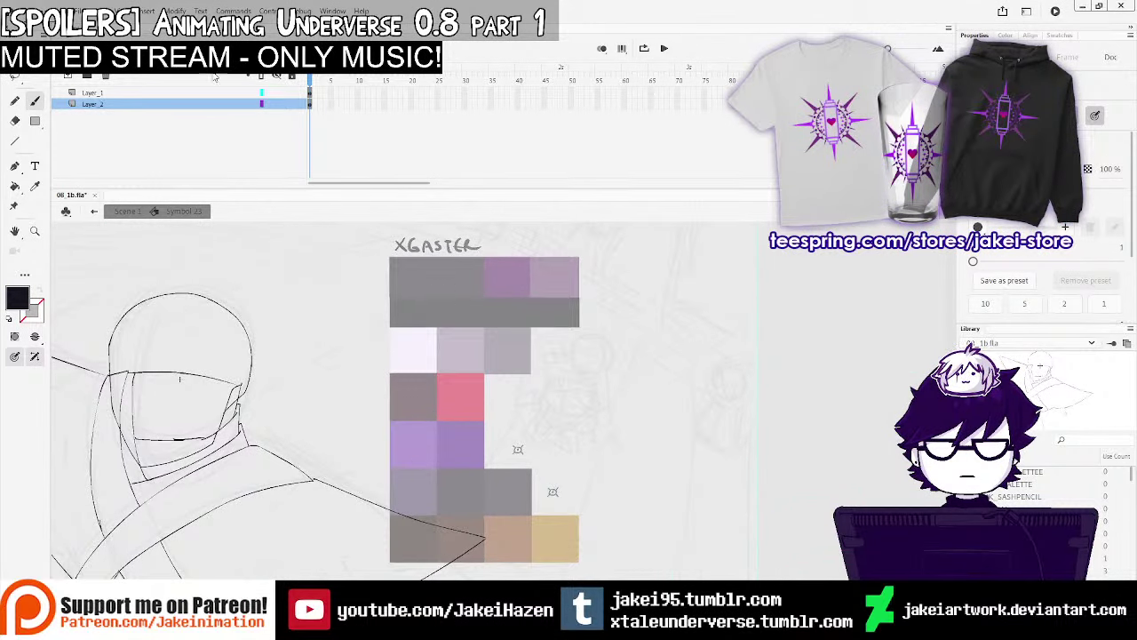
{"action": "left_click", "coordinate": [152, 89]}
{"action": "left_click", "coordinate": [263, 105]}
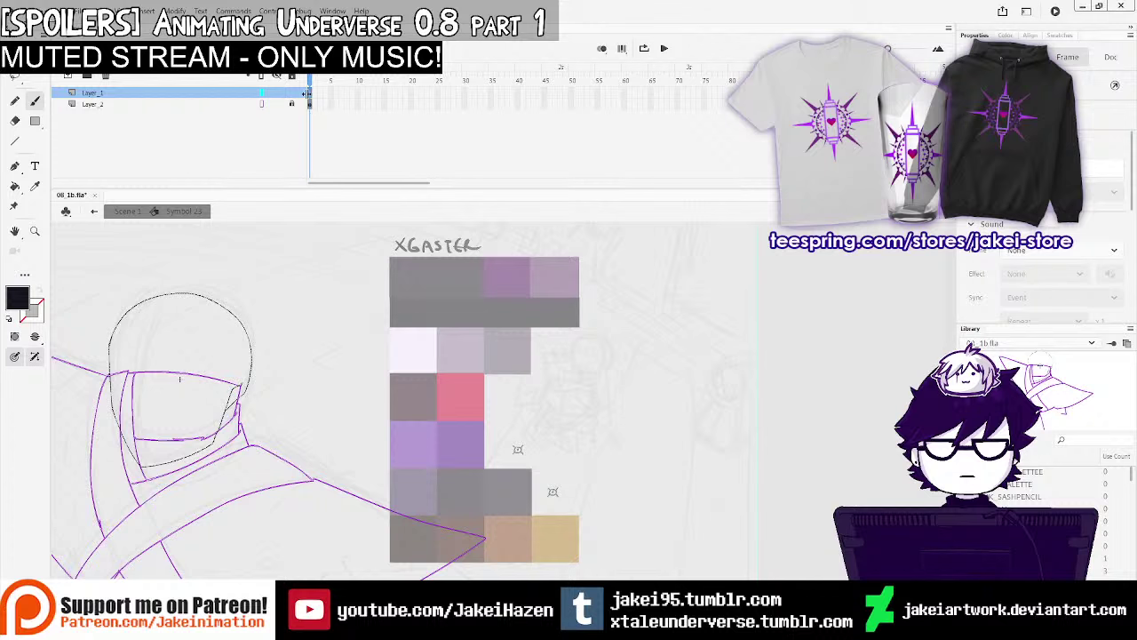
{"action": "left_click", "coordinate": [263, 105]}
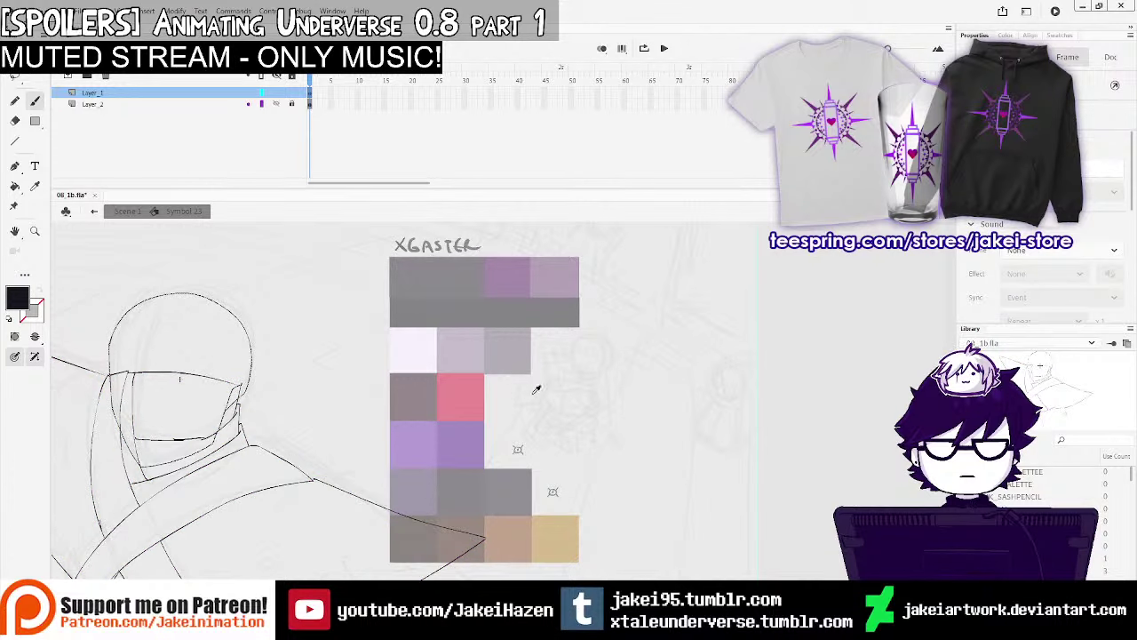
{"action": "left_click", "coordinate": [270, 105]}
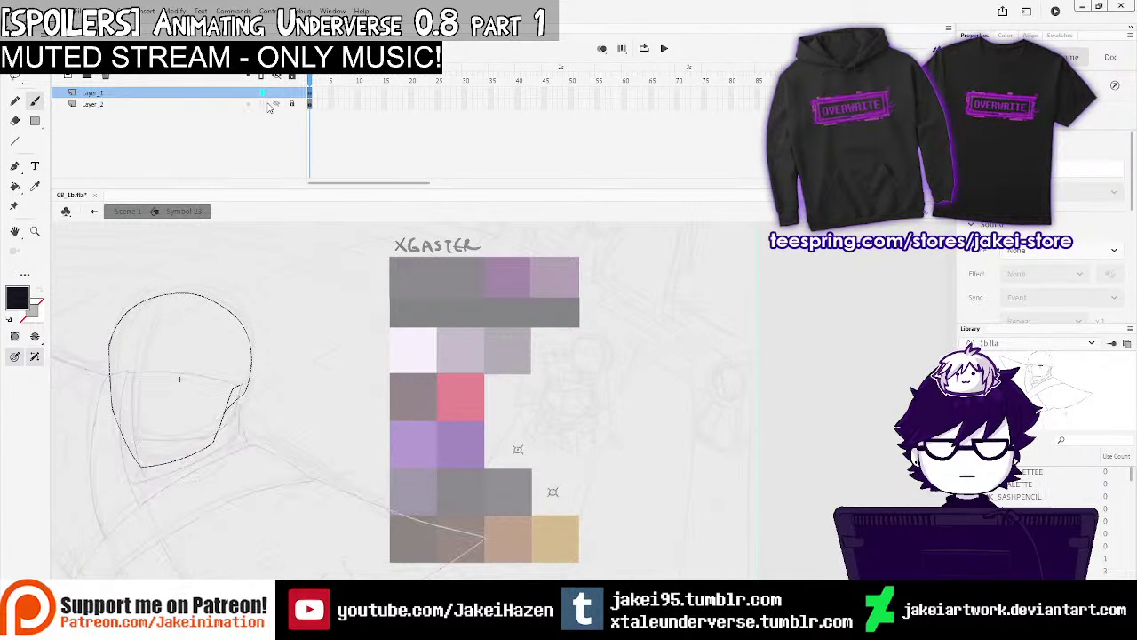
{"action": "left_click", "coordinate": [69, 76]}
Try drawing the narrow slanted far eye and the upper line of the near eye on Layer_3
{"action": "left_click_drag", "start_coordinate": [337, 387], "coordinate": [380, 374]}
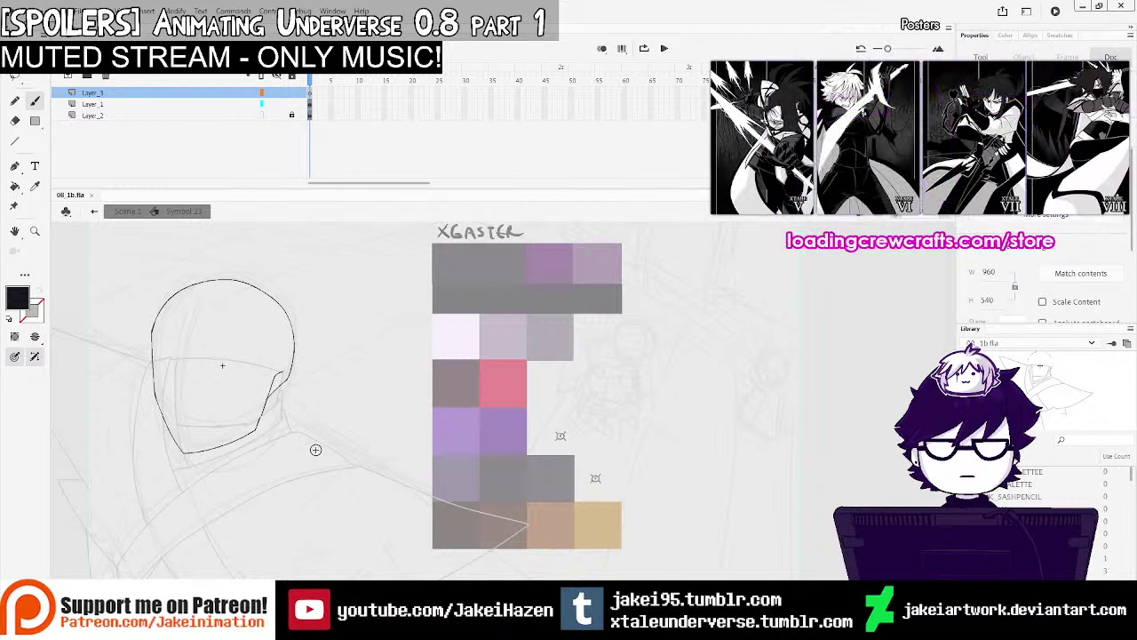
{"action": "left_click", "coordinate": [255, 404]}
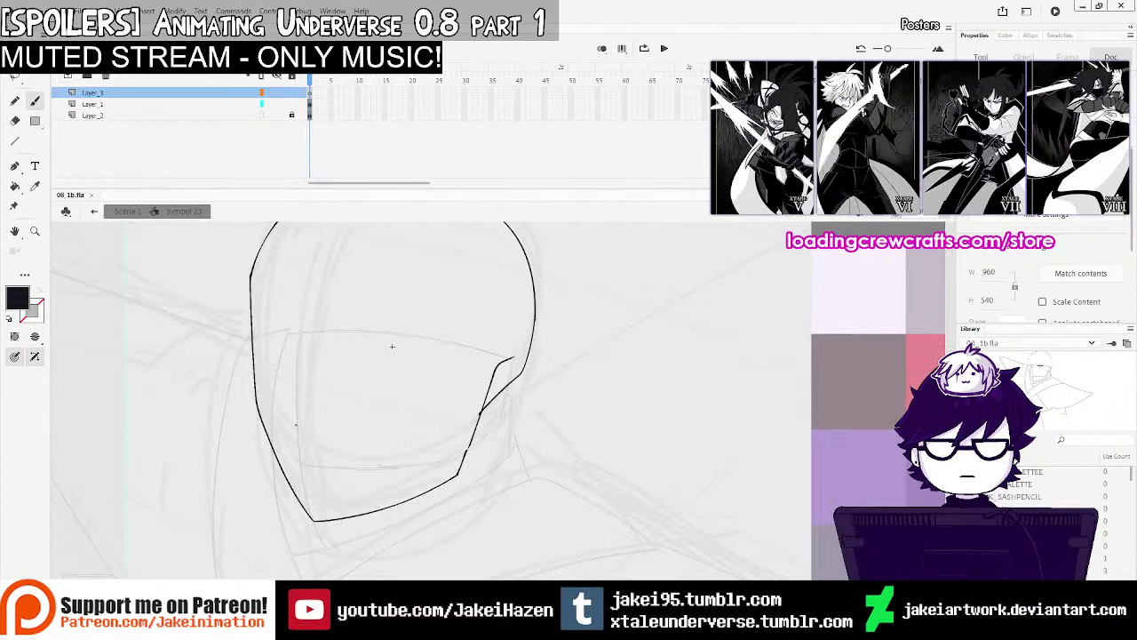
{"action": "mouse_move", "coordinate": [296, 426]}
{"action": "left_mouse_down"}
{"action": "mouse_move", "coordinate": [258, 349]}
{"action": "mouse_move", "coordinate": [267, 397]}
{"action": "mouse_move", "coordinate": [287, 423]}
{"action": "mouse_move", "coordinate": [290, 393]}
{"action": "mouse_move", "coordinate": [258, 336]}
{"action": "mouse_move", "coordinate": [269, 393]}
{"action": "mouse_move", "coordinate": [293, 422]}
{"action": "left_mouse_up"}
{"action": "key", "text": "ctrl+z"}
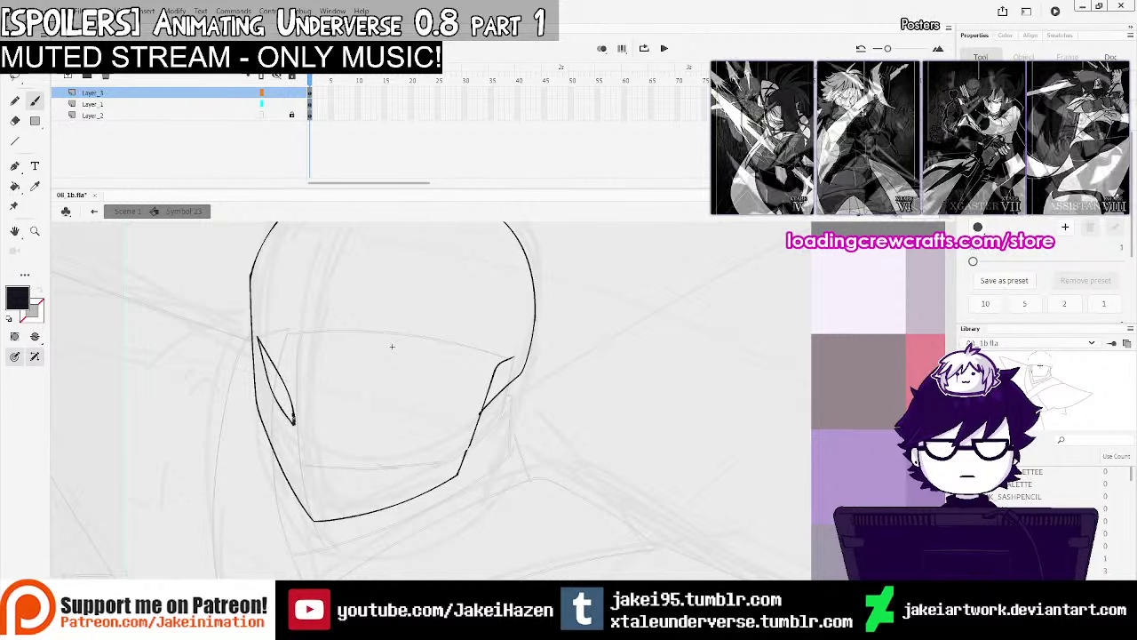
{"action": "left_click_drag", "start_coordinate": [362, 415], "coordinate": [447, 399]}
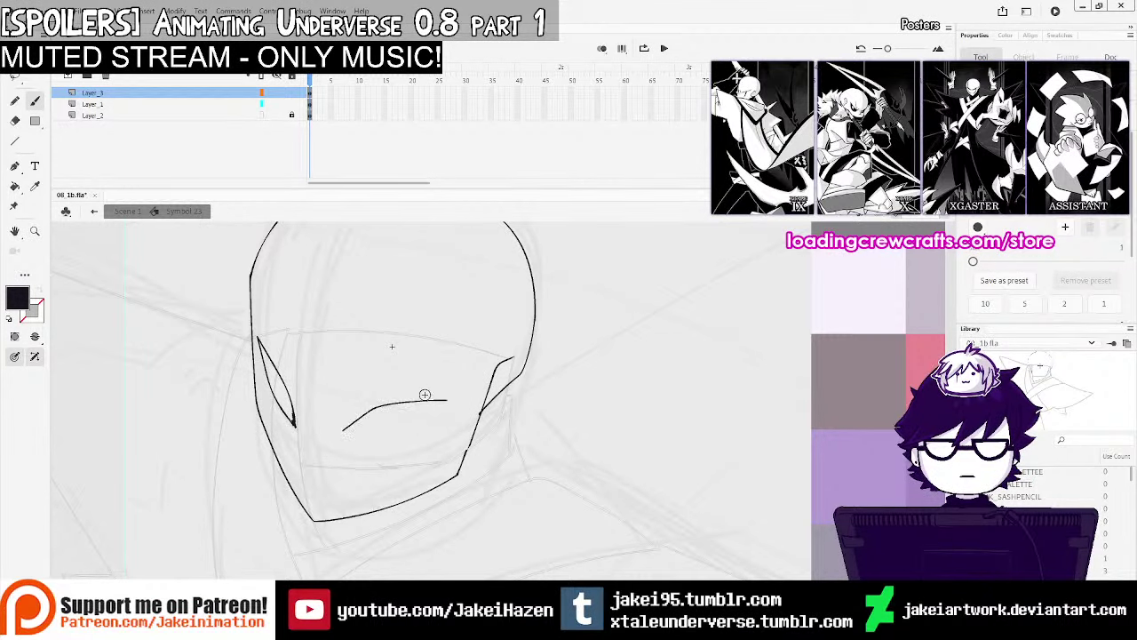
{"action": "key", "text": "ctrl+z"}
Skew the far eye against the face's edge, and clear the Layer_3 drawing together with a new near-eye stroke
{"action": "key", "text": "q"}
{"action": "left_click", "coordinate": [309, 93]}
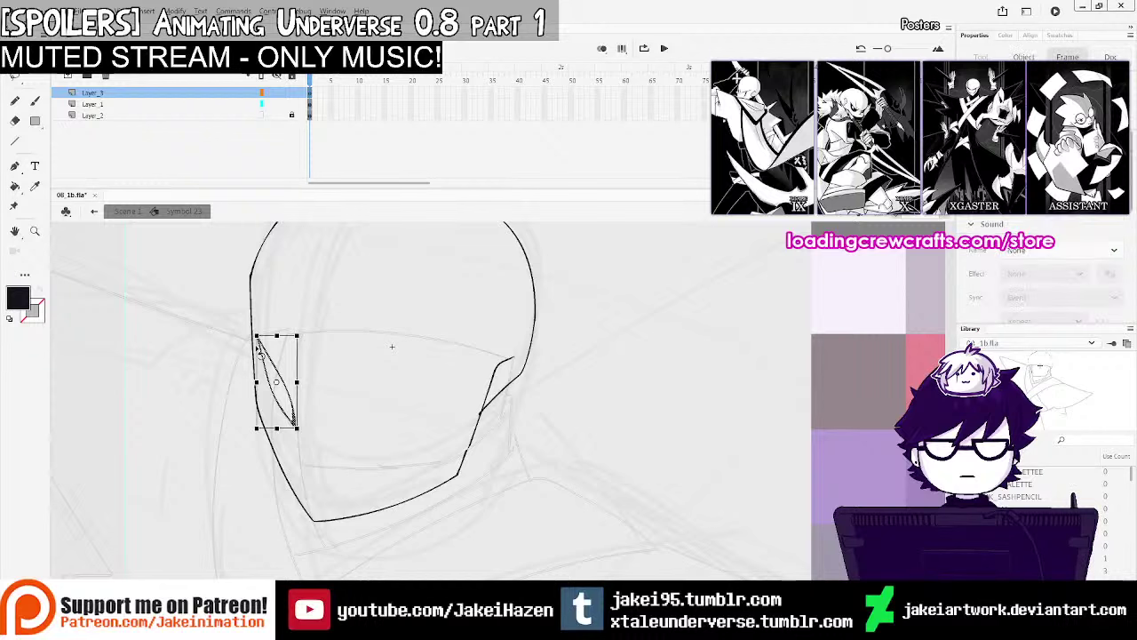
{"action": "left_click_drag", "start_coordinate": [257, 352], "coordinate": [272, 333]}
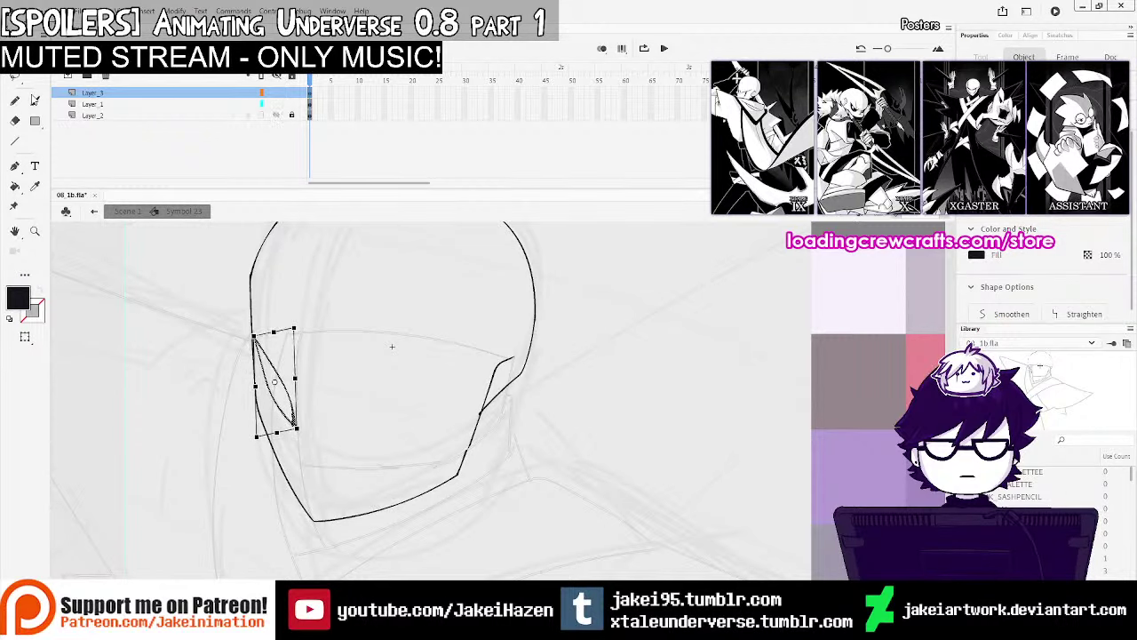
{"action": "key", "text": "b"}
{"action": "left_click_drag", "start_coordinate": [370, 405], "coordinate": [341, 432]}
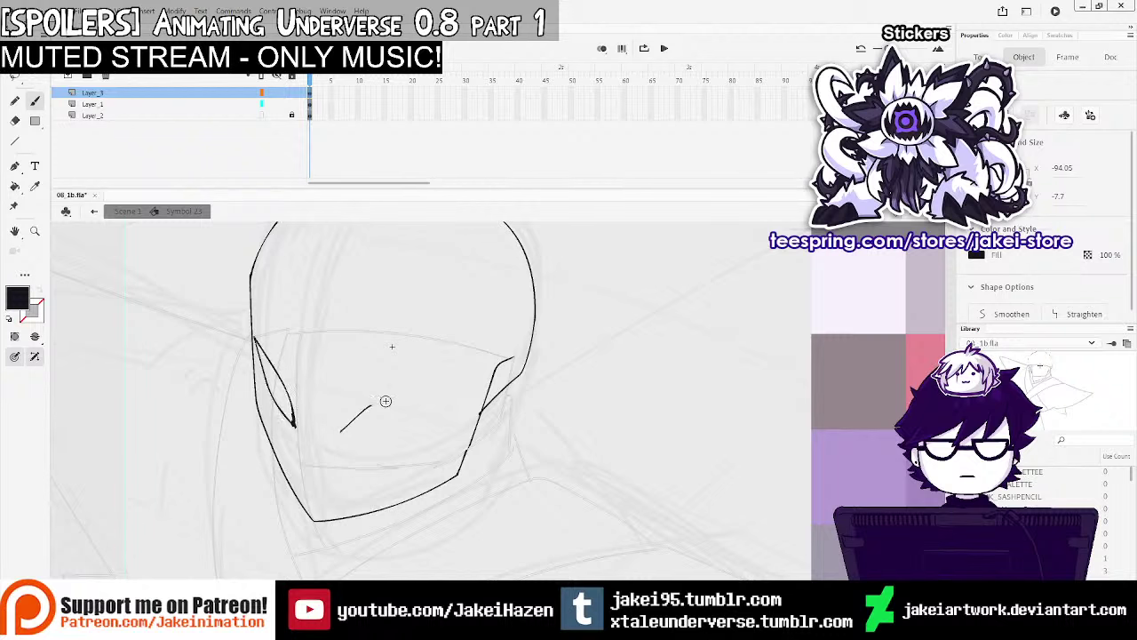
{"action": "left_click", "coordinate": [311, 93]}
{"action": "key", "text": "Delete"}
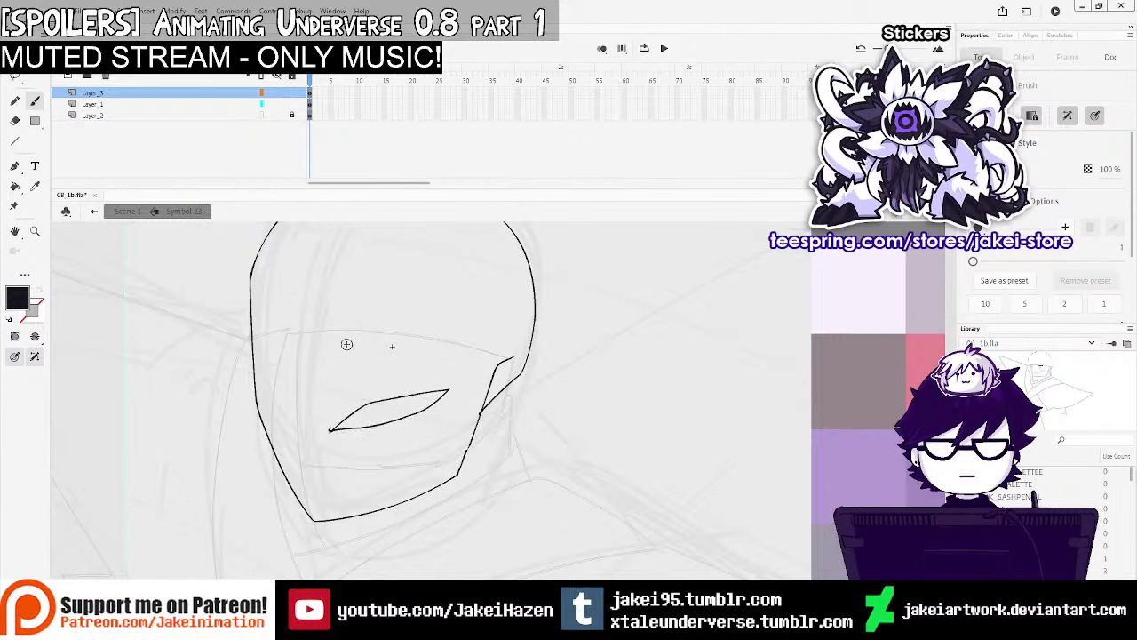
Draw the pointed near eye and a slimmer far eye along the face's edge on Layer_3, undoing unsatisfactory strokes
{"action": "left_click_drag", "start_coordinate": [263, 336], "coordinate": [285, 408]}
{"action": "key", "text": "ctrl+z"}
{"action": "key", "text": "ctrl+z"}
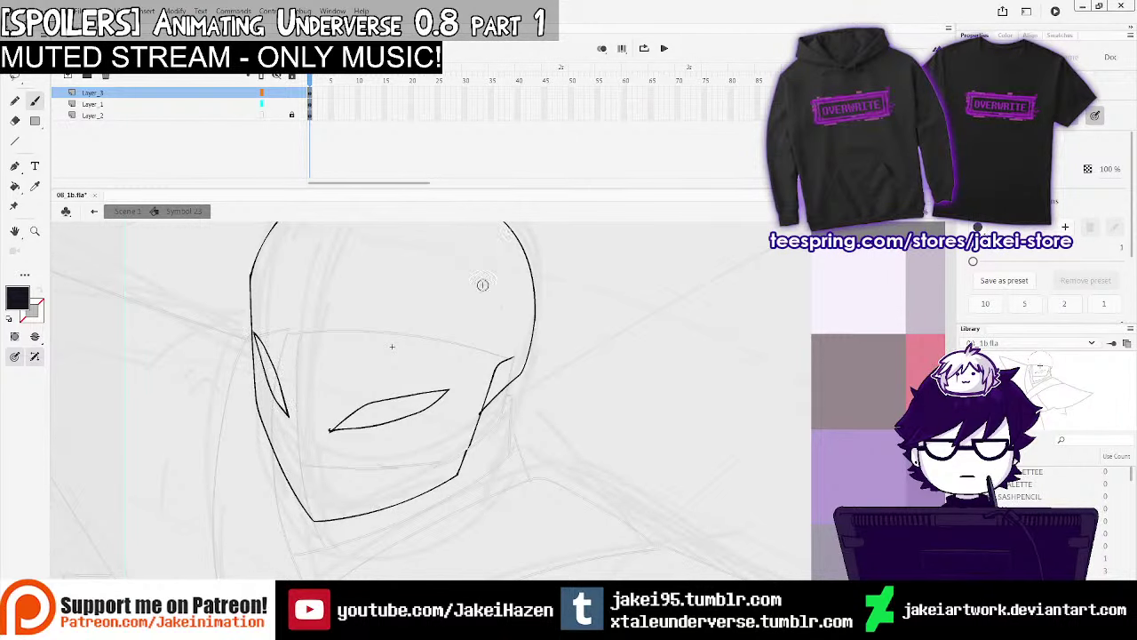
Select the far eye on Layer_3 and skew it slightly to follow the face's edge
{"action": "key", "text": "ctrl+minus"}
{"action": "left_click_drag", "start_coordinate": [540, 358], "coordinate": [507, 339]}
{"action": "left_click", "coordinate": [478, 422]}
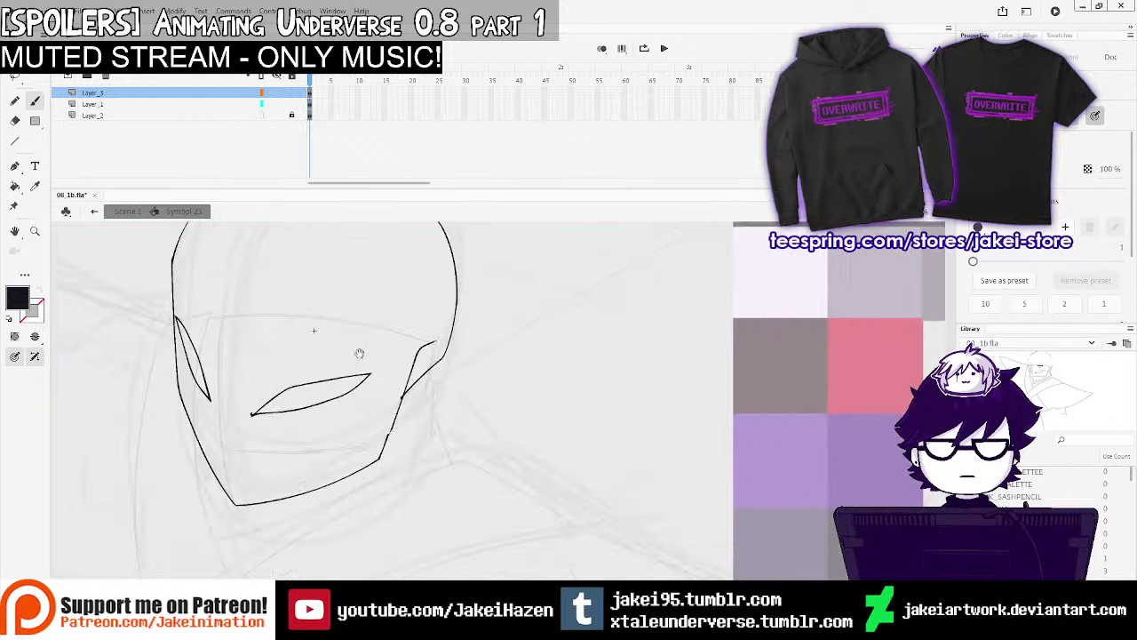
{"action": "key", "text": "q"}
{"action": "left_click", "coordinate": [205, 374]}
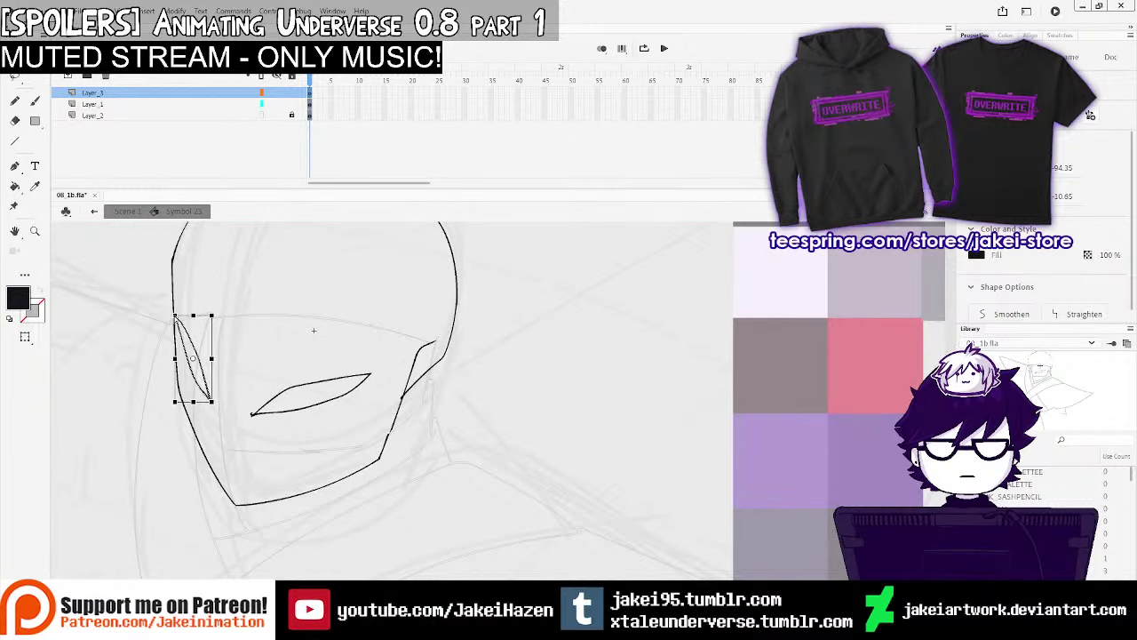
{"action": "left_click_drag", "start_coordinate": [176, 316], "coordinate": [175, 323]}
Skew the near eye on Layer_3 so its outer corner slants further upward
{"action": "left_click", "coordinate": [294, 342]}
{"action": "left_click_drag", "start_coordinate": [346, 330], "coordinate": [305, 361]}
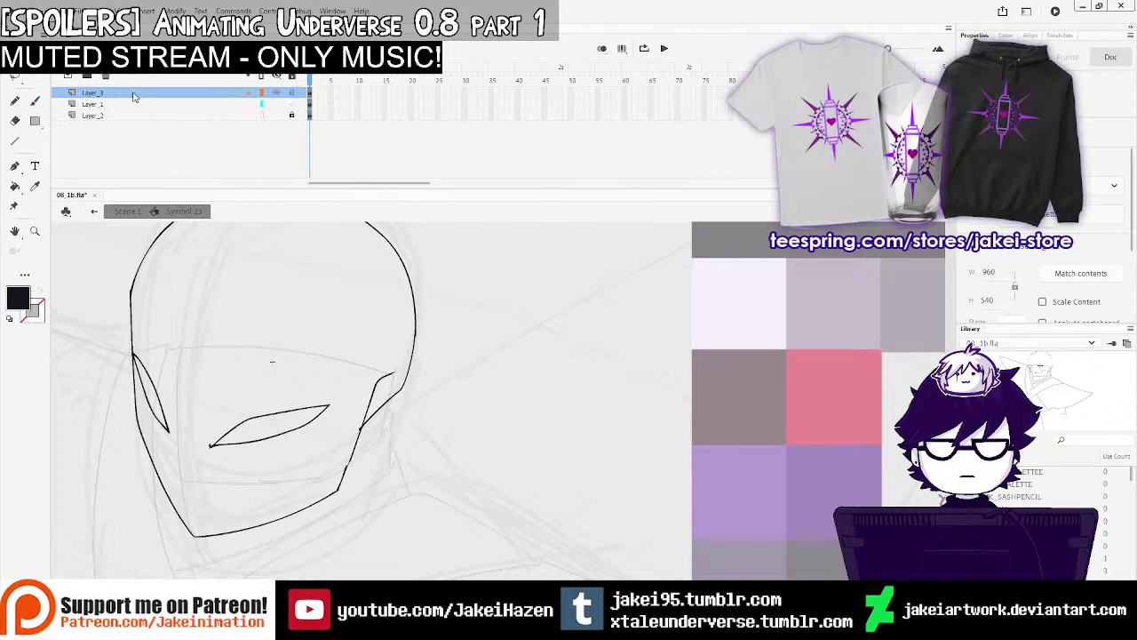
{"action": "key", "text": "q"}
{"action": "left_click", "coordinate": [321, 409]}
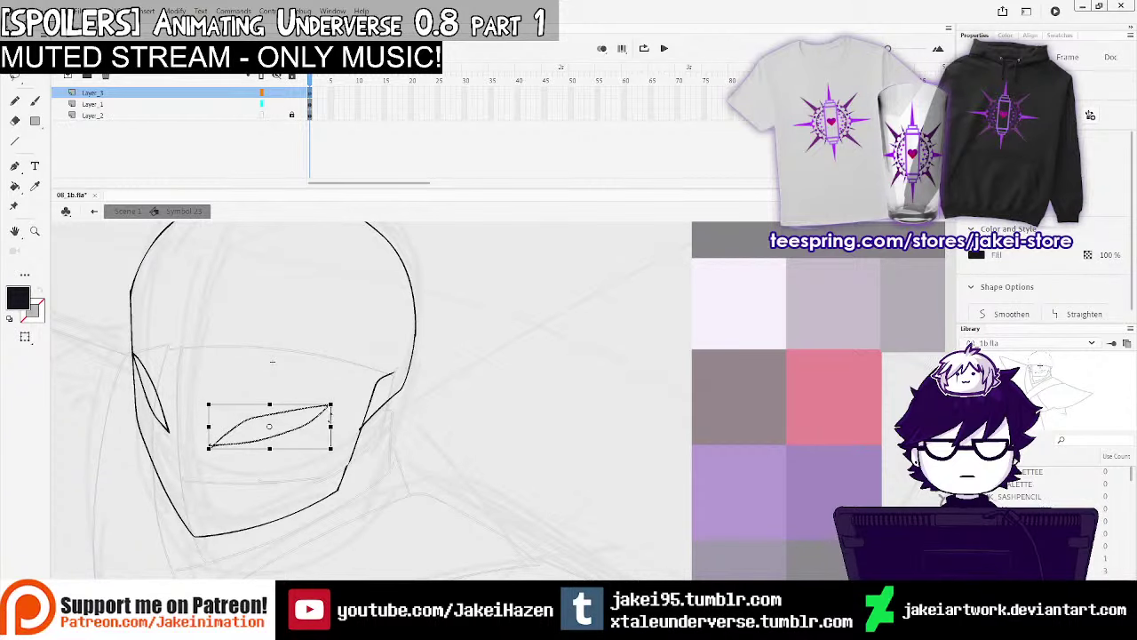
{"action": "left_click_drag", "start_coordinate": [330, 415], "coordinate": [324, 407]}
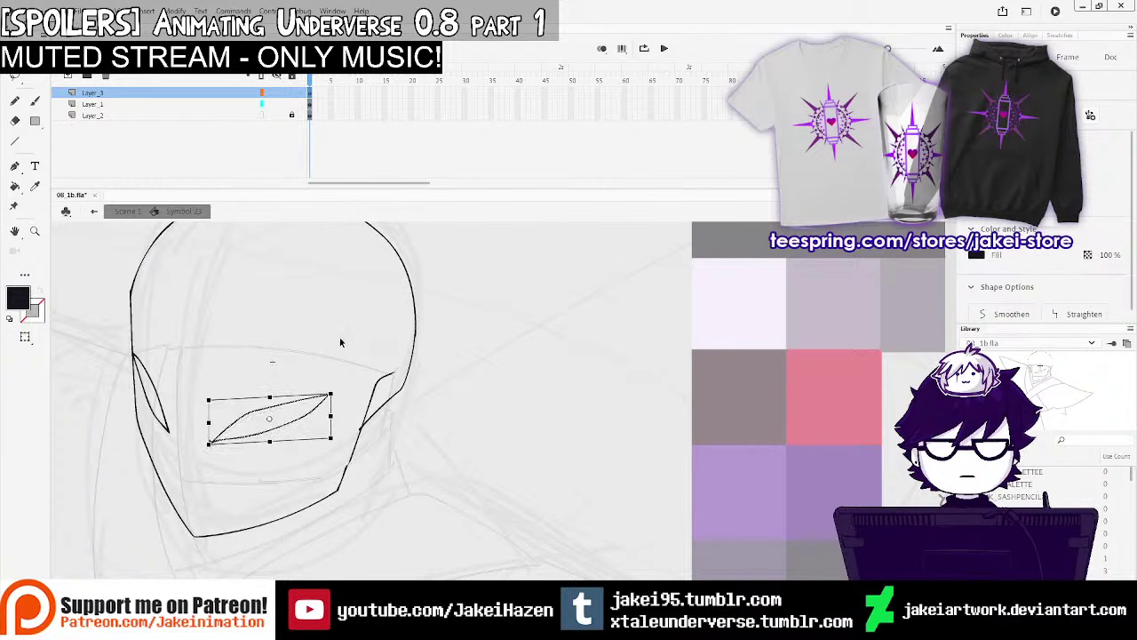
{"action": "left_click", "coordinate": [340, 342]}
{"action": "key", "text": "ctrl+minus"}
{"action": "key", "text": "space"}
{"action": "mouse_move", "coordinate": [498, 394]}
{"action": "left_mouse_down"}
{"action": "mouse_move", "coordinate": [432, 374]}
{"action": "mouse_move", "coordinate": [361, 323]}
{"action": "mouse_move", "coordinate": [273, 352]}
{"action": "left_mouse_up"}
{"action": "left_click", "coordinate": [311, 94]}
{"action": "left_click", "coordinate": [356, 316]}
{"action": "key", "text": "space"}
{"action": "left_click_drag", "start_coordinate": [371, 312], "coordinate": [372, 347]}
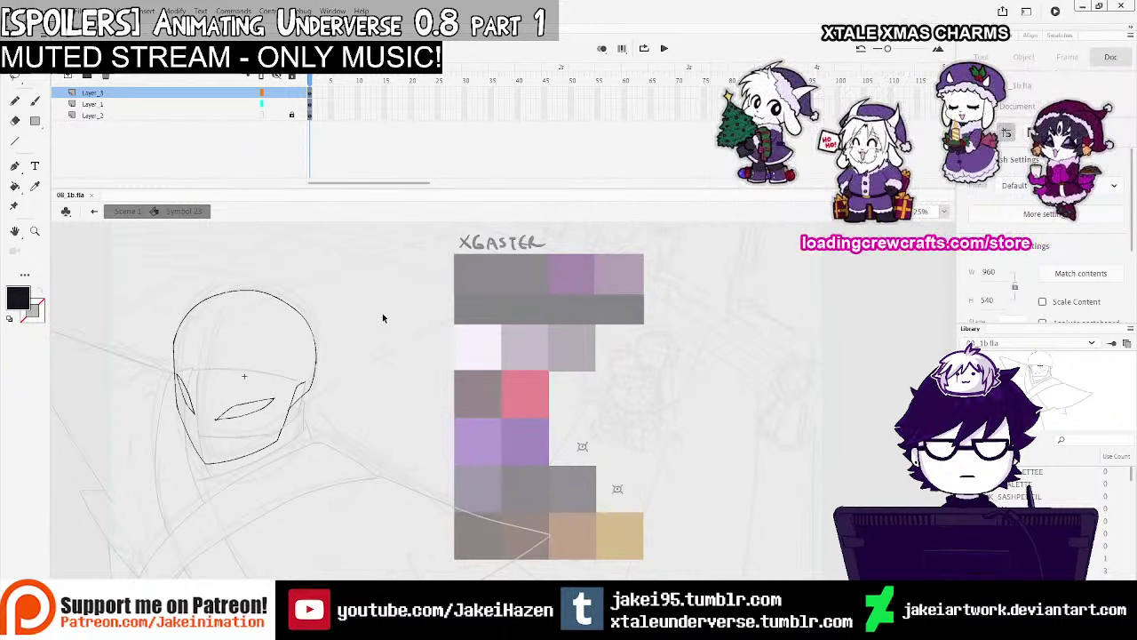
Add a new layer above Layer_3 with the Classic Brush ready for detailing the face
{"action": "key", "text": "b"}
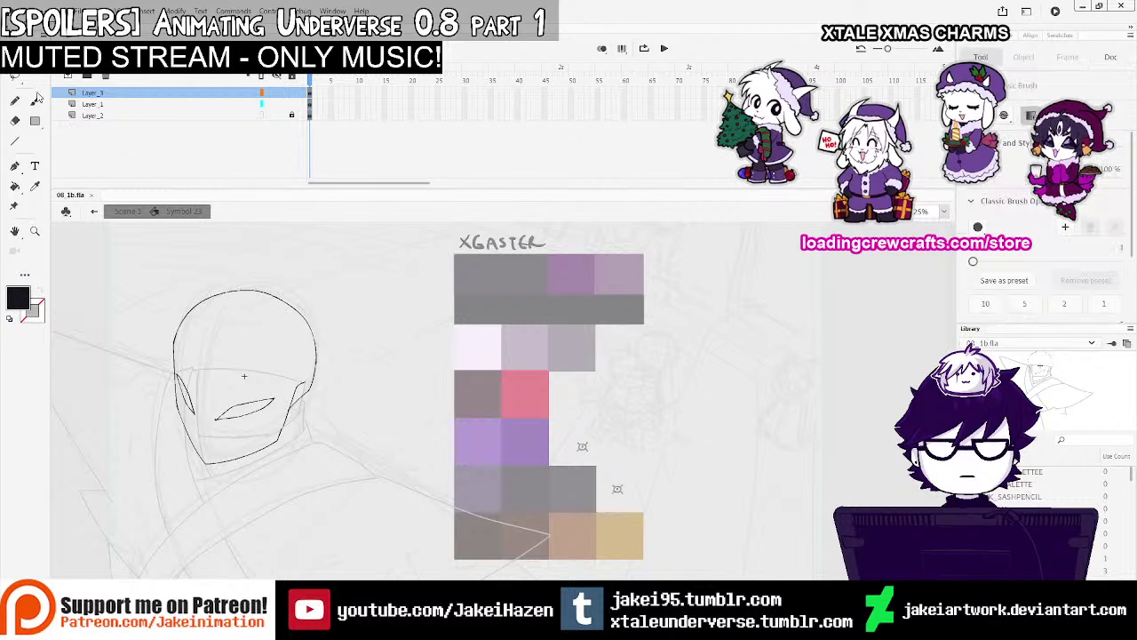
{"action": "left_click", "coordinate": [85, 78]}
{"action": "key", "text": "ctrl+space"}
{"action": "left_click", "coordinate": [313, 416]}
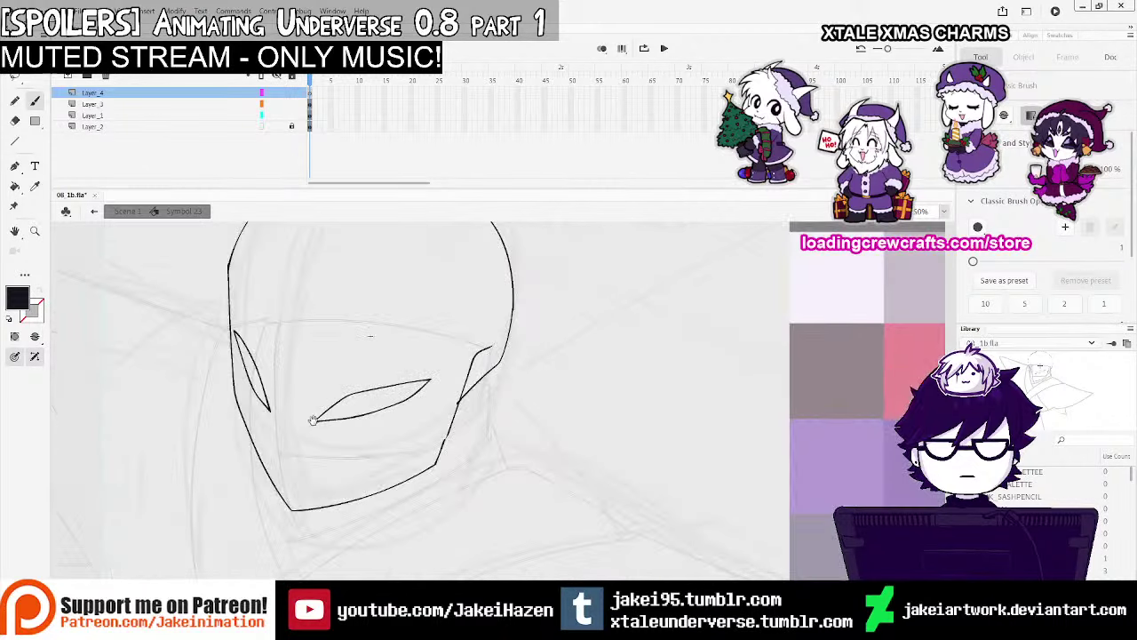
Select both eyes on Layer_3, nudge them up and skew them slightly to fit the face
{"action": "key", "text": "space"}
{"action": "left_click_drag", "start_coordinate": [421, 402], "coordinate": [360, 398]}
{"action": "left_click", "coordinate": [312, 105]}
{"action": "key", "text": "ctrl+minus"}
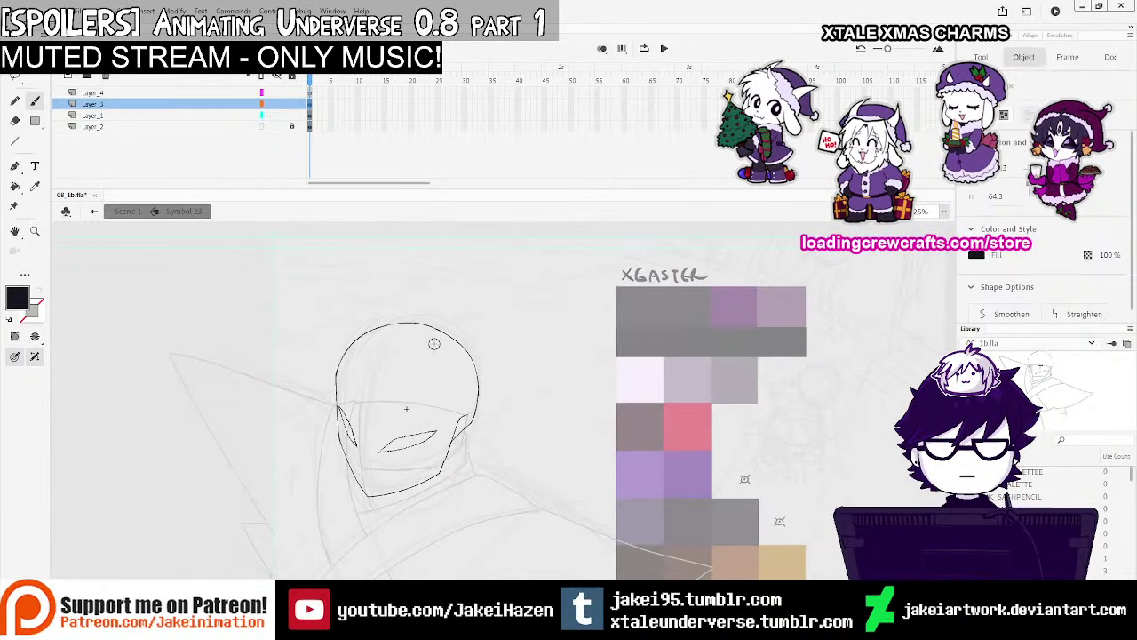
{"action": "key", "text": "shift+Up"}
{"action": "left_click", "coordinate": [35, 55]}
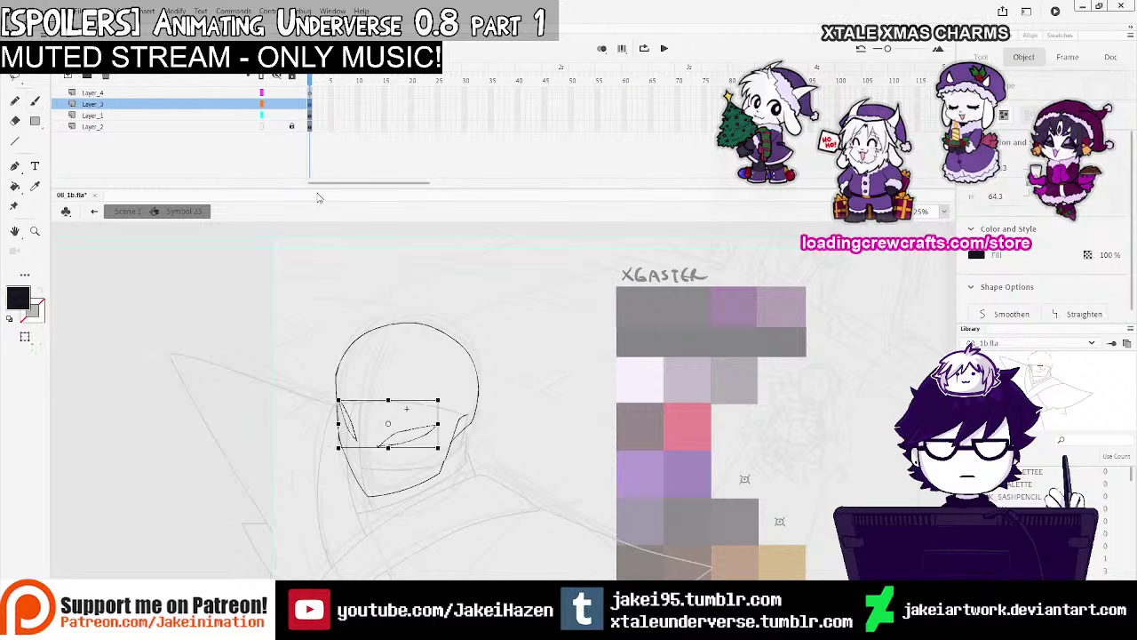
{"action": "left_click_drag", "start_coordinate": [339, 414], "coordinate": [339, 415]}
{"action": "left_click_drag", "start_coordinate": [438, 415], "coordinate": [436, 410]}
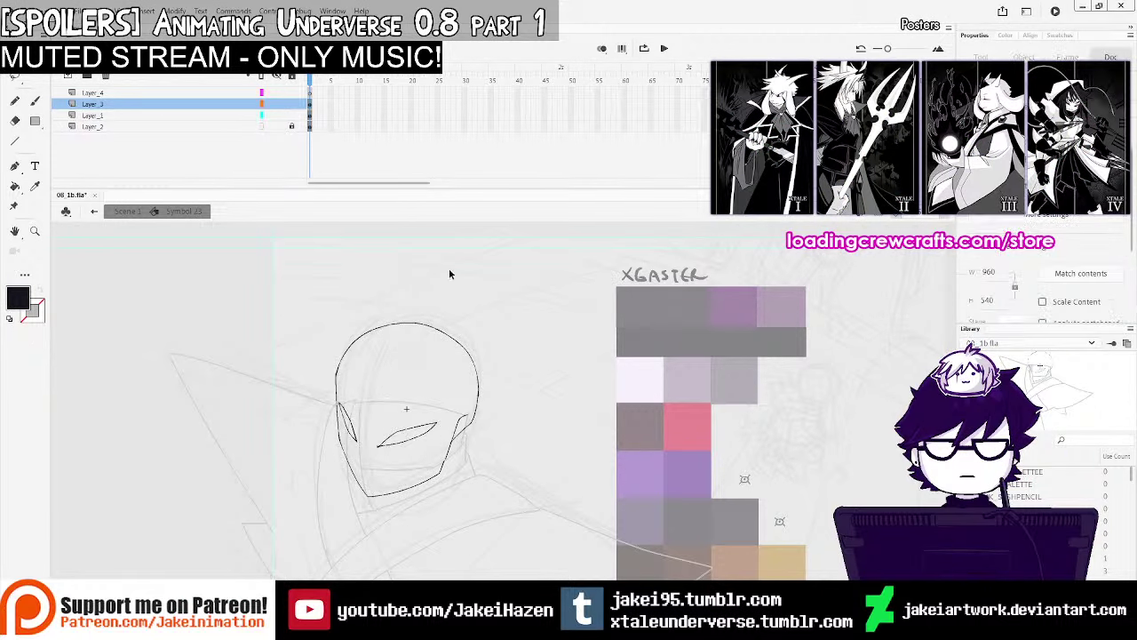
Ink the jagged, fanged mouth on Layer_4 with a pointed cheek slit at each end, using the Classic Brush
{"action": "left_click", "coordinate": [35, 100]}
{"action": "left_click", "coordinate": [310, 93]}
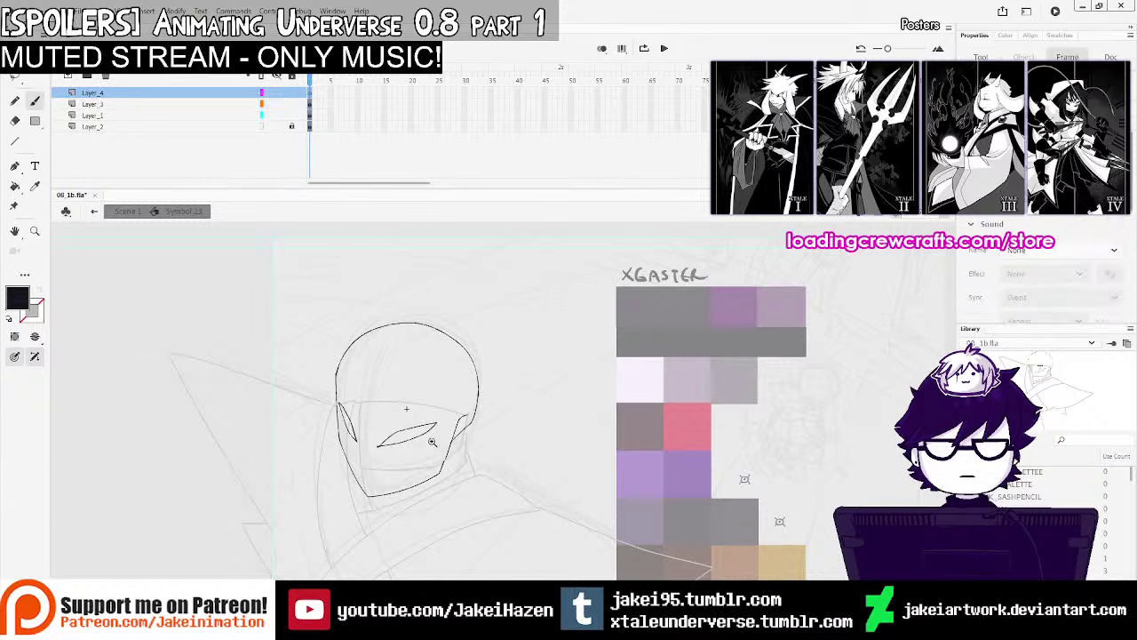
{"action": "key", "text": "ctrl+="}
{"action": "mouse_move", "coordinate": [478, 432]}
{"action": "left_mouse_down"}
{"action": "mouse_move", "coordinate": [469, 447]}
{"action": "mouse_move", "coordinate": [461, 438]}
{"action": "mouse_move", "coordinate": [439, 491]}
{"action": "left_mouse_up"}
{"action": "key", "text": "ctrl+z"}
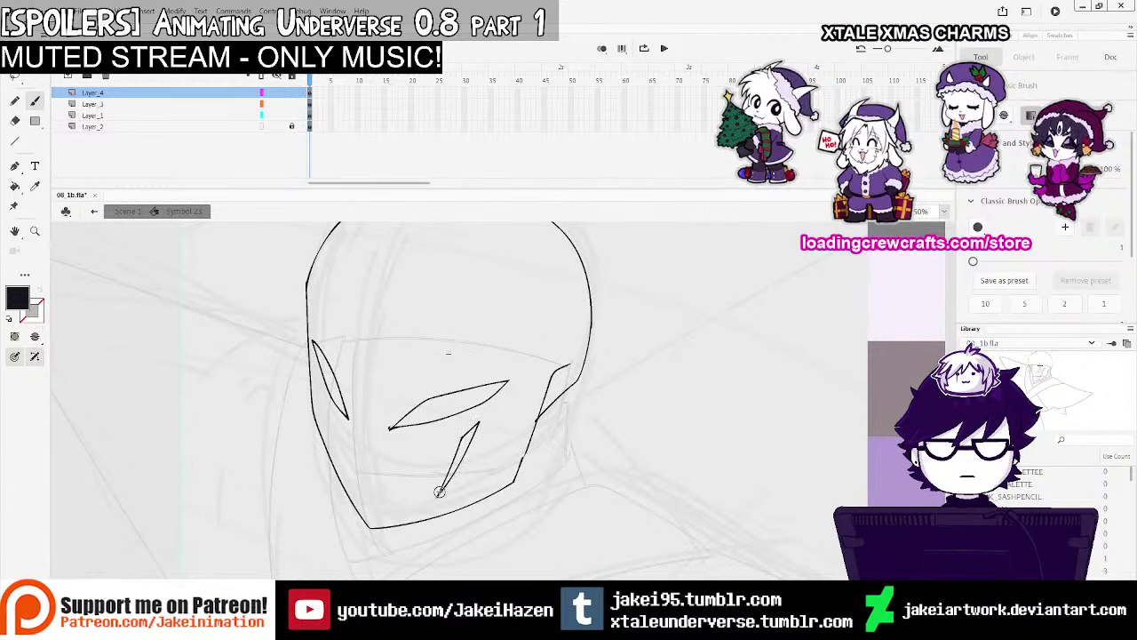
{"action": "key", "text": "ctrl+z"}
{"action": "left_click_drag", "start_coordinate": [363, 475], "coordinate": [353, 469]}
{"action": "mouse_move", "coordinate": [325, 417]}
{"action": "left_mouse_down"}
{"action": "mouse_move", "coordinate": [339, 469]}
{"action": "mouse_move", "coordinate": [328, 422]}
{"action": "left_mouse_up"}
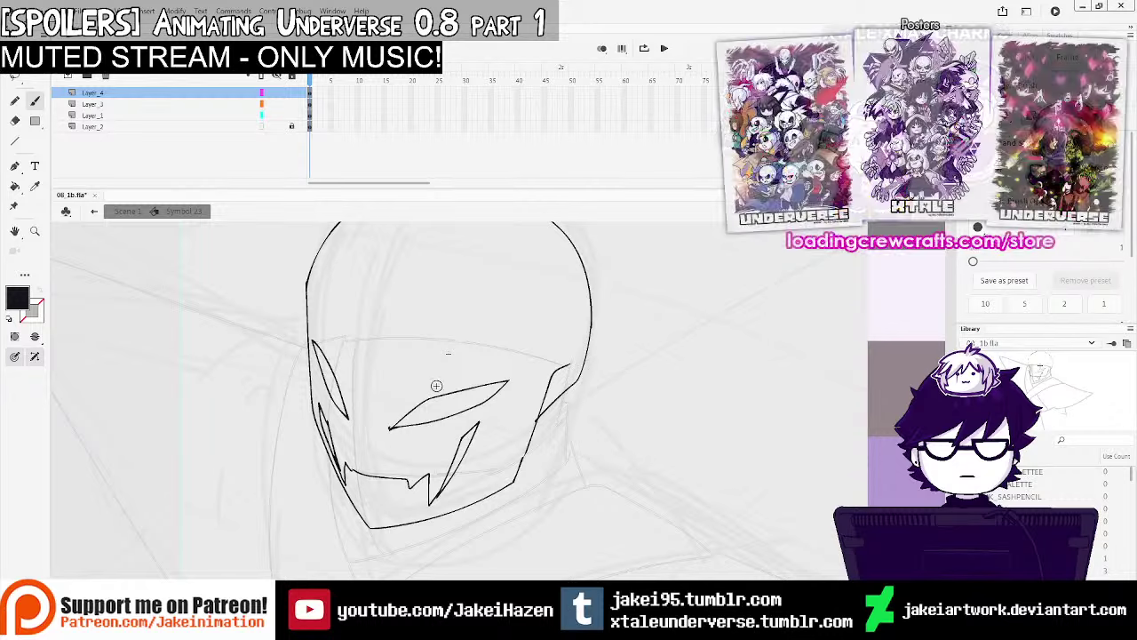
Select the mouth and near cheek slit on Layer_4 and skew its near side slightly downward to fit the jaw
{"action": "left_click_drag", "start_coordinate": [498, 378], "coordinate": [439, 379]}
{"action": "key", "text": "q"}
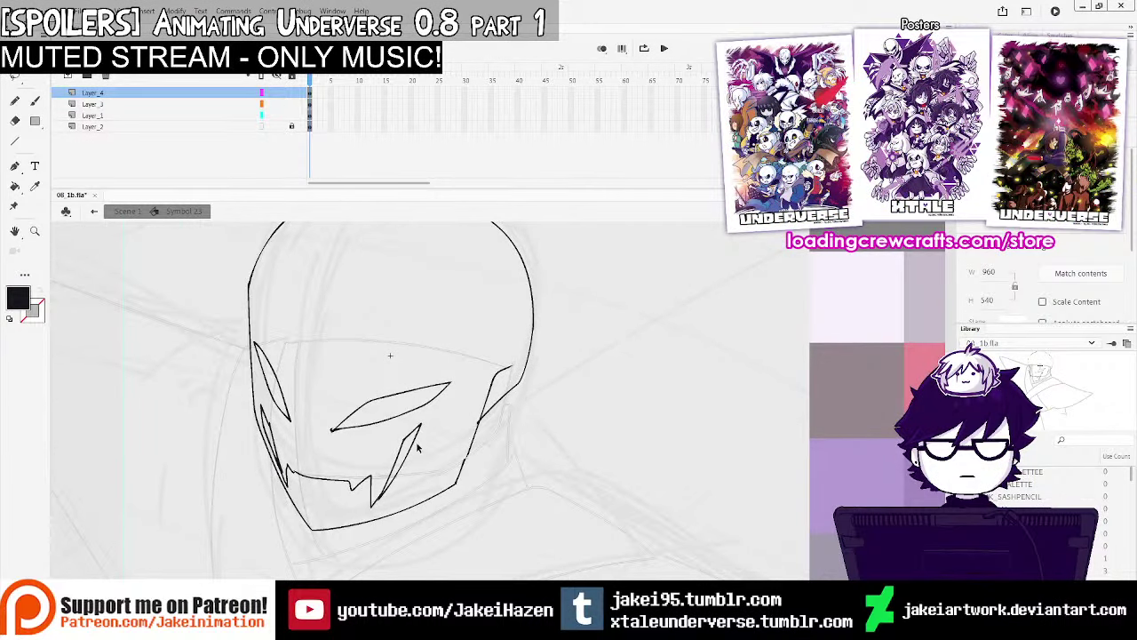
{"action": "left_click", "coordinate": [425, 444]}
{"action": "left_click_drag", "start_coordinate": [419, 451], "coordinate": [422, 460]}
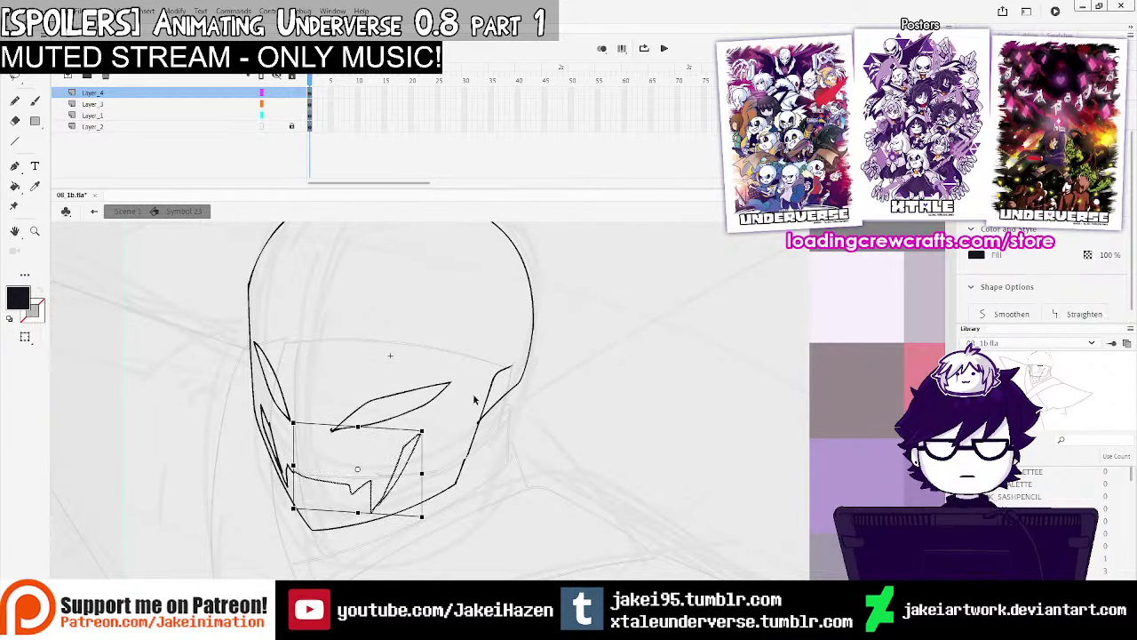
{"action": "left_click", "coordinate": [477, 399]}
{"action": "key", "text": "ctrl+minus"}
{"action": "left_click_drag", "start_coordinate": [569, 417], "coordinate": [541, 404]}
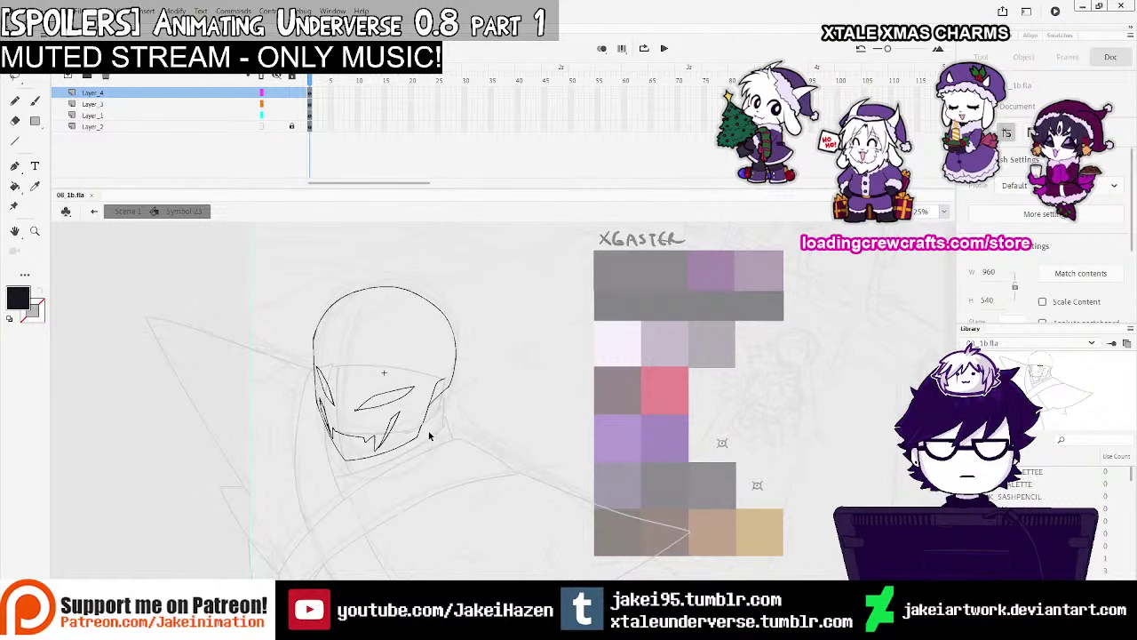
Try dotting solid pupils into both eyes directly on Layer_3 with the Classic Brush
{"action": "key", "text": "ctrl+equal"}
{"action": "left_click", "coordinate": [34, 102]}
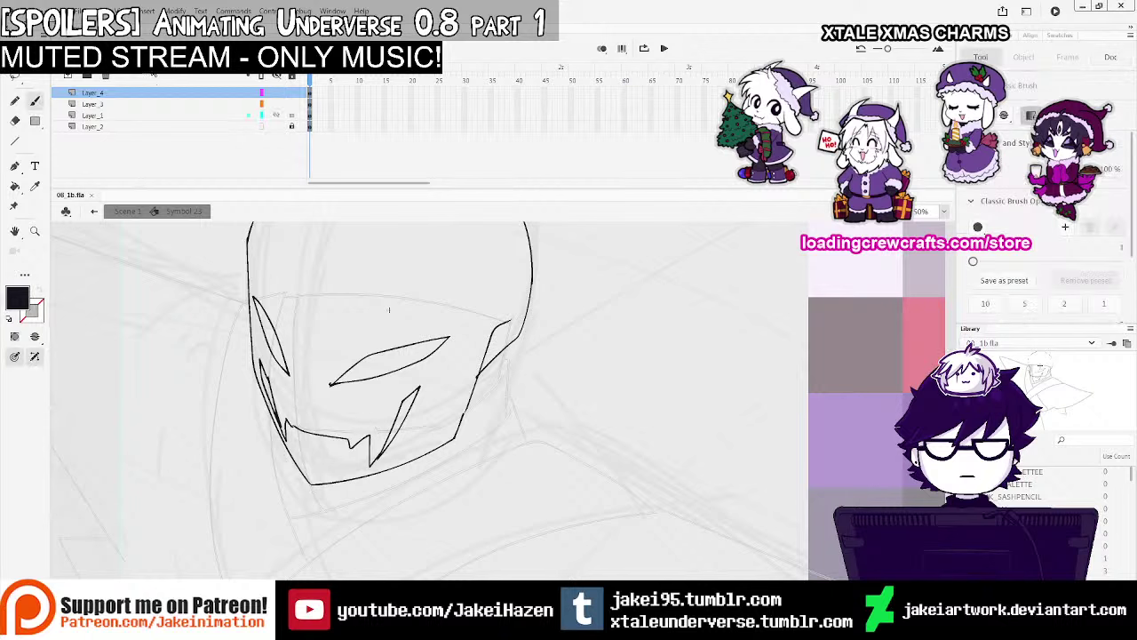
{"action": "left_click", "coordinate": [311, 104]}
{"action": "left_click", "coordinate": [268, 330]}
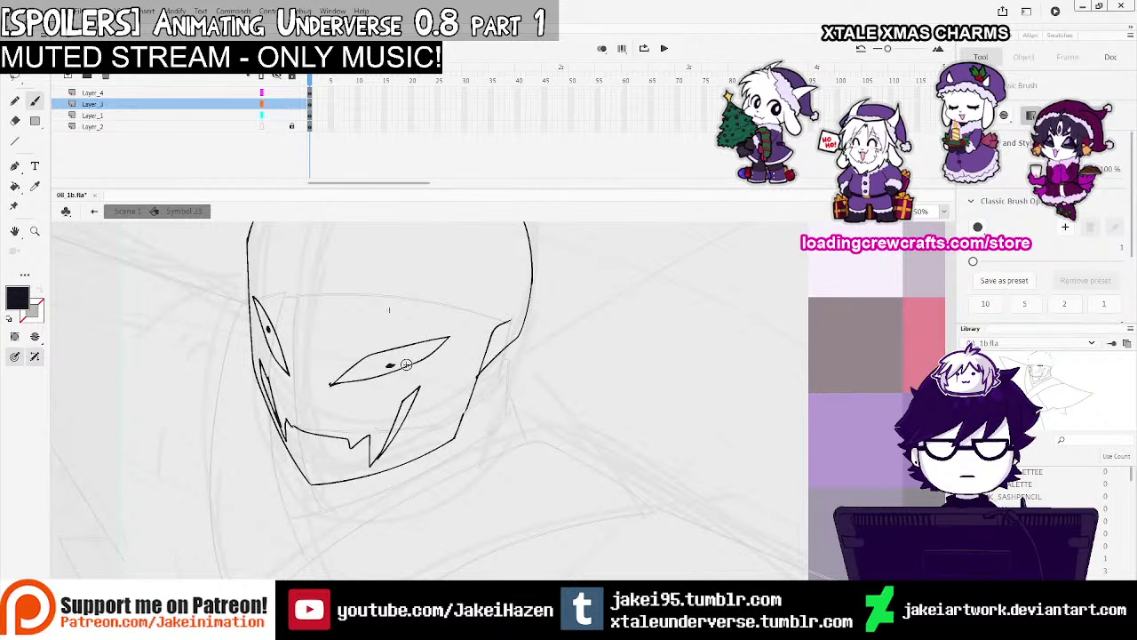
{"action": "key", "text": "ctrl+z"}
{"action": "key", "text": "ctrl+z"}
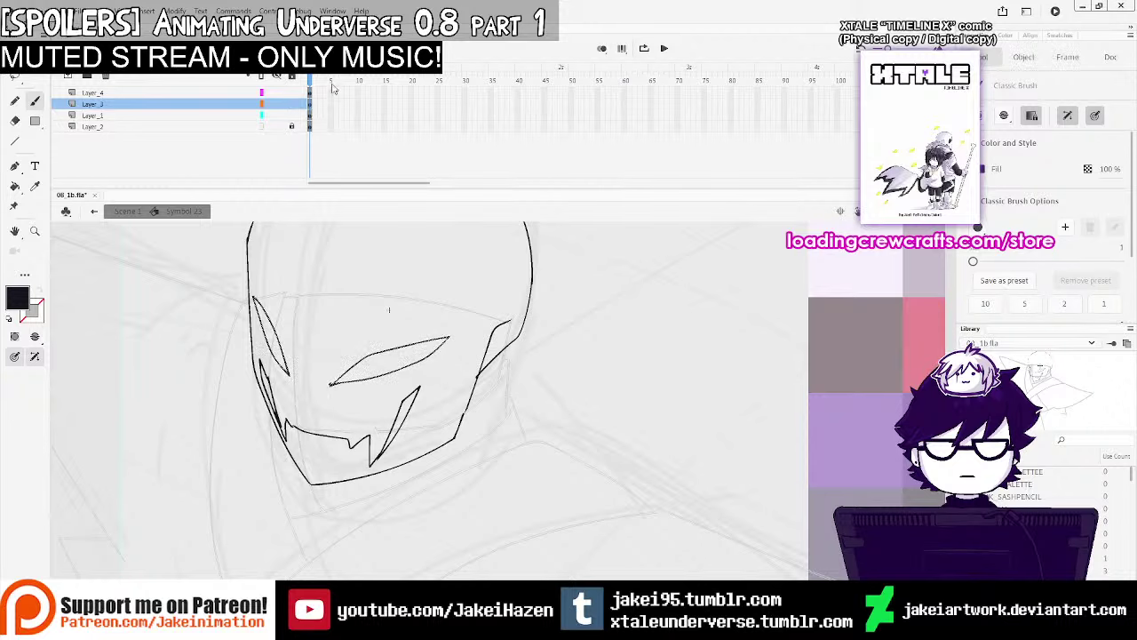
Add a layer above Layer_3 and outline small round pupils in both eyes and a tongue in the mouth
{"action": "left_click", "coordinate": [67, 76]}
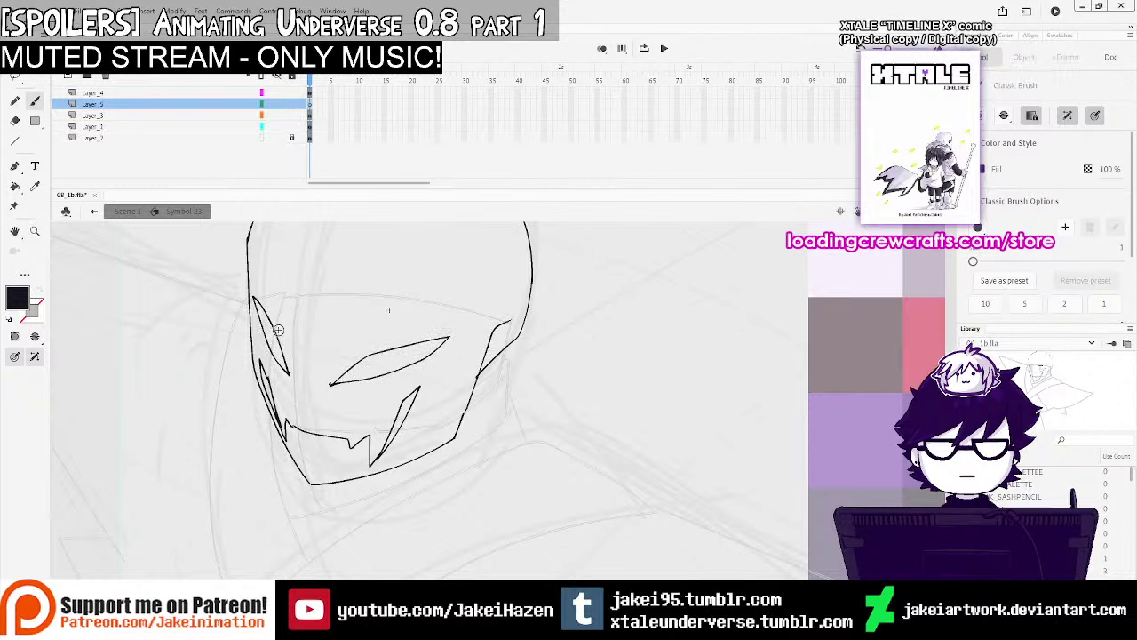
{"action": "left_click", "coordinate": [389, 364]}
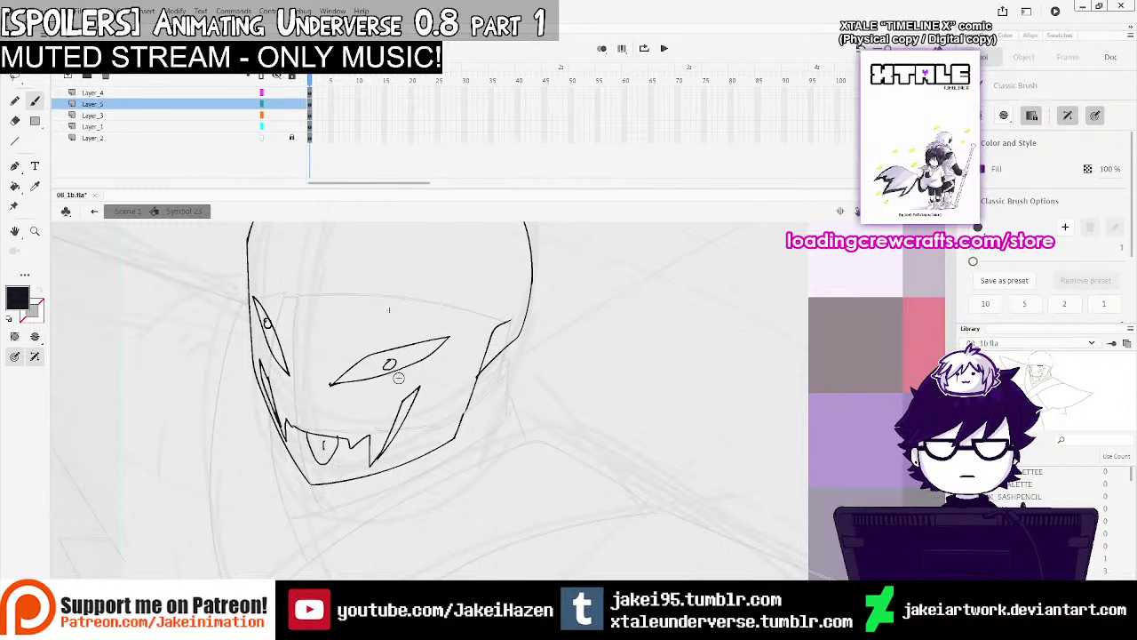
Add a layer above Layer_1, draw cracks from the skull into the far eye and below the near eye, and save the file
{"action": "left_click_drag", "start_coordinate": [428, 357], "coordinate": [413, 410]}
{"action": "left_click", "coordinate": [119, 129]}
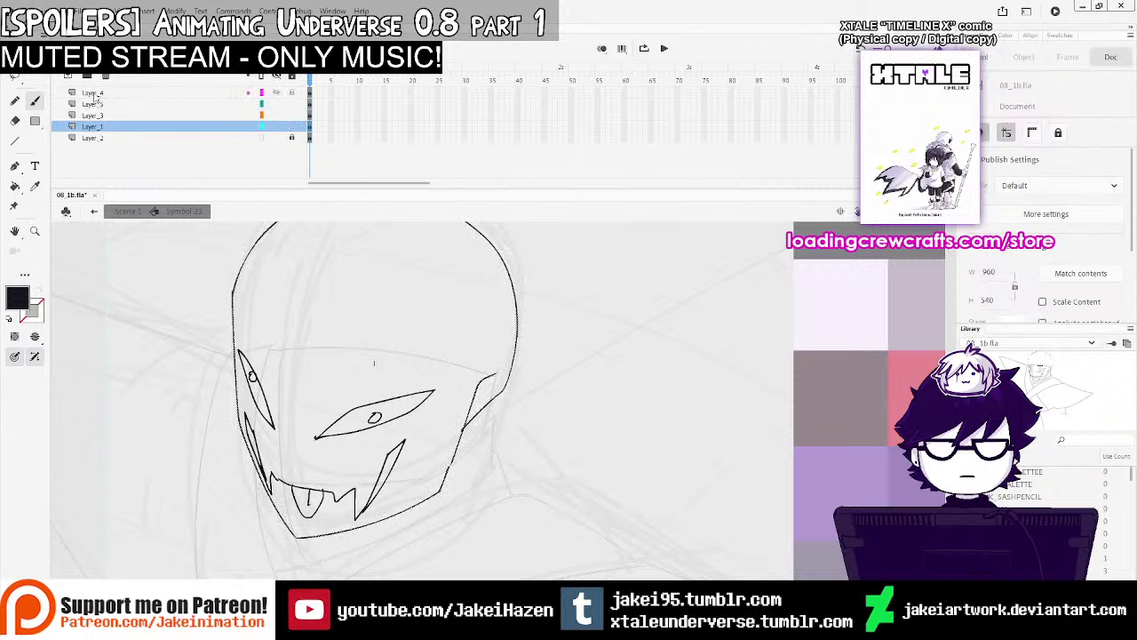
{"action": "left_click", "coordinate": [67, 77]}
{"action": "left_click_drag", "start_coordinate": [373, 363], "coordinate": [395, 428]}
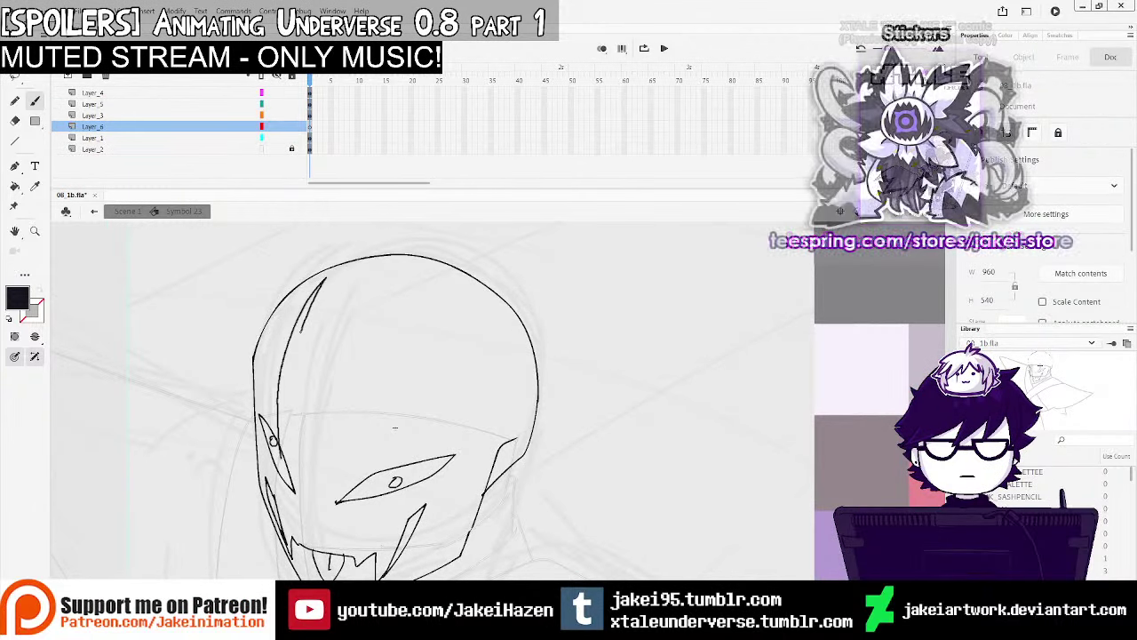
{"action": "key", "text": "ctrl+z"}
{"action": "key", "text": "ctrl+z"}
{"action": "mouse_move", "coordinate": [279, 467]}
{"action": "left_mouse_down"}
{"action": "mouse_move", "coordinate": [324, 280]}
{"action": "mouse_move", "coordinate": [288, 361]}
{"action": "mouse_move", "coordinate": [280, 473]}
{"action": "left_mouse_up"}
{"action": "left_click_drag", "start_coordinate": [422, 480], "coordinate": [400, 386]}
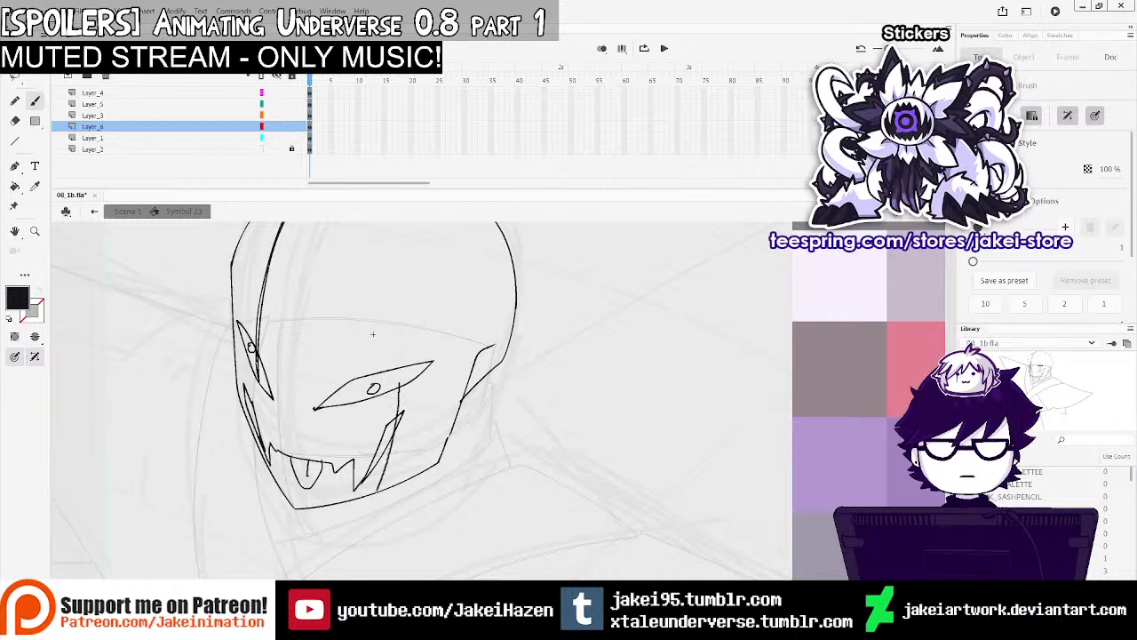
{"action": "left_click", "coordinate": [526, 365], "text": "ctrl+alt"}
{"action": "left_click_drag", "start_coordinate": [535, 396], "coordinate": [513, 362]}
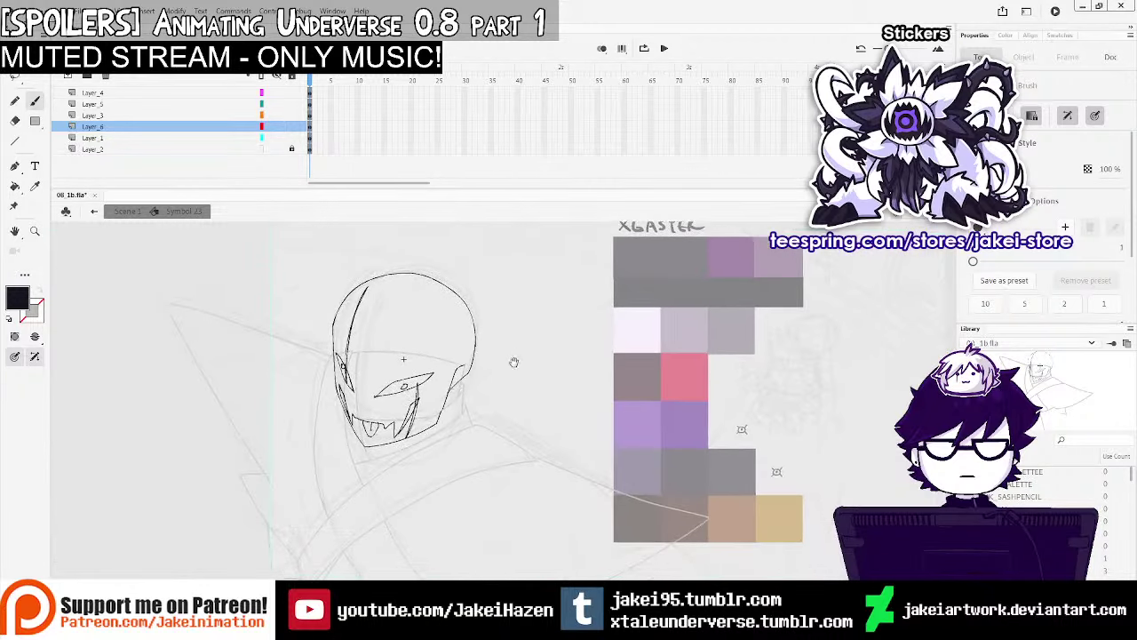
{"action": "key", "text": "ctrl+s"}
Clear the pupils and tongue from Layer_5, leaving its frame empty
{"action": "mouse_move", "coordinate": [508, 439]}
{"action": "left_mouse_down"}
{"action": "mouse_move", "coordinate": [473, 412]}
{"action": "mouse_move", "coordinate": [533, 412]}
{"action": "mouse_move", "coordinate": [450, 422]}
{"action": "mouse_move", "coordinate": [443, 447]}
{"action": "left_mouse_up"}
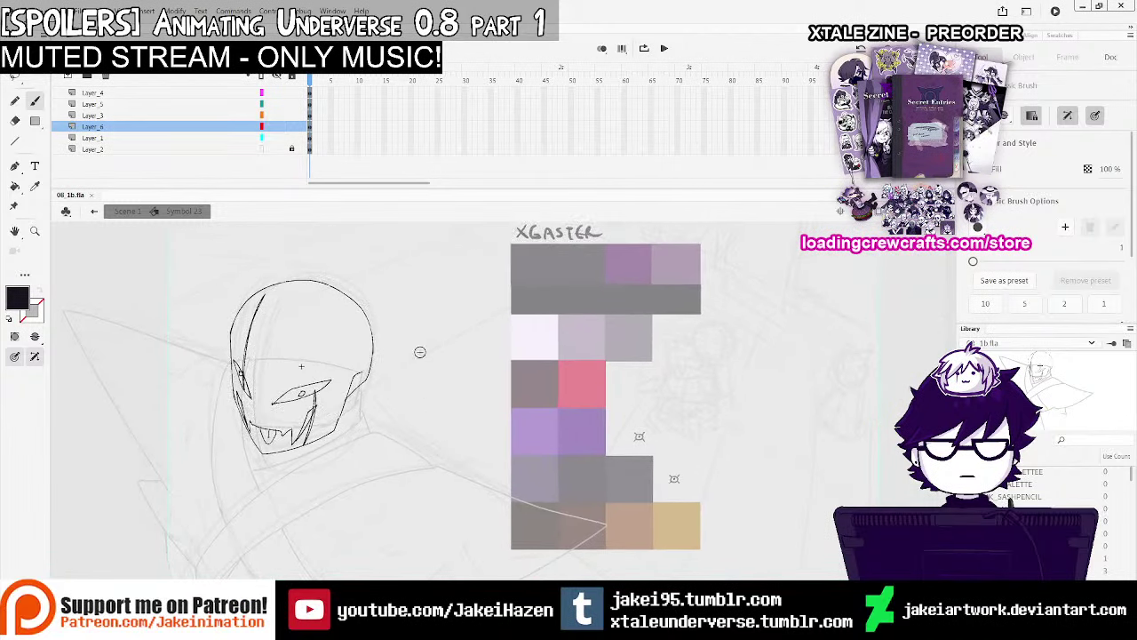
{"action": "left_click", "coordinate": [310, 93]}
{"action": "left_click", "coordinate": [310, 104]}
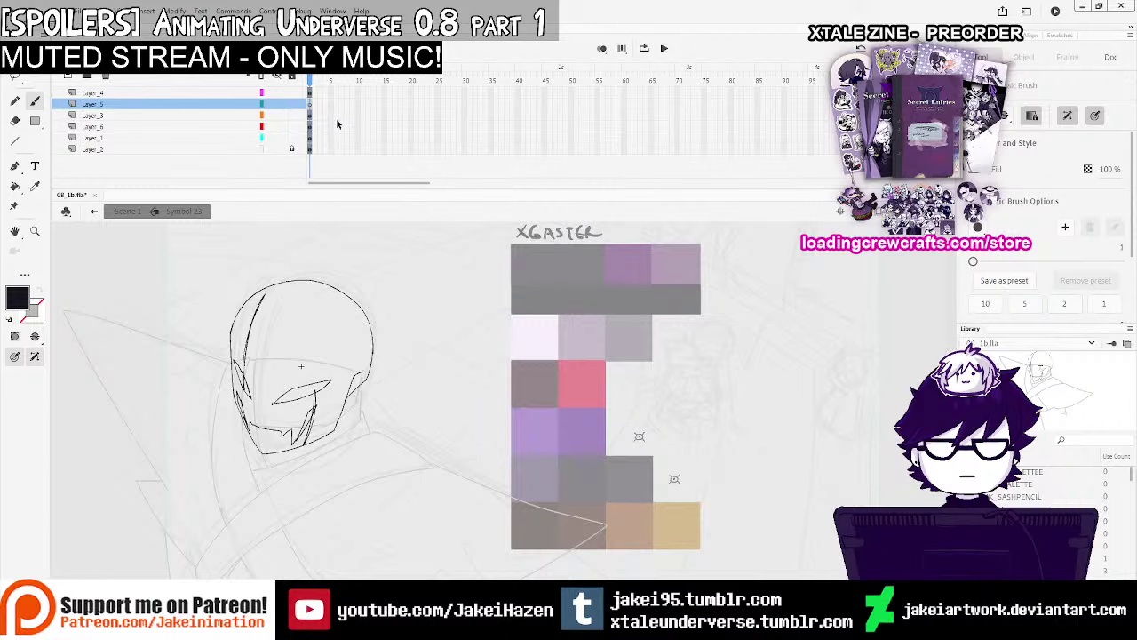
Add short accent strokes inside the far eye and beneath the near eye on Layer_3
{"action": "left_click", "coordinate": [310, 116]}
{"action": "key", "text": "ctrl+equal"}
{"action": "key", "text": "ctrl+equal"}
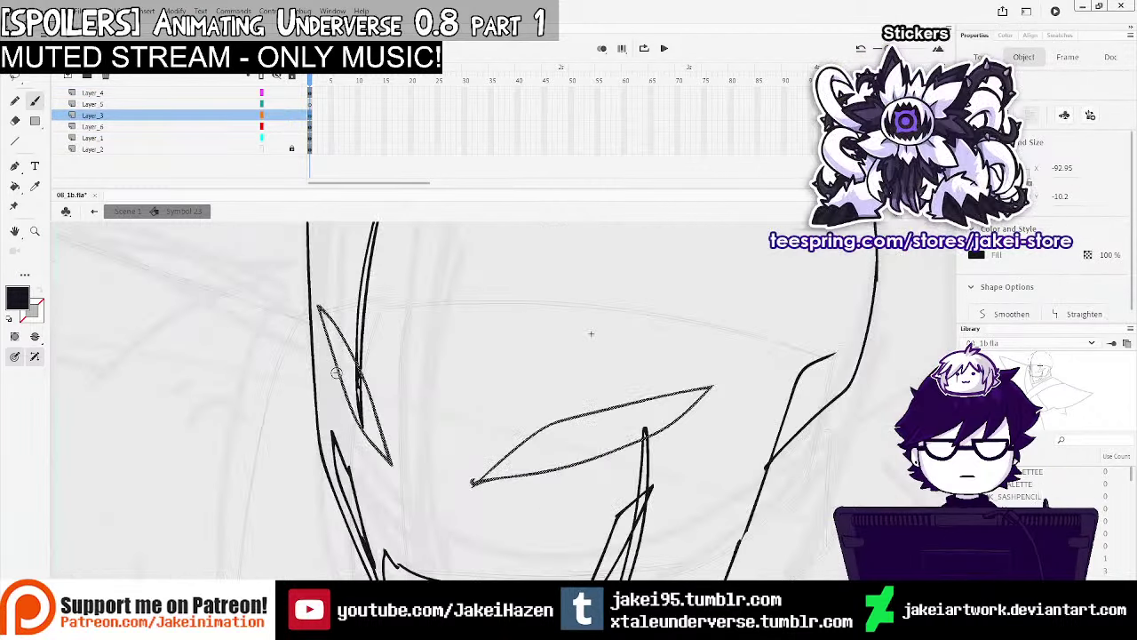
{"action": "key", "text": "Escape"}
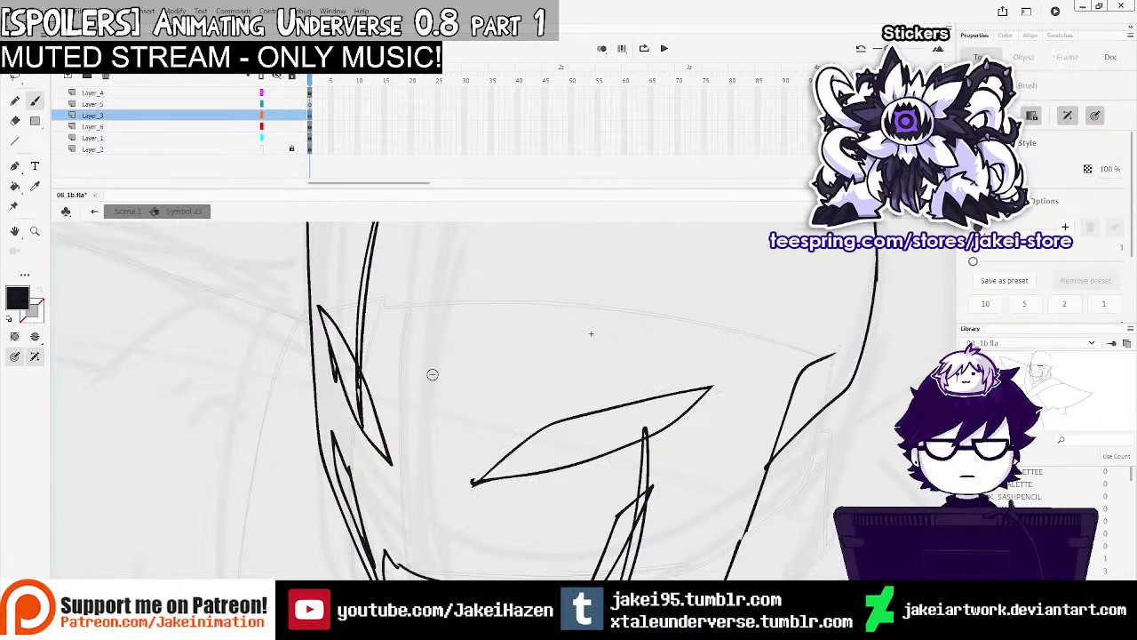
{"action": "left_click_drag", "start_coordinate": [656, 443], "coordinate": [630, 417]}
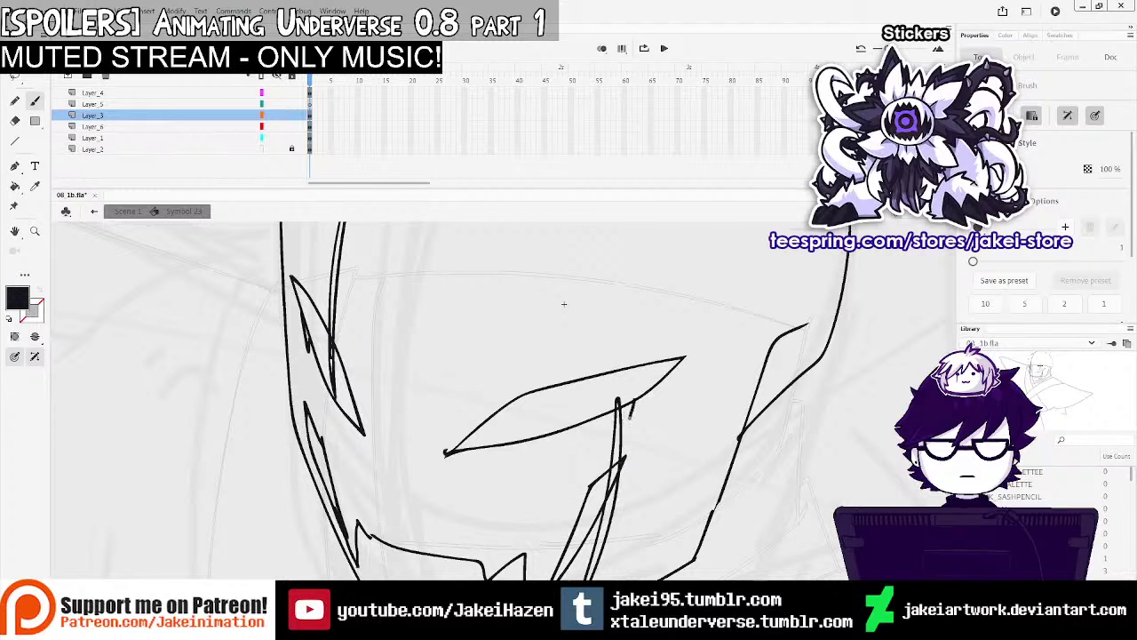
{"action": "key", "text": "ctrl+minus"}
{"action": "key", "text": "ctrl+minus"}
{"action": "left_click_drag", "start_coordinate": [559, 441], "coordinate": [448, 456]}
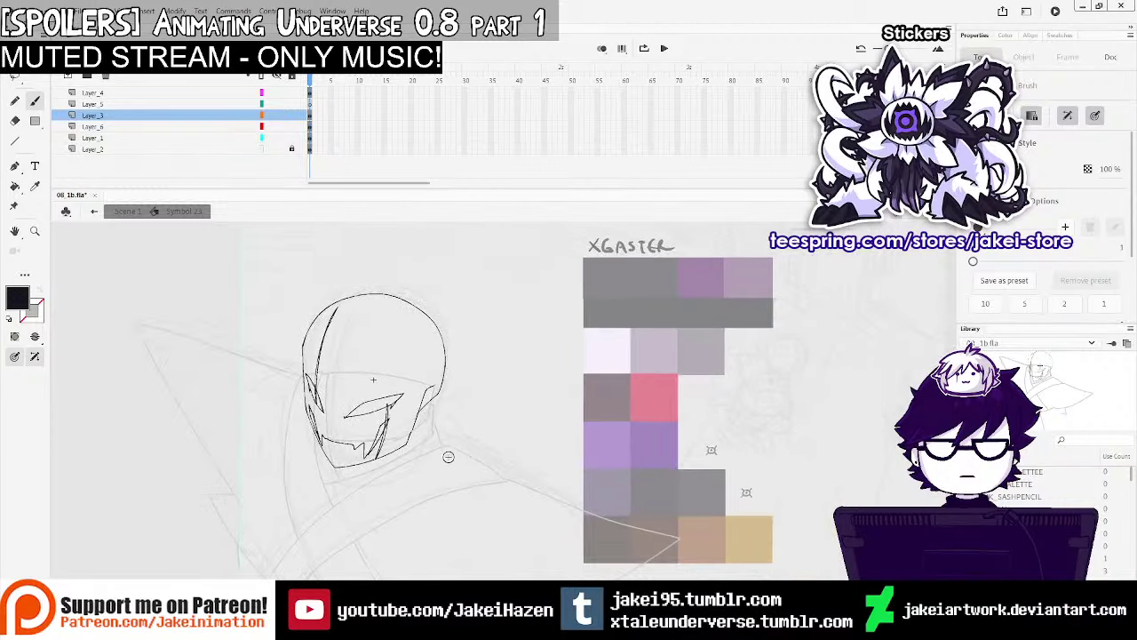
{"action": "scroll", "coordinate": [608, 407], "scroll_direction": "down", "scroll_amount": 3}
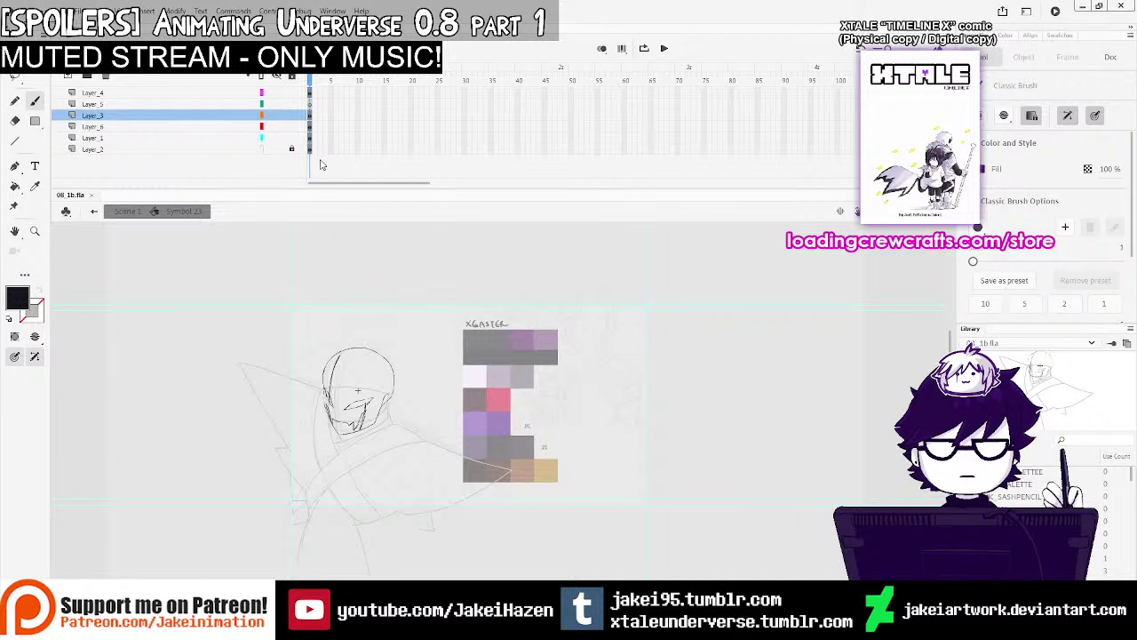
Unlock Layer_2 and turn off its transparent display so the clothing outline shows at full strength
{"action": "left_click", "coordinate": [17, 59]}
{"action": "left_click", "coordinate": [304, 149]}
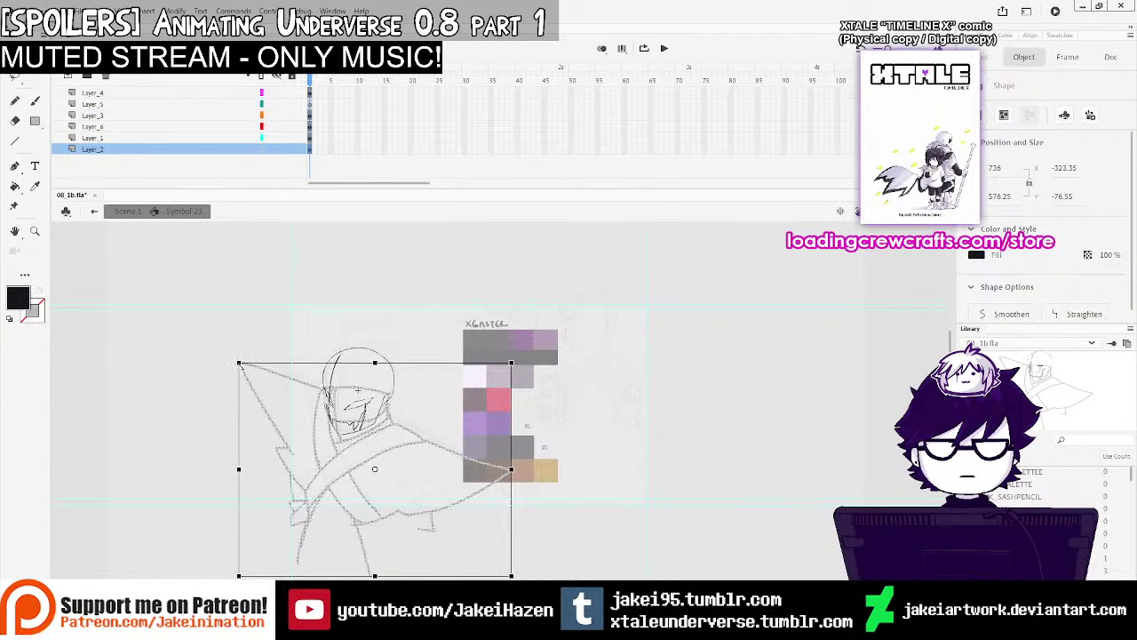
{"action": "left_click_drag", "start_coordinate": [239, 362], "coordinate": [244, 369]}
{"action": "key", "text": "ctrl+z"}
{"action": "left_click", "coordinate": [488, 358]}
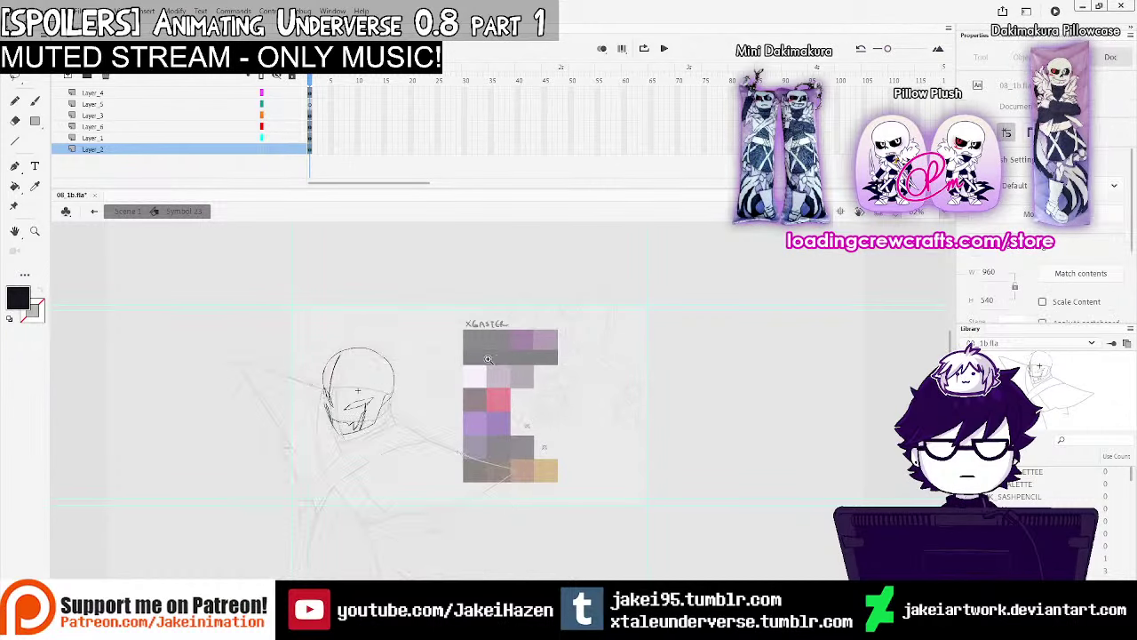
{"action": "left_click", "coordinate": [488, 358]}
{"action": "left_click_drag", "start_coordinate": [461, 385], "coordinate": [408, 348]}
{"action": "left_click_drag", "start_coordinate": [525, 347], "coordinate": [600, 292]}
{"action": "left_click", "coordinate": [274, 149]}
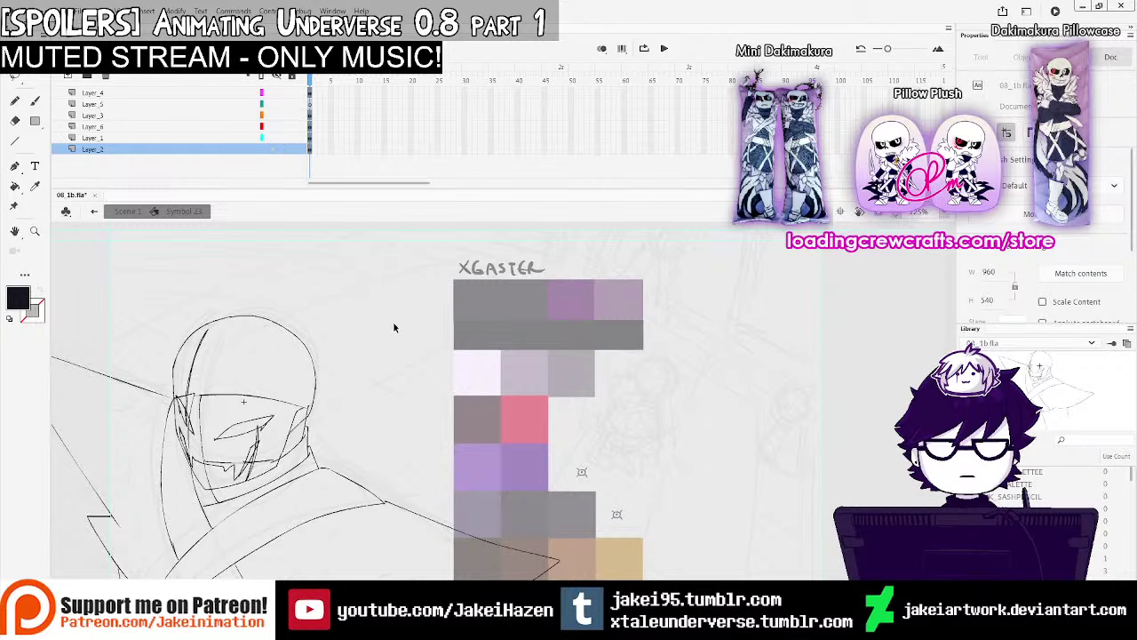
Return to Scene 1 and move the character and palette frames from Layer_7 and Layer_6 up to Layer_9 and Layer_8
{"action": "left_click_drag", "start_coordinate": [395, 328], "coordinate": [343, 365]}
{"action": "double_click", "coordinate": [354, 357]}
{"action": "left_click_drag", "start_coordinate": [569, 345], "coordinate": [486, 314]}
{"action": "left_click_drag", "start_coordinate": [486, 314], "coordinate": [823, 291]}
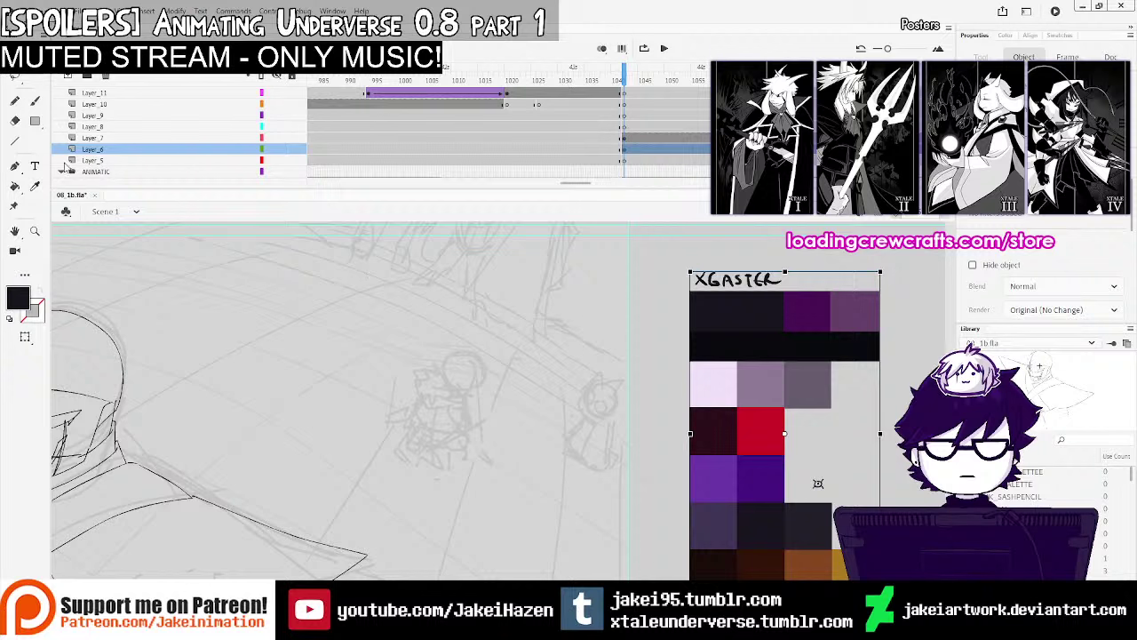
{"action": "key", "text": "k"}
{"action": "left_click", "coordinate": [624, 149]}
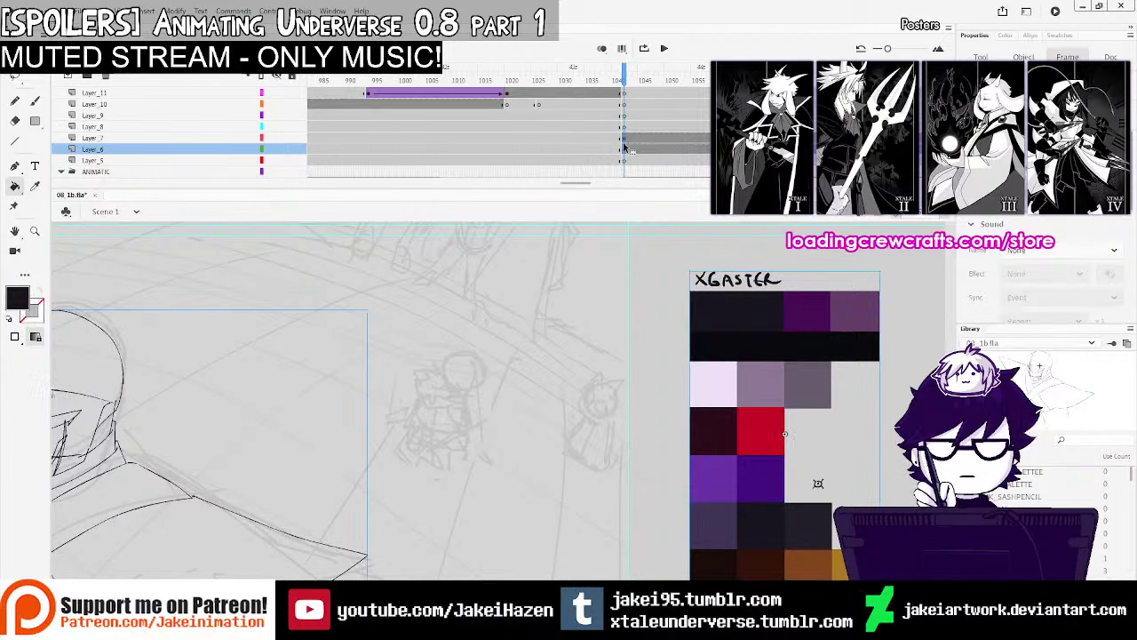
{"action": "left_click", "coordinate": [627, 127]}
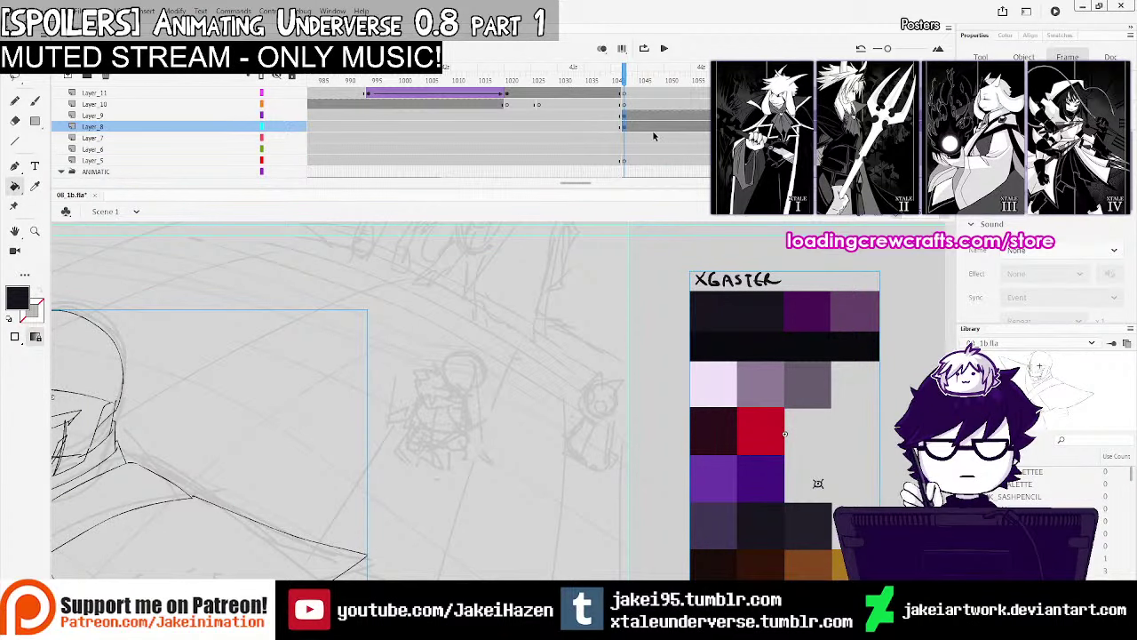
Cut the XGASTER colour palette from Layer_8 and paste it in place on the PALETTE layer
{"action": "left_click", "coordinate": [625, 127]}
{"action": "key", "text": "ctrl+x"}
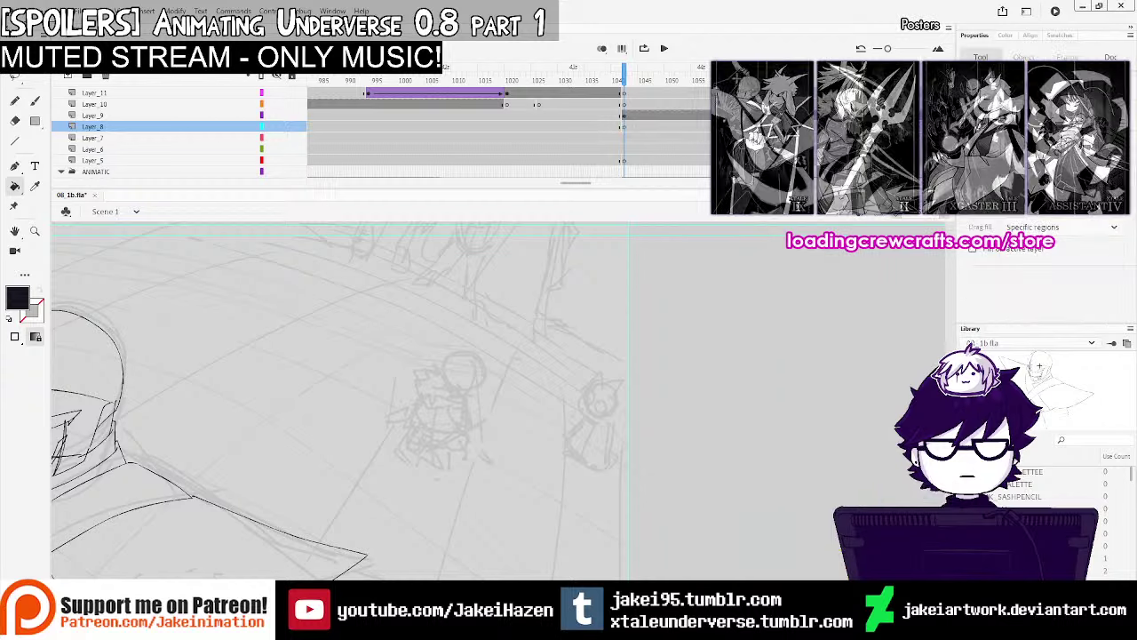
{"action": "scroll", "coordinate": [622, 124], "scroll_direction": "up", "scroll_amount": 1}
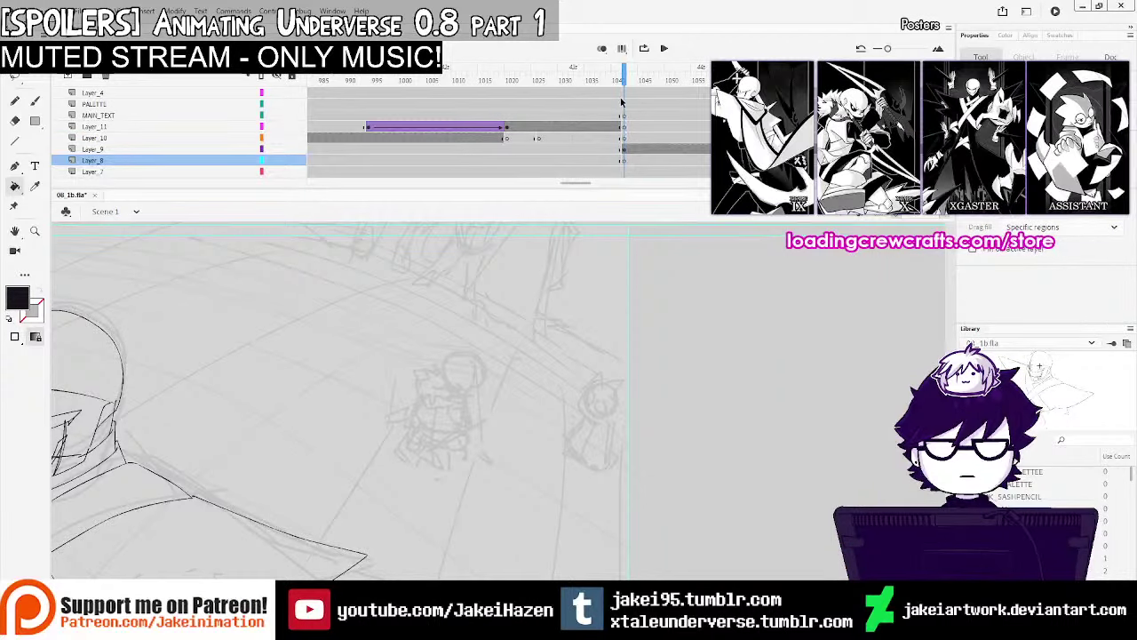
{"action": "left_click", "coordinate": [622, 103]}
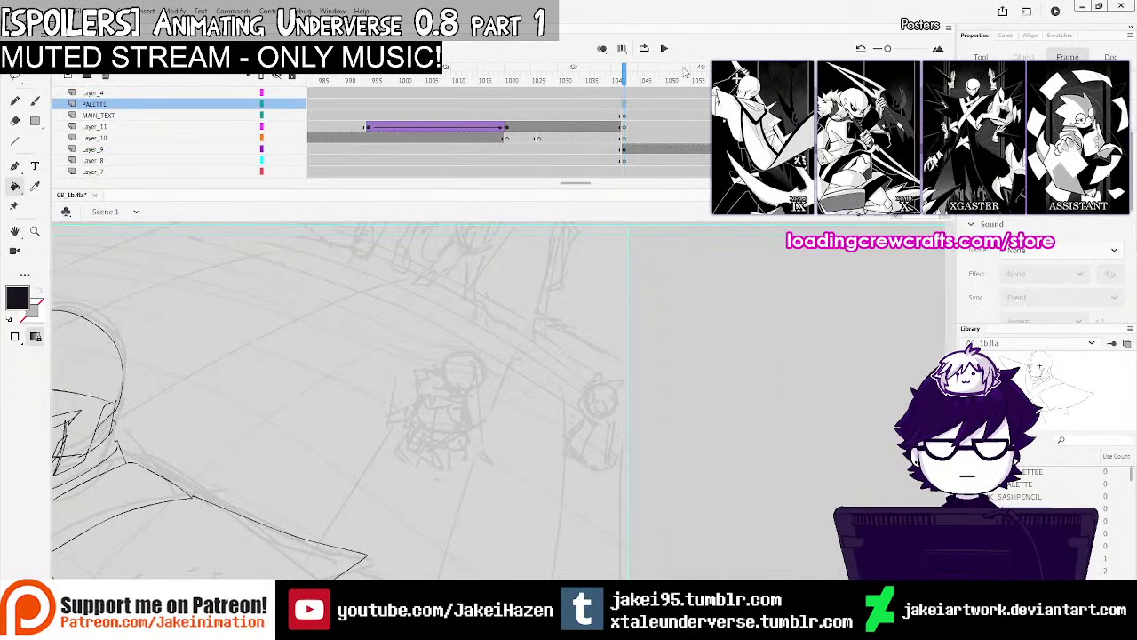
{"action": "key", "text": "ctrl+shift+v"}
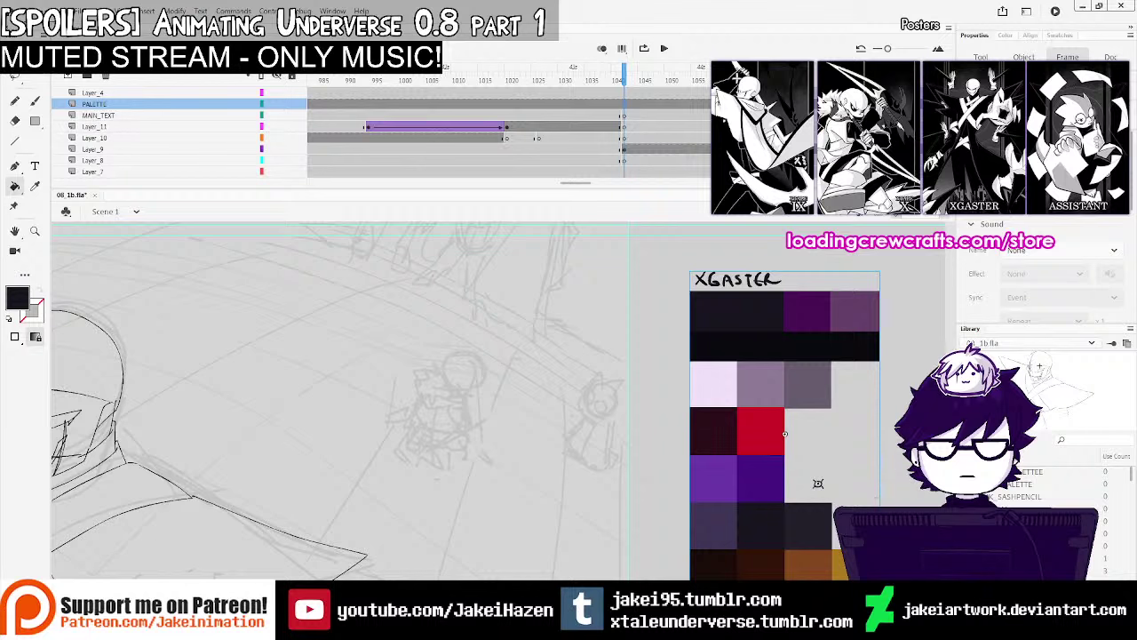
Make the Layer_6 keyframe active with the Brush for inking the small background character
{"action": "scroll", "coordinate": [629, 147], "scroll_direction": "down", "scroll_amount": 1}
{"action": "left_click", "coordinate": [627, 139]}
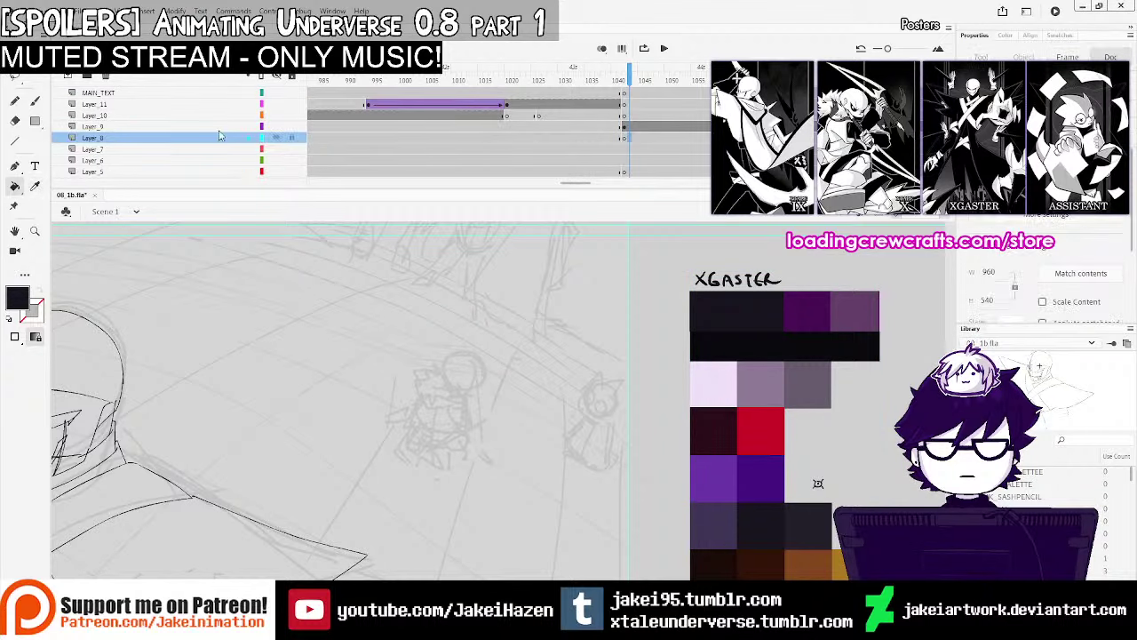
{"action": "key", "text": "b"}
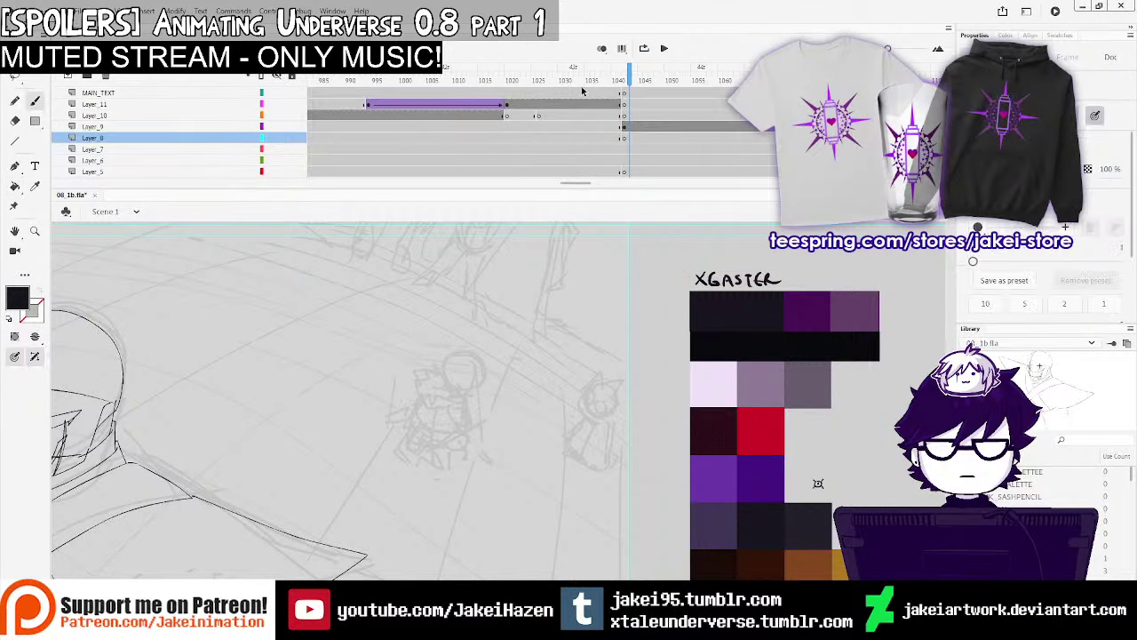
{"action": "left_click", "coordinate": [625, 140]}
{"action": "left_click", "coordinate": [624, 160]}
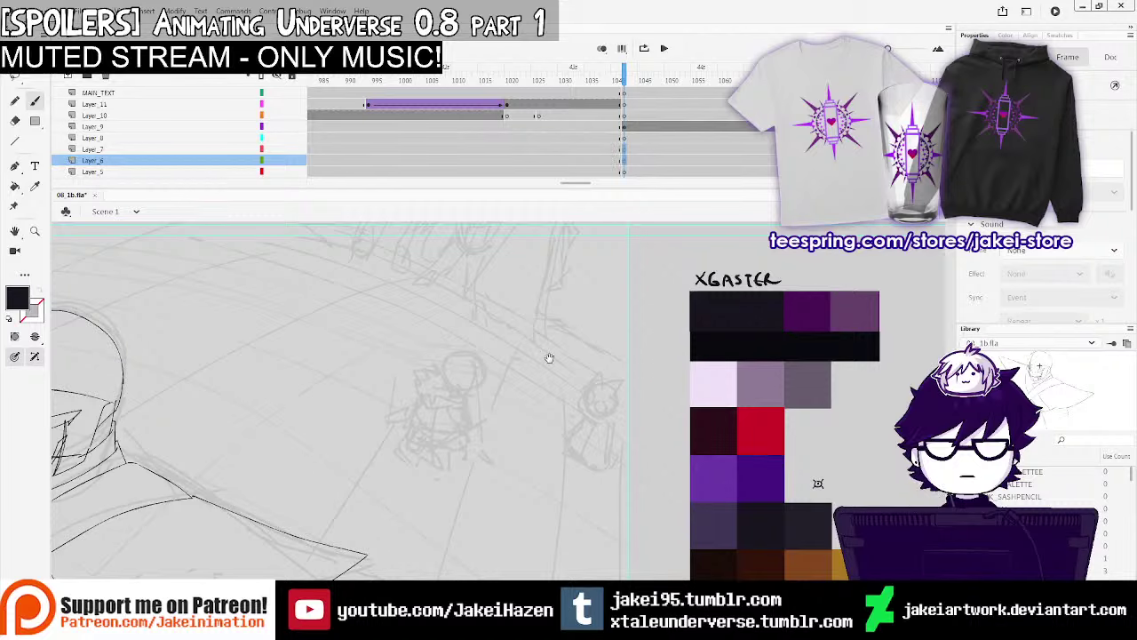
{"action": "scroll", "coordinate": [462, 432], "scroll_direction": "up", "scroll_amount": 2}
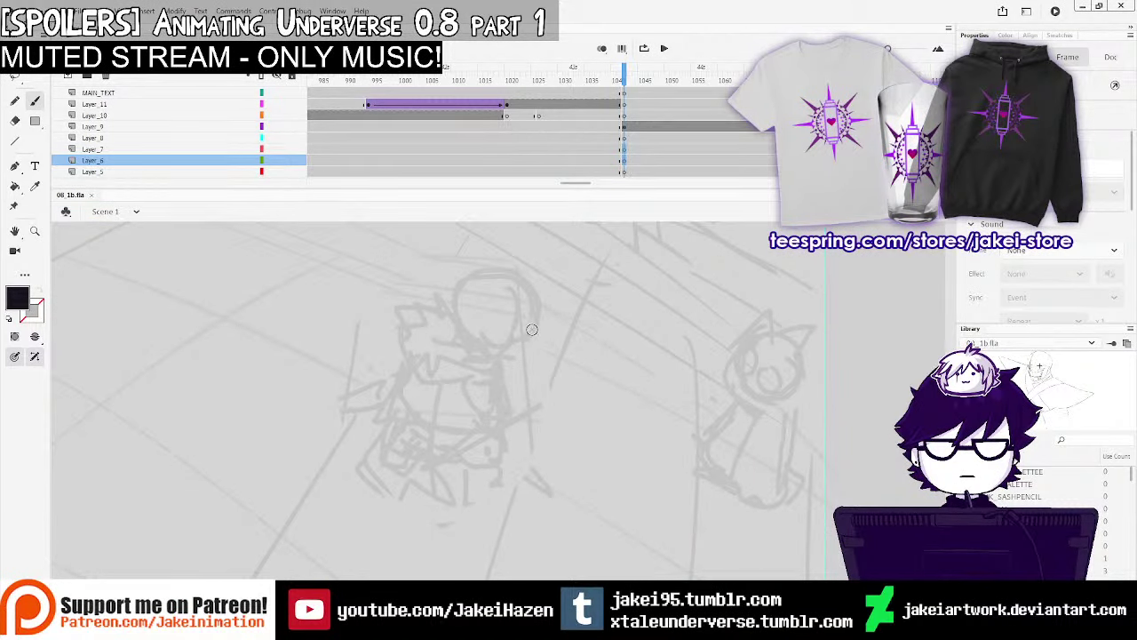
{"action": "left_click_drag", "start_coordinate": [525, 338], "coordinate": [523, 344]}
{"action": "key", "text": "ctrl+z"}
{"action": "mouse_move", "coordinate": [539, 307]}
{"action": "left_mouse_down"}
{"action": "mouse_move", "coordinate": [519, 361]}
{"action": "mouse_move", "coordinate": [490, 369]}
{"action": "left_mouse_up"}
{"action": "key", "text": "ctrl+z"}
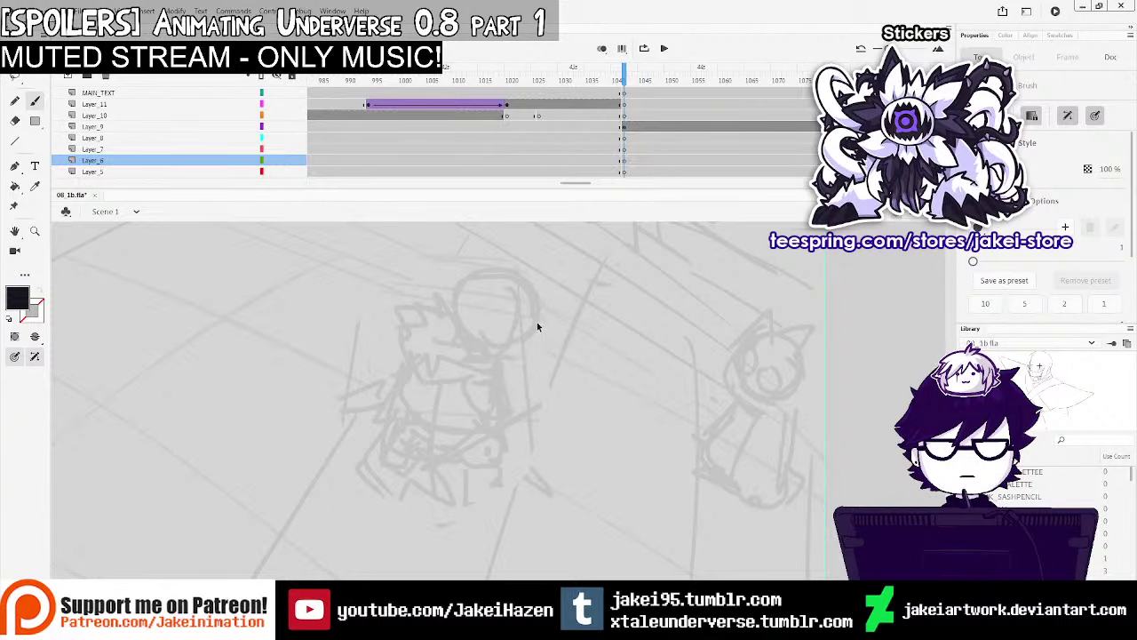
{"action": "left_click_drag", "start_coordinate": [503, 356], "coordinate": [499, 357]}
{"action": "key", "text": "ctrl+z"}
Ink the small background character's round head and jagged fur collar over the sketch on Layer_6
{"action": "mouse_move", "coordinate": [536, 300]}
{"action": "left_mouse_down"}
{"action": "mouse_move", "coordinate": [534, 331]}
{"action": "mouse_move", "coordinate": [491, 364]}
{"action": "mouse_move", "coordinate": [510, 370]}
{"action": "left_mouse_up"}
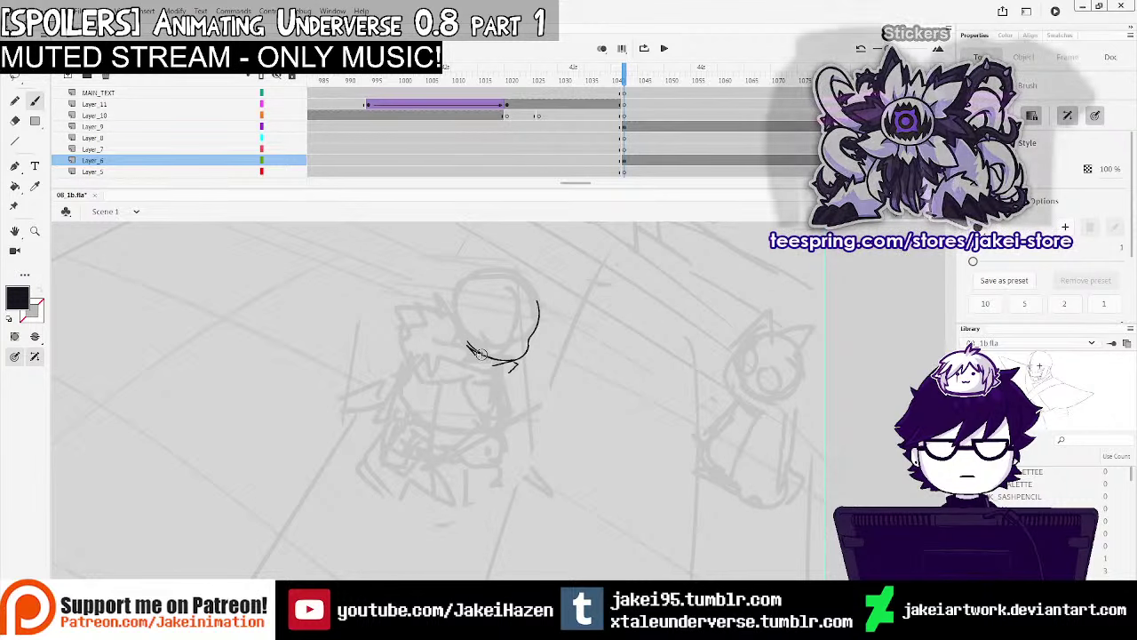
{"action": "left_click_drag", "start_coordinate": [457, 329], "coordinate": [441, 336]}
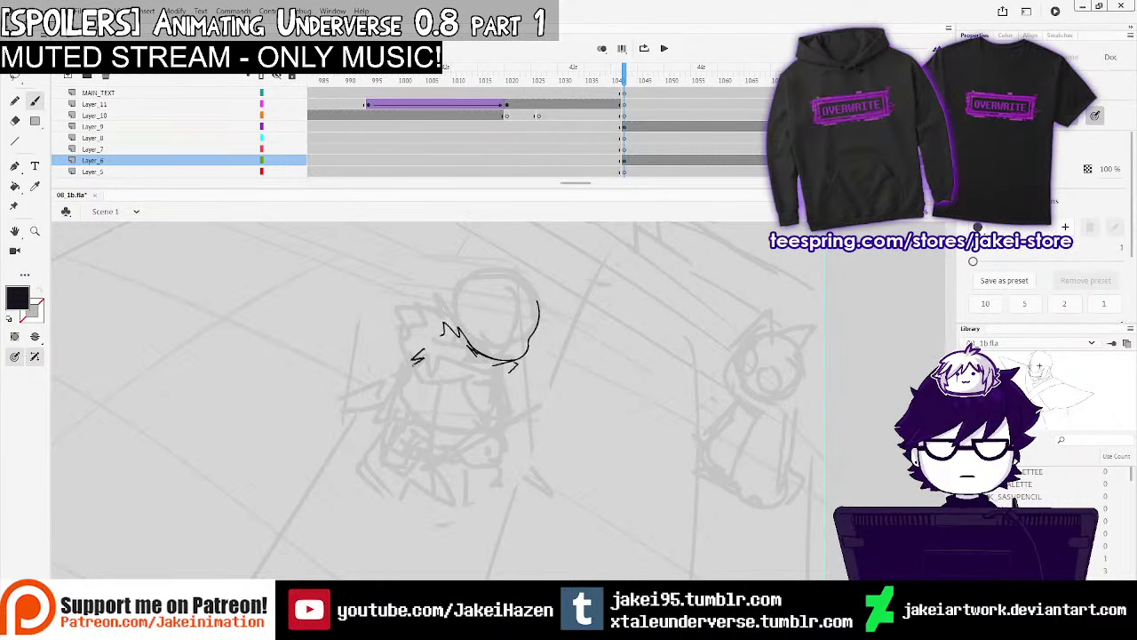
{"action": "left_click_drag", "start_coordinate": [479, 372], "coordinate": [496, 382]}
{"action": "mouse_move", "coordinate": [493, 376]}
{"action": "left_mouse_down"}
{"action": "mouse_move", "coordinate": [467, 344]}
{"action": "mouse_move", "coordinate": [414, 335]}
{"action": "mouse_move", "coordinate": [423, 308]}
{"action": "mouse_move", "coordinate": [463, 271]}
{"action": "mouse_move", "coordinate": [507, 268]}
{"action": "left_mouse_up"}
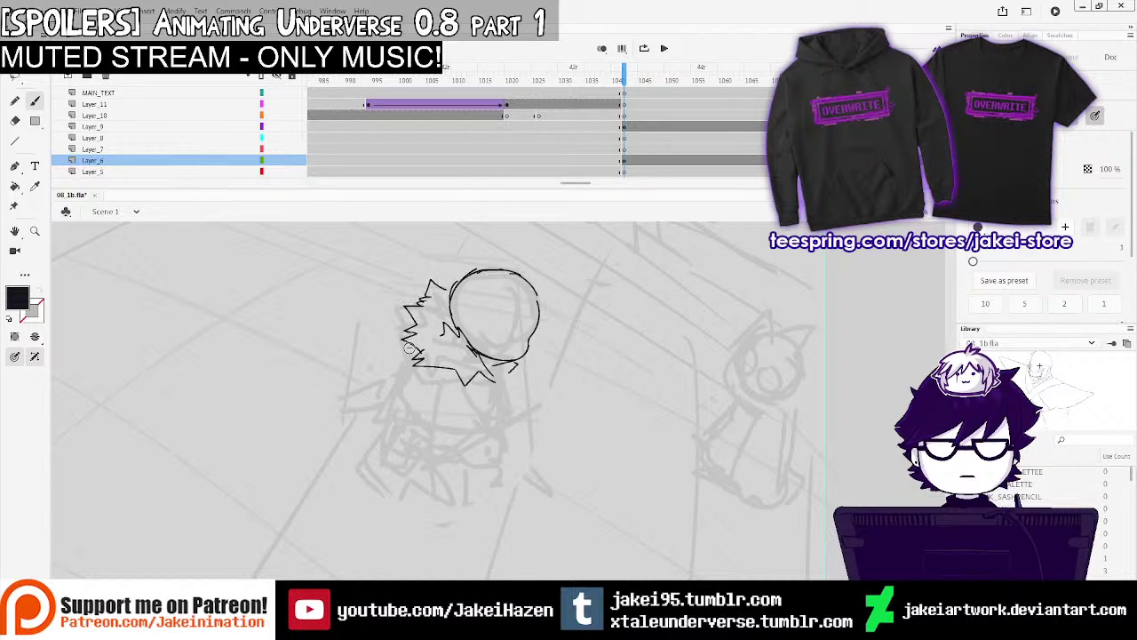
{"action": "mouse_move", "coordinate": [408, 343]}
{"action": "left_mouse_down"}
{"action": "mouse_move", "coordinate": [435, 376]}
{"action": "mouse_move", "coordinate": [501, 387]}
{"action": "mouse_move", "coordinate": [478, 374]}
{"action": "left_mouse_up"}
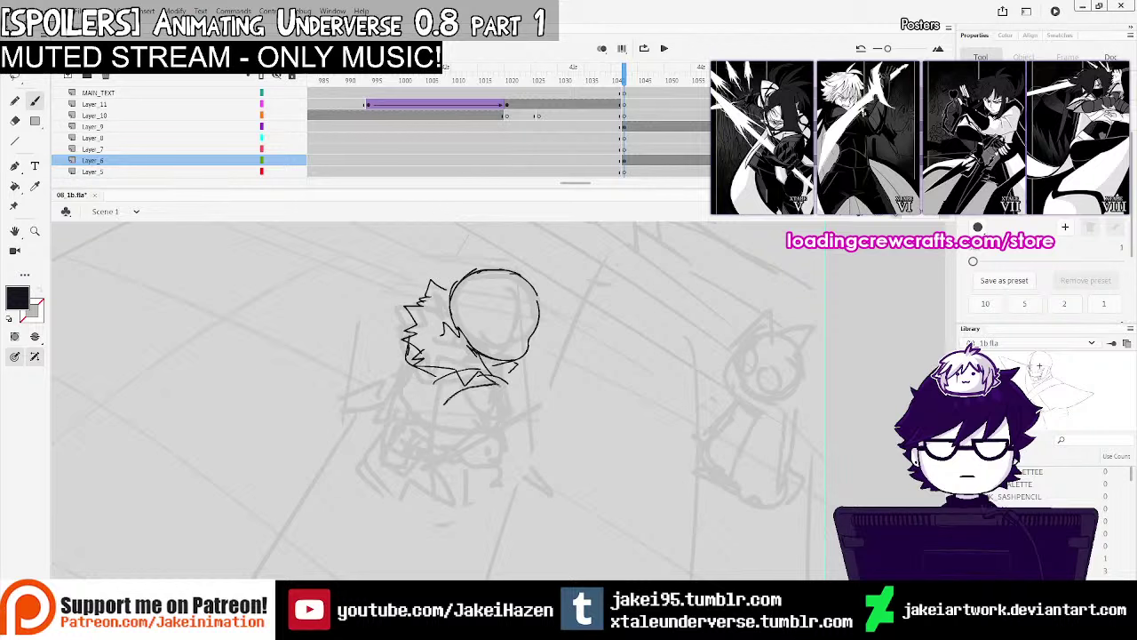
{"action": "left_click_drag", "start_coordinate": [358, 453], "coordinate": [351, 460]}
{"action": "mouse_move", "coordinate": [427, 364]}
{"action": "left_mouse_down"}
{"action": "mouse_move", "coordinate": [410, 403]}
{"action": "mouse_move", "coordinate": [366, 426]}
{"action": "left_mouse_up"}
{"action": "key", "text": "ctrl+z"}
{"action": "key", "text": "ctrl+z"}
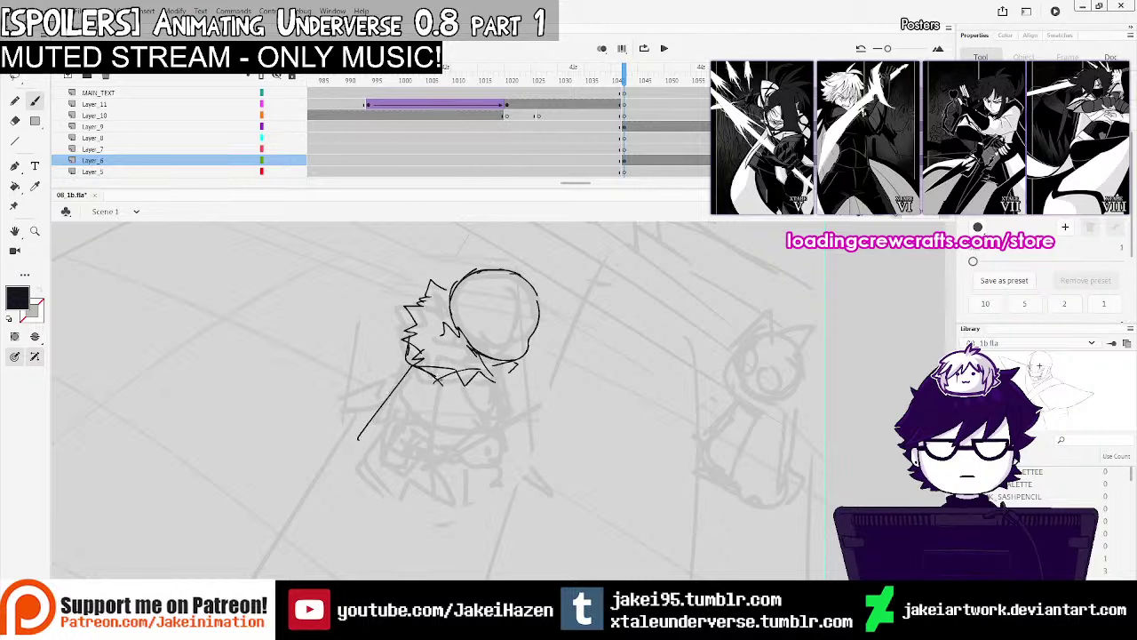
{"action": "key", "text": "ctrl+z"}
Ink the long tapering cloth tail with its forked end and the upper chest line beneath the fur collar
{"action": "mouse_move", "coordinate": [408, 345]}
{"action": "left_mouse_down"}
{"action": "mouse_move", "coordinate": [393, 370]}
{"action": "mouse_move", "coordinate": [374, 420]}
{"action": "mouse_move", "coordinate": [411, 361]}
{"action": "mouse_move", "coordinate": [379, 417]}
{"action": "mouse_move", "coordinate": [402, 436]}
{"action": "mouse_move", "coordinate": [399, 478]}
{"action": "mouse_move", "coordinate": [342, 458]}
{"action": "mouse_move", "coordinate": [332, 499]}
{"action": "mouse_move", "coordinate": [351, 484]}
{"action": "mouse_move", "coordinate": [377, 525]}
{"action": "left_mouse_up"}
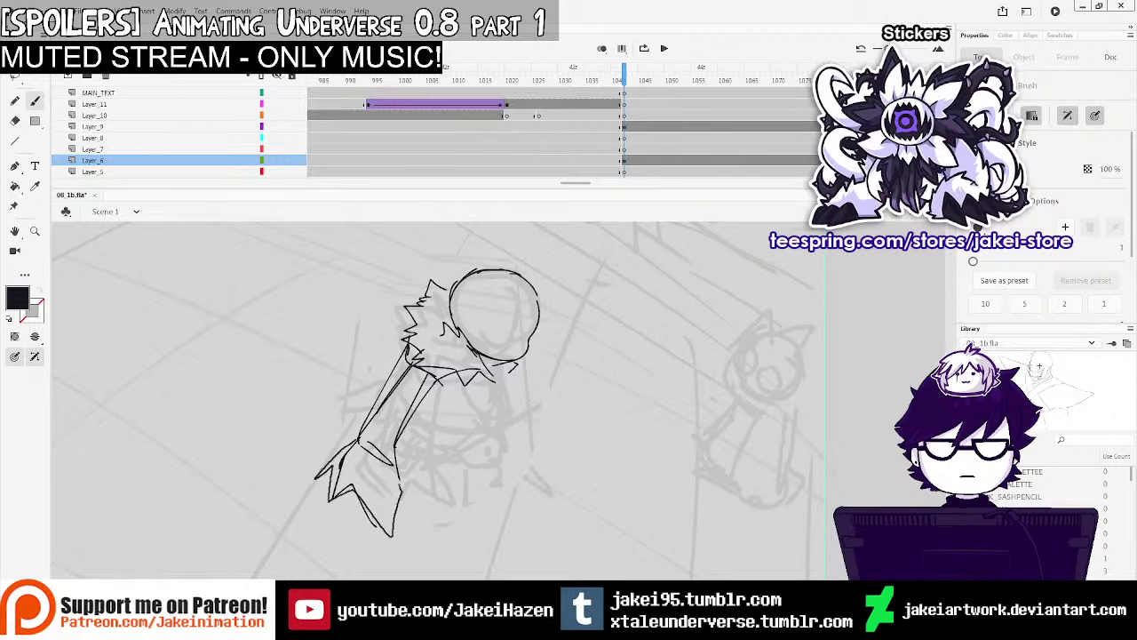
{"action": "left_click_drag", "start_coordinate": [396, 464], "coordinate": [396, 484]}
{"action": "left_click_drag", "start_coordinate": [431, 394], "coordinate": [490, 381]}
{"action": "mouse_move", "coordinate": [493, 382]}
{"action": "left_mouse_down"}
{"action": "mouse_move", "coordinate": [494, 407]}
{"action": "mouse_move", "coordinate": [523, 309]}
{"action": "left_mouse_up"}
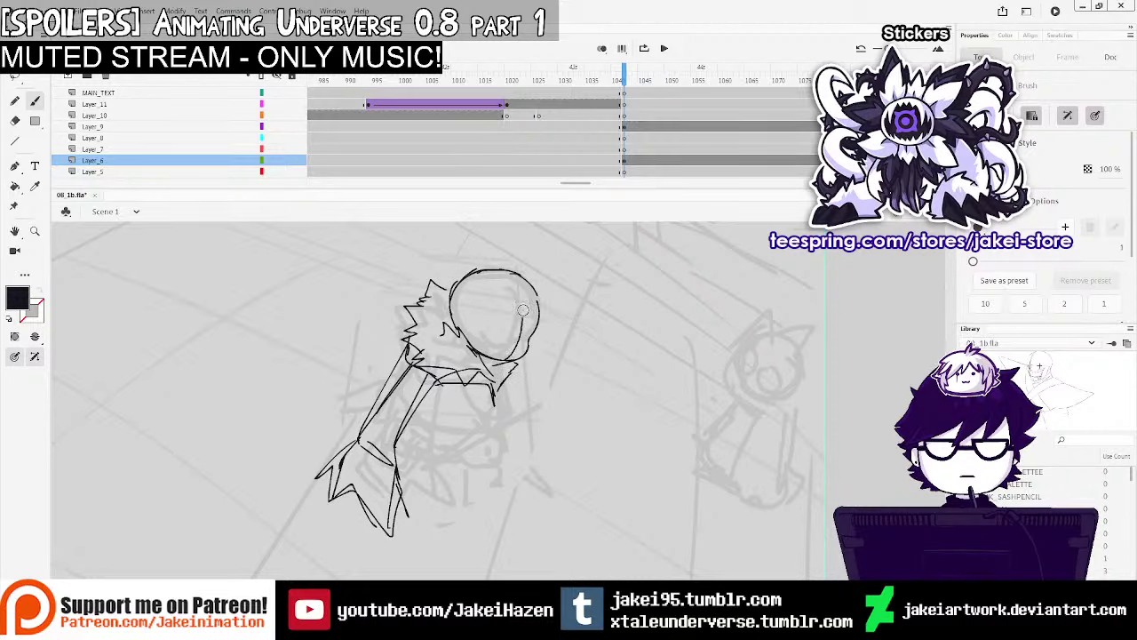
Draw the small character's face with an angry eye, nose mark, short mouth line and a curved line at the side of the head
{"action": "left_click", "coordinate": [518, 356], "text": "ctrl"}
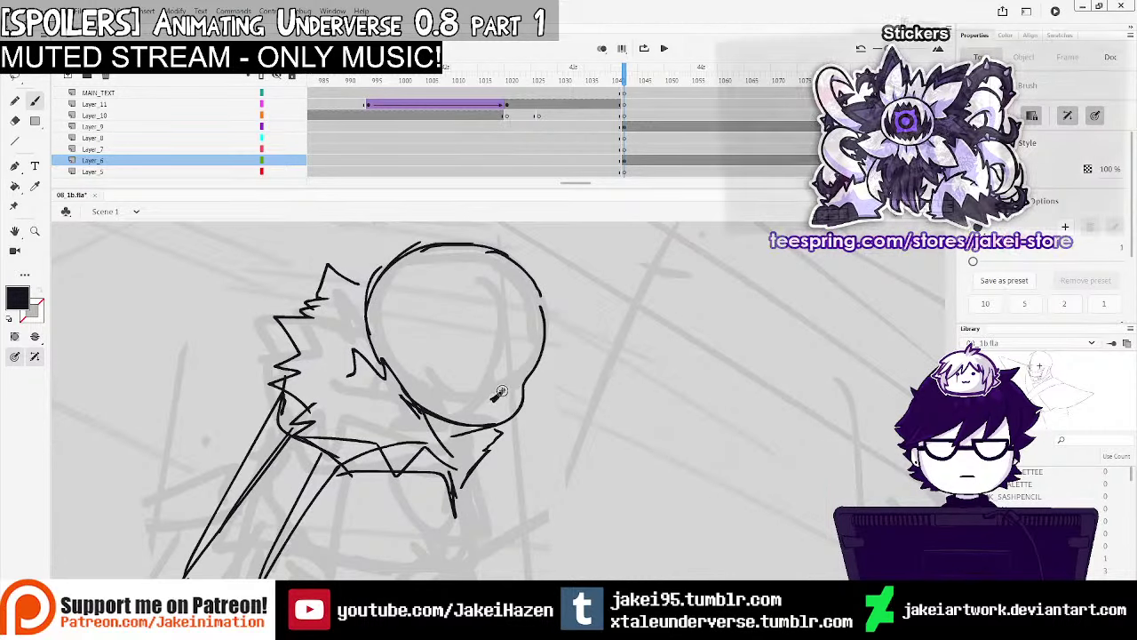
{"action": "left_click_drag", "start_coordinate": [497, 359], "coordinate": [493, 377]}
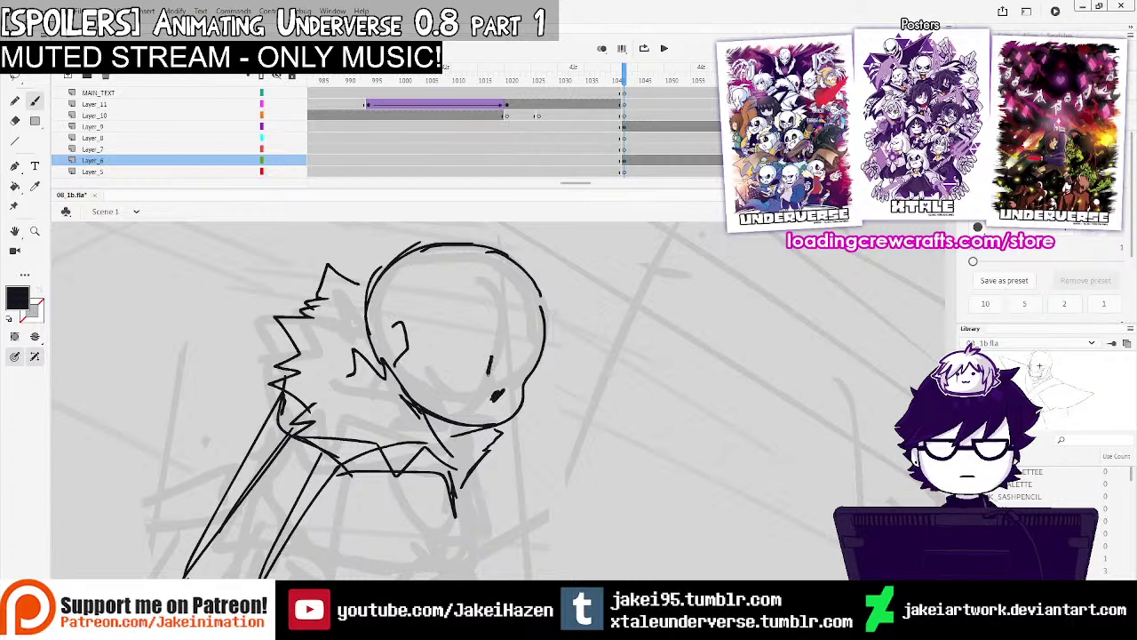
{"action": "mouse_move", "coordinate": [485, 377]}
{"action": "left_mouse_down"}
{"action": "mouse_move", "coordinate": [427, 344]}
{"action": "mouse_move", "coordinate": [488, 383]}
{"action": "mouse_move", "coordinate": [436, 333]}
{"action": "mouse_move", "coordinate": [439, 371]}
{"action": "mouse_move", "coordinate": [483, 381]}
{"action": "left_mouse_up"}
{"action": "key", "text": "ctrl+z"}
{"action": "key", "text": "ctrl+z"}
{"action": "key", "text": "ctrl+z"}
{"action": "mouse_move", "coordinate": [452, 345]}
{"action": "left_mouse_down"}
{"action": "mouse_move", "coordinate": [433, 372]}
{"action": "mouse_move", "coordinate": [484, 377]}
{"action": "mouse_move", "coordinate": [436, 333]}
{"action": "mouse_move", "coordinate": [442, 370]}
{"action": "mouse_move", "coordinate": [486, 378]}
{"action": "mouse_move", "coordinate": [531, 362]}
{"action": "left_mouse_up"}
{"action": "key", "text": "ctrl+z"}
{"action": "key", "text": "ctrl+z"}
{"action": "key", "text": "ctrl+z"}
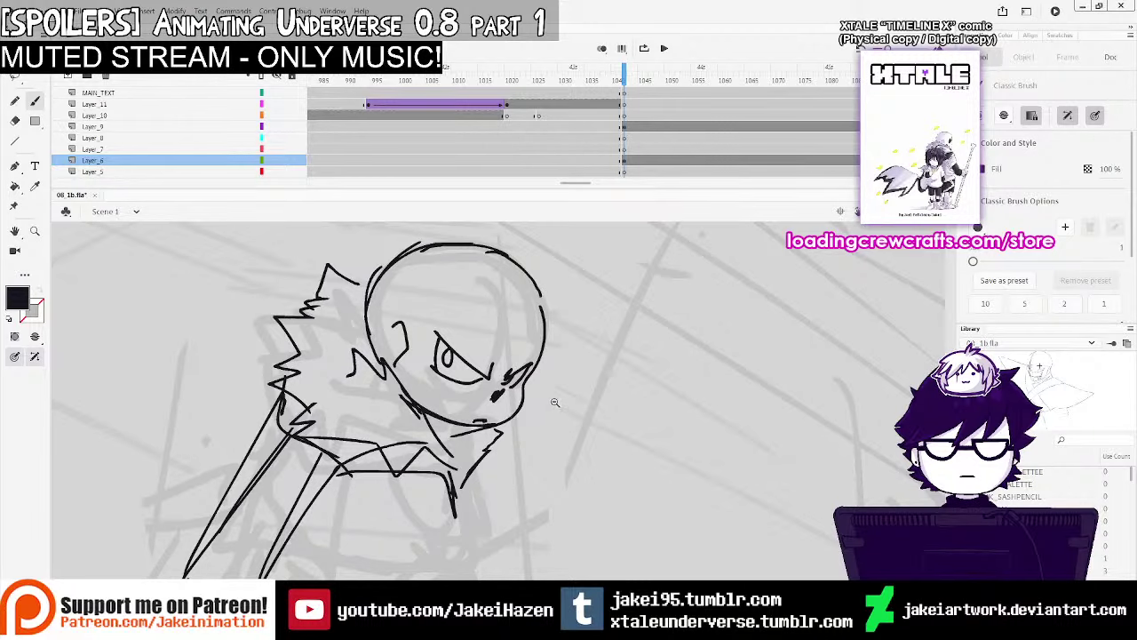
Ink the small character's near sleeve and the rounded hand below it
{"action": "double_click", "coordinate": [555, 402]}
{"action": "mouse_move", "coordinate": [510, 429]}
{"action": "left_mouse_down"}
{"action": "mouse_move", "coordinate": [518, 413]}
{"action": "mouse_move", "coordinate": [580, 400]}
{"action": "left_mouse_up"}
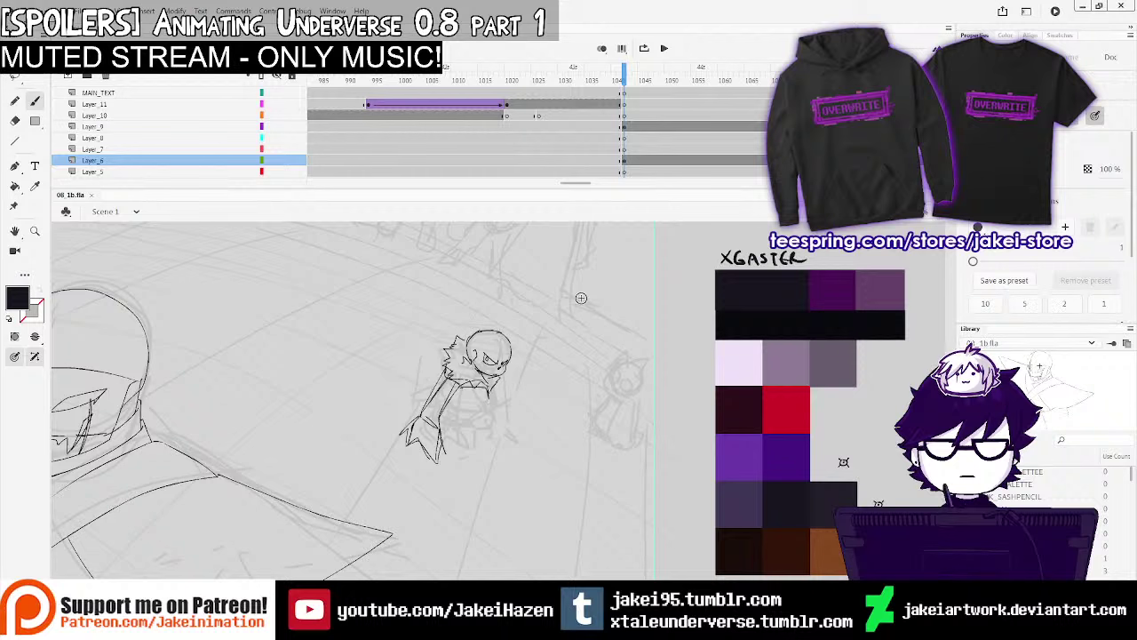
{"action": "left_click", "coordinate": [509, 404]}
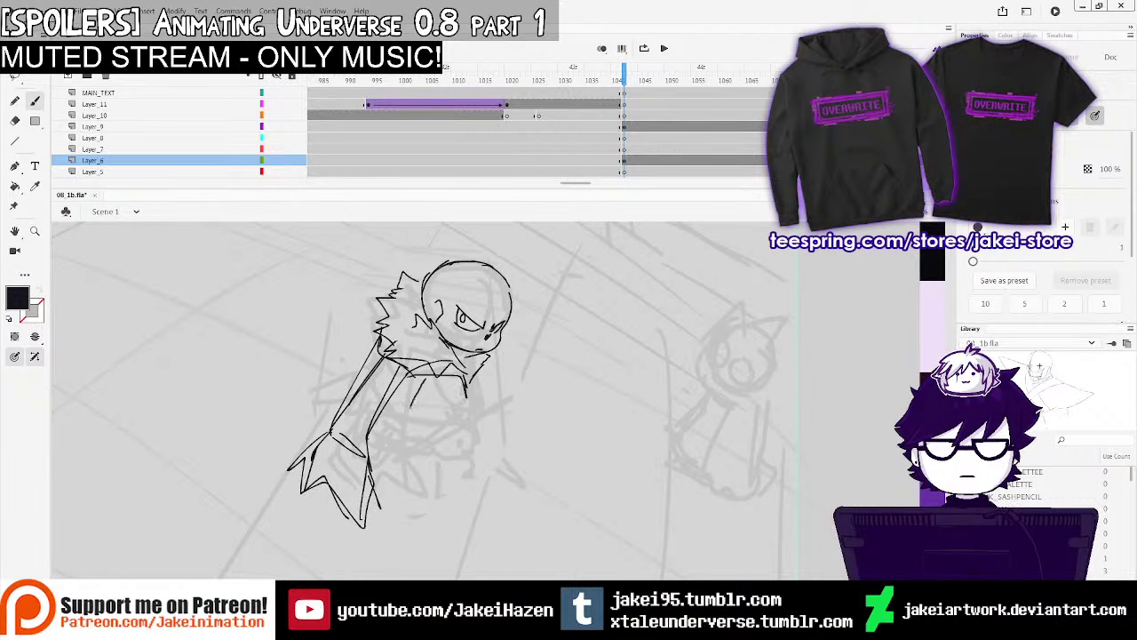
{"action": "left_click_drag", "start_coordinate": [418, 418], "coordinate": [420, 436]}
{"action": "mouse_move", "coordinate": [453, 426]}
{"action": "left_mouse_down"}
{"action": "mouse_move", "coordinate": [421, 444]}
{"action": "mouse_move", "coordinate": [434, 454]}
{"action": "left_mouse_up"}
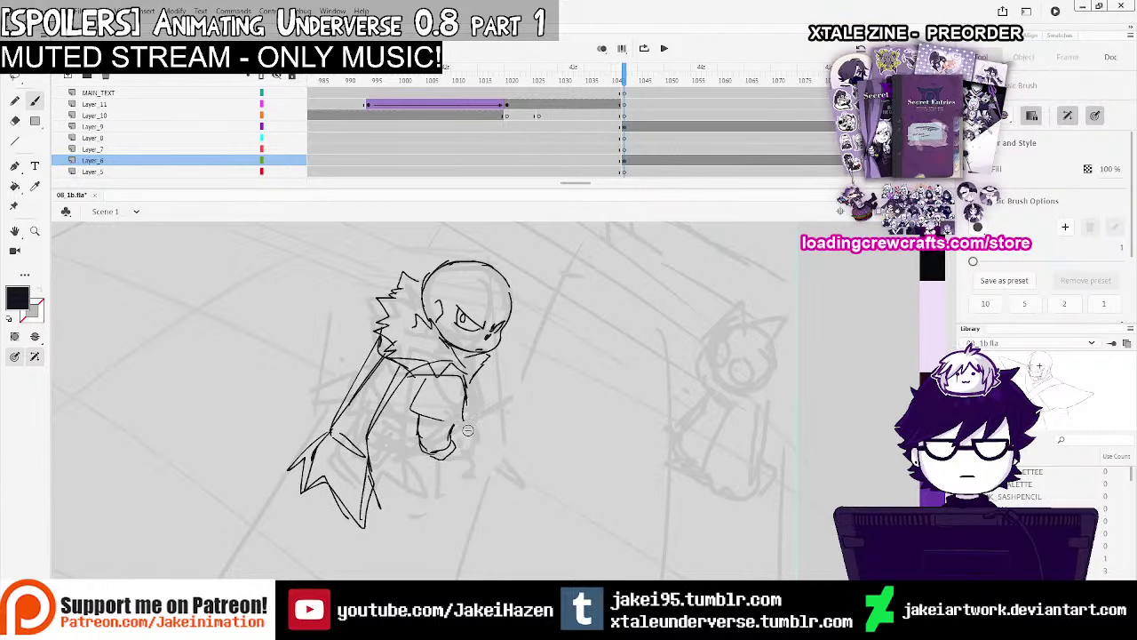
Lasso the forked end of the cloth tail and shift it slightly lower
{"action": "key", "text": "ctrl+minus"}
{"action": "left_click_drag", "start_coordinate": [545, 381], "coordinate": [517, 367]}
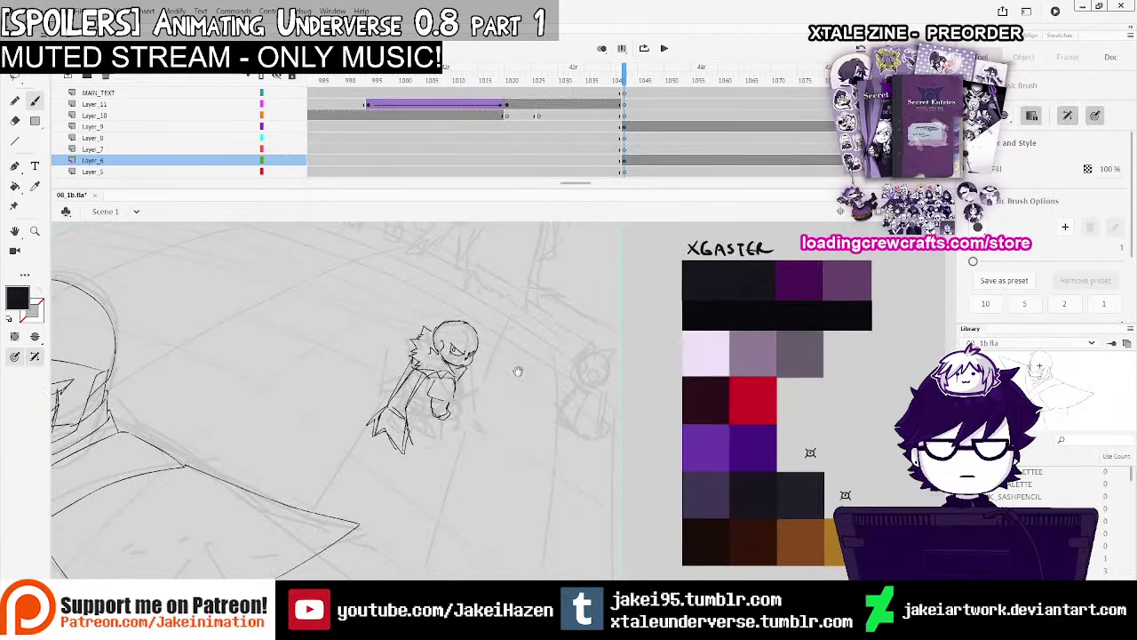
{"action": "left_click", "coordinate": [14, 79]}
{"action": "key", "text": "v"}
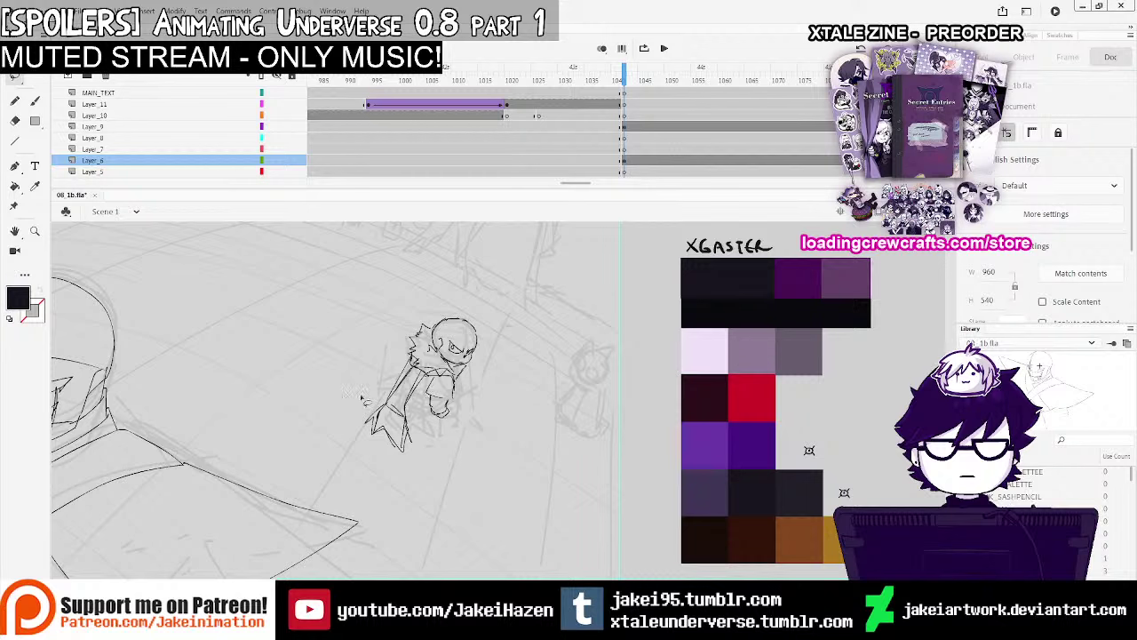
{"action": "left_click", "coordinate": [449, 375]}
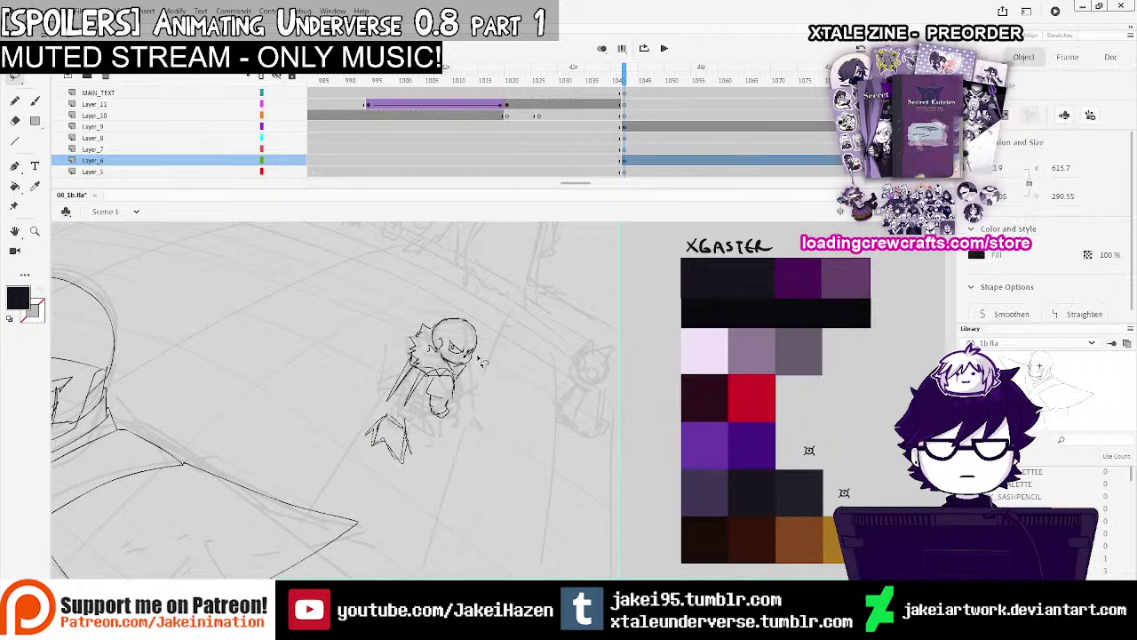
Brush in the small character's folded arm, waist and leg lines between the cloth tail and the hand
{"action": "key", "text": "b"}
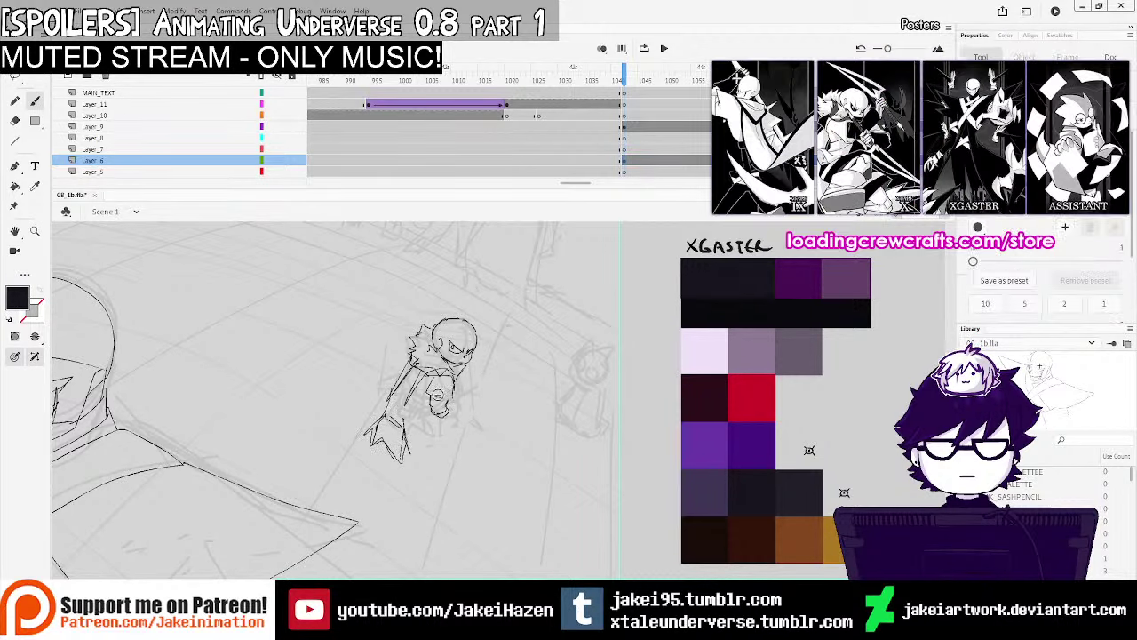
{"action": "key", "text": "ctrl+z"}
{"action": "left_click_drag", "start_coordinate": [415, 386], "coordinate": [438, 378]}
{"action": "left_click_drag", "start_coordinate": [415, 395], "coordinate": [405, 420]}
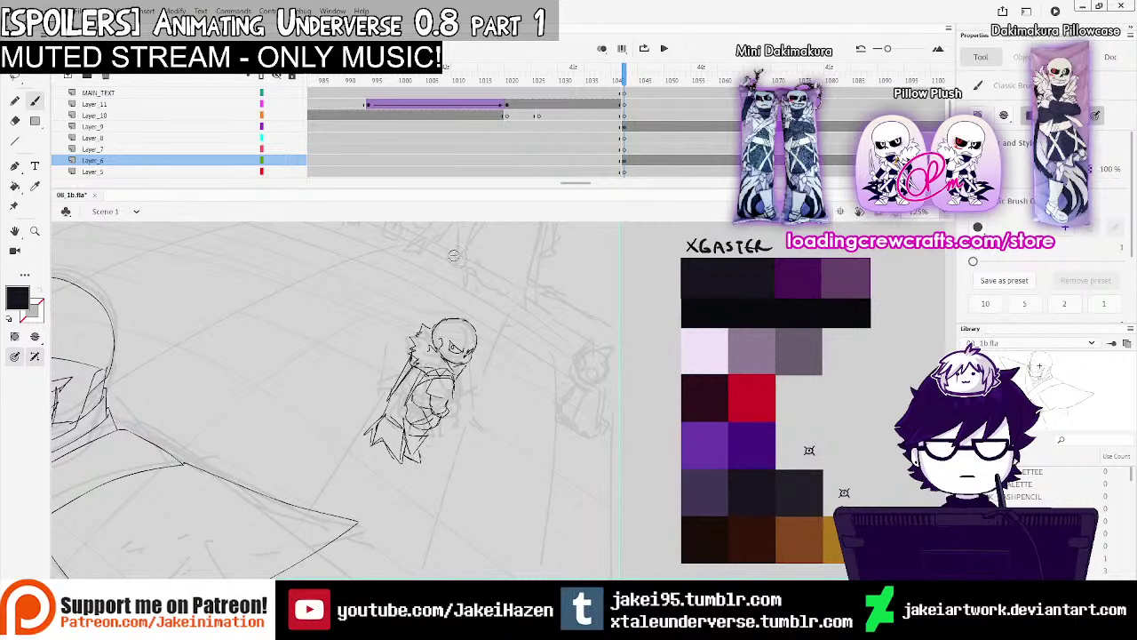
Erase most of the forked tail end and redraw it as a larger pointed shape swept down behind the legs
{"action": "left_click", "coordinate": [19, 124]}
{"action": "left_click_drag", "start_coordinate": [389, 458], "coordinate": [373, 431]}
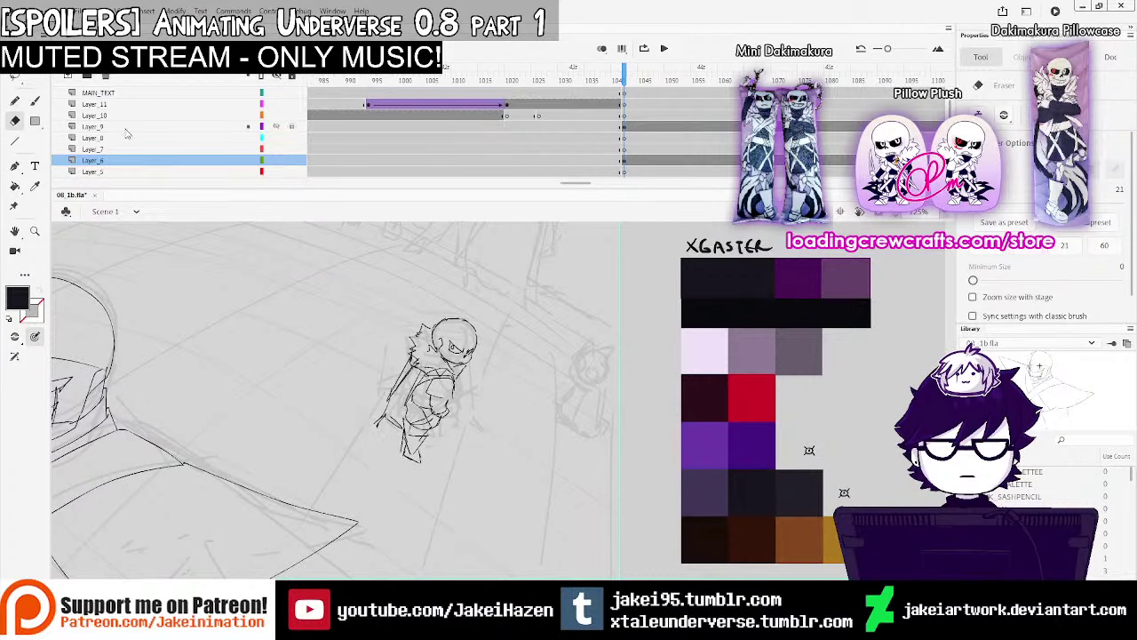
{"action": "left_click", "coordinate": [34, 106]}
{"action": "key", "text": "b"}
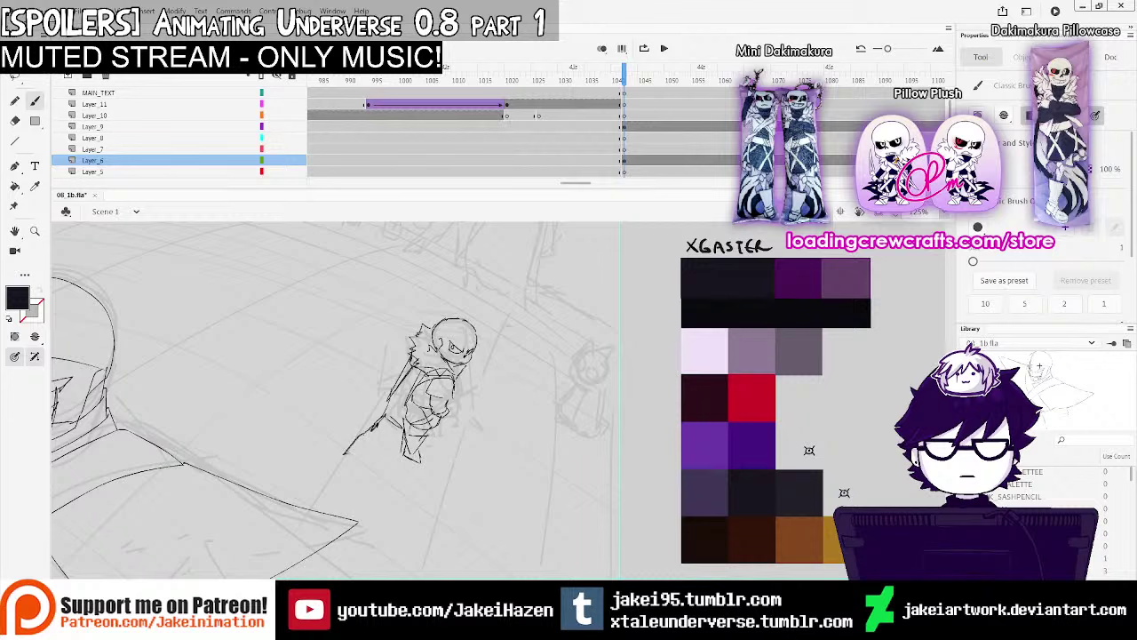
{"action": "mouse_move", "coordinate": [384, 416]}
{"action": "left_mouse_down"}
{"action": "mouse_move", "coordinate": [352, 446]}
{"action": "mouse_move", "coordinate": [366, 473]}
{"action": "left_mouse_up"}
{"action": "key", "text": "ctrl+z"}
{"action": "left_click_drag", "start_coordinate": [391, 420], "coordinate": [398, 459]}
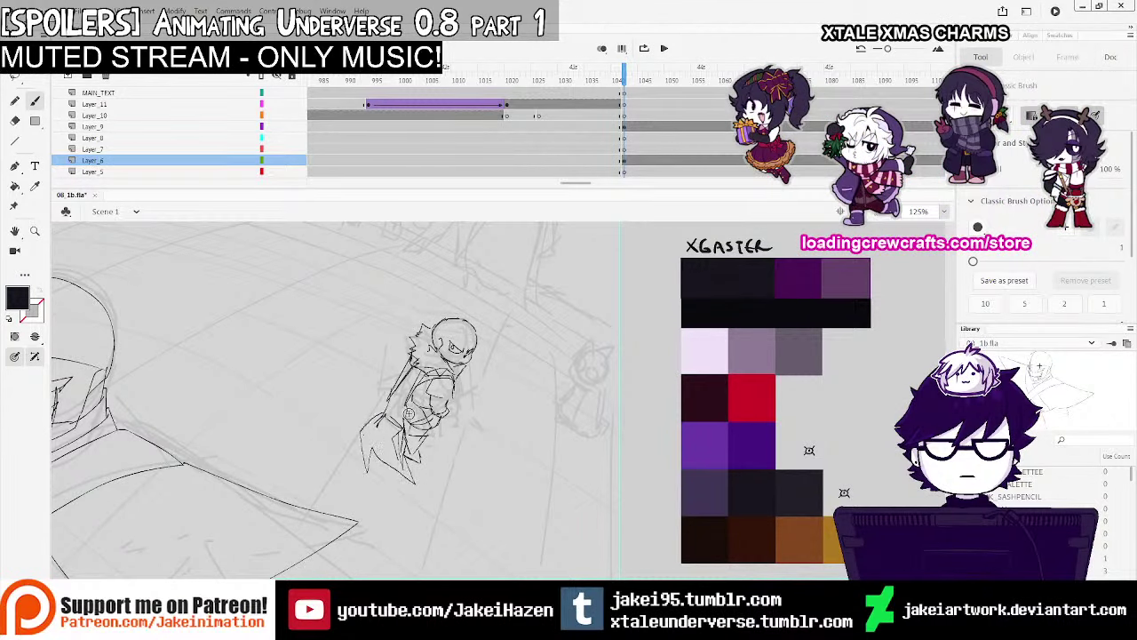
Ink the blade held across the waist and the pointed cloth spikes behind the small character's back
{"action": "left_click_drag", "start_coordinate": [401, 384], "coordinate": [343, 410]}
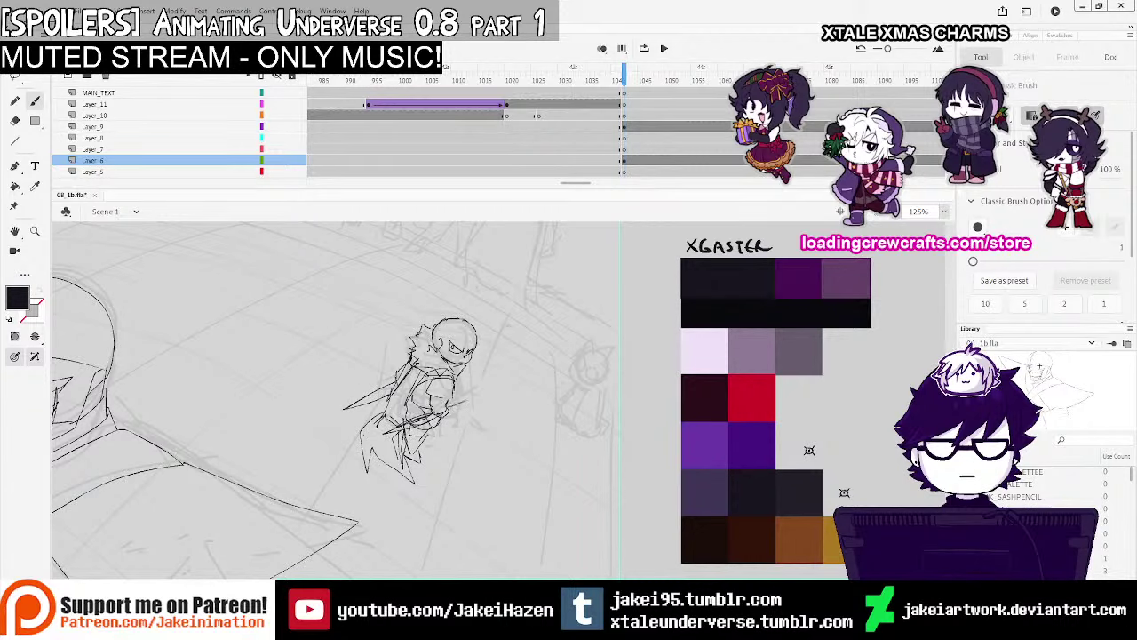
{"action": "left_click", "coordinate": [535, 367], "text": "ctrl+shift"}
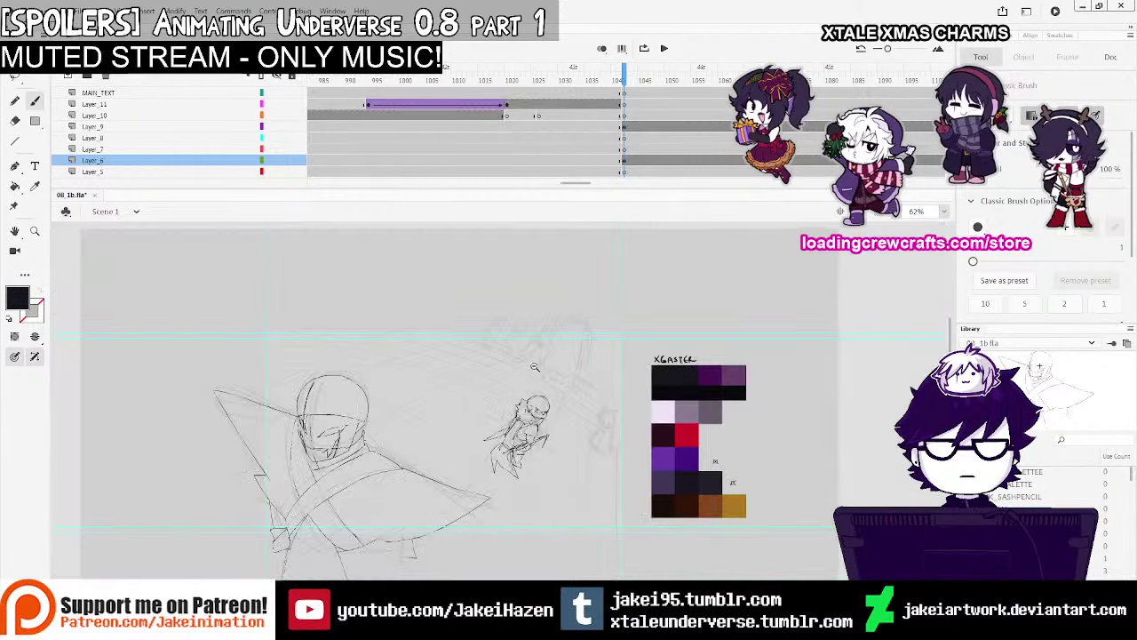
{"action": "key", "text": "ctrl+="}
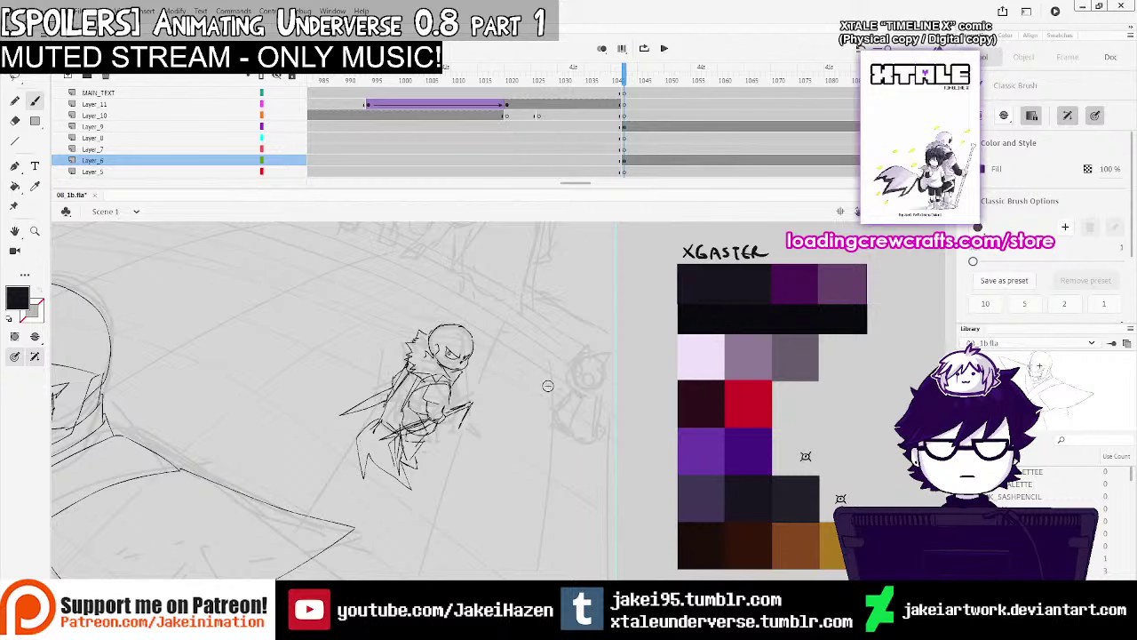
{"action": "key", "text": "ctrl+minus"}
{"action": "scroll", "coordinate": [553, 410], "scroll_direction": "down", "scroll_amount": 1}
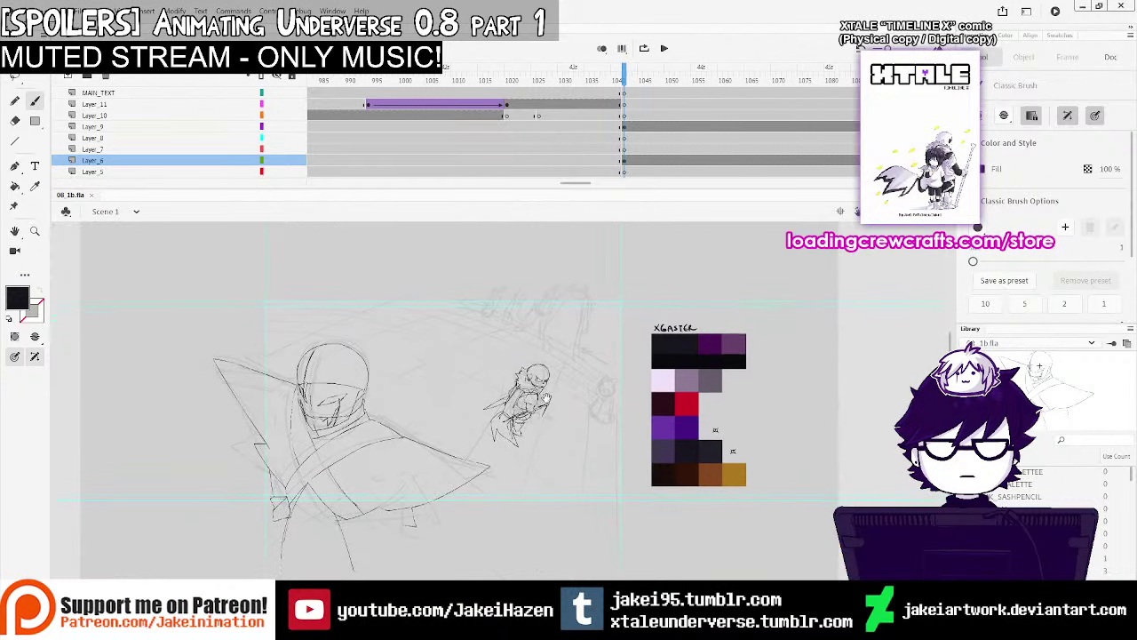
{"action": "left_click", "coordinate": [560, 377]}
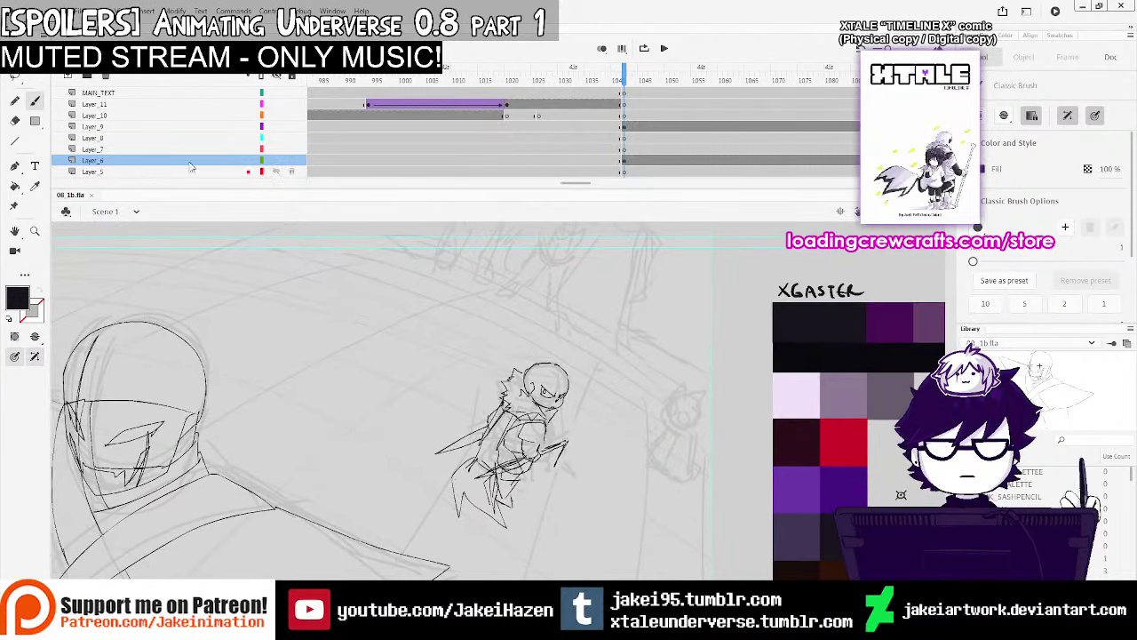
Open the foreground character's symbol and tilt the Layer_2 clothing outline slightly, bringing its shoulder edge inward and down with Free Transform
{"action": "key", "text": "v"}
{"action": "double_click", "coordinate": [373, 551]}
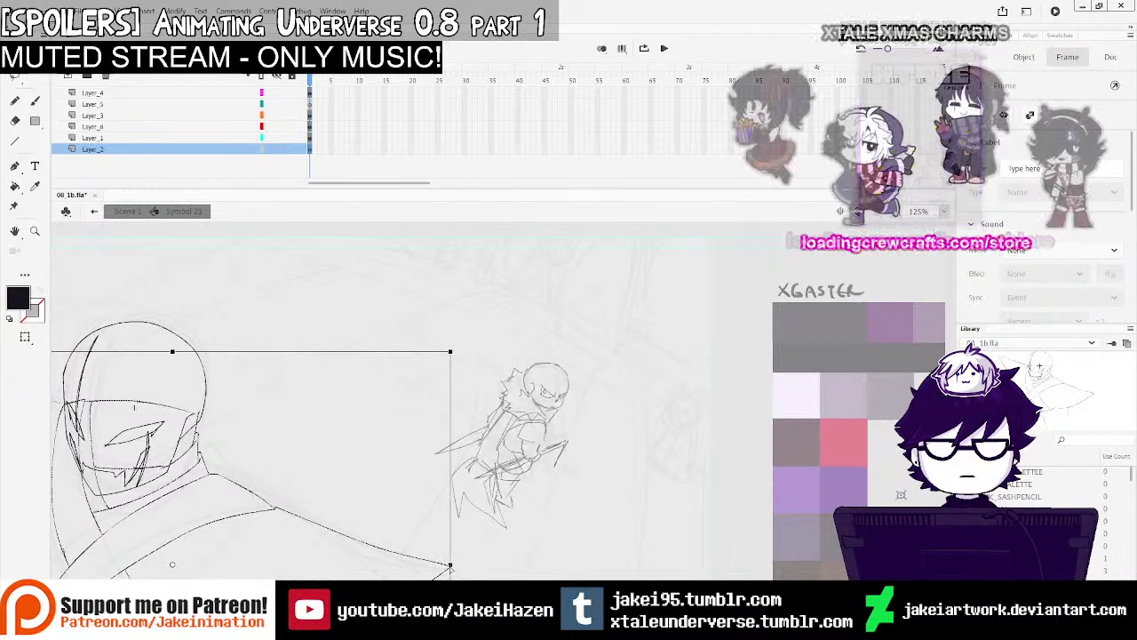
{"action": "mouse_move", "coordinate": [450, 565]}
{"action": "left_mouse_down"}
{"action": "mouse_move", "coordinate": [457, 581]}
{"action": "mouse_move", "coordinate": [440, 573]}
{"action": "left_mouse_up"}
{"action": "mouse_move", "coordinate": [444, 532]}
{"action": "left_mouse_down"}
{"action": "mouse_move", "coordinate": [500, 548]}
{"action": "mouse_move", "coordinate": [493, 583]}
{"action": "left_mouse_up"}
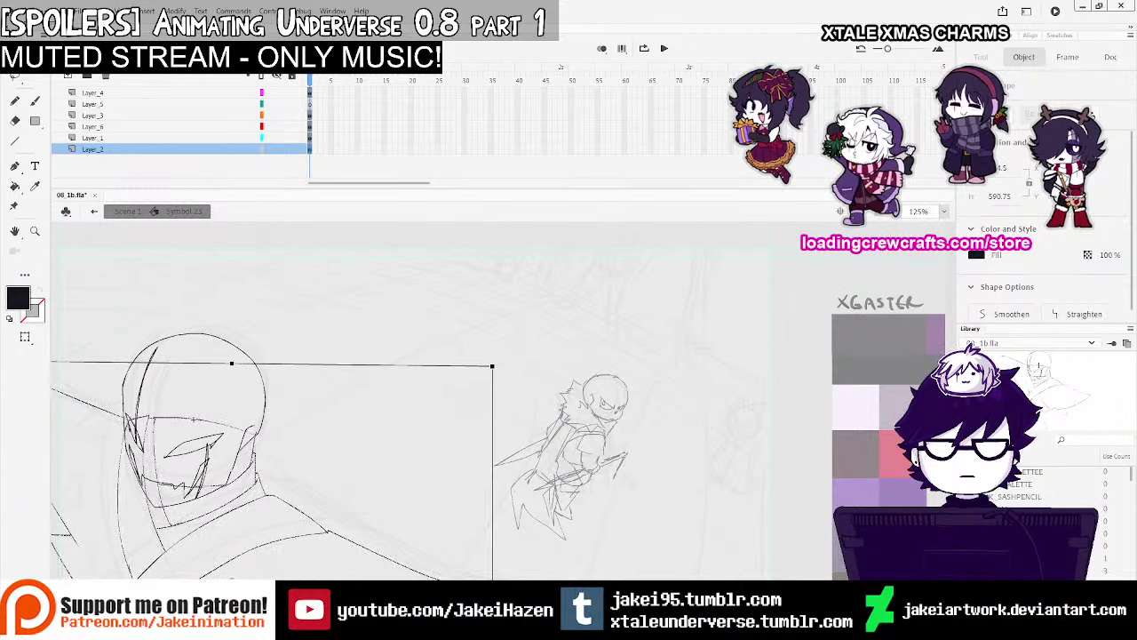
{"action": "left_click", "coordinate": [648, 399]}
{"action": "left_click", "coordinate": [542, 420]}
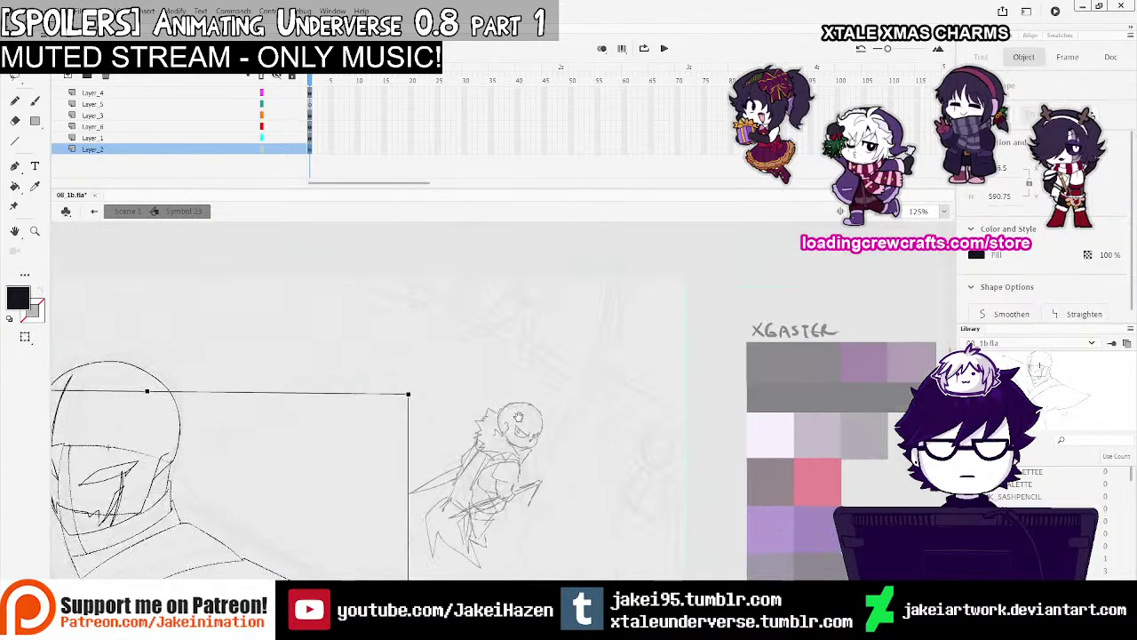
{"action": "left_click_drag", "start_coordinate": [525, 421], "coordinate": [547, 400]}
Narrow Layer_4's head drawing very slightly from its left edge with Free Transform
{"action": "left_click", "coordinate": [310, 92]}
{"action": "left_click_drag", "start_coordinate": [239, 276], "coordinate": [293, 280]}
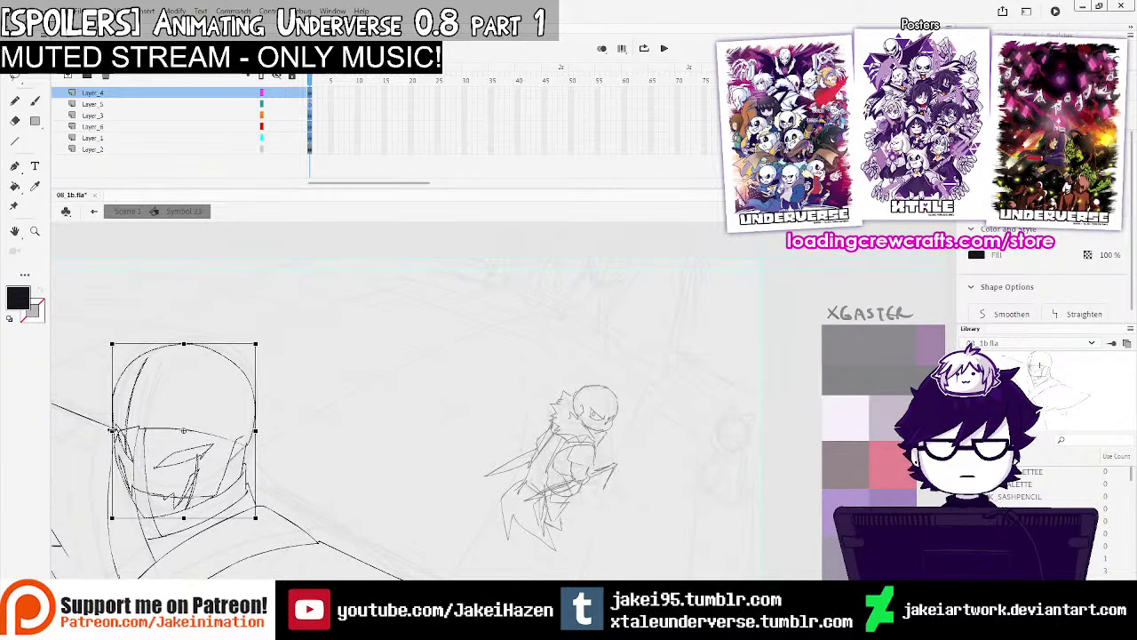
{"action": "left_click_drag", "start_coordinate": [112, 431], "coordinate": [115, 431]}
{"action": "left_click", "coordinate": [325, 393]}
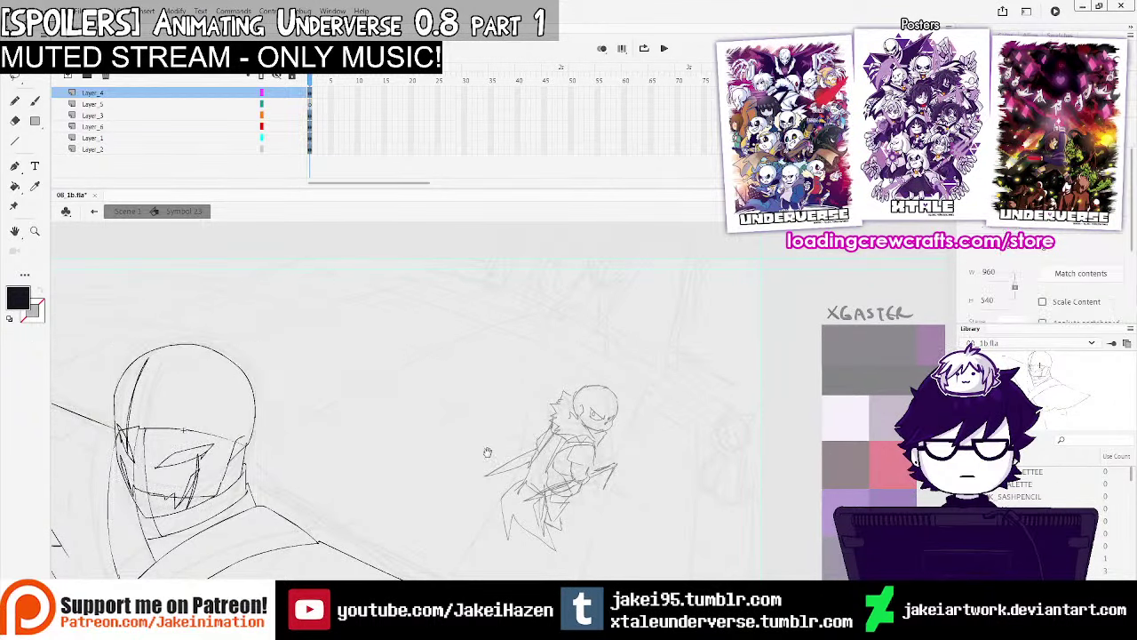
{"action": "mouse_move", "coordinate": [488, 452]}
{"action": "left_mouse_down"}
{"action": "mouse_move", "coordinate": [498, 373]}
{"action": "mouse_move", "coordinate": [524, 416]}
{"action": "mouse_move", "coordinate": [547, 434]}
{"action": "mouse_move", "coordinate": [553, 425]}
{"action": "mouse_move", "coordinate": [480, 484]}
{"action": "mouse_move", "coordinate": [510, 462]}
{"action": "left_mouse_up"}
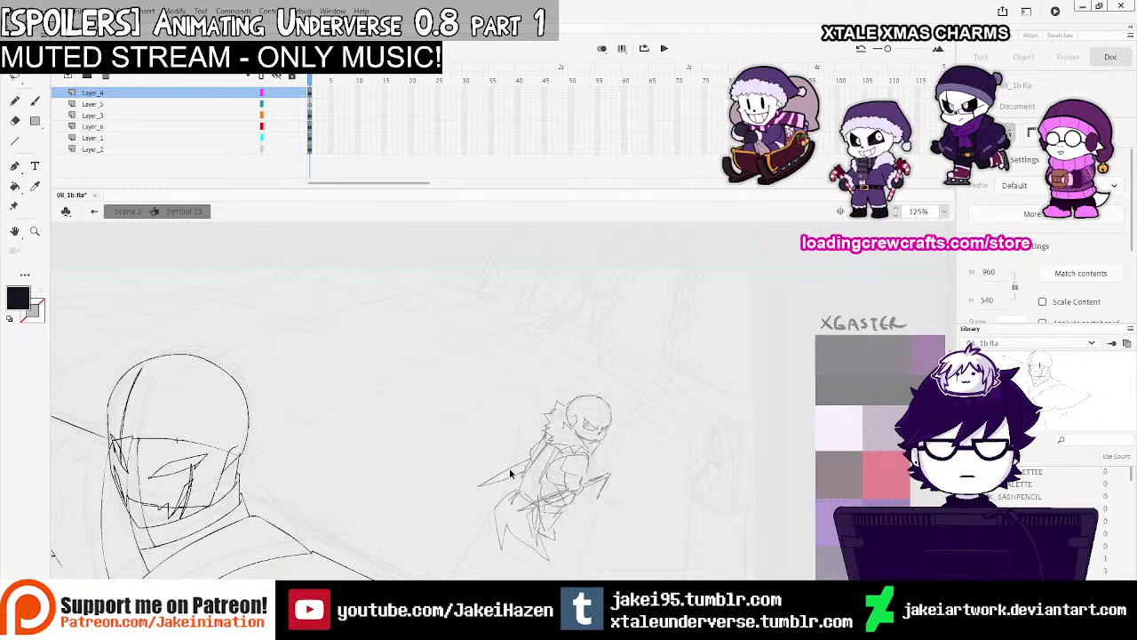
Extend all six layers of the symbol to frame 65
{"action": "left_click", "coordinate": [400, 138]}
{"action": "left_click_drag", "start_coordinate": [410, 94], "coordinate": [649, 174]}
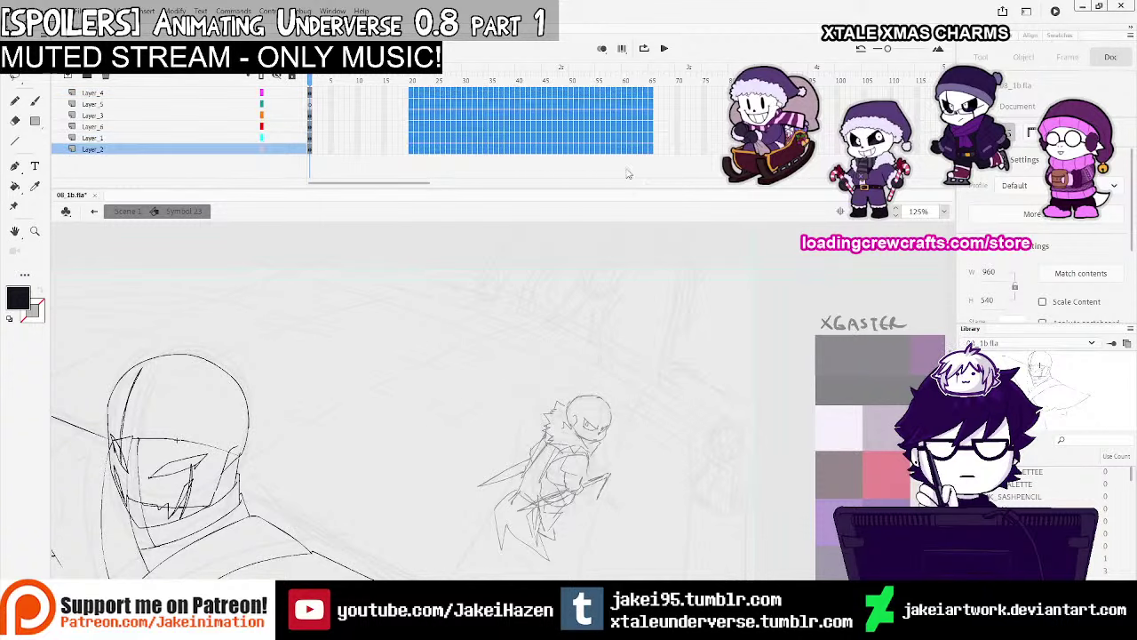
{"action": "key", "text": "F5"}
Insert blank keyframes at frame 38 on every layer above Layer_2
{"action": "left_click", "coordinate": [486, 117]}
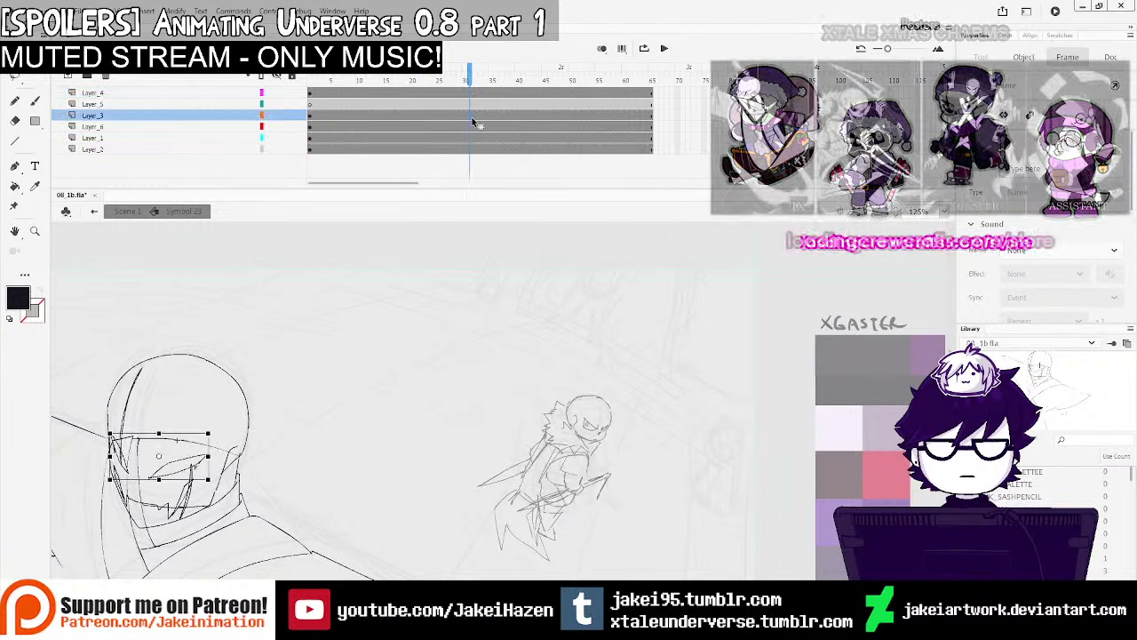
{"action": "left_click", "coordinate": [495, 126]}
{"action": "left_click", "coordinate": [507, 138]}
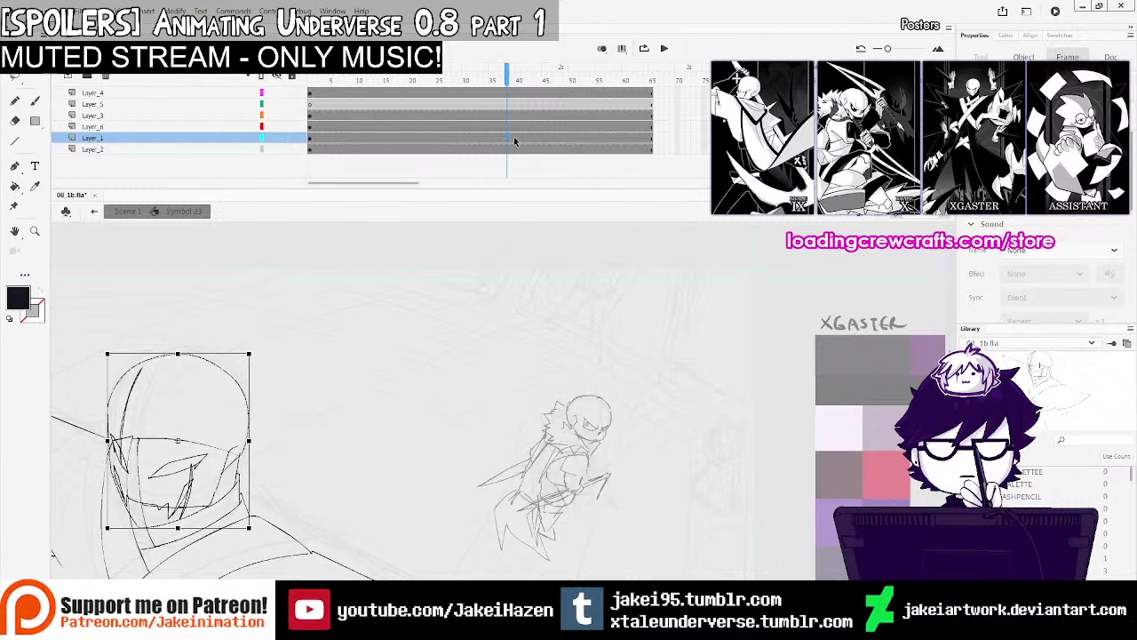
{"action": "left_click", "coordinate": [525, 169]}
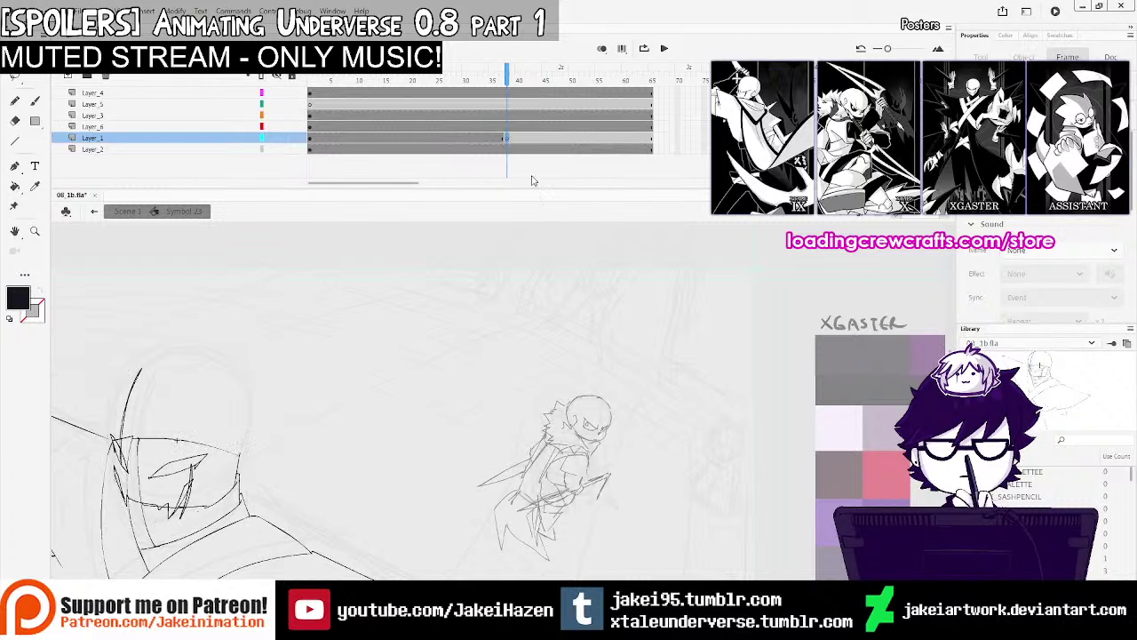
{"action": "left_click", "coordinate": [507, 92]}
{"action": "key", "text": "F7"}
Lock Layer_2, turn on onion skinning and make Layer_1's blank frame 38 active for redrawing the head
{"action": "left_click", "coordinate": [261, 150]}
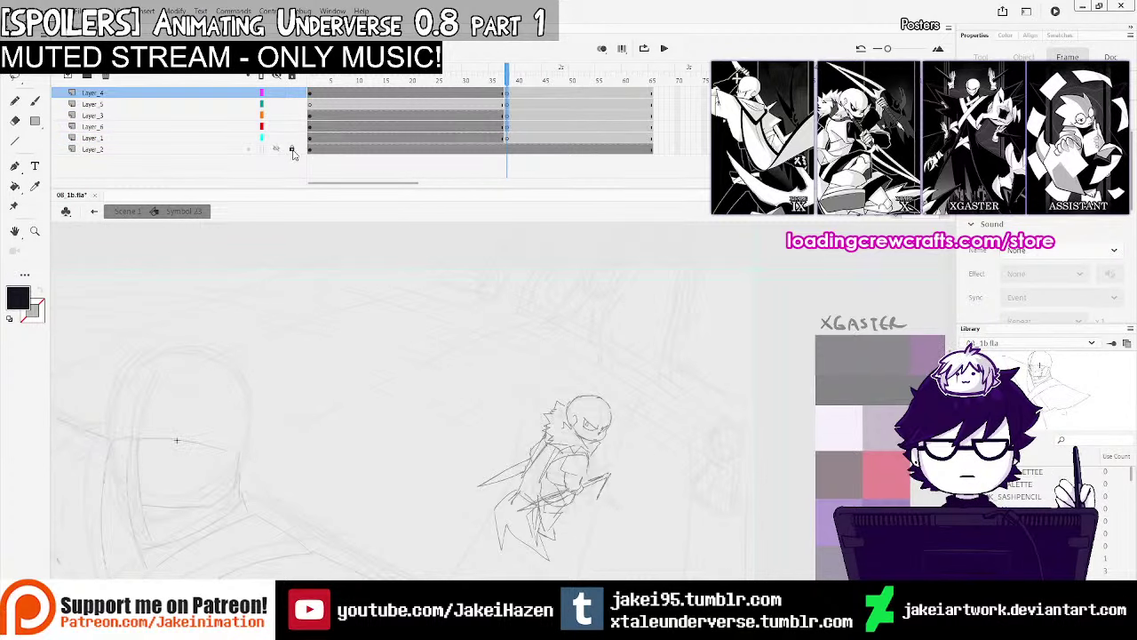
{"action": "left_click", "coordinate": [291, 150]}
{"action": "key", "text": "z"}
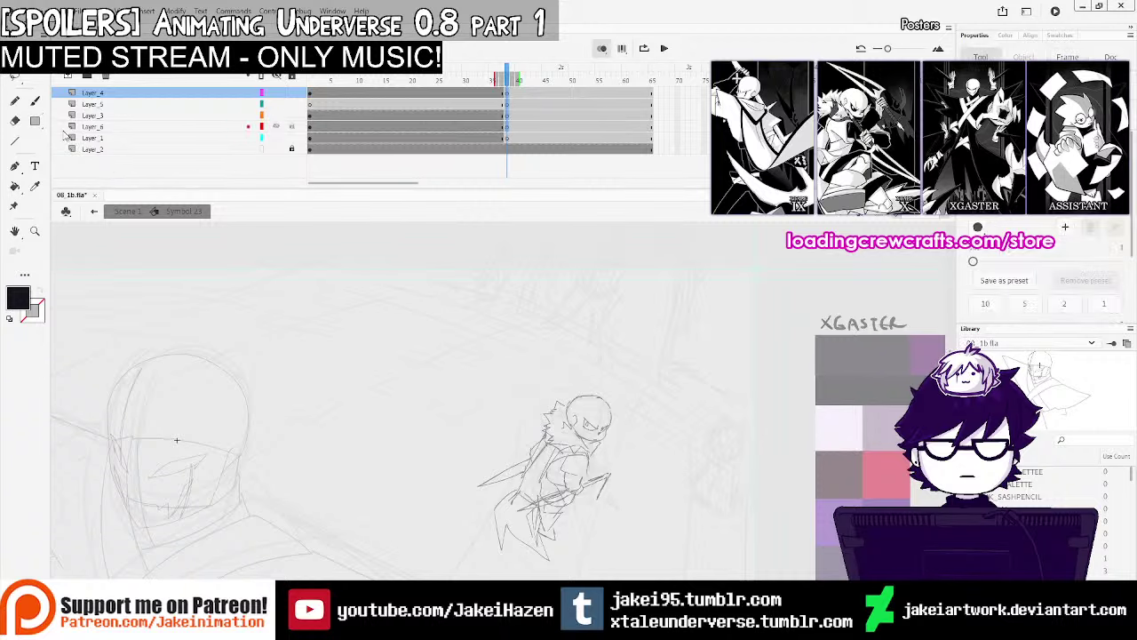
{"action": "left_click", "coordinate": [288, 450]}
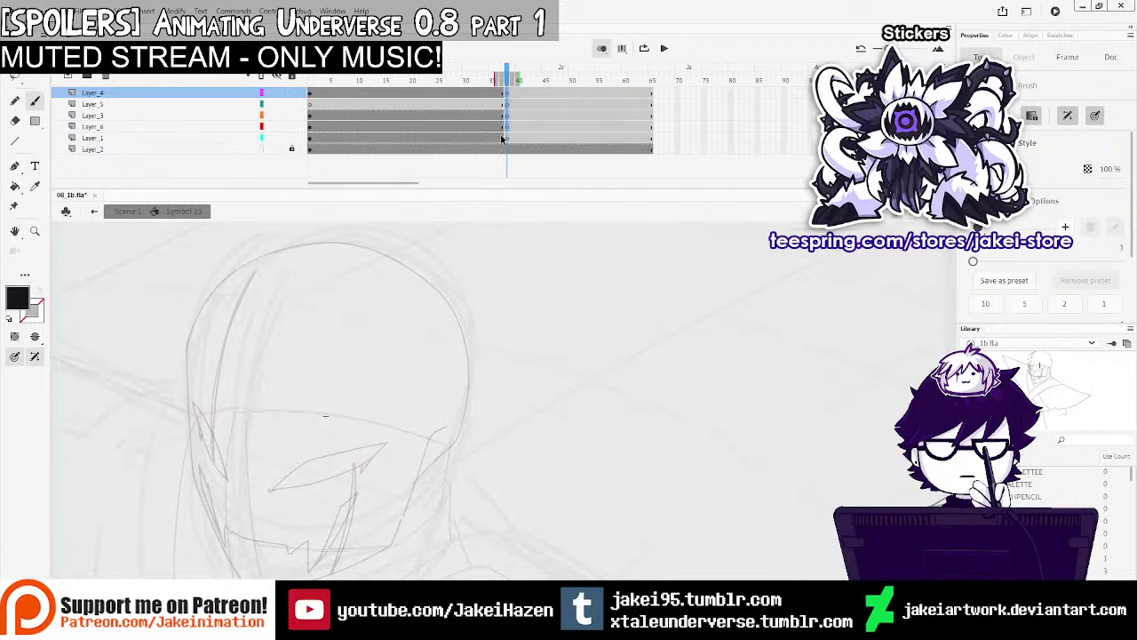
{"action": "left_click", "coordinate": [505, 137]}
{"action": "left_click", "coordinate": [507, 137]}
{"action": "left_click", "coordinate": [497, 137]}
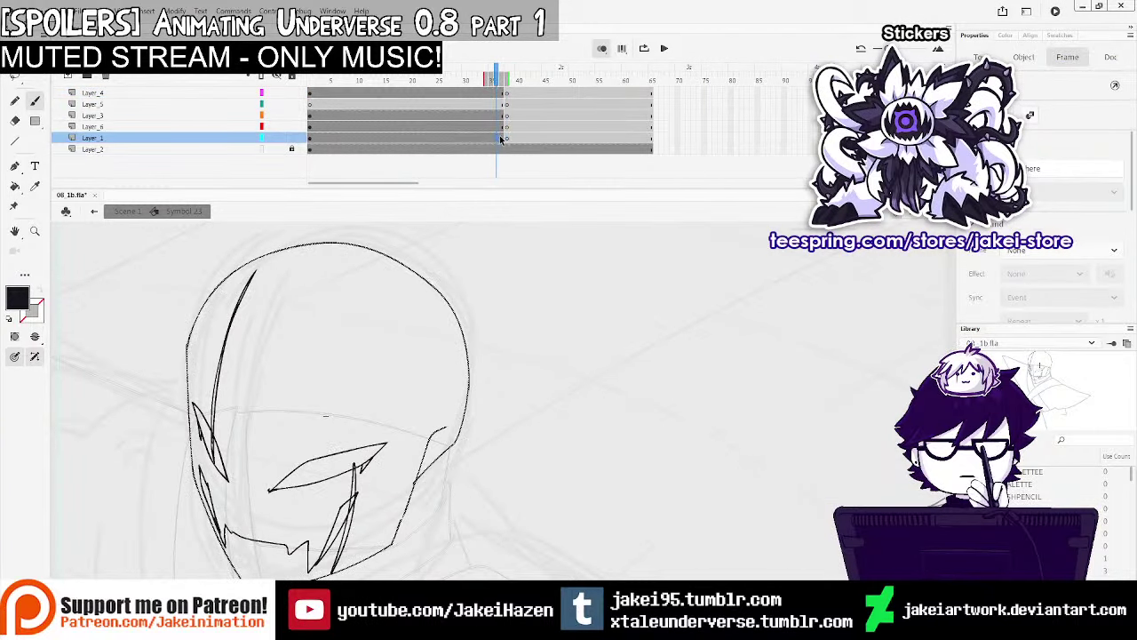
{"action": "left_click", "coordinate": [507, 138]}
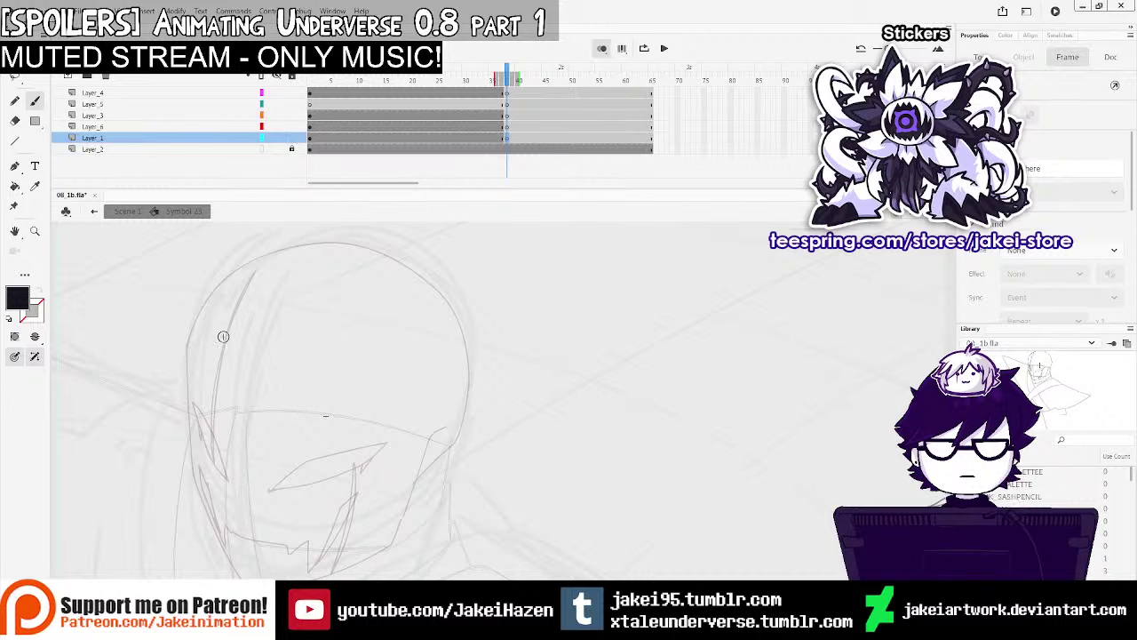
Brush the side of the face, pointed chin and jaw on Layer_1 at frame 38 over the onion-skinned head
{"action": "left_click_drag", "start_coordinate": [187, 346], "coordinate": [190, 436]}
{"action": "left_click_drag", "start_coordinate": [267, 445], "coordinate": [307, 377]}
{"action": "left_click_drag", "start_coordinate": [232, 404], "coordinate": [302, 527]}
{"action": "left_click_drag", "start_coordinate": [302, 527], "coordinate": [437, 473]}
{"action": "left_click_drag", "start_coordinate": [437, 473], "coordinate": [489, 361]}
{"action": "left_click_drag", "start_coordinate": [319, 335], "coordinate": [302, 386]}
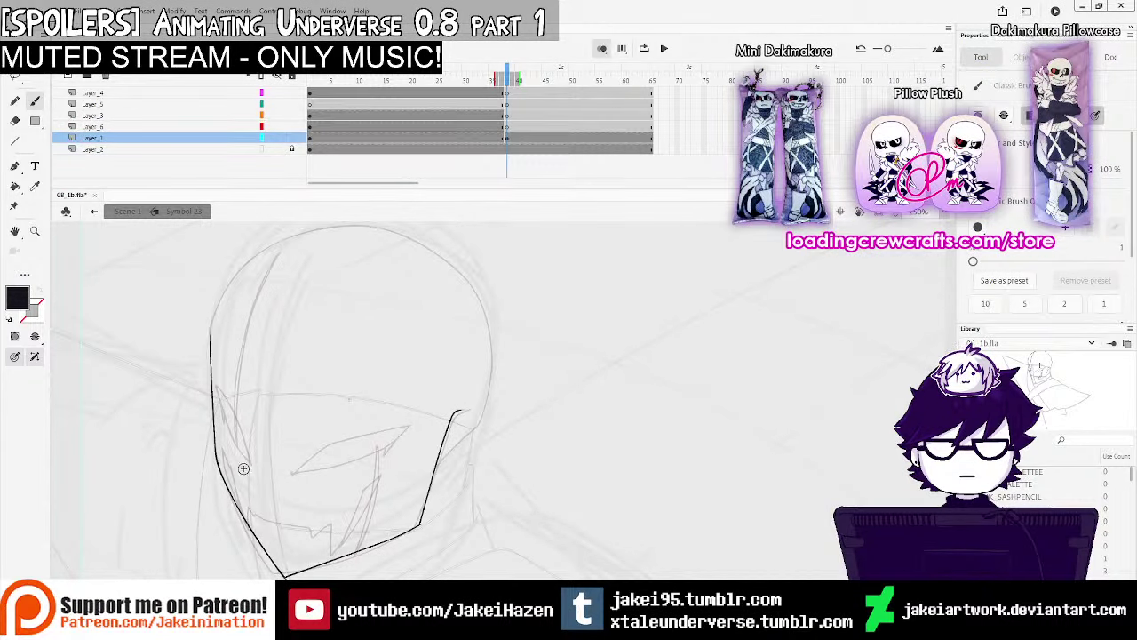
Brush the jagged, fanged mouth line with its upswept pointed corners inside the jaw outline
{"action": "mouse_move", "coordinate": [227, 451]}
{"action": "left_mouse_down"}
{"action": "mouse_move", "coordinate": [246, 519]}
{"action": "mouse_move", "coordinate": [238, 458]}
{"action": "mouse_move", "coordinate": [249, 523]}
{"action": "left_mouse_up"}
{"action": "key", "text": "ctrl+z"}
{"action": "key", "text": "ctrl+z"}
{"action": "key", "text": "ctrl+z"}
{"action": "key", "text": "ctrl+z"}
{"action": "mouse_move", "coordinate": [240, 484]}
{"action": "left_mouse_down"}
{"action": "mouse_move", "coordinate": [261, 533]}
{"action": "mouse_move", "coordinate": [262, 519]}
{"action": "mouse_move", "coordinate": [332, 526]}
{"action": "mouse_move", "coordinate": [340, 546]}
{"action": "mouse_move", "coordinate": [385, 471]}
{"action": "left_mouse_up"}
{"action": "mouse_move", "coordinate": [386, 471]}
{"action": "left_mouse_down"}
{"action": "mouse_move", "coordinate": [352, 522]}
{"action": "mouse_move", "coordinate": [393, 462]}
{"action": "left_mouse_up"}
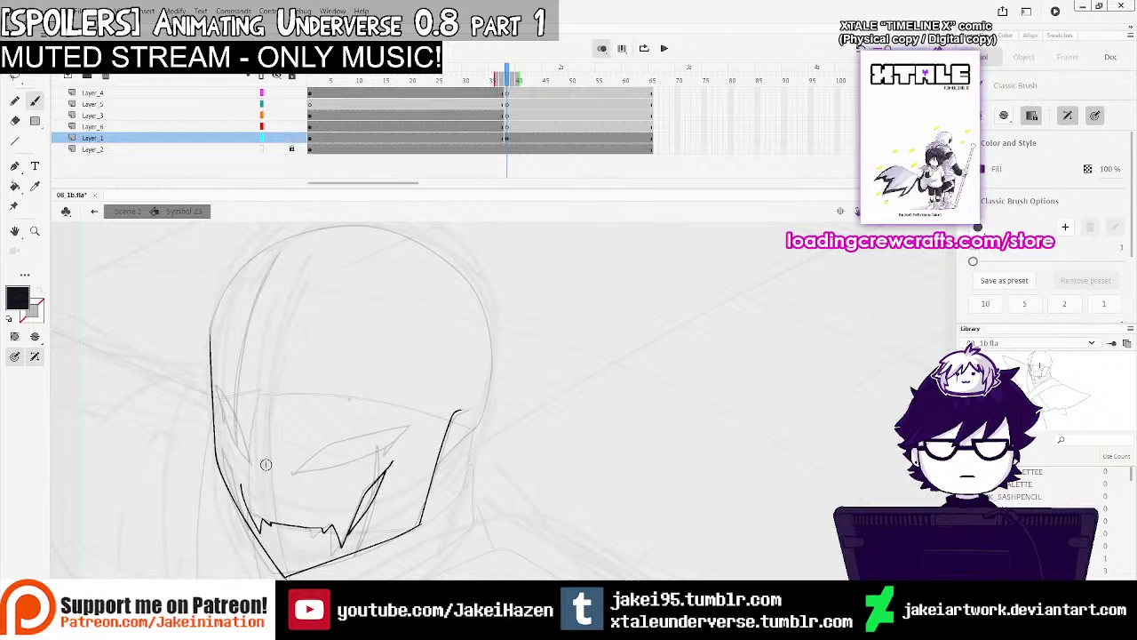
{"action": "mouse_move", "coordinate": [242, 488]}
{"action": "left_mouse_down"}
{"action": "mouse_move", "coordinate": [226, 448]}
{"action": "mouse_move", "coordinate": [246, 510]}
{"action": "mouse_move", "coordinate": [223, 449]}
{"action": "left_mouse_up"}
{"action": "key", "text": "ctrl+z"}
{"action": "key", "text": "ctrl+z"}
{"action": "left_click_drag", "start_coordinate": [225, 453], "coordinate": [249, 507]}
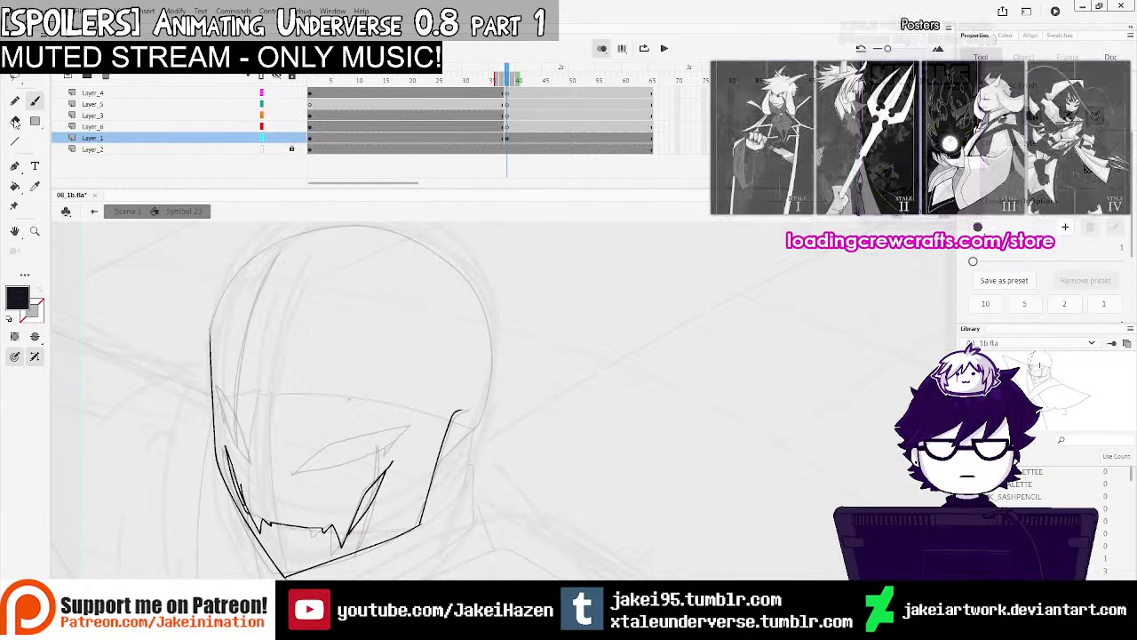
Compare the new face with the preceding drawing, and brush the slanted eye outlines on Layer_3 at frame 38
{"action": "key", "text": "e"}
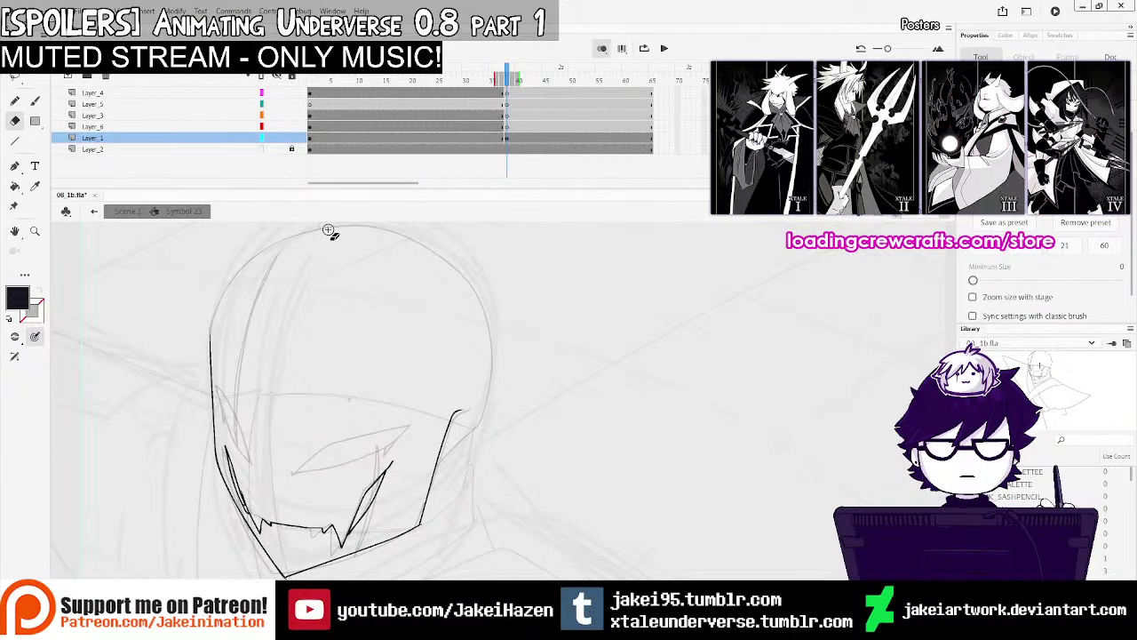
{"action": "left_click", "coordinate": [503, 129]}
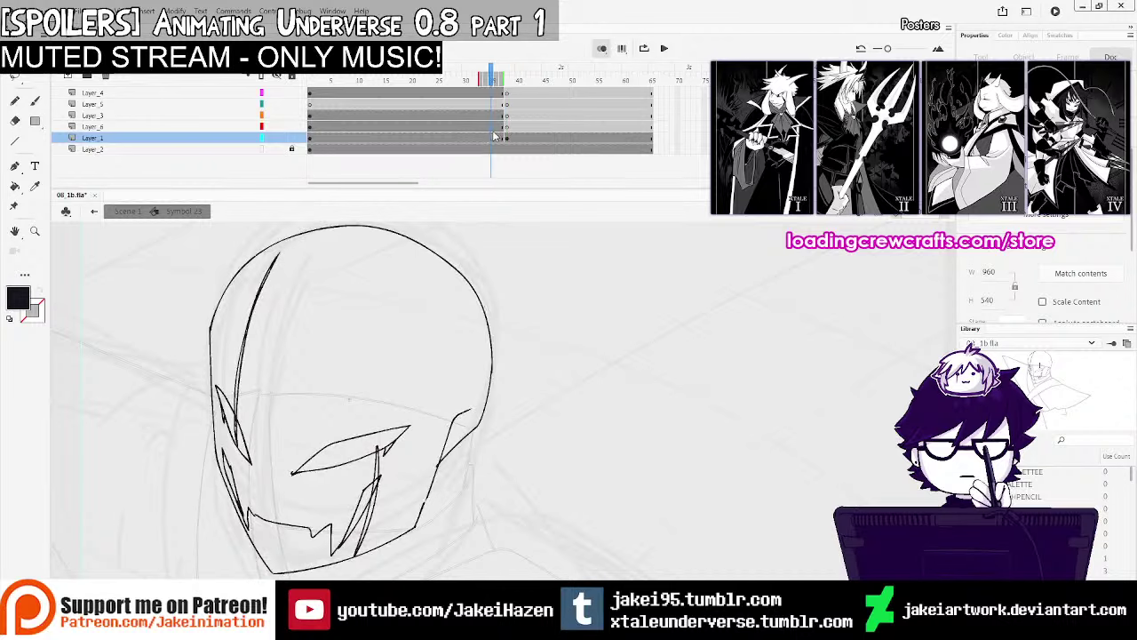
{"action": "left_click", "coordinate": [508, 135]}
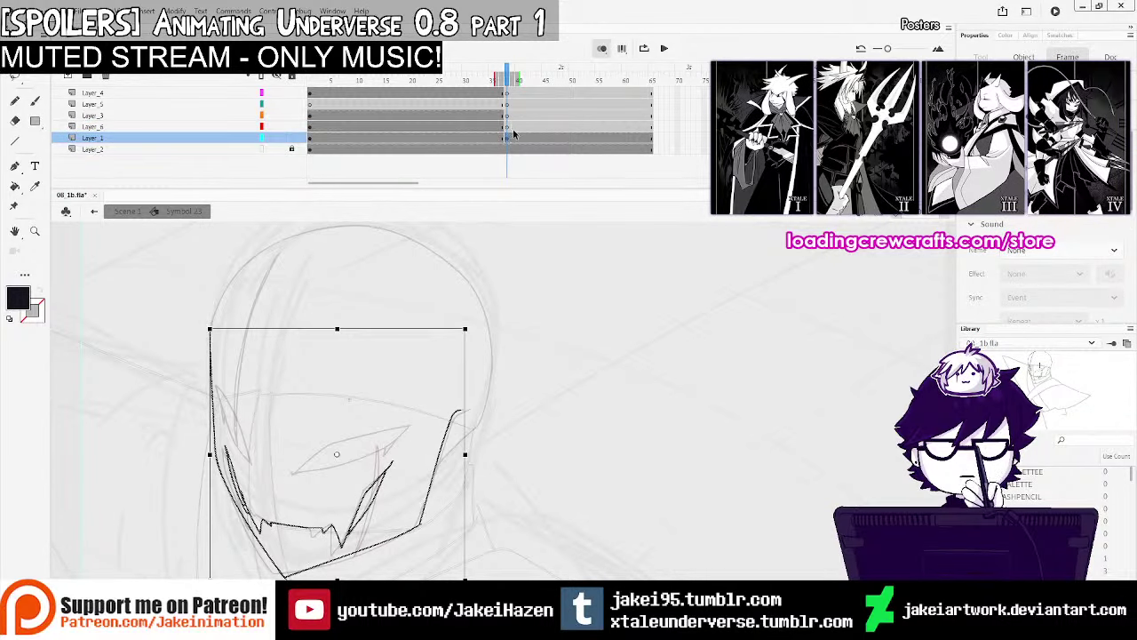
{"action": "left_click", "coordinate": [503, 128]}
{"action": "left_click", "coordinate": [508, 128]}
{"action": "left_click", "coordinate": [499, 117]}
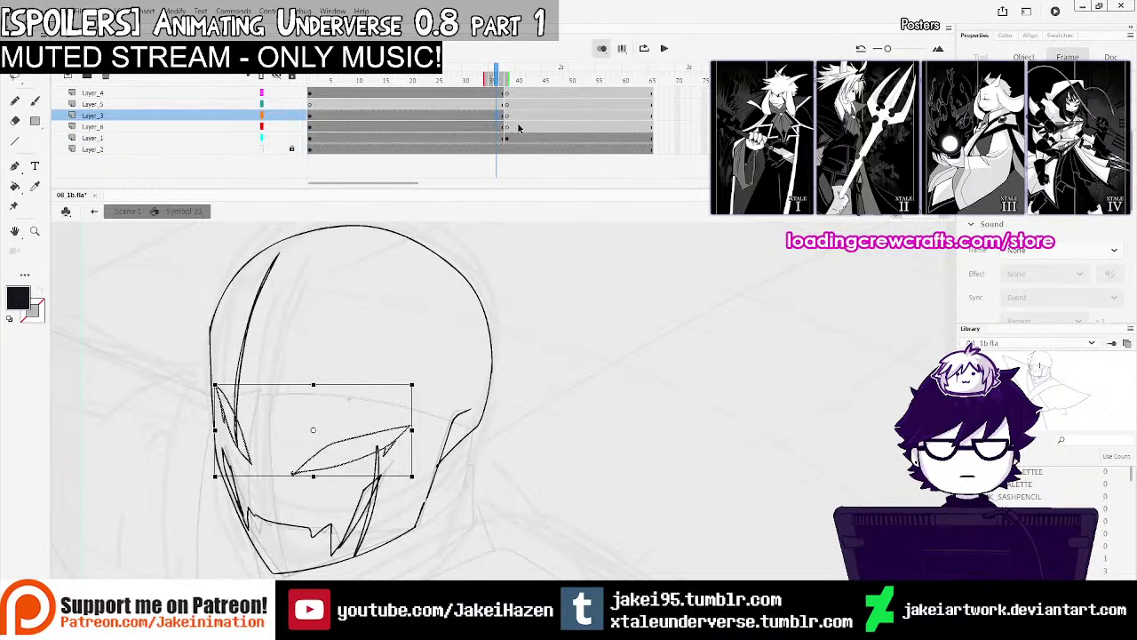
{"action": "left_click", "coordinate": [507, 118]}
{"action": "key", "text": "b"}
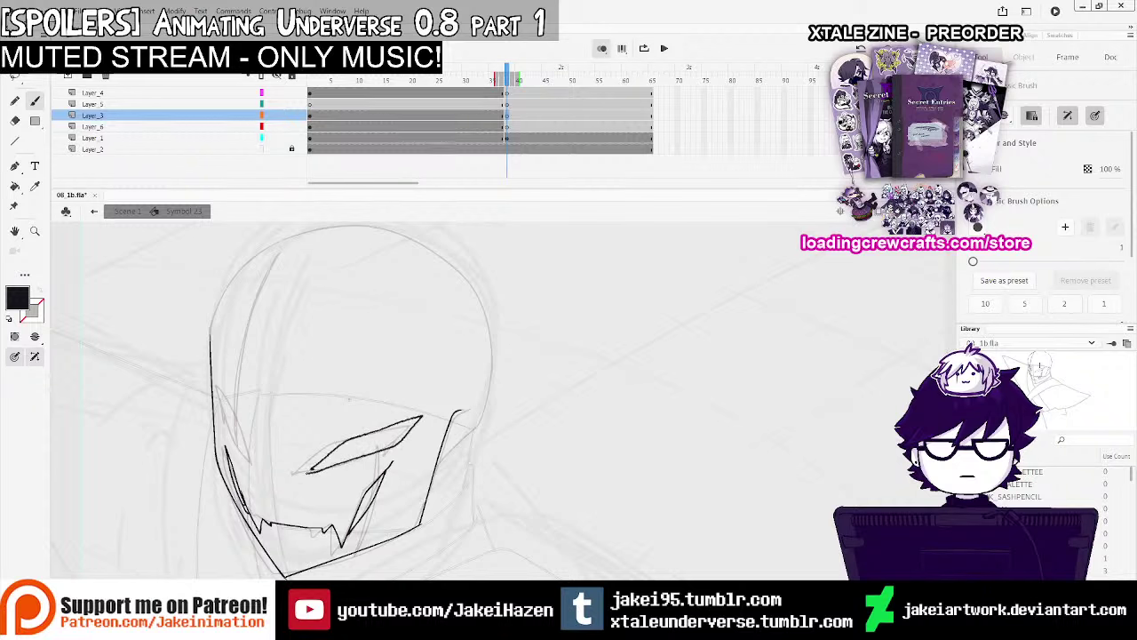
{"action": "left_click_drag", "start_coordinate": [308, 470], "coordinate": [421, 417]}
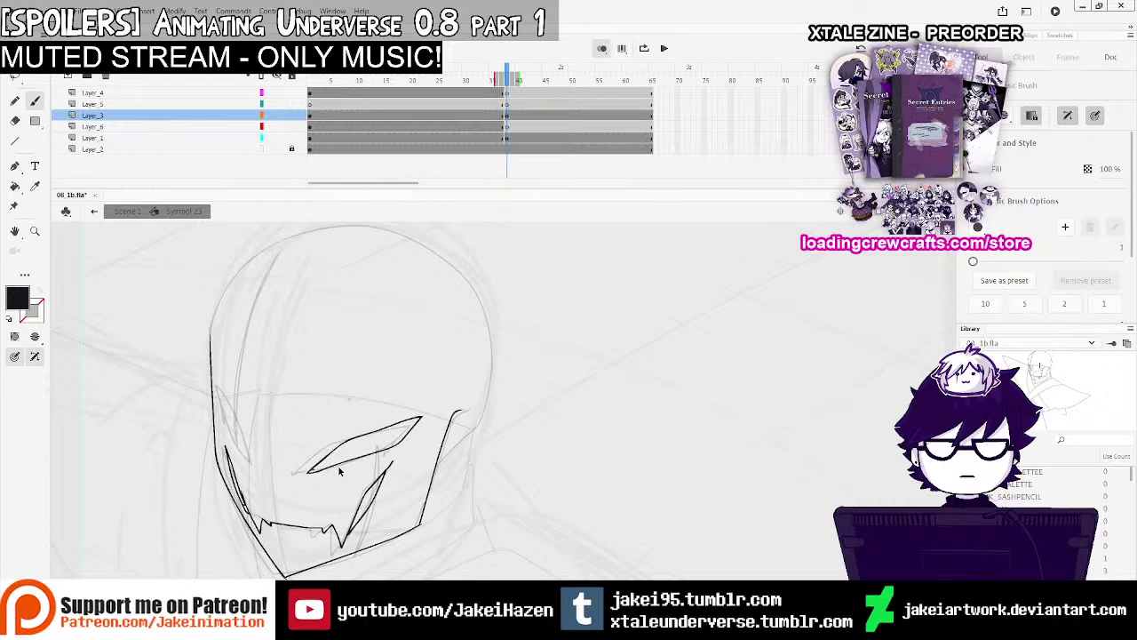
{"action": "key", "text": "ctrl+z"}
{"action": "mouse_move", "coordinate": [308, 471]}
{"action": "left_mouse_down"}
{"action": "mouse_move", "coordinate": [336, 447]}
{"action": "mouse_move", "coordinate": [419, 418]}
{"action": "mouse_move", "coordinate": [400, 439]}
{"action": "mouse_move", "coordinate": [308, 474]}
{"action": "left_mouse_up"}
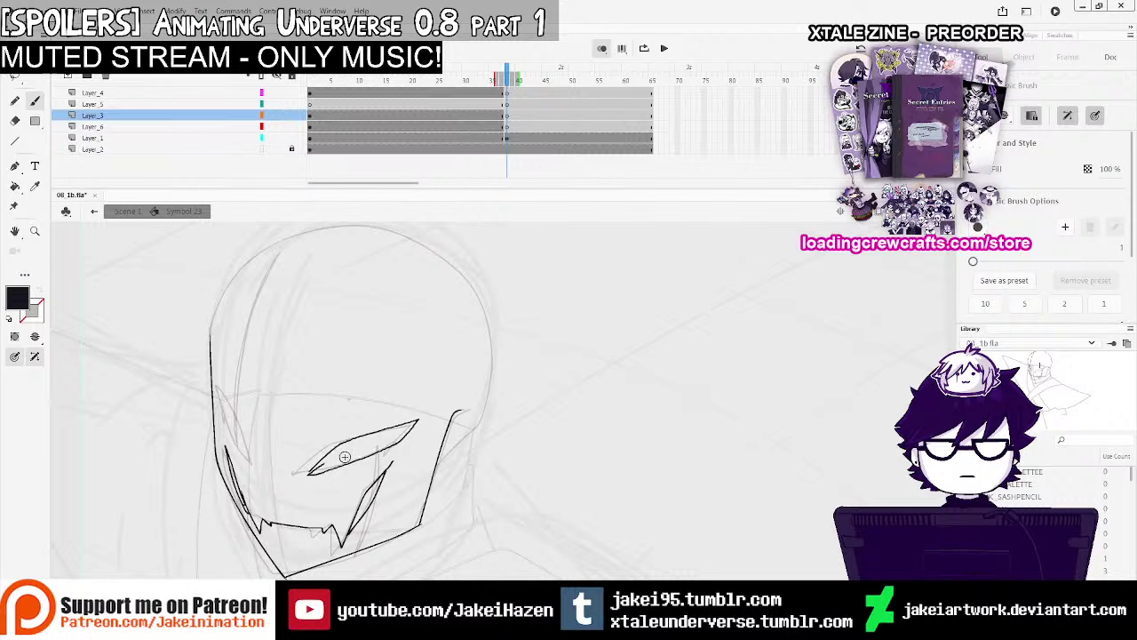
{"action": "left_click_drag", "start_coordinate": [394, 450], "coordinate": [404, 441]}
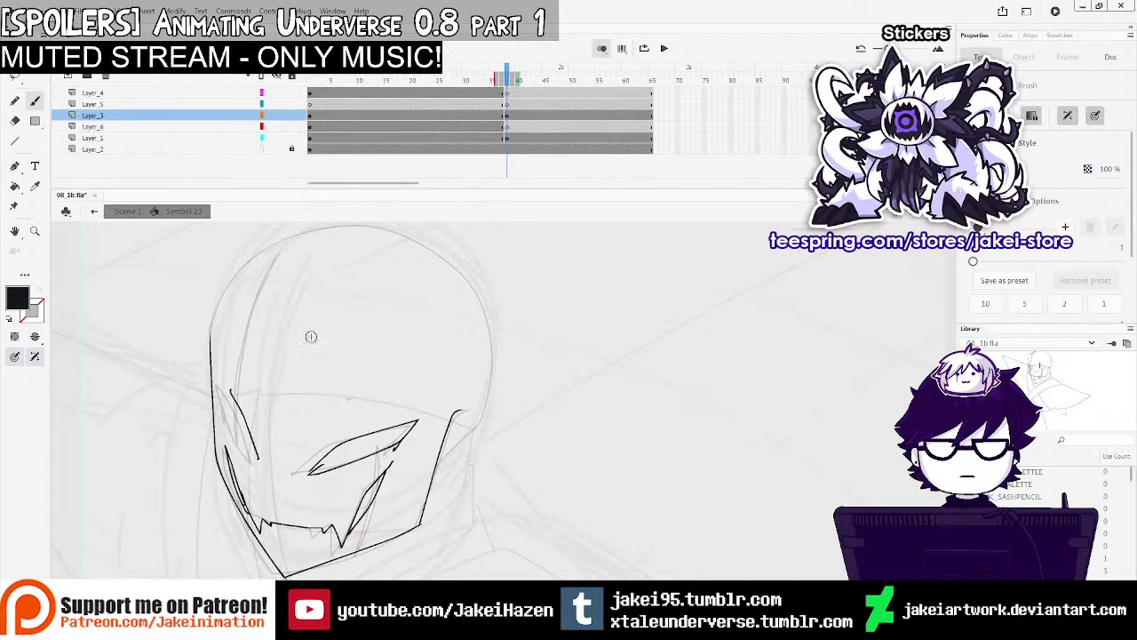
Discard the redrawn jaw, mouth and eyes on Layer_1 and Layer_3 at frame 38
{"action": "key", "text": "ctrl+z"}
{"action": "left_click", "coordinate": [507, 138]}
{"action": "key", "text": "Delete"}
{"action": "left_click", "coordinate": [513, 117]}
{"action": "key", "text": "Delete"}
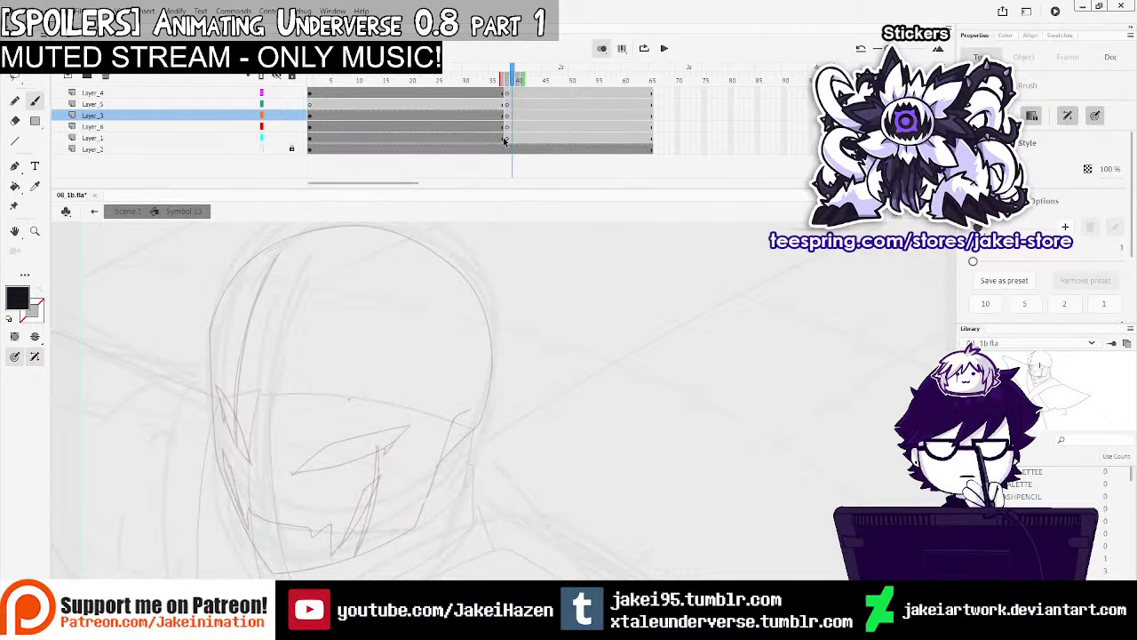
Try brushing a curved guide line down the face and the far eye's narrow outline on Layer_1 at frame 38
{"action": "left_click", "coordinate": [503, 140]}
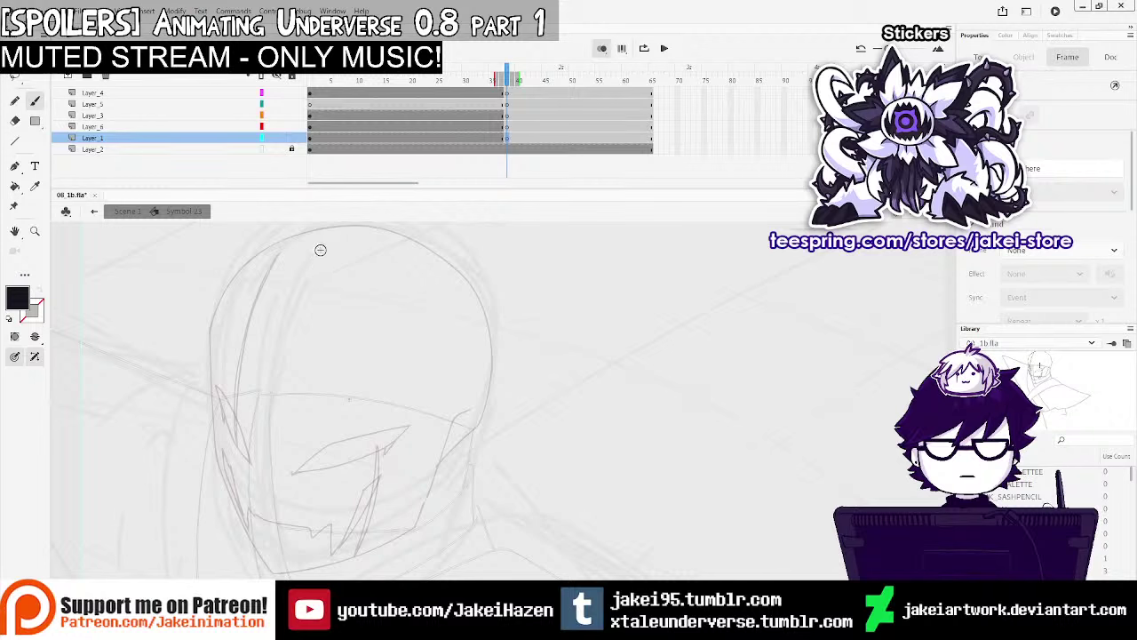
{"action": "mouse_move", "coordinate": [320, 249]}
{"action": "left_mouse_down"}
{"action": "mouse_move", "coordinate": [299, 340]}
{"action": "mouse_move", "coordinate": [280, 560]}
{"action": "left_mouse_up"}
{"action": "key", "text": "ctrl+z"}
{"action": "mouse_move", "coordinate": [302, 281]}
{"action": "left_mouse_down"}
{"action": "mouse_move", "coordinate": [271, 485]}
{"action": "mouse_move", "coordinate": [280, 555]}
{"action": "left_mouse_up"}
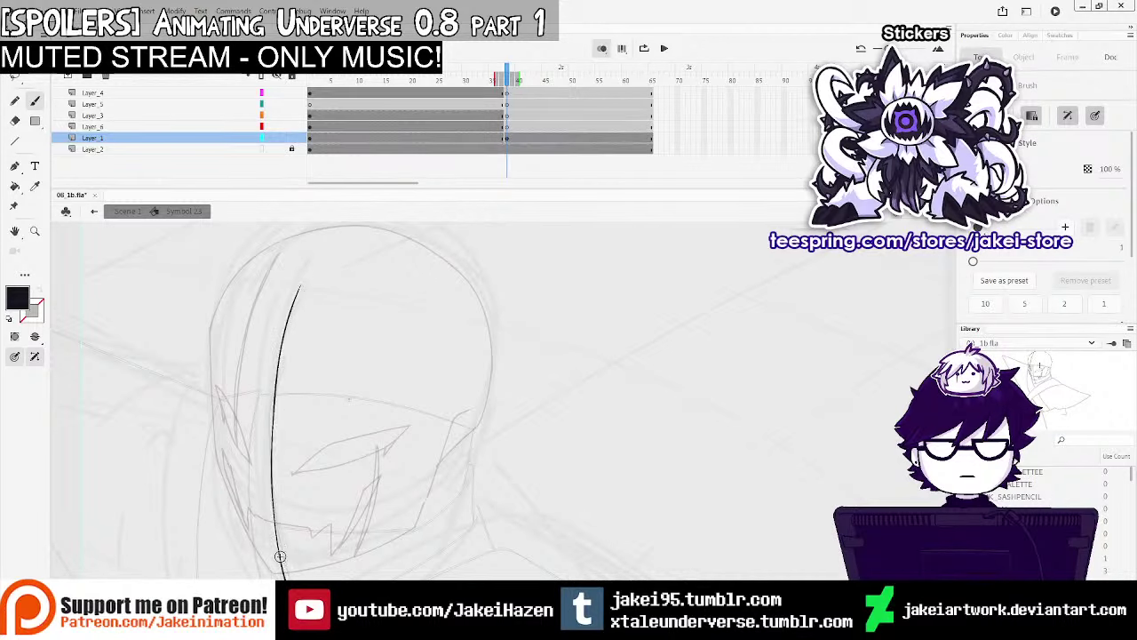
{"action": "key", "text": "ctrl+z"}
{"action": "mouse_move", "coordinate": [265, 473]}
{"action": "left_mouse_down"}
{"action": "mouse_move", "coordinate": [219, 398]}
{"action": "mouse_move", "coordinate": [249, 461]}
{"action": "left_mouse_up"}
{"action": "key", "text": "ctrl+z"}
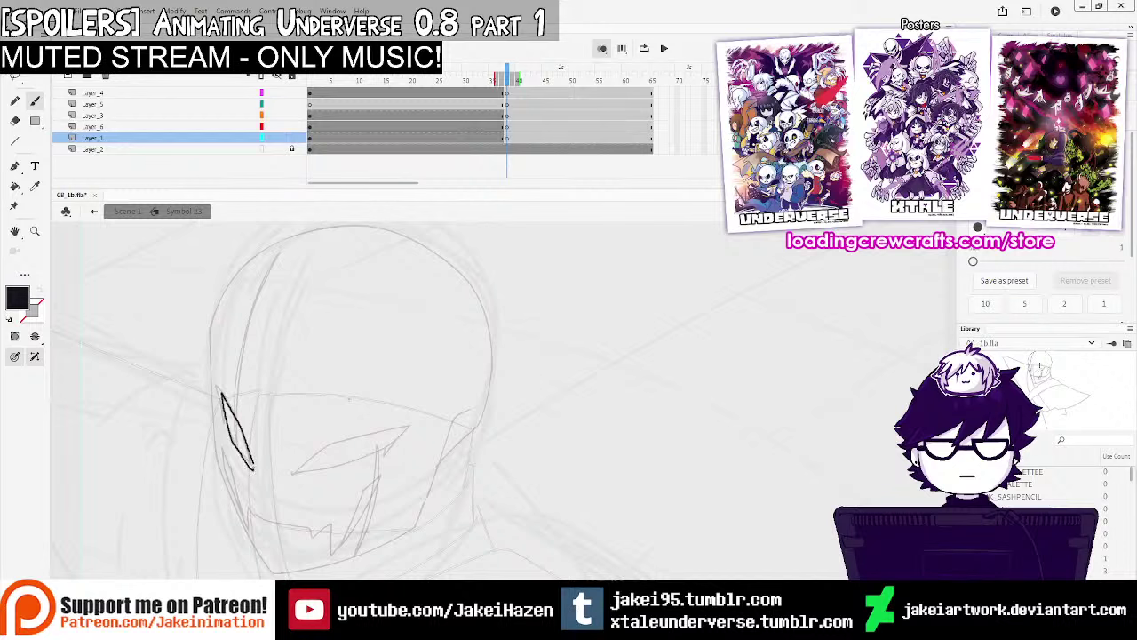
{"action": "key", "text": "ctrl+z"}
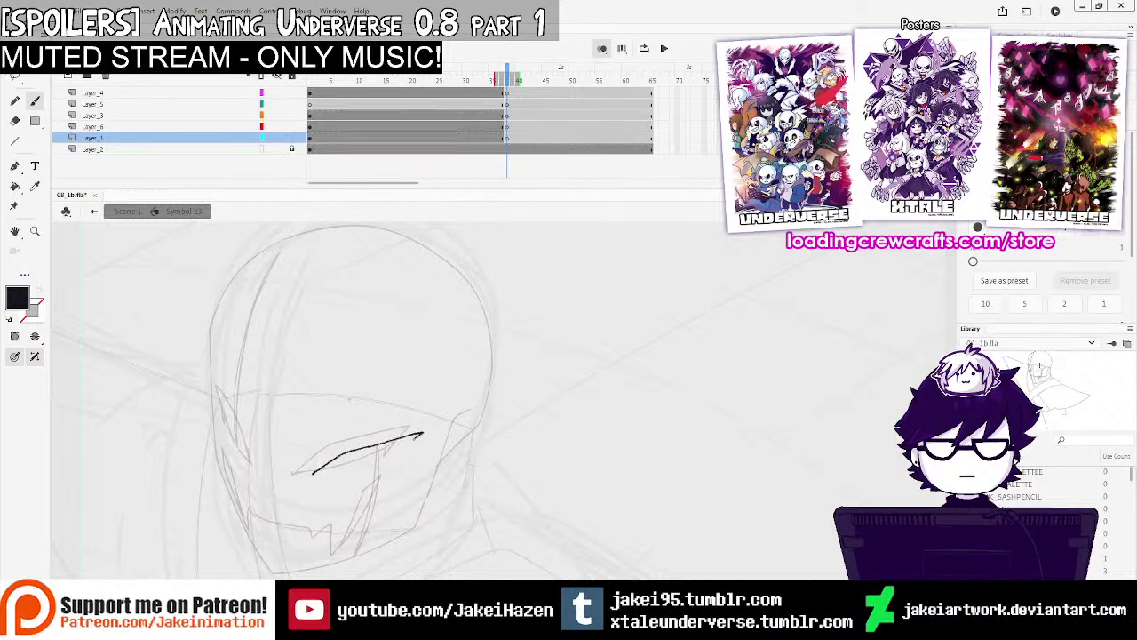
Brush both slanted eyes on Layer_1 and rotate the wider eye slightly so its outer corner rises
{"action": "left_click_drag", "start_coordinate": [313, 473], "coordinate": [323, 472]}
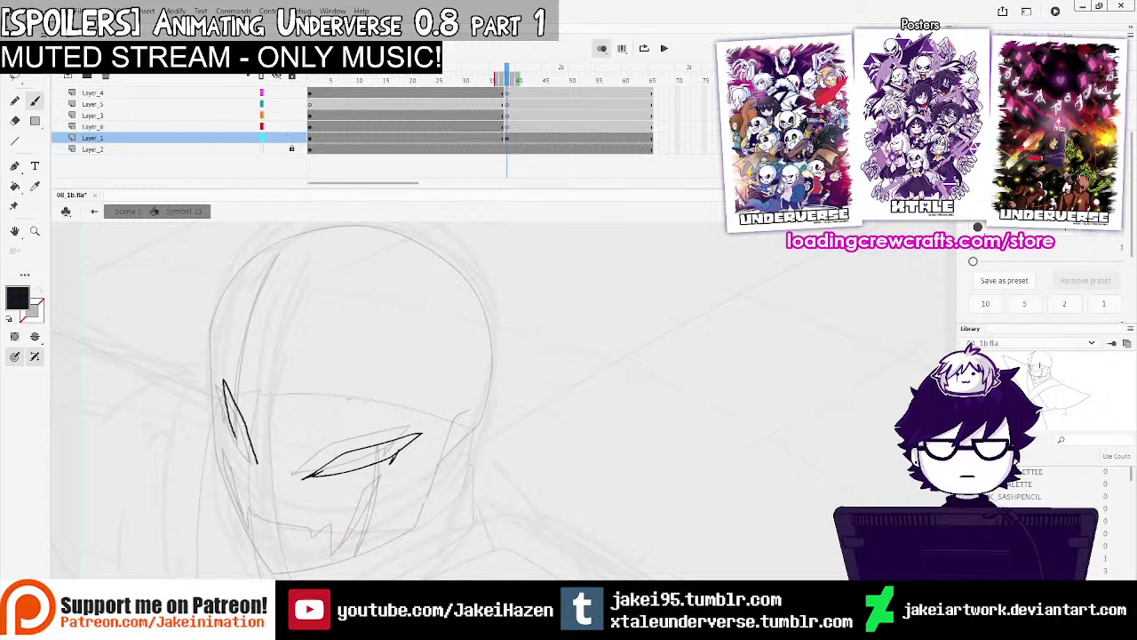
{"action": "key", "text": "ctrl+z"}
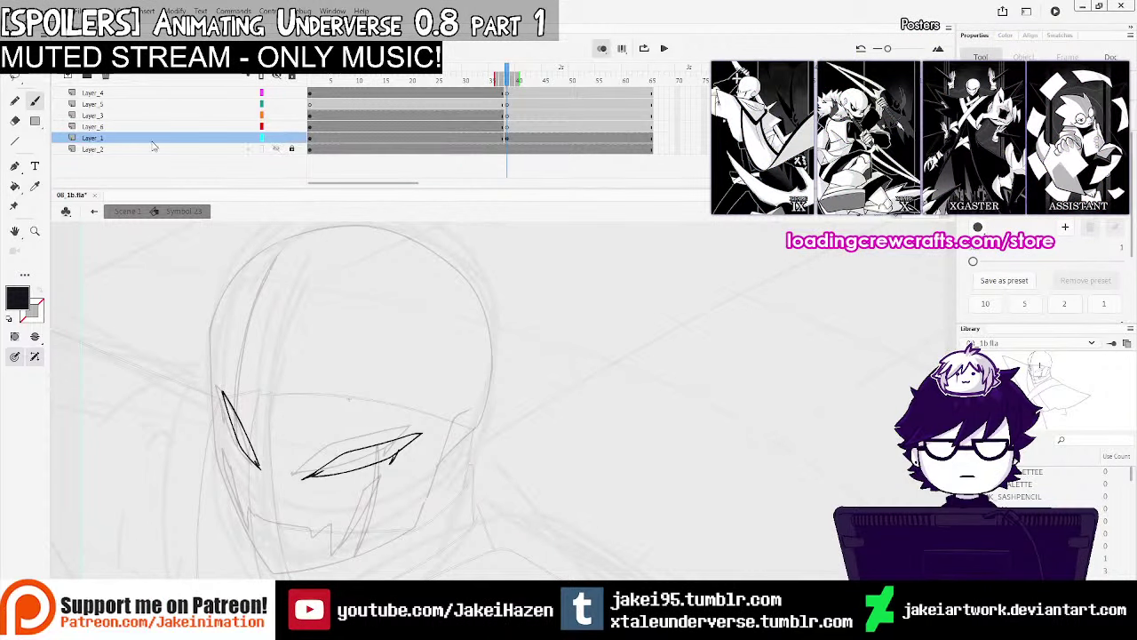
{"action": "key", "text": "v"}
{"action": "left_click_drag", "start_coordinate": [288, 401], "coordinate": [448, 523]}
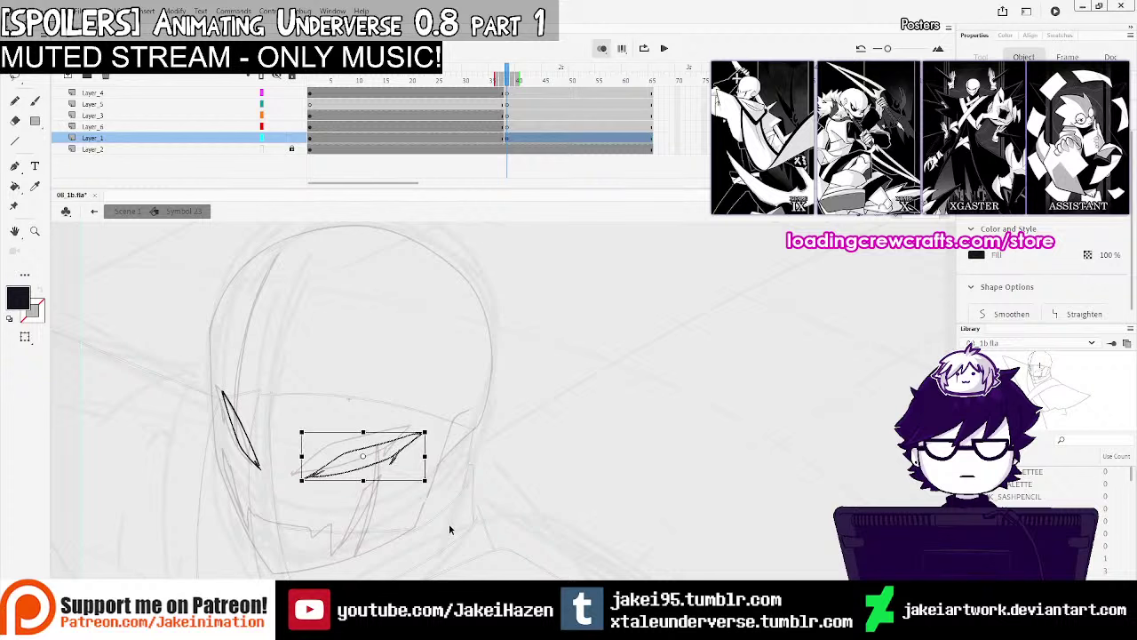
{"action": "left_click_drag", "start_coordinate": [426, 440], "coordinate": [428, 430]}
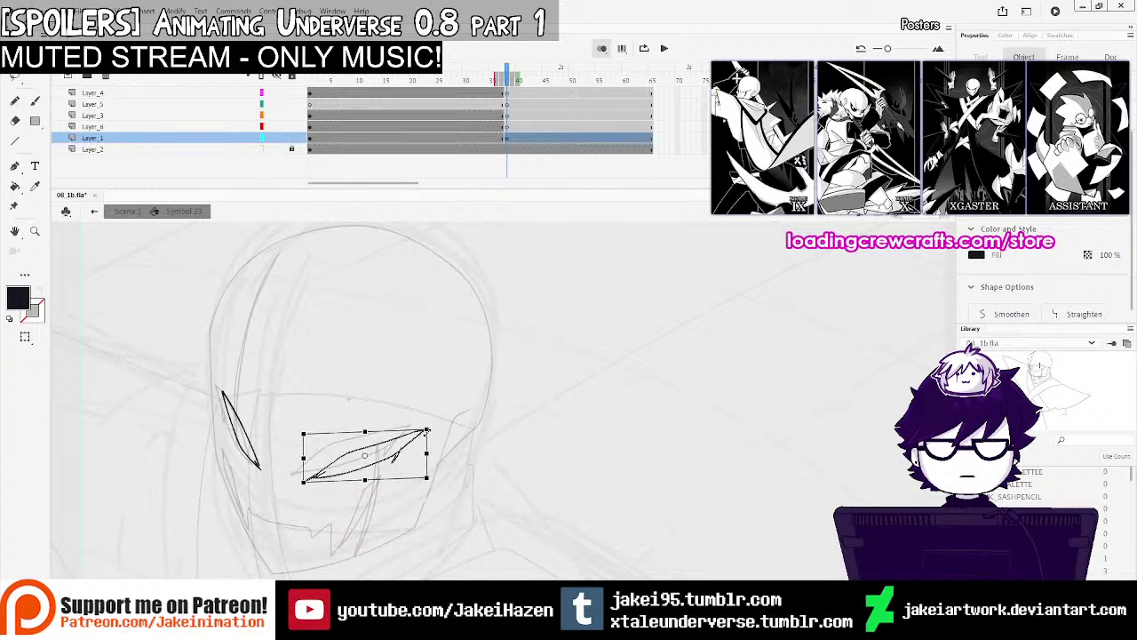
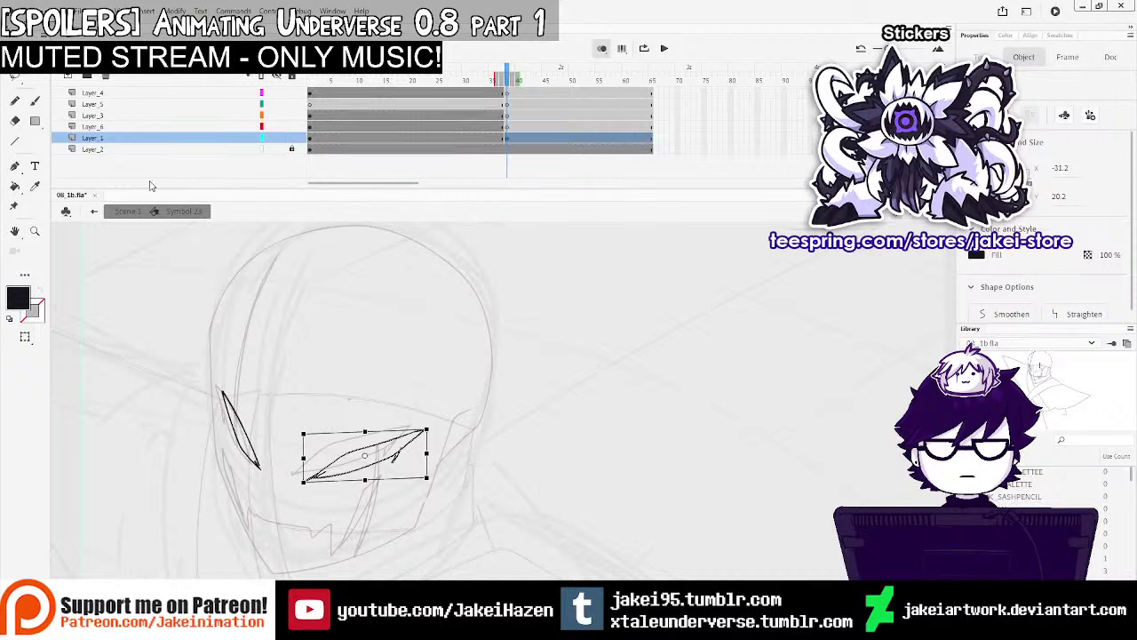
Brush the far cheek line, pointed chin, jaw up to the near temple, and jagged fanged mouth on Layer_1 at frame 38
{"action": "key", "text": "b"}
{"action": "left_click_drag", "start_coordinate": [204, 342], "coordinate": [210, 389]}
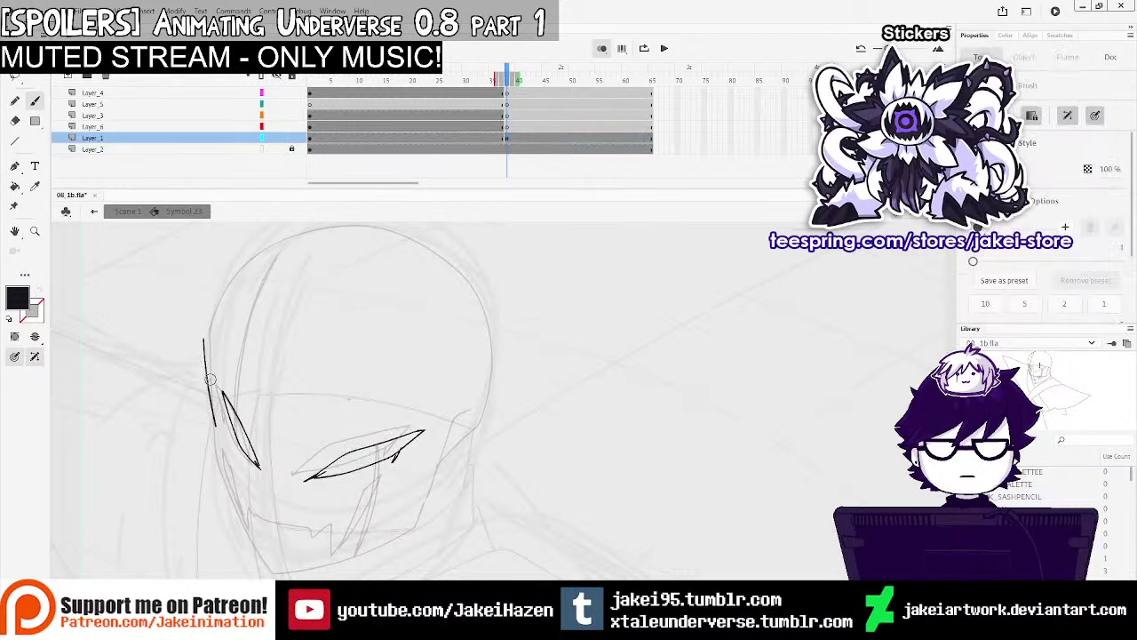
{"action": "left_click_drag", "start_coordinate": [222, 484], "coordinate": [269, 554]}
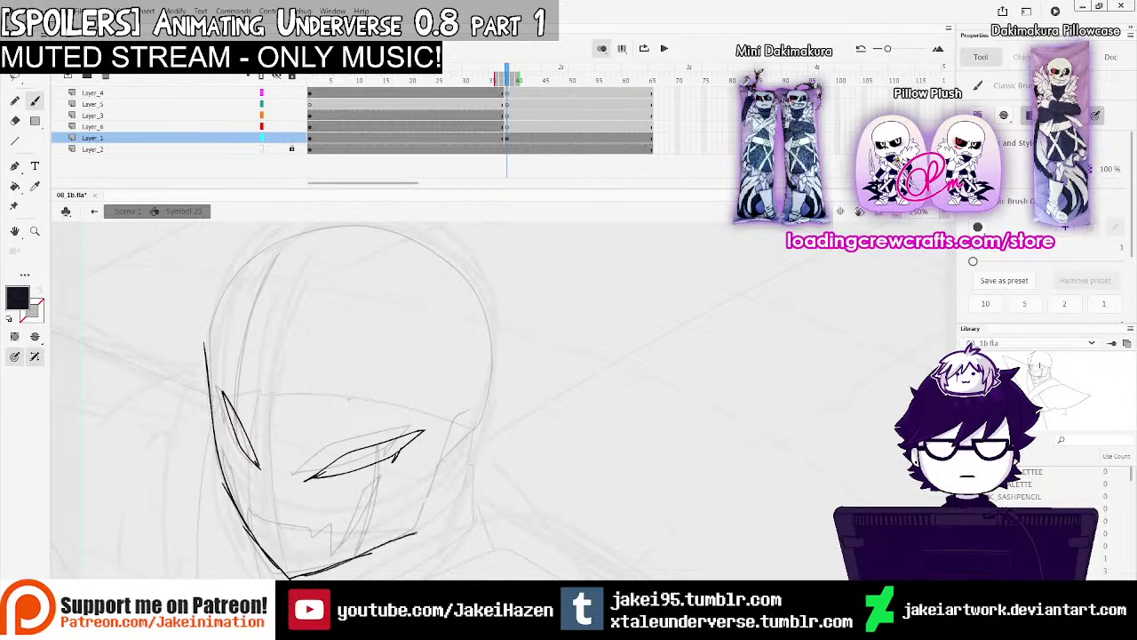
{"action": "left_click_drag", "start_coordinate": [451, 420], "coordinate": [455, 410]}
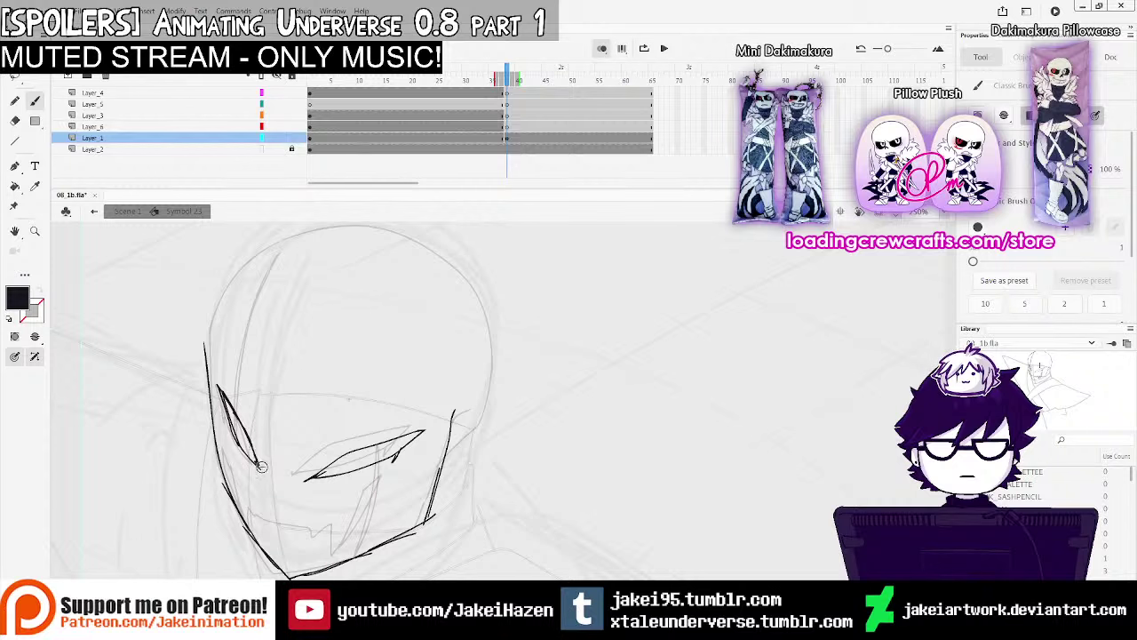
{"action": "left_click_drag", "start_coordinate": [265, 523], "coordinate": [339, 540]}
{"action": "left_click_drag", "start_coordinate": [377, 485], "coordinate": [386, 477]}
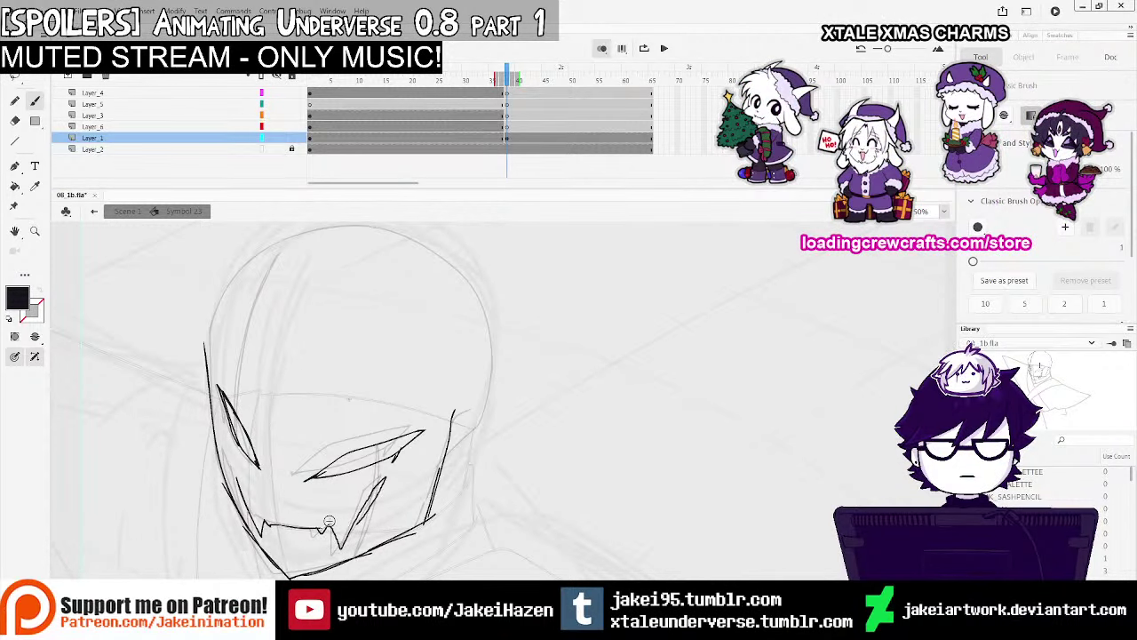
{"action": "left_click_drag", "start_coordinate": [232, 470], "coordinate": [237, 486]}
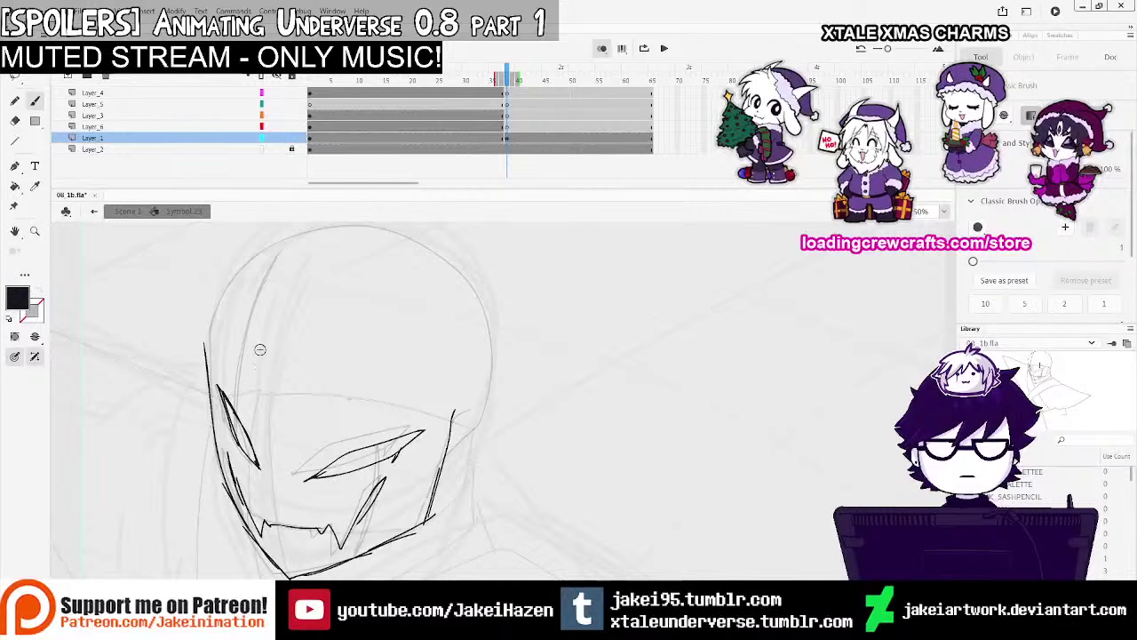
Try brushing the skull's far temple curve on Layer_1, compare it with the preceding drawing, and erase it
{"action": "left_click_drag", "start_coordinate": [207, 345], "coordinate": [250, 267]}
{"action": "key", "text": "ctrl+minus"}
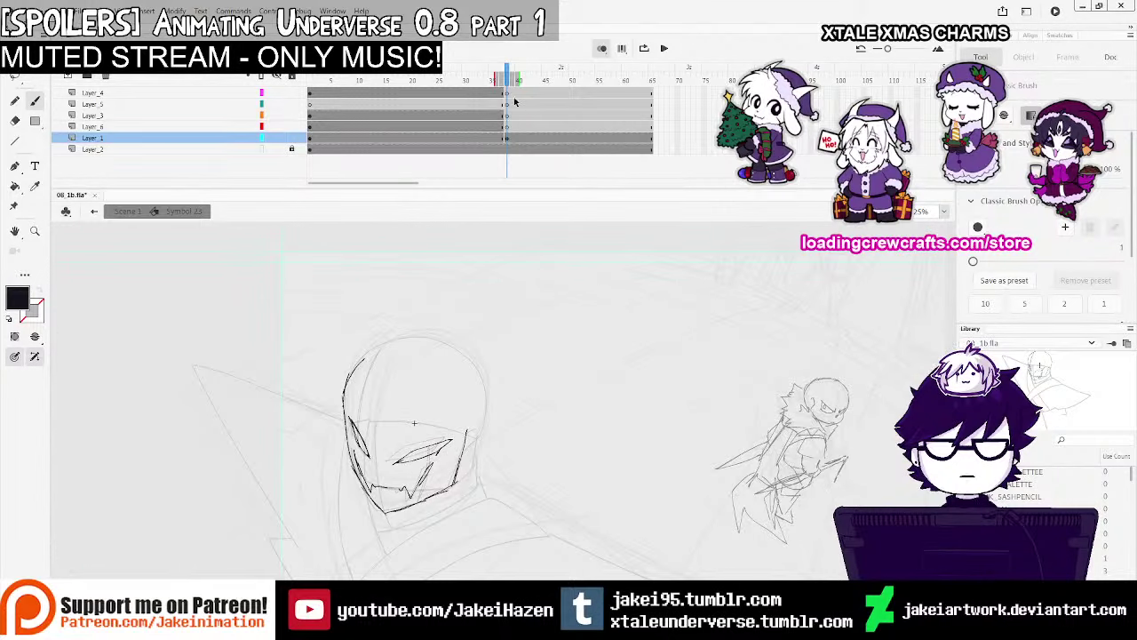
{"action": "left_click", "coordinate": [479, 105]}
{"action": "key", "text": "Return"}
{"action": "key", "text": "Return"}
{"action": "left_click", "coordinate": [507, 138]}
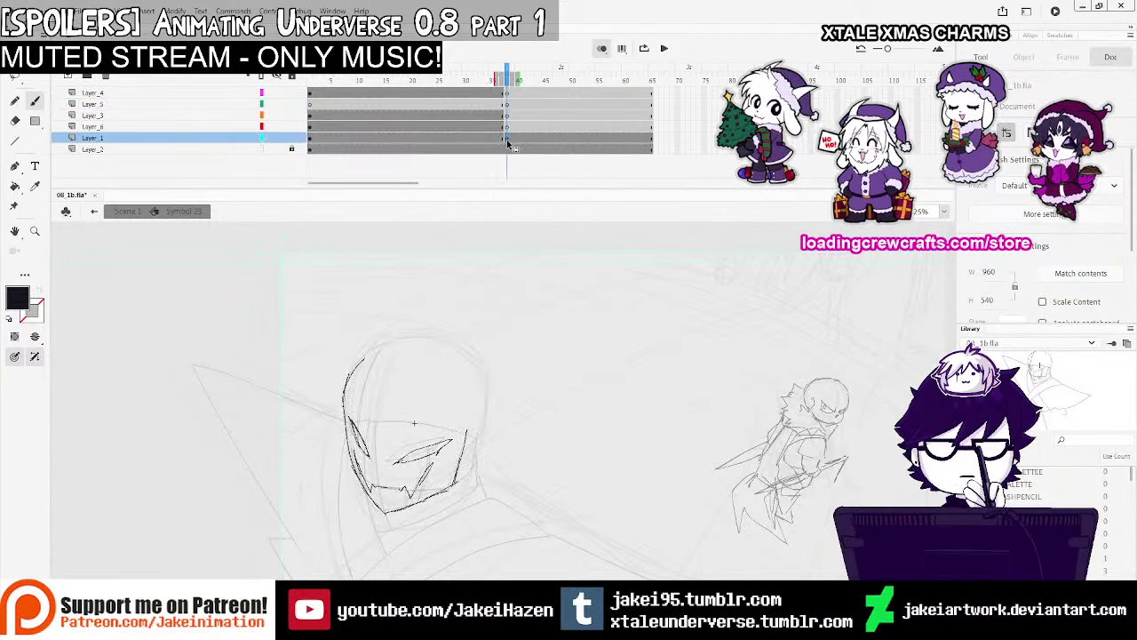
{"action": "key", "text": "e"}
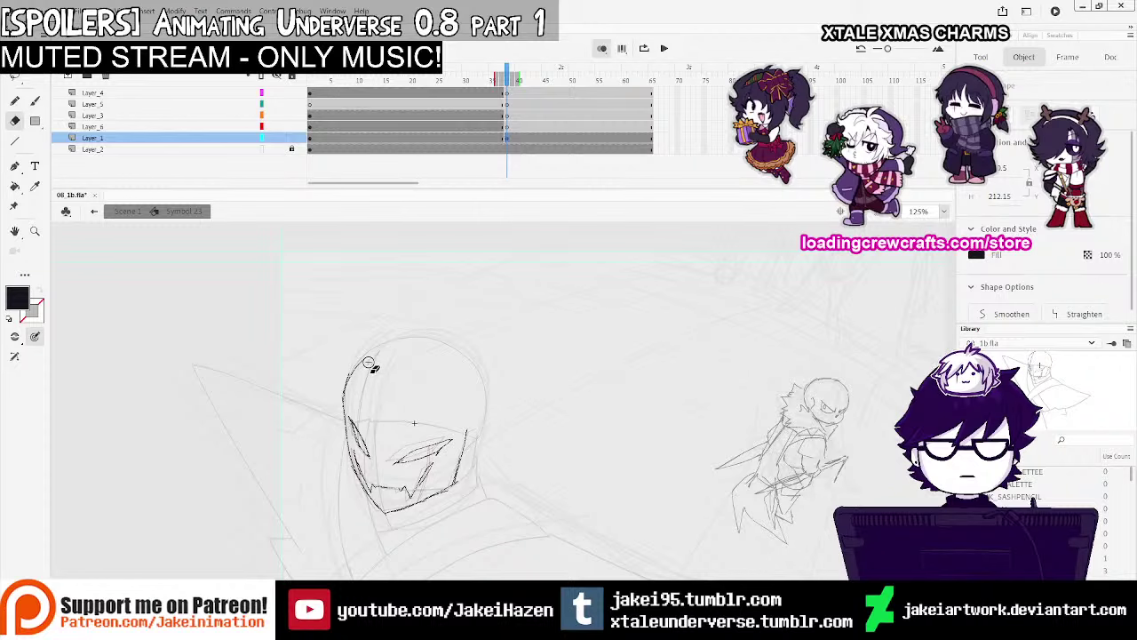
{"action": "left_click_drag", "start_coordinate": [374, 361], "coordinate": [351, 302]}
{"action": "key", "text": "ctrl+equal"}
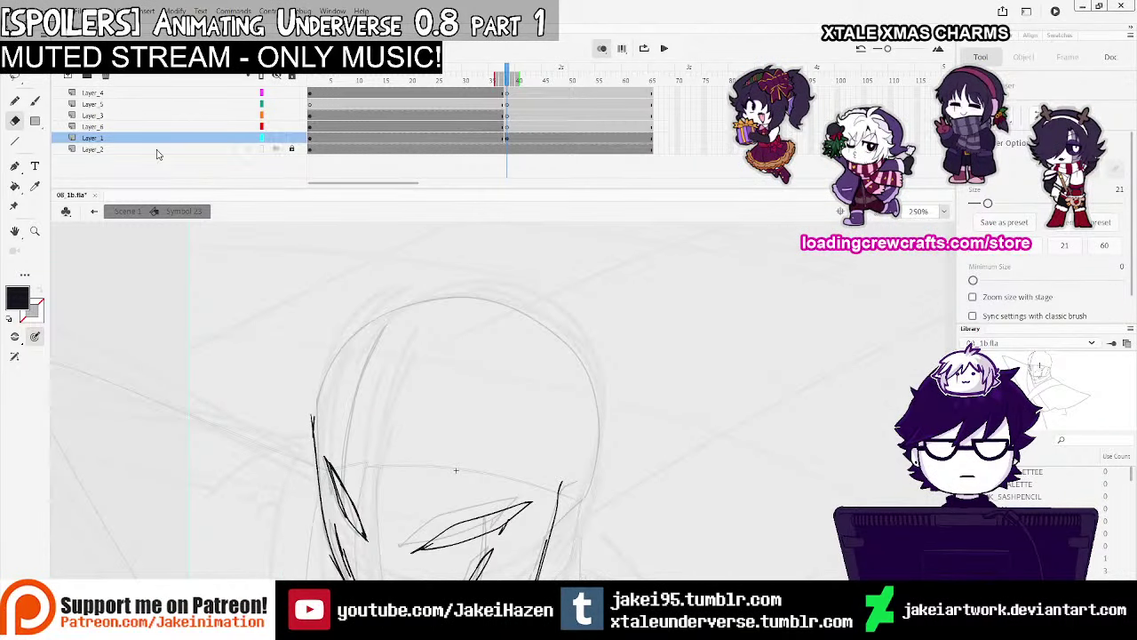
Brush the rounded skull outline from the far temple over the crown to the near side on Layer_1
{"action": "key", "text": "b"}
{"action": "mouse_move", "coordinate": [313, 428]}
{"action": "left_mouse_down"}
{"action": "mouse_move", "coordinate": [334, 343]}
{"action": "mouse_move", "coordinate": [423, 303]}
{"action": "mouse_move", "coordinate": [468, 302]}
{"action": "left_mouse_up"}
{"action": "mouse_move", "coordinate": [535, 384]}
{"action": "left_mouse_down"}
{"action": "mouse_move", "coordinate": [497, 362]}
{"action": "mouse_move", "coordinate": [488, 338]}
{"action": "left_mouse_up"}
{"action": "left_click_drag", "start_coordinate": [382, 275], "coordinate": [540, 393]}
{"action": "key", "text": "ctrl+z"}
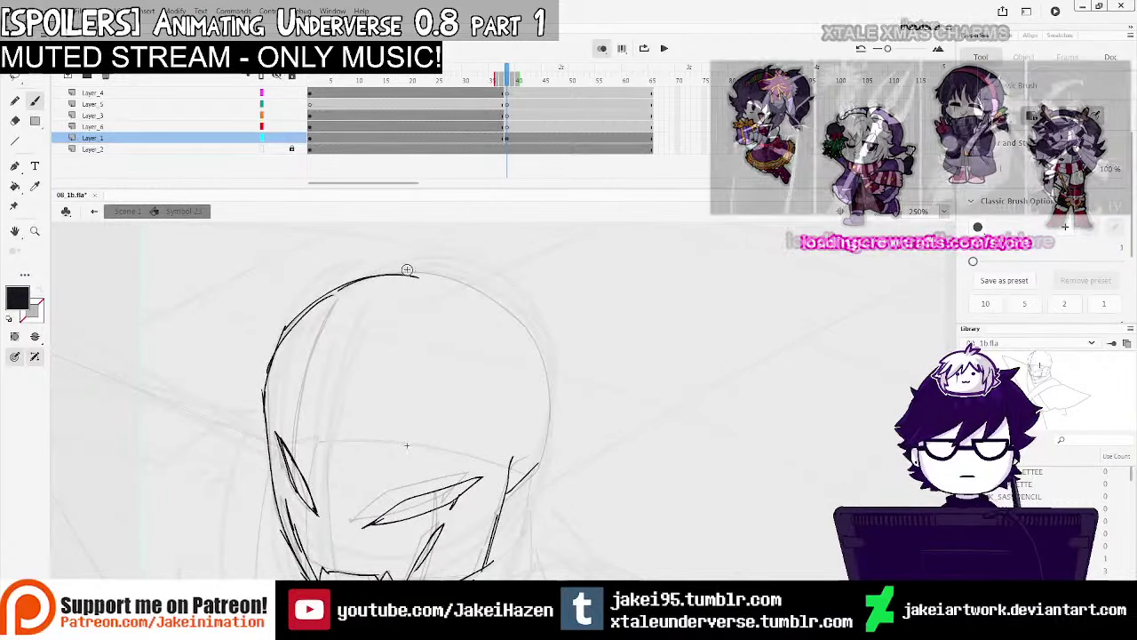
{"action": "mouse_move", "coordinate": [401, 272]}
{"action": "left_mouse_down"}
{"action": "mouse_move", "coordinate": [489, 294]}
{"action": "mouse_move", "coordinate": [534, 351]}
{"action": "left_mouse_up"}
{"action": "mouse_move", "coordinate": [453, 274]}
{"action": "left_mouse_down"}
{"action": "mouse_move", "coordinate": [486, 295]}
{"action": "mouse_move", "coordinate": [548, 388]}
{"action": "left_mouse_up"}
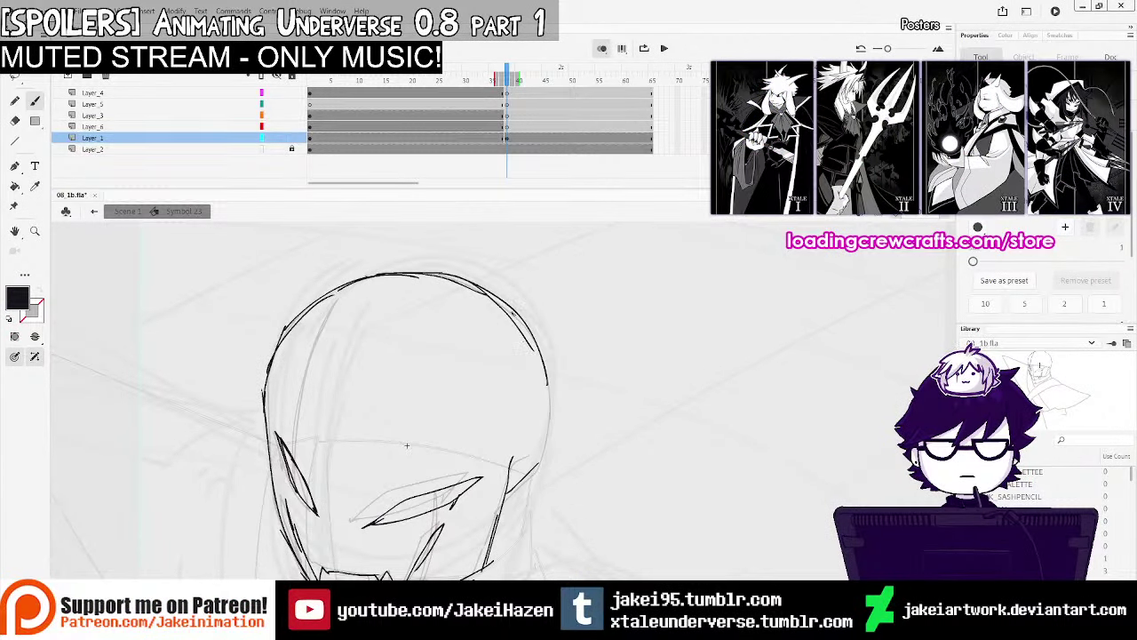
{"action": "left_click_drag", "start_coordinate": [513, 315], "coordinate": [550, 444]}
{"action": "left_click", "coordinate": [549, 467], "text": "alt"}
Compare the new head with the preceding drawing, and brush the curved forehead crack and the crack beneath the wider eye on Layer_6
{"action": "left_click", "coordinate": [505, 116]}
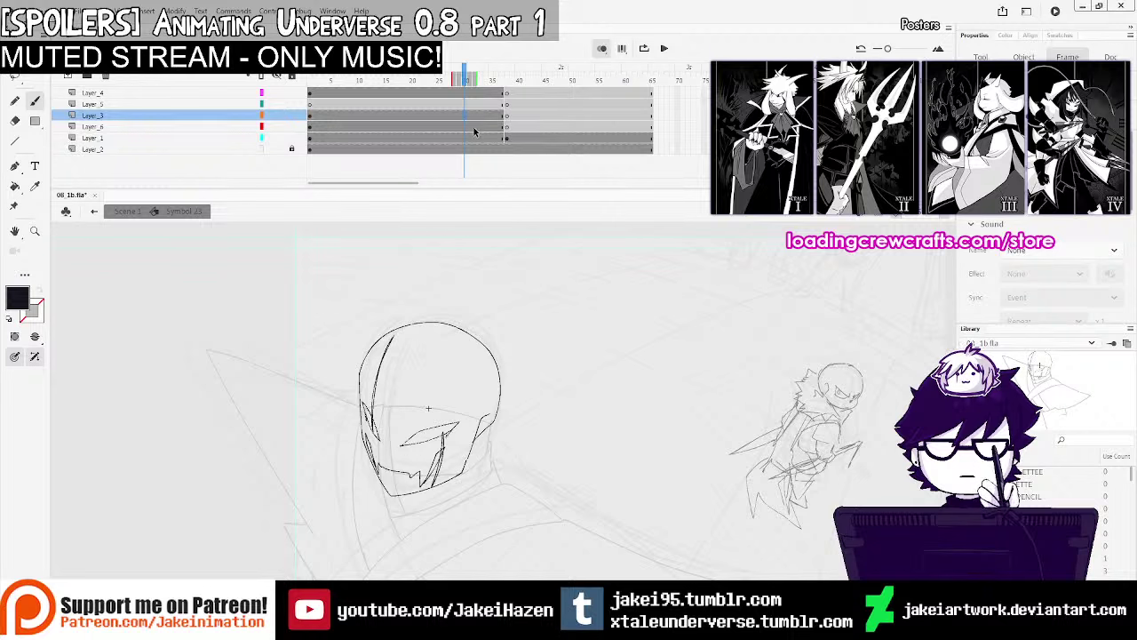
{"action": "left_click", "coordinate": [509, 139]}
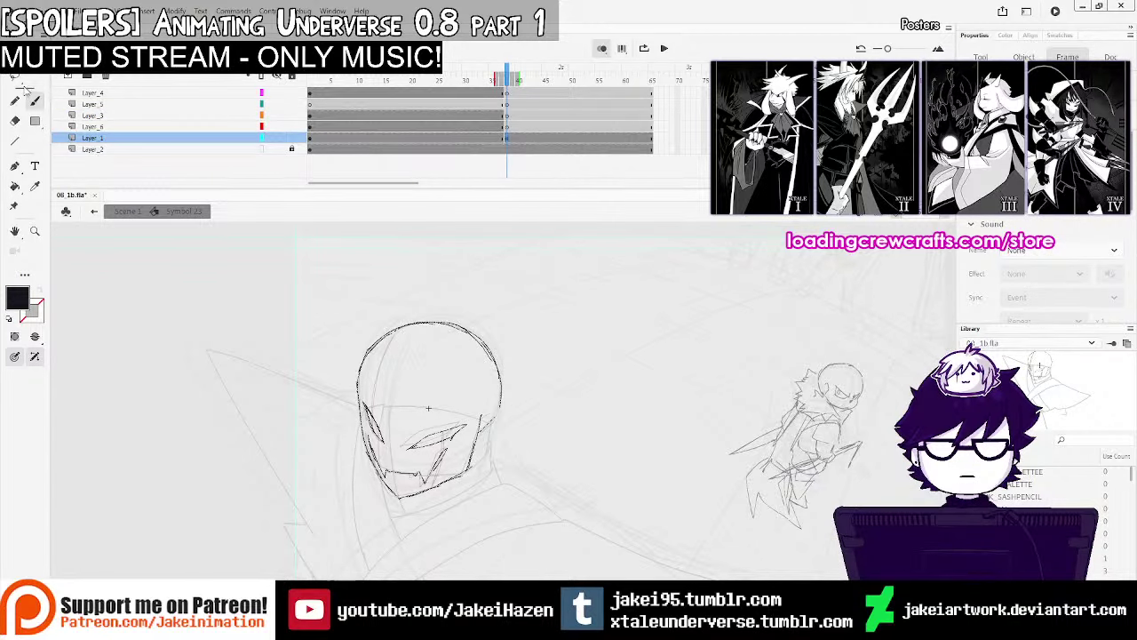
{"action": "left_click", "coordinate": [502, 126]}
{"action": "left_click", "coordinate": [508, 126]}
{"action": "key", "text": "ctrl+="}
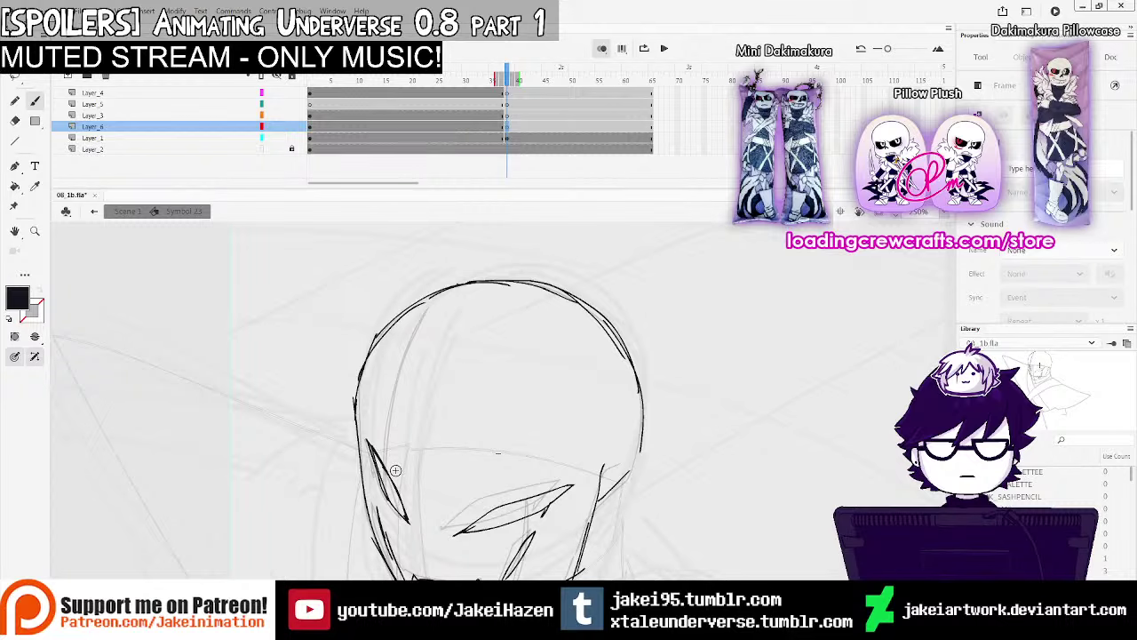
{"action": "key", "text": "ctrl+minus"}
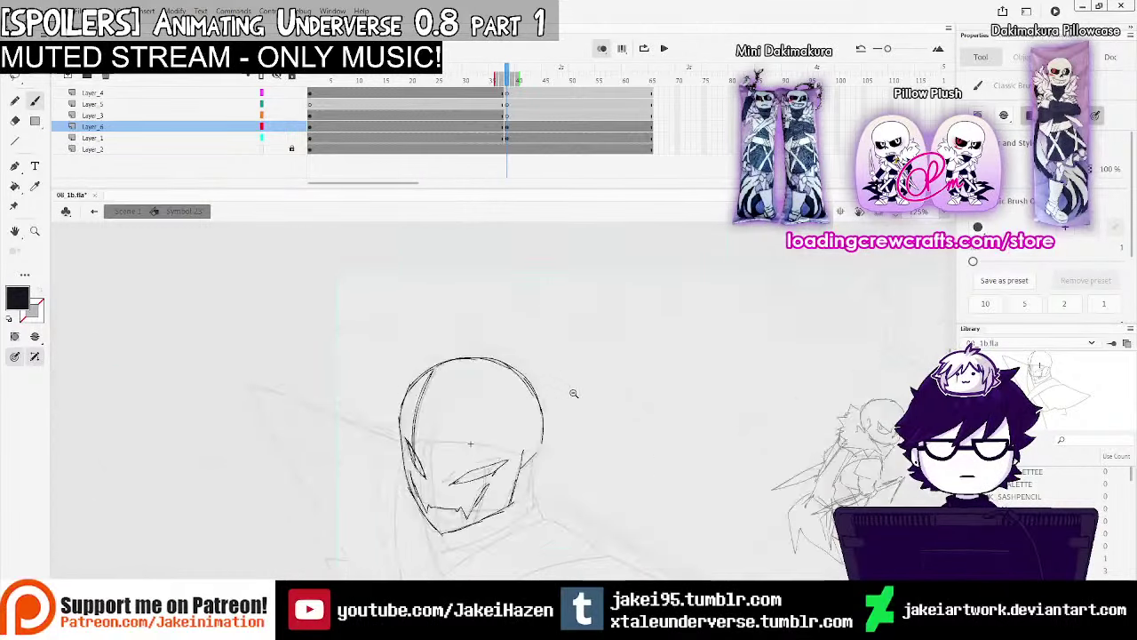
{"action": "key", "text": "ctrl+minus"}
{"action": "key", "text": "ctrl+="}
{"action": "key", "text": "ctrl+="}
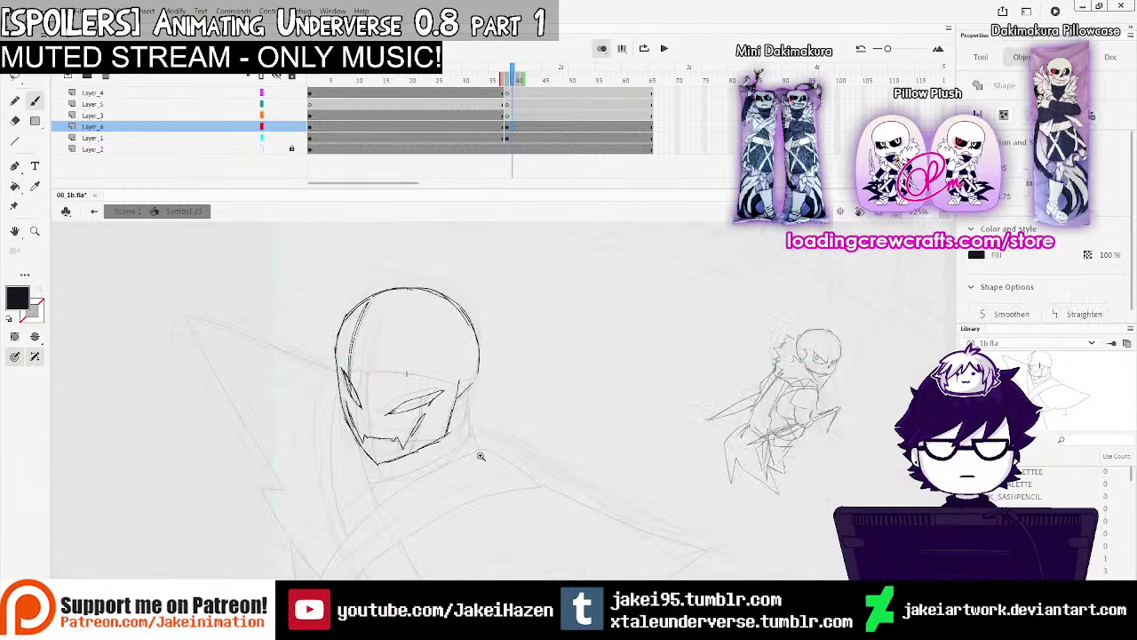
Check the transition into the new pose, and erase and rebrush the skull's far-side outline on Layer_1
{"action": "left_click", "coordinate": [480, 115]}
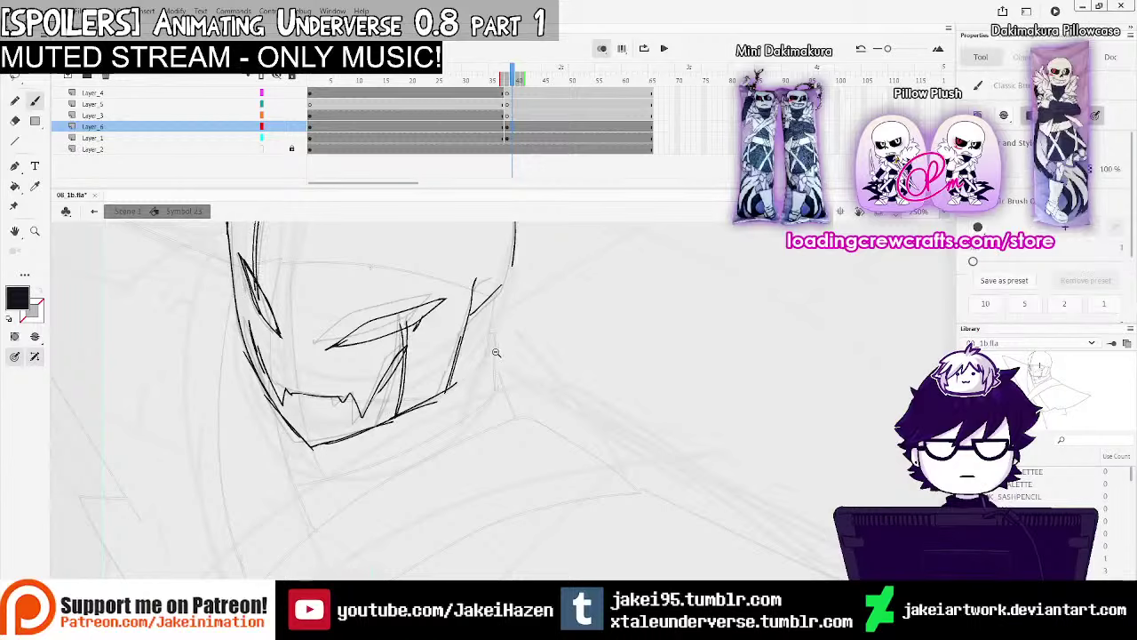
{"action": "key", "text": "ctrl+minus"}
{"action": "key", "text": "ctrl+minus"}
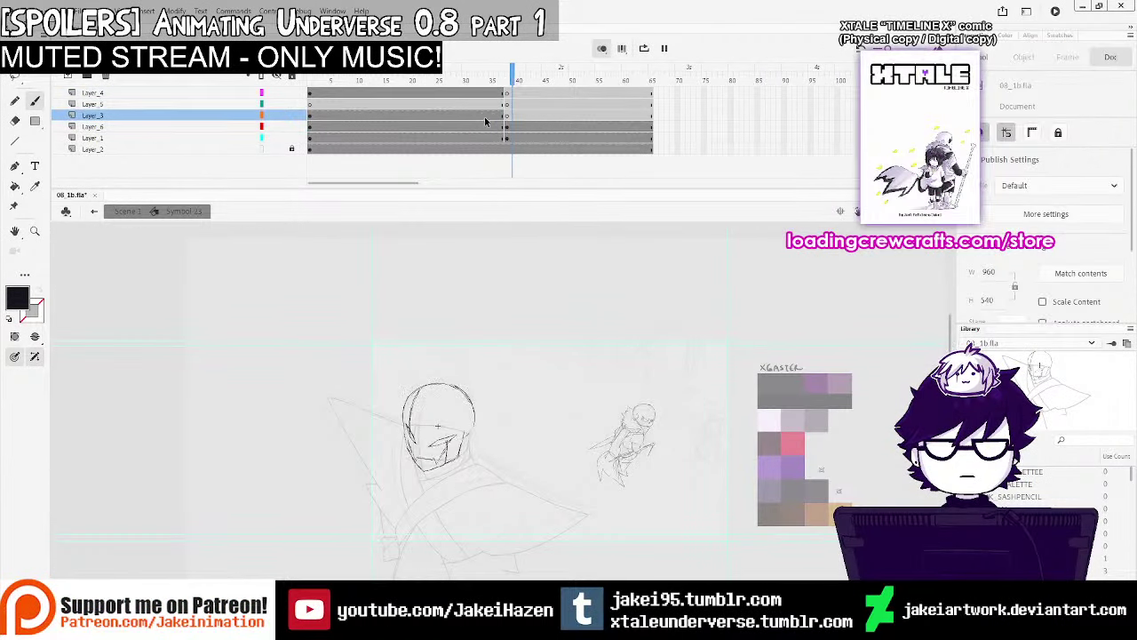
{"action": "left_click", "coordinate": [509, 137]}
{"action": "key", "text": "ctrl+="}
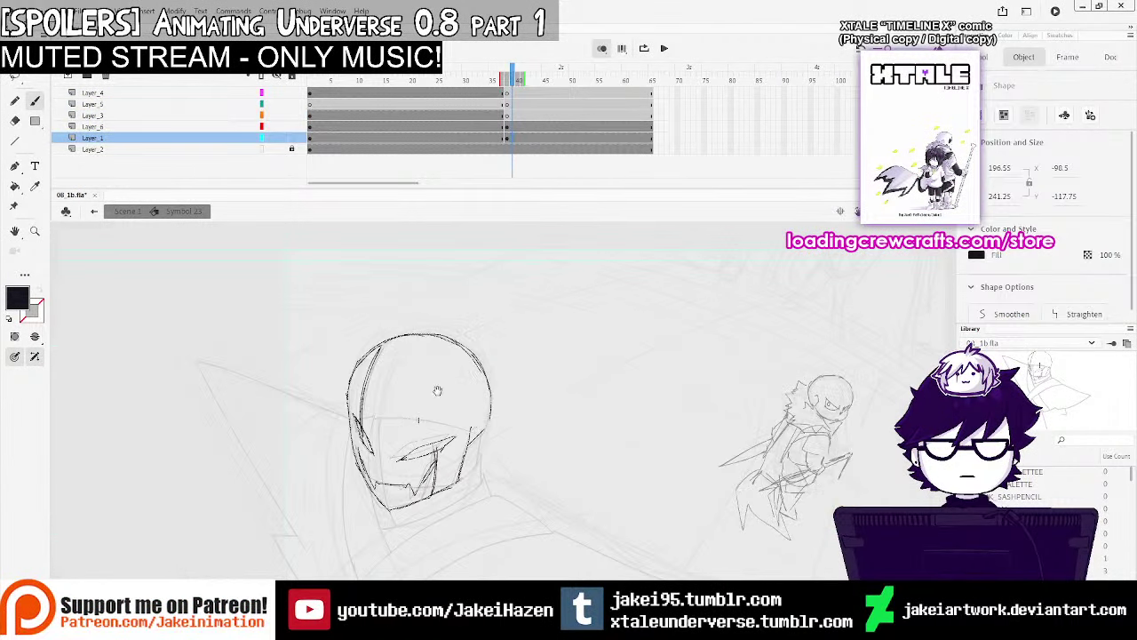
{"action": "left_click", "coordinate": [15, 121]}
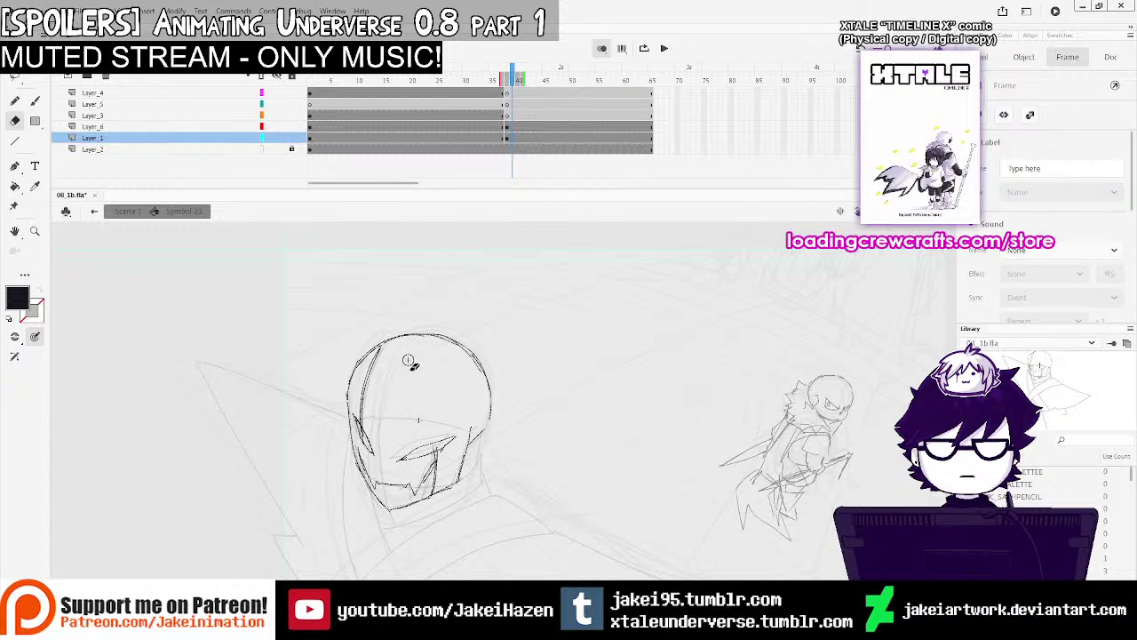
{"action": "mouse_move", "coordinate": [339, 391]}
{"action": "left_mouse_down"}
{"action": "mouse_move", "coordinate": [348, 361]}
{"action": "mouse_move", "coordinate": [347, 395]}
{"action": "left_mouse_up"}
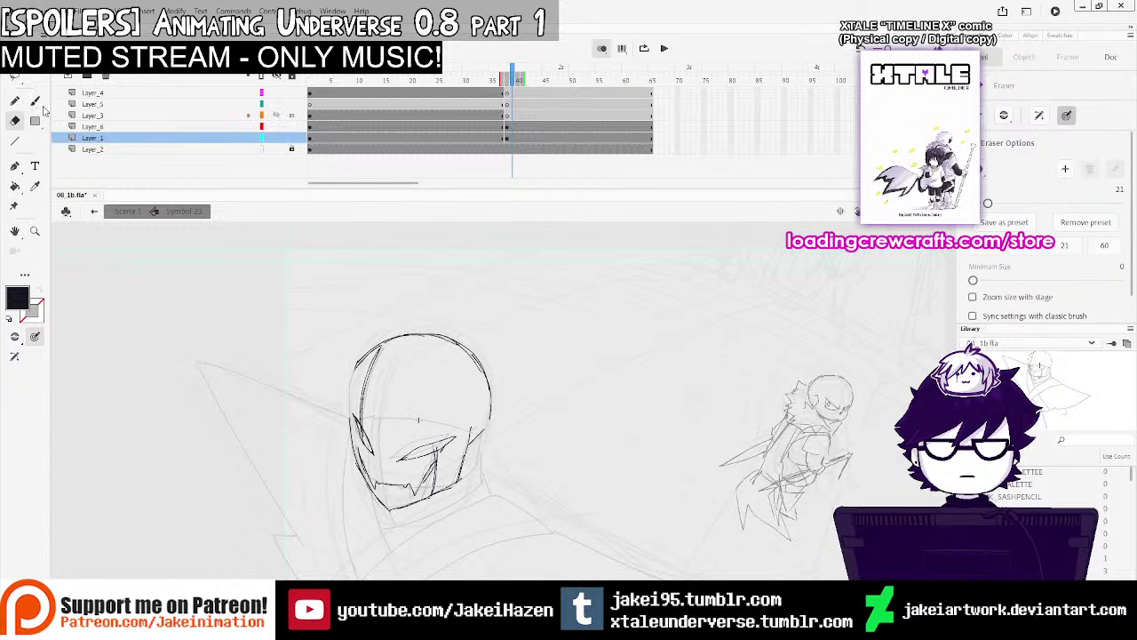
{"action": "key", "text": "b"}
{"action": "left_click", "coordinate": [419, 404]}
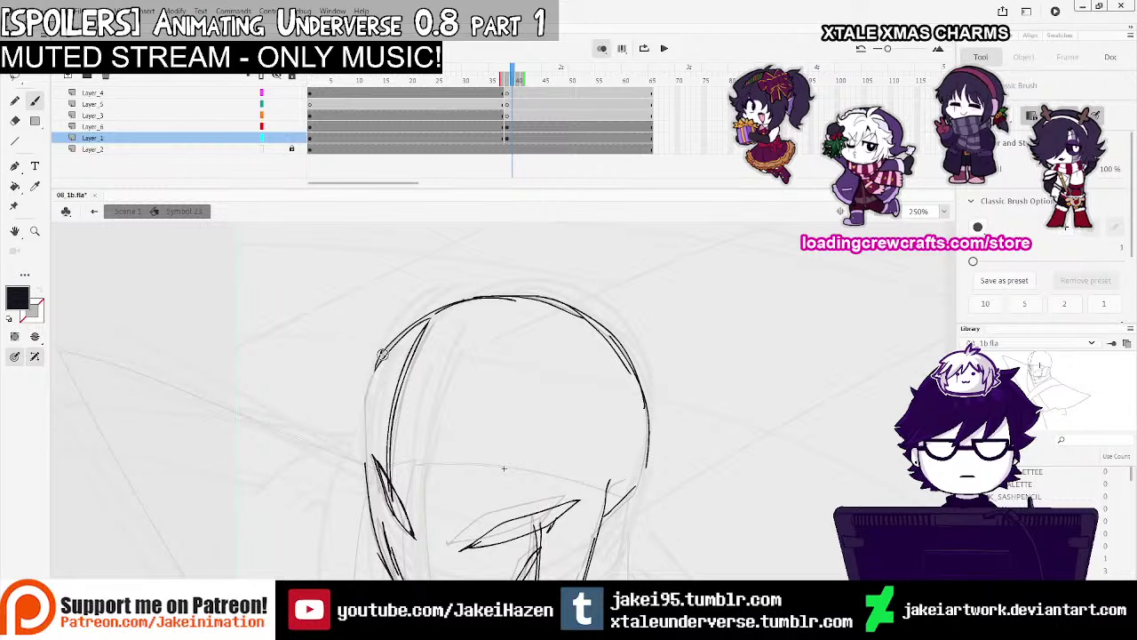
Play the transition, and rotate the curved forehead crack on Layer_6 slightly so its lower end shifts toward the face's centre
{"action": "key", "text": "ctrl+minus"}
{"action": "key", "text": "ctrl+minus"}
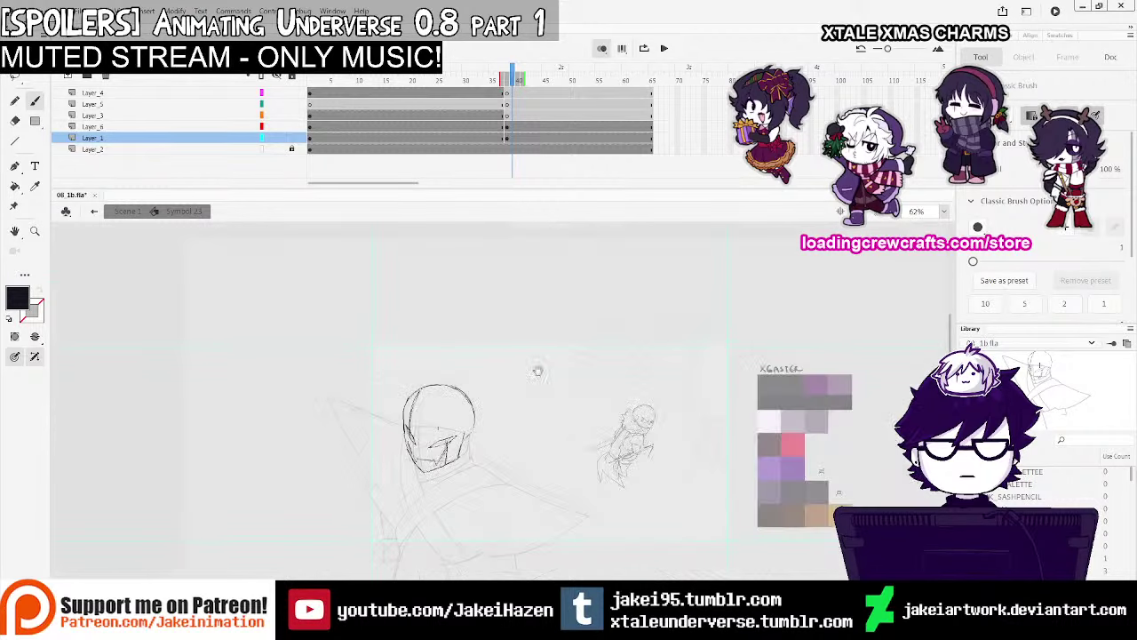
{"action": "left_click", "coordinate": [465, 106]}
{"action": "key", "text": "Return"}
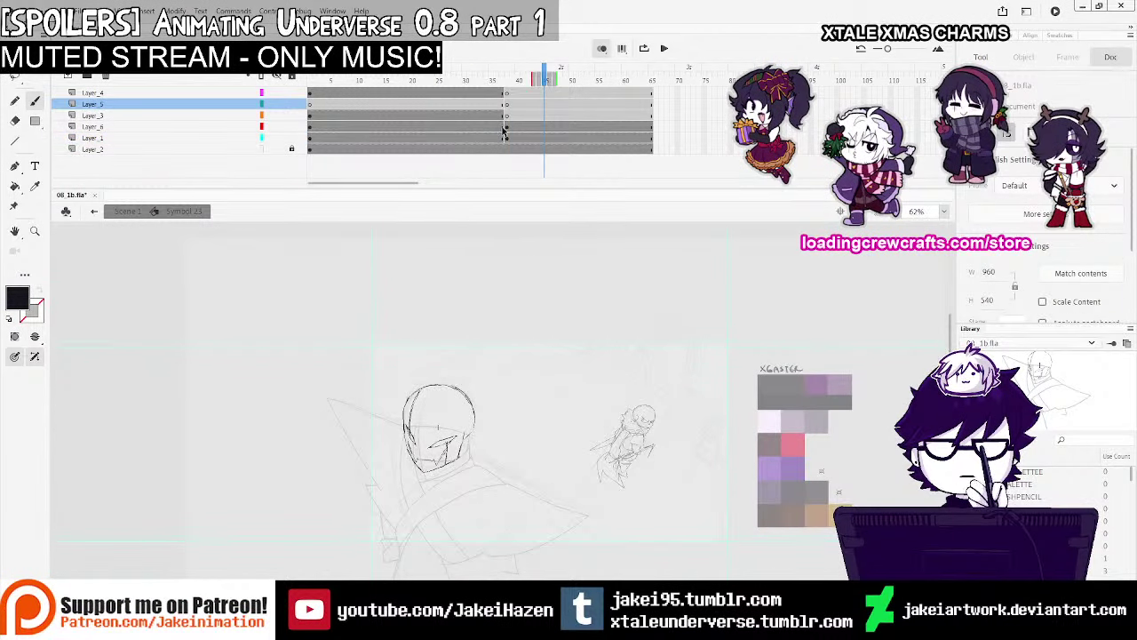
{"action": "left_click", "coordinate": [513, 137]}
{"action": "key", "text": "q"}
{"action": "key", "text": "ctrl+equal"}
{"action": "key", "text": "ctrl+equal"}
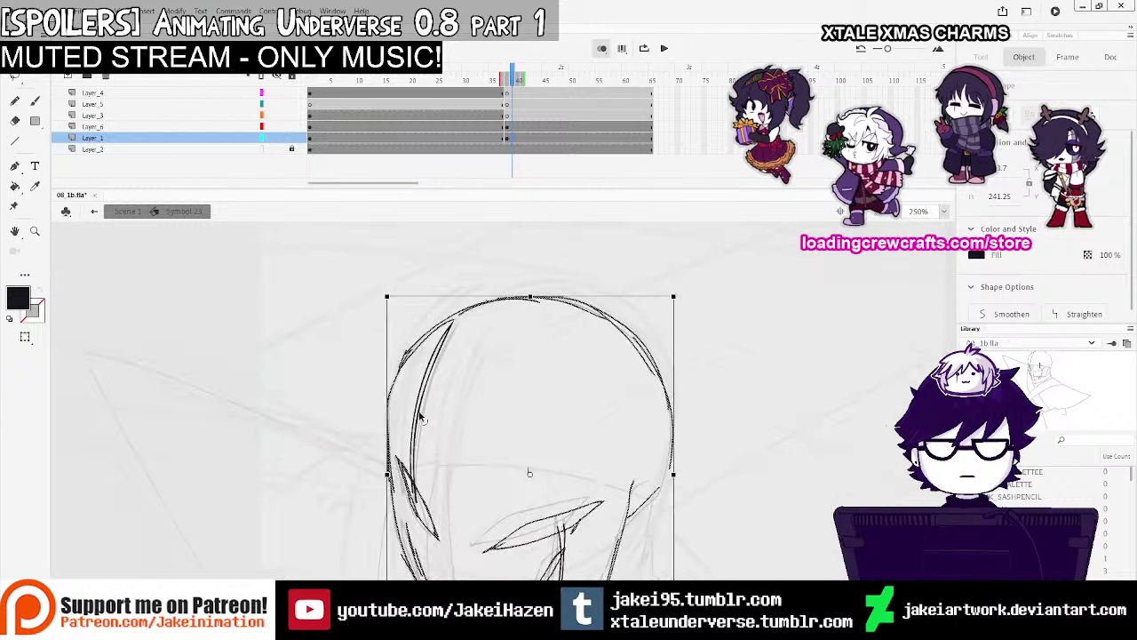
{"action": "left_click", "coordinate": [444, 433]}
{"action": "left_click", "coordinate": [415, 433]}
{"action": "left_click_drag", "start_coordinate": [435, 502], "coordinate": [444, 503]}
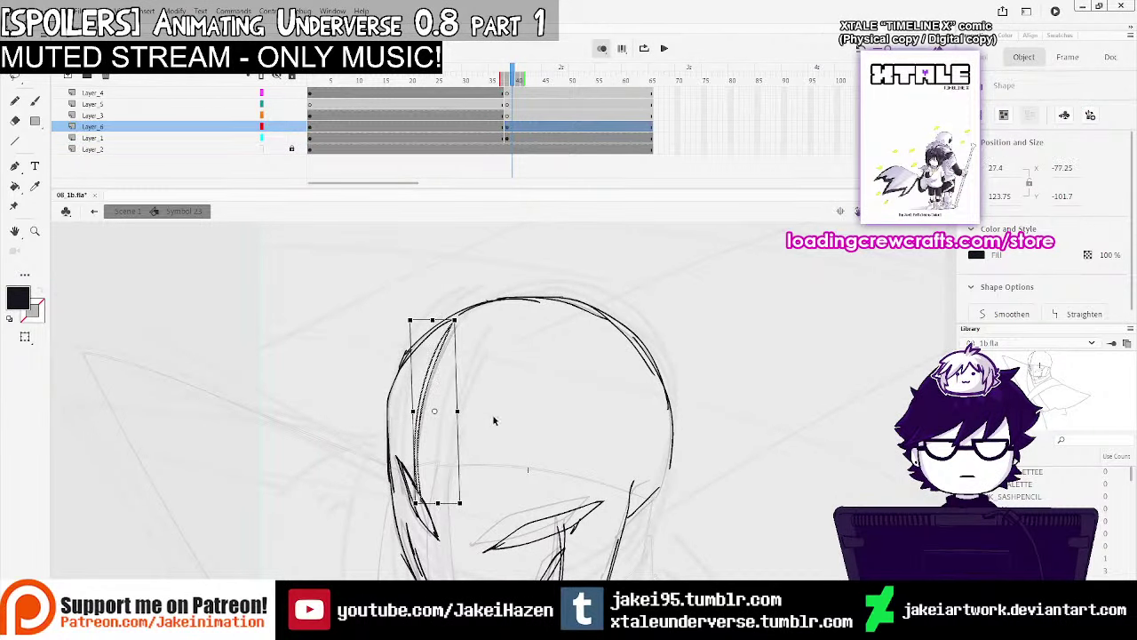
{"action": "left_click", "coordinate": [495, 421]}
Play the frames around frame 38 to check the adjusted crack against the preceding head drawing
{"action": "key", "text": "ctrl+minus"}
{"action": "left_click", "coordinate": [479, 105]}
{"action": "key", "text": "Return"}
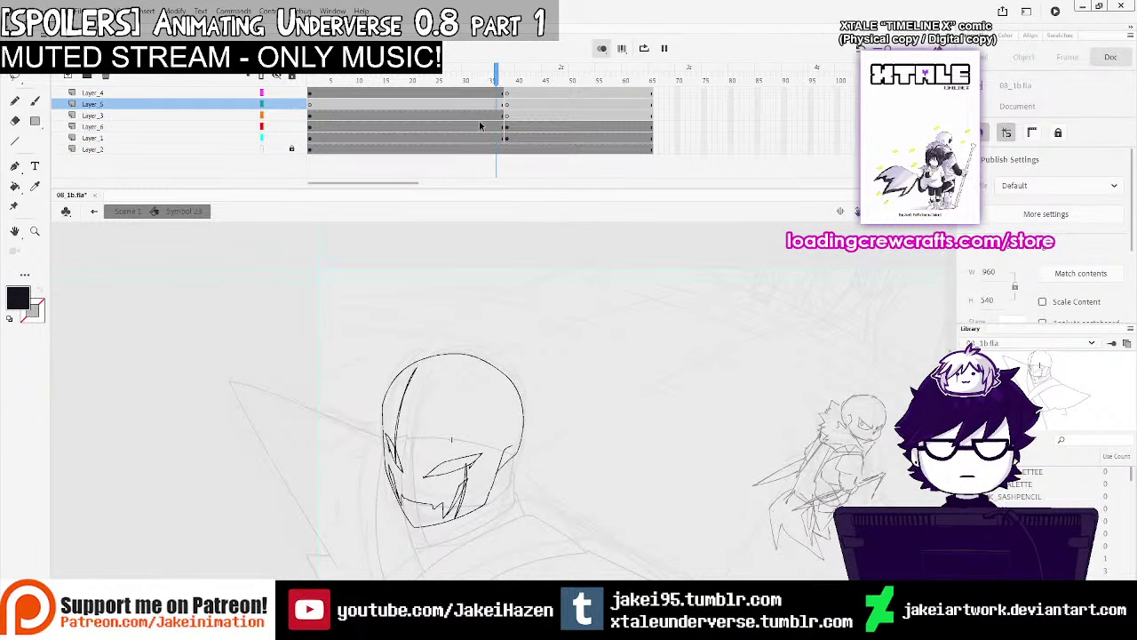
{"action": "key", "text": "Return"}
Erase both slanted eye outlines on Layer_1 at frame 38 and rebrush them with cleaner, slightly higher shapes
{"action": "left_click", "coordinate": [401, 464]}
{"action": "left_click", "coordinate": [402, 464]}
{"action": "key", "text": "ctrl+equal"}
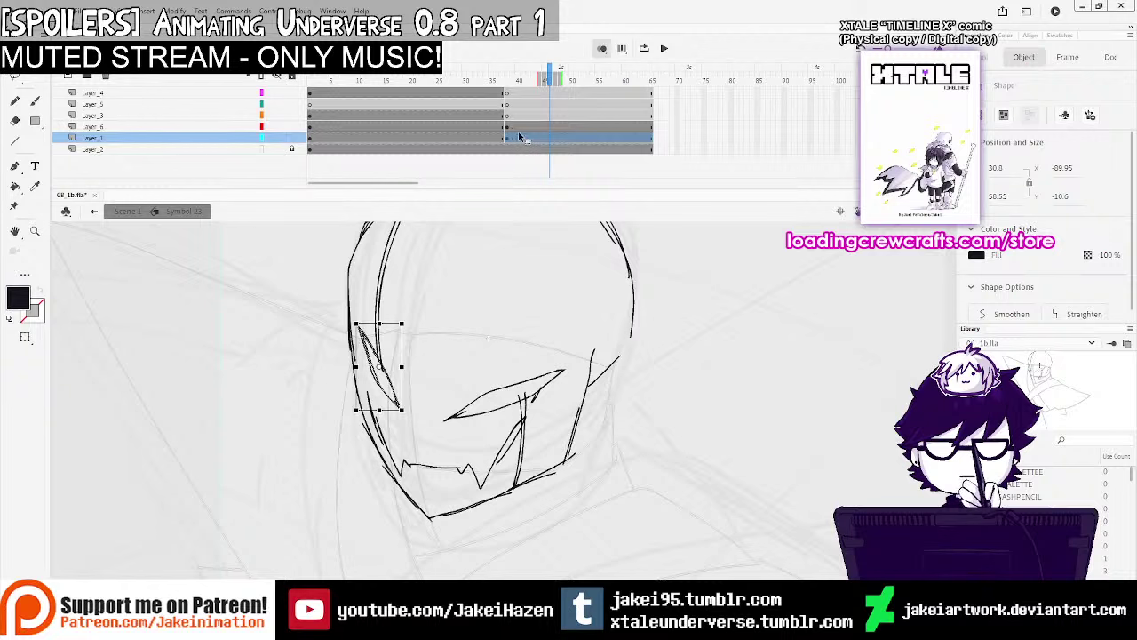
{"action": "left_click", "coordinate": [522, 137]}
{"action": "left_click", "coordinate": [17, 121]}
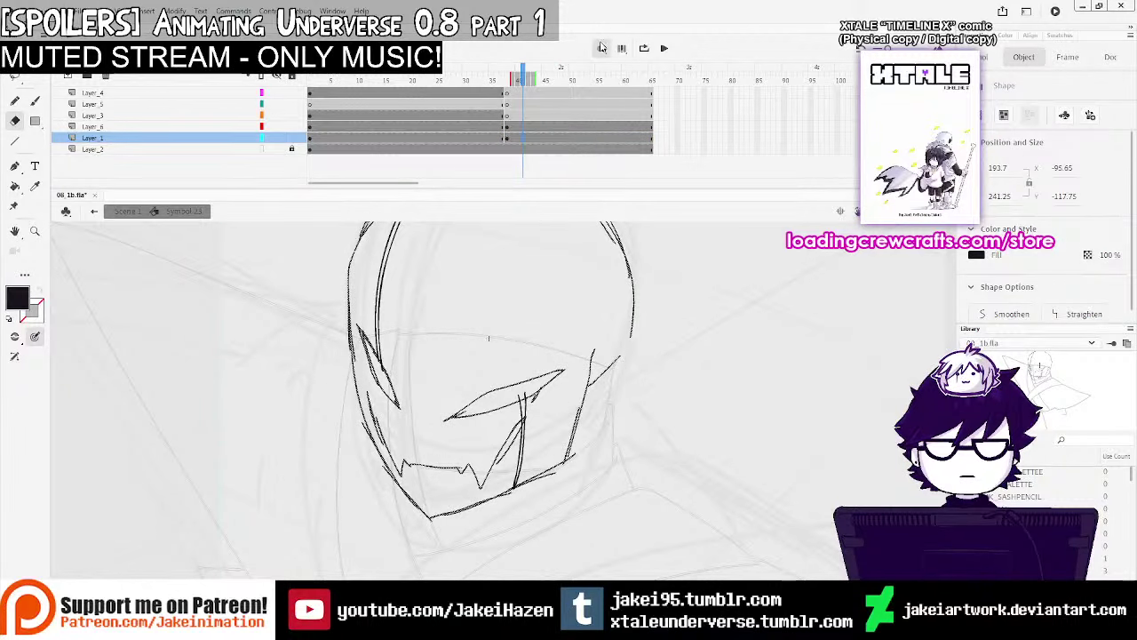
{"action": "left_click", "coordinate": [507, 137]}
{"action": "left_click_drag", "start_coordinate": [397, 406], "coordinate": [365, 327]}
{"action": "mouse_move", "coordinate": [479, 391]}
{"action": "left_mouse_down"}
{"action": "mouse_move", "coordinate": [449, 416]}
{"action": "mouse_move", "coordinate": [559, 377]}
{"action": "mouse_move", "coordinate": [551, 369]}
{"action": "left_mouse_up"}
{"action": "left_click", "coordinate": [36, 102]}
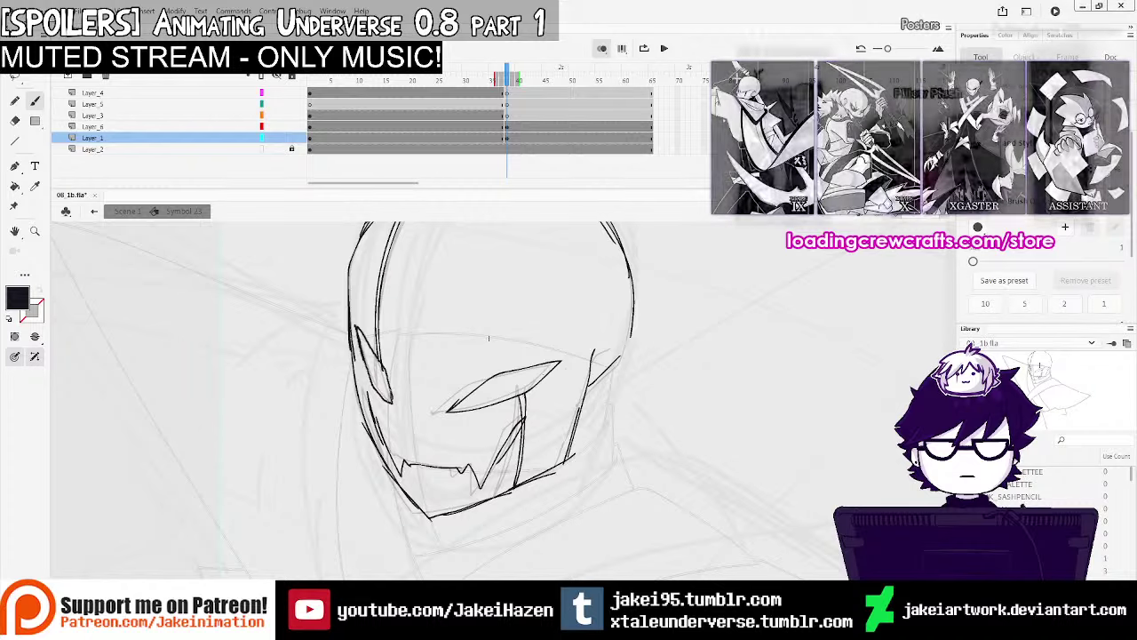
Play the transition across frame 38 to check the redrawn eyes
{"action": "key", "text": "ctrl+minus"}
{"action": "left_click", "coordinate": [476, 106]}
{"action": "key", "text": "Return"}
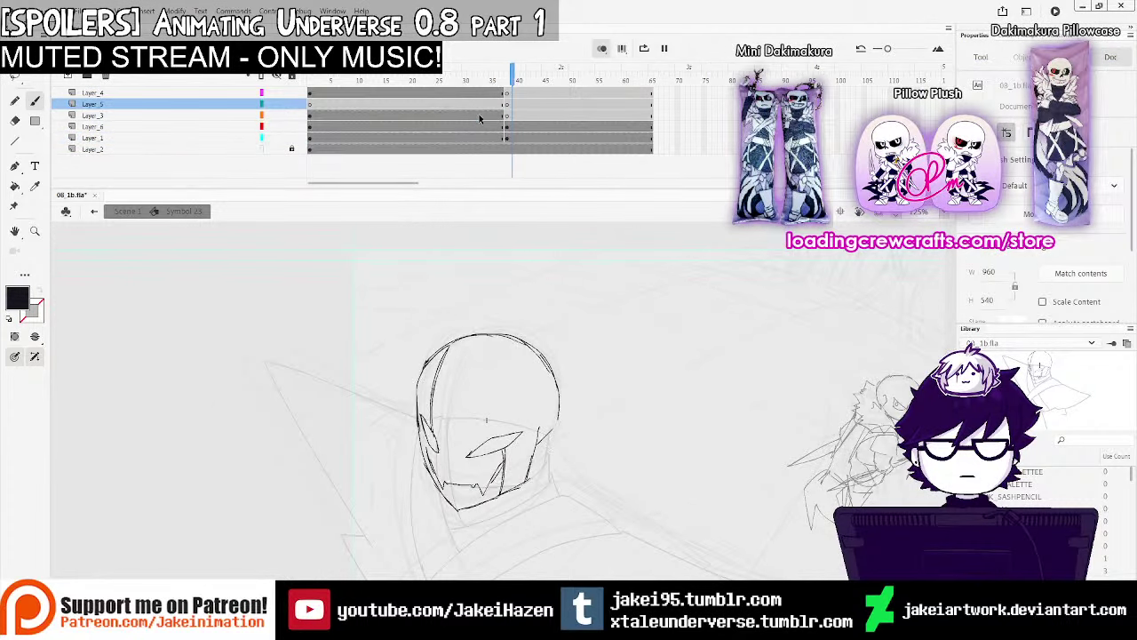
{"action": "key", "text": "Return"}
Lock every layer except Layer_1, and outline the narrow far eye with the Lasso tool
{"action": "left_click", "coordinate": [14, 57]}
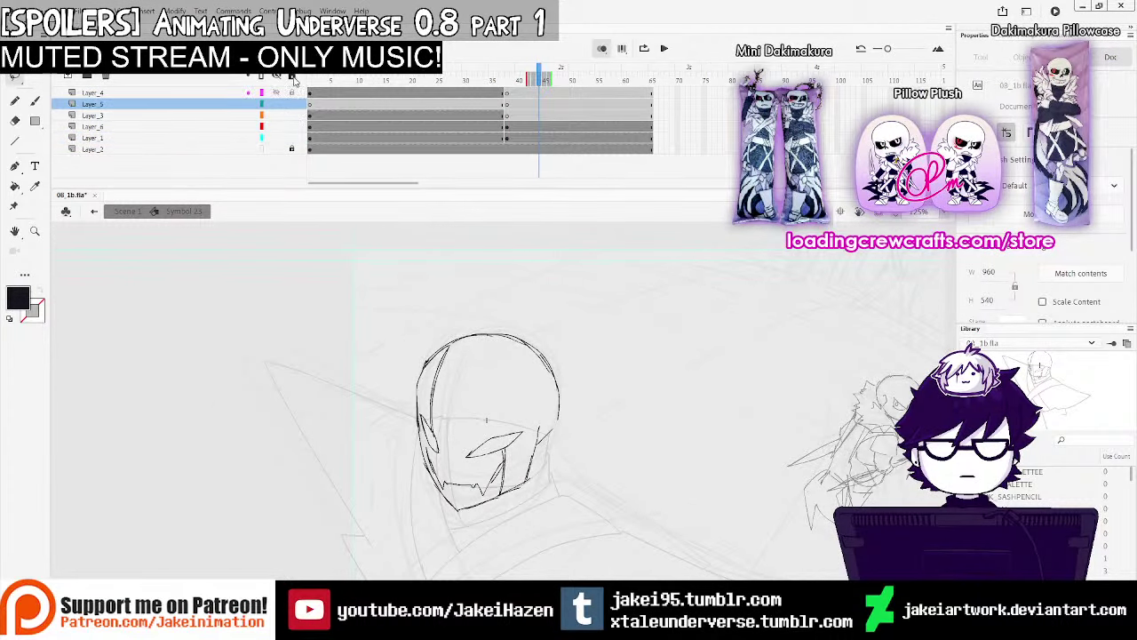
{"action": "left_click", "coordinate": [520, 137]}
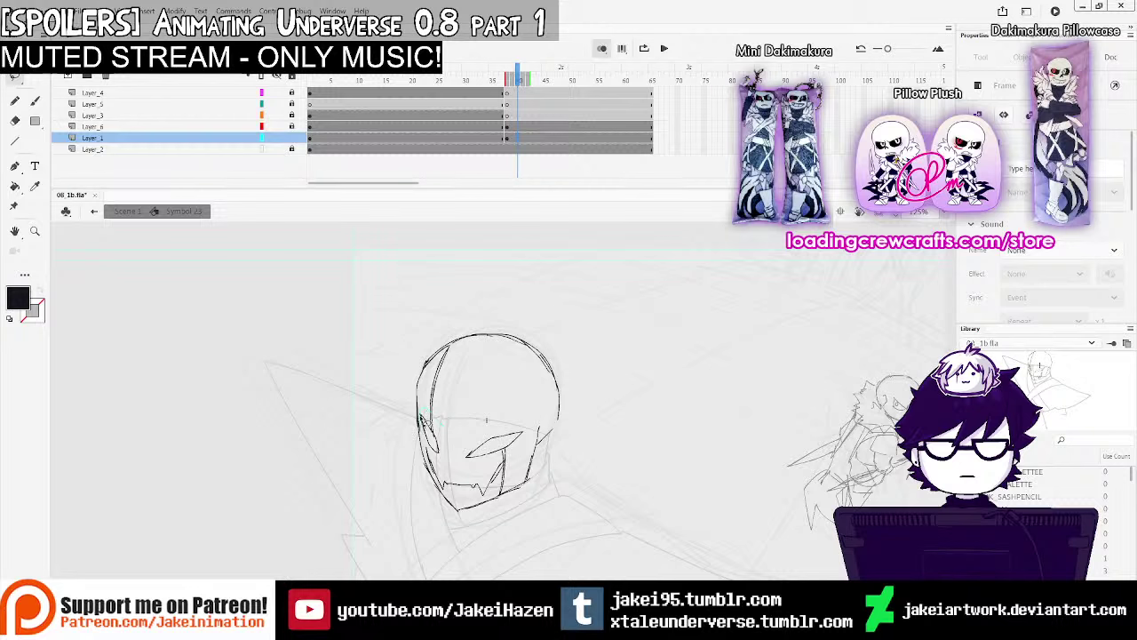
{"action": "left_click", "coordinate": [424, 417]}
{"action": "left_click", "coordinate": [470, 433]}
Replay the change from the preceding drawing to the new face, and examine how the eyes and jaw shift
{"action": "left_click", "coordinate": [488, 116]}
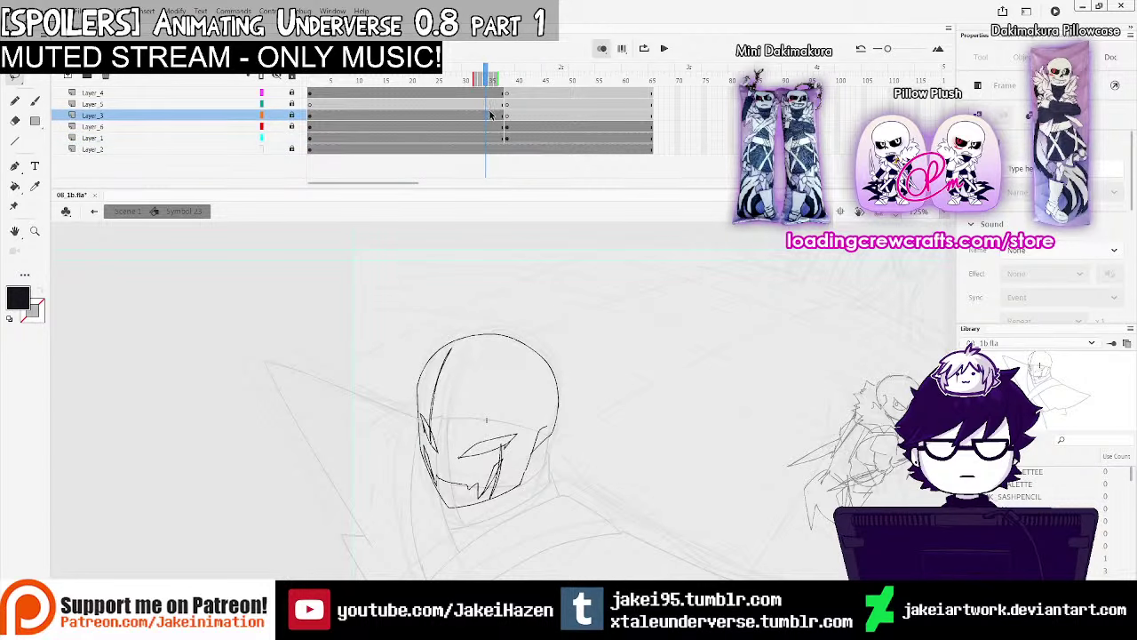
{"action": "key", "text": "Return"}
{"action": "key", "text": "Return"}
{"action": "left_click", "coordinate": [522, 127]}
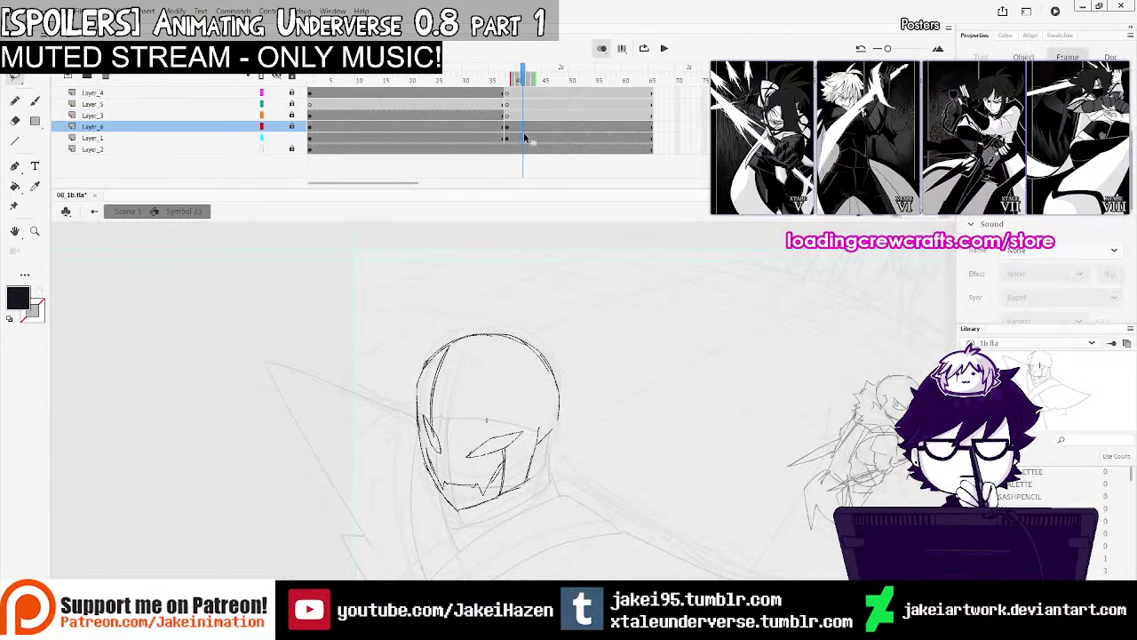
Start a new empty drawing at frame 42 on Layer_6 and Layer_1, with Layer_1 ready for brushing
{"action": "left_click", "coordinate": [528, 138]}
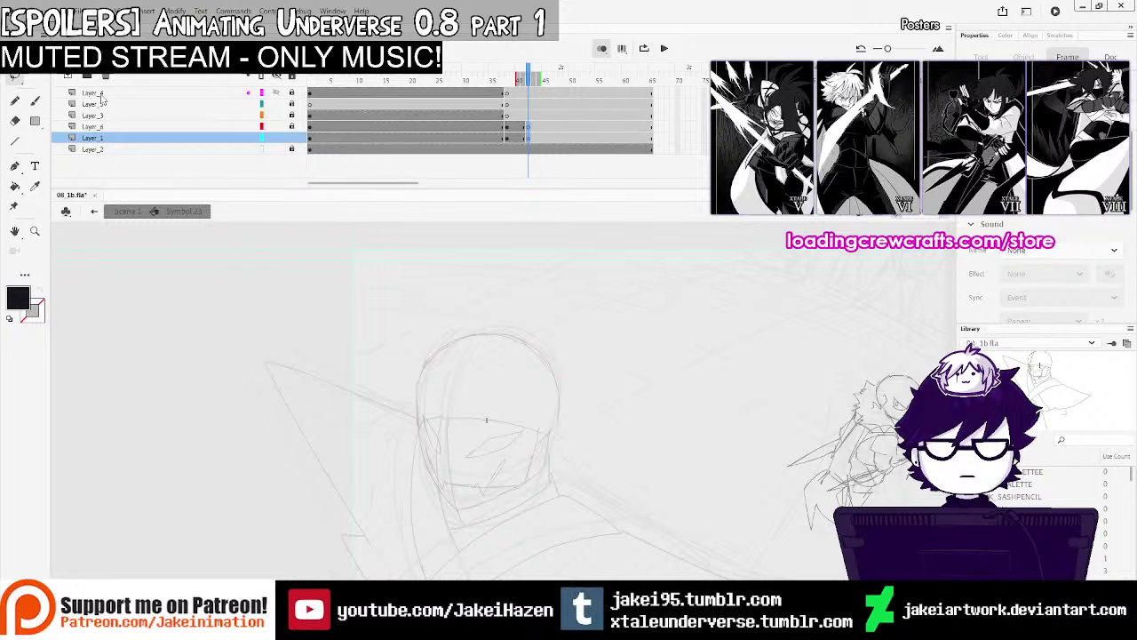
{"action": "key", "text": "b"}
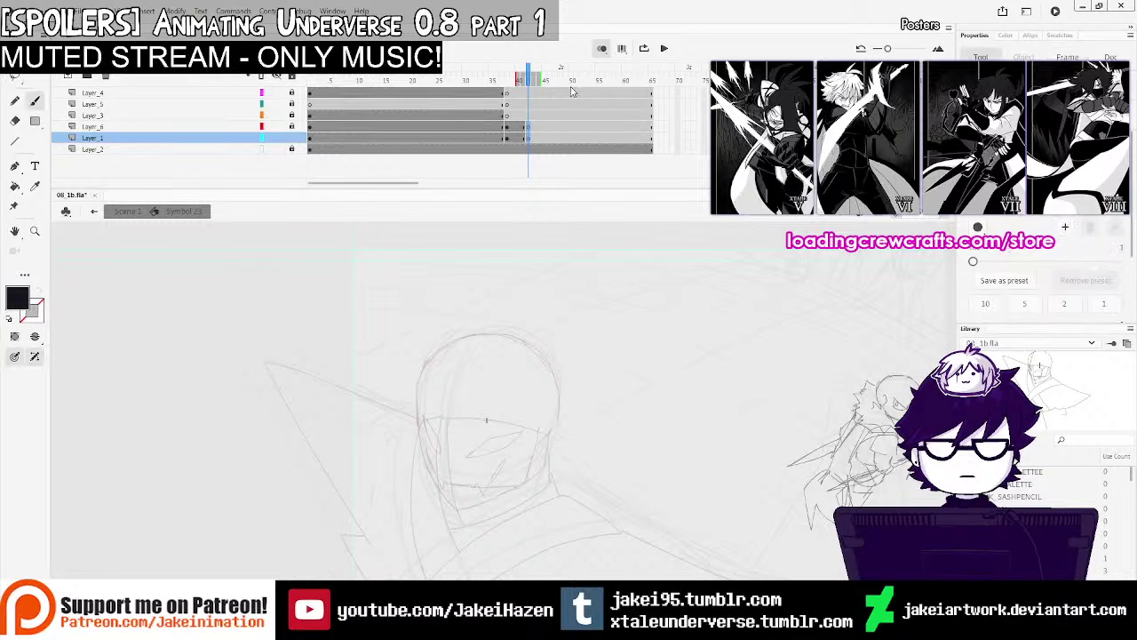
{"action": "left_click", "coordinate": [522, 138]}
{"action": "left_click", "coordinate": [529, 138]}
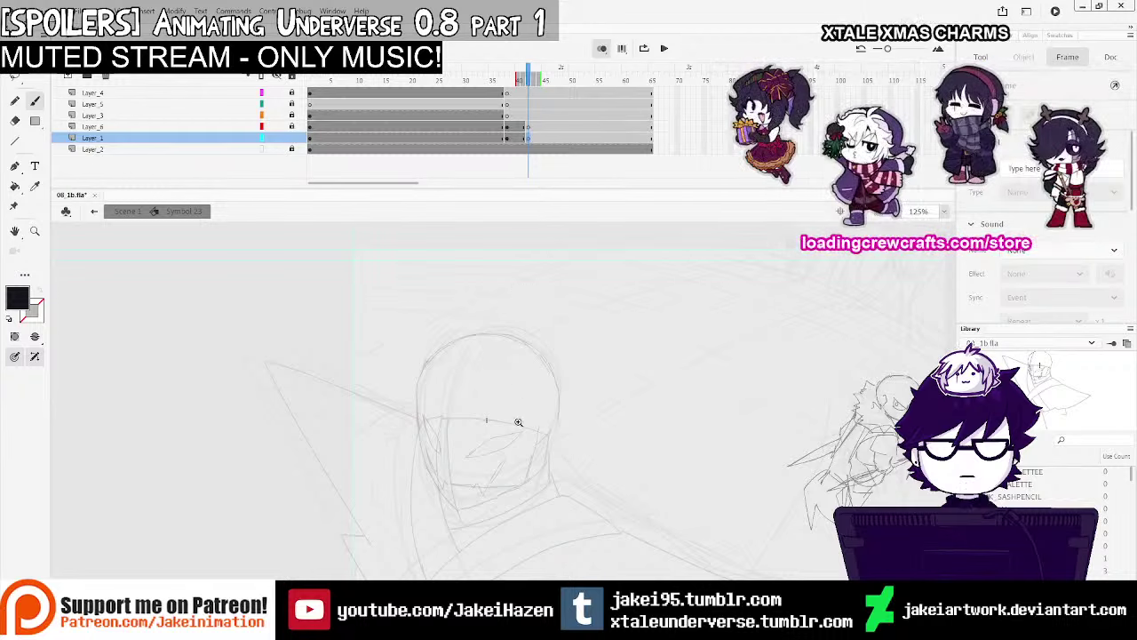
{"action": "left_click", "coordinate": [519, 423], "text": "ctrl"}
{"action": "left_click_drag", "start_coordinate": [381, 402], "coordinate": [375, 369]}
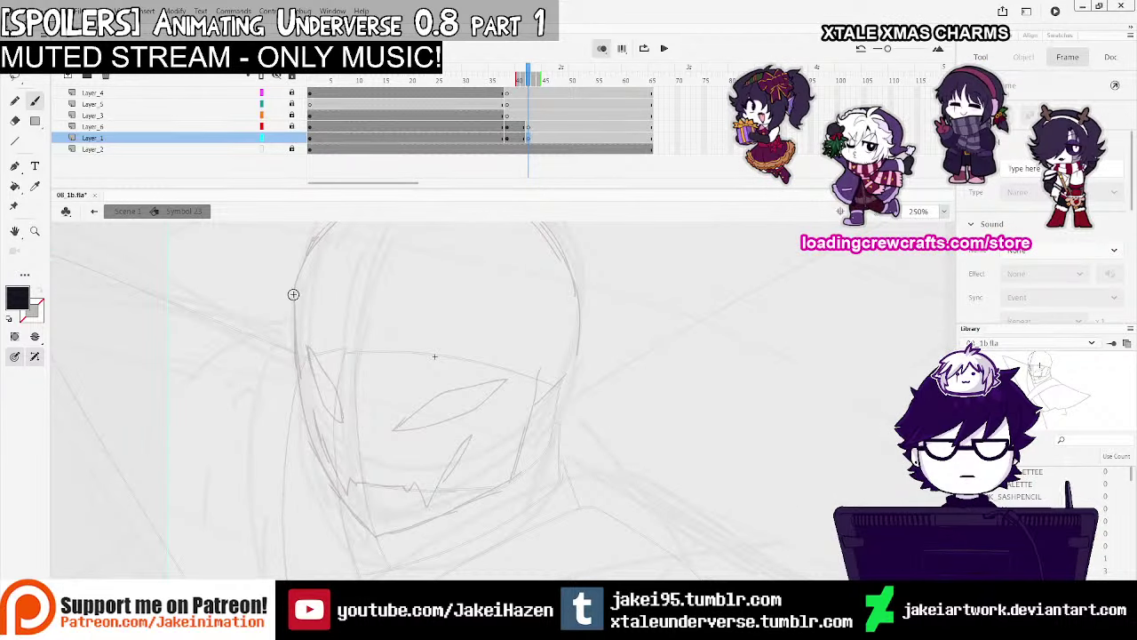
Brush XGASTER's front-facing head outline on Layer_1 at frame 42, from both cheeks and the pointed chin up to the rounded skull
{"action": "mouse_move", "coordinate": [293, 294]}
{"action": "left_mouse_down"}
{"action": "mouse_move", "coordinate": [318, 449]}
{"action": "mouse_move", "coordinate": [393, 542]}
{"action": "left_mouse_up"}
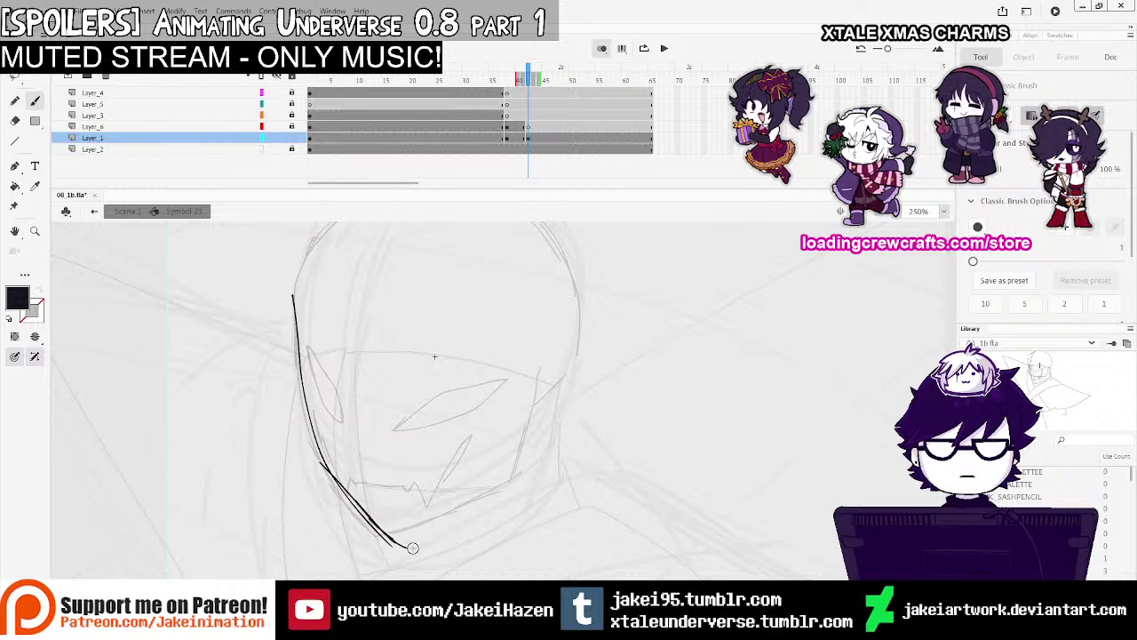
{"action": "key", "text": "ctrl+z"}
{"action": "left_click_drag", "start_coordinate": [317, 454], "coordinate": [395, 536]}
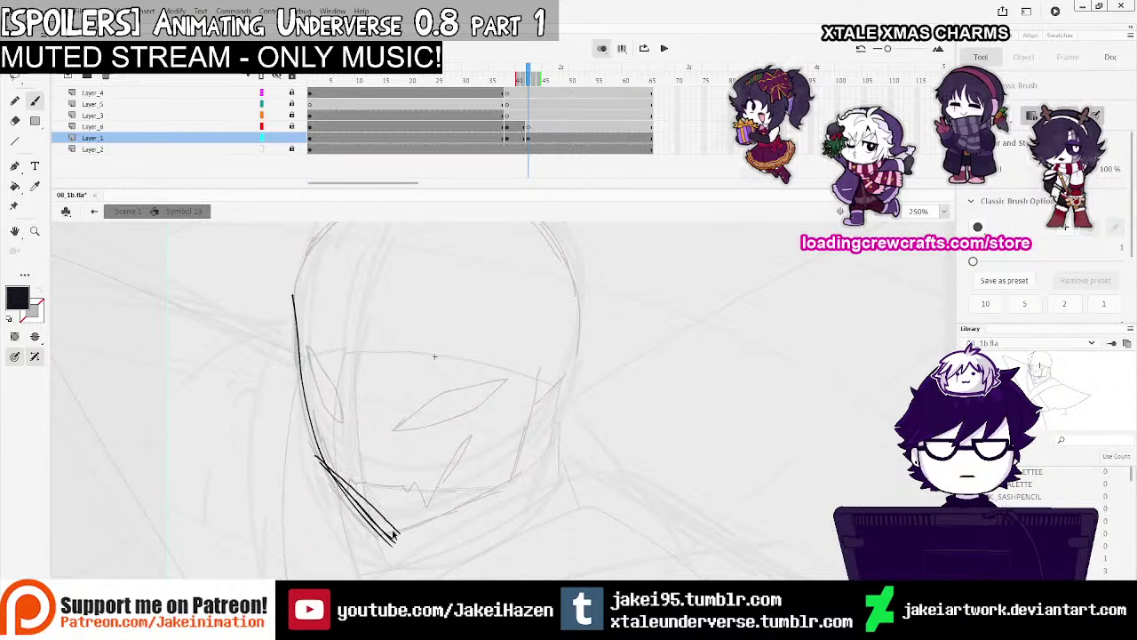
{"action": "key", "text": "ctrl+z"}
{"action": "left_click_drag", "start_coordinate": [317, 454], "coordinate": [382, 531]}
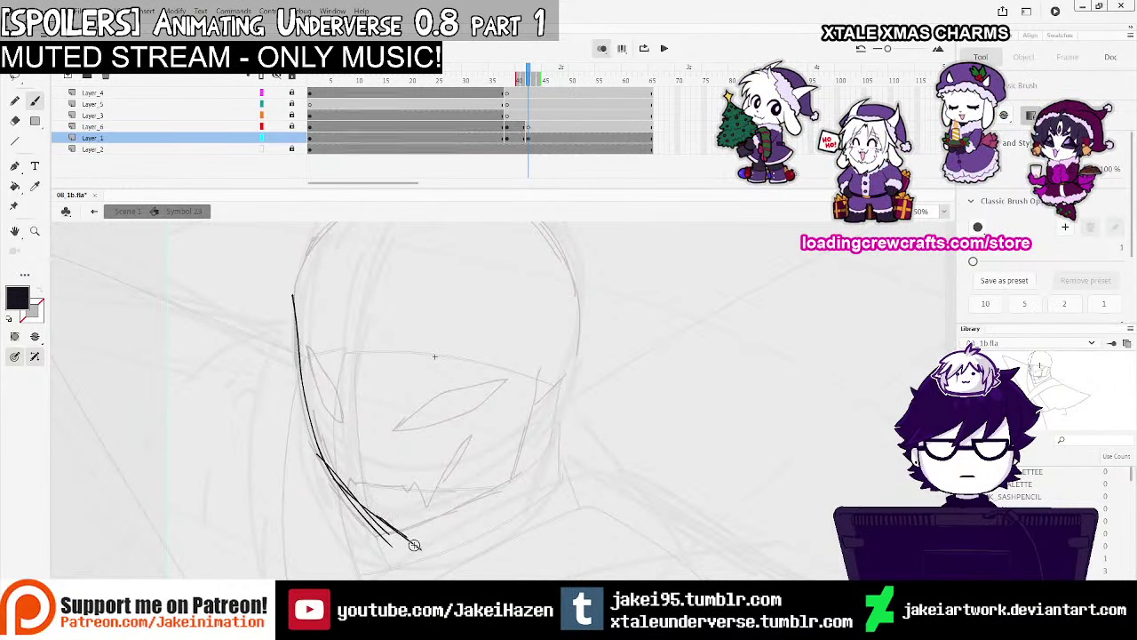
{"action": "left_click_drag", "start_coordinate": [538, 396], "coordinate": [525, 470]}
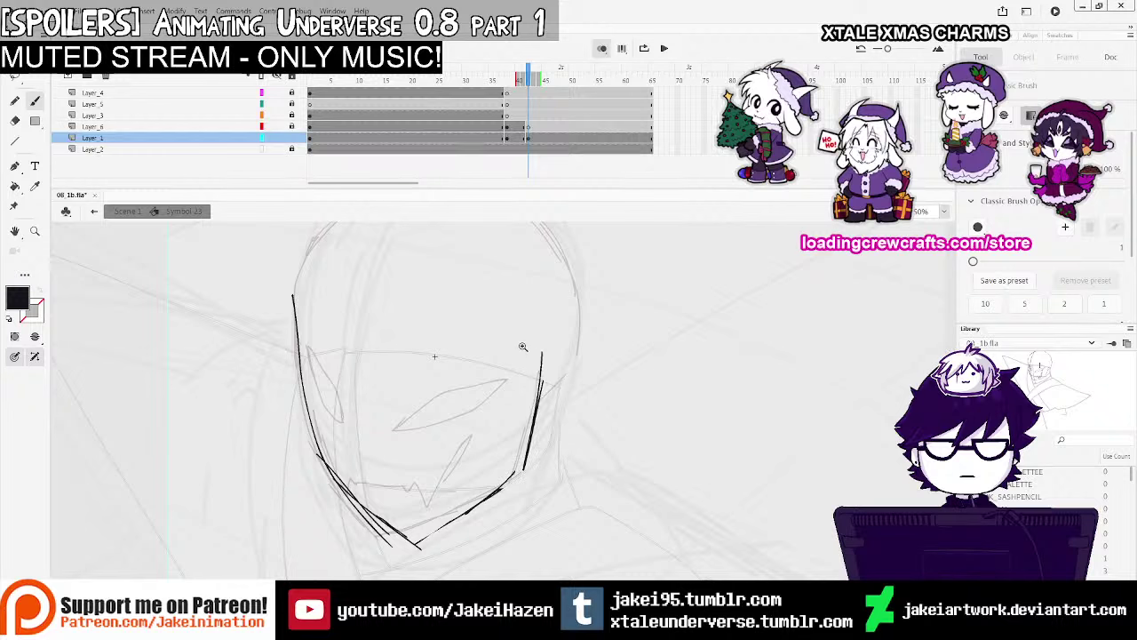
{"action": "key", "text": "ctrl+minus"}
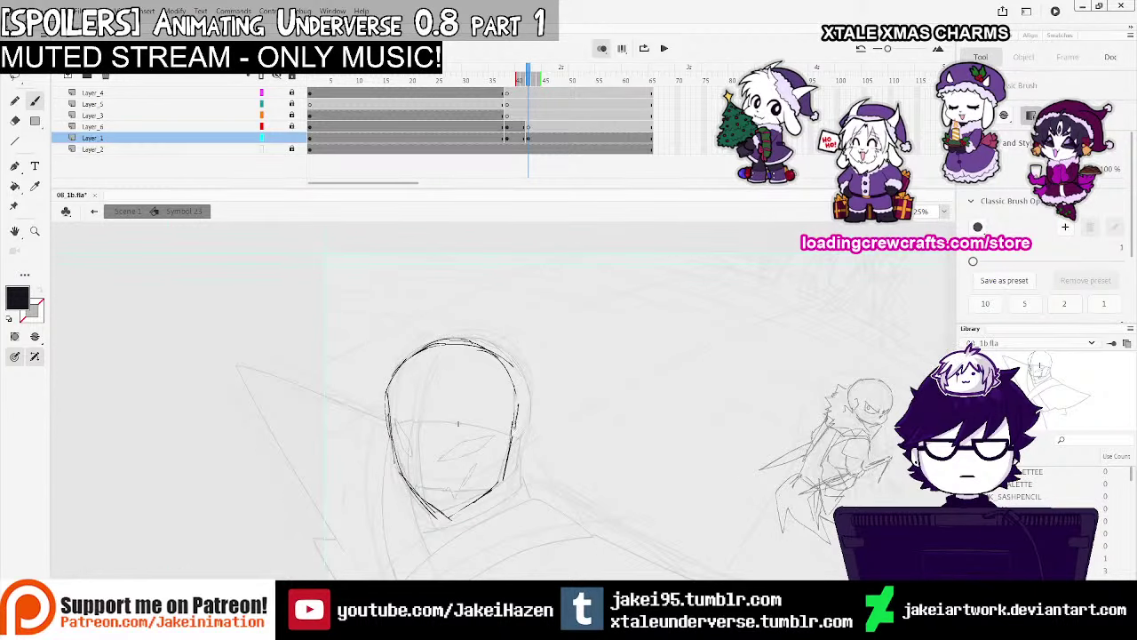
{"action": "key", "text": "ctrl+minus"}
{"action": "left_click_drag", "start_coordinate": [609, 426], "coordinate": [492, 430]}
{"action": "key", "text": "ctrl+equal"}
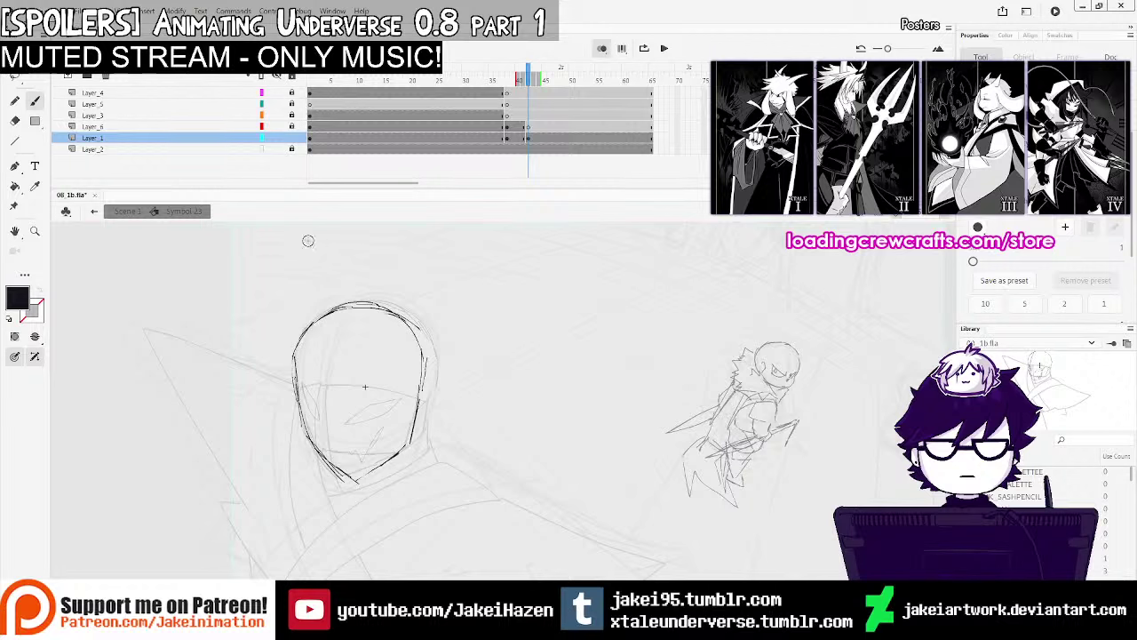
Free-transform the whole head outline at frame 42, shifting it slightly right and widening it a little
{"action": "key", "text": "q"}
{"action": "left_click", "coordinate": [519, 139]}
{"action": "left_click", "coordinate": [529, 137]}
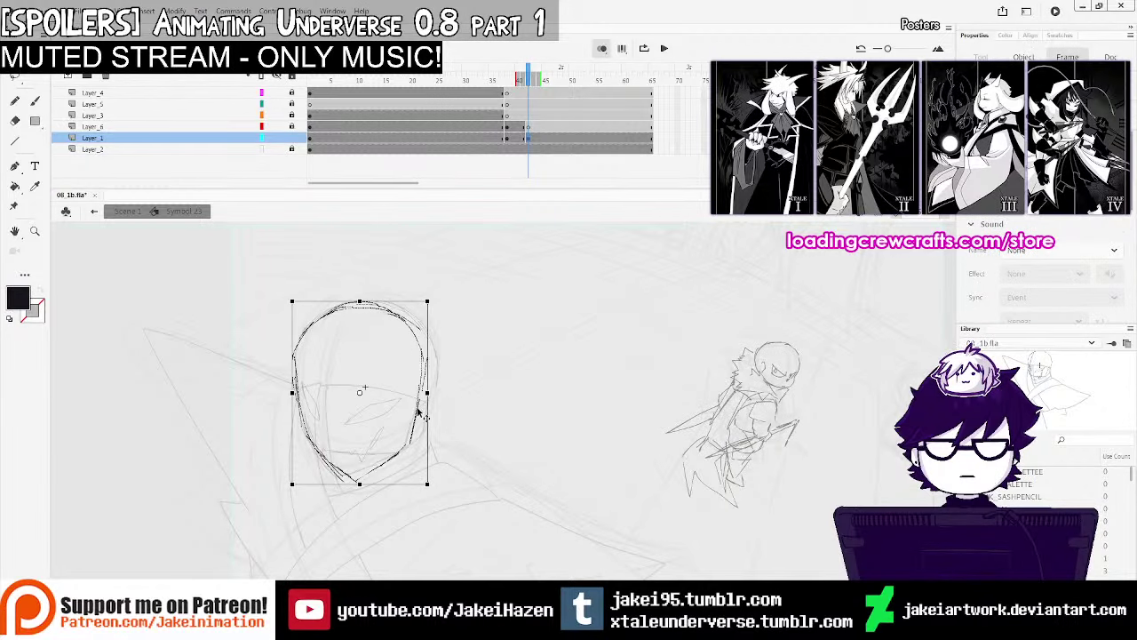
{"action": "left_click_drag", "start_coordinate": [417, 411], "coordinate": [434, 393]}
{"action": "left_click_drag", "start_coordinate": [430, 345], "coordinate": [433, 345]}
{"action": "left_click", "coordinate": [436, 436]}
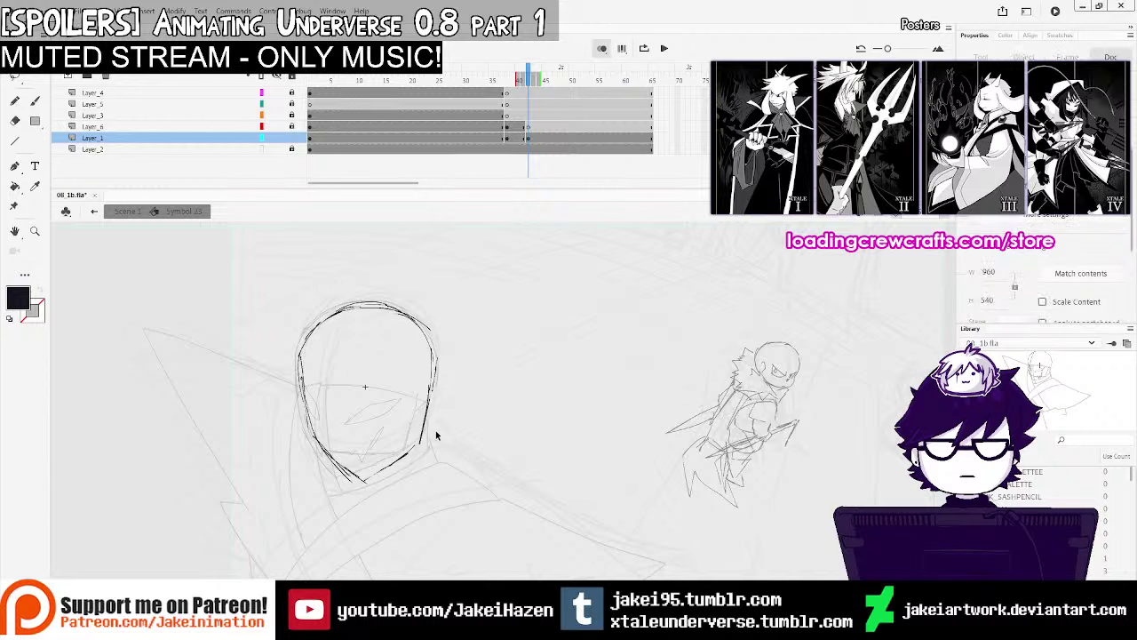
Erase the right-hand jaw line between cheek and chin and rebrush it
{"action": "key", "text": "e"}
{"action": "left_click_drag", "start_coordinate": [430, 439], "coordinate": [363, 479]}
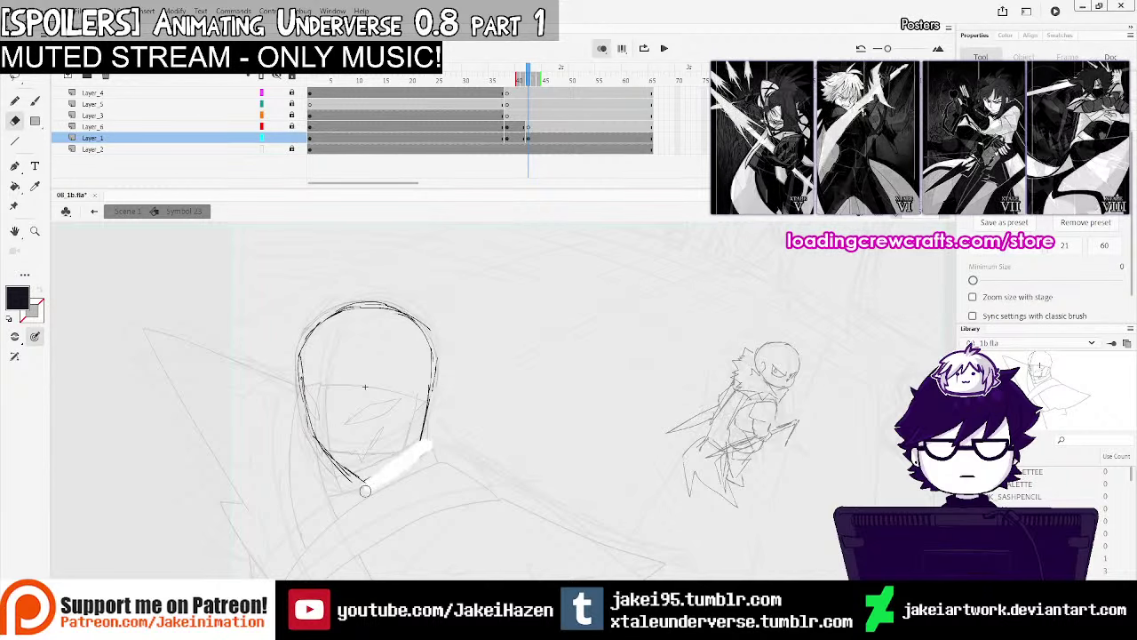
{"action": "left_click", "coordinate": [34, 101]}
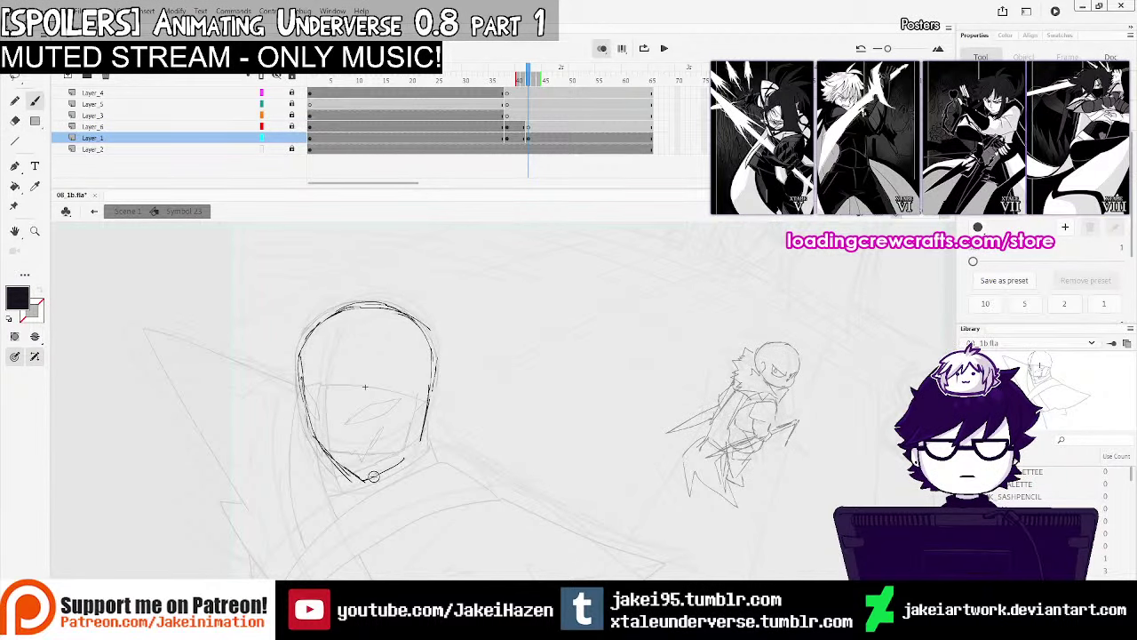
Play the transition from the earlier face into the new head outline at frame 42
{"action": "left_click", "coordinate": [492, 386], "text": "ctrl+alt"}
{"action": "left_click", "coordinate": [502, 114]}
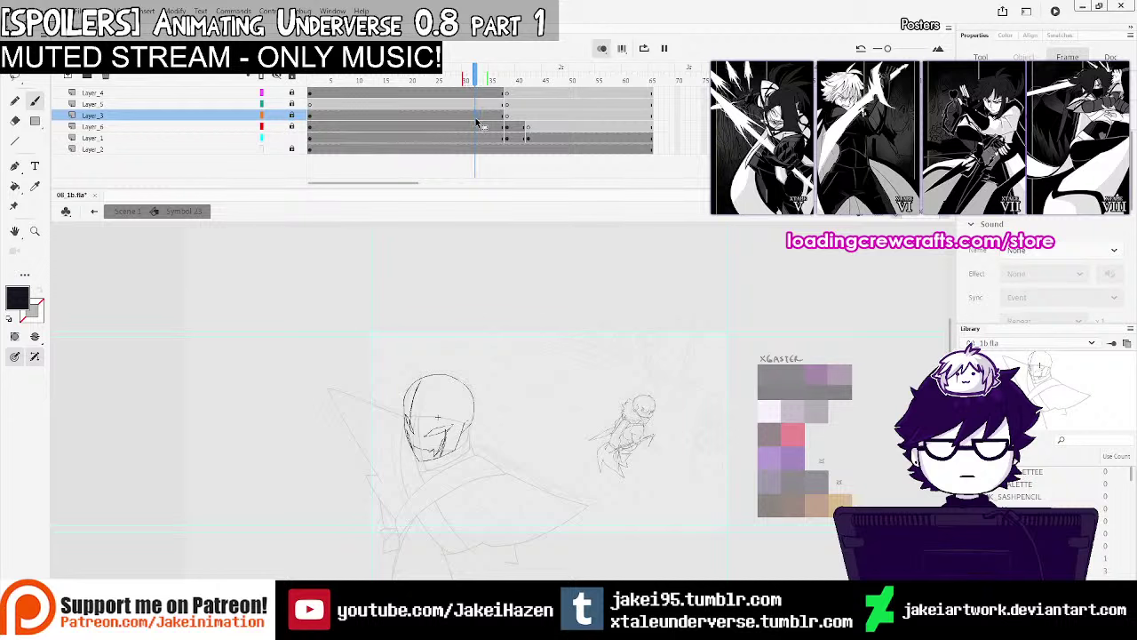
{"action": "key", "text": "Return"}
{"action": "left_click", "coordinate": [530, 138]}
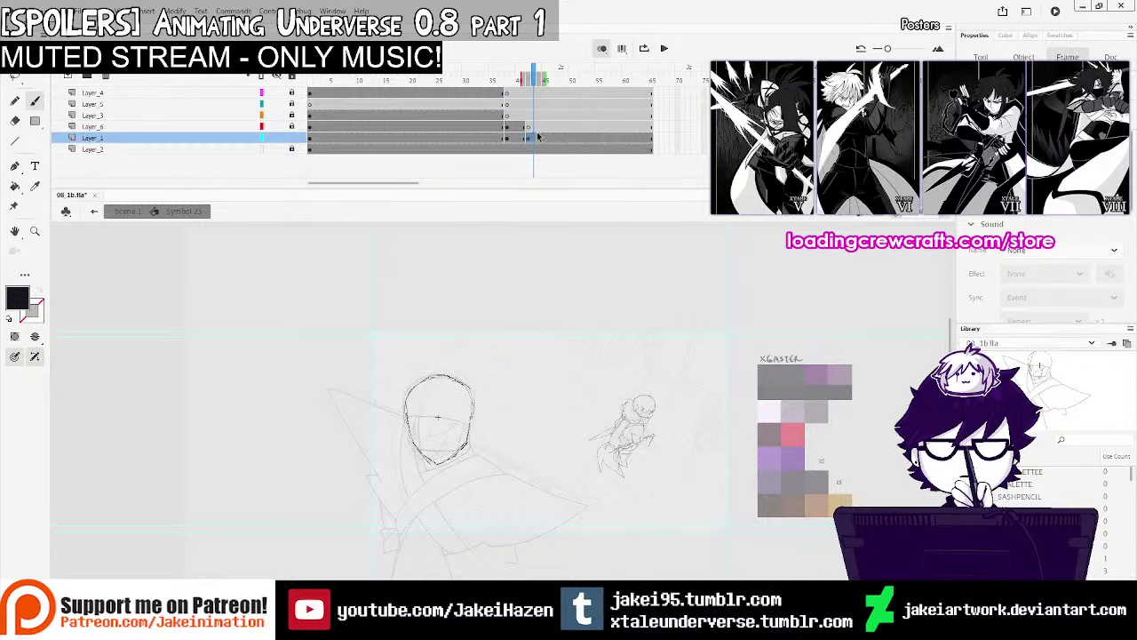
Unlock Layer_6 and brush both slanted eye outlines inside the head at frame 42, redoing the strokes that miss
{"action": "key", "text": "ctrl+equal"}
{"action": "left_click", "coordinate": [533, 127]}
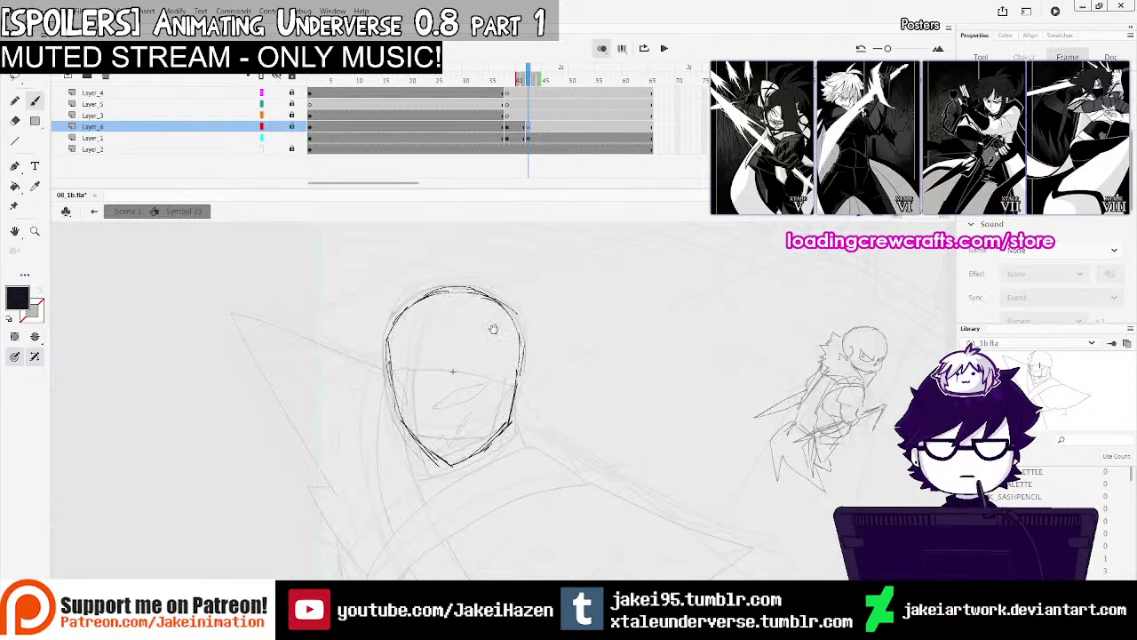
{"action": "key", "text": "ctrl+equal"}
{"action": "left_click", "coordinate": [292, 127]}
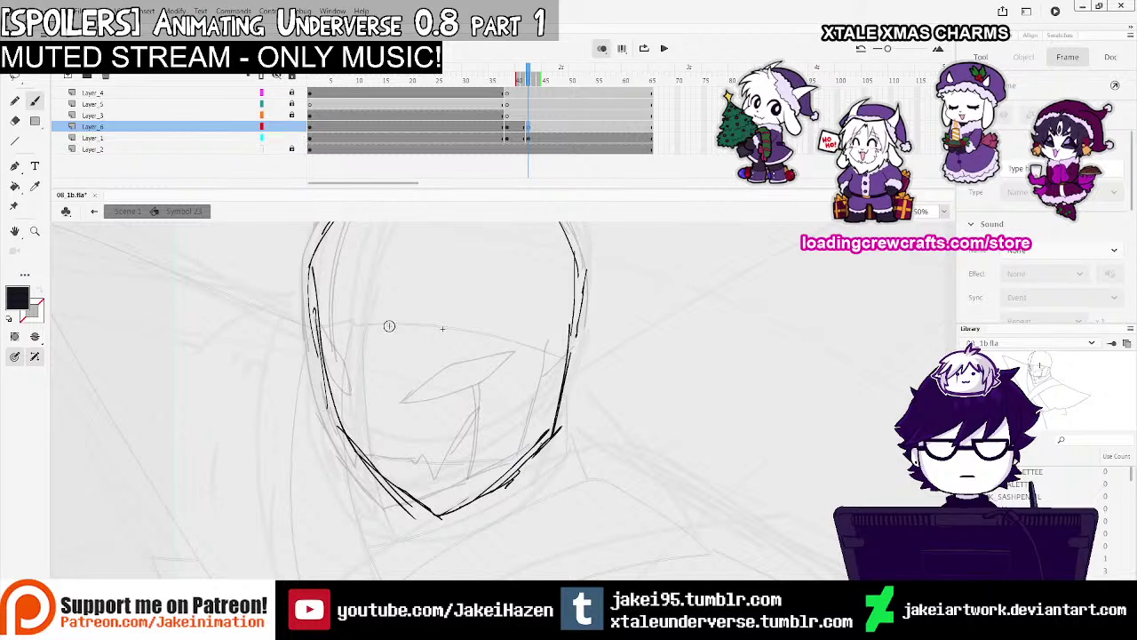
{"action": "key", "text": "ctrl+z"}
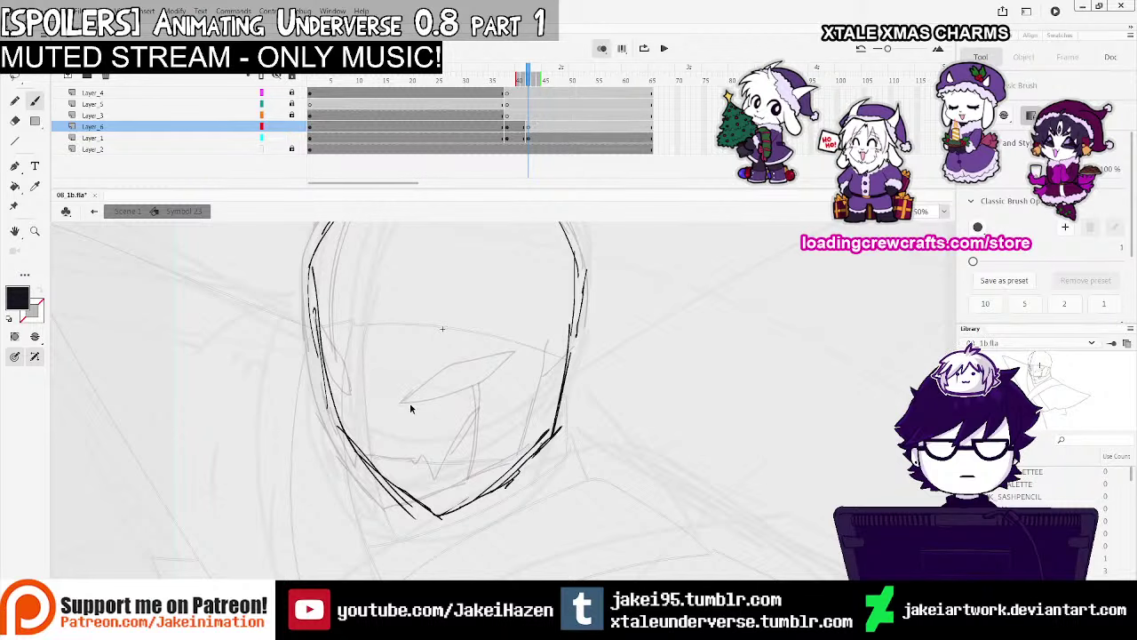
{"action": "left_click_drag", "start_coordinate": [353, 384], "coordinate": [368, 398]}
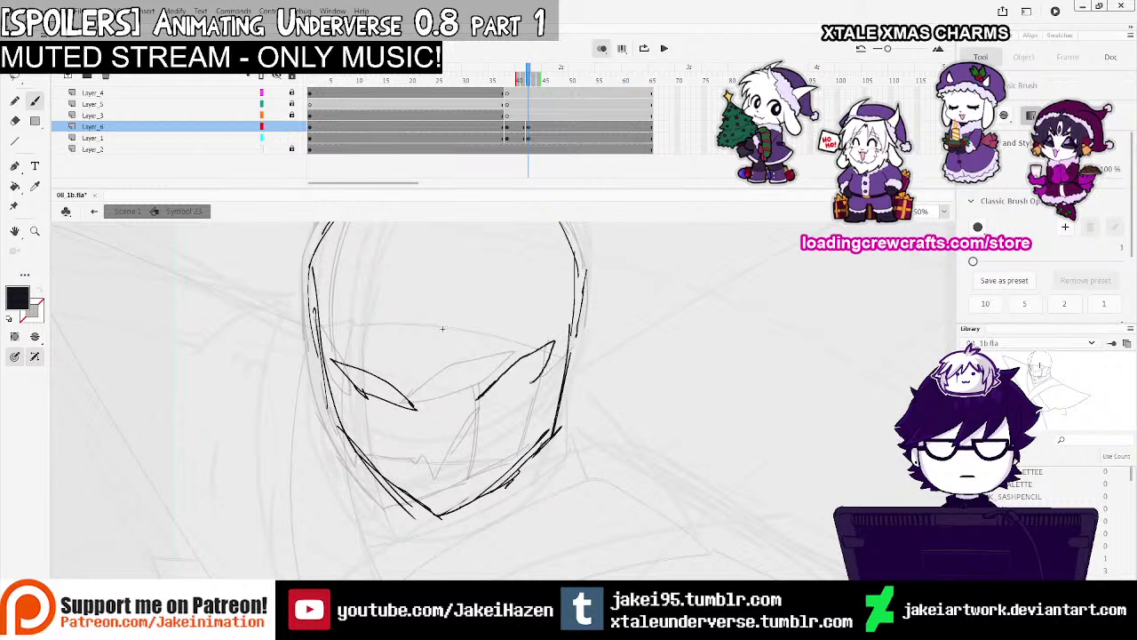
{"action": "key", "text": "ctrl+z"}
{"action": "key", "text": "ctrl+z"}
{"action": "key", "text": "ctrl+z"}
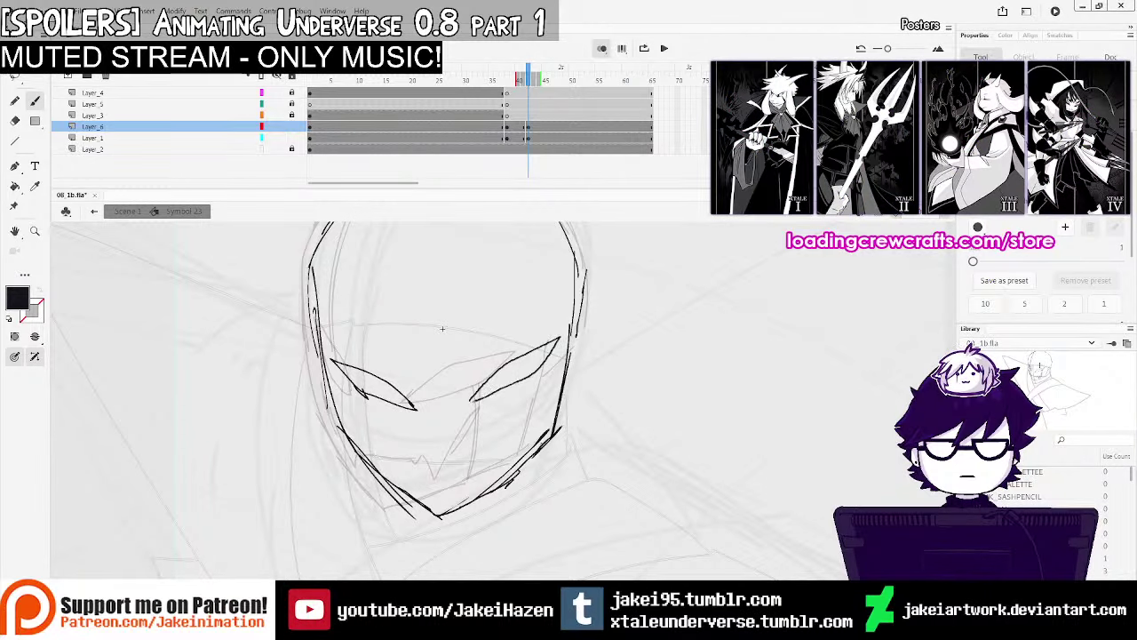
{"action": "left_click_drag", "start_coordinate": [487, 384], "coordinate": [472, 400]}
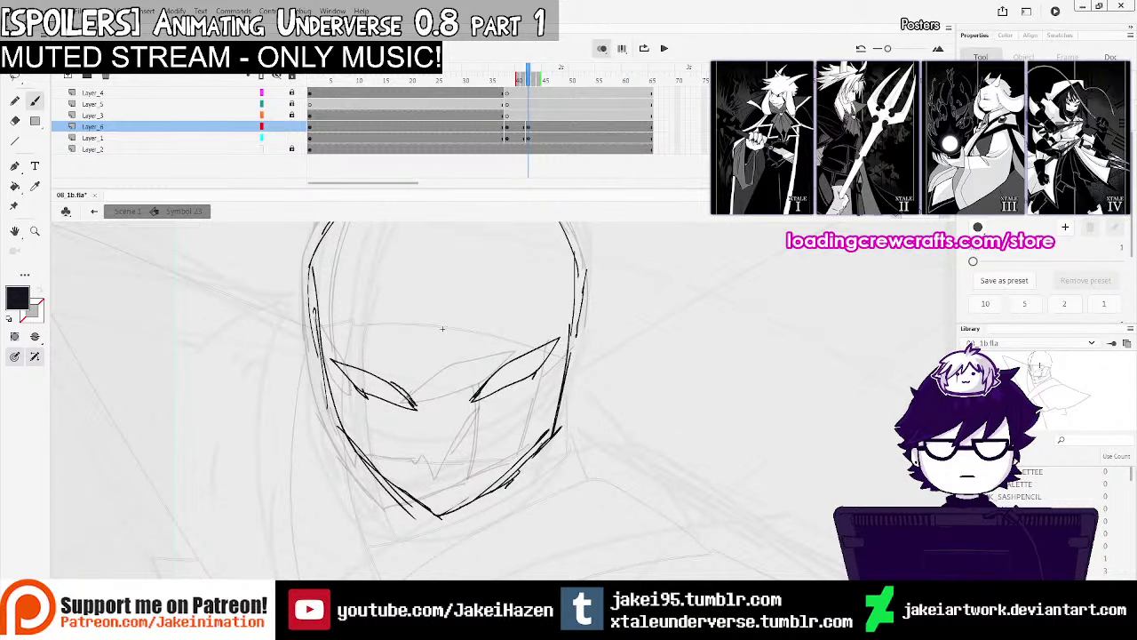
Lower the right-hand eye slightly, then skew and stretch the left-hand eye so its outer corner sits higher
{"action": "key", "text": "v"}
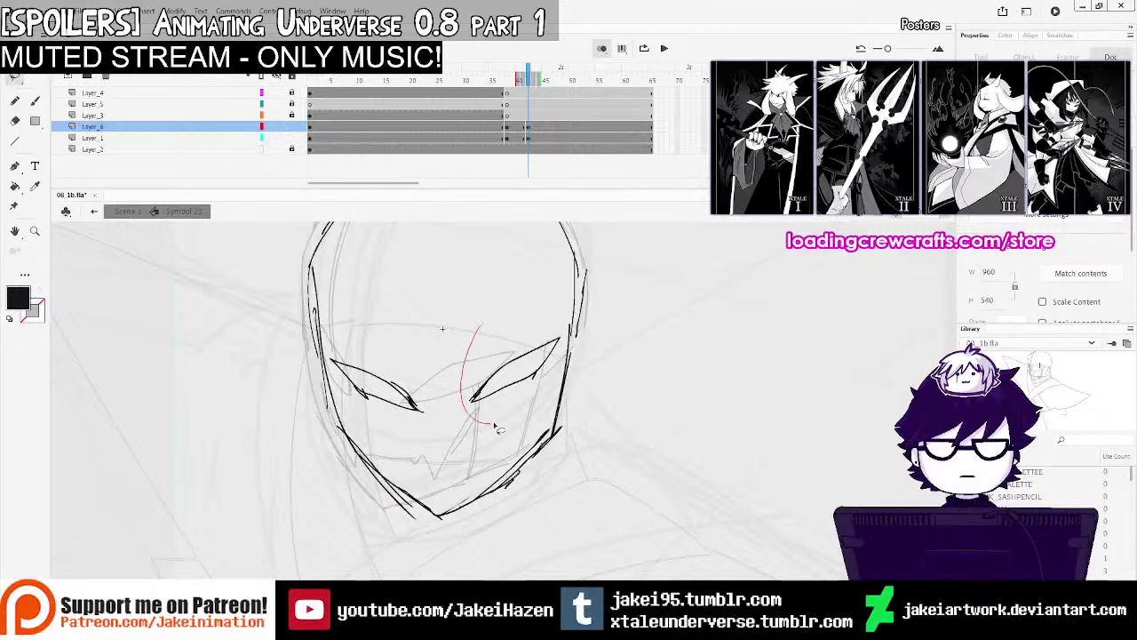
{"action": "left_click_drag", "start_coordinate": [547, 360], "coordinate": [561, 380]}
{"action": "key", "text": "q"}
{"action": "left_click", "coordinate": [413, 399]}
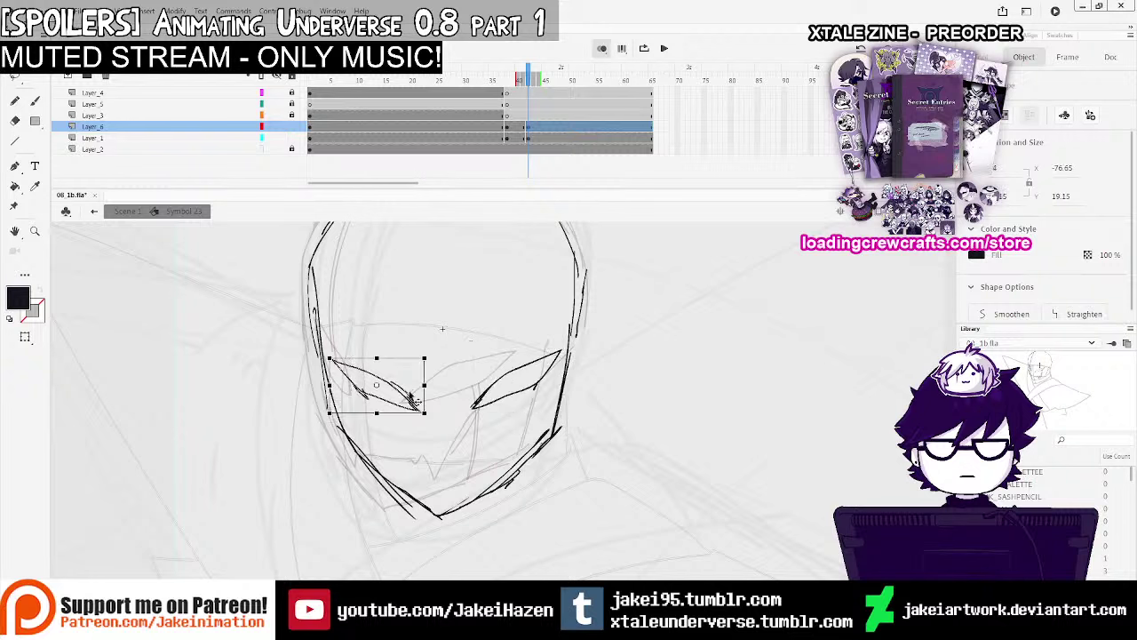
{"action": "left_click_drag", "start_coordinate": [330, 371], "coordinate": [329, 365]}
{"action": "left_click_drag", "start_coordinate": [424, 385], "coordinate": [426, 385]}
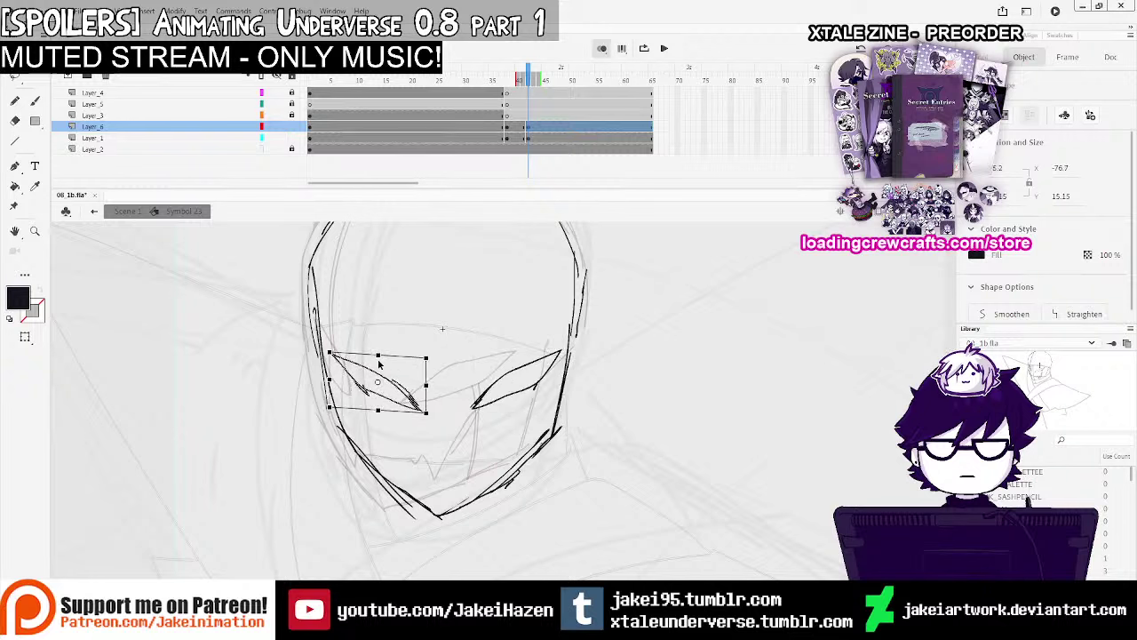
{"action": "left_click_drag", "start_coordinate": [377, 355], "coordinate": [377, 351]}
{"action": "left_click", "coordinate": [464, 303]}
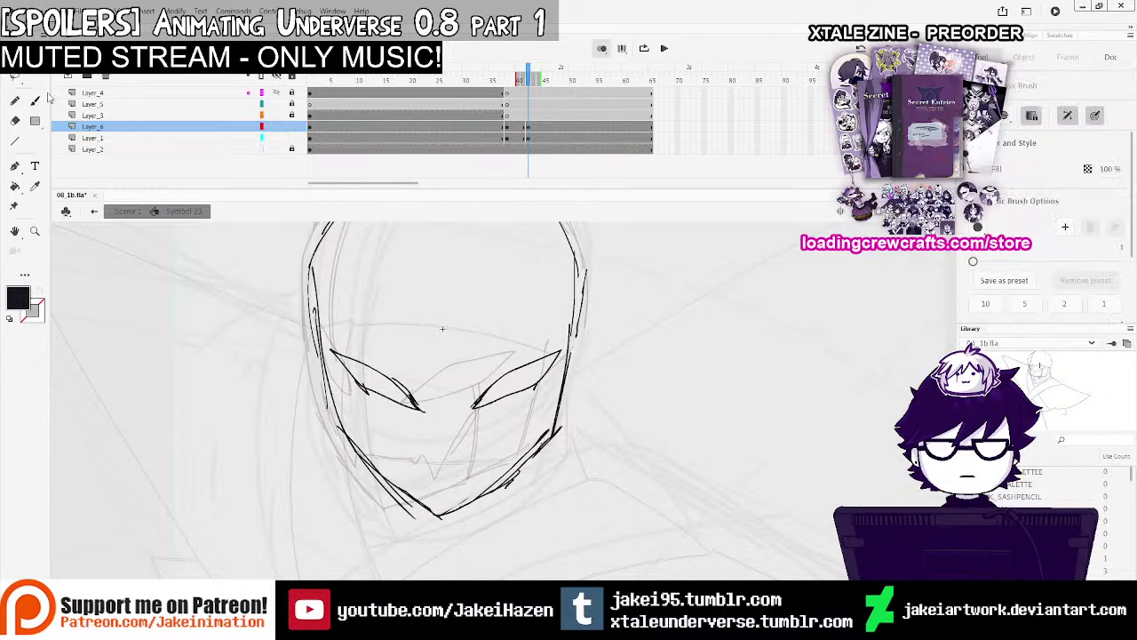
Compare with the frame 38 drawing, then brush the vertical crack above the left-hand eye and the toothed mouth on Layer_6 at frame 42
{"action": "key", "text": "b"}
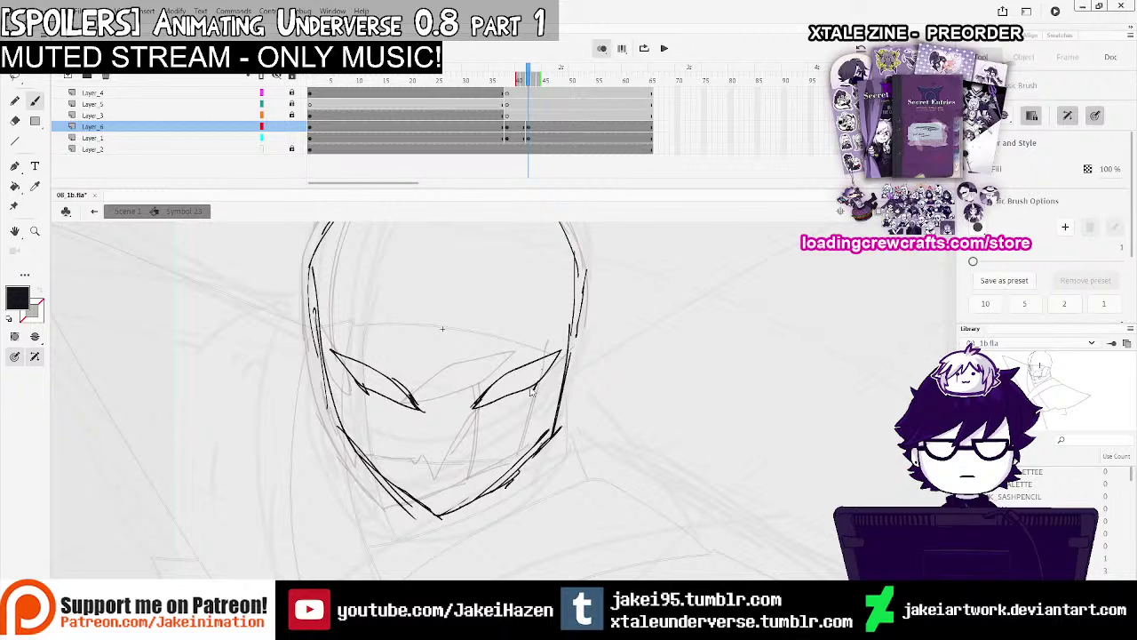
{"action": "left_click", "coordinate": [544, 402], "text": "ctrl+alt"}
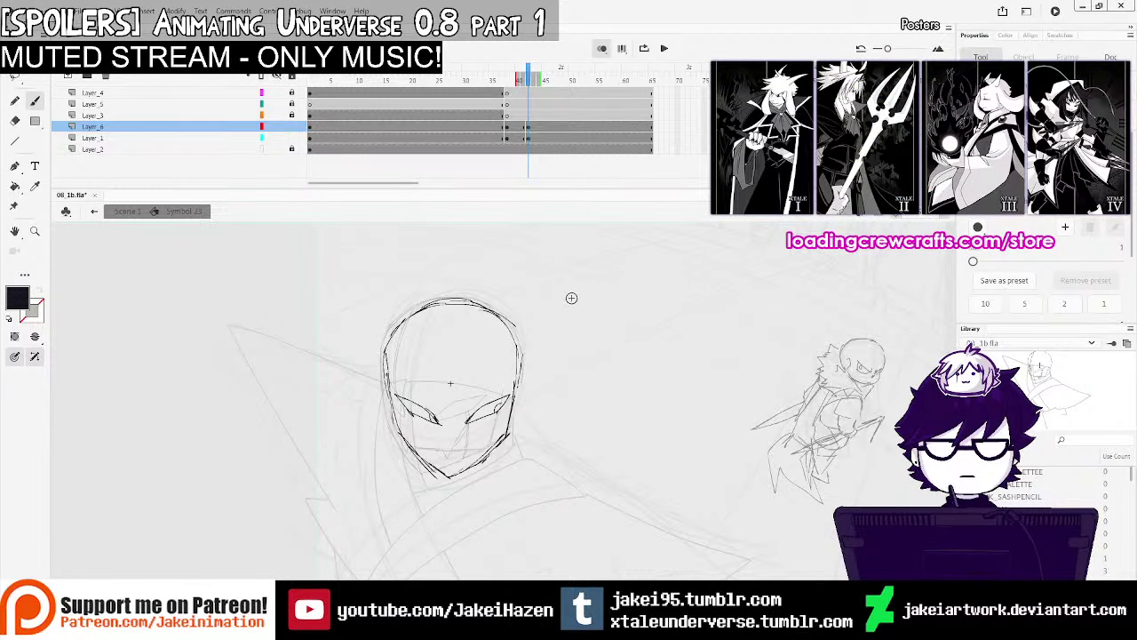
{"action": "left_click", "coordinate": [519, 138]}
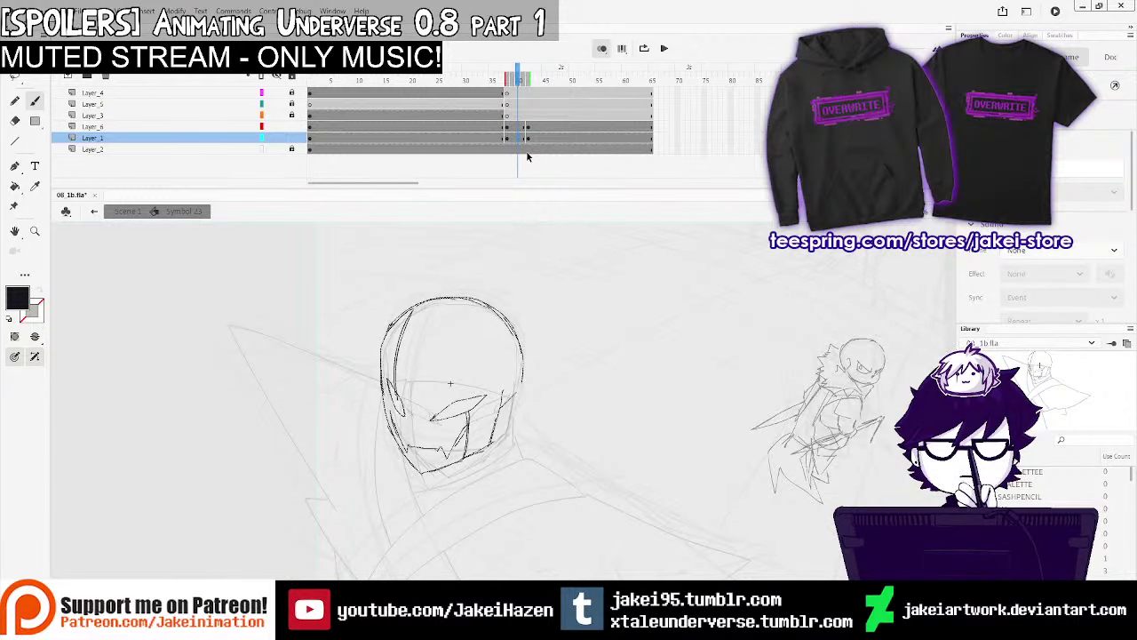
{"action": "left_click", "coordinate": [529, 135]}
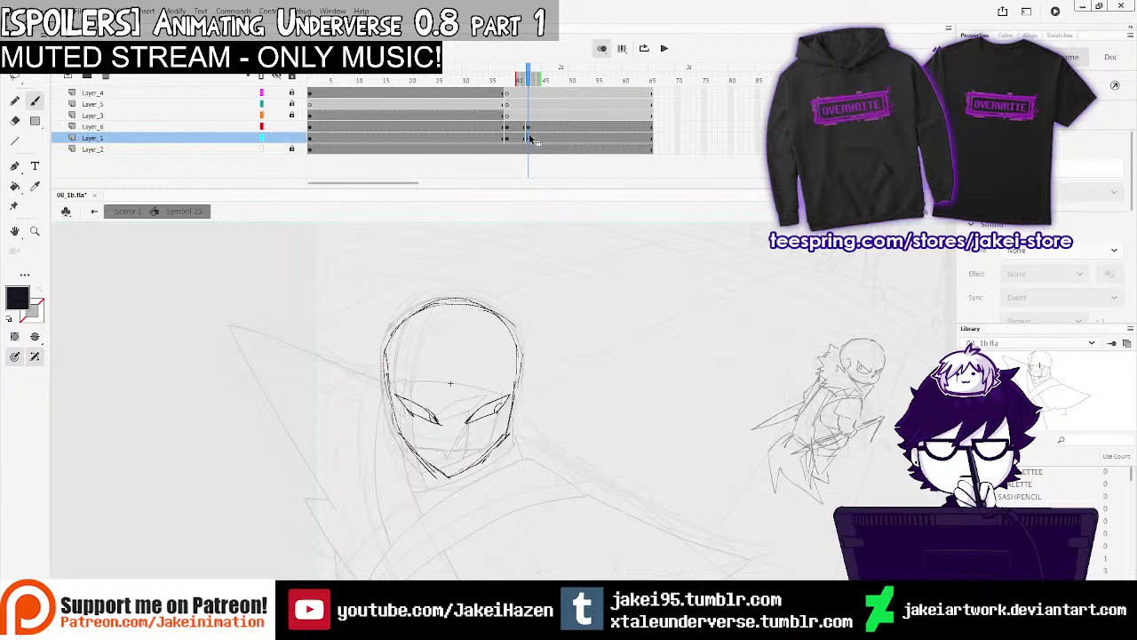
{"action": "left_click", "coordinate": [528, 127]}
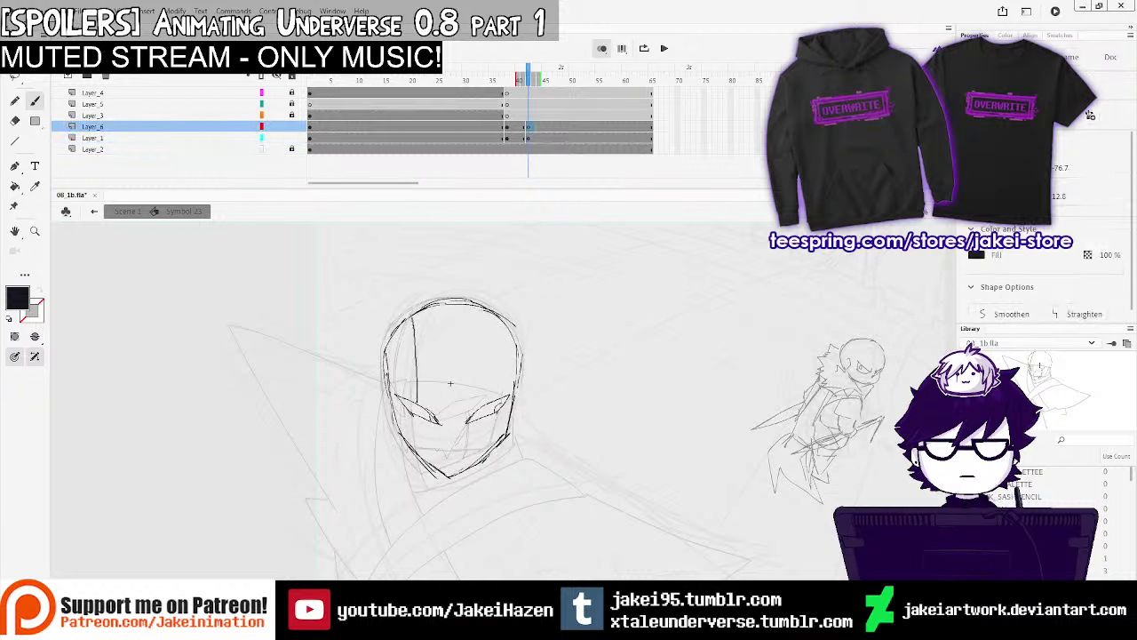
{"action": "key", "text": "ctrl+z"}
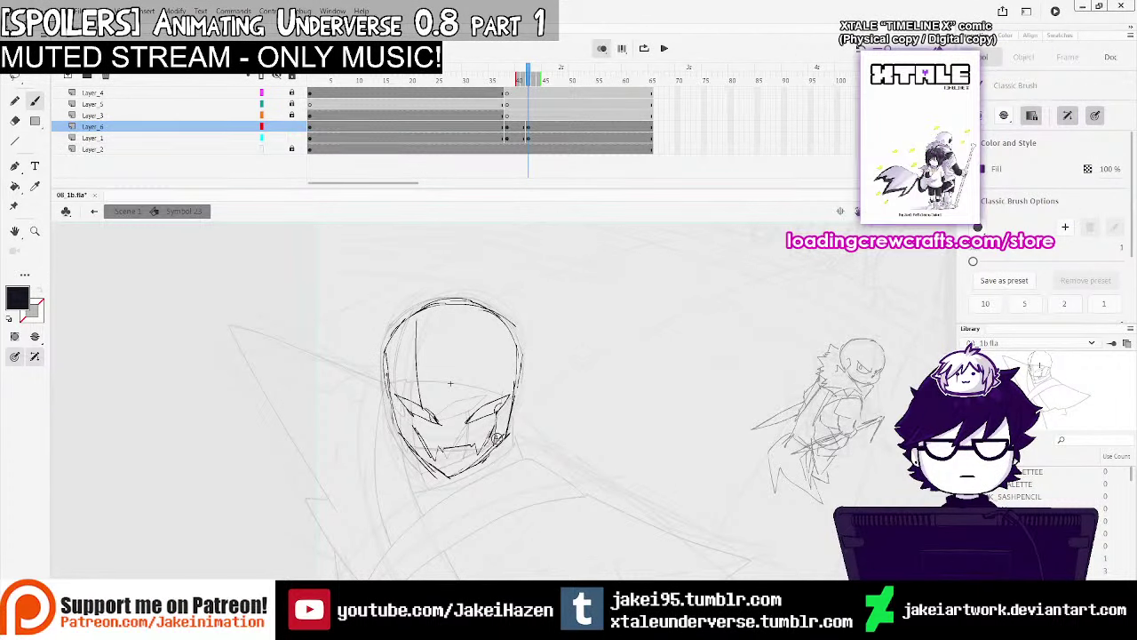
Play the head turn through to frame 42 to check the new face in motion
{"action": "key", "text": "ctrl+minus"}
{"action": "left_click_drag", "start_coordinate": [593, 408], "coordinate": [558, 420]}
{"action": "left_click", "coordinate": [476, 114]}
{"action": "key", "text": "Return"}
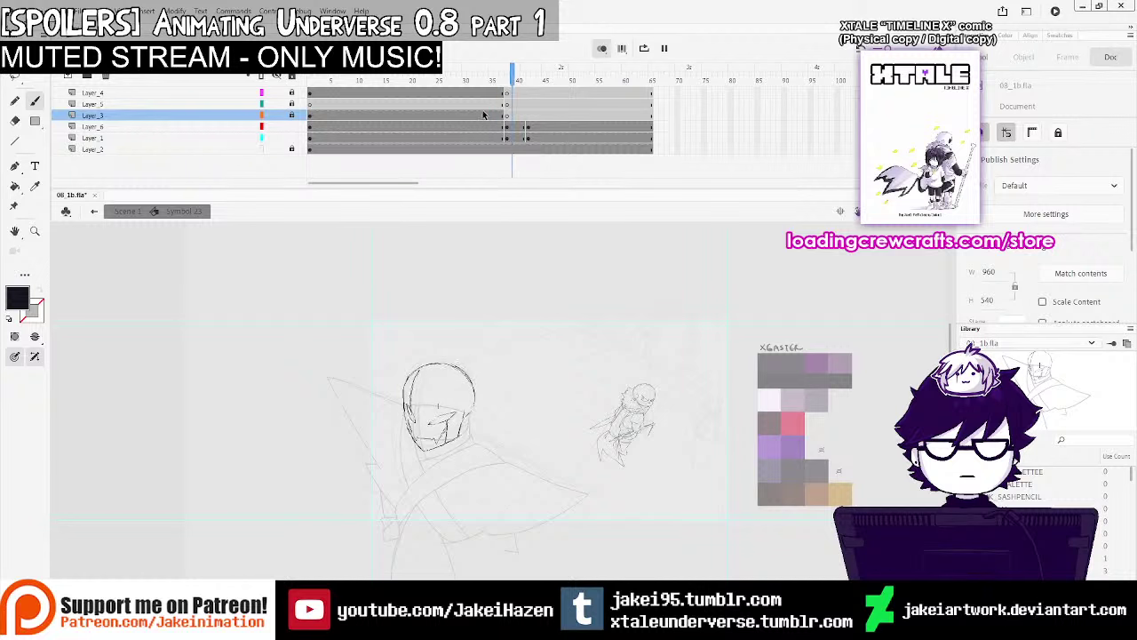
{"action": "key", "text": "Return"}
{"action": "left_click", "coordinate": [529, 138]}
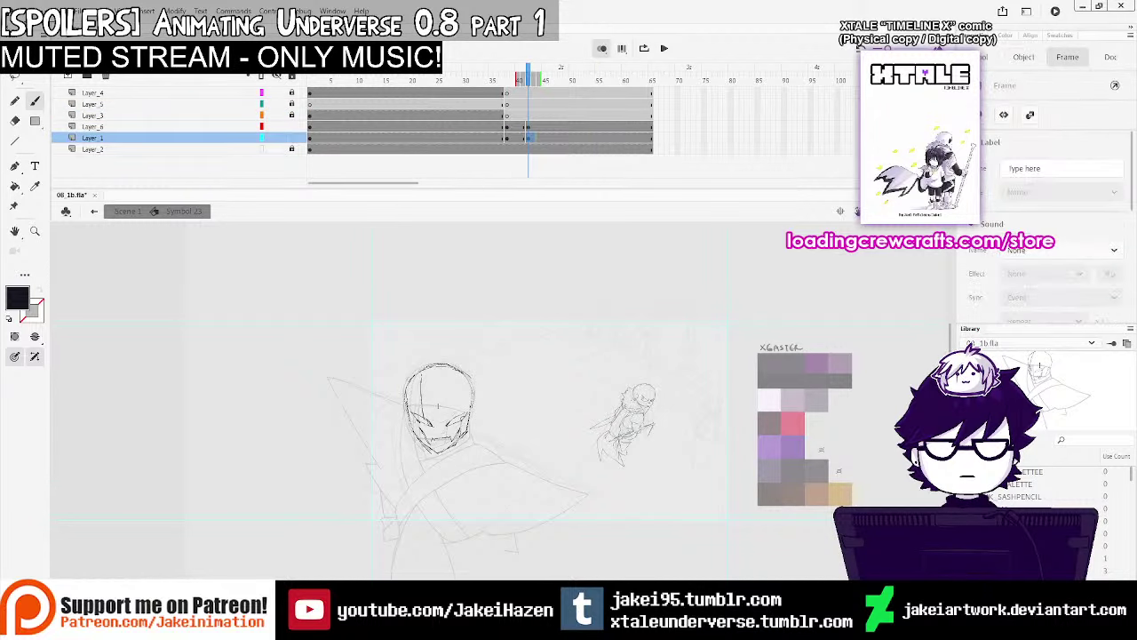
Select the lower jaw and mouth lines at frame 42 with Free Transform, and release the selection
{"action": "key", "text": "q"}
{"action": "key", "text": "ctrl+equal"}
{"action": "left_click_drag", "start_coordinate": [485, 421], "coordinate": [515, 322]}
{"action": "left_click_drag", "start_coordinate": [320, 483], "coordinate": [459, 377]}
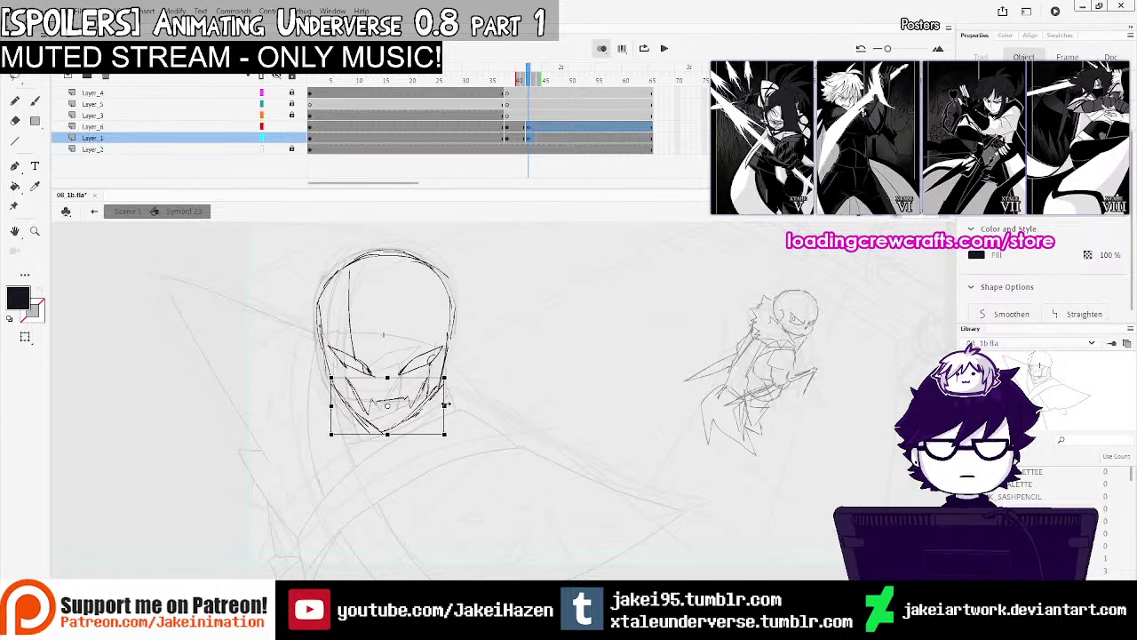
{"action": "left_click", "coordinate": [513, 374]}
{"action": "key", "text": "ctrl+minus"}
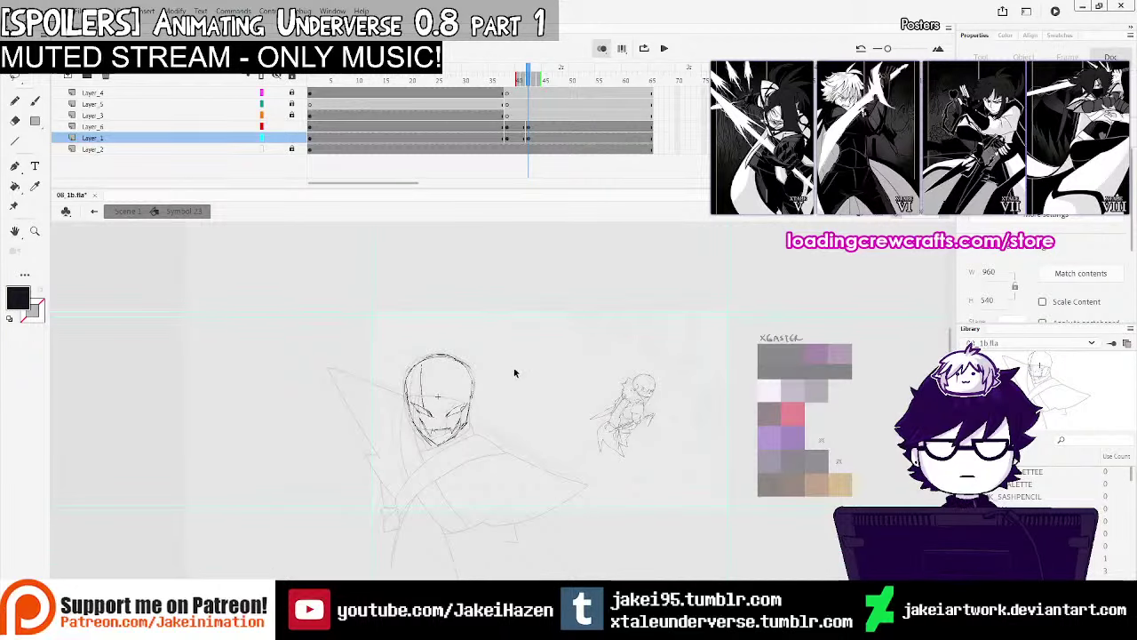
Play the head turn from just before frame 38, turn off onion skinning, and scrub back through the frames after 42
{"action": "left_click", "coordinate": [497, 105]}
{"action": "left_click", "coordinate": [470, 117]}
{"action": "key", "text": "Return"}
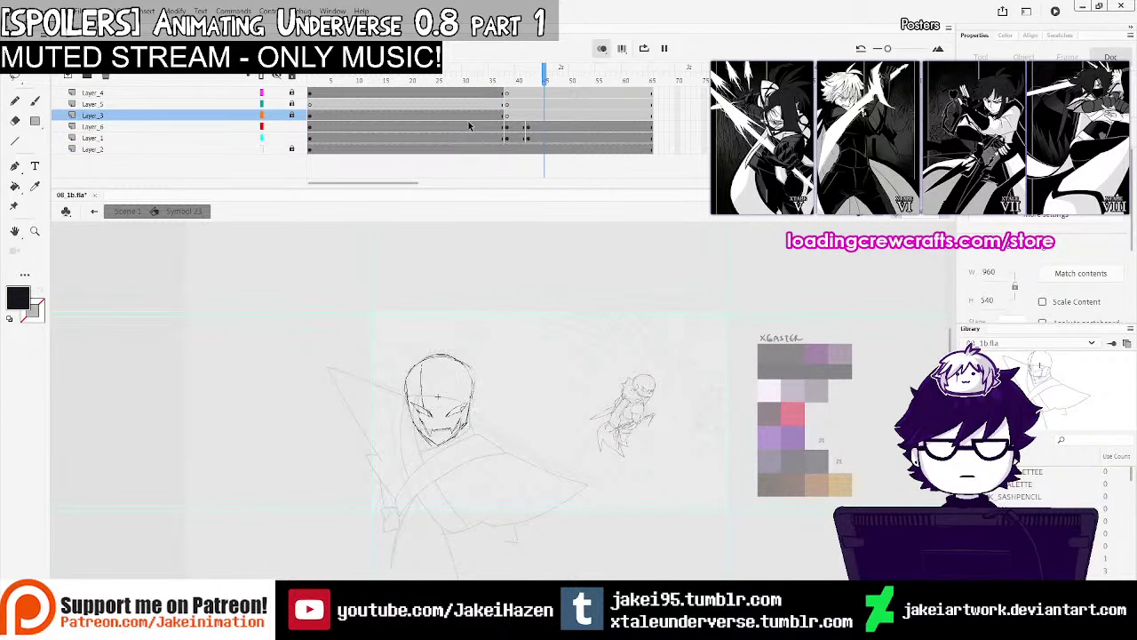
{"action": "key", "text": "Return"}
{"action": "left_click", "coordinate": [603, 48]}
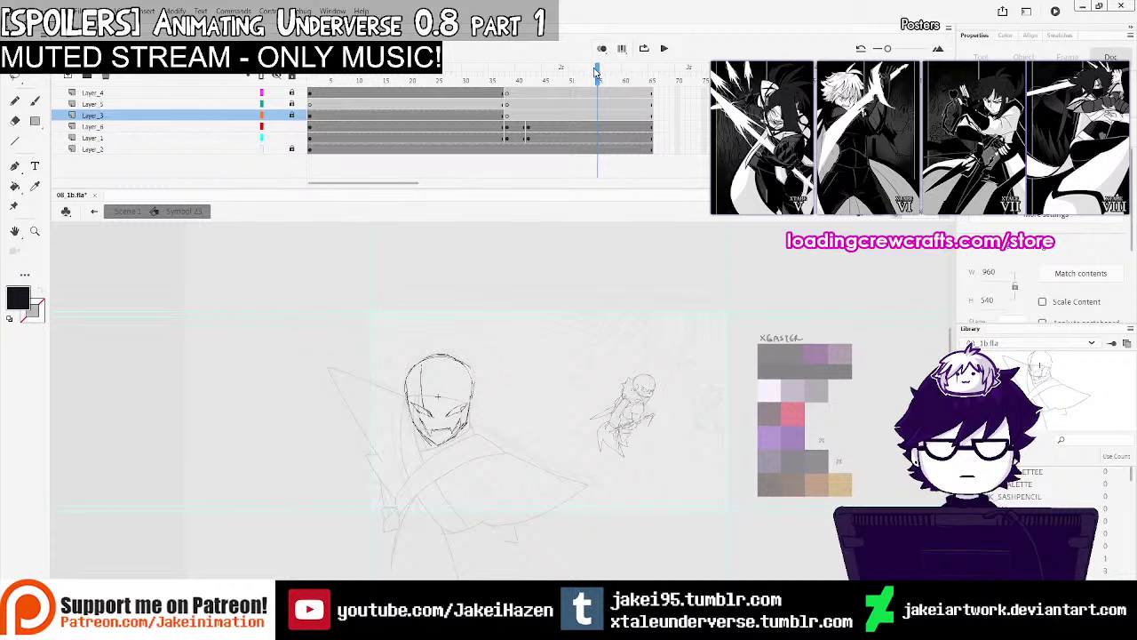
{"action": "mouse_move", "coordinate": [600, 78]}
{"action": "left_mouse_down"}
{"action": "mouse_move", "coordinate": [469, 78]}
{"action": "mouse_move", "coordinate": [523, 80]}
{"action": "mouse_move", "coordinate": [563, 100]}
{"action": "left_mouse_up"}
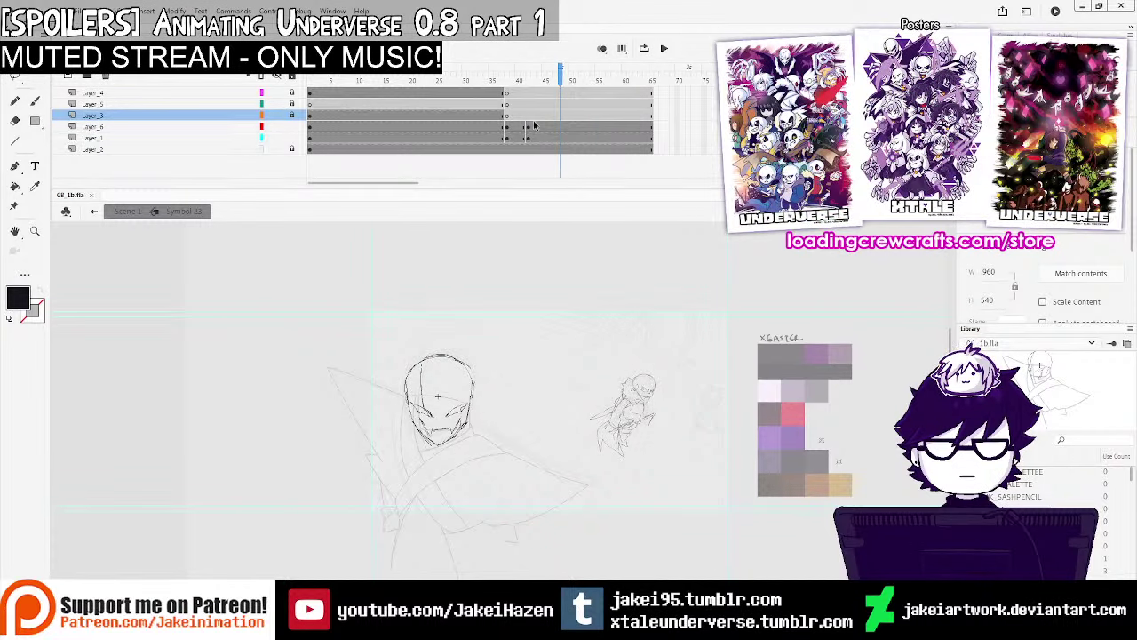
Brush sequence numbers beside the head on Layer_1, with 2 on the frame 38 drawing and 3 on the frame 42 drawing
{"action": "left_click", "coordinate": [497, 127]}
{"action": "key", "text": "b"}
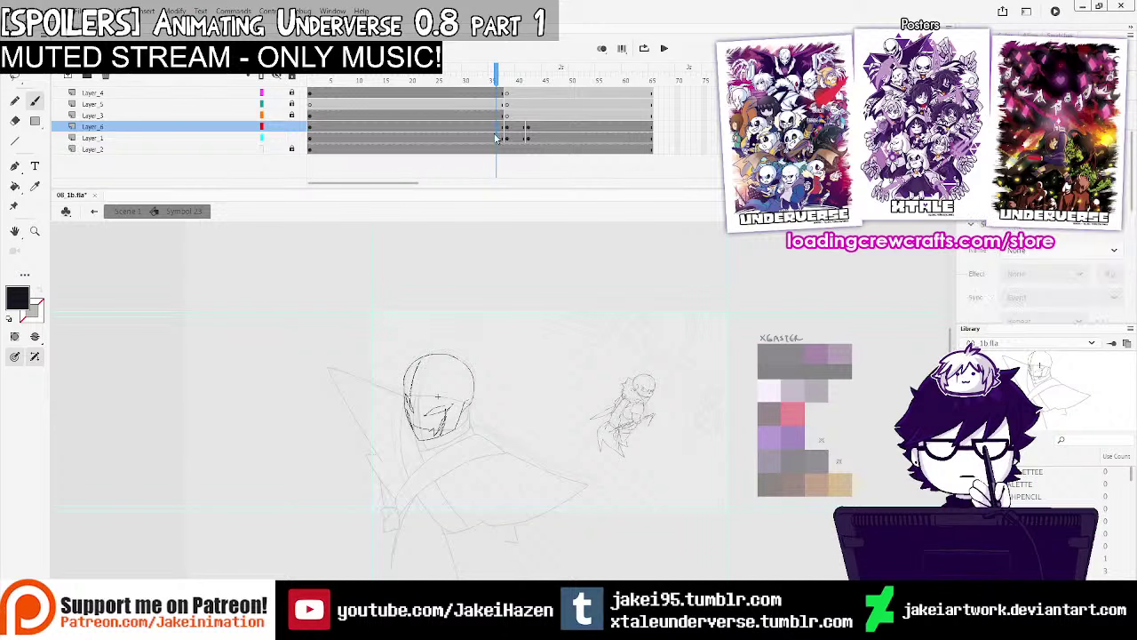
{"action": "left_click", "coordinate": [496, 138]}
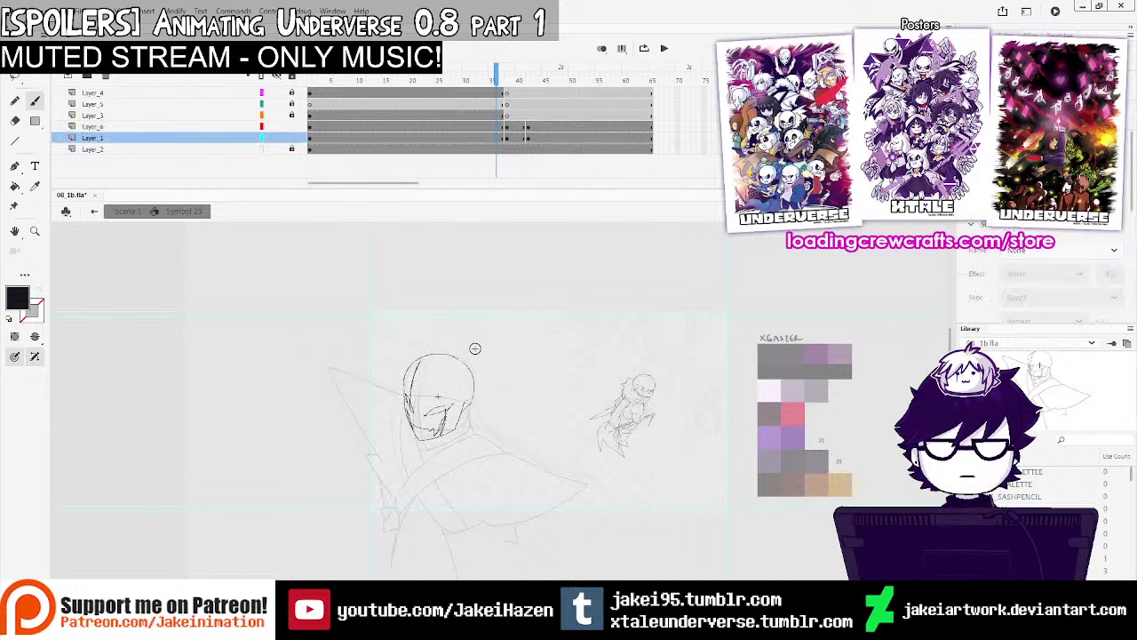
{"action": "left_click", "coordinate": [512, 137]}
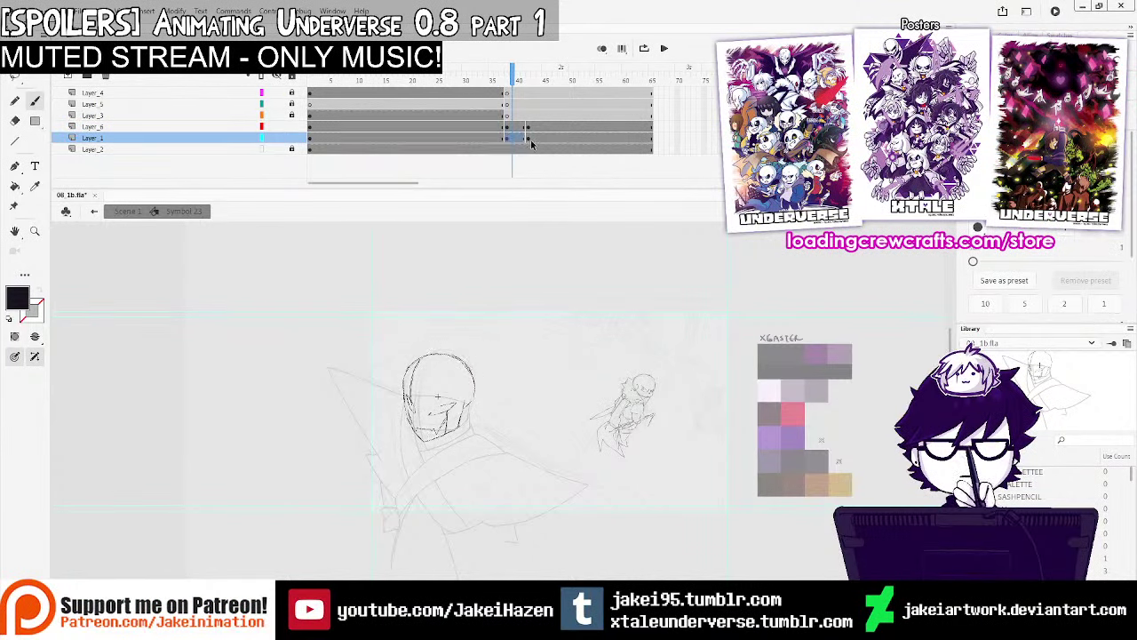
{"action": "left_click", "coordinate": [476, 358]}
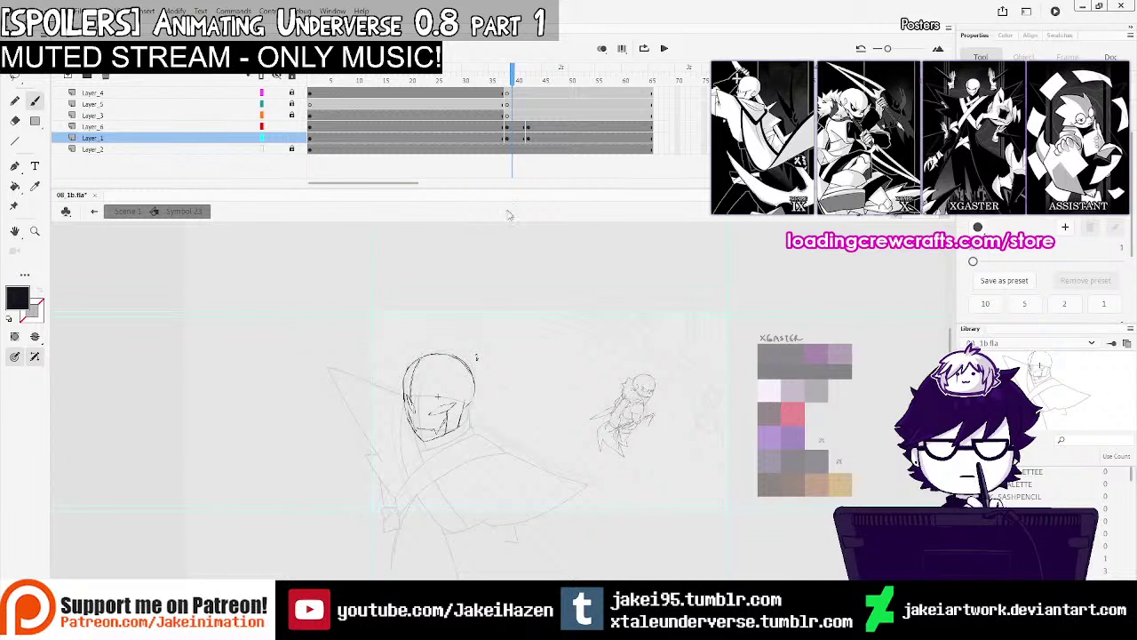
{"action": "left_click", "coordinate": [519, 136]}
{"action": "key", "text": "Return"}
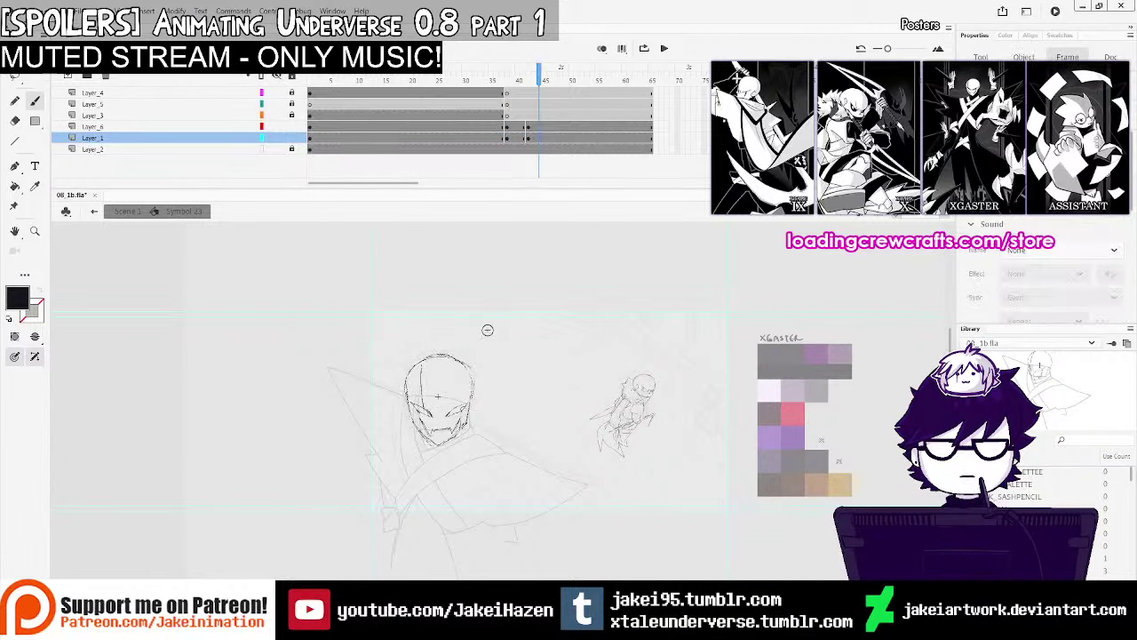
{"action": "left_click", "coordinate": [482, 120]}
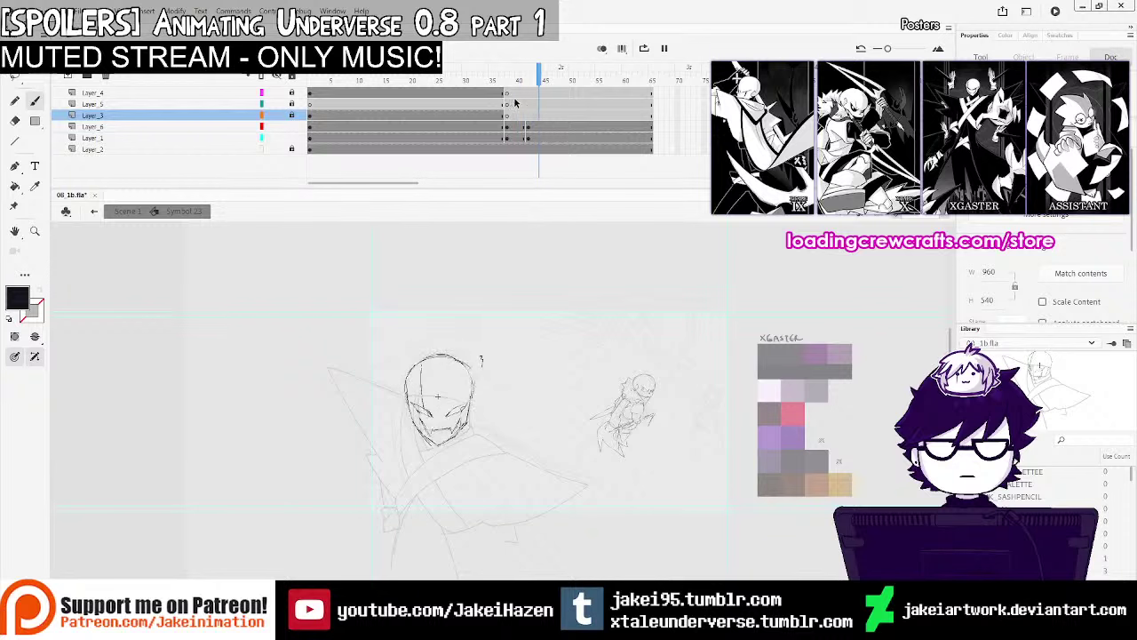
Move the frame 42 keyframes on Layer_6 and Layer_1 to frame 44
{"action": "left_click", "coordinate": [527, 138]}
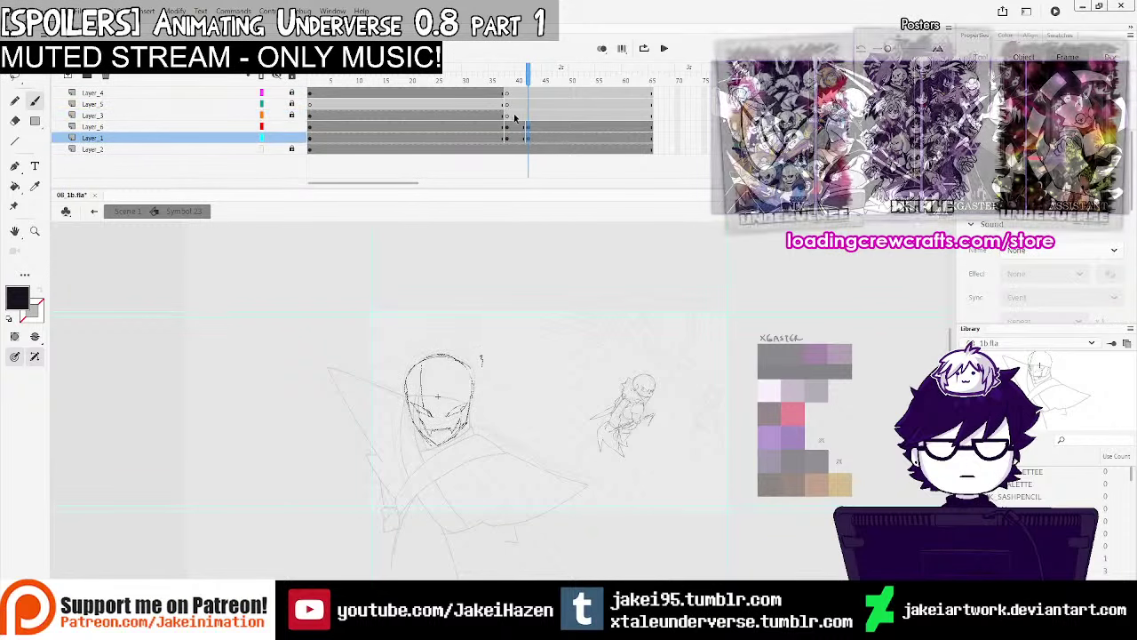
{"action": "left_click_drag", "start_coordinate": [505, 80], "coordinate": [534, 84]}
{"action": "left_click", "coordinate": [528, 137]}
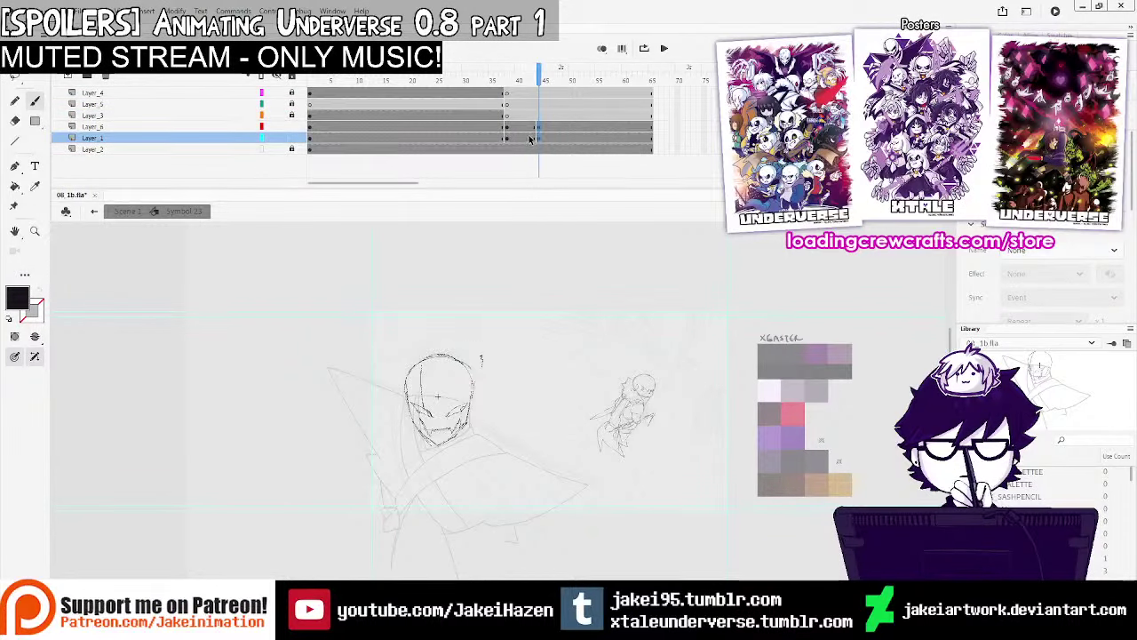
Insert blank keyframes at frame 41 on Layer_6 and Layer_1, and turn on onion skinning to see the neighbouring drawings
{"action": "left_click", "coordinate": [523, 127]}
{"action": "left_click", "coordinate": [524, 138]}
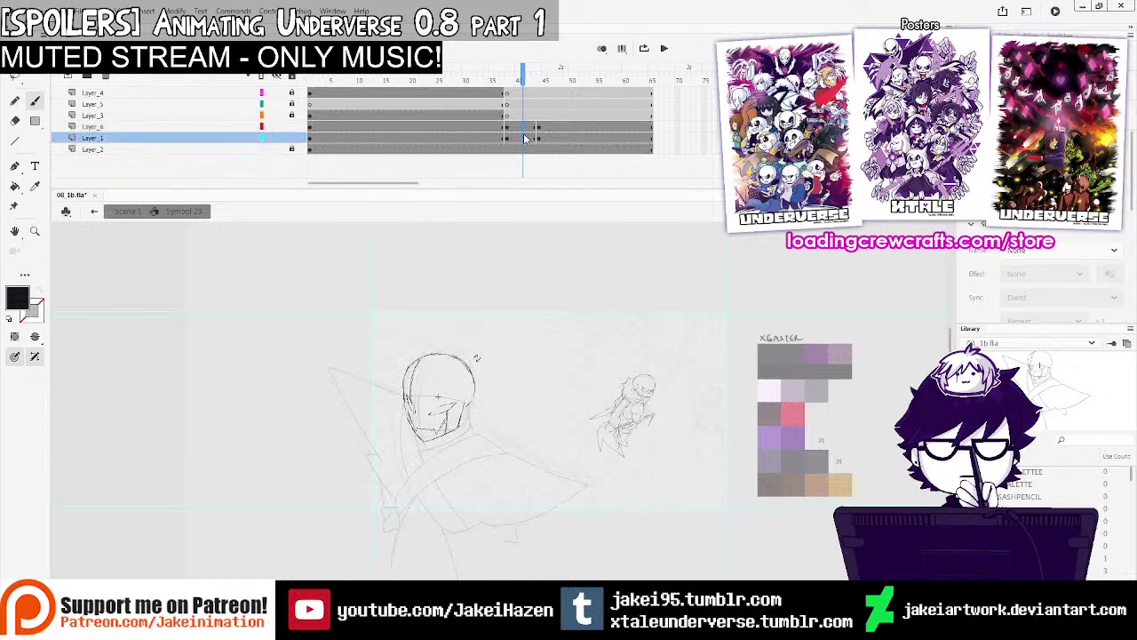
{"action": "left_click", "coordinate": [489, 392], "text": "ctrl"}
{"action": "mouse_move", "coordinate": [440, 406]}
{"action": "left_mouse_down"}
{"action": "mouse_move", "coordinate": [437, 345]}
{"action": "mouse_move", "coordinate": [393, 357]}
{"action": "mouse_move", "coordinate": [385, 326]}
{"action": "left_mouse_up"}
{"action": "left_click", "coordinate": [408, 366], "text": "ctrl"}
Brush the in-between head outline on Layer_1 at frame 41, covering the jaw, both sides and the skull's dome, undoing the strokes that miss
{"action": "left_click_drag", "start_coordinate": [331, 260], "coordinate": [336, 312]}
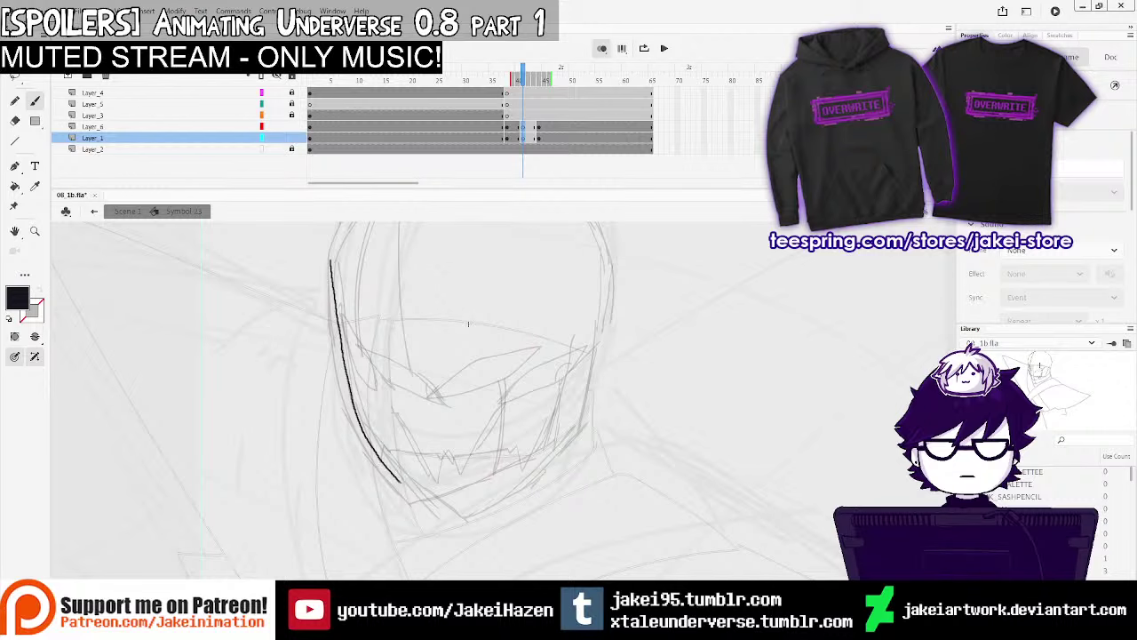
{"action": "mouse_move", "coordinate": [399, 480]}
{"action": "left_mouse_down"}
{"action": "mouse_move", "coordinate": [428, 509]}
{"action": "mouse_move", "coordinate": [476, 513]}
{"action": "mouse_move", "coordinate": [435, 517]}
{"action": "mouse_move", "coordinate": [564, 431]}
{"action": "mouse_move", "coordinate": [586, 324]}
{"action": "left_mouse_up"}
{"action": "left_click_drag", "start_coordinate": [462, 302], "coordinate": [444, 388]}
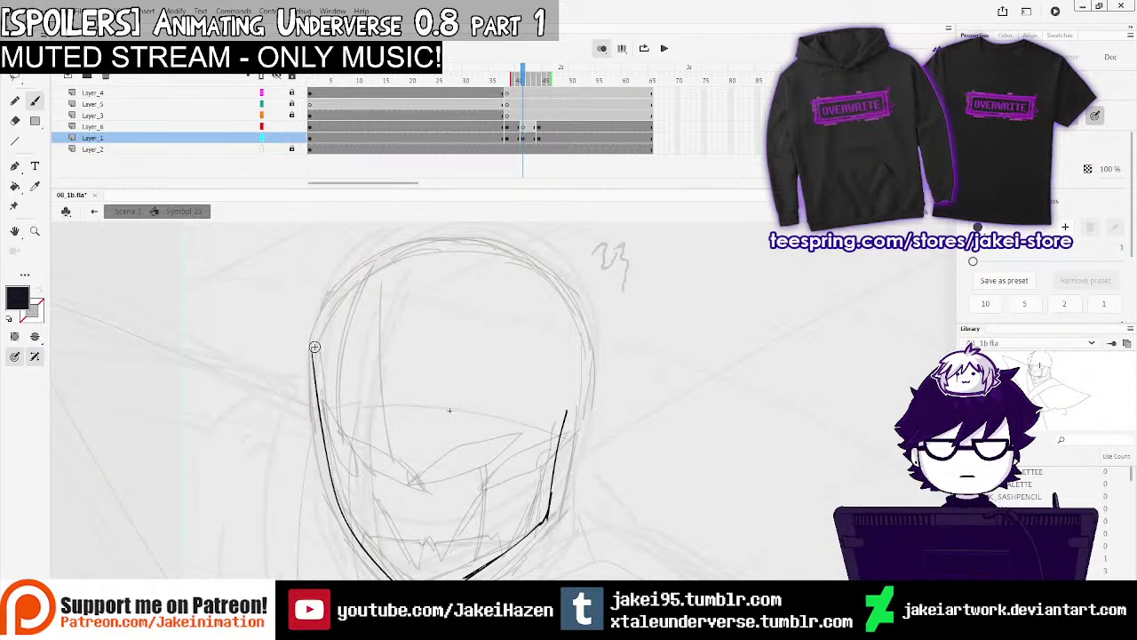
{"action": "mouse_move", "coordinate": [315, 347]}
{"action": "left_mouse_down"}
{"action": "mouse_move", "coordinate": [332, 295]}
{"action": "mouse_move", "coordinate": [359, 277]}
{"action": "left_mouse_up"}
{"action": "mouse_move", "coordinate": [361, 279]}
{"action": "left_mouse_down"}
{"action": "mouse_move", "coordinate": [467, 241]}
{"action": "mouse_move", "coordinate": [526, 263]}
{"action": "left_mouse_up"}
{"action": "key", "text": "ctrl+z"}
{"action": "mouse_move", "coordinate": [332, 297]}
{"action": "left_mouse_down"}
{"action": "mouse_move", "coordinate": [463, 244]}
{"action": "mouse_move", "coordinate": [514, 250]}
{"action": "mouse_move", "coordinate": [552, 278]}
{"action": "mouse_move", "coordinate": [575, 324]}
{"action": "mouse_move", "coordinate": [577, 418]}
{"action": "left_mouse_up"}
{"action": "left_click_drag", "start_coordinate": [559, 289], "coordinate": [580, 332]}
{"action": "key", "text": "ctrl+z"}
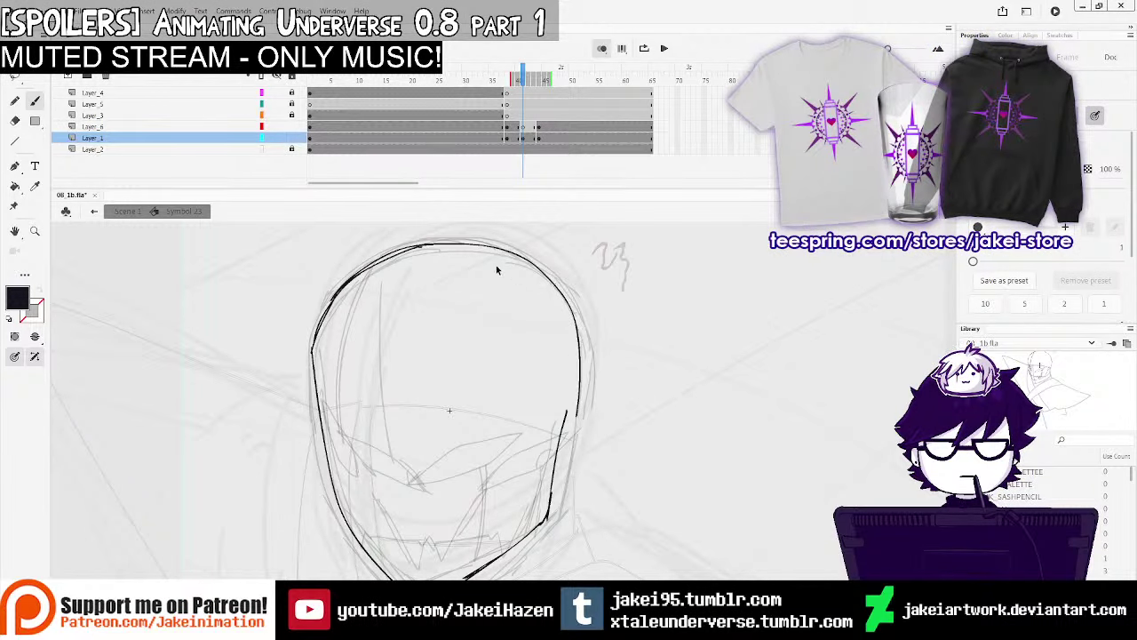
Undo the last stroke and redraw the upper and far-cheek contour of the skull on the in-between head at frame 41
{"action": "key", "text": "ctrl+z"}
{"action": "mouse_move", "coordinate": [409, 250]}
{"action": "left_mouse_down"}
{"action": "mouse_move", "coordinate": [528, 266]}
{"action": "mouse_move", "coordinate": [566, 295]}
{"action": "mouse_move", "coordinate": [584, 386]}
{"action": "mouse_move", "coordinate": [560, 446]}
{"action": "left_mouse_up"}
{"action": "left_click_drag", "start_coordinate": [501, 426], "coordinate": [510, 405]}
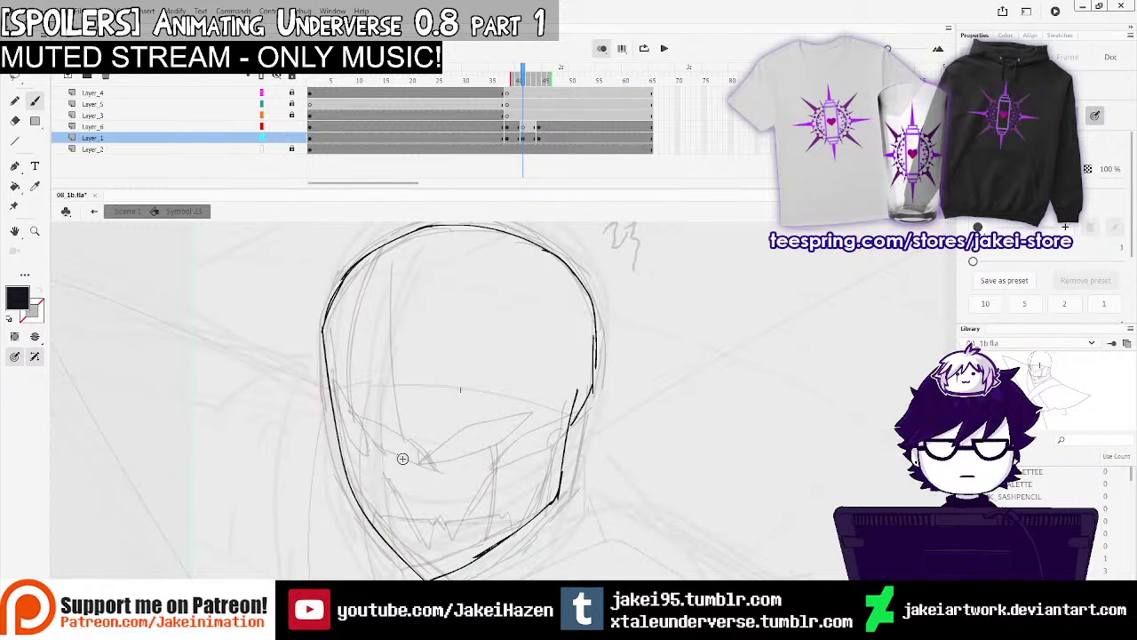
Draw both narrowed eyes and the vertical forehead crack on the in-between head, redoing strokes that miss the rough guides
{"action": "mouse_move", "coordinate": [402, 459]}
{"action": "left_mouse_down"}
{"action": "mouse_move", "coordinate": [342, 389]}
{"action": "mouse_move", "coordinate": [369, 437]}
{"action": "mouse_move", "coordinate": [342, 414]}
{"action": "mouse_move", "coordinate": [363, 439]}
{"action": "mouse_move", "coordinate": [349, 421]}
{"action": "left_mouse_up"}
{"action": "key", "text": "ctrl+z"}
{"action": "left_click_drag", "start_coordinate": [464, 458], "coordinate": [533, 430]}
{"action": "key", "text": "ctrl+z"}
{"action": "mouse_move", "coordinate": [455, 455]}
{"action": "left_mouse_down"}
{"action": "mouse_move", "coordinate": [503, 433]}
{"action": "mouse_move", "coordinate": [526, 448]}
{"action": "left_mouse_up"}
{"action": "left_click_drag", "start_coordinate": [363, 415], "coordinate": [377, 259]}
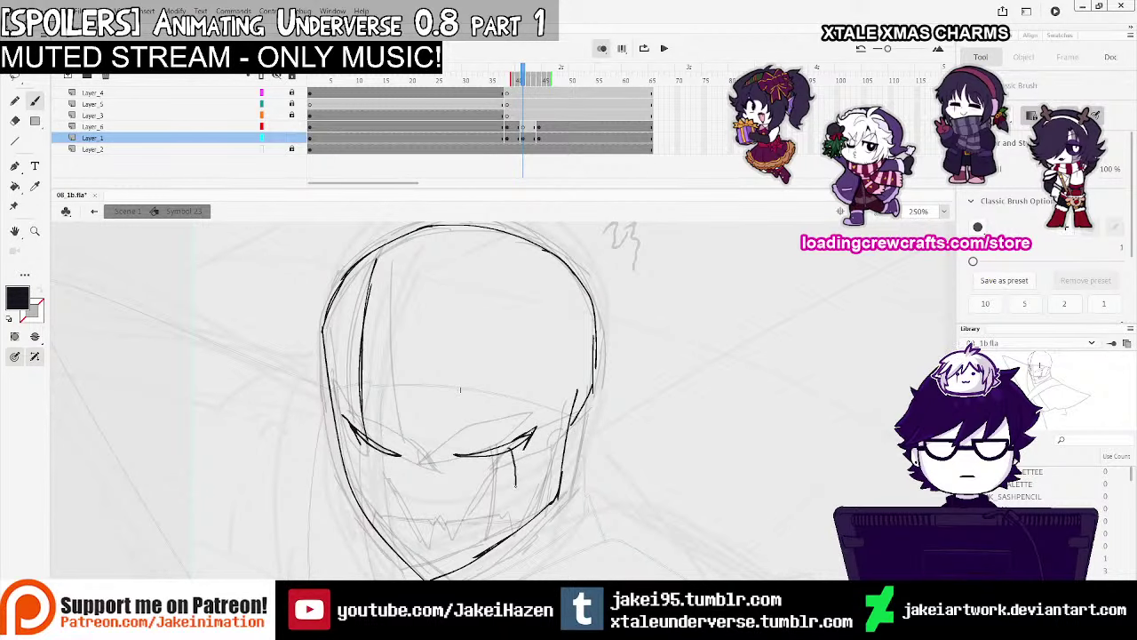
{"action": "key", "text": "ctrl+minus"}
{"action": "left_click_drag", "start_coordinate": [526, 438], "coordinate": [512, 440]}
Turn off onion skinning and play back the head turn from just before frame 38
{"action": "left_click", "coordinate": [601, 50]}
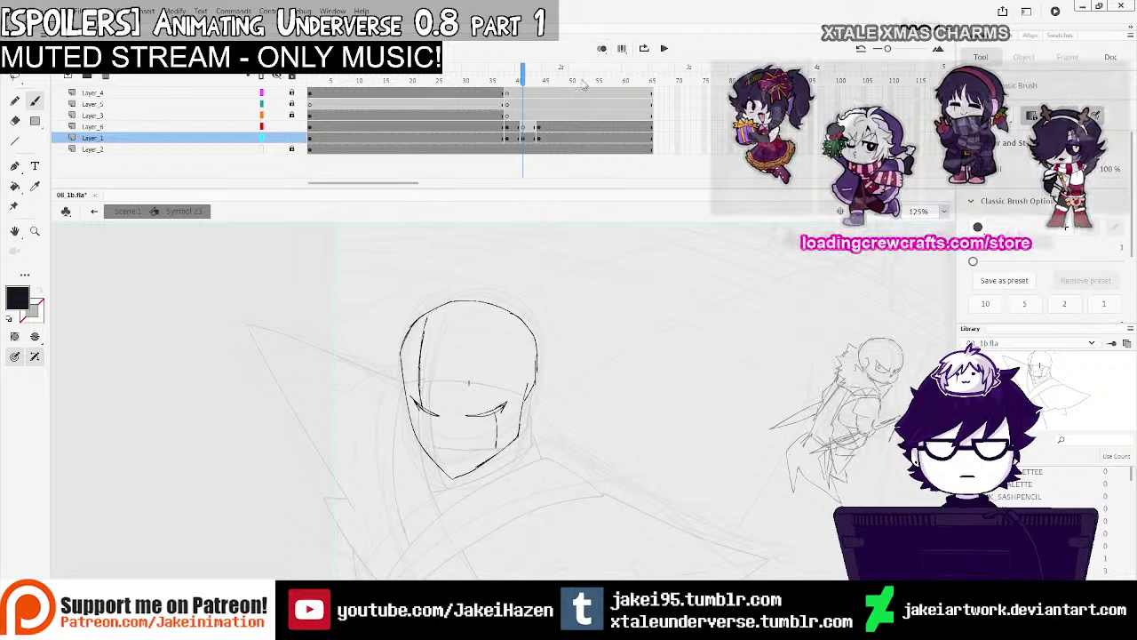
{"action": "left_click", "coordinate": [486, 107]}
{"action": "key", "text": "Return"}
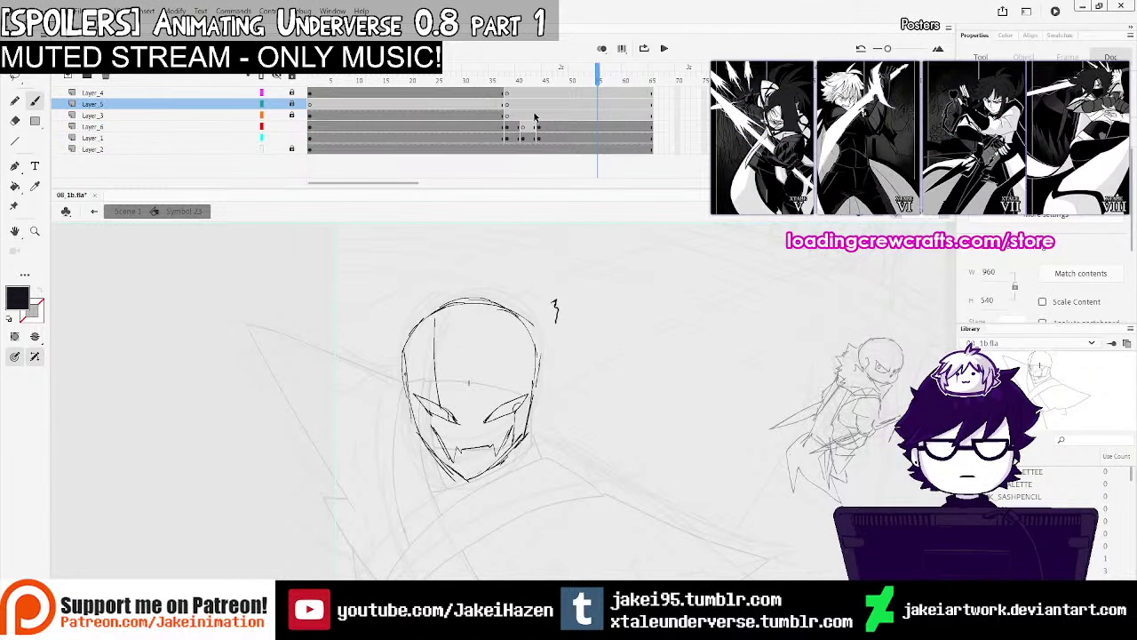
{"action": "left_click", "coordinate": [497, 129]}
{"action": "key", "text": "Return"}
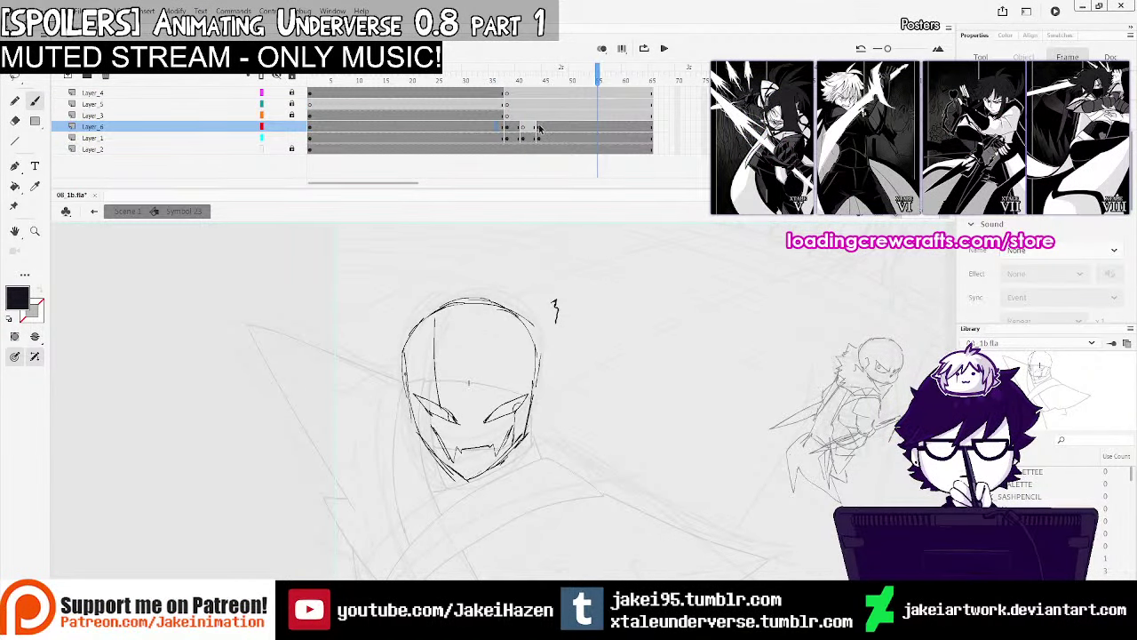
{"action": "left_click", "coordinate": [499, 117]}
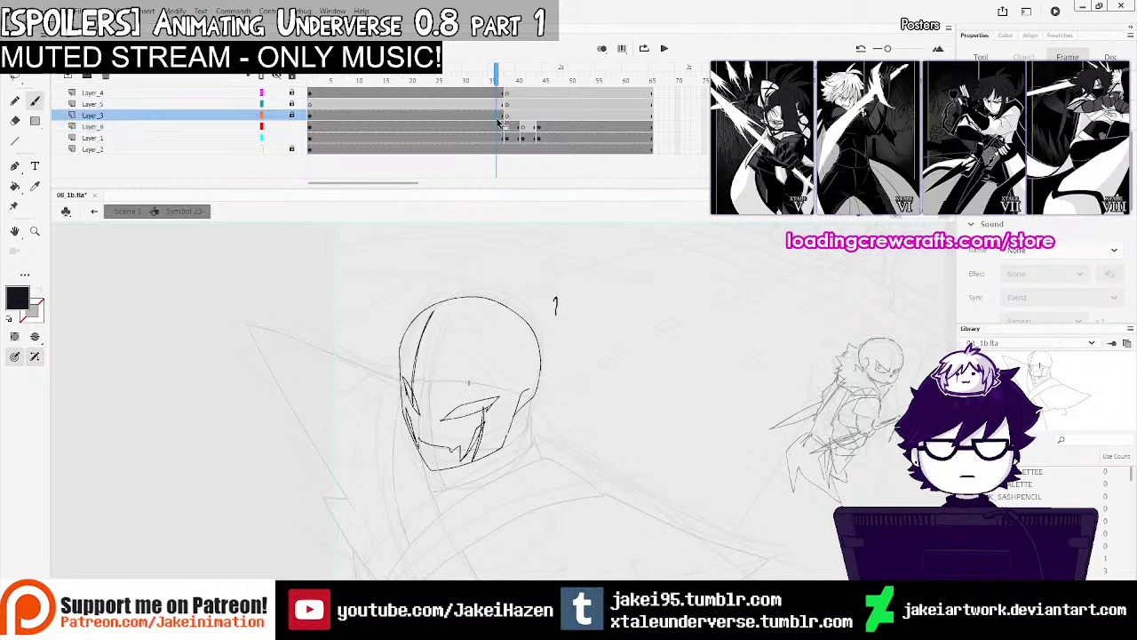
{"action": "key", "text": "Return"}
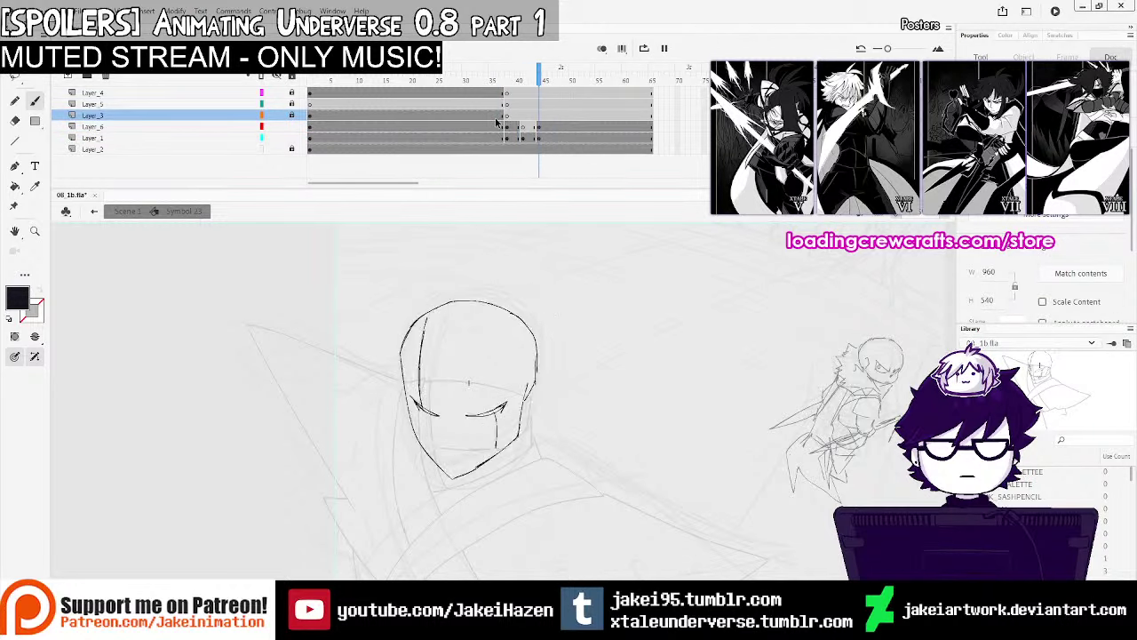
Move the in-between head's keyframes on Layer_6 and Layer_1 one frame earlier, to frame 40
{"action": "left_click", "coordinate": [508, 126]}
{"action": "left_click", "coordinate": [18, 122]}
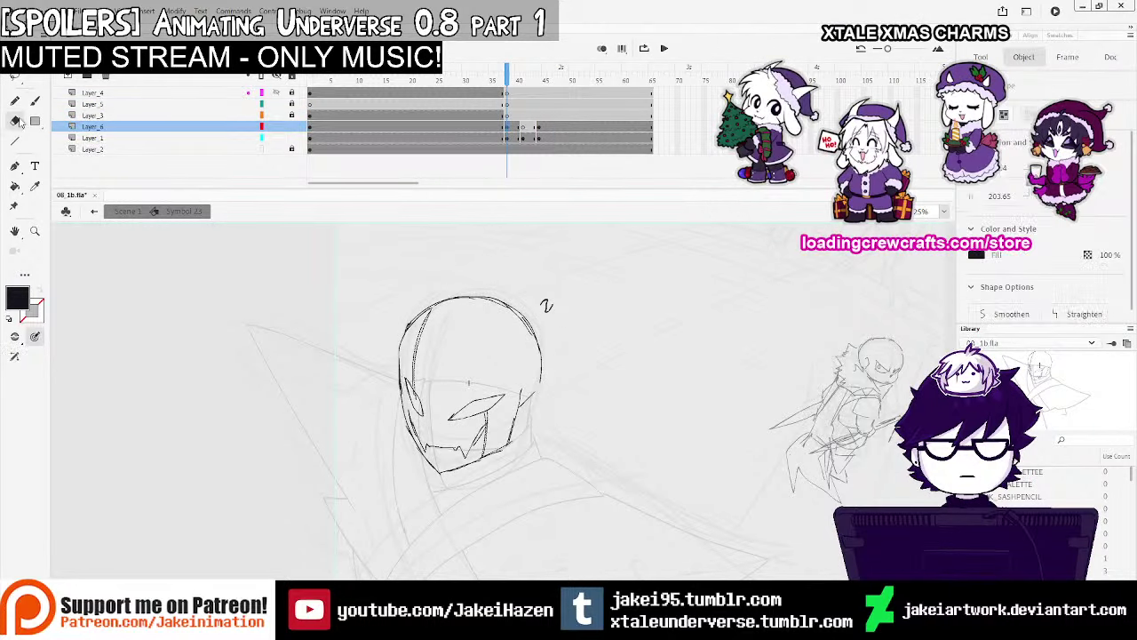
{"action": "left_click", "coordinate": [524, 127]}
{"action": "left_click_drag", "start_coordinate": [518, 128], "coordinate": [522, 138]}
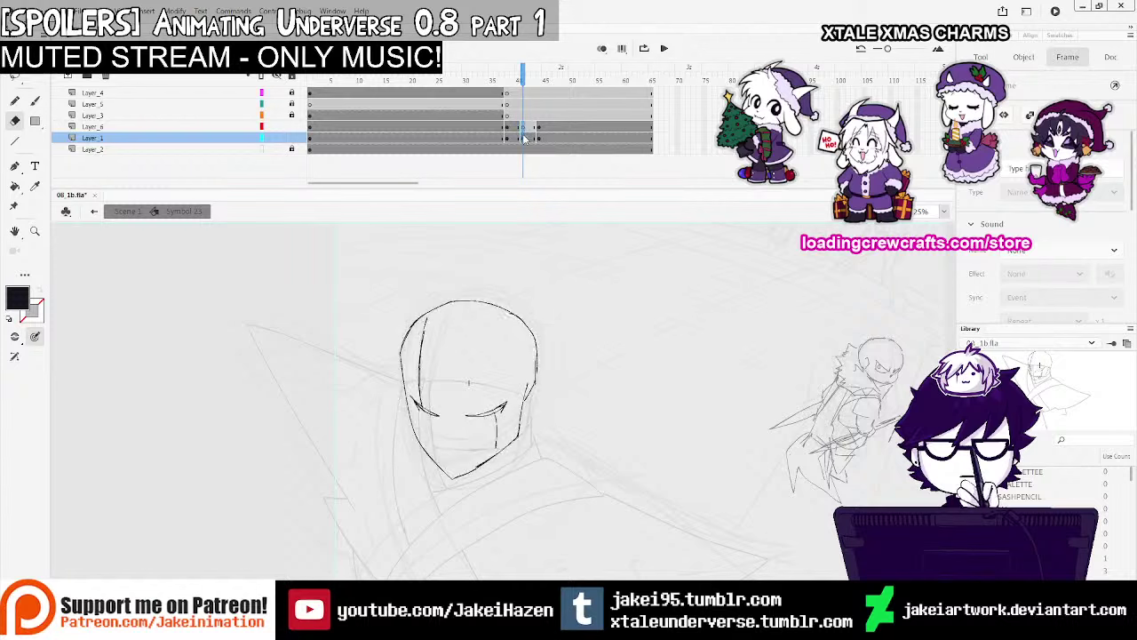
Erase both eyes from the head drawing marked 2, keeping its outline, forehead crack and mouth
{"action": "left_click", "coordinate": [508, 127]}
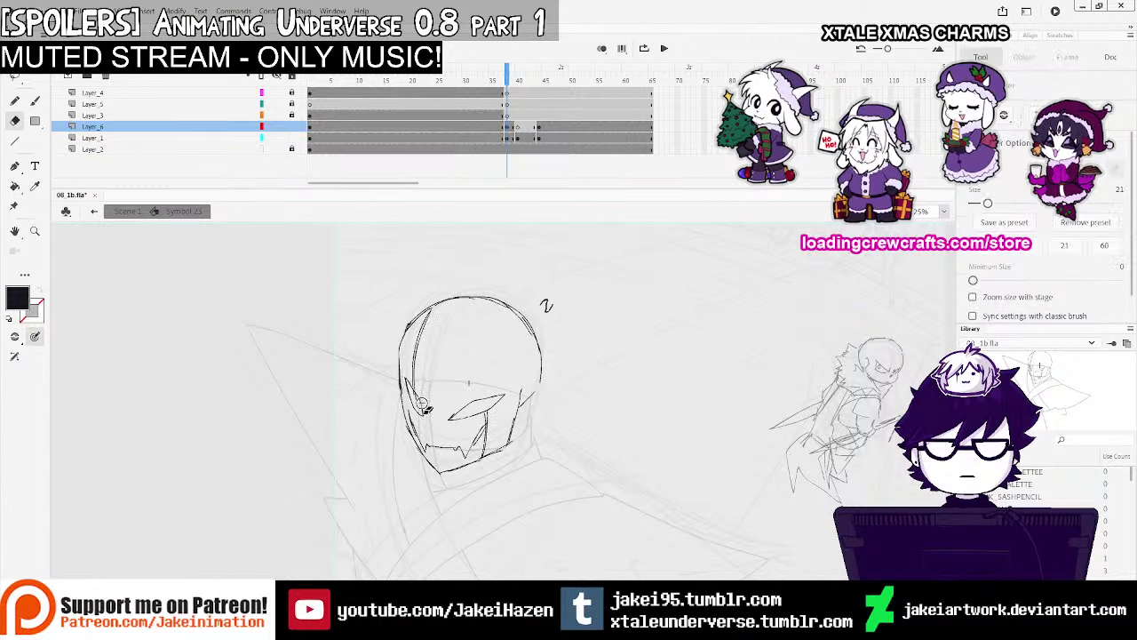
{"action": "left_click", "coordinate": [513, 139]}
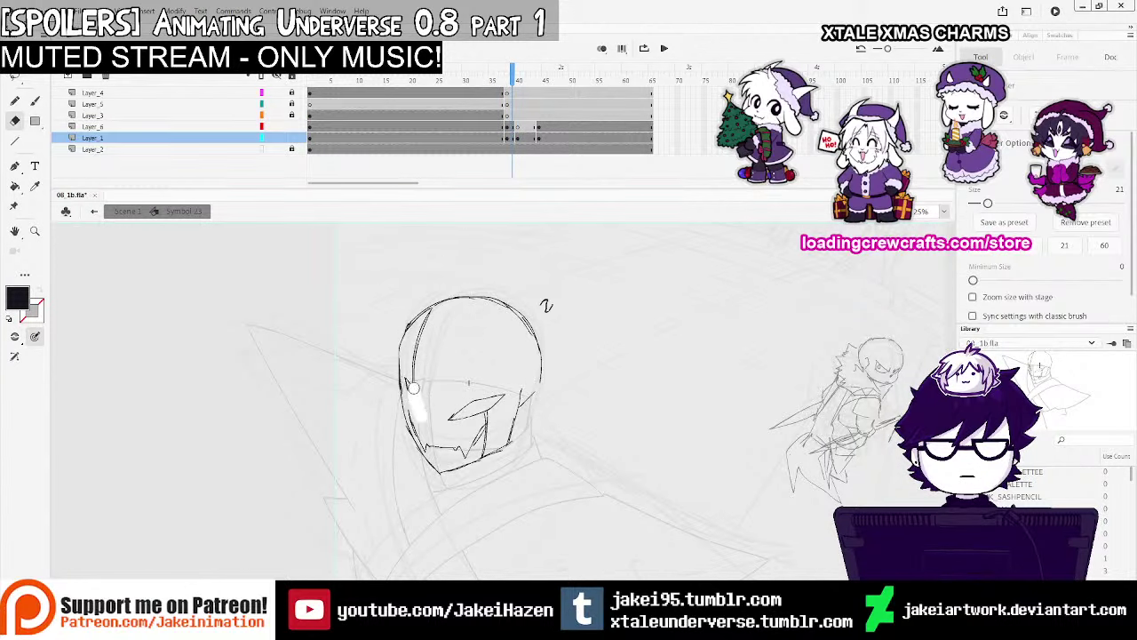
{"action": "left_click_drag", "start_coordinate": [503, 389], "coordinate": [504, 388]}
{"action": "key", "text": "b"}
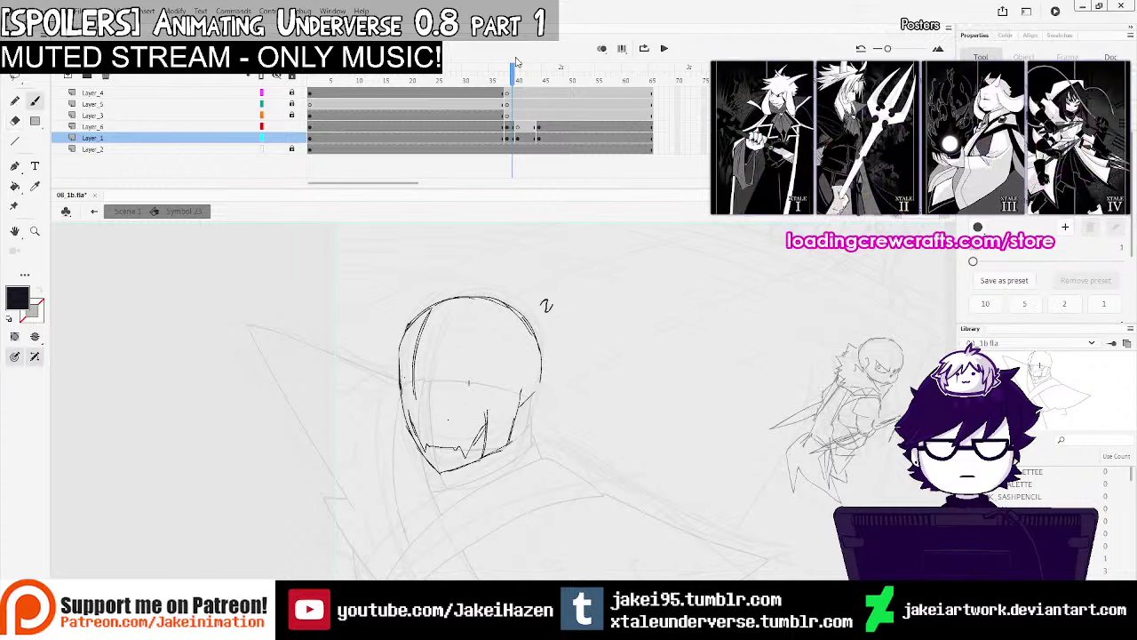
Draw narrower, half-closed eyes on the drawing marked 2, using onion skinning as a guide
{"action": "left_click", "coordinate": [601, 49]}
{"action": "left_click", "coordinate": [508, 139]}
{"action": "scroll", "coordinate": [431, 398], "scroll_direction": "up", "scroll_amount": 2}
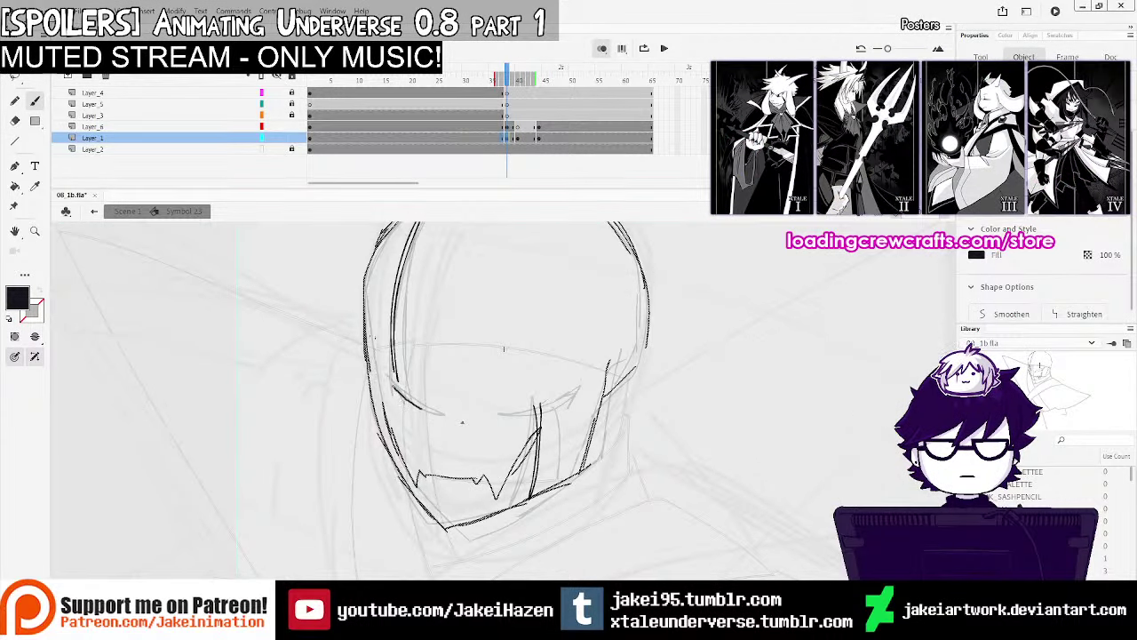
{"action": "left_click_drag", "start_coordinate": [382, 366], "coordinate": [408, 402]}
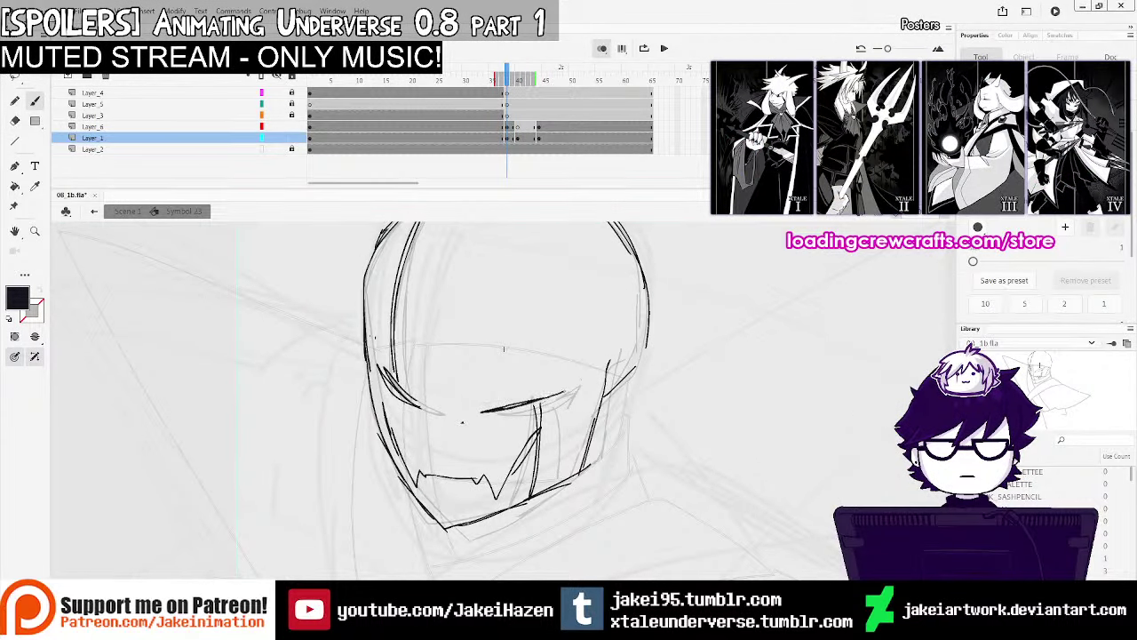
Play back the head turn with the new half-closed eyes, then turn off onion skinning and replay it
{"action": "key", "text": "ctrl+minus"}
{"action": "key", "text": "ctrl+minus"}
{"action": "left_click", "coordinate": [479, 92]}
{"action": "key", "text": "Return"}
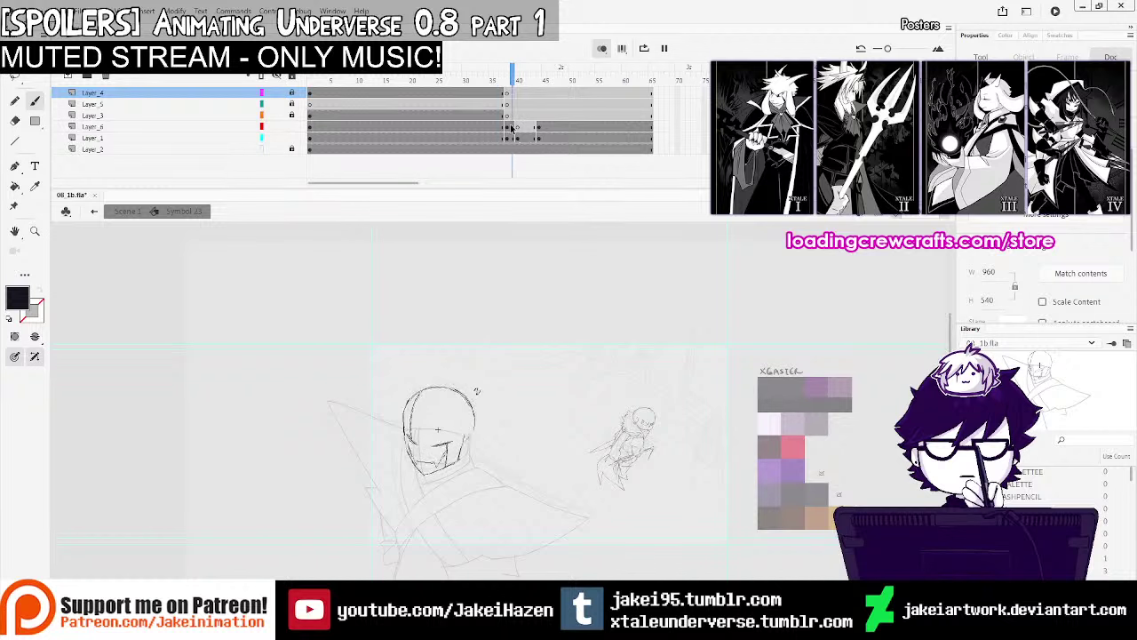
{"action": "left_click", "coordinate": [506, 127]}
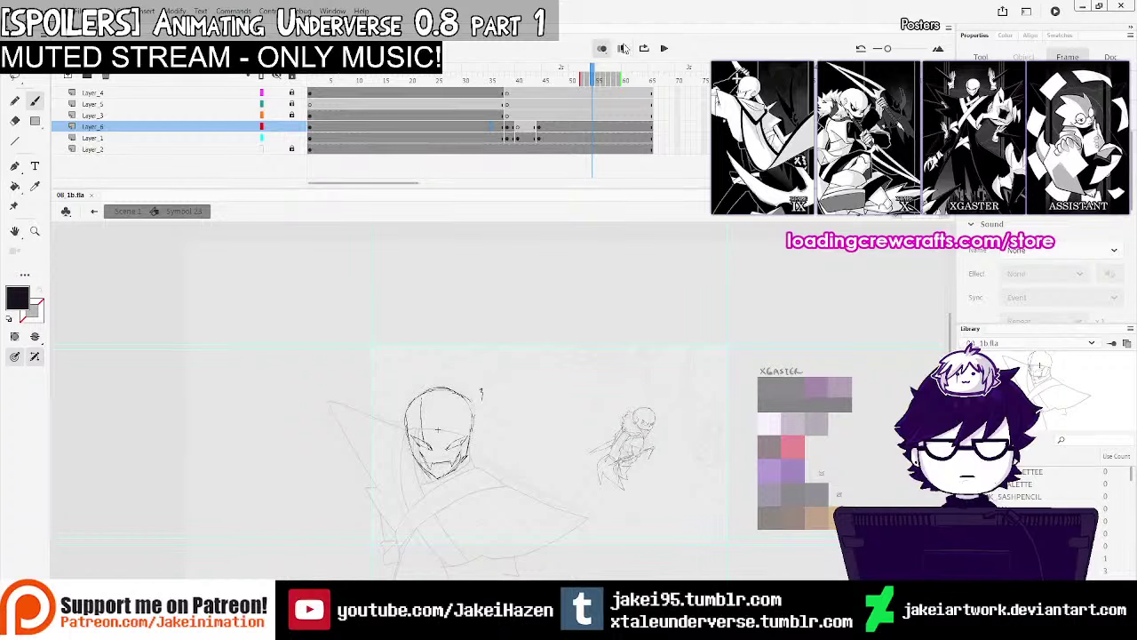
{"action": "left_click", "coordinate": [601, 48]}
{"action": "left_click", "coordinate": [485, 124]}
{"action": "left_click", "coordinate": [486, 115]}
{"action": "key", "text": "Return"}
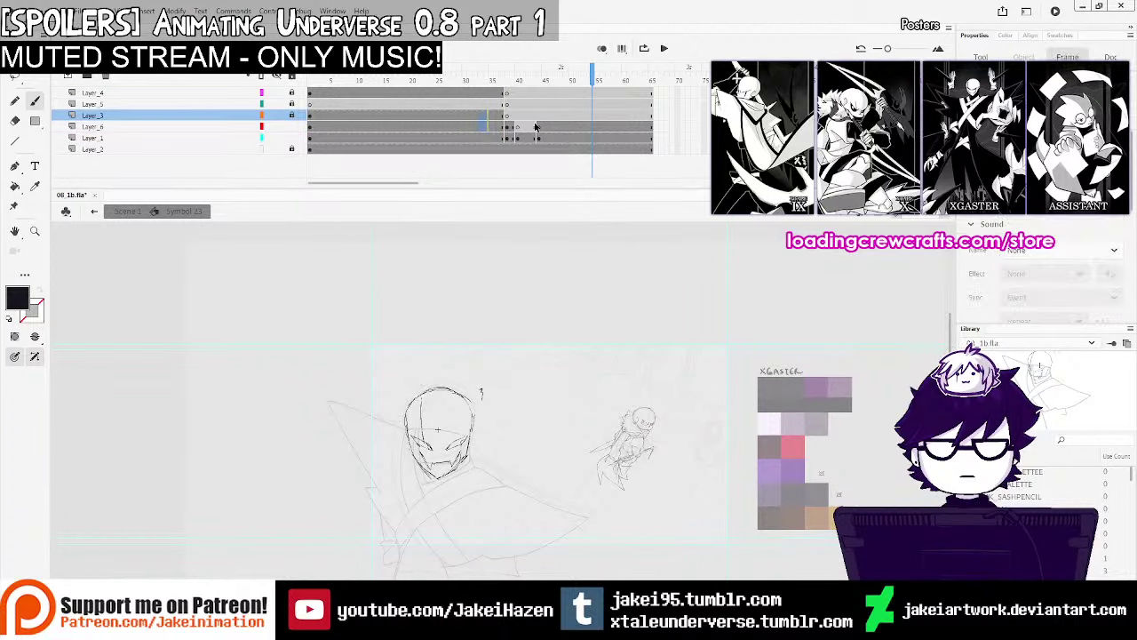
Draw the jaw contour of a new in-between head on Layer_1 at frame 42, tracing between the onion-skinned drawings
{"action": "left_click", "coordinate": [530, 139]}
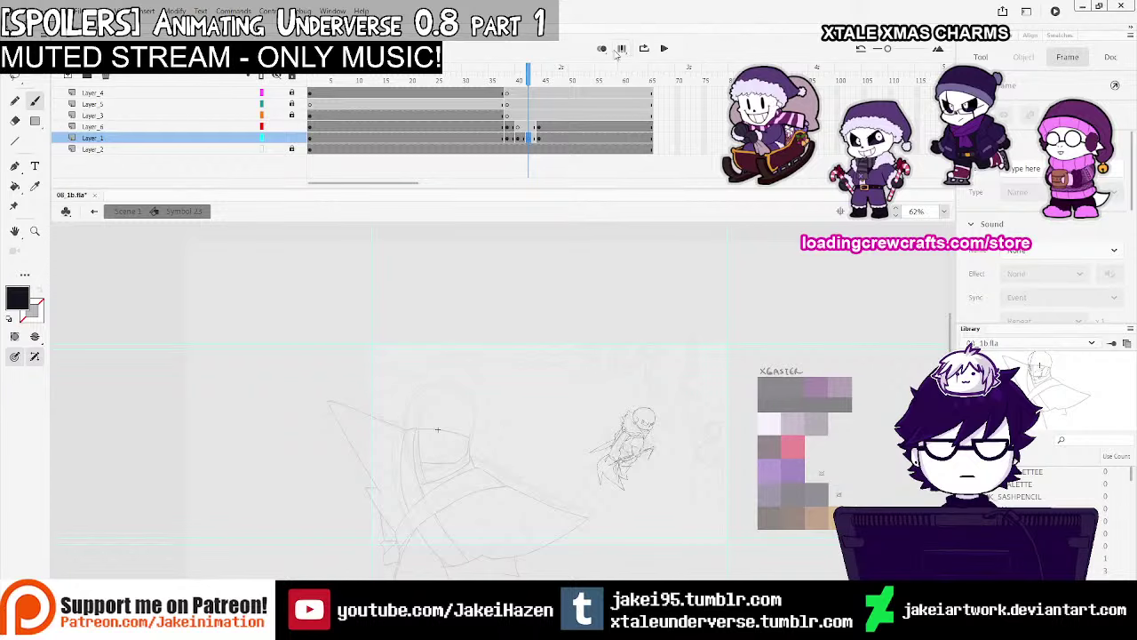
{"action": "scroll", "coordinate": [479, 369], "scroll_direction": "up", "scroll_amount": 5}
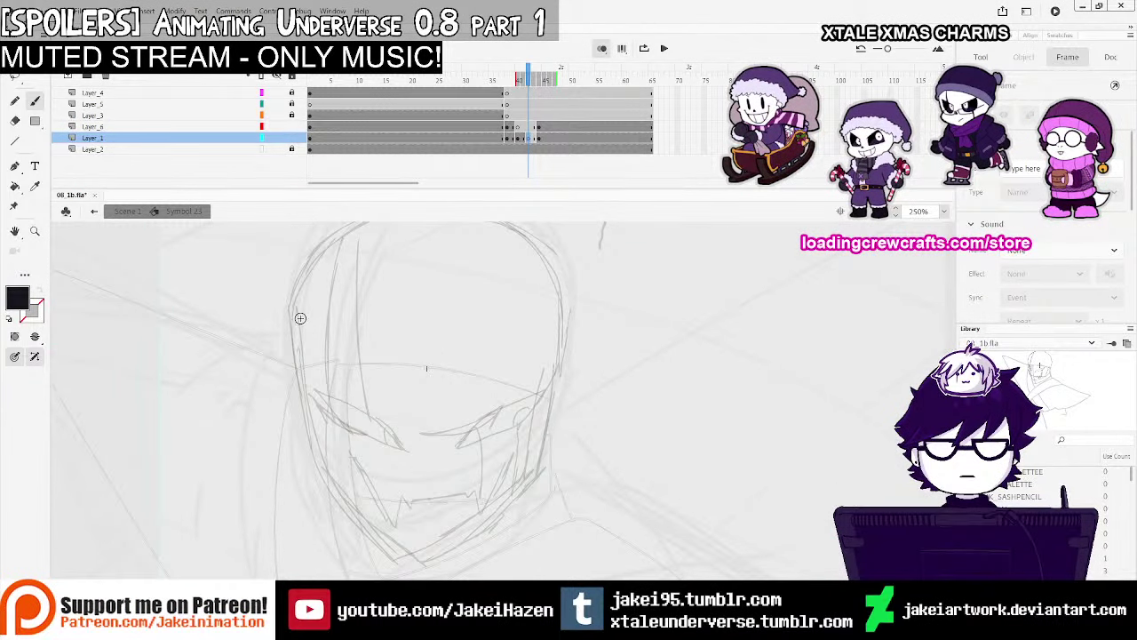
{"action": "left_click_drag", "start_coordinate": [300, 318], "coordinate": [313, 433]}
{"action": "key", "text": "ctrl+z"}
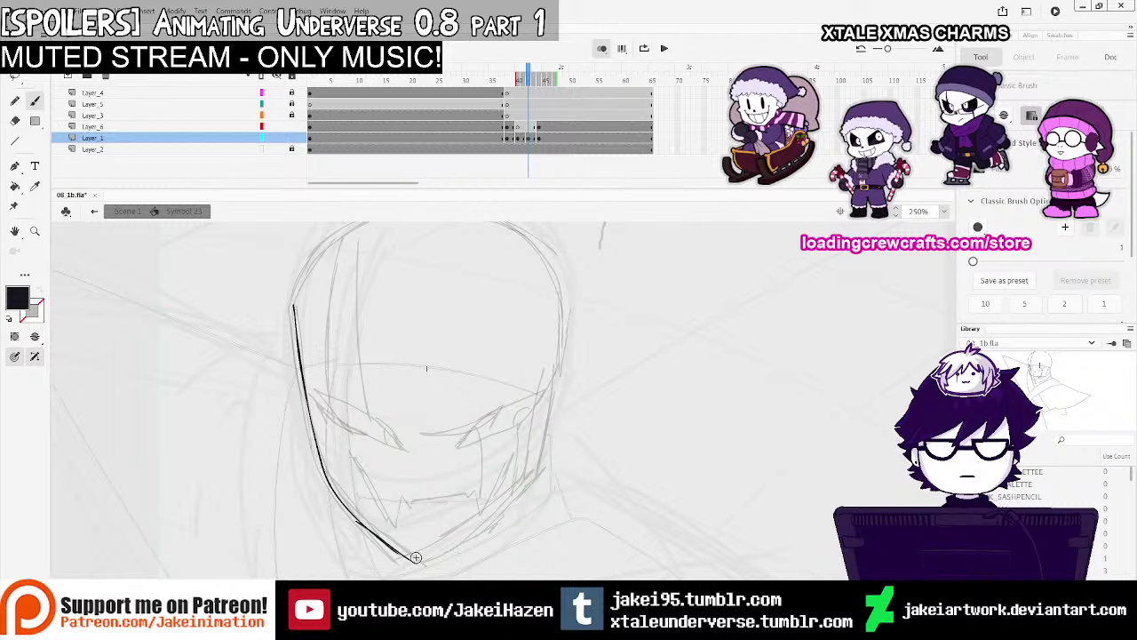
{"action": "left_click_drag", "start_coordinate": [511, 498], "coordinate": [524, 485]}
{"action": "left_click_drag", "start_coordinate": [544, 394], "coordinate": [536, 411]}
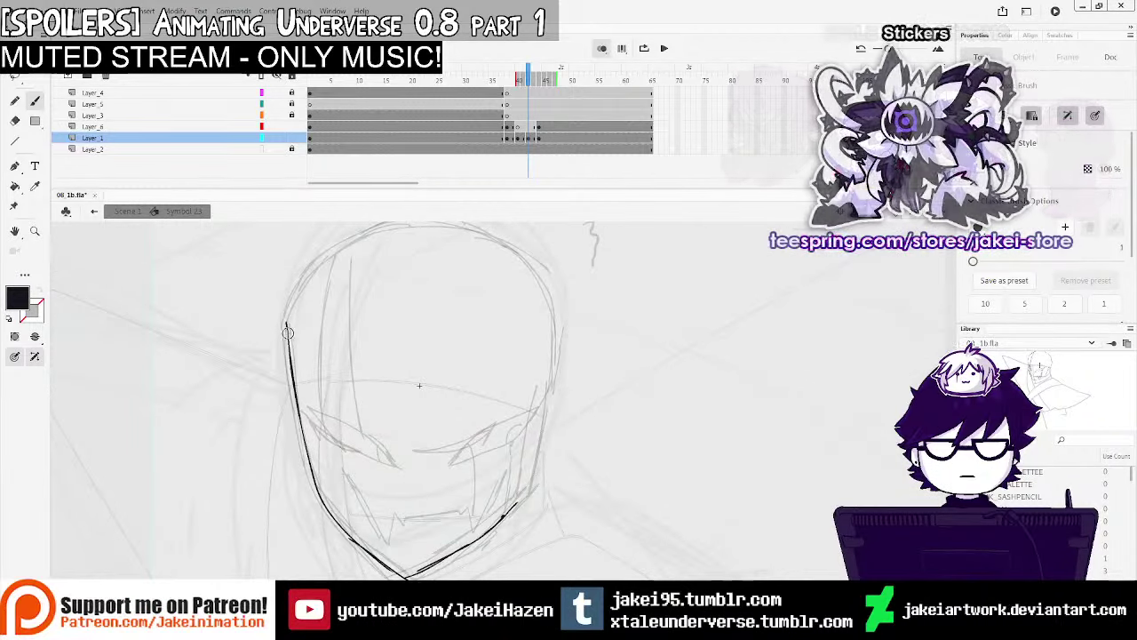
Complete the new in-between head's outline by drawing the skull's dome and far side
{"action": "mouse_move", "coordinate": [286, 323]}
{"action": "left_mouse_down"}
{"action": "mouse_move", "coordinate": [307, 274]}
{"action": "mouse_move", "coordinate": [298, 284]}
{"action": "mouse_move", "coordinate": [368, 233]}
{"action": "left_mouse_up"}
{"action": "scroll", "coordinate": [353, 247], "scroll_direction": "up", "scroll_amount": 2}
{"action": "mouse_move", "coordinate": [348, 272]}
{"action": "left_mouse_down"}
{"action": "mouse_move", "coordinate": [406, 247]}
{"action": "mouse_move", "coordinate": [396, 253]}
{"action": "mouse_move", "coordinate": [482, 264]}
{"action": "mouse_move", "coordinate": [432, 256]}
{"action": "mouse_move", "coordinate": [517, 291]}
{"action": "left_mouse_up"}
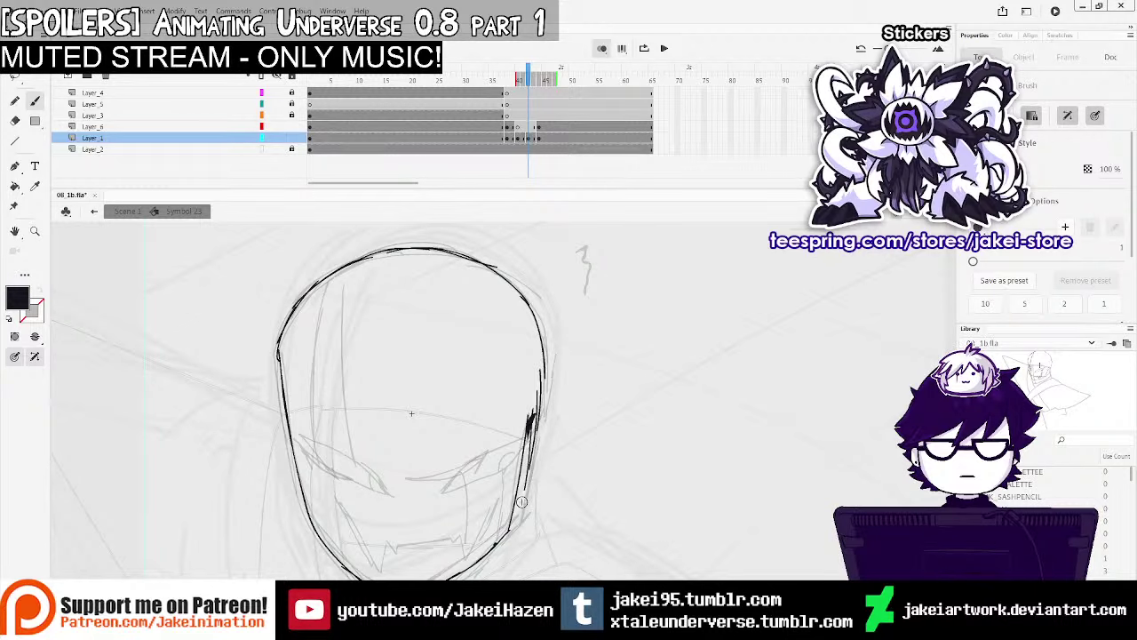
Play back the head turn to check the new head outline in motion
{"action": "scroll", "coordinate": [411, 414], "scroll_direction": "down", "scroll_amount": 2}
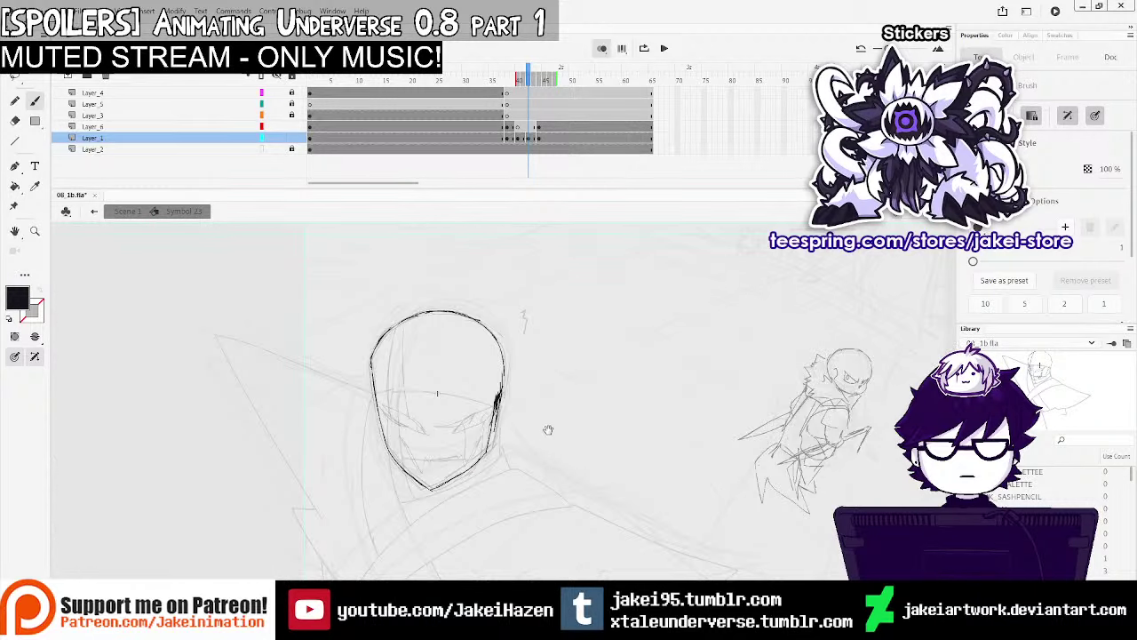
{"action": "left_click", "coordinate": [486, 109]}
{"action": "key", "text": "Return"}
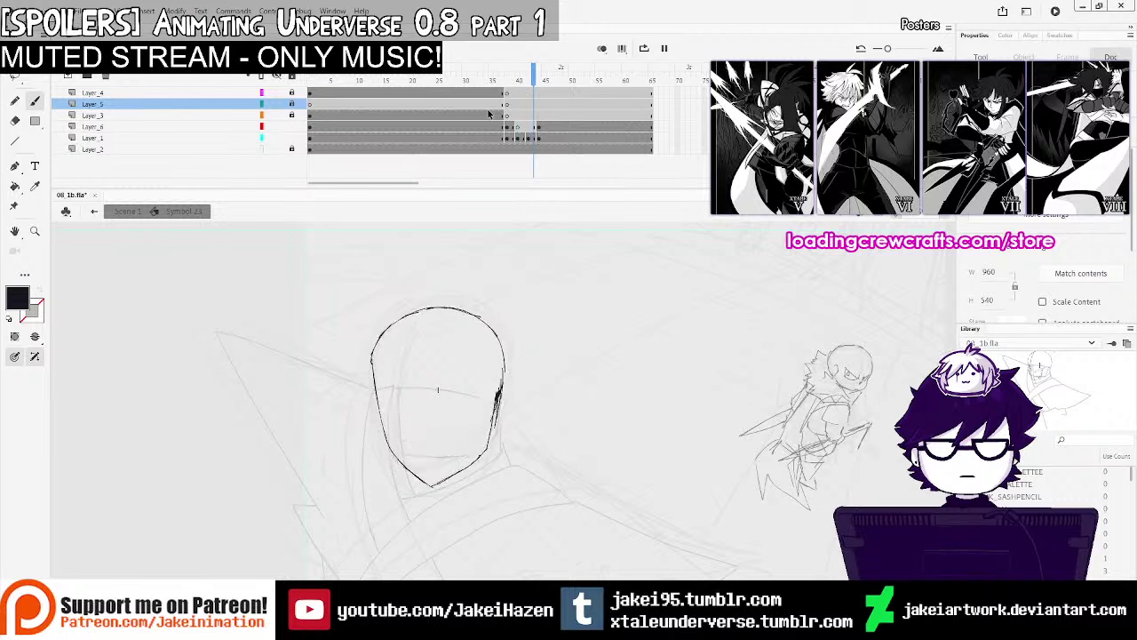
{"action": "key", "text": "Return"}
Draw two narrowed eyes and the vertical forehead crack on the new in-between head, with onion skinning on
{"action": "left_click", "coordinate": [528, 139]}
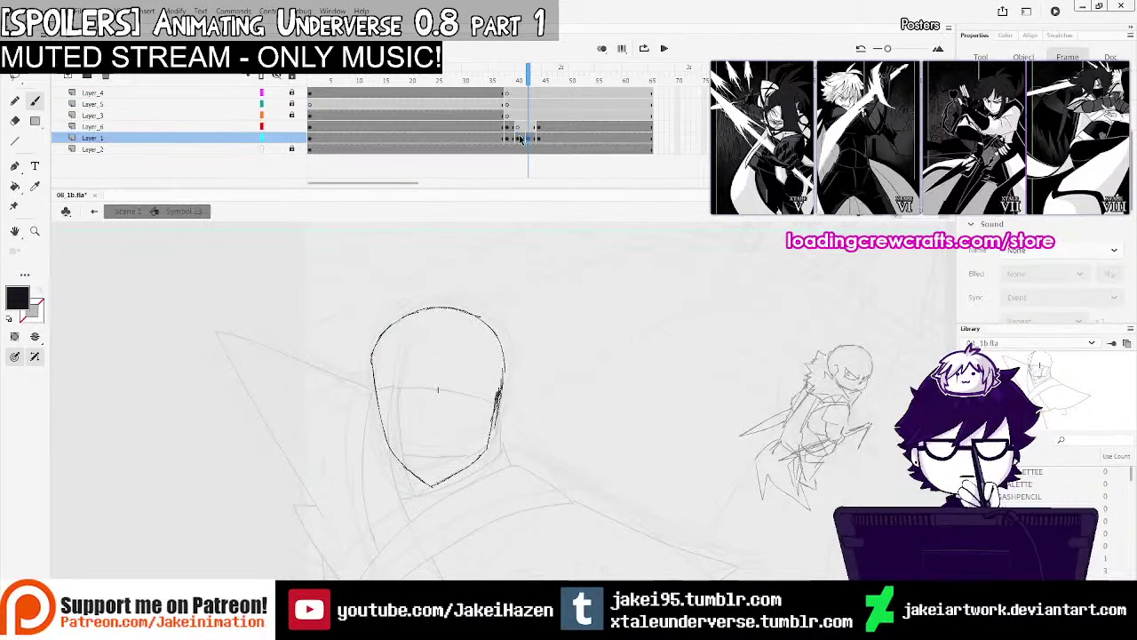
{"action": "left_click", "coordinate": [518, 138]}
{"action": "left_click", "coordinate": [533, 139]}
{"action": "left_click", "coordinate": [602, 49]}
{"action": "left_click", "coordinate": [451, 444]}
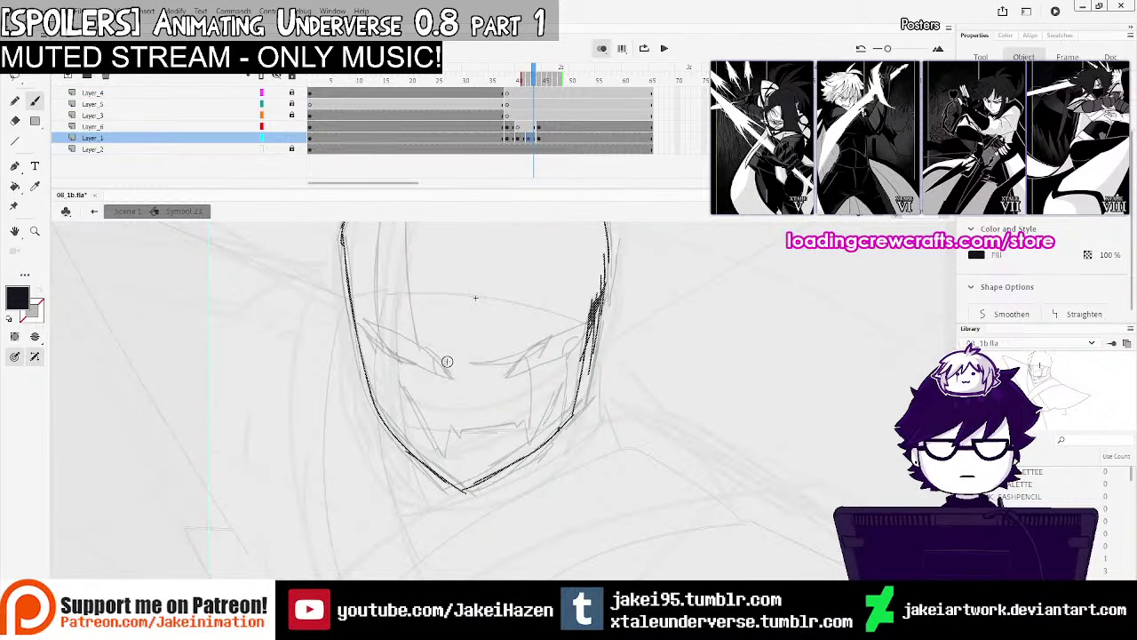
{"action": "left_click_drag", "start_coordinate": [442, 364], "coordinate": [449, 369]}
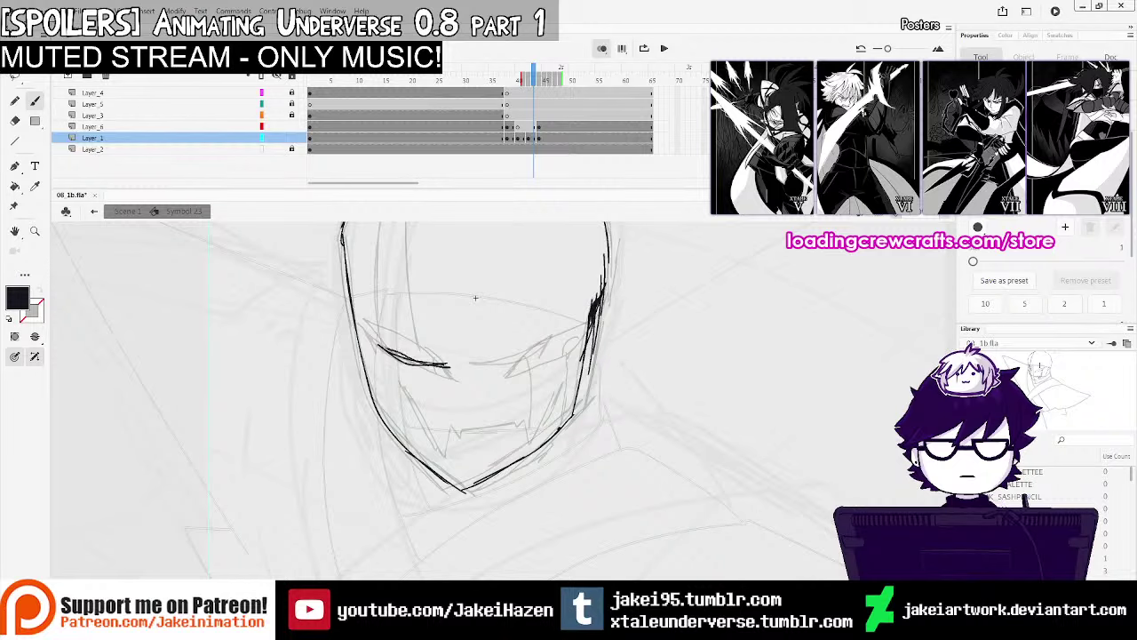
{"action": "key", "text": "ctrl+z"}
{"action": "left_click_drag", "start_coordinate": [384, 347], "coordinate": [444, 365]}
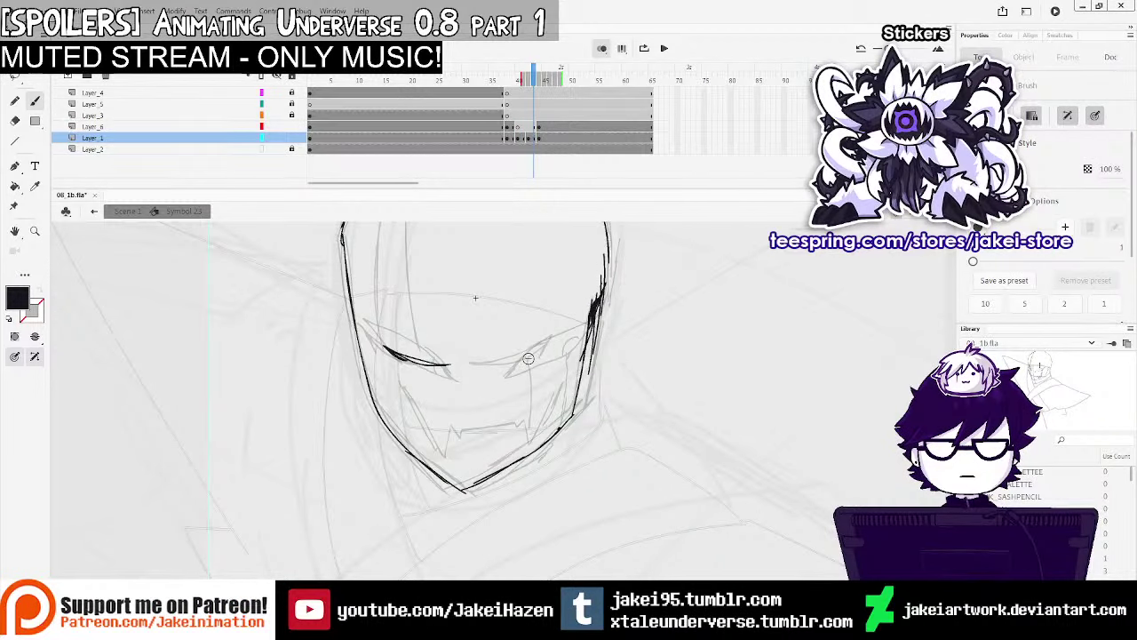
{"action": "scroll", "coordinate": [474, 406], "scroll_direction": "up", "scroll_amount": 3}
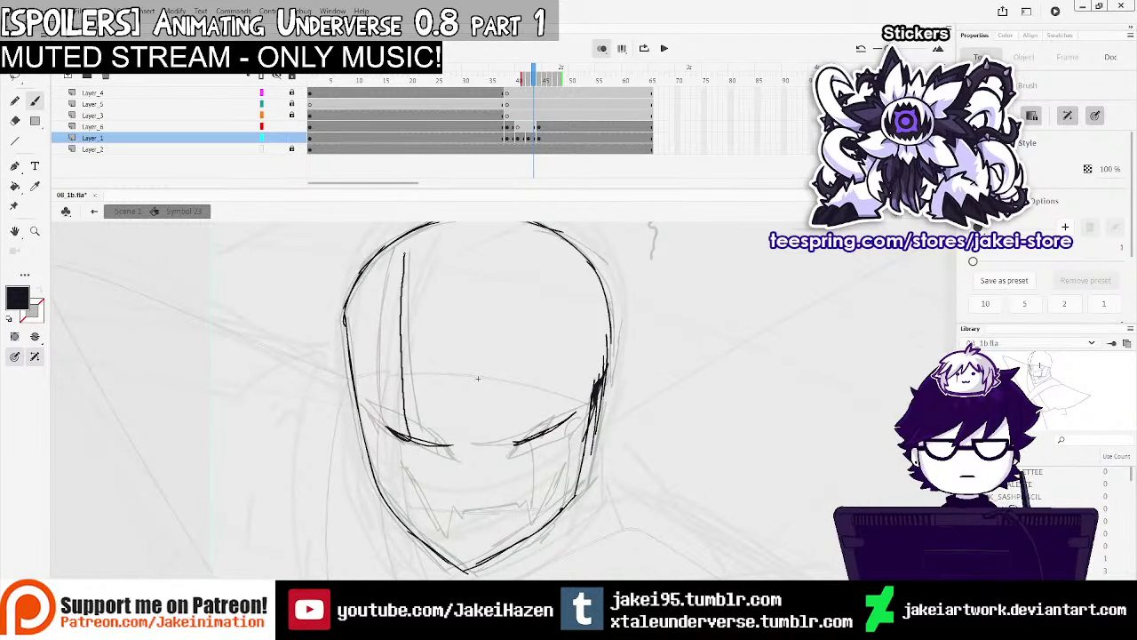
Play back the head turn twice from around frame 37 to review the eye movement
{"action": "left_click", "coordinate": [567, 438], "text": "ctrl+alt"}
{"action": "left_click", "coordinate": [566, 439], "text": "ctrl+alt"}
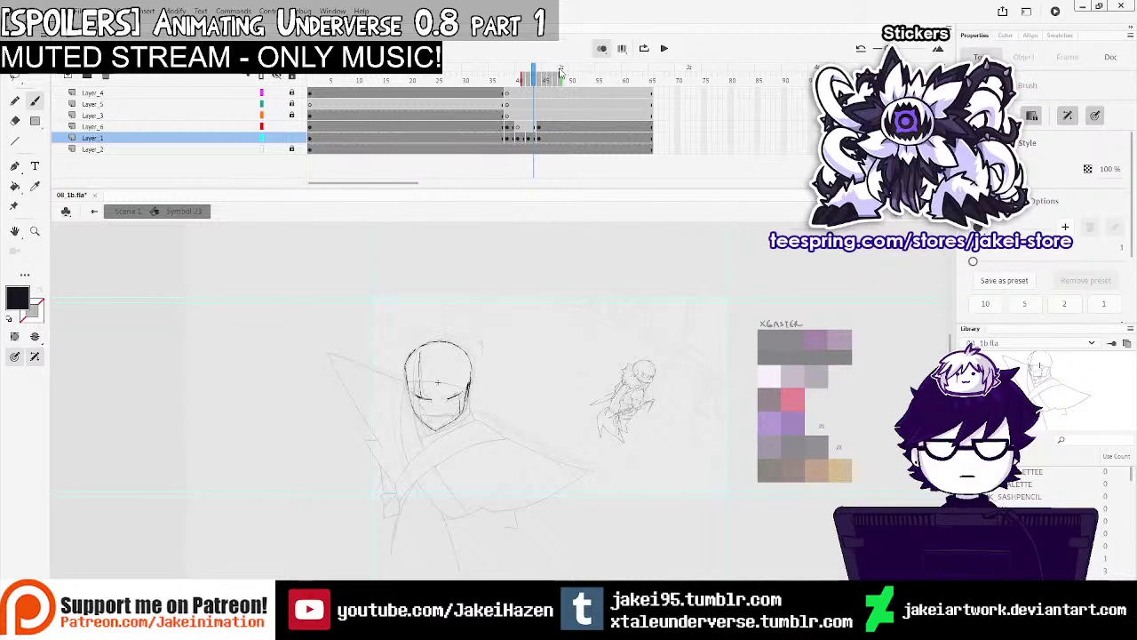
{"action": "left_click", "coordinate": [502, 115]}
{"action": "key", "text": "Return"}
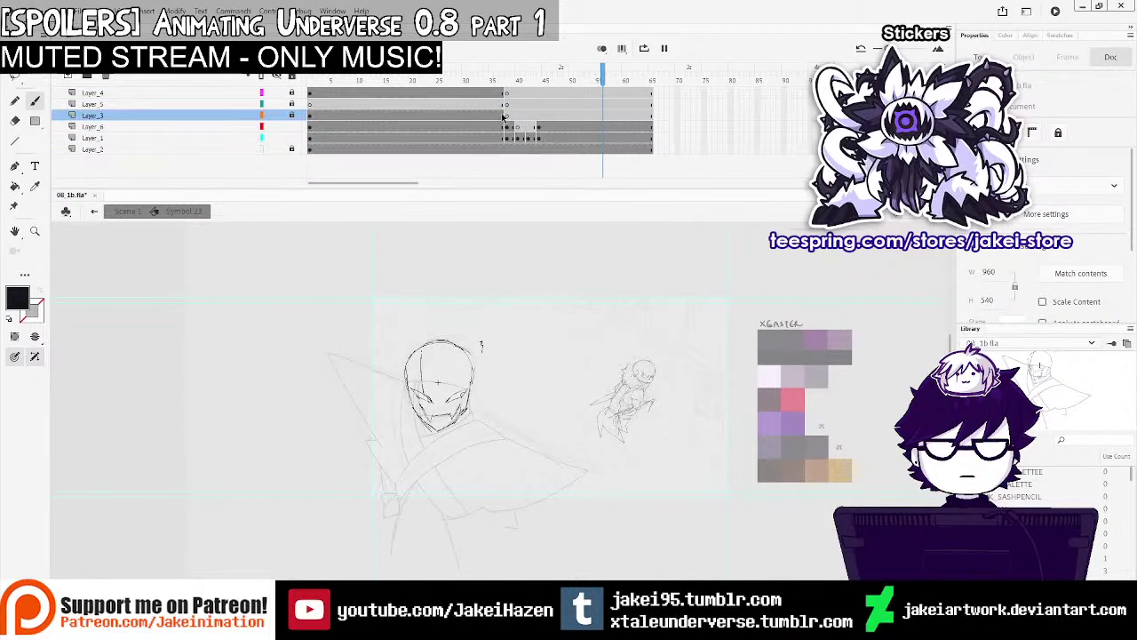
{"action": "left_click", "coordinate": [502, 116]}
{"action": "key", "text": "Return"}
Move the final head pose's keyframes on Layer_6 and Layer_1 from frame 44 to frame 42
{"action": "left_click", "coordinate": [538, 128]}
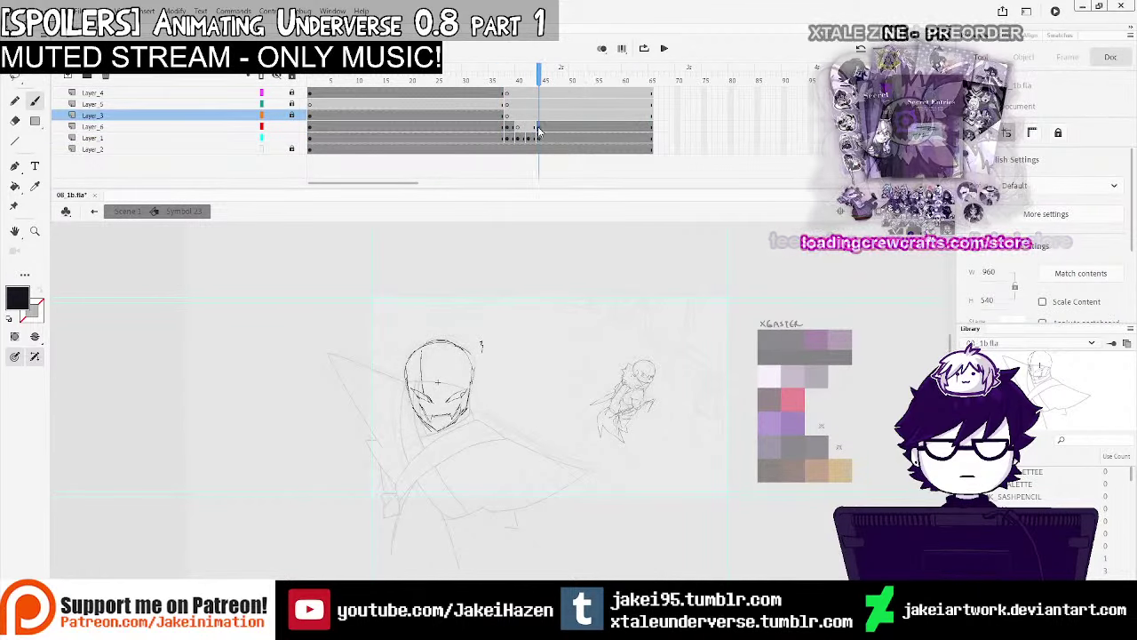
{"action": "left_click_drag", "start_coordinate": [538, 129], "coordinate": [538, 139]}
{"action": "left_click_drag", "start_coordinate": [538, 137], "coordinate": [528, 138]}
Play back the shortened head turn repeatedly from just before frame 38 to check its timing
{"action": "left_click", "coordinate": [493, 117]}
{"action": "key", "text": "Return"}
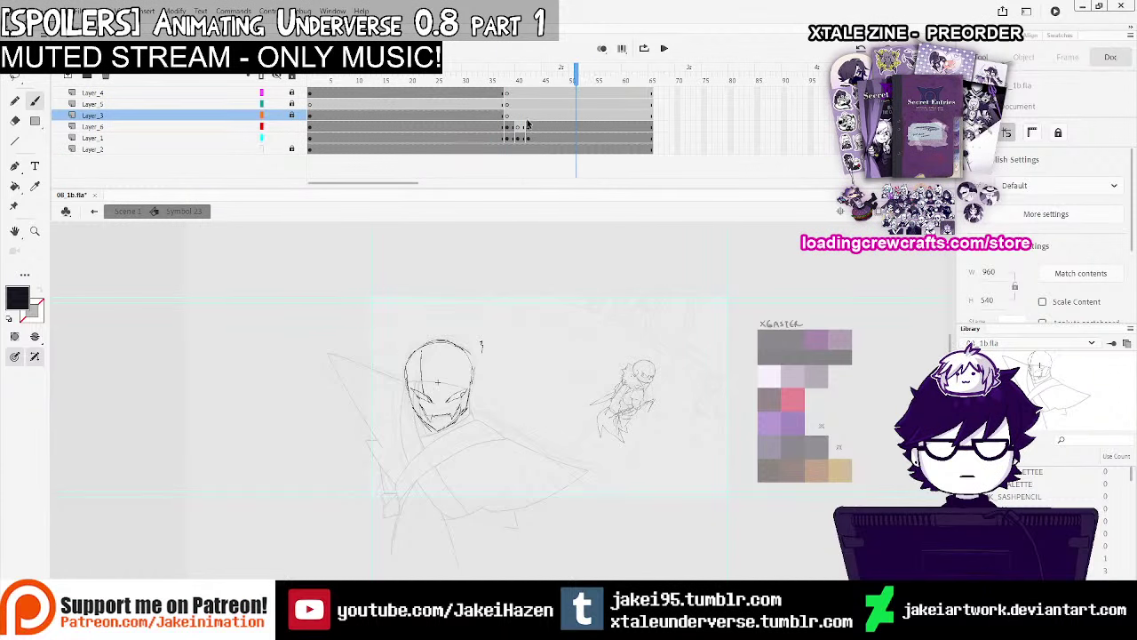
{"action": "left_click_drag", "start_coordinate": [520, 82], "coordinate": [504, 82]}
{"action": "key", "text": "Return"}
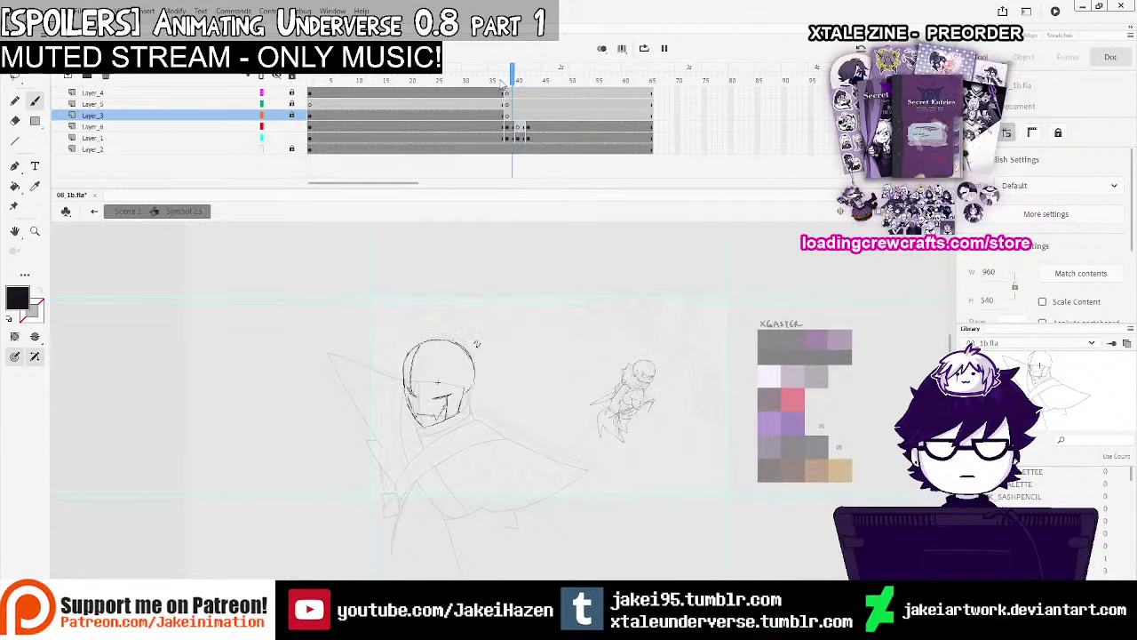
{"action": "key", "text": "Return"}
Place an empty keyframe at frame 45 on Layer_6 and Layer_1 and turn on onion skinning for a new head drawing
{"action": "left_click", "coordinate": [541, 135]}
{"action": "left_click", "coordinate": [541, 137]}
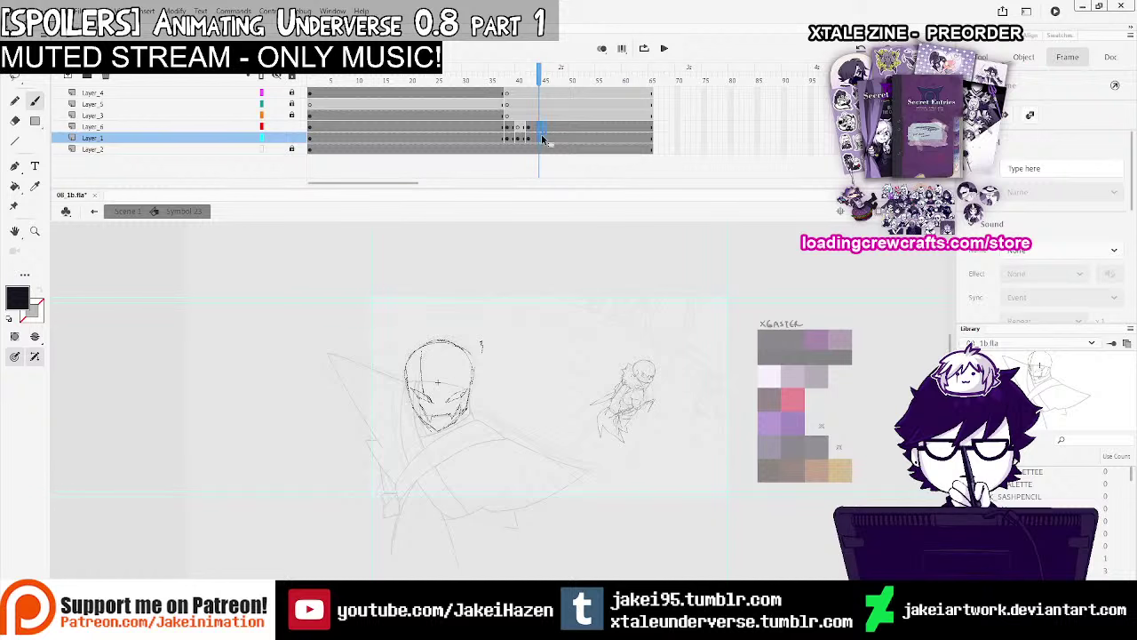
{"action": "key", "text": "Delete"}
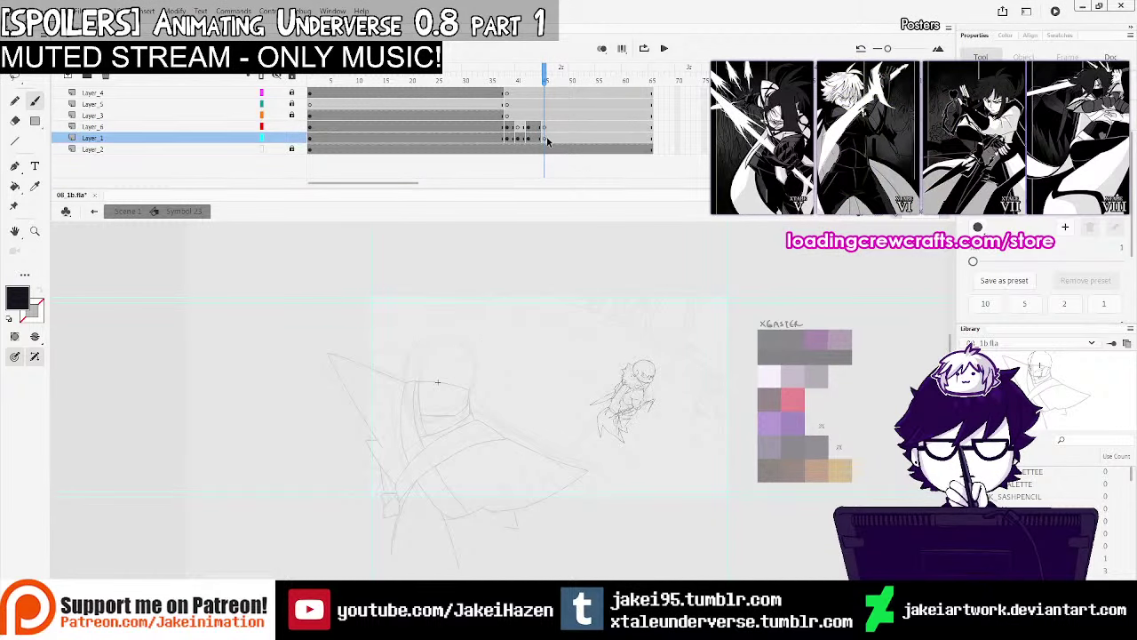
{"action": "left_click", "coordinate": [539, 138]}
{"action": "left_click", "coordinate": [545, 139]}
{"action": "left_click", "coordinate": [603, 49]}
{"action": "left_click", "coordinate": [471, 398], "text": "ctrl"}
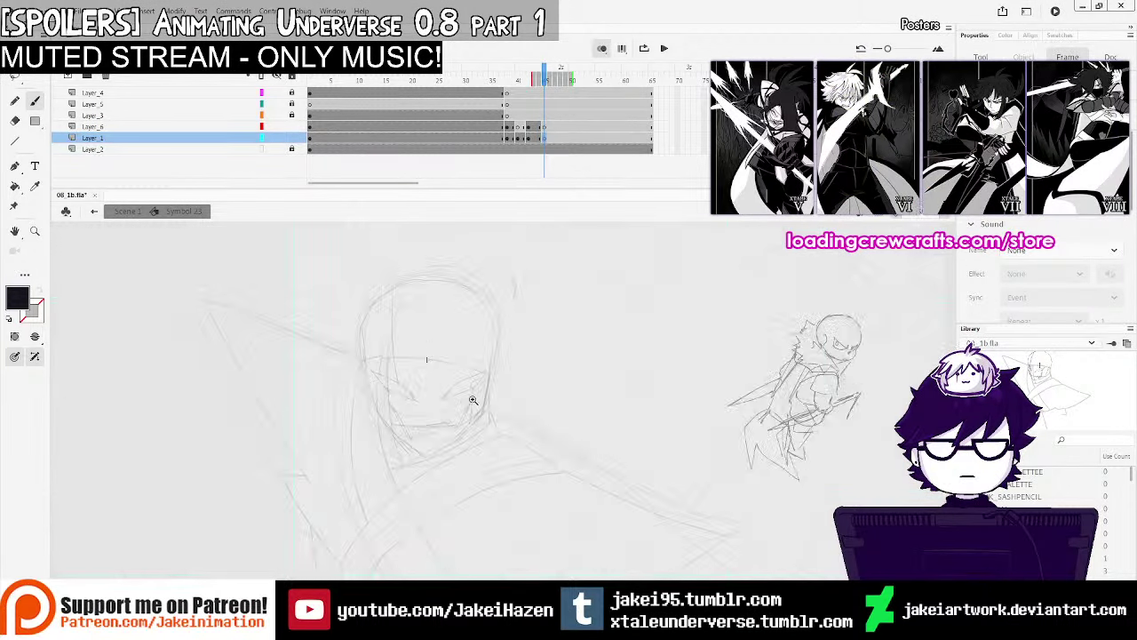
{"action": "left_click", "coordinate": [472, 397], "text": "ctrl"}
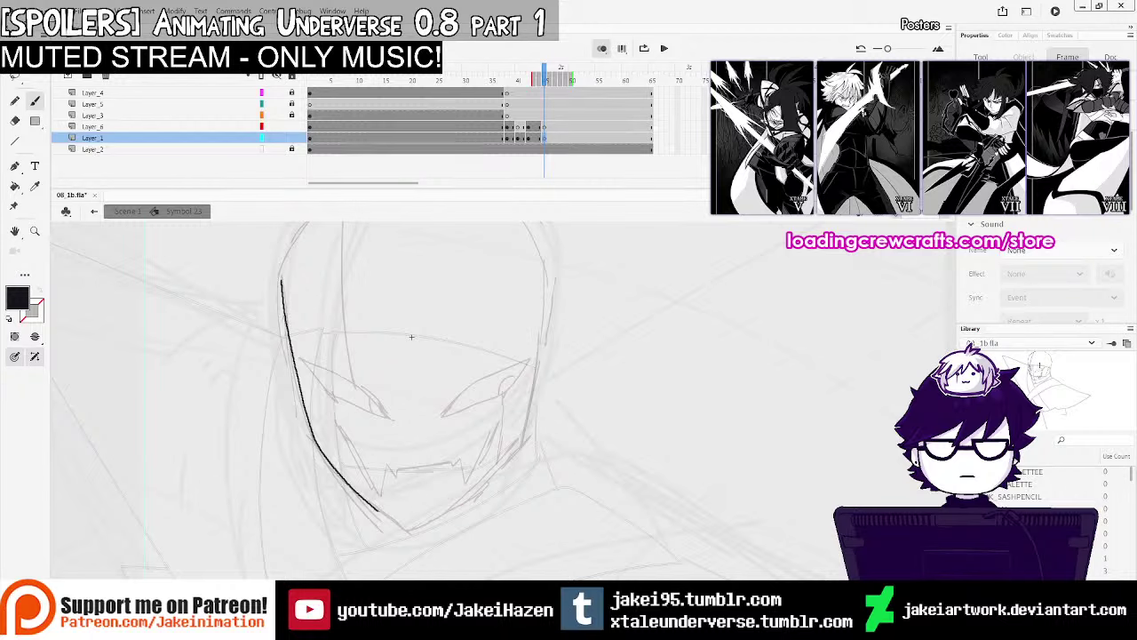
Draw the front-facing head at frame 45 with its skull and jaw outline, two slanted eyes and a fanged mouth
{"action": "left_click_drag", "start_coordinate": [377, 509], "coordinate": [457, 536]}
{"action": "left_click_drag", "start_coordinate": [482, 397], "coordinate": [484, 457]}
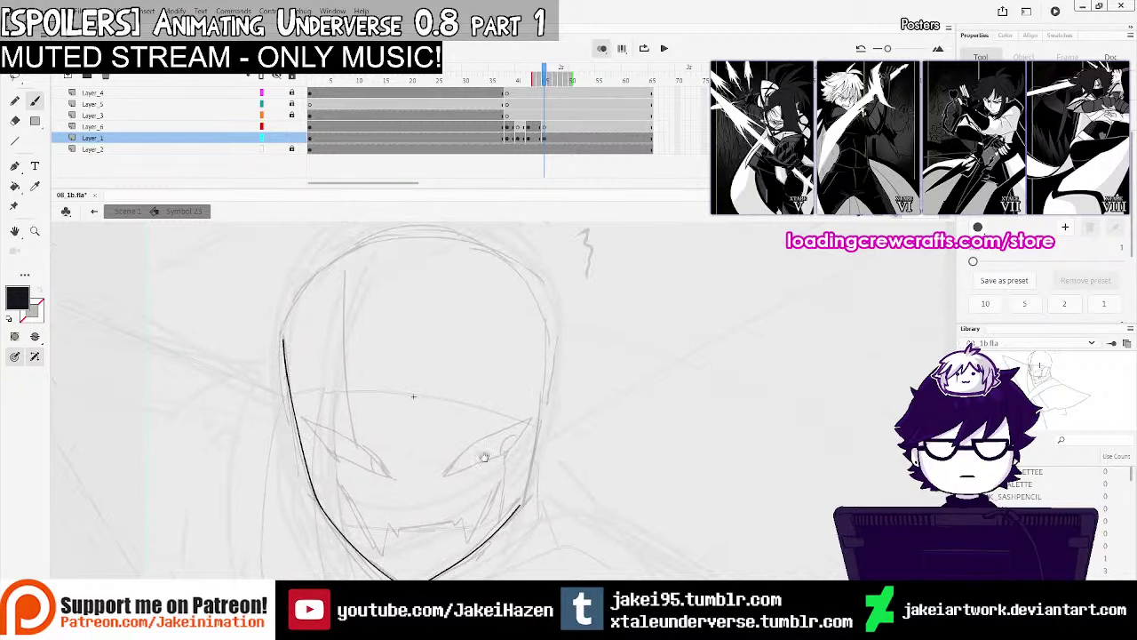
{"action": "mouse_move", "coordinate": [282, 345]}
{"action": "left_mouse_down"}
{"action": "mouse_move", "coordinate": [307, 289]}
{"action": "mouse_move", "coordinate": [397, 237]}
{"action": "mouse_move", "coordinate": [426, 235]}
{"action": "mouse_move", "coordinate": [509, 265]}
{"action": "left_mouse_up"}
{"action": "left_click_drag", "start_coordinate": [542, 331], "coordinate": [516, 516]}
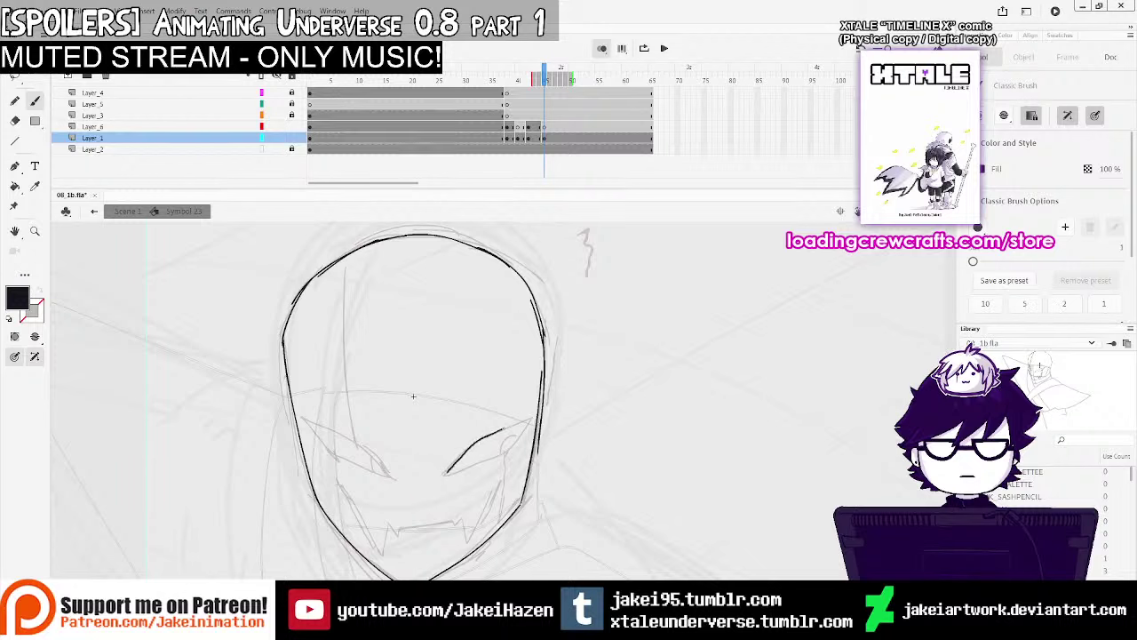
{"action": "mouse_move", "coordinate": [375, 469]}
{"action": "left_mouse_down"}
{"action": "mouse_move", "coordinate": [371, 450]}
{"action": "mouse_move", "coordinate": [308, 421]}
{"action": "left_mouse_up"}
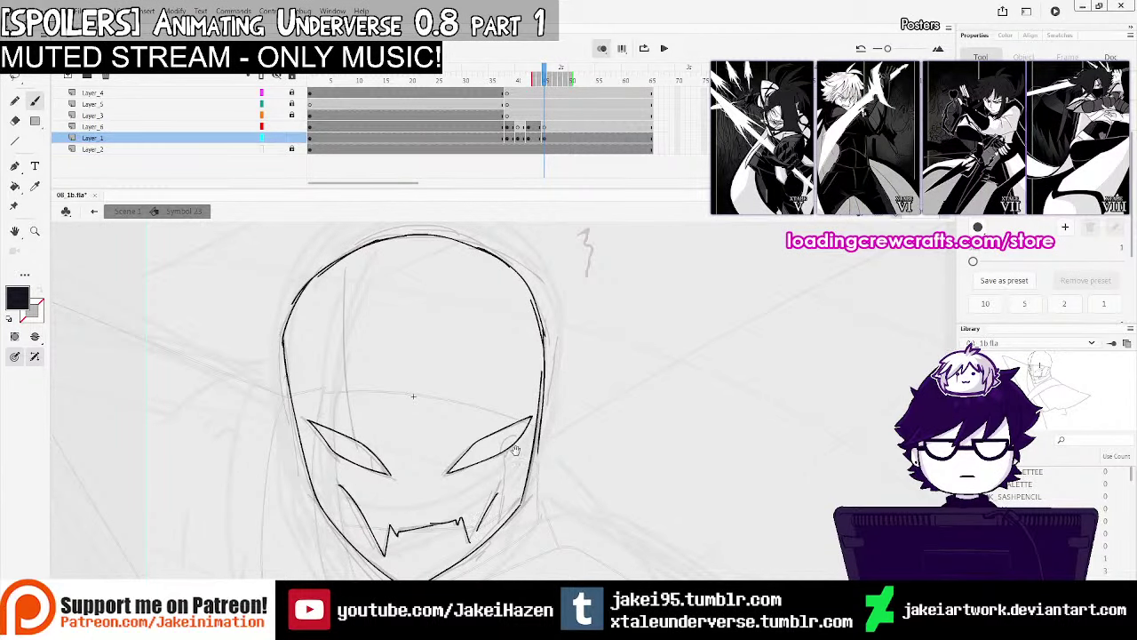
Play back the head turn from just before frame 38 to check the new final head pose
{"action": "key", "text": "ctrl+minus"}
{"action": "key", "text": "ctrl+minus"}
{"action": "left_click_drag", "start_coordinate": [530, 424], "coordinate": [531, 403]}
{"action": "left_click", "coordinate": [496, 117]}
{"action": "key", "text": "Return"}
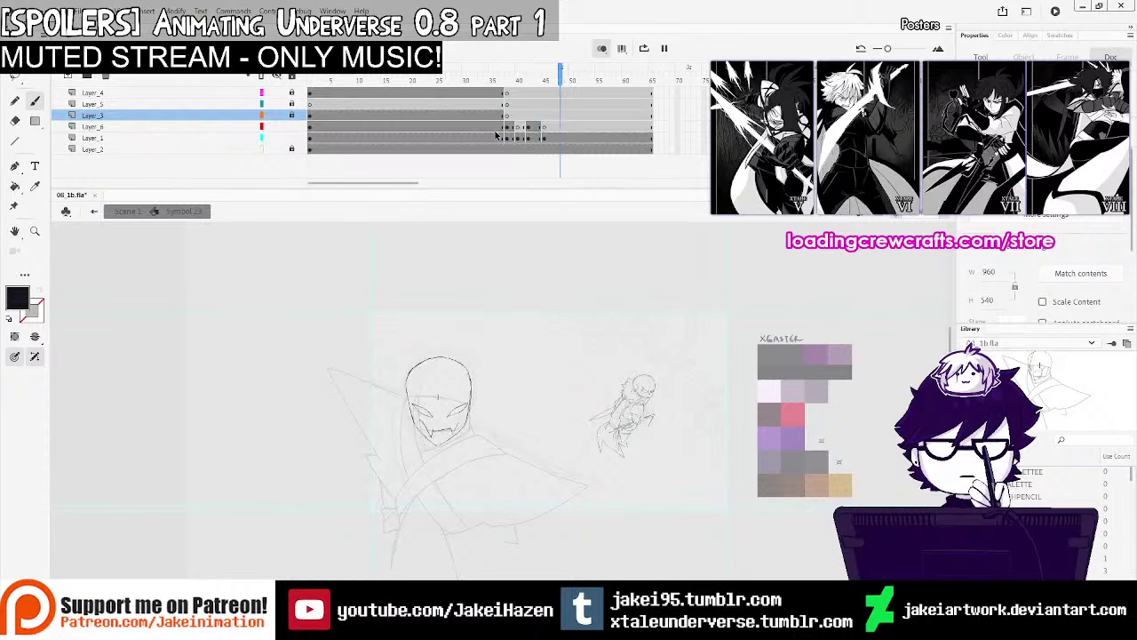
{"action": "key", "text": "Return"}
Turn off onion skinning and save the file
{"action": "left_click", "coordinate": [607, 46]}
{"action": "left_click", "coordinate": [469, 79]}
{"action": "key", "text": "ctrl+s"}
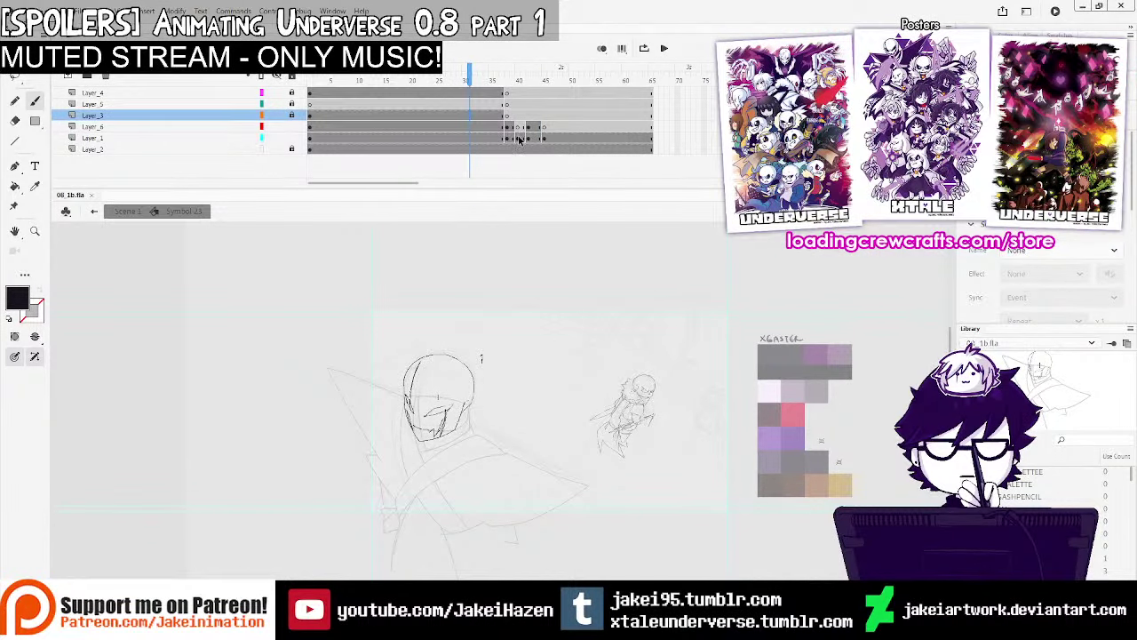
Compare the head drawings on frames 37 and 38 at the start of the turn
{"action": "left_click", "coordinate": [508, 139]}
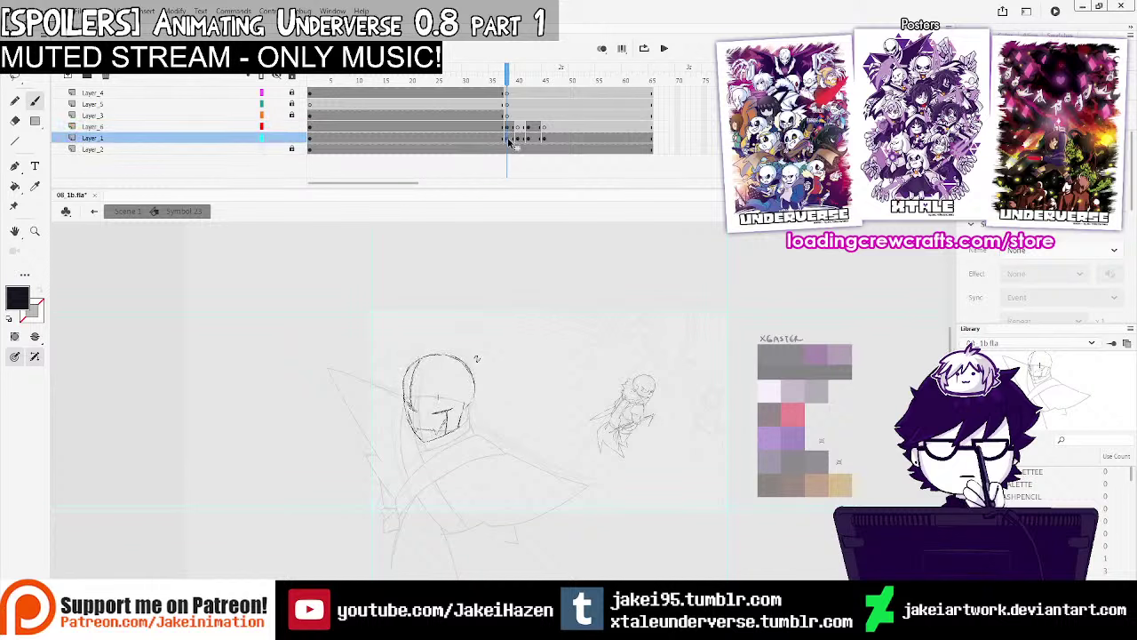
{"action": "left_click", "coordinate": [502, 127]}
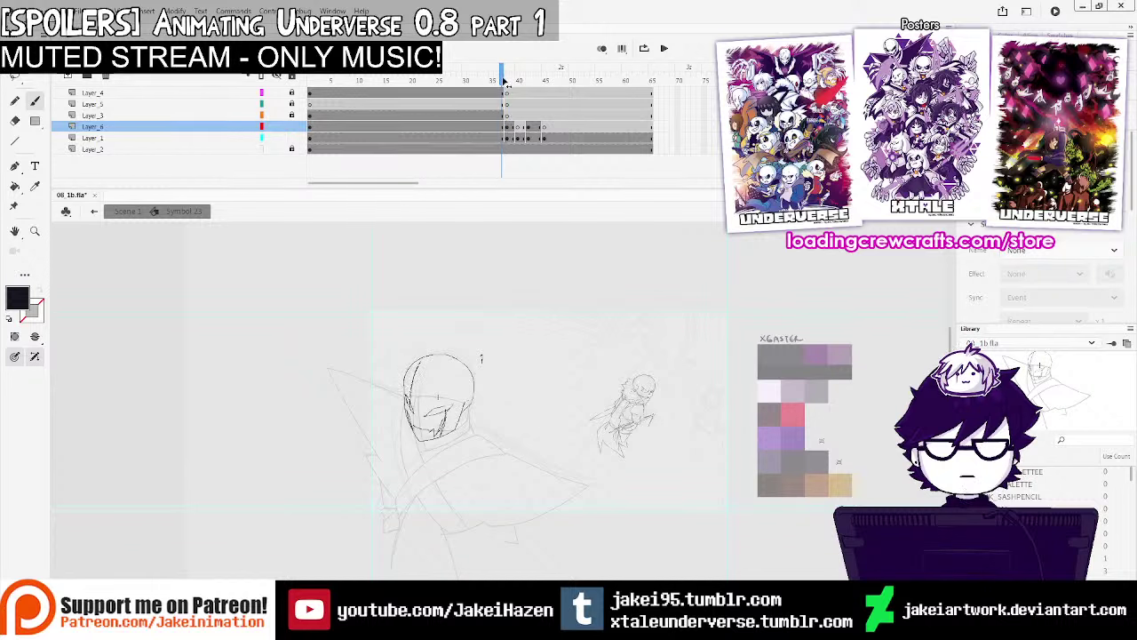
{"action": "left_click_drag", "start_coordinate": [503, 82], "coordinate": [507, 115]}
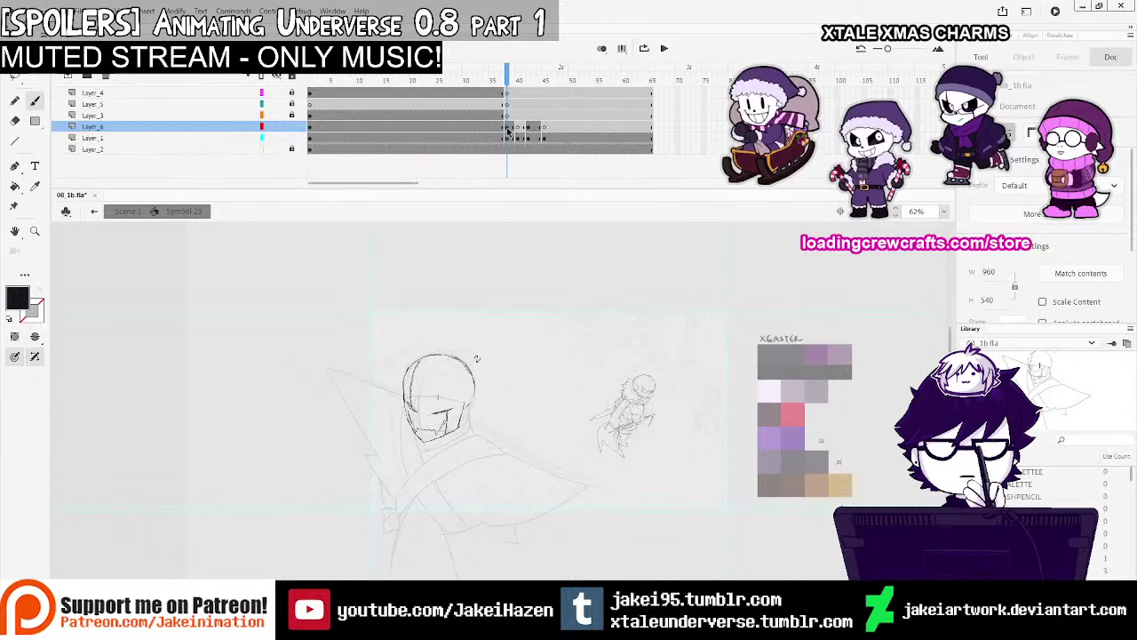
{"action": "left_click", "coordinate": [493, 128]}
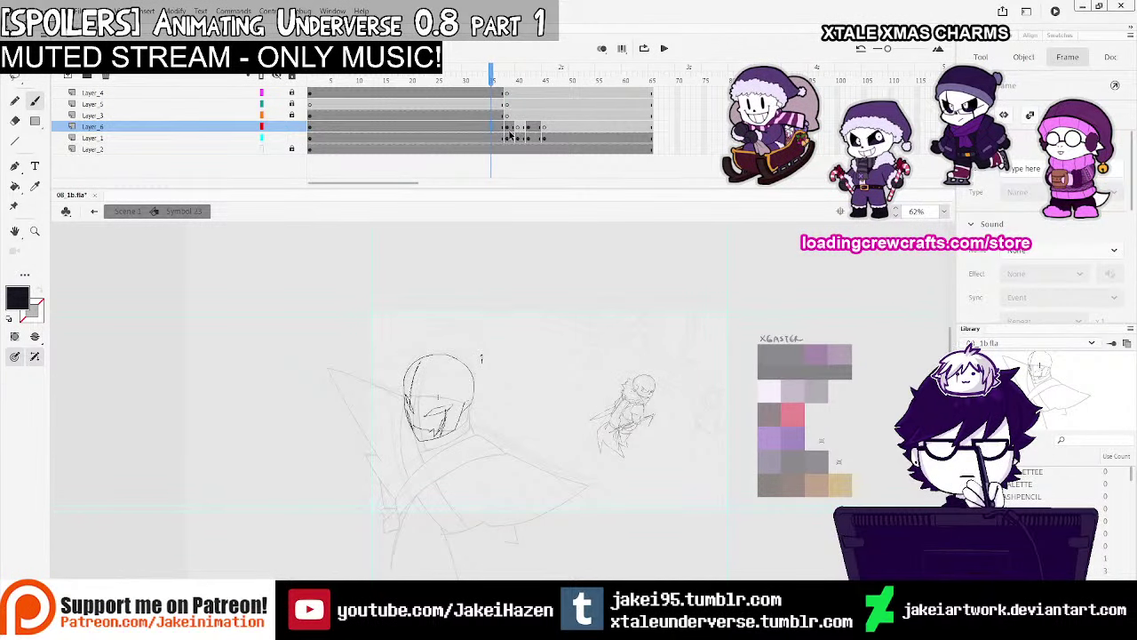
Unlock the body sketch on Layer_2 and select its frame 38
{"action": "left_click_drag", "start_coordinate": [523, 392], "coordinate": [443, 385]}
{"action": "left_click", "coordinate": [34, 57]}
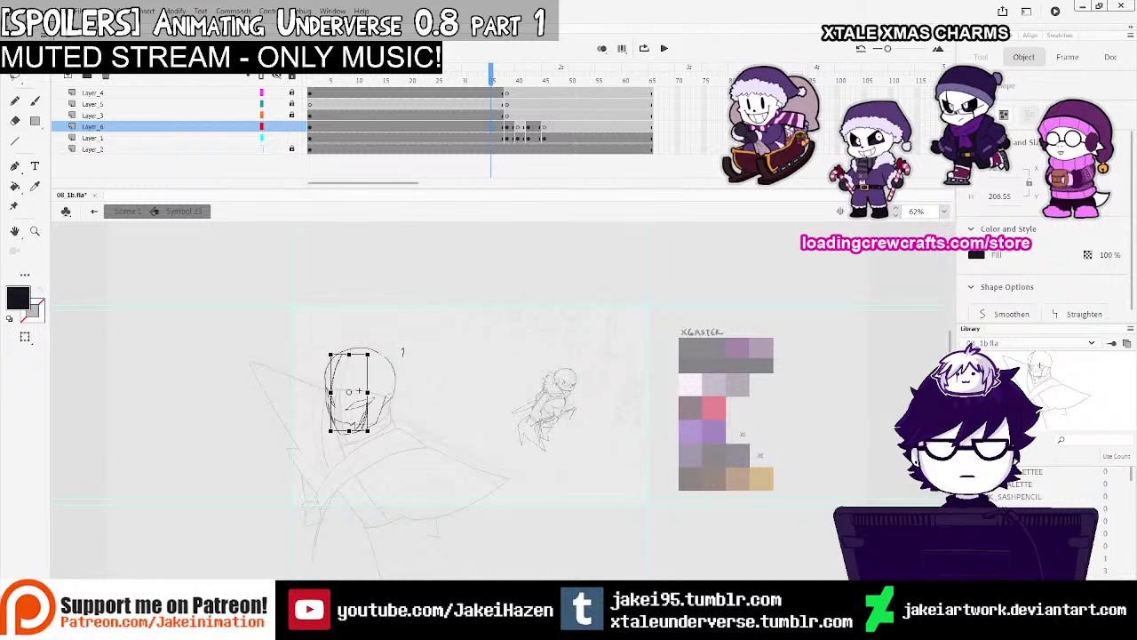
{"action": "left_click", "coordinate": [292, 150]}
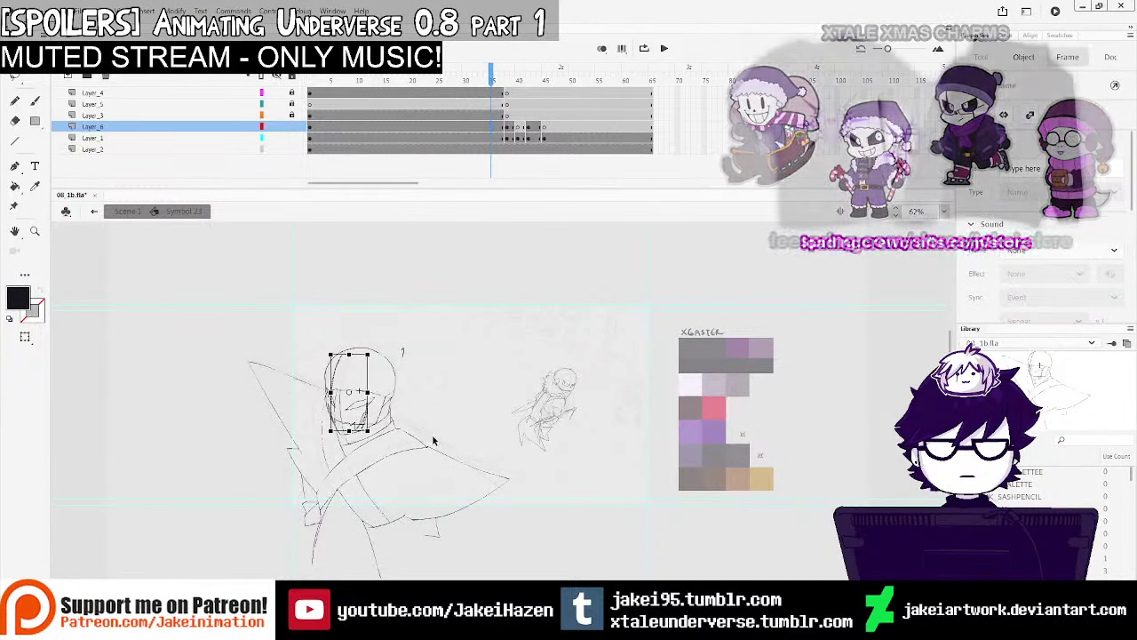
{"action": "left_click_drag", "start_coordinate": [430, 428], "coordinate": [542, 560]}
{"action": "left_click_drag", "start_coordinate": [510, 503], "coordinate": [521, 512]}
{"action": "left_click", "coordinate": [559, 447]}
{"action": "key", "text": "ctrl+equal"}
{"action": "left_click_drag", "start_coordinate": [554, 302], "coordinate": [512, 363]}
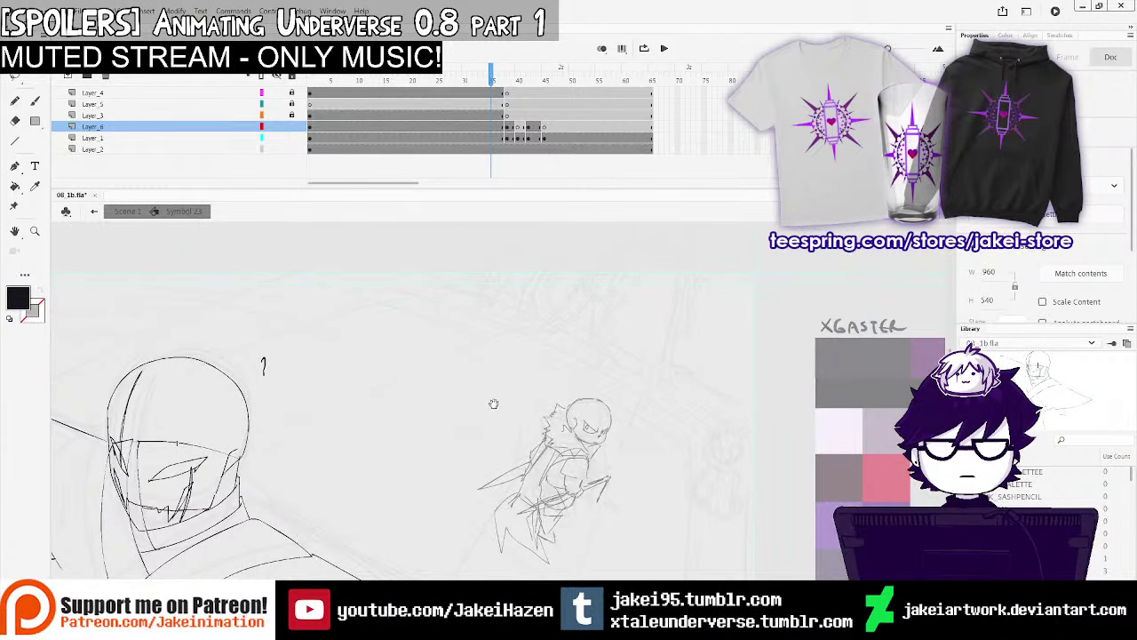
{"action": "left_click_drag", "start_coordinate": [495, 403], "coordinate": [486, 359]}
{"action": "left_click", "coordinate": [502, 149]}
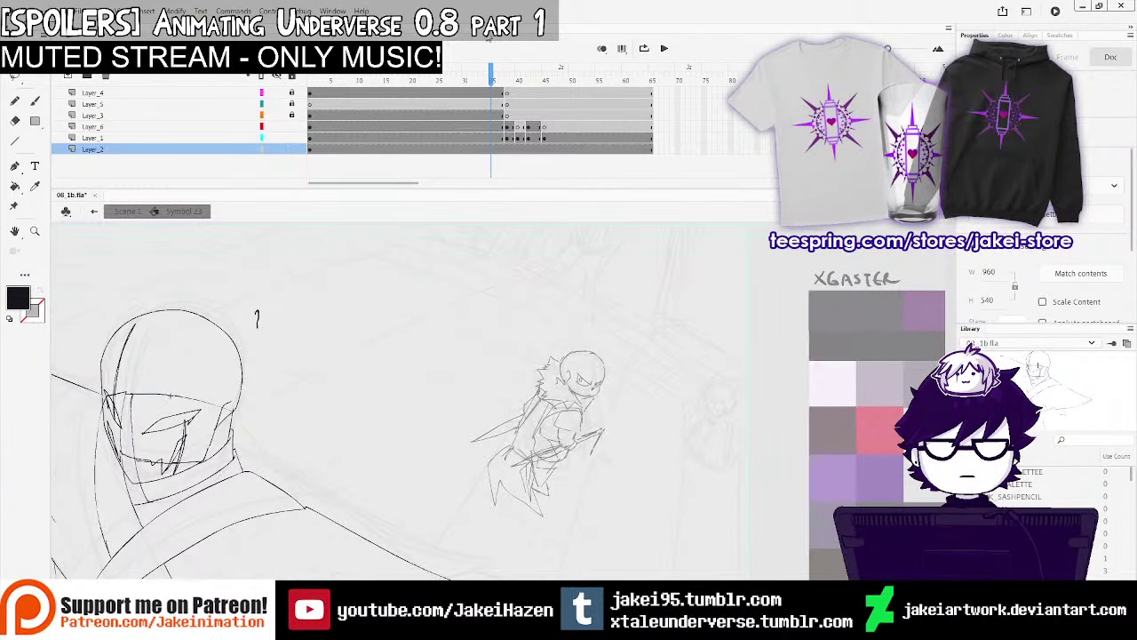
{"action": "left_click", "coordinate": [505, 151]}
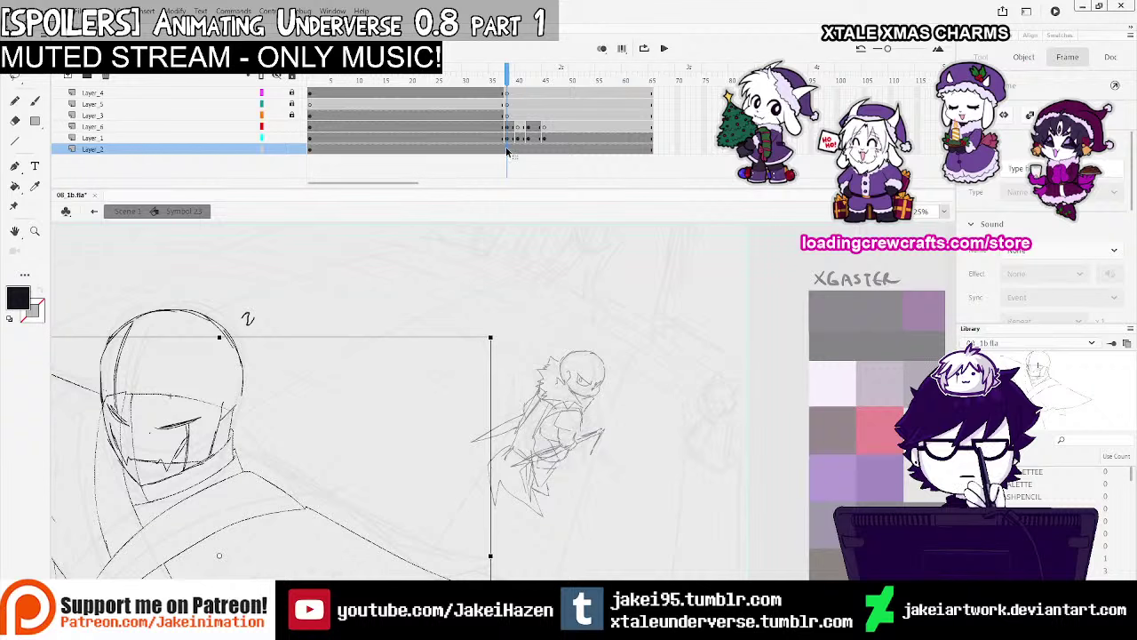
Set up an empty keyframe at frame 38 on Layer_6 and Layer_1 and activate the brush for a new head drawing
{"action": "left_click", "coordinate": [505, 129]}
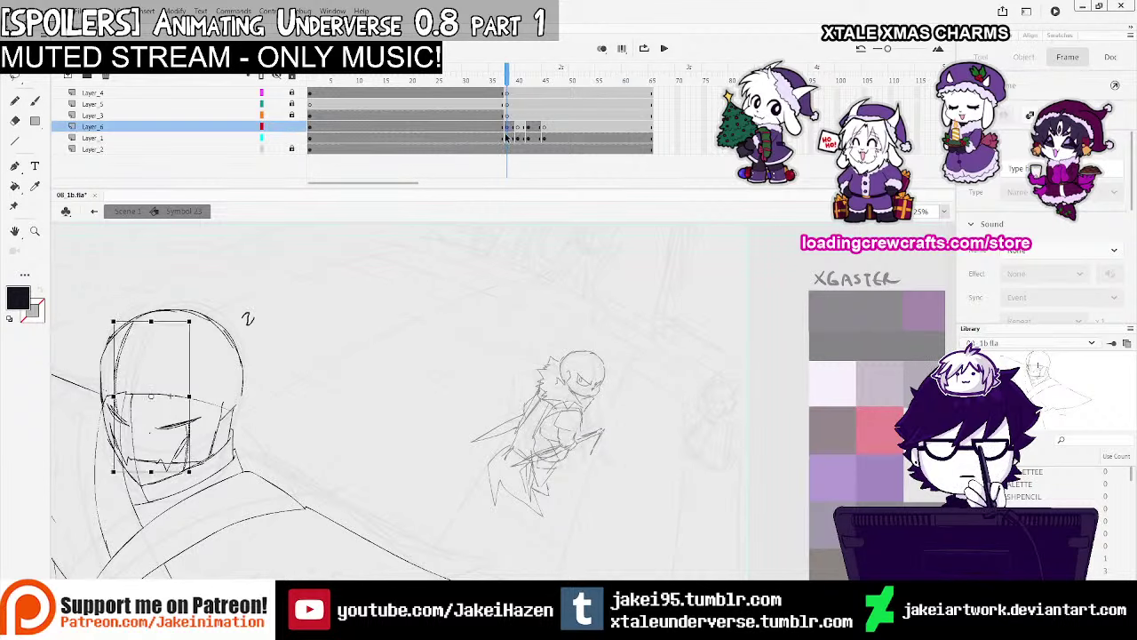
{"action": "left_click", "coordinate": [509, 138]}
{"action": "left_click", "coordinate": [510, 140]}
{"action": "left_click", "coordinate": [508, 140]}
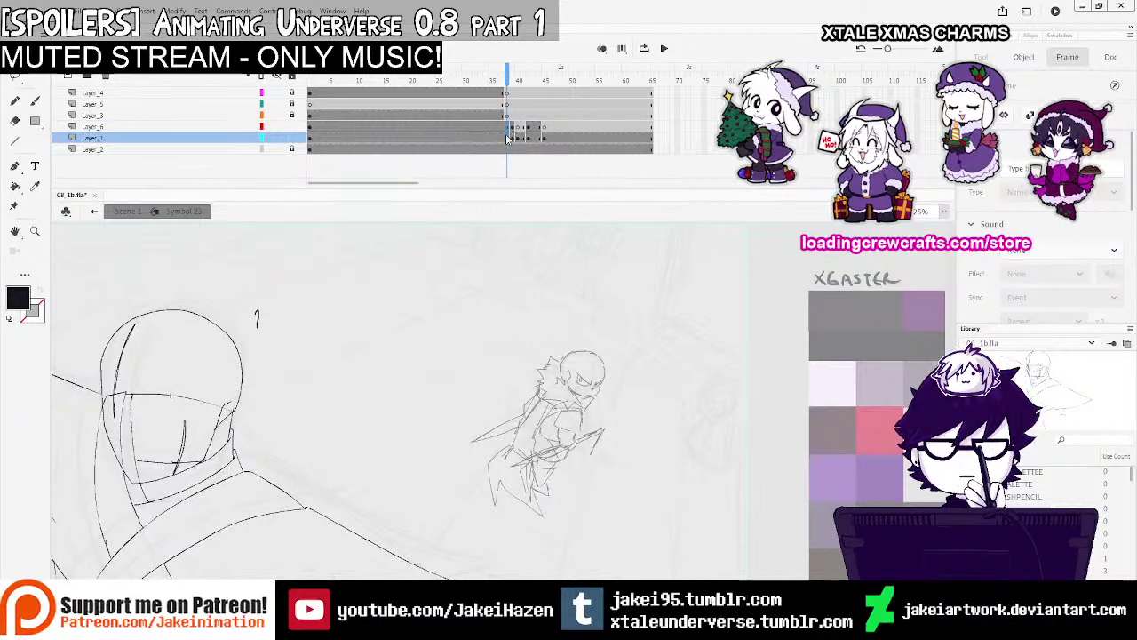
{"action": "key", "text": "Delete"}
{"action": "left_click", "coordinate": [35, 102]}
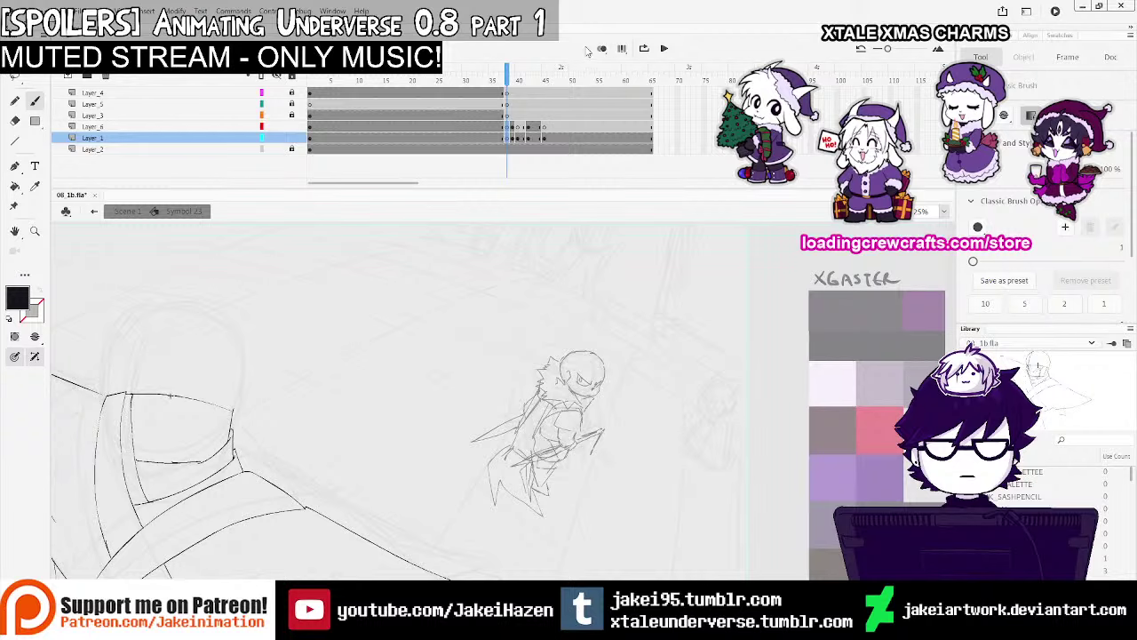
Turn on onion skinning and limit its range to the frames preceding frame 38
{"action": "left_click", "coordinate": [601, 49]}
{"action": "left_click", "coordinate": [233, 414]}
{"action": "left_click_drag", "start_coordinate": [534, 79], "coordinate": [514, 79]}
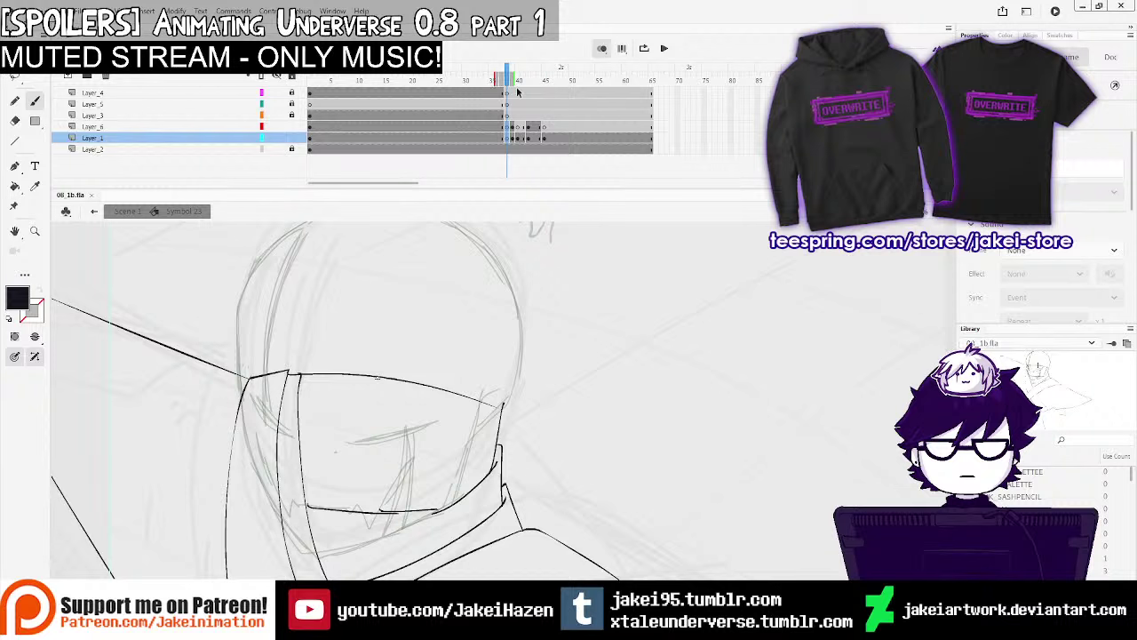
{"action": "left_click_drag", "start_coordinate": [507, 82], "coordinate": [508, 83]}
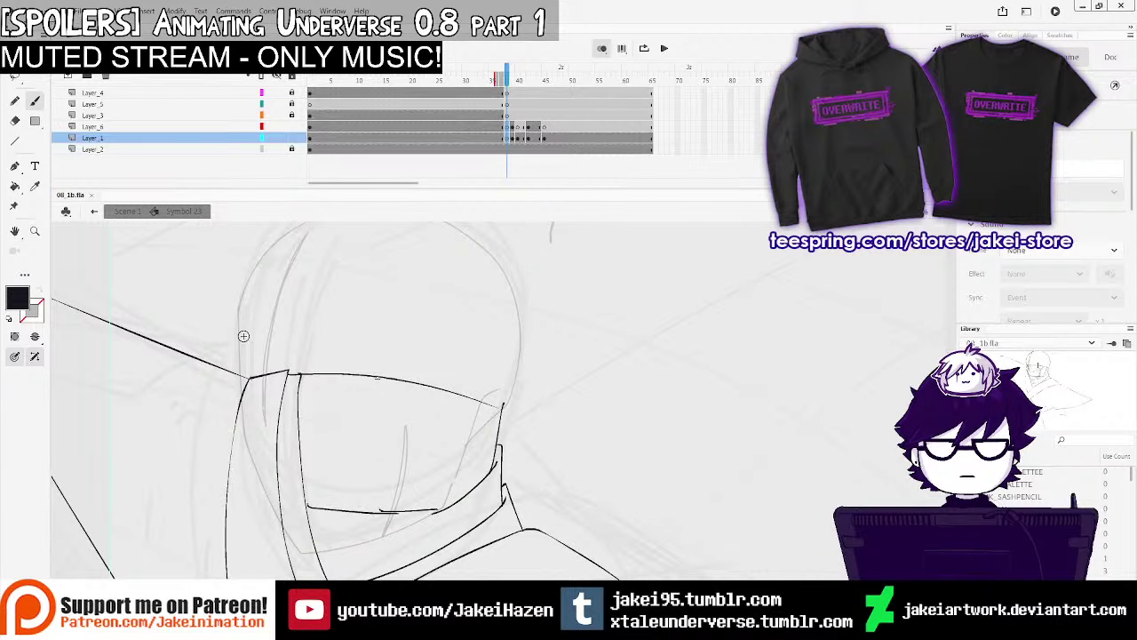
{"action": "left_click_drag", "start_coordinate": [259, 484], "coordinate": [299, 557]}
{"action": "key", "text": "ctrl+z"}
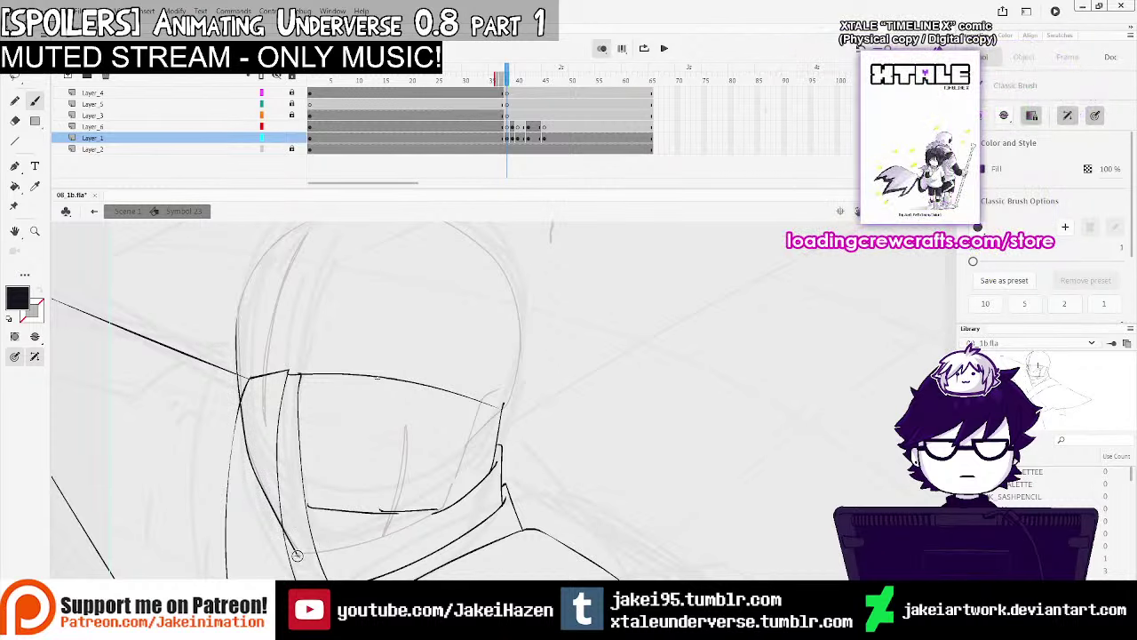
{"action": "key", "text": "ctrl+z"}
Draw the head's cheek and jaw lines inside the hood at frame 38, redoing the cheek stroke until it follows the onion skin
{"action": "left_click_drag", "start_coordinate": [243, 406], "coordinate": [245, 446]}
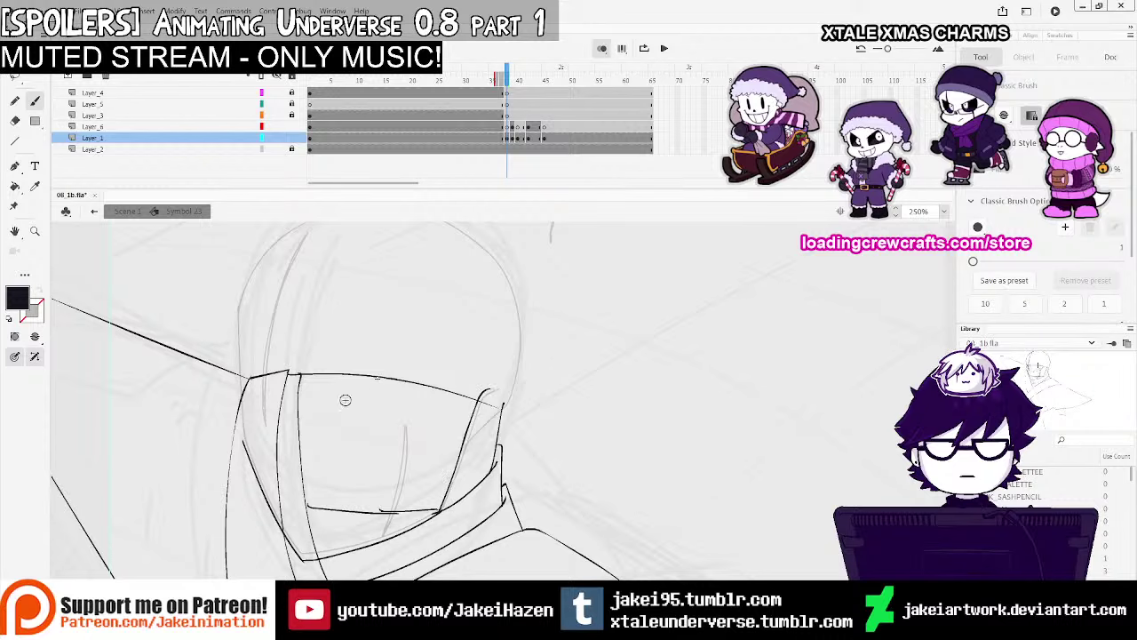
{"action": "left_click_drag", "start_coordinate": [255, 424], "coordinate": [268, 462]}
{"action": "left_click_drag", "start_coordinate": [253, 393], "coordinate": [259, 479]}
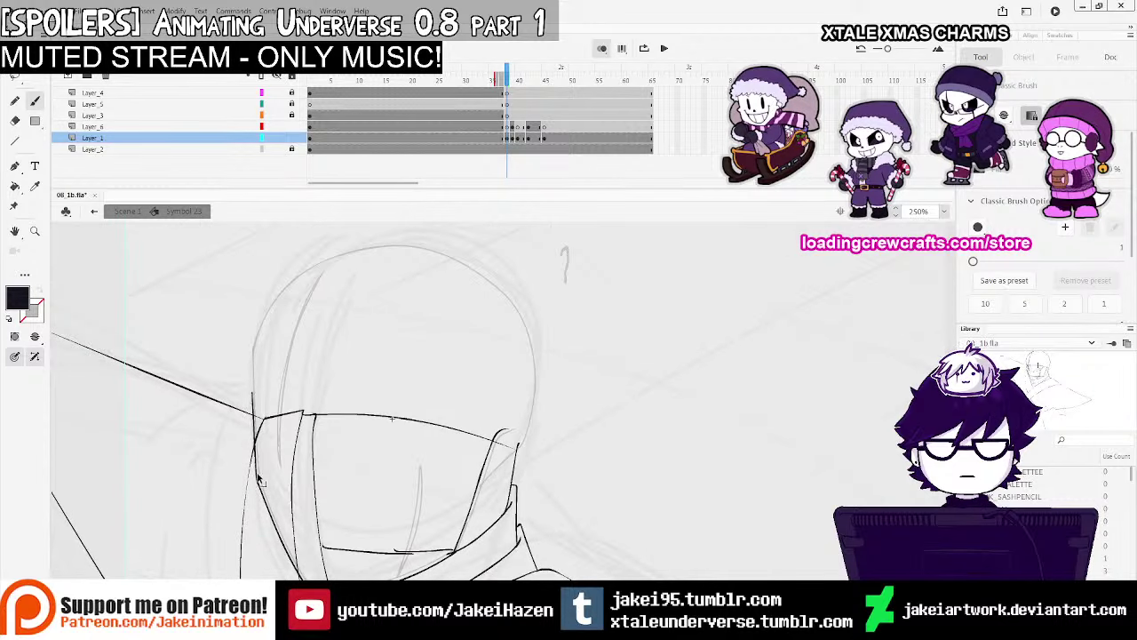
{"action": "key", "text": "ctrl+z"}
{"action": "left_click_drag", "start_coordinate": [250, 371], "coordinate": [248, 357]}
{"action": "key", "text": "ctrl+z"}
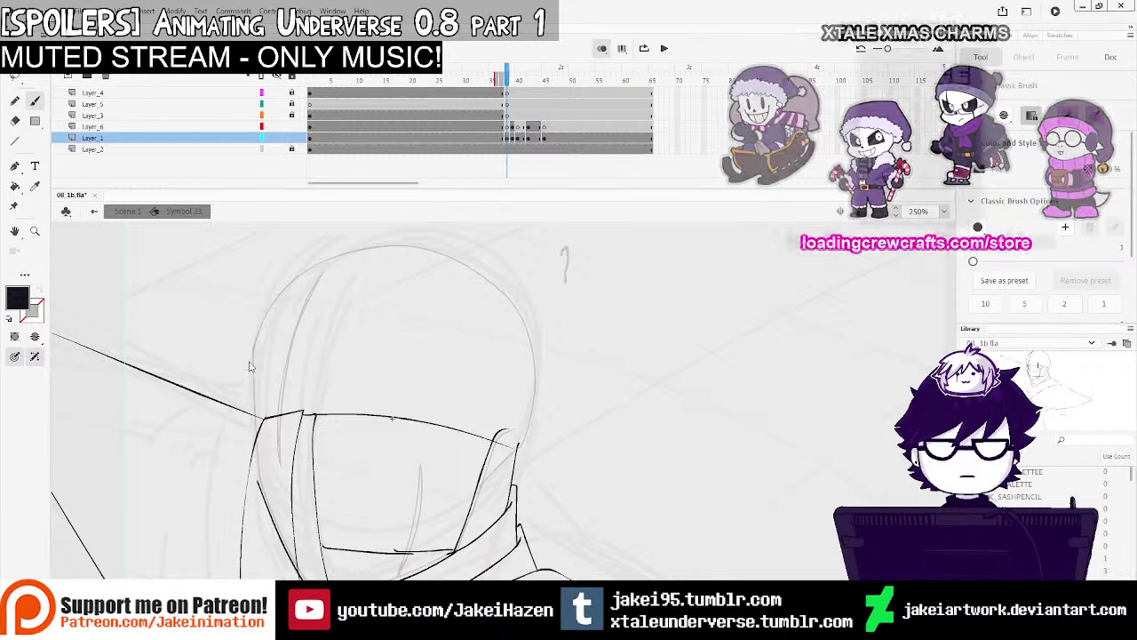
{"action": "left_click_drag", "start_coordinate": [258, 480], "coordinate": [248, 360]}
{"action": "left_click_drag", "start_coordinate": [289, 397], "coordinate": [328, 482]}
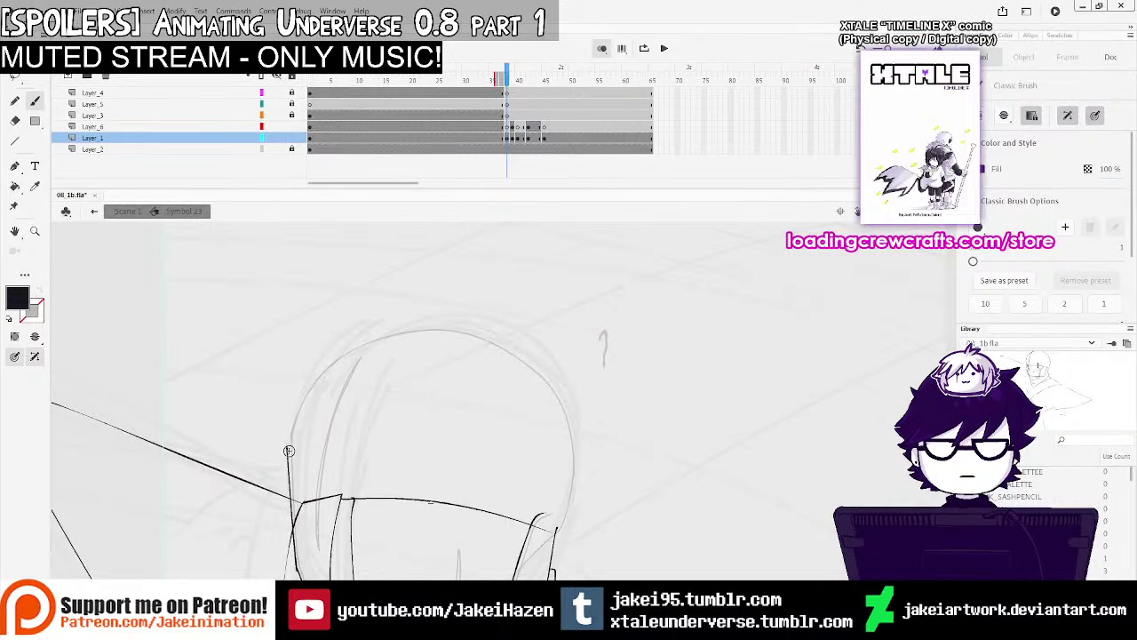
{"action": "key", "text": "ctrl+z"}
Trace the rounded skull outline over the onion skin at frame 38 and clean up where its side strokes meet
{"action": "mouse_move", "coordinate": [325, 371]}
{"action": "left_mouse_down"}
{"action": "mouse_move", "coordinate": [379, 339]}
{"action": "mouse_move", "coordinate": [368, 330]}
{"action": "left_mouse_up"}
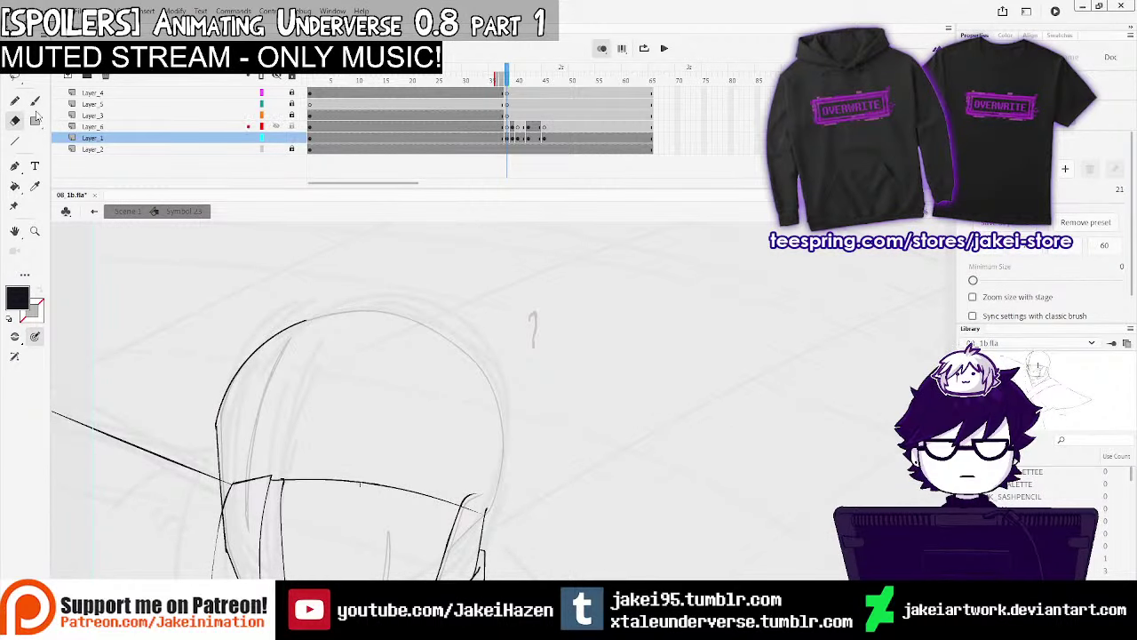
{"action": "left_click_drag", "start_coordinate": [215, 430], "coordinate": [218, 405]}
{"action": "key", "text": "b"}
{"action": "left_click", "coordinate": [302, 418], "text": "ctrl"}
{"action": "mouse_move", "coordinate": [334, 450]}
{"action": "left_mouse_down"}
{"action": "mouse_move", "coordinate": [338, 388]}
{"action": "mouse_move", "coordinate": [357, 353]}
{"action": "left_mouse_up"}
{"action": "key", "text": "ctrl+minus"}
{"action": "left_click_drag", "start_coordinate": [436, 352], "coordinate": [312, 352]}
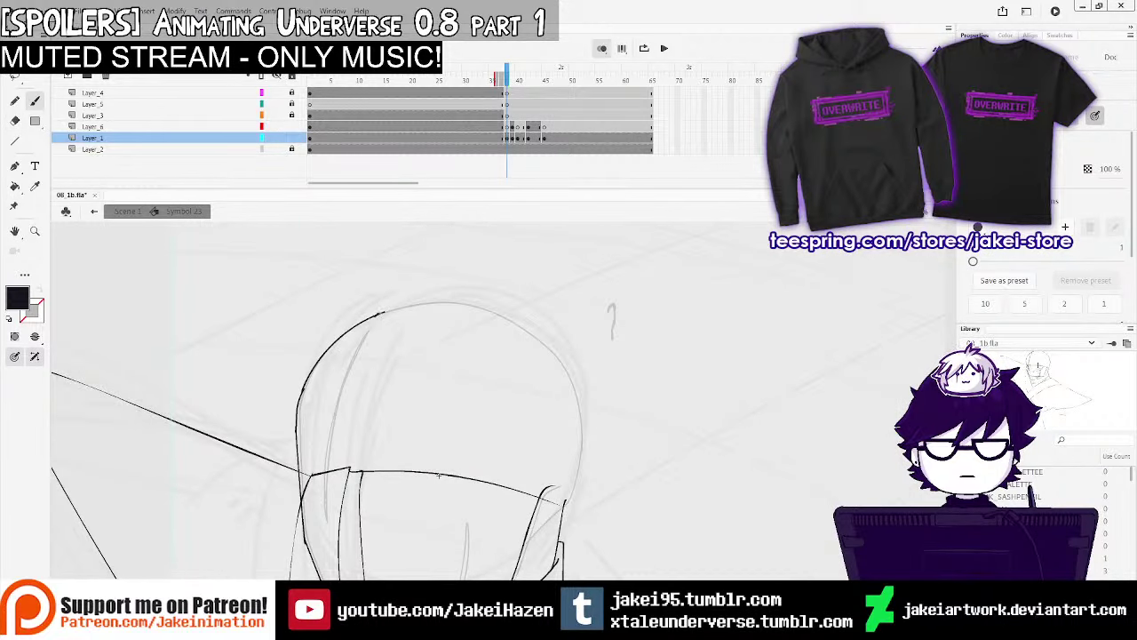
{"action": "mouse_move", "coordinate": [379, 313]}
{"action": "left_mouse_down"}
{"action": "mouse_move", "coordinate": [446, 301]}
{"action": "mouse_move", "coordinate": [513, 320]}
{"action": "mouse_move", "coordinate": [551, 351]}
{"action": "left_mouse_up"}
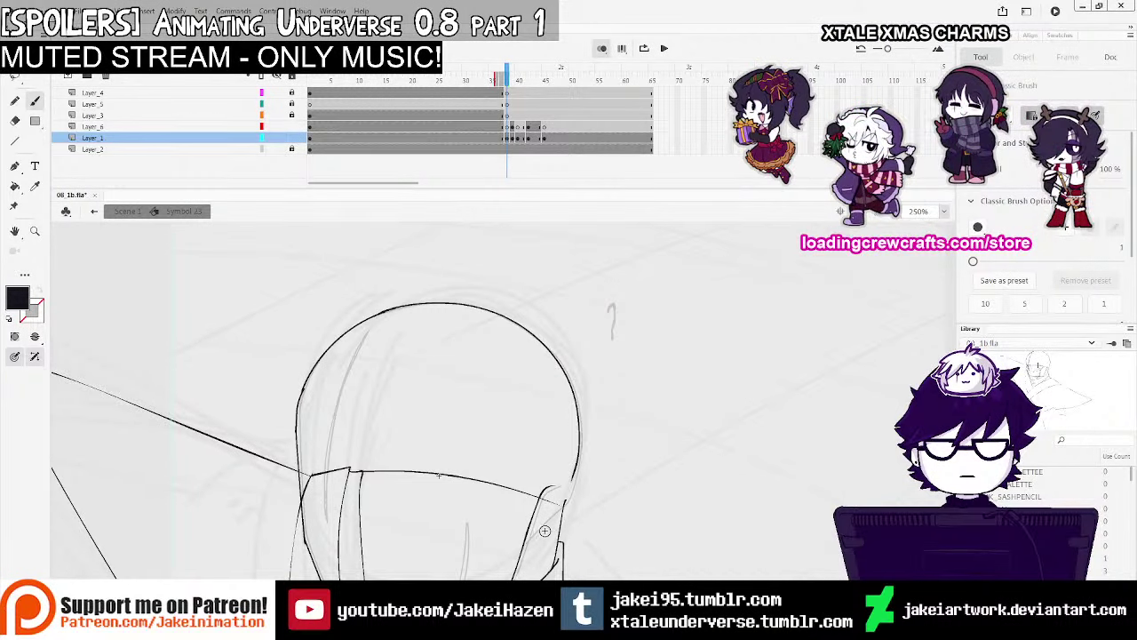
Flip between frames 37 and 38 without onion skinning to compare the new head outline with the previous pose
{"action": "left_click", "coordinate": [579, 451], "text": "ctrl+shift"}
{"action": "left_click", "coordinate": [579, 450], "text": "ctrl+shift"}
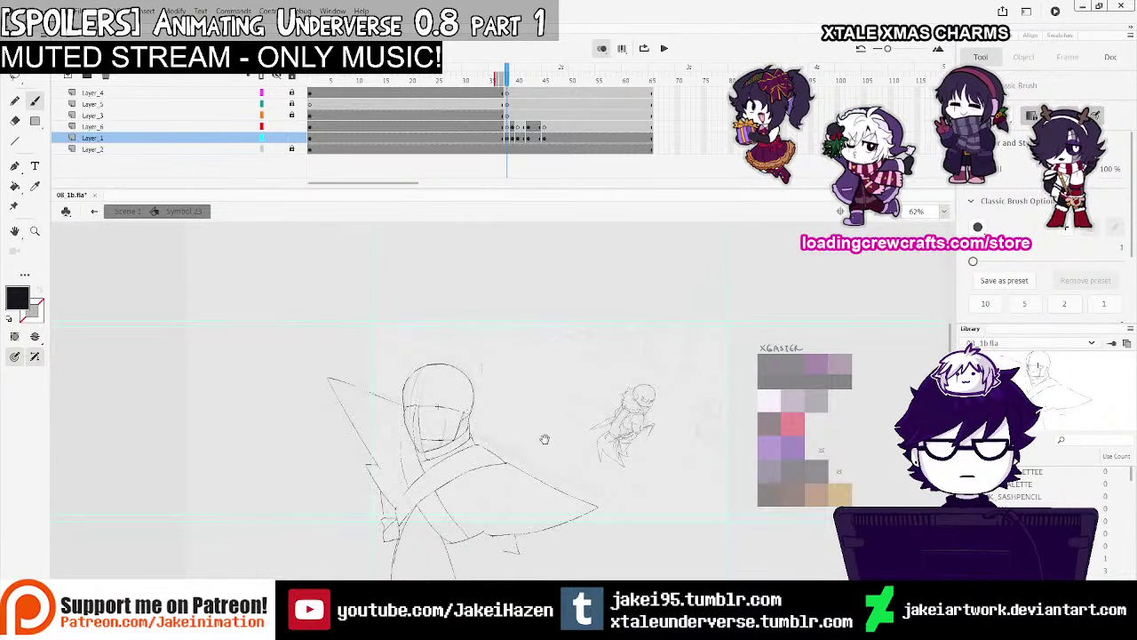
{"action": "key", "text": "ctrl+="}
{"action": "left_click", "coordinate": [498, 80]}
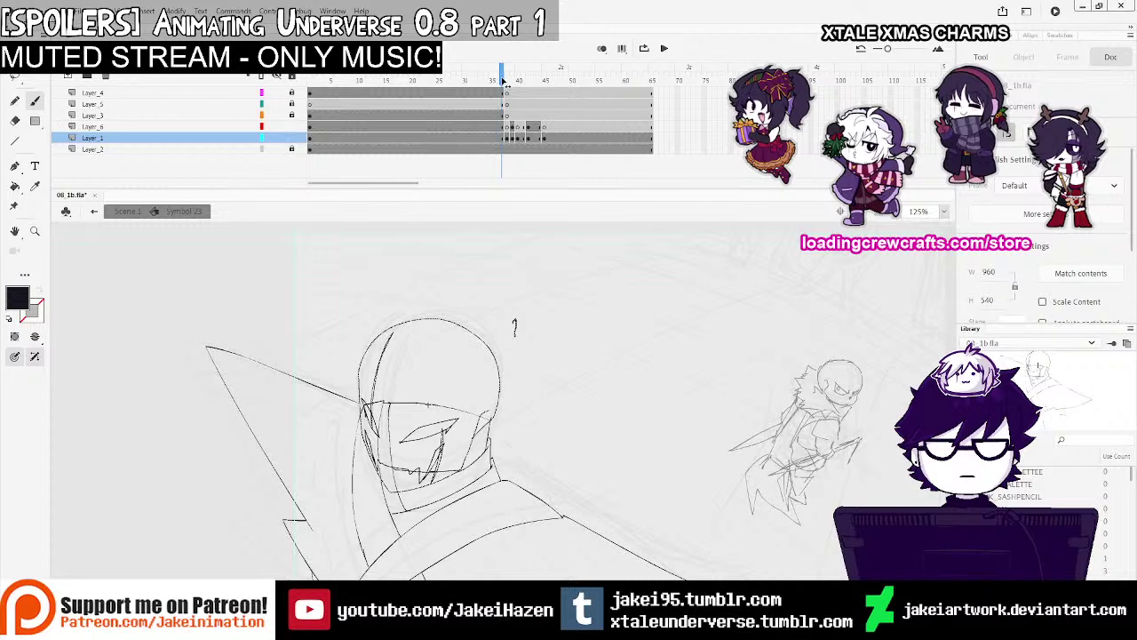
{"action": "left_click", "coordinate": [507, 79]}
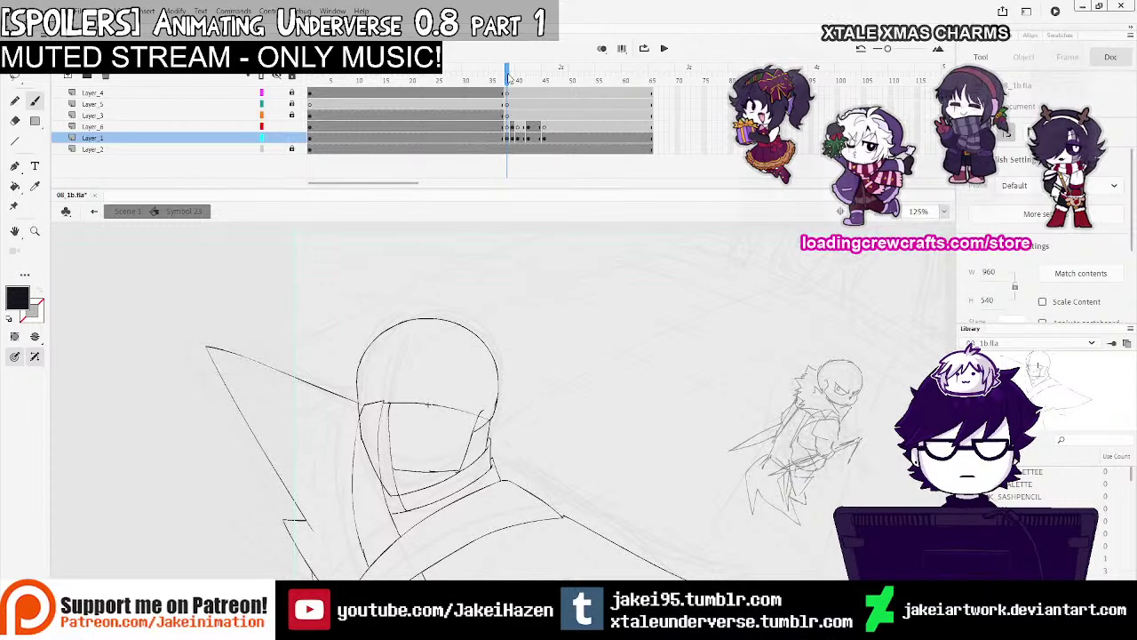
Insert seven frames at frame 38 to hold the faceless head longer, and play back from just before it
{"action": "key", "text": "F5"}
{"action": "key", "text": "F5"}
{"action": "key", "text": "F5"}
{"action": "key", "text": "F5"}
{"action": "key", "text": "F5"}
{"action": "key", "text": "F5"}
{"action": "key", "text": "F5"}
{"action": "left_click", "coordinate": [496, 128]}
{"action": "key", "text": "Return"}
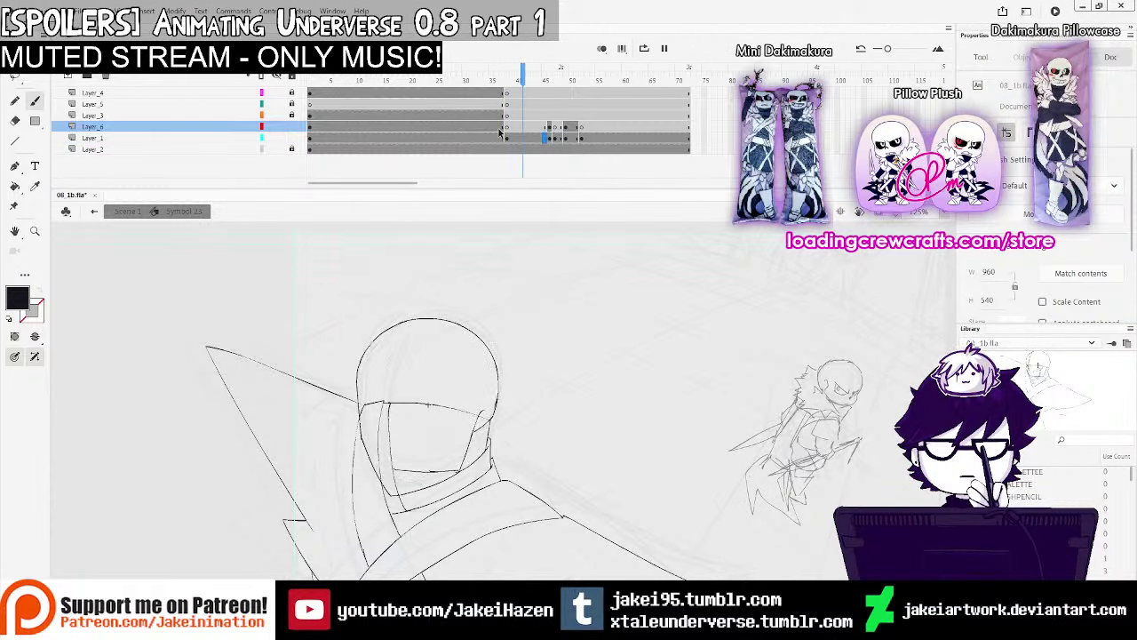
Draw the far eye as a narrow slanted slit on Layer_3 at frame 38, using onion skinning and undoing stray strokes
{"action": "left_click", "coordinate": [504, 138]}
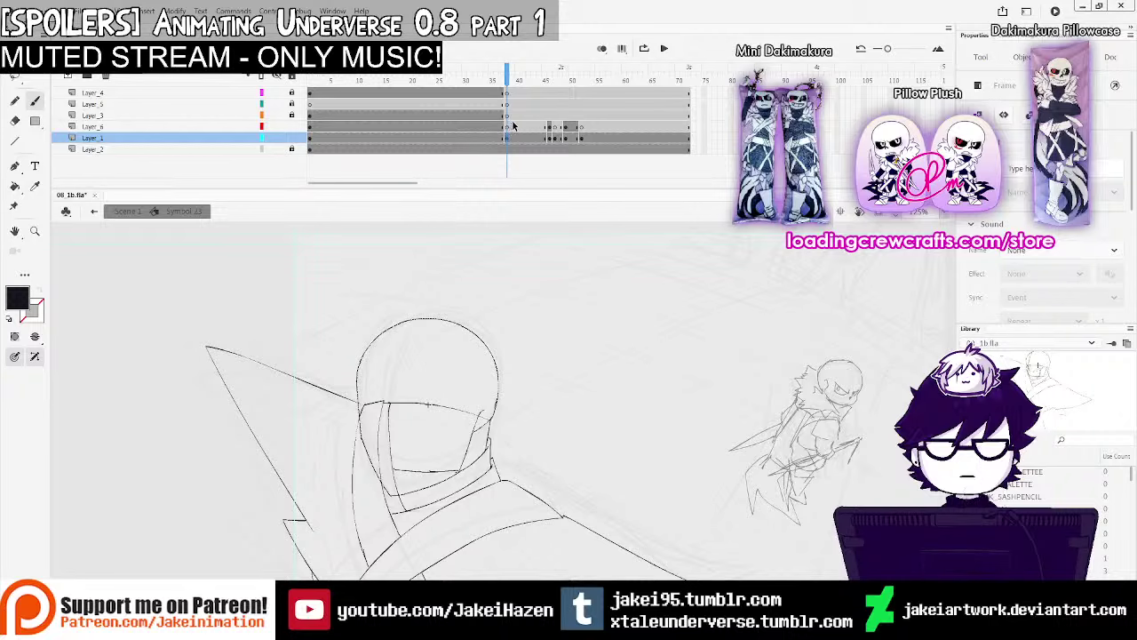
{"action": "left_click", "coordinate": [497, 127]}
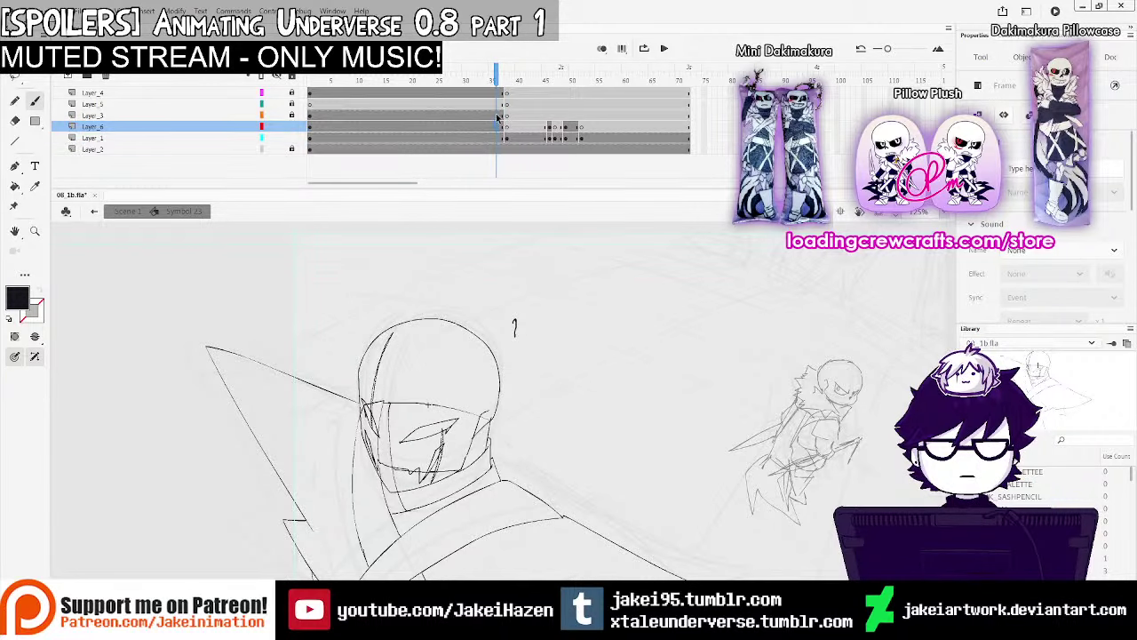
{"action": "left_click", "coordinate": [498, 116]}
{"action": "left_click", "coordinate": [498, 127]}
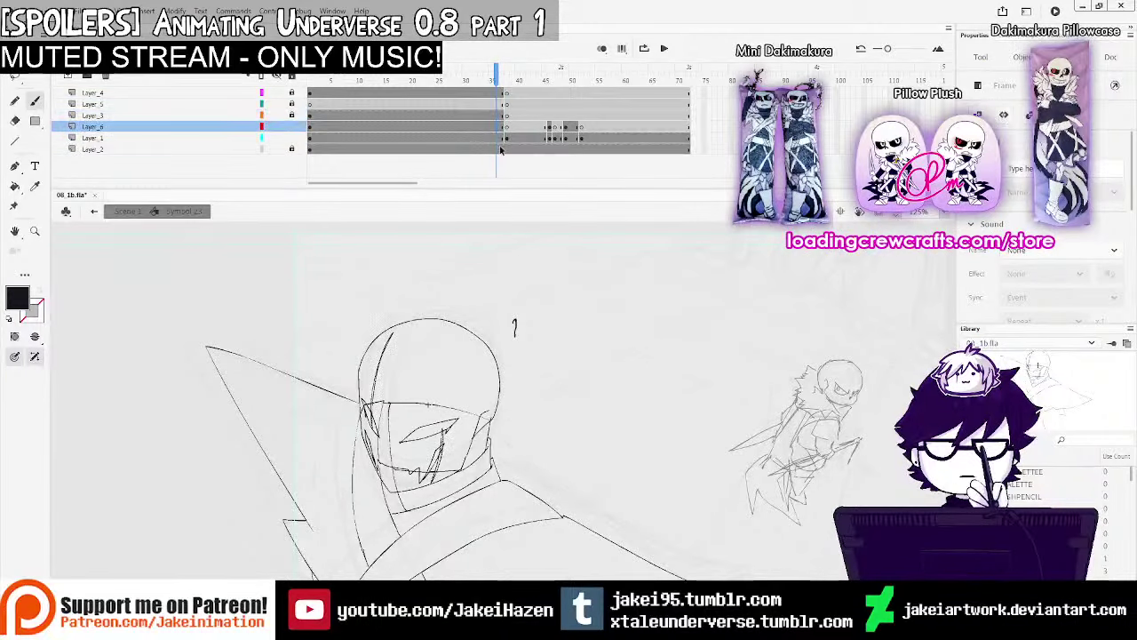
{"action": "left_click", "coordinate": [460, 430], "text": "ctrl"}
{"action": "scroll", "coordinate": [479, 508], "scroll_direction": "up", "scroll_amount": 2}
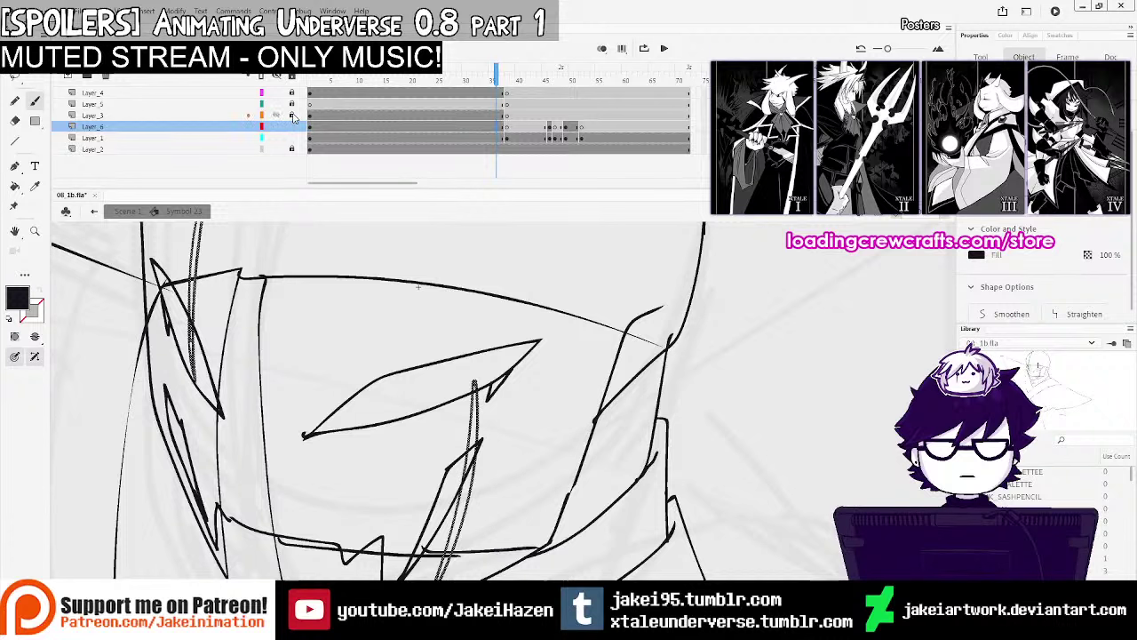
{"action": "left_click", "coordinate": [503, 117]}
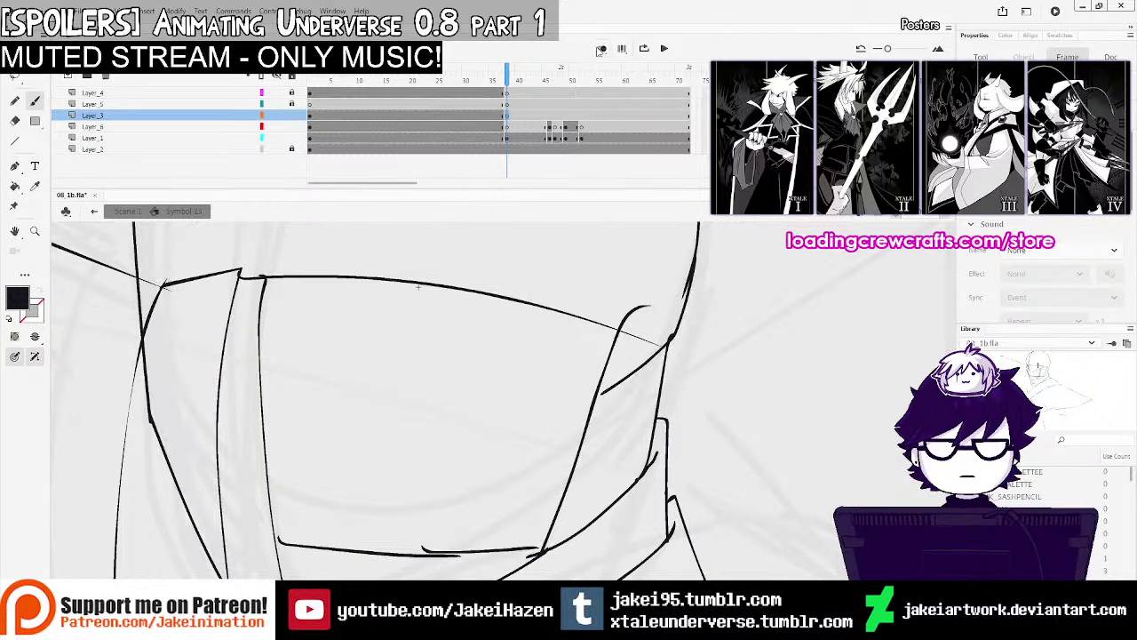
{"action": "left_click", "coordinate": [601, 49]}
{"action": "left_click_drag", "start_coordinate": [199, 368], "coordinate": [197, 366]}
{"action": "key", "text": "ctrl+z"}
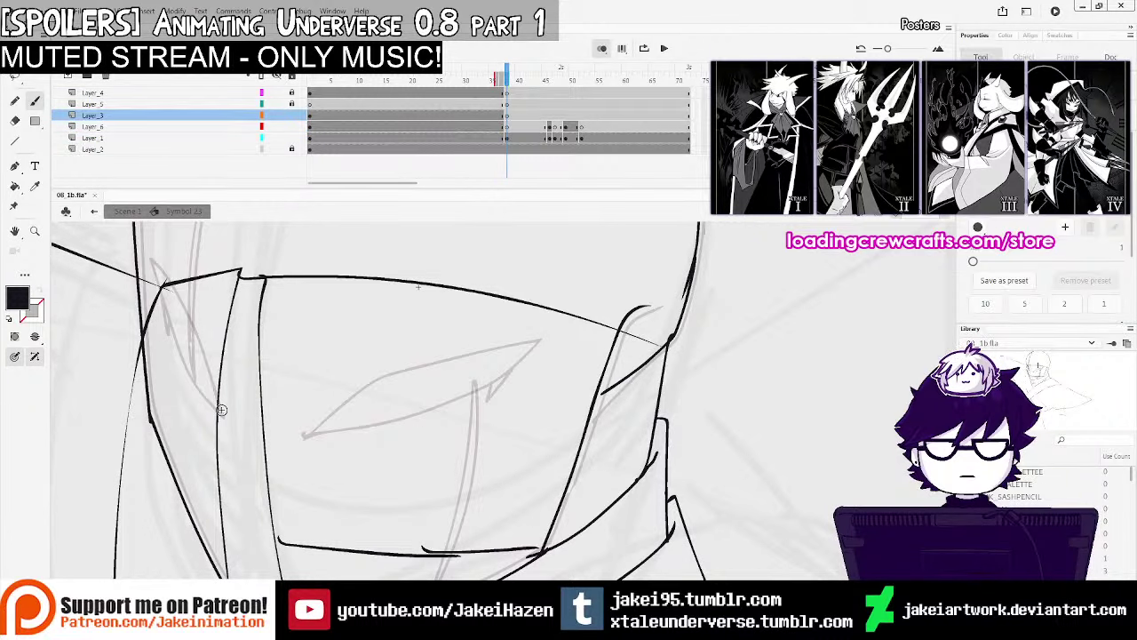
{"action": "left_click_drag", "start_coordinate": [224, 416], "coordinate": [208, 396]}
{"action": "key", "text": "ctrl+z"}
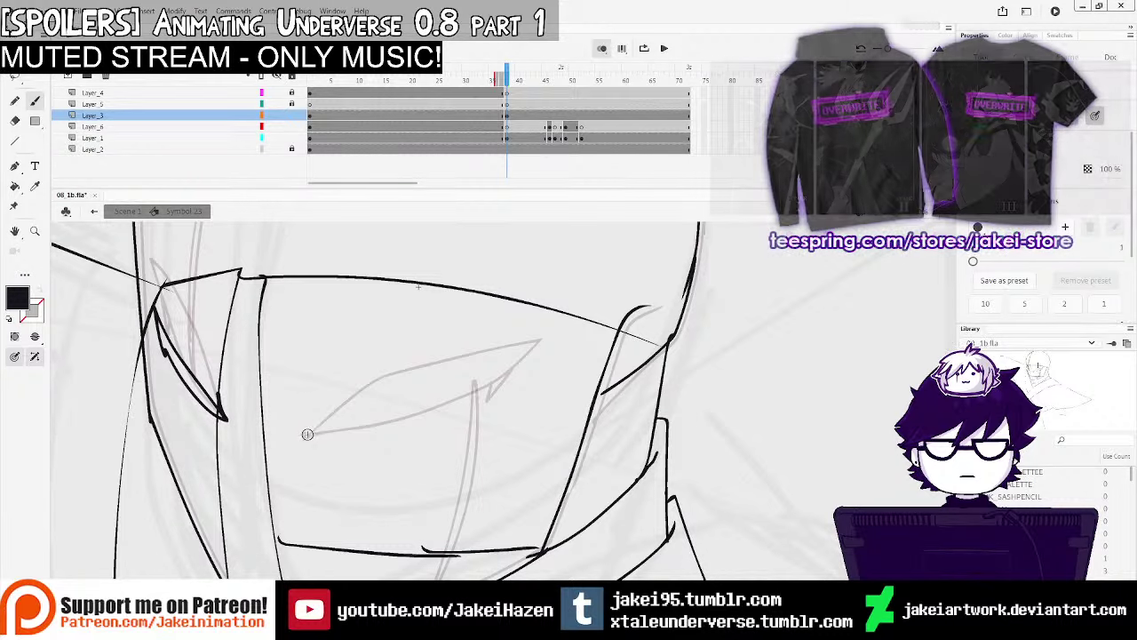
Draw the near eye as a thin slanted slit inside the onion-skinned eye at frame 38, redoing its lower curve once
{"action": "mouse_move", "coordinate": [305, 435]}
{"action": "left_mouse_down"}
{"action": "mouse_move", "coordinate": [420, 420]}
{"action": "mouse_move", "coordinate": [517, 373]}
{"action": "left_mouse_up"}
{"action": "key", "text": "ctrl+z"}
{"action": "mouse_move", "coordinate": [307, 435]}
{"action": "left_mouse_down"}
{"action": "mouse_move", "coordinate": [474, 389]}
{"action": "mouse_move", "coordinate": [501, 367]}
{"action": "mouse_move", "coordinate": [325, 443]}
{"action": "mouse_move", "coordinate": [400, 432]}
{"action": "mouse_move", "coordinate": [521, 364]}
{"action": "left_mouse_up"}
{"action": "left_click", "coordinate": [478, 409], "text": "ctrl+shift"}
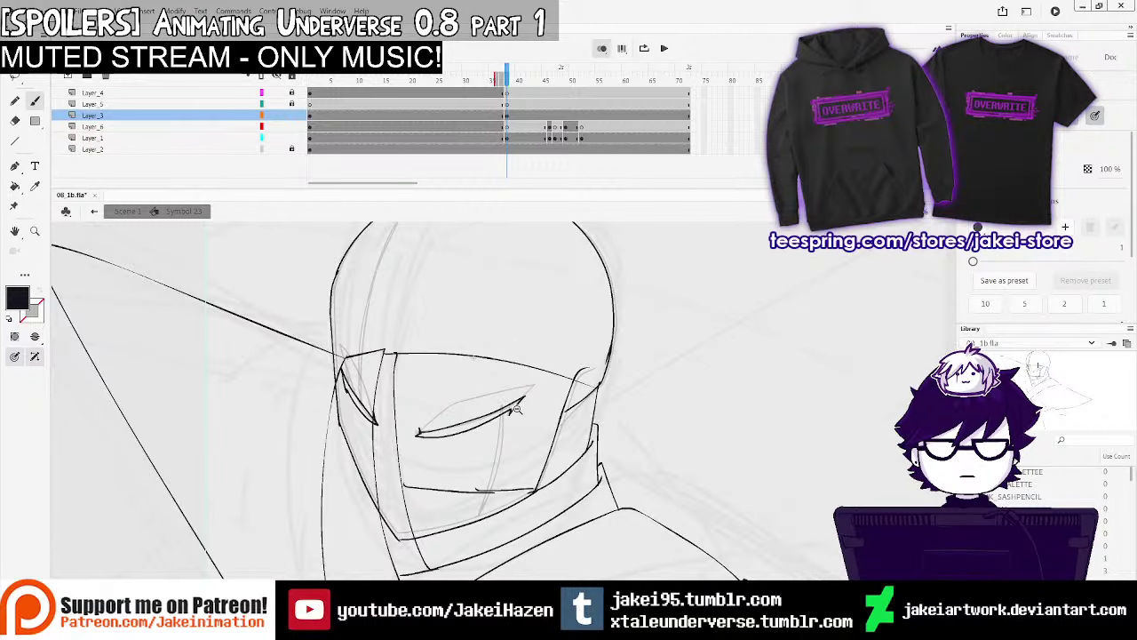
{"action": "left_click", "coordinate": [515, 407], "text": "ctrl+shift"}
{"action": "left_click_drag", "start_coordinate": [496, 431], "coordinate": [480, 428]}
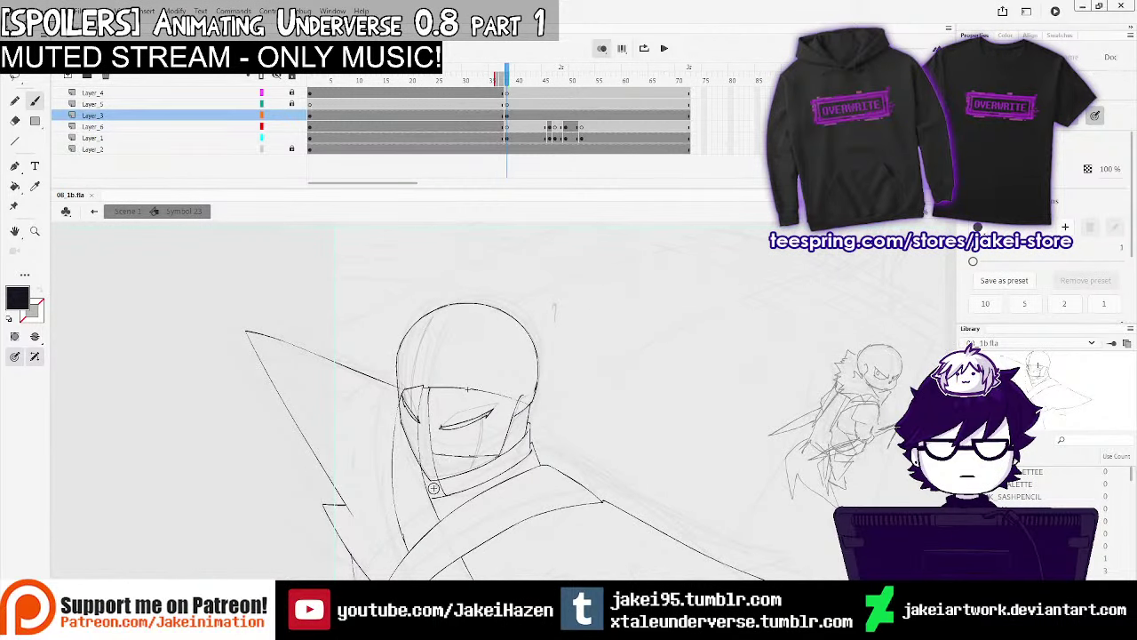
Play back from a few frames before frame 38 to check how the narrowed eyes read
{"action": "left_click", "coordinate": [481, 110]}
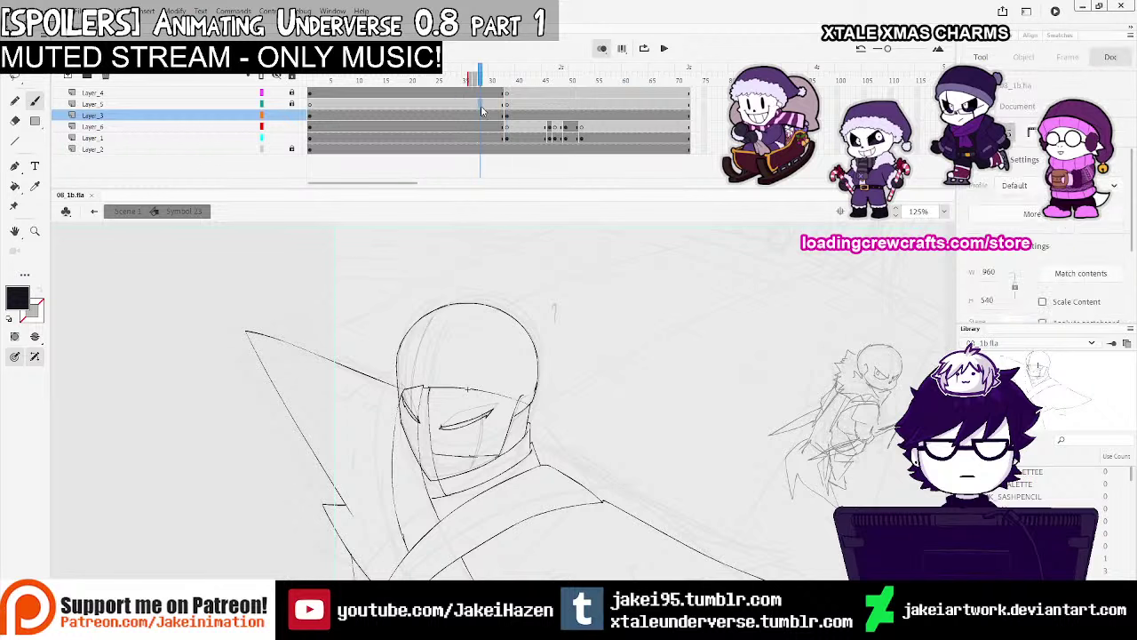
{"action": "key", "text": "Return"}
{"action": "key", "text": "Return"}
{"action": "left_click", "coordinate": [497, 138]}
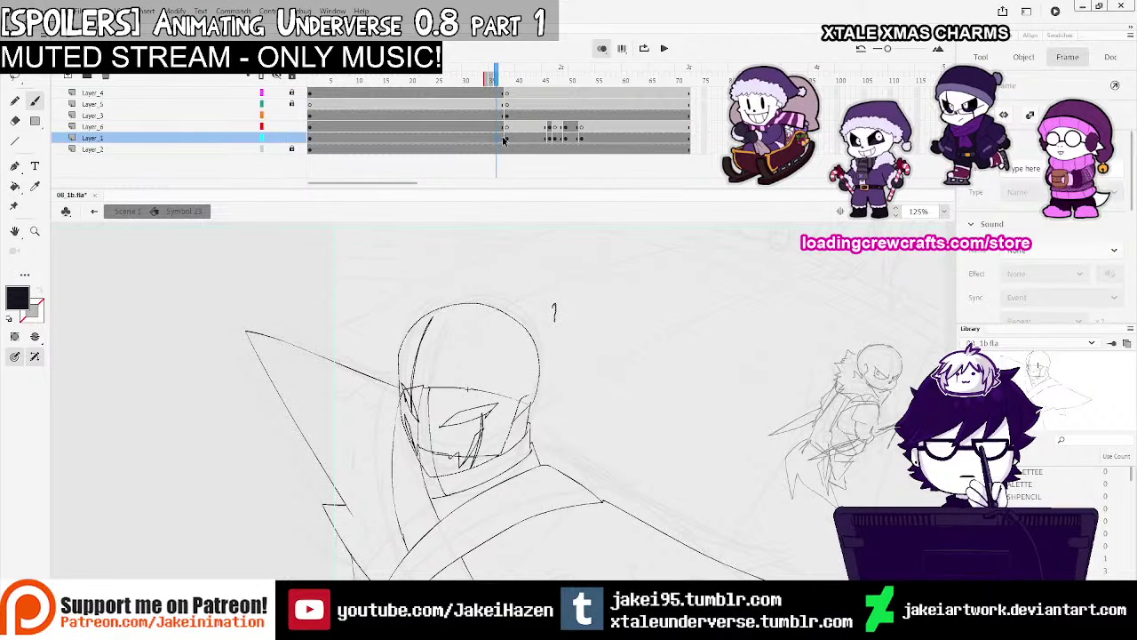
Fill the forehead scar outline solid black on the Layer_6 drawing before frame 38
{"action": "left_click", "coordinate": [496, 127]}
{"action": "left_click", "coordinate": [478, 364], "text": "ctrl"}
{"action": "left_click_drag", "start_coordinate": [475, 394], "coordinate": [412, 361]}
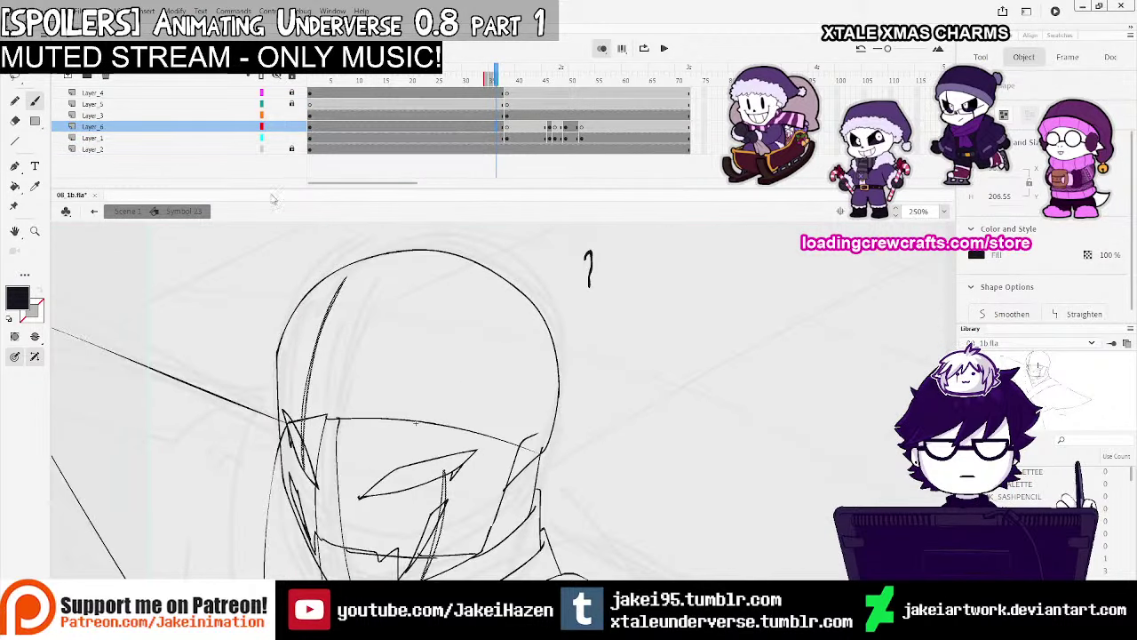
{"action": "key", "text": "q"}
{"action": "left_click", "coordinate": [329, 319]}
{"action": "left_click", "coordinate": [335, 298]}
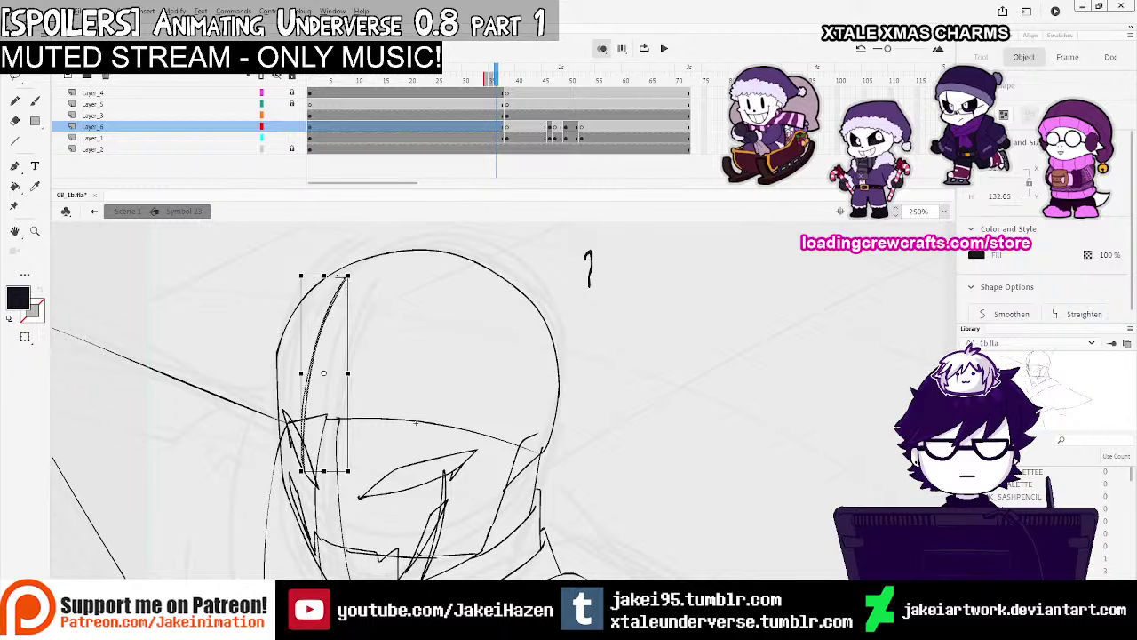
{"action": "left_click_drag", "start_coordinate": [338, 276], "coordinate": [332, 277]}
{"action": "left_click", "coordinate": [15, 187]}
{"action": "left_click", "coordinate": [382, 389], "text": "ctrl"}
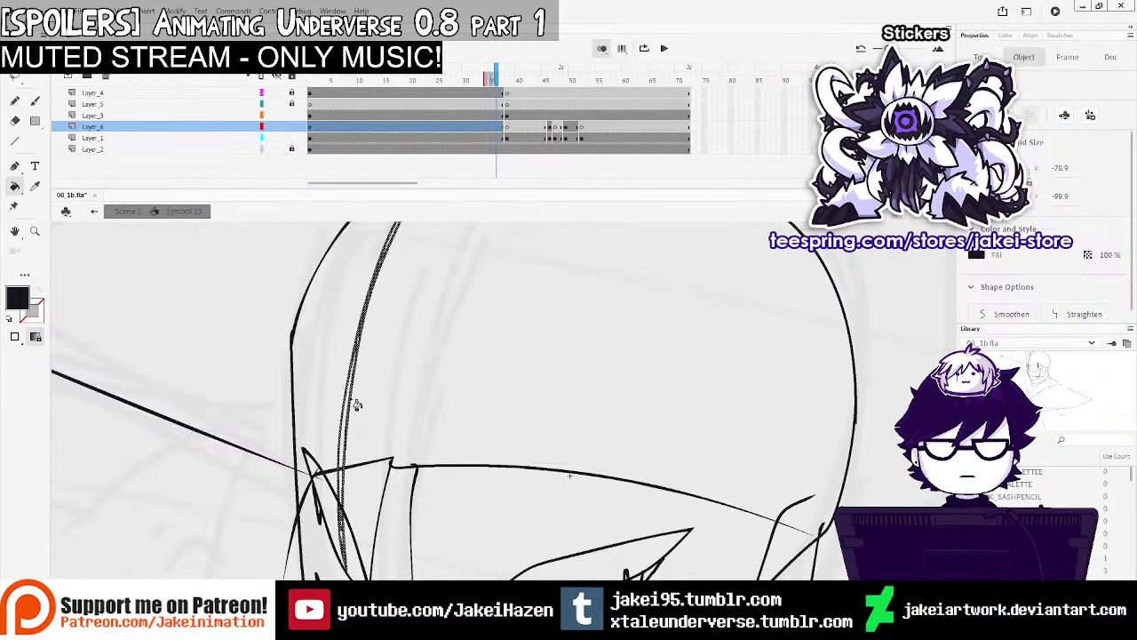
{"action": "left_click", "coordinate": [355, 395]}
{"action": "left_click_drag", "start_coordinate": [402, 267], "coordinate": [379, 330]}
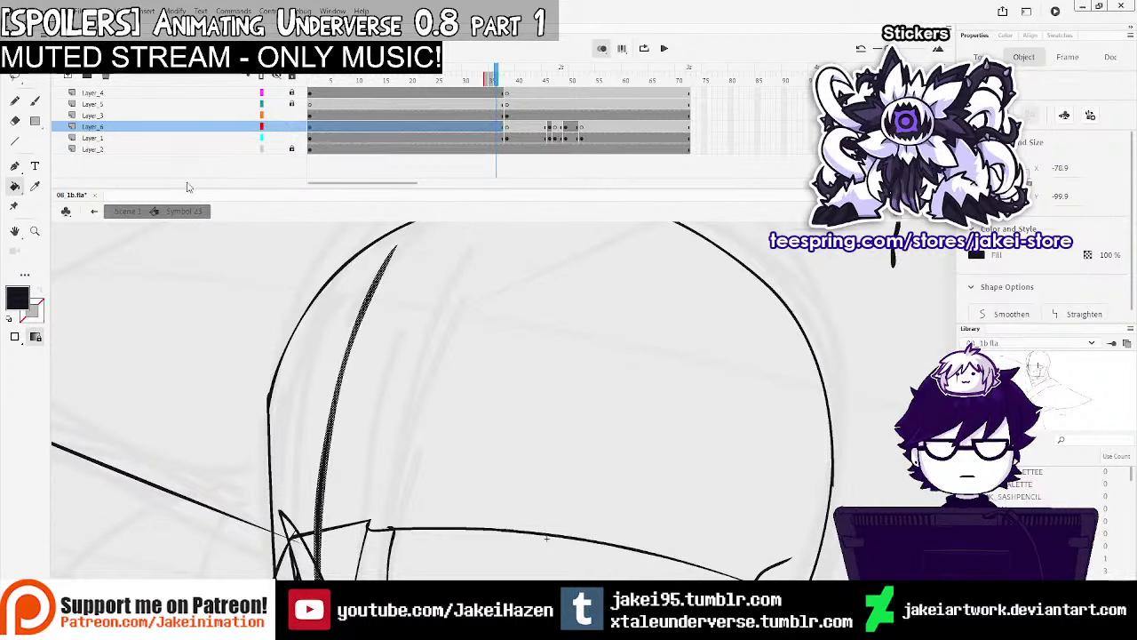
Erase along the inner edge of the filled forehead scar to make its upper part thinner
{"action": "key", "text": "e"}
{"action": "mouse_move", "coordinate": [363, 383]}
{"action": "left_mouse_down"}
{"action": "mouse_move", "coordinate": [402, 246]}
{"action": "mouse_move", "coordinate": [348, 414]}
{"action": "left_mouse_up"}
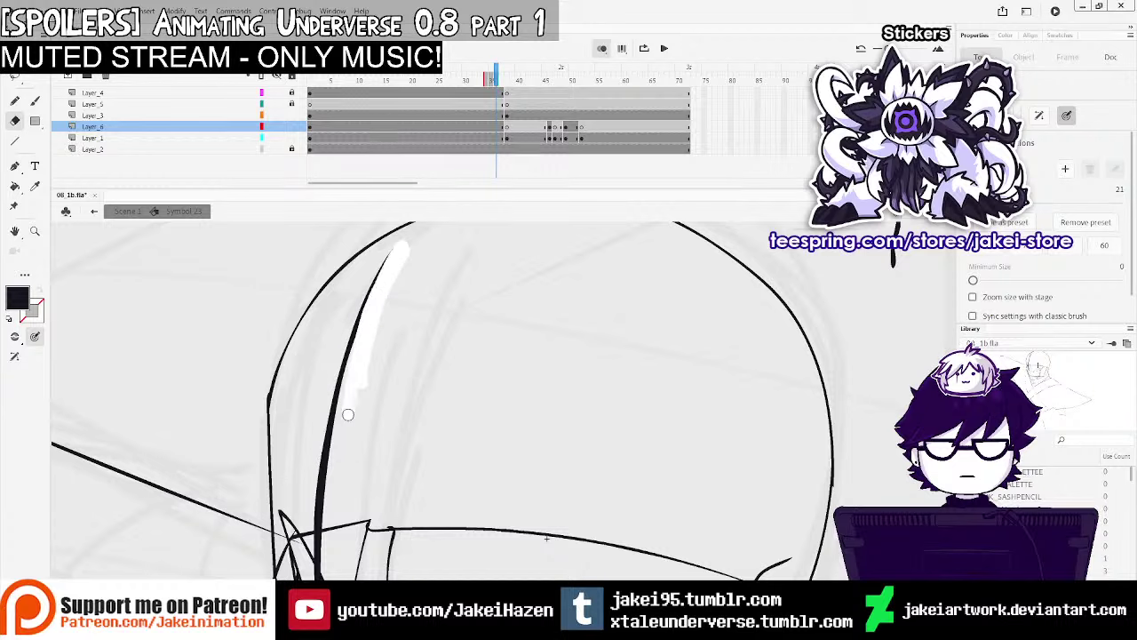
{"action": "key", "text": "ctrl+minus"}
{"action": "left_click_drag", "start_coordinate": [500, 396], "coordinate": [398, 287]}
{"action": "left_click", "coordinate": [35, 101]}
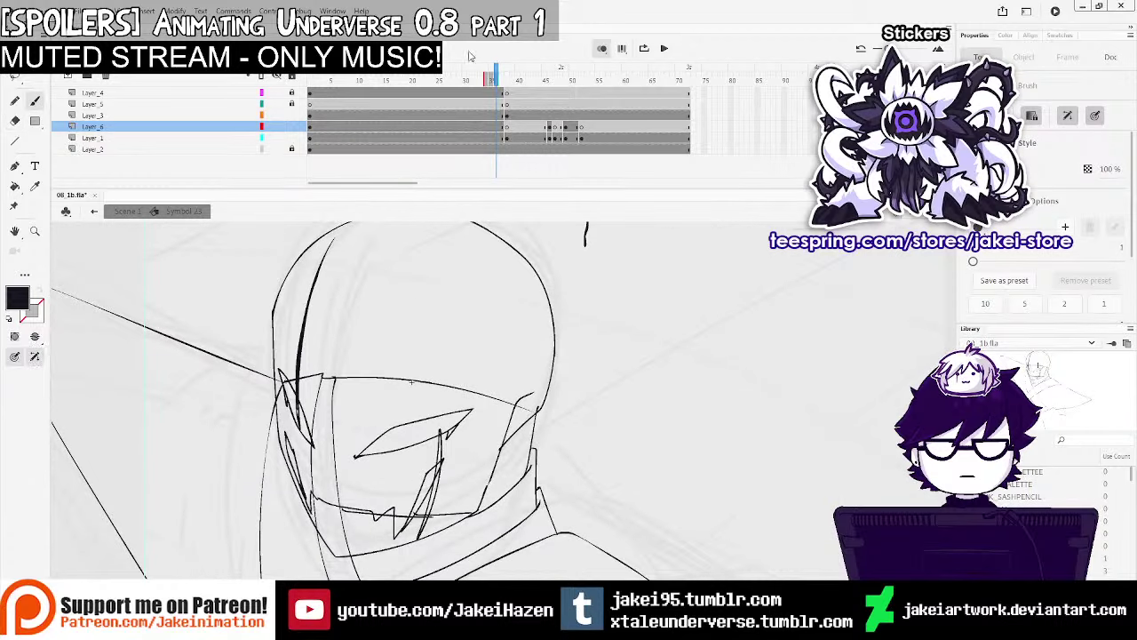
Try to draw the forehead scar freehand on Layer_6 at frame 38
{"action": "left_click", "coordinate": [508, 129]}
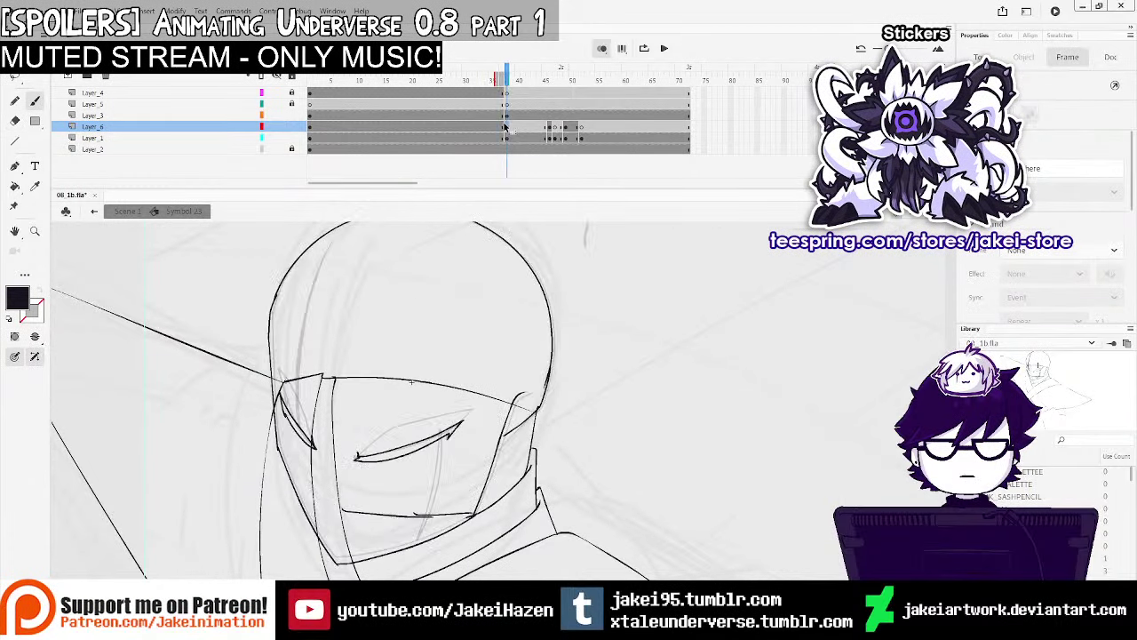
{"action": "left_click", "coordinate": [365, 393], "text": "ctrl"}
{"action": "mouse_move", "coordinate": [365, 394]}
{"action": "left_mouse_down"}
{"action": "mouse_move", "coordinate": [344, 554]}
{"action": "mouse_move", "coordinate": [334, 508]}
{"action": "mouse_move", "coordinate": [341, 425]}
{"action": "mouse_move", "coordinate": [366, 329]}
{"action": "mouse_move", "coordinate": [382, 292]}
{"action": "left_mouse_up"}
{"action": "key", "text": "ctrl+z"}
Copy the filled forehead scar from the previous Layer_6 drawing and paste it in place at frame 38
{"action": "left_click", "coordinate": [498, 126]}
{"action": "left_click_drag", "start_coordinate": [383, 485], "coordinate": [379, 407]}
{"action": "key", "text": "Escape"}
{"action": "key", "text": "v"}
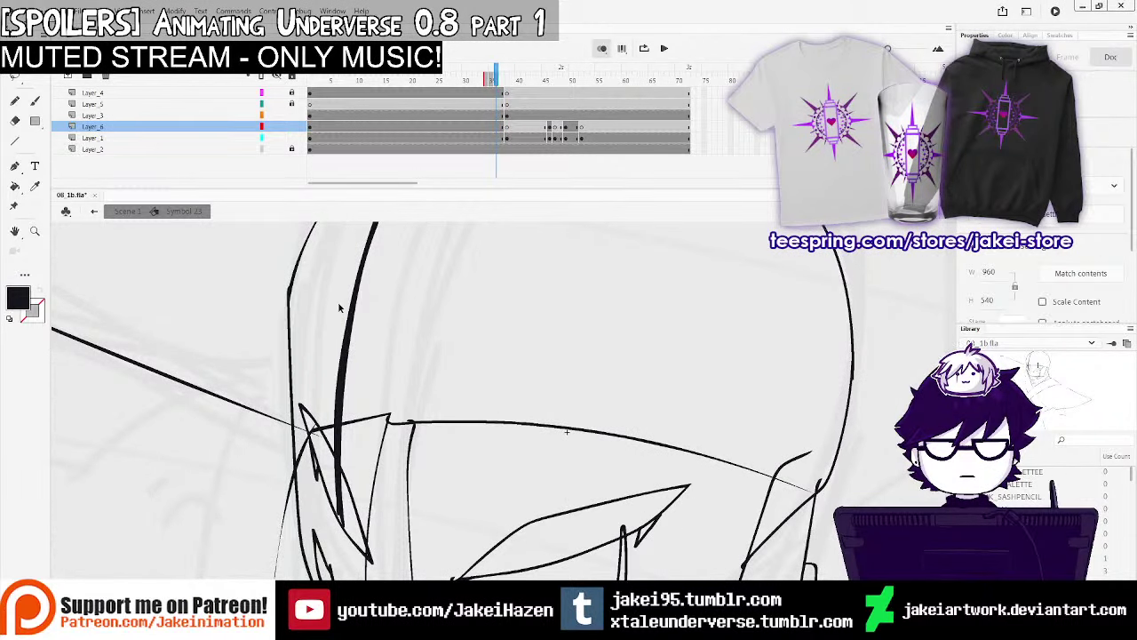
{"action": "left_click", "coordinate": [353, 327]}
{"action": "key", "text": "ctrl+minus"}
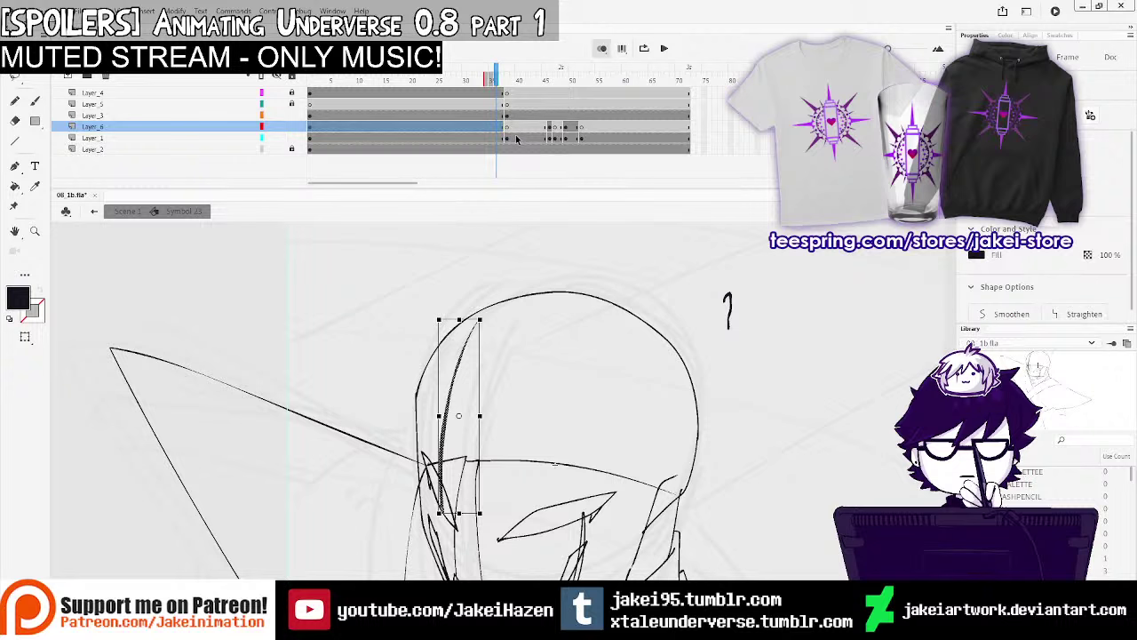
{"action": "left_click", "coordinate": [507, 127]}
{"action": "key", "text": "ctrl+shift+v"}
{"action": "key", "text": "ctrl+equal"}
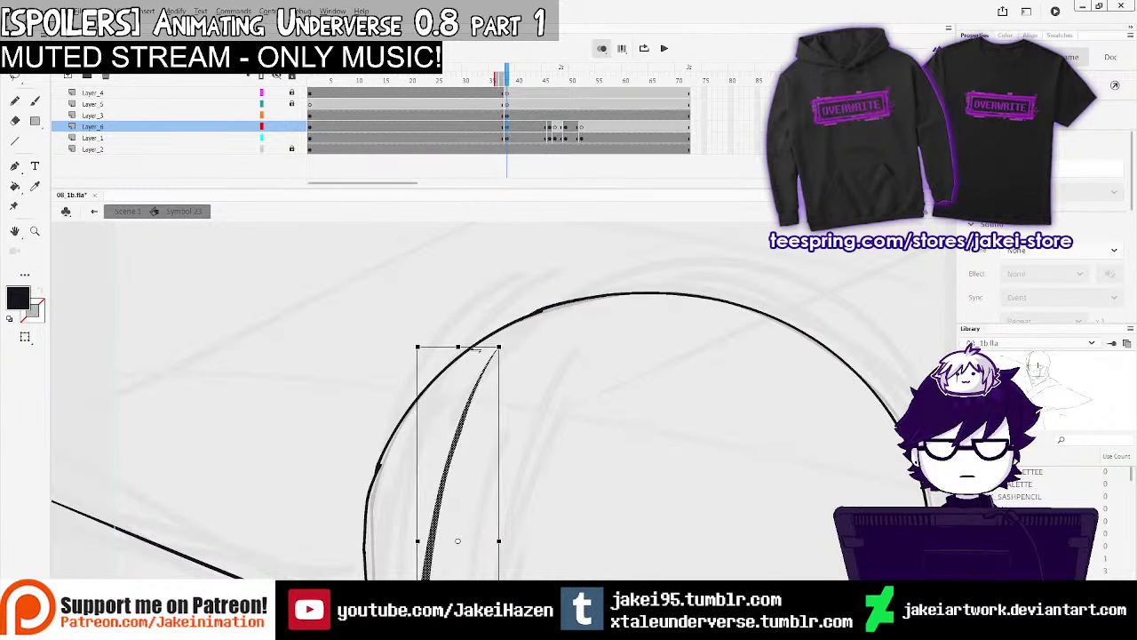
Skew the pasted forehead scar slightly at frame 38 to fit the new head, comparing it with the previous pose without onion skinning
{"action": "left_click", "coordinate": [534, 373]}
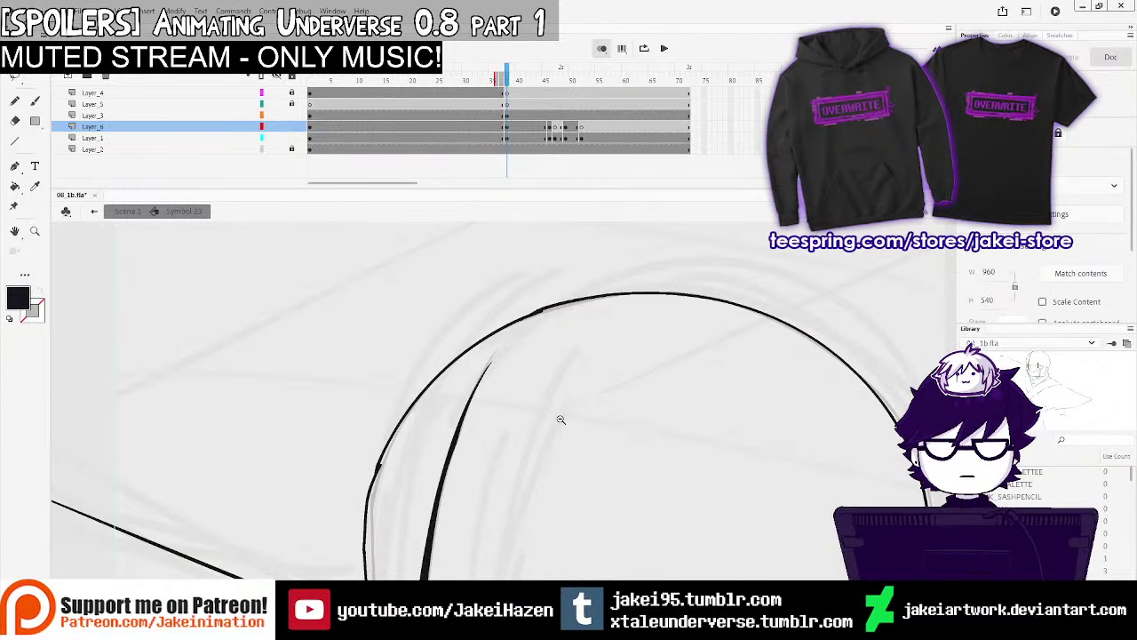
{"action": "key", "text": "ctrl+minus"}
{"action": "left_click", "coordinate": [497, 81]}
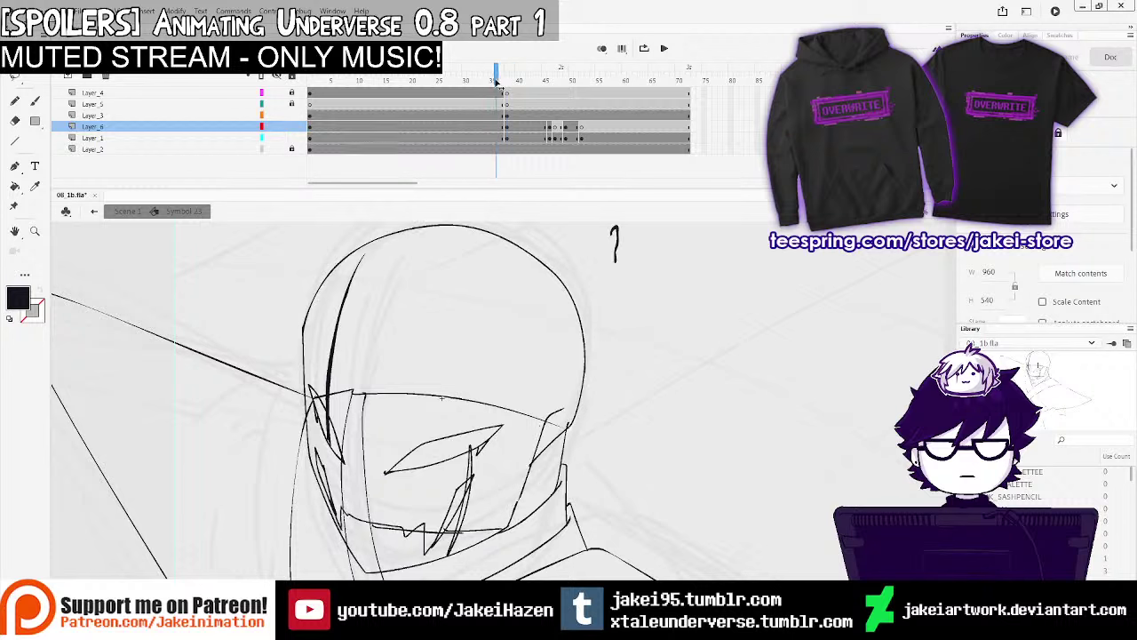
{"action": "left_click_drag", "start_coordinate": [495, 86], "coordinate": [528, 92]}
{"action": "left_click", "coordinate": [507, 127]}
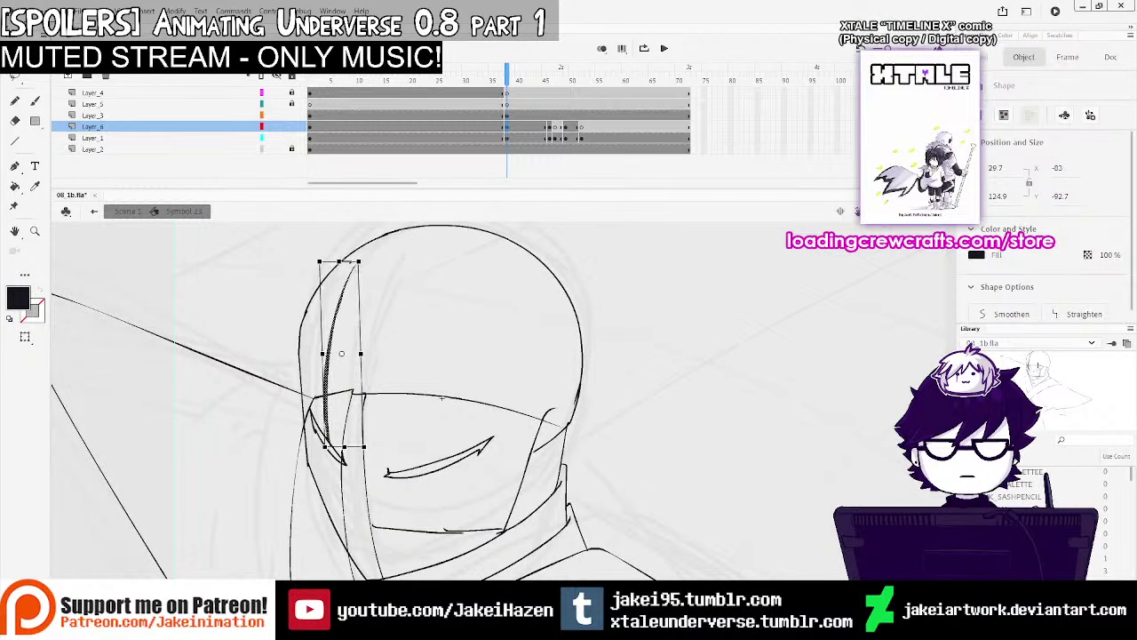
{"action": "left_click_drag", "start_coordinate": [512, 79], "coordinate": [496, 85]}
{"action": "left_click", "coordinate": [495, 84]}
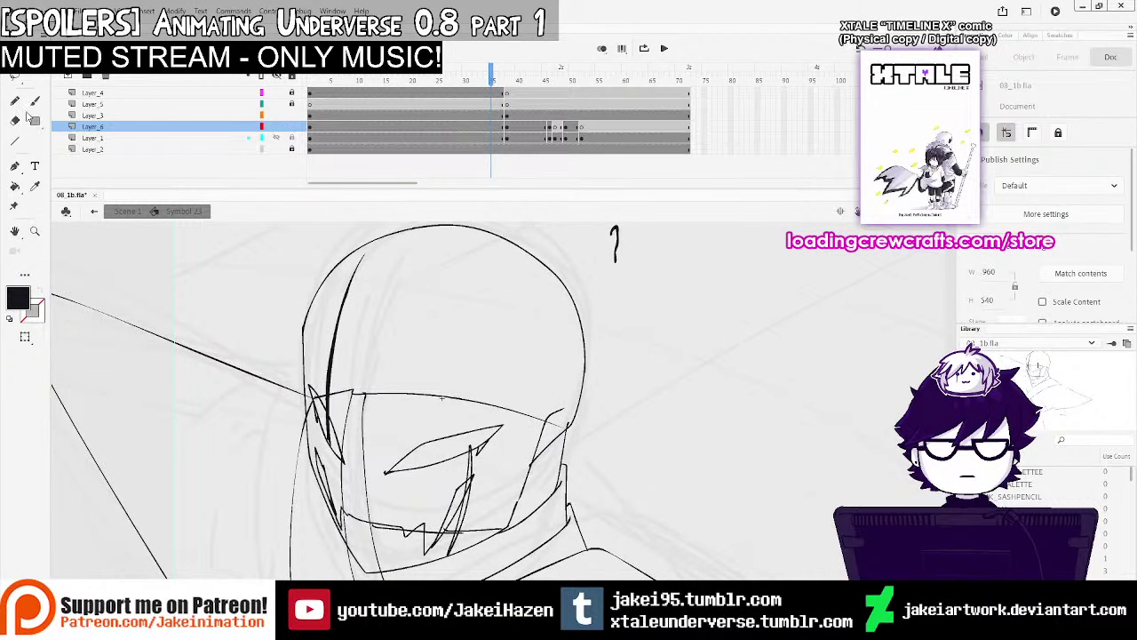
Fill the scar below the near eye black in the earlier Layer_6 drawing and paste a copy in place at frame 38
{"action": "left_click", "coordinate": [15, 186]}
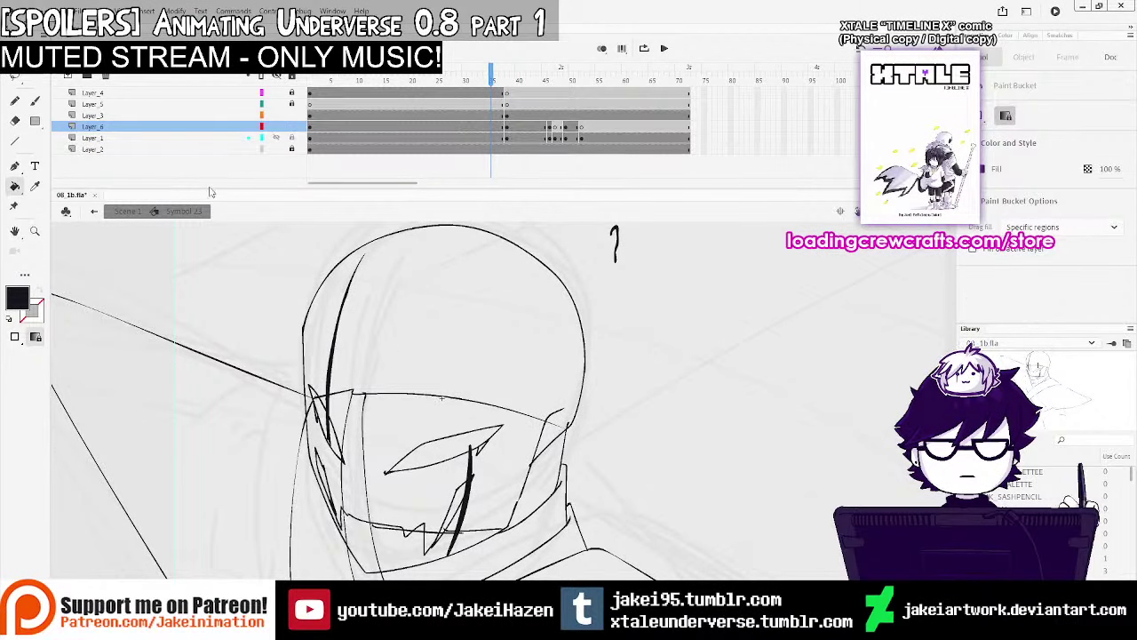
{"action": "left_click", "coordinate": [15, 56]}
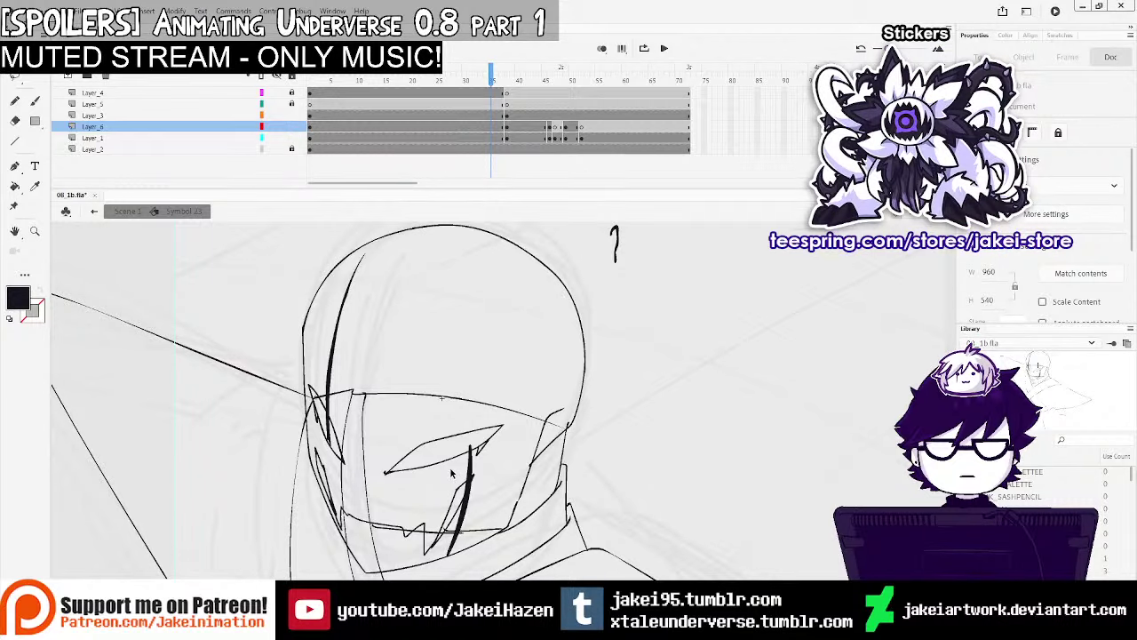
{"action": "left_click", "coordinate": [471, 506]}
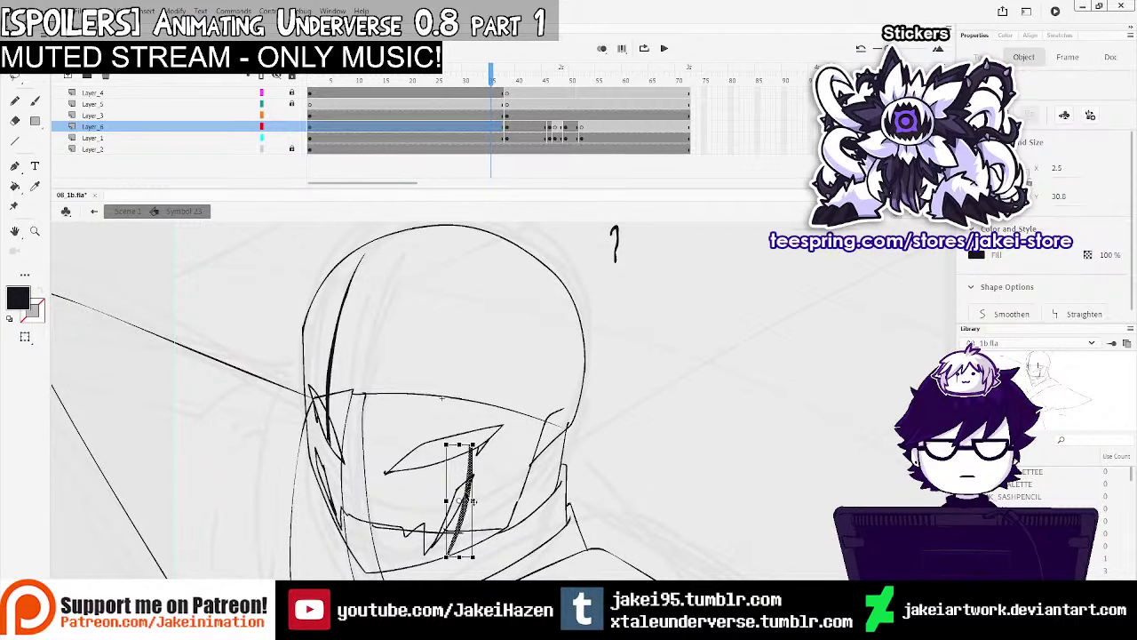
{"action": "left_click", "coordinate": [507, 127]}
{"action": "key", "text": "ctrl+shift+v"}
Skew and shorten the pasted cheek scar so it starts under the eye slit, and trim its ends with the eraser
{"action": "left_click", "coordinate": [485, 520], "text": "ctrl"}
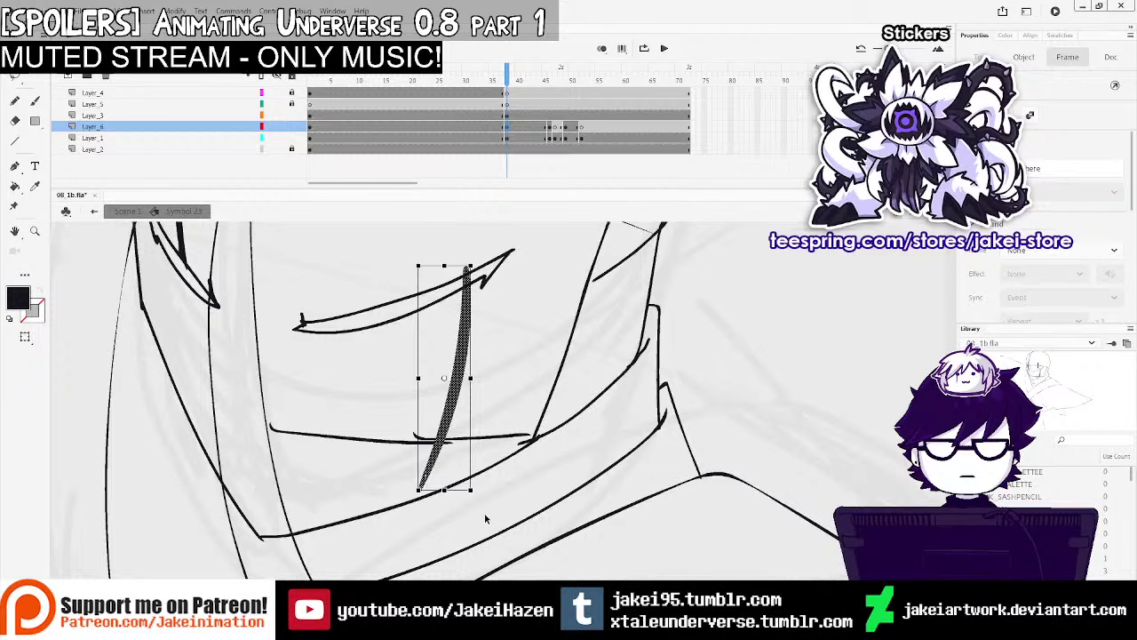
{"action": "mouse_move", "coordinate": [458, 488]}
{"action": "left_mouse_down"}
{"action": "mouse_move", "coordinate": [470, 489]}
{"action": "mouse_move", "coordinate": [458, 507]}
{"action": "left_mouse_up"}
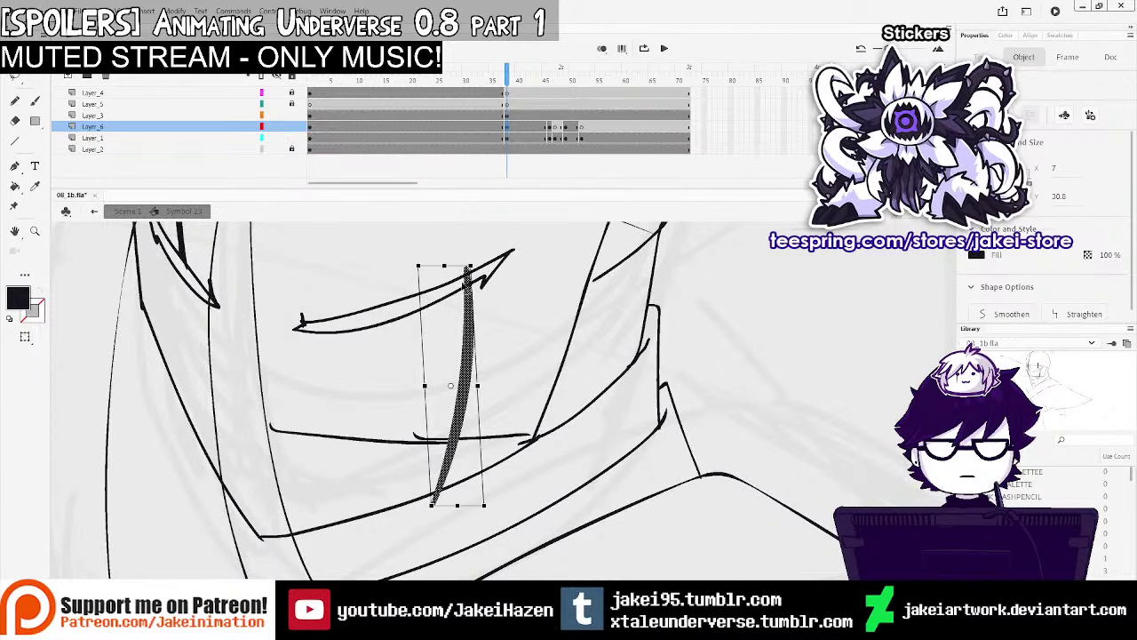
{"action": "left_click_drag", "start_coordinate": [442, 266], "coordinate": [443, 274]}
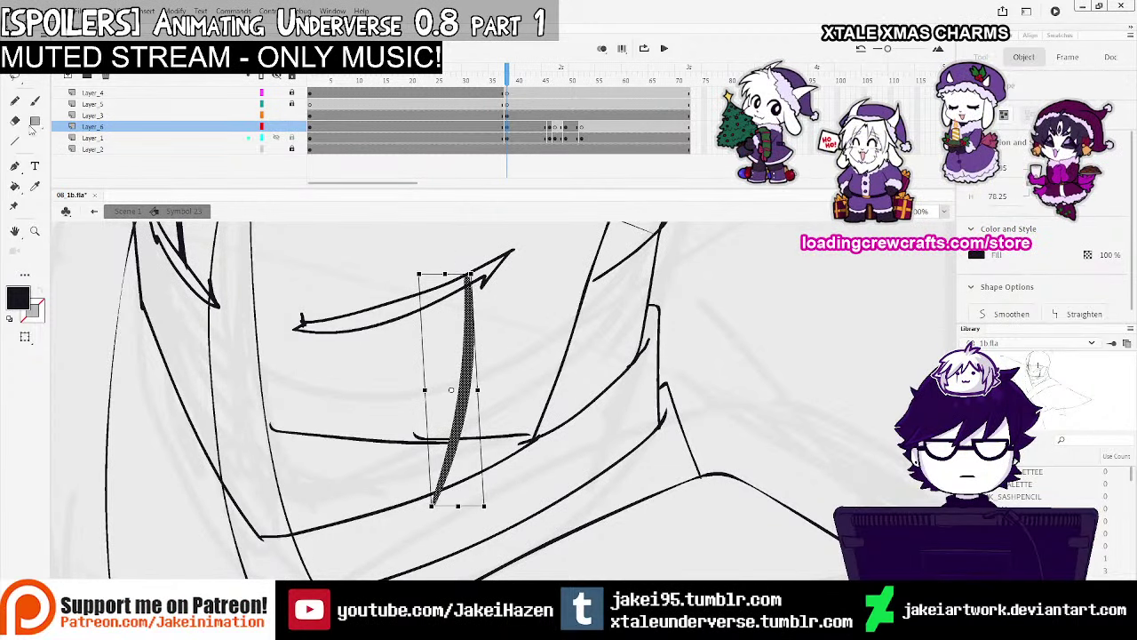
{"action": "left_click", "coordinate": [15, 121]}
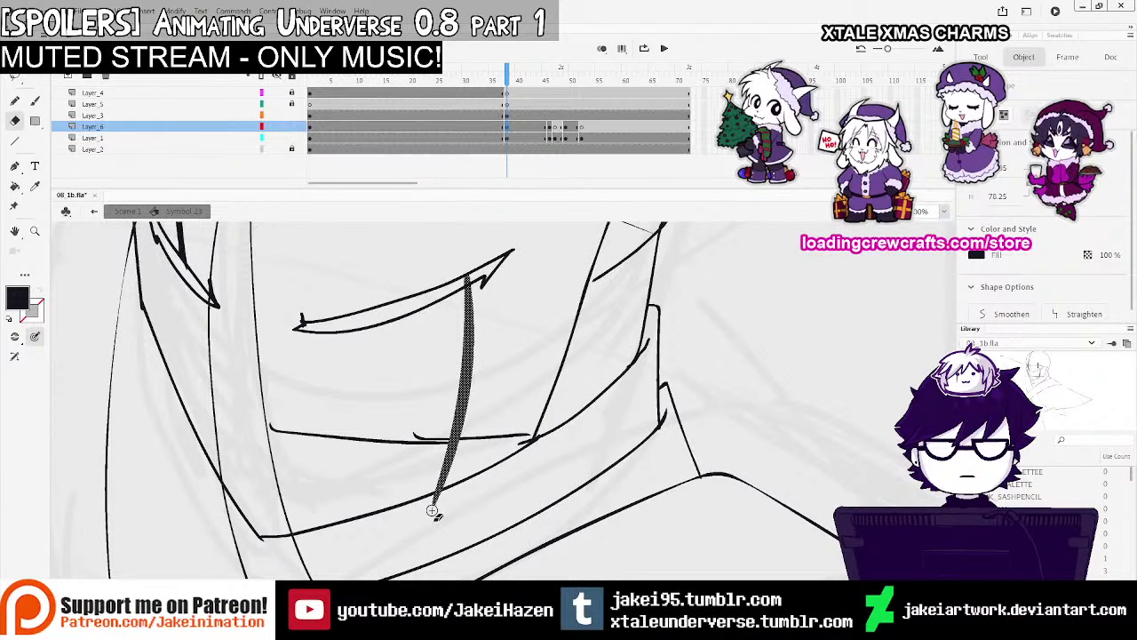
{"action": "key", "text": "ctrl+minus"}
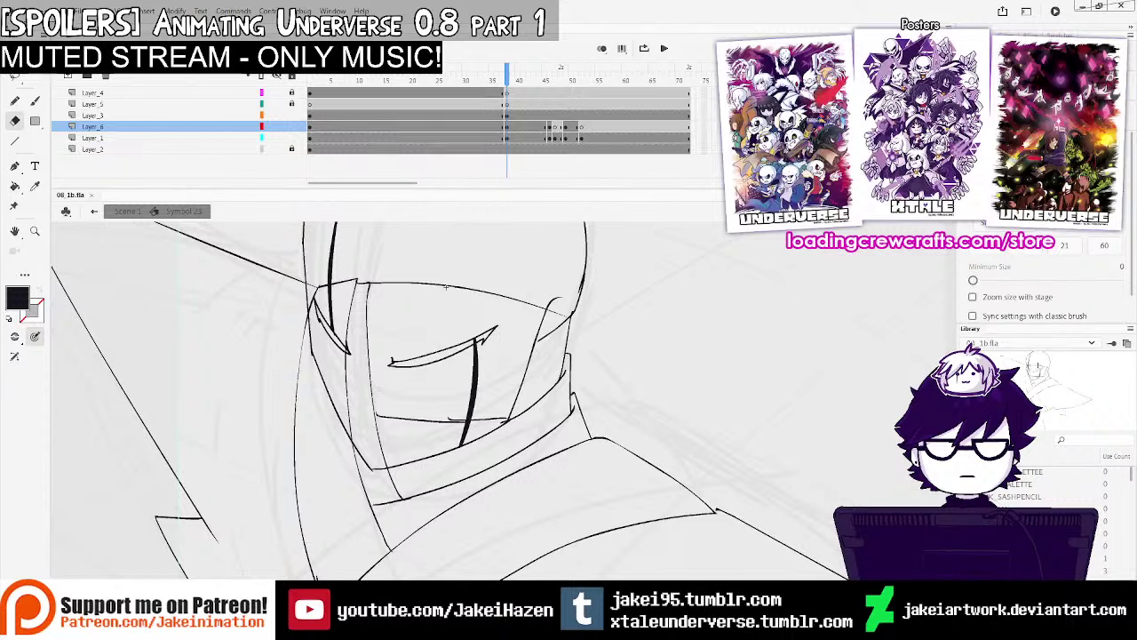
Try a slight adjustment to the edge of the near eye's cheek scar at frame 38 and compare it with the previous Layer_6 drawing
{"action": "key", "text": "b"}
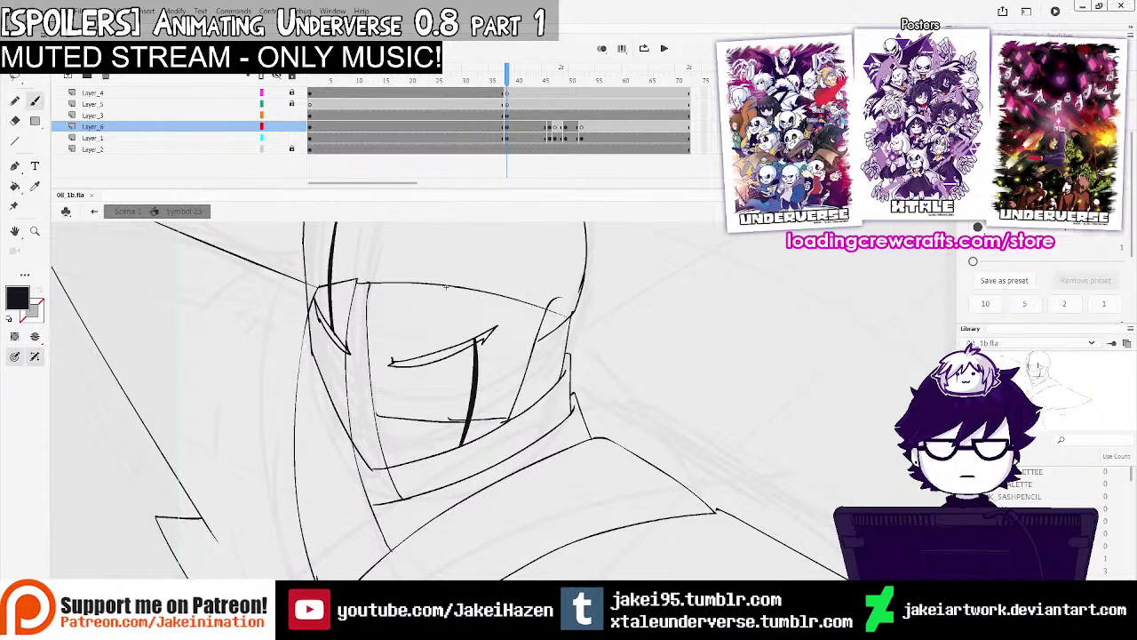
{"action": "left_click", "coordinate": [505, 115]}
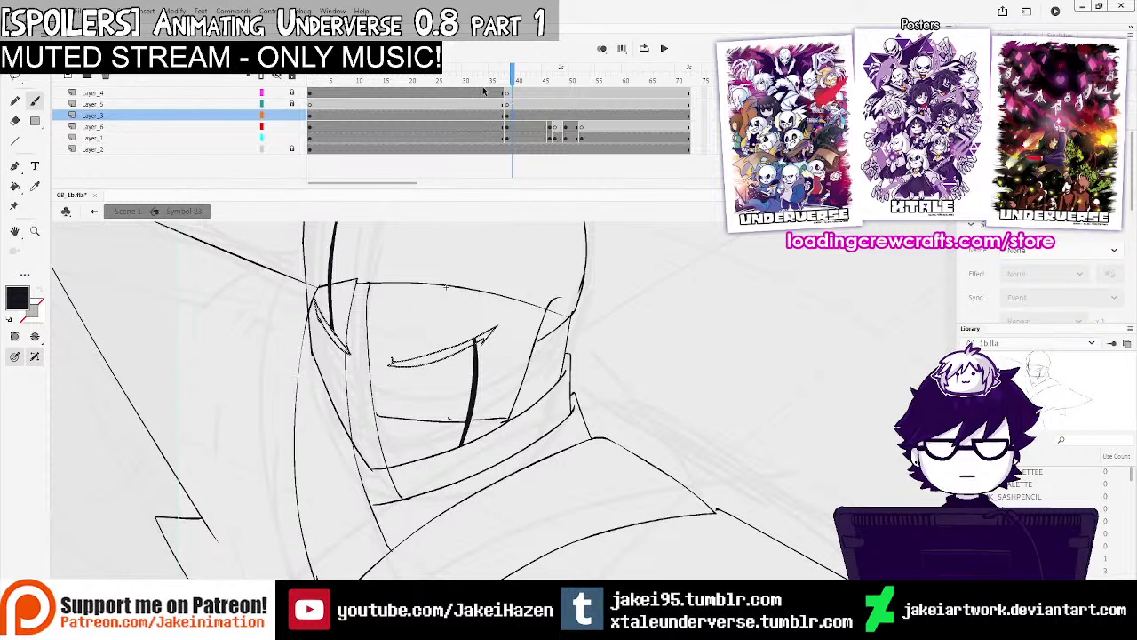
{"action": "key", "text": "q"}
{"action": "left_click", "coordinate": [472, 394]}
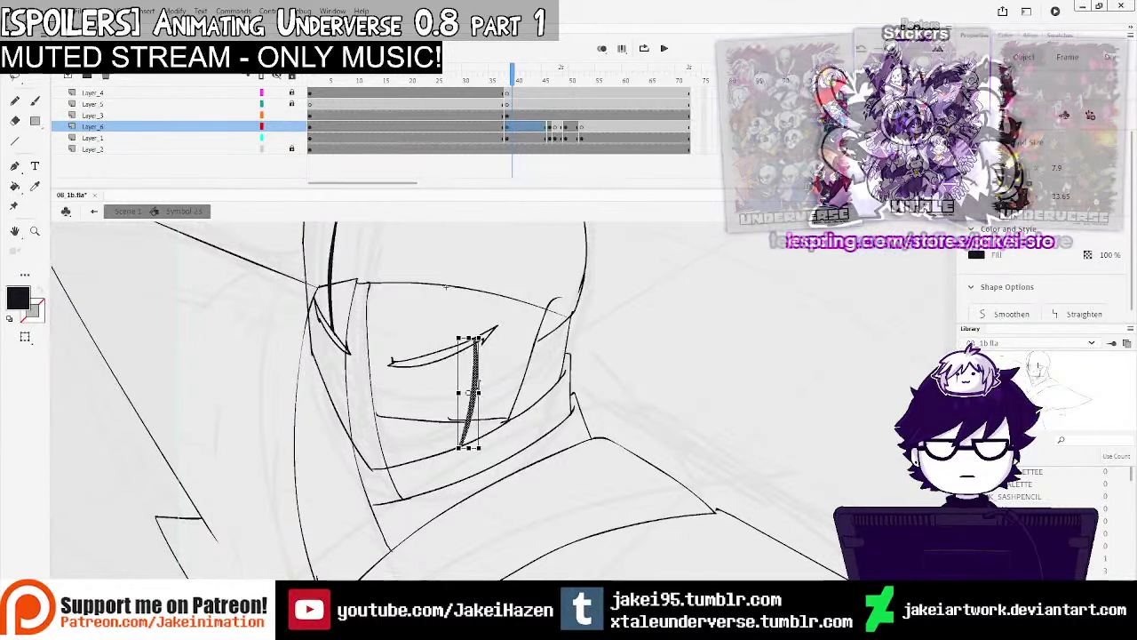
{"action": "left_click_drag", "start_coordinate": [479, 392], "coordinate": [483, 392]}
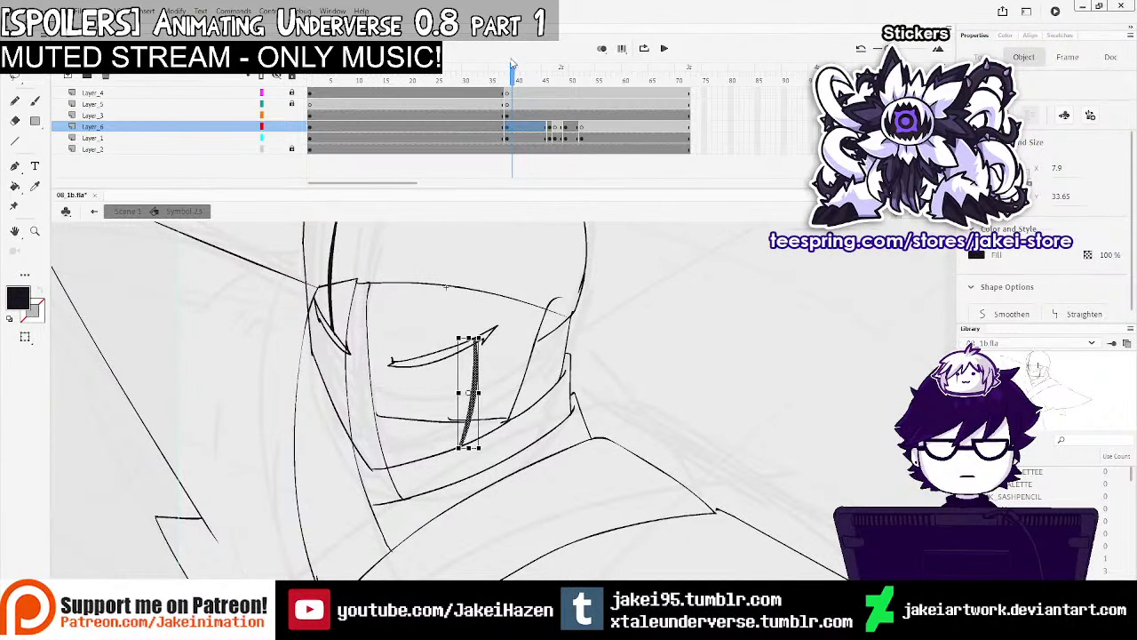
{"action": "mouse_move", "coordinate": [512, 72]}
{"action": "left_mouse_down"}
{"action": "mouse_move", "coordinate": [493, 78]}
{"action": "mouse_move", "coordinate": [519, 83]}
{"action": "left_mouse_up"}
{"action": "left_click", "coordinate": [500, 127]}
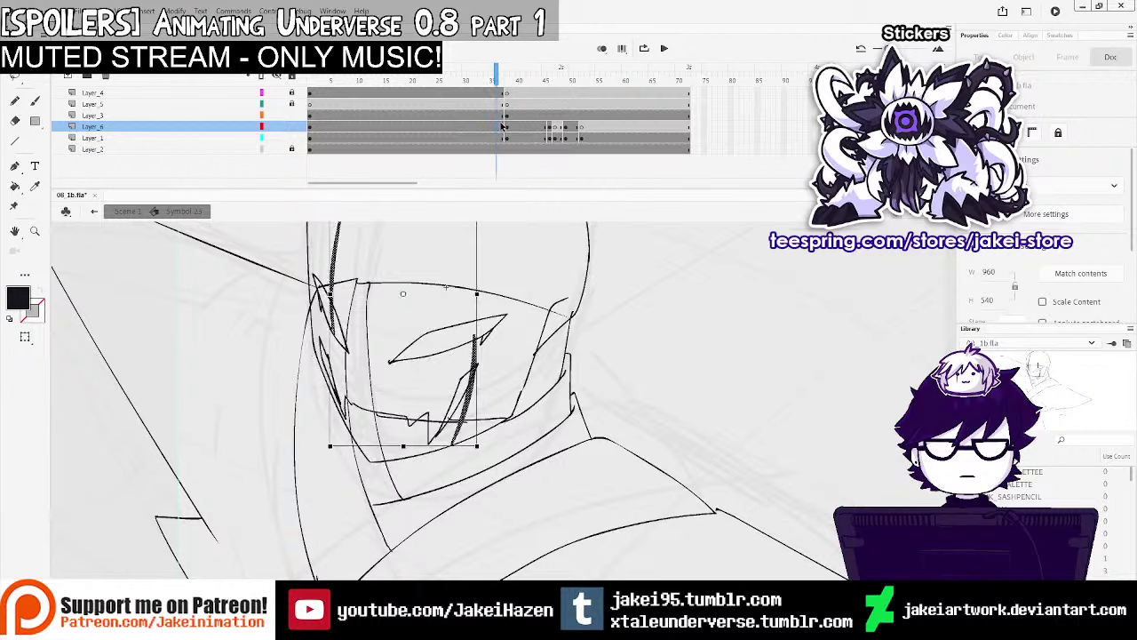
Shift the cheek scar at frame 38 closer to the onion-skinned previous pose, and review it by scrubbing around that frame
{"action": "left_click", "coordinate": [508, 126]}
{"action": "left_click", "coordinate": [602, 48]}
{"action": "left_click", "coordinate": [543, 209]}
{"action": "key", "text": "ctrl+equal"}
{"action": "left_click", "coordinate": [470, 404]}
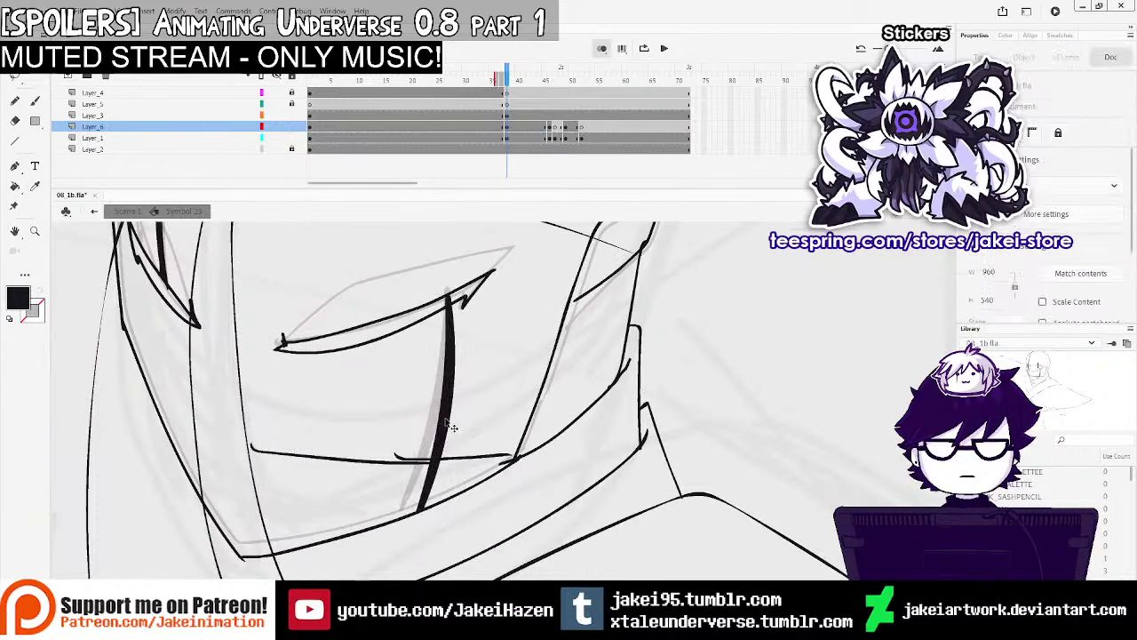
{"action": "left_click", "coordinate": [446, 423]}
{"action": "left_click_drag", "start_coordinate": [439, 515], "coordinate": [417, 516]}
{"action": "left_click", "coordinate": [482, 393]}
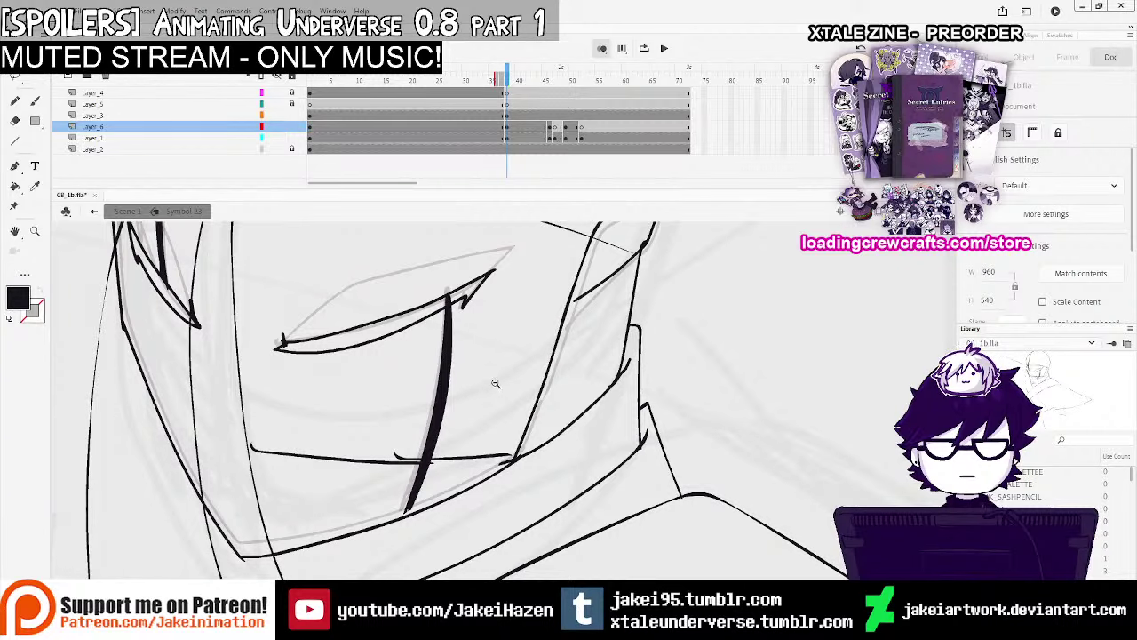
{"action": "left_click", "coordinate": [496, 382], "text": "alt"}
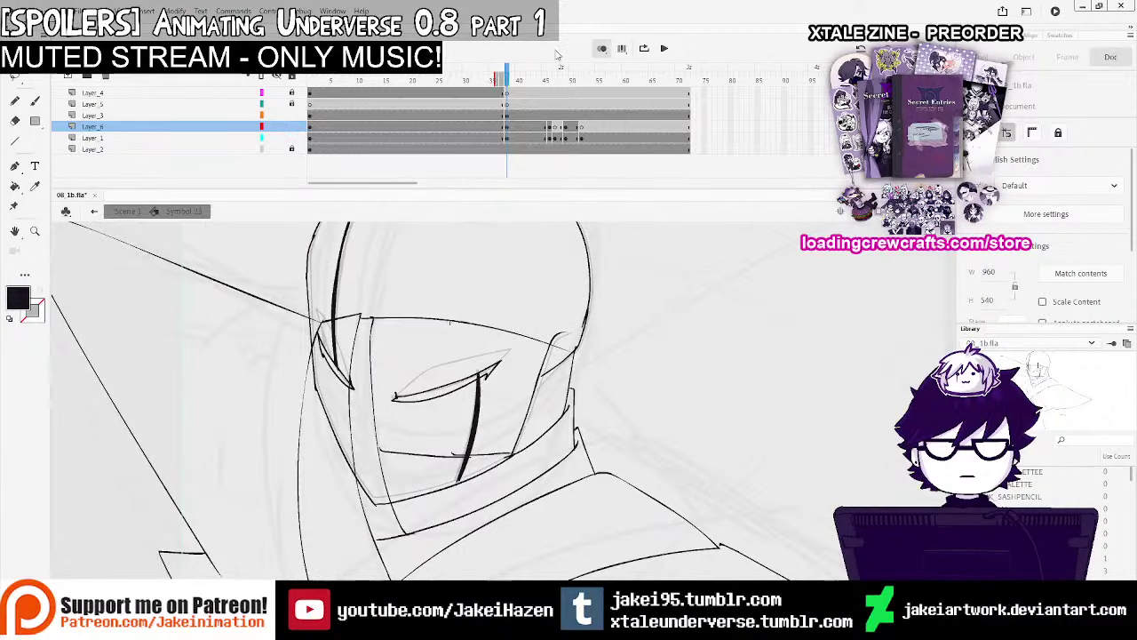
{"action": "left_click", "coordinate": [602, 48]}
{"action": "mouse_move", "coordinate": [506, 78]}
{"action": "left_mouse_down"}
{"action": "mouse_move", "coordinate": [482, 80]}
{"action": "mouse_move", "coordinate": [520, 82]}
{"action": "left_mouse_up"}
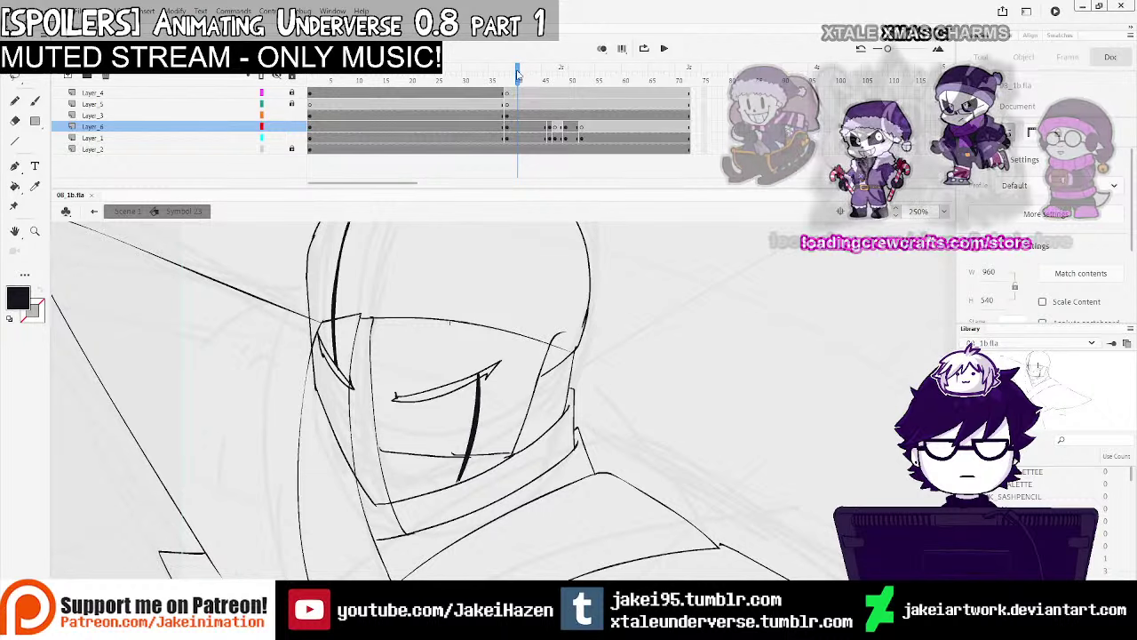
{"action": "mouse_move", "coordinate": [520, 69]}
{"action": "left_mouse_down"}
{"action": "mouse_move", "coordinate": [551, 69]}
{"action": "mouse_move", "coordinate": [511, 72]}
{"action": "left_mouse_up"}
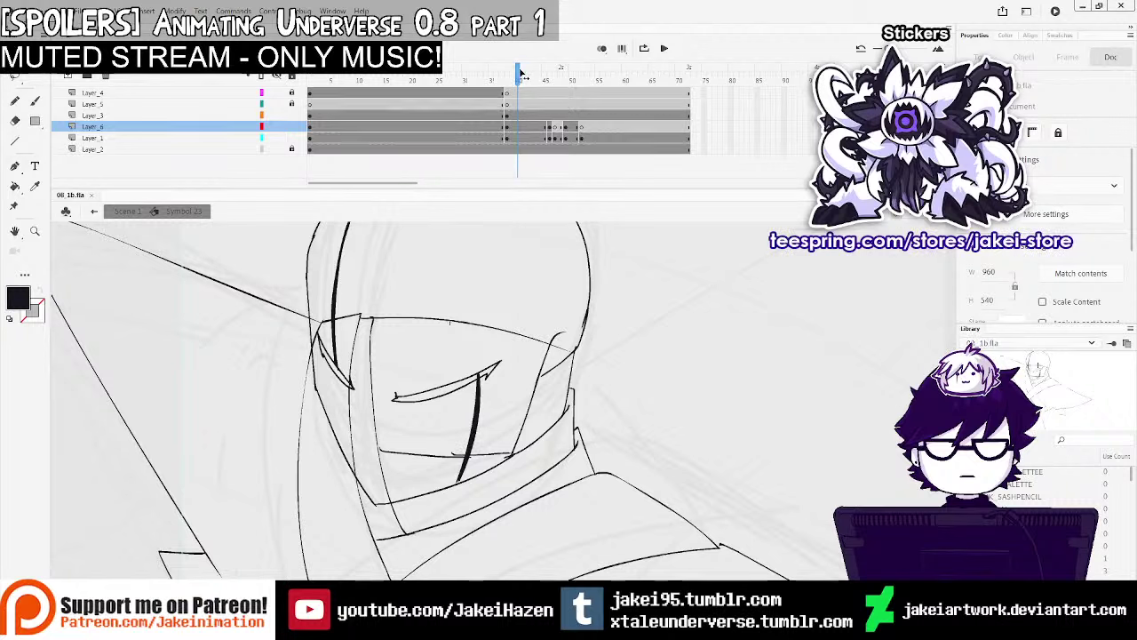
{"action": "mouse_move", "coordinate": [510, 75]}
{"action": "left_mouse_down"}
{"action": "mouse_move", "coordinate": [484, 76]}
{"action": "mouse_move", "coordinate": [513, 84]}
{"action": "left_mouse_up"}
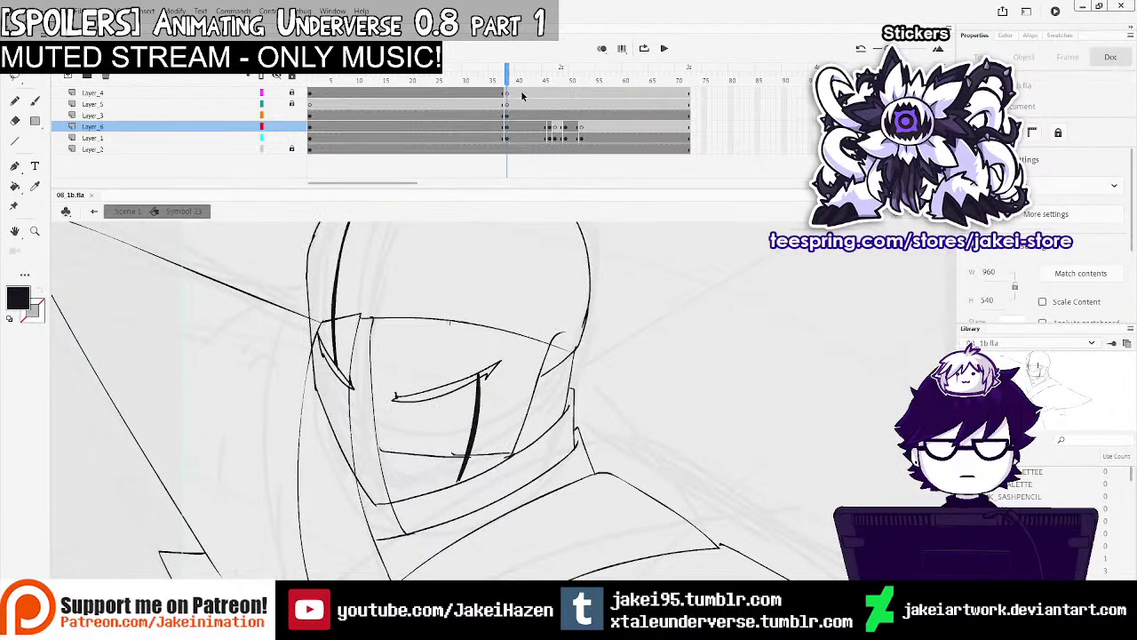
Unlock Layer_4 and fill both cheek markings beside the mouth black in its drawing before frame 38
{"action": "left_click", "coordinate": [501, 116]}
{"action": "left_click", "coordinate": [498, 127]}
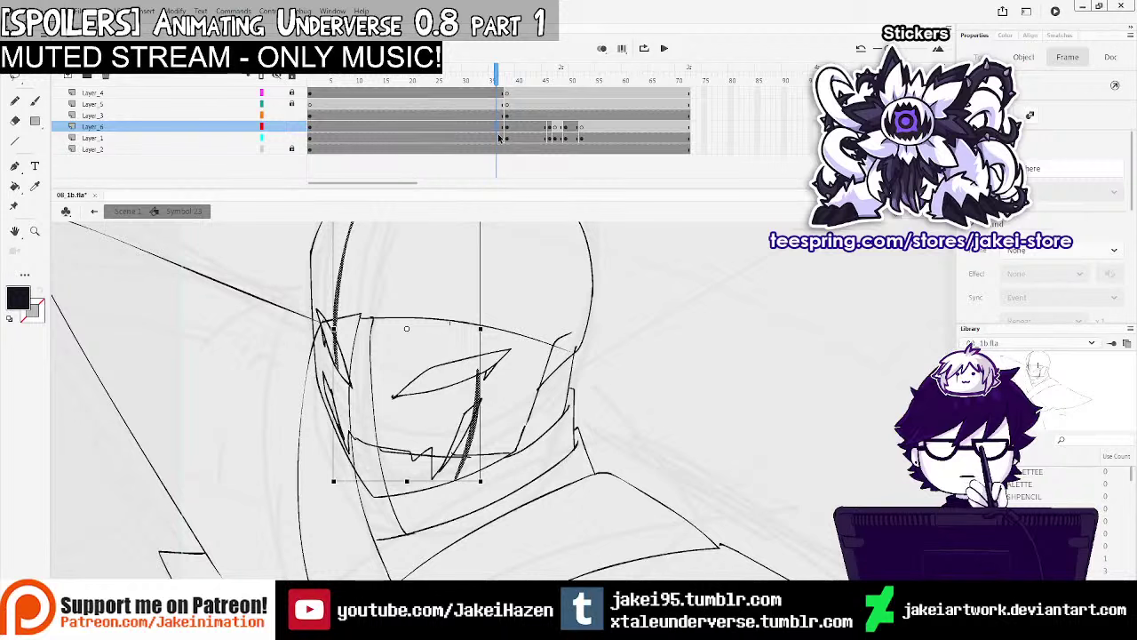
{"action": "left_click", "coordinate": [499, 138]}
{"action": "left_click", "coordinate": [464, 427]}
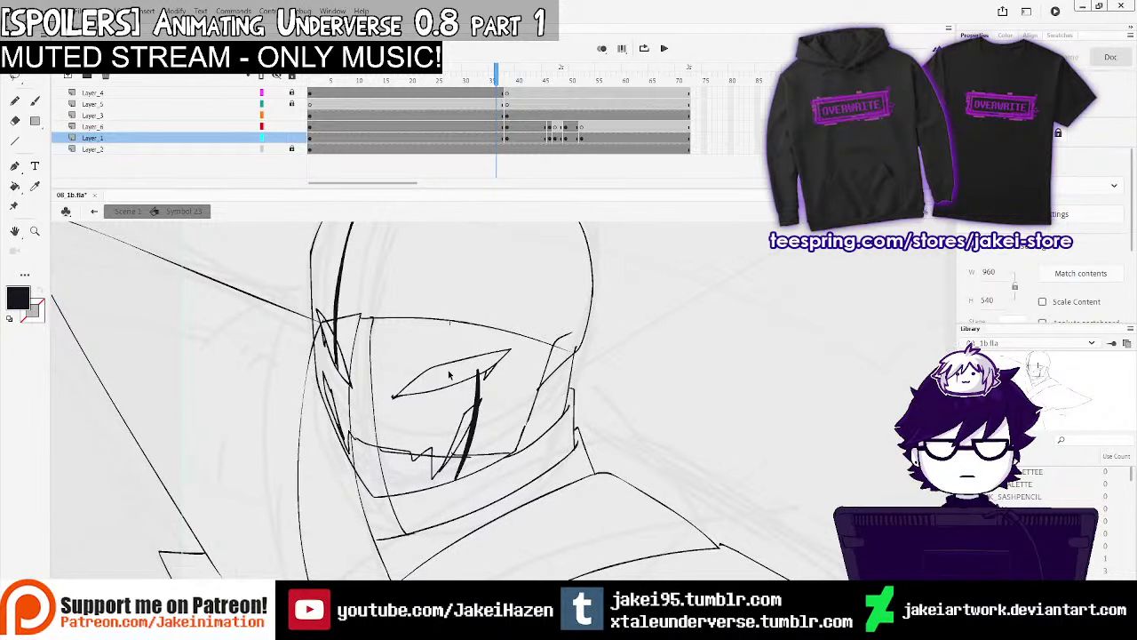
{"action": "left_click", "coordinate": [502, 94]}
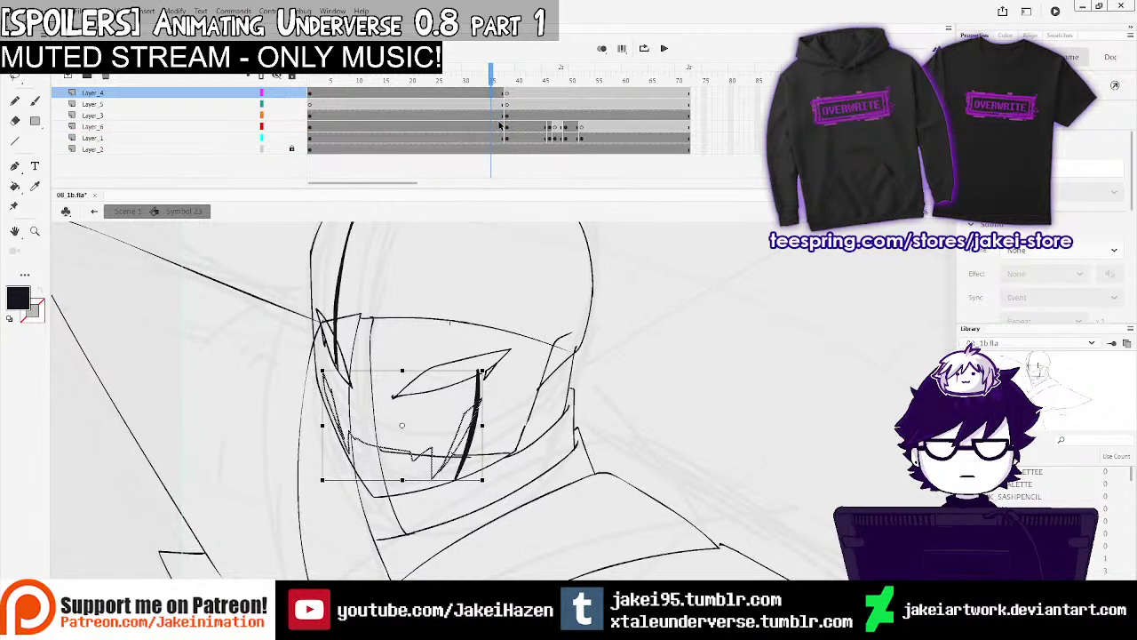
{"action": "left_click", "coordinate": [14, 185]}
{"action": "left_click", "coordinate": [339, 407]}
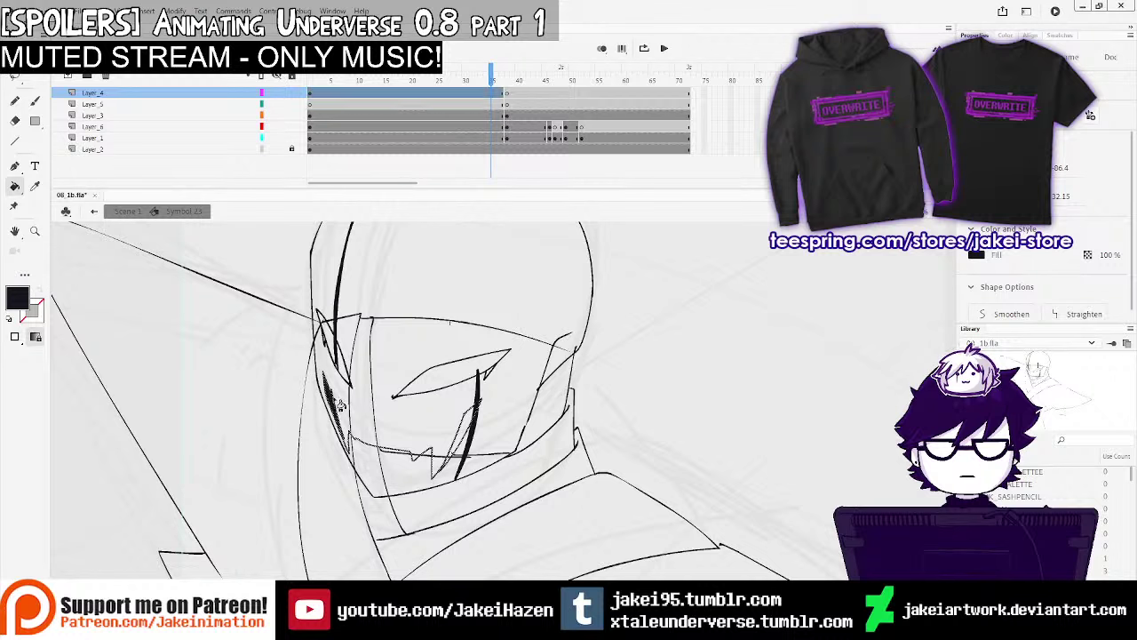
{"action": "left_click", "coordinate": [469, 455]}
Brush the jagged mouth teeth and the outlines of both cheek markings on Layer_4 at frame 38, using onion skin as a guide
{"action": "key", "text": "b"}
{"action": "left_click", "coordinate": [508, 94]}
{"action": "left_click", "coordinate": [601, 49]}
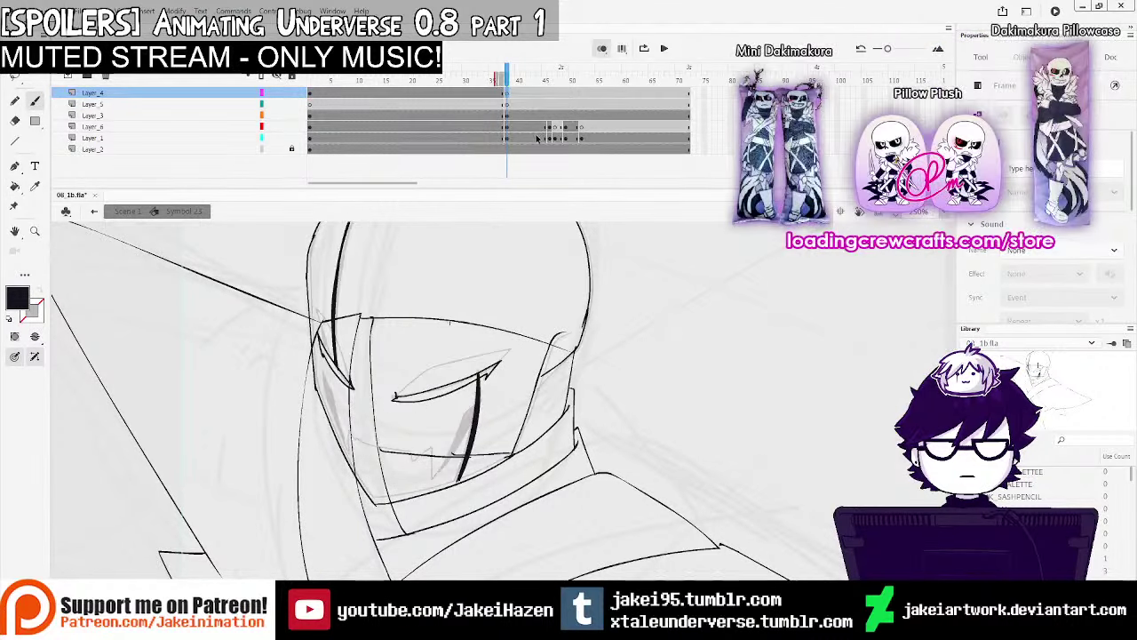
{"action": "left_click", "coordinate": [414, 430], "text": "ctrl"}
{"action": "left_click_drag", "start_coordinate": [403, 431], "coordinate": [393, 413]}
{"action": "left_click_drag", "start_coordinate": [324, 335], "coordinate": [360, 443]}
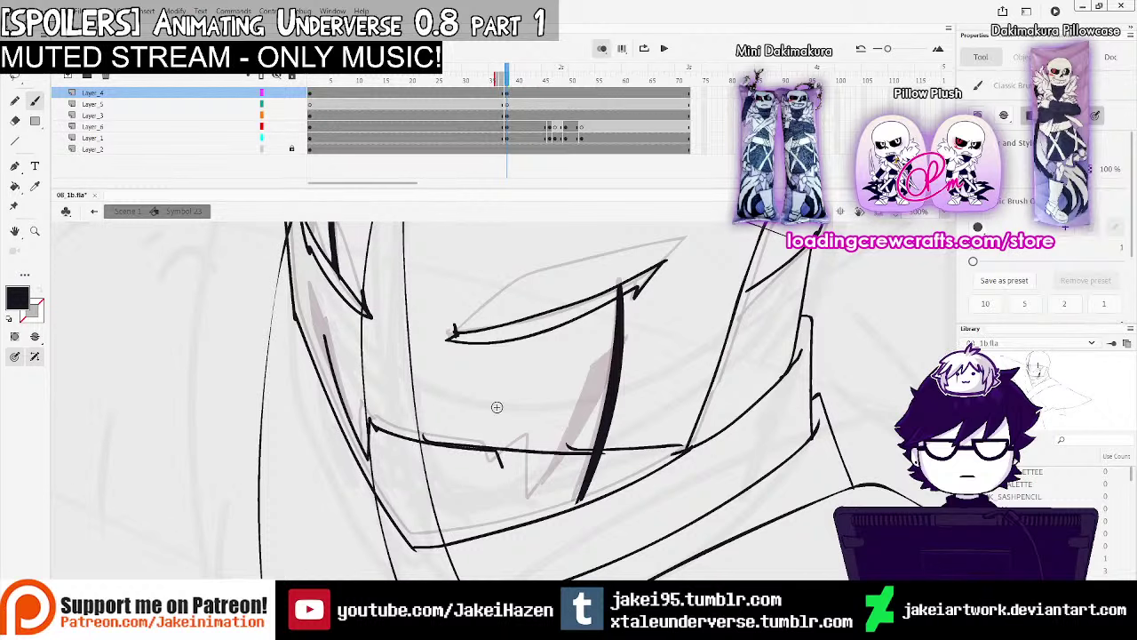
{"action": "key", "text": "ctrl+z"}
{"action": "mouse_move", "coordinate": [320, 348]}
{"action": "left_mouse_down"}
{"action": "mouse_move", "coordinate": [370, 459]}
{"action": "mouse_move", "coordinate": [373, 433]}
{"action": "mouse_move", "coordinate": [501, 455]}
{"action": "mouse_move", "coordinate": [494, 471]}
{"action": "mouse_move", "coordinate": [517, 450]}
{"action": "mouse_move", "coordinate": [524, 493]}
{"action": "mouse_move", "coordinate": [572, 420]}
{"action": "mouse_move", "coordinate": [588, 364]}
{"action": "mouse_move", "coordinate": [527, 495]}
{"action": "left_mouse_up"}
{"action": "left_click_drag", "start_coordinate": [313, 293], "coordinate": [355, 427]}
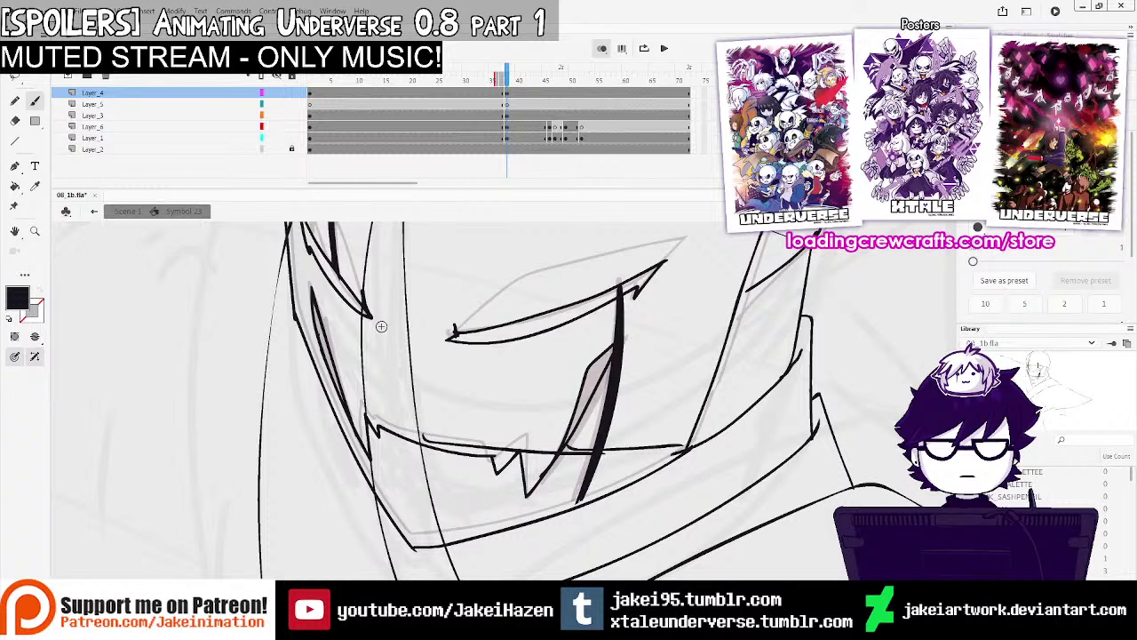
Fill both new cheek markings black at frame 38 and scrub through the head turn without onion skinning
{"action": "key", "text": "k"}
{"action": "left_click", "coordinate": [331, 348]}
{"action": "left_click", "coordinate": [592, 393]}
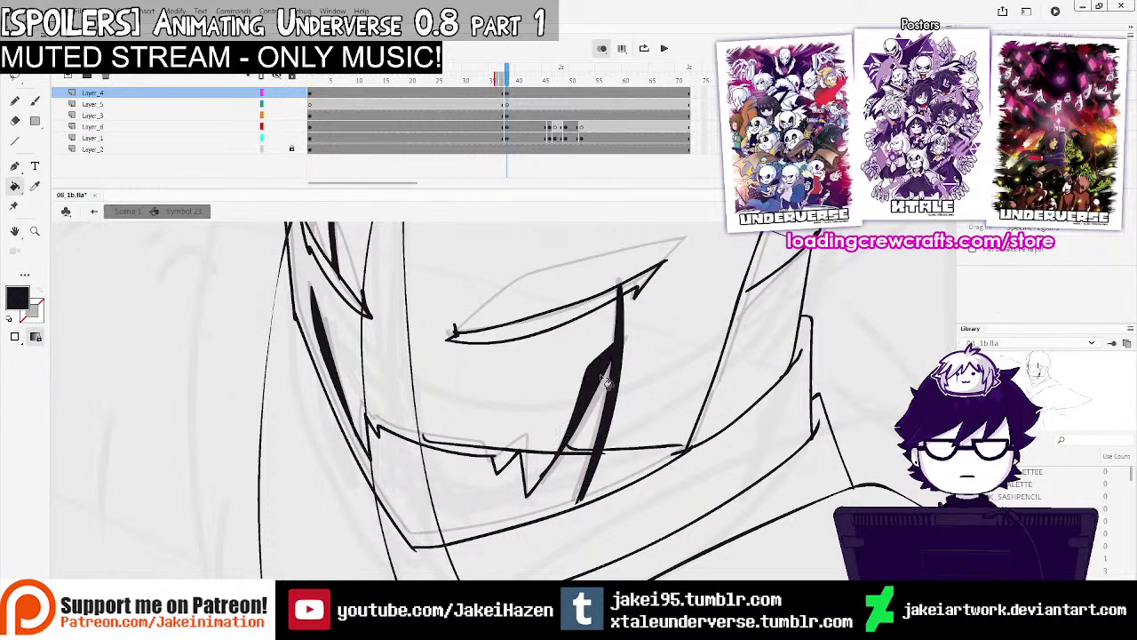
{"action": "key", "text": "ctrl+minus"}
{"action": "key", "text": "ctrl+minus"}
{"action": "left_click", "coordinate": [602, 49]}
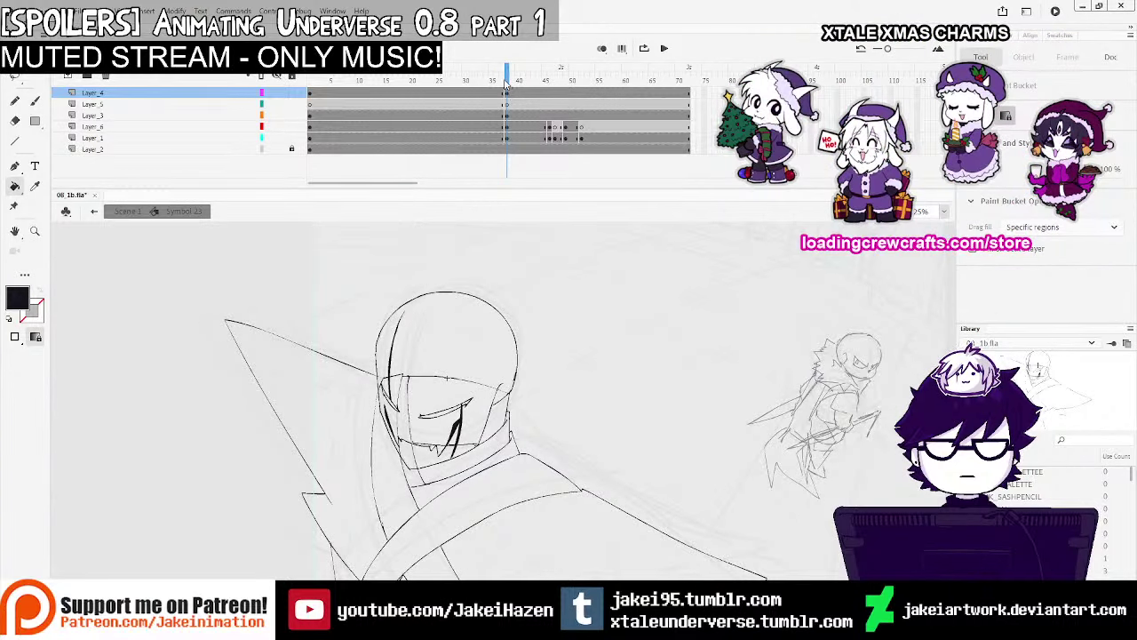
{"action": "mouse_move", "coordinate": [506, 82]}
{"action": "left_mouse_down"}
{"action": "mouse_move", "coordinate": [557, 92]}
{"action": "mouse_move", "coordinate": [489, 82]}
{"action": "mouse_move", "coordinate": [557, 92]}
{"action": "left_mouse_up"}
Insert blank keyframes at frame 46 on Layer_3 and at frame 41 on Layer_3, Layer_6, Layer_1 and Layer_4
{"action": "left_click", "coordinate": [549, 117]}
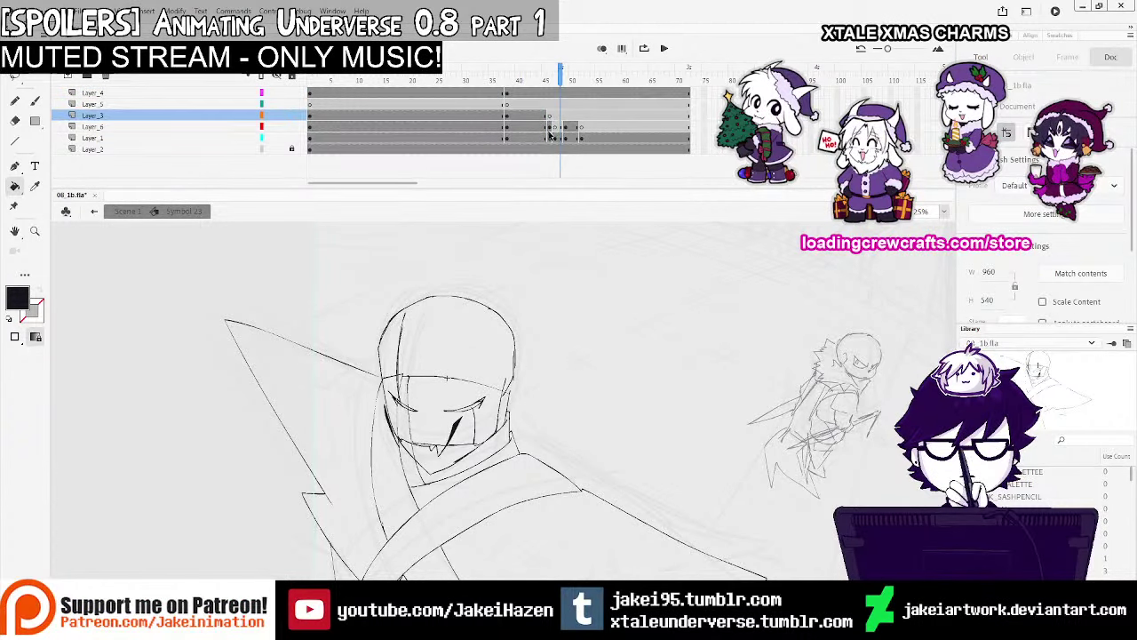
{"action": "left_click", "coordinate": [550, 127]}
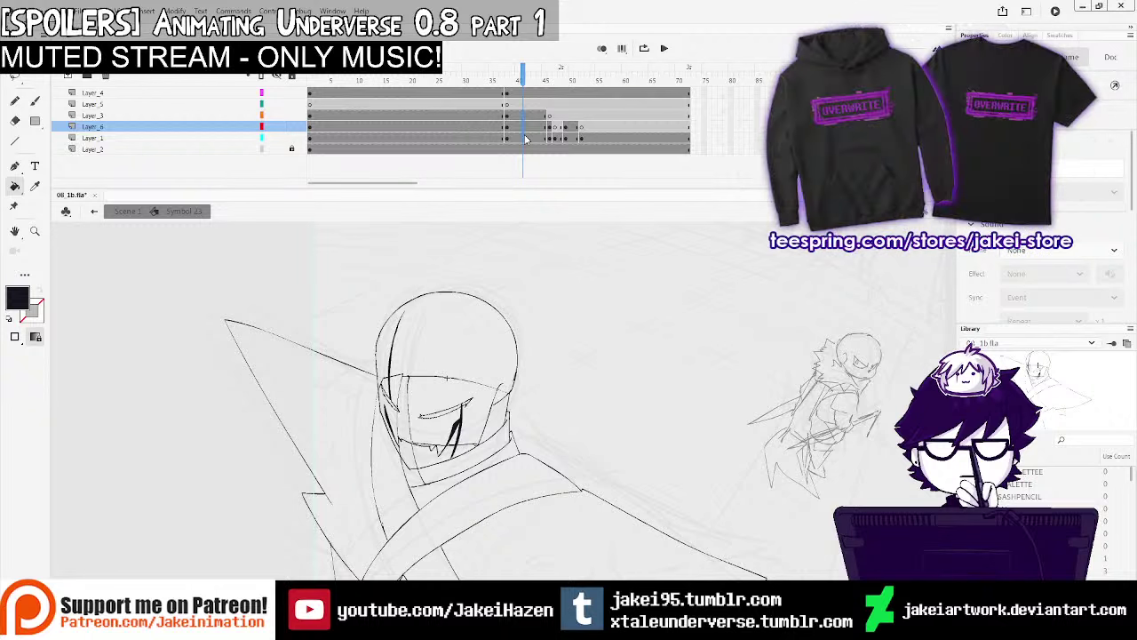
{"action": "left_click", "coordinate": [524, 138]}
{"action": "left_click", "coordinate": [602, 50]}
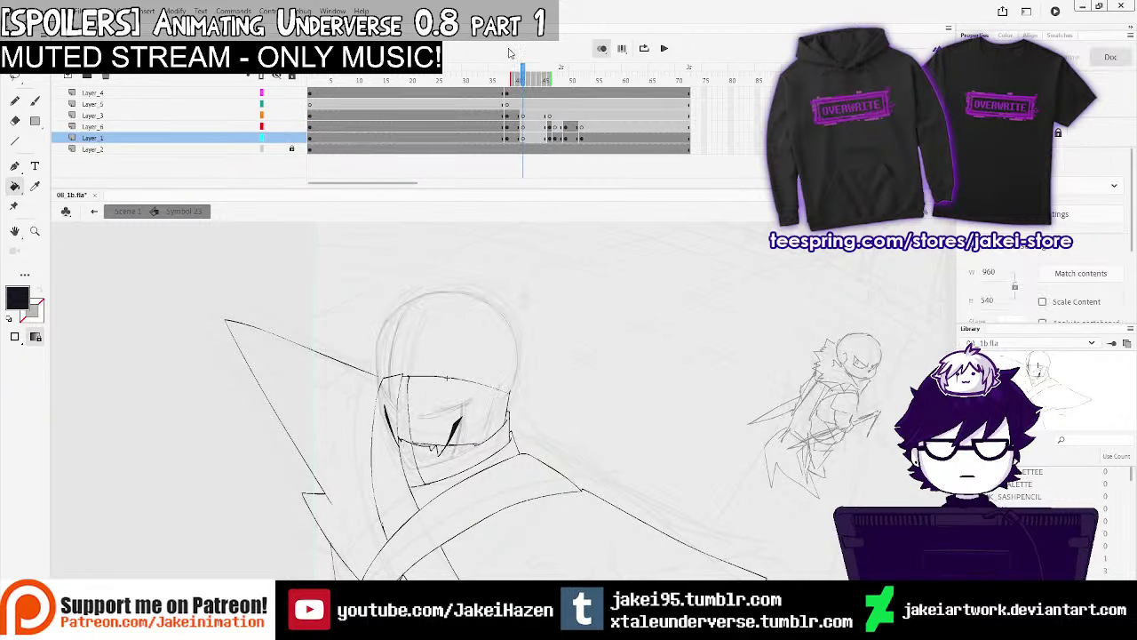
{"action": "key", "text": "b"}
{"action": "left_click", "coordinate": [525, 94]}
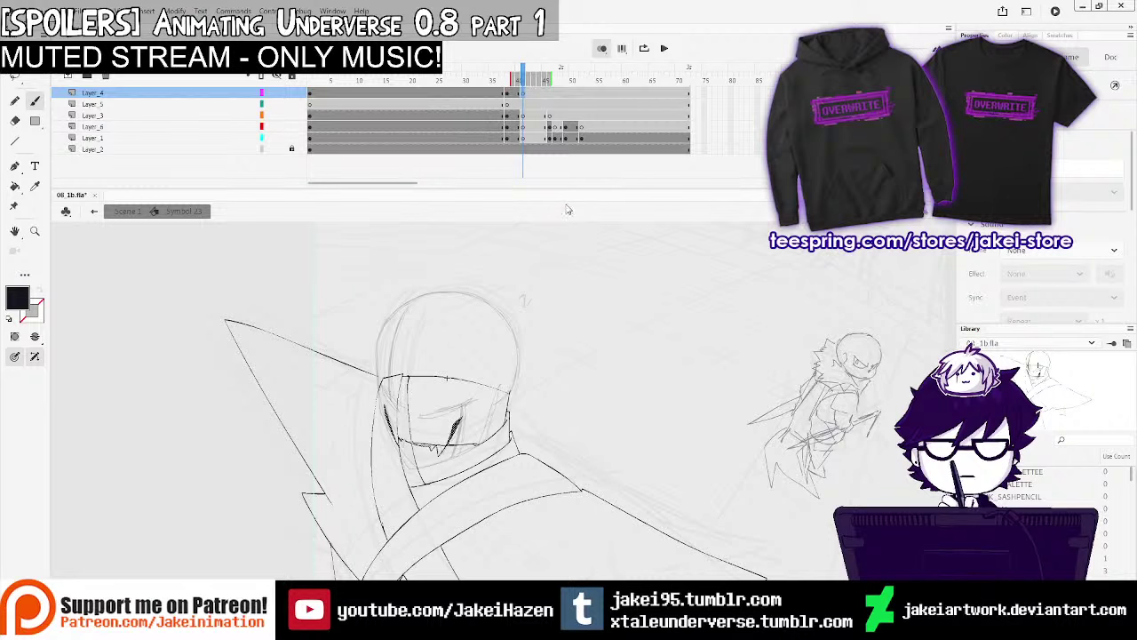
Trace the side of the face, the jaw and the mask's side edge on Layer_4 at frame 41 over the onion-skinned drawings
{"action": "scroll", "coordinate": [487, 425], "scroll_direction": "up", "scroll_amount": 2}
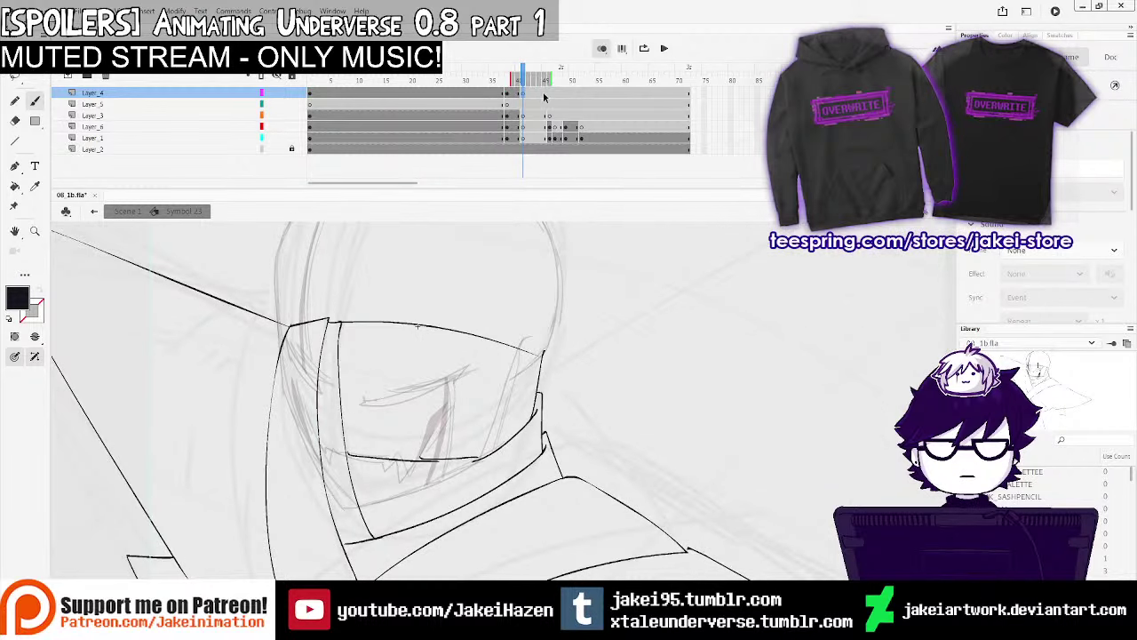
{"action": "left_click", "coordinate": [602, 48]}
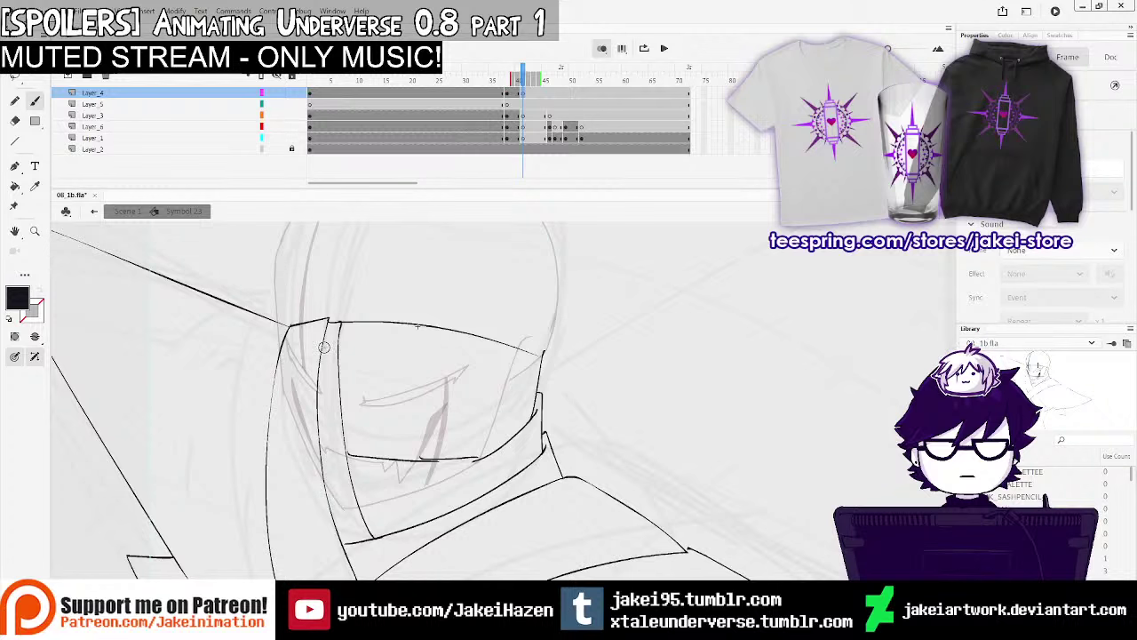
{"action": "left_click_drag", "start_coordinate": [274, 276], "coordinate": [289, 395]}
{"action": "key", "text": "ctrl+z"}
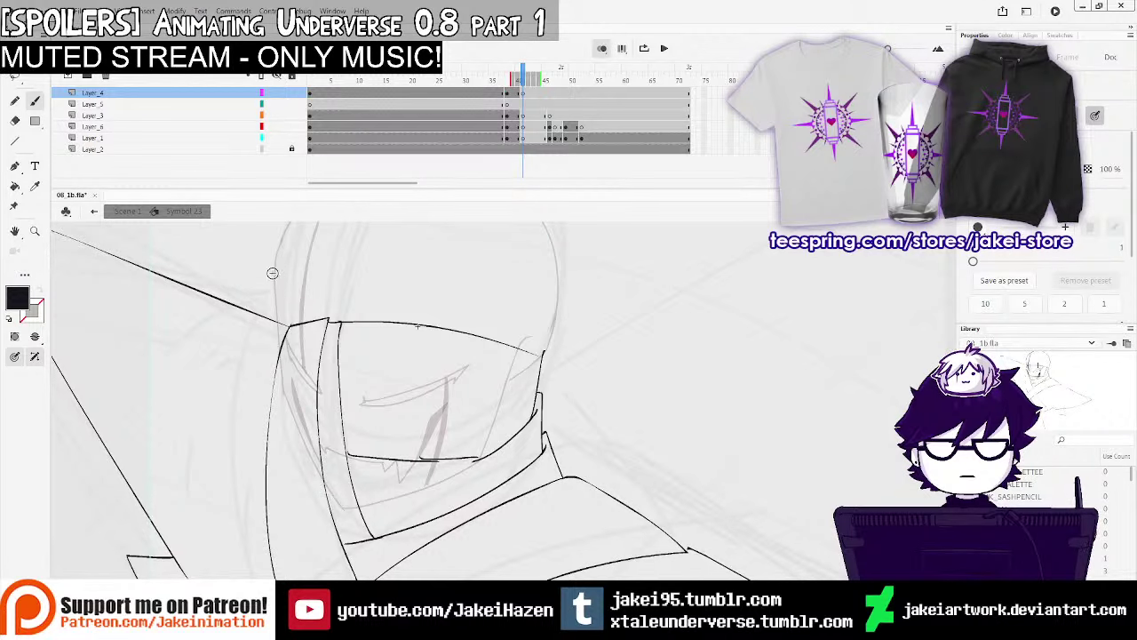
{"action": "left_click_drag", "start_coordinate": [273, 271], "coordinate": [295, 422]}
{"action": "mouse_move", "coordinate": [336, 495]}
{"action": "left_mouse_down"}
{"action": "mouse_move", "coordinate": [349, 511]}
{"action": "mouse_move", "coordinate": [367, 506]}
{"action": "mouse_move", "coordinate": [481, 459]}
{"action": "mouse_move", "coordinate": [524, 334]}
{"action": "mouse_move", "coordinate": [513, 437]}
{"action": "left_mouse_up"}
{"action": "mouse_move", "coordinate": [256, 377]}
{"action": "left_mouse_down"}
{"action": "mouse_move", "coordinate": [267, 331]}
{"action": "mouse_move", "coordinate": [262, 343]}
{"action": "mouse_move", "coordinate": [291, 295]}
{"action": "mouse_move", "coordinate": [325, 270]}
{"action": "left_mouse_up"}
{"action": "key", "text": "ctrl+z"}
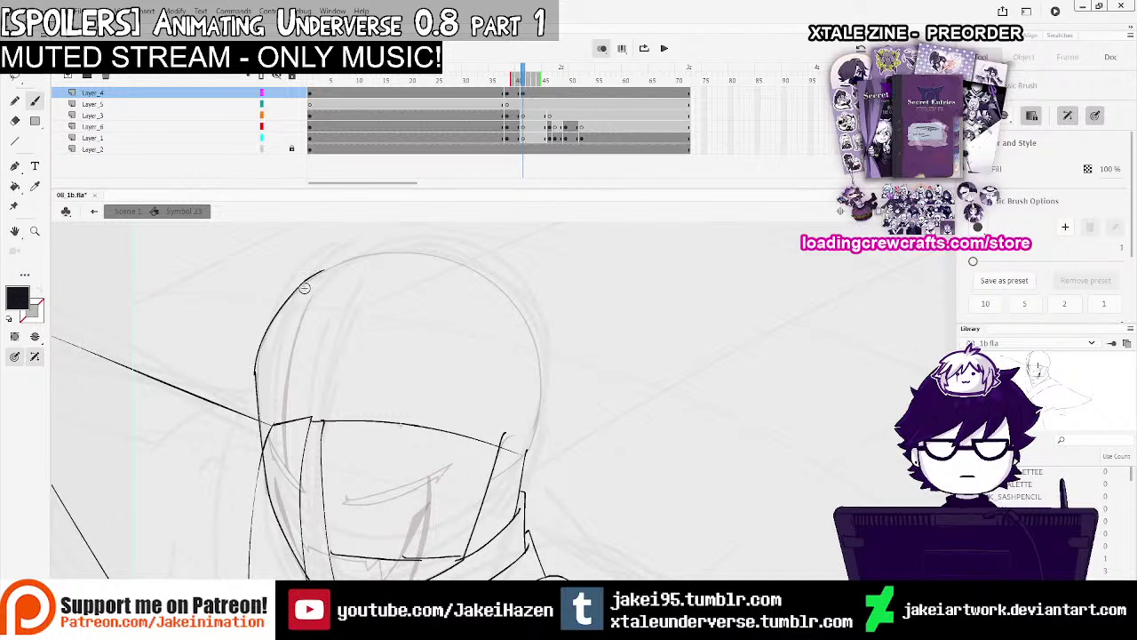
{"action": "key", "text": "ctrl+z"}
Draw the rounded skull outline over the top of the head at frame 41 down to the mask, with the short edge behind the cheek
{"action": "left_click", "coordinate": [335, 333], "text": "ctrl"}
{"action": "mouse_move", "coordinate": [351, 537]}
{"action": "left_mouse_down"}
{"action": "mouse_move", "coordinate": [369, 467]}
{"action": "mouse_move", "coordinate": [417, 394]}
{"action": "mouse_move", "coordinate": [534, 311]}
{"action": "left_mouse_up"}
{"action": "mouse_move", "coordinate": [582, 326]}
{"action": "left_mouse_down"}
{"action": "mouse_move", "coordinate": [418, 337]}
{"action": "mouse_move", "coordinate": [389, 316]}
{"action": "mouse_move", "coordinate": [548, 312]}
{"action": "mouse_move", "coordinate": [673, 381]}
{"action": "left_mouse_up"}
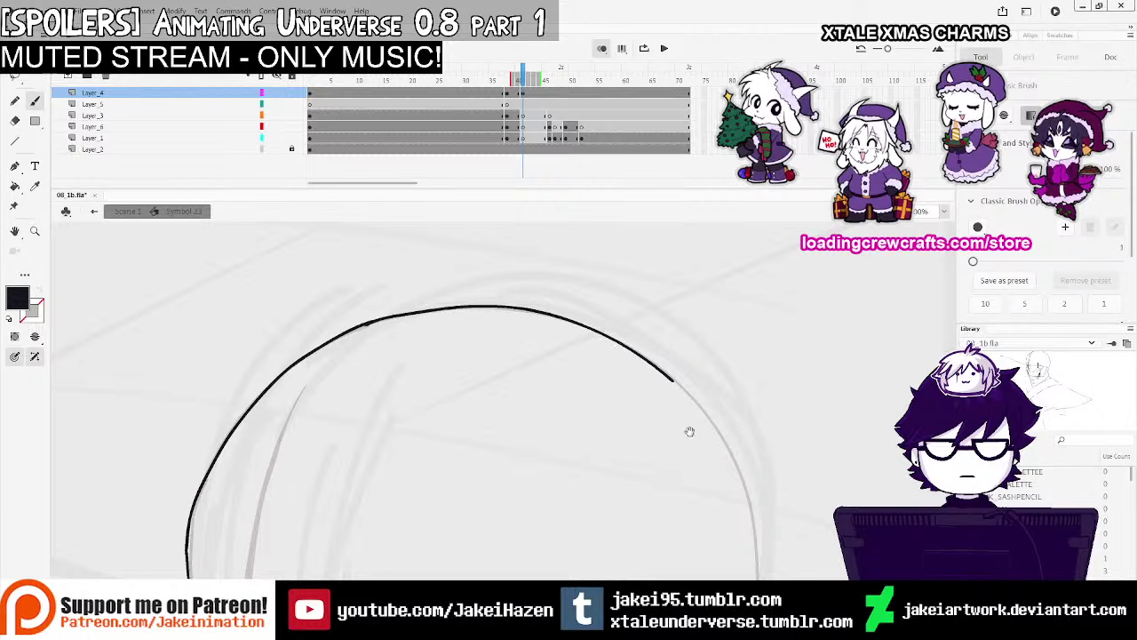
{"action": "left_click_drag", "start_coordinate": [688, 431], "coordinate": [498, 312]}
{"action": "left_click_drag", "start_coordinate": [480, 258], "coordinate": [494, 269]}
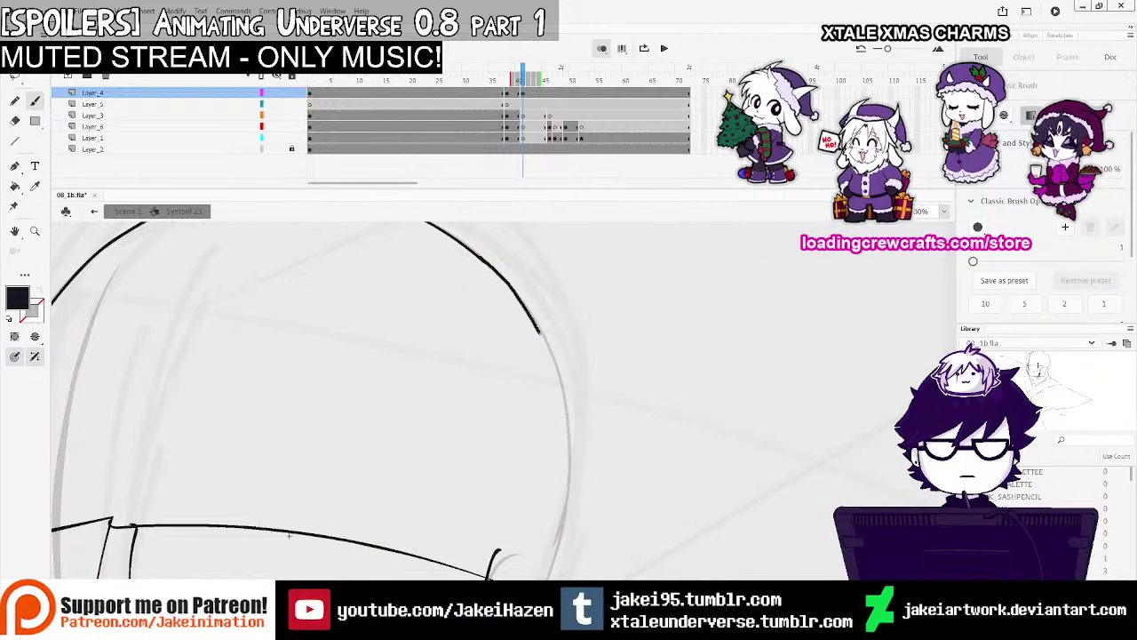
{"action": "left_click_drag", "start_coordinate": [562, 519], "coordinate": [540, 382]}
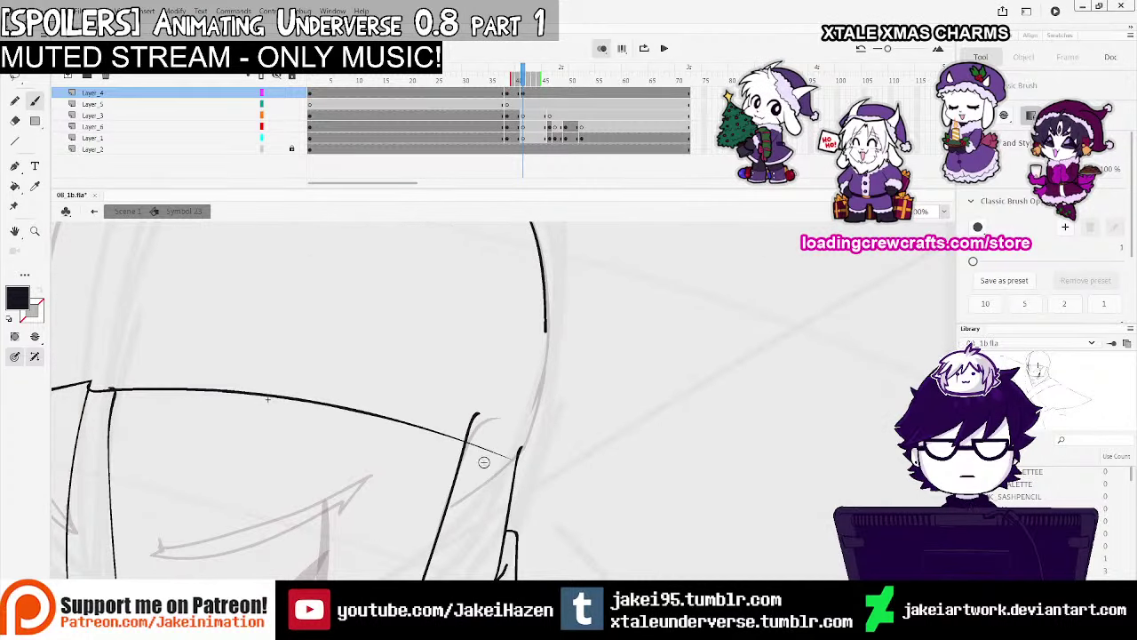
{"action": "left_click_drag", "start_coordinate": [452, 503], "coordinate": [515, 457]}
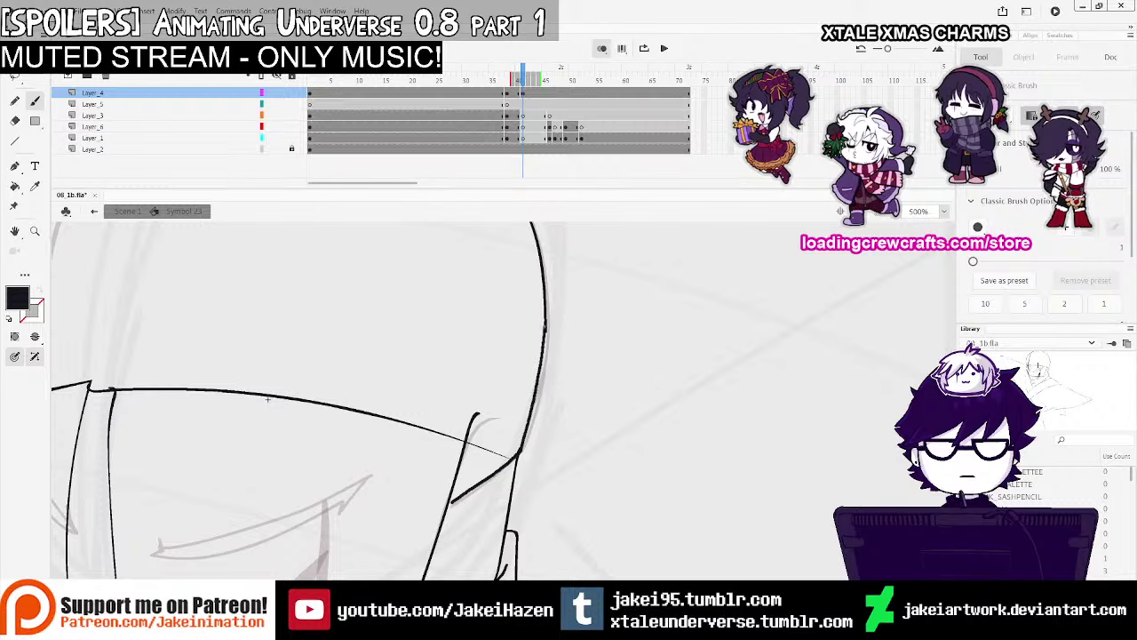
{"action": "left_click_drag", "start_coordinate": [545, 327], "coordinate": [545, 322]}
{"action": "left_click", "coordinate": [563, 395], "text": "ctrl+shift"}
{"action": "left_click", "coordinate": [560, 393], "text": "ctrl+shift"}
{"action": "left_click_drag", "start_coordinate": [523, 415], "coordinate": [521, 408]}
Turn off onion skinning, then play and step through the frames leading to frame 41 to check the new head outline
{"action": "left_click", "coordinate": [602, 49]}
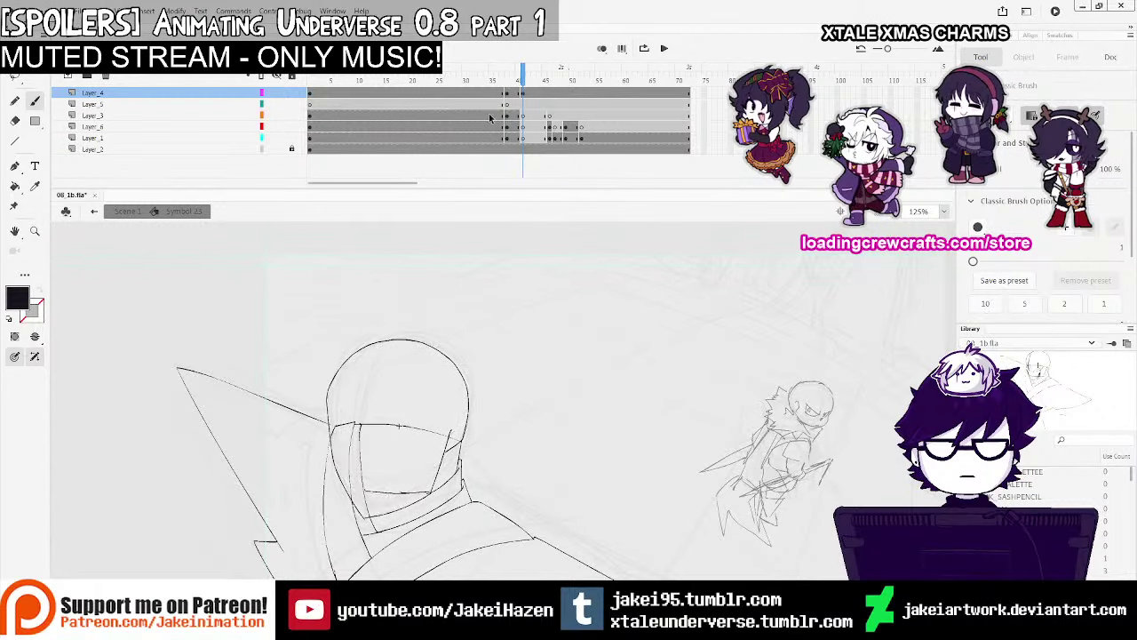
{"action": "left_click", "coordinate": [490, 117]}
{"action": "key", "text": "Return"}
{"action": "key", "text": "Return"}
{"action": "left_click", "coordinate": [512, 118]}
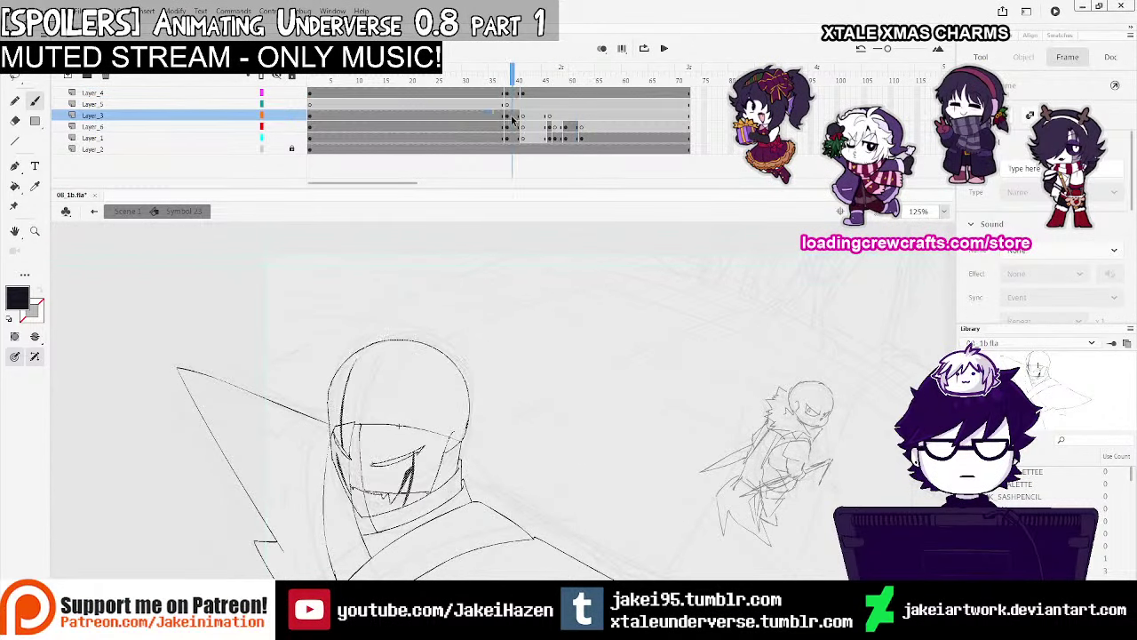
{"action": "left_click", "coordinate": [522, 95]}
{"action": "key", "text": "Right"}
{"action": "key", "text": "Right"}
{"action": "key", "text": "Right"}
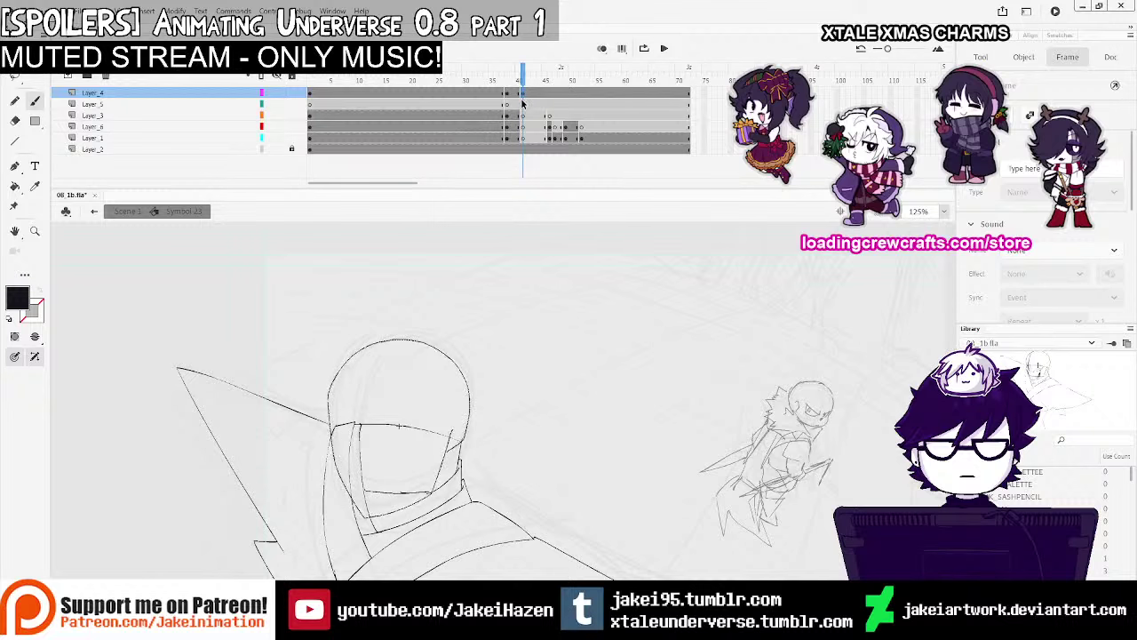
Erase the skull's far side outline at frame 41 and the stray line ends where it meets the mask, with onion skinning on
{"action": "key", "text": "e"}
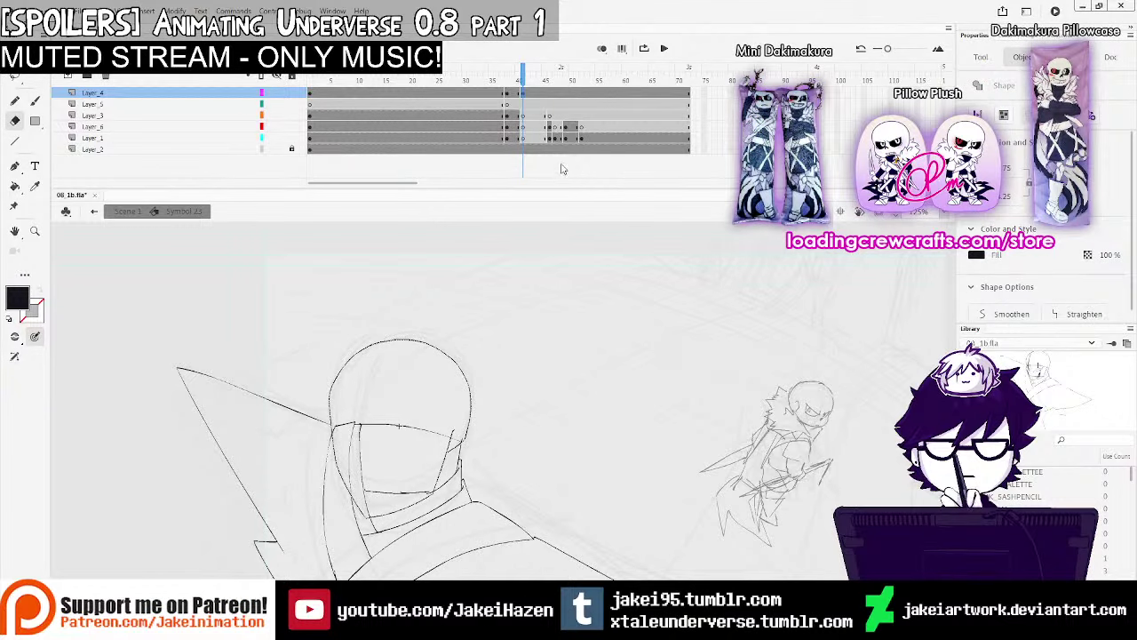
{"action": "left_click", "coordinate": [496, 427]}
{"action": "mouse_move", "coordinate": [438, 428]}
{"action": "left_mouse_down"}
{"action": "mouse_move", "coordinate": [441, 326]}
{"action": "mouse_move", "coordinate": [395, 259]}
{"action": "left_mouse_up"}
{"action": "left_click", "coordinate": [33, 100]}
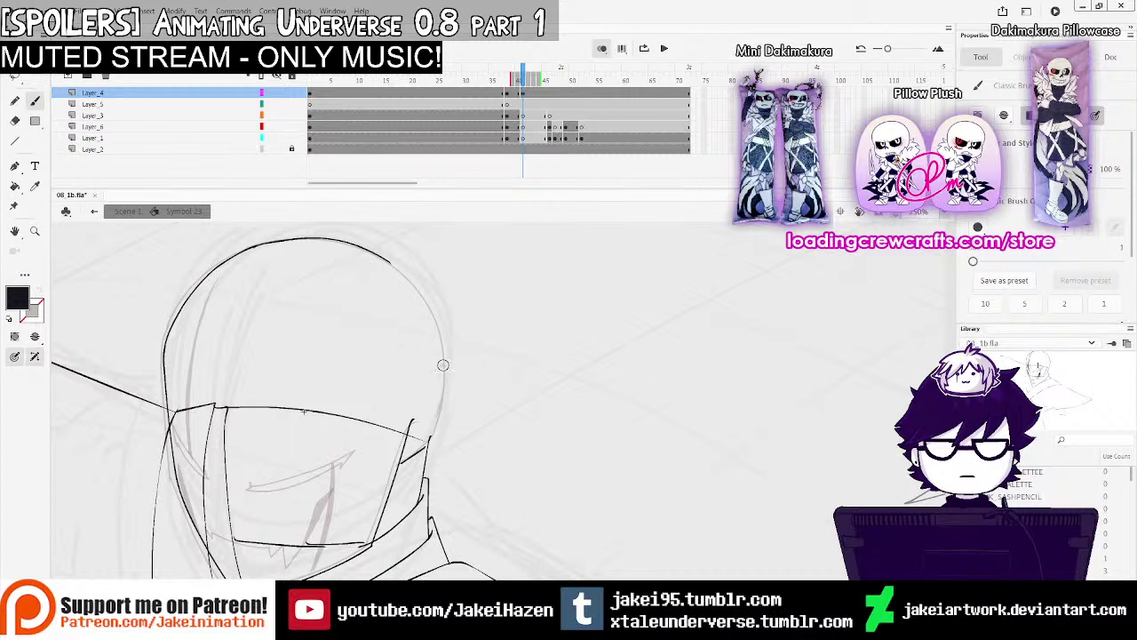
{"action": "left_click", "coordinate": [515, 93]}
{"action": "left_click", "coordinate": [523, 94]}
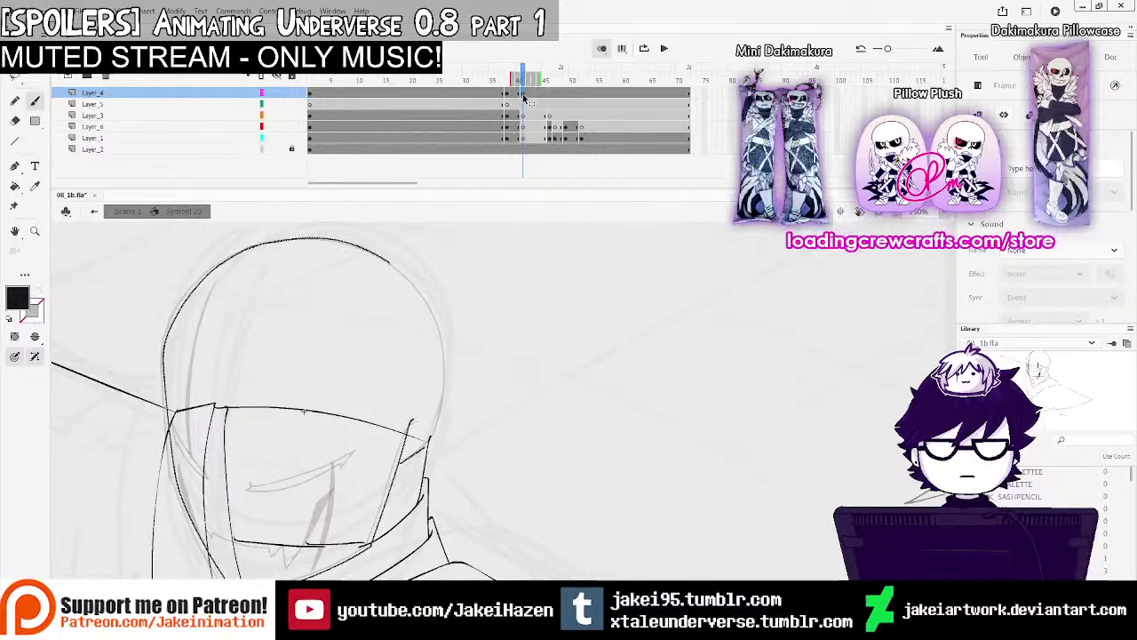
{"action": "key", "text": "e"}
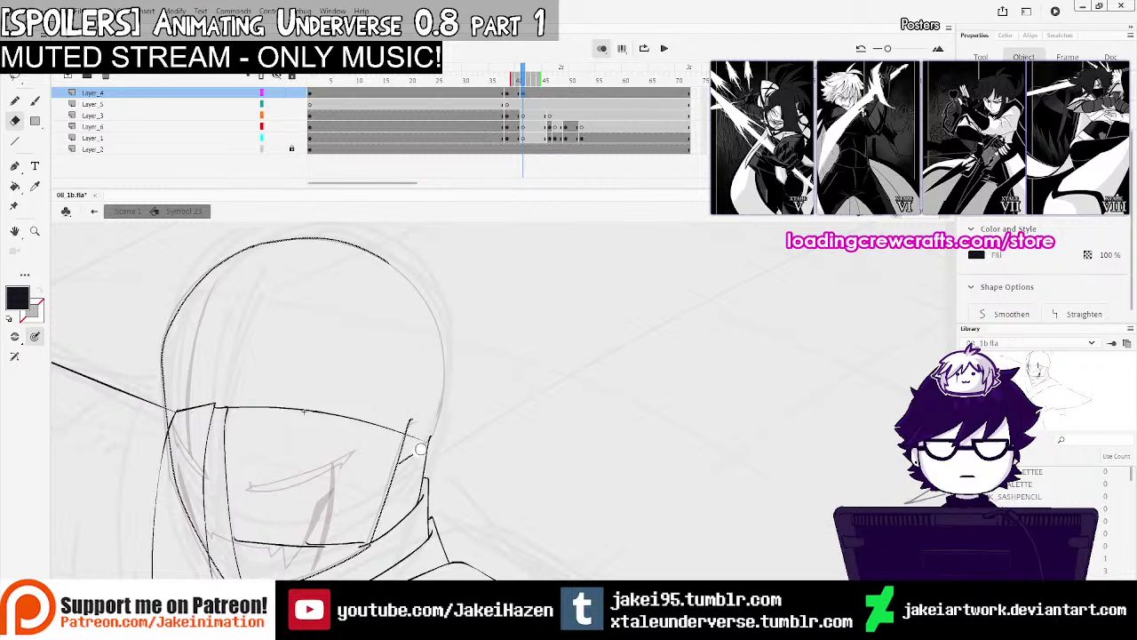
{"action": "left_click_drag", "start_coordinate": [409, 462], "coordinate": [407, 467]}
Redraw the skull's side outline down to the mask corner over the onion-skinned drawing, and play from frame 35 to check it
{"action": "key", "text": "b"}
{"action": "left_click", "coordinate": [446, 323], "text": "ctrl"}
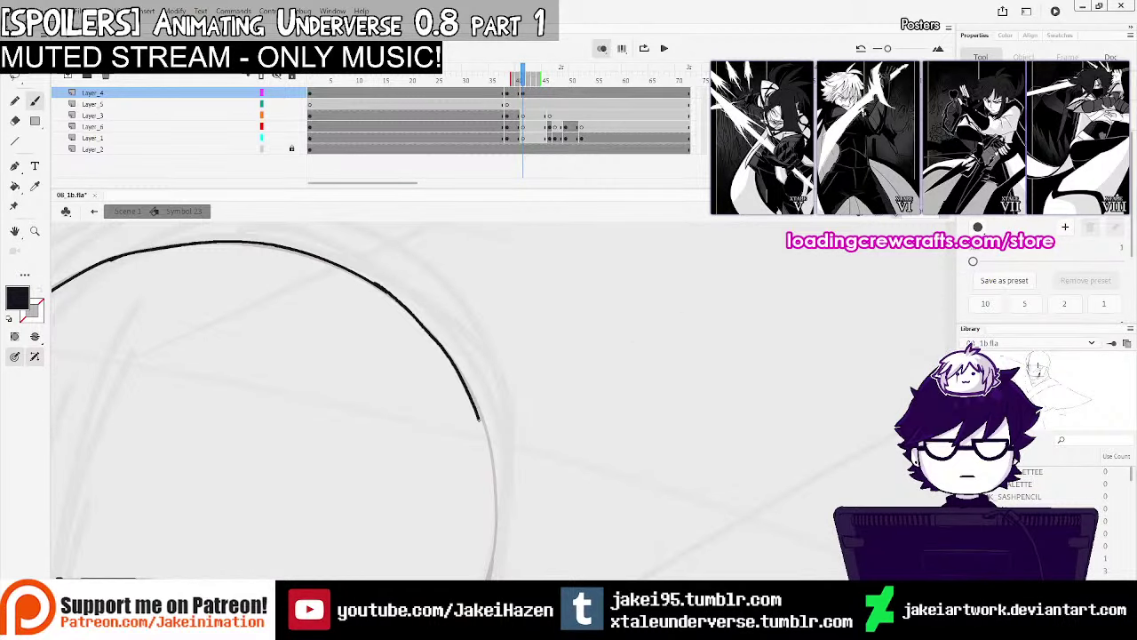
{"action": "mouse_move", "coordinate": [492, 484]}
{"action": "left_mouse_down"}
{"action": "mouse_move", "coordinate": [494, 524]}
{"action": "mouse_move", "coordinate": [495, 304]}
{"action": "left_mouse_up"}
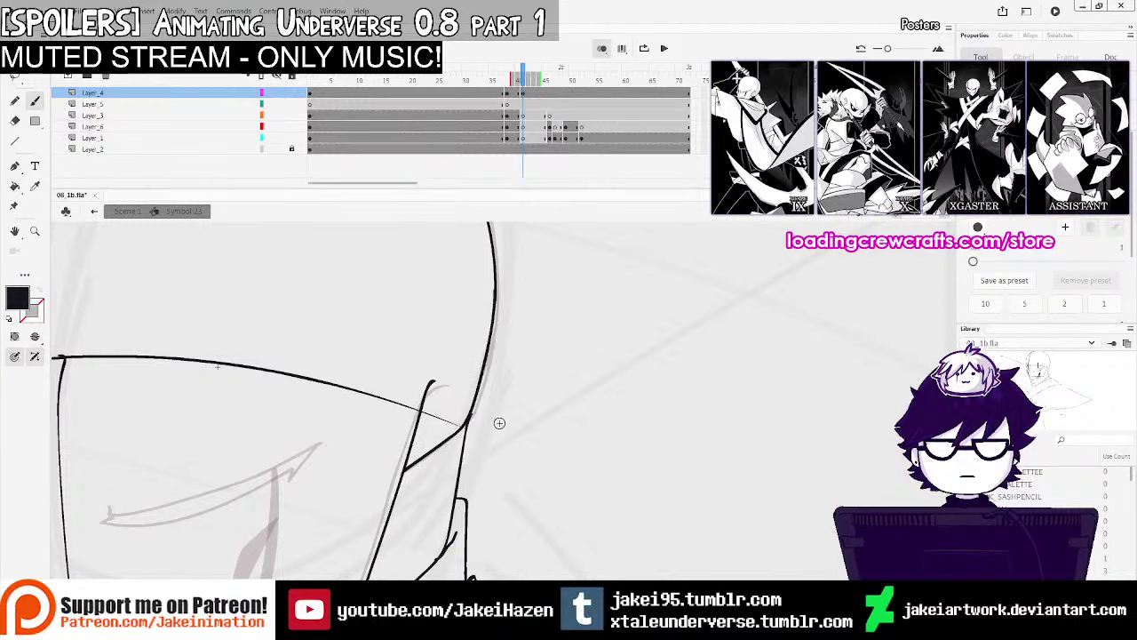
{"action": "scroll", "coordinate": [497, 421], "scroll_direction": "down", "scroll_amount": 3}
{"action": "left_click", "coordinate": [488, 106]}
{"action": "key", "text": "Return"}
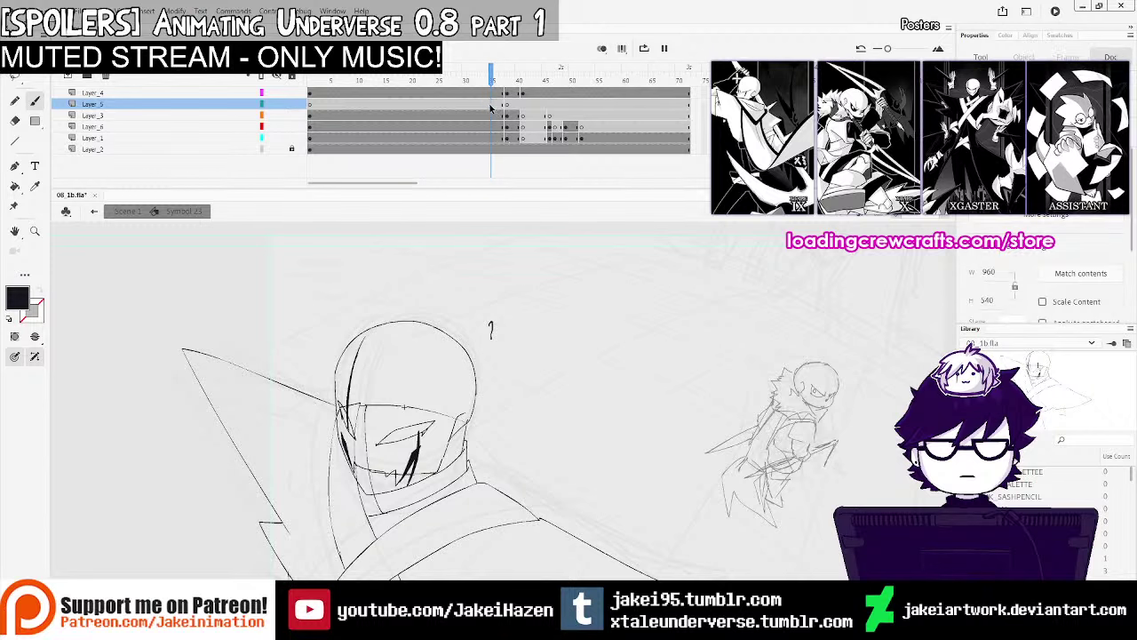
{"action": "key", "text": "Return"}
Transfer the head outline from Layer_4 to Layer_1, and shift the frame 41 keyframes on Layer_3, Layer_6 and Layer_1 to frame 40
{"action": "left_click", "coordinate": [523, 94]}
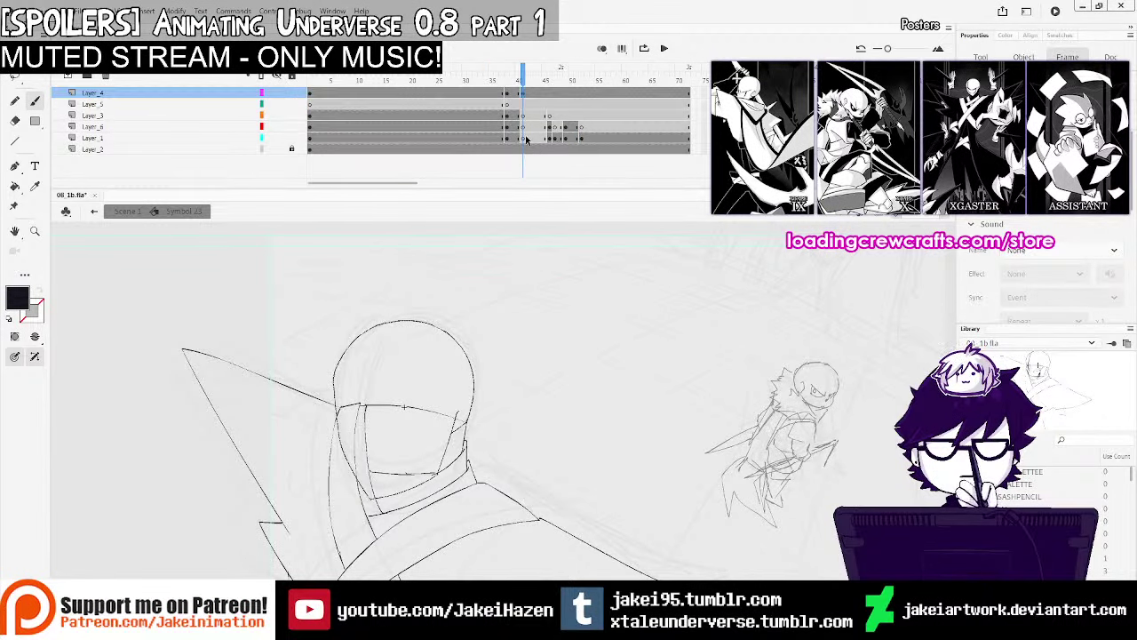
{"action": "key", "text": "Delete"}
{"action": "left_click", "coordinate": [524, 137]}
{"action": "mouse_move", "coordinate": [522, 80]}
{"action": "left_mouse_down"}
{"action": "mouse_move", "coordinate": [508, 87]}
{"action": "mouse_move", "coordinate": [517, 139]}
{"action": "left_mouse_up"}
{"action": "key", "text": "Return"}
{"action": "key", "text": "Return"}
{"action": "left_click", "coordinate": [494, 105]}
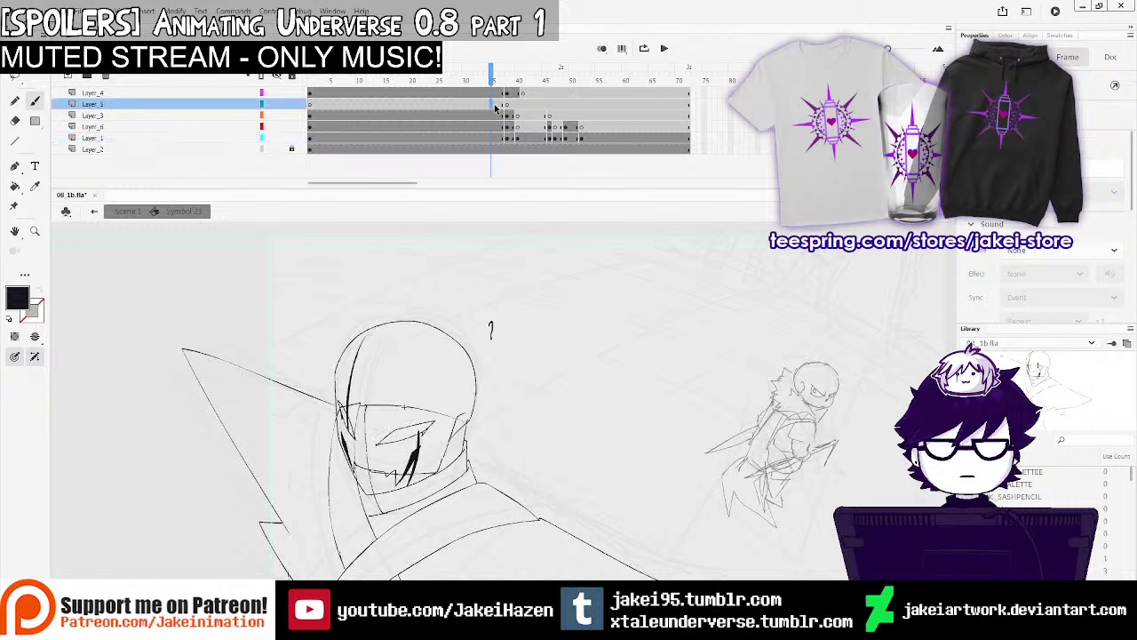
{"action": "key", "text": "Return"}
{"action": "key", "text": "Return"}
Insert a blank keyframe at frame 40 on Layer_4 to clear the old cheek marks and teeth from the new head
{"action": "left_click", "coordinate": [514, 140]}
{"action": "left_click", "coordinate": [513, 140]}
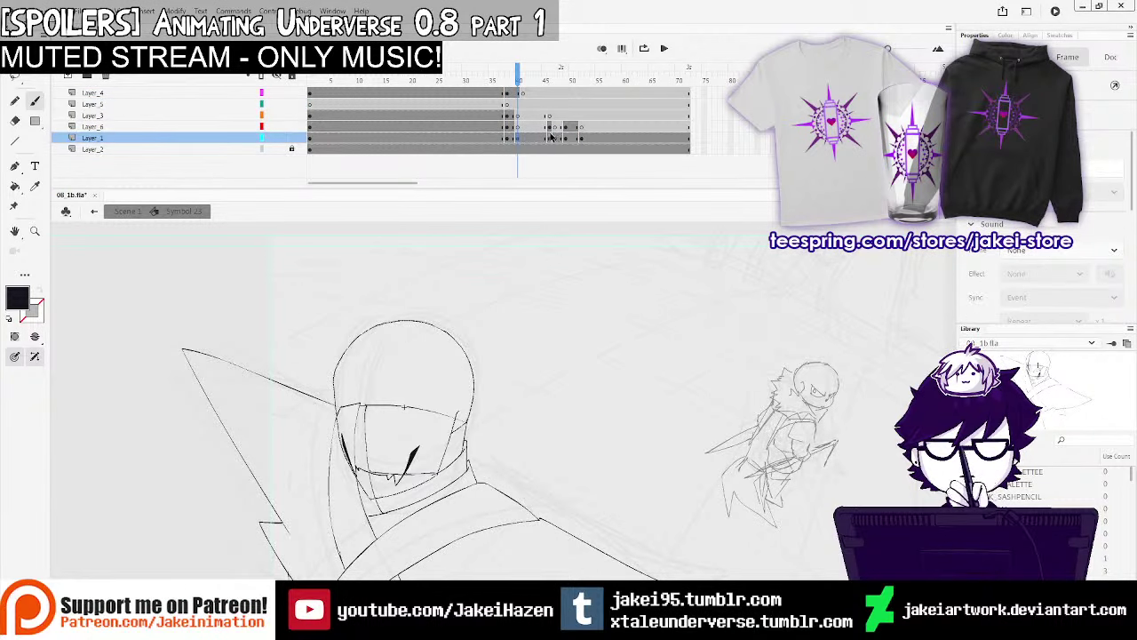
{"action": "left_click", "coordinate": [549, 139]}
{"action": "left_click", "coordinate": [520, 139]}
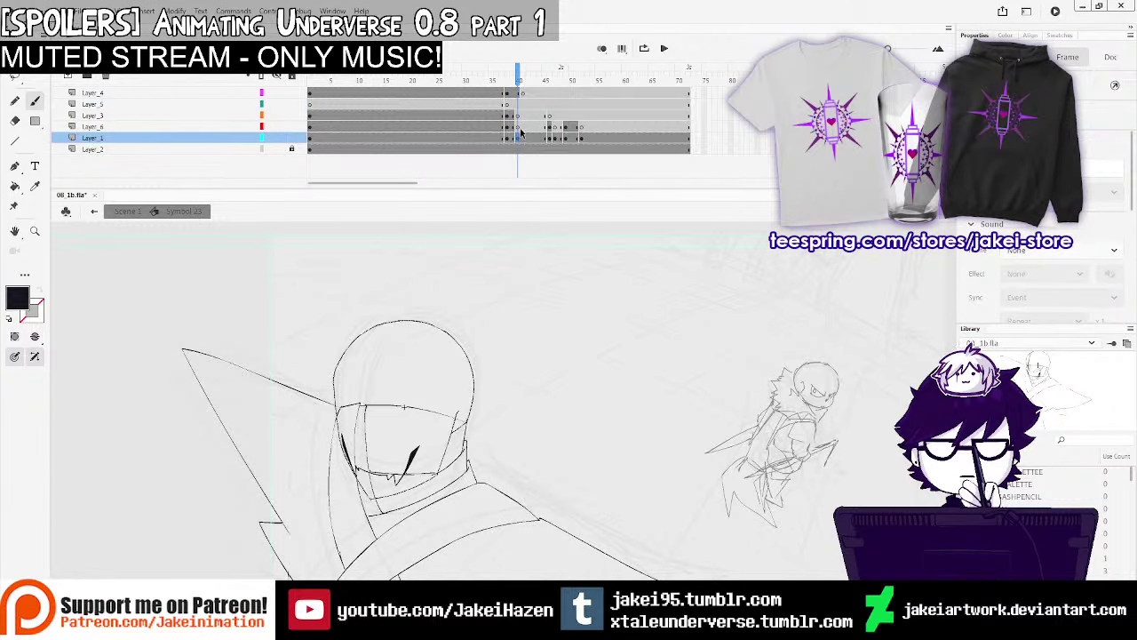
{"action": "left_click", "coordinate": [507, 128]}
{"action": "left_click", "coordinate": [520, 93]}
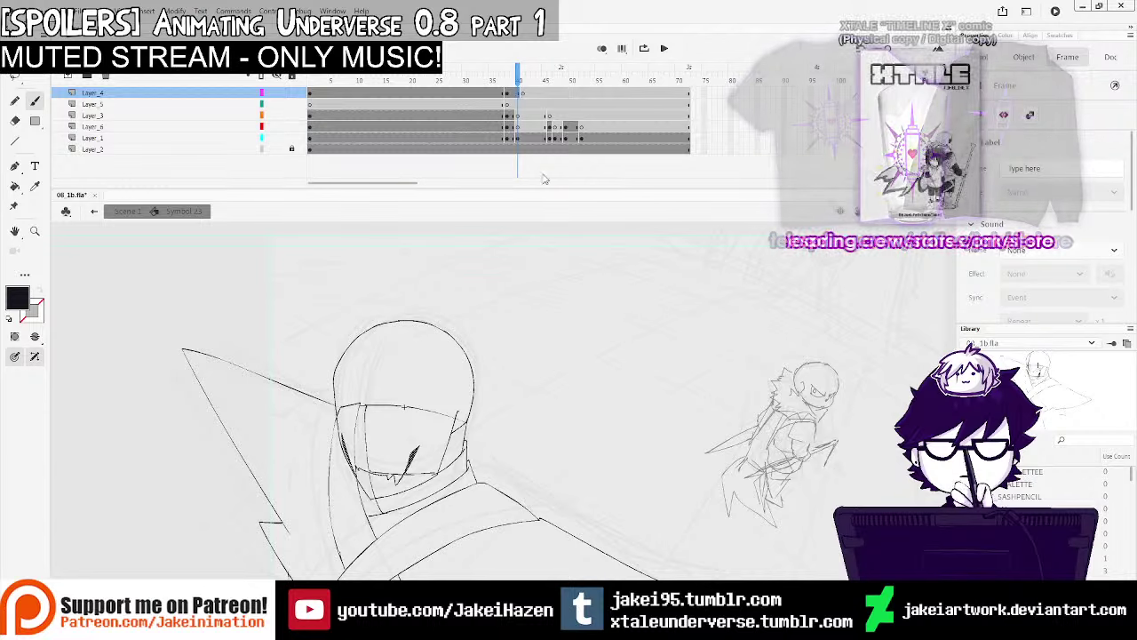
{"action": "left_click", "coordinate": [512, 127]}
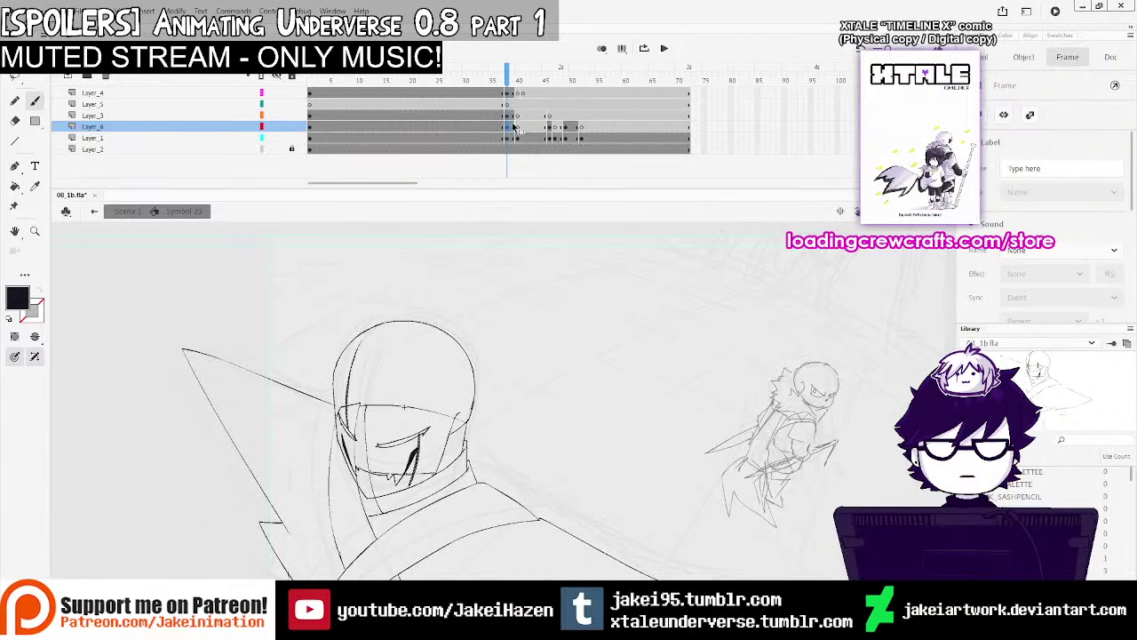
Draw both narrowed, slanted eyes on Layer_3 at frame 40 over the onion-skinned drawing, redoing the strokes of the smaller eye
{"action": "left_click", "coordinate": [515, 116]}
{"action": "left_click", "coordinate": [601, 49]}
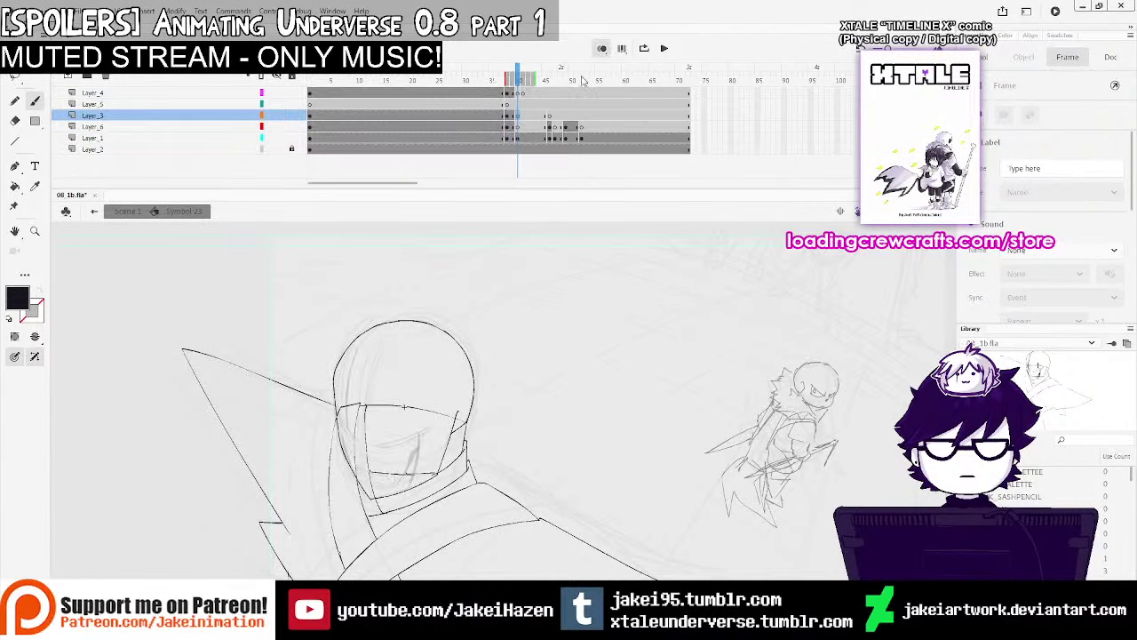
{"action": "left_click", "coordinate": [432, 415], "text": "ctrl"}
{"action": "left_click", "coordinate": [433, 416], "text": "ctrl"}
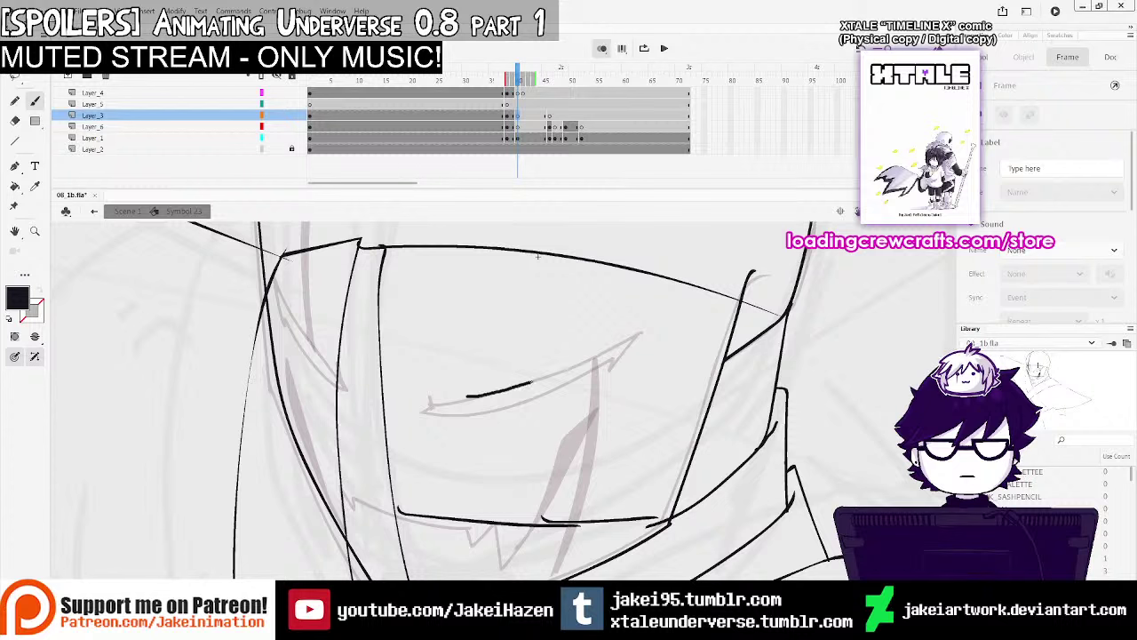
{"action": "mouse_move", "coordinate": [533, 382]}
{"action": "left_mouse_down"}
{"action": "mouse_move", "coordinate": [607, 359]}
{"action": "mouse_move", "coordinate": [449, 409]}
{"action": "mouse_move", "coordinate": [617, 368]}
{"action": "mouse_move", "coordinate": [635, 347]}
{"action": "left_mouse_up"}
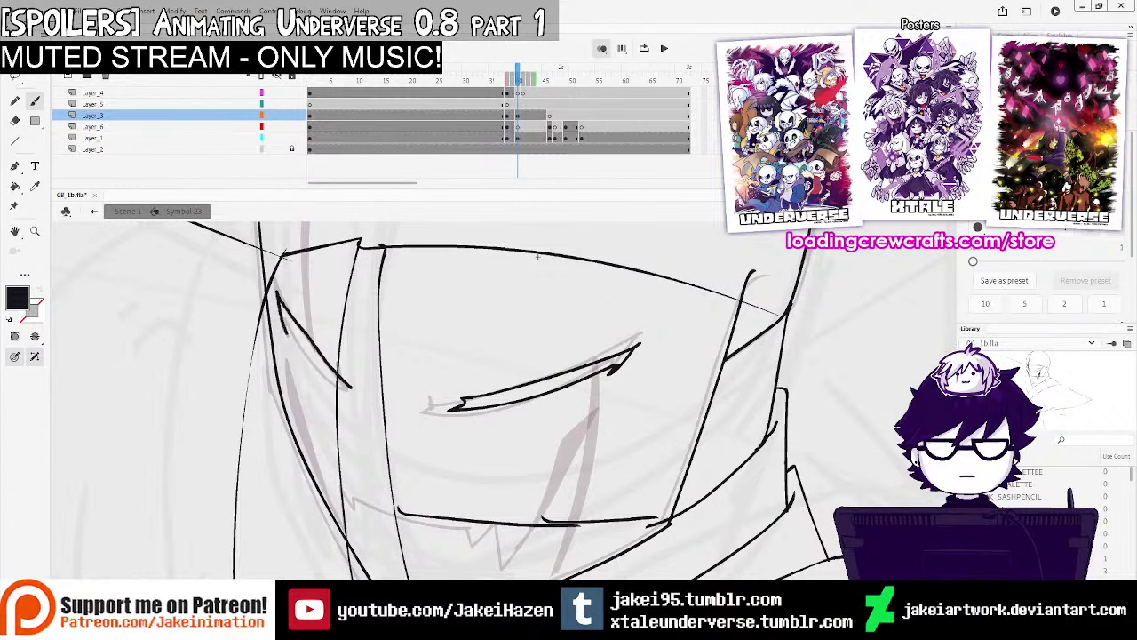
{"action": "key", "text": "ctrl+z"}
{"action": "key", "text": "ctrl+z"}
{"action": "key", "text": "ctrl+z"}
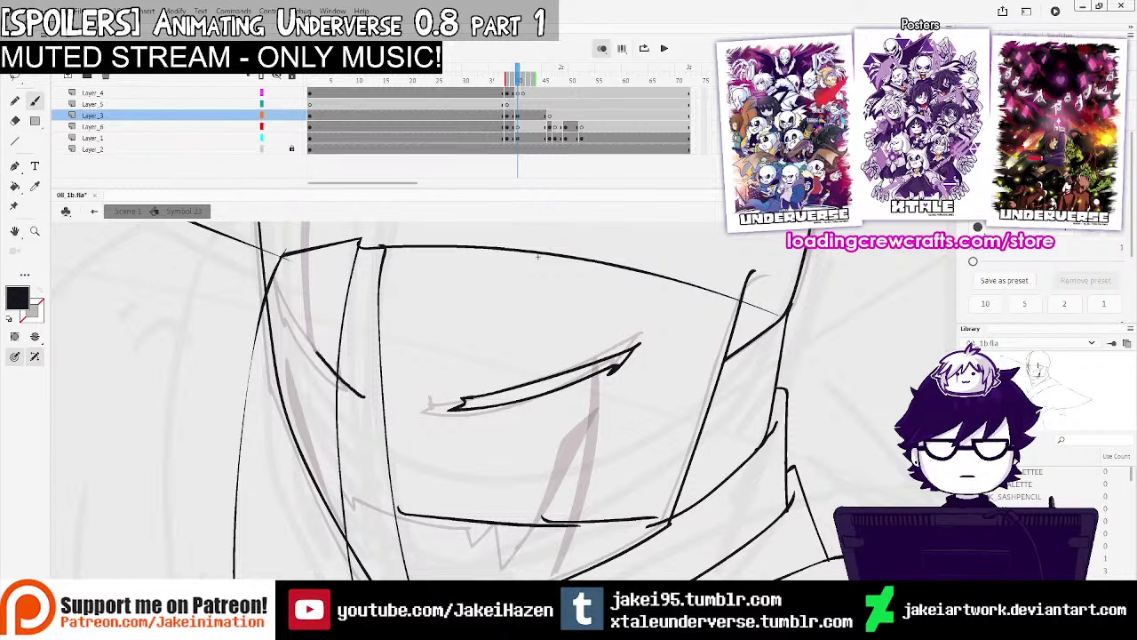
{"action": "left_click_drag", "start_coordinate": [330, 374], "coordinate": [364, 396]}
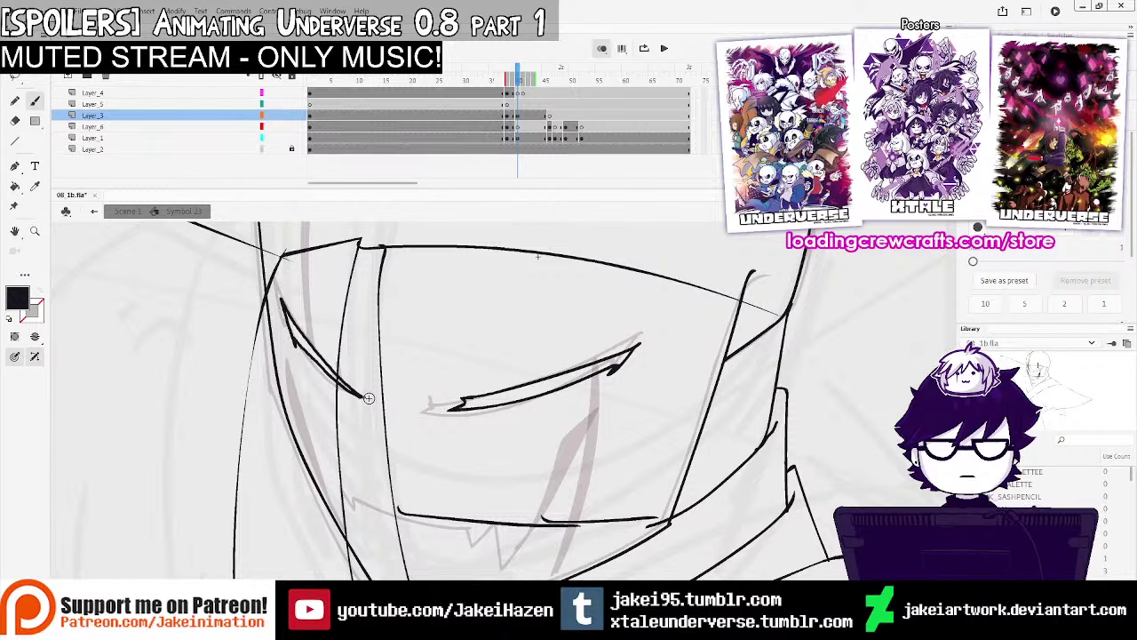
{"action": "left_click", "coordinate": [601, 418], "text": "ctrl+shift"}
{"action": "left_click_drag", "start_coordinate": [541, 360], "coordinate": [534, 353]}
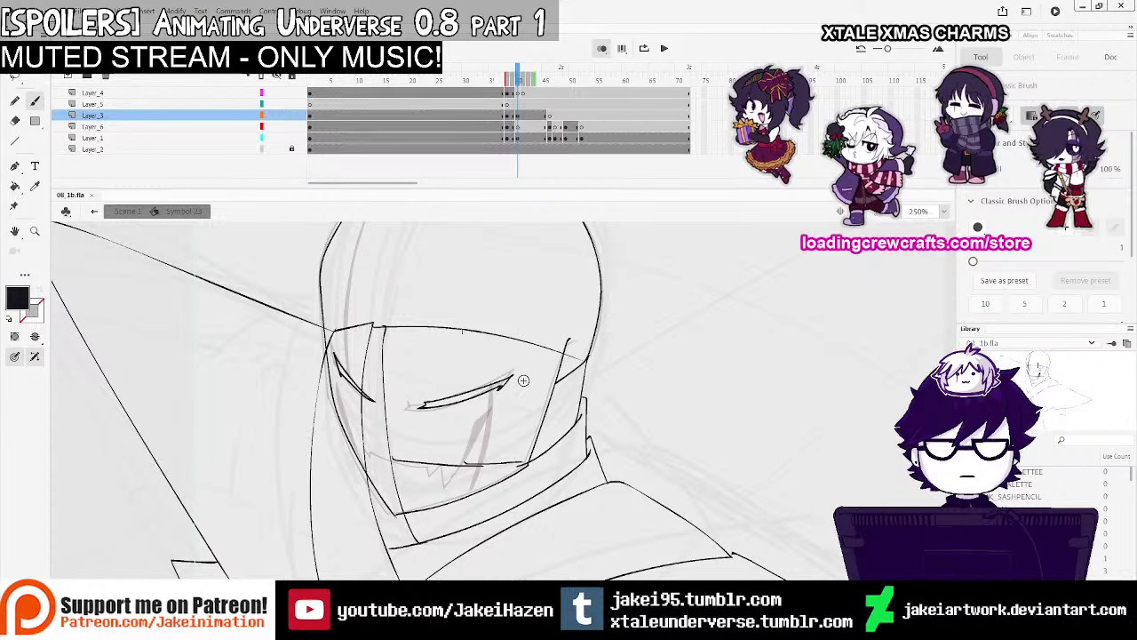
Cut the new eyes from Layer_3 at frame 40, compare neighbouring frames, and paste them back in place at frame 40
{"action": "left_click", "coordinate": [516, 125]}
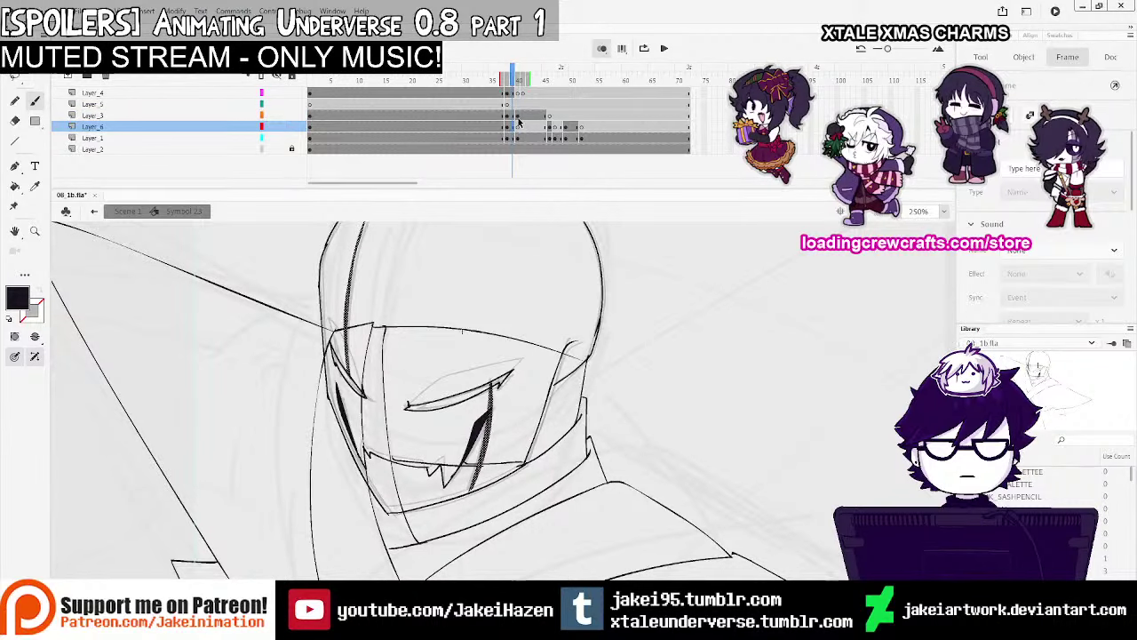
{"action": "left_click", "coordinate": [518, 116]}
{"action": "key", "text": "F7"}
{"action": "left_click", "coordinate": [509, 126]}
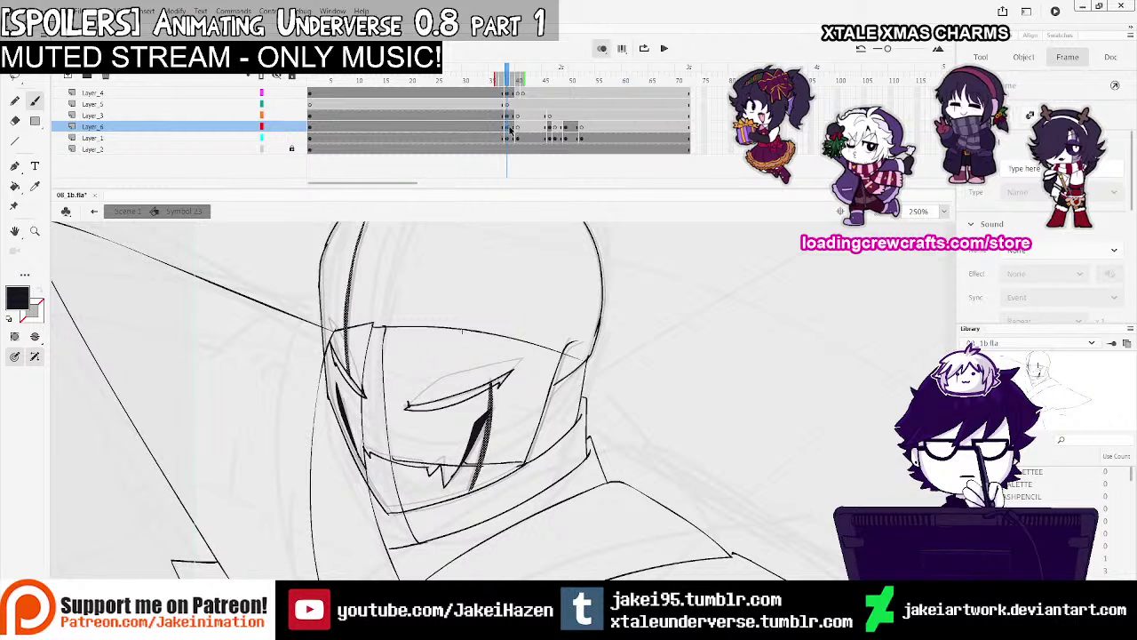
{"action": "left_click", "coordinate": [513, 94]}
{"action": "left_click", "coordinate": [512, 125]}
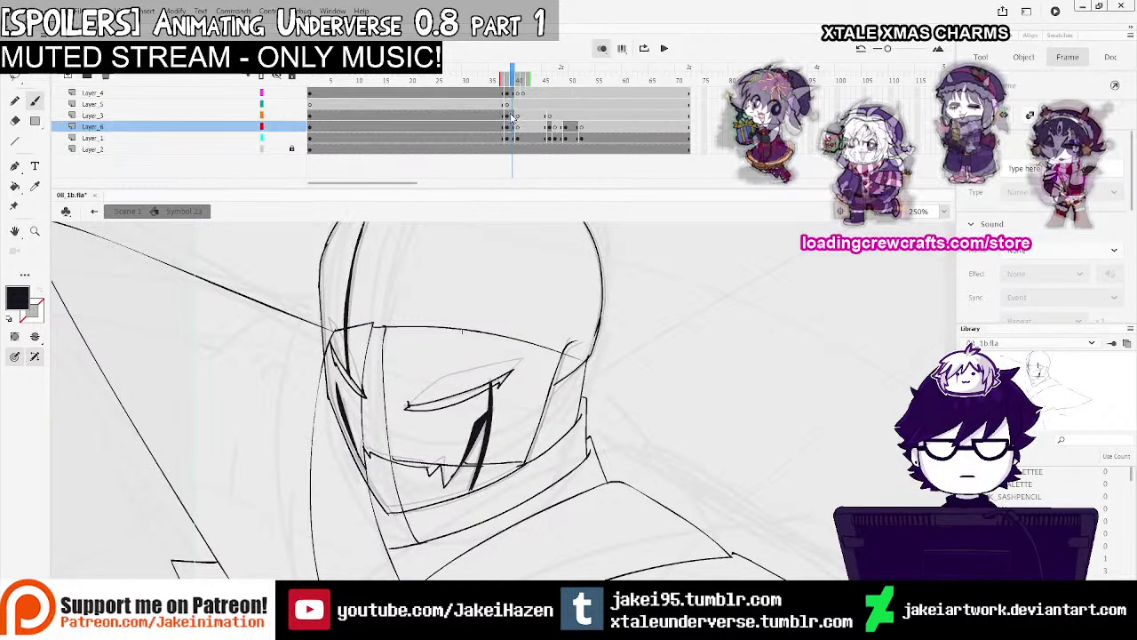
{"action": "left_click", "coordinate": [511, 116]}
{"action": "left_click", "coordinate": [518, 117]}
{"action": "key", "text": "ctrl+shift+v"}
Draw the mouth line with its pointed teeth on Layer_4 at frame 40, redoing the corner strokes near the jaw
{"action": "left_click", "coordinate": [509, 94]}
{"action": "left_click", "coordinate": [517, 95]}
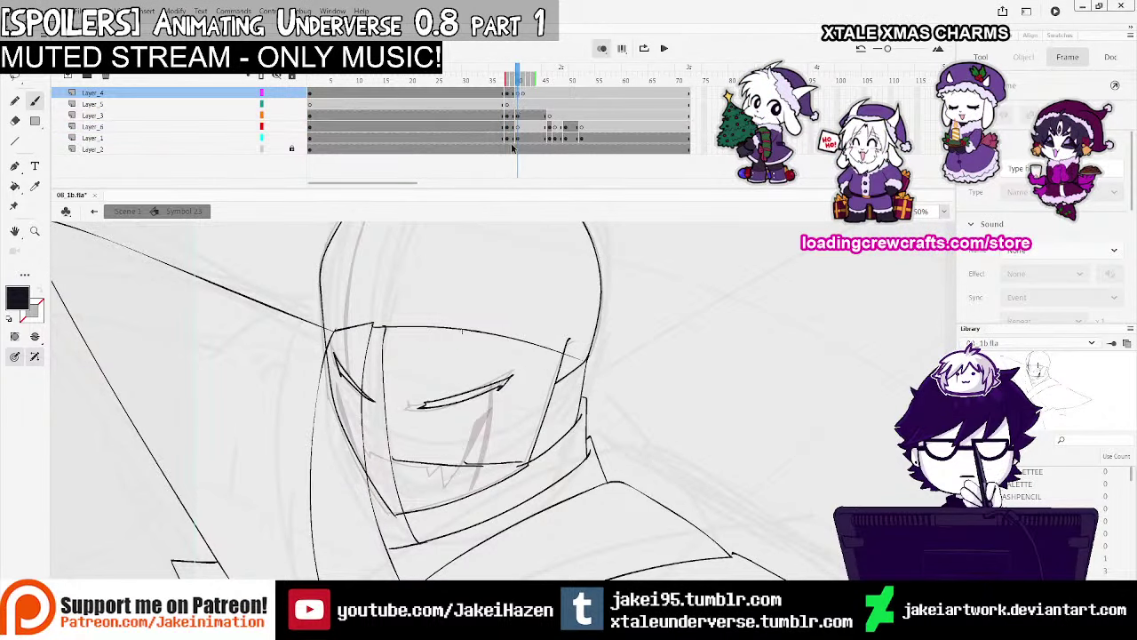
{"action": "left_click", "coordinate": [437, 427], "text": "ctrl"}
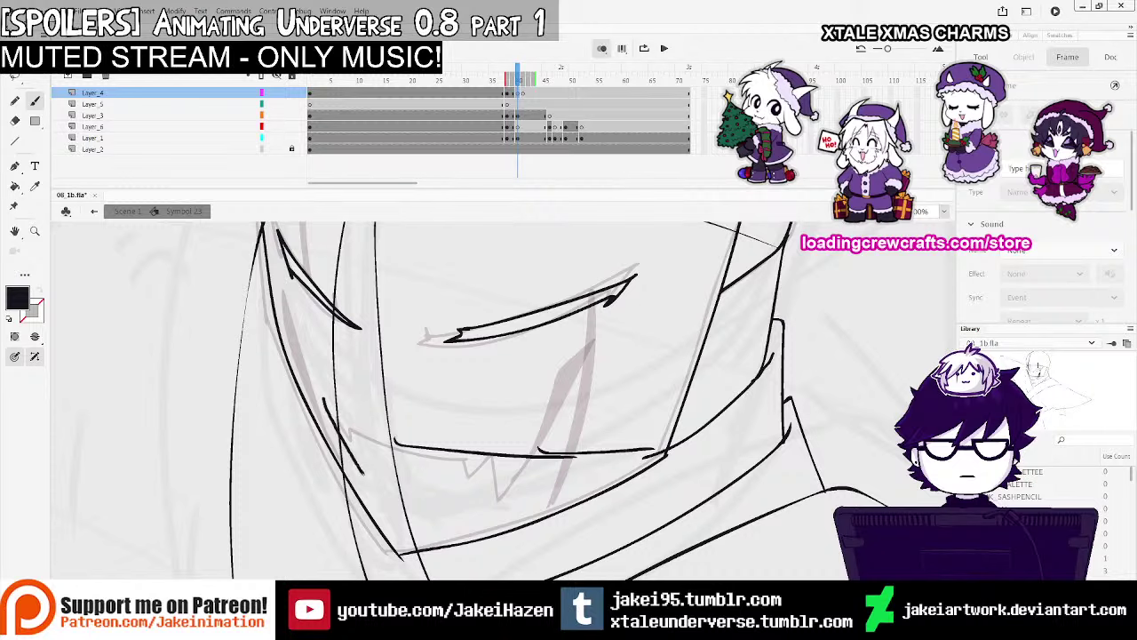
{"action": "key", "text": "ctrl+z"}
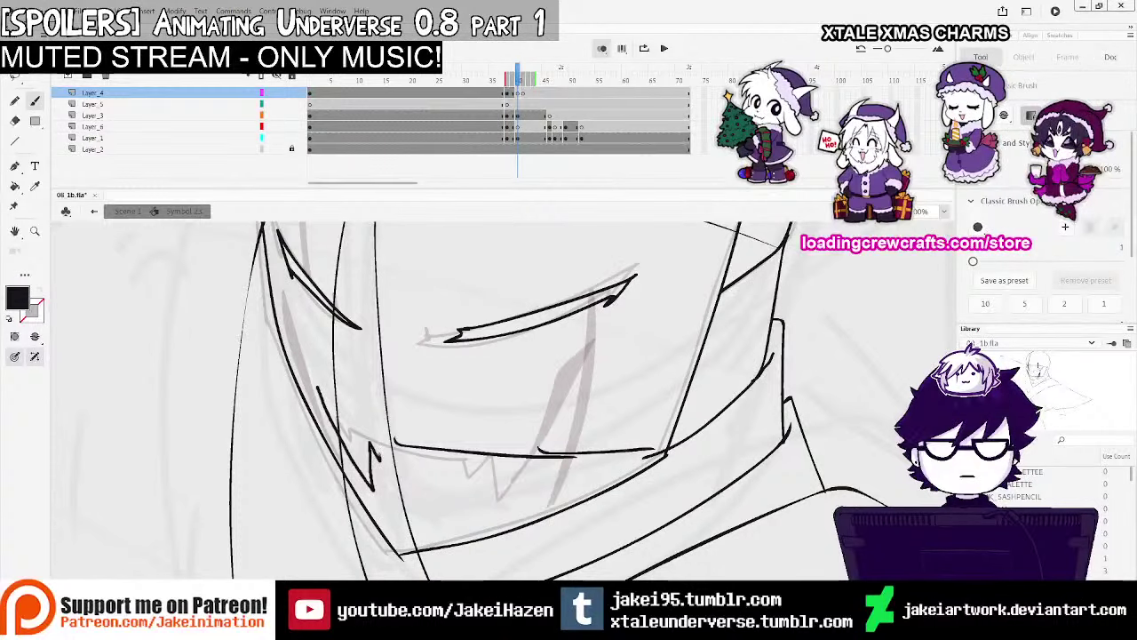
{"action": "key", "text": "ctrl+z"}
{"action": "left_click_drag", "start_coordinate": [313, 383], "coordinate": [315, 388]}
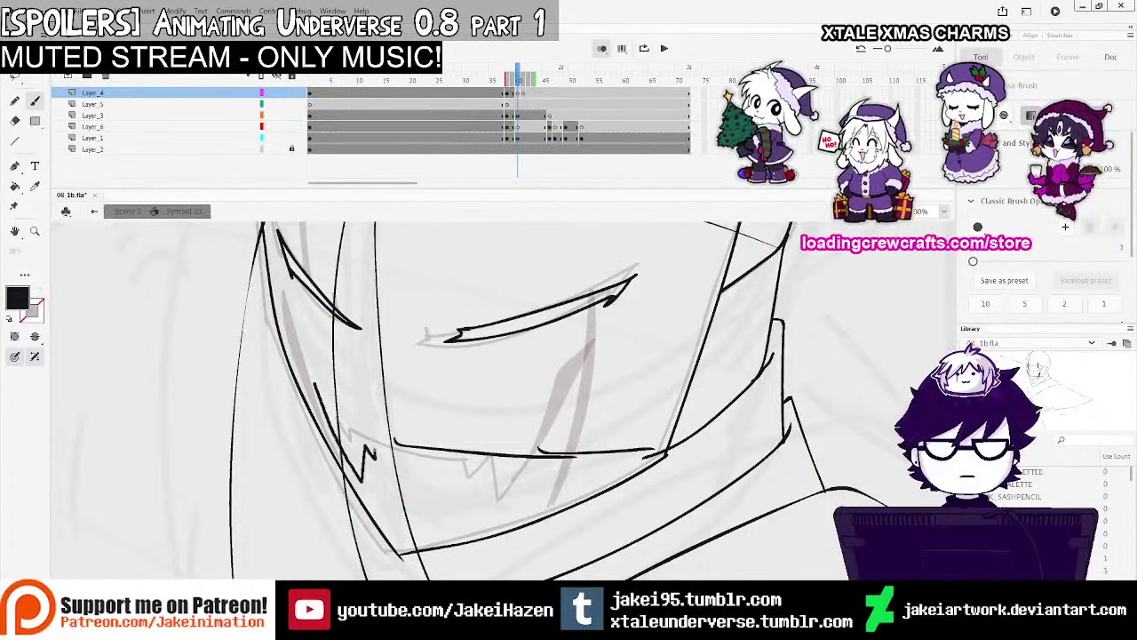
{"action": "left_click_drag", "start_coordinate": [375, 456], "coordinate": [487, 472]}
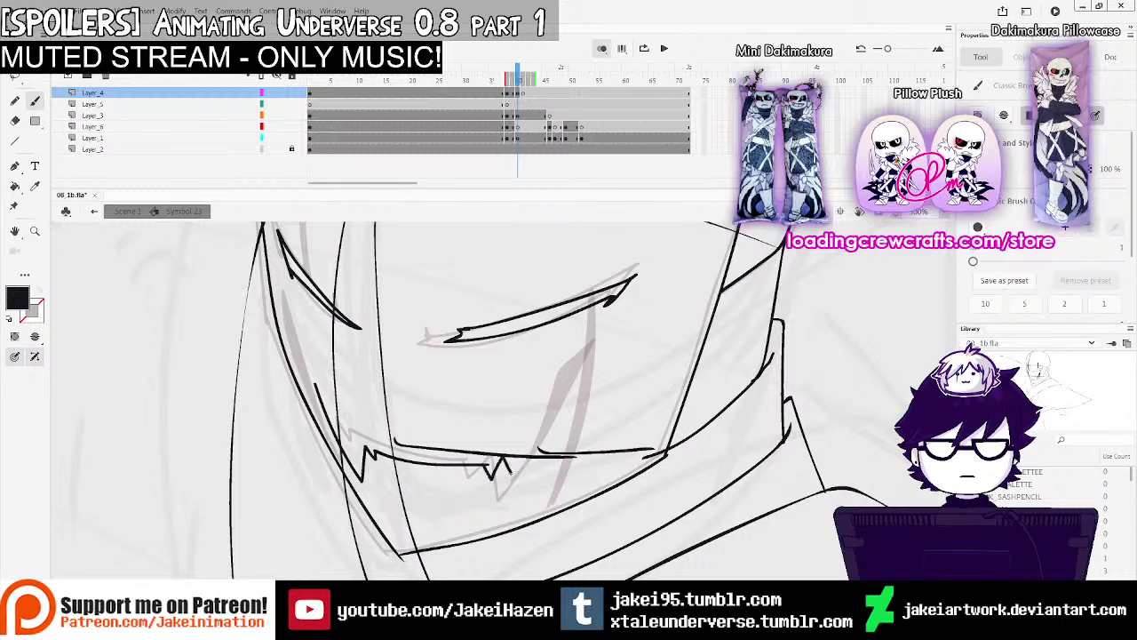
Draw the tapered cheek markings below both eyes on Layer_4, and scrub past frame 40 with onion skinning off
{"action": "left_click_drag", "start_coordinate": [578, 399], "coordinate": [542, 458]}
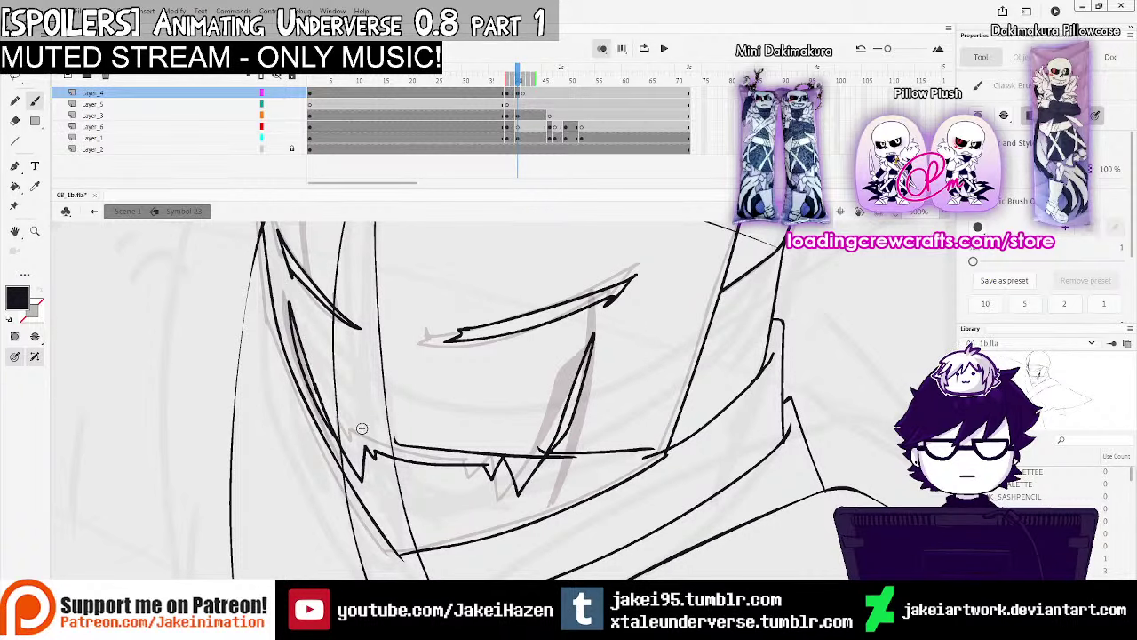
{"action": "scroll", "coordinate": [362, 429], "scroll_direction": "down", "scroll_amount": 3}
{"action": "left_click", "coordinate": [602, 48]}
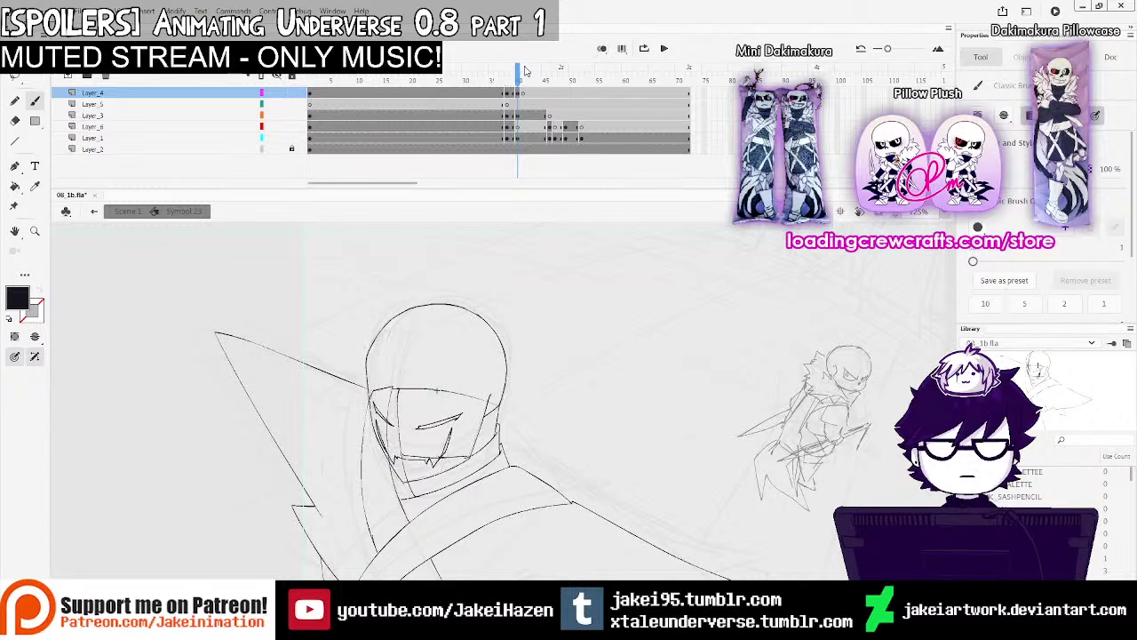
{"action": "left_click_drag", "start_coordinate": [520, 74], "coordinate": [536, 99]}
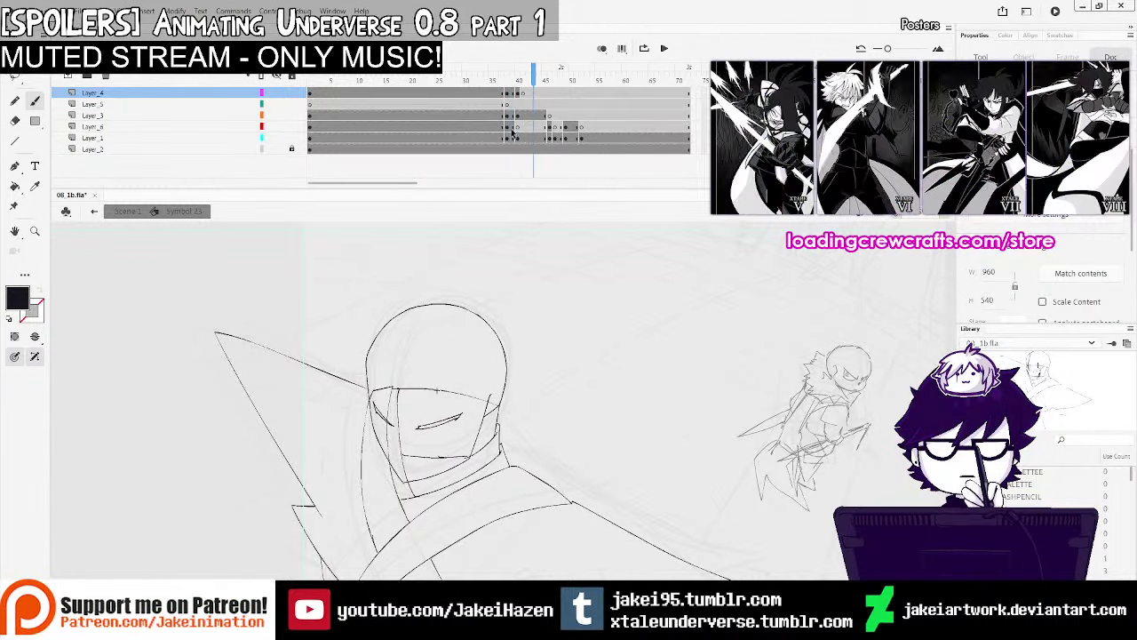
Draw the long forehead scar above one eye and the scar below the other on Layer_6 at frame 40 over the onion skin
{"action": "left_click", "coordinate": [518, 126]}
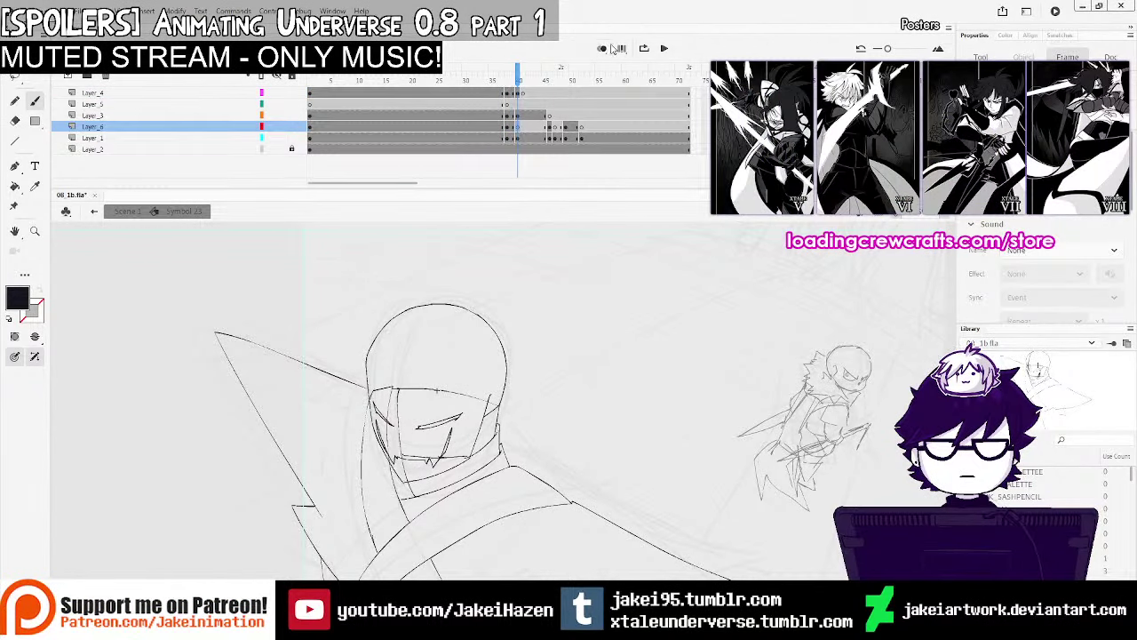
{"action": "scroll", "coordinate": [427, 365], "scroll_direction": "up", "scroll_amount": 5}
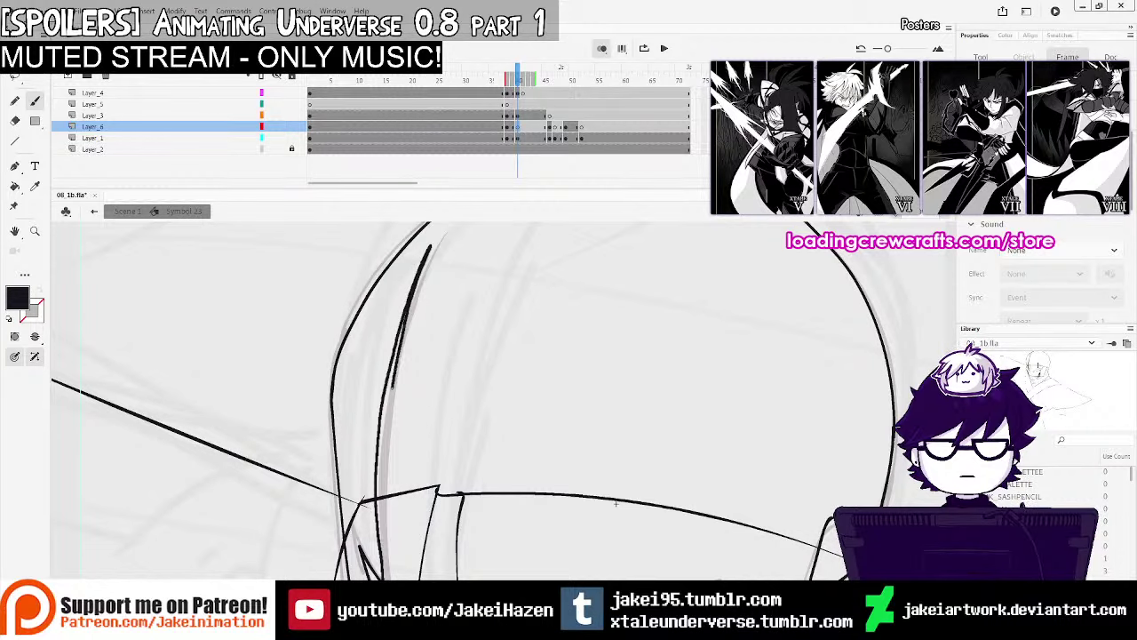
{"action": "scroll", "coordinate": [598, 399], "scroll_direction": "down", "scroll_amount": 4}
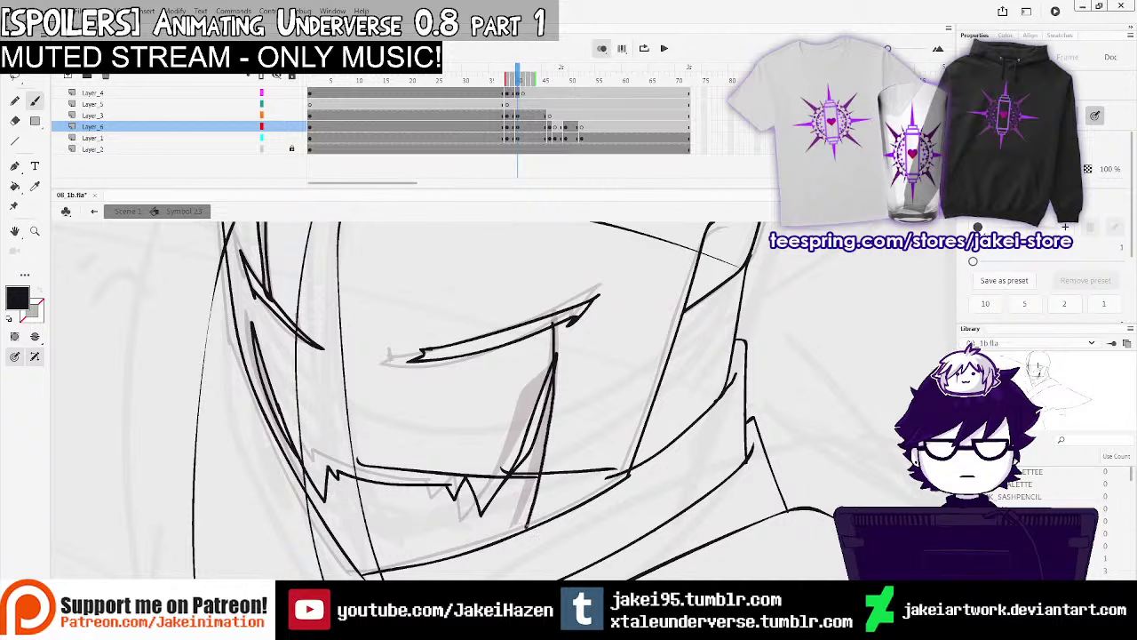
{"action": "scroll", "coordinate": [426, 400], "scroll_direction": "down", "scroll_amount": 5}
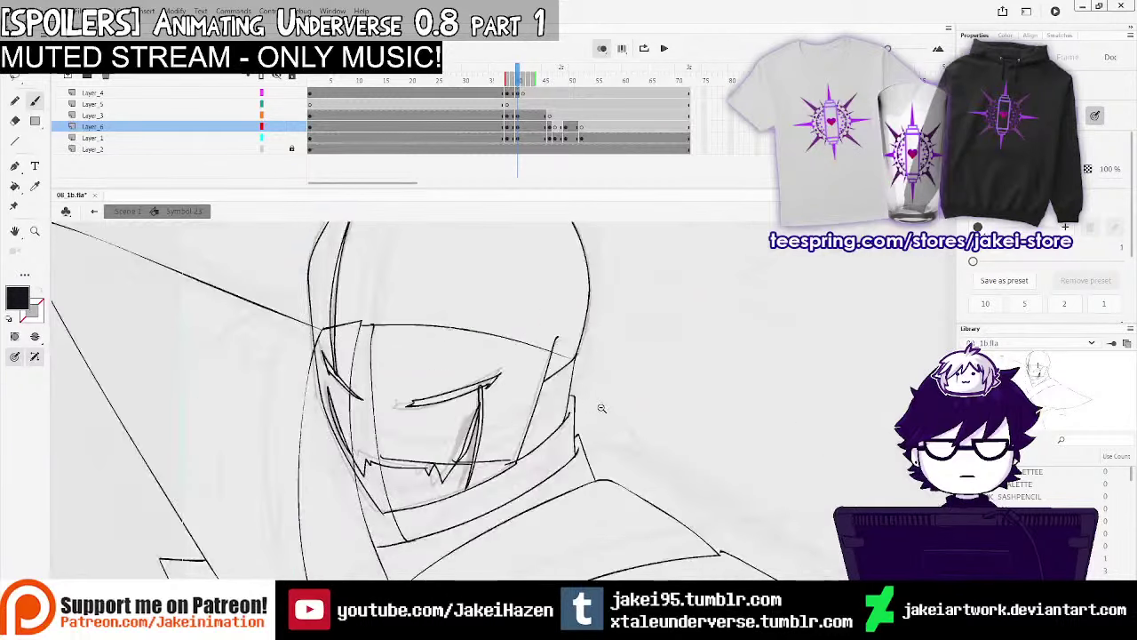
Scrub through the head turn, extend the Layer_4 drawing up to frame 46, and select Layer_1 at frame 46
{"action": "mouse_move", "coordinate": [509, 80]}
{"action": "left_mouse_down"}
{"action": "mouse_move", "coordinate": [494, 86]}
{"action": "mouse_move", "coordinate": [541, 105]}
{"action": "mouse_move", "coordinate": [549, 94]}
{"action": "left_mouse_up"}
{"action": "left_click", "coordinate": [521, 94]}
{"action": "left_click", "coordinate": [550, 137]}
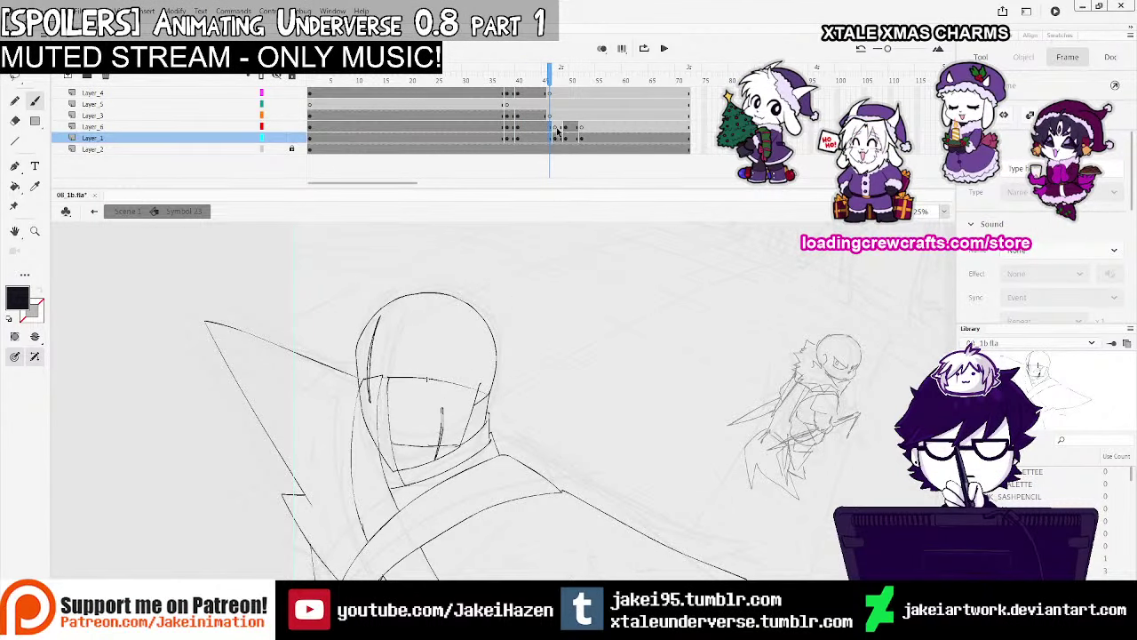
Shorten the hold just before frame 46 by removing frames across the layers, and play back the head turn
{"action": "left_click", "coordinate": [553, 116]}
{"action": "left_click_drag", "start_coordinate": [552, 117], "coordinate": [542, 149]}
{"action": "left_click", "coordinate": [551, 95]}
{"action": "key", "text": "shift+F5"}
{"action": "left_click", "coordinate": [528, 80]}
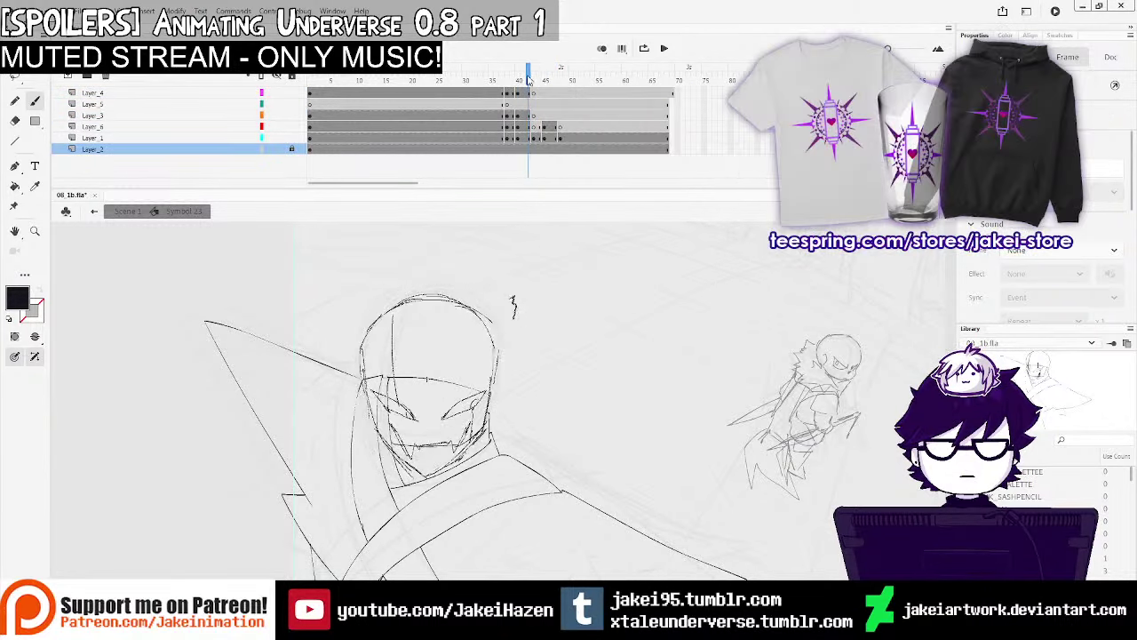
{"action": "mouse_move", "coordinate": [528, 80]}
{"action": "left_mouse_down"}
{"action": "mouse_move", "coordinate": [489, 81]}
{"action": "mouse_move", "coordinate": [545, 111]}
{"action": "left_mouse_up"}
{"action": "left_click", "coordinate": [502, 105]}
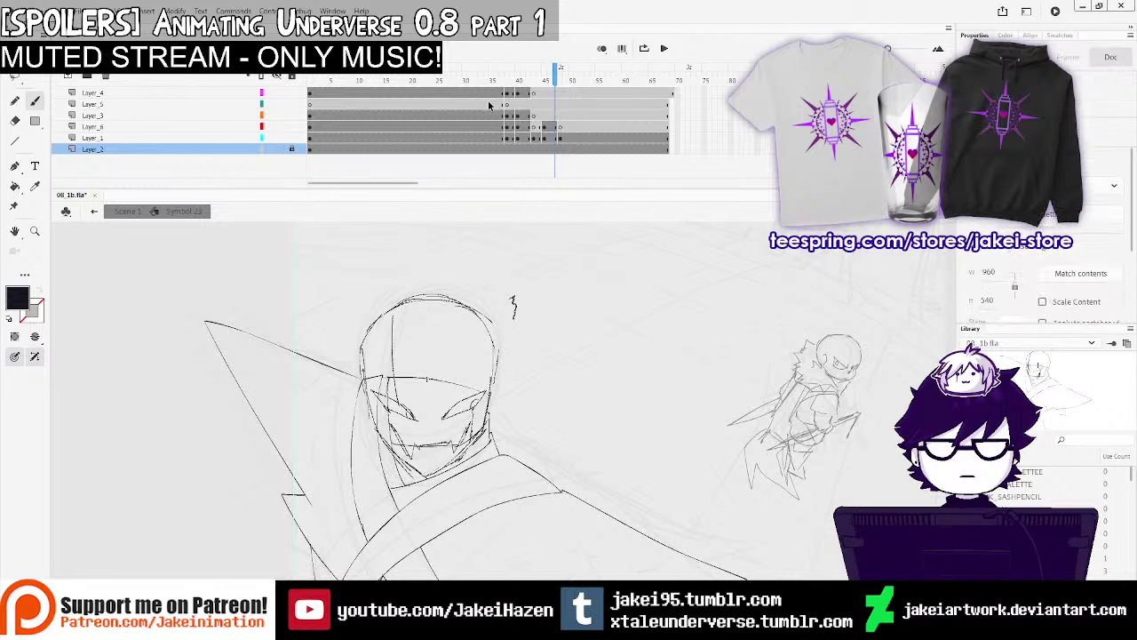
{"action": "key", "text": "Return"}
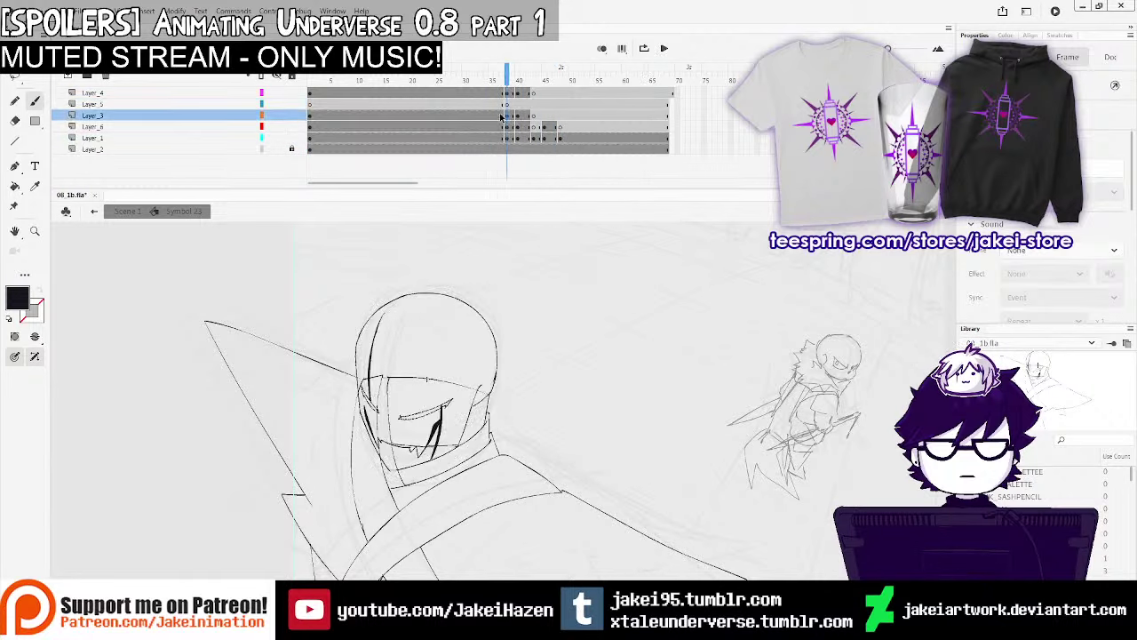
Insert two frames across the layers around frame 42 to lengthen the hold, and replay the head turn
{"action": "left_click", "coordinate": [498, 115]}
{"action": "left_click_drag", "start_coordinate": [497, 87], "coordinate": [530, 81]}
{"action": "key", "text": "F5"}
{"action": "key", "text": "F5"}
{"action": "left_click", "coordinate": [487, 118]}
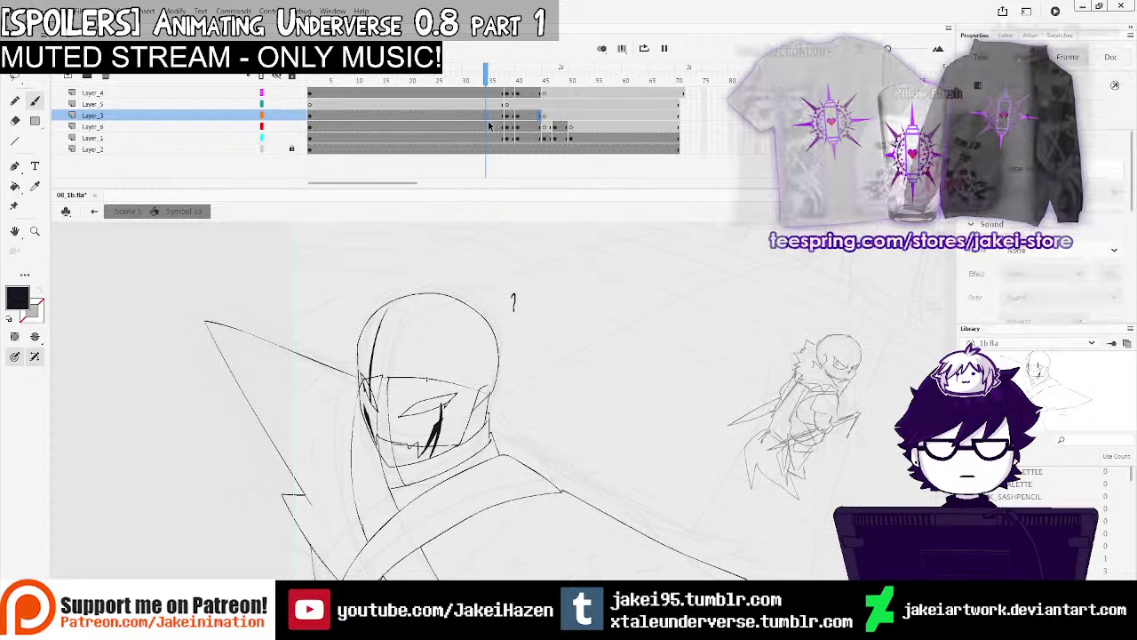
{"action": "key", "text": "Return"}
Move the head layers' frame 40 keyframes to frame 43 and play back the retimed head turn
{"action": "left_click_drag", "start_coordinate": [518, 94], "coordinate": [518, 138]}
{"action": "left_click_drag", "start_coordinate": [518, 139], "coordinate": [534, 139]}
{"action": "left_click", "coordinate": [486, 104]}
{"action": "key", "text": "Return"}
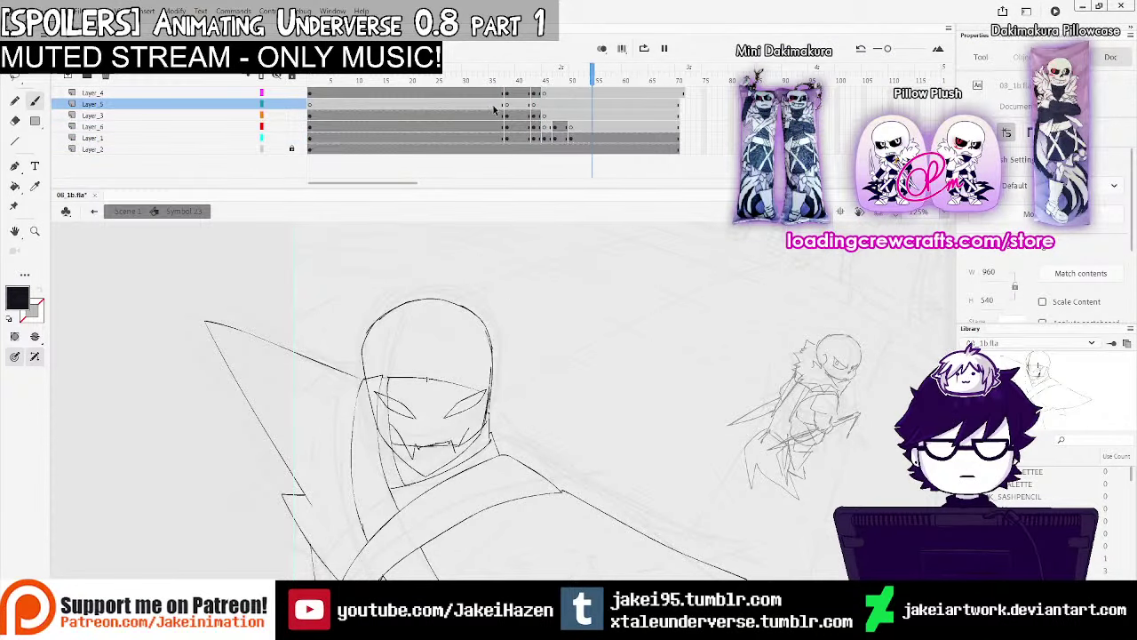
{"action": "key", "text": "Return"}
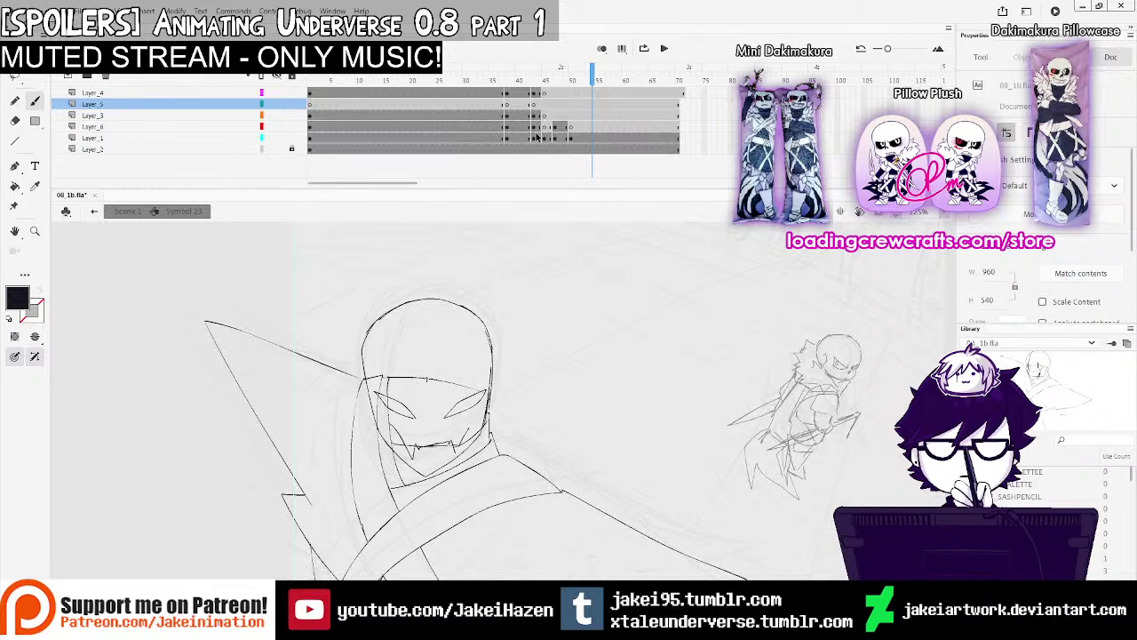
{"action": "left_click", "coordinate": [530, 139]}
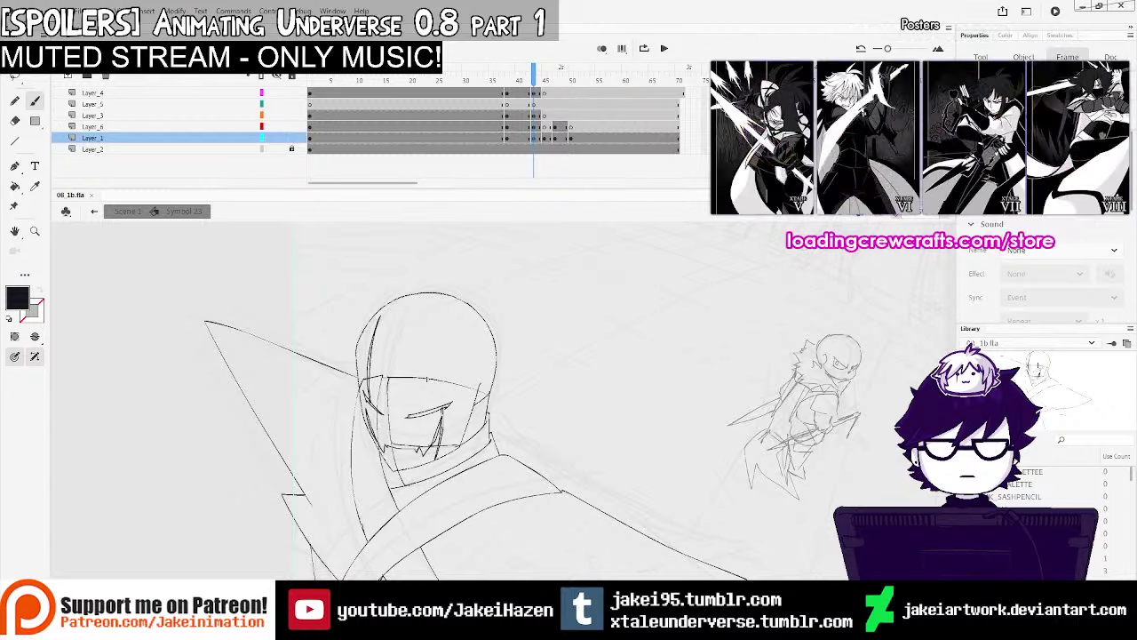
{"action": "left_click", "coordinate": [500, 115]}
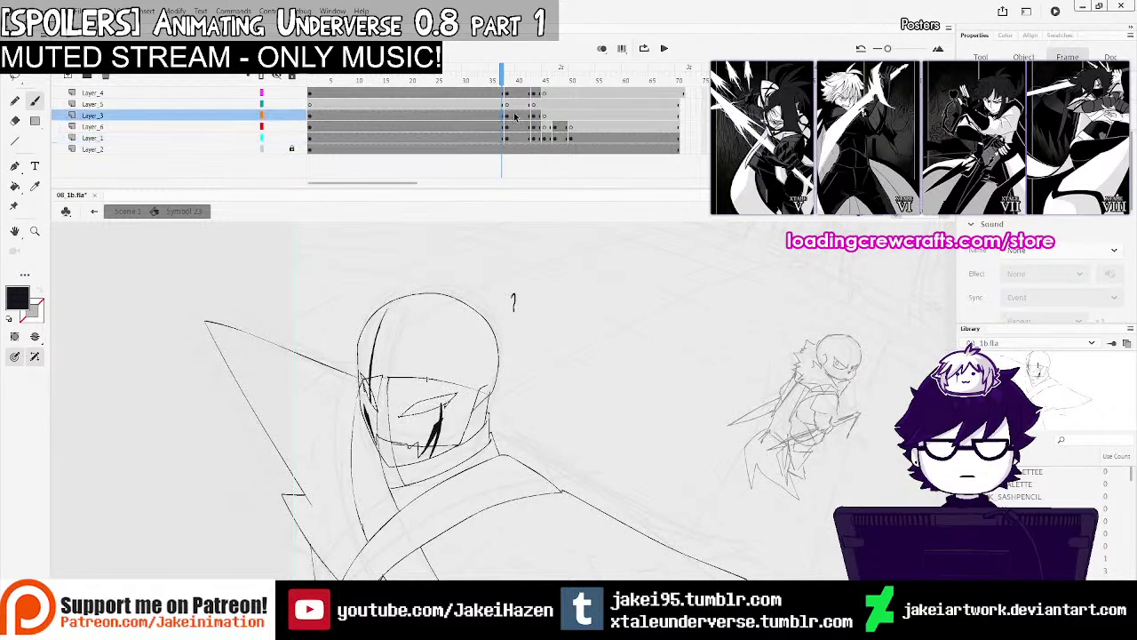
{"action": "key", "text": "Return"}
{"action": "key", "text": "Return"}
{"action": "left_click", "coordinate": [535, 138]}
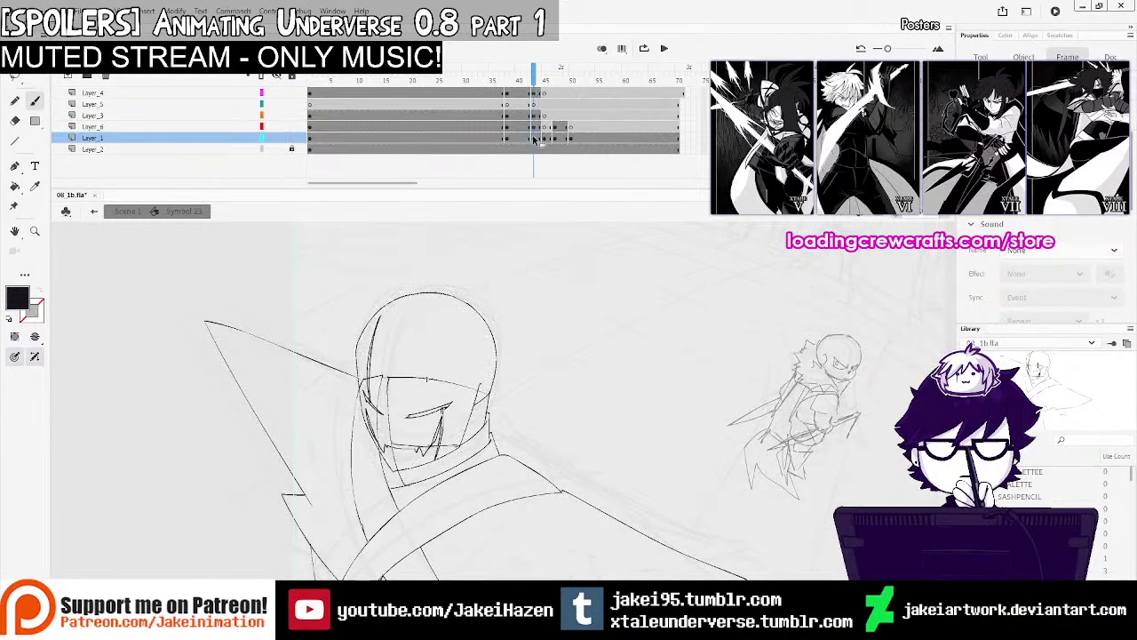
Shift the rough in-between head drawings from frame 45 to 46, leaving frame 45 blank on the head layers
{"action": "left_click", "coordinate": [545, 139]}
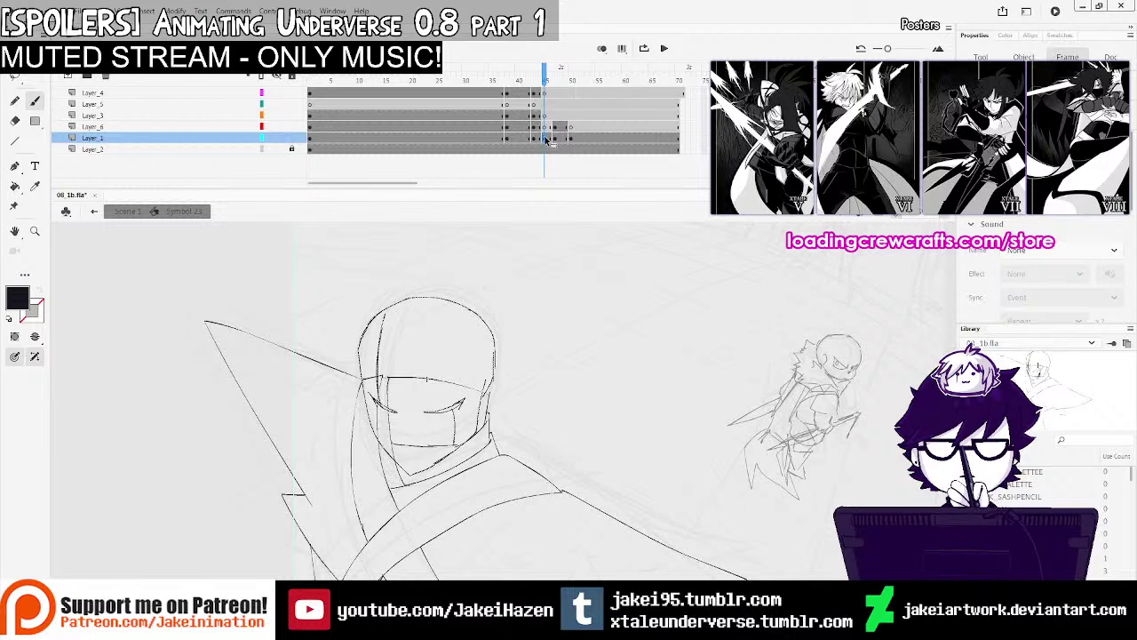
{"action": "left_click_drag", "start_coordinate": [544, 138], "coordinate": [551, 139]}
{"action": "left_click", "coordinate": [543, 139]}
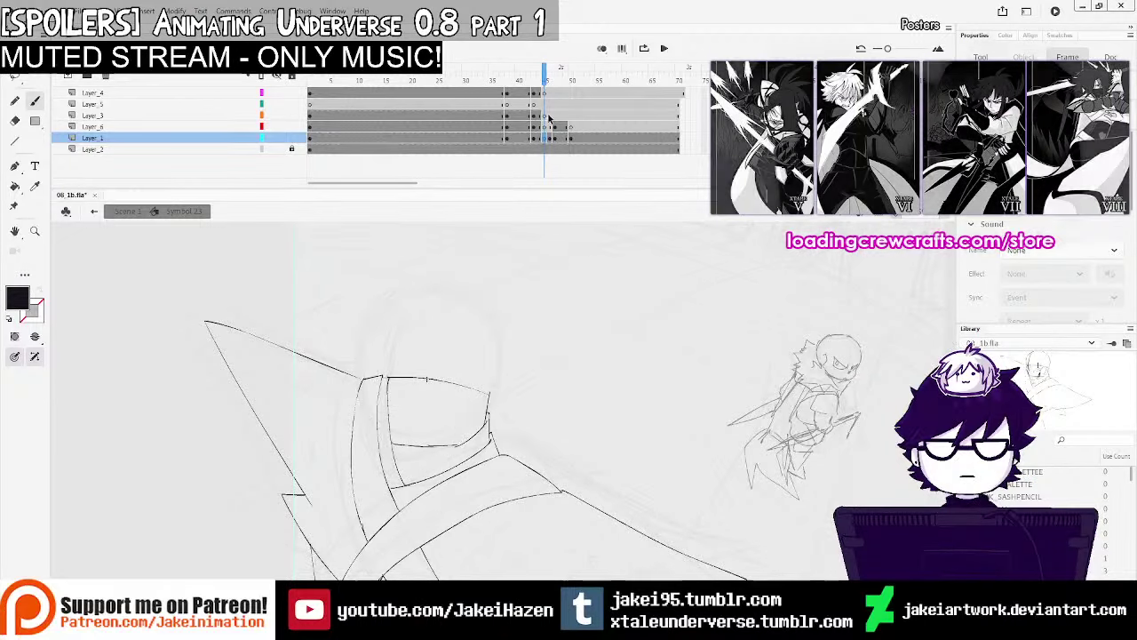
{"action": "left_click", "coordinate": [534, 127]}
{"action": "left_click", "coordinate": [544, 138]}
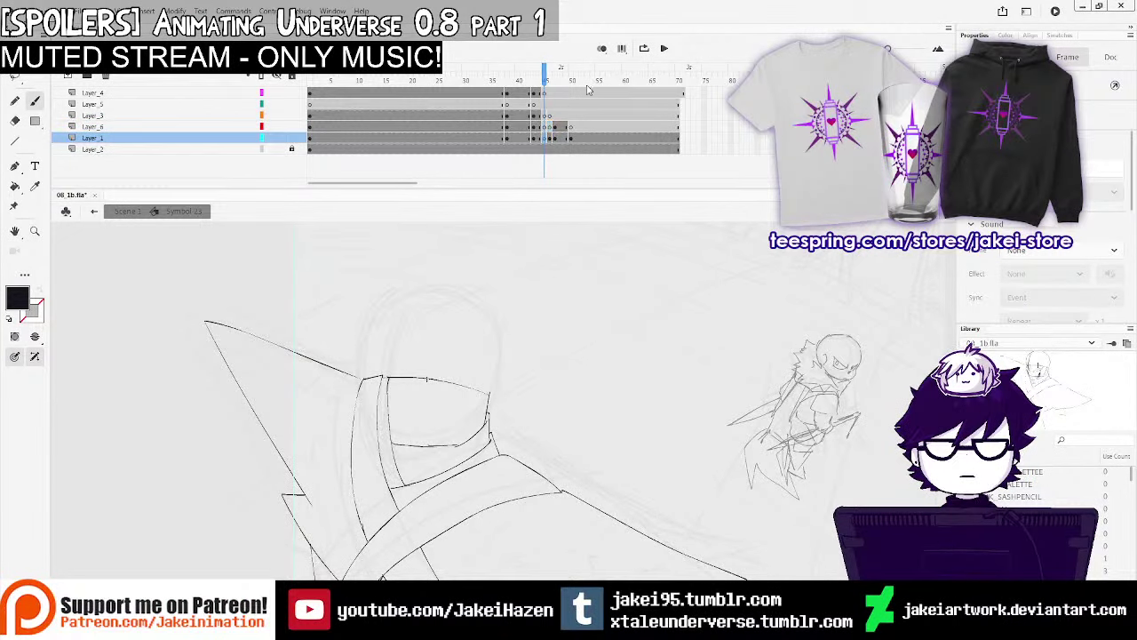
Turn on onion skinning and draw the near side of the face down to the chin on Layer_1 at frame 45
{"action": "left_click", "coordinate": [603, 46]}
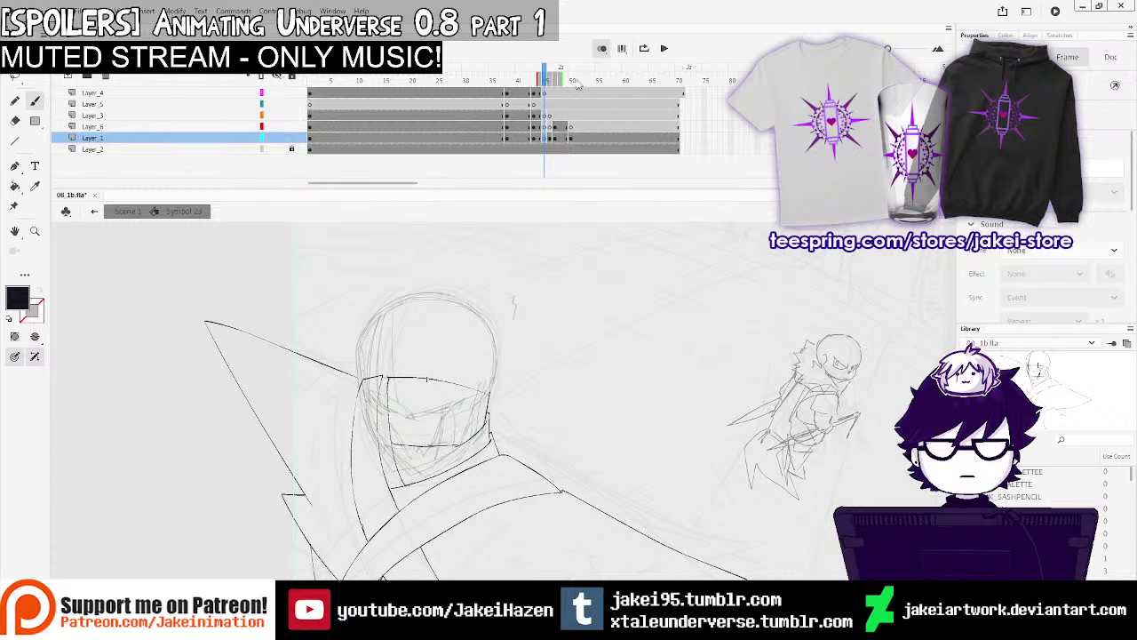
{"action": "scroll", "coordinate": [389, 331], "scroll_direction": "up", "scroll_amount": 2}
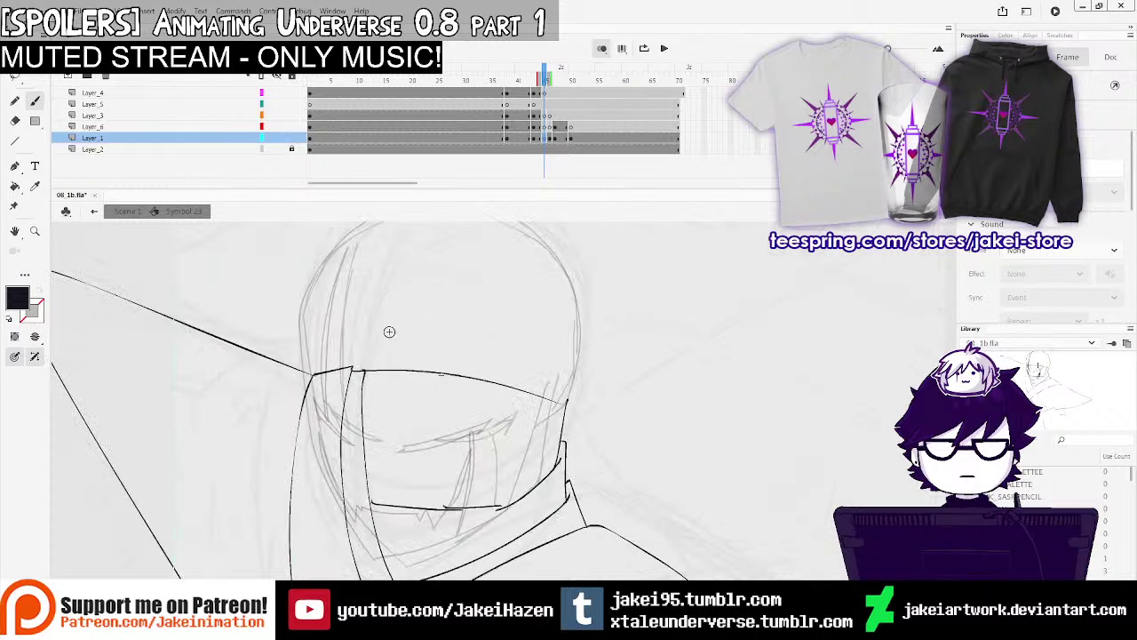
{"action": "left_click", "coordinate": [35, 102]}
{"action": "left_click_drag", "start_coordinate": [302, 355], "coordinate": [314, 439]}
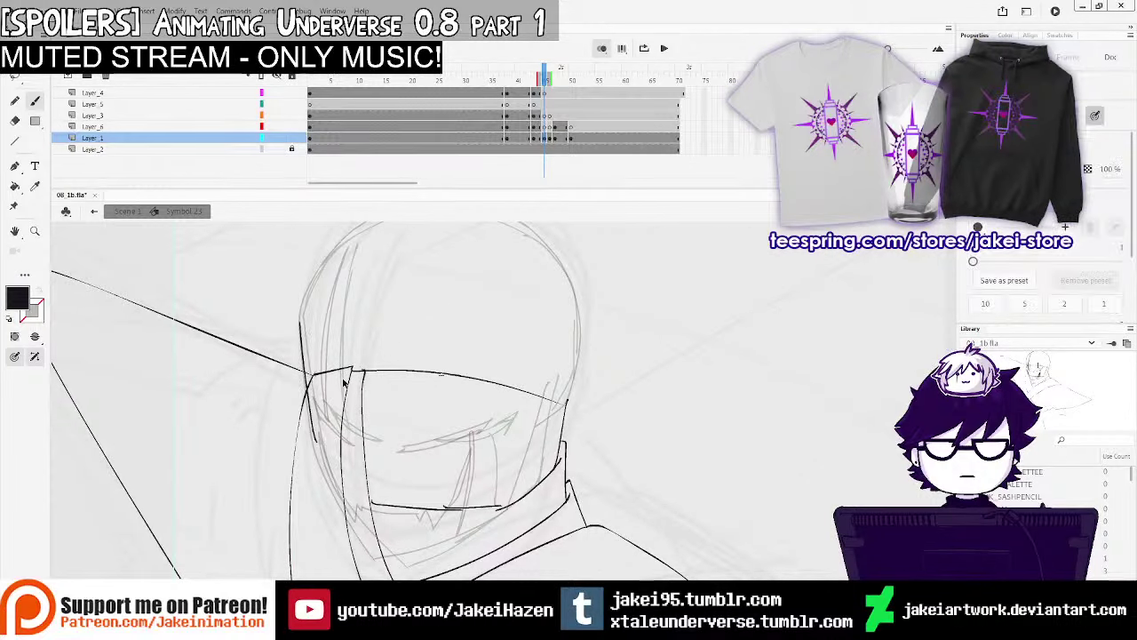
{"action": "left_click_drag", "start_coordinate": [300, 326], "coordinate": [313, 425]}
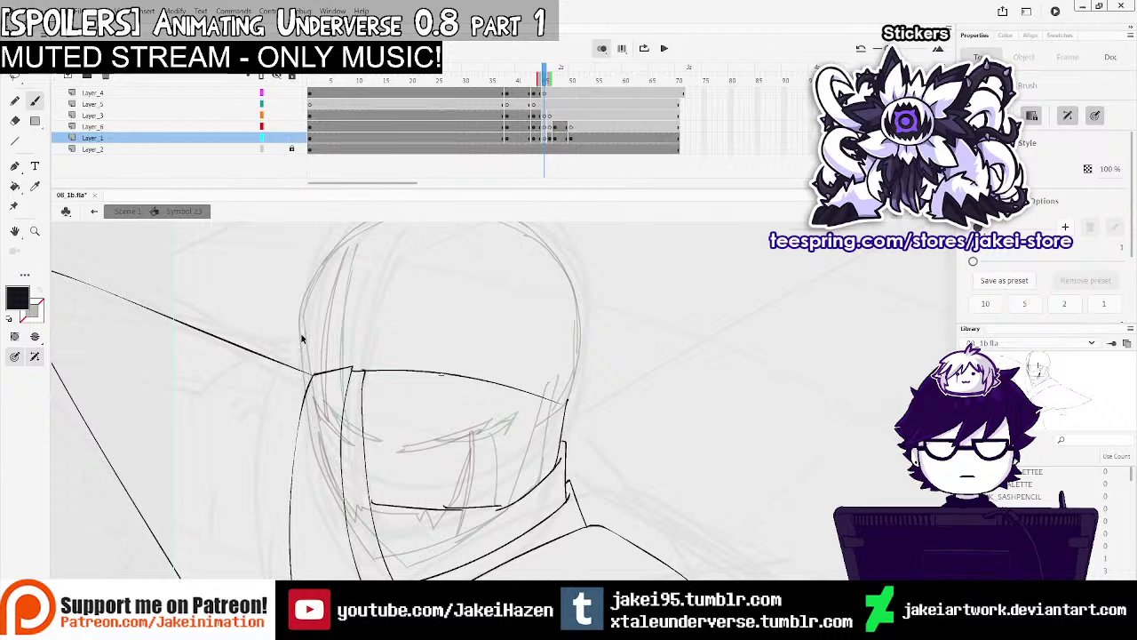
{"action": "left_click_drag", "start_coordinate": [368, 537], "coordinate": [396, 563]}
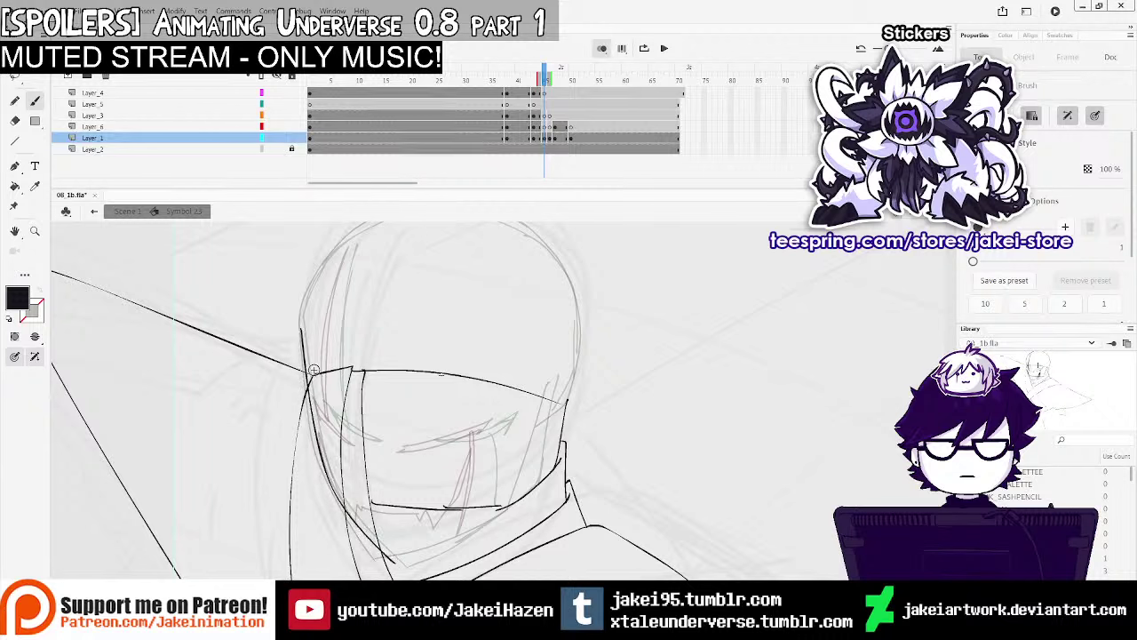
{"action": "key", "text": "ctrl+z"}
{"action": "left_click_drag", "start_coordinate": [301, 330], "coordinate": [301, 349]}
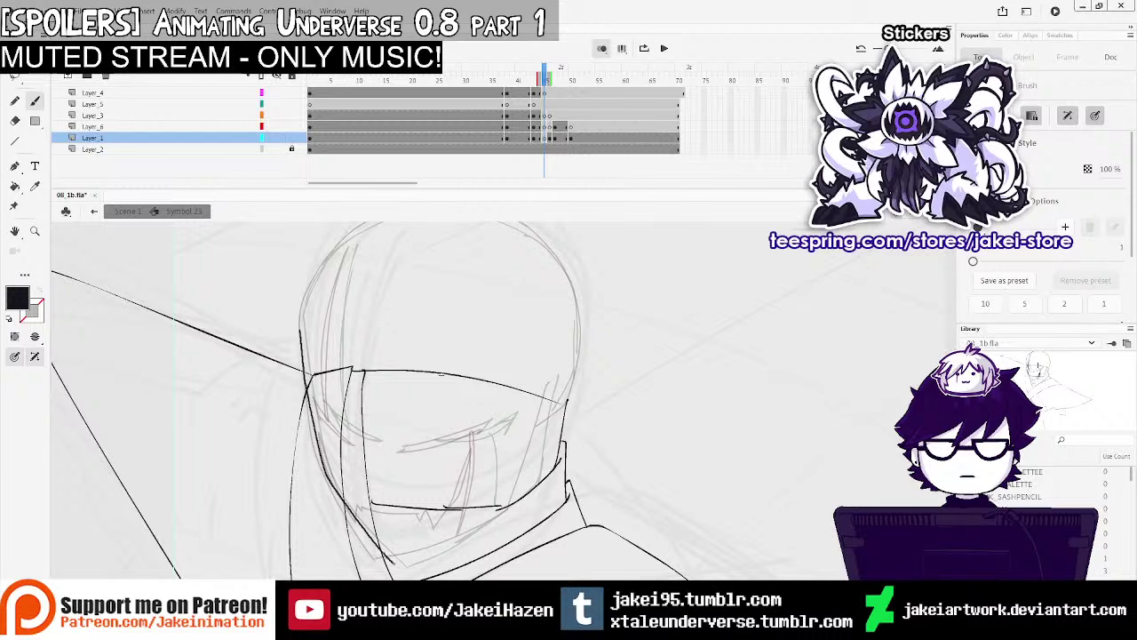
{"action": "left_click_drag", "start_coordinate": [393, 562], "coordinate": [397, 566]}
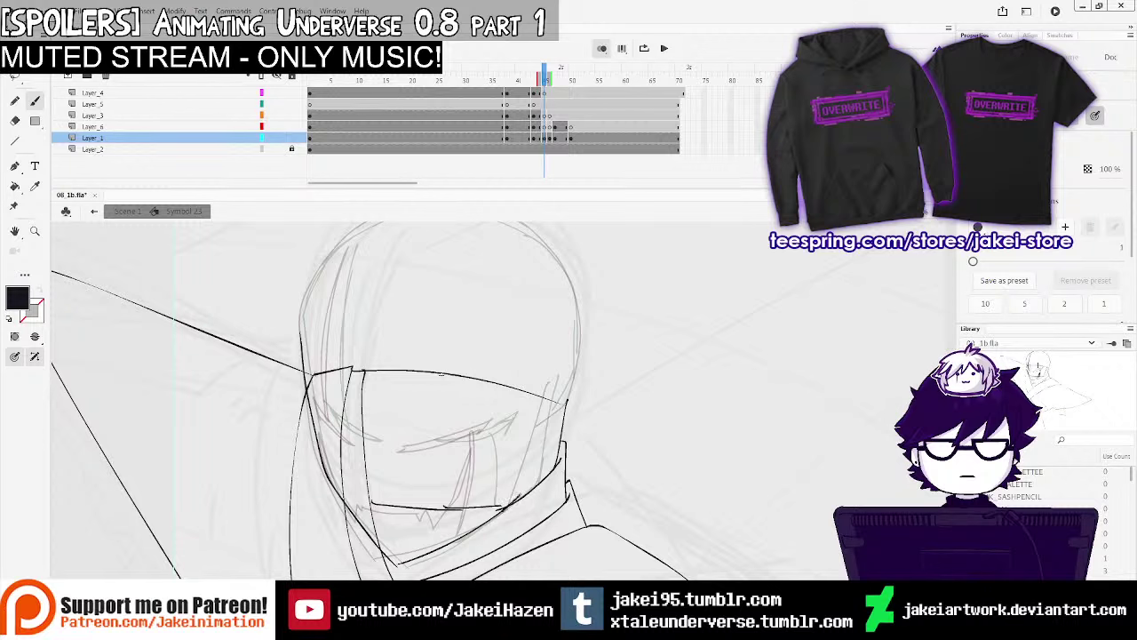
Draw the far cheek and jaw line on Layer_1 at frame 45 over the onion skin, redoing the stroke until it fits
{"action": "left_click_drag", "start_coordinate": [513, 508], "coordinate": [544, 380]}
{"action": "key", "text": "ctrl+z"}
{"action": "mouse_move", "coordinate": [497, 513]}
{"action": "left_mouse_down"}
{"action": "mouse_move", "coordinate": [552, 375]}
{"action": "mouse_move", "coordinate": [506, 511]}
{"action": "left_mouse_up"}
{"action": "key", "text": "ctrl+z"}
{"action": "key", "text": "ctrl+z"}
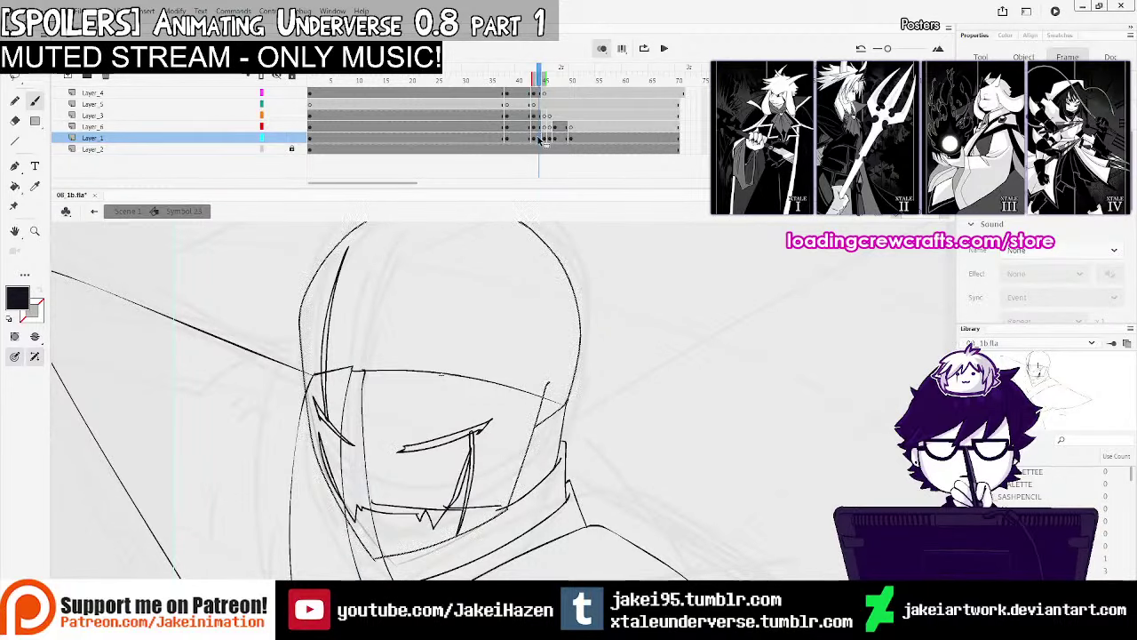
{"action": "left_click", "coordinate": [546, 140]}
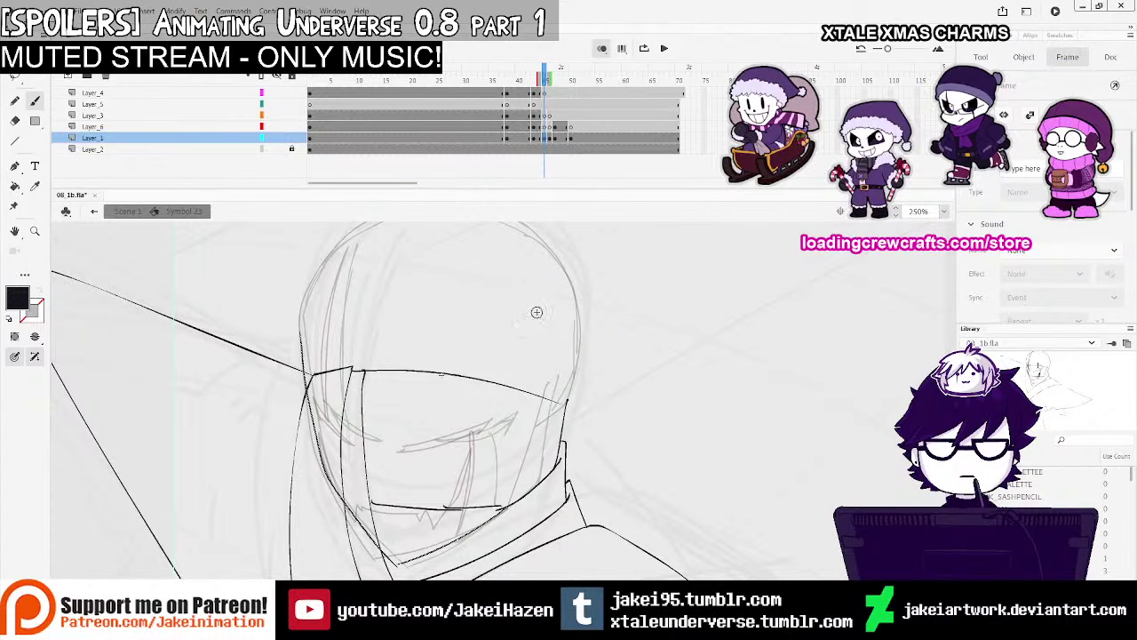
{"action": "left_click_drag", "start_coordinate": [555, 373], "coordinate": [510, 499]}
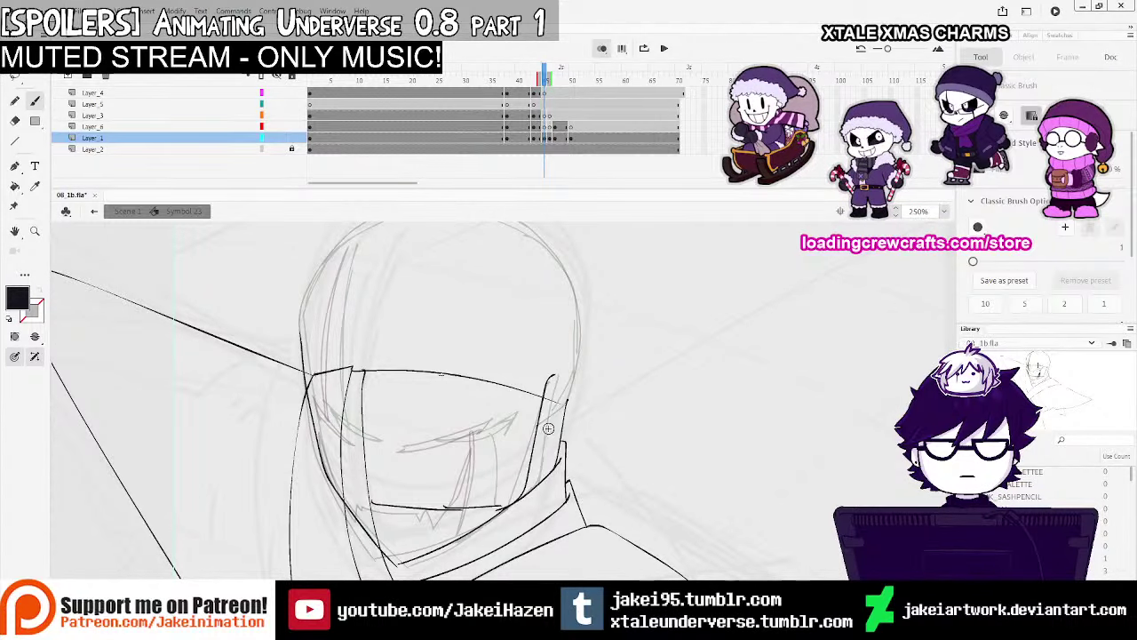
{"action": "key", "text": "ctrl+z"}
{"action": "mouse_move", "coordinate": [554, 380]}
{"action": "left_mouse_down"}
{"action": "mouse_move", "coordinate": [523, 496]}
{"action": "mouse_move", "coordinate": [494, 518]}
{"action": "left_mouse_up"}
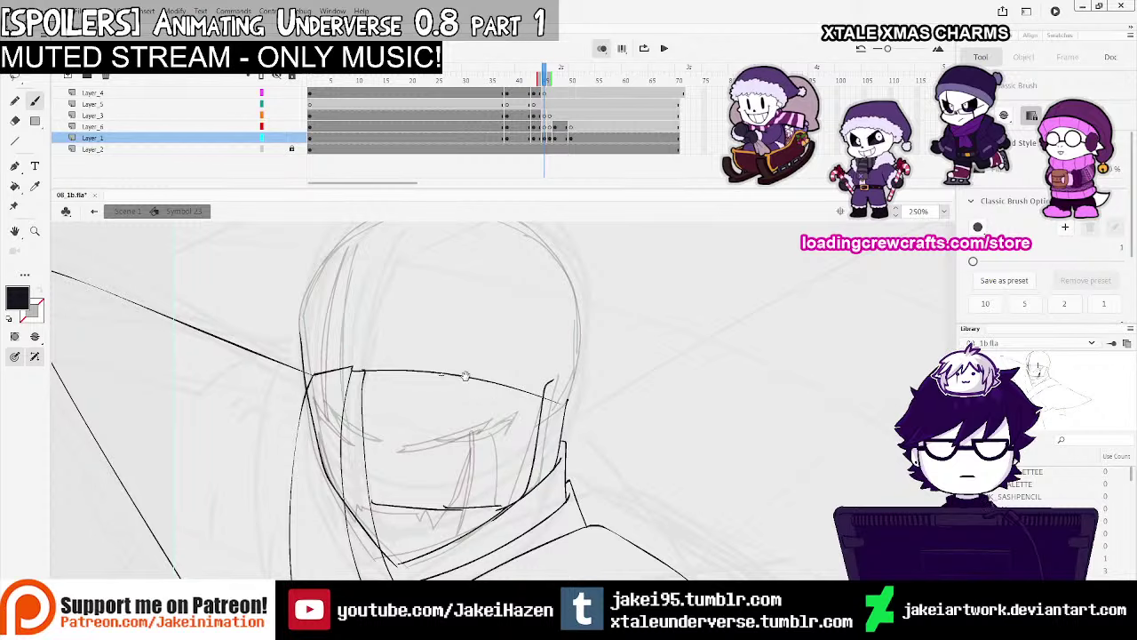
Draw the rounded skull outline from the near temple to the far cheek on Layer_1, and check it without onion skinning
{"action": "left_click_drag", "start_coordinate": [465, 376], "coordinate": [484, 445]}
{"action": "left_click_drag", "start_coordinate": [321, 408], "coordinate": [347, 329]}
{"action": "key", "text": "ctrl+z"}
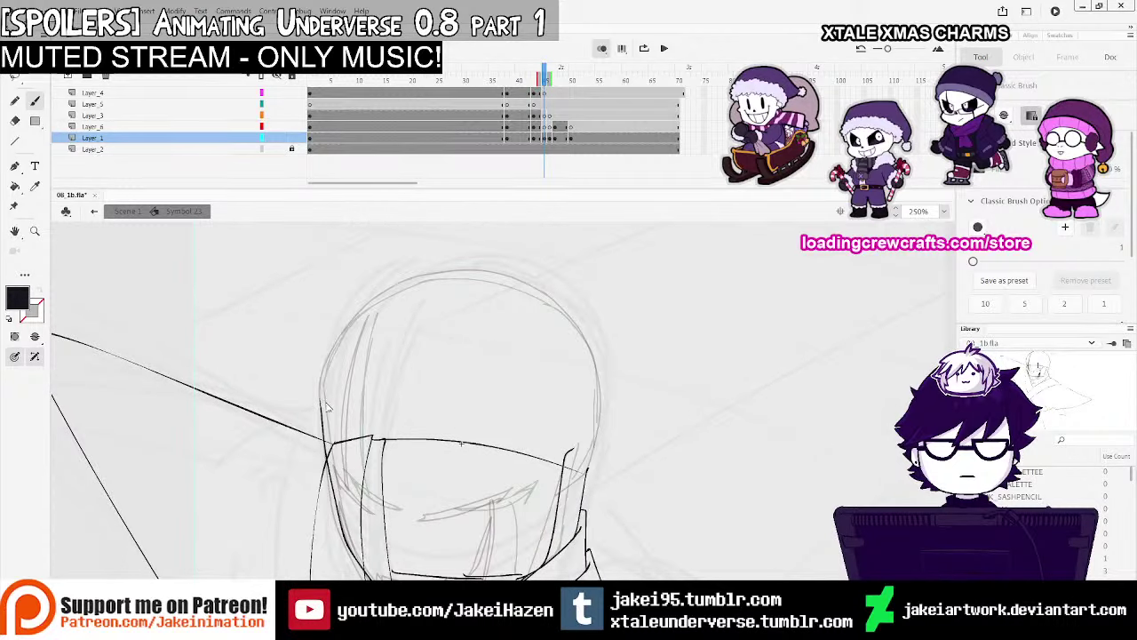
{"action": "mouse_move", "coordinate": [323, 409]}
{"action": "left_mouse_down"}
{"action": "mouse_move", "coordinate": [330, 354]}
{"action": "mouse_move", "coordinate": [391, 291]}
{"action": "mouse_move", "coordinate": [456, 273]}
{"action": "mouse_move", "coordinate": [517, 281]}
{"action": "mouse_move", "coordinate": [579, 331]}
{"action": "mouse_move", "coordinate": [593, 375]}
{"action": "mouse_move", "coordinate": [588, 459]}
{"action": "mouse_move", "coordinate": [562, 487]}
{"action": "left_mouse_up"}
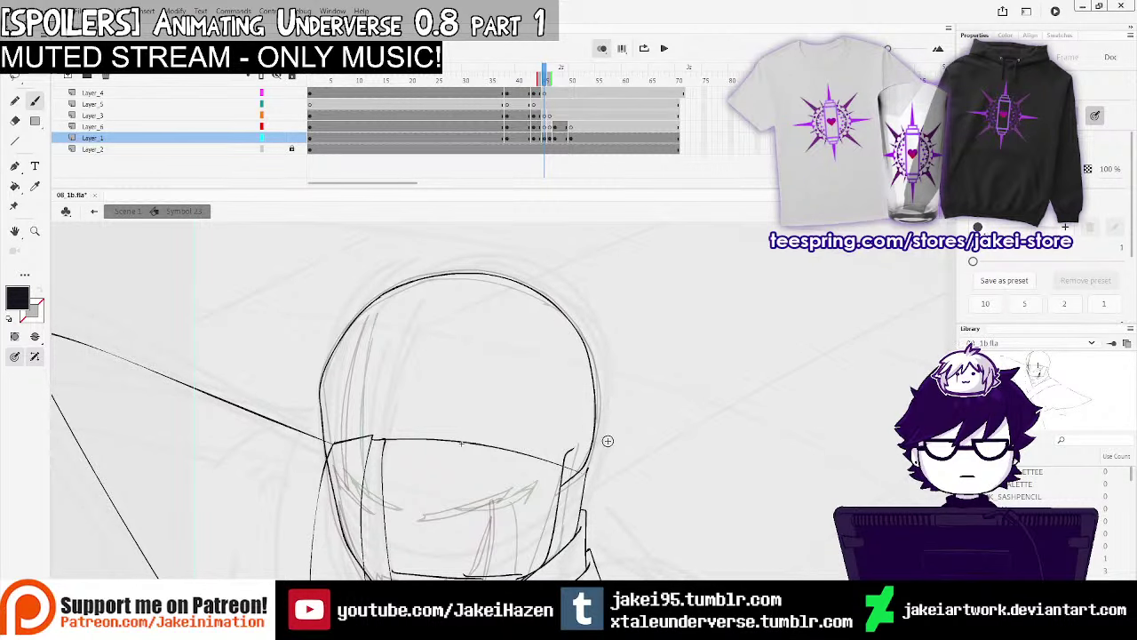
{"action": "left_click", "coordinate": [619, 434], "text": "ctrl+shift"}
{"action": "left_click_drag", "start_coordinate": [599, 437], "coordinate": [598, 389]}
{"action": "left_click", "coordinate": [601, 49]}
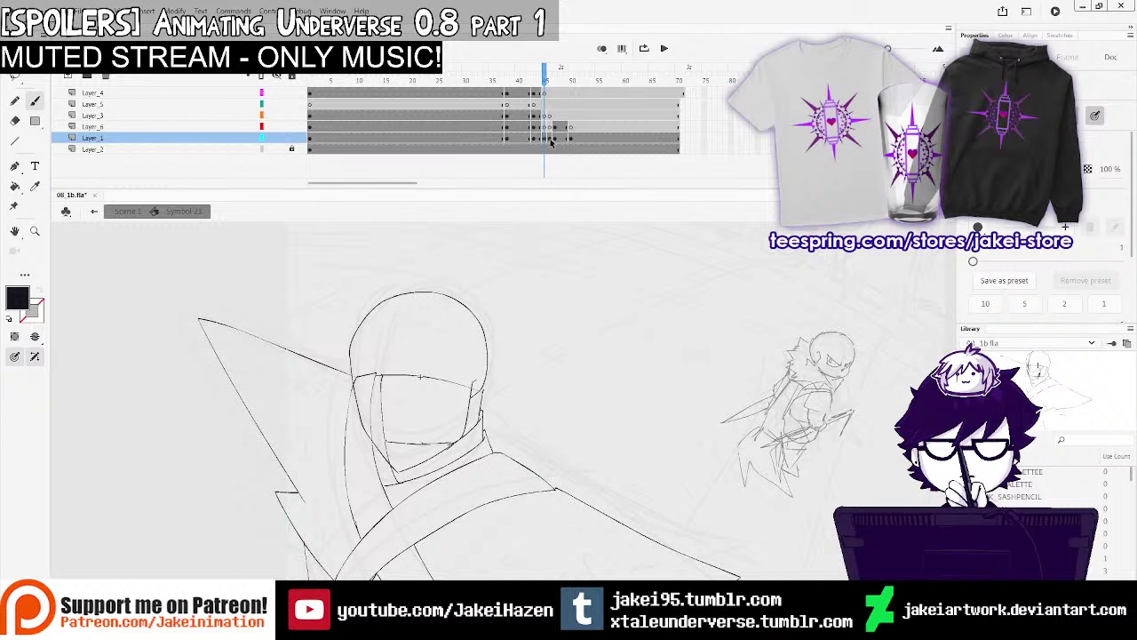
{"action": "mouse_move", "coordinate": [545, 81]}
{"action": "left_mouse_down"}
{"action": "mouse_move", "coordinate": [522, 87]}
{"action": "mouse_move", "coordinate": [543, 92]}
{"action": "left_mouse_up"}
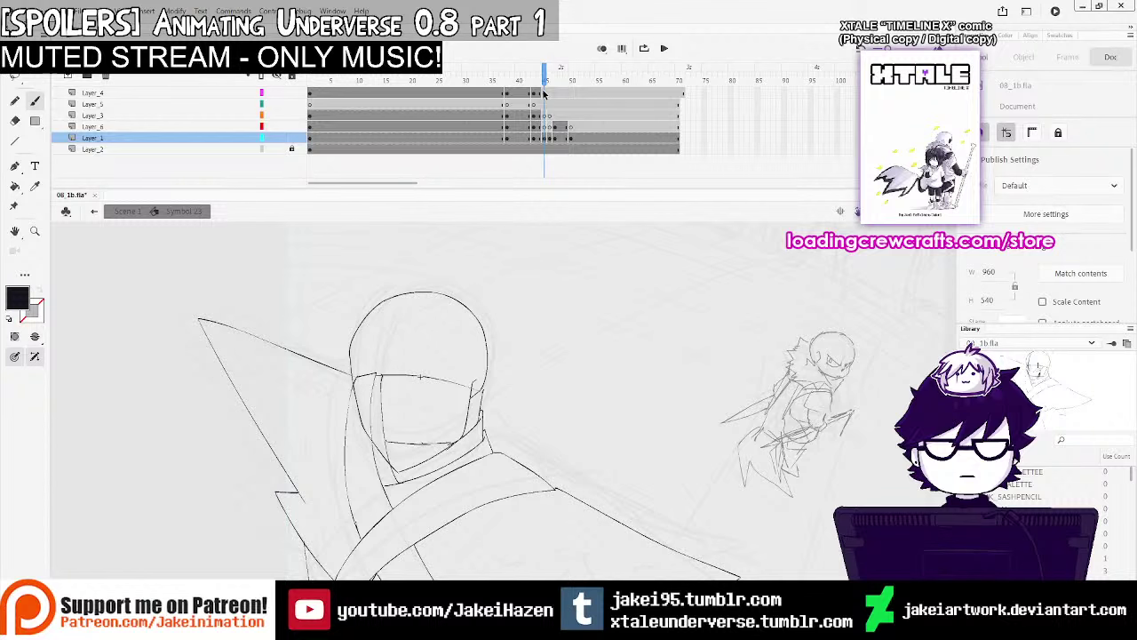
Draw both narrowed eyes on Layer_3 at frame 45 over the onion skin, redoing the first eye's strokes
{"action": "left_click", "coordinate": [535, 126]}
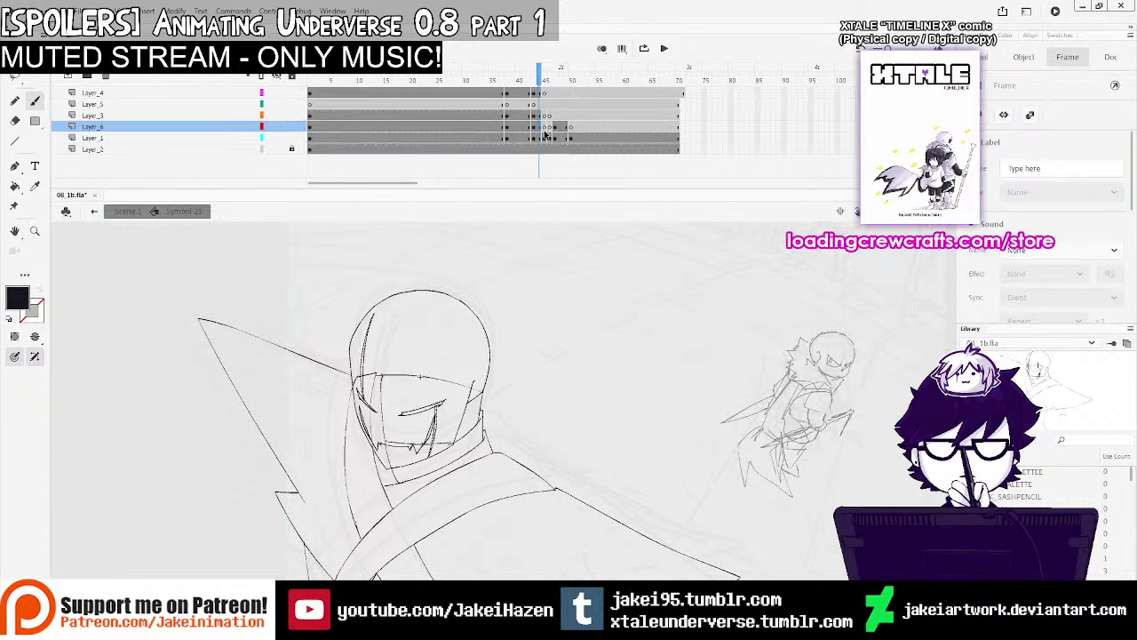
{"action": "left_click", "coordinate": [541, 116]}
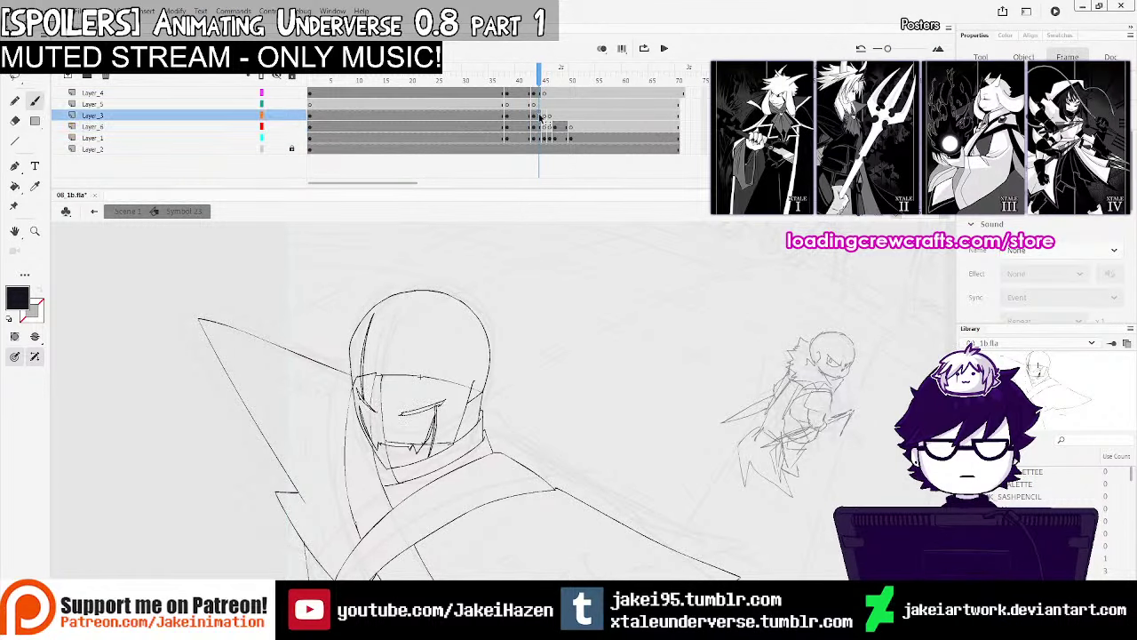
{"action": "left_click", "coordinate": [549, 117]}
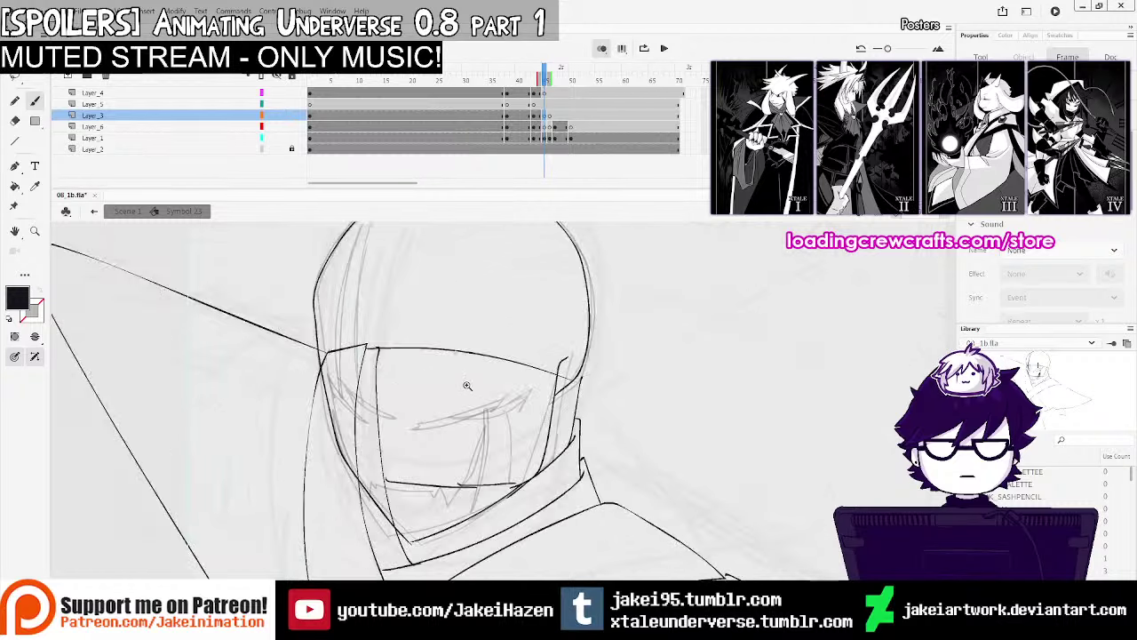
{"action": "key", "text": "ctrl+equal"}
{"action": "key", "text": "ctrl+equal"}
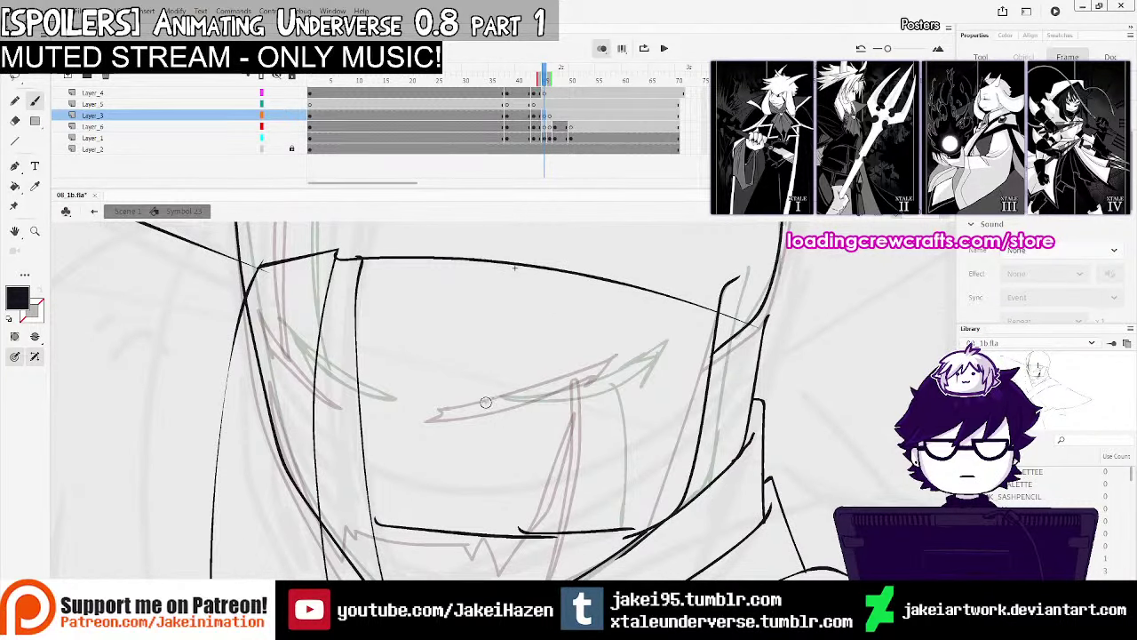
{"action": "mouse_move", "coordinate": [476, 401]}
{"action": "left_mouse_down"}
{"action": "mouse_move", "coordinate": [576, 384]}
{"action": "mouse_move", "coordinate": [652, 350]}
{"action": "mouse_move", "coordinate": [639, 373]}
{"action": "mouse_move", "coordinate": [578, 394]}
{"action": "mouse_move", "coordinate": [480, 407]}
{"action": "mouse_move", "coordinate": [636, 388]}
{"action": "mouse_move", "coordinate": [557, 362]}
{"action": "mouse_move", "coordinate": [596, 373]}
{"action": "left_mouse_up"}
{"action": "key", "text": "ctrl+z"}
{"action": "key", "text": "ctrl+z"}
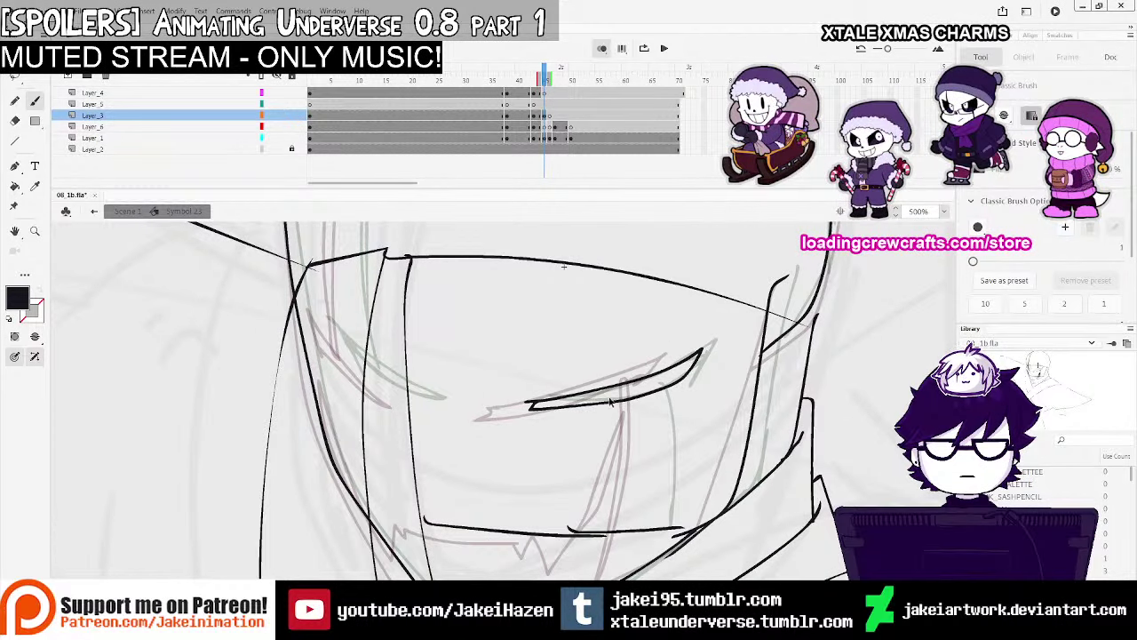
{"action": "mouse_move", "coordinate": [533, 403]}
{"action": "left_mouse_down"}
{"action": "mouse_move", "coordinate": [704, 338]}
{"action": "mouse_move", "coordinate": [691, 378]}
{"action": "mouse_move", "coordinate": [523, 406]}
{"action": "mouse_move", "coordinate": [709, 347]}
{"action": "mouse_move", "coordinate": [697, 378]}
{"action": "mouse_move", "coordinate": [536, 407]}
{"action": "left_mouse_up"}
{"action": "key", "text": "ctrl+z"}
{"action": "mouse_move", "coordinate": [416, 402]}
{"action": "left_mouse_down"}
{"action": "mouse_move", "coordinate": [318, 343]}
{"action": "mouse_move", "coordinate": [342, 375]}
{"action": "left_mouse_up"}
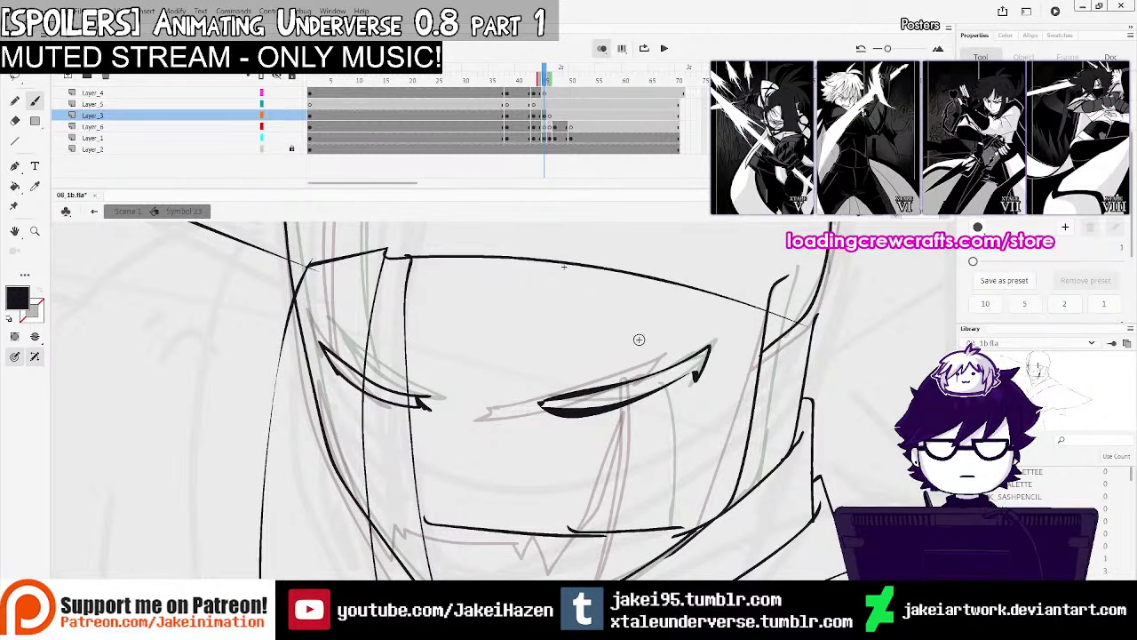
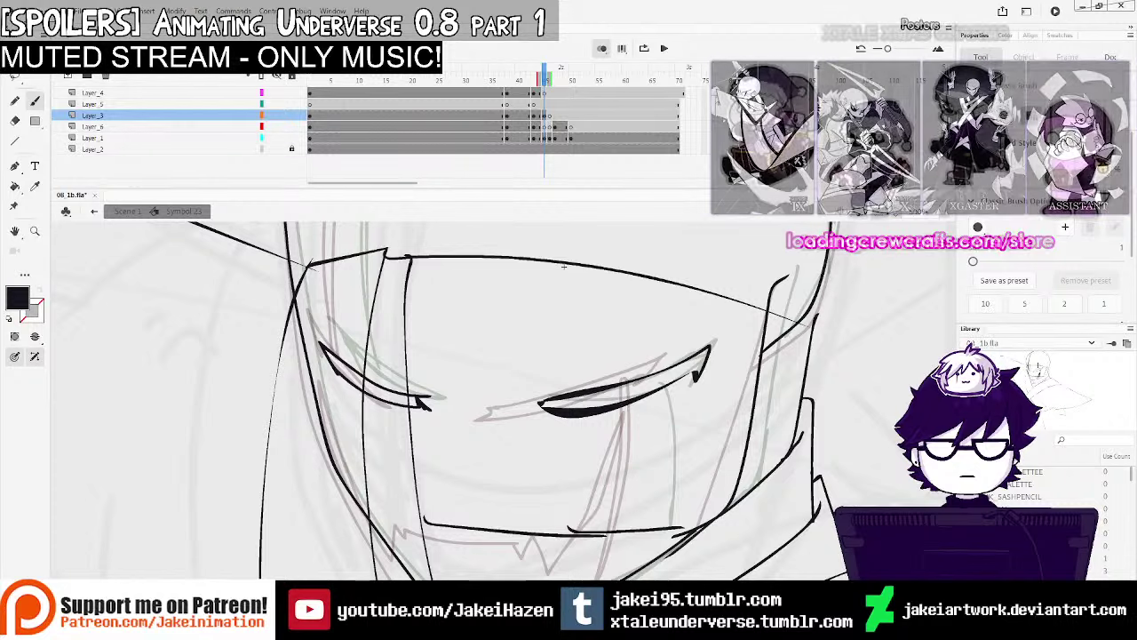
{"action": "left_click", "coordinate": [548, 116]}
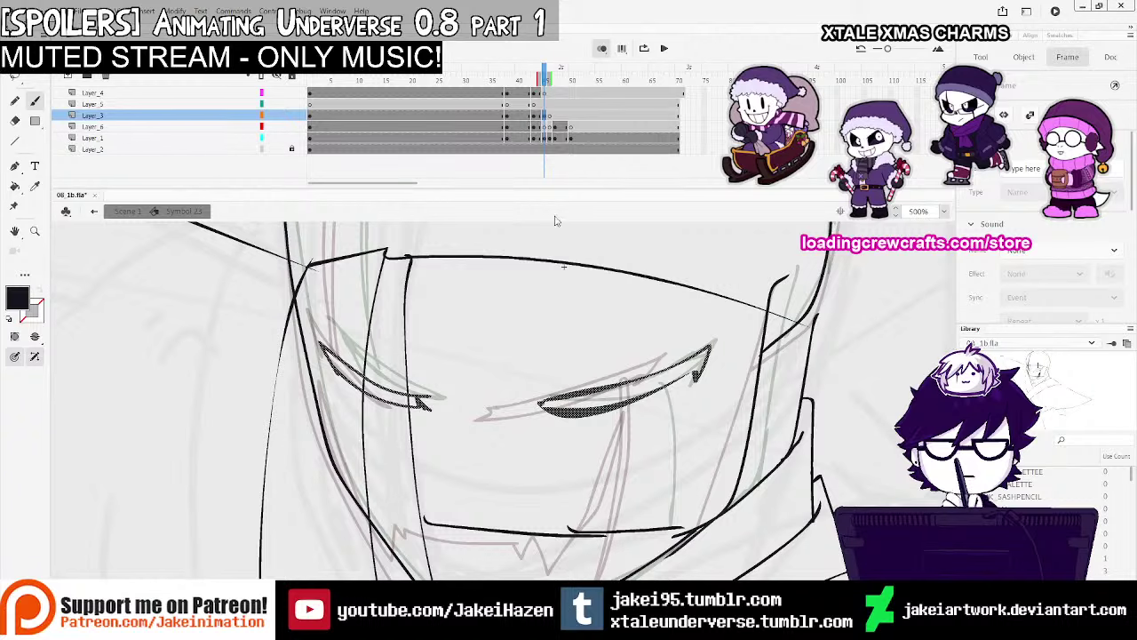
Turn off onion skinning, play back the head turn, and compare the frame 45 face with its neighbouring frames
{"action": "left_click", "coordinate": [573, 371], "text": "ctrl+shift"}
{"action": "left_click", "coordinate": [602, 49]}
{"action": "left_click", "coordinate": [558, 107]}
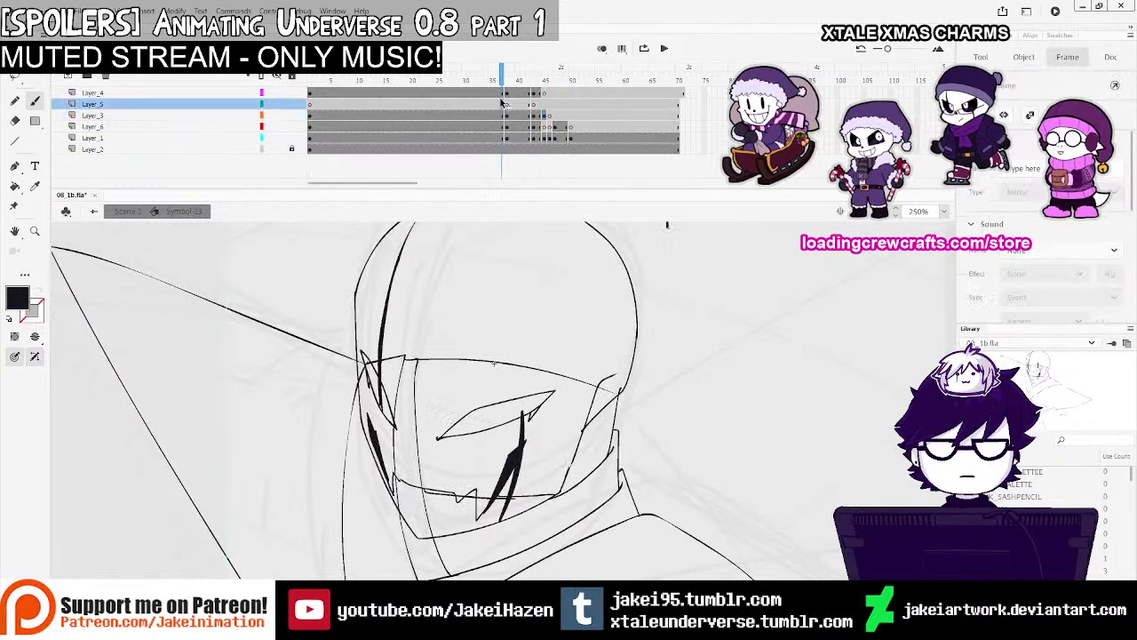
{"action": "key", "text": "Return"}
{"action": "left_click", "coordinate": [520, 116]}
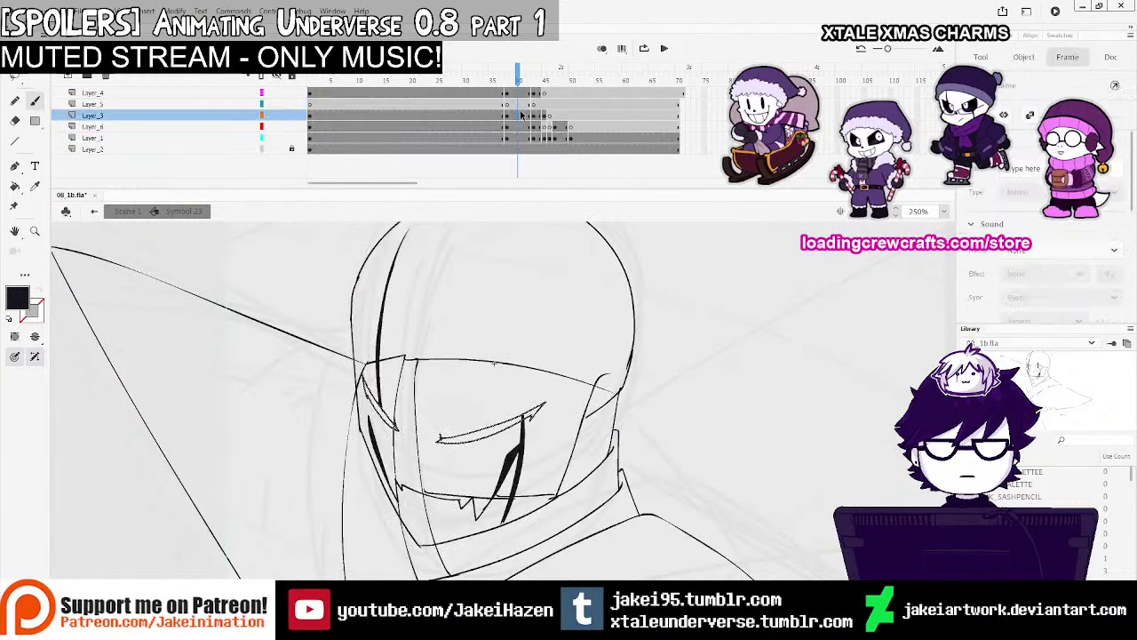
{"action": "key", "text": "Return"}
{"action": "key", "text": "Return"}
{"action": "left_click", "coordinate": [544, 116]}
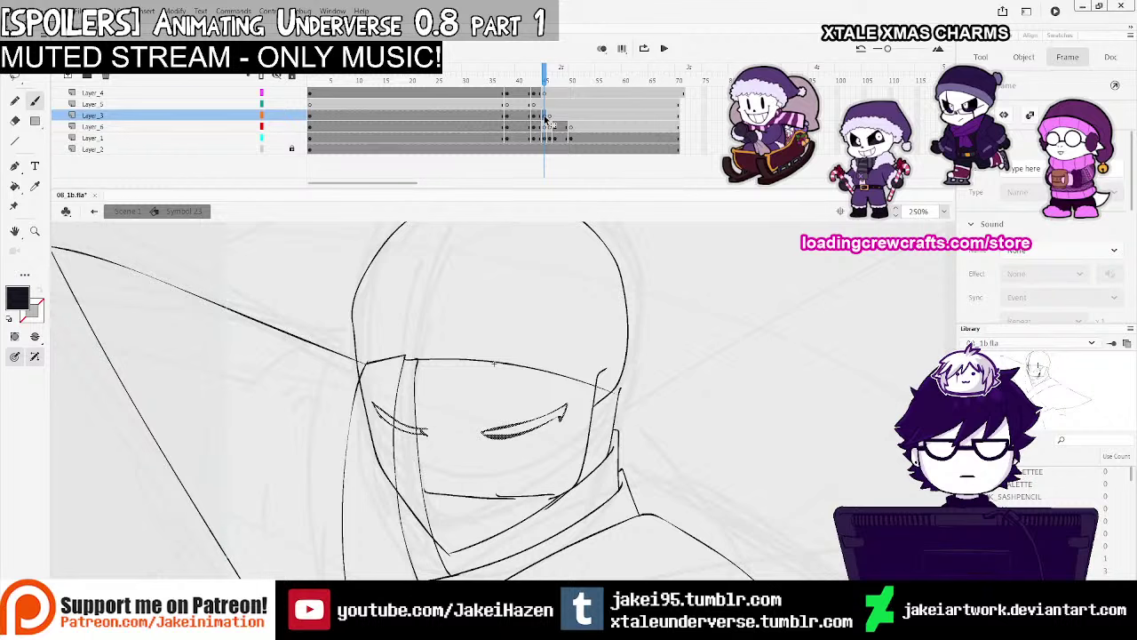
{"action": "left_click", "coordinate": [551, 117]}
{"action": "left_click", "coordinate": [553, 116]}
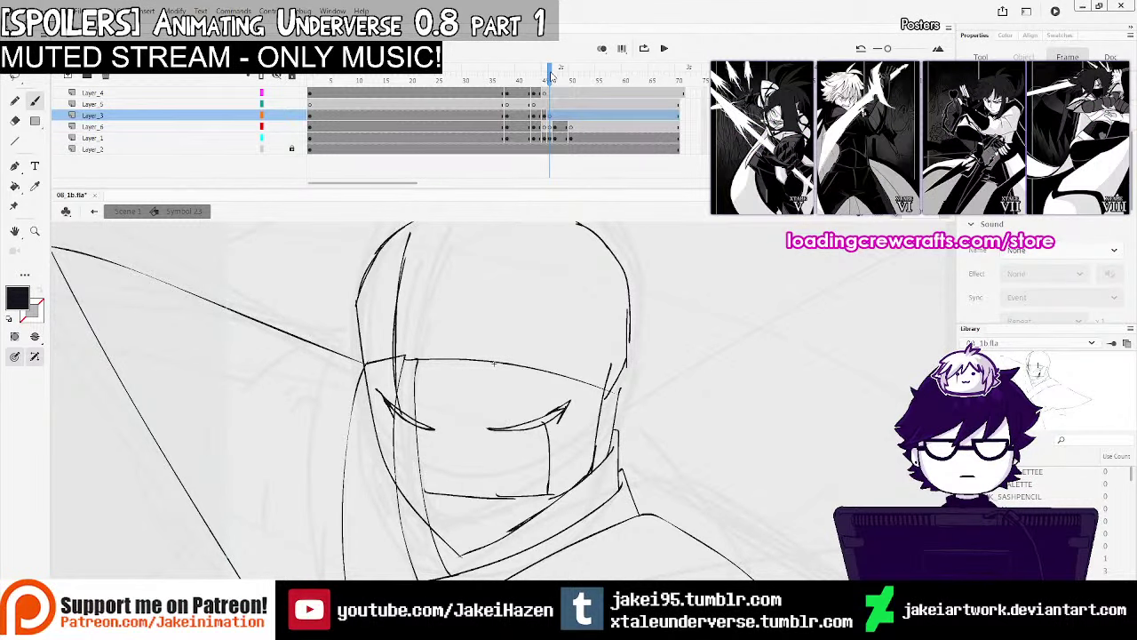
{"action": "mouse_move", "coordinate": [551, 75]}
{"action": "left_mouse_down"}
{"action": "mouse_move", "coordinate": [530, 89]}
{"action": "mouse_move", "coordinate": [569, 94]}
{"action": "left_mouse_up"}
{"action": "left_click", "coordinate": [542, 116]}
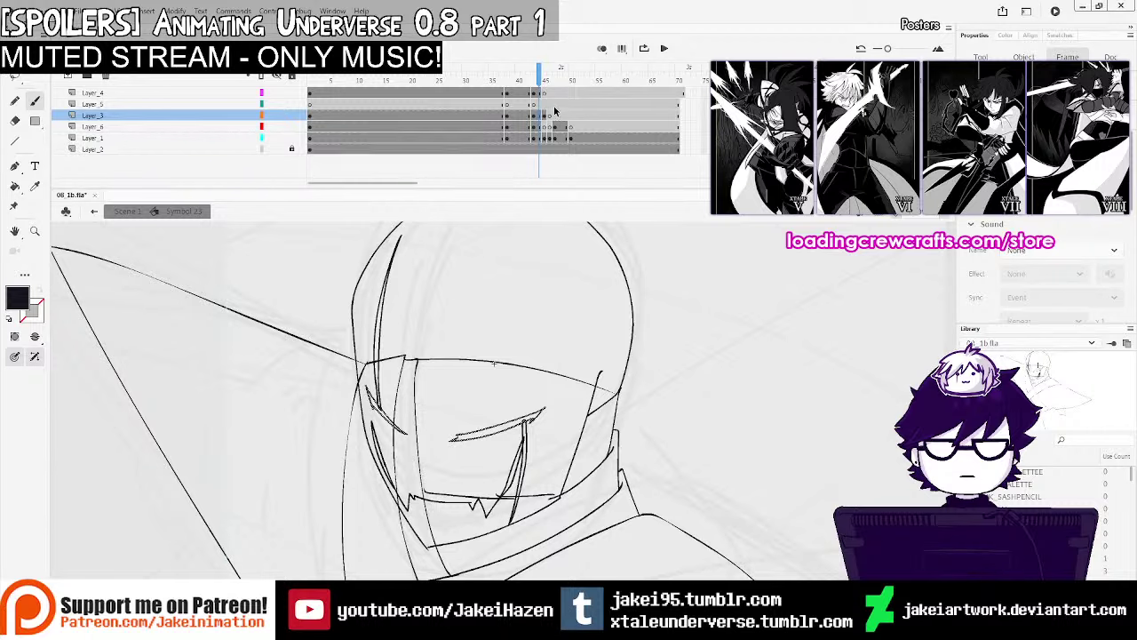
{"action": "left_click", "coordinate": [544, 117]}
Draw the forehead scar and the scar below the other eye on Layer_6 at frame 45 over the onion skin, redoing the lower scar
{"action": "left_click", "coordinate": [539, 126]}
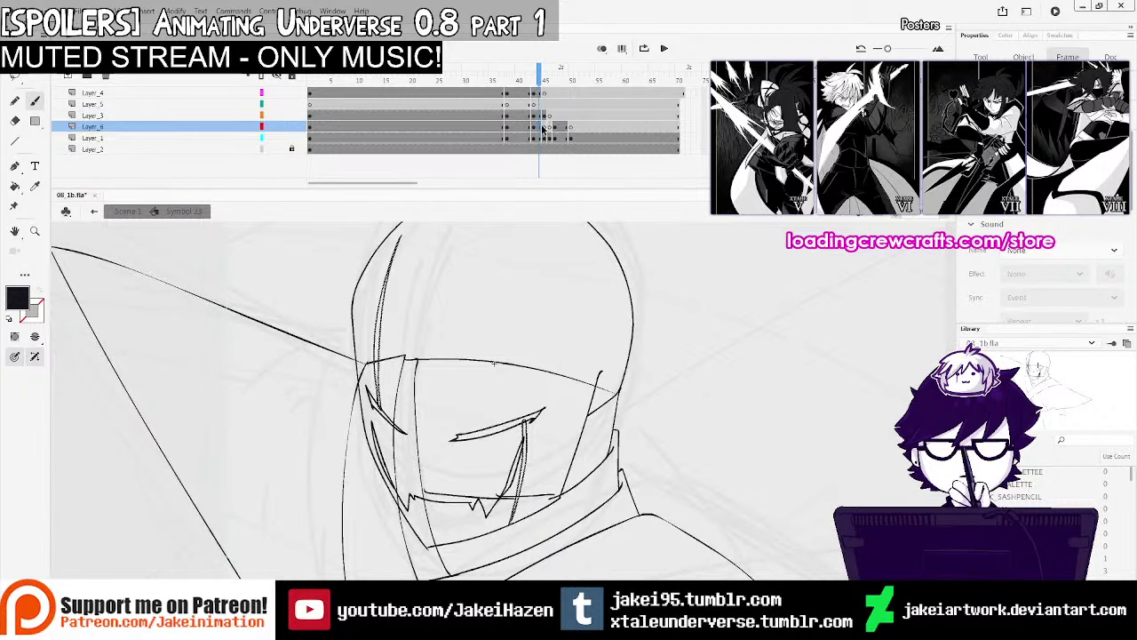
{"action": "left_click", "coordinate": [544, 126]}
{"action": "left_click", "coordinate": [602, 49]}
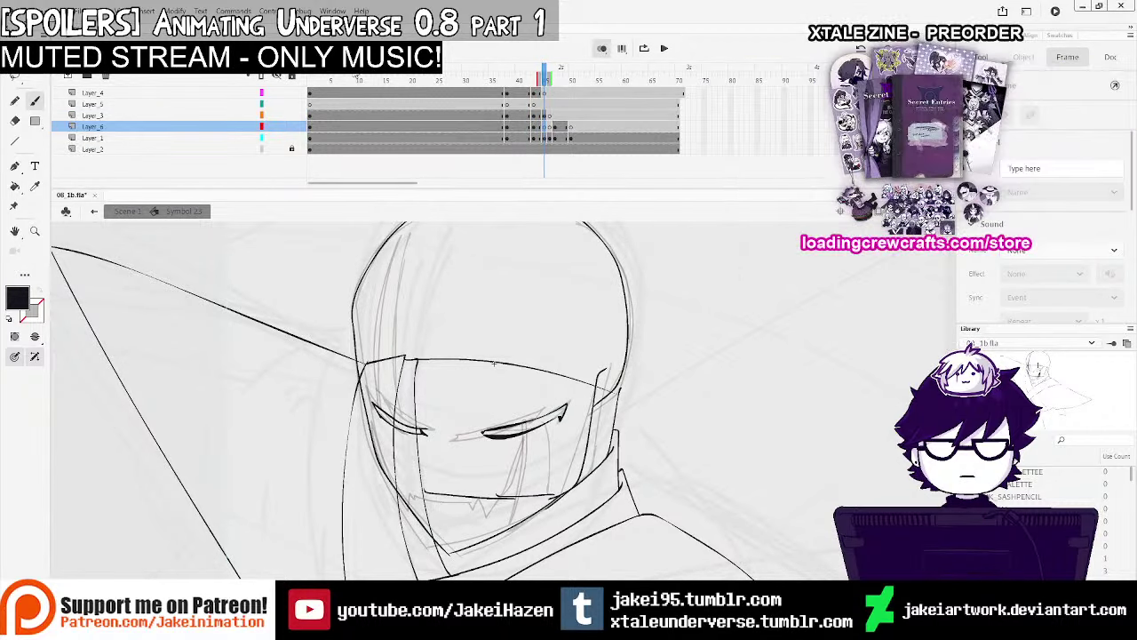
{"action": "left_click_drag", "start_coordinate": [447, 363], "coordinate": [454, 396]}
{"action": "mouse_move", "coordinate": [402, 451]}
{"action": "left_mouse_down"}
{"action": "mouse_move", "coordinate": [396, 322]}
{"action": "mouse_move", "coordinate": [412, 266]}
{"action": "mouse_move", "coordinate": [400, 377]}
{"action": "left_mouse_up"}
{"action": "left_click_drag", "start_coordinate": [403, 450], "coordinate": [406, 456]}
{"action": "left_click_drag", "start_coordinate": [545, 458], "coordinate": [537, 401]}
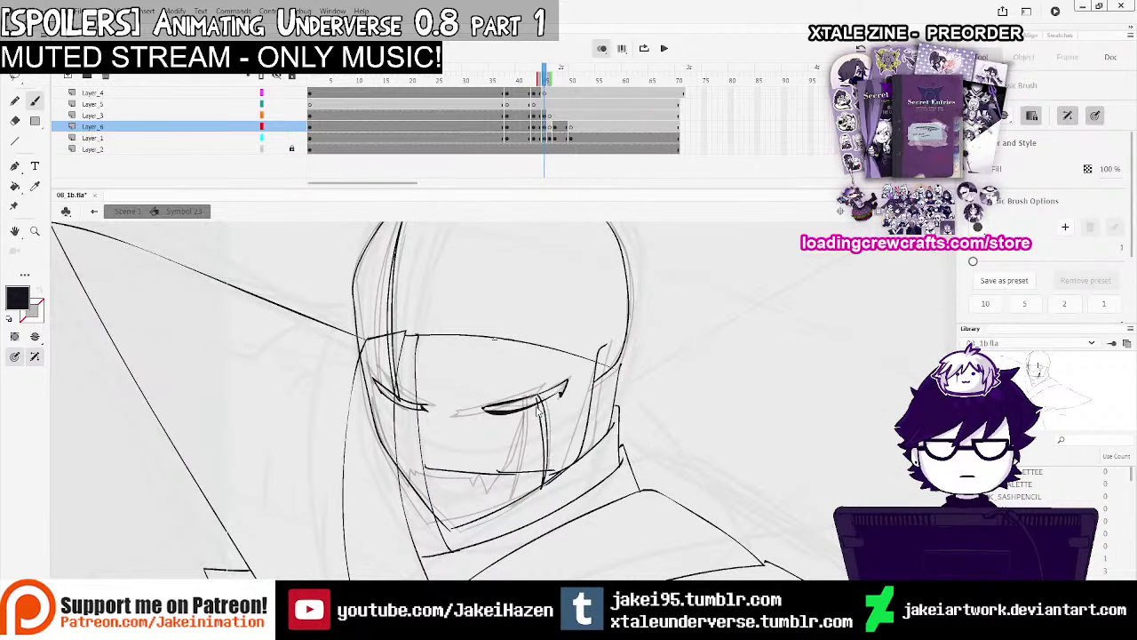
{"action": "key", "text": "ctrl+z"}
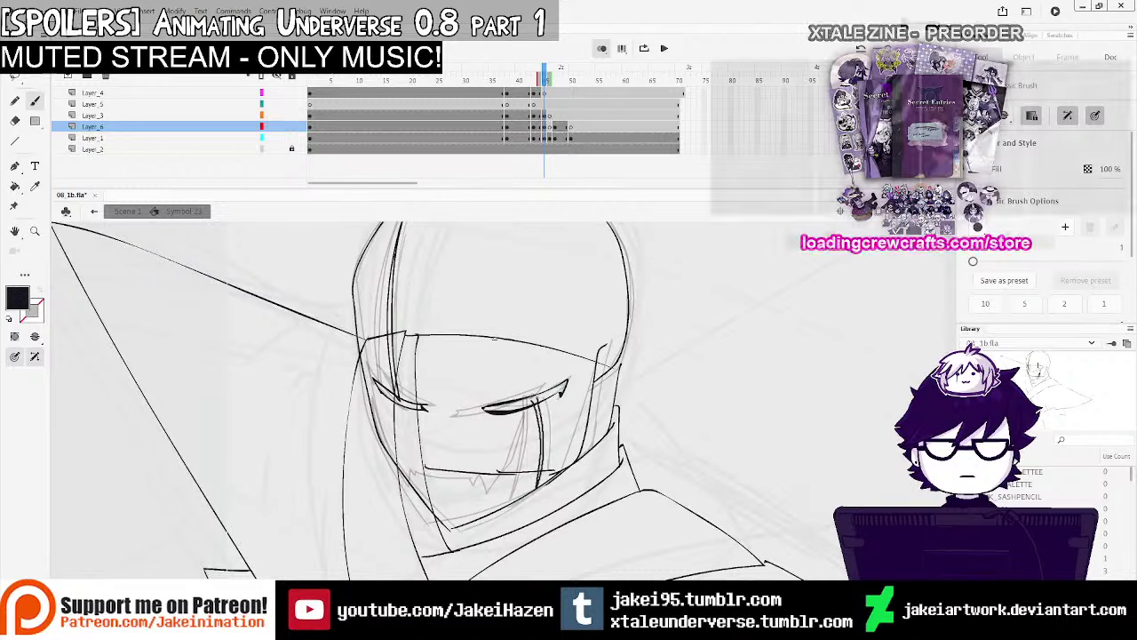
Play back the head turn with the new scars and compare the drawings around frames 43 to 45
{"action": "left_click", "coordinate": [507, 105]}
{"action": "key", "text": "Return"}
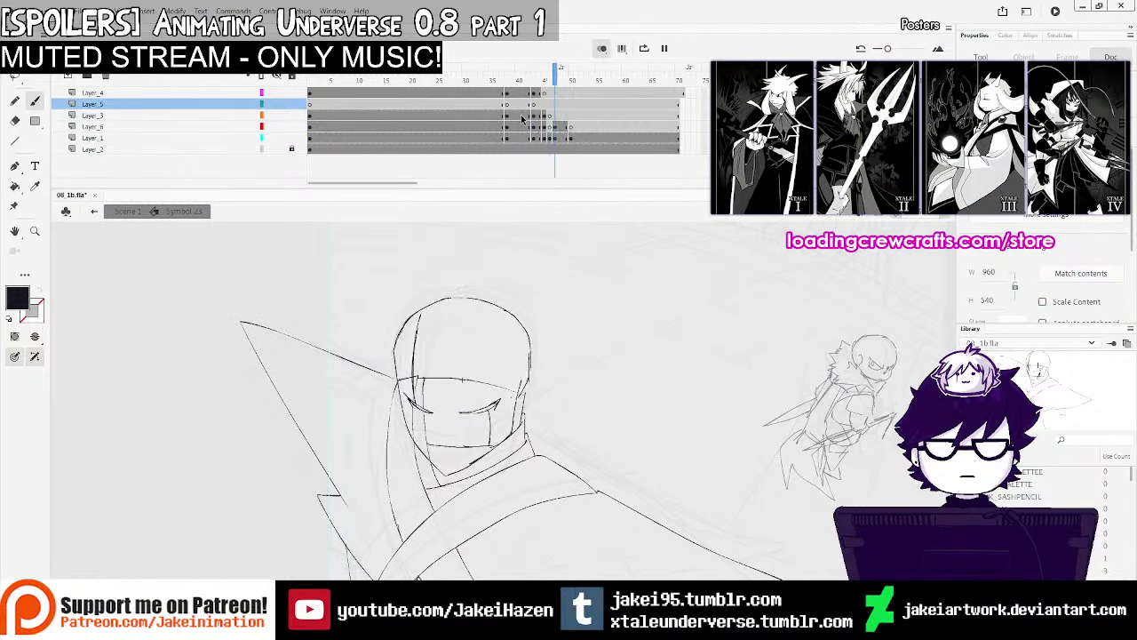
{"action": "left_click", "coordinate": [478, 117]}
{"action": "key", "text": "Return"}
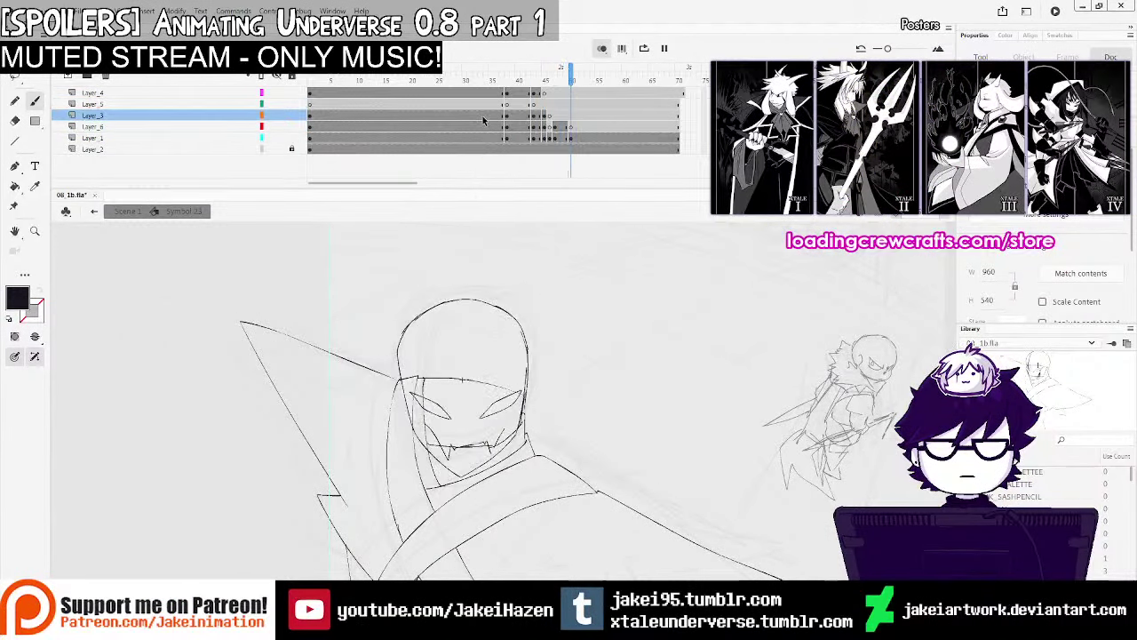
{"action": "key", "text": "Return"}
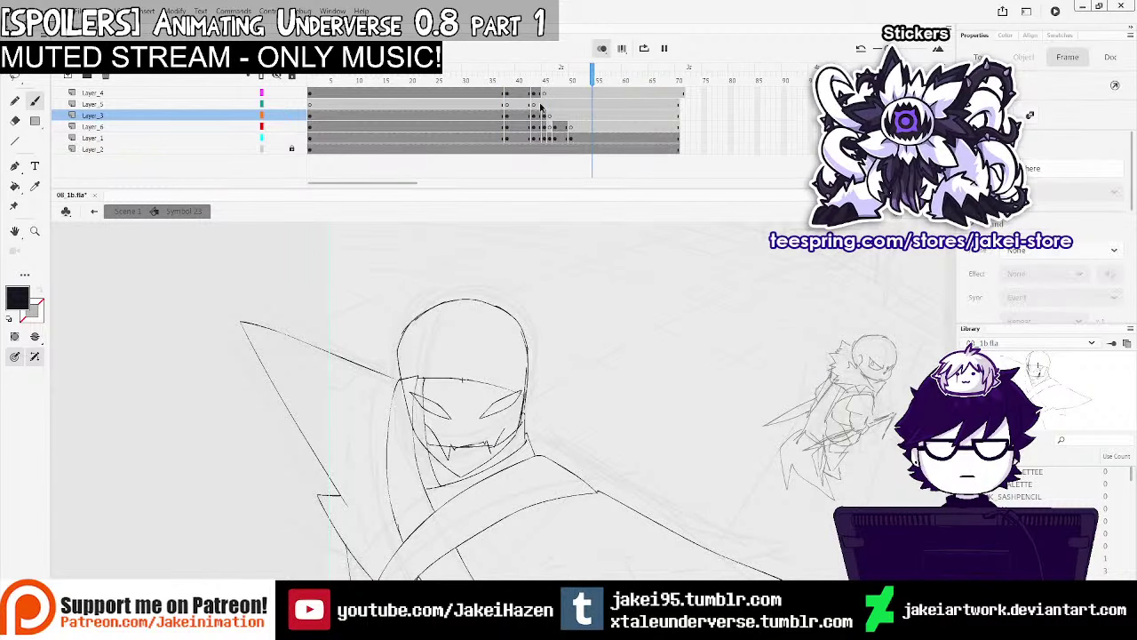
{"action": "left_click", "coordinate": [544, 126]}
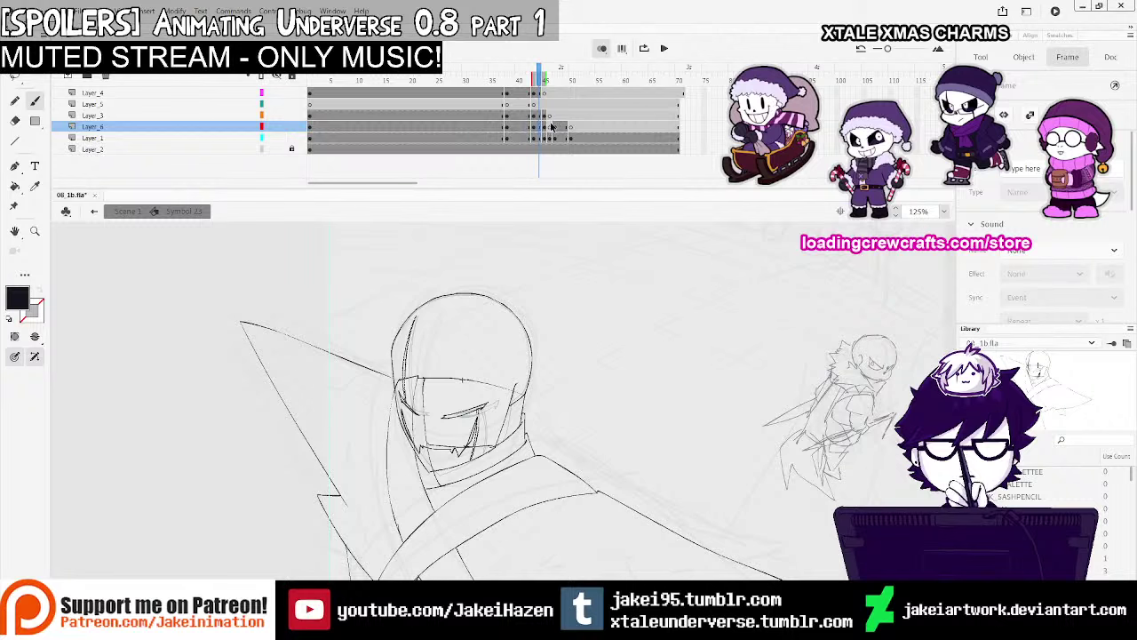
{"action": "left_click", "coordinate": [542, 116]}
{"action": "key", "text": "ctrl+equal"}
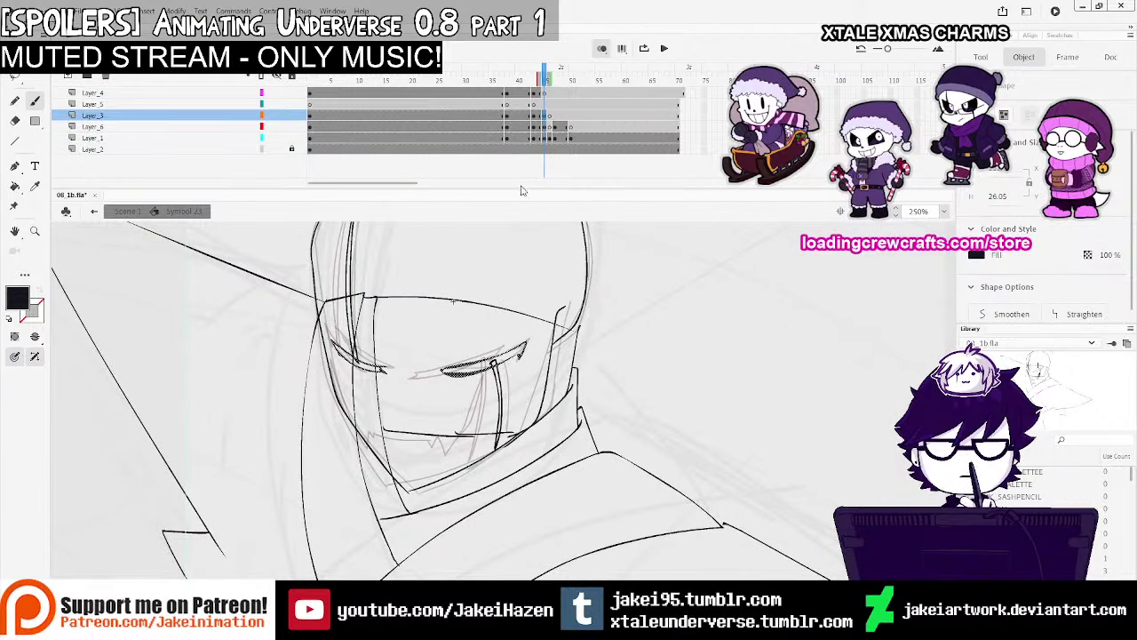
{"action": "left_click", "coordinate": [538, 137]}
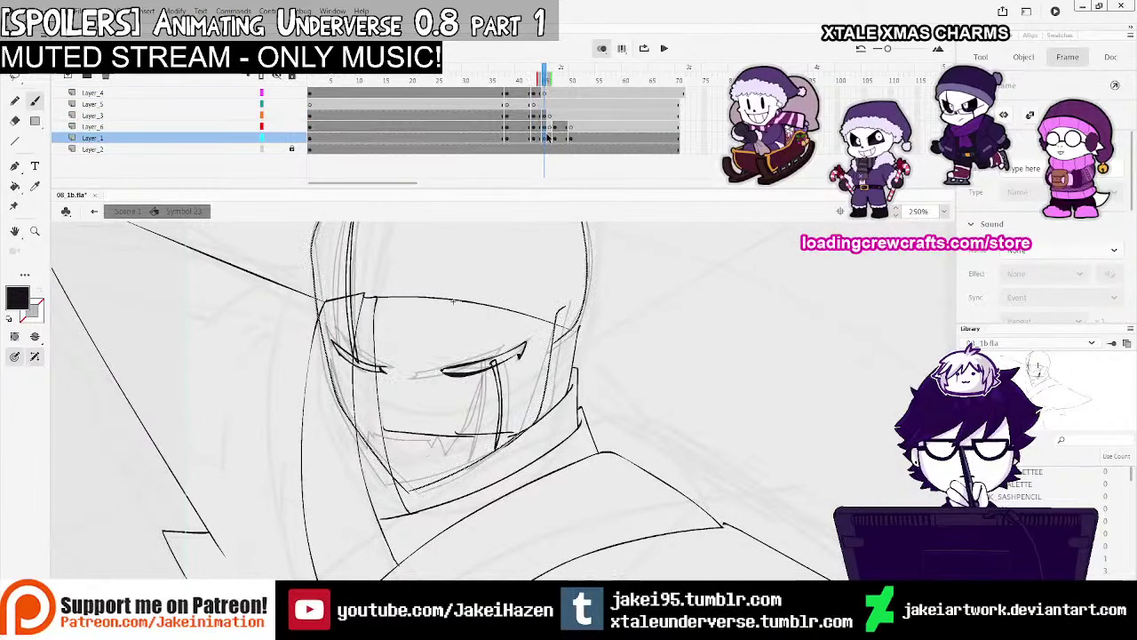
{"action": "left_click", "coordinate": [545, 126]}
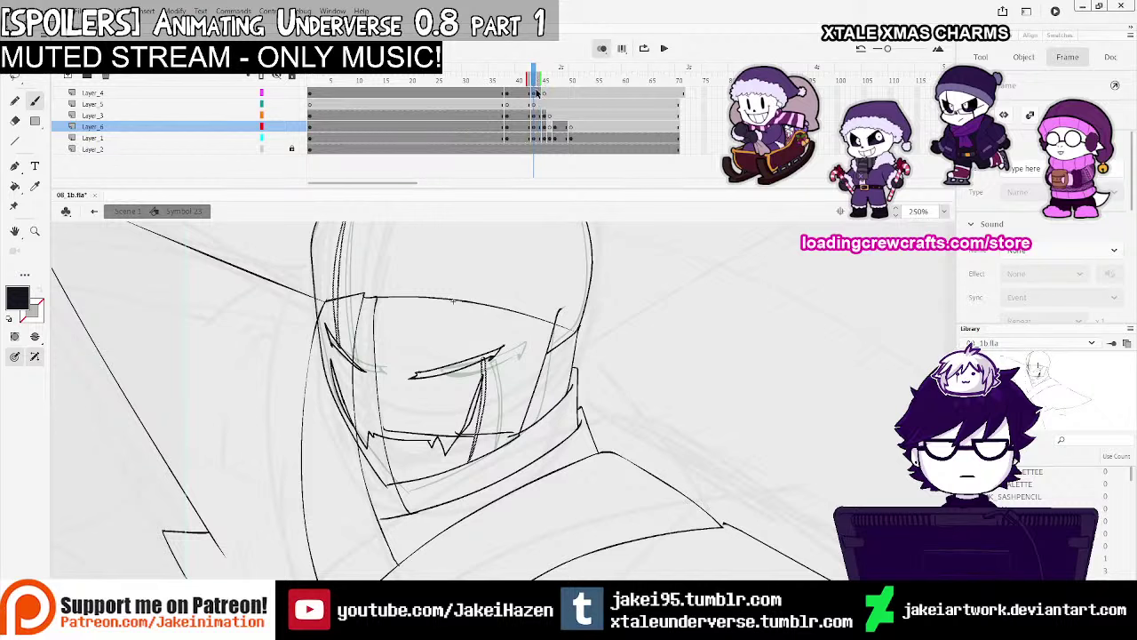
Try to draw the jagged teeth and a cheek marking on Layer_4 at frame 45 over the onion skin
{"action": "left_click", "coordinate": [545, 92]}
{"action": "key", "text": "ctrl+equal"}
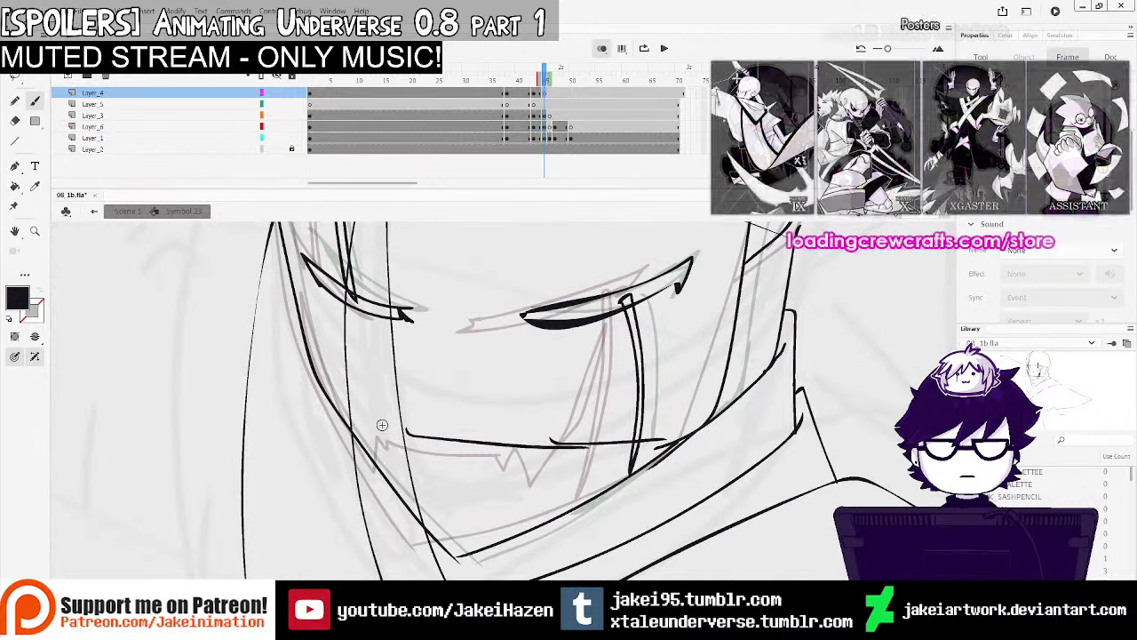
{"action": "mouse_move", "coordinate": [371, 414]}
{"action": "left_mouse_down"}
{"action": "mouse_move", "coordinate": [409, 477]}
{"action": "mouse_move", "coordinate": [411, 444]}
{"action": "mouse_move", "coordinate": [531, 444]}
{"action": "mouse_move", "coordinate": [542, 479]}
{"action": "mouse_move", "coordinate": [554, 445]}
{"action": "mouse_move", "coordinate": [565, 468]}
{"action": "mouse_move", "coordinate": [607, 395]}
{"action": "mouse_move", "coordinate": [574, 470]}
{"action": "left_mouse_up"}
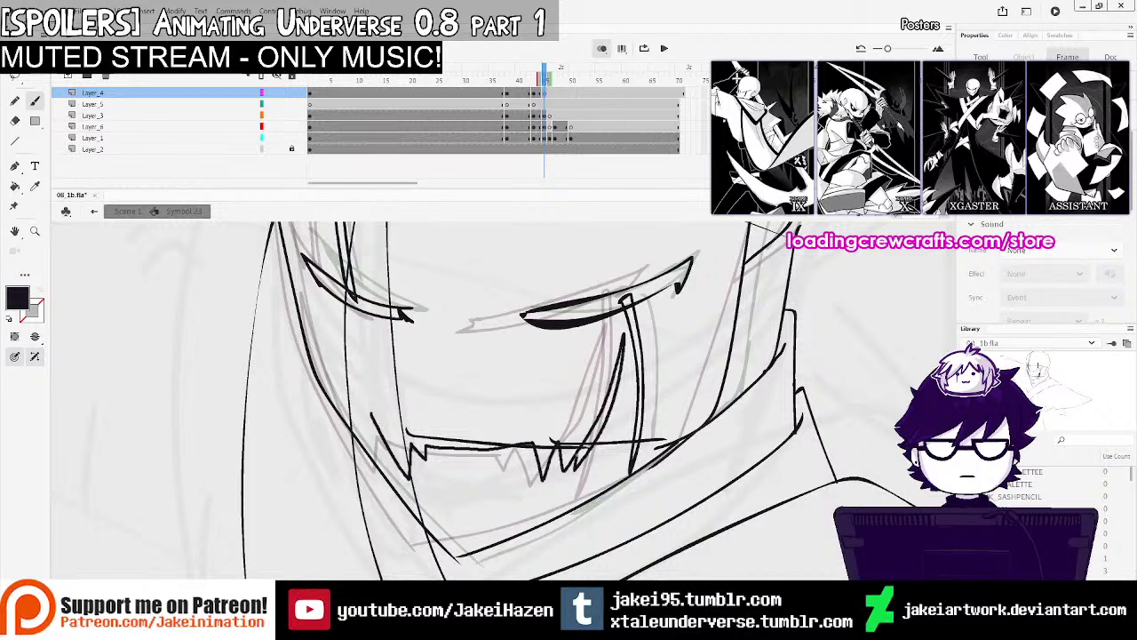
{"action": "key", "text": "ctrl+z"}
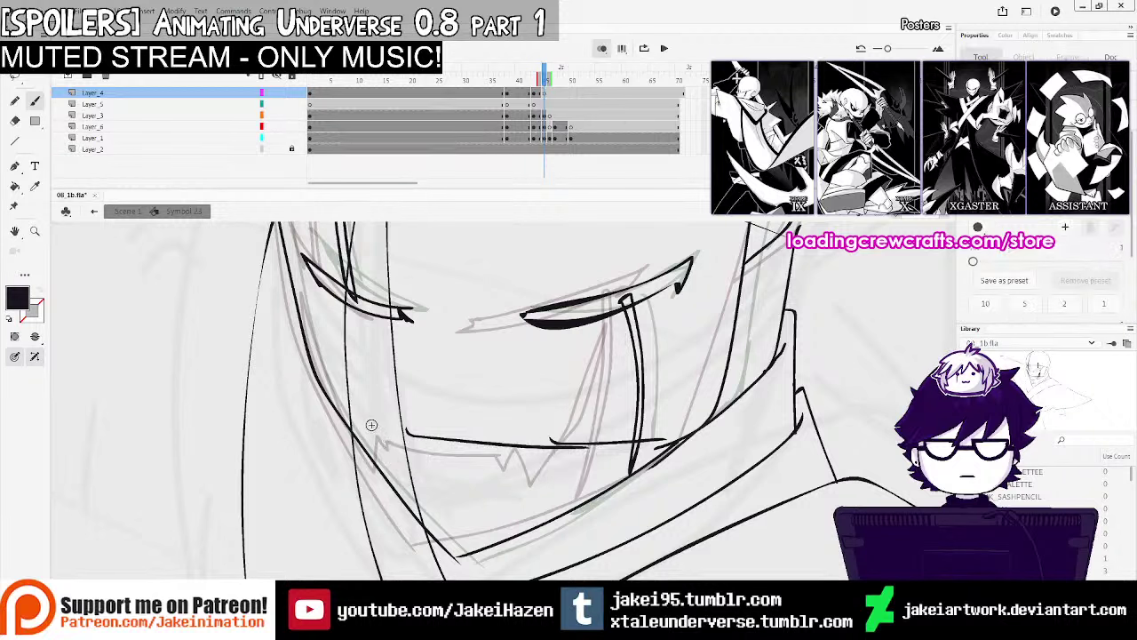
{"action": "mouse_move", "coordinate": [371, 424]}
{"action": "left_mouse_down"}
{"action": "mouse_move", "coordinate": [415, 457]}
{"action": "mouse_move", "coordinate": [529, 456]}
{"action": "mouse_move", "coordinate": [555, 444]}
{"action": "mouse_move", "coordinate": [612, 363]}
{"action": "mouse_move", "coordinate": [621, 387]}
{"action": "mouse_move", "coordinate": [568, 472]}
{"action": "left_mouse_up"}
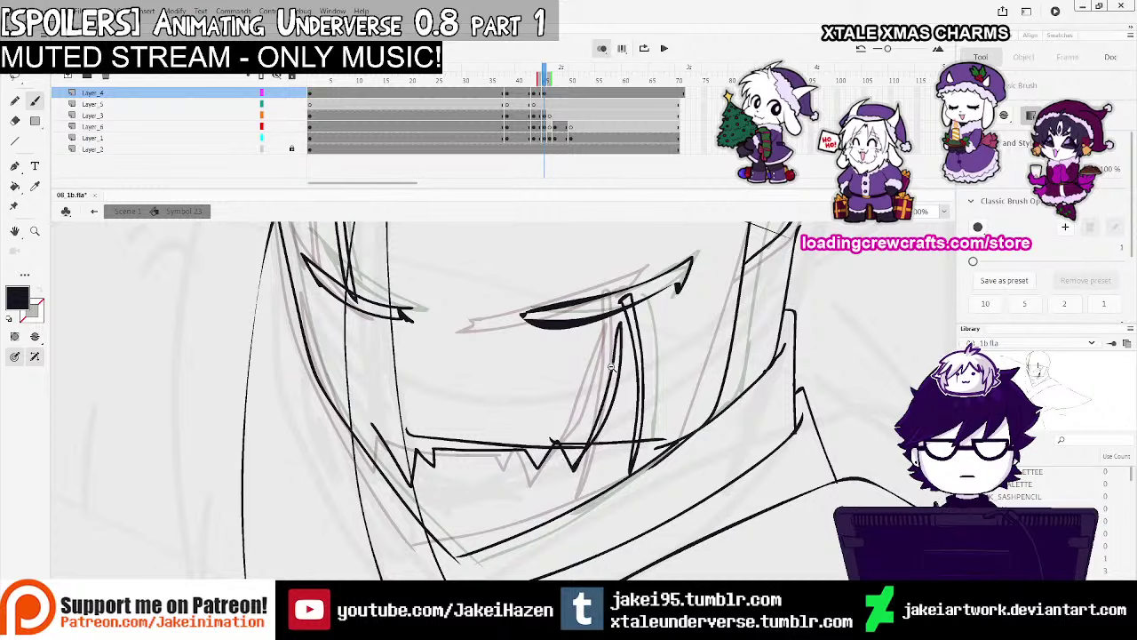
{"action": "left_click", "coordinate": [611, 336], "text": "ctrl+alt"}
{"action": "key", "text": "ctrl+z"}
{"action": "key", "text": "ctrl+z"}
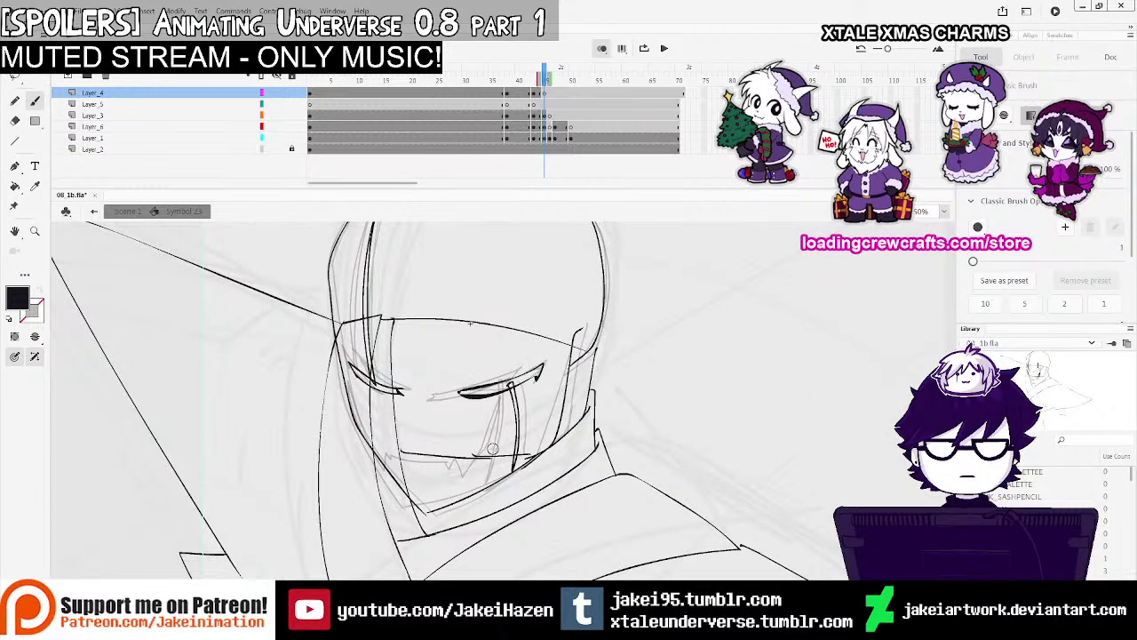
Draw the jagged teeth and both cheek markings on Layer_4 at frame 45, and fill the markings solid black
{"action": "left_click_drag", "start_coordinate": [509, 399], "coordinate": [495, 450]}
{"action": "key", "text": "ctrl+z"}
{"action": "mouse_move", "coordinate": [510, 403]}
{"action": "left_mouse_down"}
{"action": "mouse_move", "coordinate": [480, 475]}
{"action": "mouse_move", "coordinate": [411, 463]}
{"action": "mouse_move", "coordinate": [396, 477]}
{"action": "left_mouse_up"}
{"action": "left_click_drag", "start_coordinate": [366, 400], "coordinate": [395, 471]}
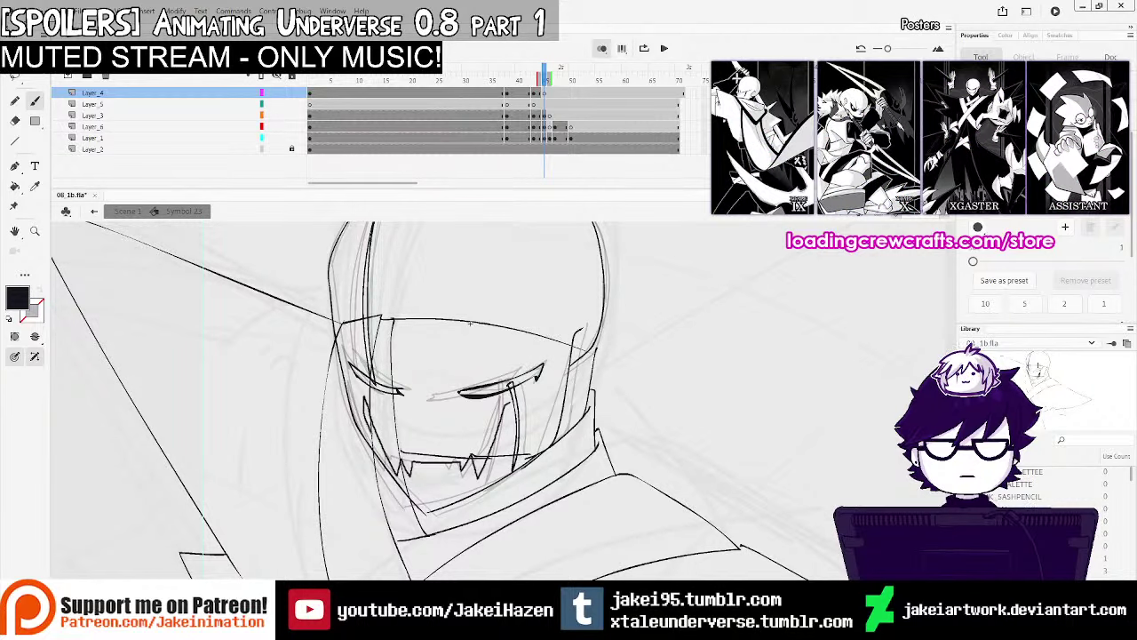
{"action": "left_click_drag", "start_coordinate": [370, 433], "coordinate": [386, 454]}
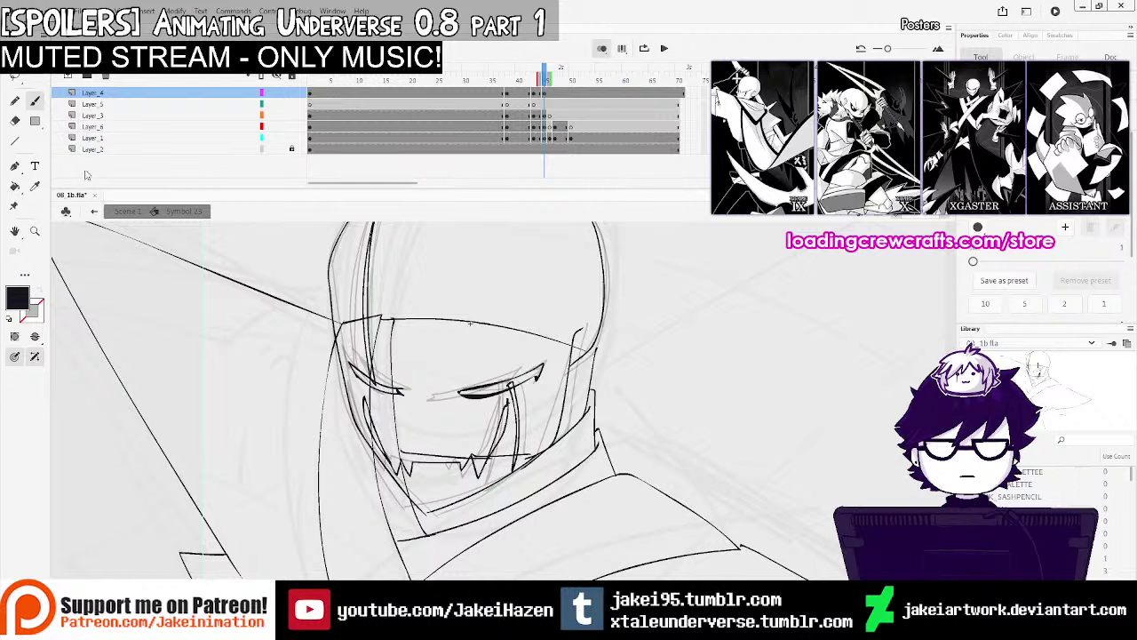
{"action": "left_click", "coordinate": [14, 187]}
{"action": "left_click", "coordinate": [375, 428]}
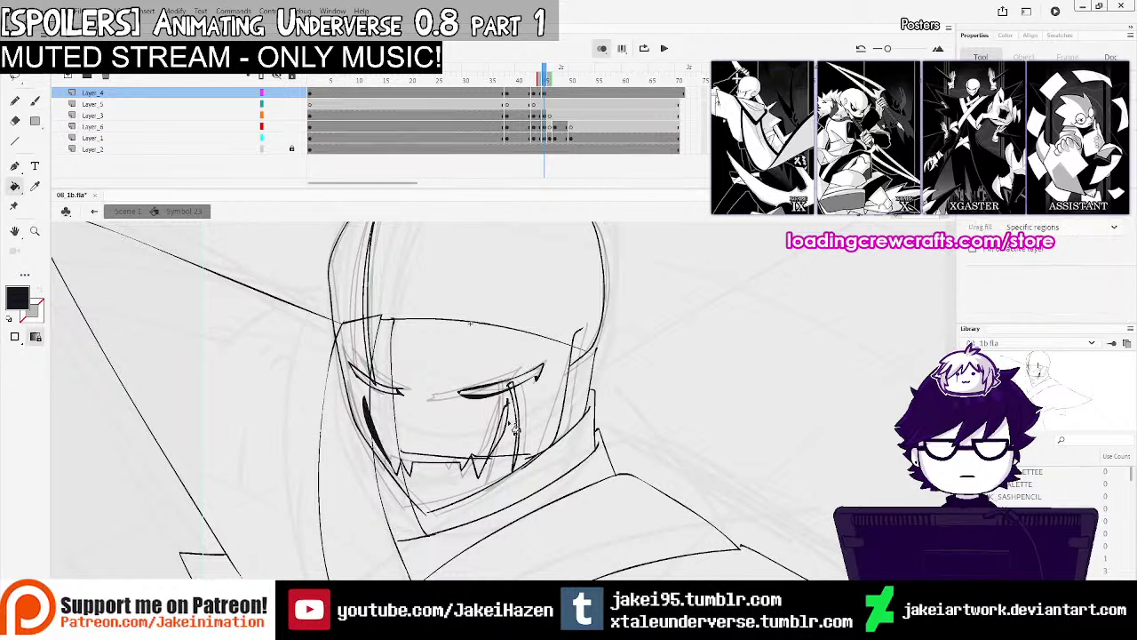
{"action": "left_click", "coordinate": [508, 432]}
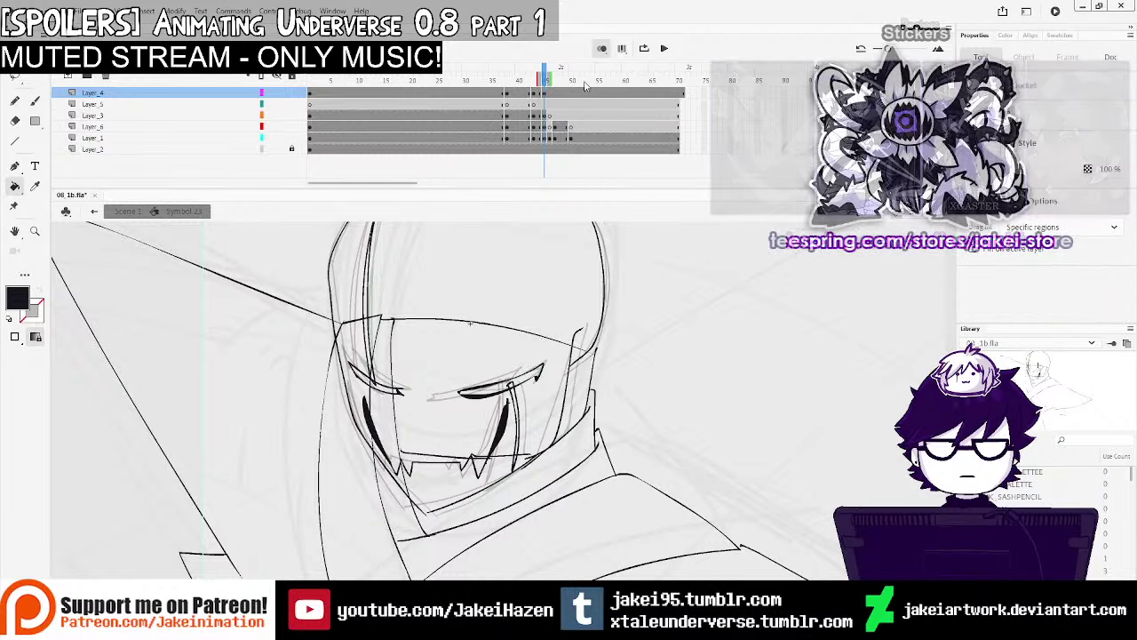
Hide Layer_2 and handwrite "he looks silly" beside the jaw on Layer_4 at frame 45
{"action": "left_click", "coordinate": [277, 149]}
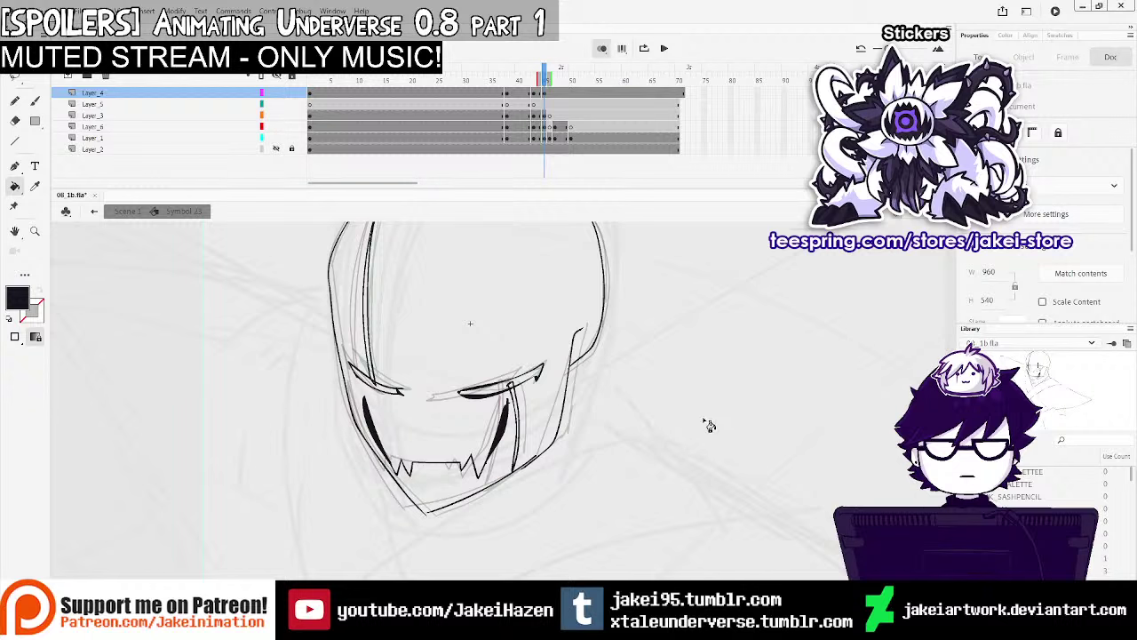
{"action": "left_click", "coordinate": [36, 100]}
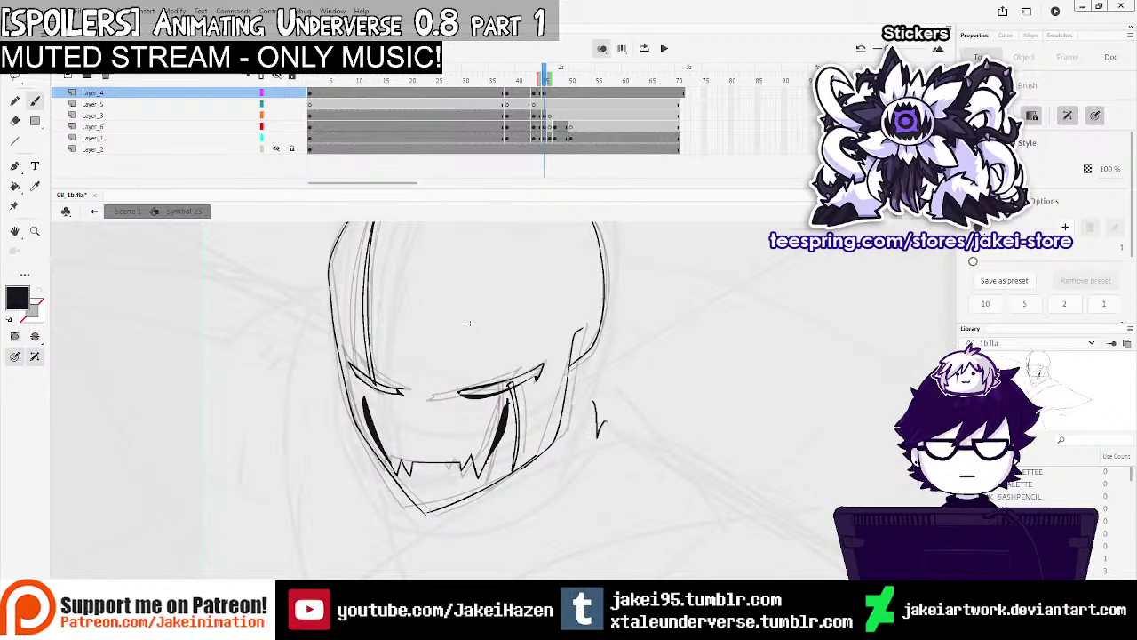
{"action": "left_click_drag", "start_coordinate": [595, 410], "coordinate": [608, 435]}
{"action": "left_click_drag", "start_coordinate": [617, 427], "coordinate": [631, 432]}
{"action": "left_click_drag", "start_coordinate": [661, 388], "coordinate": [663, 430]}
{"action": "left_click_drag", "start_coordinate": [682, 410], "coordinate": [686, 415]}
{"action": "left_click_drag", "start_coordinate": [697, 405], "coordinate": [695, 414]}
{"action": "left_click_drag", "start_coordinate": [710, 374], "coordinate": [711, 423]}
{"action": "left_click_drag", "start_coordinate": [723, 400], "coordinate": [726, 424]}
{"action": "mouse_move", "coordinate": [633, 448]}
{"action": "left_mouse_down"}
{"action": "mouse_move", "coordinate": [622, 471]}
{"action": "mouse_move", "coordinate": [643, 465]}
{"action": "left_mouse_up"}
{"action": "left_click", "coordinate": [641, 434]}
{"action": "mouse_move", "coordinate": [654, 432]}
{"action": "left_mouse_down"}
{"action": "mouse_move", "coordinate": [655, 462]}
{"action": "mouse_move", "coordinate": [665, 460]}
{"action": "left_mouse_up"}
{"action": "left_click_drag", "start_coordinate": [671, 447], "coordinate": [676, 486]}
Doodle a drooping cap with a brim and pompom over the skull on Layer_4 at frame 45
{"action": "left_click", "coordinate": [703, 383], "text": "ctrl+shift"}
{"action": "left_click_drag", "start_coordinate": [455, 360], "coordinate": [491, 369]}
{"action": "left_click_drag", "start_coordinate": [350, 364], "coordinate": [492, 403]}
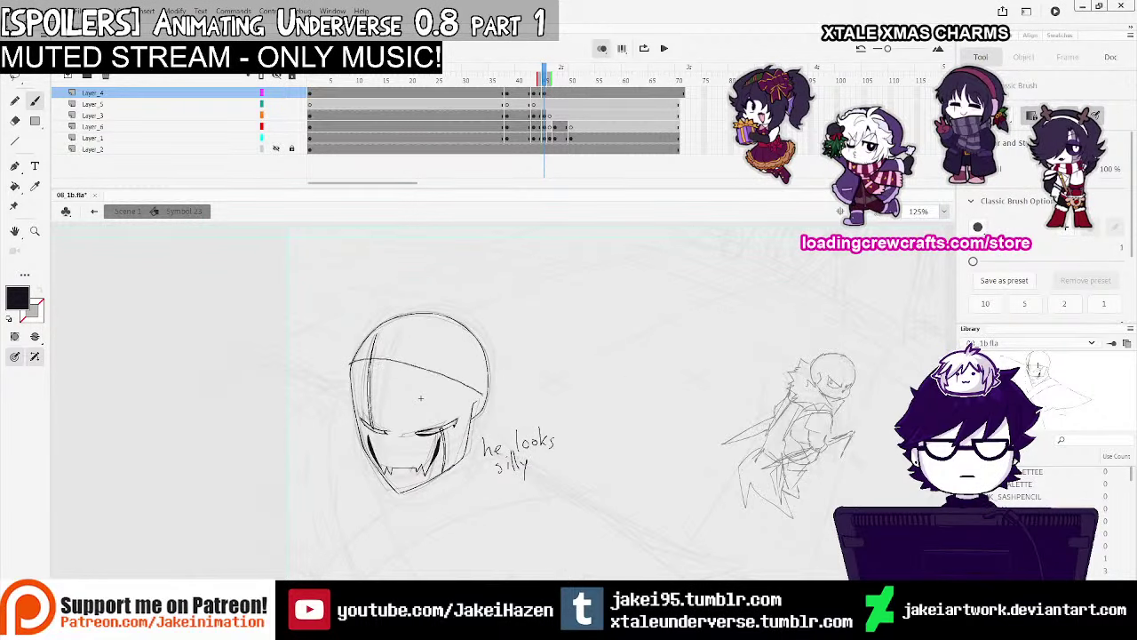
{"action": "left_click_drag", "start_coordinate": [351, 363], "coordinate": [489, 377]}
{"action": "mouse_move", "coordinate": [373, 321]}
{"action": "left_mouse_down"}
{"action": "mouse_move", "coordinate": [491, 293]}
{"action": "mouse_move", "coordinate": [544, 383]}
{"action": "mouse_move", "coordinate": [531, 382]}
{"action": "mouse_move", "coordinate": [538, 399]}
{"action": "left_mouse_up"}
{"action": "left_click_drag", "start_coordinate": [454, 518], "coordinate": [535, 456]}
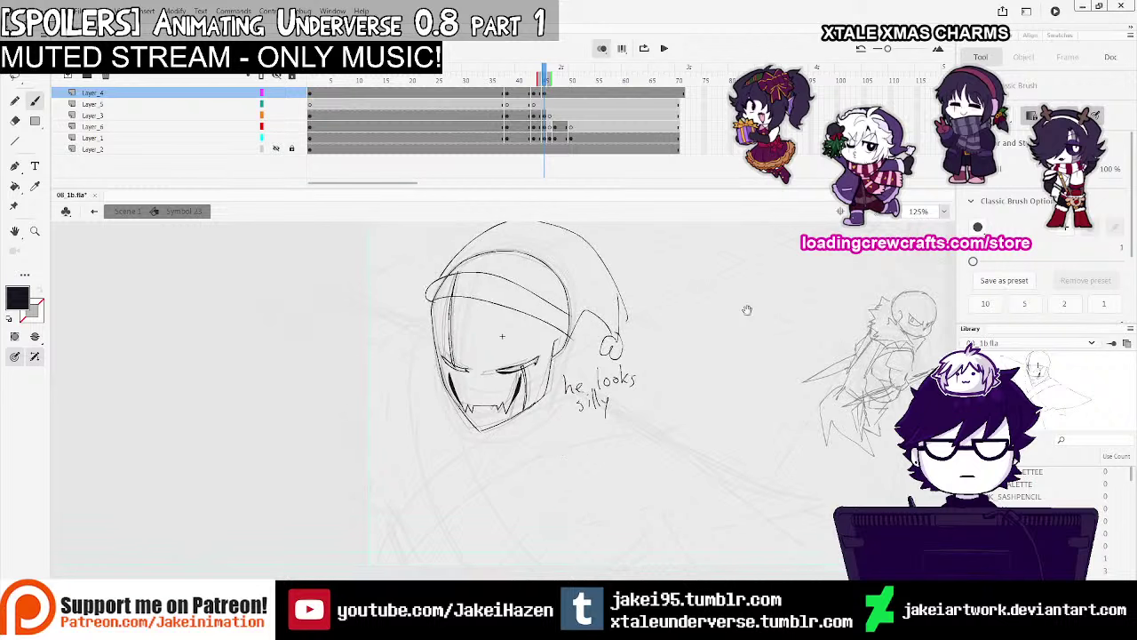
Set the brush size to 10 and handwrite "A mimir" below the head and a "Z" beside it
{"action": "left_click", "coordinate": [985, 304]}
{"action": "left_click_drag", "start_coordinate": [433, 472], "coordinate": [436, 455]}
{"action": "mouse_move", "coordinate": [486, 479]}
{"action": "left_mouse_down"}
{"action": "mouse_move", "coordinate": [505, 459]}
{"action": "mouse_move", "coordinate": [535, 478]}
{"action": "left_mouse_up"}
{"action": "mouse_move", "coordinate": [536, 442]}
{"action": "left_mouse_down"}
{"action": "mouse_move", "coordinate": [563, 446]}
{"action": "mouse_move", "coordinate": [583, 476]}
{"action": "left_mouse_up"}
{"action": "left_click_drag", "start_coordinate": [584, 438], "coordinate": [585, 439]}
{"action": "mouse_move", "coordinate": [591, 480]}
{"action": "left_mouse_down"}
{"action": "mouse_move", "coordinate": [580, 437]}
{"action": "mouse_move", "coordinate": [611, 437]}
{"action": "left_mouse_up"}
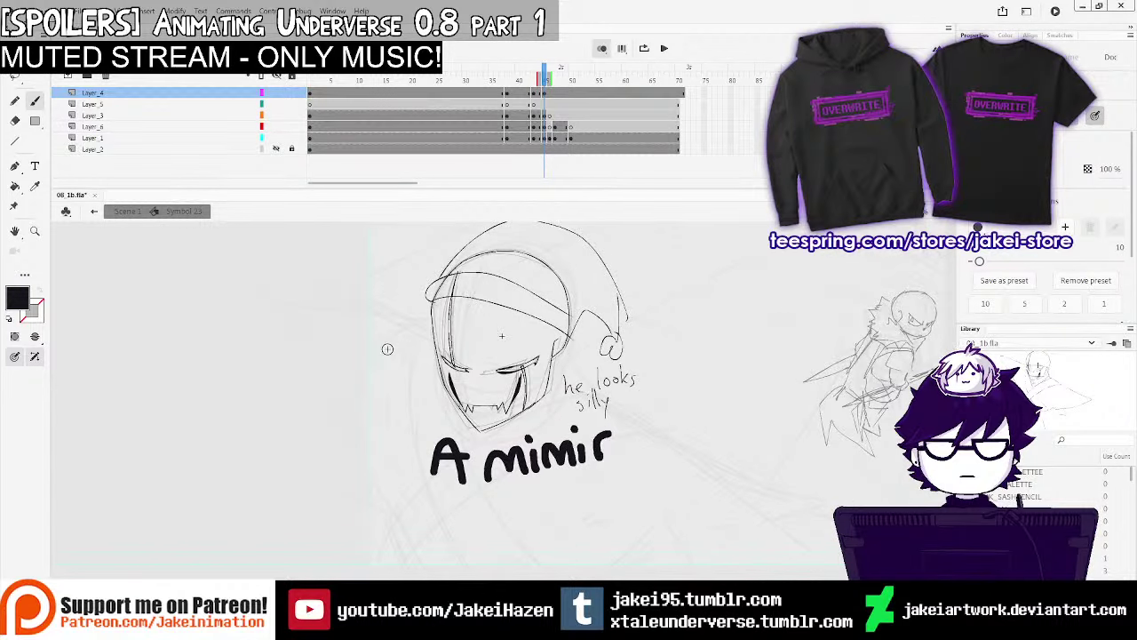
{"action": "mouse_move", "coordinate": [380, 345]}
{"action": "left_mouse_down"}
{"action": "mouse_move", "coordinate": [414, 366]}
{"action": "mouse_move", "coordinate": [398, 364]}
{"action": "left_mouse_up"}
Clear the cap, handwriting, teeth and cheek markings from Layer_4 at frame 45
{"action": "left_click_drag", "start_coordinate": [664, 472], "coordinate": [644, 487]}
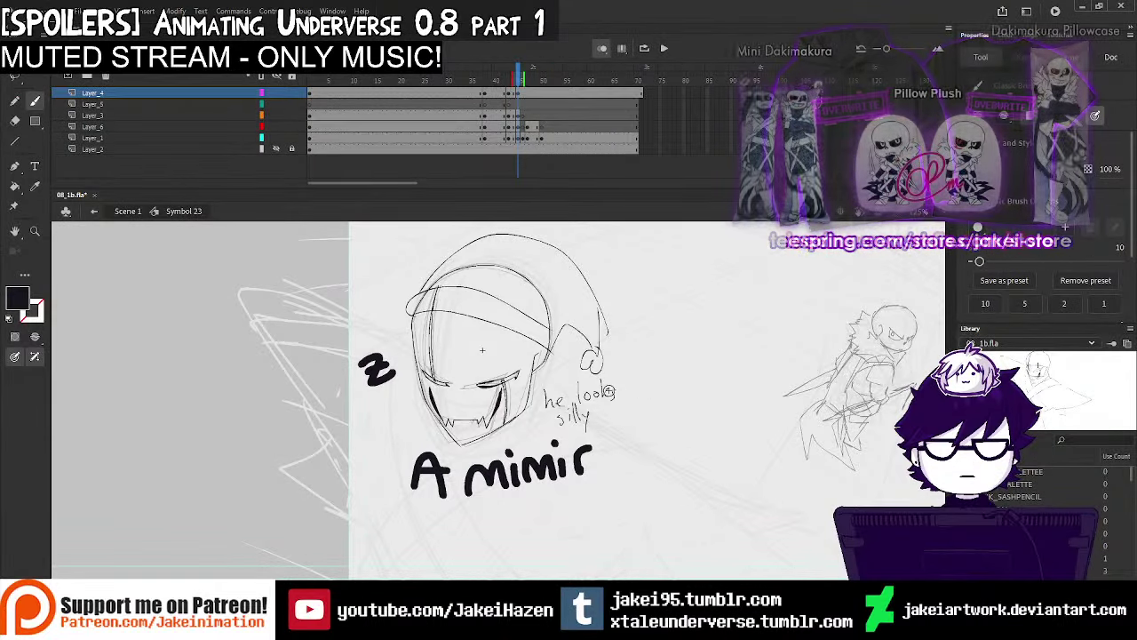
{"action": "left_click_drag", "start_coordinate": [639, 391], "coordinate": [545, 398]}
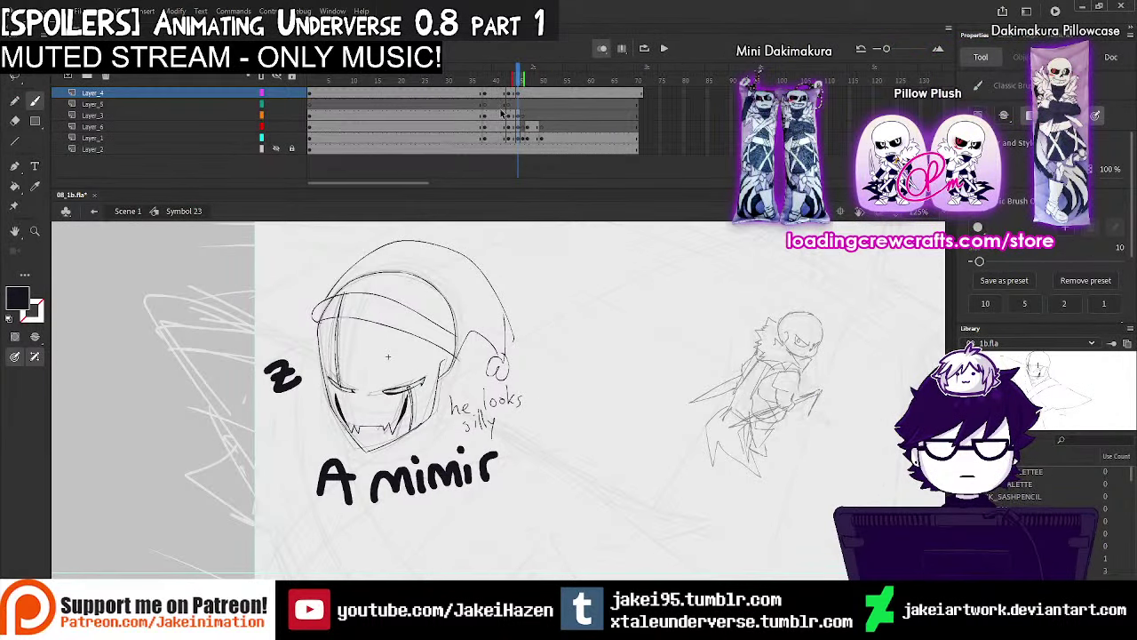
{"action": "left_click", "coordinate": [522, 93]}
{"action": "key", "text": "Delete"}
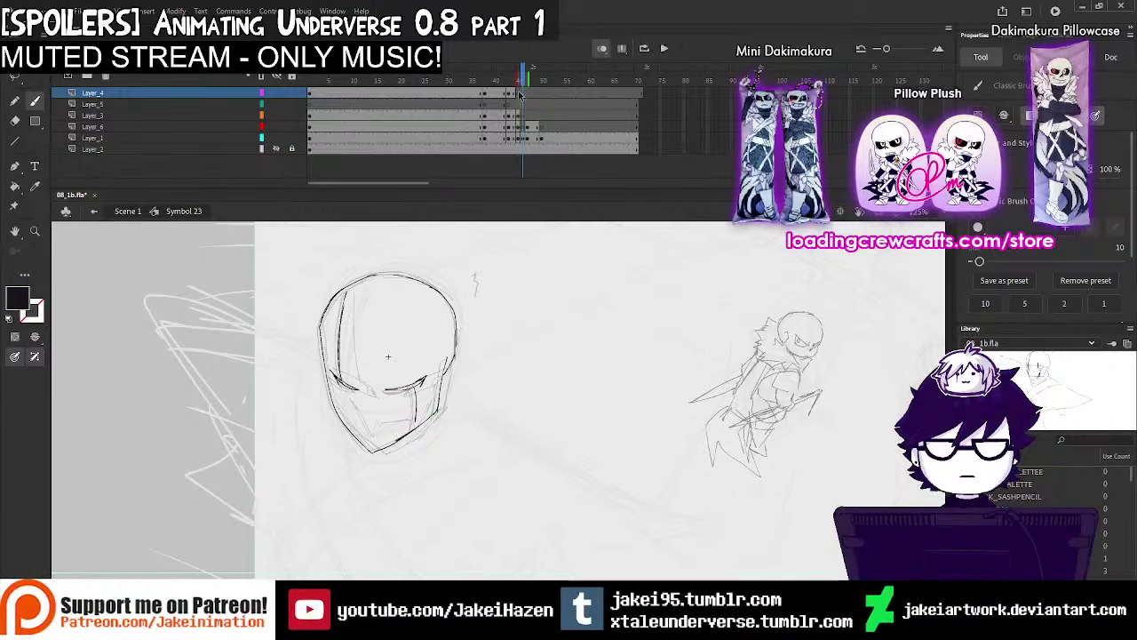
{"action": "left_click", "coordinate": [518, 93]}
Undo the thick test stroke, set the brush size to 2, and go to frame 44 on Layer_4
{"action": "left_click", "coordinate": [430, 406], "text": "ctrl"}
{"action": "left_click_drag", "start_coordinate": [543, 450], "coordinate": [632, 393]}
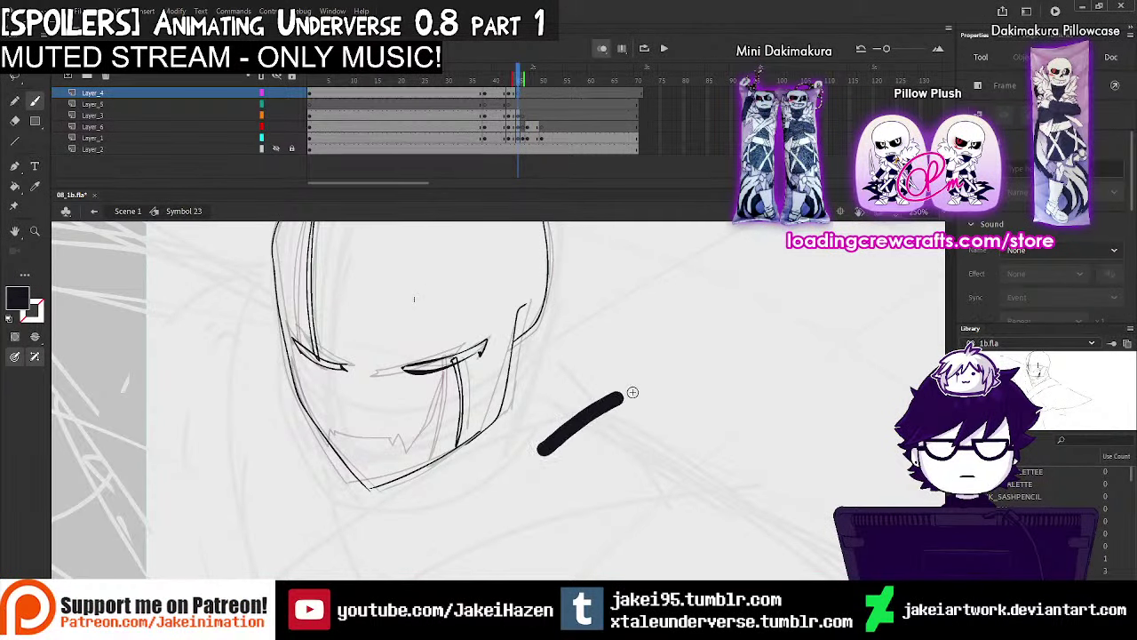
{"action": "key", "text": "ctrl+z"}
{"action": "left_click", "coordinate": [1062, 305]}
{"action": "left_click", "coordinate": [513, 93]}
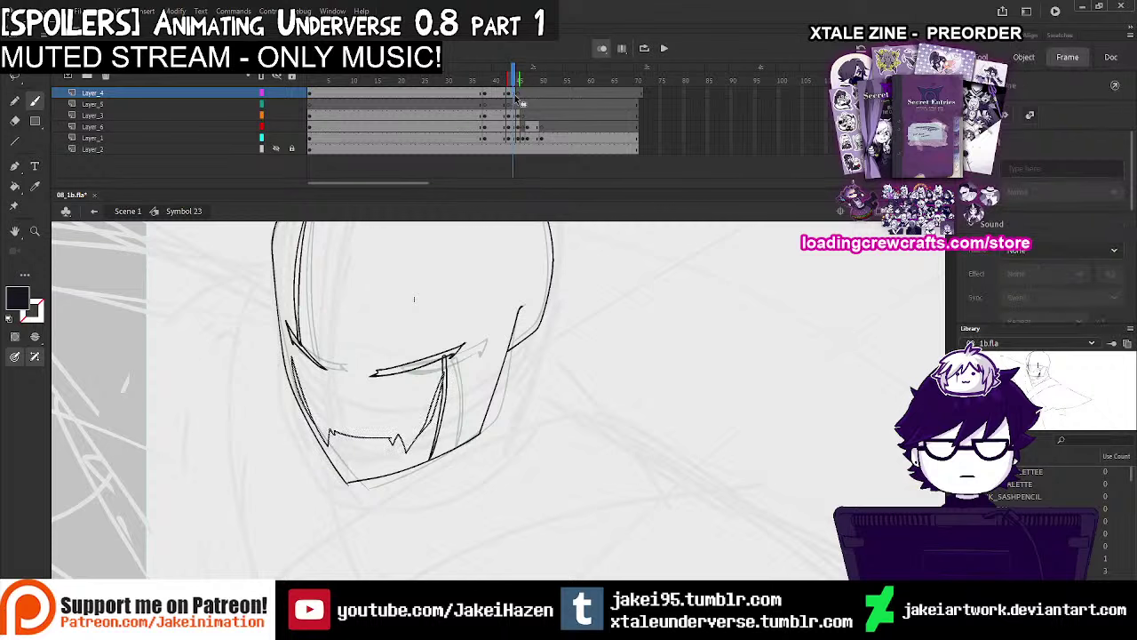
Set the brush size to 1, then draw the teeth and cheek markings on Layer_4 at frame 45 and fill the markings
{"action": "left_click", "coordinate": [518, 93]}
{"action": "left_click_drag", "start_coordinate": [313, 383], "coordinate": [331, 431]}
{"action": "key", "text": "ctrl+z"}
{"action": "left_click", "coordinate": [1101, 304]}
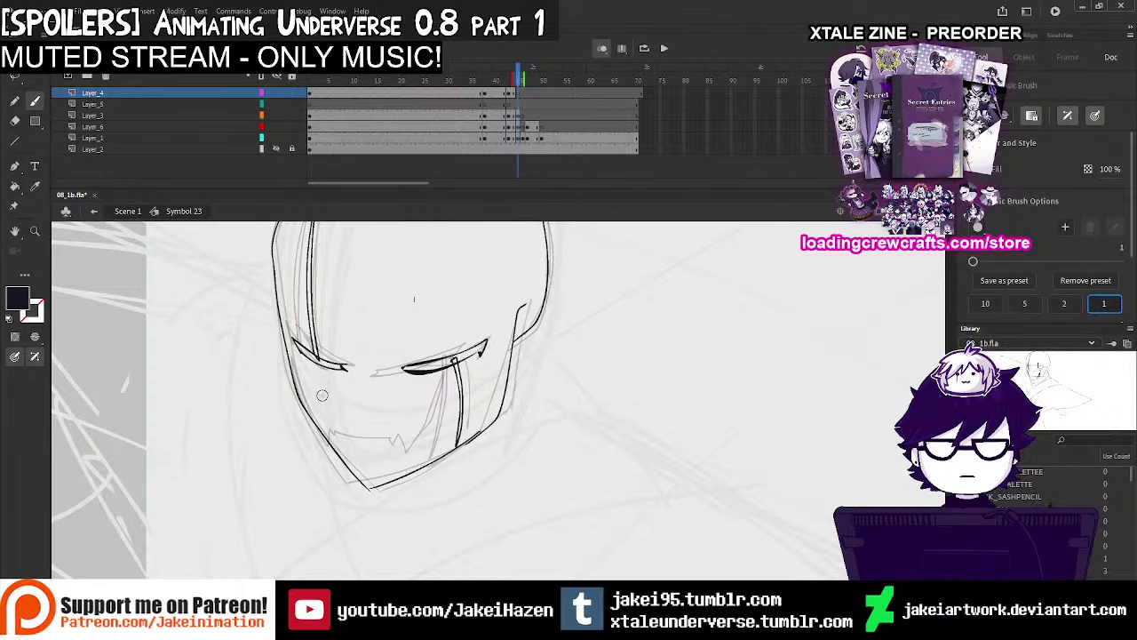
{"action": "mouse_move", "coordinate": [303, 370]}
{"action": "left_mouse_down"}
{"action": "mouse_move", "coordinate": [340, 440]}
{"action": "mouse_move", "coordinate": [407, 435]}
{"action": "mouse_move", "coordinate": [413, 447]}
{"action": "left_mouse_up"}
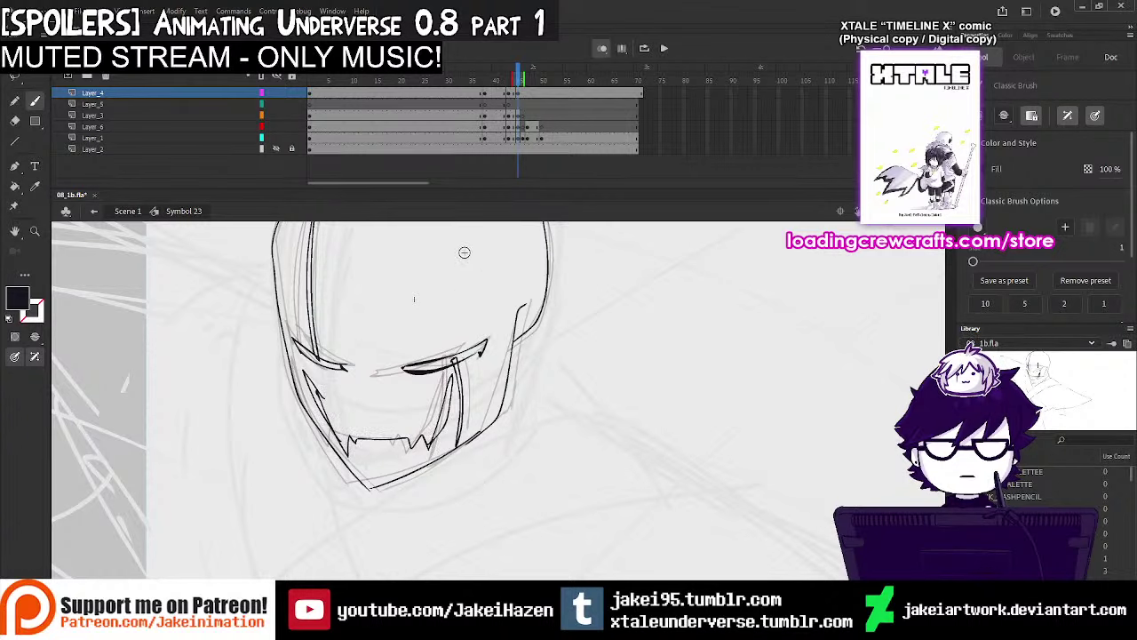
{"action": "key", "text": "k"}
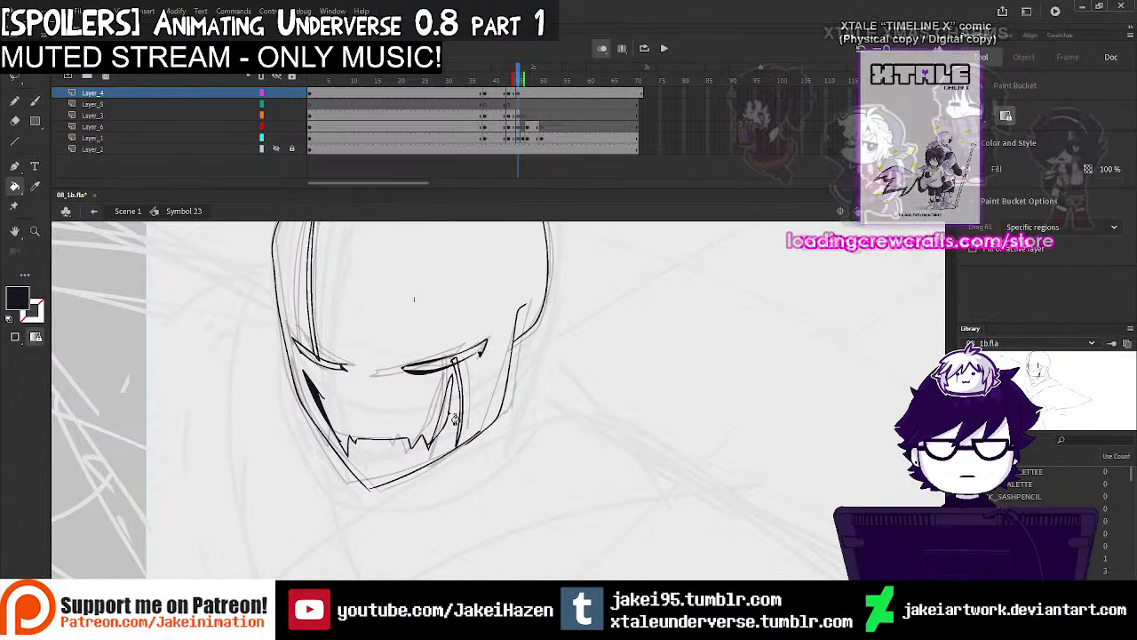
{"action": "key", "text": "ctrl+minus"}
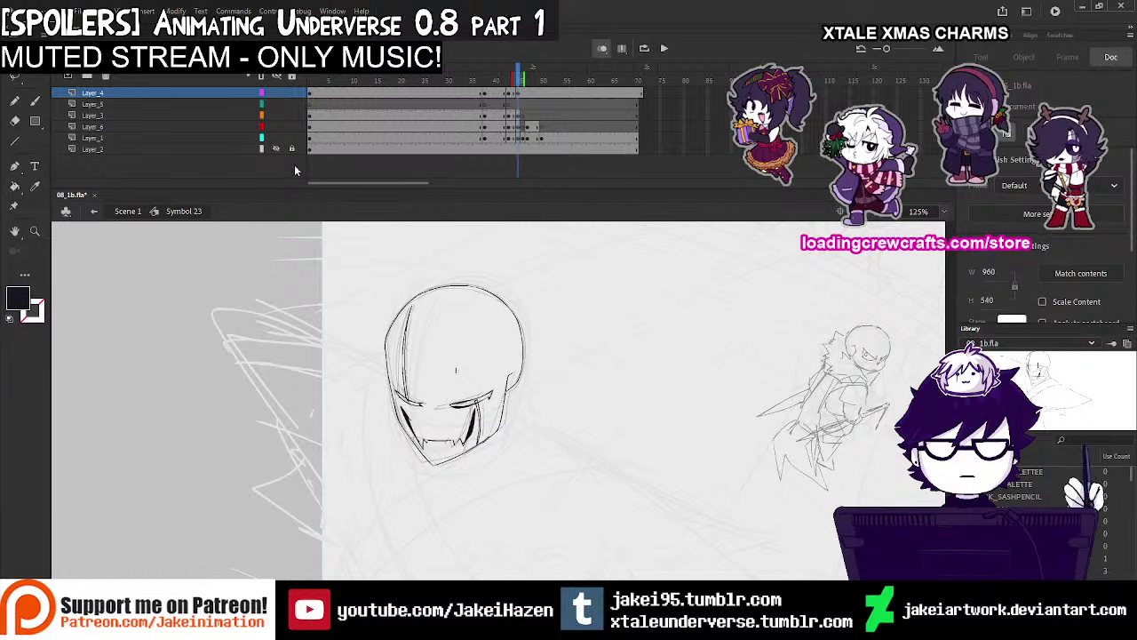
{"action": "key", "text": "ctrl+equal"}
Widen the left eye slightly, narrow the right eye, and shift the right eye inward on Layer_3 at frame 45
{"action": "key", "text": "q"}
{"action": "left_click", "coordinate": [422, 404]}
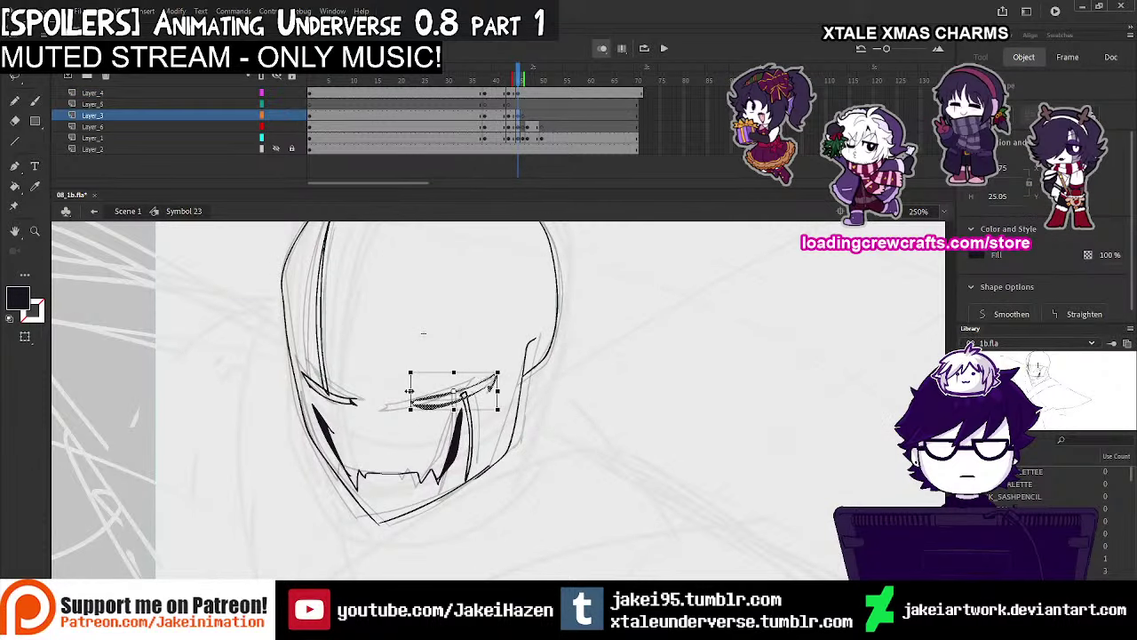
{"action": "left_click_drag", "start_coordinate": [409, 390], "coordinate": [363, 388]}
{"action": "left_click", "coordinate": [353, 404]}
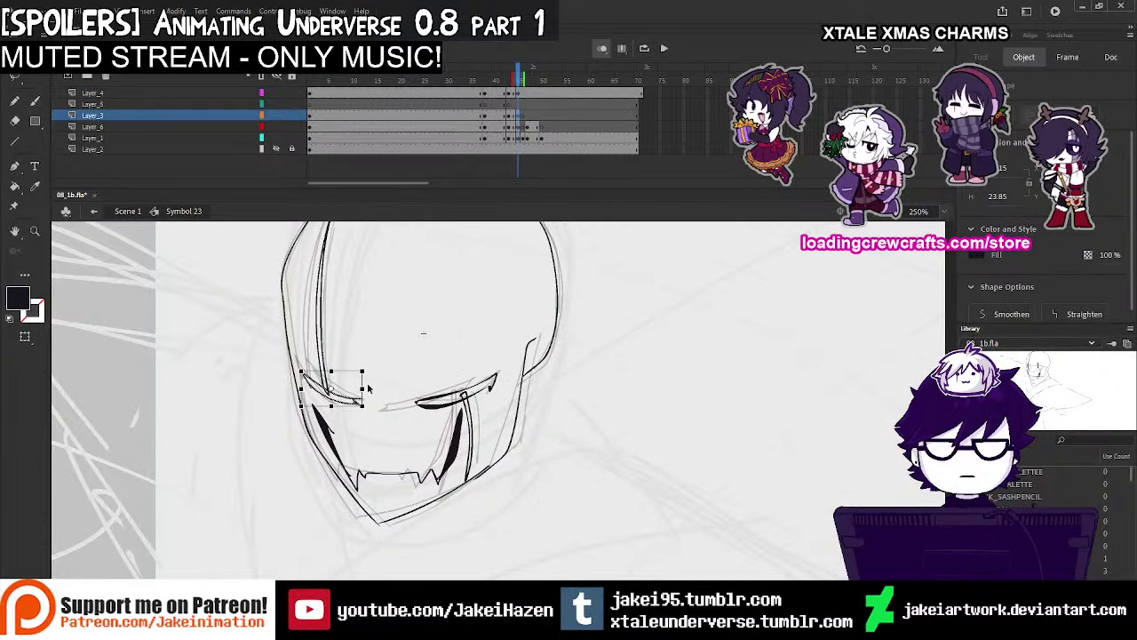
{"action": "left_click", "coordinate": [496, 353]}
{"action": "left_click", "coordinate": [488, 387]}
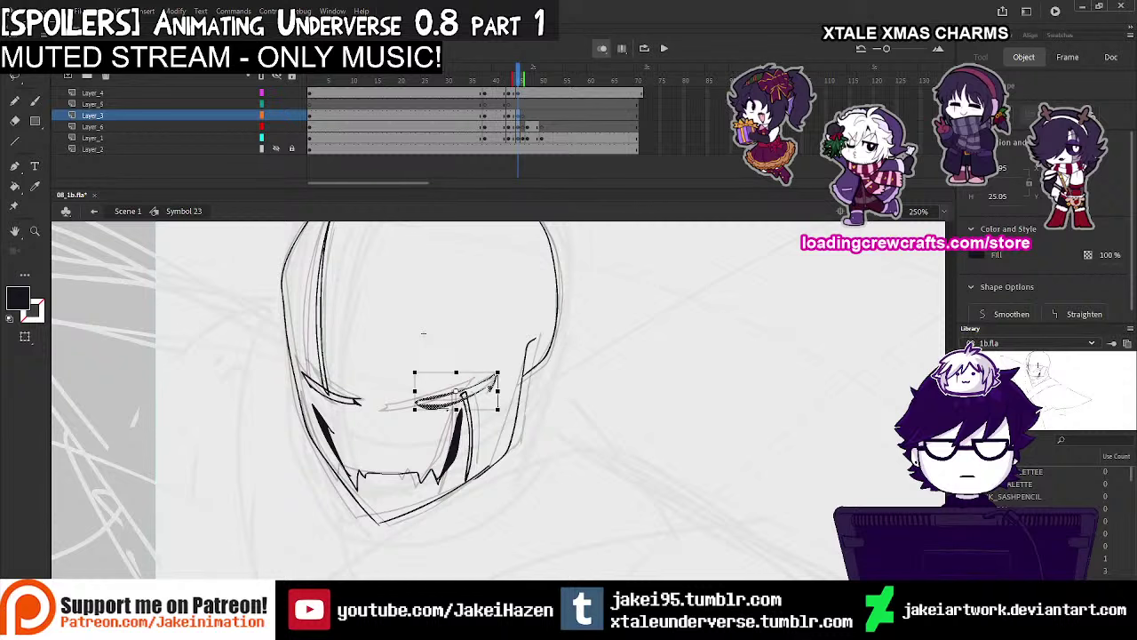
{"action": "left_click_drag", "start_coordinate": [449, 408], "coordinate": [473, 390]}
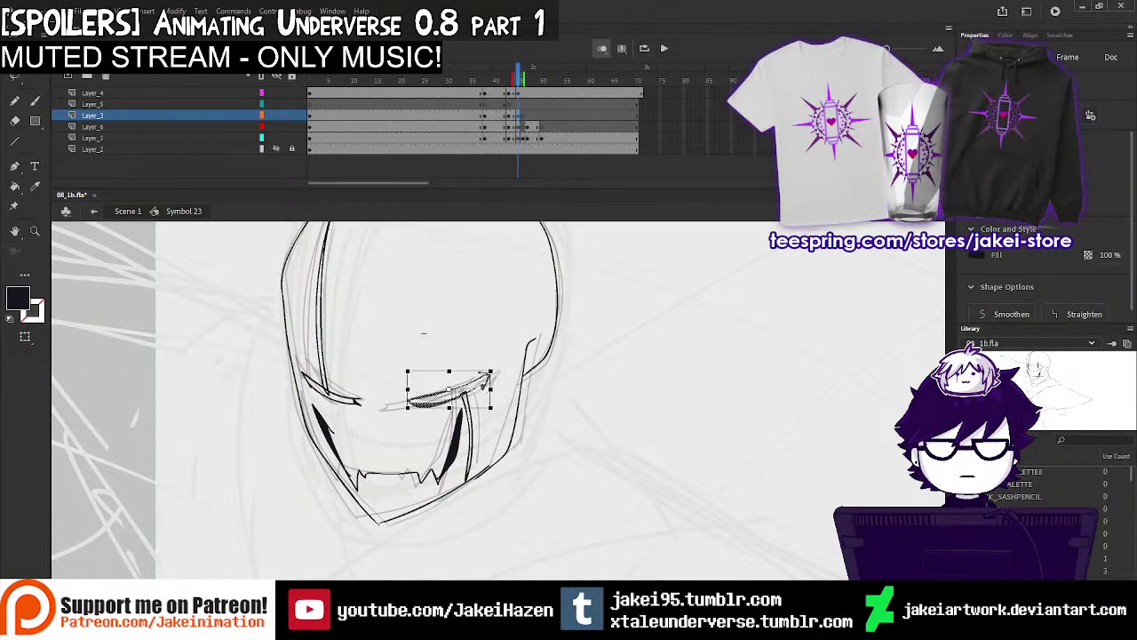
{"action": "left_click", "coordinate": [397, 293]}
Fill both eyes and both scars with the dark colour at frame 45, and trim the right eye's upper edge with the Eraser
{"action": "left_click", "coordinate": [15, 186]}
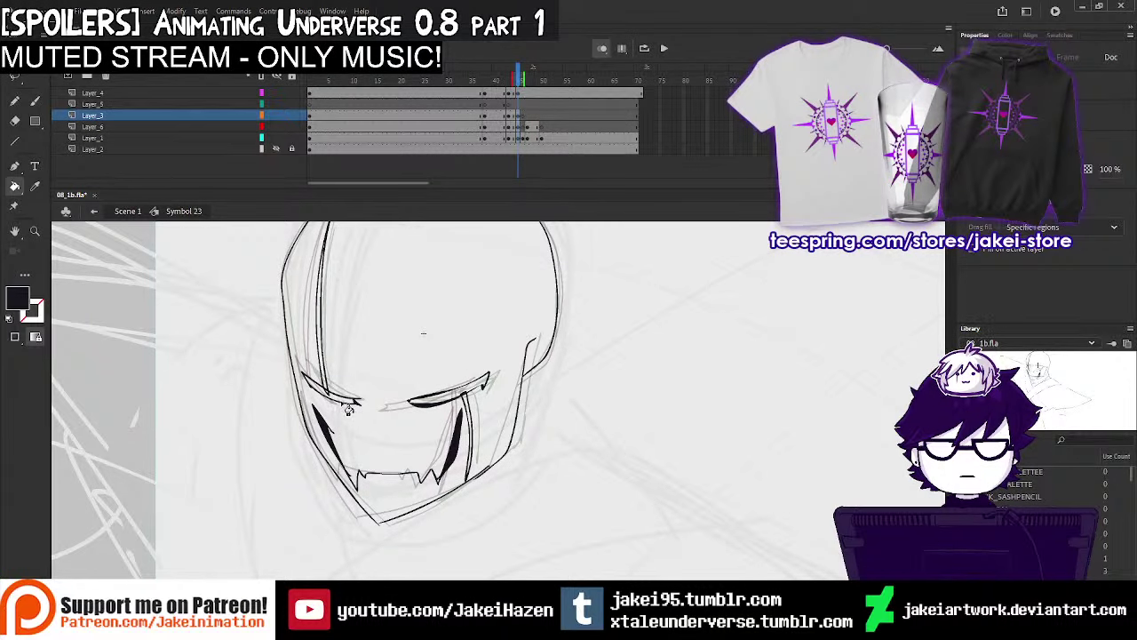
{"action": "left_click", "coordinate": [337, 399]}
{"action": "left_click", "coordinate": [441, 407]}
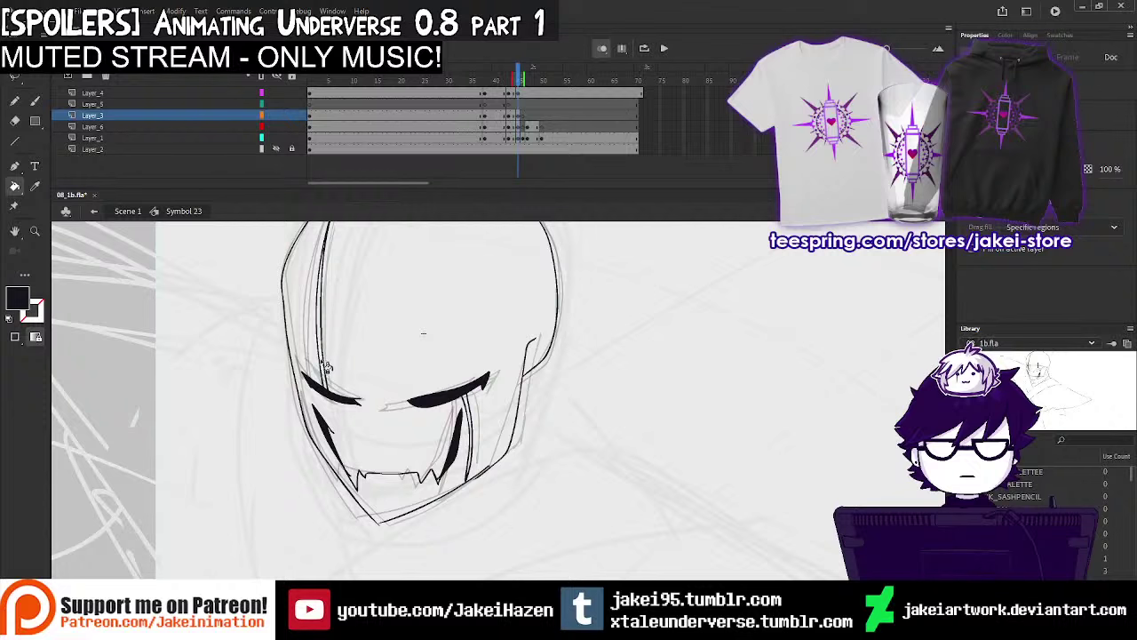
{"action": "left_click", "coordinate": [323, 311]}
{"action": "left_click", "coordinate": [468, 405]}
{"action": "key", "text": "e"}
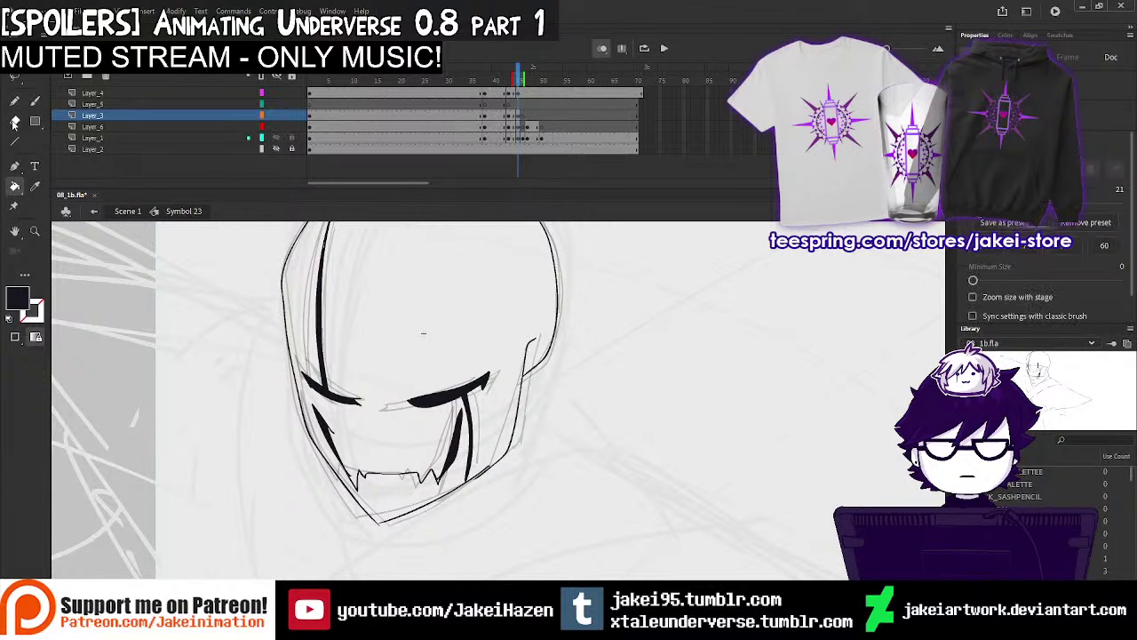
{"action": "left_click_drag", "start_coordinate": [395, 397], "coordinate": [484, 361]}
{"action": "left_click_drag", "start_coordinate": [404, 397], "coordinate": [483, 365]}
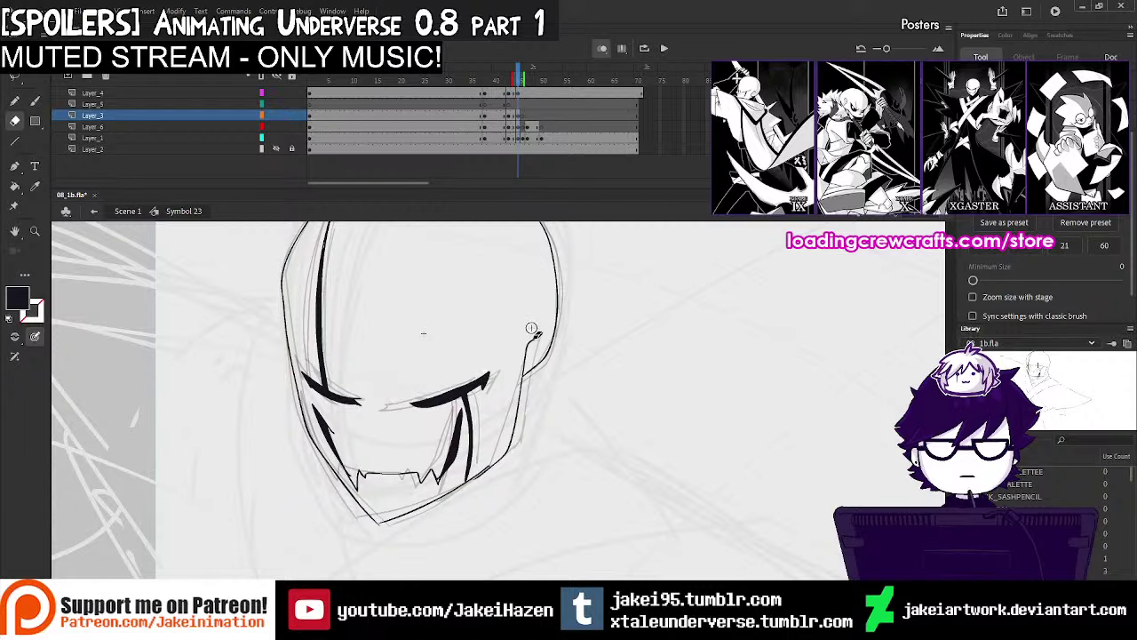
Turn off onion skinning and play back the head turn
{"action": "key", "text": "ctrl+minus"}
{"action": "left_click_drag", "start_coordinate": [571, 433], "coordinate": [575, 411]}
{"action": "left_click", "coordinate": [603, 49]}
{"action": "left_click", "coordinate": [464, 105]}
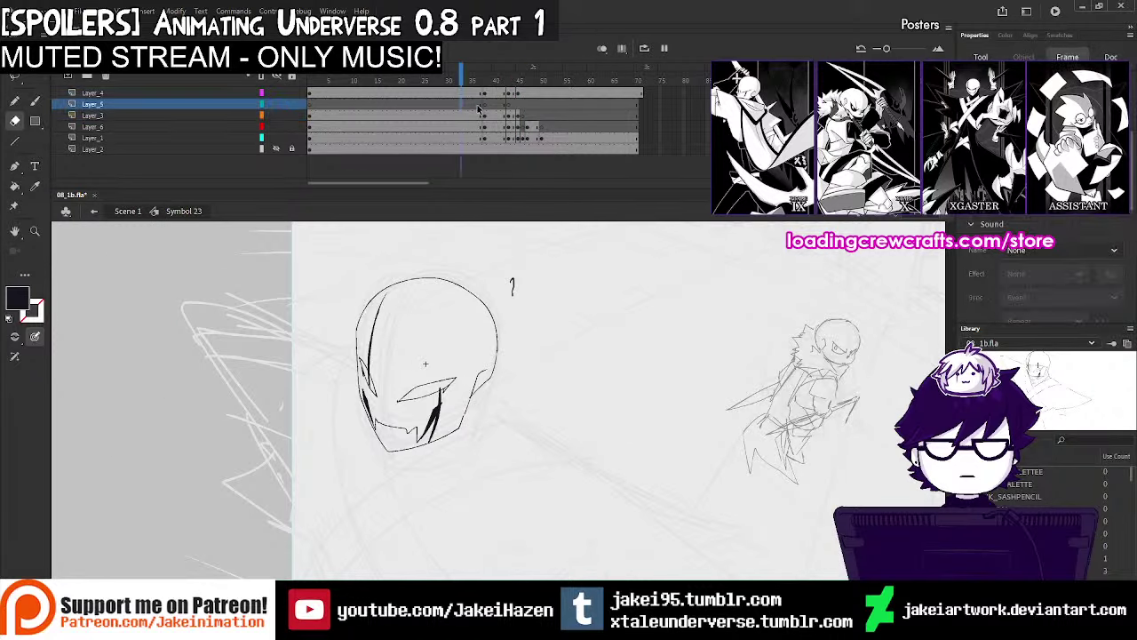
{"action": "mouse_move", "coordinate": [505, 73]}
{"action": "left_mouse_down"}
{"action": "mouse_move", "coordinate": [536, 73]}
{"action": "mouse_move", "coordinate": [496, 79]}
{"action": "left_mouse_up"}
{"action": "left_click", "coordinate": [465, 126]}
Insert a blank keyframe on Layer_4 at frame 46 and replay the head turn from just before it starts
{"action": "left_click", "coordinate": [524, 93]}
{"action": "key", "text": "F7"}
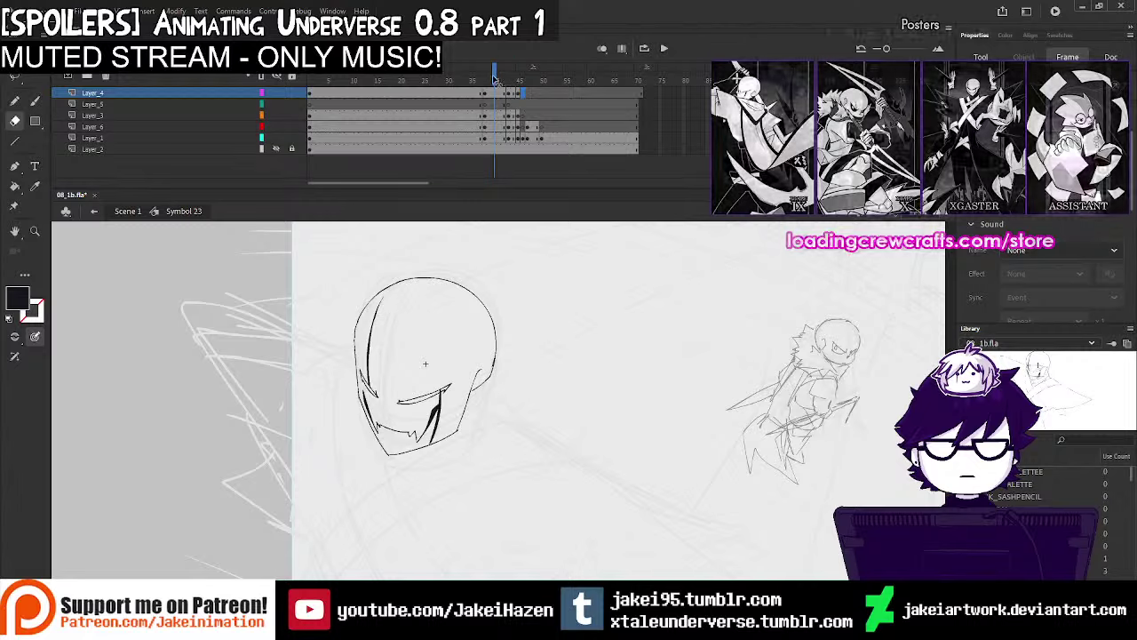
{"action": "key", "text": "Return"}
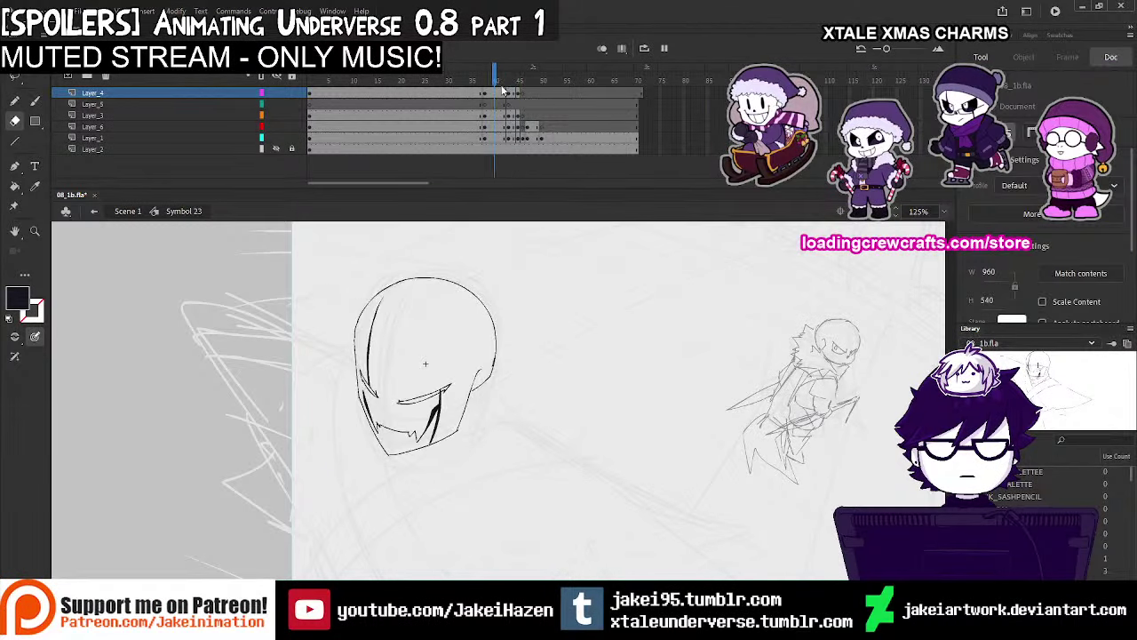
{"action": "left_click", "coordinate": [484, 105]}
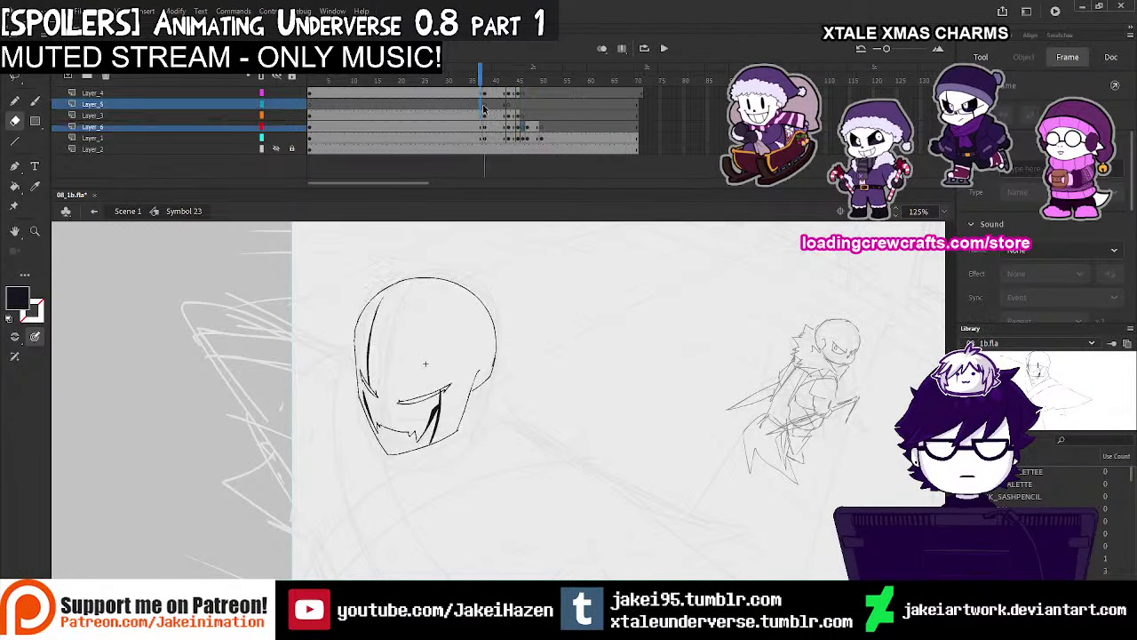
{"action": "key", "text": "Return"}
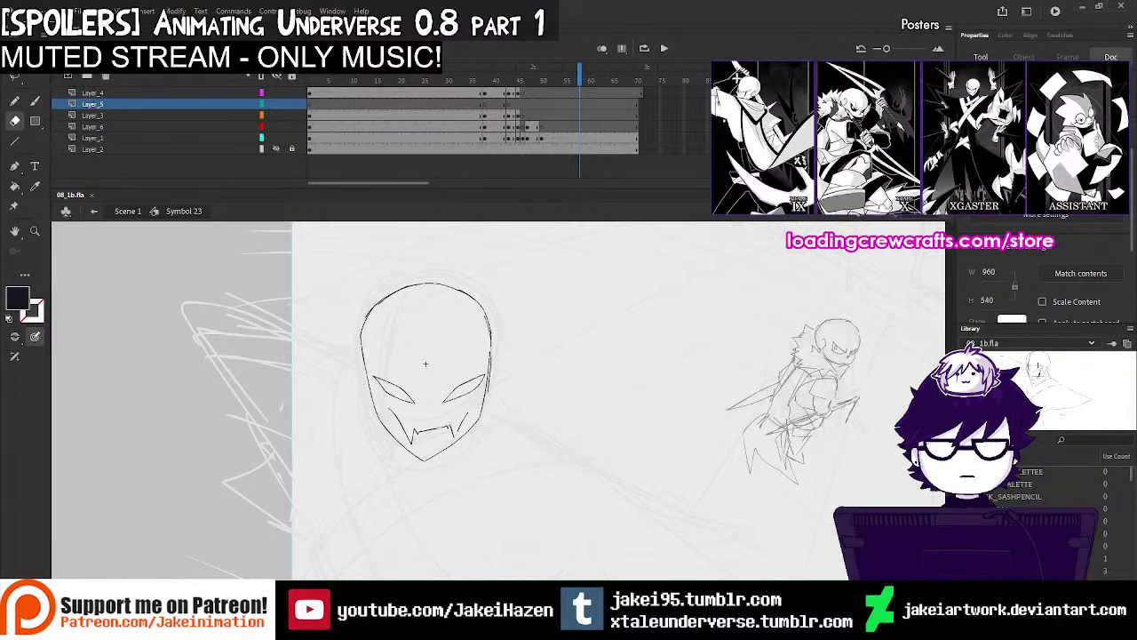
{"action": "left_click", "coordinate": [470, 116]}
{"action": "key", "text": "Return"}
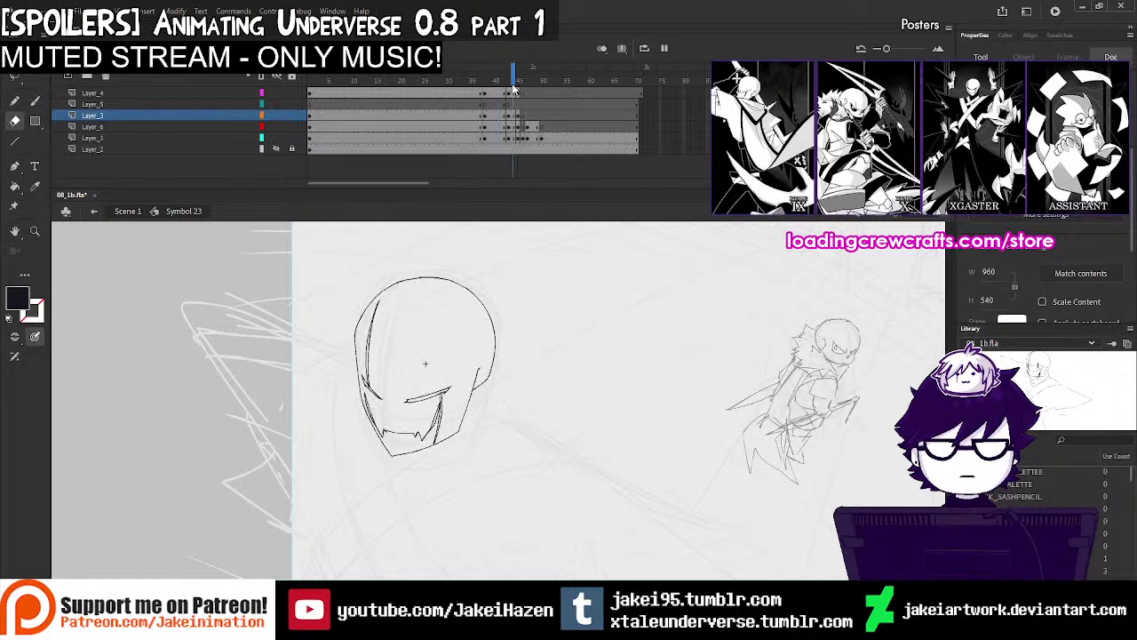
{"action": "key", "text": "Return"}
Clear the rough head drawing from Layer_1 at frame 46 and preview the turn
{"action": "left_click", "coordinate": [524, 139]}
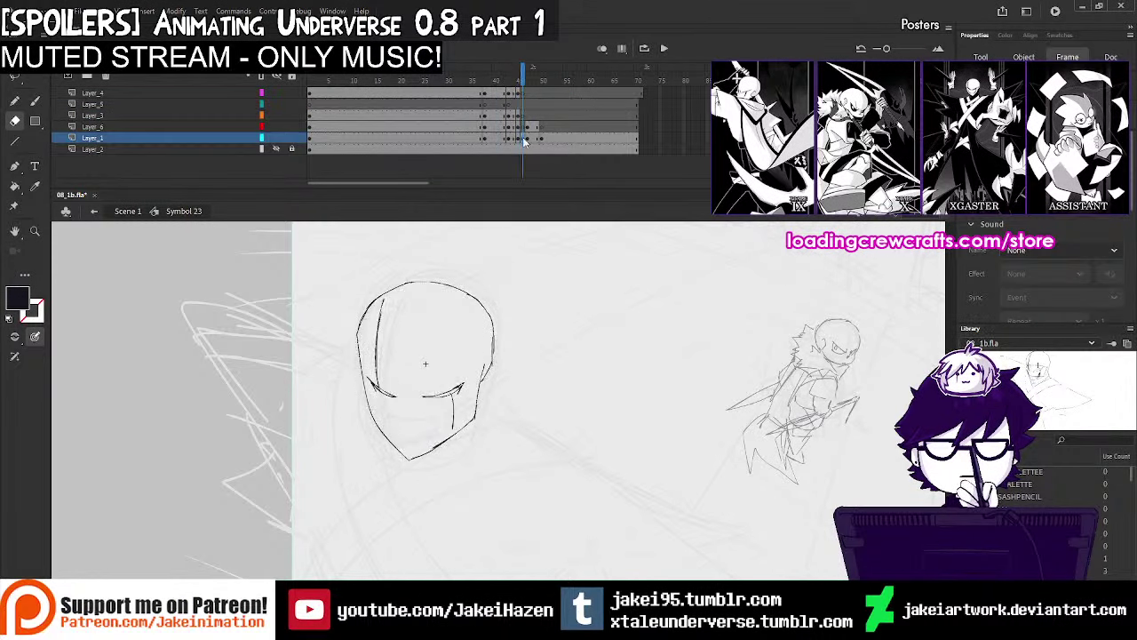
{"action": "key", "text": "Delete"}
{"action": "left_click", "coordinate": [489, 116]}
{"action": "key", "text": "Return"}
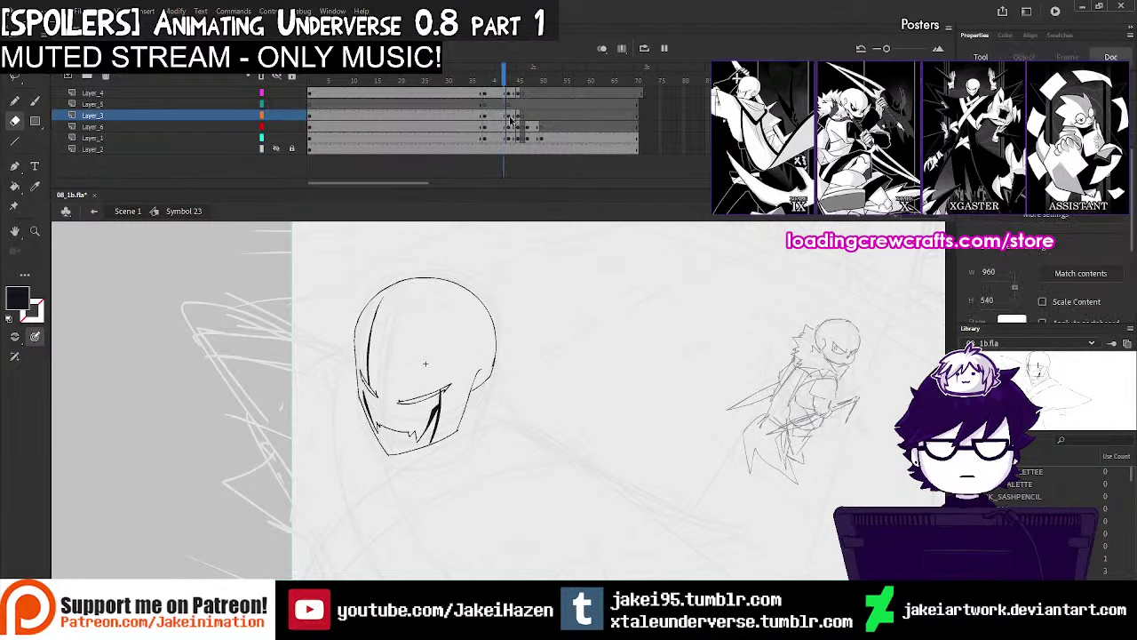
{"action": "key", "text": "Return"}
Remove one frame from Layer_6 and Layer_1 after frame 46 and play back the tightened timing
{"action": "mouse_move", "coordinate": [524, 128]}
{"action": "left_mouse_down"}
{"action": "mouse_move", "coordinate": [556, 140]}
{"action": "mouse_move", "coordinate": [537, 139]}
{"action": "left_mouse_up"}
{"action": "left_click", "coordinate": [477, 116]}
{"action": "key", "text": "Return"}
{"action": "key", "text": "Return"}
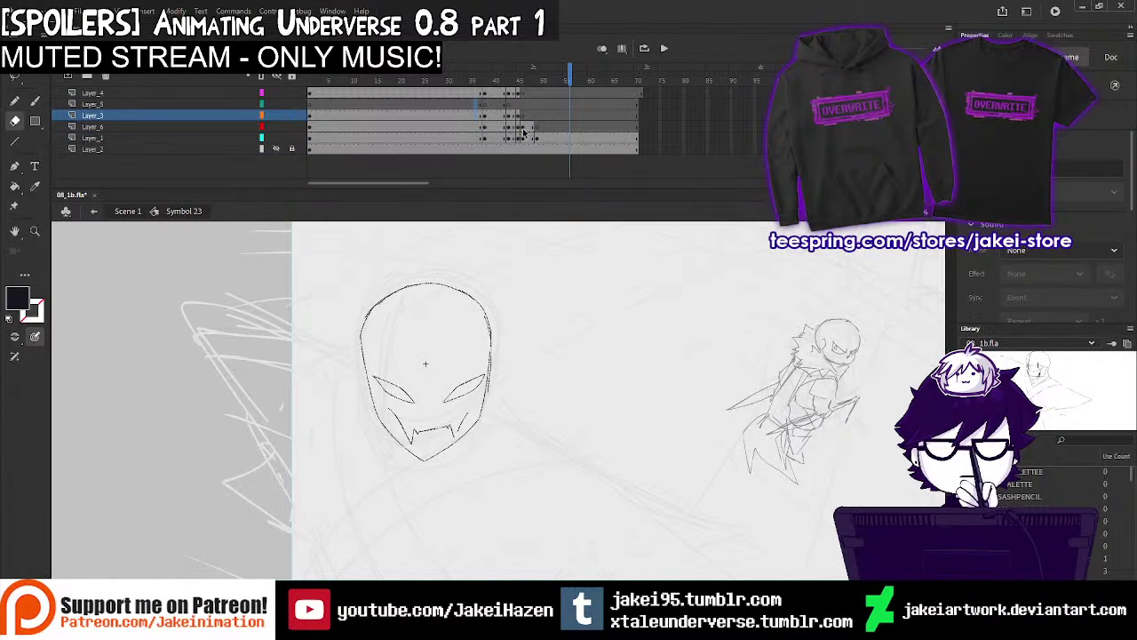
{"action": "left_click", "coordinate": [477, 117]}
{"action": "key", "text": "Return"}
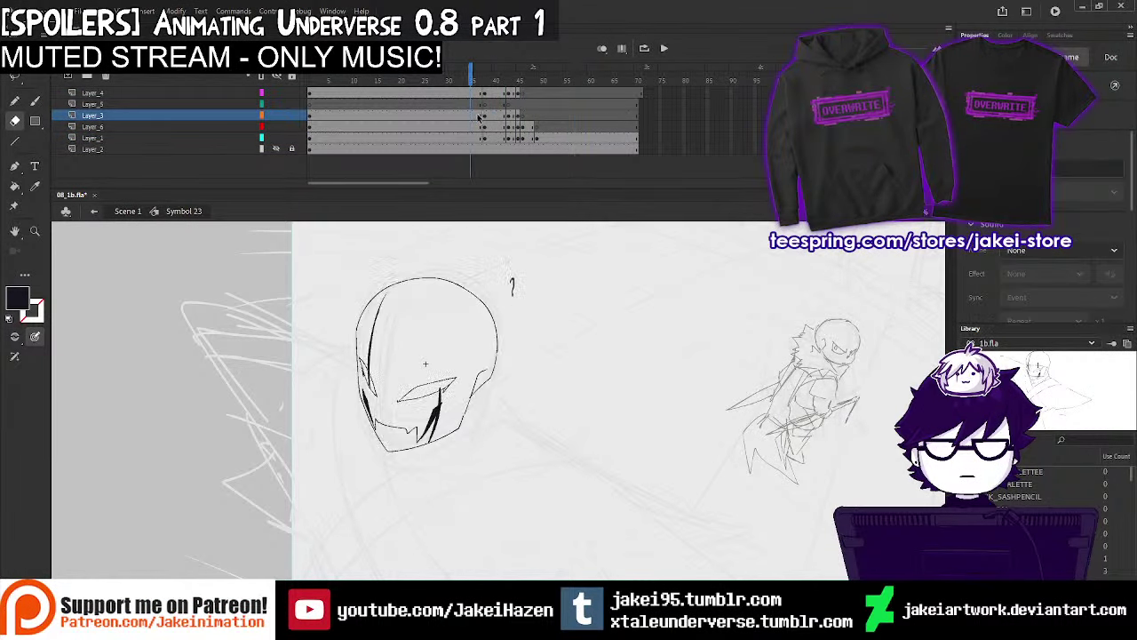
Add two frames before the final pose on Layer_6 and Layer_1, and make frame 47 on Layer_1 a blank keyframe
{"action": "left_click", "coordinate": [537, 138]}
{"action": "left_click_drag", "start_coordinate": [536, 140], "coordinate": [541, 140]}
{"action": "left_click", "coordinate": [528, 138]}
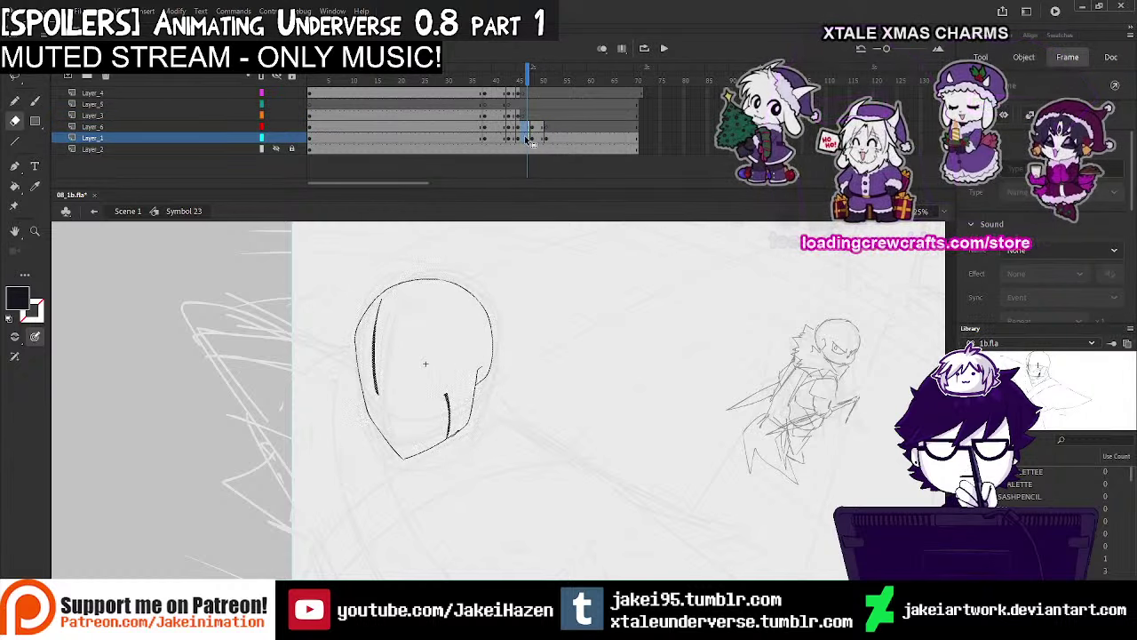
{"action": "left_click", "coordinate": [530, 116]}
{"action": "left_click", "coordinate": [517, 116]}
{"action": "left_click", "coordinate": [523, 117]}
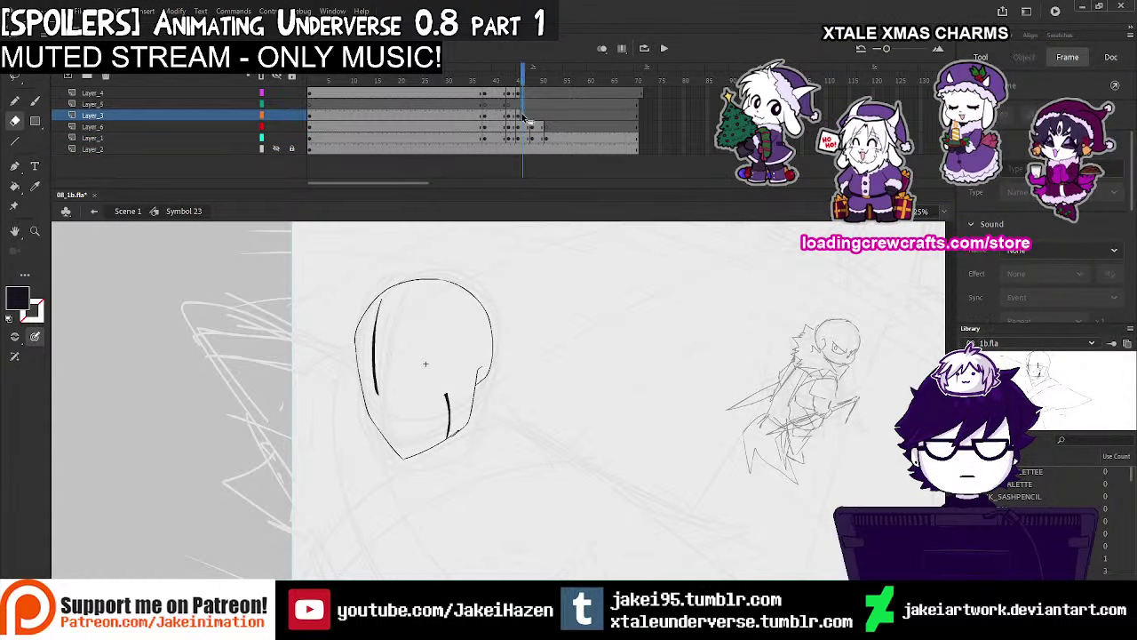
{"action": "left_click", "coordinate": [531, 137]}
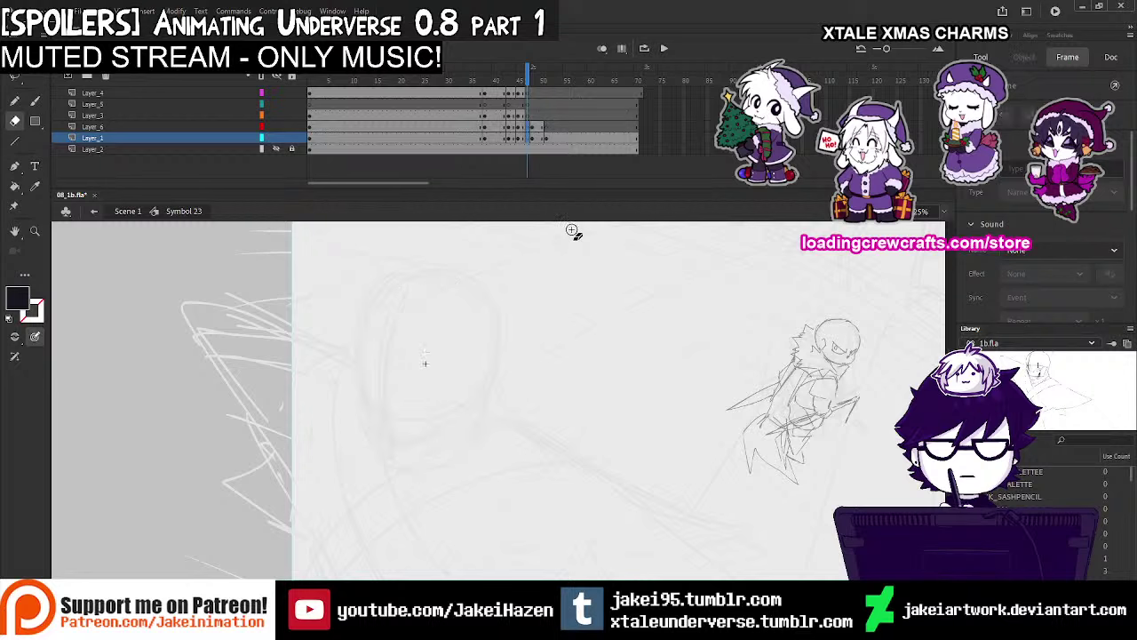
With onion skinning on, draw the side of the face, chin and jaw outline on Layer_1 at frame 47
{"action": "left_click", "coordinate": [602, 48]}
{"action": "key", "text": "b"}
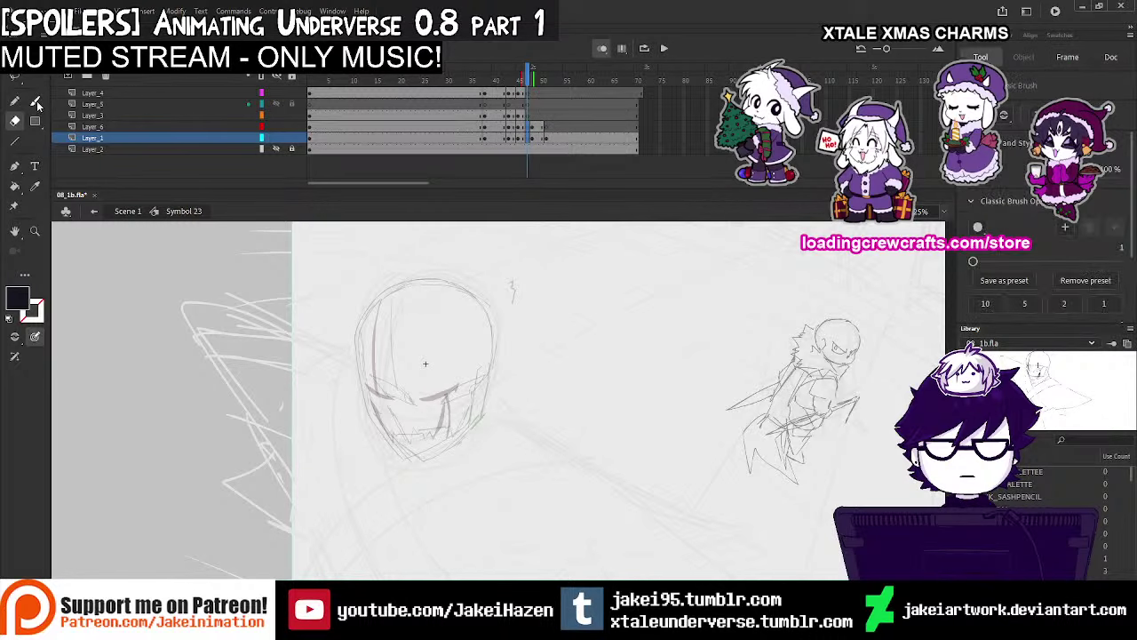
{"action": "scroll", "coordinate": [456, 367], "scroll_direction": "up", "scroll_amount": 2}
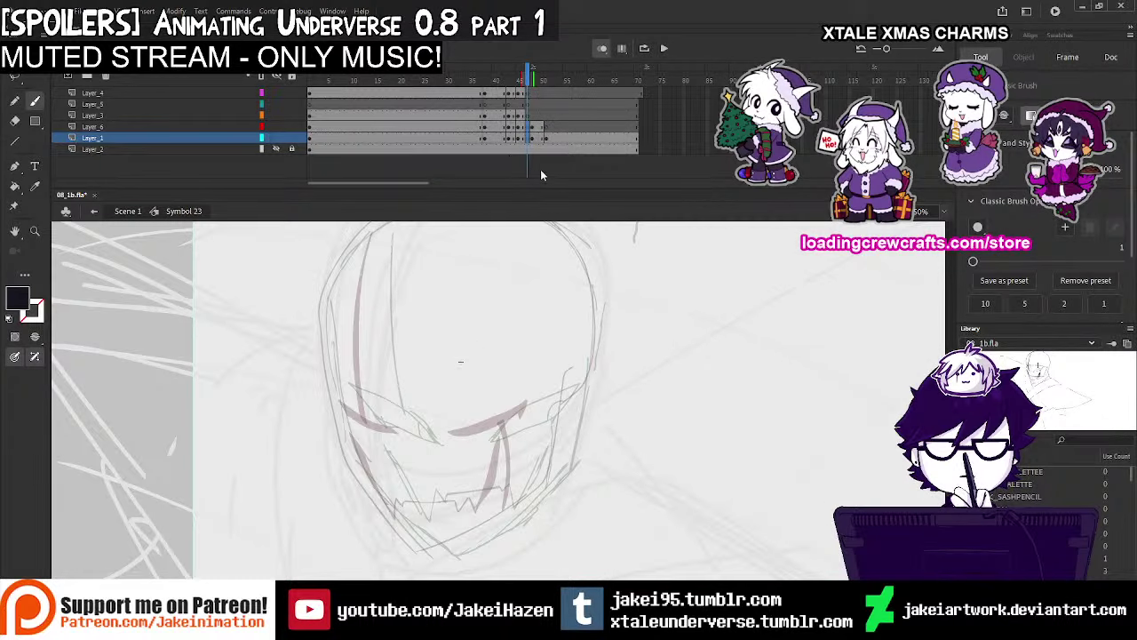
{"action": "left_click", "coordinate": [522, 137]}
{"action": "left_click", "coordinate": [527, 137]}
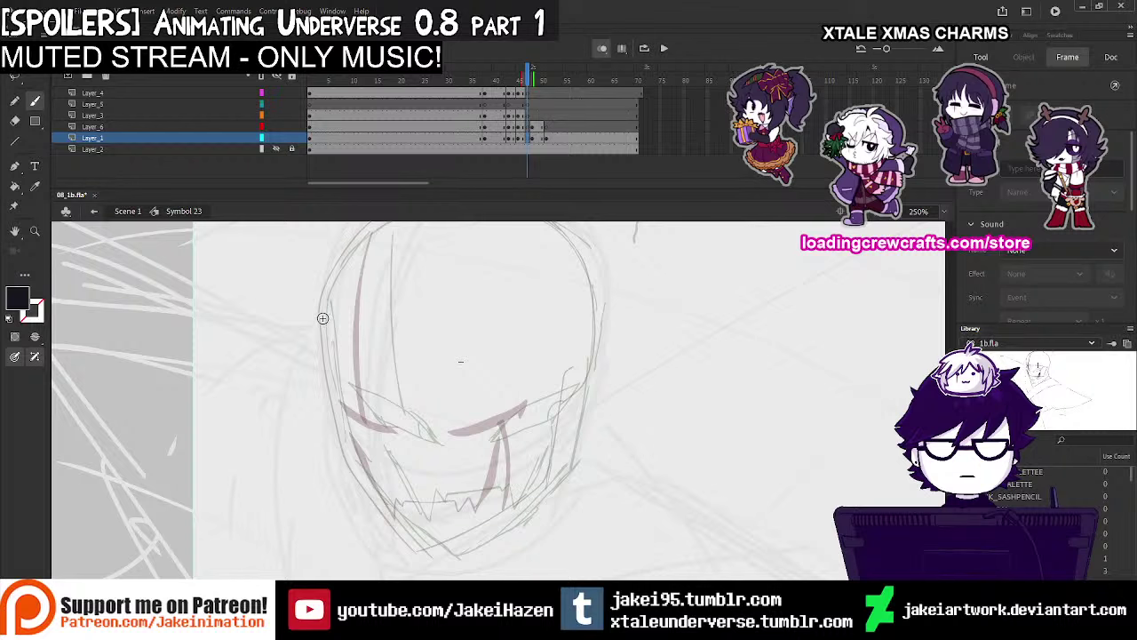
{"action": "mouse_move", "coordinate": [324, 315]}
{"action": "left_mouse_down"}
{"action": "mouse_move", "coordinate": [339, 401]}
{"action": "mouse_move", "coordinate": [329, 368]}
{"action": "left_mouse_up"}
{"action": "key", "text": "ctrl+z"}
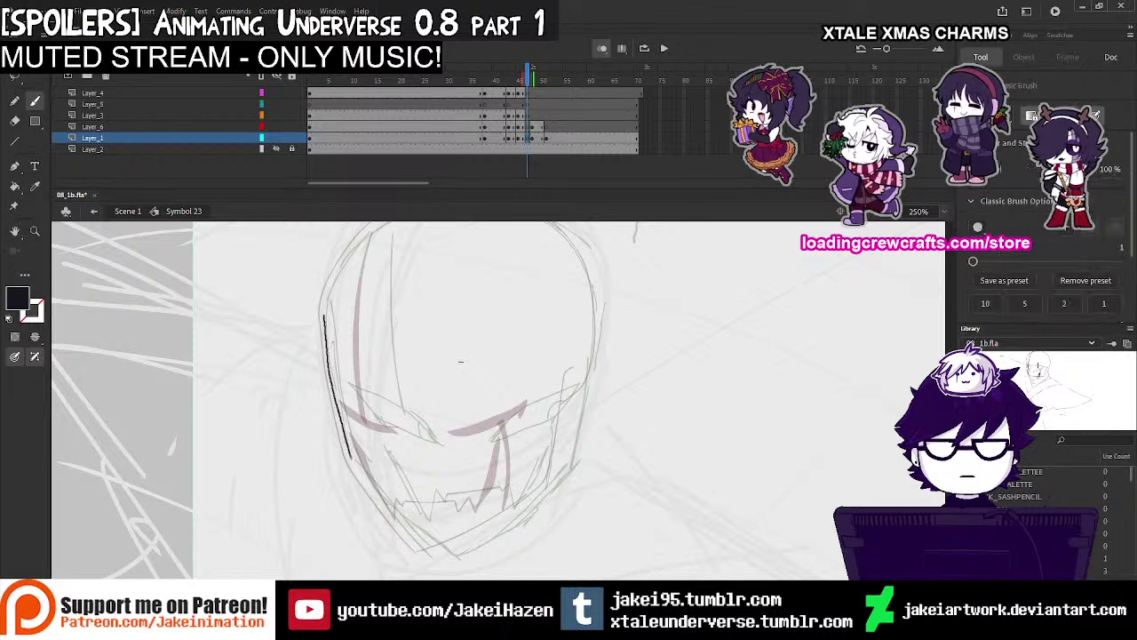
{"action": "left_click_drag", "start_coordinate": [443, 555], "coordinate": [446, 556]}
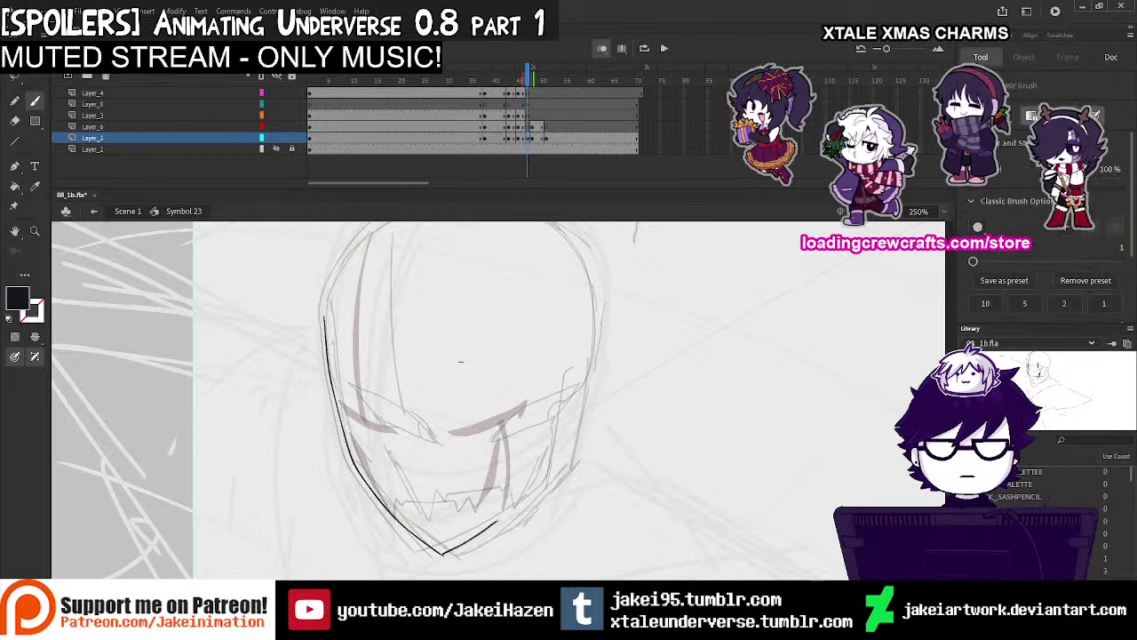
{"action": "key", "text": "ctrl+z"}
{"action": "mouse_move", "coordinate": [558, 471]}
{"action": "left_mouse_down"}
{"action": "mouse_move", "coordinate": [572, 364]}
{"action": "mouse_move", "coordinate": [553, 403]}
{"action": "left_mouse_up"}
Draw the skull's upper outline on Layer_1 at frame 47, redo its upper-right curve down to the jaw, and preview the turn
{"action": "mouse_move", "coordinate": [328, 344]}
{"action": "left_mouse_down"}
{"action": "mouse_move", "coordinate": [380, 270]}
{"action": "mouse_move", "coordinate": [419, 250]}
{"action": "mouse_move", "coordinate": [499, 244]}
{"action": "left_mouse_up"}
{"action": "key", "text": "ctrl+z"}
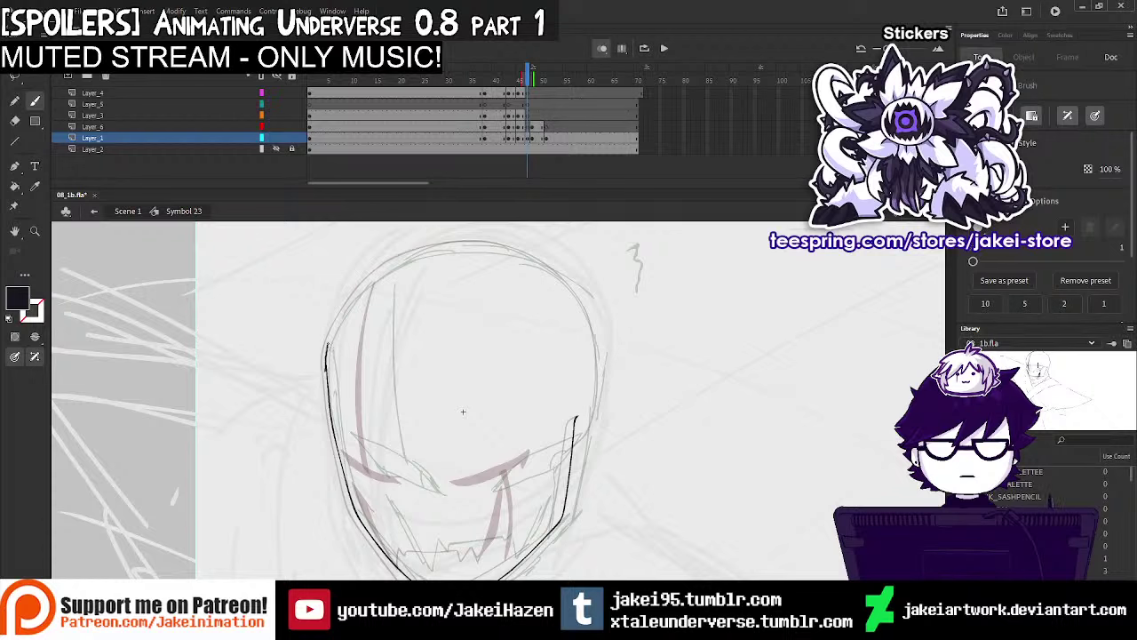
{"action": "mouse_move", "coordinate": [328, 340]}
{"action": "left_mouse_down"}
{"action": "mouse_move", "coordinate": [386, 267]}
{"action": "mouse_move", "coordinate": [448, 244]}
{"action": "mouse_move", "coordinate": [526, 250]}
{"action": "mouse_move", "coordinate": [570, 276]}
{"action": "mouse_move", "coordinate": [588, 322]}
{"action": "left_mouse_up"}
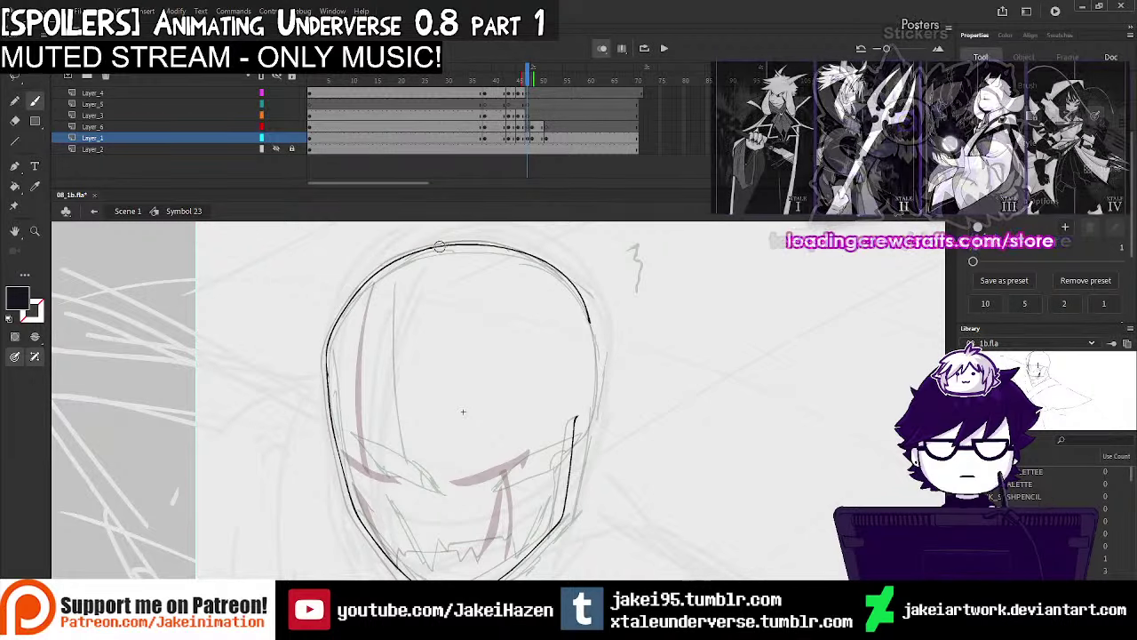
{"action": "key", "text": "e"}
{"action": "left_click_drag", "start_coordinate": [515, 250], "coordinate": [593, 324]}
{"action": "left_click_drag", "start_coordinate": [551, 264], "coordinate": [595, 319]}
{"action": "left_click", "coordinate": [36, 103]}
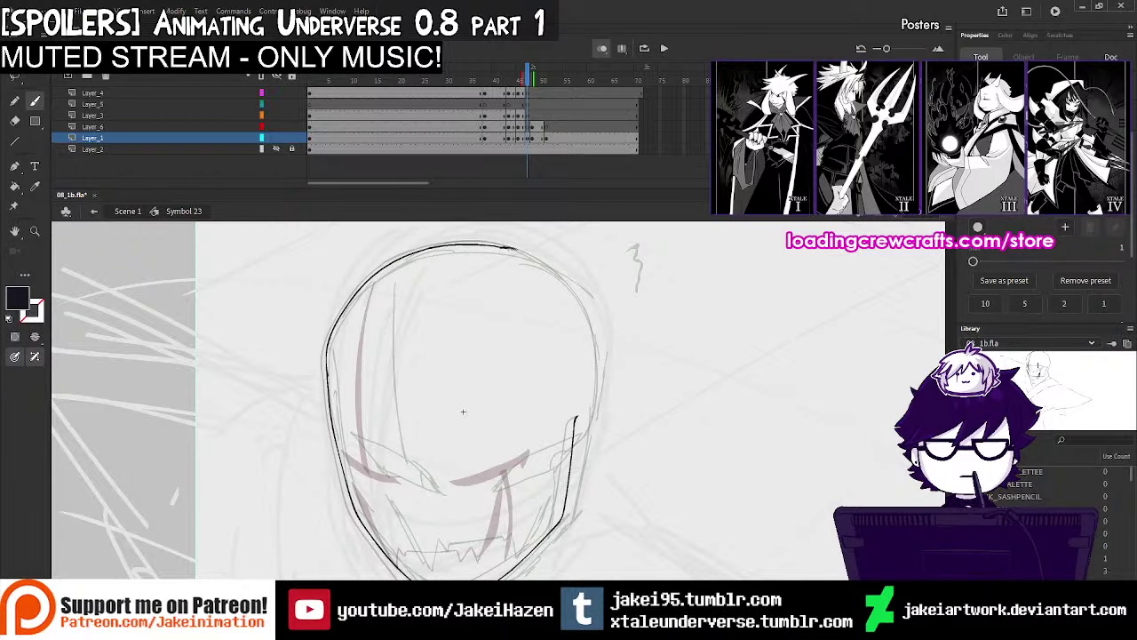
{"action": "left_click_drag", "start_coordinate": [503, 247], "coordinate": [569, 292]}
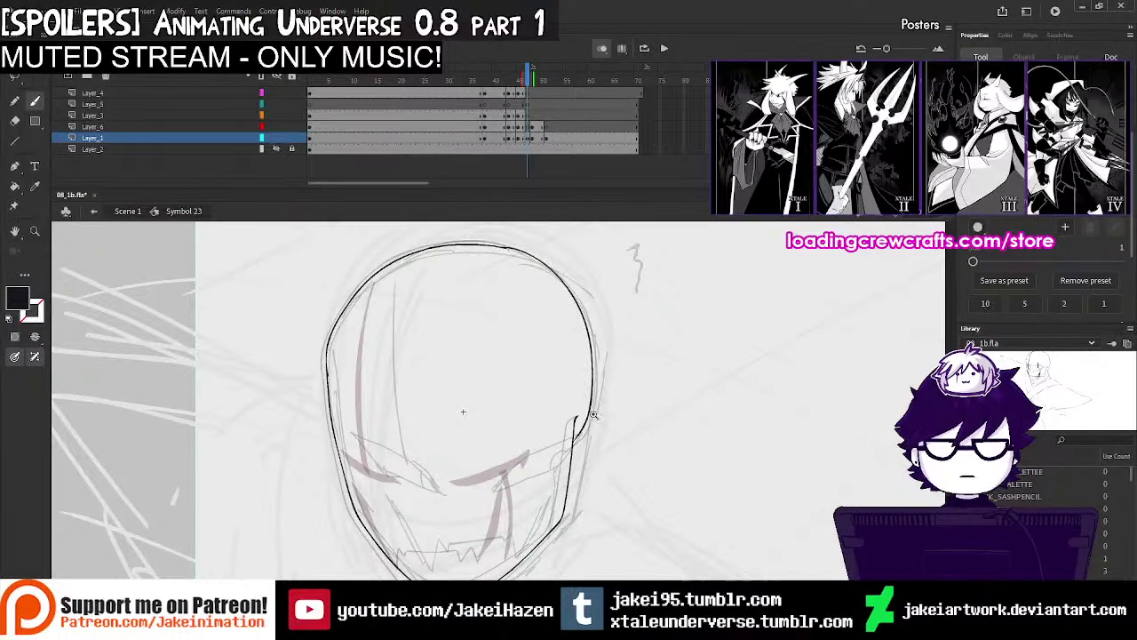
{"action": "scroll", "coordinate": [462, 411], "scroll_direction": "down", "scroll_amount": 2}
{"action": "left_click", "coordinate": [472, 118]}
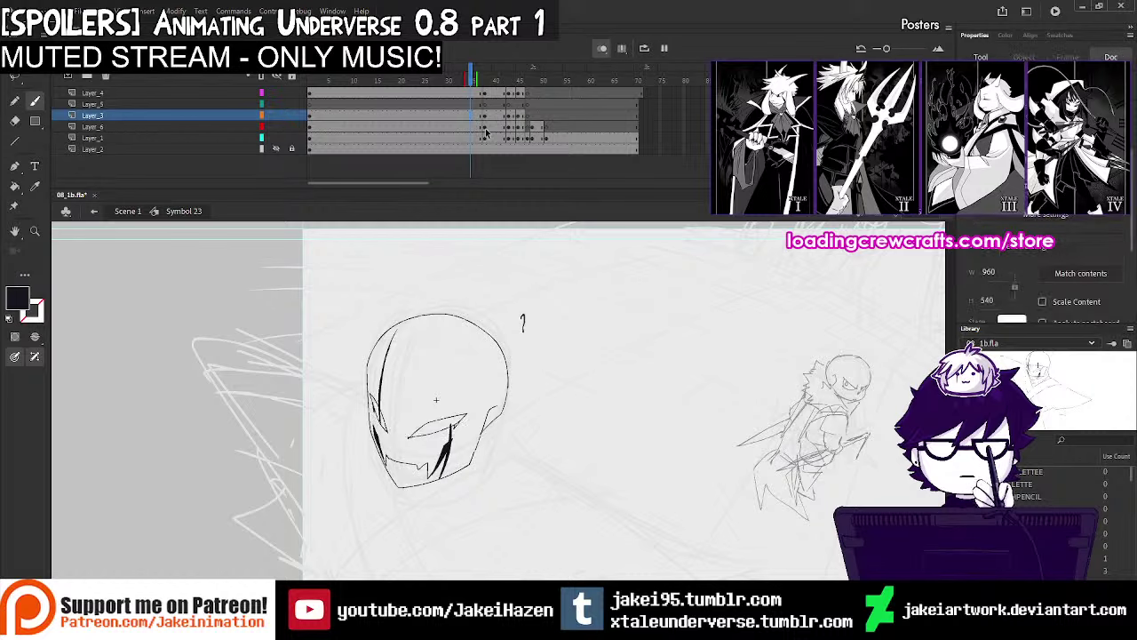
Preview the turn, and on Layer_1 at frame 48 draw the outer face line and jaw down to the chin, erasing the overrun
{"action": "key", "text": "Return"}
{"action": "key", "text": "Return"}
{"action": "left_click", "coordinate": [533, 138]}
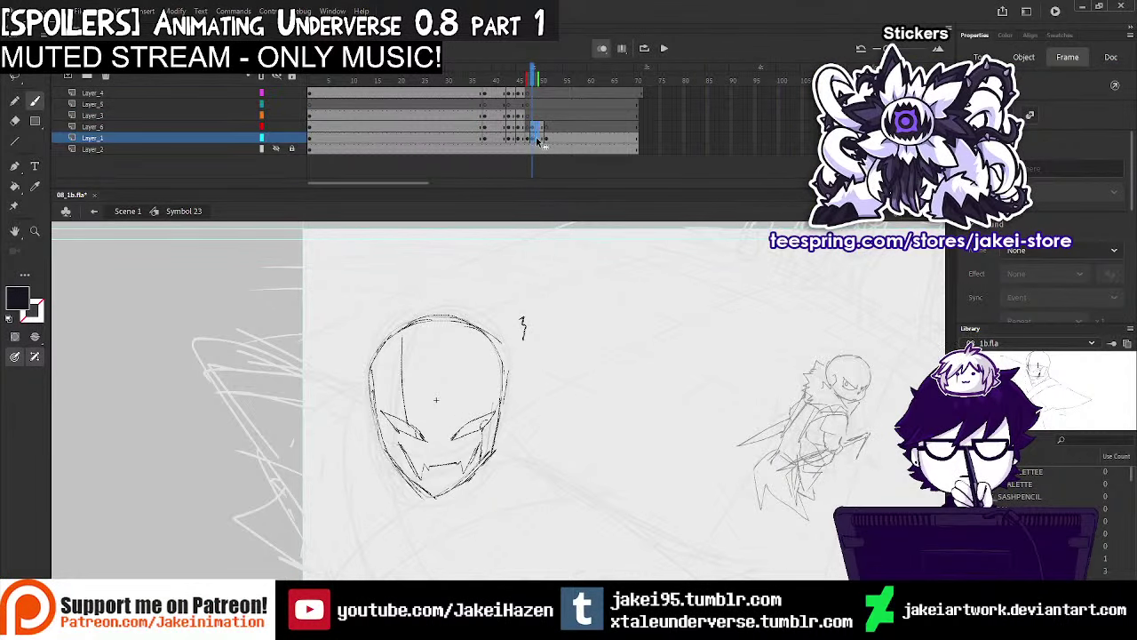
{"action": "scroll", "coordinate": [516, 346], "scroll_direction": "up", "scroll_amount": 2}
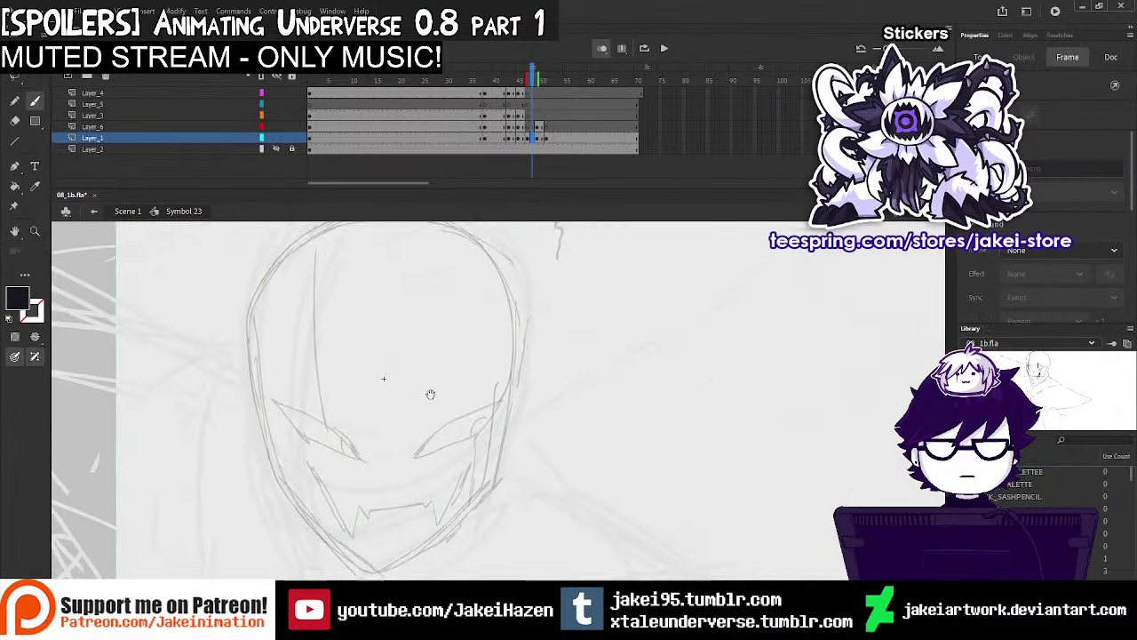
{"action": "left_click_drag", "start_coordinate": [255, 297], "coordinate": [264, 359]}
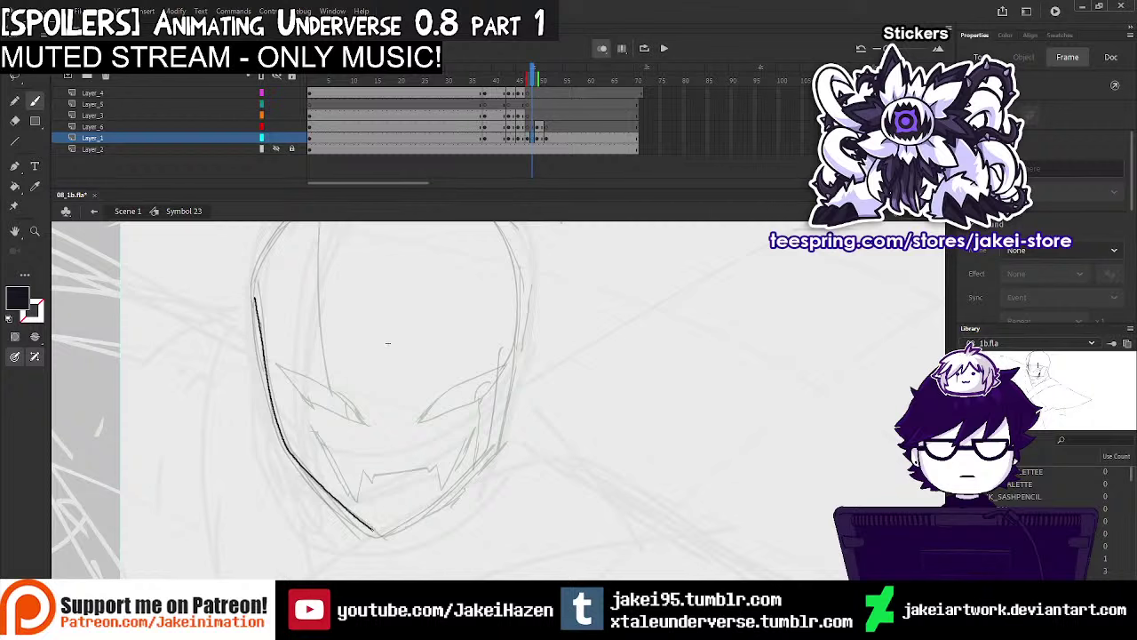
{"action": "left_click_drag", "start_coordinate": [373, 531], "coordinate": [386, 539]}
{"action": "key", "text": "ctrl+z"}
{"action": "left_click_drag", "start_coordinate": [255, 298], "coordinate": [268, 391]}
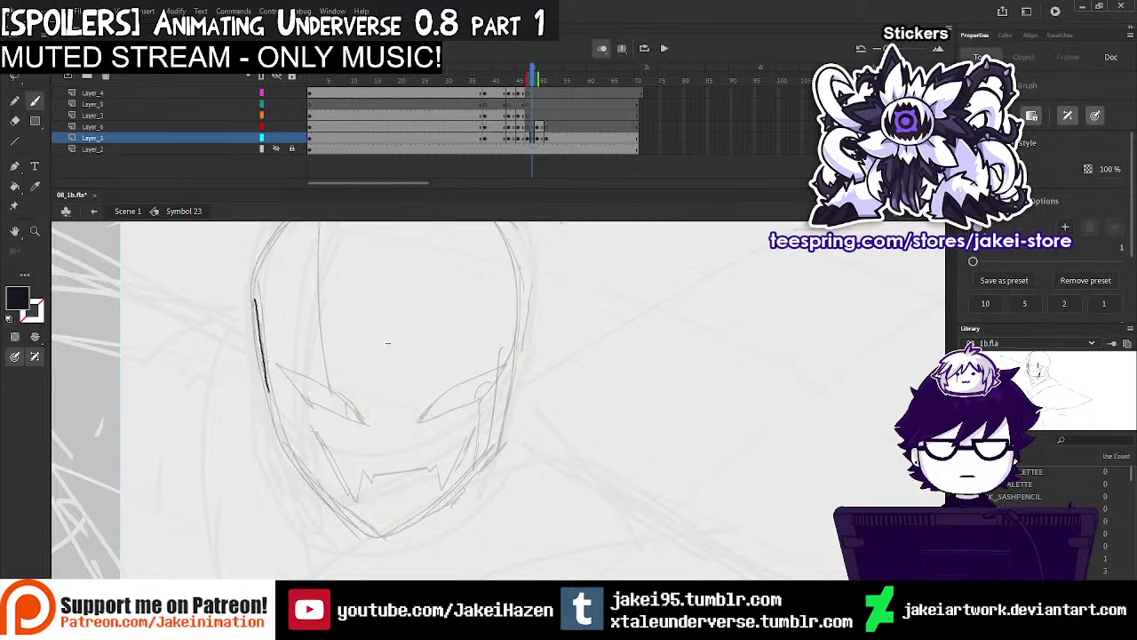
{"action": "mouse_move", "coordinate": [306, 471]}
{"action": "left_mouse_down"}
{"action": "mouse_move", "coordinate": [390, 540]}
{"action": "mouse_move", "coordinate": [421, 522]}
{"action": "left_mouse_up"}
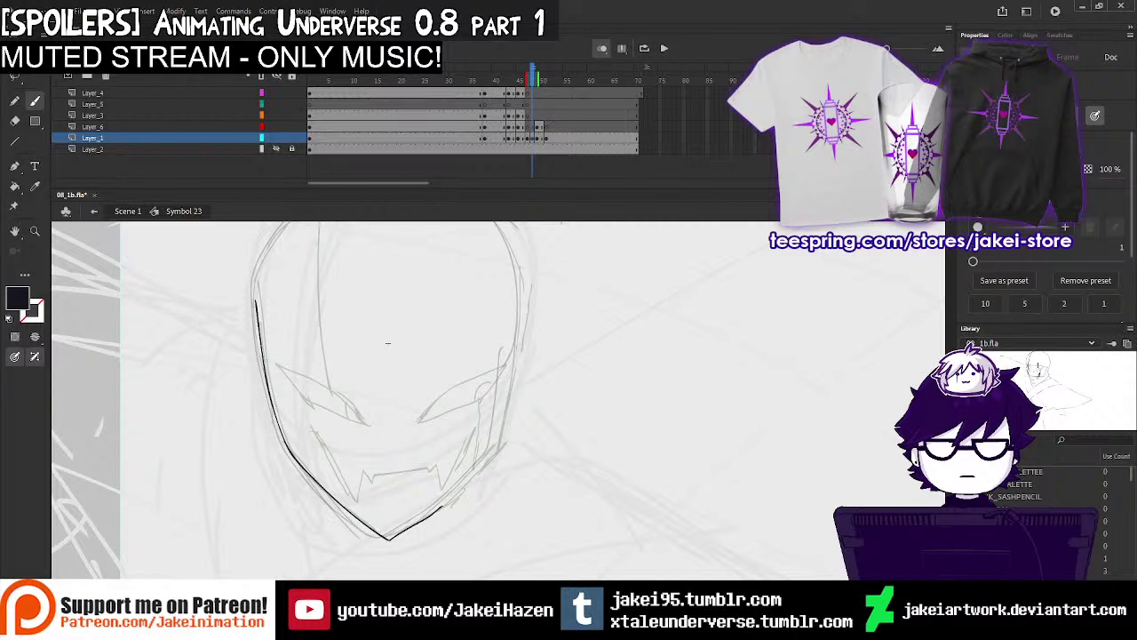
{"action": "left_click", "coordinate": [15, 121]}
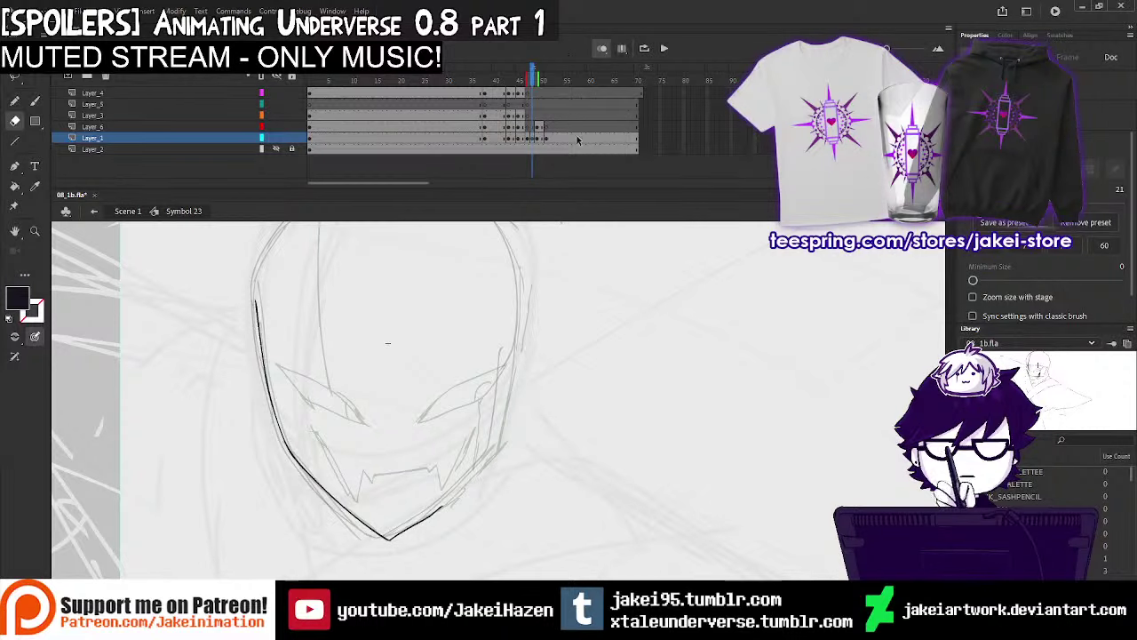
{"action": "left_click_drag", "start_coordinate": [381, 542], "coordinate": [420, 519]}
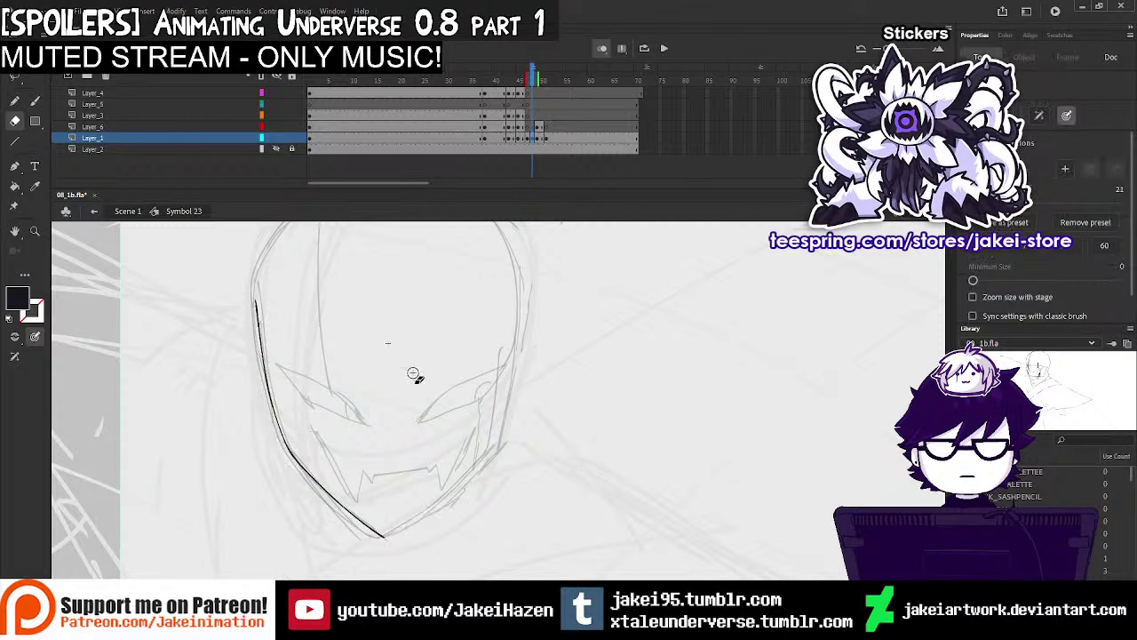
Draw the opposite side of the face on Layer_1 at frame 48, from eye level down to the jaw corner
{"action": "key", "text": "b"}
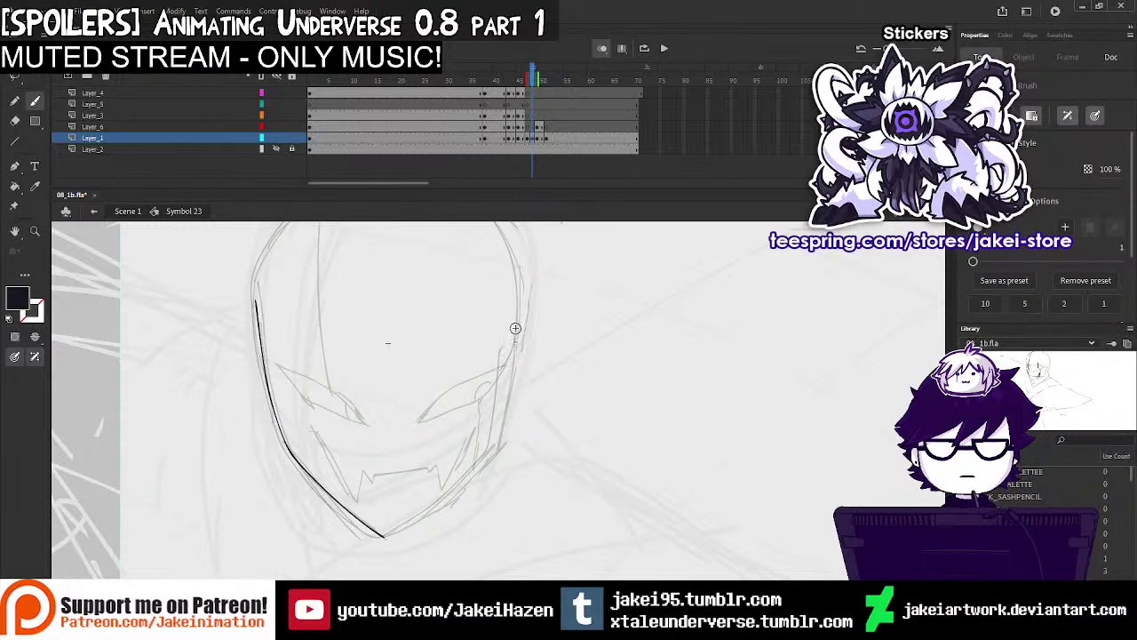
{"action": "left_click_drag", "start_coordinate": [508, 338], "coordinate": [503, 439]}
{"action": "key", "text": "ctrl+z"}
{"action": "left_click_drag", "start_coordinate": [507, 341], "coordinate": [495, 462]}
Redraw the chin as a continuous jaw curve joining both sides of the face, and clean up the chin's tip
{"action": "key", "text": "e"}
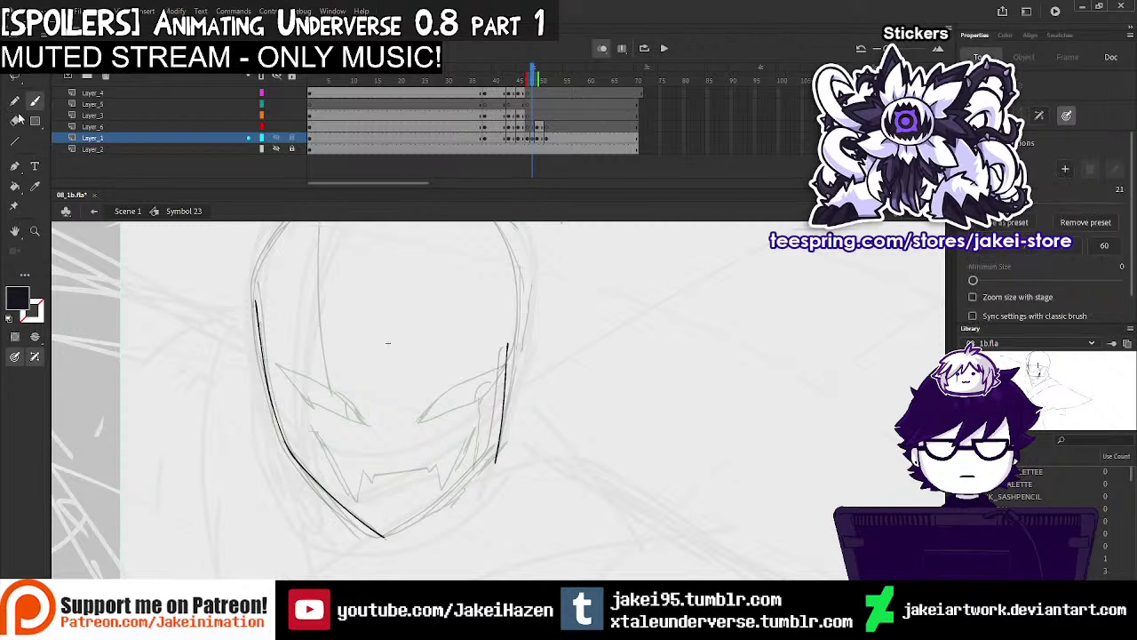
{"action": "left_click_drag", "start_coordinate": [351, 519], "coordinate": [386, 538]}
{"action": "key", "text": "b"}
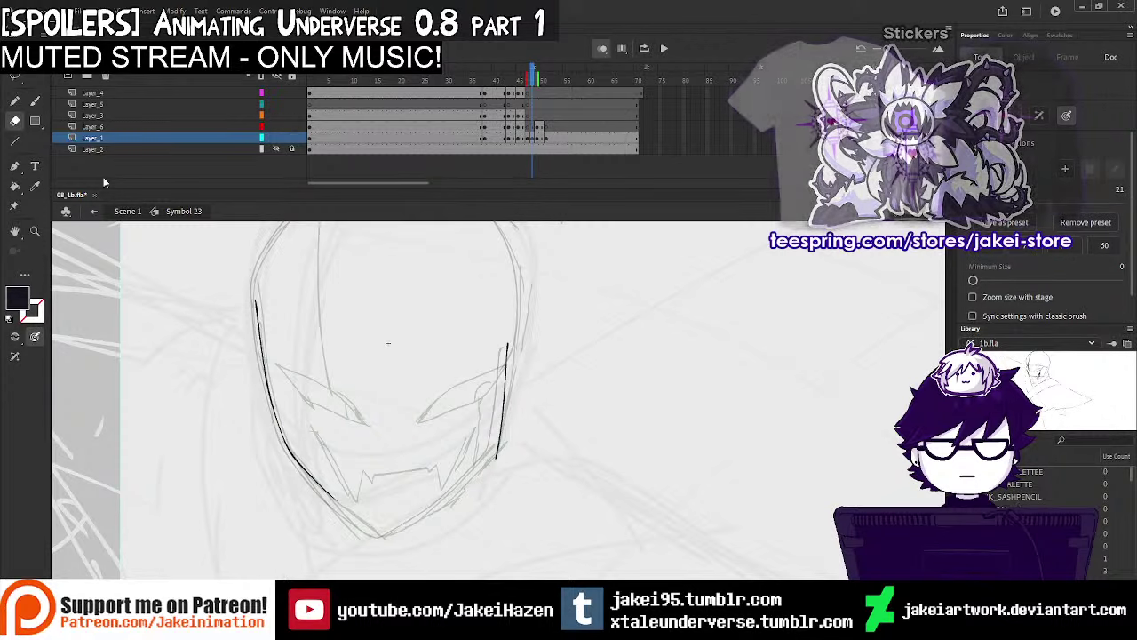
{"action": "left_click_drag", "start_coordinate": [310, 476], "coordinate": [395, 539]}
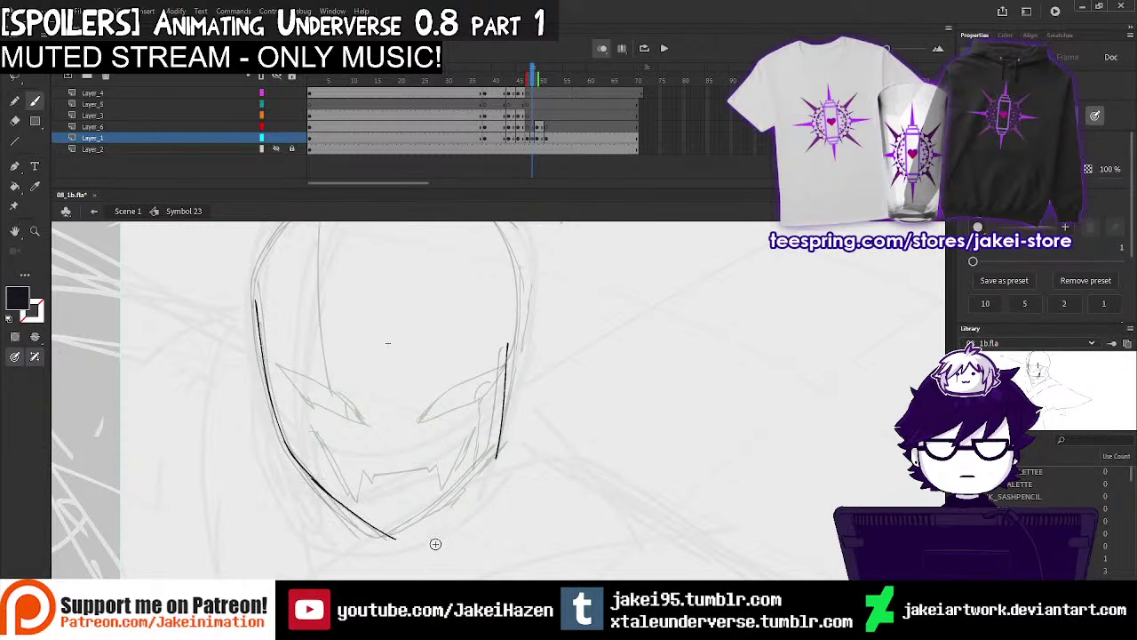
{"action": "key", "text": "ctrl+z"}
{"action": "mouse_move", "coordinate": [312, 476]}
{"action": "left_mouse_down"}
{"action": "mouse_move", "coordinate": [399, 537]}
{"action": "mouse_move", "coordinate": [496, 455]}
{"action": "left_mouse_up"}
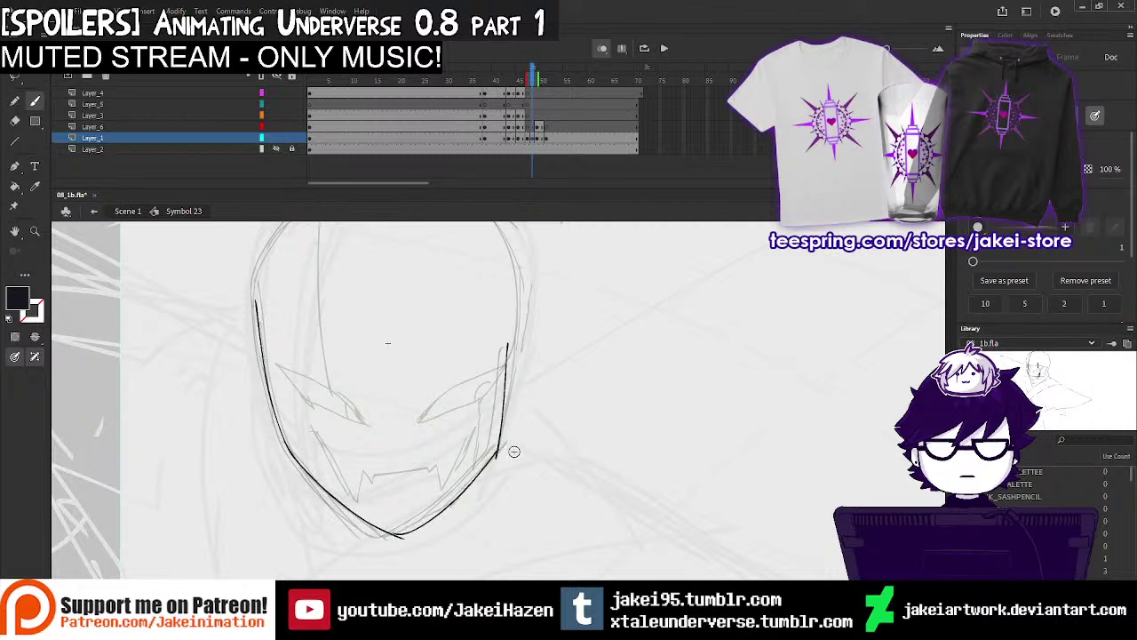
{"action": "key", "text": "e"}
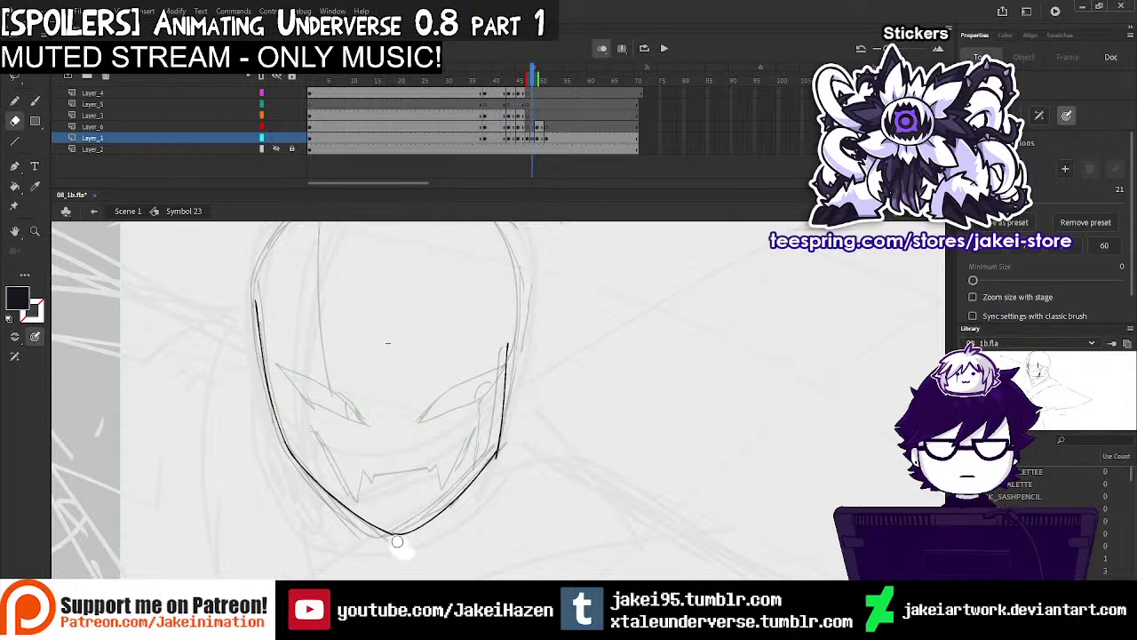
{"action": "key", "text": "ctrl+minus"}
{"action": "left_click_drag", "start_coordinate": [550, 406], "coordinate": [527, 417]}
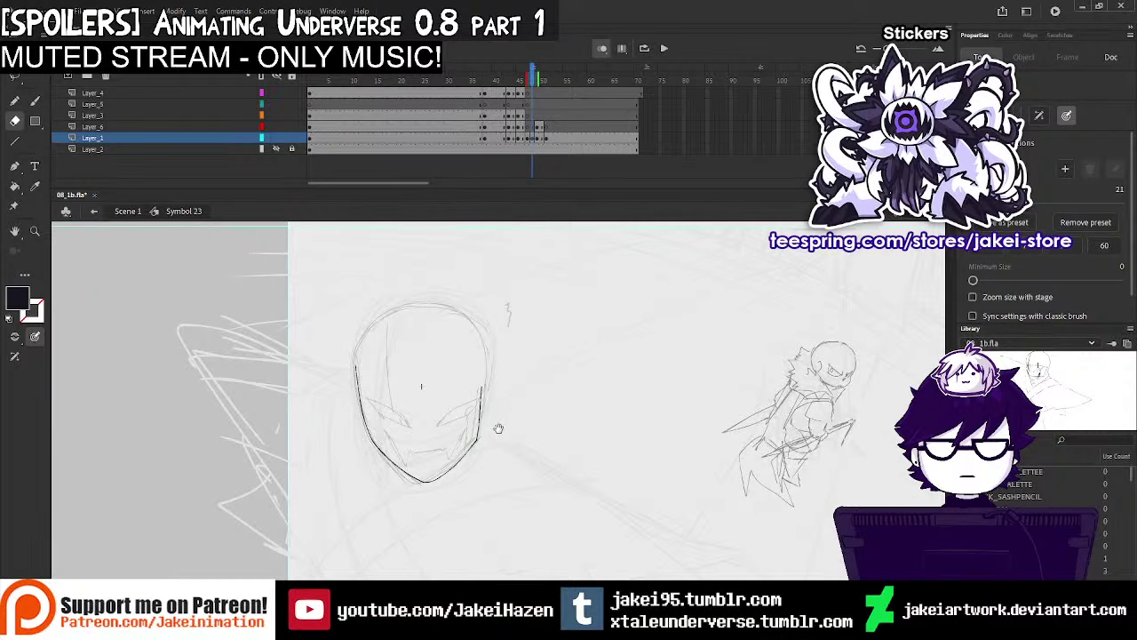
Draw the outlines of both narrowed eyes and their pupils on Layer_4 at frame 48
{"action": "key", "text": "b"}
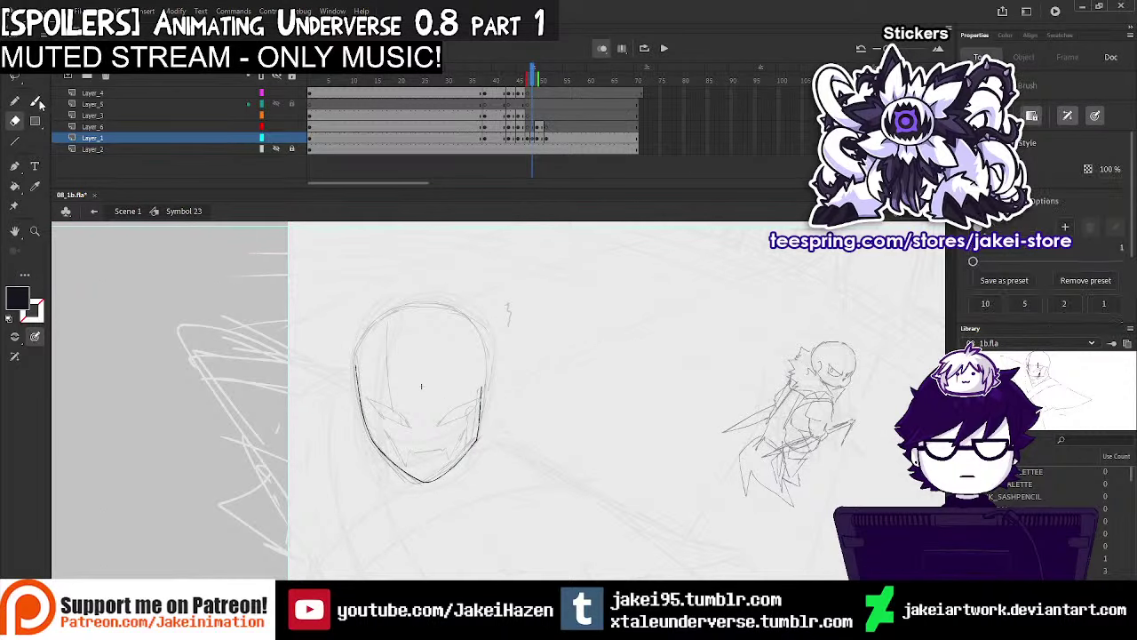
{"action": "left_click", "coordinate": [533, 95]}
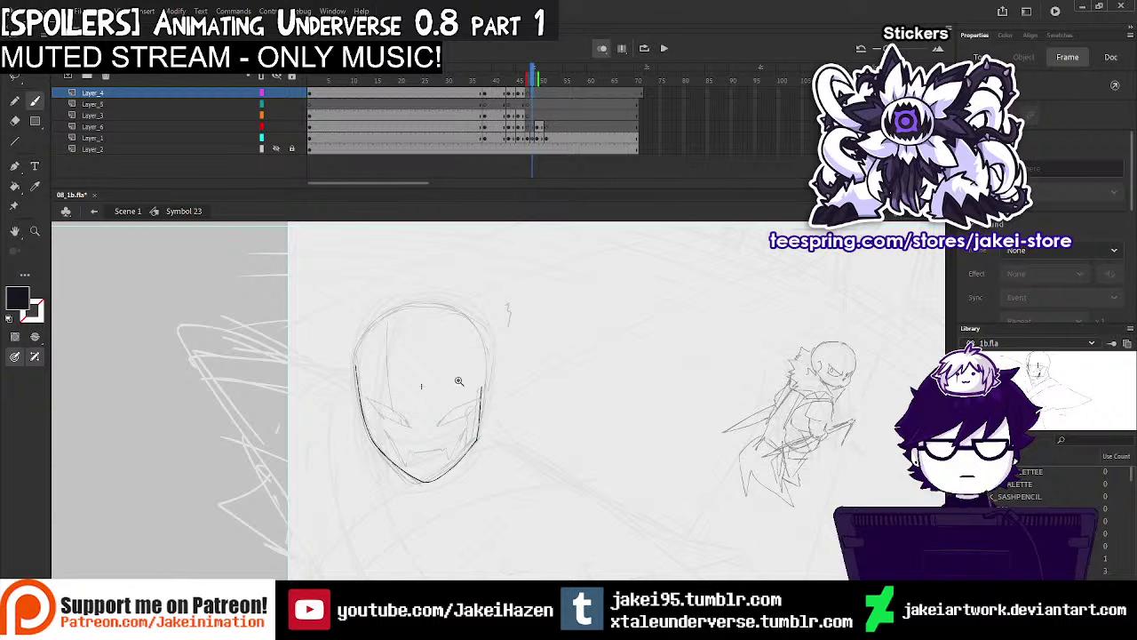
{"action": "scroll", "coordinate": [431, 386], "scroll_direction": "up", "scroll_amount": 2}
{"action": "mouse_move", "coordinate": [435, 389]}
{"action": "left_mouse_down"}
{"action": "mouse_move", "coordinate": [359, 367]}
{"action": "mouse_move", "coordinate": [439, 377]}
{"action": "left_mouse_up"}
{"action": "key", "text": "ctrl+z"}
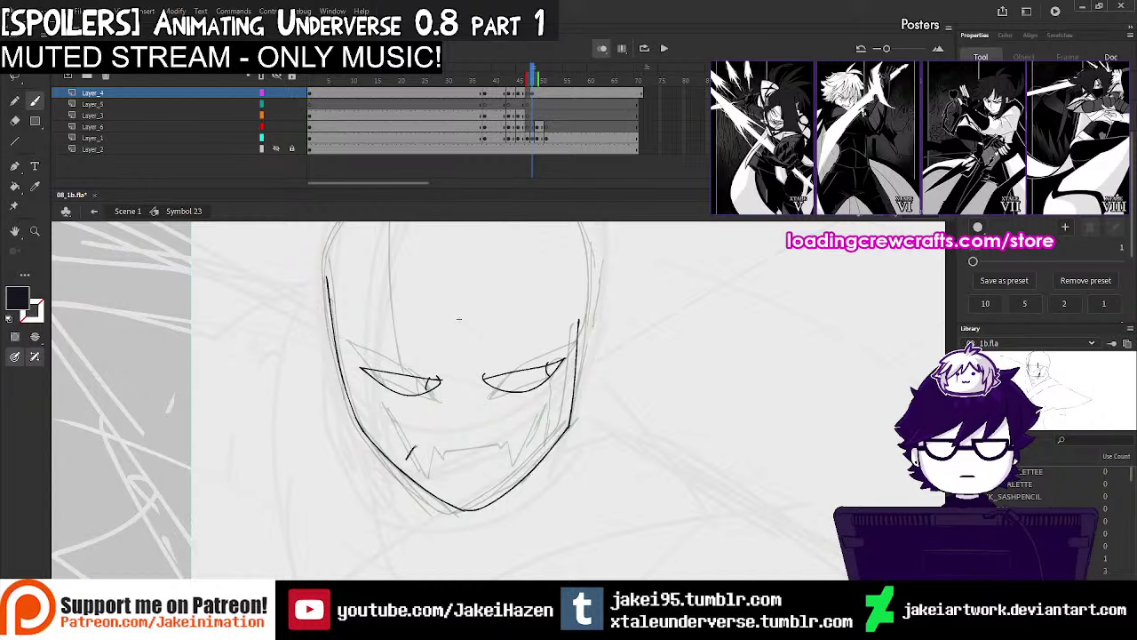
Draw the toothed mouth line, the forehead scar and the line under the other eye on Layer_4 at frame 48
{"action": "left_click_drag", "start_coordinate": [529, 444], "coordinate": [533, 445]}
{"action": "left_click_drag", "start_coordinate": [399, 361], "coordinate": [389, 216]}
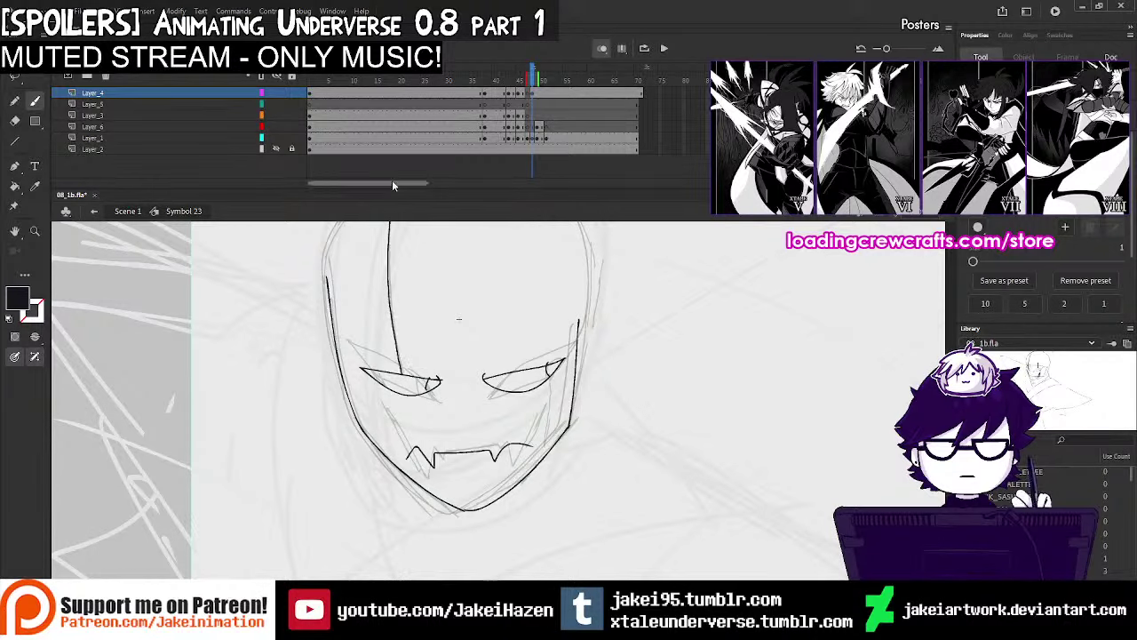
{"action": "left_click_drag", "start_coordinate": [540, 387], "coordinate": [543, 448]}
{"action": "left_click_drag", "start_coordinate": [536, 366], "coordinate": [526, 409]}
{"action": "left_click", "coordinate": [15, 187]}
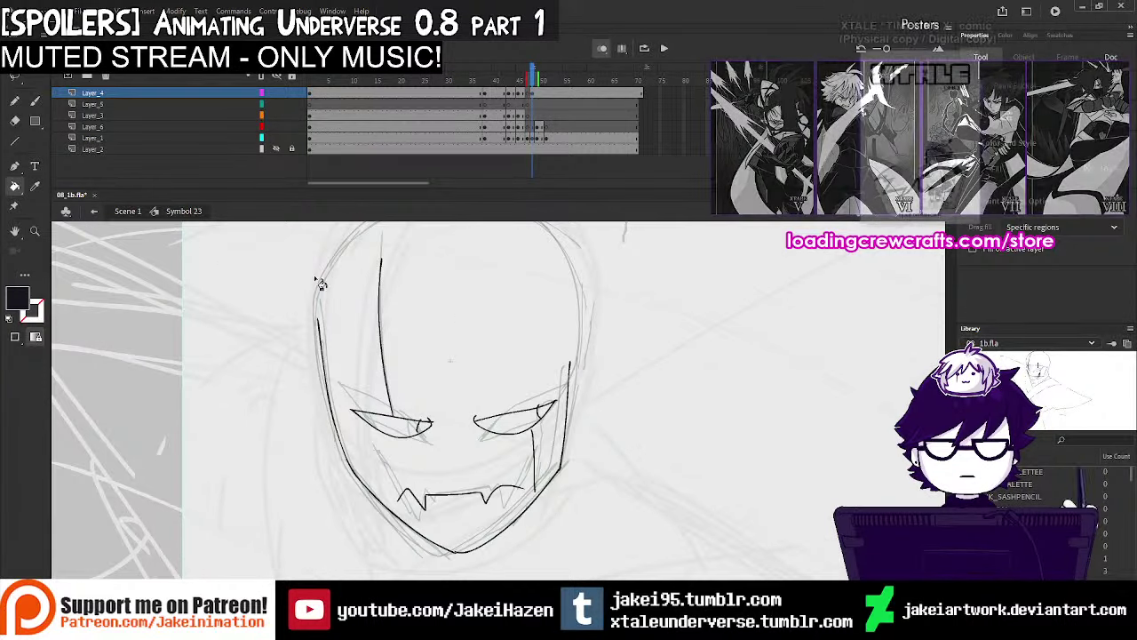
{"action": "left_click", "coordinate": [400, 426]}
{"action": "left_click", "coordinate": [518, 416]}
{"action": "key", "text": "b"}
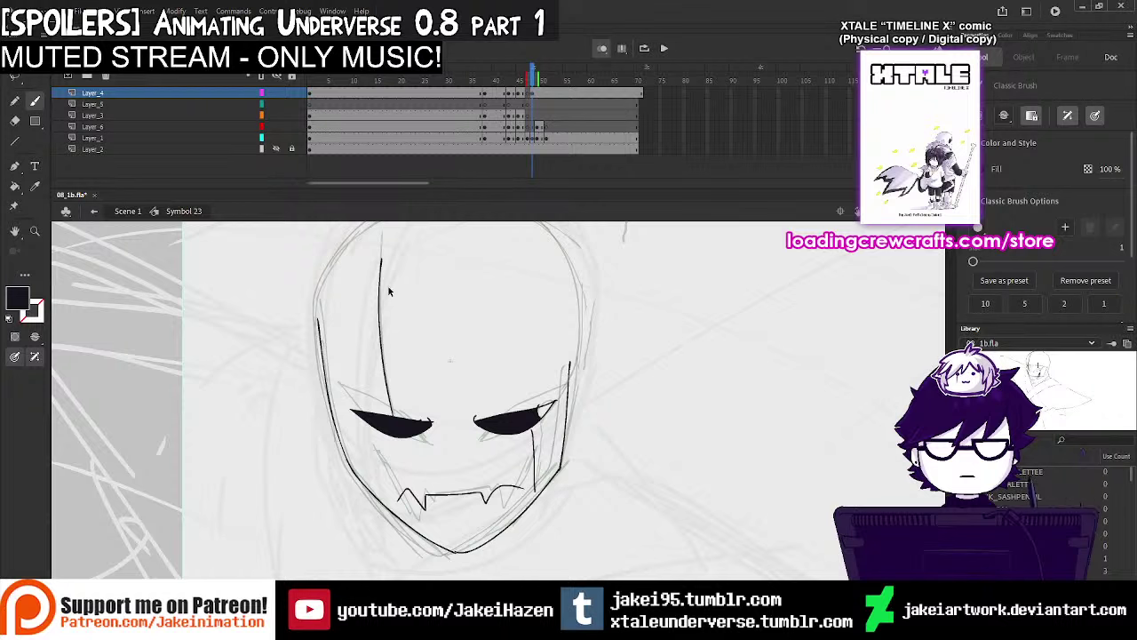
{"action": "key", "text": "ctrl+z"}
{"action": "key", "text": "ctrl+z"}
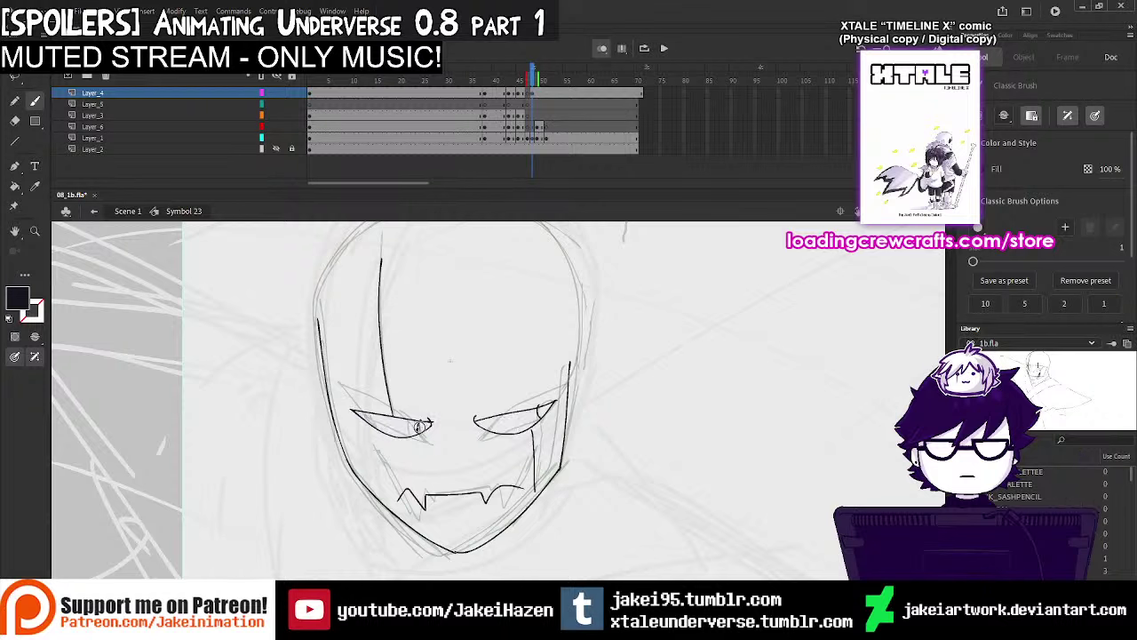
Fill the sockets of both eyes with the dark colour, leaving the pupils unfilled
{"action": "left_click", "coordinate": [8, 190]}
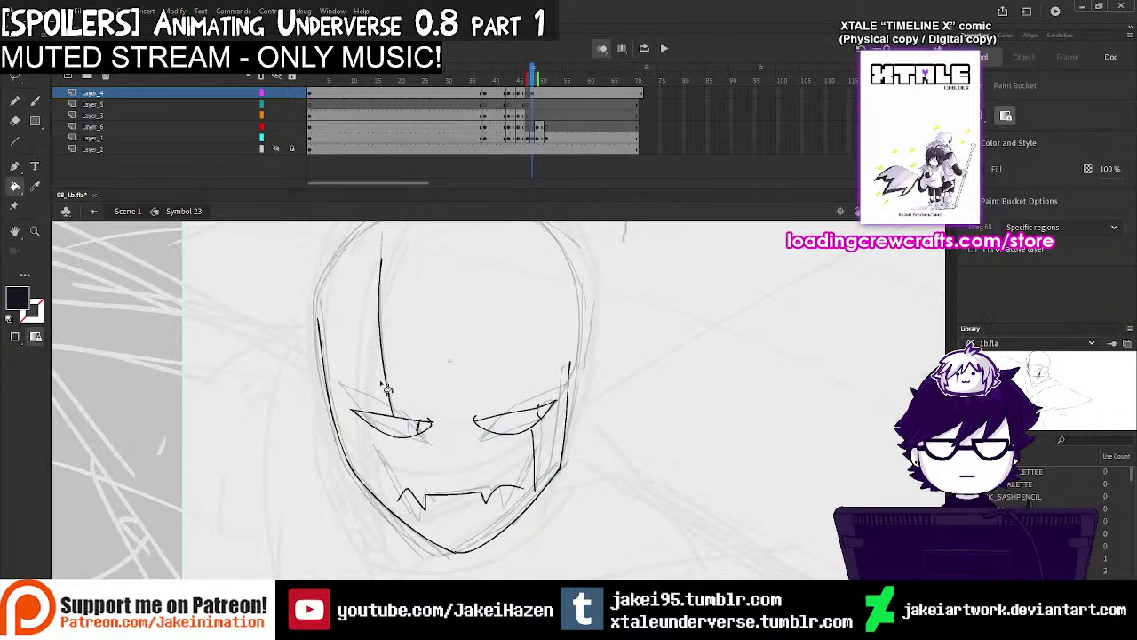
{"action": "left_click", "coordinate": [390, 425]}
{"action": "left_click", "coordinate": [511, 425]}
Extend the forehead scar, draw the curved brow creases above both eyes, and add the drop-shaped marking under the scarred eye
{"action": "left_click", "coordinate": [35, 101]}
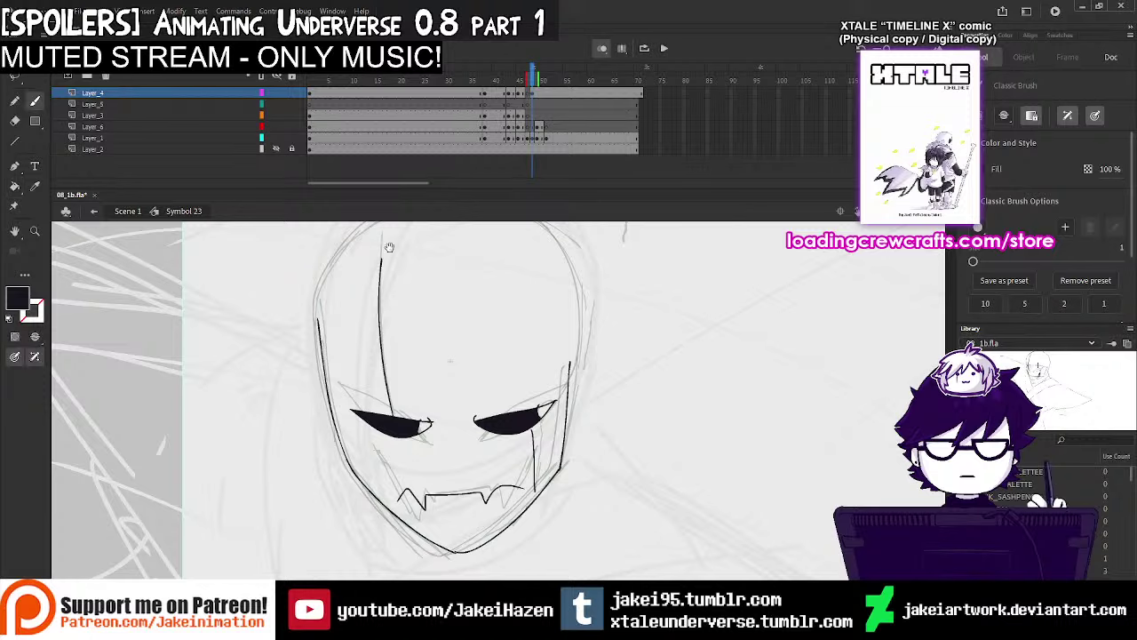
{"action": "left_click_drag", "start_coordinate": [499, 317], "coordinate": [503, 347]}
{"action": "left_click_drag", "start_coordinate": [494, 390], "coordinate": [485, 328]}
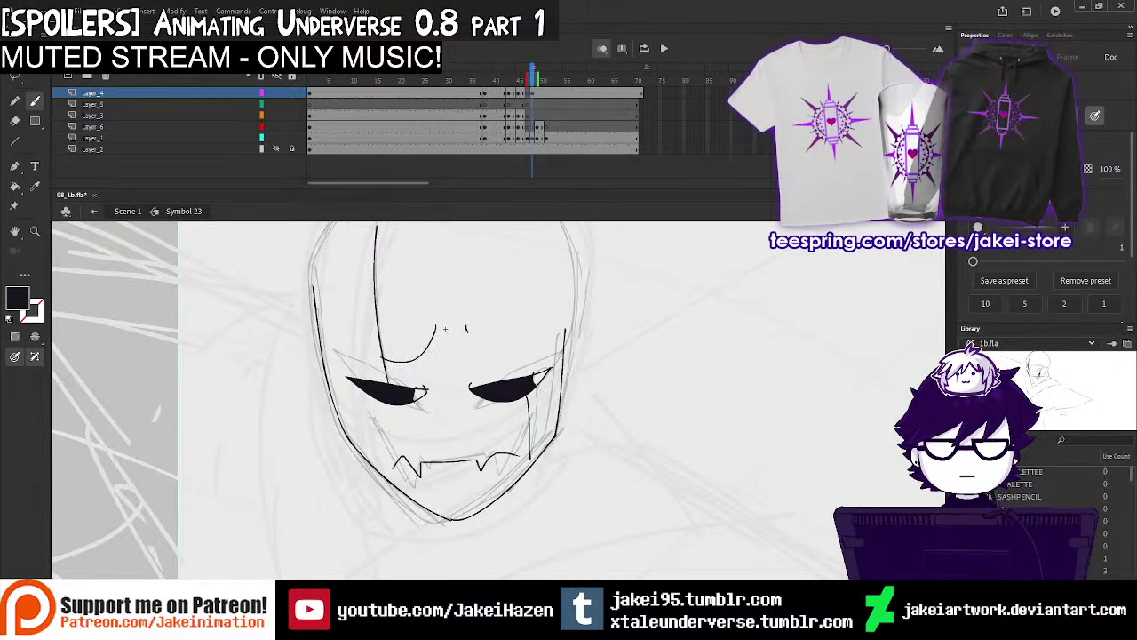
{"action": "left_click", "coordinate": [598, 424], "text": "ctrl+shift"}
{"action": "left_click", "coordinate": [442, 392], "text": "ctrl"}
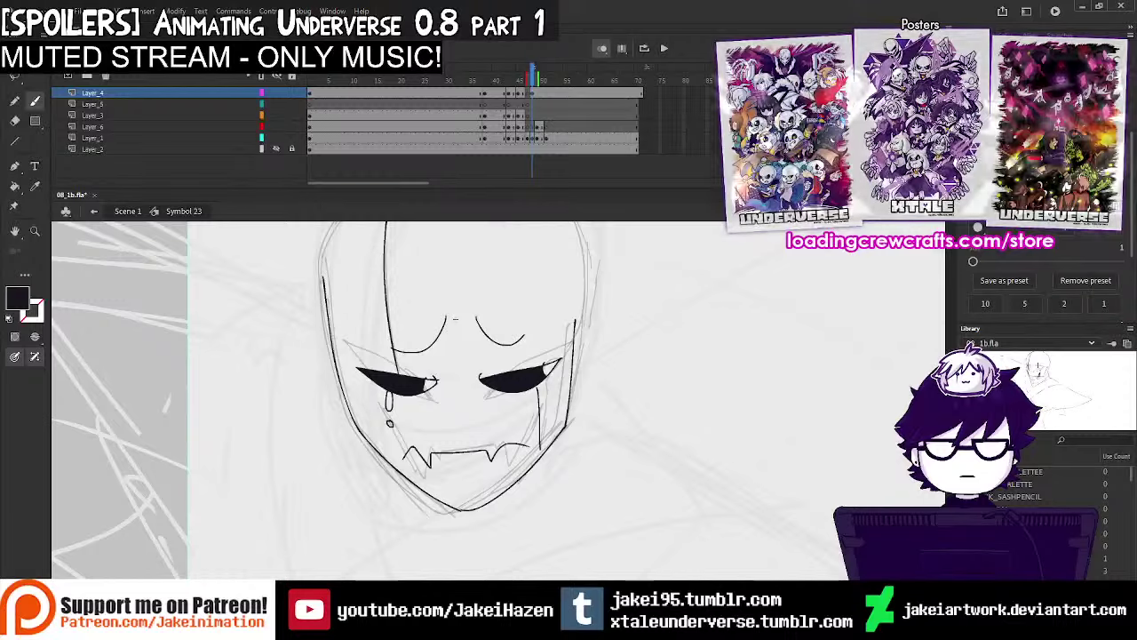
{"action": "left_click", "coordinate": [533, 138]}
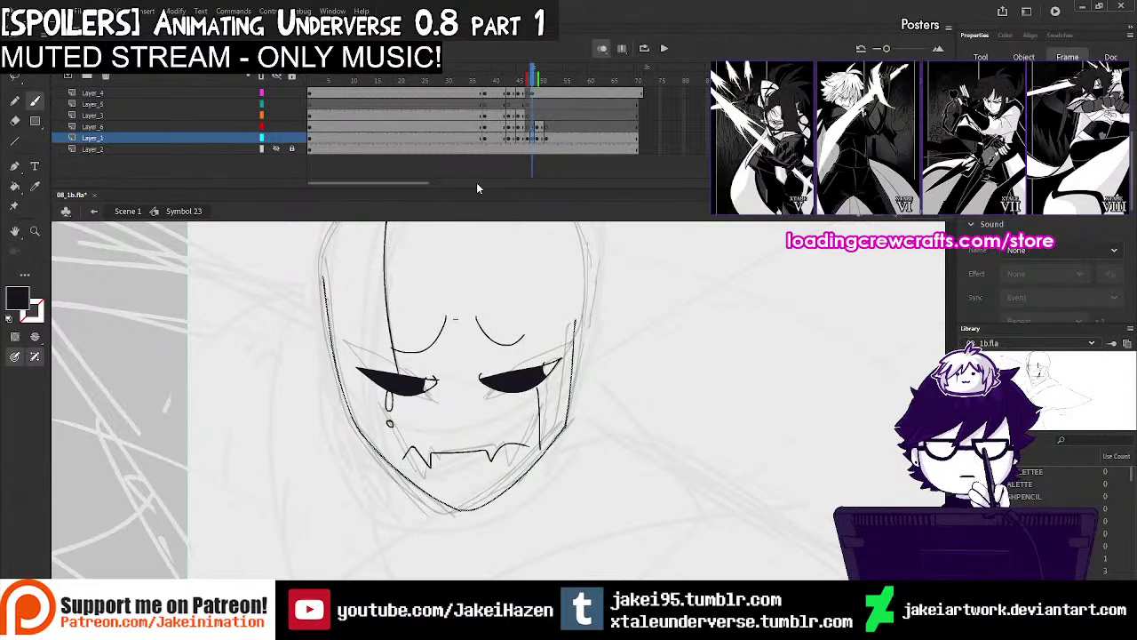
{"action": "left_click_drag", "start_coordinate": [424, 304], "coordinate": [433, 355]}
{"action": "left_click_drag", "start_coordinate": [356, 335], "coordinate": [343, 405]}
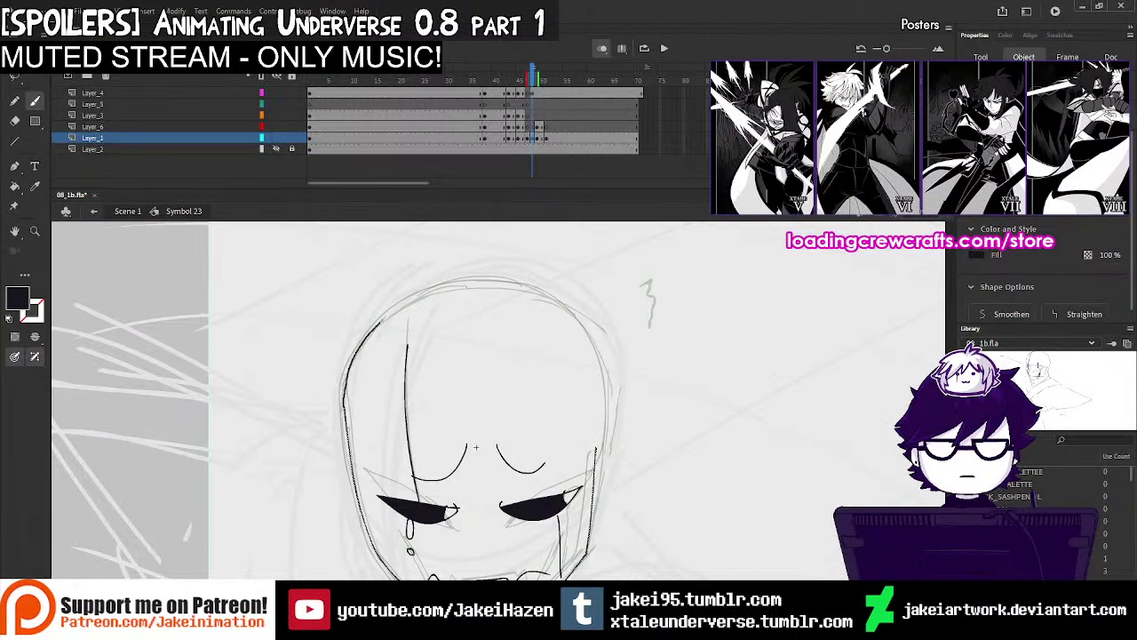
{"action": "left_click_drag", "start_coordinate": [380, 322], "coordinate": [401, 307]}
{"action": "key", "text": "ctrl+z"}
{"action": "left_click_drag", "start_coordinate": [344, 405], "coordinate": [409, 306]}
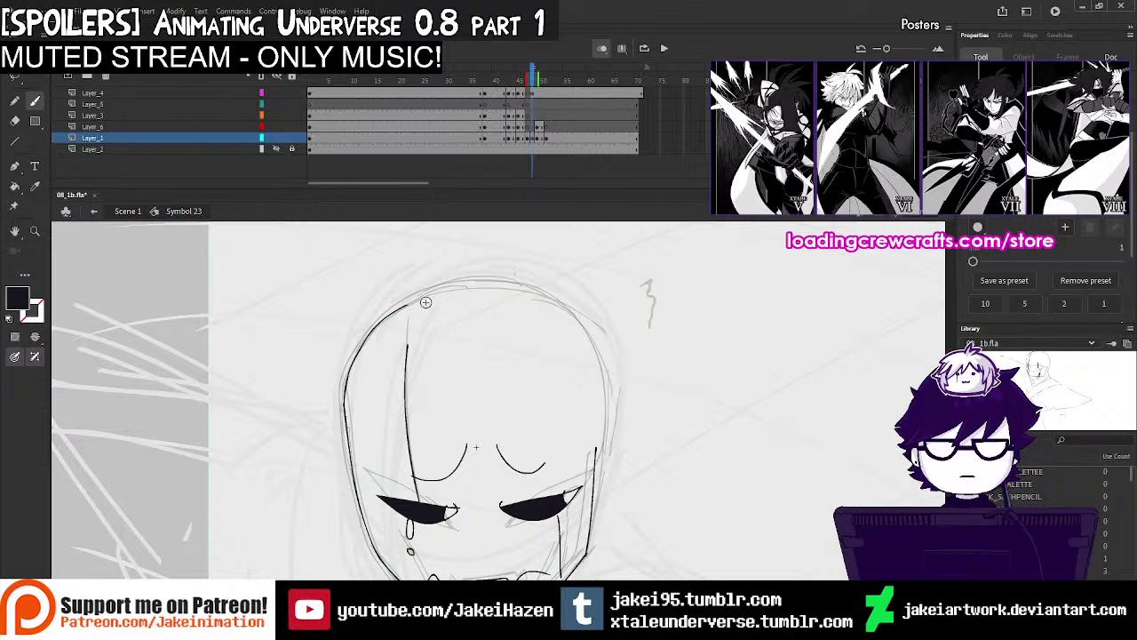
{"action": "key", "text": "ctrl+z"}
{"action": "left_click", "coordinate": [529, 137]}
{"action": "left_click", "coordinate": [533, 137]}
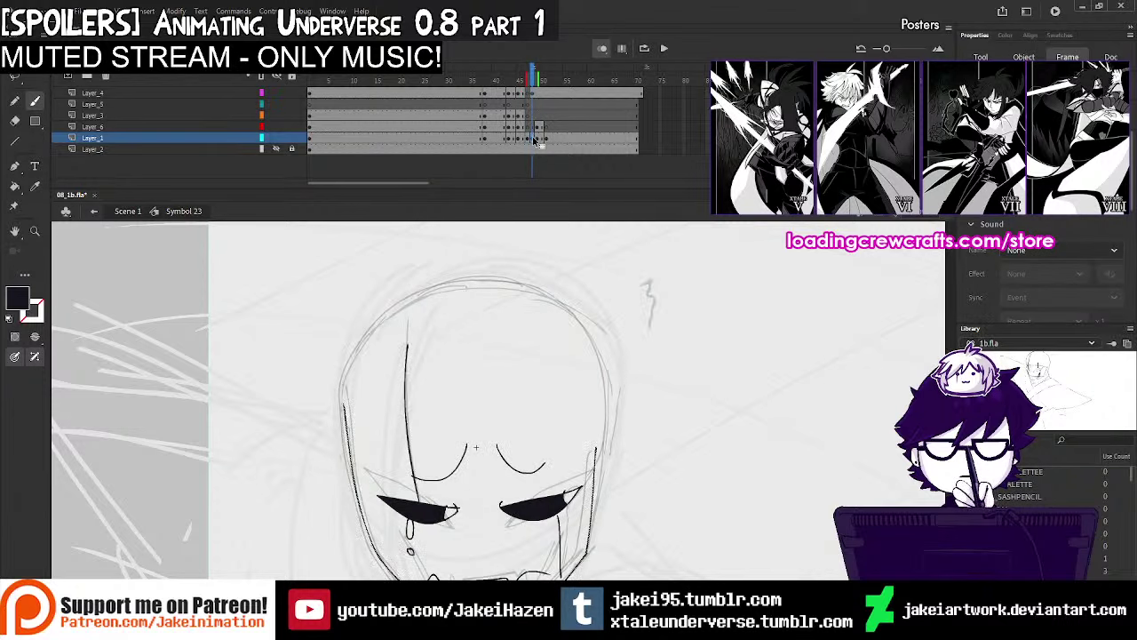
Draw the skull's upper outline on Layer_1 at frame 48, reworking its top arc and continuing it down the far side
{"action": "left_click_drag", "start_coordinate": [345, 412], "coordinate": [344, 384]}
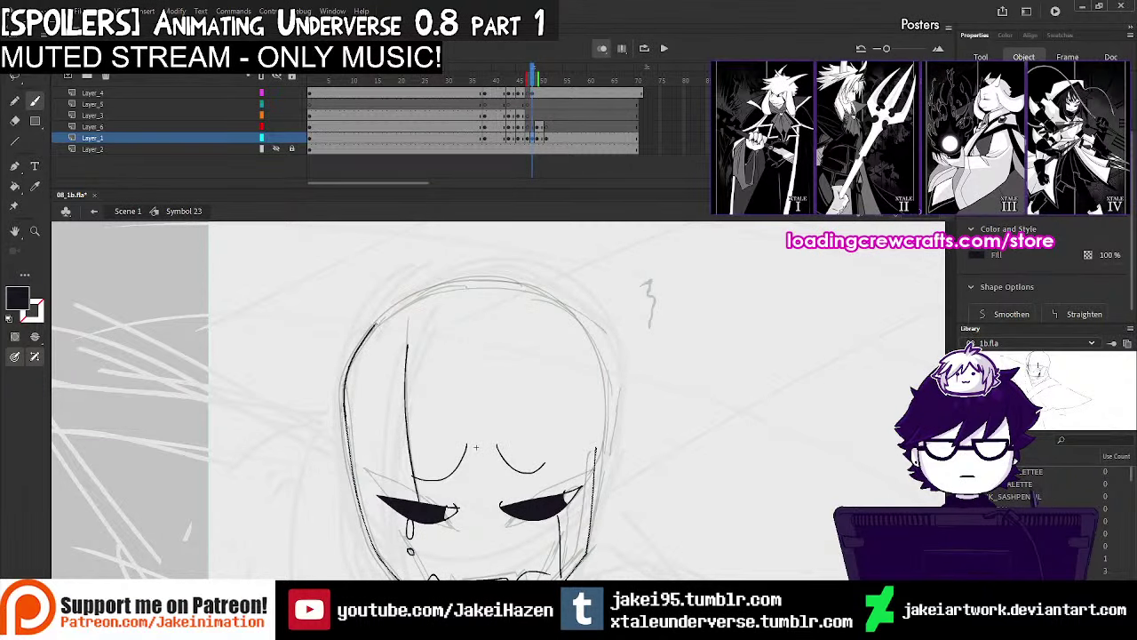
{"action": "left_click_drag", "start_coordinate": [466, 282], "coordinate": [485, 280]}
{"action": "mouse_move", "coordinate": [615, 390]}
{"action": "left_mouse_down"}
{"action": "mouse_move", "coordinate": [579, 356]}
{"action": "mouse_move", "coordinate": [572, 365]}
{"action": "left_mouse_up"}
{"action": "left_click", "coordinate": [15, 121]}
{"action": "mouse_move", "coordinate": [329, 281]}
{"action": "left_mouse_down"}
{"action": "mouse_move", "coordinate": [443, 256]}
{"action": "mouse_move", "coordinate": [421, 261]}
{"action": "left_mouse_up"}
{"action": "left_click", "coordinate": [35, 102]}
{"action": "key", "text": "b"}
{"action": "key", "text": "ctrl+z"}
{"action": "left_click_drag", "start_coordinate": [357, 277], "coordinate": [404, 260]}
{"action": "key", "text": "ctrl+z"}
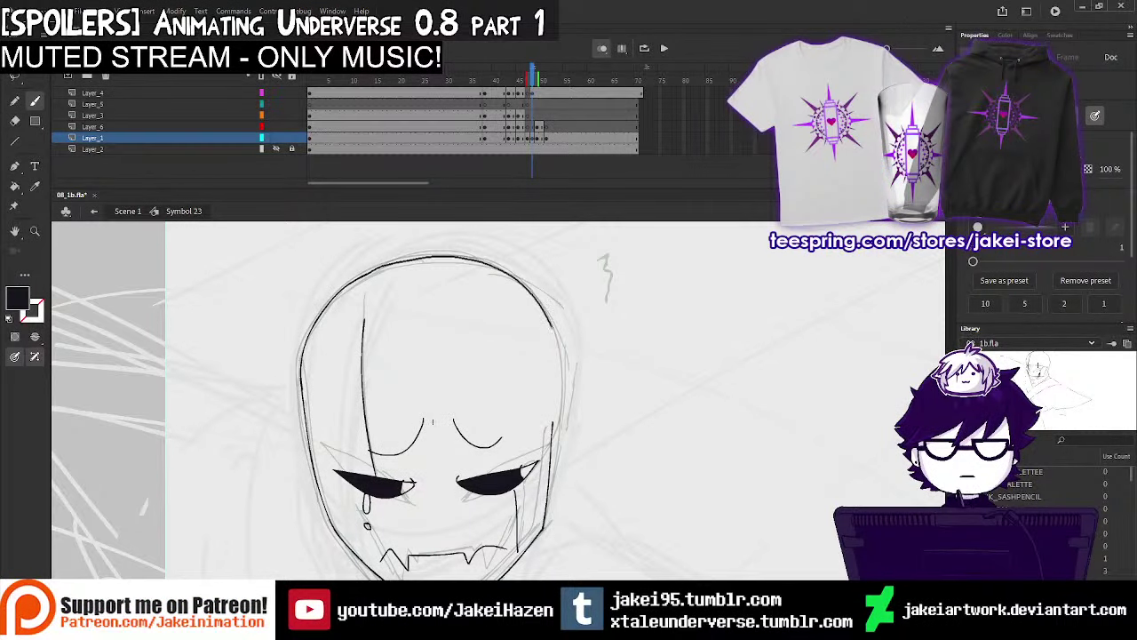
{"action": "left_click_drag", "start_coordinate": [563, 389], "coordinate": [563, 418]}
Adjust the skull's top arc with Free Transform
{"action": "key", "text": "space"}
{"action": "mouse_move", "coordinate": [316, 276]}
{"action": "left_mouse_down"}
{"action": "mouse_move", "coordinate": [239, 291]}
{"action": "mouse_move", "coordinate": [256, 324]}
{"action": "left_mouse_up"}
{"action": "mouse_move", "coordinate": [182, 286]}
{"action": "left_mouse_down"}
{"action": "mouse_move", "coordinate": [436, 347]}
{"action": "mouse_move", "coordinate": [509, 380]}
{"action": "left_mouse_up"}
{"action": "key", "text": "space"}
{"action": "left_click_drag", "start_coordinate": [527, 432], "coordinate": [472, 327]}
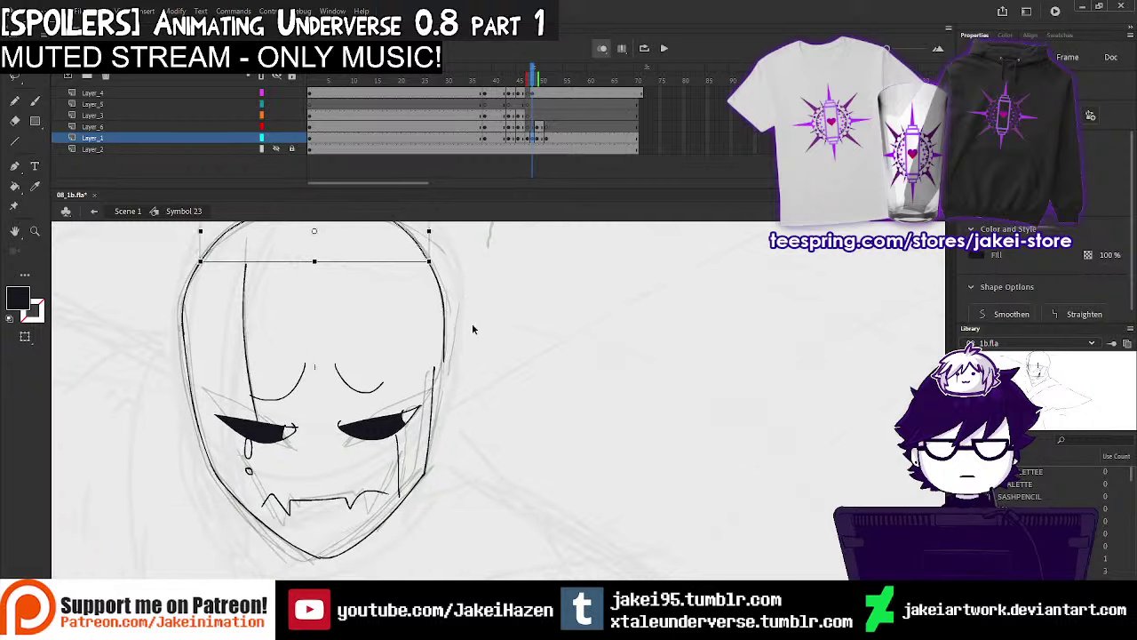
{"action": "left_click", "coordinate": [471, 328]}
Erase the end of the skull outline beside the unscarred eye and redraw it joining the cheek line
{"action": "key", "text": "b"}
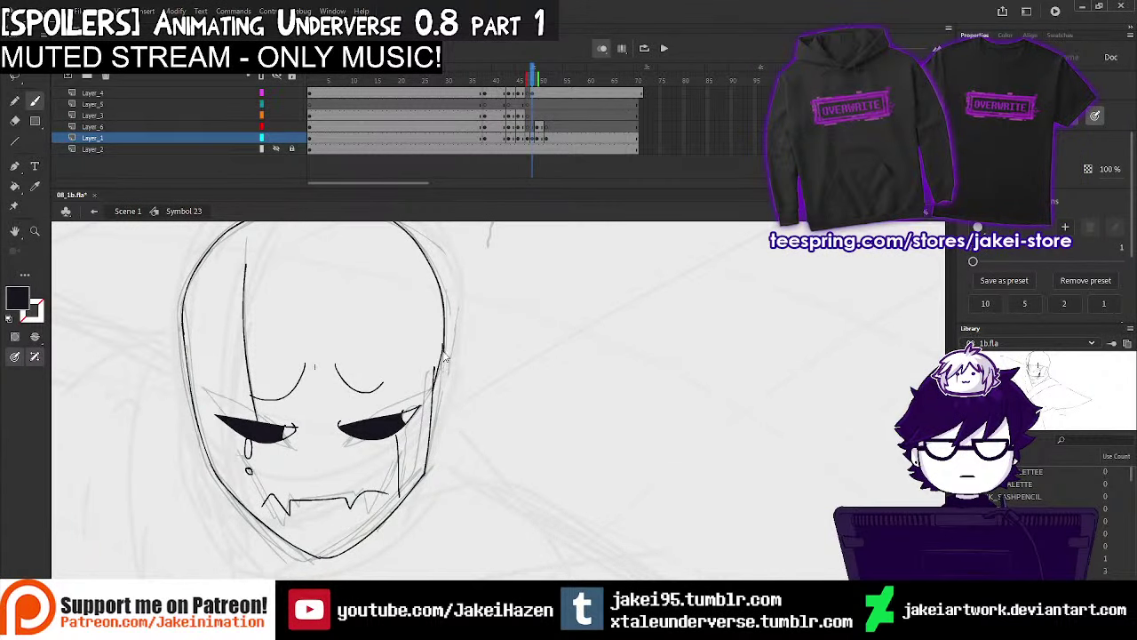
{"action": "key", "text": "e"}
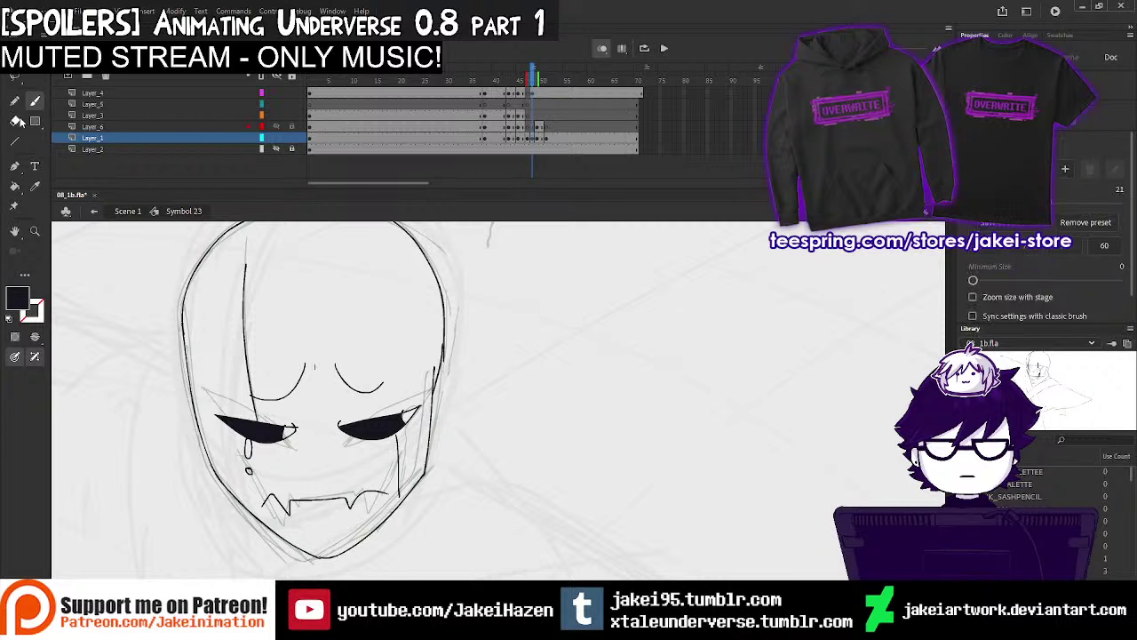
{"action": "left_click_drag", "start_coordinate": [446, 341], "coordinate": [444, 369]}
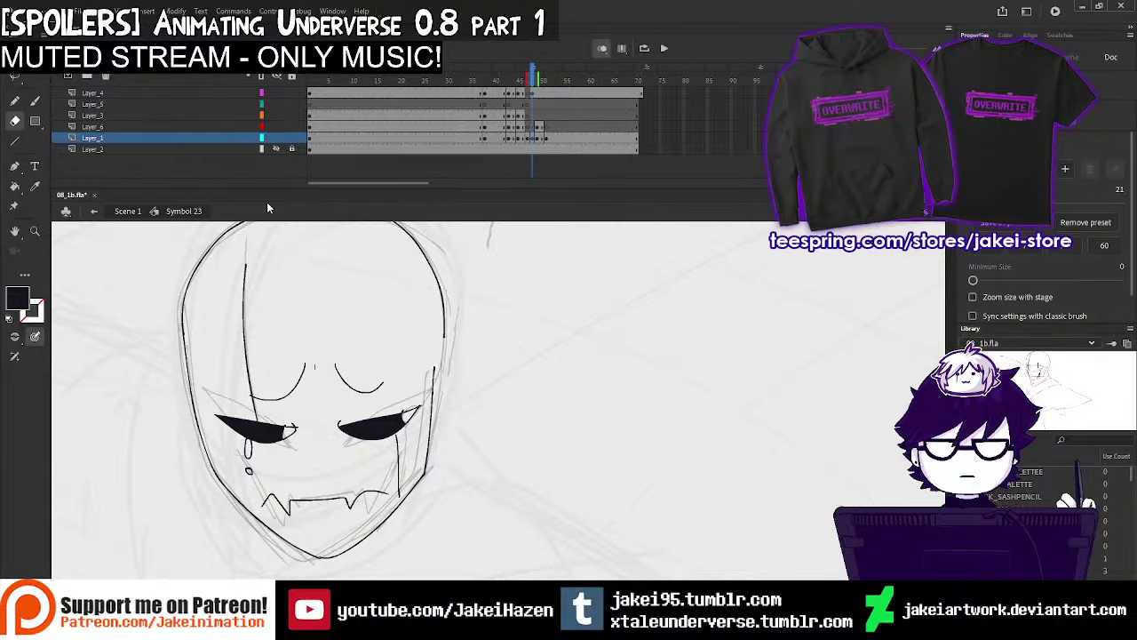
{"action": "key", "text": "b"}
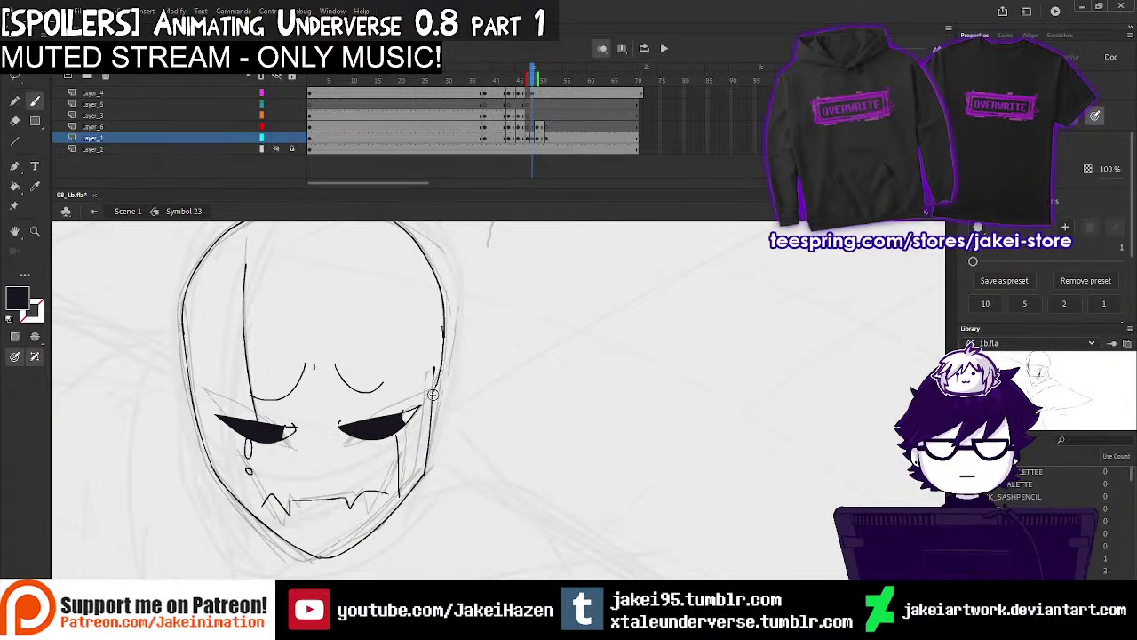
Play back the head turn from about frame 42
{"action": "scroll", "coordinate": [497, 426], "scroll_direction": "down", "scroll_amount": 2}
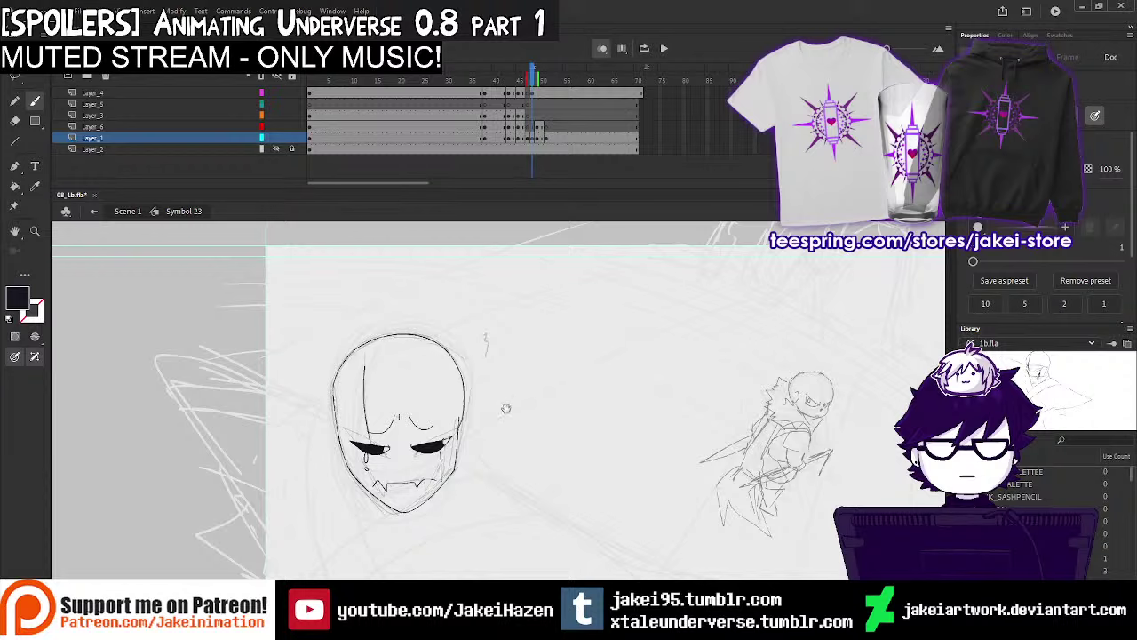
{"action": "scroll", "coordinate": [510, 419], "scroll_direction": "down", "scroll_amount": 2}
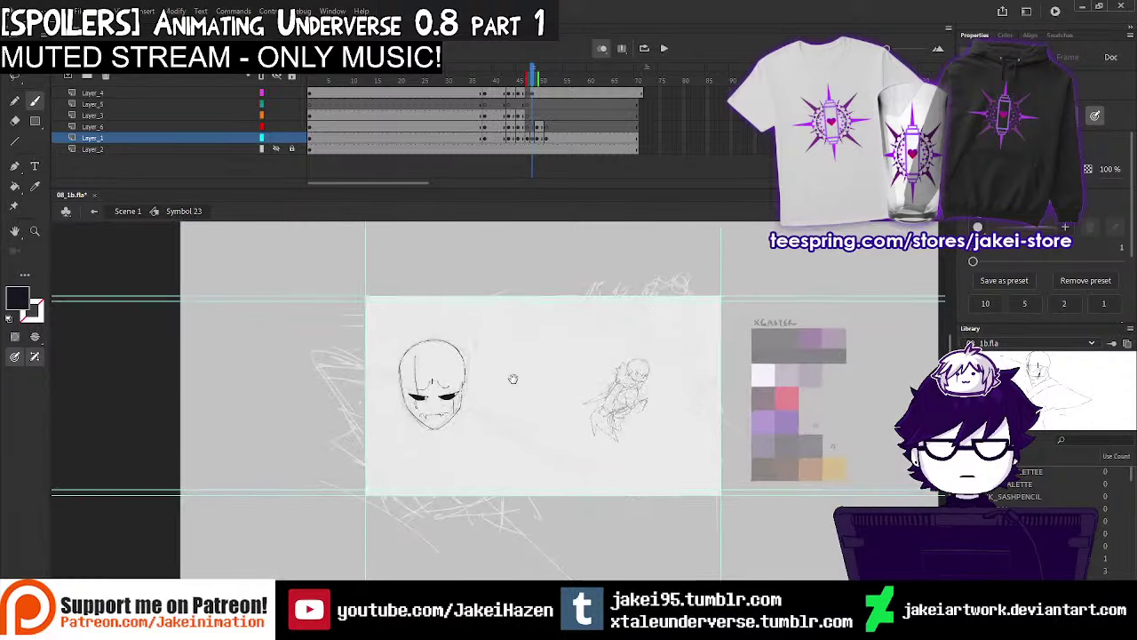
{"action": "left_click", "coordinate": [504, 116]}
{"action": "key", "text": "Return"}
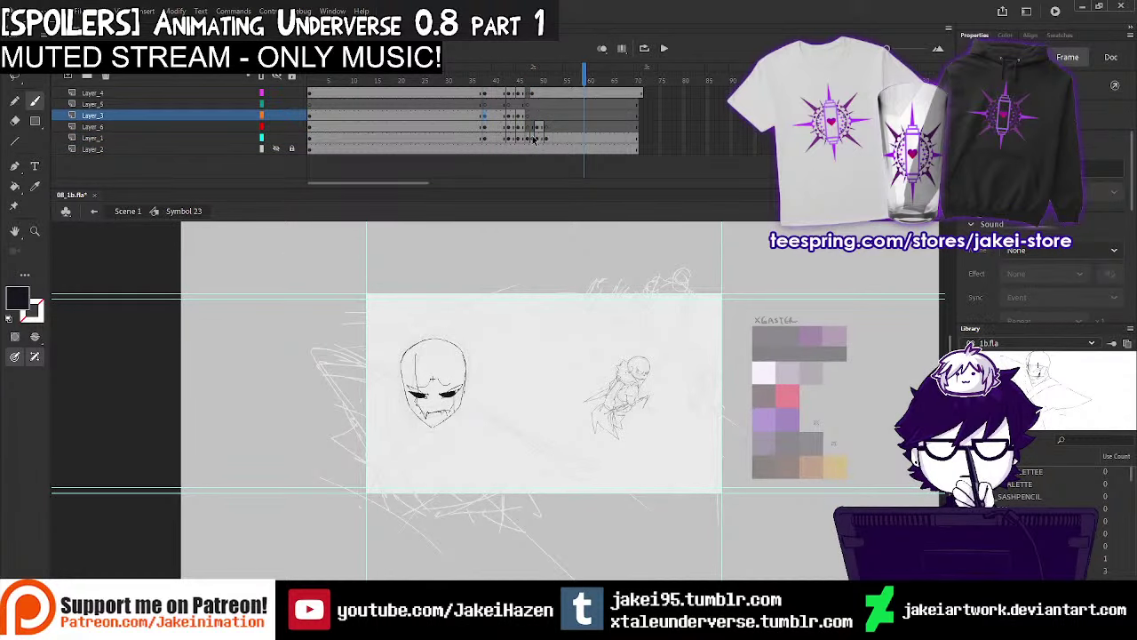
Clear the rough sketch keyframes after frame 48 on Layer_1 and Layer_6 so the frame 48 outline holds
{"action": "left_click", "coordinate": [533, 139]}
{"action": "scroll", "coordinate": [478, 319], "scroll_direction": "up", "scroll_amount": 2}
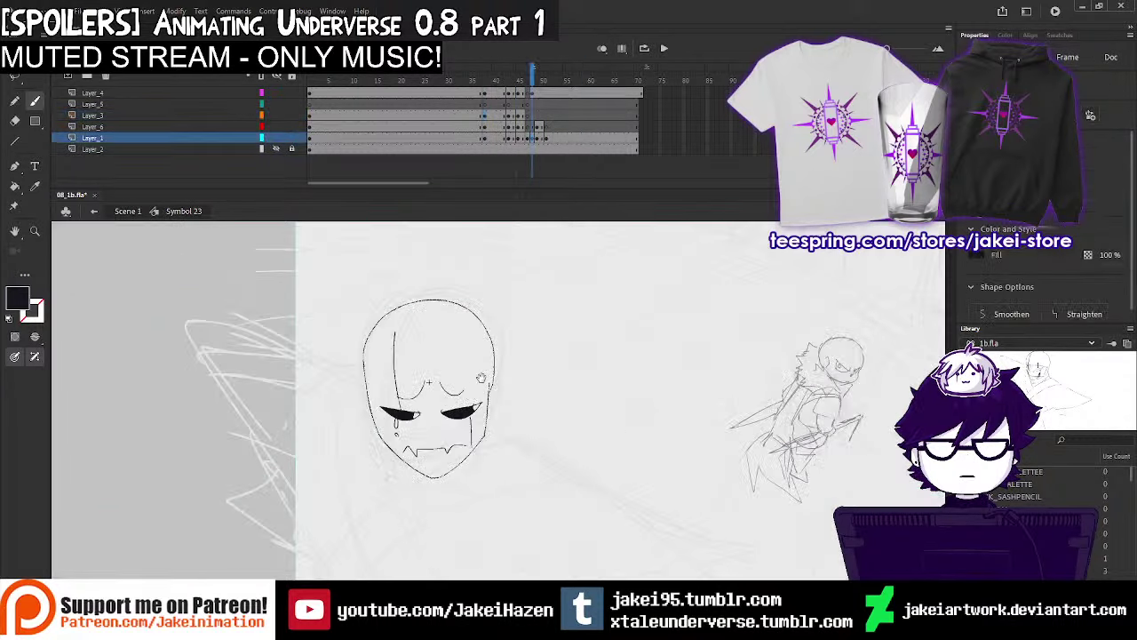
{"action": "left_click", "coordinate": [539, 139]}
{"action": "left_click", "coordinate": [546, 139]}
{"action": "left_click", "coordinate": [538, 138]}
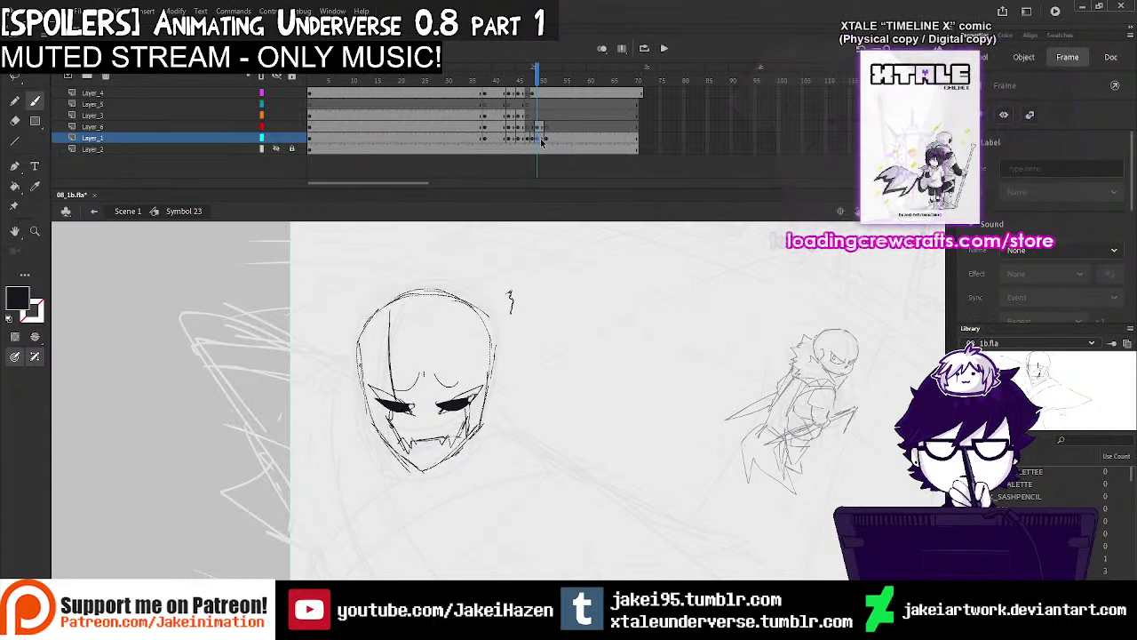
{"action": "key", "text": "Delete"}
{"action": "left_click", "coordinate": [546, 140]}
{"action": "key", "text": "Delete"}
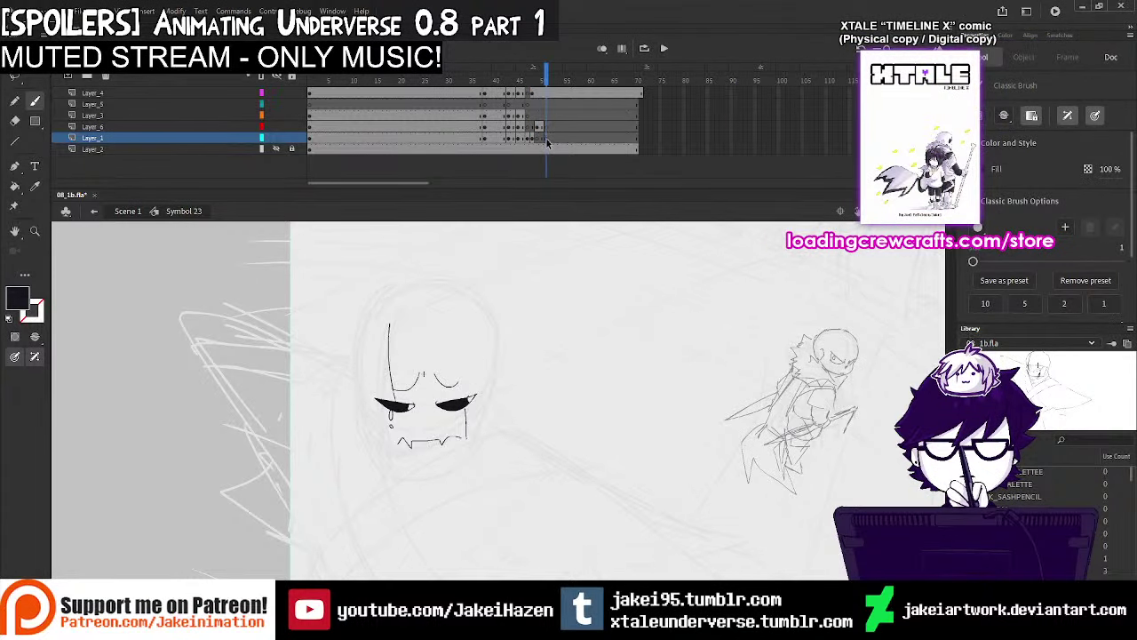
Review the head turn from about frame 43 to frame 52
{"action": "left_click", "coordinate": [489, 116]}
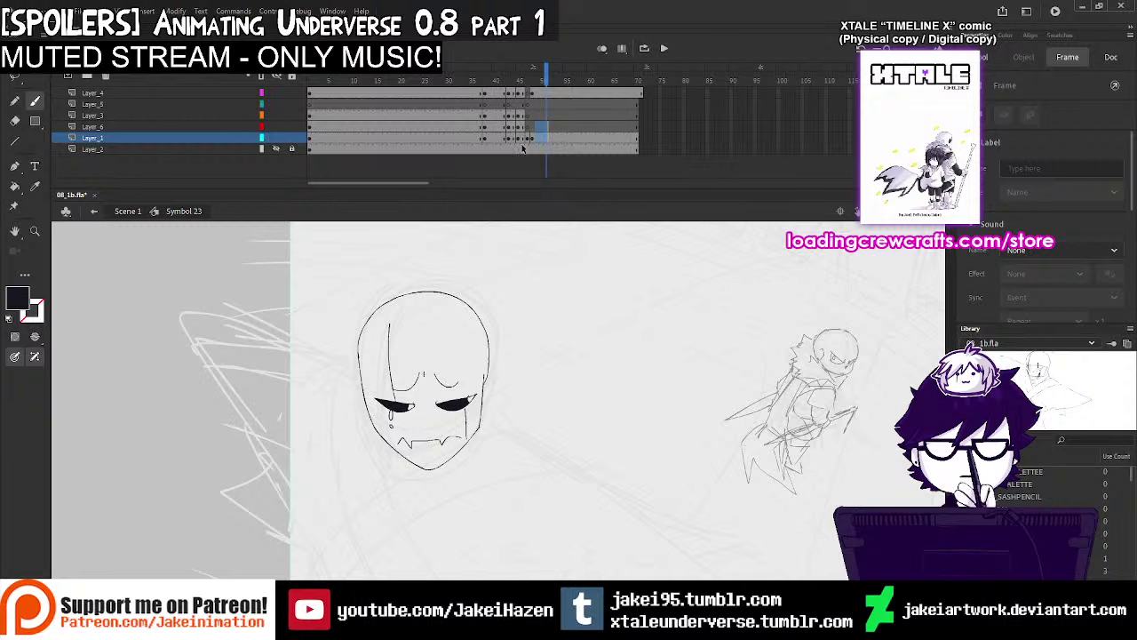
{"action": "left_click", "coordinate": [509, 116]}
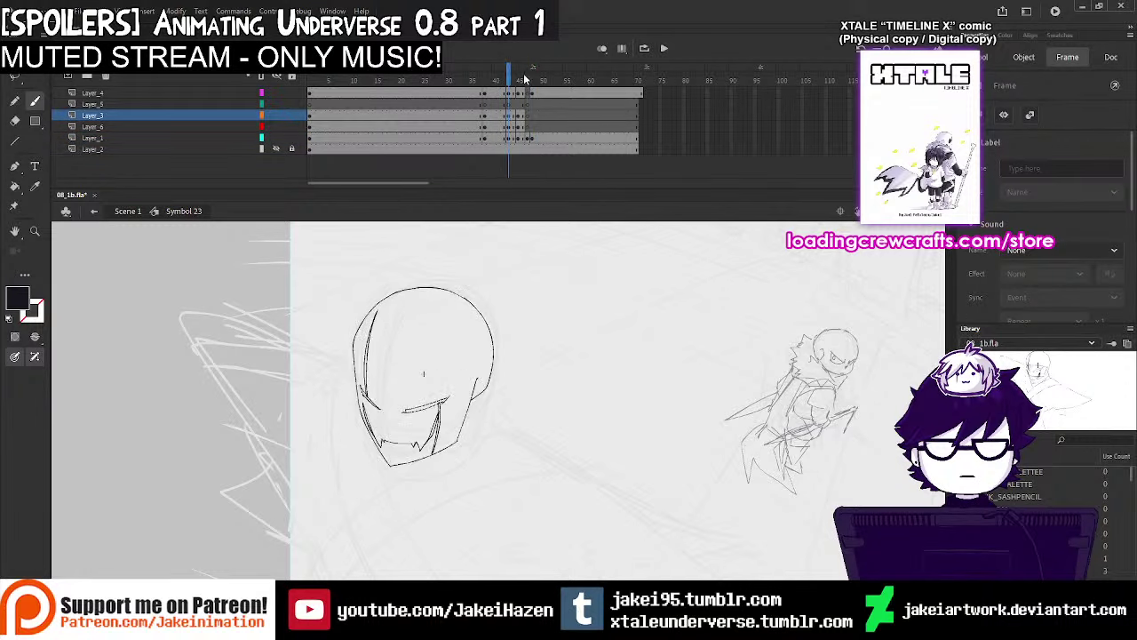
{"action": "left_click_drag", "start_coordinate": [526, 78], "coordinate": [550, 84]}
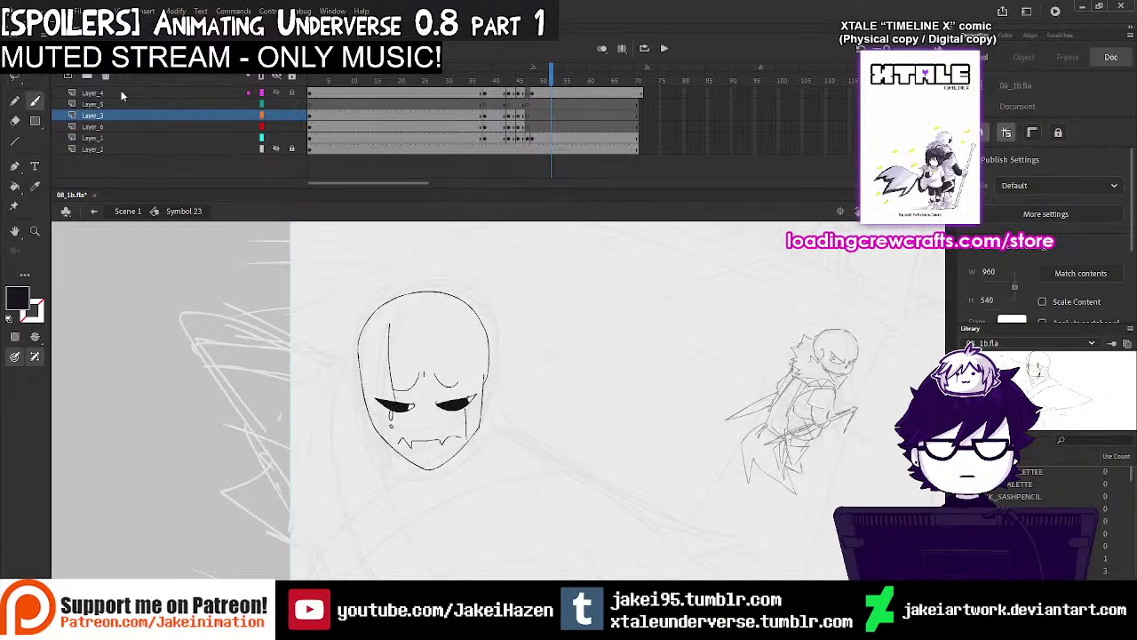
Stretch the frame 48 skull outline on Layer_1 slightly upward with Free Transform
{"action": "left_click", "coordinate": [14, 120]}
{"action": "left_click", "coordinate": [528, 139]}
{"action": "left_click", "coordinate": [534, 139]}
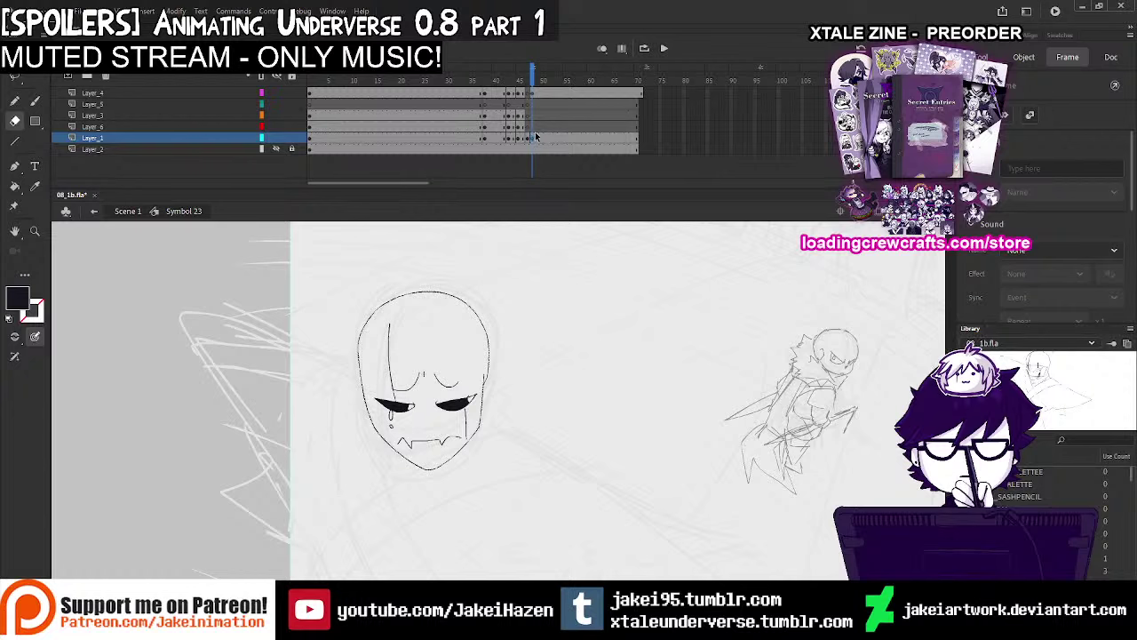
{"action": "key", "text": "q"}
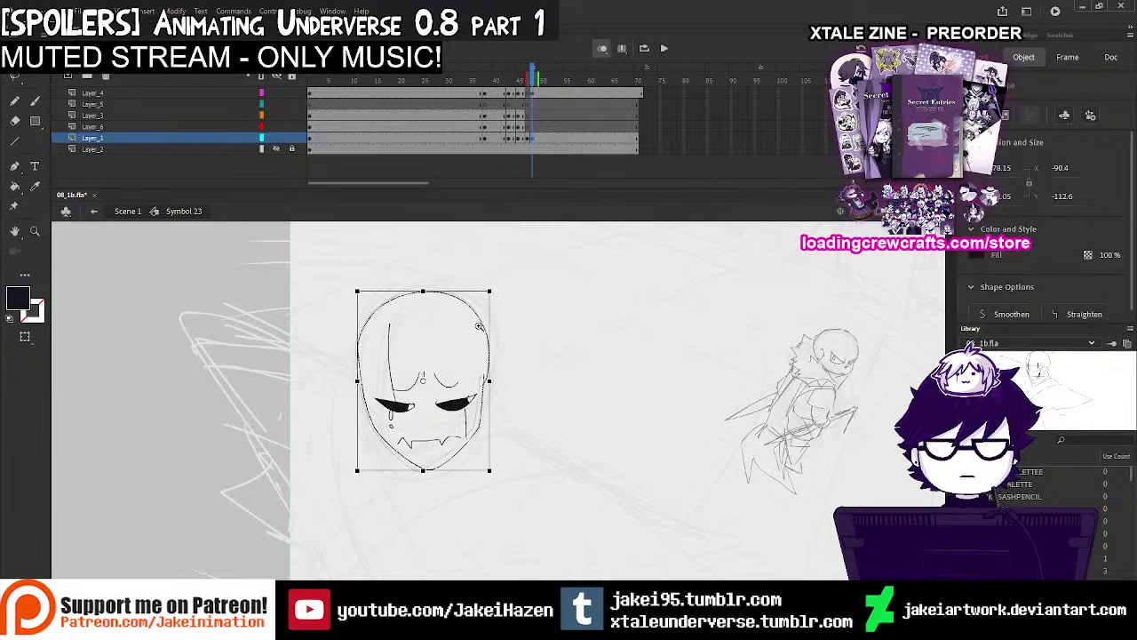
{"action": "left_click", "coordinate": [480, 300], "text": "ctrl"}
{"action": "left_click_drag", "start_coordinate": [461, 300], "coordinate": [462, 276]}
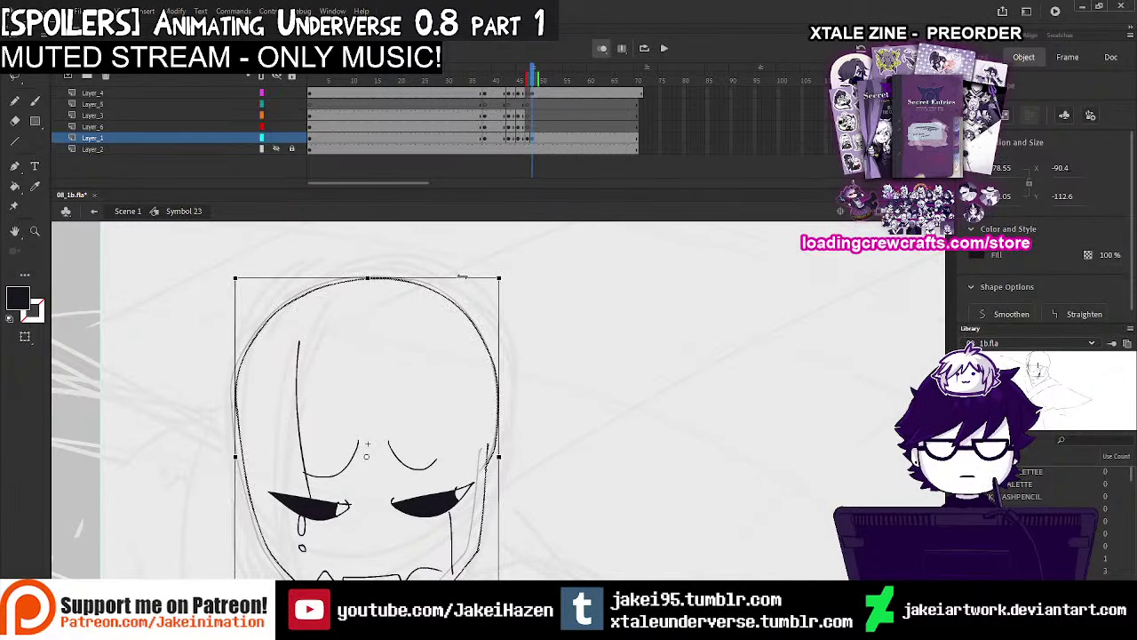
{"action": "left_click_drag", "start_coordinate": [367, 276], "coordinate": [367, 274]}
{"action": "left_click", "coordinate": [508, 339]}
Erase the jaw line on the scarred-eye side at frame 48 and redraw it from the cheek down to the chin
{"action": "left_click", "coordinate": [517, 391], "text": "ctrl+alt"}
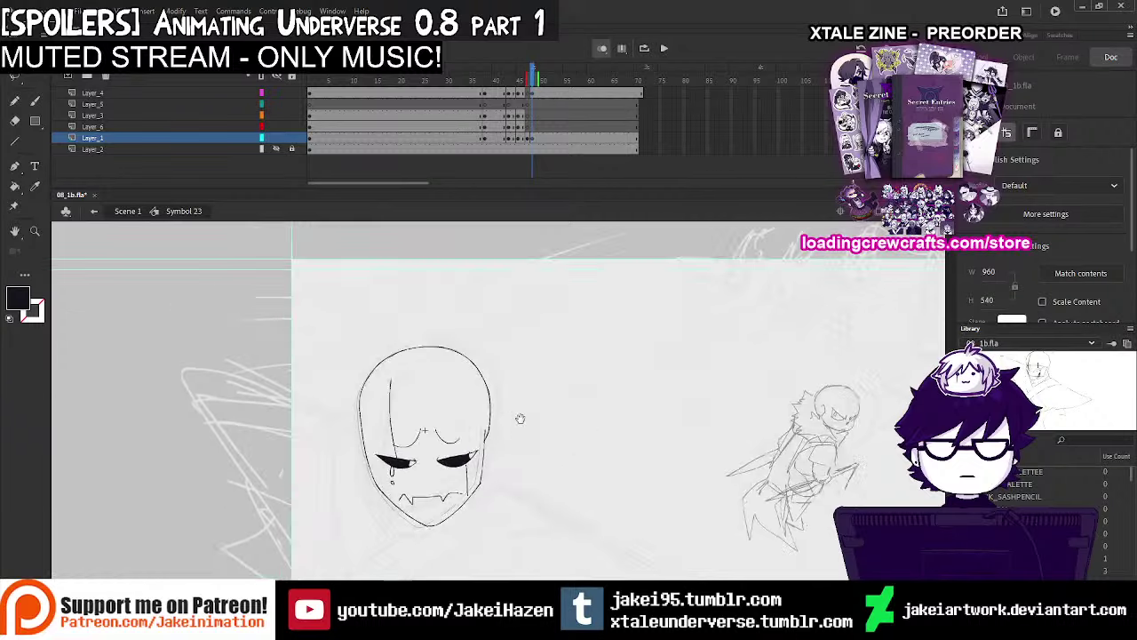
{"action": "left_click", "coordinate": [495, 400], "text": "ctrl"}
{"action": "left_click_drag", "start_coordinate": [520, 418], "coordinate": [490, 388]}
{"action": "key", "text": "e"}
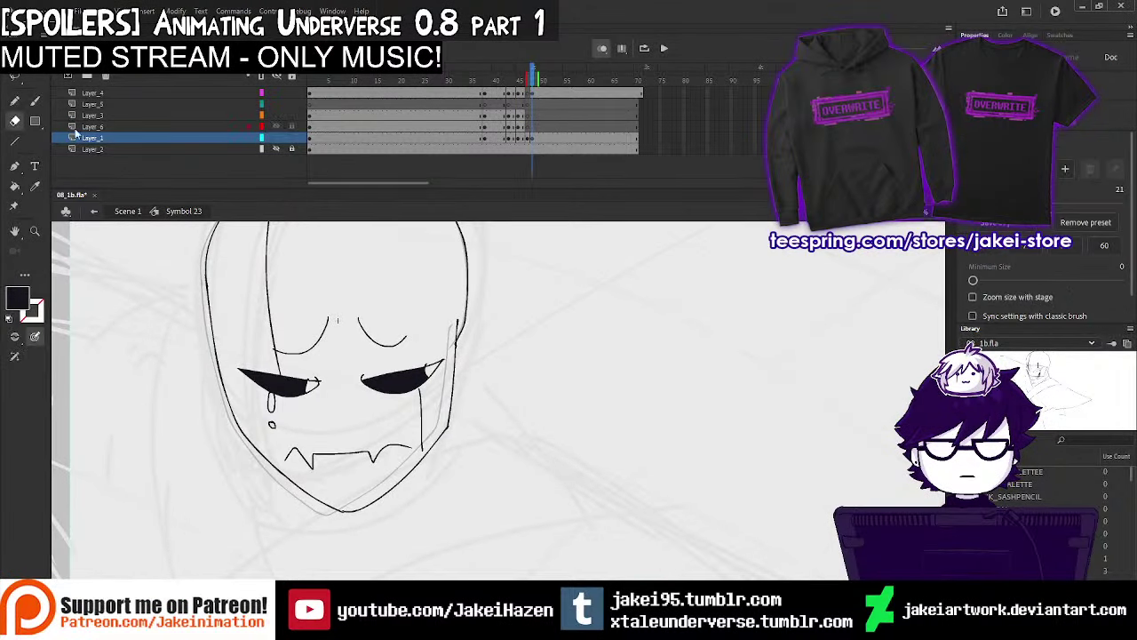
{"action": "mouse_move", "coordinate": [192, 276]}
{"action": "left_mouse_down"}
{"action": "mouse_move", "coordinate": [247, 457]}
{"action": "mouse_move", "coordinate": [381, 518]}
{"action": "left_mouse_up"}
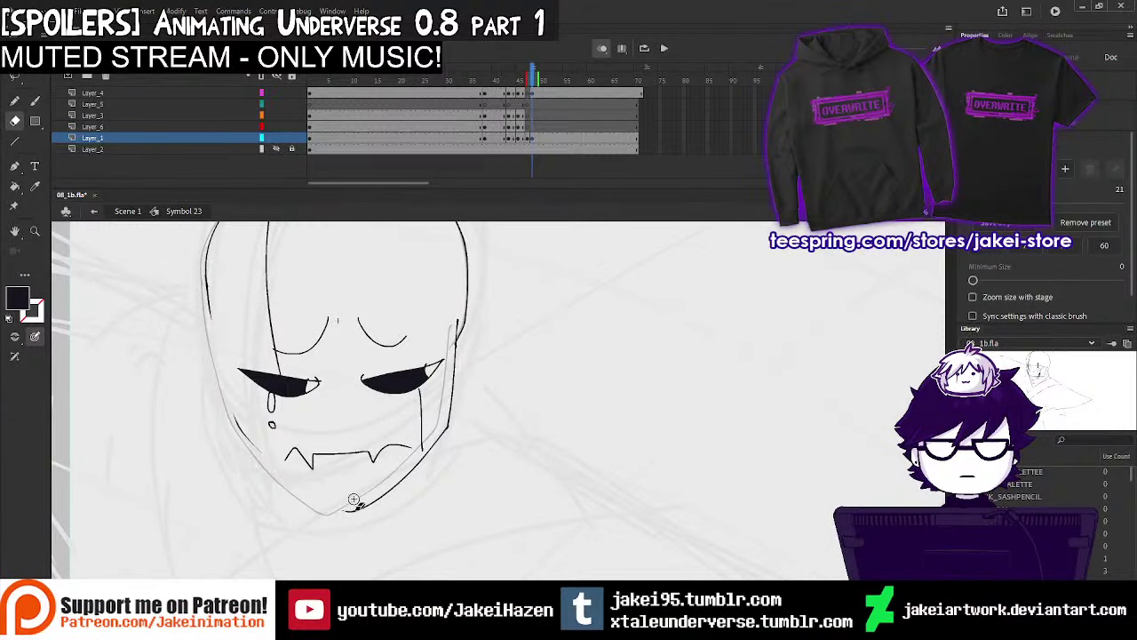
{"action": "left_click", "coordinate": [33, 102]}
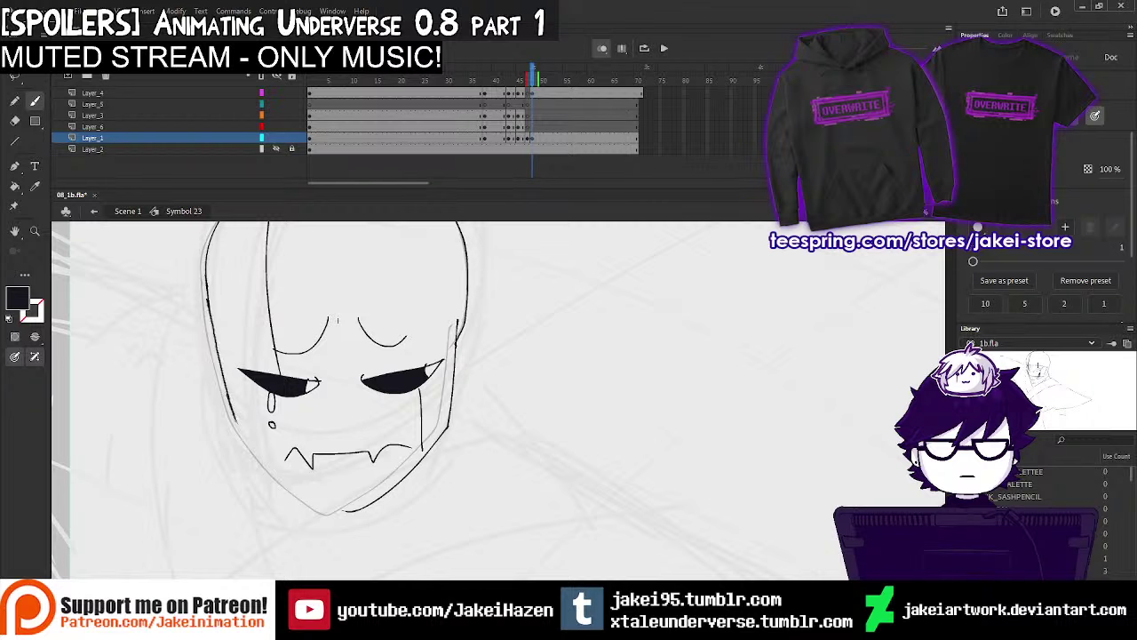
{"action": "left_click_drag", "start_coordinate": [236, 422], "coordinate": [328, 516]}
{"action": "left_click_drag", "start_coordinate": [238, 433], "coordinate": [330, 516]}
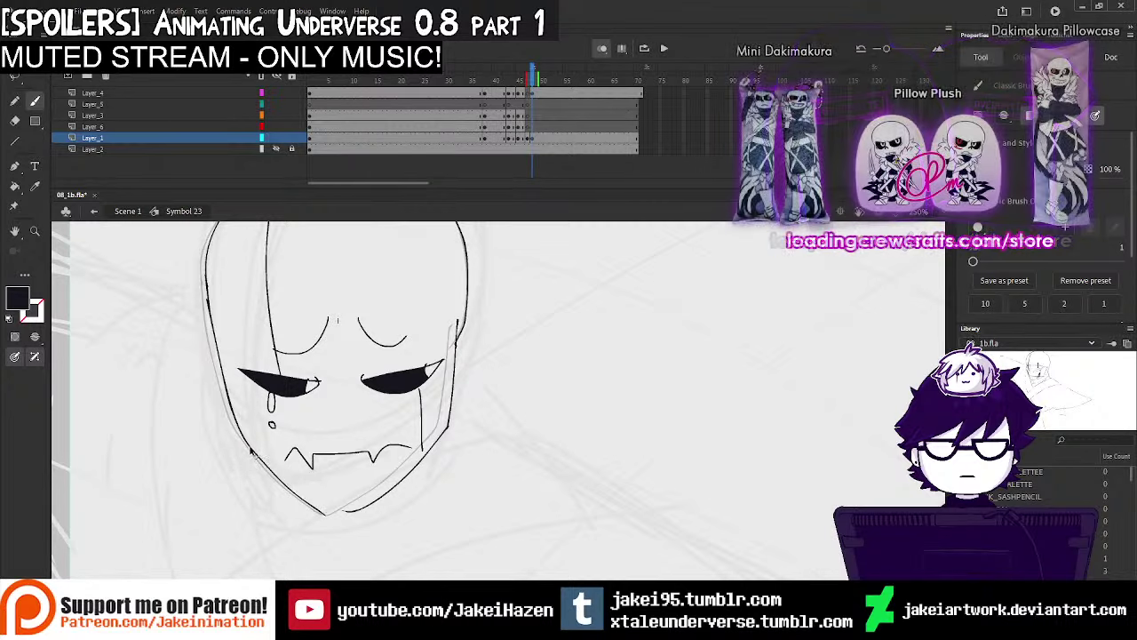
{"action": "left_click_drag", "start_coordinate": [252, 452], "coordinate": [350, 522]}
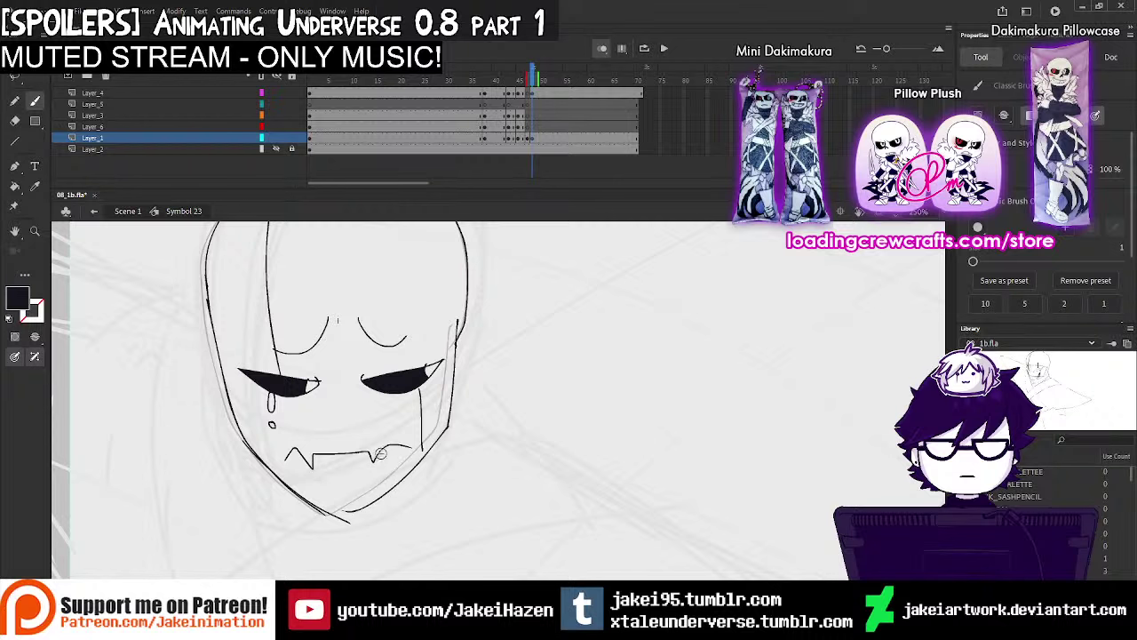
Erase the jaw line on the unscarred side and redraw it from the chin up to the cheek
{"action": "key", "text": "e"}
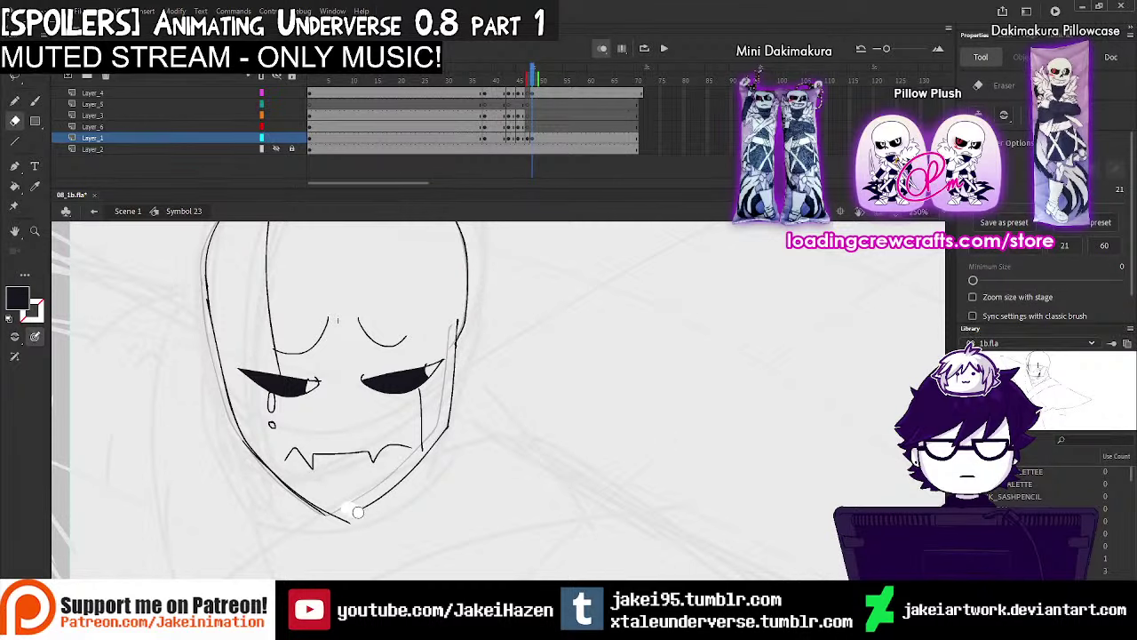
{"action": "mouse_move", "coordinate": [356, 513]}
{"action": "left_mouse_down"}
{"action": "mouse_move", "coordinate": [437, 445]}
{"action": "mouse_move", "coordinate": [454, 366]}
{"action": "left_mouse_up"}
{"action": "key", "text": "b"}
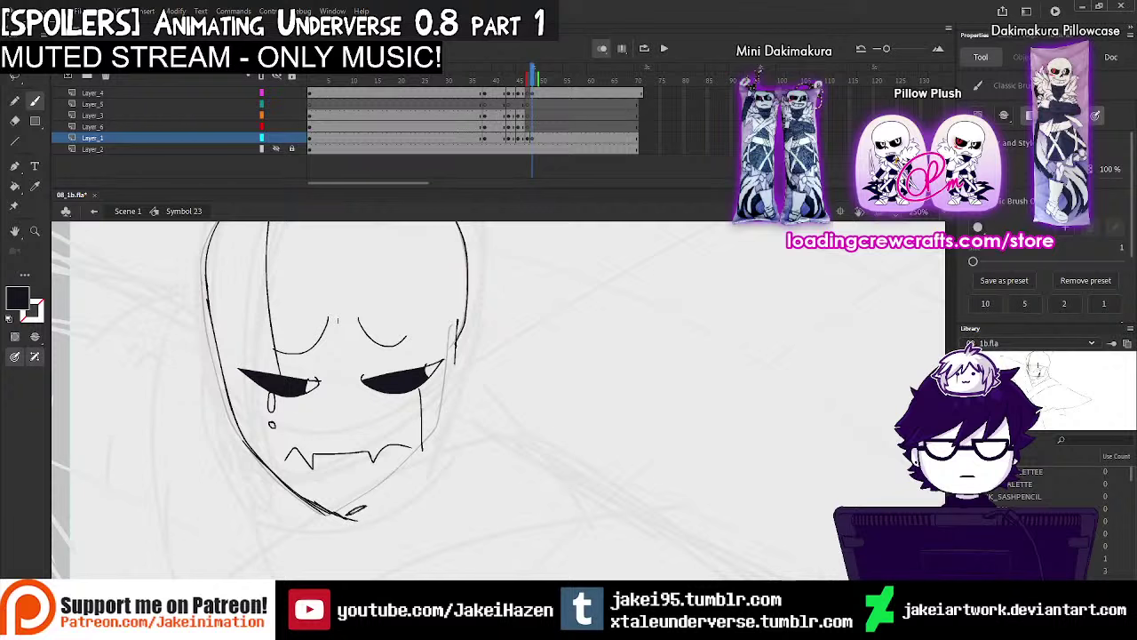
{"action": "mouse_move", "coordinate": [354, 510]}
{"action": "left_mouse_down"}
{"action": "mouse_move", "coordinate": [440, 426]}
{"action": "mouse_move", "coordinate": [456, 353]}
{"action": "left_mouse_up"}
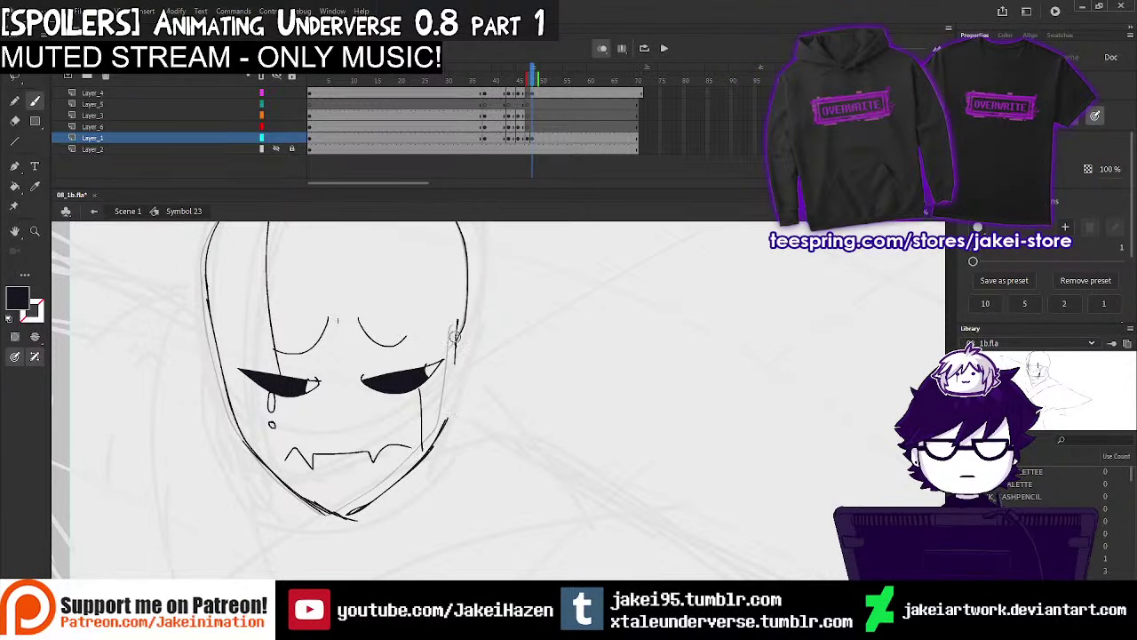
{"action": "key", "text": "ctrl+minus"}
{"action": "mouse_move", "coordinate": [485, 309]}
{"action": "left_mouse_down"}
{"action": "mouse_move", "coordinate": [485, 350]}
{"action": "mouse_move", "coordinate": [461, 326]}
{"action": "left_mouse_up"}
Step back from frame 48 and play the head turn from about frame 39 to check the reworked outline
{"action": "key", "text": "v"}
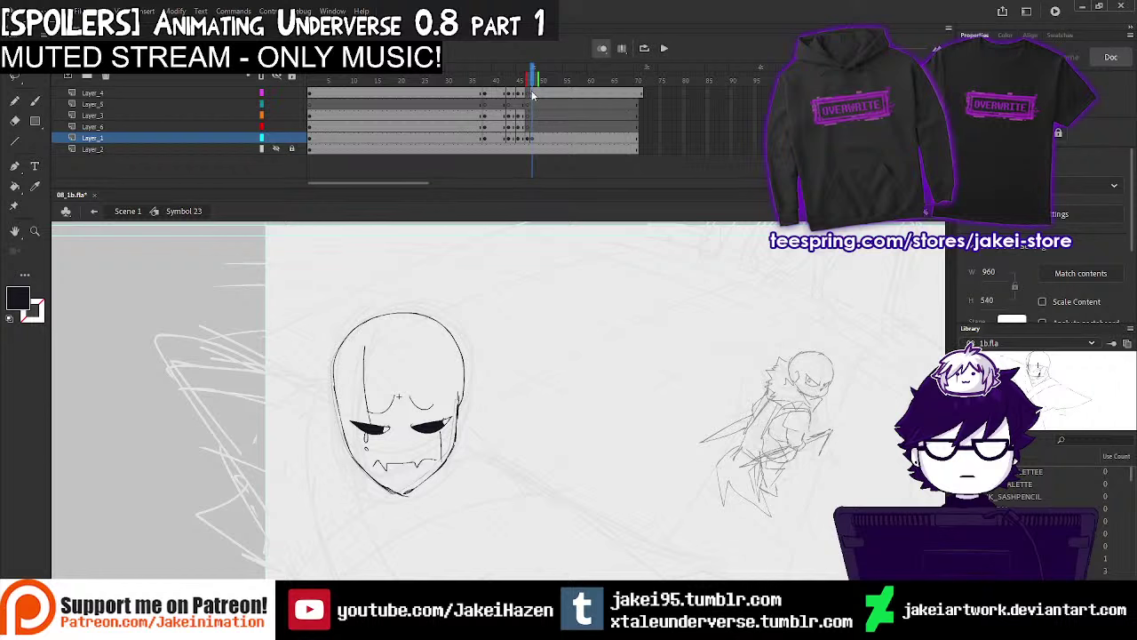
{"action": "left_click", "coordinate": [533, 92]}
{"action": "key", "text": "Left"}
{"action": "key", "text": "Left"}
{"action": "key", "text": "Left"}
{"action": "left_click", "coordinate": [494, 116]}
{"action": "left_click", "coordinate": [493, 117]}
{"action": "key", "text": "Return"}
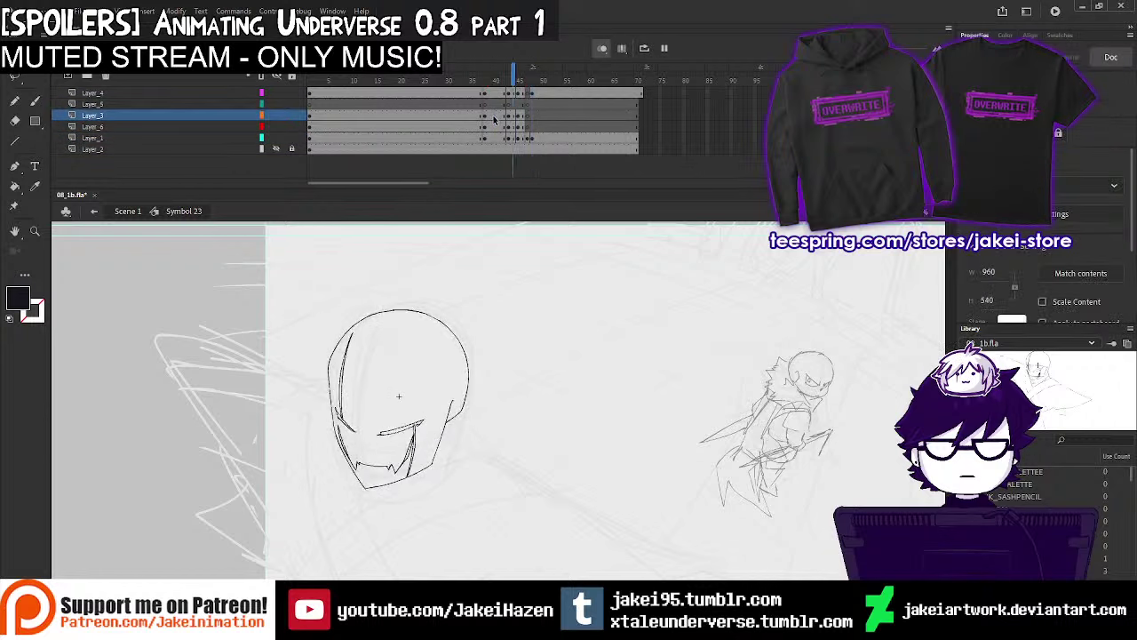
Turn off onion skinning and replay the head turn from about frame 39
{"action": "left_click", "coordinate": [531, 138]}
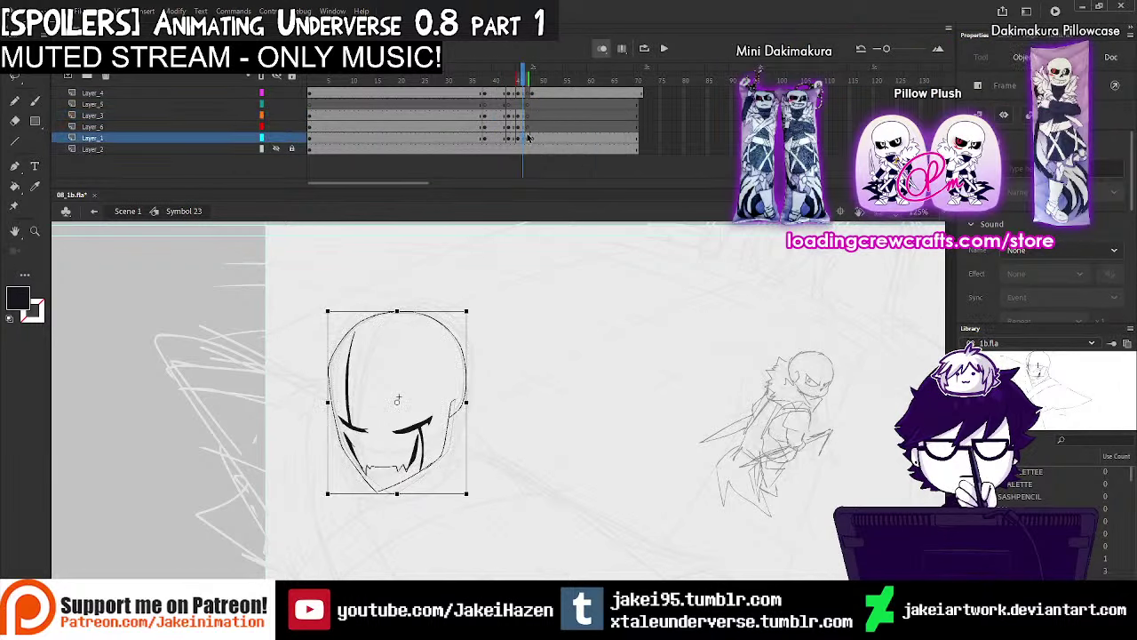
{"action": "left_click", "coordinate": [602, 49]}
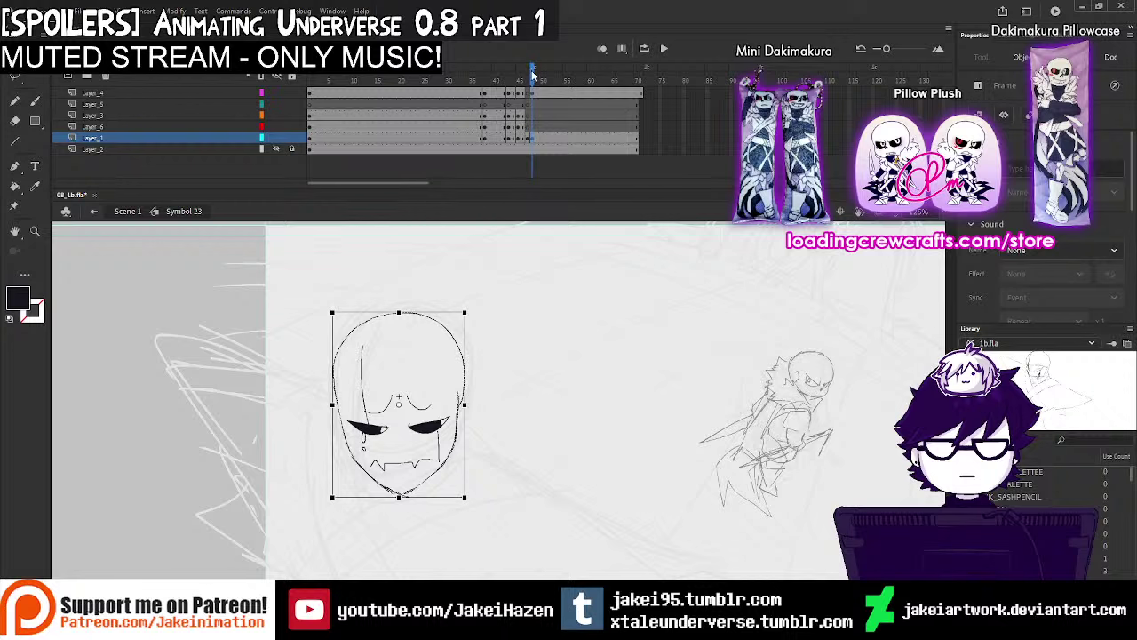
{"action": "left_click_drag", "start_coordinate": [533, 73], "coordinate": [491, 73]}
{"action": "key", "text": "Return"}
{"action": "key", "text": "Return"}
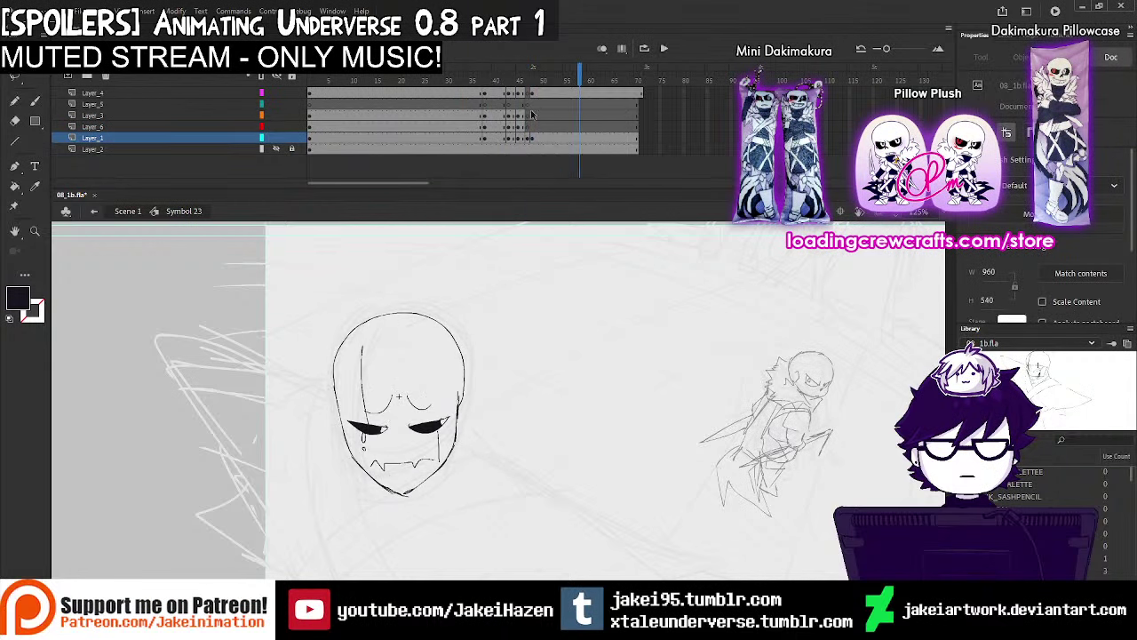
Insert a blank keyframe at frame 51 on Layer_1 and turn onion skinning on
{"action": "left_click", "coordinate": [545, 137]}
{"action": "key", "text": "F7"}
{"action": "key", "text": "b"}
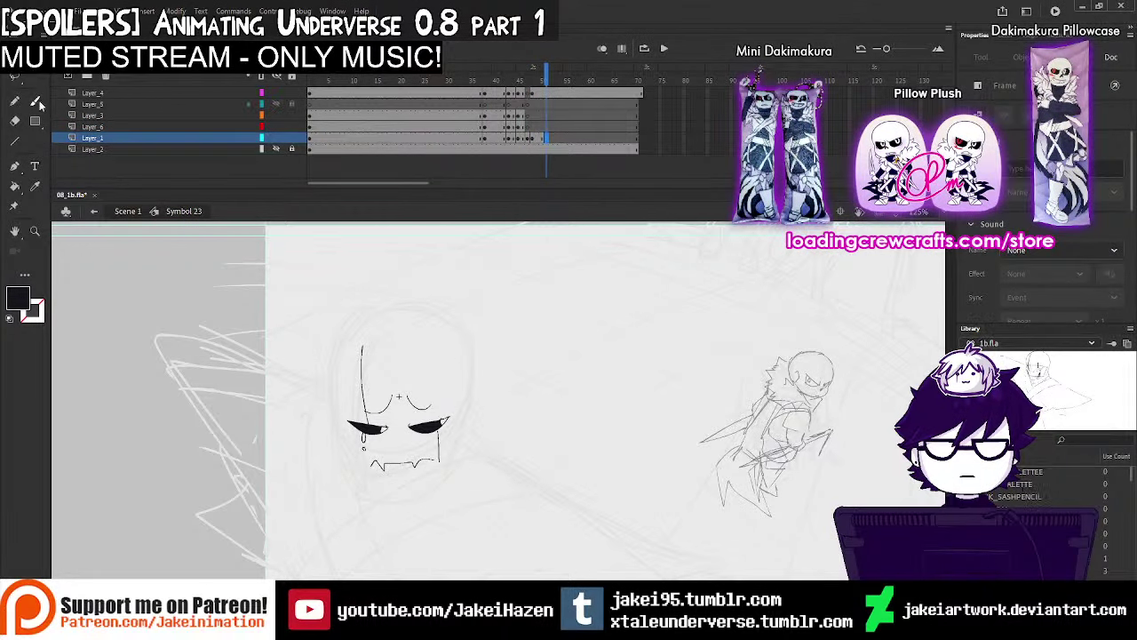
{"action": "left_click", "coordinate": [602, 49]}
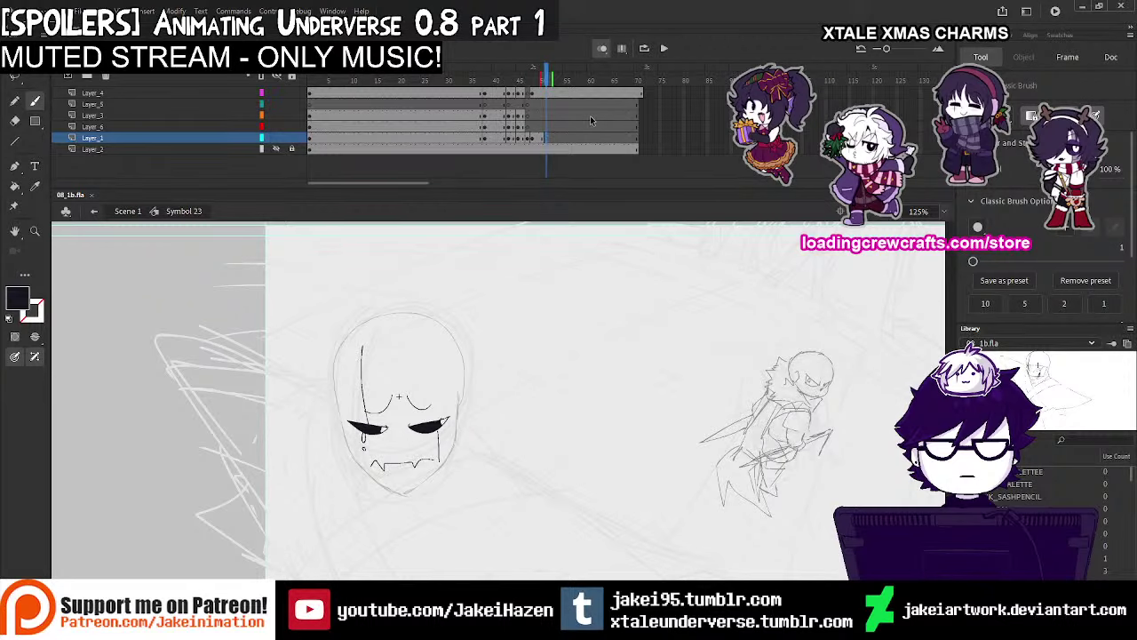
{"action": "scroll", "coordinate": [391, 438], "scroll_direction": "up", "scroll_amount": 2}
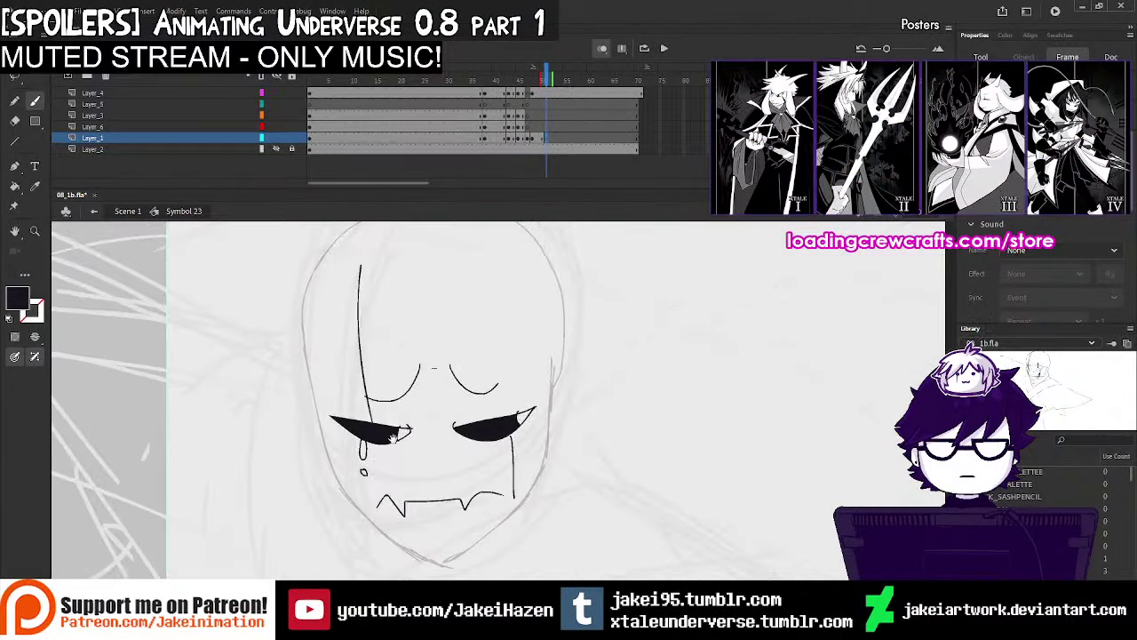
{"action": "left_click_drag", "start_coordinate": [392, 438], "coordinate": [386, 412]}
{"action": "key", "text": "ctrl+z"}
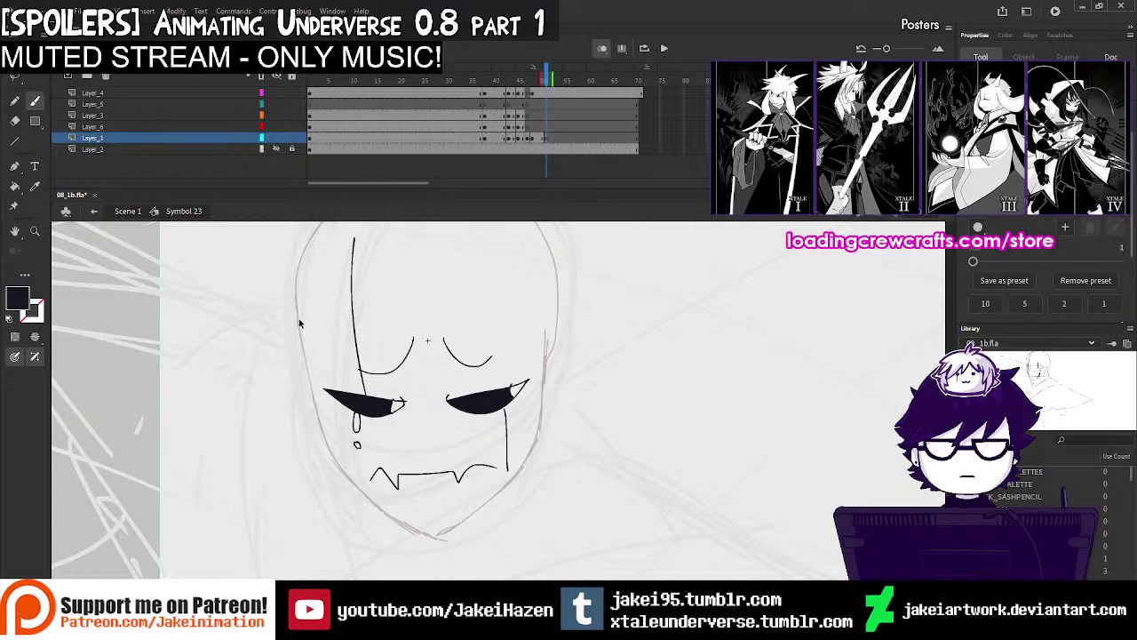
{"action": "left_click_drag", "start_coordinate": [362, 491], "coordinate": [448, 539]}
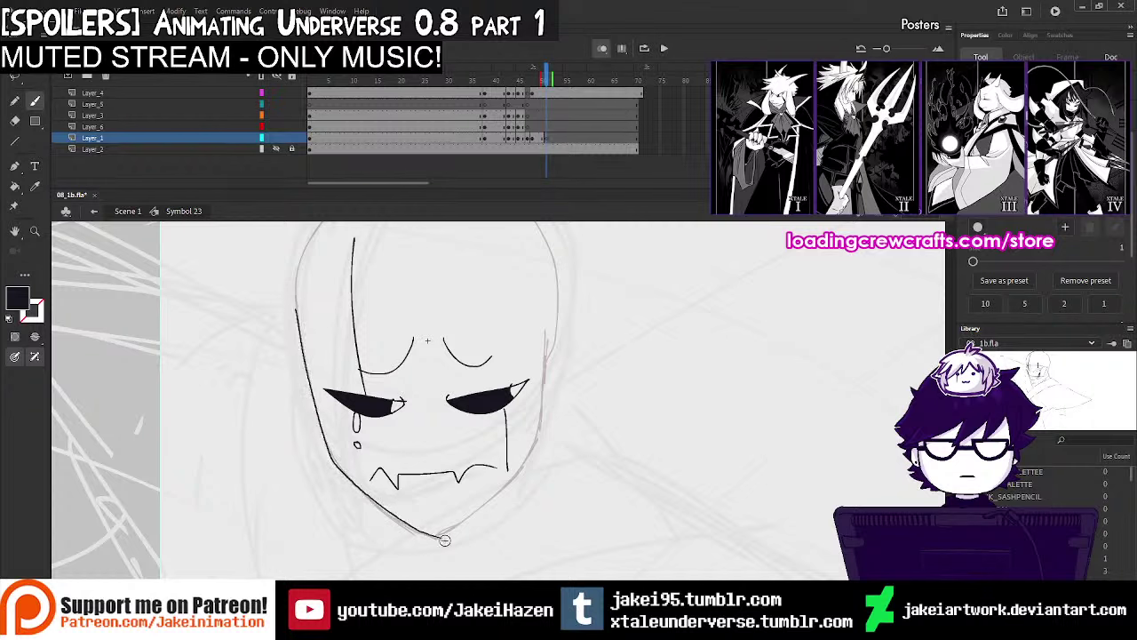
{"action": "key", "text": "ctrl+z"}
{"action": "left_click_drag", "start_coordinate": [295, 306], "coordinate": [299, 340]}
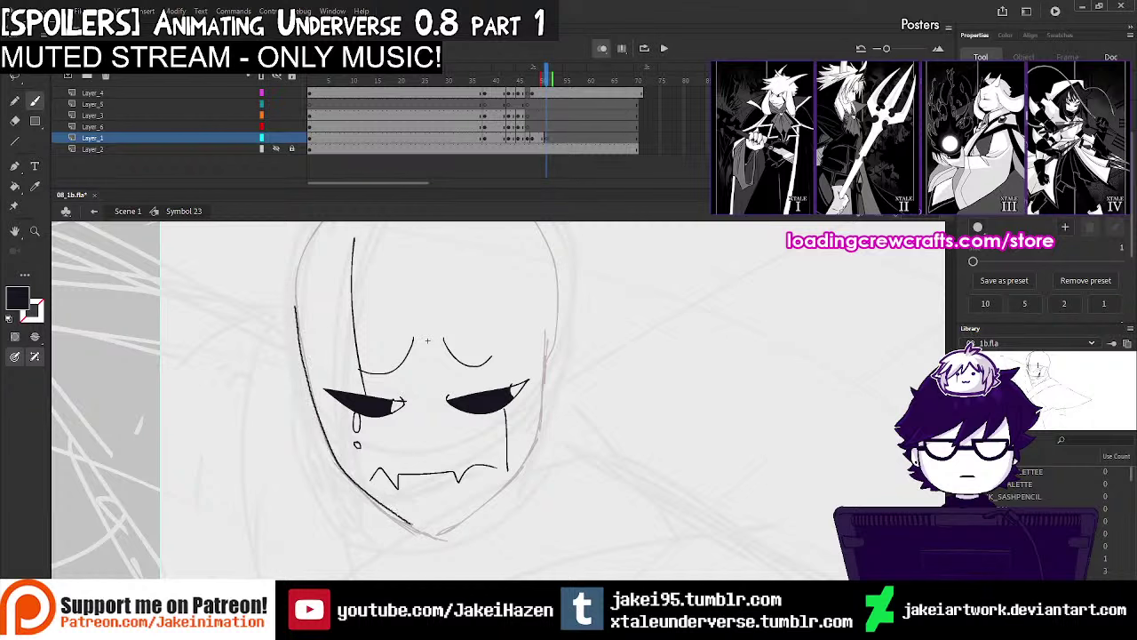
{"action": "left_click_drag", "start_coordinate": [413, 524], "coordinate": [414, 526]}
{"action": "key", "text": "ctrl+z"}
{"action": "mouse_move", "coordinate": [296, 308]}
{"action": "left_mouse_down"}
{"action": "mouse_move", "coordinate": [333, 448]}
{"action": "mouse_move", "coordinate": [374, 497]}
{"action": "mouse_move", "coordinate": [305, 348]}
{"action": "mouse_move", "coordinate": [326, 437]}
{"action": "mouse_move", "coordinate": [379, 508]}
{"action": "mouse_move", "coordinate": [431, 538]}
{"action": "left_mouse_up"}
{"action": "key", "text": "ctrl+z"}
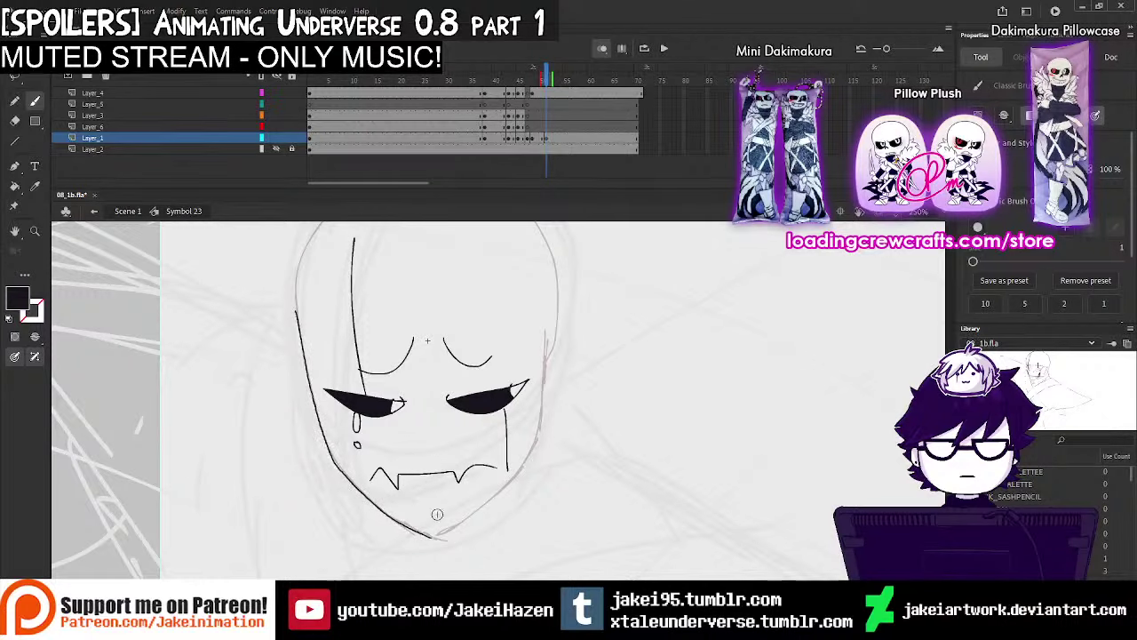
{"action": "key", "text": "ctrl+z"}
Draw the jaw on Layer_1 at frame 51, joining both sides at the chin and continuing up along both cheeks
{"action": "left_click_drag", "start_coordinate": [327, 448], "coordinate": [345, 472]}
{"action": "left_click_drag", "start_coordinate": [436, 534], "coordinate": [453, 536]}
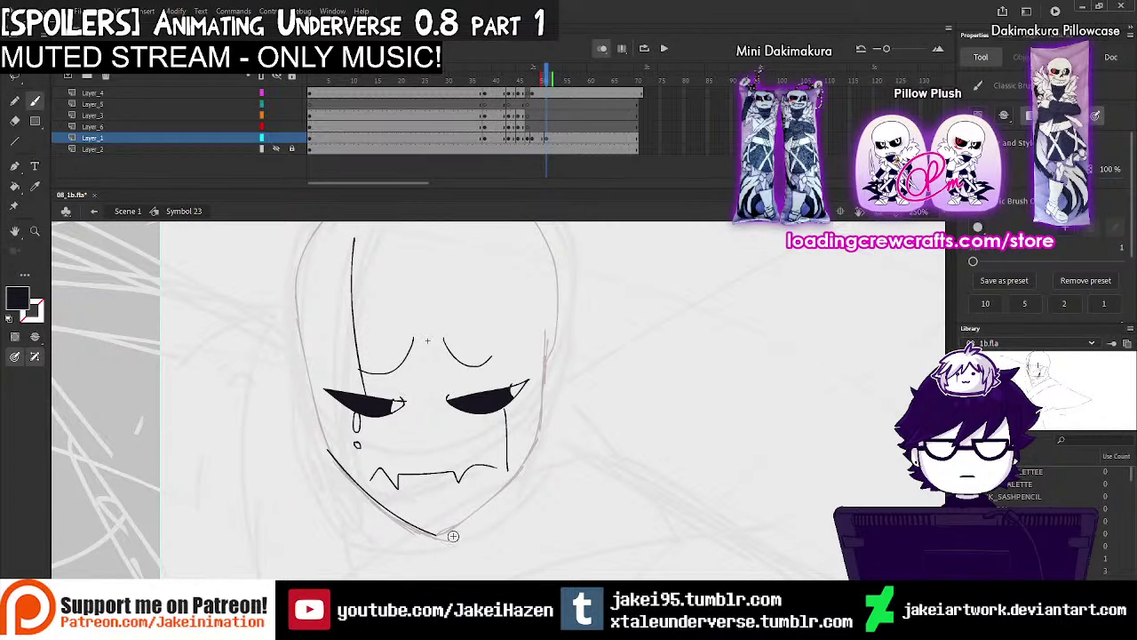
{"action": "left_click_drag", "start_coordinate": [526, 458], "coordinate": [539, 434]}
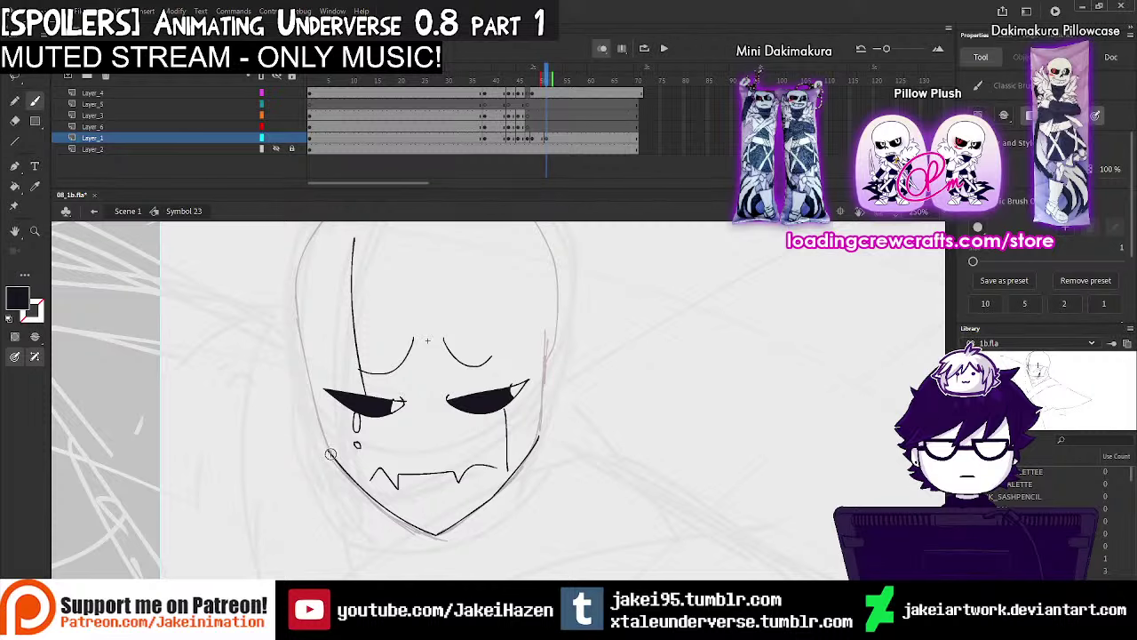
{"action": "left_click_drag", "start_coordinate": [300, 355], "coordinate": [291, 265]}
{"action": "left_click_drag", "start_coordinate": [546, 333], "coordinate": [539, 435]}
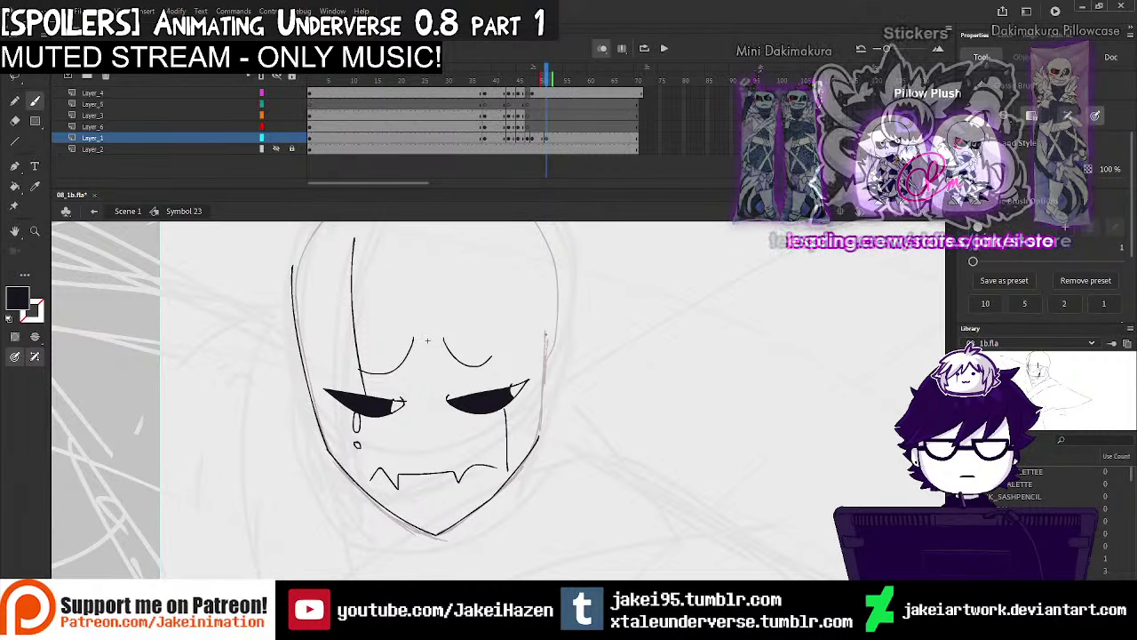
Erase the misplaced temple stroke and redraw the scarred side of the skull from the cheek up to the forehead
{"action": "left_click_drag", "start_coordinate": [483, 356], "coordinate": [493, 426]}
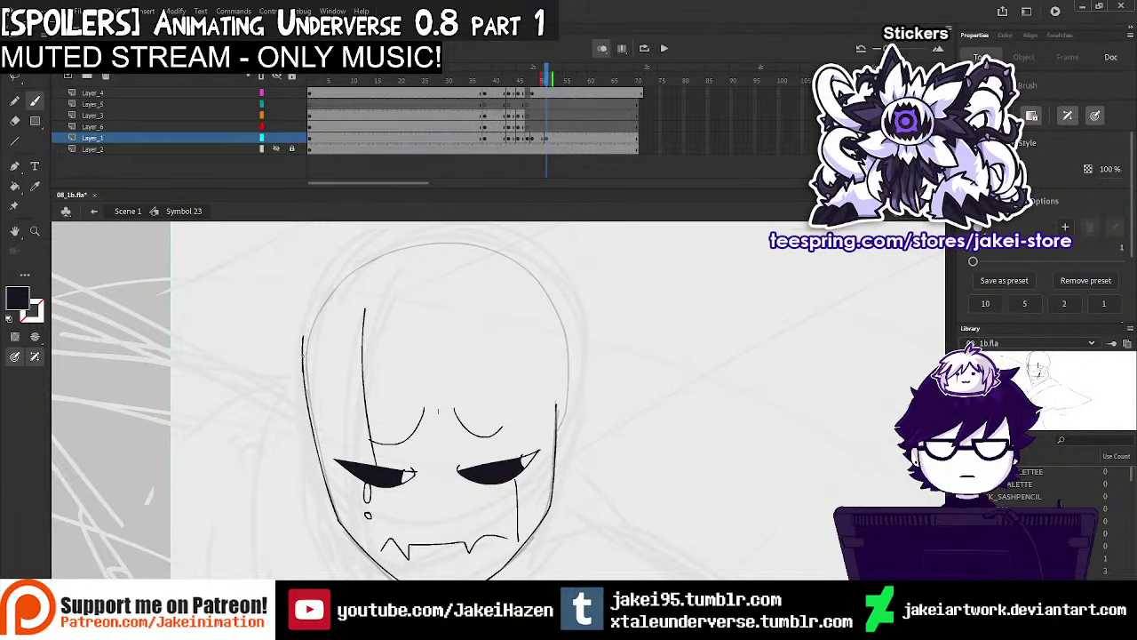
{"action": "left_click_drag", "start_coordinate": [304, 364], "coordinate": [321, 308]}
{"action": "key", "text": "e"}
{"action": "left_click_drag", "start_coordinate": [303, 382], "coordinate": [310, 315]}
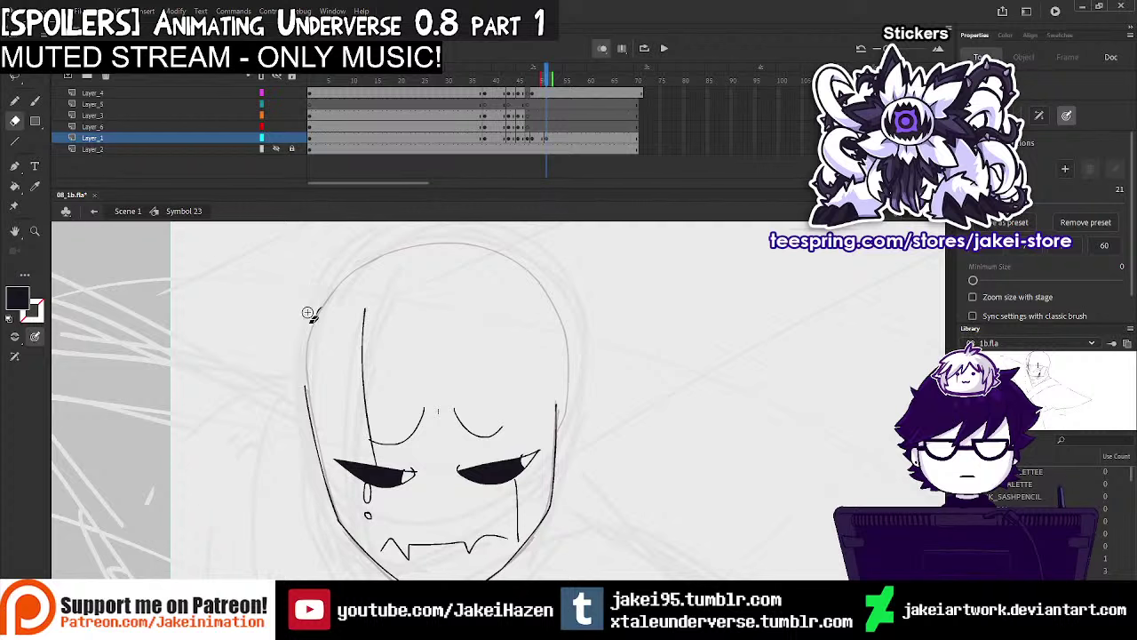
{"action": "key", "text": "b"}
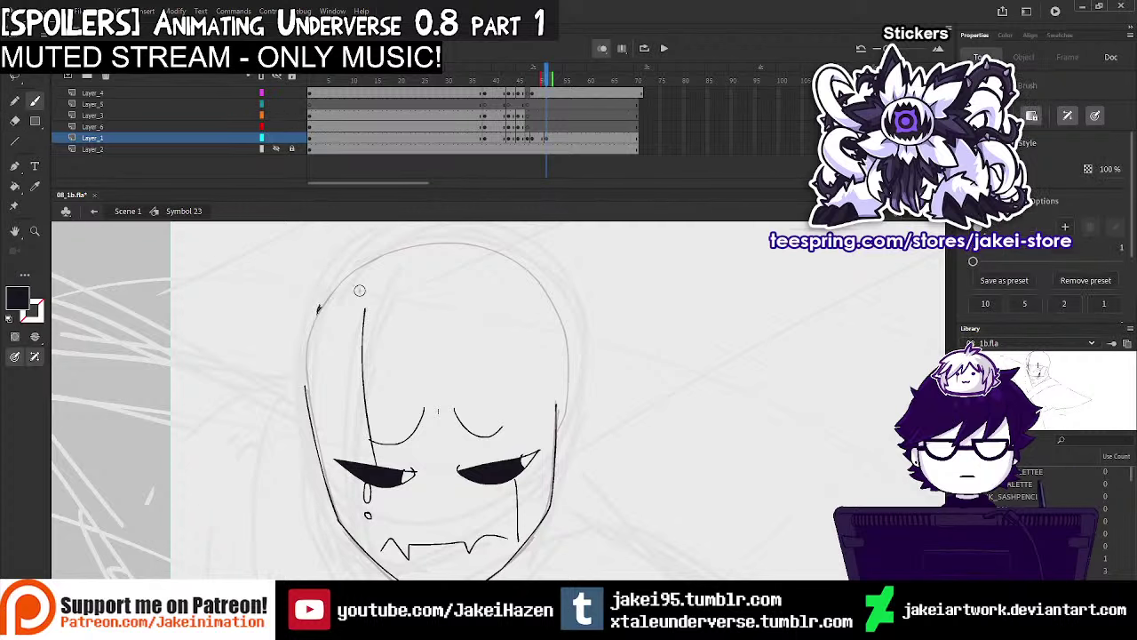
{"action": "left_click", "coordinate": [16, 122]}
{"action": "left_click_drag", "start_coordinate": [307, 303], "coordinate": [321, 311]}
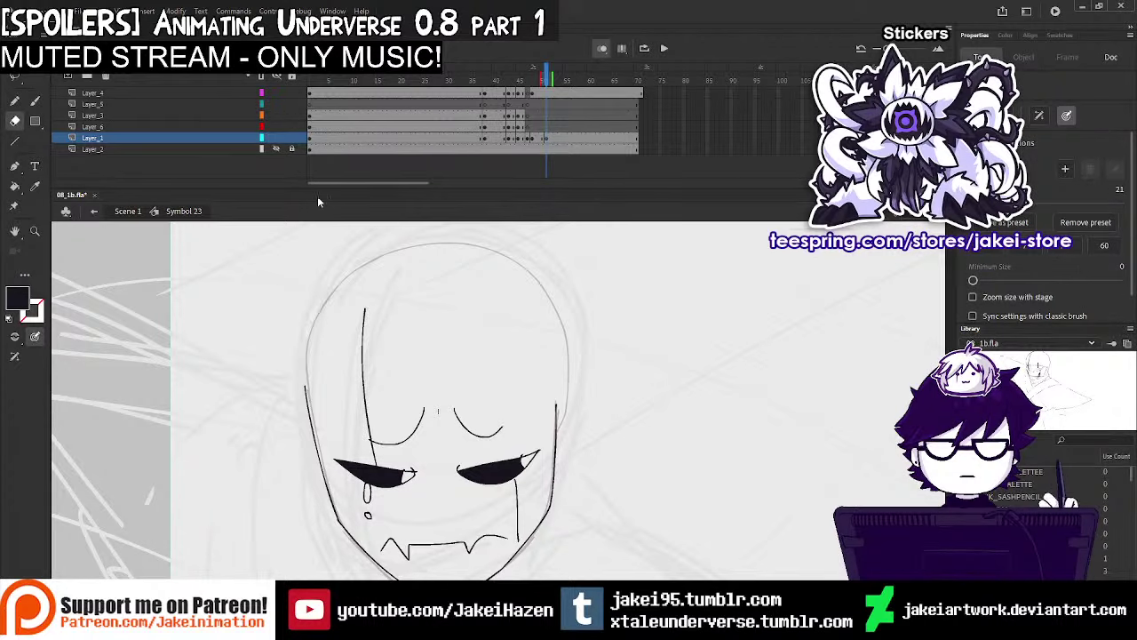
{"action": "left_click", "coordinate": [36, 101]}
{"action": "mouse_move", "coordinate": [306, 391]}
{"action": "left_mouse_down"}
{"action": "mouse_move", "coordinate": [337, 294]}
{"action": "mouse_move", "coordinate": [378, 260]}
{"action": "mouse_move", "coordinate": [304, 382]}
{"action": "mouse_move", "coordinate": [366, 266]}
{"action": "mouse_move", "coordinate": [389, 255]}
{"action": "left_mouse_up"}
{"action": "key", "text": "ctrl+z"}
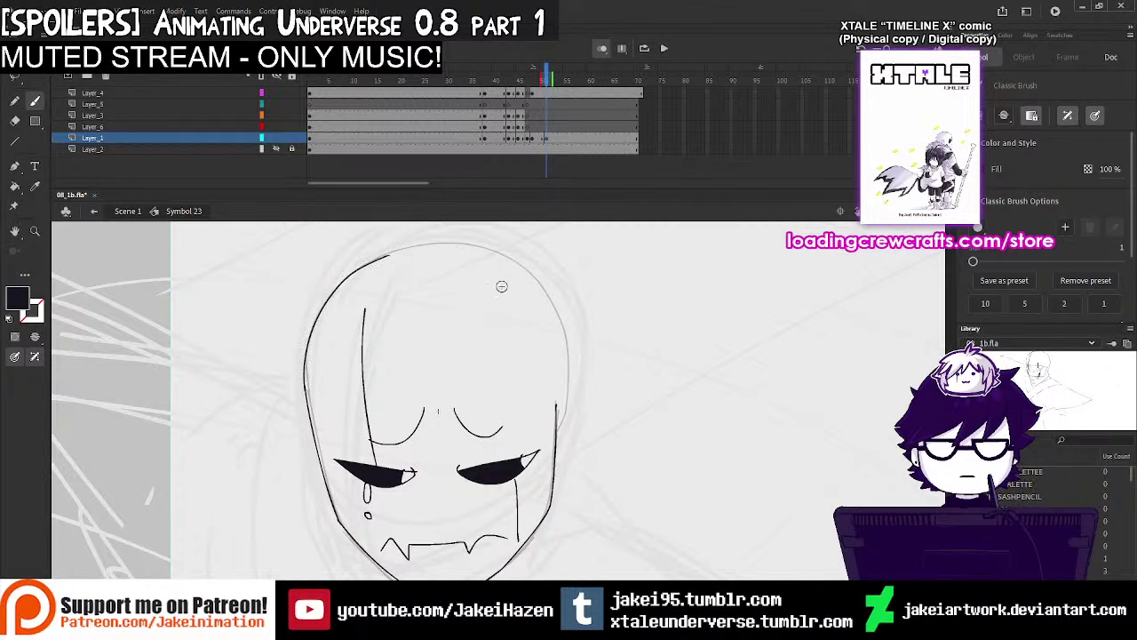
Move the new Layer_1 outline from frame 51 to frame 48 and nudge it left to X -92
{"action": "left_click", "coordinate": [548, 140]}
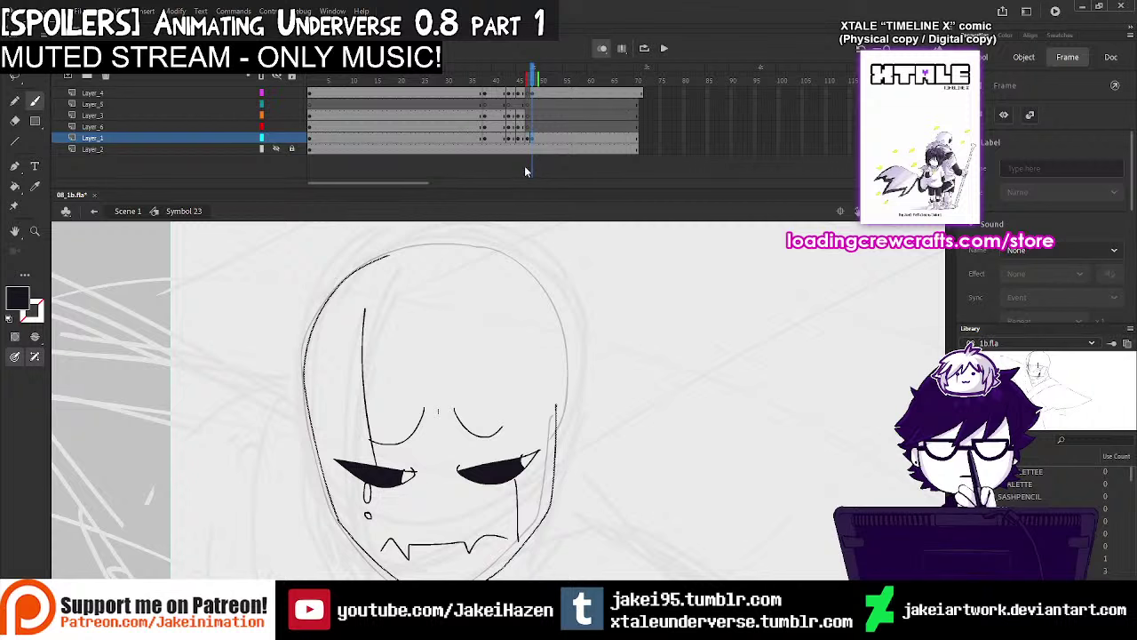
{"action": "left_click_drag", "start_coordinate": [520, 409], "coordinate": [495, 355]}
{"action": "left_click", "coordinate": [35, 58]}
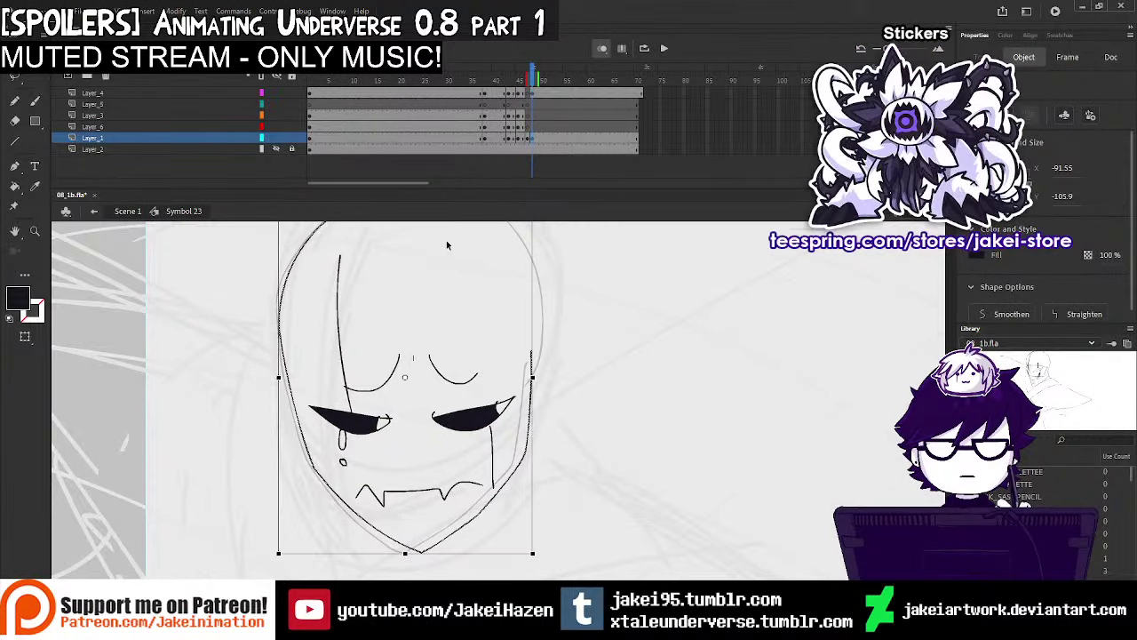
{"action": "left_click_drag", "start_coordinate": [488, 554], "coordinate": [484, 555]}
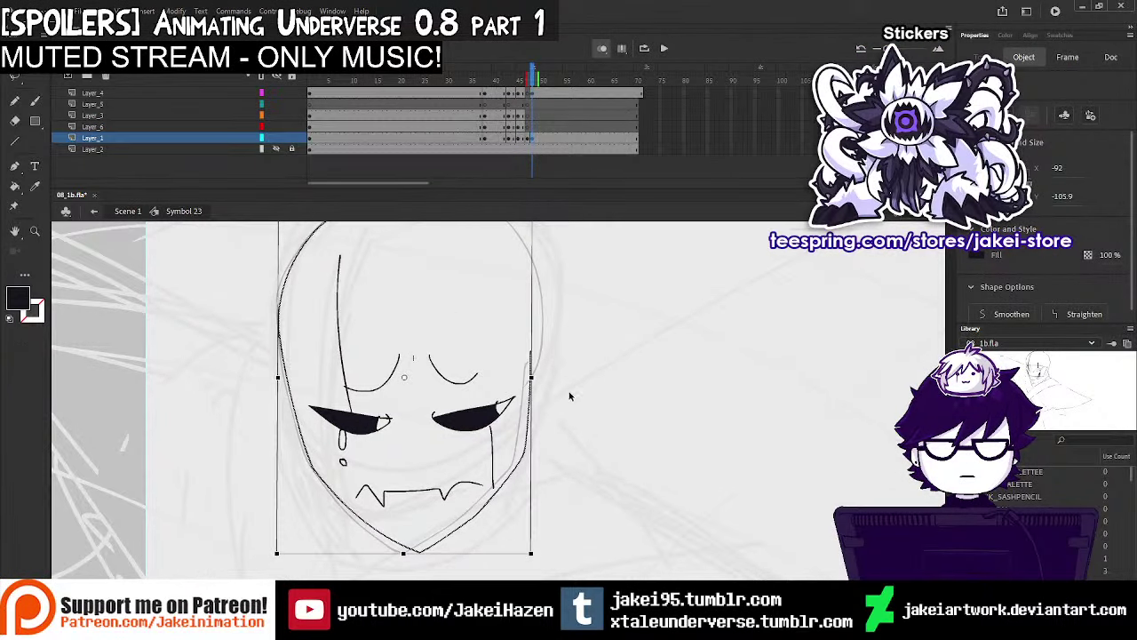
{"action": "left_click", "coordinate": [572, 396]}
Erase the scarred side's upper skull line at frame 48 and redraw the cranium over the crown and down the opposite side
{"action": "left_click_drag", "start_coordinate": [509, 299], "coordinate": [491, 358]}
{"action": "left_click", "coordinate": [34, 100]}
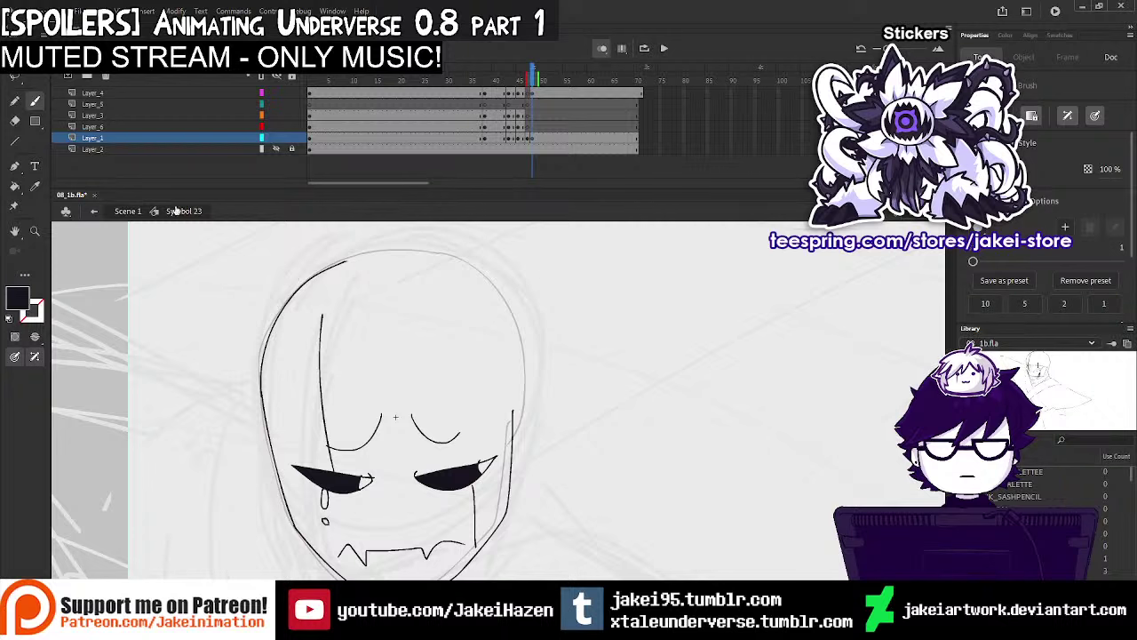
{"action": "key", "text": "e"}
{"action": "left_click_drag", "start_coordinate": [353, 259], "coordinate": [306, 282]}
{"action": "left_click_drag", "start_coordinate": [267, 378], "coordinate": [330, 233]}
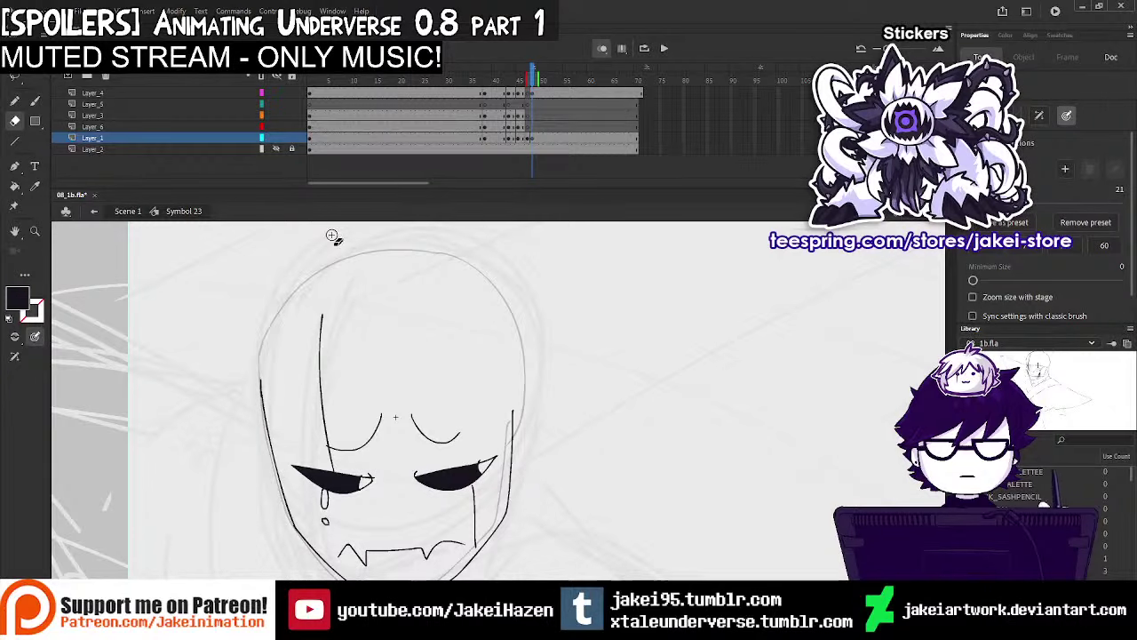
{"action": "key", "text": "b"}
{"action": "mouse_move", "coordinate": [260, 384]}
{"action": "left_mouse_down"}
{"action": "mouse_move", "coordinate": [314, 276]}
{"action": "mouse_move", "coordinate": [354, 254]}
{"action": "mouse_move", "coordinate": [404, 249]}
{"action": "mouse_move", "coordinate": [474, 266]}
{"action": "left_mouse_up"}
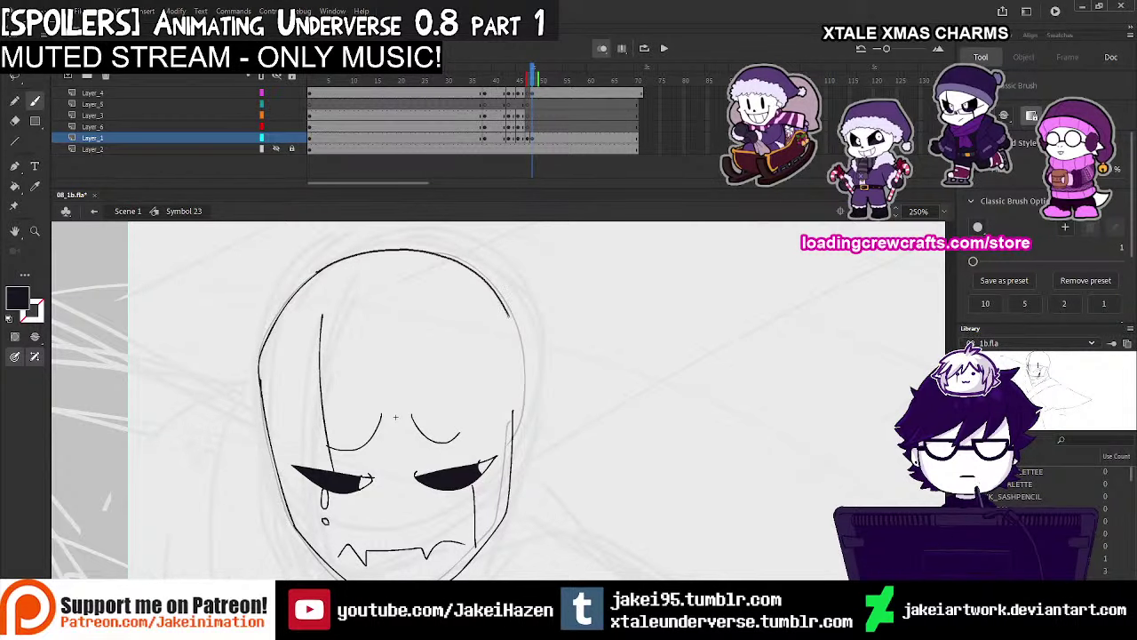
{"action": "left_click", "coordinate": [538, 381], "text": "ctrl+alt"}
{"action": "left_click_drag", "start_coordinate": [536, 414], "coordinate": [531, 354]}
{"action": "key", "text": "ctrl+minus"}
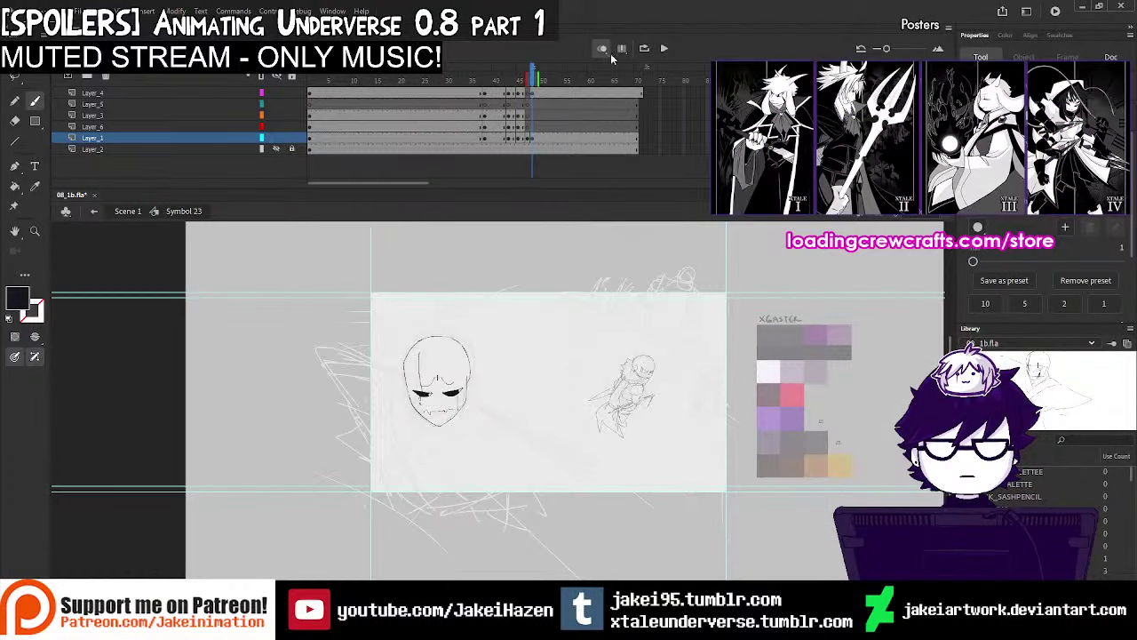
Delete the facial details from Layer_4 at frame 48 and play the head turn from about frame 34
{"action": "left_click", "coordinate": [533, 94]}
{"action": "key", "text": "Delete"}
{"action": "left_click", "coordinate": [468, 115]}
{"action": "key", "text": "Return"}
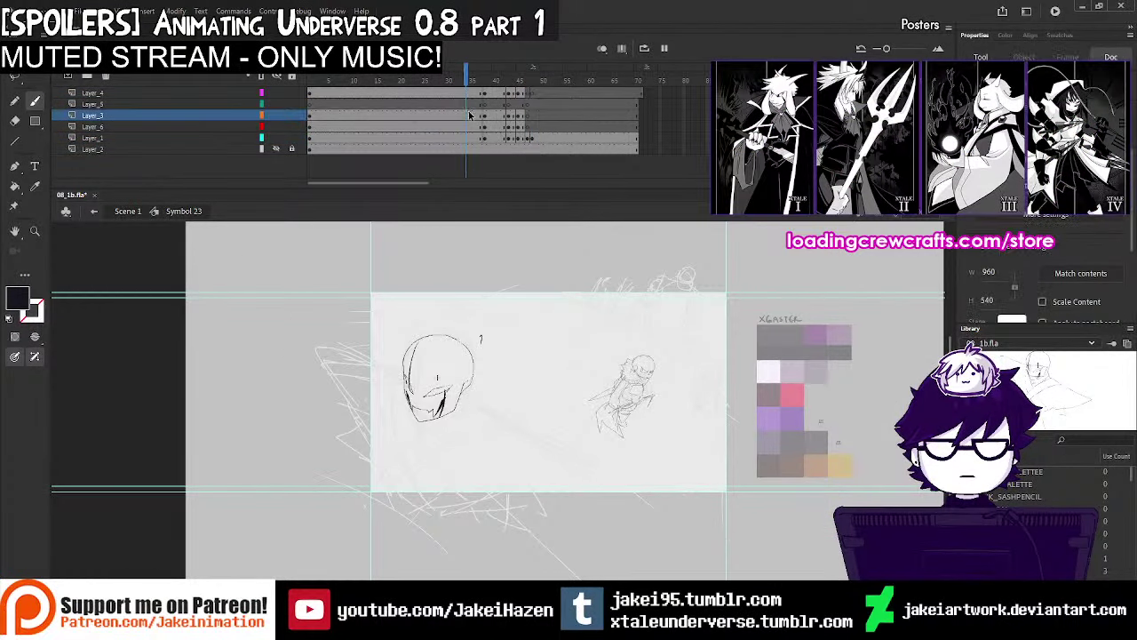
{"action": "key", "text": "Return"}
Erase the skull line between the unscarred temple and cheek on Layer_1 and redraw it with onion skinning on
{"action": "left_click", "coordinate": [536, 138]}
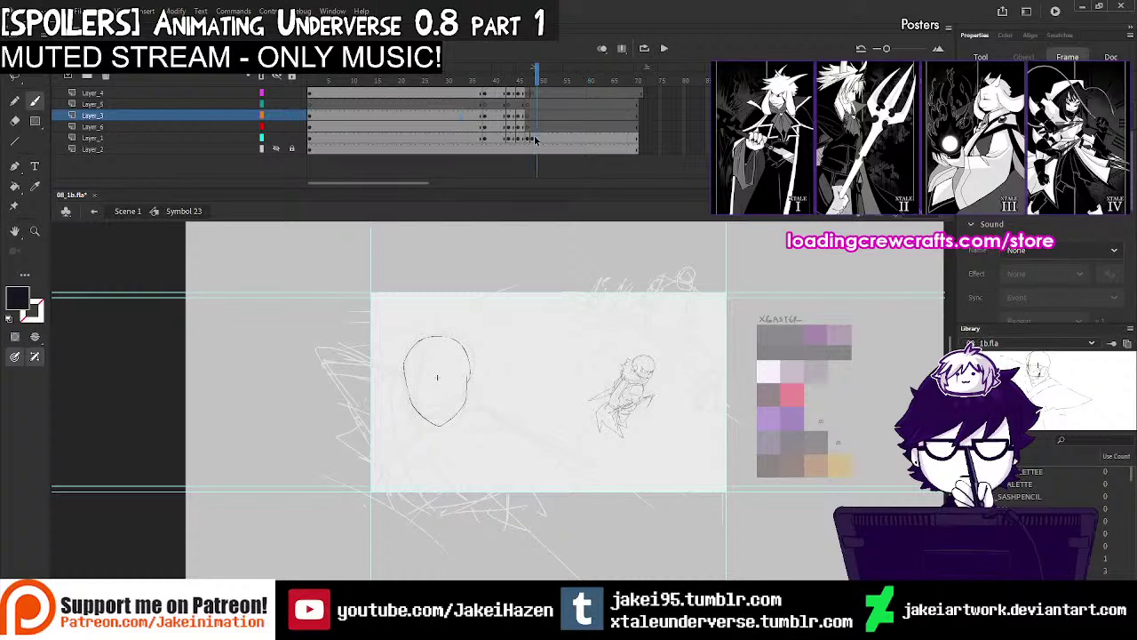
{"action": "left_click", "coordinate": [16, 120]}
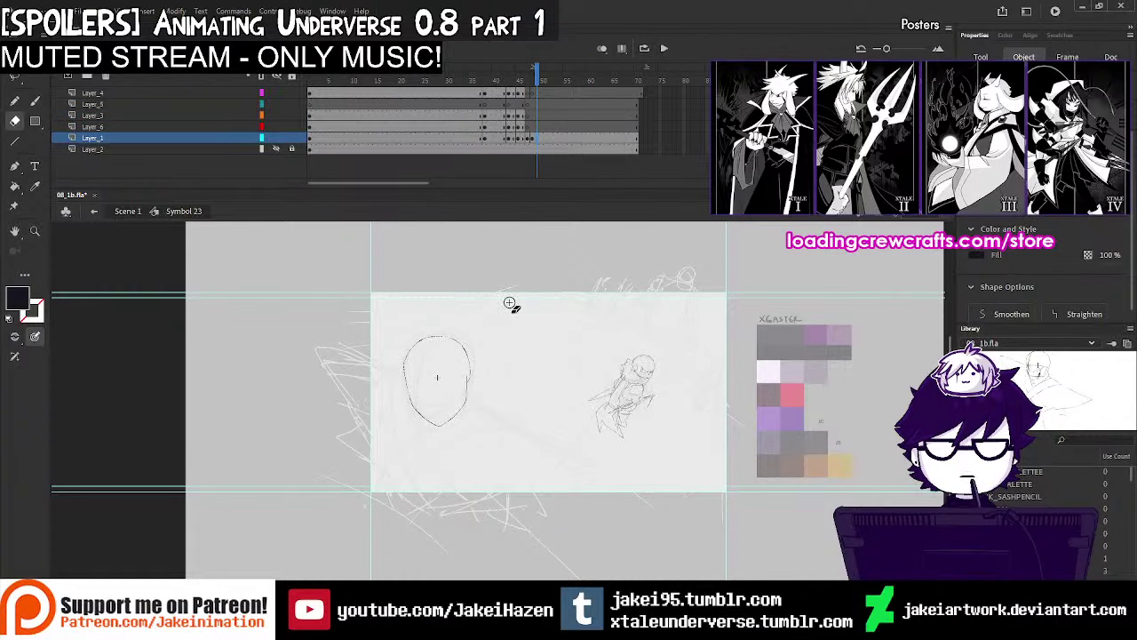
{"action": "scroll", "coordinate": [488, 388], "scroll_direction": "up", "scroll_amount": 4}
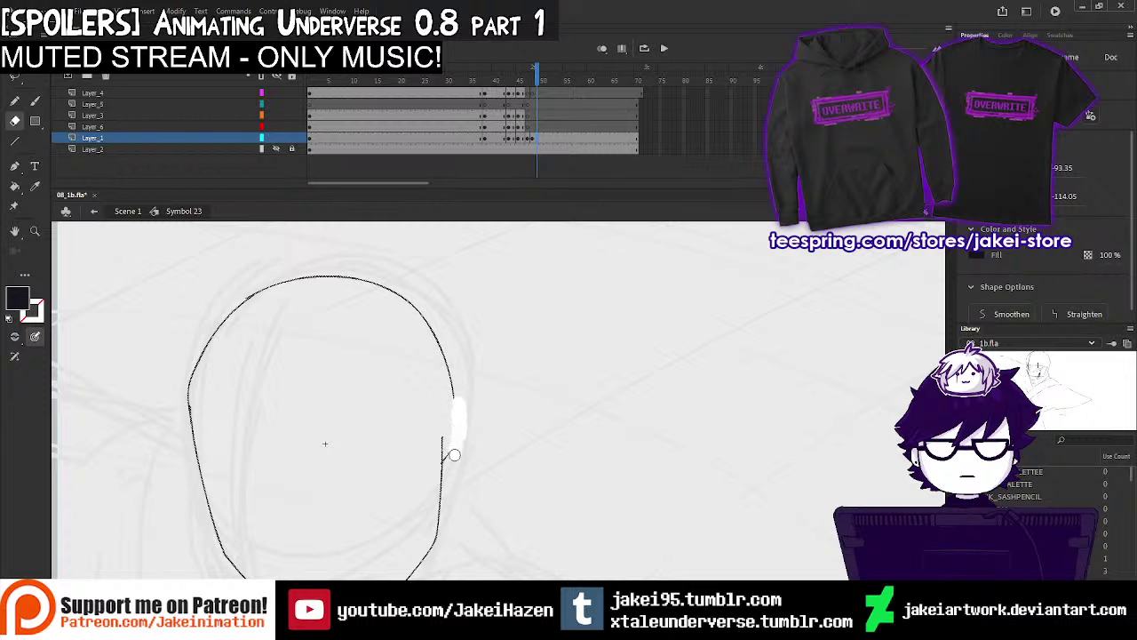
{"action": "left_click_drag", "start_coordinate": [453, 455], "coordinate": [454, 452]}
{"action": "left_click", "coordinate": [37, 101]}
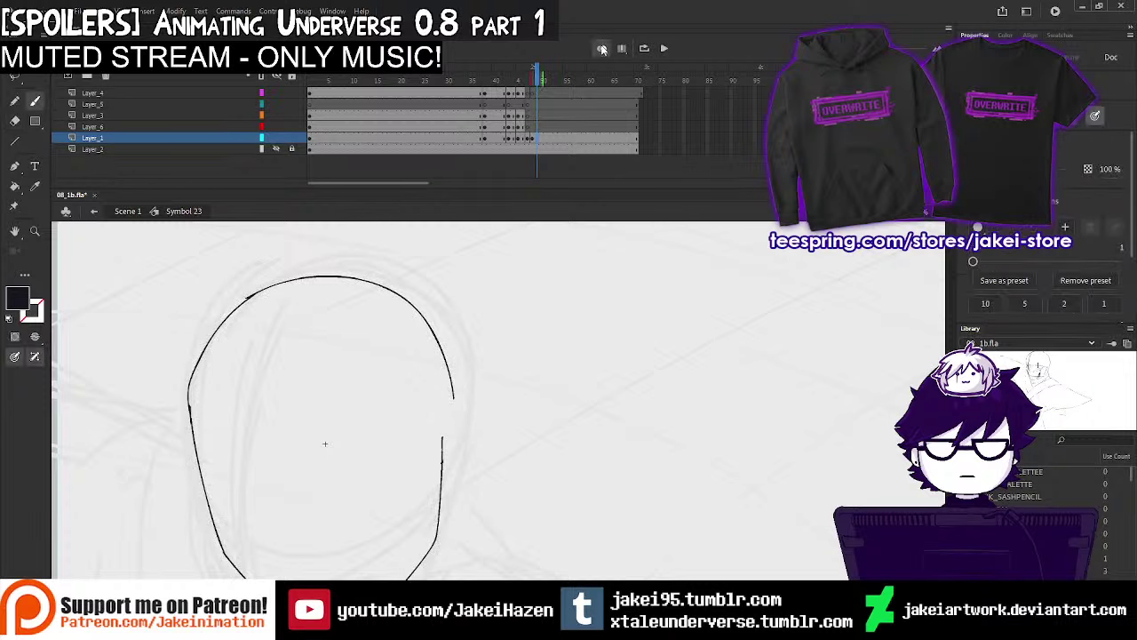
{"action": "left_click", "coordinate": [533, 139]}
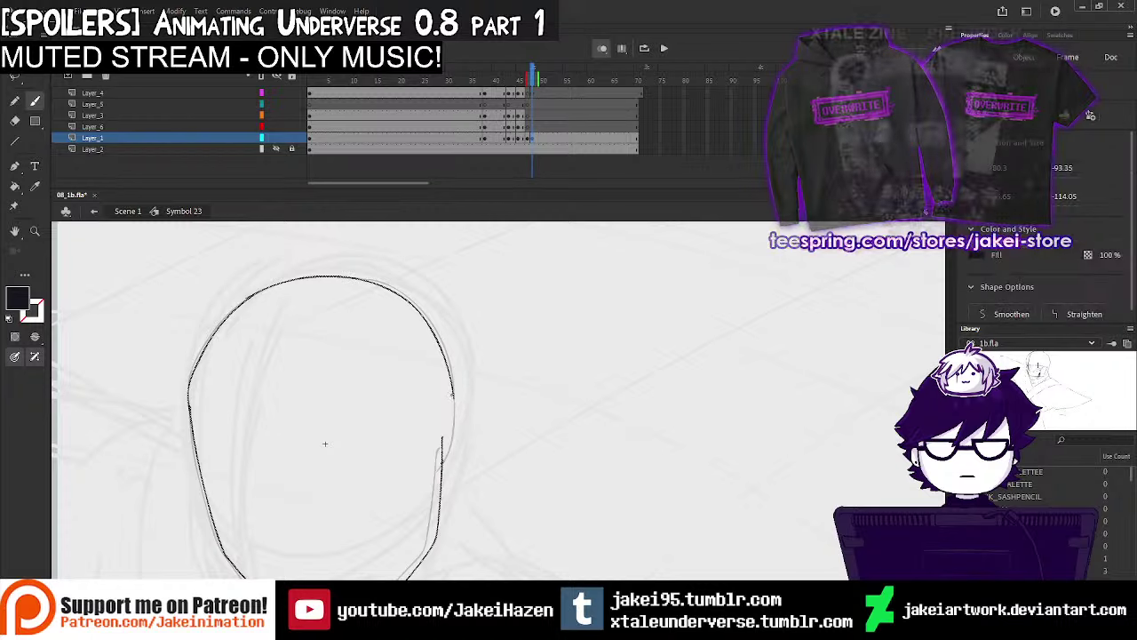
{"action": "left_click_drag", "start_coordinate": [456, 394], "coordinate": [443, 465]}
{"action": "key", "text": "ctrl+z"}
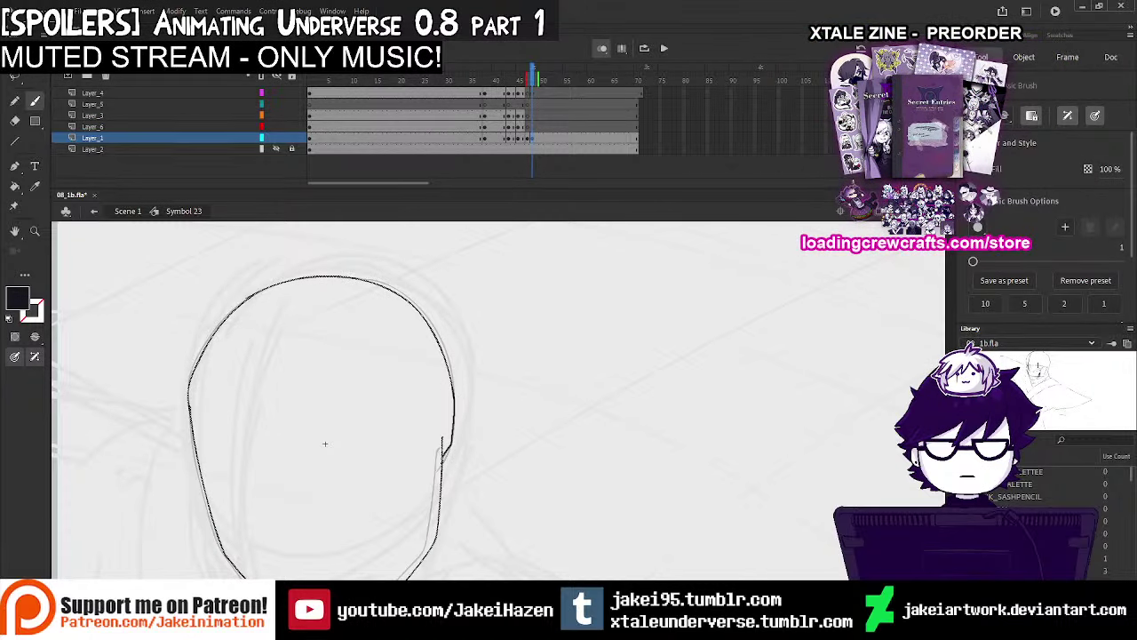
Replay the head turn from about frame 35 with onion skinning off to check the corrected skull outline
{"action": "key", "text": "ctrl+minus"}
{"action": "left_click", "coordinate": [472, 116]}
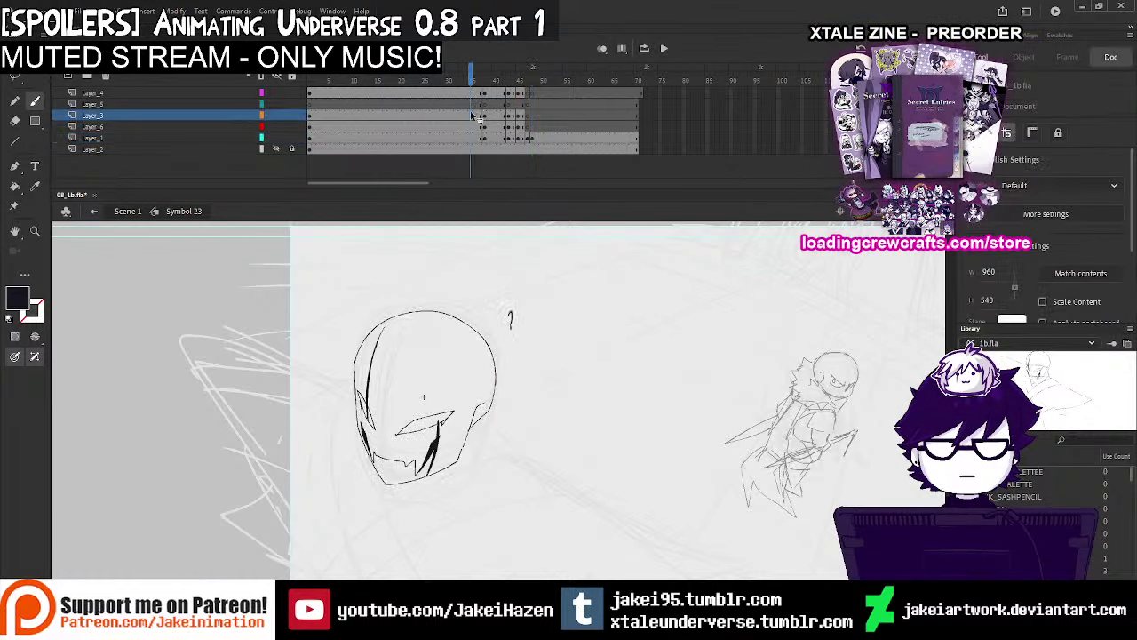
{"action": "key", "text": "Return"}
{"action": "key", "text": "Return"}
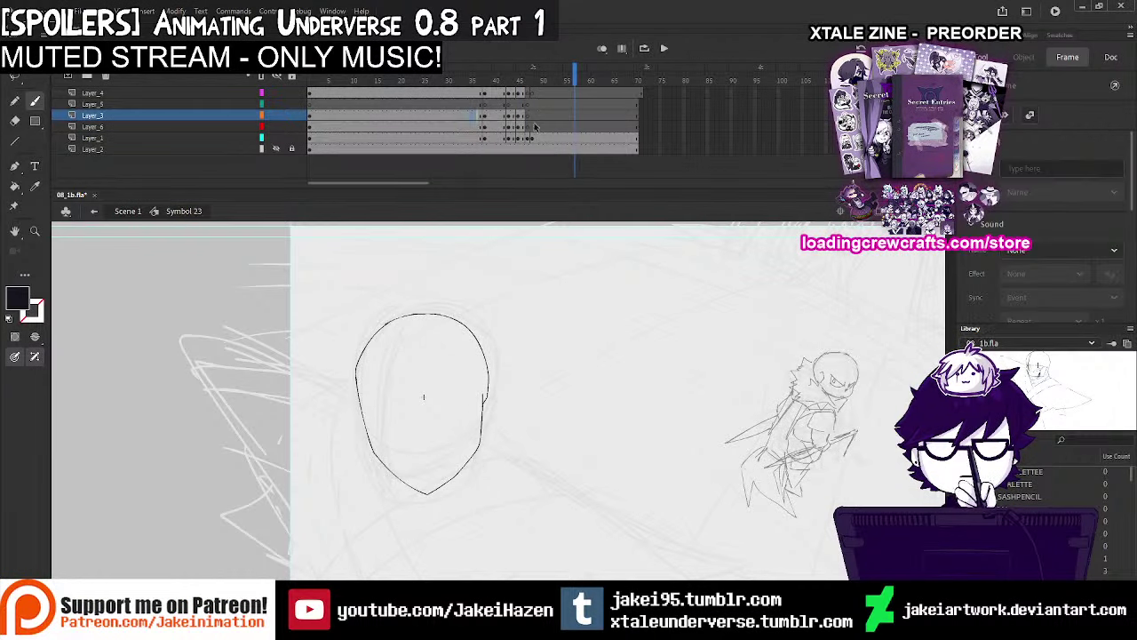
Go to frame 47 on Layer_3 and turn on onion skinning over the character's face
{"action": "left_click", "coordinate": [523, 127]}
{"action": "left_click", "coordinate": [524, 116]}
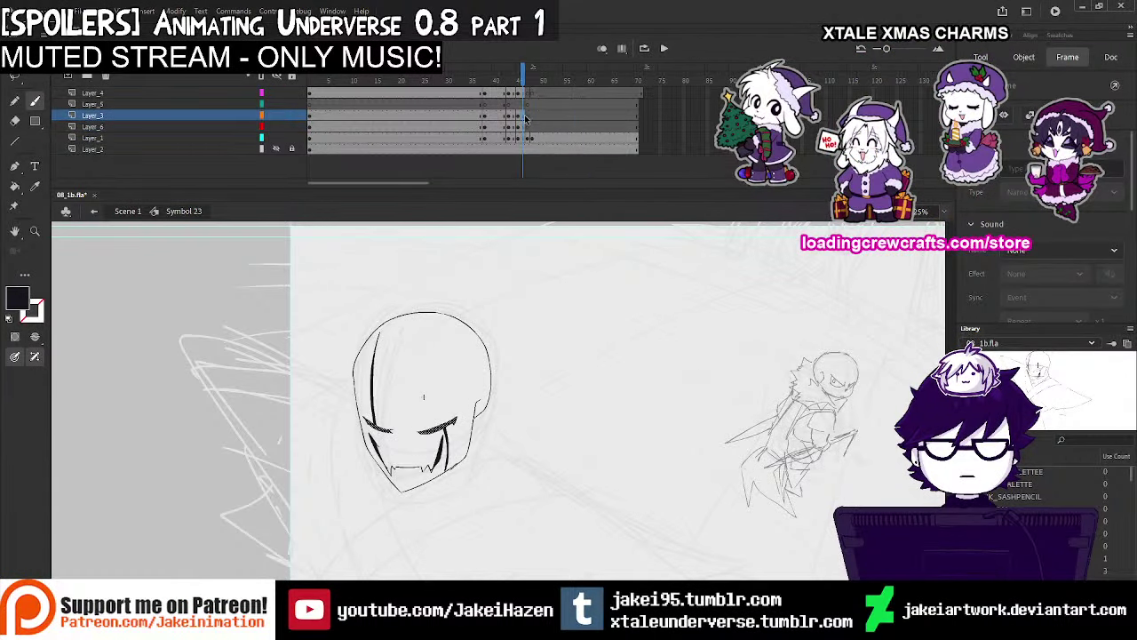
{"action": "left_click", "coordinate": [527, 117]}
{"action": "left_click", "coordinate": [602, 49]}
{"action": "left_click", "coordinate": [453, 426], "text": "ctrl"}
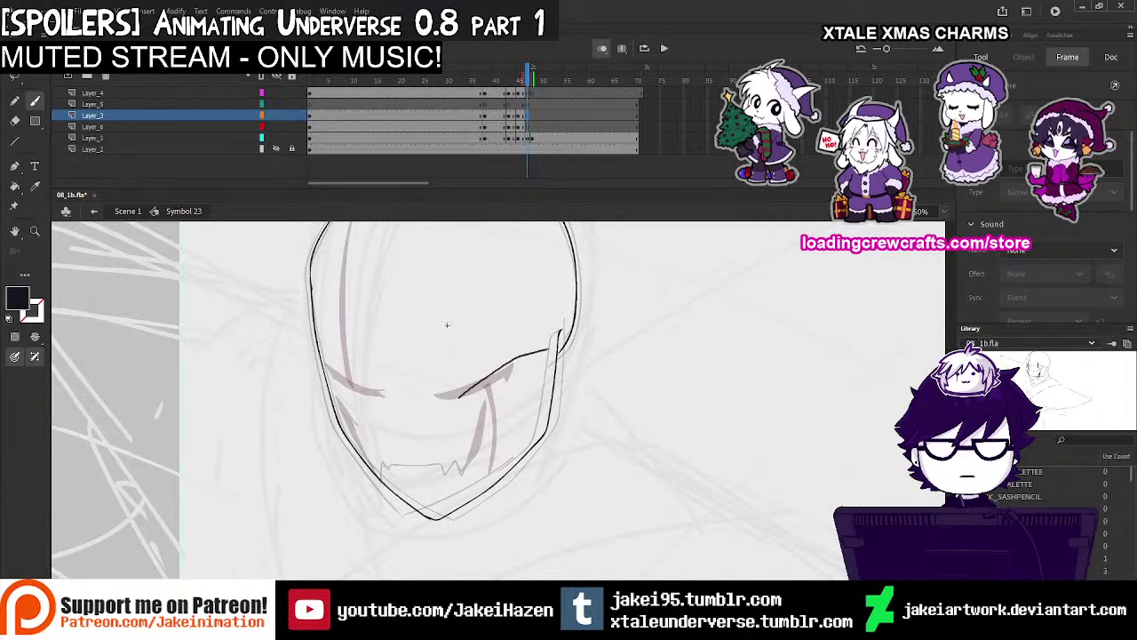
{"action": "mouse_move", "coordinate": [500, 387]}
{"action": "left_mouse_down"}
{"action": "mouse_move", "coordinate": [462, 397]}
{"action": "mouse_move", "coordinate": [473, 379]}
{"action": "left_mouse_up"}
{"action": "key", "text": "ctrl+z"}
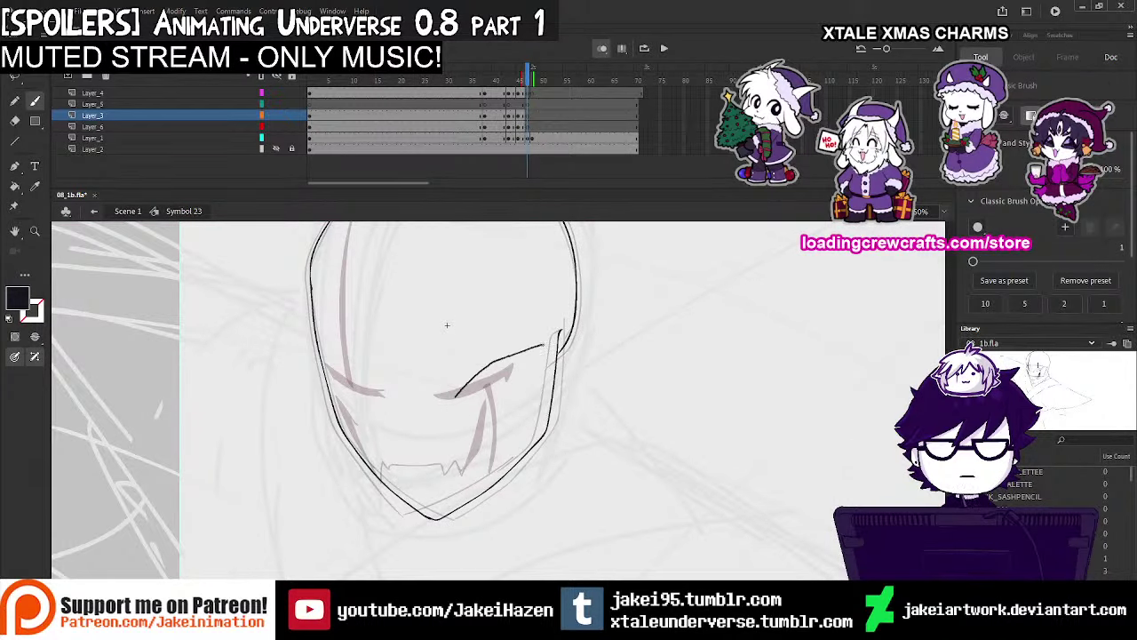
{"action": "key", "text": "ctrl+z"}
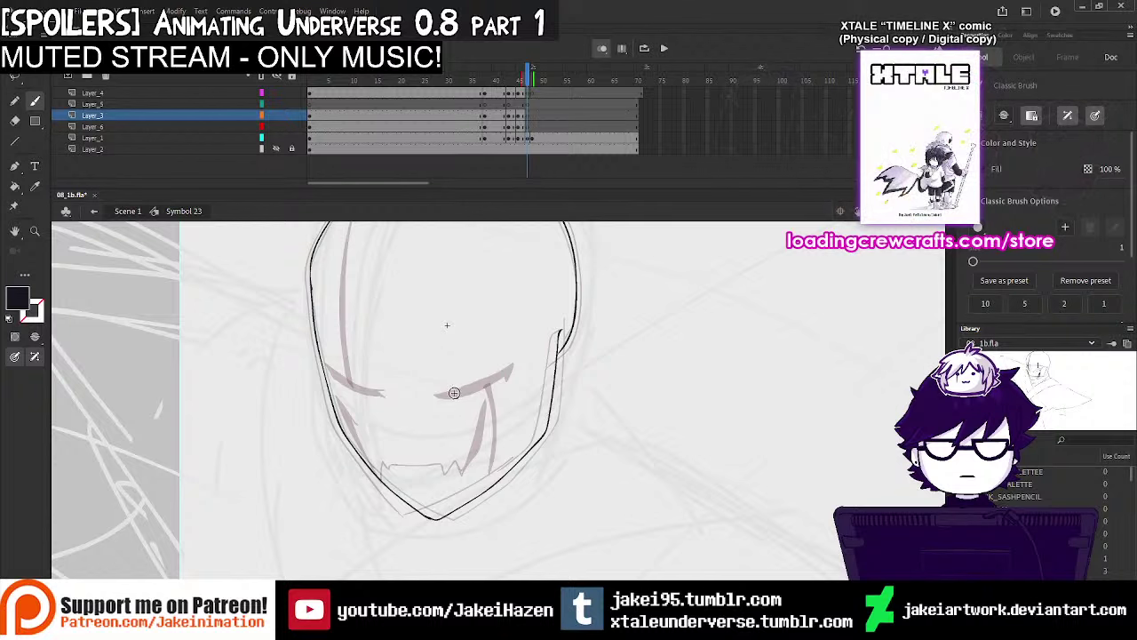
{"action": "key", "text": "ctrl+z"}
{"action": "key", "text": "ctrl+z"}
{"action": "key", "text": "ctrl+z"}
Draw slanted, pointed outlines for both eyes on Layer_3 at frame 47, using the onion-skinned eyes as a guide
{"action": "mouse_move", "coordinate": [501, 380]}
{"action": "left_mouse_down"}
{"action": "mouse_move", "coordinate": [453, 396]}
{"action": "mouse_move", "coordinate": [540, 337]}
{"action": "mouse_move", "coordinate": [454, 394]}
{"action": "left_mouse_up"}
{"action": "key", "text": "ctrl+z"}
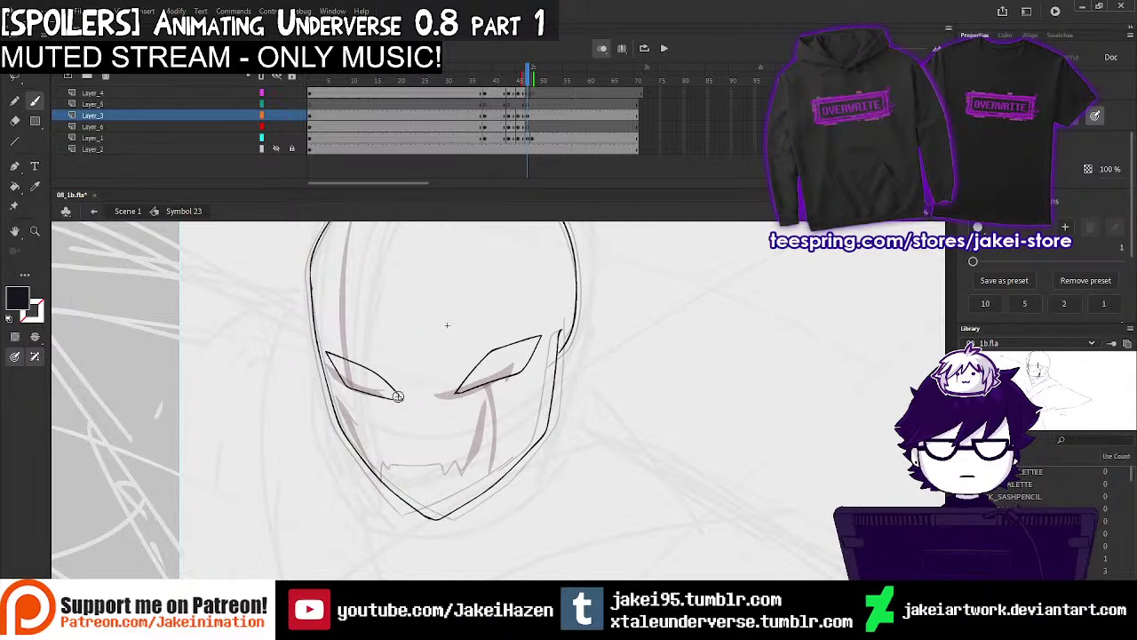
{"action": "left_click", "coordinate": [559, 358], "text": "ctrl+alt"}
{"action": "left_click", "coordinate": [506, 433]}
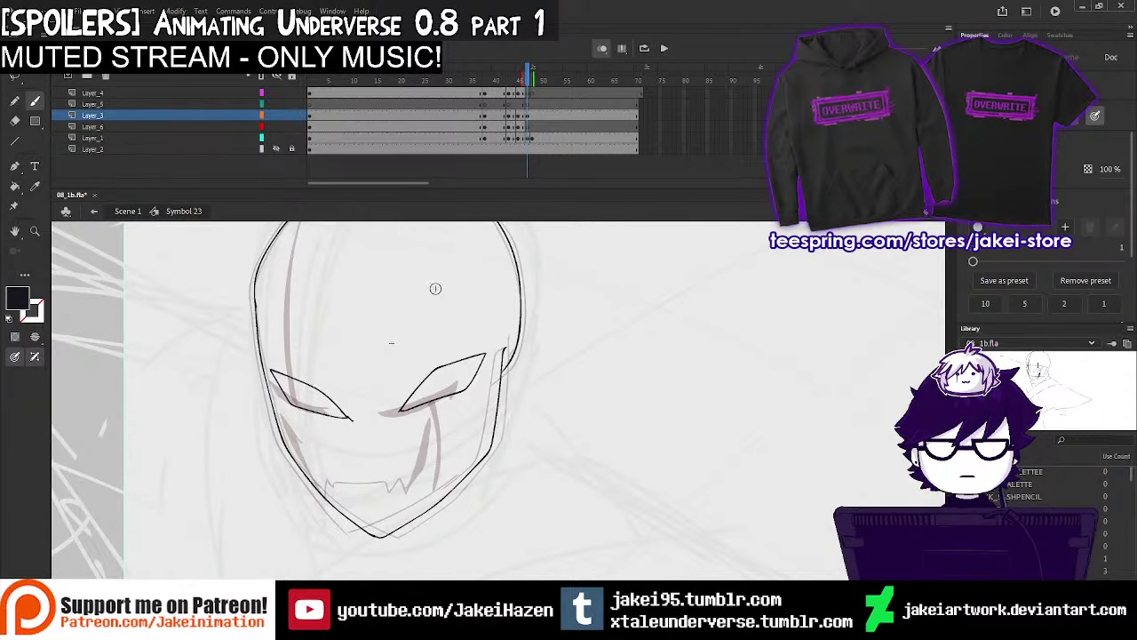
Adjust the outline of the right-hand eye on Layer_3 at frame 47 with Free Transform
{"action": "key", "text": "q"}
{"action": "left_click", "coordinate": [461, 392]}
{"action": "mouse_move", "coordinate": [461, 392]}
{"action": "left_mouse_down"}
{"action": "mouse_move", "coordinate": [449, 420]}
{"action": "mouse_move", "coordinate": [417, 428]}
{"action": "mouse_move", "coordinate": [547, 376]}
{"action": "mouse_move", "coordinate": [500, 393]}
{"action": "mouse_move", "coordinate": [538, 399]}
{"action": "mouse_move", "coordinate": [494, 389]}
{"action": "left_mouse_up"}
{"action": "key", "text": "e"}
{"action": "left_click", "coordinate": [441, 410], "text": "ctrl"}
{"action": "key", "text": "b"}
{"action": "key", "text": "ctrl+minus"}
{"action": "key", "text": "ctrl+minus"}
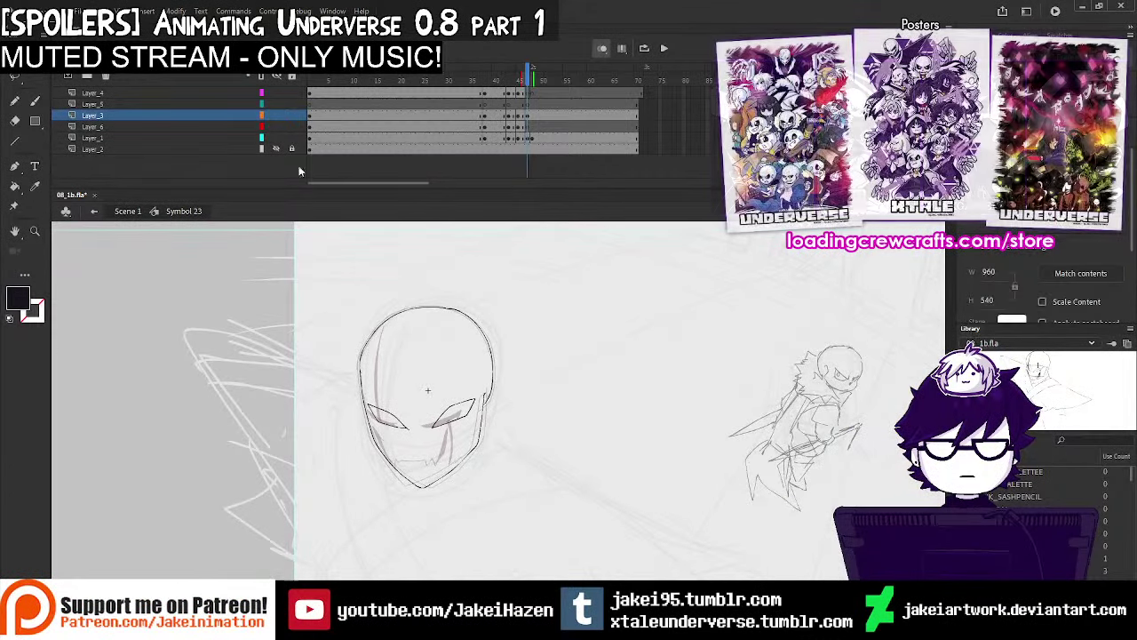
Skew the right-hand eye on Layer_3 at frame 47 so its outer corner sits slightly lower
{"action": "key", "text": "ctrl+equal"}
{"action": "key", "text": "q"}
{"action": "left_click", "coordinate": [484, 444]}
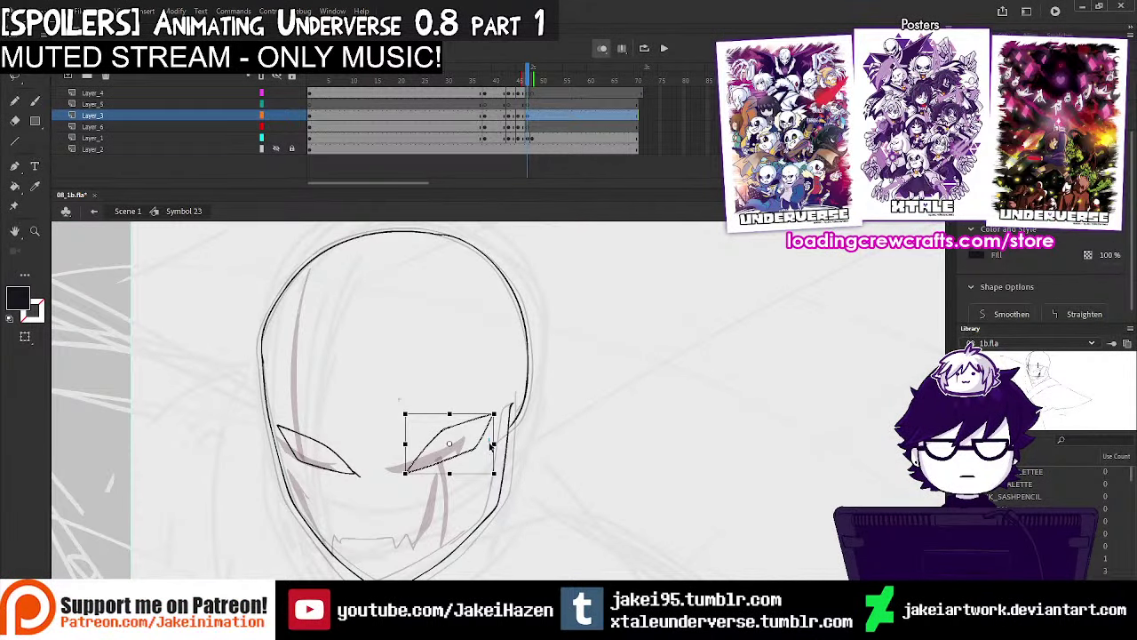
{"action": "left_click_drag", "start_coordinate": [495, 429], "coordinate": [495, 434]}
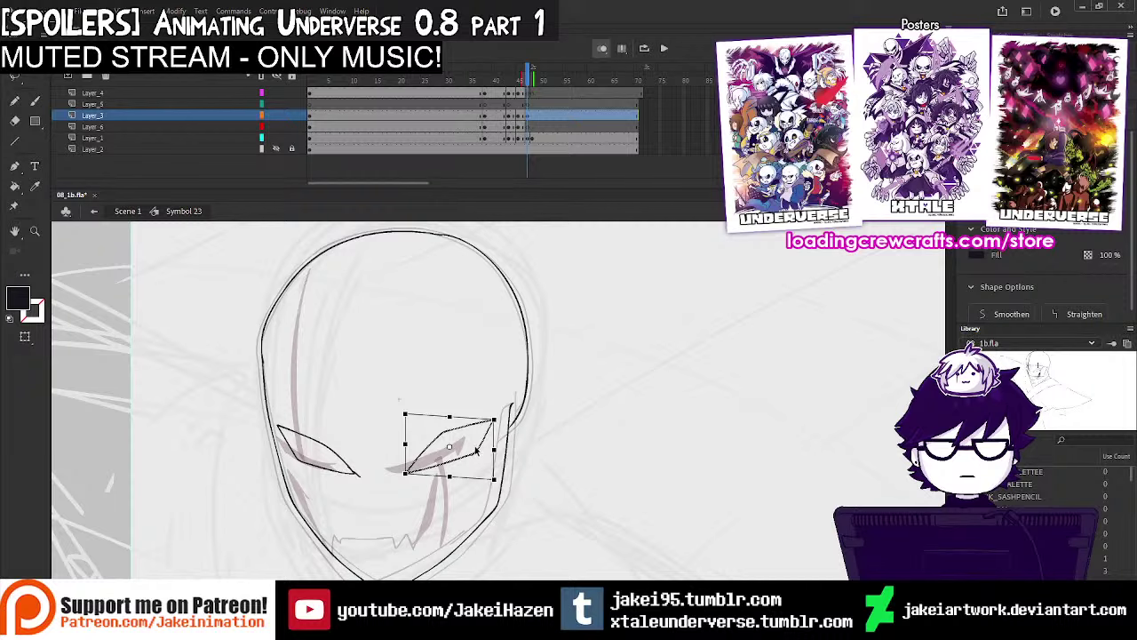
{"action": "left_click", "coordinate": [515, 303]}
{"action": "left_click_drag", "start_coordinate": [523, 279], "coordinate": [514, 302]}
Compare the Layer_1 skull outlines at frames 47 and 48, and clear the frame 48 keyframe
{"action": "left_click", "coordinate": [532, 138]}
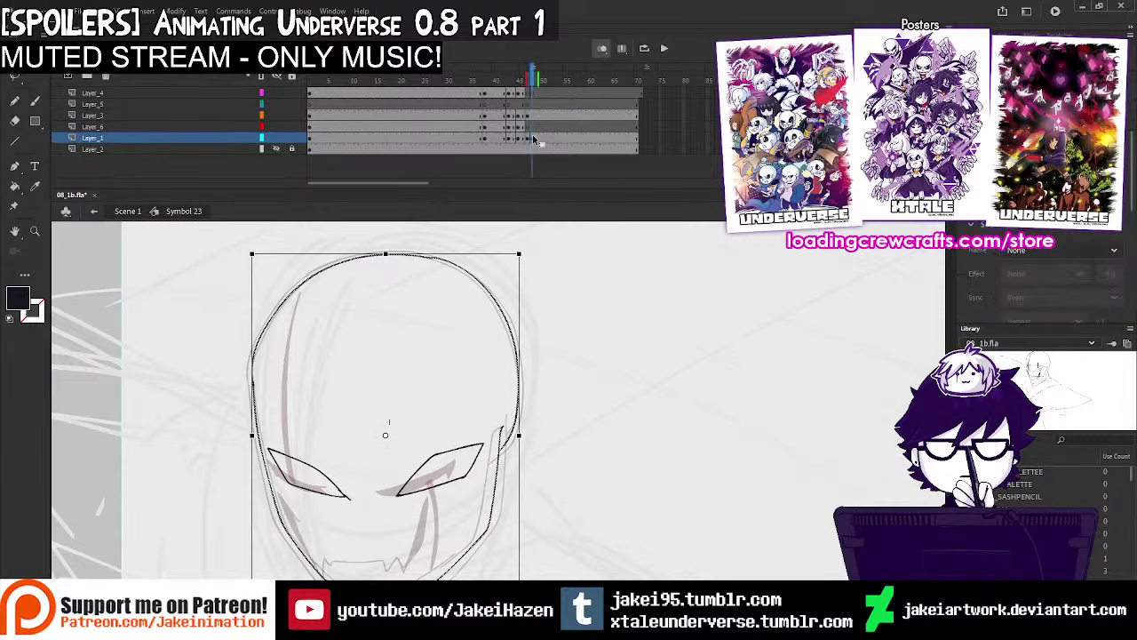
{"action": "left_click", "coordinate": [528, 140]}
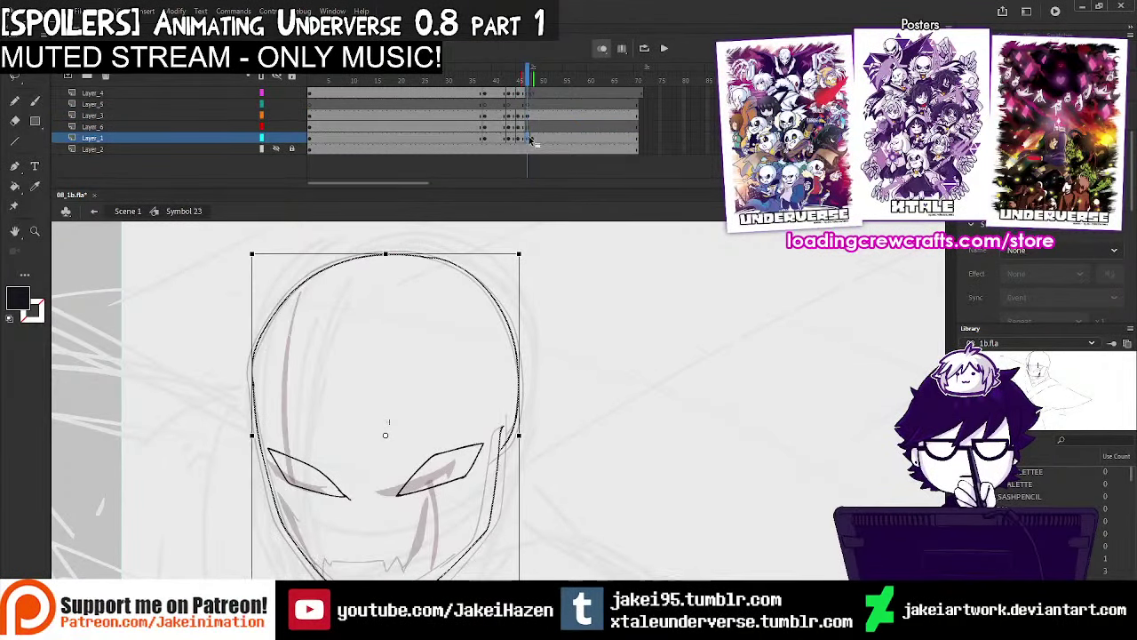
{"action": "left_click", "coordinate": [533, 139]}
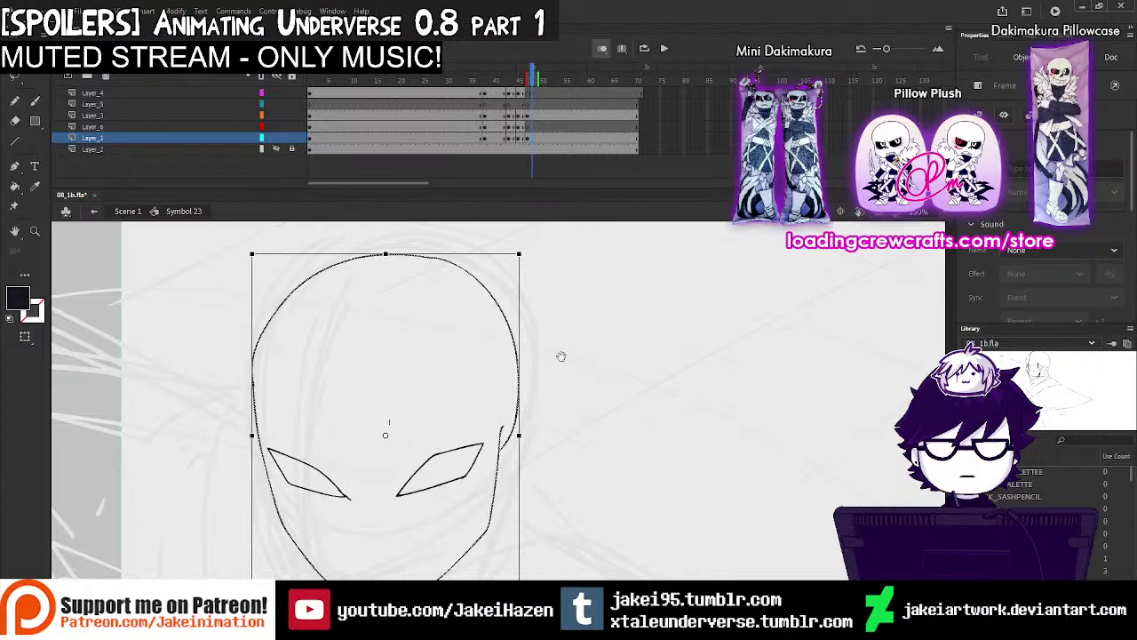
Replay the head turn from about frame 34 to check the skull and the new eyes
{"action": "key", "text": "ctrl+minus"}
{"action": "left_click_drag", "start_coordinate": [571, 417], "coordinate": [562, 370]}
{"action": "left_click", "coordinate": [467, 116]}
{"action": "key", "text": "Return"}
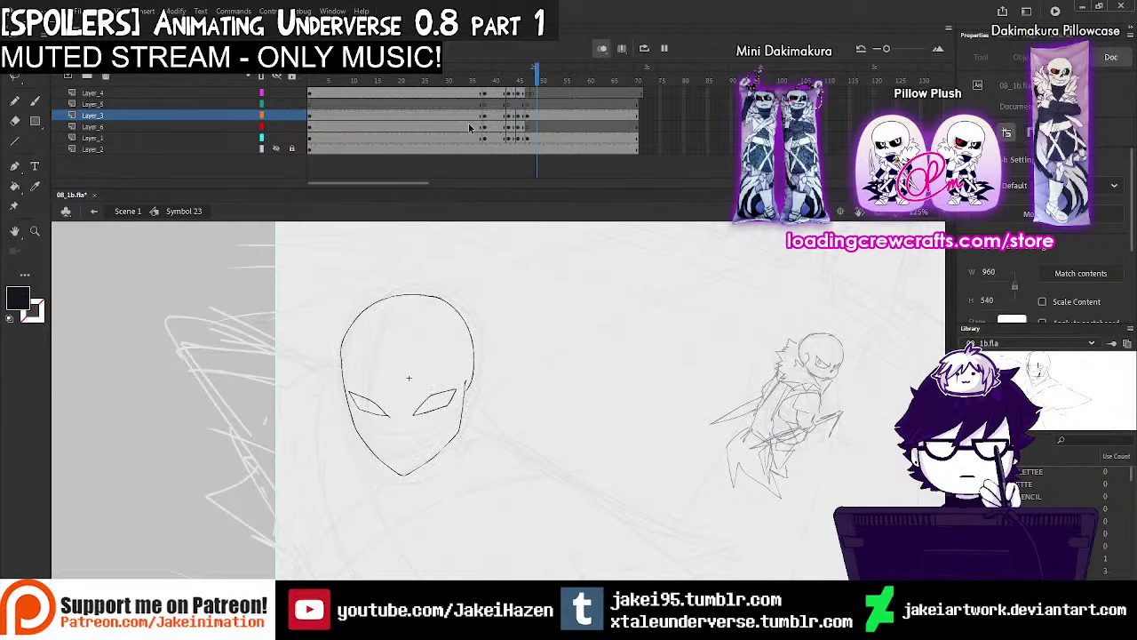
Delete the skull outline drawing on Layer_1 at frame 47
{"action": "left_click", "coordinate": [523, 140]}
{"action": "left_click", "coordinate": [531, 140]}
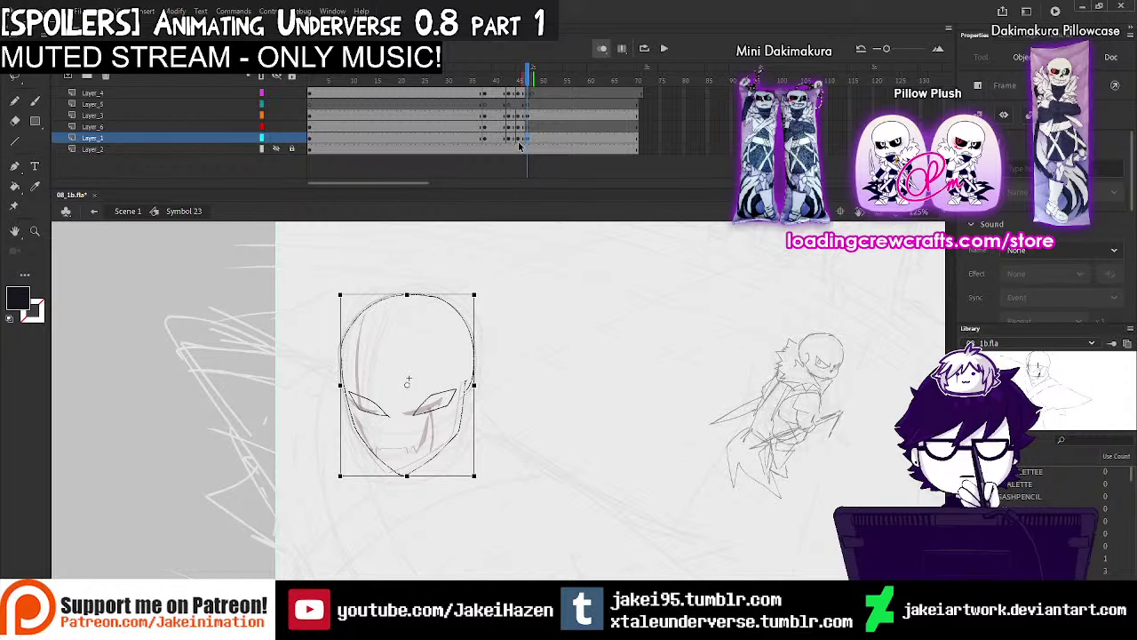
{"action": "key", "text": "Delete"}
Redraw the face outline on Layer_1 at frame 47, from one temple around the pointed chin to the opposite temple, following the onion skin
{"action": "left_click", "coordinate": [34, 100]}
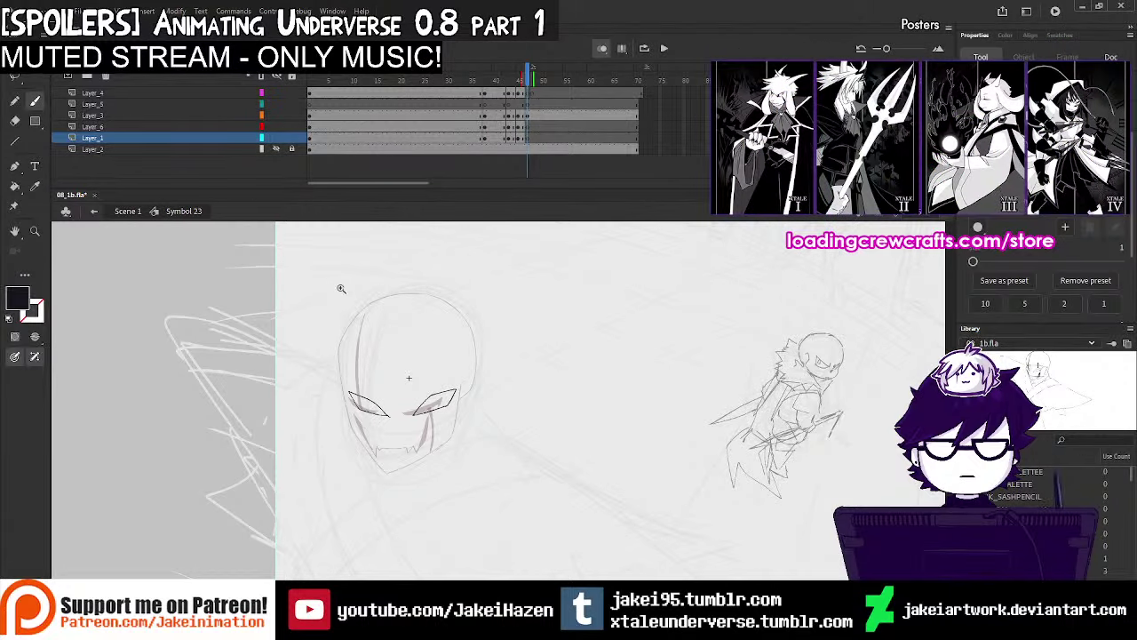
{"action": "left_click", "coordinate": [409, 384], "text": "ctrl"}
{"action": "left_click_drag", "start_coordinate": [436, 378], "coordinate": [410, 336]}
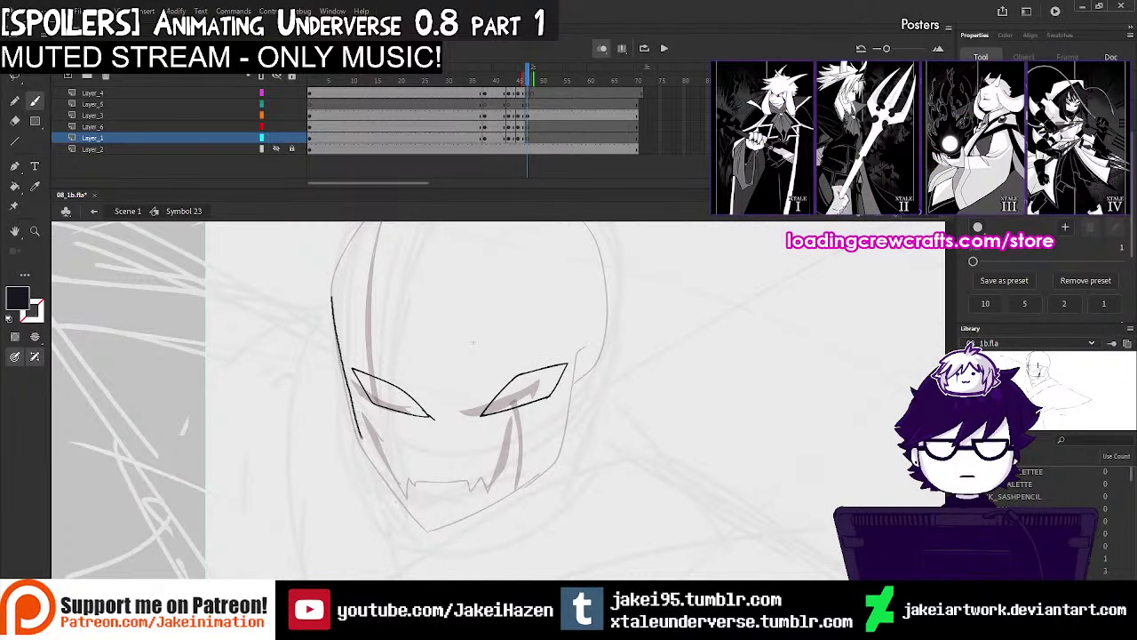
{"action": "left_click_drag", "start_coordinate": [439, 534], "coordinate": [450, 529]}
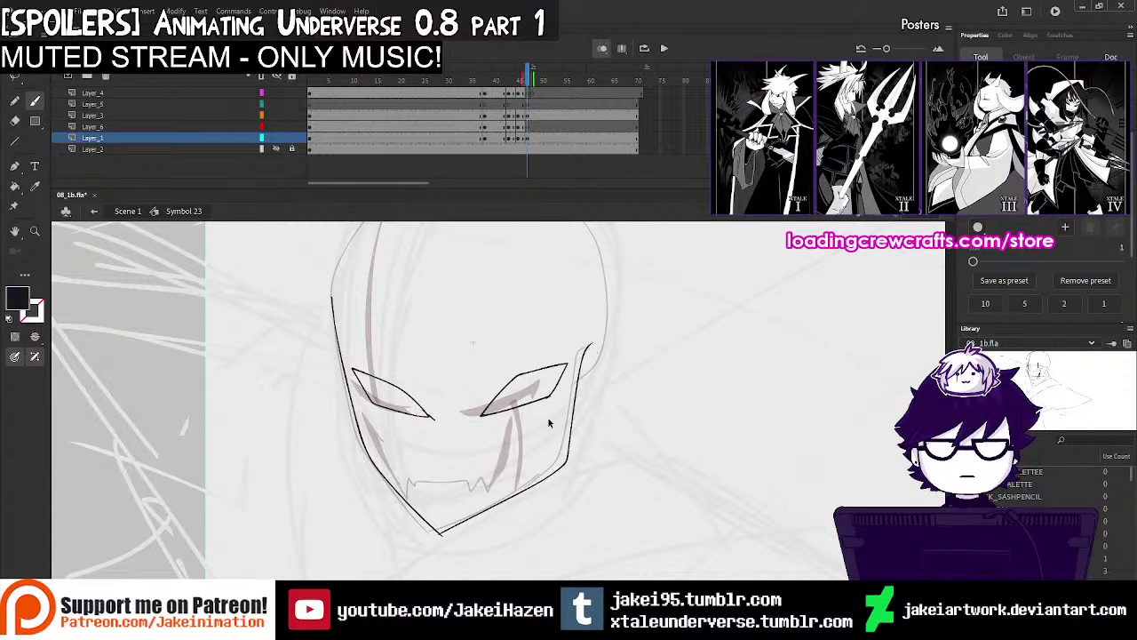
{"action": "key", "text": "ctrl+z"}
{"action": "mouse_move", "coordinate": [486, 517]}
{"action": "left_mouse_down"}
{"action": "mouse_move", "coordinate": [530, 492]}
{"action": "mouse_move", "coordinate": [568, 416]}
{"action": "mouse_move", "coordinate": [582, 344]}
{"action": "left_mouse_up"}
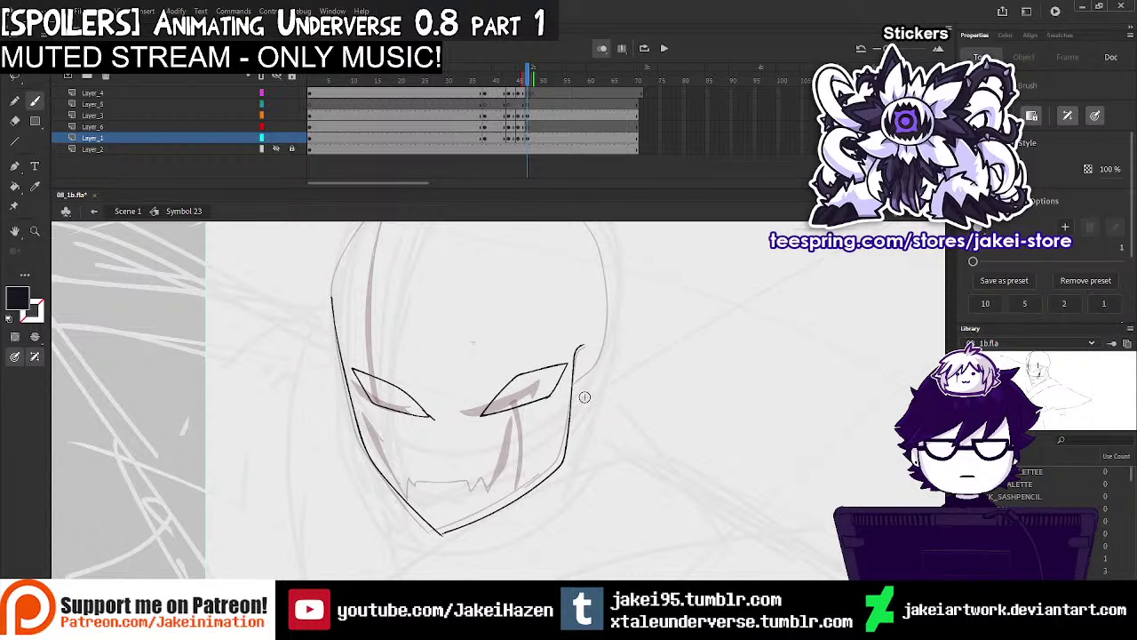
{"action": "key", "text": "ctrl+z"}
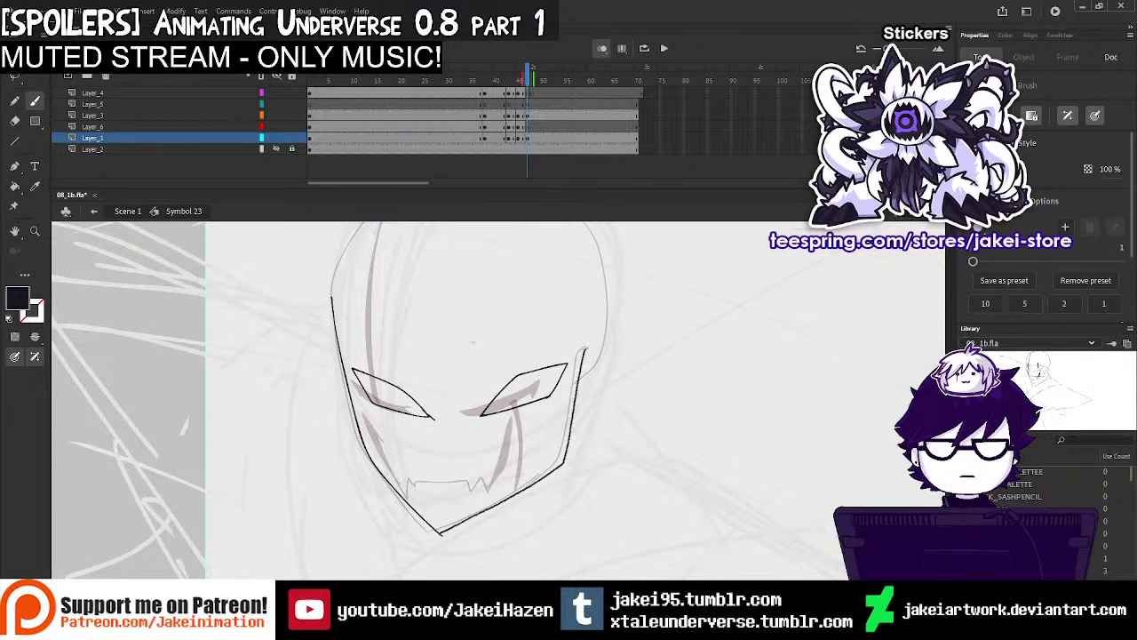
{"action": "left_click_drag", "start_coordinate": [585, 348], "coordinate": [593, 344]}
{"action": "left_click_drag", "start_coordinate": [597, 343], "coordinate": [586, 402]}
Skew both eyes on Layer_3 at frame 47, lowering the right-hand eye's outer corner and raising and tucking in the left-hand eye's outer corner
{"action": "left_click", "coordinate": [528, 117]}
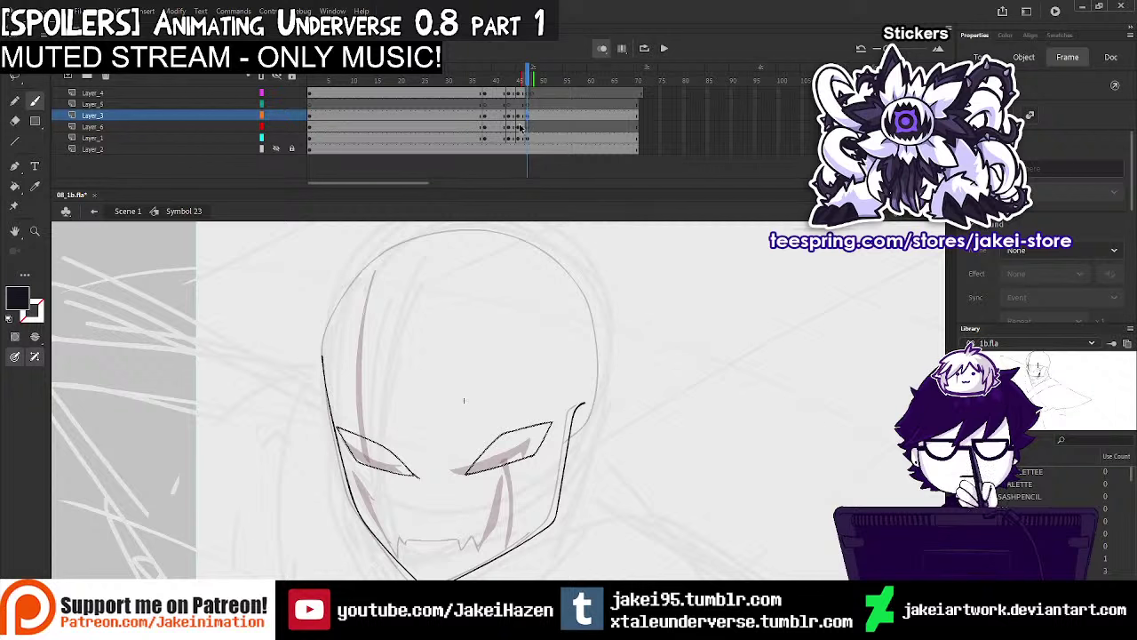
{"action": "key", "text": "q"}
{"action": "left_click_drag", "start_coordinate": [553, 439], "coordinate": [553, 444]}
{"action": "left_click", "coordinate": [396, 438]}
{"action": "double_click", "coordinate": [380, 443]}
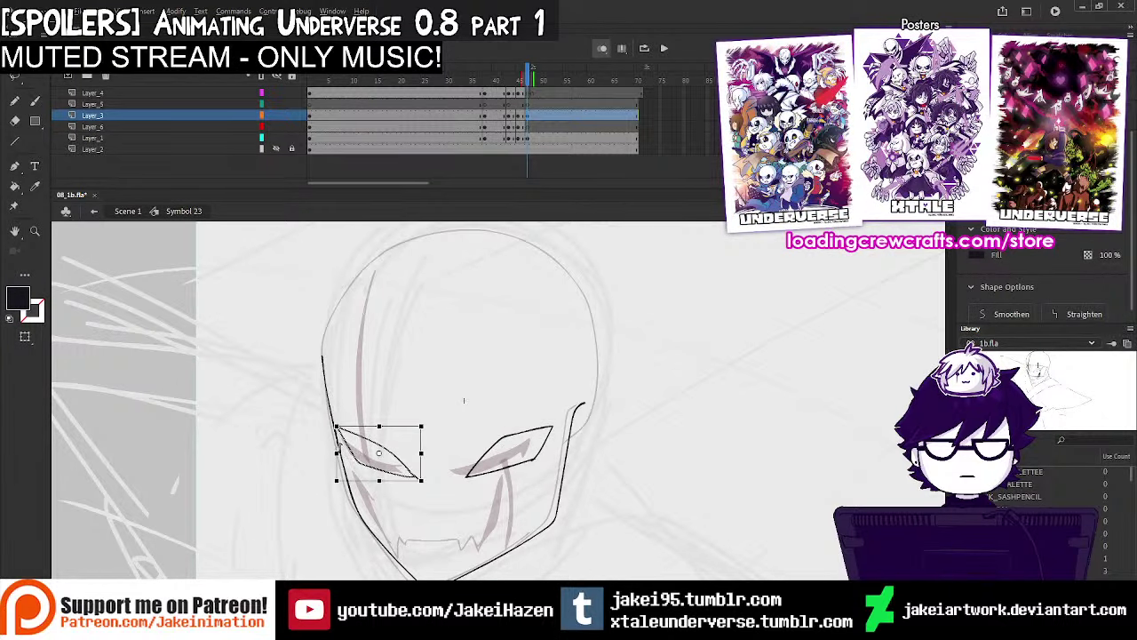
{"action": "left_click_drag", "start_coordinate": [336, 450], "coordinate": [343, 433]}
{"action": "left_click", "coordinate": [469, 394]}
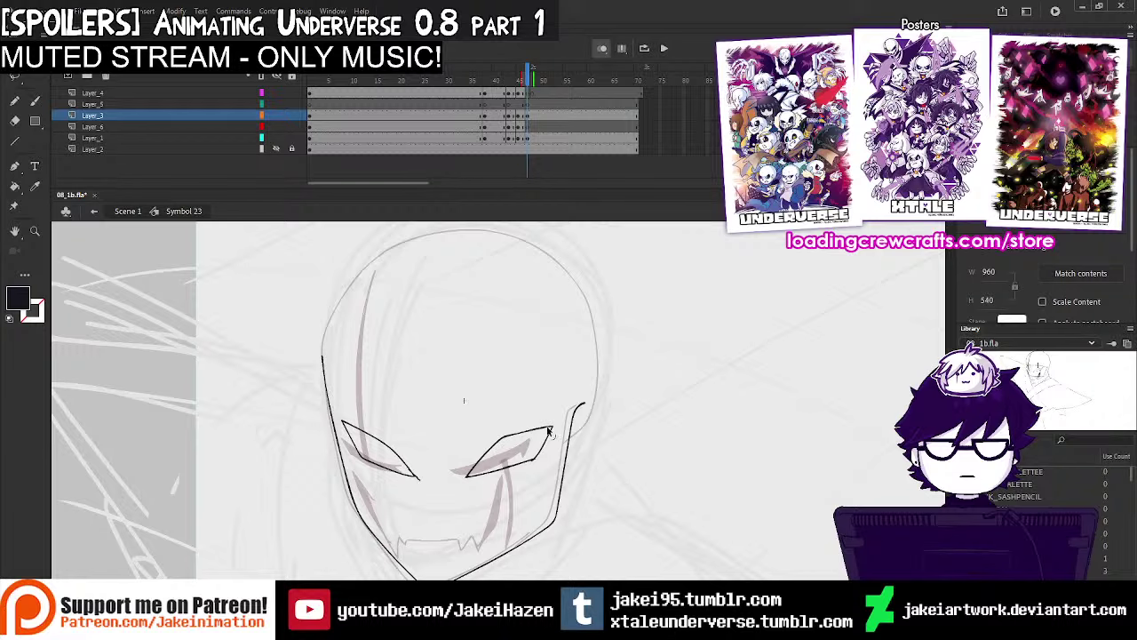
Reshape the eye outline on the head's right side and select the jaw outline on Layer_1
{"action": "double_click", "coordinate": [547, 437]}
{"action": "left_click_drag", "start_coordinate": [465, 451], "coordinate": [507, 430]}
{"action": "left_click", "coordinate": [518, 411]}
{"action": "key", "text": "z"}
{"action": "left_click", "coordinate": [580, 421], "text": "alt"}
{"action": "left_click", "coordinate": [580, 421], "text": "alt"}
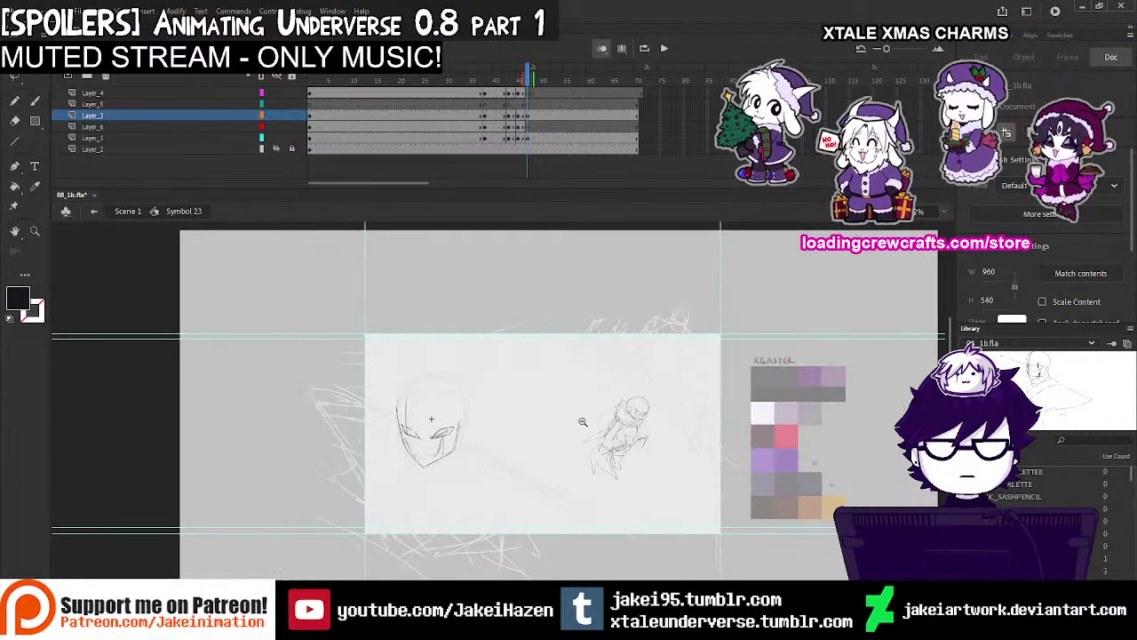
{"action": "left_click", "coordinate": [451, 448]}
{"action": "left_click", "coordinate": [494, 437]}
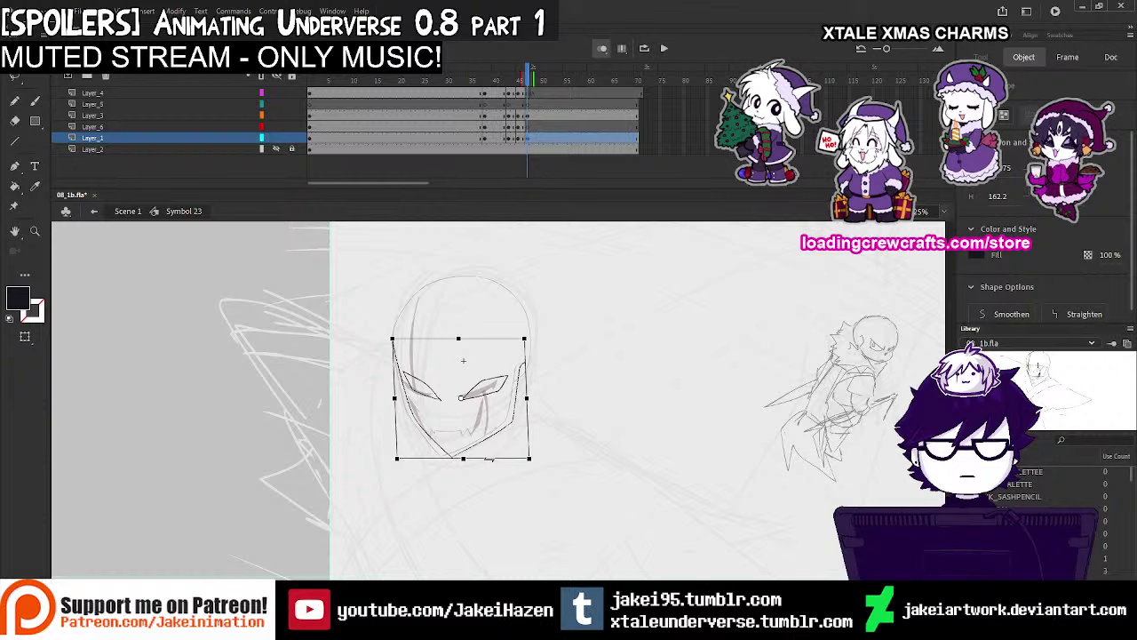
{"action": "key", "text": "e"}
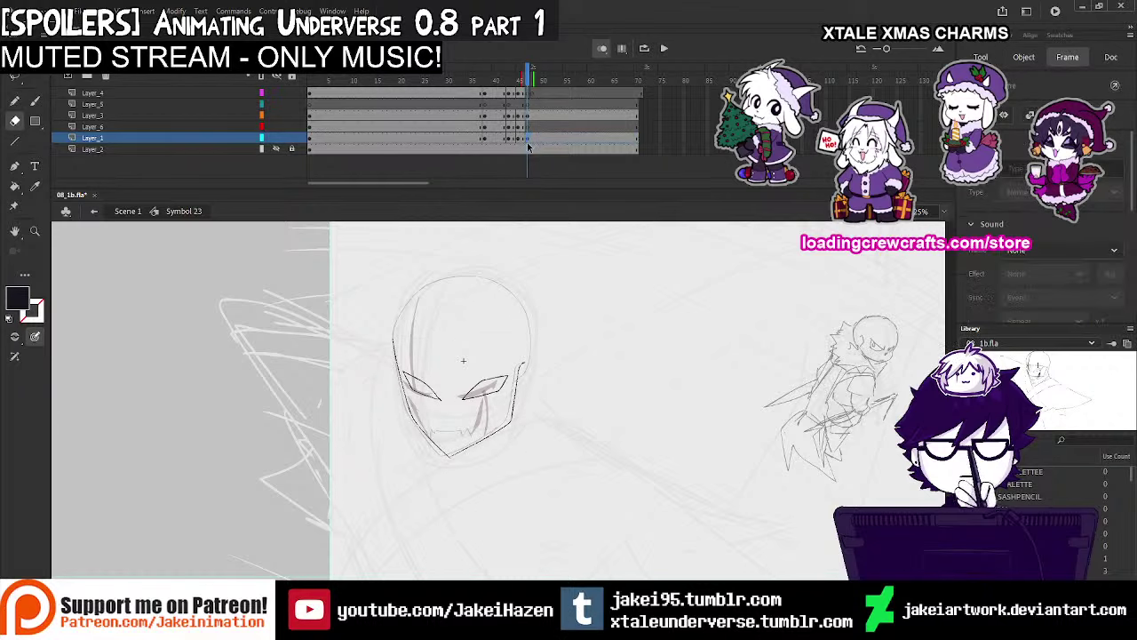
Hand-letter "Stupid boomer face" beside the head with the size 10 brush on Layer_1
{"action": "left_click", "coordinate": [36, 102]}
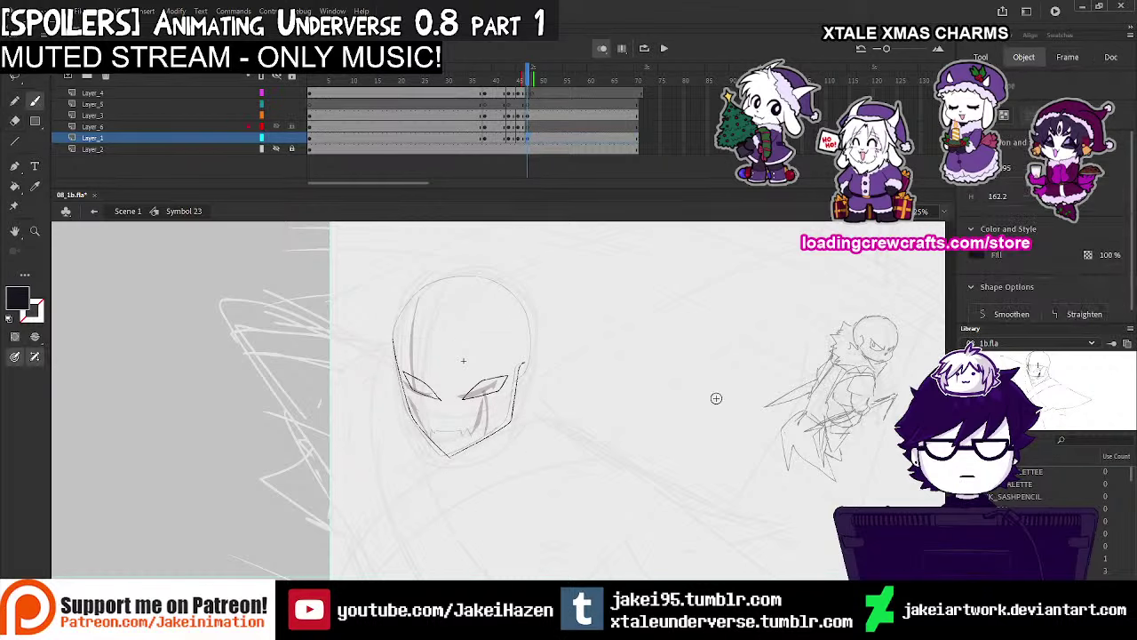
{"action": "left_click_drag", "start_coordinate": [582, 263], "coordinate": [524, 392]}
{"action": "left_click_drag", "start_coordinate": [602, 281], "coordinate": [657, 271]}
{"action": "mouse_move", "coordinate": [633, 282]}
{"action": "left_mouse_down"}
{"action": "mouse_move", "coordinate": [637, 356]}
{"action": "mouse_move", "coordinate": [702, 282]}
{"action": "left_mouse_up"}
{"action": "mouse_move", "coordinate": [709, 289]}
{"action": "left_mouse_down"}
{"action": "mouse_move", "coordinate": [715, 338]}
{"action": "mouse_move", "coordinate": [735, 340]}
{"action": "left_mouse_up"}
{"action": "left_click_drag", "start_coordinate": [786, 288], "coordinate": [790, 249]}
{"action": "left_click_drag", "start_coordinate": [573, 377], "coordinate": [569, 450]}
{"action": "left_click_drag", "start_coordinate": [644, 404], "coordinate": [691, 393]}
{"action": "mouse_move", "coordinate": [711, 357]}
{"action": "left_mouse_down"}
{"action": "mouse_move", "coordinate": [780, 420]}
{"action": "mouse_move", "coordinate": [818, 417]}
{"action": "mouse_move", "coordinate": [868, 349]}
{"action": "left_mouse_up"}
{"action": "mouse_move", "coordinate": [600, 469]}
{"action": "left_mouse_down"}
{"action": "mouse_move", "coordinate": [608, 546]}
{"action": "mouse_move", "coordinate": [638, 465]}
{"action": "left_mouse_up"}
{"action": "mouse_move", "coordinate": [597, 506]}
{"action": "left_mouse_down"}
{"action": "mouse_move", "coordinate": [639, 498]}
{"action": "mouse_move", "coordinate": [685, 516]}
{"action": "left_mouse_up"}
{"action": "mouse_move", "coordinate": [724, 466]}
{"action": "left_mouse_down"}
{"action": "mouse_move", "coordinate": [728, 506]}
{"action": "mouse_move", "coordinate": [805, 491]}
{"action": "left_mouse_up"}
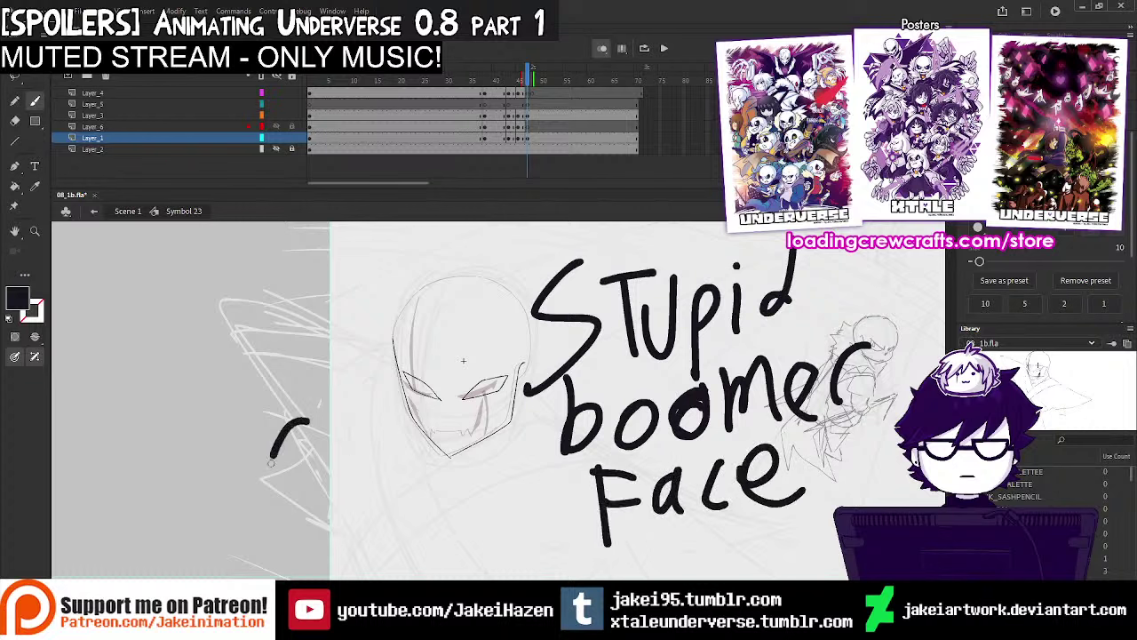
Doodle an angry cartoon face with anger marks and two raised hands around the head's lower left
{"action": "left_click_drag", "start_coordinate": [271, 463], "coordinate": [308, 423]}
{"action": "mouse_move", "coordinate": [334, 397]}
{"action": "left_mouse_down"}
{"action": "mouse_move", "coordinate": [322, 421]}
{"action": "mouse_move", "coordinate": [335, 391]}
{"action": "left_mouse_up"}
{"action": "left_click", "coordinate": [289, 440]}
{"action": "left_click", "coordinate": [340, 412]}
{"action": "left_click_drag", "start_coordinate": [350, 468], "coordinate": [382, 478]}
{"action": "mouse_move", "coordinate": [305, 494]}
{"action": "left_mouse_down"}
{"action": "mouse_move", "coordinate": [349, 475]}
{"action": "mouse_move", "coordinate": [327, 512]}
{"action": "left_mouse_up"}
{"action": "left_click_drag", "start_coordinate": [332, 478], "coordinate": [339, 494]}
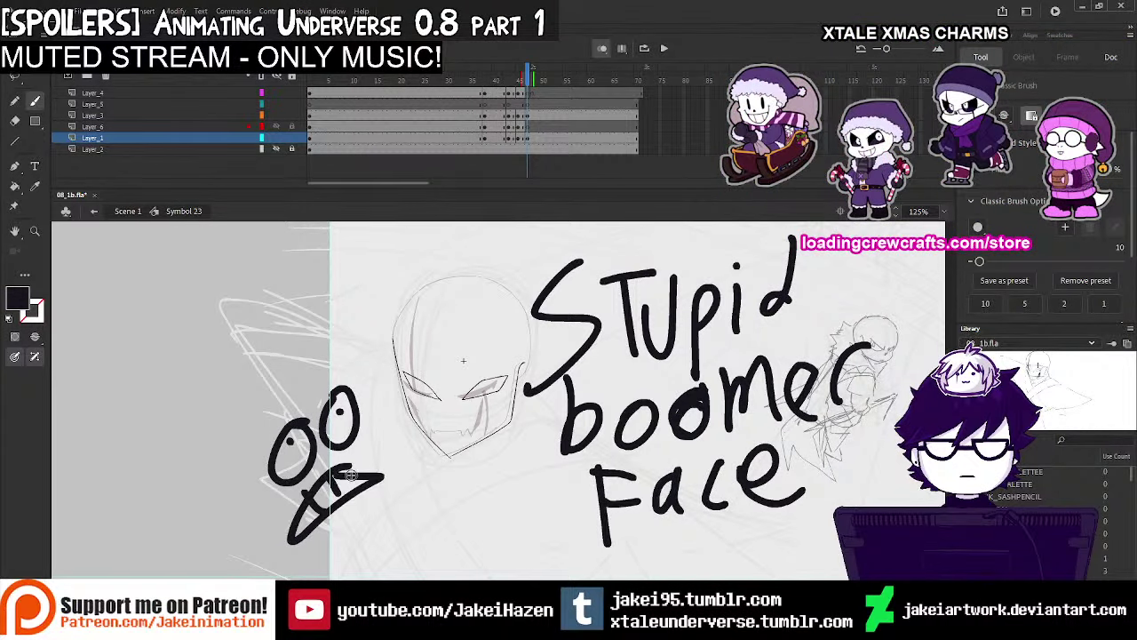
{"action": "left_click_drag", "start_coordinate": [260, 444], "coordinate": [242, 437]}
{"action": "left_click_drag", "start_coordinate": [292, 332], "coordinate": [279, 382]}
{"action": "left_click_drag", "start_coordinate": [307, 332], "coordinate": [306, 355]}
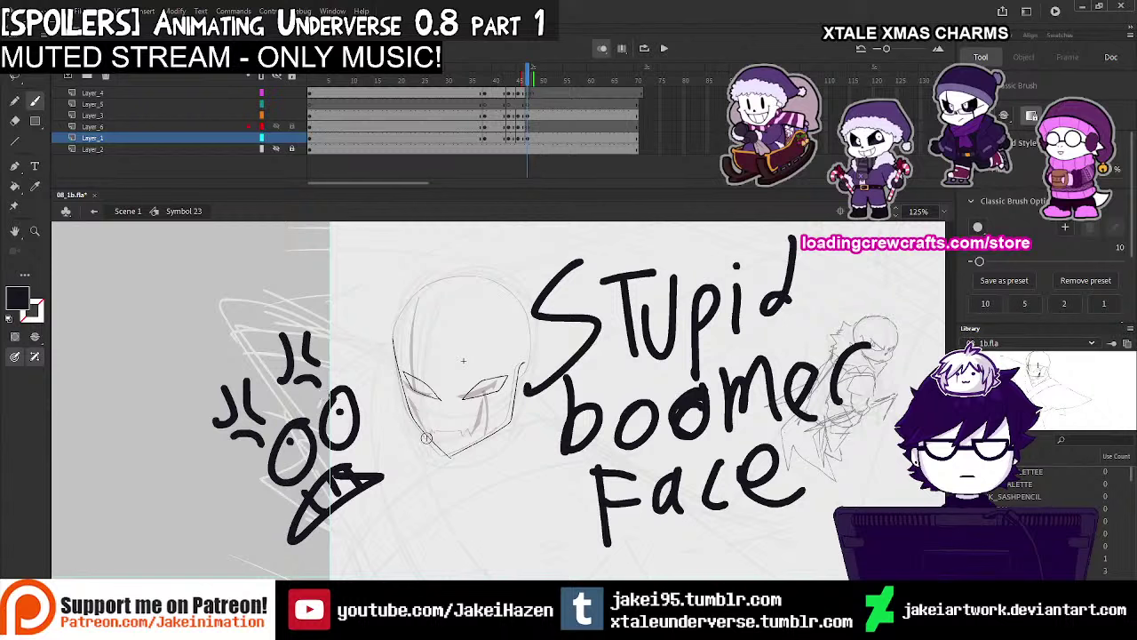
{"action": "left_click_drag", "start_coordinate": [384, 533], "coordinate": [445, 484]}
{"action": "left_click_drag", "start_coordinate": [402, 576], "coordinate": [466, 515]}
{"action": "left_click_drag", "start_coordinate": [485, 453], "coordinate": [498, 538]}
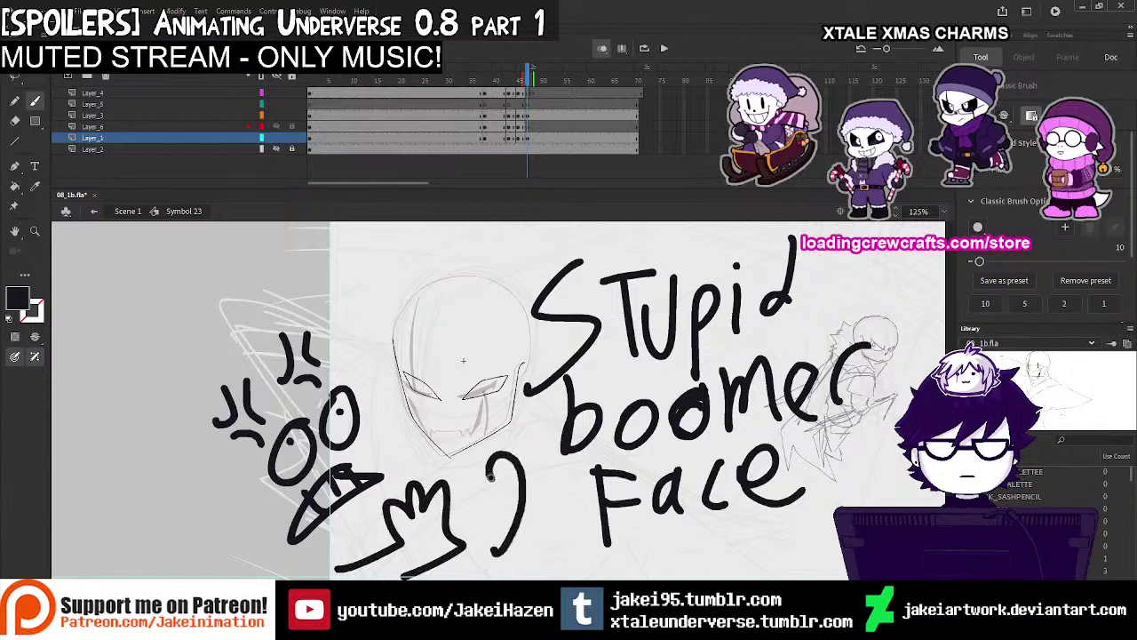
{"action": "left_click_drag", "start_coordinate": [463, 499], "coordinate": [487, 461]}
{"action": "left_click_drag", "start_coordinate": [480, 462], "coordinate": [462, 508]}
Clear the doodles and the jaw outline from Layer_1 and return to the head's keyframe with onion skinning on
{"action": "left_click", "coordinate": [542, 116]}
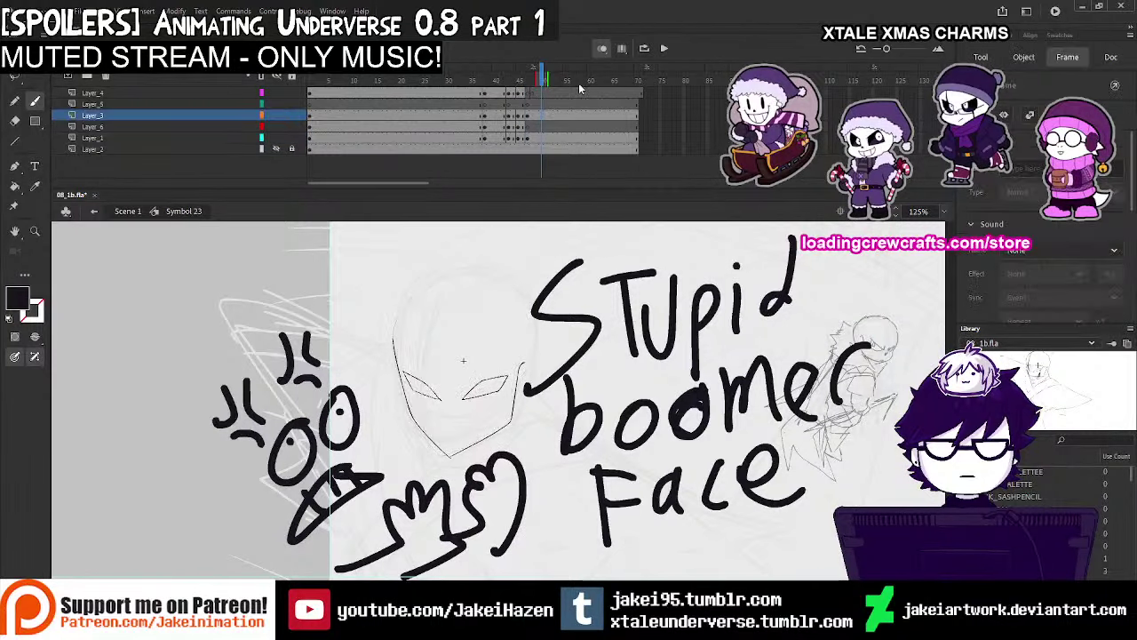
{"action": "left_click", "coordinate": [546, 137]}
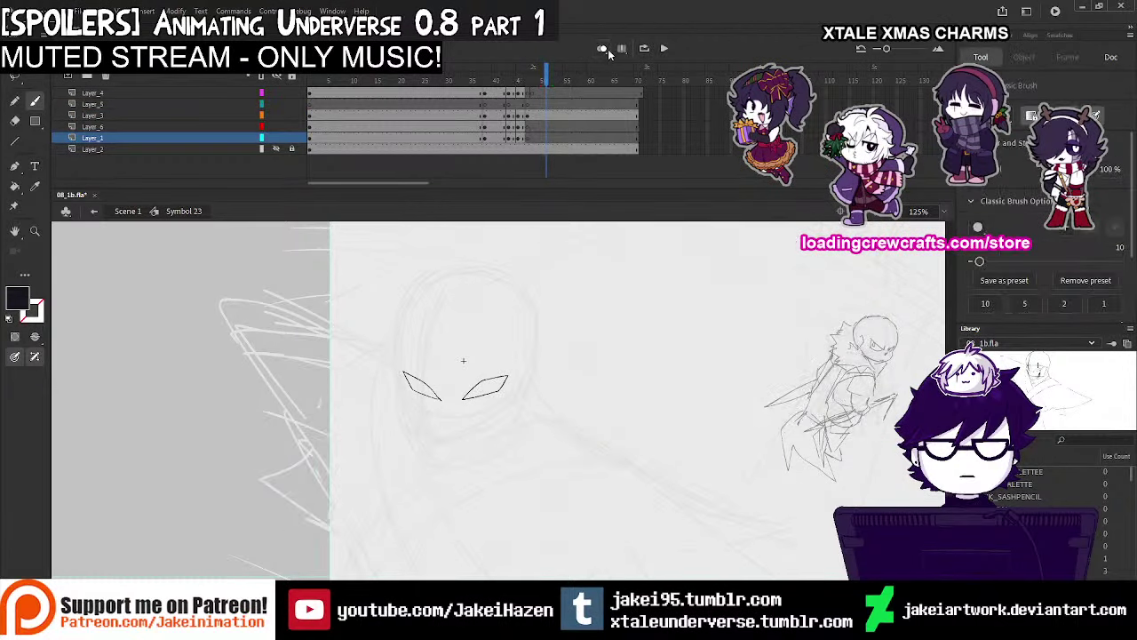
{"action": "left_click", "coordinate": [606, 48]}
{"action": "left_click", "coordinate": [526, 137]}
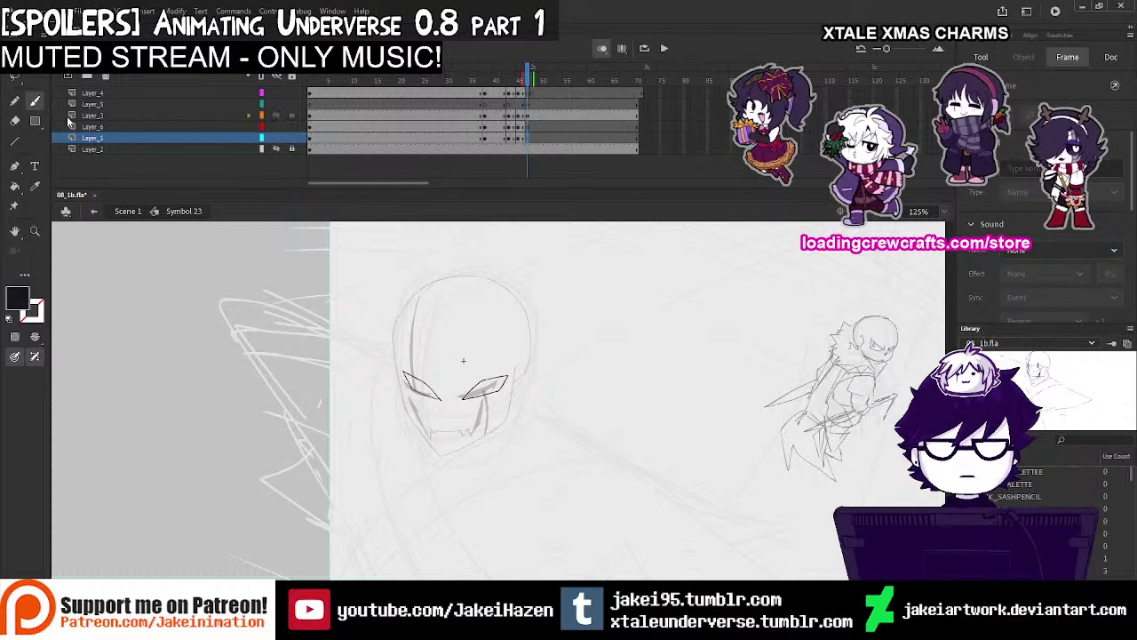
{"action": "left_click_drag", "start_coordinate": [563, 416], "coordinate": [640, 348]}
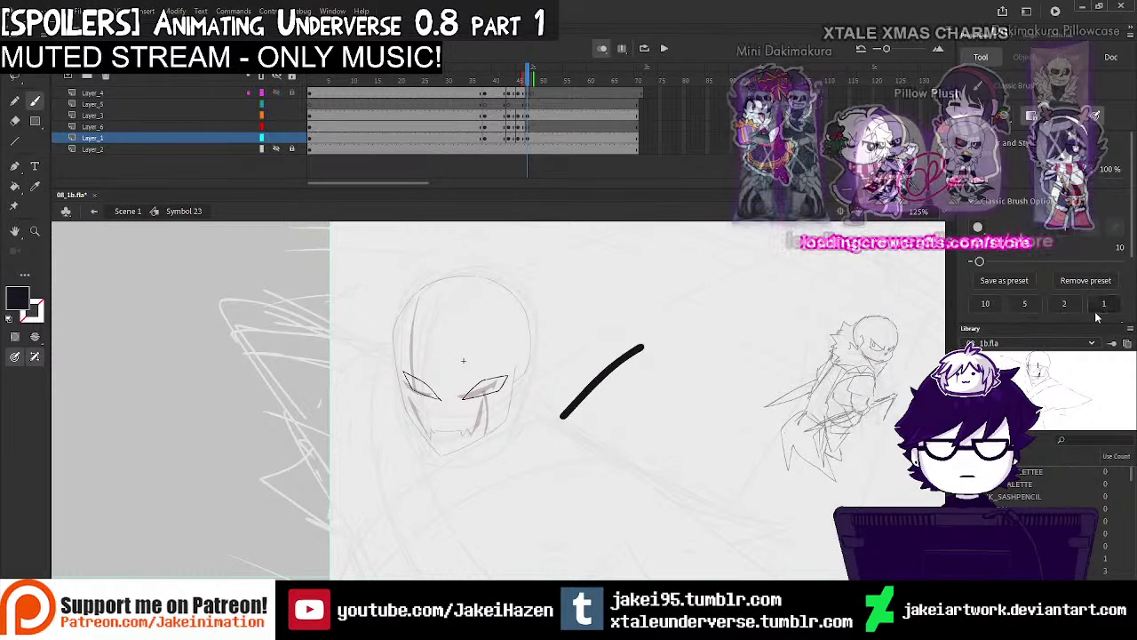
{"action": "key", "text": "ctrl+z"}
{"action": "key", "text": "ctrl+equal"}
{"action": "left_click_drag", "start_coordinate": [557, 385], "coordinate": [630, 428]}
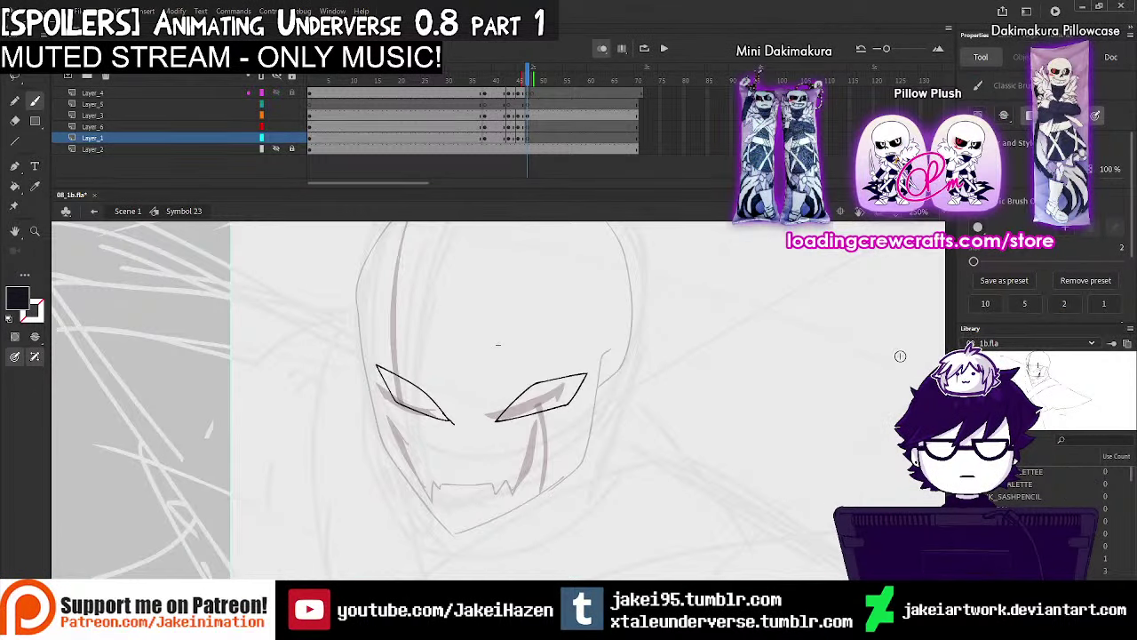
{"action": "mouse_move", "coordinate": [789, 436]}
{"action": "left_mouse_down"}
{"action": "mouse_move", "coordinate": [751, 394]}
{"action": "mouse_move", "coordinate": [660, 432]}
{"action": "mouse_move", "coordinate": [723, 355]}
{"action": "mouse_move", "coordinate": [756, 406]}
{"action": "mouse_move", "coordinate": [746, 450]}
{"action": "left_mouse_up"}
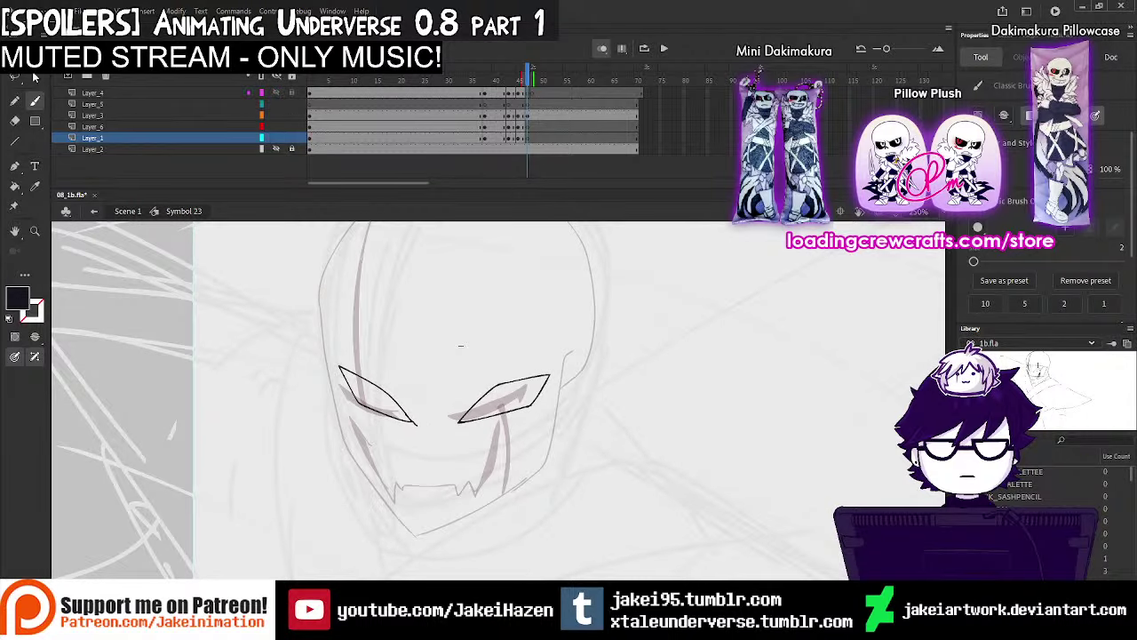
Free-transform both eye outlines on Layer_3, lowering their top edge slightly to flatten them over the onion-skinned face
{"action": "left_click", "coordinate": [520, 116]}
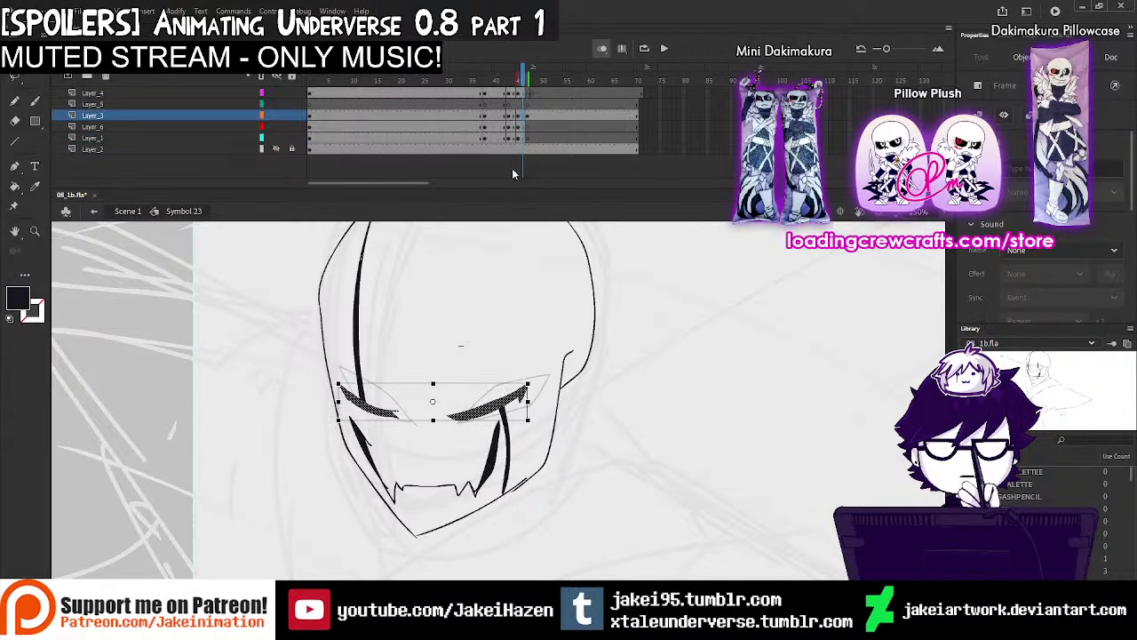
{"action": "left_click", "coordinate": [527, 116]}
{"action": "left_click_drag", "start_coordinate": [444, 365], "coordinate": [444, 374]}
{"action": "left_click_drag", "start_coordinate": [530, 425], "coordinate": [532, 424]}
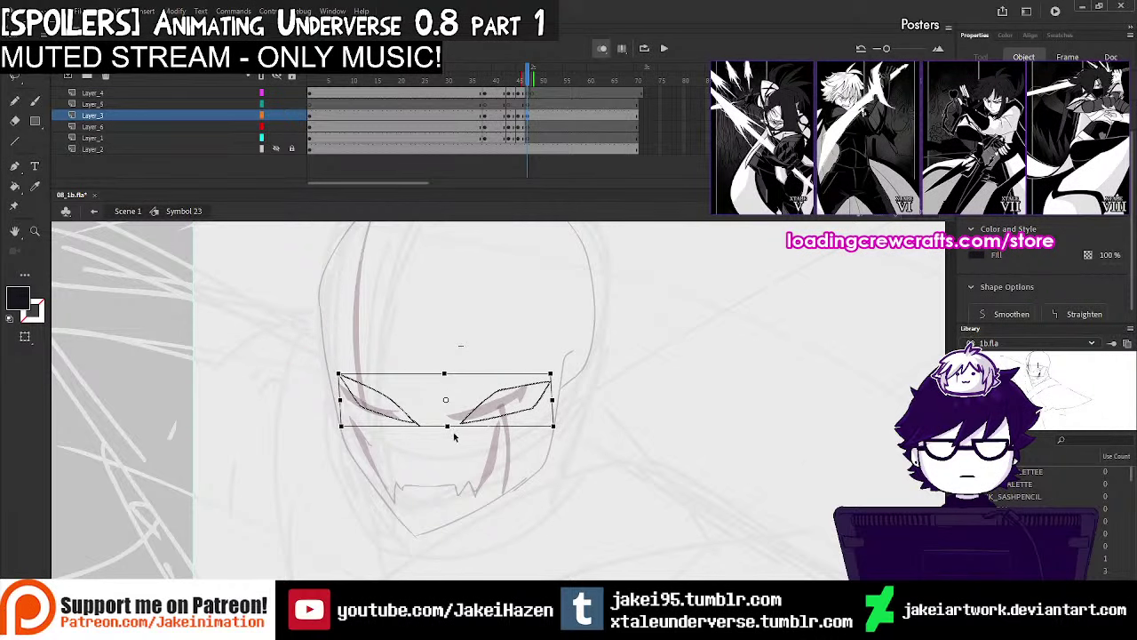
{"action": "left_click", "coordinate": [595, 326]}
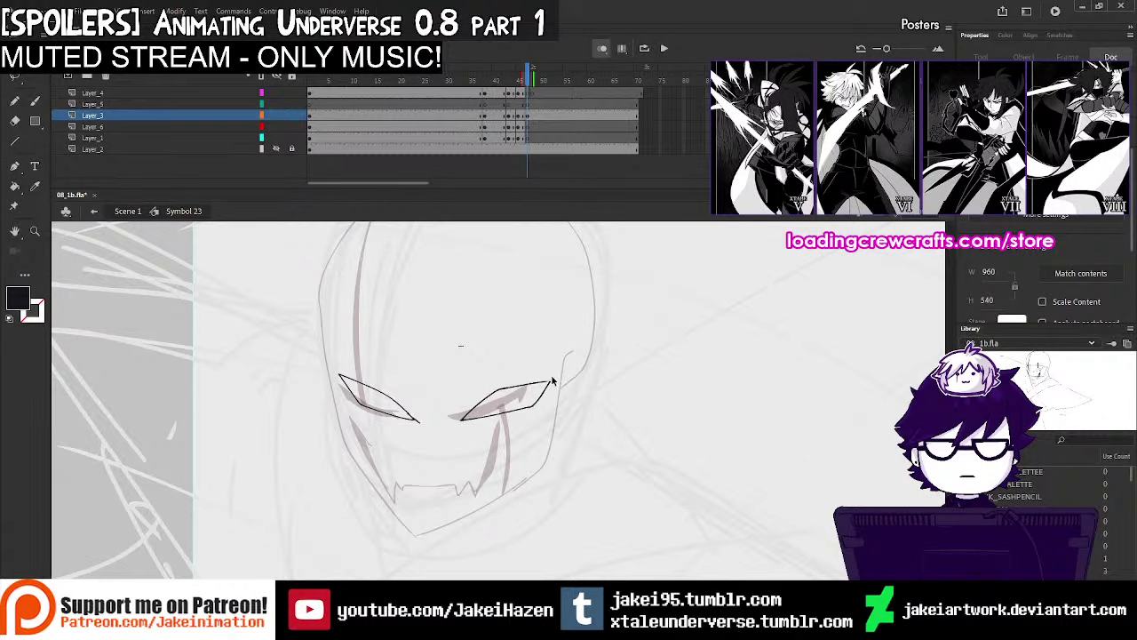
Adjust the corner points and edges of the eye outline on the face's right side
{"action": "left_click", "coordinate": [544, 389]}
{"action": "left_click", "coordinate": [553, 408], "text": "ctrl"}
{"action": "left_click_drag", "start_coordinate": [408, 361], "coordinate": [408, 370]}
{"action": "mouse_move", "coordinate": [502, 391]}
{"action": "left_mouse_down"}
{"action": "mouse_move", "coordinate": [496, 381]}
{"action": "mouse_move", "coordinate": [569, 388]}
{"action": "mouse_move", "coordinate": [575, 377]}
{"action": "left_mouse_up"}
{"action": "left_click", "coordinate": [535, 393]}
{"action": "left_click", "coordinate": [517, 388], "text": "ctrl+alt"}
Draw the face's left jaw line from the temple down to the chin with a size 1 brush on Layer_3
{"action": "left_click", "coordinate": [34, 102]}
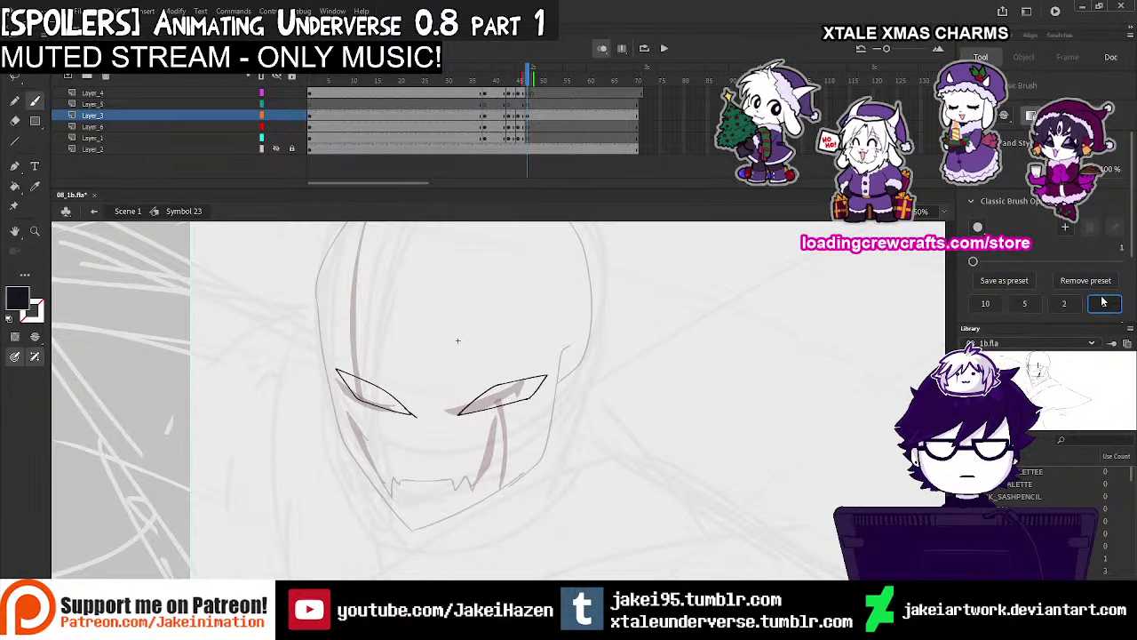
{"action": "left_click_drag", "start_coordinate": [315, 327], "coordinate": [338, 449]}
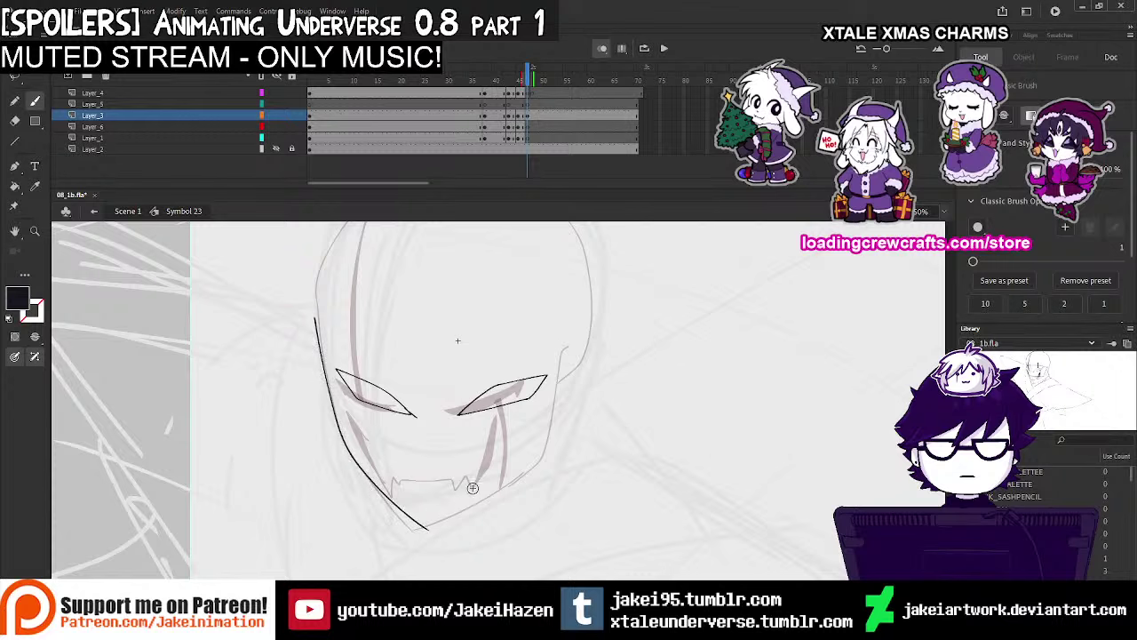
{"action": "mouse_move", "coordinate": [552, 458]}
{"action": "left_mouse_down"}
{"action": "mouse_move", "coordinate": [569, 344]}
{"action": "mouse_move", "coordinate": [551, 433]}
{"action": "mouse_move", "coordinate": [526, 473]}
{"action": "left_mouse_up"}
{"action": "key", "text": "ctrl+z"}
{"action": "key", "text": "ctrl+z"}
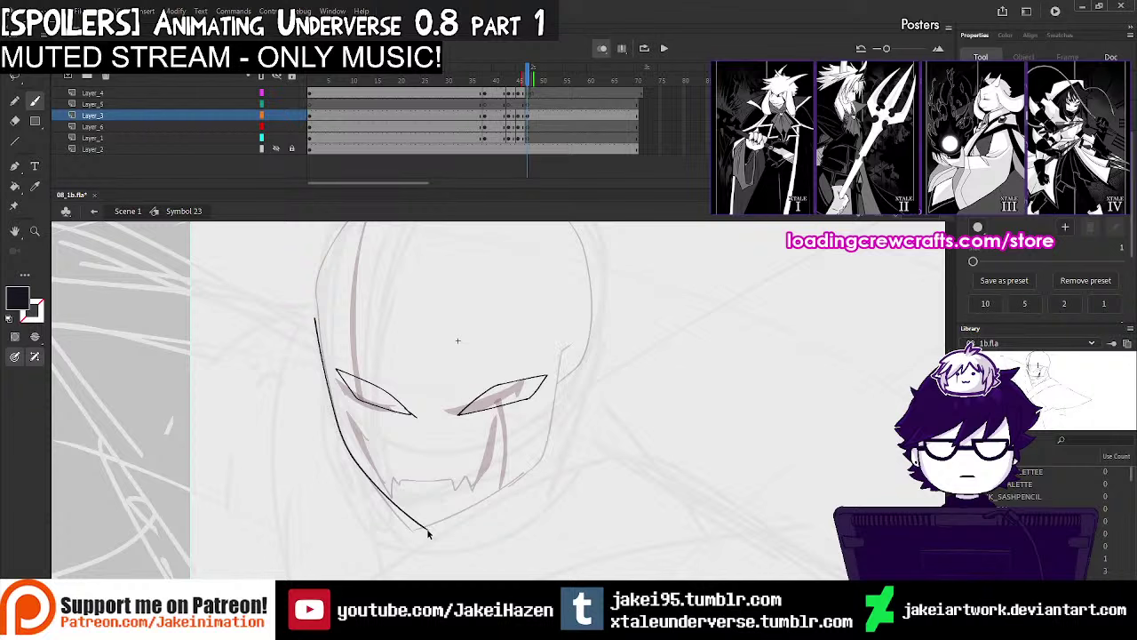
Try the right jaw line upward from the chin, undo it, and nudge the left jaw line's chin end
{"action": "left_click_drag", "start_coordinate": [429, 529], "coordinate": [521, 483]}
{"action": "key", "text": "ctrl+z"}
{"action": "left_click_drag", "start_coordinate": [426, 529], "coordinate": [543, 466]}
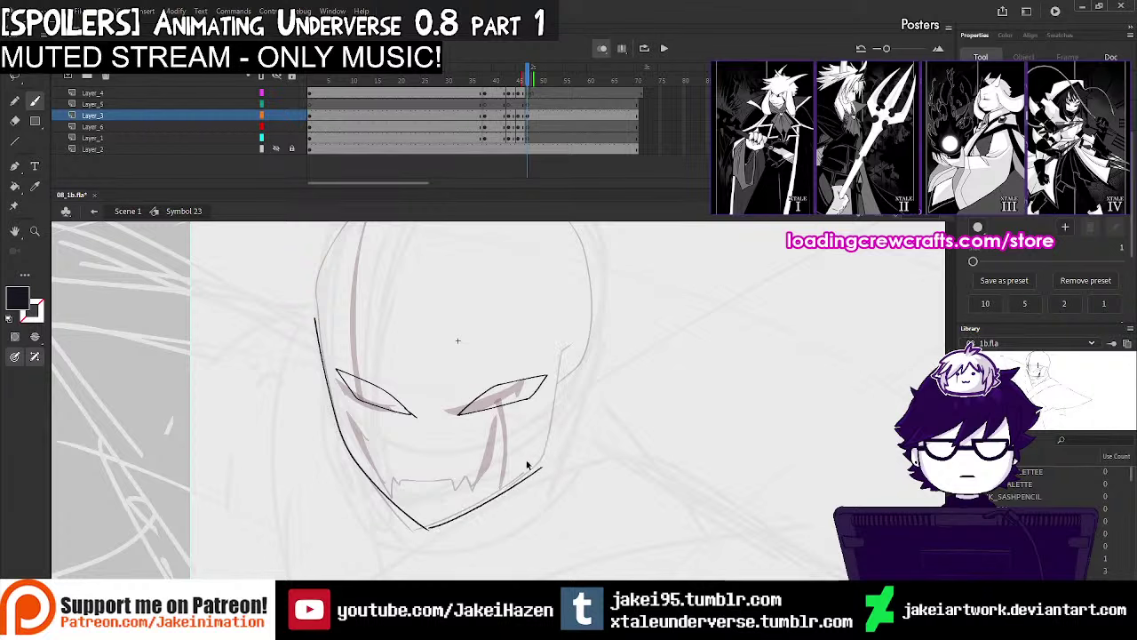
{"action": "left_click", "coordinate": [15, 57]}
{"action": "key", "text": "ctrl+z"}
{"action": "left_click", "coordinate": [428, 533]}
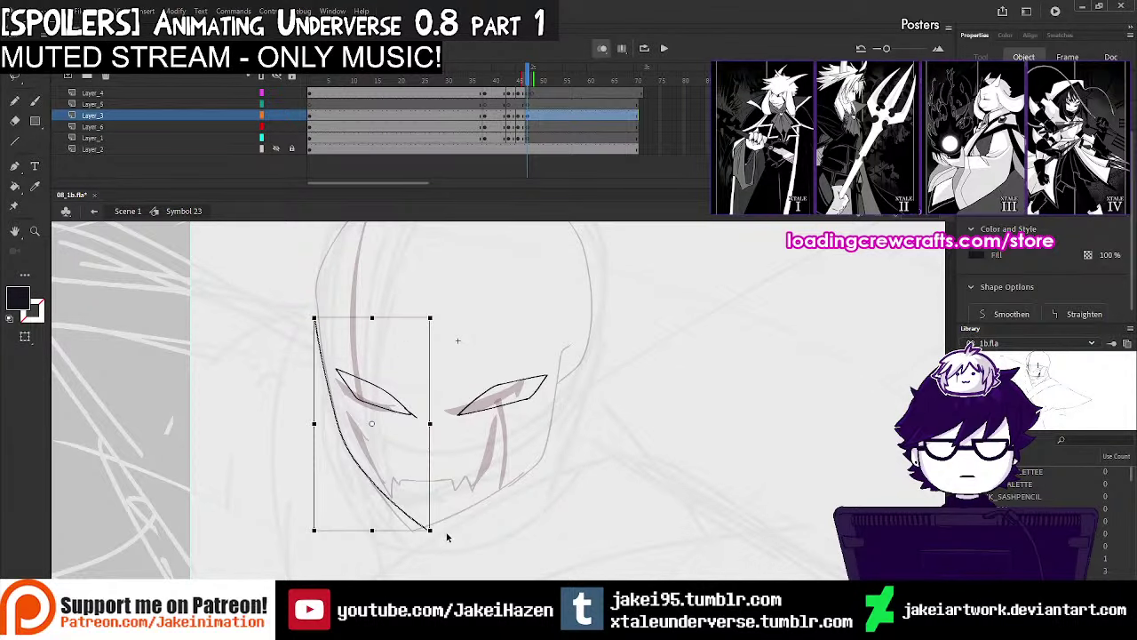
{"action": "key", "text": "b"}
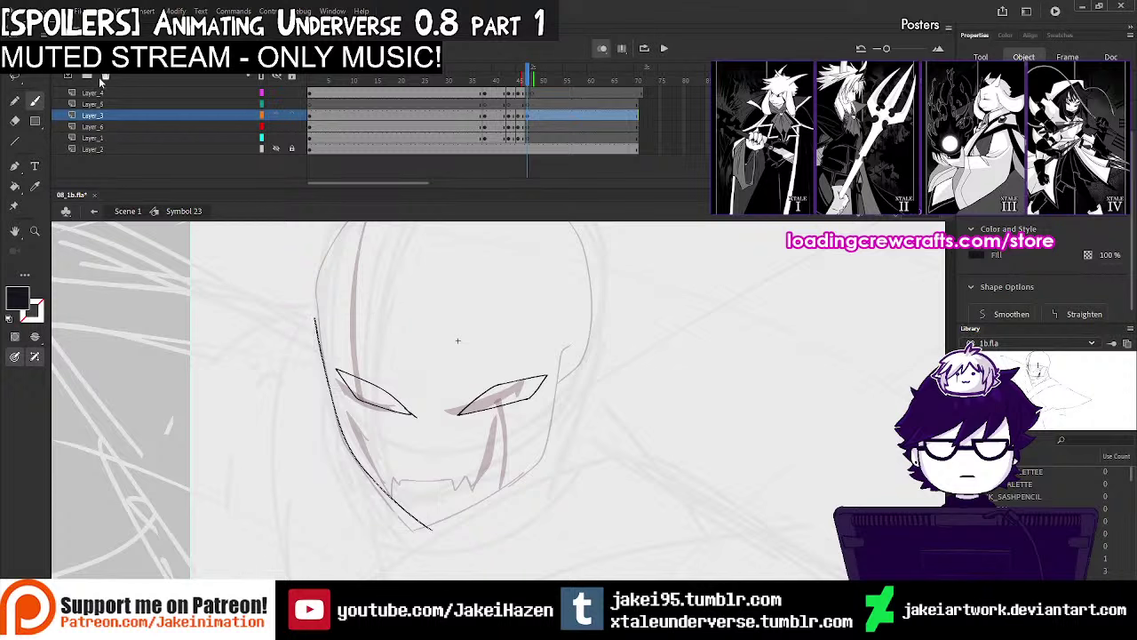
Try drawing the right jaw line downward from the temple
{"action": "left_click_drag", "start_coordinate": [566, 336], "coordinate": [558, 432]}
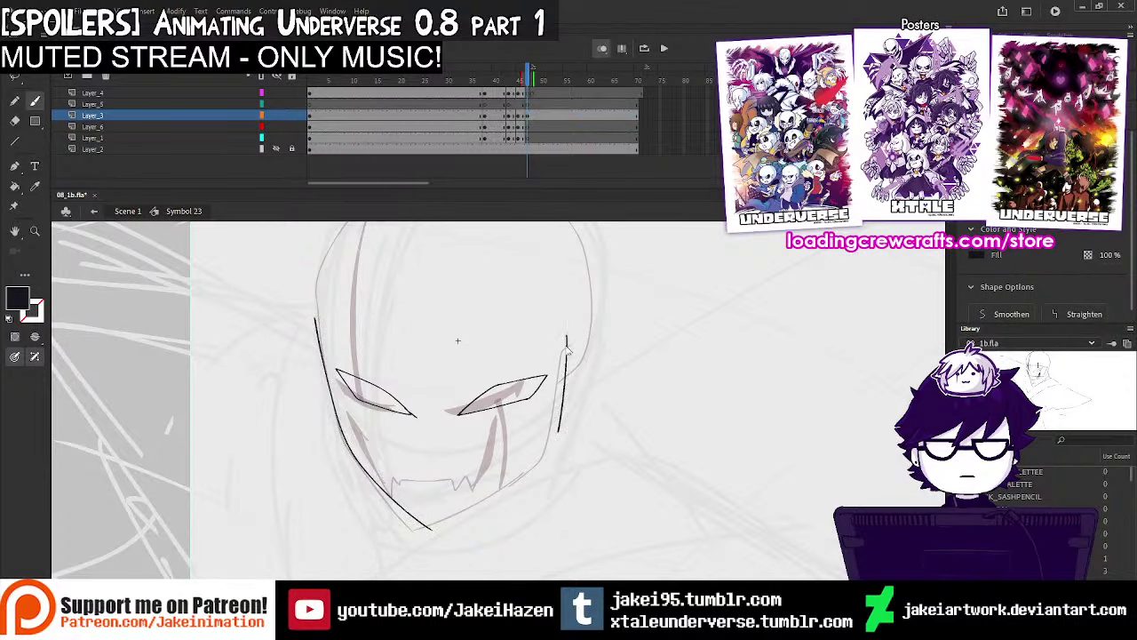
{"action": "key", "text": "ctrl+z"}
{"action": "left_click_drag", "start_coordinate": [567, 334], "coordinate": [560, 403]}
{"action": "key", "text": "ctrl+z"}
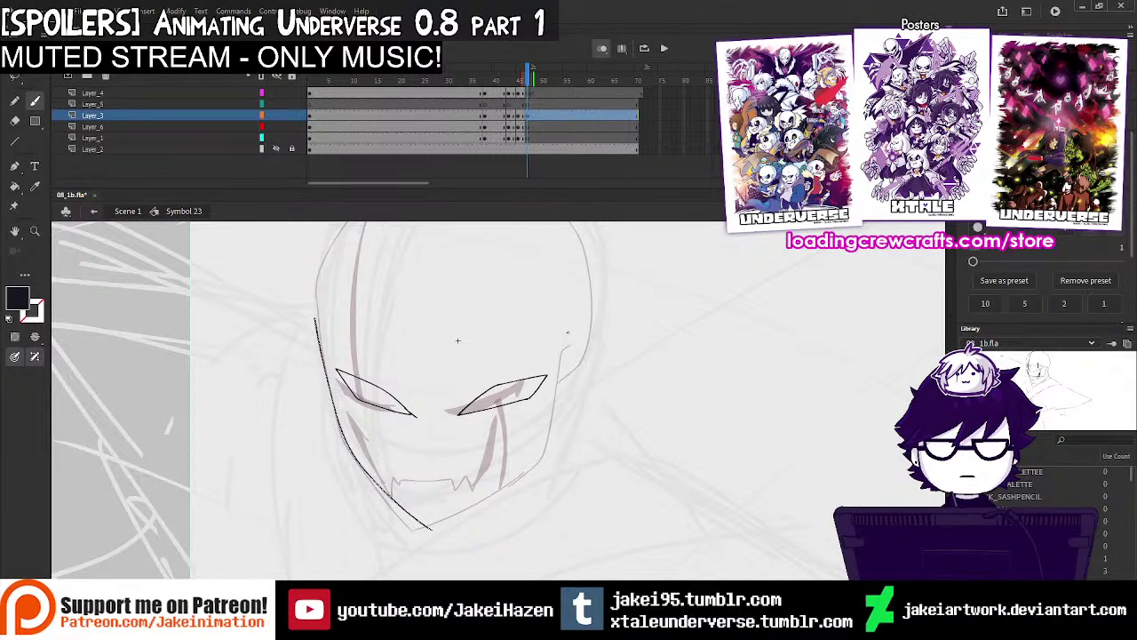
{"action": "mouse_move", "coordinate": [566, 334]}
{"action": "left_mouse_down"}
{"action": "mouse_move", "coordinate": [557, 424]}
{"action": "mouse_move", "coordinate": [497, 502]}
{"action": "left_mouse_up"}
{"action": "key", "text": "ctrl+z"}
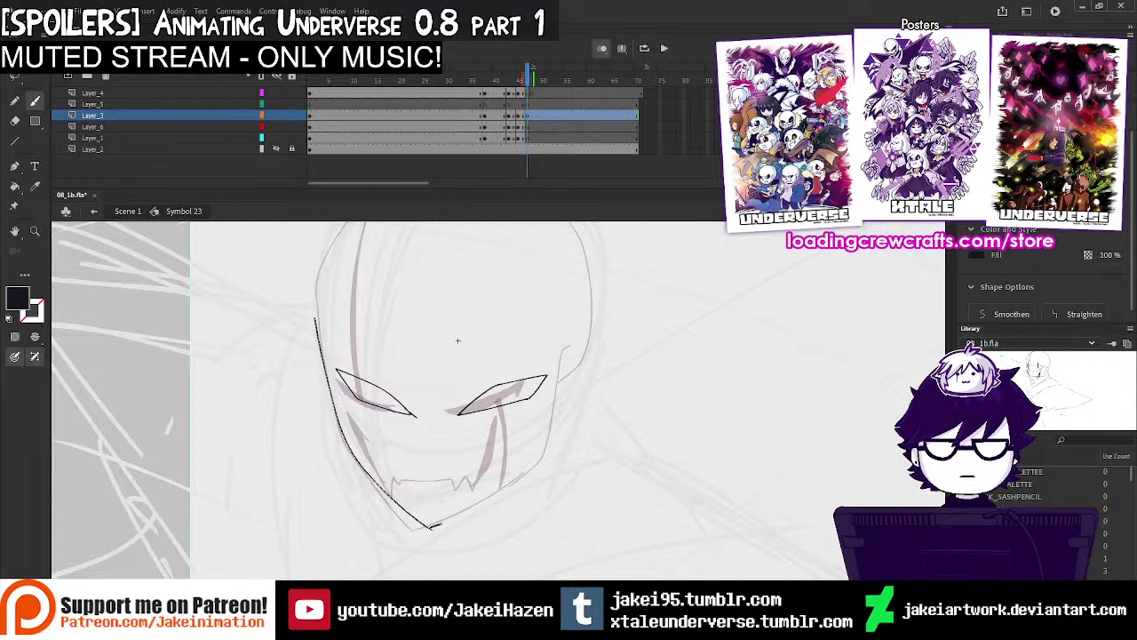
Extend the left jaw line with a short stroke past the tip of the chin
{"action": "left_click_drag", "start_coordinate": [431, 527], "coordinate": [545, 461]}
{"action": "left_click_drag", "start_coordinate": [383, 493], "coordinate": [445, 531]}
{"action": "key", "text": "ctrl+z"}
Doodle a large round head outline and a smile with its tongue out over the face
{"action": "mouse_move", "coordinate": [381, 487]}
{"action": "left_mouse_down"}
{"action": "mouse_move", "coordinate": [456, 533]}
{"action": "mouse_move", "coordinate": [417, 256]}
{"action": "mouse_move", "coordinate": [297, 338]}
{"action": "left_mouse_up"}
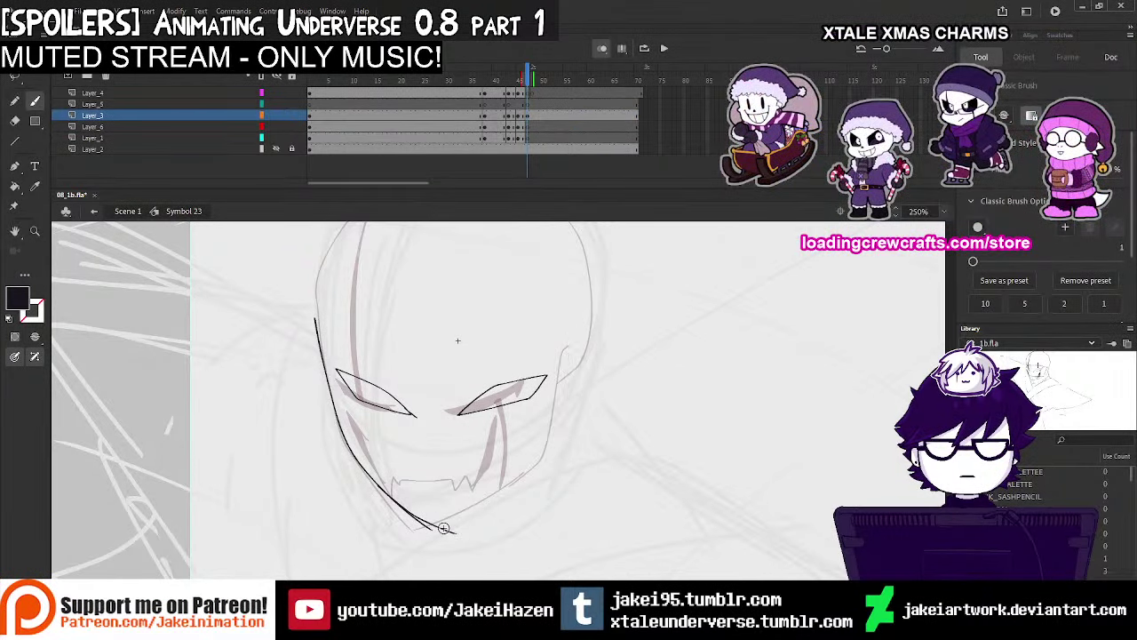
{"action": "left_click_drag", "start_coordinate": [389, 442], "coordinate": [531, 430]}
{"action": "left_click_drag", "start_coordinate": [419, 453], "coordinate": [496, 436]}
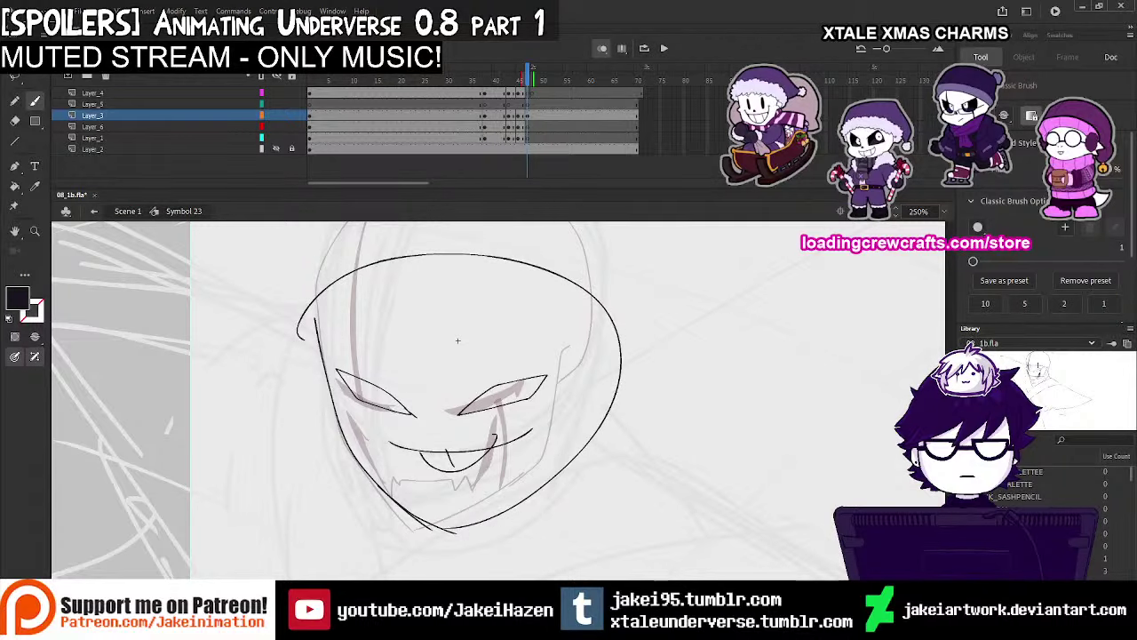
{"action": "key", "text": "ctrl+z"}
{"action": "key", "text": "ctrl+z"}
{"action": "key", "text": "ctrl+z"}
Try redrawing the left contour of the skull above the jaw line
{"action": "left_click_drag", "start_coordinate": [489, 394], "coordinate": [491, 414]}
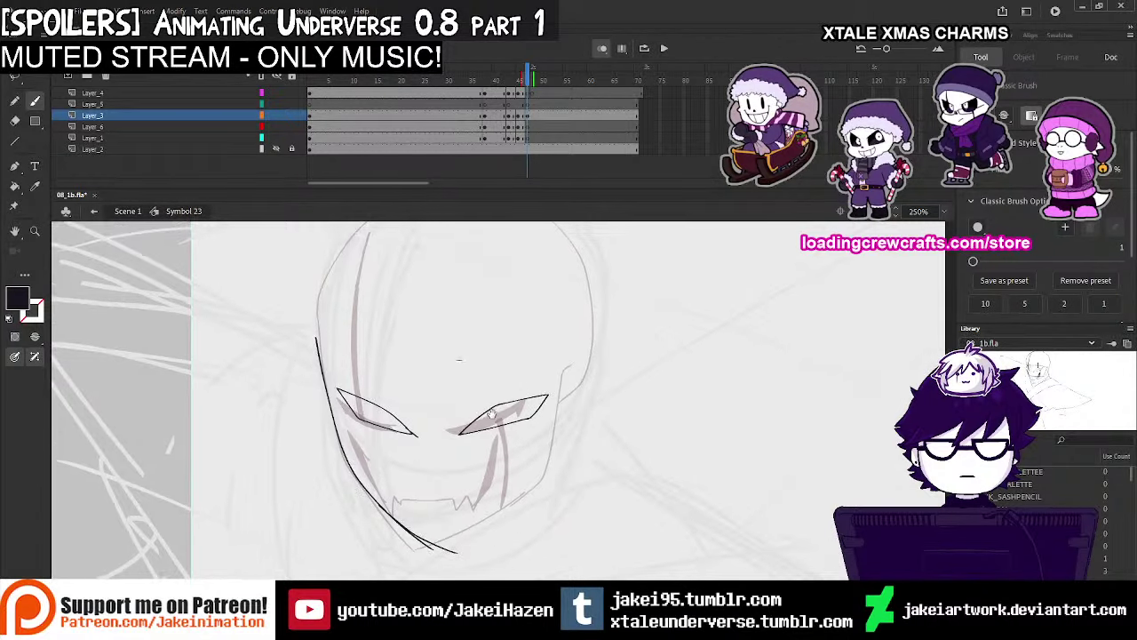
{"action": "left_click_drag", "start_coordinate": [488, 369], "coordinate": [493, 429]}
{"action": "mouse_move", "coordinate": [325, 415]}
{"action": "left_mouse_down"}
{"action": "mouse_move", "coordinate": [324, 365]}
{"action": "mouse_move", "coordinate": [371, 293]}
{"action": "left_mouse_up"}
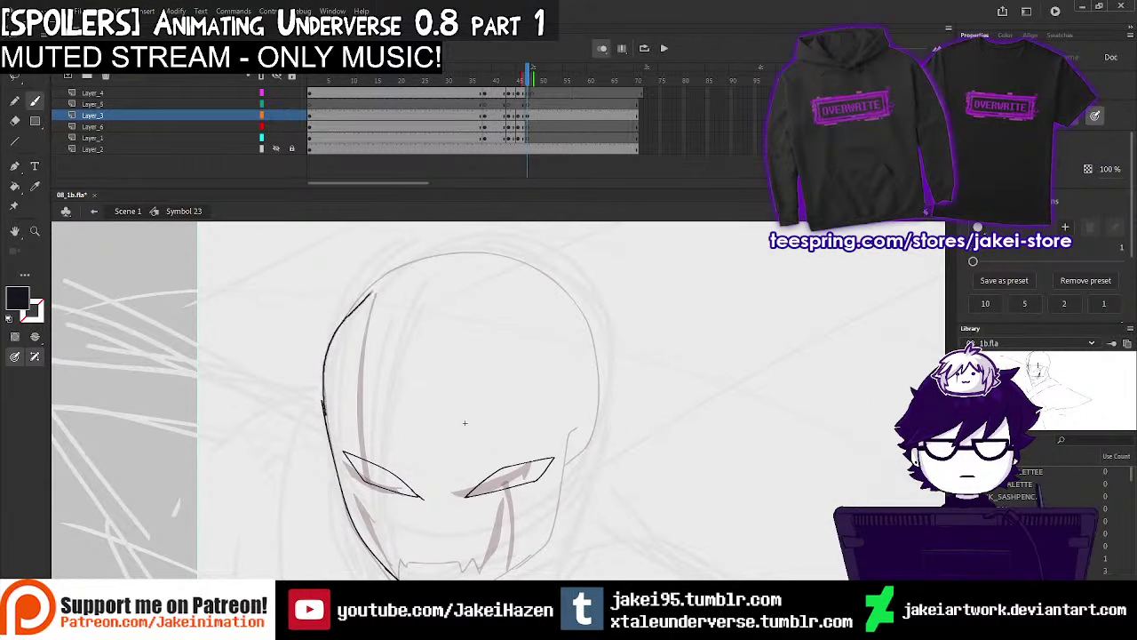
{"action": "key", "text": "ctrl+z"}
{"action": "left_click_drag", "start_coordinate": [324, 413], "coordinate": [331, 365]}
{"action": "key", "text": "ctrl+z"}
{"action": "left_click_drag", "start_coordinate": [380, 334], "coordinate": [367, 262]}
Draw the right jaw line from the temple to the chin, redoing strokes until it meets the left jaw line
{"action": "mouse_move", "coordinate": [566, 343]}
{"action": "left_mouse_down"}
{"action": "mouse_move", "coordinate": [554, 445]}
{"action": "mouse_move", "coordinate": [554, 428]}
{"action": "mouse_move", "coordinate": [540, 458]}
{"action": "mouse_move", "coordinate": [462, 535]}
{"action": "left_mouse_up"}
{"action": "key", "text": "ctrl+z"}
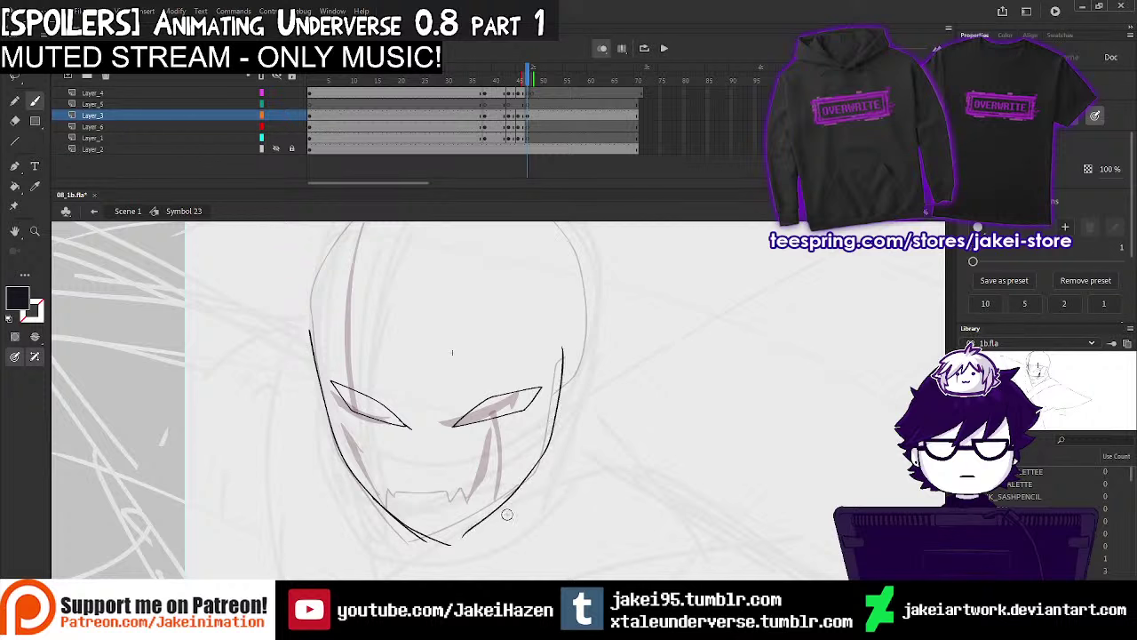
{"action": "key", "text": "ctrl+z"}
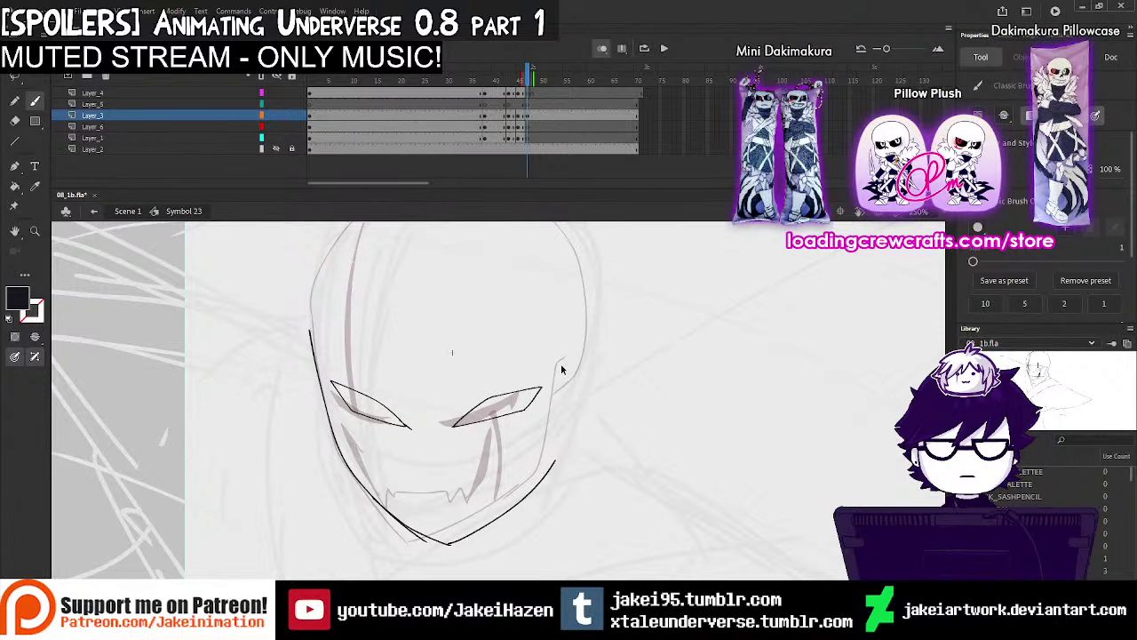
{"action": "key", "text": "ctrl+z"}
{"action": "left_click_drag", "start_coordinate": [540, 471], "coordinate": [482, 539]}
{"action": "key", "text": "ctrl+z"}
{"action": "key", "text": "ctrl+z"}
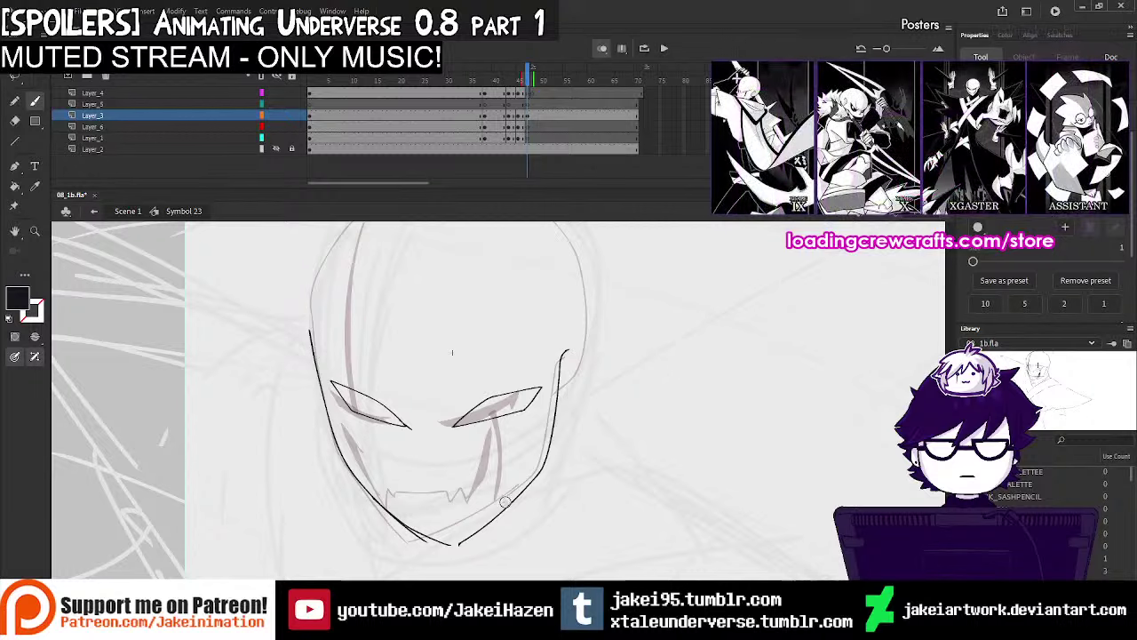
{"action": "mouse_move", "coordinate": [466, 542]}
{"action": "left_mouse_down"}
{"action": "mouse_move", "coordinate": [549, 426]}
{"action": "mouse_move", "coordinate": [531, 478]}
{"action": "mouse_move", "coordinate": [446, 545]}
{"action": "left_mouse_up"}
{"action": "key", "text": "ctrl+z"}
{"action": "key", "text": "ctrl+minus"}
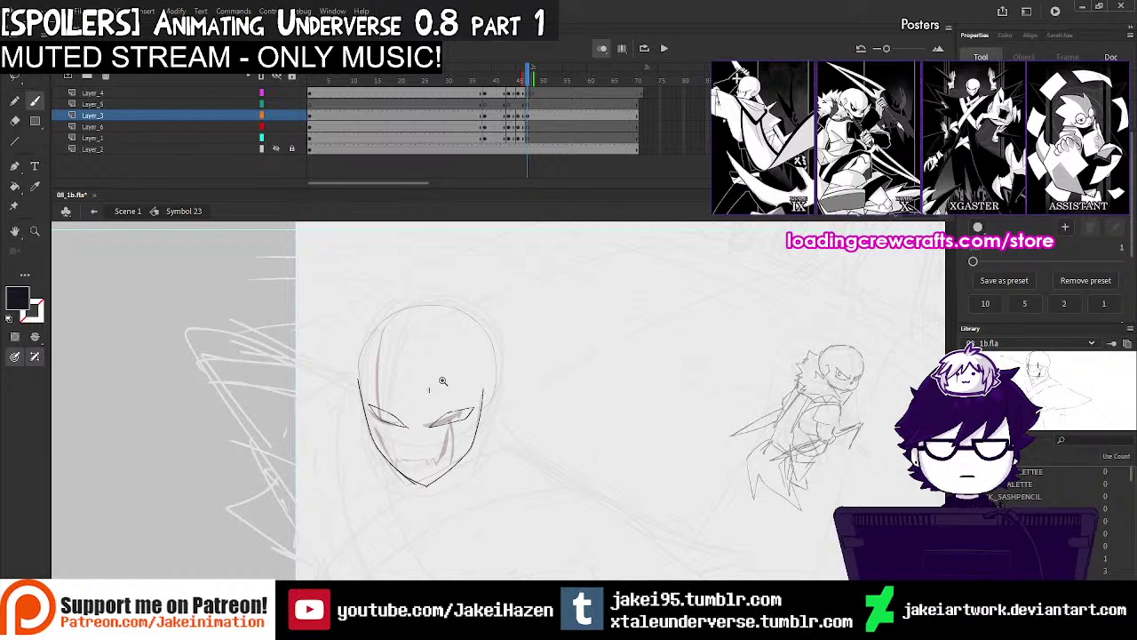
{"action": "left_click", "coordinate": [442, 381]}
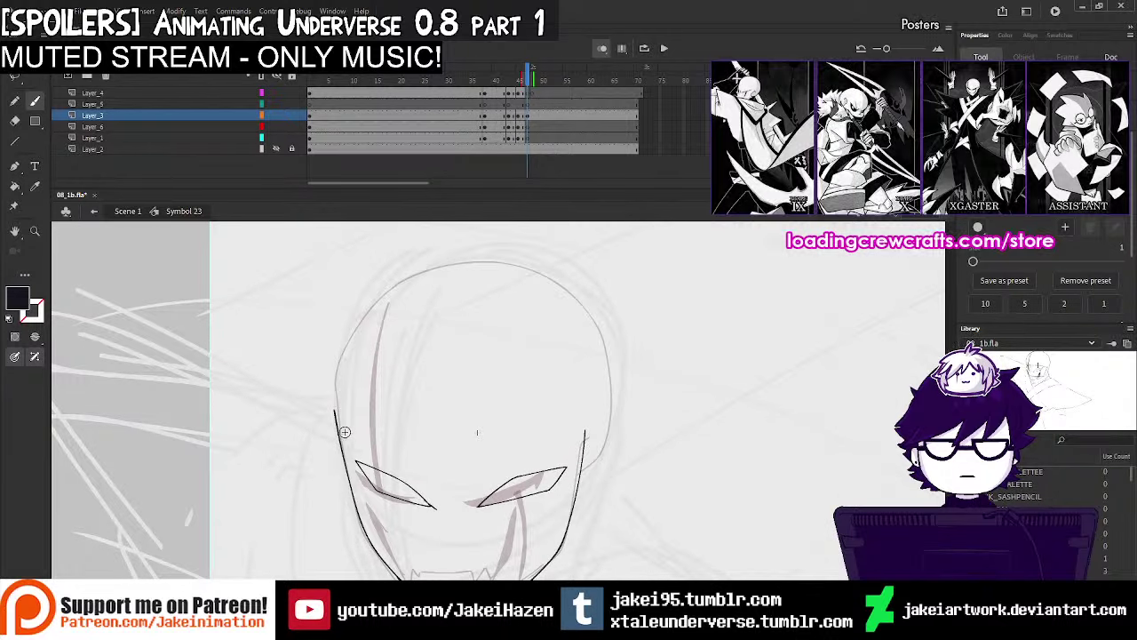
Draw the skull outline from the left temple over the crown down to the right jaw line, redoing strokes that miss
{"action": "mouse_move", "coordinate": [334, 407]}
{"action": "left_mouse_down"}
{"action": "mouse_move", "coordinate": [338, 358]}
{"action": "mouse_move", "coordinate": [404, 283]}
{"action": "left_mouse_up"}
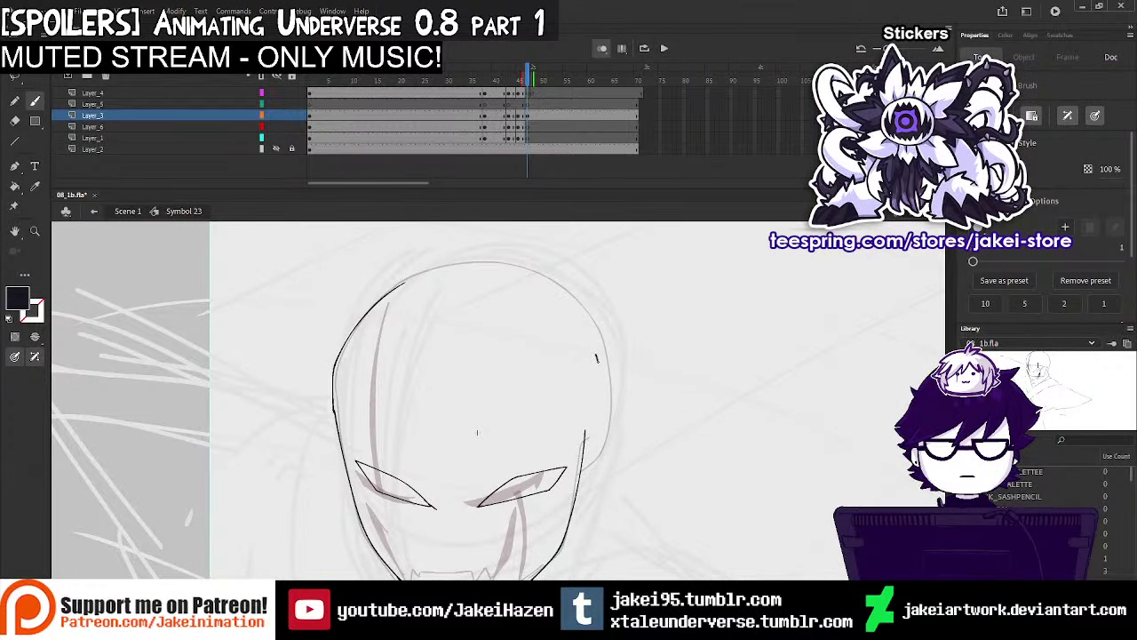
{"action": "key", "text": "ctrl+z"}
{"action": "mouse_move", "coordinate": [582, 469]}
{"action": "left_mouse_down"}
{"action": "mouse_move", "coordinate": [578, 488]}
{"action": "mouse_move", "coordinate": [595, 330]}
{"action": "left_mouse_up"}
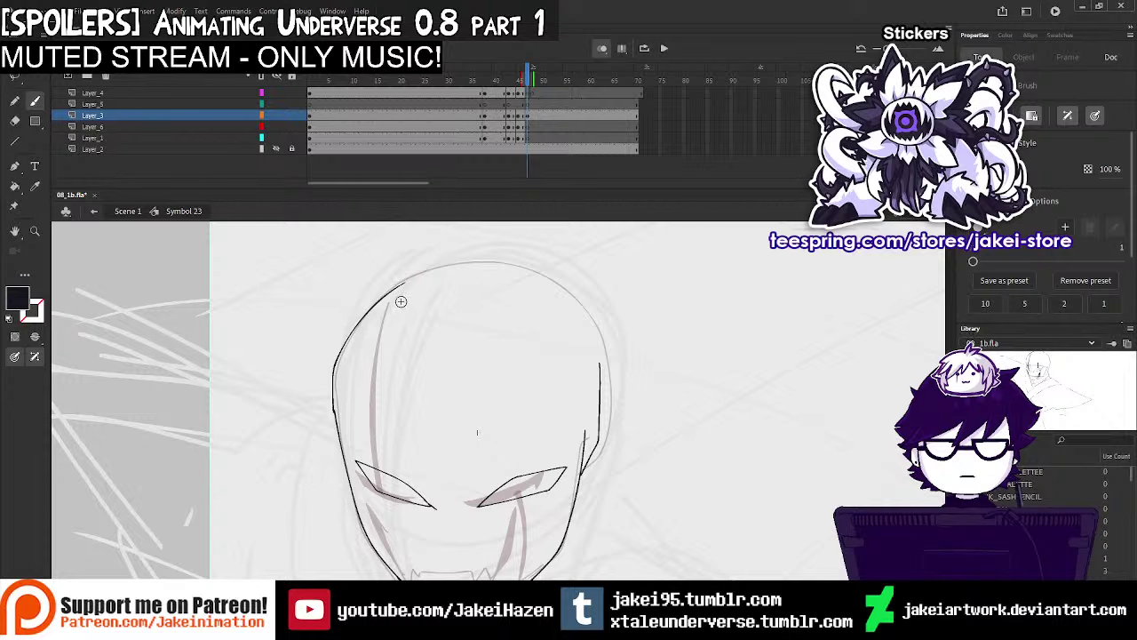
{"action": "mouse_move", "coordinate": [415, 279]}
{"action": "left_mouse_down"}
{"action": "mouse_move", "coordinate": [454, 268]}
{"action": "mouse_move", "coordinate": [547, 284]}
{"action": "left_mouse_up"}
{"action": "key", "text": "ctrl+z"}
{"action": "left_click_drag", "start_coordinate": [390, 291], "coordinate": [485, 266]}
{"action": "left_click_drag", "start_coordinate": [565, 295], "coordinate": [600, 377]}
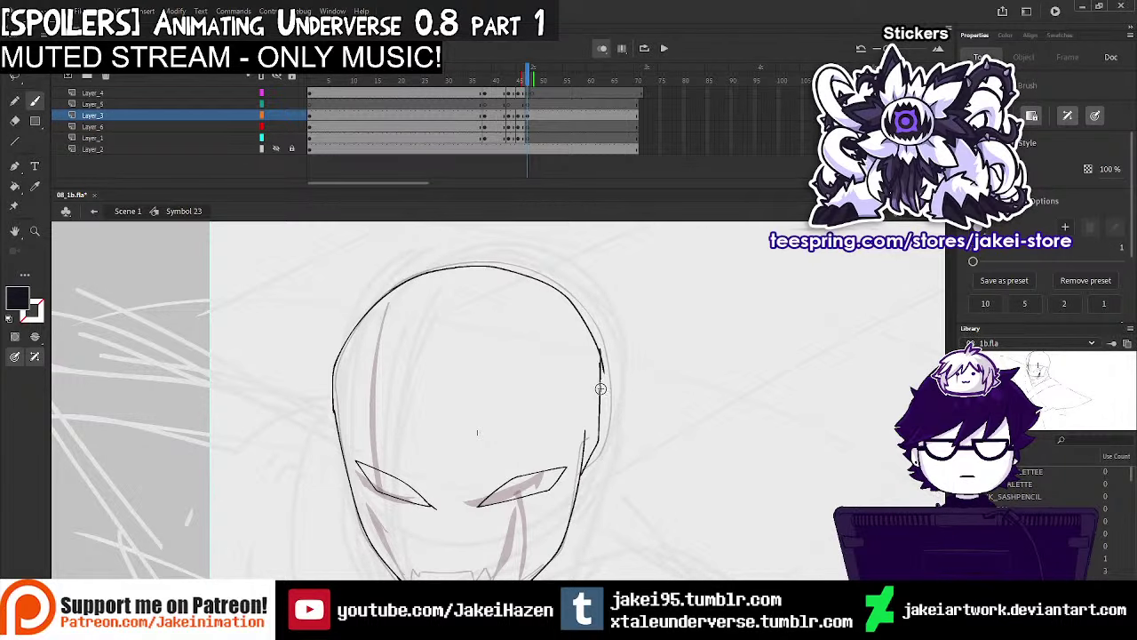
Play back the head turn with onion skin off and compare the new head drawing with the preceding keyframe
{"action": "left_click", "coordinate": [601, 385], "text": "ctrl+shift"}
{"action": "left_click", "coordinate": [569, 408], "text": "ctrl+shift"}
{"action": "left_click", "coordinate": [477, 106]}
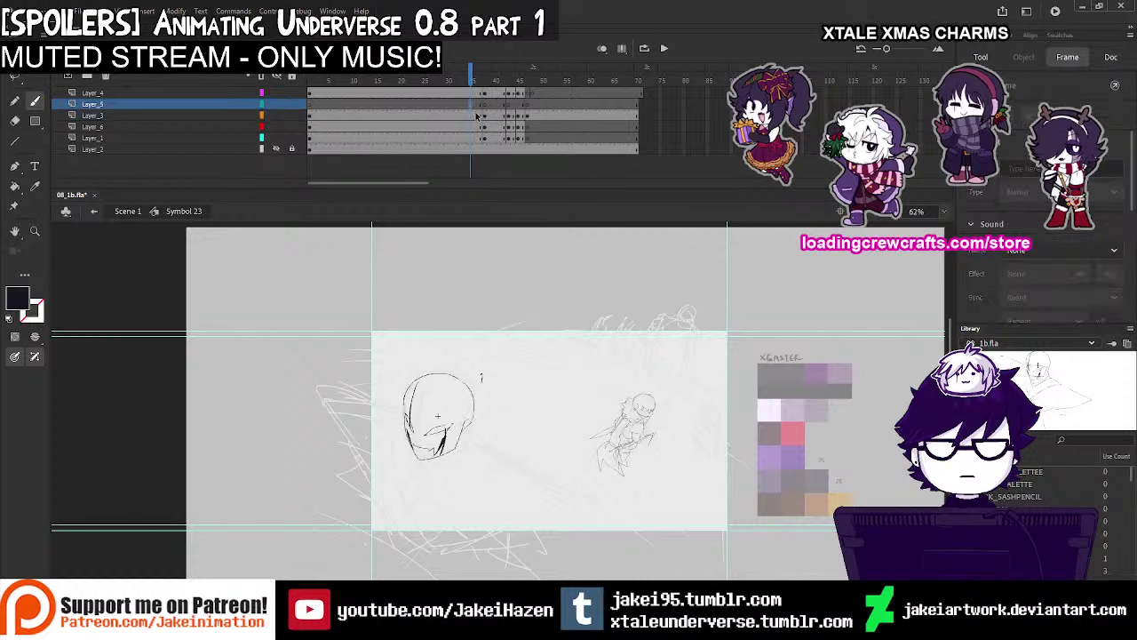
{"action": "key", "text": "Return"}
{"action": "key", "text": "Return"}
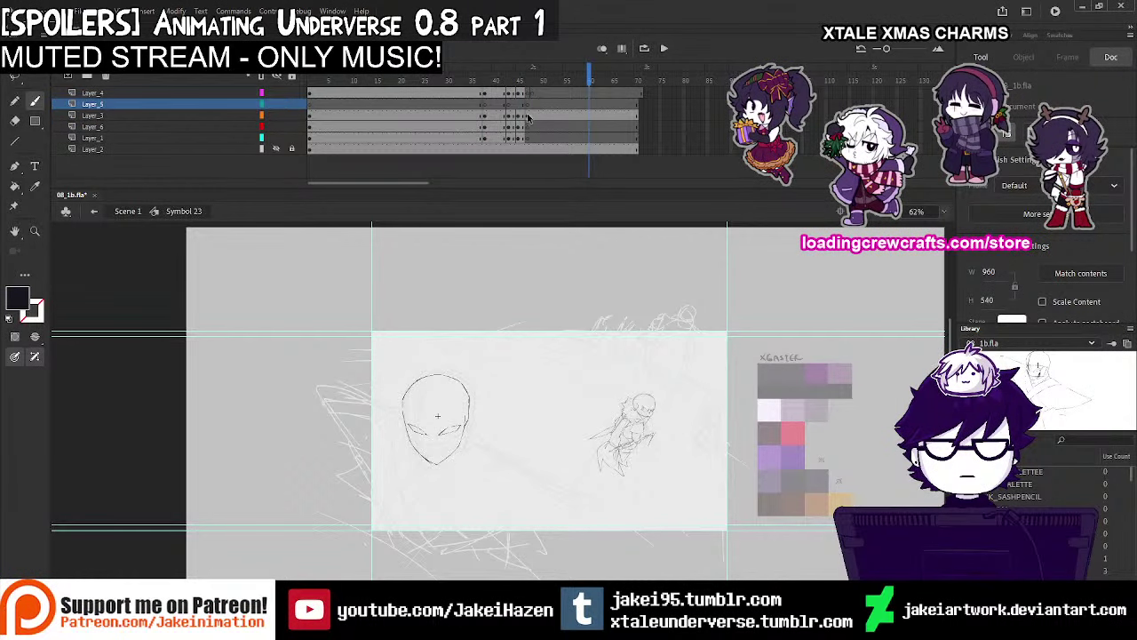
{"action": "left_click", "coordinate": [528, 117]}
{"action": "left_click", "coordinate": [519, 117]}
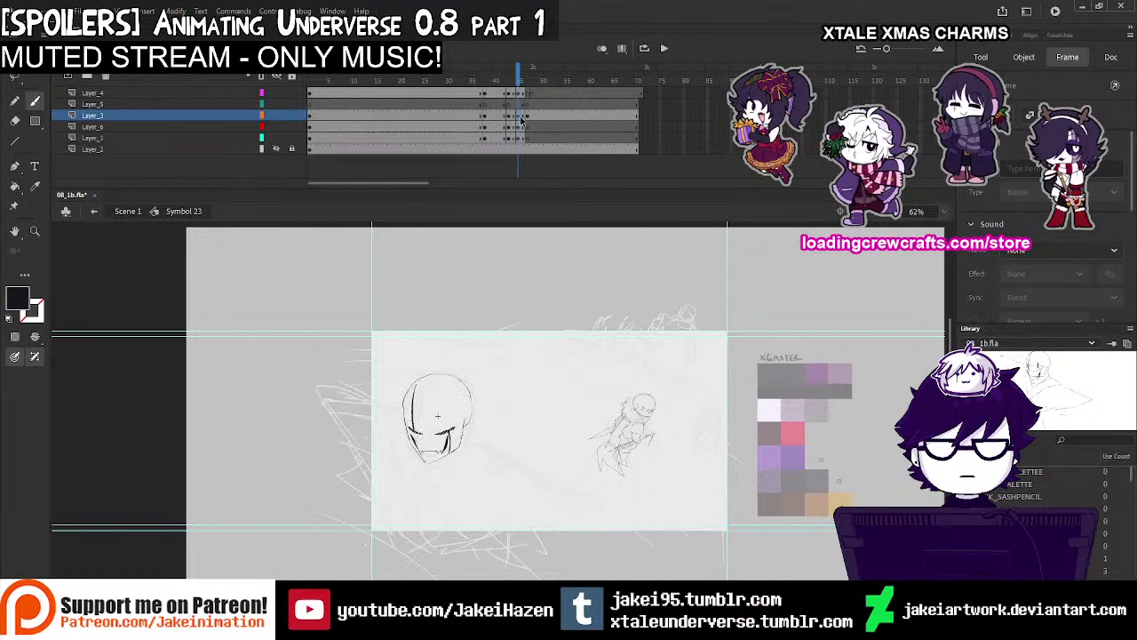
{"action": "left_click", "coordinate": [530, 120]}
{"action": "left_click", "coordinate": [488, 377], "text": "ctrl"}
{"action": "left_click_drag", "start_coordinate": [498, 384], "coordinate": [518, 337]}
{"action": "left_click", "coordinate": [459, 118]}
{"action": "key", "text": "Return"}
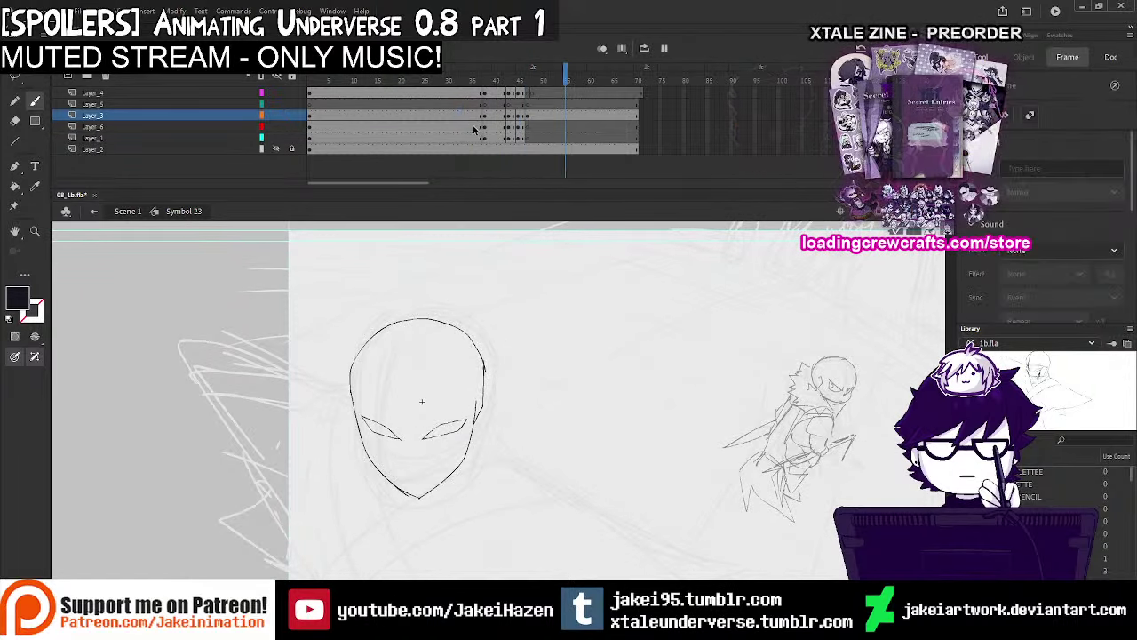
Draw a short curved pupil line inside each eye on the new head keyframe, comparing it with the preceding frame
{"action": "left_click", "coordinate": [528, 117]}
{"action": "left_click", "coordinate": [459, 410], "text": "ctrl"}
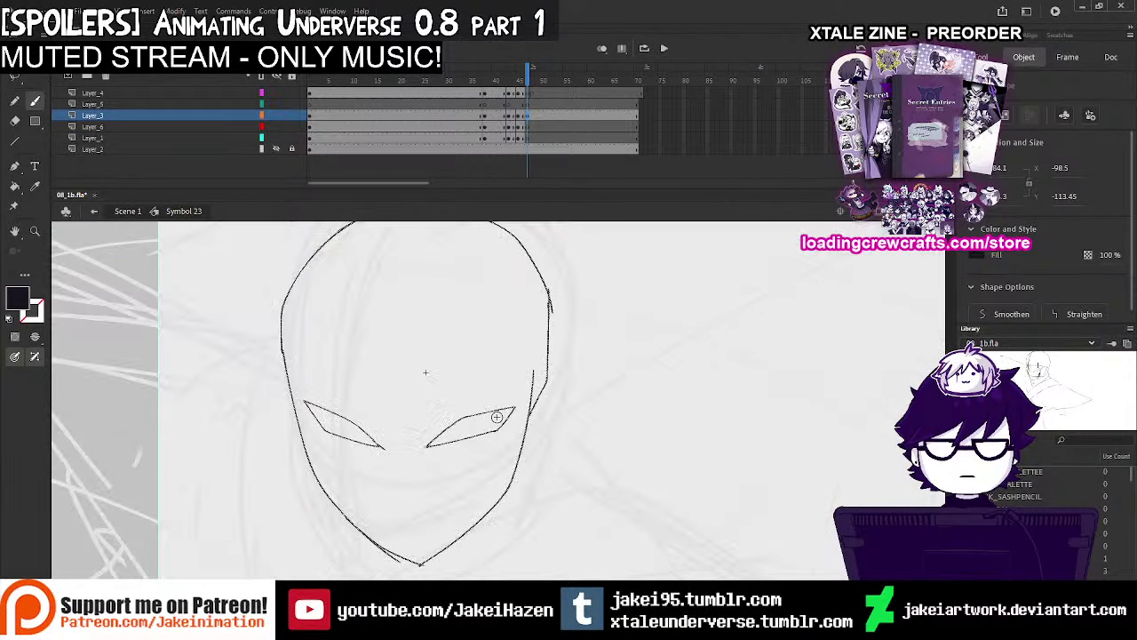
{"action": "key", "text": "b"}
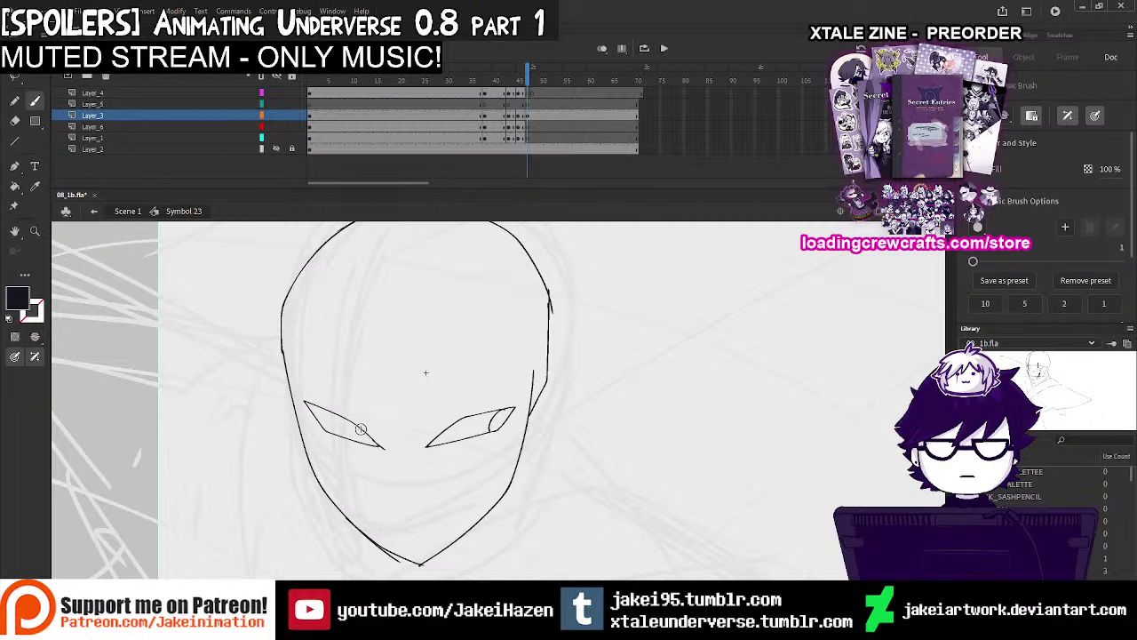
{"action": "scroll", "coordinate": [543, 388], "scroll_direction": "down", "scroll_amount": 2}
{"action": "left_click_drag", "start_coordinate": [604, 386], "coordinate": [589, 346]}
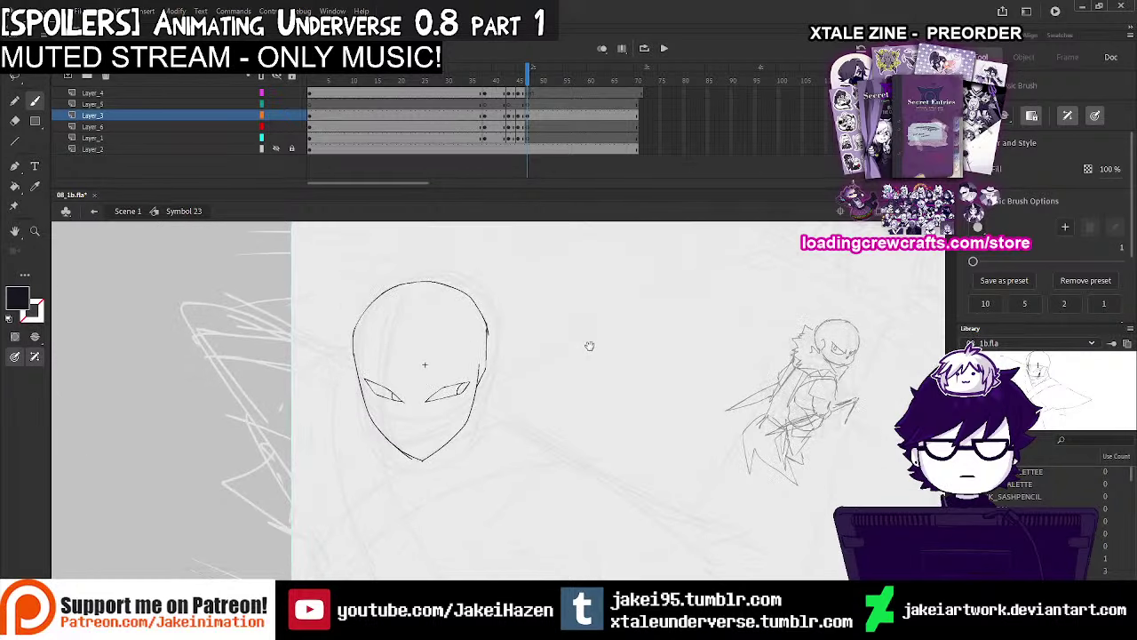
{"action": "left_click", "coordinate": [522, 117]}
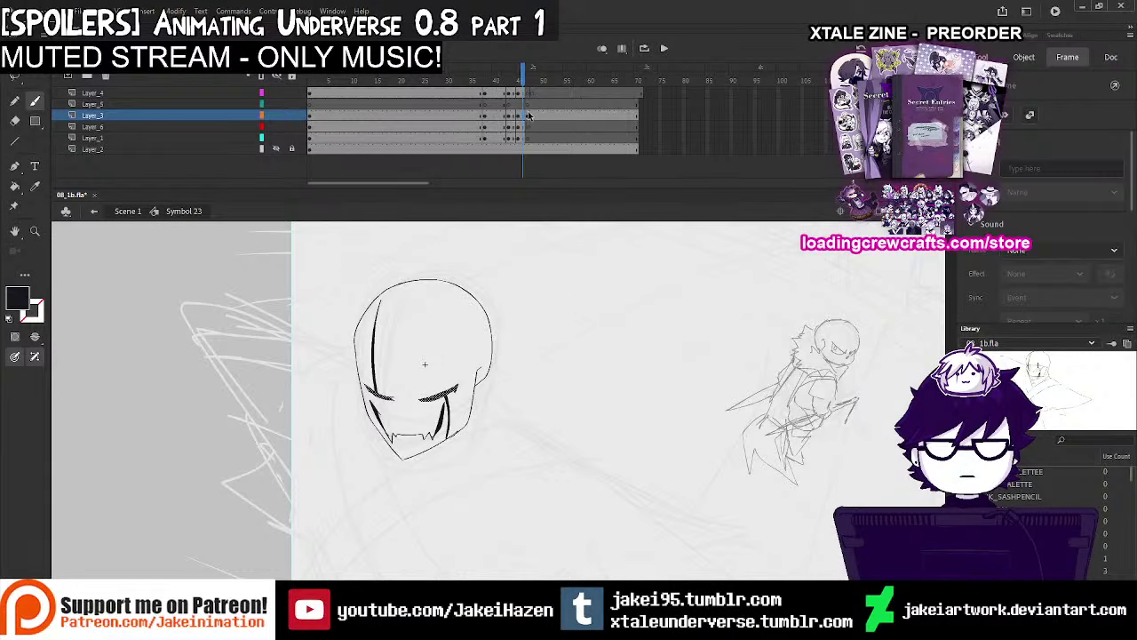
{"action": "left_click", "coordinate": [527, 116]}
Play and scrub through the preceding head keyframes to examine the forehead crack, eye and cheek marks
{"action": "scroll", "coordinate": [418, 423], "scroll_direction": "up", "scroll_amount": 2}
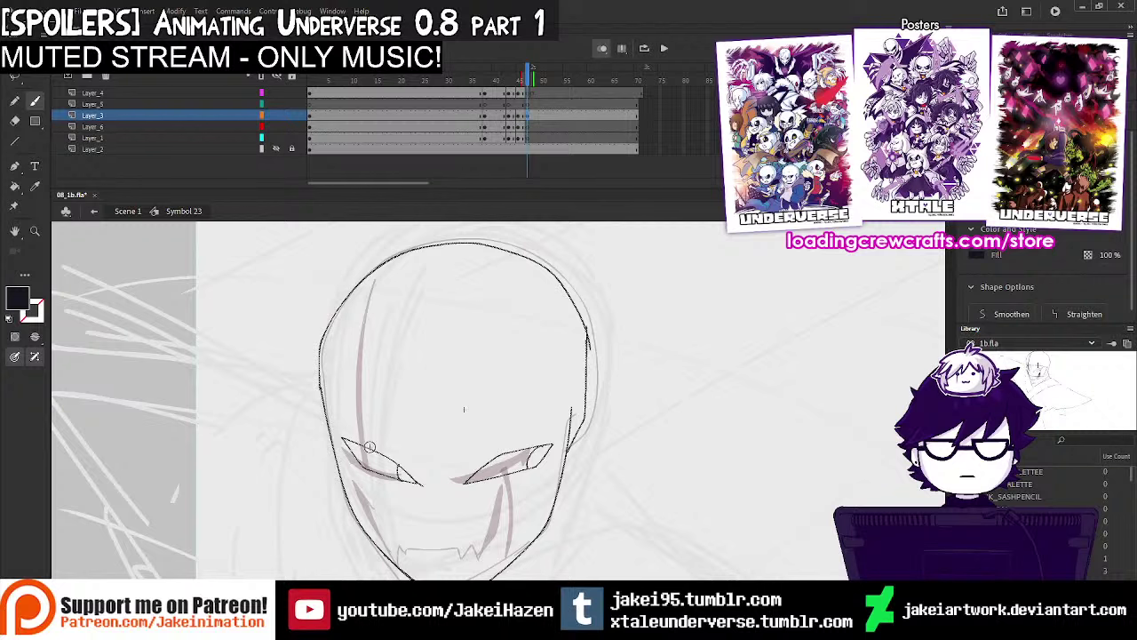
{"action": "key", "text": "Return"}
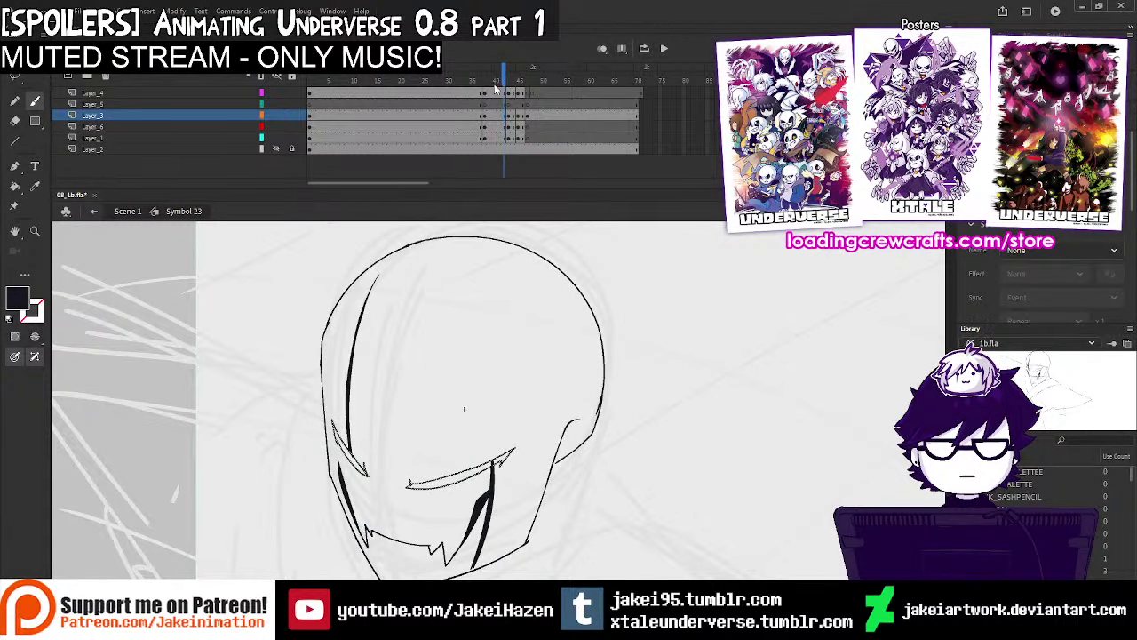
{"action": "left_click", "coordinate": [513, 86]}
{"action": "left_click", "coordinate": [518, 87]}
{"action": "left_click", "coordinate": [15, 56]}
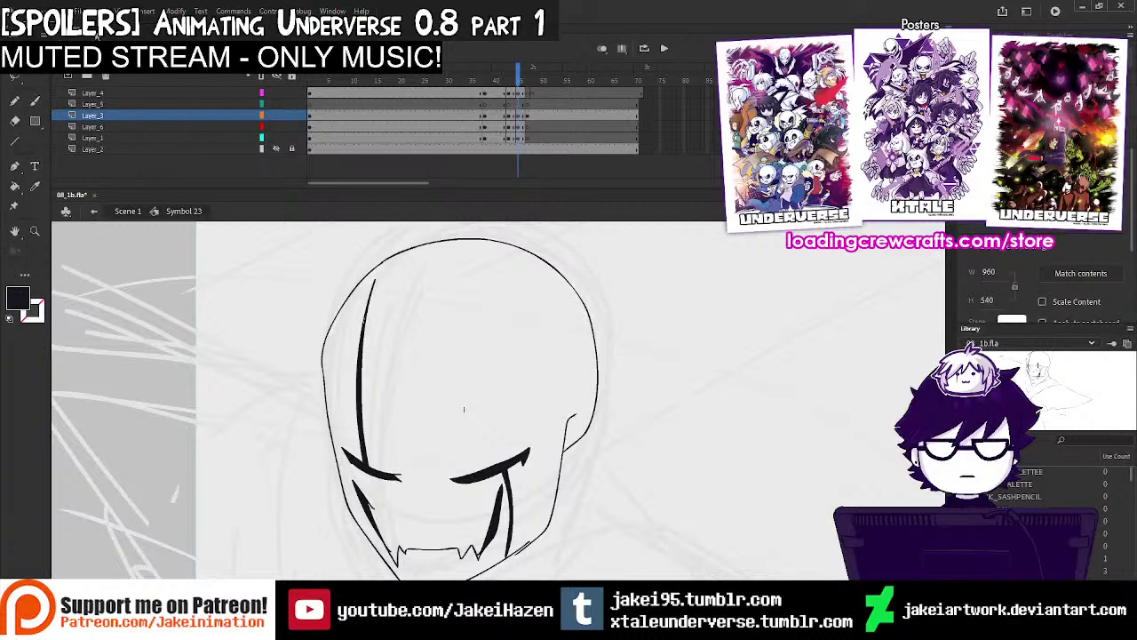
{"action": "left_click", "coordinate": [510, 81]}
{"action": "left_click_drag", "start_coordinate": [511, 80], "coordinate": [509, 87]}
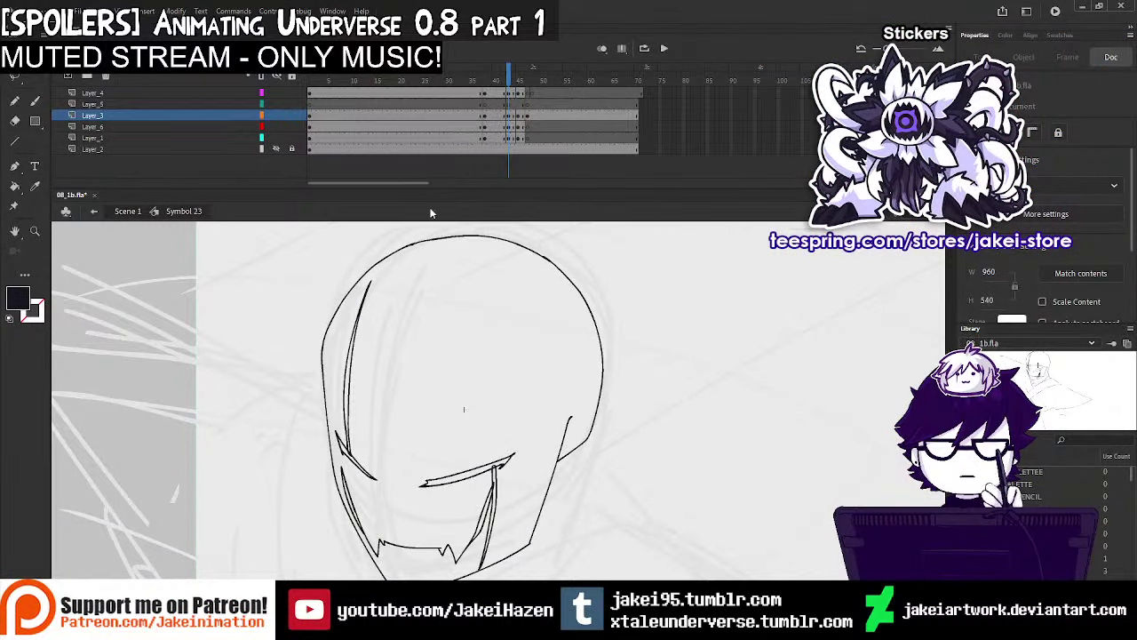
{"action": "left_click", "coordinate": [351, 372]}
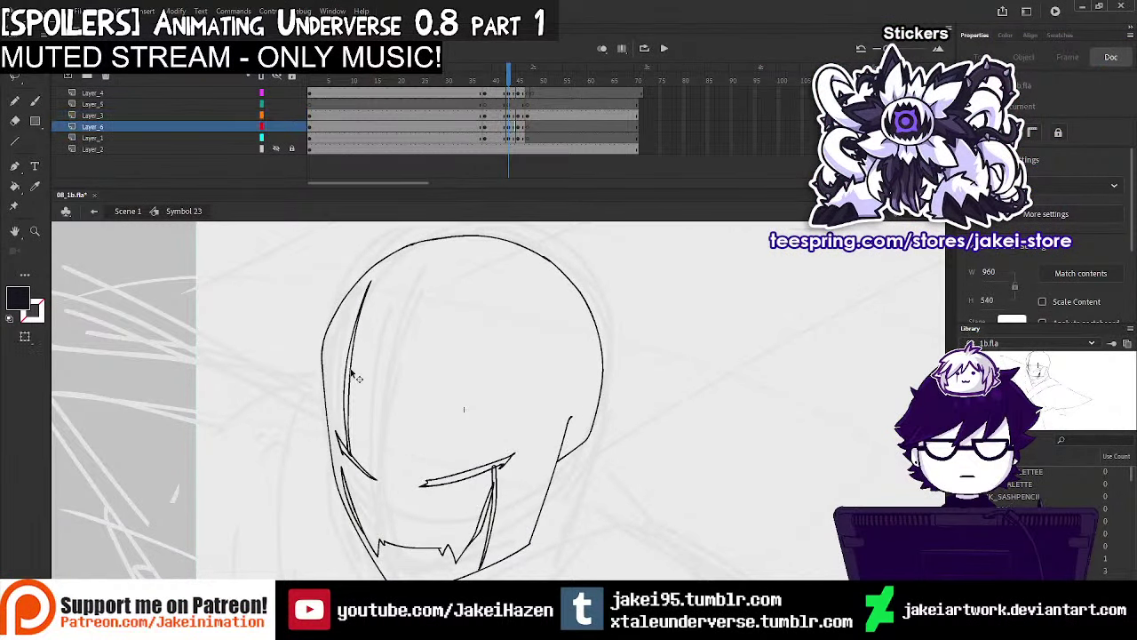
{"action": "left_click", "coordinate": [503, 82]}
{"action": "mouse_move", "coordinate": [503, 82]}
{"action": "left_mouse_down"}
{"action": "mouse_move", "coordinate": [528, 84]}
{"action": "mouse_move", "coordinate": [496, 86]}
{"action": "mouse_move", "coordinate": [528, 98]}
{"action": "mouse_move", "coordinate": [513, 96]}
{"action": "mouse_move", "coordinate": [530, 111]}
{"action": "left_mouse_up"}
{"action": "left_click", "coordinate": [523, 117]}
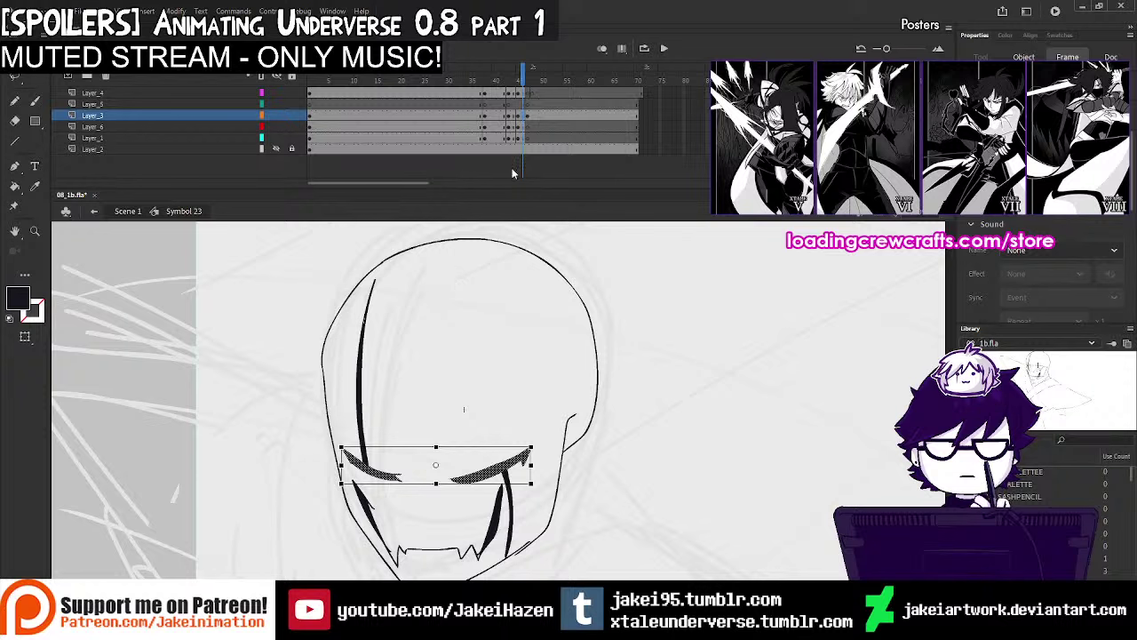
With onion skin on, draw the forehead crack above the left eye and a narrow pointed mark below the right eye
{"action": "left_click", "coordinate": [528, 117]}
{"action": "key", "text": "b"}
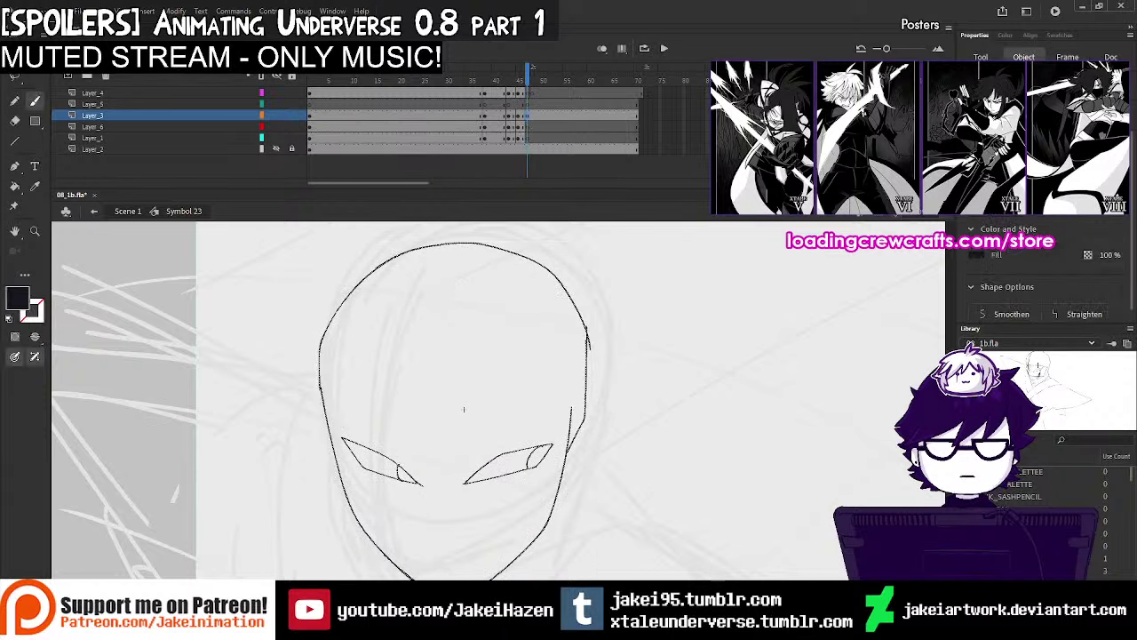
{"action": "left_click", "coordinate": [602, 49]}
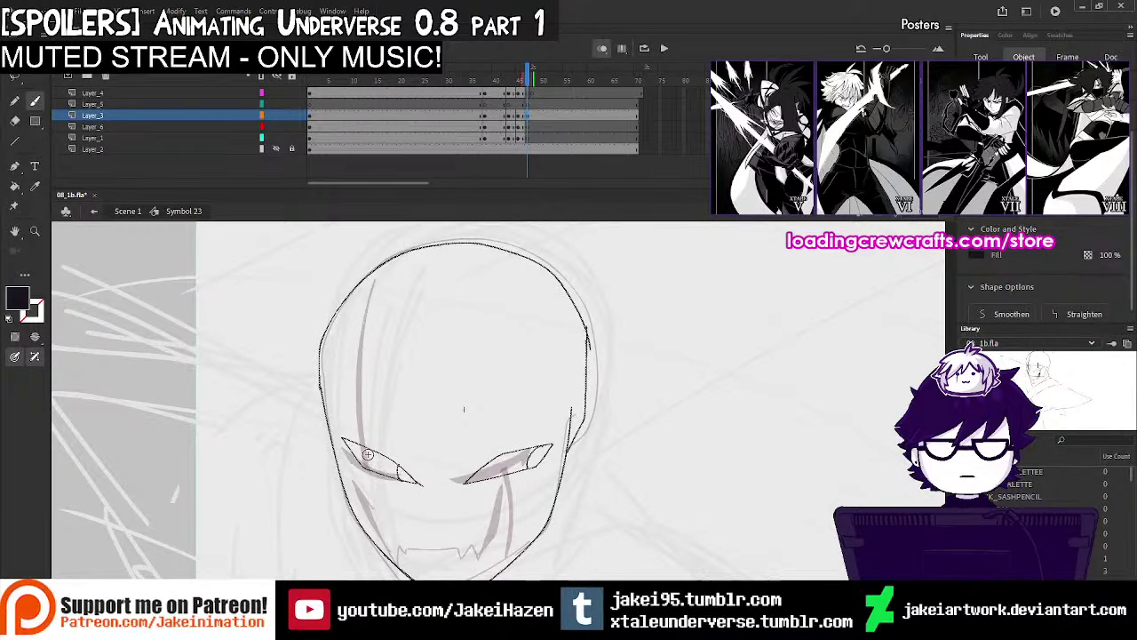
{"action": "mouse_move", "coordinate": [368, 455]}
{"action": "left_mouse_down"}
{"action": "mouse_move", "coordinate": [373, 291]}
{"action": "mouse_move", "coordinate": [381, 458]}
{"action": "left_mouse_up"}
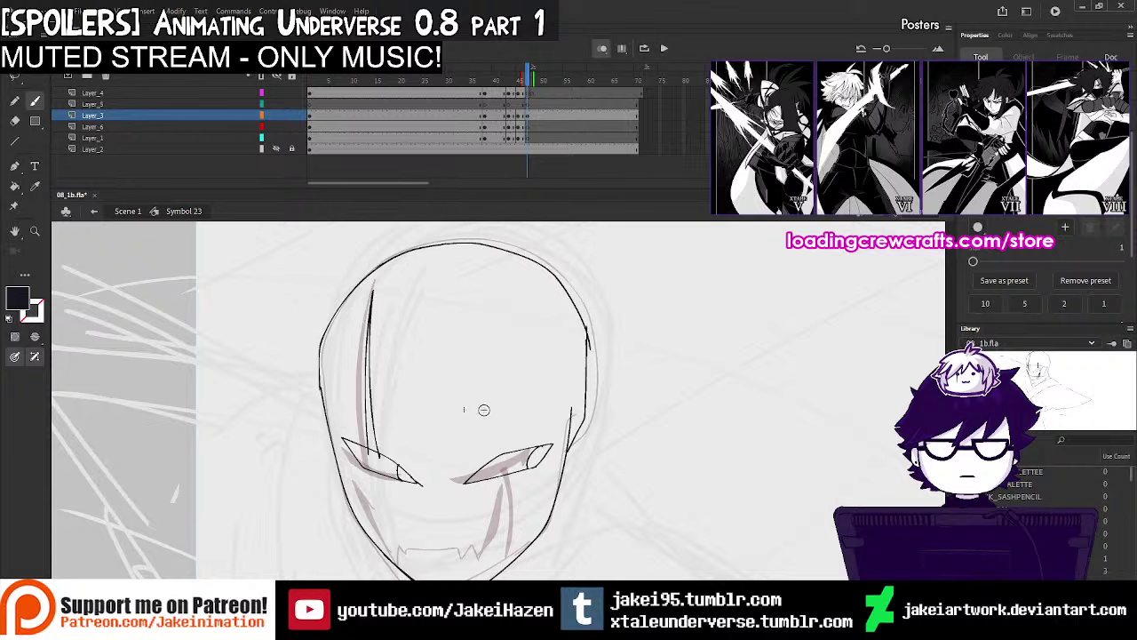
{"action": "mouse_move", "coordinate": [522, 469]}
{"action": "left_mouse_down"}
{"action": "mouse_move", "coordinate": [525, 543]}
{"action": "mouse_move", "coordinate": [548, 436]}
{"action": "left_mouse_up"}
Play back the head animation to check the added crack and the mark under the eye in motion
{"action": "key", "text": "ctrl+minus"}
{"action": "left_click", "coordinate": [488, 95]}
{"action": "key", "text": "Return"}
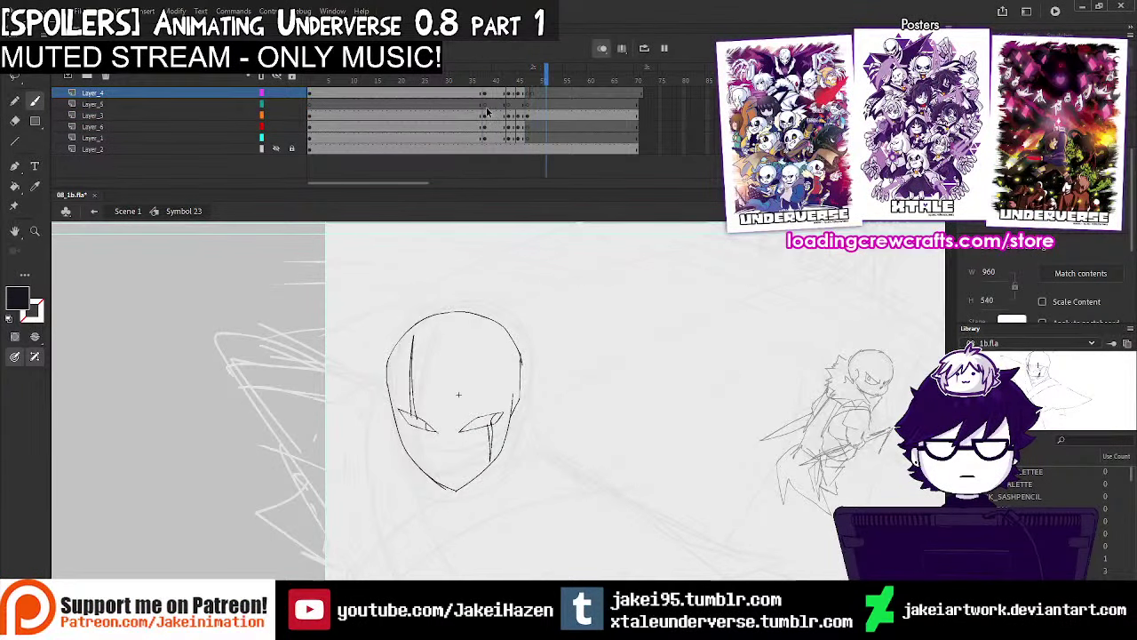
{"action": "key", "text": "Return"}
{"action": "left_click", "coordinate": [461, 105]}
{"action": "key", "text": "Return"}
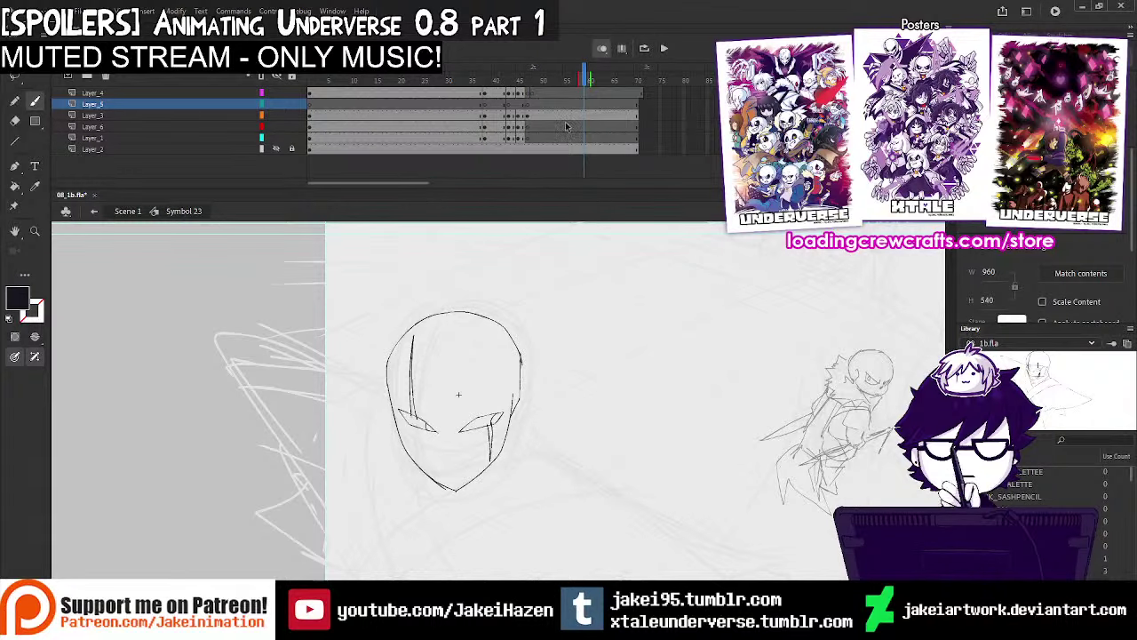
Try sketching a small fanged mouth and short brow strokes on Layer_5 of the face, then undo them
{"action": "left_click", "coordinate": [477, 447], "text": "ctrl"}
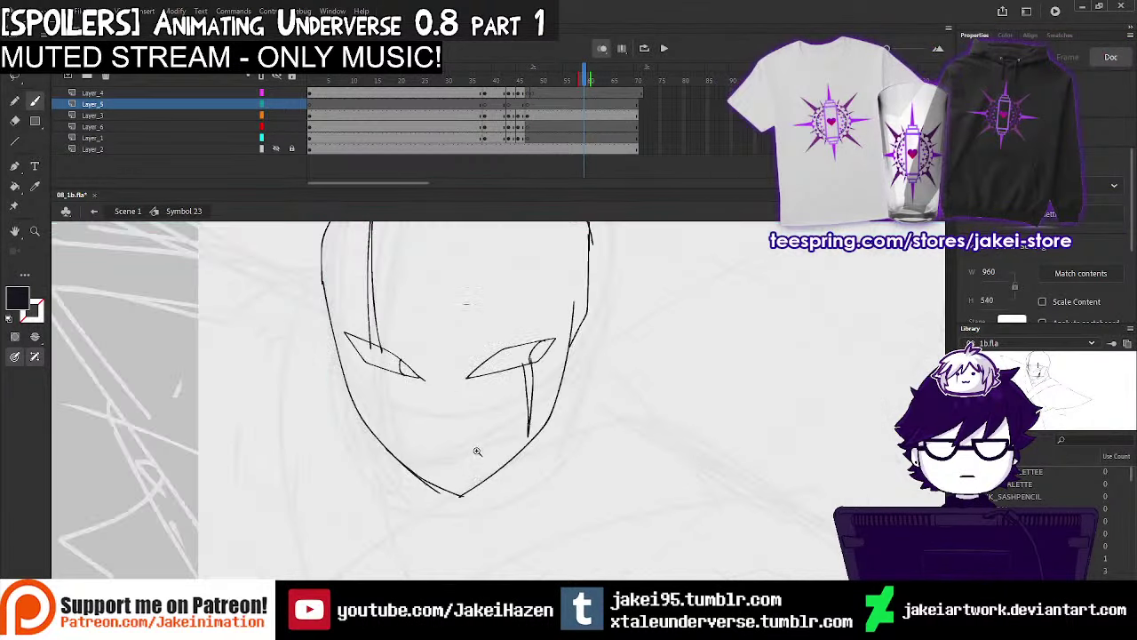
{"action": "left_click_drag", "start_coordinate": [435, 432], "coordinate": [469, 448]}
{"action": "key", "text": "ctrl+z"}
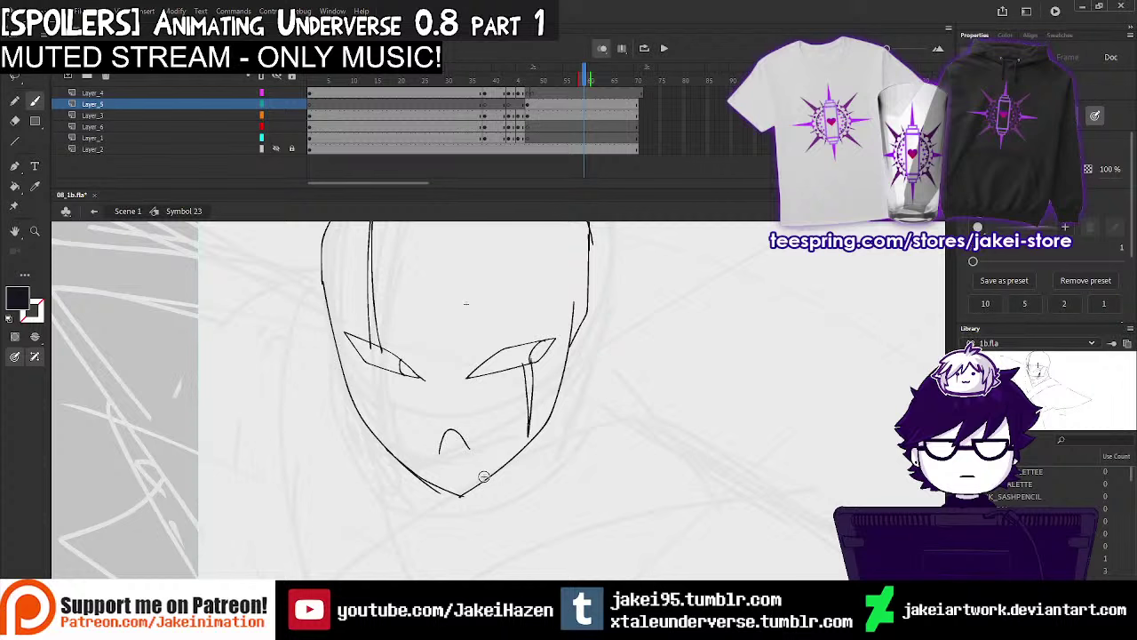
{"action": "key", "text": "ctrl+z"}
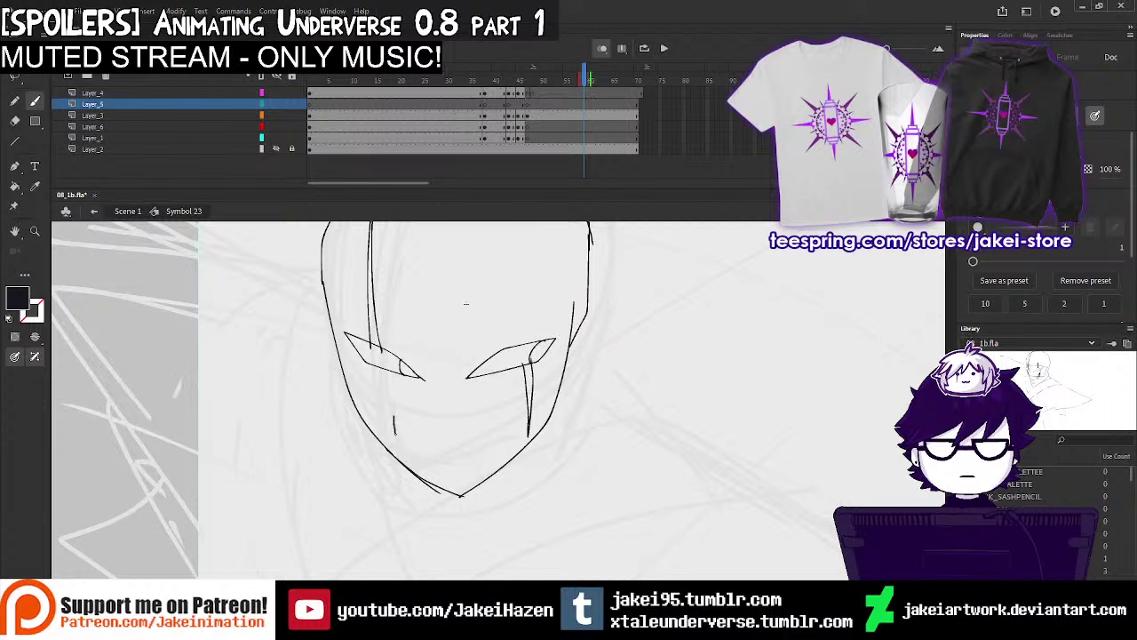
{"action": "left_click_drag", "start_coordinate": [475, 449], "coordinate": [484, 451]}
{"action": "key", "text": "ctrl+z"}
{"action": "mouse_move", "coordinate": [399, 431]}
{"action": "left_mouse_down"}
{"action": "mouse_move", "coordinate": [413, 452]}
{"action": "mouse_move", "coordinate": [473, 453]}
{"action": "left_mouse_up"}
{"action": "left_click_drag", "start_coordinate": [396, 342], "coordinate": [416, 348]}
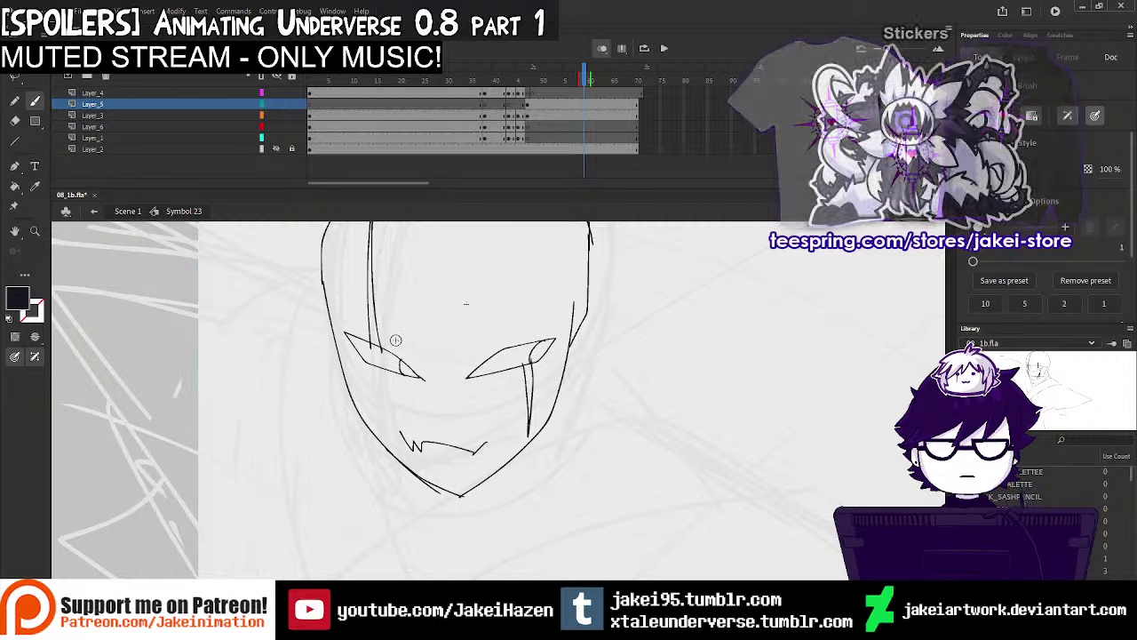
{"action": "key", "text": "ctrl+minus"}
{"action": "left_click_drag", "start_coordinate": [567, 424], "coordinate": [536, 441]}
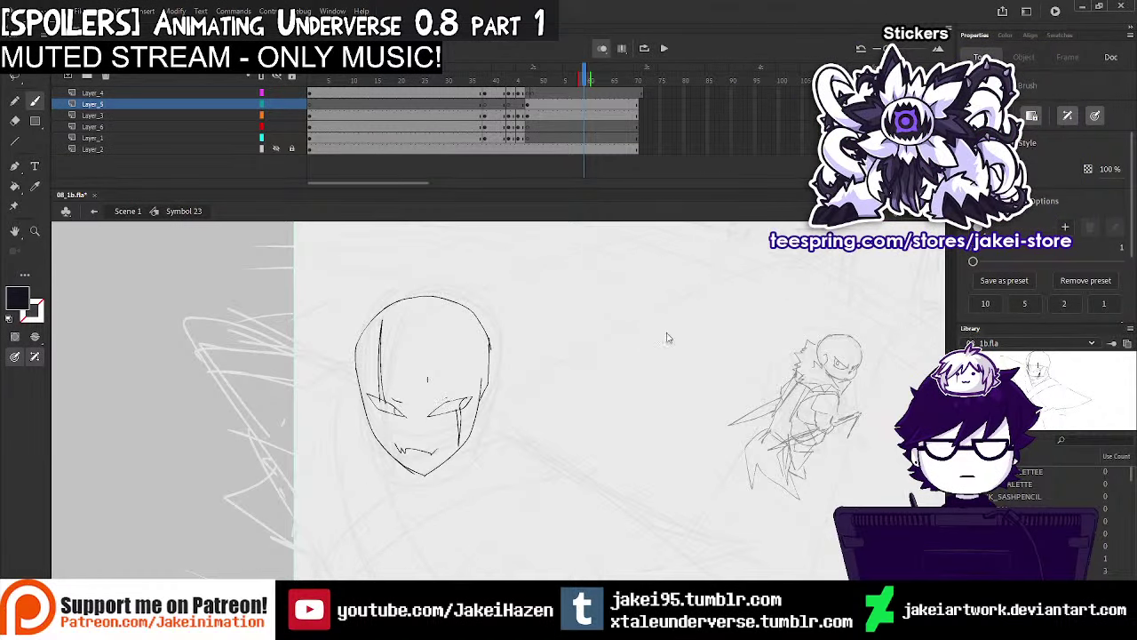
{"action": "key", "text": "ctrl+z"}
{"action": "key", "text": "ctrl+equal"}
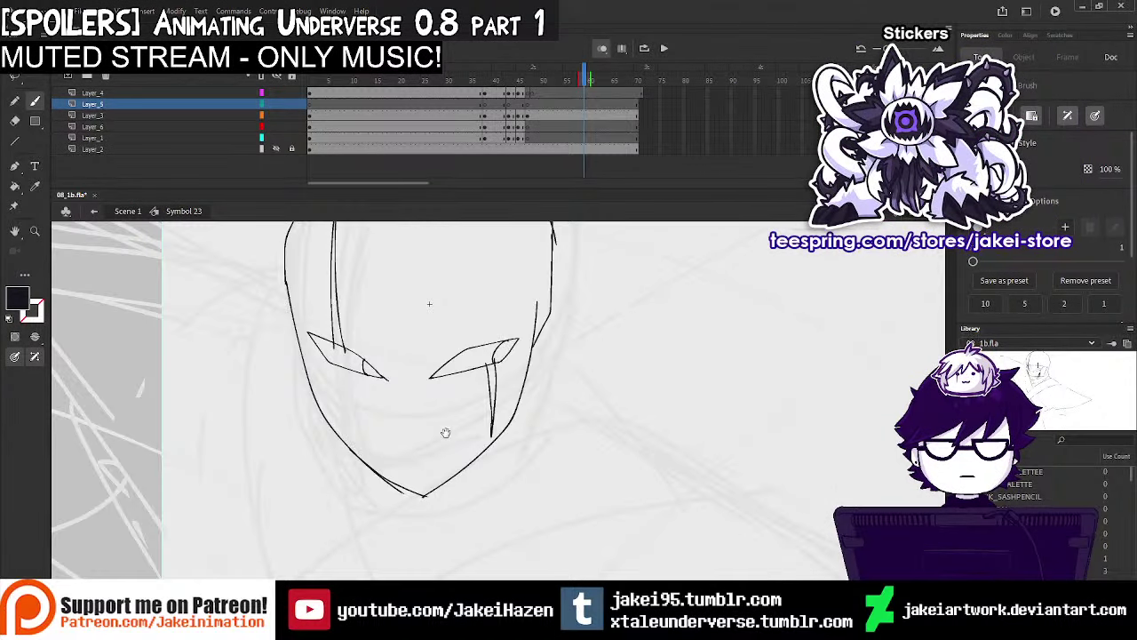
Draw the jagged mouth with fangs and the cheek marks on Layer_6 at the new head keyframe, following the onion skin
{"action": "left_click", "coordinate": [530, 115]}
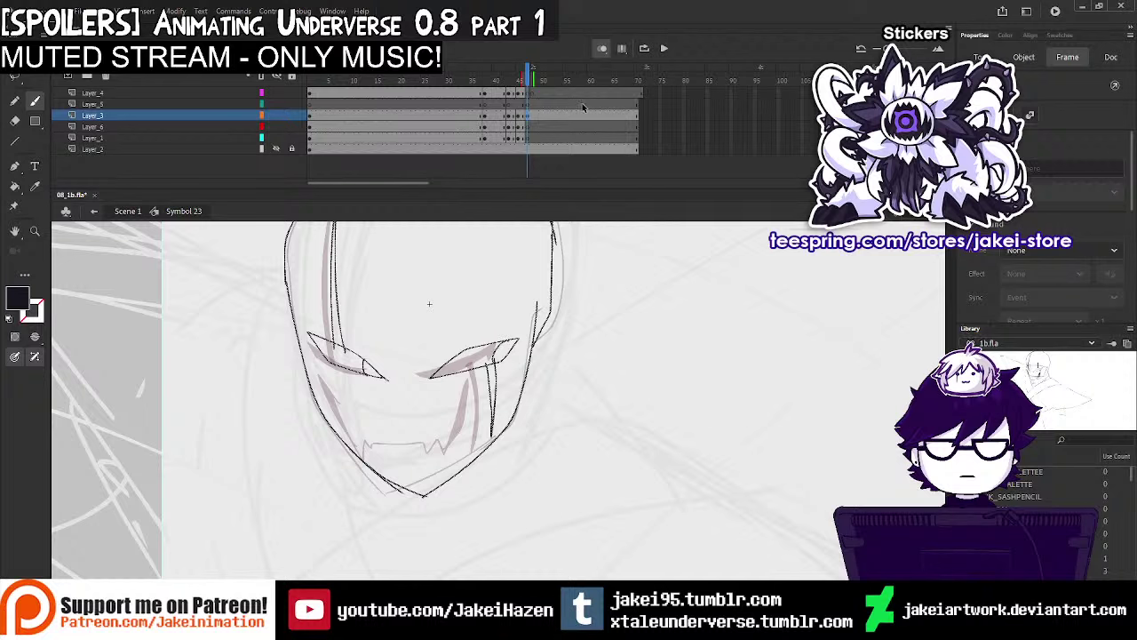
{"action": "left_click", "coordinate": [530, 126]}
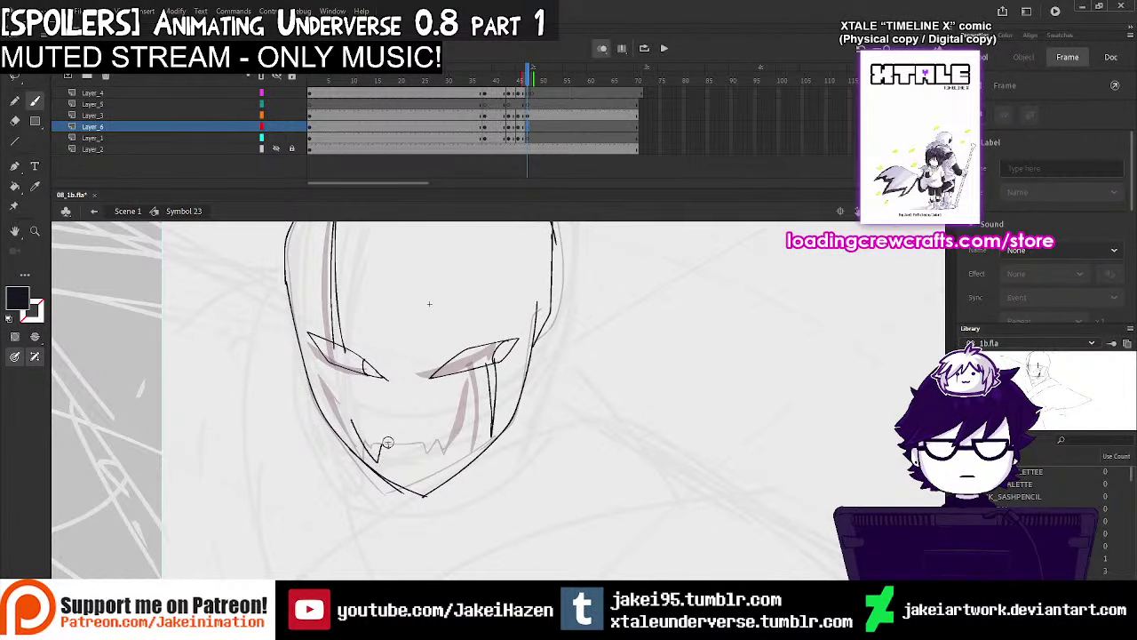
{"action": "key", "text": "ctrl+z"}
{"action": "mouse_move", "coordinate": [344, 404]}
{"action": "left_mouse_down"}
{"action": "mouse_move", "coordinate": [380, 463]}
{"action": "mouse_move", "coordinate": [389, 443]}
{"action": "mouse_move", "coordinate": [439, 439]}
{"action": "left_mouse_up"}
{"action": "key", "text": "ctrl+z"}
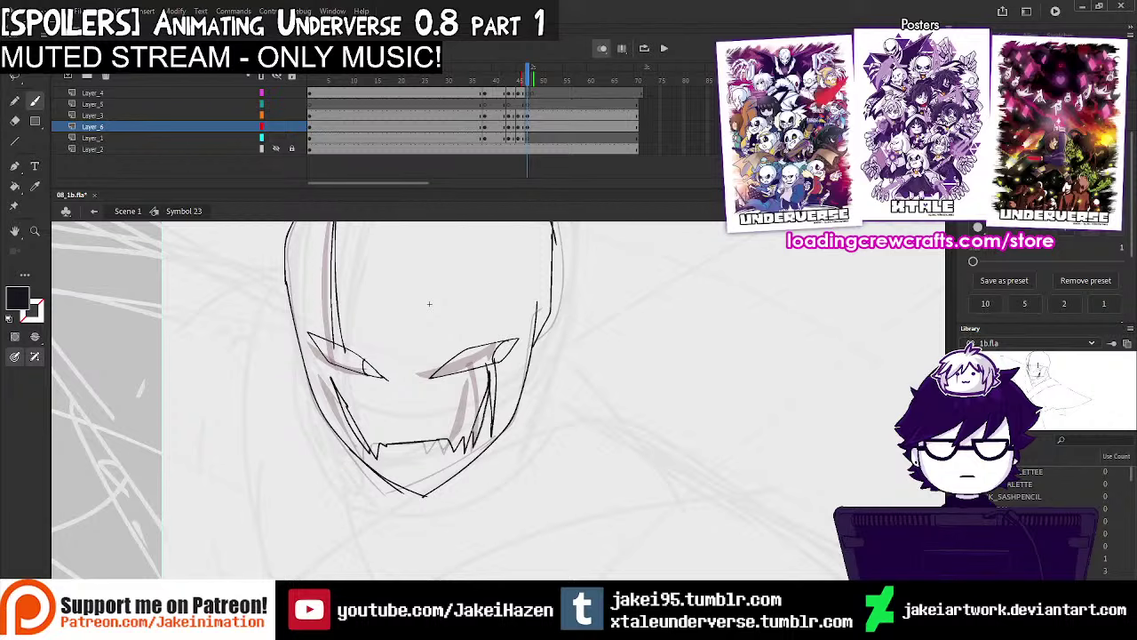
Turn off onion skin and replay the animation to review the head with its new mouth and cheek marks
{"action": "left_click", "coordinate": [550, 363], "text": "ctrl+alt"}
{"action": "left_click_drag", "start_coordinate": [542, 412], "coordinate": [512, 376]}
{"action": "left_click", "coordinate": [602, 49]}
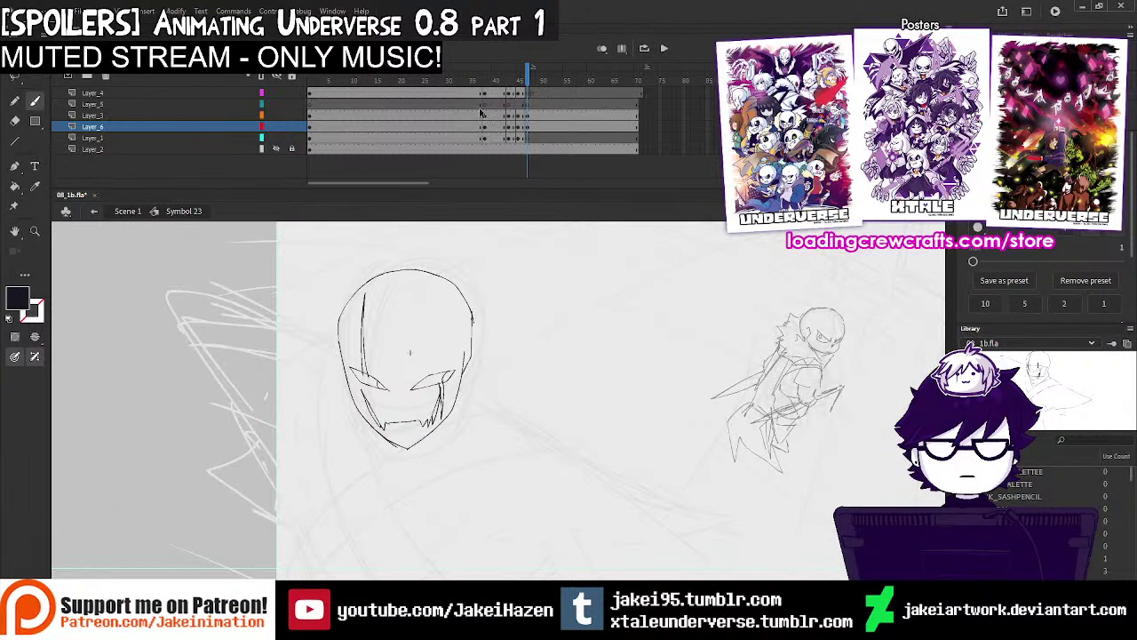
{"action": "left_click", "coordinate": [483, 102]}
{"action": "key", "text": "Return"}
{"action": "key", "text": "Return"}
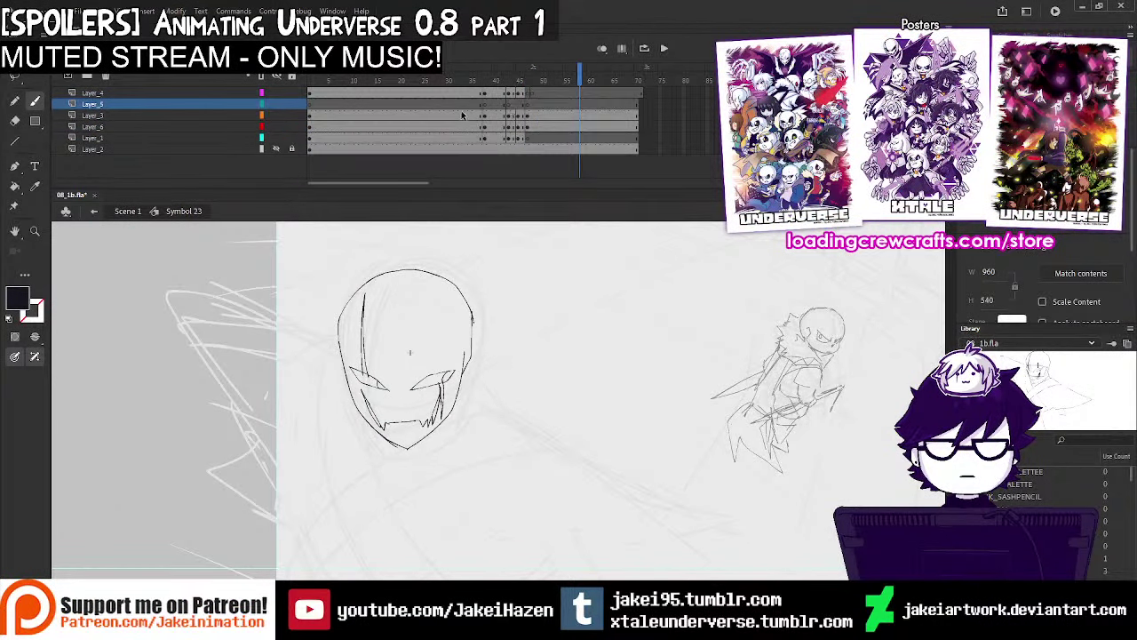
{"action": "left_click", "coordinate": [459, 115]}
{"action": "key", "text": "Return"}
{"action": "key", "text": "Return"}
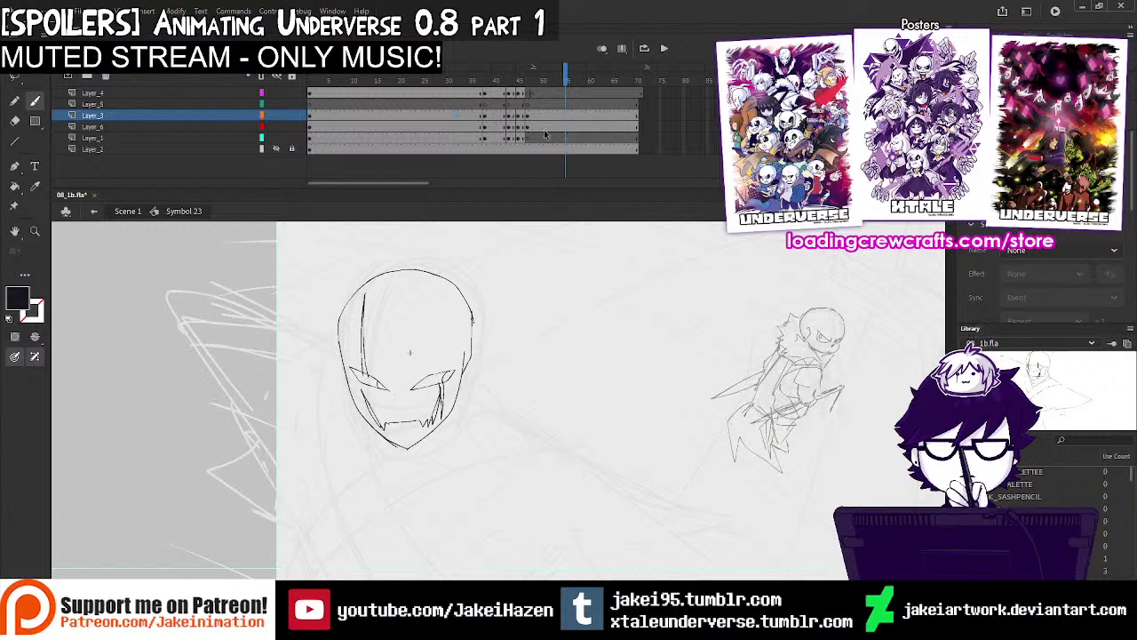
{"action": "left_click", "coordinate": [542, 113]}
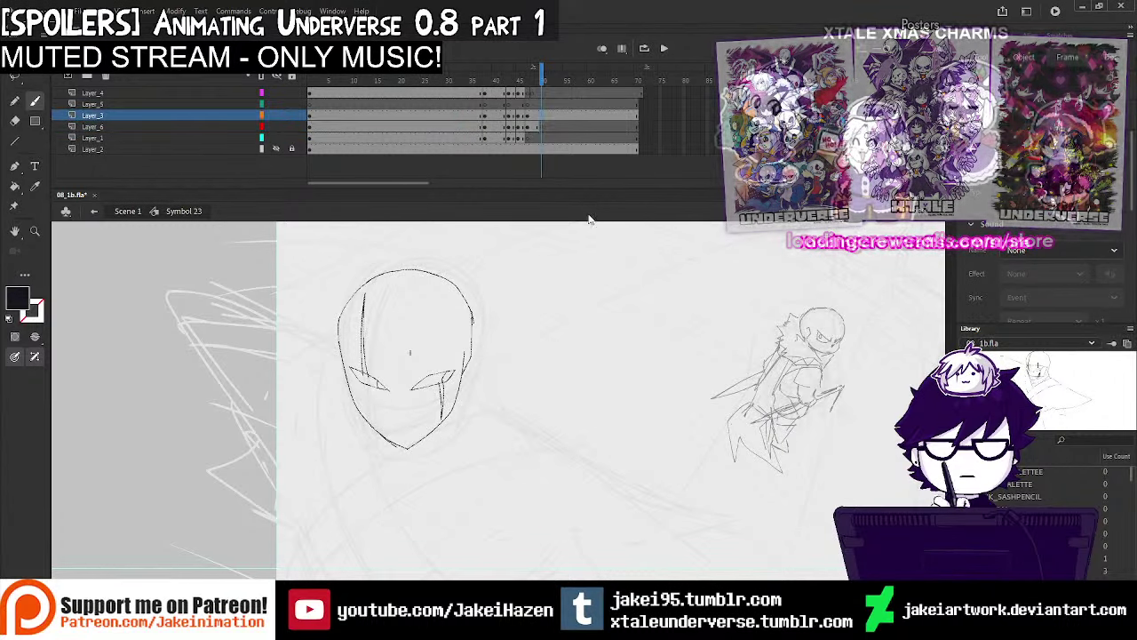
Insert a blank keyframe at frame 50, turn on onion skin, and outline the jaw and chin on Layer_6
{"action": "key", "text": "F7"}
{"action": "left_click", "coordinate": [537, 126]}
{"action": "left_click", "coordinate": [542, 126]}
{"action": "left_click", "coordinate": [603, 49]}
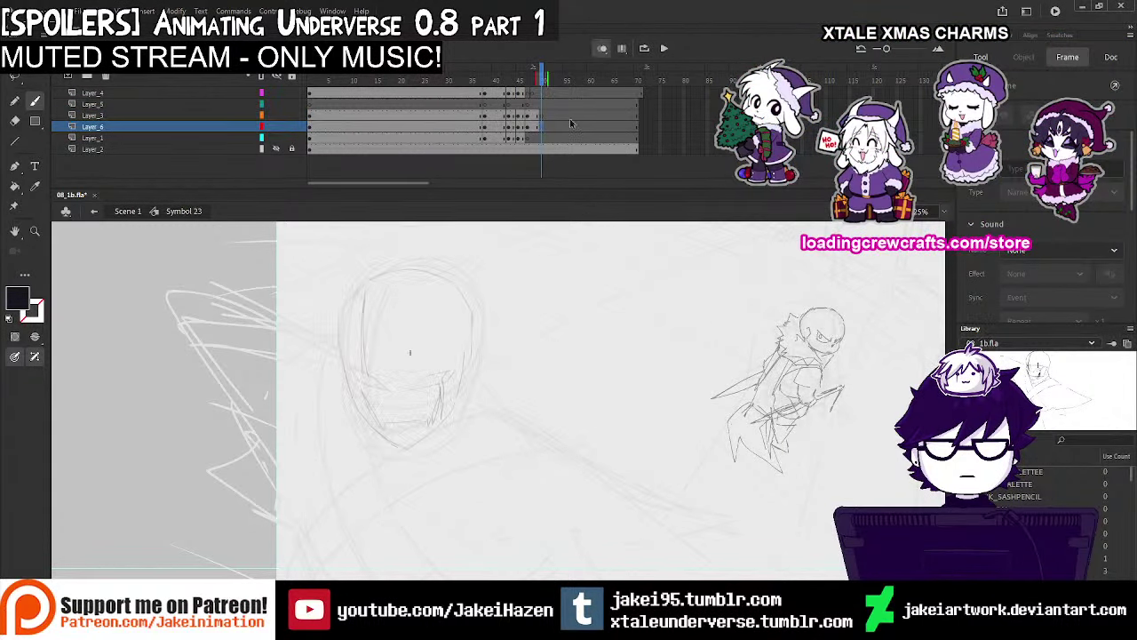
{"action": "key", "text": "ctrl+equal"}
{"action": "left_click_drag", "start_coordinate": [366, 374], "coordinate": [476, 388]}
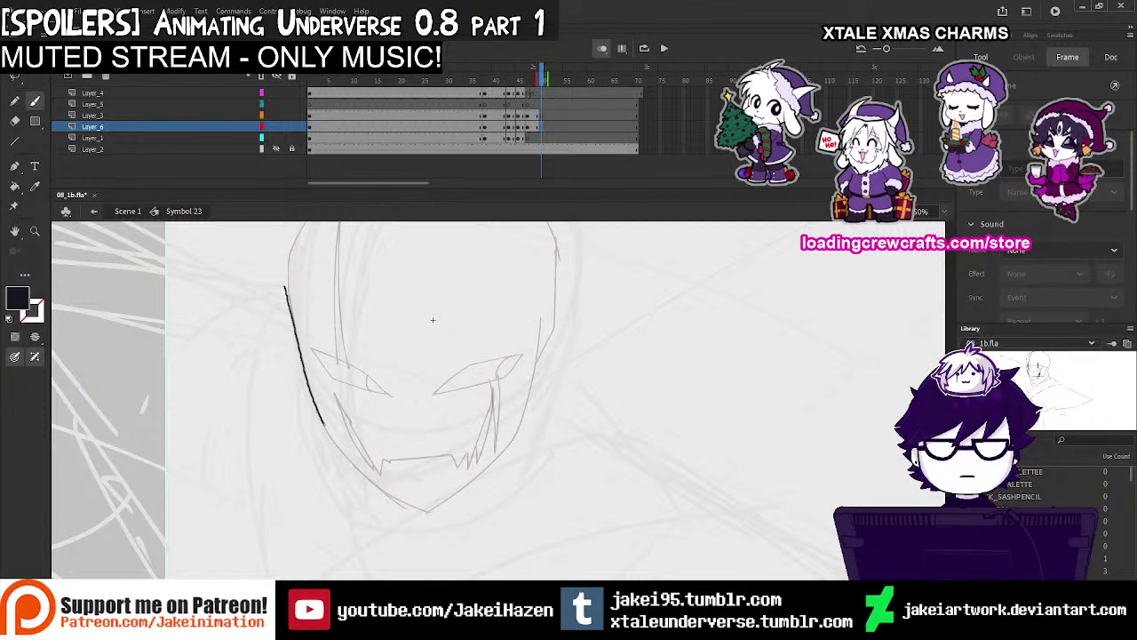
{"action": "left_click_drag", "start_coordinate": [375, 480], "coordinate": [430, 512]}
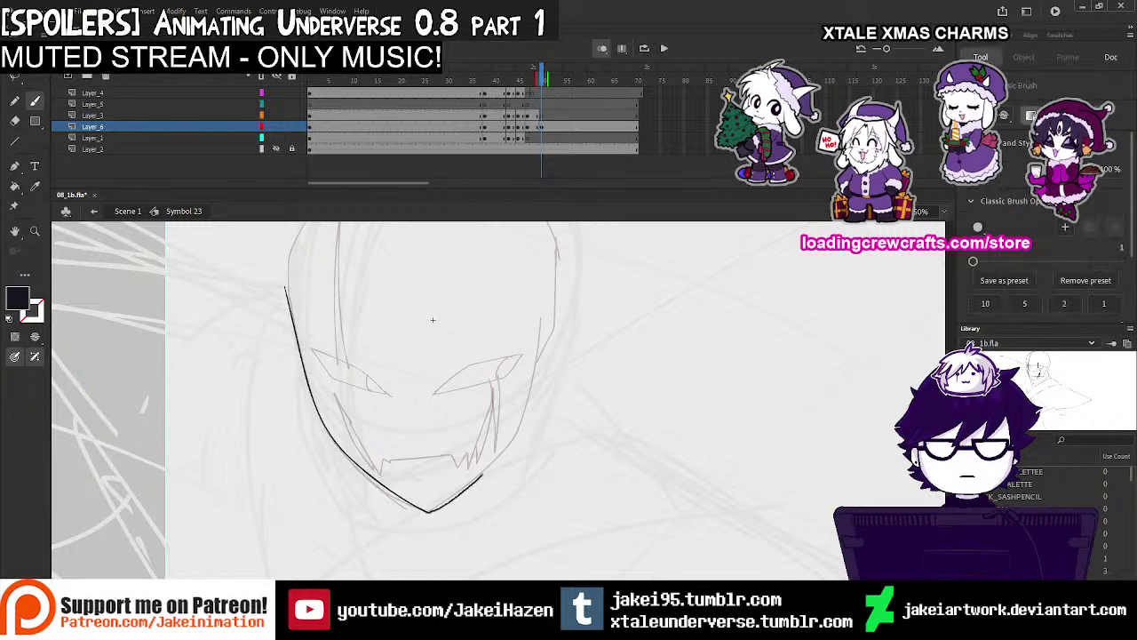
{"action": "left_click_drag", "start_coordinate": [483, 476], "coordinate": [528, 420]}
Redraw the side of the face above the jaw until it follows the onion-skinned outline up to the temple
{"action": "left_click_drag", "start_coordinate": [532, 380], "coordinate": [539, 295]}
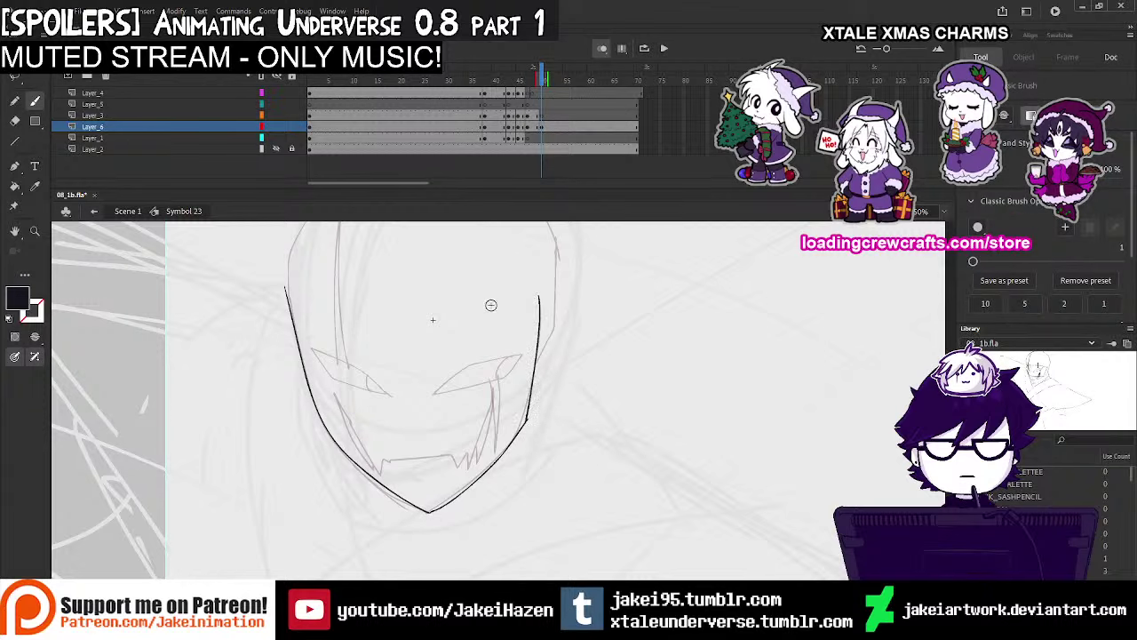
{"action": "key", "text": "ctrl+z"}
{"action": "mouse_move", "coordinate": [525, 423]}
{"action": "left_mouse_down"}
{"action": "mouse_move", "coordinate": [541, 329]}
{"action": "mouse_move", "coordinate": [539, 296]}
{"action": "left_mouse_up"}
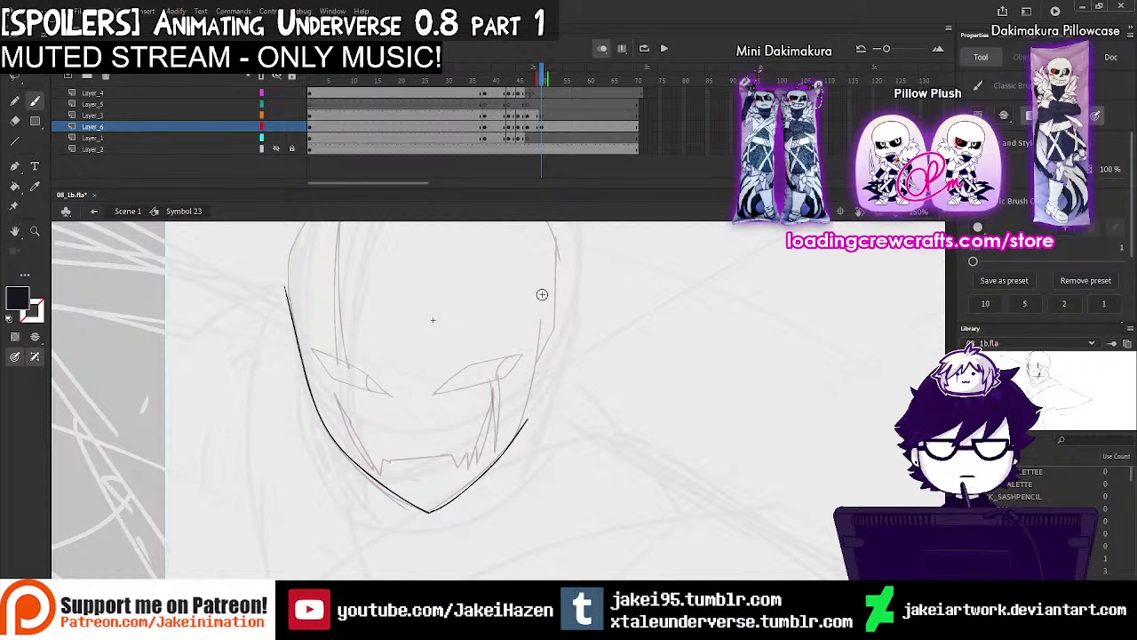
{"action": "key", "text": "ctrl+z"}
{"action": "key", "text": "ctrl+z"}
{"action": "left_click_drag", "start_coordinate": [386, 323], "coordinate": [401, 389]}
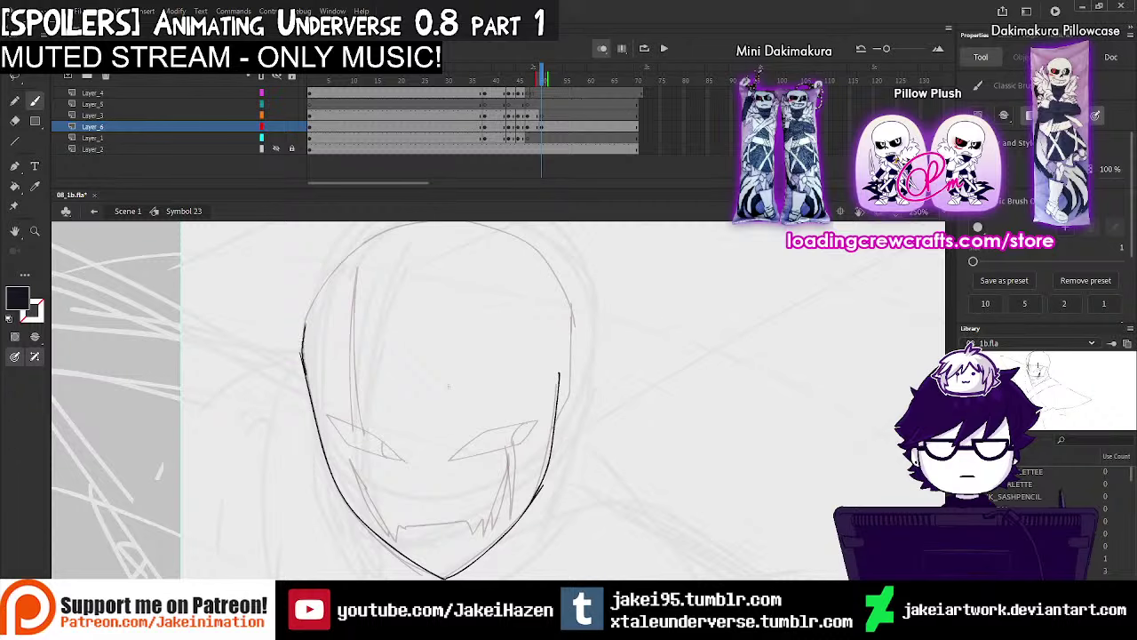
Trace the skull's dome from temple to temple, redoing stray strokes, and join it to the side of the jaw
{"action": "left_click_drag", "start_coordinate": [312, 312], "coordinate": [363, 374]}
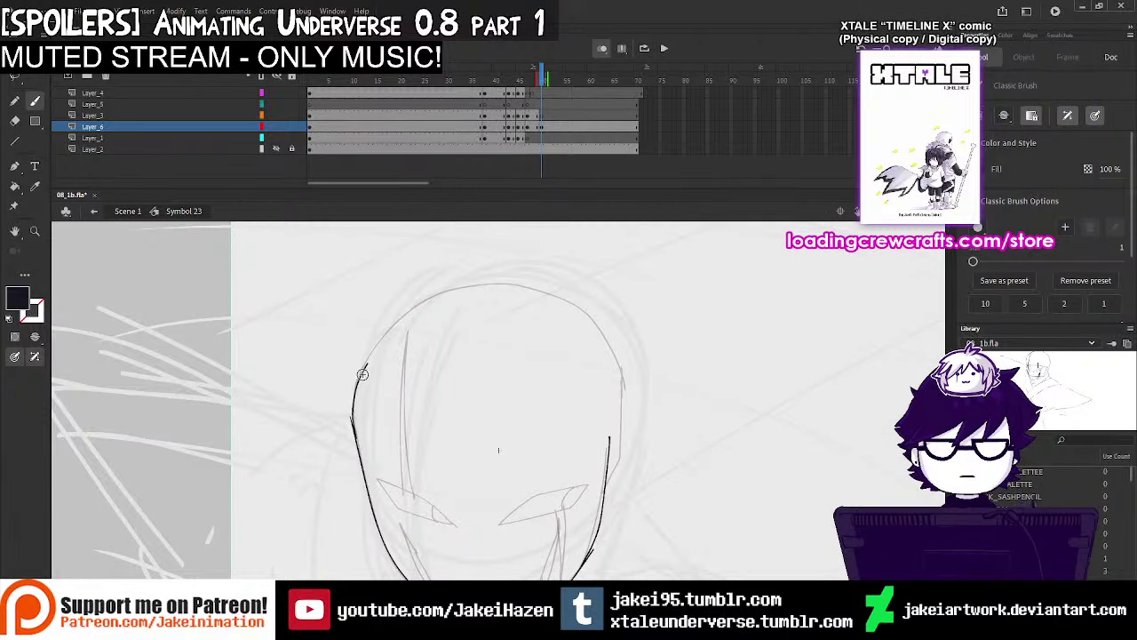
{"action": "key", "text": "ctrl+z"}
{"action": "key", "text": "ctrl+z"}
{"action": "key", "text": "ctrl+z"}
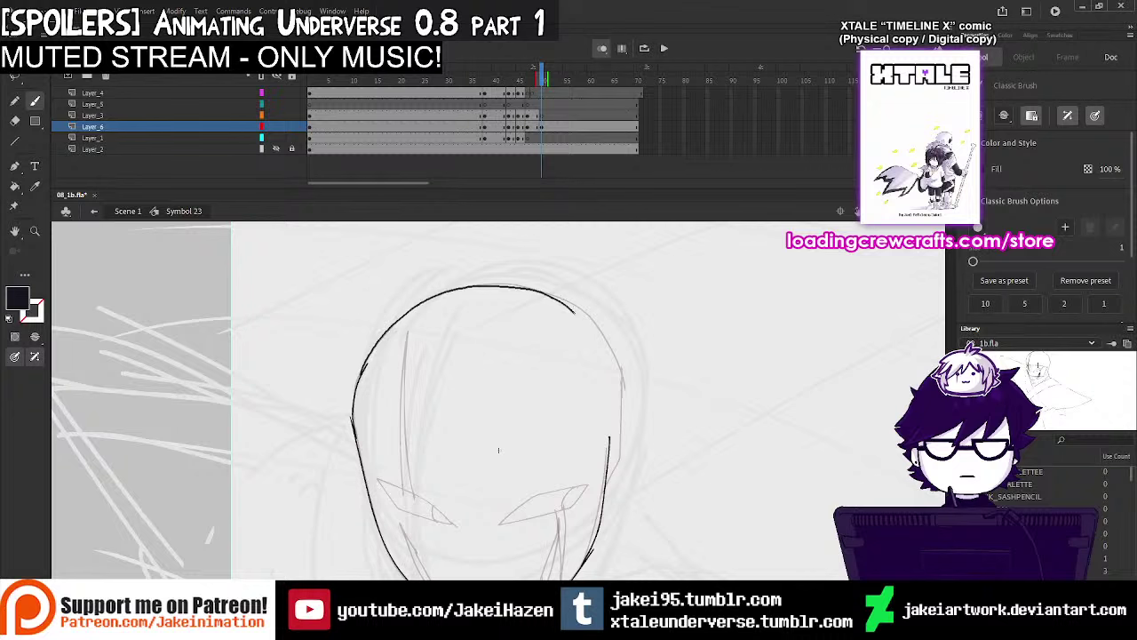
{"action": "key", "text": "ctrl+z"}
{"action": "key", "text": "ctrl+z"}
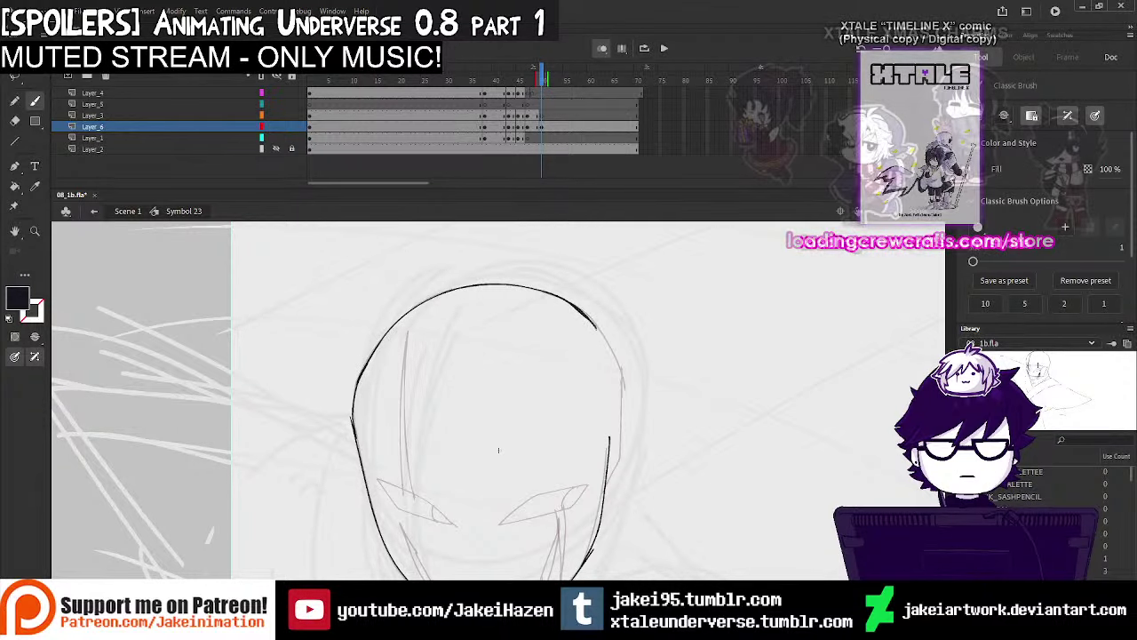
{"action": "left_click_drag", "start_coordinate": [568, 301], "coordinate": [618, 377]}
{"action": "left_click_drag", "start_coordinate": [620, 439], "coordinate": [605, 484]}
{"action": "left_click", "coordinate": [603, 444], "text": "ctrl+alt"}
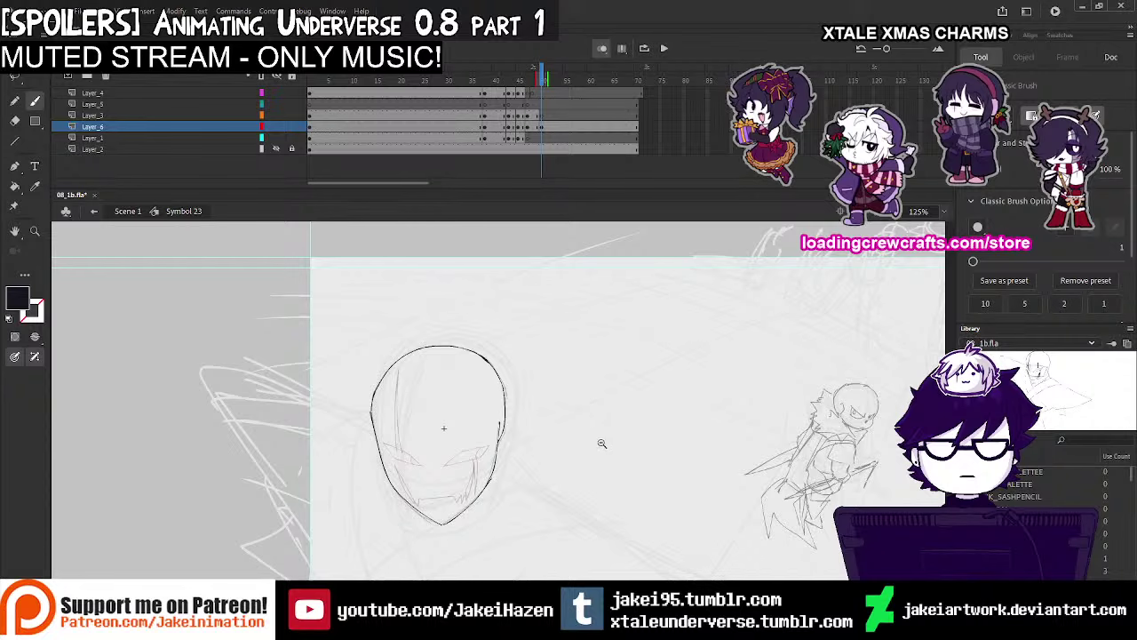
Turn off onion skin and play back the head animation with the new skull outline
{"action": "left_click", "coordinate": [604, 52]}
{"action": "left_click", "coordinate": [460, 114]}
{"action": "key", "text": "Return"}
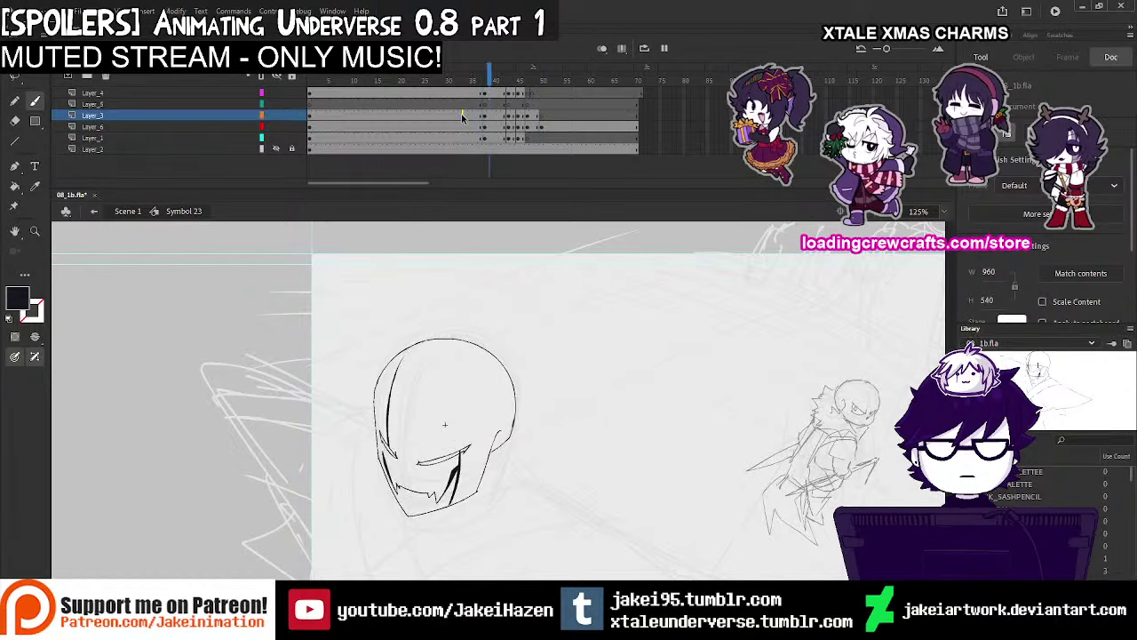
{"action": "key", "text": "Return"}
Compare the finished face frame with the new keyframe on Layer_3
{"action": "left_click", "coordinate": [536, 116]}
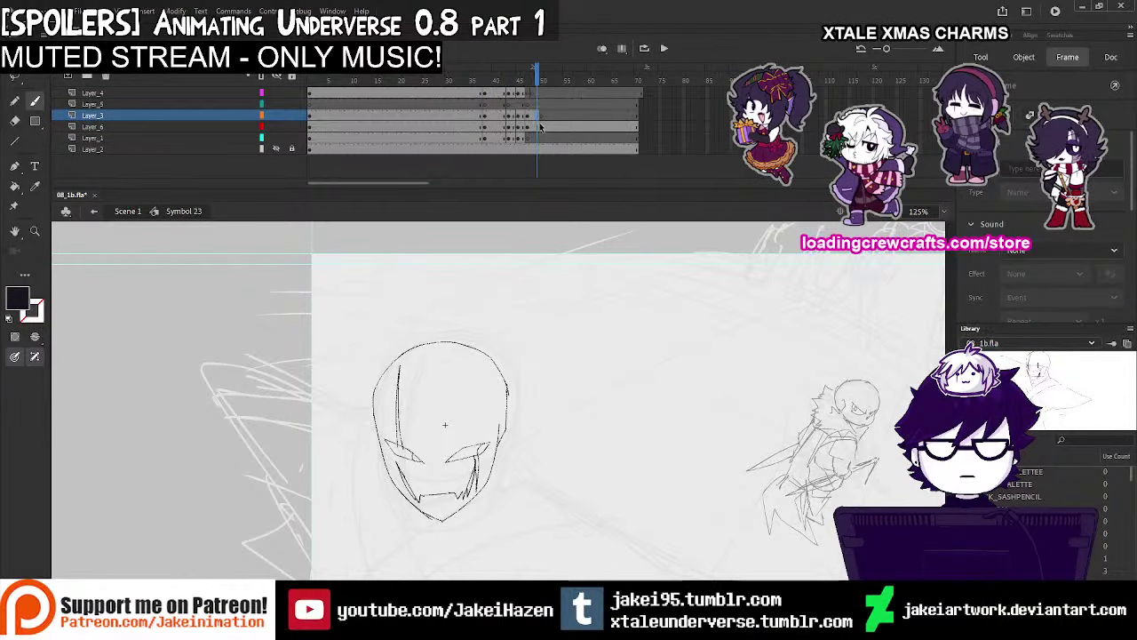
{"action": "left_click", "coordinate": [542, 116]}
{"action": "left_click", "coordinate": [534, 117]}
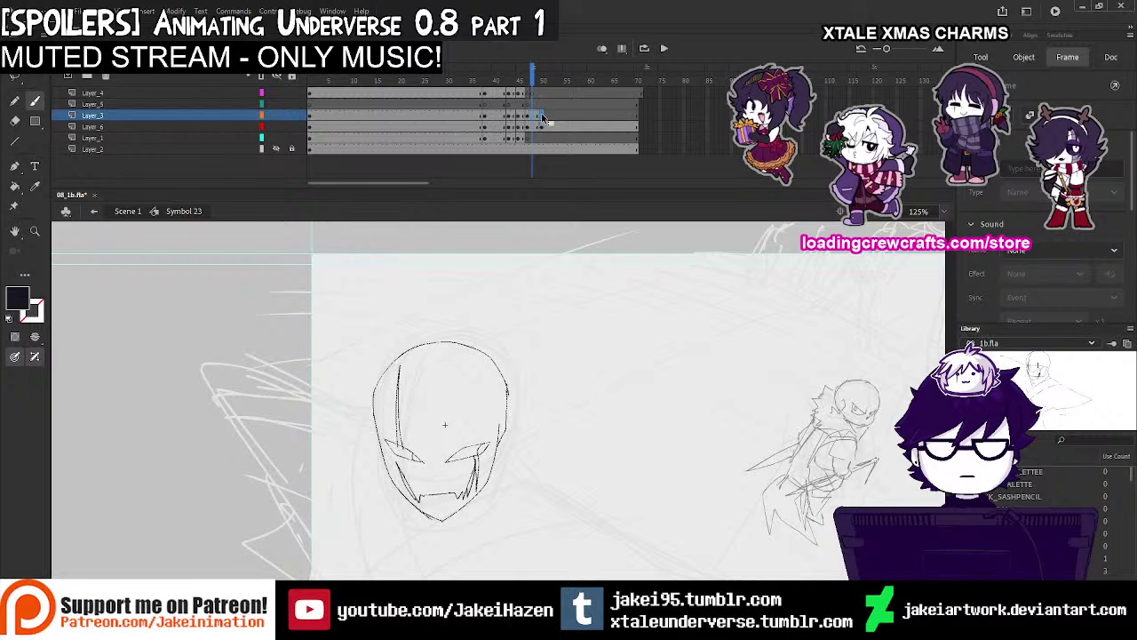
{"action": "left_click_drag", "start_coordinate": [543, 118], "coordinate": [542, 119]}
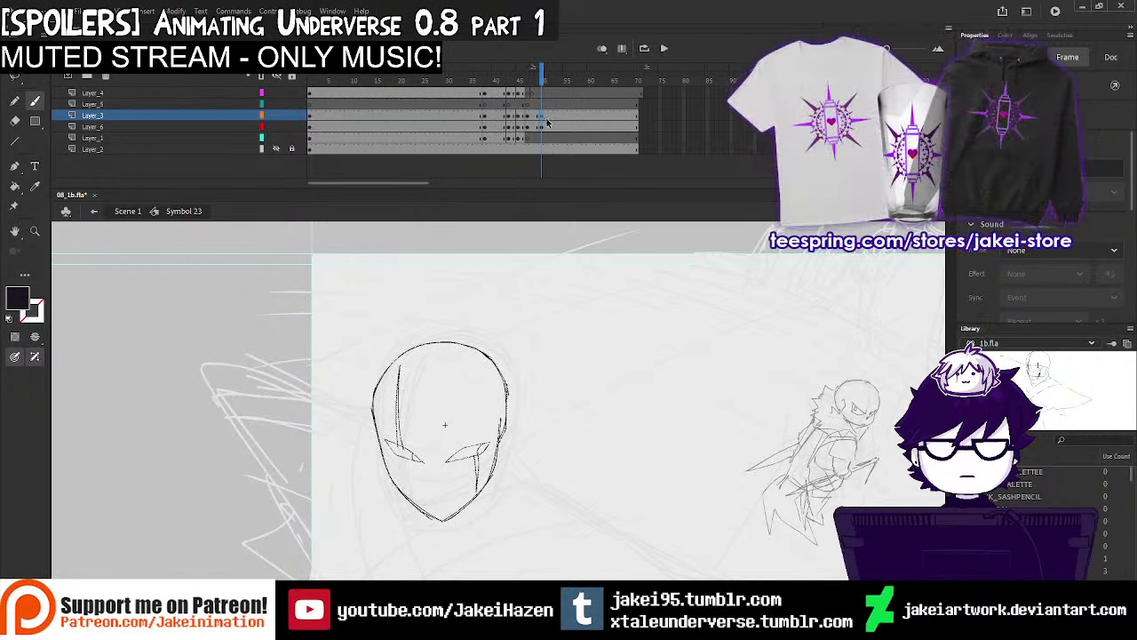
Return to the finished face frame on Layer_3 and lock every layer except Layer_3
{"action": "left_click", "coordinate": [534, 115]}
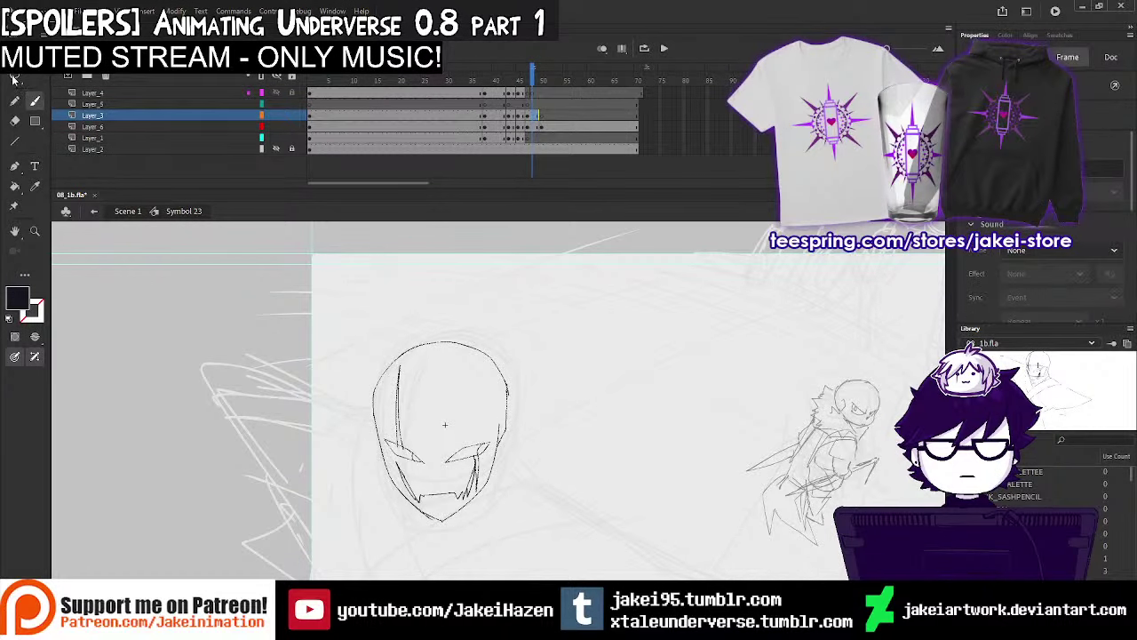
{"action": "left_click", "coordinate": [13, 79]}
{"action": "left_click", "coordinate": [291, 77]}
{"action": "left_click", "coordinate": [292, 116]}
Try lassoing and deleting the eyes and crack on Layer_3, then undo the deletion
{"action": "left_click_drag", "start_coordinate": [440, 380], "coordinate": [395, 375]}
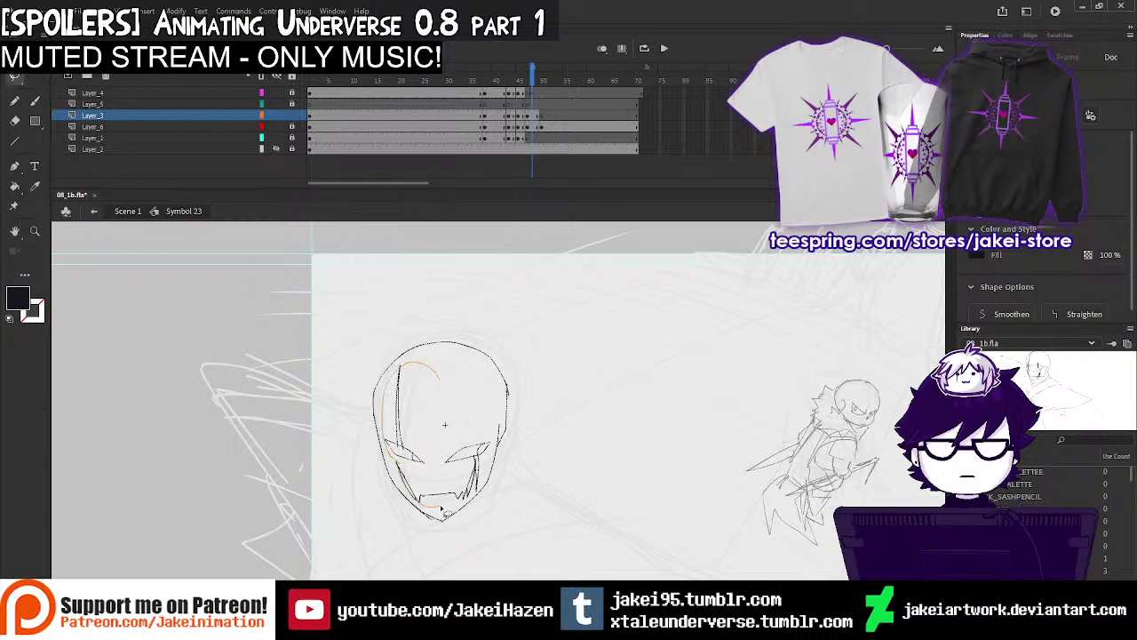
{"action": "mouse_move", "coordinate": [480, 500]}
{"action": "left_mouse_down"}
{"action": "mouse_move", "coordinate": [496, 444]}
{"action": "mouse_move", "coordinate": [500, 387]}
{"action": "left_mouse_up"}
{"action": "key", "text": "Delete"}
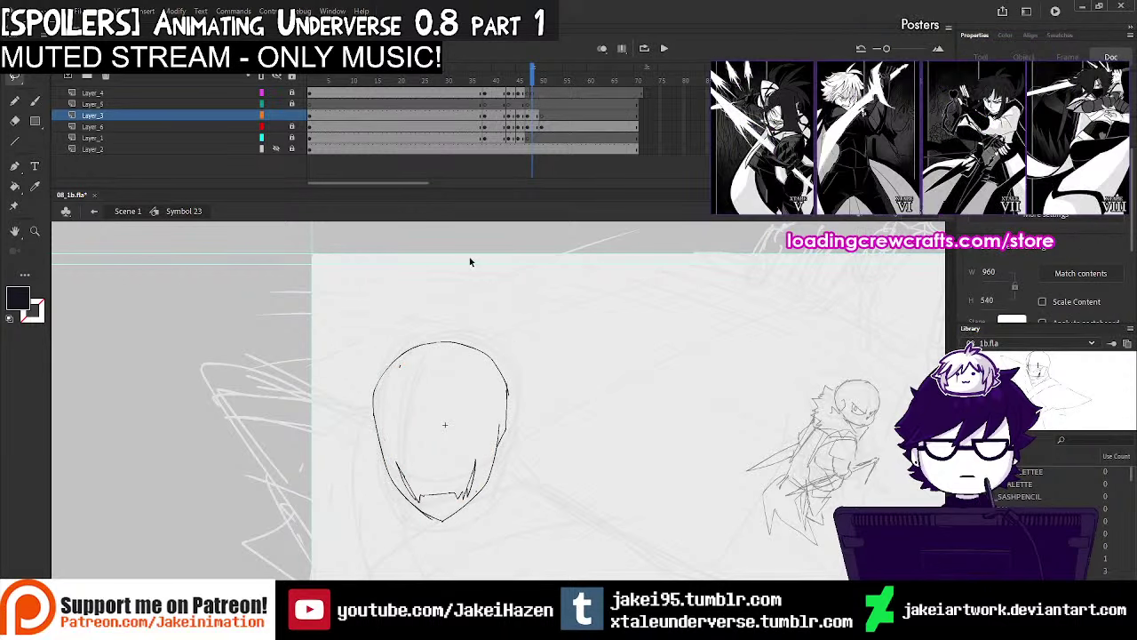
{"action": "key", "text": "ctrl+z"}
Unlock Layer_6 and Layer_1, lasso the eyes, crack and mouth, and paste them in place on Layer_3's new keyframe
{"action": "left_click", "coordinate": [292, 127]}
{"action": "left_click", "coordinate": [291, 138]}
{"action": "left_click_drag", "start_coordinate": [428, 371], "coordinate": [405, 362]}
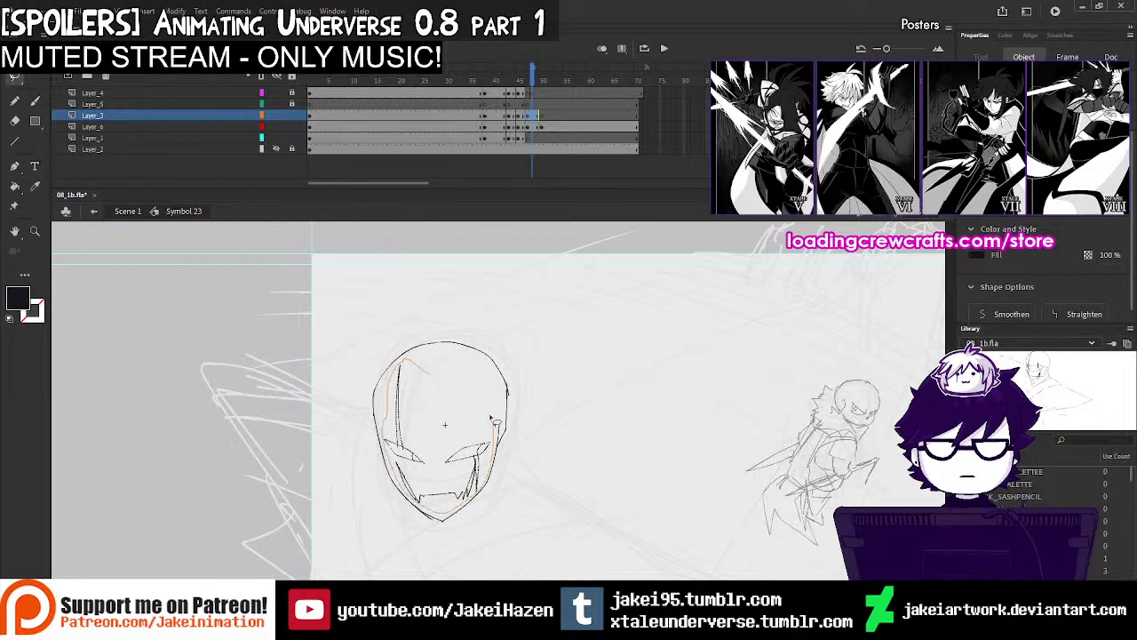
{"action": "left_click_drag", "start_coordinate": [489, 417], "coordinate": [491, 390]}
{"action": "key", "text": "Delete"}
{"action": "key", "text": "ctrl+shift+v"}
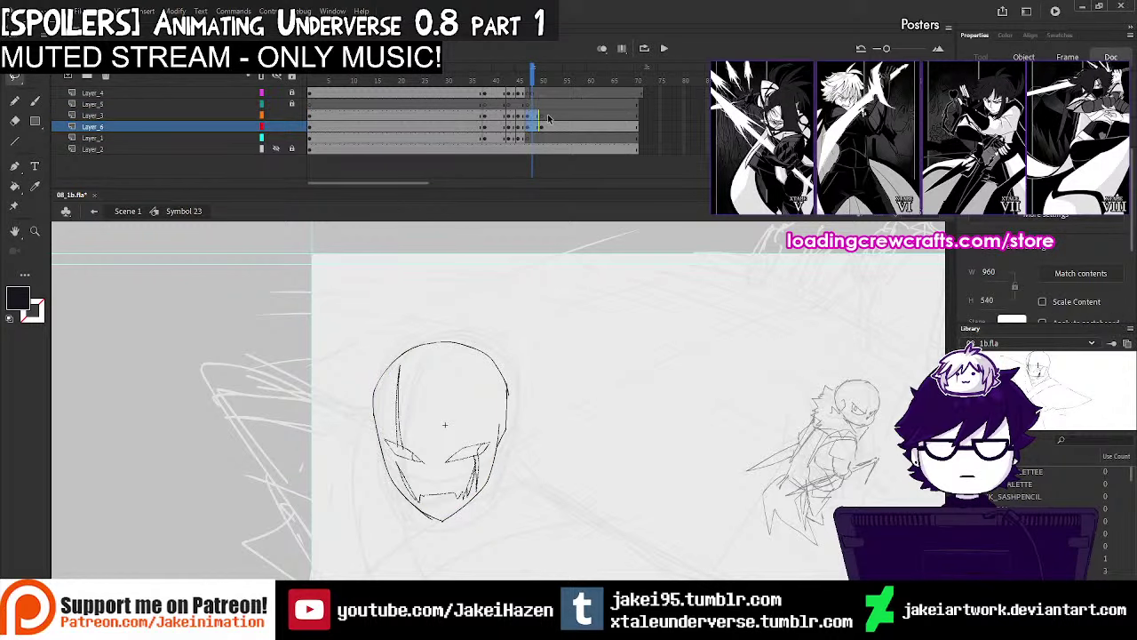
{"action": "left_click", "coordinate": [548, 117]}
{"action": "key", "text": "ctrl+shift+v"}
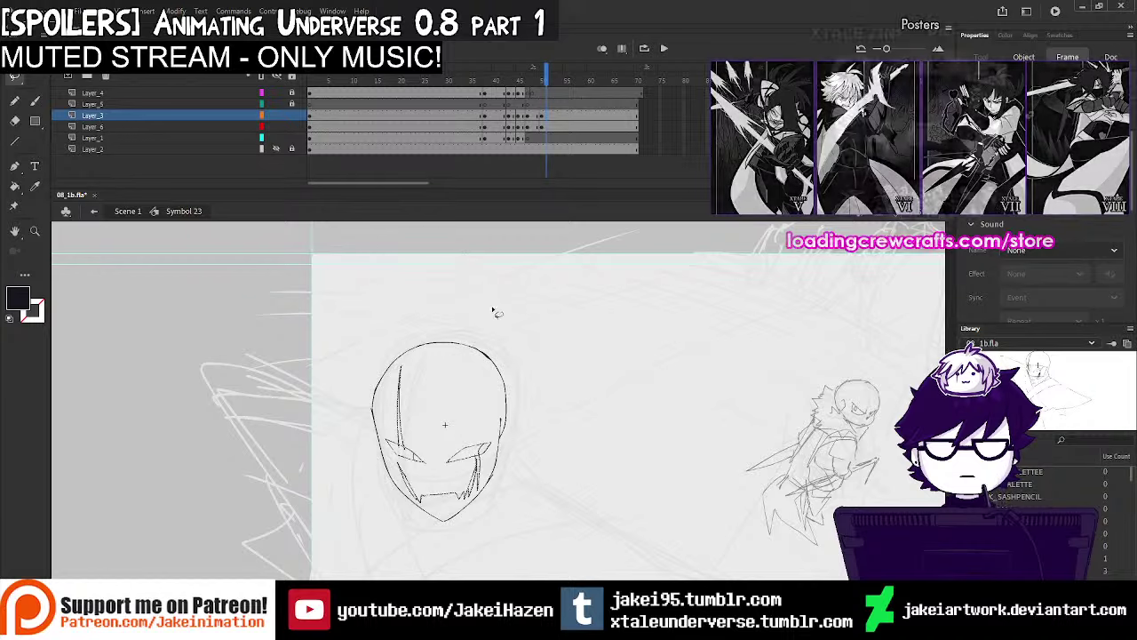
Select the pasted fanged mouth and cheek marks with Free Transform and scrub the frames to check their placement
{"action": "left_click", "coordinate": [34, 57]}
{"action": "left_click", "coordinate": [489, 441], "text": "ctrl"}
{"action": "left_click", "coordinate": [509, 463]}
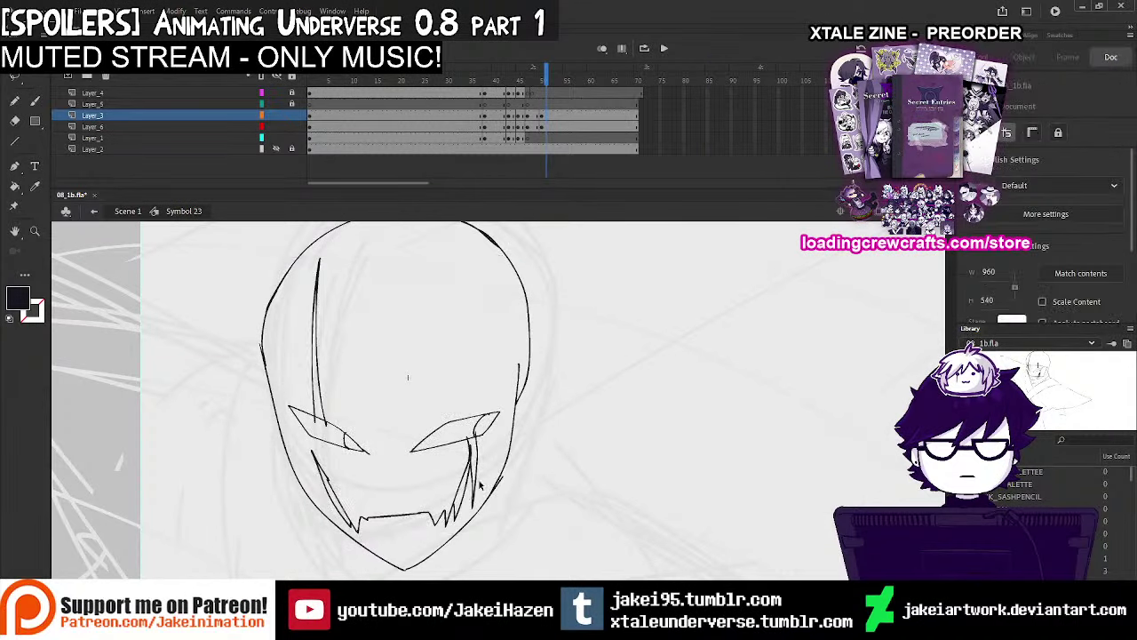
{"action": "left_click", "coordinate": [471, 491]}
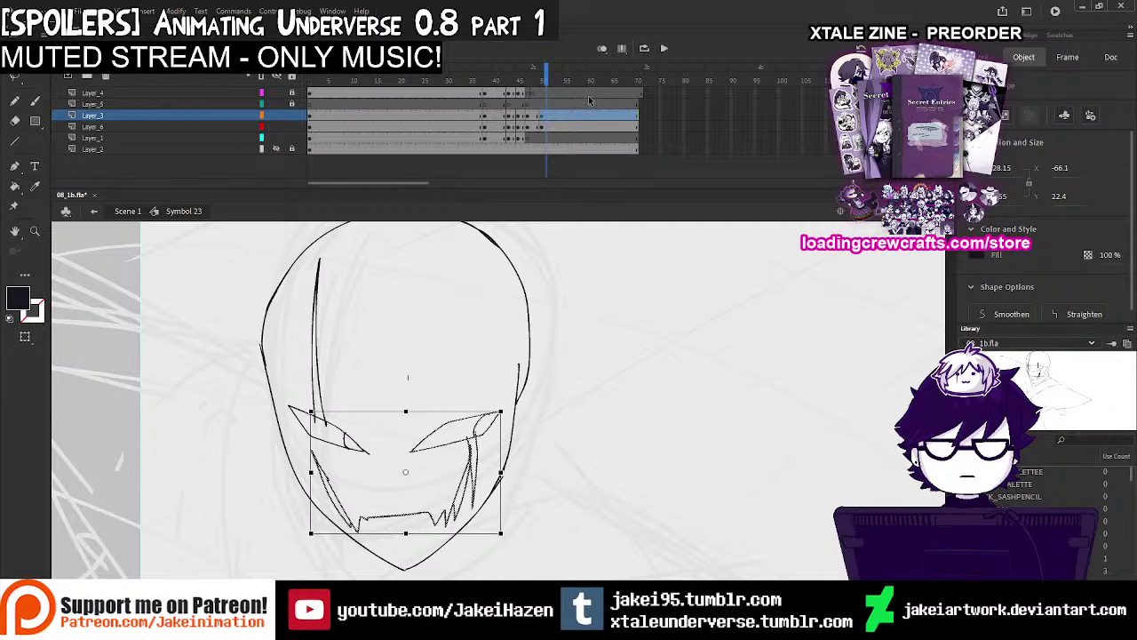
{"action": "mouse_move", "coordinate": [549, 81]}
{"action": "left_mouse_down"}
{"action": "mouse_move", "coordinate": [530, 98]}
{"action": "mouse_move", "coordinate": [485, 93]}
{"action": "mouse_move", "coordinate": [557, 108]}
{"action": "left_mouse_up"}
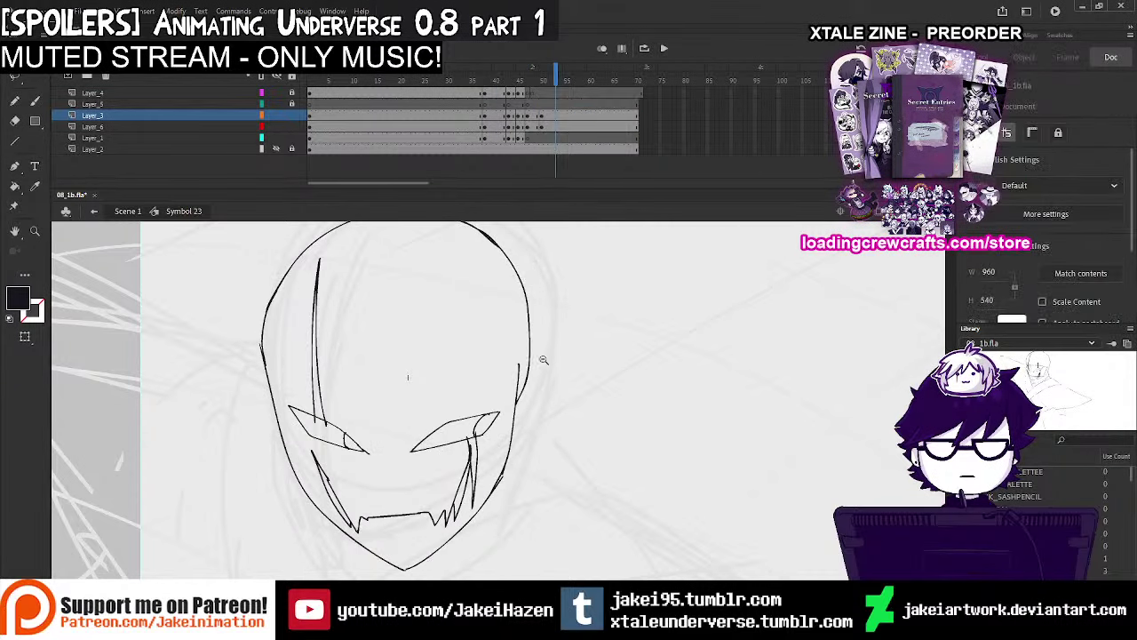
Play back the head animation repeatedly to check the pasted face against the earlier drawings
{"action": "left_click", "coordinate": [547, 387], "text": "alt"}
{"action": "left_click", "coordinate": [548, 389], "text": "alt"}
{"action": "left_click", "coordinate": [472, 105]}
{"action": "key", "text": "Return"}
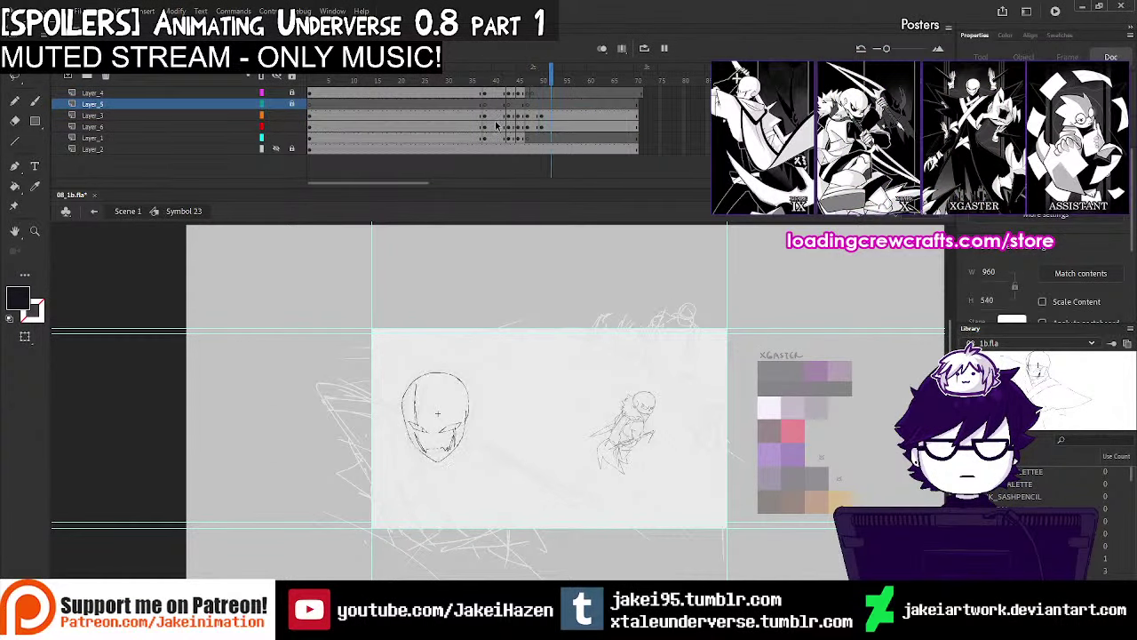
{"action": "key", "text": "Return"}
{"action": "left_click", "coordinate": [482, 438], "text": "ctrl"}
{"action": "left_click_drag", "start_coordinate": [492, 431], "coordinate": [542, 404]}
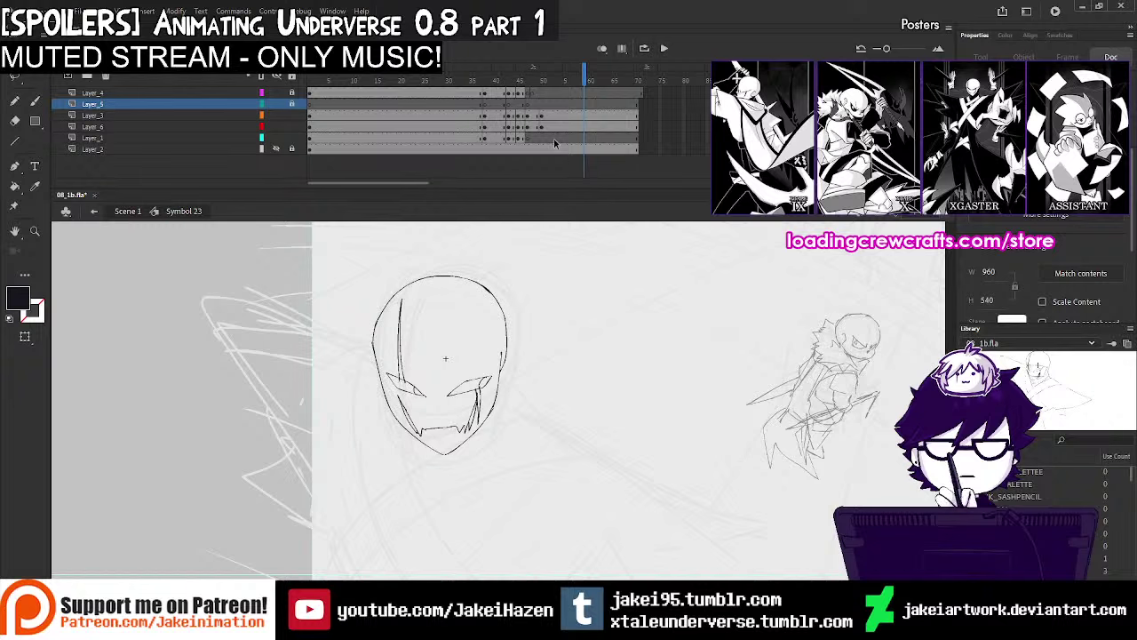
{"action": "left_click", "coordinate": [483, 115]}
{"action": "key", "text": "Return"}
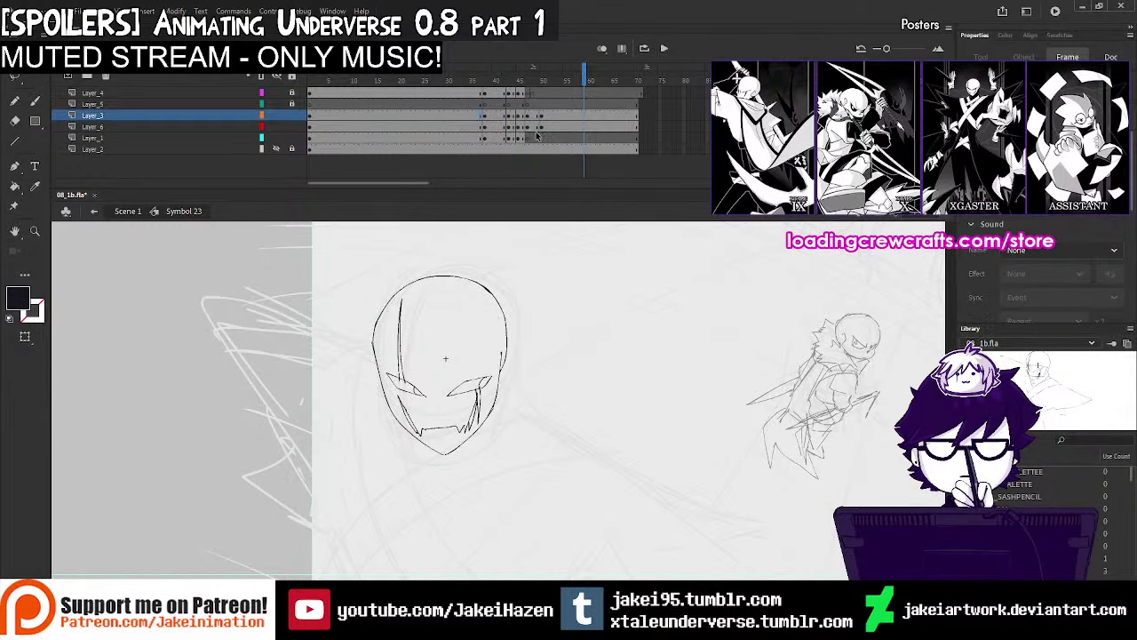
Turn on onion skin at Layer_6's newest keyframe and erase the jaw line between one cheek and the chin
{"action": "left_click", "coordinate": [544, 126]}
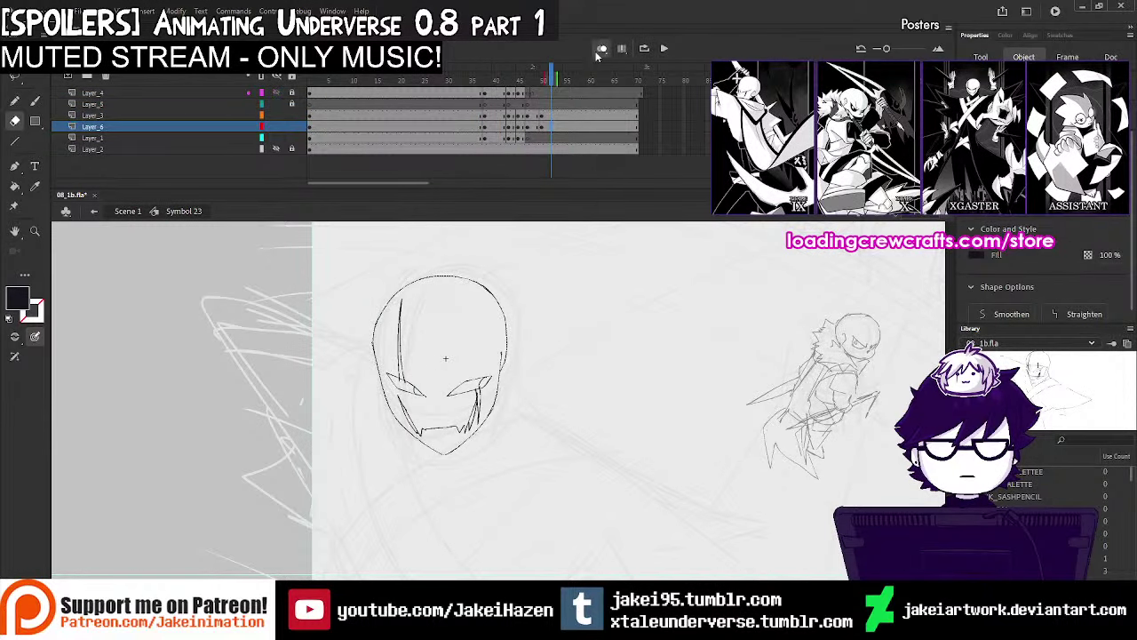
{"action": "left_click", "coordinate": [473, 377], "text": "ctrl"}
{"action": "left_click", "coordinate": [600, 49]}
{"action": "left_click", "coordinate": [541, 126]}
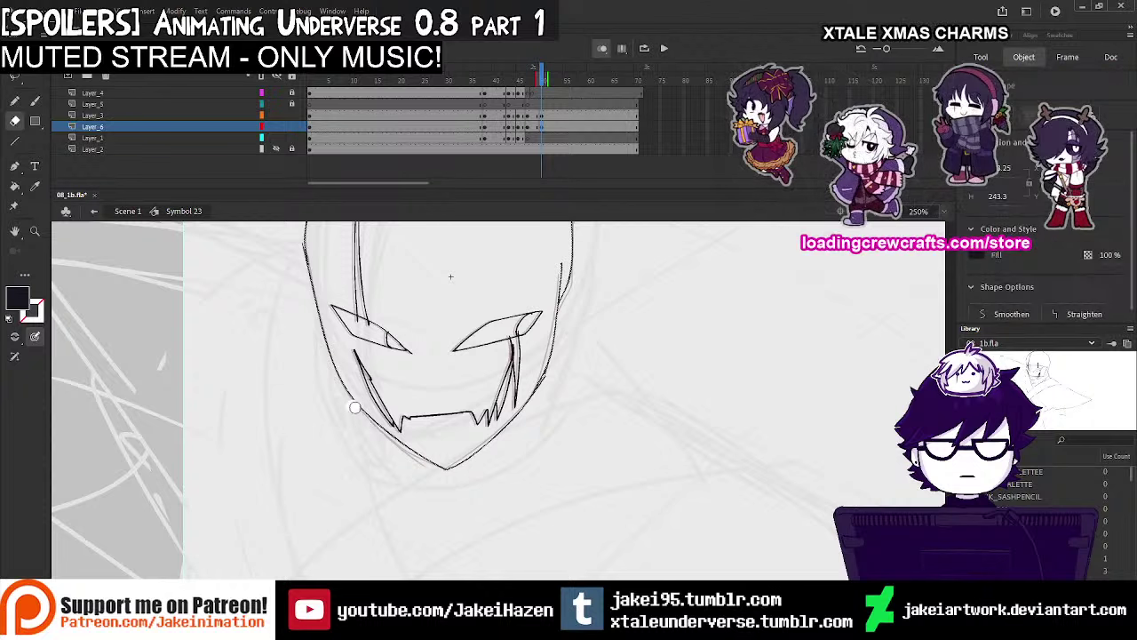
Redraw the erased jaw line with the brush as a smooth curve from the cheek to the chin tip
{"action": "left_click", "coordinate": [36, 99]}
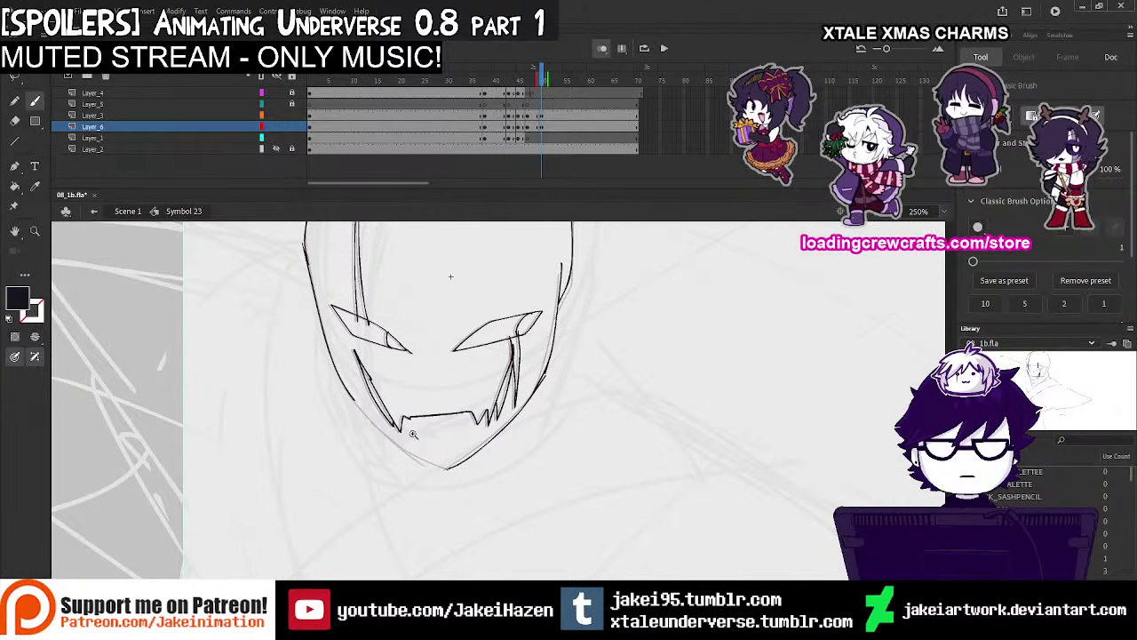
{"action": "key", "text": "ctrl+="}
{"action": "left_click", "coordinate": [542, 126]}
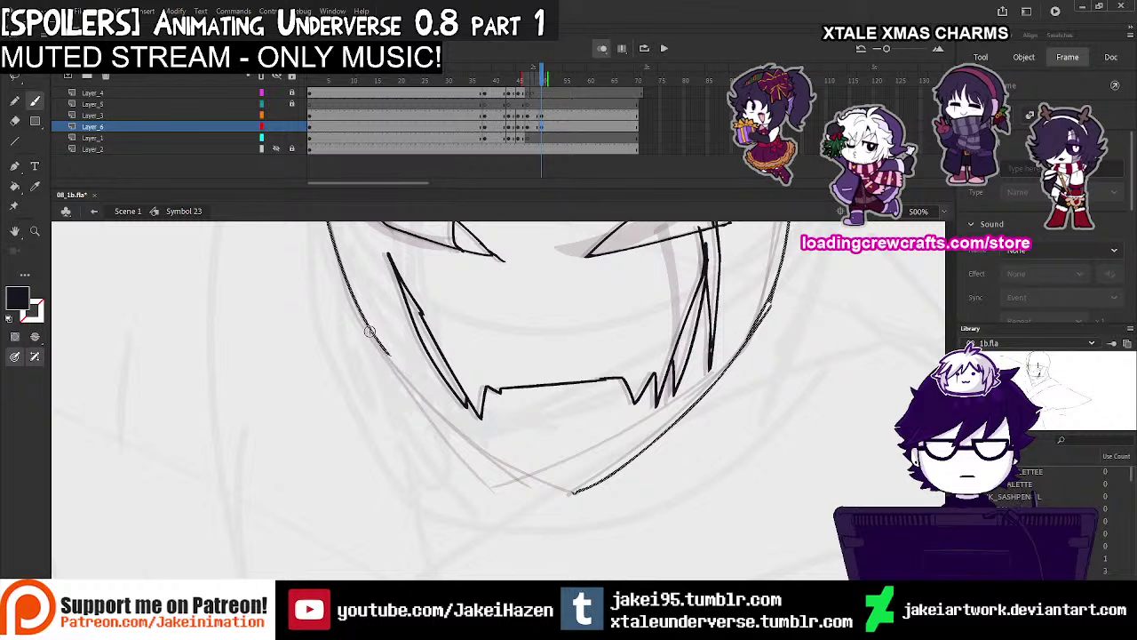
{"action": "mouse_move", "coordinate": [373, 342]}
{"action": "left_mouse_down"}
{"action": "mouse_move", "coordinate": [444, 423]}
{"action": "mouse_move", "coordinate": [527, 487]}
{"action": "mouse_move", "coordinate": [573, 494]}
{"action": "left_mouse_up"}
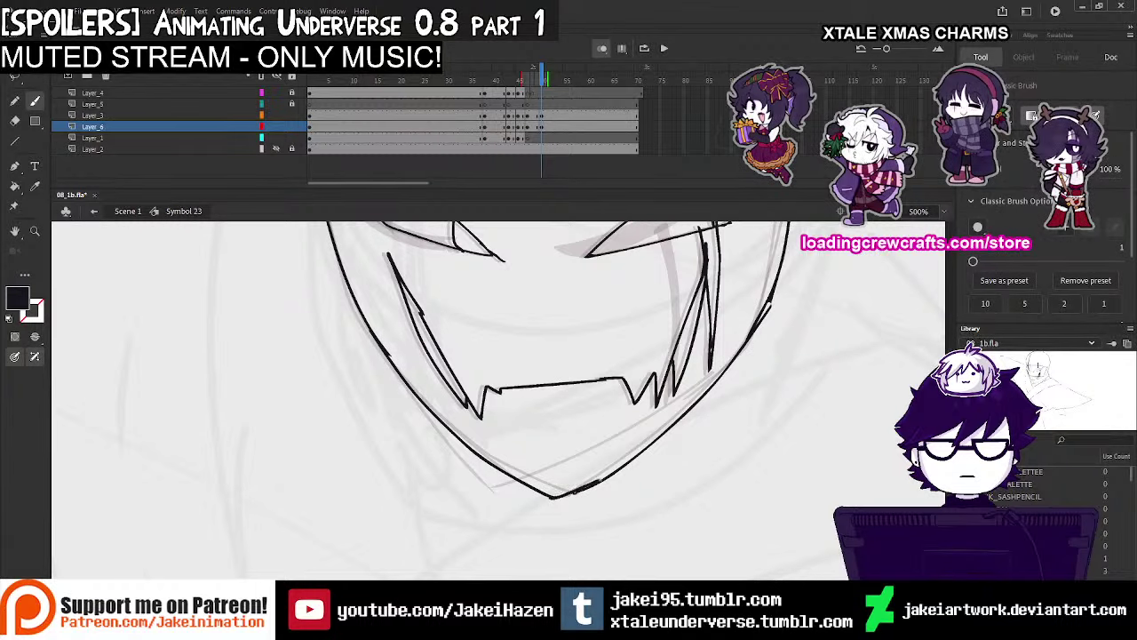
{"action": "key", "text": "ctrl+minus"}
{"action": "key", "text": "ctrl+minus"}
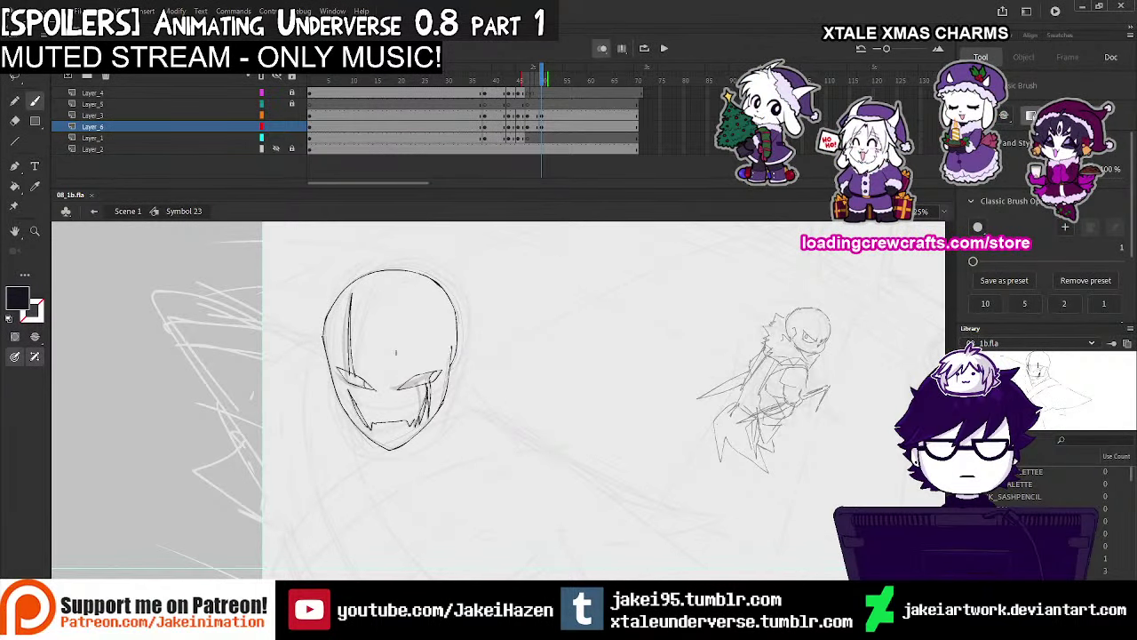
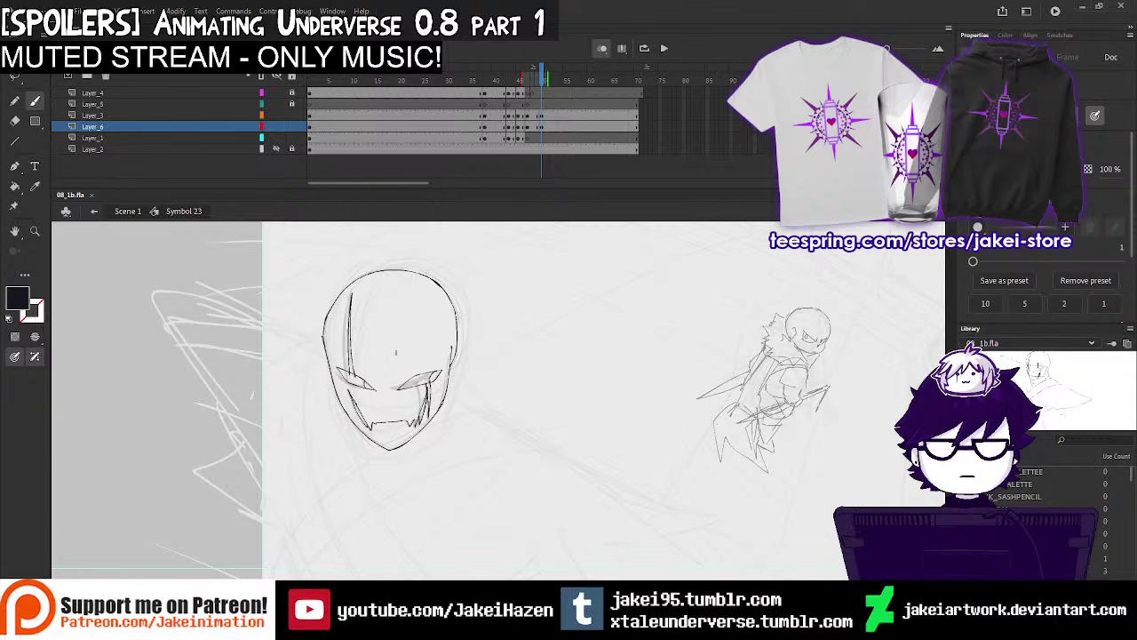
Replay the animation to review the corrected jaw and turn off onion skin
{"action": "left_click", "coordinate": [500, 122]}
{"action": "key", "text": "Return"}
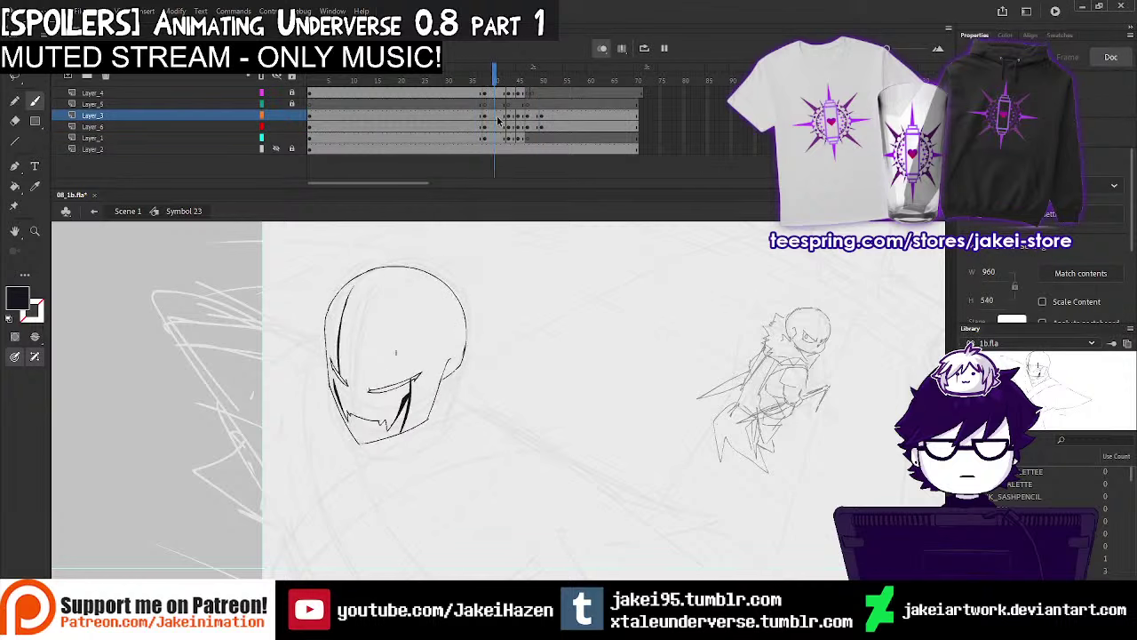
{"action": "key", "text": "Return"}
{"action": "left_click", "coordinate": [601, 49]}
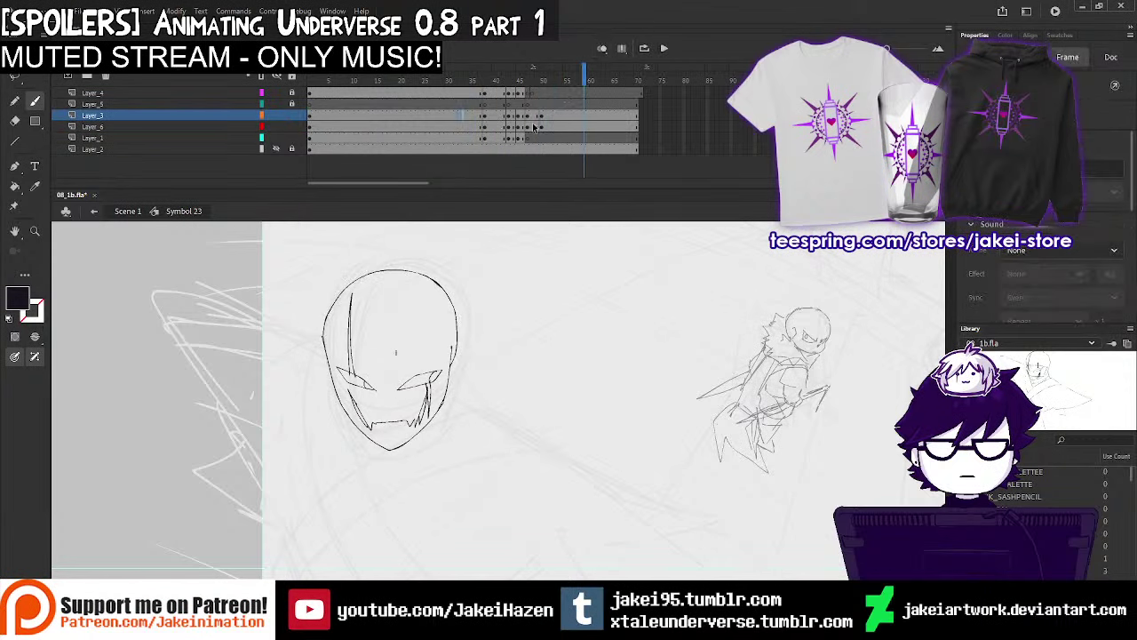
Insert blank keyframes at frame 49 on Layer_3 and Layer_6 and turn on onion skin with a shortened range of previous frames
{"action": "left_click", "coordinate": [541, 127]}
{"action": "left_click", "coordinate": [522, 127]}
{"action": "left_click", "coordinate": [527, 127]}
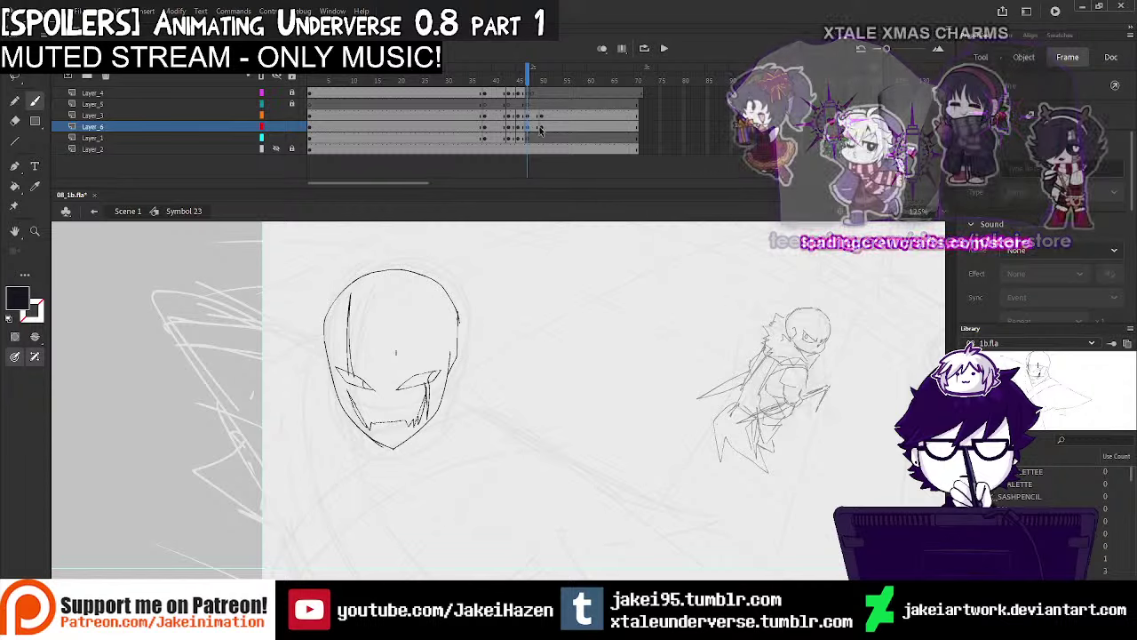
{"action": "left_click", "coordinate": [541, 127]}
{"action": "mouse_move", "coordinate": [539, 126]}
{"action": "left_mouse_down"}
{"action": "mouse_move", "coordinate": [530, 125]}
{"action": "mouse_move", "coordinate": [539, 130]}
{"action": "left_mouse_up"}
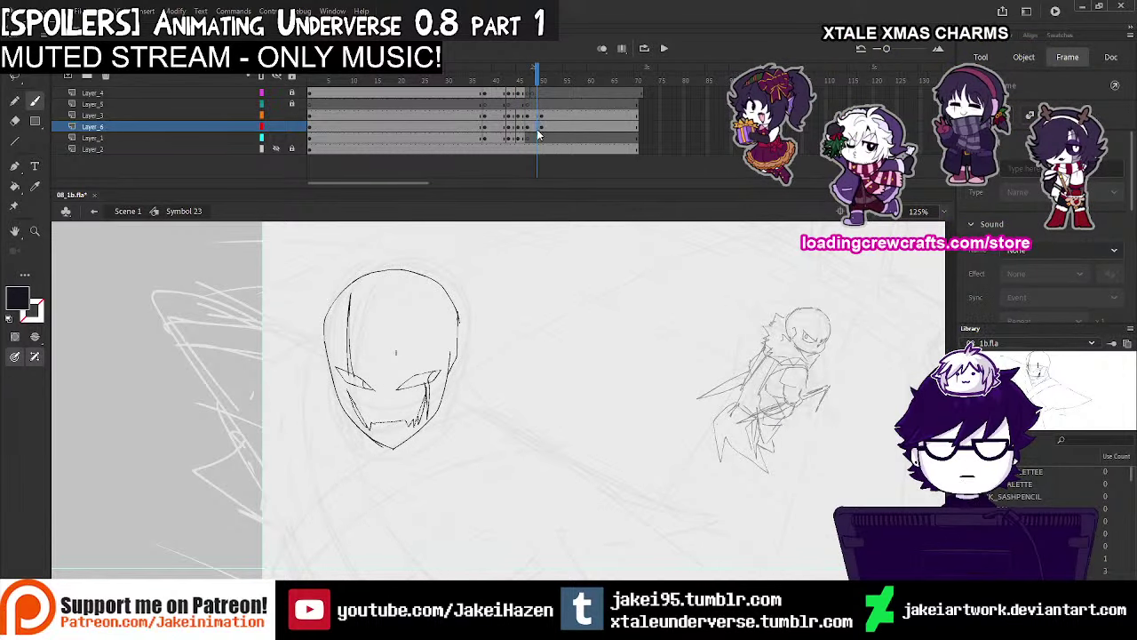
{"action": "left_click", "coordinate": [537, 117]}
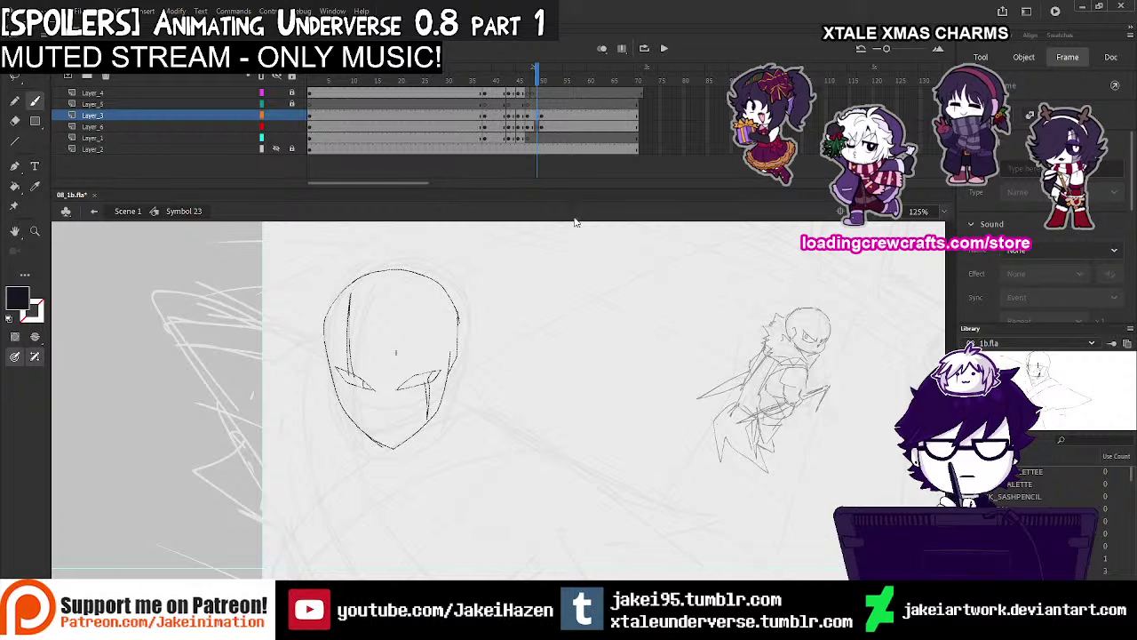
{"action": "key", "text": "F7"}
{"action": "left_click", "coordinate": [528, 117]}
{"action": "left_click", "coordinate": [537, 126]}
{"action": "left_click", "coordinate": [602, 49]}
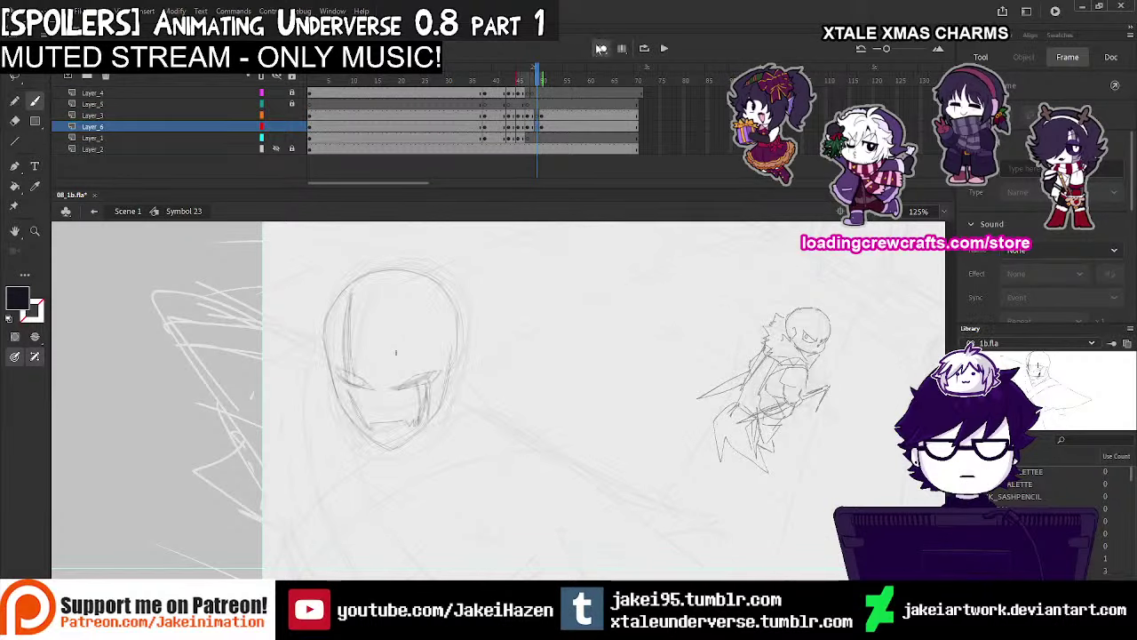
{"action": "left_click", "coordinate": [461, 404], "text": "ctrl"}
{"action": "left_click_drag", "start_coordinate": [530, 80], "coordinate": [523, 81]}
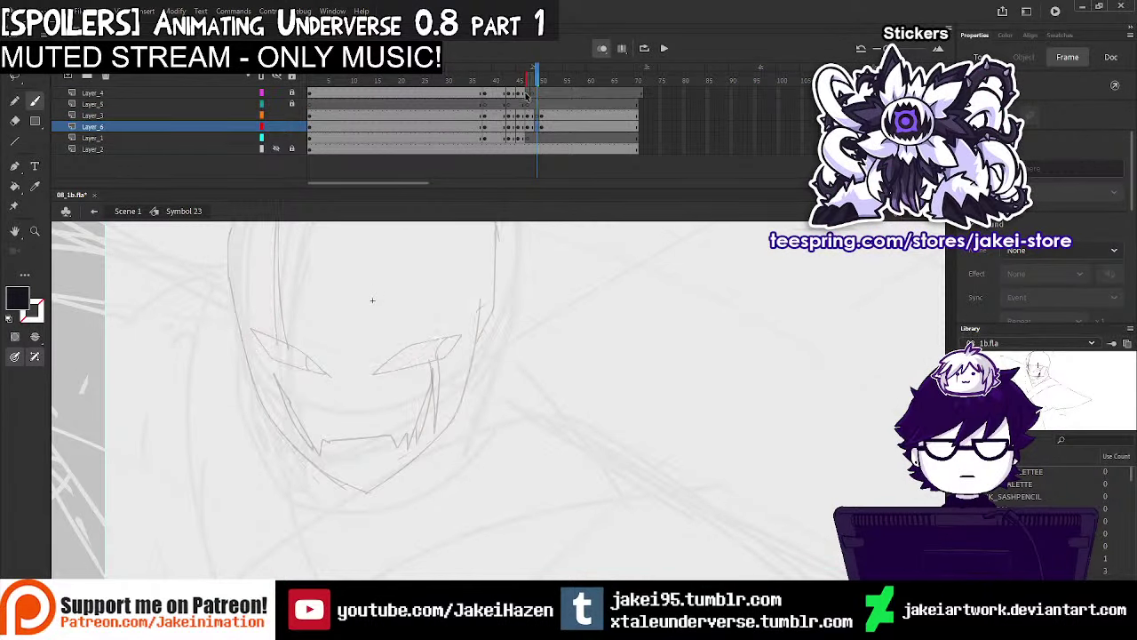
{"action": "left_click_drag", "start_coordinate": [228, 271], "coordinate": [247, 355]}
{"action": "left_click", "coordinate": [316, 351], "text": "ctrl"}
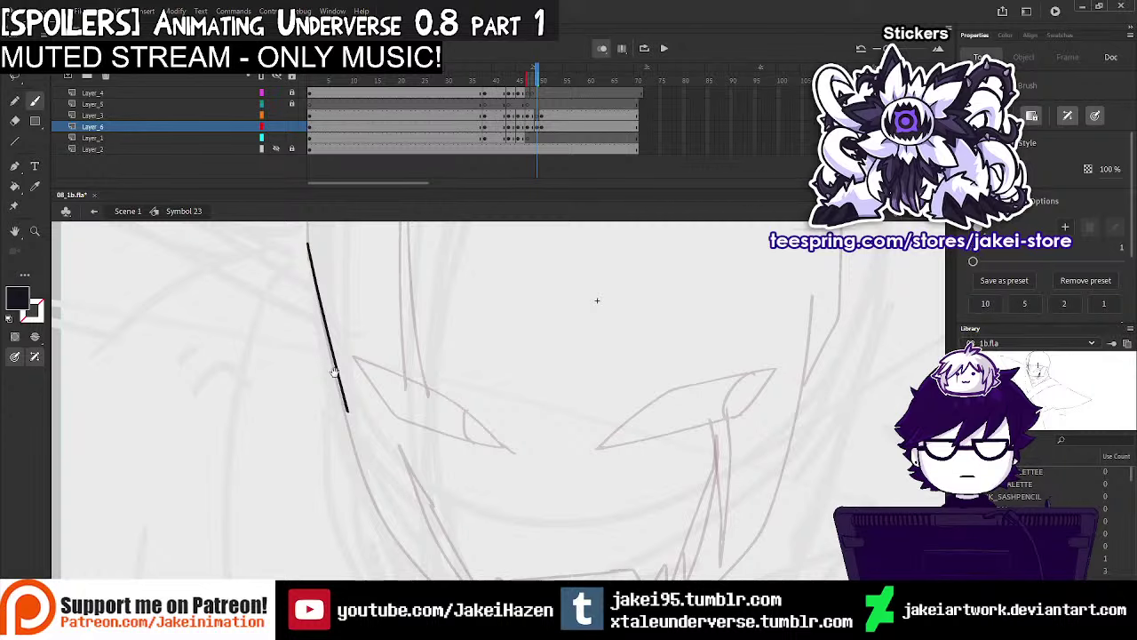
{"action": "left_click_drag", "start_coordinate": [334, 375], "coordinate": [323, 342]}
{"action": "key", "text": "ctrl+z"}
{"action": "left_click_drag", "start_coordinate": [298, 227], "coordinate": [336, 394]}
{"action": "key", "text": "ctrl+z"}
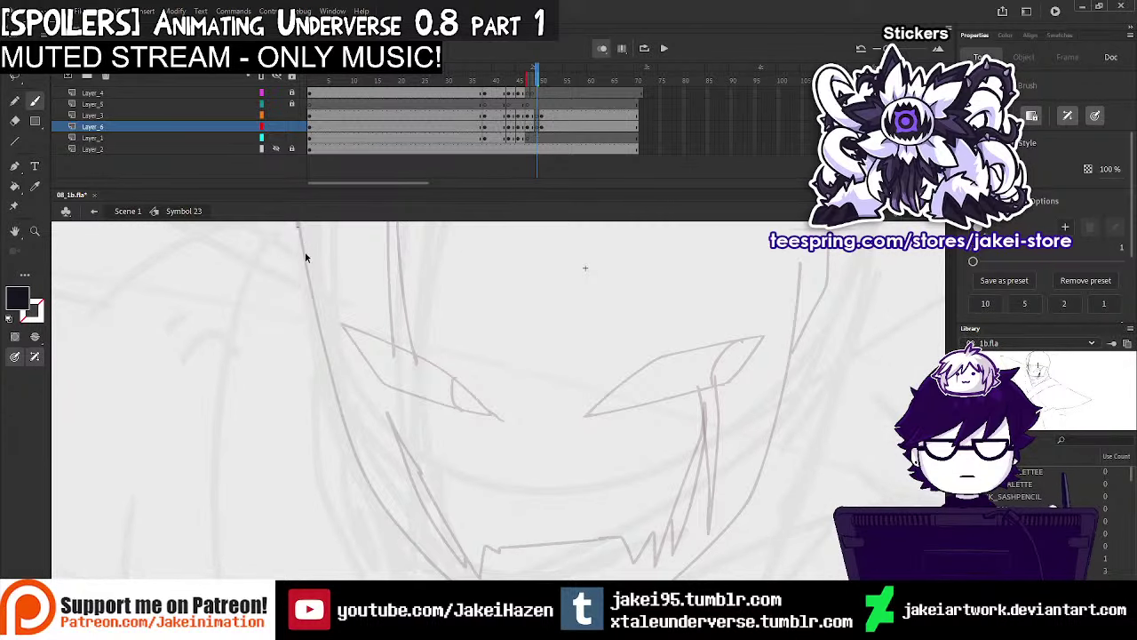
{"action": "left_click_drag", "start_coordinate": [298, 225], "coordinate": [330, 394]}
{"action": "key", "text": "ctrl+z"}
Trace the jaw on Layer_6 with the brush from one temple down to the chin tip and up the opposite cheek
{"action": "left_click_drag", "start_coordinate": [300, 230], "coordinate": [358, 465]}
{"action": "mouse_move", "coordinate": [358, 465]}
{"action": "left_mouse_down"}
{"action": "mouse_move", "coordinate": [380, 499]}
{"action": "mouse_move", "coordinate": [270, 306]}
{"action": "mouse_move", "coordinate": [362, 418]}
{"action": "mouse_move", "coordinate": [484, 484]}
{"action": "mouse_move", "coordinate": [442, 513]}
{"action": "left_mouse_up"}
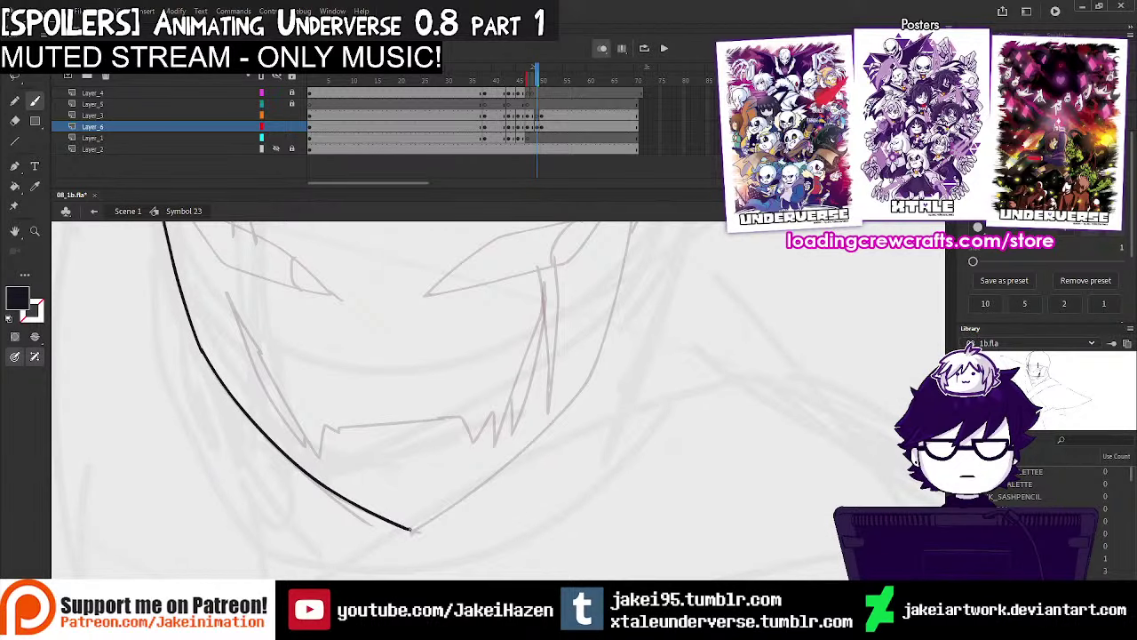
{"action": "left_click_drag", "start_coordinate": [490, 480], "coordinate": [594, 372]}
{"action": "left_click_drag", "start_coordinate": [602, 333], "coordinate": [488, 465]}
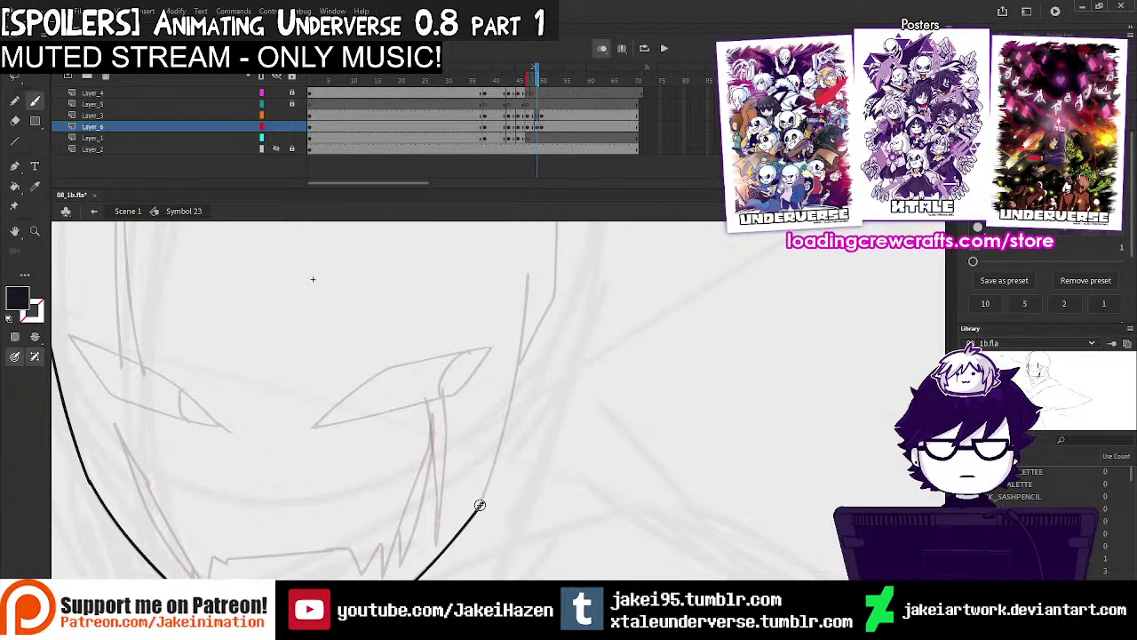
{"action": "left_click_drag", "start_coordinate": [480, 506], "coordinate": [534, 272]}
{"action": "key", "text": "ctrl+z"}
{"action": "left_click_drag", "start_coordinate": [482, 505], "coordinate": [530, 270]}
{"action": "left_click", "coordinate": [432, 297]}
Trace the skull's curve from the first temple over the crown to the opposite side of the forehead
{"action": "mouse_move", "coordinate": [375, 349]}
{"action": "left_mouse_down"}
{"action": "mouse_move", "coordinate": [387, 392]}
{"action": "mouse_move", "coordinate": [374, 477]}
{"action": "left_mouse_up"}
{"action": "left_click", "coordinate": [399, 394]}
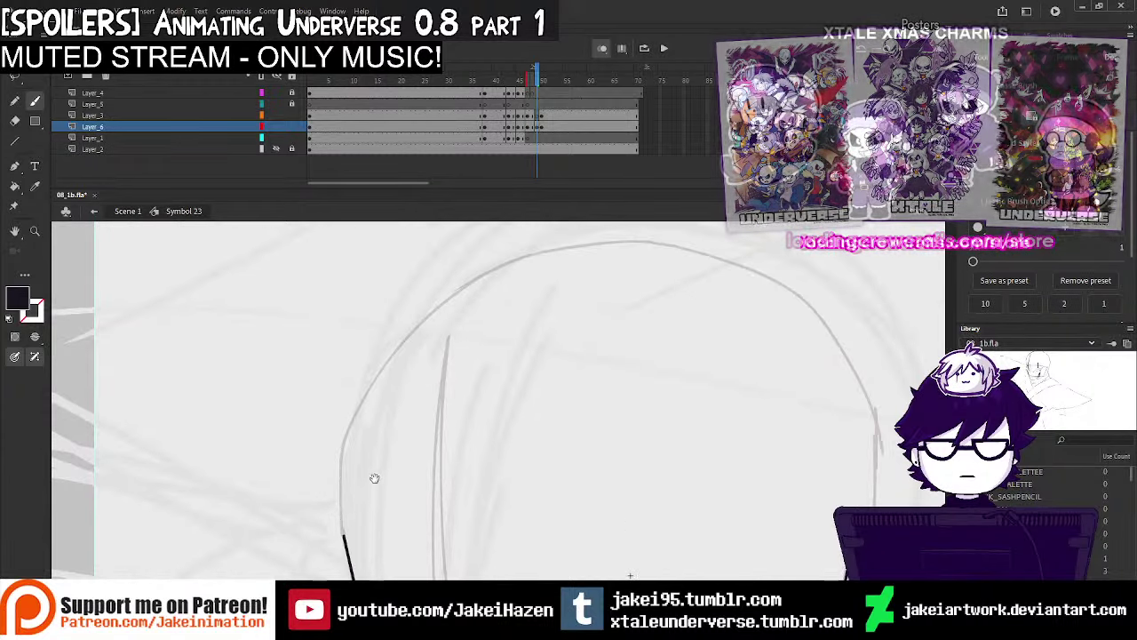
{"action": "mouse_move", "coordinate": [344, 538]}
{"action": "left_mouse_down"}
{"action": "mouse_move", "coordinate": [344, 442]}
{"action": "mouse_move", "coordinate": [365, 398]}
{"action": "mouse_move", "coordinate": [453, 294]}
{"action": "mouse_move", "coordinate": [495, 267]}
{"action": "left_mouse_up"}
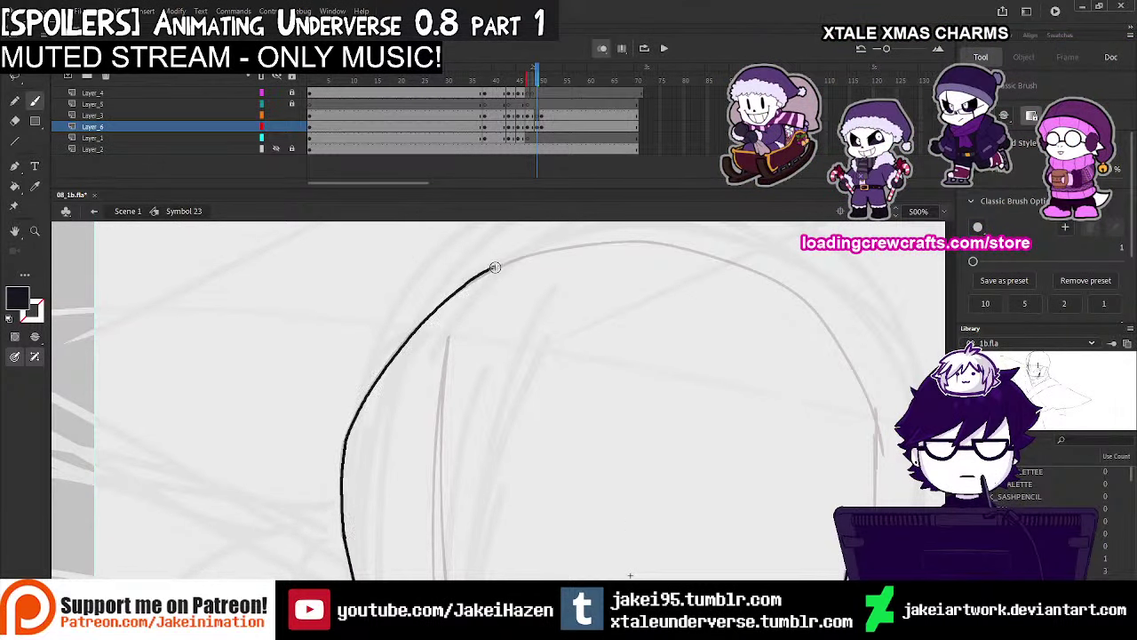
{"action": "left_click_drag", "start_coordinate": [492, 341], "coordinate": [361, 382]}
{"action": "key", "text": "e"}
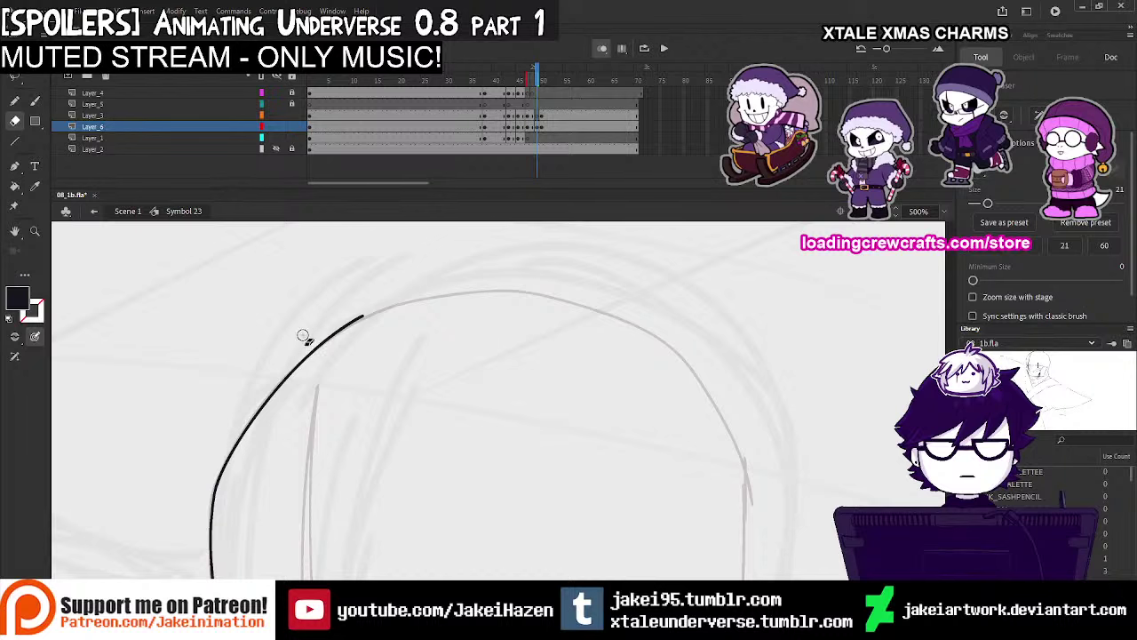
{"action": "key", "text": "b"}
{"action": "mouse_move", "coordinate": [346, 325]}
{"action": "left_mouse_down"}
{"action": "mouse_move", "coordinate": [442, 297]}
{"action": "mouse_move", "coordinate": [547, 300]}
{"action": "left_mouse_up"}
{"action": "key", "text": "ctrl+z"}
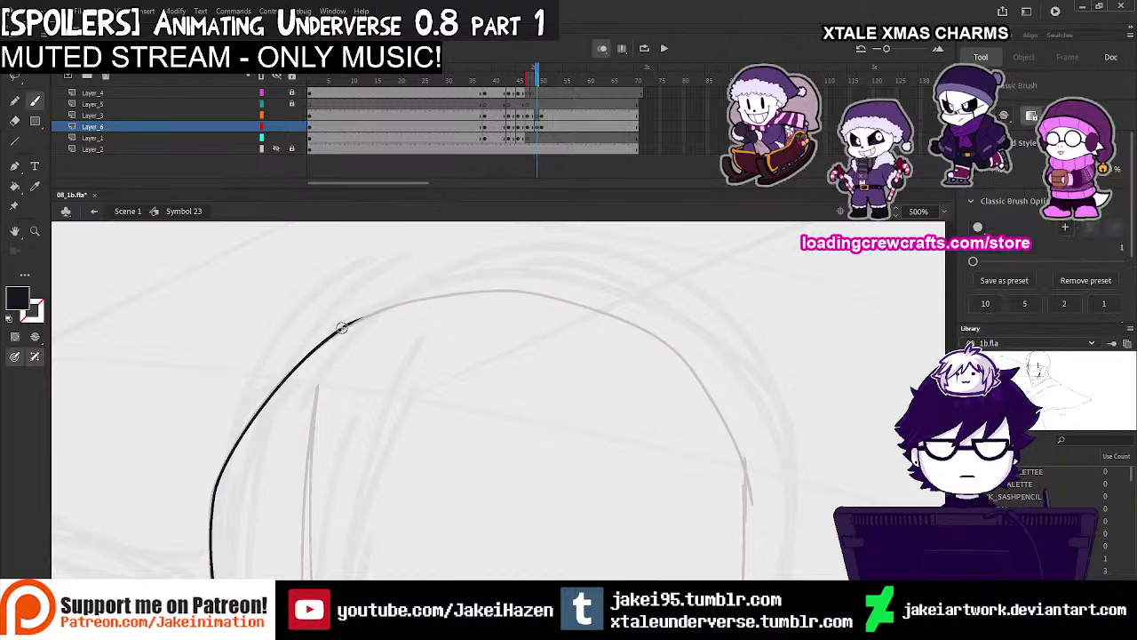
{"action": "mouse_move", "coordinate": [343, 327]}
{"action": "left_mouse_down"}
{"action": "mouse_move", "coordinate": [418, 299]}
{"action": "mouse_move", "coordinate": [526, 294]}
{"action": "mouse_move", "coordinate": [626, 323]}
{"action": "mouse_move", "coordinate": [682, 362]}
{"action": "left_mouse_up"}
{"action": "left_click_drag", "start_coordinate": [728, 430], "coordinate": [744, 466]}
Close the skull outline with a line from the forehead's side down to the cheekbone beside the eye
{"action": "key", "text": "space"}
{"action": "mouse_move", "coordinate": [726, 506]}
{"action": "left_mouse_down"}
{"action": "mouse_move", "coordinate": [587, 360]}
{"action": "mouse_move", "coordinate": [529, 284]}
{"action": "left_mouse_up"}
{"action": "left_click_drag", "start_coordinate": [550, 246], "coordinate": [550, 425]}
{"action": "key", "text": "ctrl+z"}
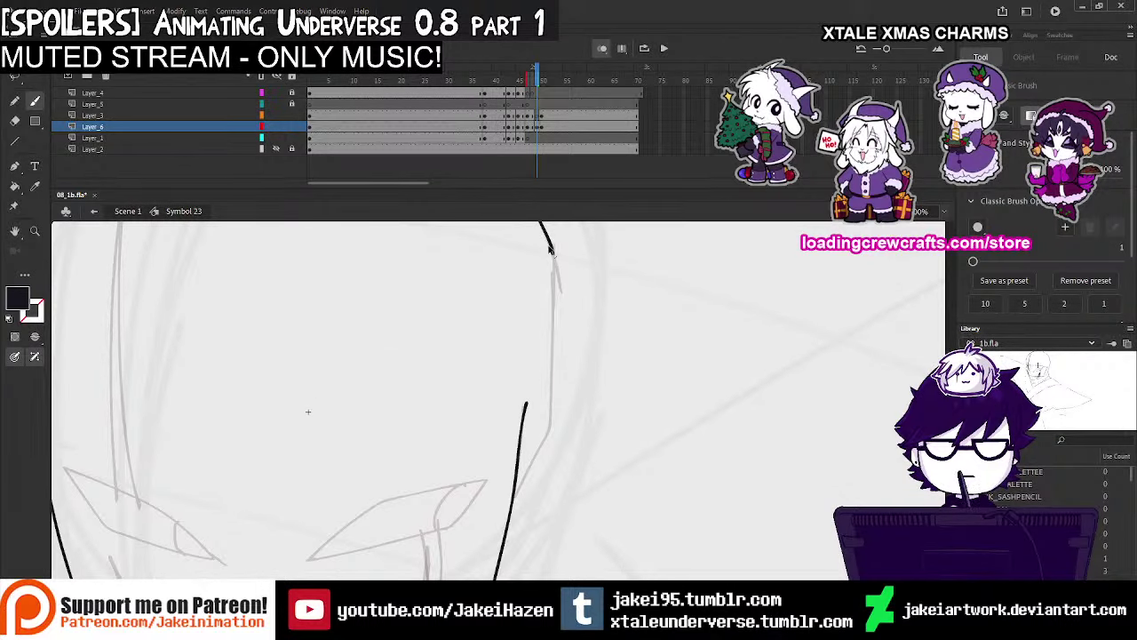
{"action": "left_click_drag", "start_coordinate": [551, 243], "coordinate": [547, 435]}
{"action": "key", "text": "ctrl+minus"}
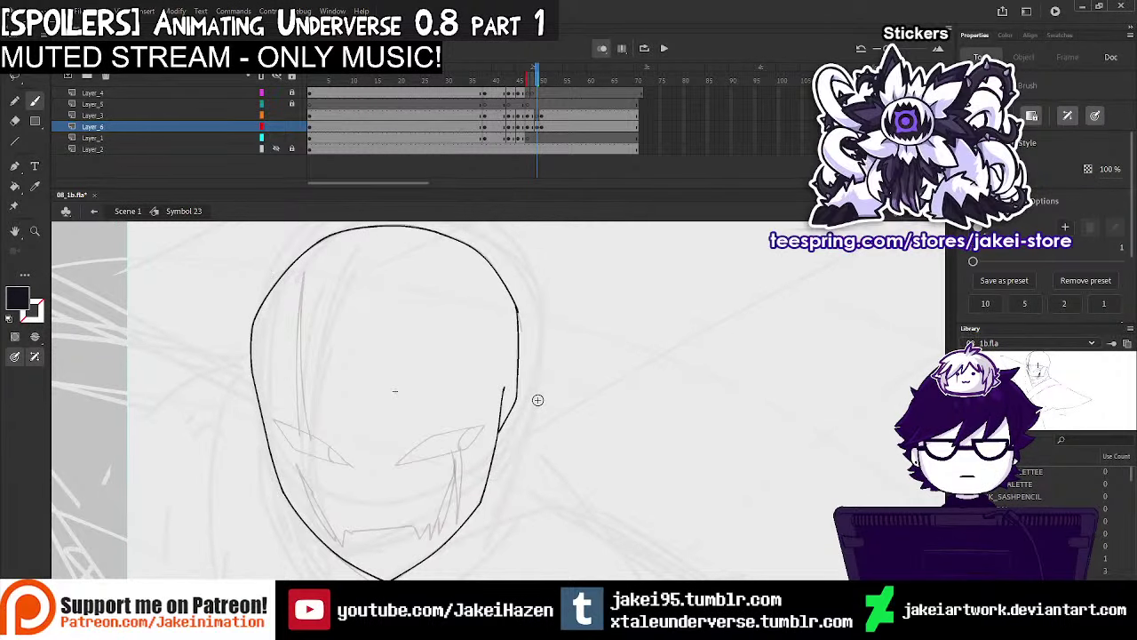
Trace both slanted eyes on Layer_3 at frame 49, adding a small pointed notch along each lower lid
{"action": "left_click", "coordinate": [536, 115]}
{"action": "key", "text": "period"}
{"action": "left_click", "coordinate": [454, 450], "text": "ctrl"}
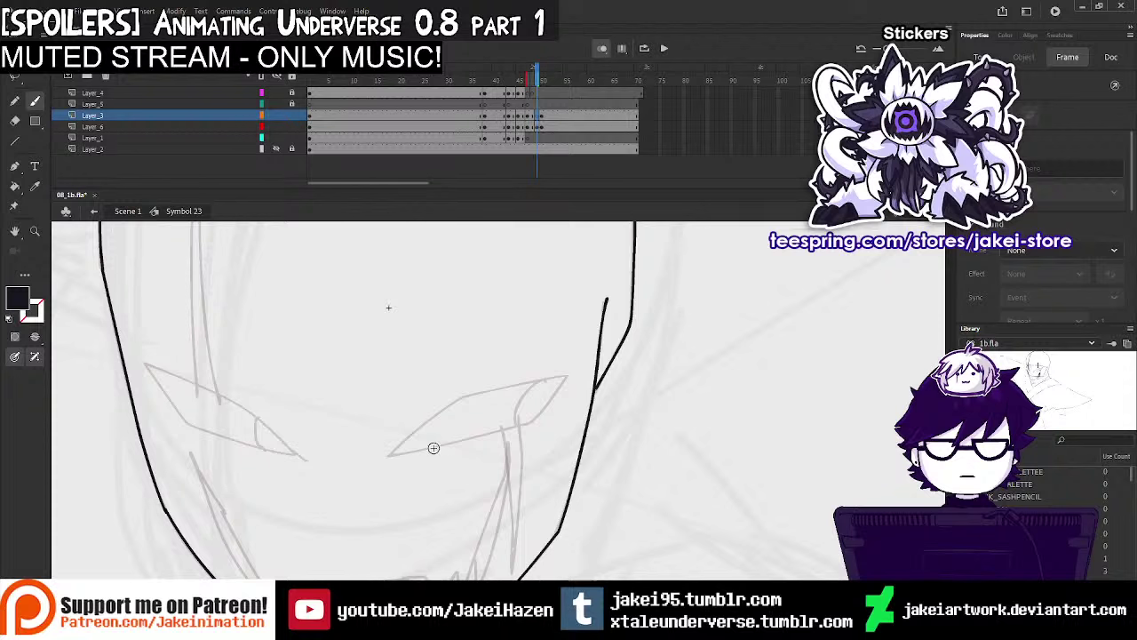
{"action": "left_click_drag", "start_coordinate": [394, 453], "coordinate": [471, 396]}
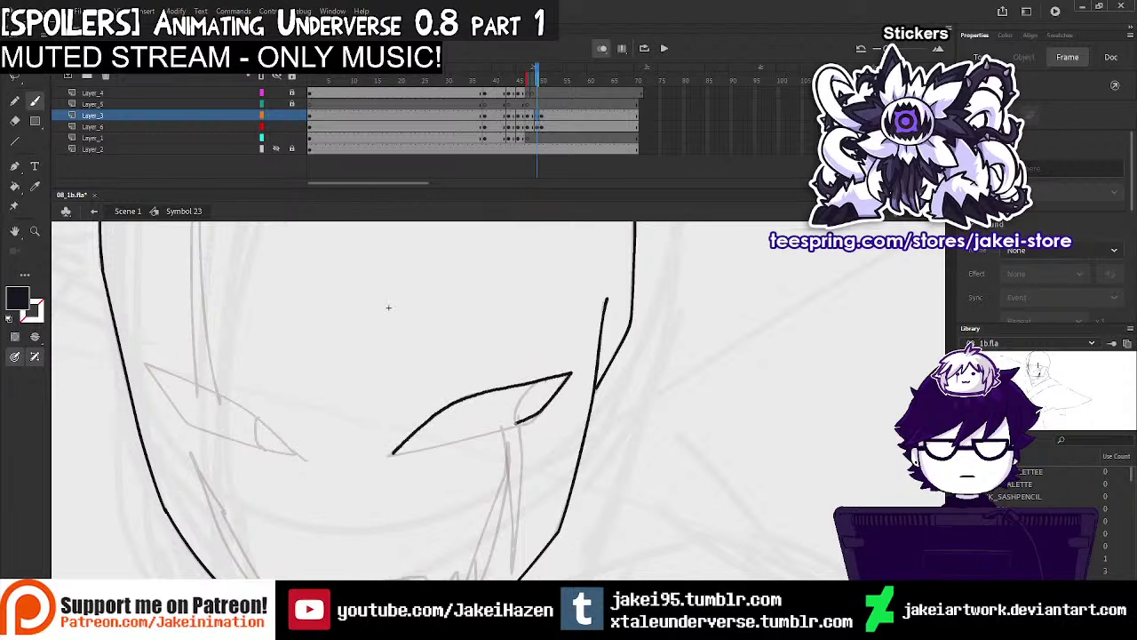
{"action": "left_click_drag", "start_coordinate": [524, 421], "coordinate": [391, 456]}
{"action": "left_click_drag", "start_coordinate": [547, 401], "coordinate": [531, 430]}
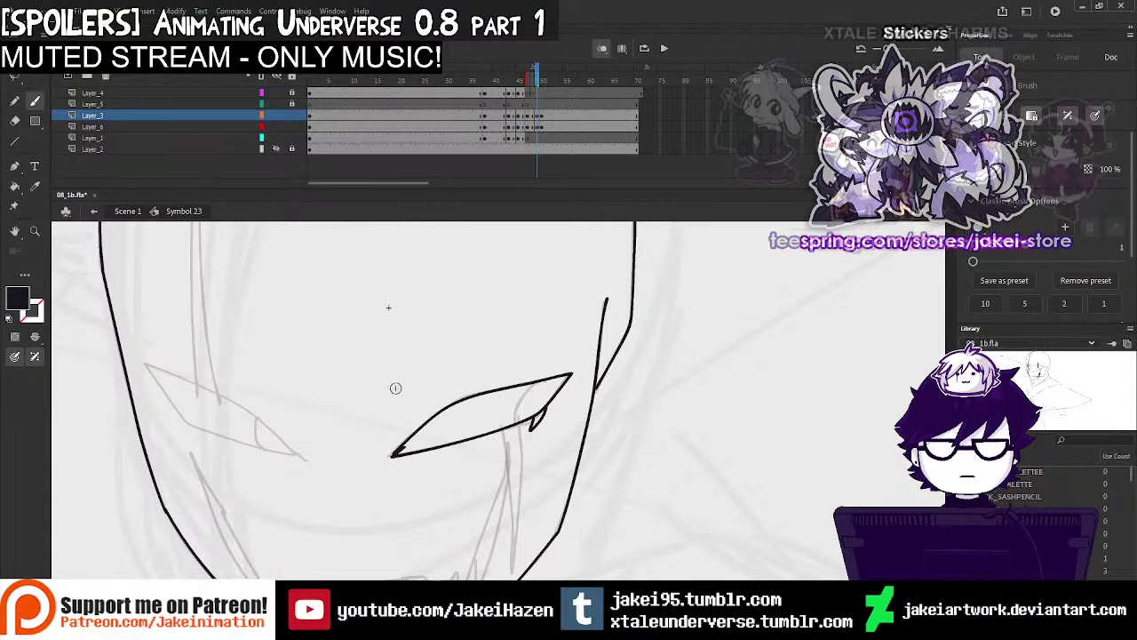
{"action": "left_click_drag", "start_coordinate": [302, 457], "coordinate": [201, 387]}
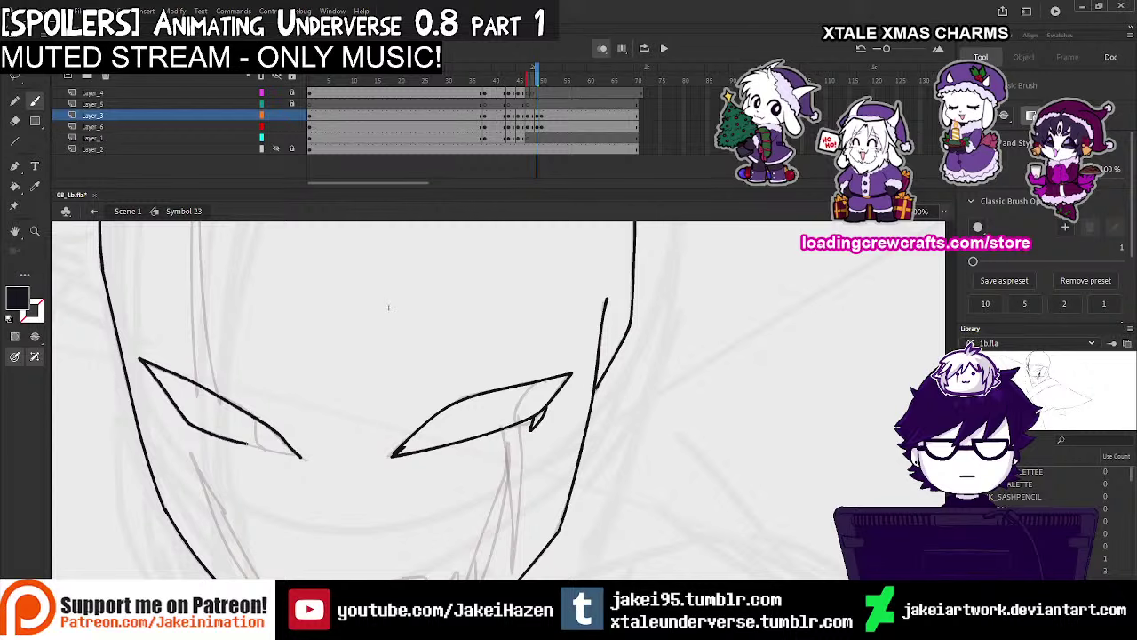
{"action": "left_click_drag", "start_coordinate": [302, 457], "coordinate": [228, 437]}
{"action": "left_click_drag", "start_coordinate": [227, 324], "coordinate": [278, 490]}
Unlock Layer_4 and trace one corner of the mouth and its first fangs at the new frame
{"action": "key", "text": "ctrl+minus"}
{"action": "left_click_drag", "start_coordinate": [362, 425], "coordinate": [416, 318]}
{"action": "key", "text": "ctrl+equal"}
{"action": "left_click_drag", "start_coordinate": [519, 406], "coordinate": [486, 351]}
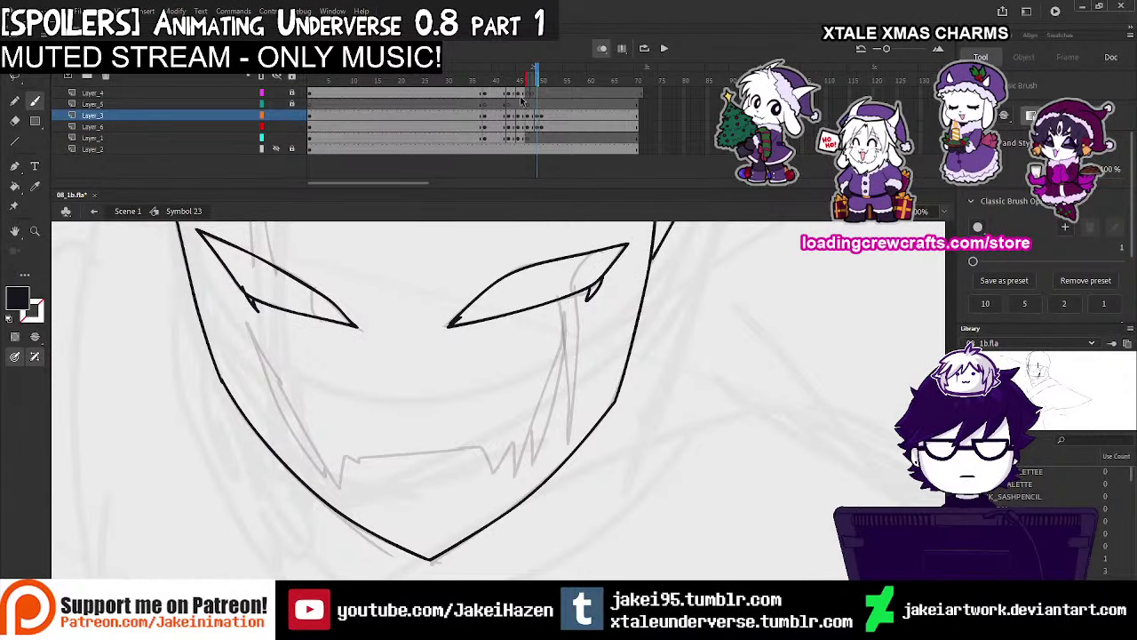
{"action": "left_click", "coordinate": [522, 94]}
{"action": "left_click", "coordinate": [537, 94]}
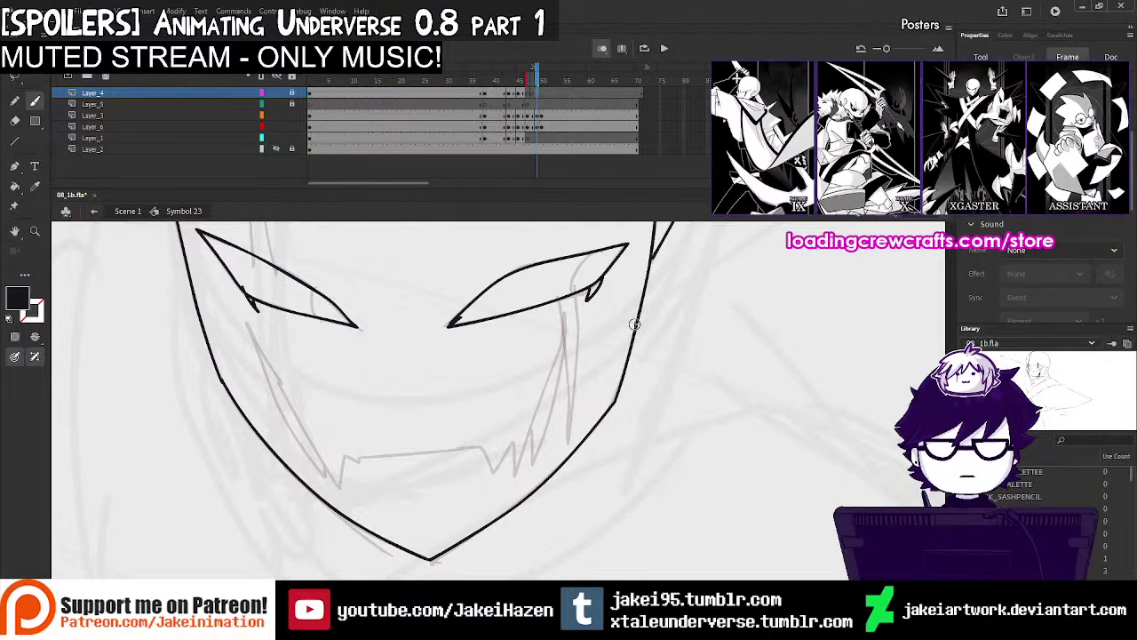
{"action": "key", "text": "b"}
{"action": "mouse_move", "coordinate": [303, 427]}
{"action": "left_mouse_down"}
{"action": "mouse_move", "coordinate": [245, 324]}
{"action": "mouse_move", "coordinate": [280, 409]}
{"action": "mouse_move", "coordinate": [341, 490]}
{"action": "mouse_move", "coordinate": [361, 458]}
{"action": "left_mouse_up"}
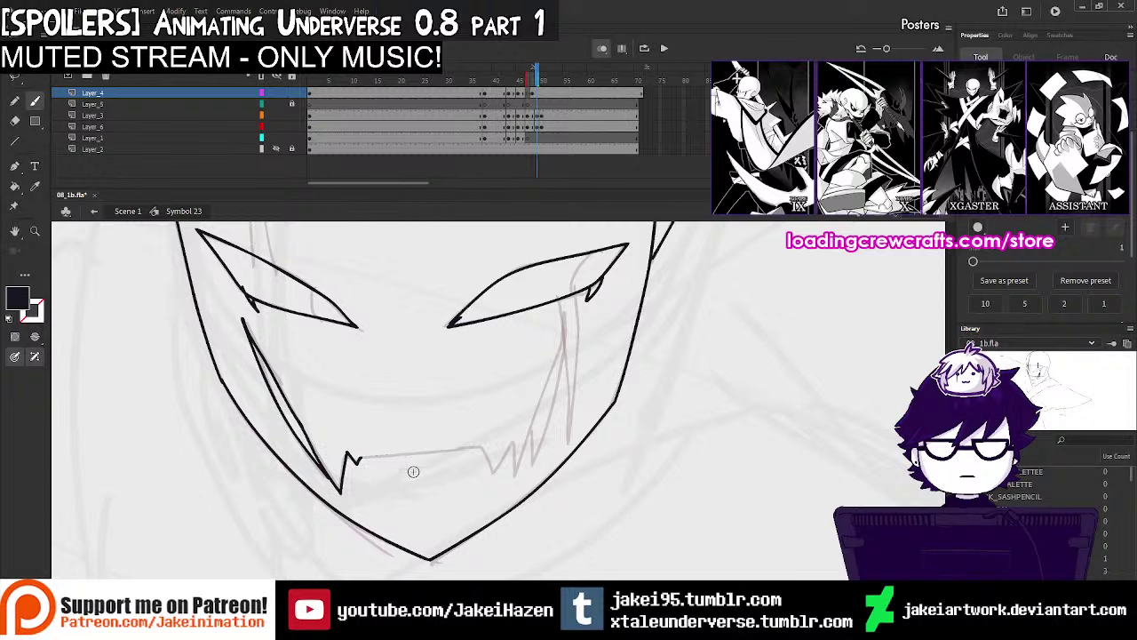
Draw the mouth's upper edge across to the opposite fangs and finish the other mouth corner up toward the eye
{"action": "left_click_drag", "start_coordinate": [461, 447], "coordinate": [466, 448]}
{"action": "key", "text": "ctrl+z"}
{"action": "mouse_move", "coordinate": [360, 457]}
{"action": "left_mouse_down"}
{"action": "mouse_move", "coordinate": [487, 445]}
{"action": "mouse_move", "coordinate": [495, 462]}
{"action": "mouse_move", "coordinate": [509, 442]}
{"action": "mouse_move", "coordinate": [515, 479]}
{"action": "left_mouse_up"}
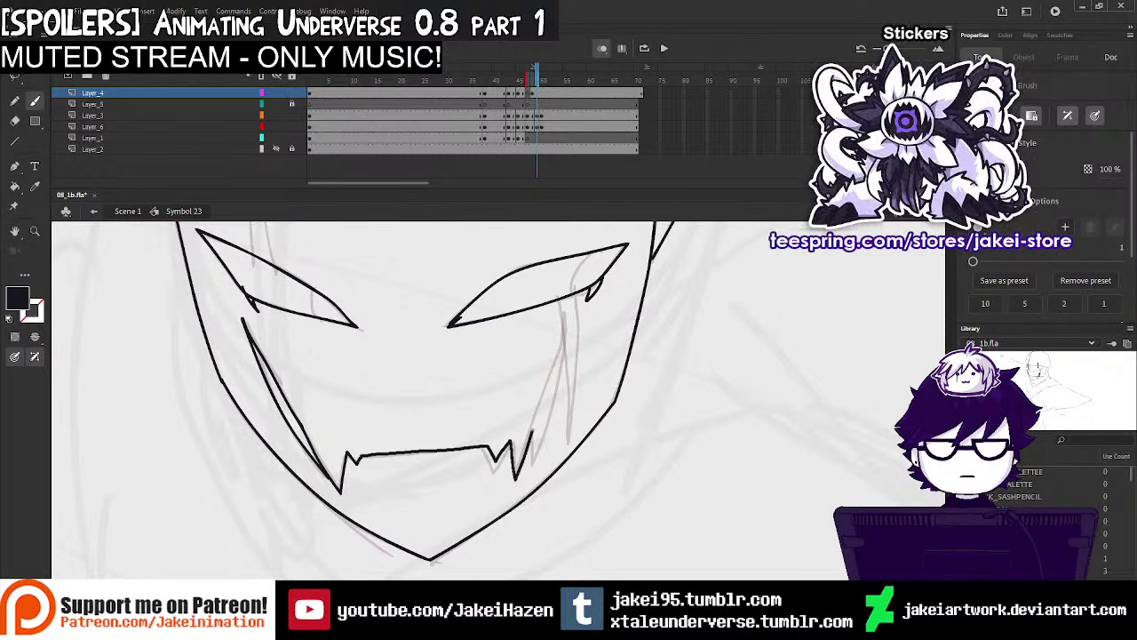
{"action": "mouse_move", "coordinate": [531, 433]}
{"action": "left_mouse_down"}
{"action": "mouse_move", "coordinate": [562, 330]}
{"action": "mouse_move", "coordinate": [552, 389]}
{"action": "left_mouse_up"}
{"action": "left_click_drag", "start_coordinate": [531, 469], "coordinate": [518, 478]}
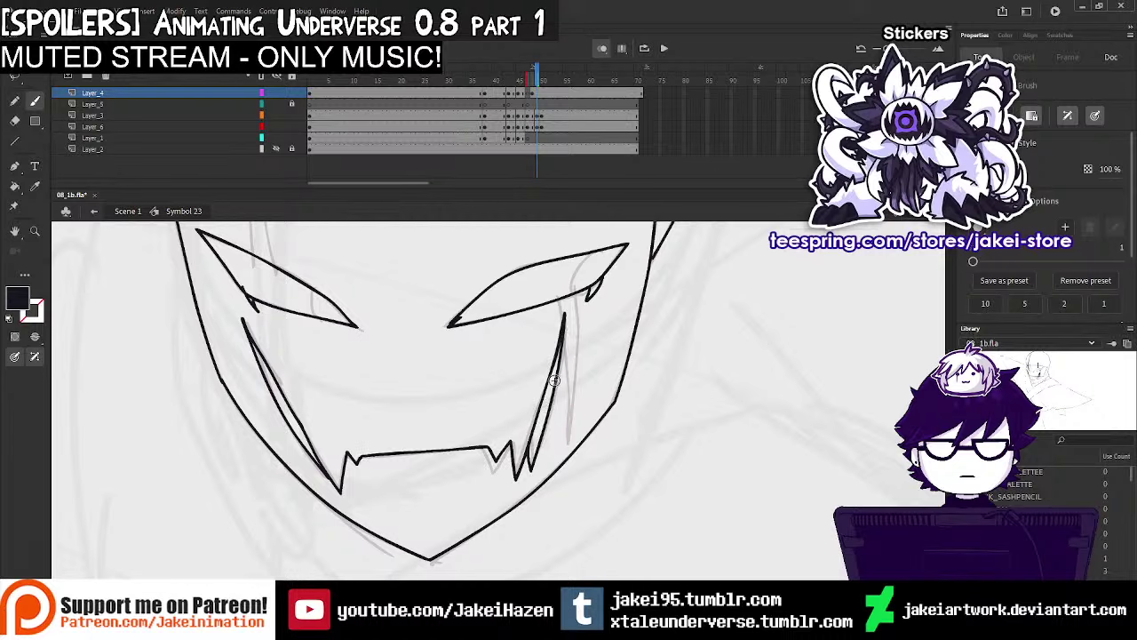
{"action": "key", "text": "ctrl+minus"}
{"action": "key", "text": "ctrl+minus"}
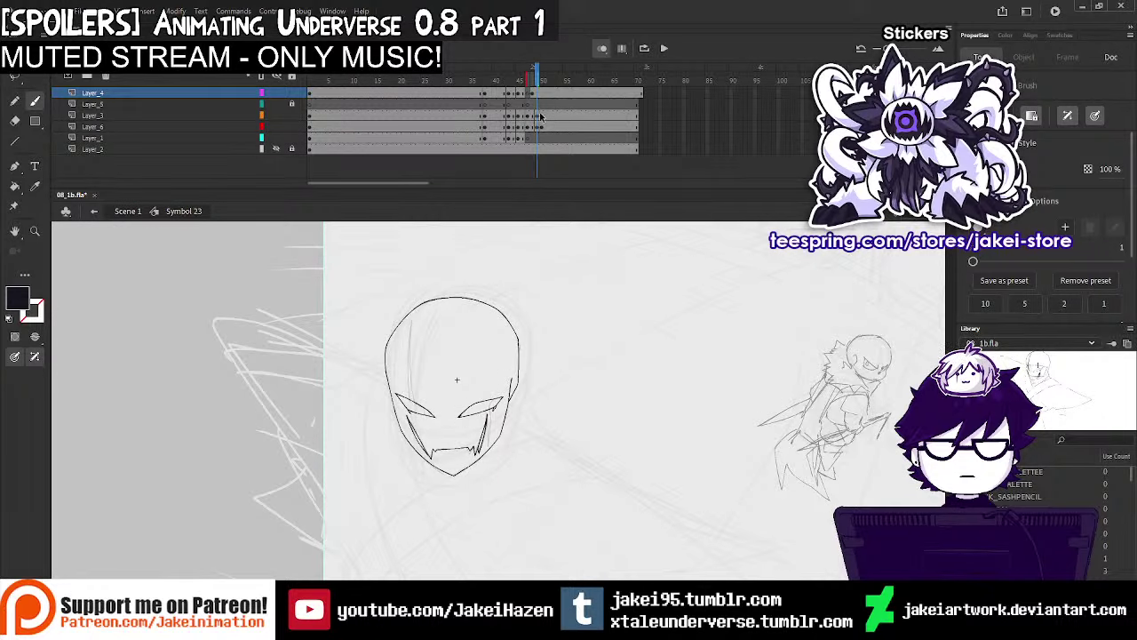
Unlock Layer_5 and trace the long forehead crack down to the eye
{"action": "left_click", "coordinate": [530, 117]}
{"action": "left_click", "coordinate": [537, 116]}
{"action": "key", "text": "ctrl+equal"}
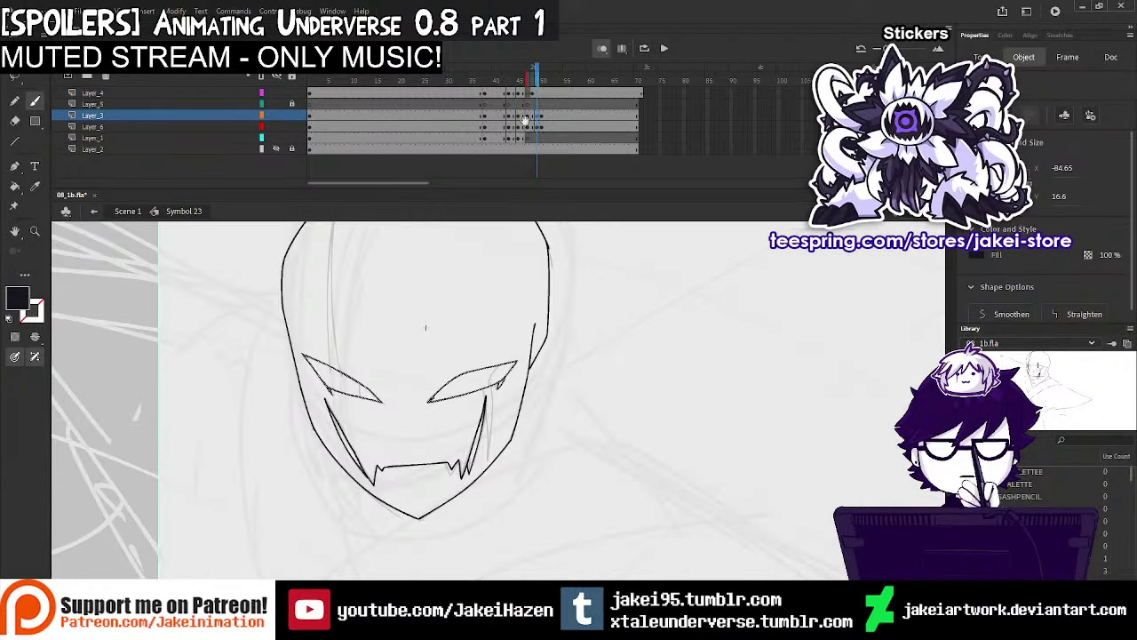
{"action": "key", "text": "Up"}
{"action": "left_click_drag", "start_coordinate": [362, 323], "coordinate": [355, 428]}
{"action": "left_click", "coordinate": [292, 104]}
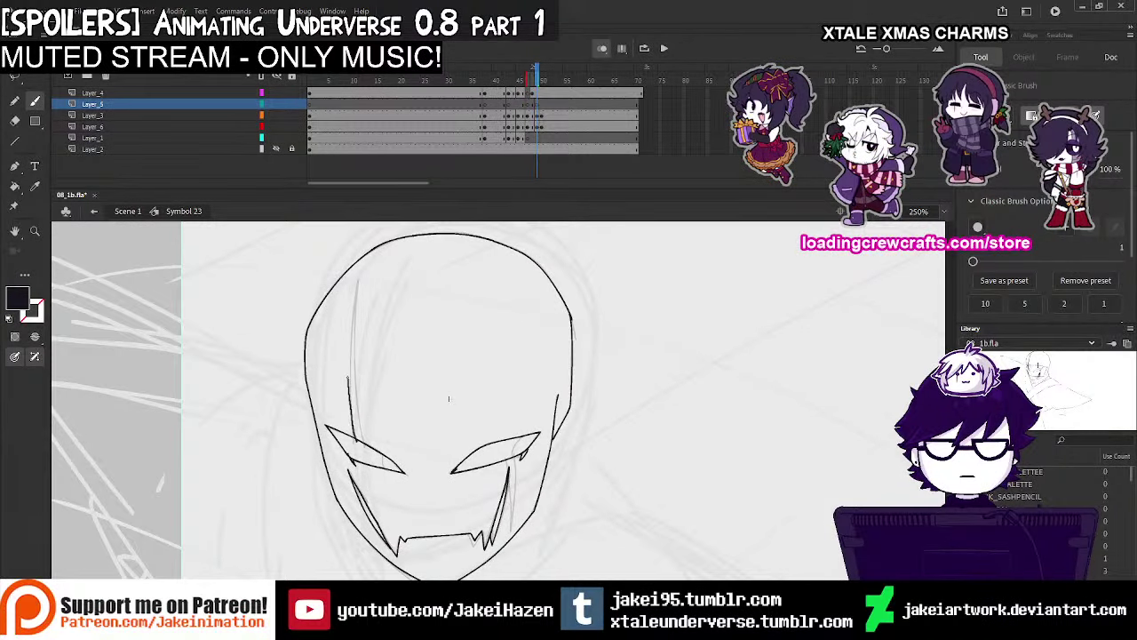
{"action": "mouse_move", "coordinate": [350, 380]}
{"action": "left_mouse_down"}
{"action": "mouse_move", "coordinate": [356, 284]}
{"action": "mouse_move", "coordinate": [361, 444]}
{"action": "left_mouse_up"}
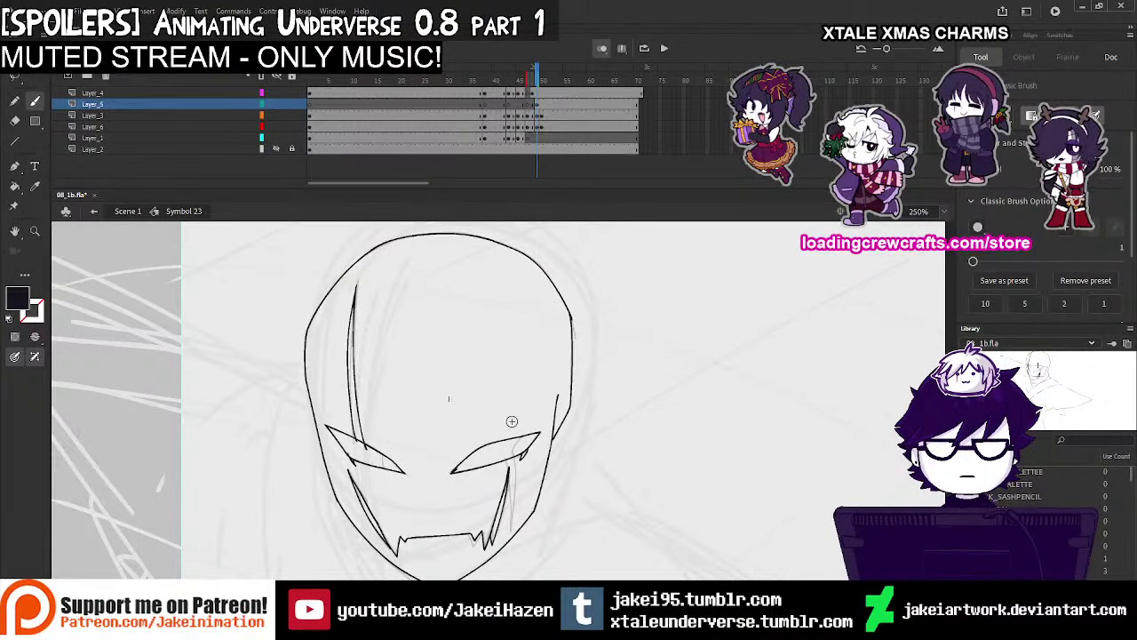
Draw the short crack running down from the other eye beside the mouth corner
{"action": "key", "text": "ctrl+z"}
{"action": "left_click_drag", "start_coordinate": [511, 530], "coordinate": [513, 467]}
{"action": "key", "text": "ctrl+z"}
{"action": "key", "text": "ctrl+z"}
{"action": "scroll", "coordinate": [448, 399], "scroll_direction": "down", "scroll_amount": 2}
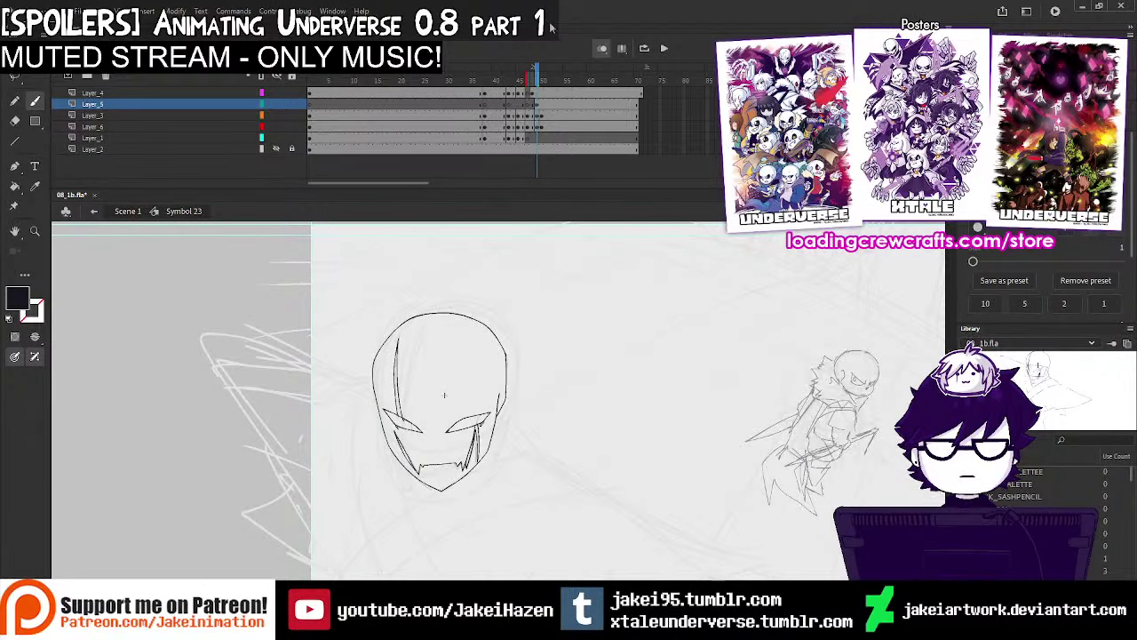
Turn off onion skin and compare the new face drawing with its neighbouring frames on Layer_3, Layer_4 and Layer_5
{"action": "left_click", "coordinate": [536, 104]}
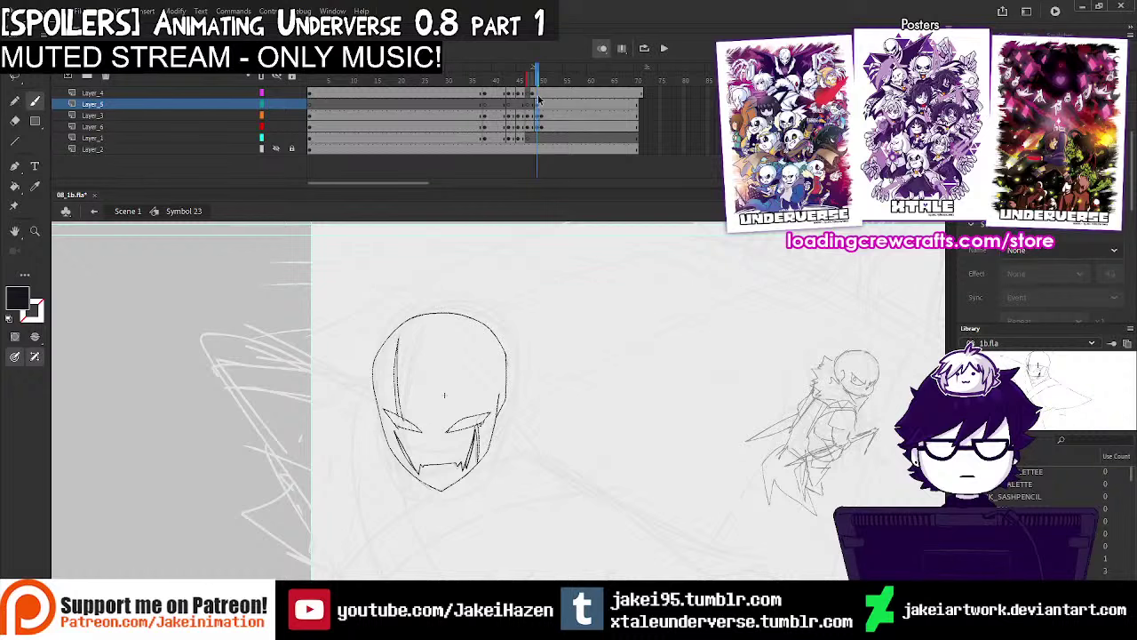
{"action": "left_click", "coordinate": [533, 94]}
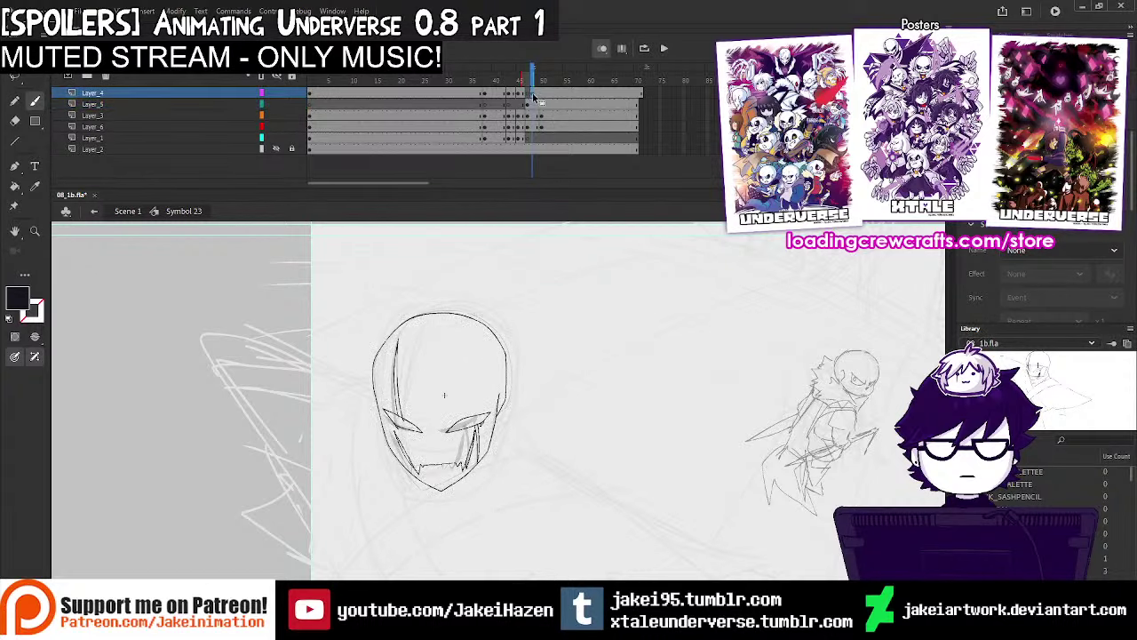
{"action": "left_click", "coordinate": [602, 49]}
{"action": "mouse_move", "coordinate": [529, 79]}
{"action": "left_mouse_down"}
{"action": "mouse_move", "coordinate": [491, 81]}
{"action": "mouse_move", "coordinate": [538, 86]}
{"action": "left_mouse_up"}
{"action": "left_click", "coordinate": [536, 106]}
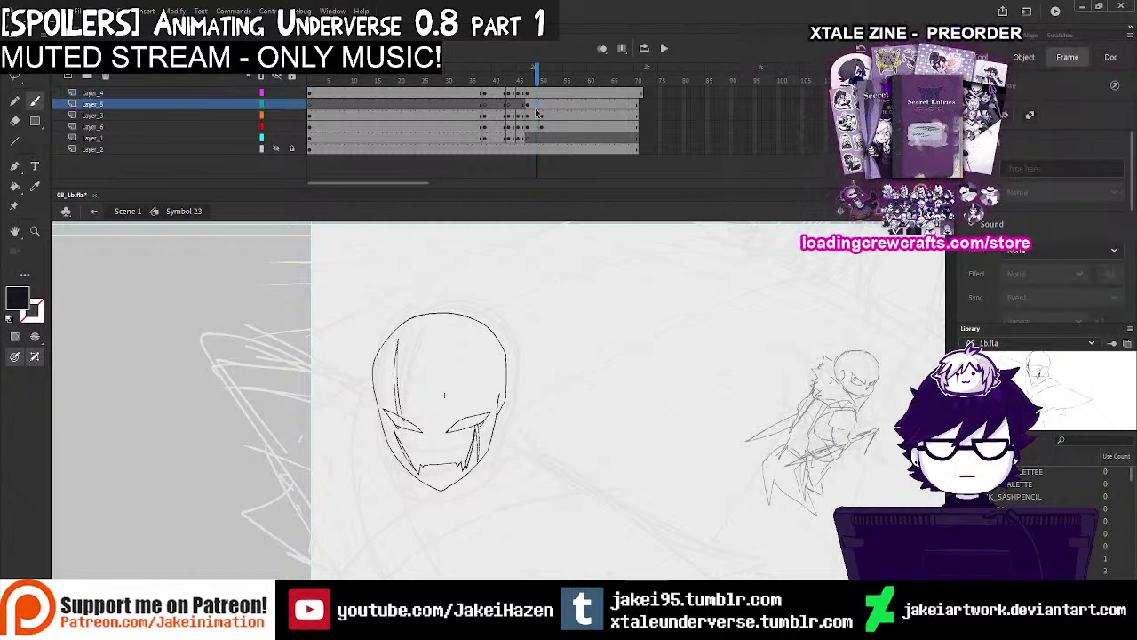
{"action": "left_click", "coordinate": [538, 116]}
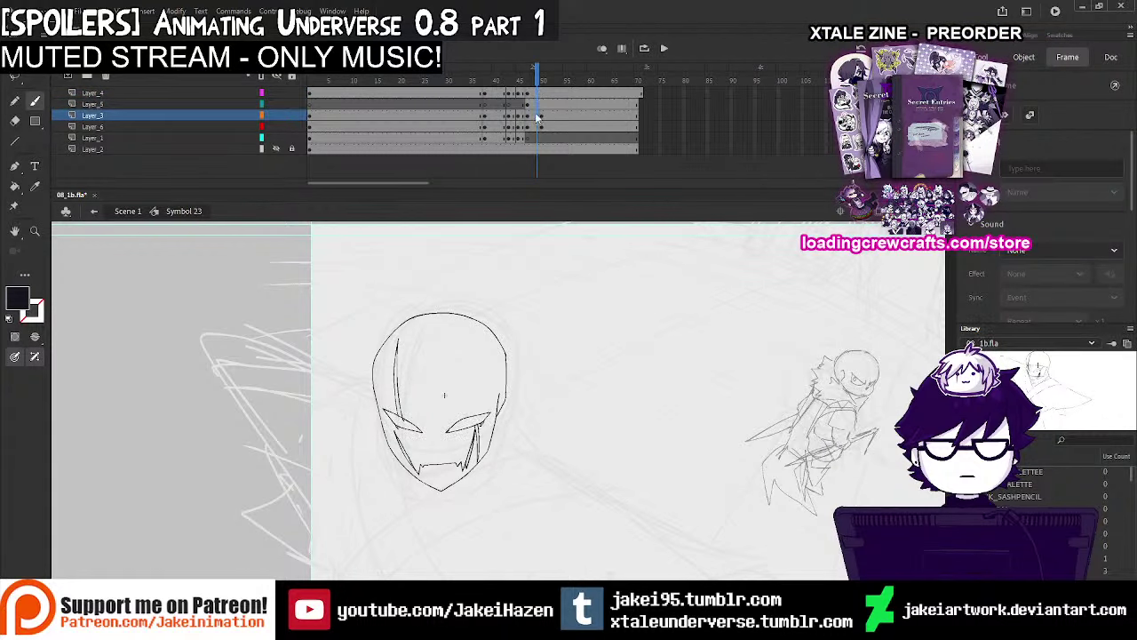
Delete the skull outline from Layer_6's keyframe at frame 50 and play back the head animation
{"action": "left_click", "coordinate": [543, 117]}
{"action": "left_click", "coordinate": [542, 126]}
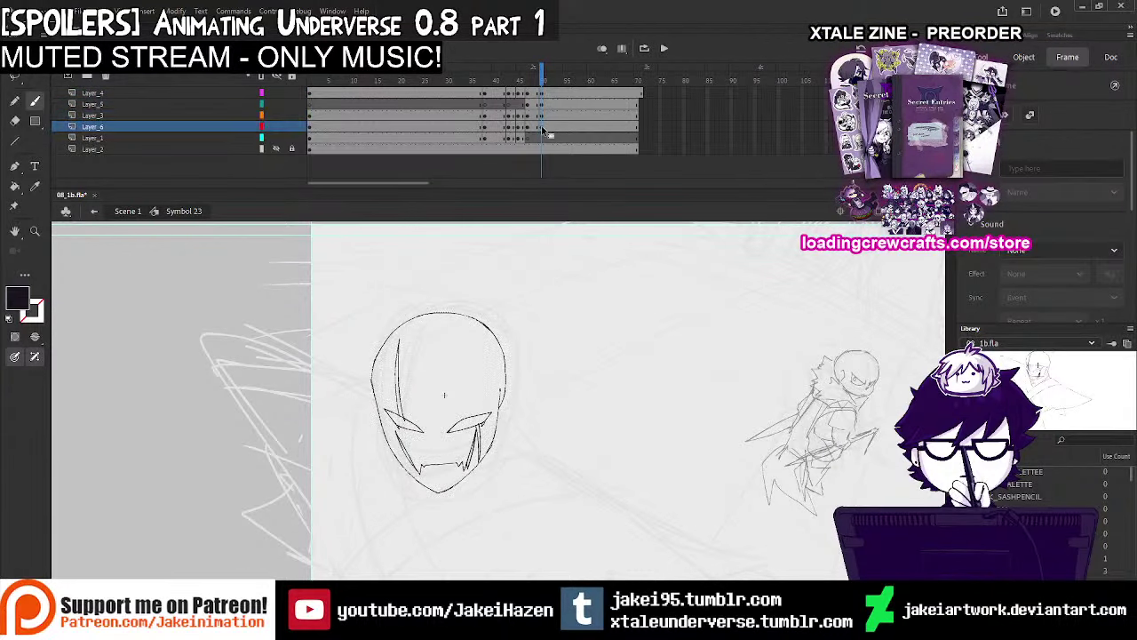
{"action": "key", "text": "Delete"}
{"action": "left_click", "coordinate": [510, 106]}
{"action": "key", "text": "Return"}
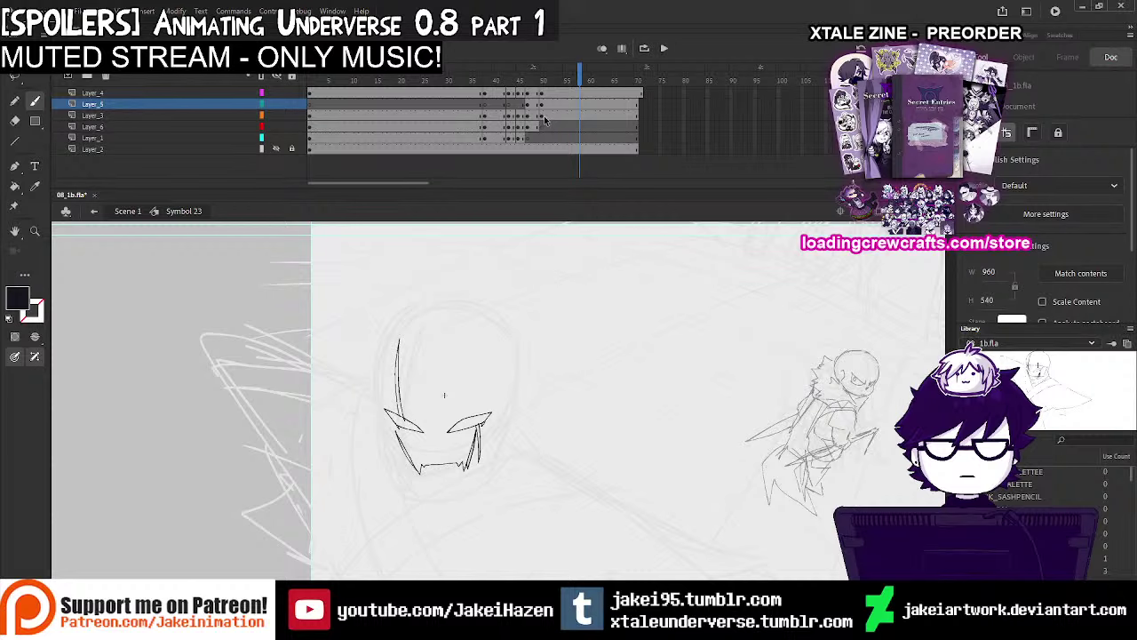
Select the eyes, cracks and mouth on Layer_3, Layer_5 and Layer_4 at frame 50 and widen them together slightly
{"action": "left_click", "coordinate": [541, 116]}
{"action": "left_click", "coordinate": [542, 108], "text": "shift"}
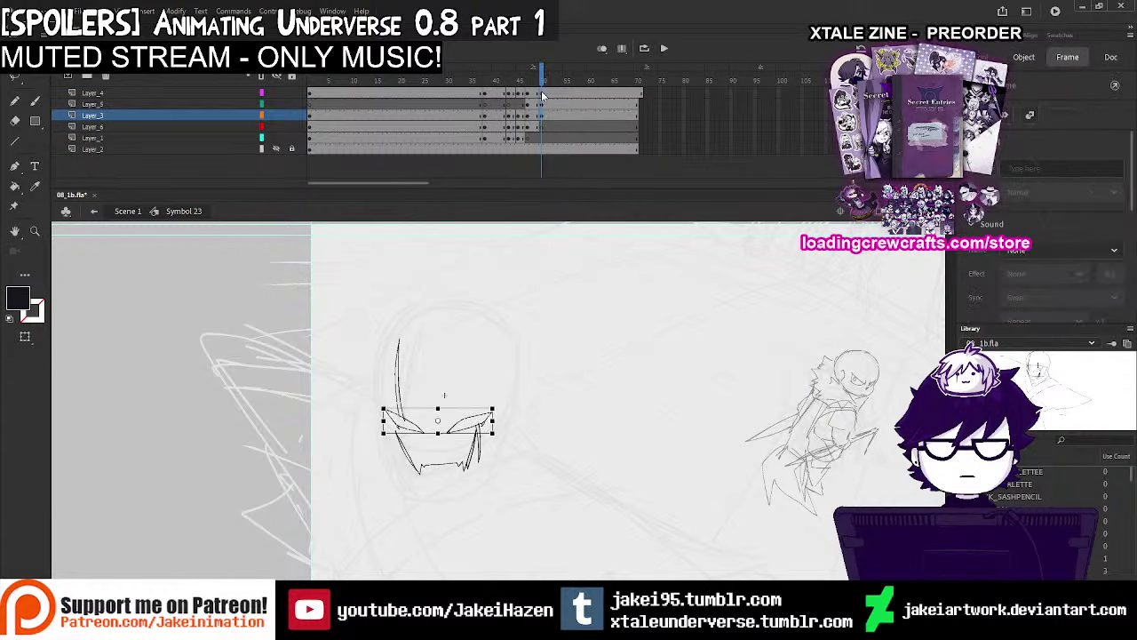
{"action": "left_click", "coordinate": [497, 405], "text": "ctrl"}
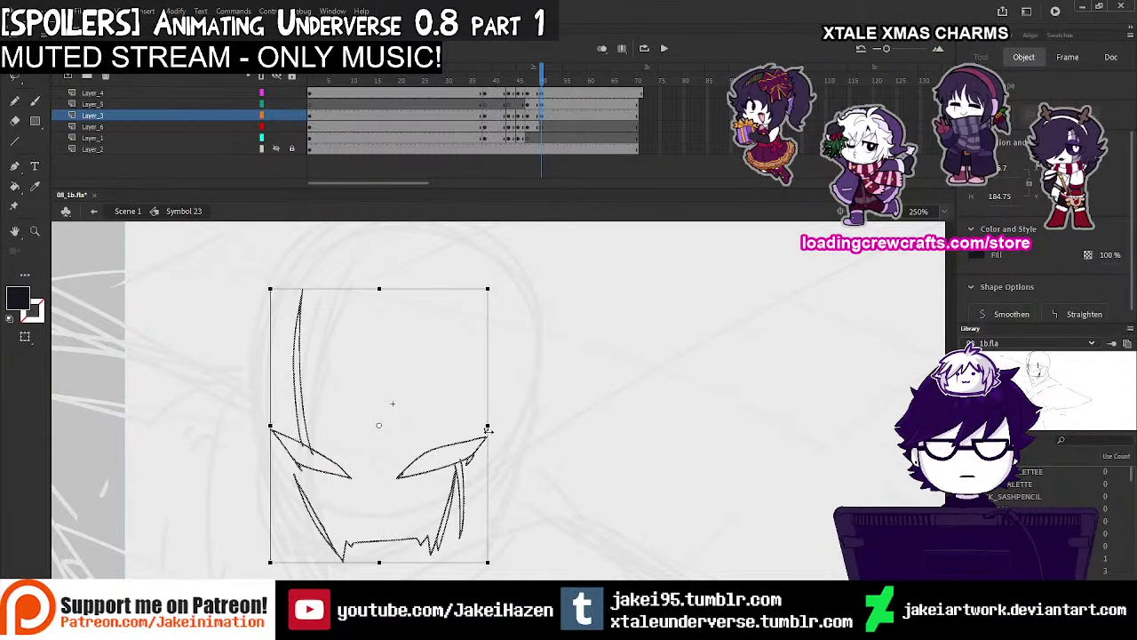
{"action": "scroll", "coordinate": [509, 439], "scroll_direction": "up", "scroll_amount": 2}
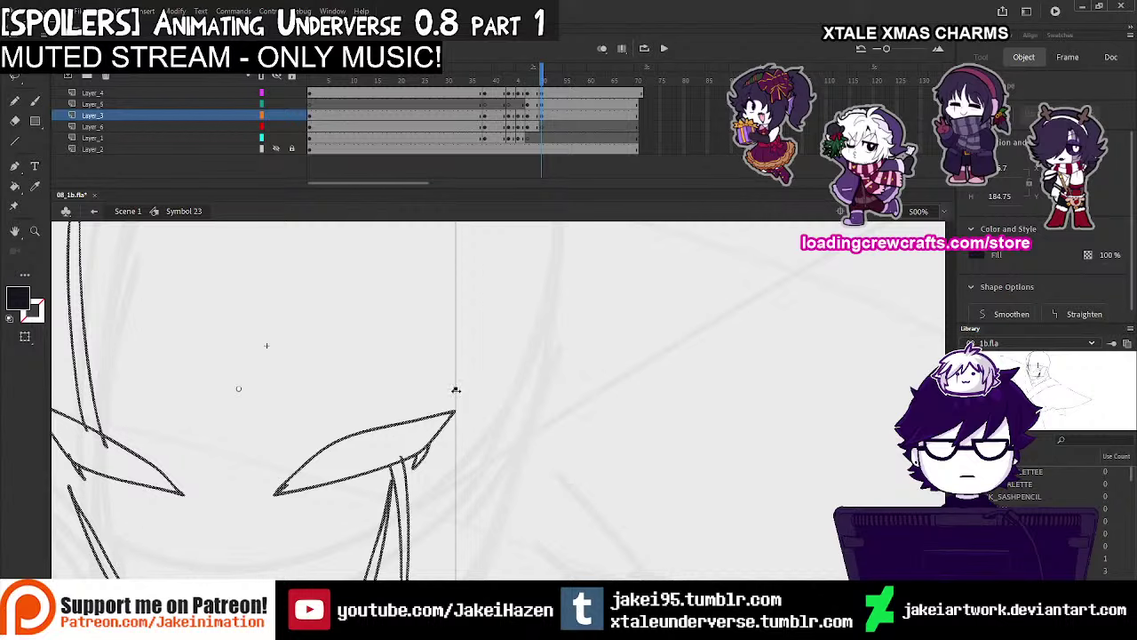
{"action": "left_click_drag", "start_coordinate": [455, 389], "coordinate": [463, 394]}
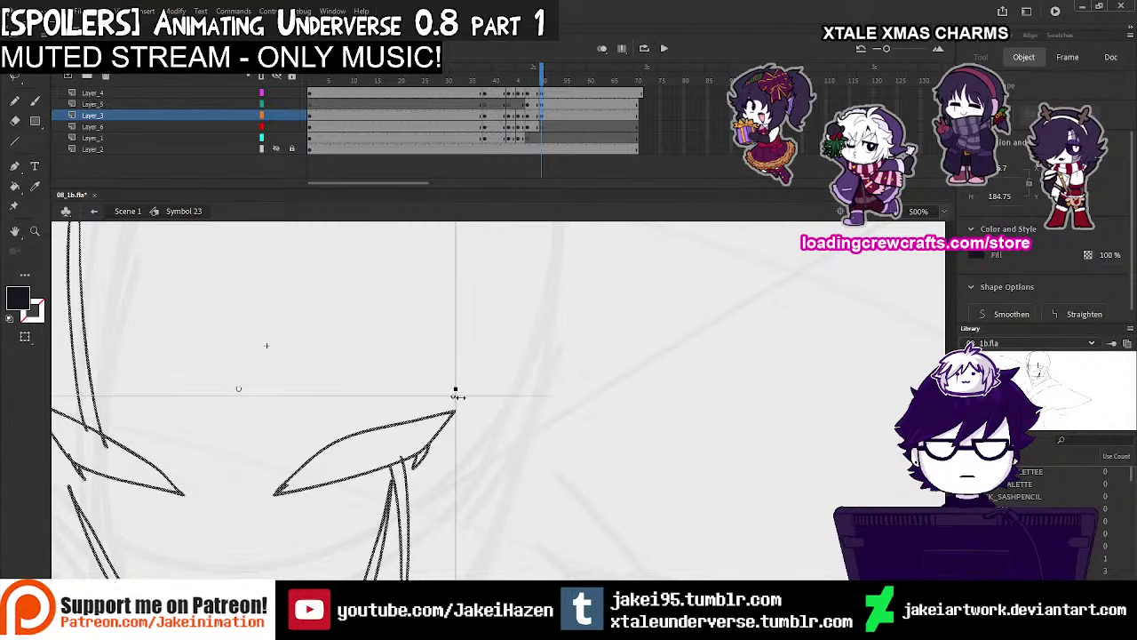
{"action": "scroll", "coordinate": [472, 404], "scroll_direction": "up", "scroll_amount": 2}
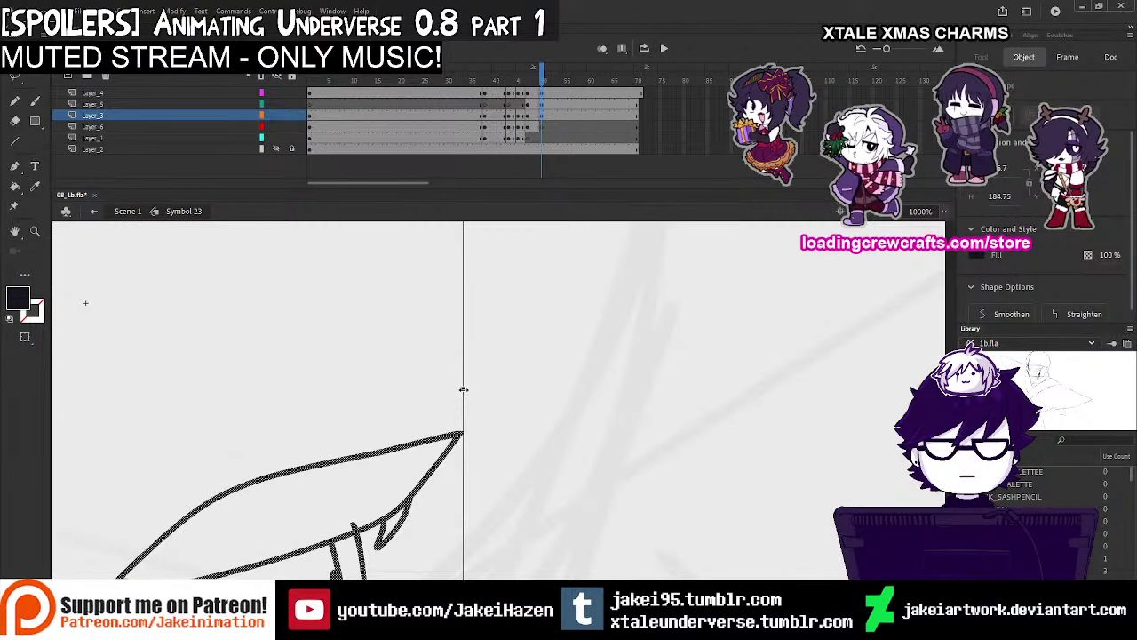
{"action": "left_click_drag", "start_coordinate": [463, 389], "coordinate": [467, 389]}
{"action": "left_click", "coordinate": [510, 421]}
{"action": "left_click", "coordinate": [510, 421], "text": "alt"}
{"action": "left_click", "coordinate": [511, 426], "text": "alt"}
{"action": "scroll", "coordinate": [514, 458], "scroll_direction": "down", "scroll_amount": 2}
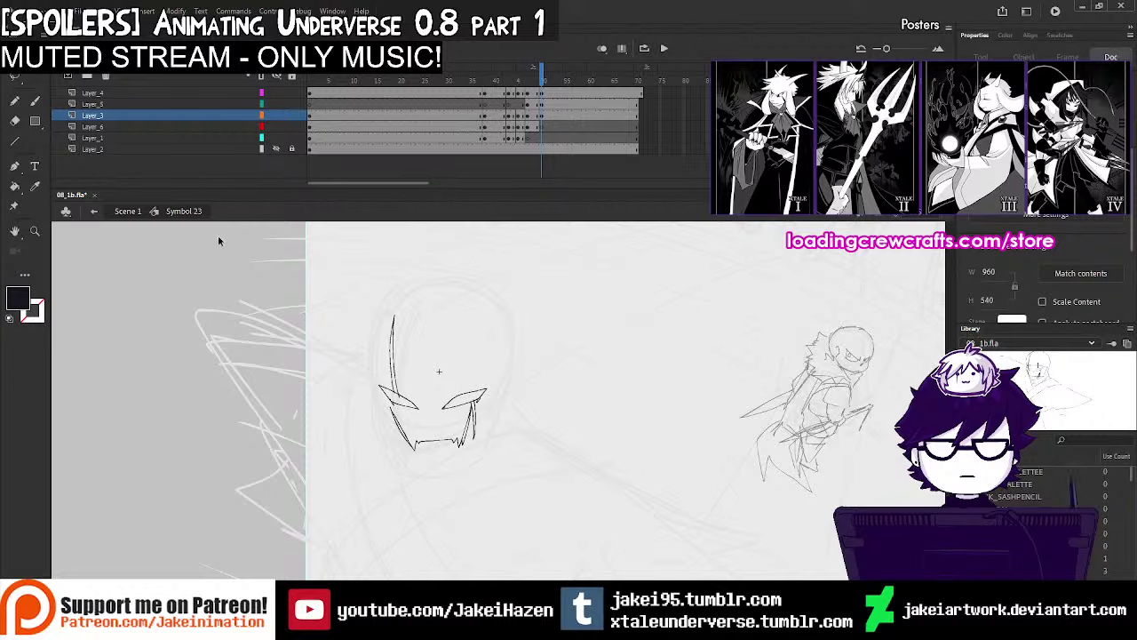
Turn on onion skin and start the jaw outline beside the forehead-crack eye on Layer_6 at frame 50
{"action": "left_click", "coordinate": [544, 129]}
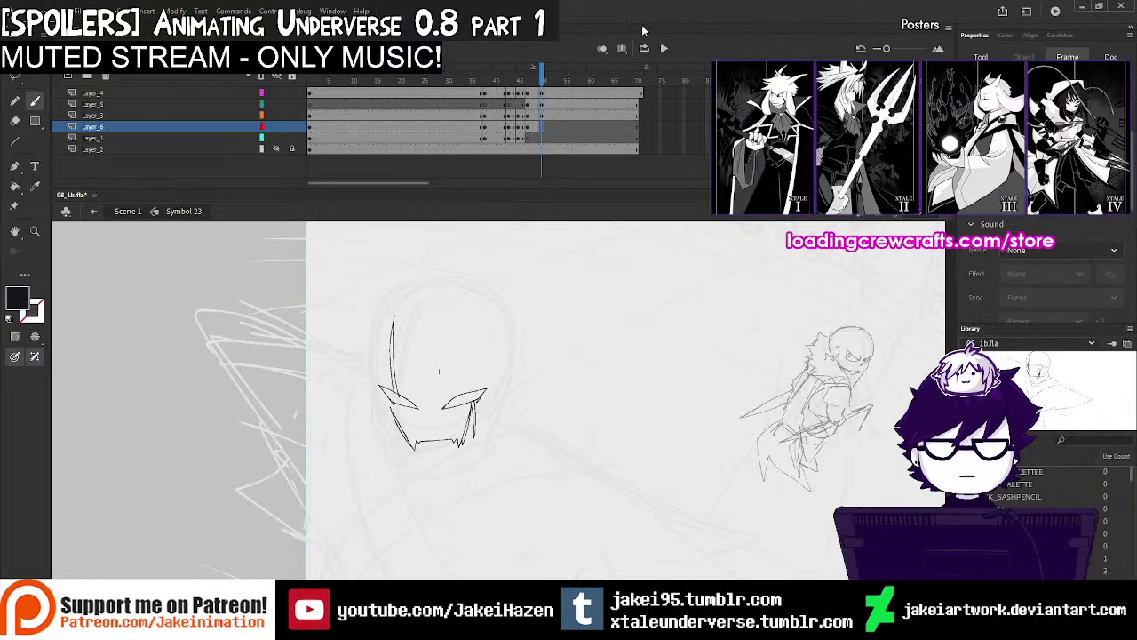
{"action": "left_click", "coordinate": [602, 49]}
{"action": "left_click", "coordinate": [439, 394], "text": "ctrl"}
{"action": "left_click", "coordinate": [443, 392], "text": "ctrl"}
{"action": "left_click_drag", "start_coordinate": [338, 286], "coordinate": [382, 464]}
{"action": "mouse_move", "coordinate": [340, 290]}
{"action": "left_mouse_down"}
{"action": "mouse_move", "coordinate": [398, 513]}
{"action": "mouse_move", "coordinate": [325, 291]}
{"action": "mouse_move", "coordinate": [327, 334]}
{"action": "mouse_move", "coordinate": [363, 377]}
{"action": "mouse_move", "coordinate": [503, 484]}
{"action": "left_mouse_up"}
{"action": "key", "text": "ctrl+z"}
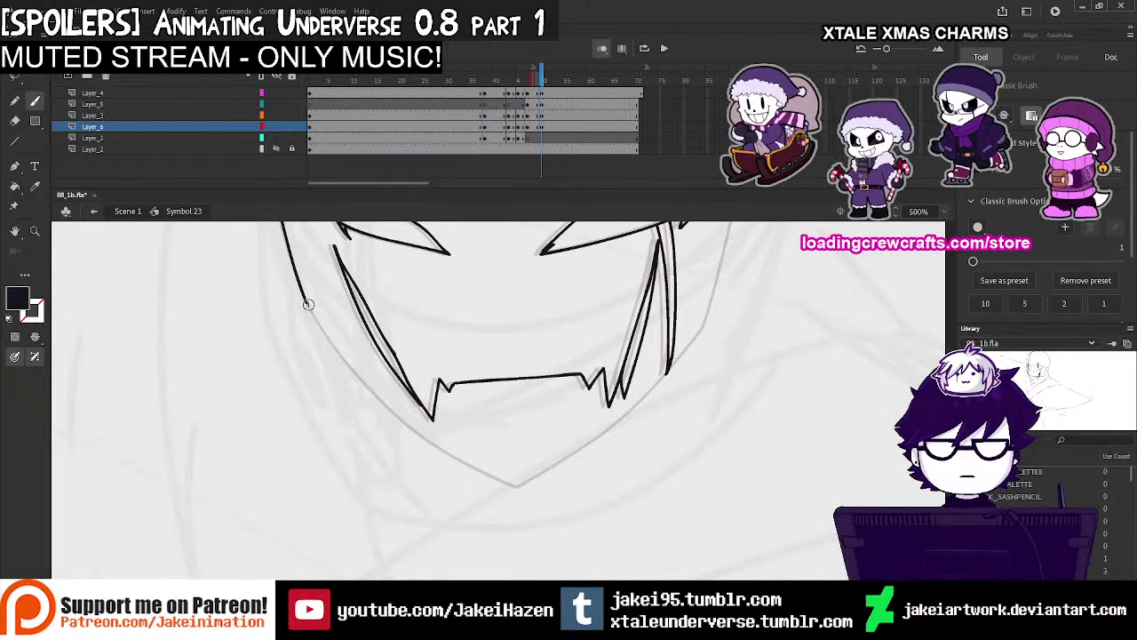
Trace the rest of the jaw around the pointed chin and up the other side of the face past the eye
{"action": "mouse_move", "coordinate": [307, 305]}
{"action": "left_mouse_down"}
{"action": "mouse_move", "coordinate": [351, 361]}
{"action": "mouse_move", "coordinate": [311, 311]}
{"action": "mouse_move", "coordinate": [370, 388]}
{"action": "mouse_move", "coordinate": [449, 454]}
{"action": "left_mouse_up"}
{"action": "key", "text": "ctrl+z"}
{"action": "key", "text": "ctrl+z"}
{"action": "mouse_move", "coordinate": [307, 304]}
{"action": "left_mouse_down"}
{"action": "mouse_move", "coordinate": [404, 419]}
{"action": "mouse_move", "coordinate": [519, 487]}
{"action": "mouse_move", "coordinate": [485, 490]}
{"action": "mouse_move", "coordinate": [435, 522]}
{"action": "mouse_move", "coordinate": [529, 456]}
{"action": "mouse_move", "coordinate": [611, 366]}
{"action": "left_mouse_up"}
{"action": "mouse_move", "coordinate": [647, 291]}
{"action": "left_mouse_down"}
{"action": "mouse_move", "coordinate": [523, 407]}
{"action": "mouse_move", "coordinate": [426, 517]}
{"action": "left_mouse_up"}
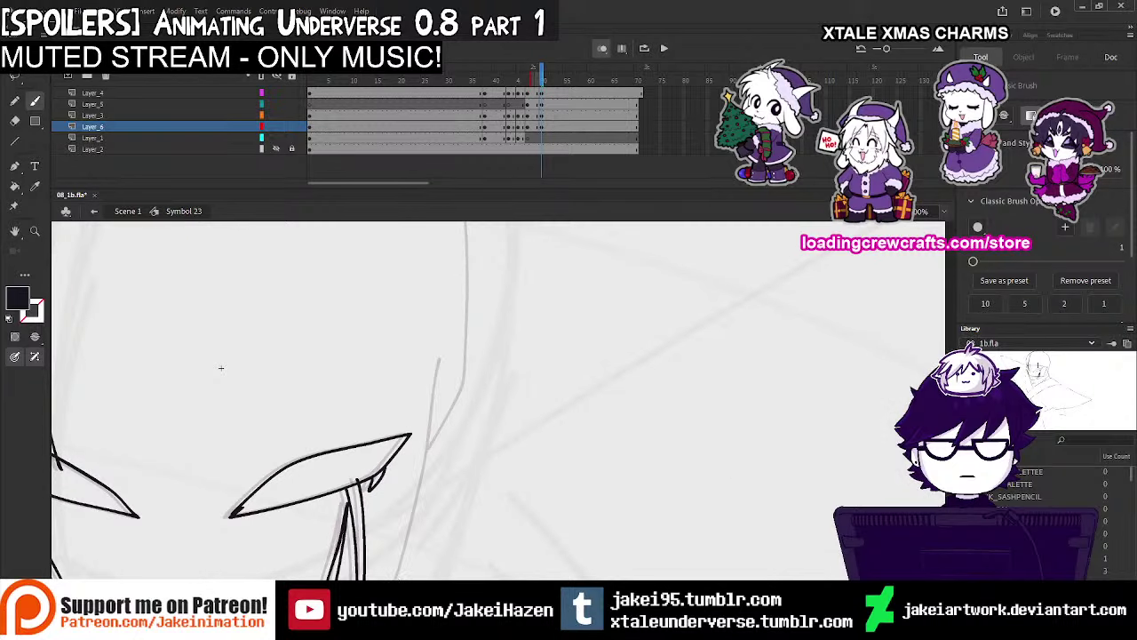
{"action": "left_click_drag", "start_coordinate": [400, 576], "coordinate": [440, 356]}
{"action": "left_click", "coordinate": [439, 342], "text": "ctrl+shift"}
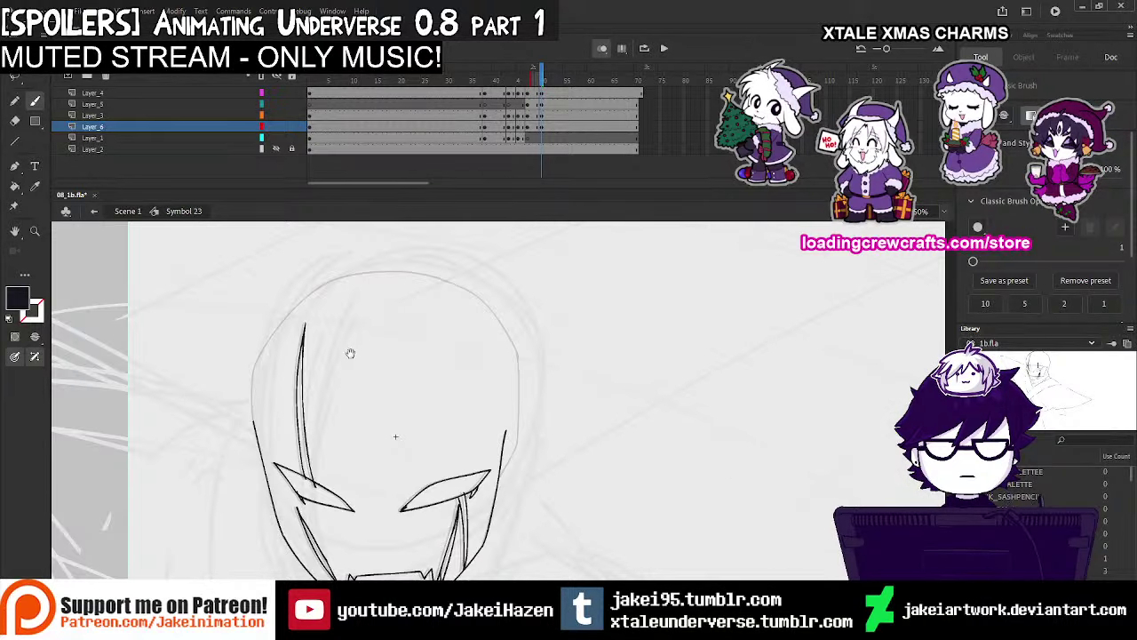
Trace both sides of the skull above the jaw on Layer_6, following the onion-skinned outline
{"action": "left_click", "coordinate": [372, 410], "text": "ctrl"}
{"action": "mouse_move", "coordinate": [350, 353]}
{"action": "left_mouse_down"}
{"action": "mouse_move", "coordinate": [340, 452]}
{"action": "mouse_move", "coordinate": [349, 390]}
{"action": "mouse_move", "coordinate": [373, 424]}
{"action": "mouse_move", "coordinate": [352, 498]}
{"action": "mouse_move", "coordinate": [453, 366]}
{"action": "mouse_move", "coordinate": [481, 347]}
{"action": "left_mouse_up"}
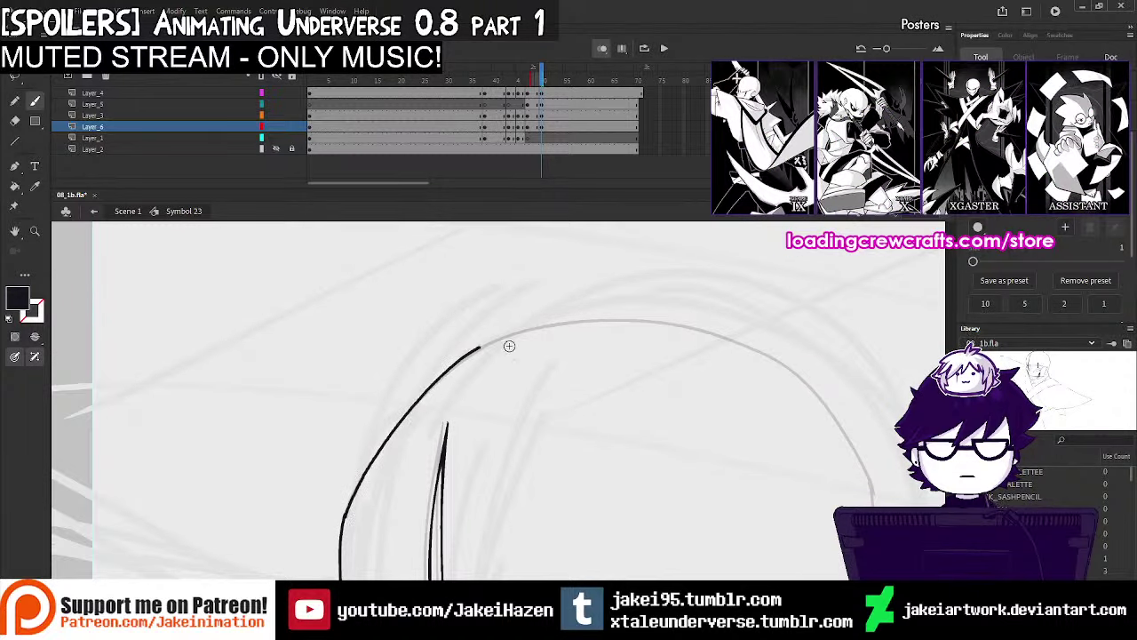
{"action": "mouse_move", "coordinate": [830, 496]}
{"action": "left_mouse_down"}
{"action": "mouse_move", "coordinate": [601, 391]}
{"action": "mouse_move", "coordinate": [528, 290]}
{"action": "mouse_move", "coordinate": [570, 327]}
{"action": "left_mouse_up"}
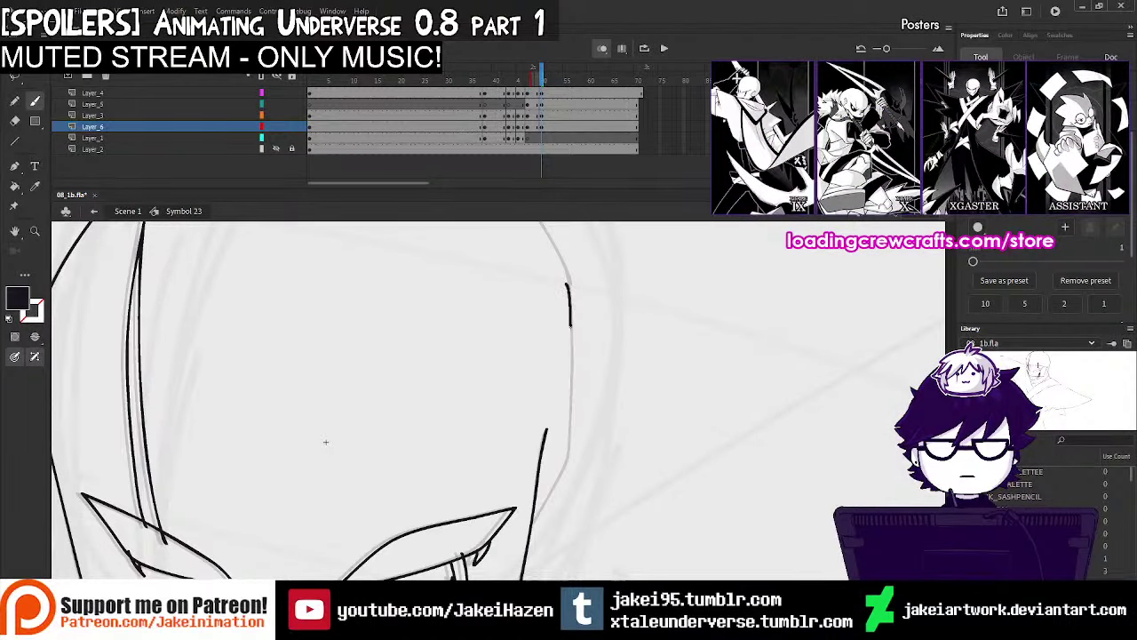
{"action": "left_click_drag", "start_coordinate": [495, 308], "coordinate": [495, 442]}
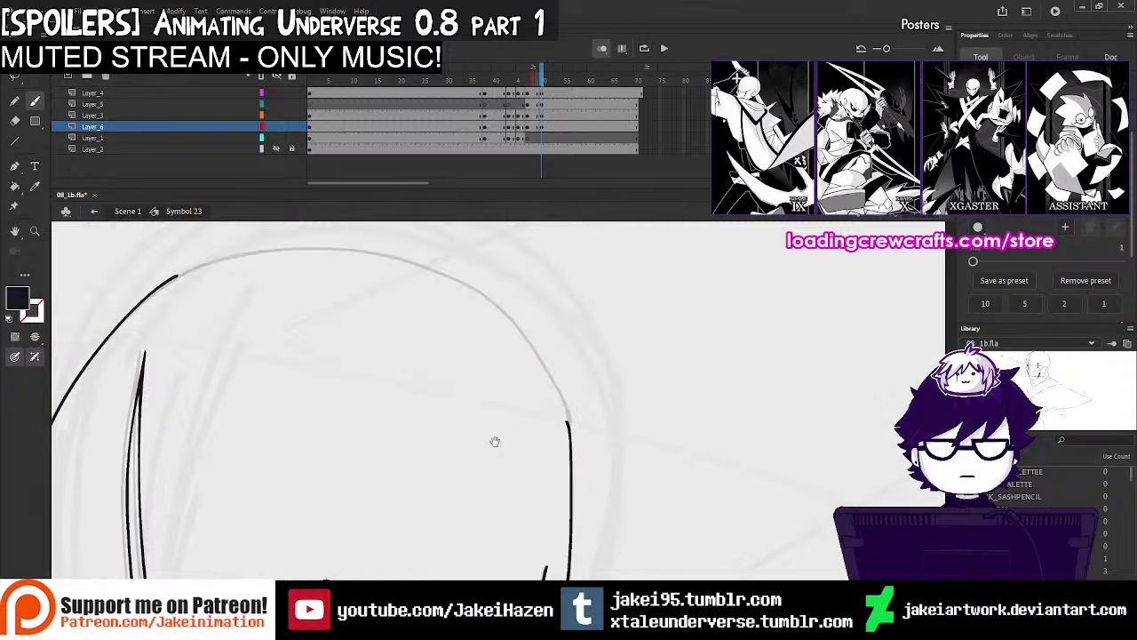
Erase the loose end of the skull stroke and draw the crown's curve across to close the head outline
{"action": "key", "text": "e"}
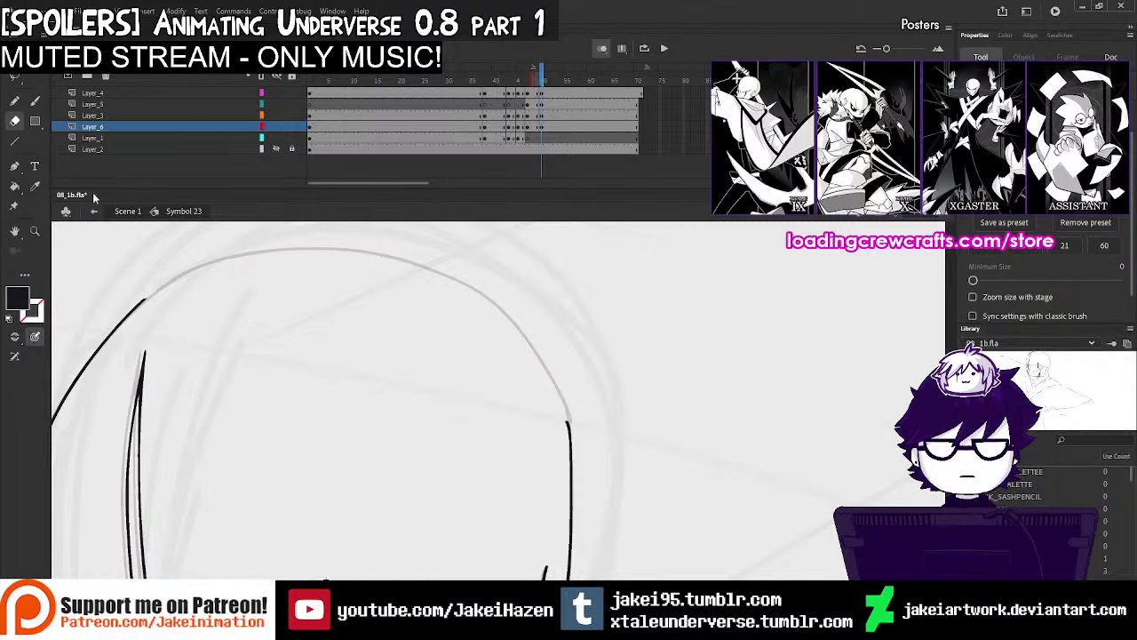
{"action": "left_click", "coordinate": [34, 101]}
{"action": "mouse_move", "coordinate": [178, 298]}
{"action": "left_mouse_down"}
{"action": "mouse_move", "coordinate": [316, 376]}
{"action": "mouse_move", "coordinate": [323, 352]}
{"action": "mouse_move", "coordinate": [394, 329]}
{"action": "mouse_move", "coordinate": [444, 338]}
{"action": "left_mouse_up"}
{"action": "left_click_drag", "start_coordinate": [505, 381], "coordinate": [244, 325]}
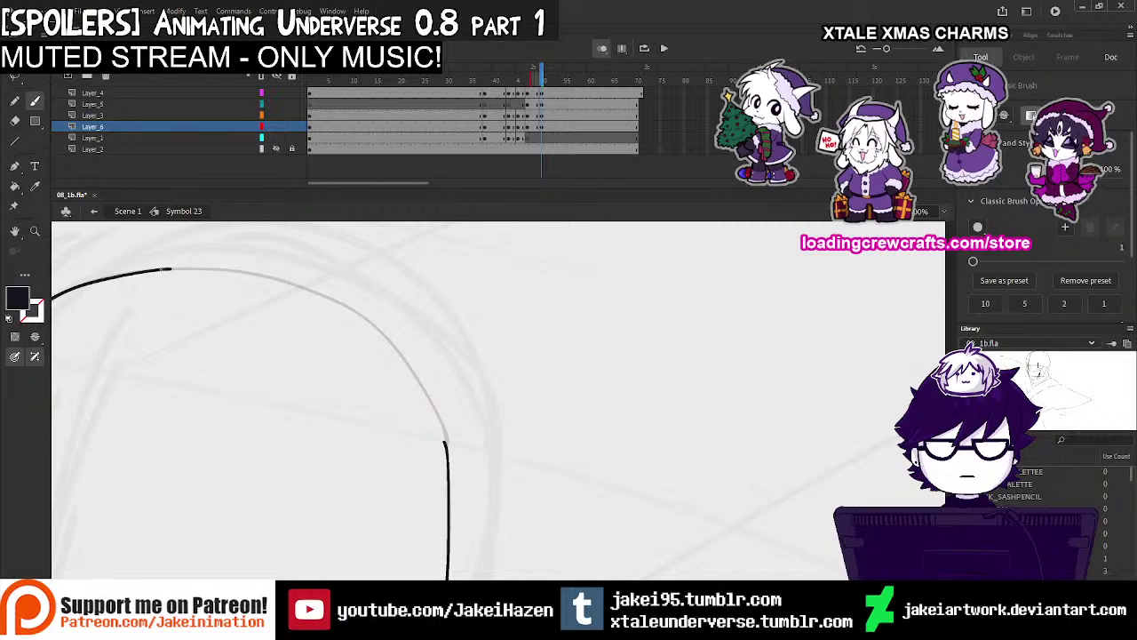
{"action": "left_click_drag", "start_coordinate": [286, 283], "coordinate": [315, 293]}
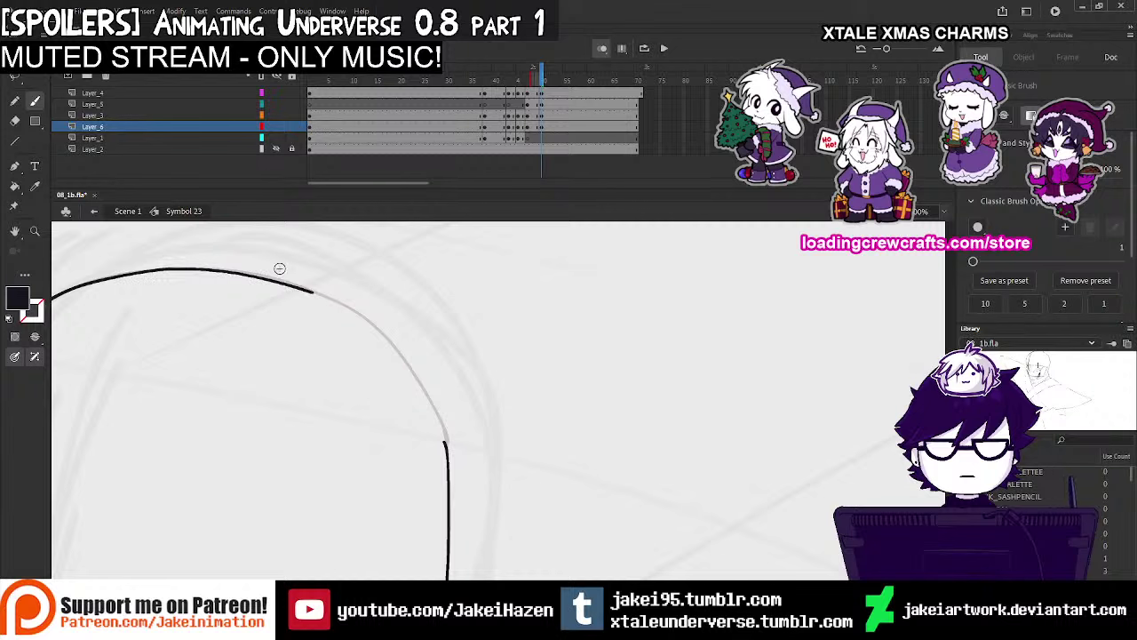
{"action": "key", "text": "ctrl+z"}
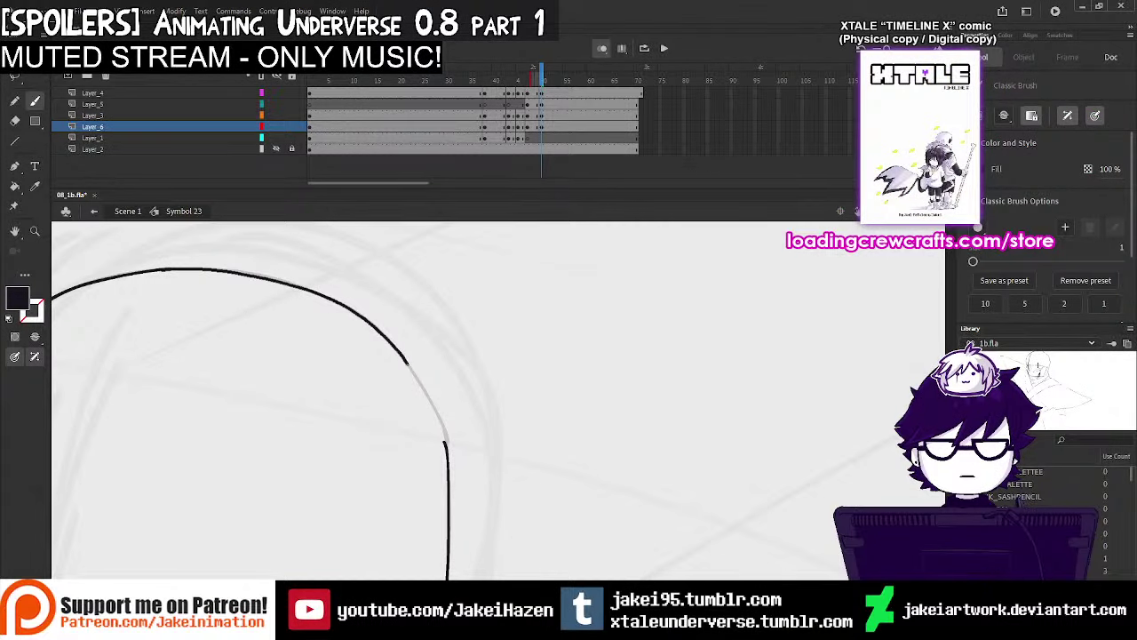
{"action": "left_click_drag", "start_coordinate": [447, 450], "coordinate": [449, 460]}
{"action": "key", "text": "ctrl+minus"}
{"action": "key", "text": "ctrl+minus"}
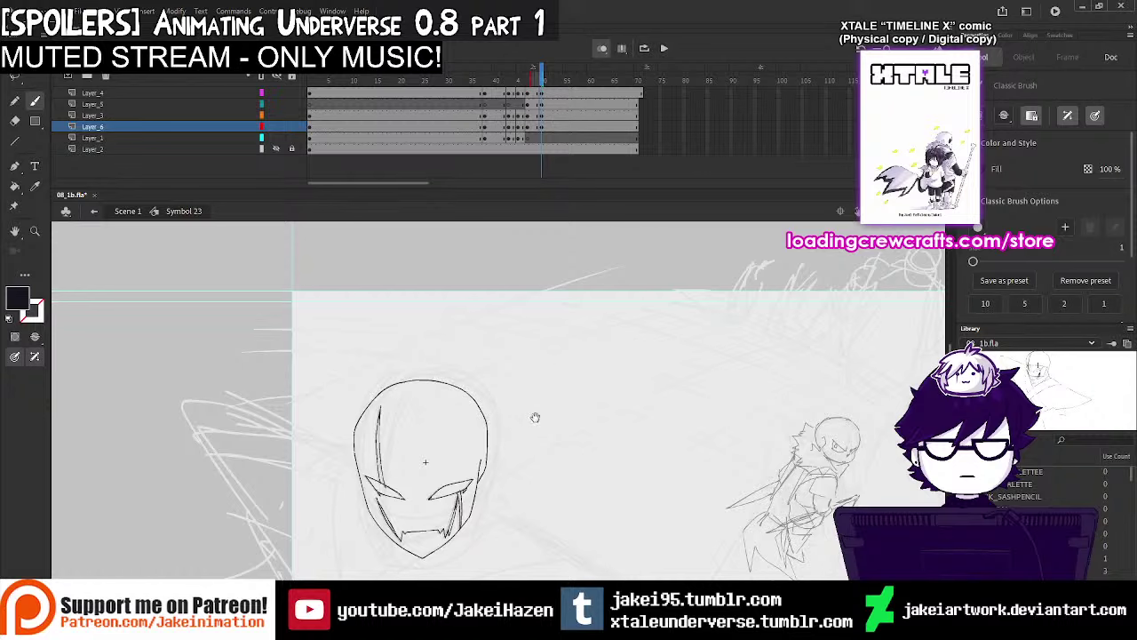
Play back the head animation without onion skin and remove the surplus last frame from Layer_4
{"action": "left_click_drag", "start_coordinate": [536, 416], "coordinate": [526, 358]}
{"action": "left_click", "coordinate": [602, 48]}
{"action": "left_click", "coordinate": [456, 107]}
{"action": "key", "text": "Return"}
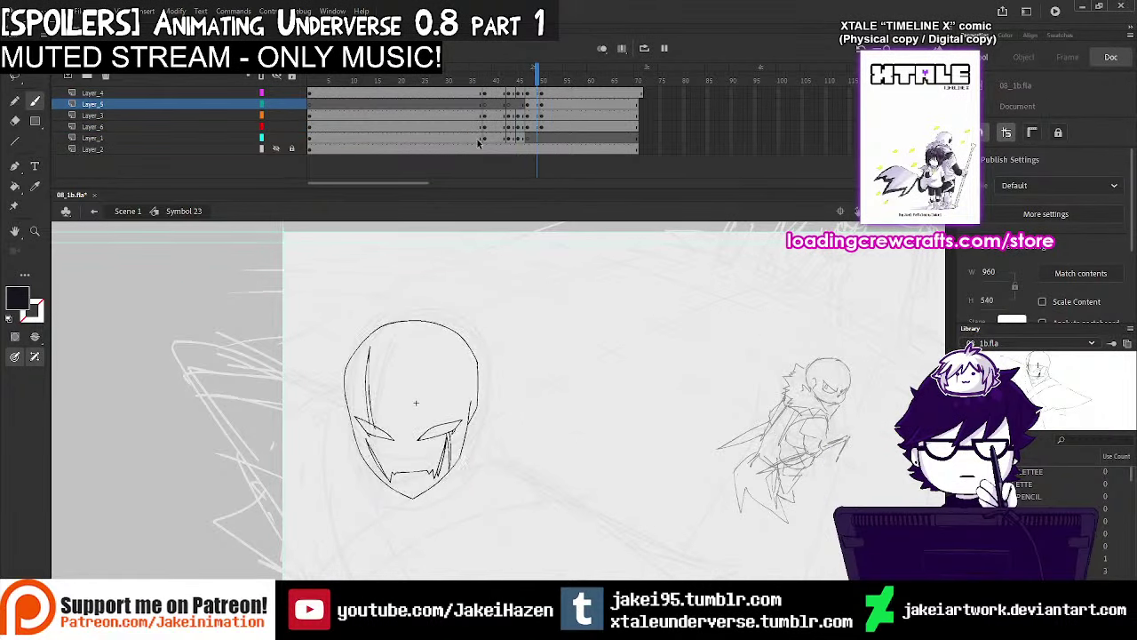
{"action": "key", "text": "Return"}
{"action": "left_click", "coordinate": [641, 93]}
{"action": "key", "text": "shift+F5"}
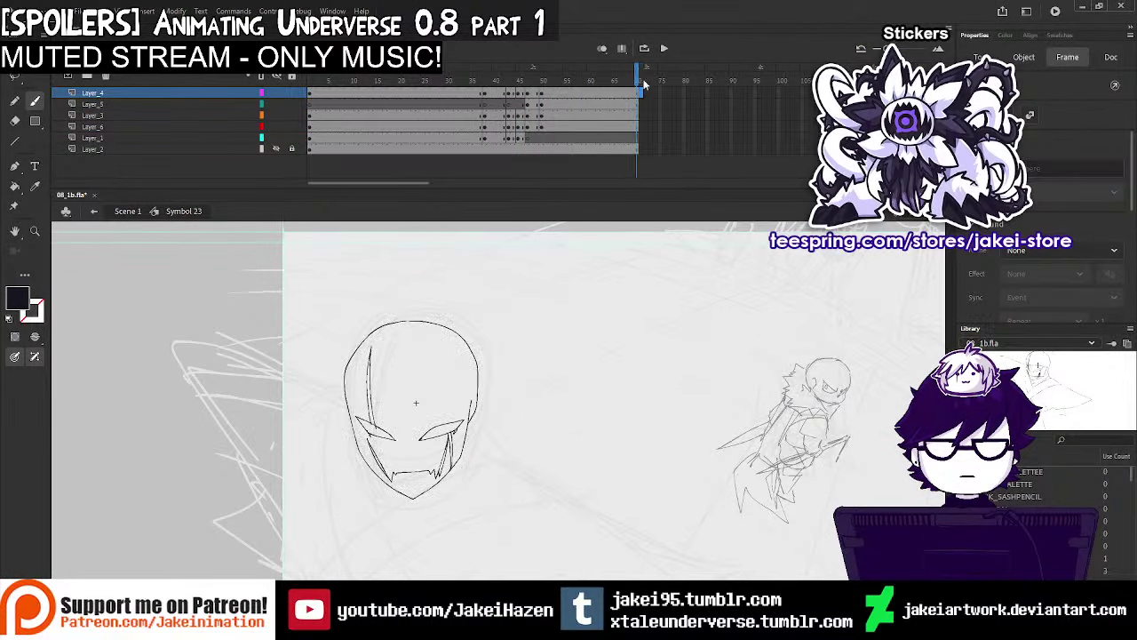
Handwrite "Yippieeee" with a thick brush beside the head on Layer_4 and delete the lettering
{"action": "left_click_drag", "start_coordinate": [639, 80], "coordinate": [579, 97]}
{"action": "mouse_move", "coordinate": [533, 293]}
{"action": "left_mouse_down"}
{"action": "mouse_move", "coordinate": [511, 271]}
{"action": "mouse_move", "coordinate": [514, 348]}
{"action": "left_mouse_up"}
{"action": "key", "text": "ctrl+z"}
{"action": "left_click_drag", "start_coordinate": [520, 271], "coordinate": [505, 425]}
{"action": "mouse_move", "coordinate": [535, 307]}
{"action": "left_mouse_down"}
{"action": "mouse_move", "coordinate": [538, 382]}
{"action": "mouse_move", "coordinate": [576, 429]}
{"action": "left_mouse_up"}
{"action": "left_click_drag", "start_coordinate": [604, 302], "coordinate": [615, 417]}
{"action": "left_click_drag", "start_coordinate": [613, 328], "coordinate": [643, 306]}
{"action": "left_click", "coordinate": [654, 262]}
{"action": "mouse_move", "coordinate": [654, 295]}
{"action": "left_mouse_down"}
{"action": "mouse_move", "coordinate": [690, 340]}
{"action": "mouse_move", "coordinate": [735, 284]}
{"action": "mouse_move", "coordinate": [847, 287]}
{"action": "mouse_move", "coordinate": [845, 312]}
{"action": "mouse_move", "coordinate": [872, 322]}
{"action": "left_mouse_up"}
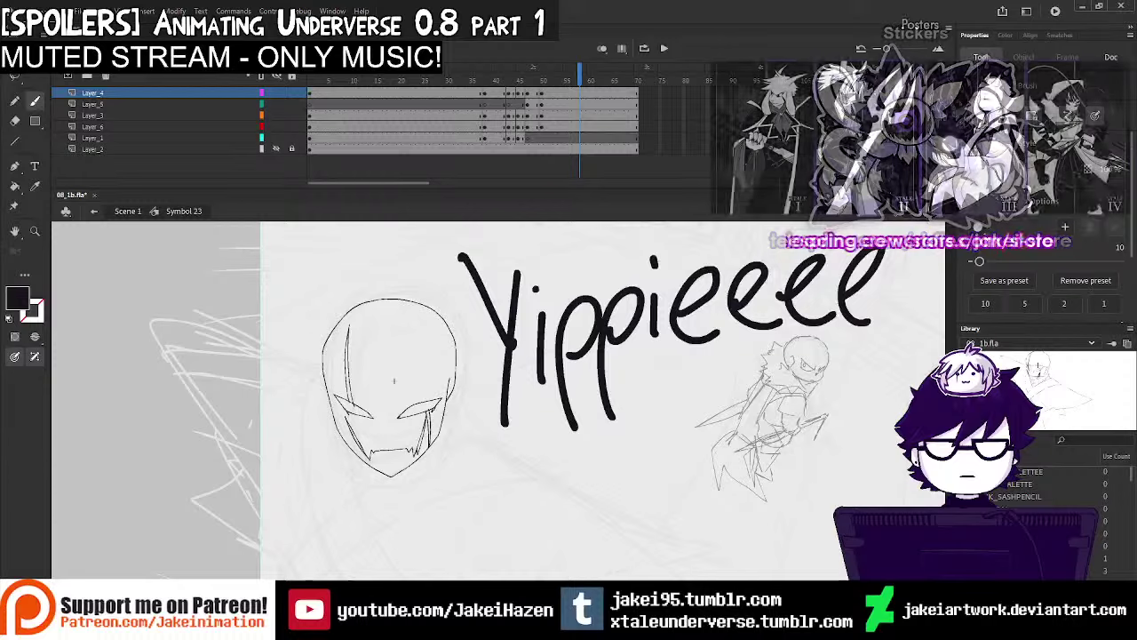
{"action": "key", "text": "ctrl+minus"}
{"action": "left_click_drag", "start_coordinate": [780, 327], "coordinate": [680, 361]}
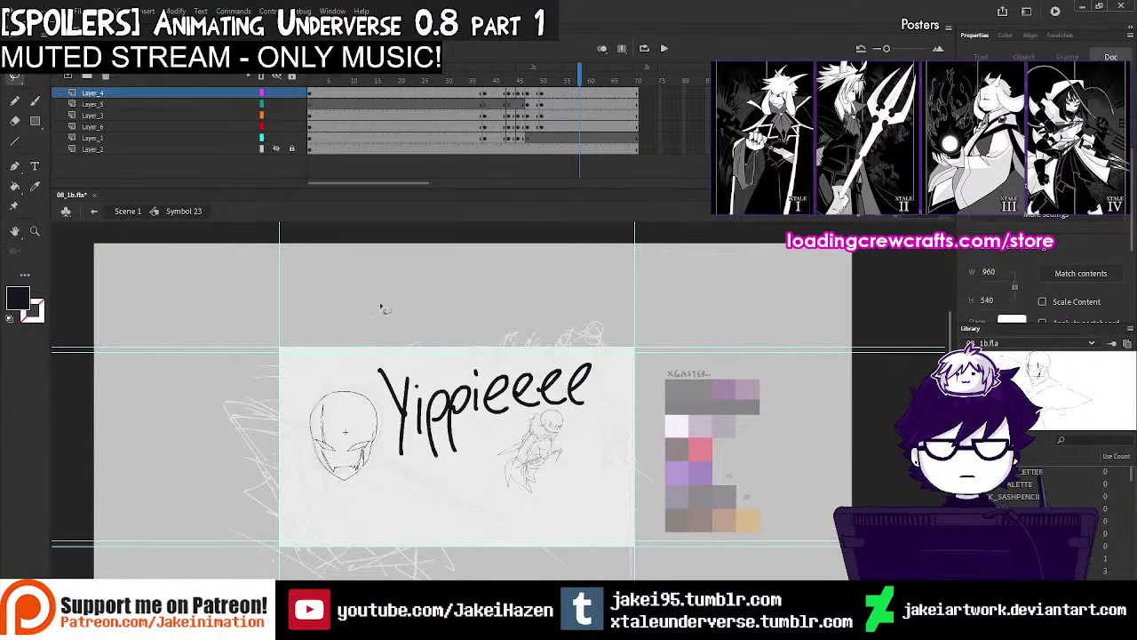
{"action": "left_click_drag", "start_coordinate": [666, 404], "coordinate": [505, 224]}
{"action": "key", "text": "Delete"}
Handwrite "At last!" beside the head on Layer_4 and delete the lettering
{"action": "left_click", "coordinate": [35, 100]}
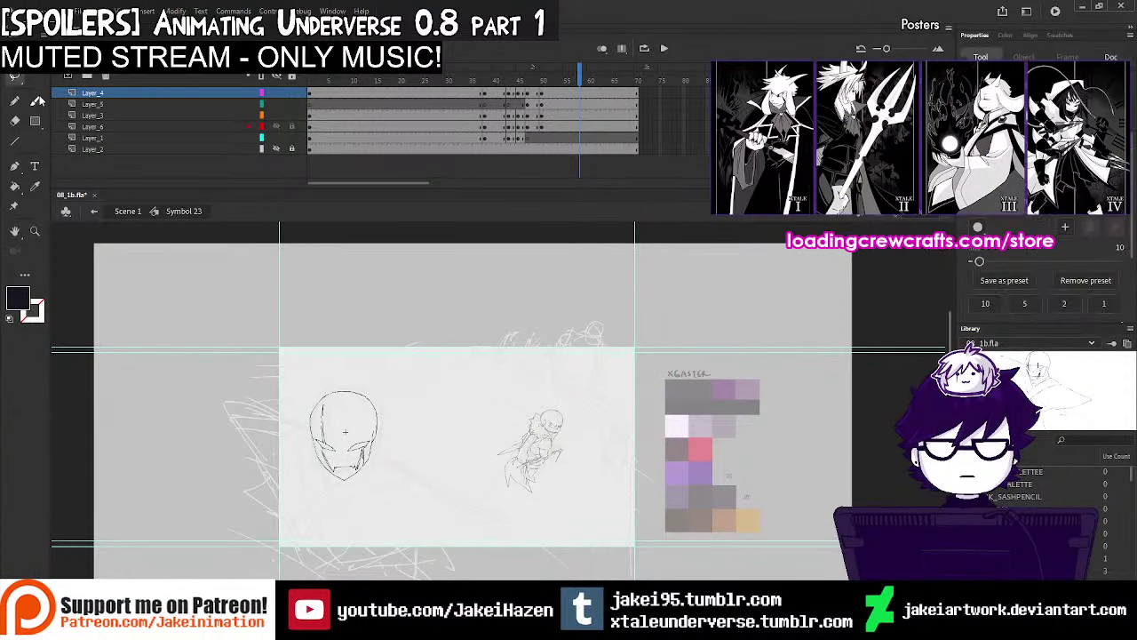
{"action": "key", "text": "ctrl+equal"}
{"action": "left_click_drag", "start_coordinate": [422, 358], "coordinate": [467, 388]}
{"action": "mouse_move", "coordinate": [352, 499]}
{"action": "left_mouse_down"}
{"action": "mouse_move", "coordinate": [479, 430]}
{"action": "mouse_move", "coordinate": [477, 382]}
{"action": "left_mouse_up"}
{"action": "left_click_drag", "start_coordinate": [499, 350], "coordinate": [499, 425]}
{"action": "left_click_drag", "start_coordinate": [481, 388], "coordinate": [526, 382]}
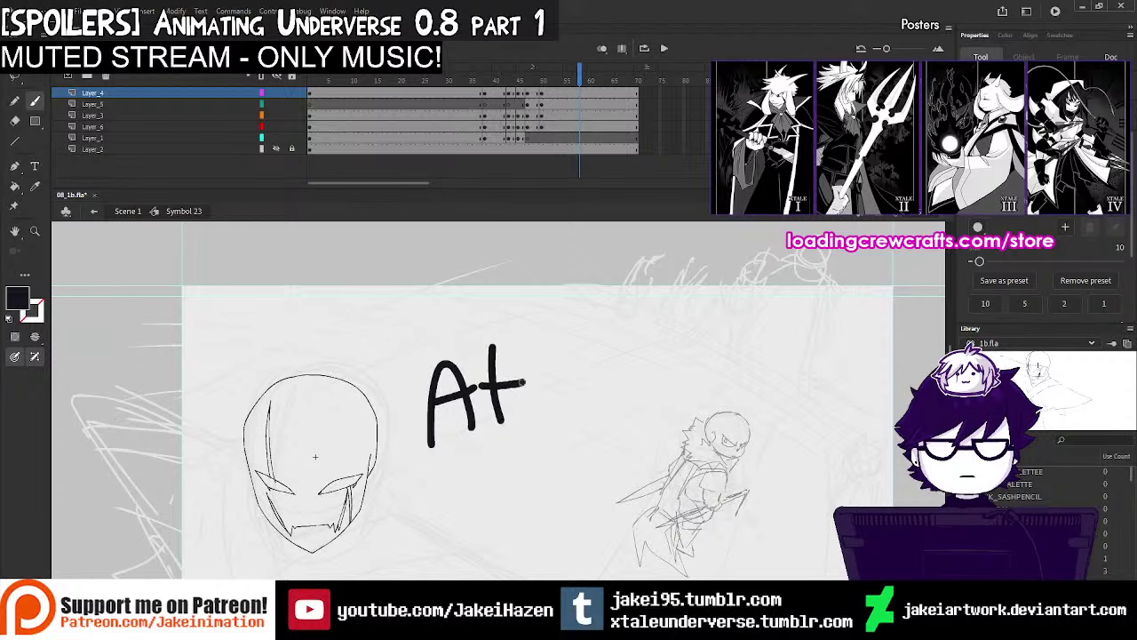
{"action": "left_click_drag", "start_coordinate": [548, 338], "coordinate": [561, 417]}
{"action": "left_click_drag", "start_coordinate": [586, 377], "coordinate": [597, 380]}
{"action": "left_click_drag", "start_coordinate": [647, 336], "coordinate": [658, 400]}
{"action": "left_click_drag", "start_coordinate": [633, 371], "coordinate": [671, 360]}
{"action": "left_click_drag", "start_coordinate": [686, 333], "coordinate": [682, 371]}
{"action": "left_click", "coordinate": [685, 397]}
{"action": "left_click_drag", "start_coordinate": [692, 399], "coordinate": [714, 324]}
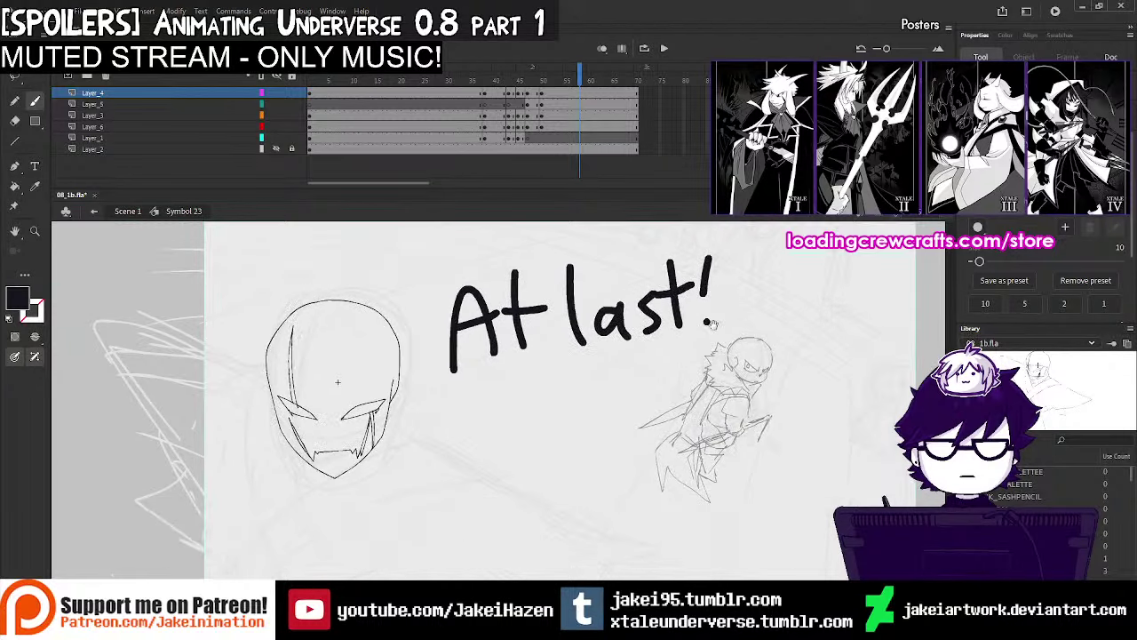
{"action": "left_click", "coordinate": [16, 78]}
{"action": "mouse_move", "coordinate": [453, 261]}
{"action": "left_mouse_down"}
{"action": "mouse_move", "coordinate": [611, 428]}
{"action": "mouse_move", "coordinate": [592, 234]}
{"action": "left_mouse_up"}
{"action": "key", "text": "Delete"}
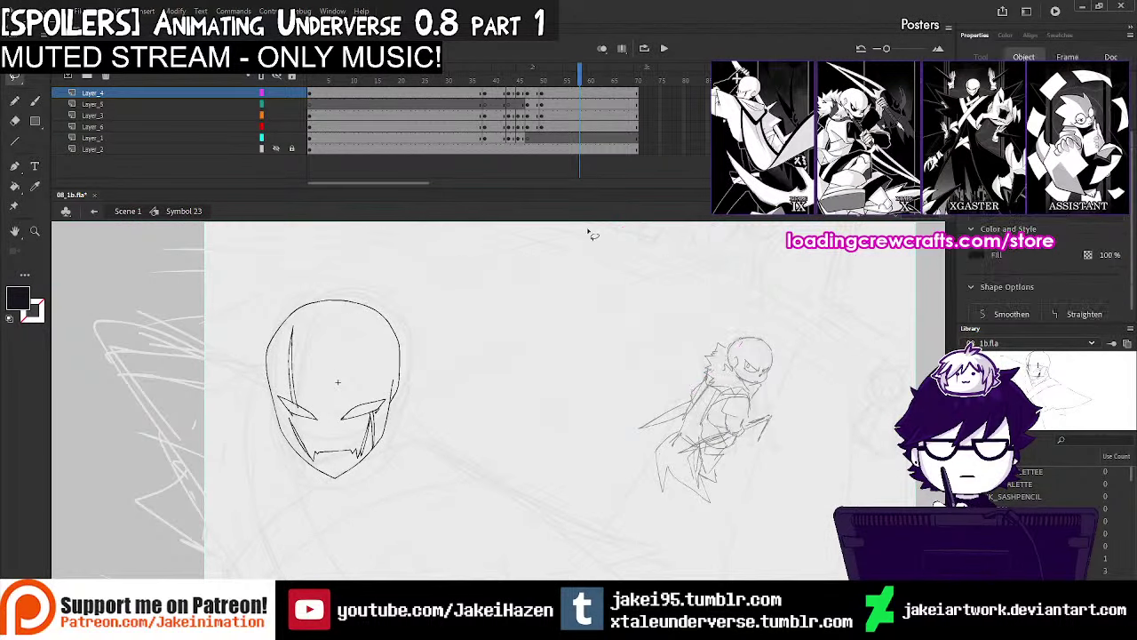
Show Layer_2 with the body drawing and play back the head animation together with it
{"action": "mouse_move", "coordinate": [567, 78]}
{"action": "left_mouse_down"}
{"action": "mouse_move", "coordinate": [491, 86]}
{"action": "mouse_move", "coordinate": [469, 67]}
{"action": "left_mouse_up"}
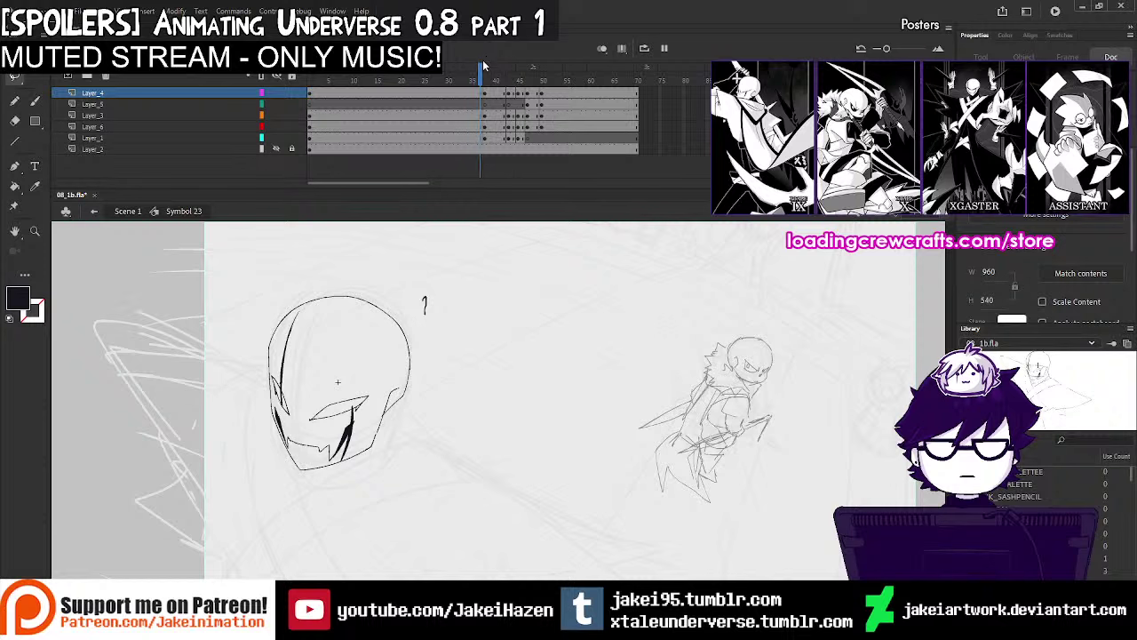
{"action": "key", "text": "Return"}
{"action": "left_click", "coordinate": [280, 75]}
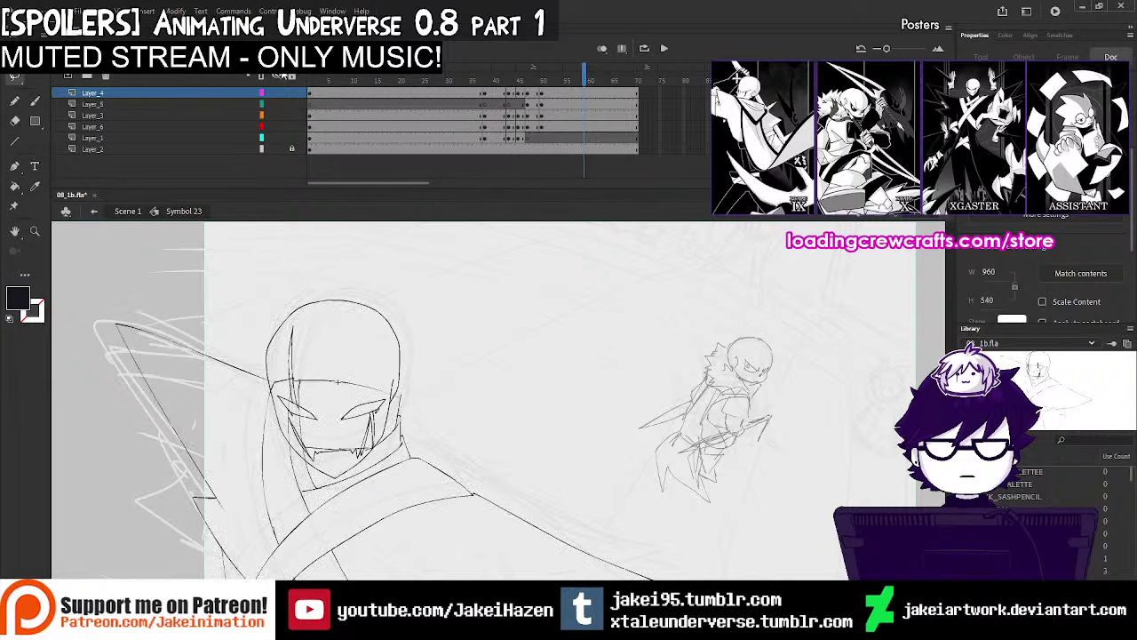
{"action": "left_click", "coordinate": [477, 94]}
{"action": "key", "text": "Return"}
Unlock Layer_2, erase the cloth edge beside the jaw at frame 45 and redraw it as a curve rising from the collar
{"action": "left_click", "coordinate": [490, 148]}
{"action": "key", "text": "e"}
{"action": "left_click", "coordinate": [439, 399], "text": "ctrl"}
{"action": "left_click_drag", "start_coordinate": [437, 378], "coordinate": [439, 327]}
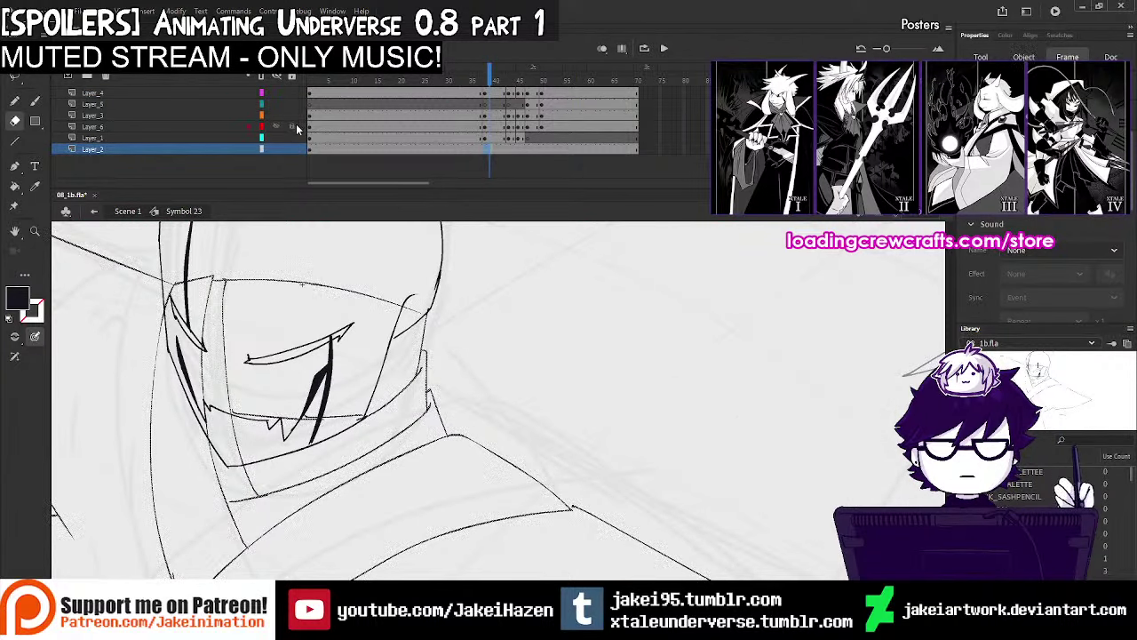
{"action": "left_click_drag", "start_coordinate": [493, 80], "coordinate": [520, 86]}
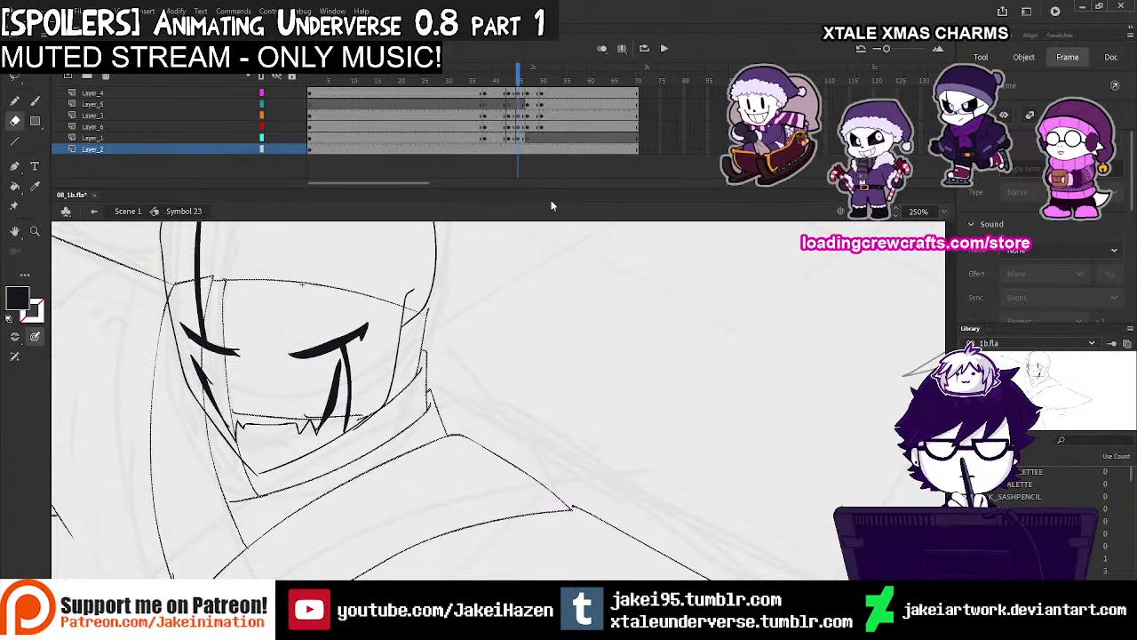
{"action": "left_click_drag", "start_coordinate": [416, 289], "coordinate": [418, 338]}
{"action": "key", "text": "b"}
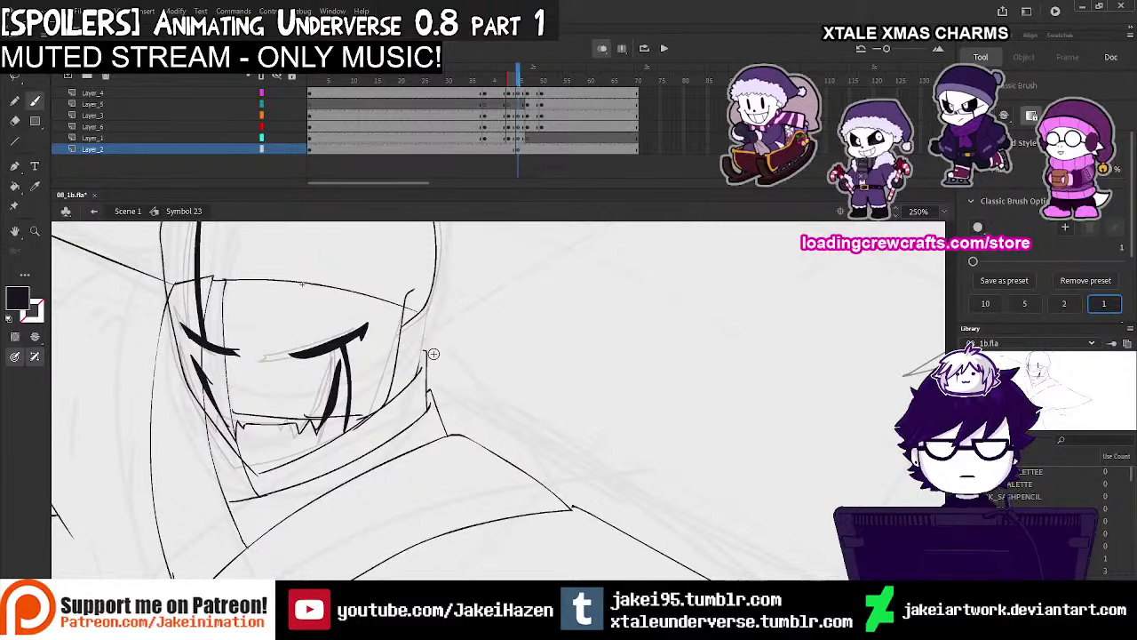
{"action": "left_click_drag", "start_coordinate": [420, 372], "coordinate": [408, 273]}
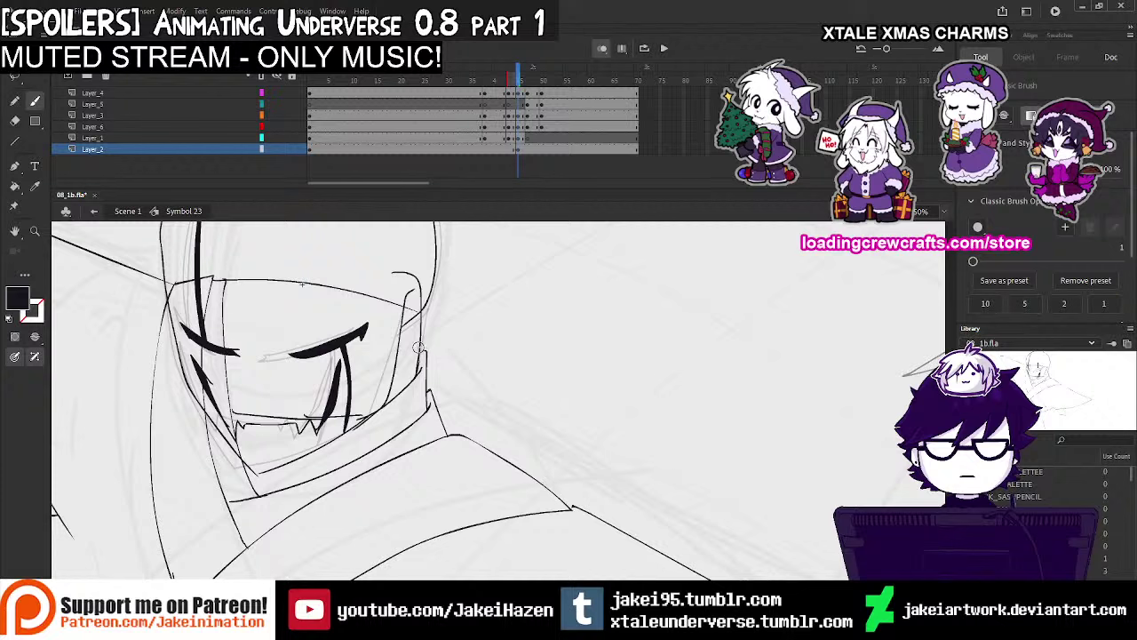
Erase the cloth edge beside the jaw on Layer_2 at frame 47 and redraw it as a straighter line rising from the collar
{"action": "left_click", "coordinate": [529, 148]}
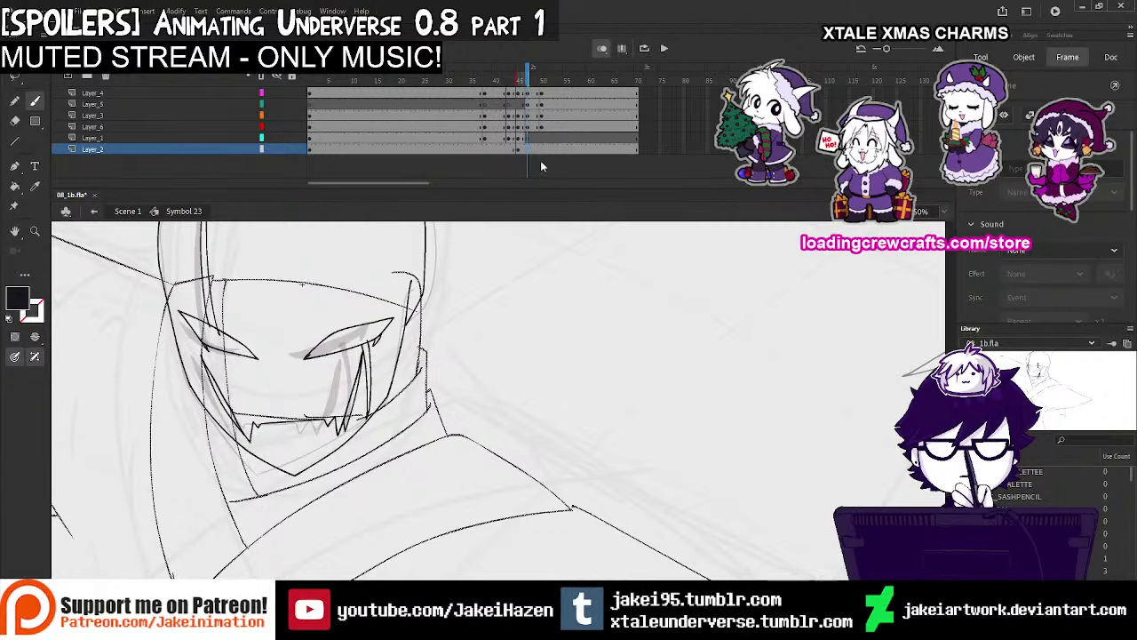
{"action": "key", "text": "e"}
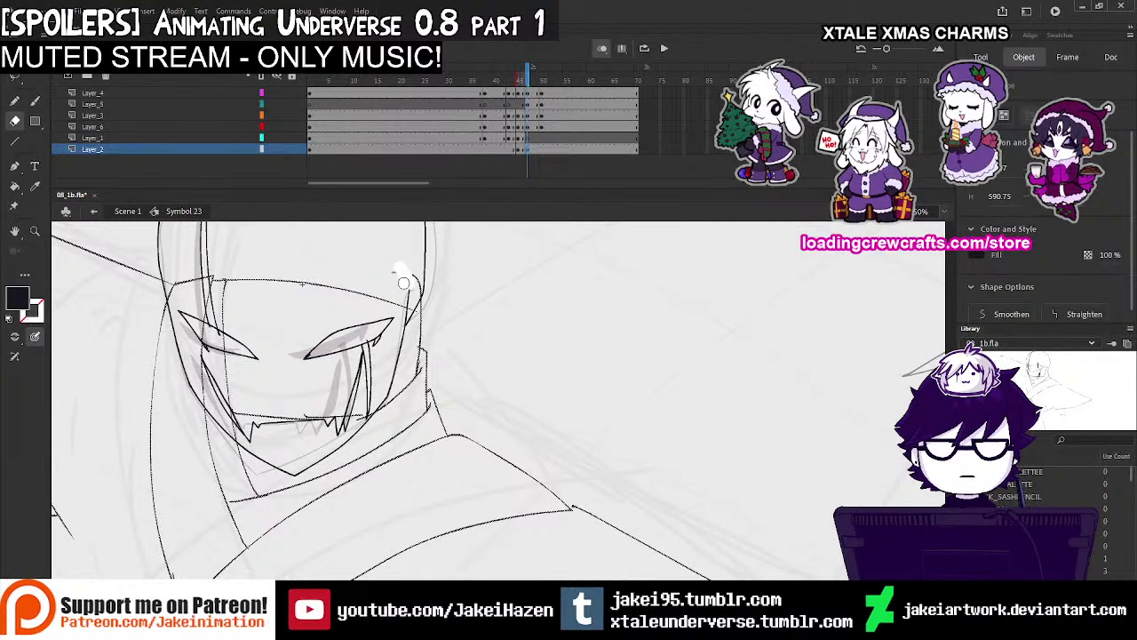
{"action": "key", "text": "b"}
{"action": "left_click", "coordinate": [37, 100]}
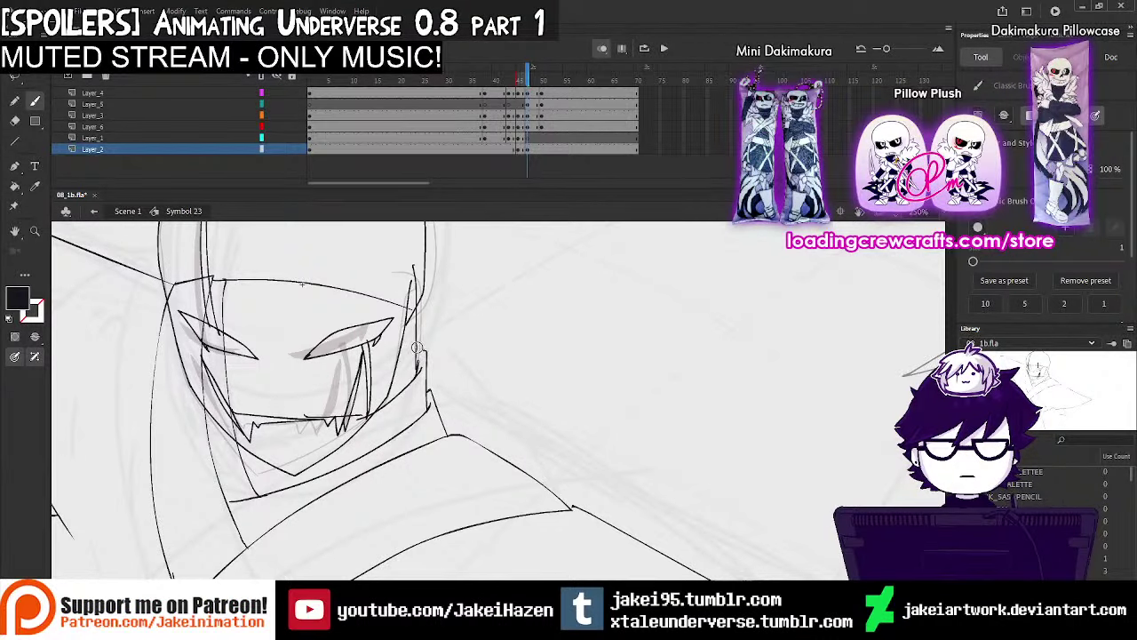
Play back the head animation from about frame 38 and check the adjusted cloth against the whole composition
{"action": "left_click", "coordinate": [543, 149]}
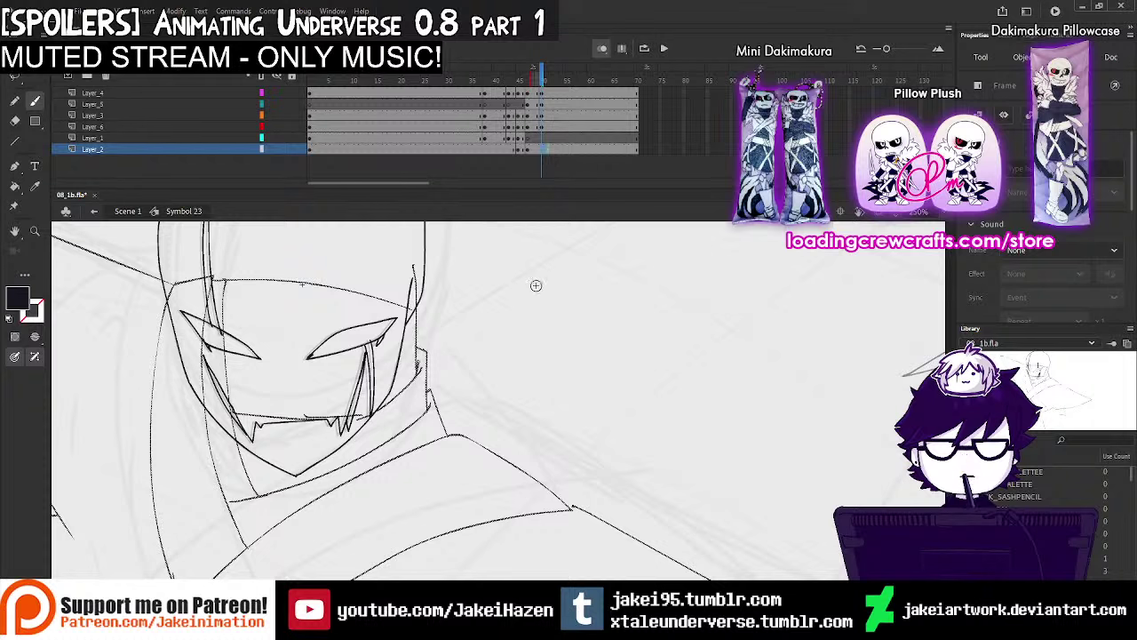
{"action": "key", "text": "ctrl+minus"}
{"action": "mouse_move", "coordinate": [538, 391]}
{"action": "left_mouse_down"}
{"action": "mouse_move", "coordinate": [518, 381]}
{"action": "mouse_move", "coordinate": [510, 349]}
{"action": "left_mouse_up"}
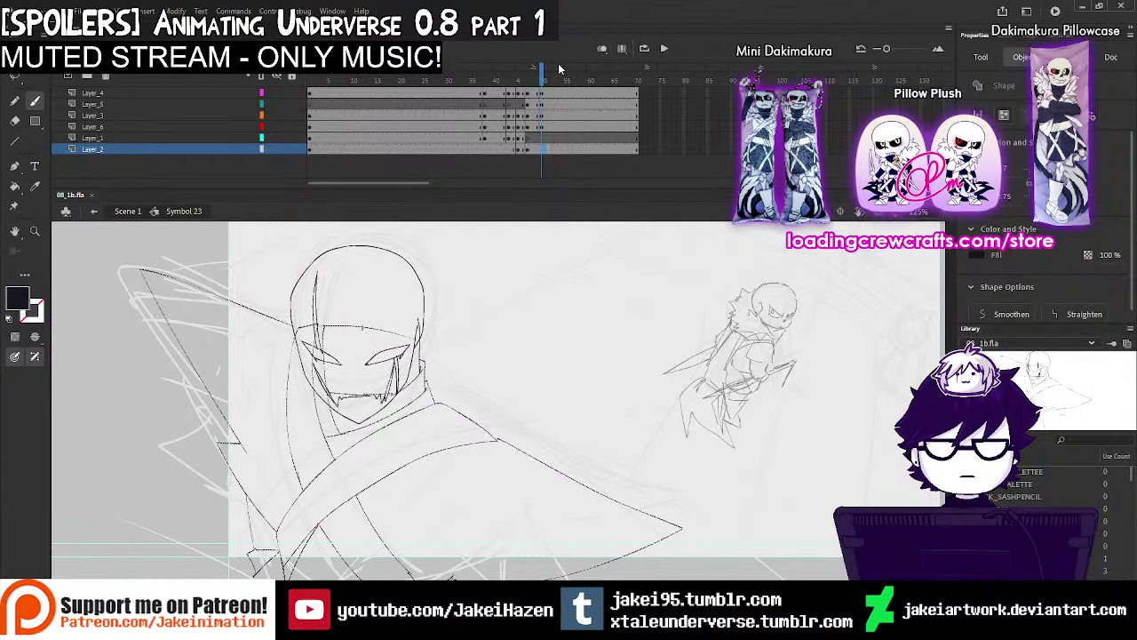
{"action": "left_click_drag", "start_coordinate": [542, 69], "coordinate": [486, 67]}
{"action": "key", "text": "Return"}
{"action": "key", "text": "Return"}
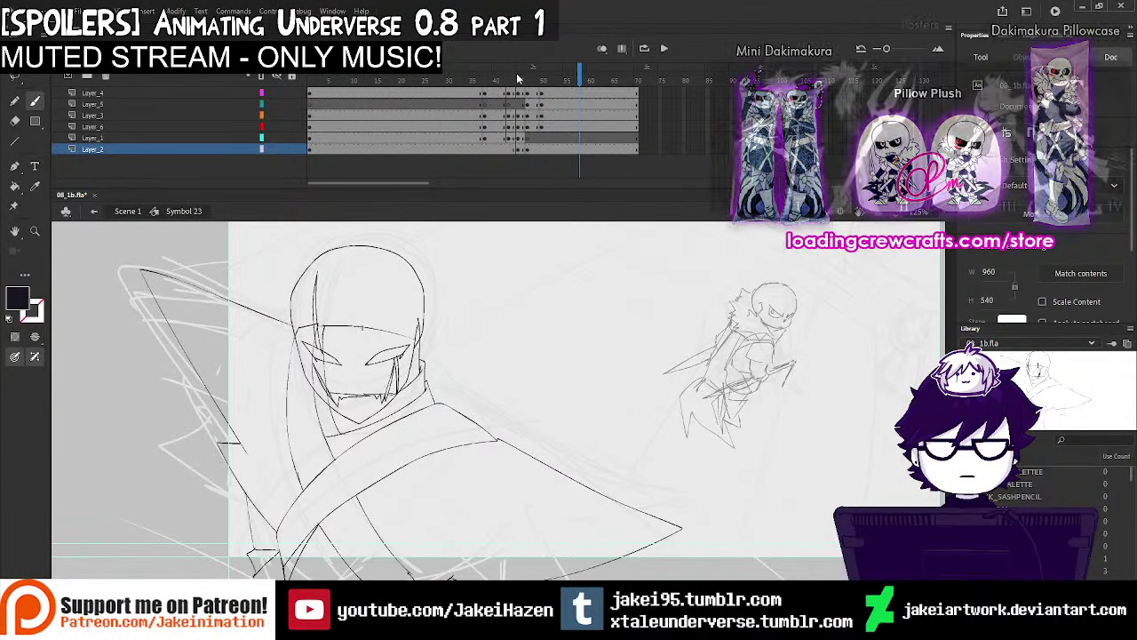
{"action": "key", "text": "ctrl+minus"}
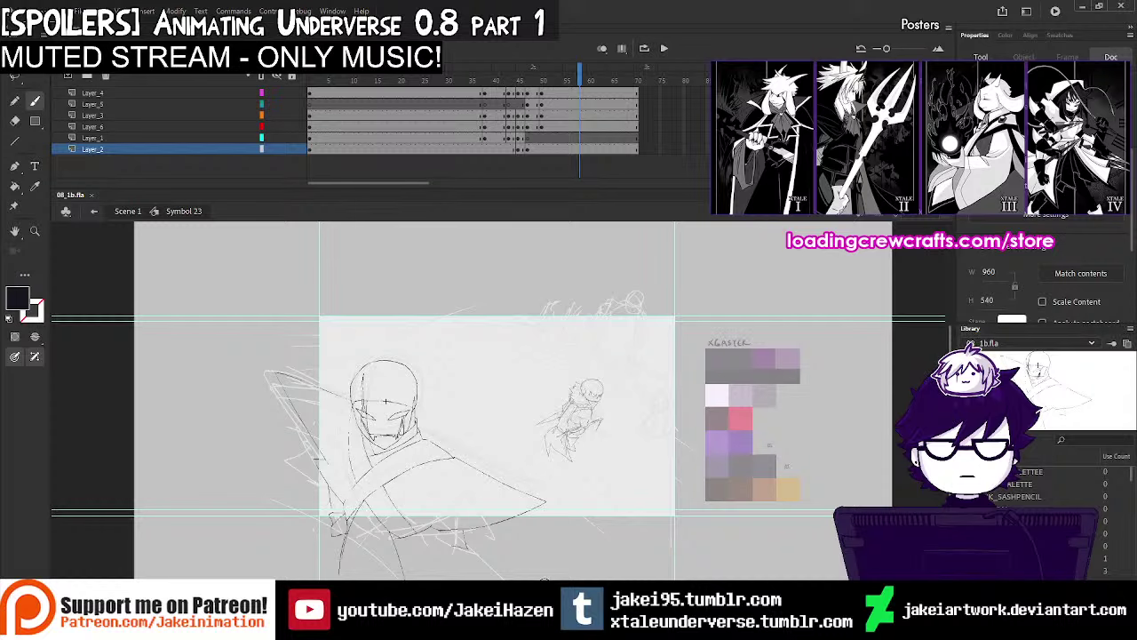
{"action": "left_click", "coordinate": [399, 463], "text": "ctrl"}
{"action": "left_click_drag", "start_coordinate": [508, 422], "coordinate": [388, 424]}
Erase the arm and hand lines beside the torso in the first Layer_2 drawing
{"action": "left_click", "coordinate": [31, 107]}
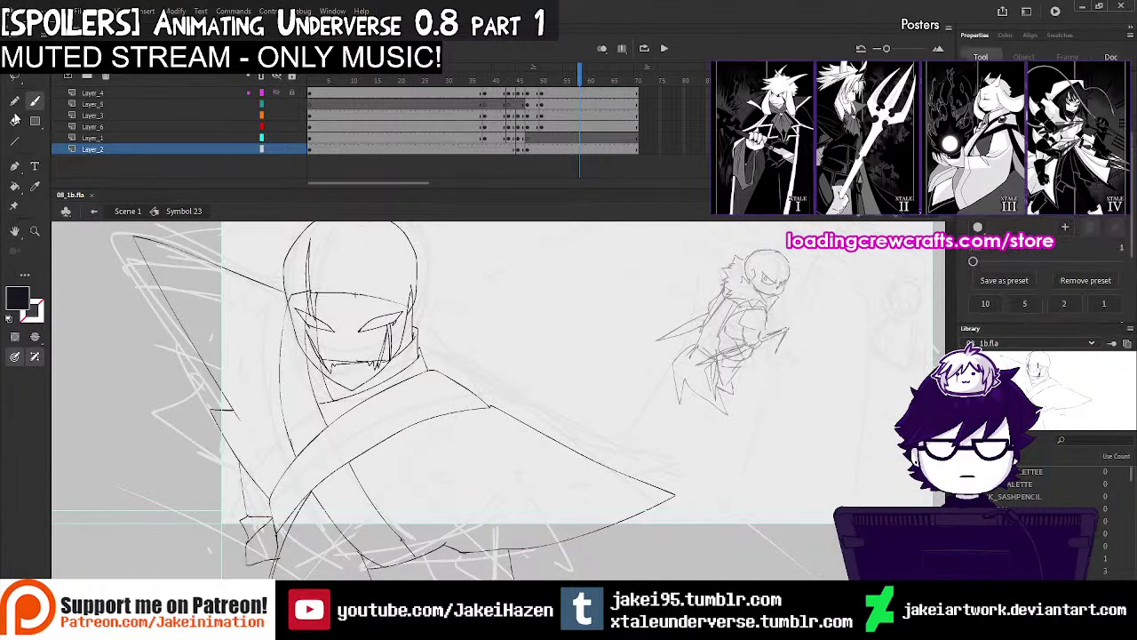
{"action": "left_click", "coordinate": [459, 149]}
{"action": "left_click_drag", "start_coordinate": [211, 408], "coordinate": [259, 486]}
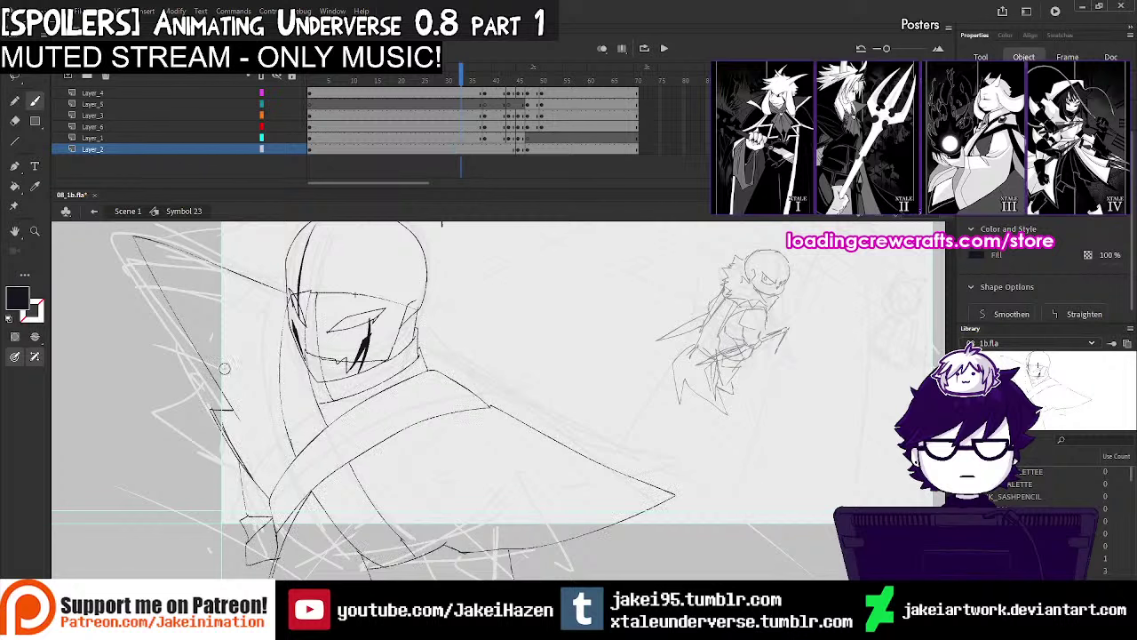
{"action": "left_click", "coordinate": [15, 121]}
{"action": "mouse_move", "coordinate": [214, 404]}
{"action": "left_mouse_down"}
{"action": "mouse_move", "coordinate": [237, 456]}
{"action": "mouse_move", "coordinate": [235, 398]}
{"action": "left_mouse_up"}
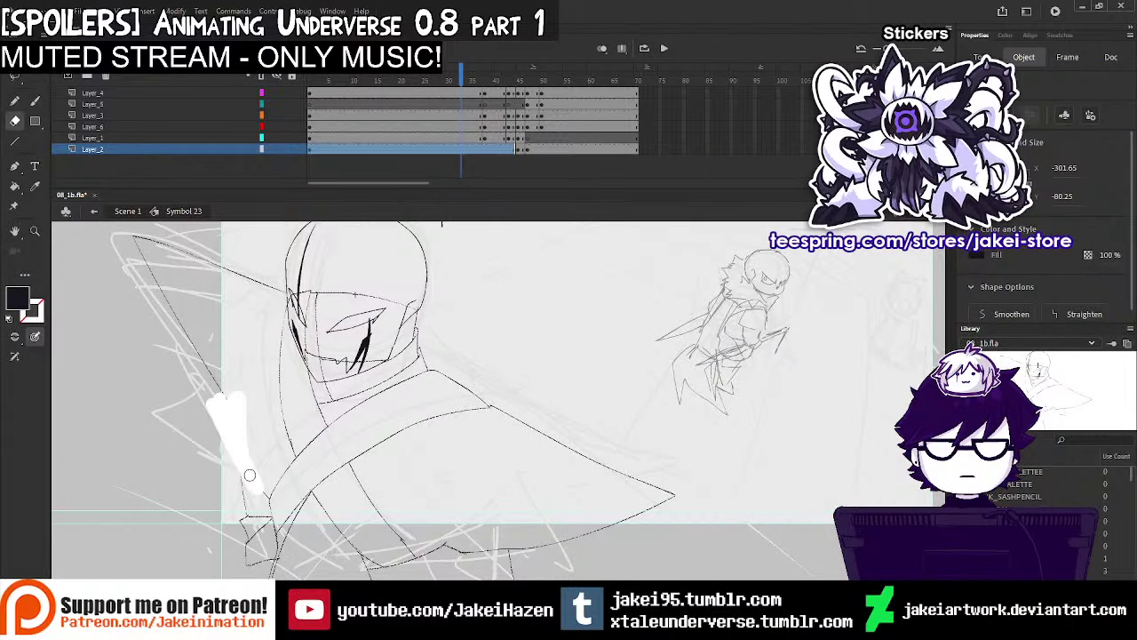
{"action": "mouse_move", "coordinate": [250, 475]}
{"action": "left_mouse_down"}
{"action": "mouse_move", "coordinate": [258, 519]}
{"action": "mouse_move", "coordinate": [246, 373]}
{"action": "left_mouse_up"}
{"action": "key", "text": "comma"}
{"action": "key", "text": "comma"}
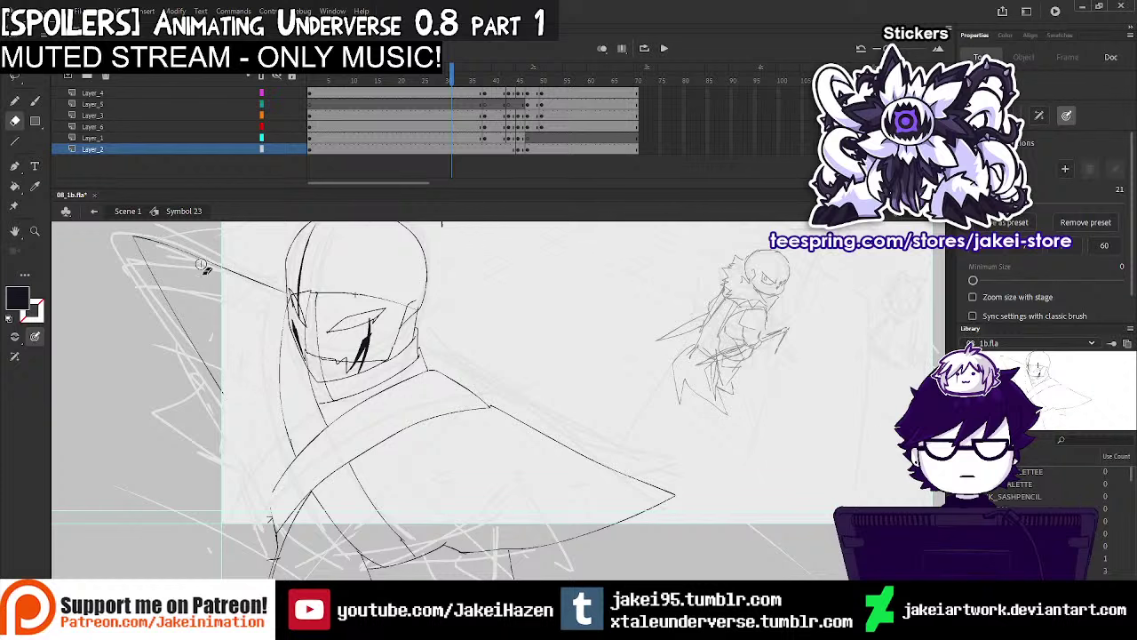
Redraw the arm beside the torso with a pointed elbow, a curved inner edge and a small hand at the waist
{"action": "key", "text": "b"}
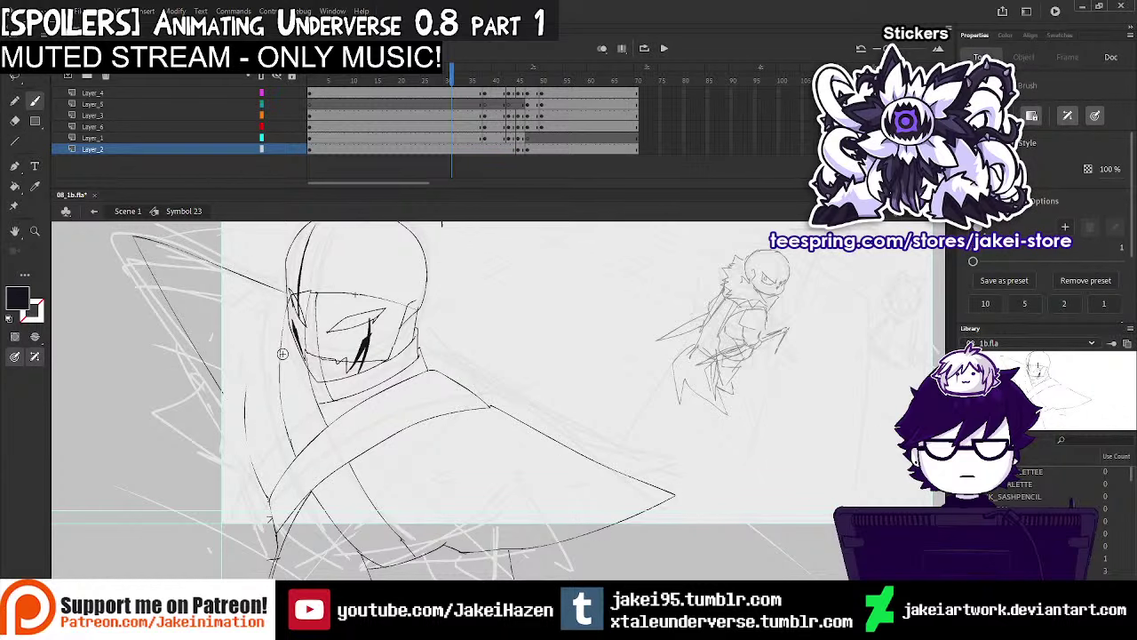
{"action": "key", "text": "ctrl+z"}
{"action": "left_click_drag", "start_coordinate": [266, 489], "coordinate": [271, 499]}
{"action": "key", "text": "ctrl+z"}
{"action": "left_click_drag", "start_coordinate": [246, 399], "coordinate": [269, 497]}
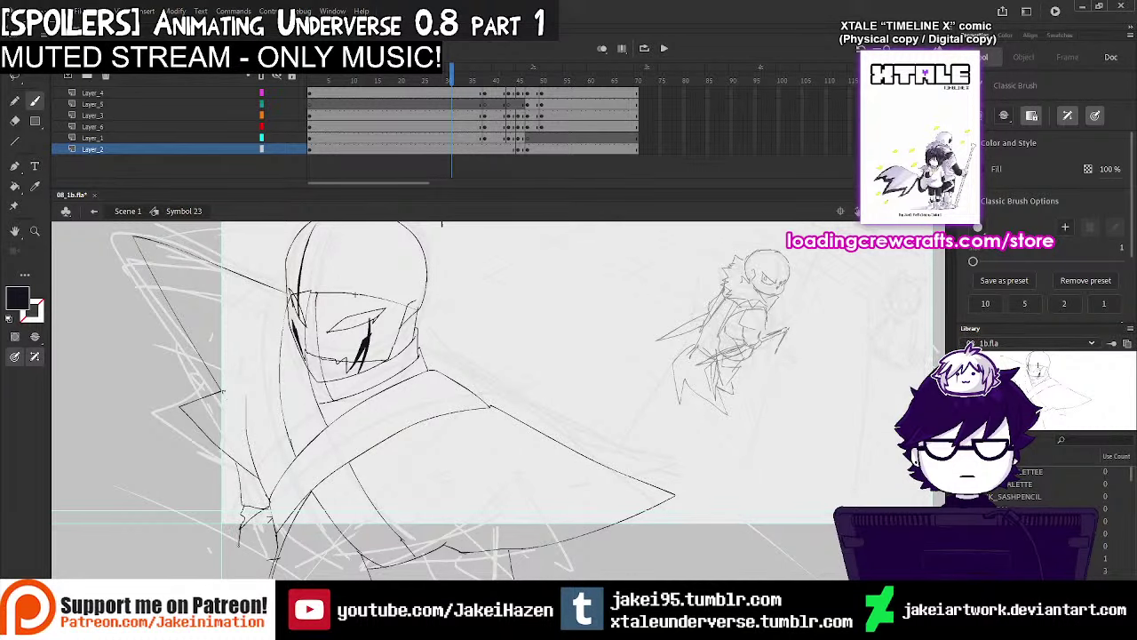
{"action": "left_click_drag", "start_coordinate": [434, 326], "coordinate": [390, 329]}
Lock every layer except Layer_2 and delete the old arm lines from its later keyframes with multiple-frame editing
{"action": "left_click", "coordinate": [12, 78]}
{"action": "left_click_drag", "start_coordinate": [210, 398], "coordinate": [229, 350]}
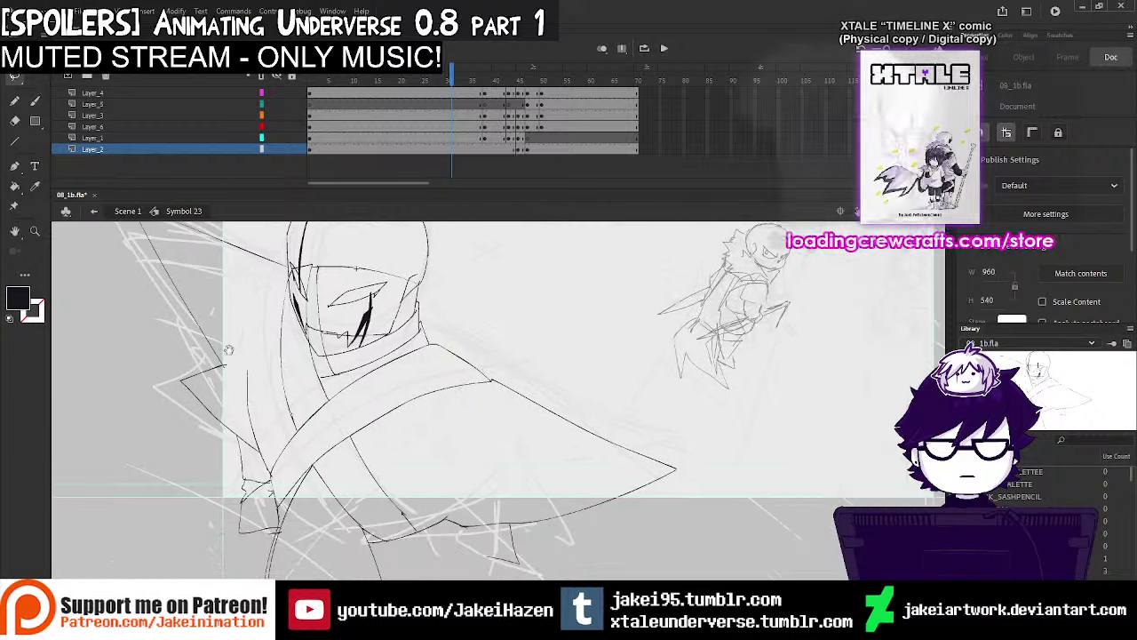
{"action": "left_click", "coordinate": [432, 149]}
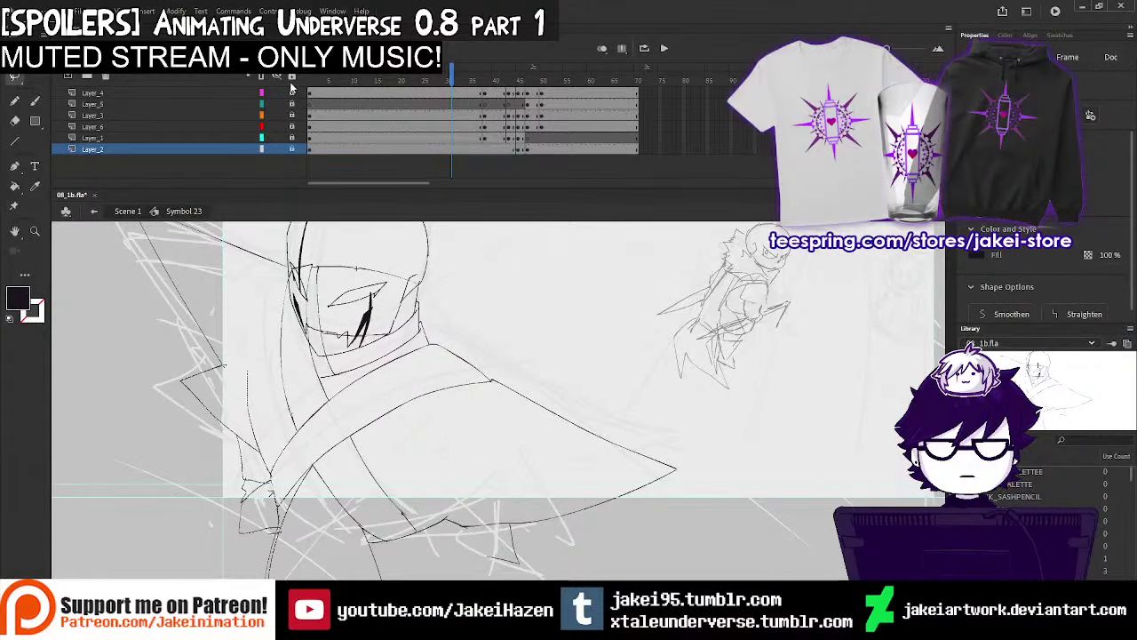
{"action": "left_click", "coordinate": [291, 78]}
{"action": "left_click", "coordinate": [291, 148]}
{"action": "left_click", "coordinate": [523, 148]}
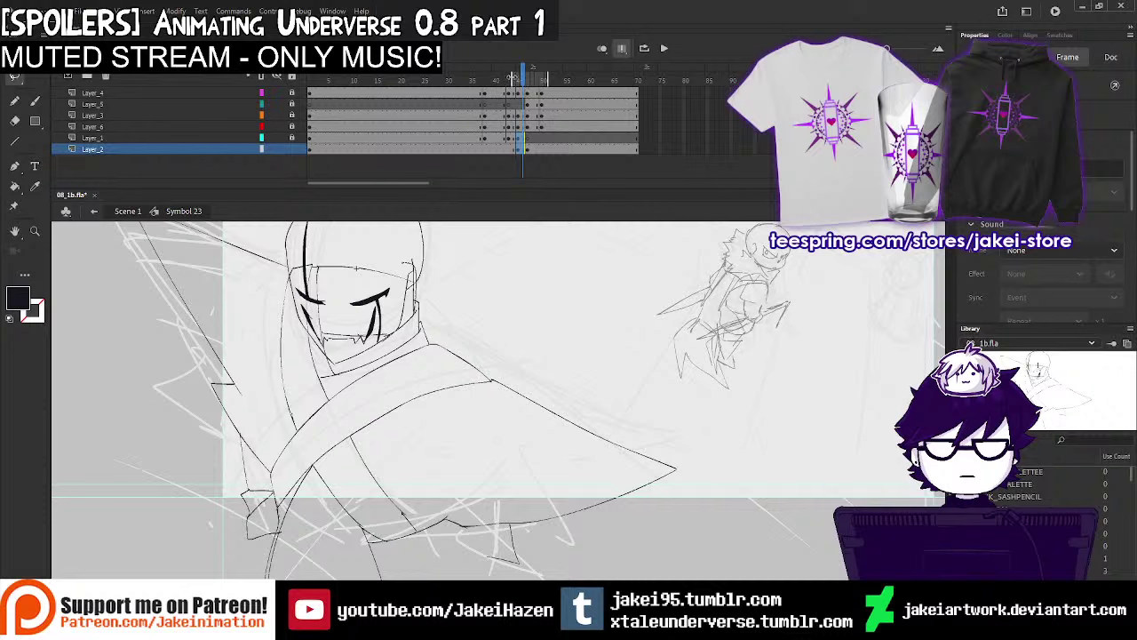
{"action": "left_click", "coordinate": [240, 477]}
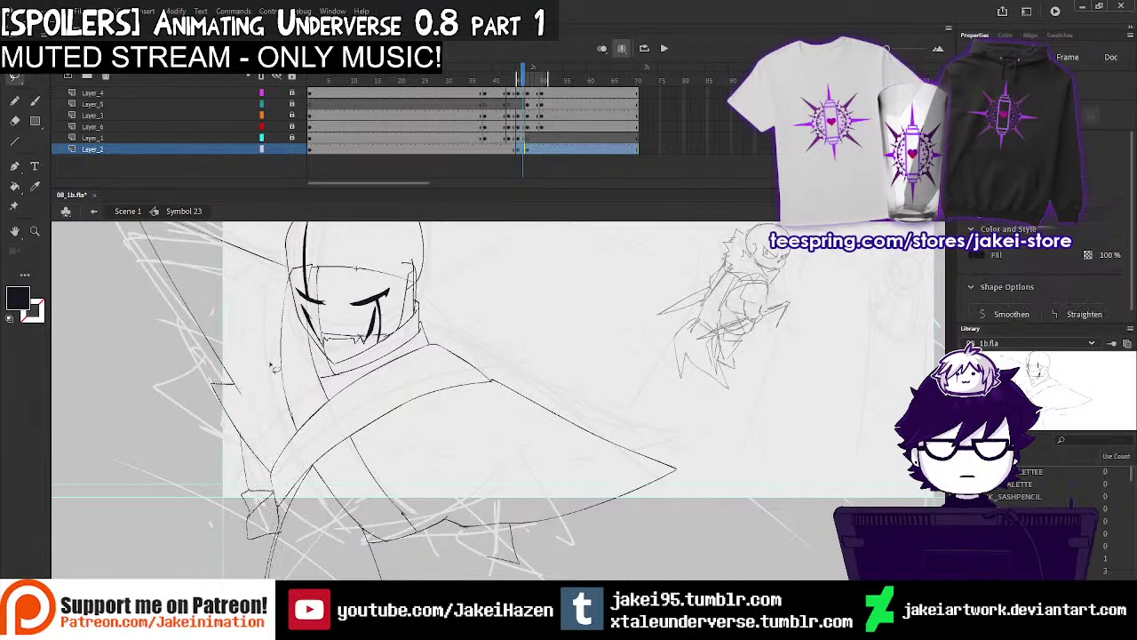
{"action": "key", "text": "Delete"}
Lasso the redrawn arm in the first Layer_2 drawing and copy it into the later keyframes
{"action": "left_click", "coordinate": [494, 149]}
{"action": "left_click", "coordinate": [277, 535]}
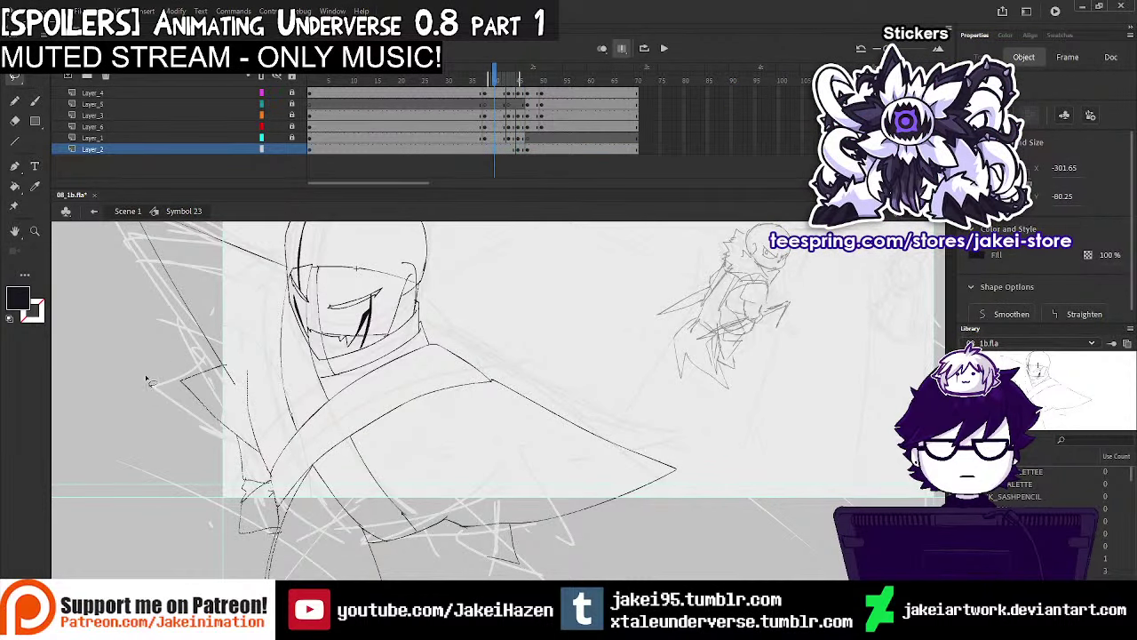
{"action": "left_click_drag", "start_coordinate": [149, 381], "coordinate": [208, 317]}
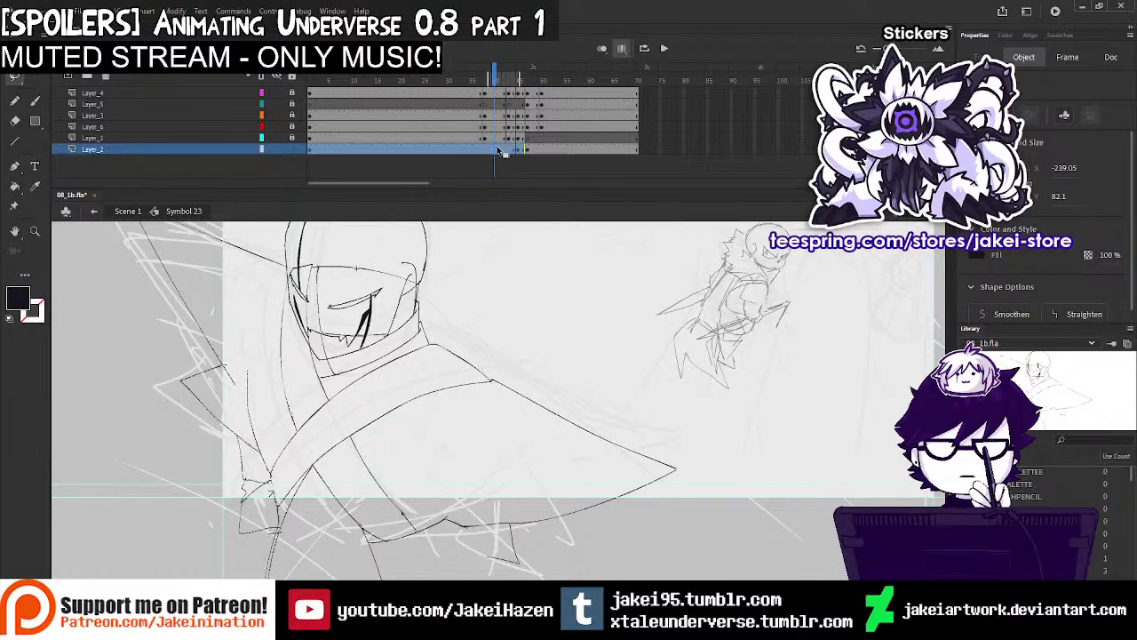
{"action": "left_click", "coordinate": [528, 127]}
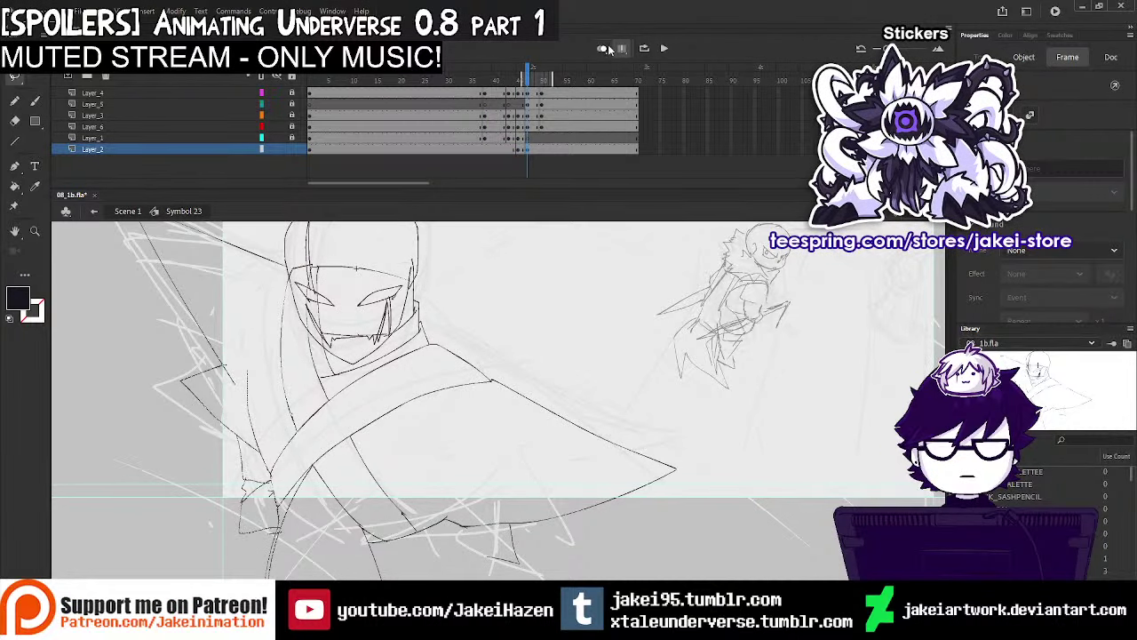
Turn off multiple-frame editing and play back the head animation with the new arm from about frame 36
{"action": "left_click_drag", "start_coordinate": [480, 257], "coordinate": [460, 293]}
{"action": "left_click_drag", "start_coordinate": [533, 71], "coordinate": [476, 71]}
{"action": "left_click", "coordinate": [623, 49]}
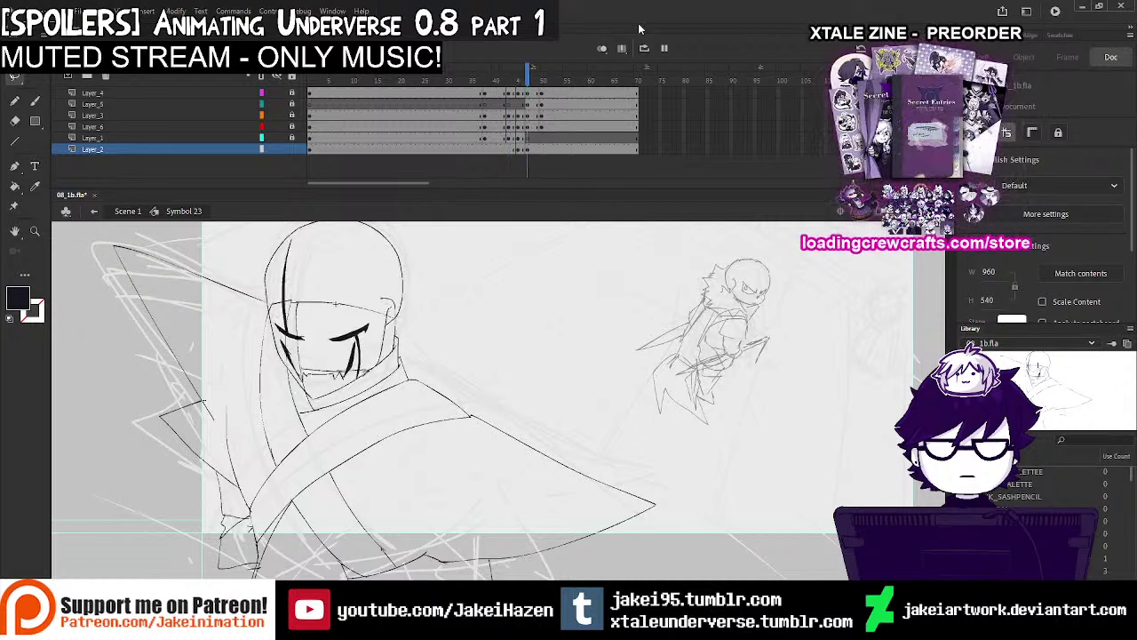
{"action": "left_click_drag", "start_coordinate": [530, 313], "coordinate": [464, 360]}
Return to Scene 1 and end the Layer_9 and Layer_6 artwork with blank keyframes at frame 1080
{"action": "left_click", "coordinate": [95, 212]}
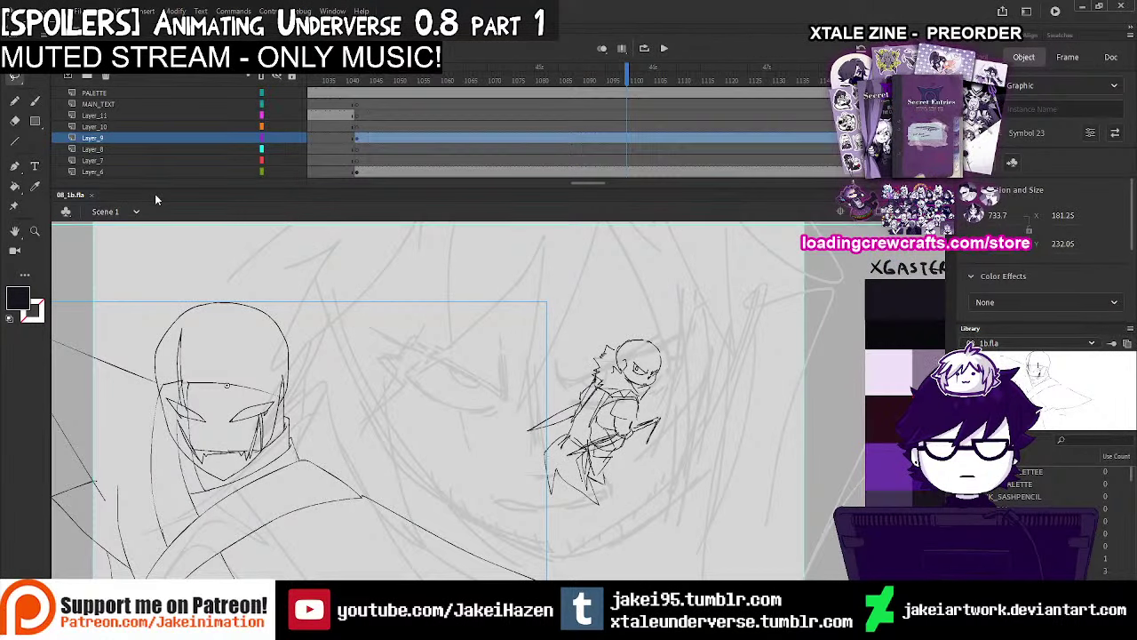
{"action": "left_click", "coordinate": [446, 127]}
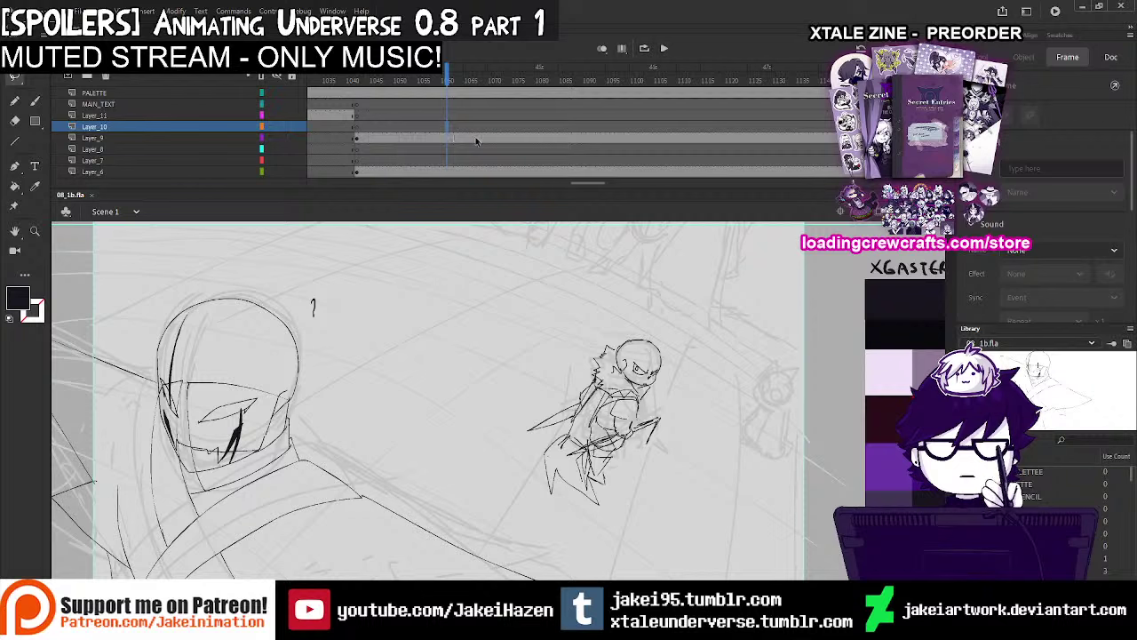
{"action": "scroll", "coordinate": [625, 137], "scroll_direction": "down", "scroll_amount": 2}
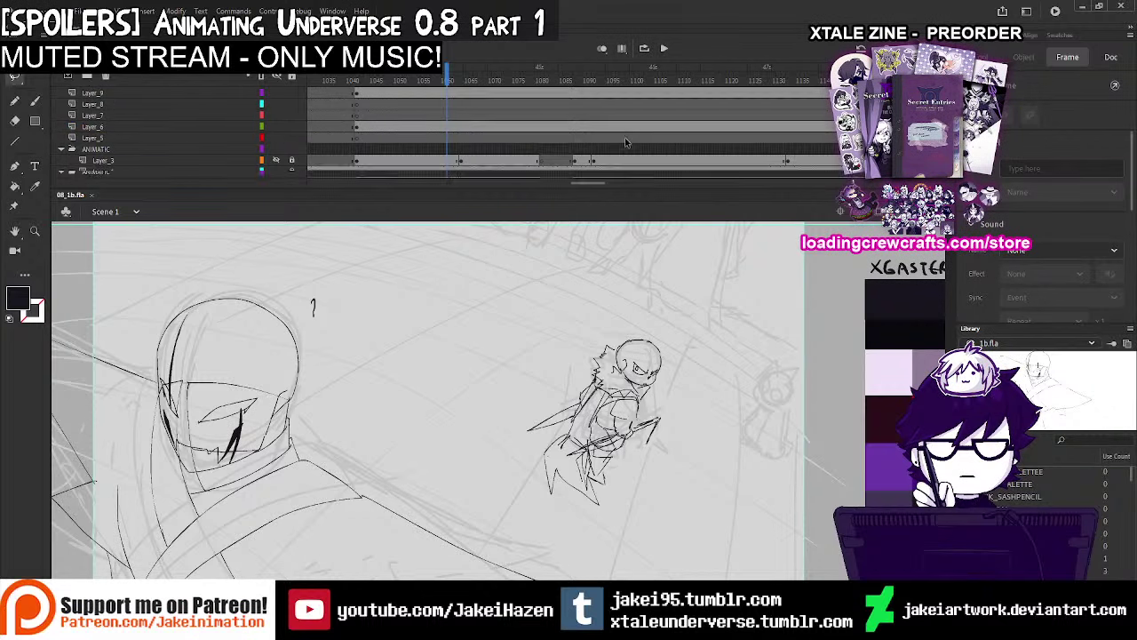
{"action": "left_click", "coordinate": [545, 80]}
{"action": "scroll", "coordinate": [545, 112], "scroll_direction": "up", "scroll_amount": 1}
{"action": "left_click", "coordinate": [542, 79]}
{"action": "left_click", "coordinate": [542, 117]}
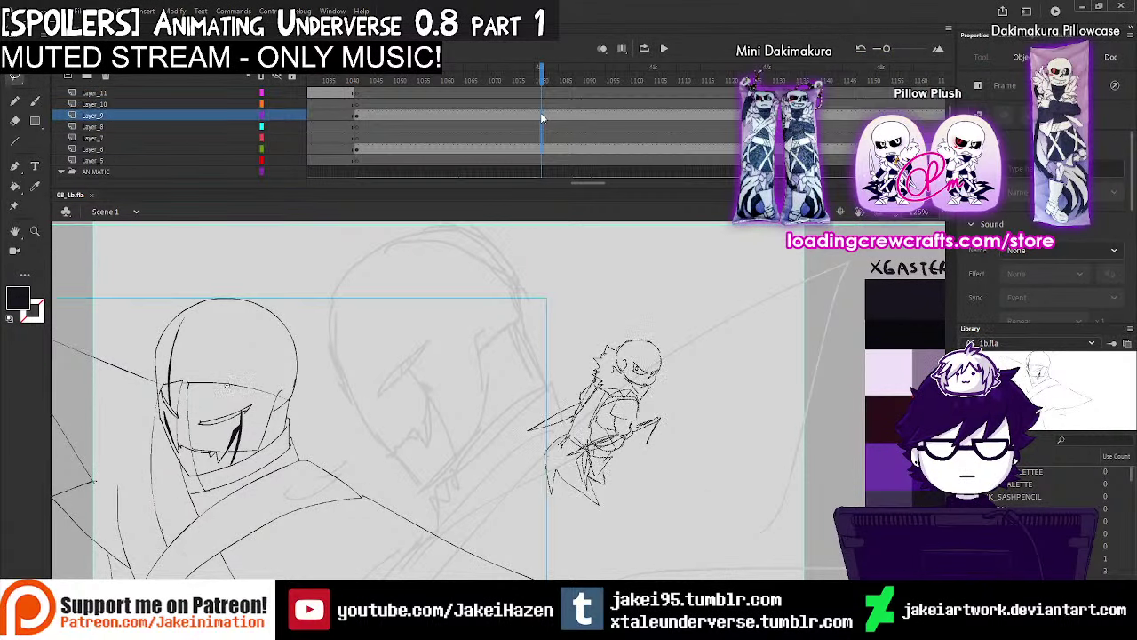
{"action": "key", "text": "F7"}
Shorten the Layer_9 and Layer_6 artwork with blank keyframes where the Layer_3 animatic drawing changes, near frame 1063
{"action": "left_click_drag", "start_coordinate": [542, 77], "coordinate": [465, 93]}
{"action": "scroll", "coordinate": [461, 94], "scroll_direction": "down", "scroll_amount": 2}
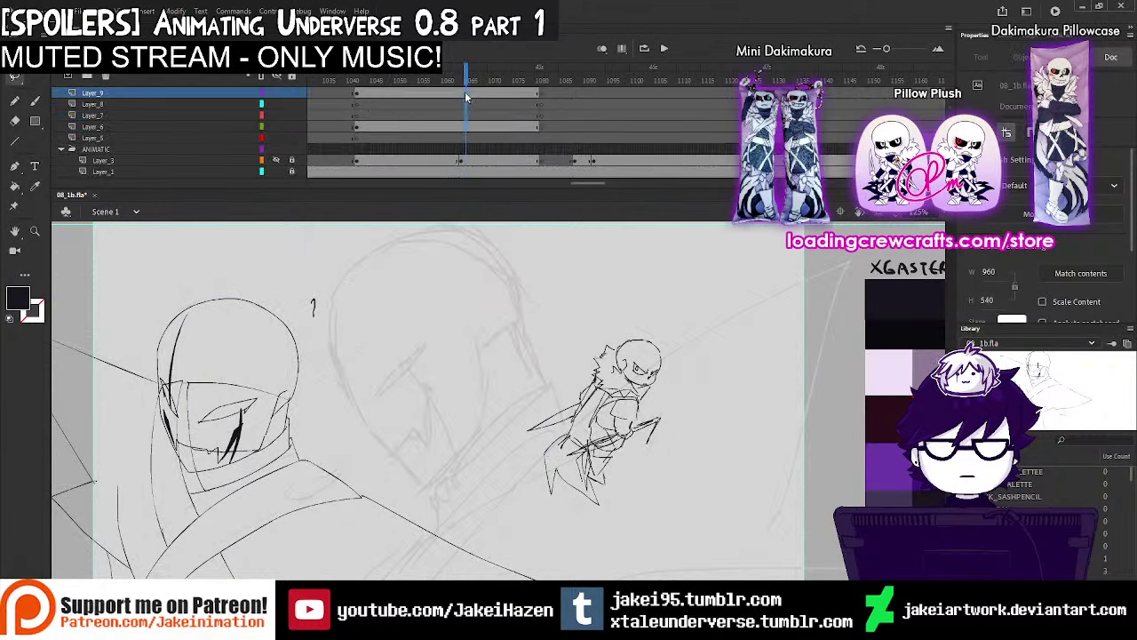
{"action": "key", "text": "F7"}
{"action": "left_click", "coordinate": [459, 77]}
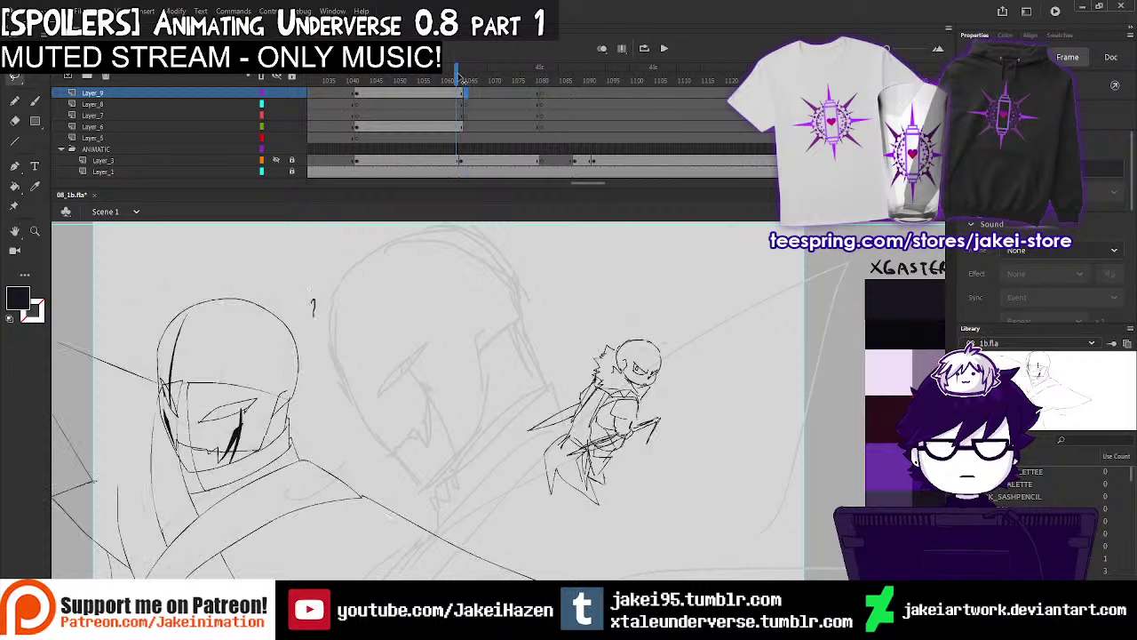
Sketch a comic face with round eyes, small pupils, a nose and a crooked mouth over the animatic close-up at frame 1090
{"action": "mouse_move", "coordinate": [466, 126]}
{"action": "left_mouse_down"}
{"action": "mouse_move", "coordinate": [465, 92]}
{"action": "mouse_move", "coordinate": [424, 81]}
{"action": "mouse_move", "coordinate": [518, 93]}
{"action": "mouse_move", "coordinate": [590, 122]}
{"action": "left_mouse_up"}
{"action": "left_click_drag", "start_coordinate": [600, 462], "coordinate": [569, 439]}
{"action": "left_click", "coordinate": [471, 420], "text": "ctrl"}
{"action": "scroll", "coordinate": [563, 431], "scroll_direction": "down", "scroll_amount": 3}
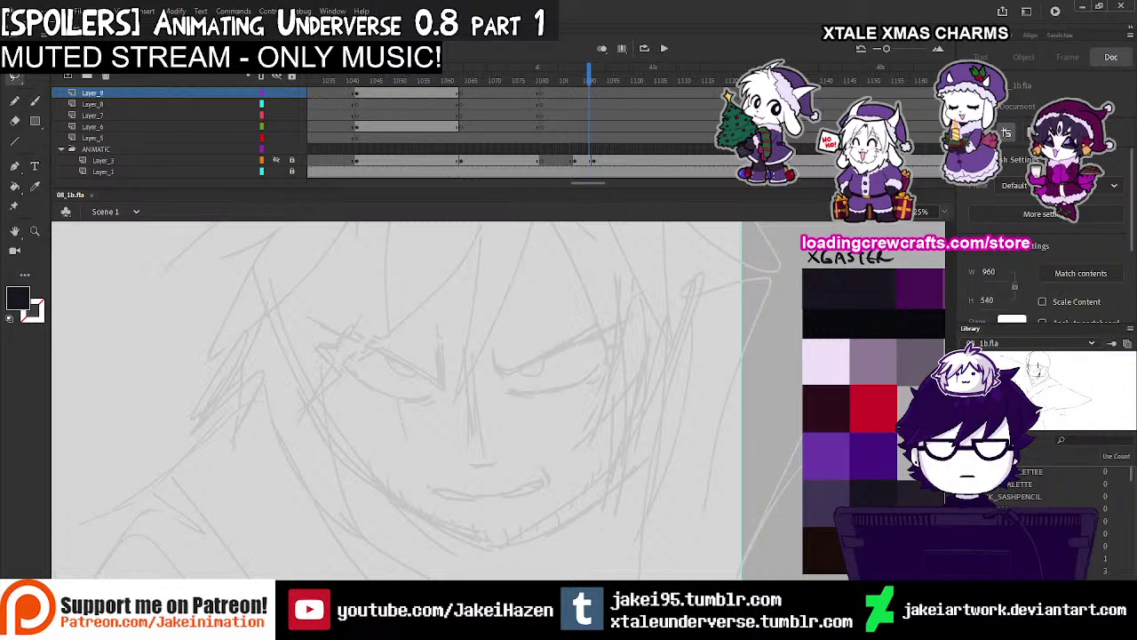
{"action": "key", "text": "b"}
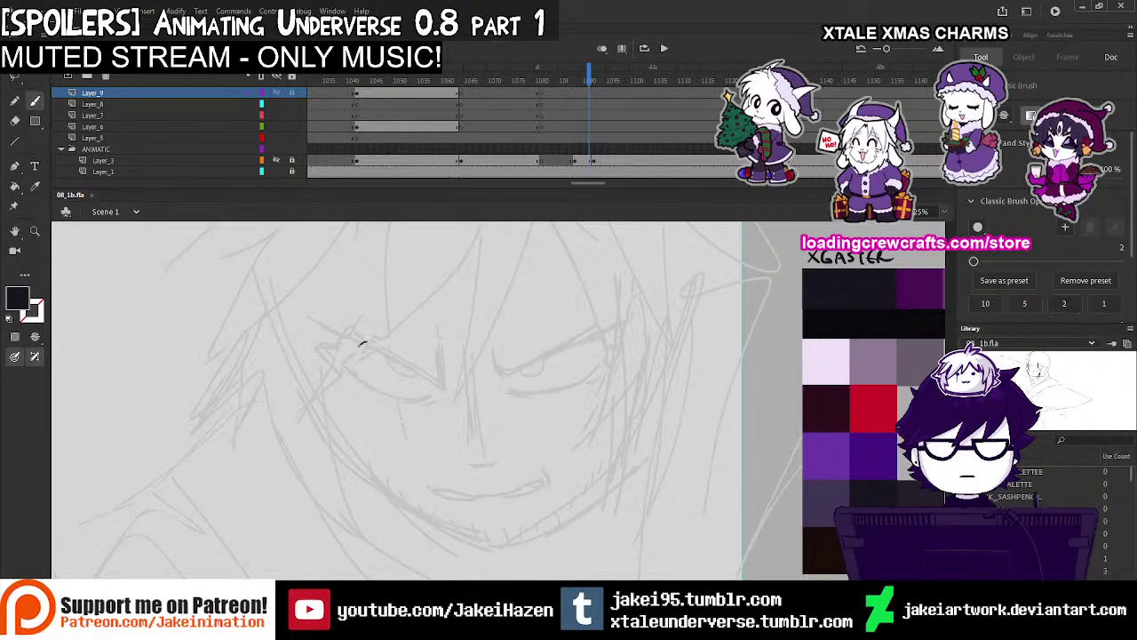
{"action": "left_click_drag", "start_coordinate": [364, 341], "coordinate": [366, 364]}
{"action": "mouse_move", "coordinate": [537, 330]}
{"action": "left_mouse_down"}
{"action": "mouse_move", "coordinate": [544, 323]}
{"action": "mouse_move", "coordinate": [566, 349]}
{"action": "left_mouse_up"}
{"action": "left_click_drag", "start_coordinate": [424, 490], "coordinate": [575, 468]}
{"action": "mouse_move", "coordinate": [470, 456]}
{"action": "left_mouse_down"}
{"action": "mouse_move", "coordinate": [501, 452]}
{"action": "mouse_move", "coordinate": [470, 377]}
{"action": "left_mouse_up"}
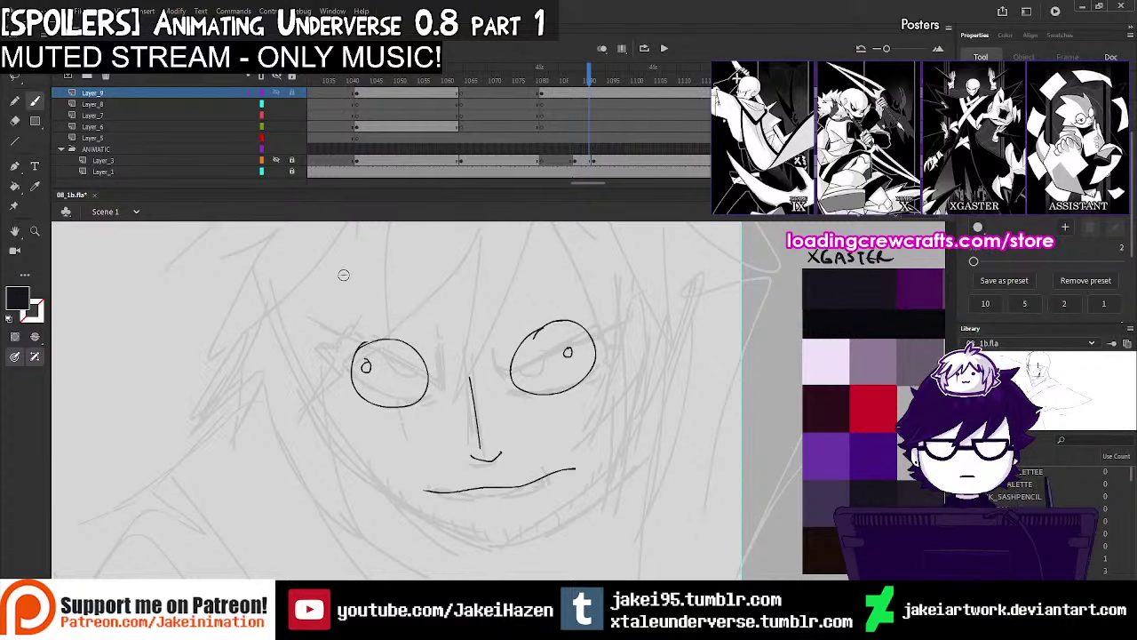
Add two curved eyebrows and short creases at both mouth corners to the comic face
{"action": "left_click_drag", "start_coordinate": [344, 274], "coordinate": [436, 350]}
{"action": "key", "text": "ctrl+z"}
{"action": "left_click_drag", "start_coordinate": [350, 324], "coordinate": [424, 285]}
{"action": "left_click_drag", "start_coordinate": [510, 282], "coordinate": [585, 286]}
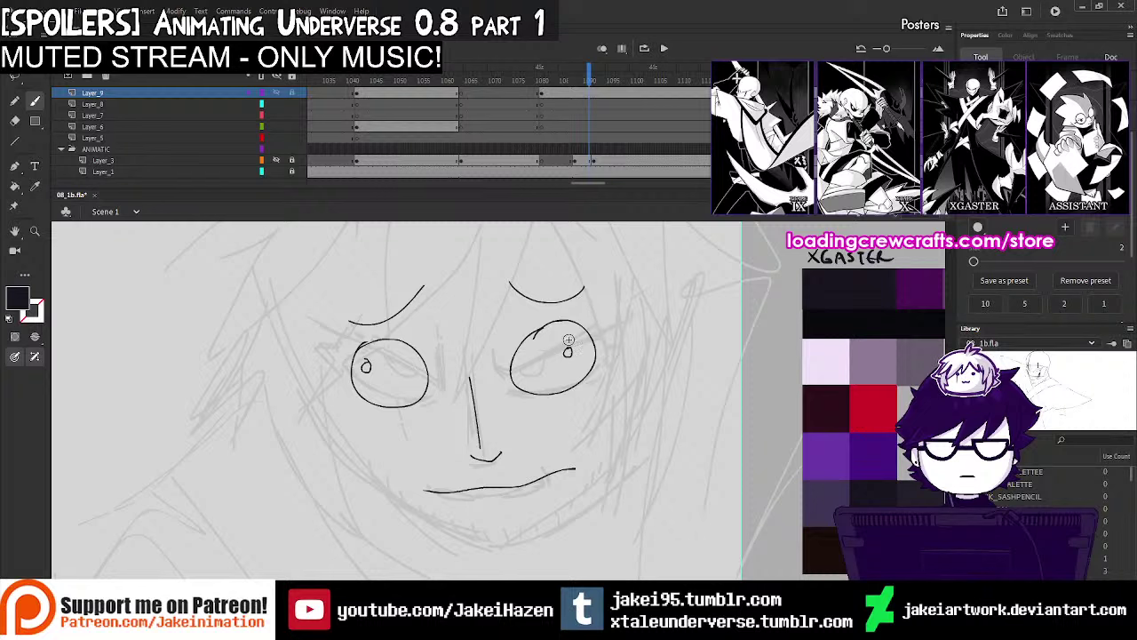
{"action": "left_click_drag", "start_coordinate": [571, 452], "coordinate": [589, 478]}
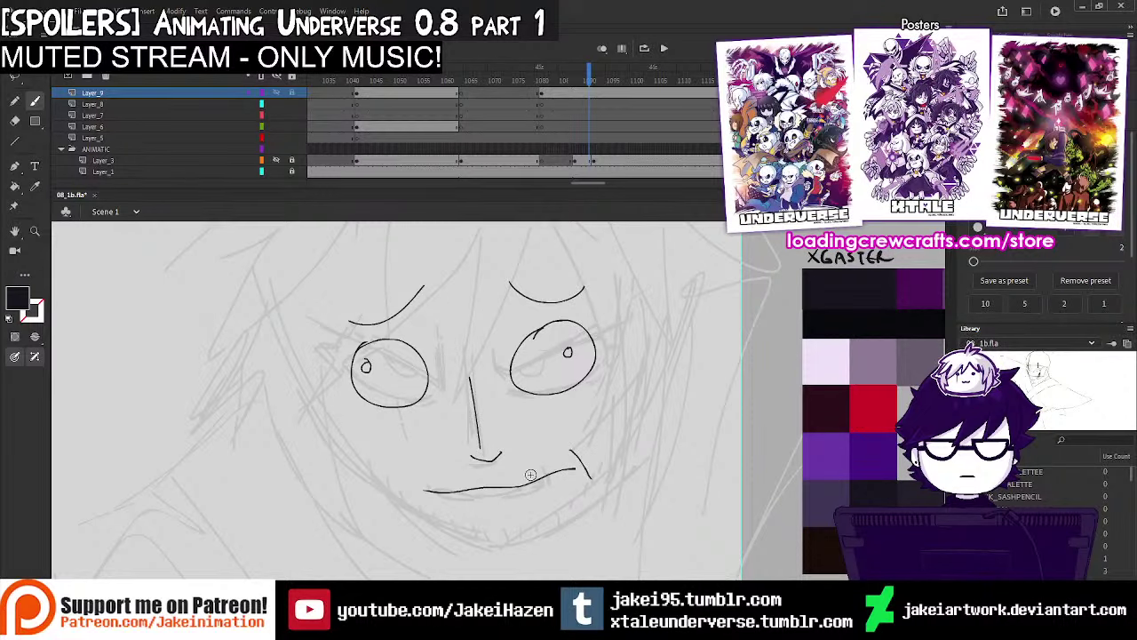
{"action": "left_click_drag", "start_coordinate": [415, 477], "coordinate": [423, 508]}
Undo all strokes of the comic face on Layer_9
{"action": "key", "text": "ctrl+z"}
{"action": "key", "text": "ctrl+z"}
{"action": "key", "text": "ctrl+z"}
{"action": "key", "text": "ctrl+z"}
{"action": "key", "text": "ctrl+z"}
{"action": "key", "text": "ctrl+z"}
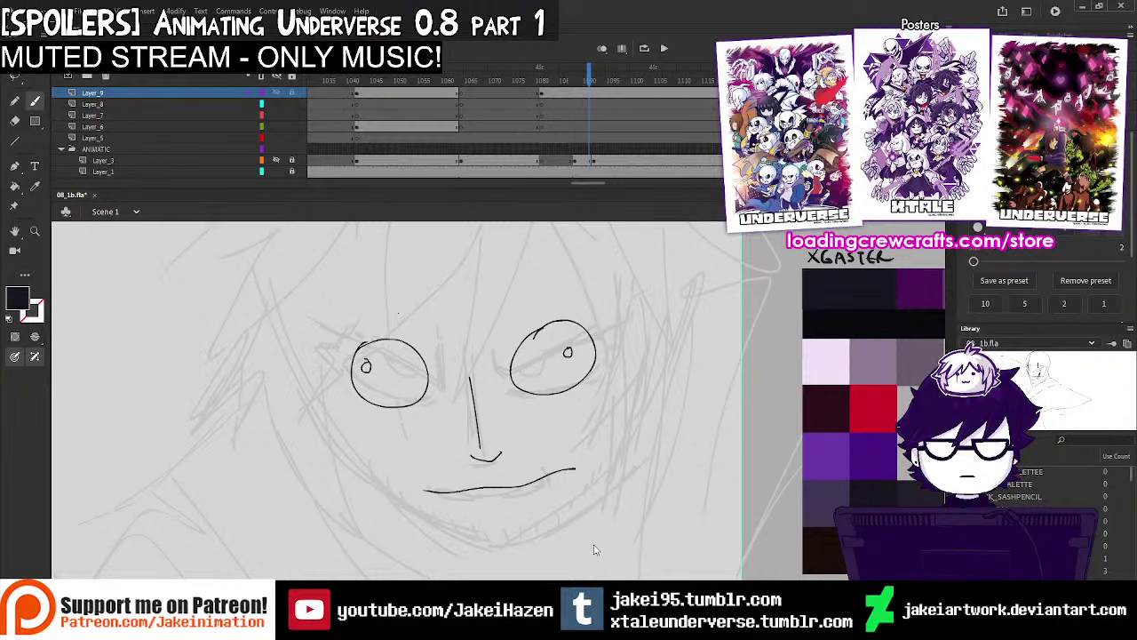
{"action": "key", "text": "ctrl+z"}
{"action": "key", "text": "ctrl+z"}
{"action": "key", "text": "ctrl+z"}
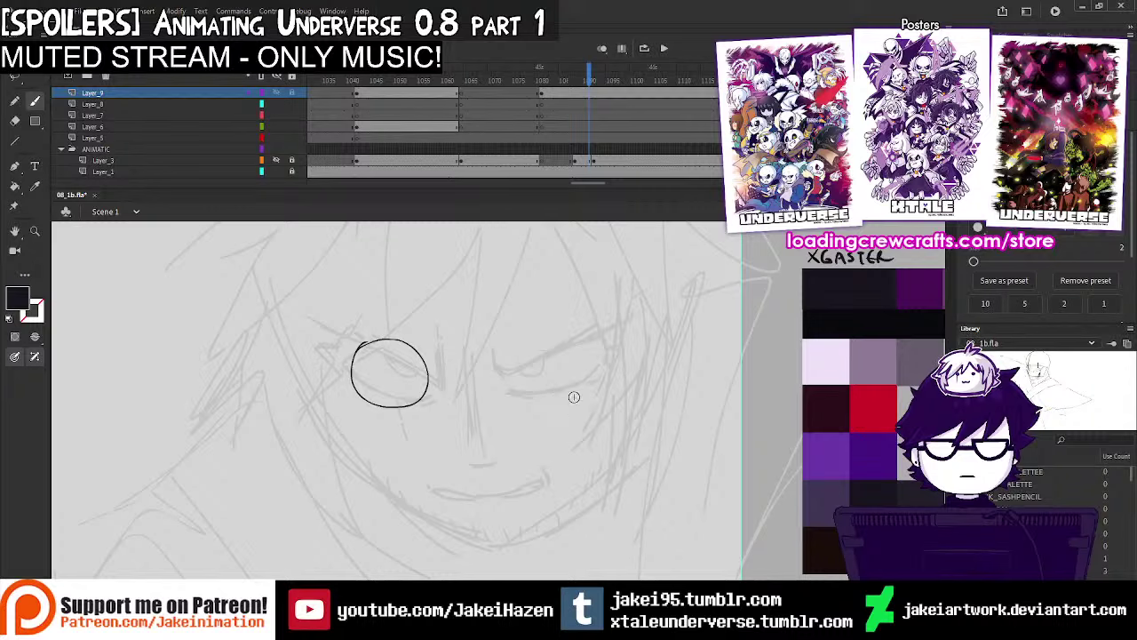
{"action": "left_click_drag", "start_coordinate": [578, 406], "coordinate": [607, 436]}
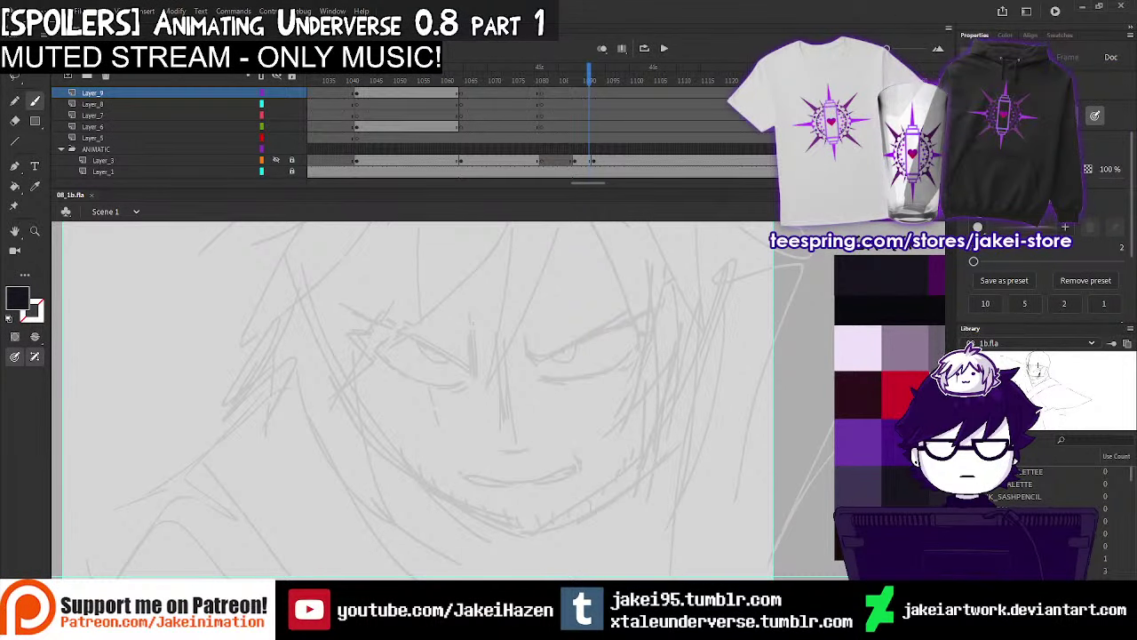
Open Symbol 23 for editing from the Scene 1 shot with the masked character and unlock all its layers
{"action": "left_click", "coordinate": [409, 116]}
{"action": "key", "text": "v"}
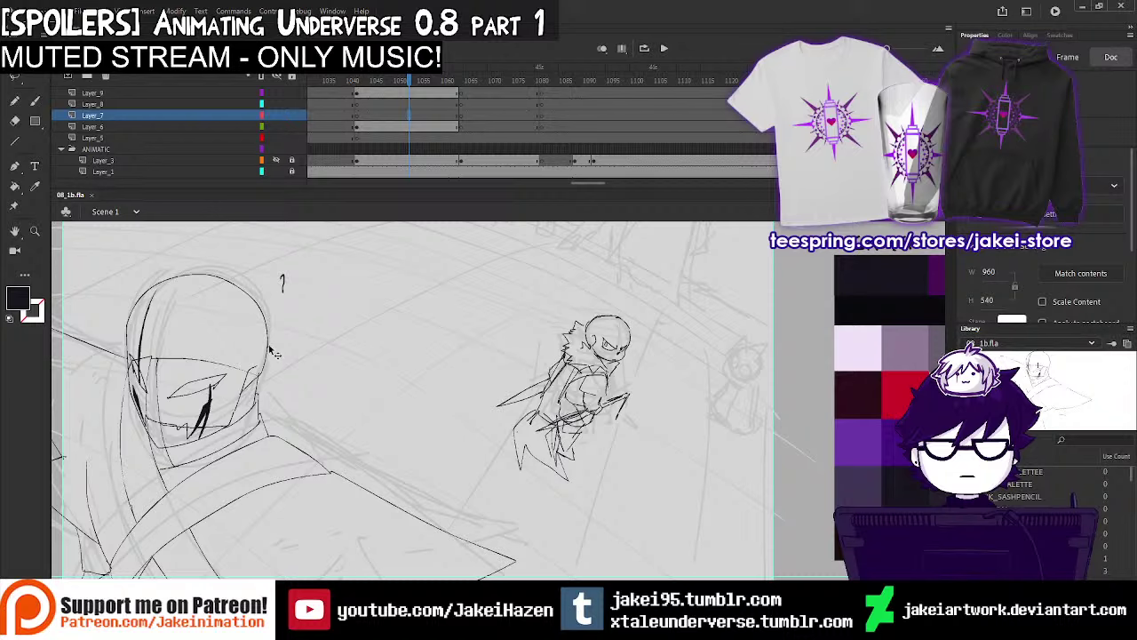
{"action": "double_click", "coordinate": [270, 348]}
{"action": "left_click_drag", "start_coordinate": [335, 378], "coordinate": [487, 358]}
{"action": "left_click", "coordinate": [484, 357], "text": "ctrl"}
{"action": "left_click", "coordinate": [291, 78]}
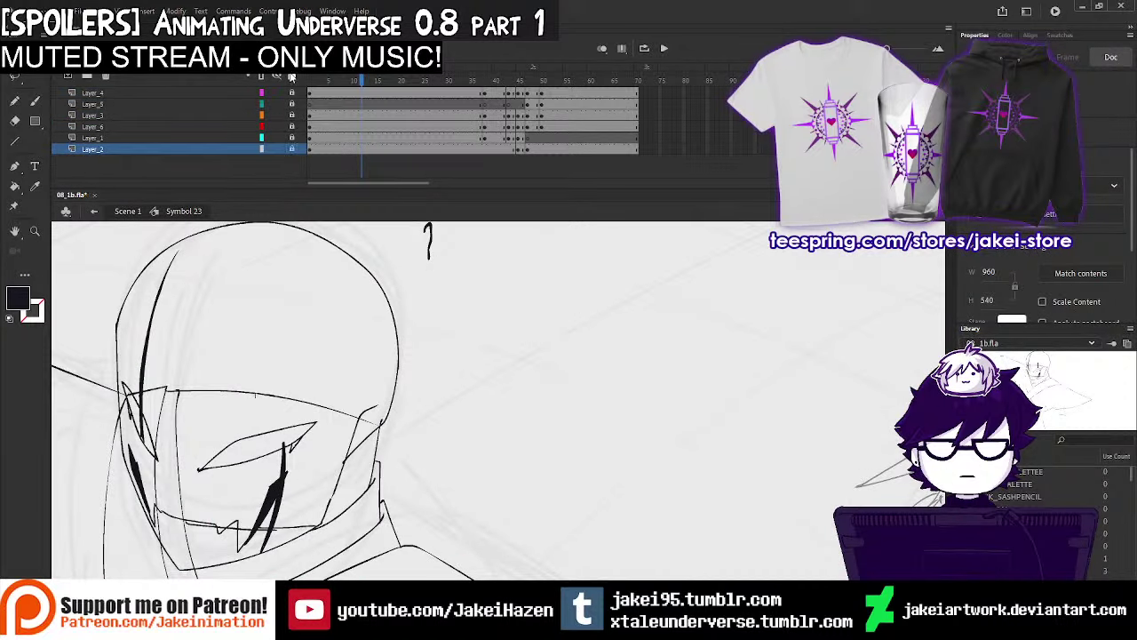
Brush a curved inner line inside the eyes on Layer_3's first drawing in Symbol 23
{"action": "left_click", "coordinate": [277, 431]}
{"action": "key", "text": "q"}
{"action": "left_click_drag", "start_coordinate": [253, 432], "coordinate": [364, 476]}
{"action": "scroll", "coordinate": [237, 371], "scroll_direction": "down", "scroll_amount": 3}
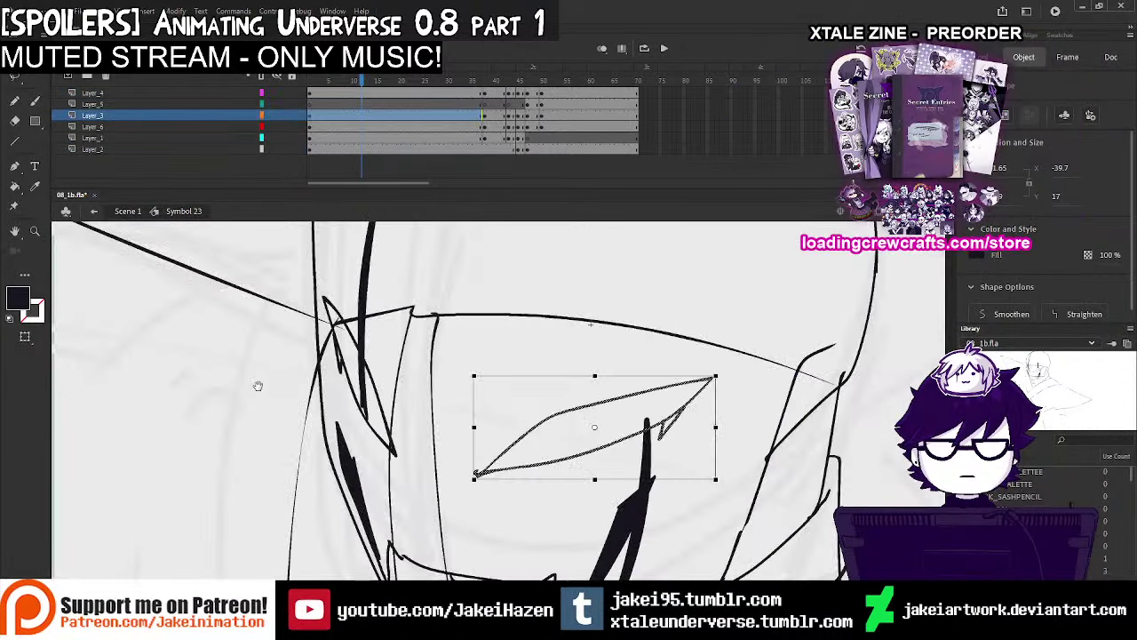
{"action": "left_click", "coordinate": [36, 101]}
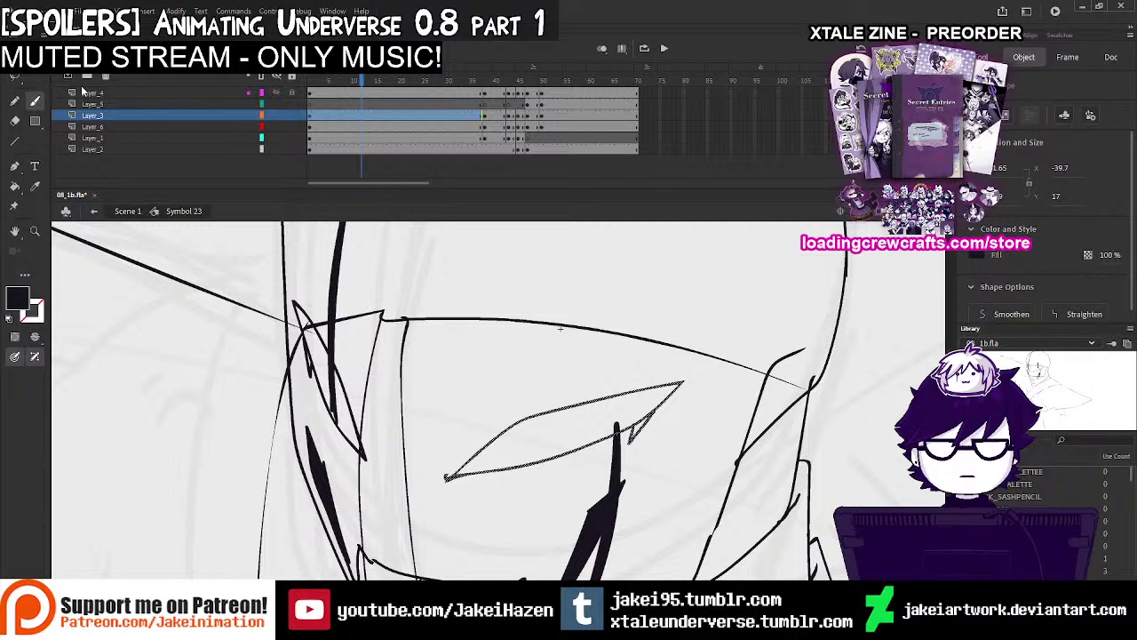
{"action": "mouse_move", "coordinate": [449, 475]}
{"action": "left_mouse_down"}
{"action": "mouse_move", "coordinate": [596, 422]}
{"action": "mouse_move", "coordinate": [638, 419]}
{"action": "left_mouse_up"}
{"action": "key", "text": "ctrl+z"}
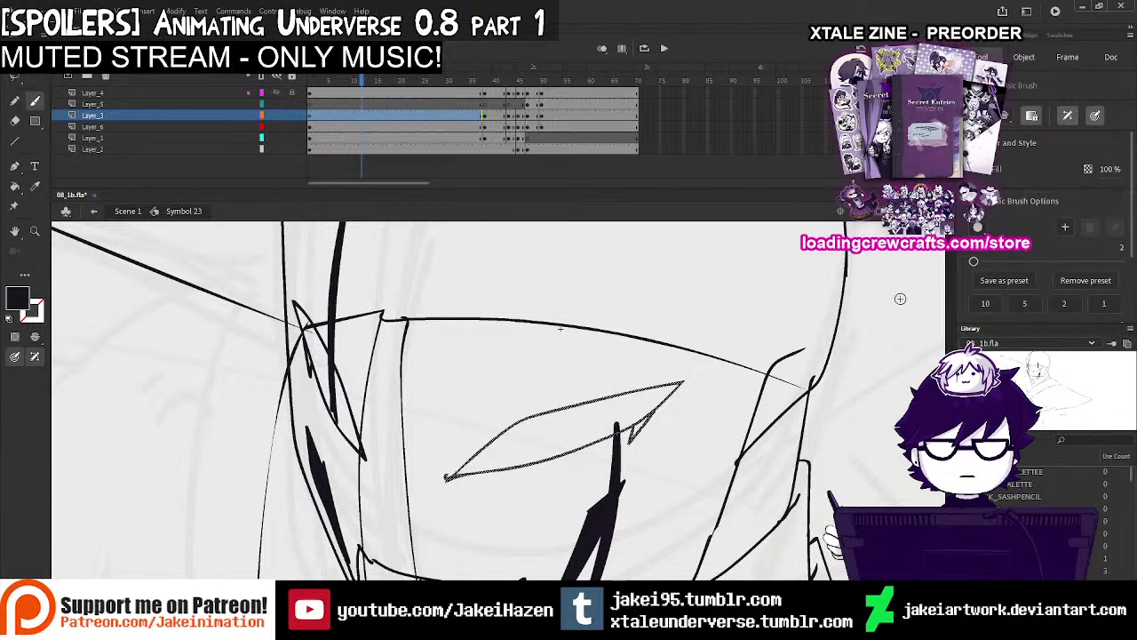
{"action": "mouse_move", "coordinate": [450, 478]}
{"action": "left_mouse_down"}
{"action": "mouse_move", "coordinate": [601, 414]}
{"action": "mouse_move", "coordinate": [647, 417]}
{"action": "left_mouse_up"}
{"action": "key", "text": "ctrl+z"}
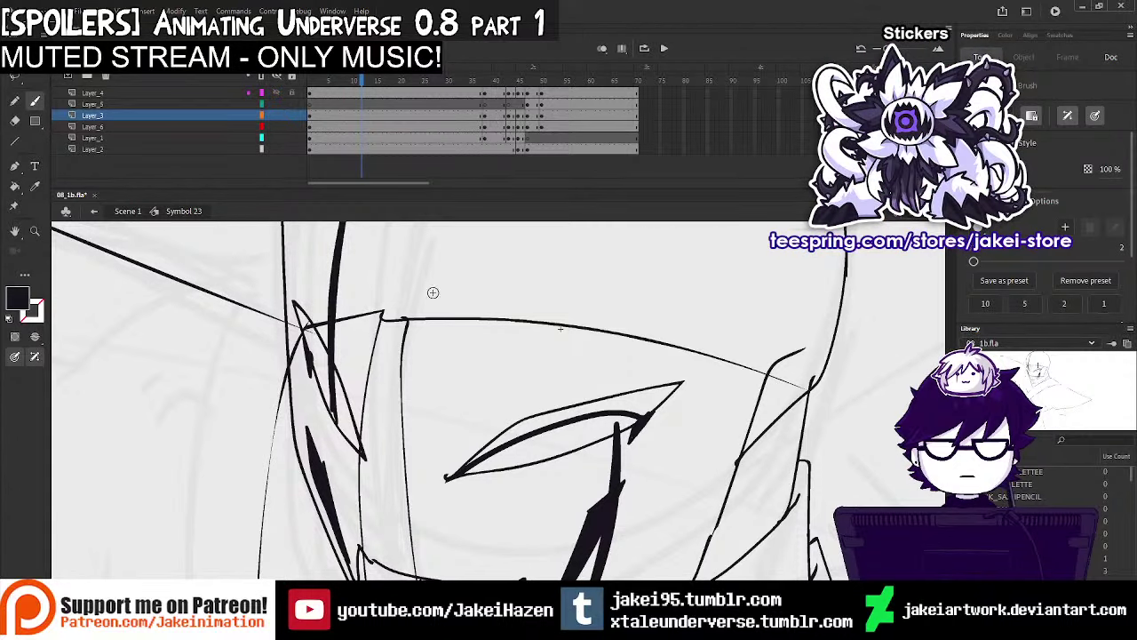
Set the brush size to 1 and draw curved inner lines inside both eyes on Layer_3 near frame 48
{"action": "left_click", "coordinate": [1104, 304]}
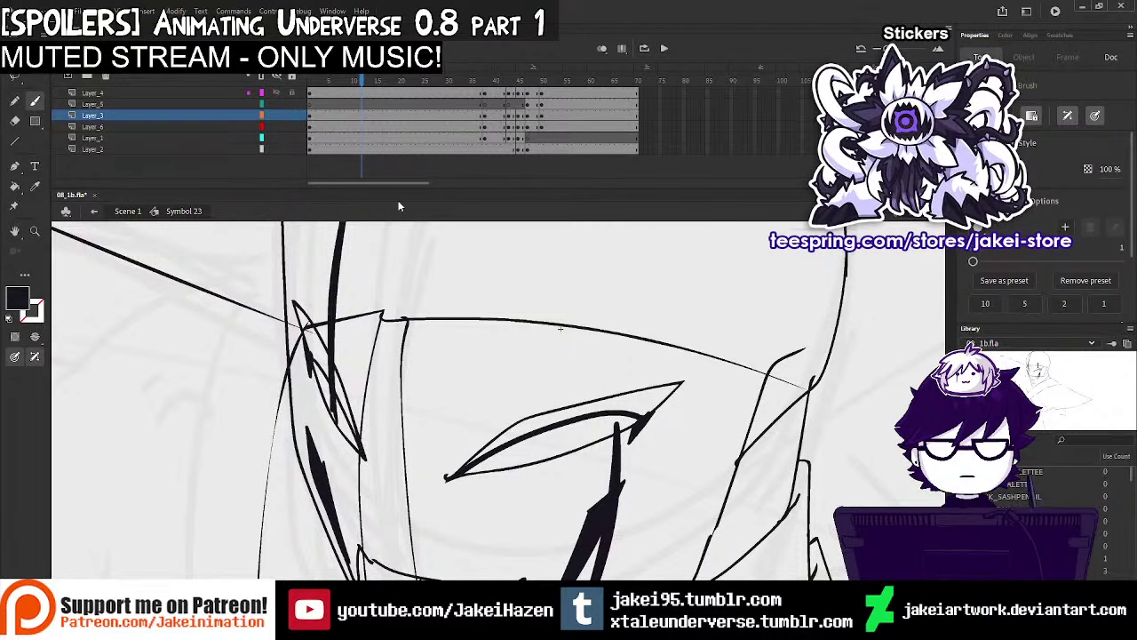
{"action": "left_click", "coordinate": [484, 119]}
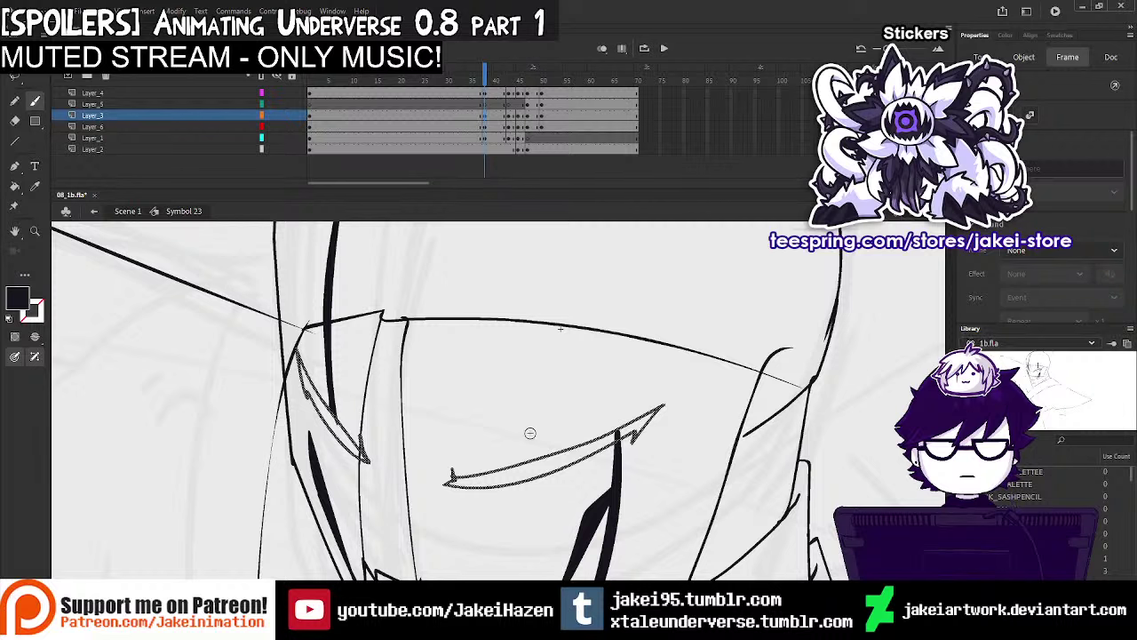
{"action": "left_click", "coordinate": [509, 115]}
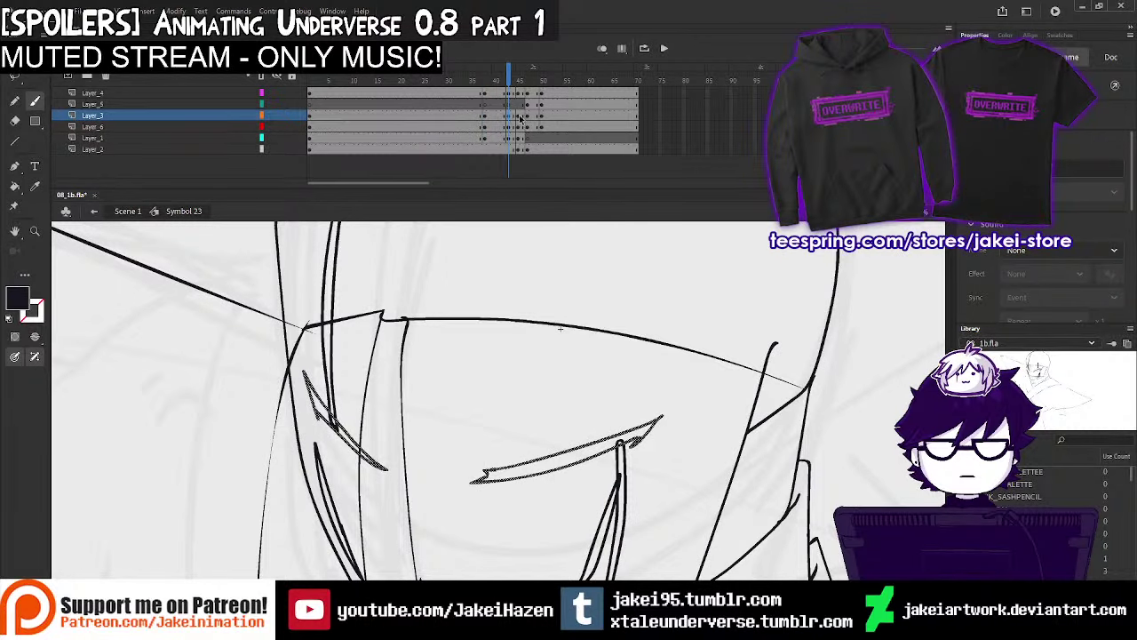
{"action": "left_click", "coordinate": [519, 118]}
{"action": "left_click", "coordinate": [535, 120]}
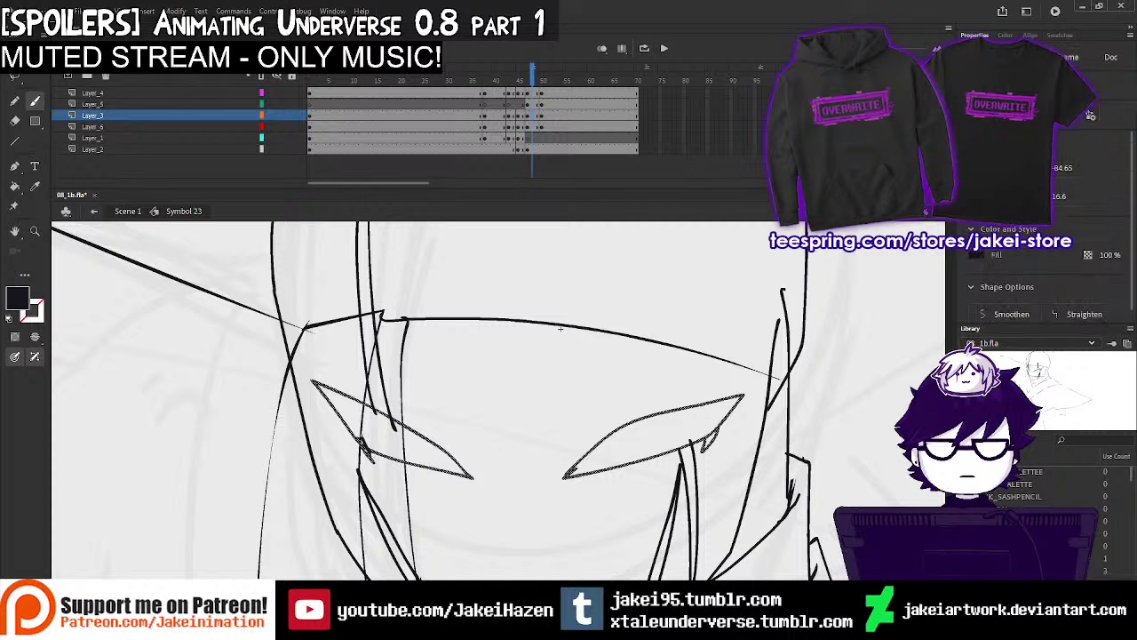
{"action": "mouse_move", "coordinate": [360, 437]}
{"action": "left_mouse_down"}
{"action": "mouse_move", "coordinate": [440, 454]}
{"action": "mouse_move", "coordinate": [468, 475]}
{"action": "left_mouse_up"}
{"action": "mouse_move", "coordinate": [568, 475]}
{"action": "left_mouse_down"}
{"action": "mouse_move", "coordinate": [624, 438]}
{"action": "mouse_move", "coordinate": [707, 435]}
{"action": "left_mouse_up"}
Draw matching curved inner lines inside both eyes on Layer_3 near frame 51 and check the eyes on its earlier drawings
{"action": "left_click", "coordinate": [534, 116]}
{"action": "left_click", "coordinate": [546, 119]}
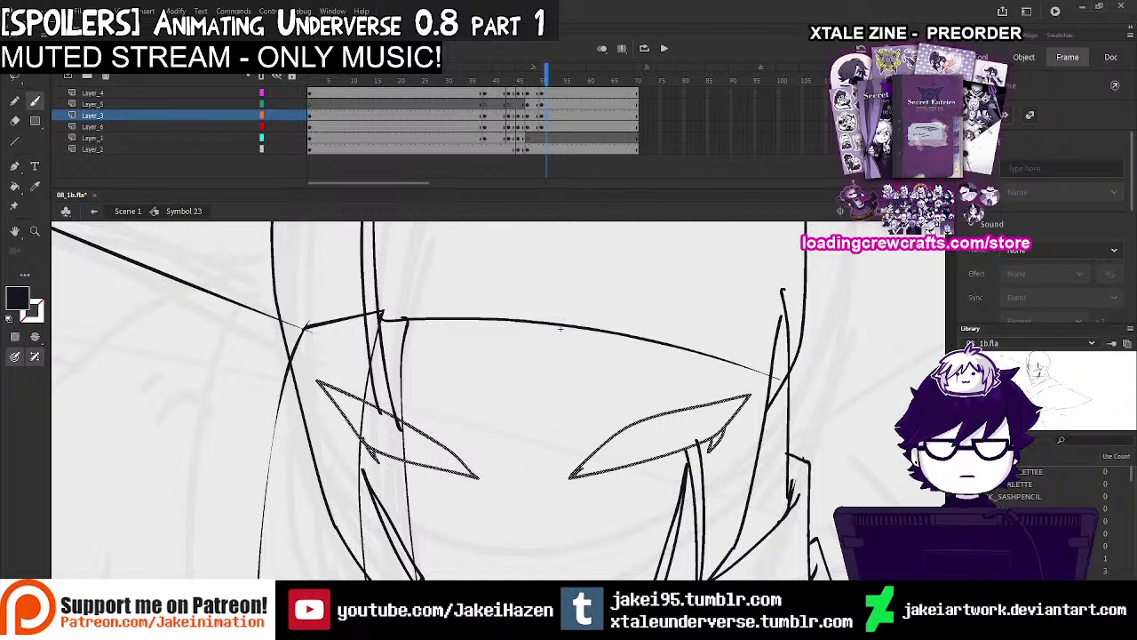
{"action": "key", "text": "period"}
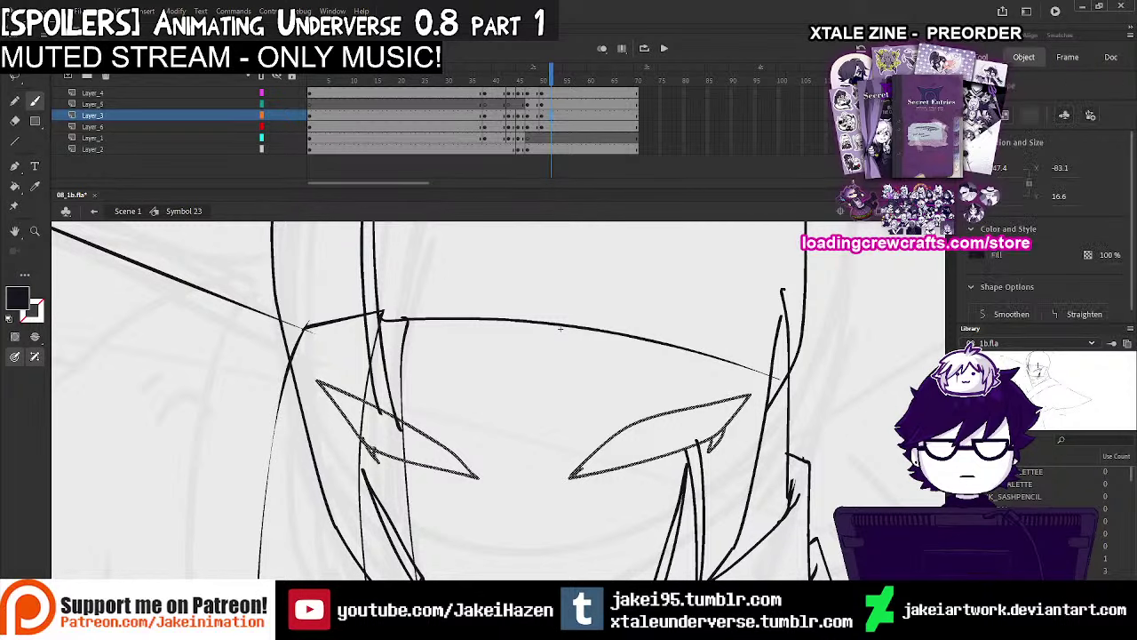
{"action": "mouse_move", "coordinate": [377, 451]}
{"action": "left_mouse_down"}
{"action": "mouse_move", "coordinate": [431, 453]}
{"action": "mouse_move", "coordinate": [463, 475]}
{"action": "left_mouse_up"}
{"action": "mouse_move", "coordinate": [579, 471]}
{"action": "left_mouse_down"}
{"action": "mouse_move", "coordinate": [715, 426]}
{"action": "mouse_move", "coordinate": [713, 444]}
{"action": "left_mouse_up"}
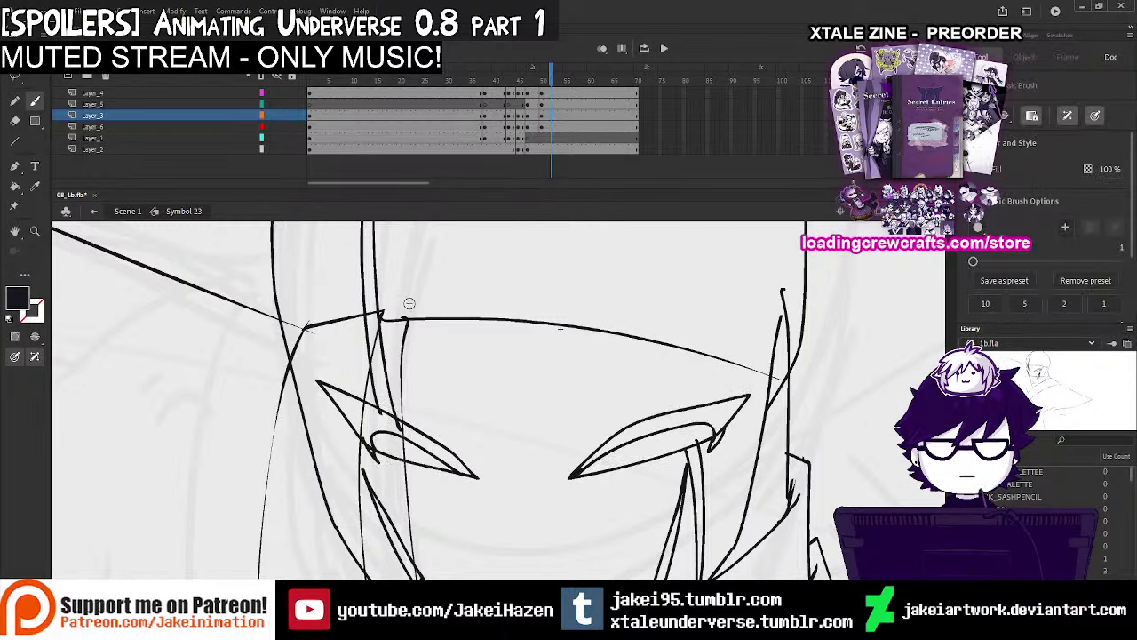
{"action": "left_click", "coordinate": [524, 116]}
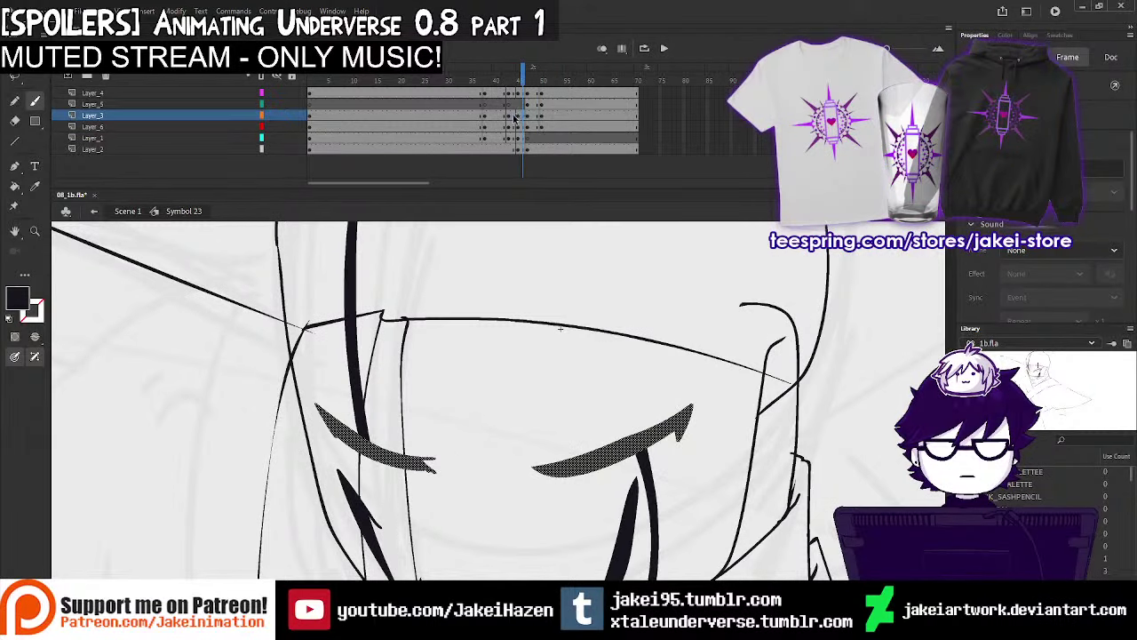
{"action": "left_click", "coordinate": [513, 115]}
{"action": "left_click", "coordinate": [501, 116]}
{"action": "left_click", "coordinate": [475, 115]}
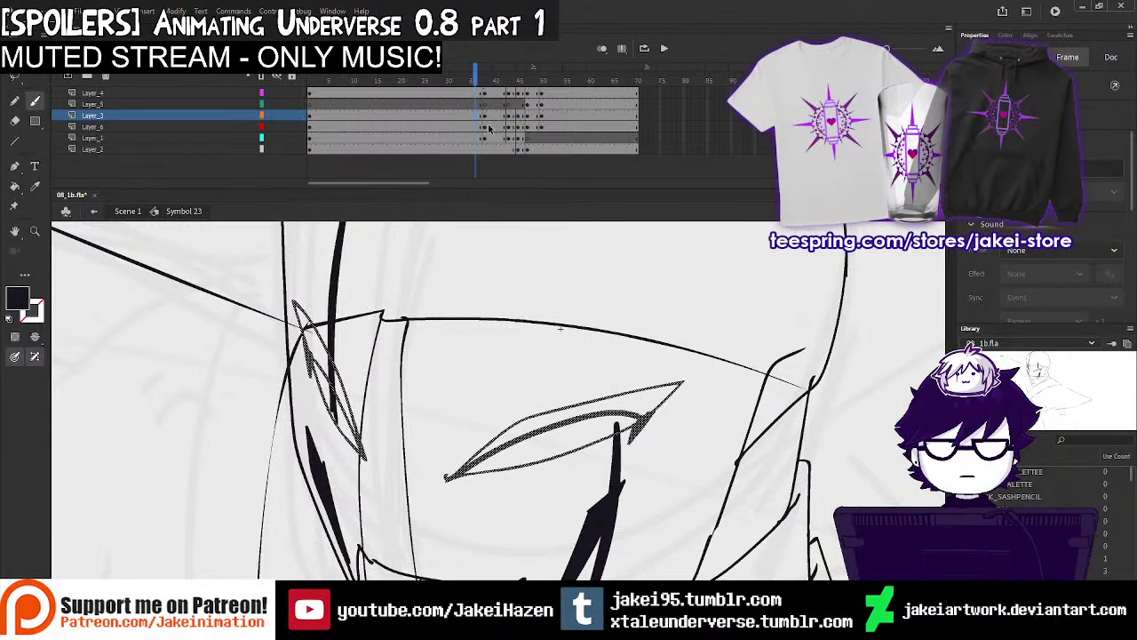
Insert blank keyframes on the head layers, from Layer_4 down to Layer_1, near frame 35
{"action": "key", "text": "ctrl+minus"}
{"action": "left_click_drag", "start_coordinate": [557, 353], "coordinate": [519, 308]}
{"action": "left_click", "coordinate": [34, 56]}
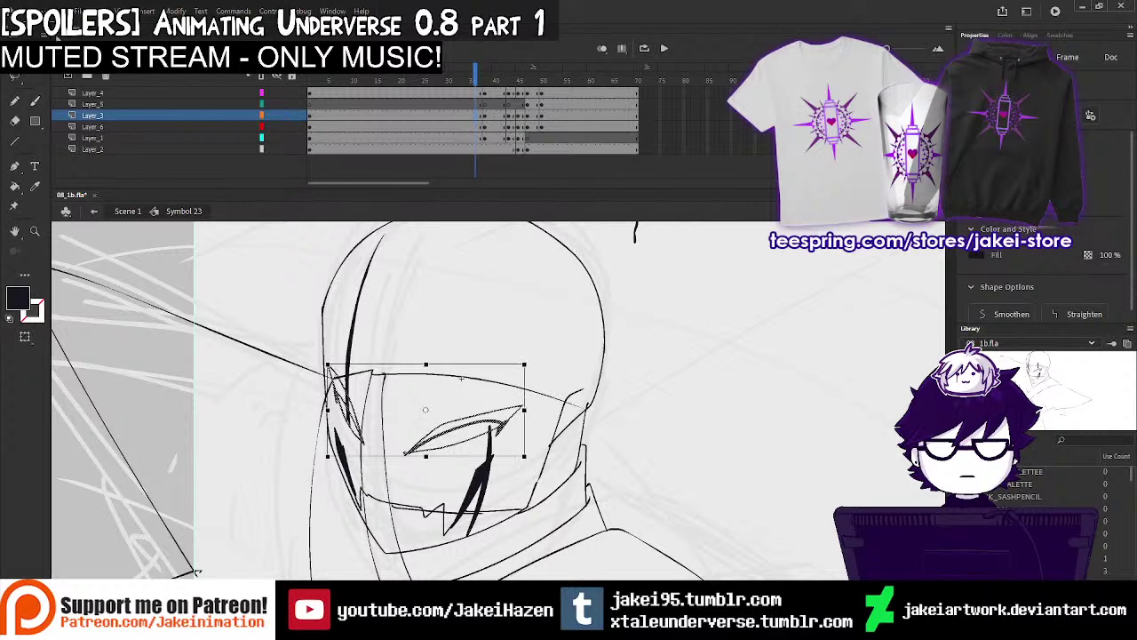
{"action": "left_click", "coordinate": [472, 92]}
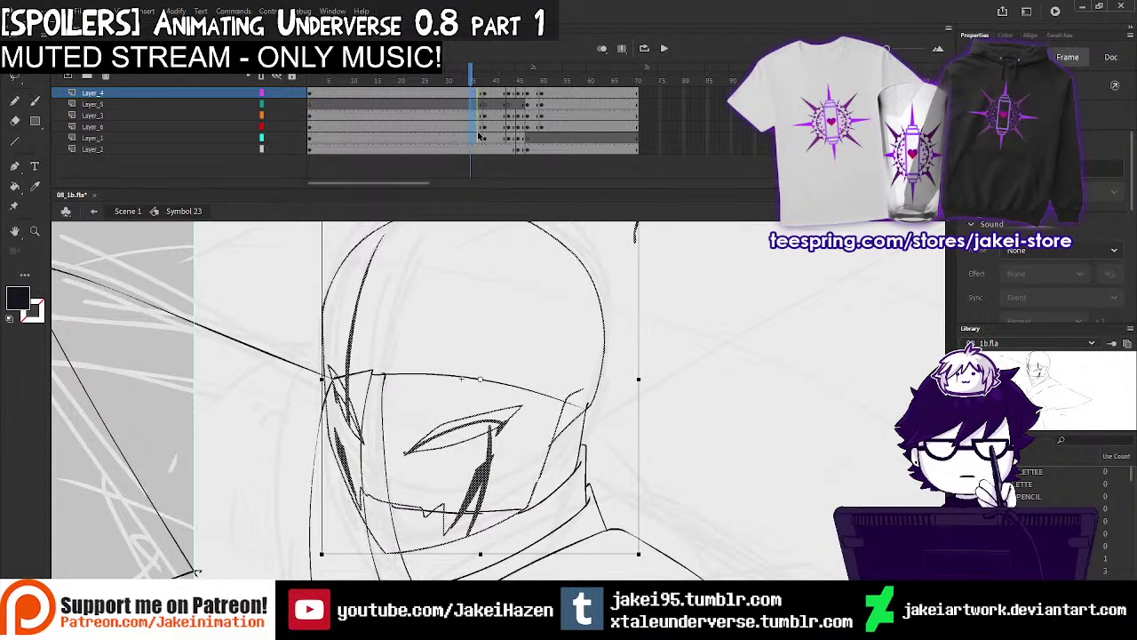
{"action": "left_click", "coordinate": [453, 117]}
{"action": "left_click", "coordinate": [468, 127]}
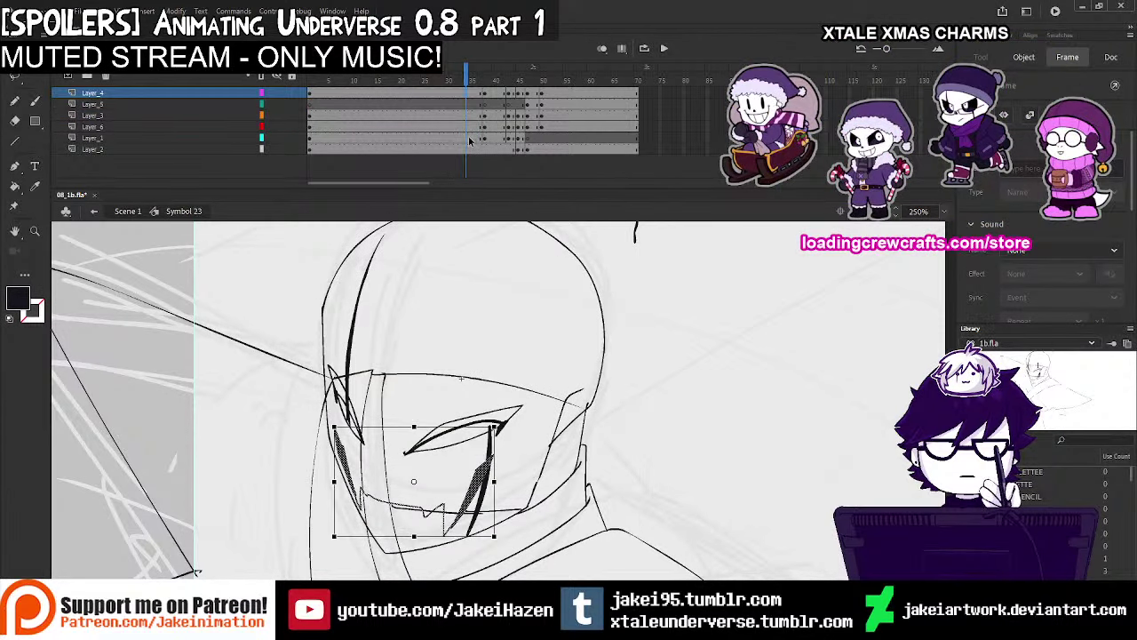
{"action": "key", "text": "F7"}
{"action": "left_click", "coordinate": [472, 94]}
{"action": "key", "text": "F7"}
Hide the cloth artwork on Layer_2 while keeping the head layers visible, and play the head turn from about frame 32
{"action": "left_click", "coordinate": [456, 106]}
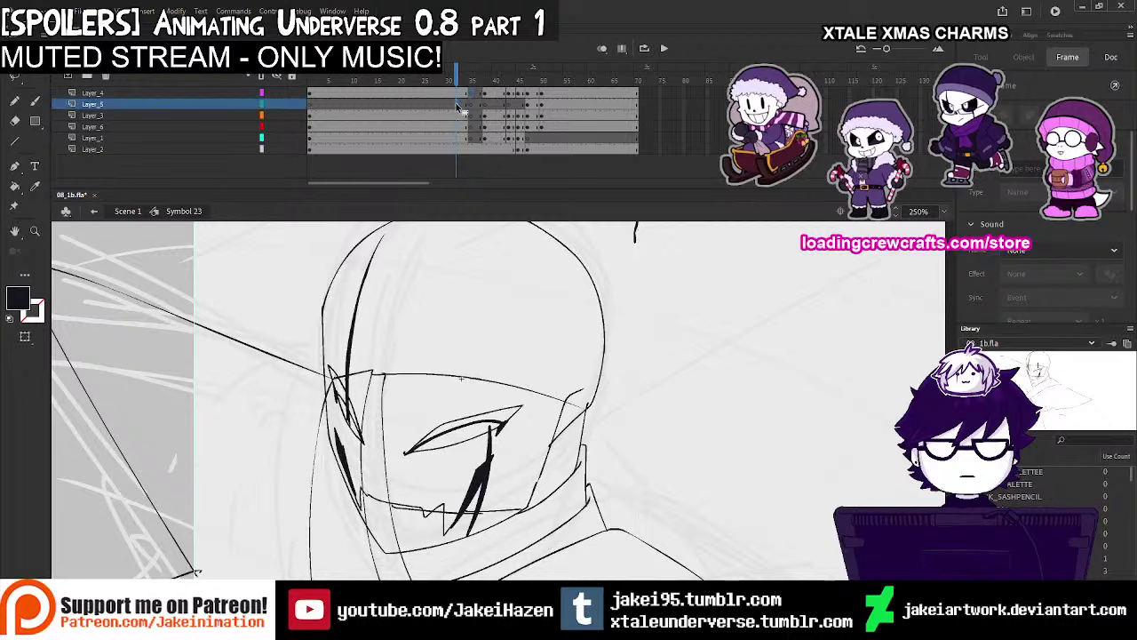
{"action": "key", "text": "Return"}
{"action": "left_click", "coordinate": [475, 138]}
{"action": "left_click", "coordinate": [277, 77]}
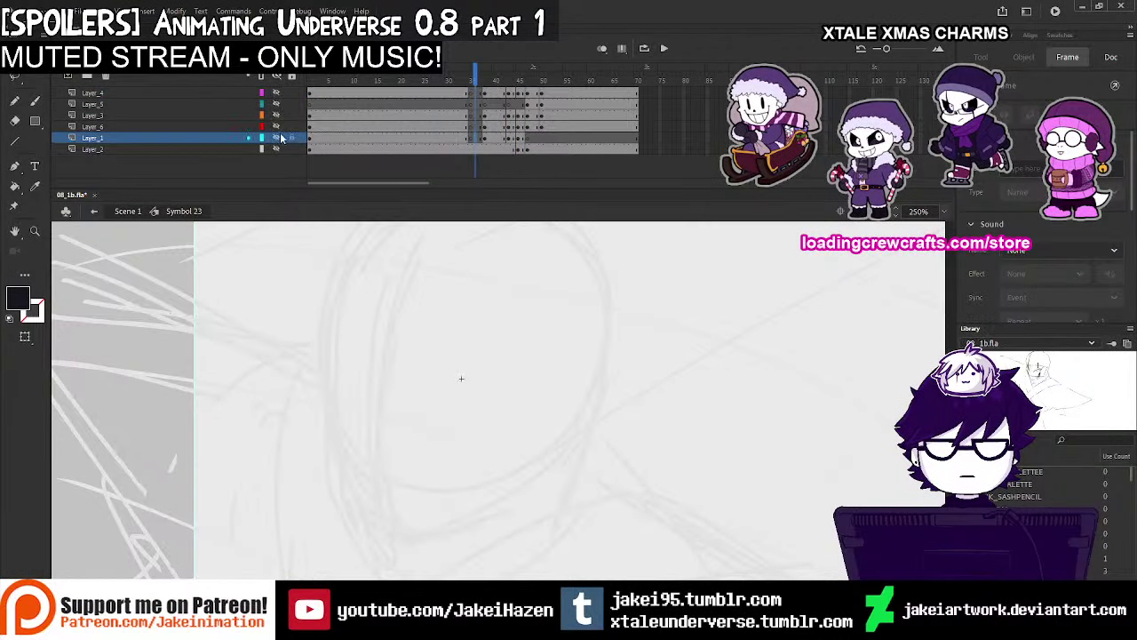
{"action": "left_click", "coordinate": [276, 149]}
{"action": "left_click", "coordinate": [276, 149]}
{"action": "left_click_drag", "start_coordinate": [276, 137], "coordinate": [276, 92]}
{"action": "left_click", "coordinate": [454, 106]}
{"action": "key", "text": "Return"}
{"action": "key", "text": "Return"}
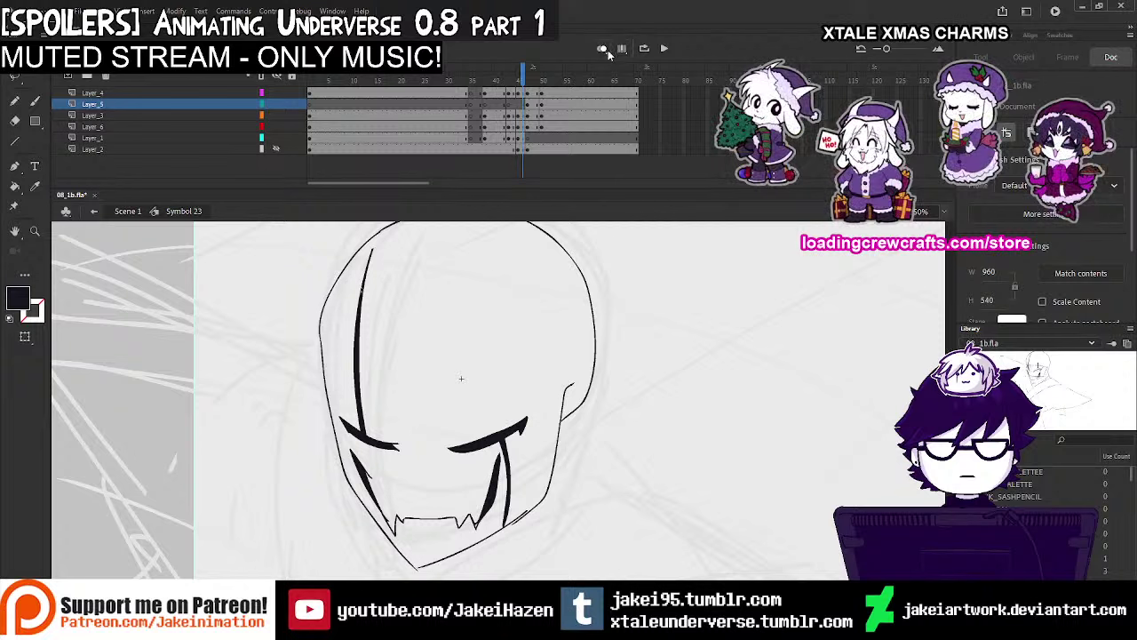
Turn on onion skinning and choose Layer_1's blank keyframe near frame 35 for brush drawing
{"action": "left_click", "coordinate": [604, 48]}
{"action": "left_click", "coordinate": [471, 138]}
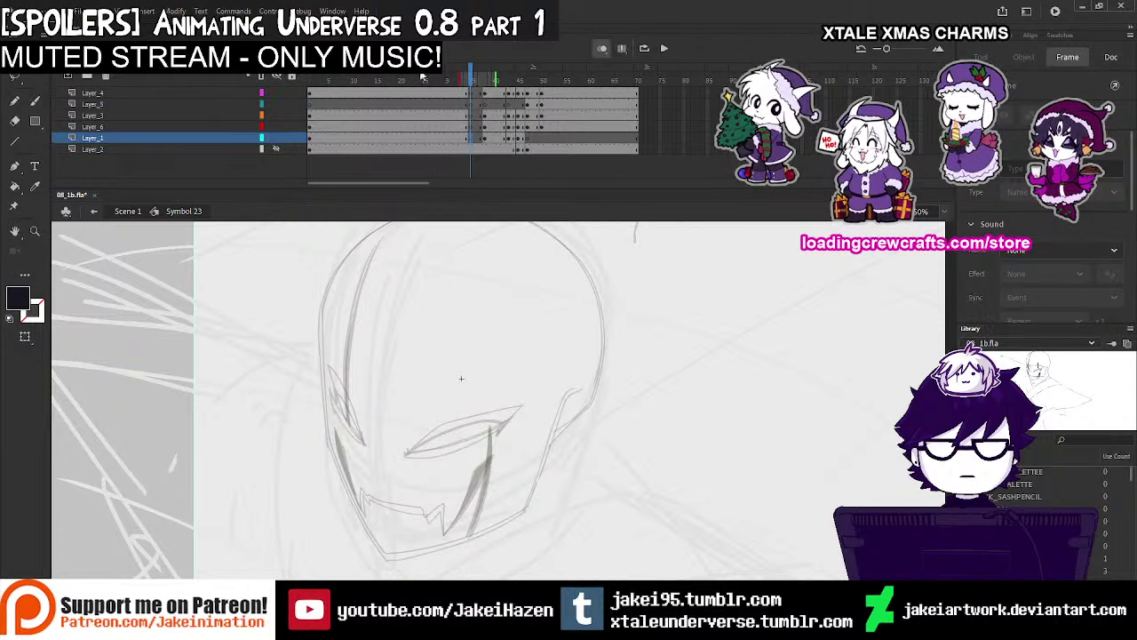
{"action": "left_click", "coordinate": [35, 101]}
{"action": "left_click", "coordinate": [463, 137]}
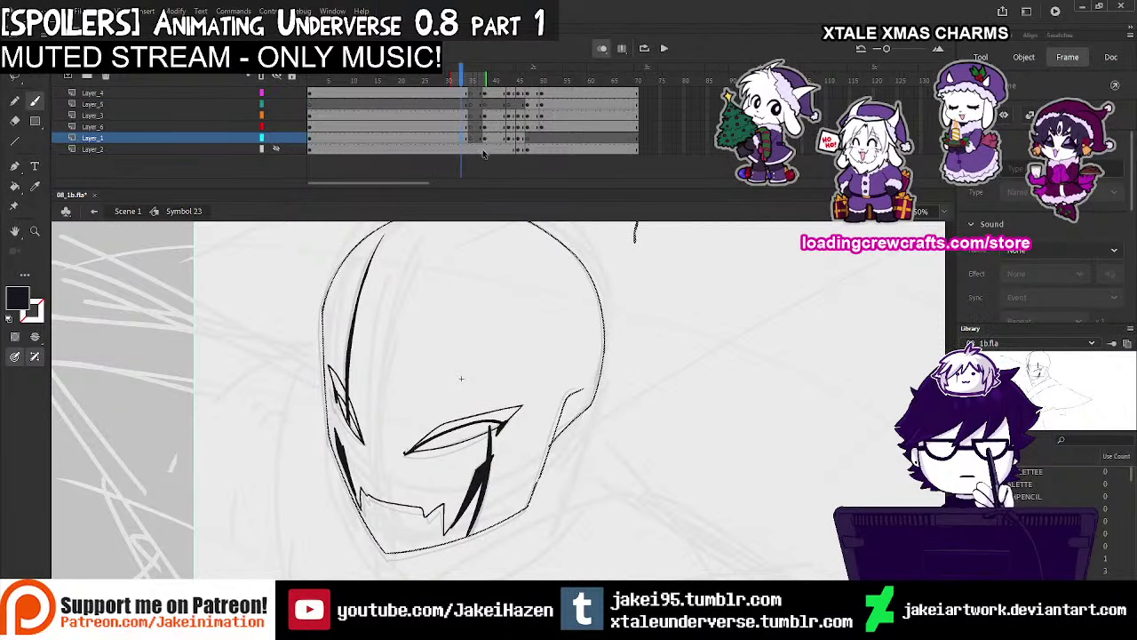
{"action": "left_click", "coordinate": [471, 139]}
Draw the left edge of the in-between head outline on Layer_1, placed between the onion-skinned lines
{"action": "left_click", "coordinate": [370, 363], "text": "ctrl"}
{"action": "left_click_drag", "start_coordinate": [429, 365], "coordinate": [421, 313]}
{"action": "left_click_drag", "start_coordinate": [398, 259], "coordinate": [402, 330]}
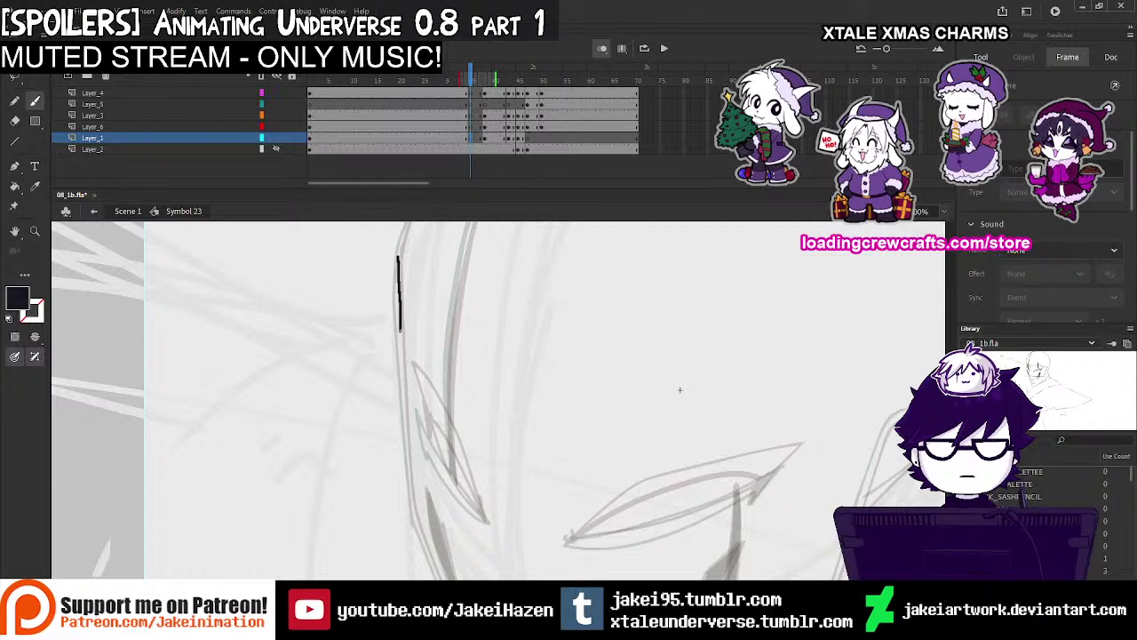
{"action": "key", "text": "ctrl+z"}
{"action": "left_click_drag", "start_coordinate": [398, 256], "coordinate": [400, 329]}
{"action": "key", "text": "ctrl+z"}
{"action": "left_click_drag", "start_coordinate": [398, 256], "coordinate": [414, 523]}
{"action": "key", "text": "ctrl+z"}
{"action": "mouse_move", "coordinate": [415, 524]}
{"action": "left_mouse_down"}
{"action": "mouse_move", "coordinate": [399, 385]}
{"action": "mouse_move", "coordinate": [362, 301]}
{"action": "mouse_move", "coordinate": [356, 326]}
{"action": "mouse_move", "coordinate": [419, 453]}
{"action": "left_mouse_up"}
{"action": "key", "text": "ctrl+z"}
{"action": "mouse_move", "coordinate": [342, 291]}
{"action": "left_mouse_down"}
{"action": "mouse_move", "coordinate": [407, 437]}
{"action": "mouse_move", "coordinate": [449, 506]}
{"action": "mouse_move", "coordinate": [464, 505]}
{"action": "mouse_move", "coordinate": [367, 504]}
{"action": "left_mouse_up"}
{"action": "key", "text": "ctrl+z"}
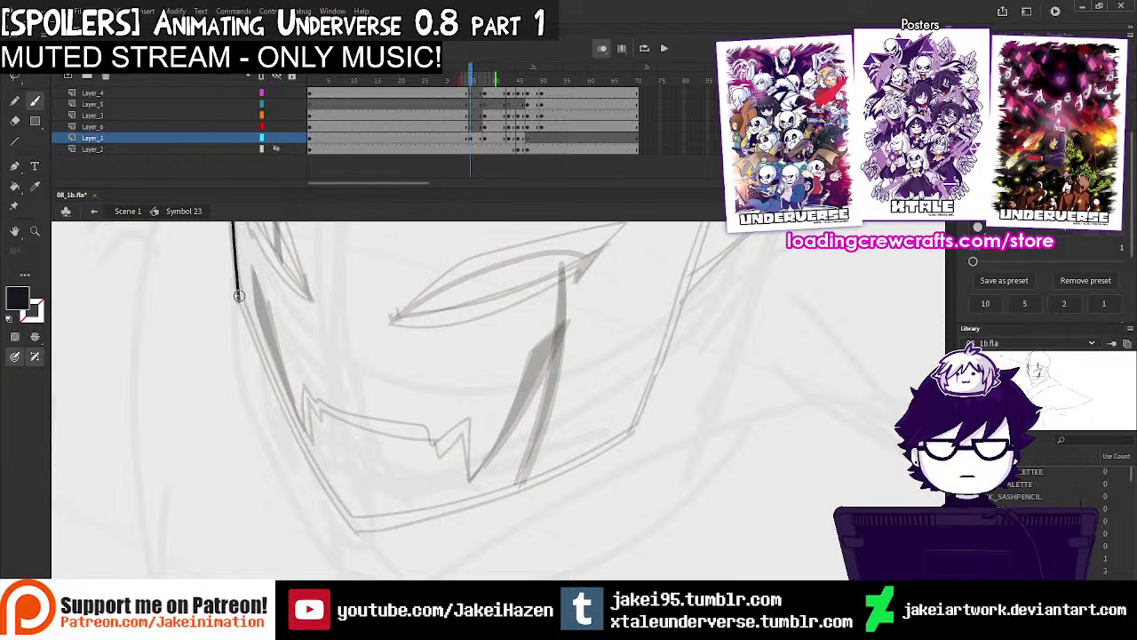
Draw the left jaw line down to the chin and the lower jaw line up to the right jaw corner
{"action": "left_click_drag", "start_coordinate": [238, 293], "coordinate": [318, 468]}
{"action": "key", "text": "ctrl+z"}
{"action": "mouse_move", "coordinate": [240, 301]}
{"action": "left_mouse_down"}
{"action": "mouse_move", "coordinate": [293, 423]}
{"action": "mouse_move", "coordinate": [358, 524]}
{"action": "mouse_move", "coordinate": [442, 502]}
{"action": "left_mouse_up"}
{"action": "key", "text": "ctrl+z"}
{"action": "mouse_move", "coordinate": [359, 524]}
{"action": "left_mouse_down"}
{"action": "mouse_move", "coordinate": [481, 500]}
{"action": "mouse_move", "coordinate": [629, 430]}
{"action": "left_mouse_up"}
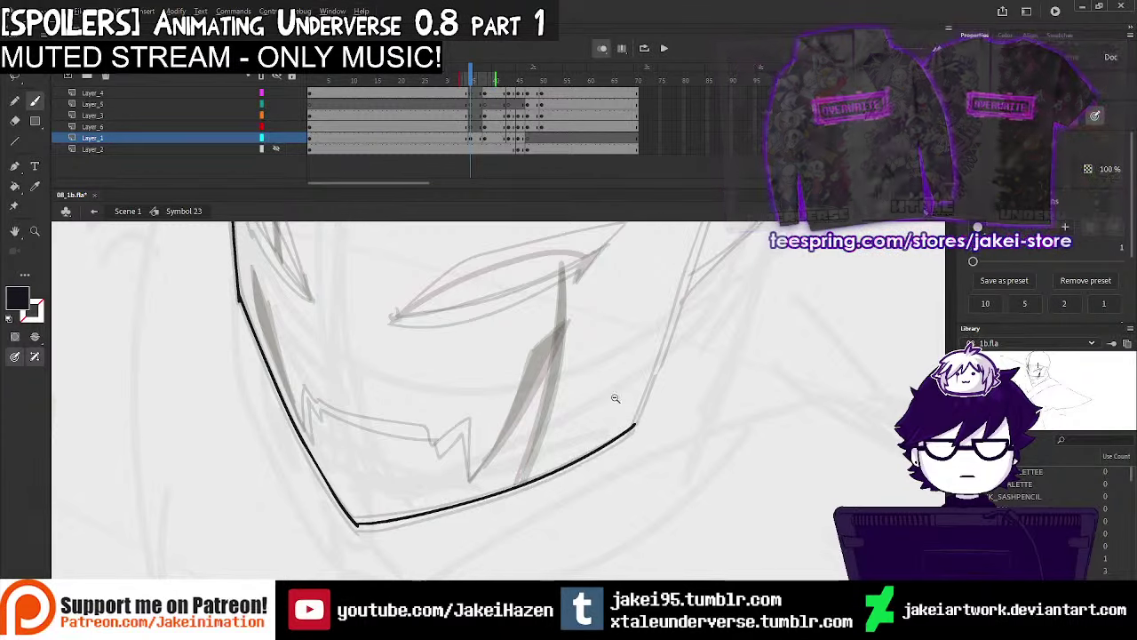
Draw the right jaw edge from the jaw corner up to the small curved hook beside the cheek
{"action": "left_click", "coordinate": [613, 396], "text": "ctrl+shift"}
{"action": "left_click_drag", "start_coordinate": [554, 398], "coordinate": [495, 456]}
{"action": "left_click", "coordinate": [347, 468], "text": "ctrl"}
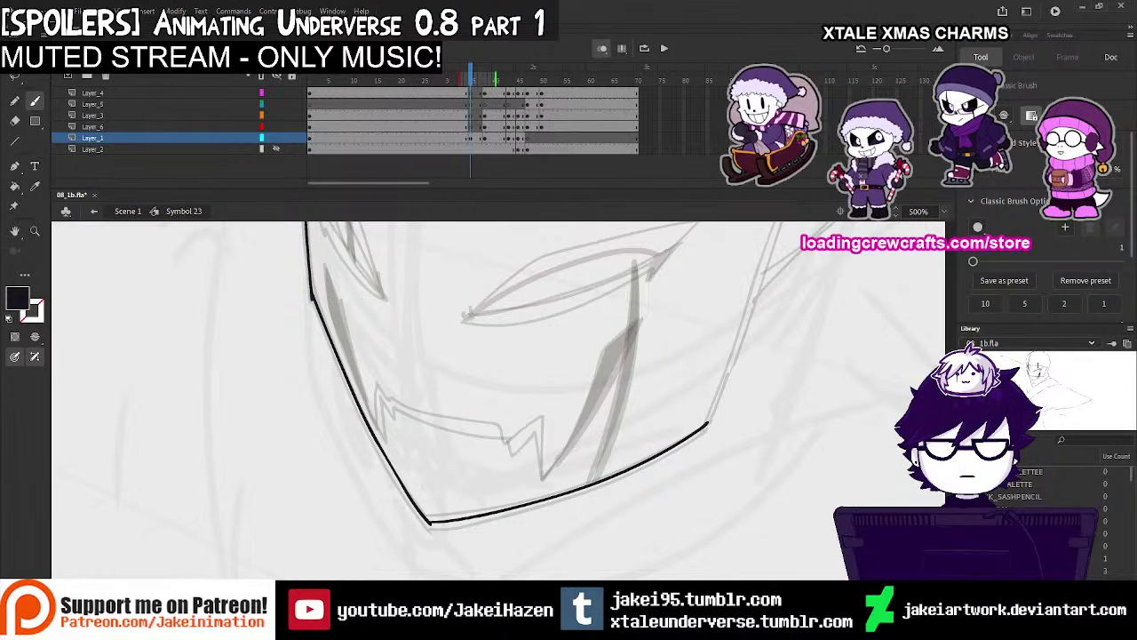
{"action": "left_click", "coordinate": [471, 137]}
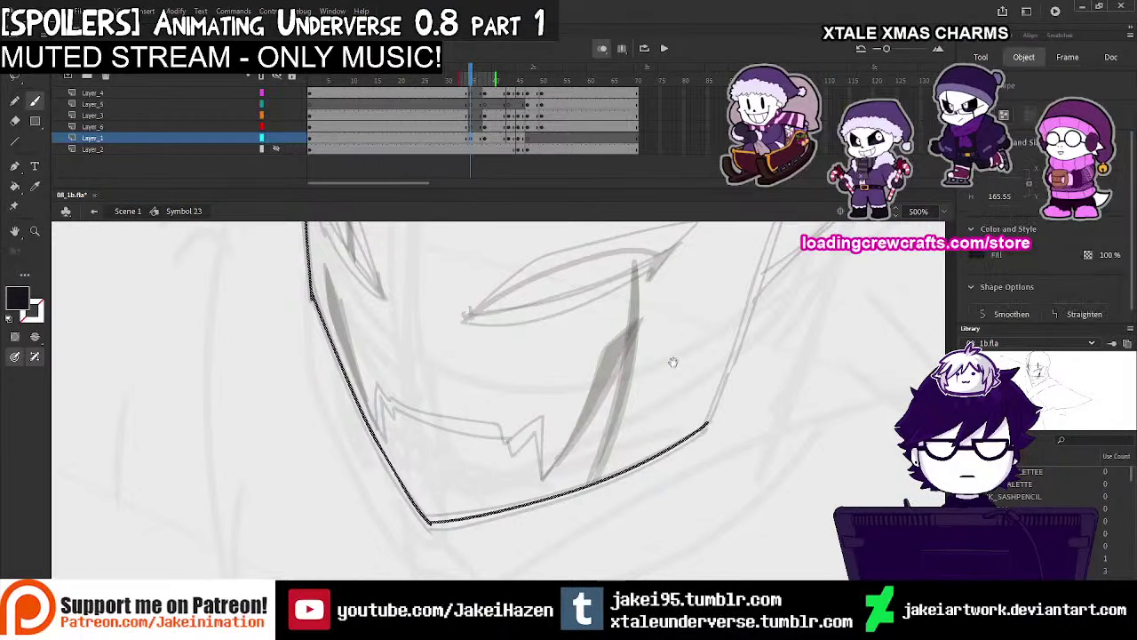
{"action": "left_click_drag", "start_coordinate": [678, 352], "coordinate": [497, 457]}
{"action": "left_click_drag", "start_coordinate": [526, 529], "coordinate": [546, 480]}
{"action": "key", "text": "ctrl+z"}
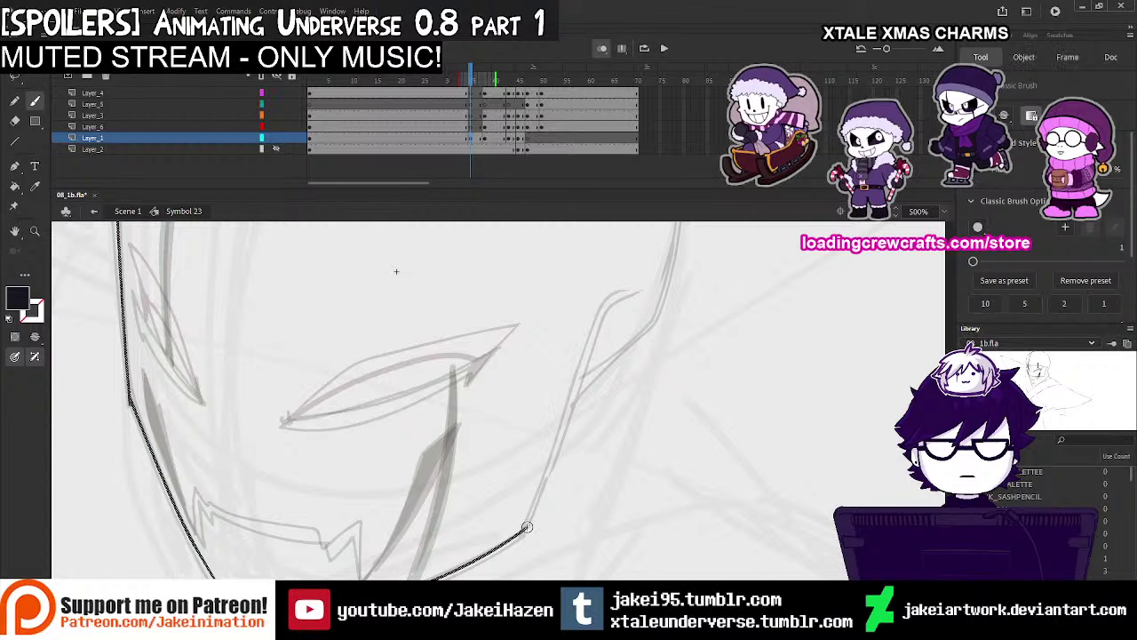
{"action": "left_click_drag", "start_coordinate": [526, 530], "coordinate": [574, 395]}
{"action": "key", "text": "ctrl+z"}
{"action": "mouse_move", "coordinate": [632, 290]}
{"action": "left_mouse_down"}
{"action": "mouse_move", "coordinate": [603, 310]}
{"action": "mouse_move", "coordinate": [572, 406]}
{"action": "left_mouse_up"}
{"action": "key", "text": "ctrl+z"}
{"action": "mouse_move", "coordinate": [634, 289]}
{"action": "left_mouse_down"}
{"action": "mouse_move", "coordinate": [610, 304]}
{"action": "mouse_move", "coordinate": [524, 531]}
{"action": "left_mouse_up"}
{"action": "key", "text": "ctrl+minus"}
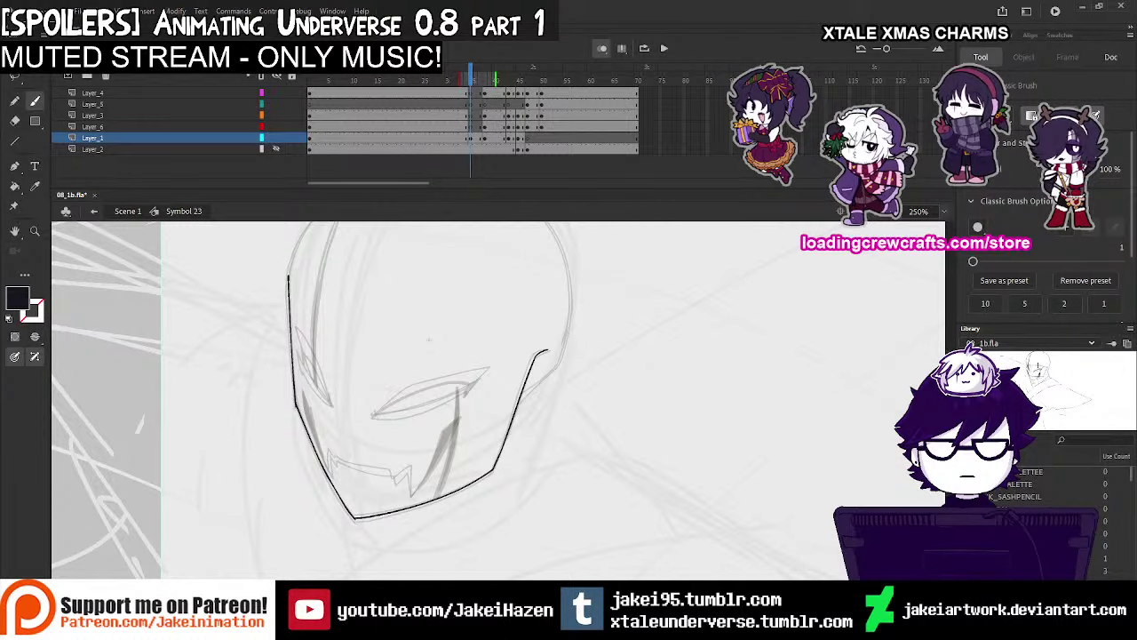
Draw the left skull curve on Layer_1 from the head's side edge up toward the crown, redrawing it until smooth
{"action": "left_click", "coordinate": [370, 278], "text": "ctrl"}
{"action": "left_click_drag", "start_coordinate": [397, 350], "coordinate": [404, 417]}
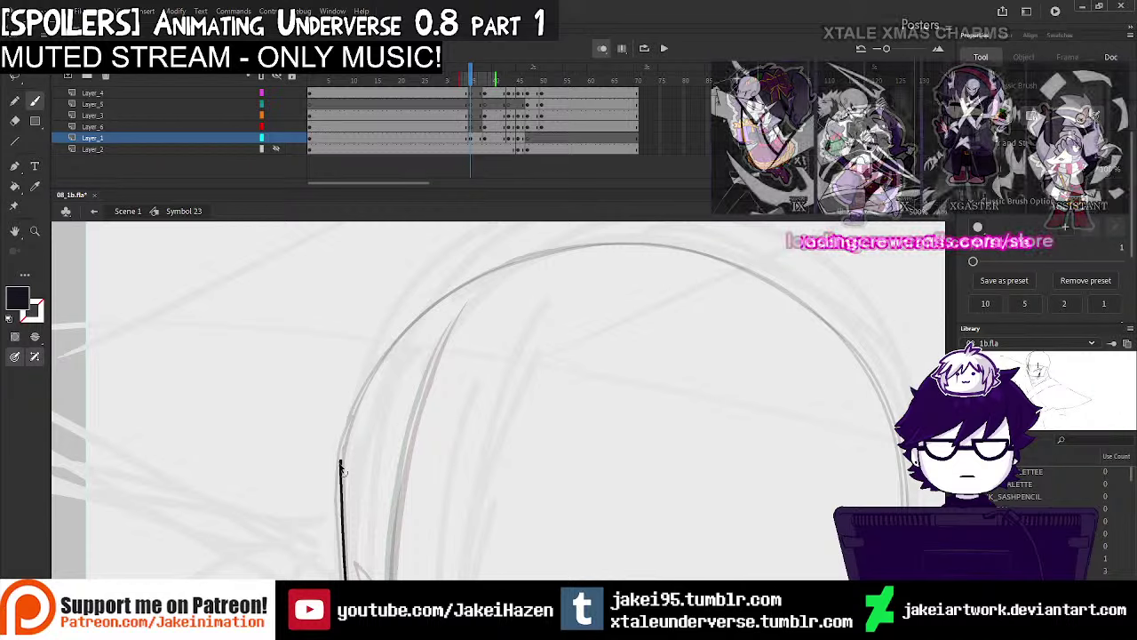
{"action": "mouse_move", "coordinate": [342, 453]}
{"action": "left_mouse_down"}
{"action": "mouse_move", "coordinate": [417, 322]}
{"action": "mouse_move", "coordinate": [494, 270]}
{"action": "mouse_move", "coordinate": [546, 254]}
{"action": "left_mouse_up"}
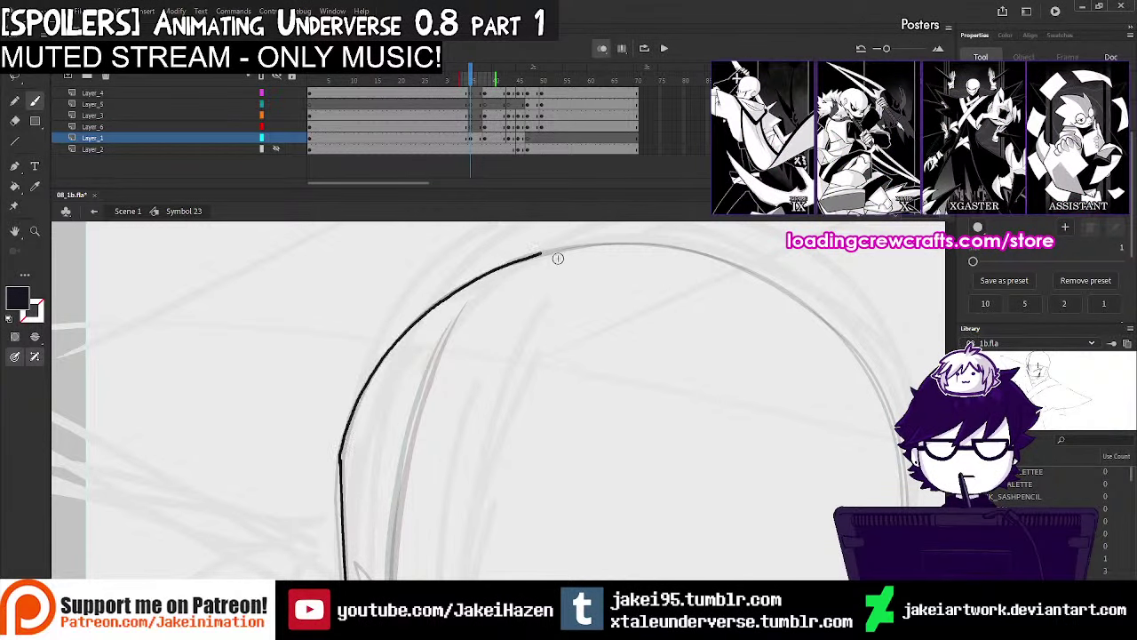
{"action": "left_click_drag", "start_coordinate": [634, 224], "coordinate": [479, 254]}
{"action": "key", "text": "ctrl+z"}
{"action": "mouse_move", "coordinate": [184, 488]}
{"action": "left_mouse_down"}
{"action": "mouse_move", "coordinate": [227, 385]}
{"action": "mouse_move", "coordinate": [270, 344]}
{"action": "mouse_move", "coordinate": [333, 301]}
{"action": "mouse_move", "coordinate": [405, 279]}
{"action": "left_mouse_up"}
{"action": "key", "text": "ctrl+z"}
{"action": "mouse_move", "coordinate": [184, 498]}
{"action": "left_mouse_down"}
{"action": "mouse_move", "coordinate": [214, 405]}
{"action": "mouse_move", "coordinate": [291, 329]}
{"action": "mouse_move", "coordinate": [394, 281]}
{"action": "left_mouse_up"}
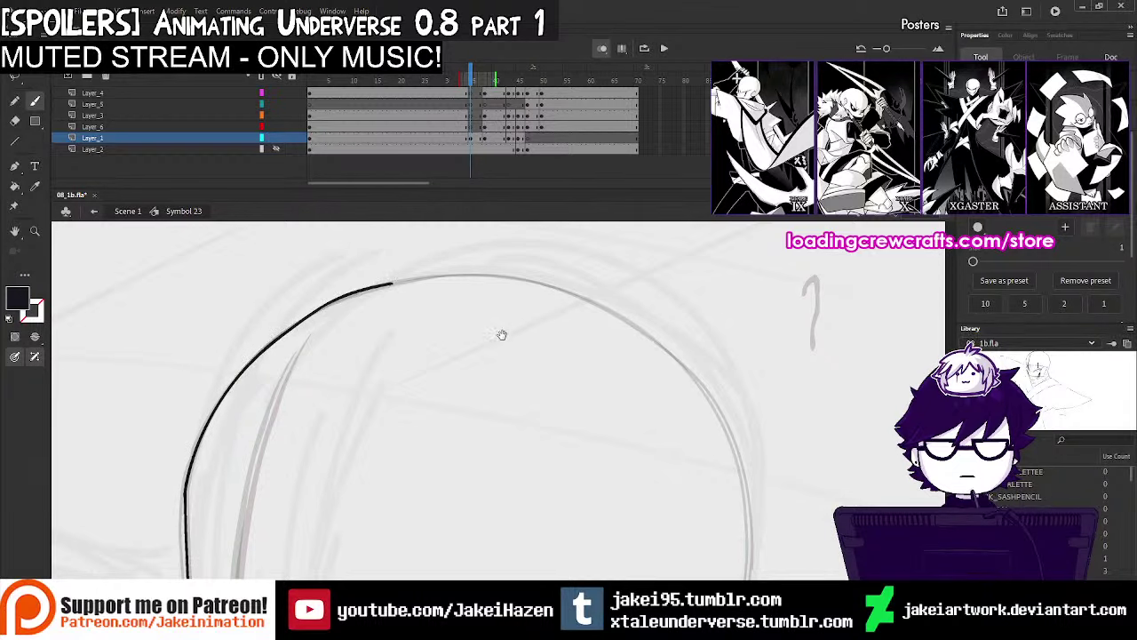
Draw the crown arc and the back of the skull down to the jaw line, closing the in-between head outline
{"action": "left_click_drag", "start_coordinate": [500, 335], "coordinate": [429, 341]}
{"action": "mouse_move", "coordinate": [322, 287]}
{"action": "left_mouse_down"}
{"action": "mouse_move", "coordinate": [464, 290]}
{"action": "mouse_move", "coordinate": [566, 335]}
{"action": "mouse_move", "coordinate": [651, 421]}
{"action": "mouse_move", "coordinate": [673, 510]}
{"action": "mouse_move", "coordinate": [537, 330]}
{"action": "mouse_move", "coordinate": [506, 250]}
{"action": "left_mouse_up"}
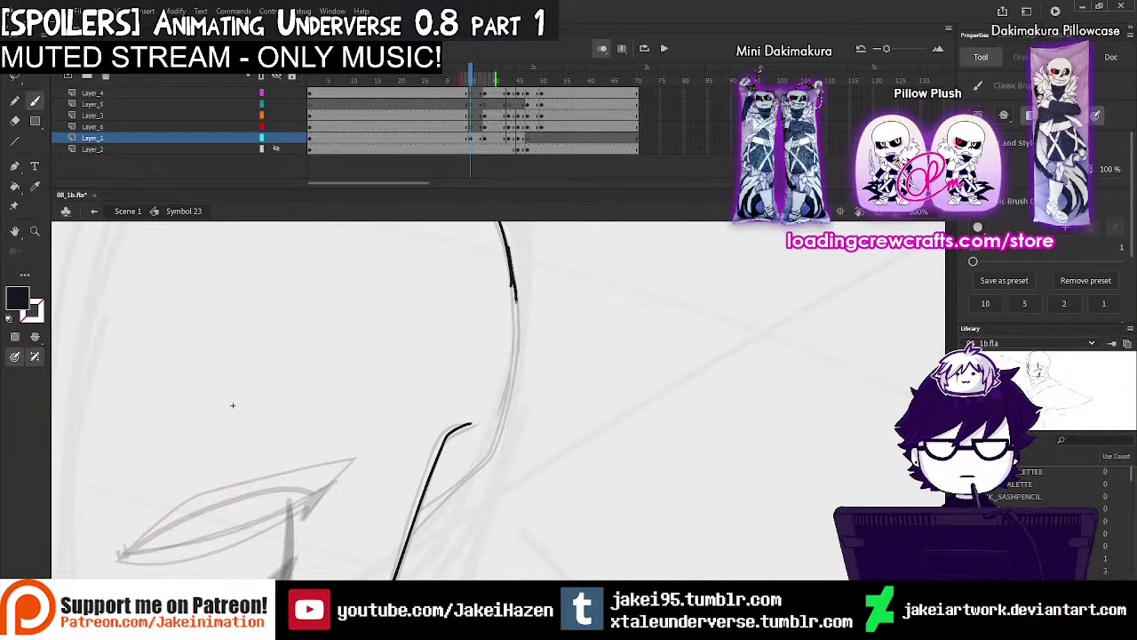
{"action": "key", "text": "ctrl+z"}
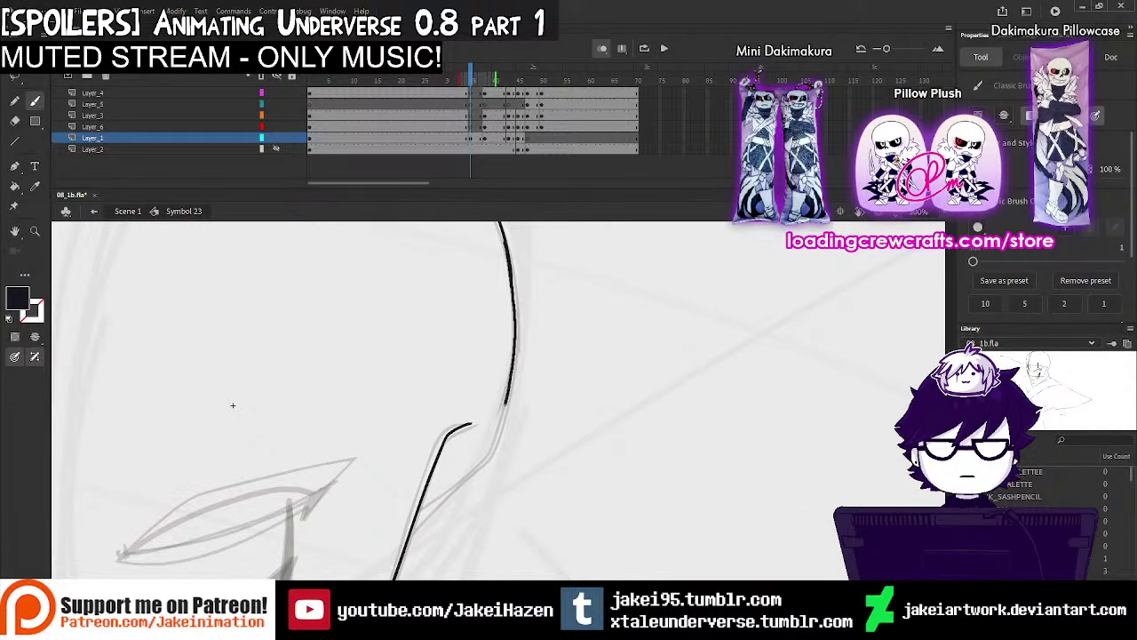
{"action": "left_click_drag", "start_coordinate": [478, 466], "coordinate": [418, 523]}
{"action": "left_click", "coordinate": [539, 404], "text": "ctrl+shift"}
{"action": "left_click", "coordinate": [536, 409], "text": "ctrl+shift"}
{"action": "left_click_drag", "start_coordinate": [548, 322], "coordinate": [548, 292]}
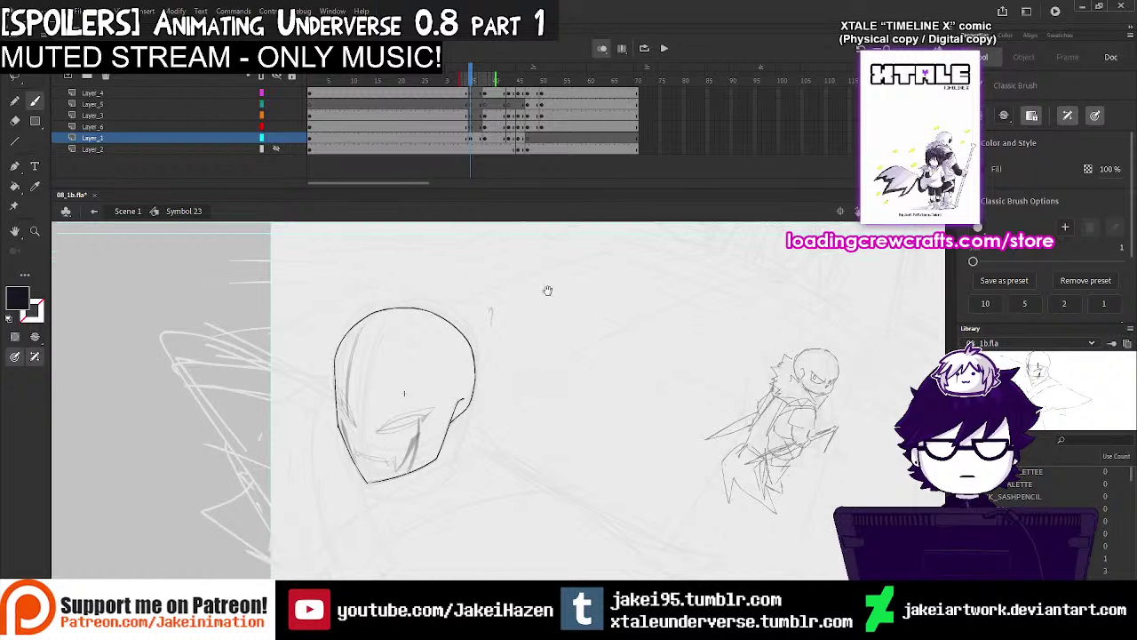
Turn off onion skinning and play back the head turn to check the new in-between outline
{"action": "left_click", "coordinate": [592, 50]}
{"action": "left_click", "coordinate": [444, 113]}
{"action": "key", "text": "Return"}
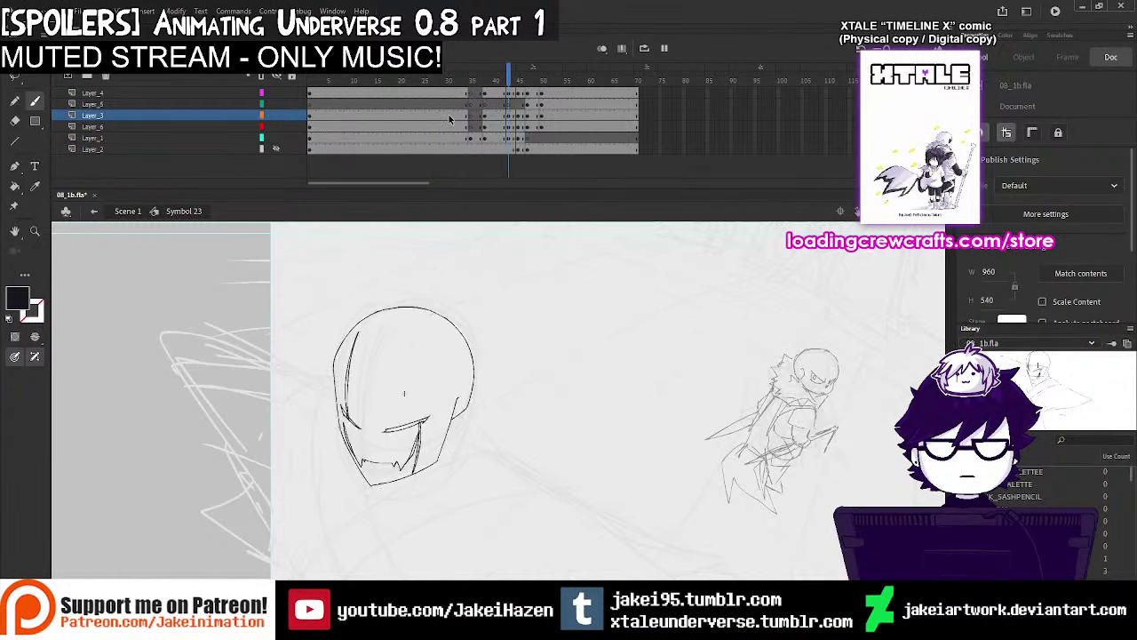
With onion skinning on, draw both narrowed eyes with their inner lid lines on Layer_3 near frame 35
{"action": "left_click", "coordinate": [463, 126]}
{"action": "key", "text": "ctrl+equal"}
{"action": "key", "text": "ctrl+equal"}
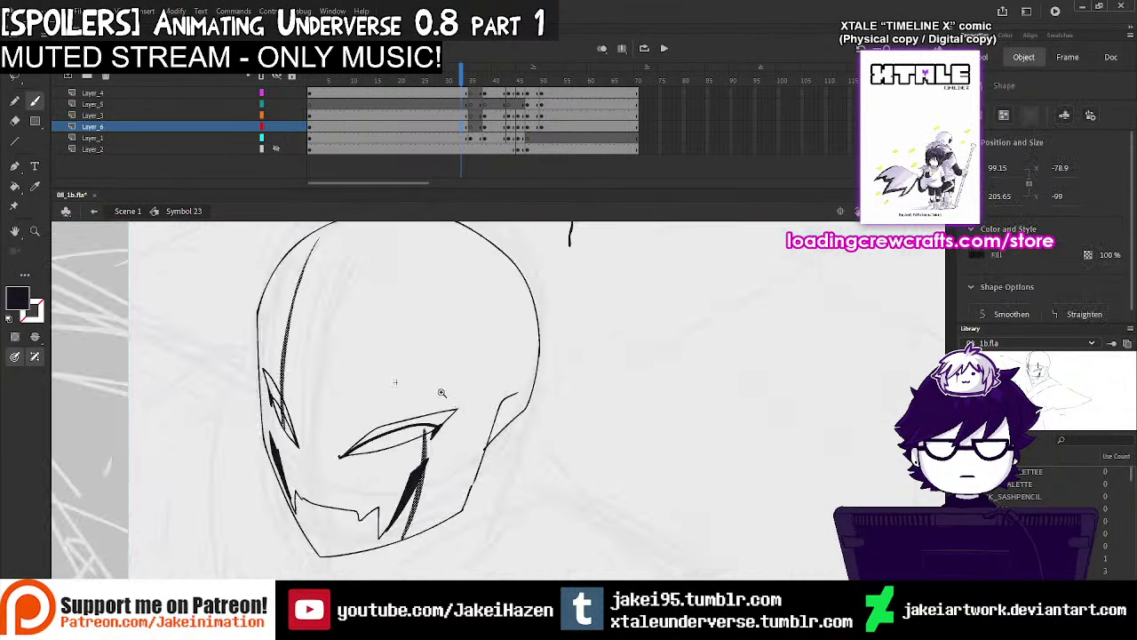
{"action": "left_click_drag", "start_coordinate": [470, 349], "coordinate": [487, 323]}
{"action": "left_click", "coordinate": [463, 117]}
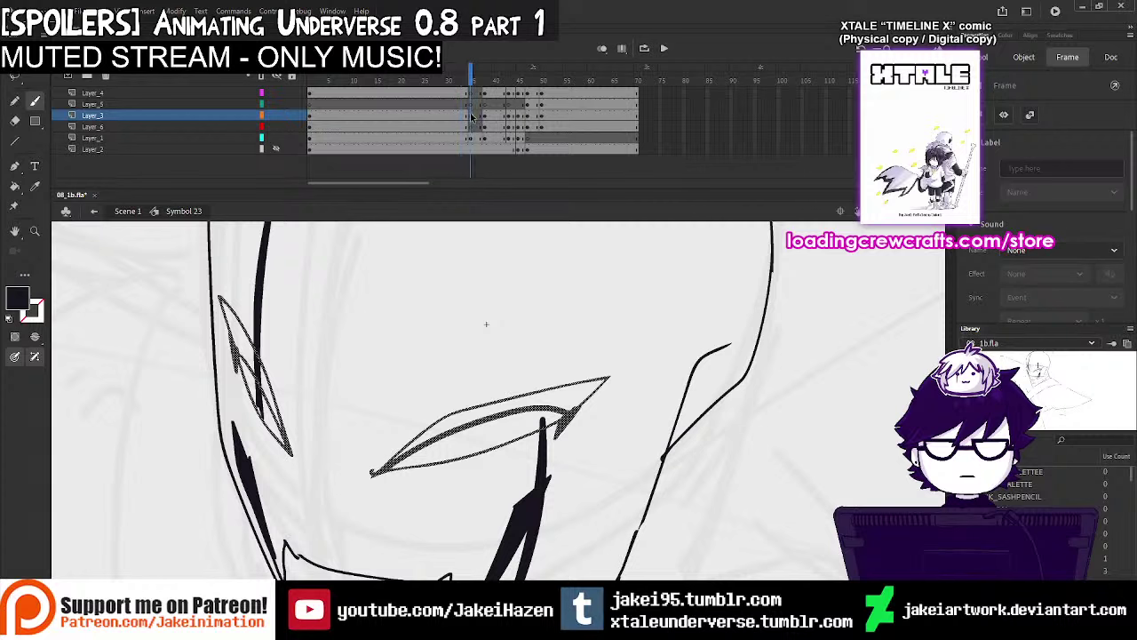
{"action": "left_click", "coordinate": [604, 48]}
{"action": "left_click_drag", "start_coordinate": [291, 449], "coordinate": [222, 322]}
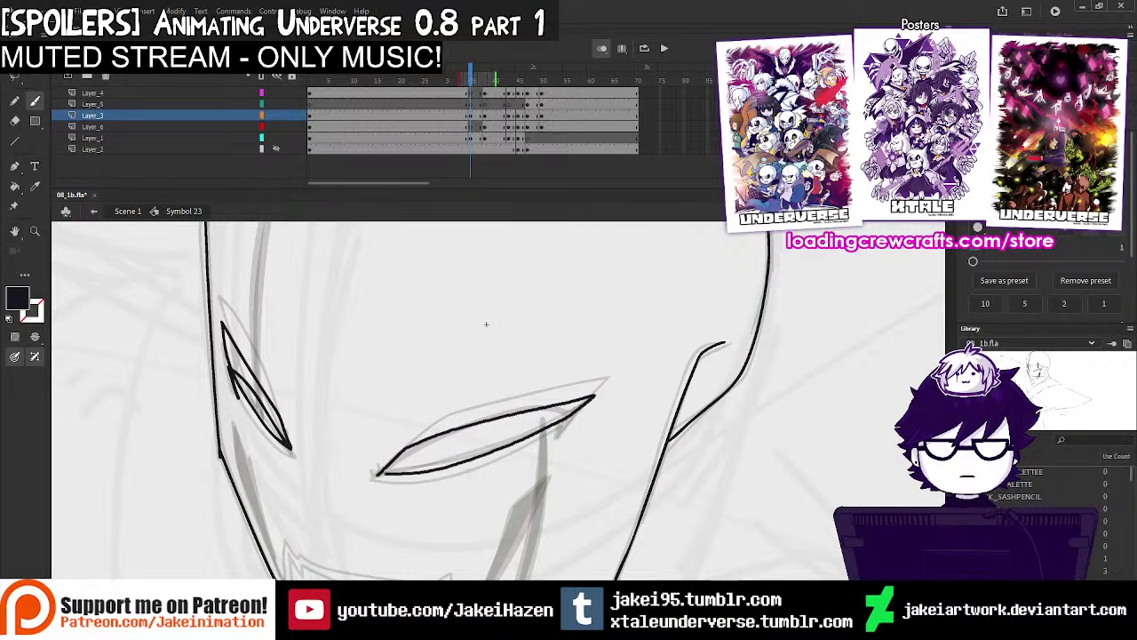
{"action": "mouse_move", "coordinate": [491, 436]}
{"action": "left_mouse_down"}
{"action": "mouse_move", "coordinate": [550, 421]}
{"action": "mouse_move", "coordinate": [553, 442]}
{"action": "left_mouse_up"}
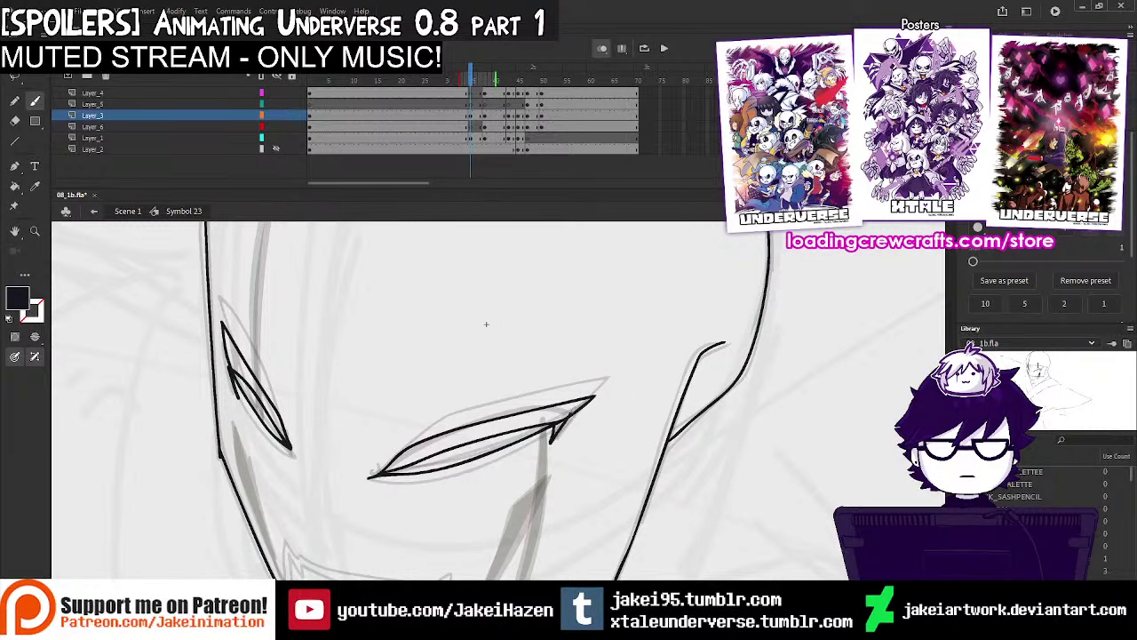
{"action": "left_click", "coordinate": [515, 400], "text": "ctrl+shift"}
{"action": "left_click", "coordinate": [481, 447], "text": "ctrl"}
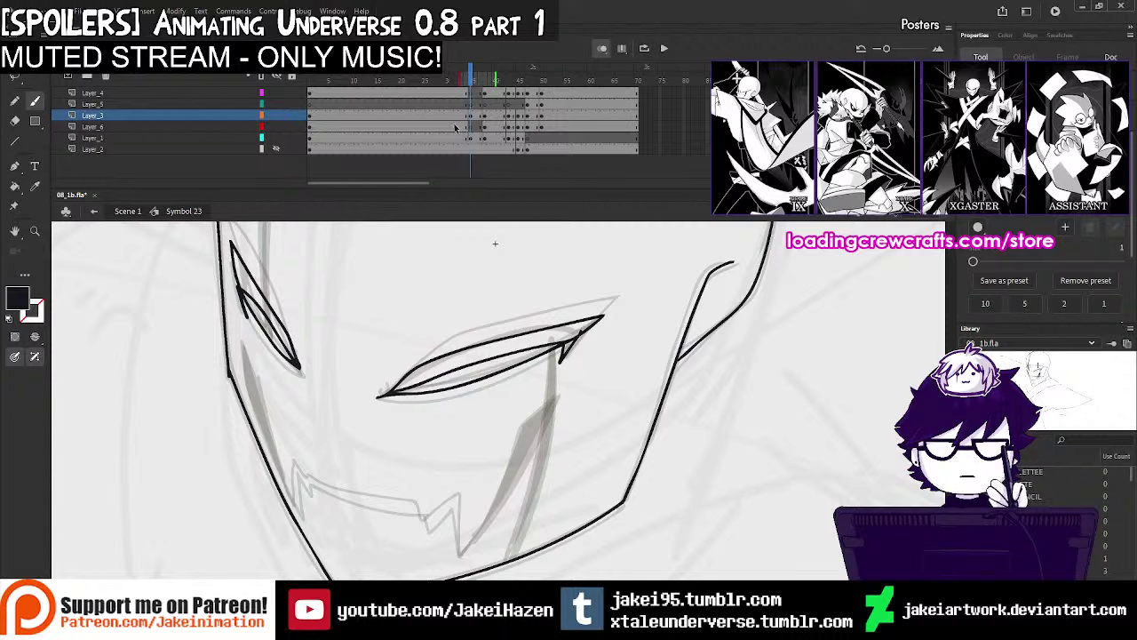
{"action": "left_click", "coordinate": [457, 127]}
{"action": "left_click_drag", "start_coordinate": [458, 82], "coordinate": [463, 95]}
{"action": "left_click", "coordinate": [462, 95]}
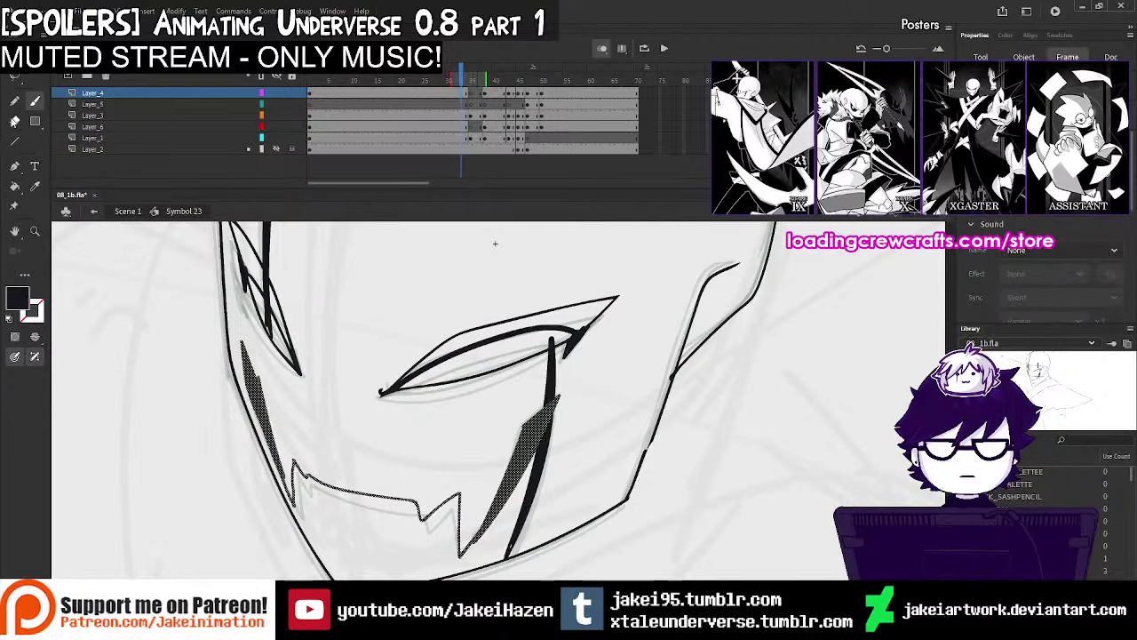
{"action": "key", "text": "e"}
{"action": "left_click_drag", "start_coordinate": [297, 451], "coordinate": [299, 499]}
{"action": "key", "text": "ctrl+z"}
Insert a blank keyframe on Layer_4 near frame 33 and trace the jagged mouth and cheek points as unfilled outlines
{"action": "left_click", "coordinate": [454, 94]}
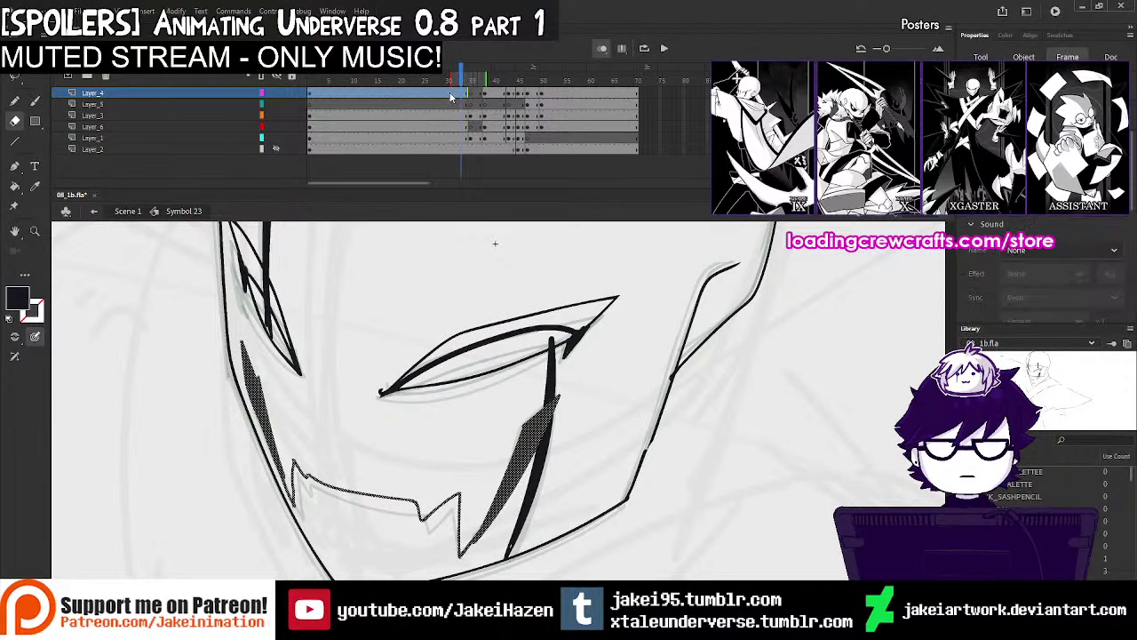
{"action": "key", "text": "F7"}
{"action": "left_click", "coordinate": [36, 100]}
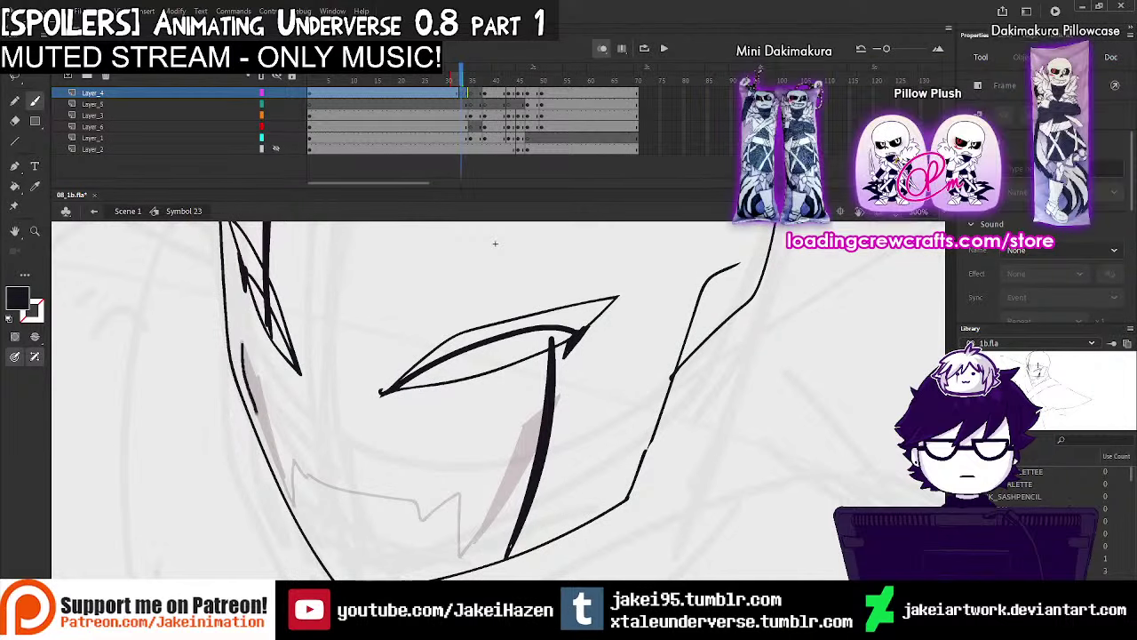
{"action": "left_click_drag", "start_coordinate": [242, 347], "coordinate": [243, 344]}
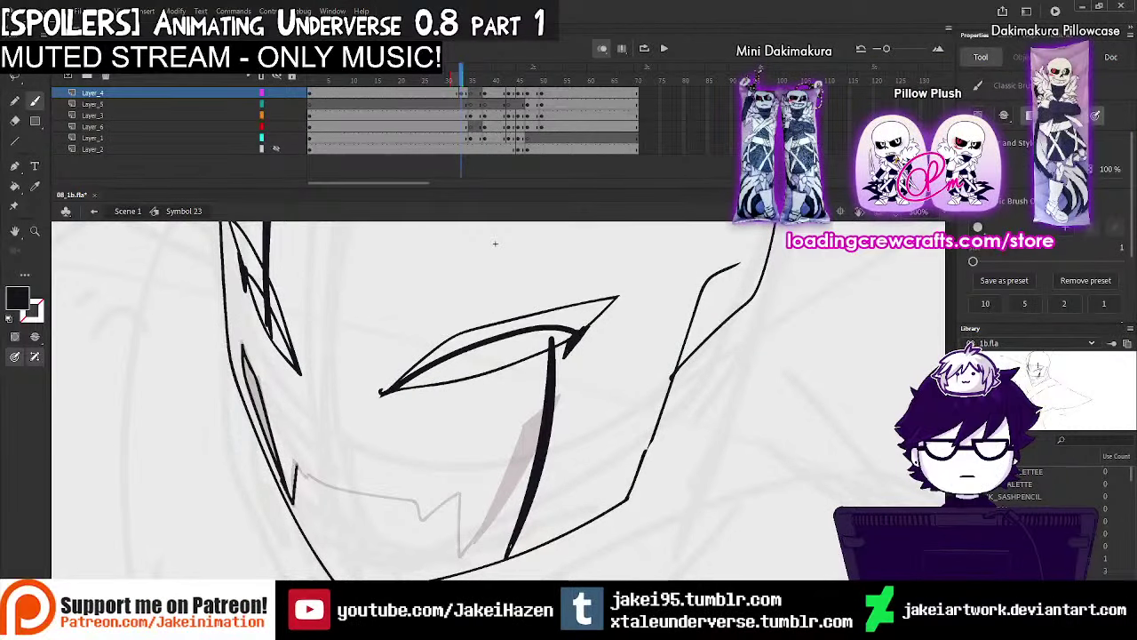
{"action": "left_click_drag", "start_coordinate": [382, 498], "coordinate": [420, 502]}
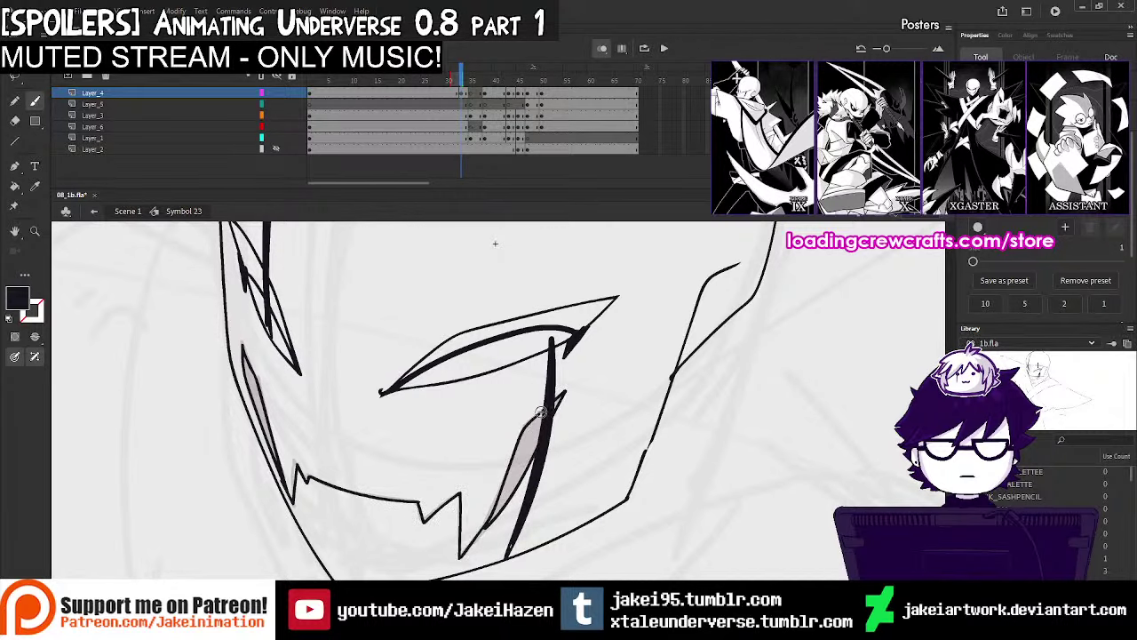
Move the new unfilled mouth keyframe to Layer_4's first frame, replacing the filled mouth drawing
{"action": "key", "text": "ctrl+minus"}
{"action": "left_click", "coordinate": [445, 94]}
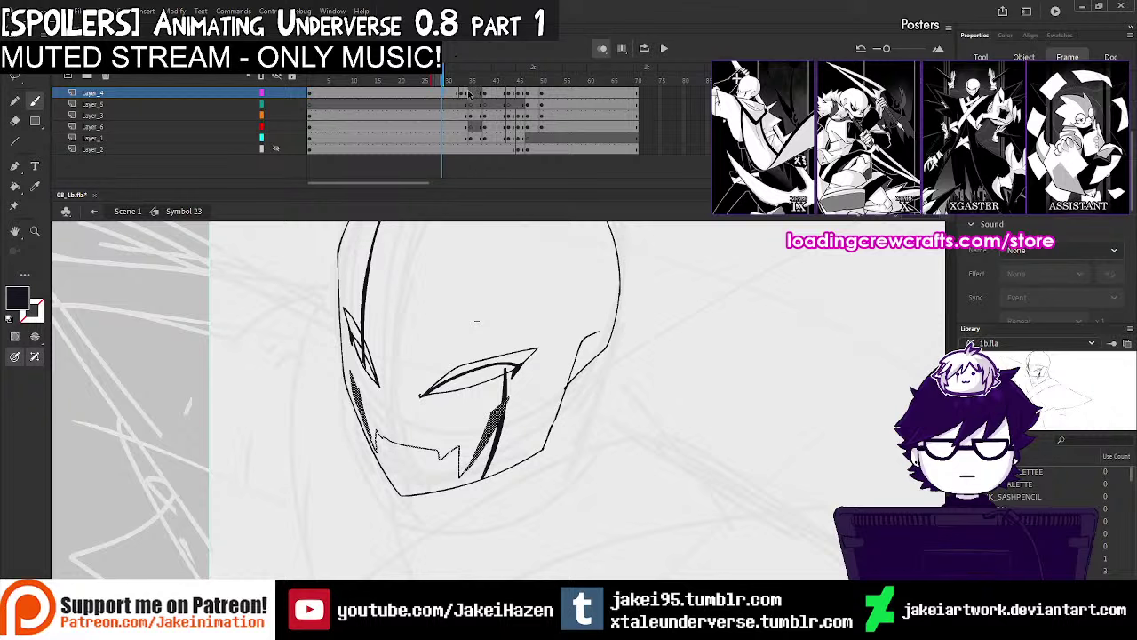
{"action": "left_click", "coordinate": [461, 94]}
{"action": "left_click_drag", "start_coordinate": [461, 94], "coordinate": [310, 93]}
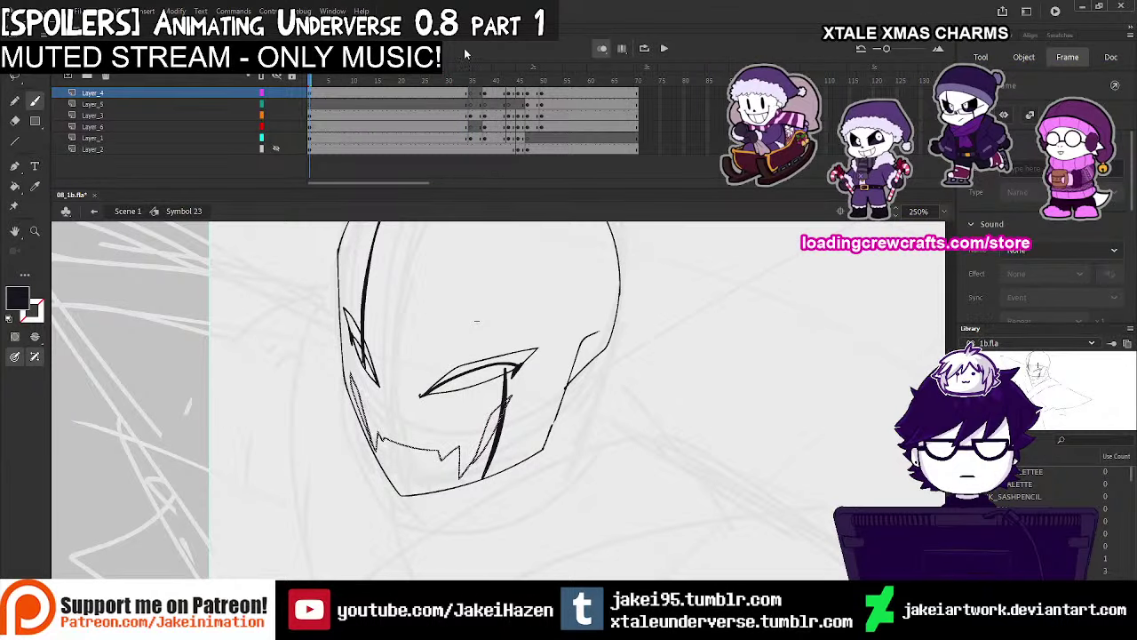
Review the replaced mouth in playback, ending close up on Layer_4's in-between frame near frame 35
{"action": "left_click", "coordinate": [451, 93]}
{"action": "key", "text": "Return"}
{"action": "key", "text": "Return"}
{"action": "left_click", "coordinate": [458, 93]}
{"action": "left_click", "coordinate": [471, 93]}
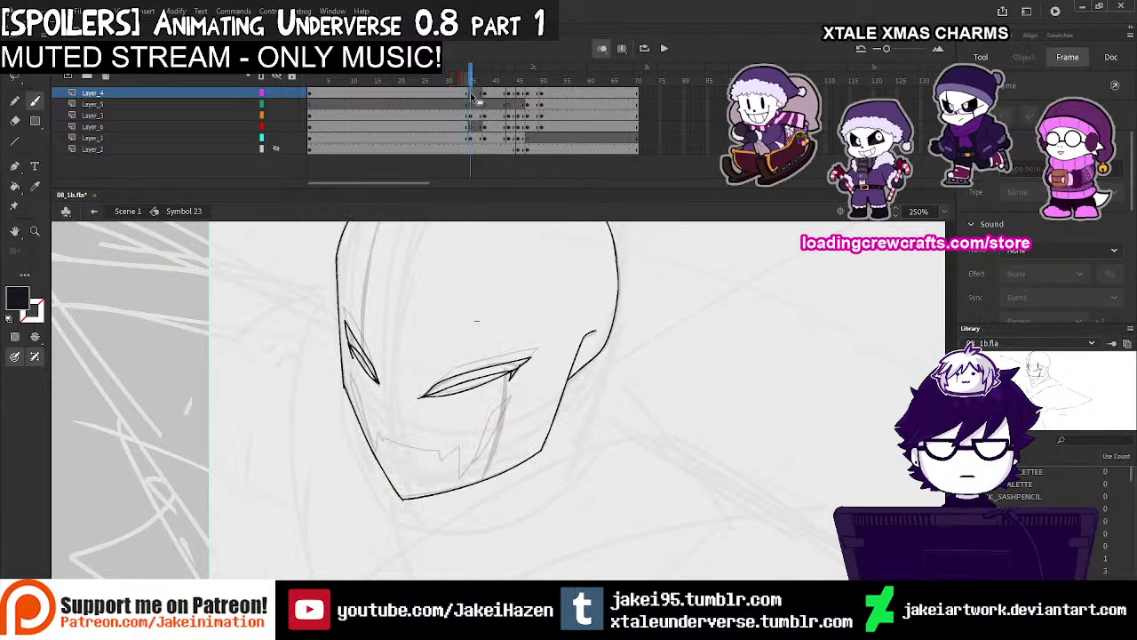
{"action": "left_click", "coordinate": [454, 411]}
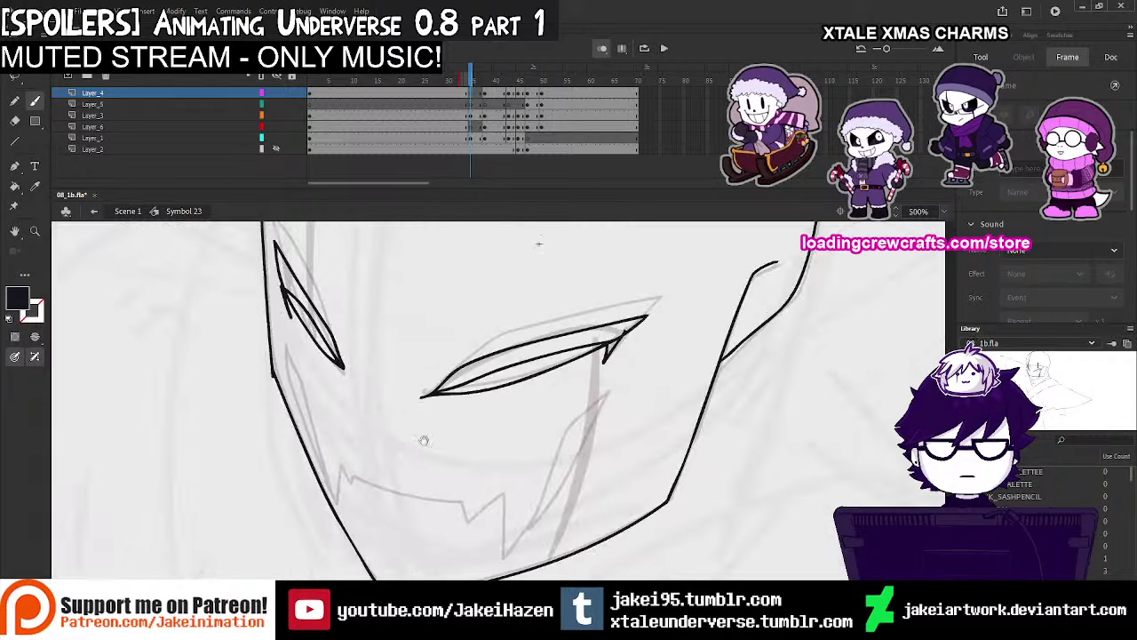
{"action": "left_click_drag", "start_coordinate": [338, 407], "coordinate": [313, 305]}
{"action": "key", "text": "ctrl+z"}
{"action": "mouse_move", "coordinate": [575, 451]}
{"action": "left_mouse_down"}
{"action": "mouse_move", "coordinate": [555, 429]}
{"action": "mouse_move", "coordinate": [615, 329]}
{"action": "left_mouse_up"}
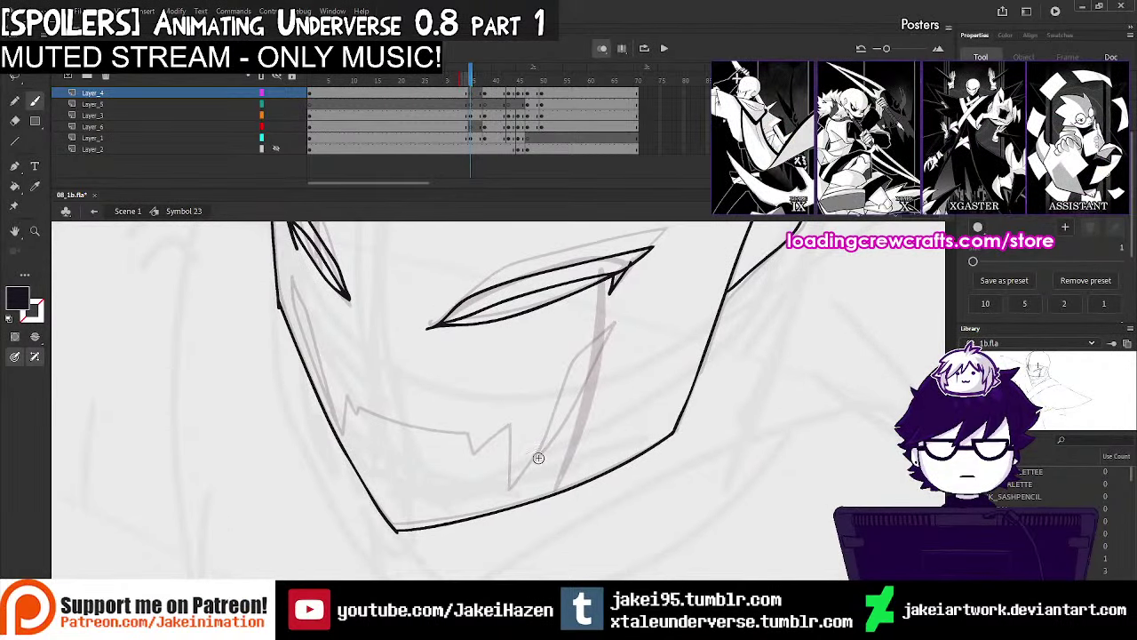
{"action": "key", "text": "ctrl+z"}
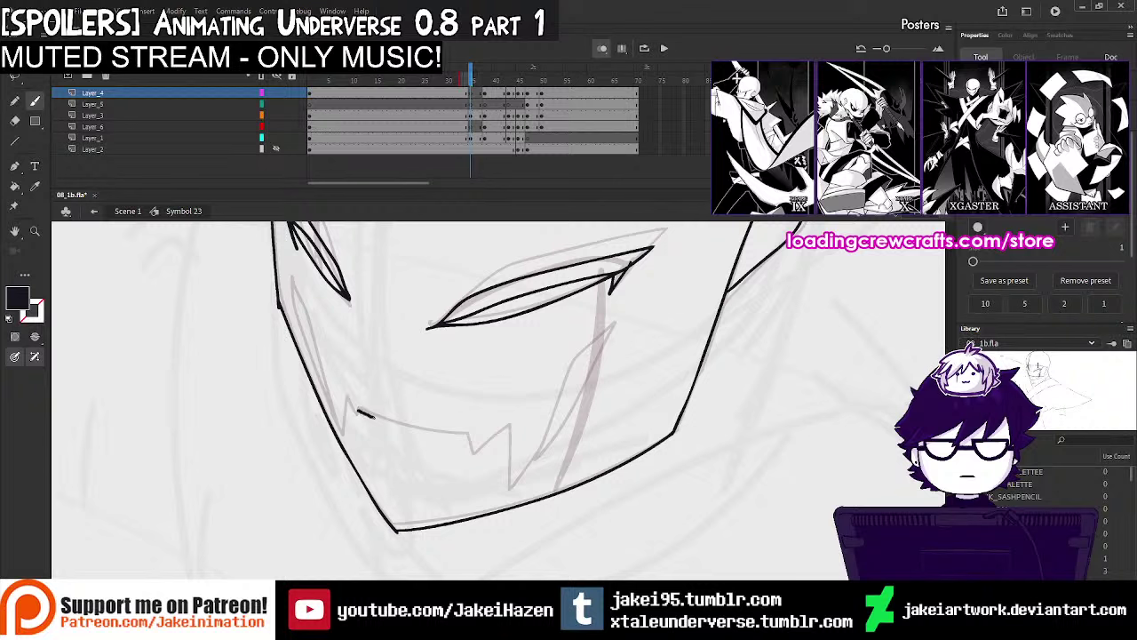
{"action": "left_click_drag", "start_coordinate": [473, 456], "coordinate": [503, 430]}
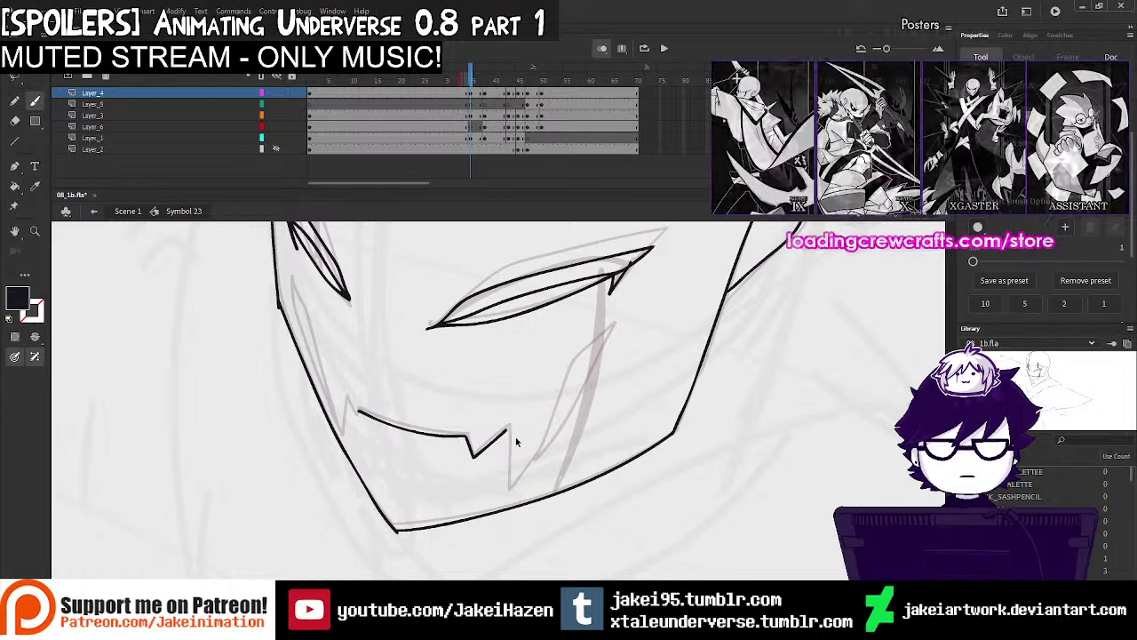
{"action": "key", "text": "ctrl+z"}
{"action": "key", "text": "ctrl+z"}
{"action": "key", "text": "ctrl+z"}
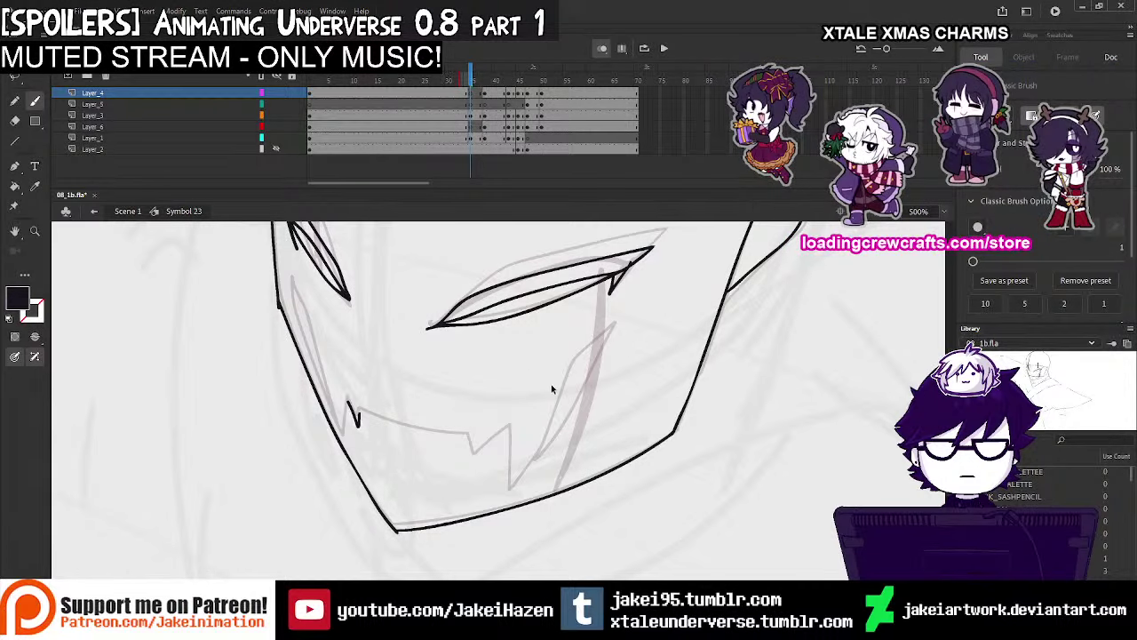
Extend the onion-skin range to the following head pose and draw the jagged mouth and cheek outlines on Layer_4 in between
{"action": "mouse_move", "coordinate": [485, 85]}
{"action": "left_mouse_down"}
{"action": "mouse_move", "coordinate": [473, 89]}
{"action": "mouse_move", "coordinate": [485, 81]}
{"action": "left_mouse_up"}
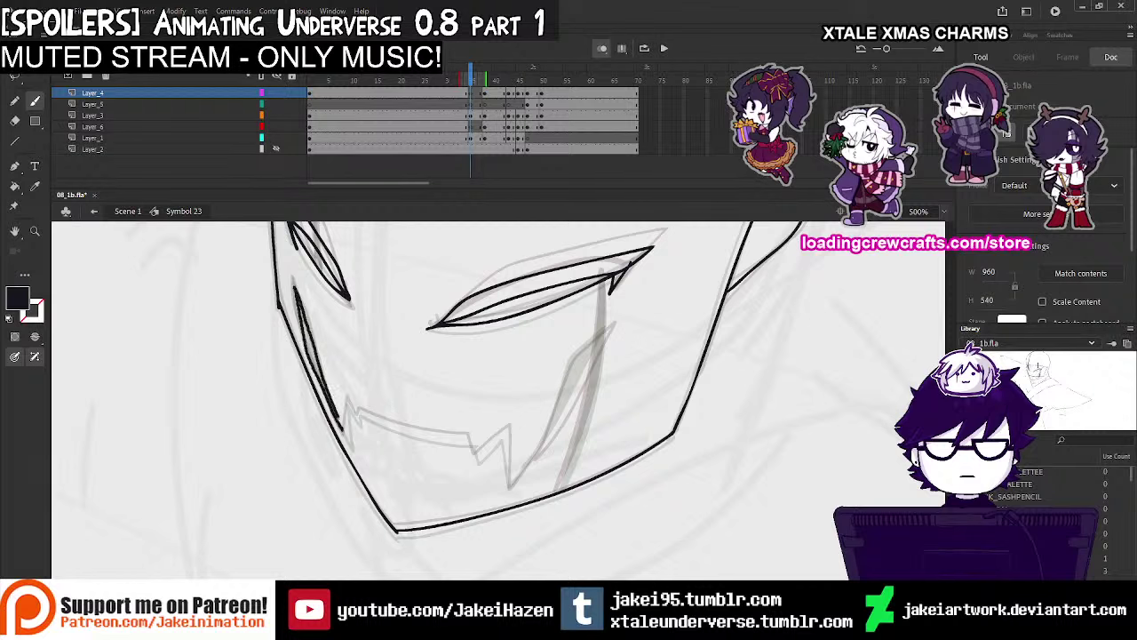
{"action": "left_click_drag", "start_coordinate": [349, 403], "coordinate": [362, 410]}
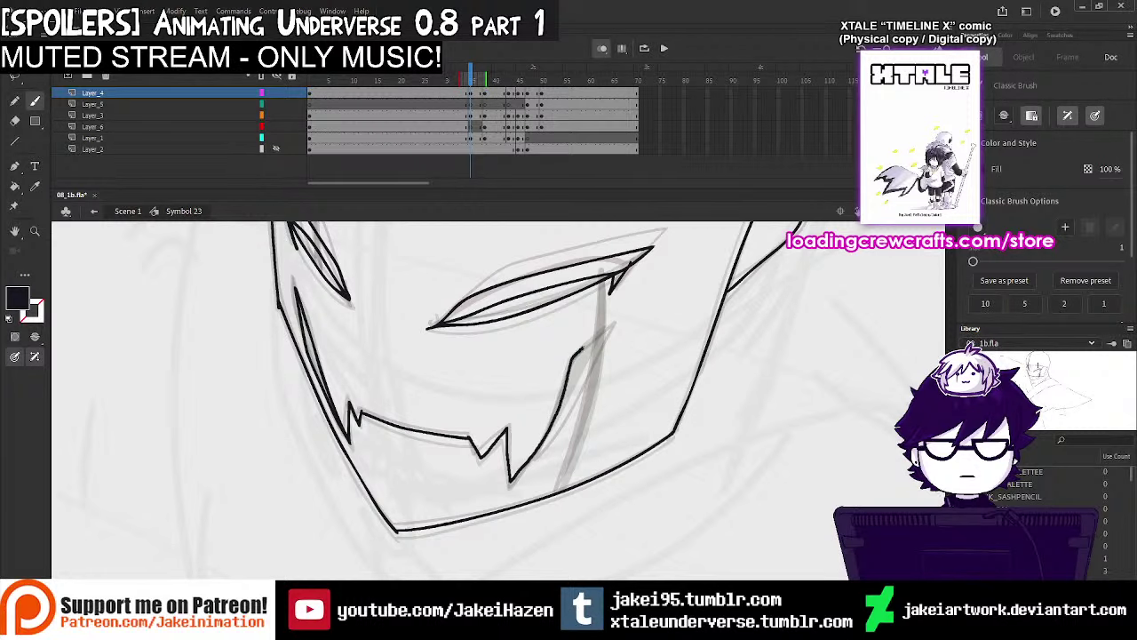
Turn off onion skinning and play back the animation from about frame 33 to check the in-between face
{"action": "key", "text": "ctrl+minus"}
{"action": "key", "text": "ctrl+minus"}
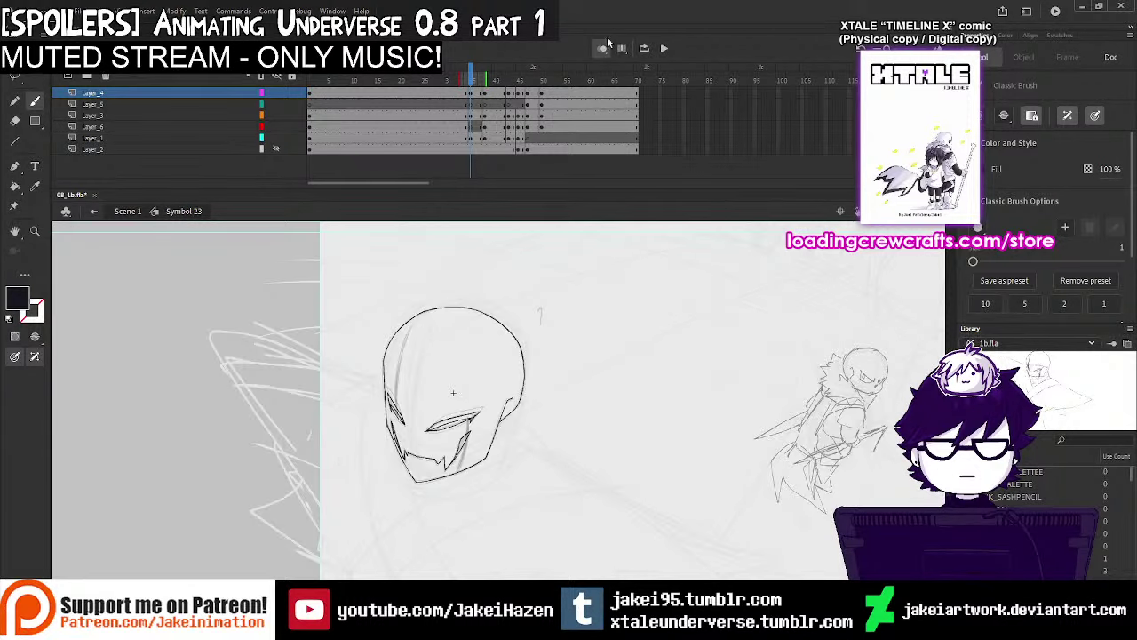
{"action": "left_click", "coordinate": [602, 48]}
{"action": "left_click_drag", "start_coordinate": [471, 81], "coordinate": [463, 81]}
{"action": "key", "text": "Return"}
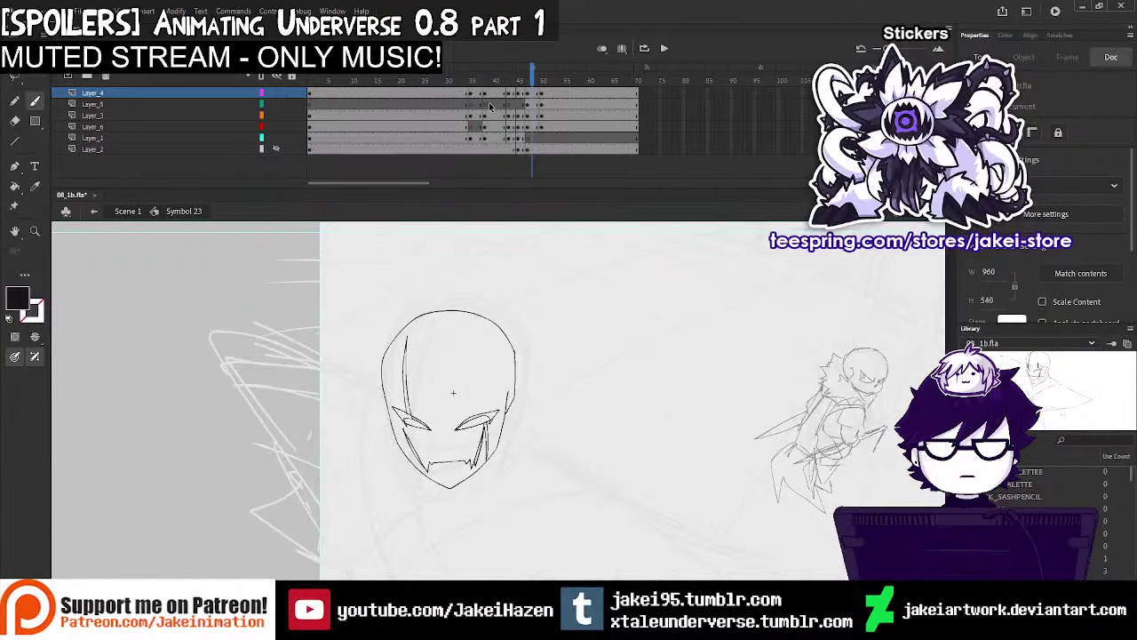
Bring the preceding face stripes into Layer_6's empty frame near frame 35 and set up free transform with onion skinning on
{"action": "left_click", "coordinate": [472, 126]}
{"action": "left_click", "coordinate": [470, 130]}
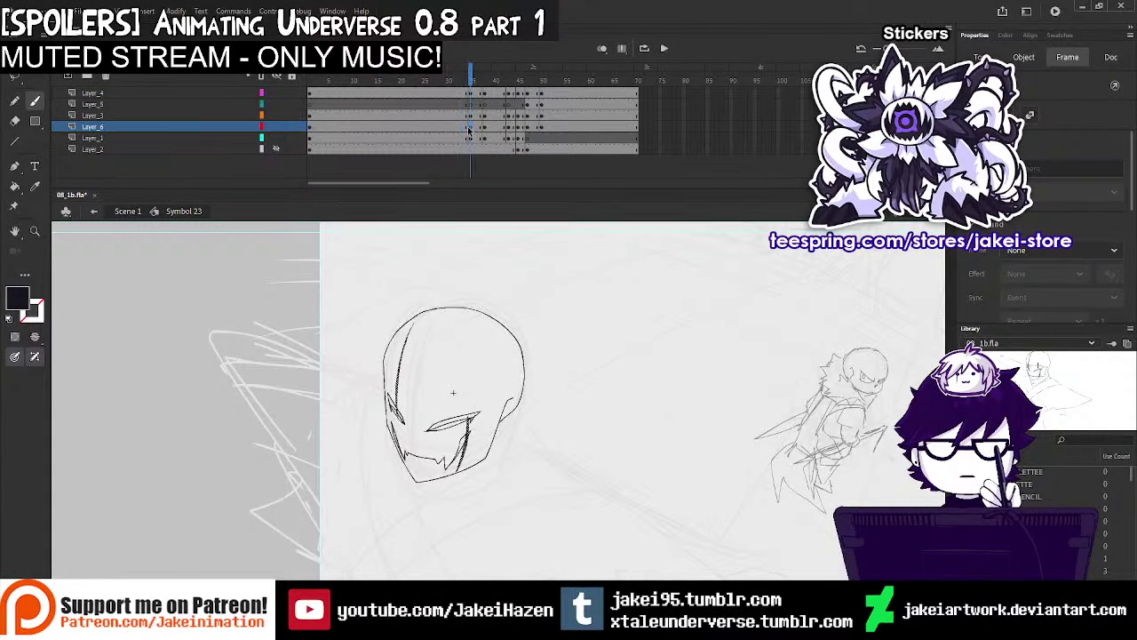
{"action": "left_click", "coordinate": [236, 127]}
{"action": "key", "text": "q"}
{"action": "left_click", "coordinate": [450, 391], "text": "ctrl"}
{"action": "left_click", "coordinate": [601, 49]}
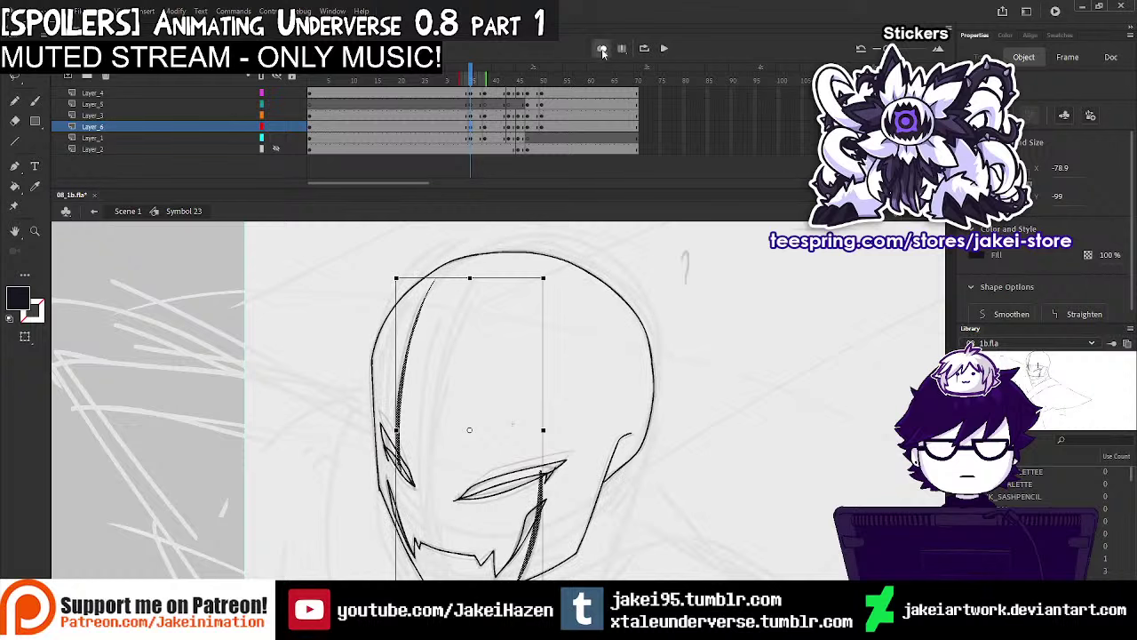
Free-transform the long forehead stripe on Layer_6 so it sits between the onion-skinned stripes
{"action": "left_click", "coordinate": [459, 369], "text": "ctrl"}
{"action": "left_click", "coordinate": [437, 276]}
{"action": "left_click", "coordinate": [410, 326]}
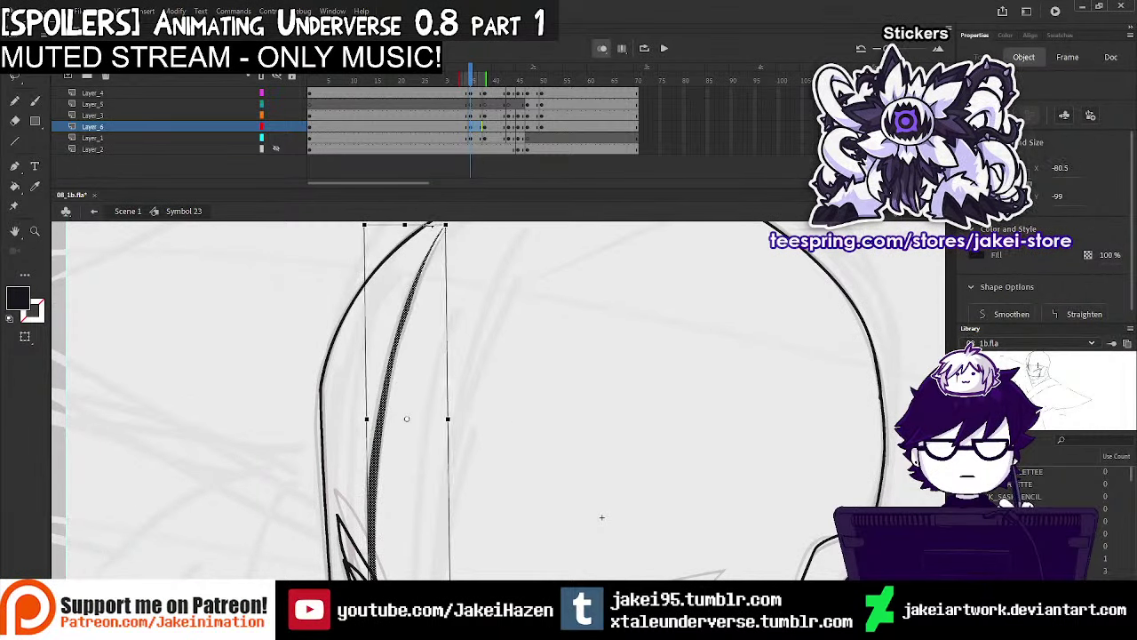
{"action": "left_click_drag", "start_coordinate": [404, 231], "coordinate": [403, 229]}
{"action": "mouse_move", "coordinate": [547, 484]}
{"action": "left_mouse_down"}
{"action": "mouse_move", "coordinate": [506, 346]}
{"action": "mouse_move", "coordinate": [504, 455]}
{"action": "left_mouse_up"}
{"action": "left_click_drag", "start_coordinate": [393, 258], "coordinate": [400, 290]}
{"action": "left_click_drag", "start_coordinate": [398, 223], "coordinate": [403, 258]}
{"action": "left_click", "coordinate": [533, 412]}
{"action": "left_click_drag", "start_coordinate": [533, 414], "coordinate": [473, 250]}
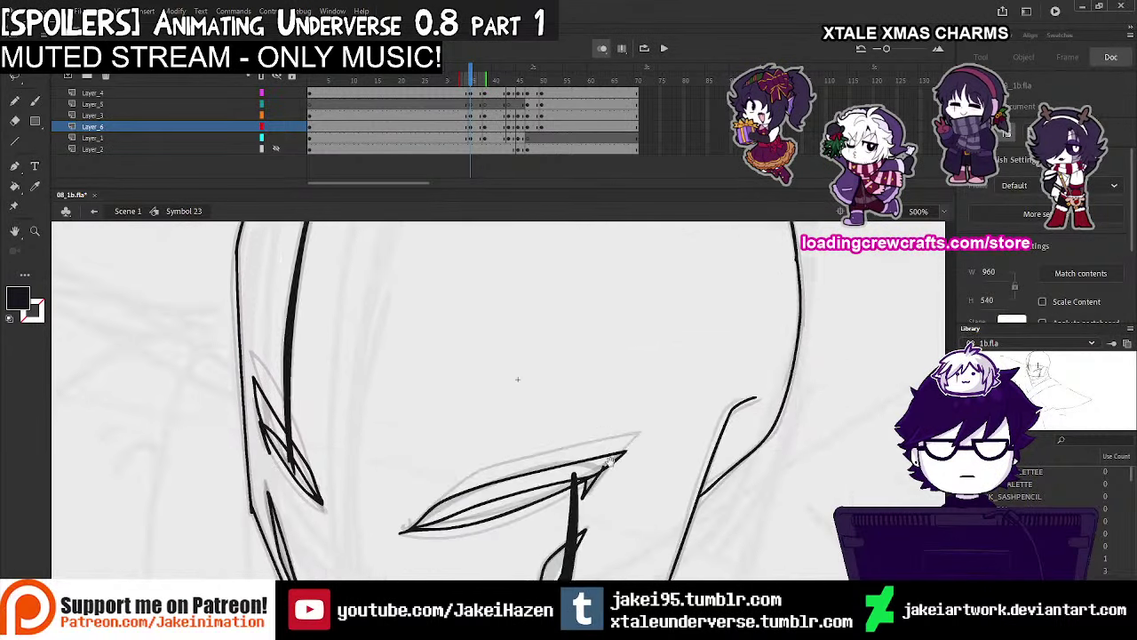
Skew the stripe below the larger eye on Layer_6 slightly so its lower end meets the in-between jaw line
{"action": "left_click_drag", "start_coordinate": [587, 576], "coordinate": [542, 427]}
{"action": "left_click", "coordinate": [513, 469]}
{"action": "left_click_drag", "start_coordinate": [517, 546], "coordinate": [521, 546]}
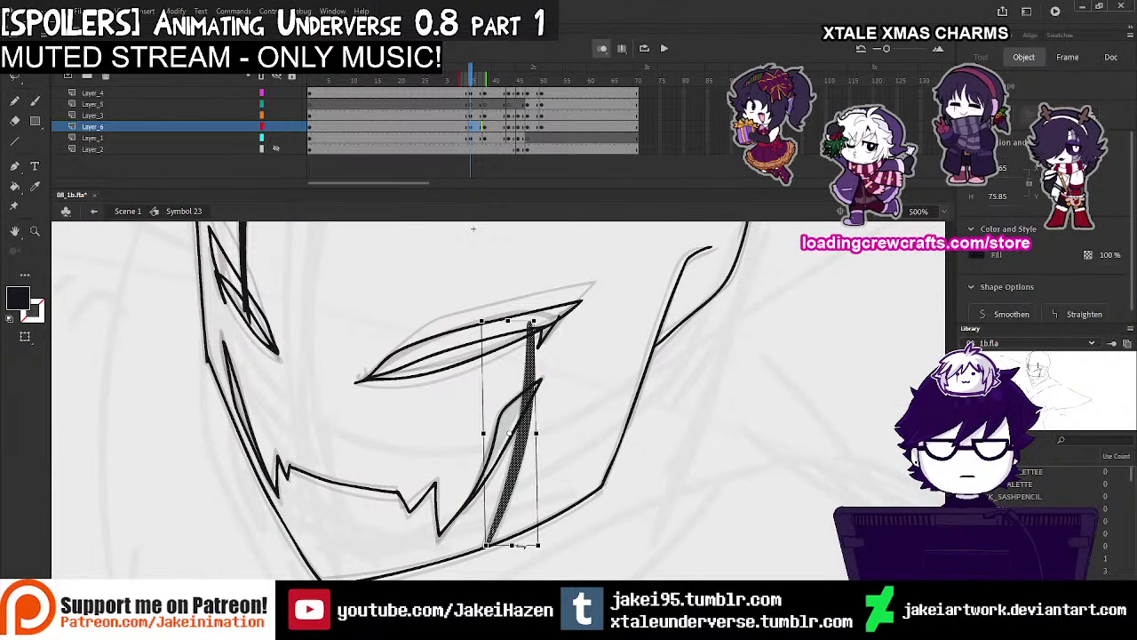
{"action": "left_click", "coordinate": [561, 396]}
{"action": "left_click", "coordinate": [561, 396], "text": "alt"}
{"action": "left_click", "coordinate": [562, 396], "text": "alt"}
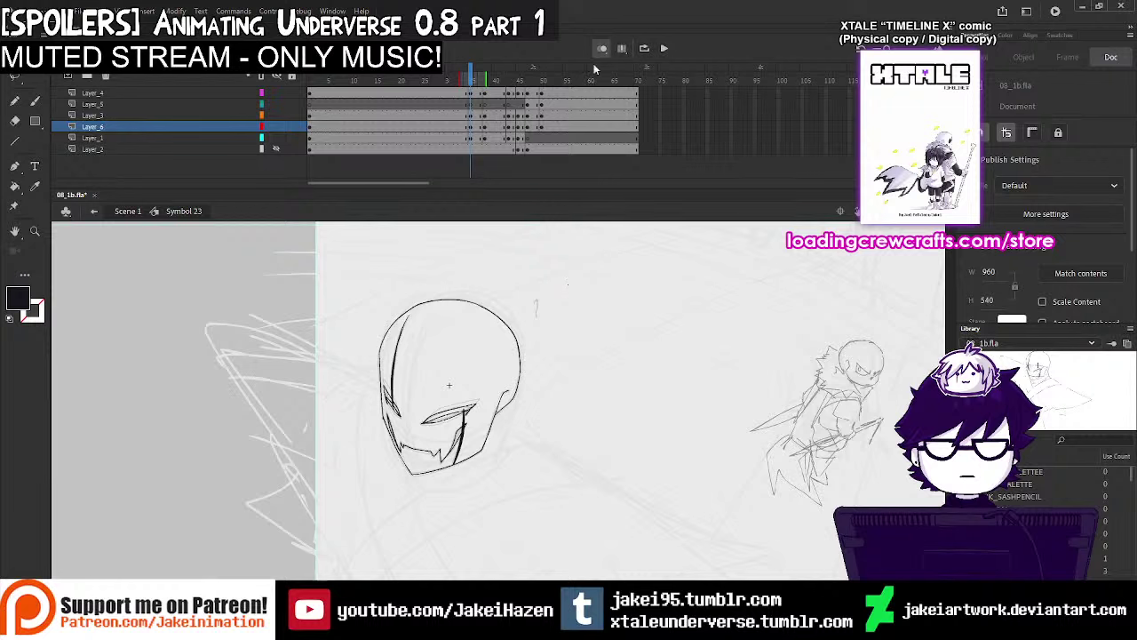
Turn off onion skinning and play back the face animation from about frame 30
{"action": "left_click", "coordinate": [601, 49]}
{"action": "left_click_drag", "start_coordinate": [465, 72], "coordinate": [443, 75]}
{"action": "key", "text": "Return"}
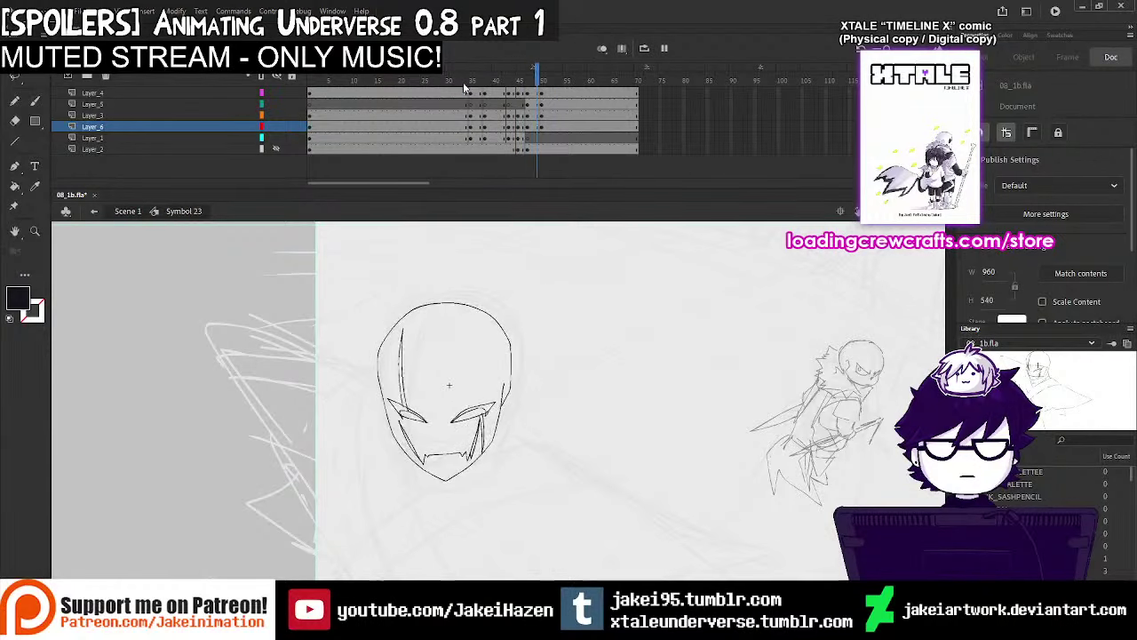
Lengthen the hold on the turned face by two frames near frame 41 and replay from about frame 31
{"action": "left_click", "coordinate": [498, 81]}
{"action": "key", "text": "F5"}
{"action": "key", "text": "F5"}
{"action": "left_click", "coordinate": [453, 81]}
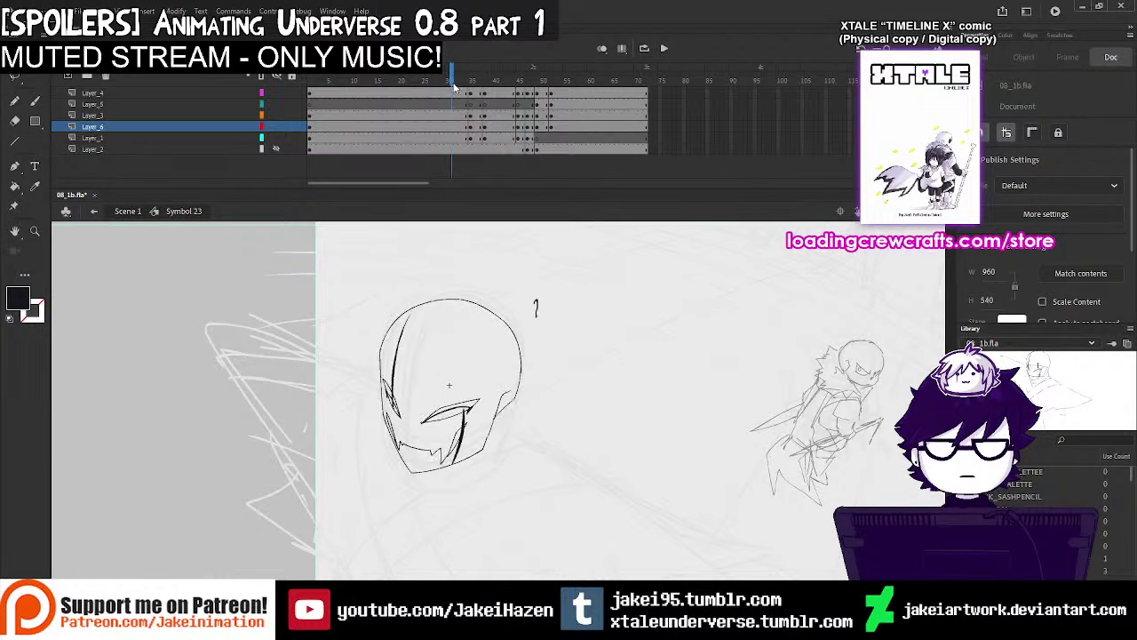
{"action": "key", "text": "Return"}
Add keyframes near frame 40 on the head's drawing layers, including Layer_4, Layer_3, Layer_6 and Layer_1
{"action": "left_click", "coordinate": [498, 138]}
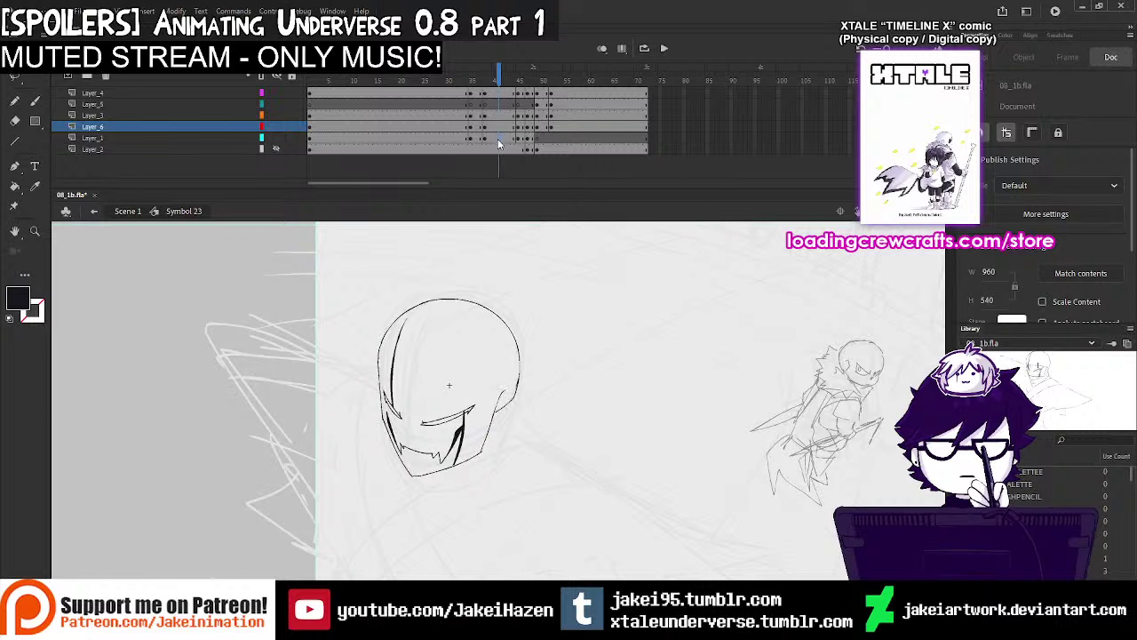
{"action": "left_click", "coordinate": [34, 100]}
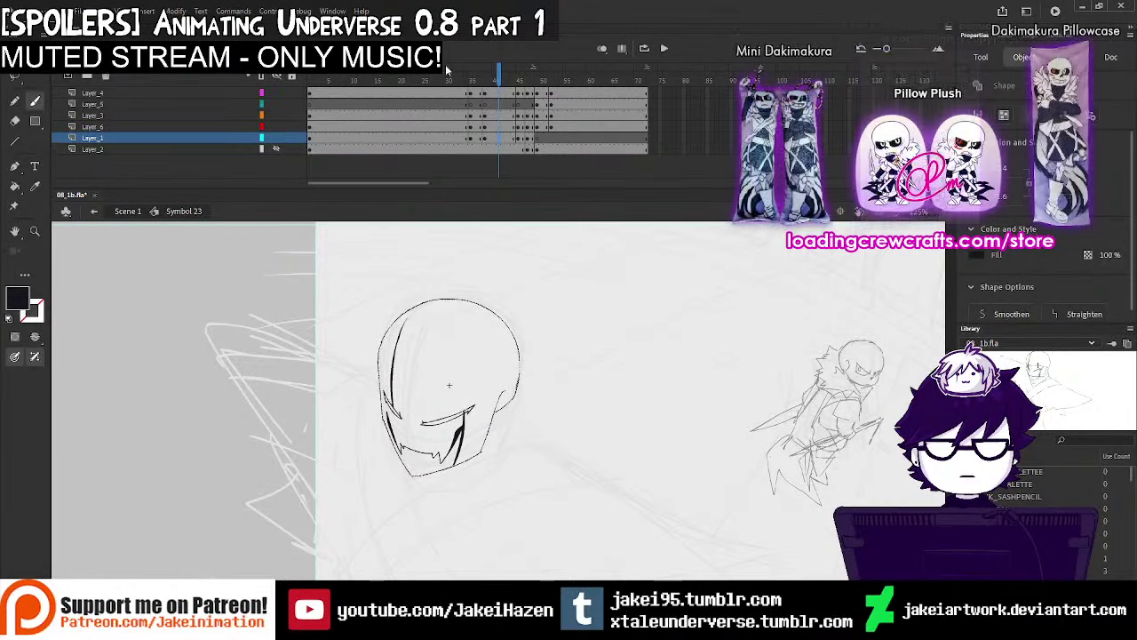
{"action": "left_click", "coordinate": [494, 127]}
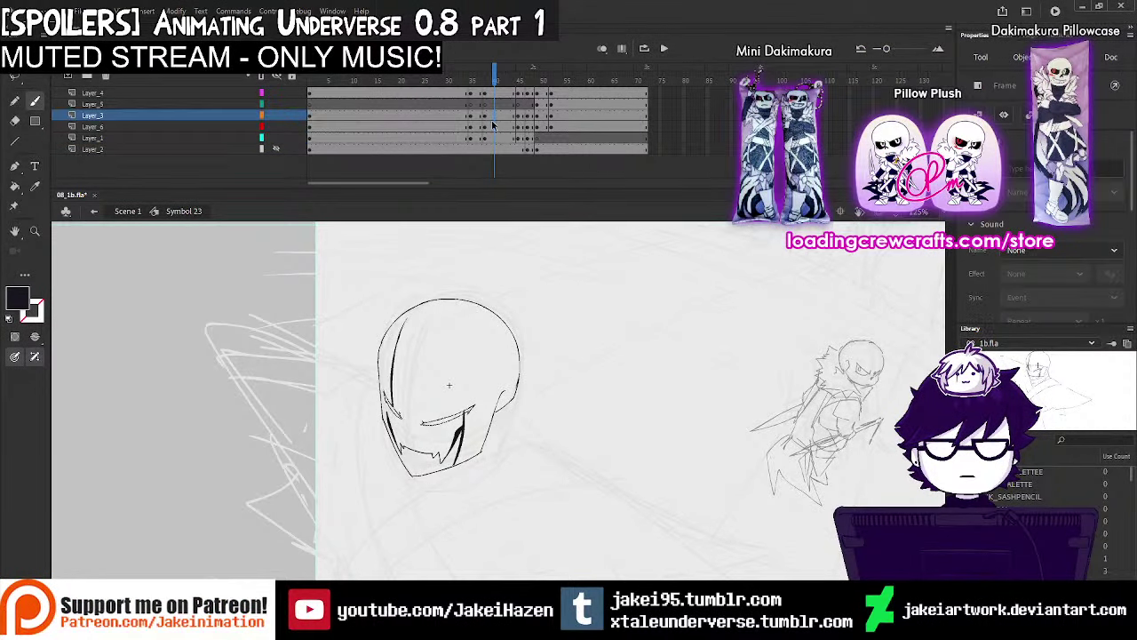
{"action": "left_click", "coordinate": [496, 139]}
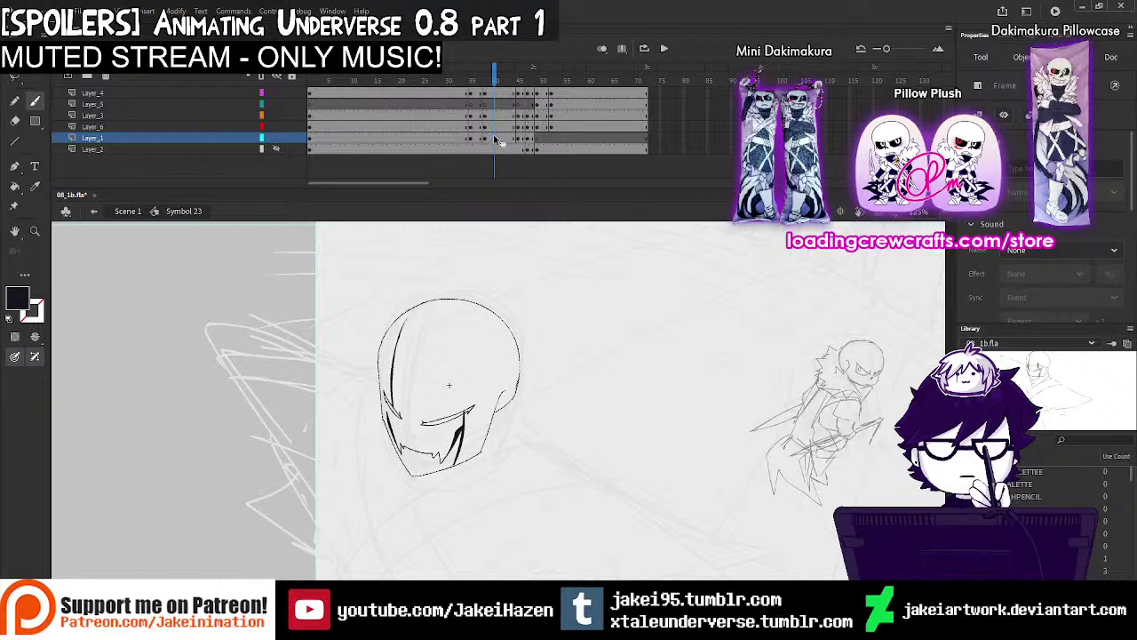
{"action": "left_click", "coordinate": [494, 127]}
{"action": "left_click", "coordinate": [495, 137]}
{"action": "left_click", "coordinate": [494, 93]}
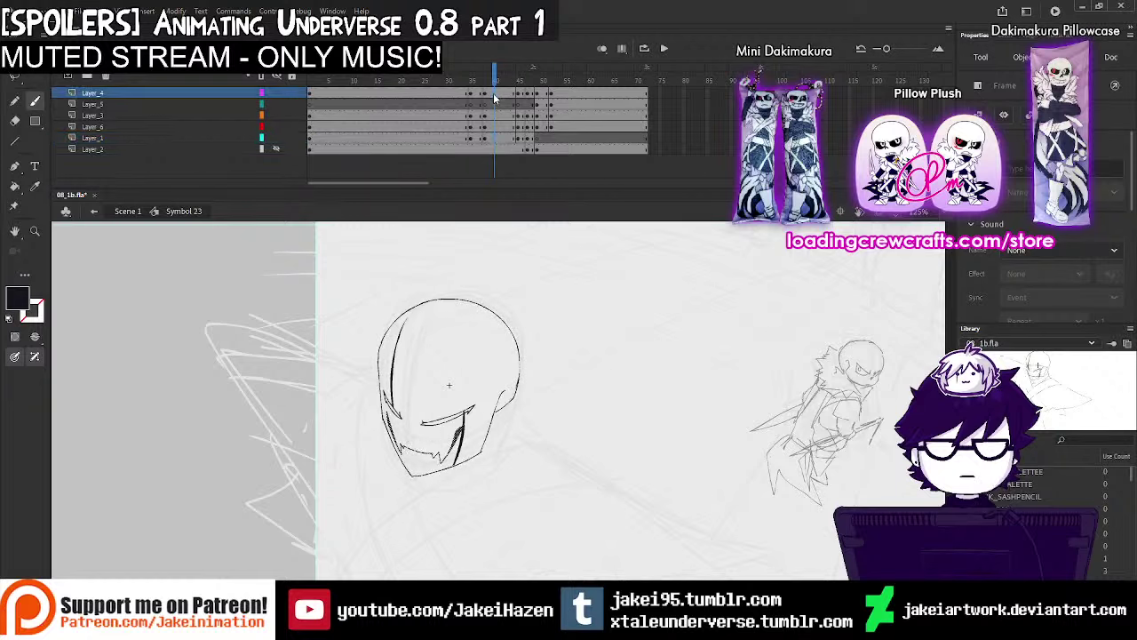
{"action": "left_click", "coordinate": [494, 125]}
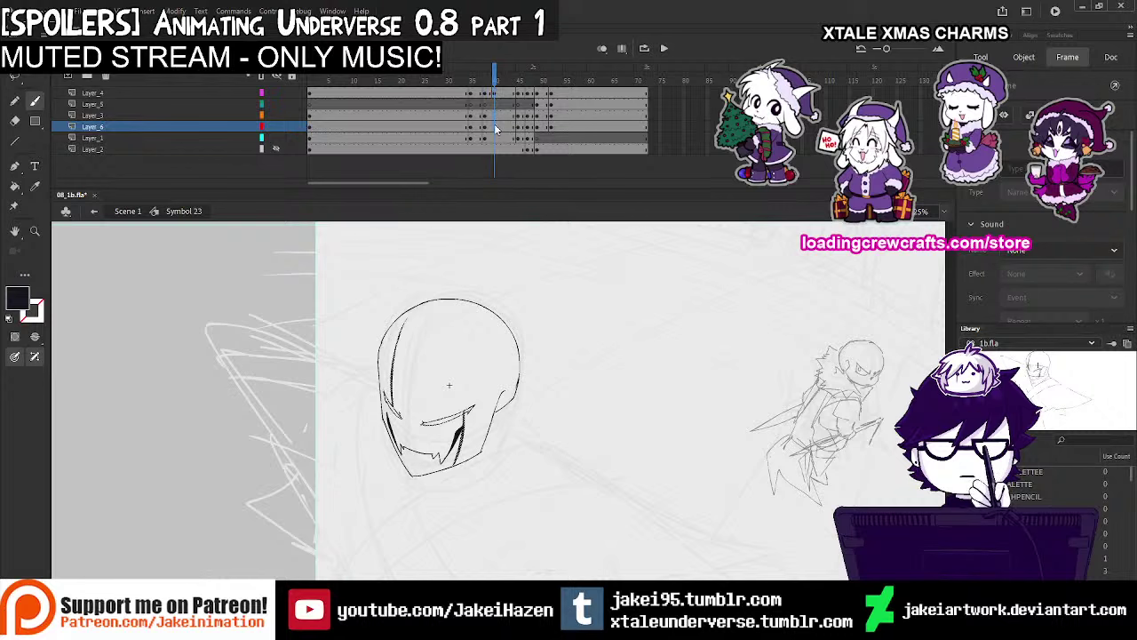
{"action": "left_click", "coordinate": [496, 139]}
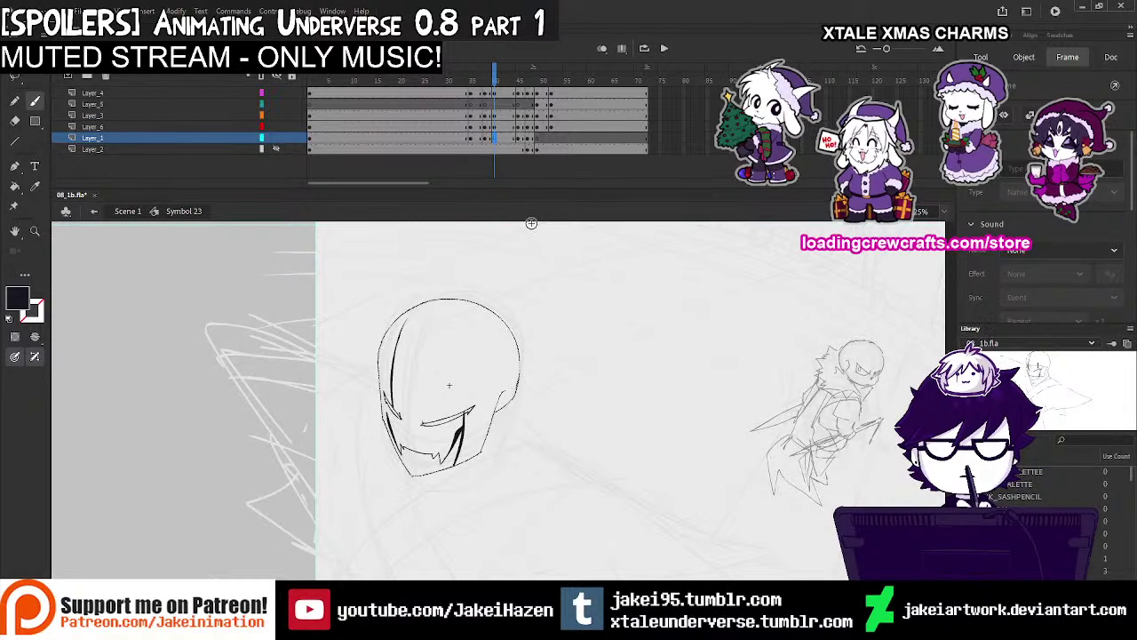
With onion skinning on, free-transform the head outline on Layer_1 near frame 40, skewing its side and top edge slightly
{"action": "key", "text": "q"}
{"action": "left_click", "coordinate": [602, 50]}
{"action": "left_click", "coordinate": [458, 427], "text": "ctrl"}
{"action": "left_click", "coordinate": [456, 428], "text": "ctrl"}
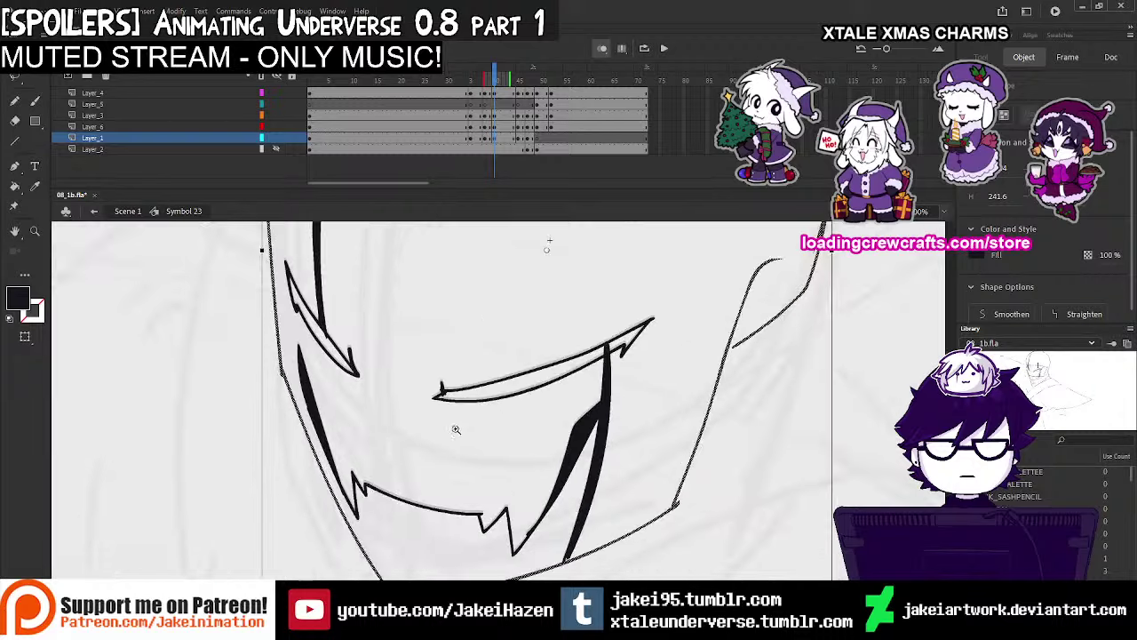
{"action": "left_click_drag", "start_coordinate": [361, 453], "coordinate": [367, 412]}
{"action": "left_click_drag", "start_coordinate": [270, 395], "coordinate": [271, 398]}
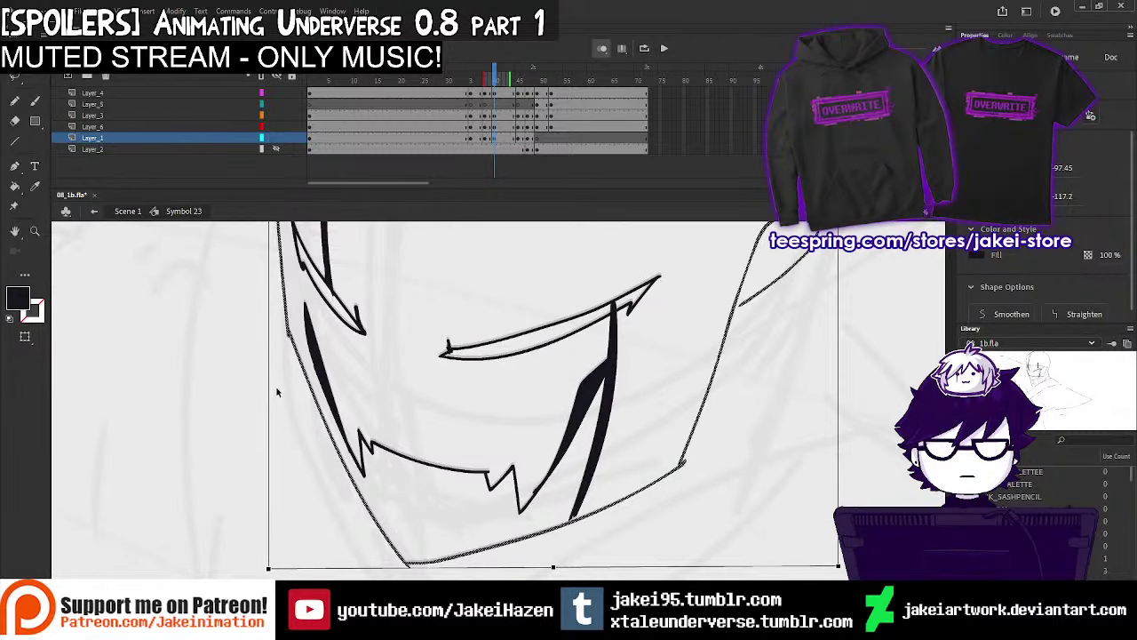
{"action": "left_click_drag", "start_coordinate": [532, 294], "coordinate": [480, 586]}
{"action": "left_click_drag", "start_coordinate": [458, 229], "coordinate": [459, 345]}
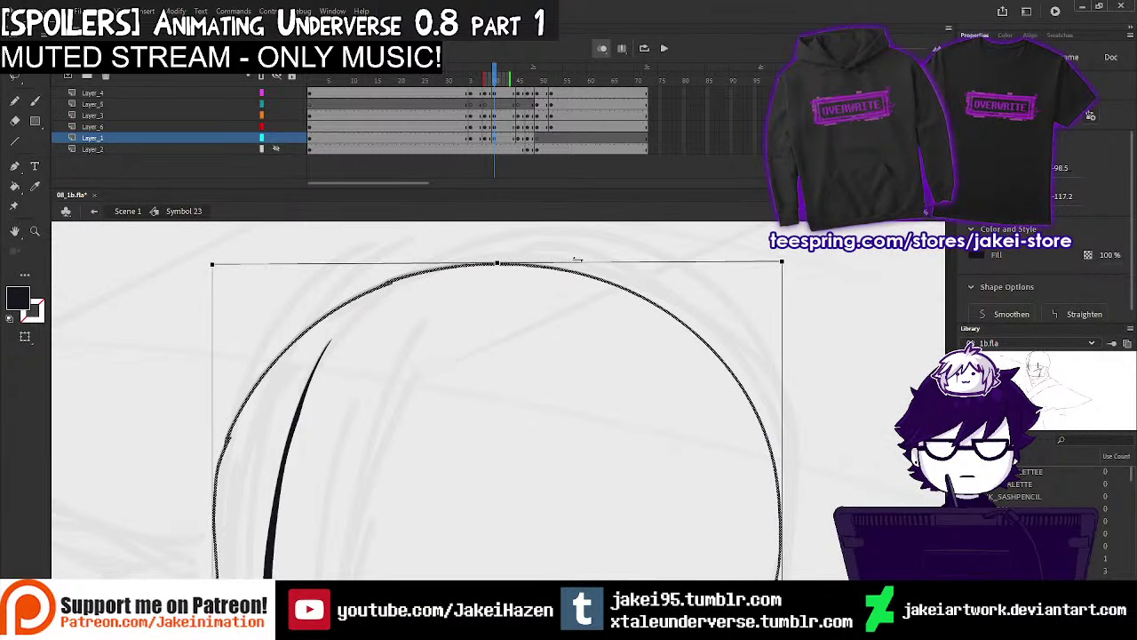
{"action": "left_click_drag", "start_coordinate": [578, 260], "coordinate": [573, 260]}
{"action": "left_click", "coordinate": [579, 425]}
{"action": "left_click", "coordinate": [579, 426], "text": "ctrl+shift"}
{"action": "left_click", "coordinate": [578, 426], "text": "ctrl+shift"}
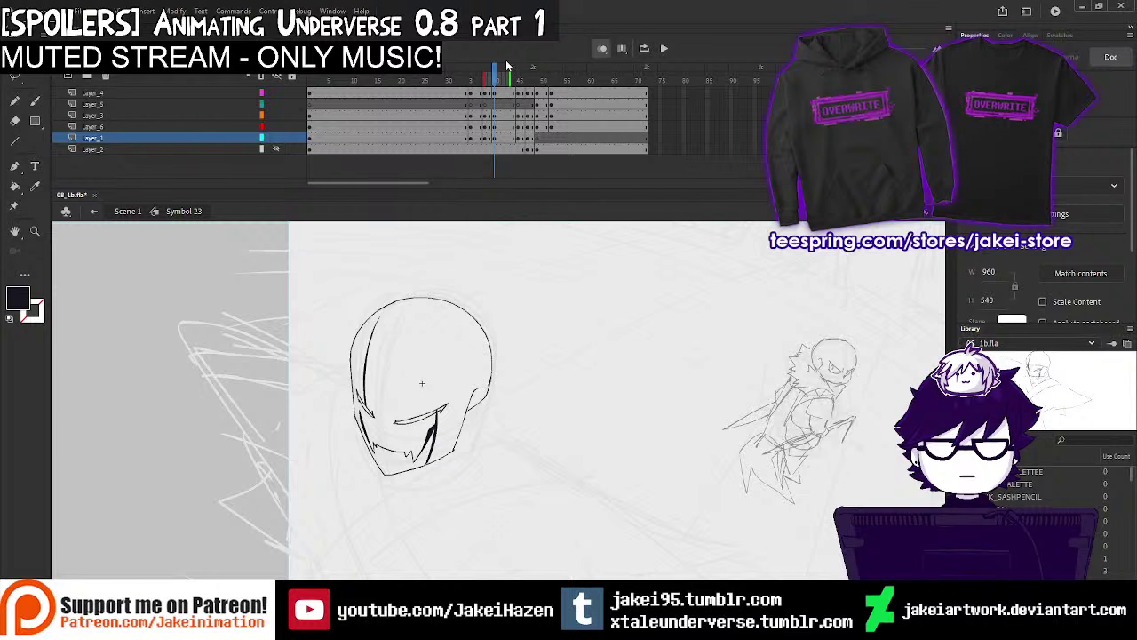
Turn off onion skinning and play back the adjusted head outline's motion
{"action": "key", "text": "comma"}
{"action": "key", "text": "Return"}
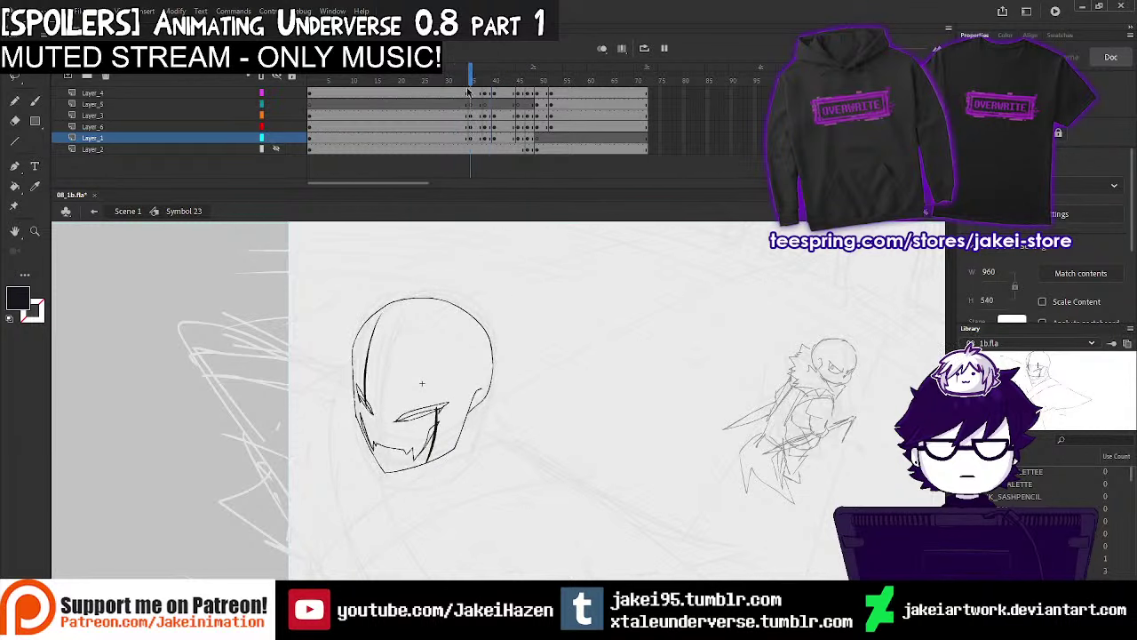
Extend the face hold by five frames near frame 42 and replay from about frame 33
{"action": "left_click", "coordinate": [503, 77]}
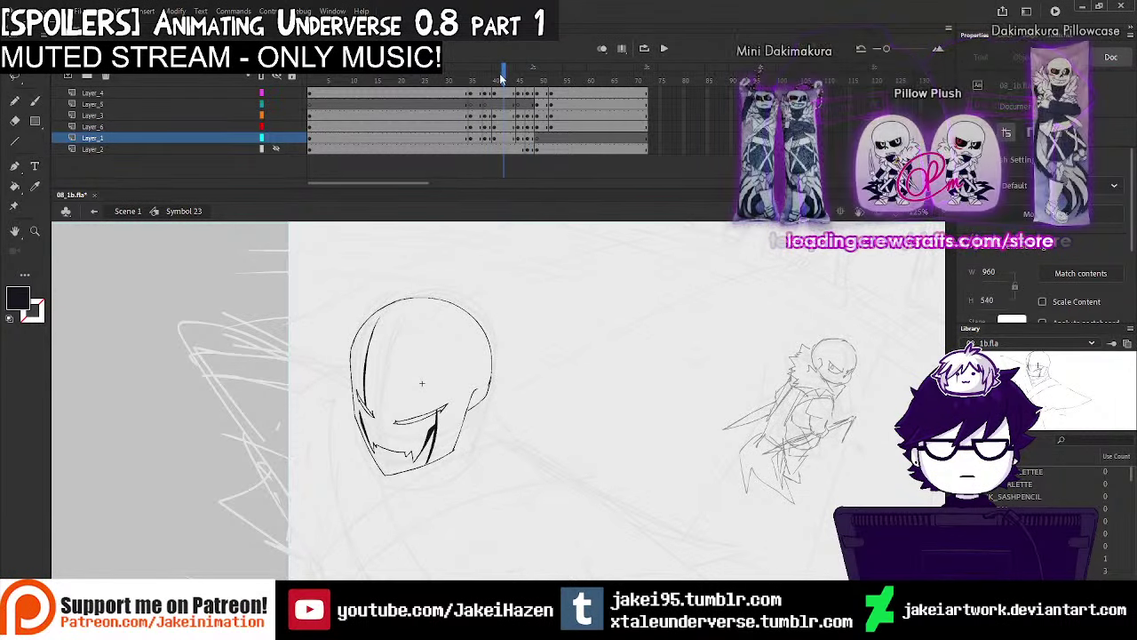
{"action": "key", "text": "F5"}
{"action": "key", "text": "F5"}
{"action": "key", "text": "F5"}
{"action": "key", "text": "F5"}
{"action": "key", "text": "F5"}
{"action": "left_click", "coordinate": [461, 79]}
{"action": "key", "text": "Return"}
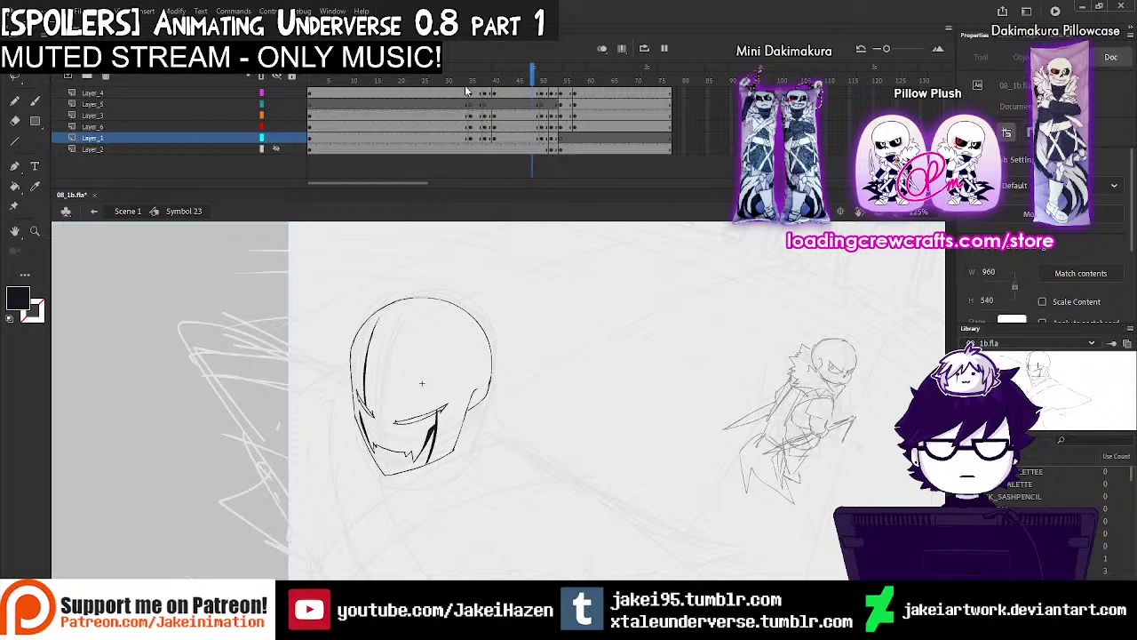
Show the body drawing on Layer_2 and play back the whole character from about frame 33
{"action": "left_click", "coordinate": [278, 148]}
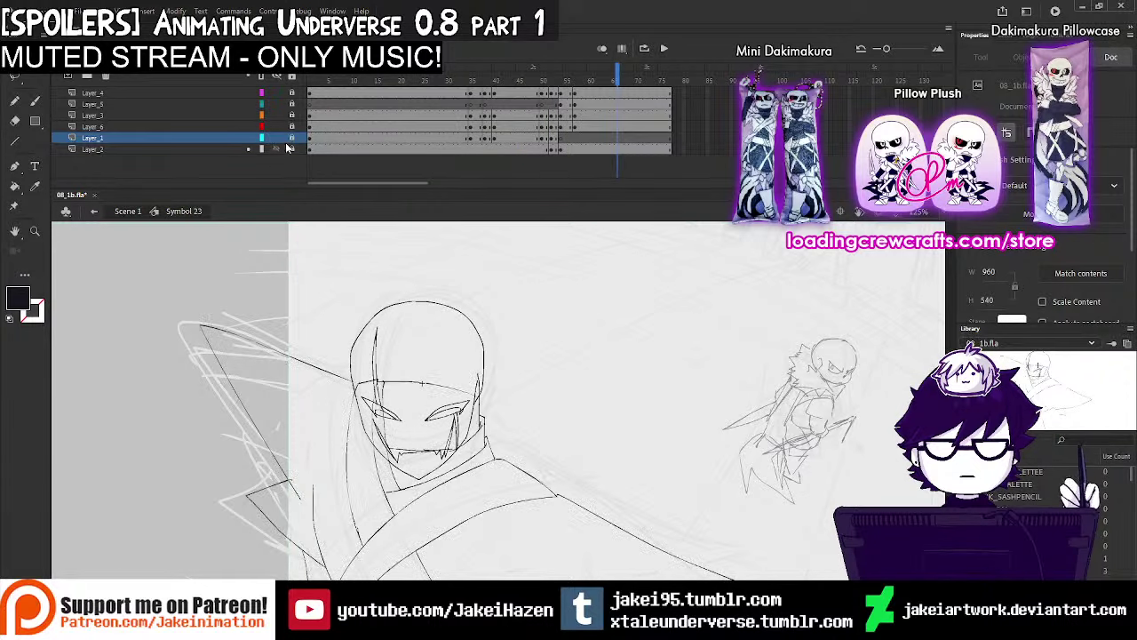
{"action": "left_click", "coordinate": [461, 92]}
{"action": "key", "text": "Return"}
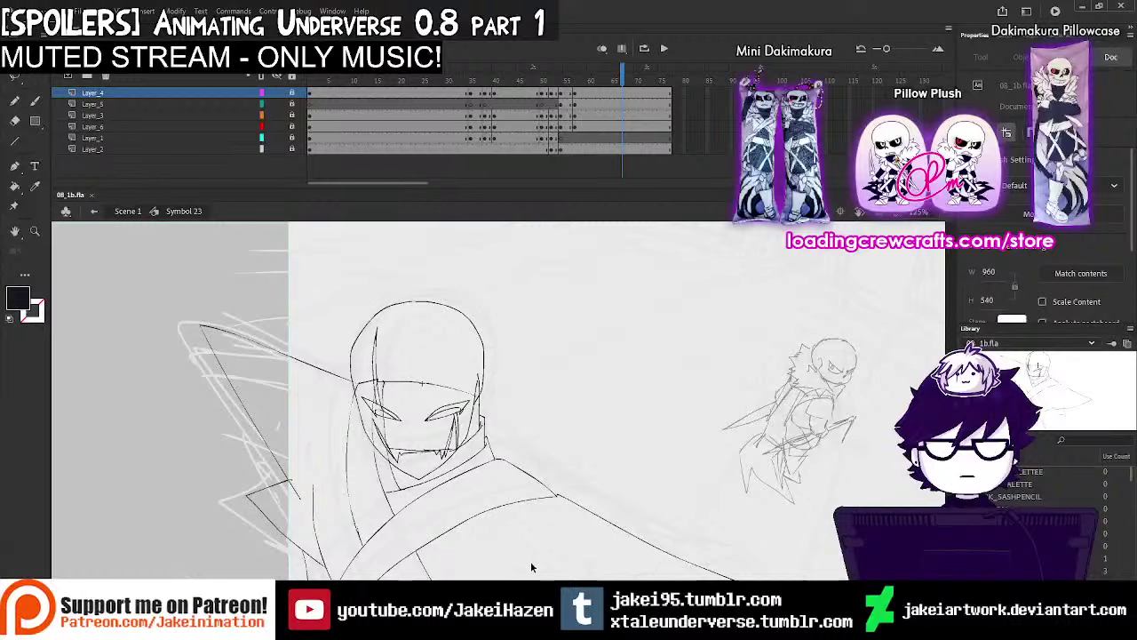
Return to Scene 1 and play the cape shot from about frame 657
{"action": "left_click", "coordinate": [119, 215]}
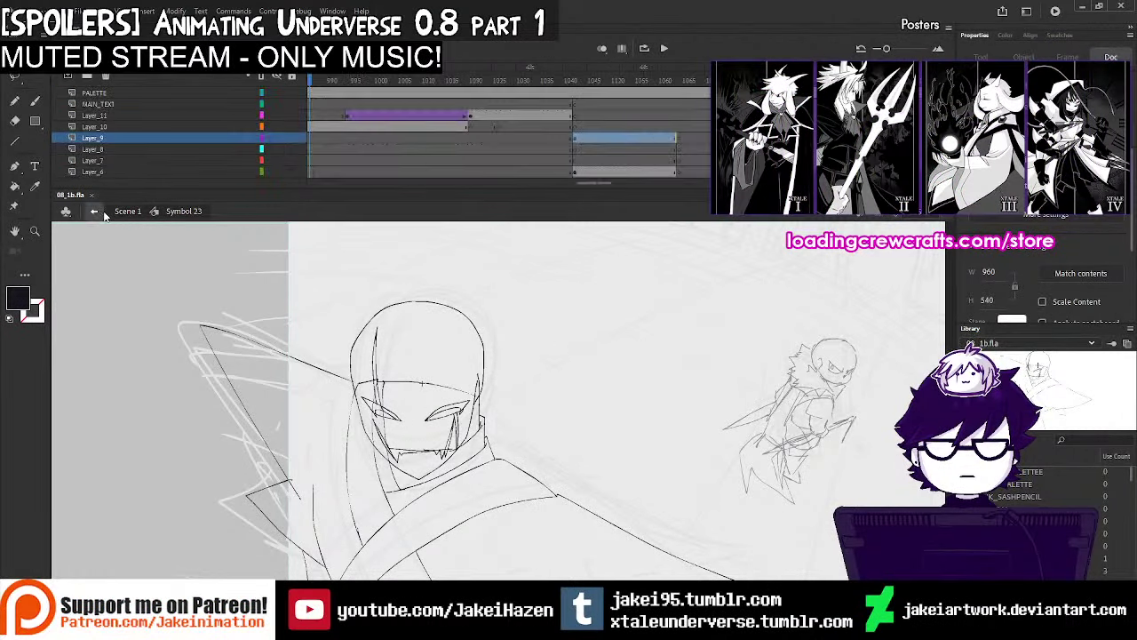
{"action": "left_click_drag", "start_coordinate": [664, 406], "coordinate": [513, 412]}
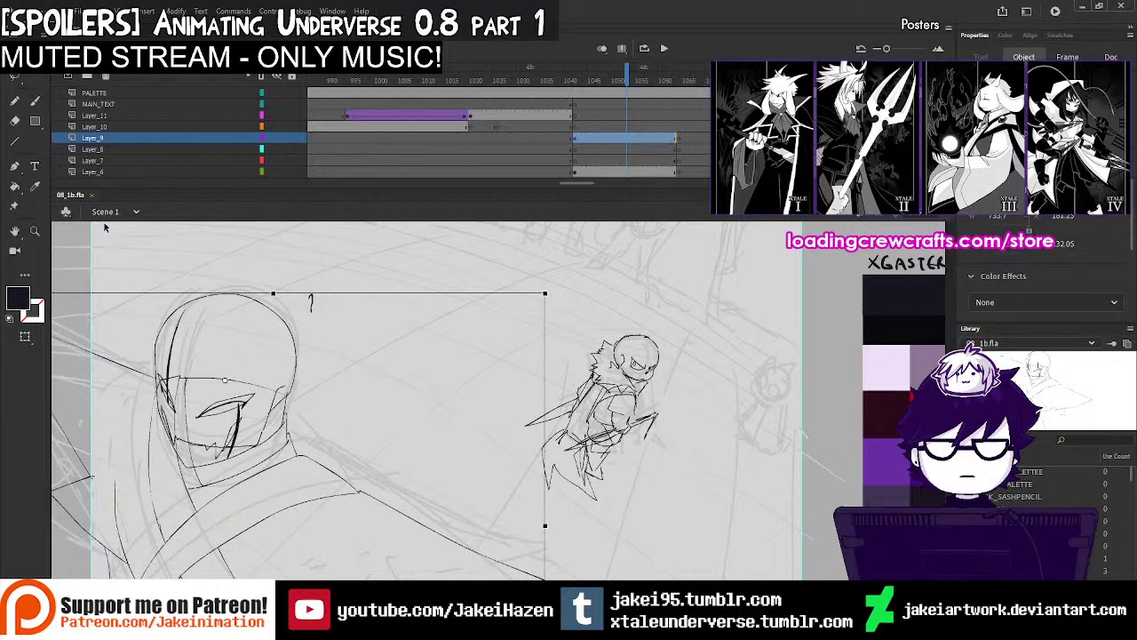
{"action": "left_click_drag", "start_coordinate": [628, 78], "coordinate": [603, 80]}
{"action": "left_click_drag", "start_coordinate": [570, 184], "coordinate": [476, 182]}
{"action": "left_click", "coordinate": [478, 150]}
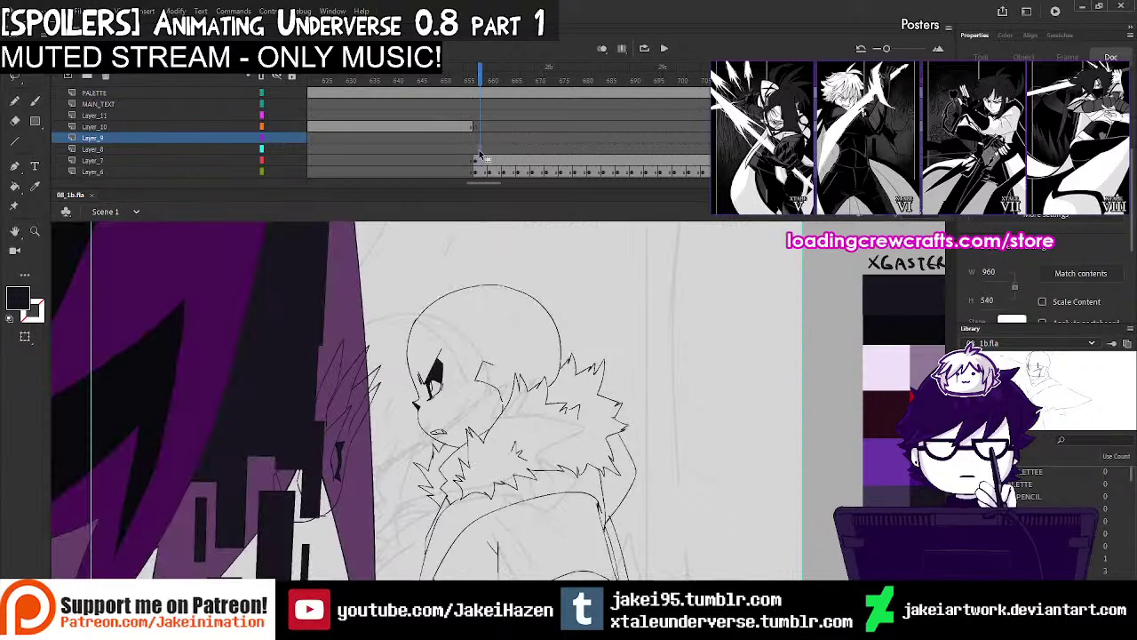
{"action": "left_click_drag", "start_coordinate": [475, 407], "coordinate": [513, 418]}
{"action": "key", "text": "Return"}
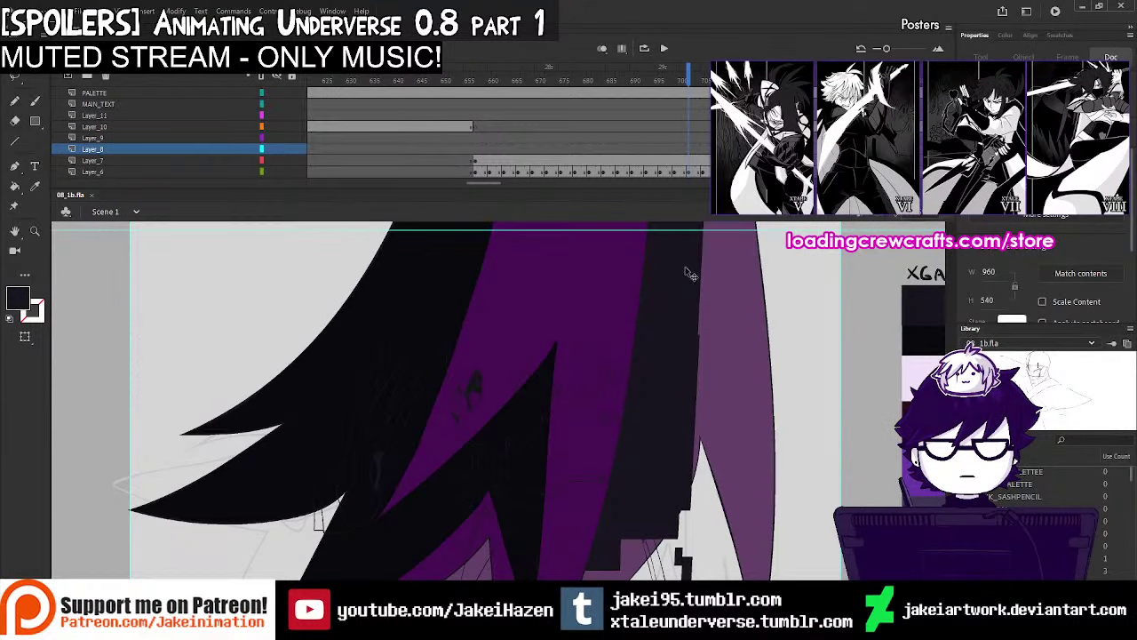
Open Symbol 22 inside Symbol 21 and add a new layer above Layer_2
{"action": "double_click", "coordinate": [686, 271]}
{"action": "double_click", "coordinate": [694, 347]}
{"action": "key", "text": "ctrl+minus"}
{"action": "left_click_drag", "start_coordinate": [726, 341], "coordinate": [681, 379]}
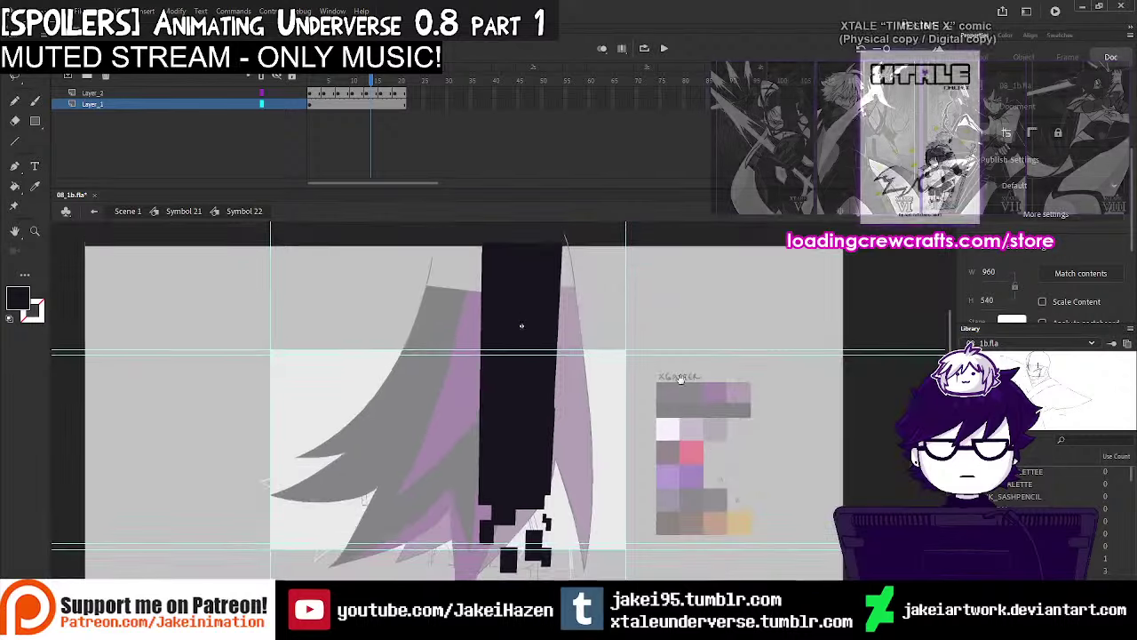
{"action": "left_click", "coordinate": [87, 76]}
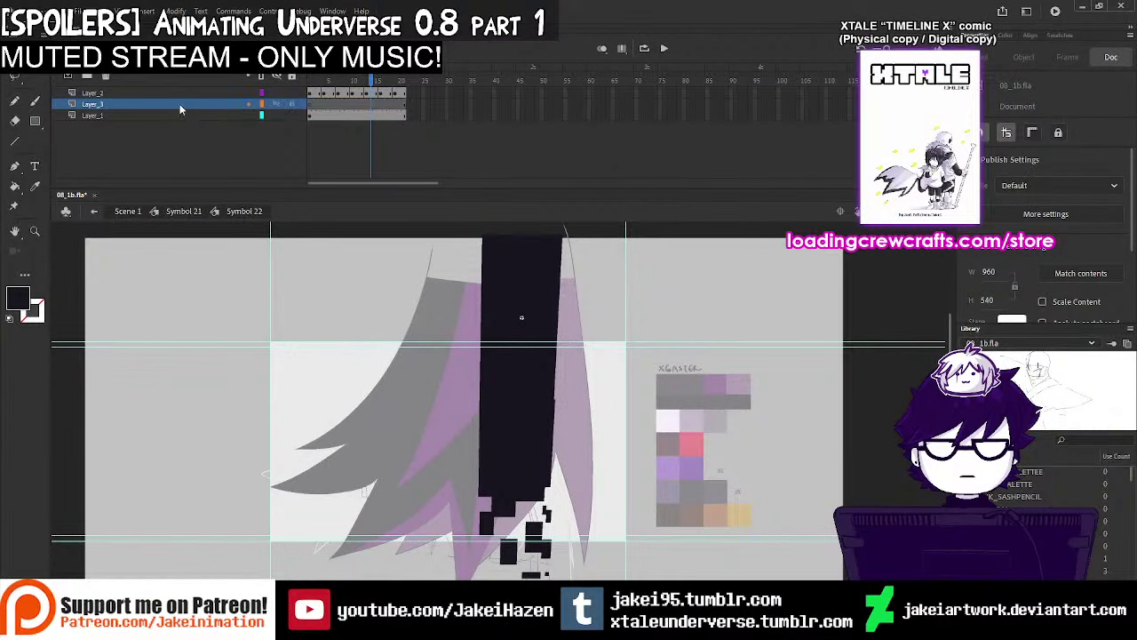
{"action": "left_click_drag", "start_coordinate": [180, 104], "coordinate": [182, 87]}
{"action": "left_click", "coordinate": [318, 105]}
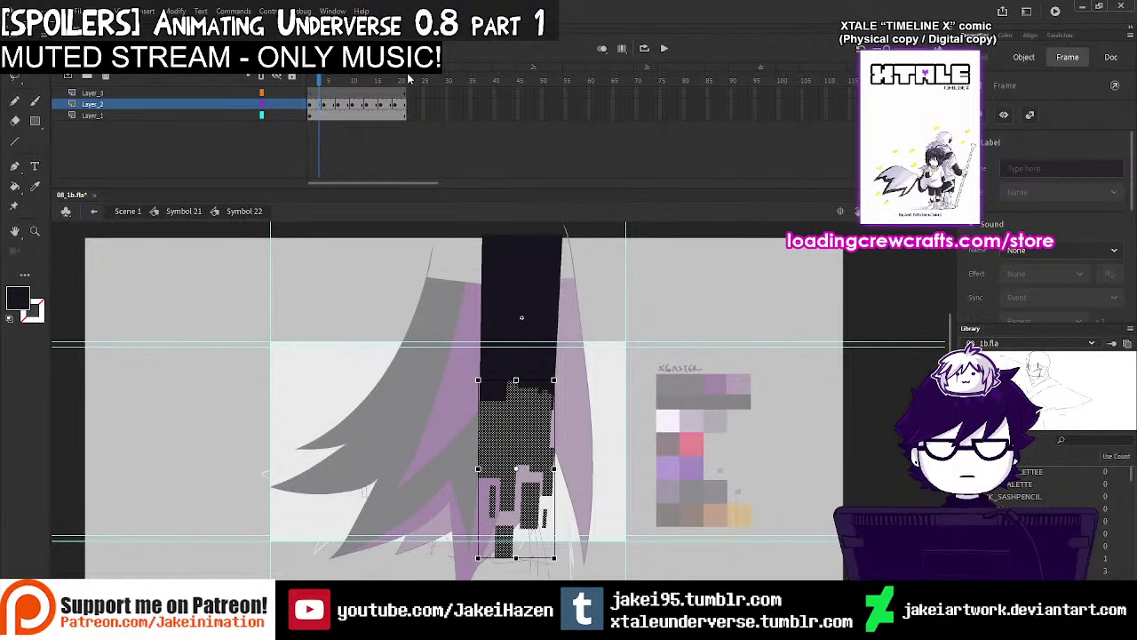
Copy the XGASTER colour palette from Scene 1 and reopen Symbol 21
{"action": "double_click", "coordinate": [701, 392]}
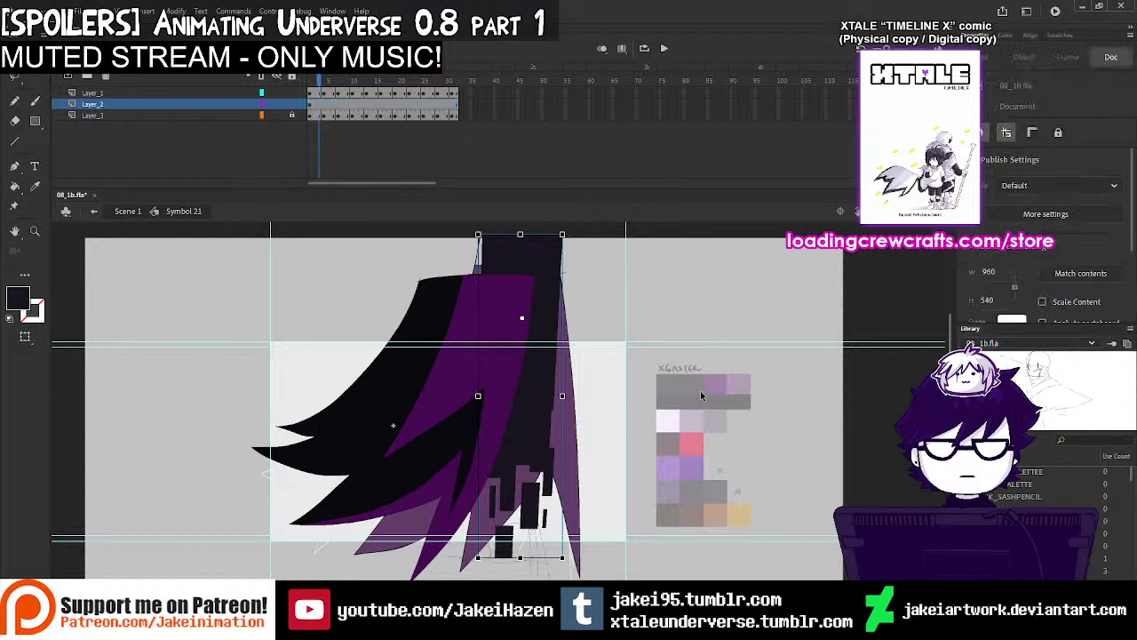
{"action": "double_click", "coordinate": [701, 392]}
{"action": "left_click", "coordinate": [701, 392]}
{"action": "double_click", "coordinate": [524, 318]}
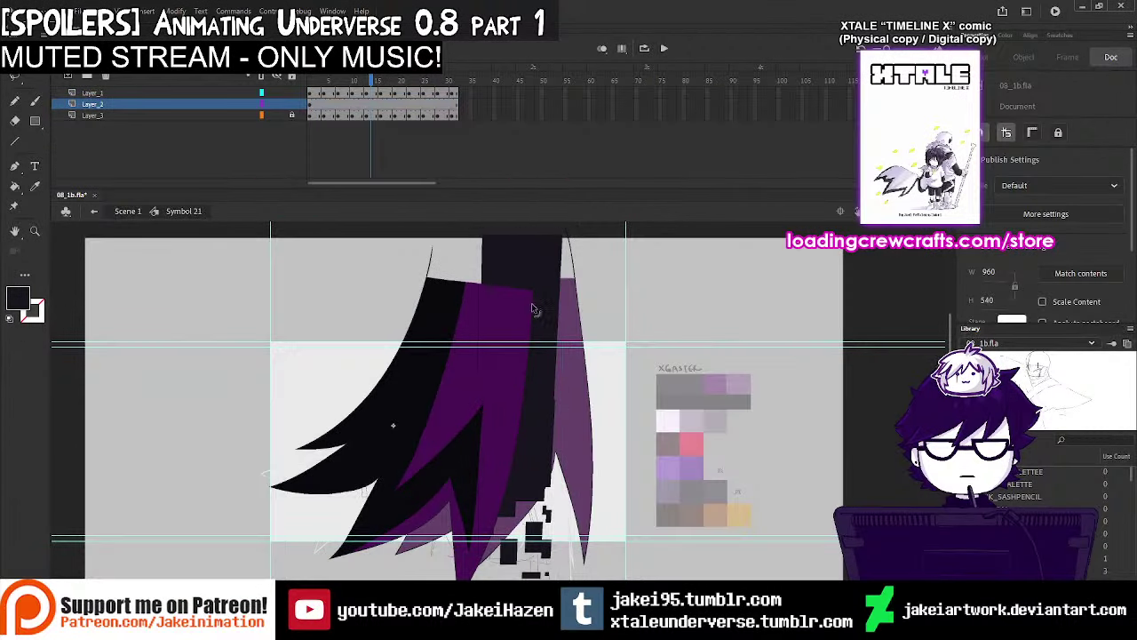
Try placing the XGASTER palette beside the cape on a new top layer in Symbol 21
{"action": "left_click", "coordinate": [76, 87]}
{"action": "left_click", "coordinate": [67, 76]}
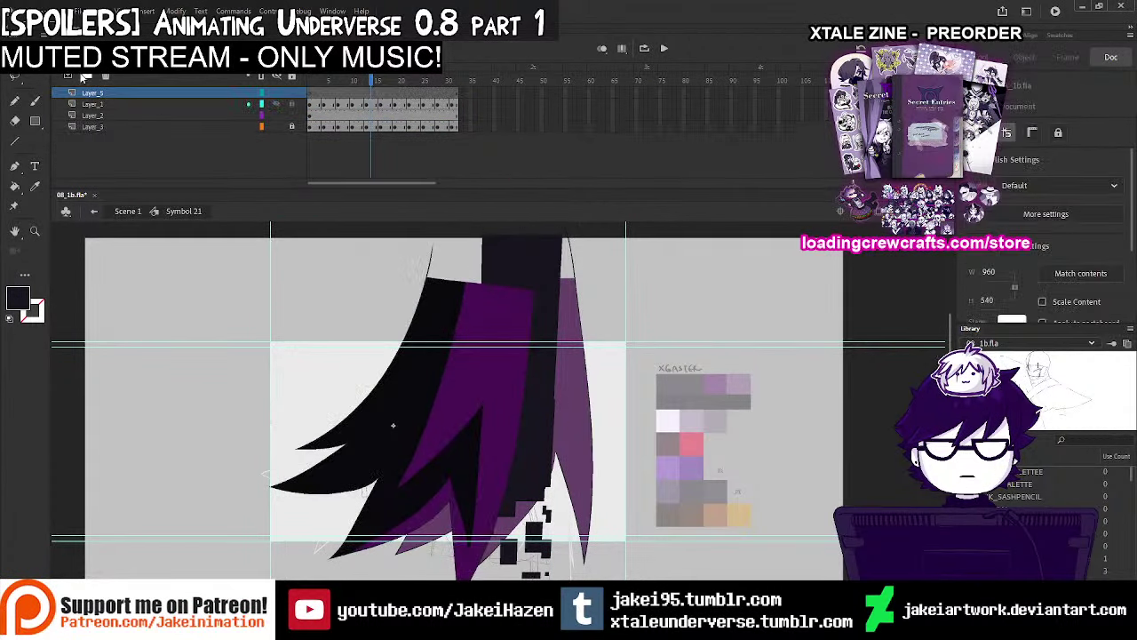
{"action": "key", "text": "ctrl+v"}
{"action": "left_click_drag", "start_coordinate": [524, 390], "coordinate": [732, 390]}
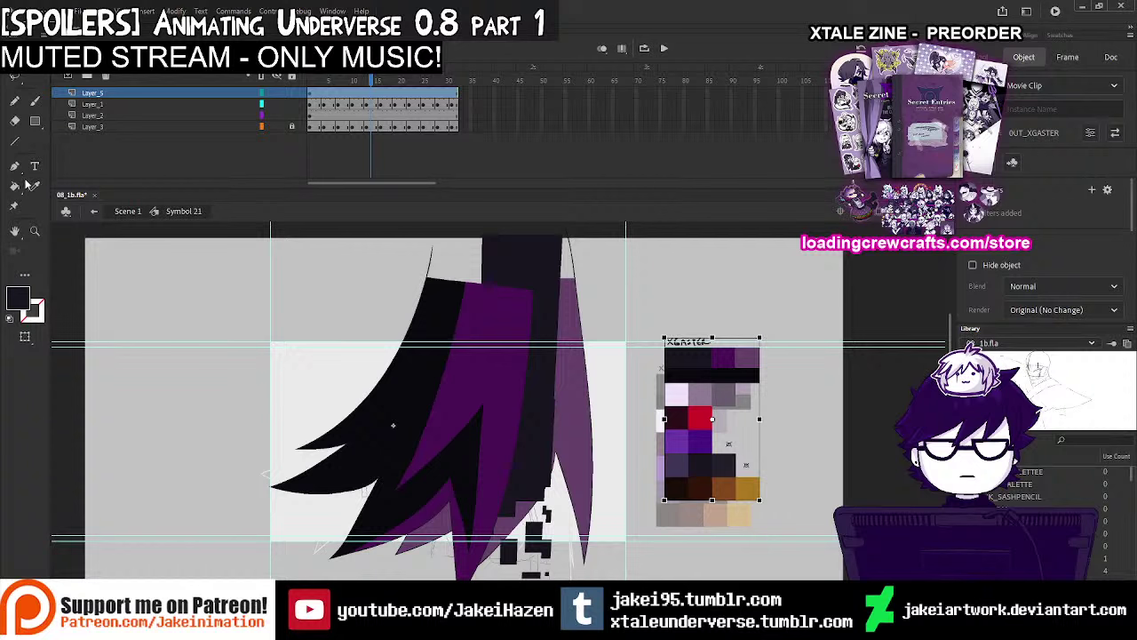
{"action": "key", "text": "Delete"}
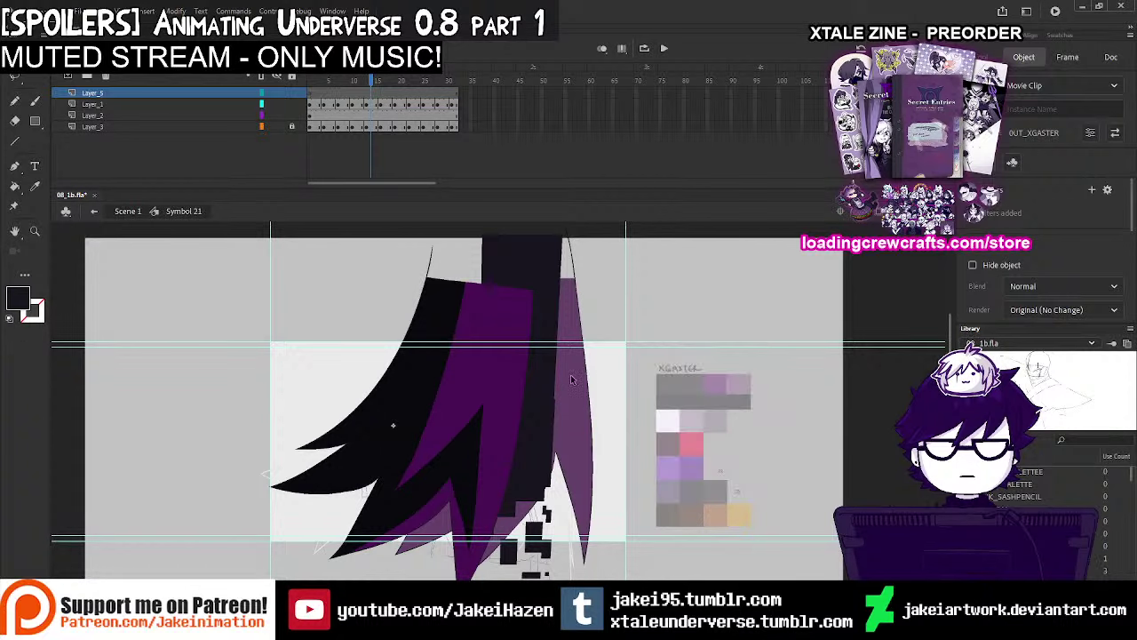
Reopen Symbol 22 at its first frame and paste the XGASTER palette on Layer_3, placing it beside the cape
{"action": "left_click", "coordinate": [442, 352]}
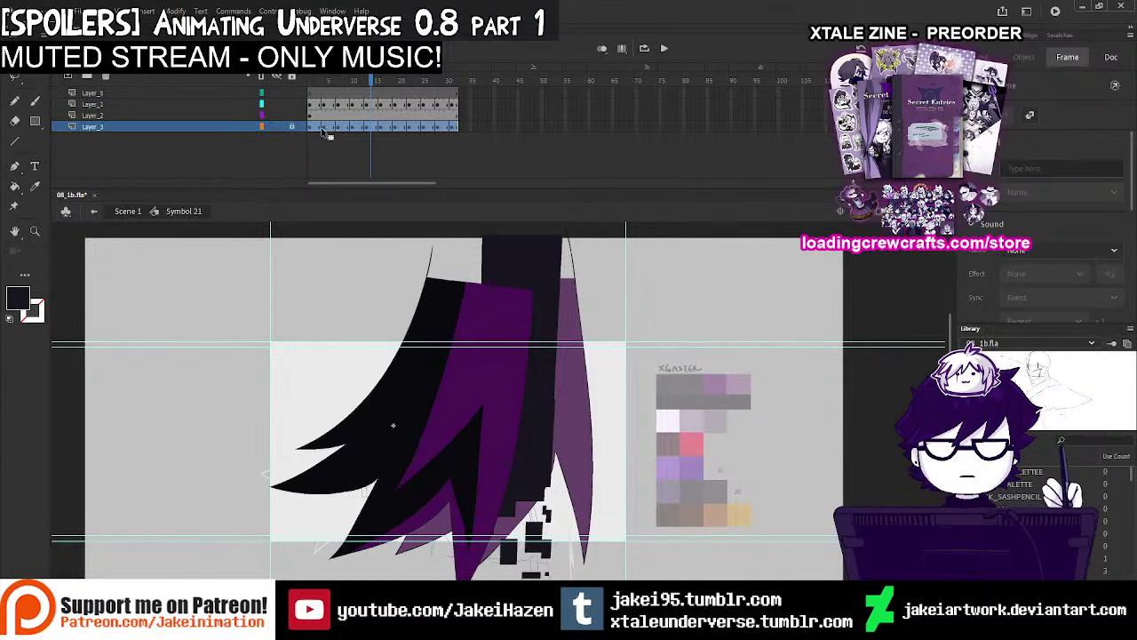
{"action": "left_click", "coordinate": [313, 105]}
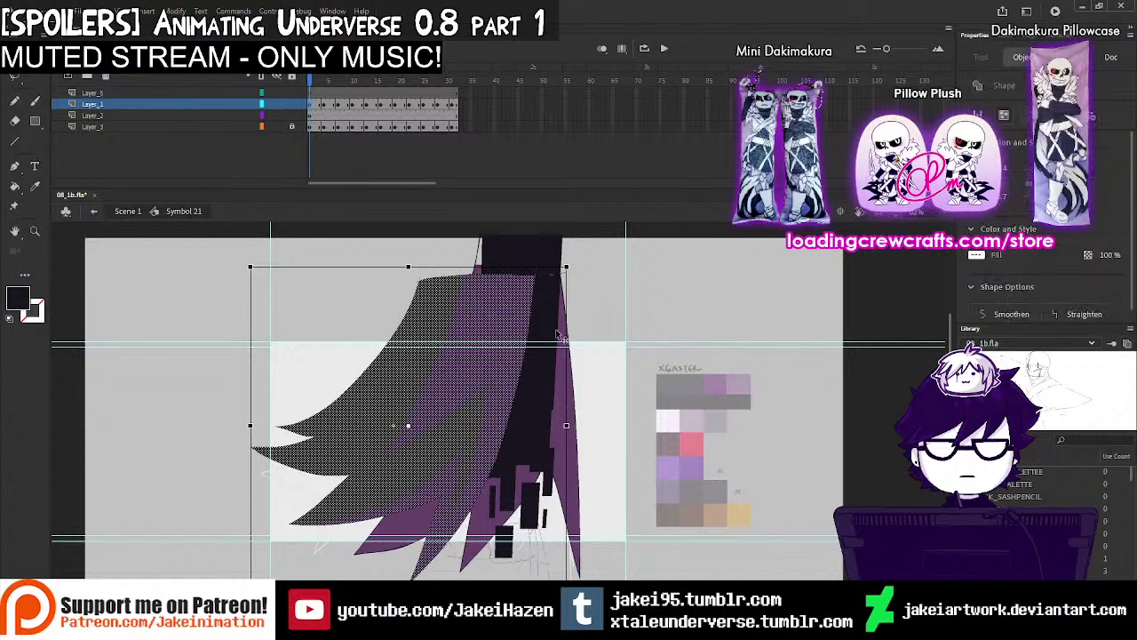
{"action": "double_click", "coordinate": [550, 331]}
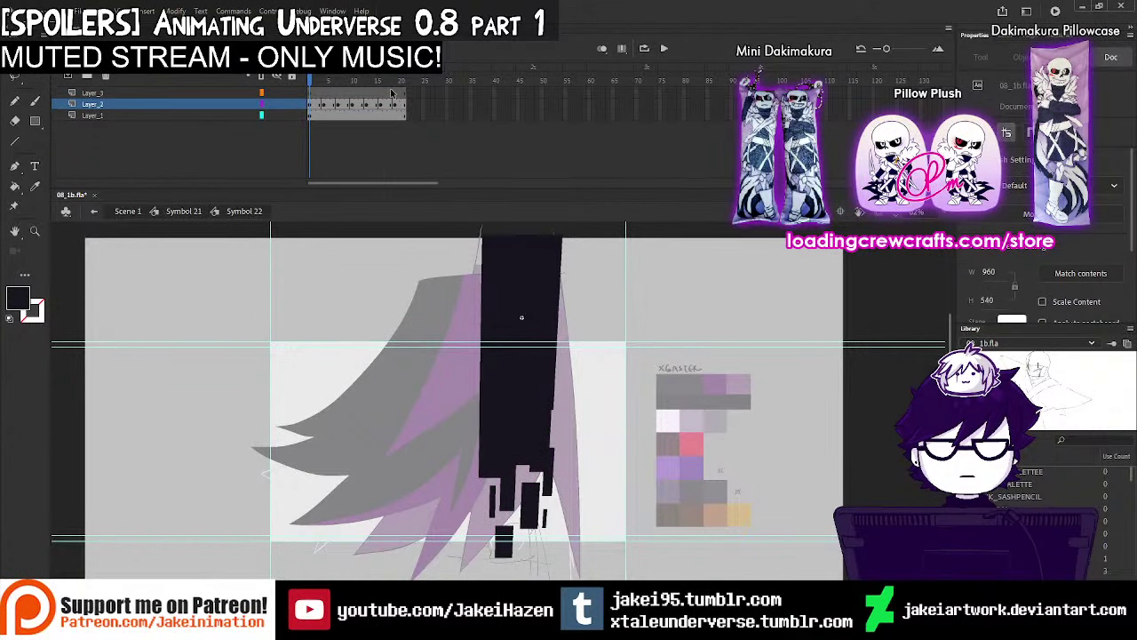
{"action": "left_click", "coordinate": [391, 94]}
{"action": "key", "text": "ctrl+v"}
{"action": "left_click_drag", "start_coordinate": [503, 394], "coordinate": [698, 407]}
{"action": "left_click", "coordinate": [311, 80]}
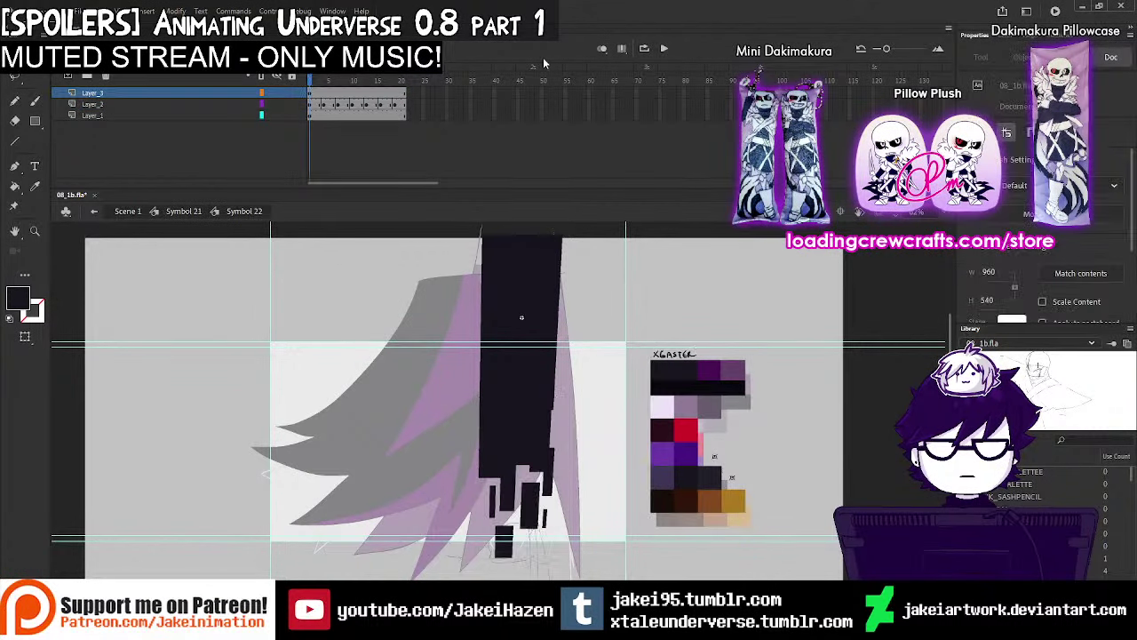
Recolour the pixelated cape strip across all its frames in Symbol 22 with the near-black swatch of the XGASTER palette
{"action": "left_click", "coordinate": [602, 49]}
{"action": "left_click_drag", "start_coordinate": [416, 337], "coordinate": [549, 581]}
{"action": "left_click", "coordinate": [507, 458], "text": "ctrl"}
{"action": "left_click_drag", "start_coordinate": [503, 460], "coordinate": [503, 395]}
{"action": "left_click", "coordinate": [34, 187]}
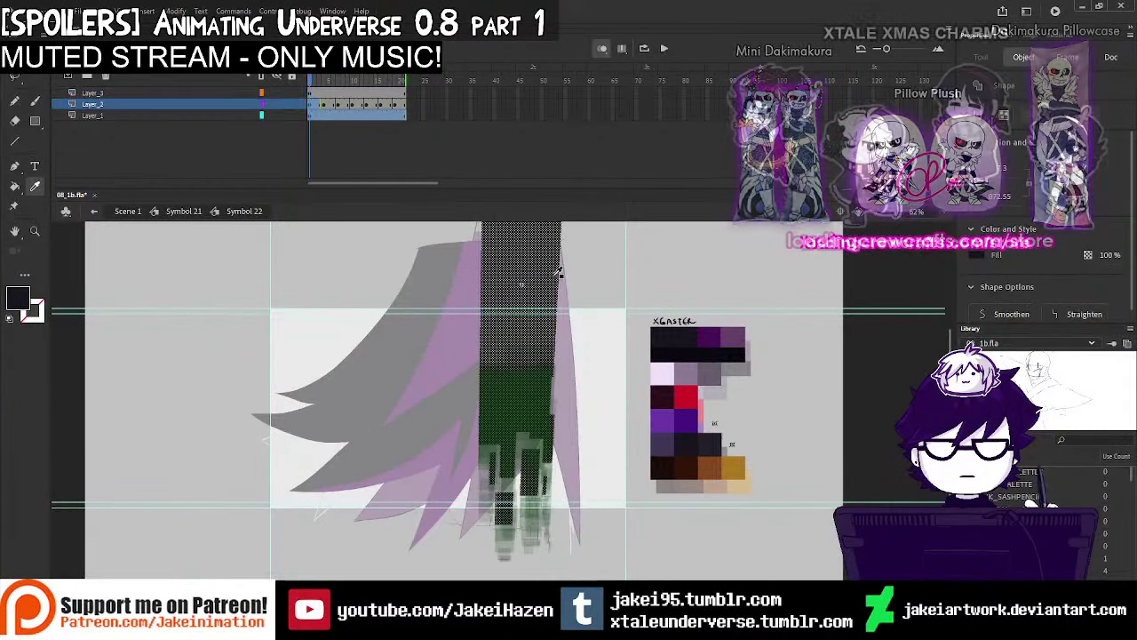
{"action": "left_click", "coordinate": [666, 353]}
{"action": "left_click", "coordinate": [616, 49]}
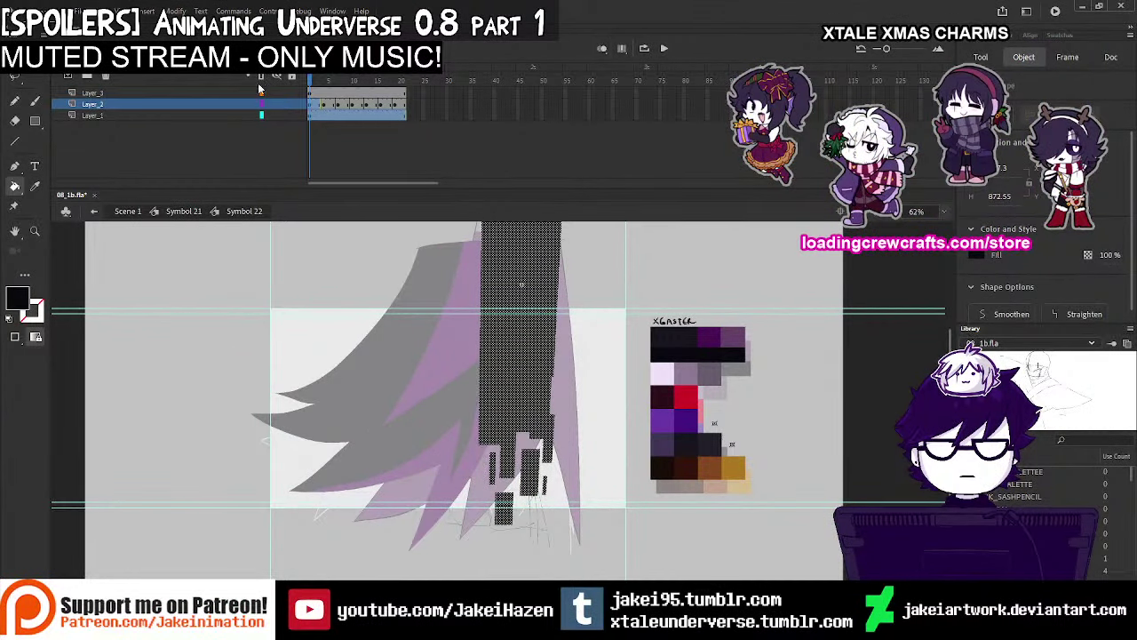
{"action": "key", "text": "q"}
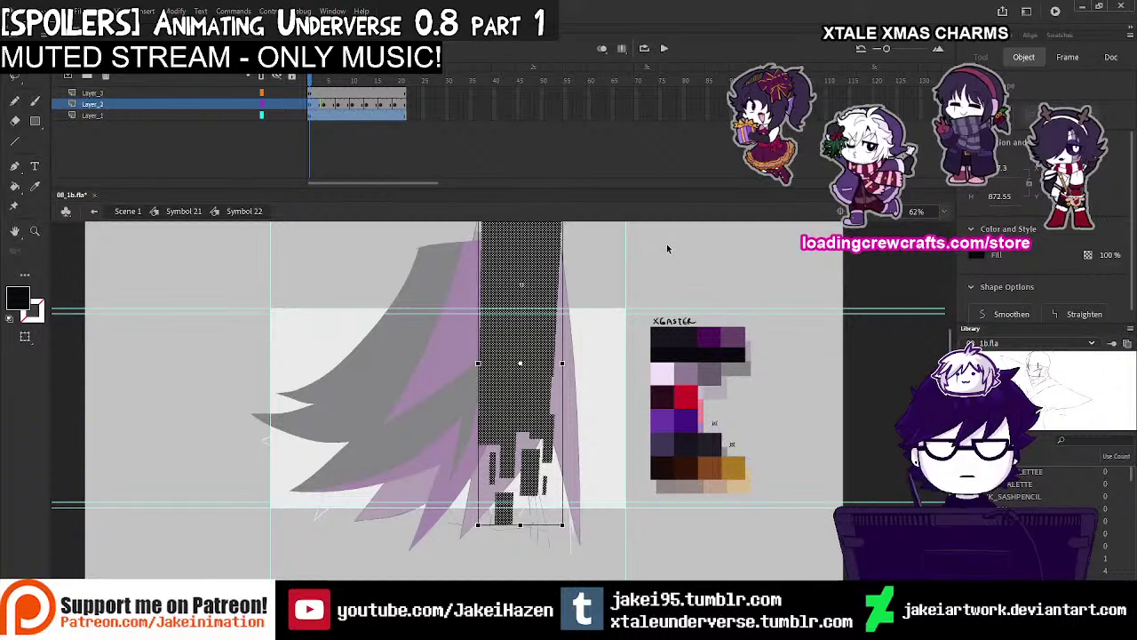
Delete the XGASTER palette from Symbol 22 and unlock Layer_3 in Symbol 21
{"action": "left_click", "coordinate": [666, 245]}
{"action": "left_click", "coordinate": [686, 372]}
{"action": "key", "text": "Delete"}
{"action": "left_click", "coordinate": [93, 210]}
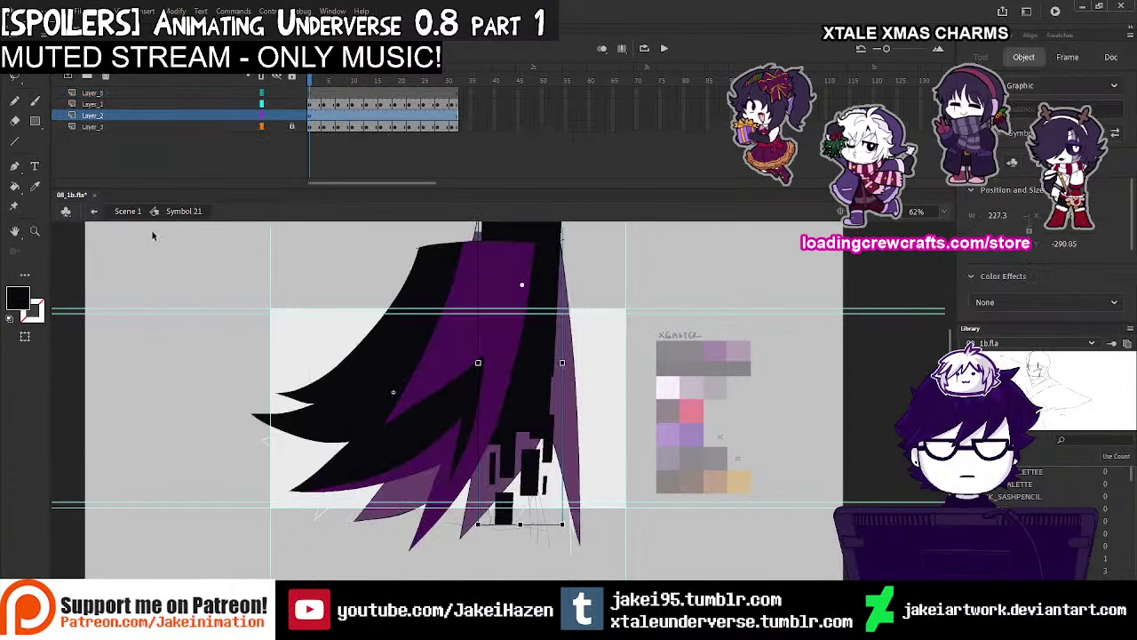
{"action": "left_click", "coordinate": [292, 126]}
Open the character's Symbol 17 from Scene 1 and set up the Paint Bucket with a white fill
{"action": "left_click", "coordinate": [93, 211]}
{"action": "key", "text": "ctrl+equal"}
{"action": "left_click_drag", "start_coordinate": [481, 466], "coordinate": [506, 432]}
{"action": "double_click", "coordinate": [413, 331]}
{"action": "left_click", "coordinate": [222, 317]}
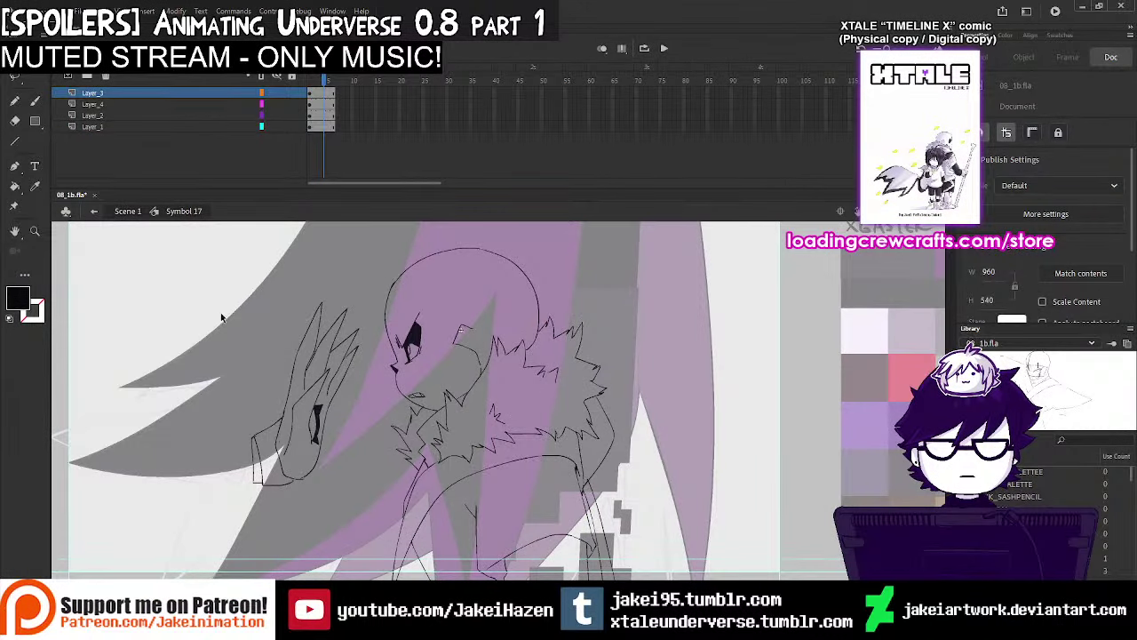
{"action": "left_click", "coordinate": [14, 186]}
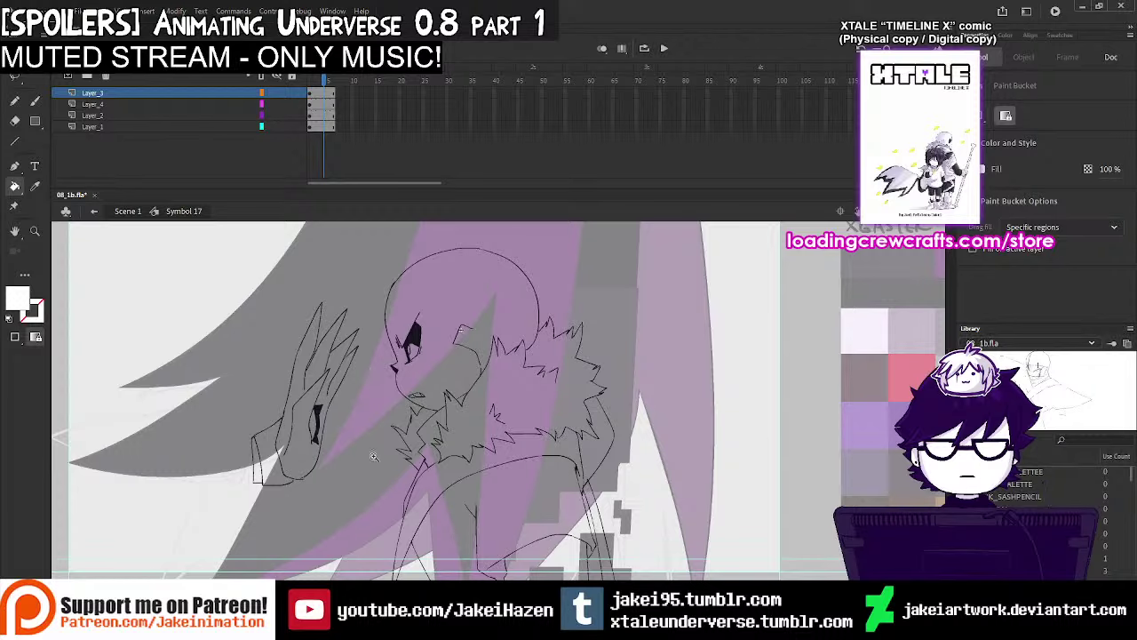
{"action": "key", "text": "ctrl+equal"}
{"action": "left_click_drag", "start_coordinate": [625, 292], "coordinate": [486, 465]}
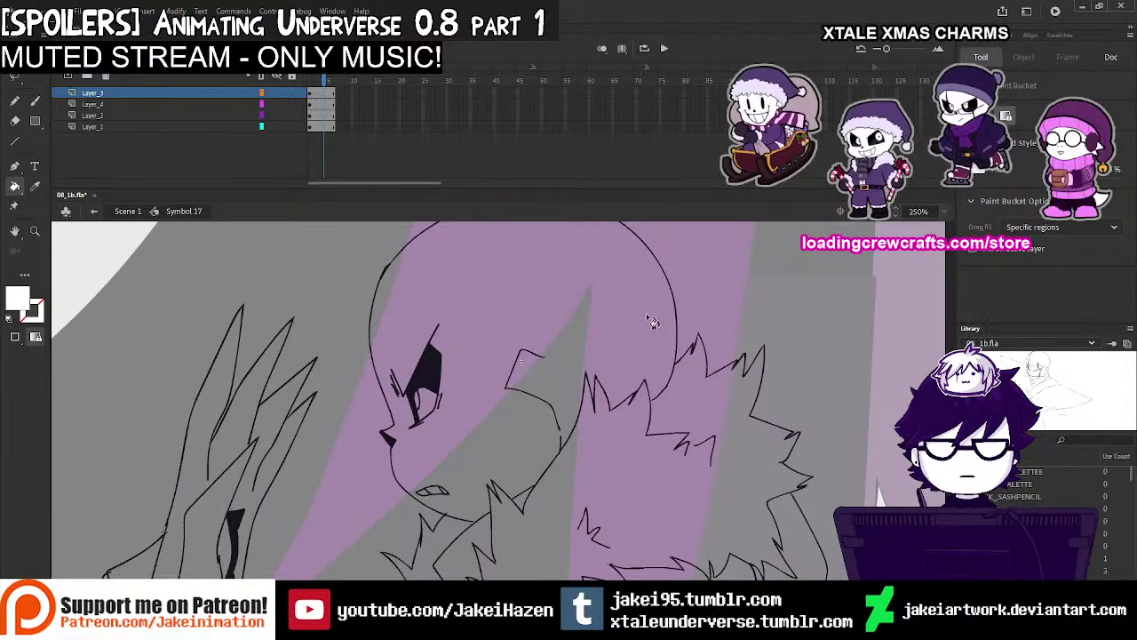
Check which drawing each layer holds at this frame and select the head and body line art on Layer_1
{"action": "left_click", "coordinate": [15, 55]}
{"action": "left_click", "coordinate": [431, 383]}
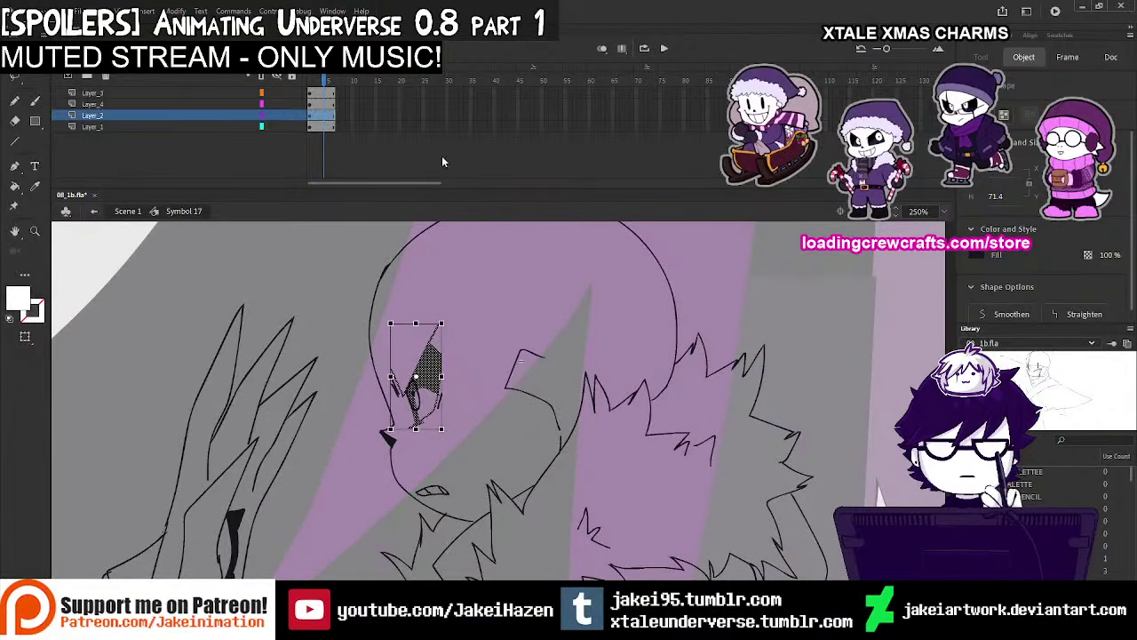
{"action": "left_click", "coordinate": [323, 104]}
{"action": "left_click", "coordinate": [323, 127]}
{"action": "left_click", "coordinate": [323, 140]}
{"action": "left_click", "coordinate": [324, 116]}
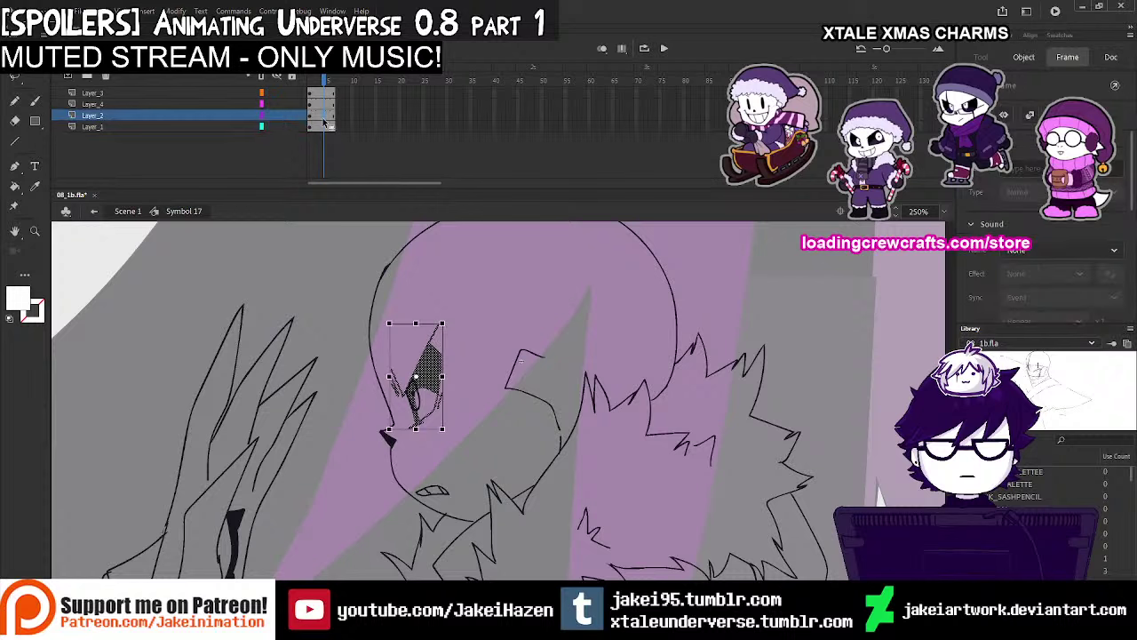
{"action": "left_click", "coordinate": [325, 126]}
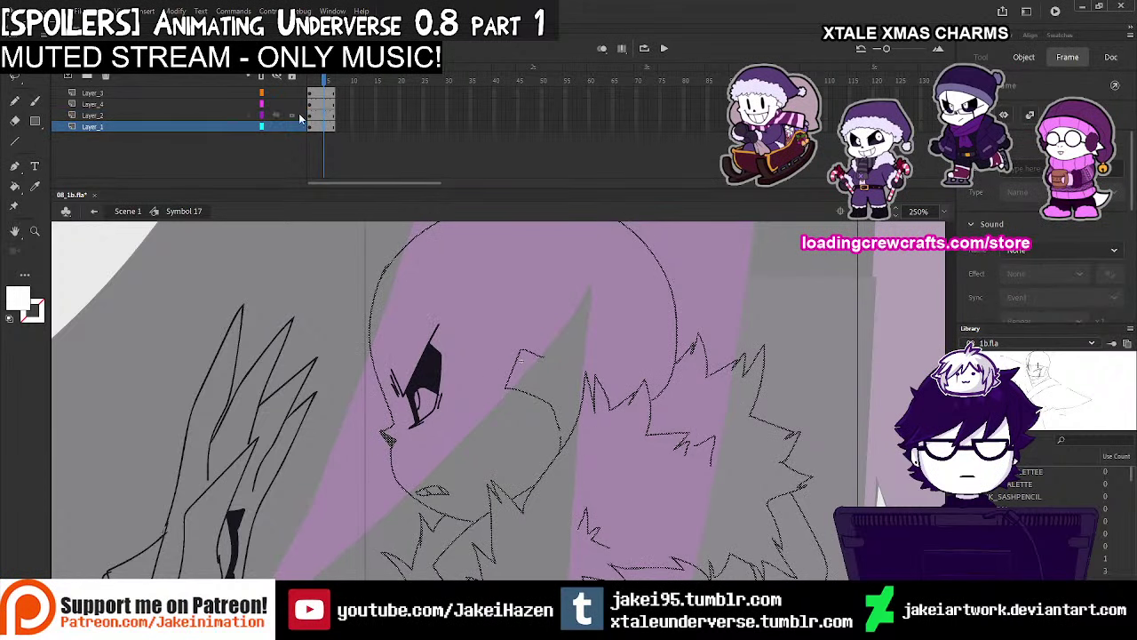
Close the gap at the coat's lower hem on Layer_1 with a short red Pencil stroke
{"action": "left_click", "coordinate": [19, 102]}
{"action": "scroll", "coordinate": [399, 361], "scroll_direction": "up", "scroll_amount": 4}
{"action": "left_click", "coordinate": [626, 422], "text": "ctrl+alt"}
{"action": "left_click", "coordinate": [626, 422], "text": "ctrl+alt"}
{"action": "left_click", "coordinate": [626, 422], "text": "ctrl+alt"}
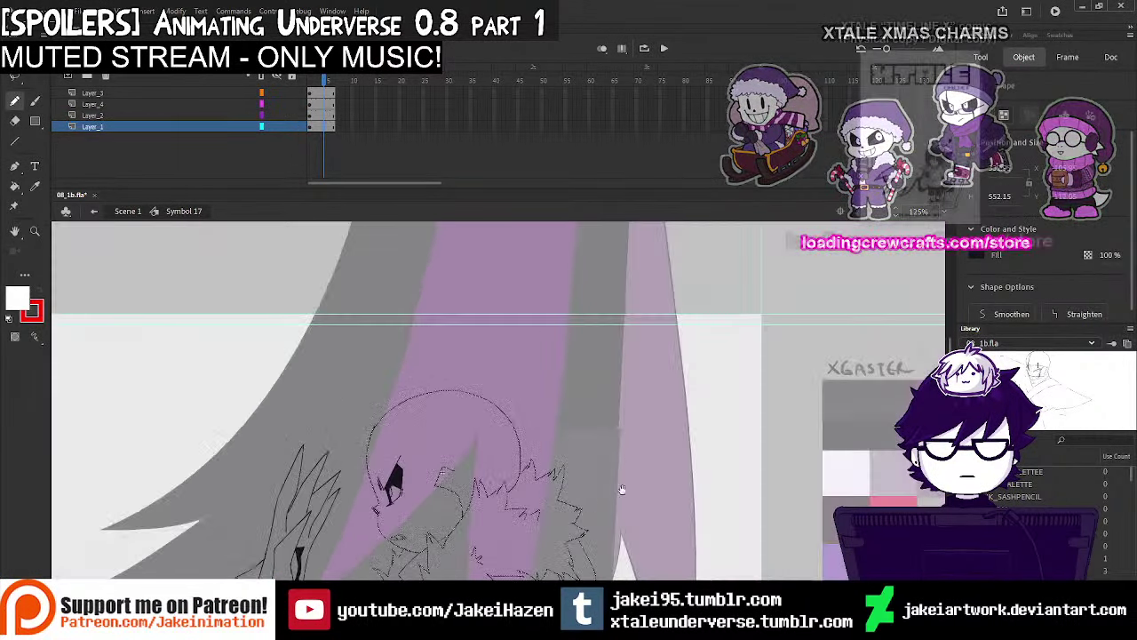
{"action": "left_click_drag", "start_coordinate": [622, 490], "coordinate": [531, 285]}
{"action": "left_click", "coordinate": [424, 397], "text": "ctrl"}
{"action": "left_click_drag", "start_coordinate": [424, 399], "coordinate": [433, 236]}
{"action": "left_click_drag", "start_coordinate": [221, 491], "coordinate": [283, 537]}
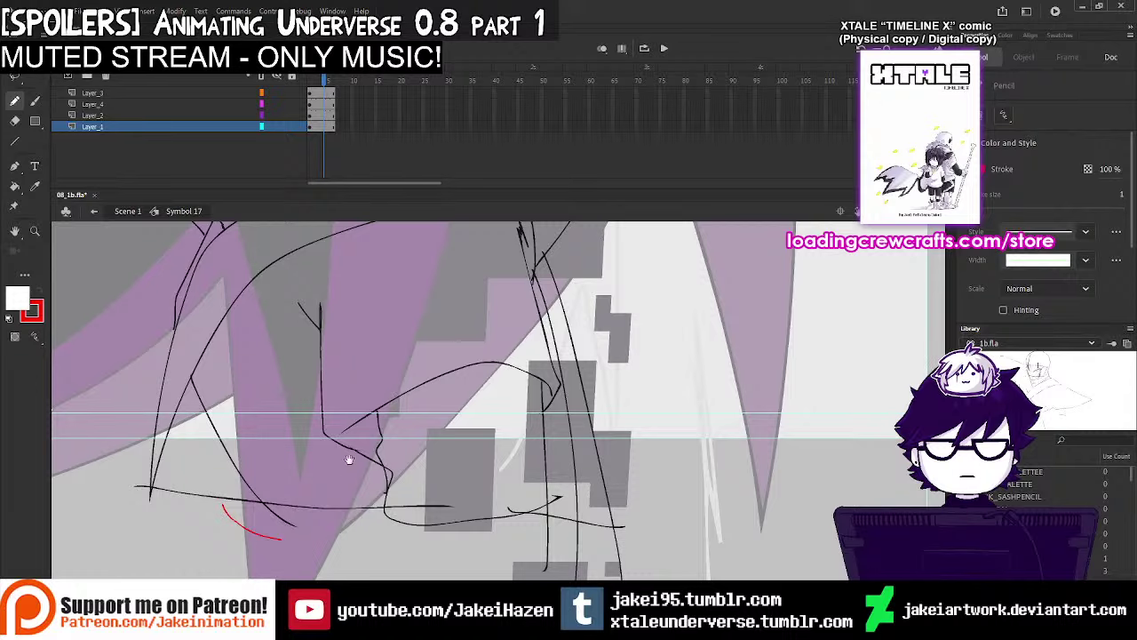
Fill the coat and sleeve areas below the fur collar with white on Layer_1
{"action": "left_click_drag", "start_coordinate": [358, 418], "coordinate": [476, 548]}
{"action": "left_click_drag", "start_coordinate": [419, 235], "coordinate": [425, 444]}
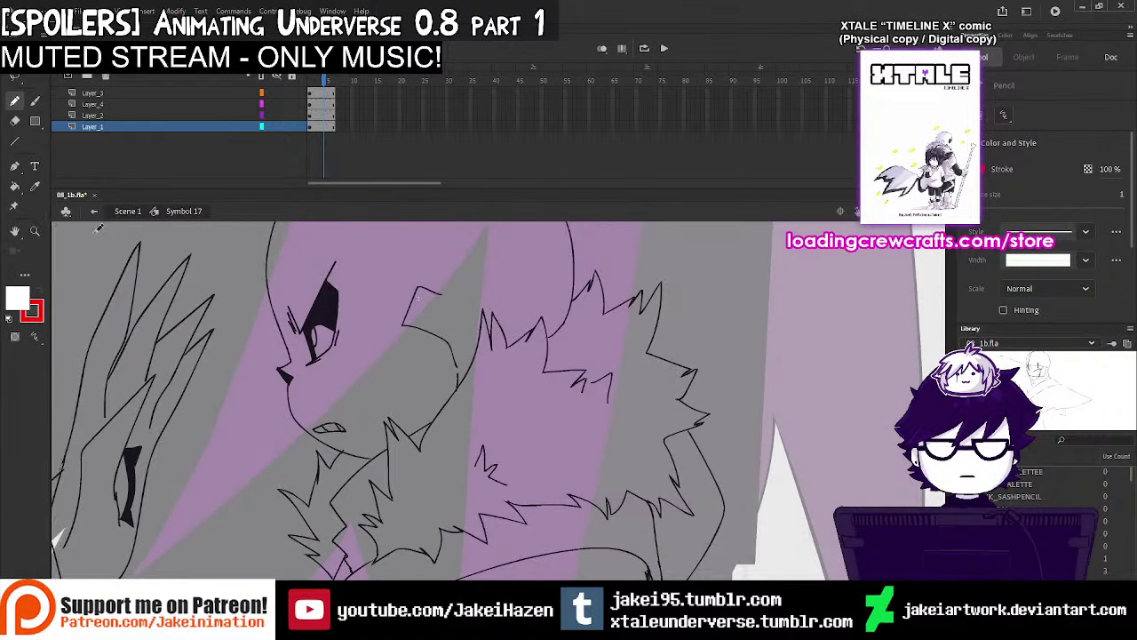
{"action": "left_click", "coordinate": [14, 186]}
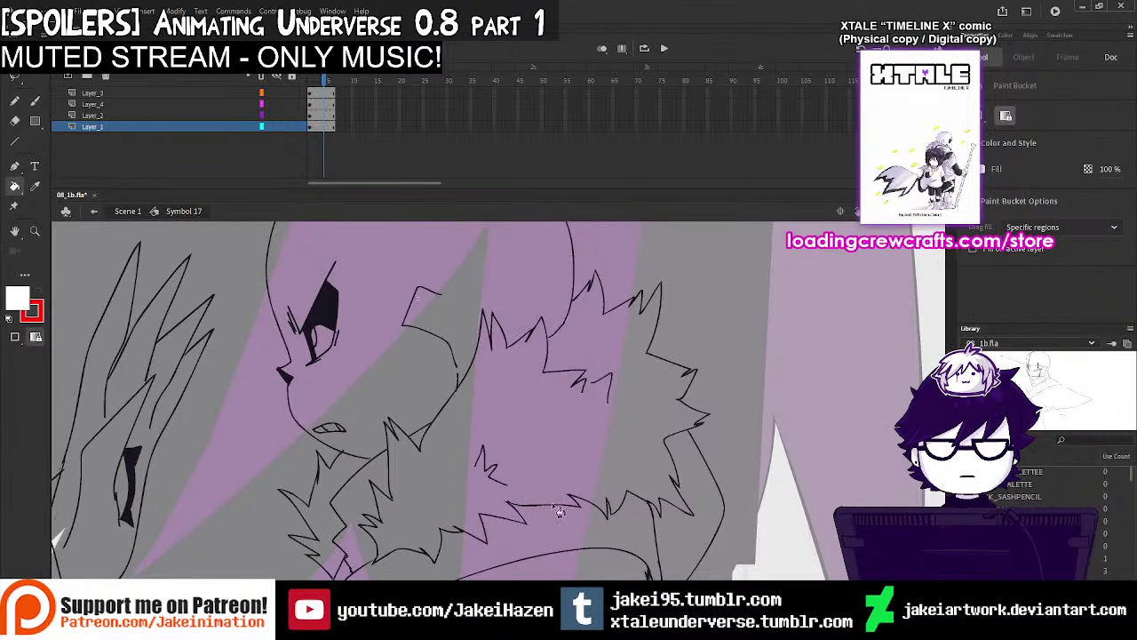
{"action": "scroll", "coordinate": [559, 510], "scroll_direction": "down", "scroll_amount": 5}
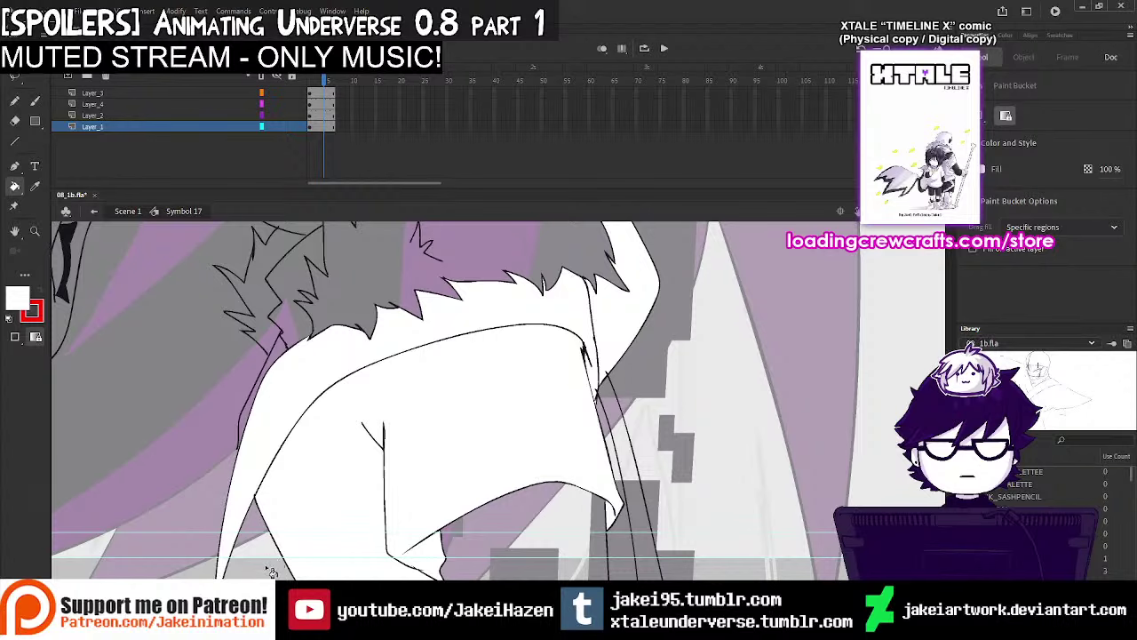
{"action": "scroll", "coordinate": [369, 433], "scroll_direction": "up", "scroll_amount": 3}
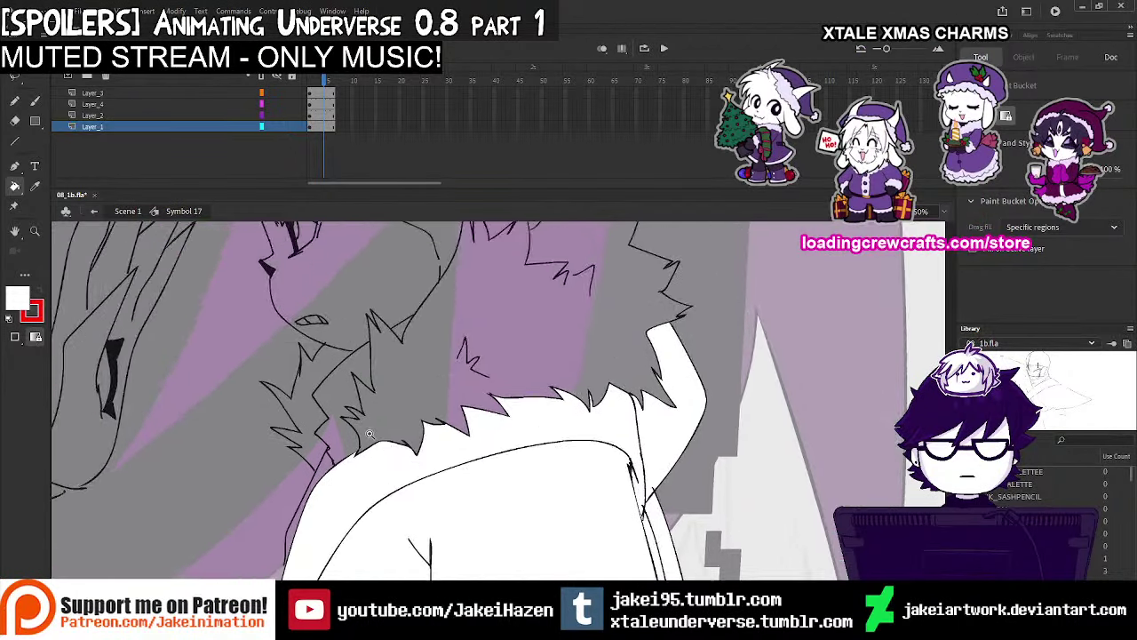
Close the gap at the lower tip of the front fur collar with crossed red Pencil strokes on Layer_1
{"action": "left_click", "coordinate": [370, 433], "text": "ctrl"}
{"action": "left_click", "coordinate": [15, 100]}
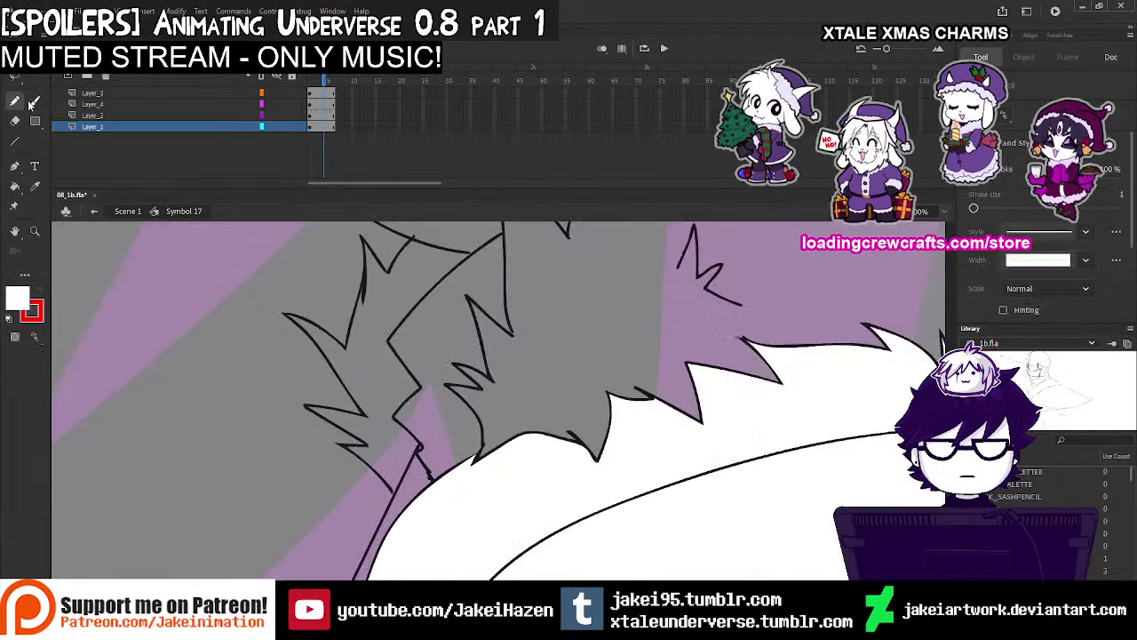
{"action": "left_click", "coordinate": [323, 126]}
{"action": "mouse_move", "coordinate": [392, 490]}
{"action": "left_mouse_down"}
{"action": "mouse_move", "coordinate": [399, 505]}
{"action": "mouse_move", "coordinate": [382, 467]}
{"action": "left_mouse_up"}
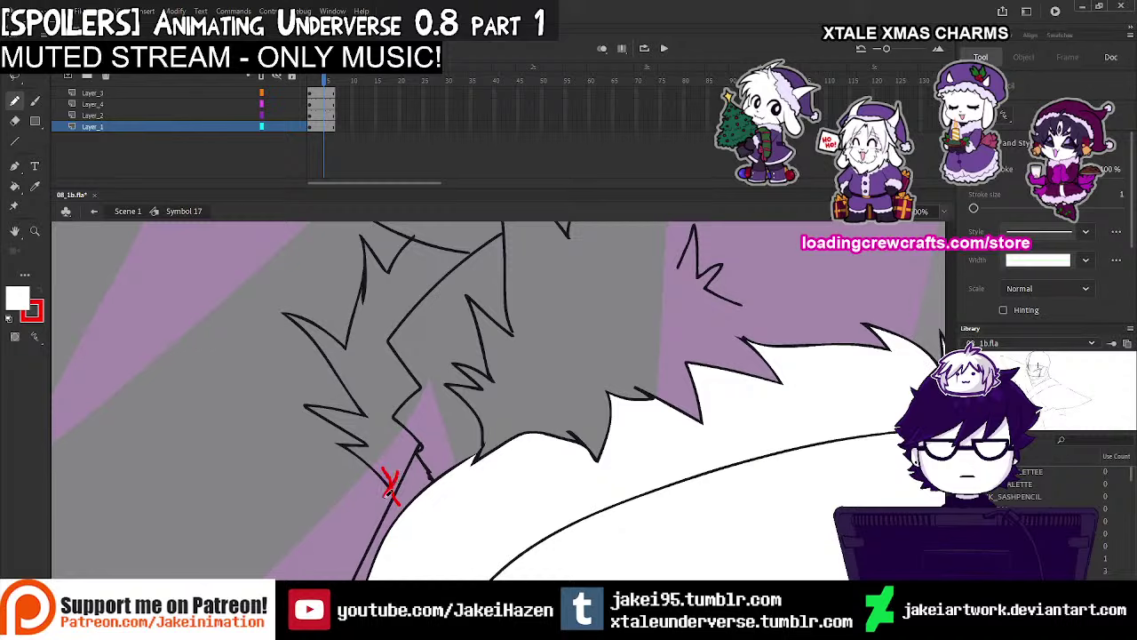
Examine the outlines of the skull, fur collar and face for gaps that would let a fill leak
{"action": "left_click_drag", "start_coordinate": [439, 332], "coordinate": [412, 457]}
{"action": "left_click_drag", "start_coordinate": [426, 258], "coordinate": [378, 541]}
{"action": "left_click_drag", "start_coordinate": [366, 398], "coordinate": [366, 555]}
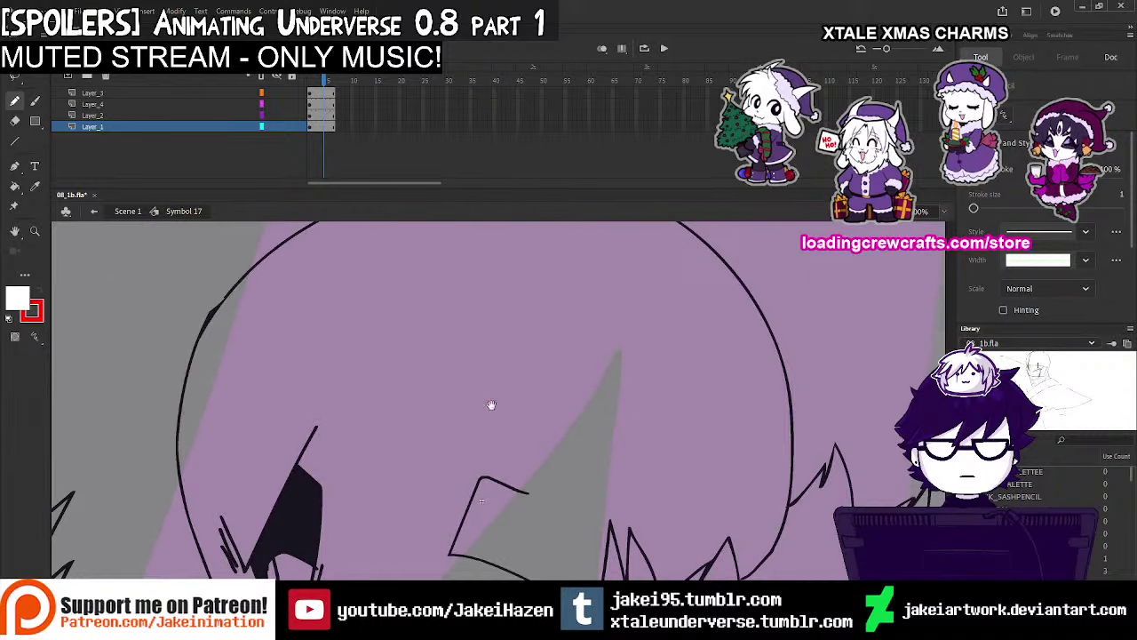
{"action": "left_click_drag", "start_coordinate": [491, 405], "coordinate": [527, 536]}
{"action": "left_click", "coordinate": [402, 456]}
{"action": "left_click_drag", "start_coordinate": [600, 348], "coordinate": [371, 561]}
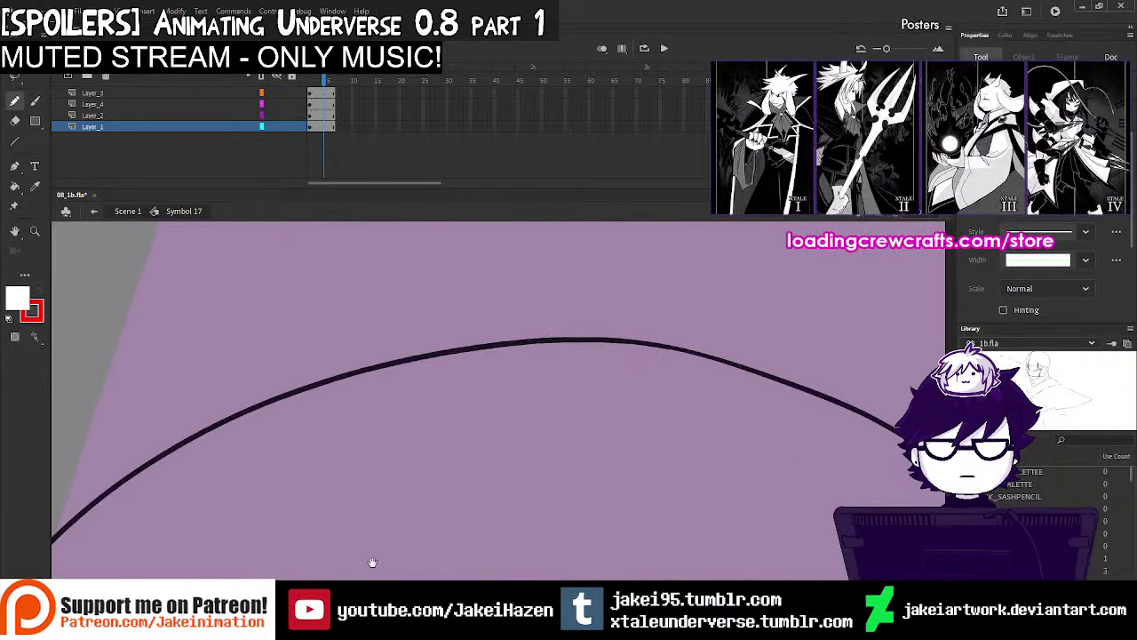
{"action": "left_click_drag", "start_coordinate": [698, 434], "coordinate": [373, 437]}
{"action": "left_click", "coordinate": [570, 493]}
{"action": "left_click", "coordinate": [570, 509]}
{"action": "left_click_drag", "start_coordinate": [591, 542], "coordinate": [489, 387]}
{"action": "left_click", "coordinate": [493, 380]}
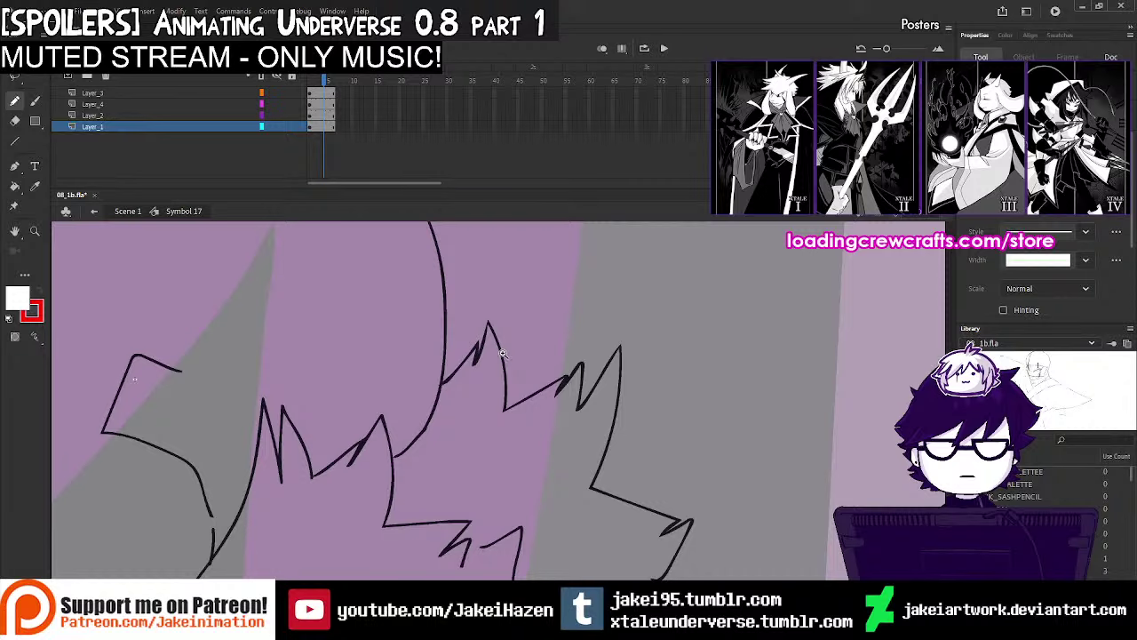
{"action": "left_click", "coordinate": [498, 373]}
{"action": "left_click_drag", "start_coordinate": [517, 527], "coordinate": [369, 387]}
{"action": "left_click_drag", "start_coordinate": [473, 517], "coordinate": [761, 430]}
{"action": "left_click", "coordinate": [465, 454]}
{"action": "left_click", "coordinate": [367, 371]}
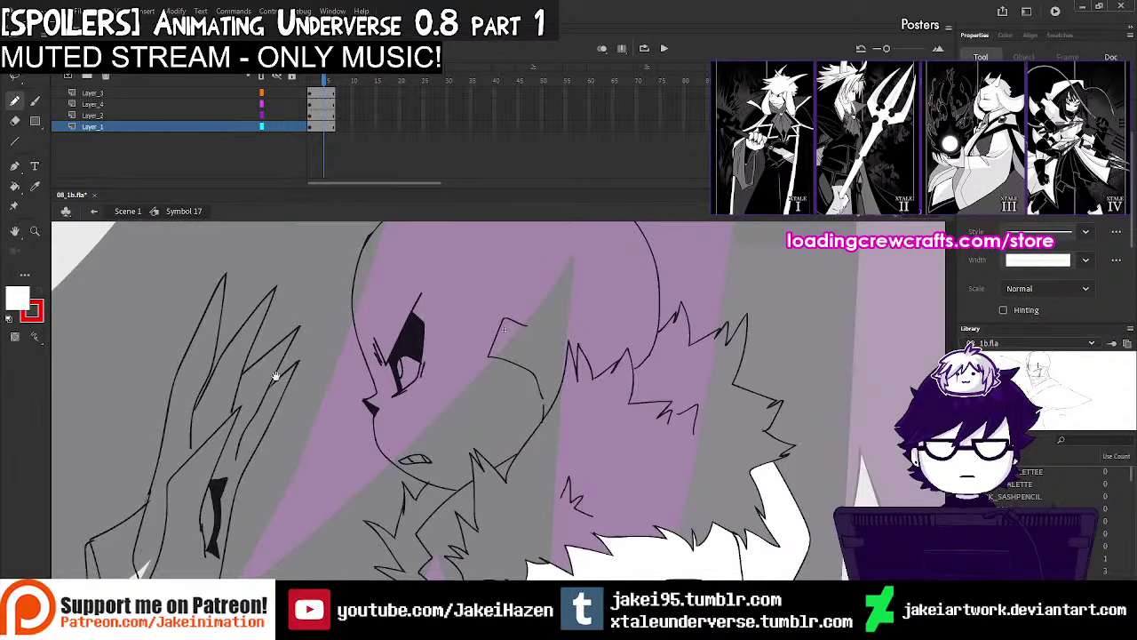
Fill the skull, mouth and fur collar with white on Layer_1
{"action": "left_click", "coordinate": [14, 185]}
{"action": "left_click", "coordinate": [435, 507]}
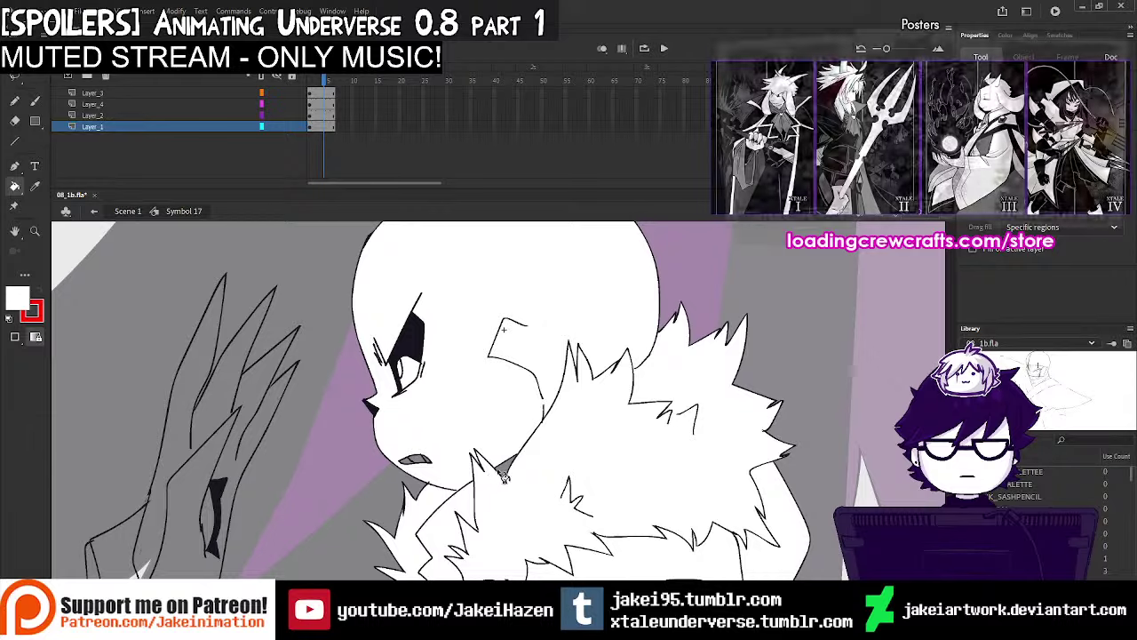
{"action": "scroll", "coordinate": [449, 458], "scroll_direction": "up", "scroll_amount": 2}
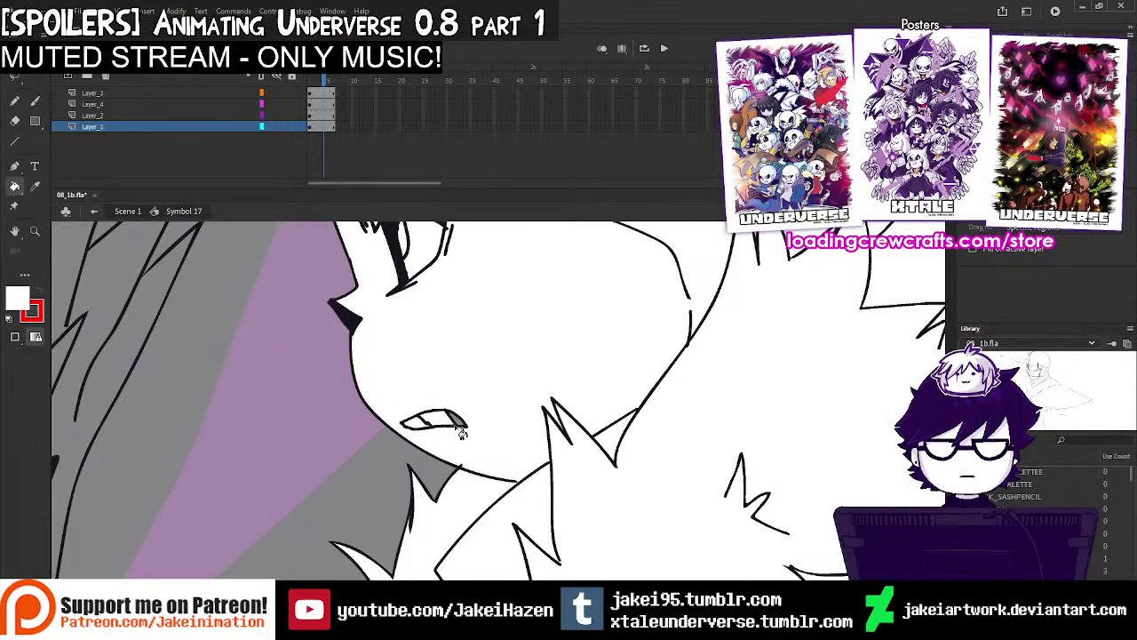
{"action": "scroll", "coordinate": [463, 428], "scroll_direction": "down", "scroll_amount": 2}
{"action": "scroll", "coordinate": [502, 342], "scroll_direction": "up", "scroll_amount": 2}
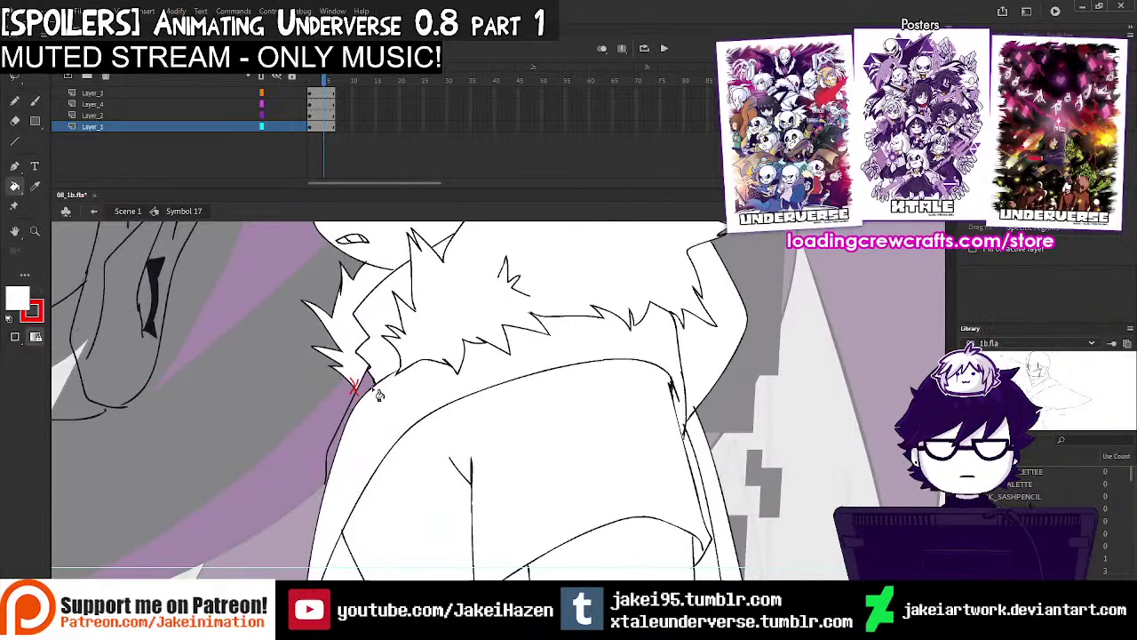
Seal the open end of the far coat edge with a short red Pencil stroke and fill that sliver white
{"action": "scroll", "coordinate": [438, 451], "scroll_direction": "up", "scroll_amount": 4}
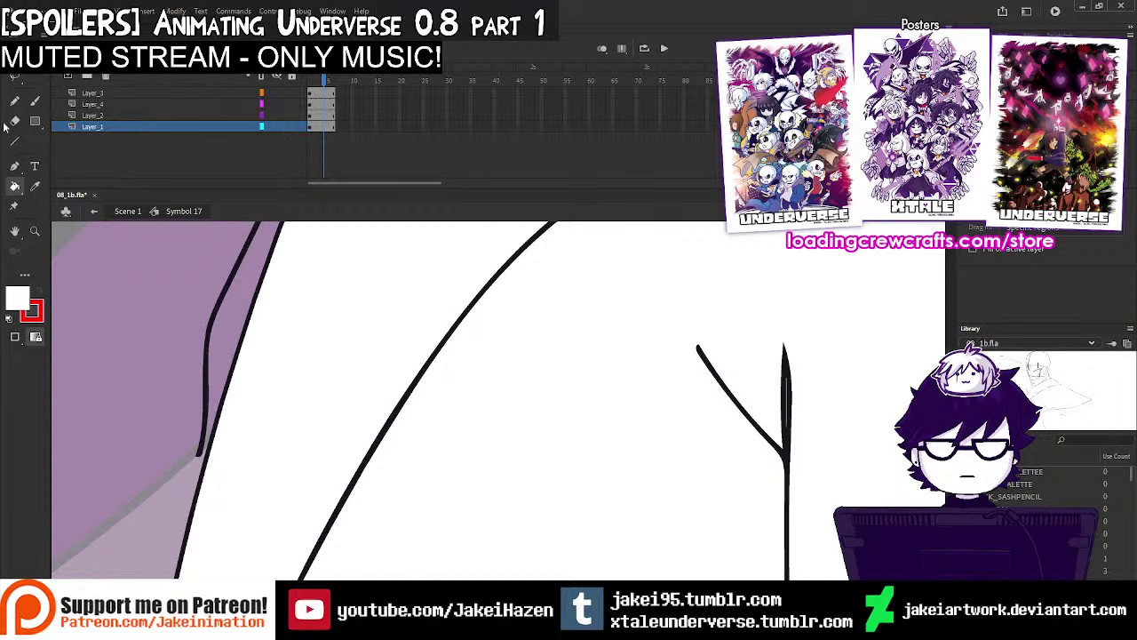
{"action": "left_click", "coordinate": [14, 100]}
{"action": "left_click_drag", "start_coordinate": [202, 443], "coordinate": [211, 478]}
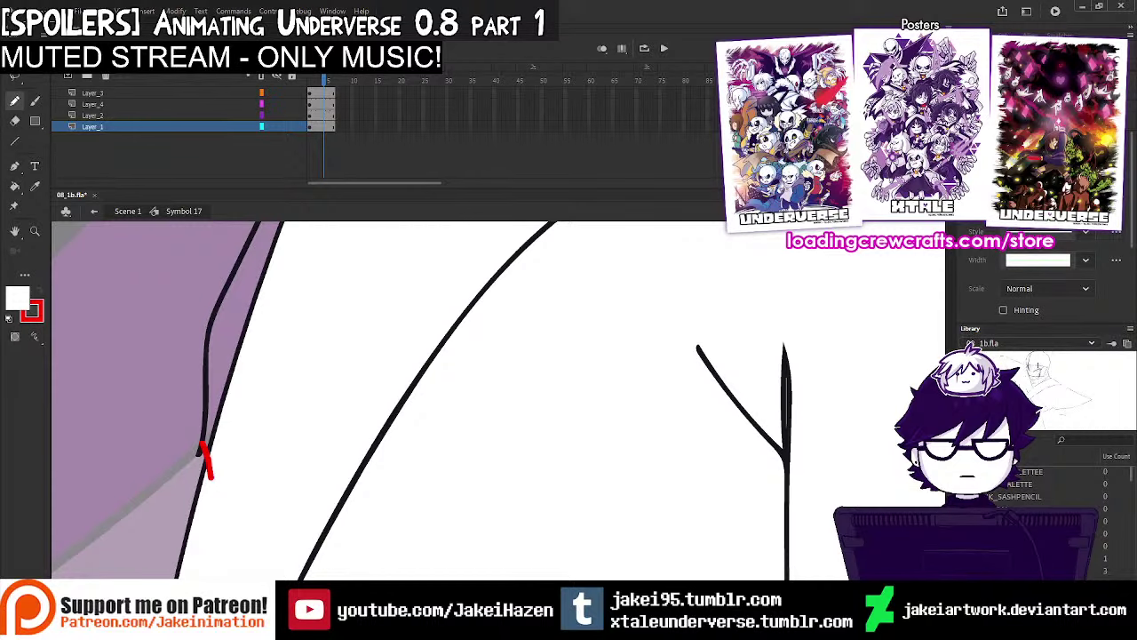
{"action": "left_click", "coordinate": [15, 187]}
{"action": "scroll", "coordinate": [521, 331], "scroll_direction": "down", "scroll_amount": 5}
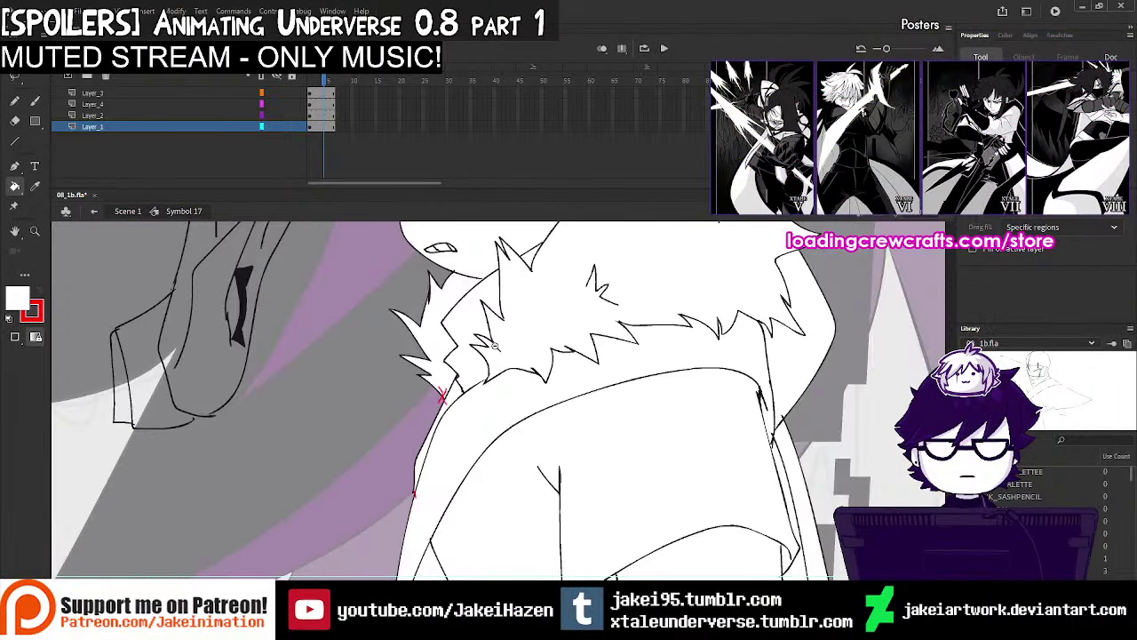
Seal the gaps in the raised hand's wrist outline with red Pencil strokes on Layer_3
{"action": "scroll", "coordinate": [352, 393], "scroll_direction": "up", "scroll_amount": 3}
{"action": "left_click", "coordinate": [15, 100]}
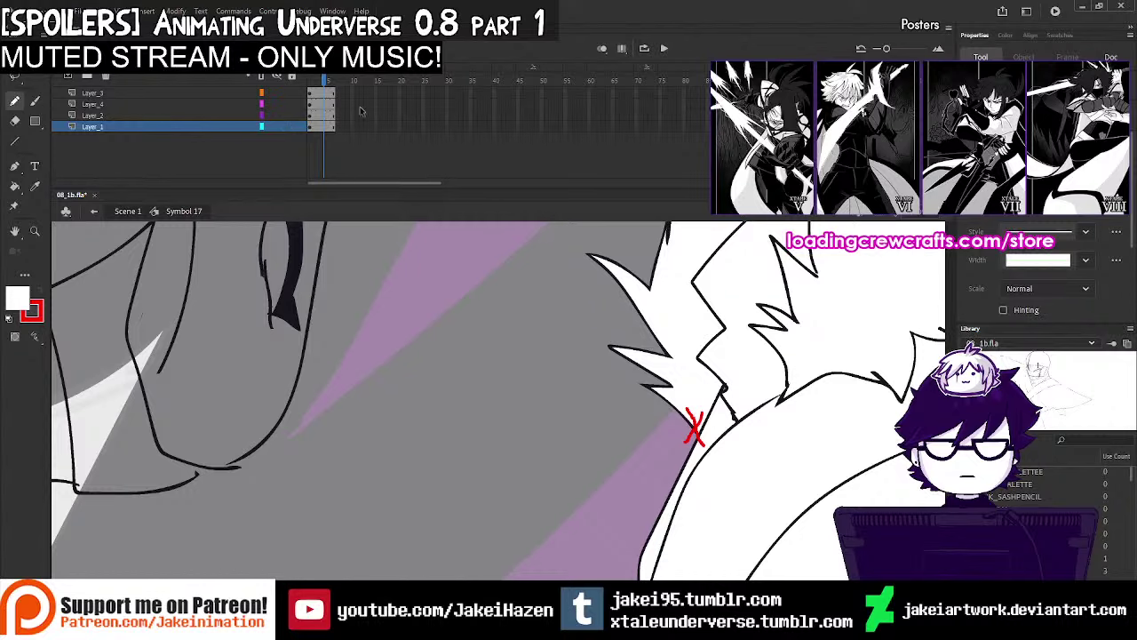
{"action": "left_click", "coordinate": [328, 95]}
{"action": "left_click_drag", "start_coordinate": [248, 444], "coordinate": [222, 476]}
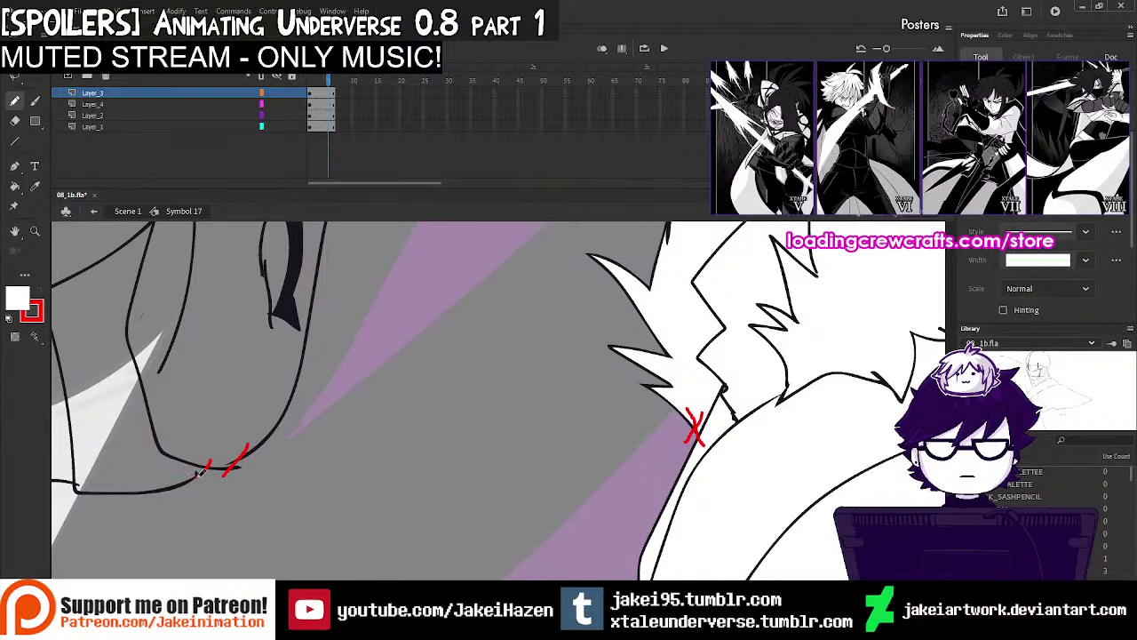
{"action": "left_click_drag", "start_coordinate": [59, 370], "coordinate": [190, 392]}
{"action": "left_click", "coordinate": [18, 188]}
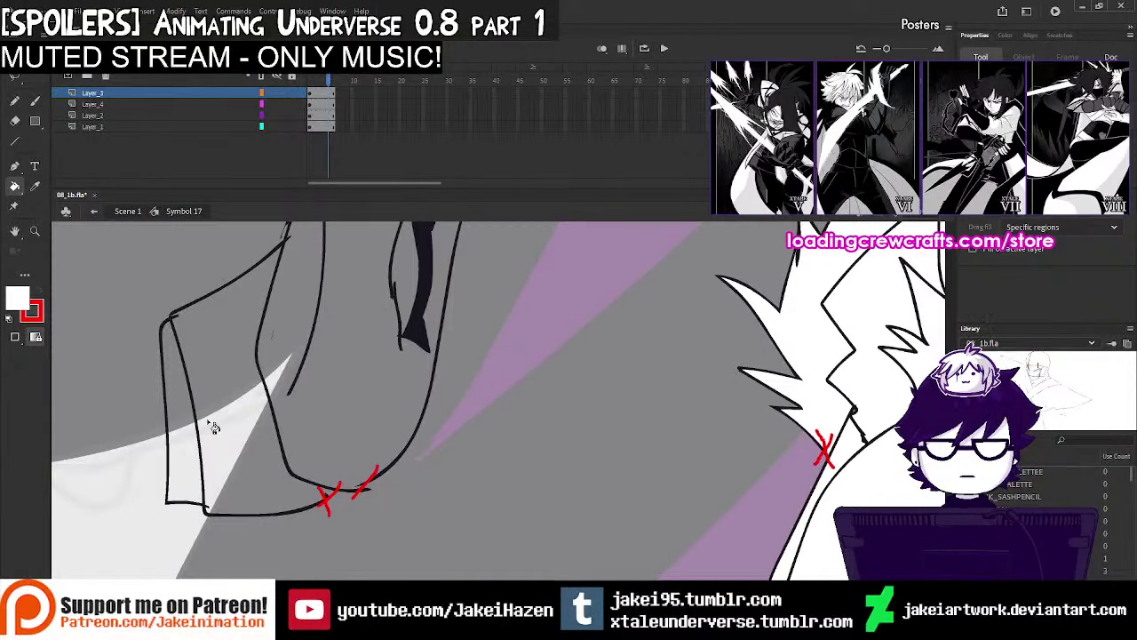
Fill the raised hand, its fingers and the sleeve cuff with white on Layer_3
{"action": "left_click", "coordinate": [188, 442]}
{"action": "left_click", "coordinate": [226, 441]}
{"action": "left_click", "coordinate": [347, 427]}
{"action": "left_click", "coordinate": [444, 365], "text": "ctrl+shift"}
{"action": "left_click", "coordinate": [536, 420], "text": "ctrl+shift"}
{"action": "scroll", "coordinate": [535, 420], "scroll_direction": "up", "scroll_amount": 3}
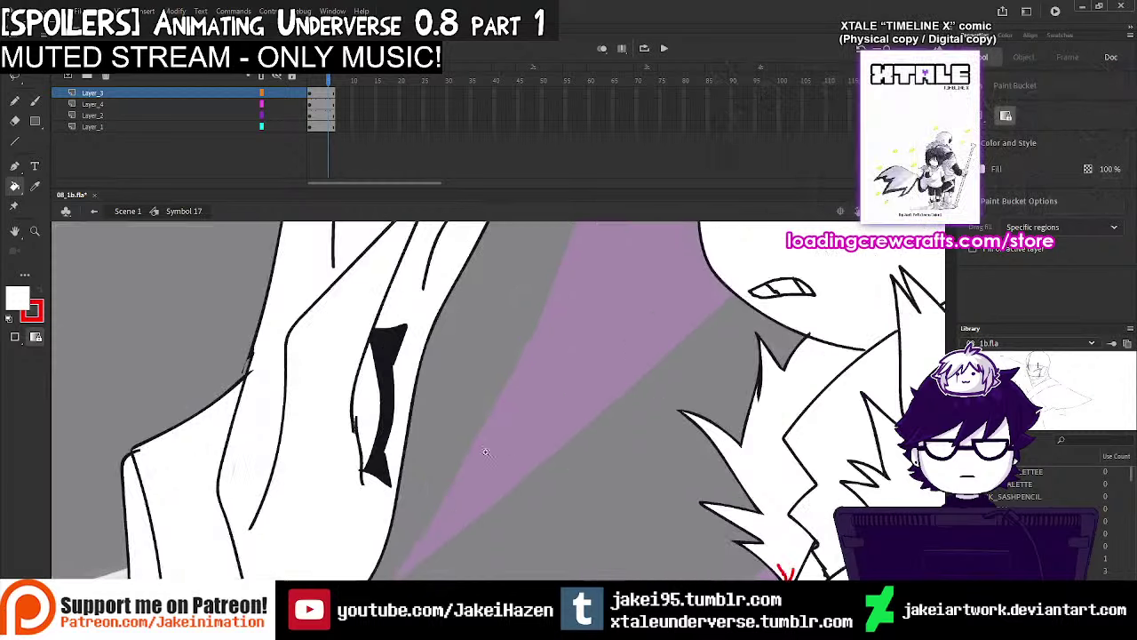
Draw a short red stroke across the palm hole's outline and delete the white fill inside the hole
{"action": "left_click", "coordinate": [16, 100]}
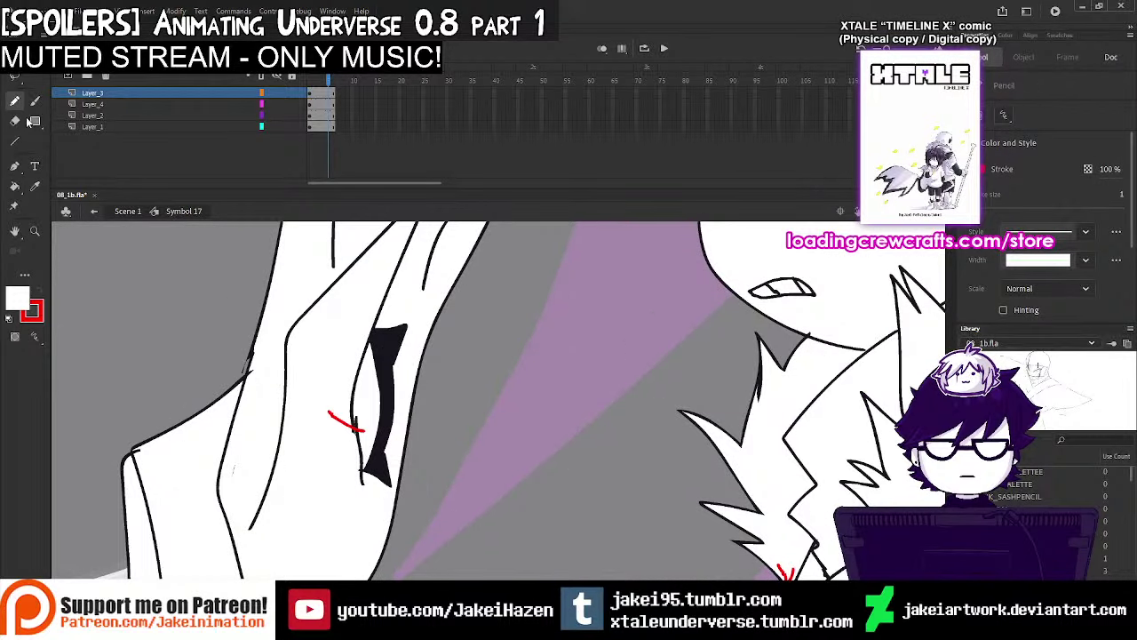
{"action": "key", "text": "v"}
{"action": "left_click", "coordinate": [375, 393]}
{"action": "key", "text": "Delete"}
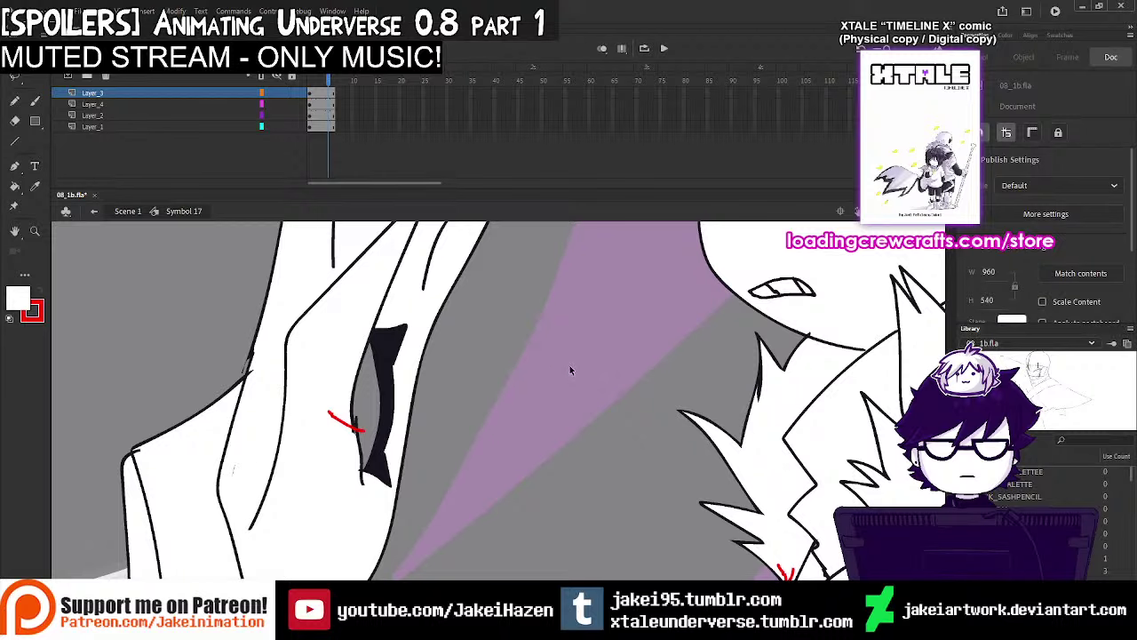
Select the whole Symbol 17 drawing, remove its red gap-closing strokes and return to Scene 1
{"action": "left_click", "coordinate": [551, 374], "text": "ctrl+shift"}
{"action": "left_click", "coordinate": [551, 374], "text": "ctrl+shift"}
{"action": "left_click", "coordinate": [551, 374], "text": "ctrl+shift"}
{"action": "left_click_drag", "start_coordinate": [610, 567], "coordinate": [329, 303]}
{"action": "key", "text": "q"}
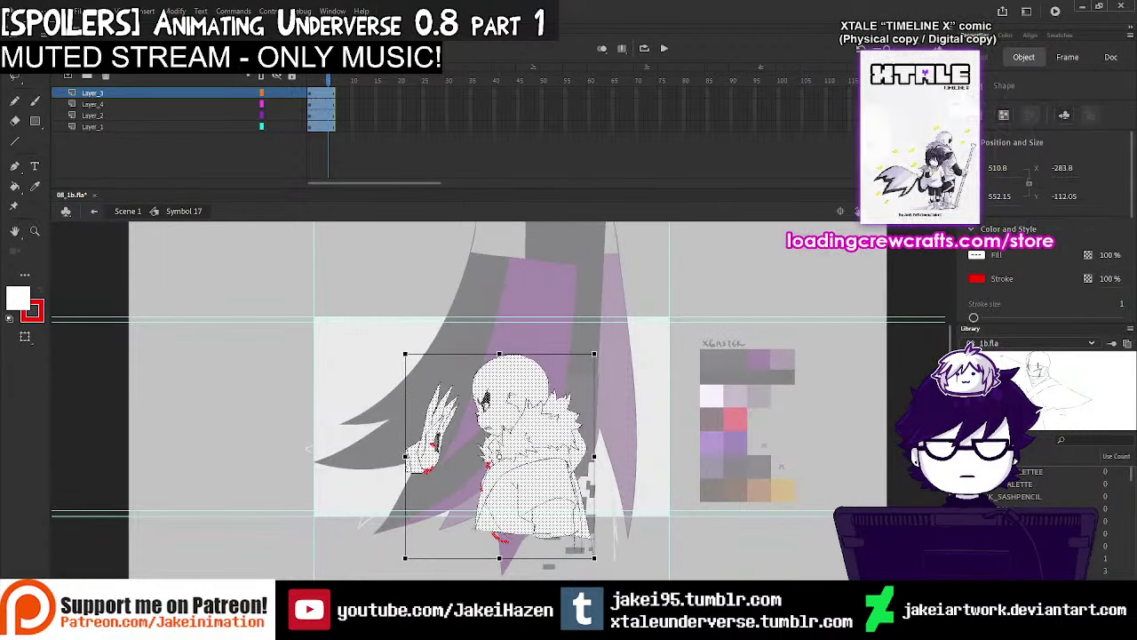
{"action": "double_click", "coordinate": [241, 338]}
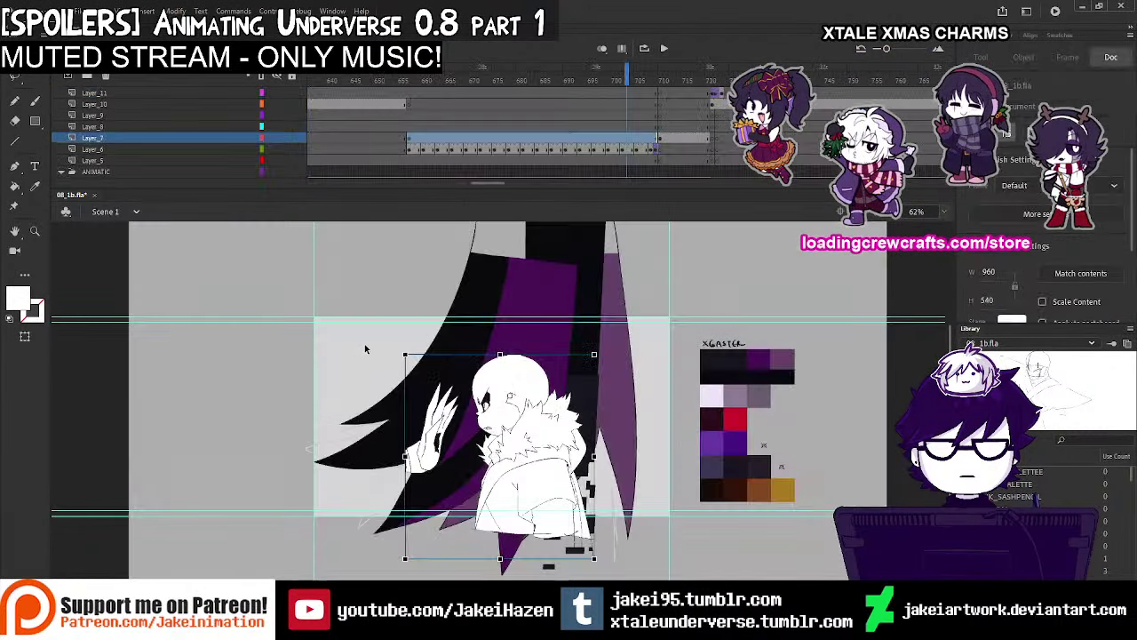
Play back Scene 1 from the masked figure's close-up into the shot of the white-filled character with the raised hand
{"action": "key", "text": "z"}
{"action": "left_click", "coordinate": [624, 439]}
{"action": "left_click_drag", "start_coordinate": [285, 384], "coordinate": [574, 413]}
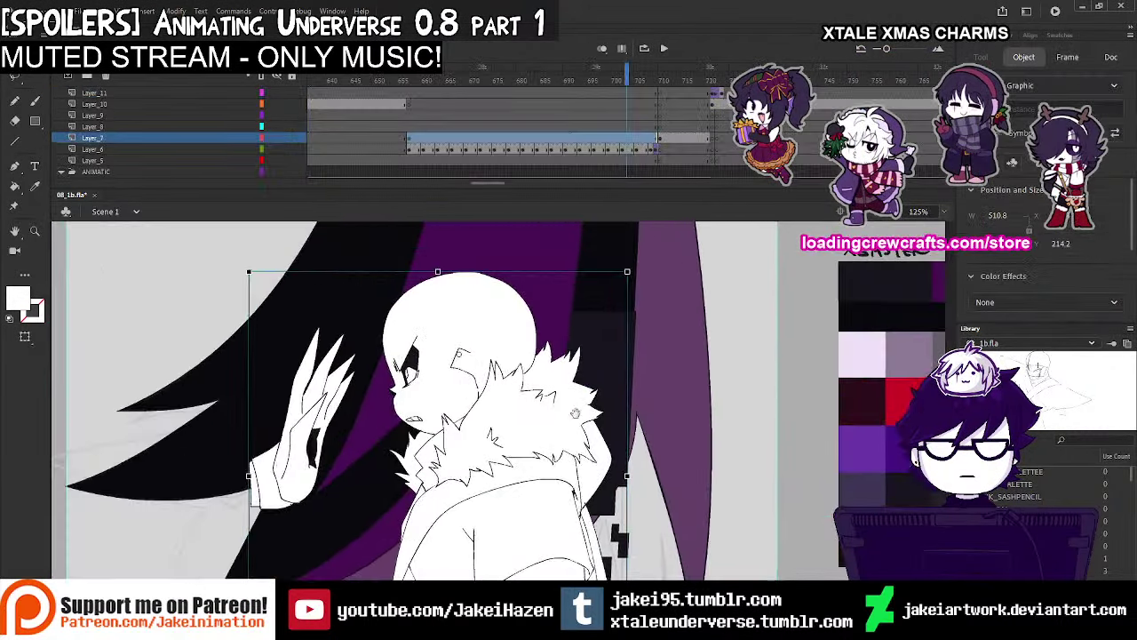
{"action": "left_click", "coordinate": [406, 129]}
{"action": "key", "text": "Return"}
{"action": "key", "text": "Return"}
{"action": "left_click", "coordinate": [357, 118]}
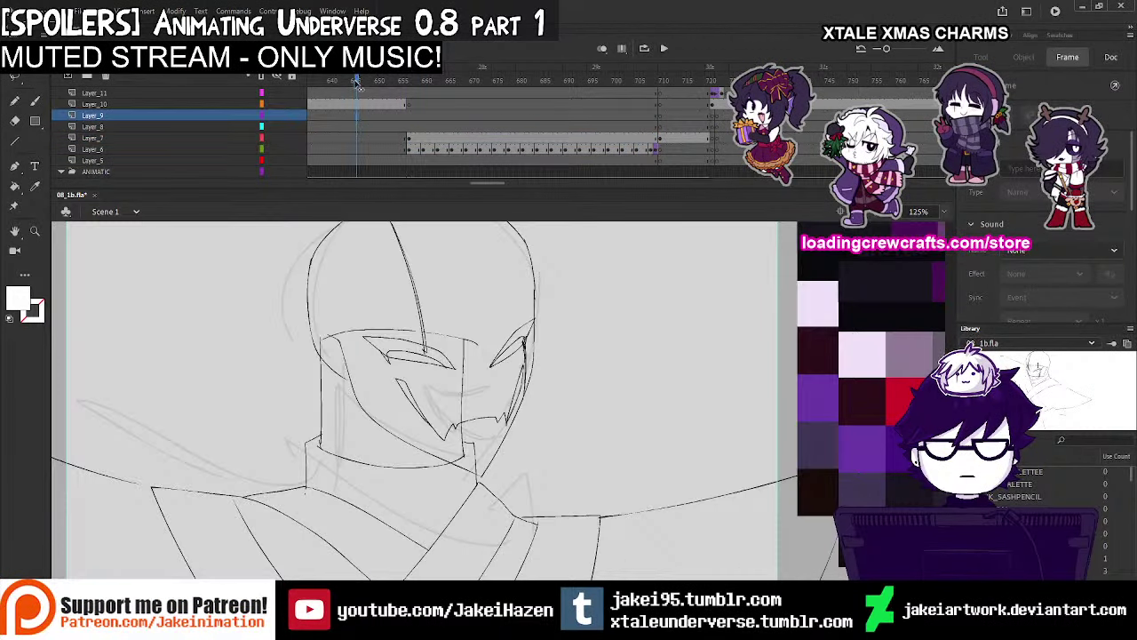
{"action": "key", "text": "alt+comma"}
{"action": "key", "text": "alt+comma"}
{"action": "key", "text": "Return"}
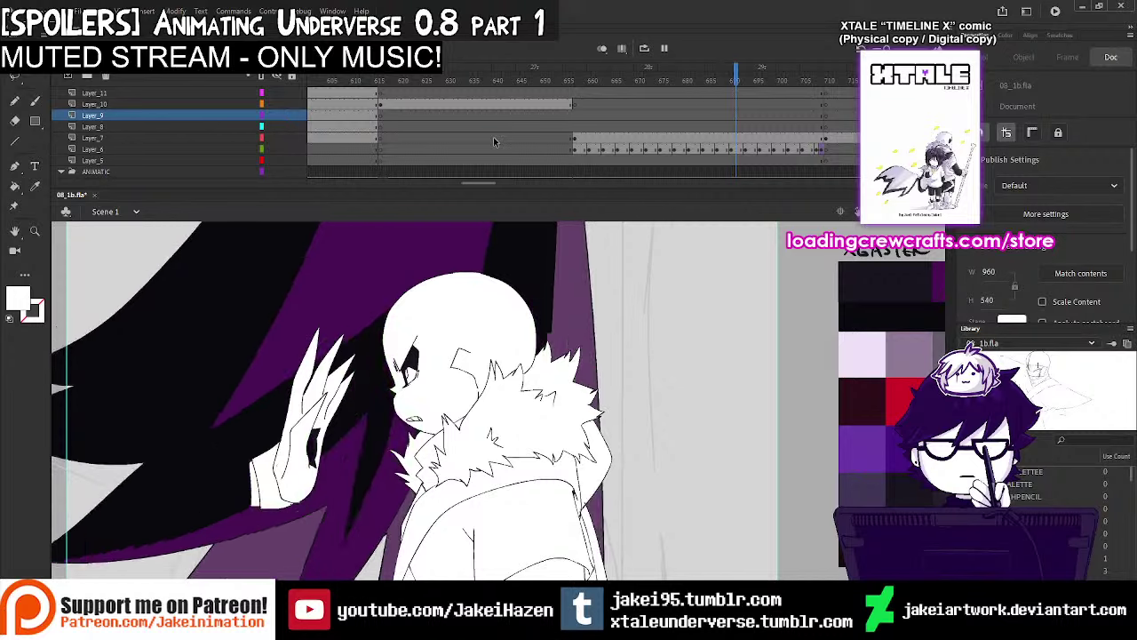
{"action": "key", "text": "Return"}
Open the pixelated dark strip in Symbol 22 inside Symbol 21 and go to its first frame
{"action": "double_click", "coordinate": [573, 323]}
{"action": "double_click", "coordinate": [576, 332]}
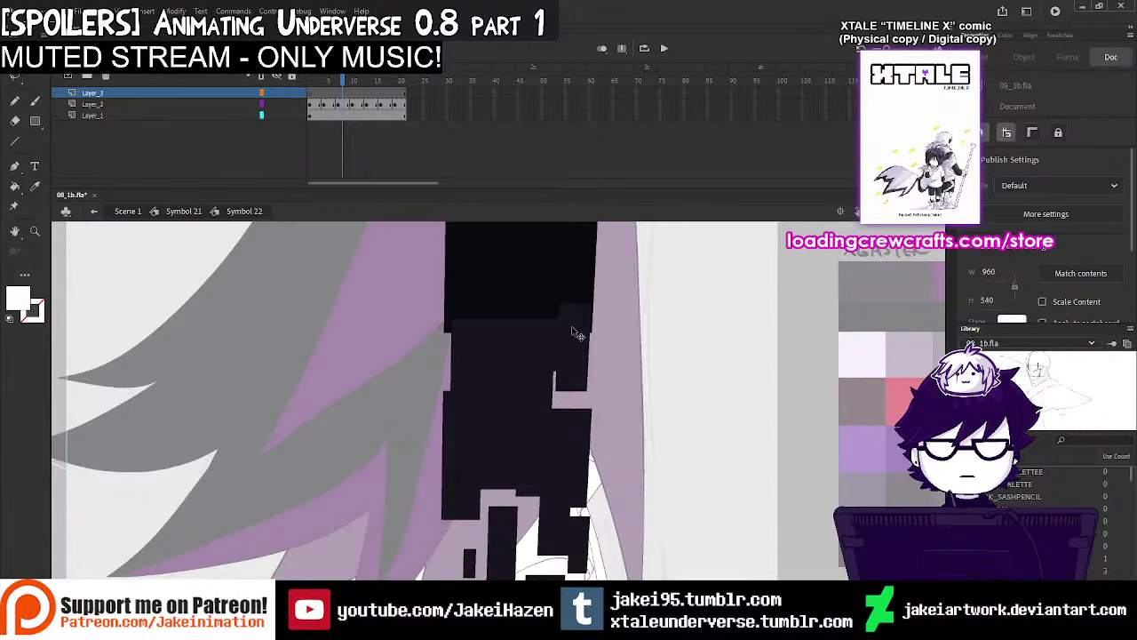
{"action": "left_click", "coordinate": [577, 331]}
{"action": "left_click", "coordinate": [701, 389], "text": "alt"}
{"action": "left_click", "coordinate": [310, 80]}
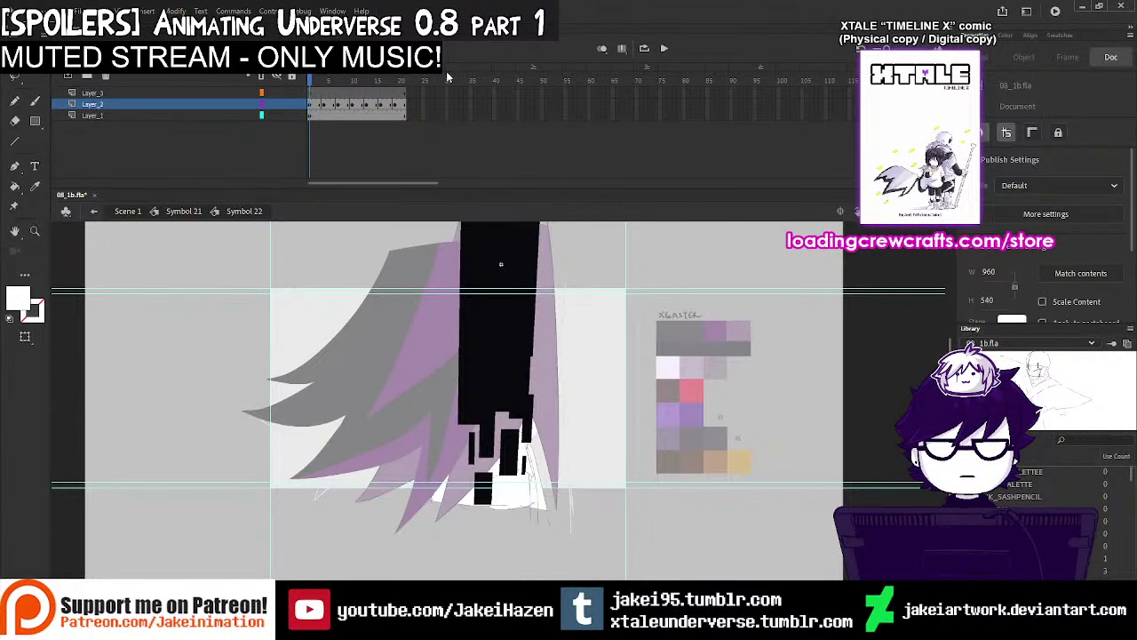
Select the strip's lower part across all Layer_2 frames with Edit Multiple Frames and recolour it with the near-black sampled from its upper part
{"action": "left_click", "coordinate": [315, 104]}
{"action": "left_click_drag", "start_coordinate": [410, 292], "coordinate": [575, 547]}
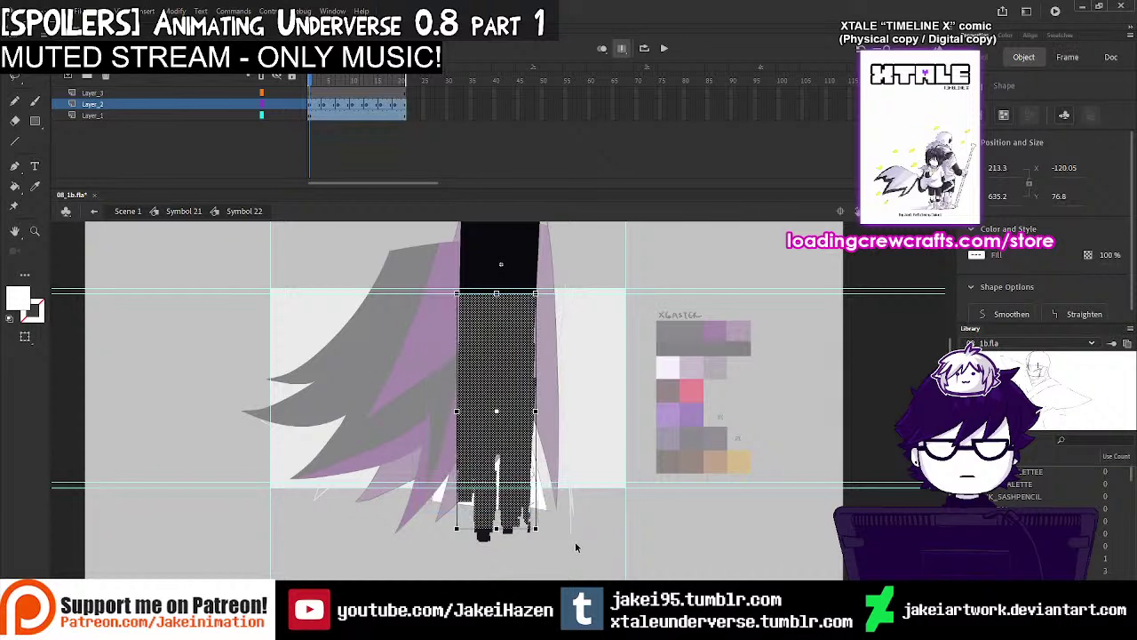
{"action": "left_click_drag", "start_coordinate": [347, 268], "coordinate": [577, 535]}
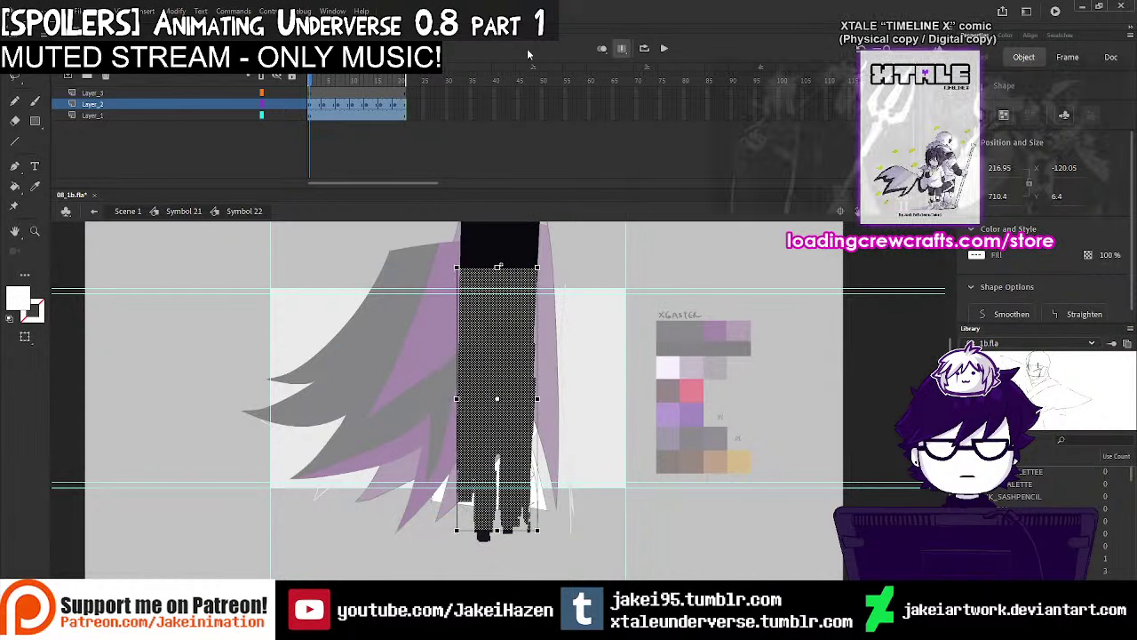
{"action": "left_click", "coordinate": [34, 186]}
{"action": "left_click", "coordinate": [530, 253]}
{"action": "left_click", "coordinate": [621, 49]}
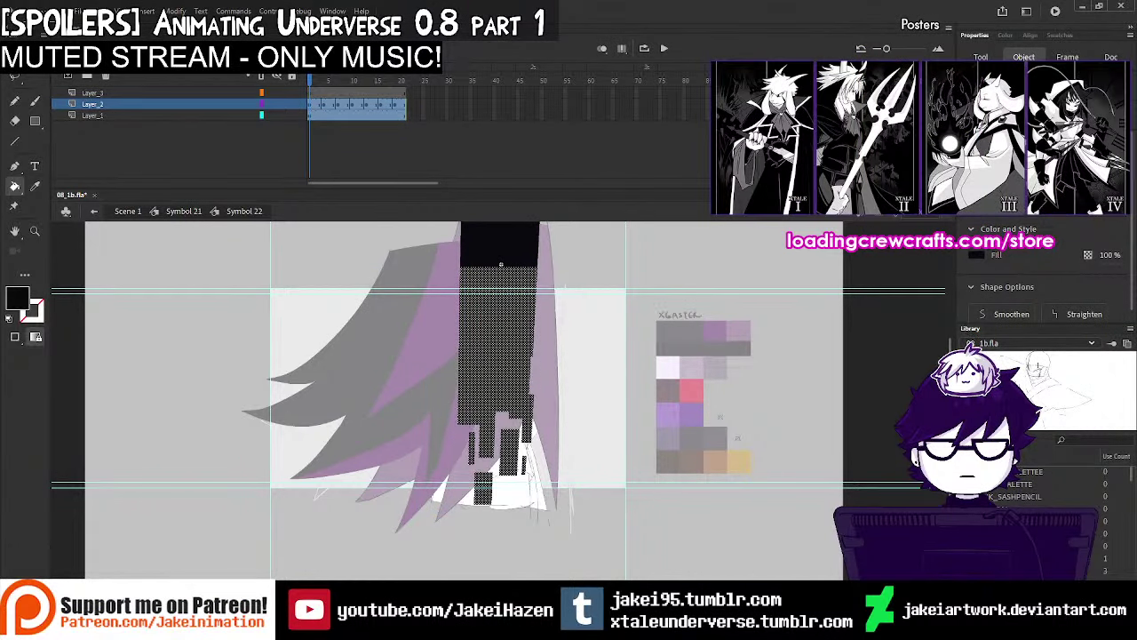
Scrub through the strip's recoloured frames, return to Scene 1 and play back the shot
{"action": "mouse_move", "coordinate": [314, 80]}
{"action": "left_mouse_down"}
{"action": "mouse_move", "coordinate": [350, 80]}
{"action": "mouse_move", "coordinate": [309, 80]}
{"action": "mouse_move", "coordinate": [358, 84]}
{"action": "mouse_move", "coordinate": [403, 121]}
{"action": "left_mouse_up"}
{"action": "left_click", "coordinate": [292, 76]}
{"action": "left_click", "coordinate": [93, 212]}
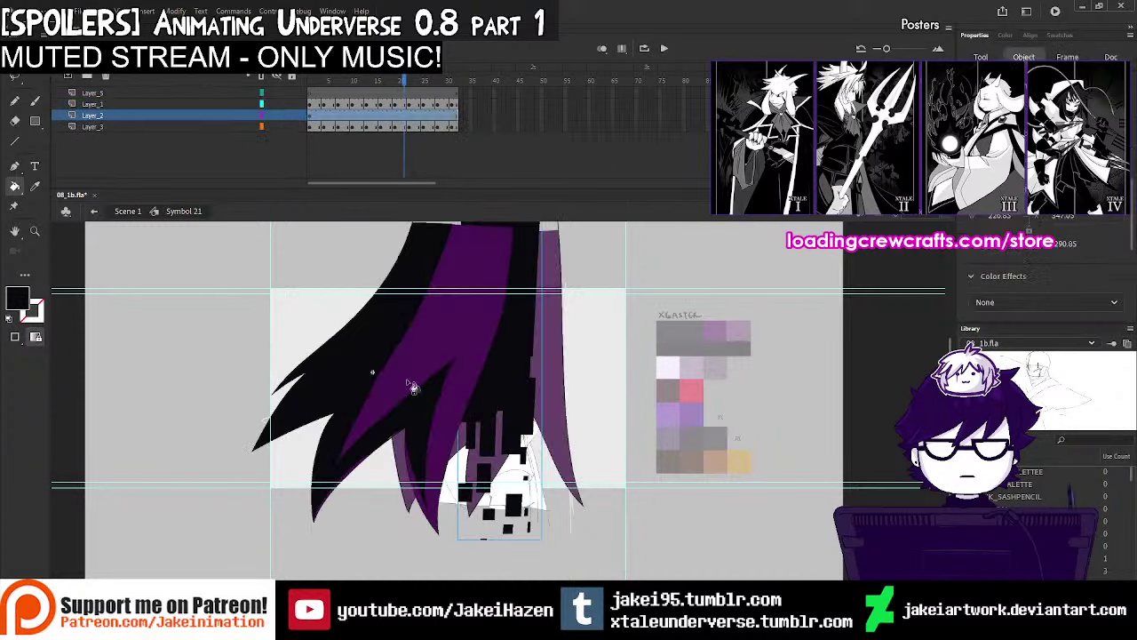
{"action": "key", "text": "ctrl+equal"}
{"action": "left_click_drag", "start_coordinate": [365, 417], "coordinate": [485, 432]}
{"action": "left_click", "coordinate": [94, 212]}
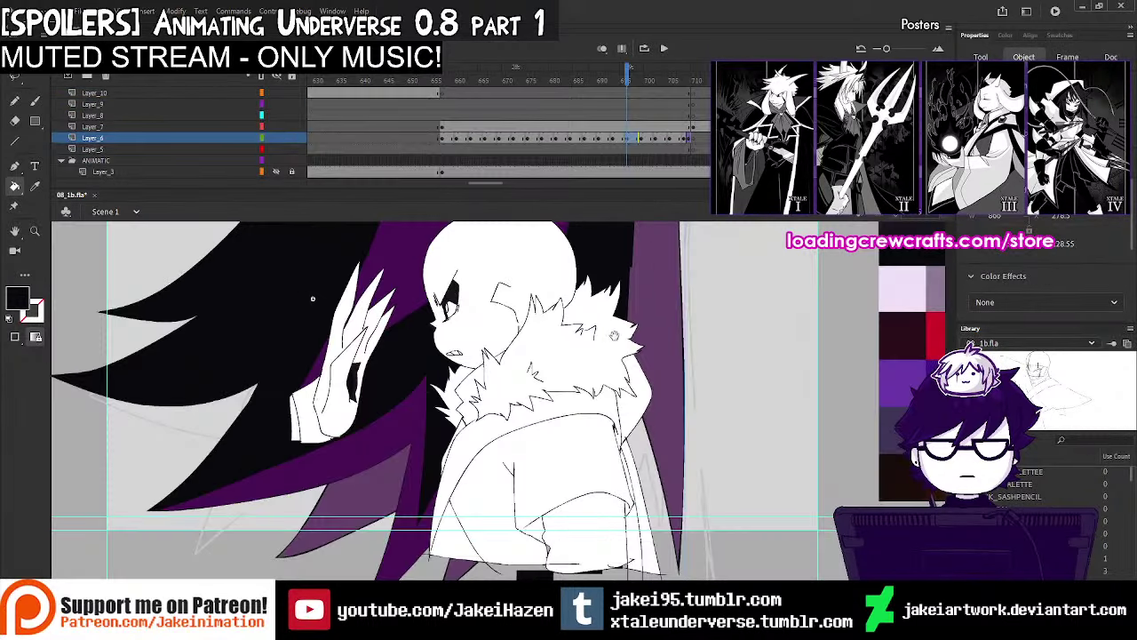
{"action": "left_click_drag", "start_coordinate": [355, 311], "coordinate": [308, 389]}
{"action": "left_click", "coordinate": [344, 84]}
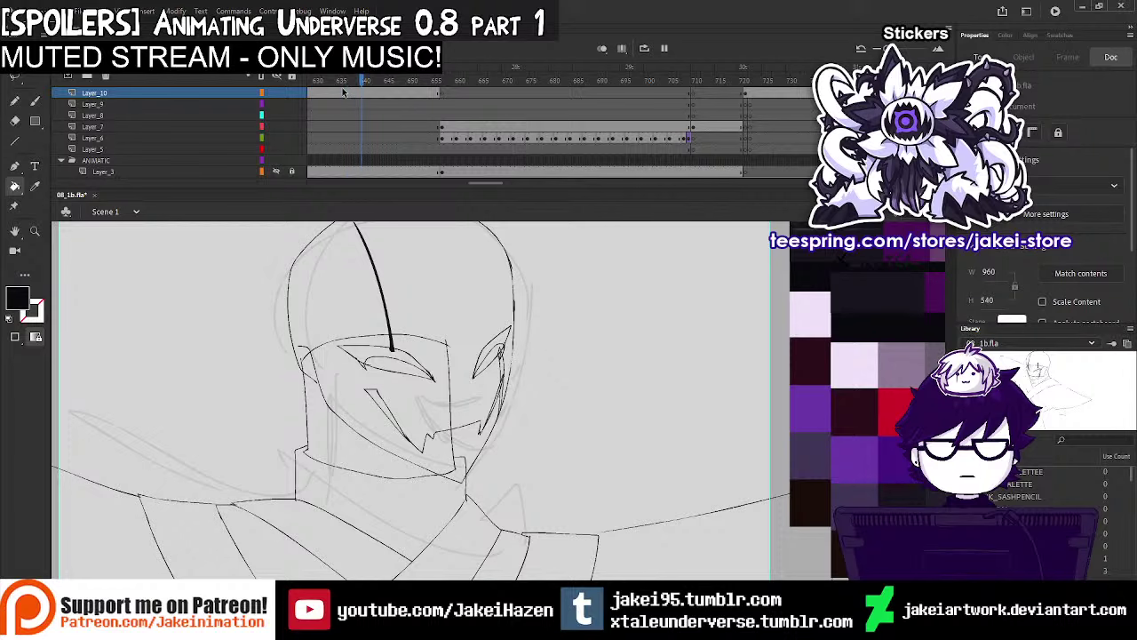
{"action": "key", "text": "Return"}
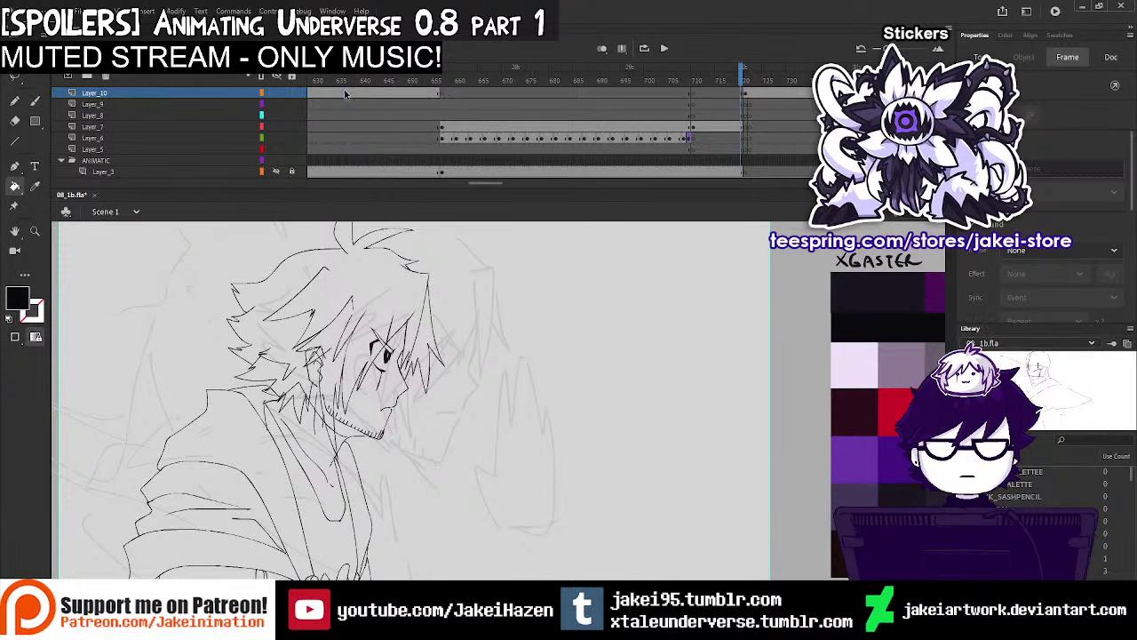
Save the file and hide the ANIMATIC folder's sketch behind the spiky-haired man's profile
{"action": "left_click_drag", "start_coordinate": [460, 439], "coordinate": [492, 391]}
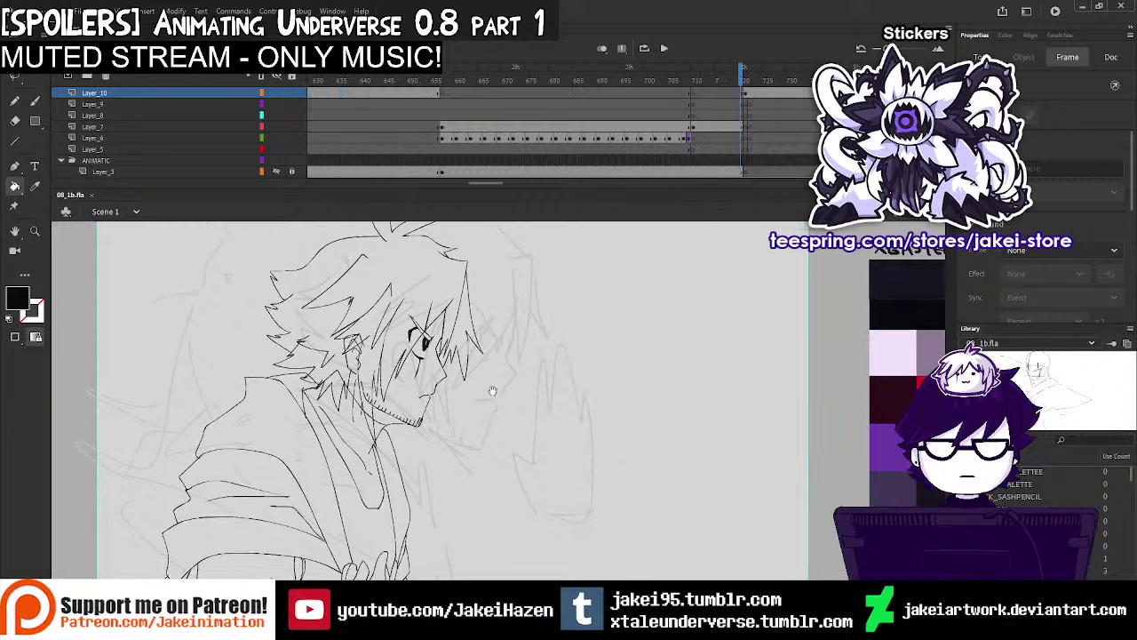
{"action": "left_click", "coordinate": [413, 373], "text": "ctrl"}
{"action": "left_click_drag", "start_coordinate": [413, 375], "coordinate": [390, 384]}
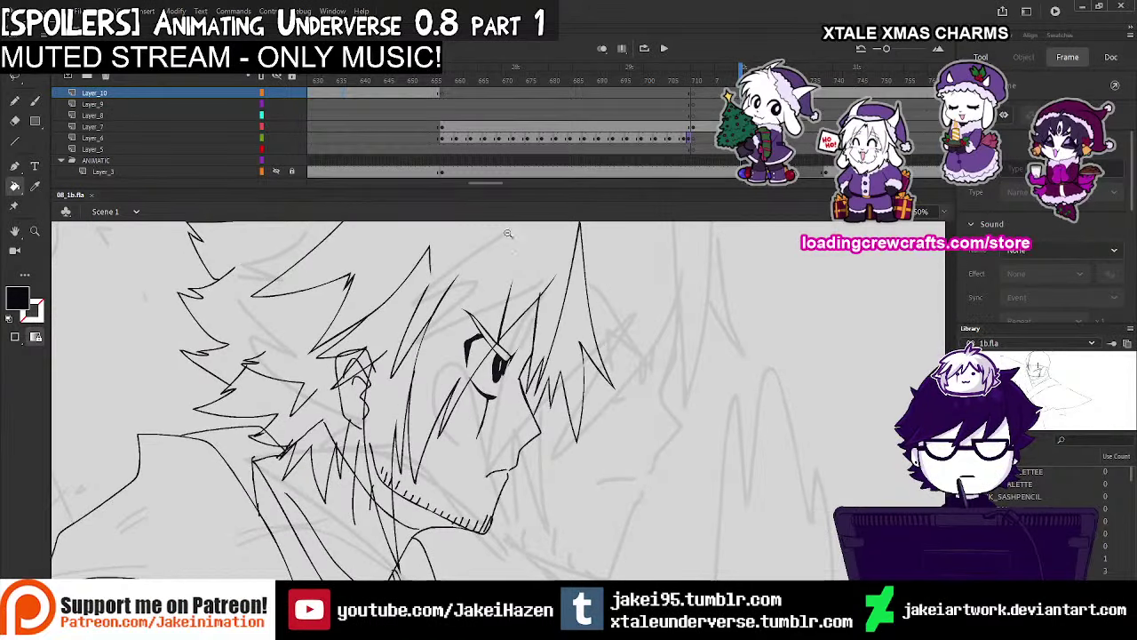
{"action": "left_click", "coordinate": [276, 160]}
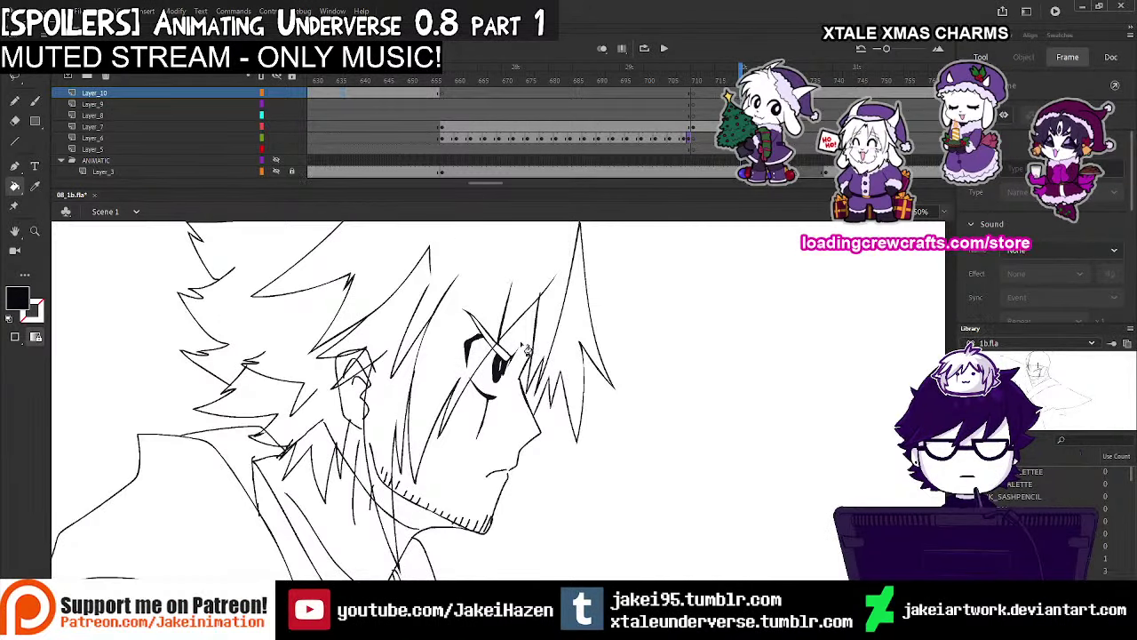
{"action": "left_click_drag", "start_coordinate": [522, 382], "coordinate": [517, 388]}
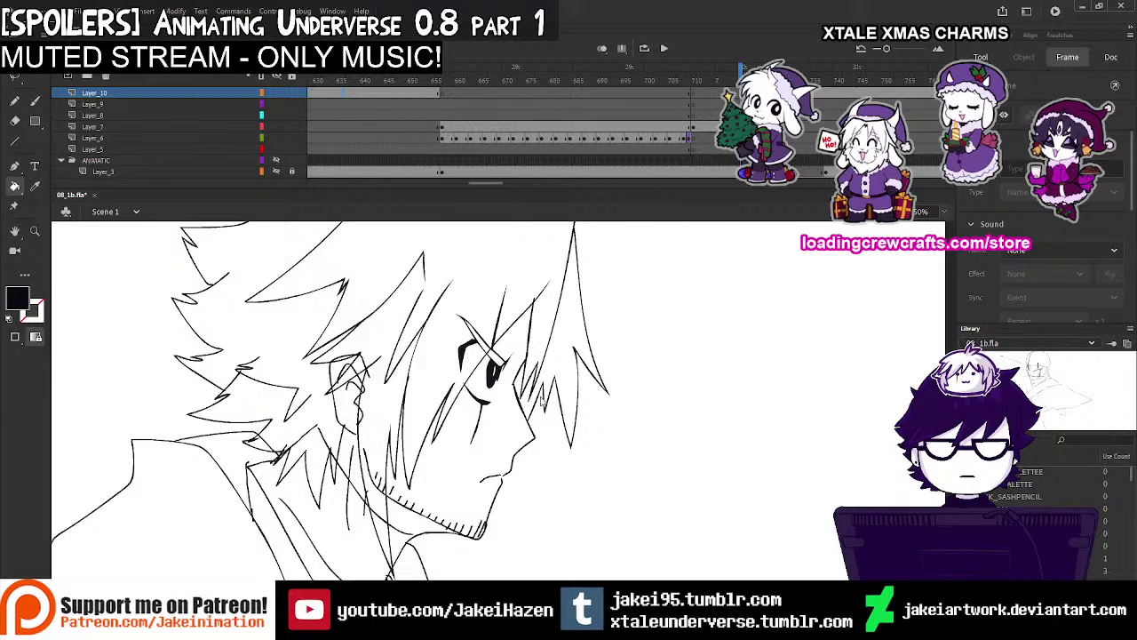
Set the Classic Brush size to 2 for drawing in front of the man's face
{"action": "left_click", "coordinate": [35, 103]}
{"action": "left_click_drag", "start_coordinate": [653, 463], "coordinate": [616, 462]}
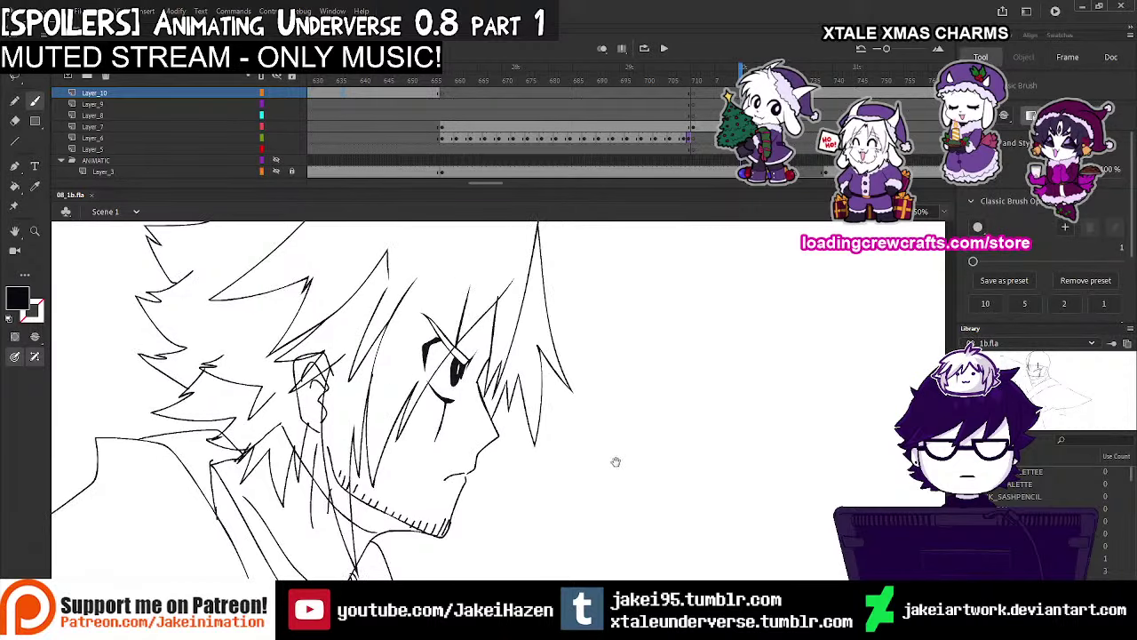
{"action": "left_click", "coordinate": [1064, 304]}
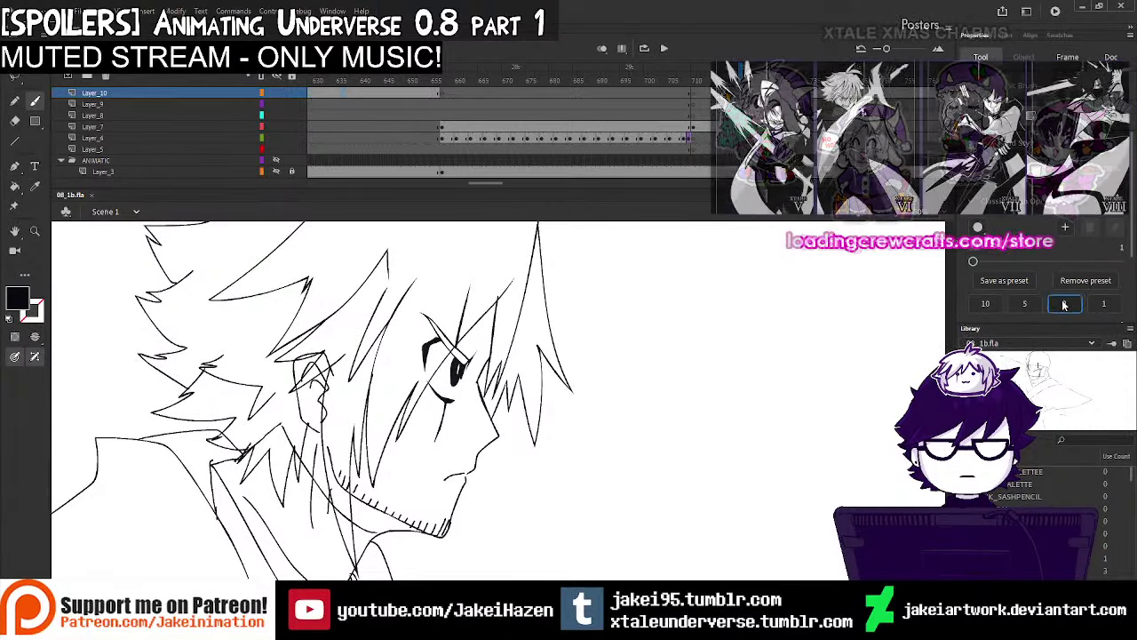
{"action": "mouse_move", "coordinate": [674, 383]}
{"action": "left_mouse_down"}
{"action": "mouse_move", "coordinate": [498, 430]}
{"action": "mouse_move", "coordinate": [581, 436]}
{"action": "left_mouse_up"}
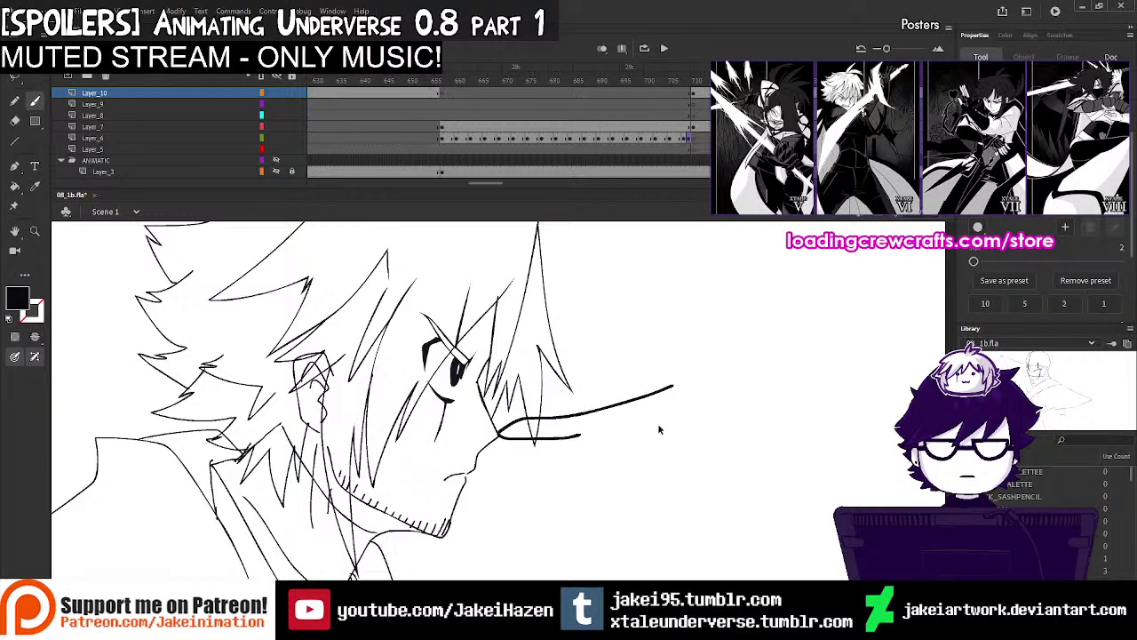
{"action": "key", "text": "ctrl+z"}
{"action": "key", "text": "ctrl+z"}
Draw a cartoon hand pointing its finger at the man's nose, with curled fingers and an eye-shaped hole
{"action": "mouse_move", "coordinate": [500, 429]}
{"action": "left_mouse_down"}
{"action": "mouse_move", "coordinate": [539, 446]}
{"action": "mouse_move", "coordinate": [566, 445]}
{"action": "left_mouse_up"}
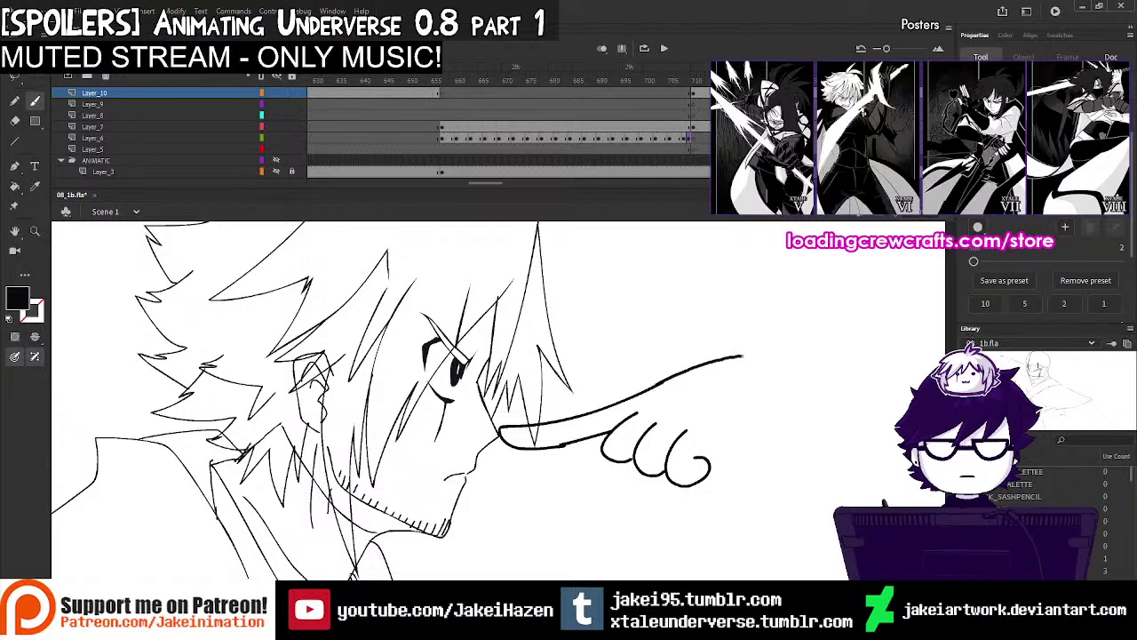
{"action": "left_click_drag", "start_coordinate": [743, 356], "coordinate": [735, 458]}
{"action": "left_click_drag", "start_coordinate": [706, 384], "coordinate": [708, 386]}
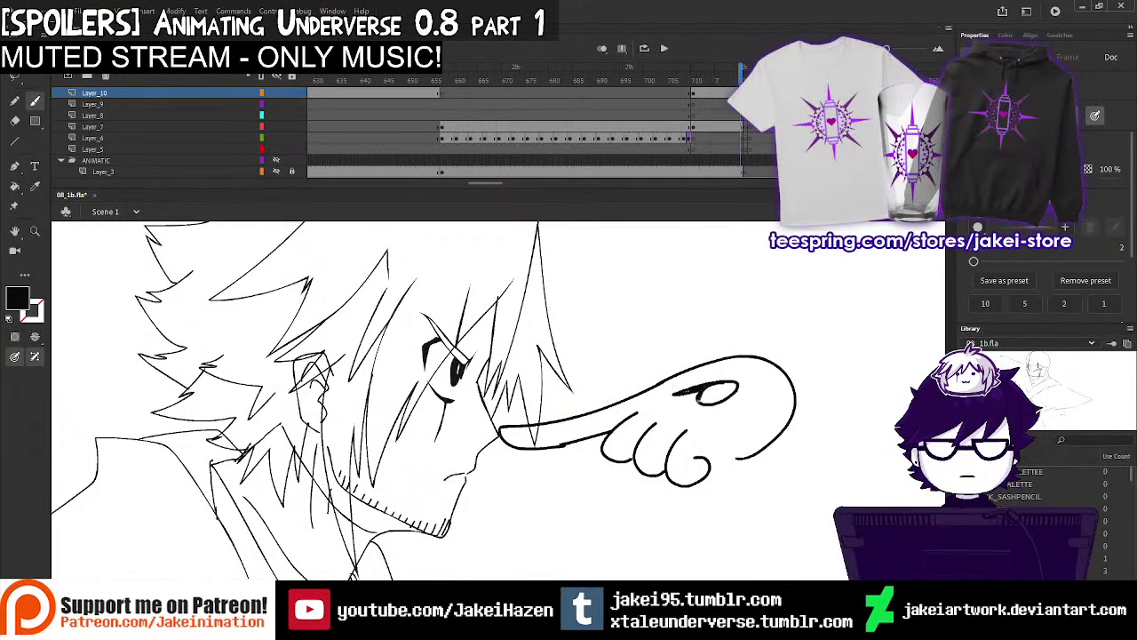
{"action": "left_click_drag", "start_coordinate": [724, 380], "coordinate": [748, 377]}
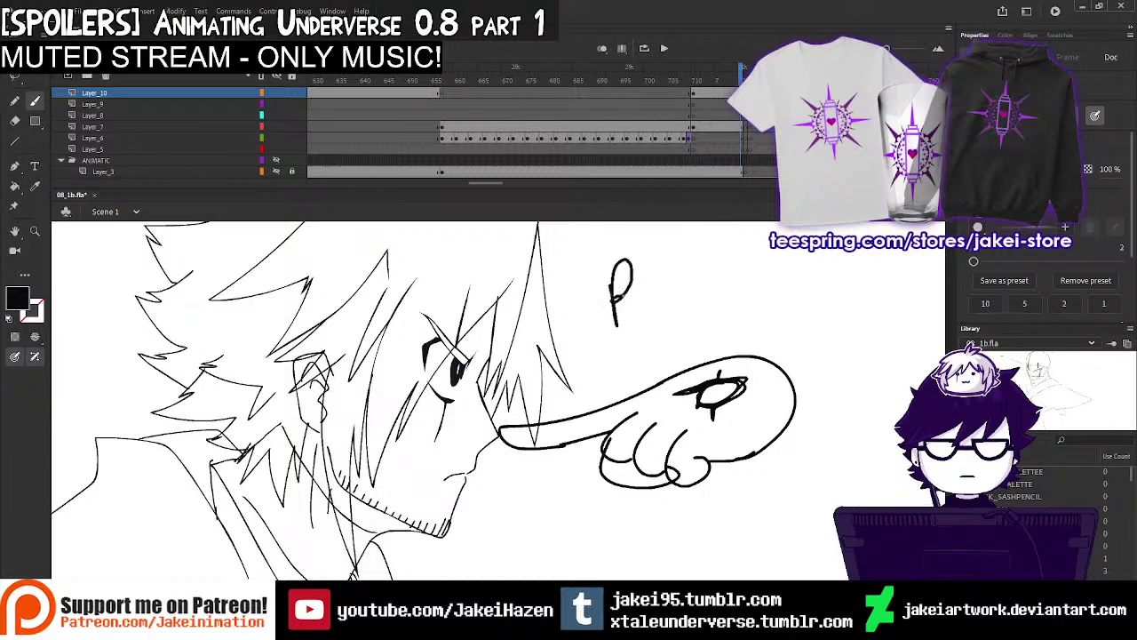
Handwrite "Boop!" with the brush above the pointing hand
{"action": "left_click_drag", "start_coordinate": [613, 300], "coordinate": [610, 328]}
{"action": "mouse_move", "coordinate": [664, 309]}
{"action": "left_mouse_down"}
{"action": "mouse_move", "coordinate": [667, 328]}
{"action": "mouse_move", "coordinate": [711, 339]}
{"action": "left_mouse_up"}
{"action": "left_click_drag", "start_coordinate": [710, 309], "coordinate": [716, 322]}
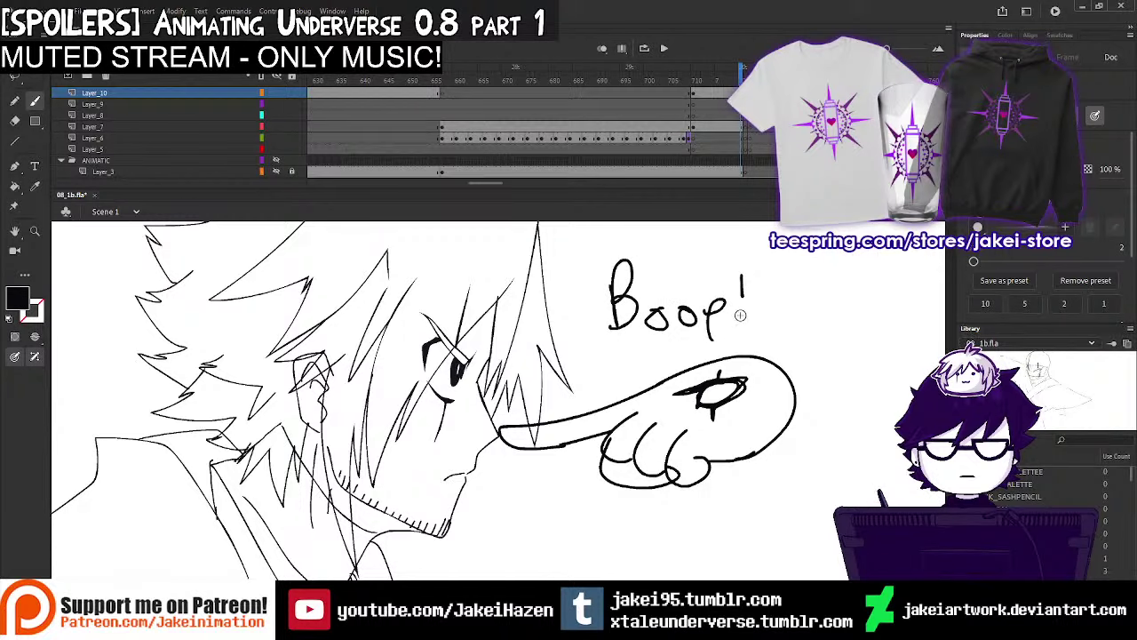
Select the "Boop!" lettering on Layer_10 and move it to Layer_9 in the same place
{"action": "scroll", "coordinate": [674, 386], "scroll_direction": "up", "scroll_amount": 2}
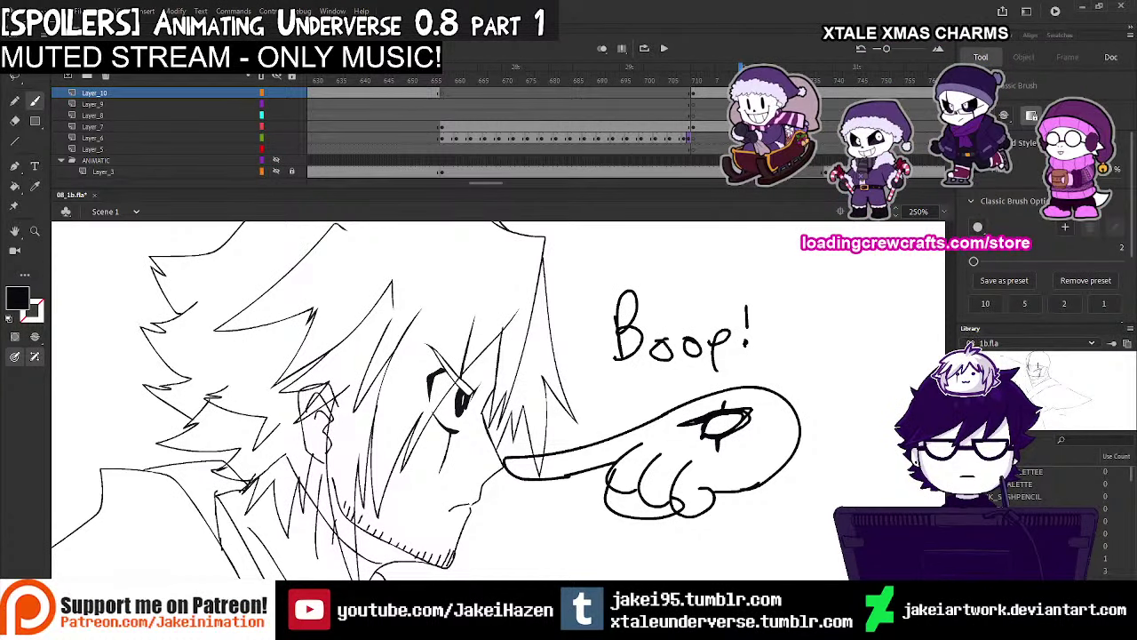
{"action": "key", "text": "v"}
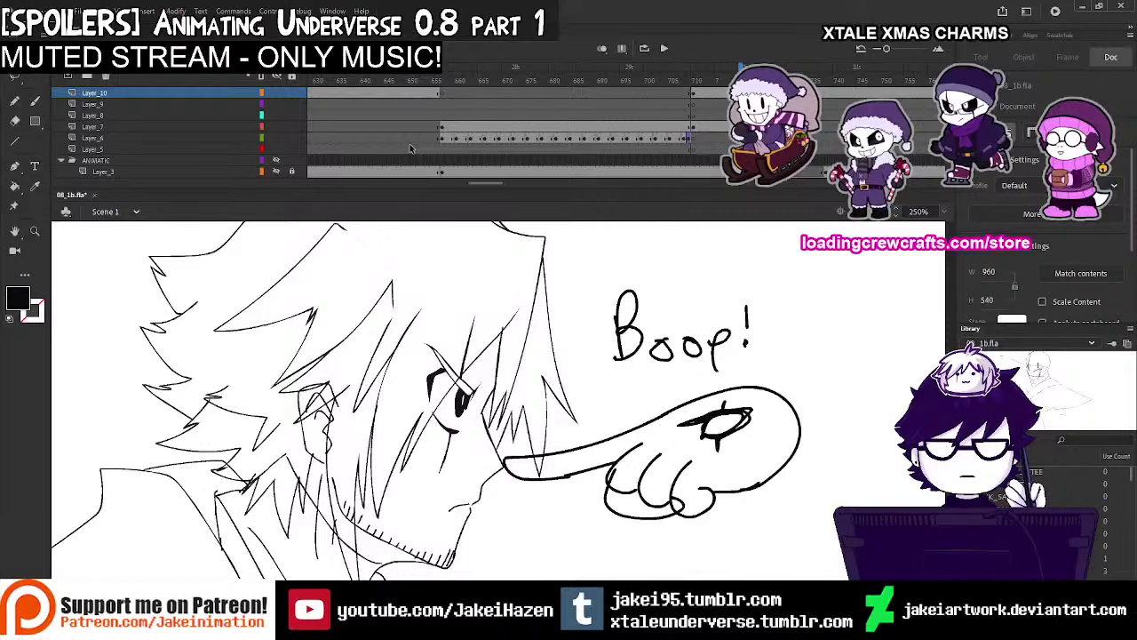
{"action": "left_click", "coordinate": [715, 128]}
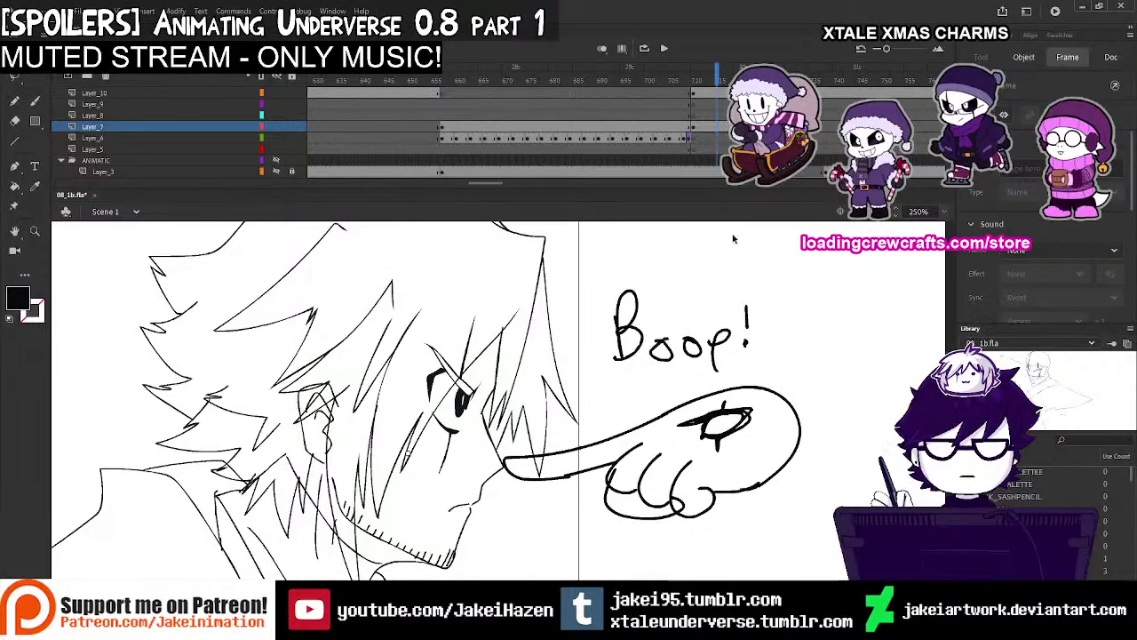
{"action": "left_click", "coordinate": [702, 92]}
{"action": "left_click_drag", "start_coordinate": [590, 264], "coordinate": [774, 384]}
{"action": "left_click", "coordinate": [700, 104]}
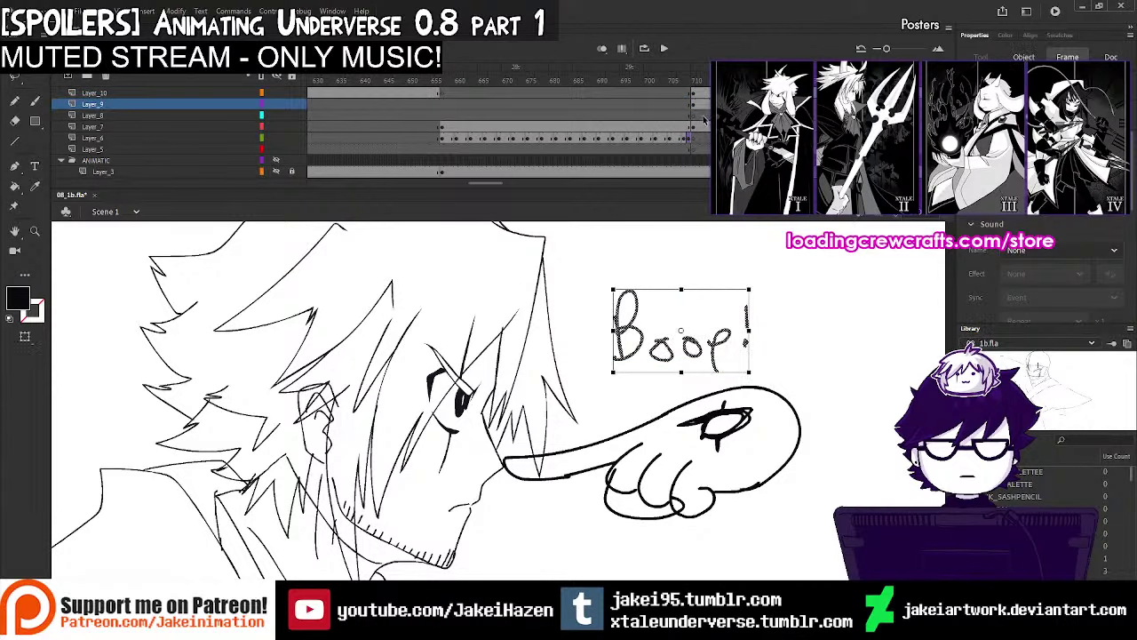
Fill the pointing hand on Layer_10 with white using the Paint Bucket, leaving the eye-shaped hole empty
{"action": "left_click", "coordinate": [698, 94]}
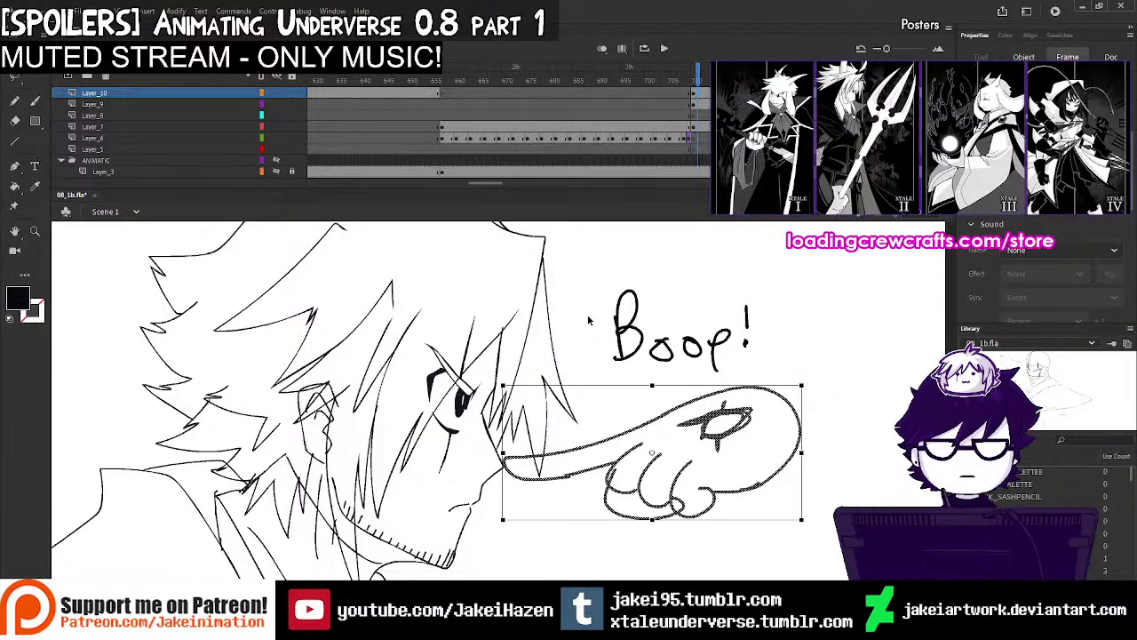
{"action": "left_click", "coordinate": [77, 263]}
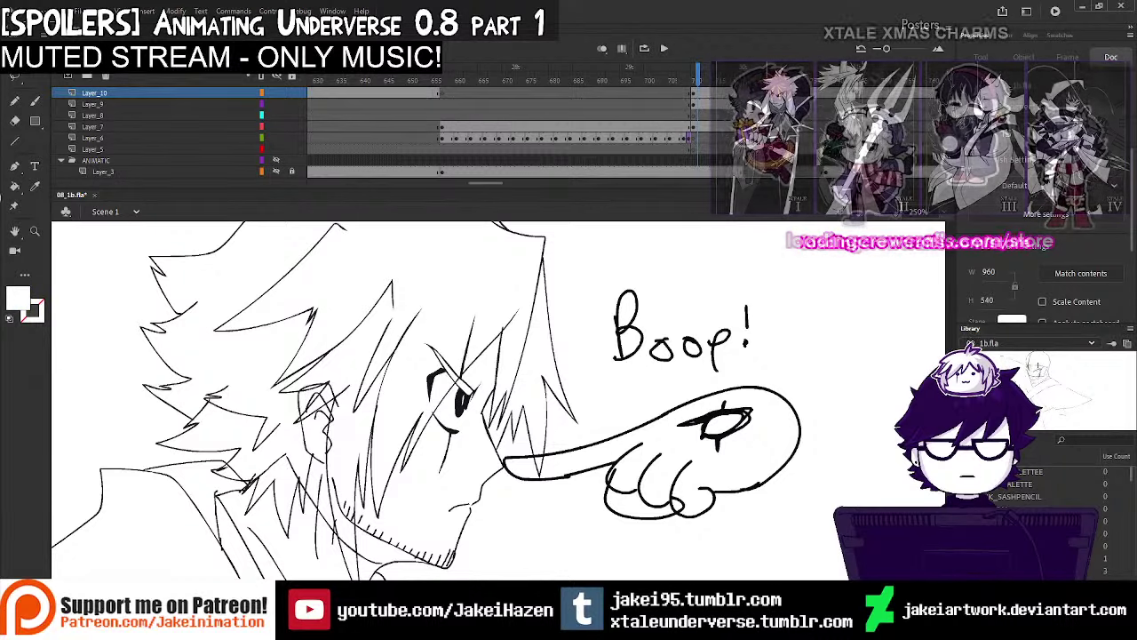
{"action": "left_click", "coordinate": [14, 188]}
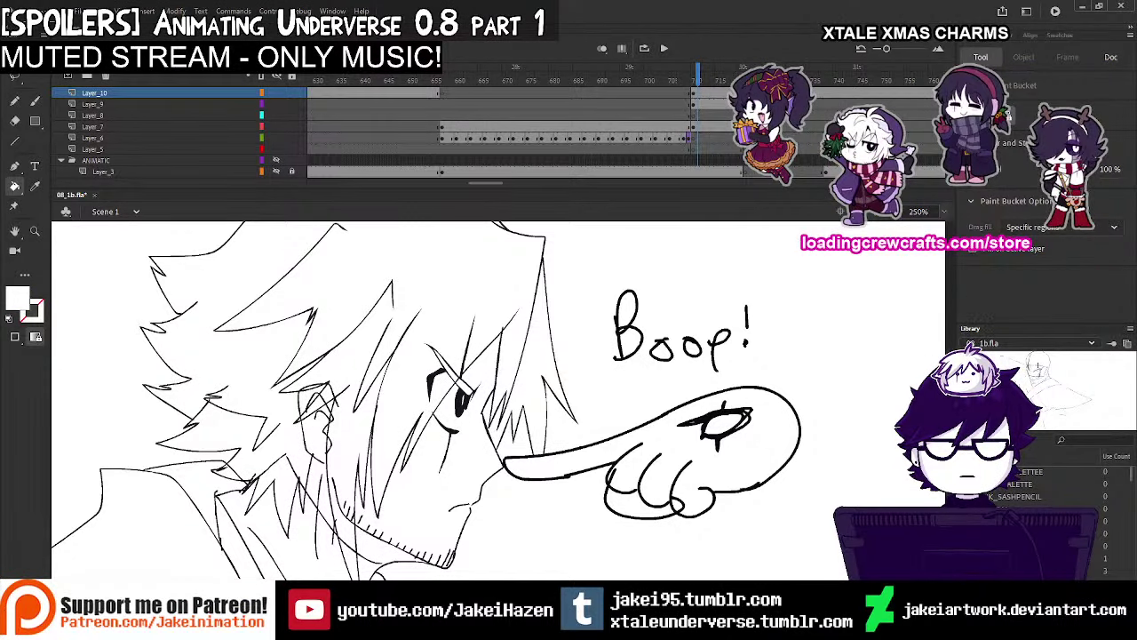
{"action": "left_click", "coordinate": [708, 93]}
{"action": "left_click", "coordinate": [711, 132]}
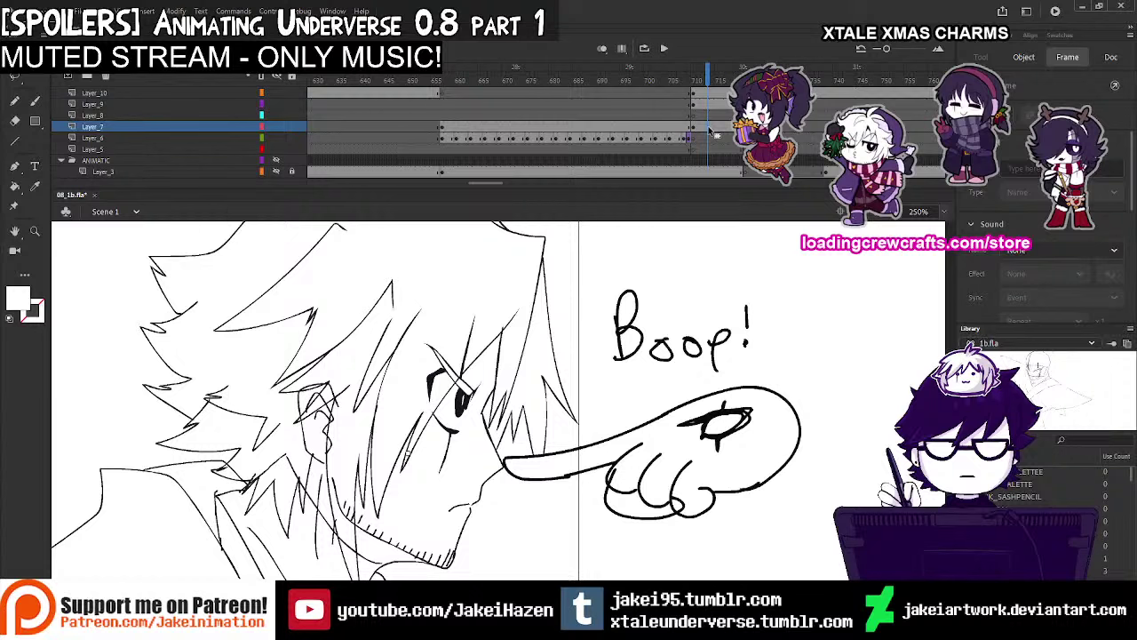
Convert the filled hand on Layer_10 to a symbol and move it slightly away from the man's nose
{"action": "left_click", "coordinate": [708, 94]}
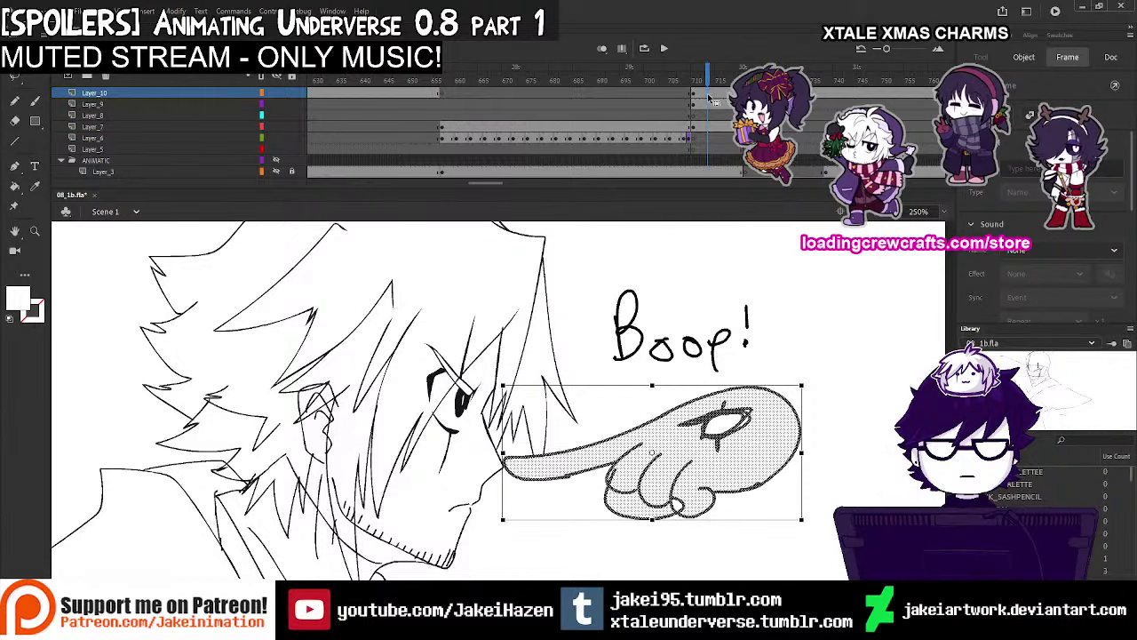
{"action": "mouse_move", "coordinate": [741, 467]}
{"action": "left_mouse_down"}
{"action": "mouse_move", "coordinate": [720, 468]}
{"action": "mouse_move", "coordinate": [755, 460]}
{"action": "mouse_move", "coordinate": [740, 461]}
{"action": "mouse_move", "coordinate": [721, 320]}
{"action": "mouse_move", "coordinate": [747, 355]}
{"action": "mouse_move", "coordinate": [737, 311]}
{"action": "mouse_move", "coordinate": [766, 440]}
{"action": "mouse_move", "coordinate": [757, 468]}
{"action": "mouse_move", "coordinate": [801, 402]}
{"action": "mouse_move", "coordinate": [690, 373]}
{"action": "mouse_move", "coordinate": [683, 386]}
{"action": "mouse_move", "coordinate": [715, 401]}
{"action": "mouse_move", "coordinate": [755, 503]}
{"action": "mouse_move", "coordinate": [843, 501]}
{"action": "mouse_move", "coordinate": [838, 451]}
{"action": "mouse_move", "coordinate": [622, 369]}
{"action": "mouse_move", "coordinate": [823, 417]}
{"action": "left_mouse_up"}
{"action": "mouse_move", "coordinate": [804, 445]}
{"action": "left_mouse_down"}
{"action": "mouse_move", "coordinate": [744, 474]}
{"action": "mouse_move", "coordinate": [835, 459]}
{"action": "mouse_move", "coordinate": [772, 472]}
{"action": "left_mouse_up"}
{"action": "scroll", "coordinate": [592, 513], "scroll_direction": "up", "scroll_amount": 6}
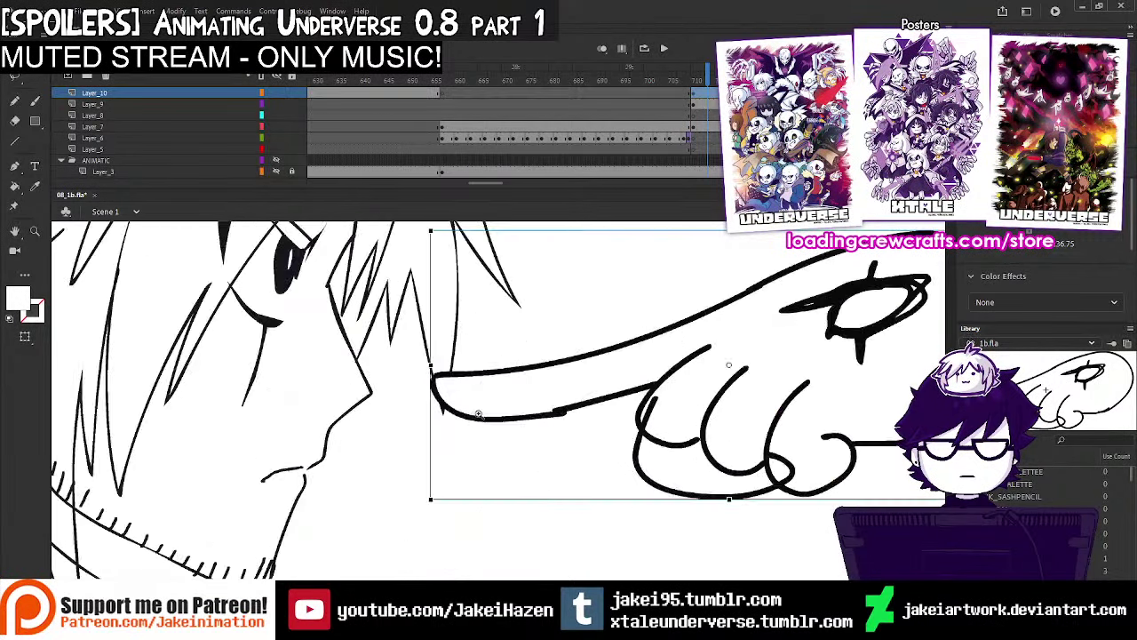
Move the pointing-hand symbol so its fingertip just meets the tip of the man's nose
{"action": "mouse_move", "coordinate": [671, 439]}
{"action": "left_mouse_down"}
{"action": "mouse_move", "coordinate": [468, 477]}
{"action": "mouse_move", "coordinate": [489, 515]}
{"action": "left_mouse_up"}
{"action": "key", "text": "z"}
{"action": "left_click", "coordinate": [470, 507]}
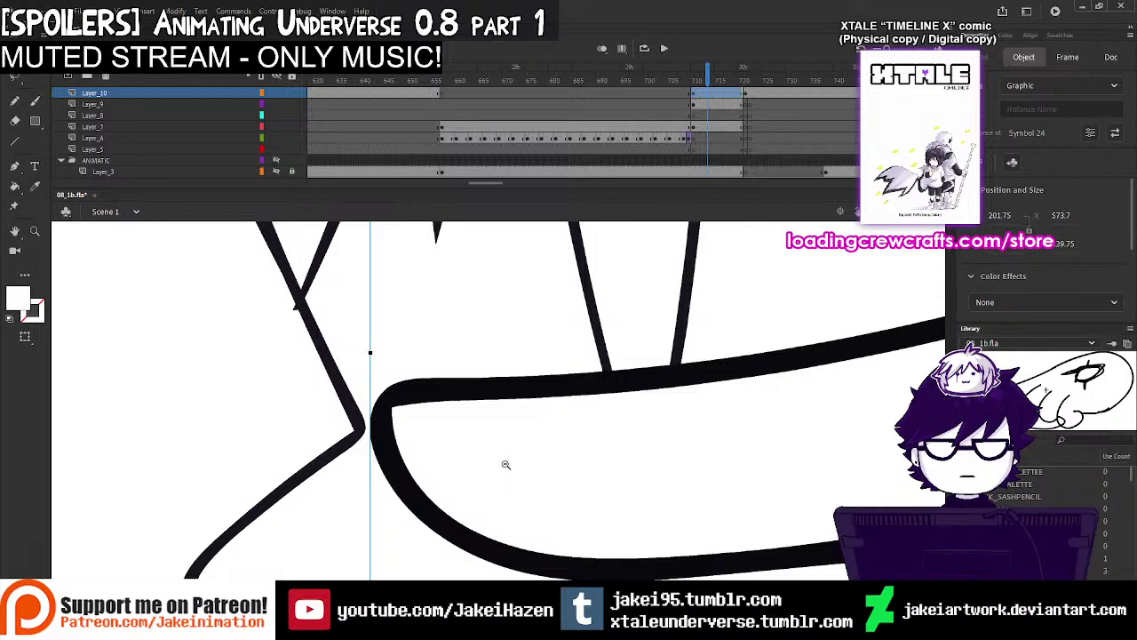
{"action": "left_click", "coordinate": [506, 464]}
{"action": "left_click", "coordinate": [532, 437]}
{"action": "left_click", "coordinate": [545, 430]}
{"action": "left_click_drag", "start_coordinate": [524, 419], "coordinate": [588, 461]}
{"action": "left_click", "coordinate": [847, 436]}
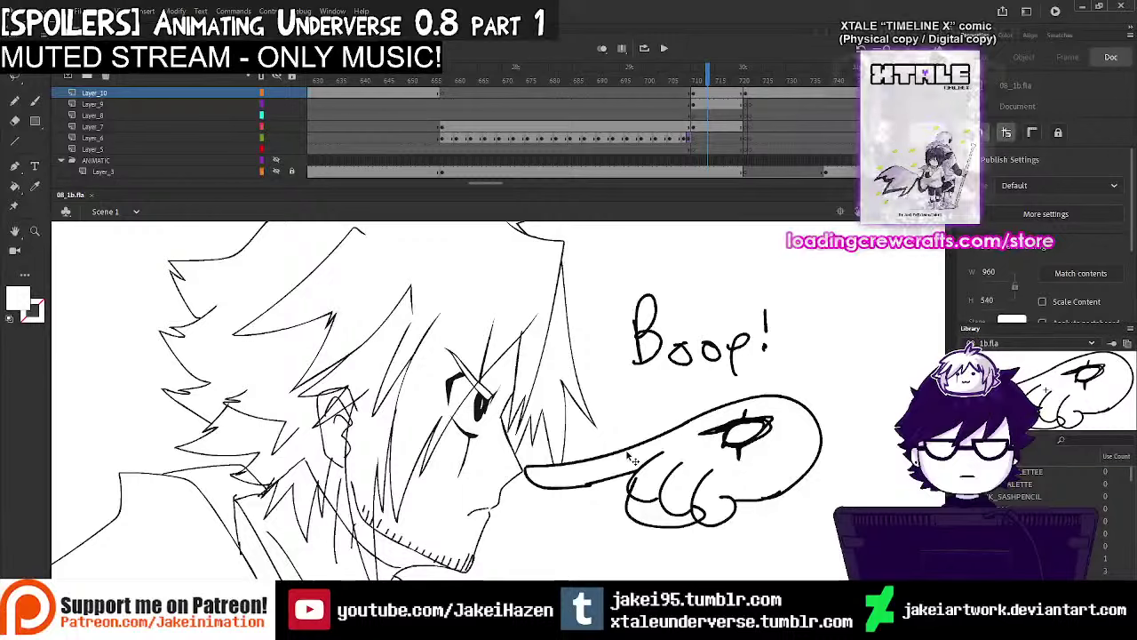
Duplicate the pointing hand many times, rotate the copies and scatter them over the man's face and hair
{"action": "left_click_drag", "start_coordinate": [680, 489], "coordinate": [606, 459]}
{"action": "left_click_drag", "start_coordinate": [897, 405], "coordinate": [528, 298]}
{"action": "left_click_drag", "start_coordinate": [604, 356], "coordinate": [619, 277]}
{"action": "left_click_drag", "start_coordinate": [757, 294], "coordinate": [585, 535]}
{"action": "left_click_drag", "start_coordinate": [686, 462], "coordinate": [700, 520]}
{"action": "left_click_drag", "start_coordinate": [610, 537], "coordinate": [772, 342]}
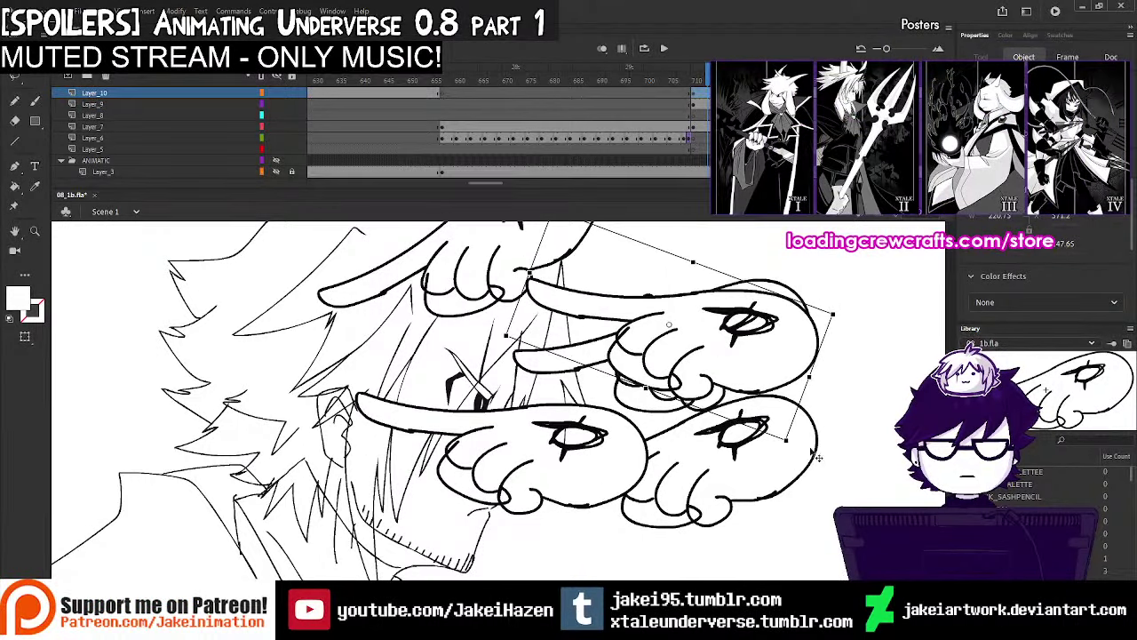
{"action": "left_click_drag", "start_coordinate": [520, 464], "coordinate": [639, 412]}
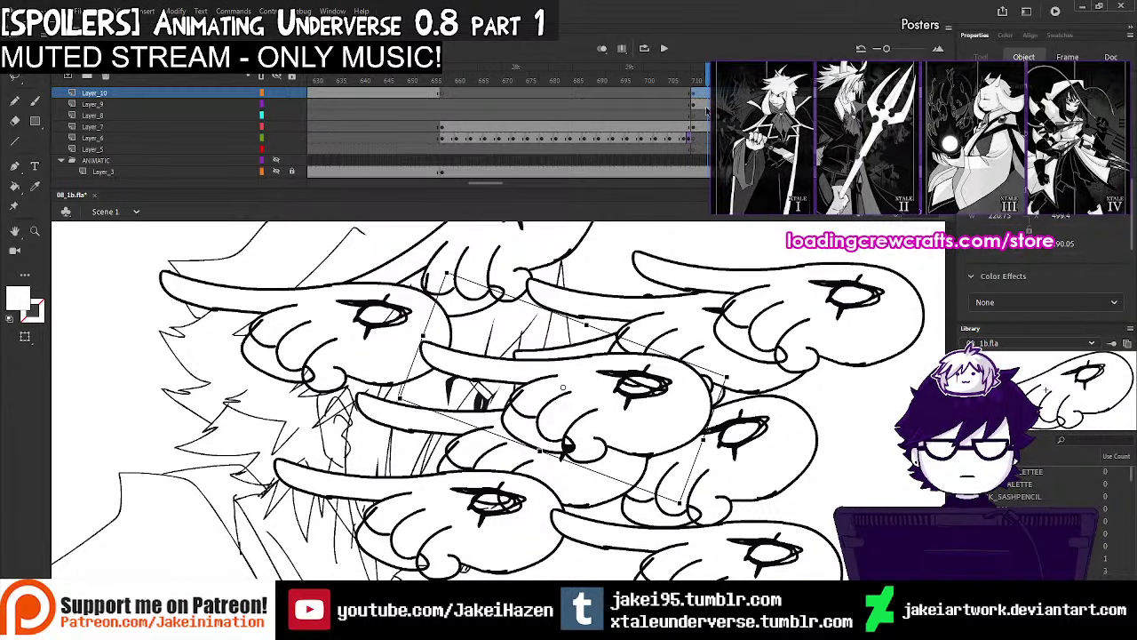
Transfer the "Boop!" lettering from Layer_9 to Layer_11 above the hands and place it beside the back of the man's hair
{"action": "left_click", "coordinate": [705, 105]}
{"action": "key", "text": "Delete"}
{"action": "scroll", "coordinate": [696, 105], "scroll_direction": "up", "scroll_amount": 1}
{"action": "left_click", "coordinate": [692, 104]}
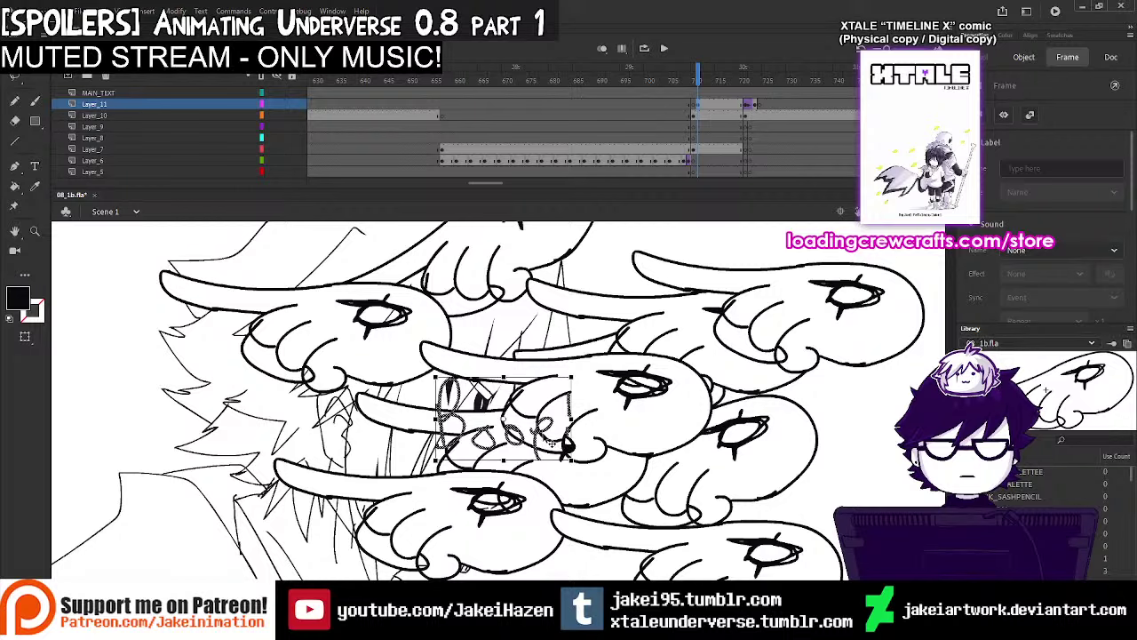
{"action": "mouse_move", "coordinate": [553, 442]}
{"action": "left_mouse_down"}
{"action": "mouse_move", "coordinate": [745, 289]}
{"action": "mouse_move", "coordinate": [914, 501]}
{"action": "mouse_move", "coordinate": [209, 408]}
{"action": "left_mouse_up"}
{"action": "left_click_drag", "start_coordinate": [210, 408], "coordinate": [181, 385]}
{"action": "left_click", "coordinate": [839, 415]}
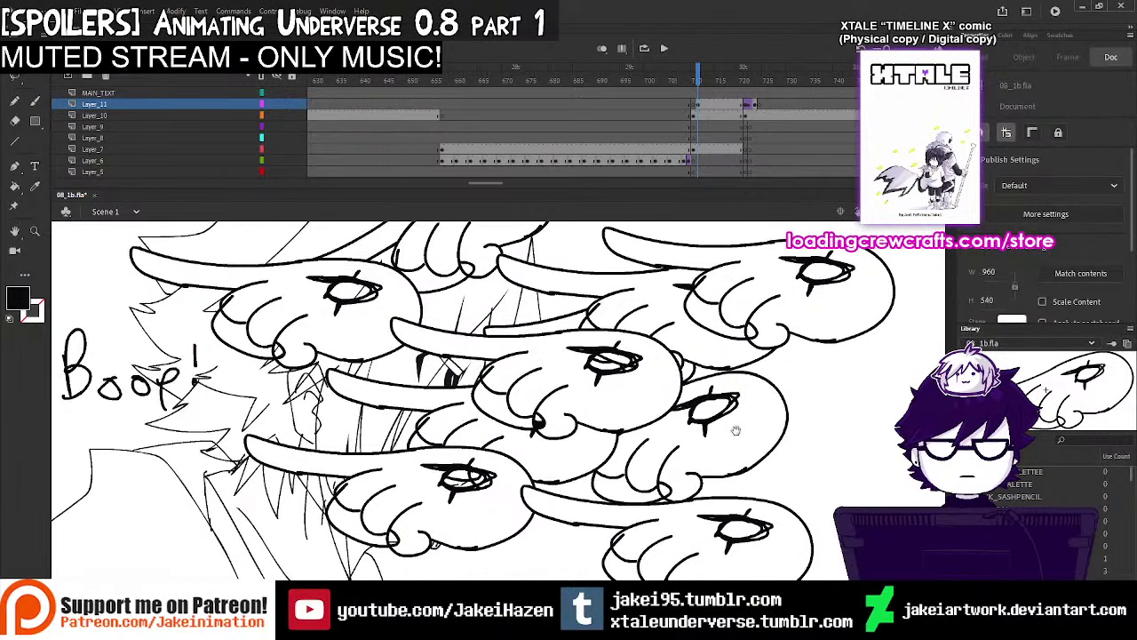
{"action": "left_click_drag", "start_coordinate": [736, 430], "coordinate": [783, 429]}
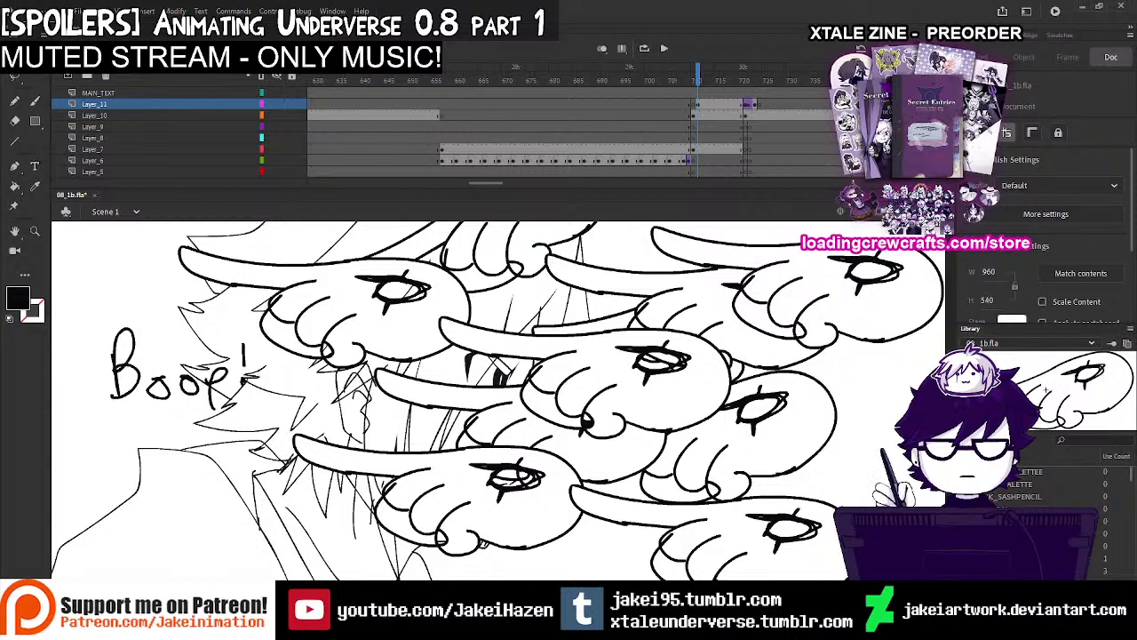
Delete all the pointing hands from Layer_10 and the "Boop!" lettering from Layer_11
{"action": "left_click", "coordinate": [701, 115]}
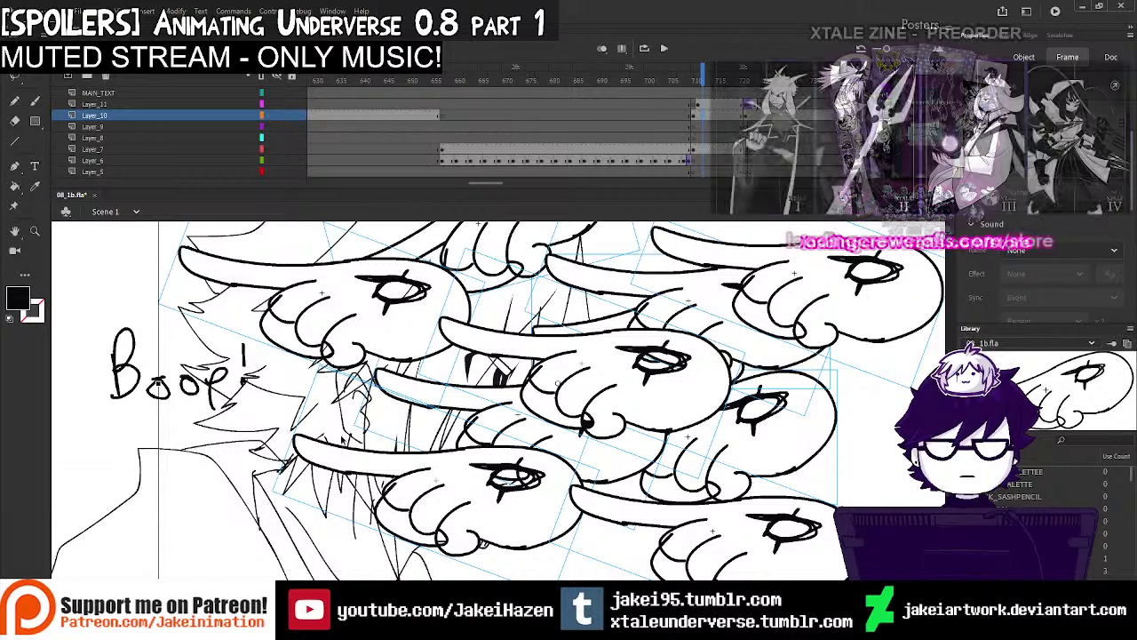
{"action": "left_click", "coordinate": [122, 286]}
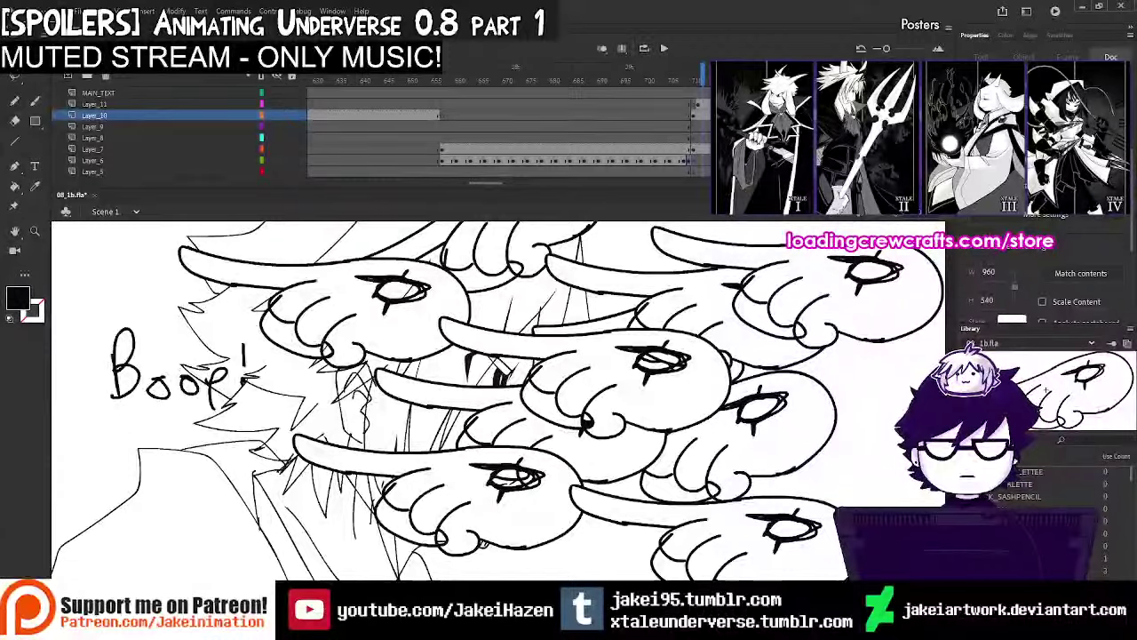
{"action": "left_click", "coordinate": [717, 116]}
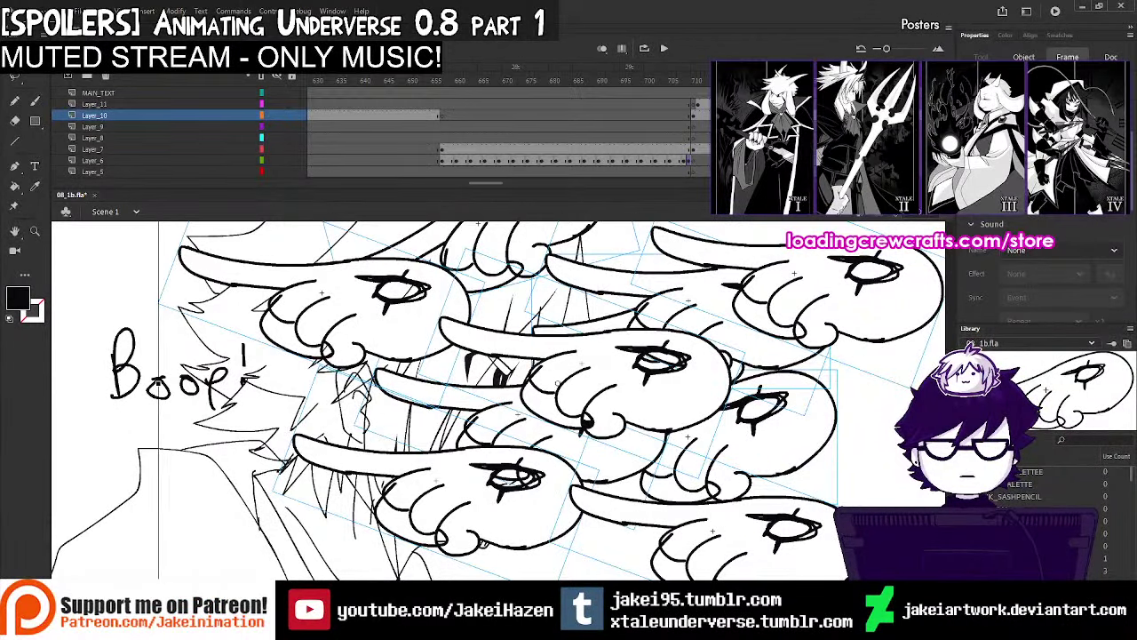
{"action": "key", "text": "Delete"}
{"action": "left_click", "coordinate": [37, 103]}
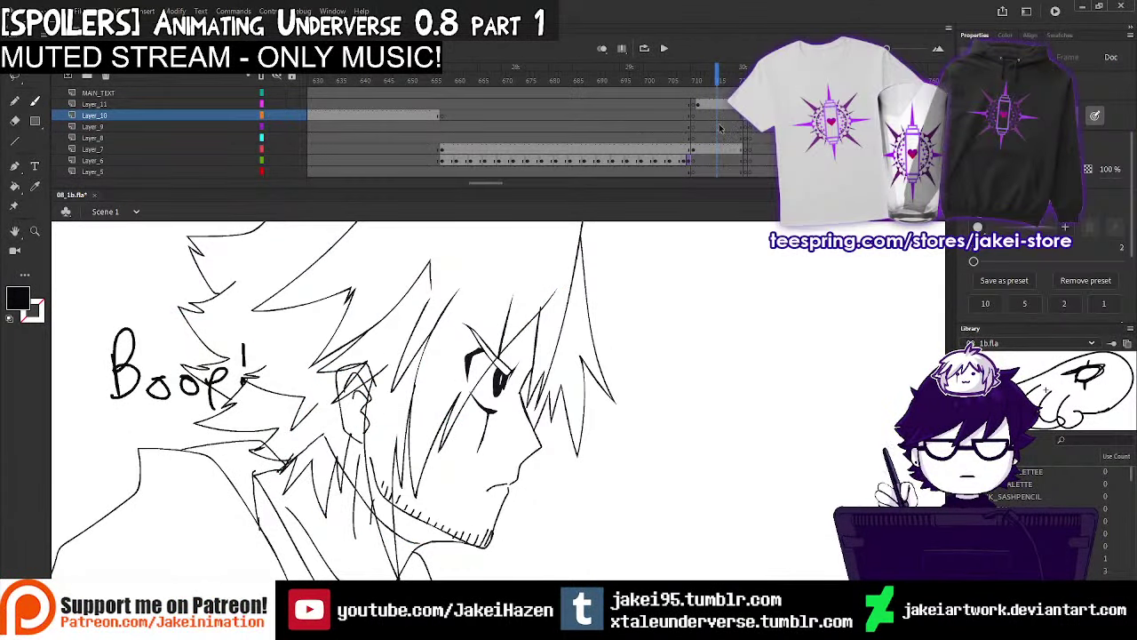
{"action": "left_click", "coordinate": [721, 106]}
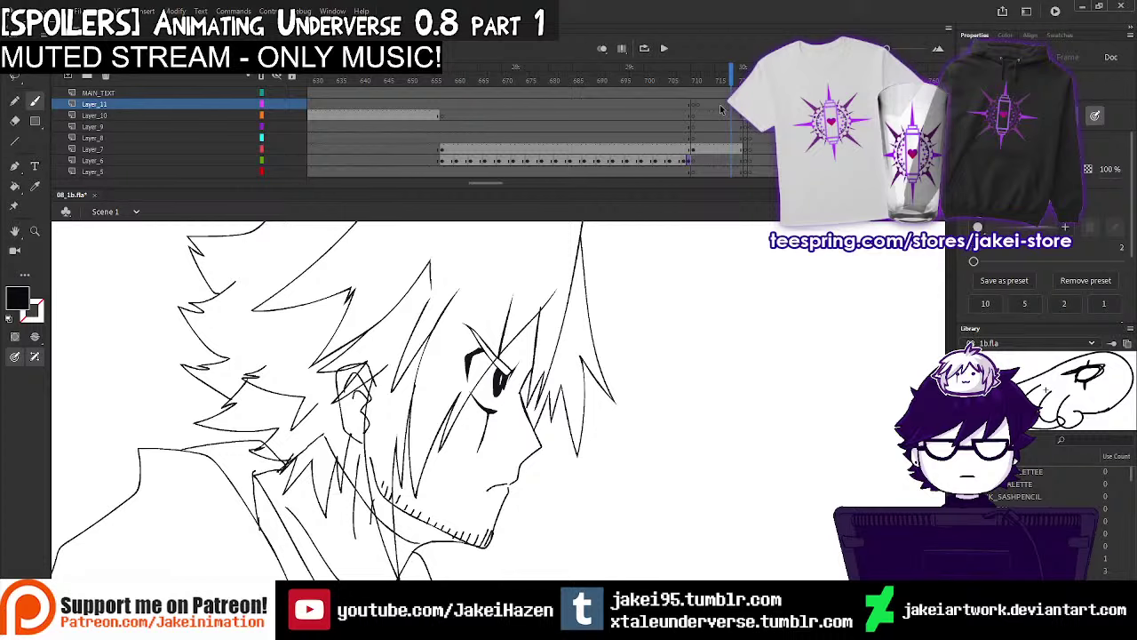
Brush a small two-legged crewmate with an oval visor, a leaf-like hair tuft and angry brows on Layer_11, facing the man
{"action": "left_click_drag", "start_coordinate": [671, 366], "coordinate": [645, 366]}
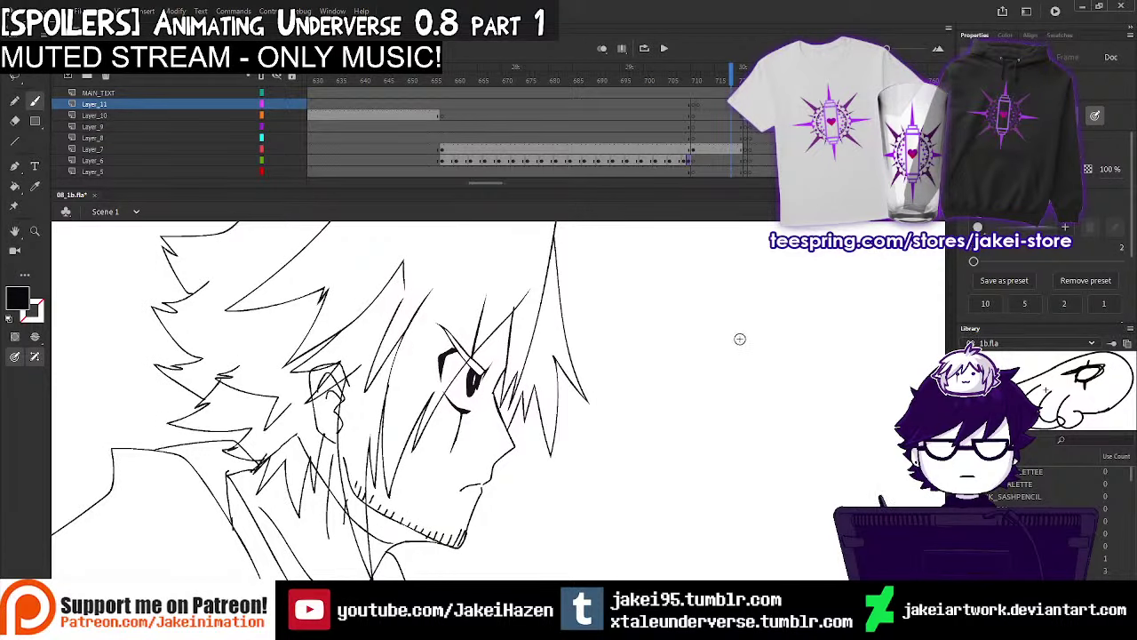
{"action": "mouse_move", "coordinate": [659, 316]}
{"action": "left_mouse_down"}
{"action": "mouse_move", "coordinate": [632, 434]}
{"action": "mouse_move", "coordinate": [607, 453]}
{"action": "mouse_move", "coordinate": [661, 474]}
{"action": "left_mouse_up"}
{"action": "left_click_drag", "start_coordinate": [743, 457], "coordinate": [731, 389]}
{"action": "mouse_move", "coordinate": [688, 343]}
{"action": "left_mouse_down"}
{"action": "mouse_move", "coordinate": [719, 370]}
{"action": "mouse_move", "coordinate": [659, 316]}
{"action": "mouse_move", "coordinate": [688, 306]}
{"action": "mouse_move", "coordinate": [724, 340]}
{"action": "left_mouse_up"}
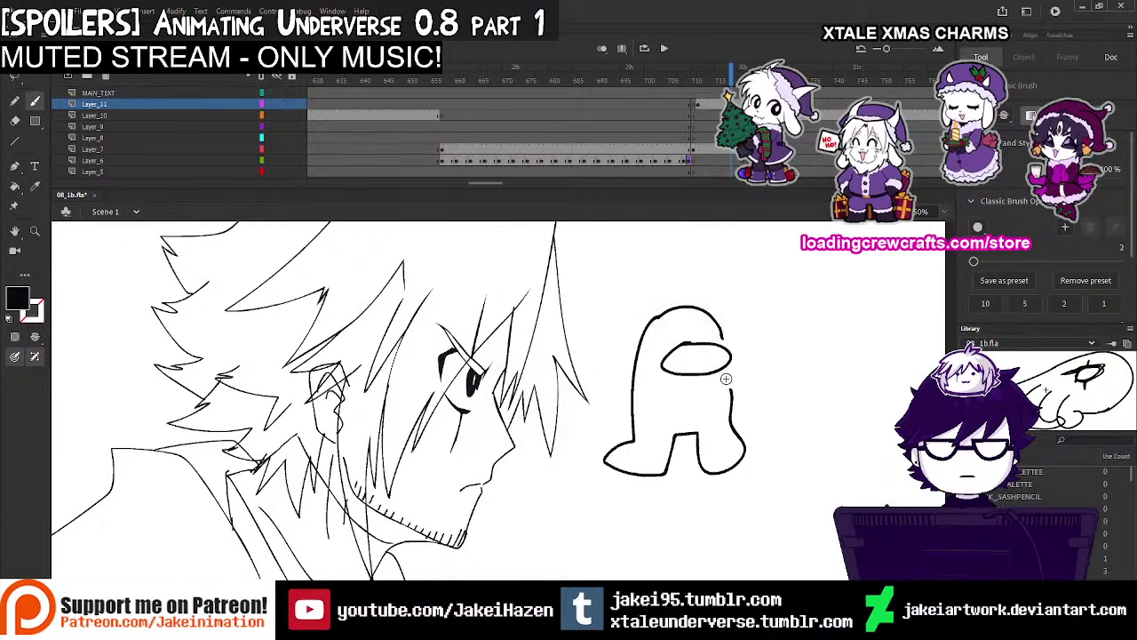
{"action": "mouse_move", "coordinate": [680, 305]}
{"action": "left_mouse_down"}
{"action": "mouse_move", "coordinate": [688, 275]}
{"action": "mouse_move", "coordinate": [721, 284]}
{"action": "mouse_move", "coordinate": [676, 320]}
{"action": "mouse_move", "coordinate": [700, 345]}
{"action": "mouse_move", "coordinate": [718, 318]}
{"action": "left_mouse_up"}
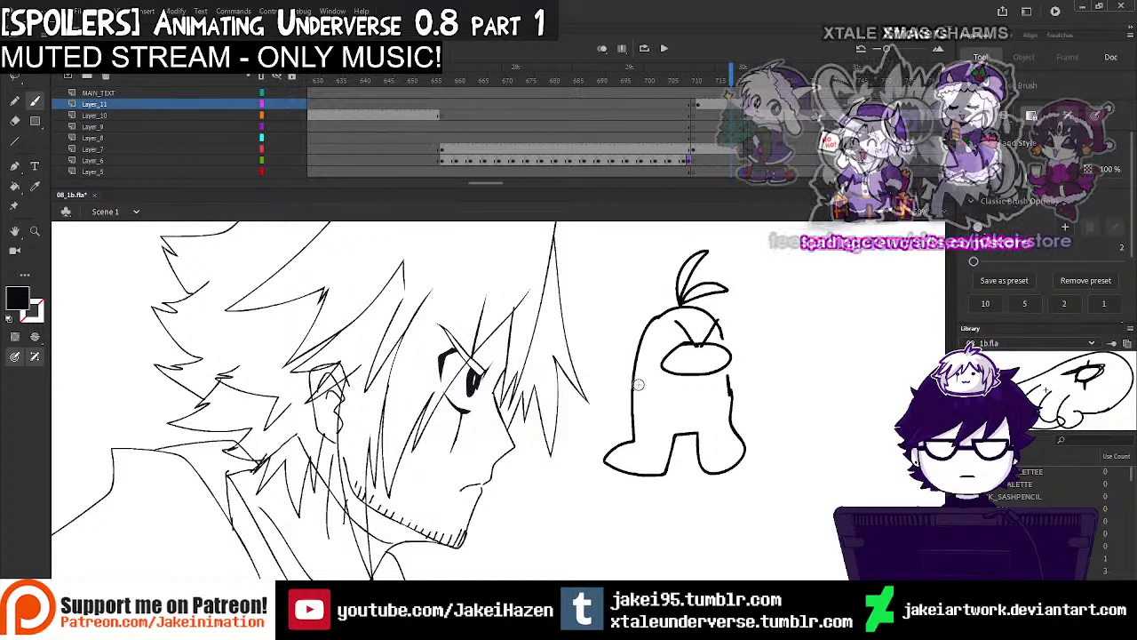
Draw a pointed cape flap at each side of the crewmate's body, gathered at the shoulders
{"action": "mouse_move", "coordinate": [637, 380]}
{"action": "left_mouse_down"}
{"action": "mouse_move", "coordinate": [556, 441]}
{"action": "mouse_move", "coordinate": [608, 404]}
{"action": "left_mouse_up"}
{"action": "left_click_drag", "start_coordinate": [570, 442], "coordinate": [645, 384]}
{"action": "left_click_drag", "start_coordinate": [729, 380], "coordinate": [722, 388]}
{"action": "mouse_move", "coordinate": [723, 391]}
{"action": "left_mouse_down"}
{"action": "mouse_move", "coordinate": [735, 366]}
{"action": "mouse_move", "coordinate": [785, 450]}
{"action": "mouse_move", "coordinate": [744, 446]}
{"action": "left_mouse_up"}
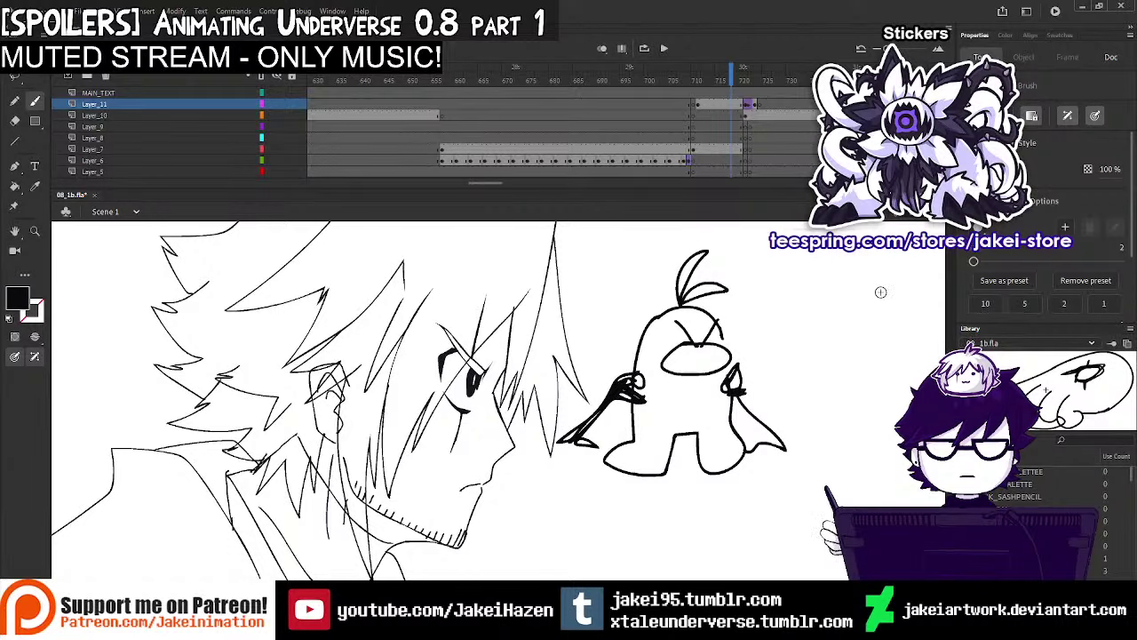